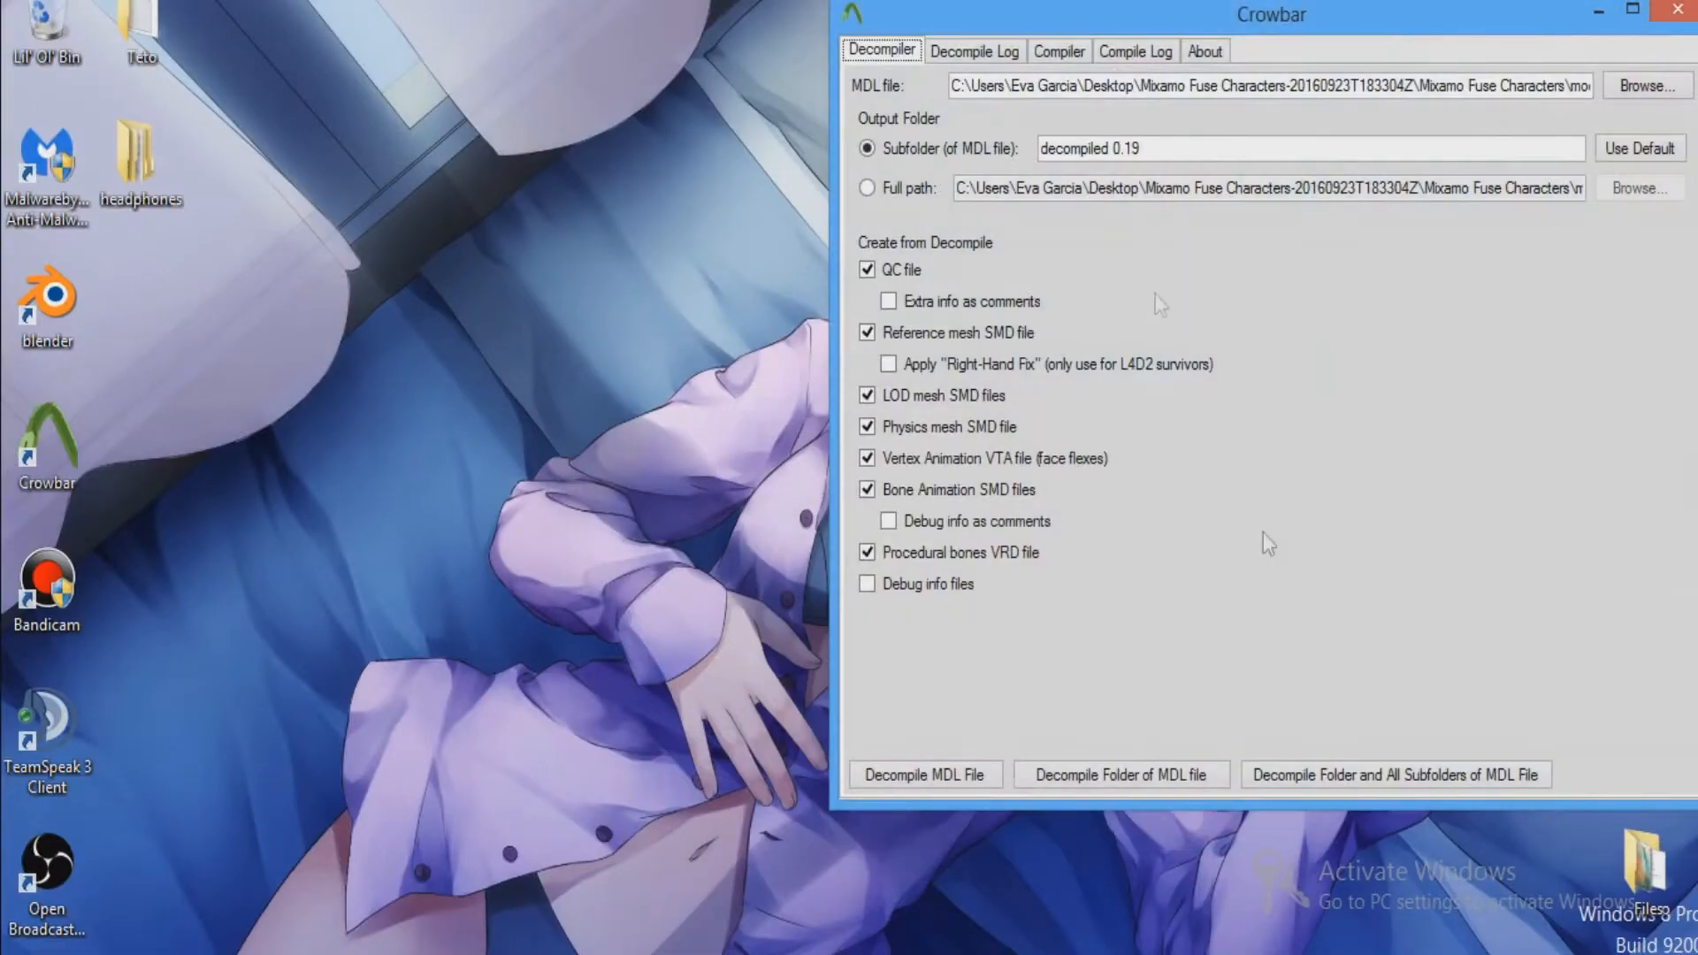
# Try Alien Swarm as the game to compile for in the compiler settings, and set it back to Half-Life 2.
pyautogui.moveTo(1091, 34); pyautogui.dragTo(771, 101)
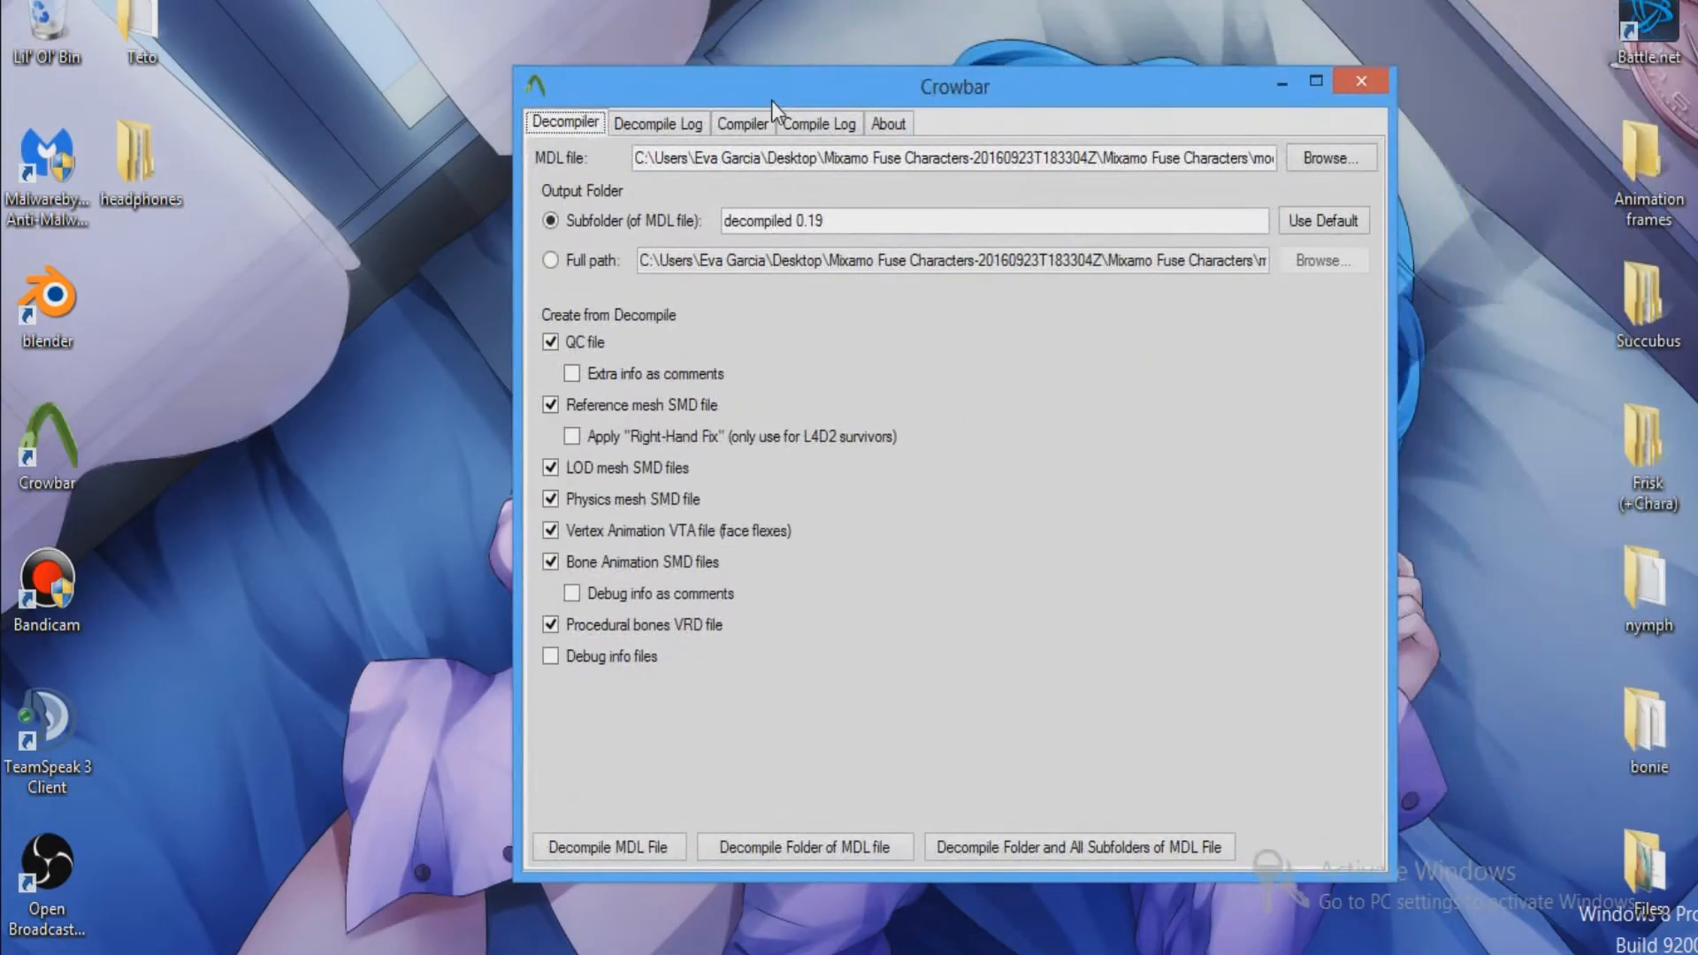
pyautogui.click(733, 125)
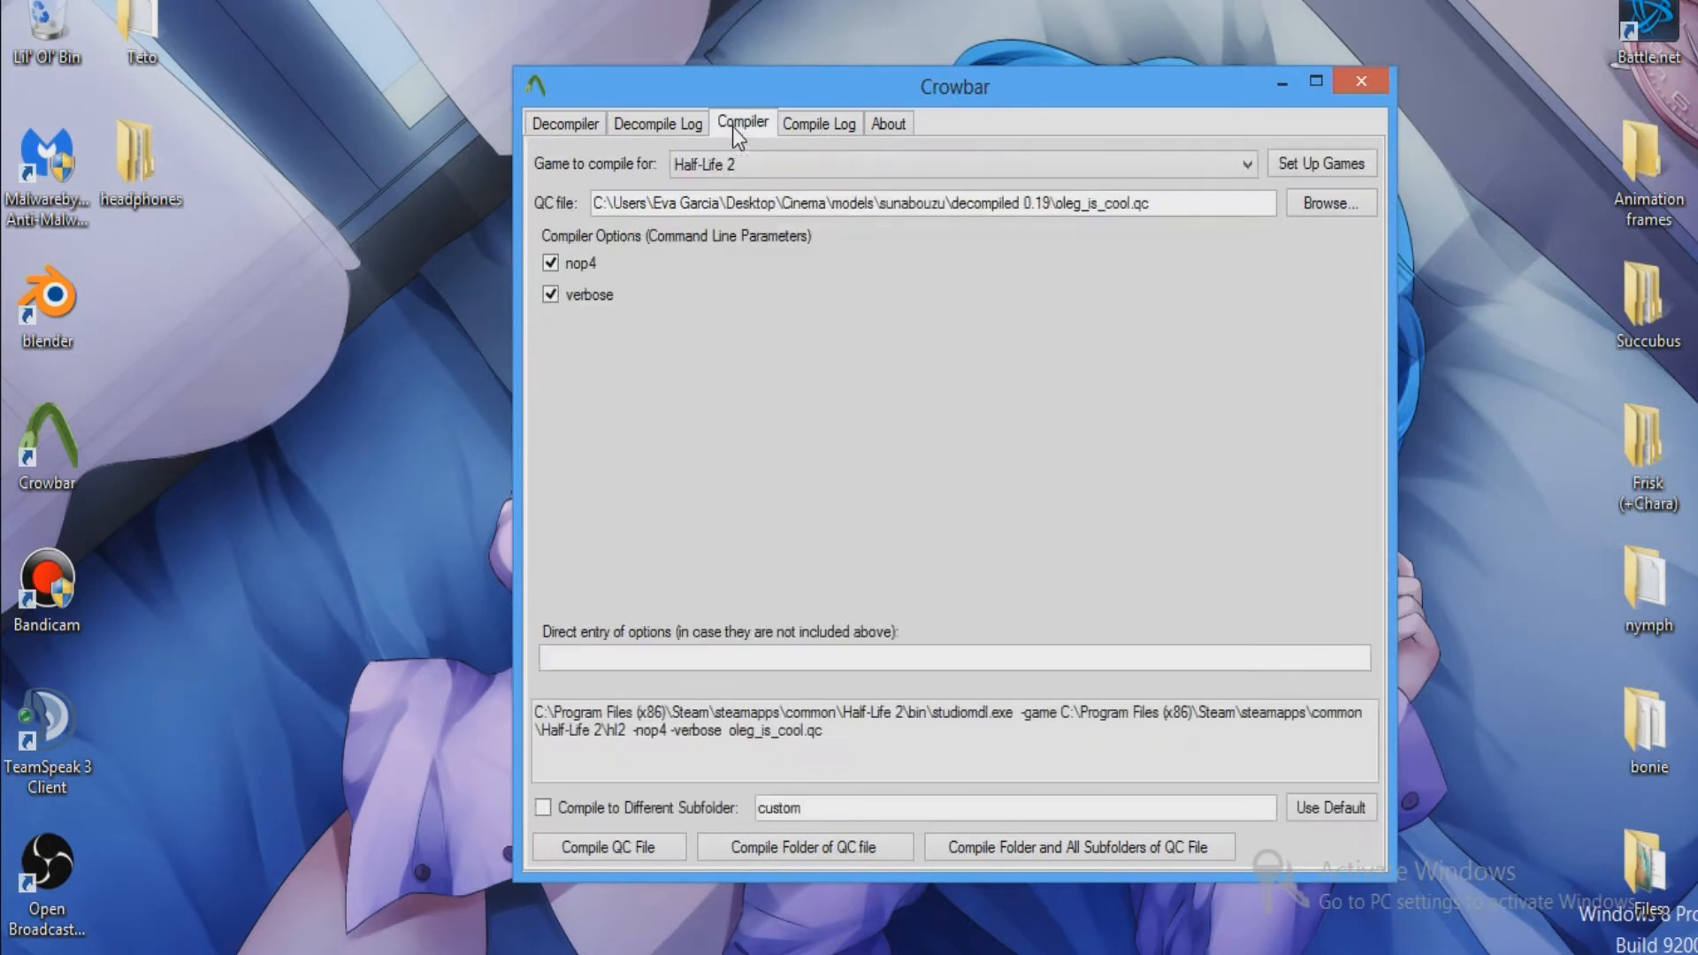
pyautogui.click(719, 167)
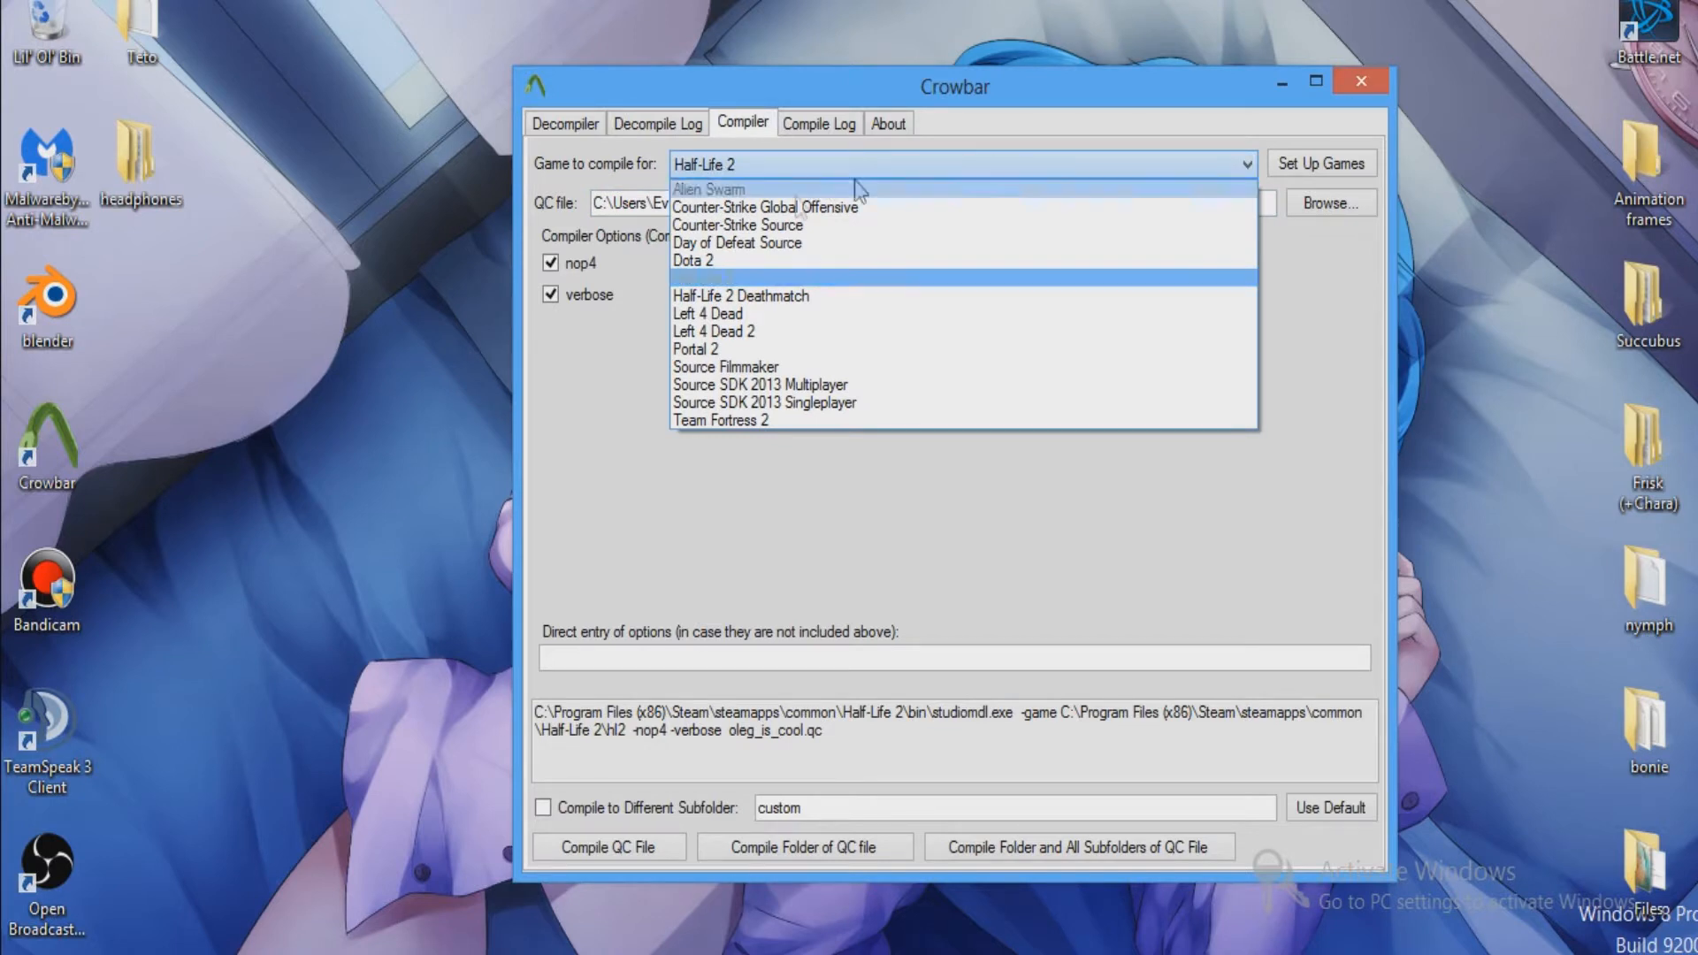
pyautogui.click(810, 185)
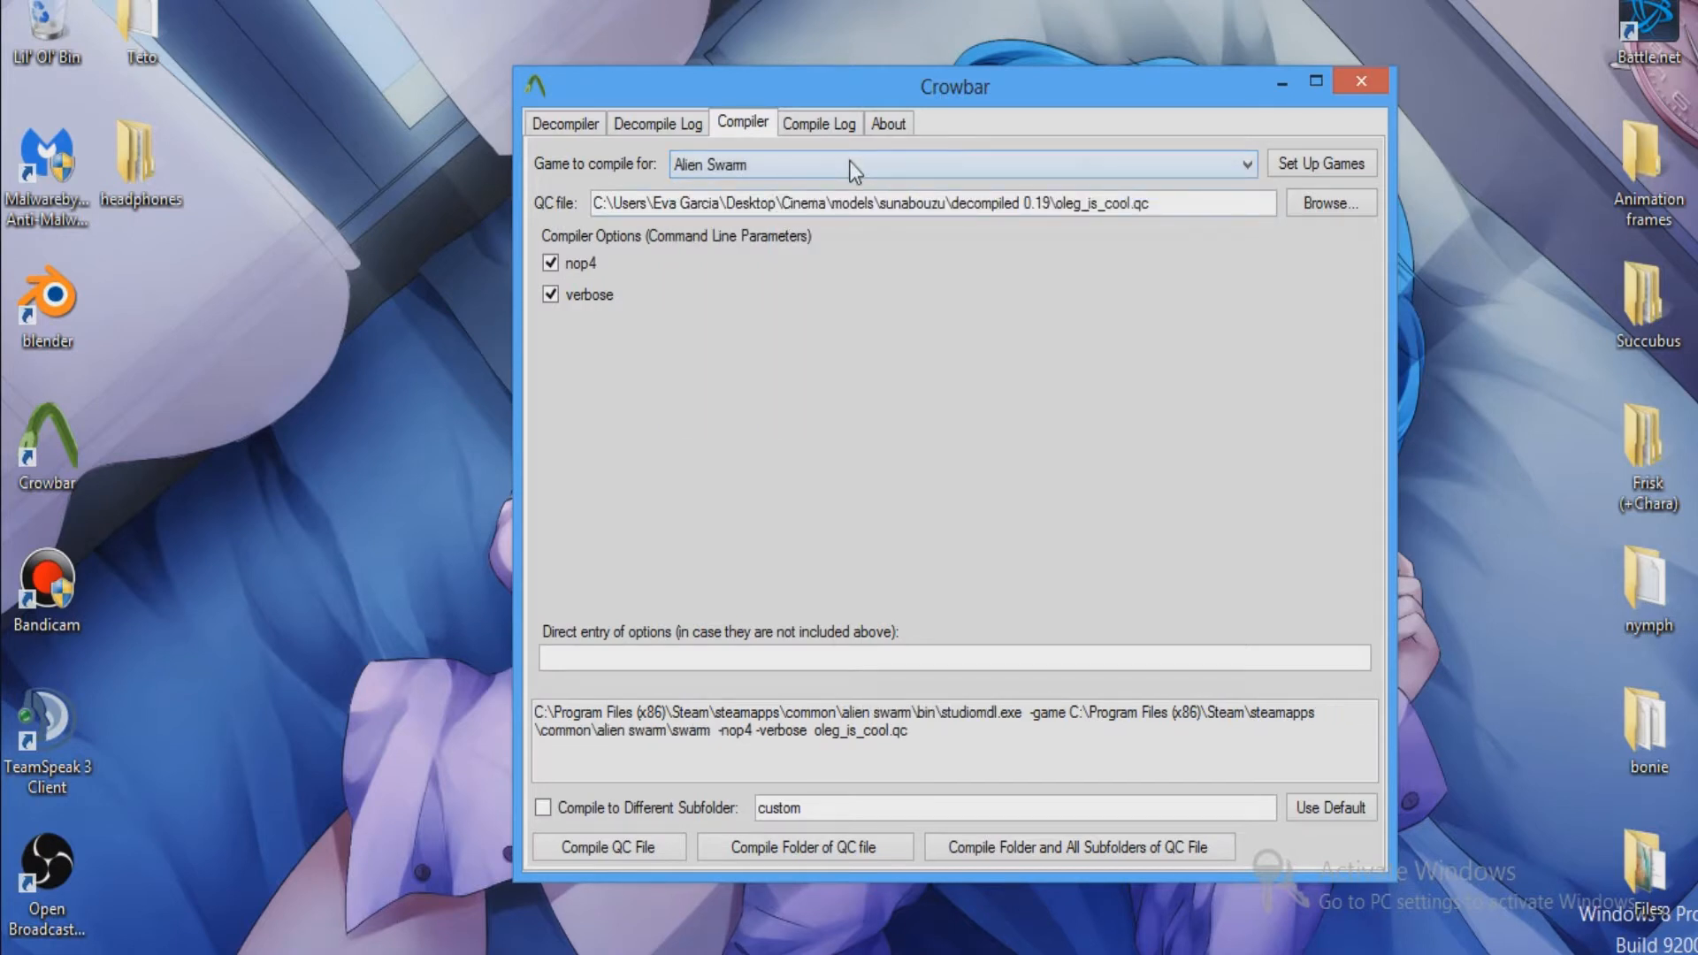
pyautogui.click(851, 167)
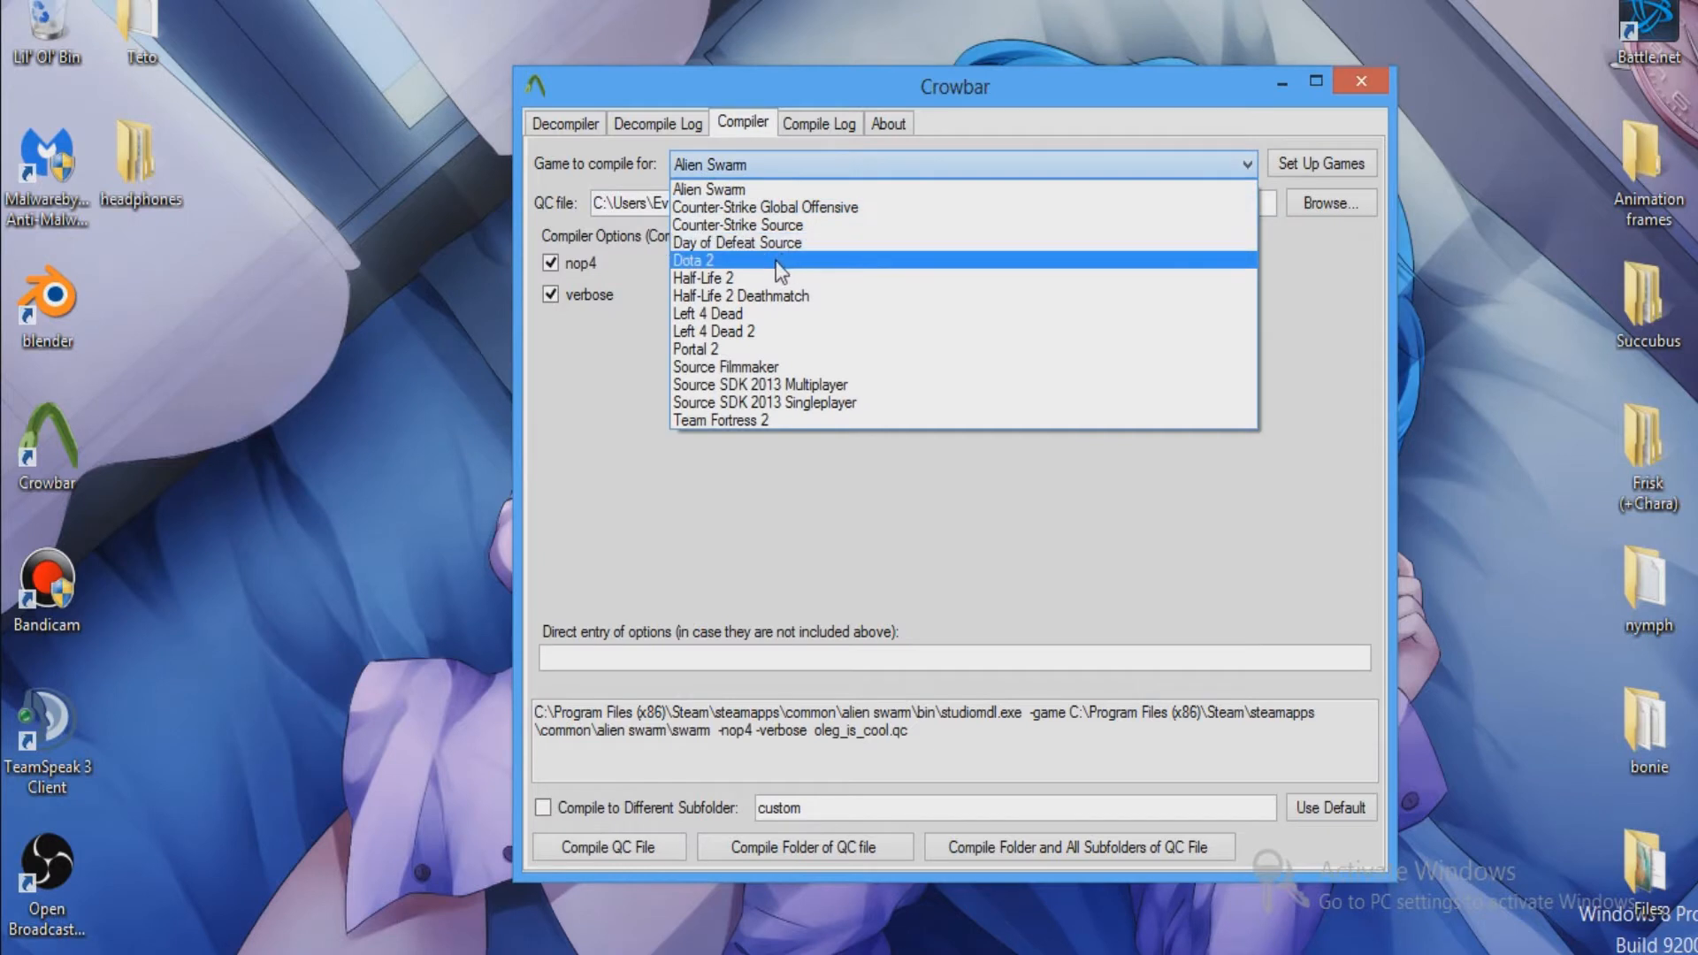
pyautogui.click(752, 277)
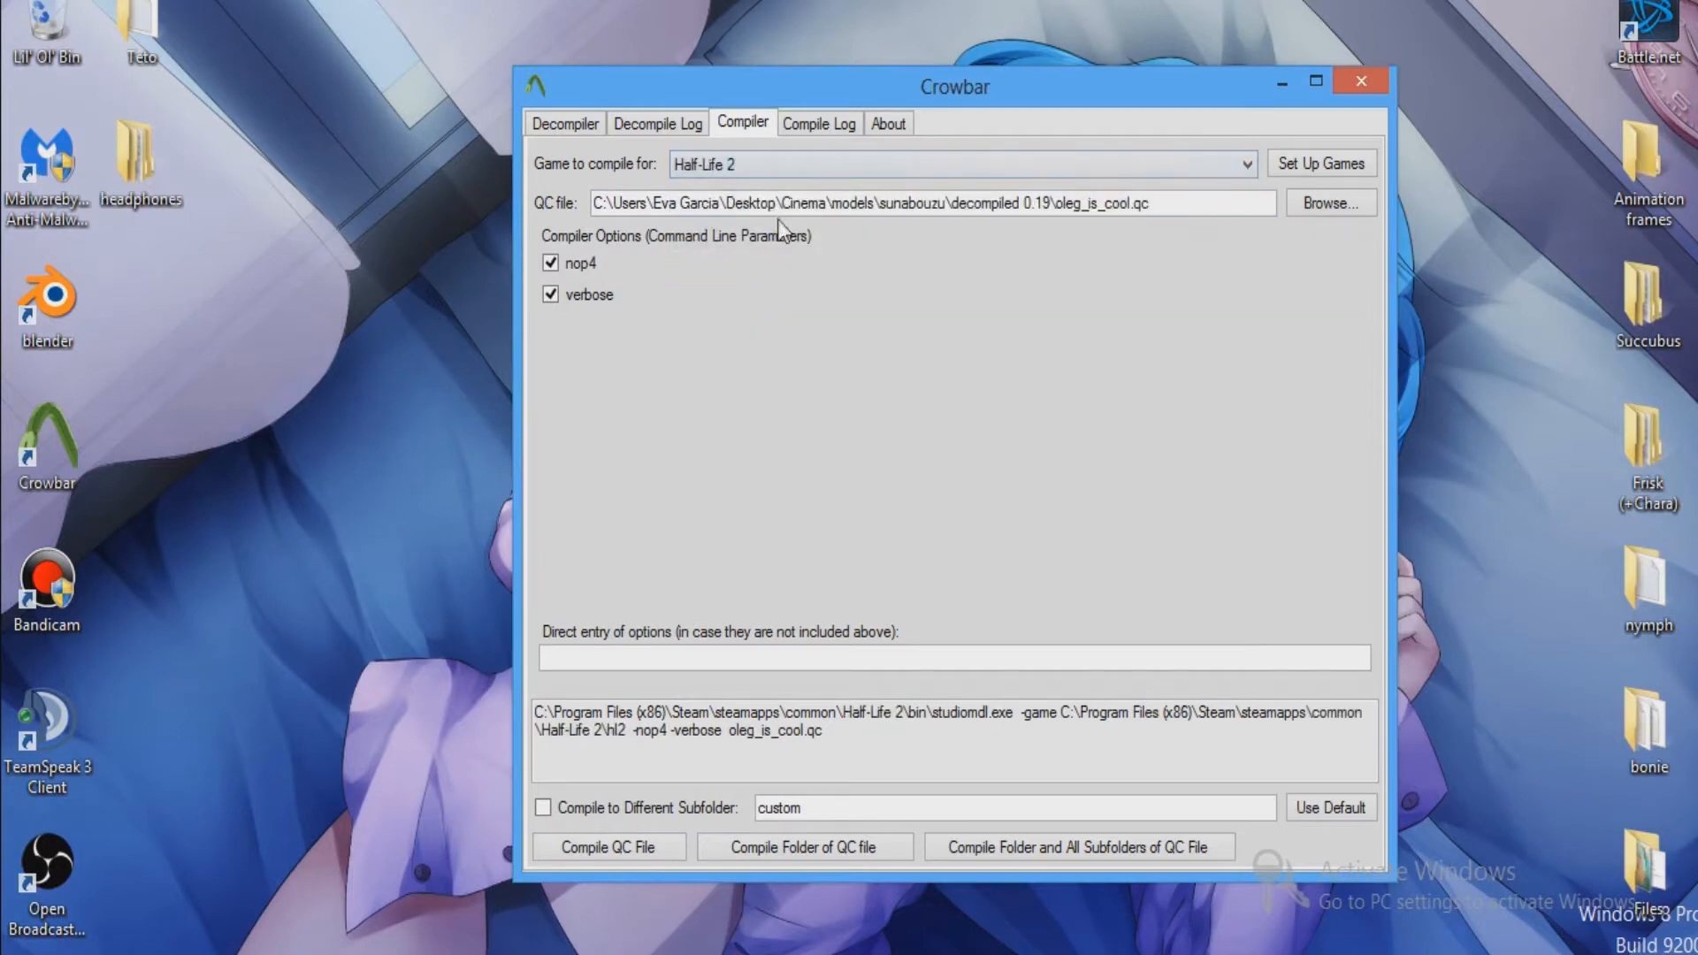
pyautogui.click(781, 170)
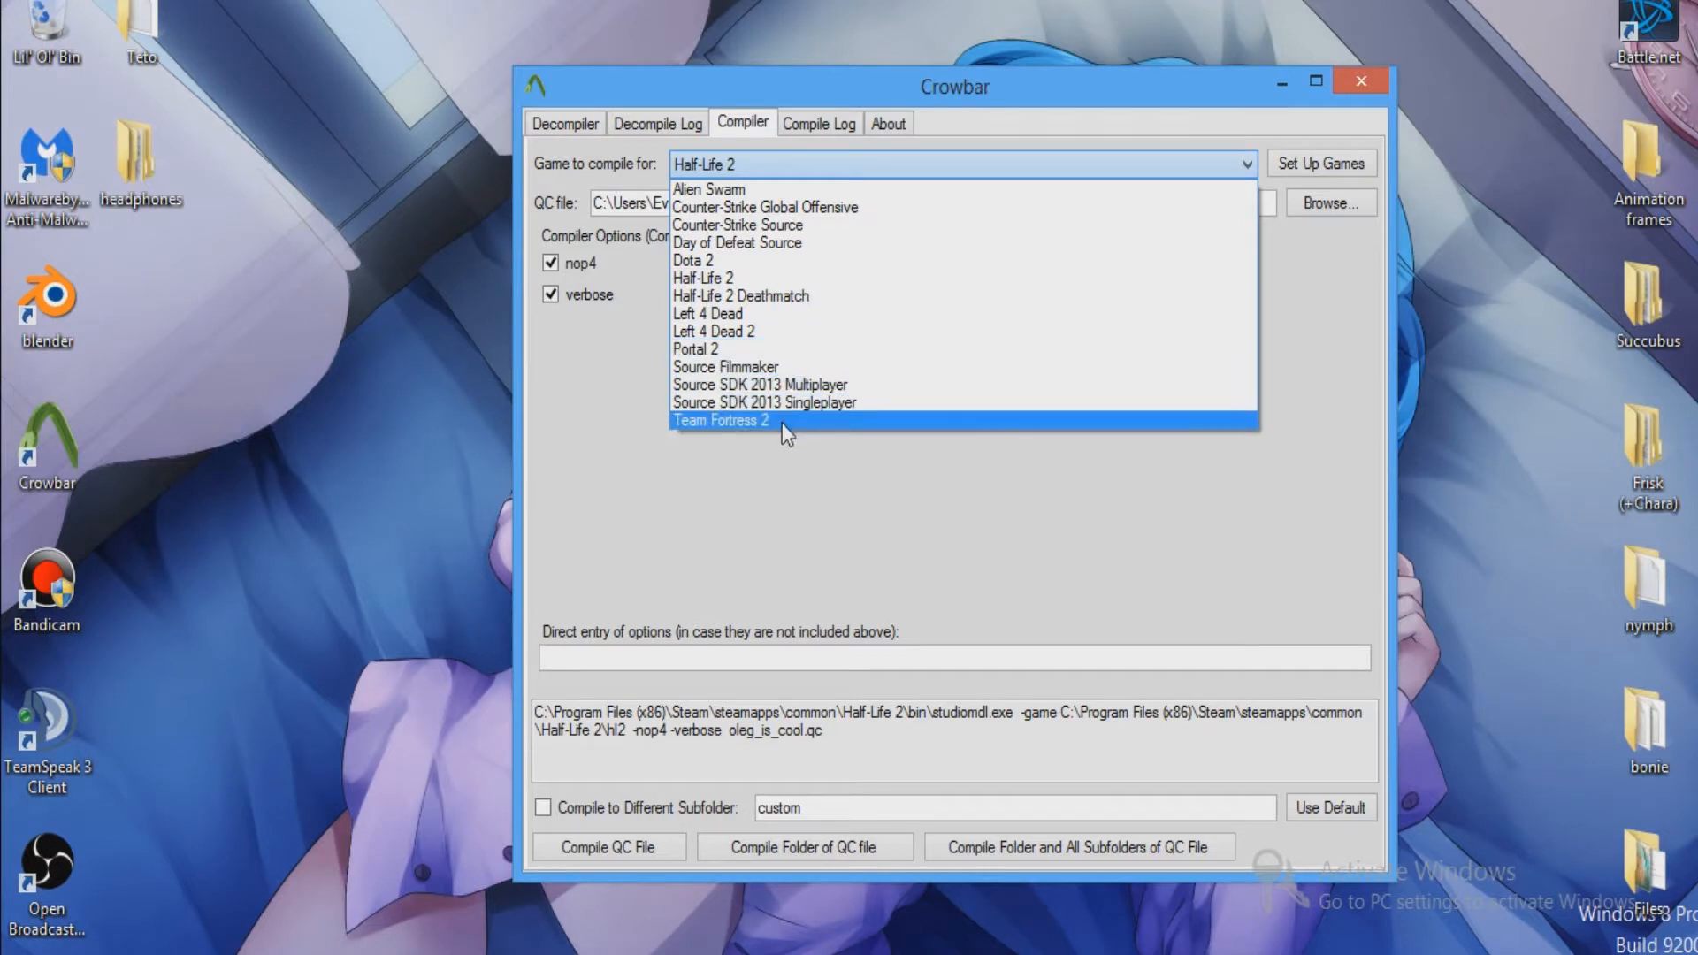
pyautogui.click(727, 280)
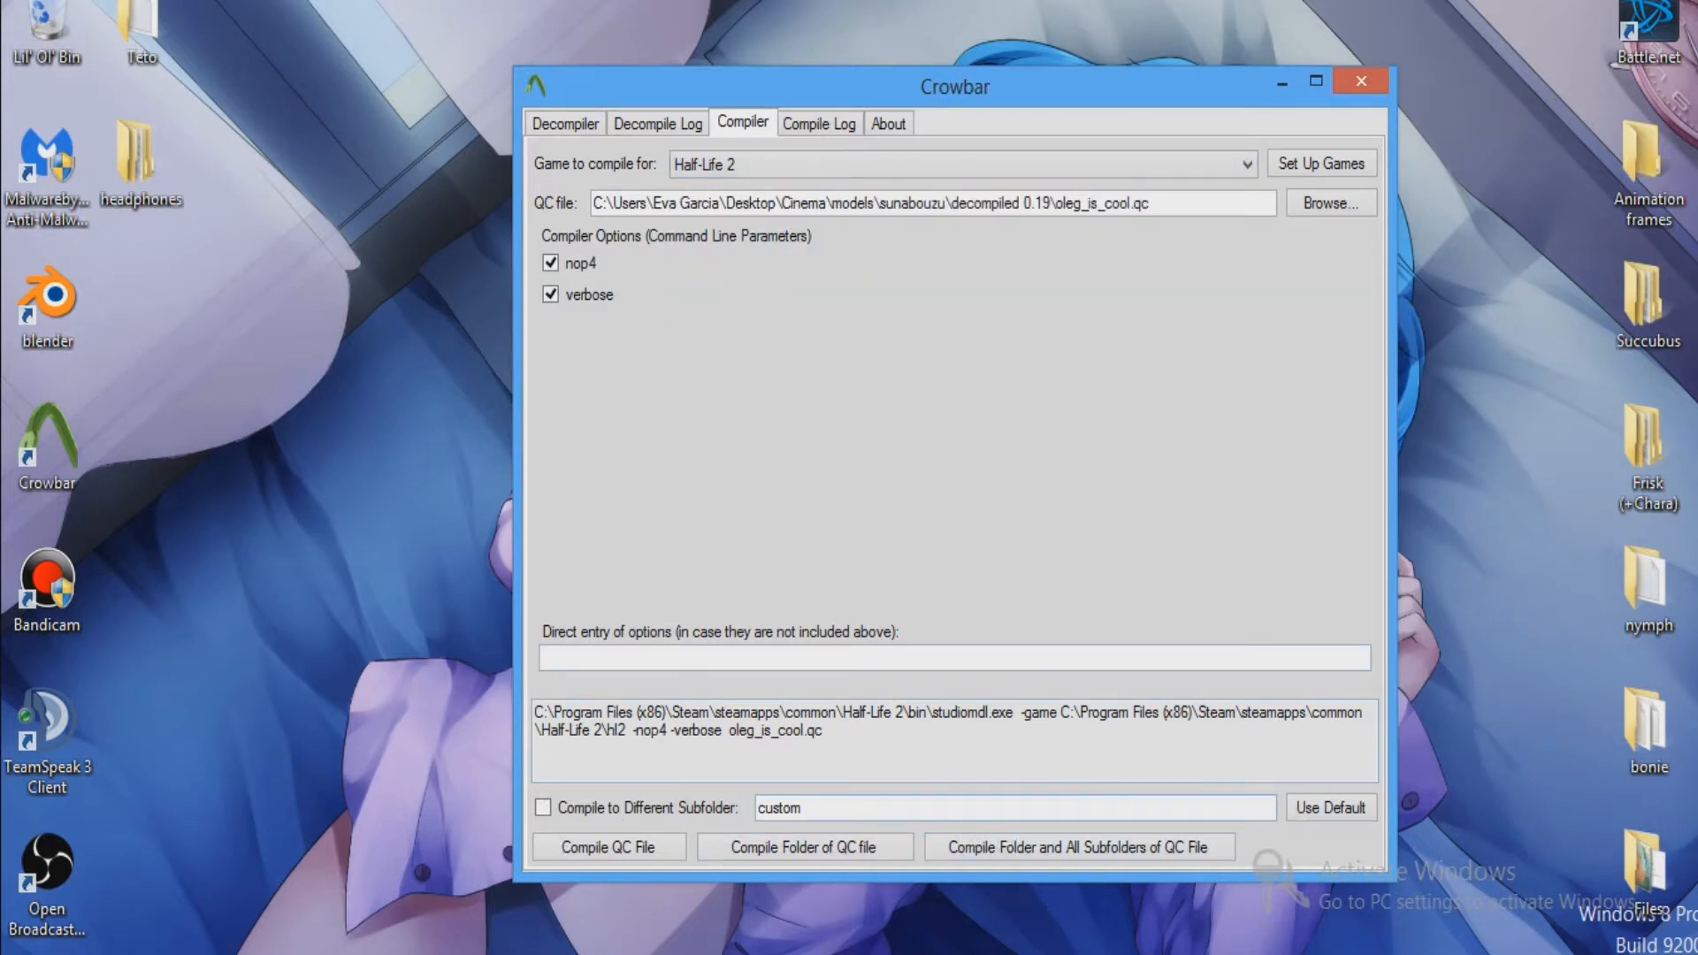
# Look over the compile log and compiler pages, and return to the decompiler settings.
pyautogui.click(780, 126)
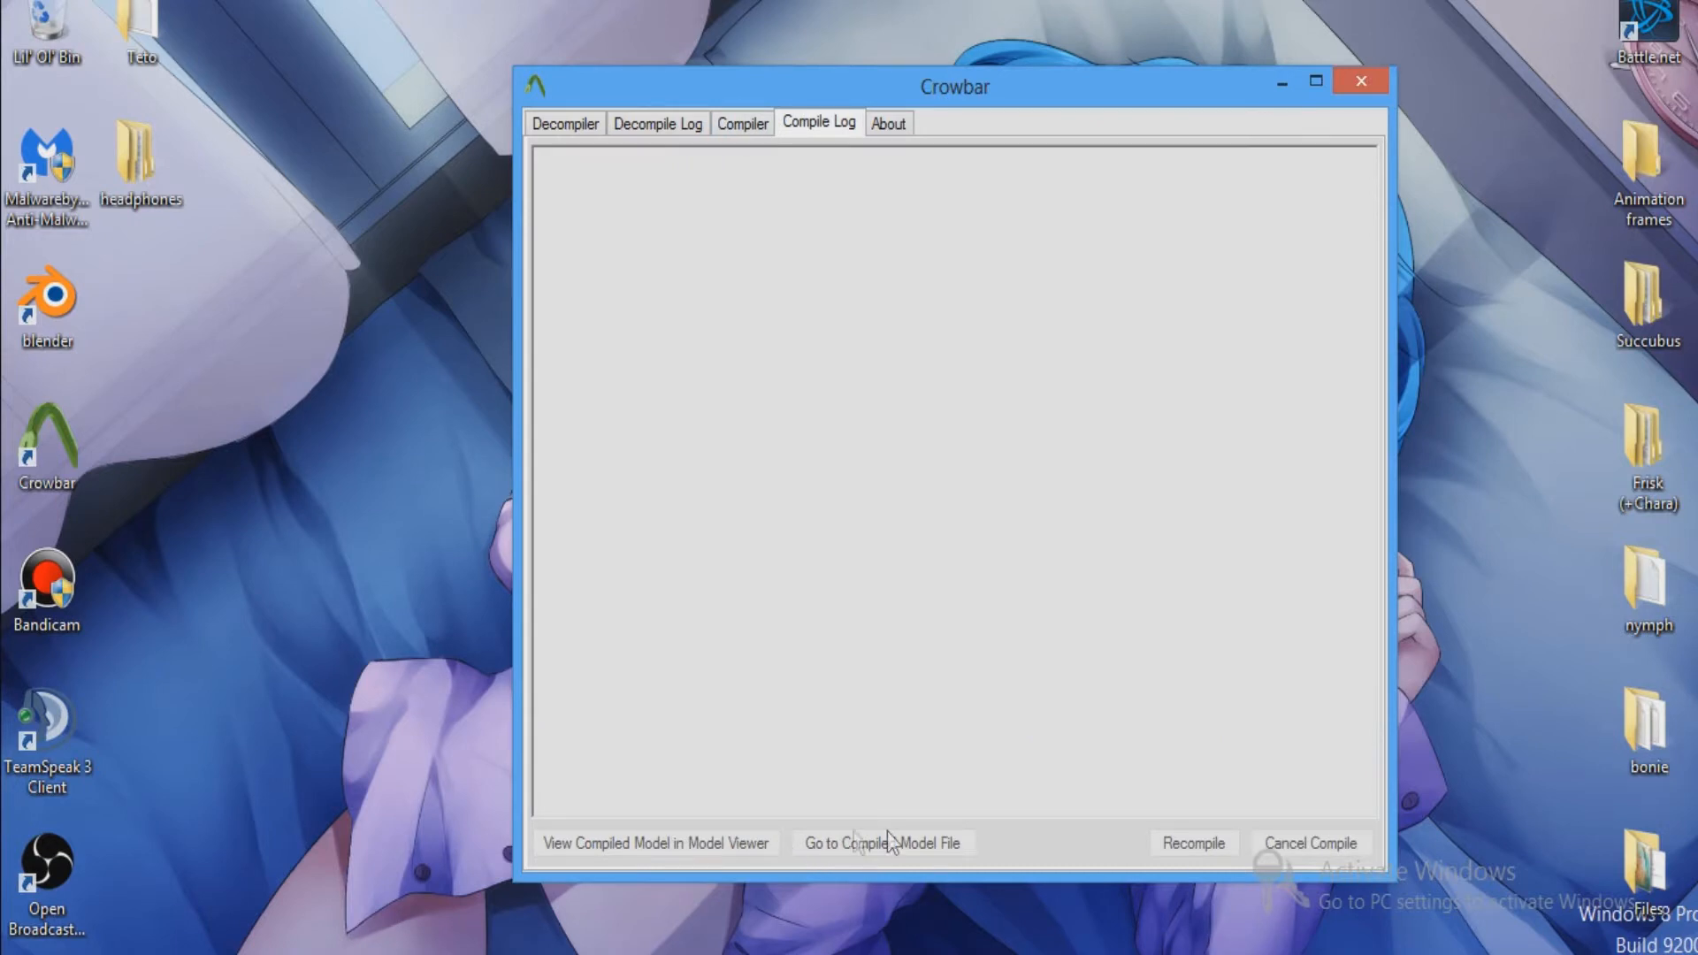
pyautogui.click(741, 124)
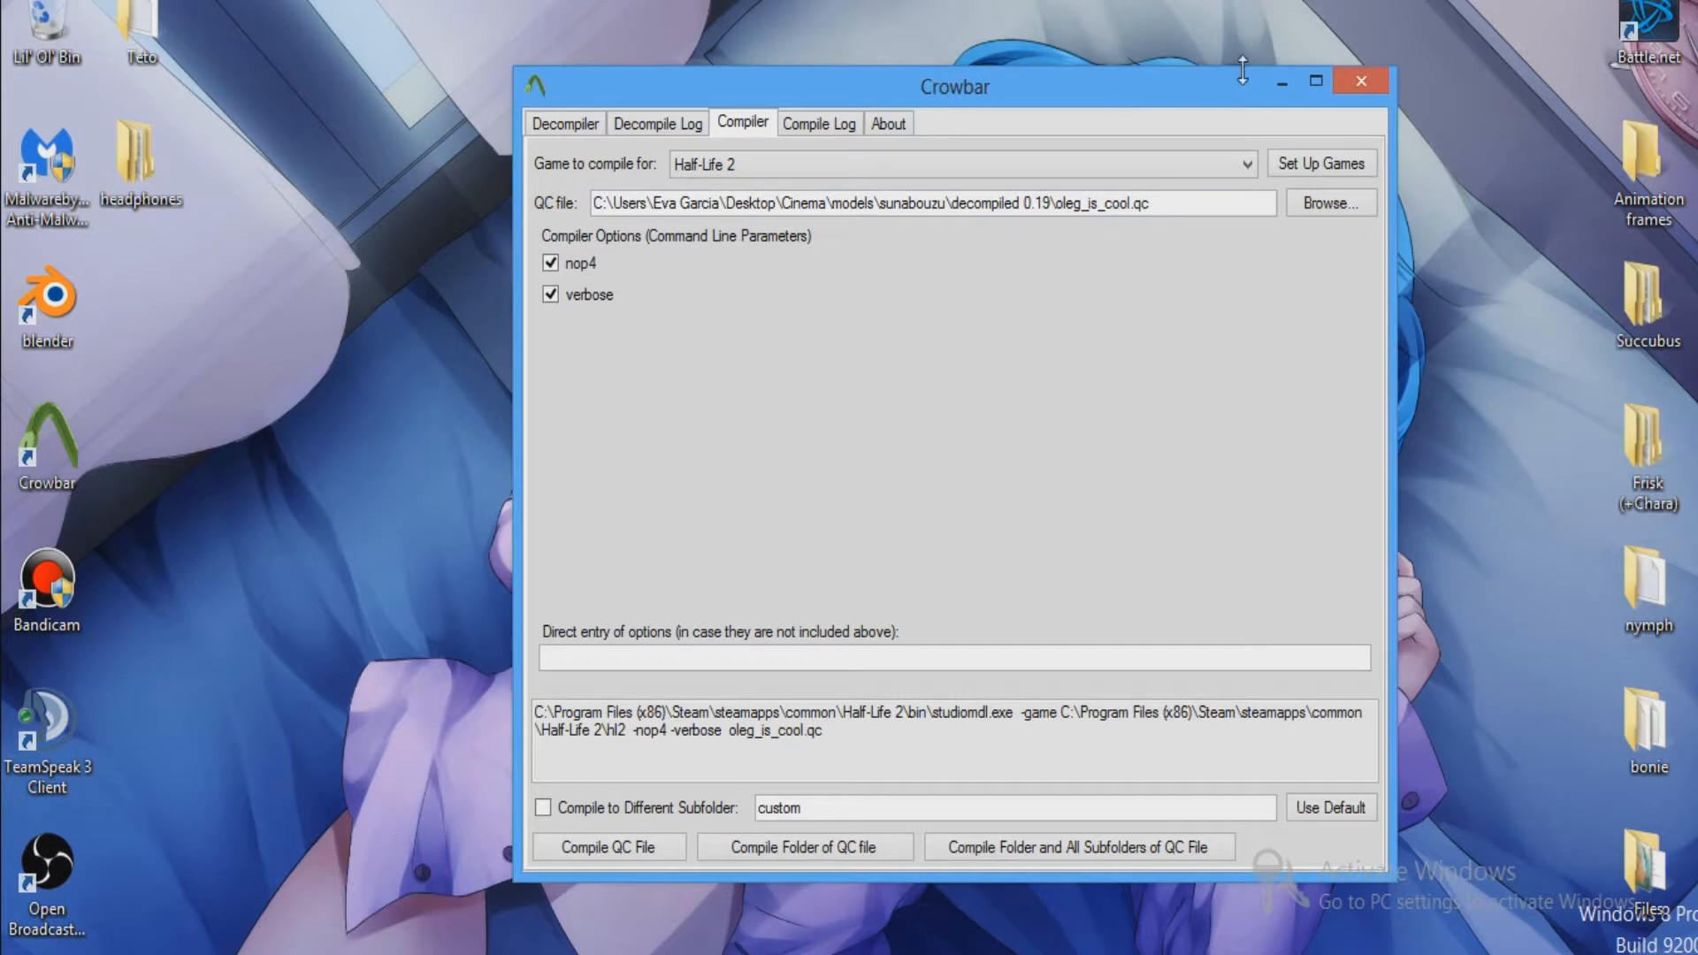
pyautogui.click(569, 123)
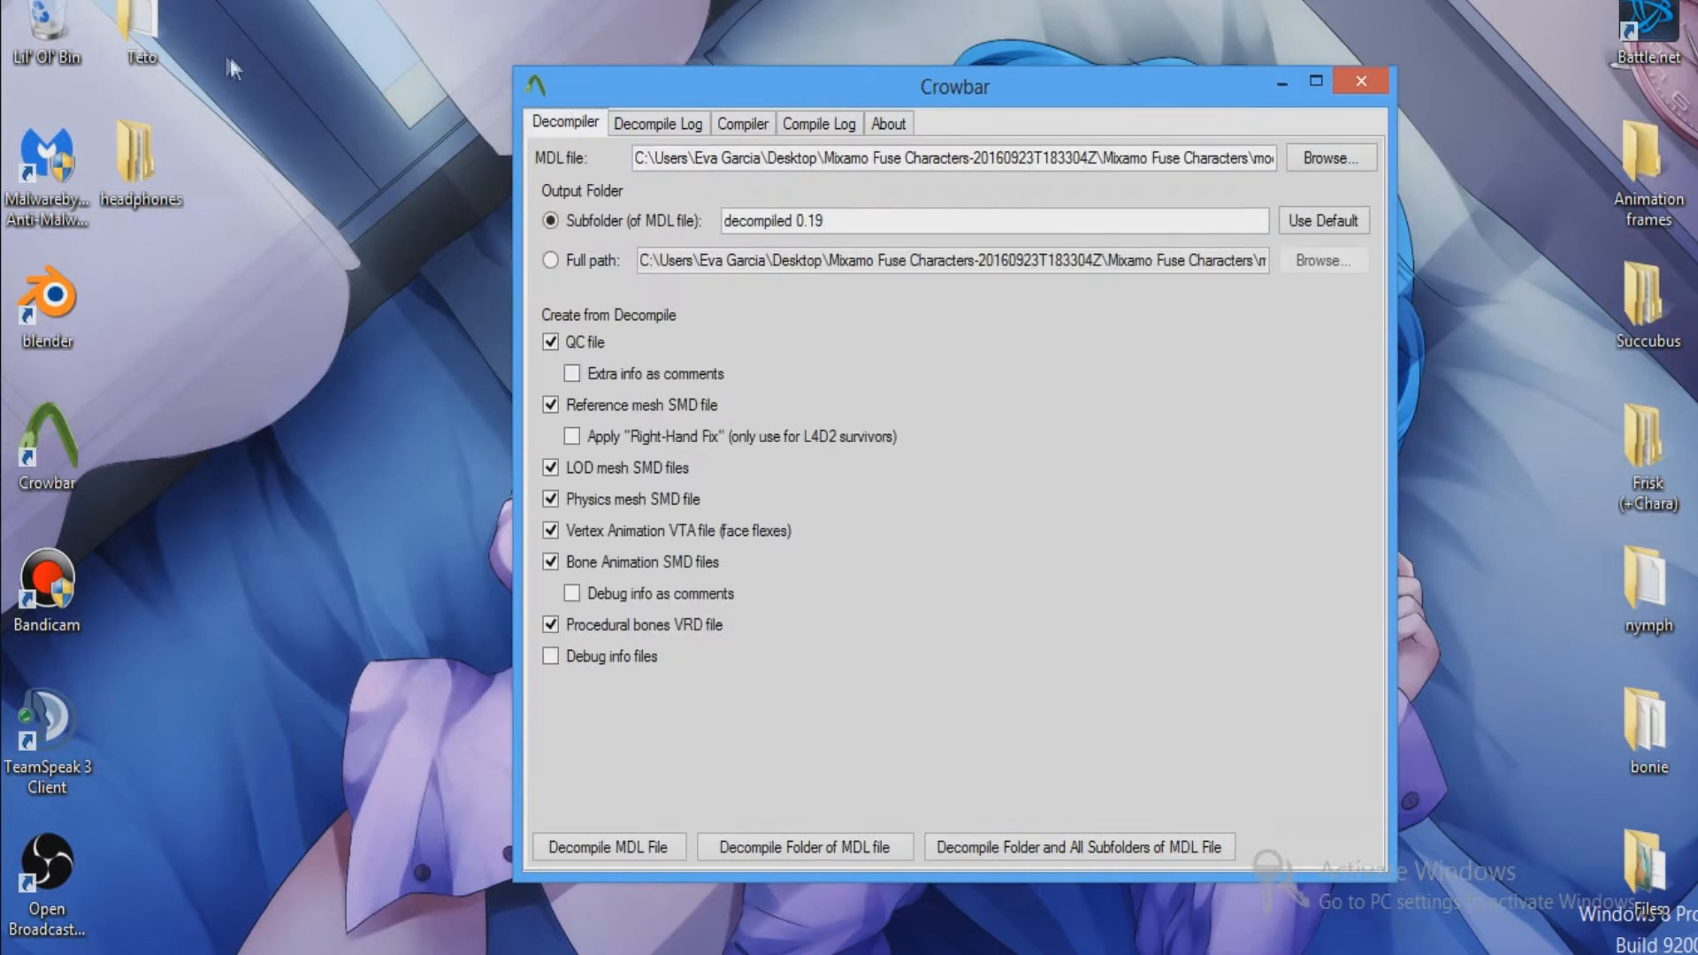
# Browse for the MDL file in the Desktop folder Teto\models\captainbigbutt\vocaloid.
pyautogui.click(1315, 159)
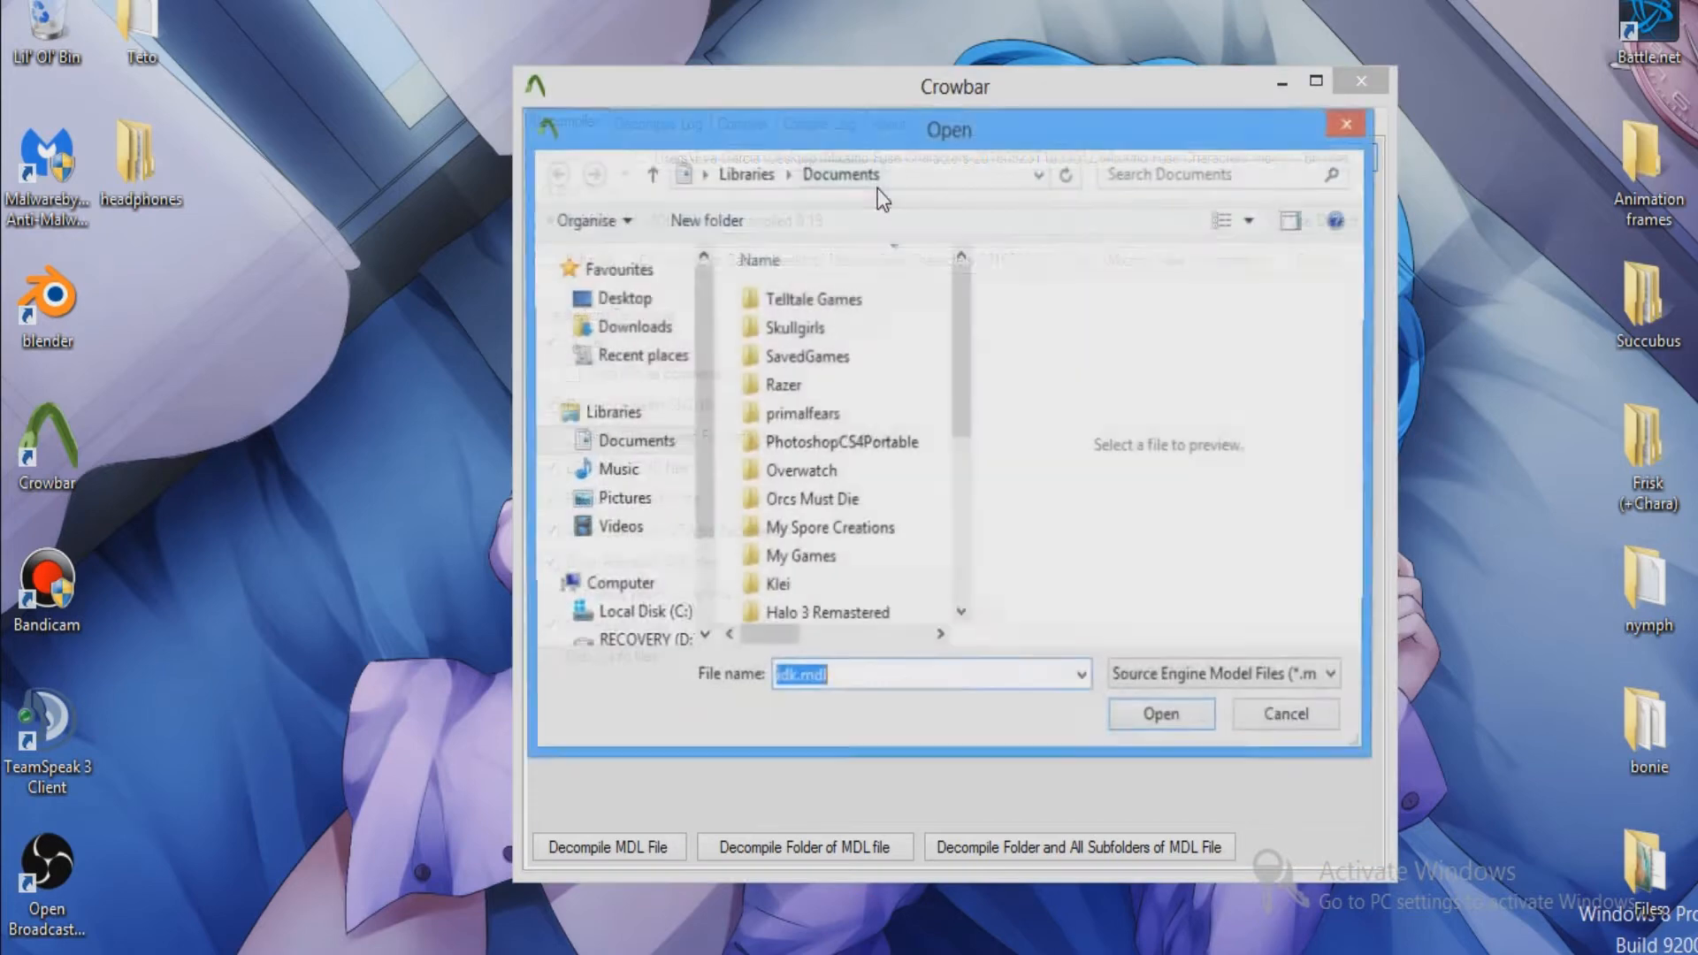
pyautogui.click(657, 302)
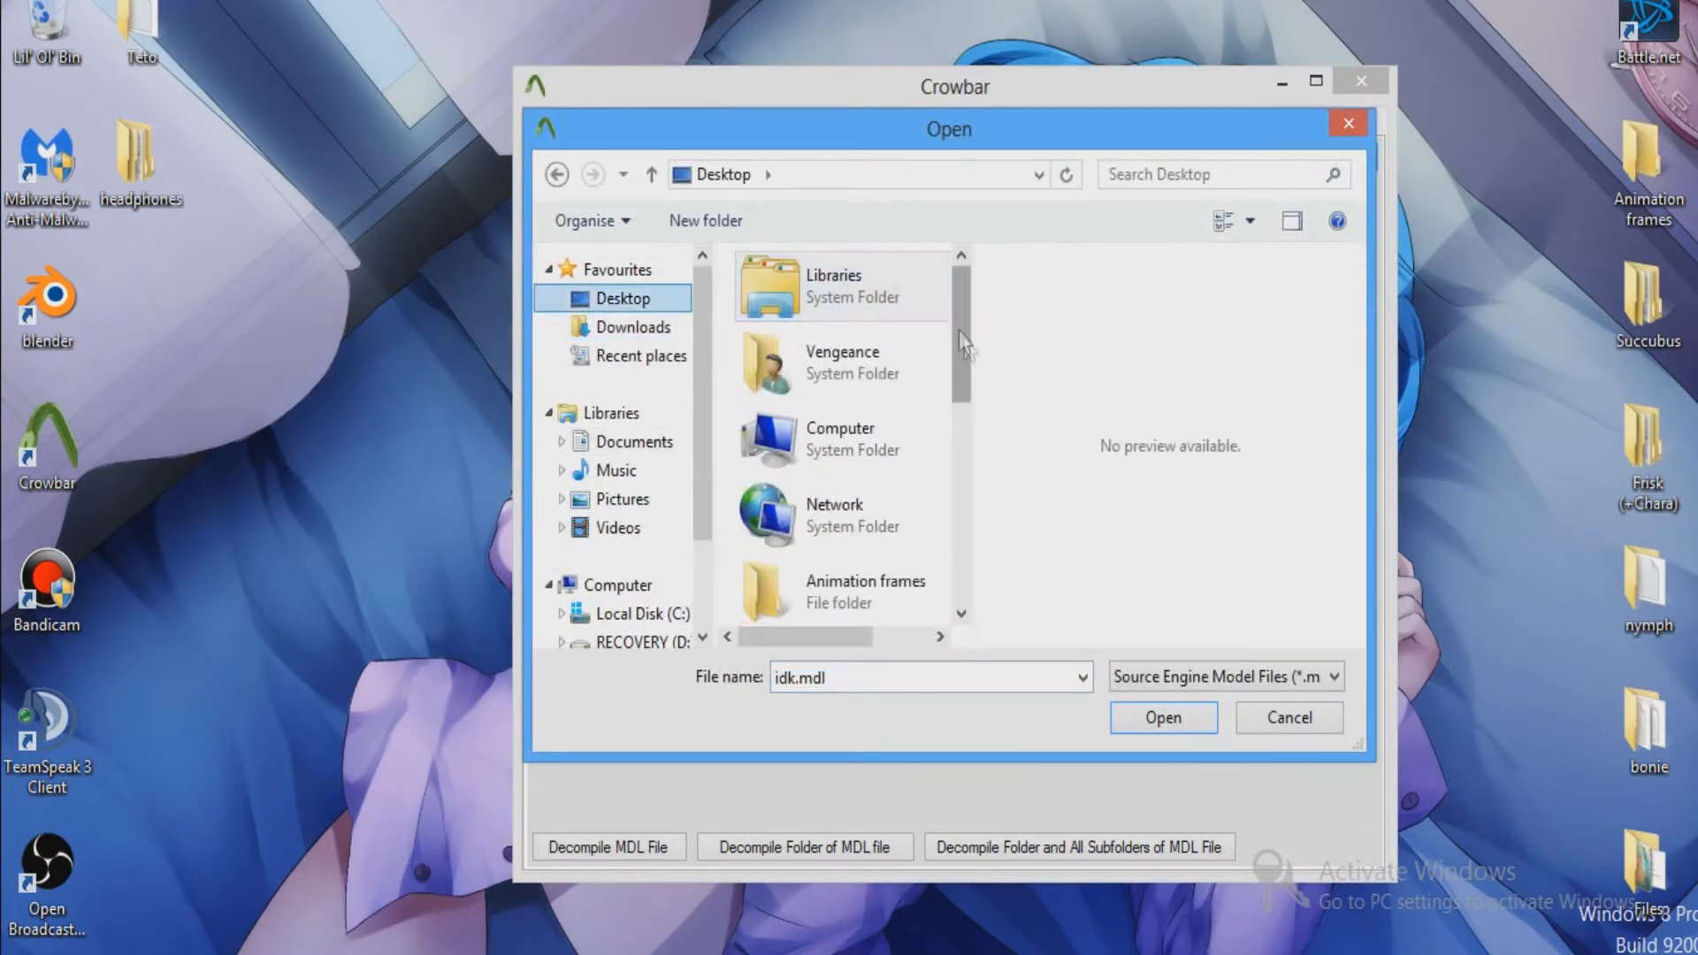
pyautogui.moveTo(961, 347); pyautogui.dragTo(931, 566)
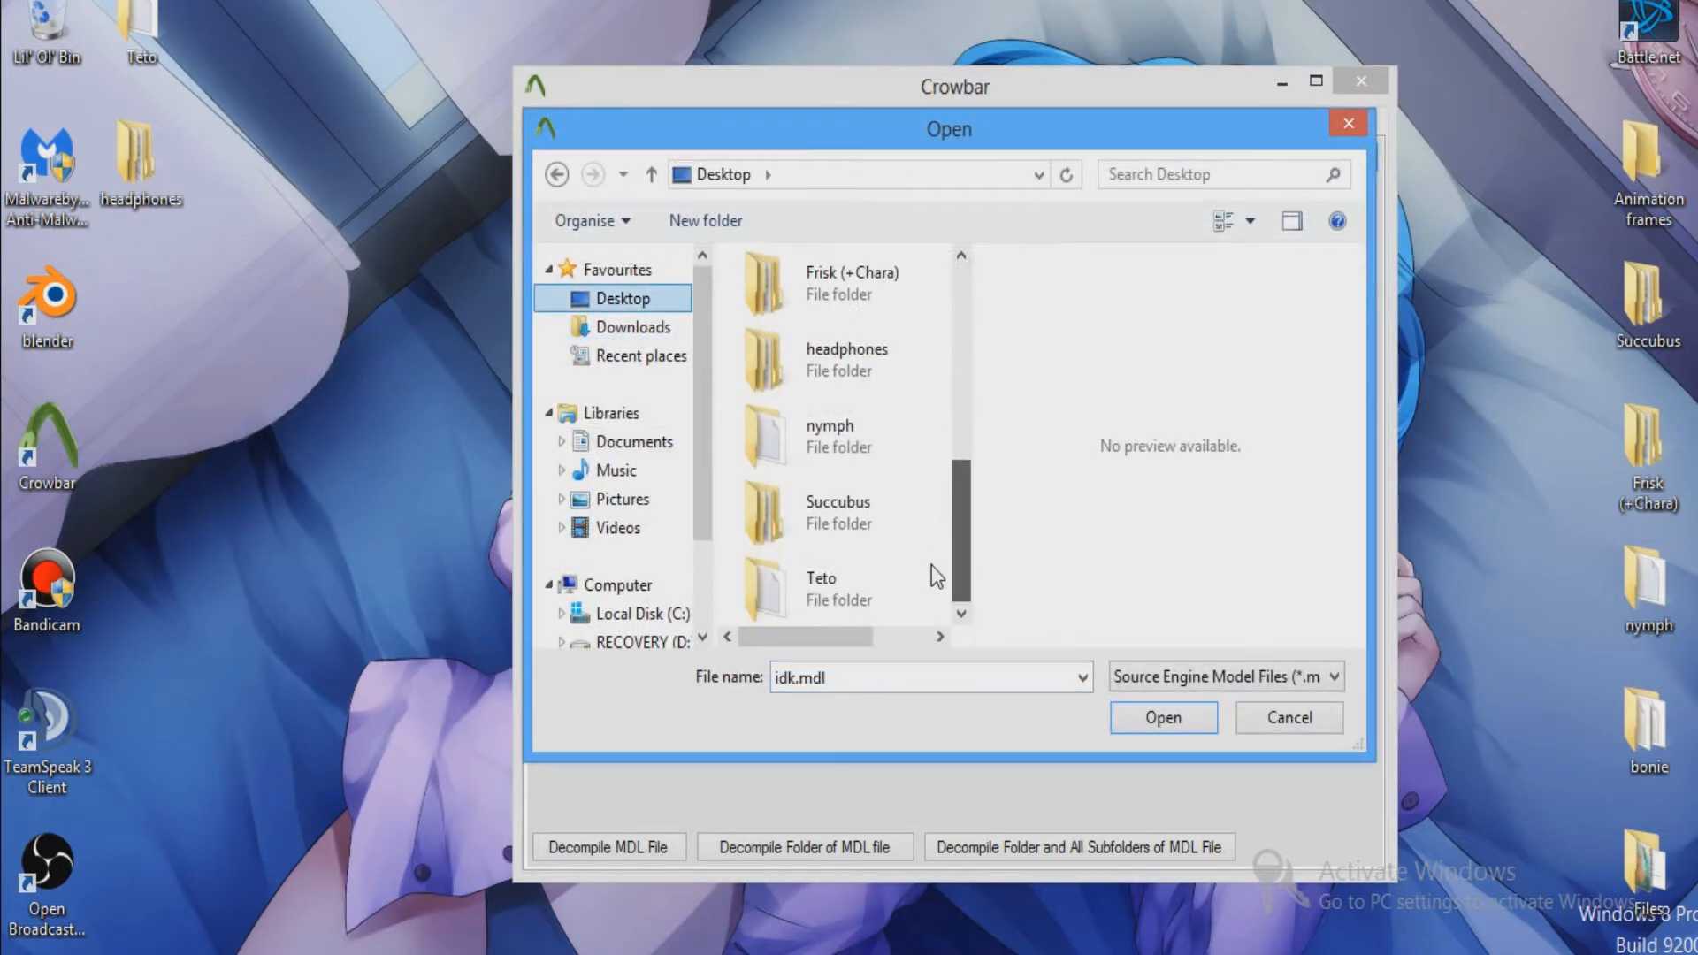
pyautogui.doubleClick(909, 605)
pyautogui.doubleClick(827, 364)
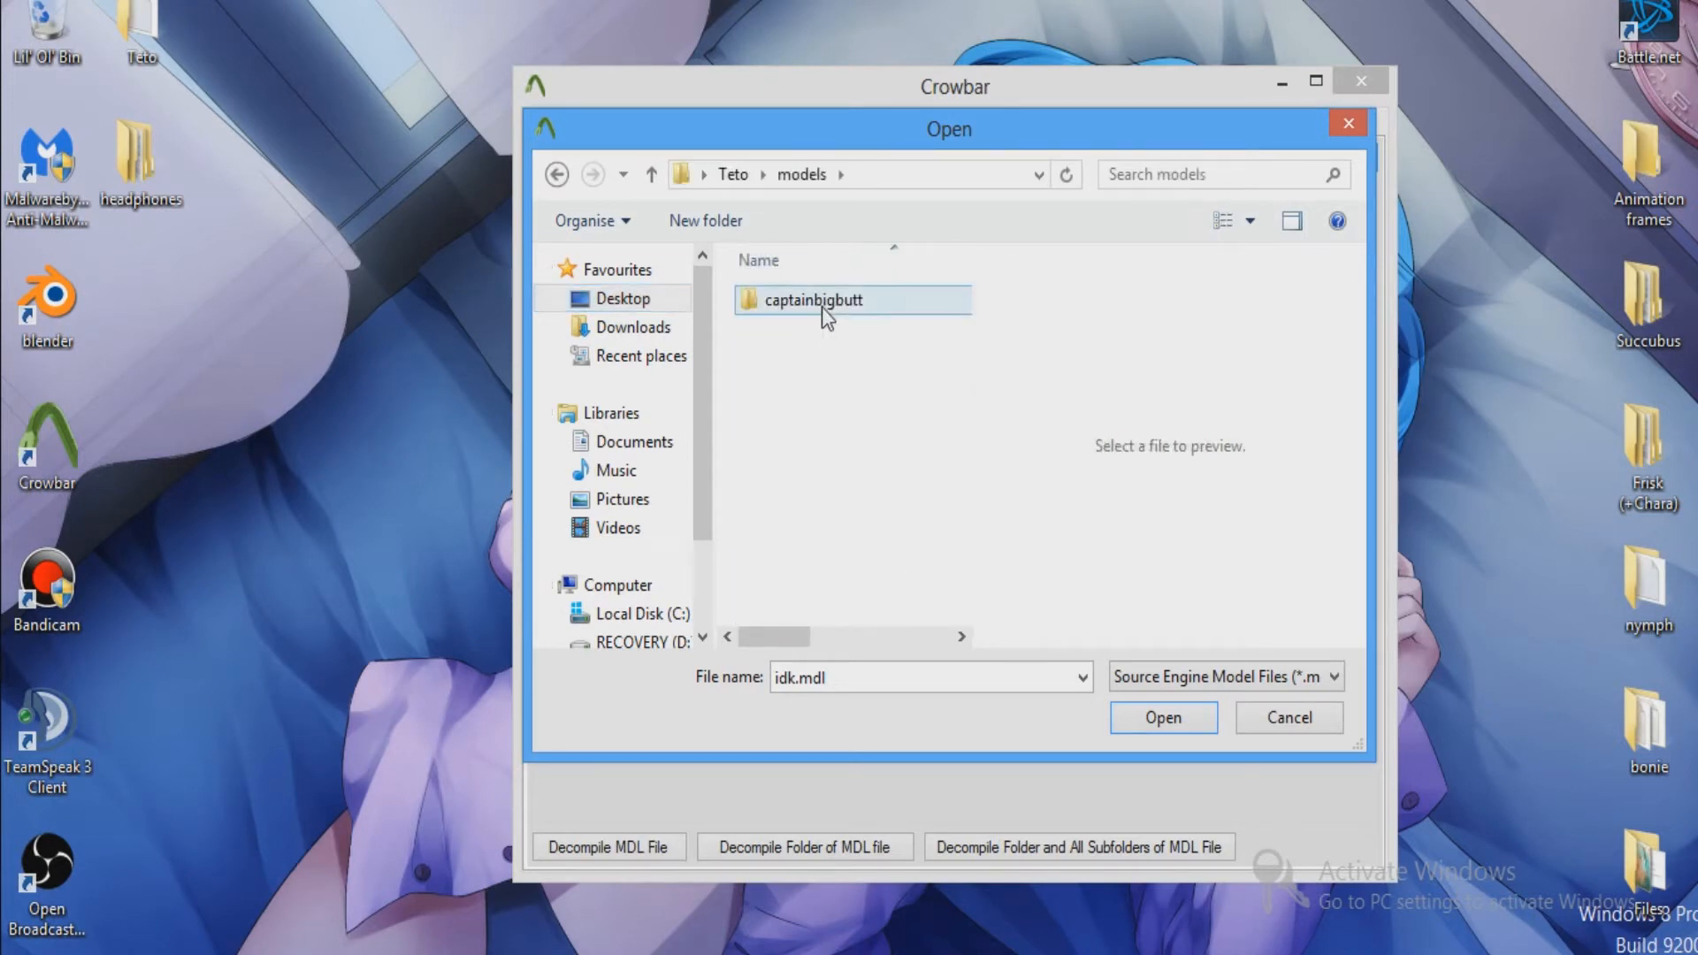
pyautogui.click(821, 306)
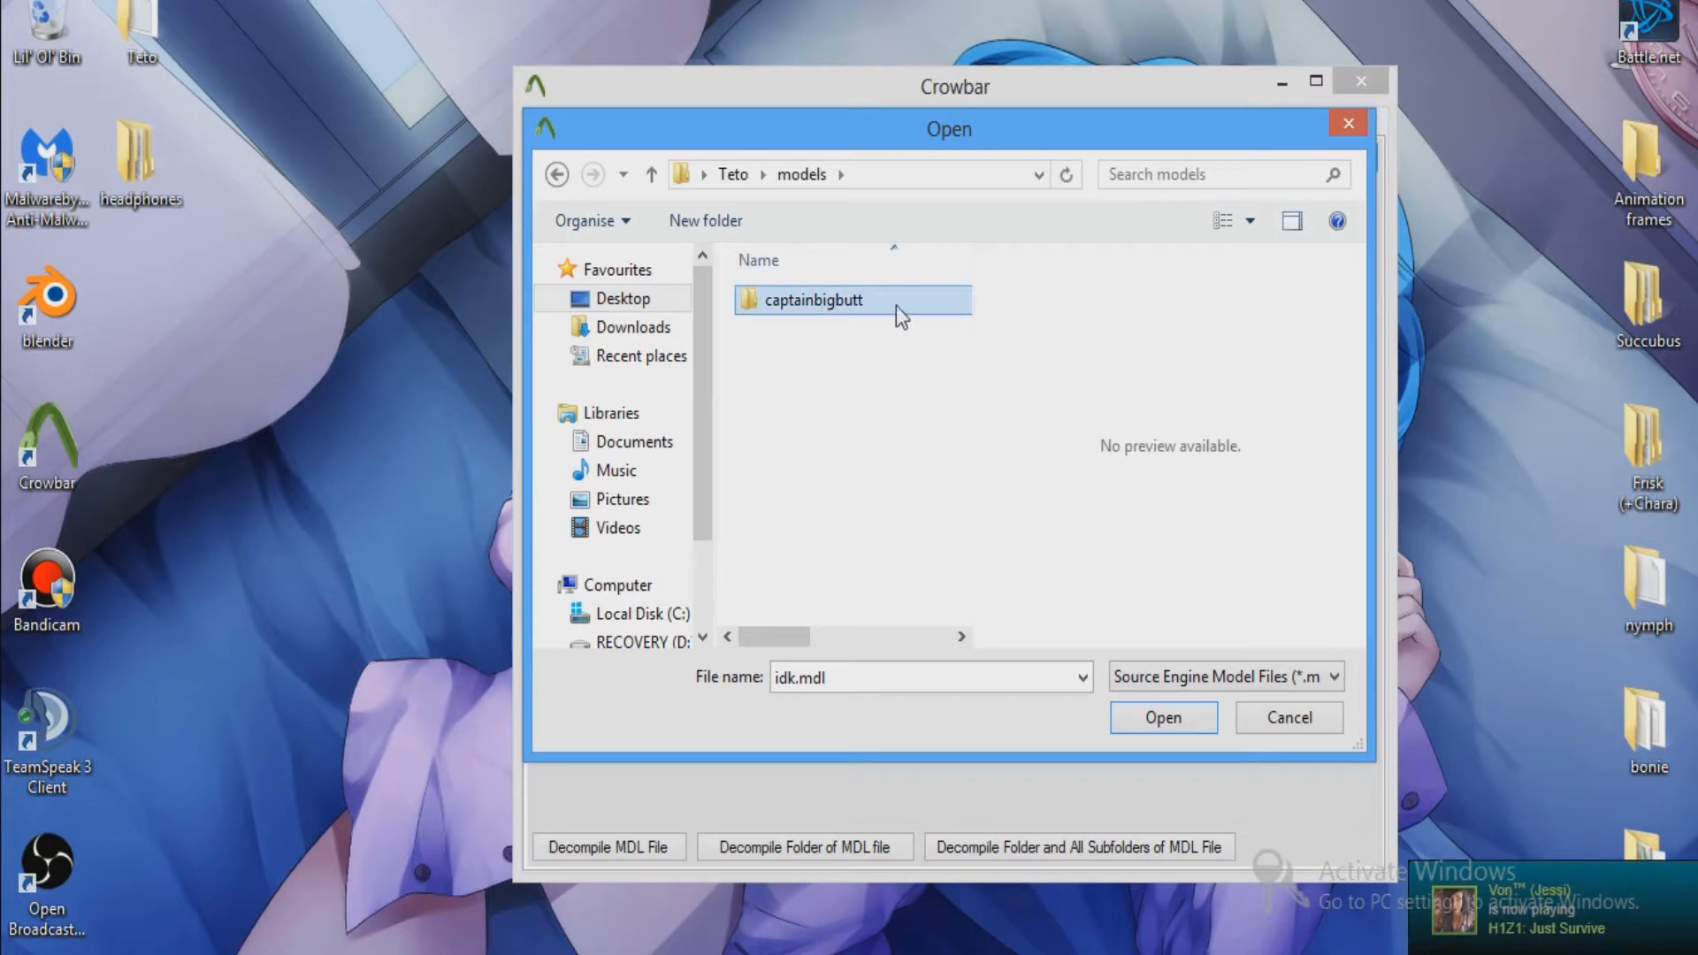
pyautogui.doubleClick(895, 305)
pyautogui.doubleClick(836, 306)
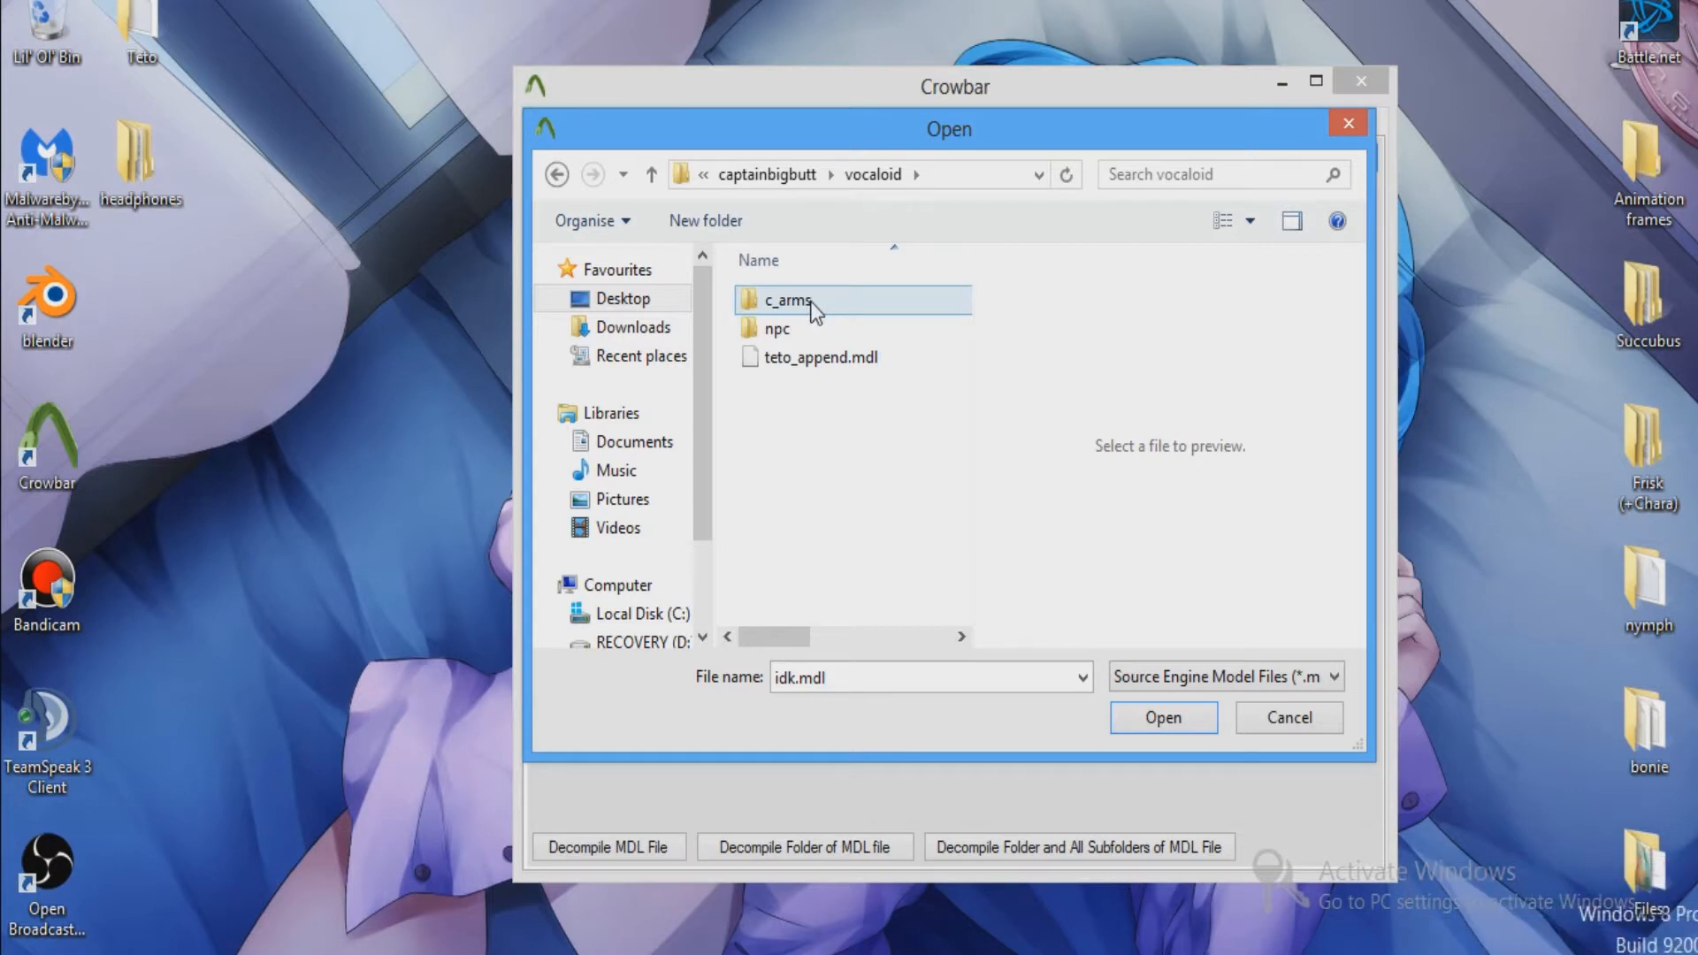
# Load teto_append.mdl and decompile its folder with all subfolders, returning to the decompiler settings.
pyautogui.click(834, 356)
pyautogui.doubleClick(834, 357)
pyautogui.click(1014, 847)
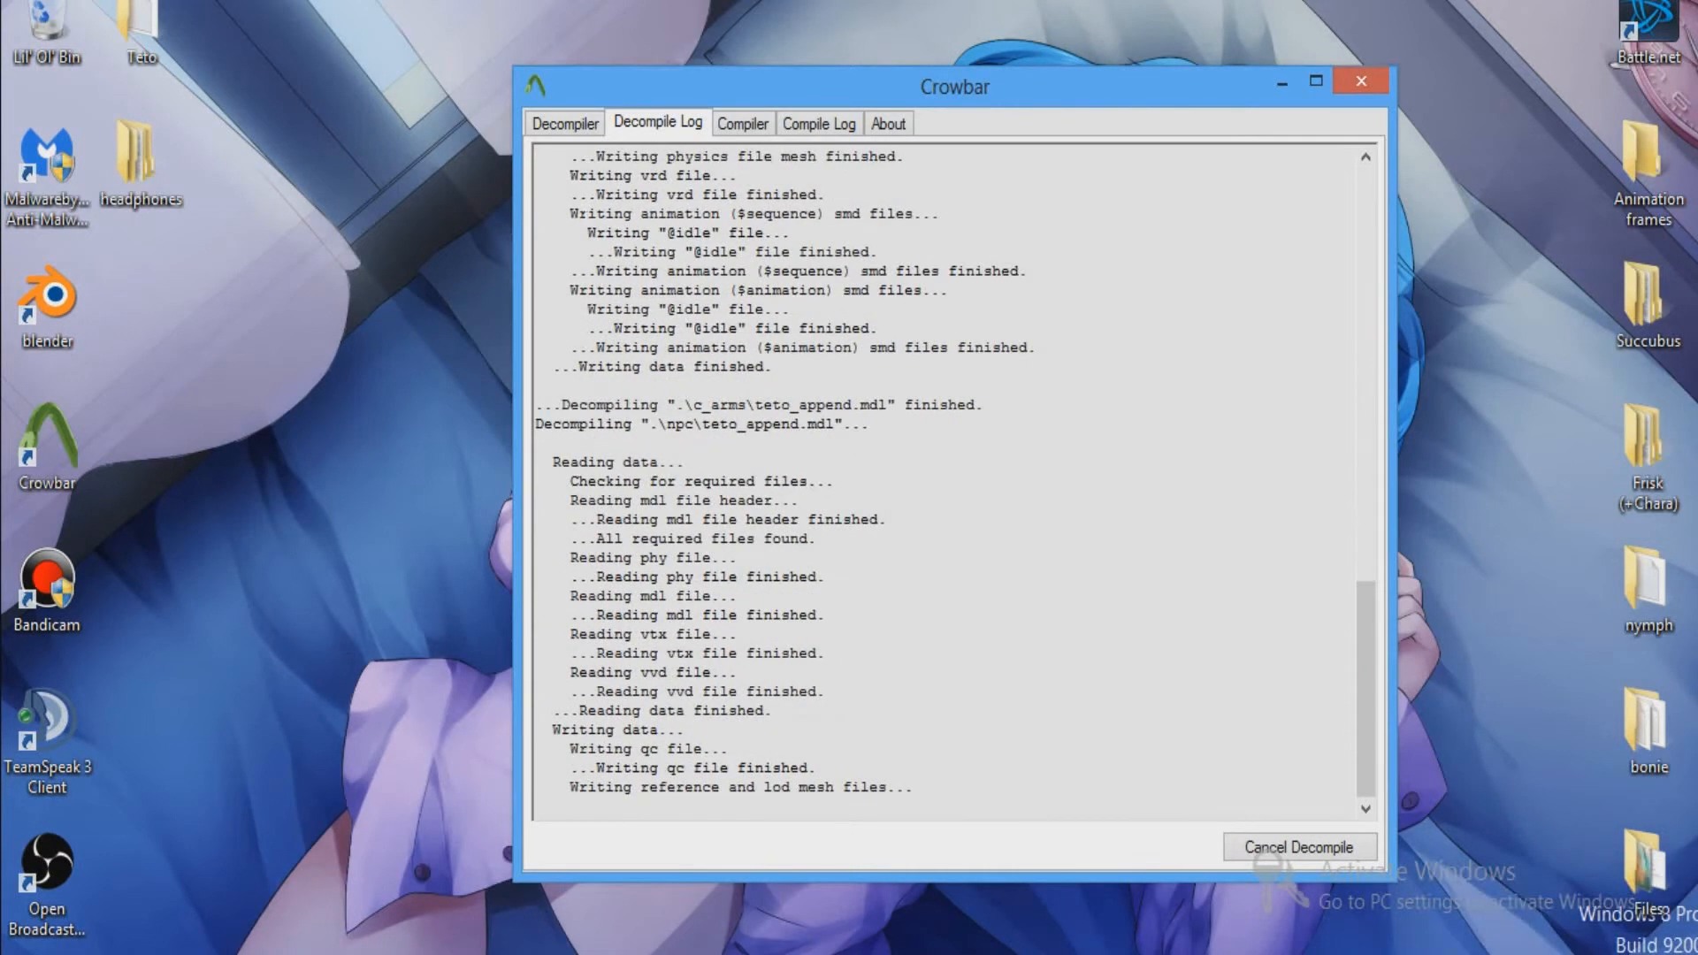
pyautogui.click(544, 130)
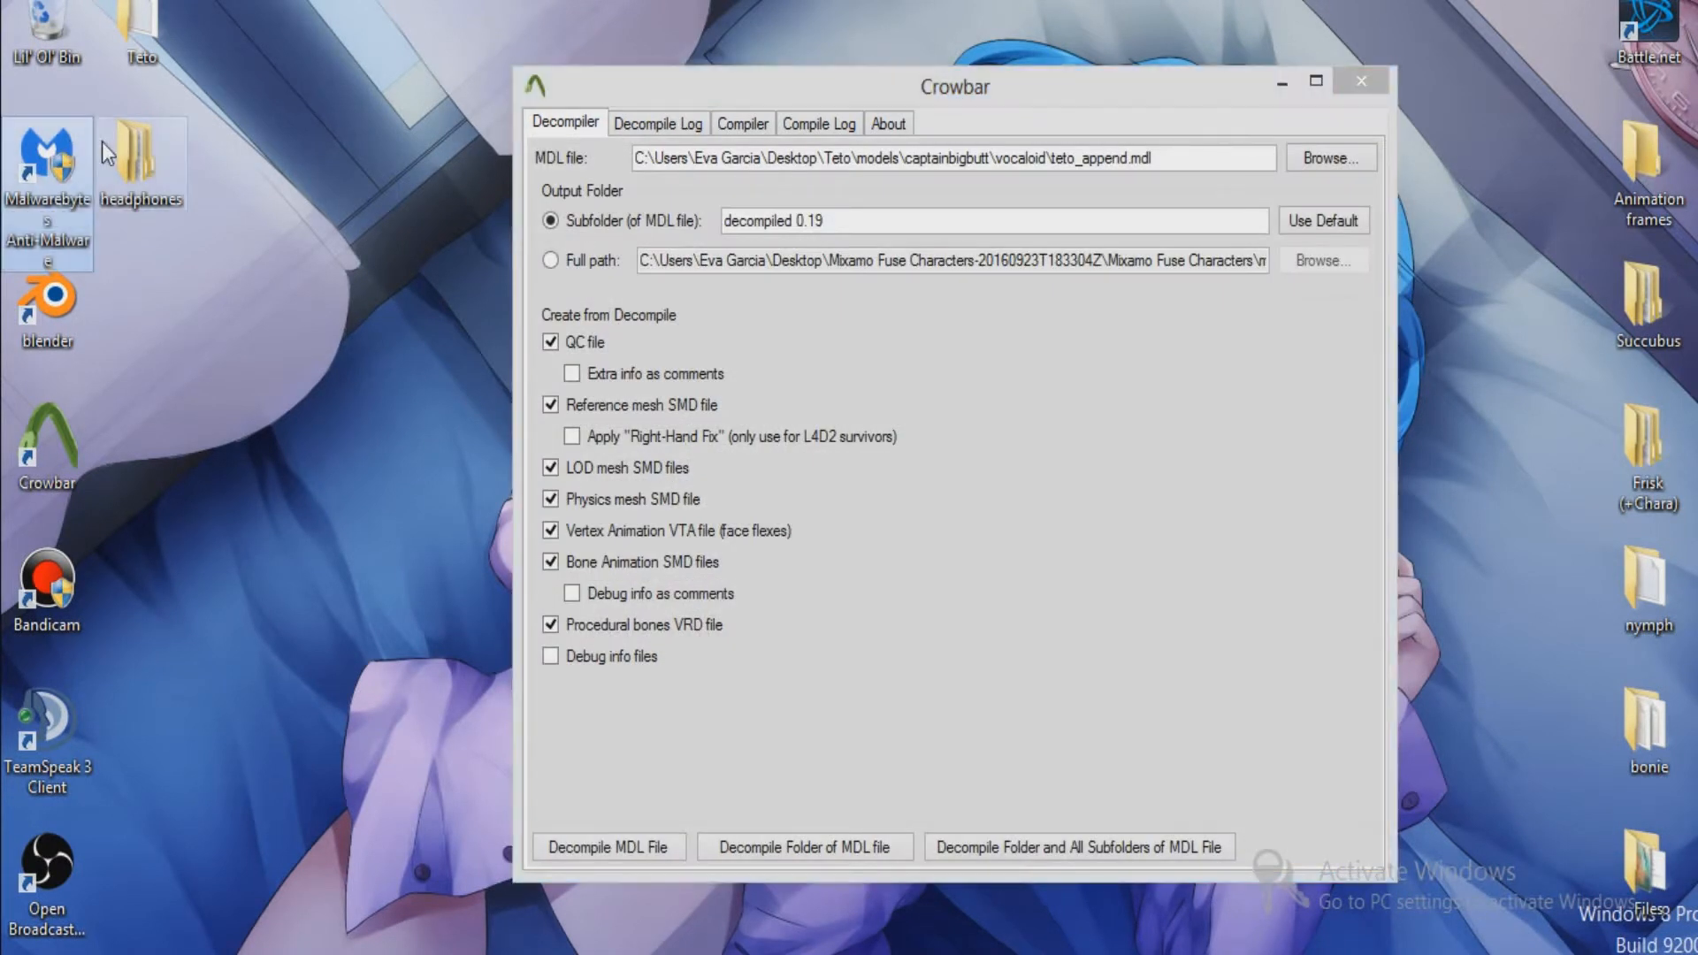
# Open the gmod_tower folder inside the models folder of the desktop's headphones folder.
pyautogui.doubleClick(102, 141)
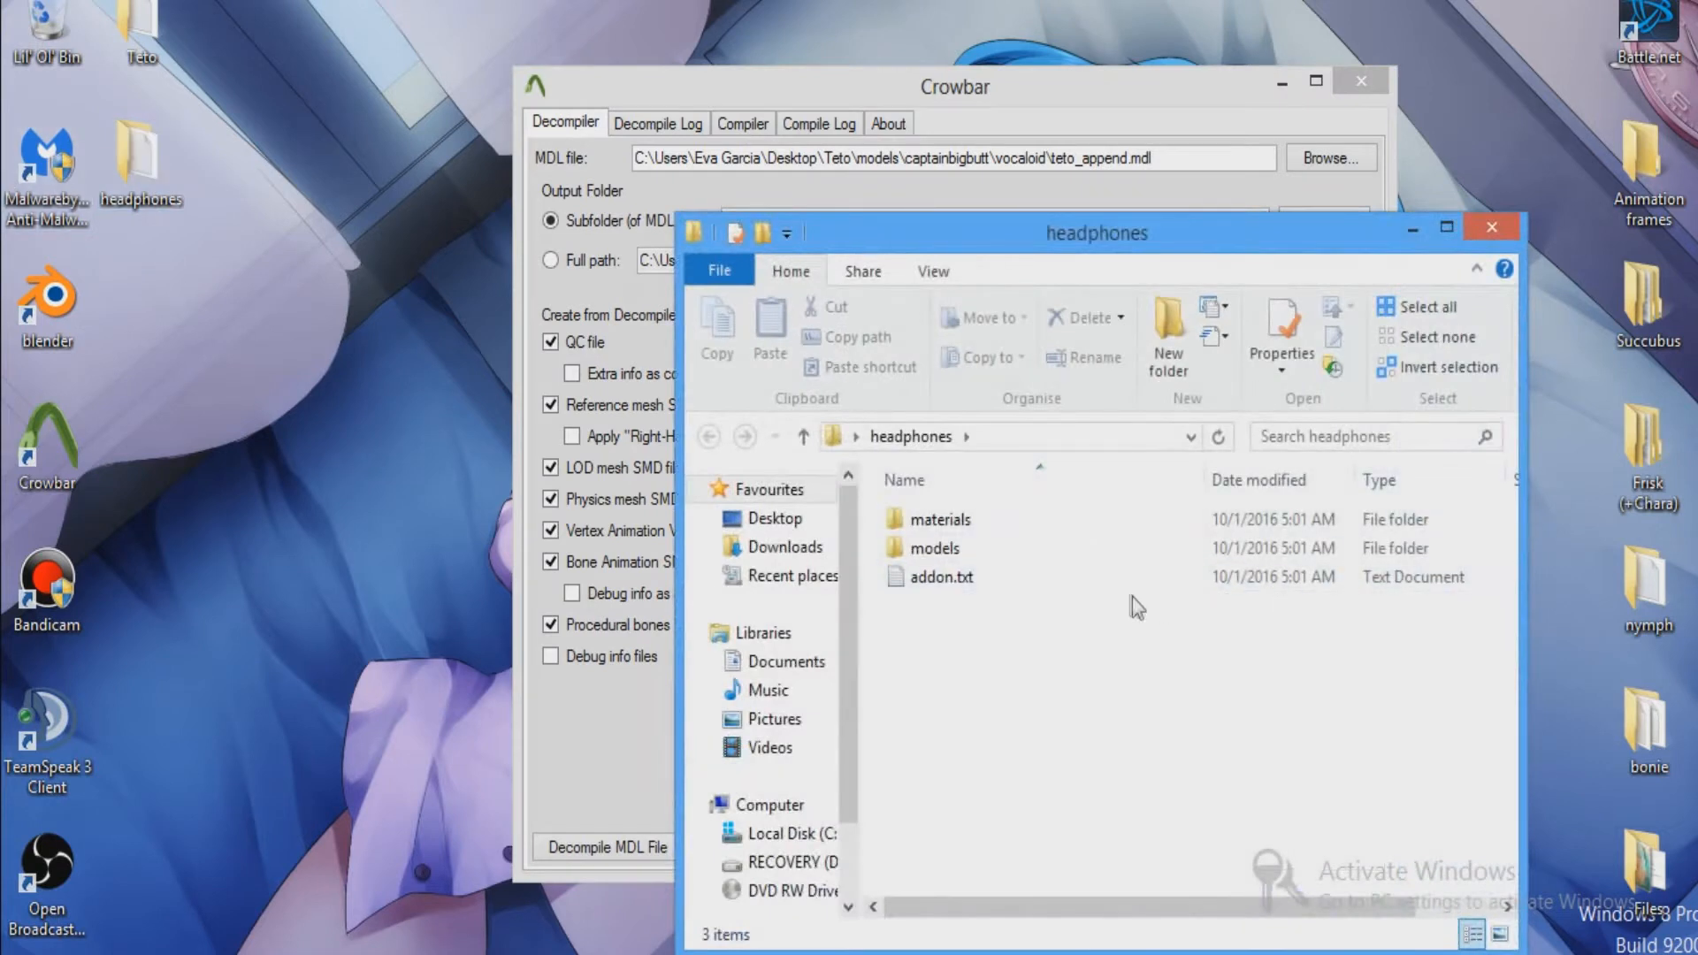
pyautogui.doubleClick(974, 542)
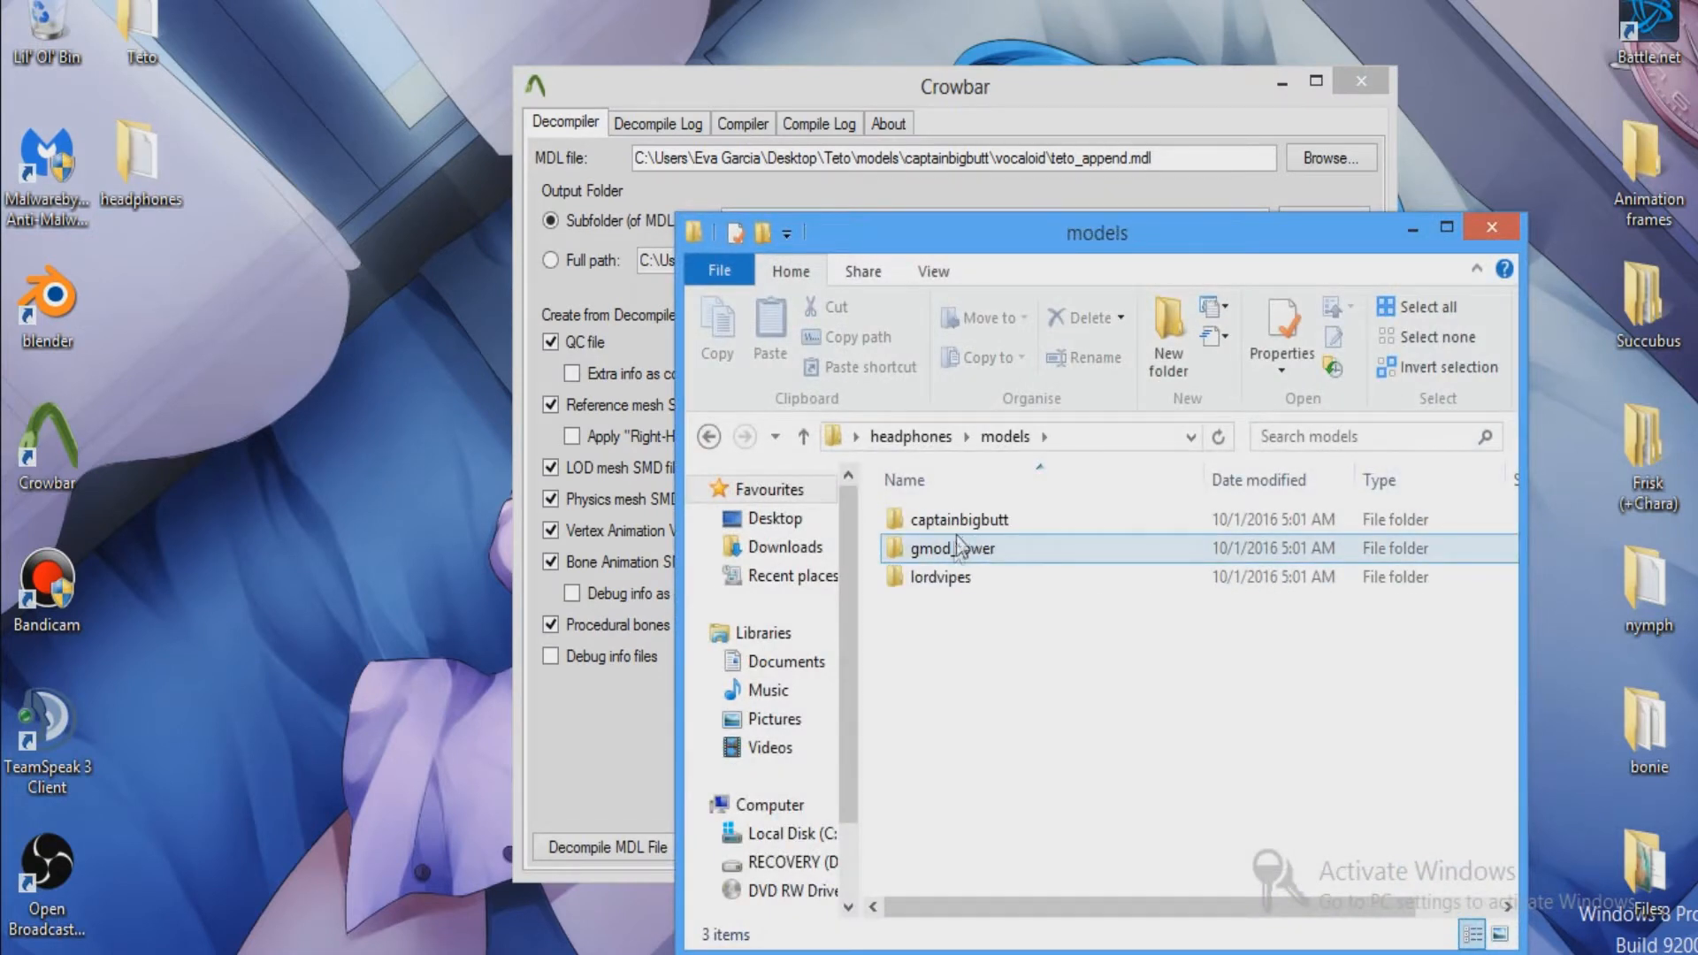
pyautogui.click(954, 543)
pyautogui.doubleClick(954, 547)
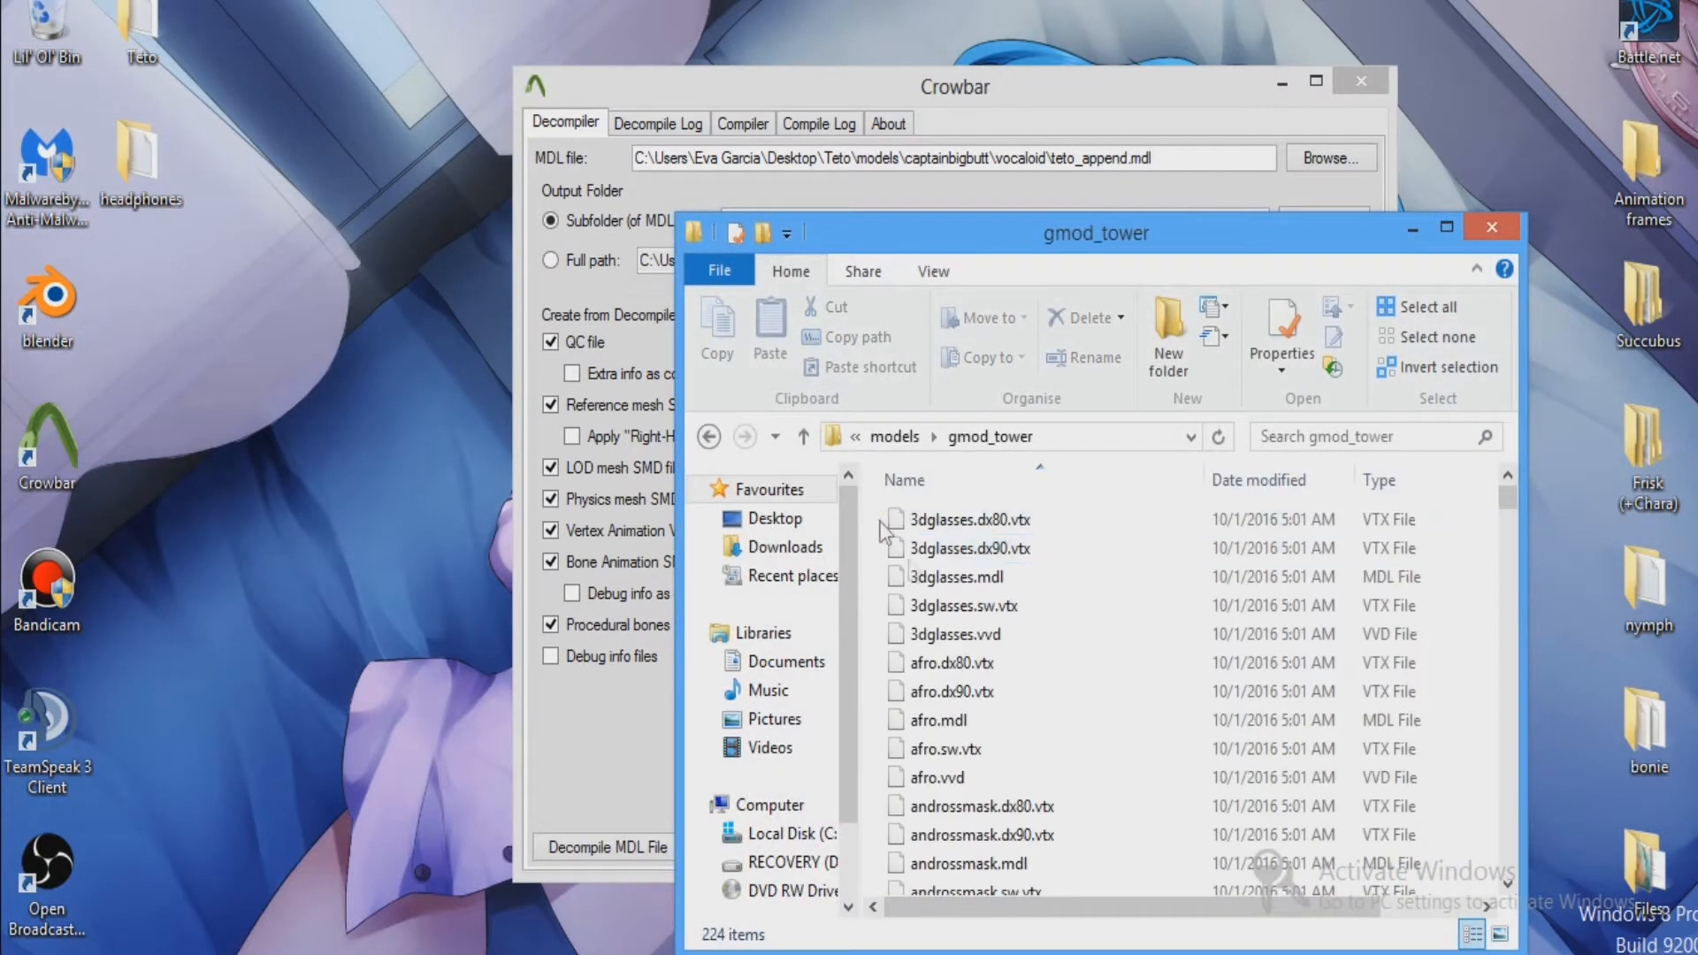
# Delete every file listed before headphones.dx80.vtx in the gmod_tower folder, from 3dglasses.dx80.vtx through headcrabhat.vvd.
pyautogui.moveTo(874, 507); pyautogui.dragTo(1055, 722)
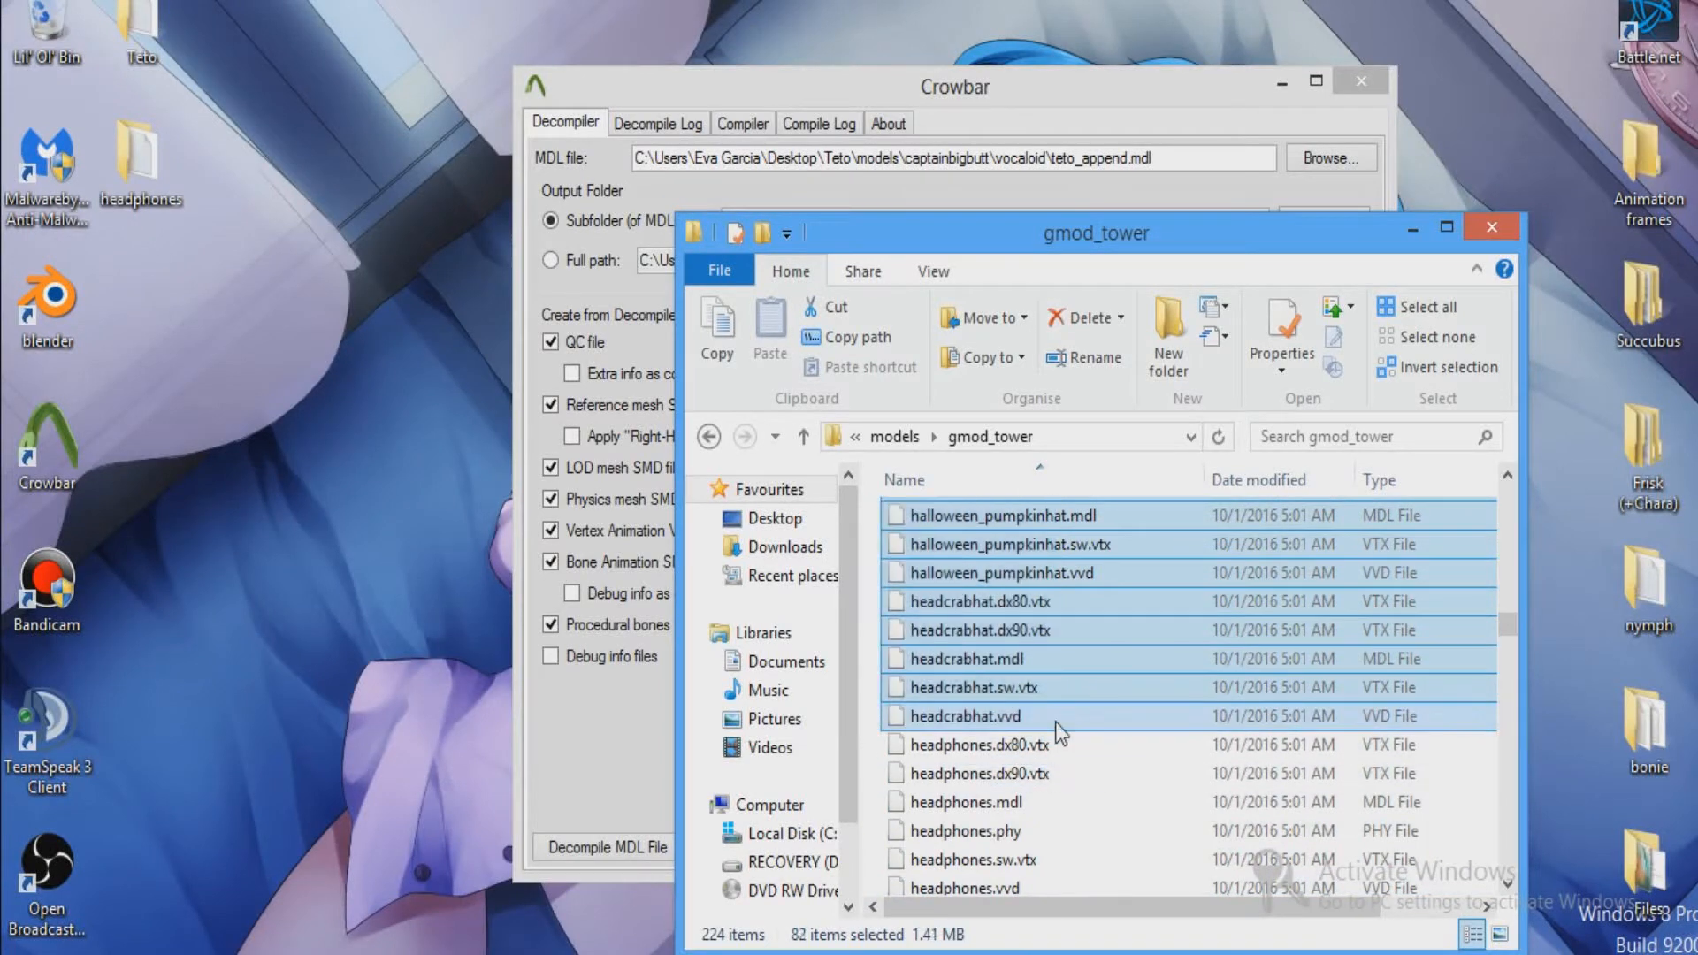
pyautogui.rightClick(1055, 722)
pyautogui.click(1131, 627)
# Delete every file listed after headphones.vvd, from jetpack.dx80.vtx through witchhat.vvd, keeping only the headphones files.
pyautogui.scroll(20, 866, 575)
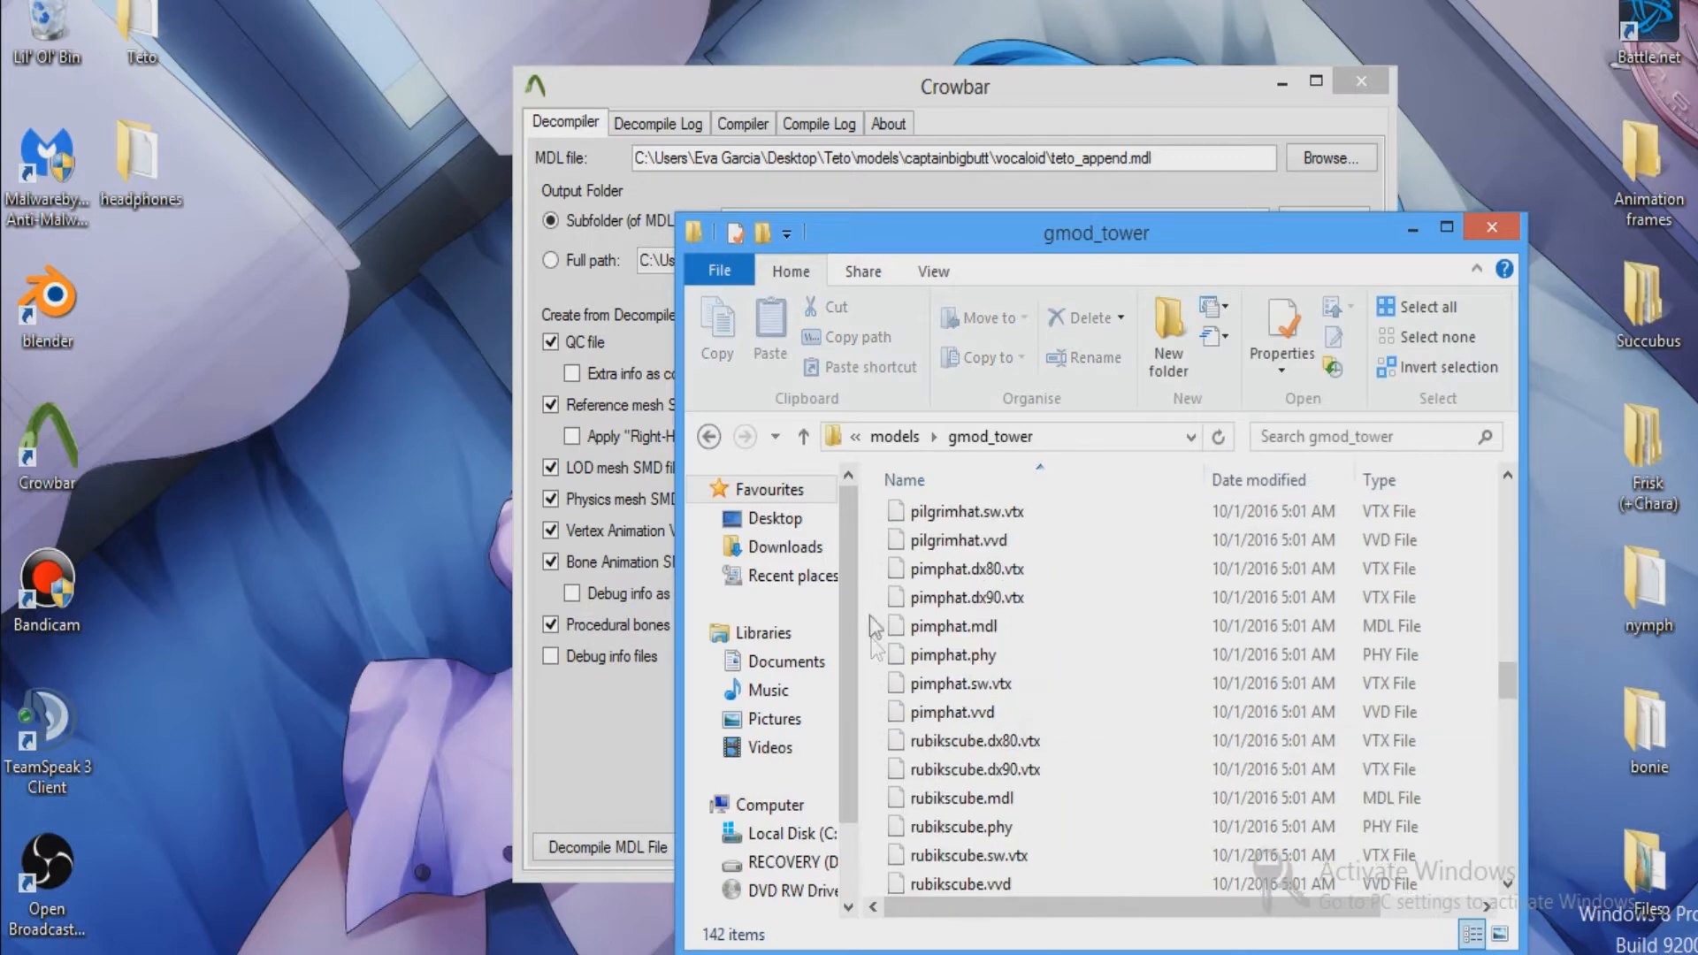
pyautogui.scroll(1, 876, 650)
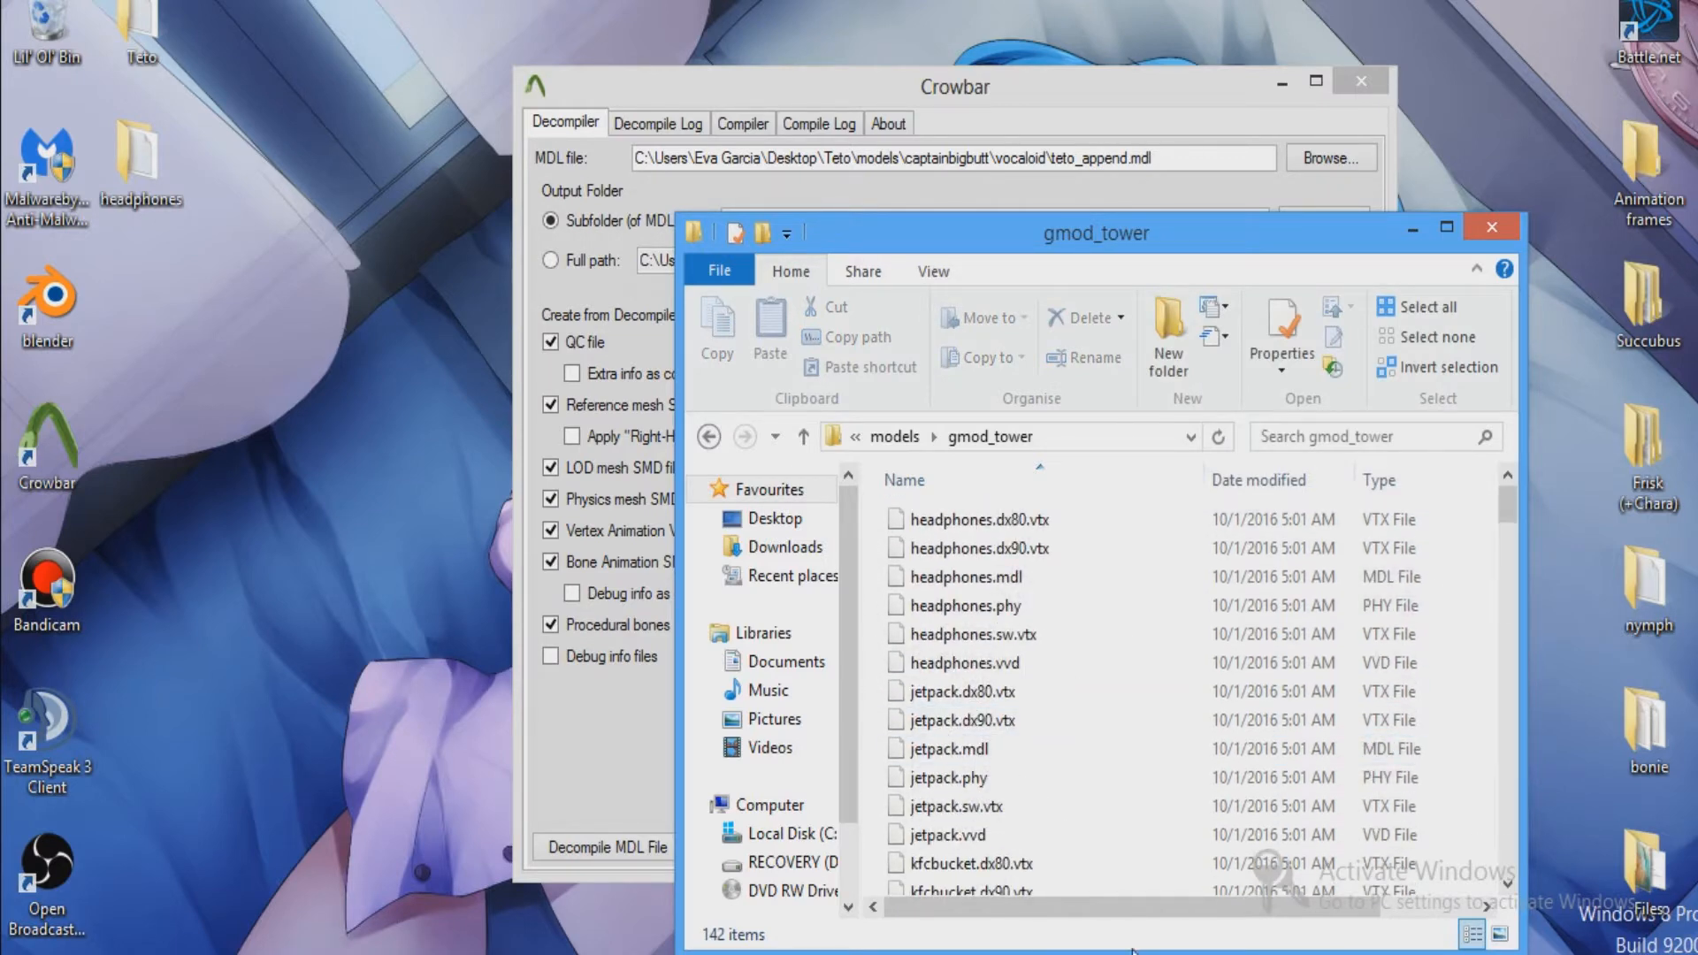
pyautogui.moveTo(880, 699); pyautogui.dragTo(885, 911)
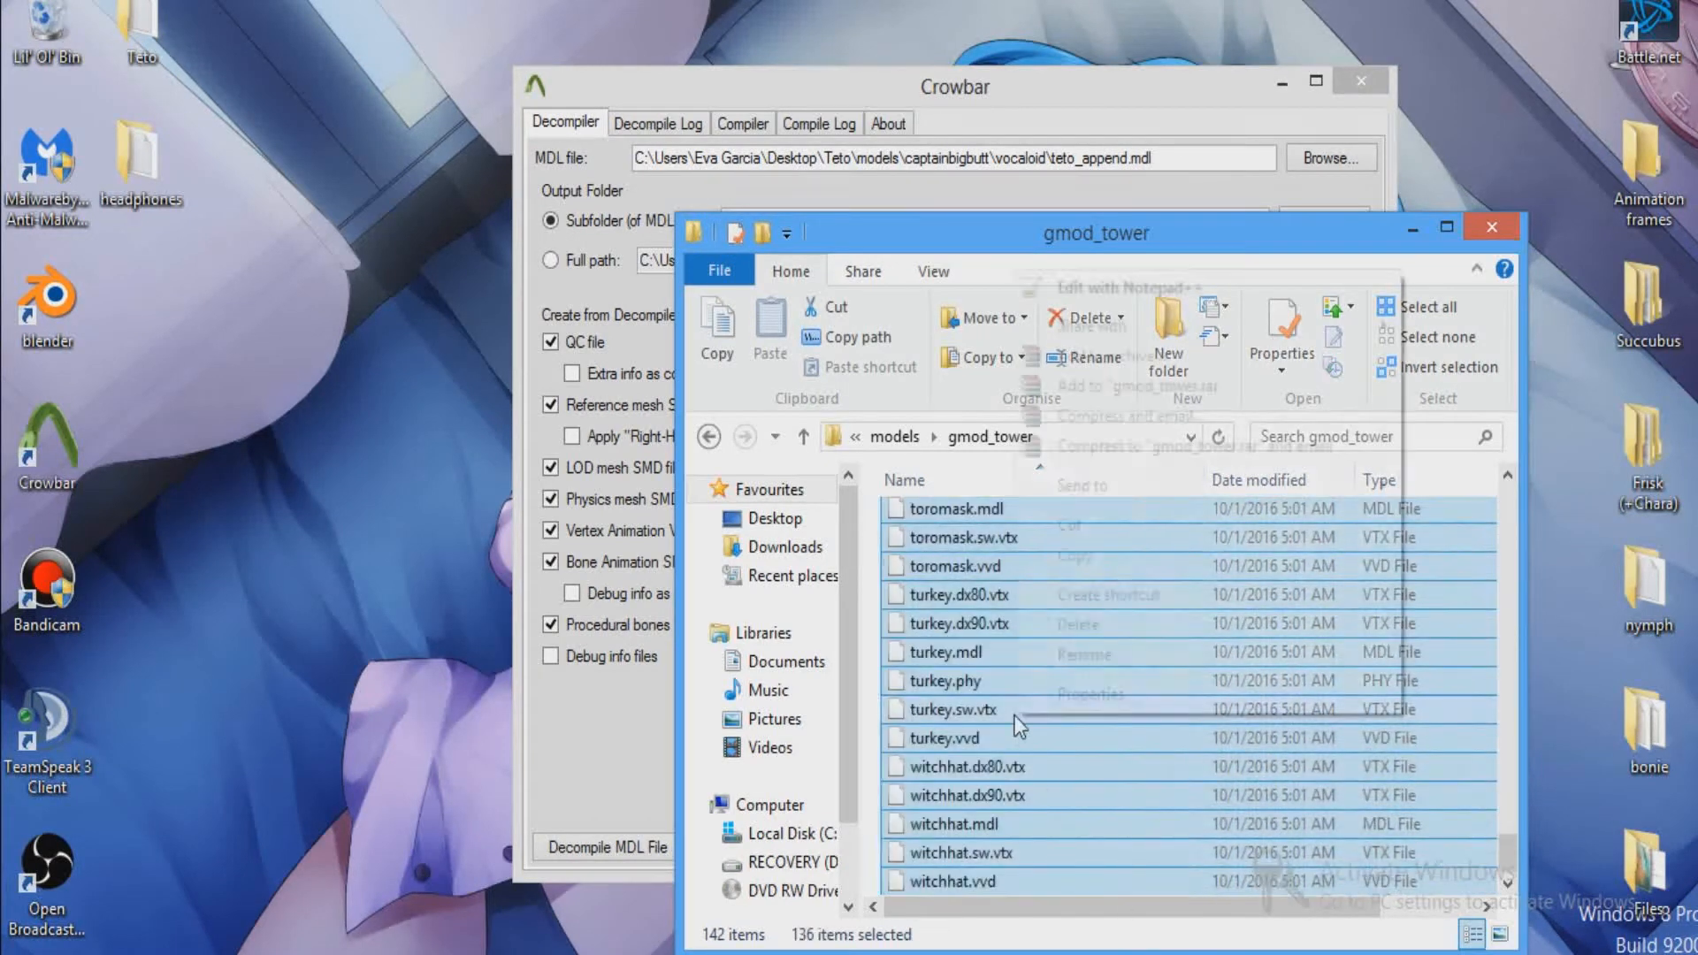
pyautogui.rightClick(1015, 714)
pyautogui.click(1091, 613)
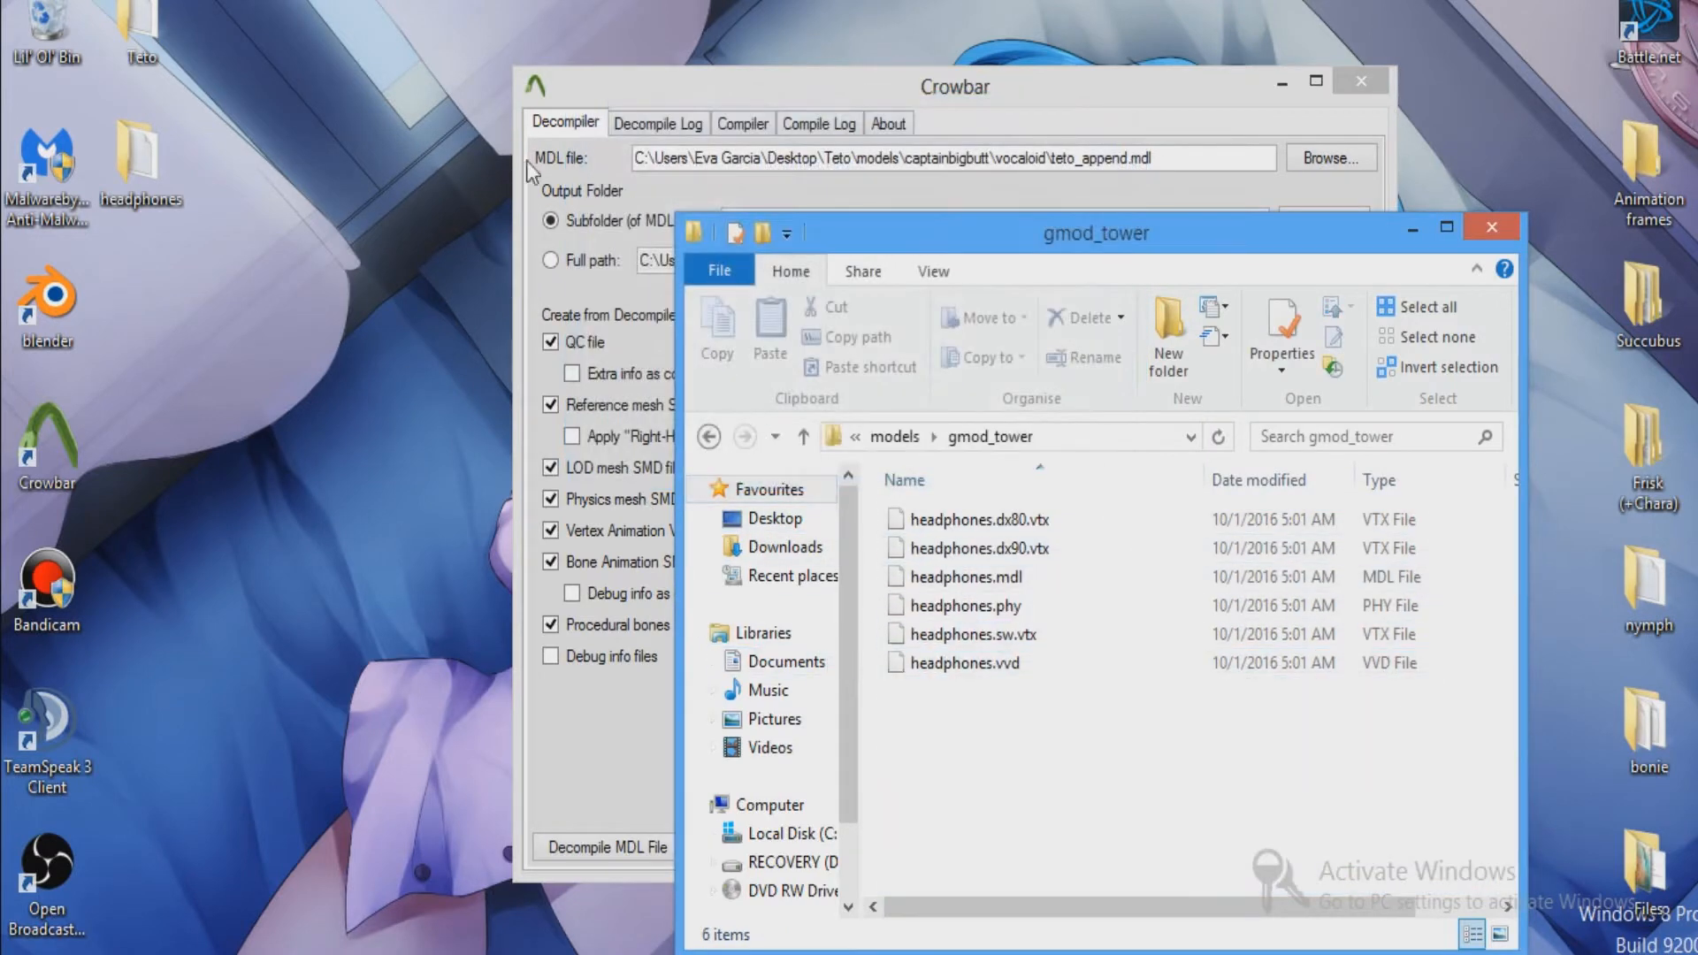
# Load headphones.mdl from the Desktop folder headphones\models\gmod_tower as the MDL file in Crowbar.
pyautogui.click(1292, 156)
pyautogui.click(1291, 155)
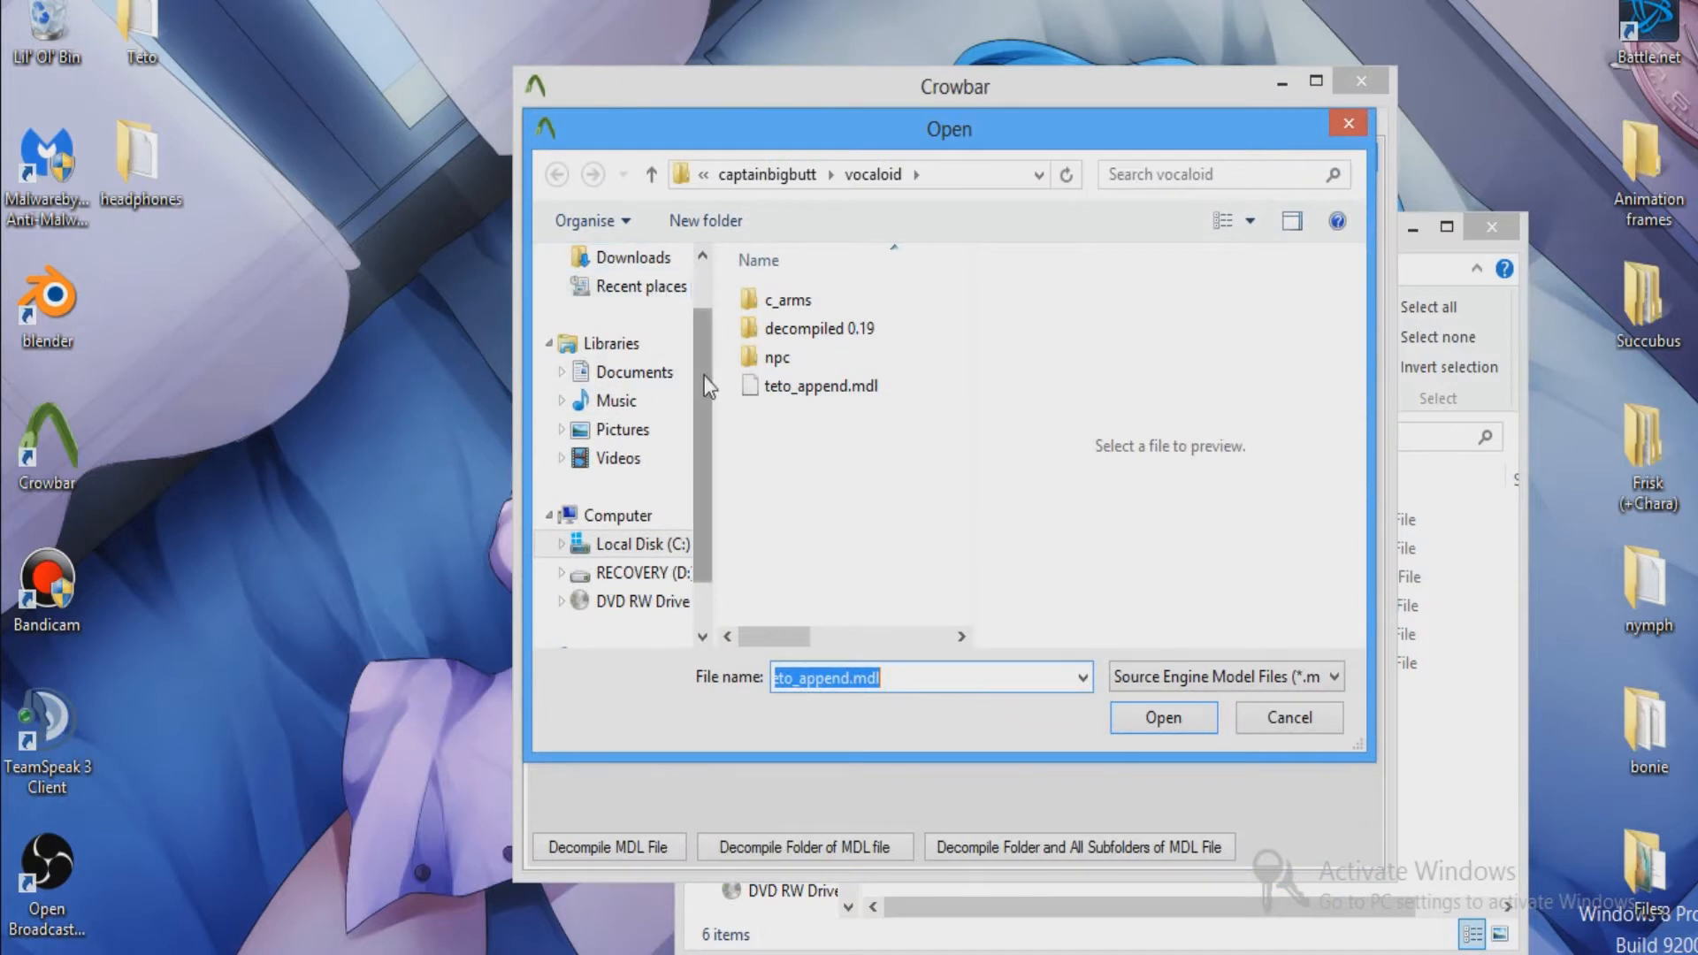
pyautogui.scroll(1, 705, 375)
pyautogui.click(623, 299)
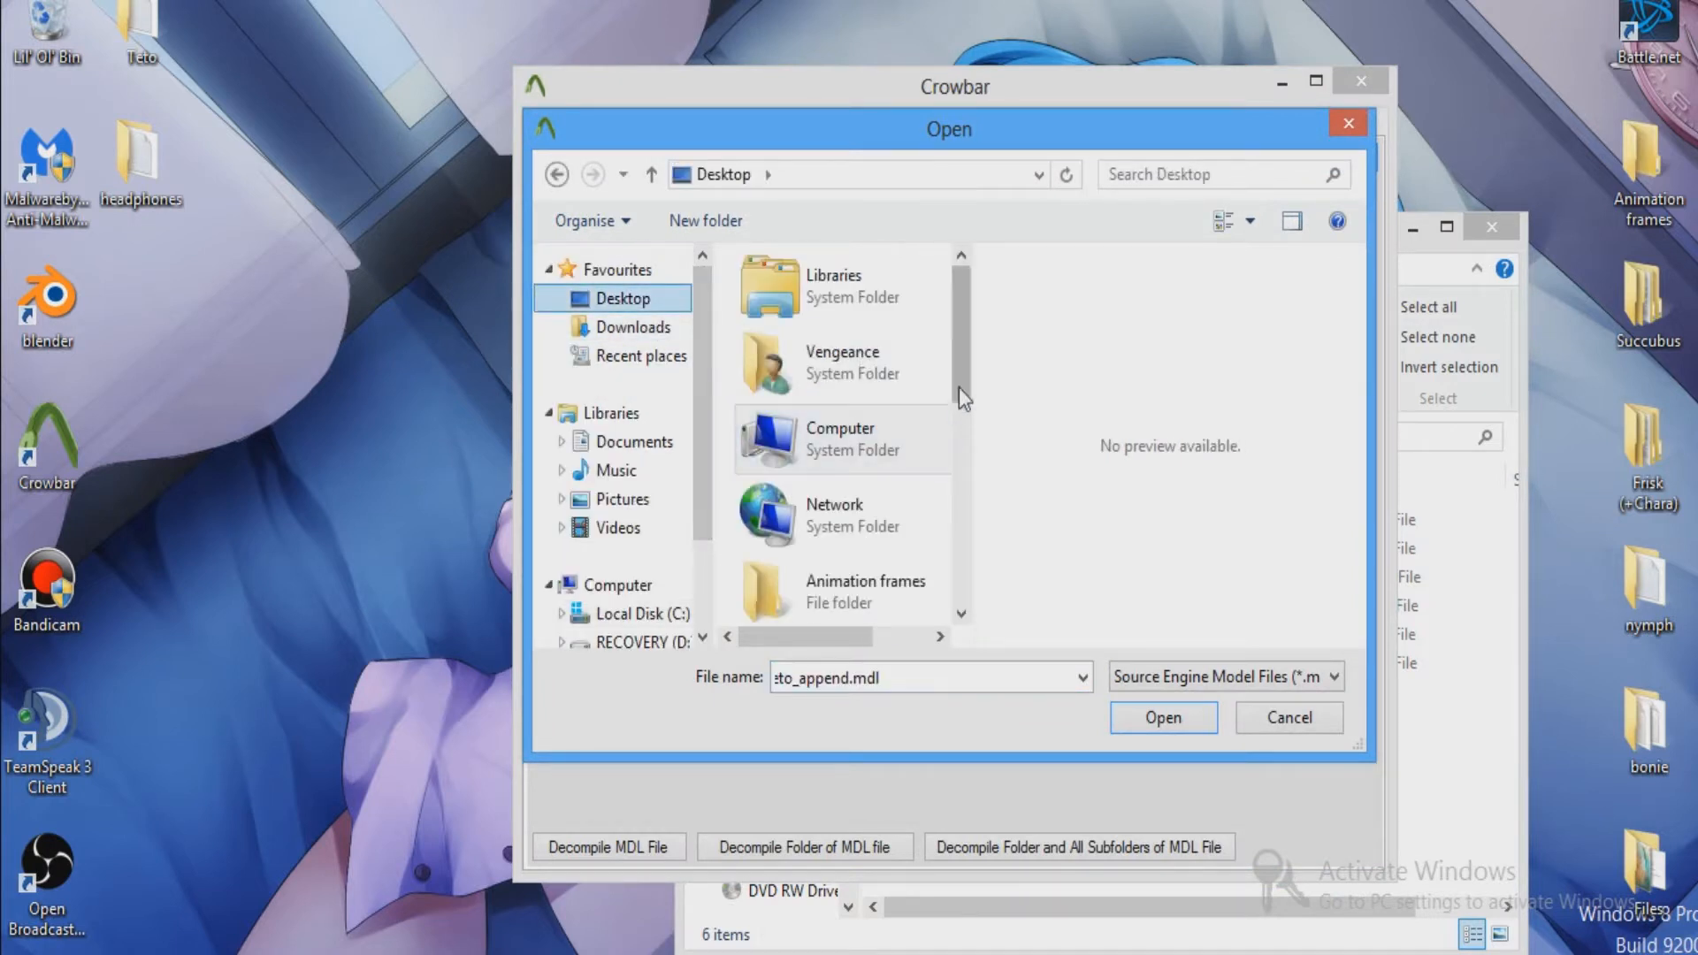
pyautogui.moveTo(959, 388); pyautogui.dragTo(967, 575)
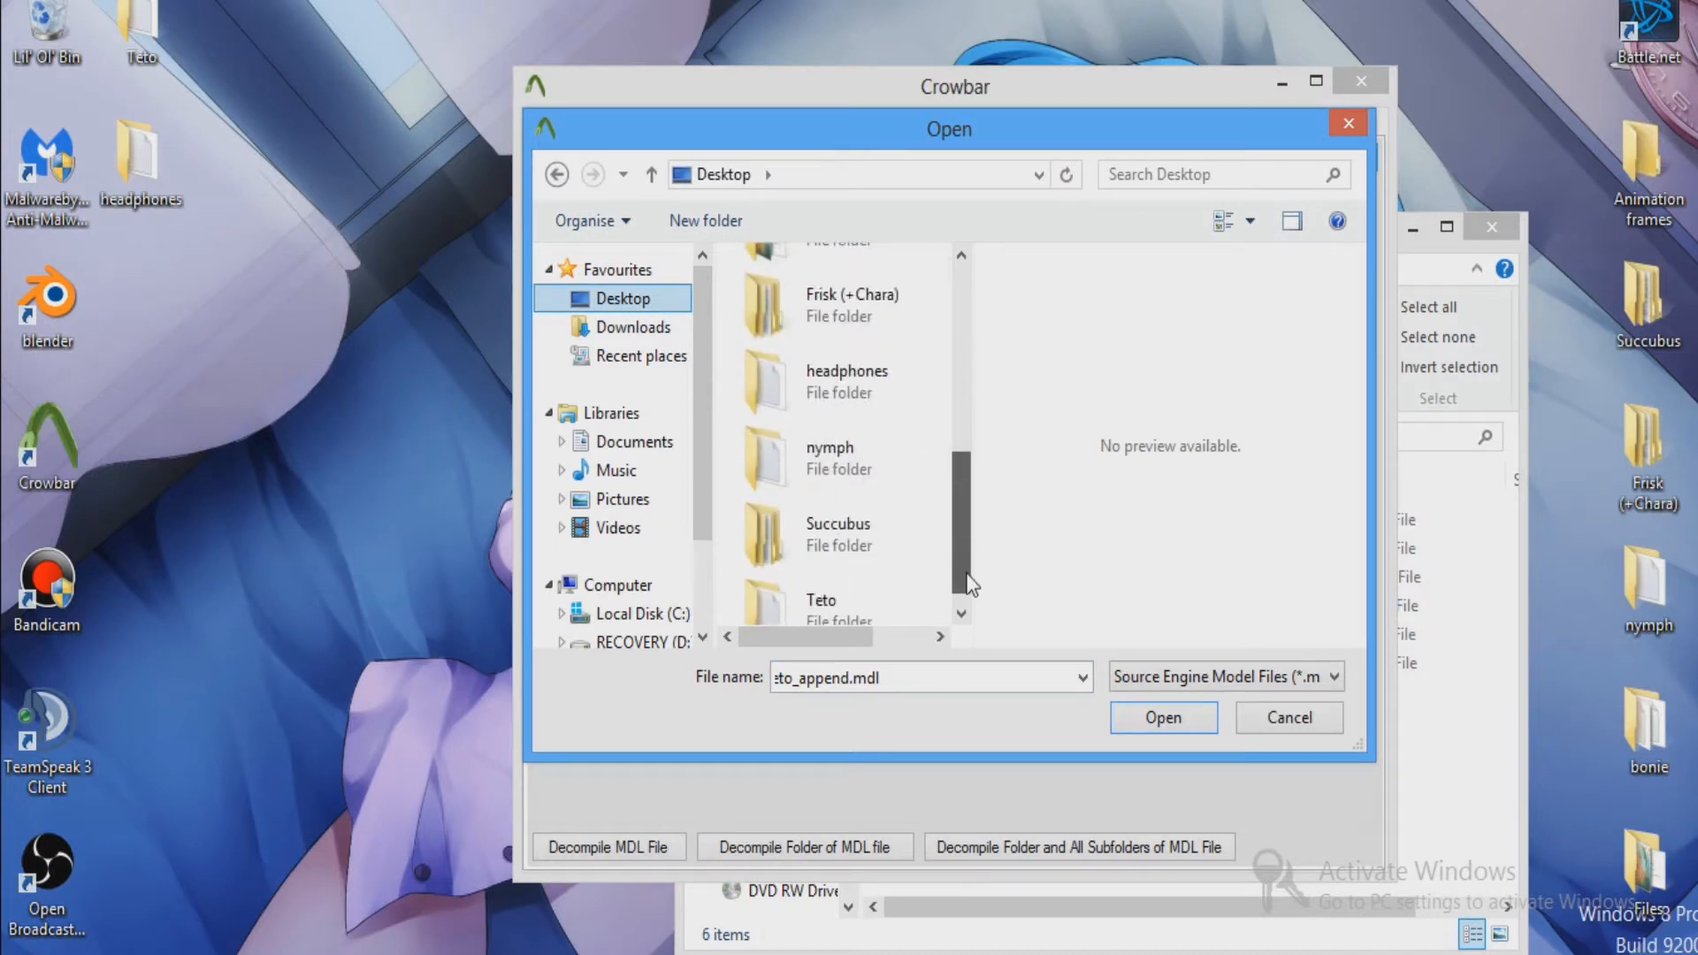
pyautogui.doubleClick(846, 380)
pyautogui.doubleClick(794, 334)
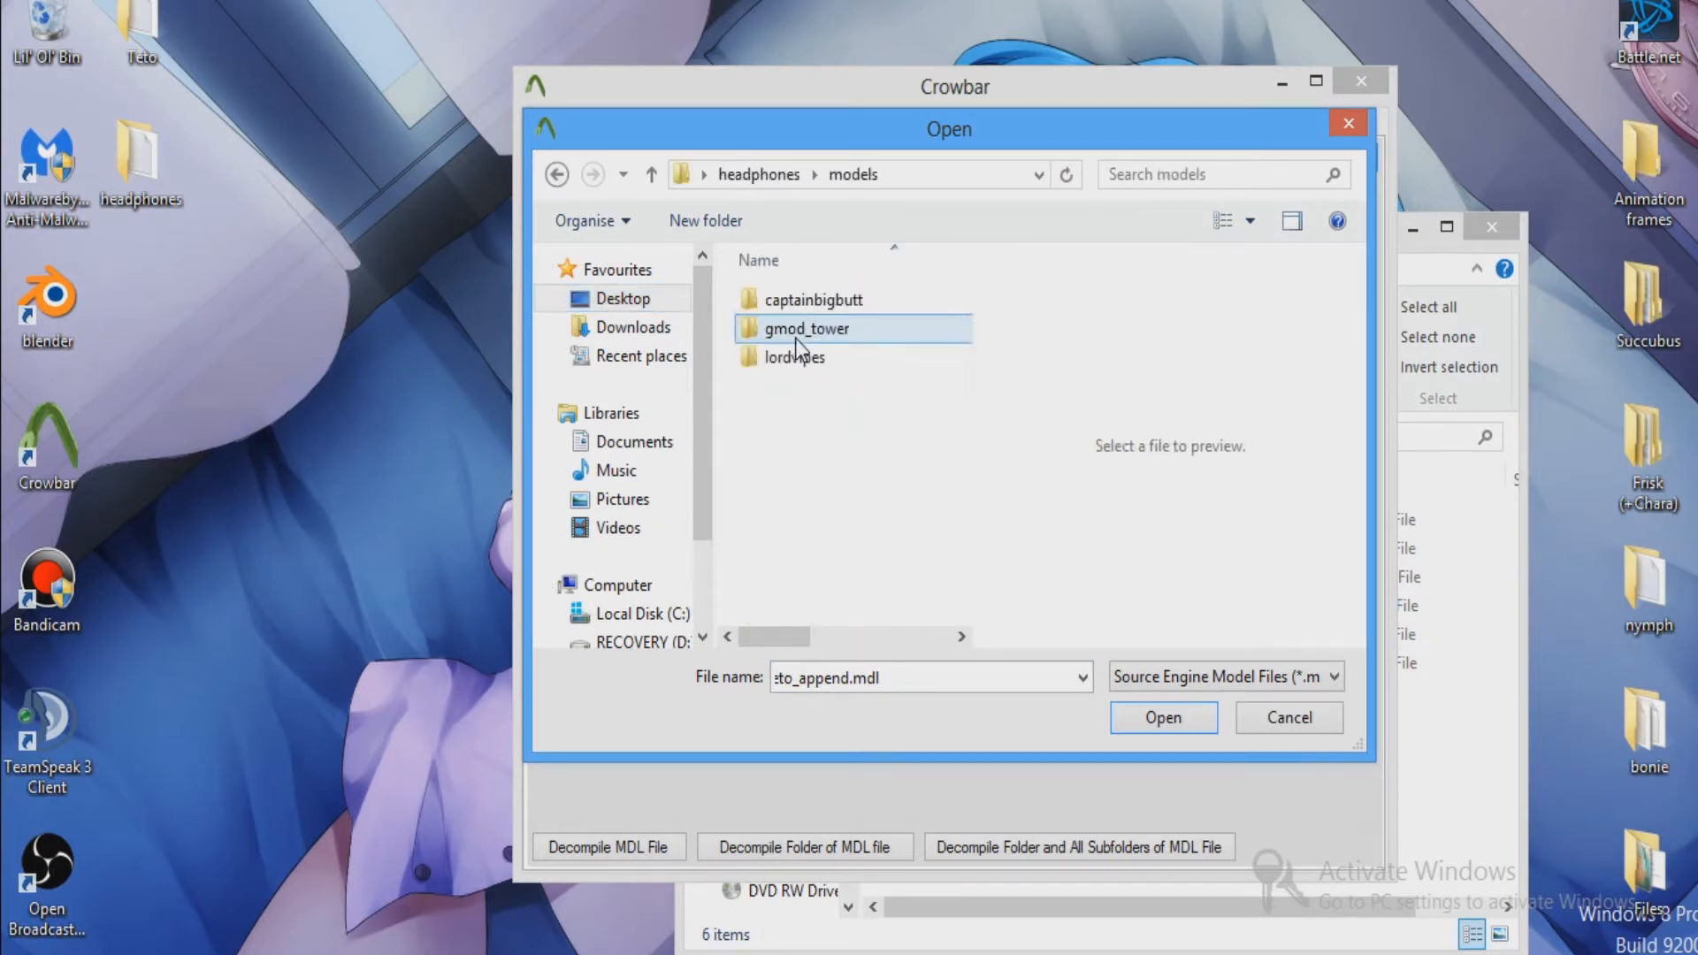
pyautogui.doubleClick(794, 338)
pyautogui.doubleClick(800, 310)
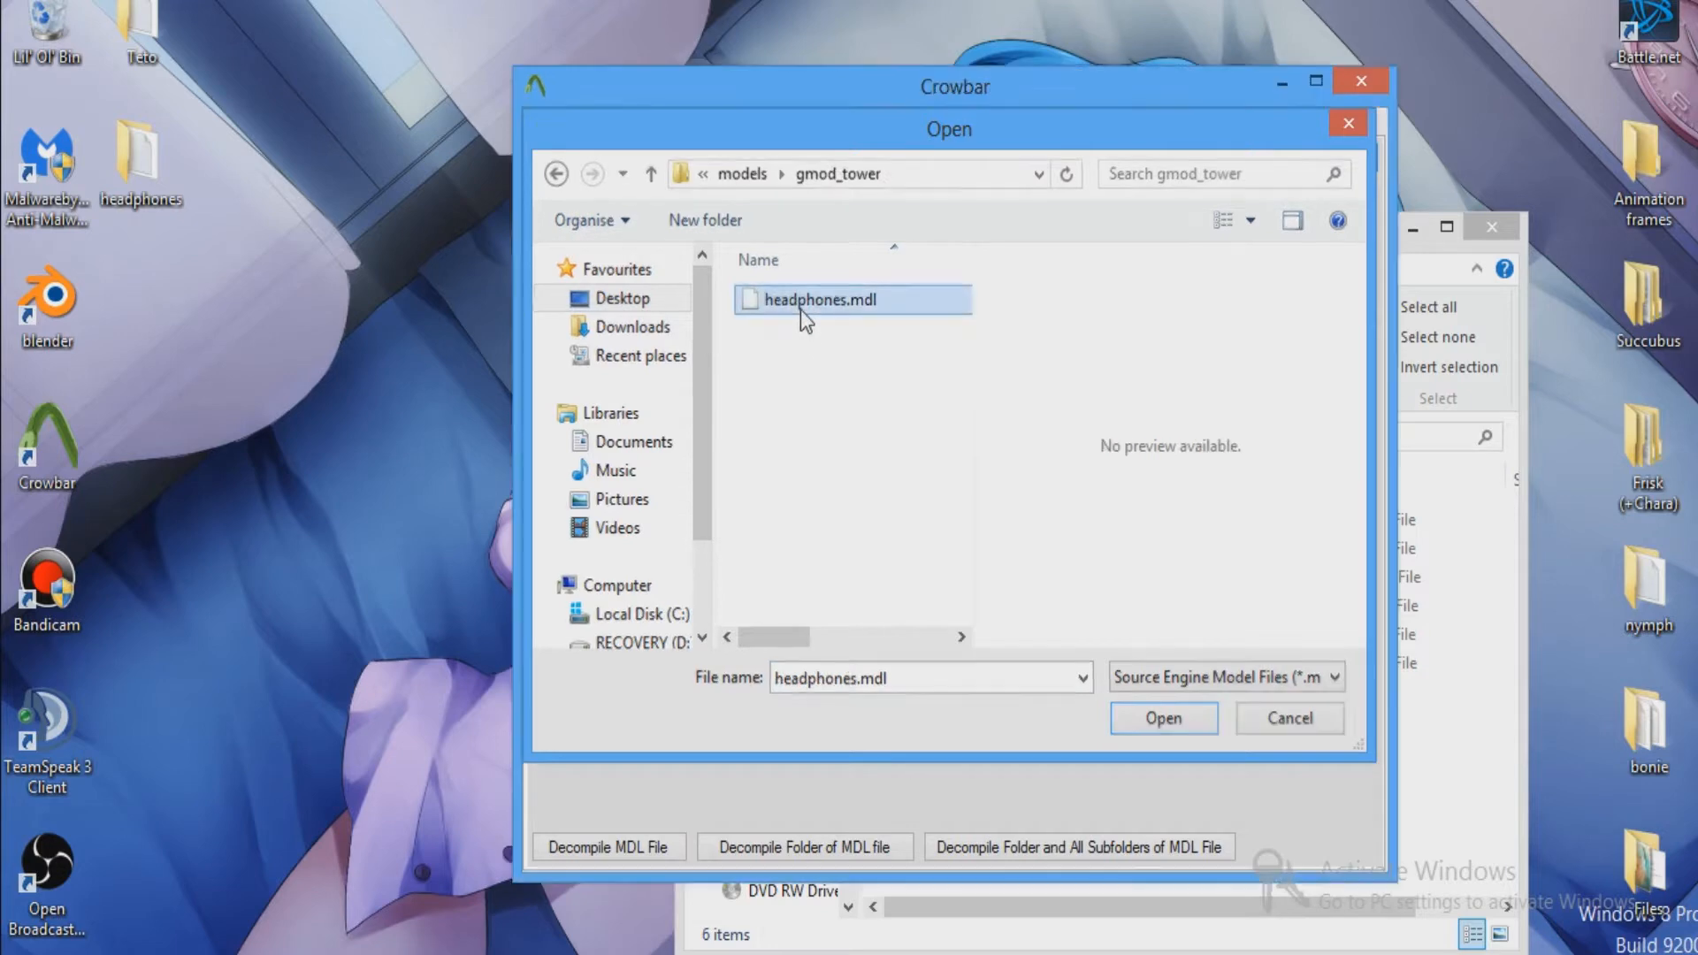
# Decompile the headphones model's folder with all subfolders, and minimize Crowbar to return to the gmod_tower folder.
pyautogui.click(996, 848)
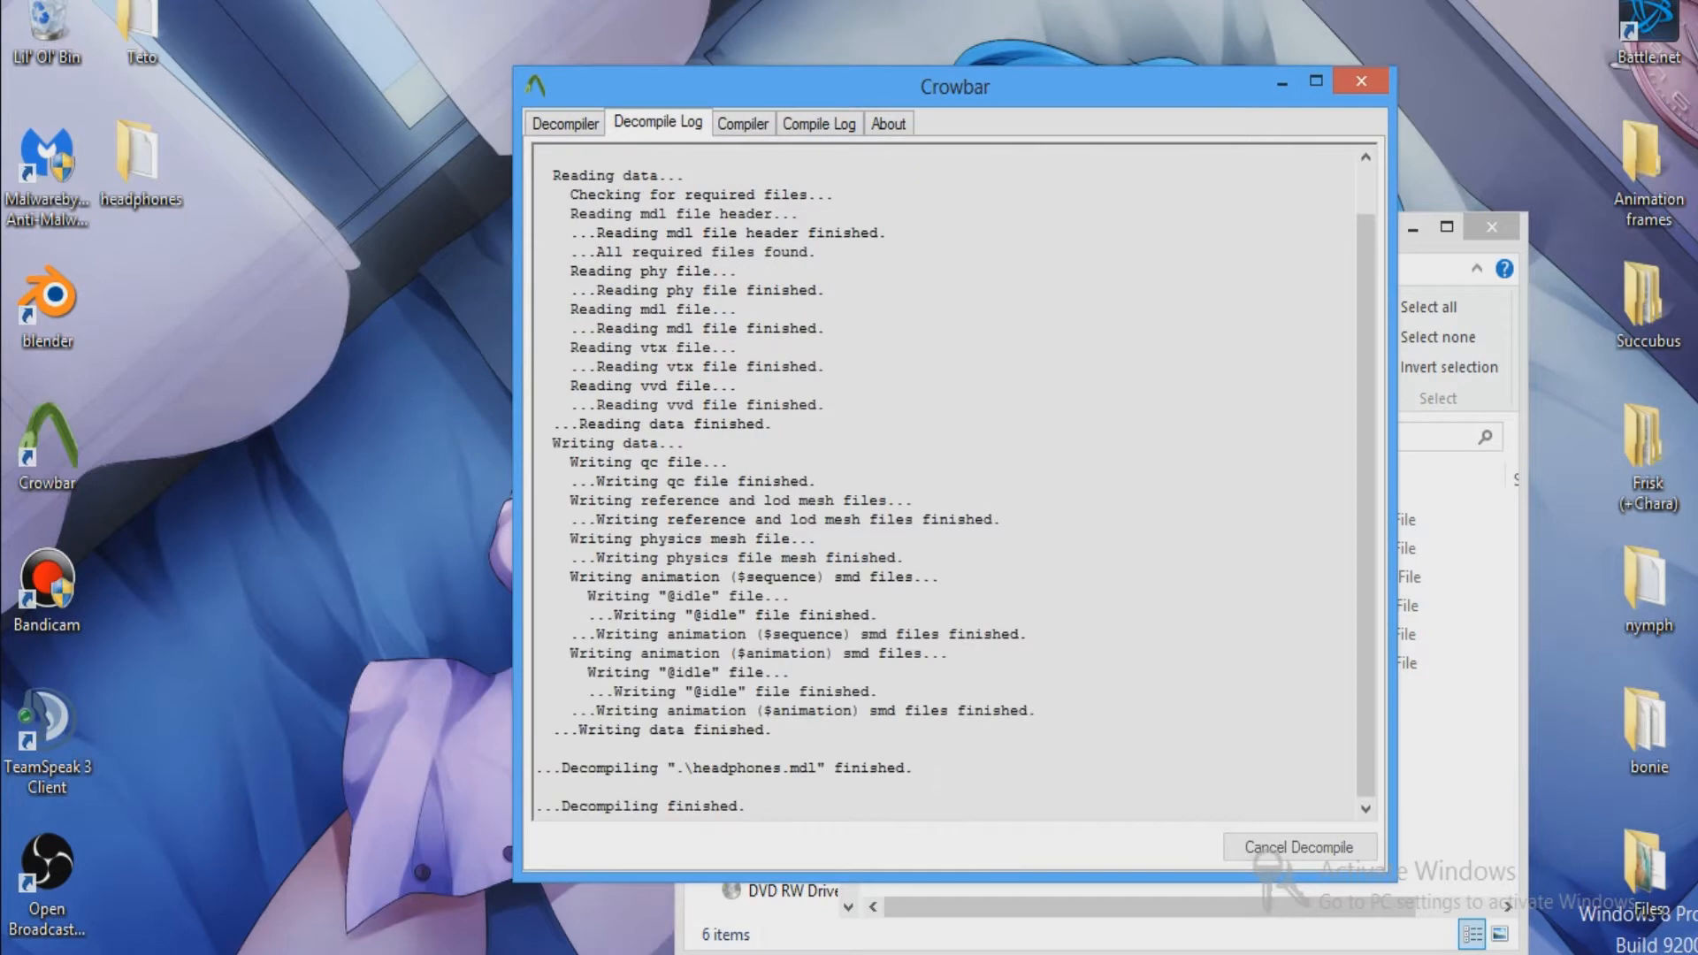
pyautogui.click(587, 131)
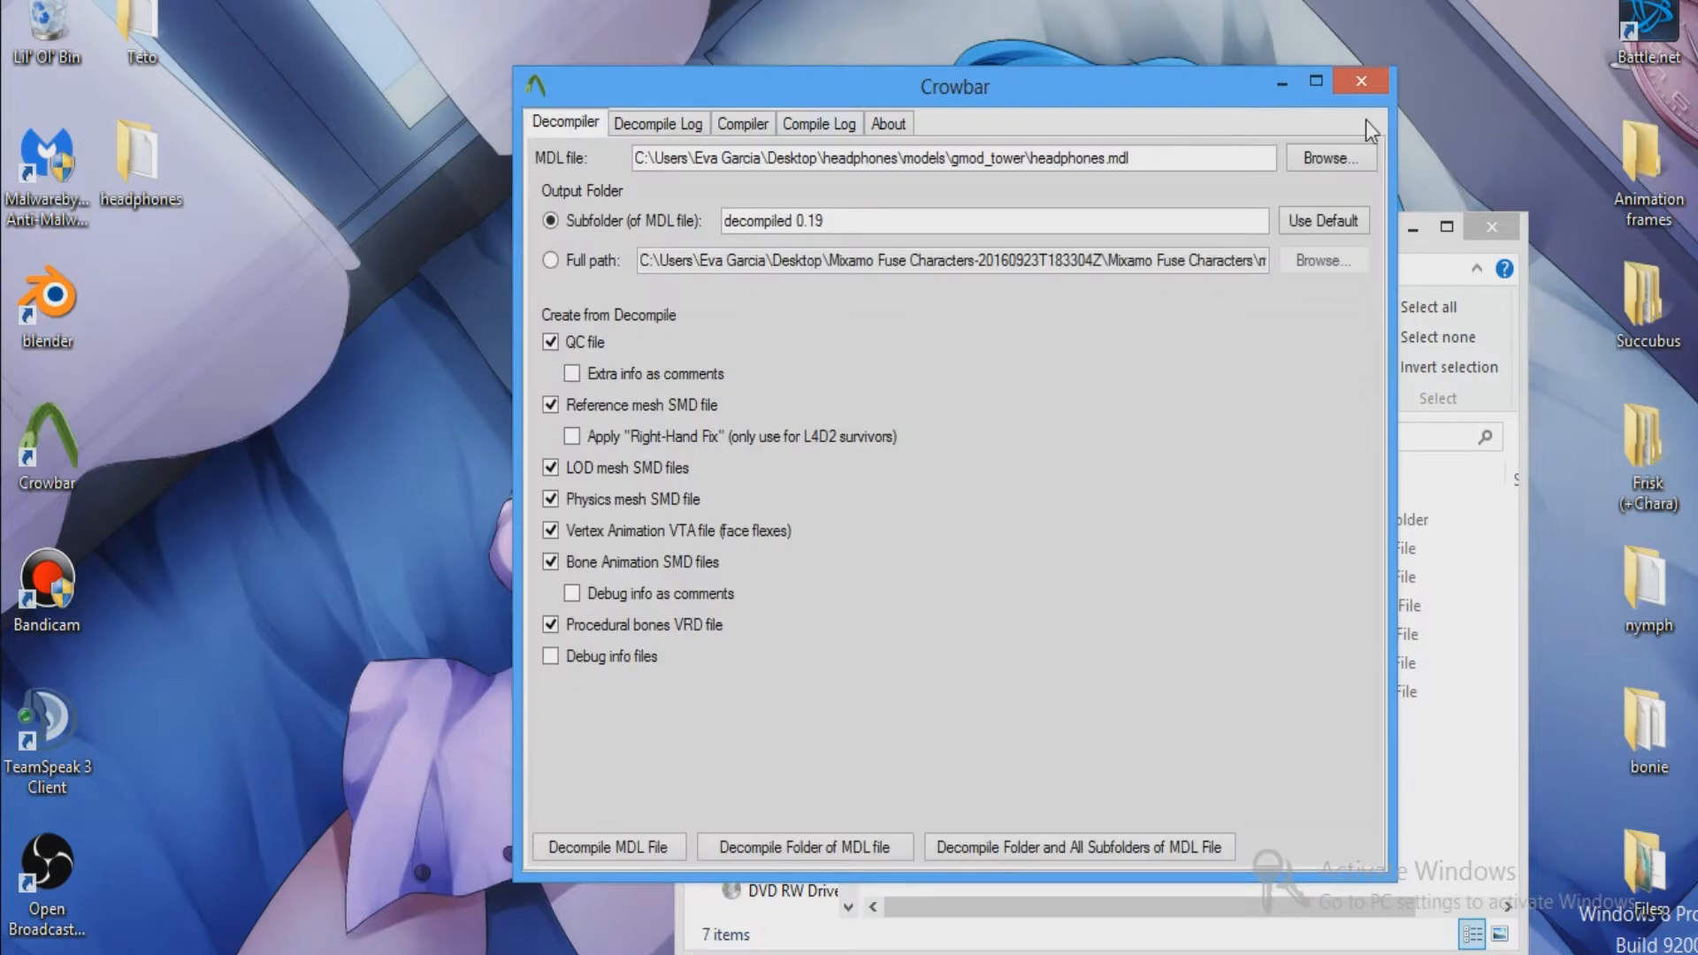
pyautogui.click(1277, 82)
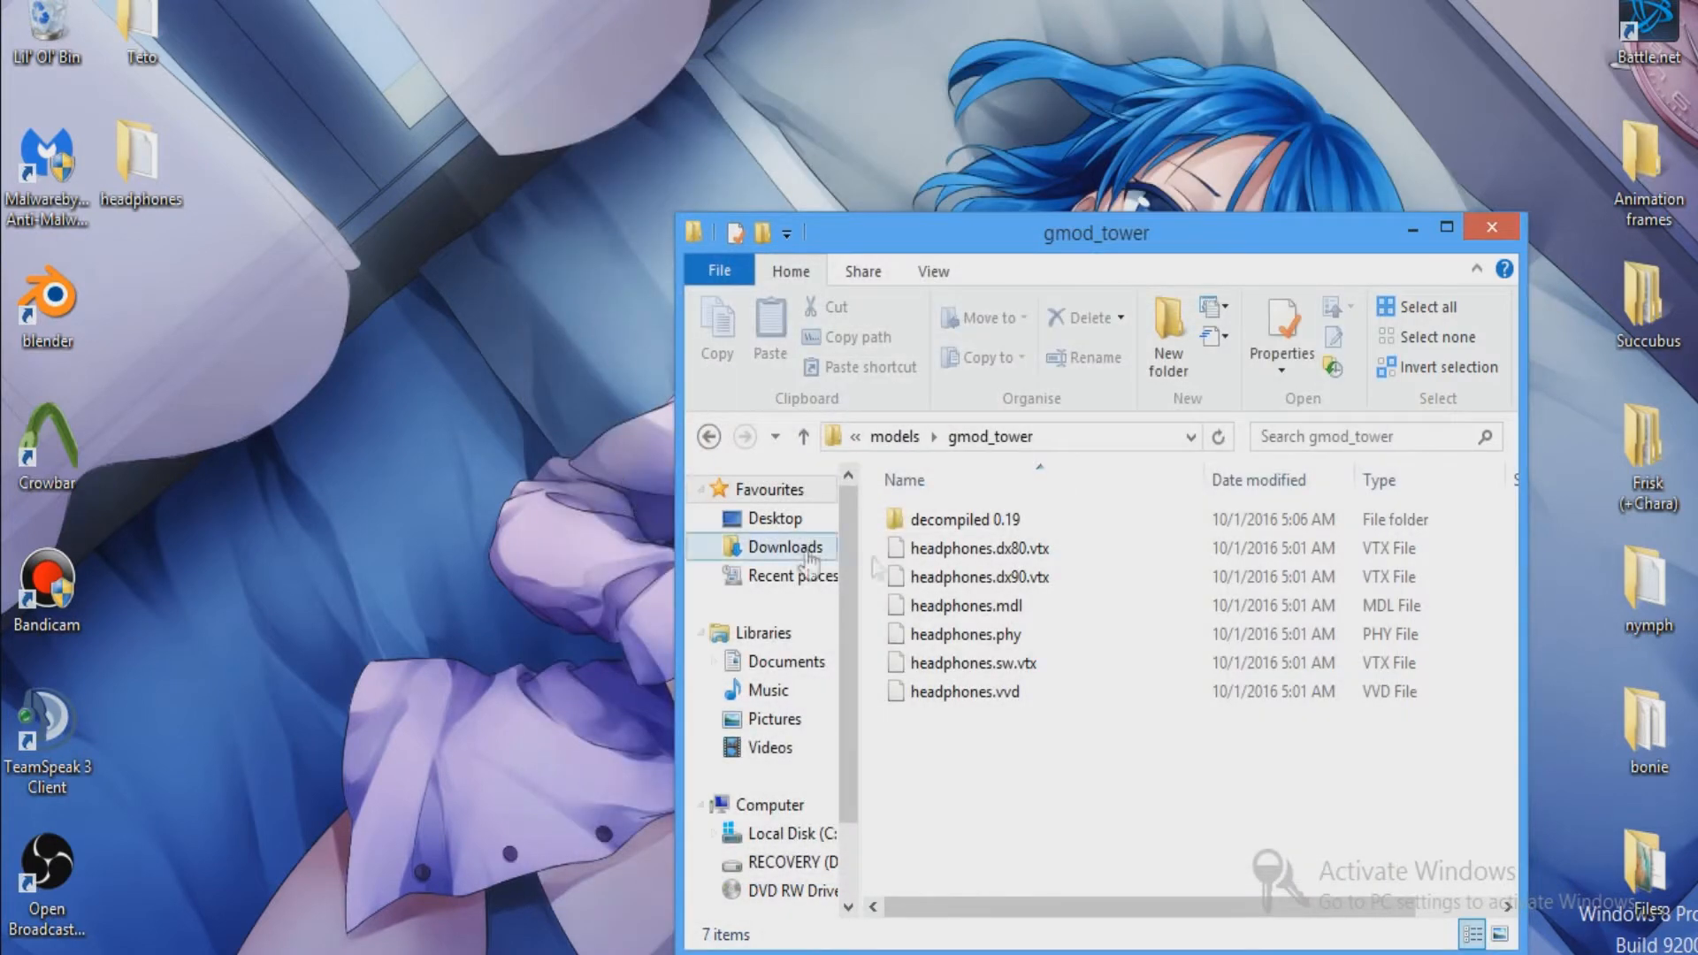
# Open the headphones model's decompiled 0.19 folder, and open the Teto model's vocaloid\decompiled 0.19 folder in a second window.
pyautogui.doubleClick(946, 520)
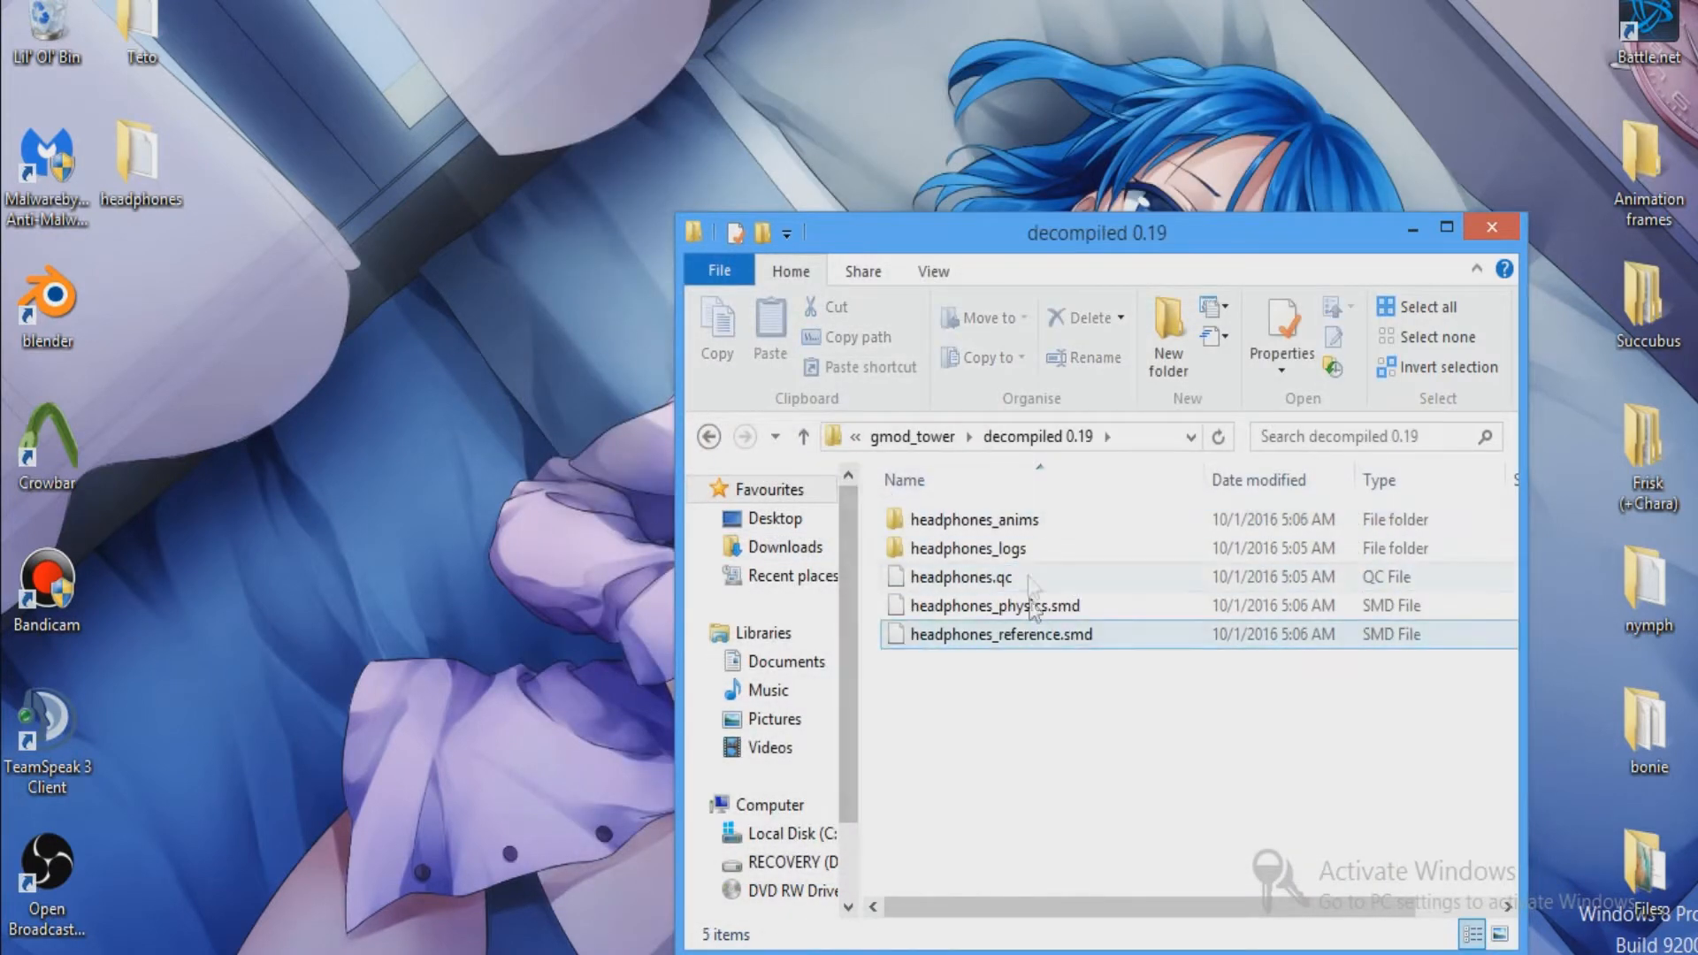
pyautogui.doubleClick(137, 31)
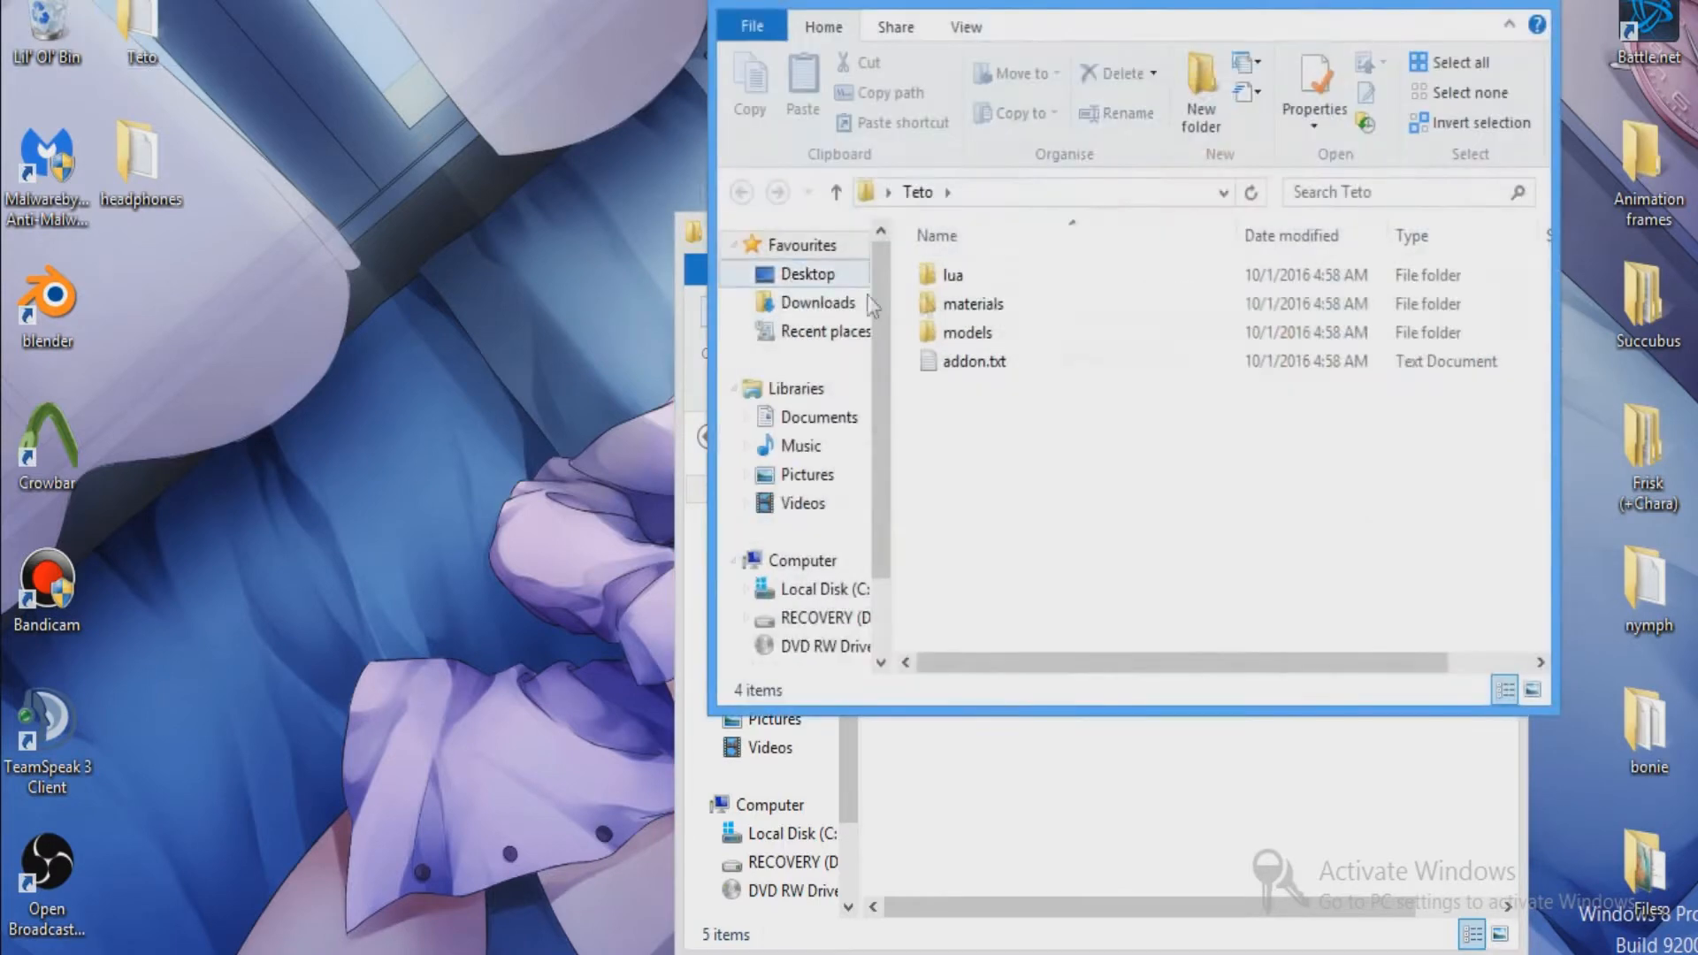
pyautogui.doubleClick(1005, 329)
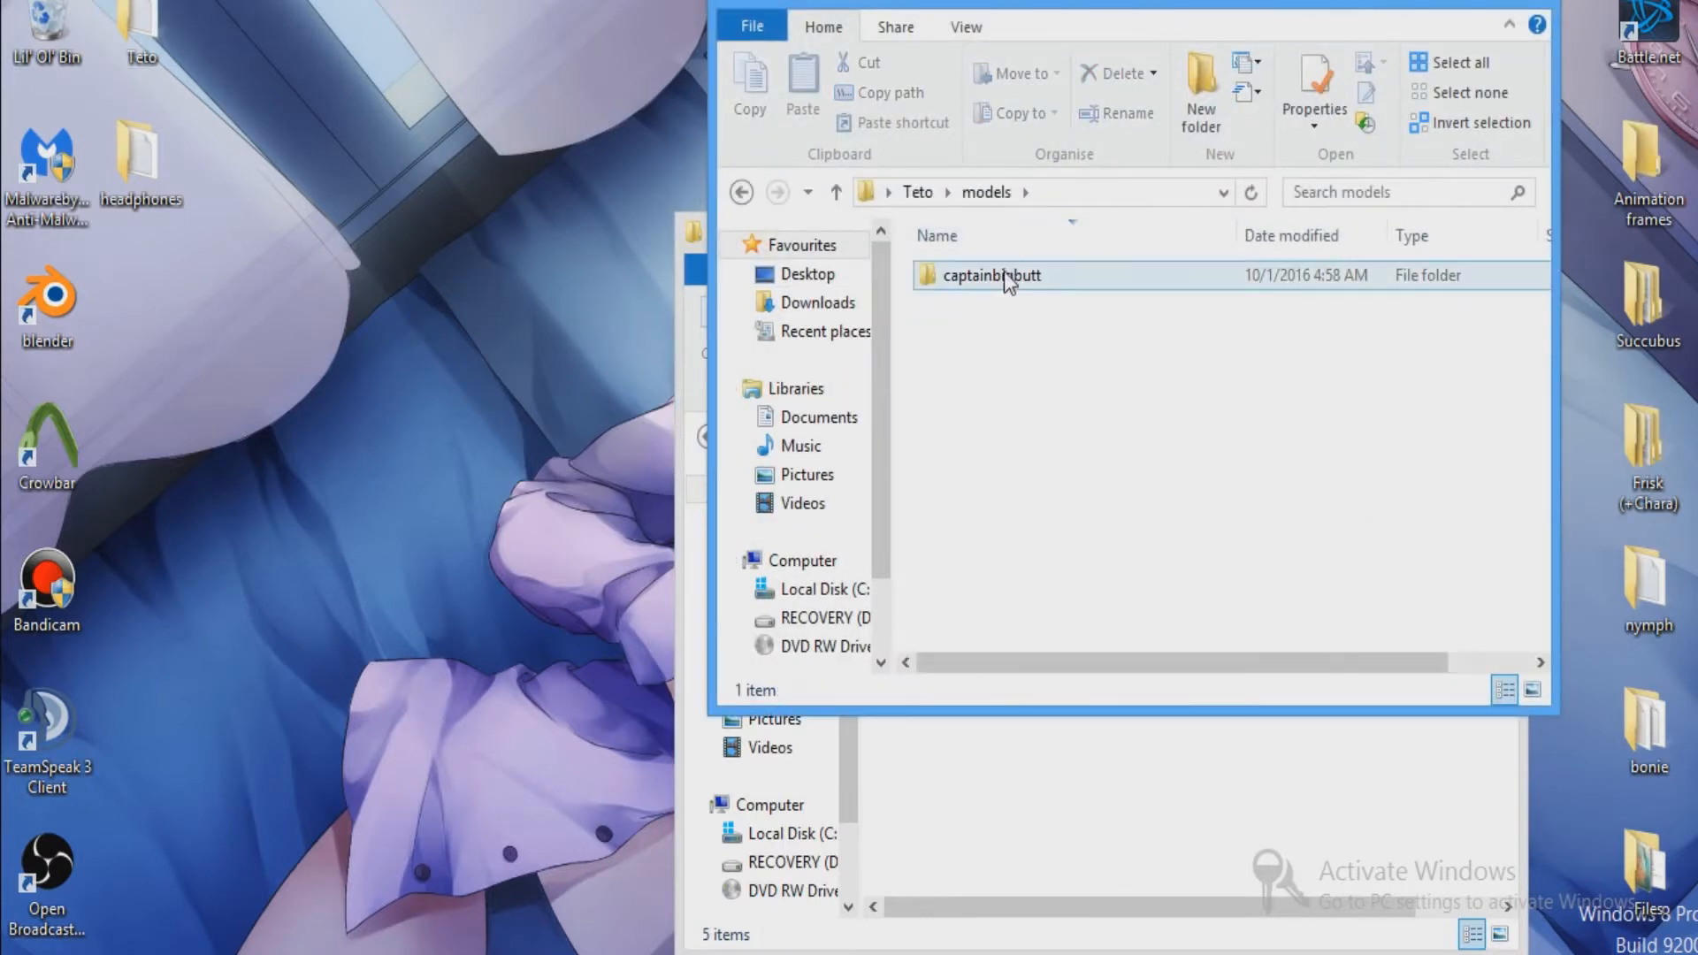
pyautogui.doubleClick(1005, 274)
pyautogui.doubleClick(1005, 274)
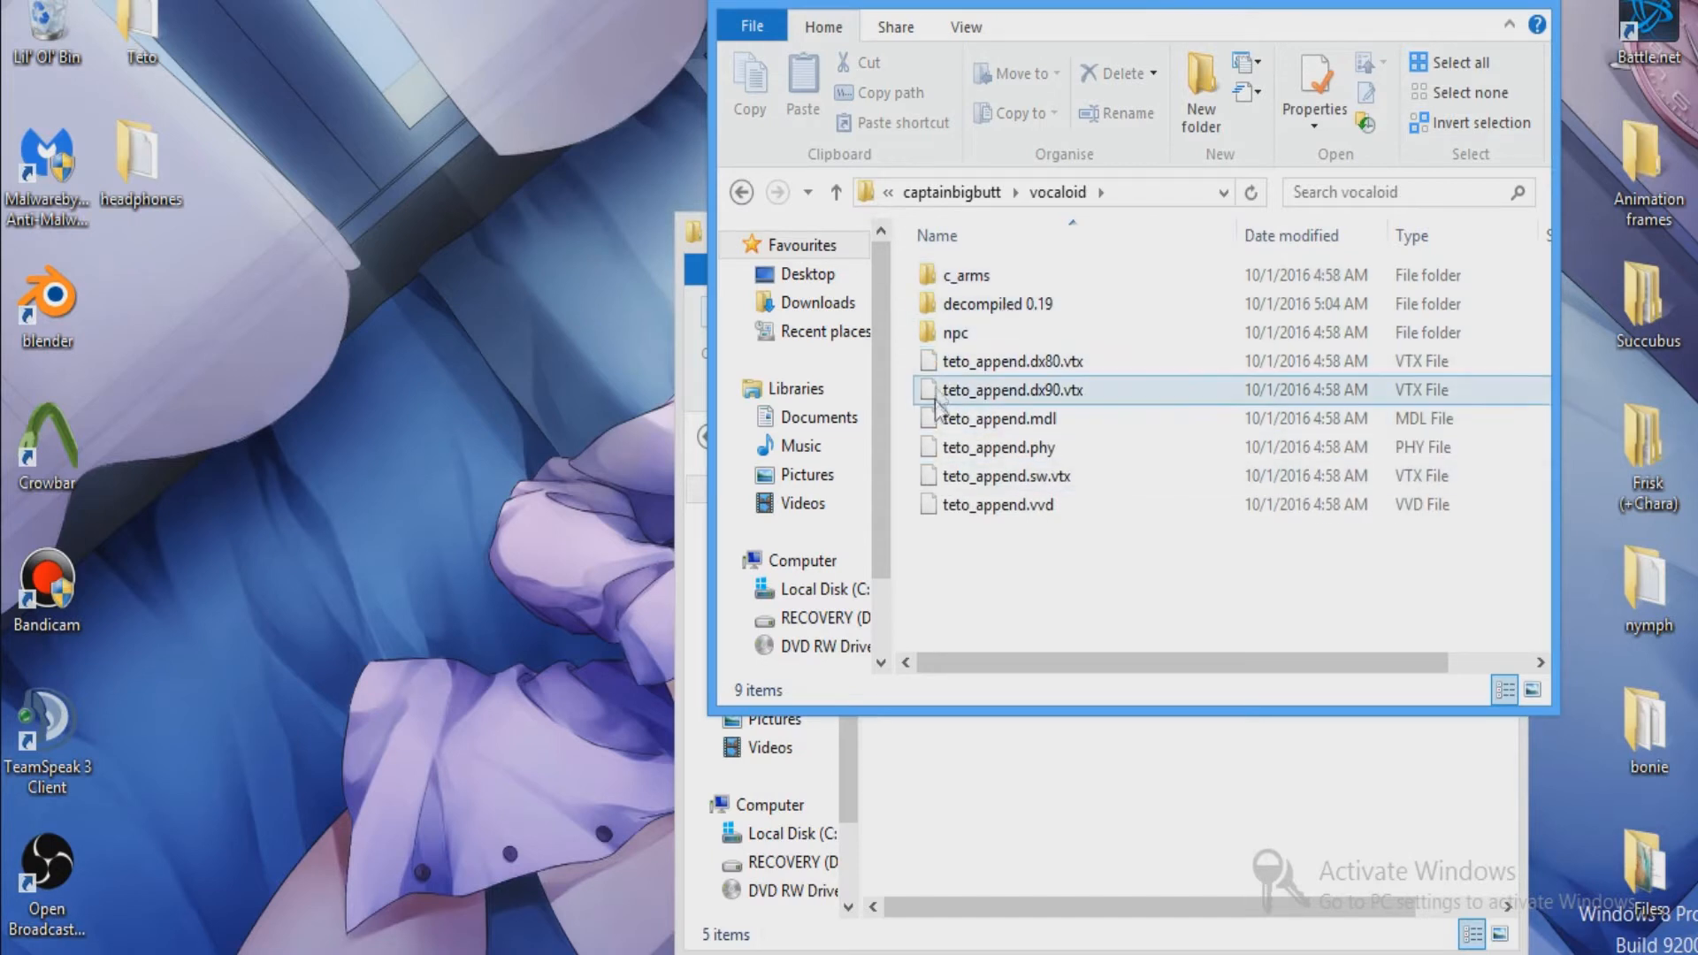
pyautogui.doubleClick(980, 306)
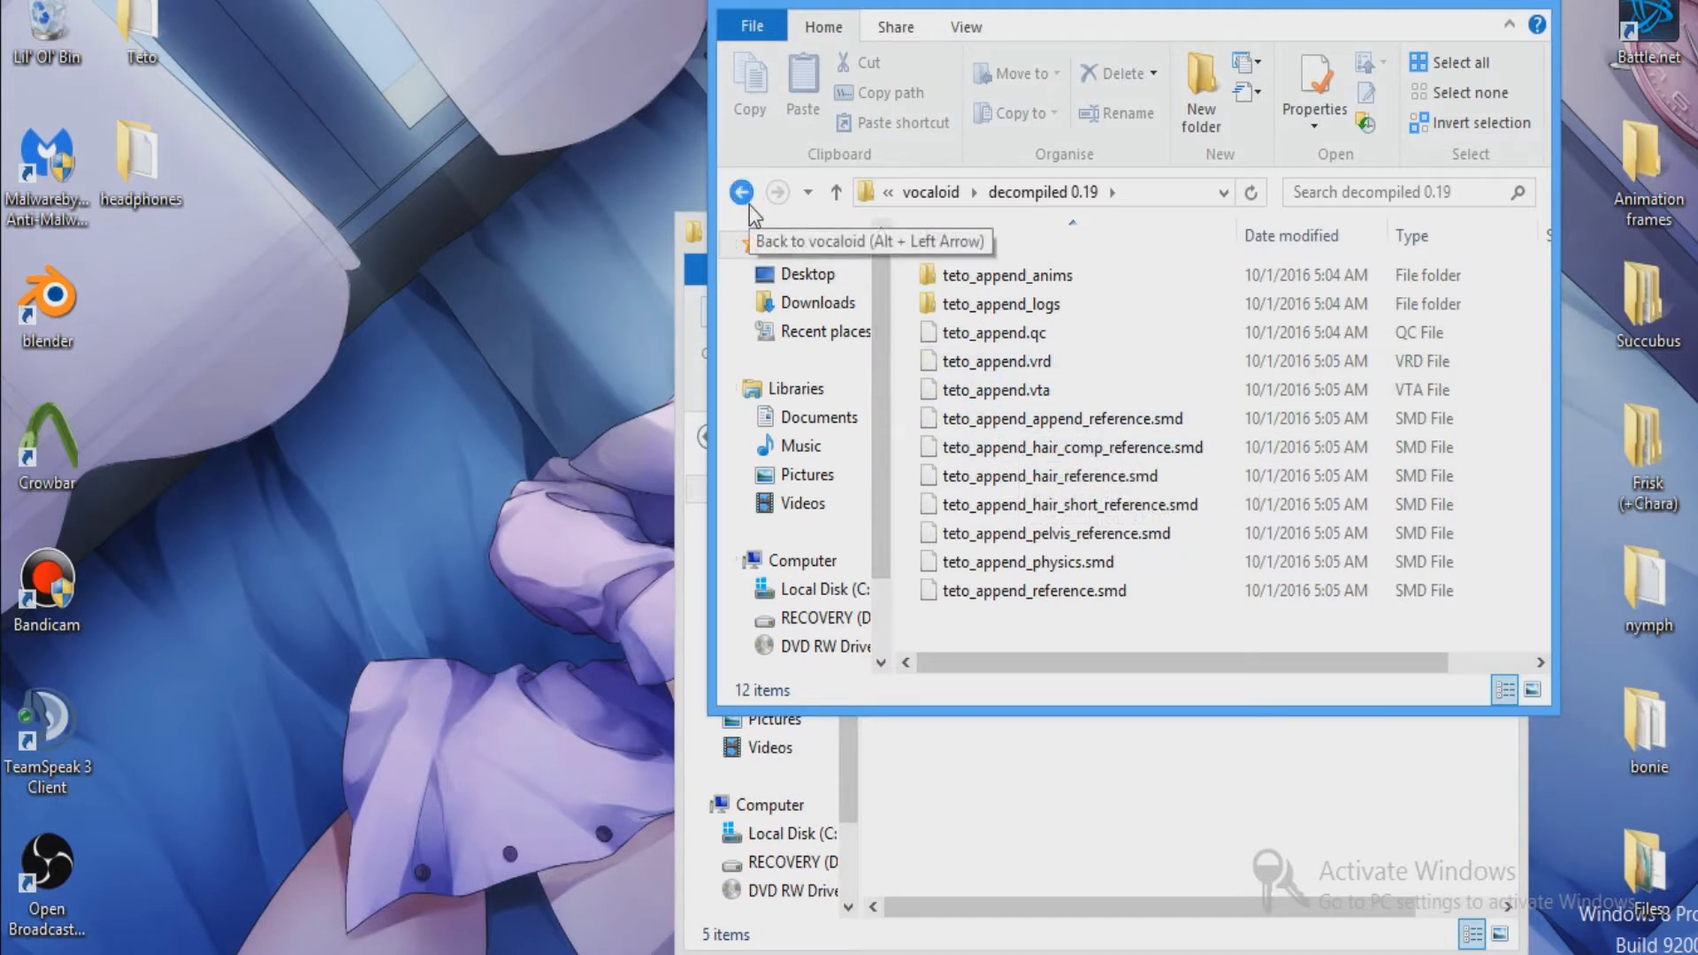
# Open teto_append.qc from the Teto decompiled folder in Notepad++, and decline the update package.
pyautogui.click(997, 340)
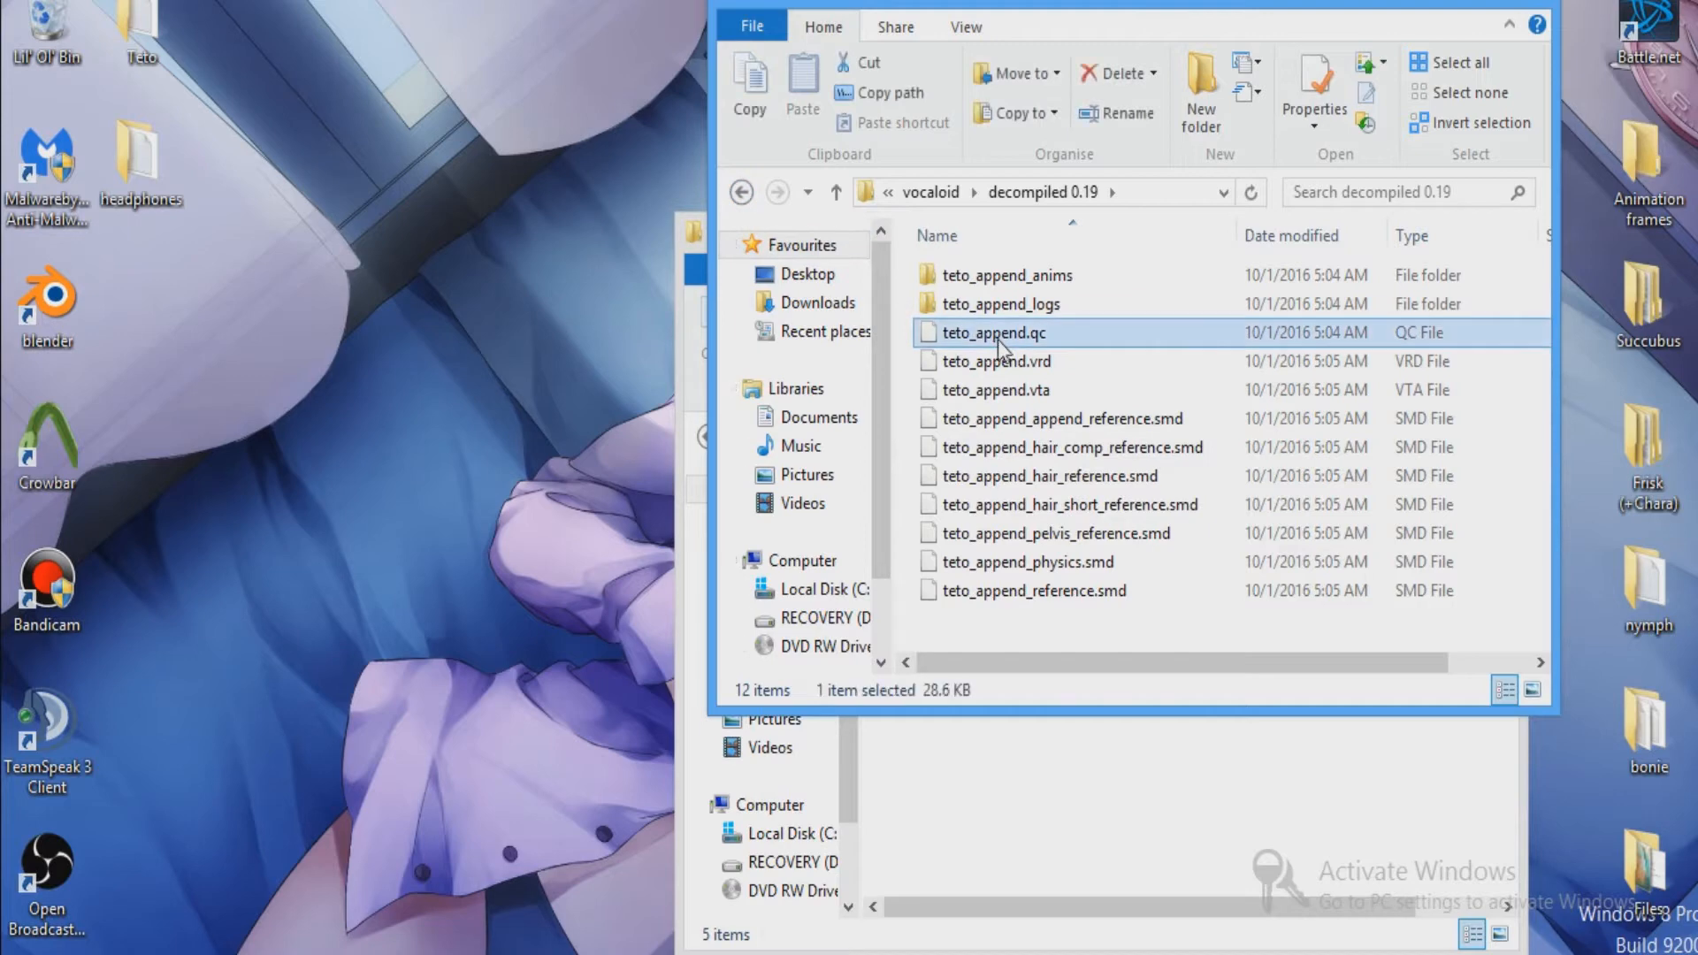
pyautogui.rightClick(998, 340)
pyautogui.click(1042, 392)
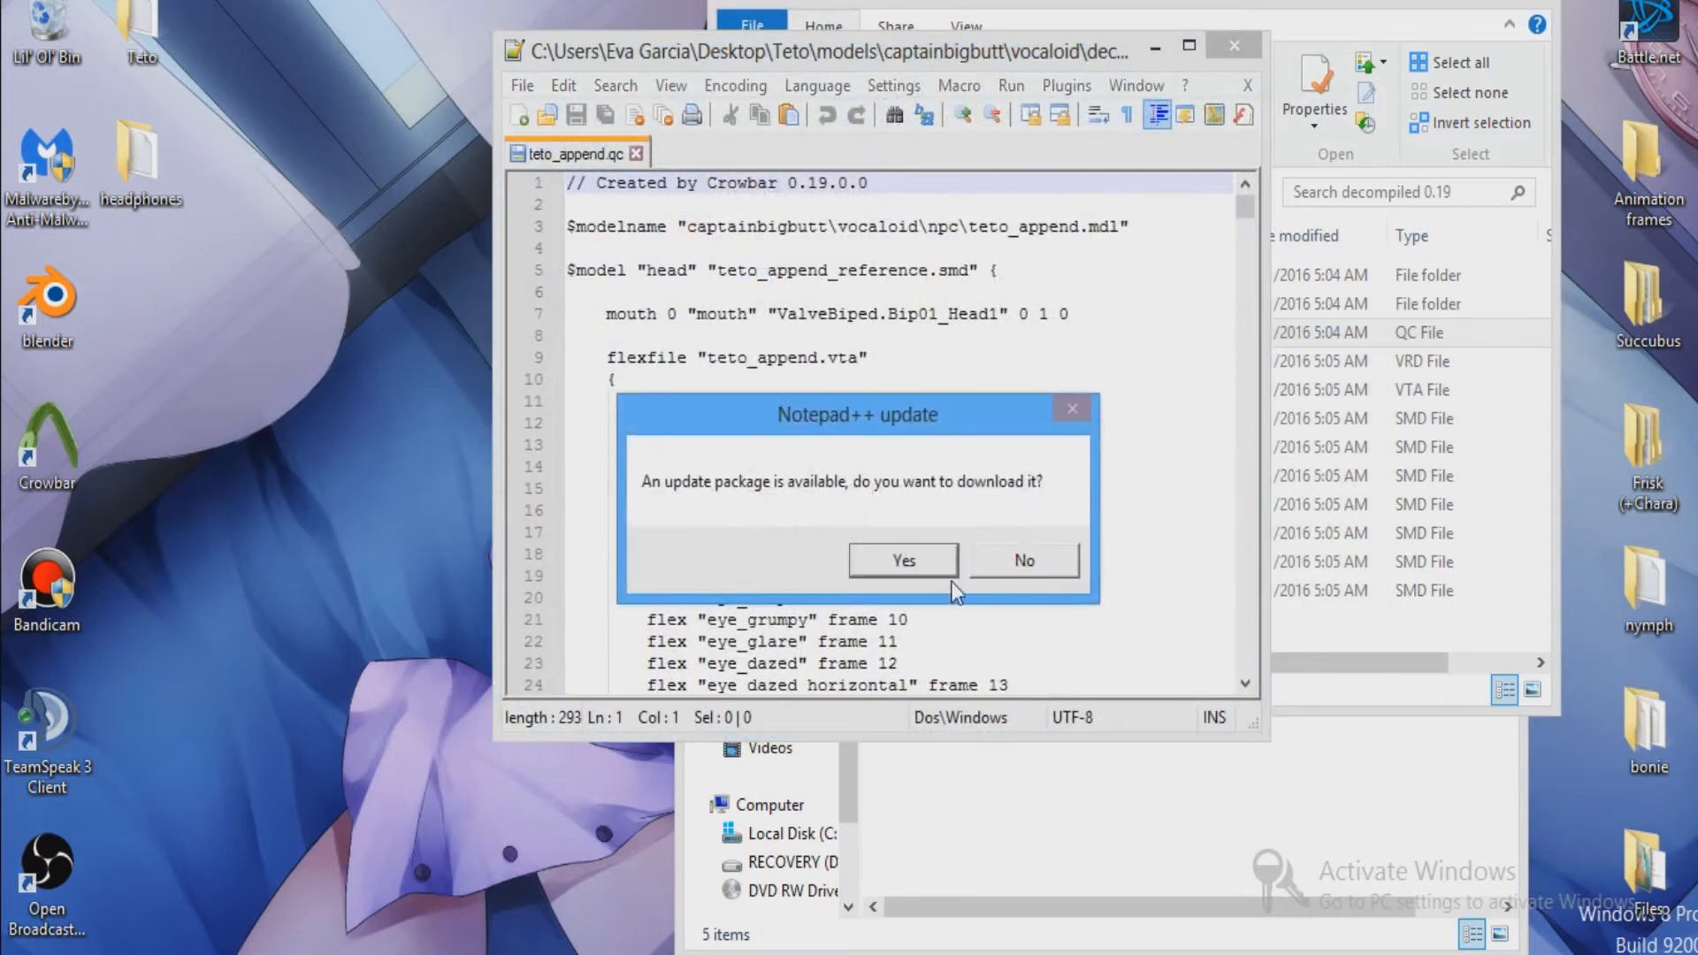
pyautogui.click(987, 571)
# Examine the body, hair and append $bodygroup blocks and their braces in teto_append.qc, and close the file.
pyautogui.scroll(-18, 988, 571)
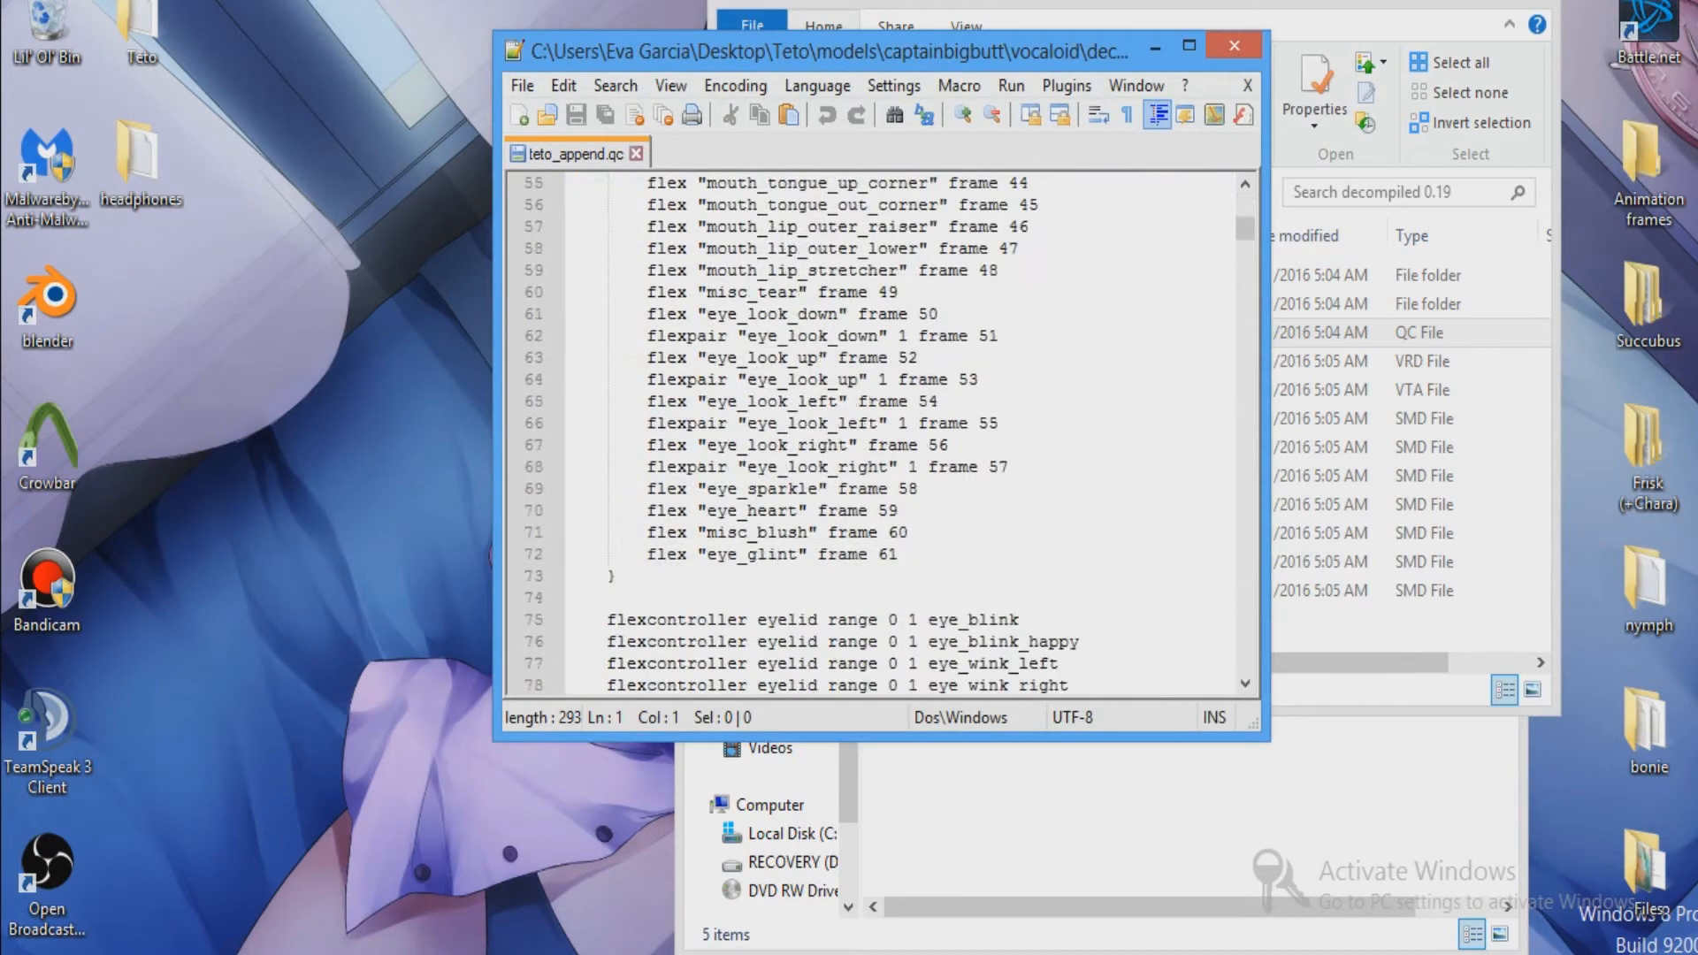
pyautogui.moveTo(1242, 253)
pyautogui.mouseDown()
pyautogui.moveTo(1246, 188)
pyautogui.moveTo(1240, 330)
pyautogui.moveTo(1244, 285)
pyautogui.mouseUp()
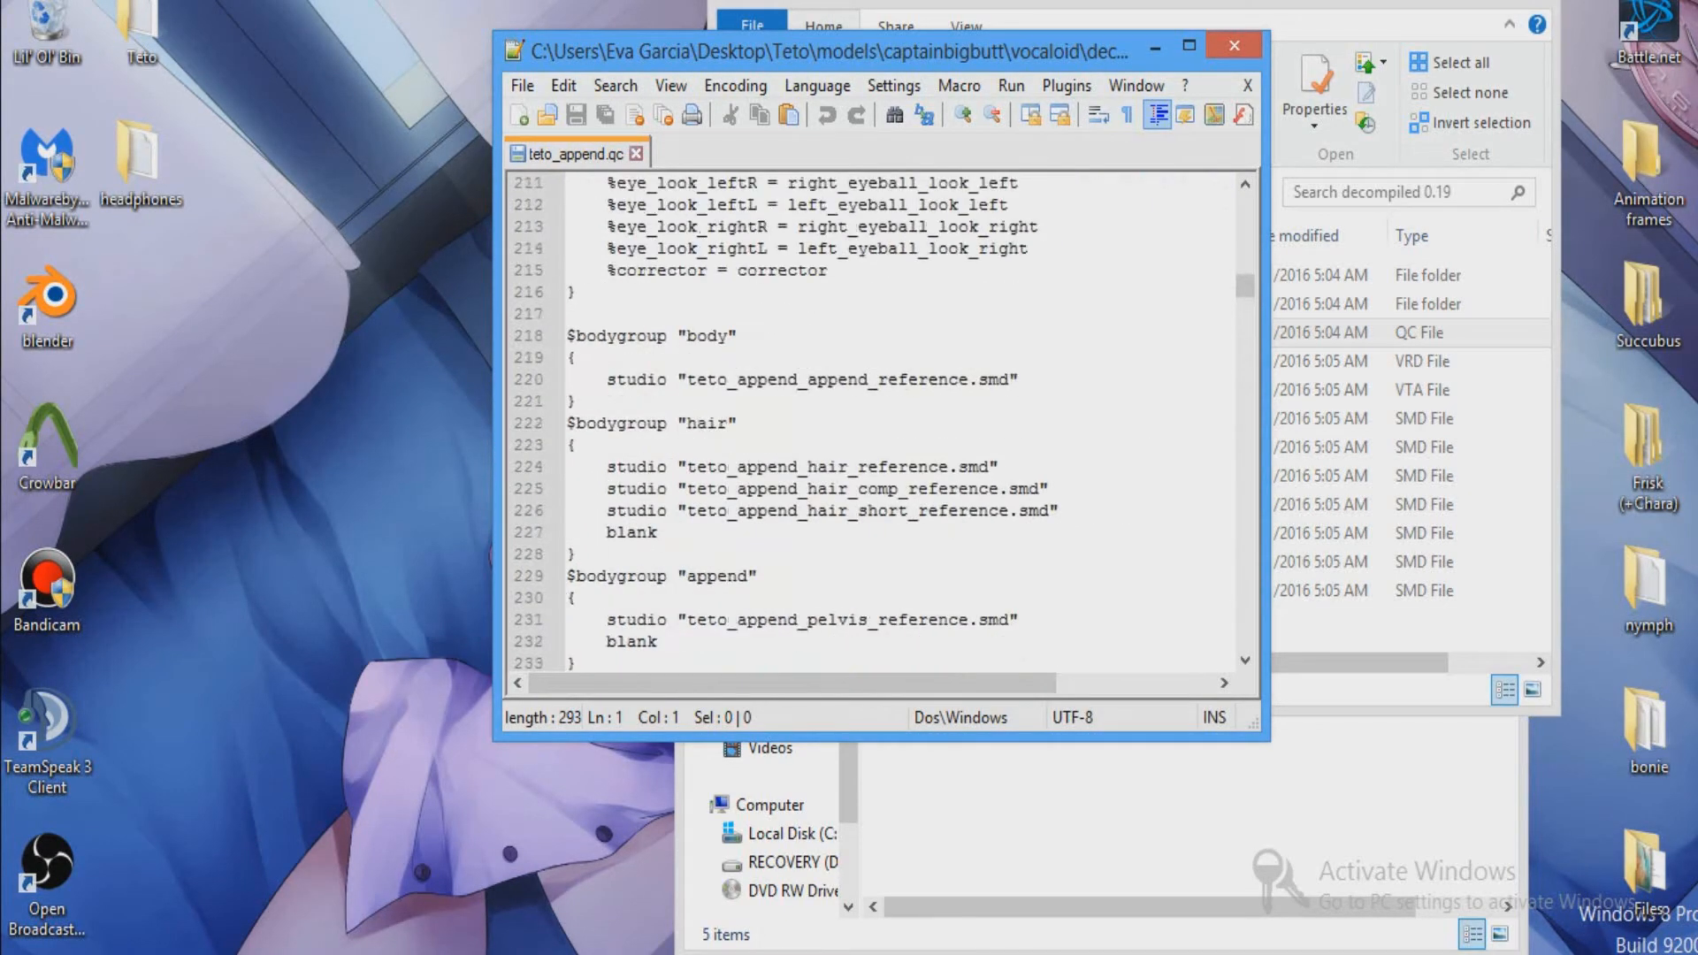
pyautogui.scroll(-2, 871, 425)
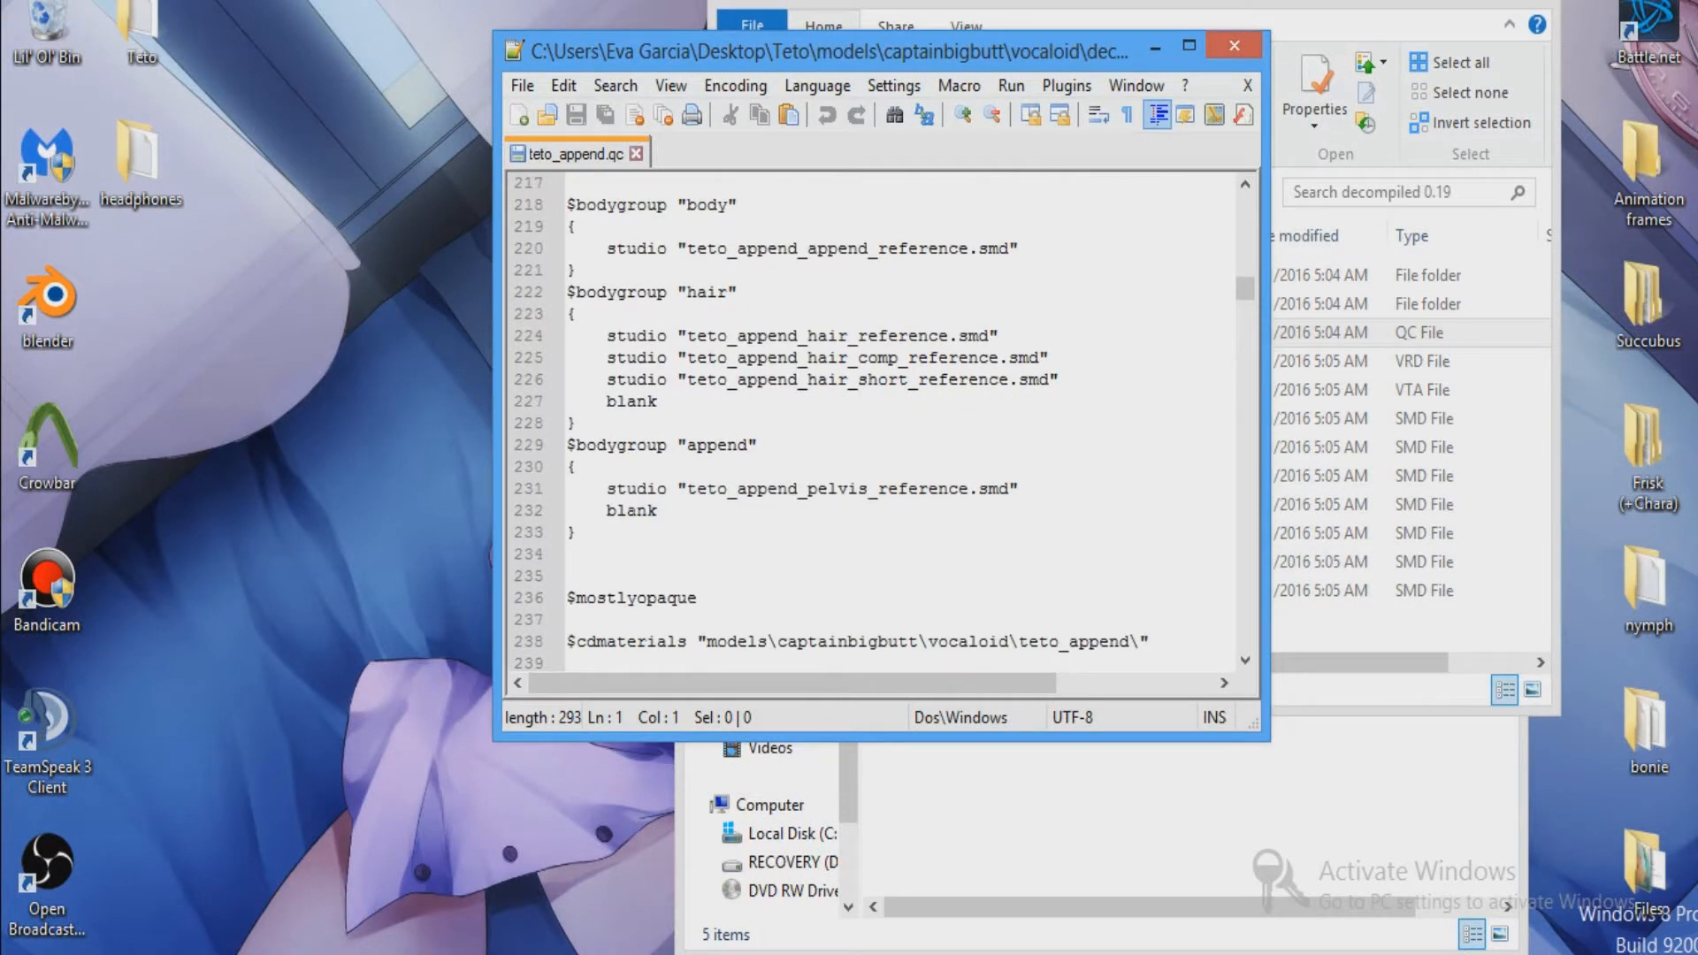
pyautogui.moveTo(577, 532); pyautogui.dragTo(545, 449)
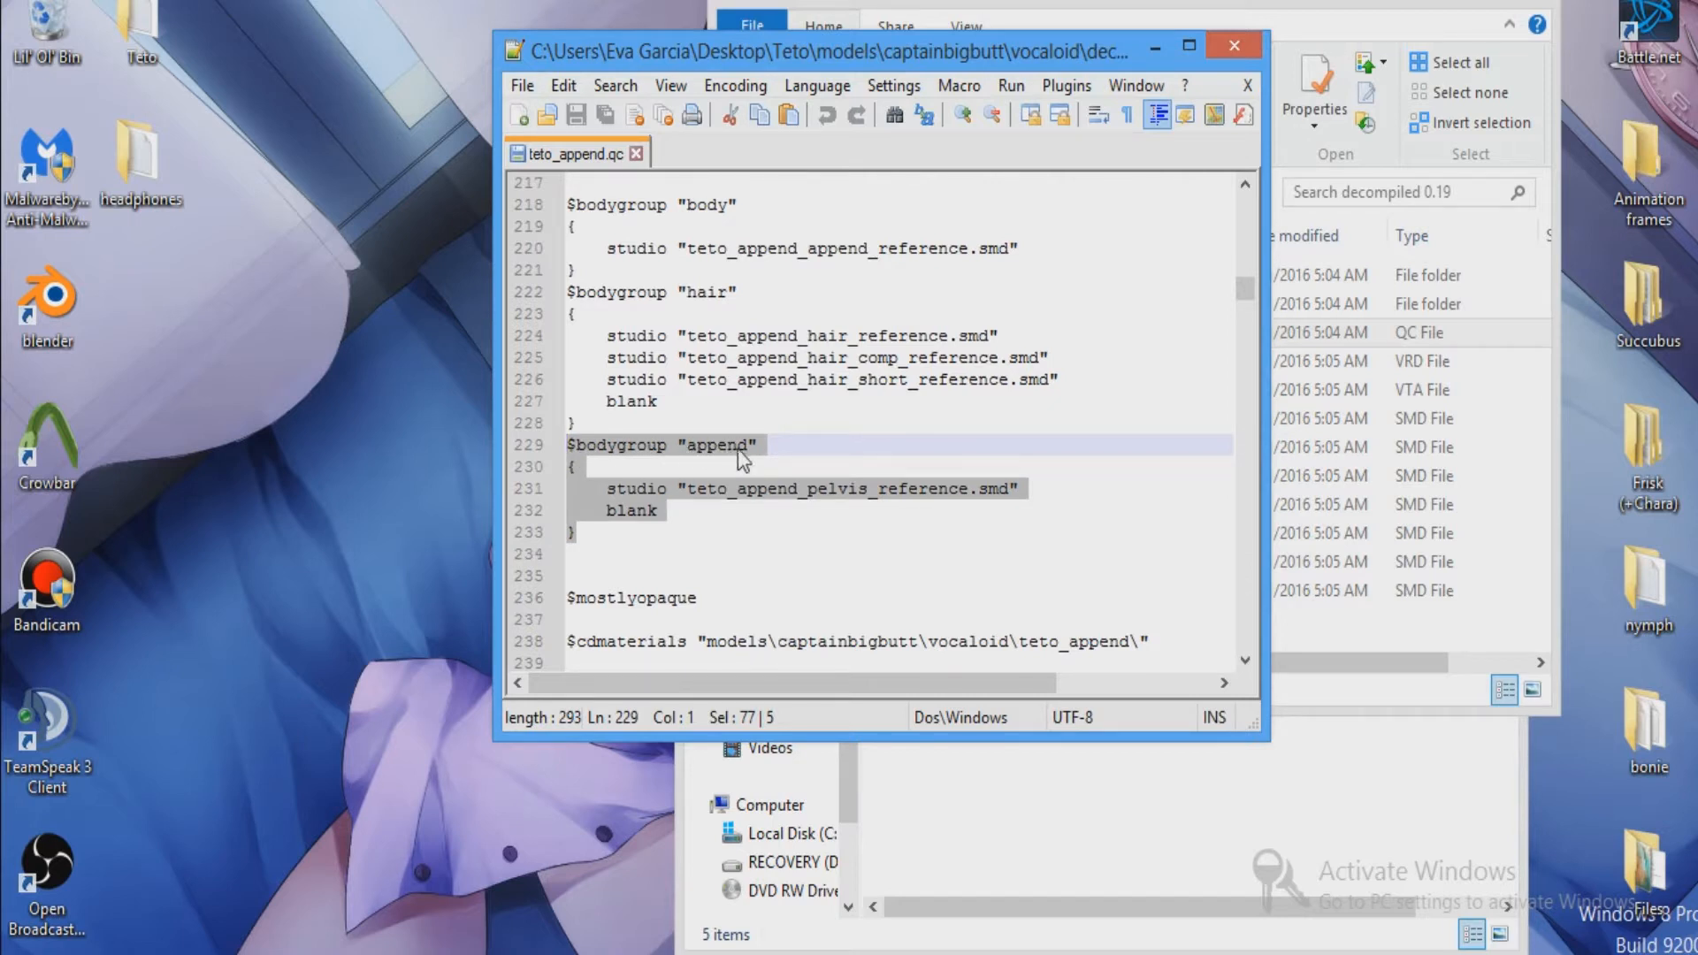
pyautogui.click(577, 474)
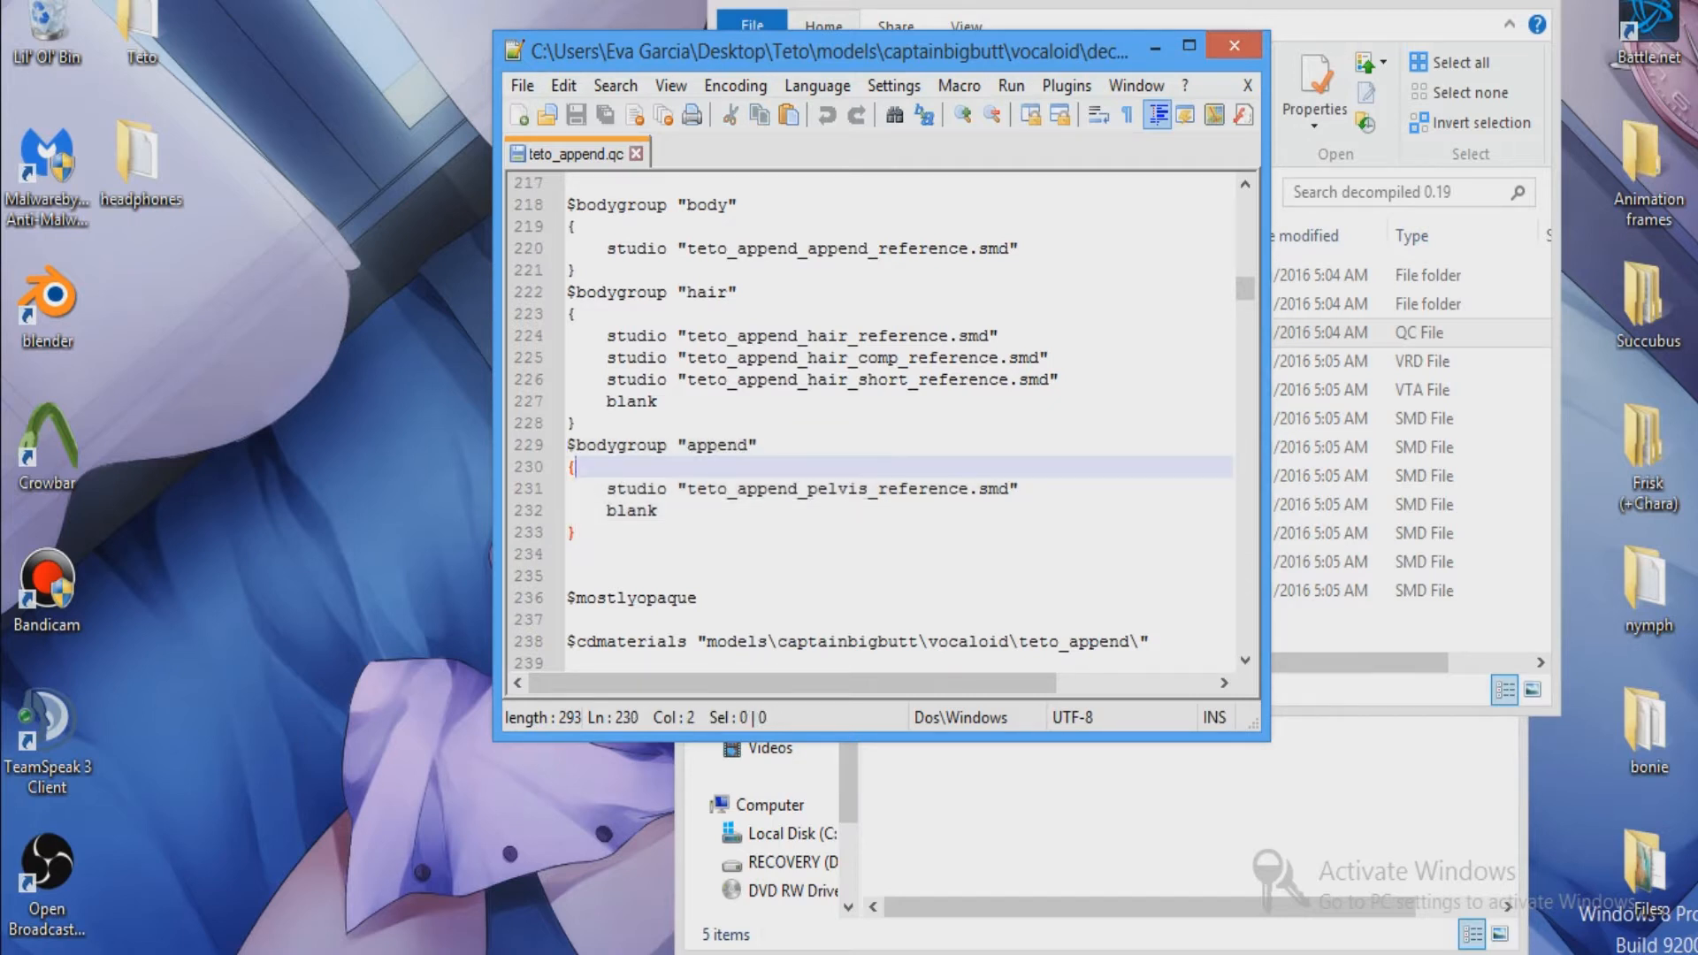
pyautogui.click(659, 511)
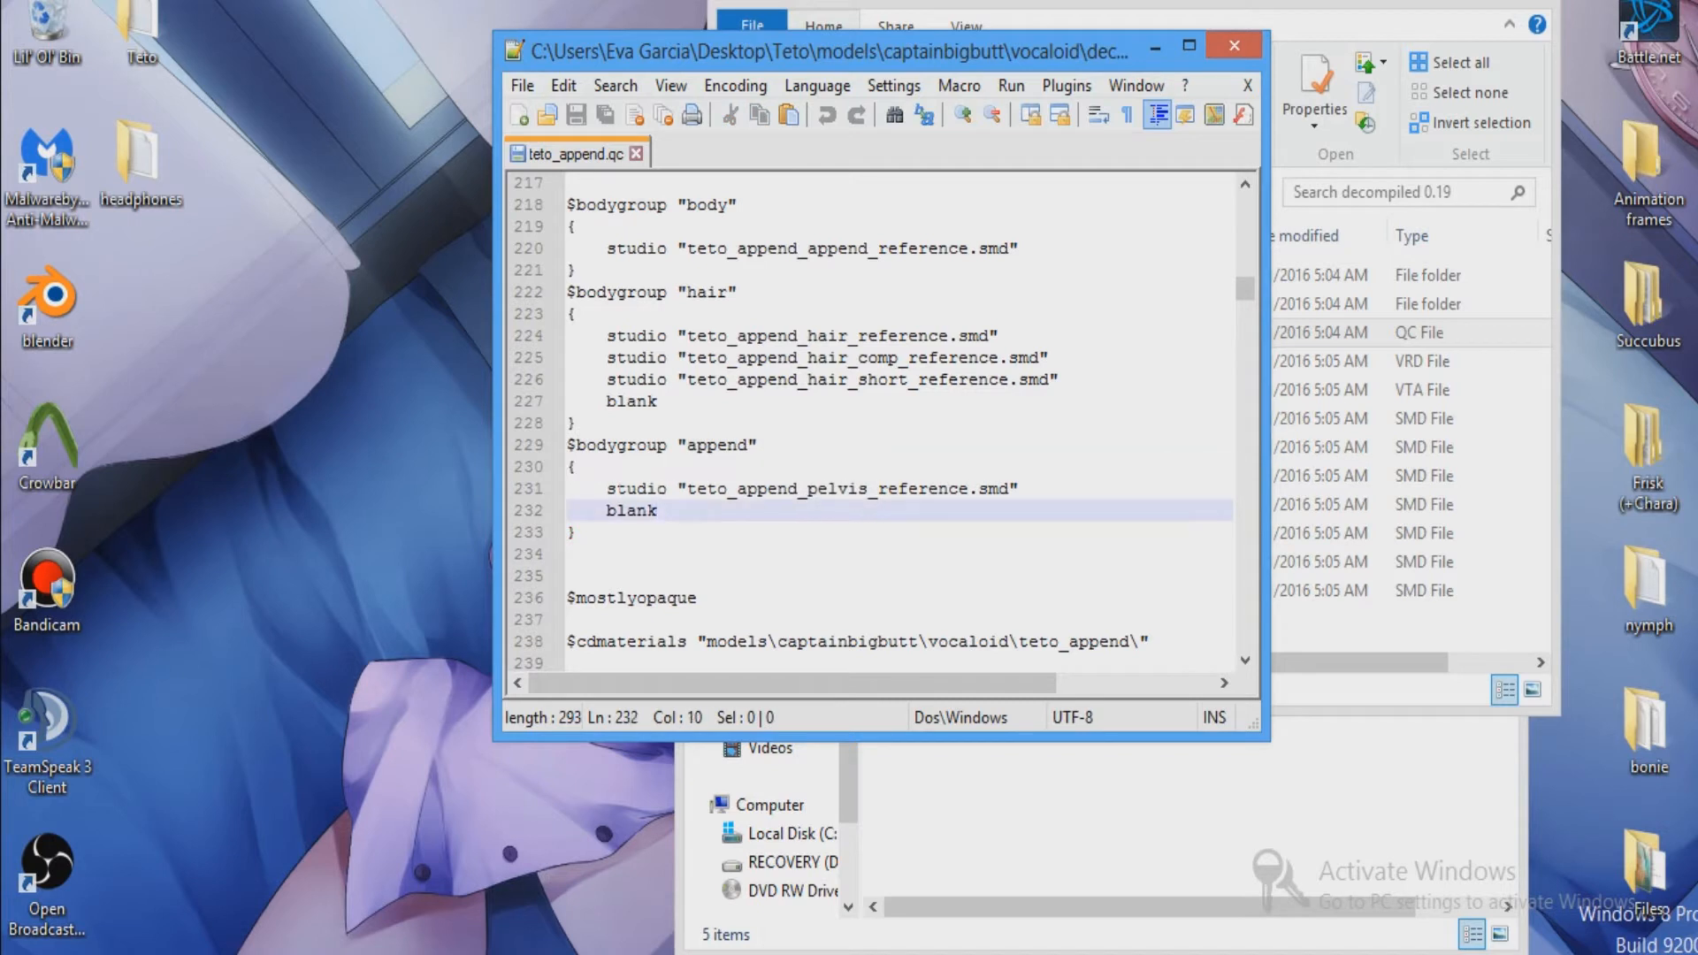
pyautogui.click(577, 467)
pyautogui.click(659, 511)
pyautogui.scroll(20, 871, 420)
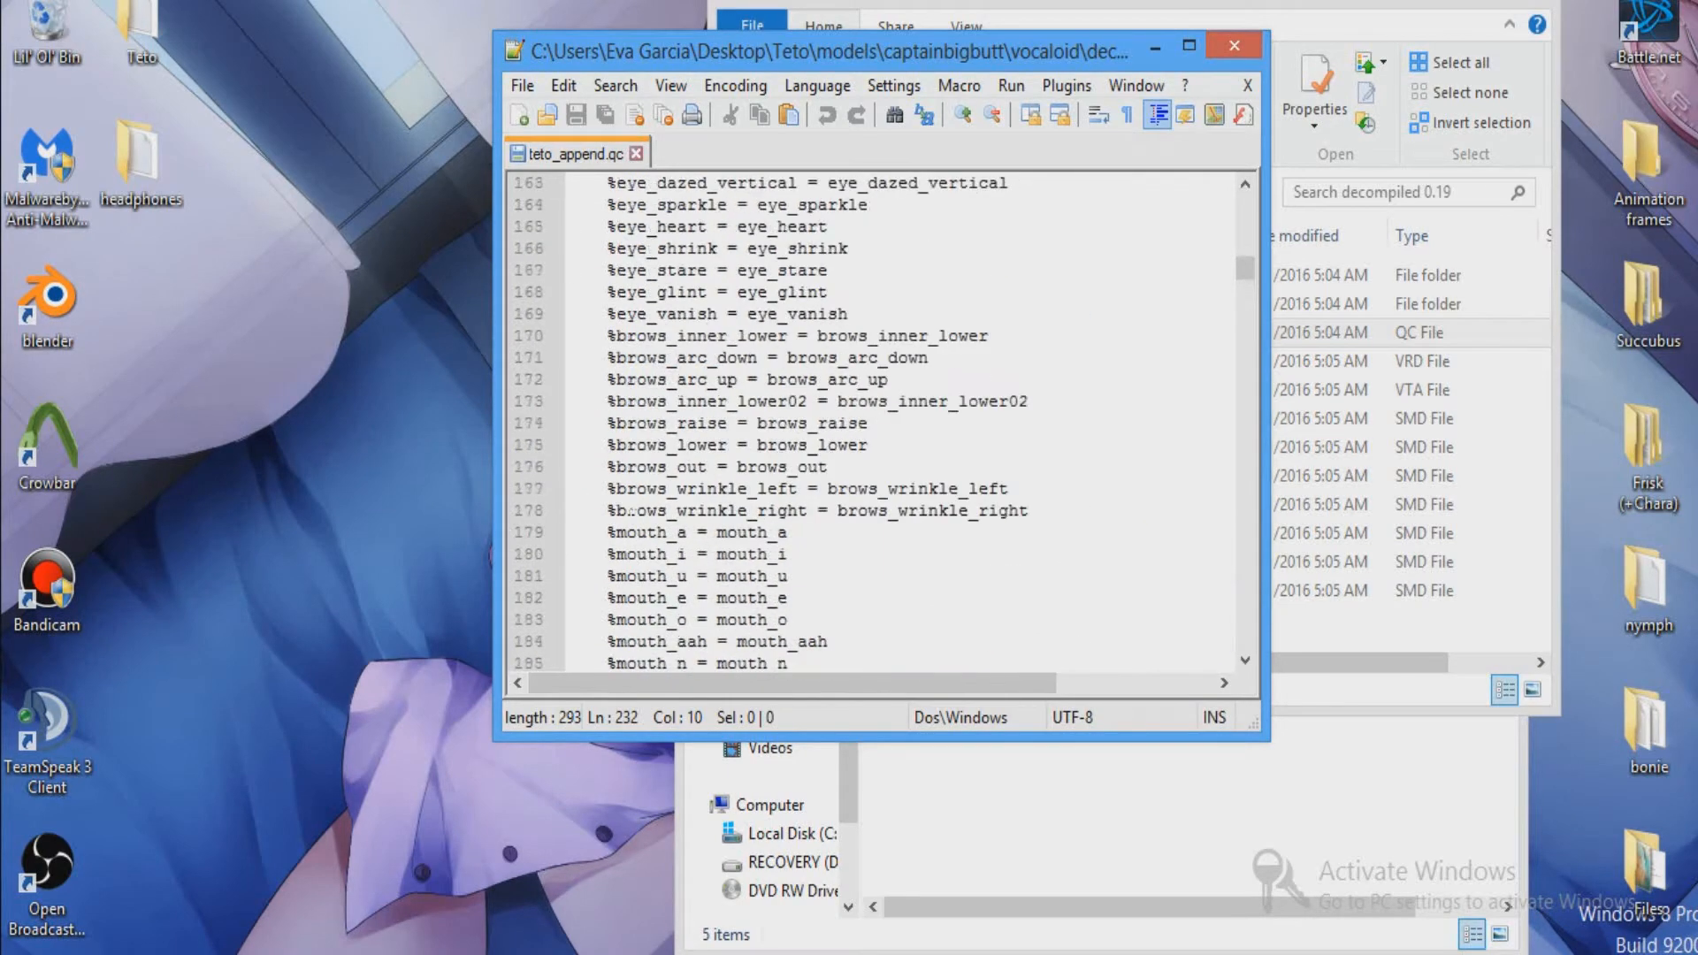
pyautogui.click(1256, 46)
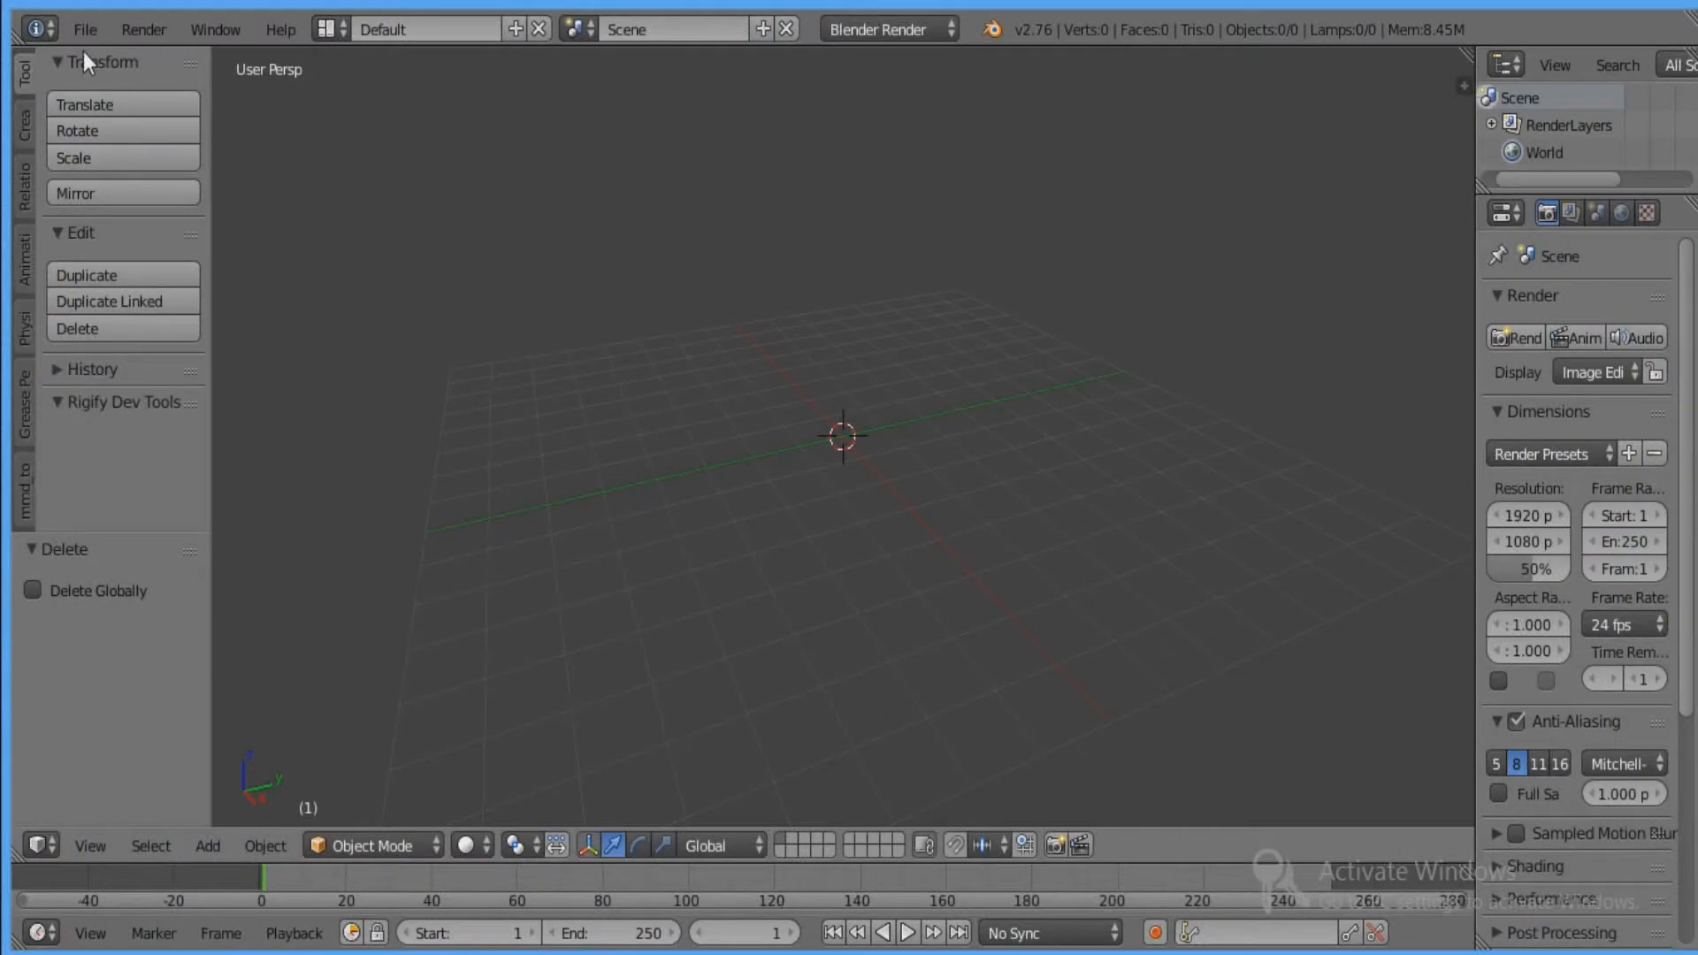
# Switch to Blender and import teto_append_reference.smd from the Teto model's vocaloid\decompiled 0.19 folder.
pyautogui.click(84, 31)
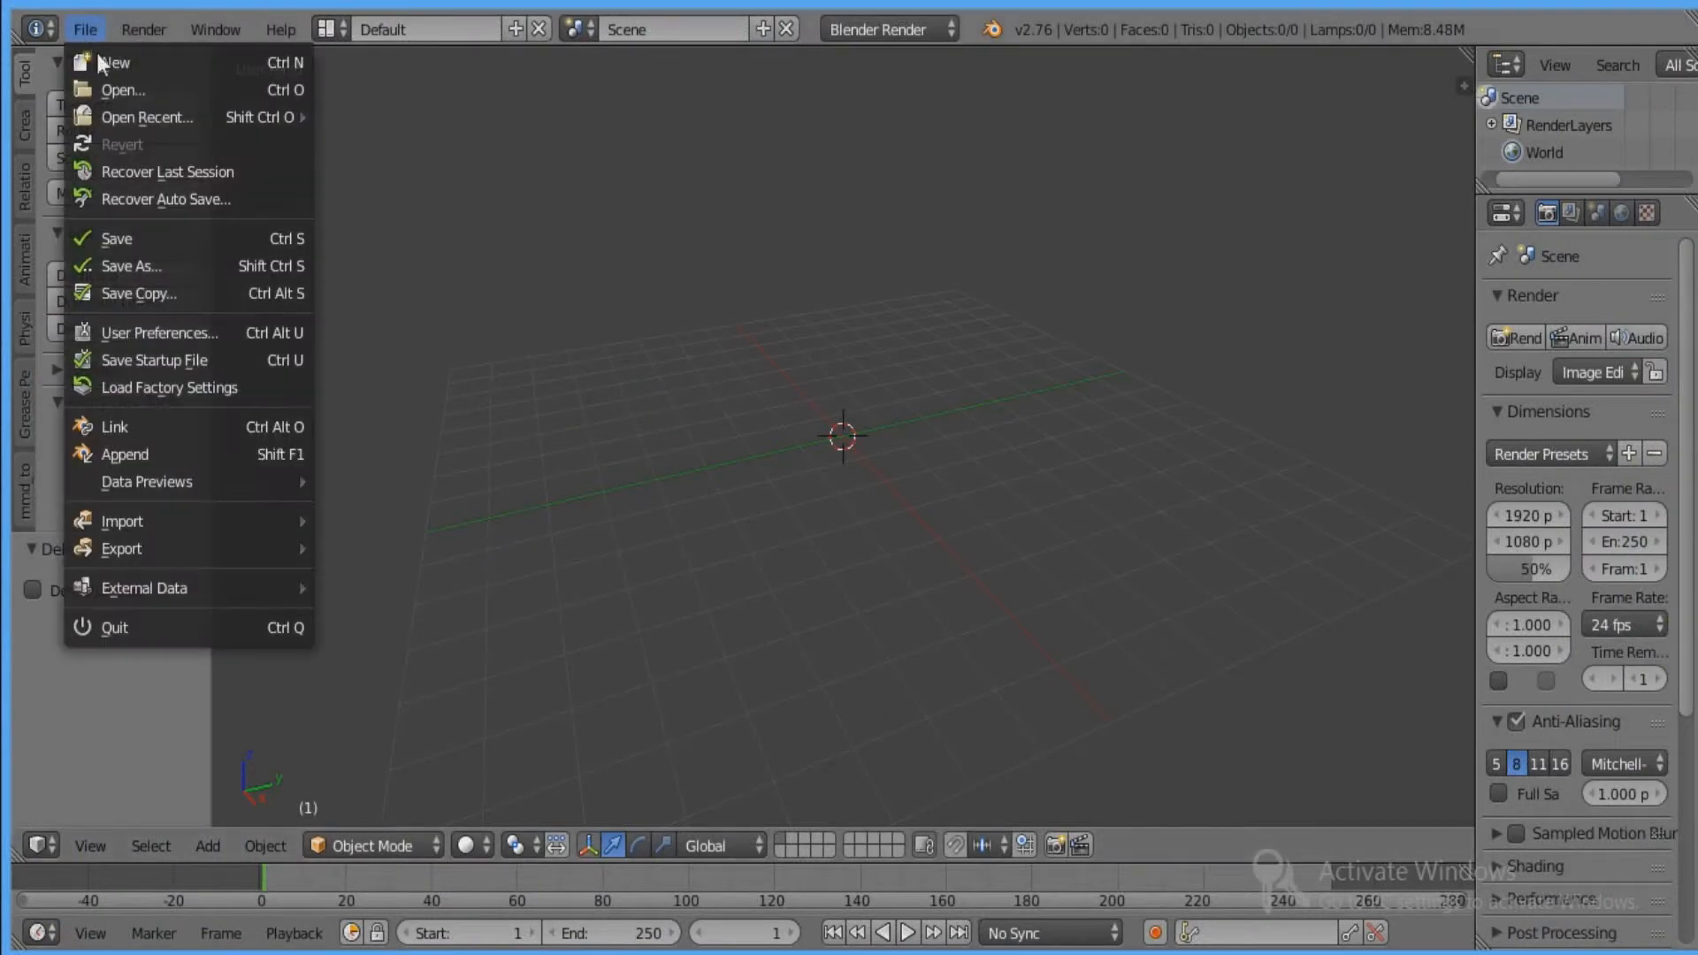
pyautogui.click(110, 88)
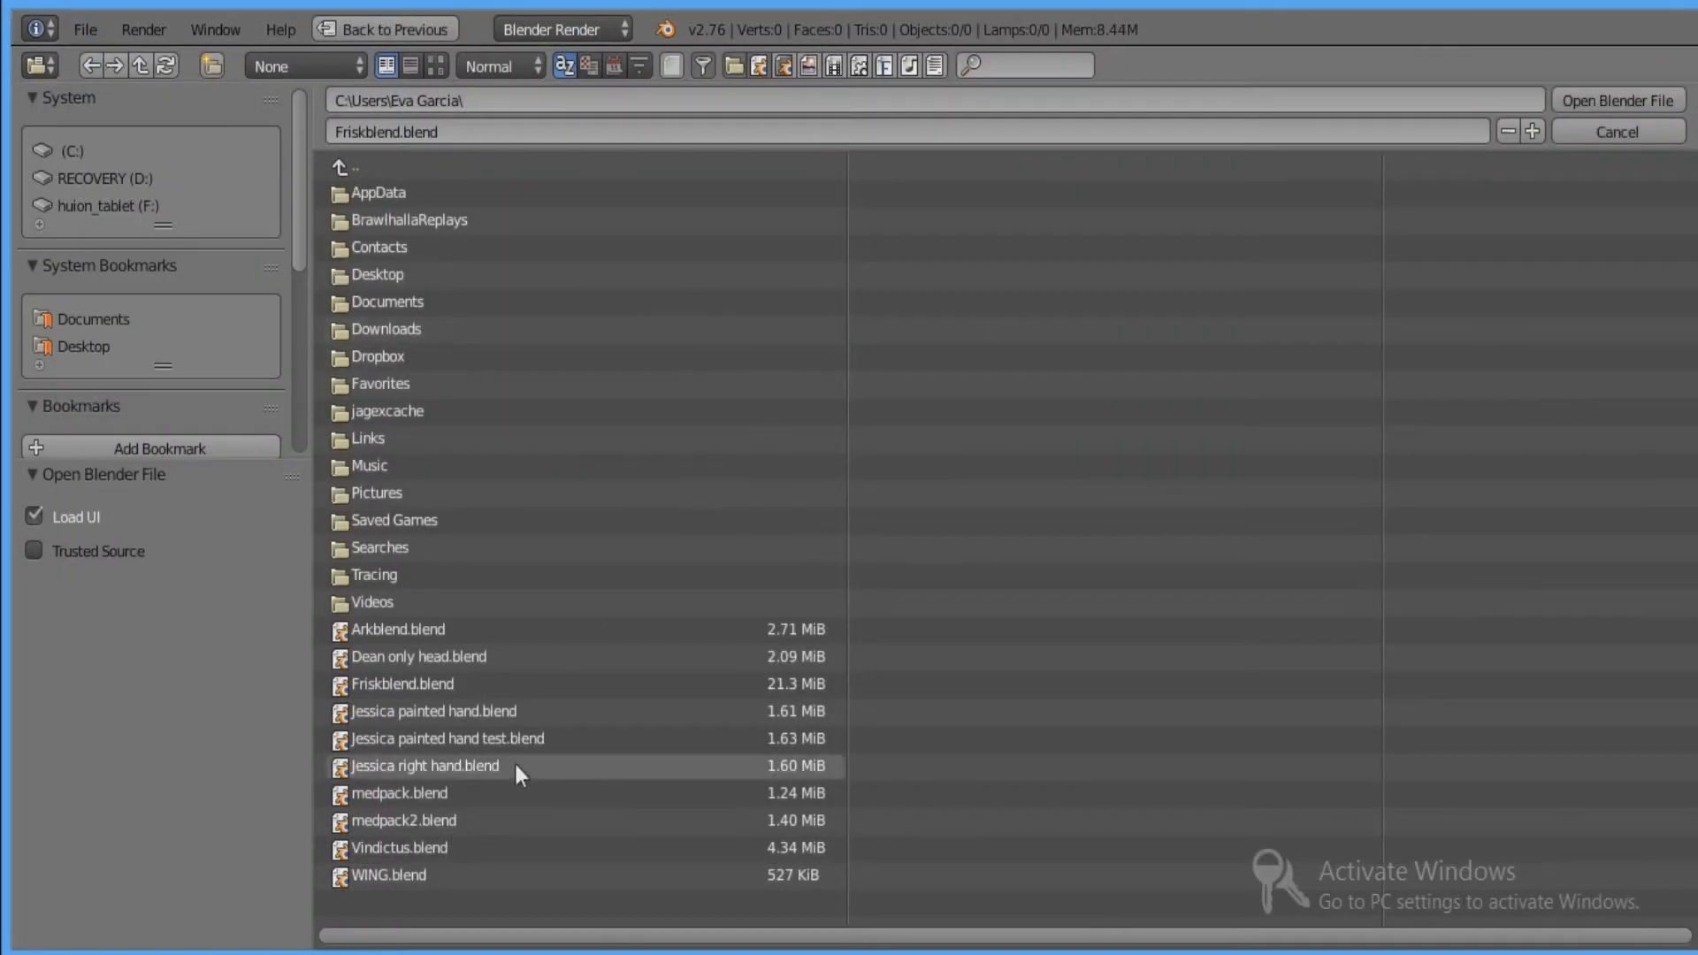
pyautogui.click(423, 276)
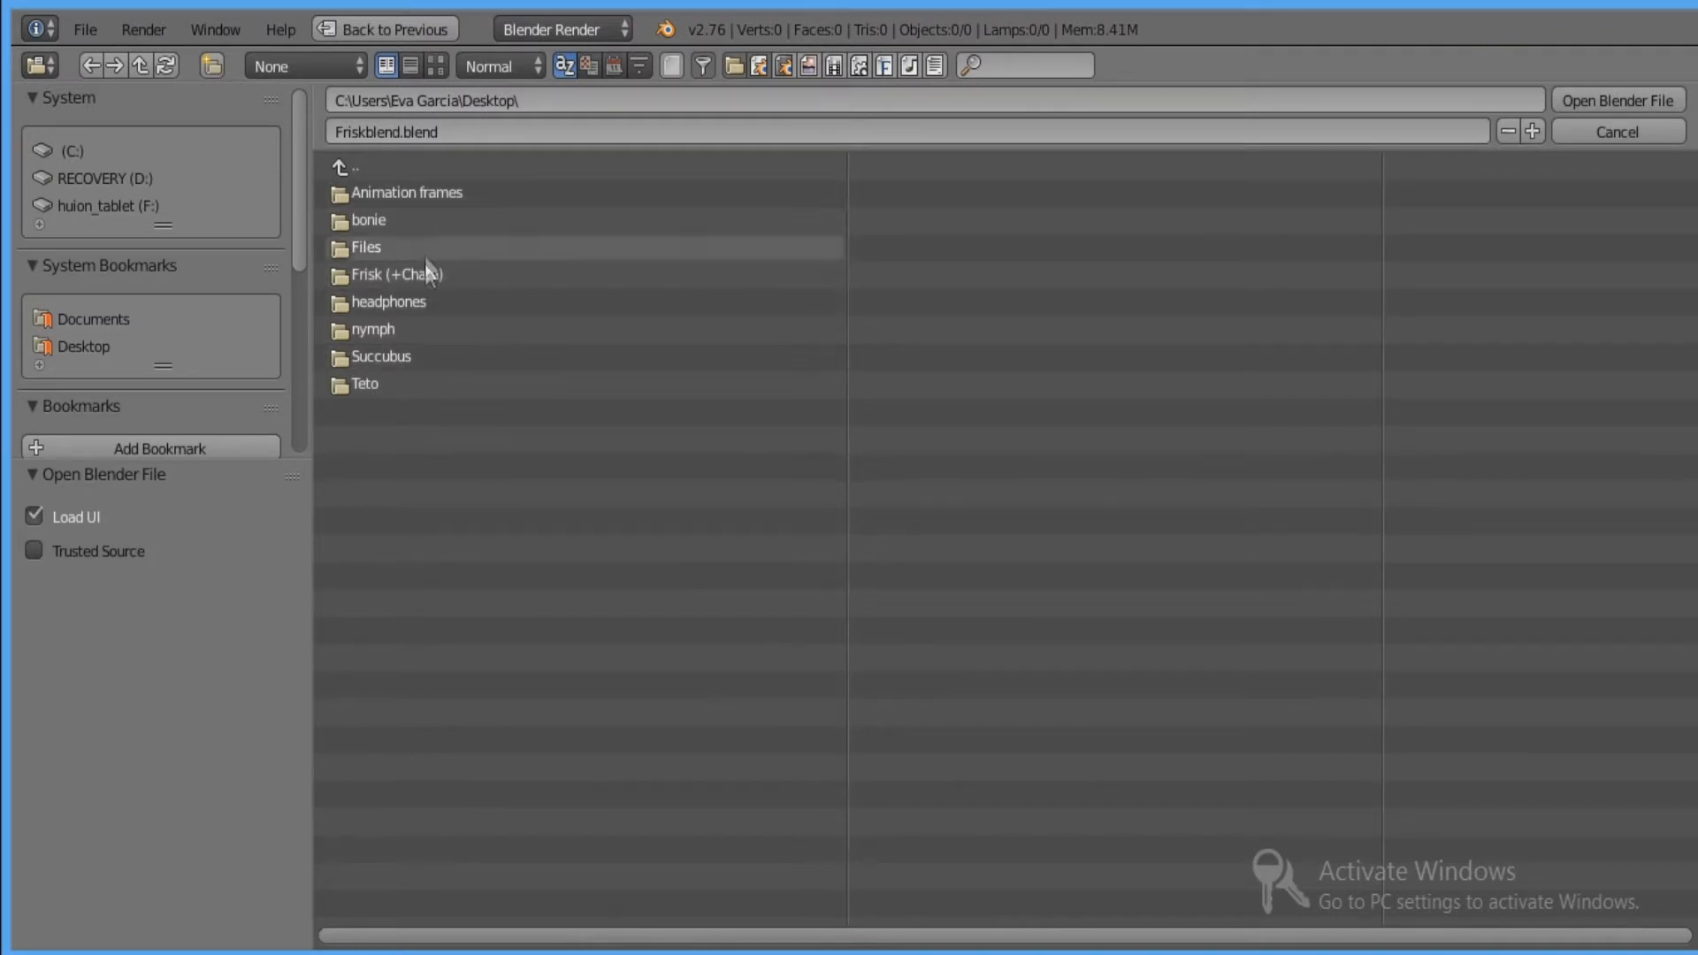
pyautogui.click(410, 384)
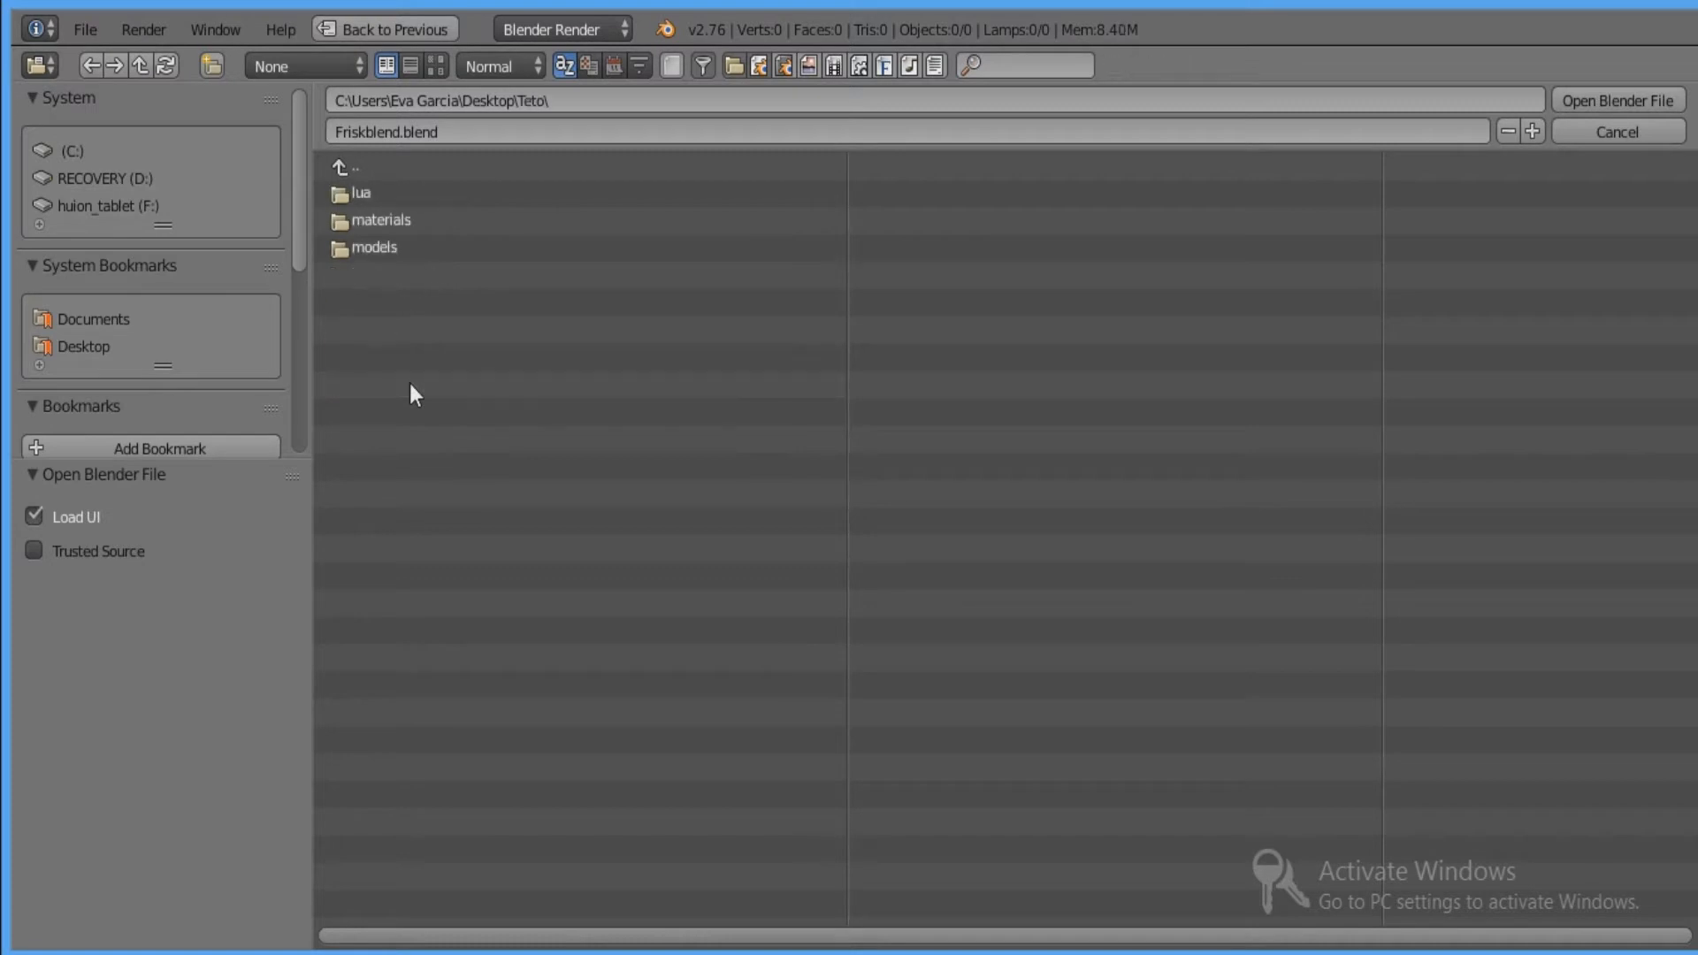
pyautogui.click(400, 244)
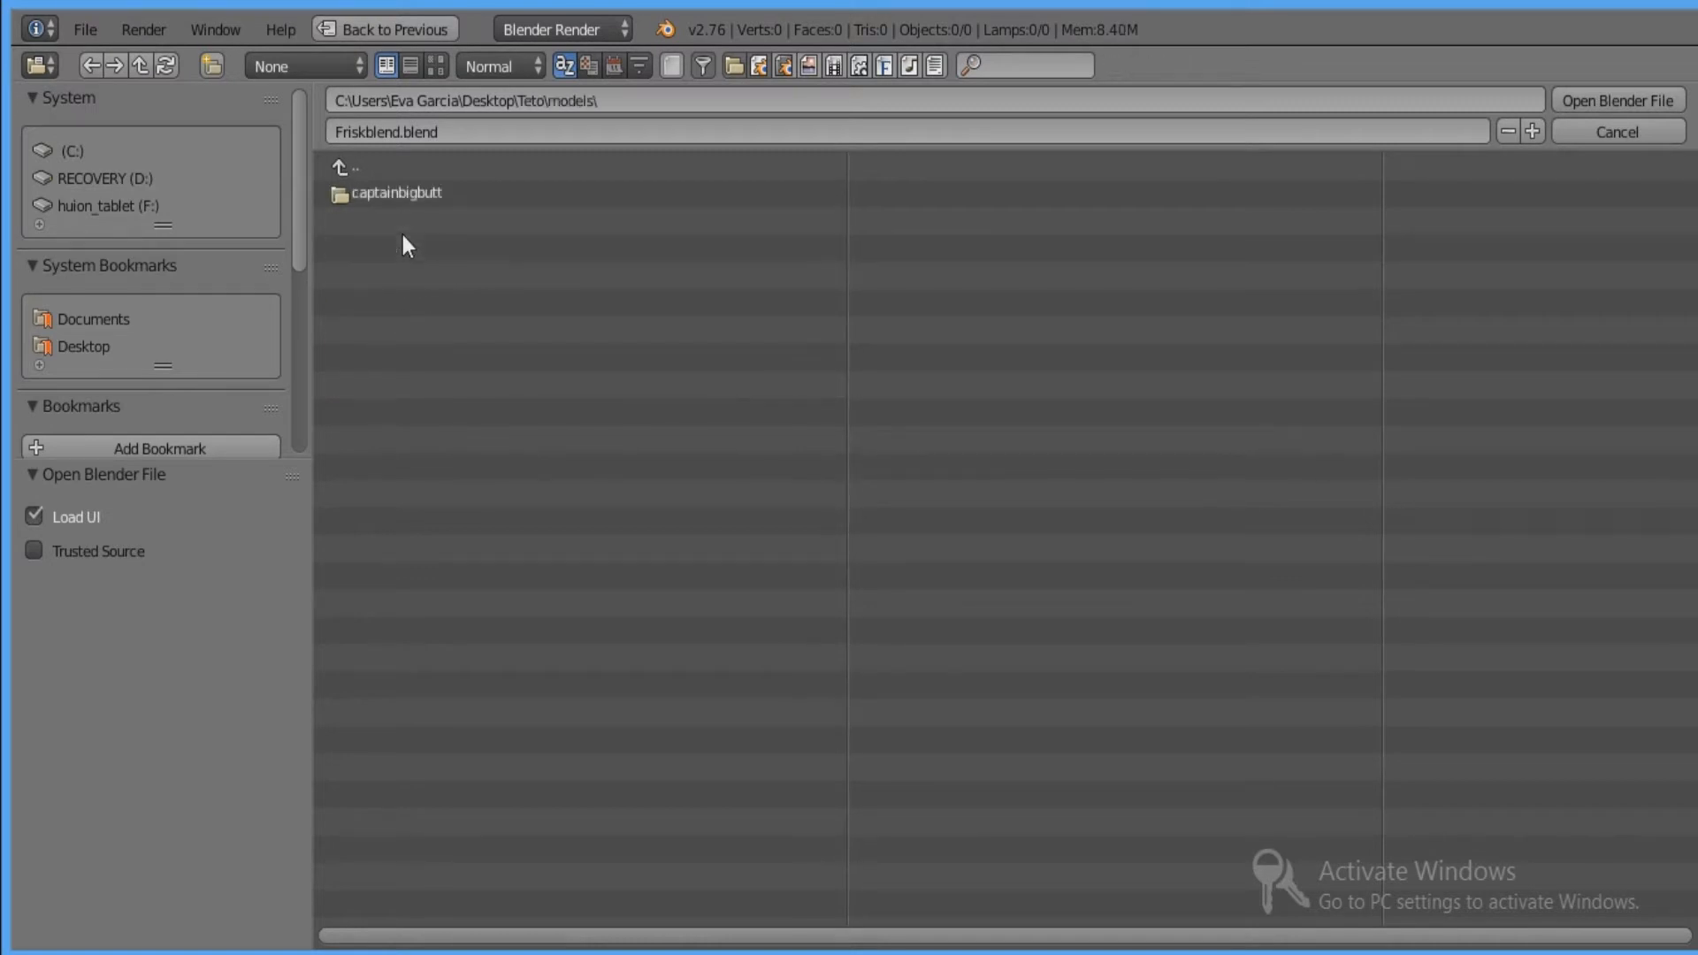
pyautogui.click(417, 193)
pyautogui.click(417, 193)
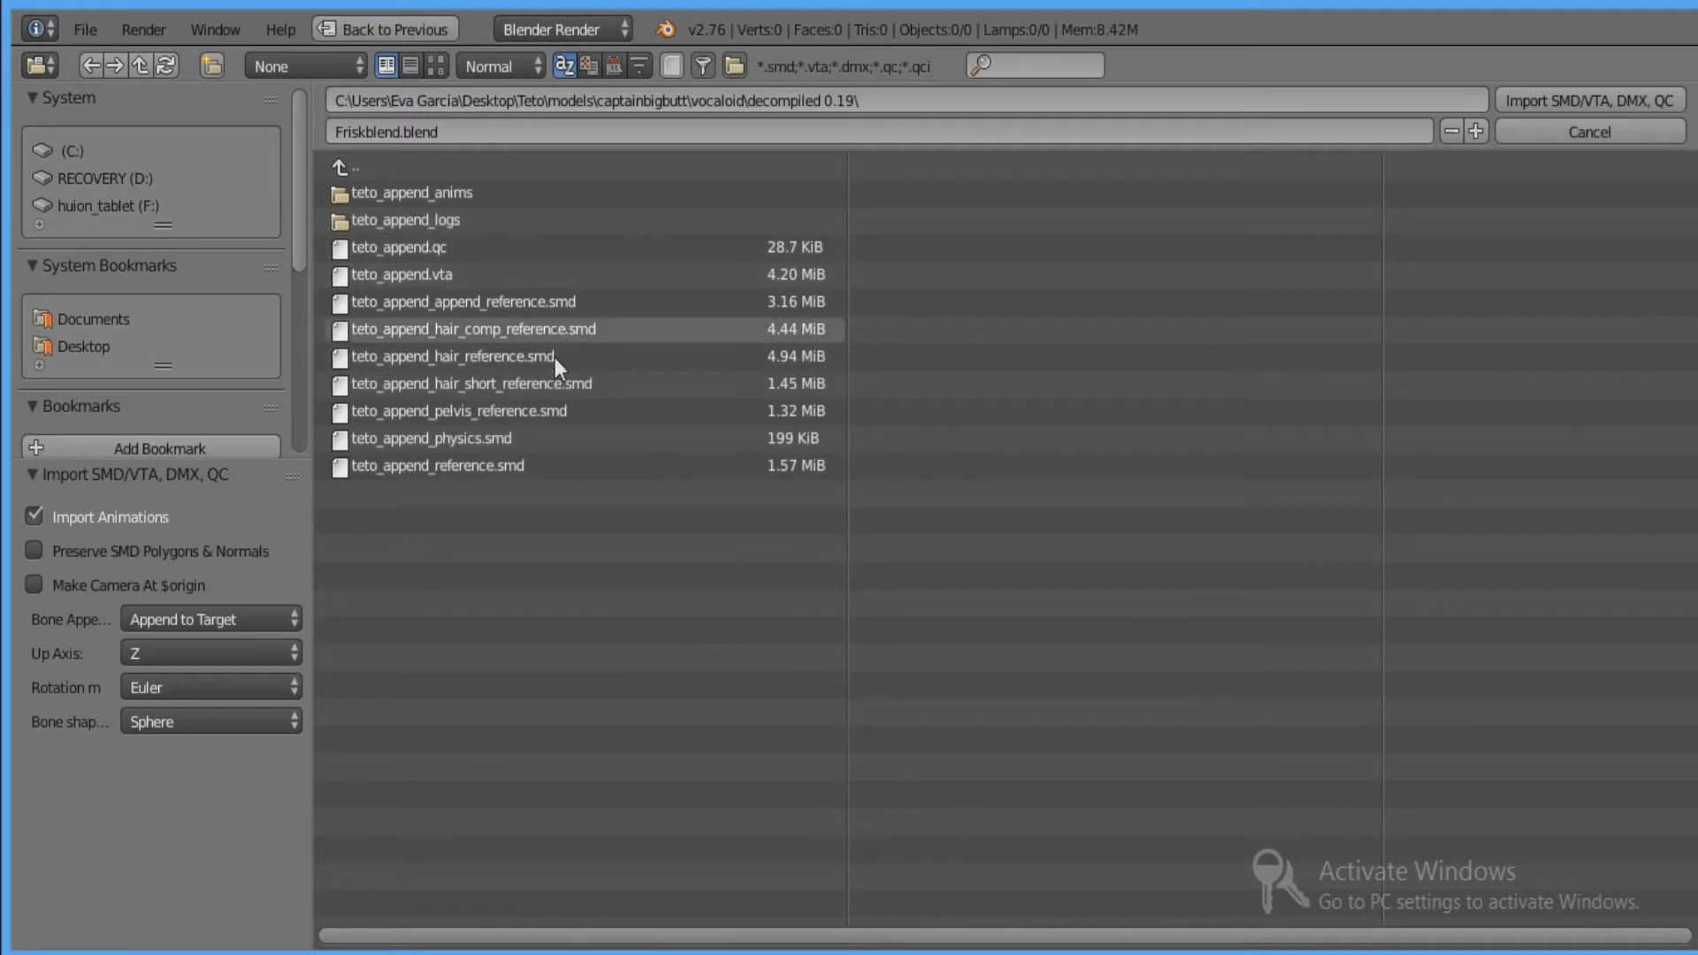
pyautogui.click(547, 466)
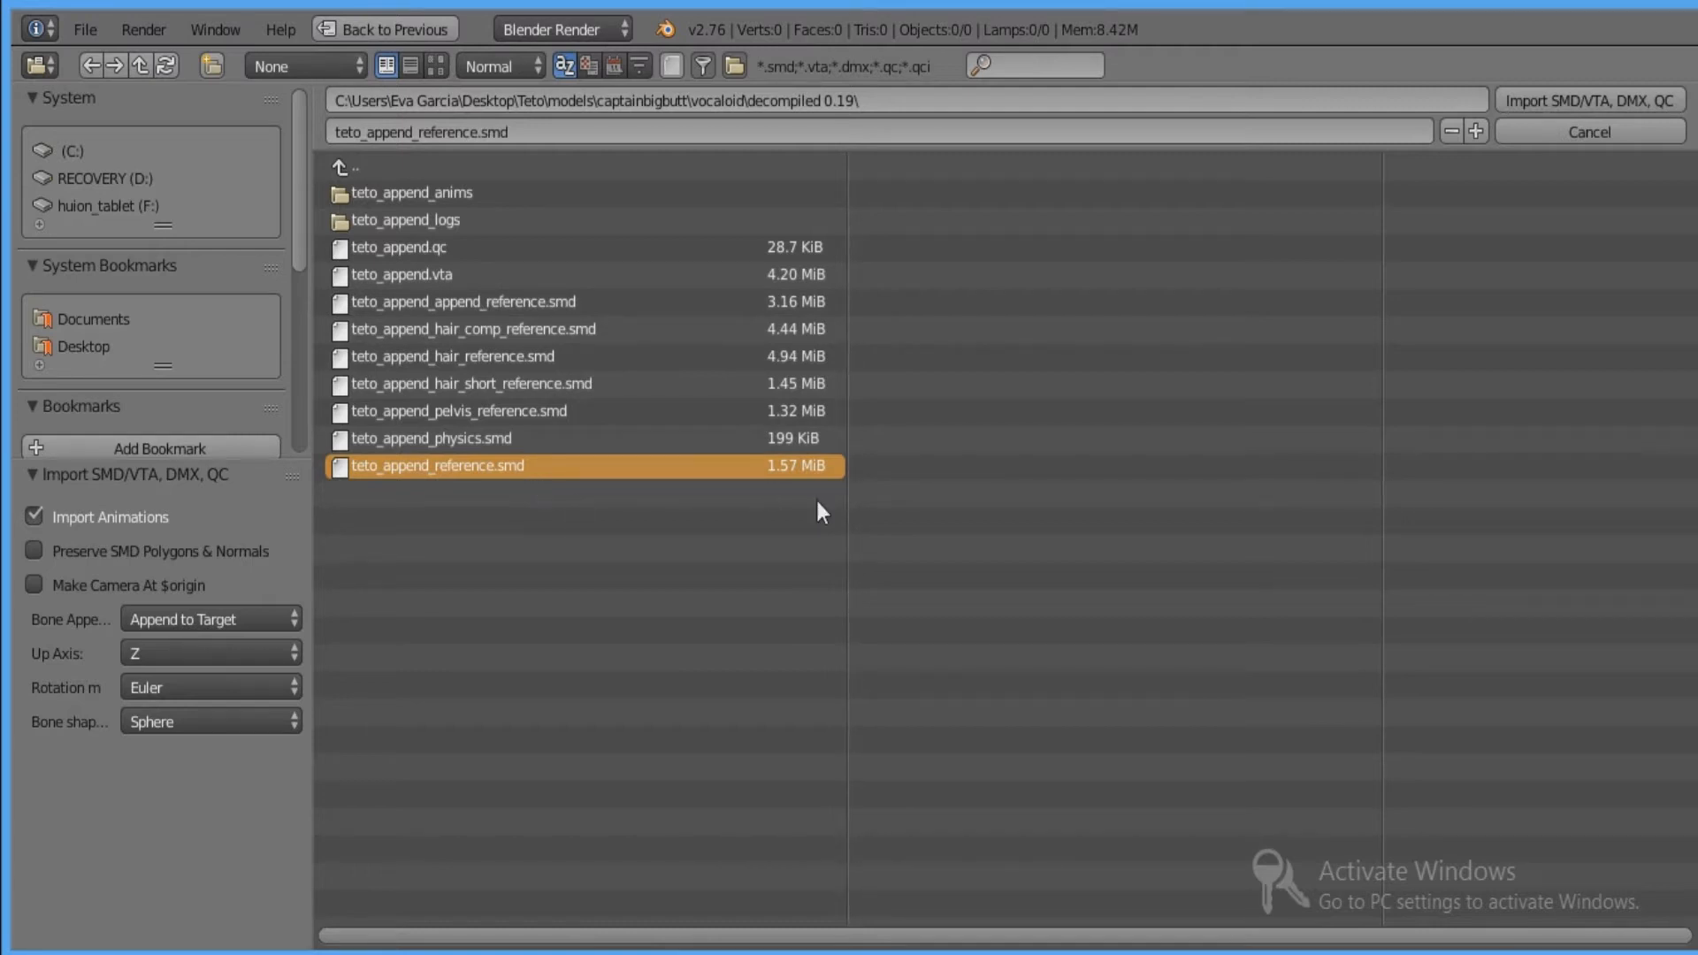
pyautogui.press('Return')
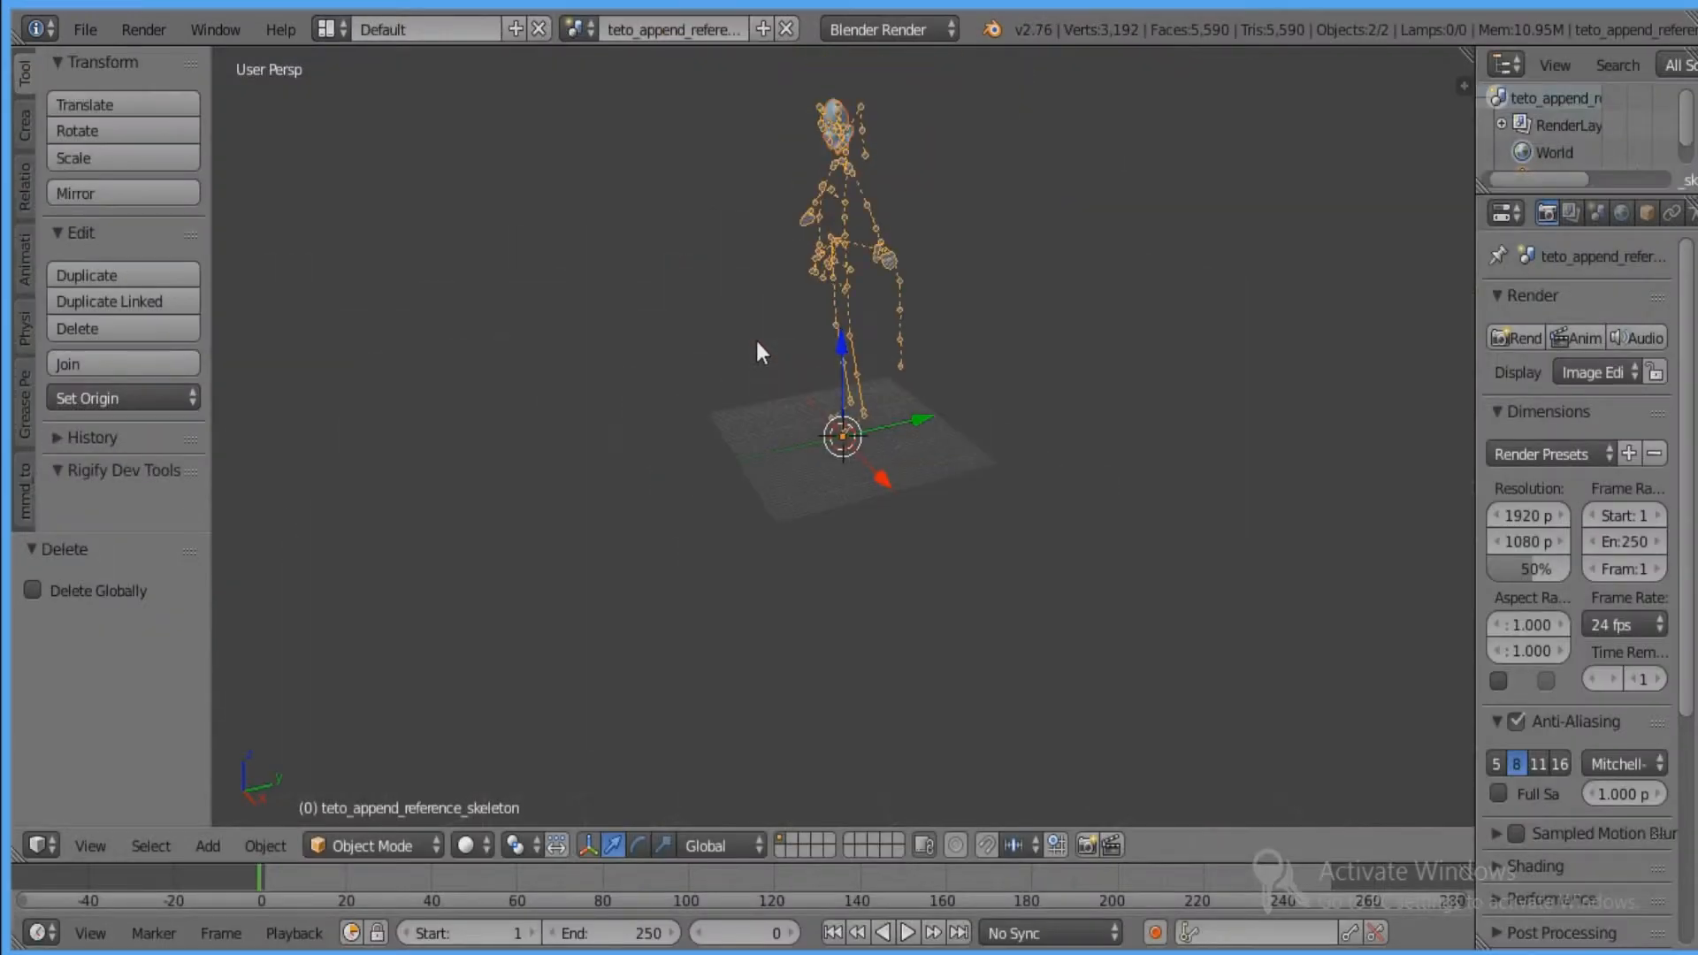
# Inspect the imported head mesh and skeleton from the front, and delete both from the scene.
pyautogui.press('g')
pyautogui.press('Escape')
pyautogui.moveTo(849, 452); pyautogui.dragTo(857, 633, button='middle')
pyautogui.scroll(8, 800, 476)
pyautogui.scroll(-8, 858, 633)
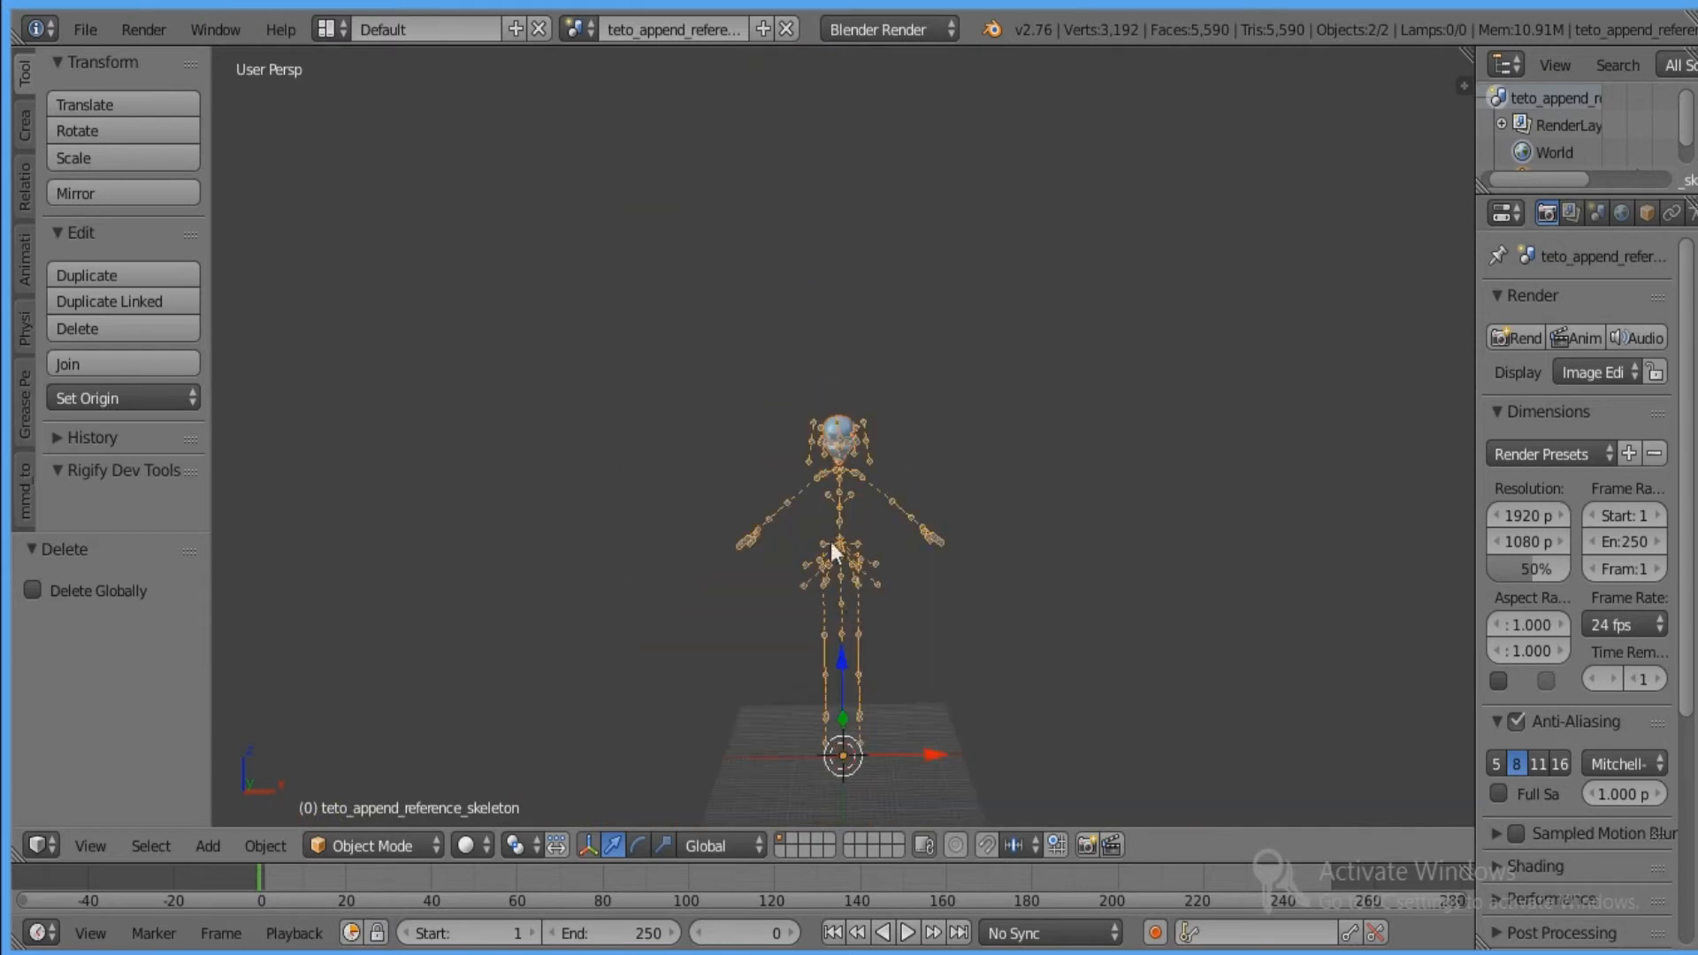
pyautogui.press('x')
pyautogui.click(831, 542)
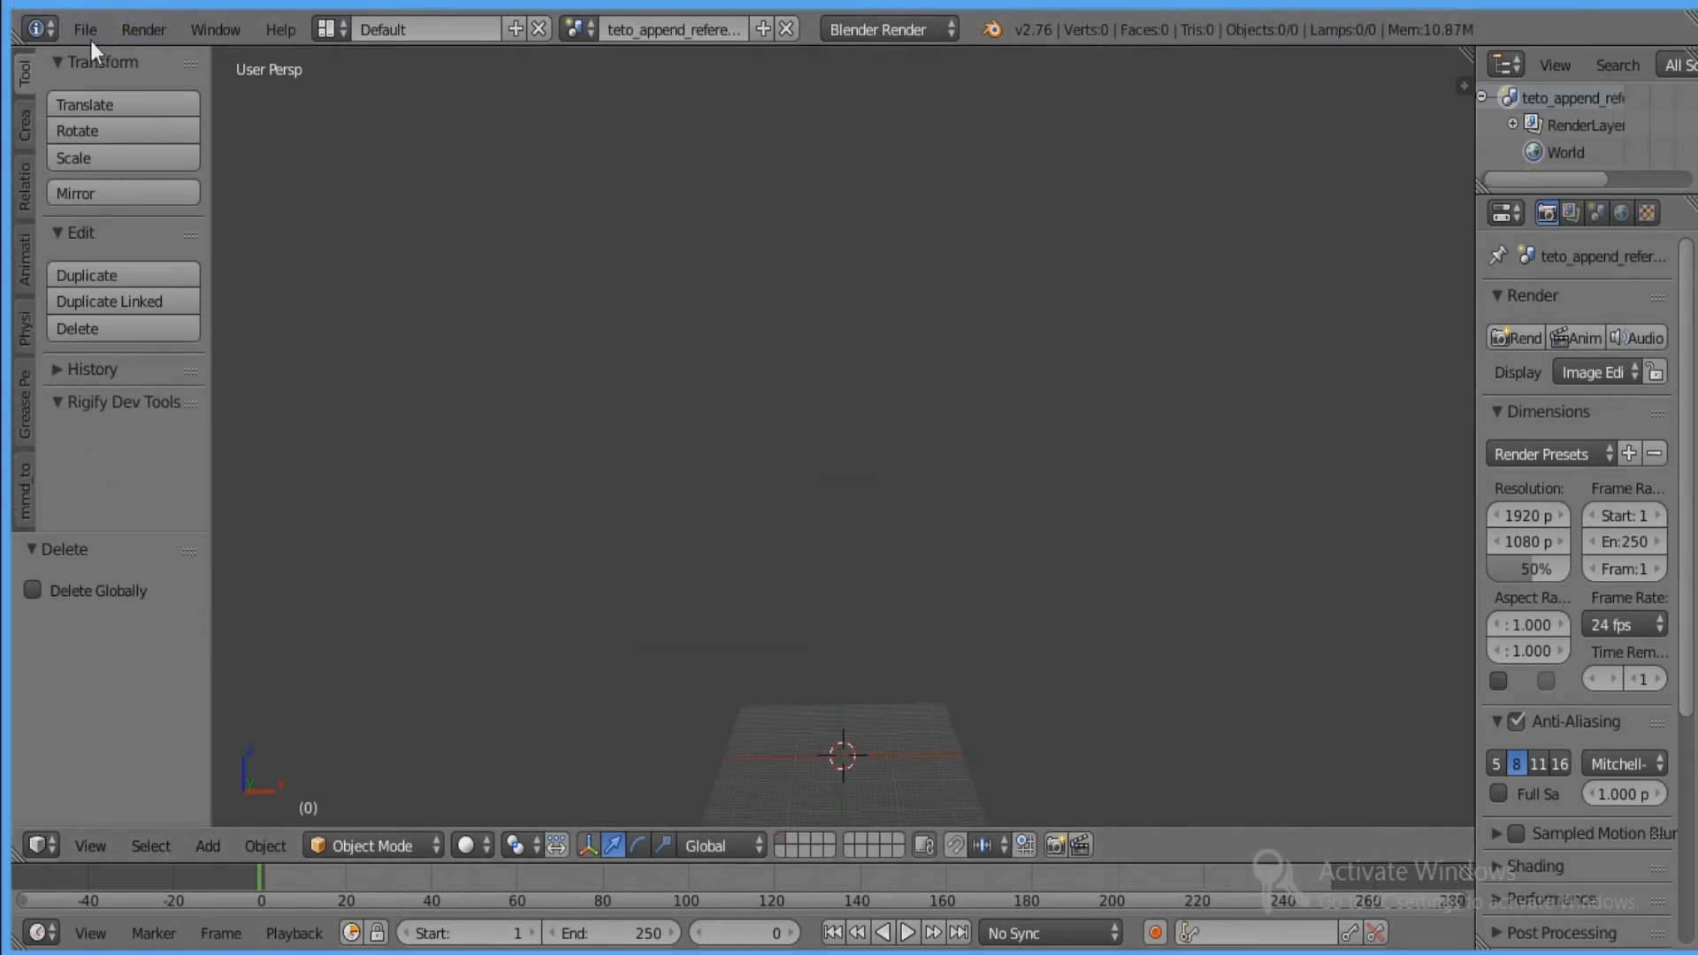
pyautogui.click(90, 39)
pyautogui.moveTo(272, 511)
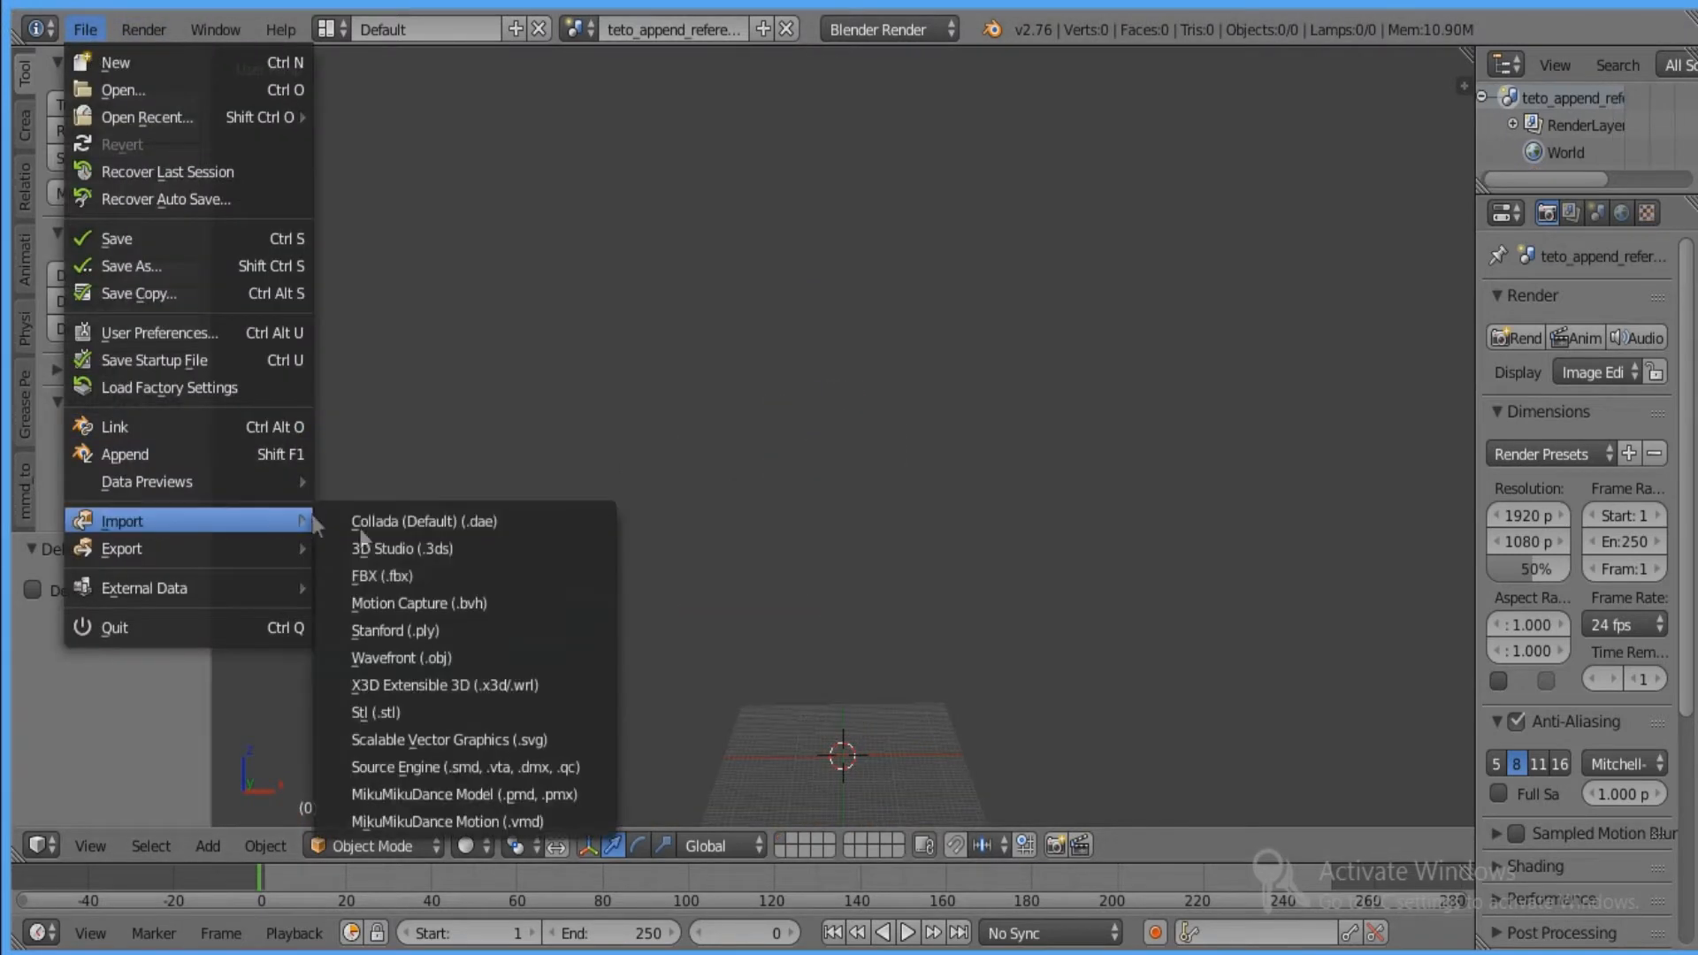
pyautogui.click(475, 815)
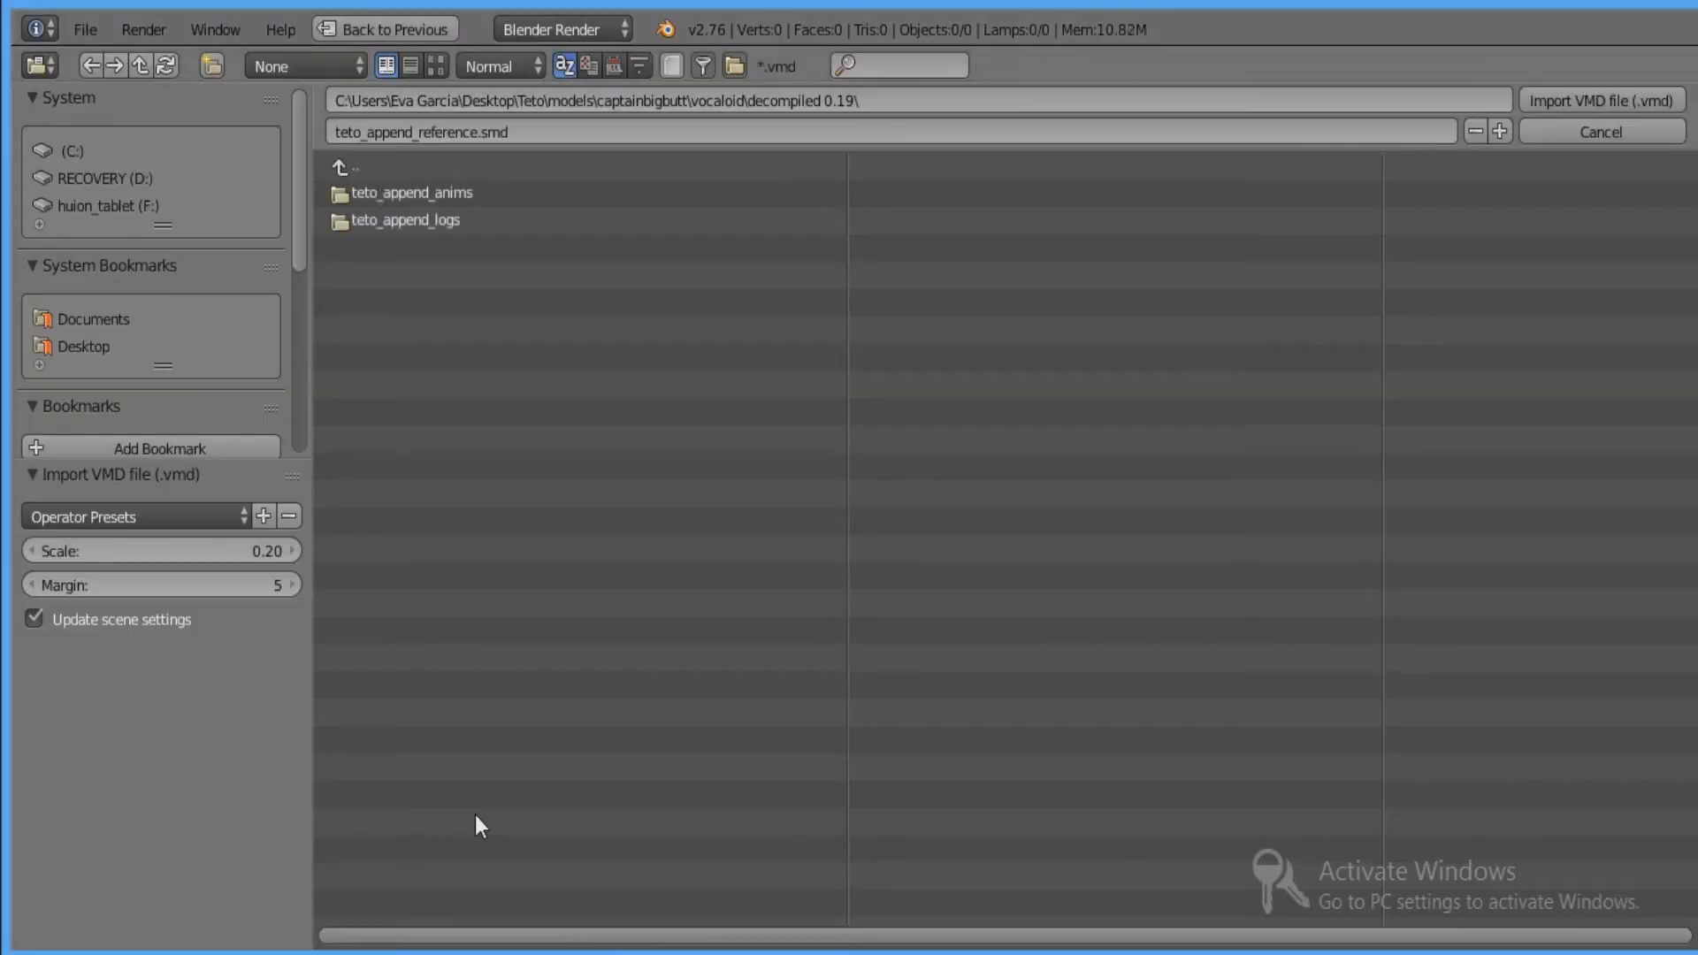
pyautogui.click(1600, 131)
# Import teto_append_append_reference.smd from the decompiled 0.19 folder as a Source Engine file.
pyautogui.click(81, 32)
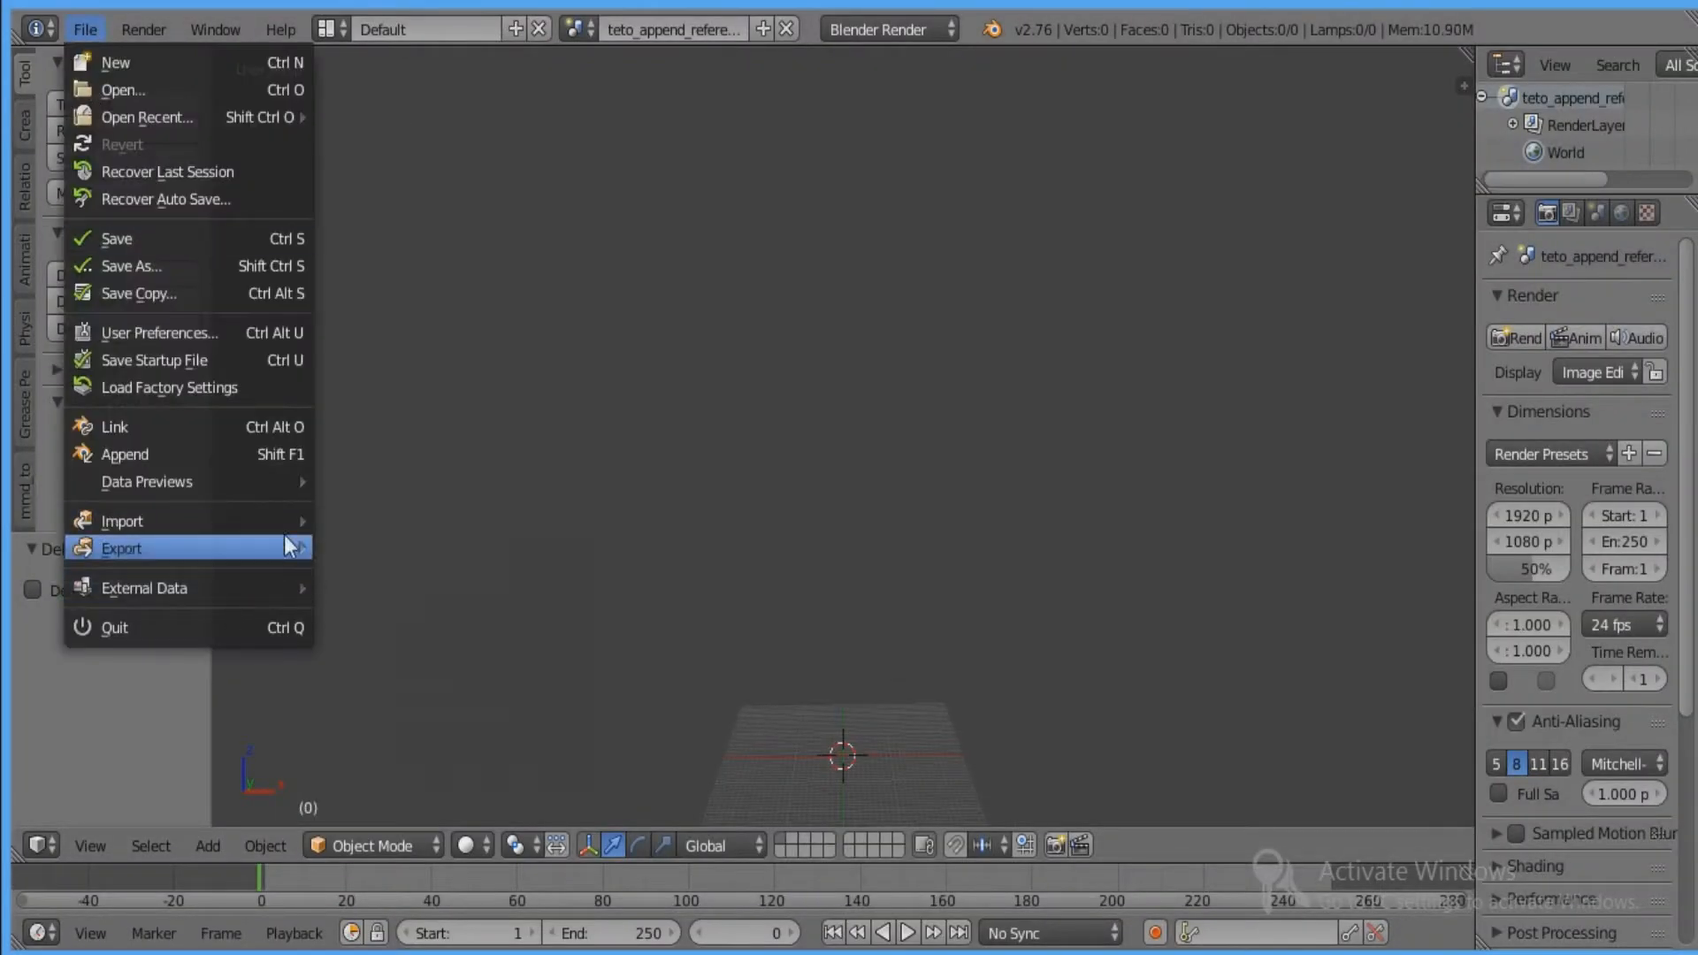
pyautogui.moveTo(299, 544)
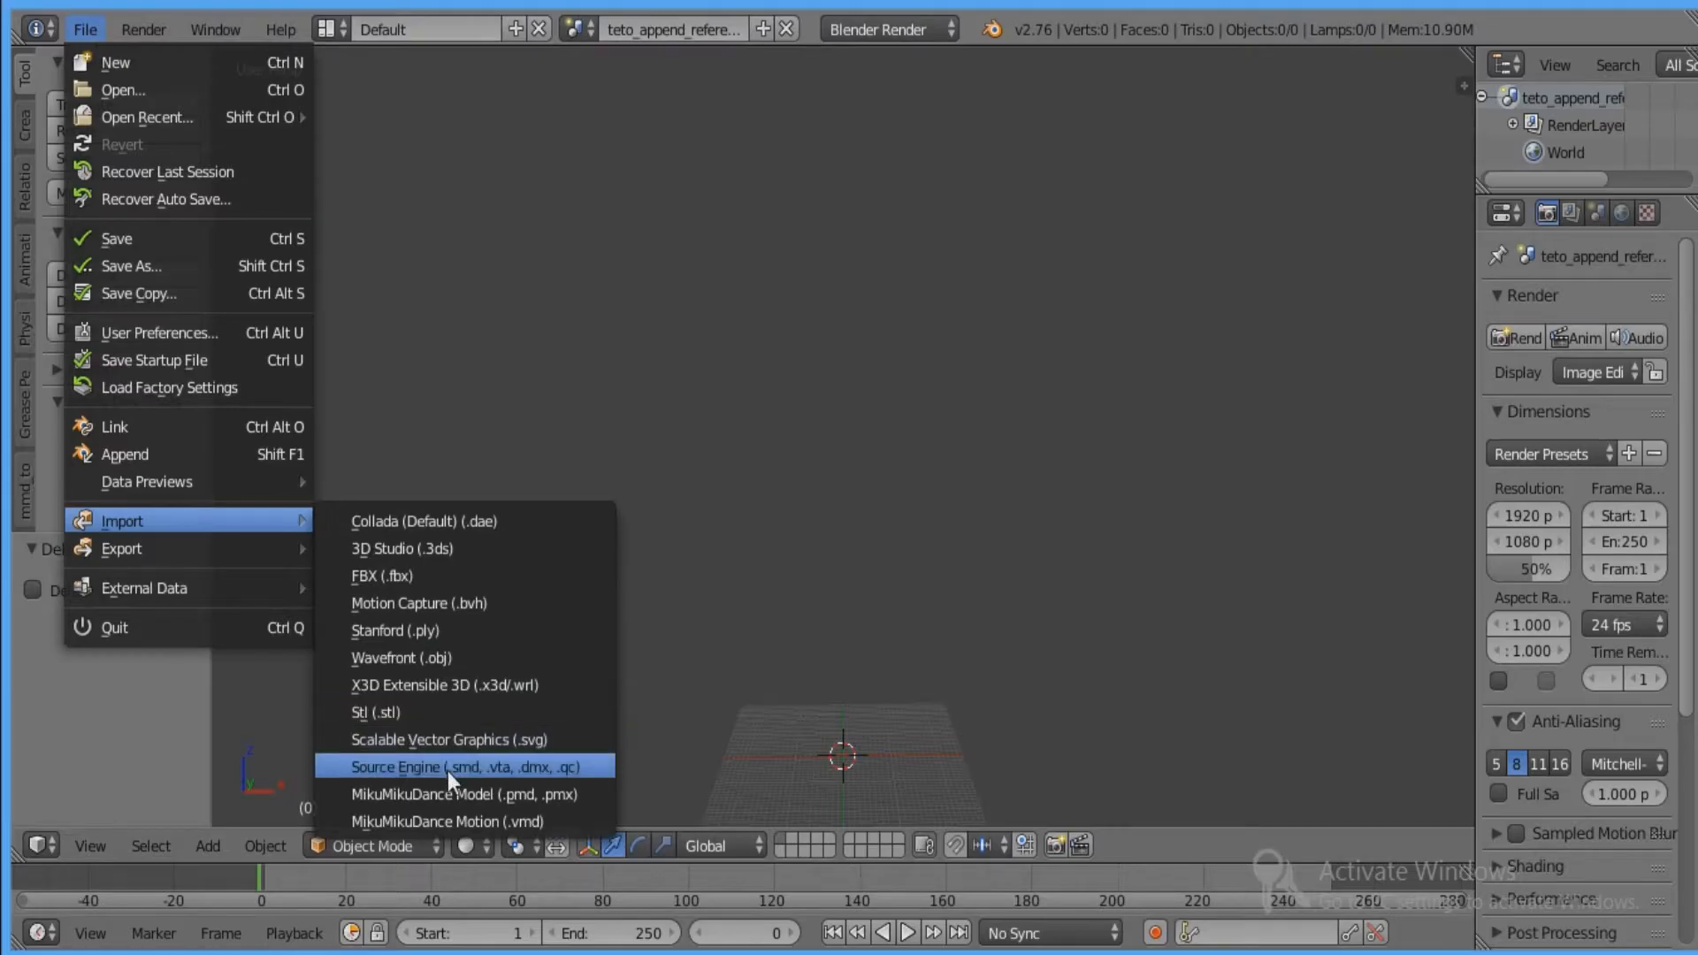
pyautogui.click(448, 768)
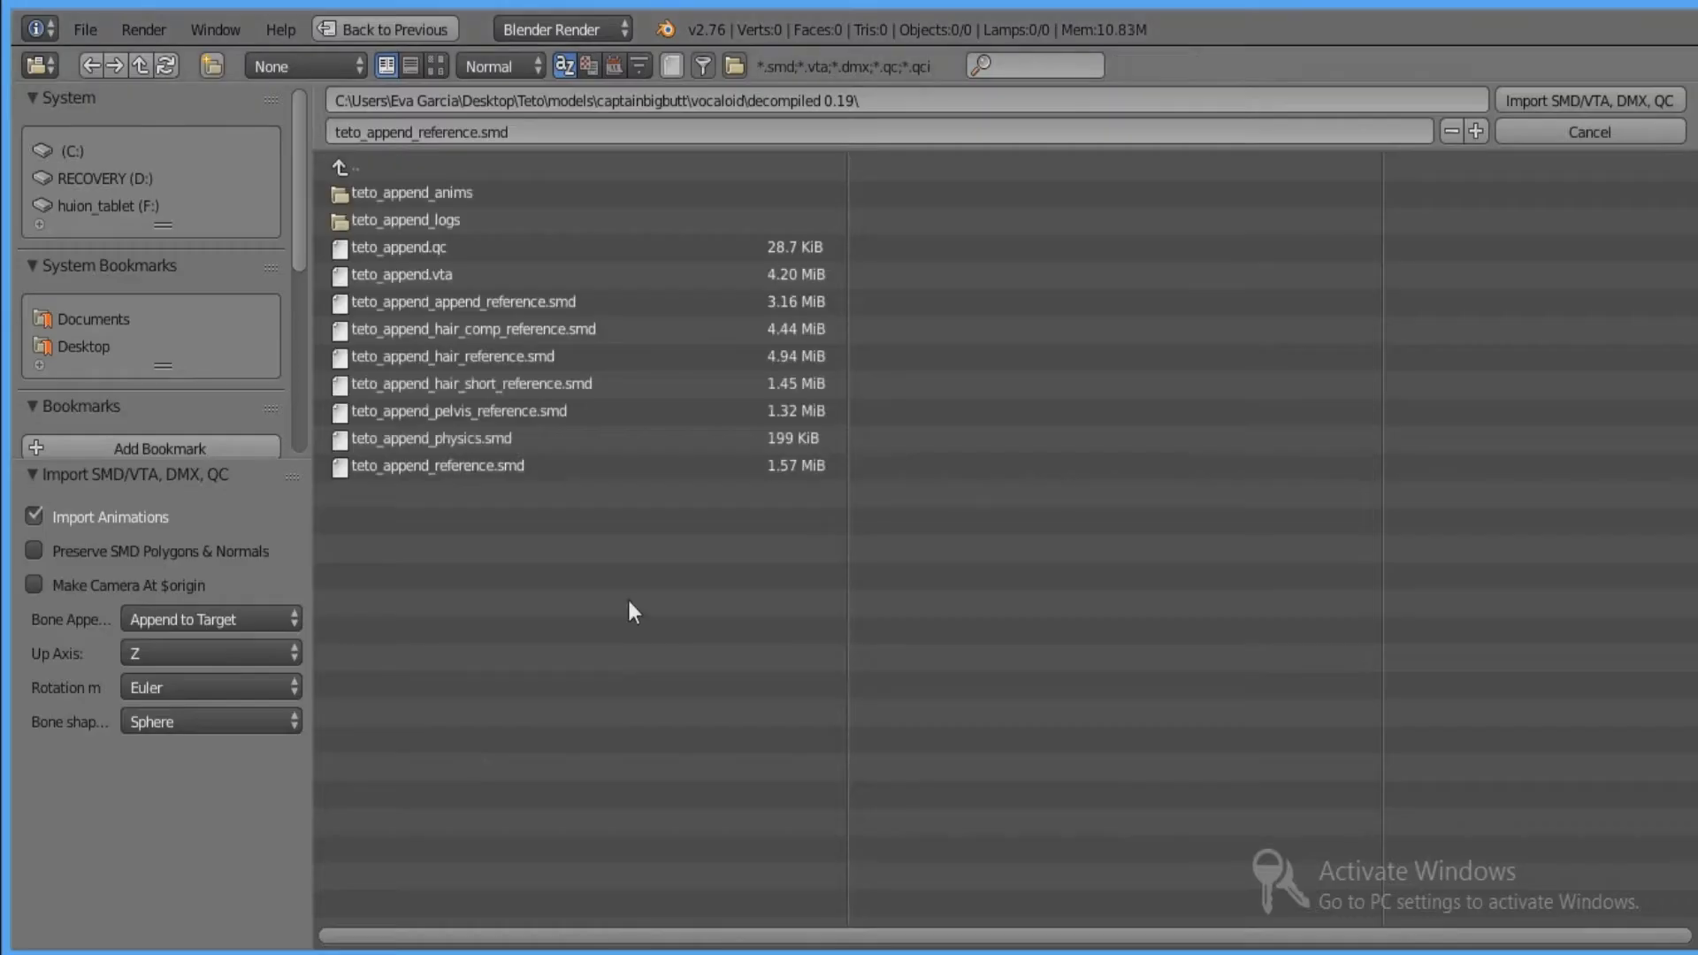
pyautogui.click(465, 302)
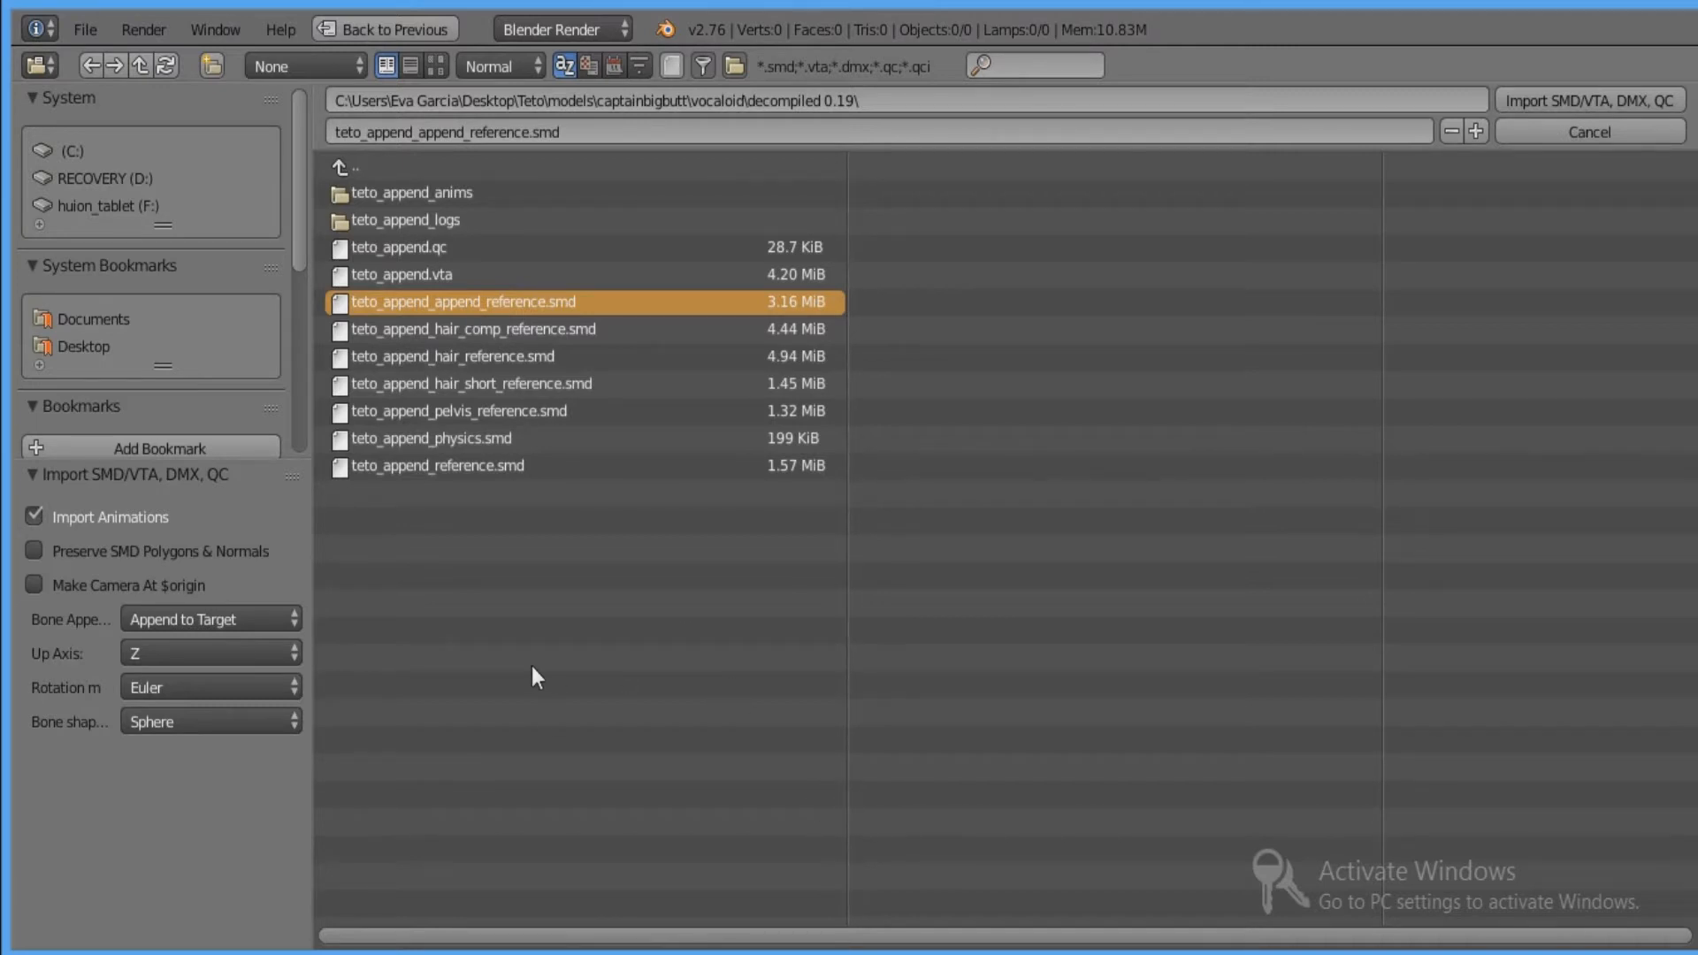
# Inspect the imported Teto body with its skeleton, and select only the body mesh.
pyautogui.scroll(5, 761, 585)
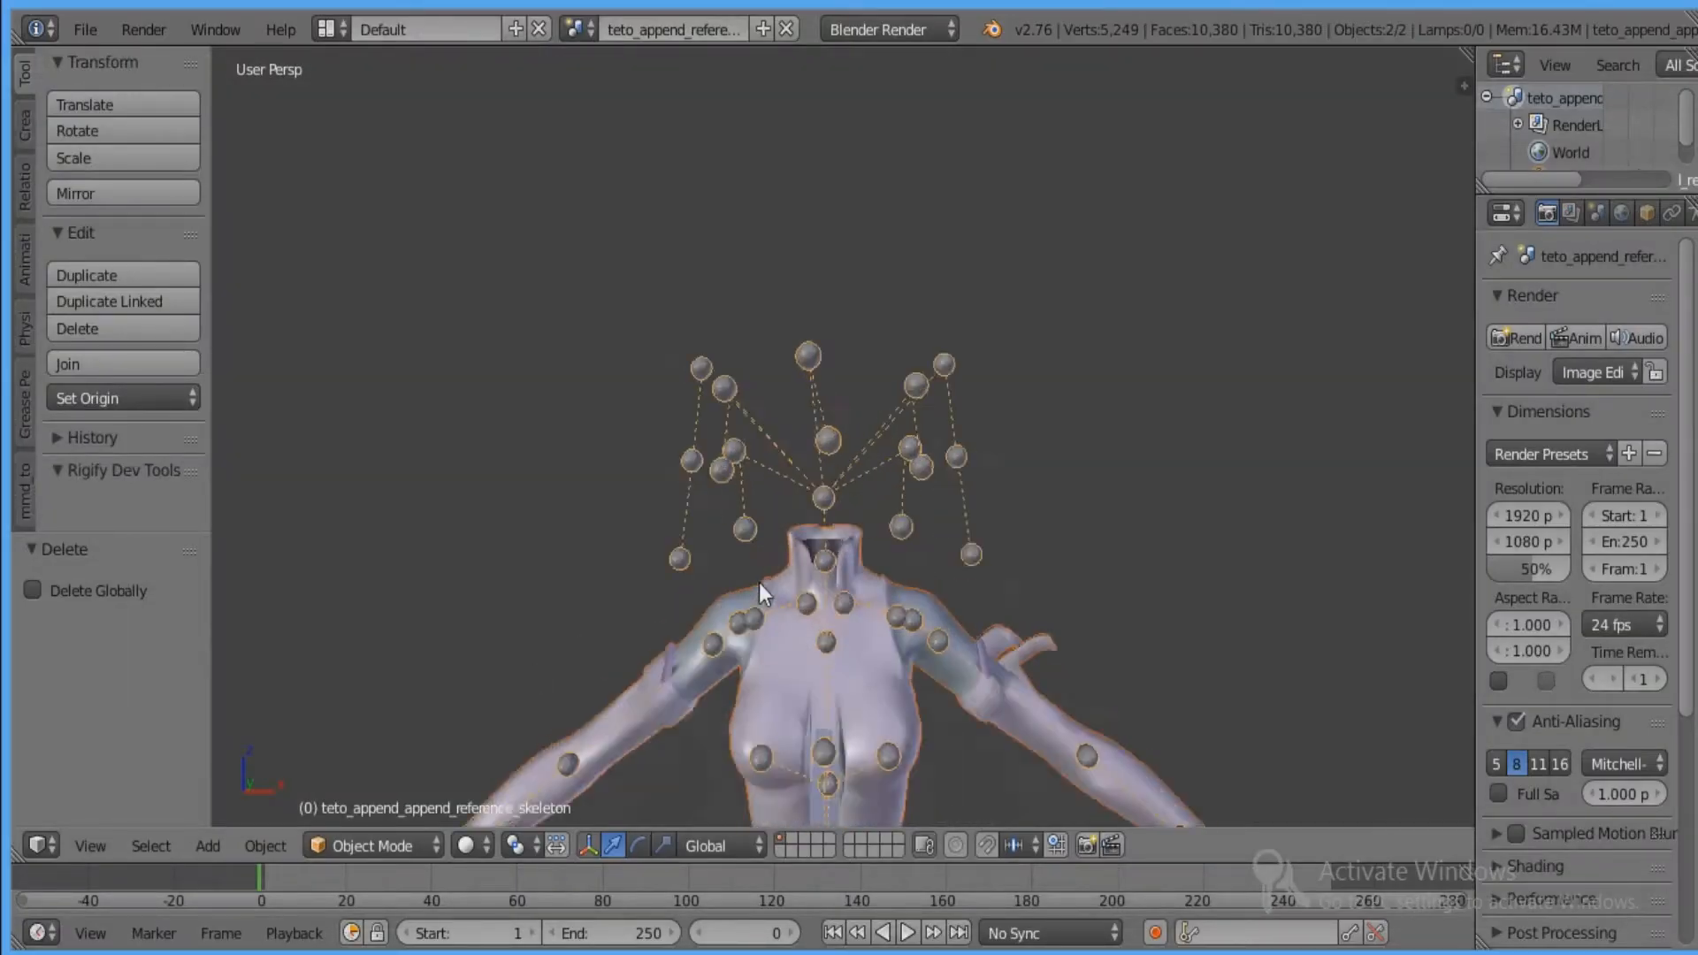
pyautogui.moveTo(759, 582); pyautogui.dragTo(890, 516, button='middle')
pyautogui.scroll(-6, 897, 632)
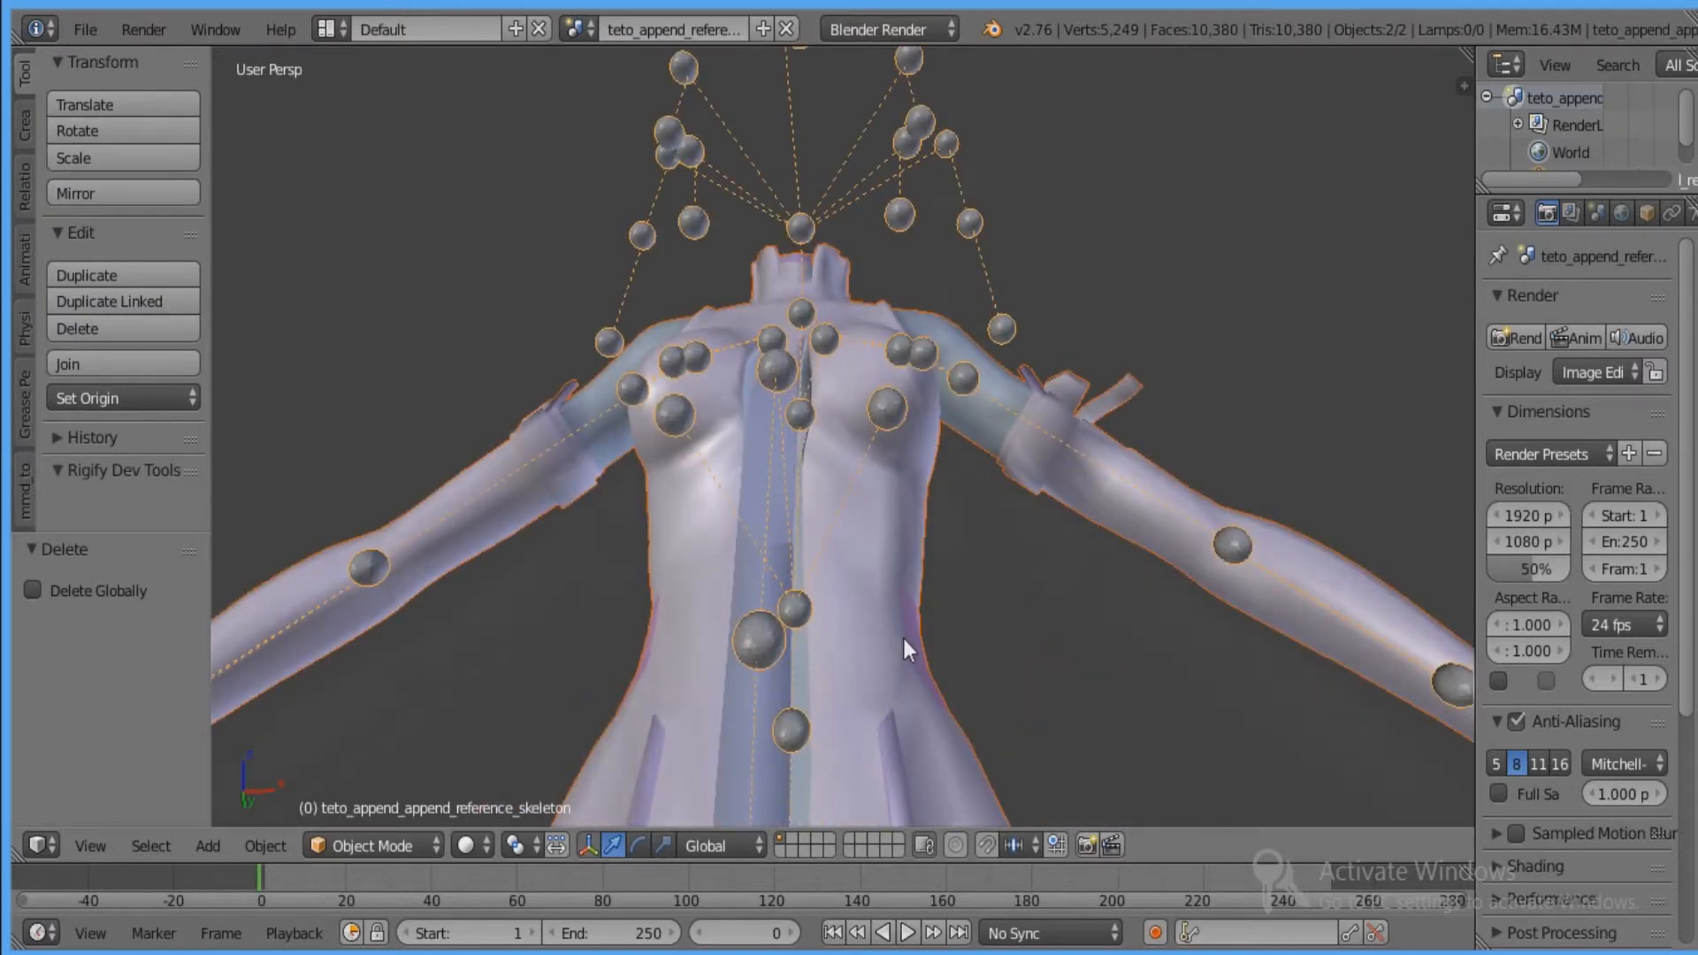
pyautogui.rightClick(831, 598)
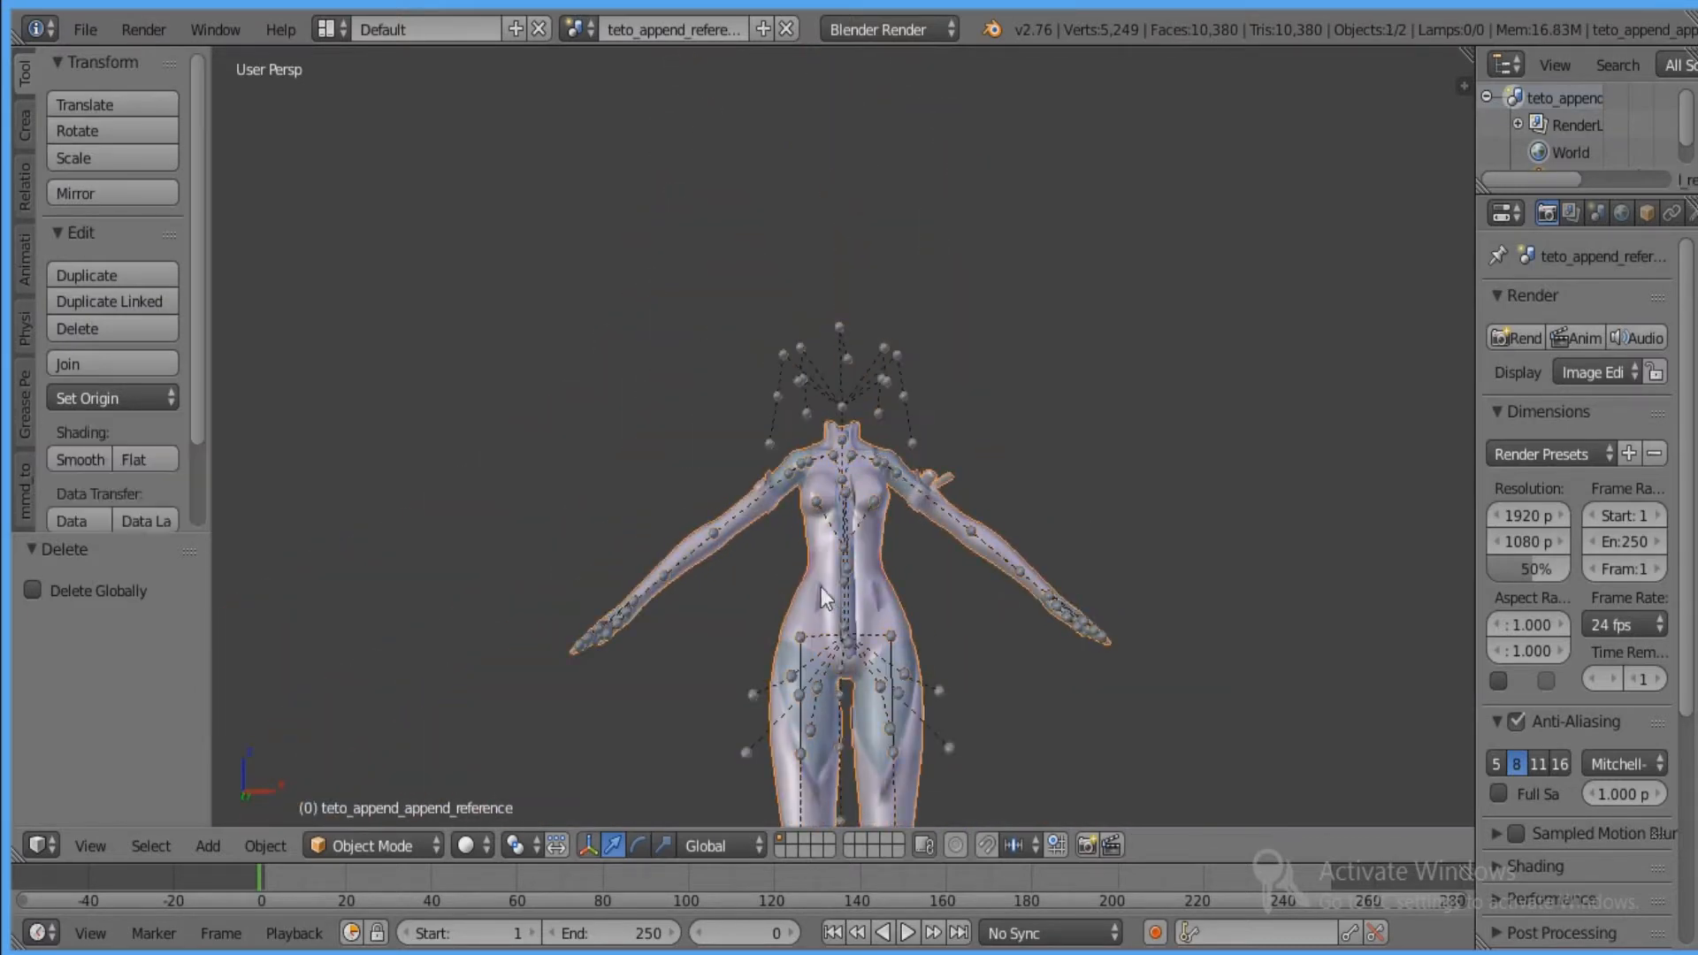
pyautogui.scroll(-2, 799, 569)
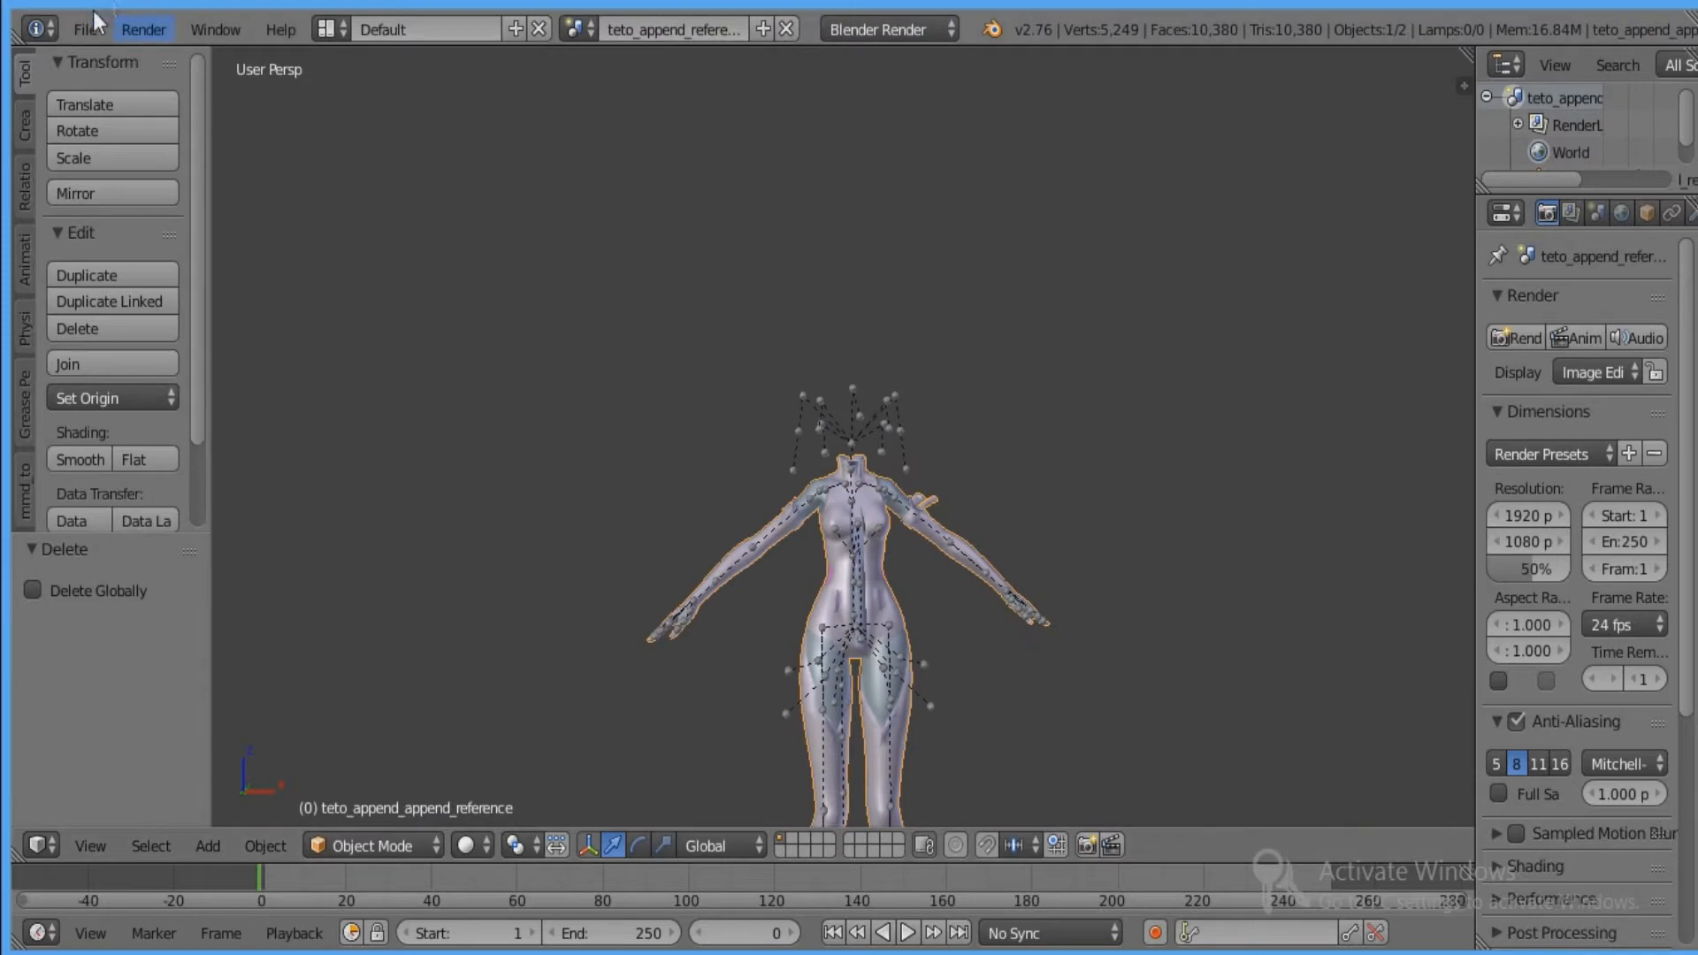
pyautogui.click(85, 29)
pyautogui.moveTo(237, 522)
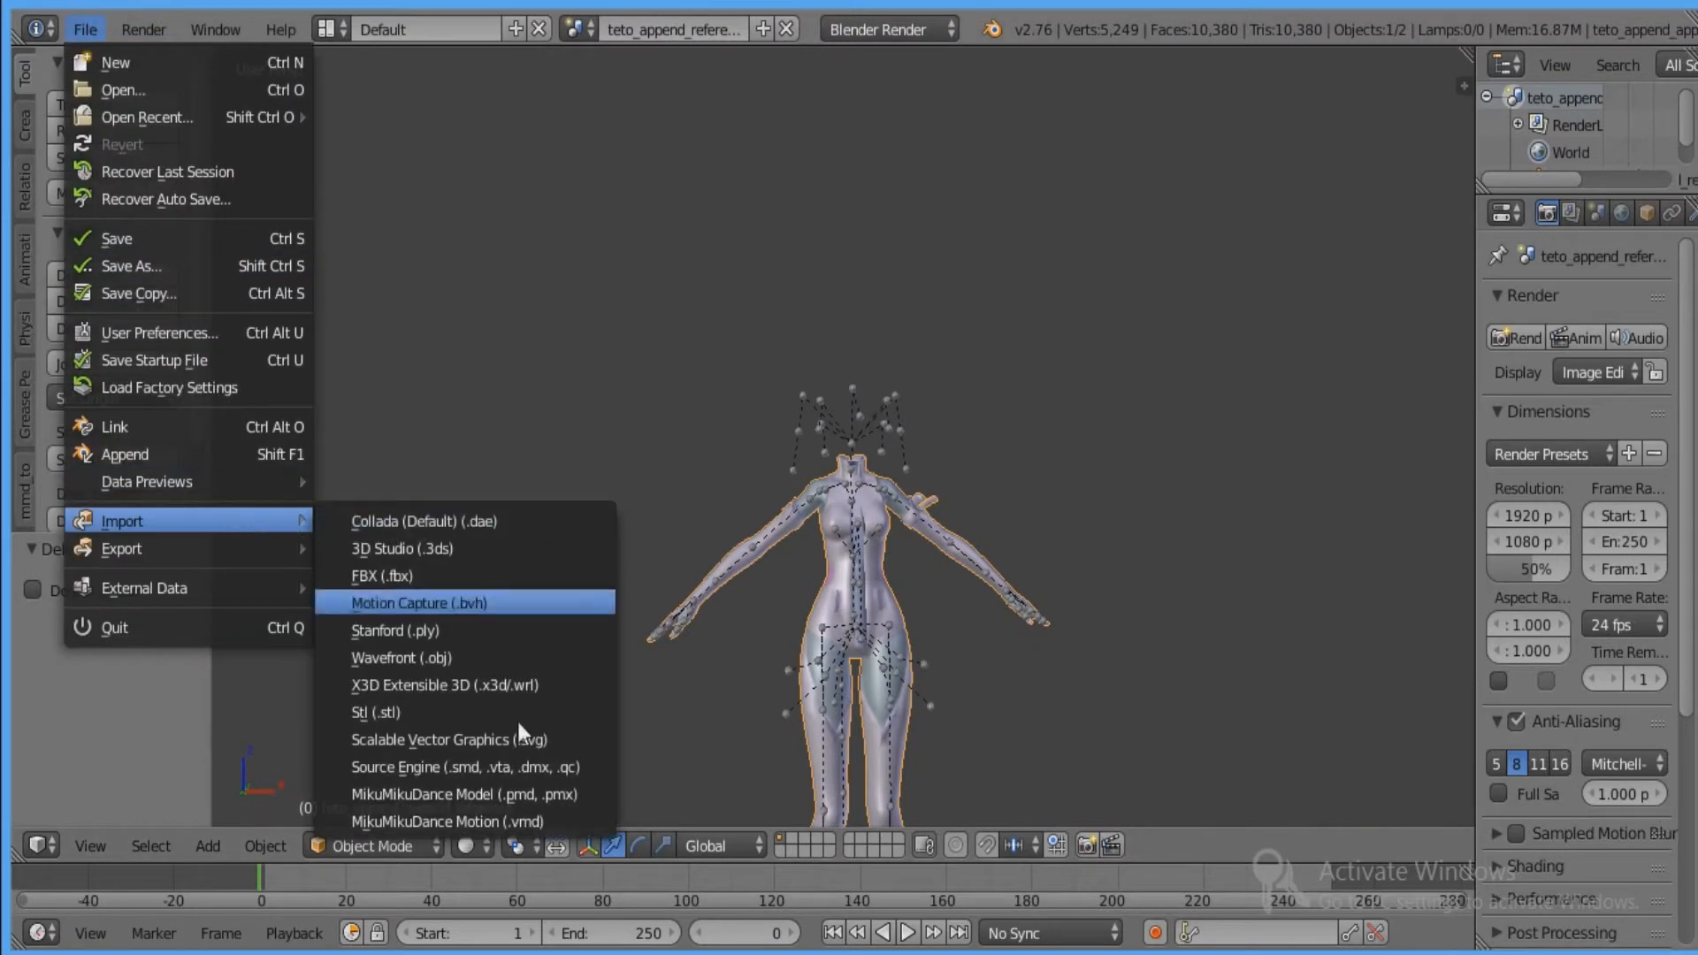
pyautogui.click(529, 820)
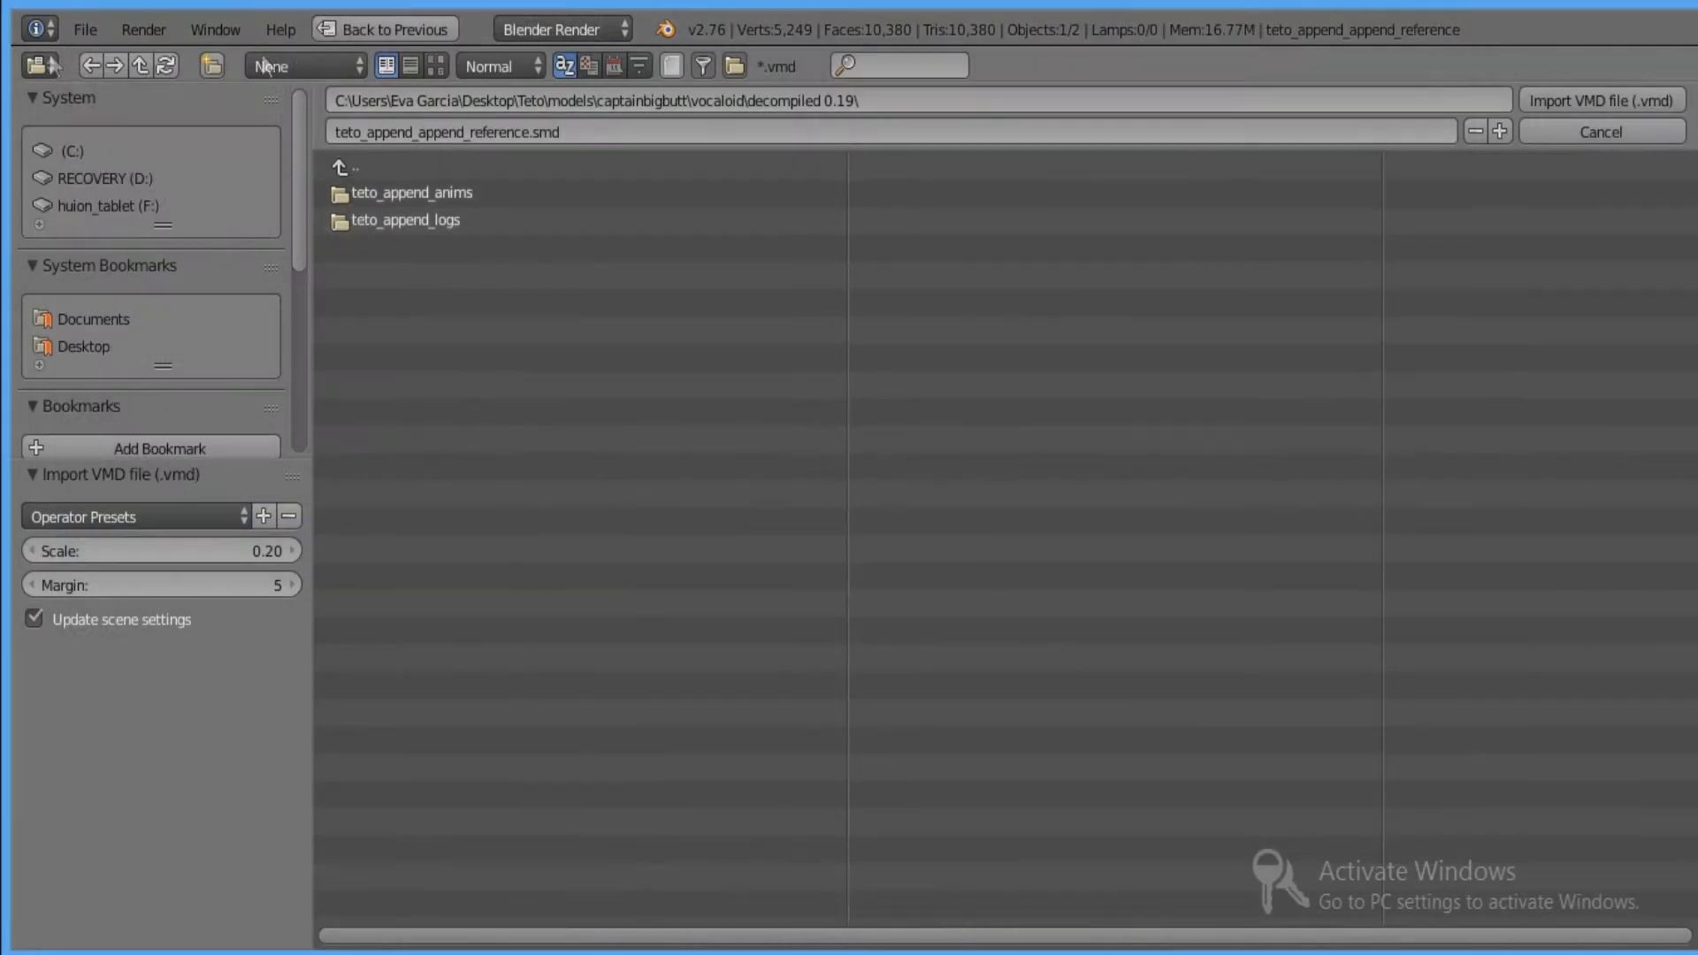
pyautogui.click(1667, 133)
# Import teto_append_hair_reference.smd from the decompiled 0.19 folder as a Source Engine file.
pyautogui.click(93, 35)
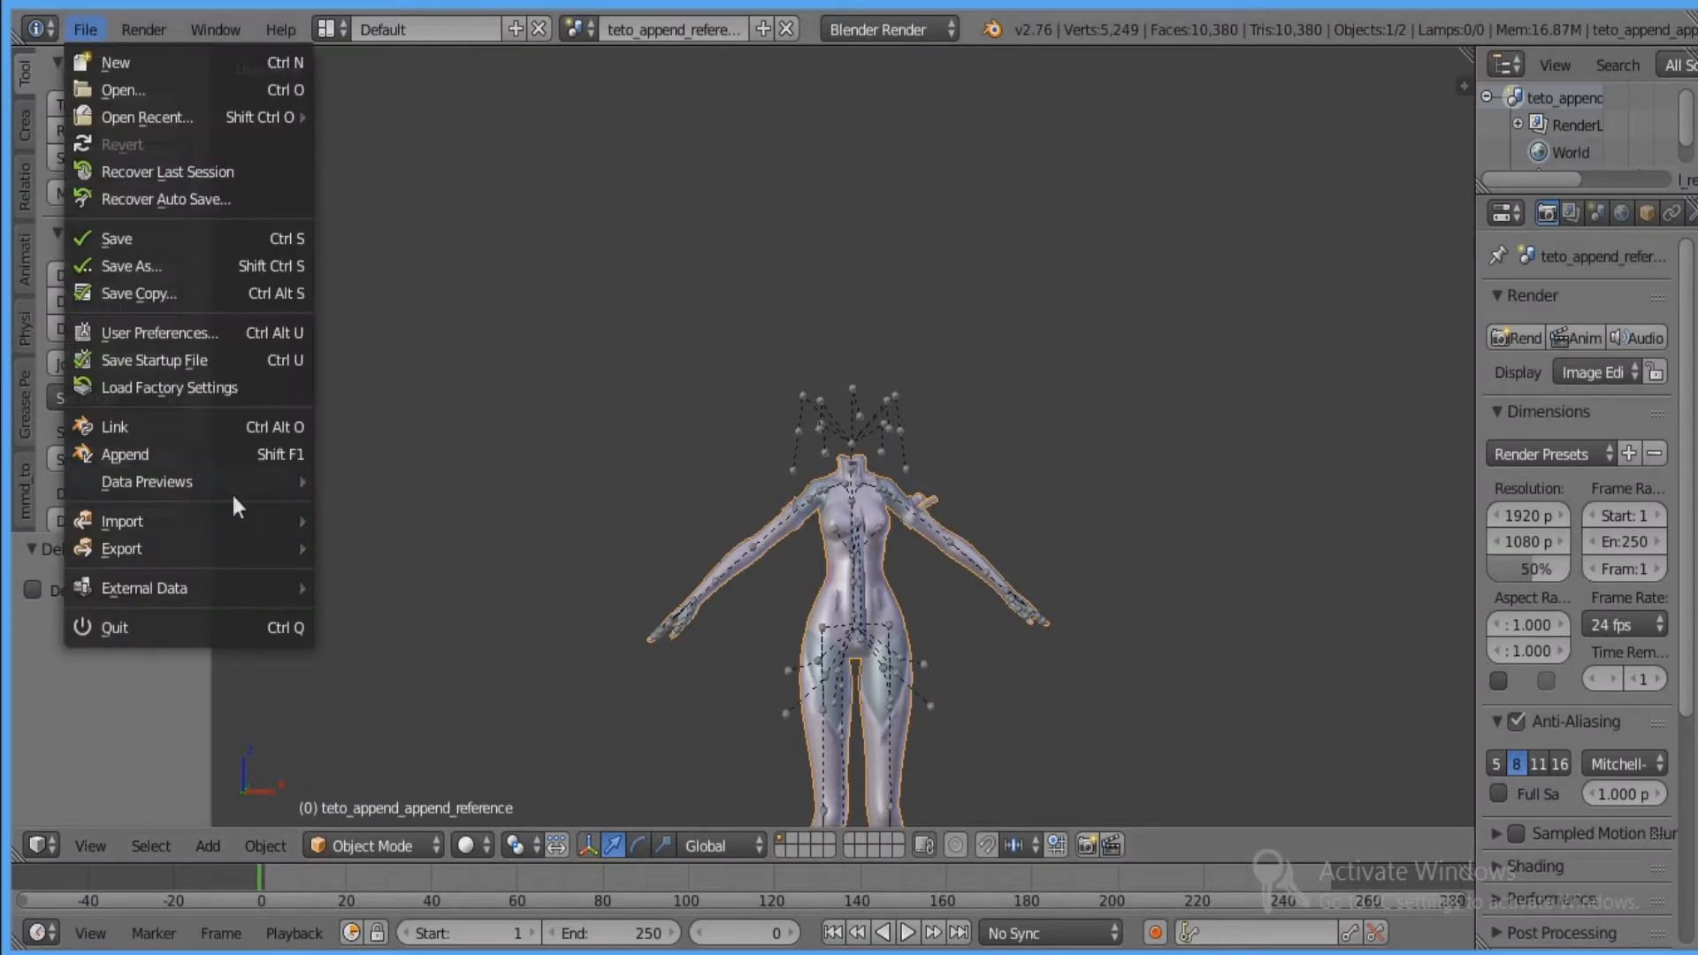
pyautogui.moveTo(256, 517)
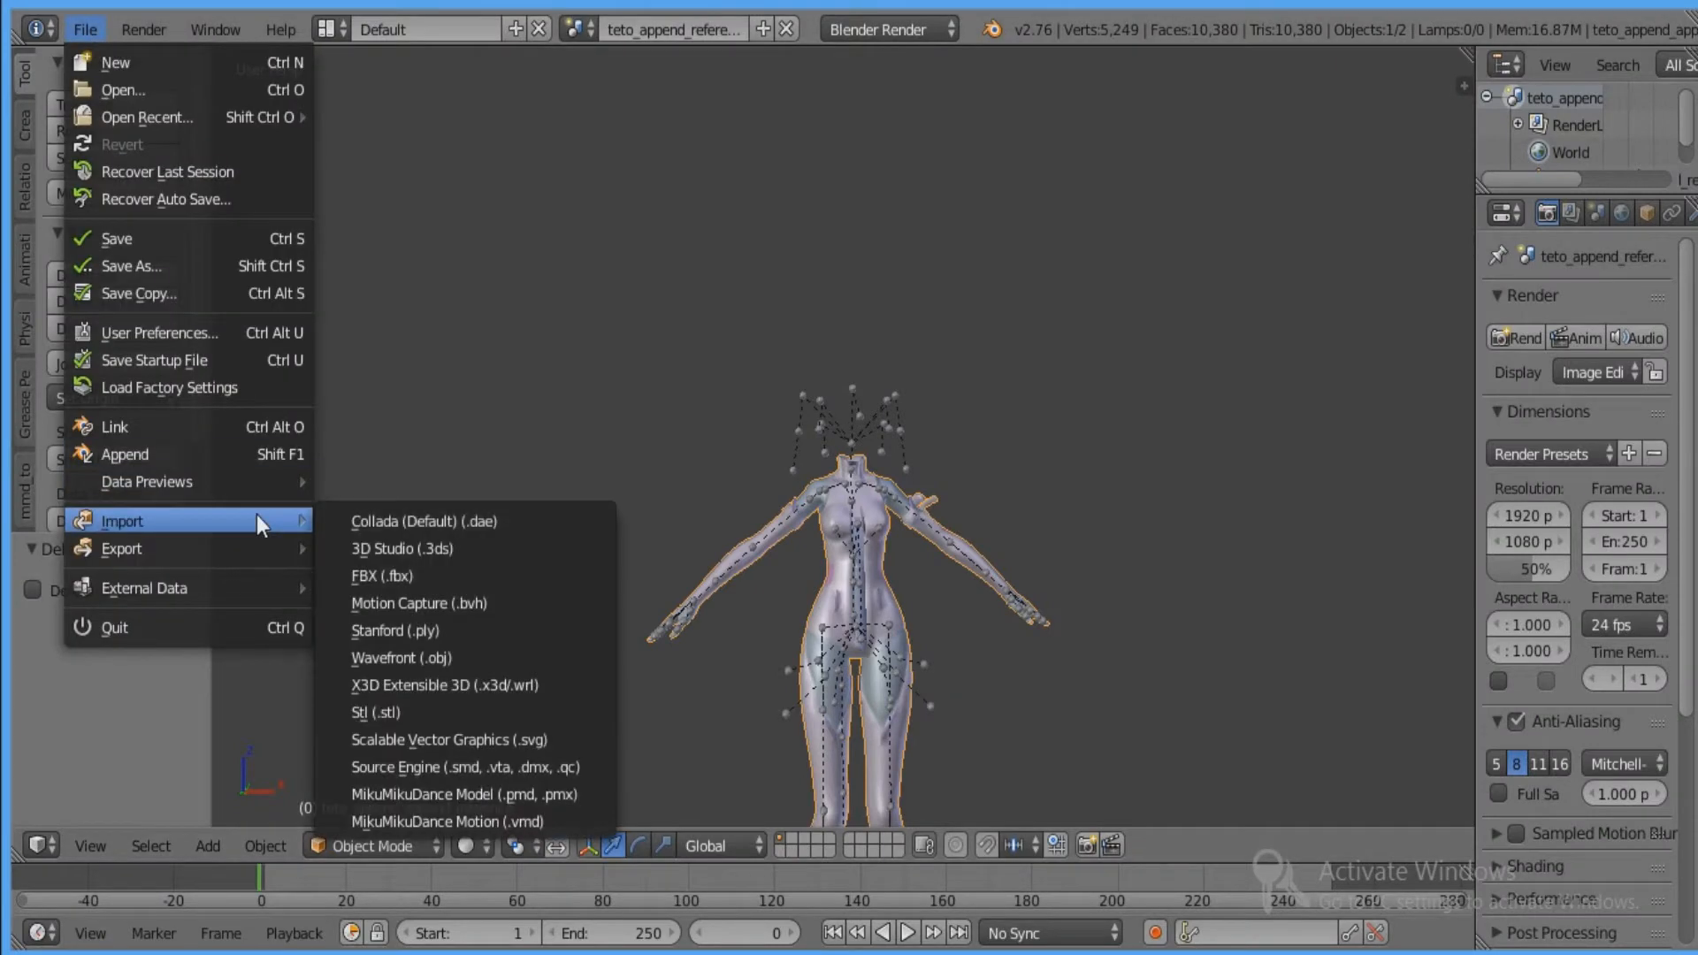
pyautogui.click(495, 764)
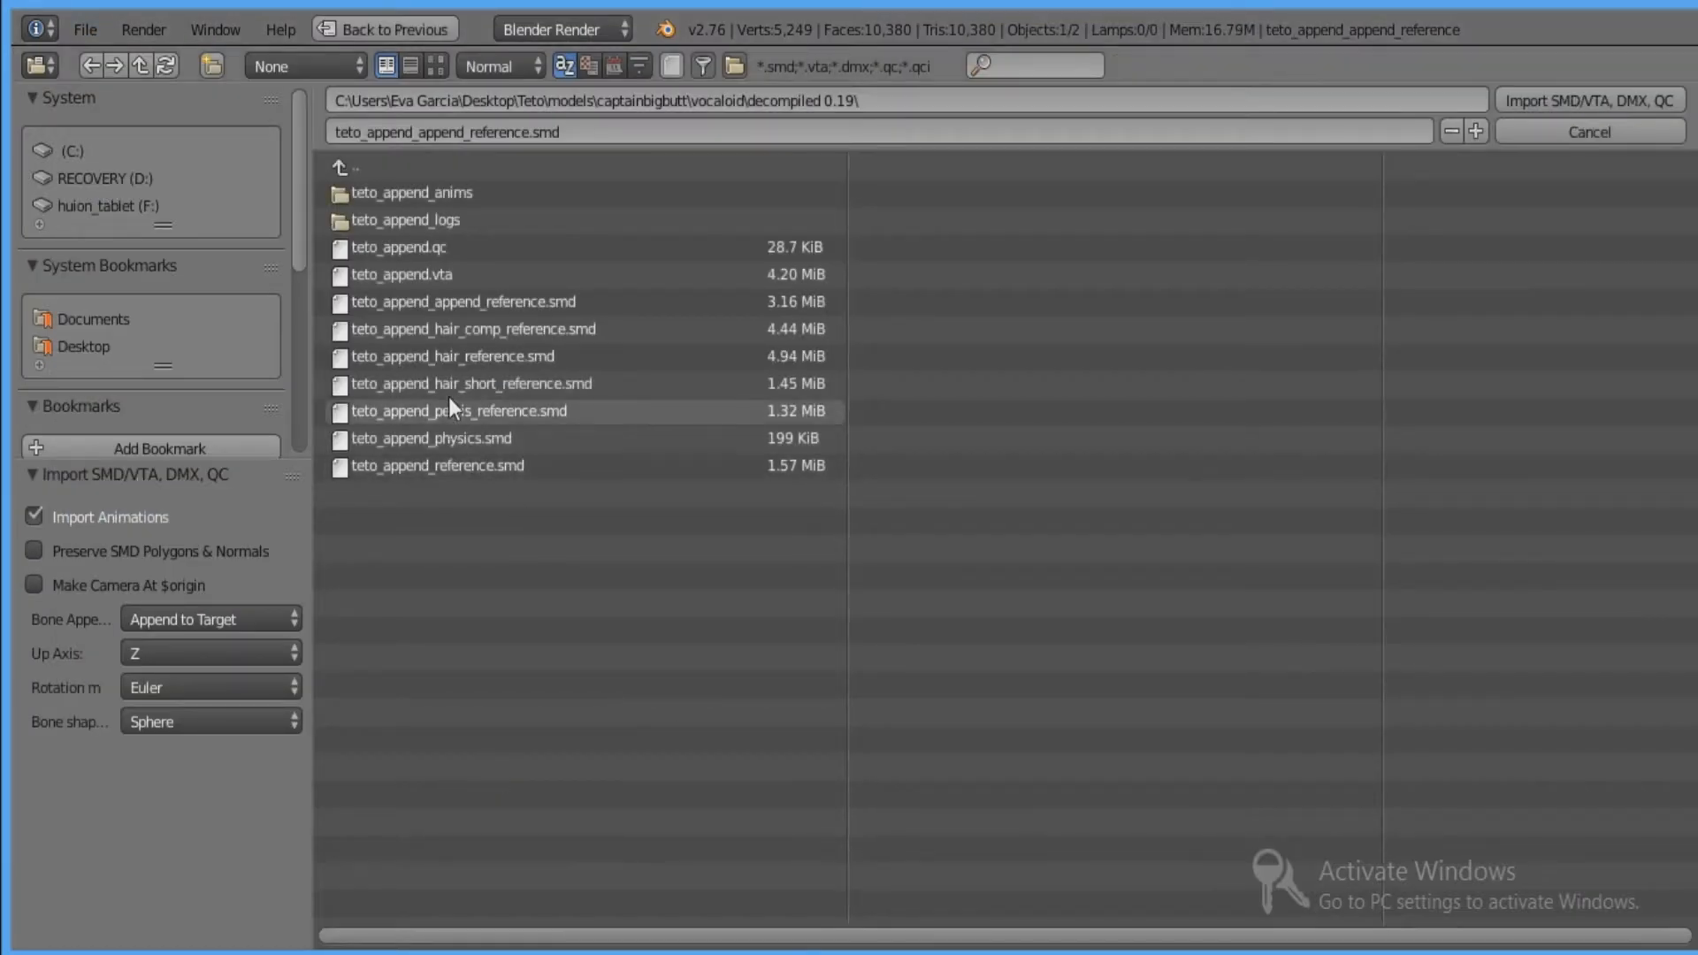
pyautogui.click(464, 348)
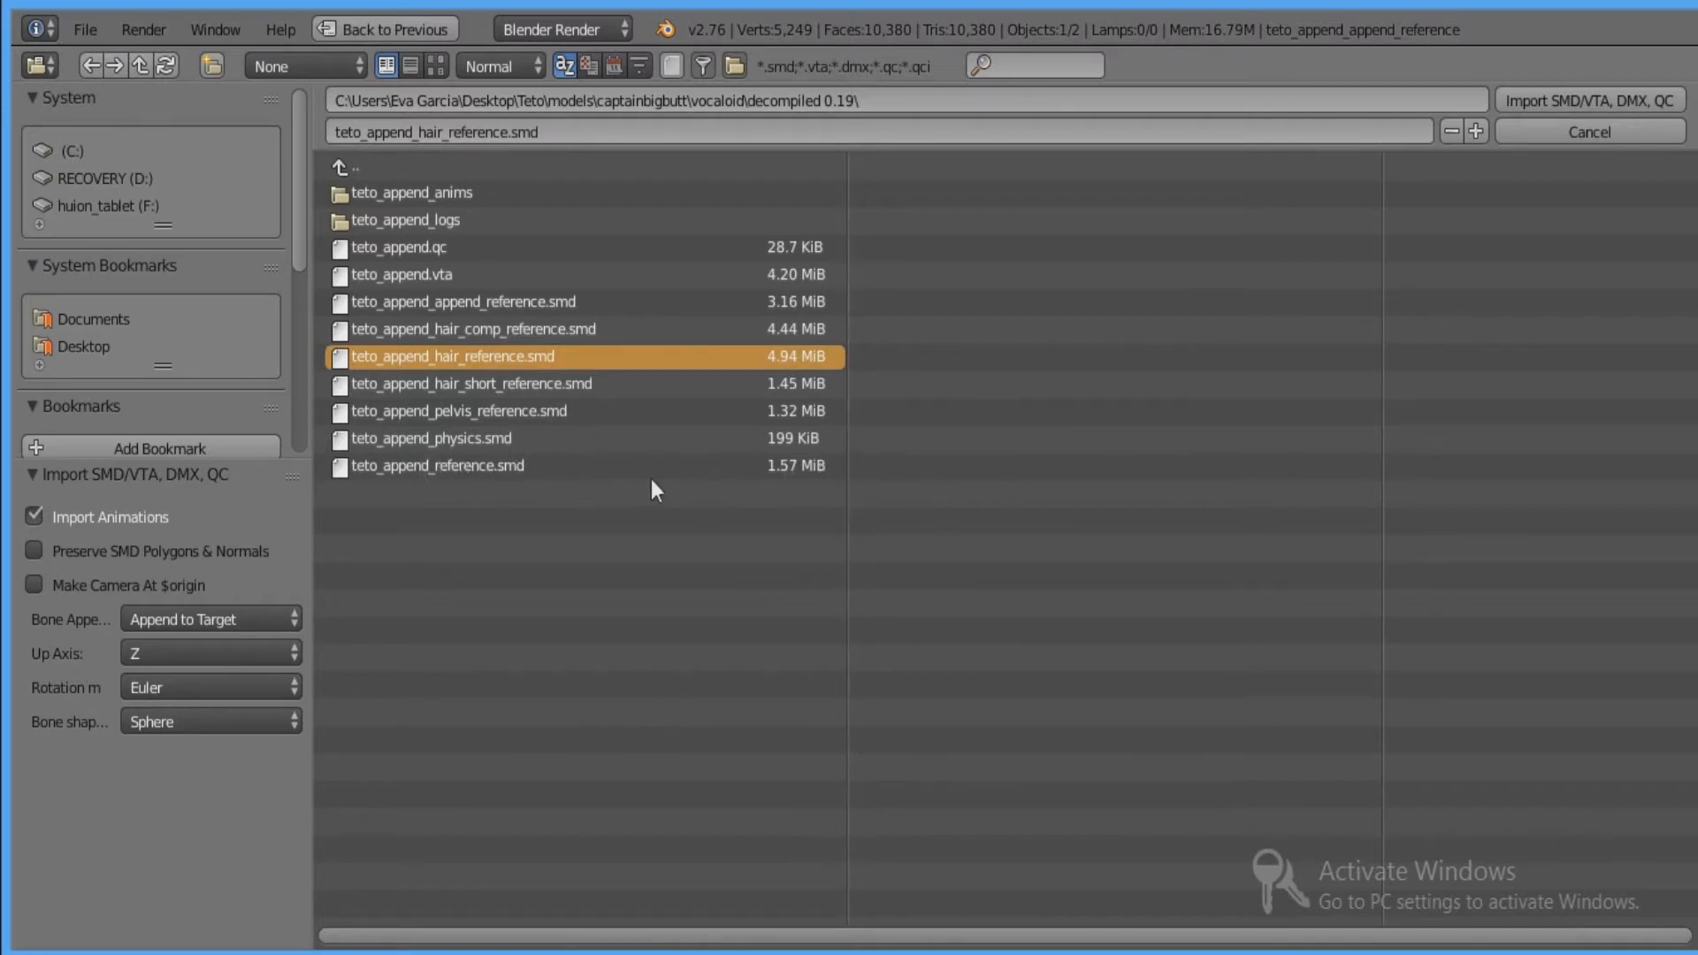
pyautogui.doubleClick(576, 356)
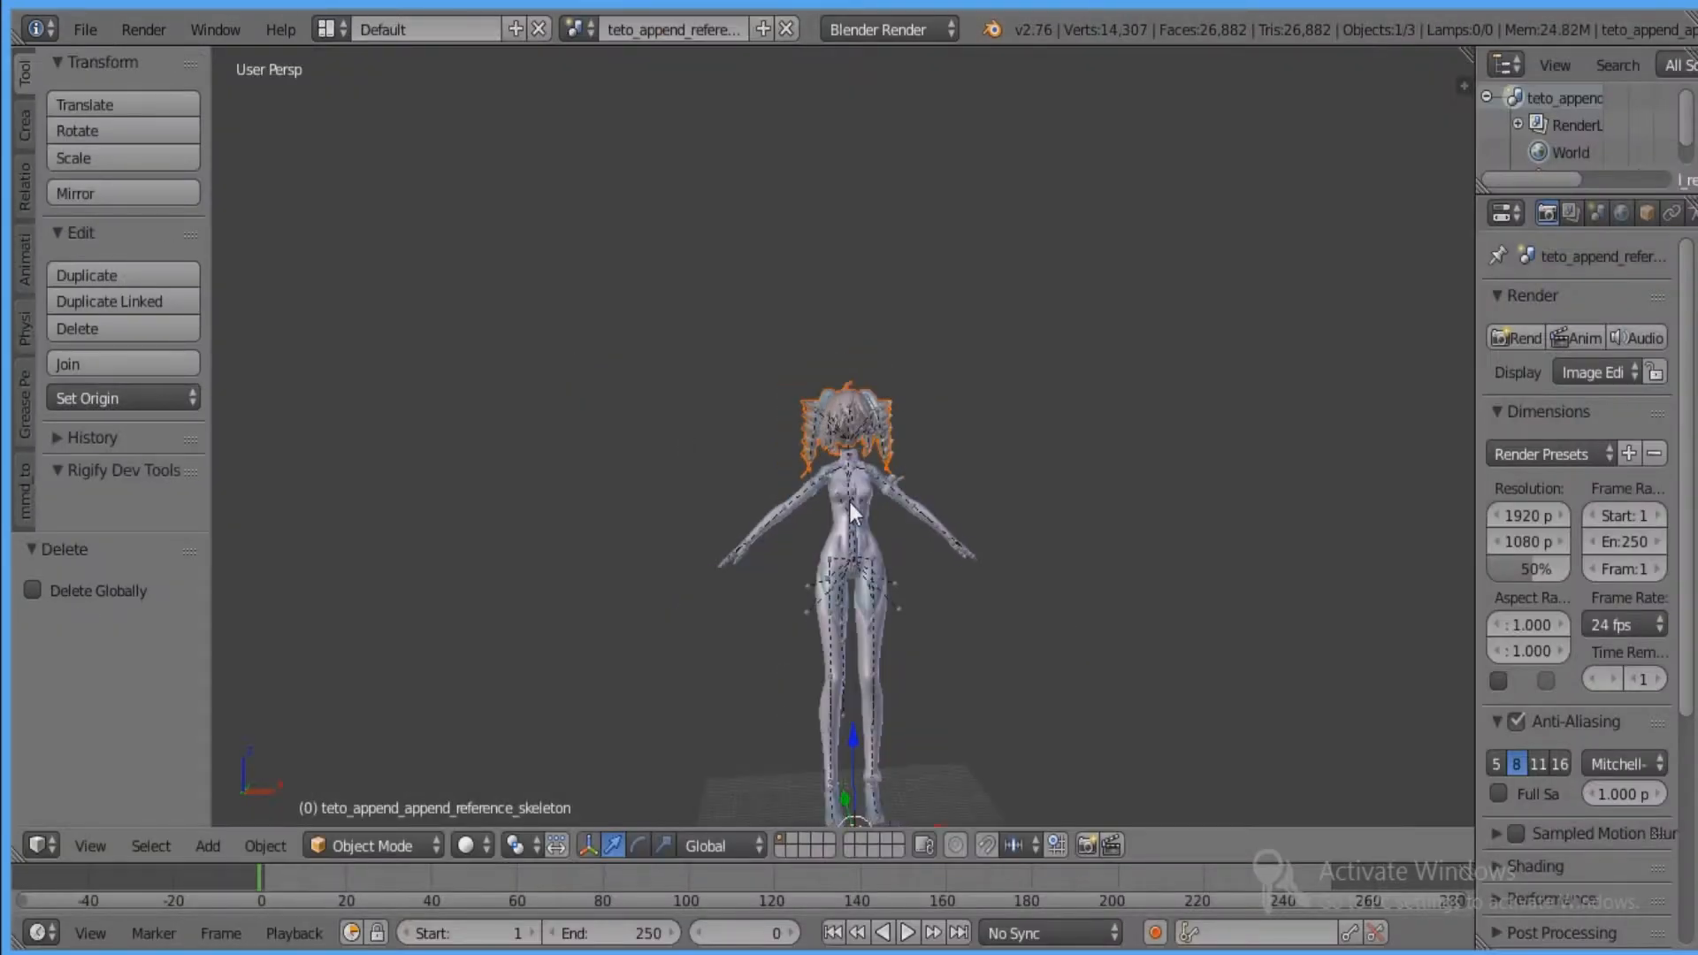
# Import the Teto head, teto_append_reference.smd, from the decompiled 0.19 folder as a Source Engine file.
pyautogui.rightClick(858, 625)
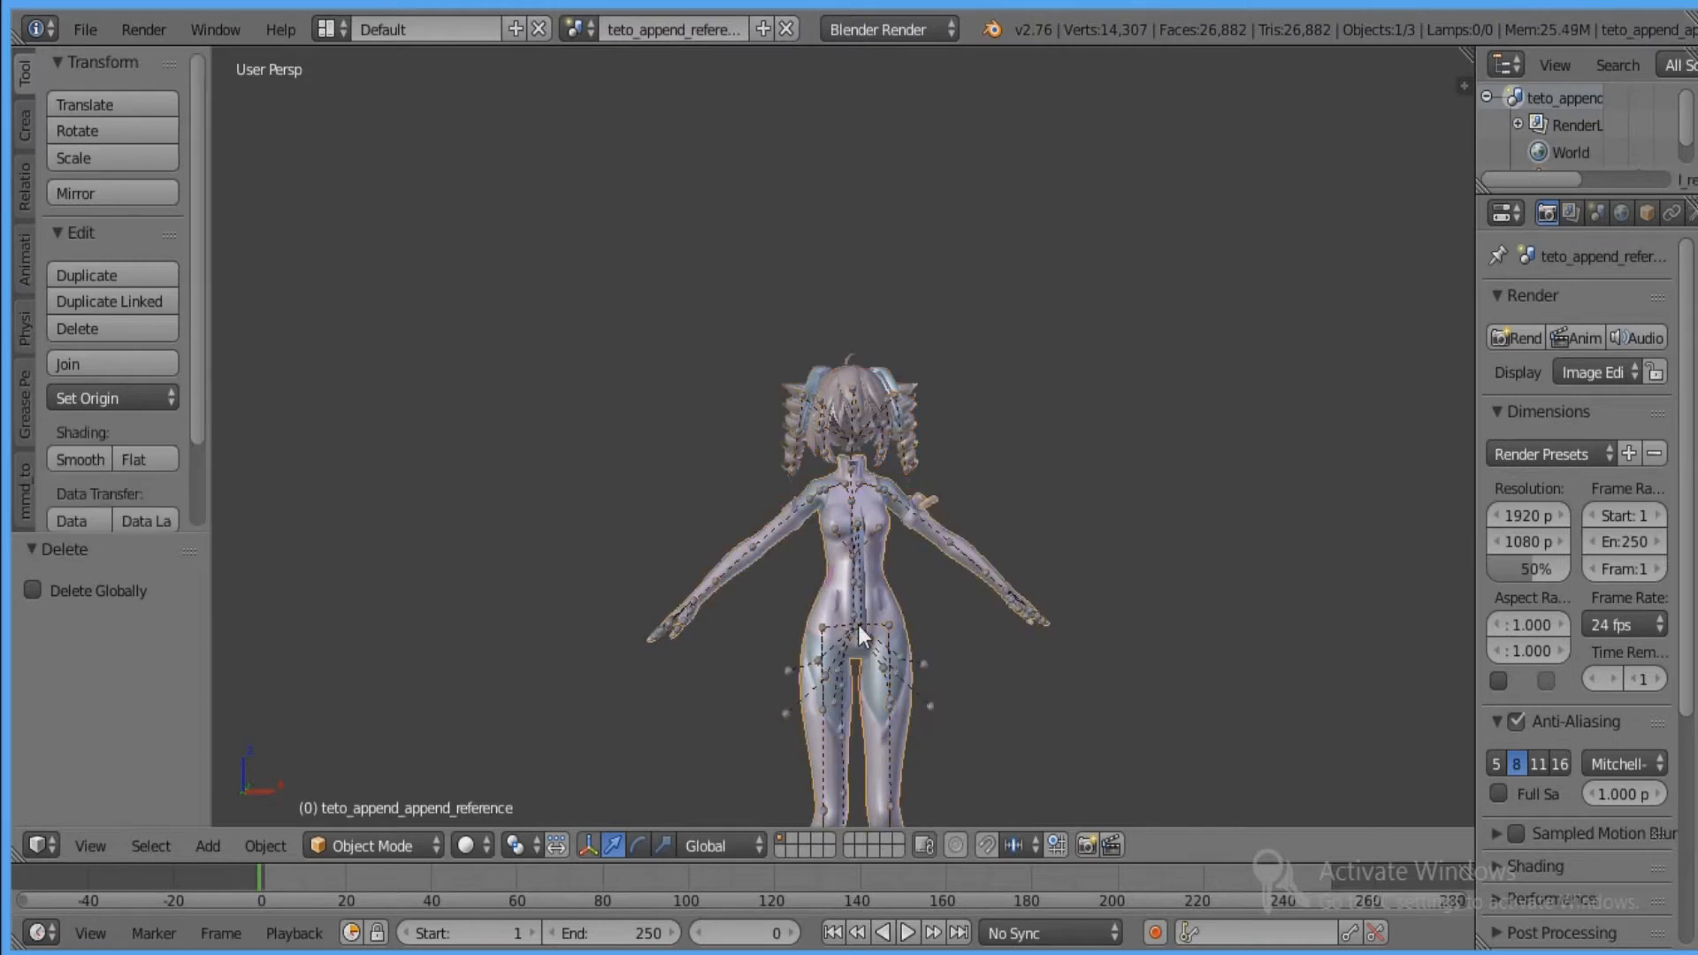
pyautogui.scroll(-2, 861, 616)
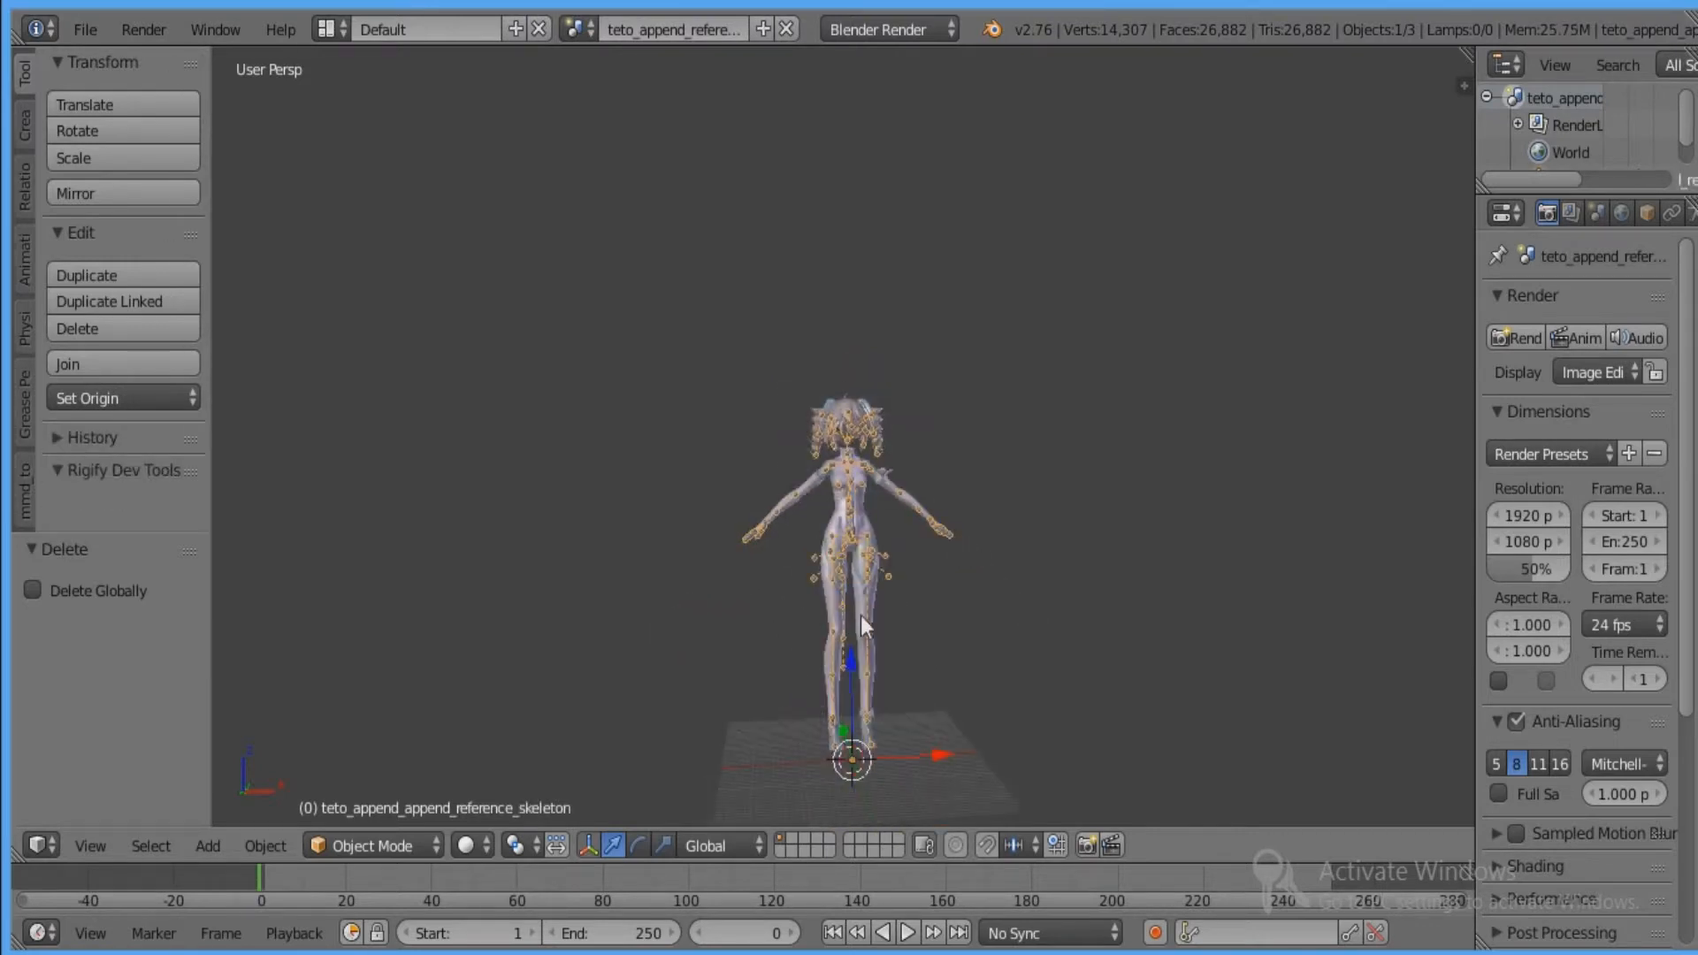
pyautogui.click(80, 31)
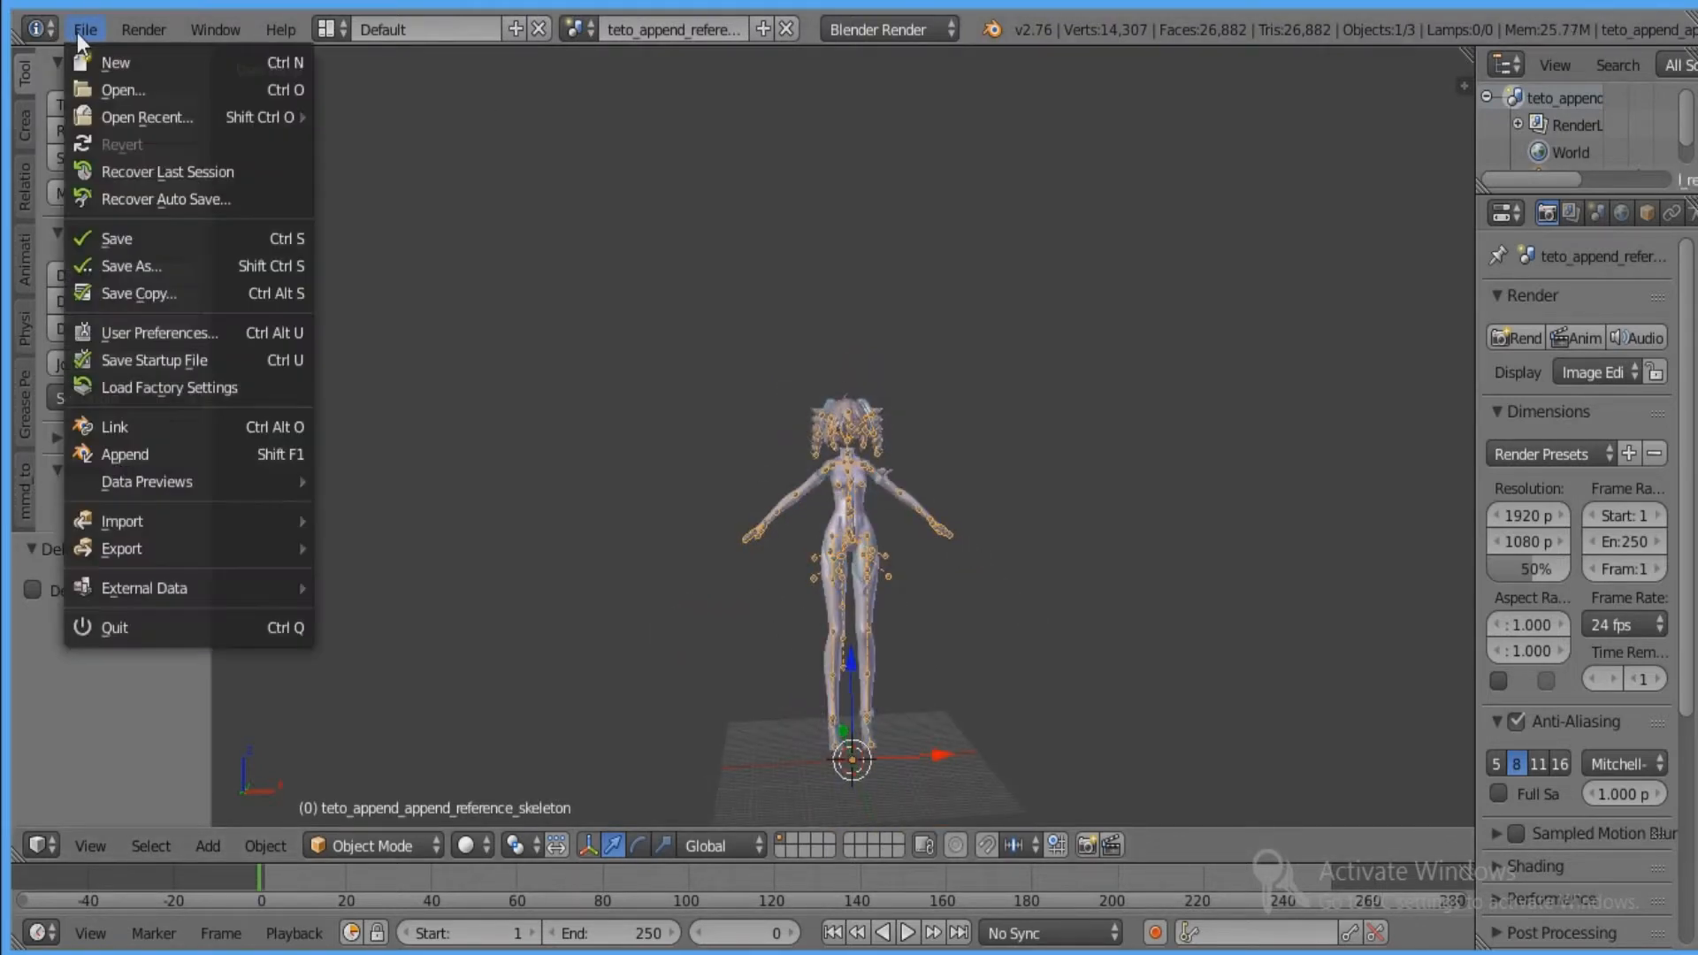
pyautogui.moveTo(304, 522)
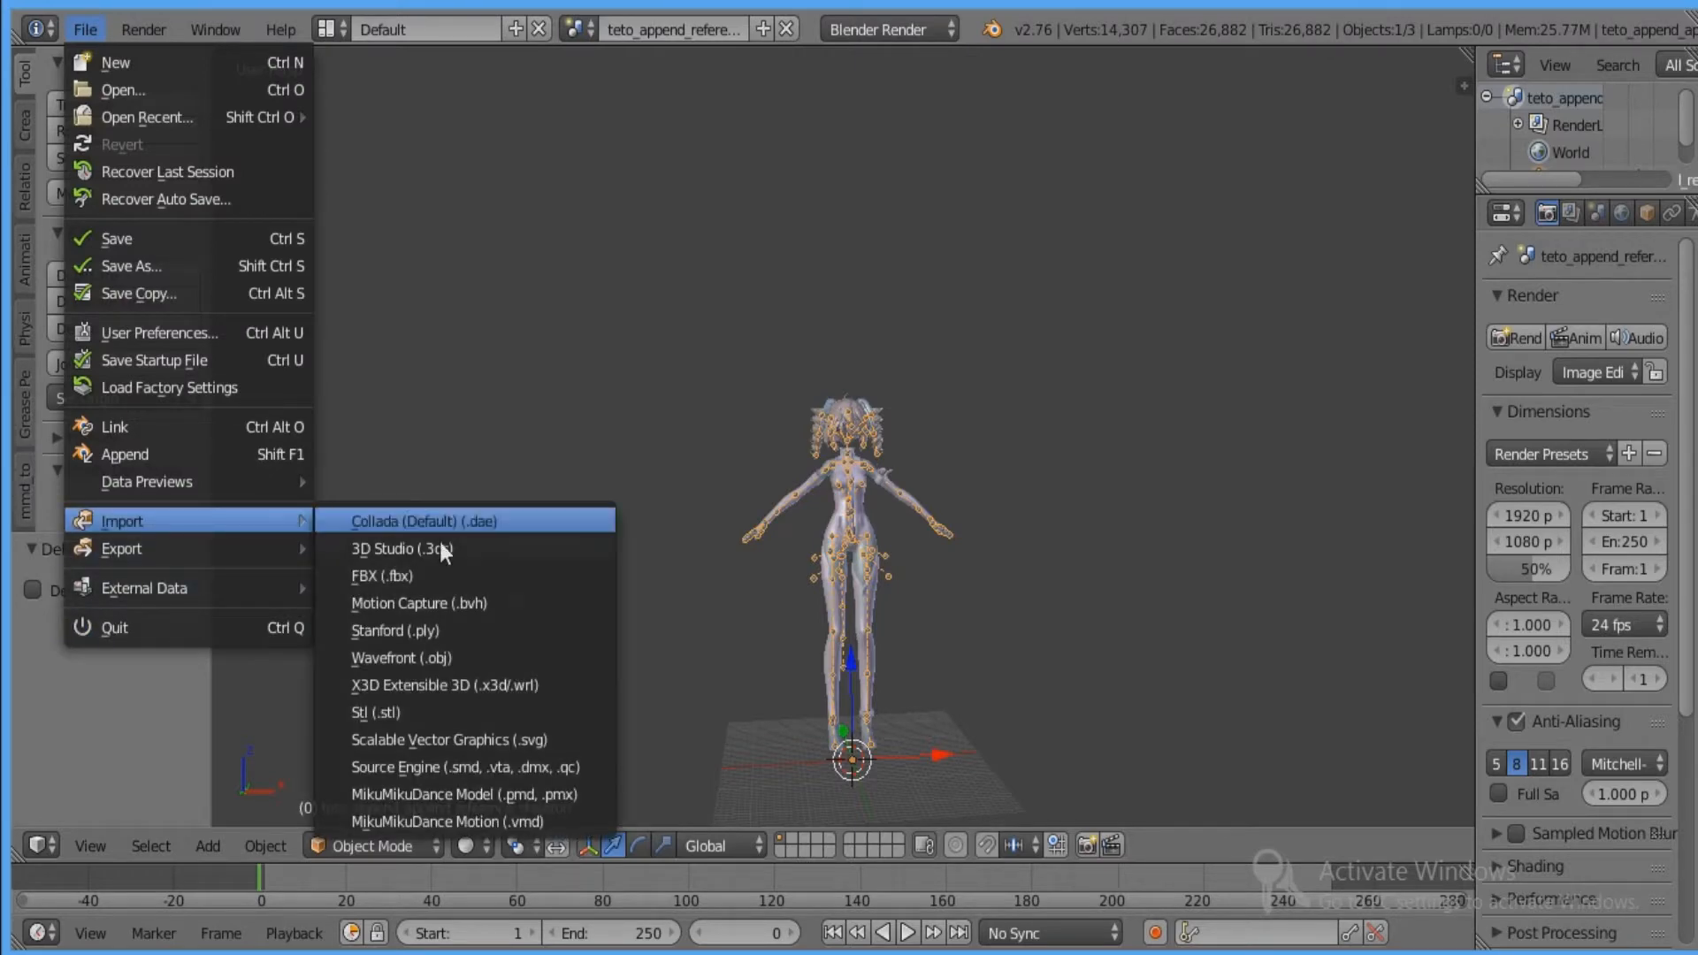
pyautogui.click(556, 763)
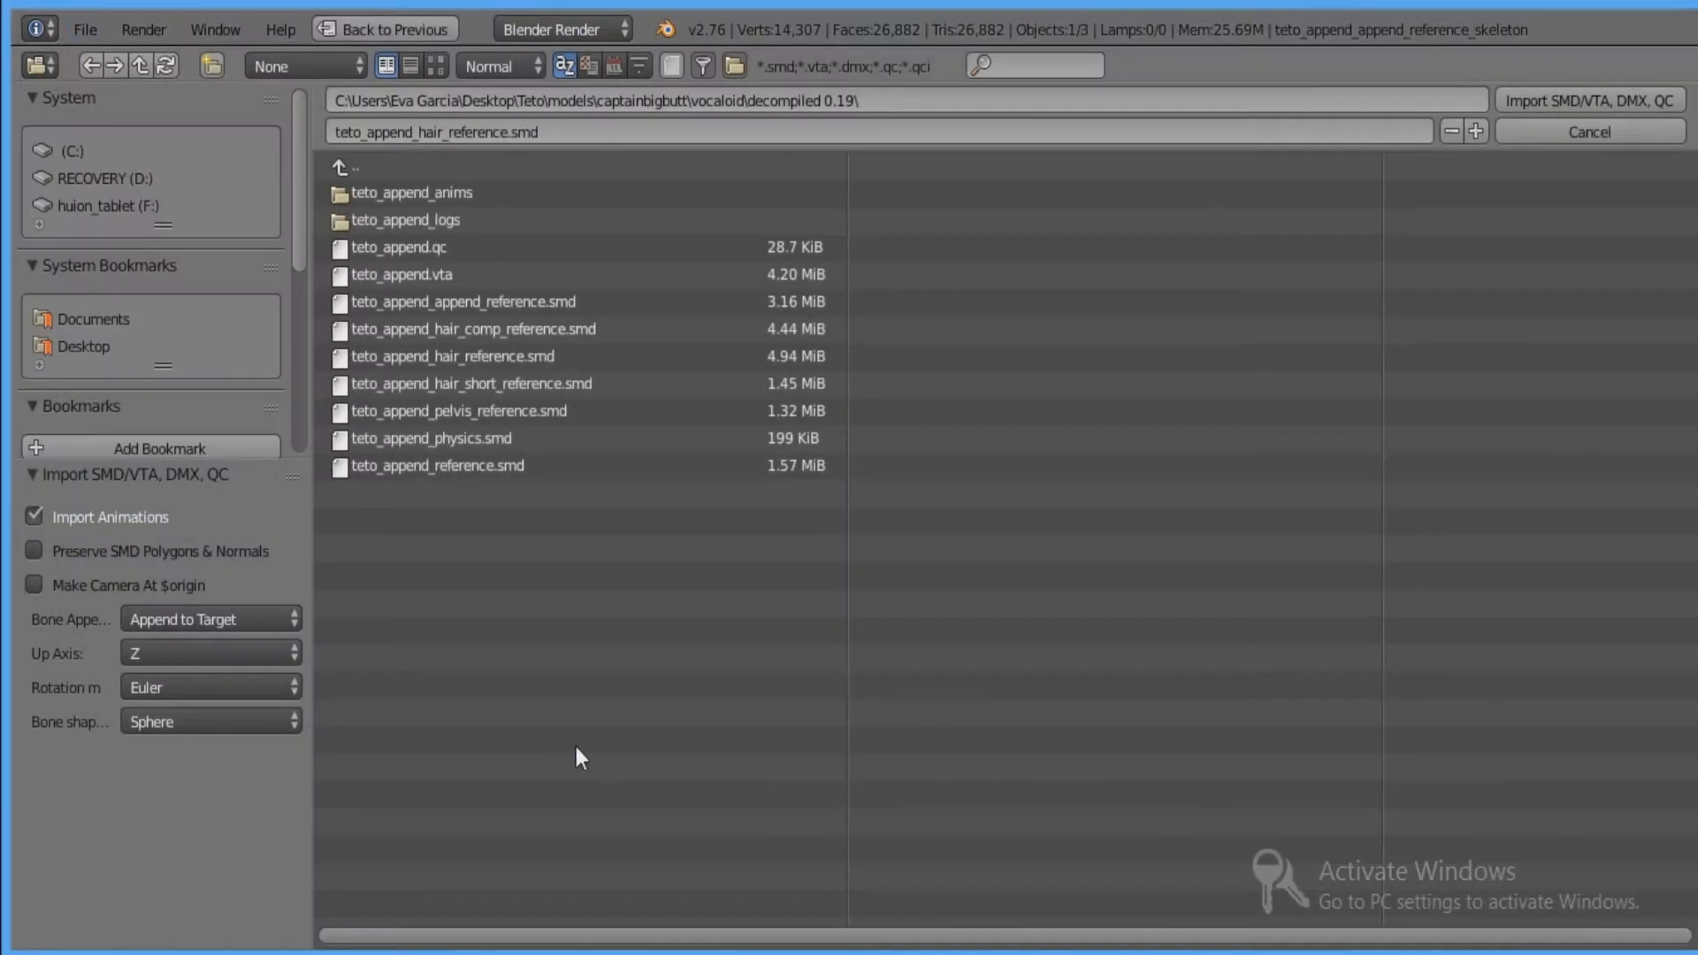
pyautogui.click(500, 474)
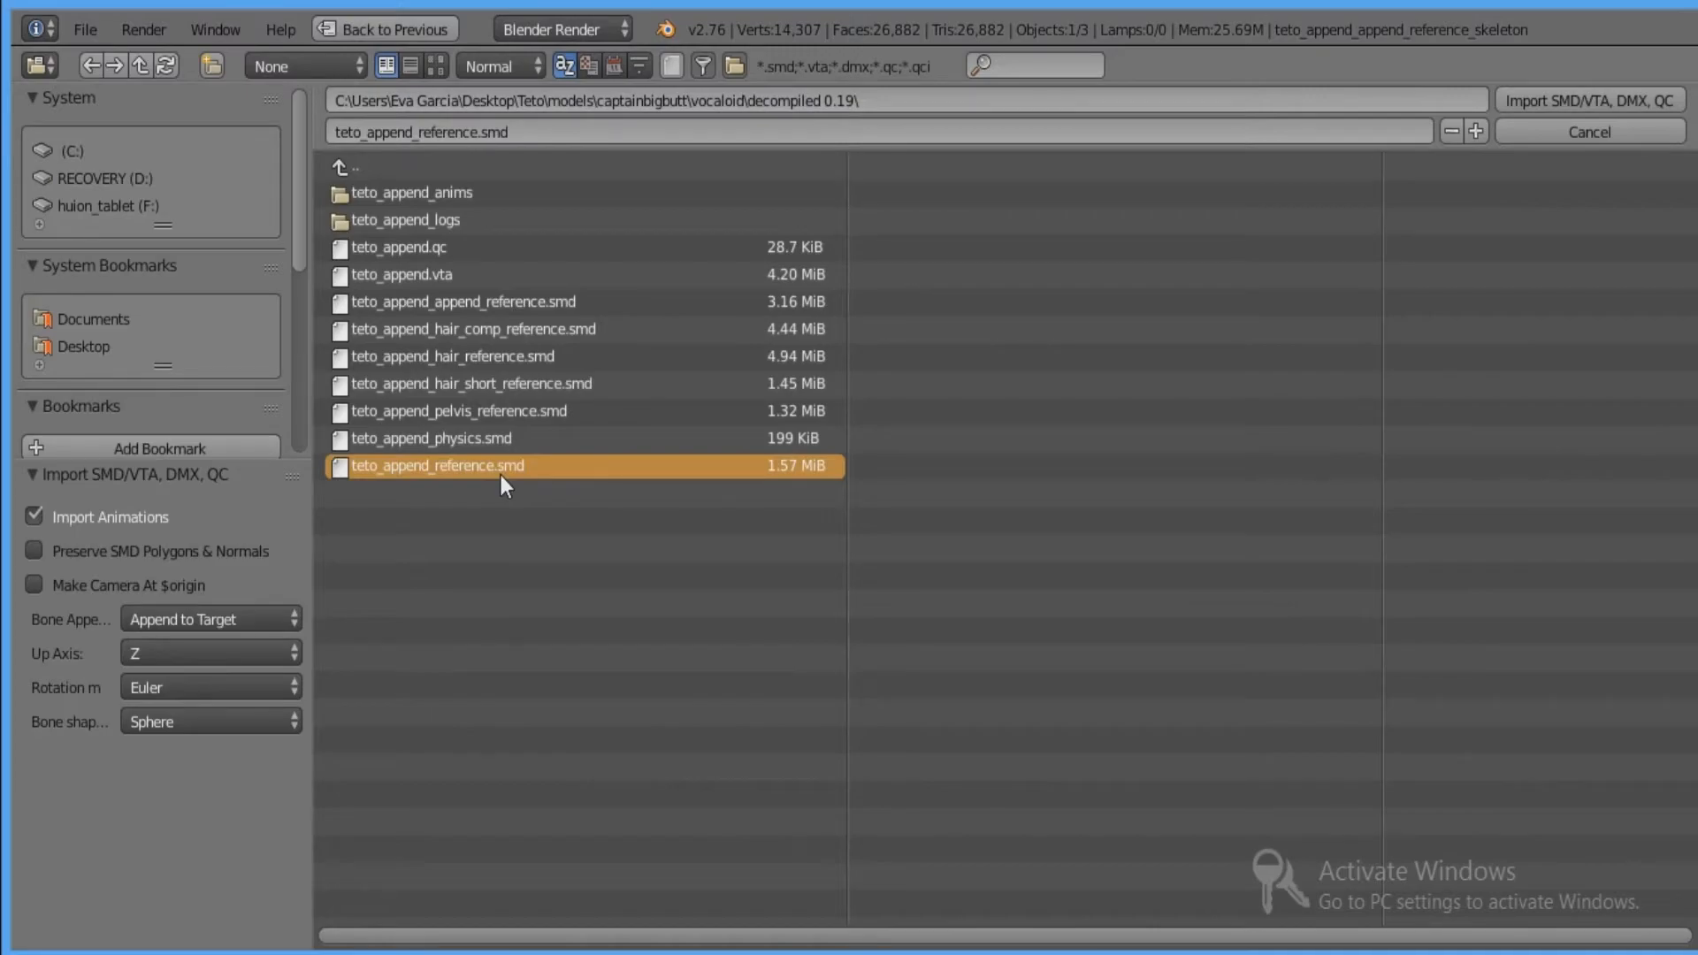
pyautogui.doubleClick(500, 466)
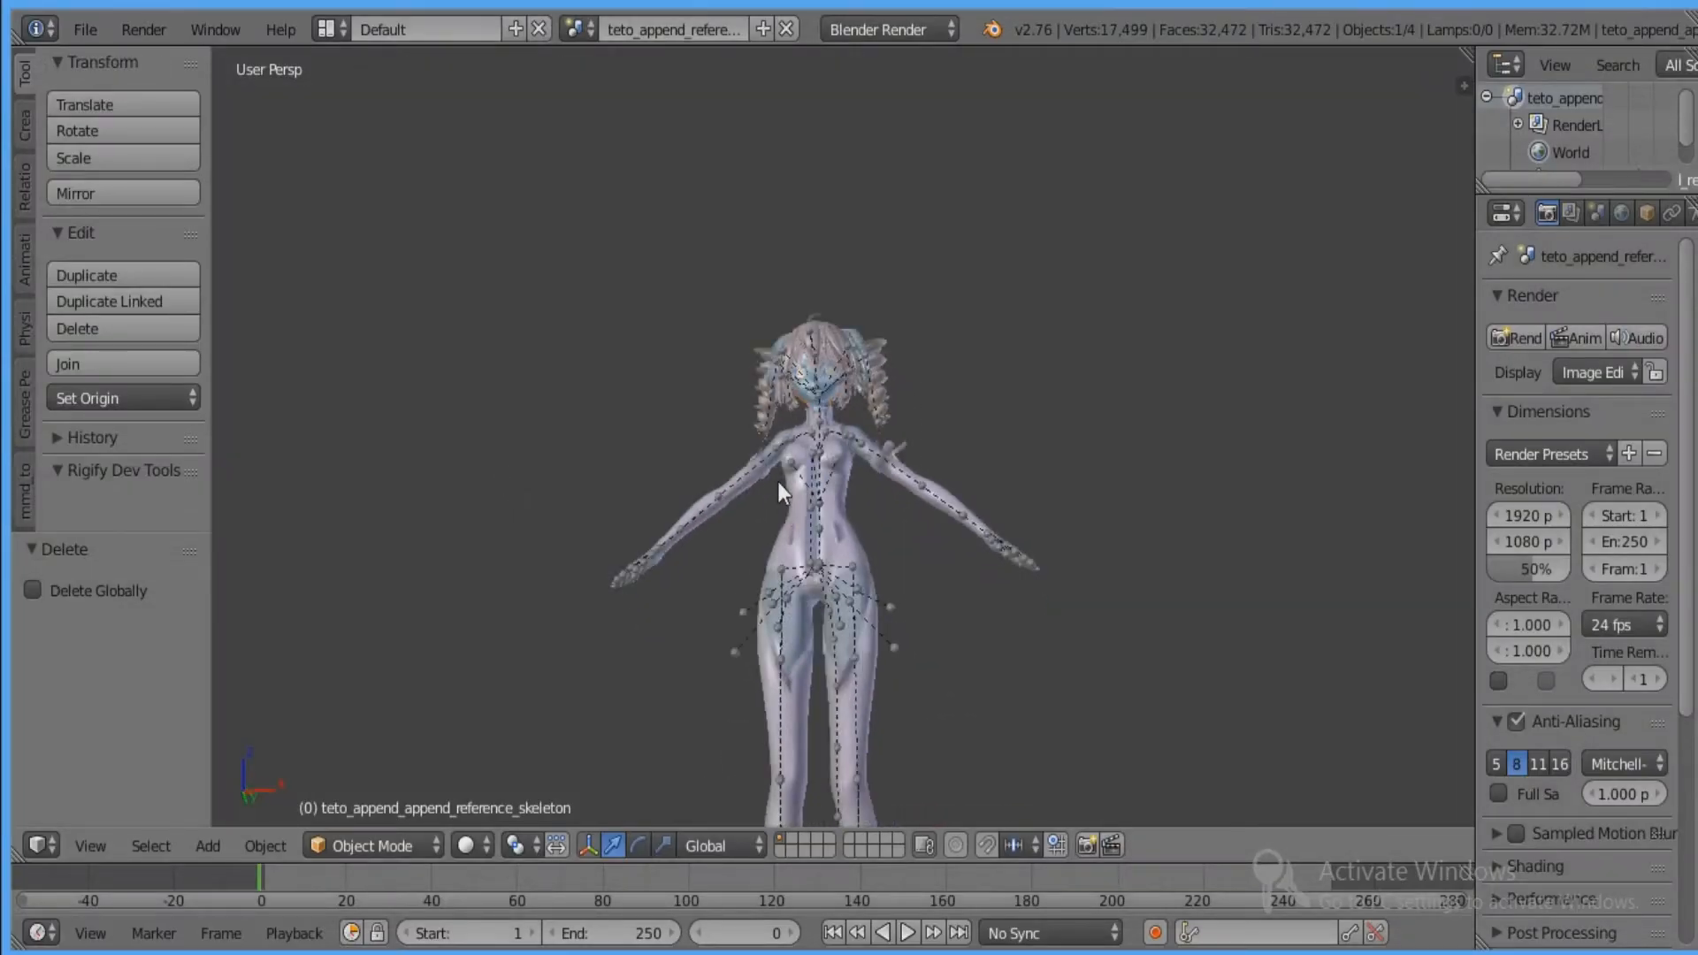
# Try deleting the Teto skeleton and pasting the previously copied objects into the scene, and undo both changes.
pyautogui.press('x')
pyautogui.click(814, 561)
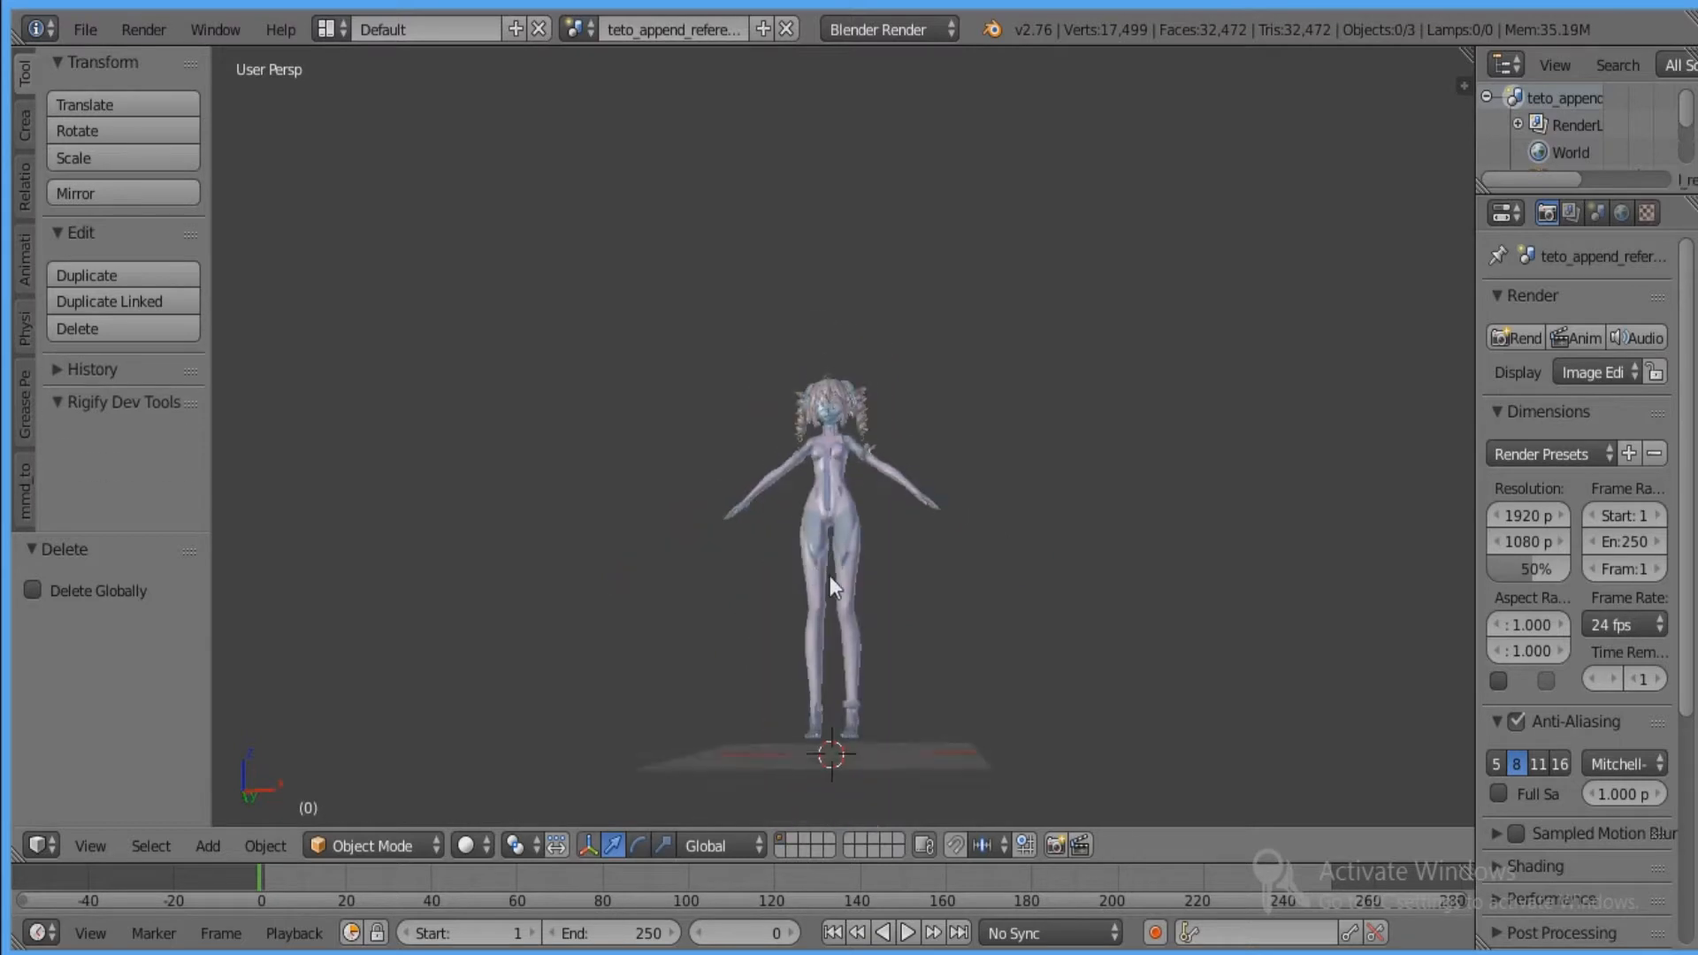
pyautogui.hotkey('ctrl', 'v')
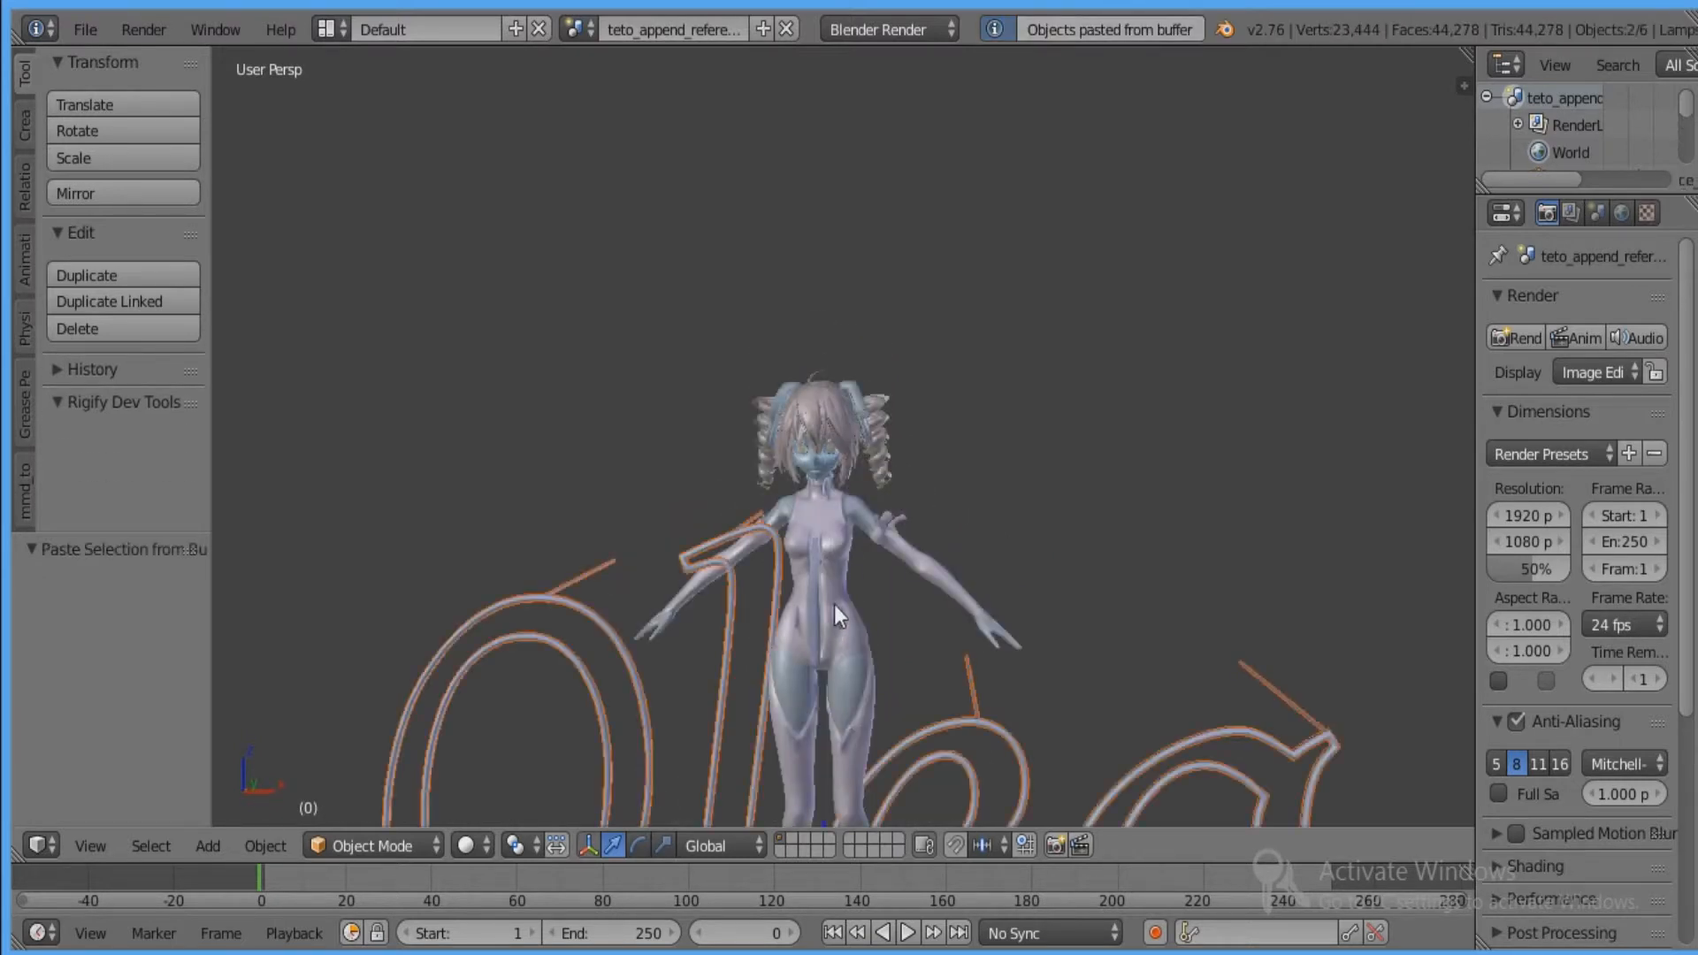
pyautogui.moveTo(897, 646); pyautogui.dragTo(952, 602, button='middle')
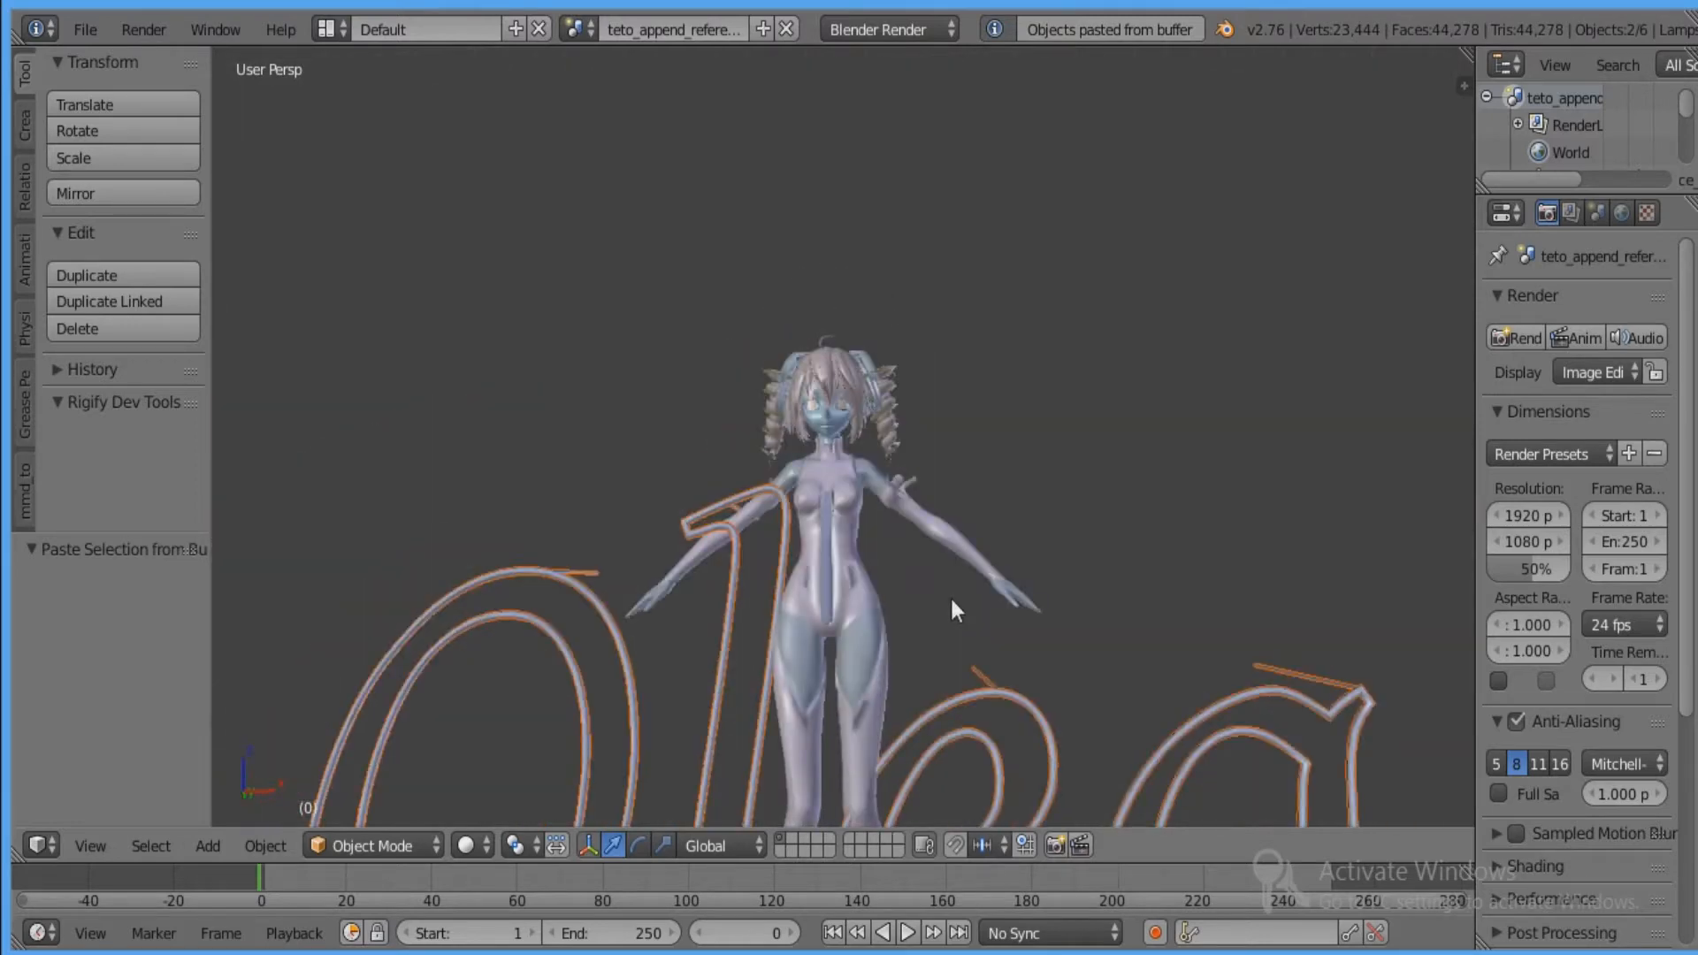
pyautogui.hotkey('ctrl', 'z')
pyautogui.hotkey('ctrl', 'z')
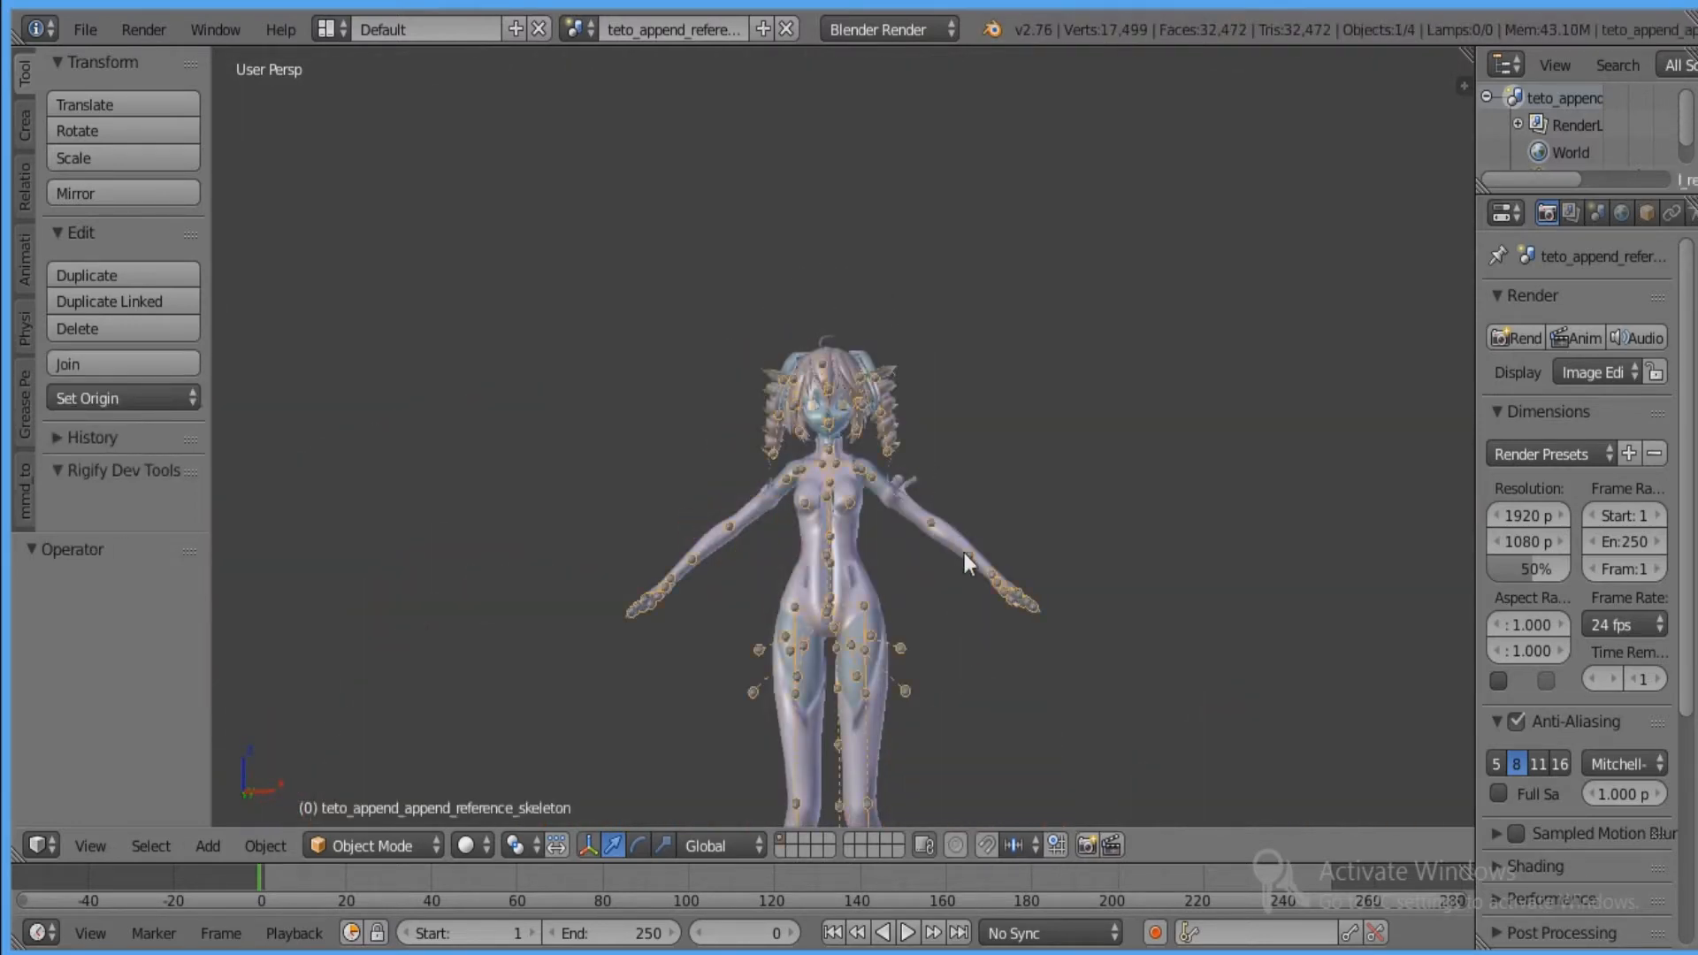
pyautogui.moveTo(964, 554)
pyautogui.mouseDown(button='middle')
pyautogui.moveTo(973, 442)
pyautogui.moveTo(971, 548)
pyautogui.mouseUp(button='middle')
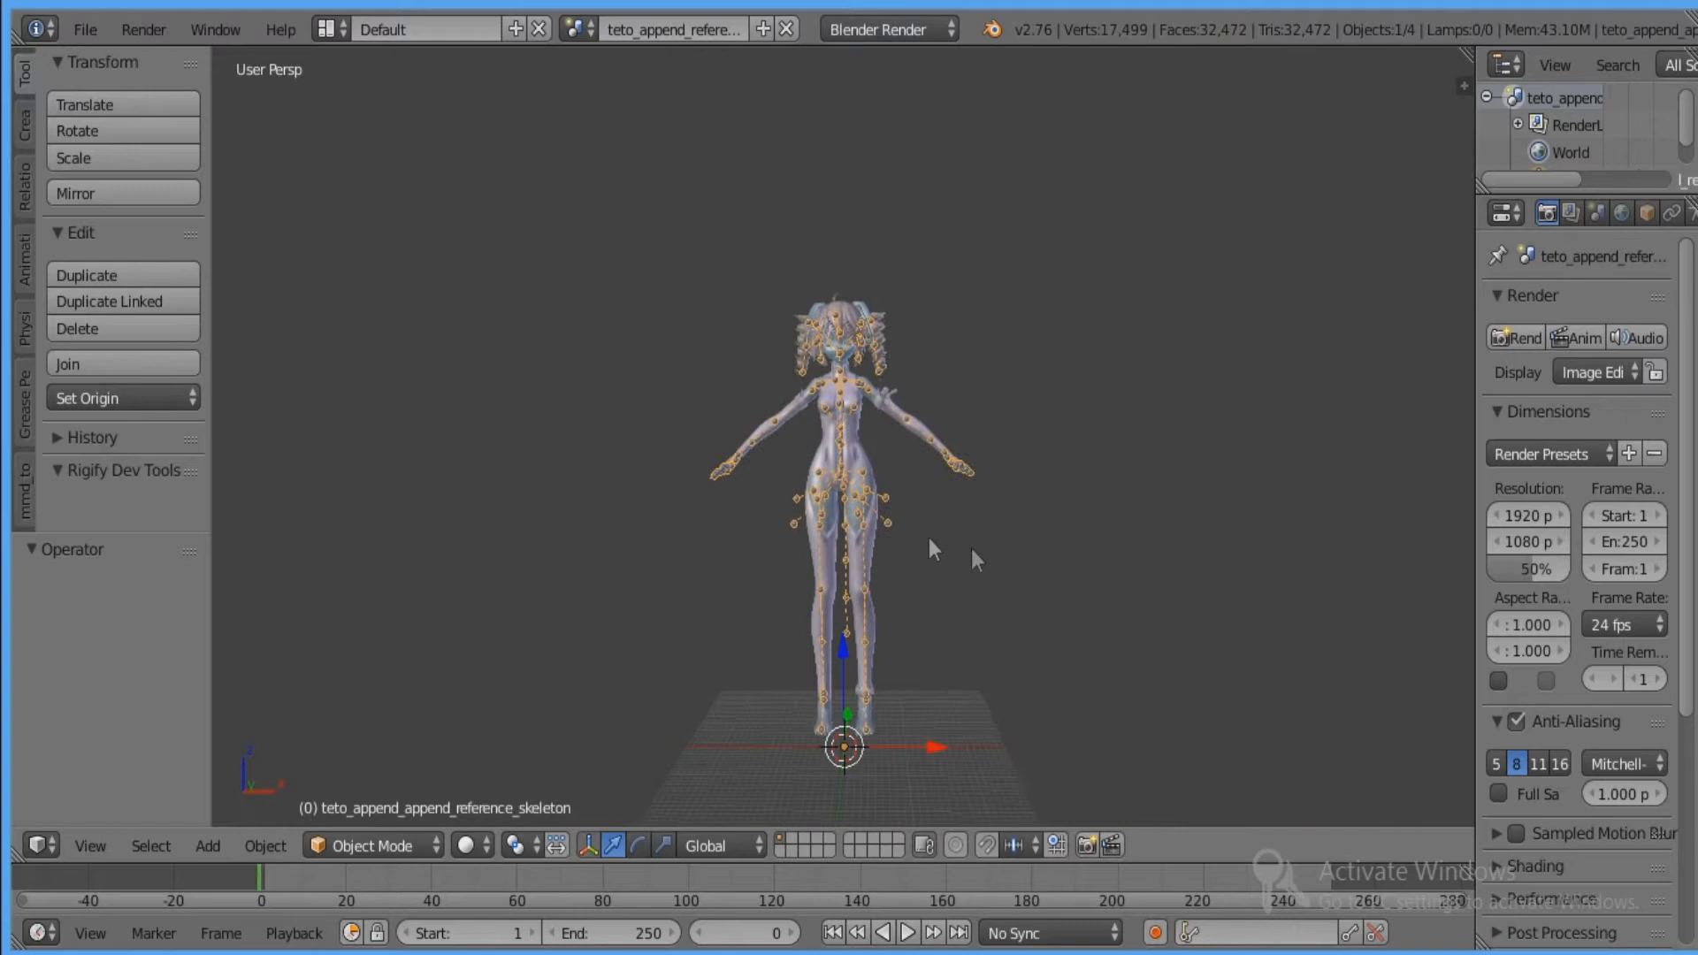
# Select only the hair mesh of the assembled Teto model.
pyautogui.rightClick(814, 431)
pyautogui.scroll(1, 819, 412)
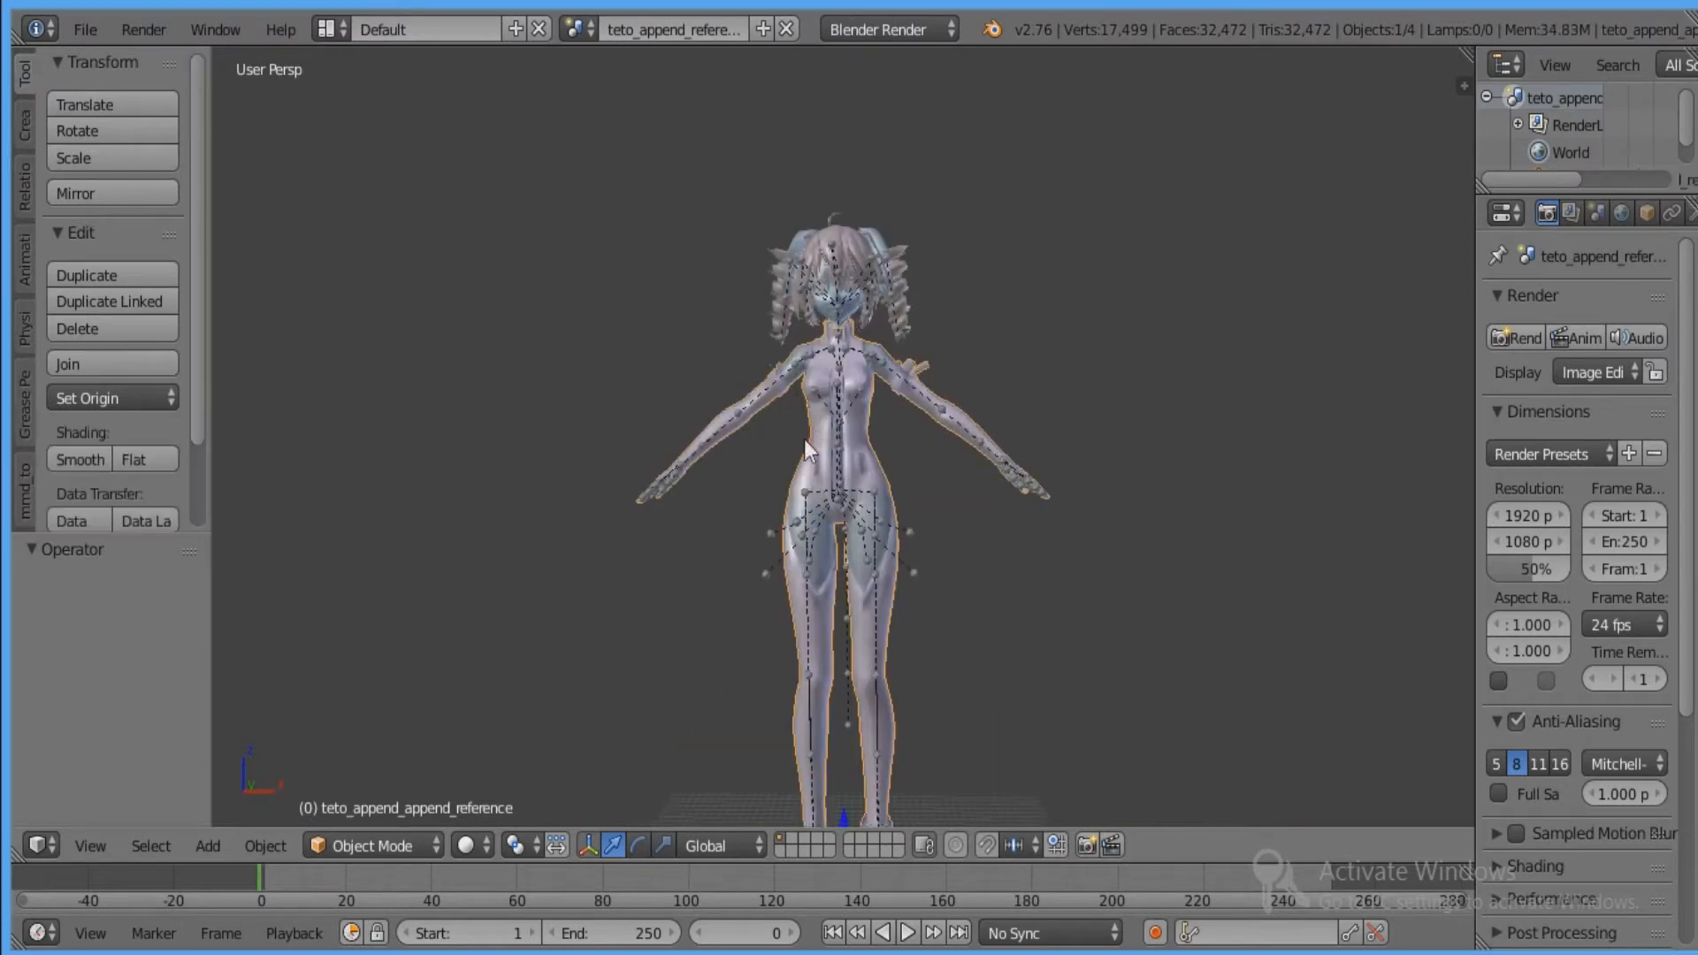
pyautogui.scroll(1, 804, 439)
pyautogui.rightClick(863, 365)
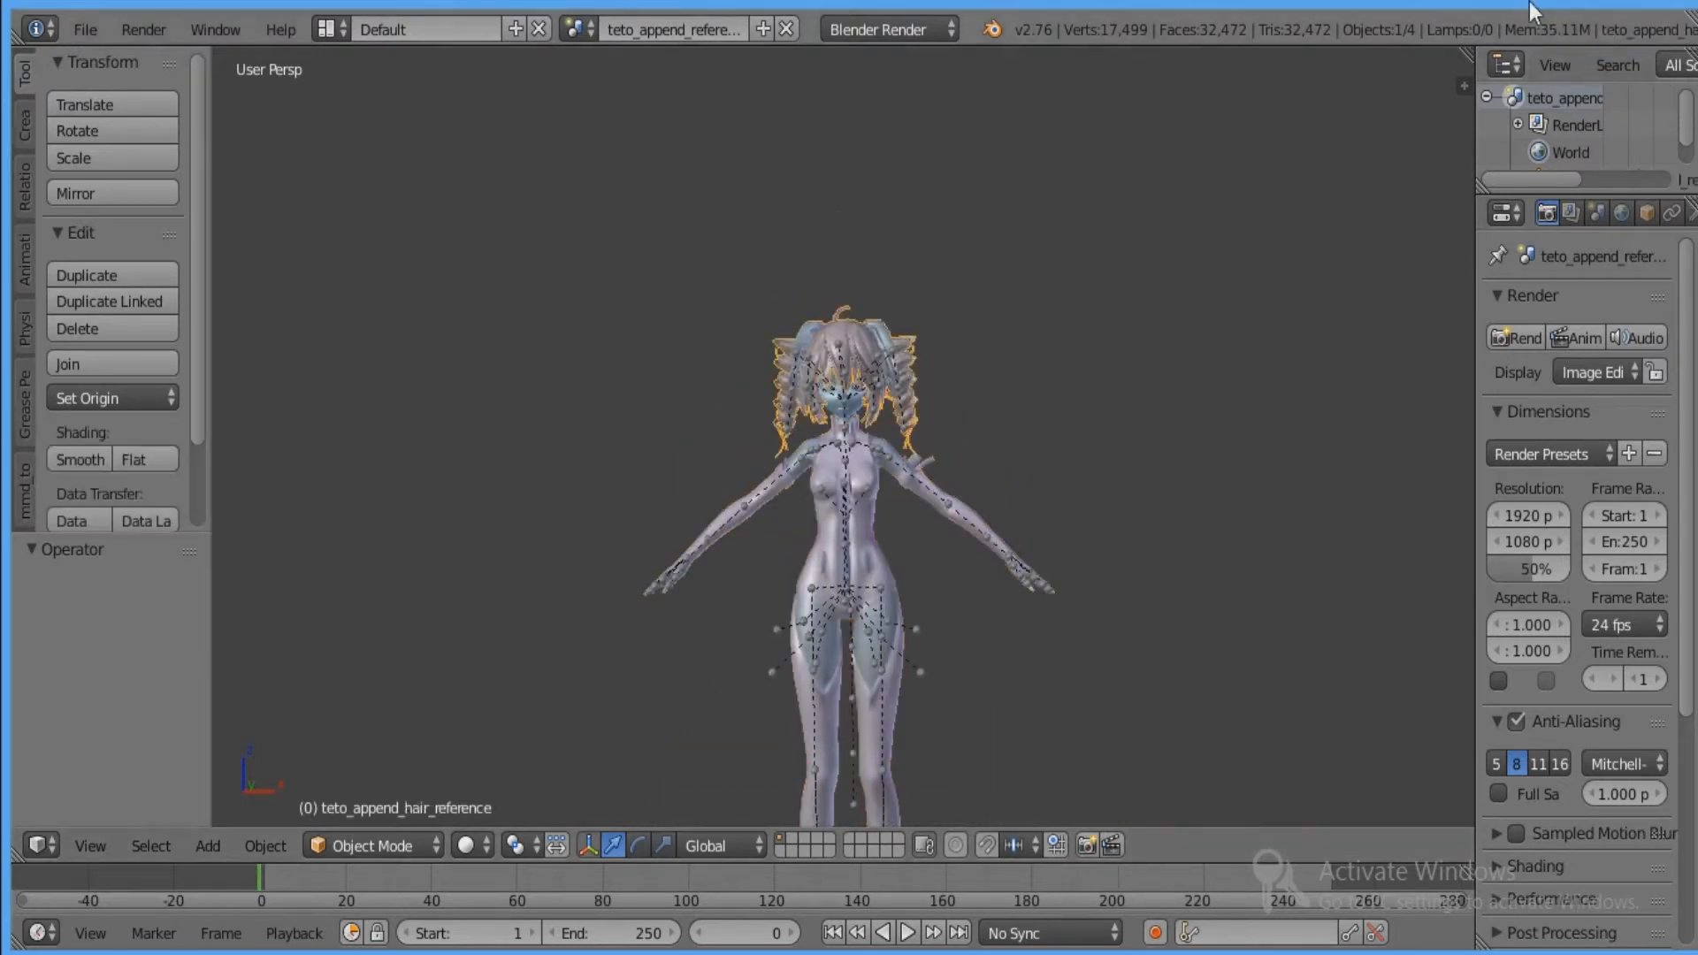
# Minimize the Teto scene's window and launch a second Blender instance from the desktop.
pyautogui.moveTo(1511, 3); pyautogui.dragTo(1468, 131)
pyautogui.click(1560, 106)
pyautogui.doubleClick(53, 322)
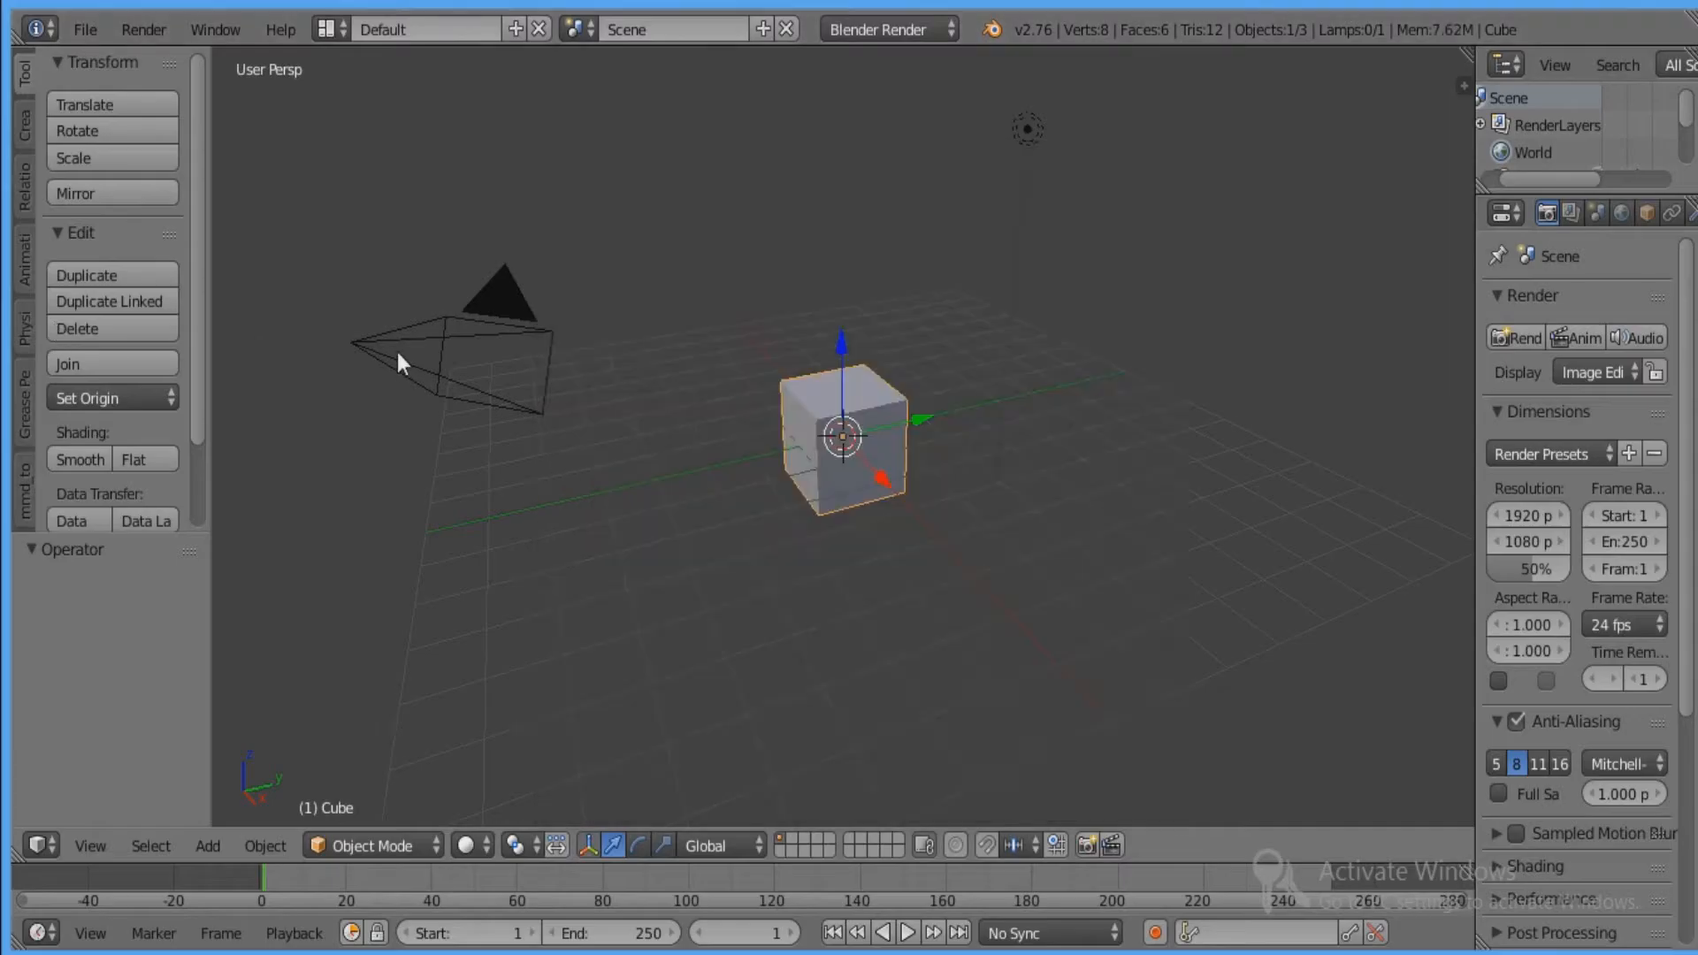
# Delete the default cube, camera and lamp so the new scene is empty.
pyautogui.press('a')
pyautogui.press('x')
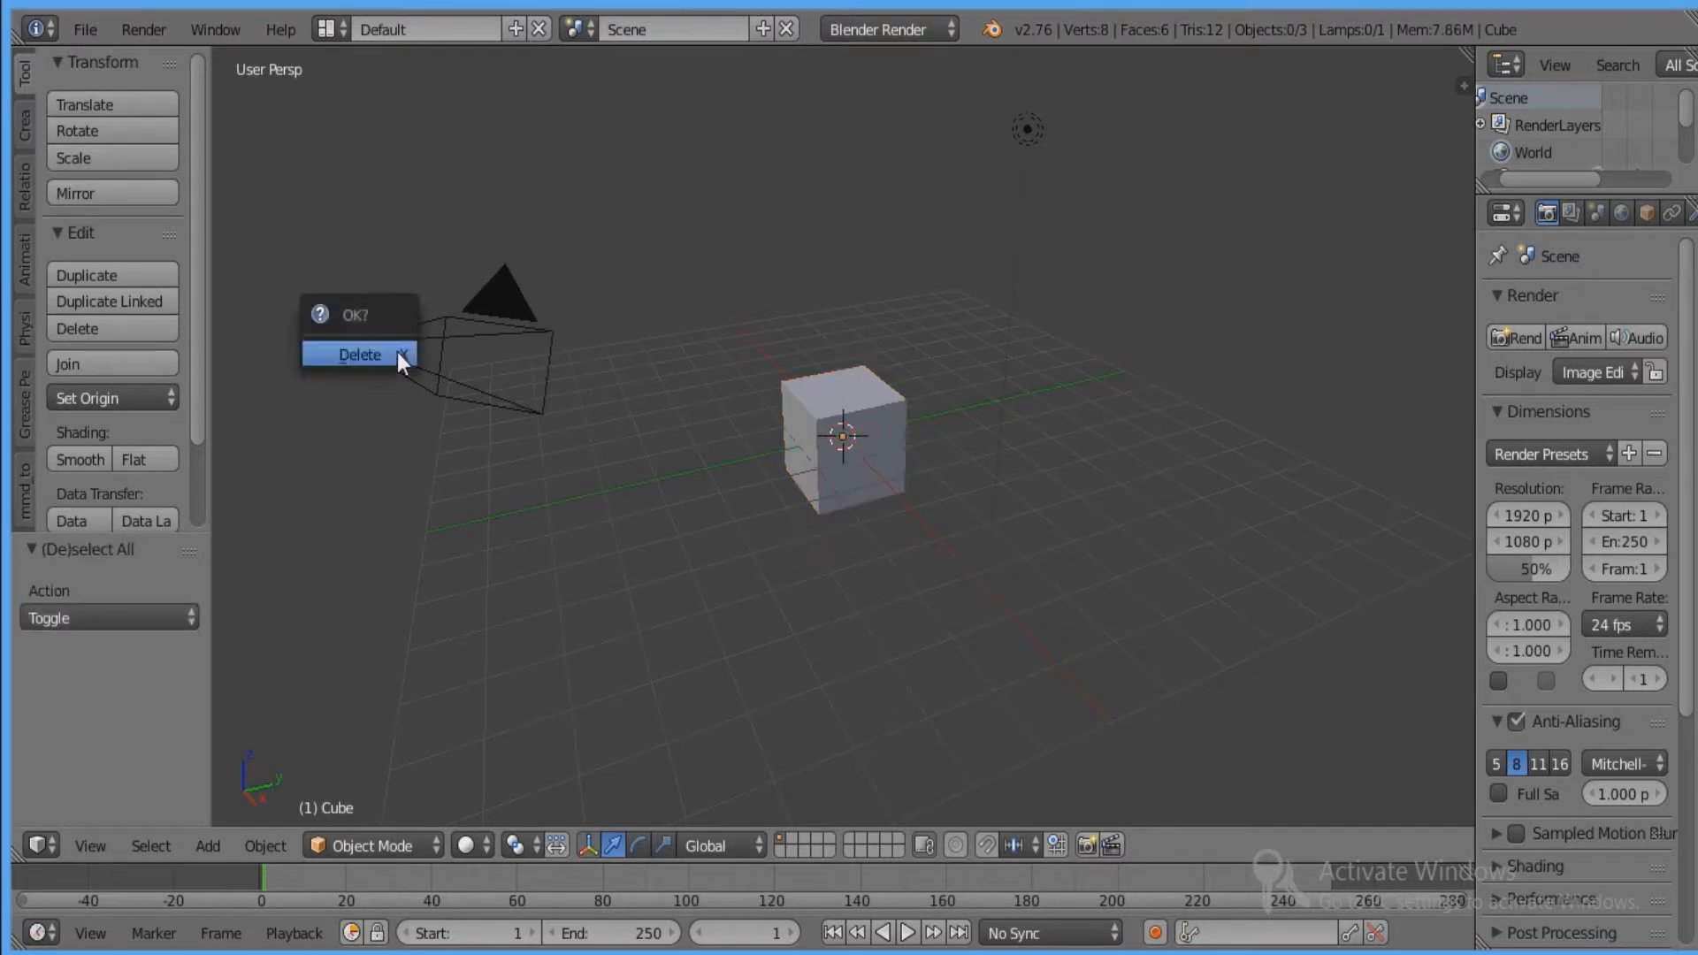
pyautogui.press('w')
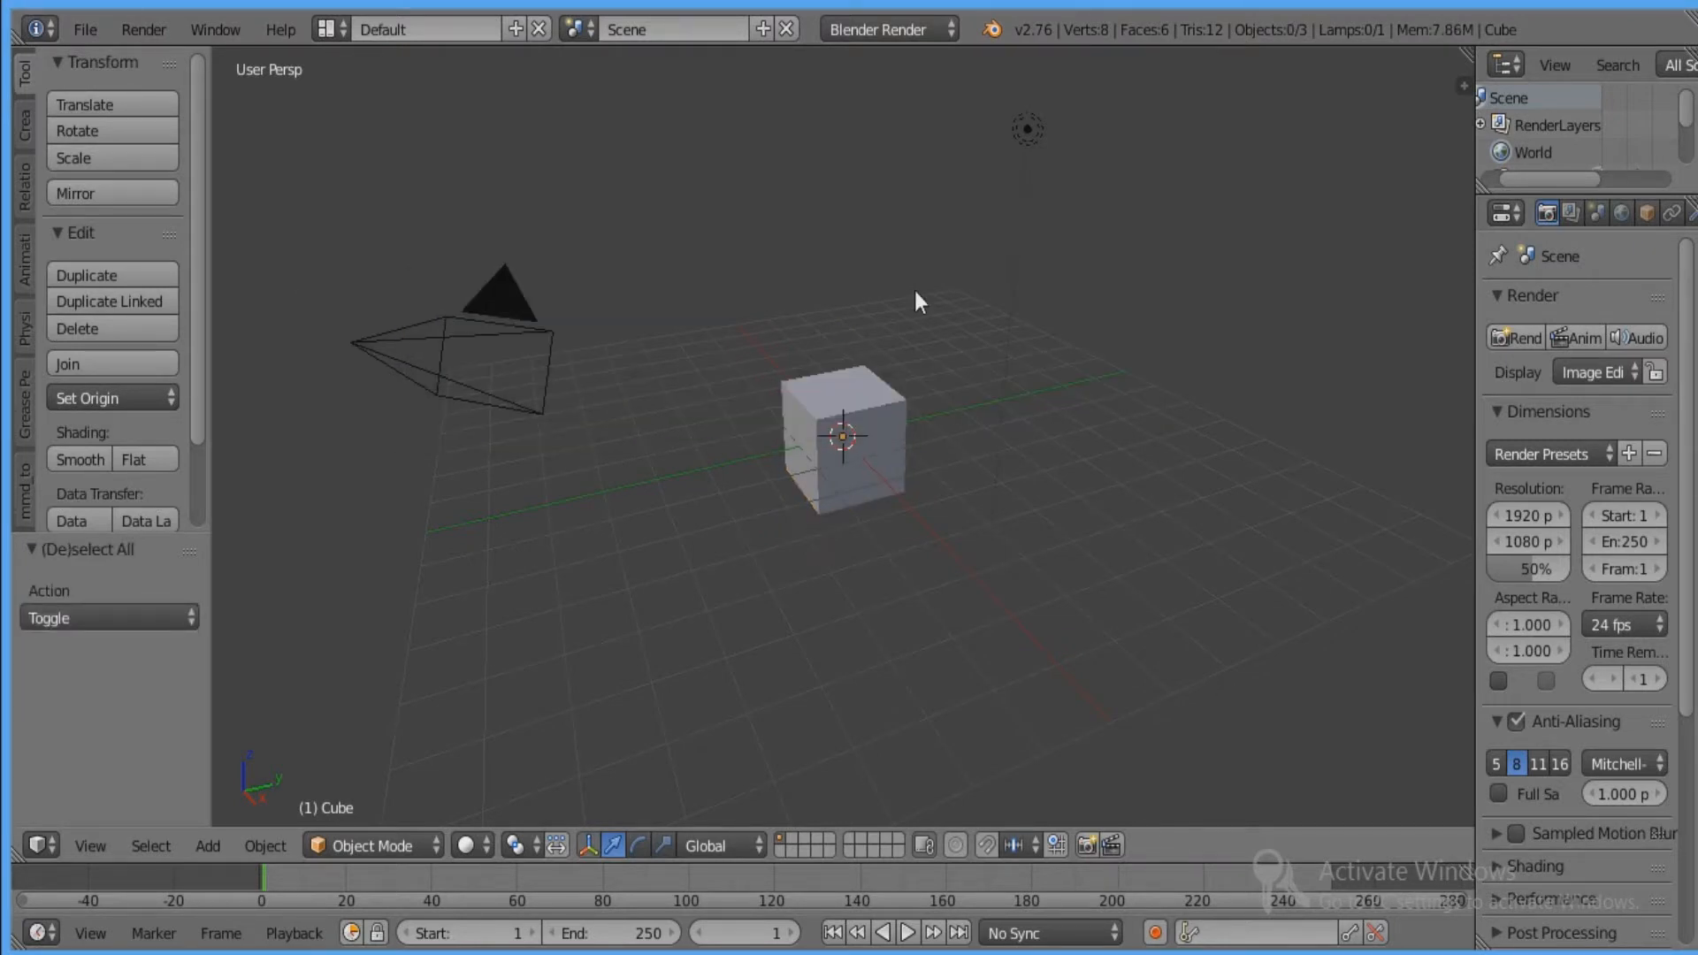
pyautogui.press('a')
pyautogui.press('x')
pyautogui.click(916, 292)
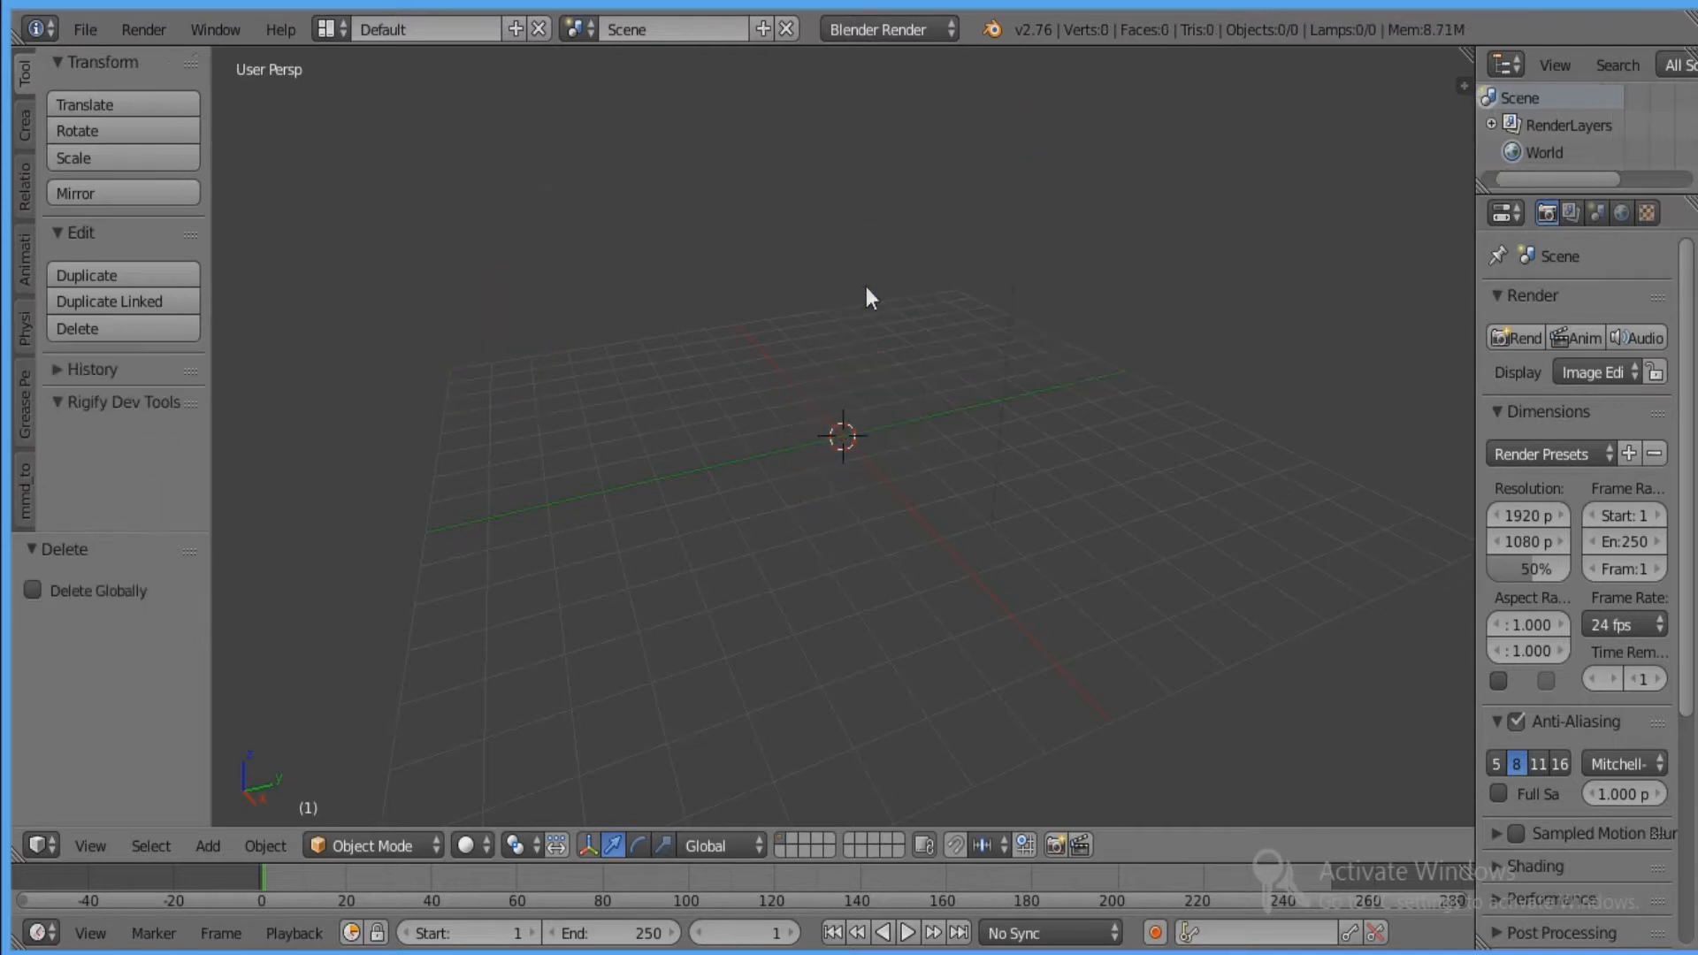
# Import headphones_reference.smd from the desktop folder headphones\models\gmod_tower\decompiled 0.19 as a Source Engine file.
pyautogui.click(97, 32)
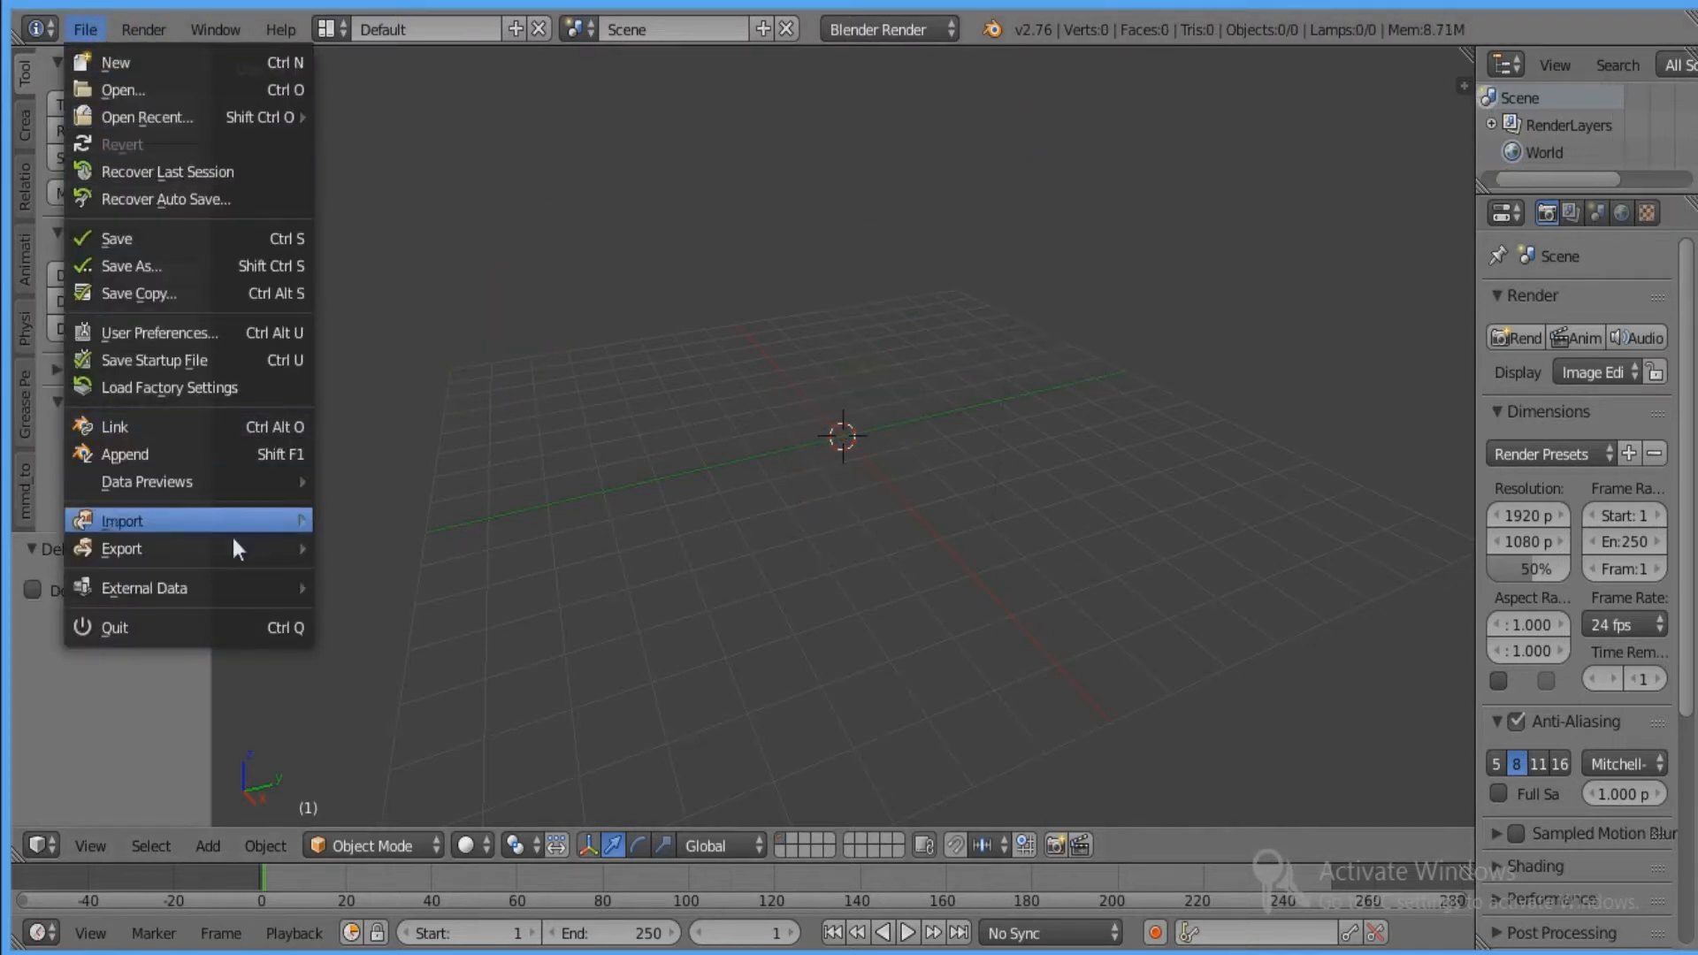
pyautogui.moveTo(248, 522)
pyautogui.click(478, 771)
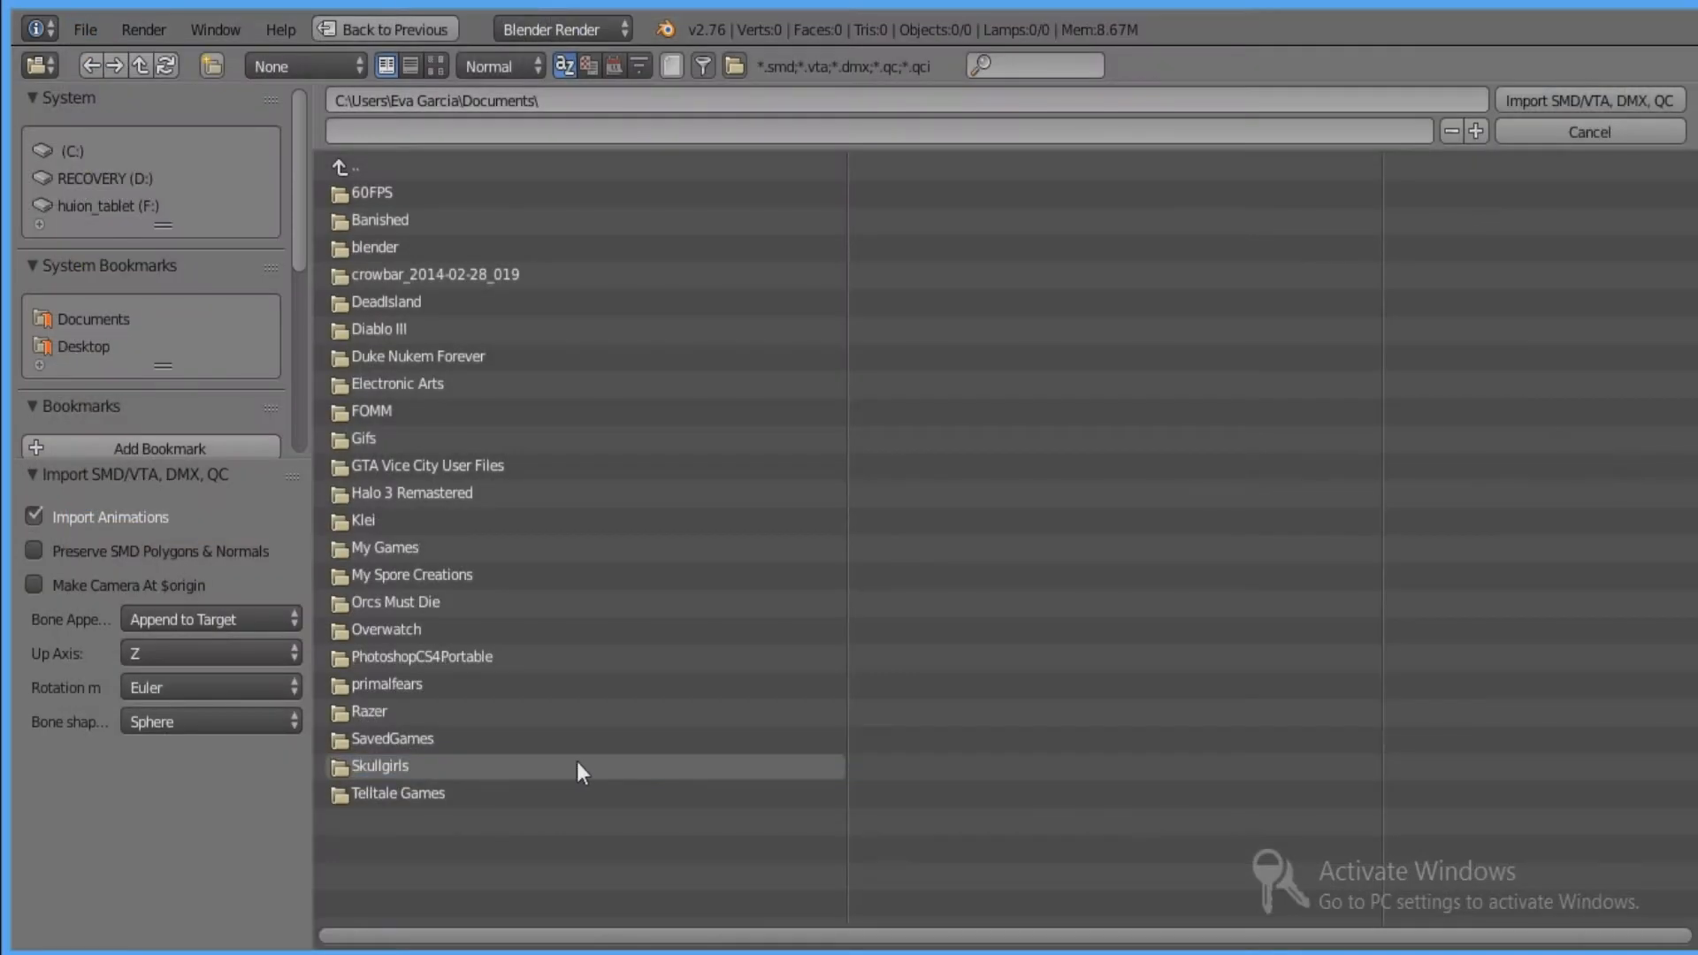
pyautogui.click(410, 170)
pyautogui.click(434, 280)
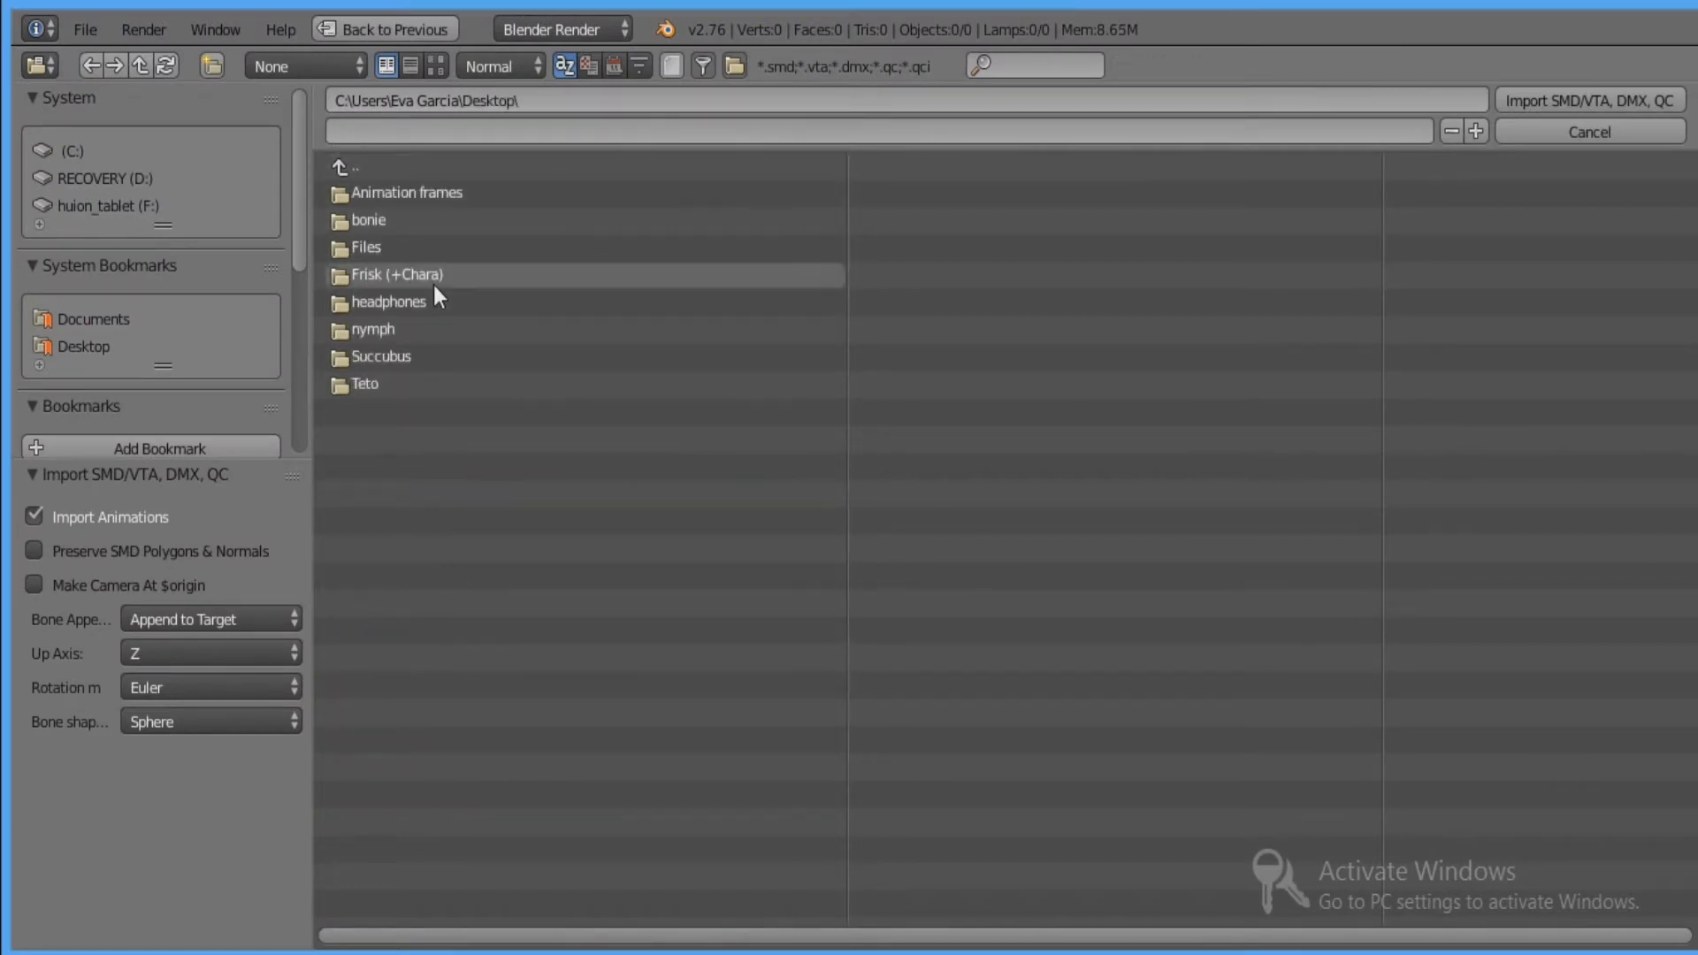
pyautogui.click(430, 305)
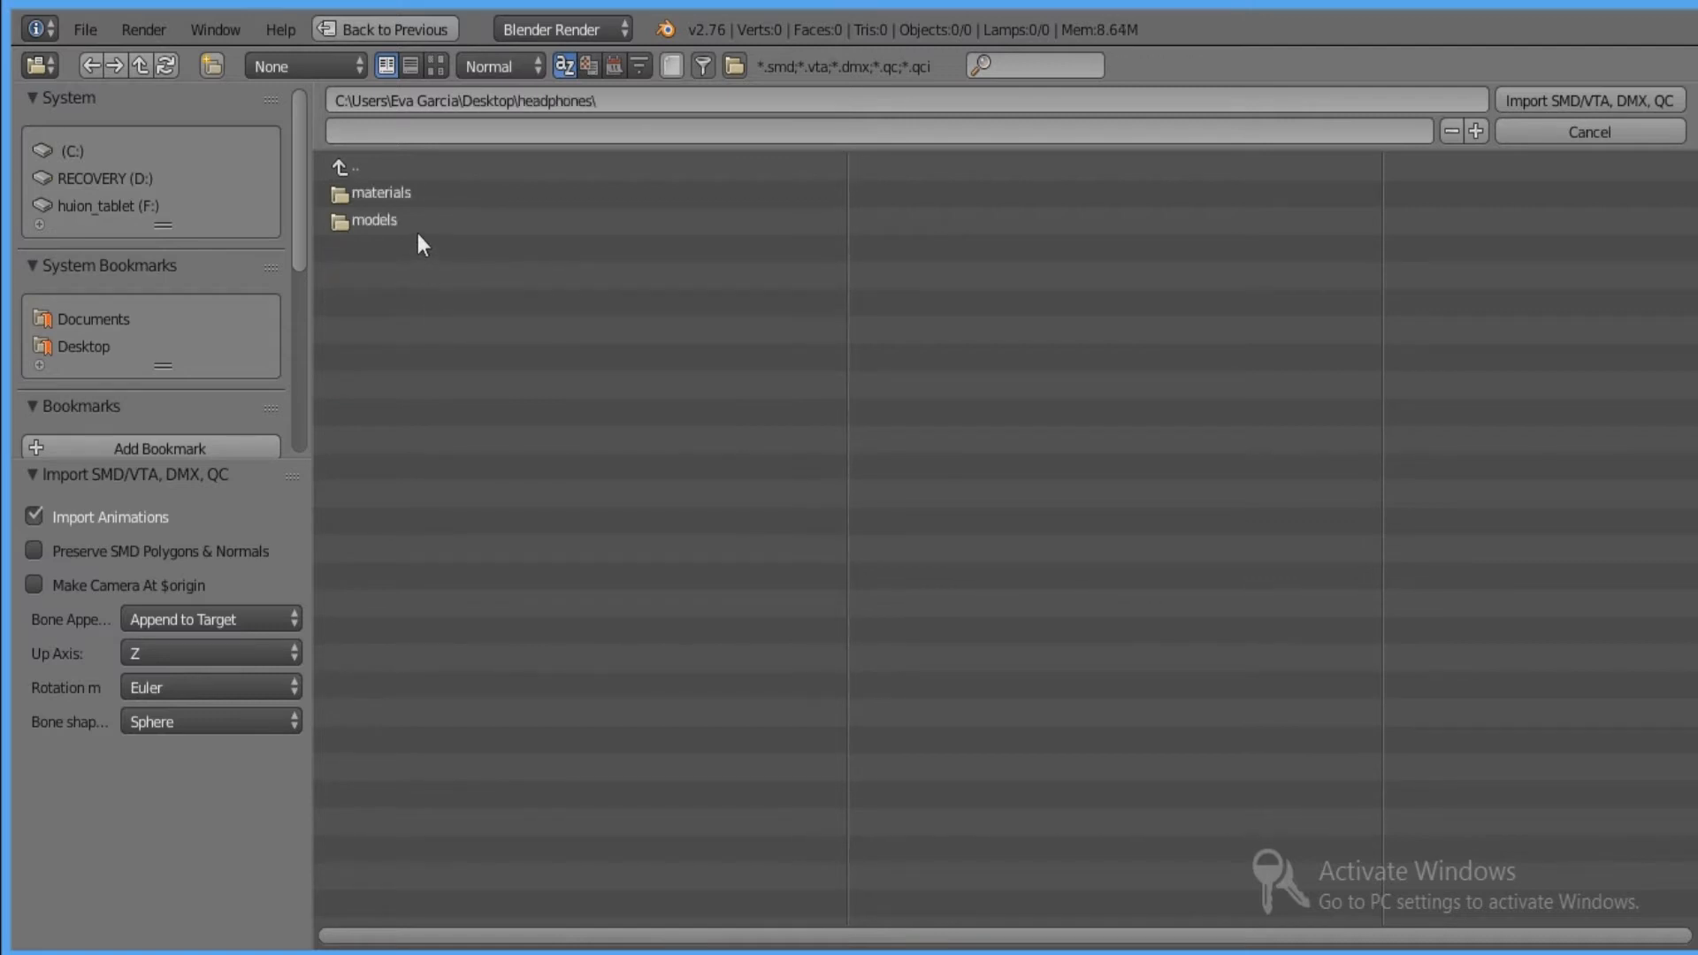
pyautogui.click(418, 220)
pyautogui.click(417, 194)
pyautogui.click(390, 191)
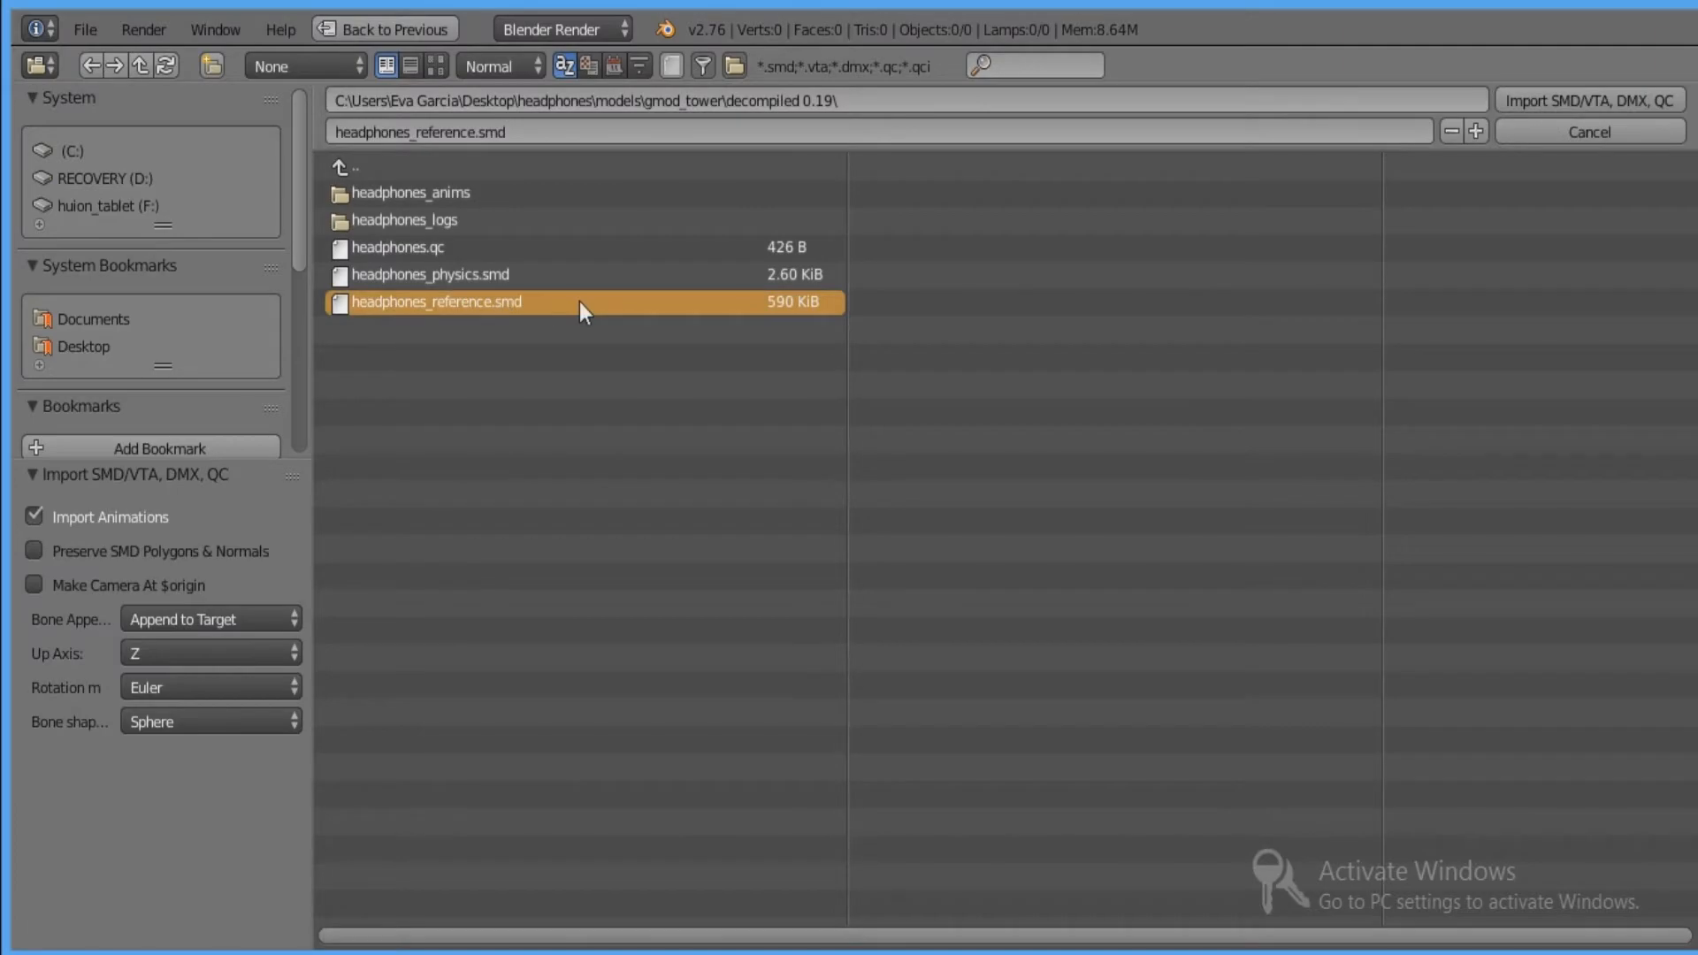
pyautogui.doubleClick(549, 304)
# Select only the headphones mesh, without its skeleton, and copy it to the buffer.
pyautogui.scroll(-2, 550, 304)
pyautogui.moveTo(606, 358); pyautogui.dragTo(947, 292, button='middle')
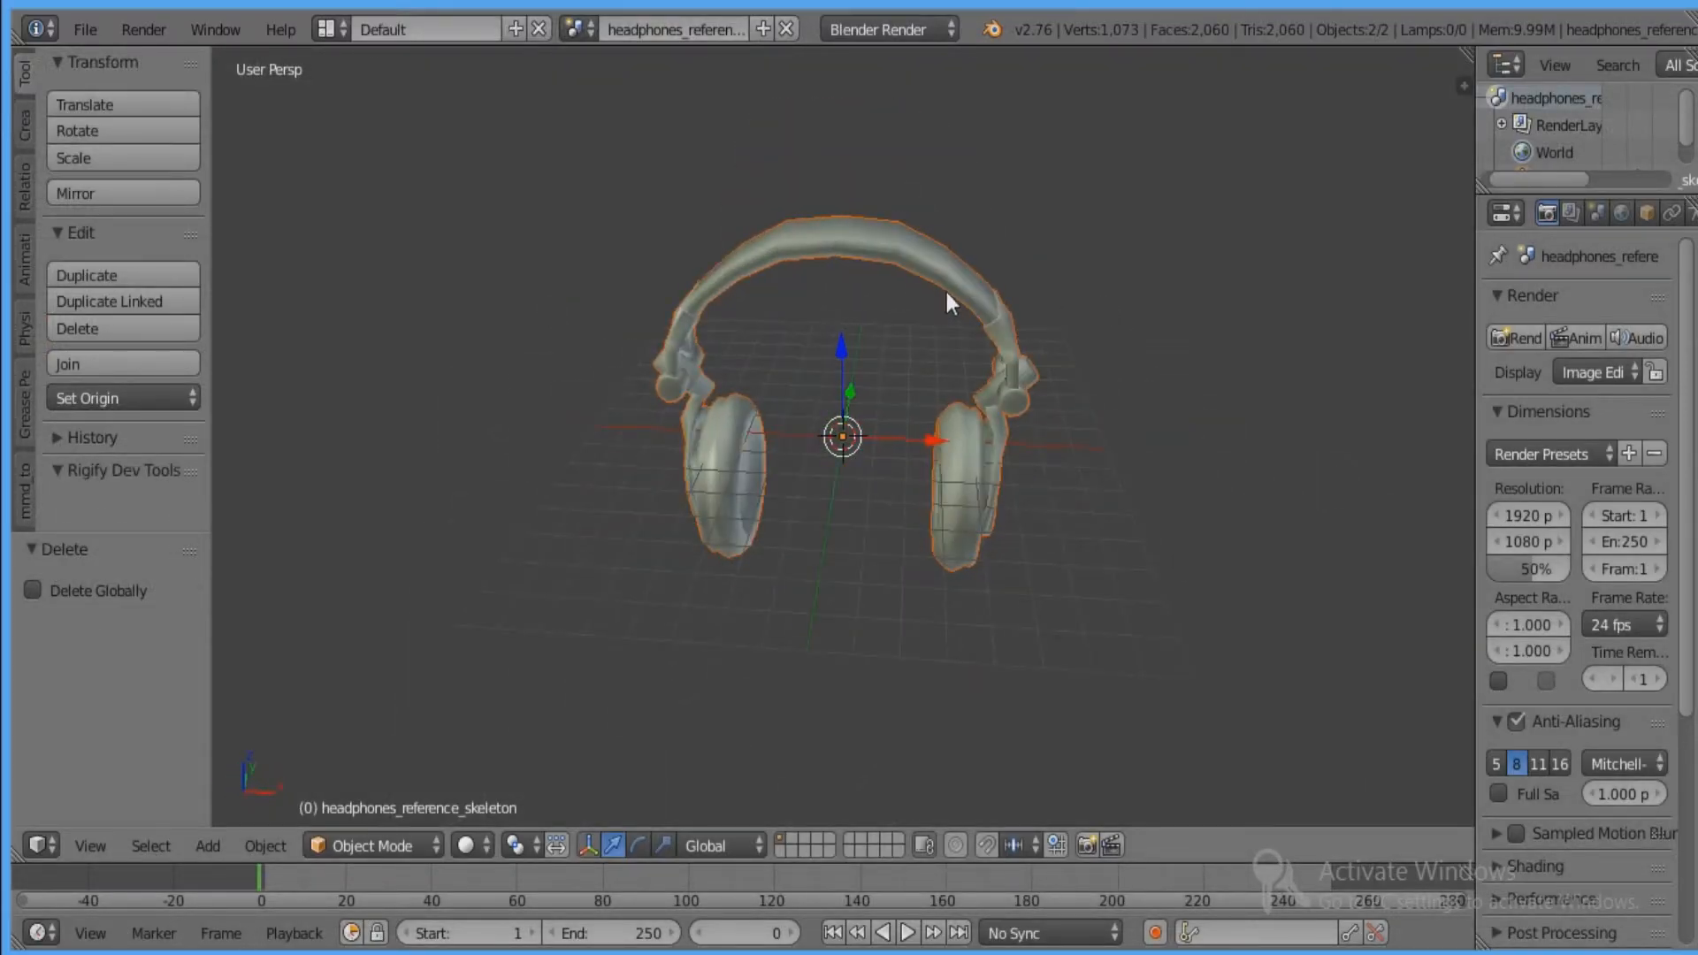
pyautogui.rightClick(921, 274)
pyautogui.hotkey('ctrl', 'c')
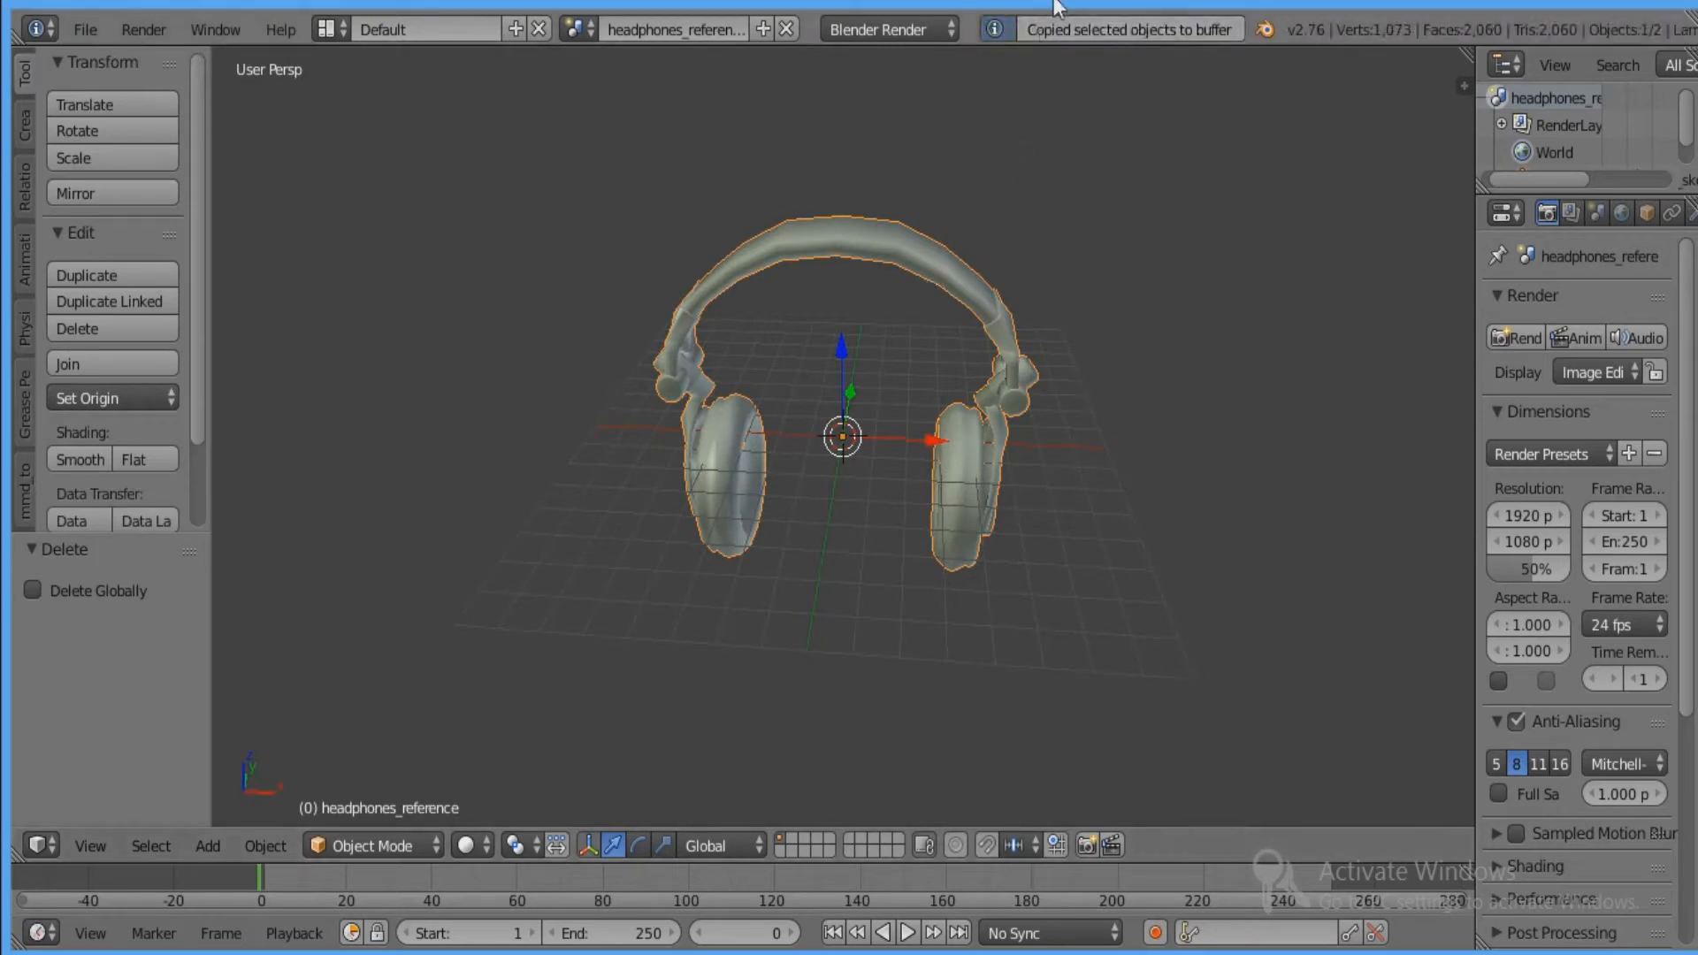
# Minimize the headphones scene and switch back to the Blender window holding the Teto model.
pyautogui.moveTo(1183, 4); pyautogui.dragTo(986, 197)
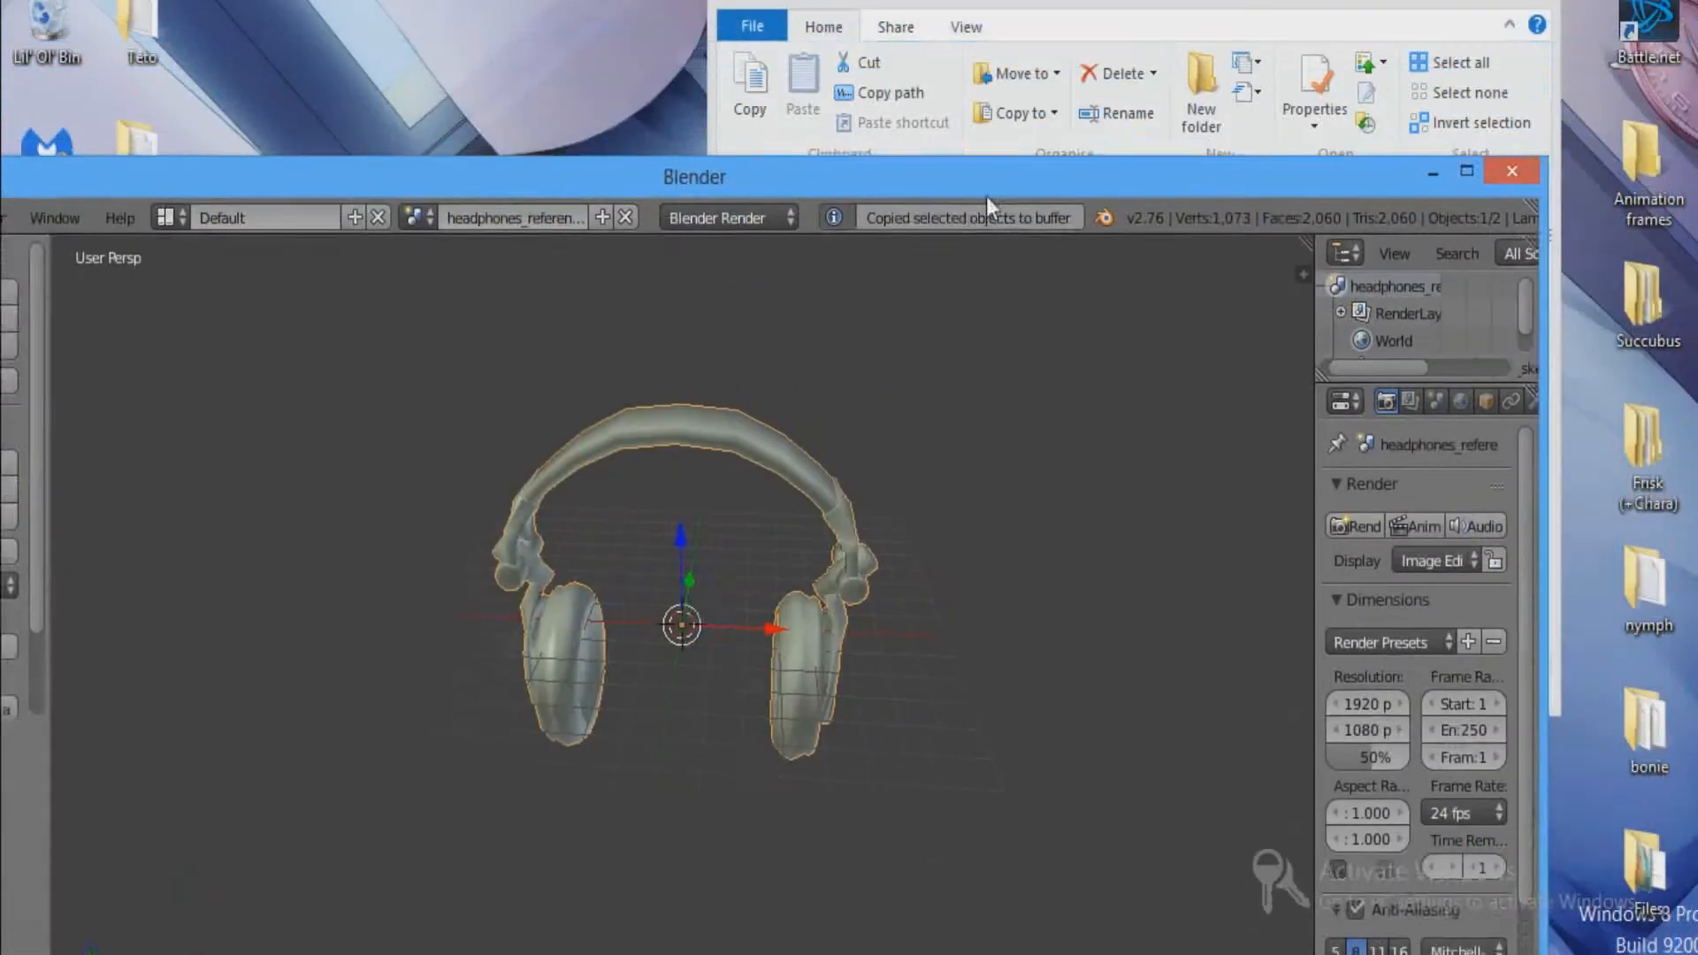
pyautogui.click(1398, 184)
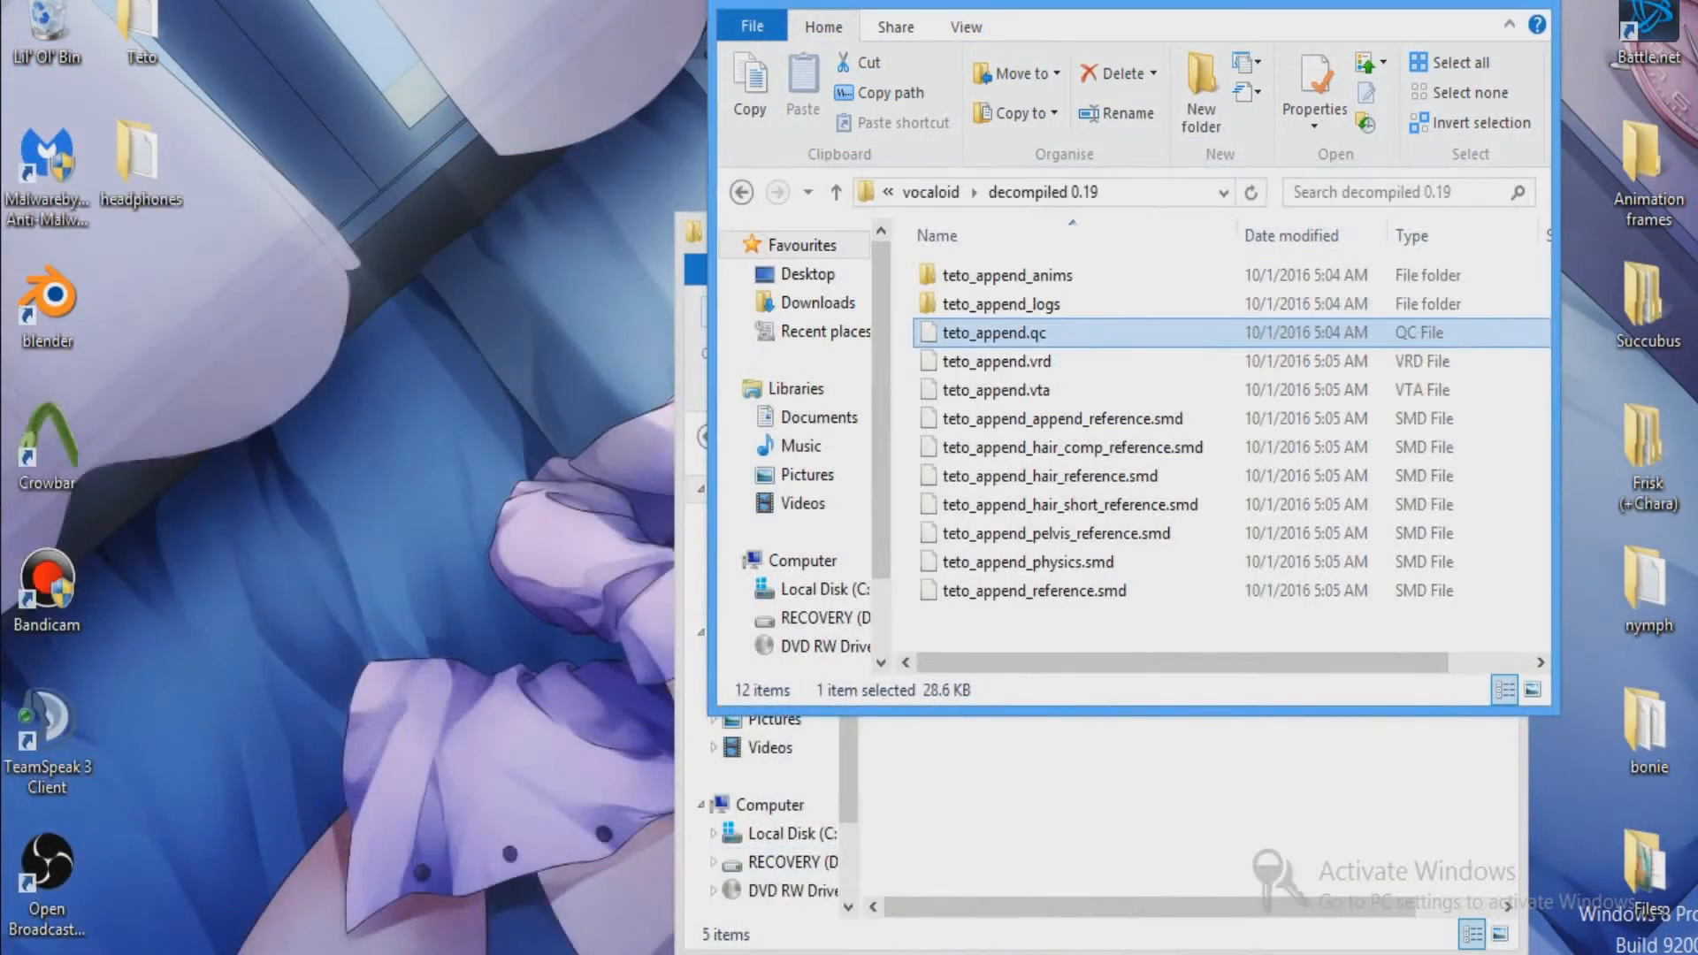
pyautogui.moveTo(682, 942)
pyautogui.click(538, 800)
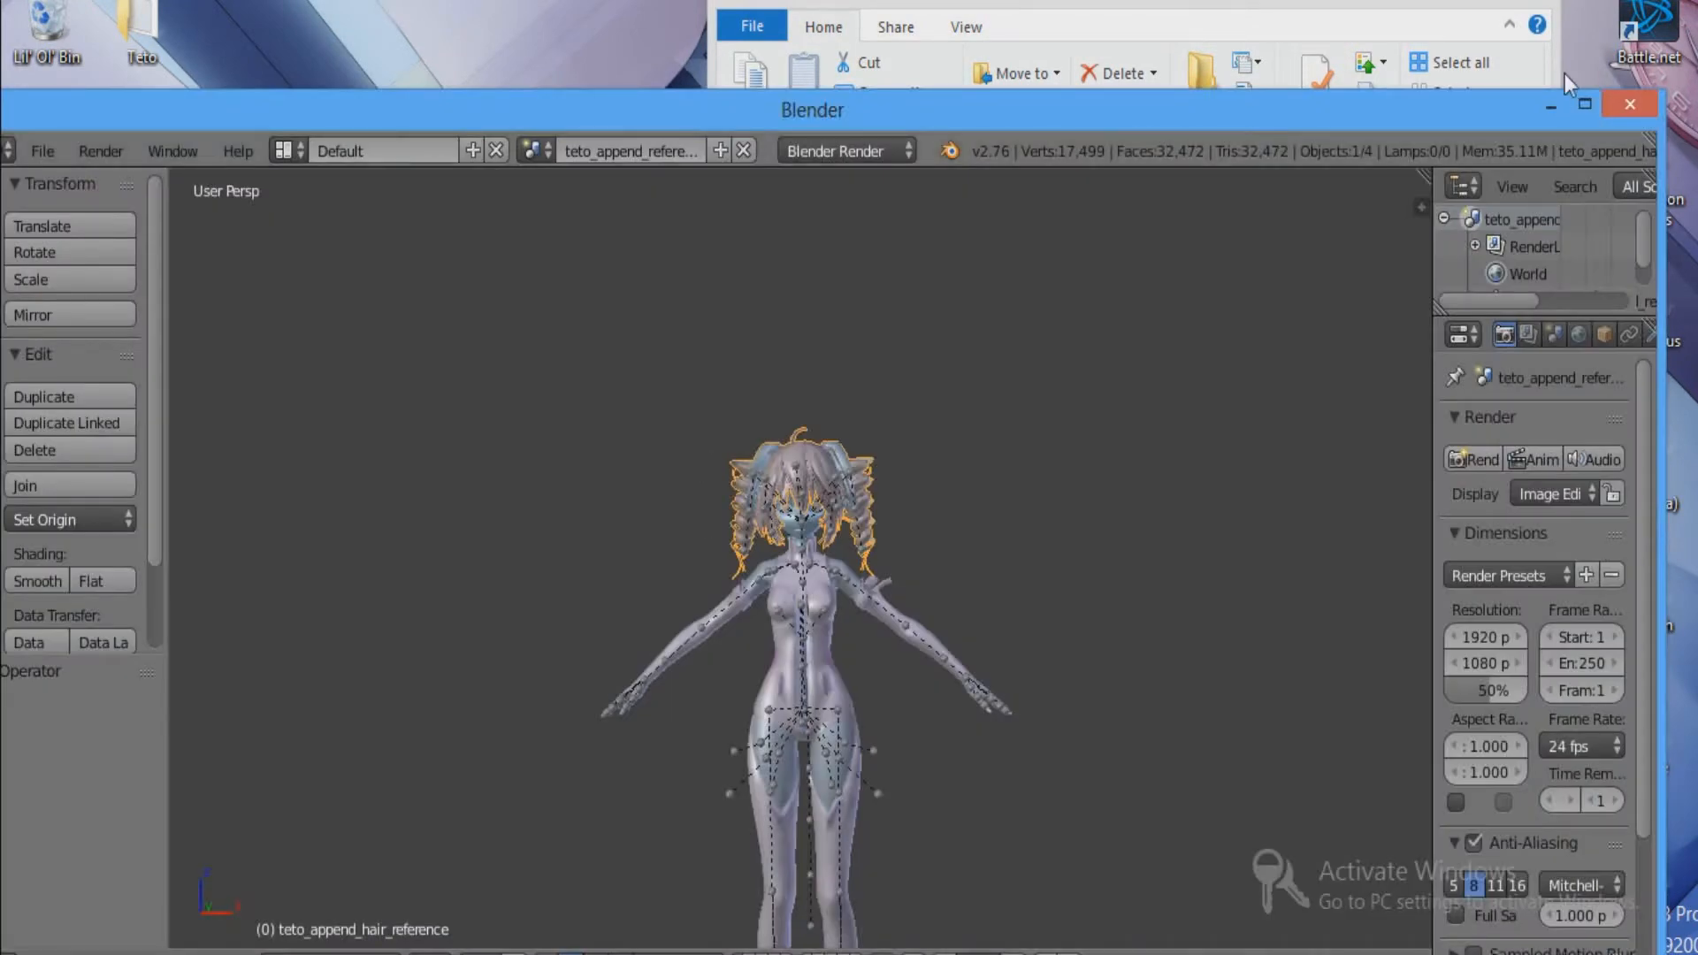
# Maximize the Teto scene window and paste the copied headphones into it with nothing else selected.
pyautogui.click(1586, 103)
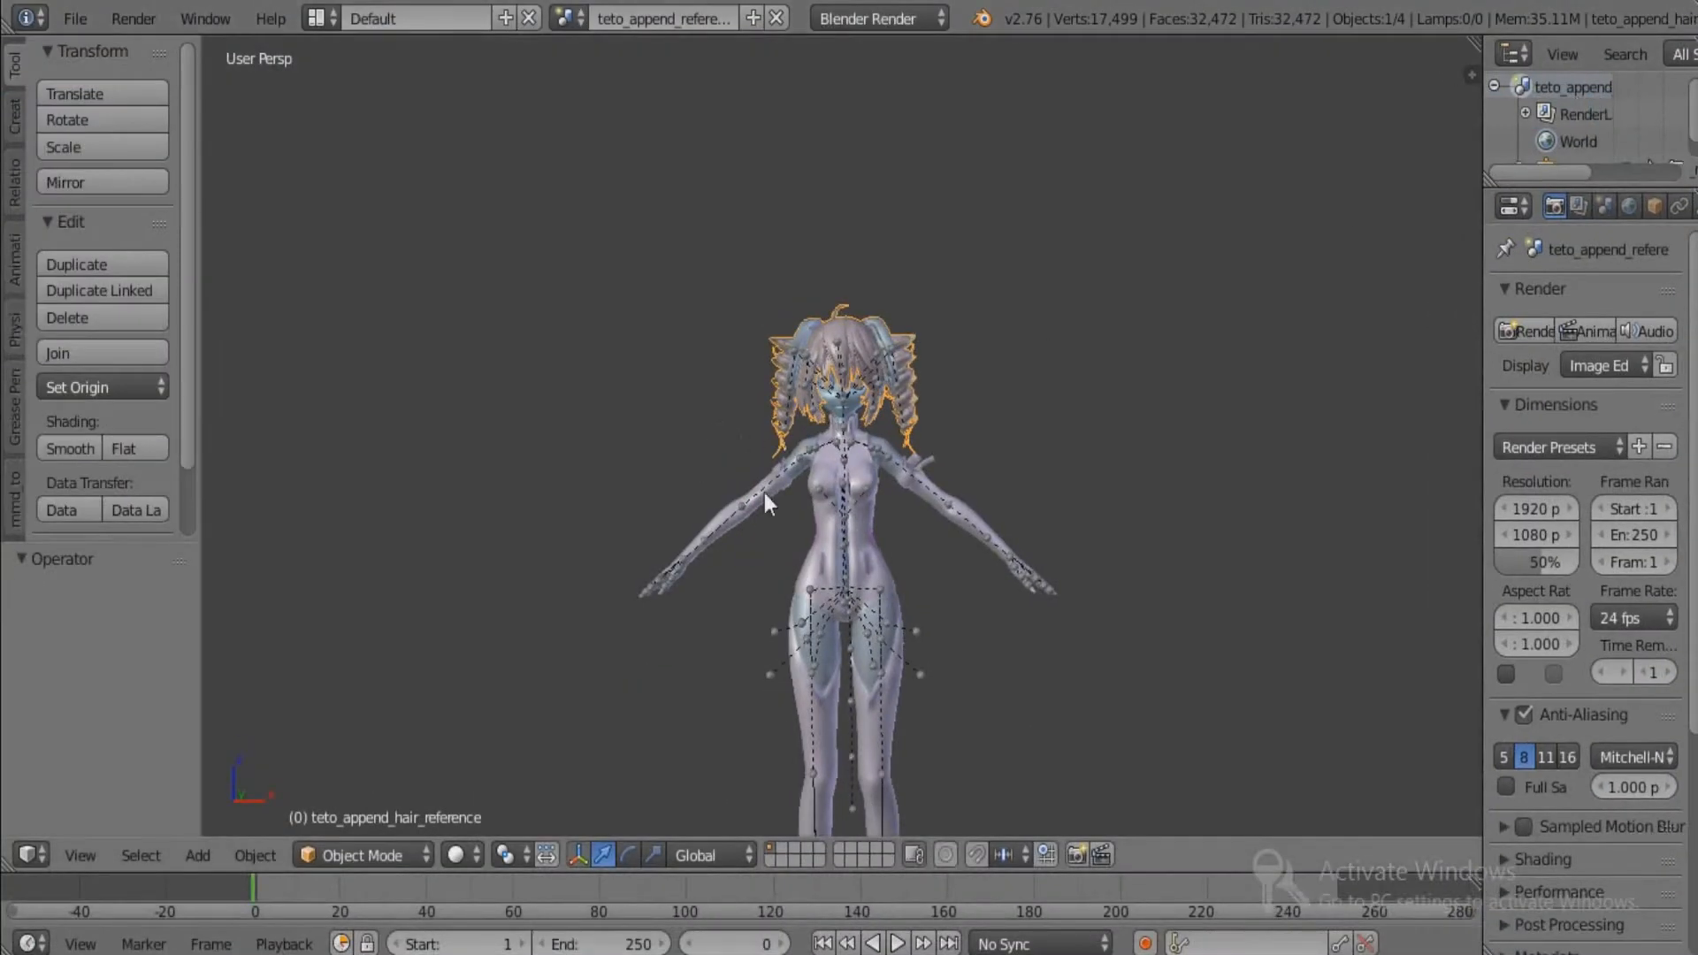
pyautogui.press('a')
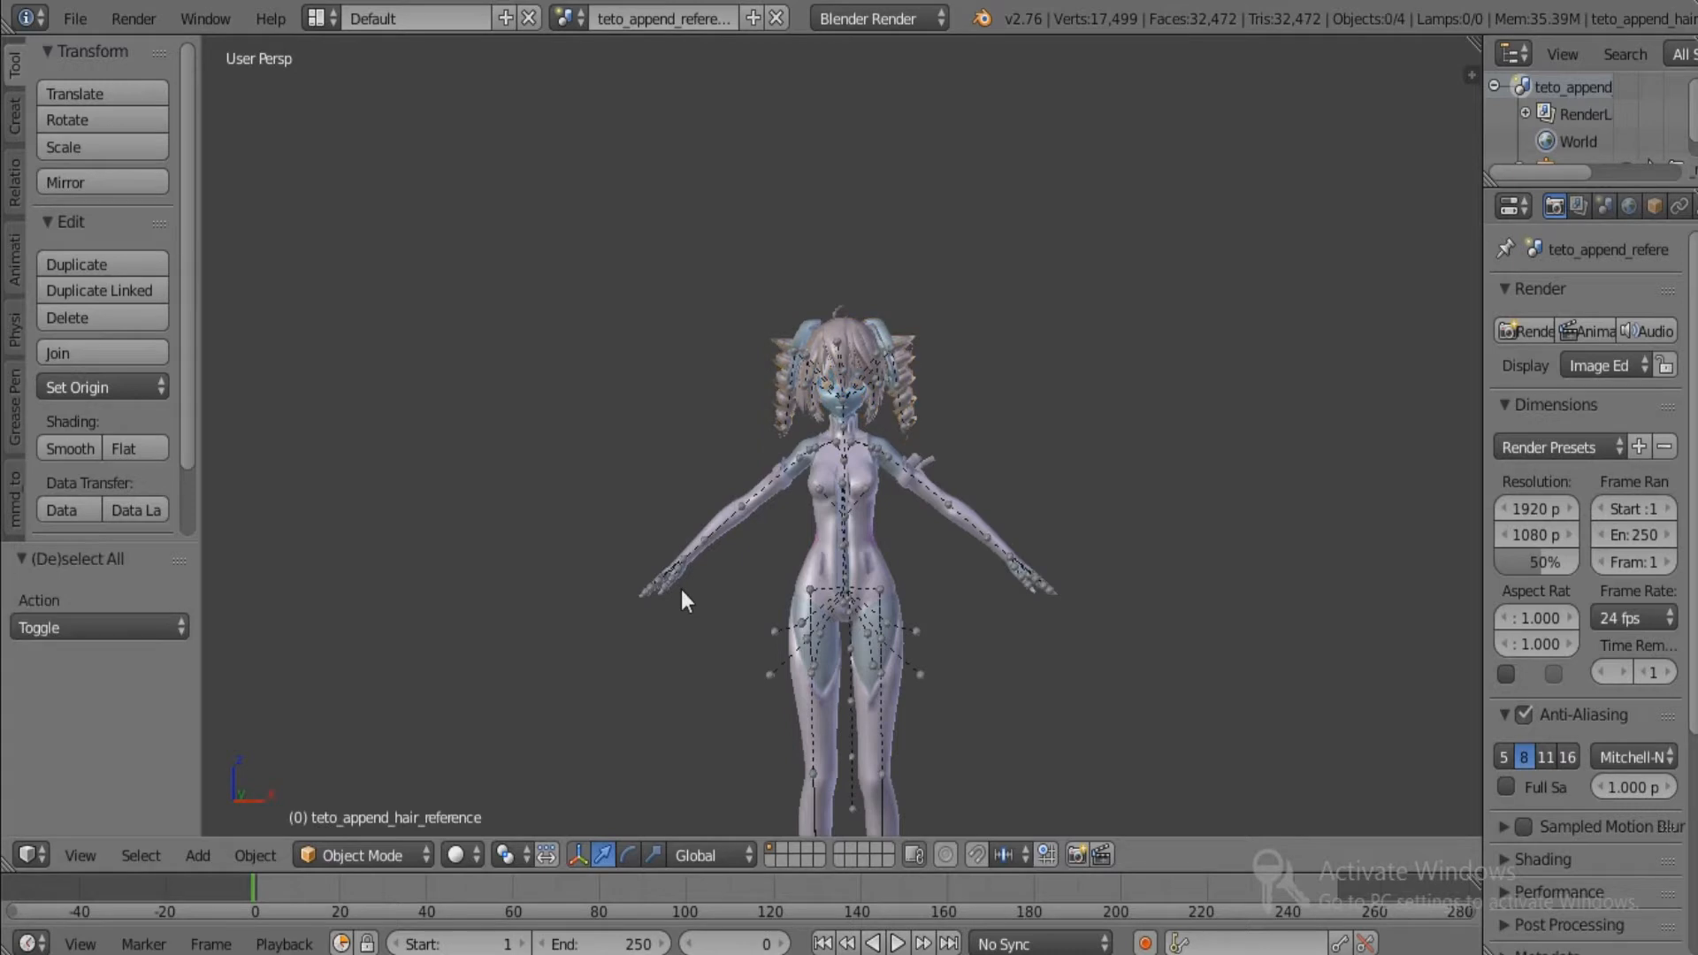
pyautogui.hotkey('ctrl', 'v')
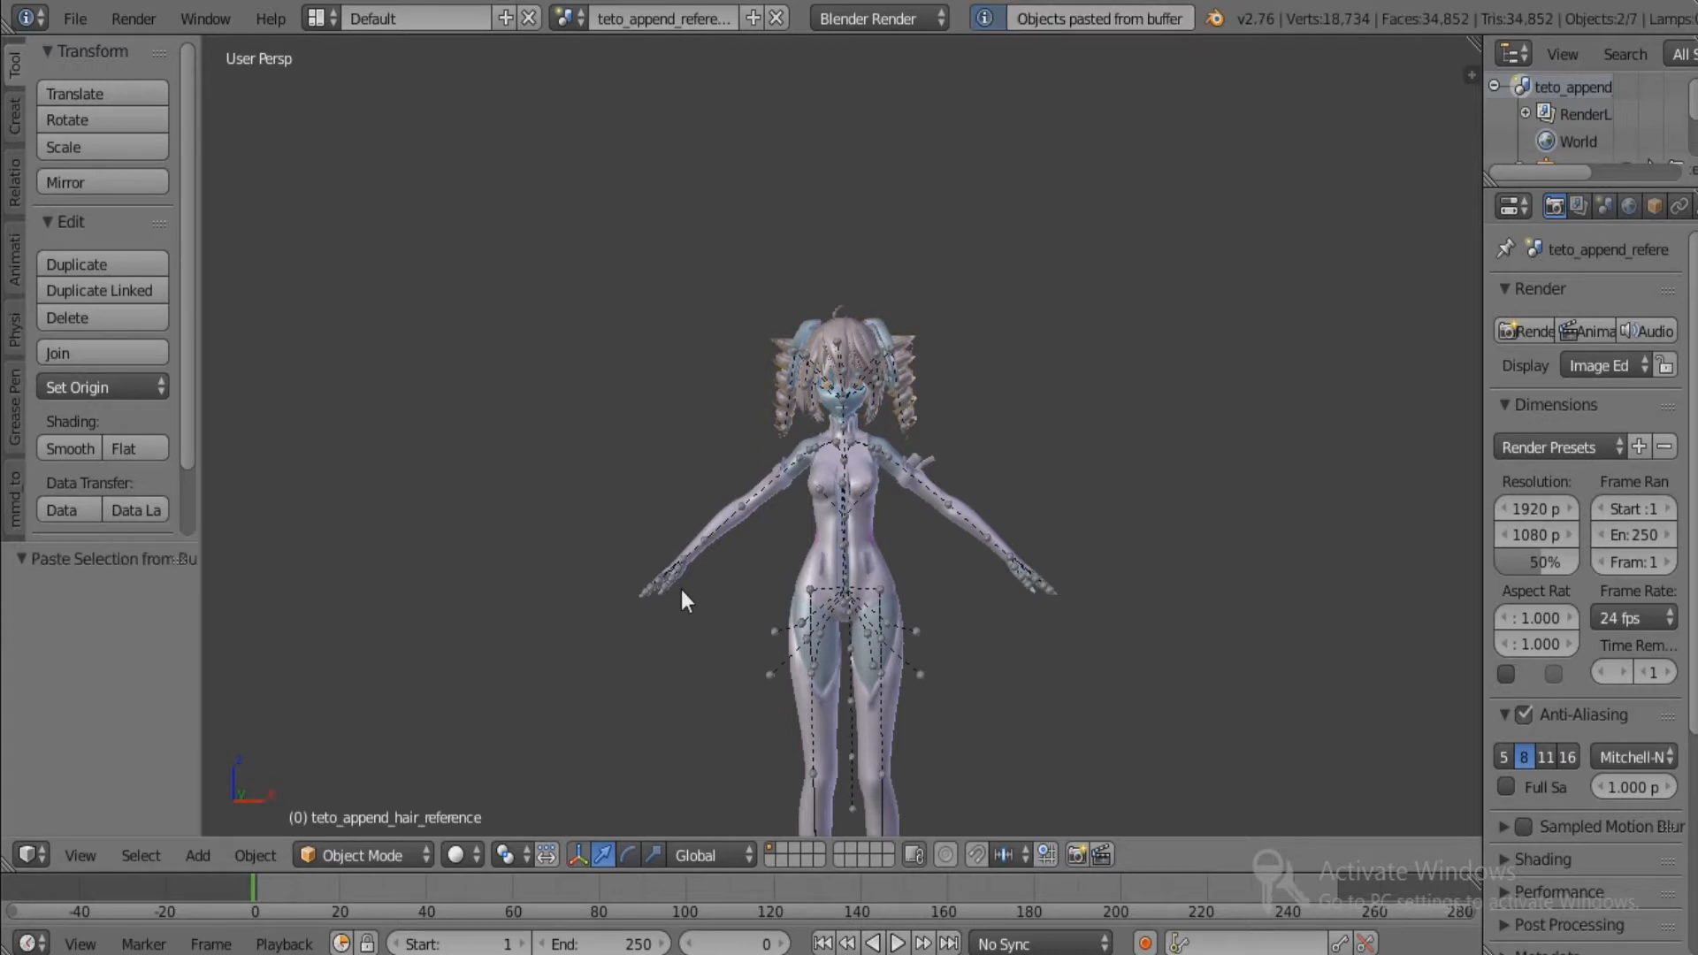
pyautogui.scroll(-2, 712, 577)
pyautogui.scroll(3, 808, 502)
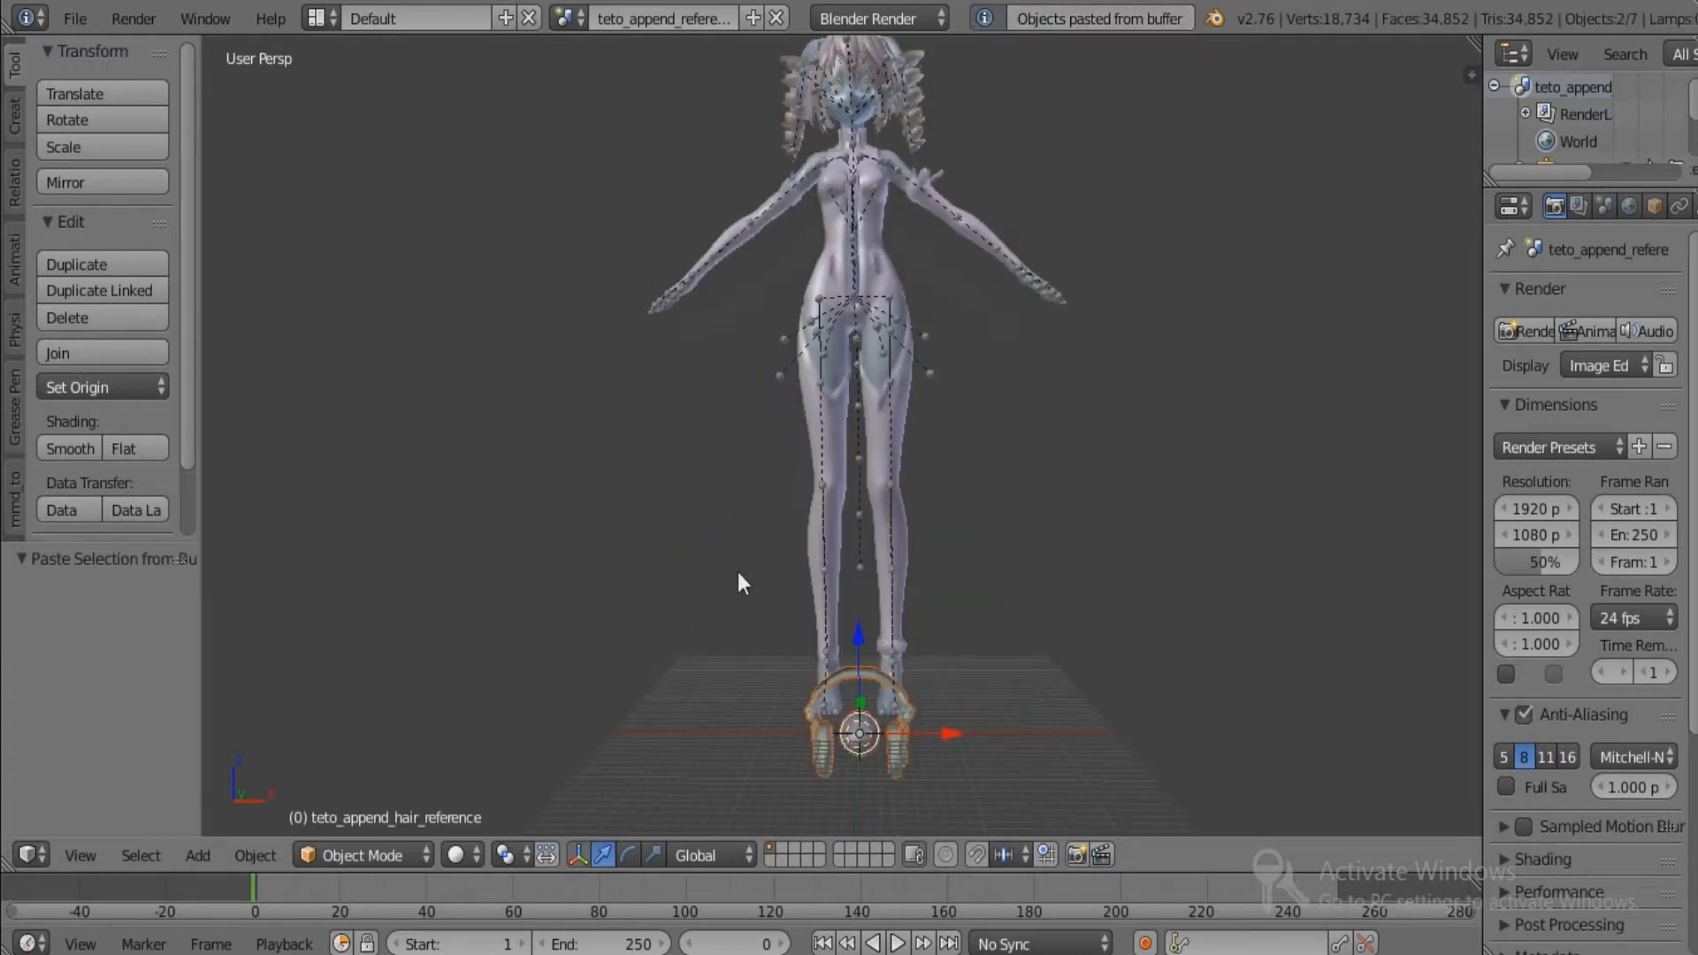
pyautogui.scroll(-1, 738, 572)
# Try to join the body mesh with its skeleton, and the body mesh on its own.
pyautogui.rightClick(832, 303)
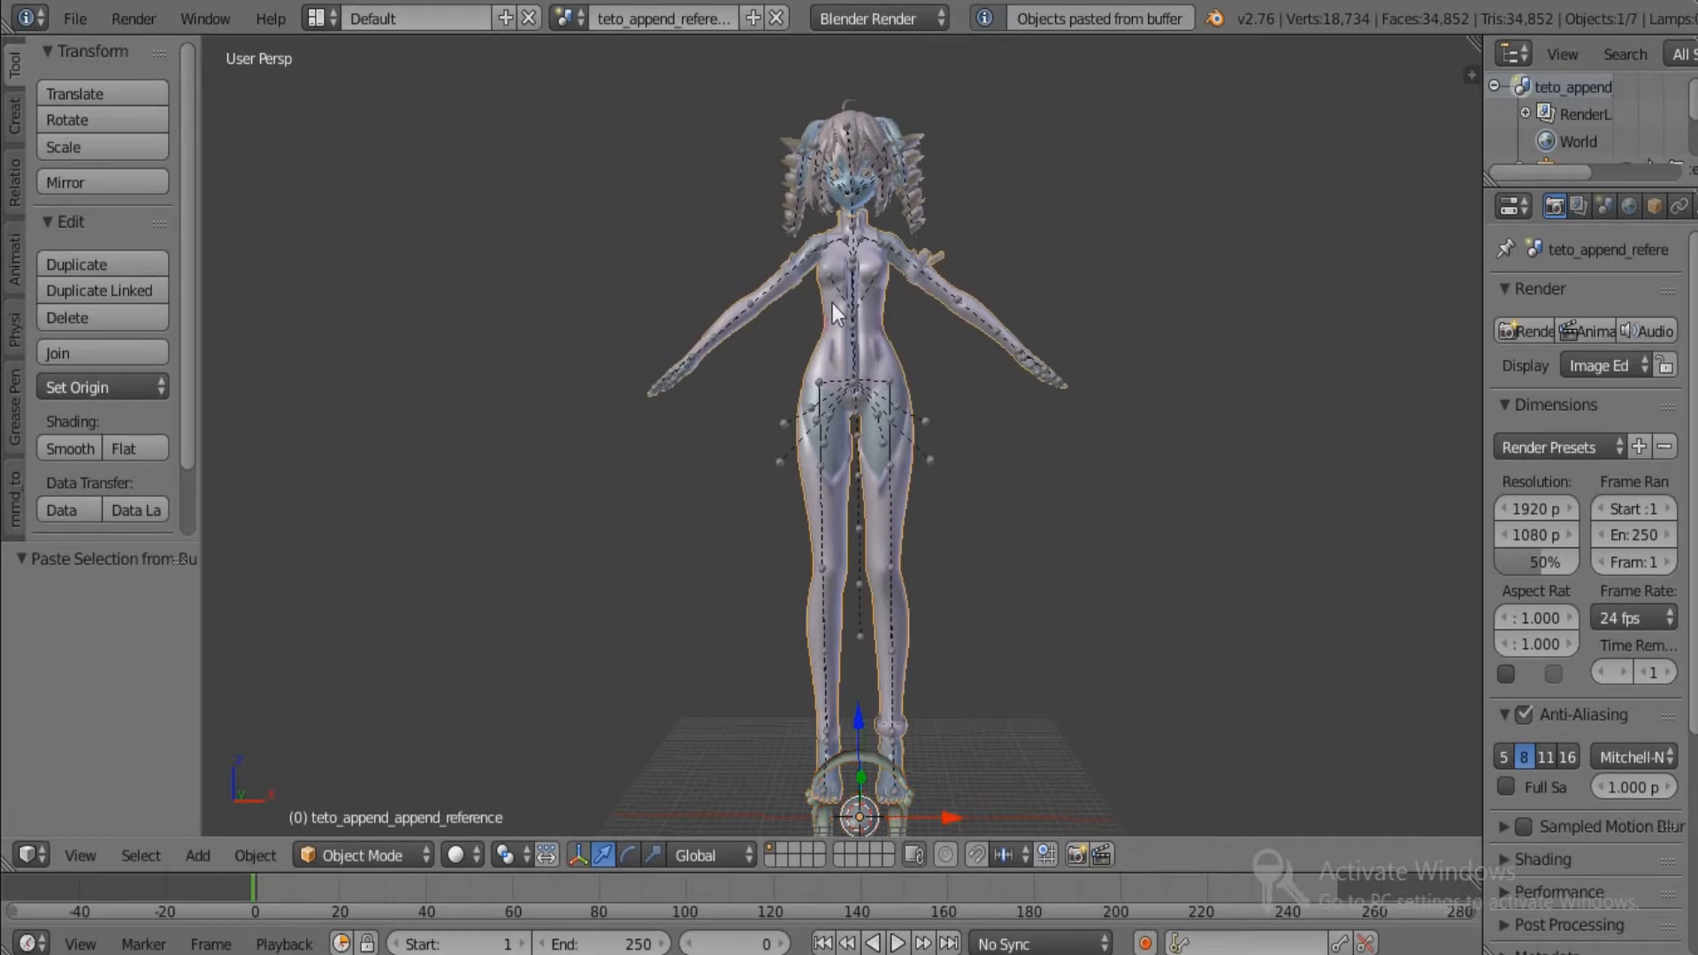
pyautogui.keyDown('shift'); pyautogui.rightClick(837, 294); pyautogui.keyUp('shift')
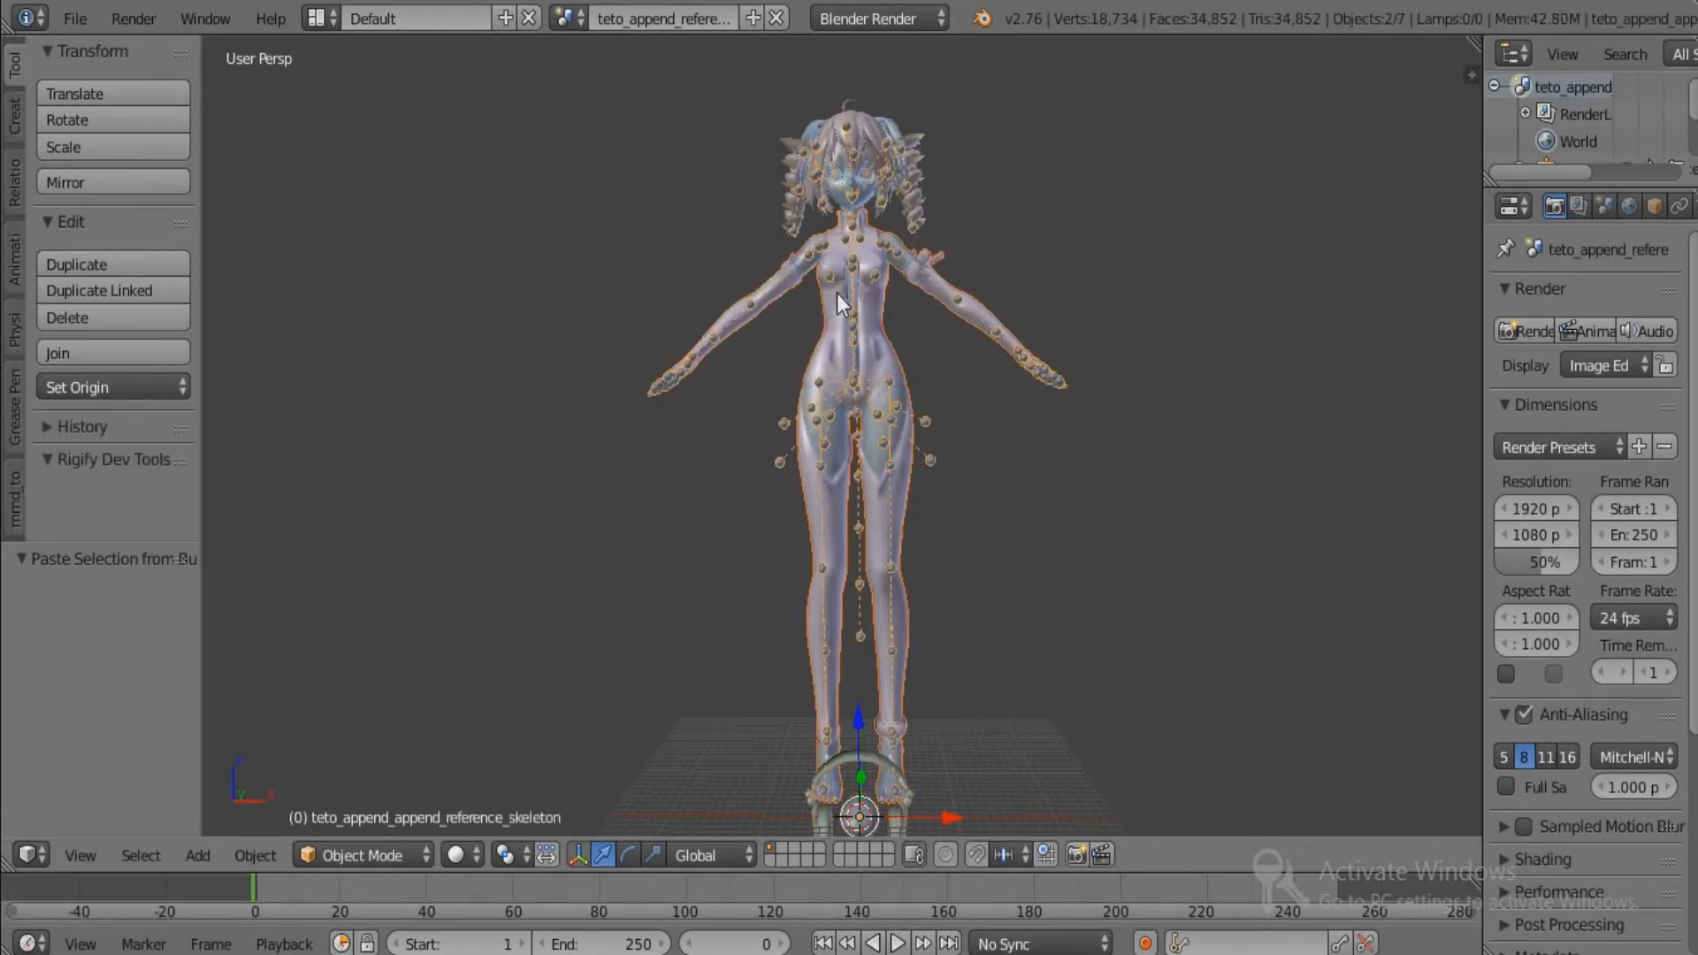
pyautogui.hotkey('ctrl', 'j')
pyautogui.rightClick(846, 258)
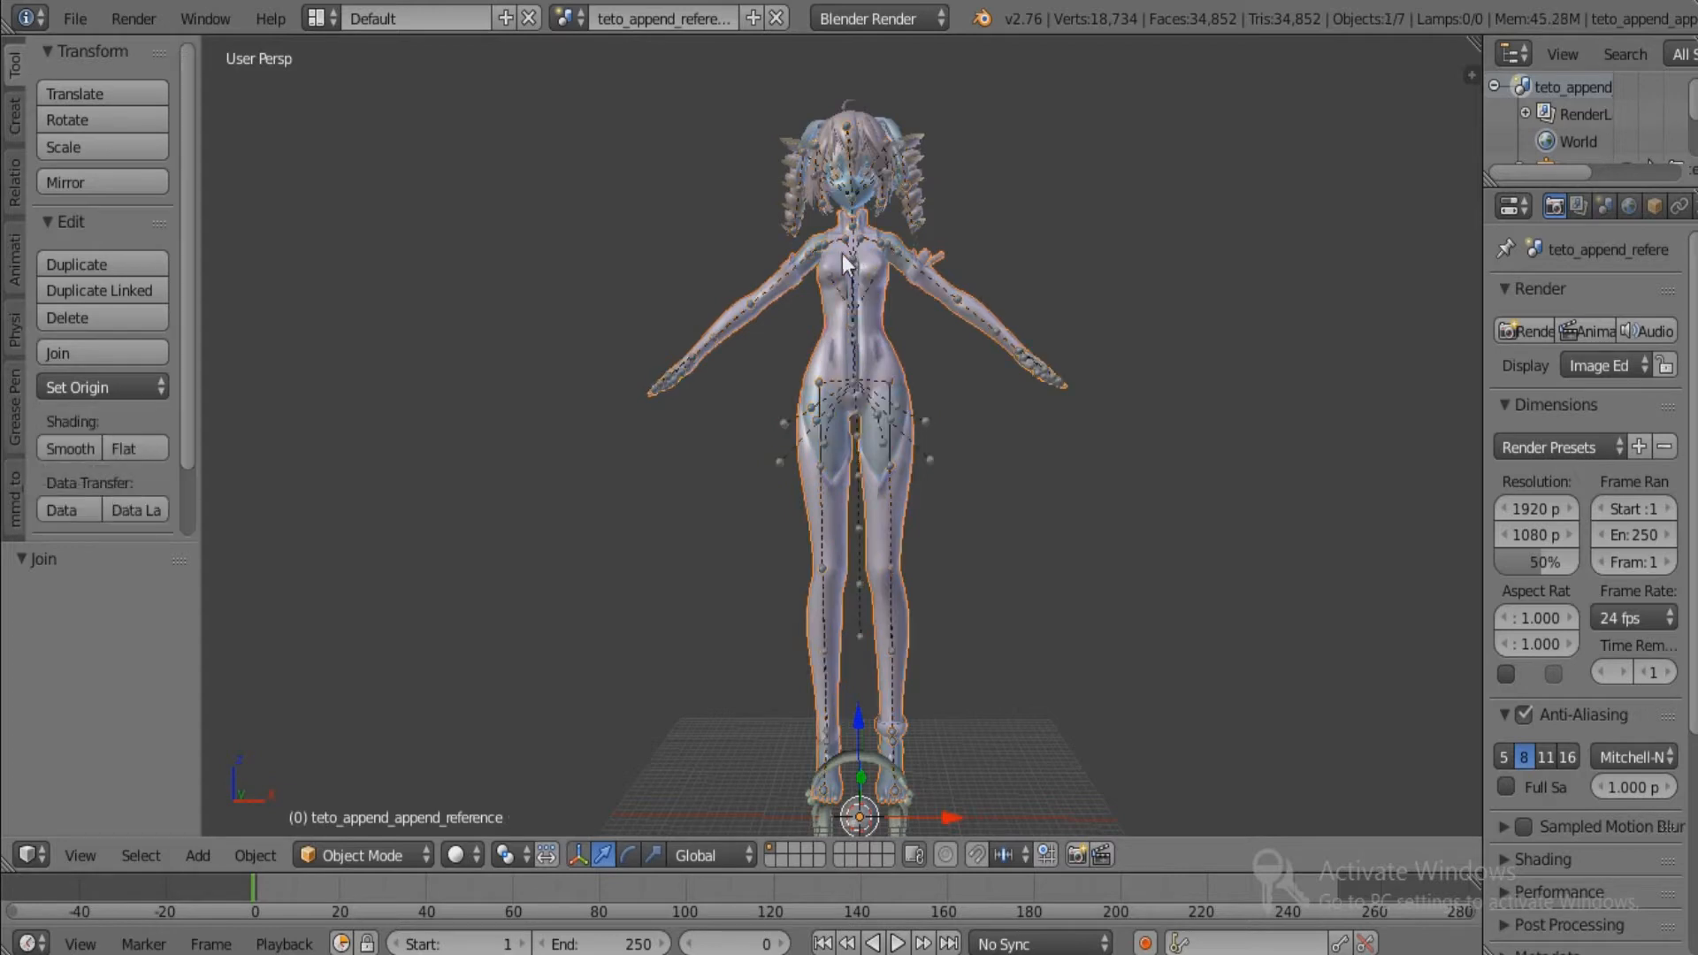
pyautogui.hotkey('ctrl', 'j')
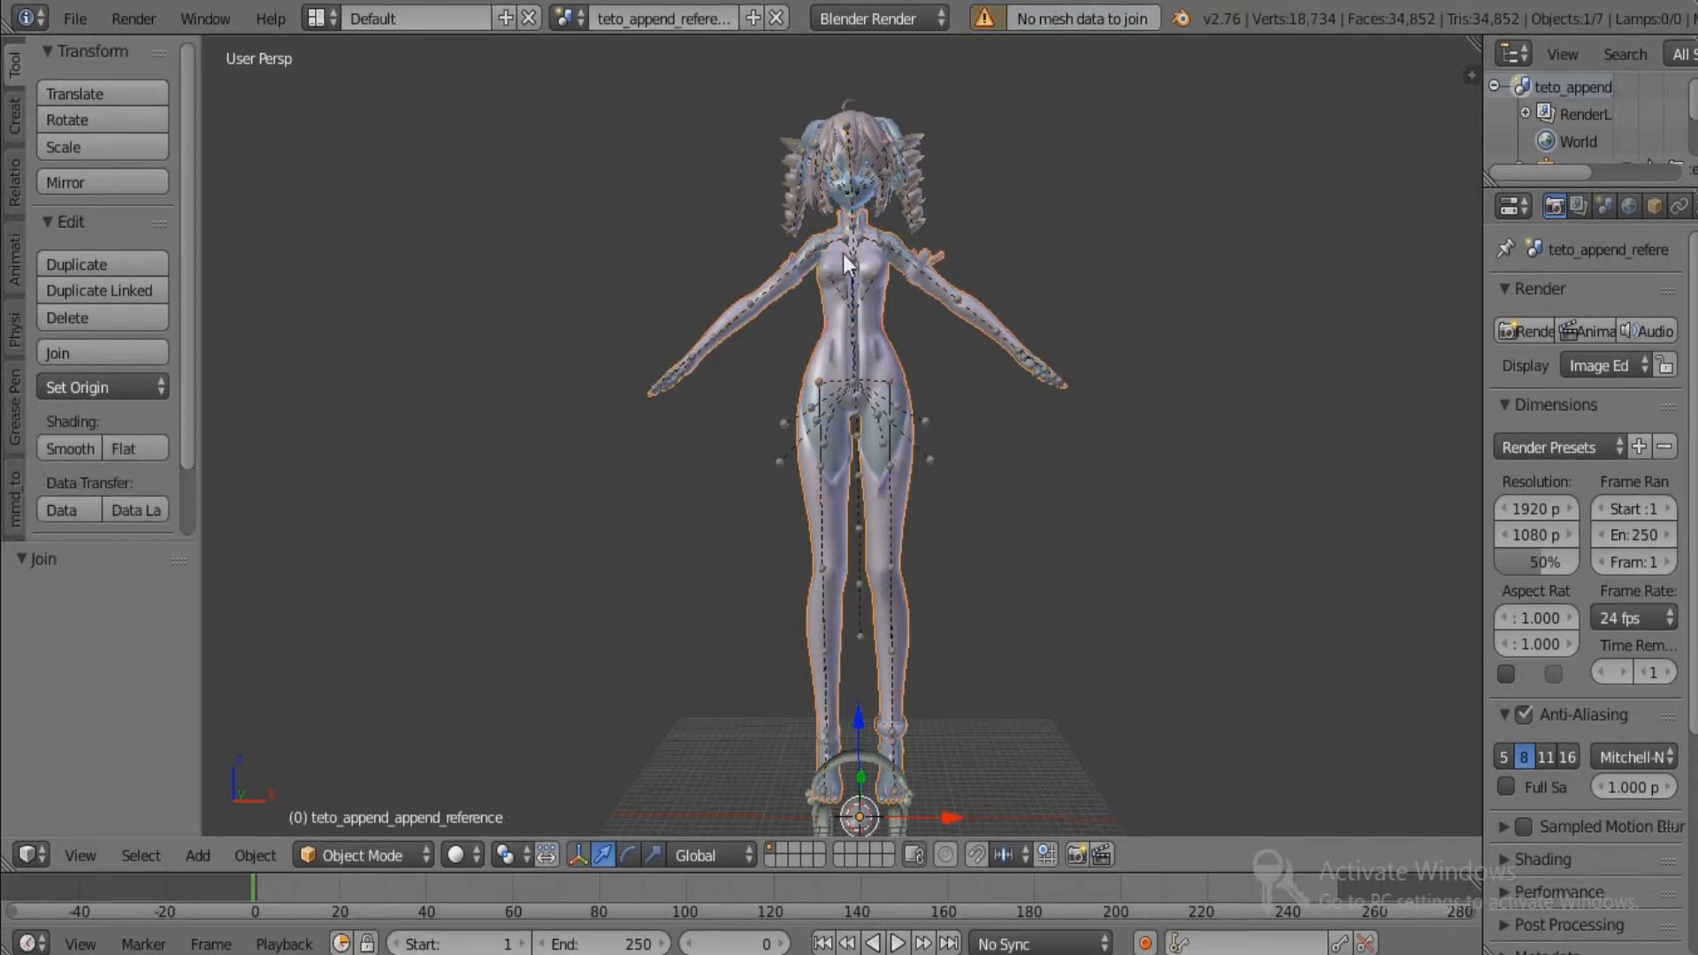
# Select the body mesh together with its skeleton, bring up the Set Parent To options, and dismiss them.
pyautogui.scroll(2, 894, 295)
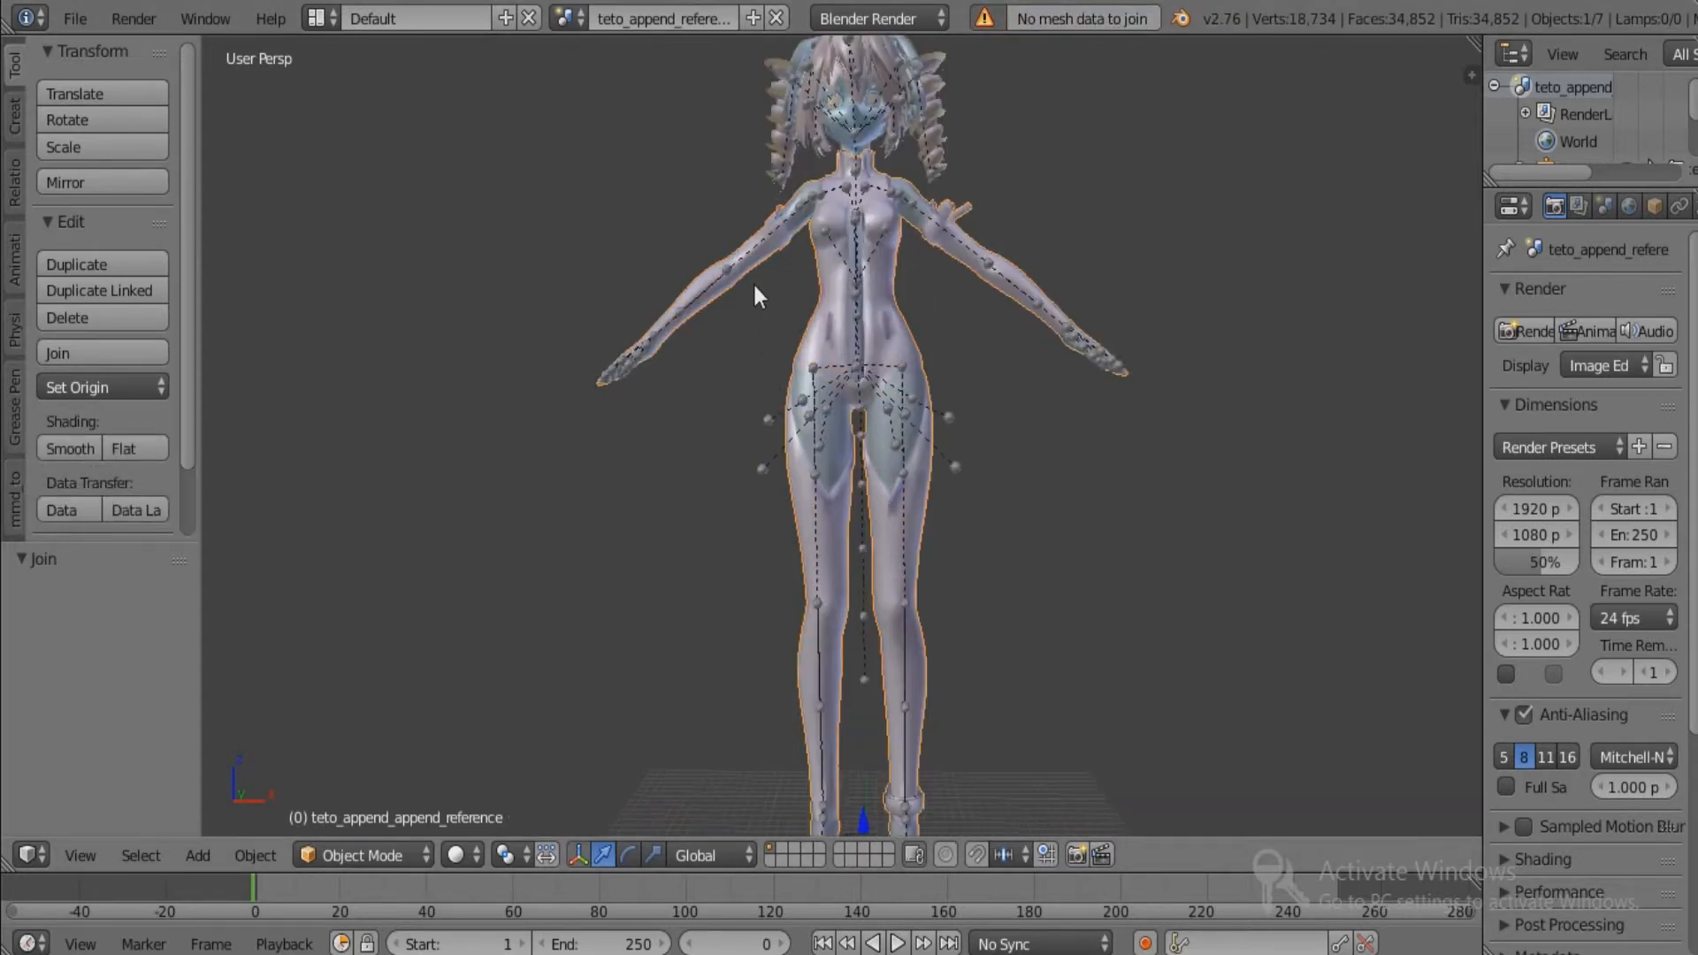
pyautogui.moveTo(754, 288); pyautogui.dragTo(856, 332, button='middle')
pyautogui.moveTo(729, 357); pyautogui.dragTo(745, 362, button='middle')
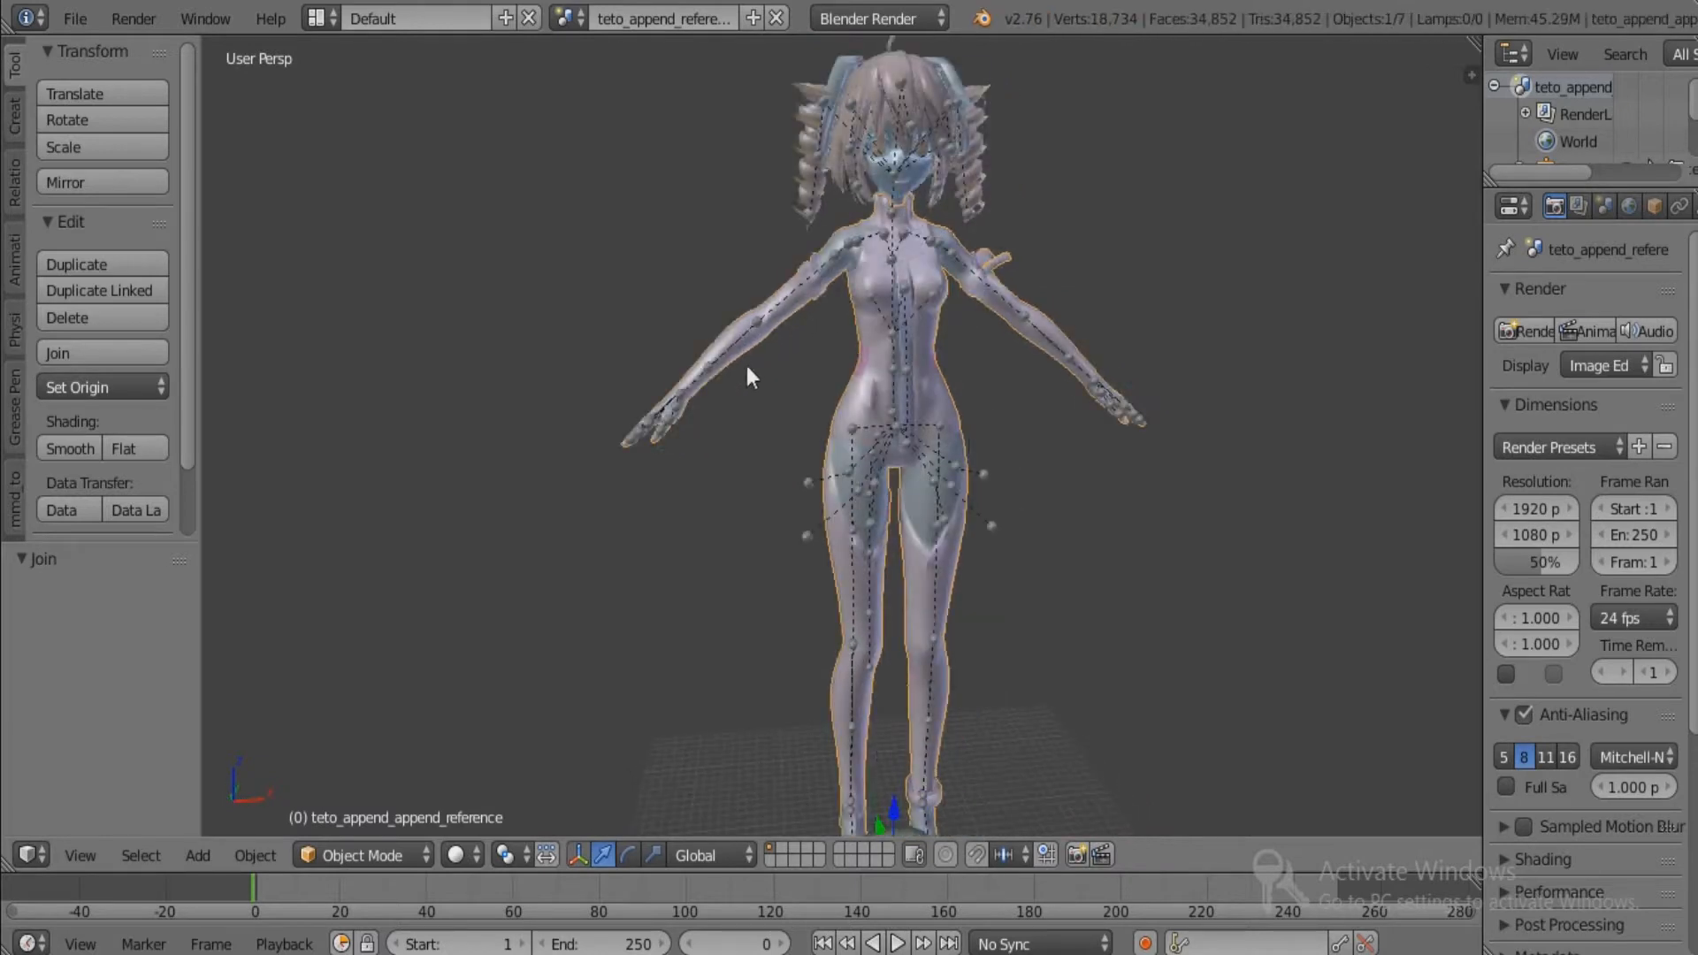
pyautogui.keyDown('shift'); pyautogui.rightClick(877, 306); pyautogui.keyUp('shift')
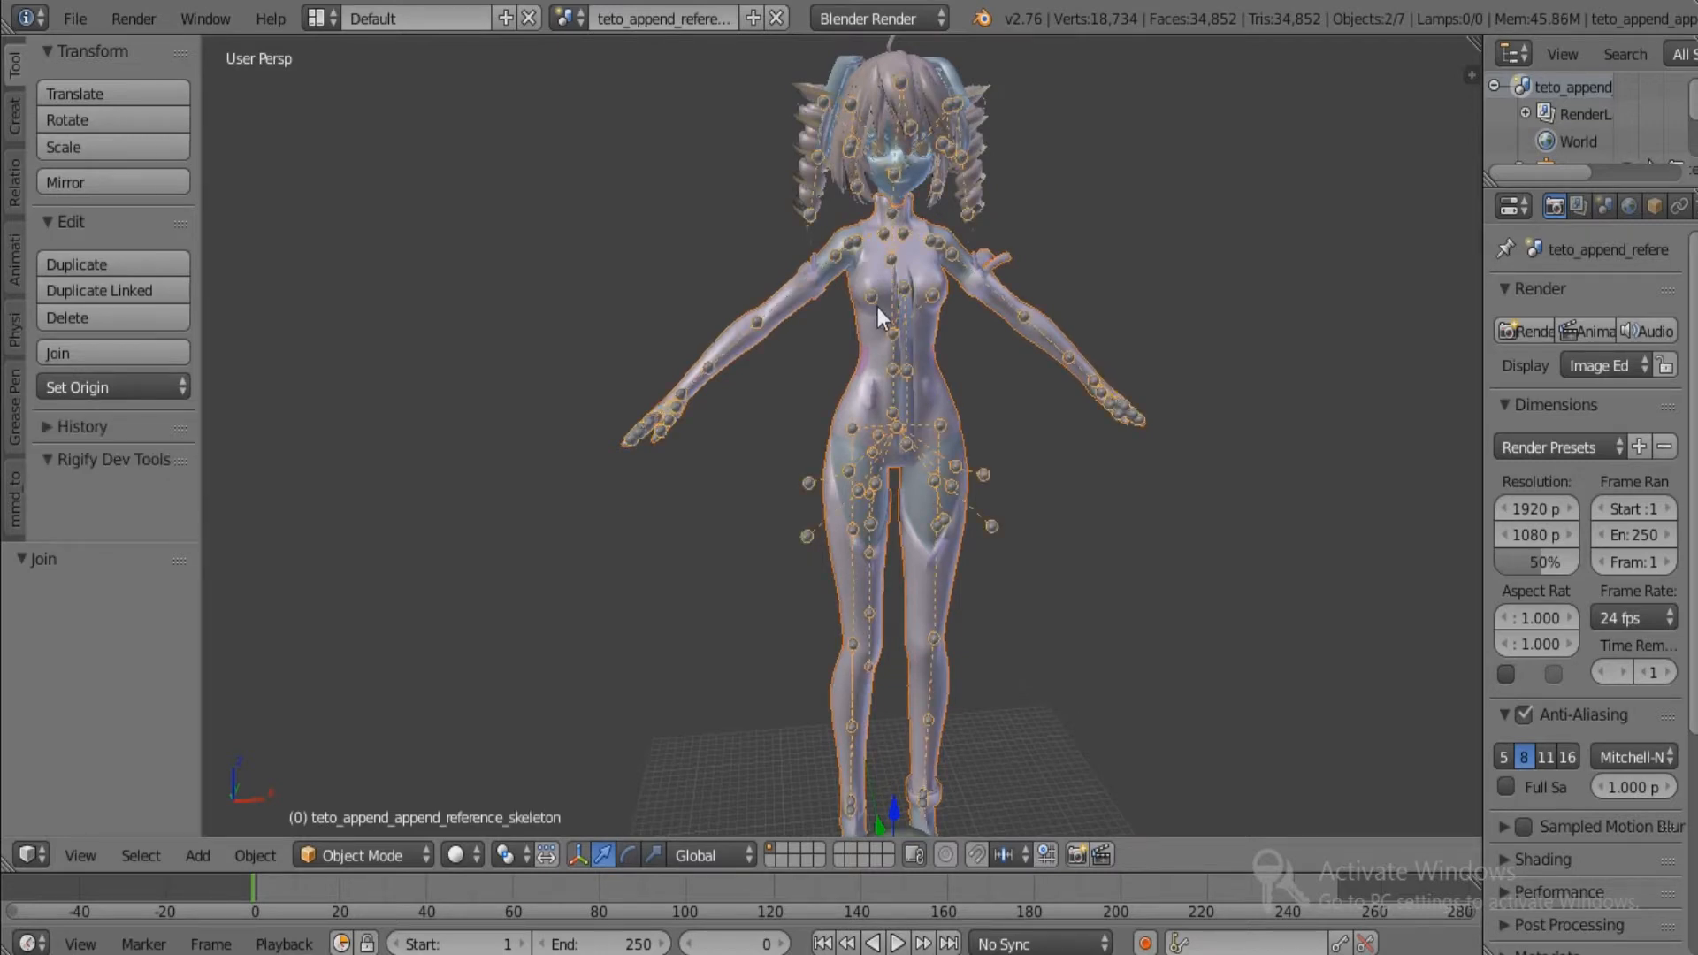
pyautogui.hotkey('ctrl', 'p')
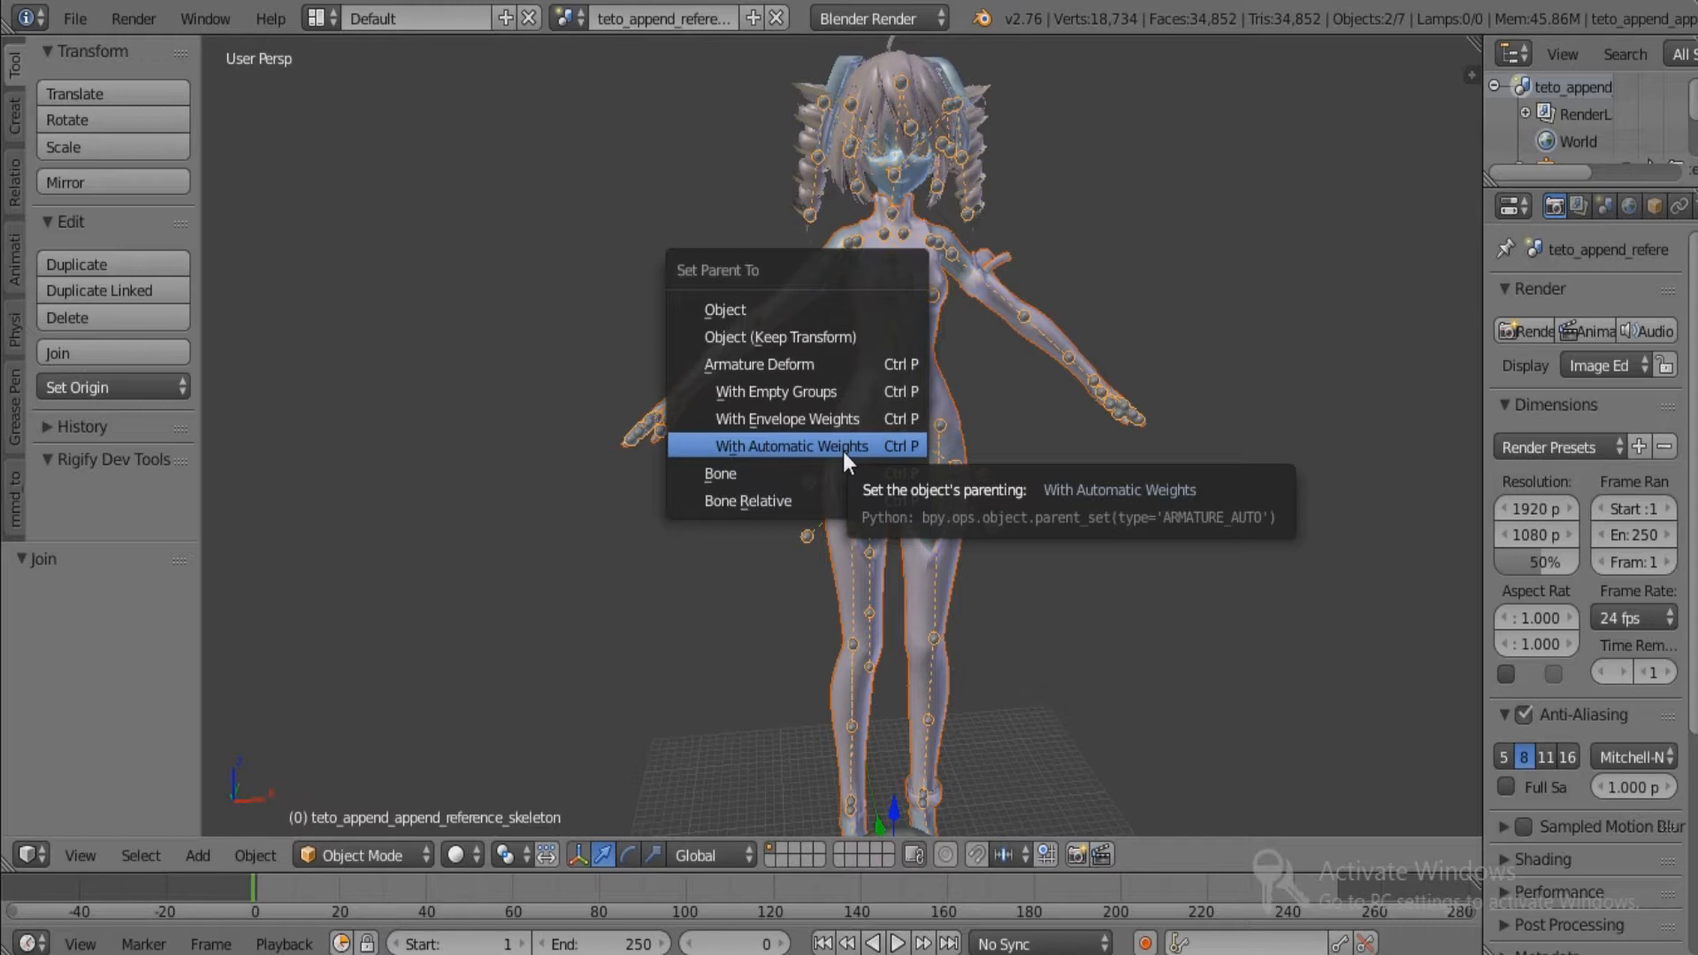
pyautogui.click(901, 371)
pyautogui.moveTo(853, 272); pyautogui.dragTo(819, 273, button='middle')
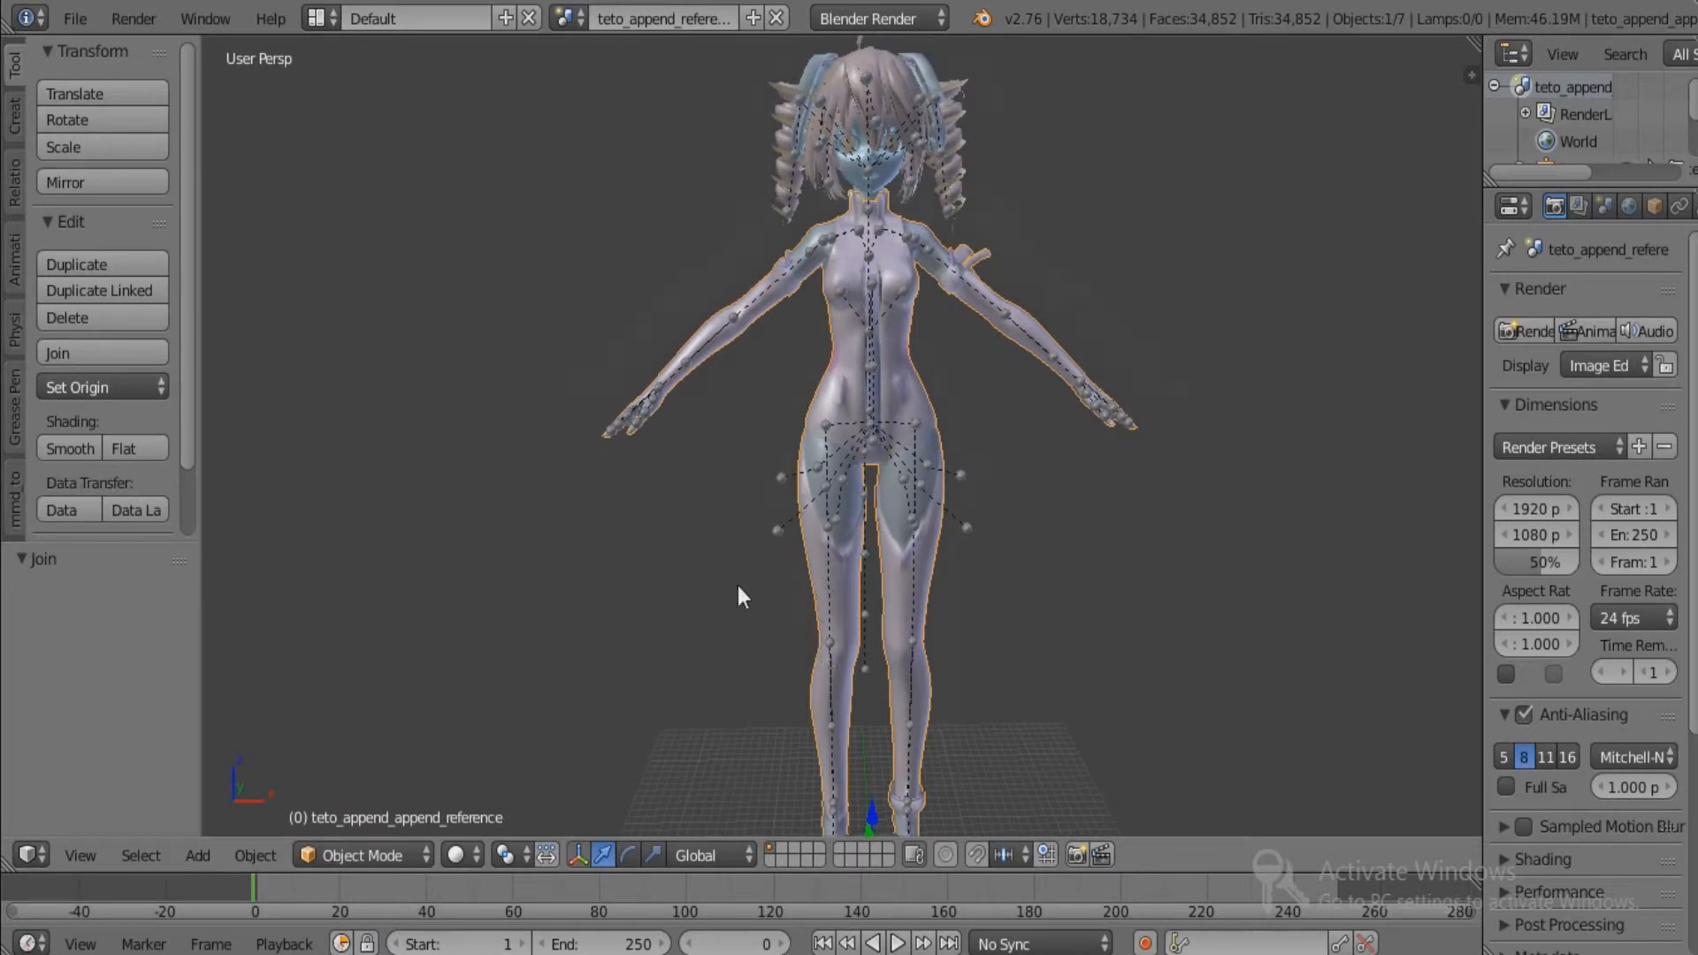
# Join the body mesh into the hair mesh.
pyautogui.scroll(2, 737, 586)
pyautogui.keyDown('shift'); pyautogui.moveTo(723, 373); pyautogui.dragTo(658, 545, button='middle'); pyautogui.keyUp('shift')
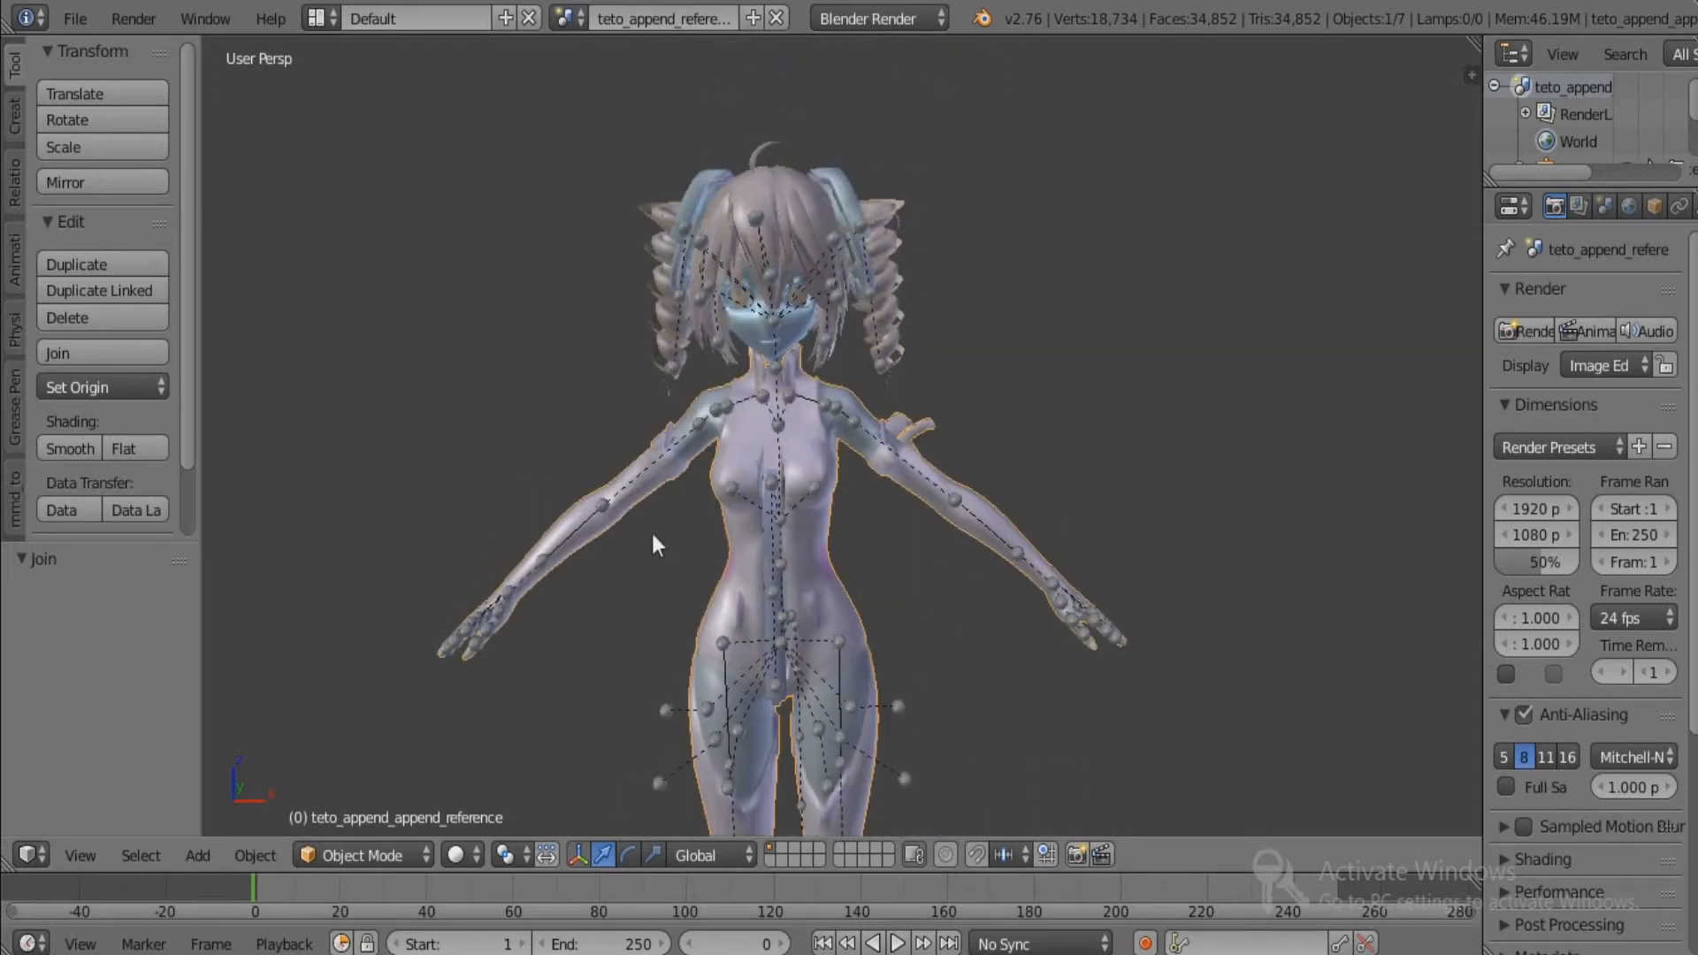
pyautogui.keyDown('shift'); pyautogui.rightClick(811, 238); pyautogui.keyUp('shift')
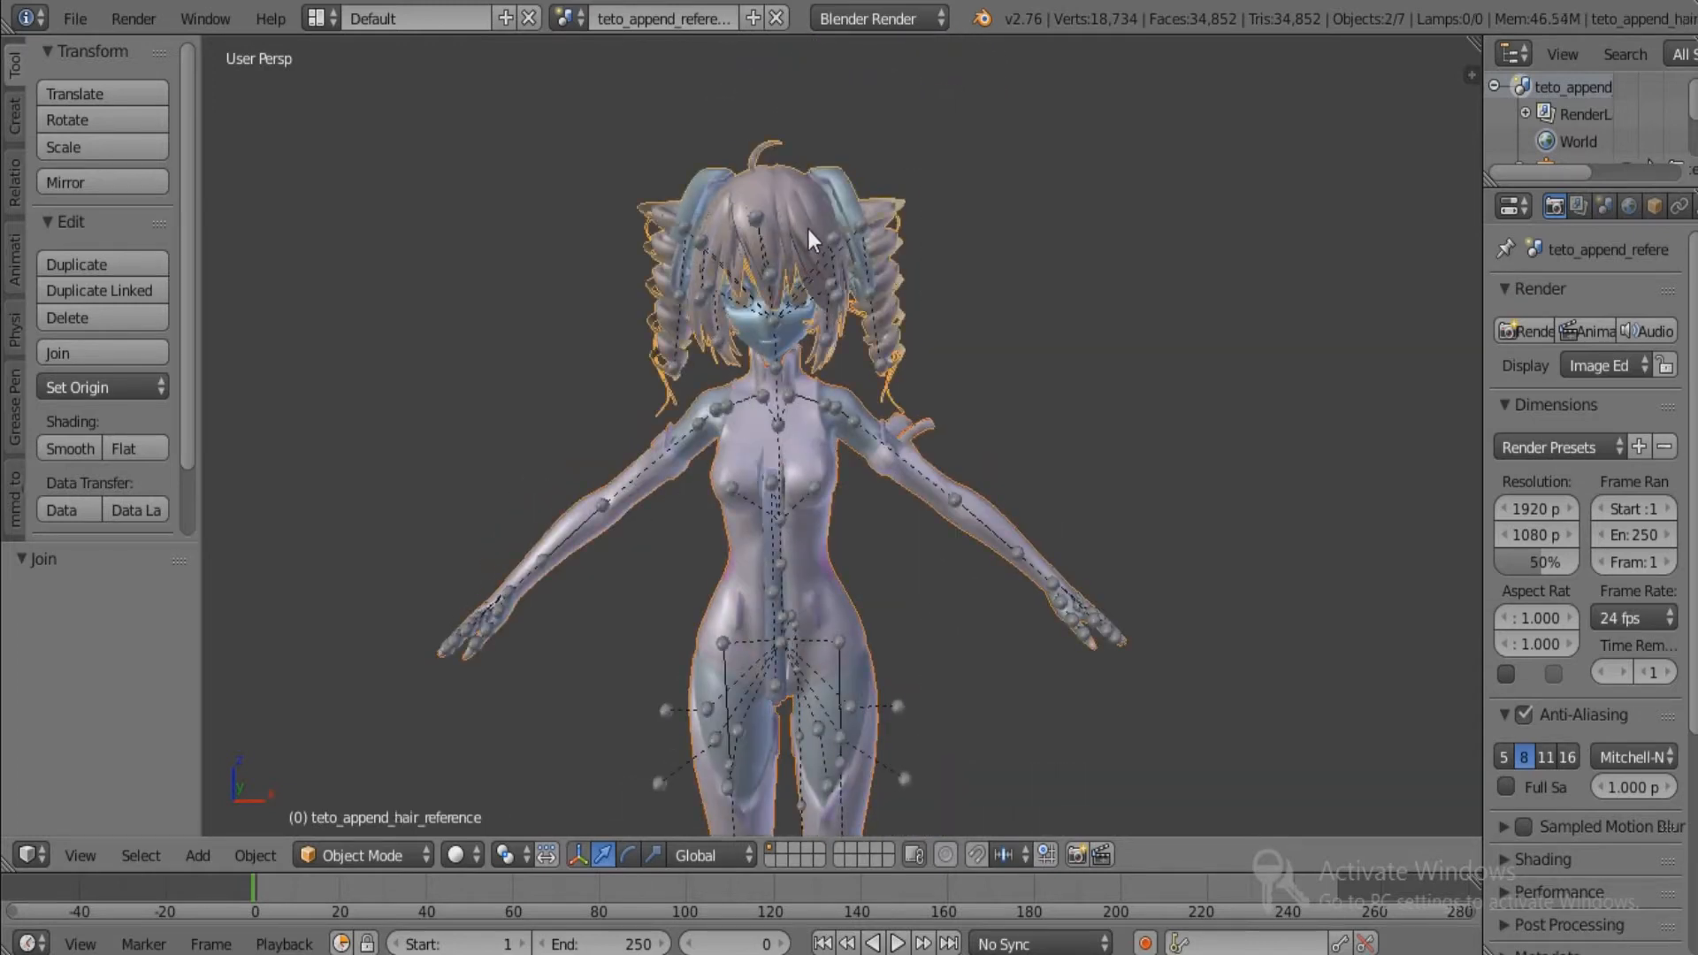
pyautogui.hotkey('ctrl', 'j')
# Test-move the joined hair and body mesh to check that they act as one object, cancelling each move.
pyautogui.rightClick(810, 232)
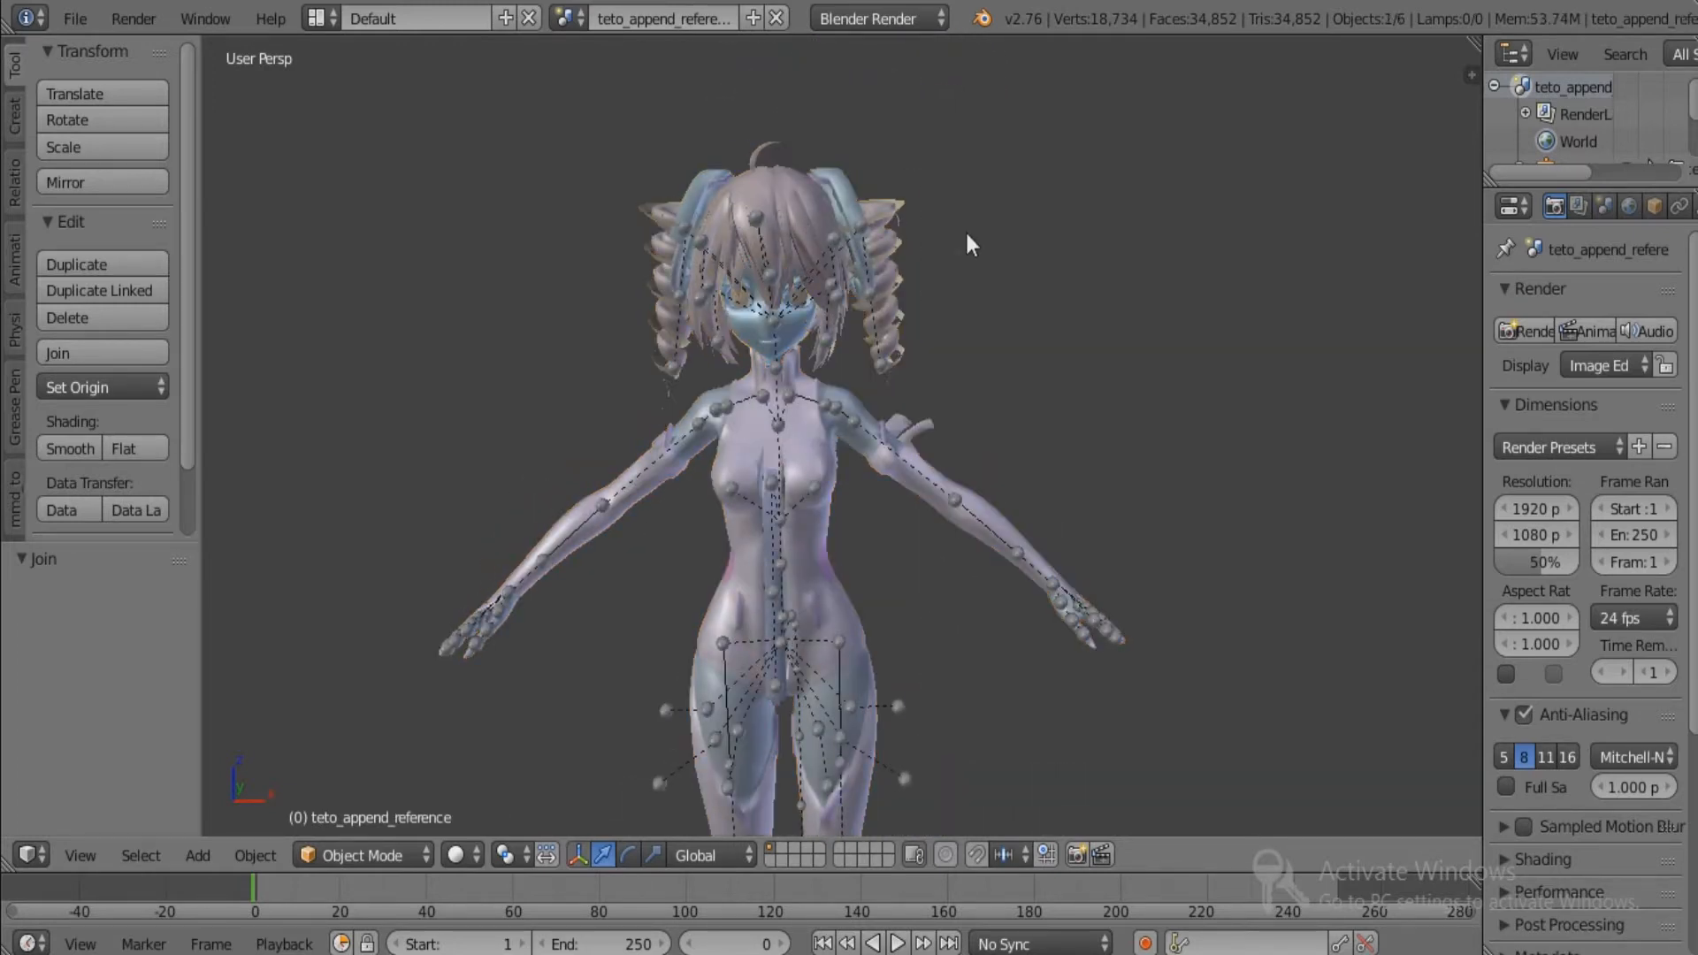
pyautogui.press('g')
pyautogui.rightClick(649, 265)
pyautogui.rightClick(800, 207)
pyautogui.press('g')
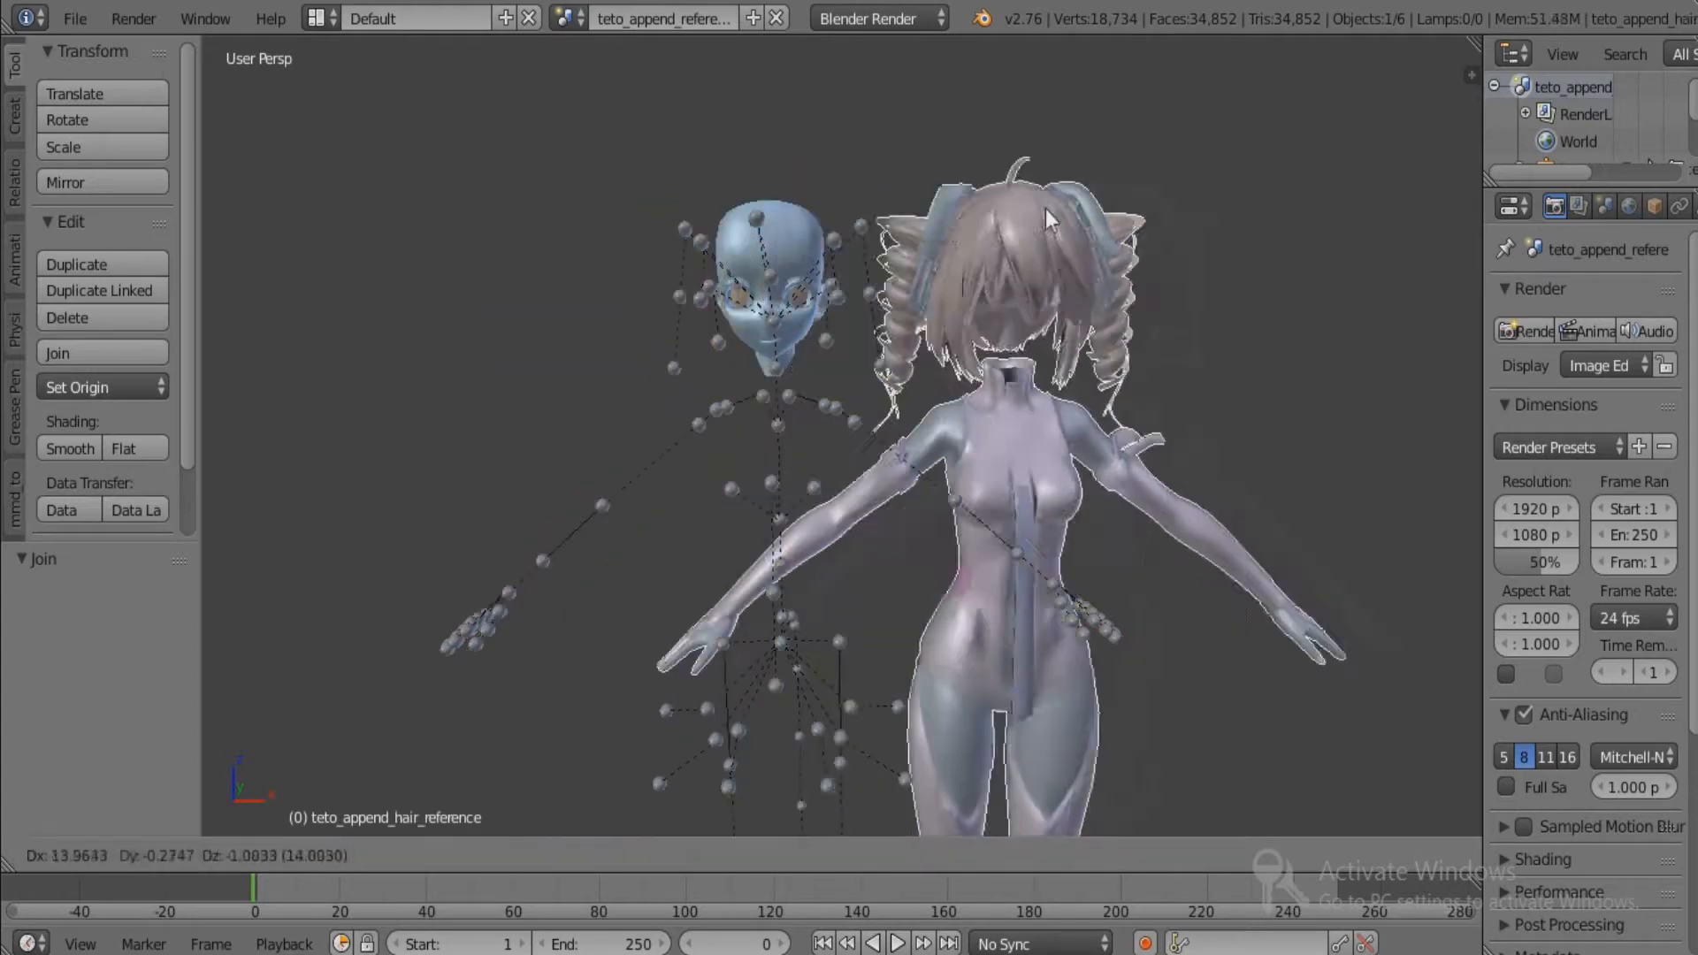
pyautogui.rightClick(937, 189)
pyautogui.rightClick(805, 221)
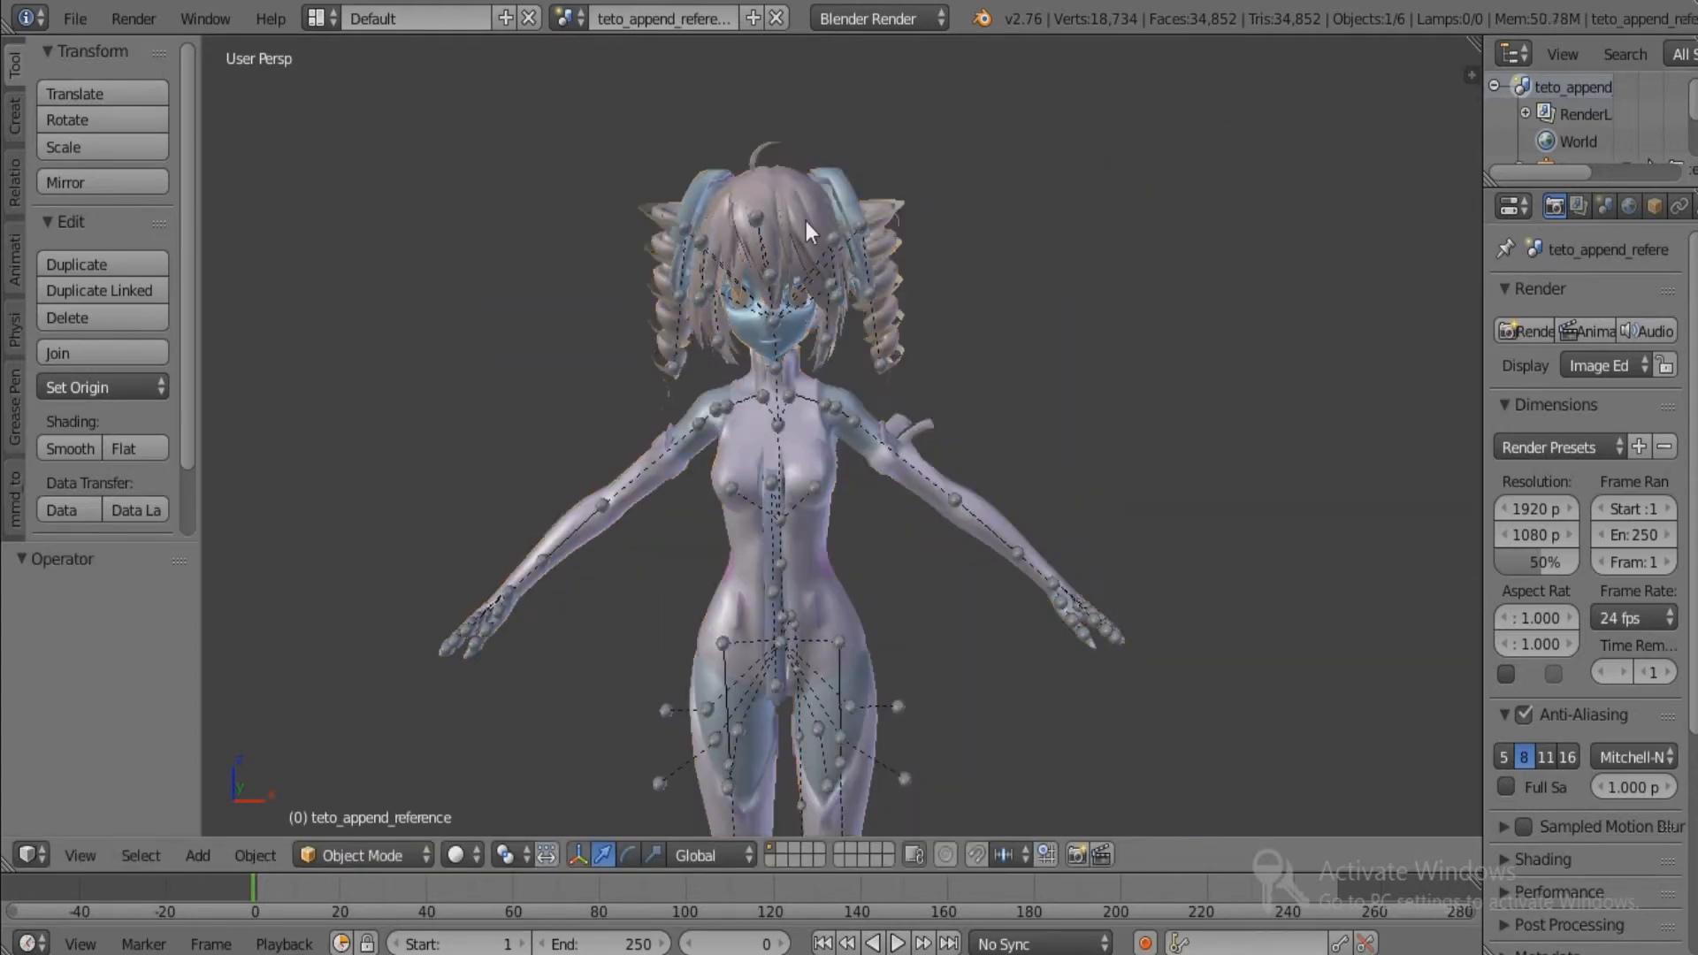
pyautogui.rightClick(805, 221)
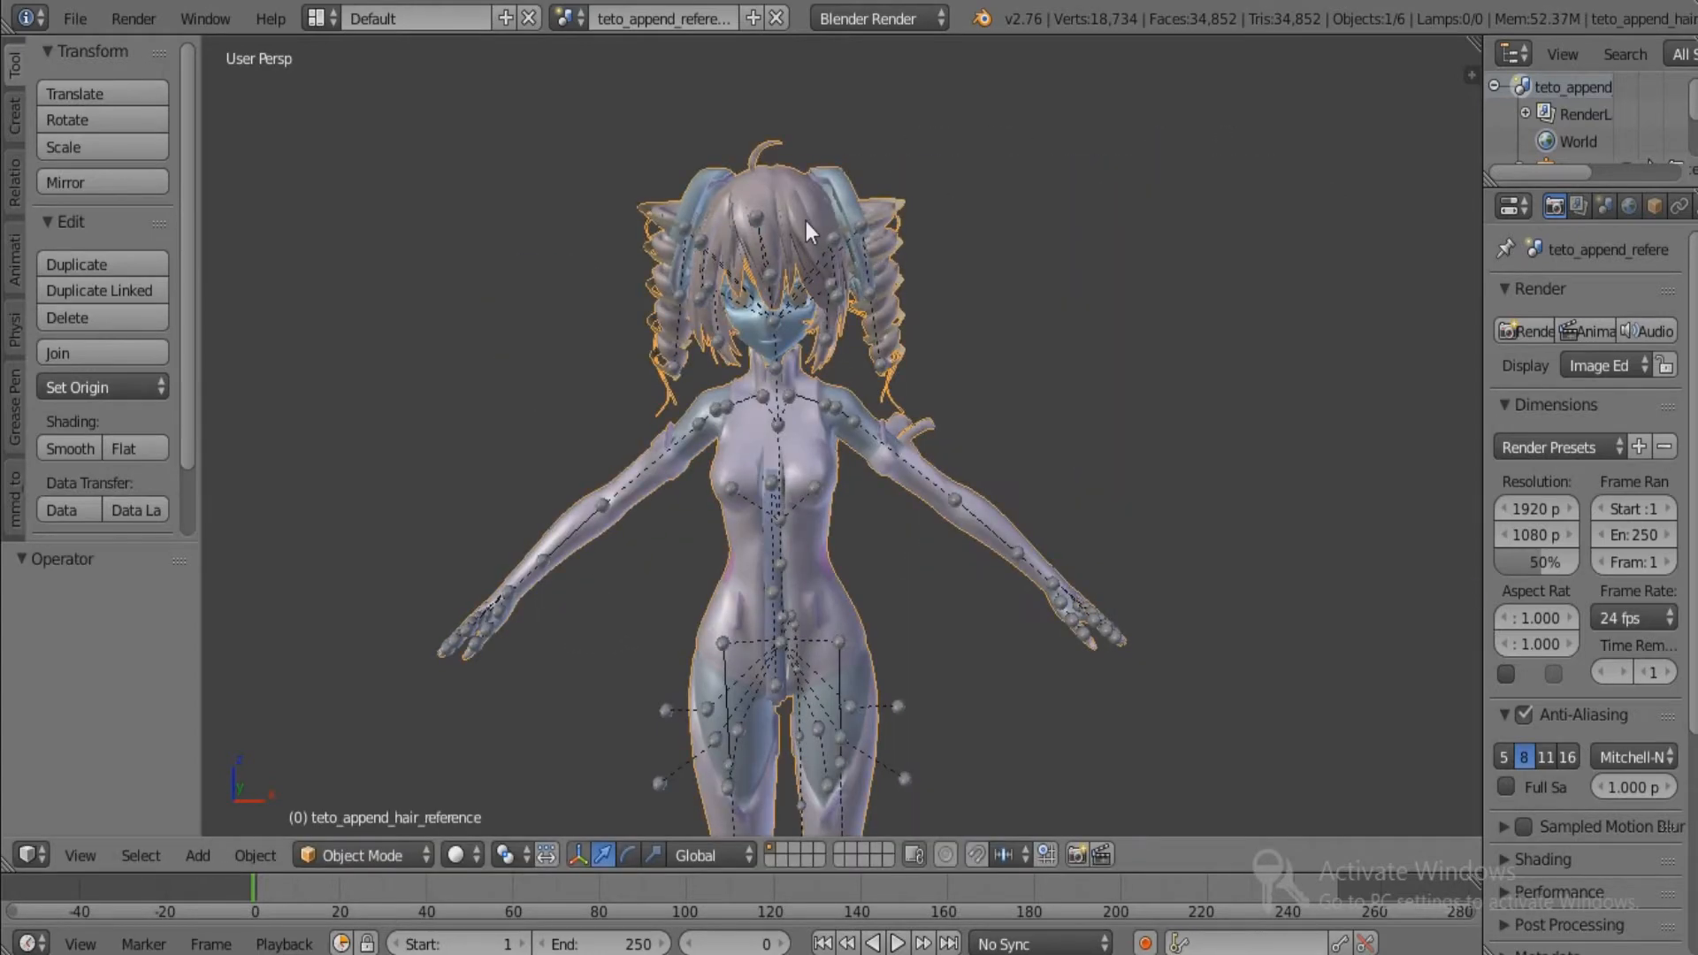
pyautogui.rightClick(805, 221)
pyautogui.press('g')
pyautogui.rightClick(832, 219)
# Undo the hair and body join, and test-move the hair on its own, cancelling the move.
pyautogui.rightClick(824, 218)
pyautogui.moveTo(821, 216); pyautogui.dragTo(1037, 213, button='right')
pyautogui.rightClick(763, 214)
pyautogui.rightClick(1027, 221)
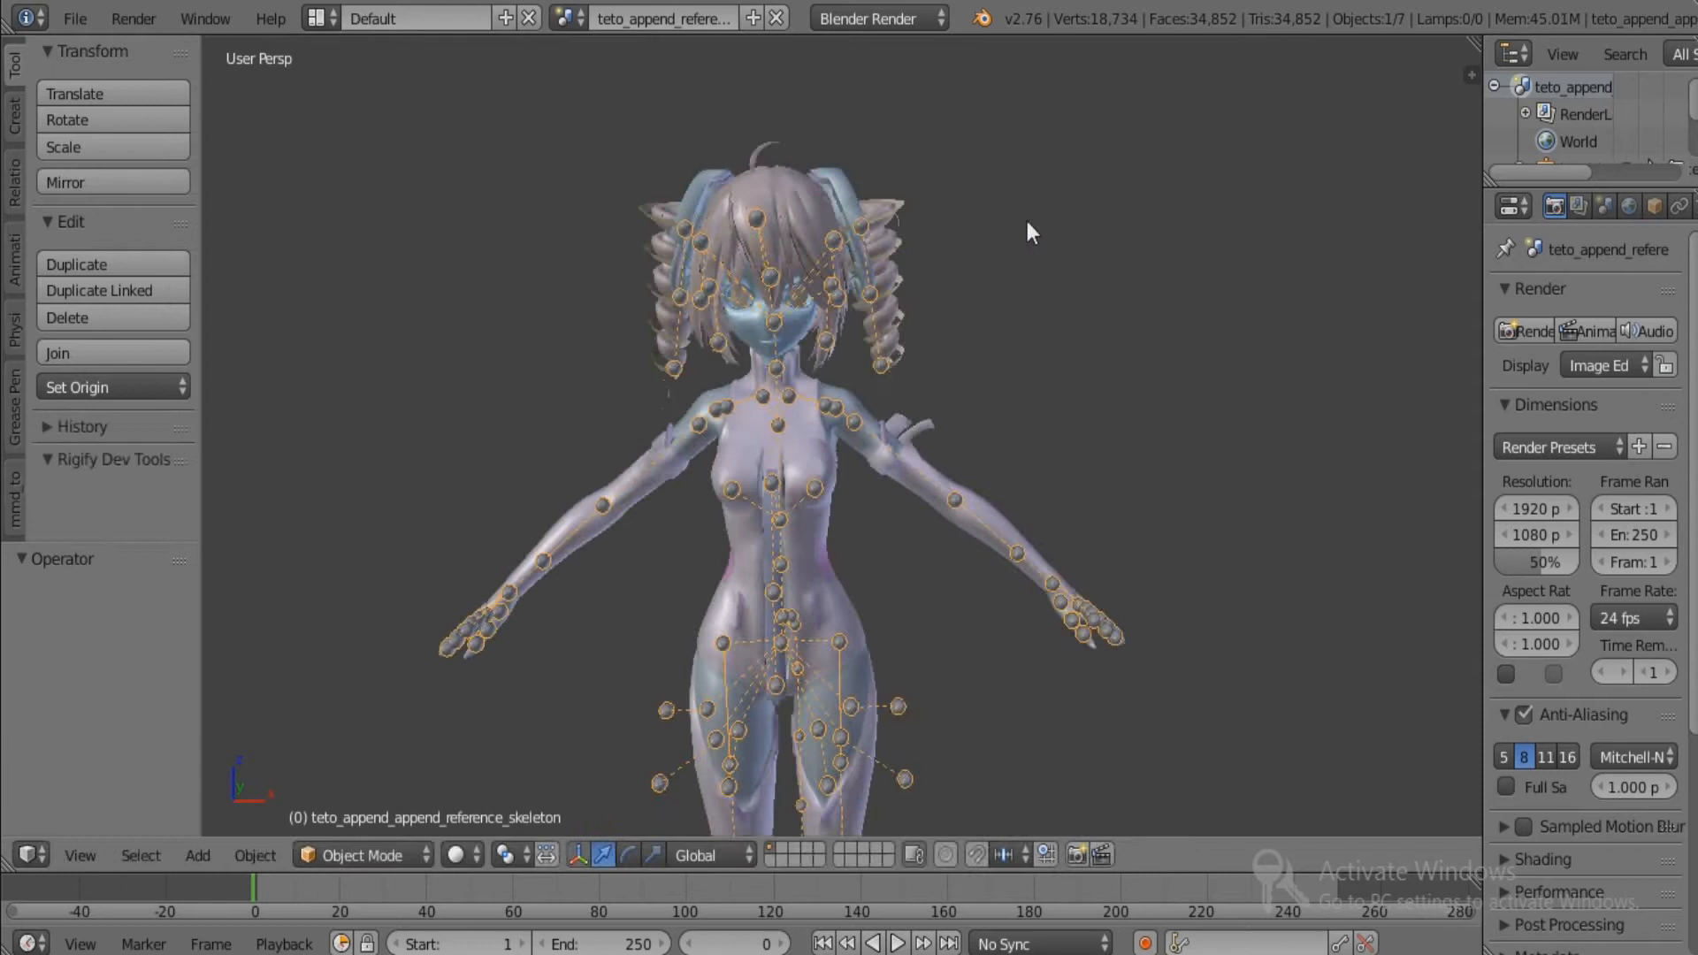
pyautogui.rightClick(819, 186)
pyautogui.press('g')
pyautogui.rightClick(952, 184)
# Move the body mesh upward along Z and undo the move.
pyautogui.scroll(-4, 910, 352)
pyautogui.scroll(7, 854, 405)
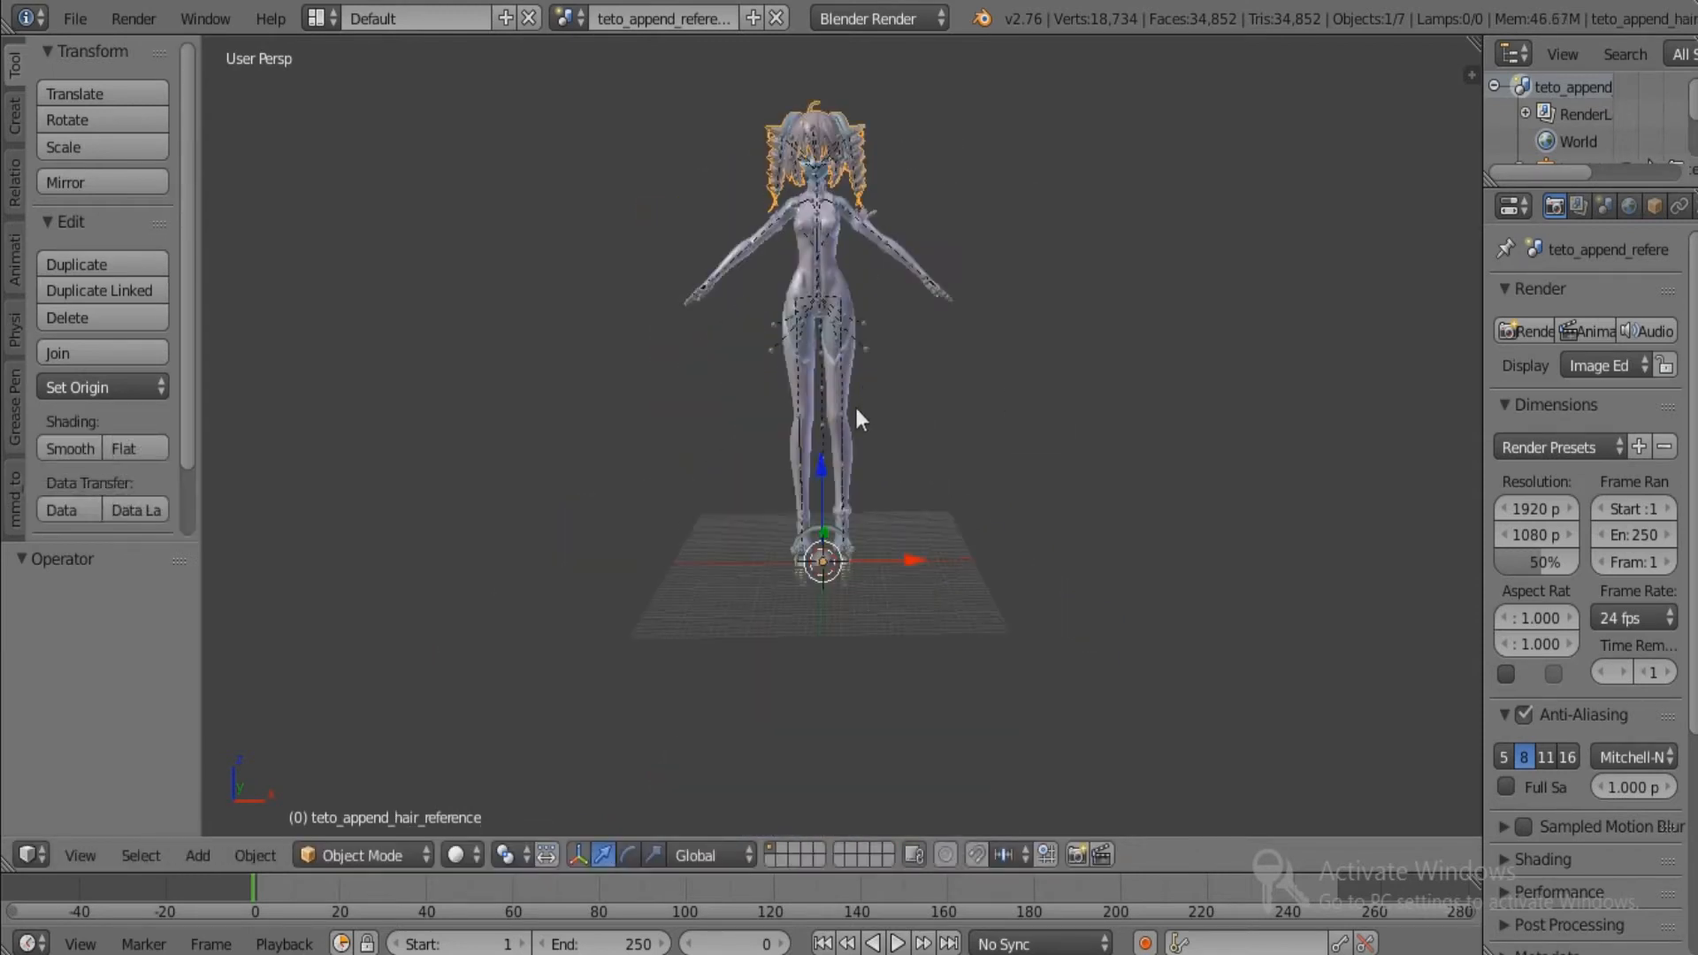
pyautogui.rightClick(813, 570)
pyautogui.rightClick(802, 563)
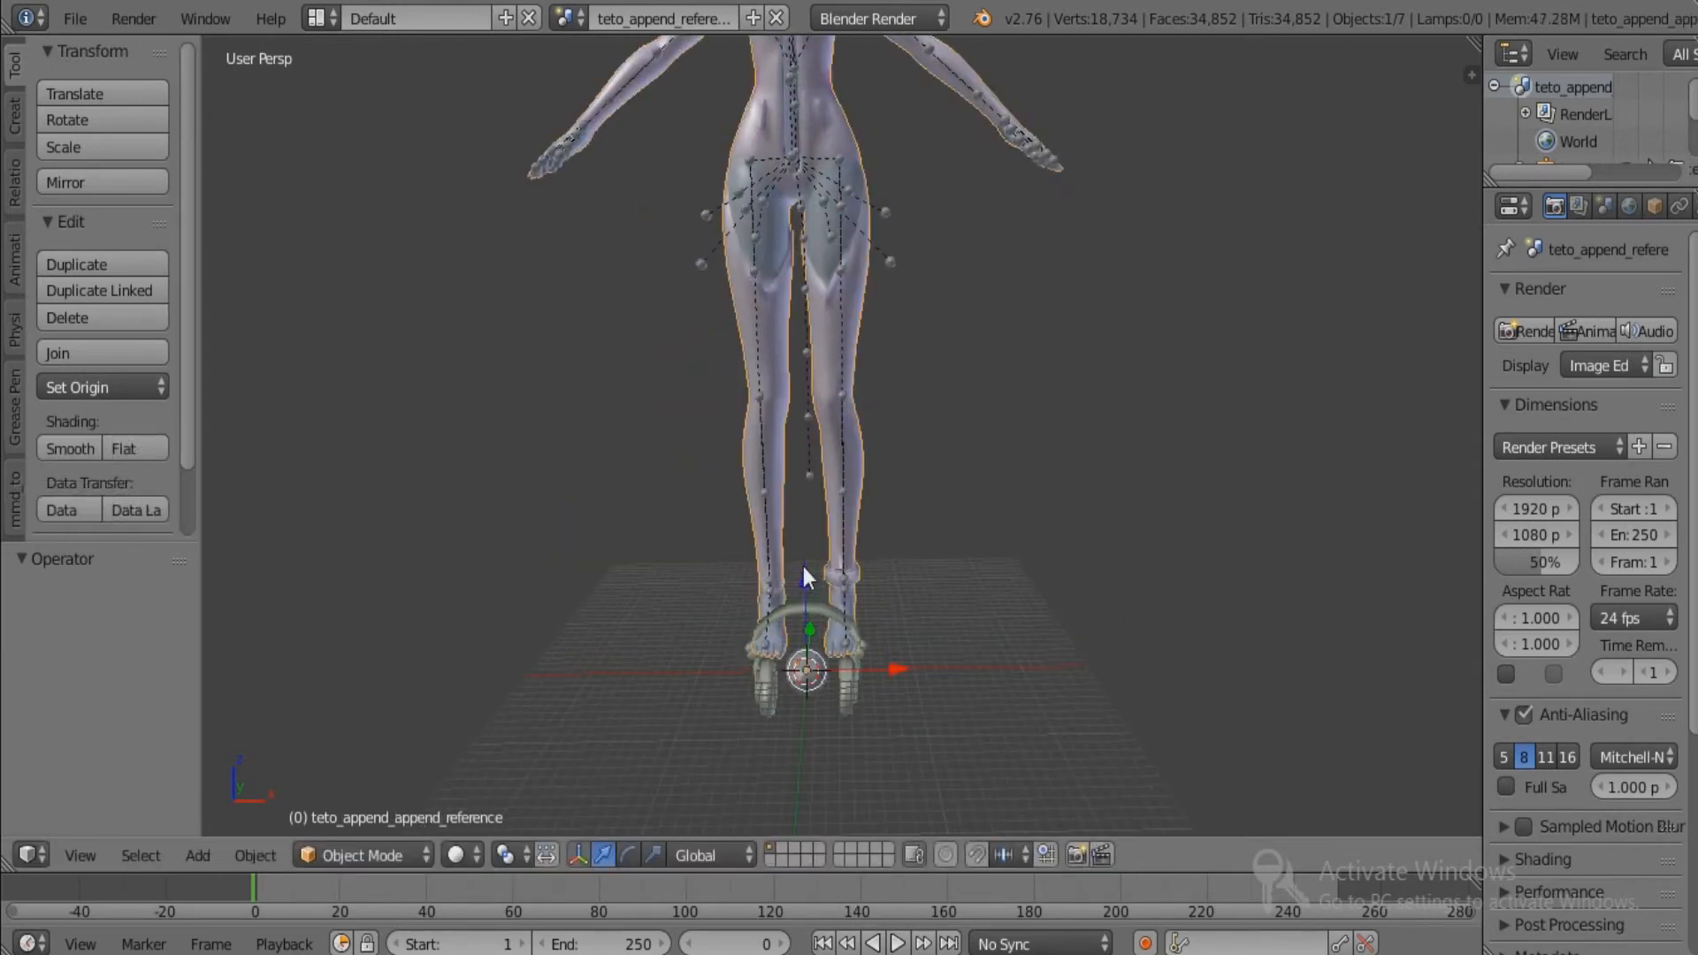
pyautogui.moveTo(809, 580); pyautogui.dragTo(815, 476)
pyautogui.click(815, 562)
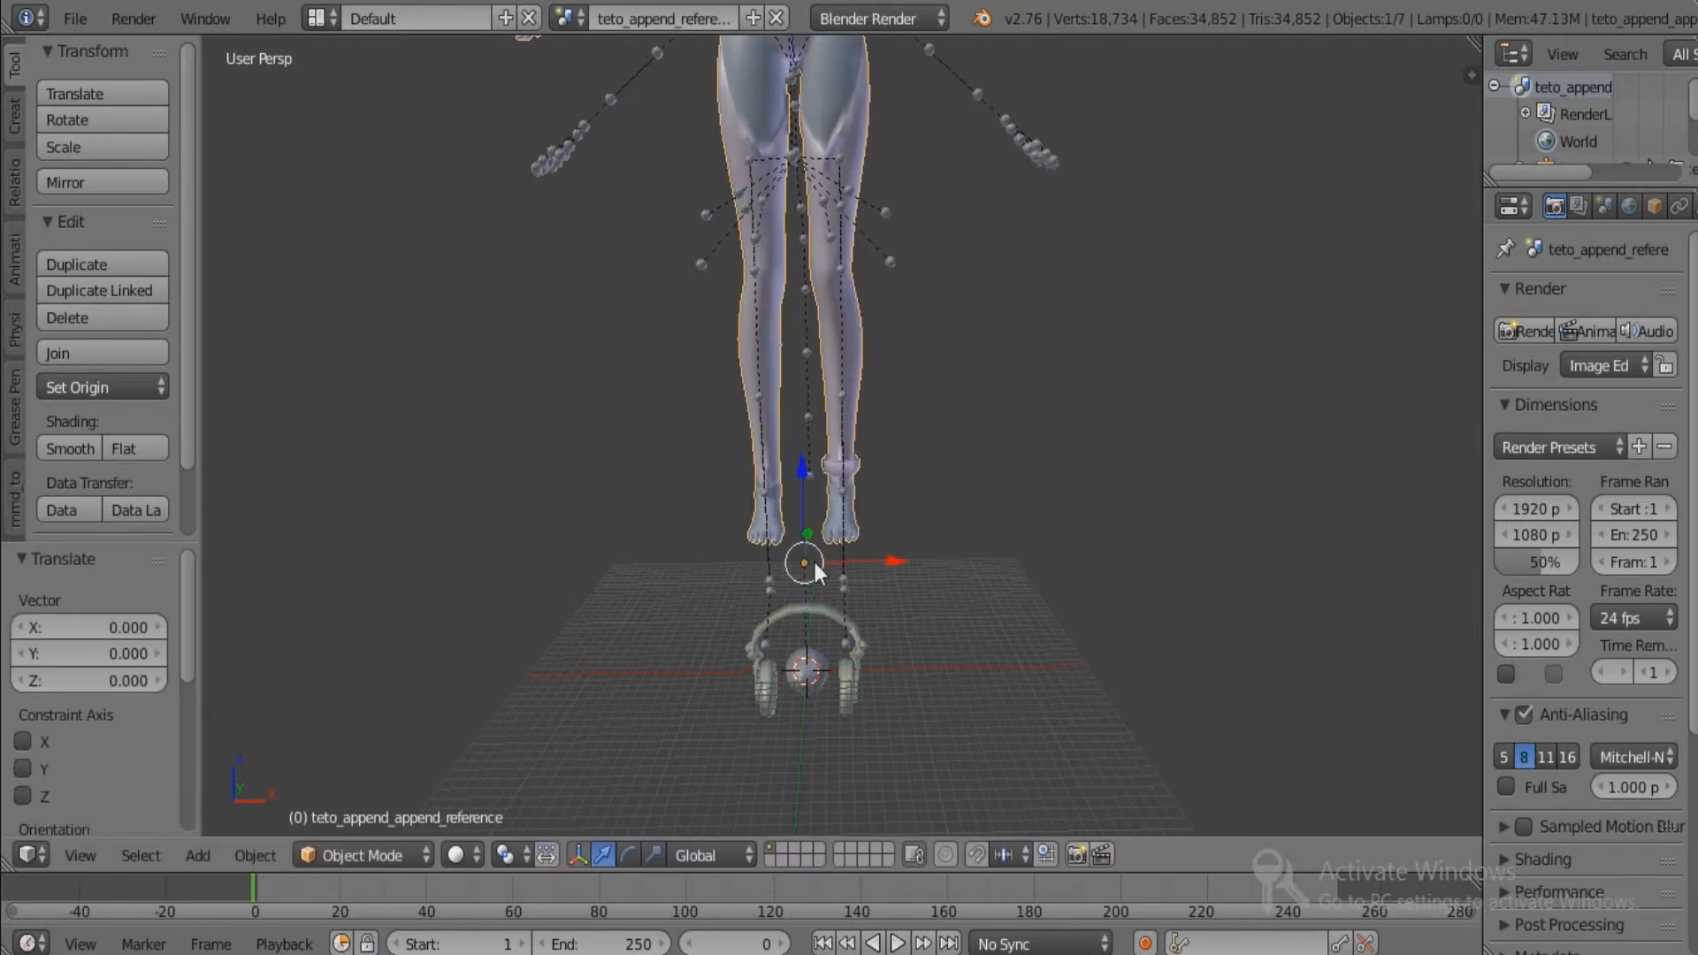
pyautogui.hotkey('ctrl', 'z')
# Delete the pasted smd_bone_vis.001 sphere between the headphones' ear cups.
pyautogui.rightClick(802, 677)
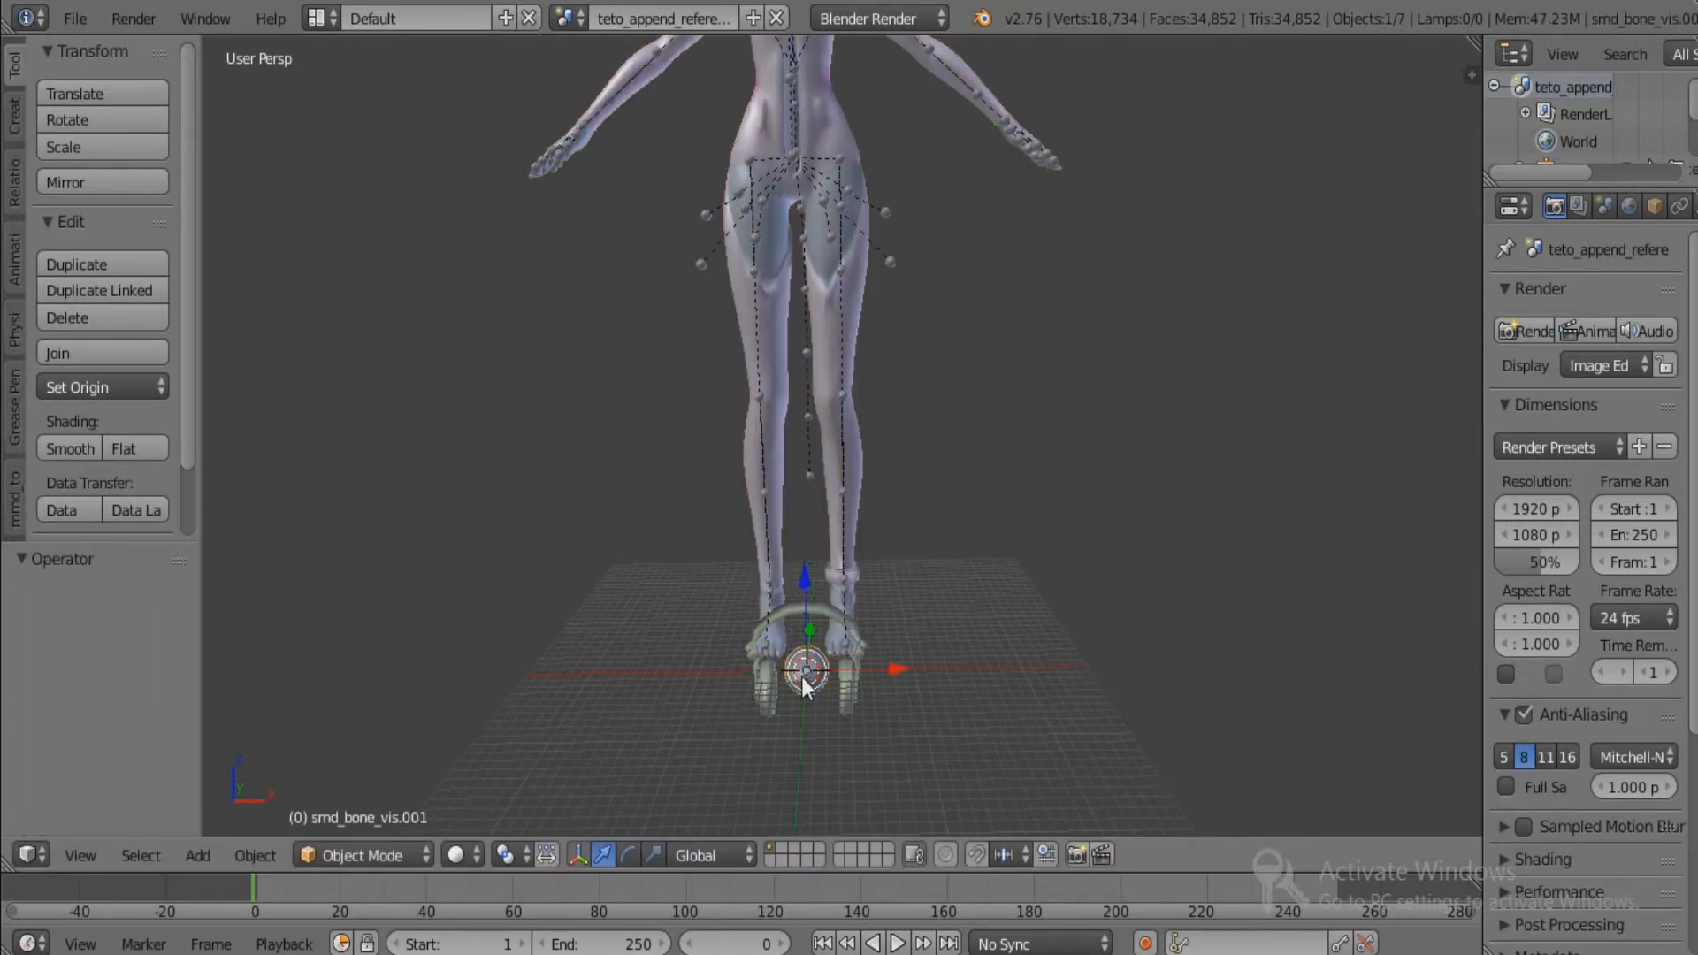
pyautogui.scroll(1, 879, 685)
pyautogui.keyDown('shift'); pyautogui.moveTo(878, 684); pyautogui.dragTo(852, 478, button='middle'); pyautogui.keyUp('shift')
pyautogui.scroll(3, 851, 477)
pyautogui.moveTo(861, 362); pyautogui.dragTo(852, 389, button='middle')
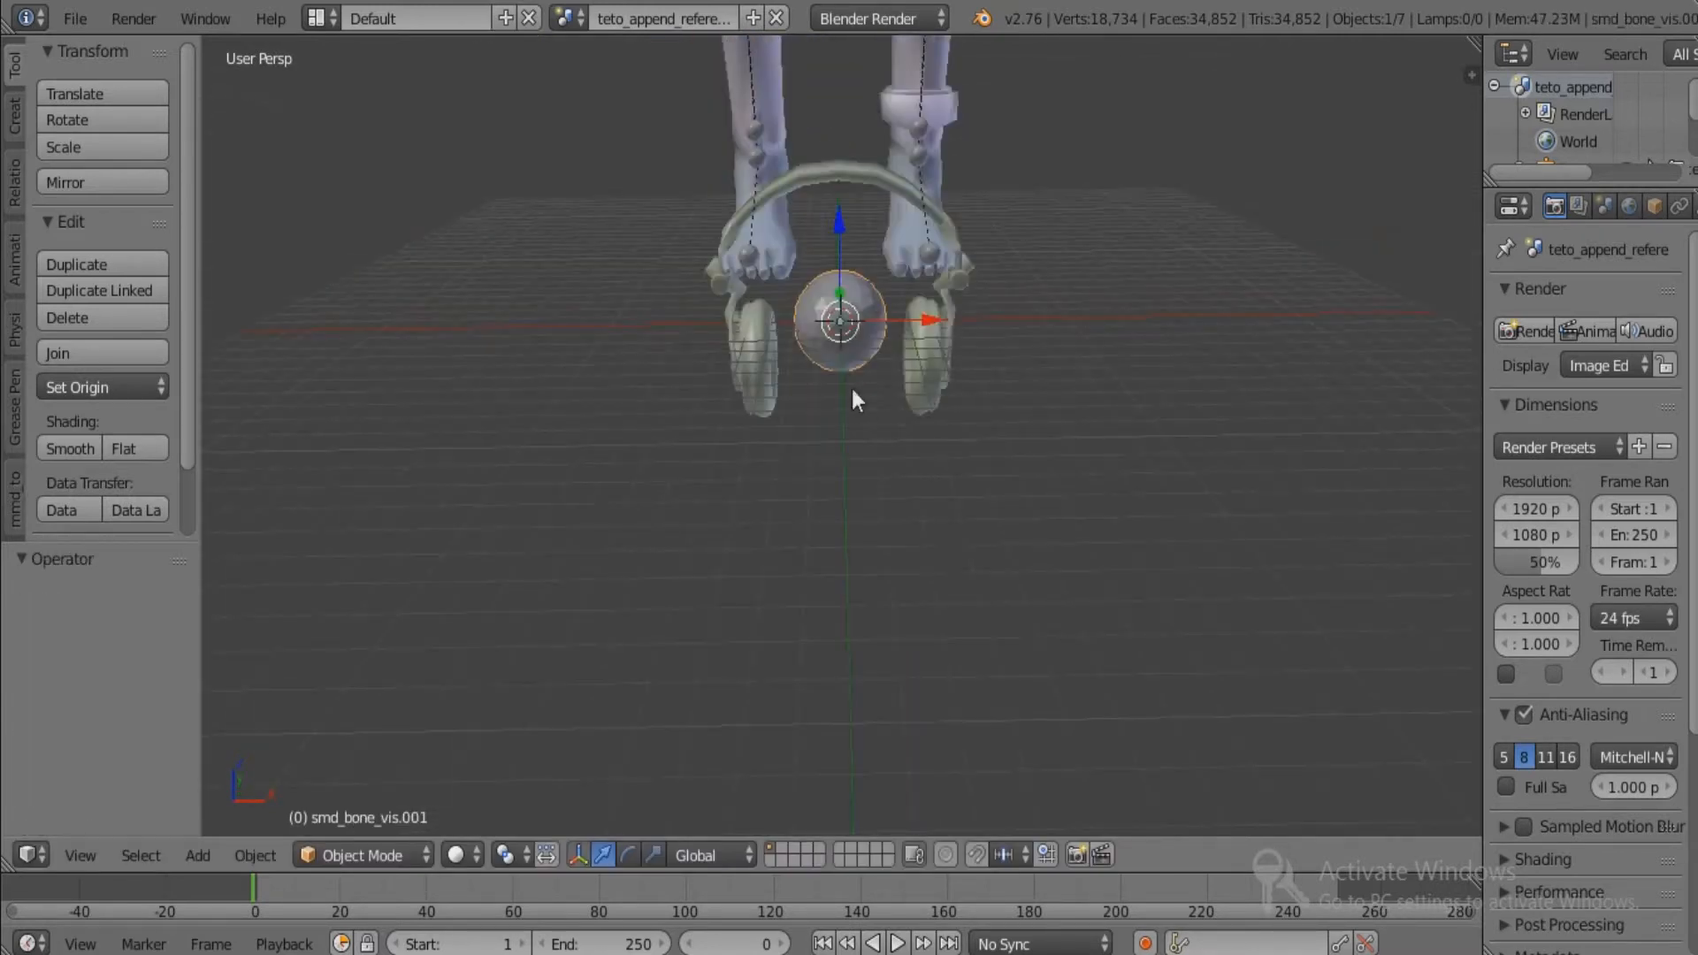
pyautogui.press('x')
pyautogui.click(816, 310)
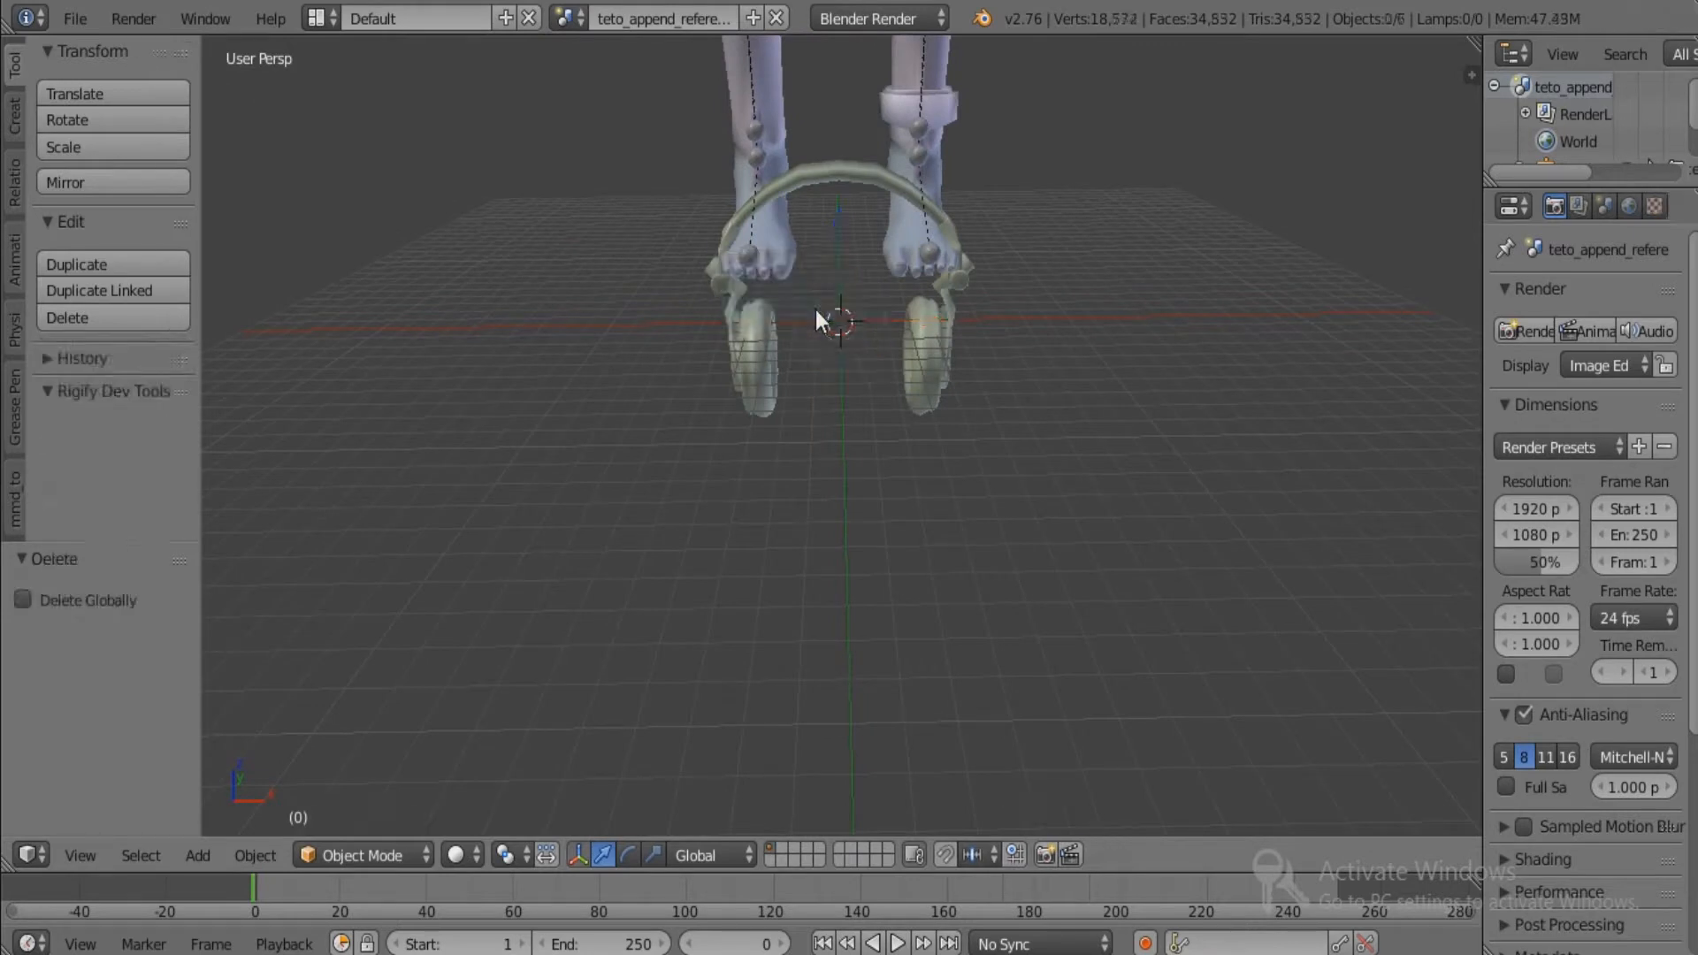
# Raise the headphones along Z by about 63.3 units, from the feet up to Teto's head.
pyautogui.rightClick(840, 184)
pyautogui.moveTo(842, 250); pyautogui.dragTo(853, 121)
pyautogui.scroll(-4, 840, 419)
pyautogui.keyDown('shift'); pyautogui.moveTo(847, 368); pyautogui.dragTo(850, 479, button='middle'); pyautogui.keyUp('shift')
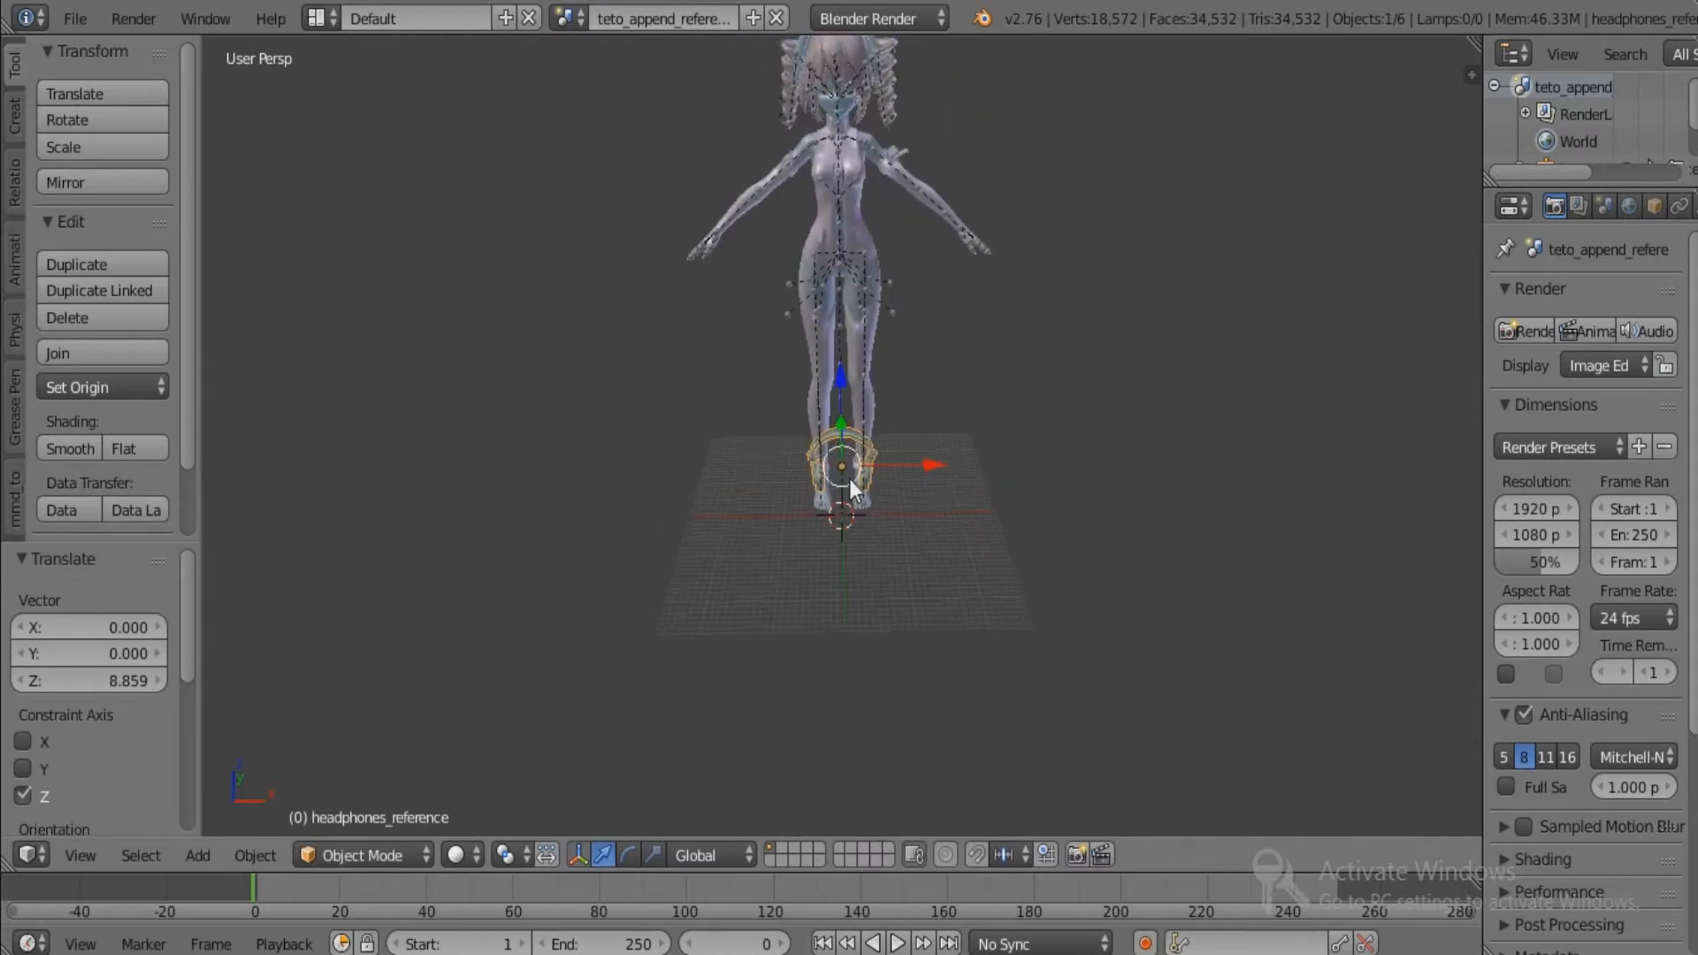
pyautogui.moveTo(848, 389); pyautogui.dragTo(874, 105)
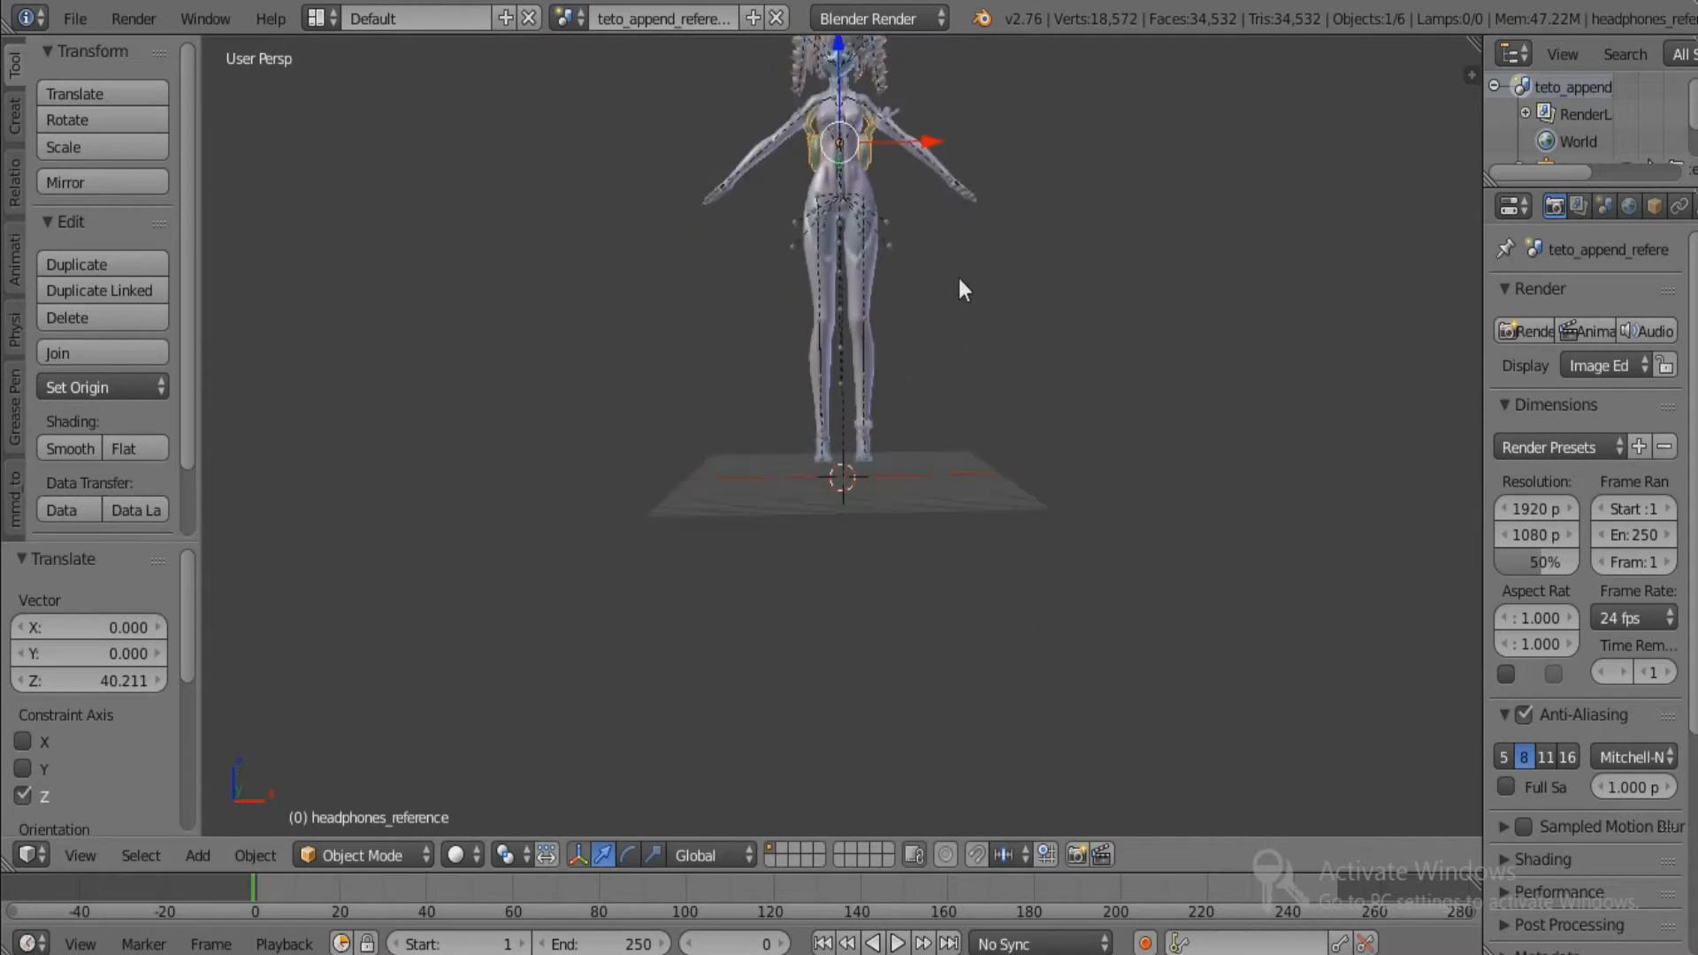
pyautogui.keyDown('shift'); pyautogui.moveTo(959, 284); pyautogui.dragTo(979, 595, button='middle'); pyautogui.keyUp('shift')
pyautogui.scroll(3, 940, 553)
pyautogui.scroll(3, 940, 560)
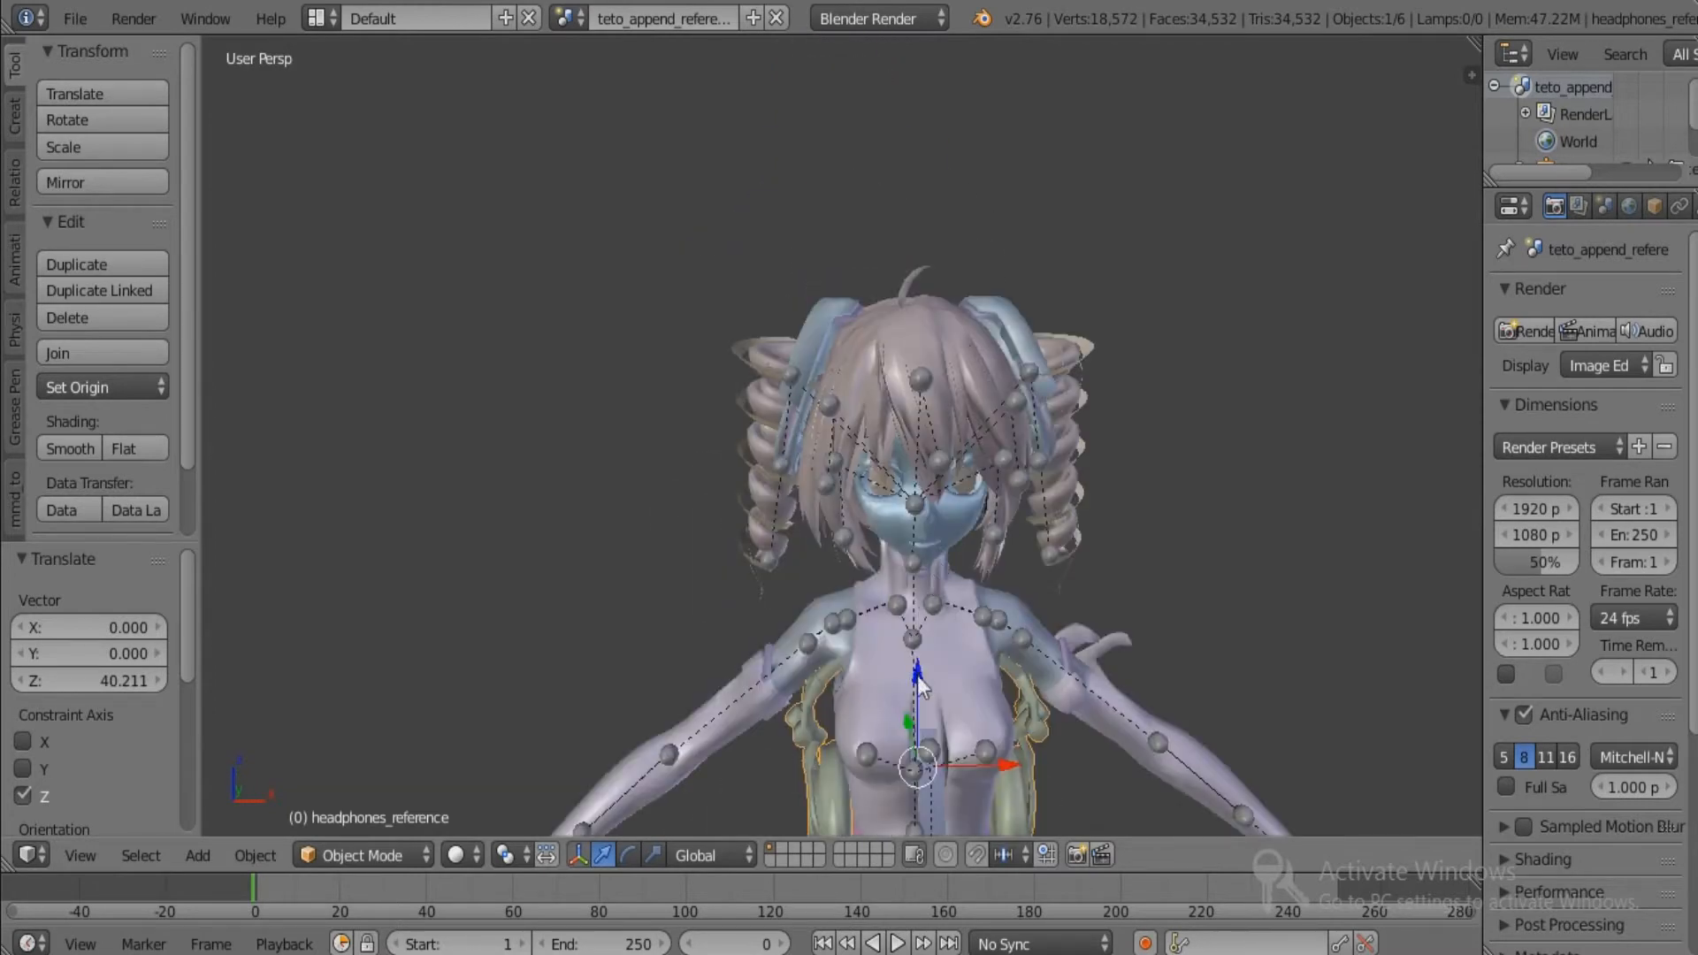
pyautogui.moveTo(916, 676); pyautogui.dragTo(964, 323)
# Shift the headphones toward the face to about Y -0.26 and raise them about 0.32 along Z.
pyautogui.moveTo(1102, 333); pyautogui.dragTo(910, 475, button='middle')
pyautogui.scroll(3, 947, 473)
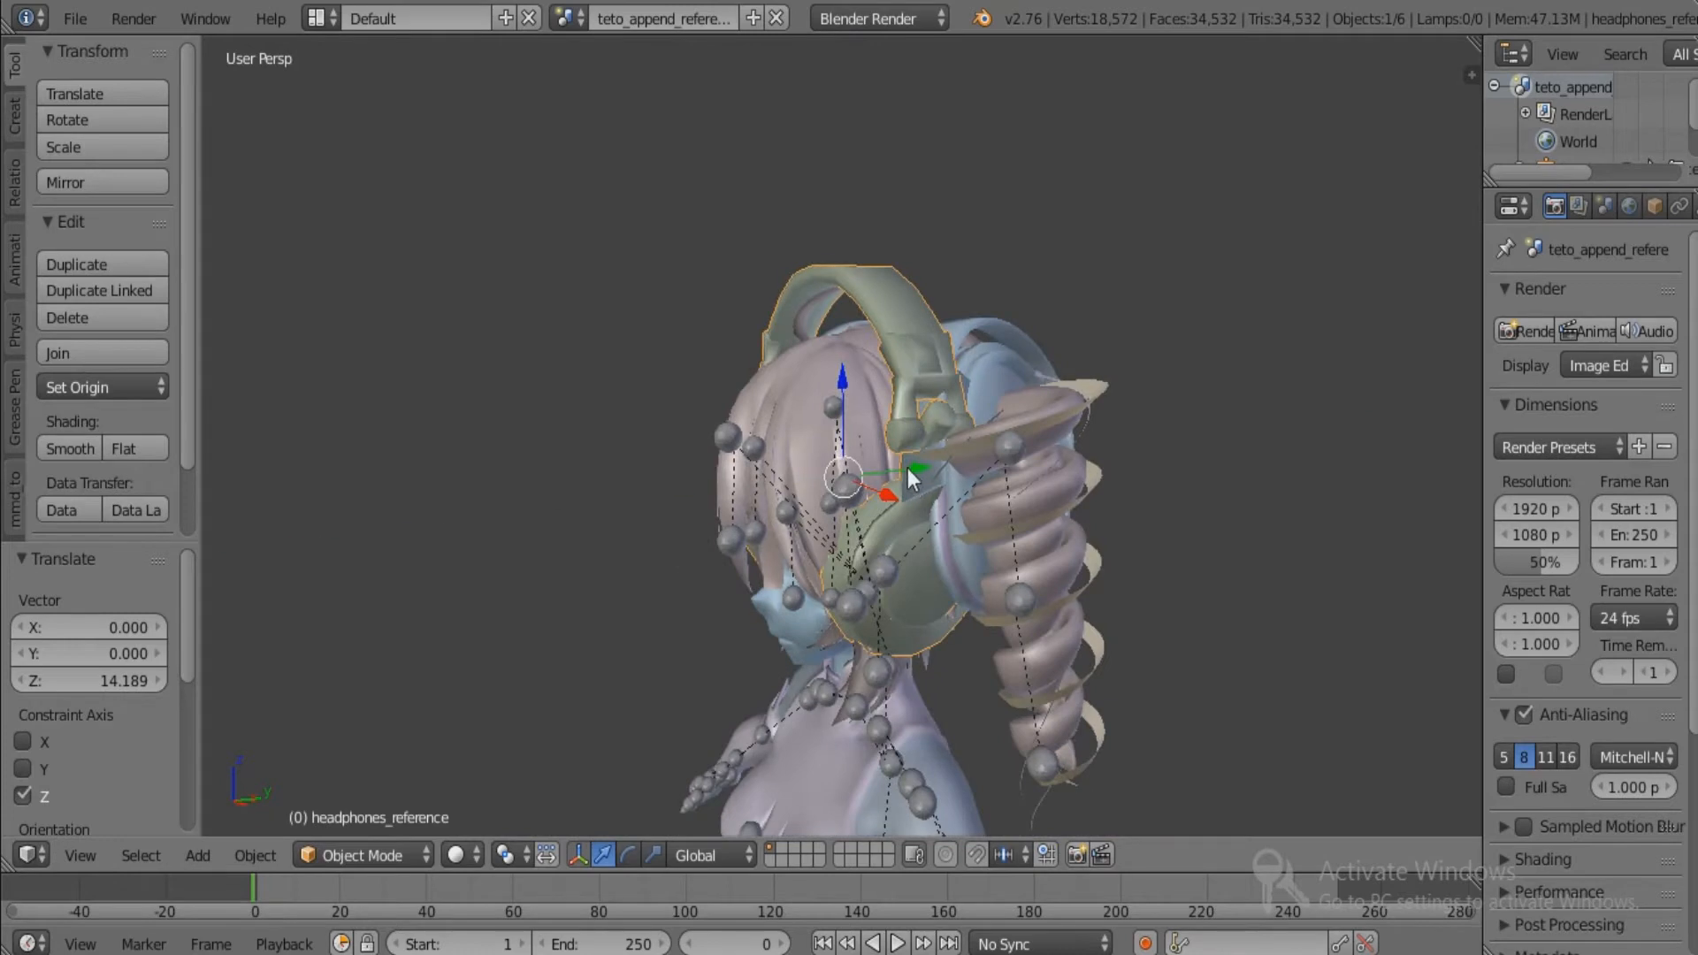
pyautogui.moveTo(908, 470); pyautogui.dragTo(901, 469)
pyautogui.moveTo(829, 387); pyautogui.dragTo(830, 383)
pyautogui.moveTo(830, 382); pyautogui.dragTo(1174, 440, button='middle')
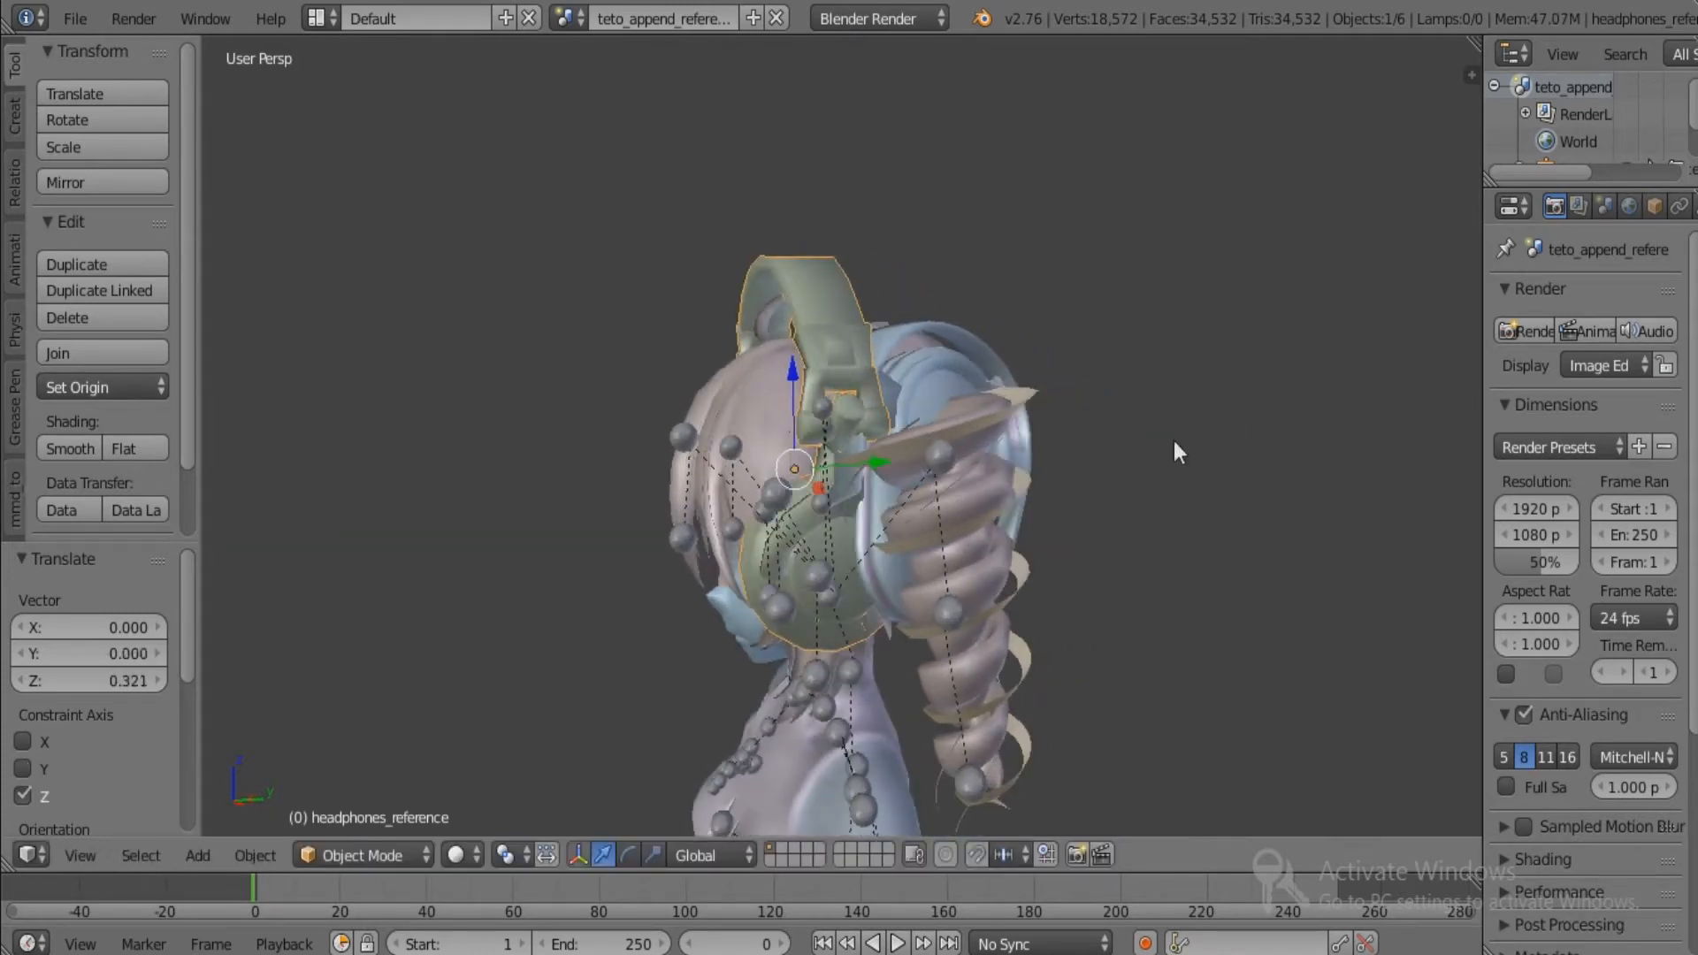
# Set the headphones' X rotation to -14° and move them about 0.56 along Y and 0.54 up along Z.
pyautogui.press('n')
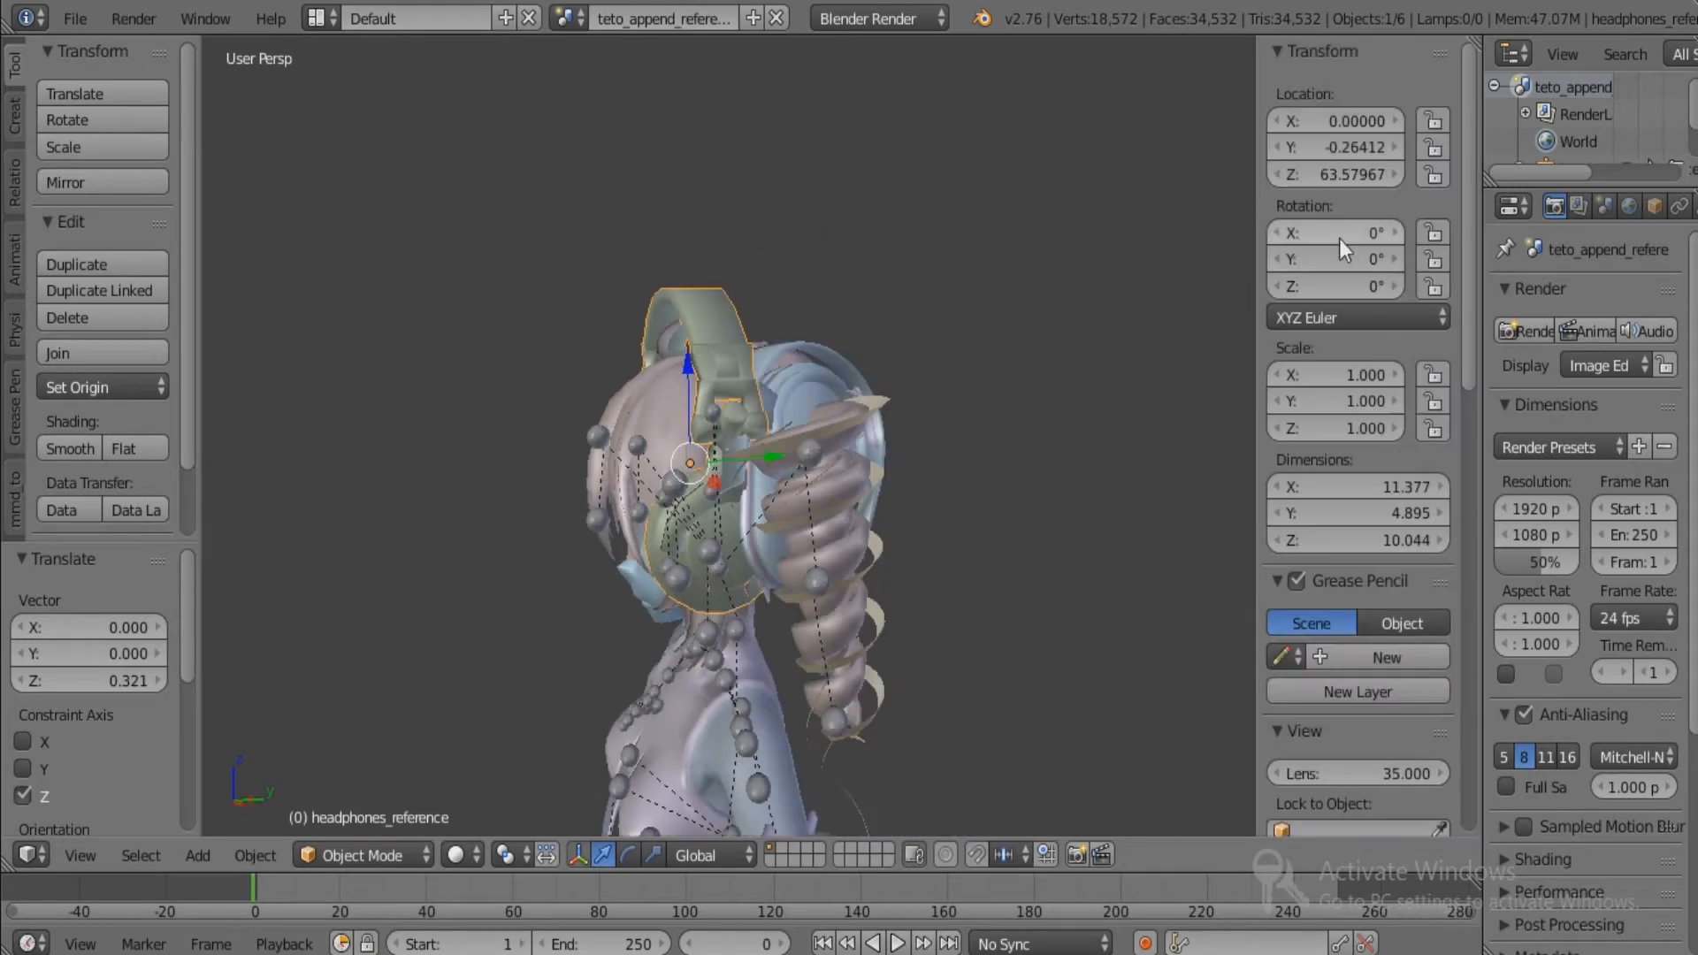
pyautogui.moveTo(1339, 237); pyautogui.dragTo(1298, 237)
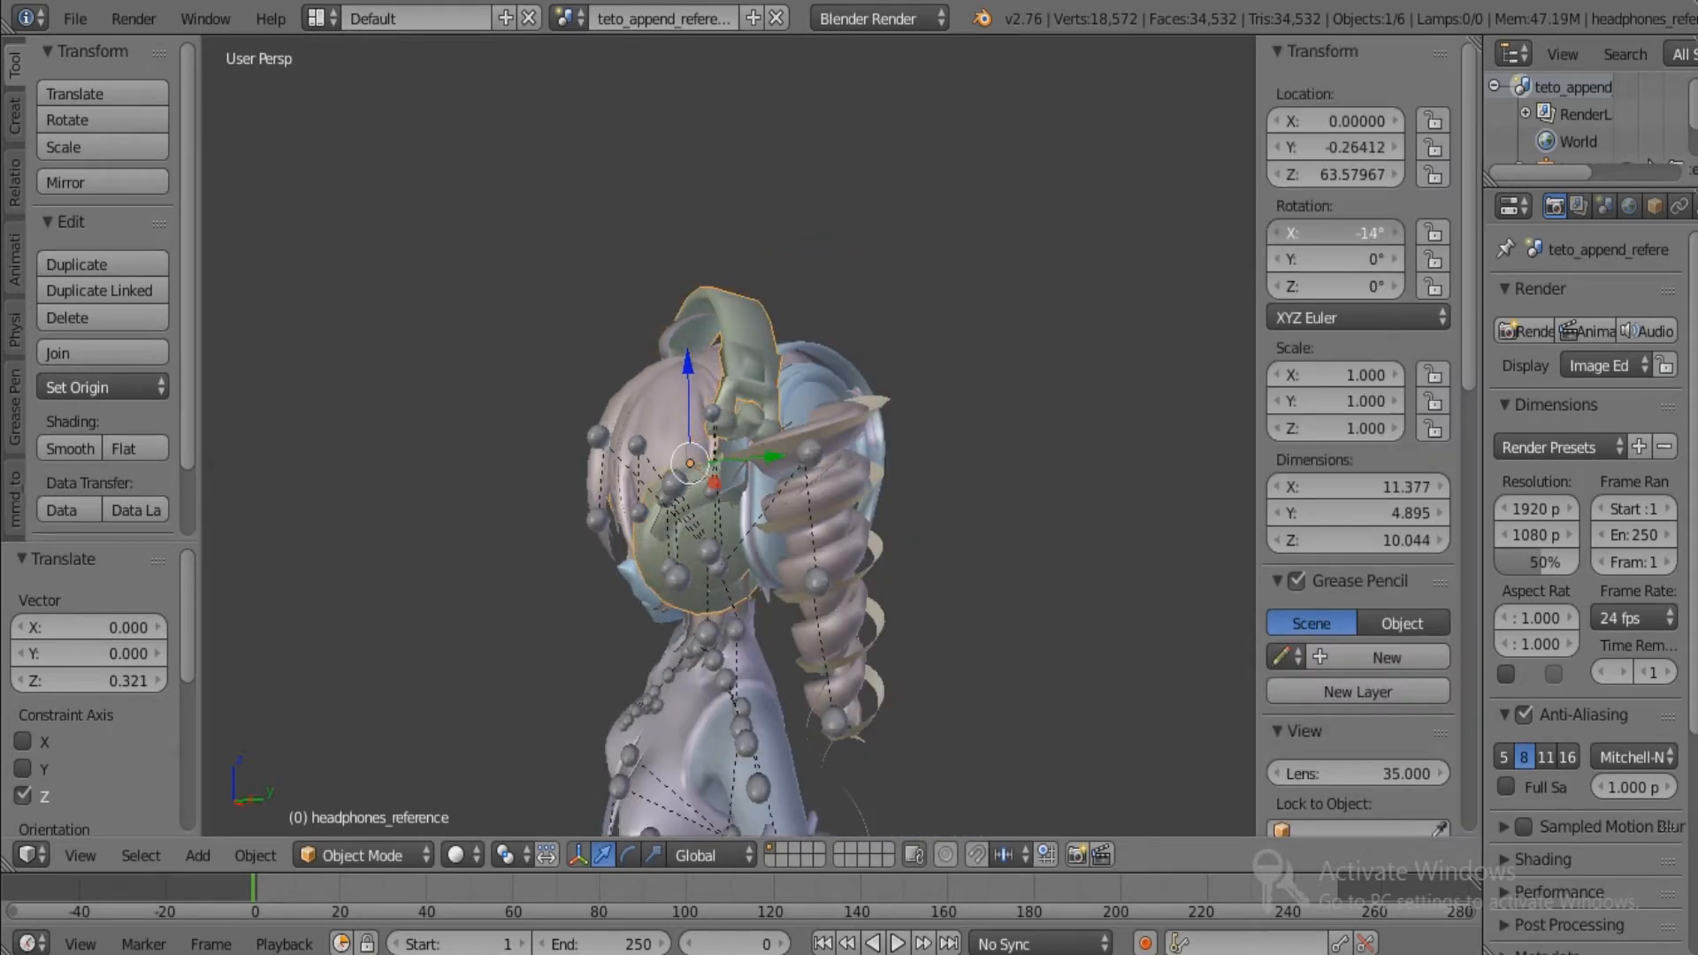
pyautogui.press('g')
pyautogui.press('y')
pyautogui.click(759, 460)
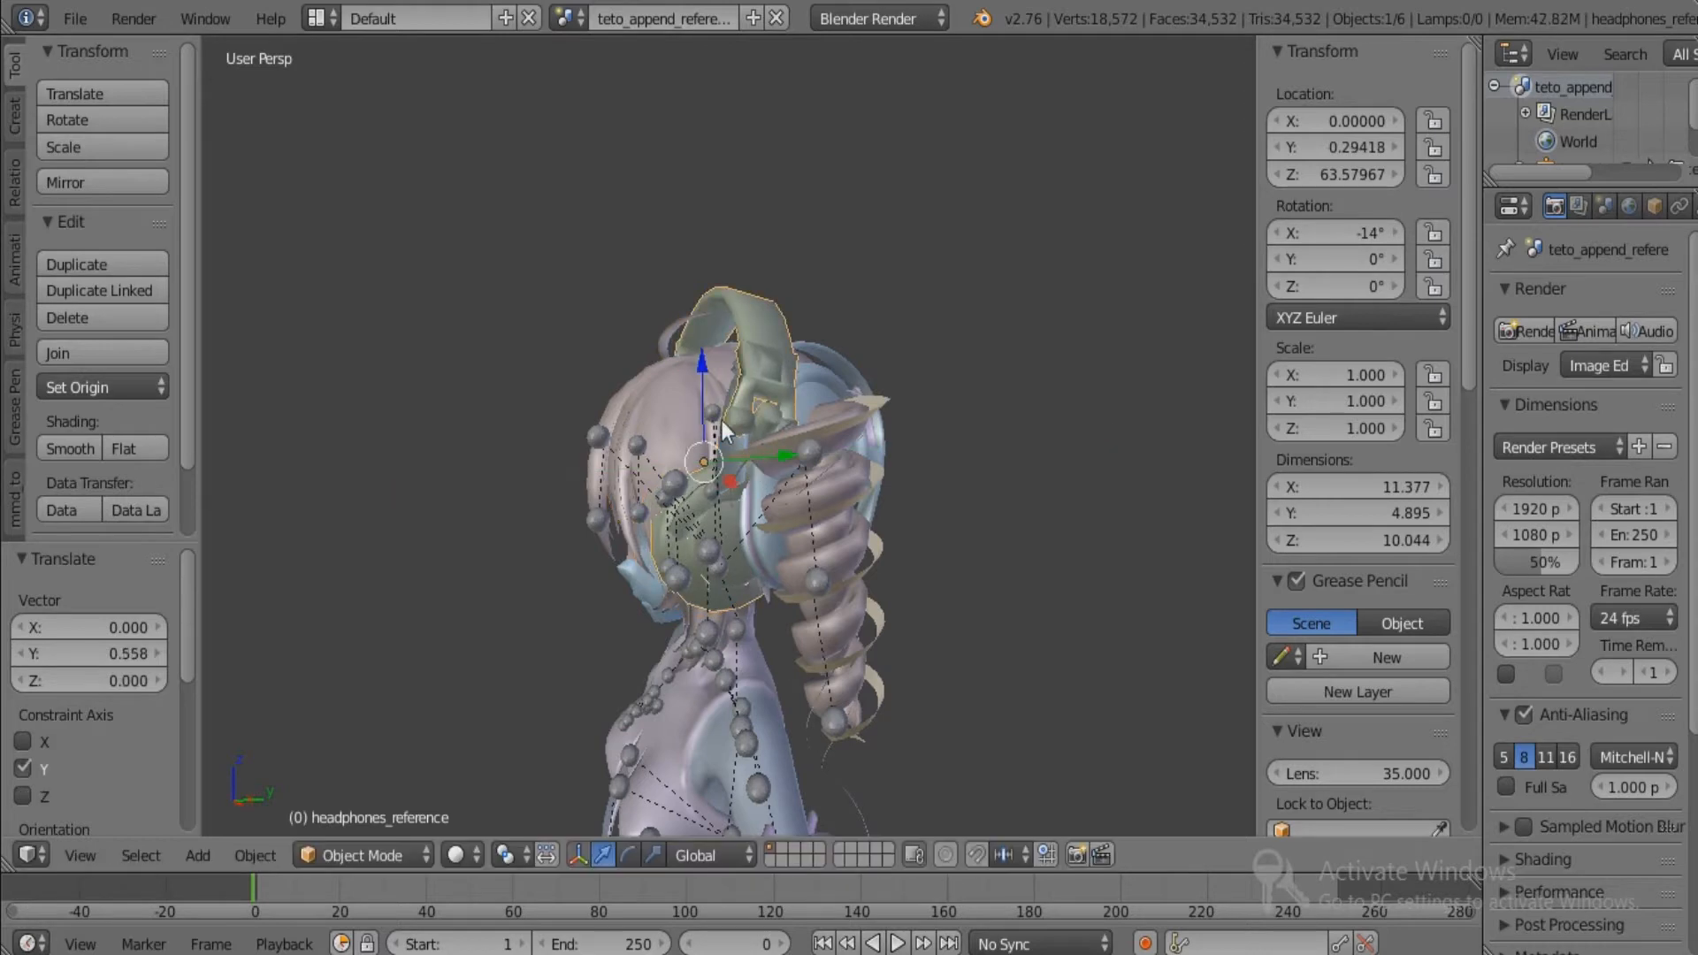
pyautogui.press('g')
pyautogui.press('z')
pyautogui.click(705, 364)
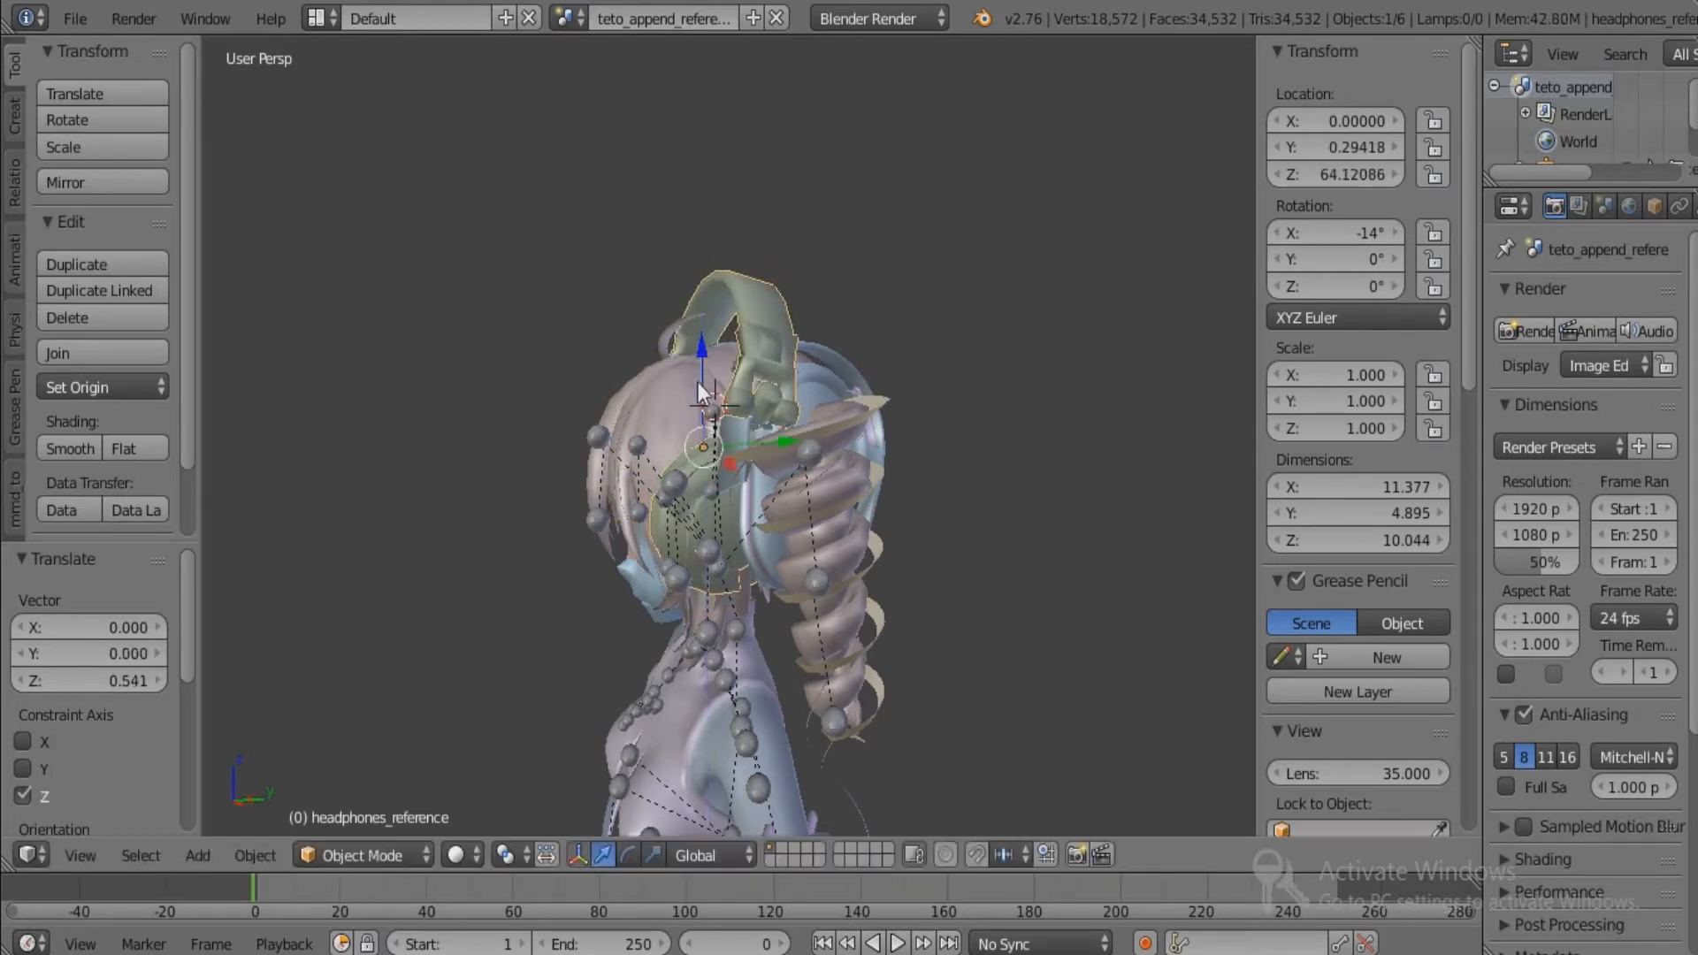
# Scale the headphones to 0.980 in X, 0.850 in Y and 0.870 in Z.
pyautogui.moveTo(700, 389); pyautogui.dragTo(522, 534, button='middle')
pyautogui.moveTo(1354, 375); pyautogui.dragTo(1341, 428)
pyautogui.scroll(1, 838, 349)
pyautogui.scroll(2, 838, 347)
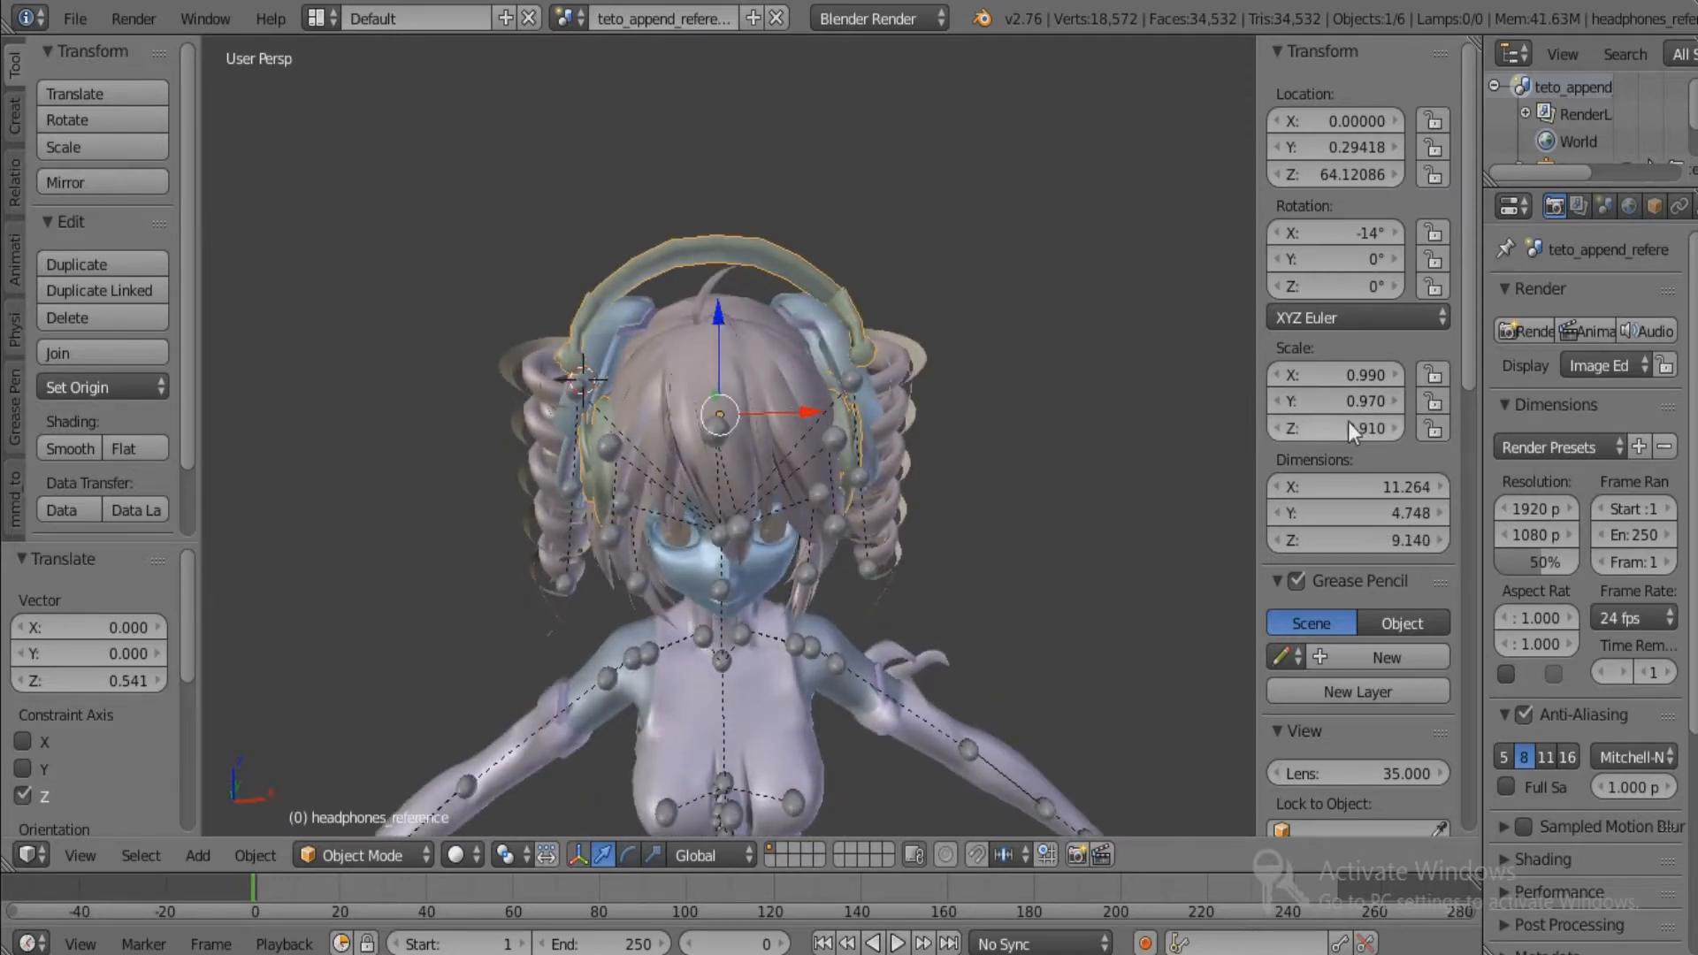
pyautogui.click(1275, 428)
pyautogui.moveTo(1357, 430); pyautogui.dragTo(1353, 375)
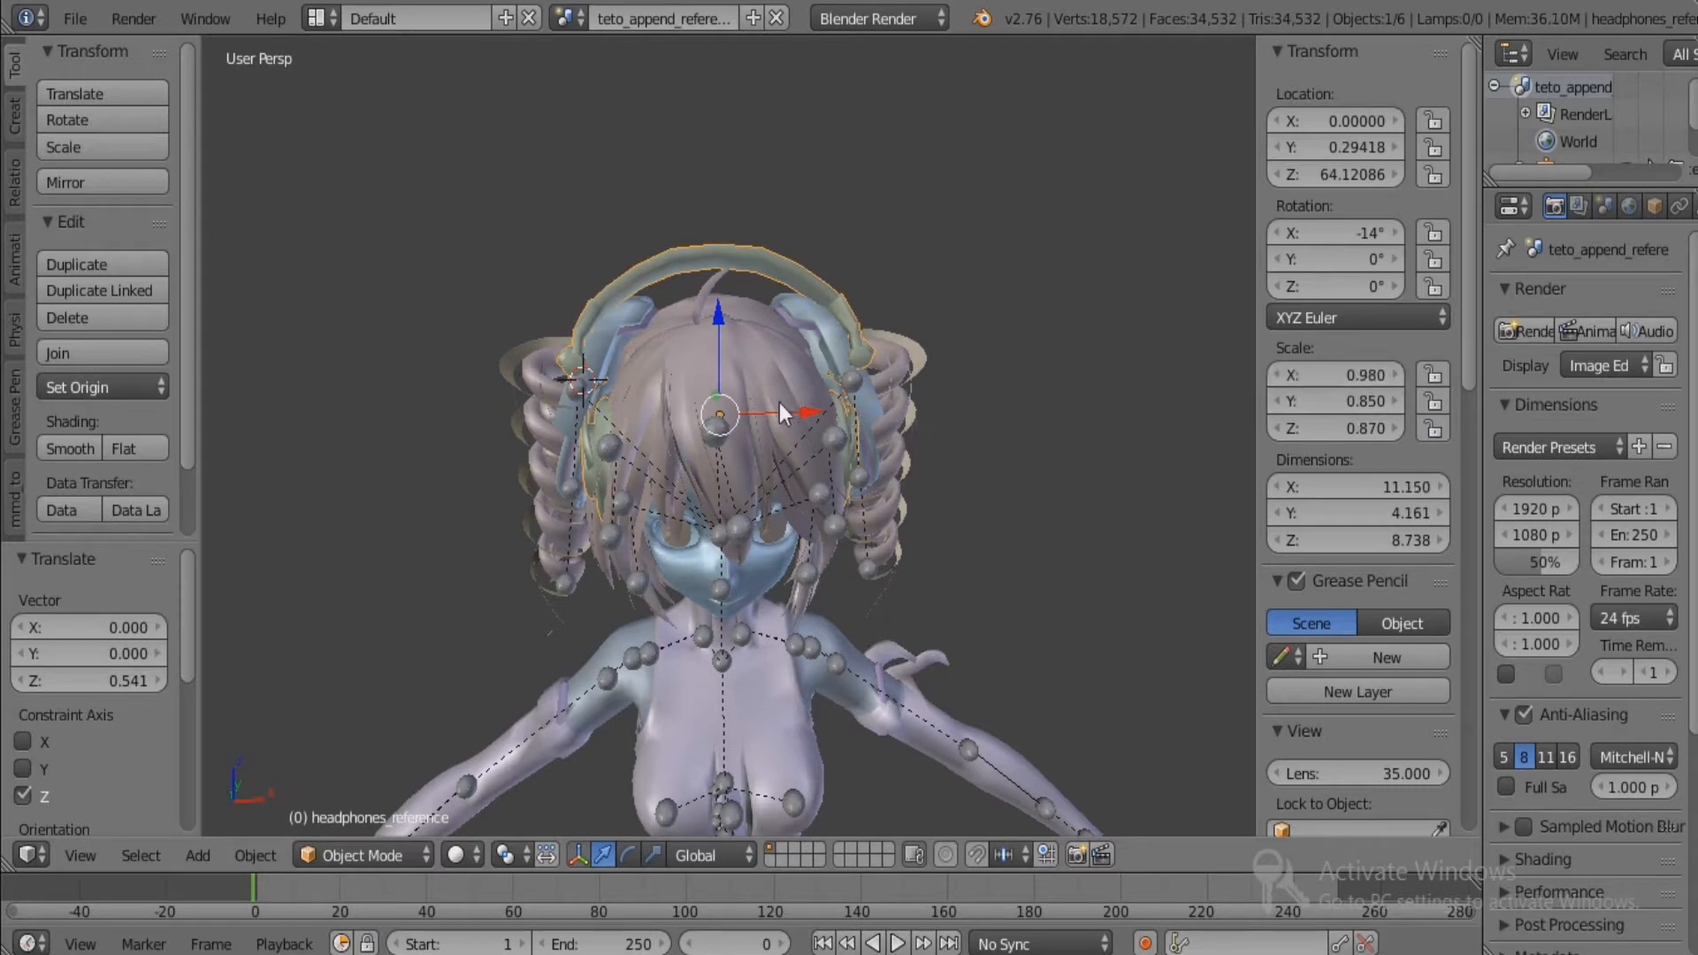
# Nudge the headphones along the X axis to about X -0.001.
pyautogui.press('g')
pyautogui.press('x')
pyautogui.click(782, 411)
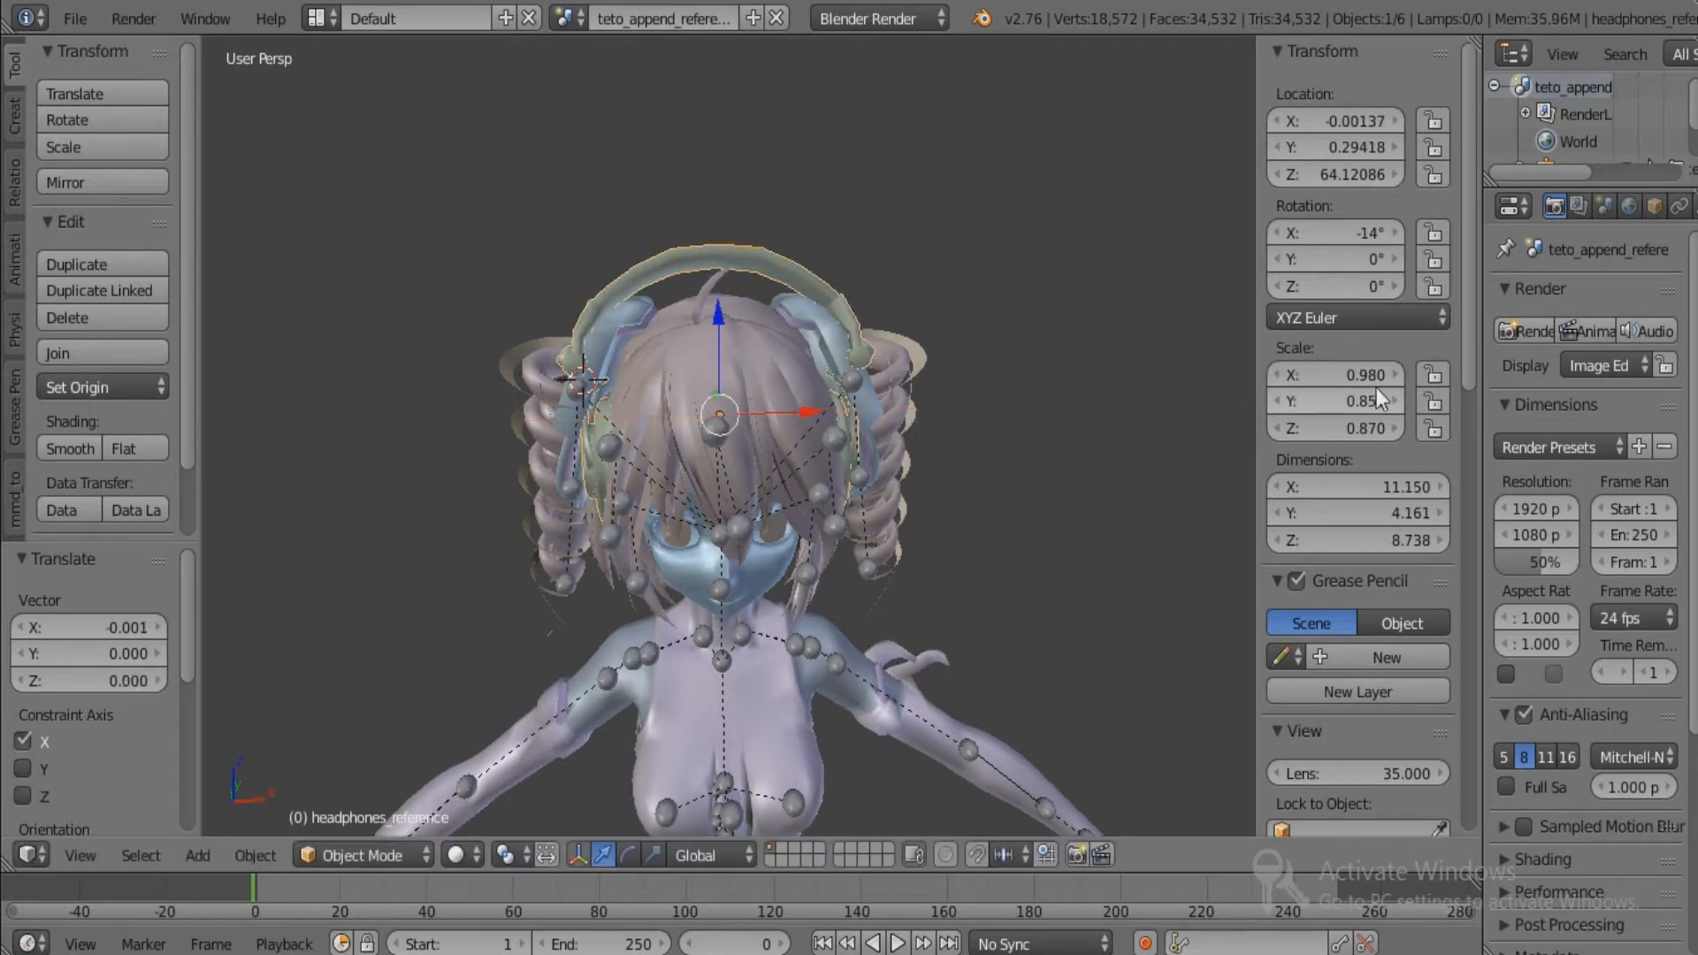
pyautogui.click(1336, 375)
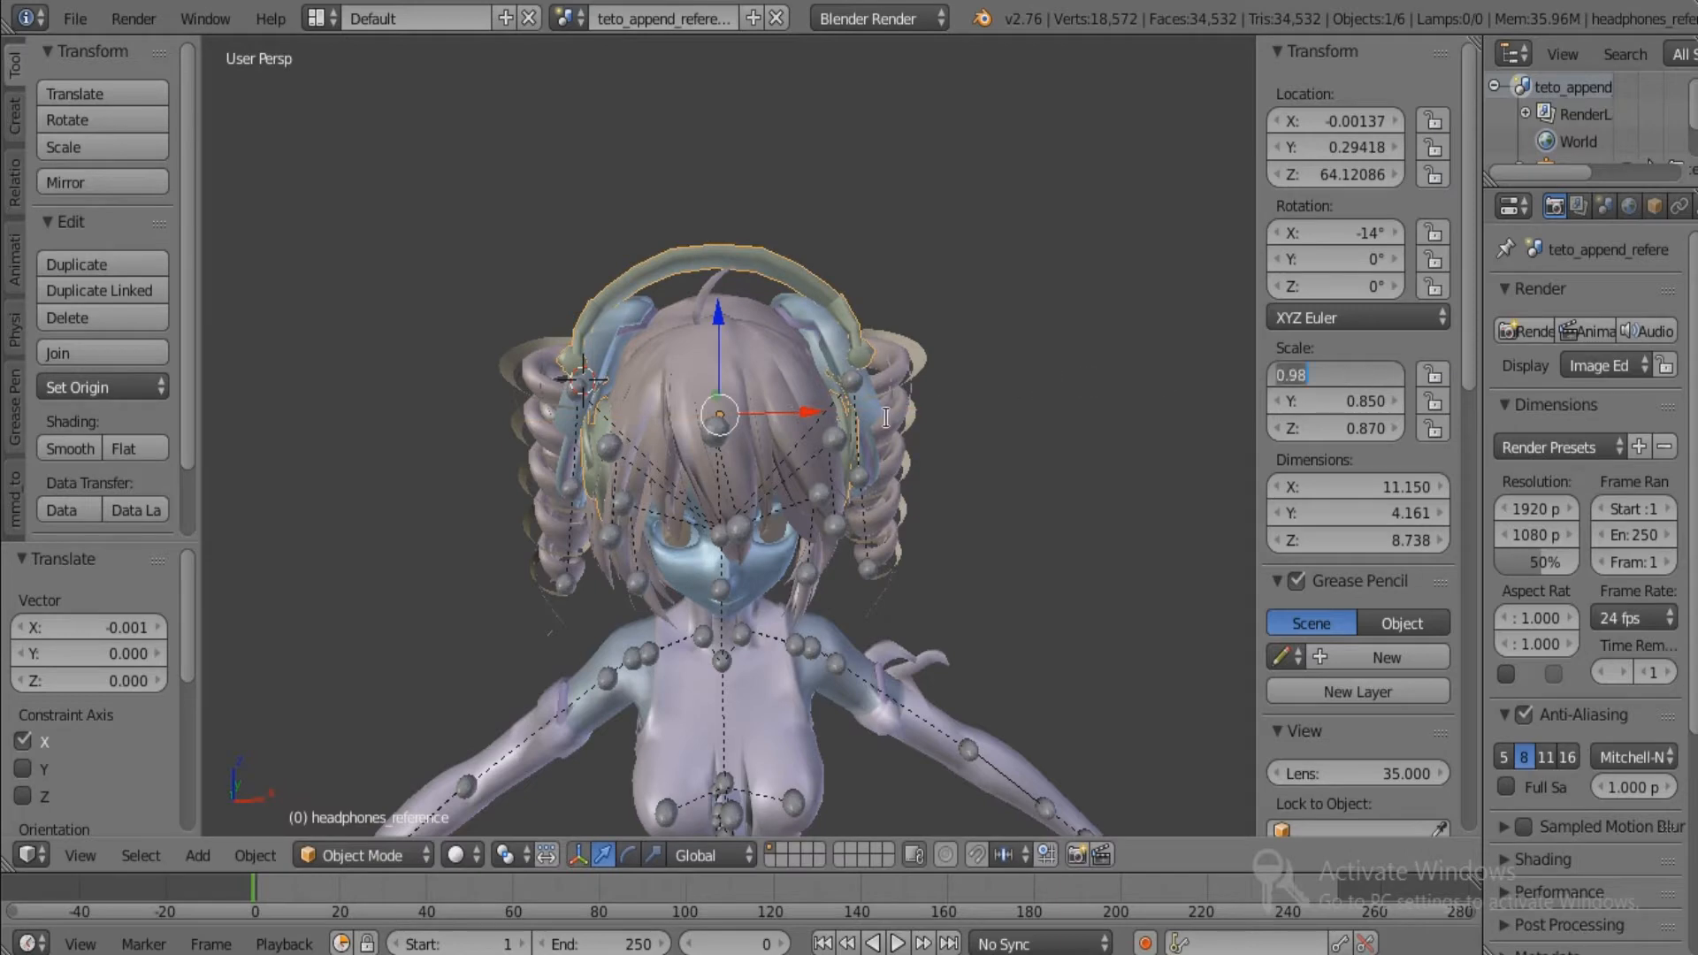
pyautogui.click(856, 229)
pyautogui.moveTo(867, 239); pyautogui.dragTo(746, 241, button='middle')
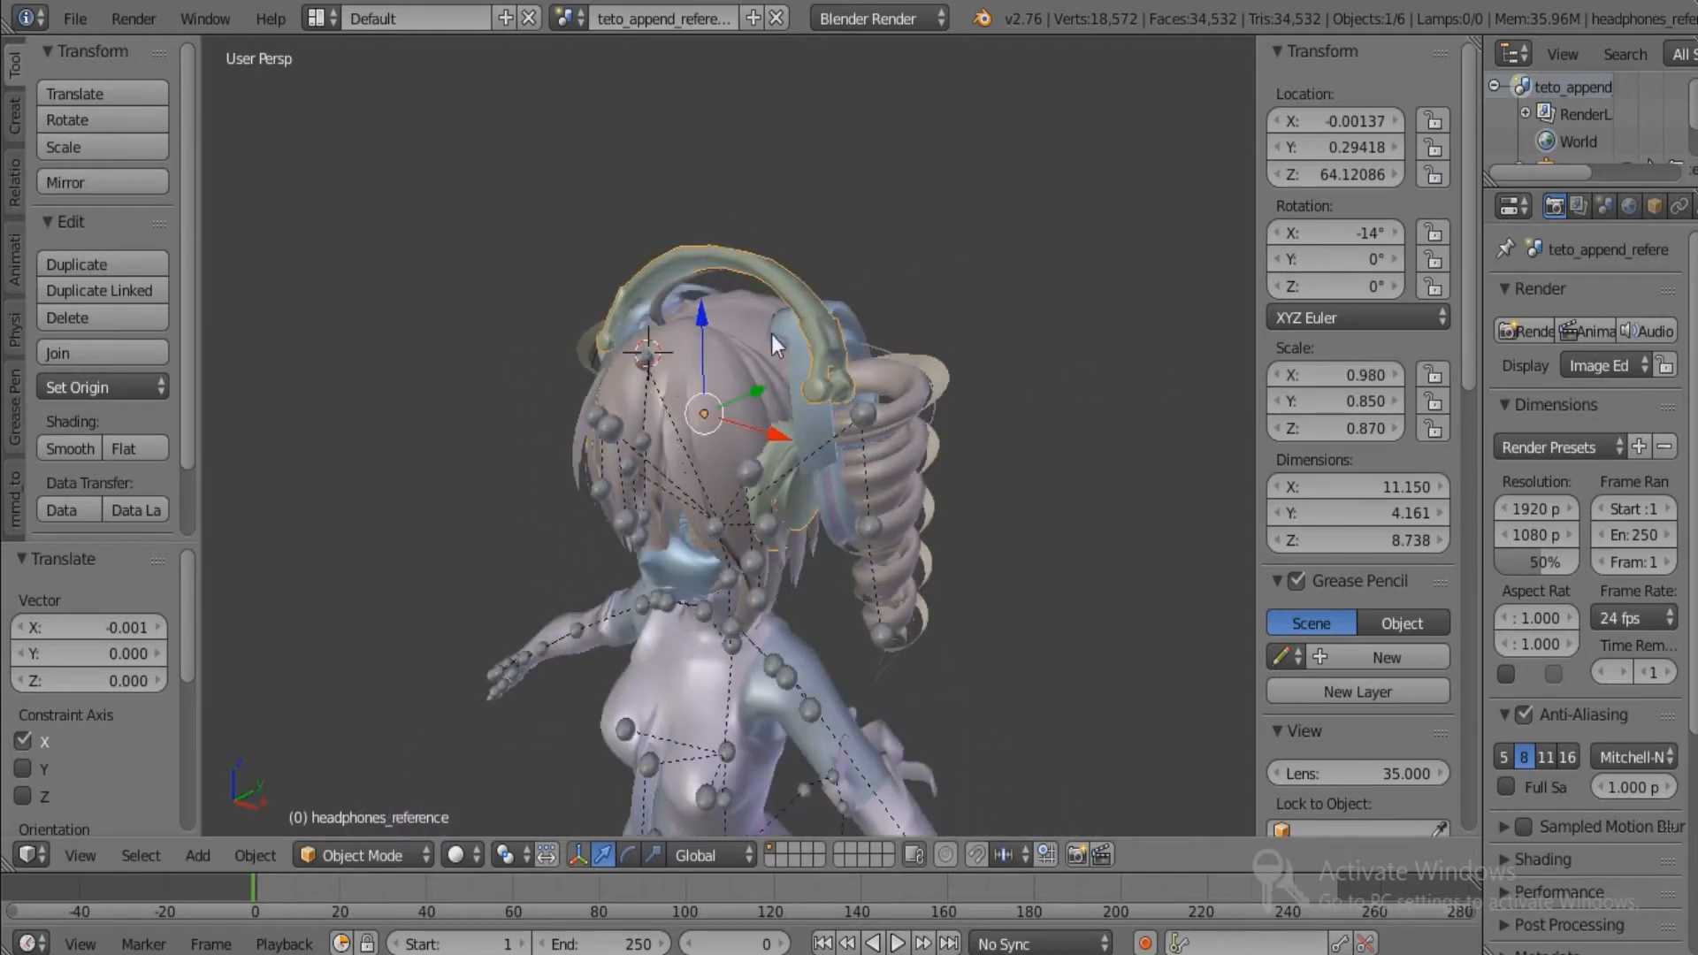
pyautogui.moveTo(771, 334); pyautogui.dragTo(698, 297, button='middle')
pyautogui.press('g')
pyautogui.press('x')
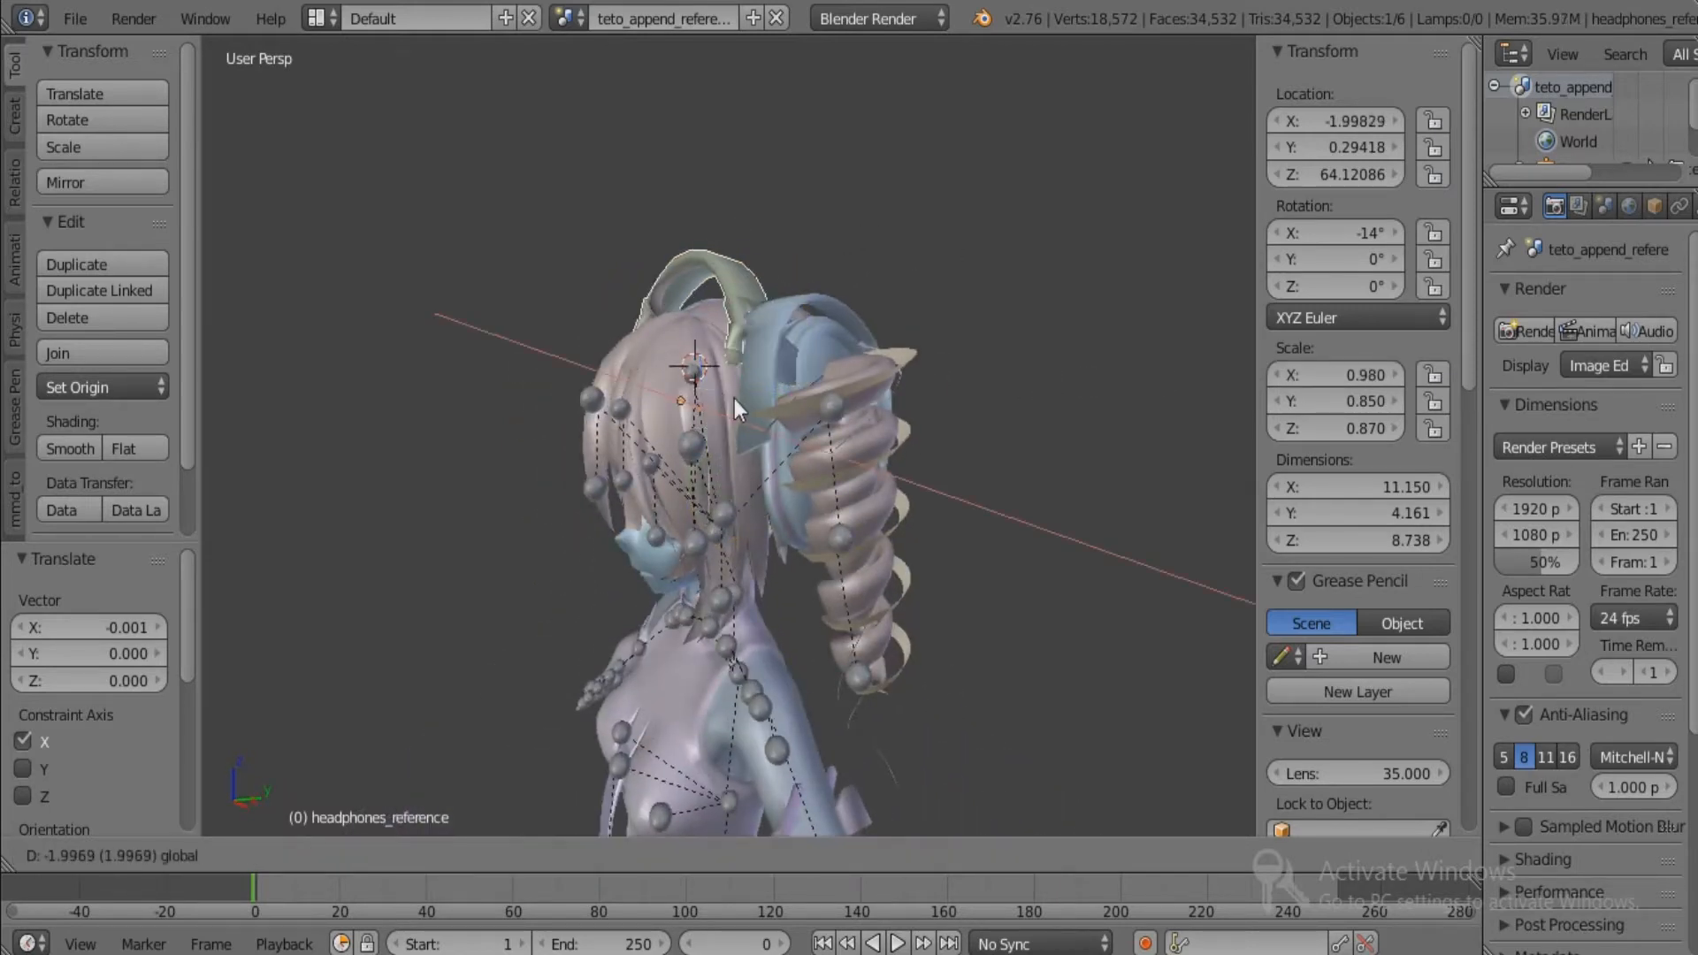
pyautogui.click(756, 416)
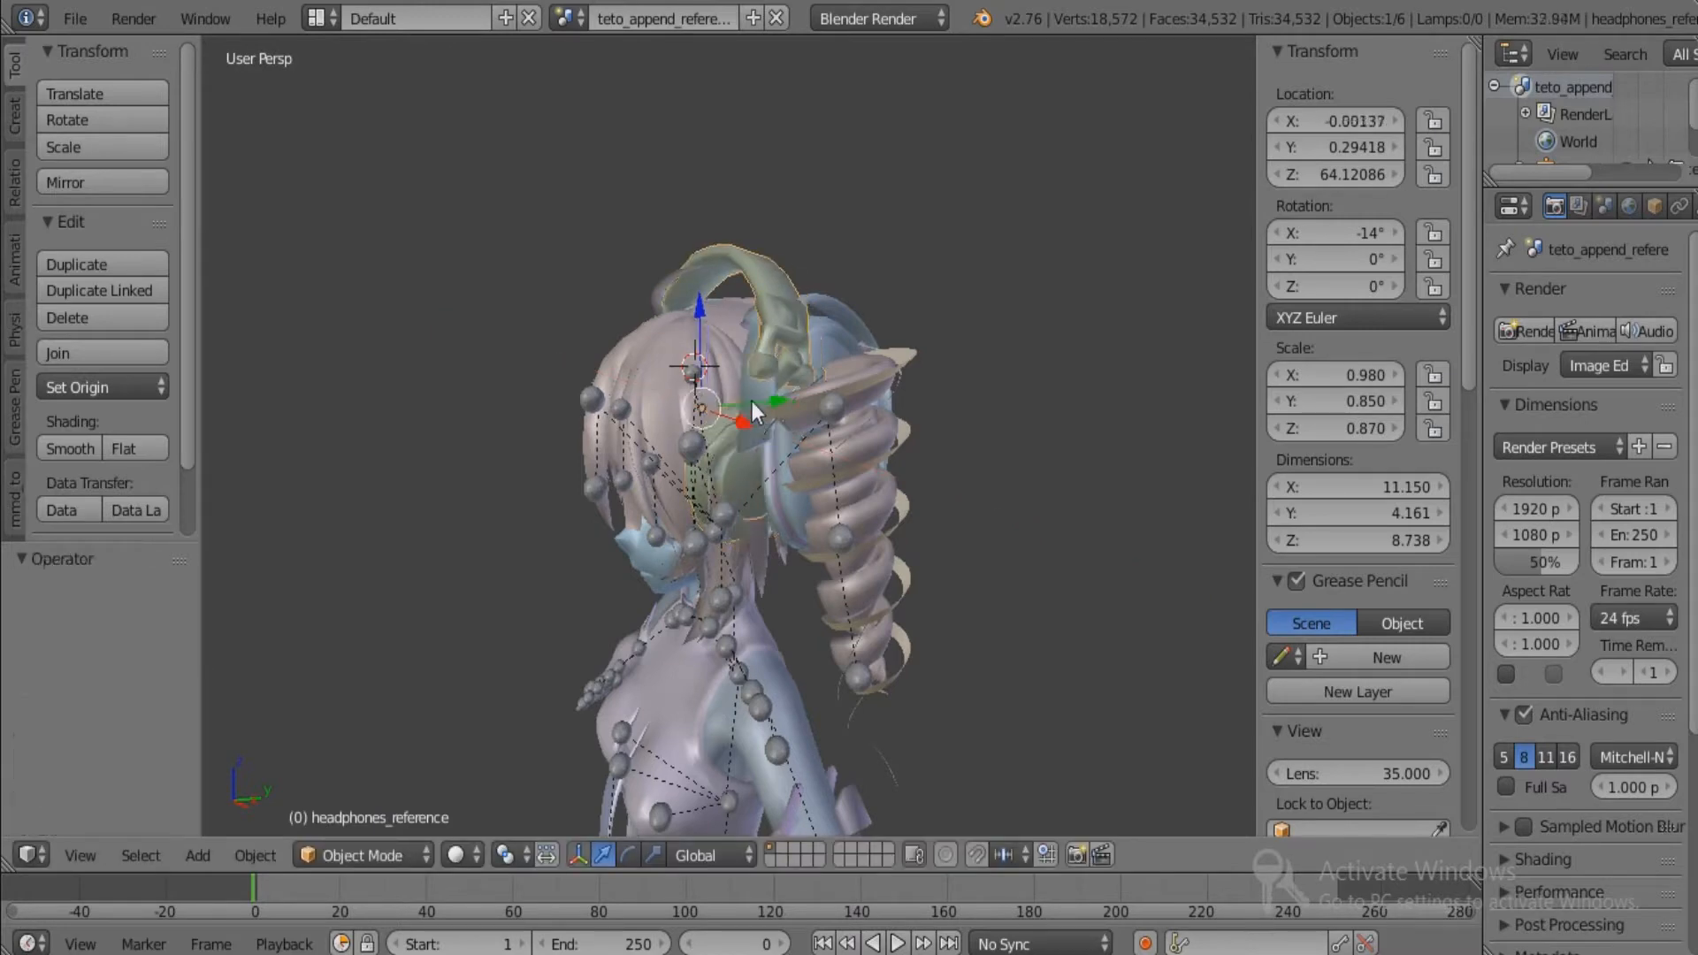
# Move the headphones toward the face to about Y -0.20 and raise them to about Z 64.54.
pyautogui.press('g')
pyautogui.press('y')
pyautogui.click(737, 398)
pyautogui.press('g')
pyautogui.press('z')
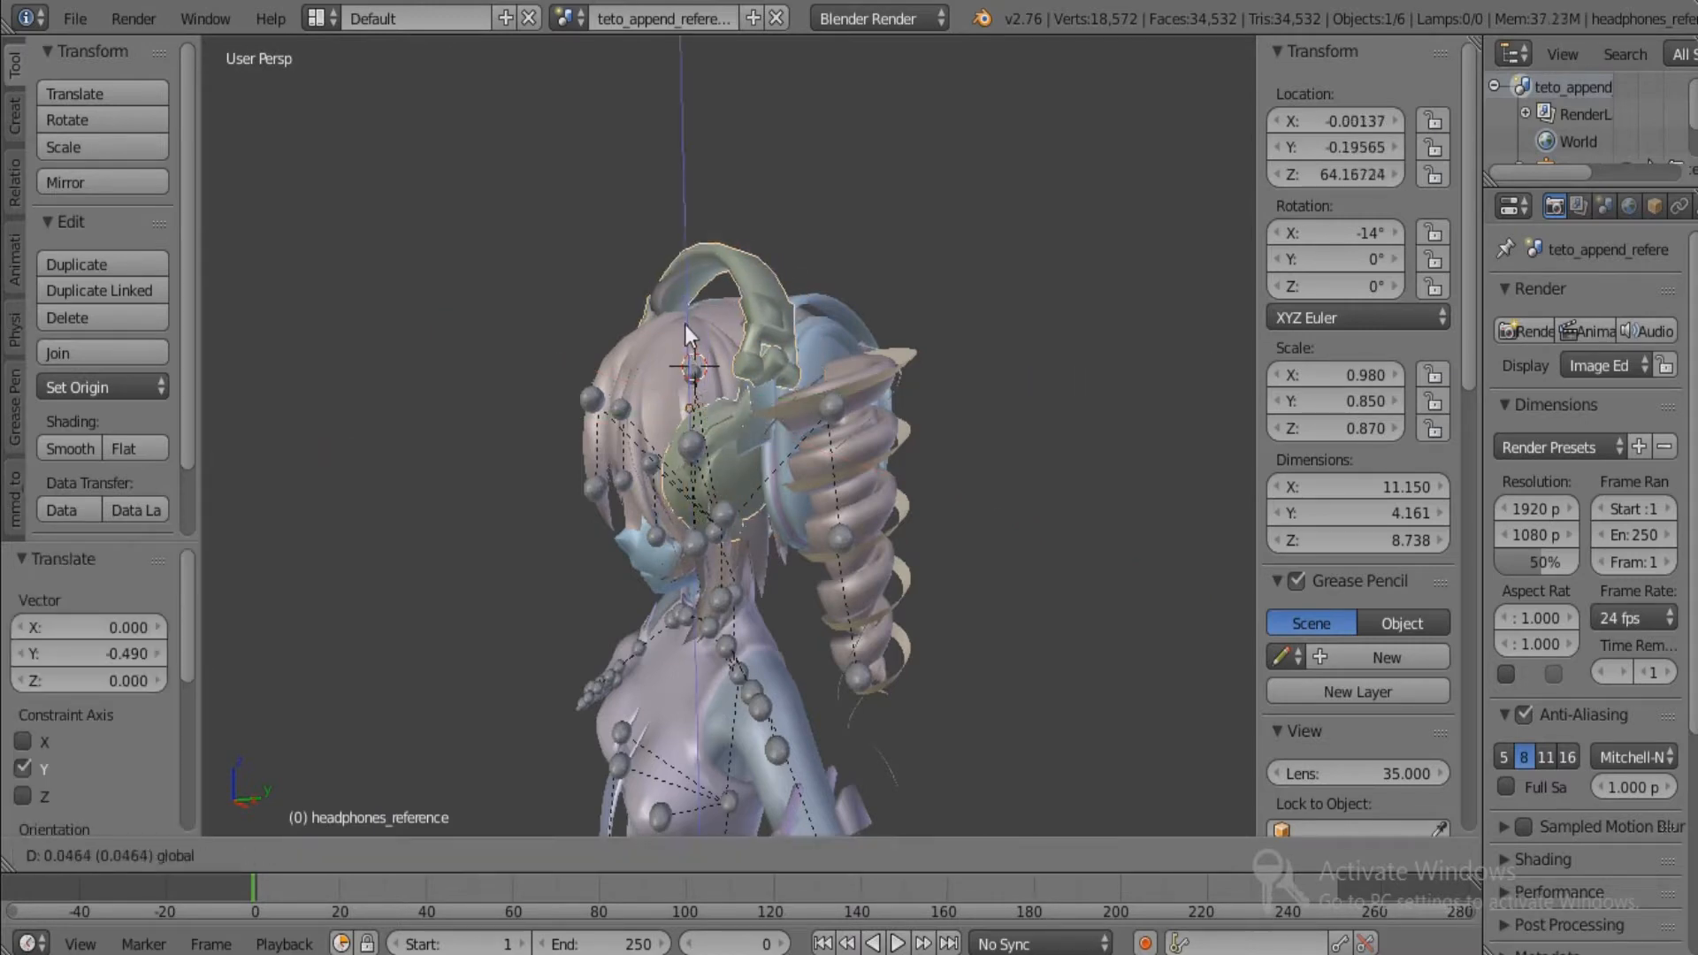
pyautogui.click(685, 322)
# Lower the headphones to about Z 63.95 and move them back to about Y 0.04.
pyautogui.moveTo(685, 322); pyautogui.dragTo(750, 334, button='middle')
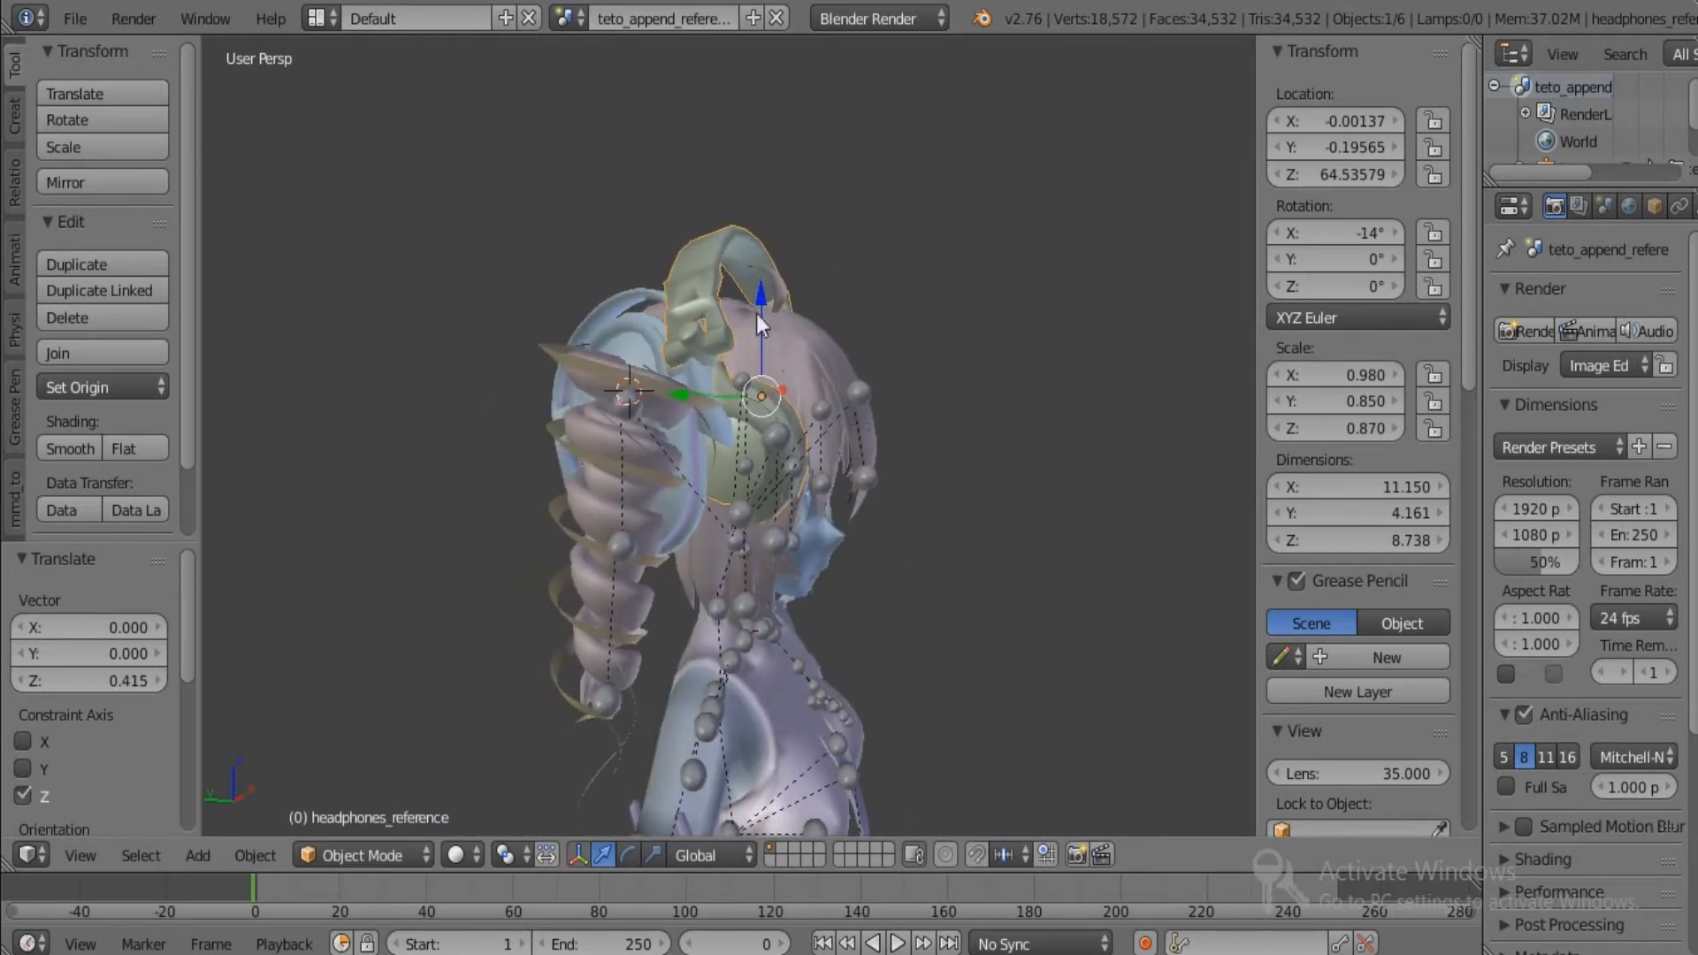
pyautogui.press('g')
pyautogui.press('z')
pyautogui.click(759, 333)
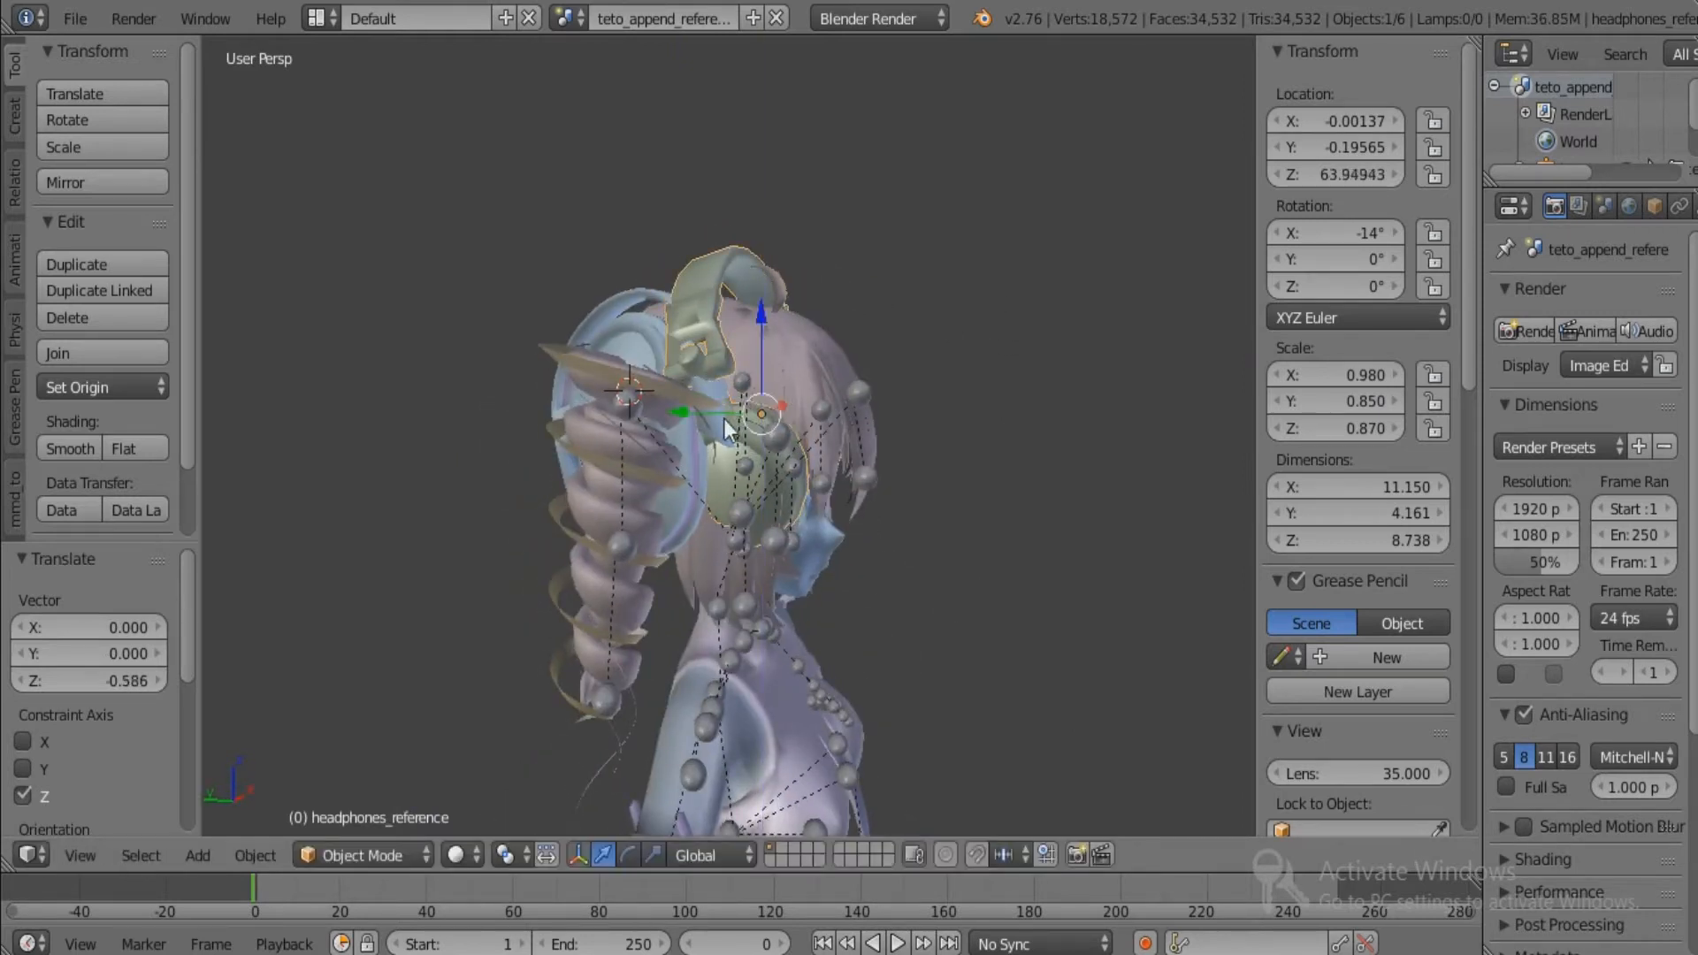
pyautogui.press('g')
pyautogui.press('y')
pyautogui.click(772, 439)
# Parent the headphones together with Teto's face, hair and body meshes to her skeleton with Armature Deform.
pyautogui.moveTo(771, 439); pyautogui.dragTo(729, 469, button='middle')
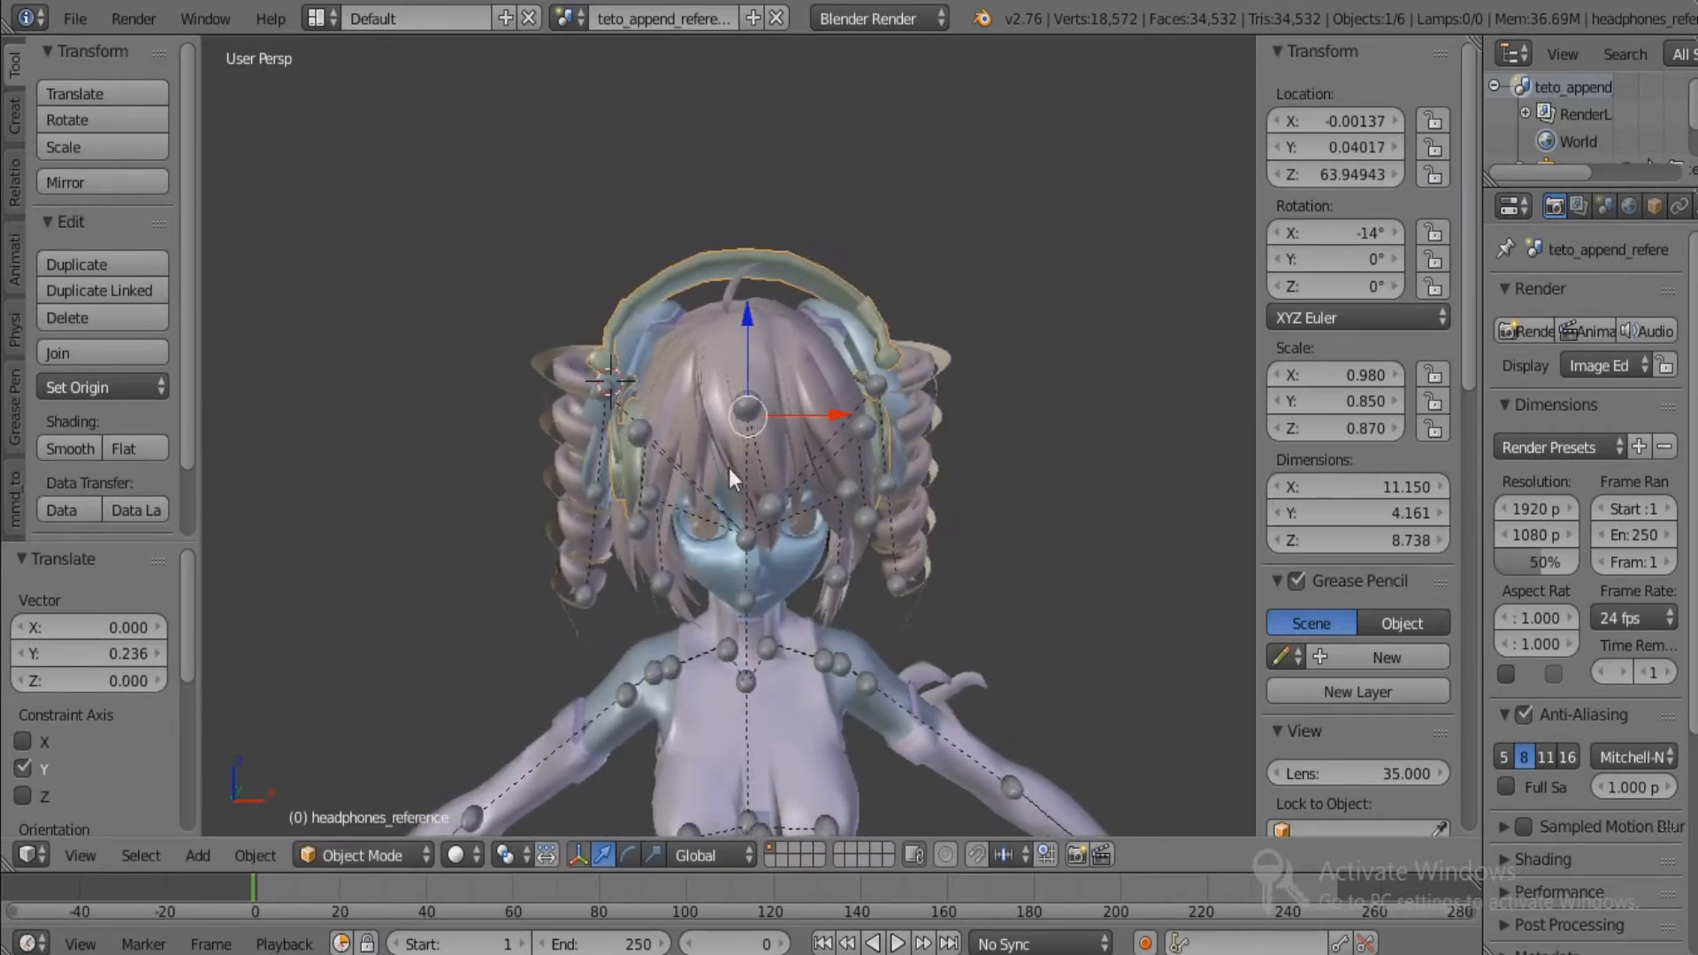
pyautogui.rightClick(706, 566)
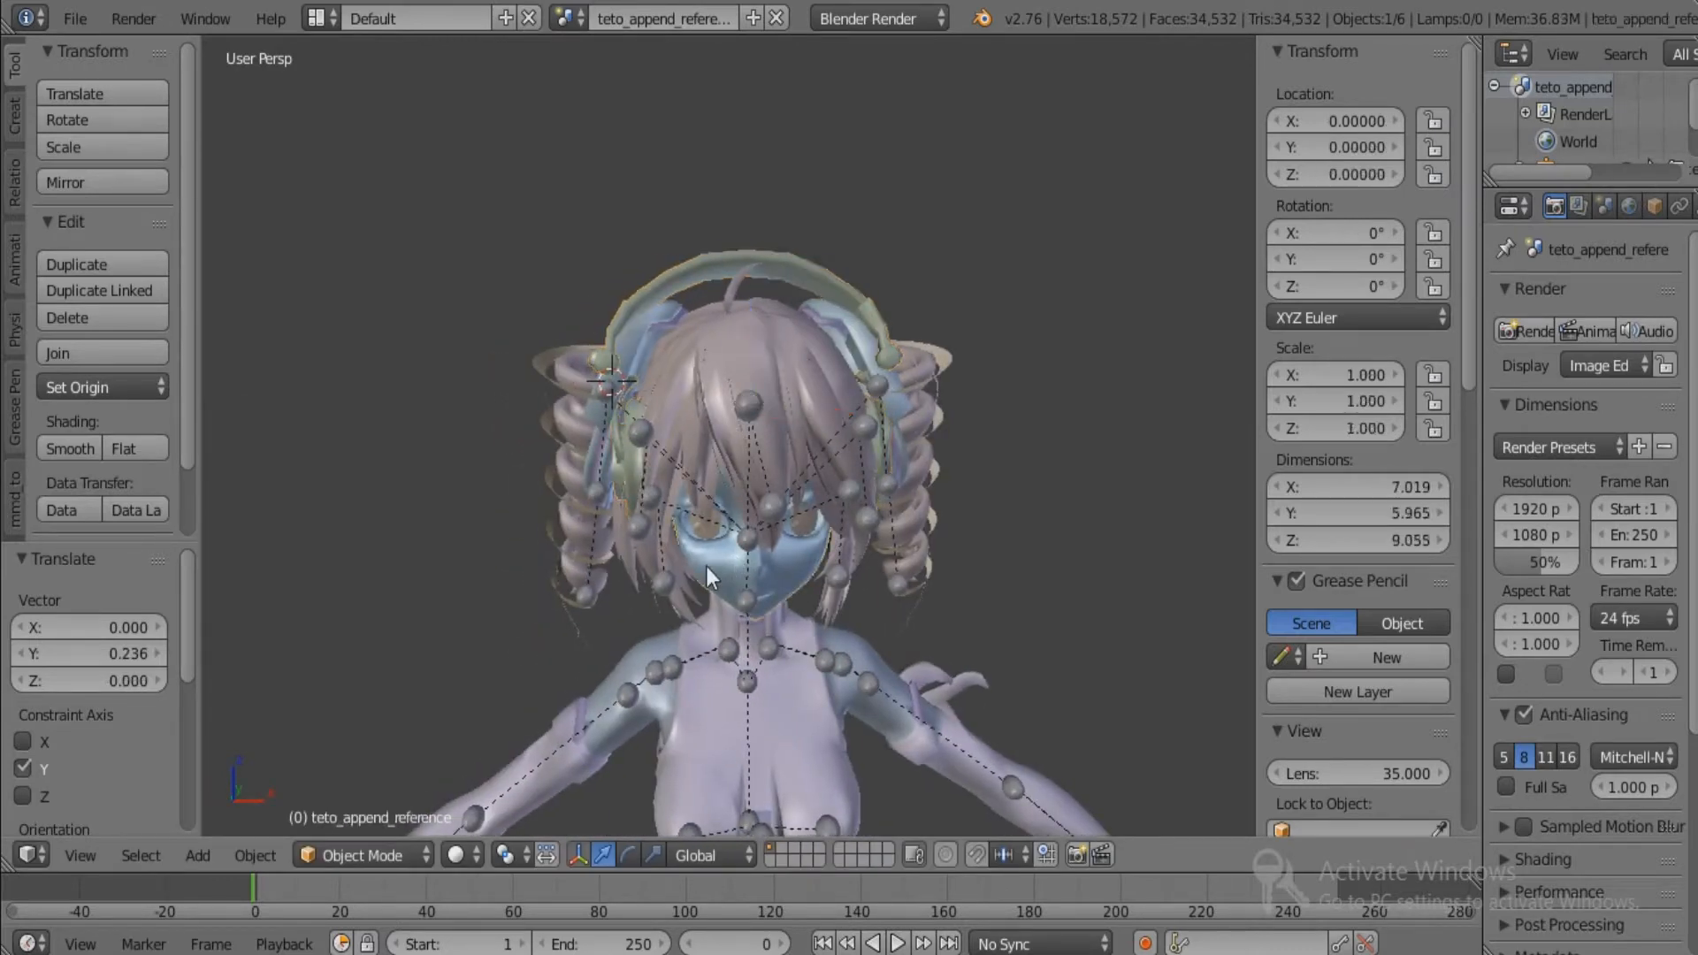
pyautogui.rightClick(671, 294)
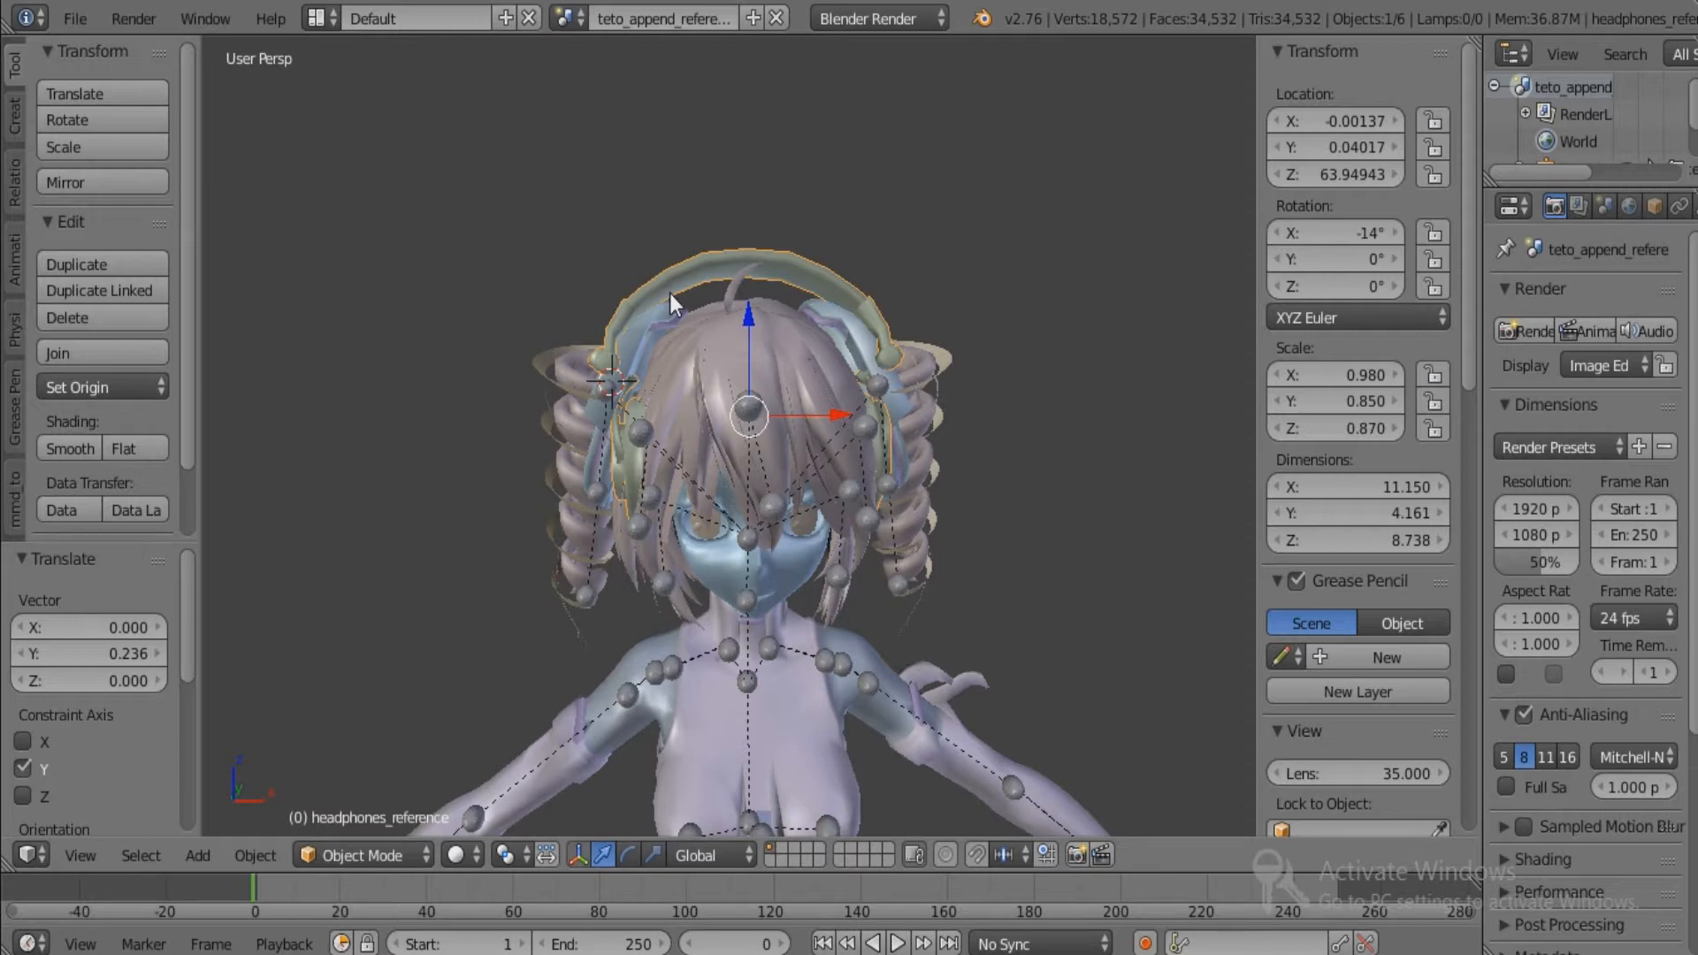
pyautogui.keyDown('shift'); pyautogui.rightClick(750, 608); pyautogui.keyUp('shift')
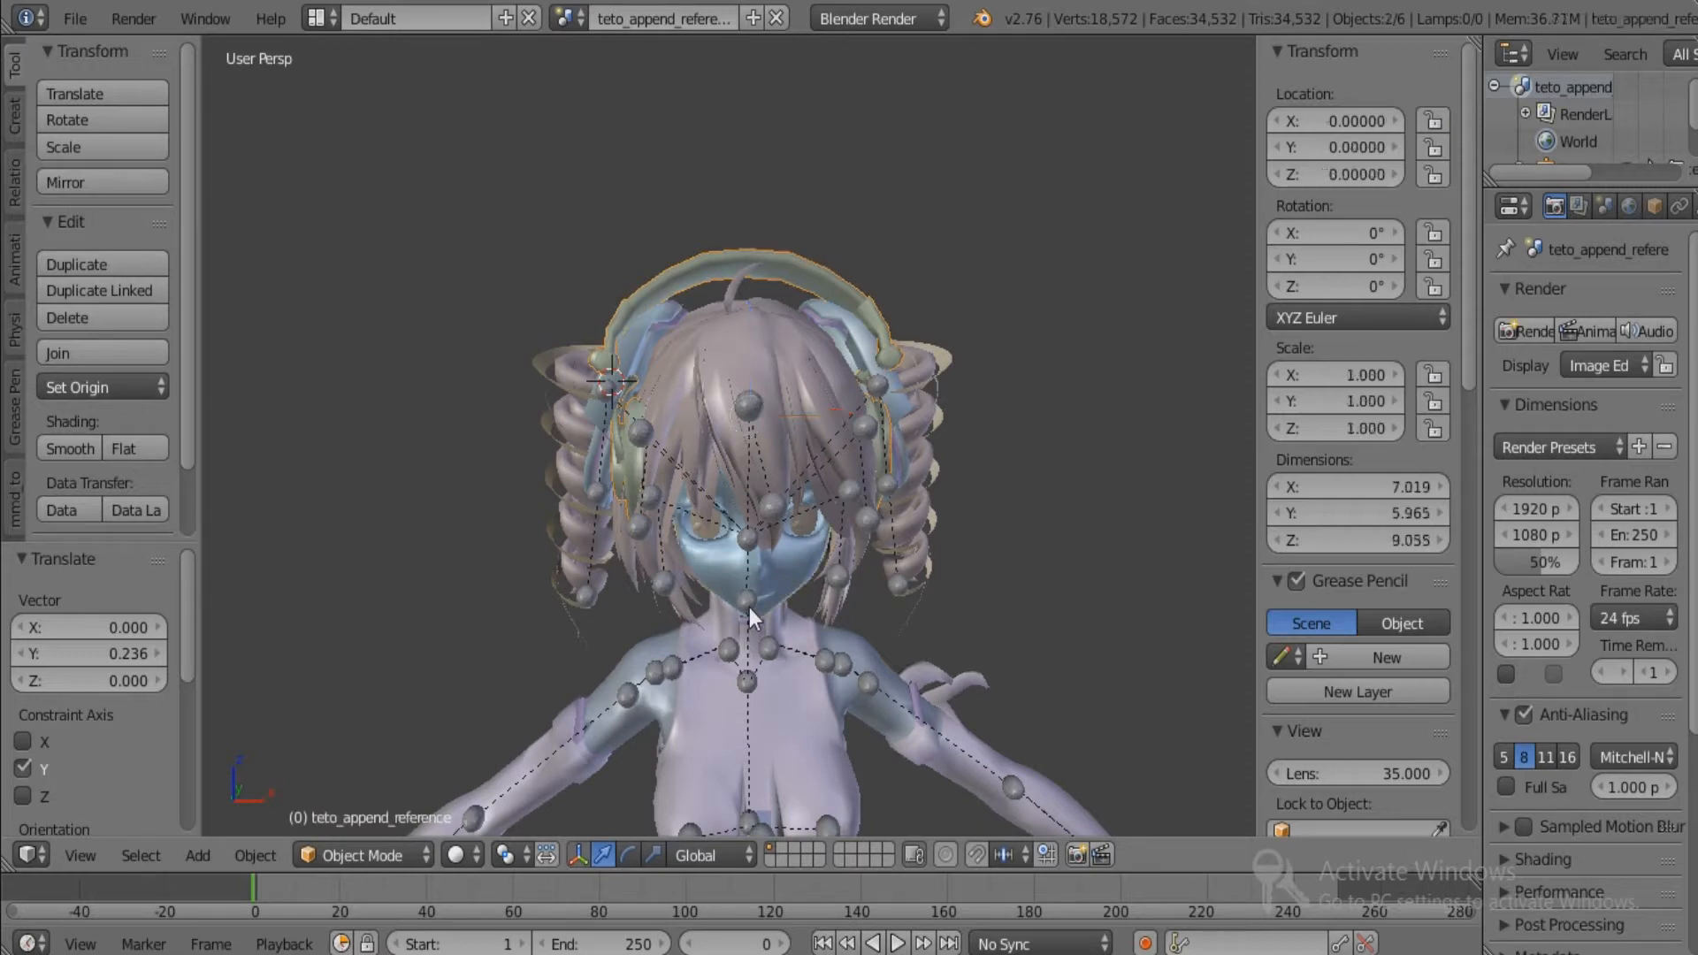
pyautogui.rightClick(745, 604)
pyautogui.rightClick(745, 604)
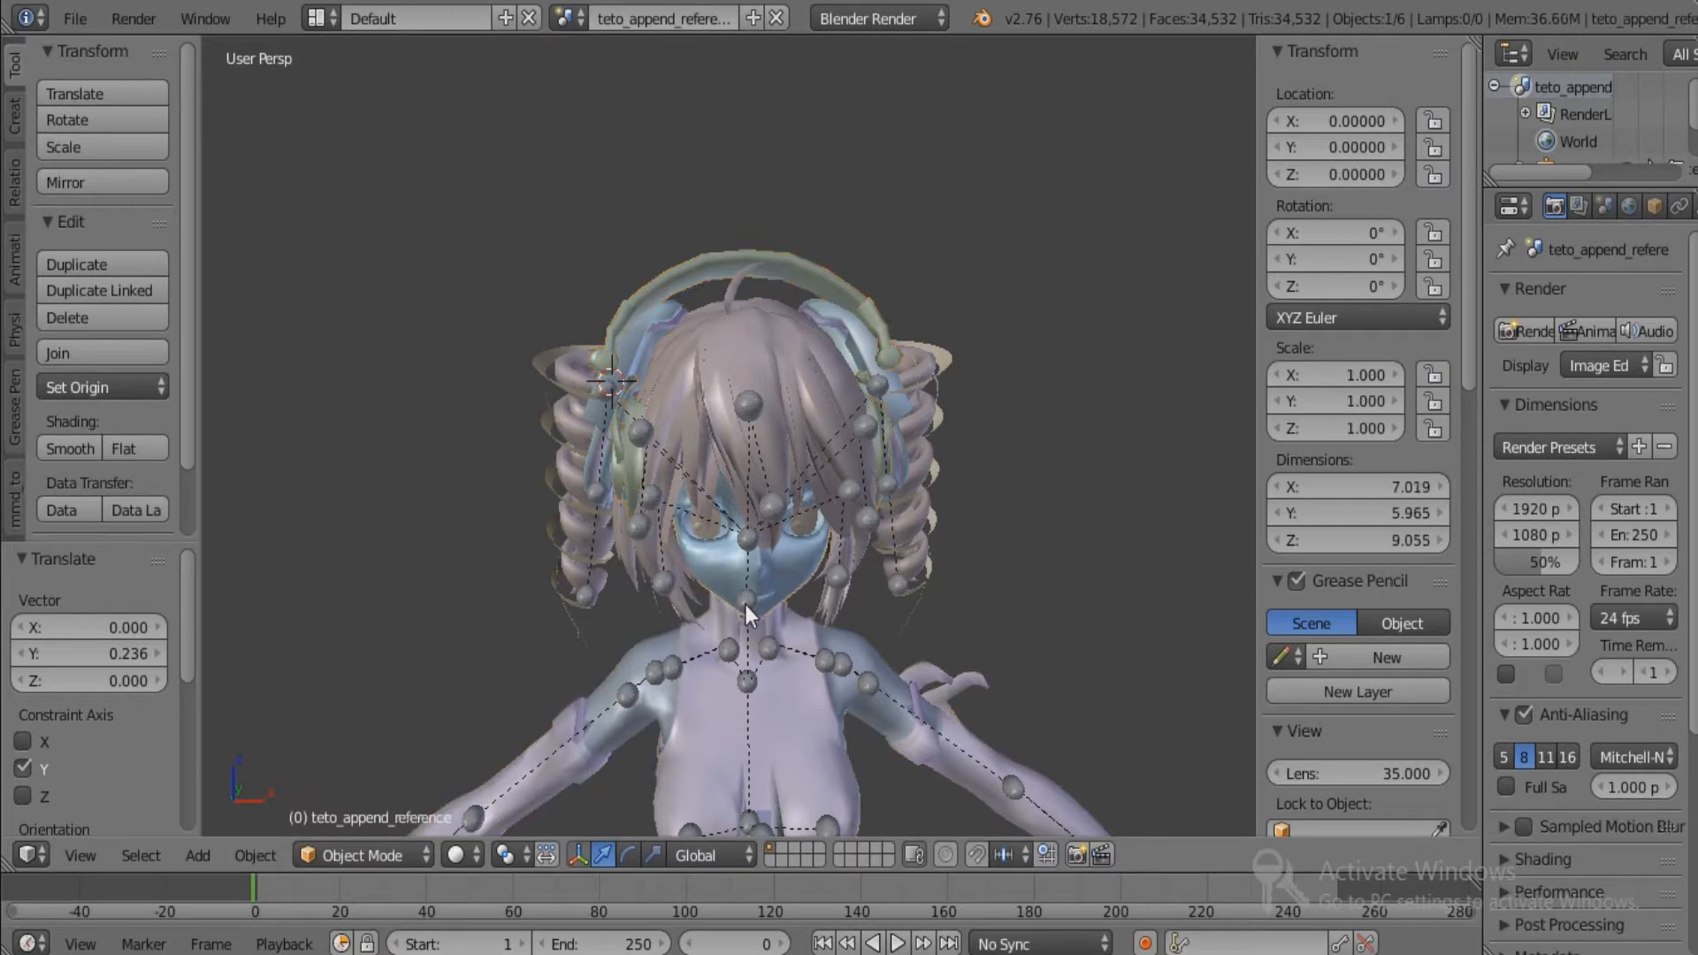
pyautogui.keyDown('shift'); pyautogui.rightClick(745, 604); pyautogui.keyUp('shift')
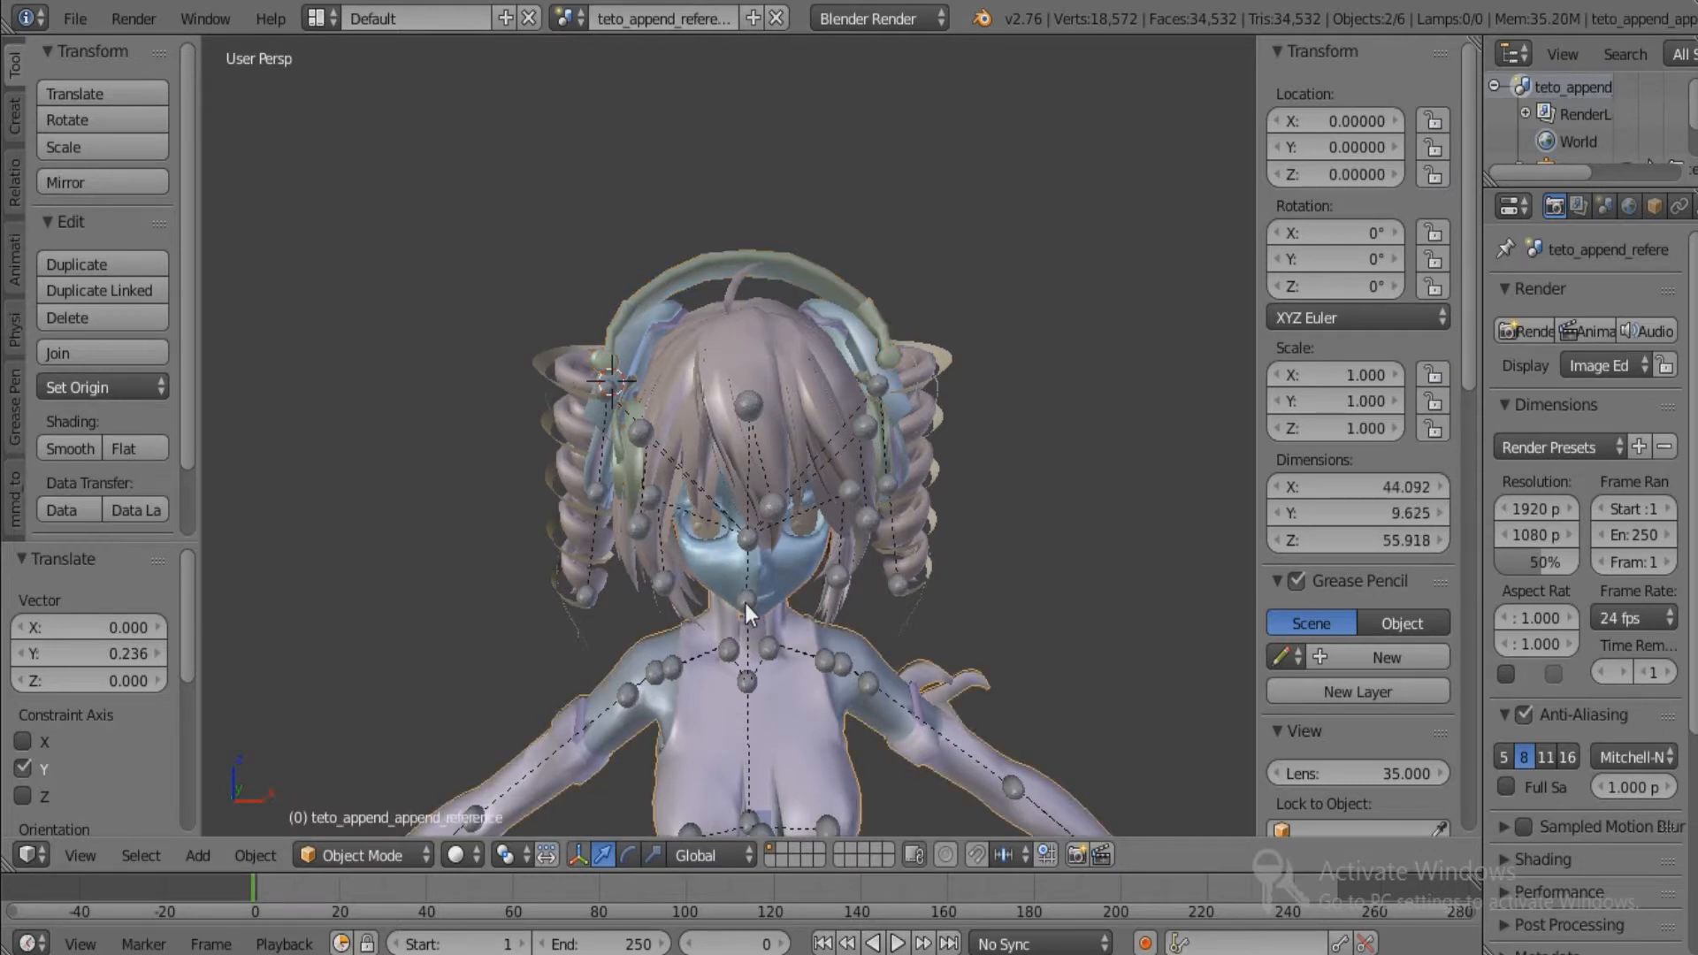
pyautogui.keyDown('shift'); pyautogui.rightClick(745, 603); pyautogui.keyUp('shift')
pyautogui.keyDown('shift'); pyautogui.rightClick(692, 286); pyautogui.keyUp('shift')
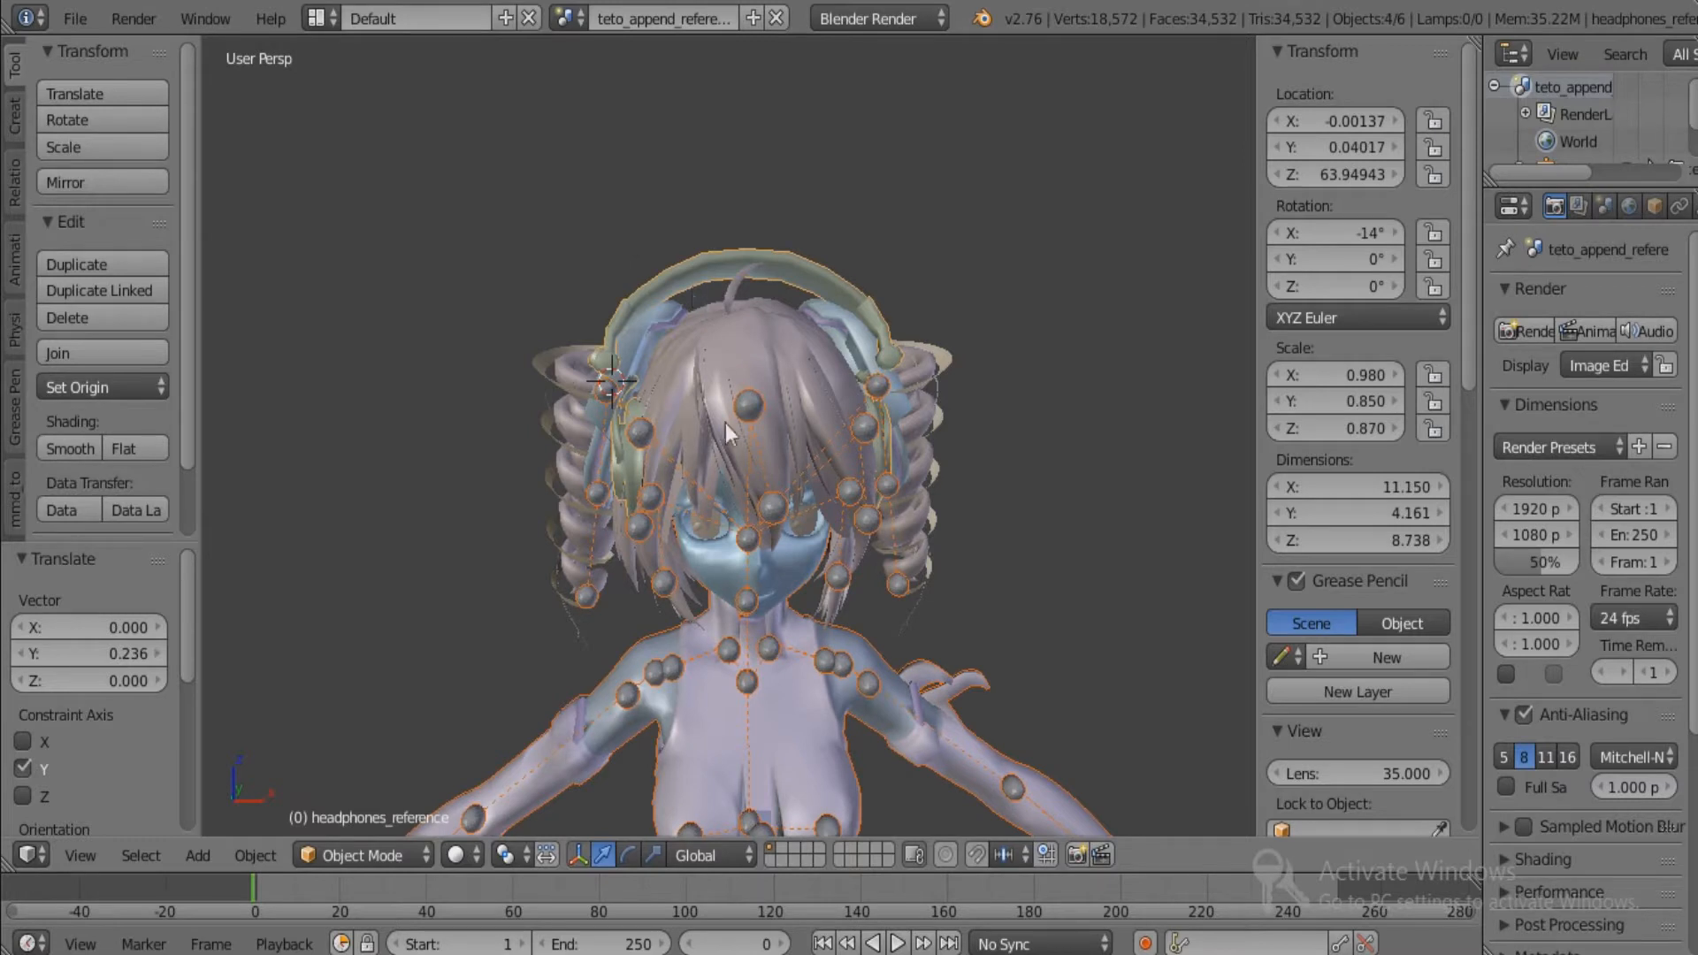
pyautogui.keyDown('shift'); pyautogui.rightClick(750, 543); pyautogui.keyUp('shift')
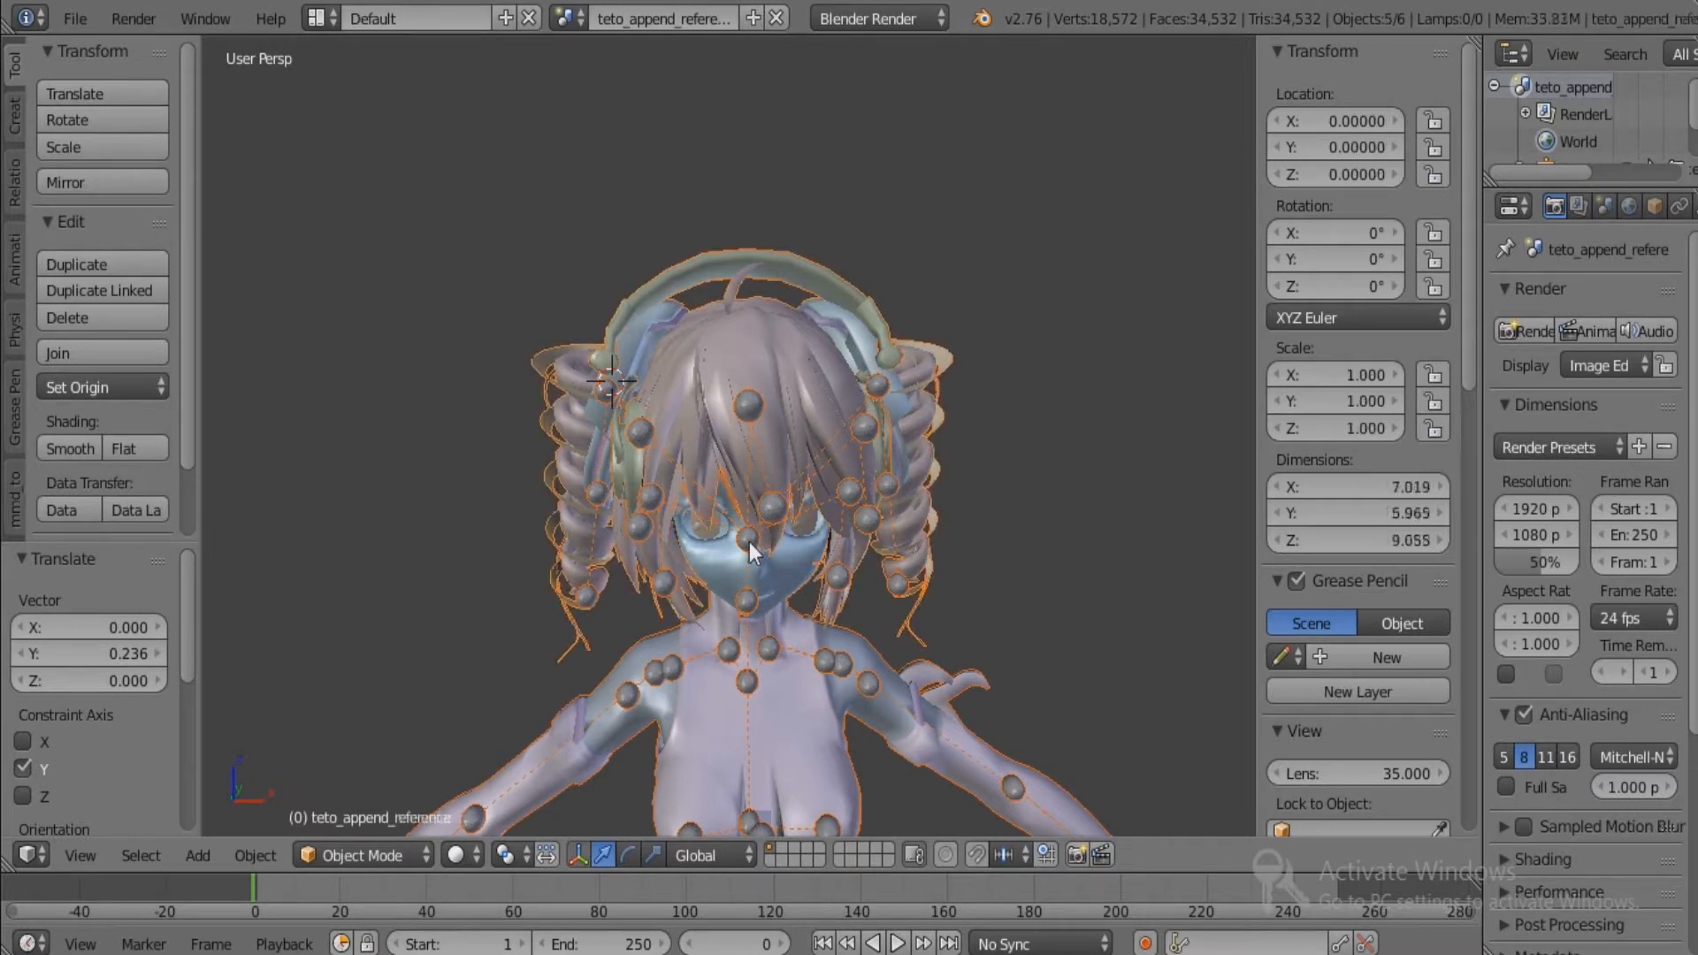
pyautogui.keyDown('shift'); pyautogui.rightClick(751, 677); pyautogui.keyUp('shift')
pyautogui.hotkey('ctrl', 'p')
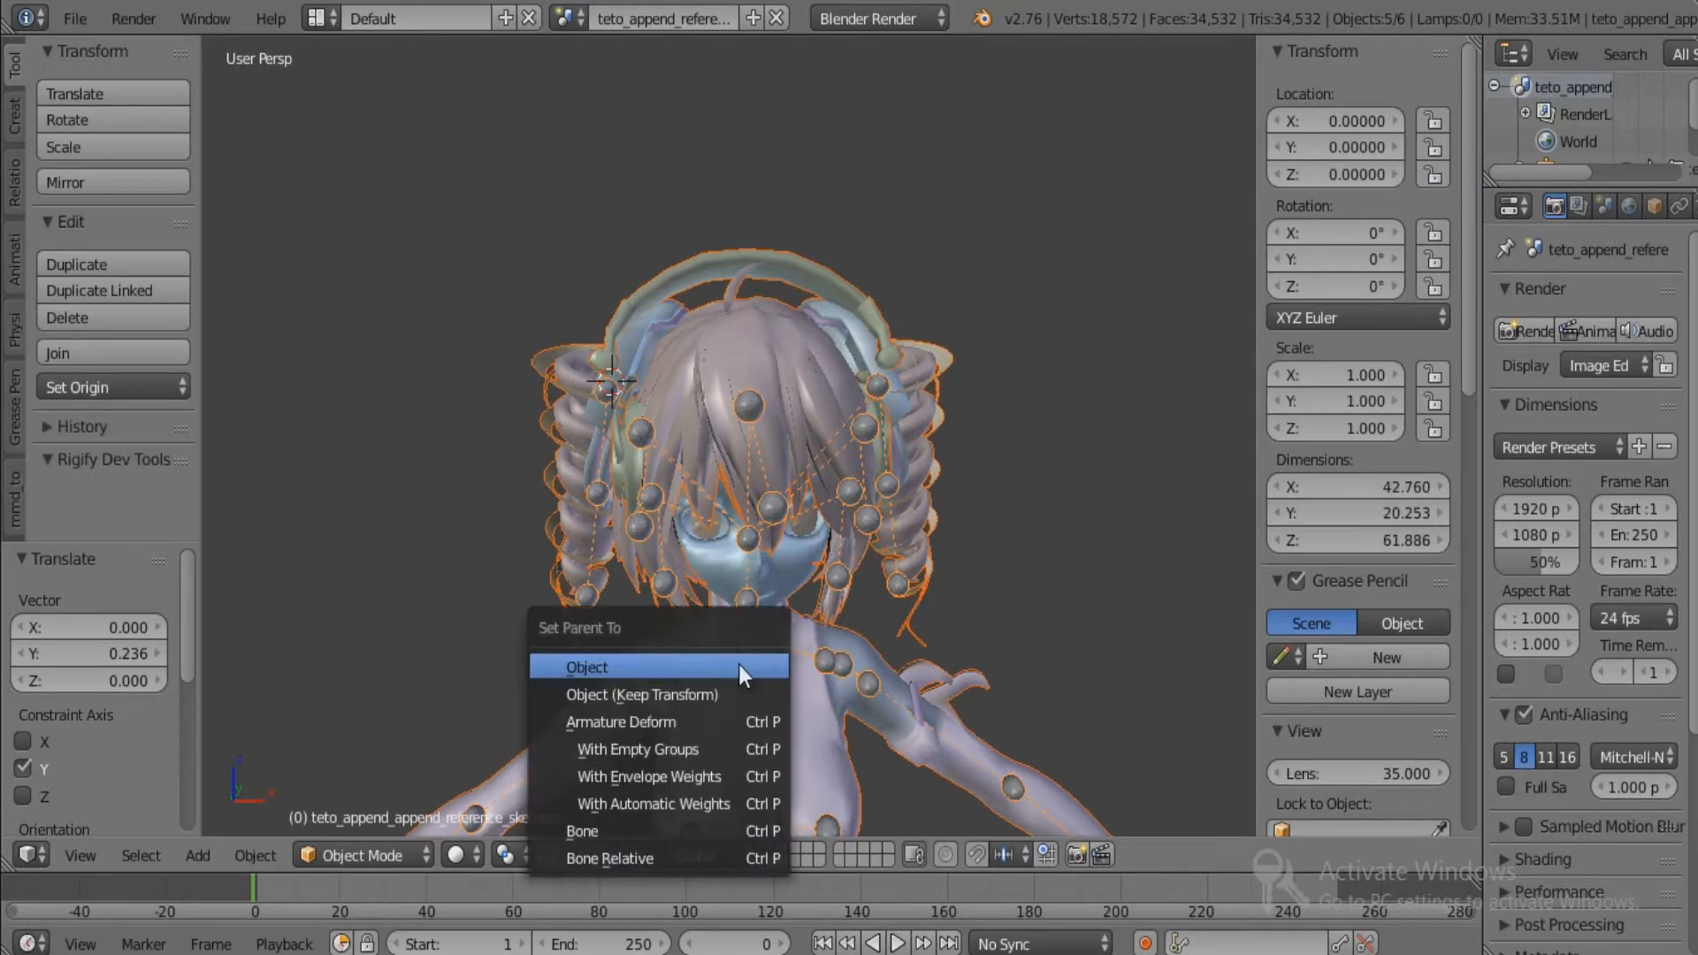
pyautogui.click(708, 729)
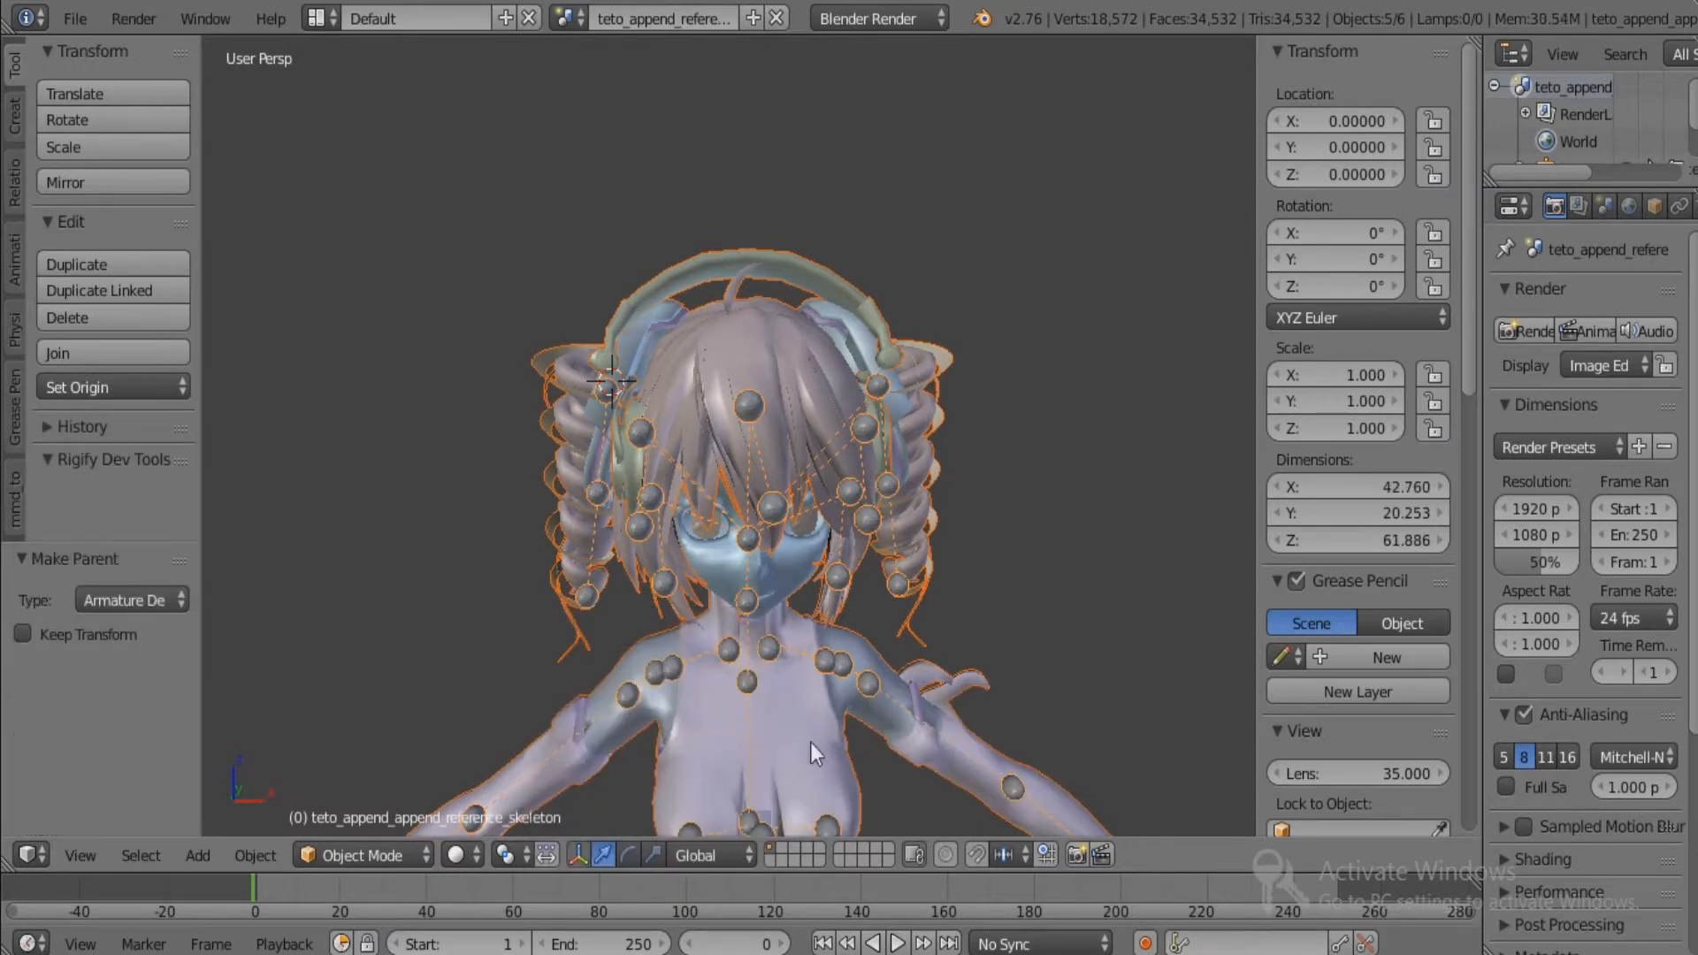
pyautogui.moveTo(810, 741); pyautogui.dragTo(733, 665, button='middle')
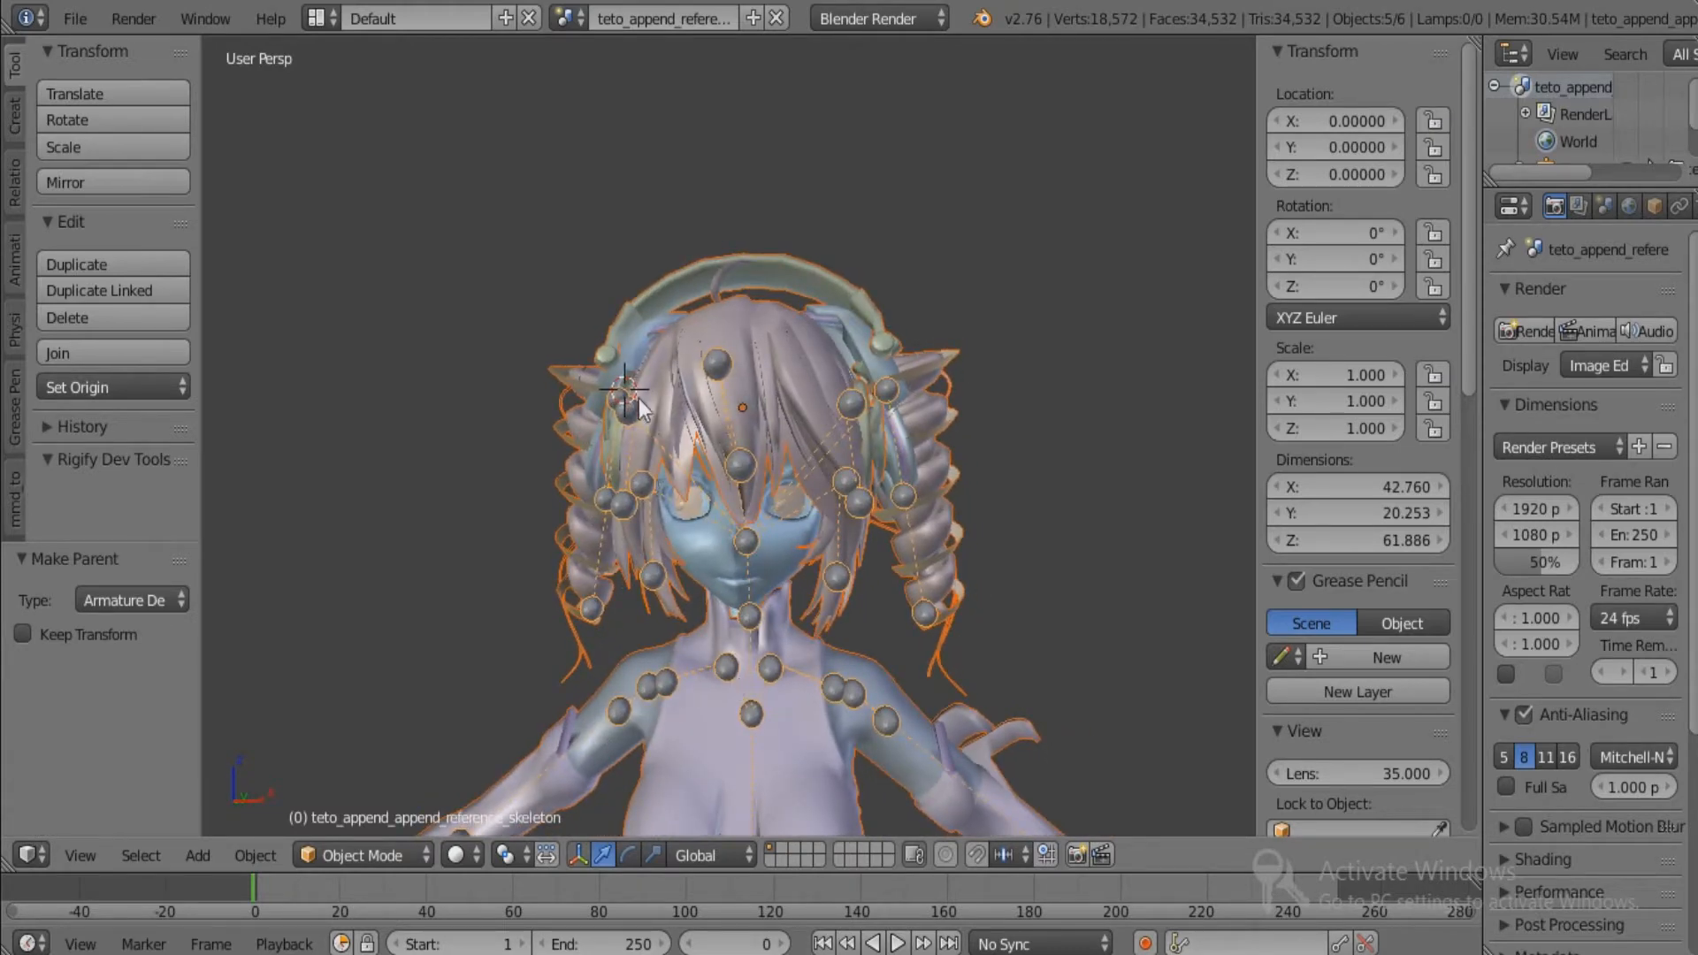
pyautogui.rightClick(665, 278)
pyautogui.press('g')
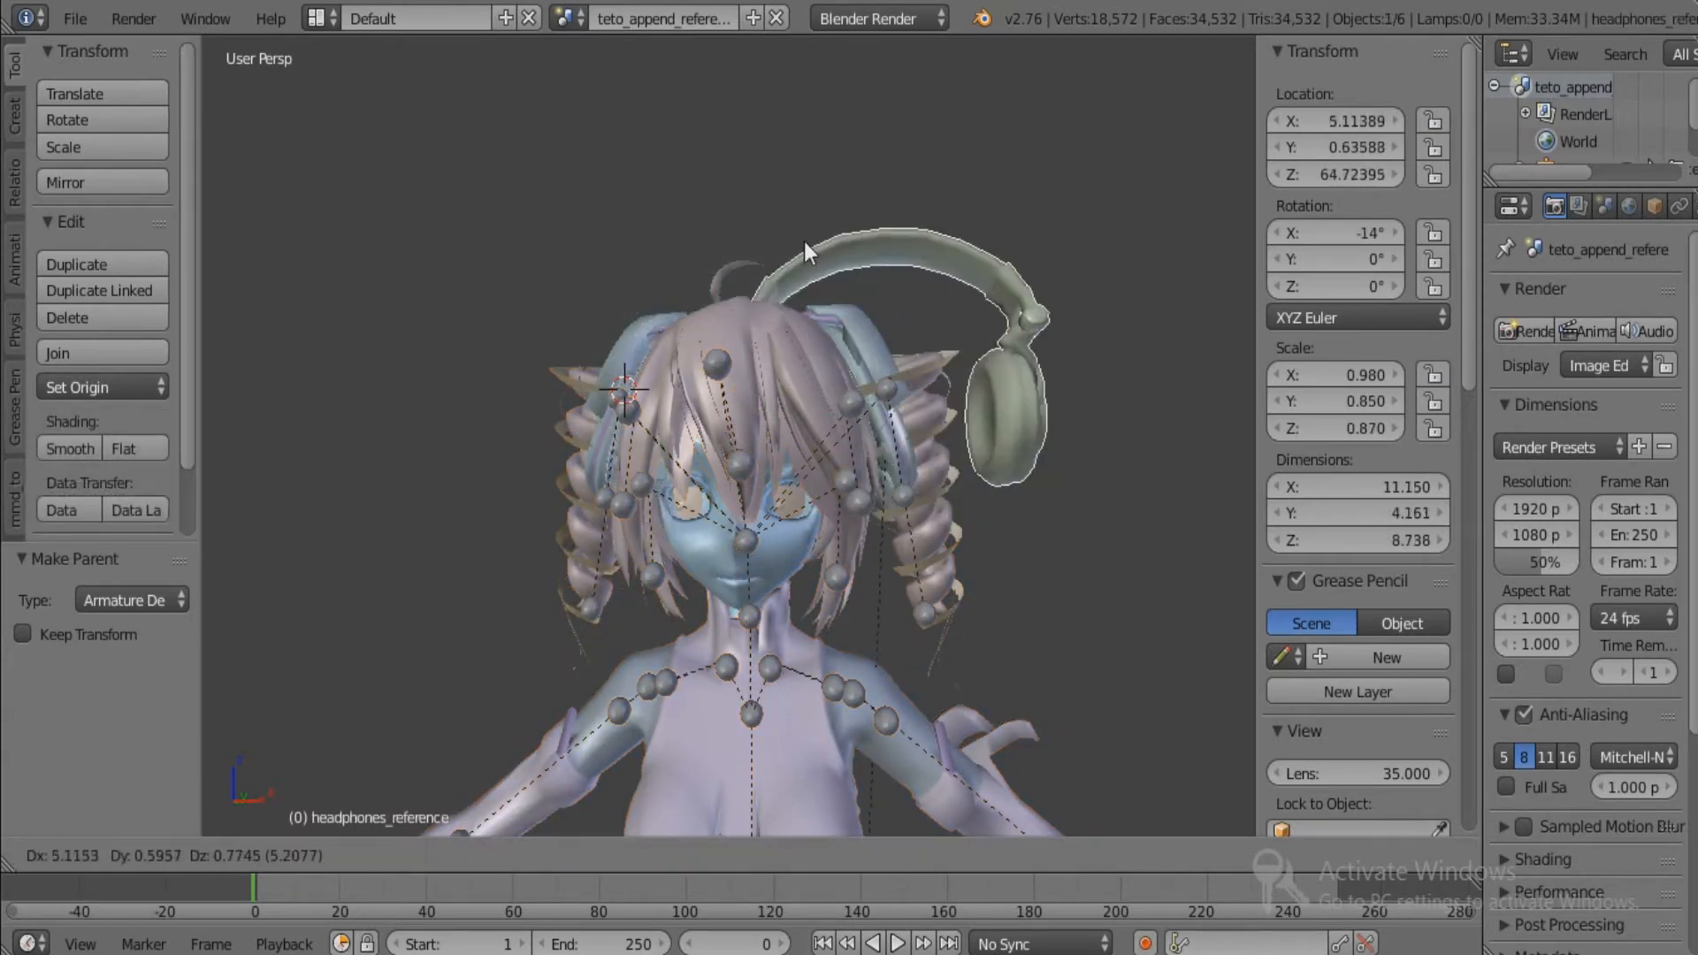
pyautogui.press('Escape')
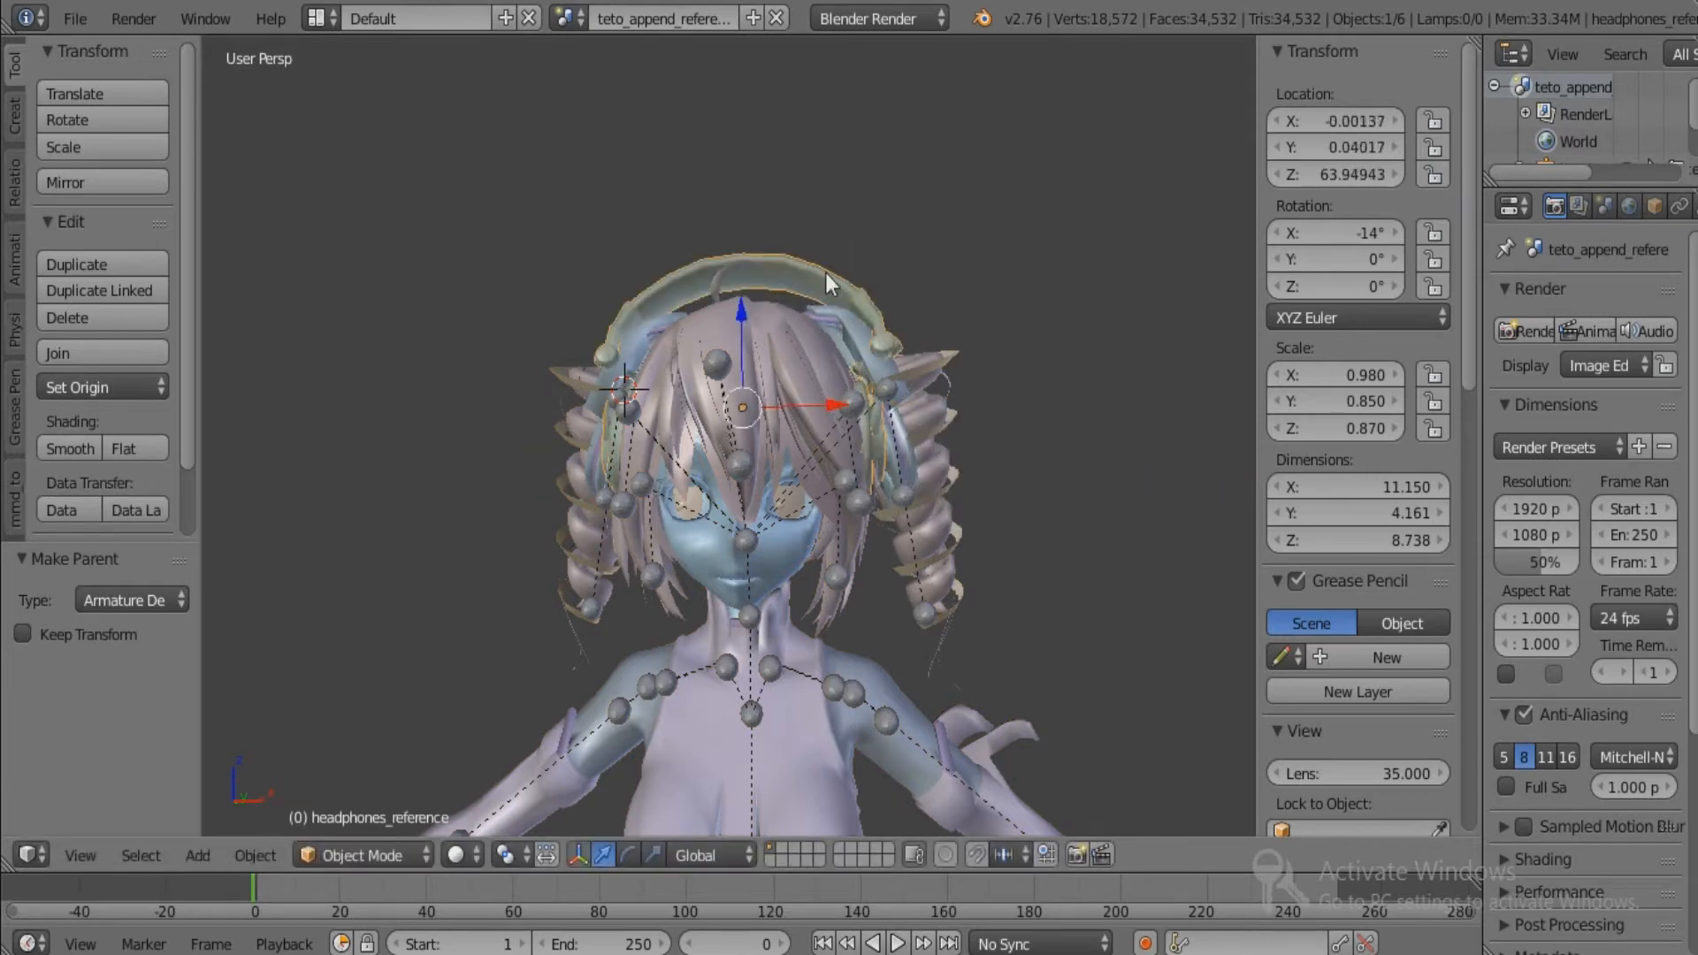
pyautogui.press('g')
pyautogui.rightClick(956, 310)
# Delete the headphones' own skeleton at the origin between Teto's feet.
pyautogui.keyDown('shift'); pyautogui.moveTo(951, 310); pyautogui.dragTo(911, 791, button='middle'); pyautogui.keyUp('shift')
pyautogui.rightClick(872, 789)
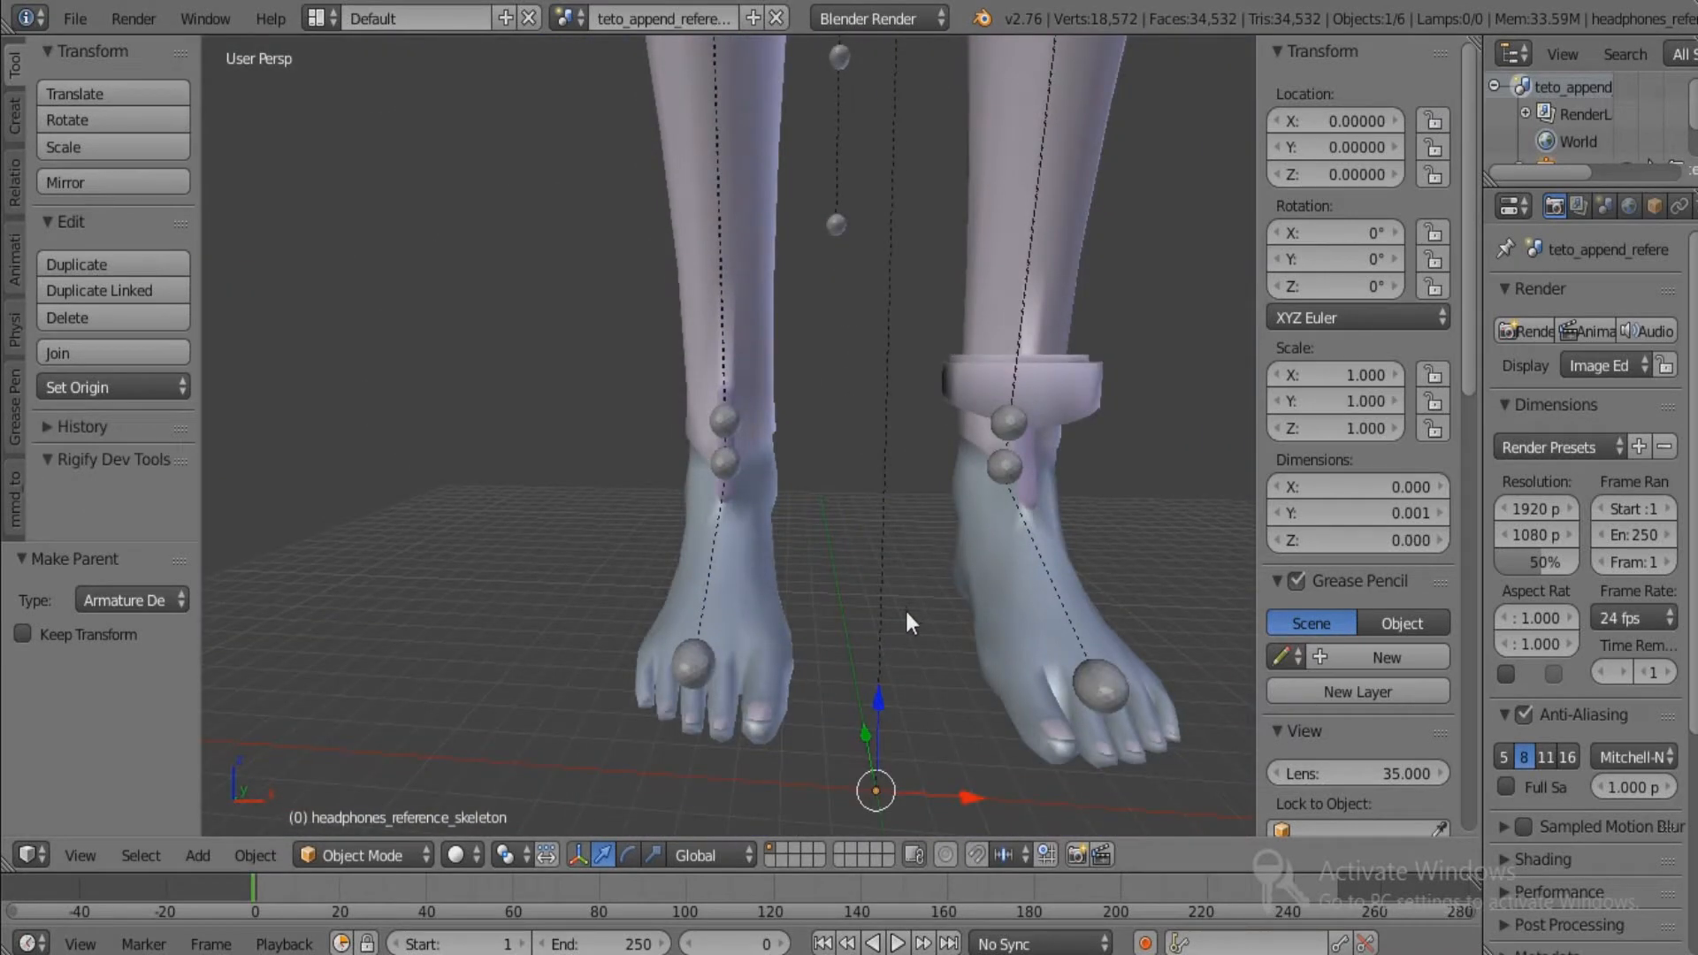
pyautogui.press('x')
pyautogui.click(906, 613)
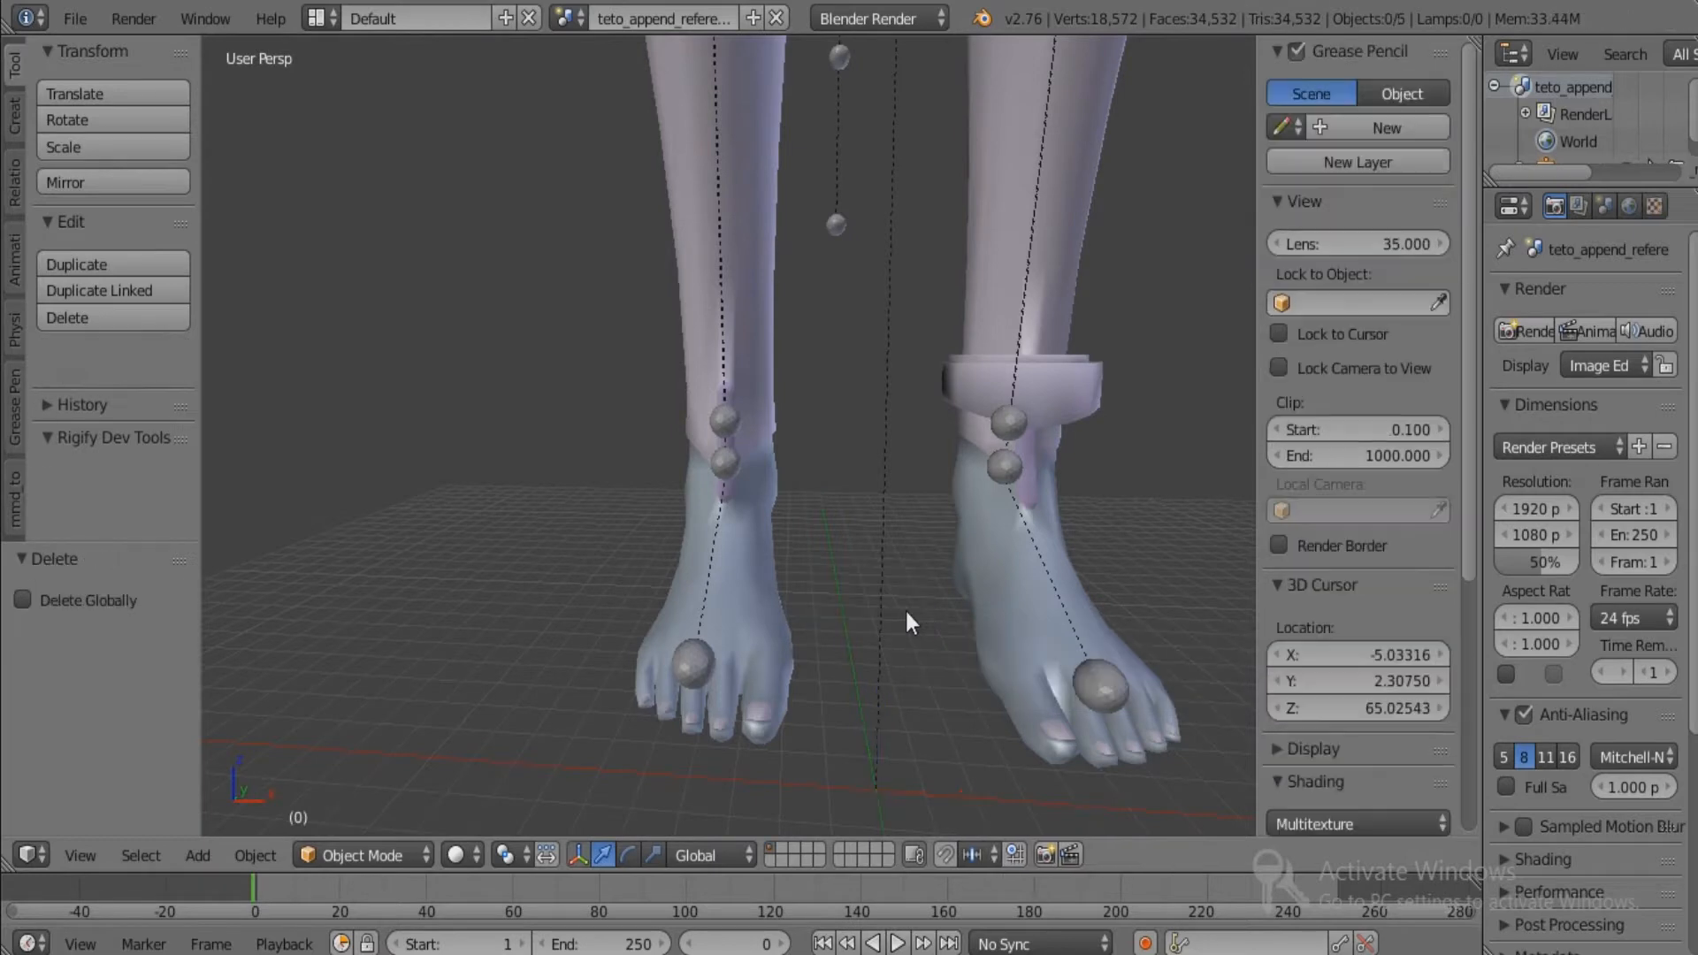
# Examine Teto from the feet up to the head and inspect how the headphones sit on her hair.
pyautogui.moveTo(906, 612); pyautogui.dragTo(712, 545, button='middle')
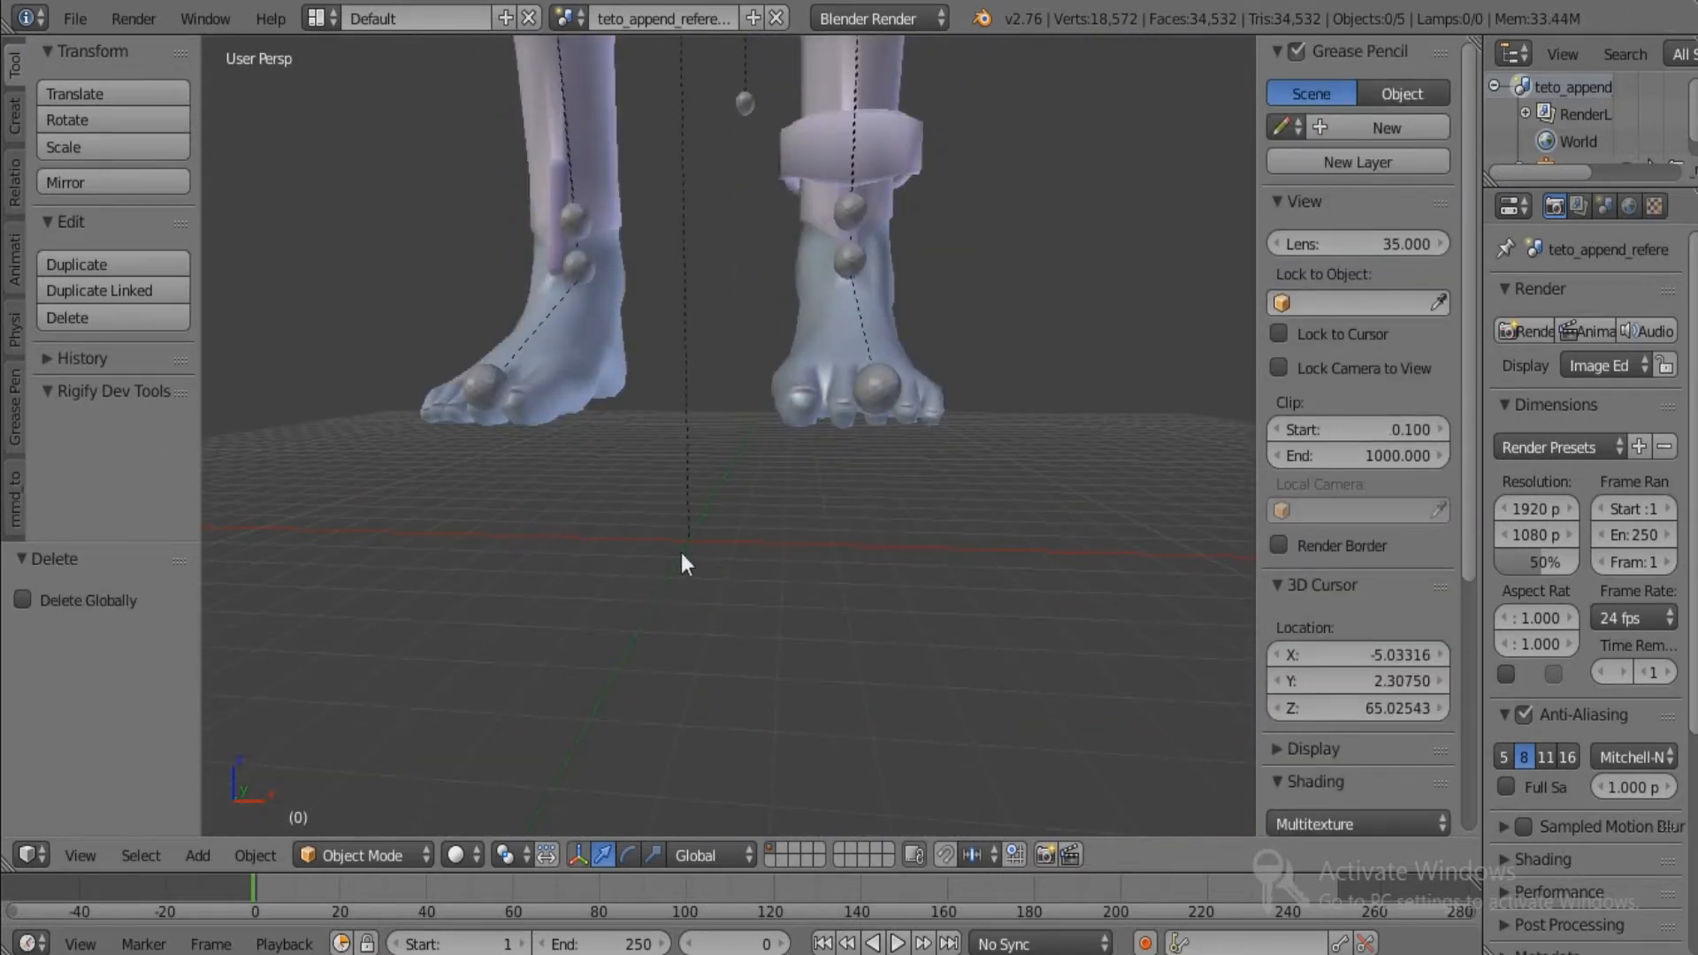
pyautogui.keyDown('shift'); pyautogui.moveTo(762, 283); pyautogui.dragTo(759, 506, button='middle'); pyautogui.keyUp('shift')
pyautogui.scroll(-5, 759, 506)
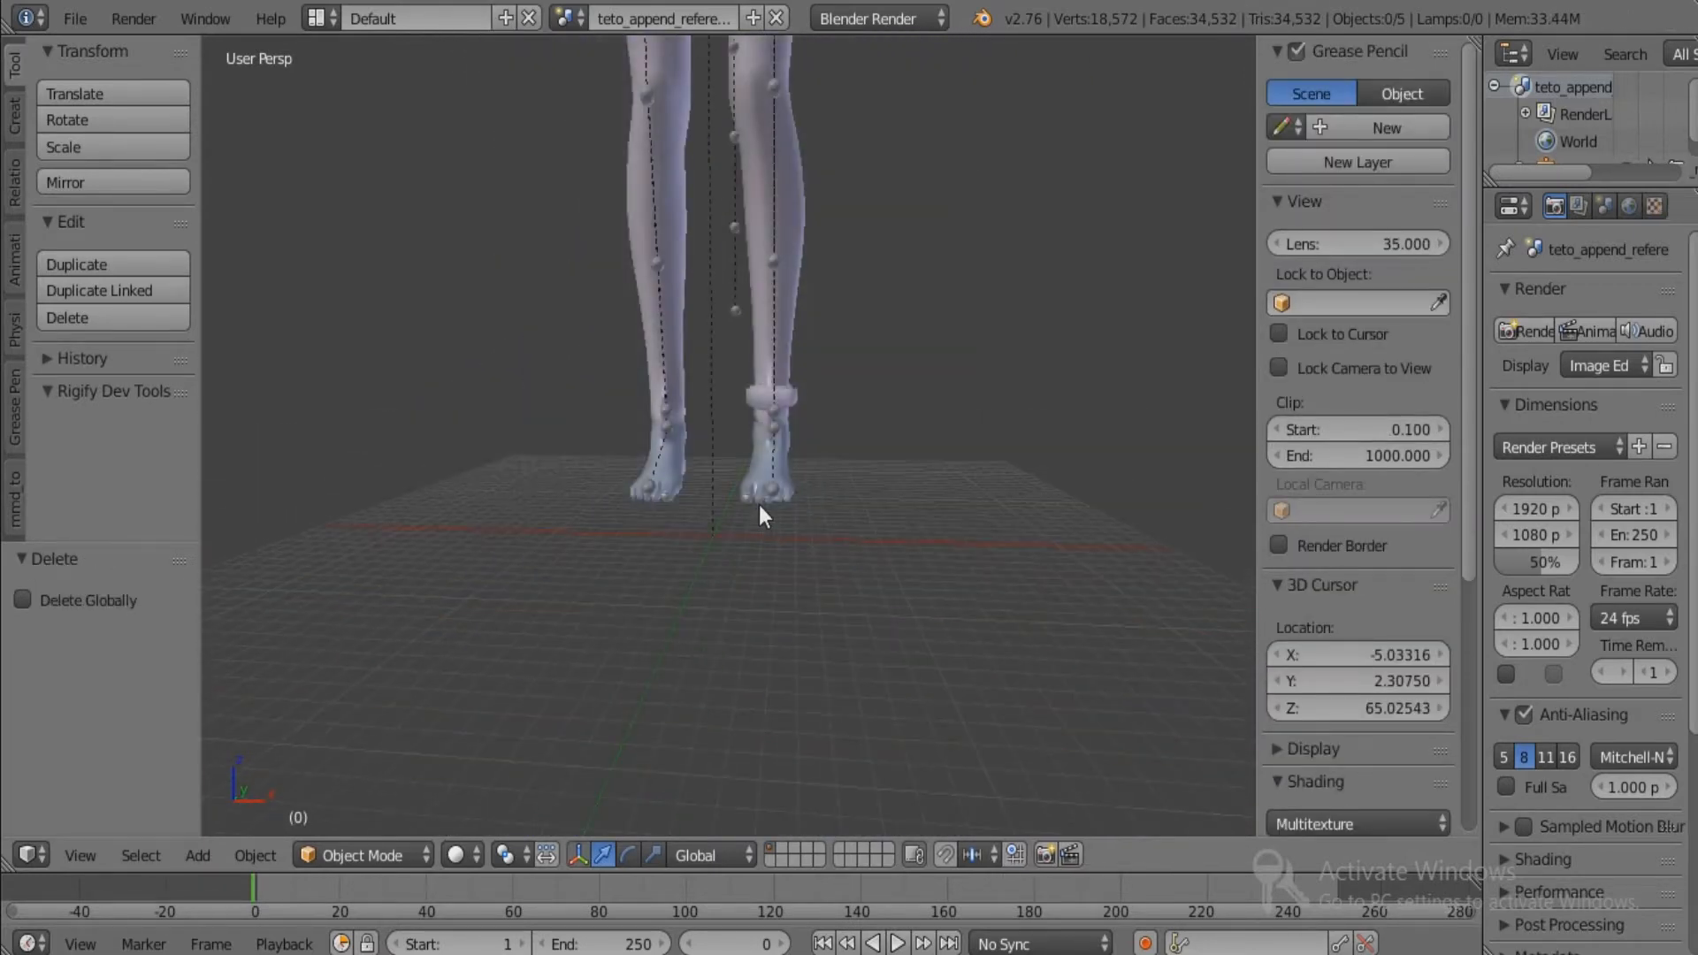
pyautogui.keyDown('shift'); pyautogui.moveTo(759, 159); pyautogui.dragTo(759, 458, button='middle'); pyautogui.keyUp('shift')
pyautogui.keyDown('shift'); pyautogui.moveTo(748, 208); pyautogui.dragTo(741, 453, button='middle'); pyautogui.keyUp('shift')
pyautogui.keyDown('shift'); pyautogui.moveTo(745, 133); pyautogui.dragTo(743, 442, button='middle'); pyautogui.keyUp('shift')
pyautogui.keyDown('shift'); pyautogui.moveTo(743, 236); pyautogui.dragTo(725, 332, button='middle'); pyautogui.keyUp('shift')
pyautogui.scroll(3, 734, 566)
pyautogui.moveTo(798, 271); pyautogui.dragTo(993, 297, button='right')
pyautogui.rightClick(982, 305)
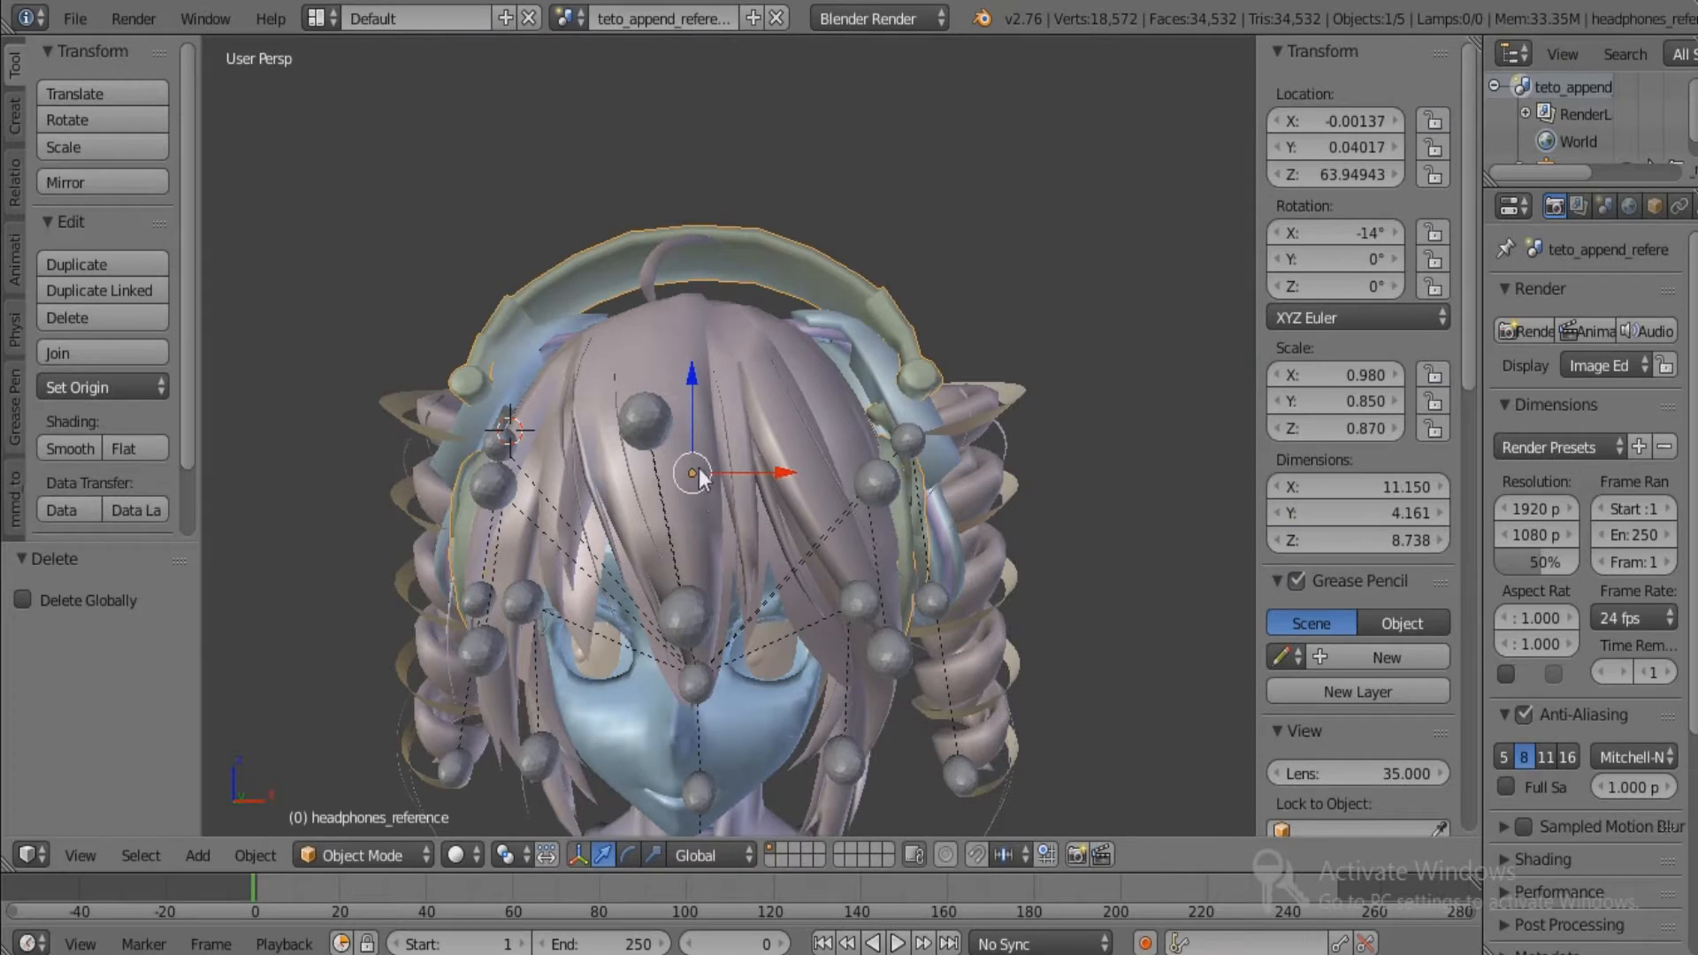
pyautogui.rightClick(695, 475)
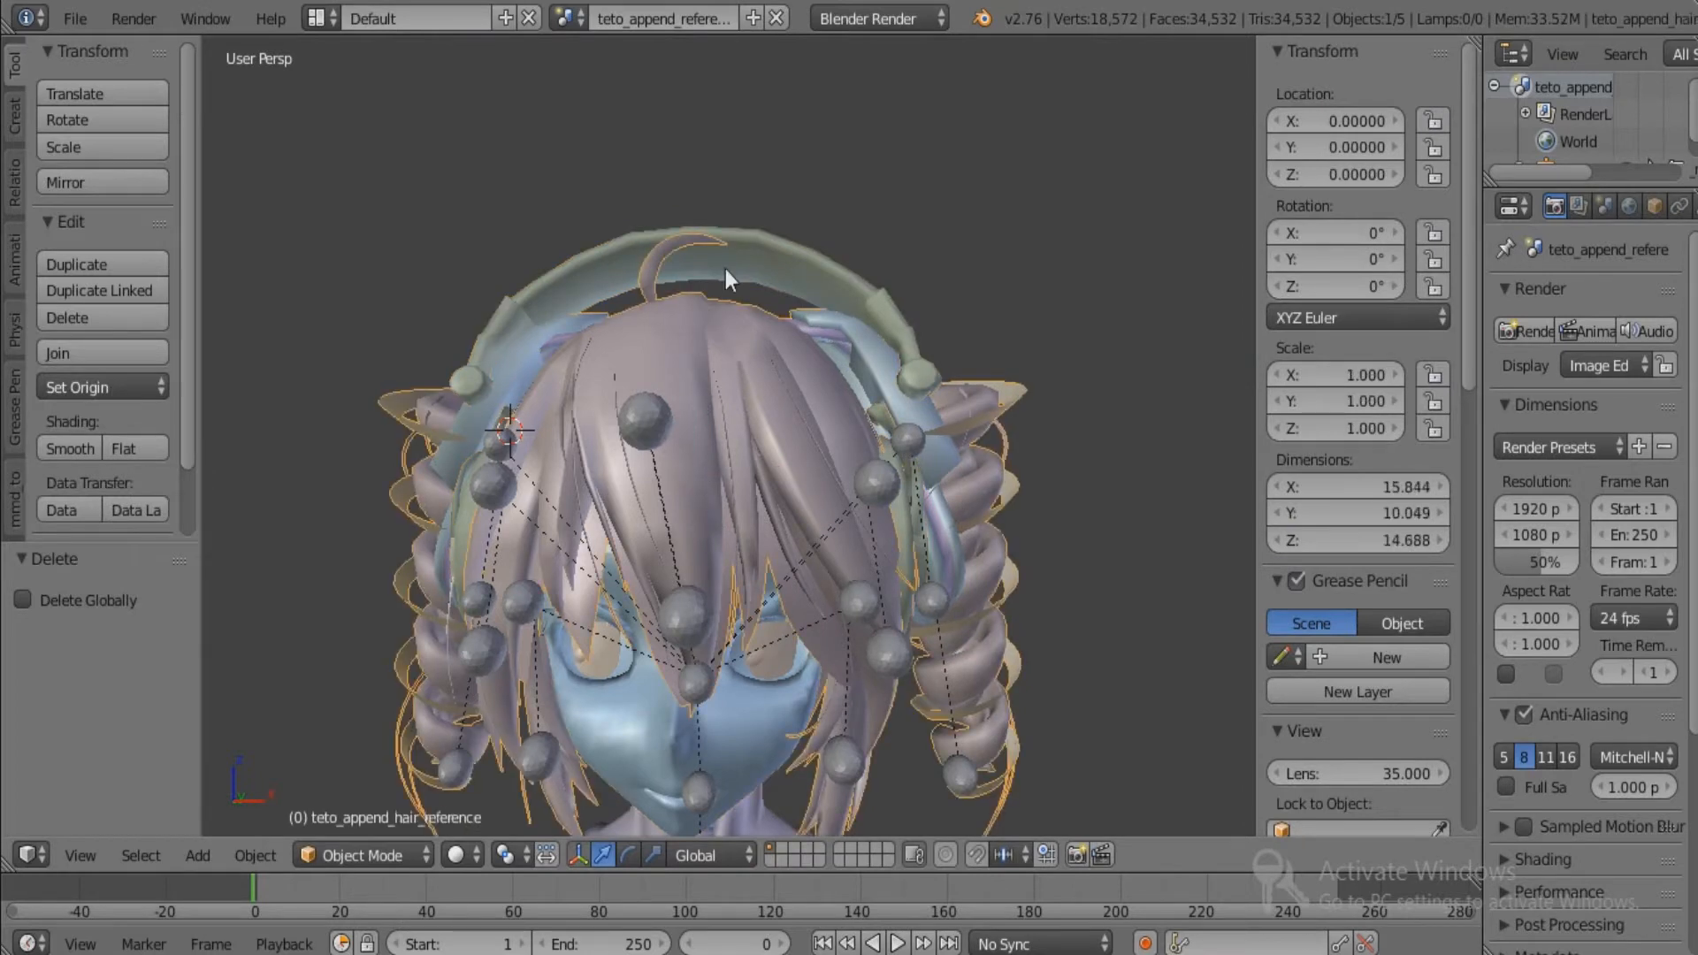
pyautogui.rightClick(672, 397)
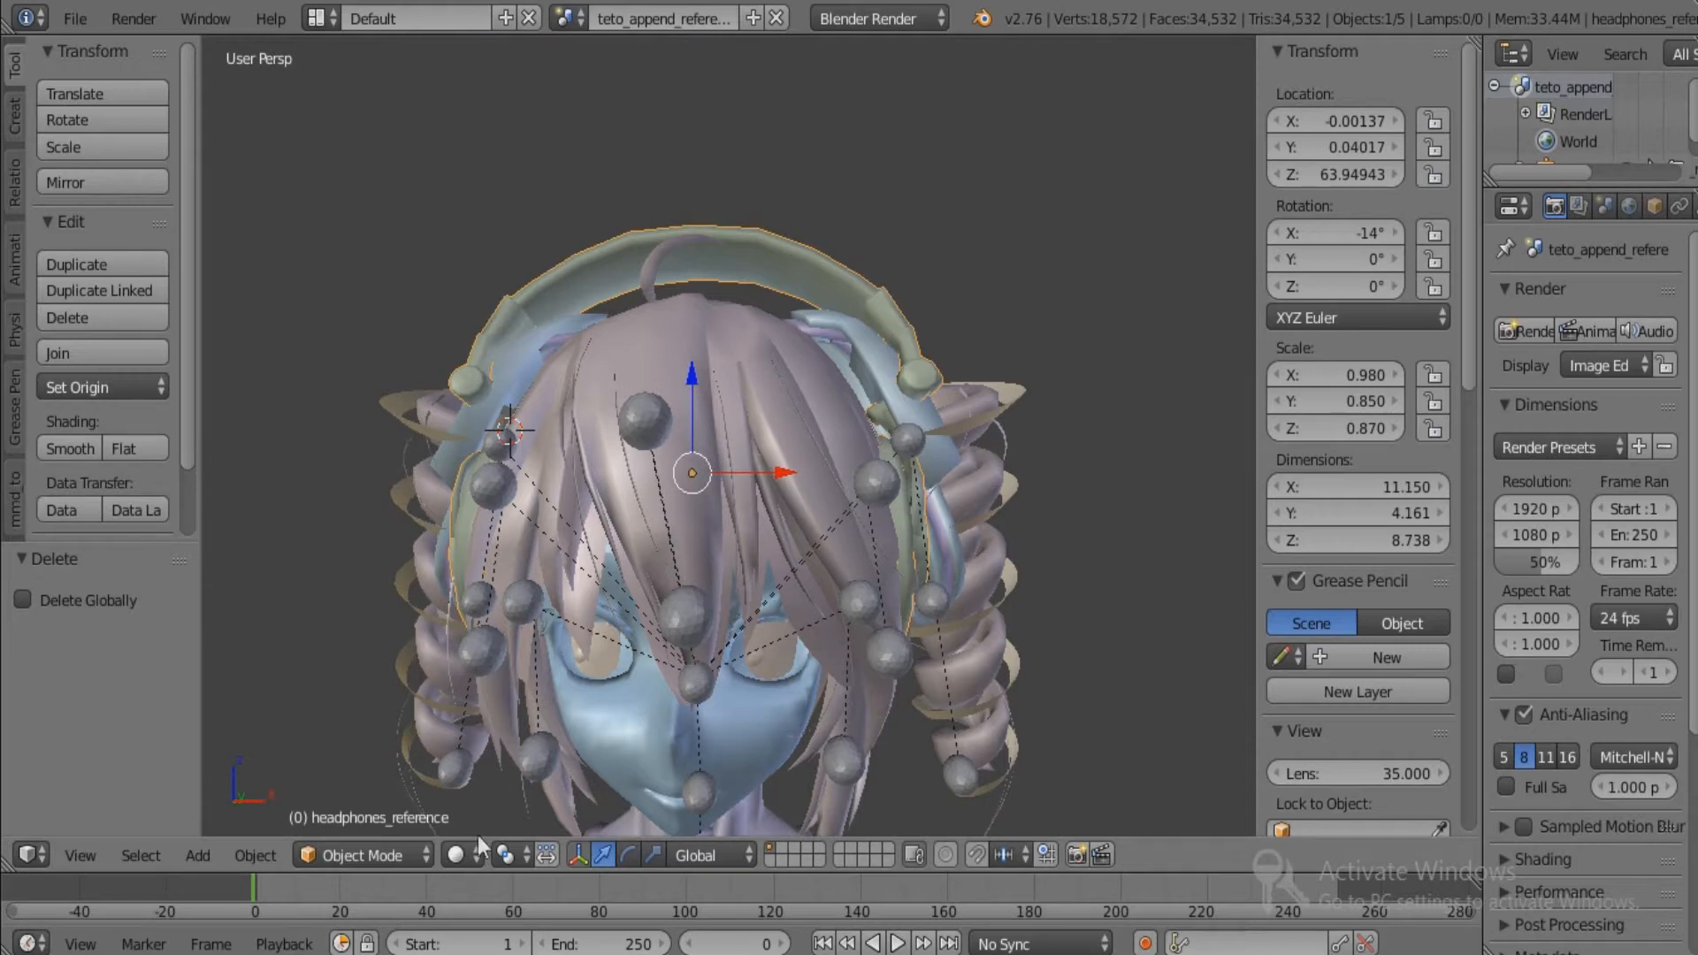
# Select Teto's skeleton and switch it to Pose Mode.
pyautogui.moveTo(586, 680); pyautogui.dragTo(661, 607, button='middle')
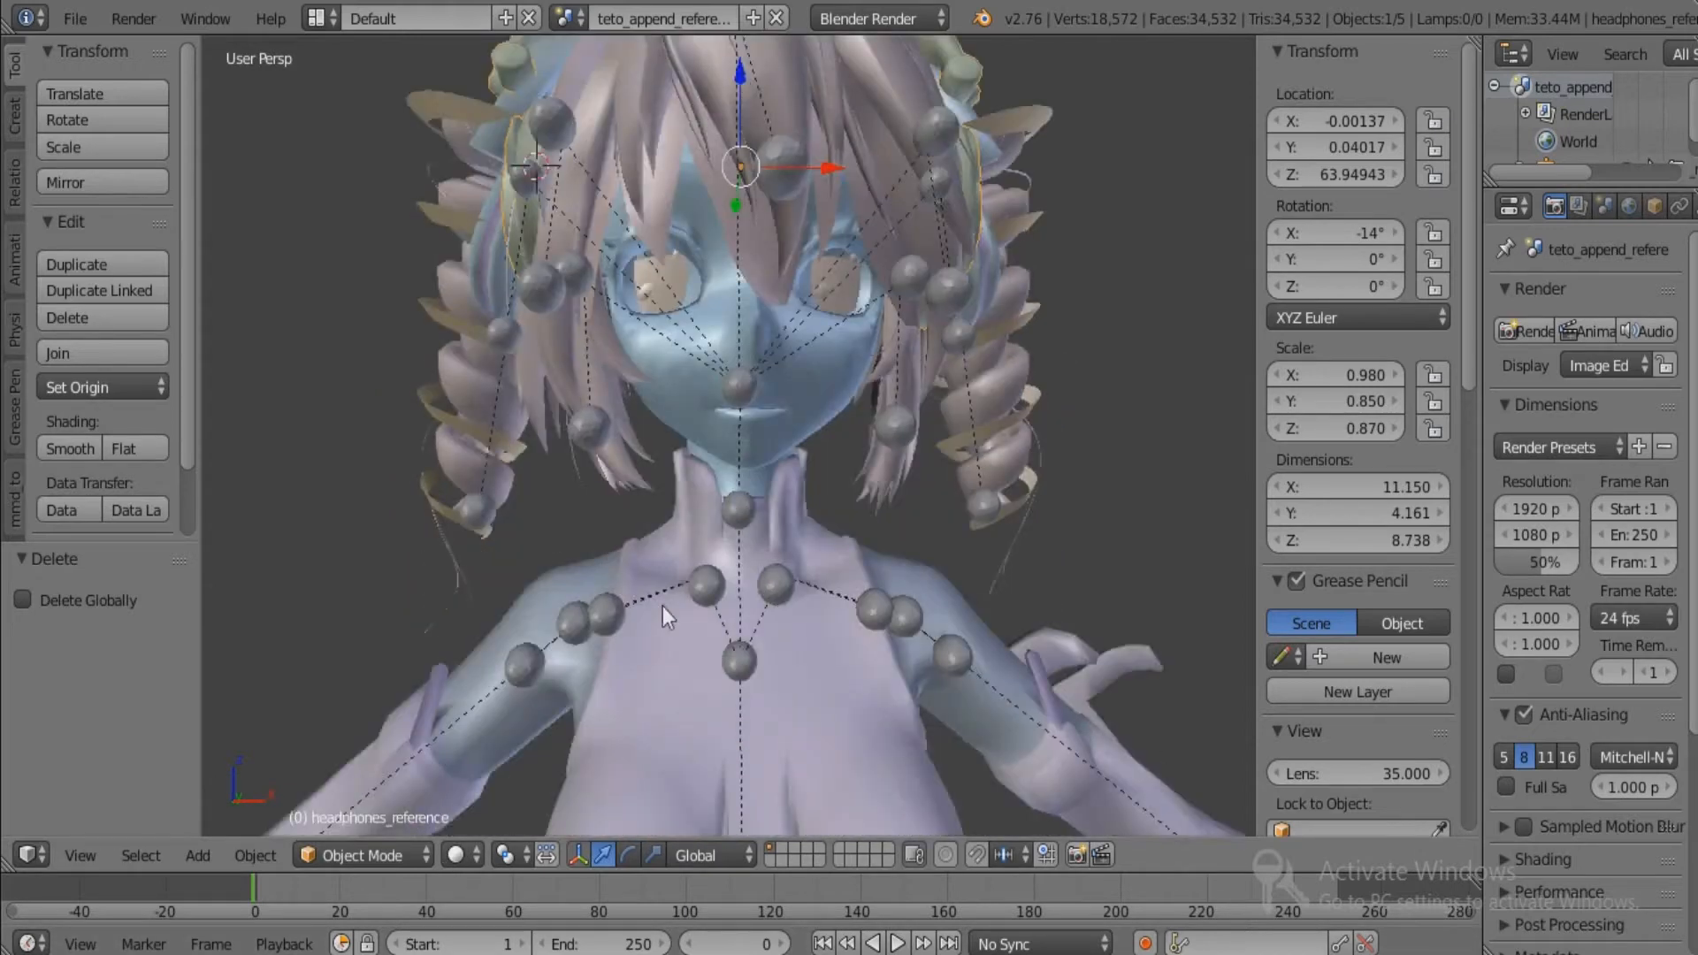
pyautogui.rightClick(734, 649)
pyautogui.rightClick(738, 659)
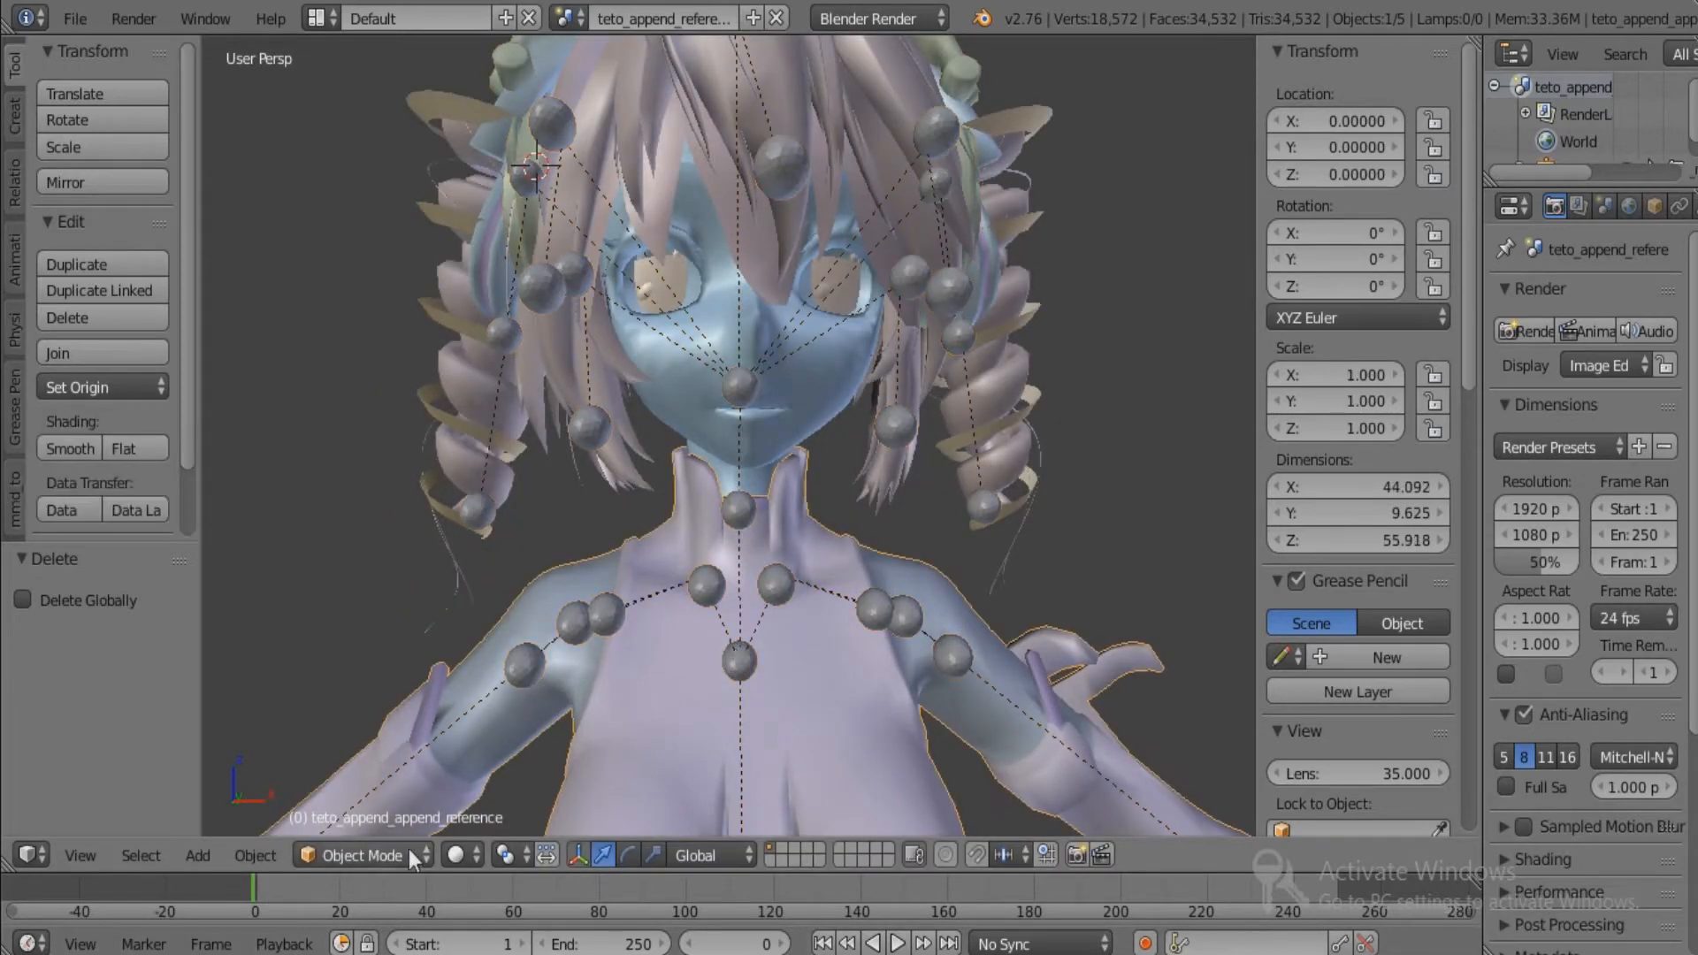
pyautogui.press('Tab')
pyautogui.press('Tab')
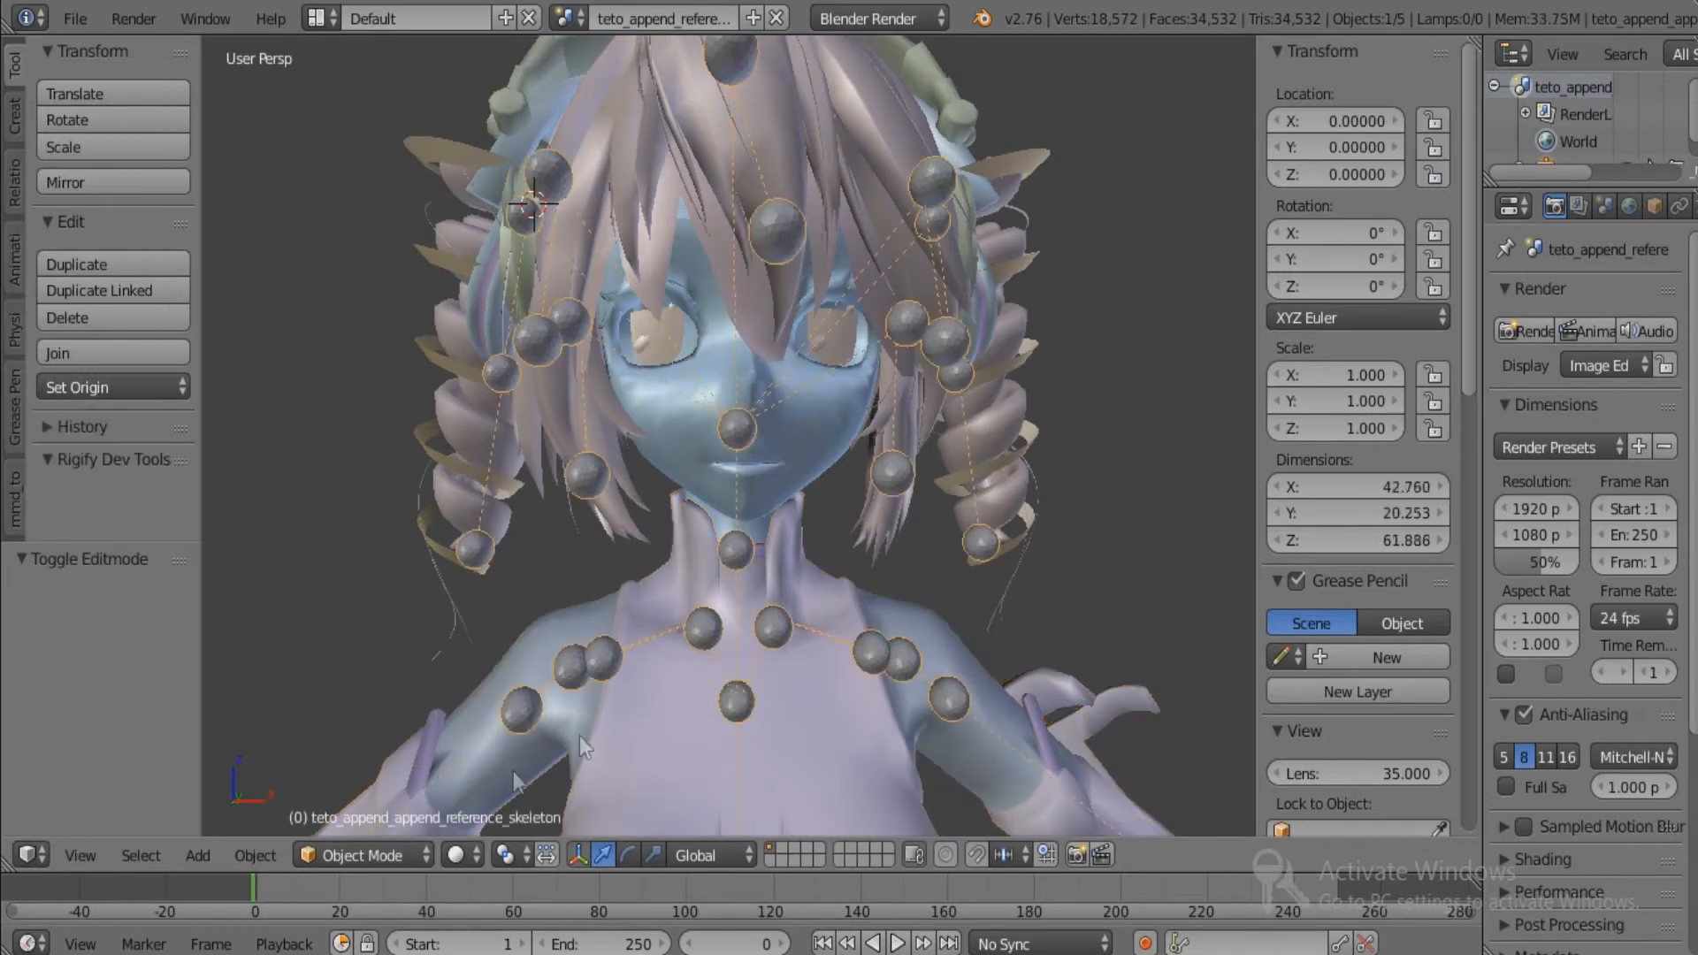
pyautogui.click(405, 856)
pyautogui.click(378, 762)
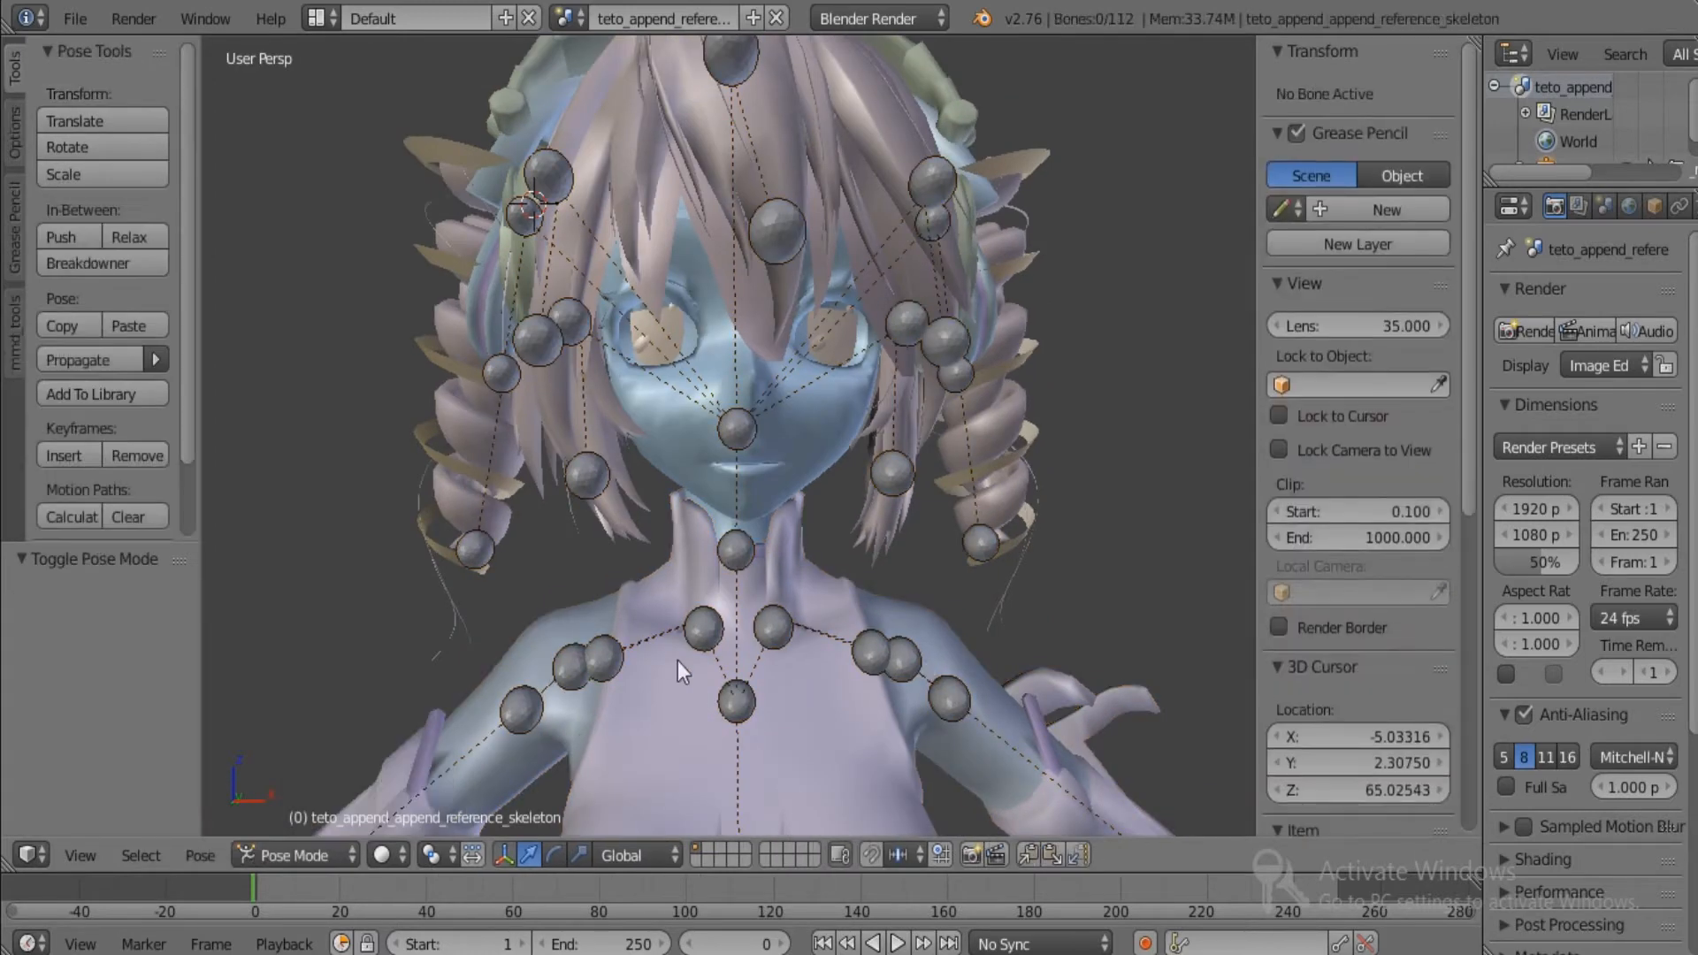
pyautogui.moveTo(678, 661); pyautogui.dragTo(676, 697, button='middle')
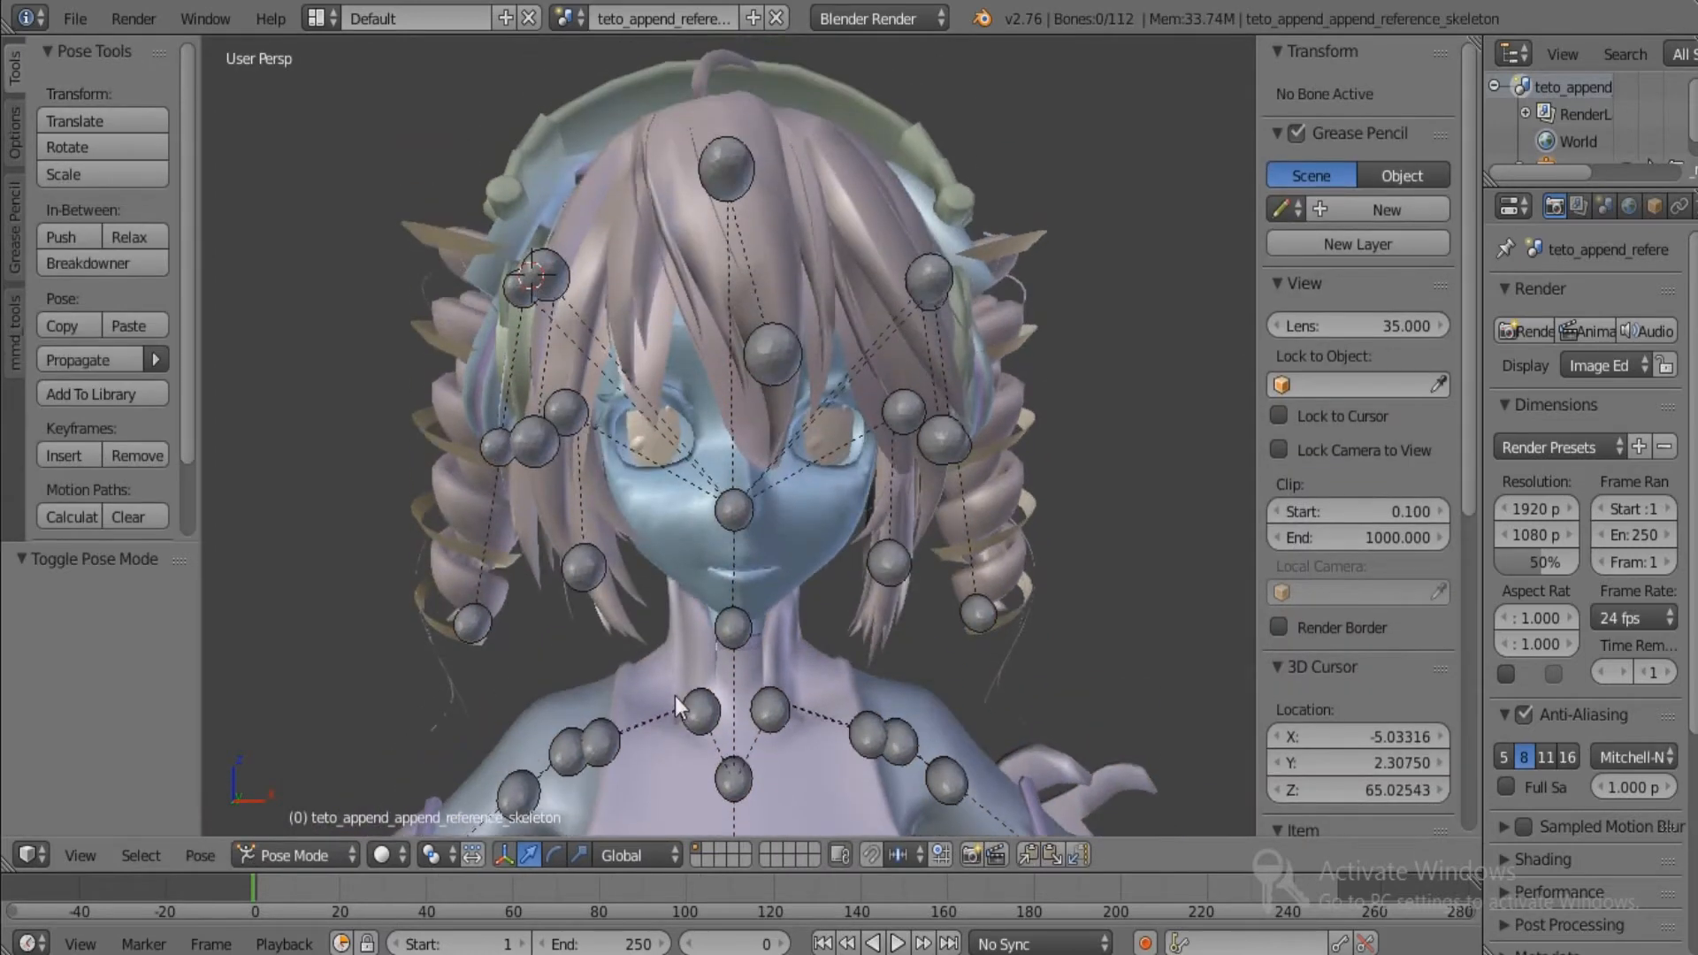
pyautogui.rightClick(564, 152)
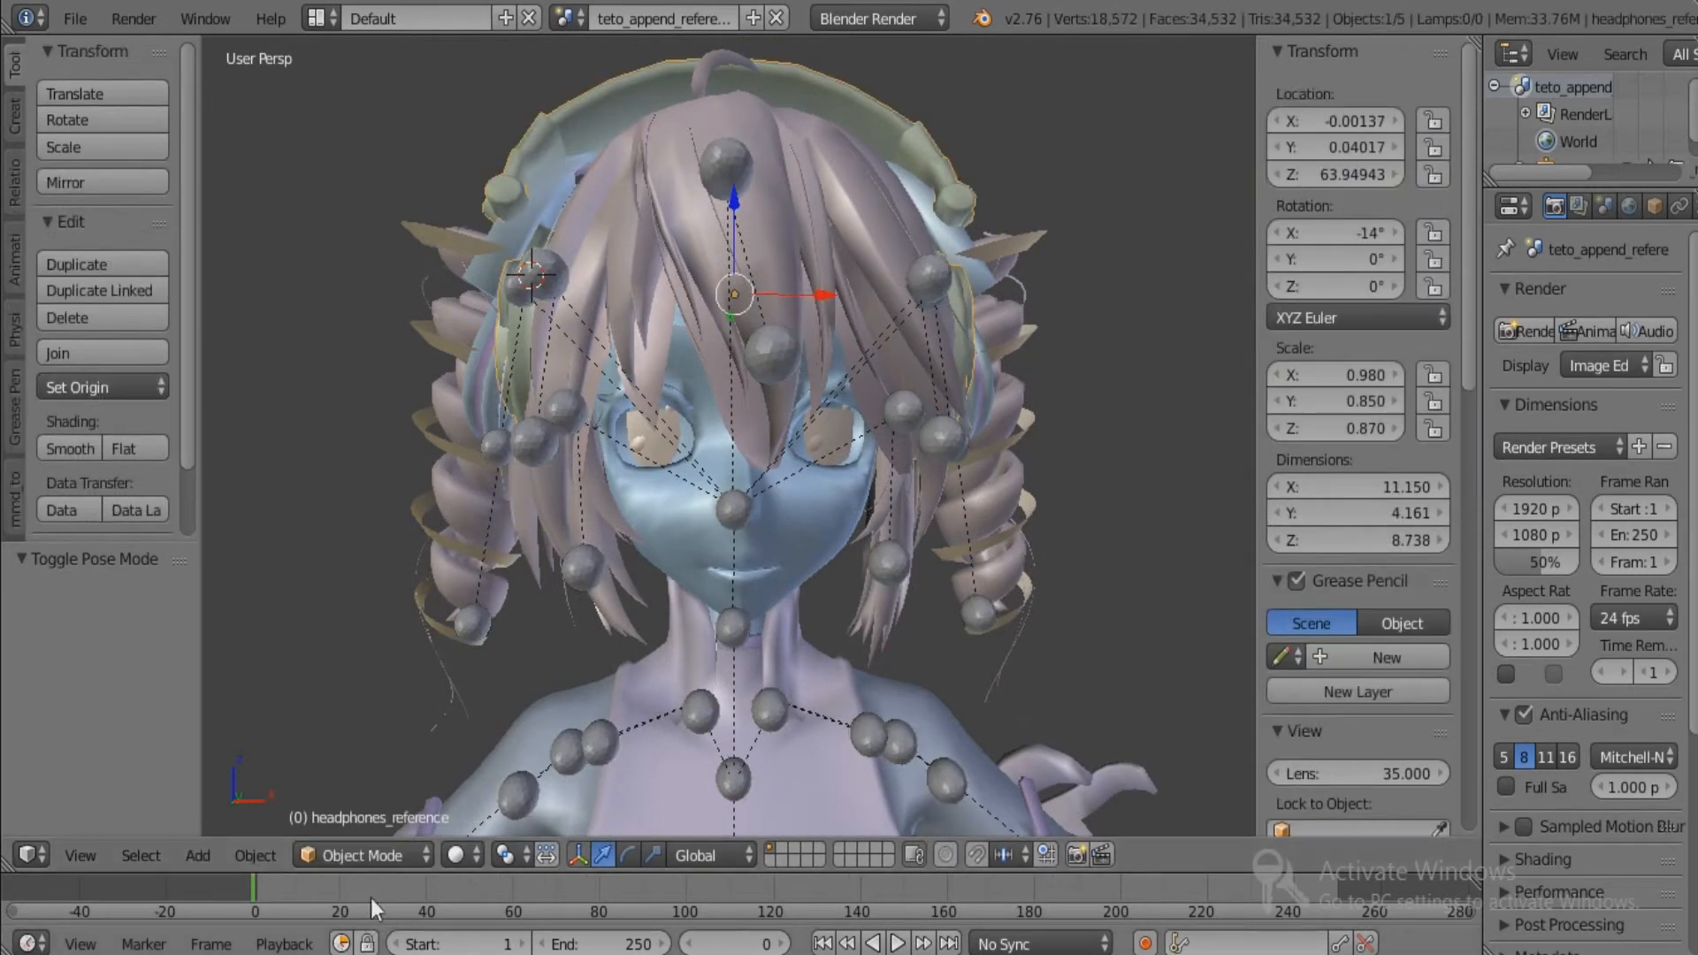
pyautogui.click(370, 852)
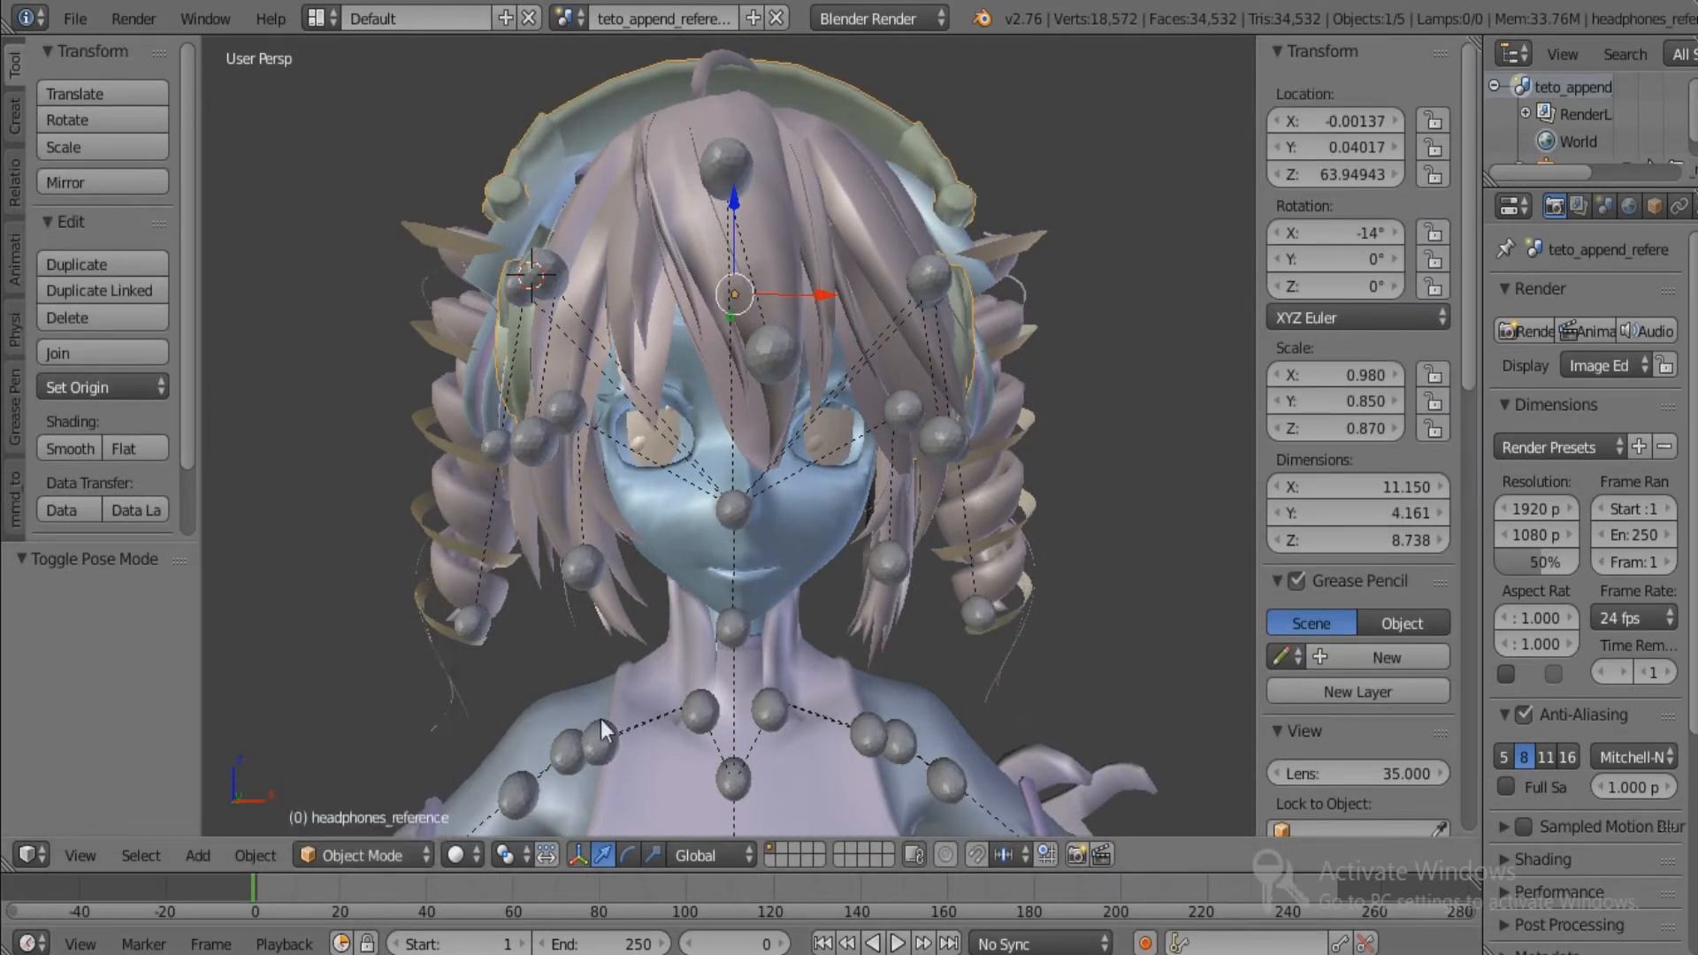
pyautogui.click(372, 855)
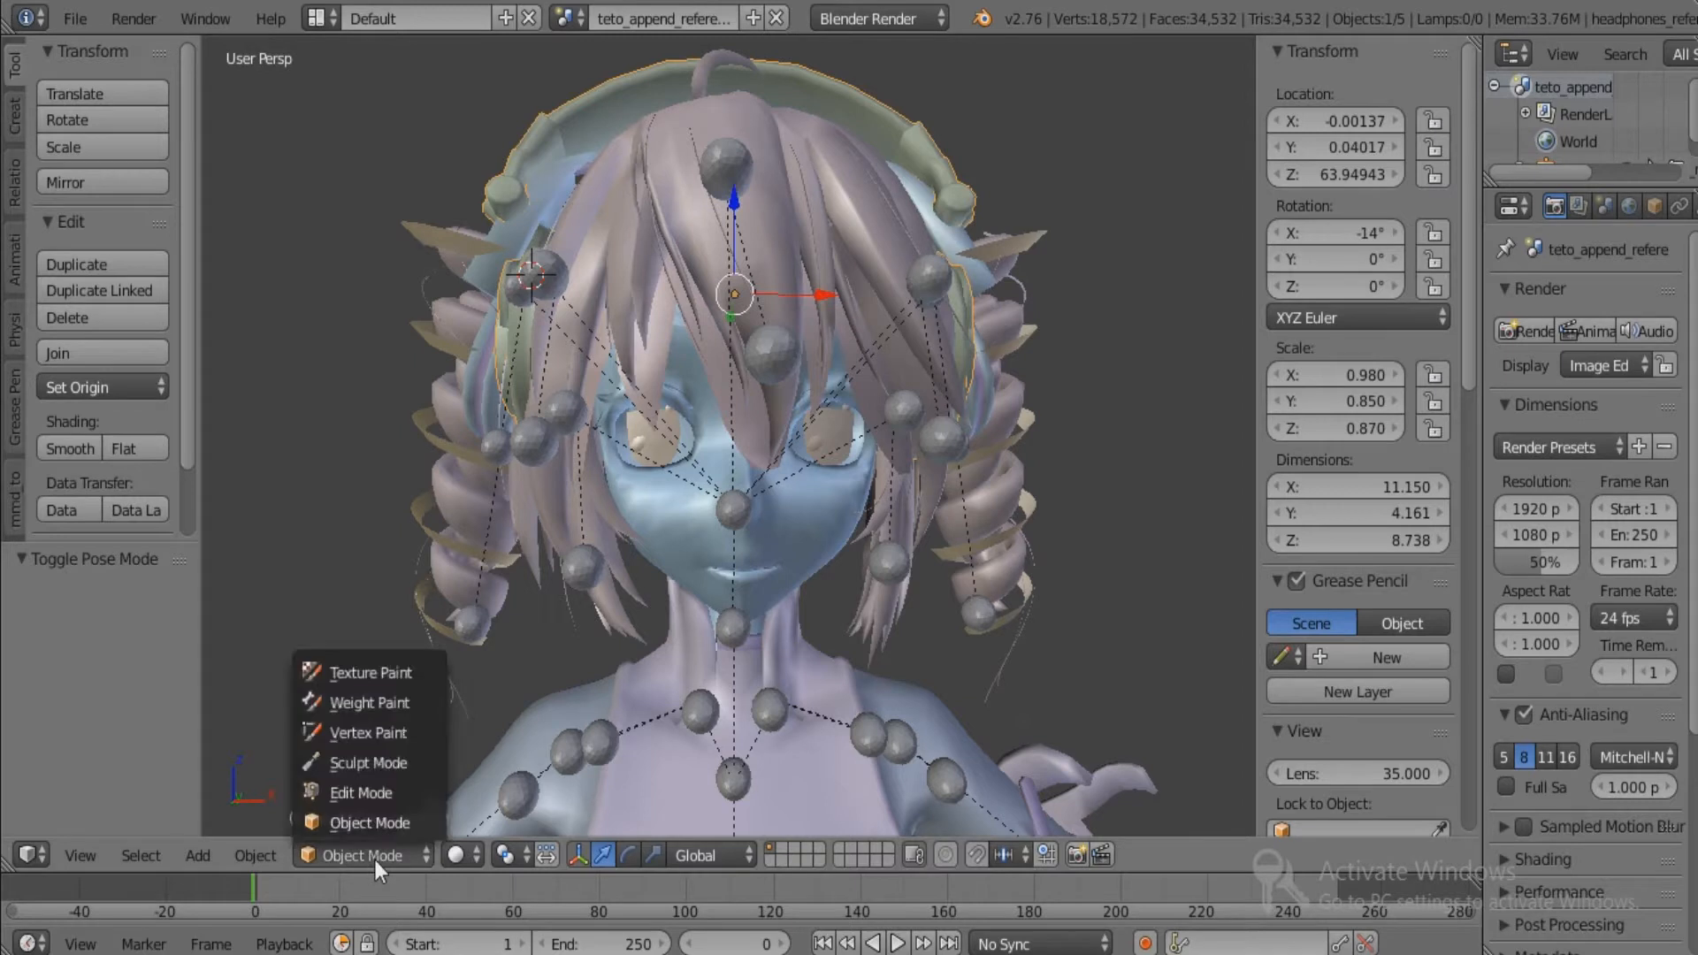
# Pick the ValveBiped.Bip01_Spine4 bone in Teto's skeleton in Pose Mode, add the headphones to the selection and switch them to Weight Paint.
pyautogui.rightClick(704, 769)
pyautogui.rightClick(724, 784)
pyautogui.hotkey('ctrl', 'Tab')
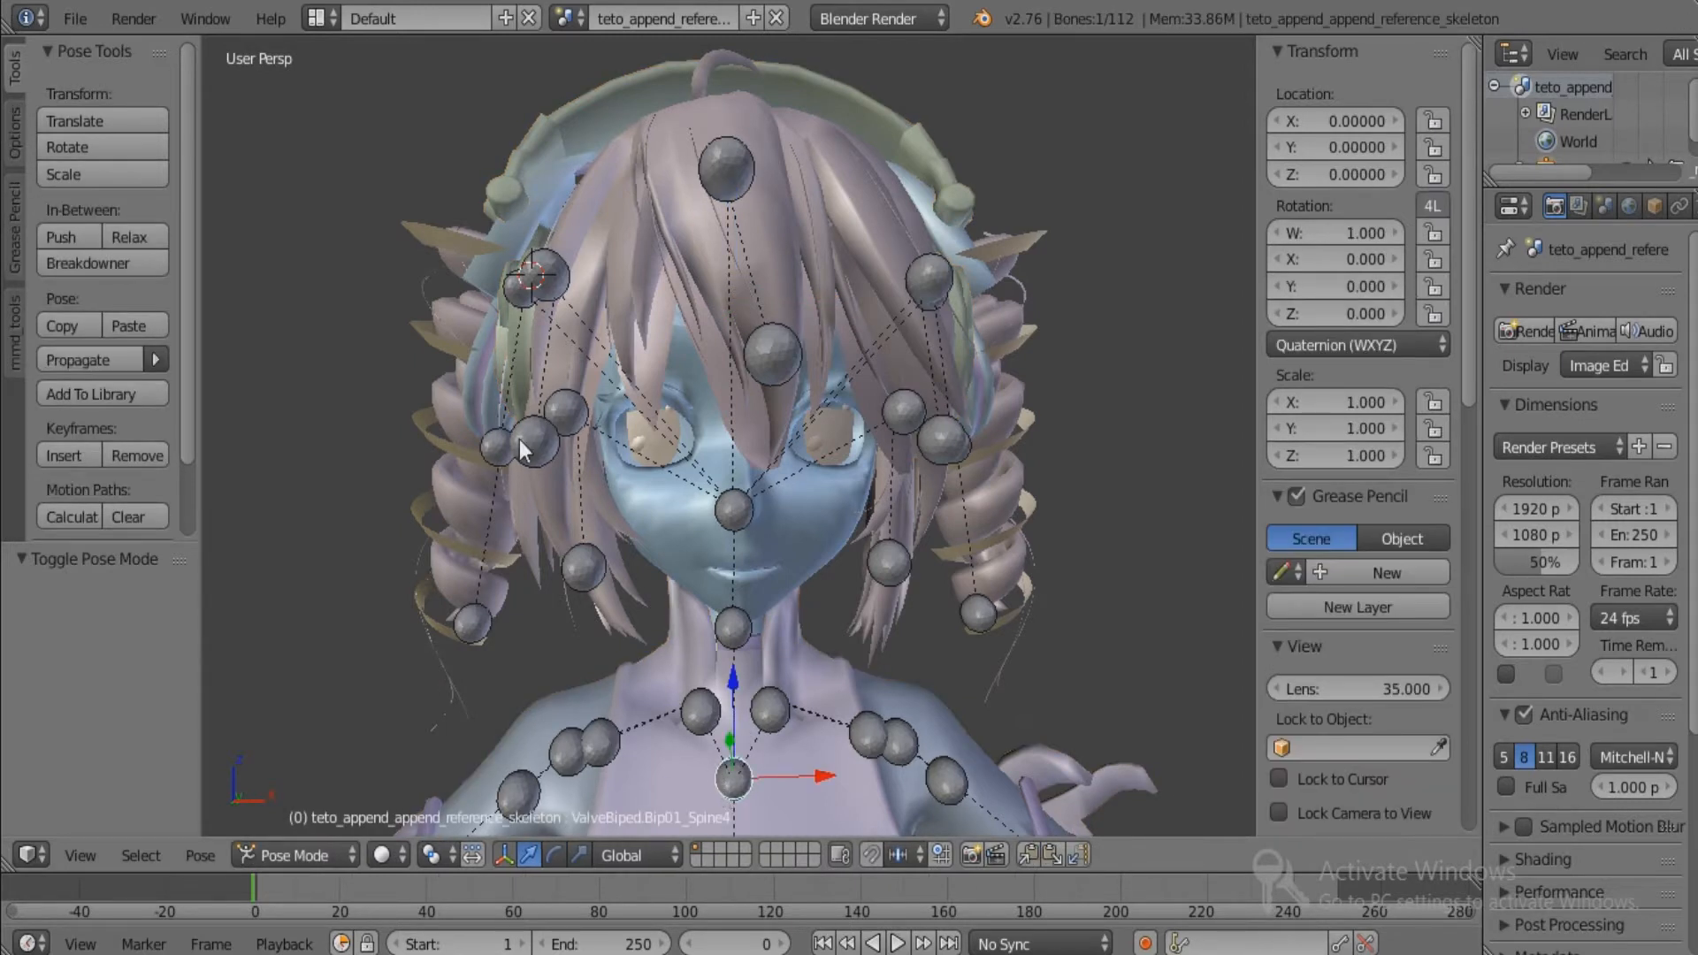
pyautogui.rightClick(591, 129)
pyautogui.click(394, 847)
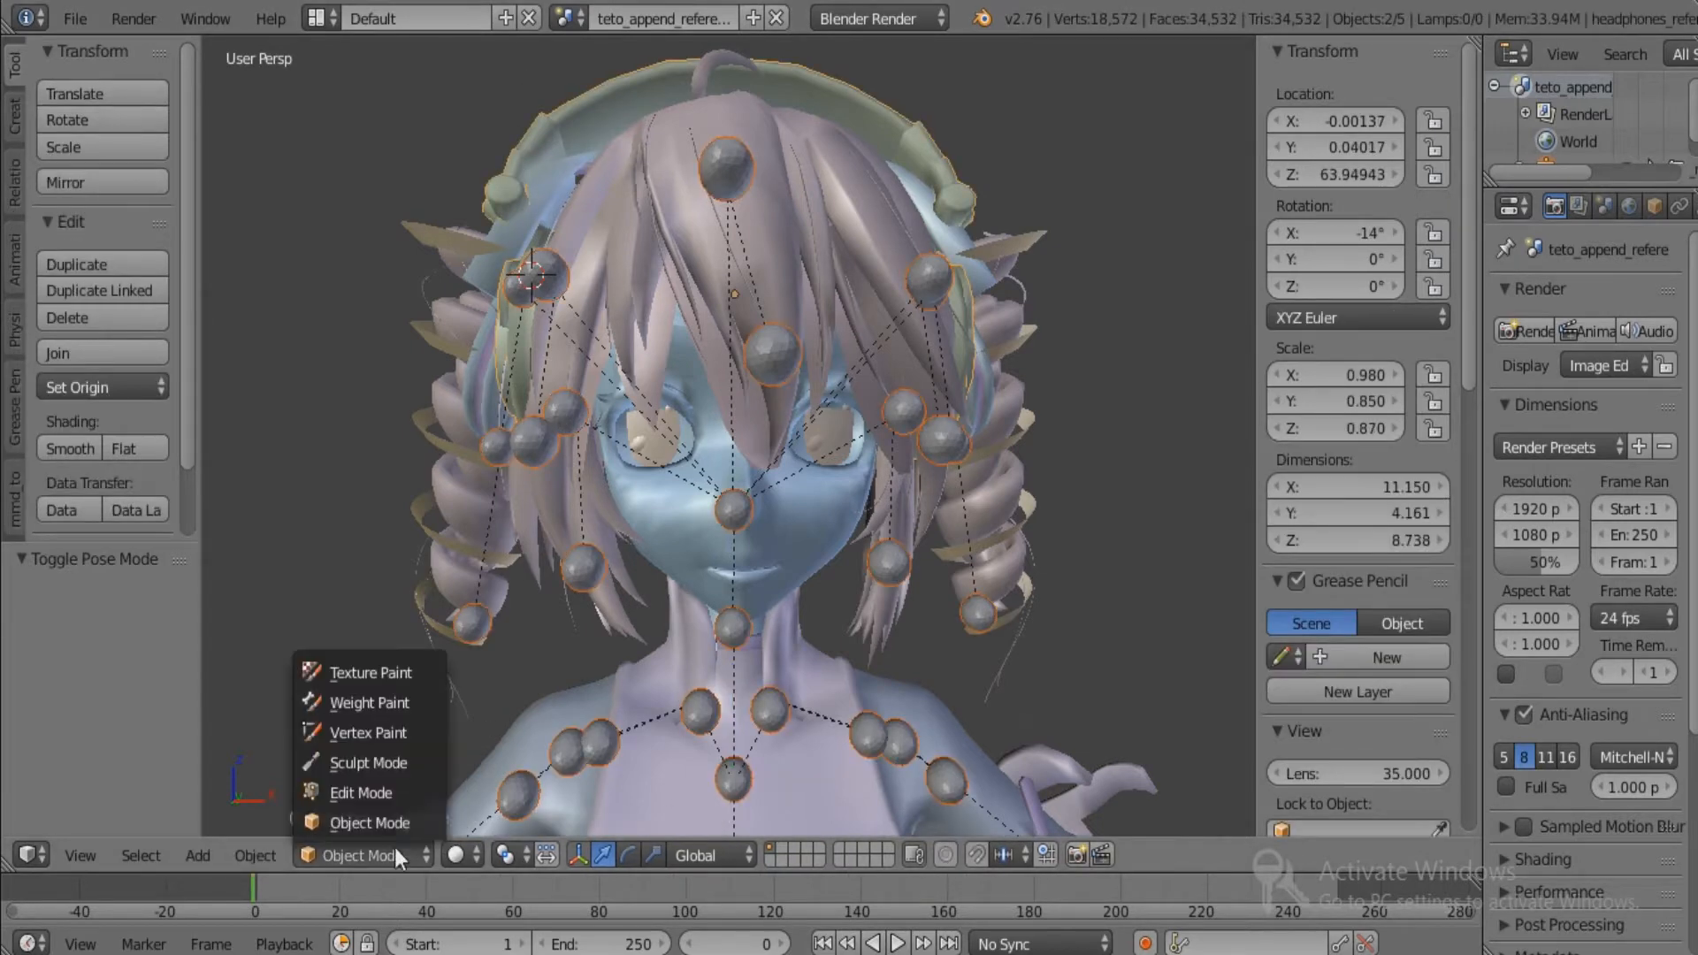
pyautogui.click(395, 704)
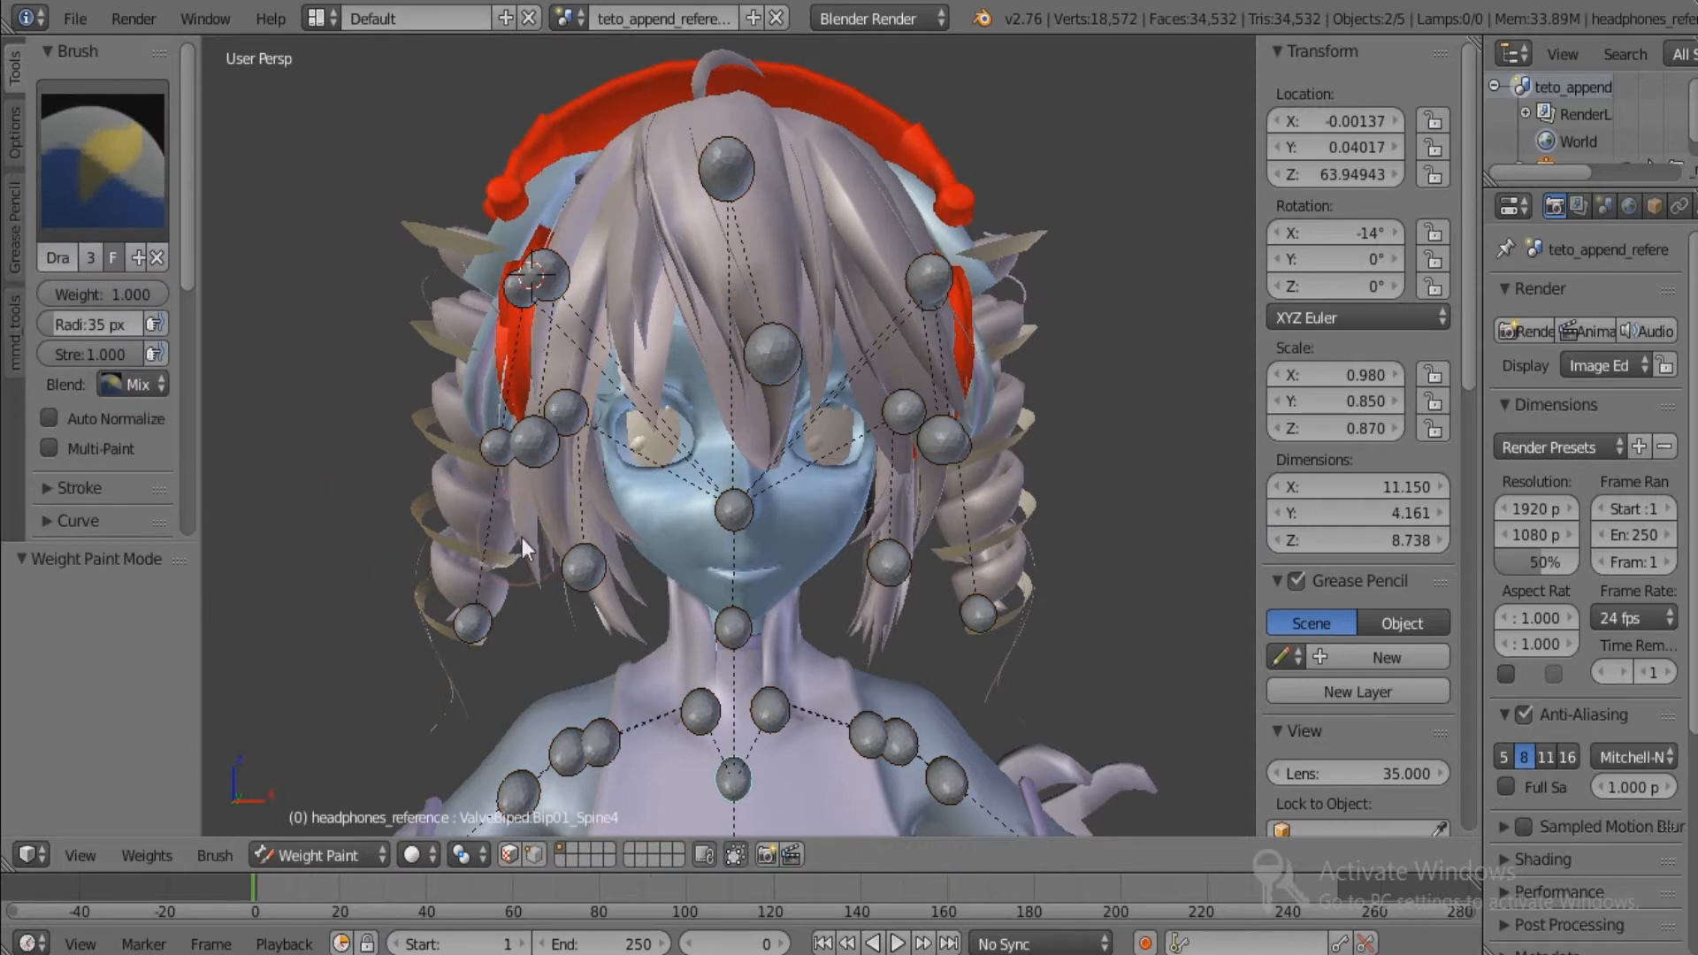
# Clear the Spine4 bone's influence by painting the entire headphones with a brush weight of 0 in wireframe display.
pyautogui.moveTo(521, 538)
pyautogui.mouseDown(button='middle')
pyautogui.moveTo(591, 378)
pyautogui.moveTo(628, 442)
pyautogui.moveTo(502, 449)
pyautogui.mouseUp(button='middle')
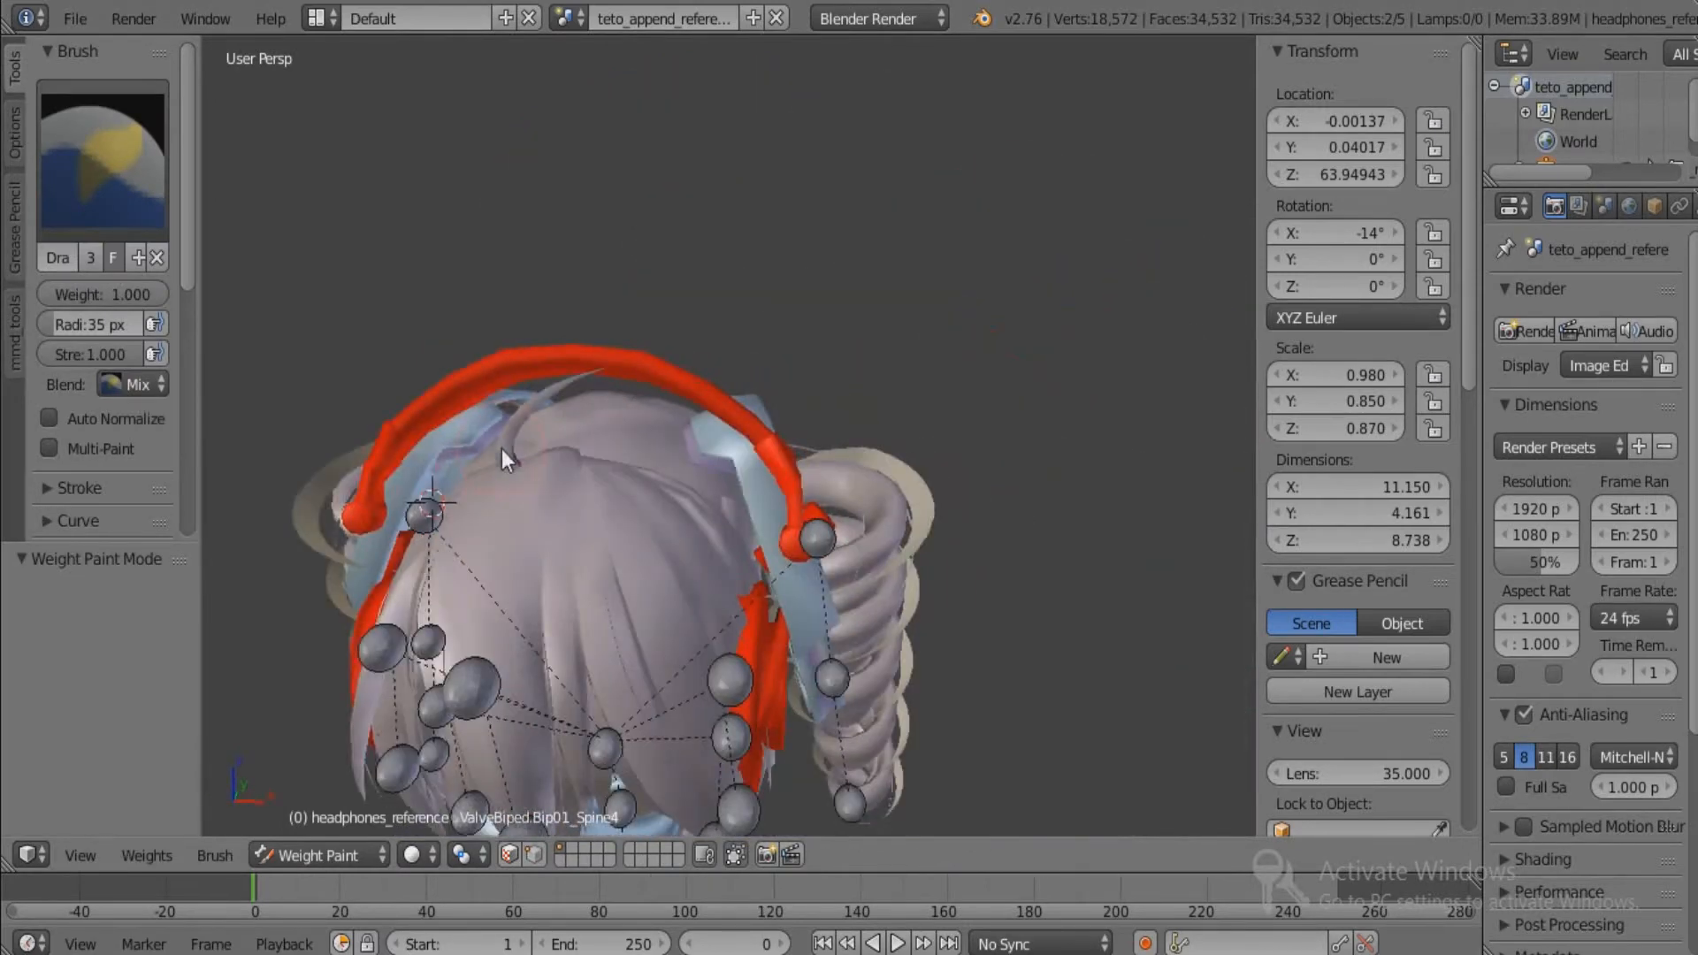
pyautogui.scroll(-8, 502, 449)
pyautogui.moveTo(734, 596); pyautogui.dragTo(740, 534, button='middle')
pyautogui.scroll(6, 740, 534)
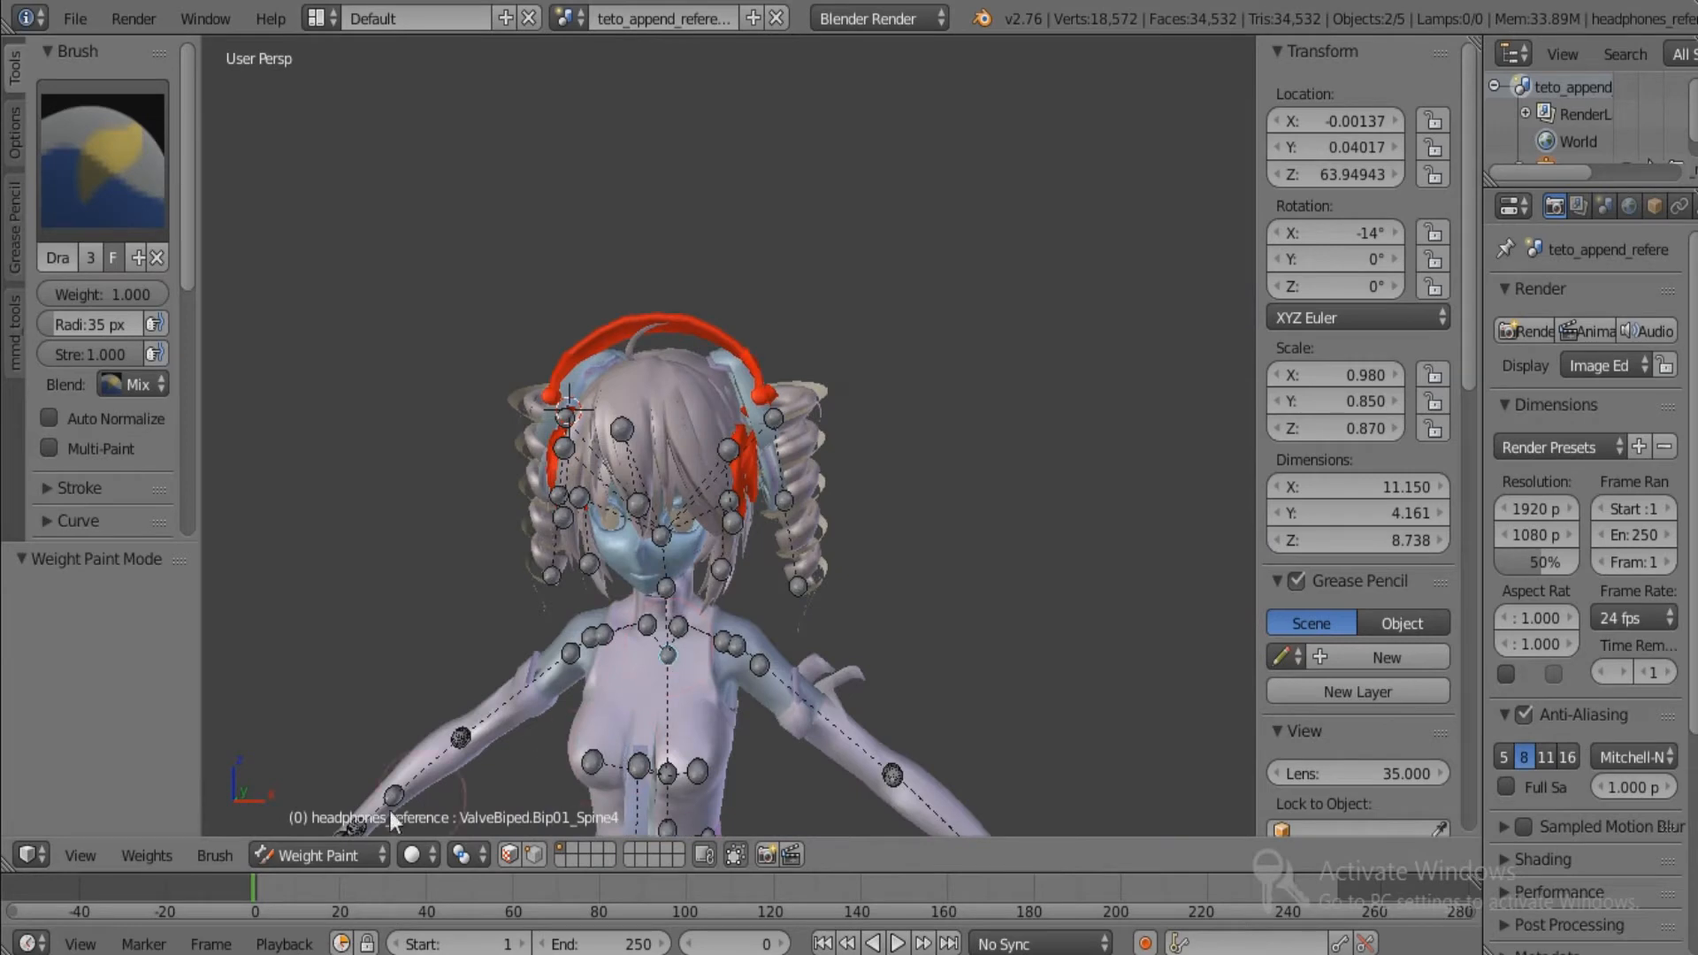
pyautogui.moveTo(142, 295); pyautogui.dragTo(42, 297)
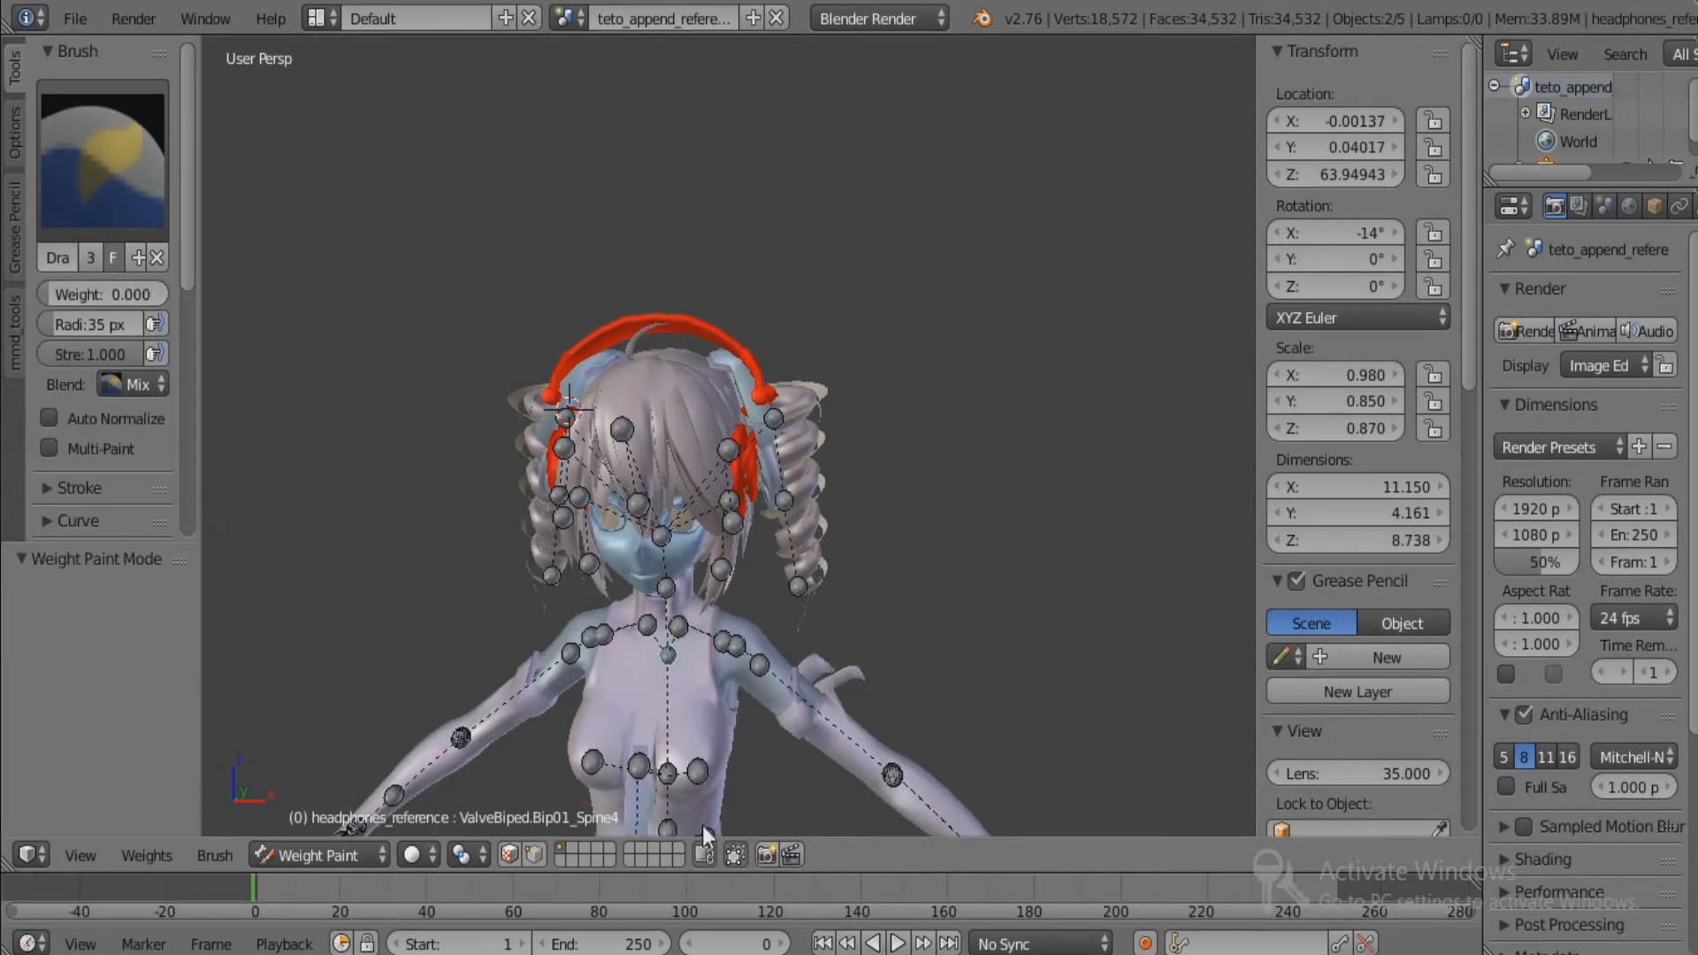
pyautogui.moveTo(717, 801); pyautogui.dragTo(738, 257, button='middle')
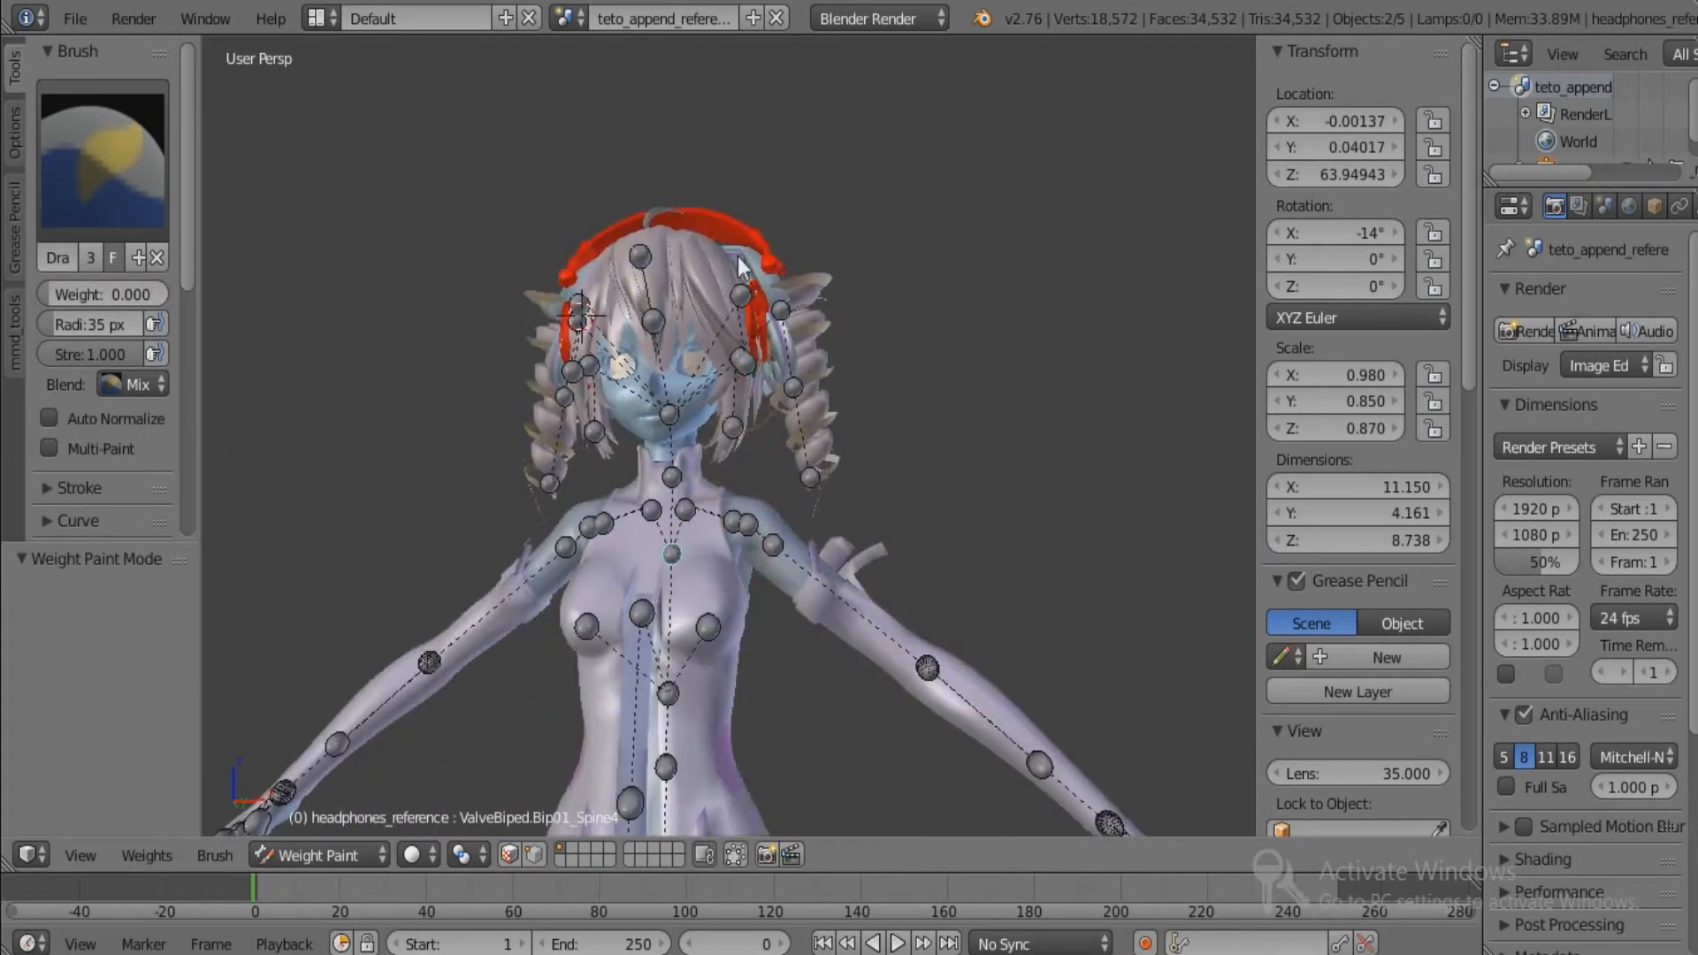
pyautogui.press('z')
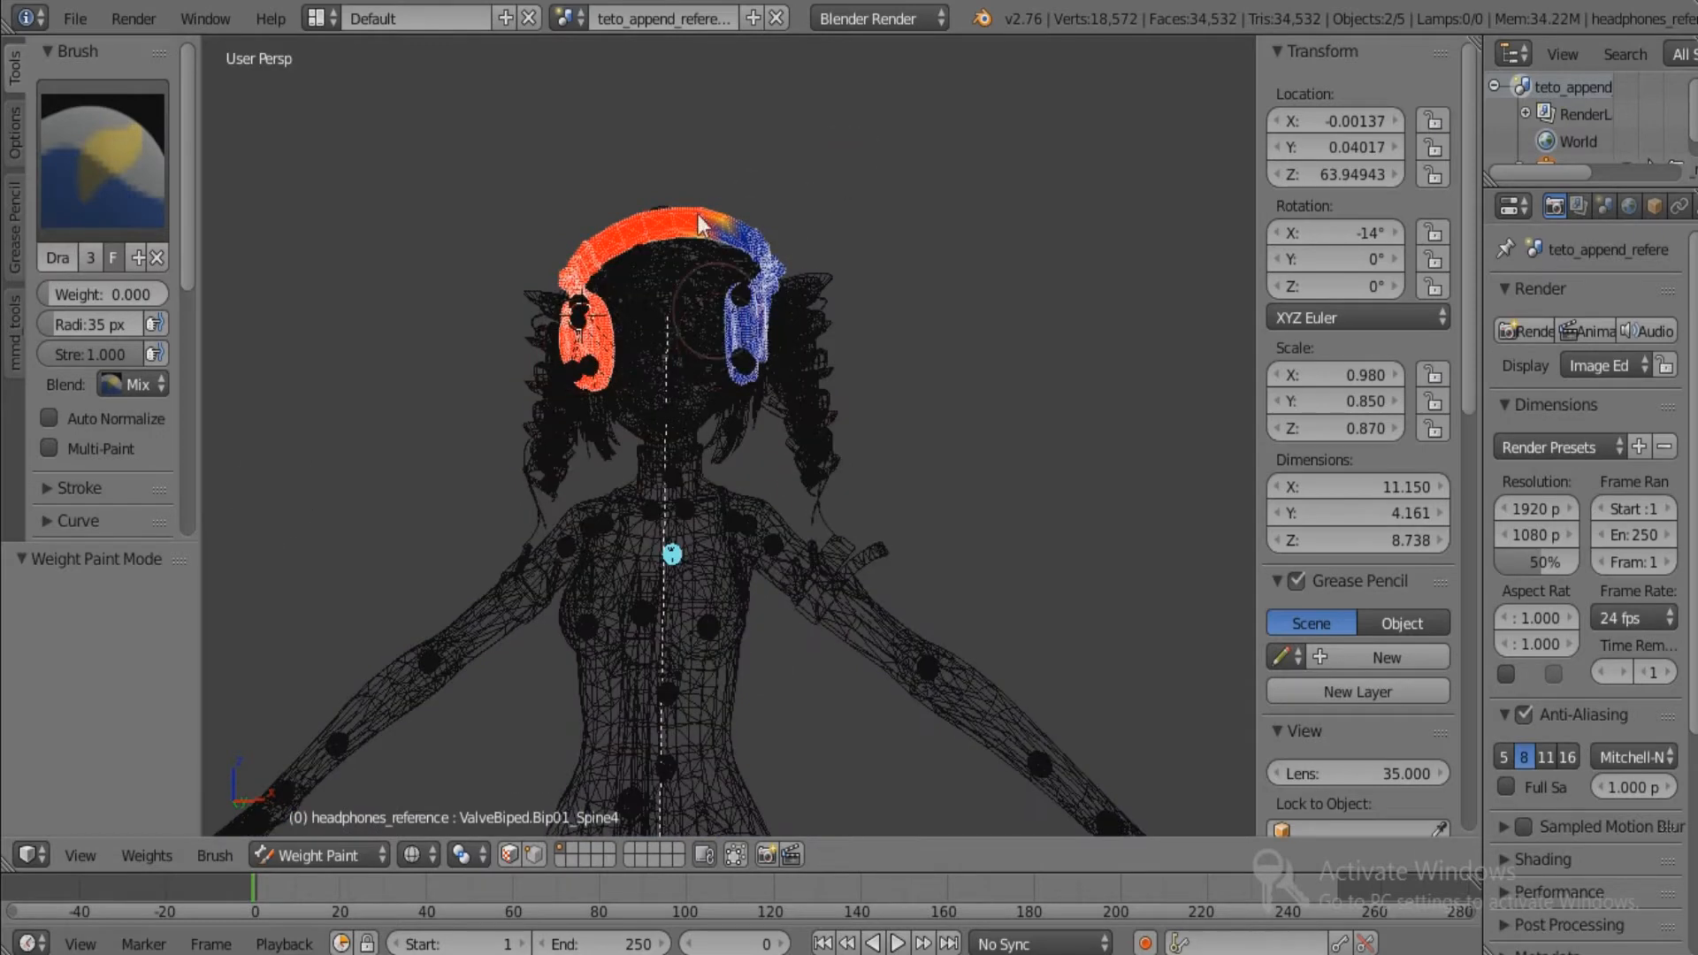
pyautogui.moveTo(698, 214); pyautogui.dragTo(625, 216)
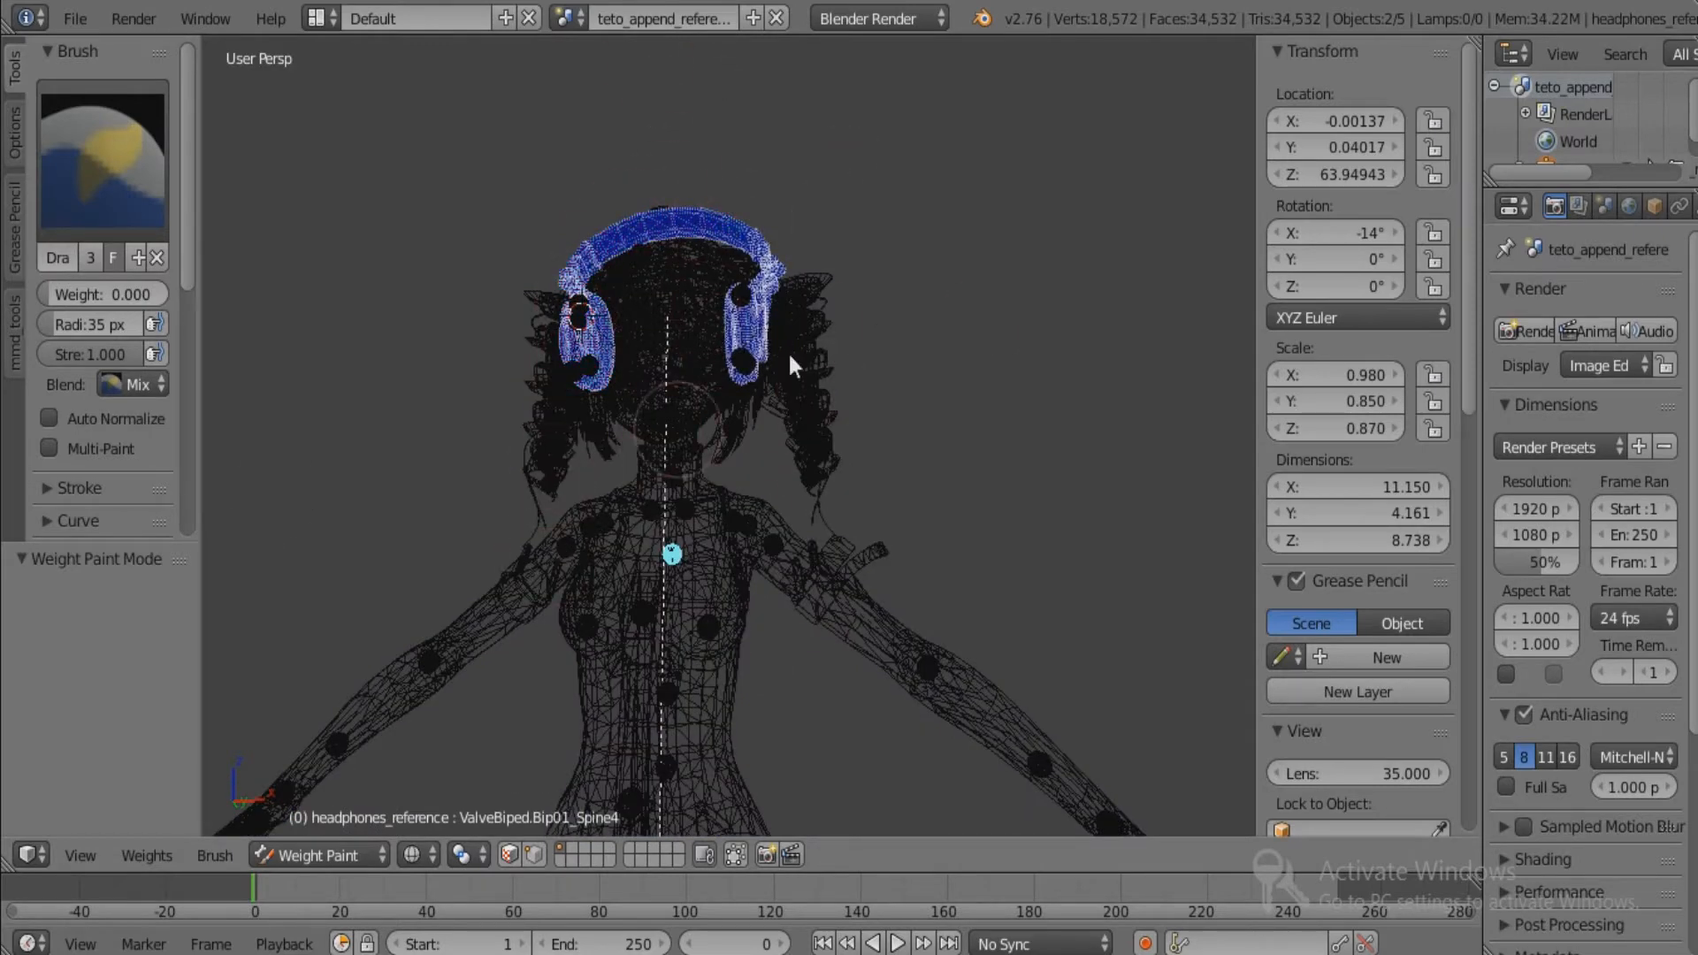
pyautogui.moveTo(788, 352); pyautogui.dragTo(893, 537, button='middle')
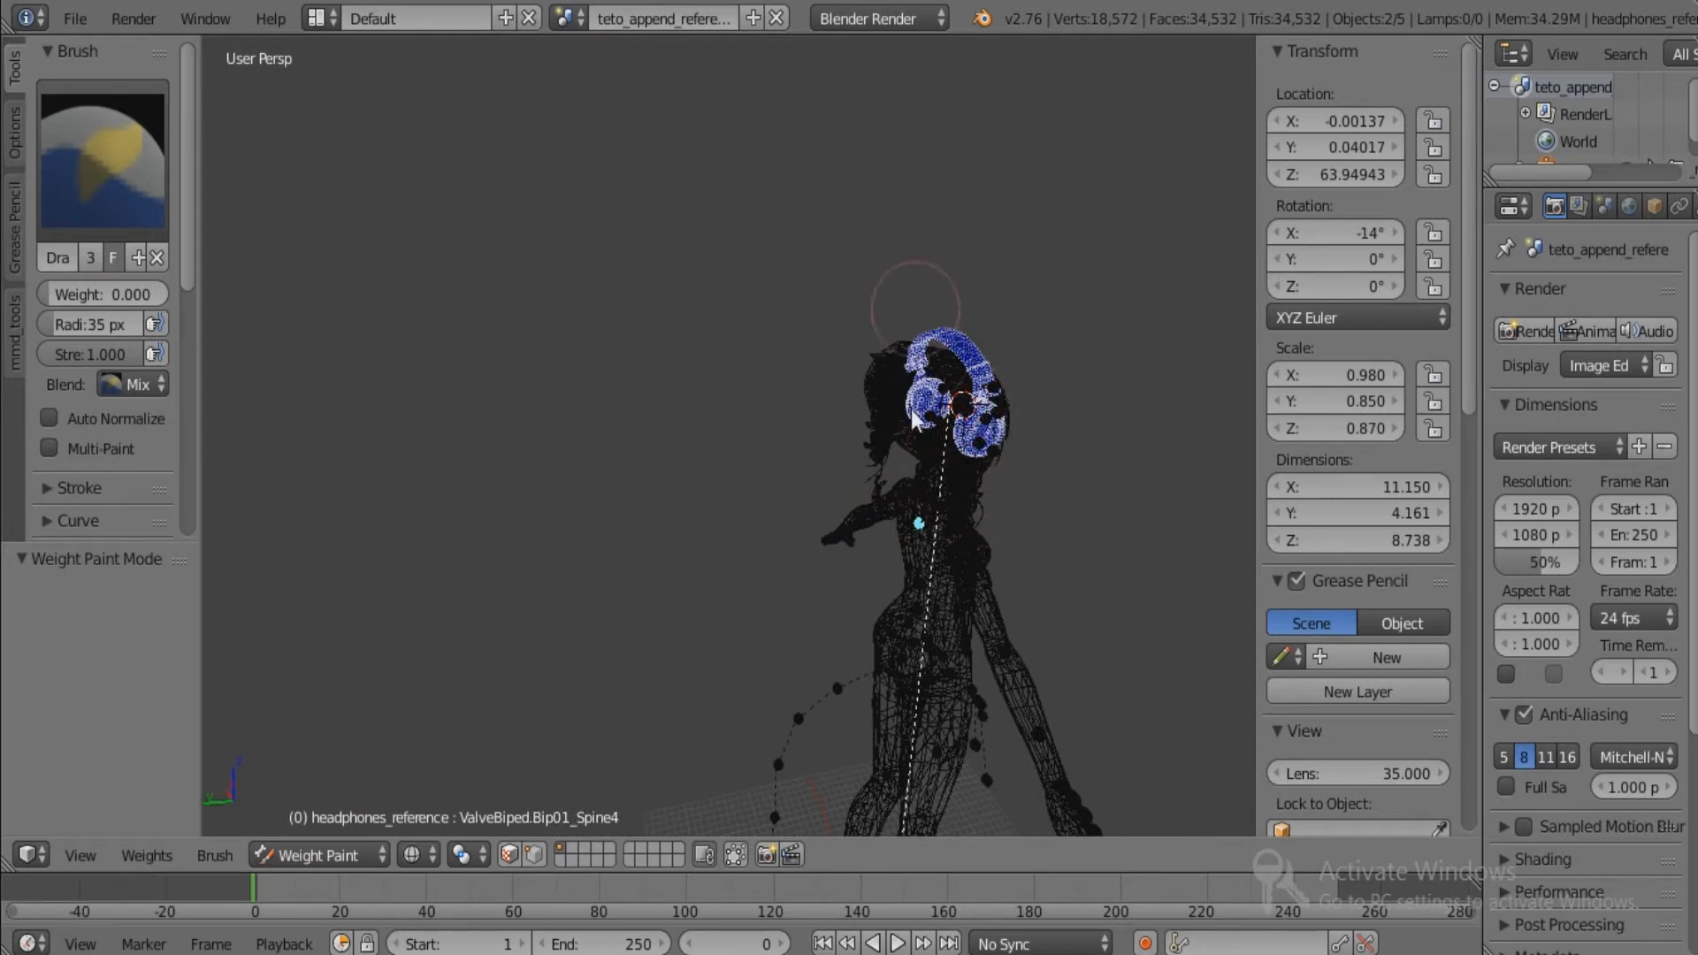
pyautogui.moveTo(971, 453); pyautogui.dragTo(688, 444, button='middle')
# Examine the headphones' weights for the Bip01_Head1 and Miku.Bang01b bones in solid and wireframe display.
pyautogui.scroll(4, 699, 464)
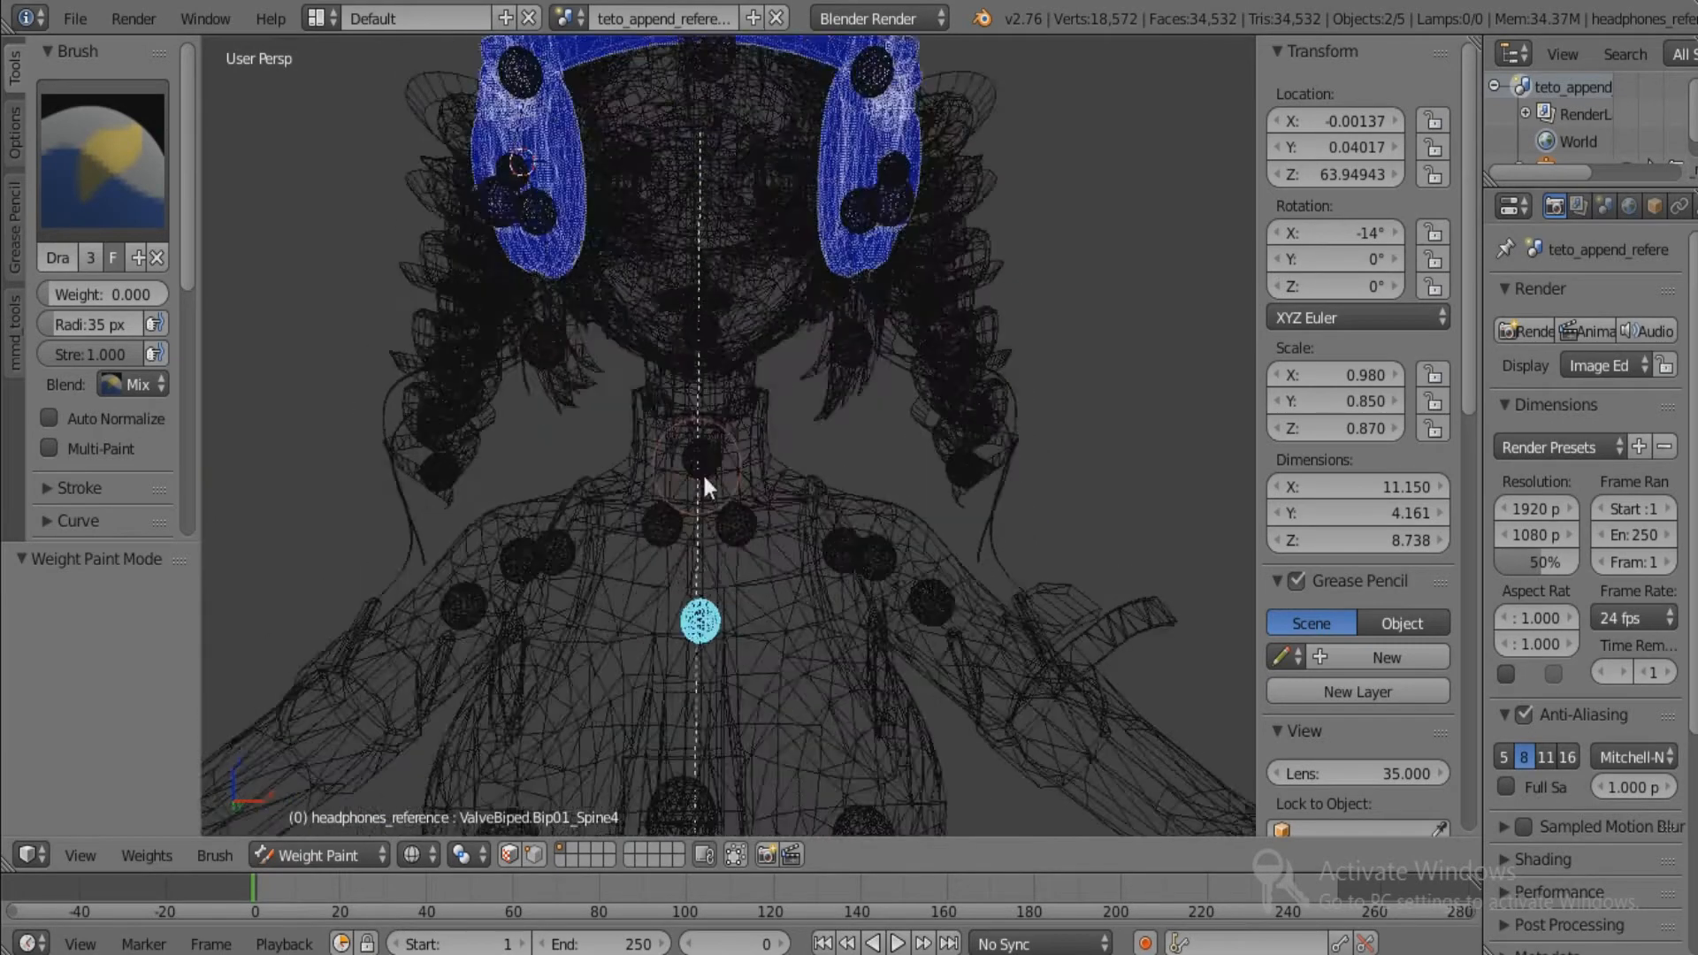
pyautogui.moveTo(673, 354)
pyautogui.keyDown('shift'); pyautogui.mouseDown(button='middle')
pyautogui.moveTo(699, 434)
pyautogui.moveTo(756, 431)
pyautogui.moveTo(730, 432)
pyautogui.mouseUp(button='middle'); pyautogui.keyUp('shift')
pyautogui.rightClick(756, 431)
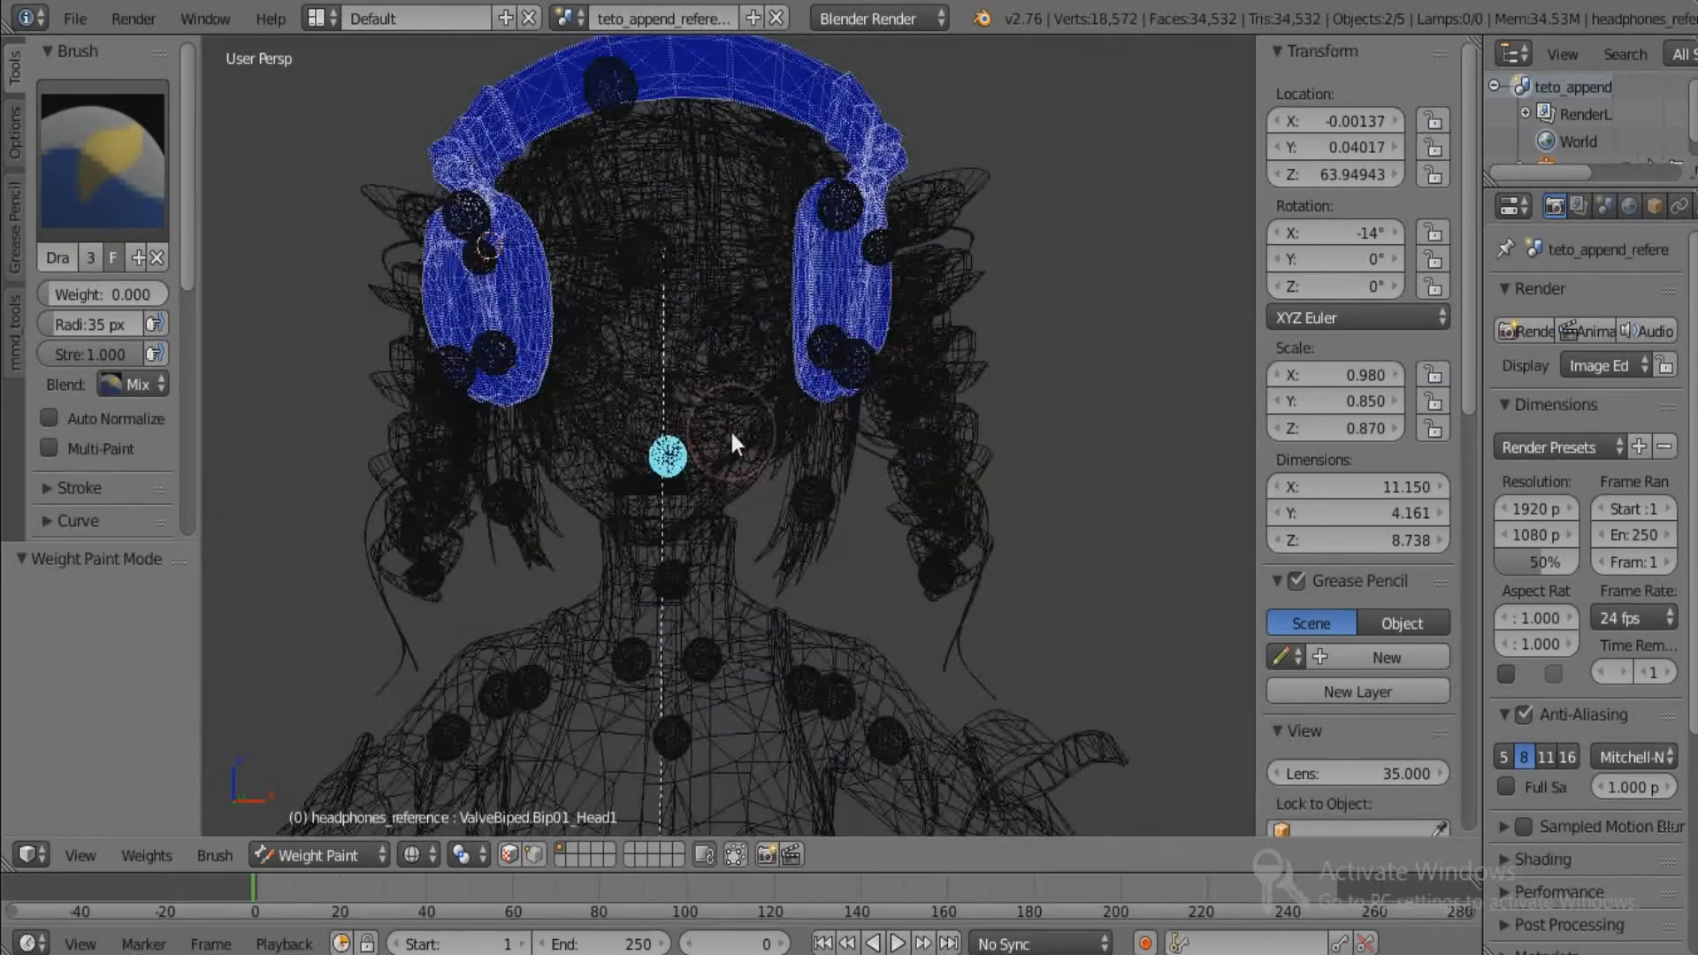
pyautogui.press('z')
pyautogui.rightClick(650, 253)
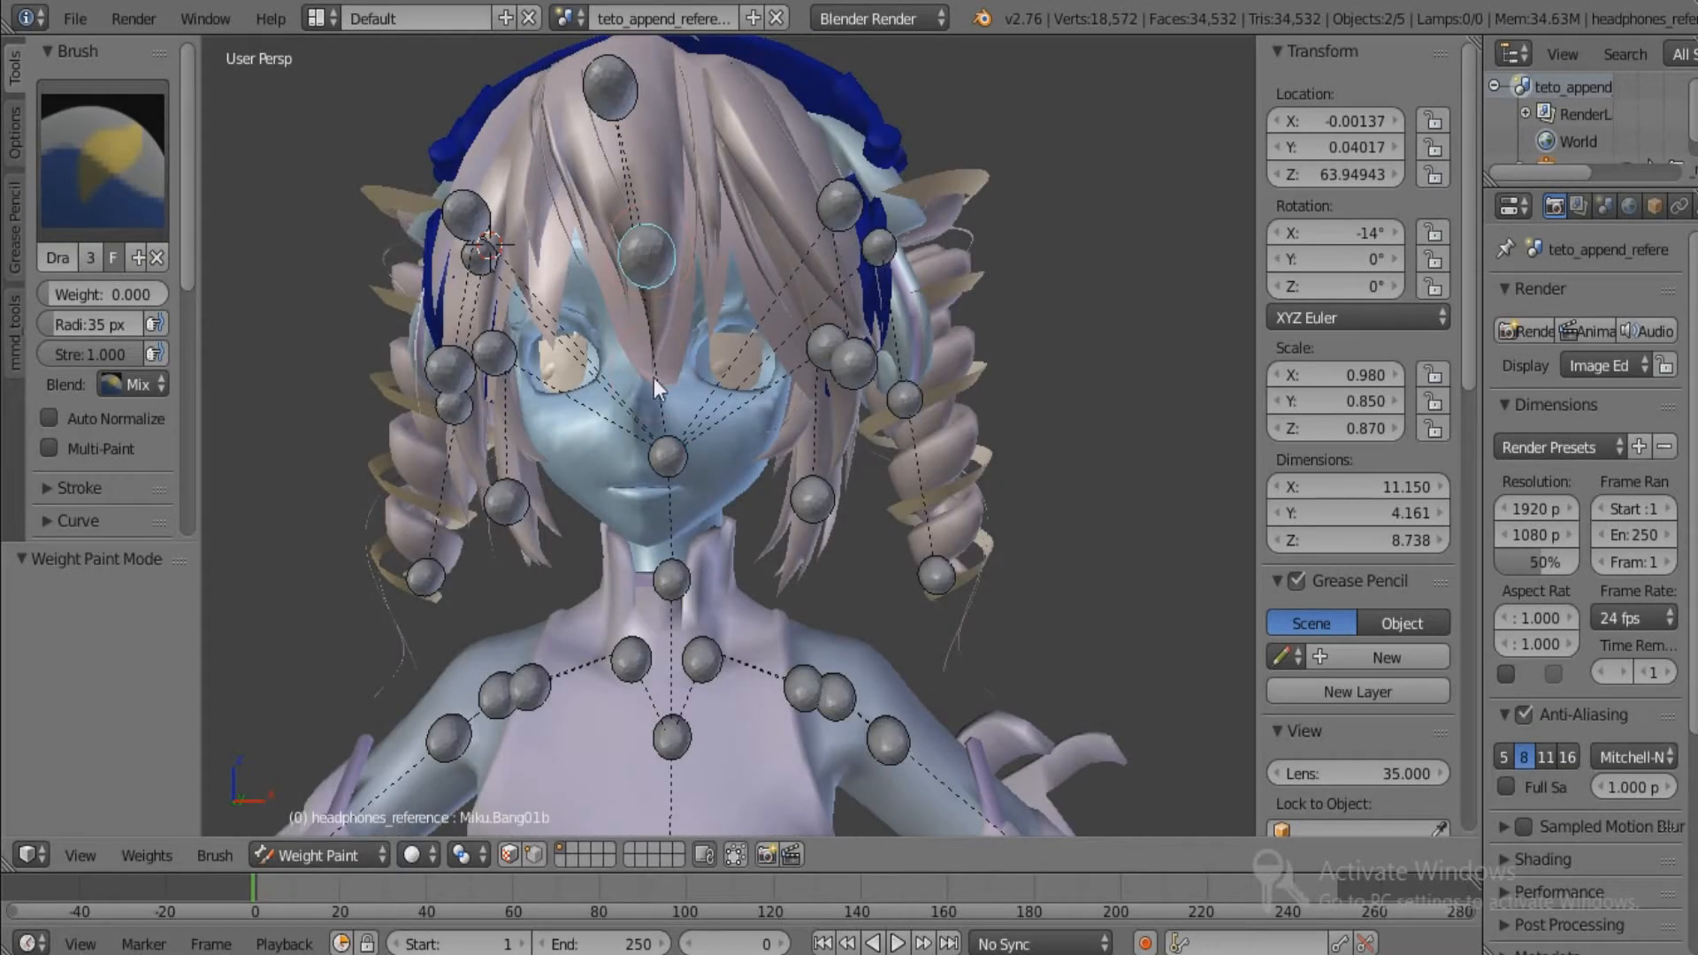
pyautogui.rightClick(669, 419)
pyautogui.press('z')
pyautogui.press('z')
pyautogui.press('z')
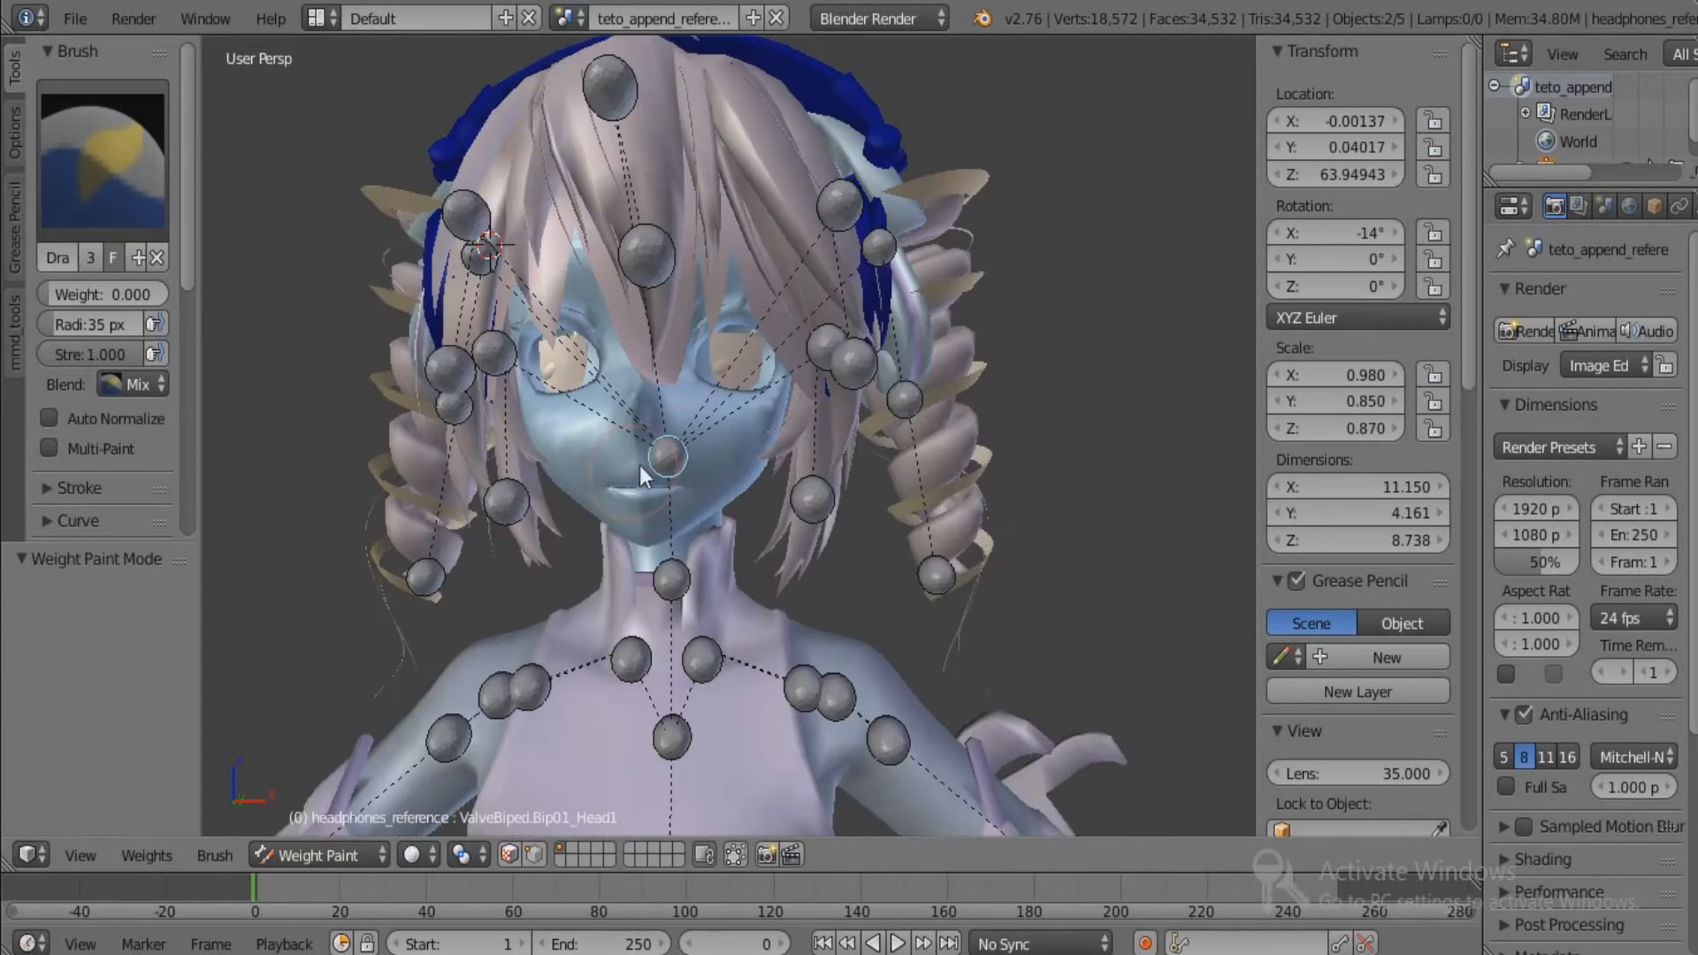
pyautogui.press('z')
# Select Teto's face mesh with her skeleton and display the face's weights for the Bip01_Head1 bone in Weight Paint.
pyautogui.moveTo(575, 778); pyautogui.dragTo(587, 597, button='middle')
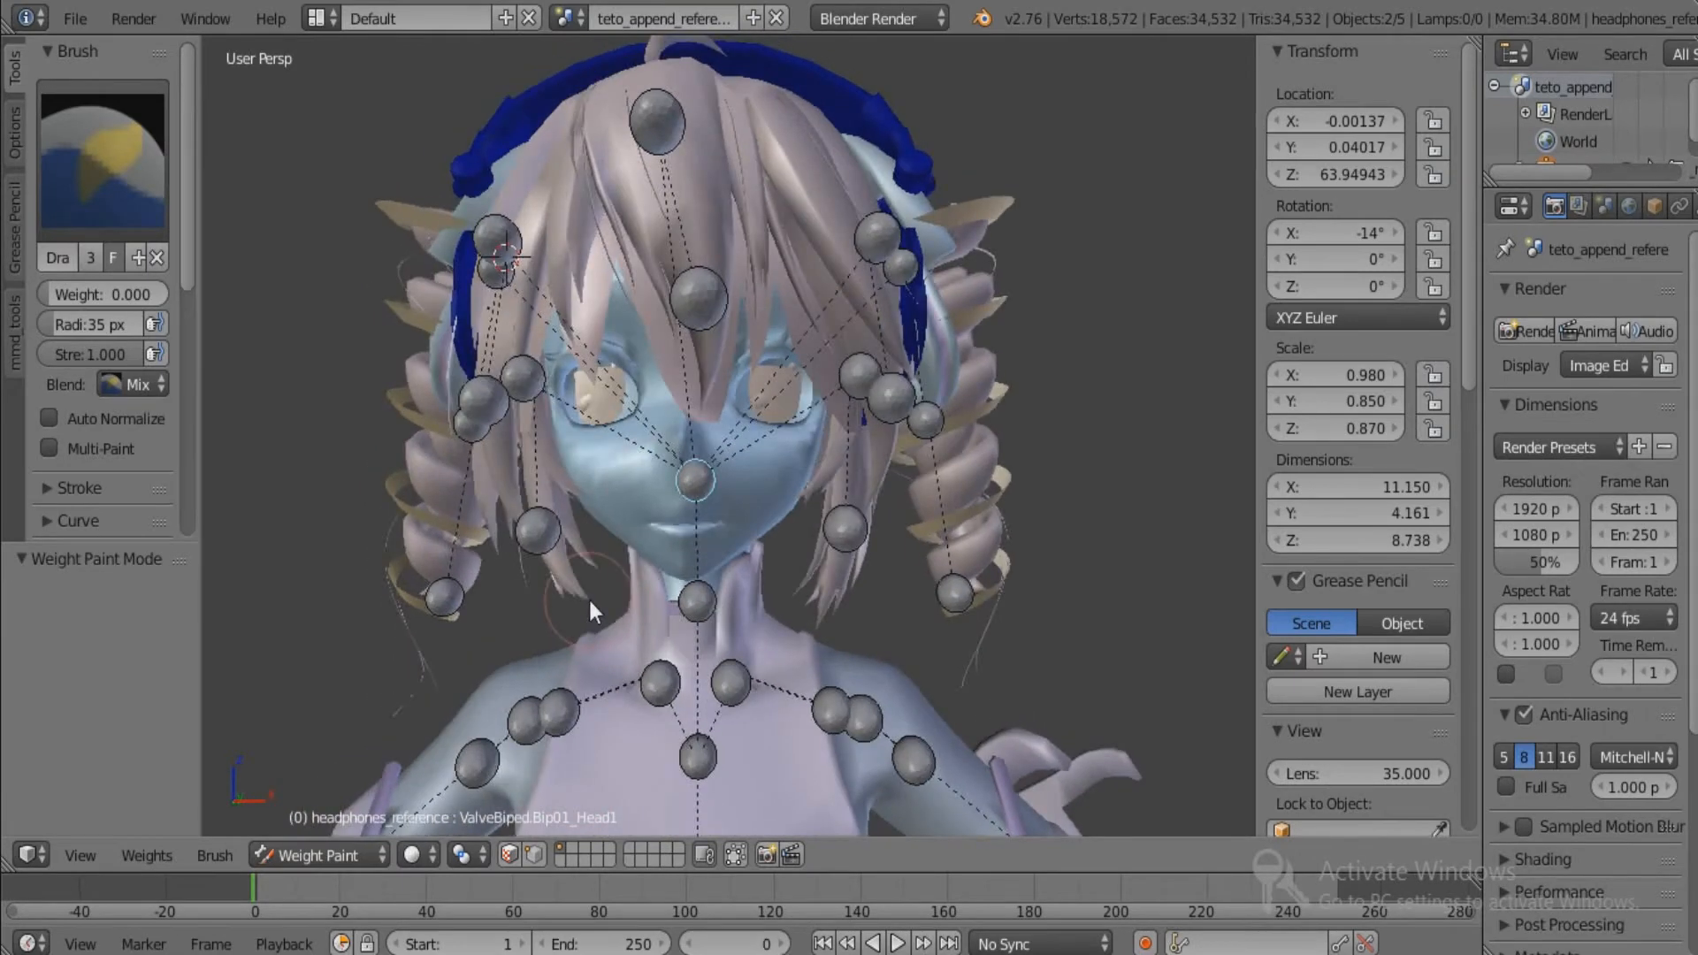
pyautogui.hotkey('ctrl', 'Tab')
pyautogui.rightClick(612, 470)
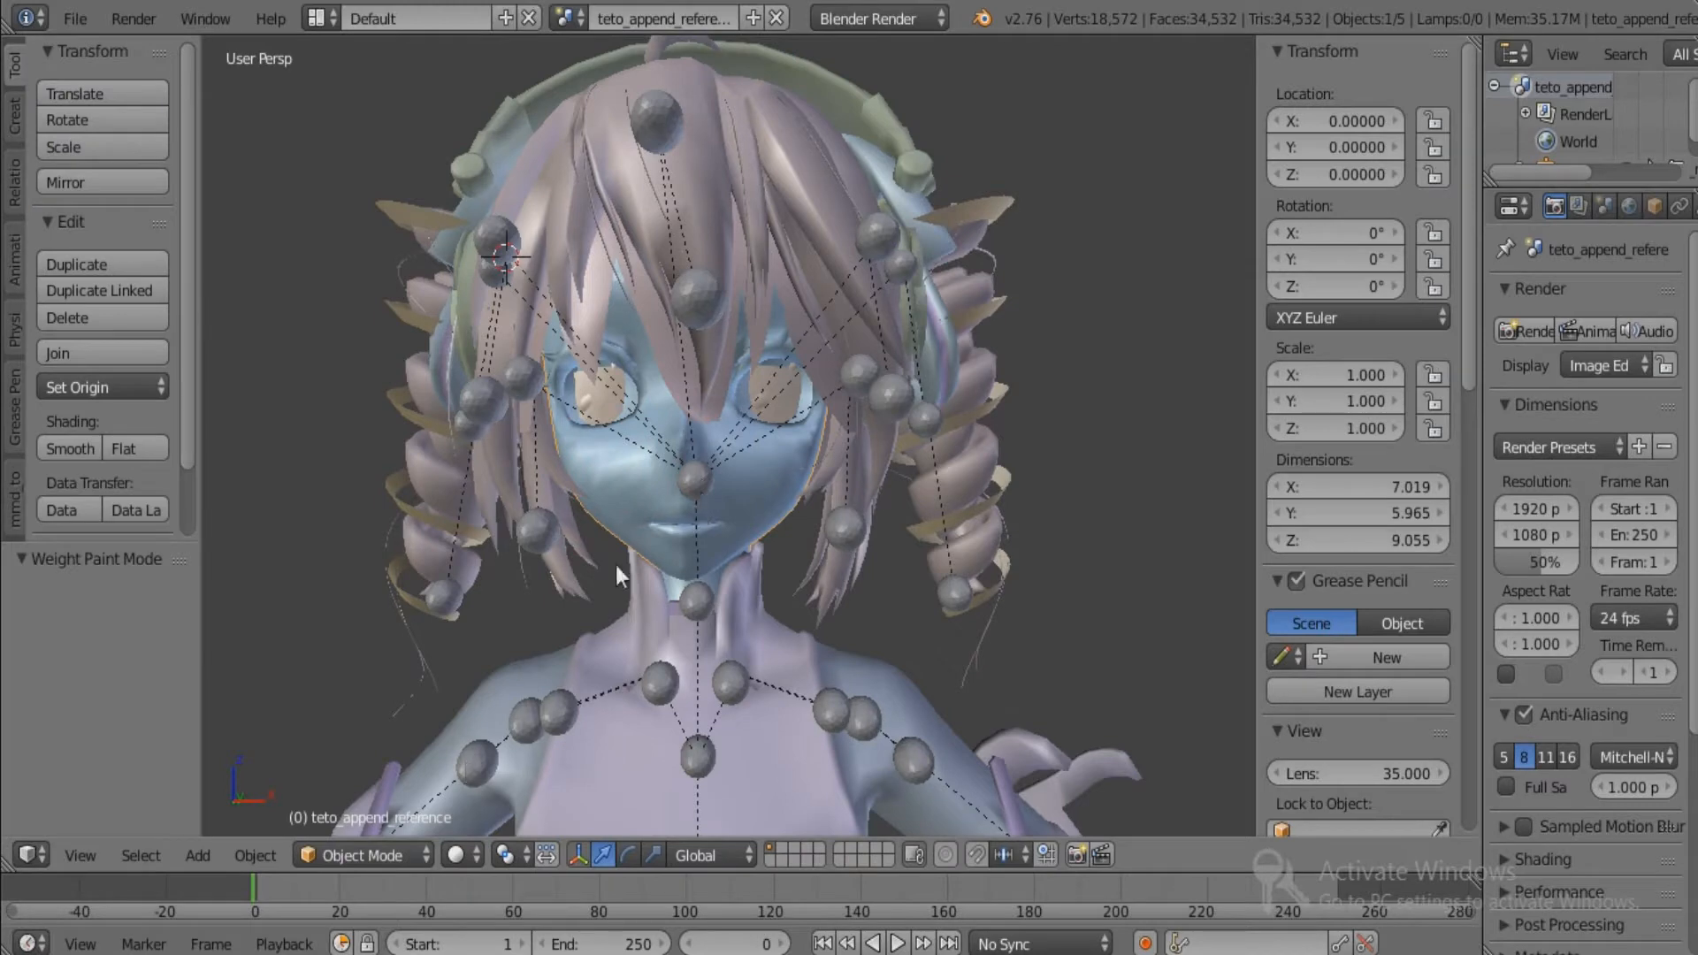
pyautogui.rightClick(692, 483)
pyautogui.hotkey('ctrl', 'Tab')
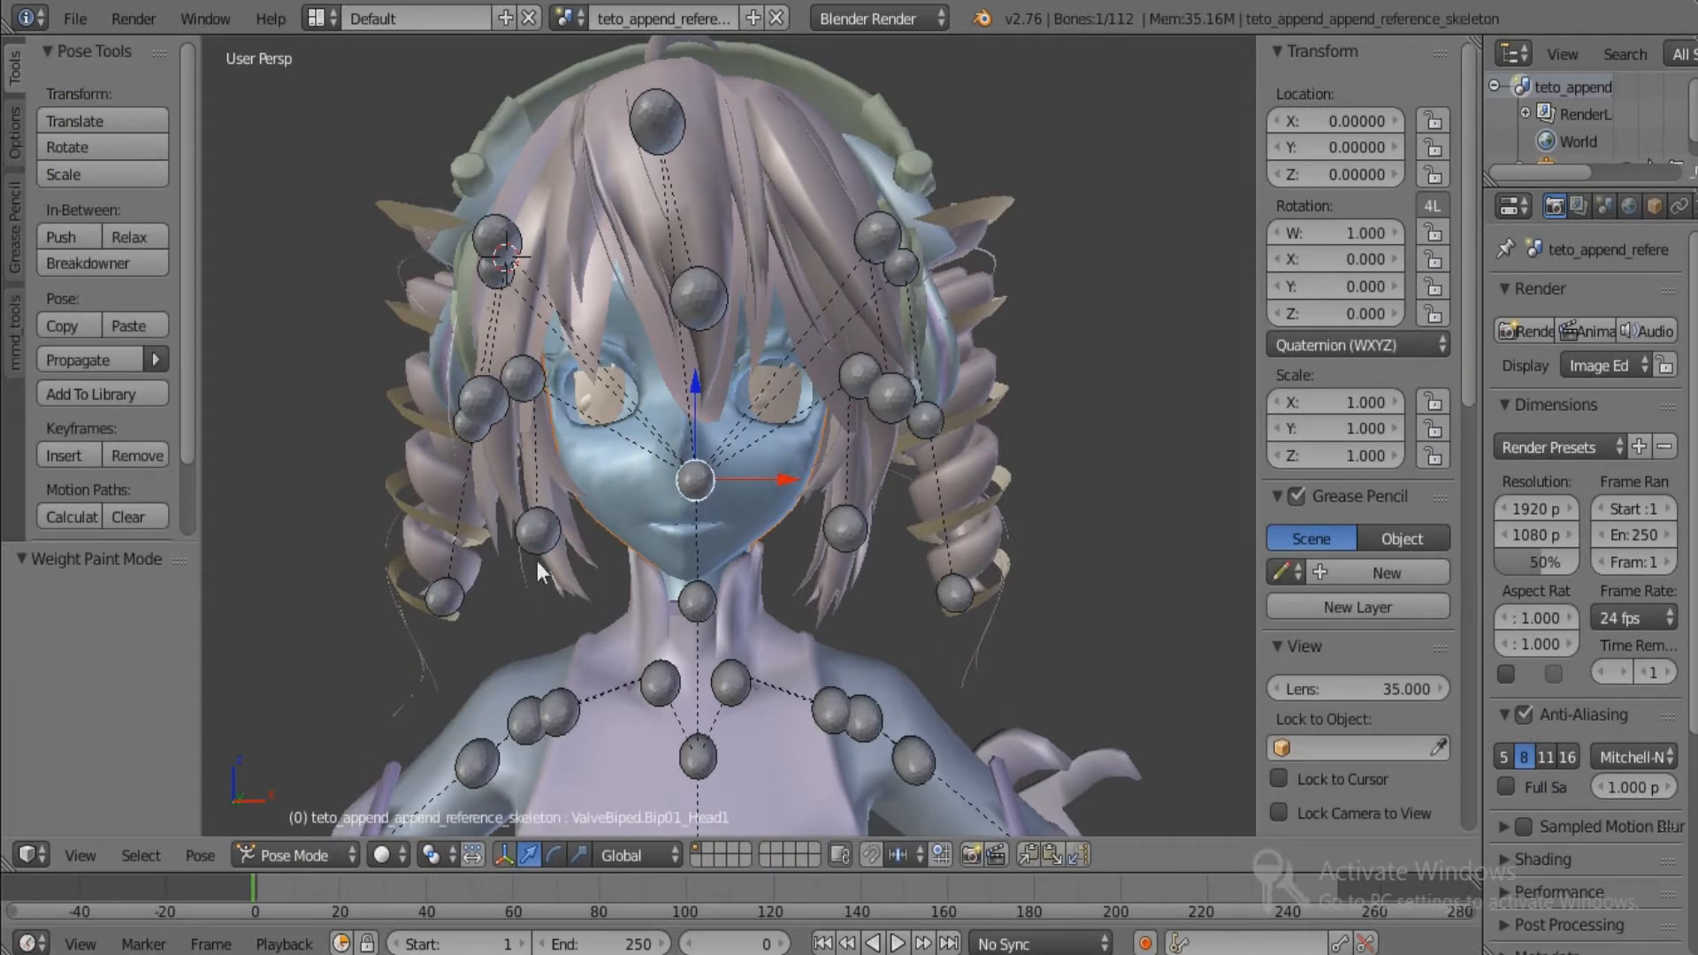
pyautogui.hotkey('ctrl', 'Tab')
pyautogui.rightClick(597, 491)
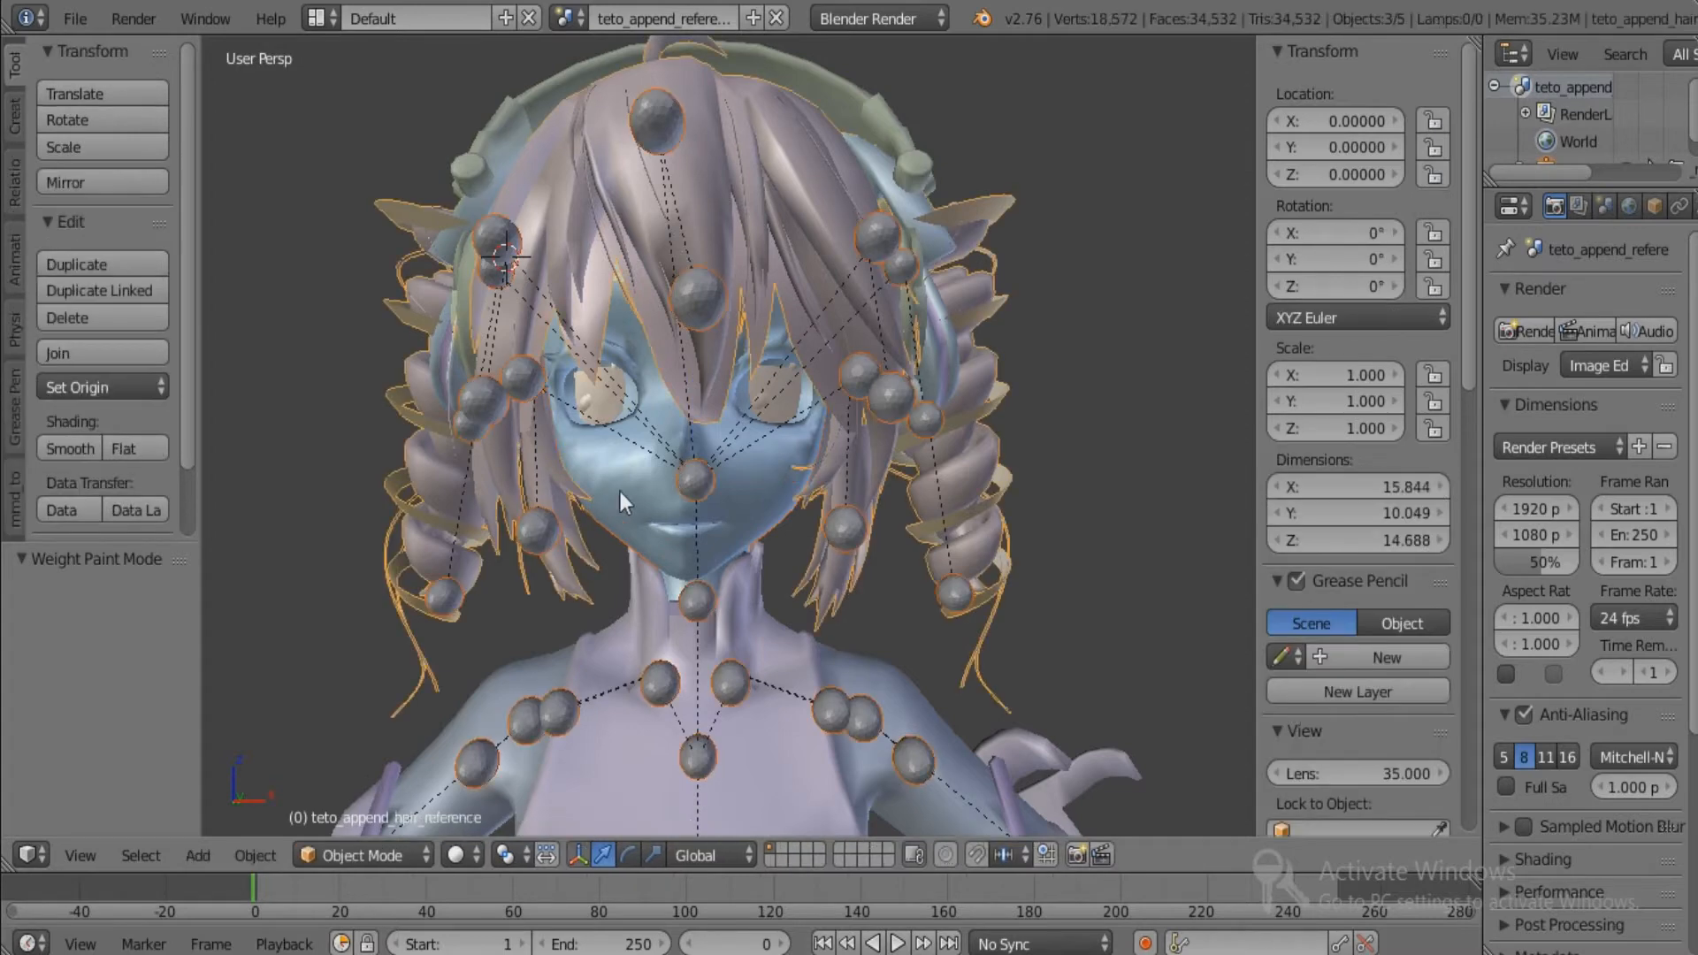
pyautogui.click(416, 854)
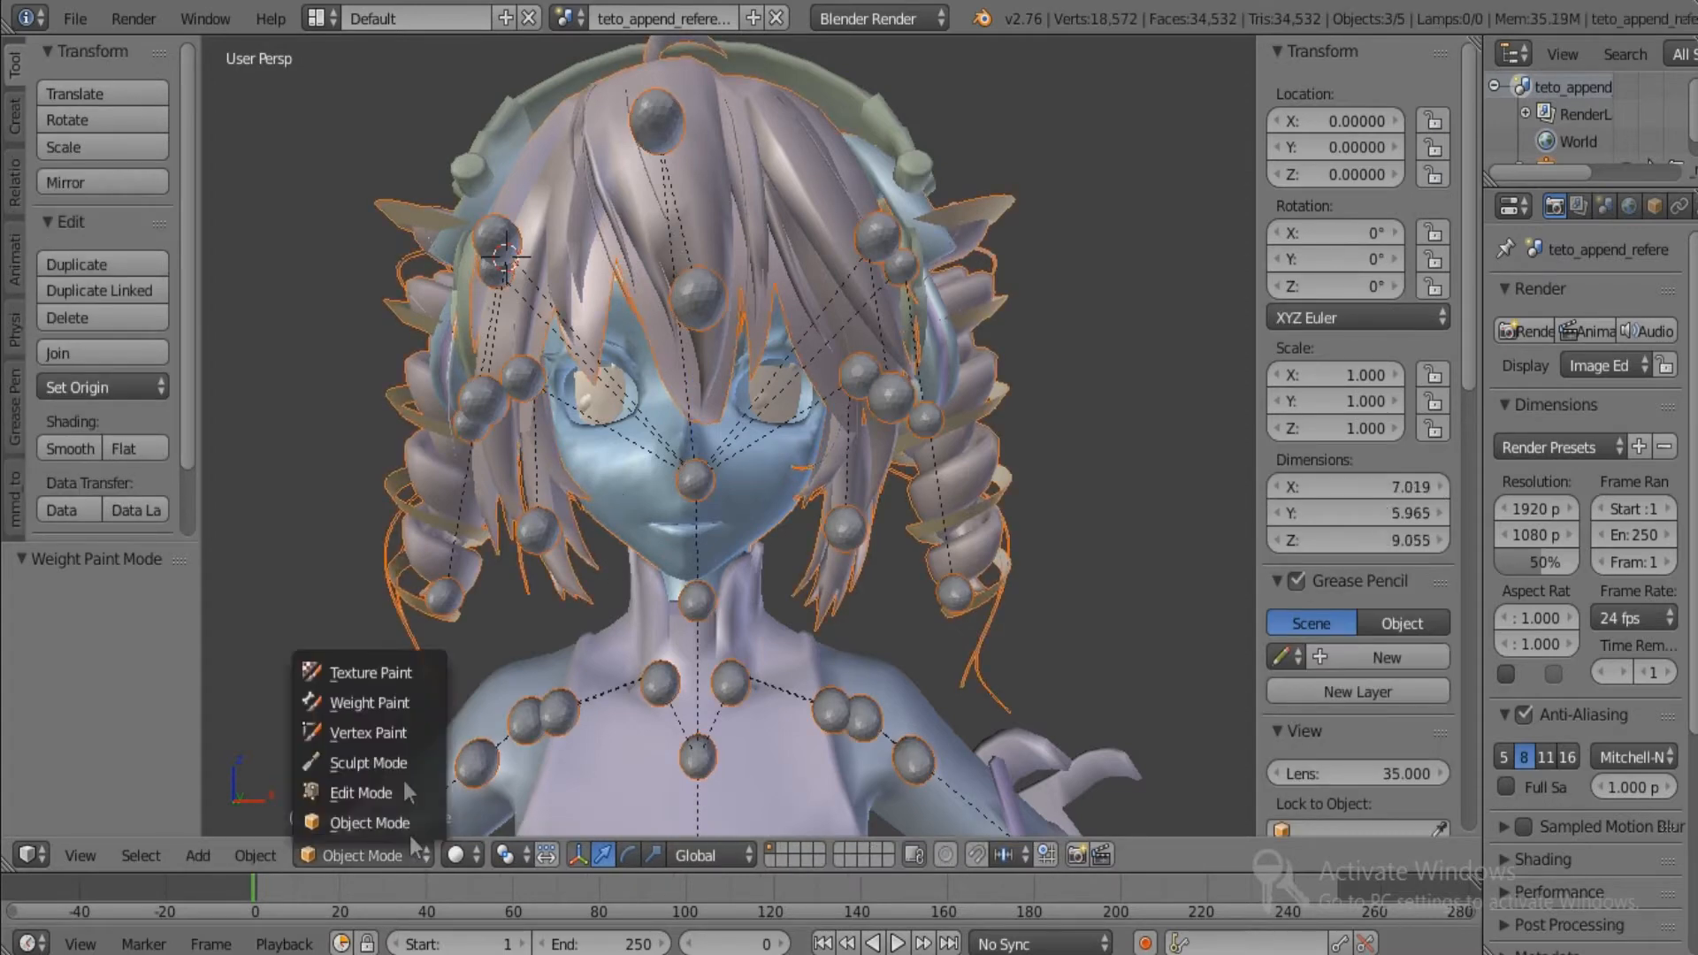
pyautogui.click(398, 699)
pyautogui.moveTo(694, 534)
pyautogui.mouseDown(button='middle')
pyautogui.moveTo(697, 499)
pyautogui.moveTo(705, 518)
pyautogui.mouseUp(button='middle')
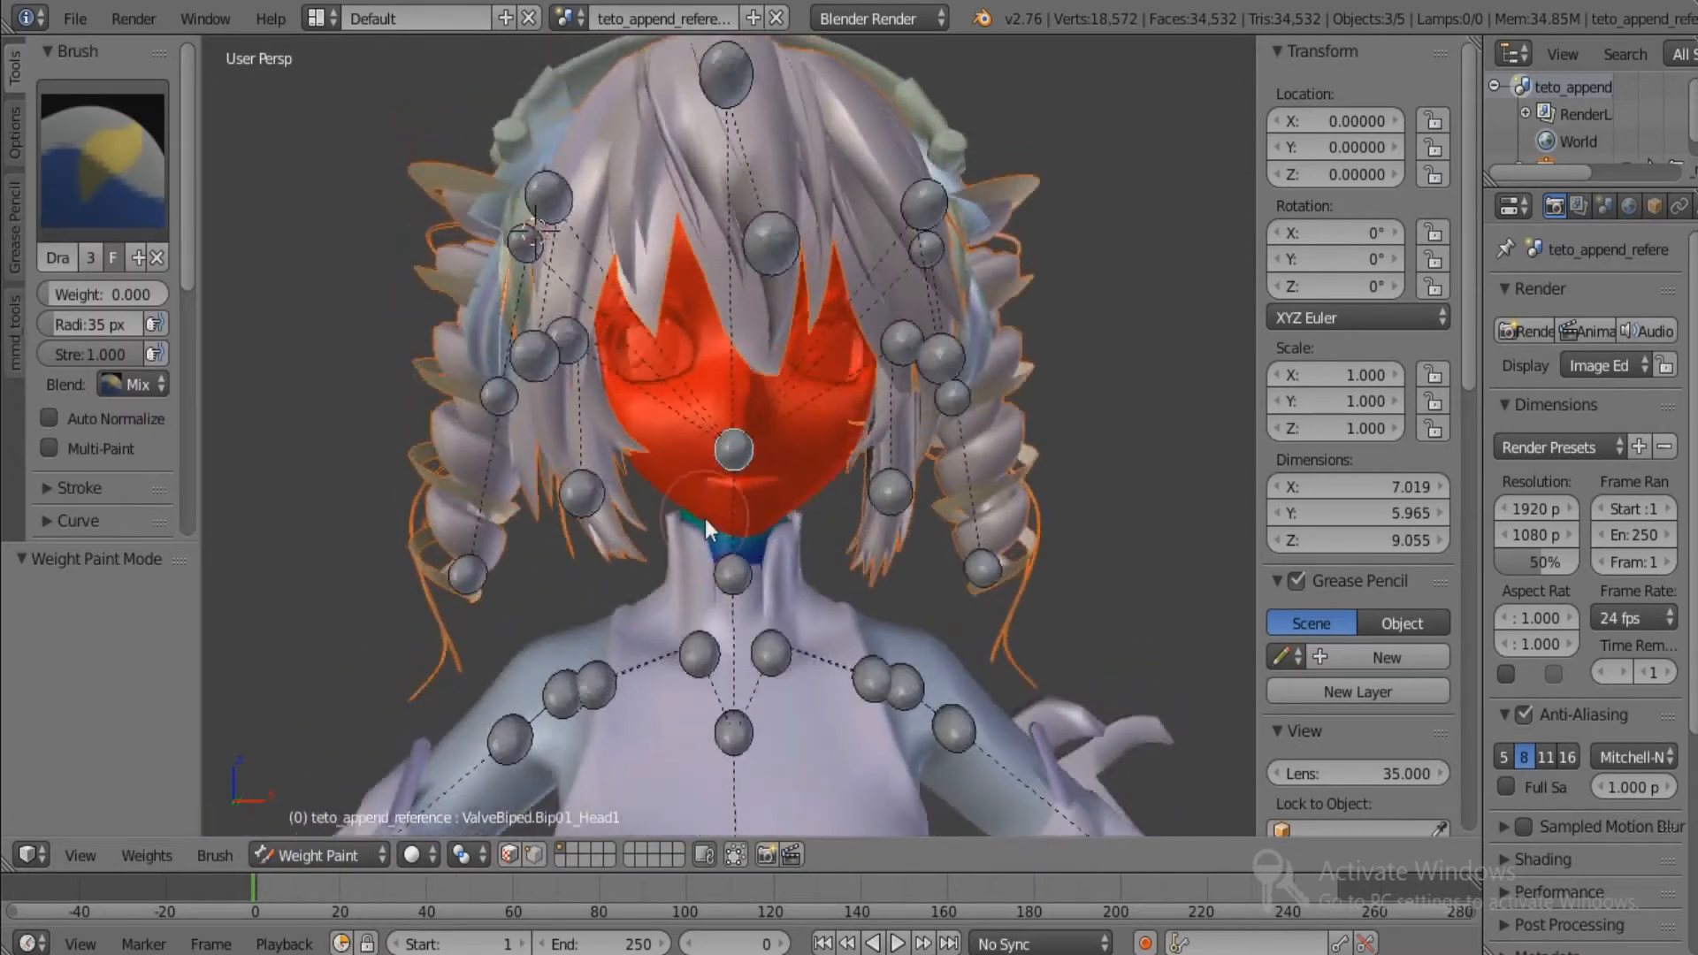
# Paint the whole headphones for the Bip01_Head1 bone in wireframe display, using brush weight 1.000 and radius 285 px.
pyautogui.rightClick(550, 106)
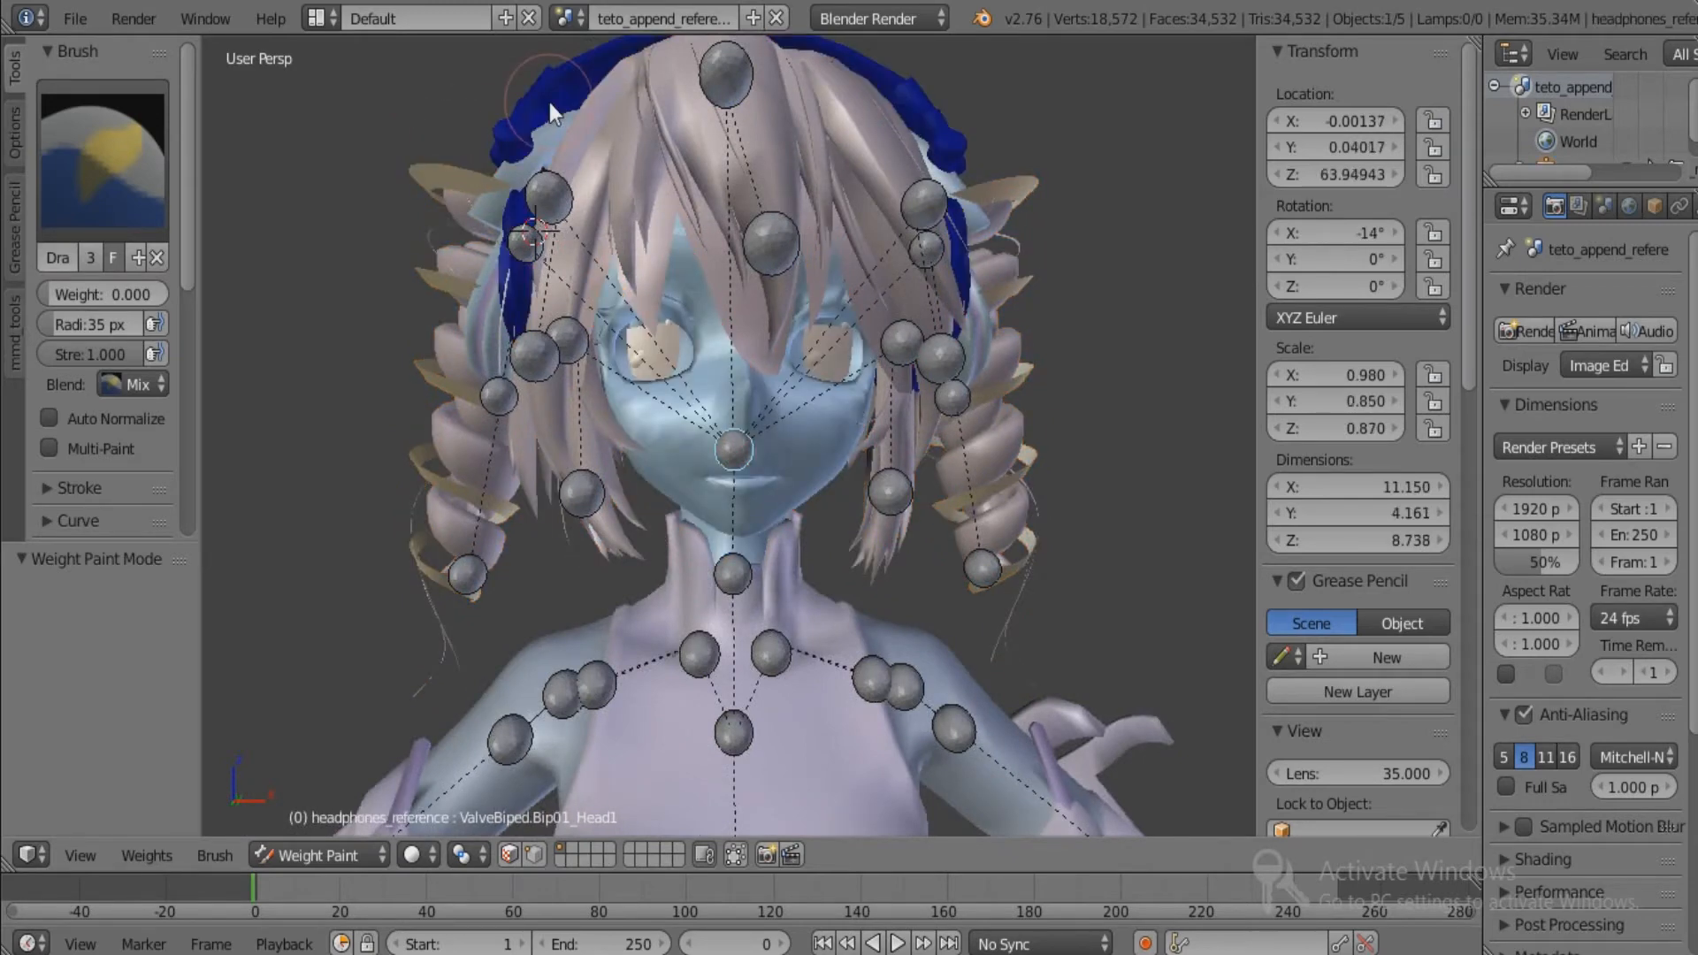
pyautogui.moveTo(549, 103); pyautogui.dragTo(555, 228, button='middle')
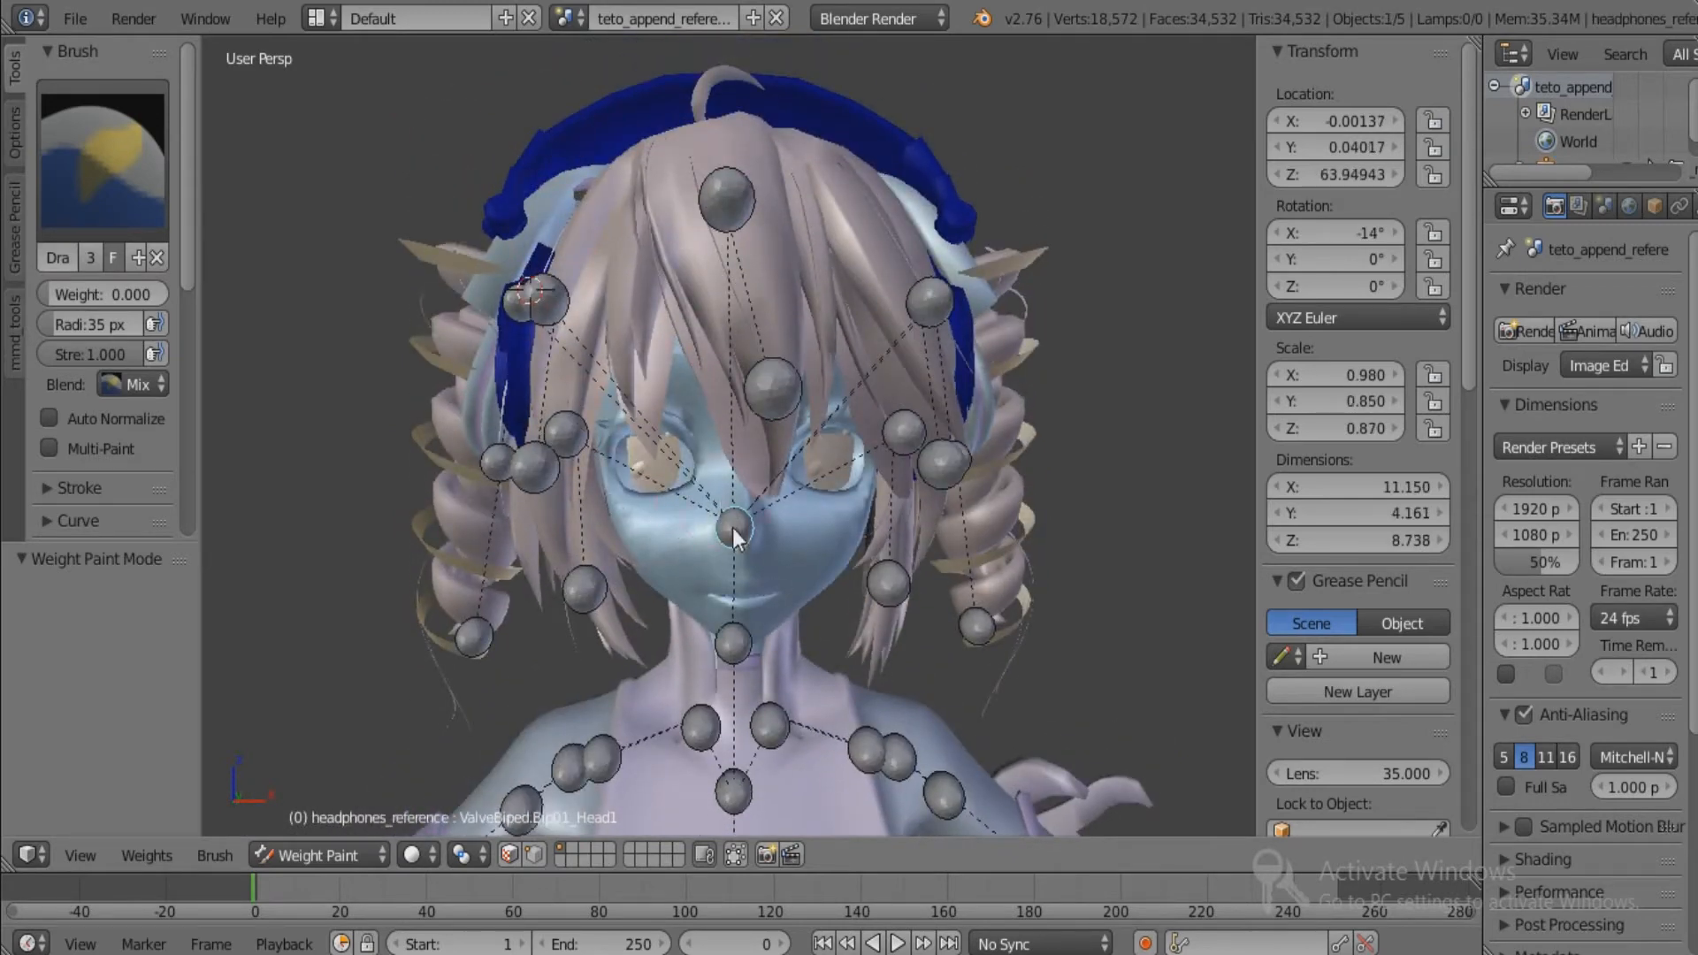
pyautogui.rightClick(724, 635)
pyautogui.rightClick(730, 541)
pyautogui.moveTo(53, 295); pyautogui.dragTo(166, 295)
pyautogui.press('z')
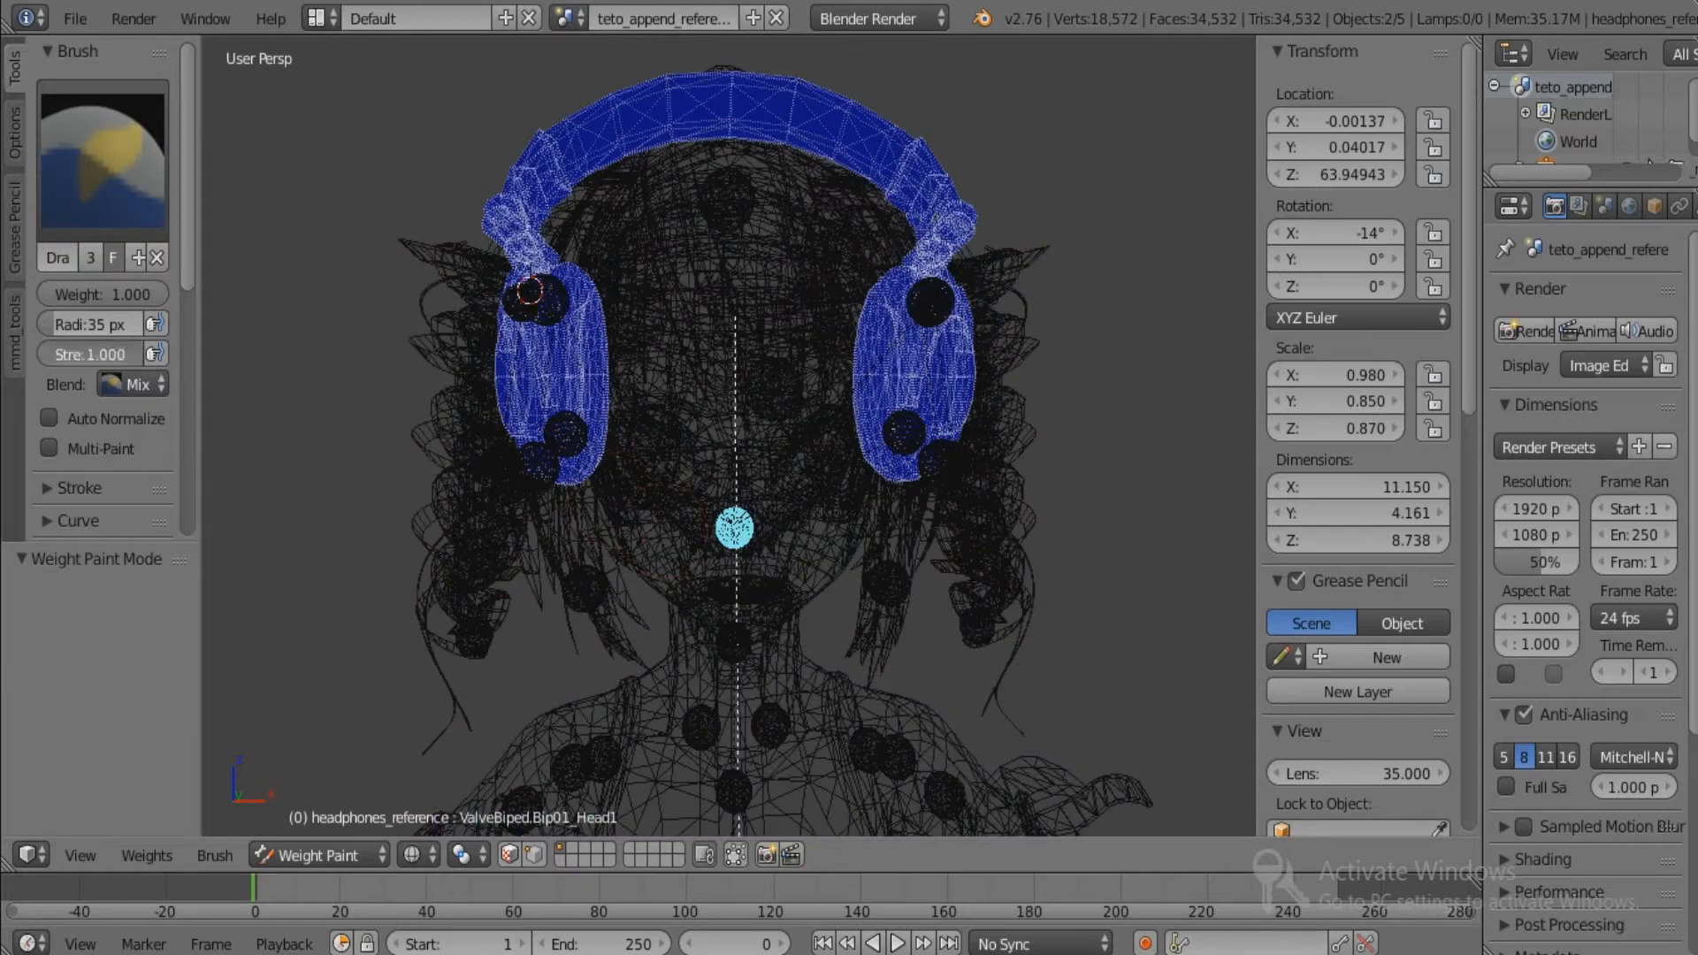
pyautogui.moveTo(57, 322); pyautogui.dragTo(108, 326)
pyautogui.moveTo(256, 326)
pyautogui.mouseDown()
pyautogui.moveTo(750, 89)
pyautogui.moveTo(1290, 200)
pyautogui.mouseUp()
pyautogui.moveTo(963, 428)
pyautogui.mouseDown(button='middle')
pyautogui.moveTo(679, 486)
pyautogui.moveTo(502, 362)
pyautogui.moveTo(739, 430)
pyautogui.moveTo(948, 437)
pyautogui.mouseUp(button='middle')
pyautogui.moveTo(803, 469)
pyautogui.mouseDown(button='middle')
pyautogui.moveTo(939, 464)
pyautogui.moveTo(932, 449)
pyautogui.mouseUp(button='middle')
pyautogui.scroll(-2, 932, 450)
# Return the headphones to Object Mode with solid display and put Teto's skeleton in Pose Mode with the Neck1 bone selected.
pyautogui.click(368, 855)
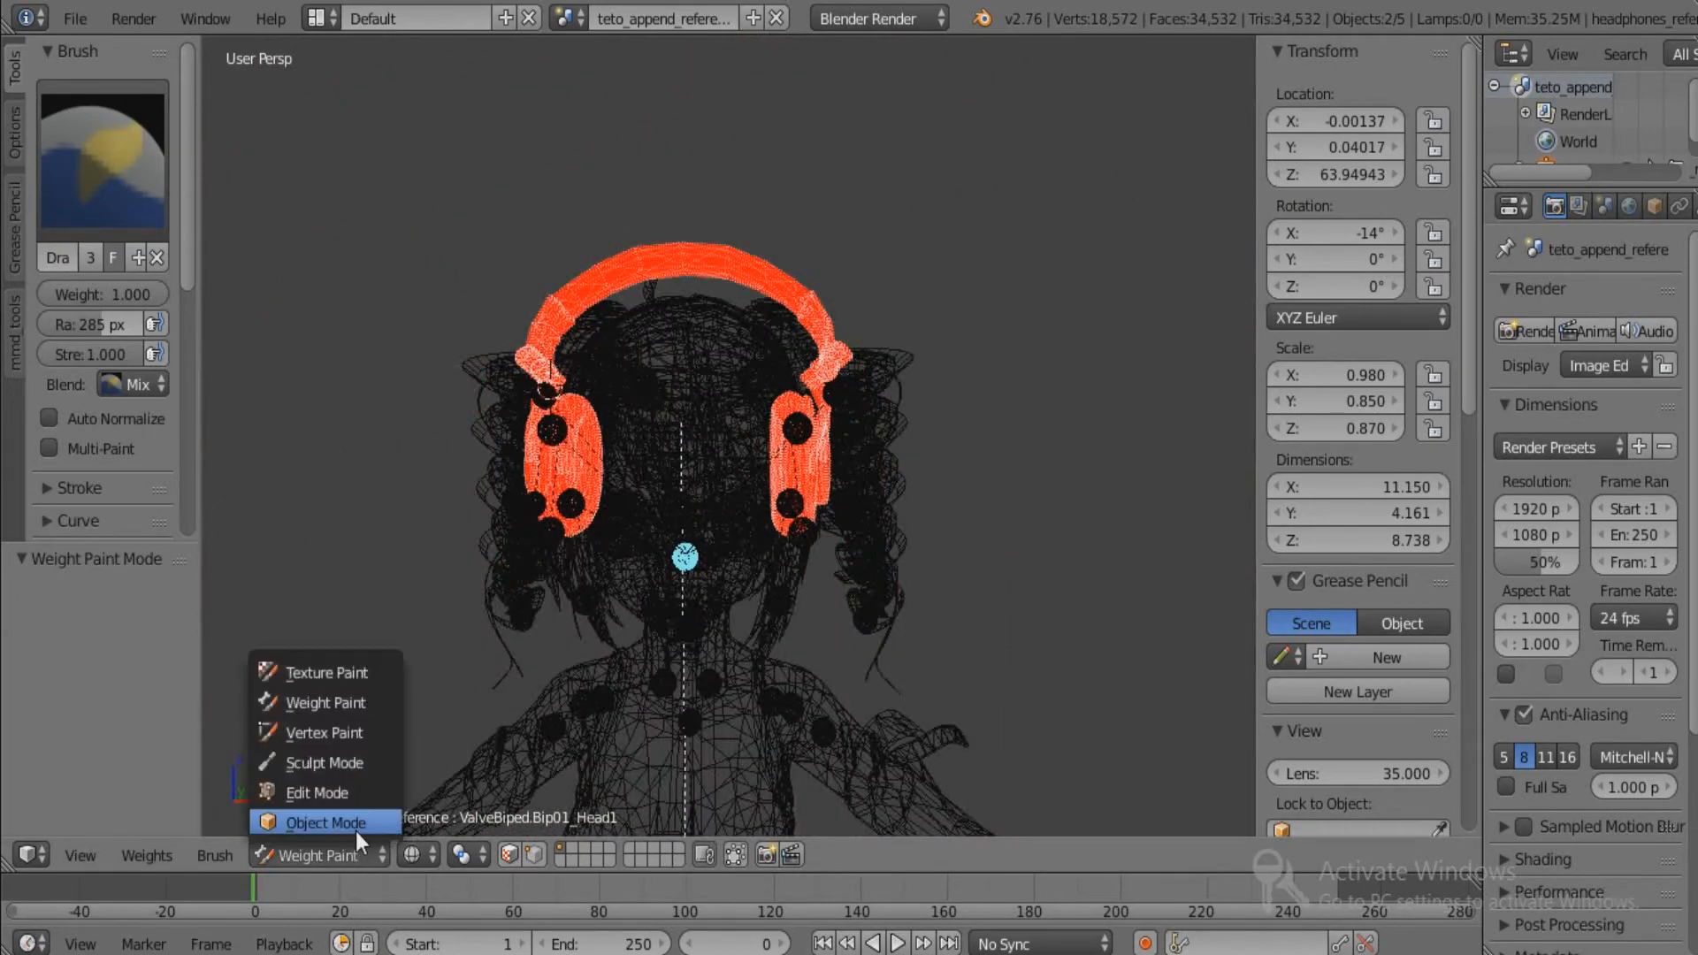
pyautogui.click(353, 810)
pyautogui.press('z')
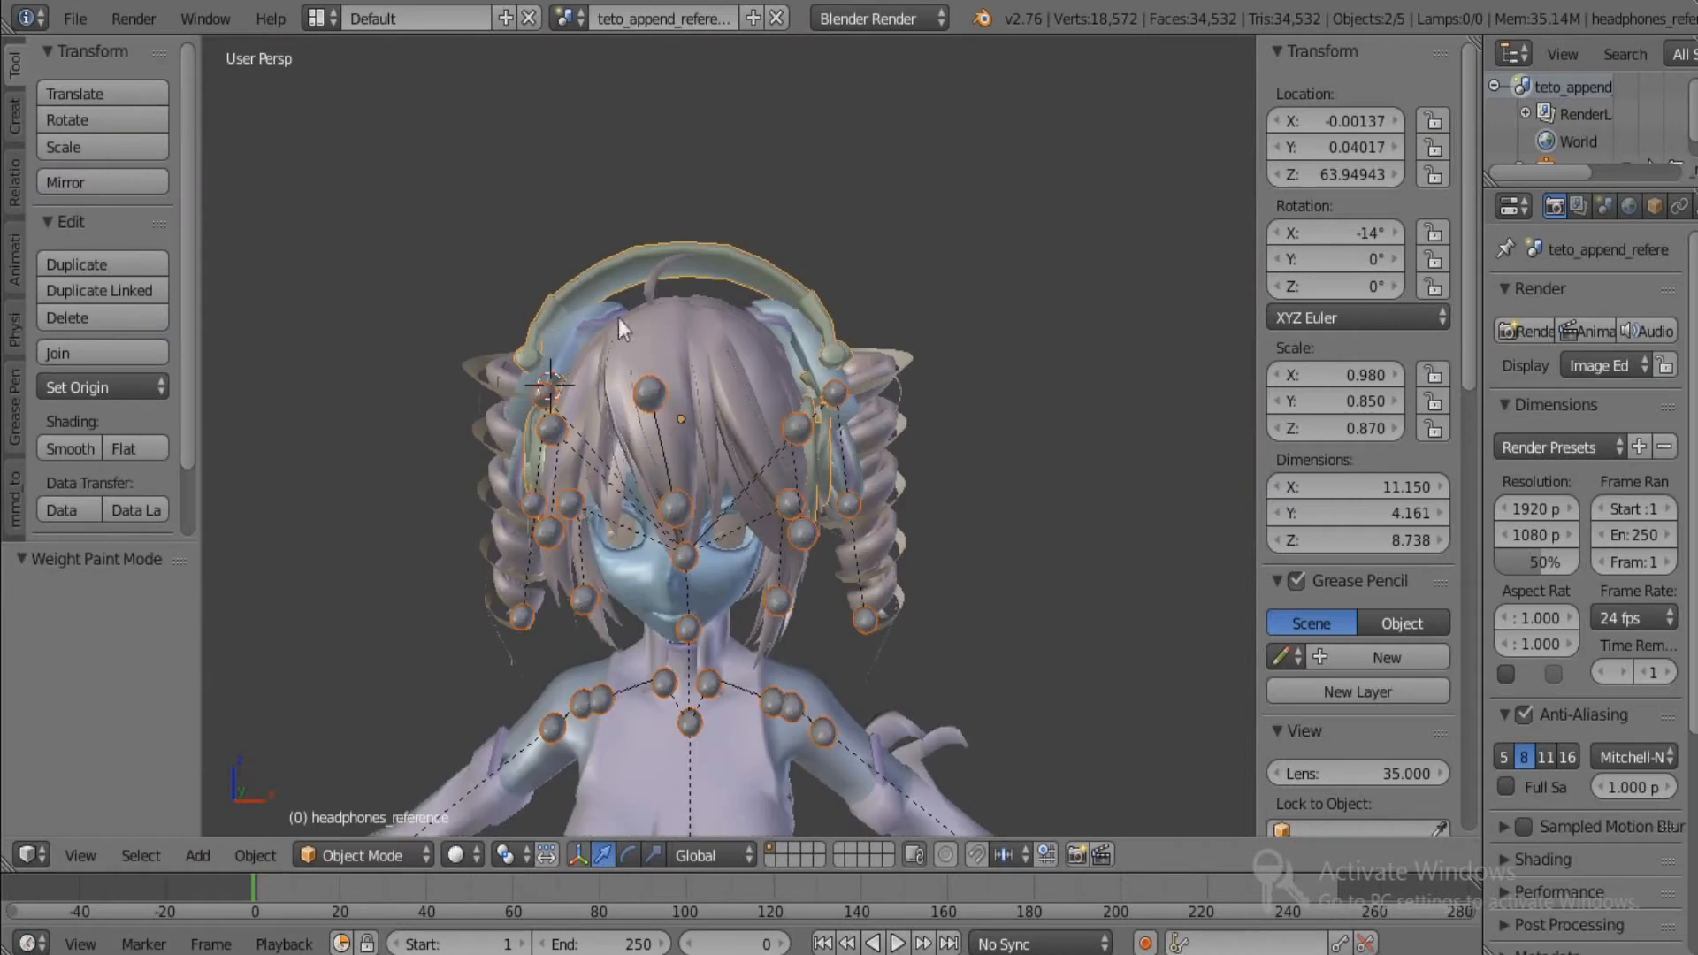
pyautogui.rightClick(598, 278)
pyautogui.moveTo(649, 289); pyautogui.dragTo(656, 310, button='middle')
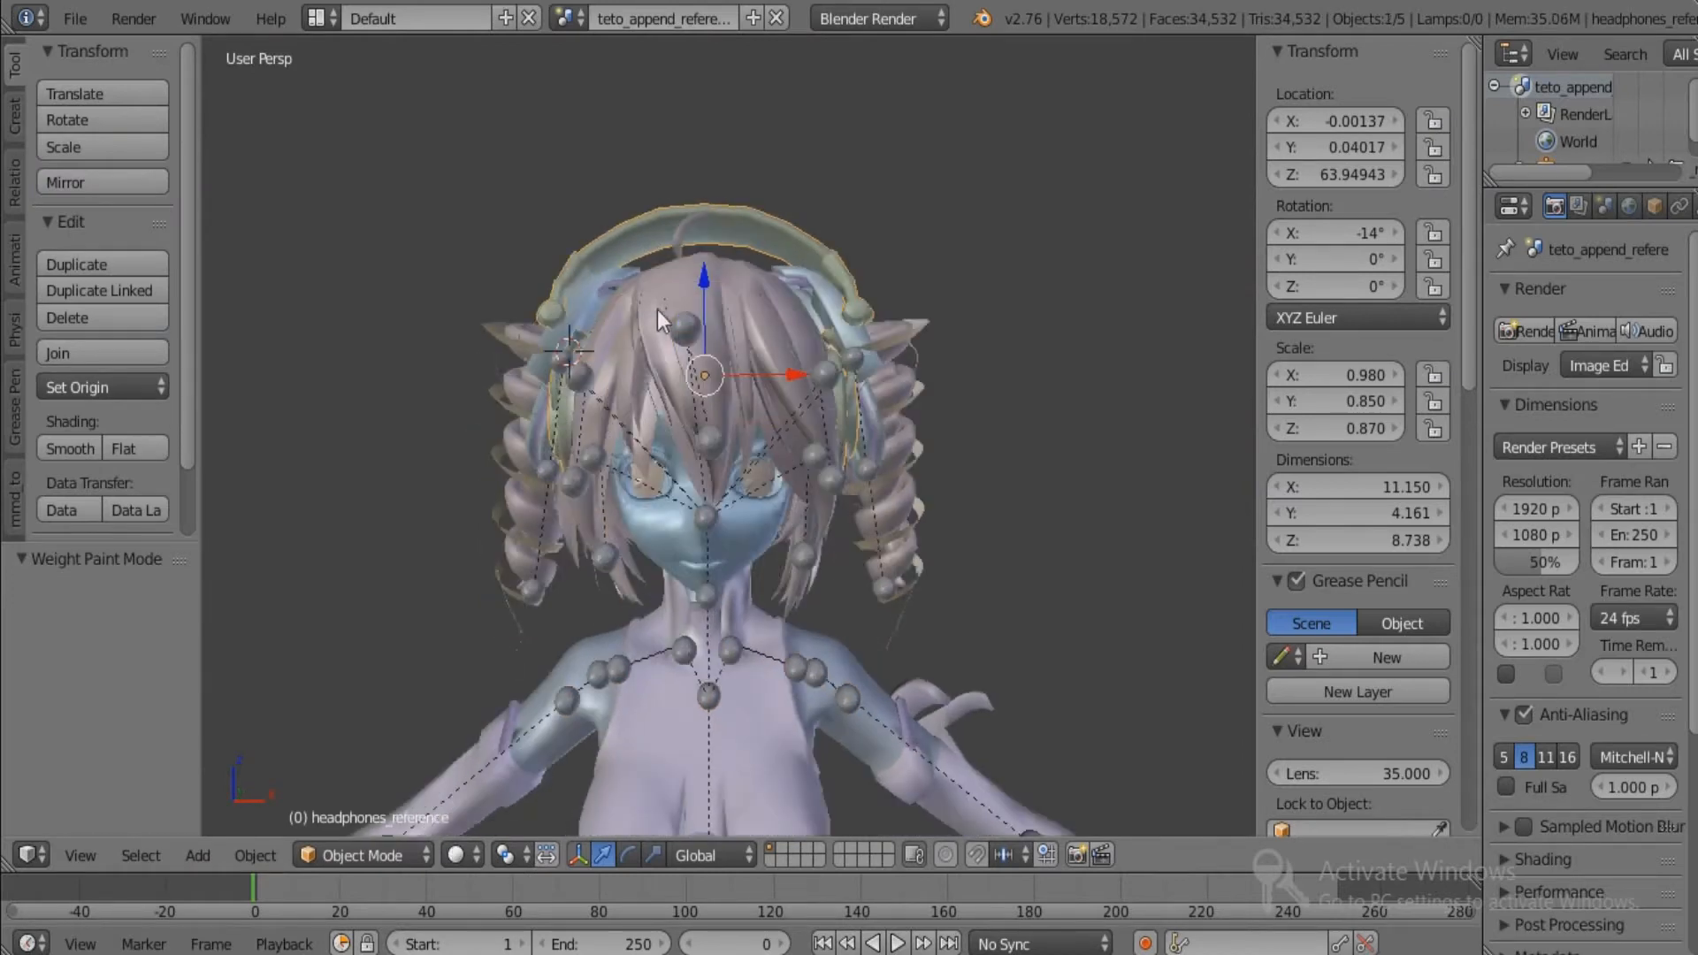
pyautogui.rightClick(703, 591)
pyautogui.hotkey('ctrl', 'Tab')
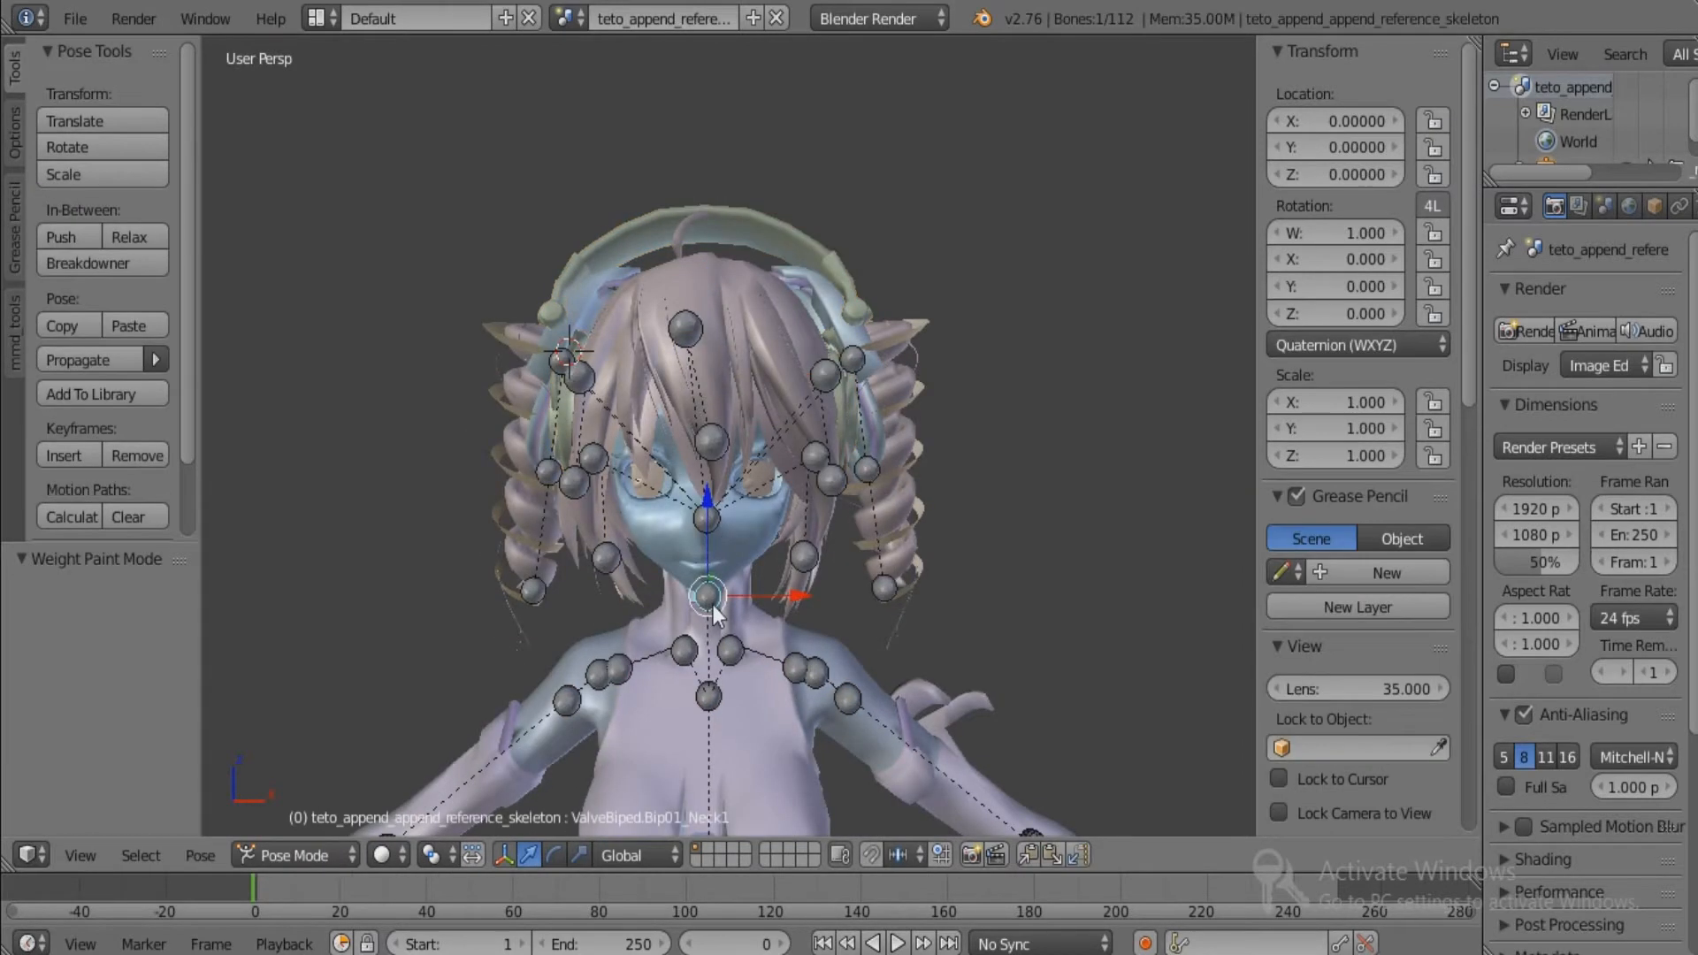
# Try tilting the neck bone about 10° around the Y axis with the rotate manipulator, and undo the rotation.
pyautogui.click(558, 855)
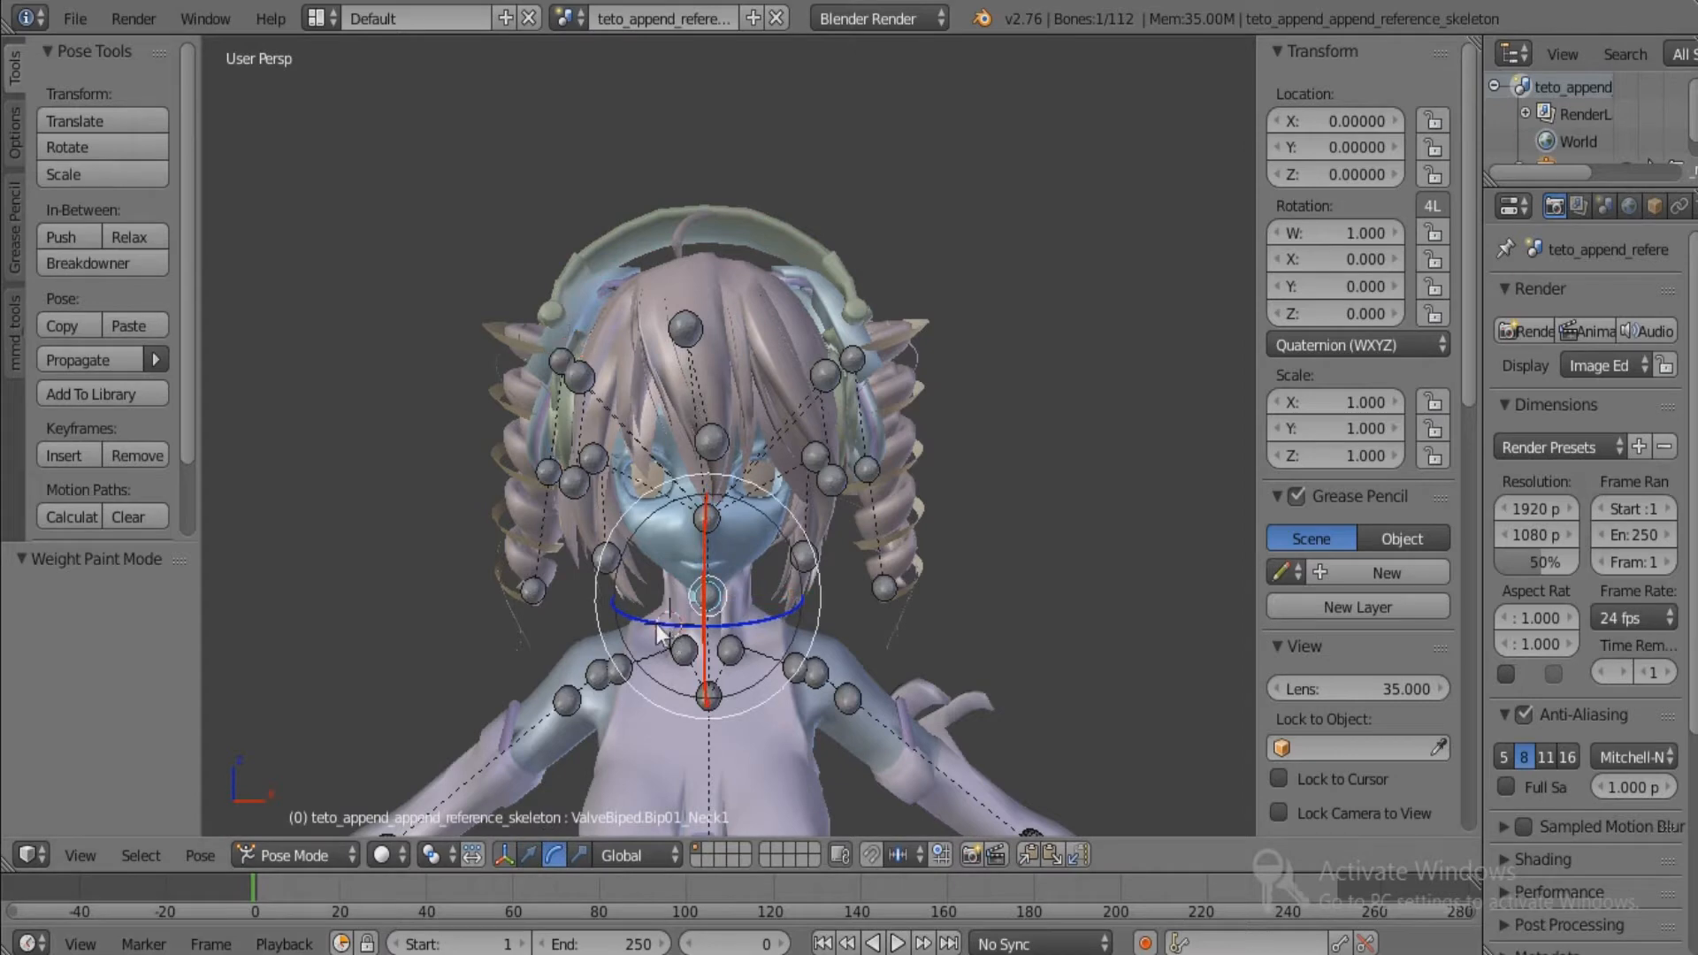
pyautogui.click(646, 610)
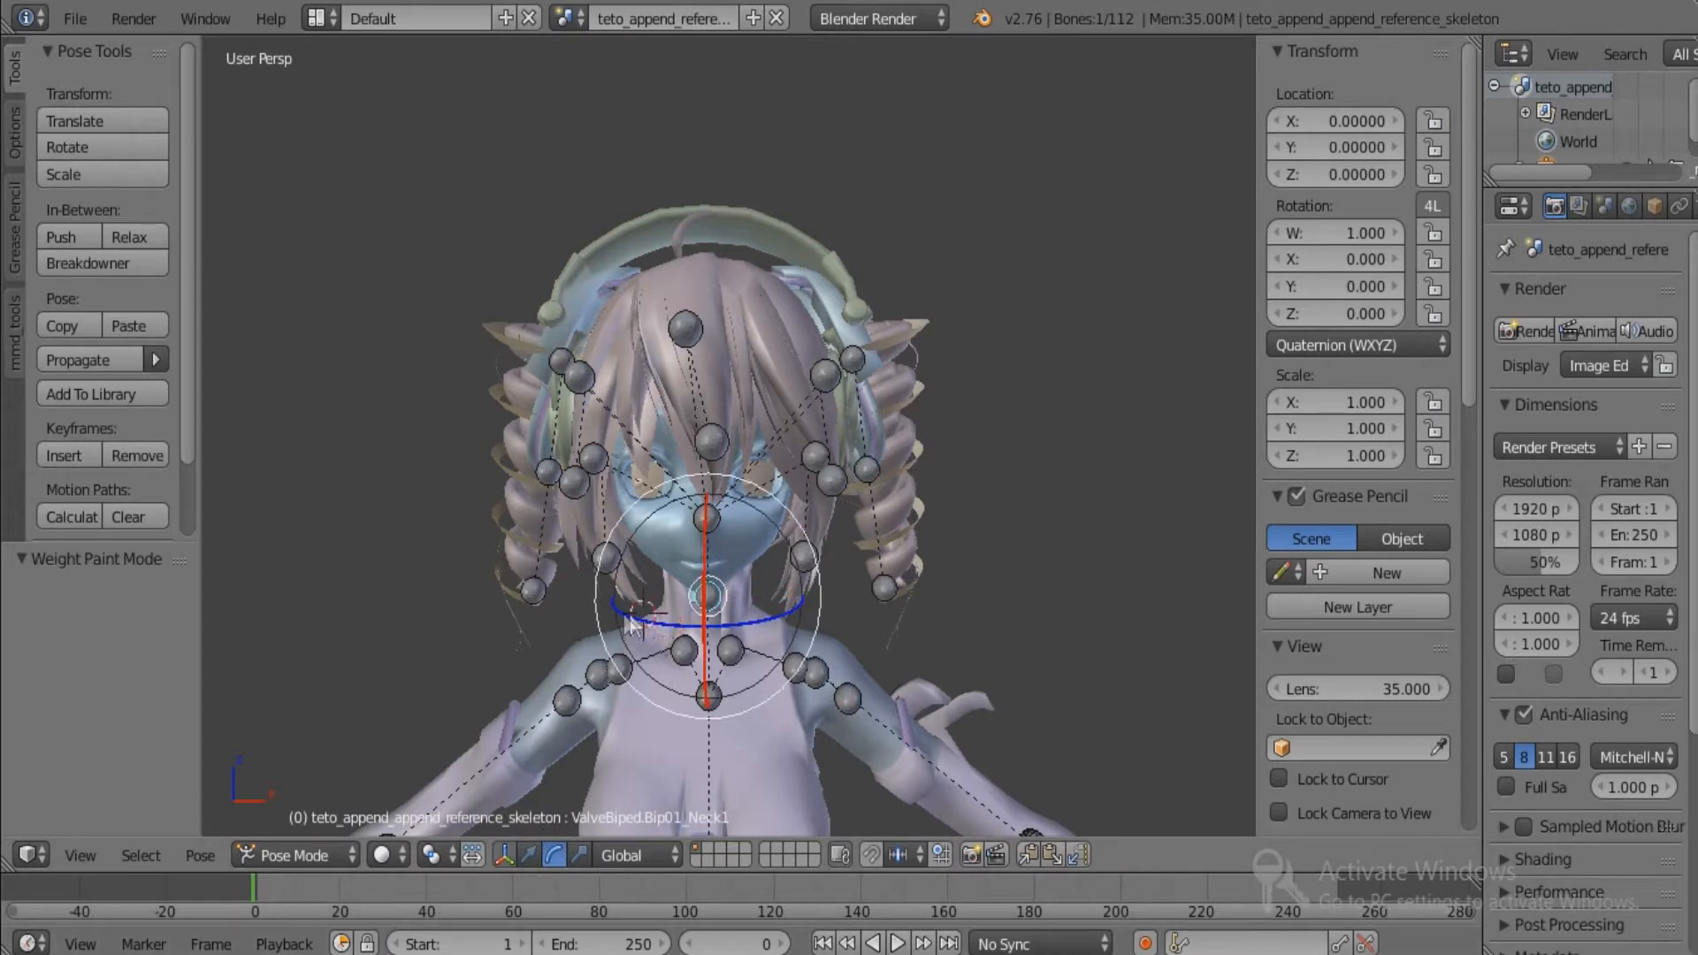
pyautogui.click(796, 611)
pyautogui.moveTo(628, 624); pyautogui.dragTo(595, 598)
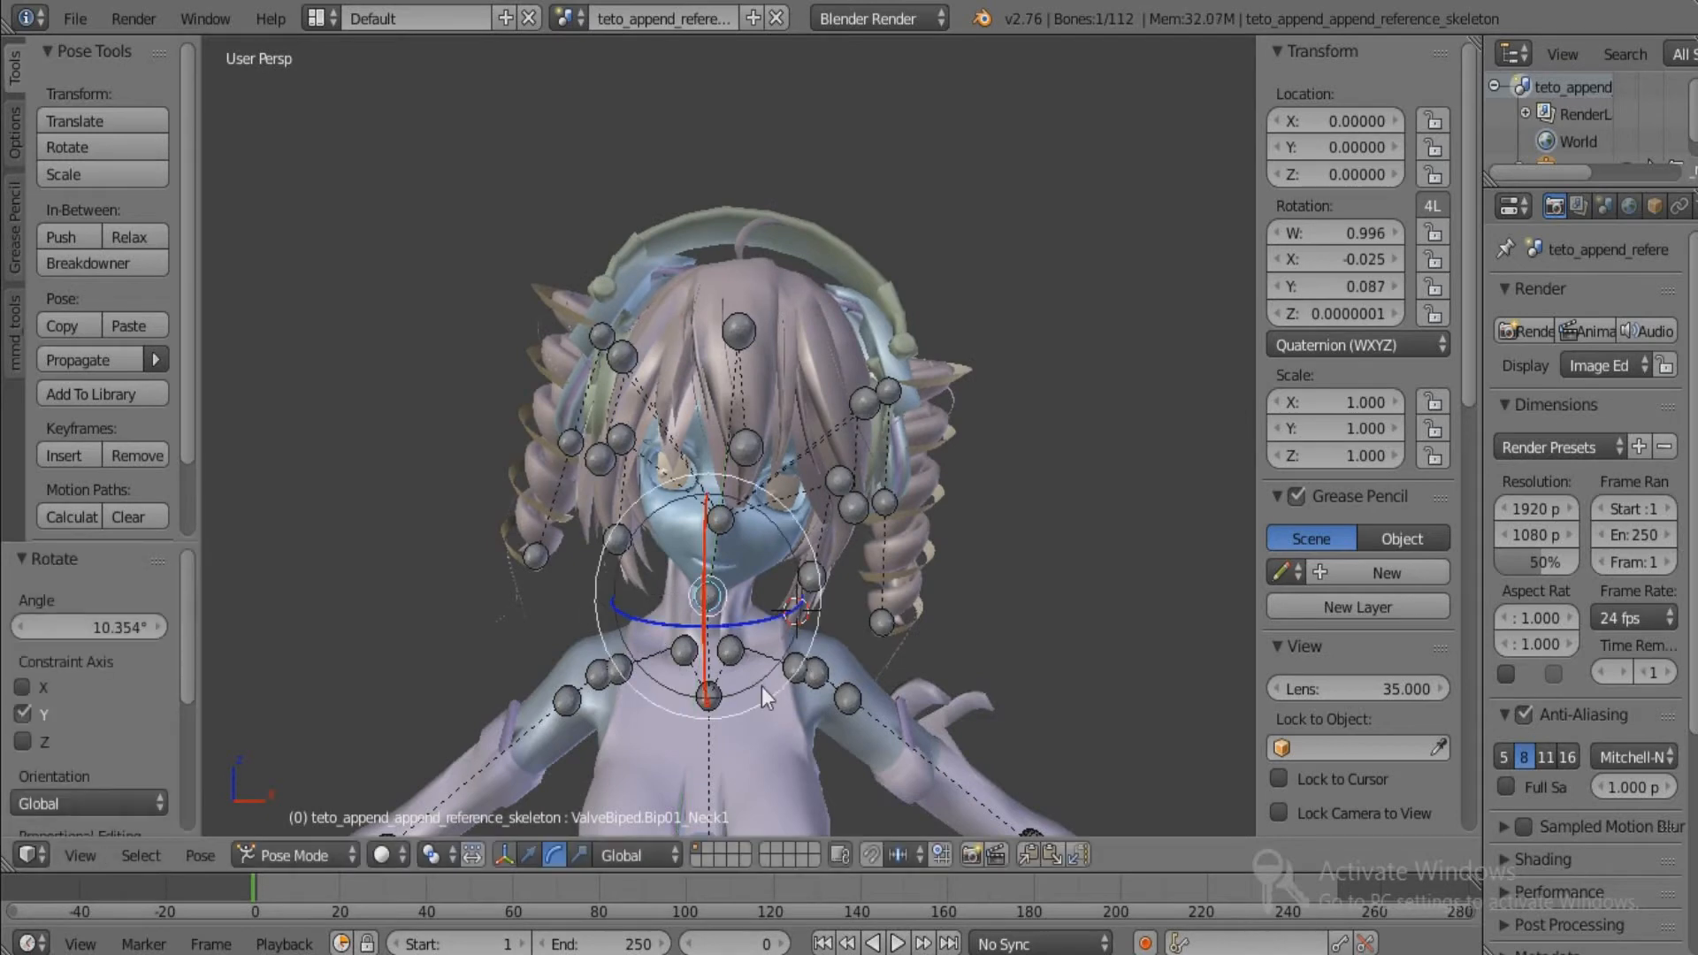
pyautogui.hotkey('ctrl', 'z')
# Try moving the pelvis bone about 15.5 units along the X axis, and cancel the move.
pyautogui.keyDown('shift'); pyautogui.moveTo(779, 748); pyautogui.dragTo(767, 679, button='middle'); pyautogui.keyUp('shift')
pyautogui.scroll(-5, 766, 679)
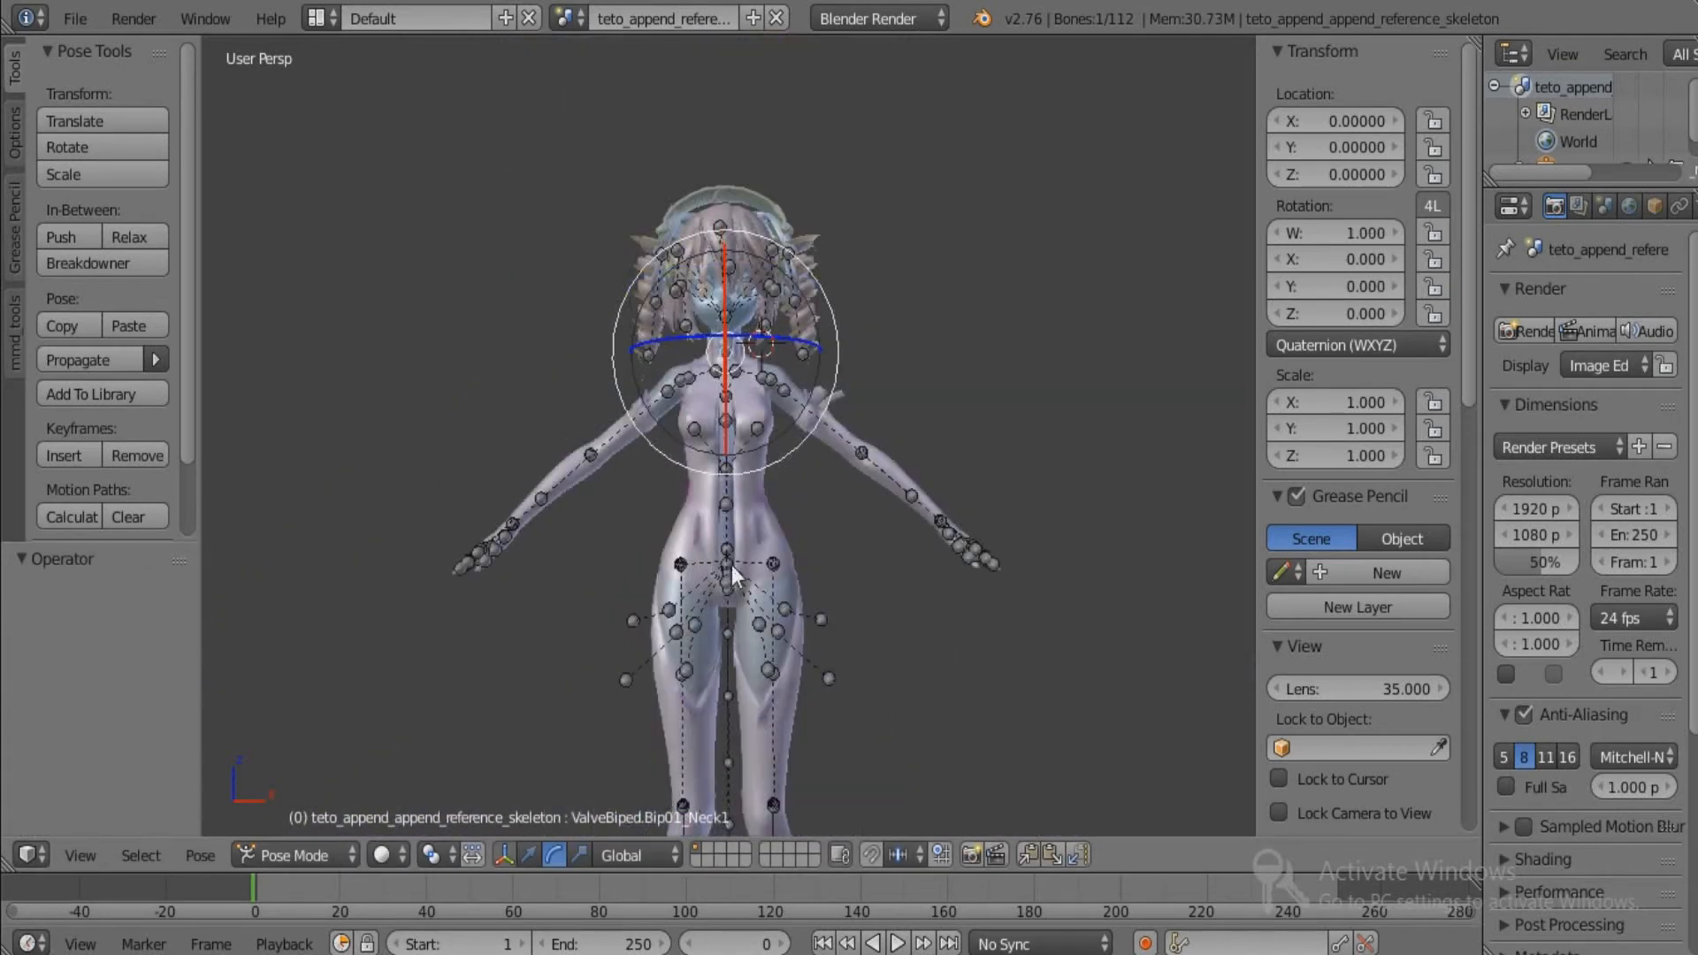
pyautogui.moveTo(743, 560); pyautogui.dragTo(666, 566, button='right')
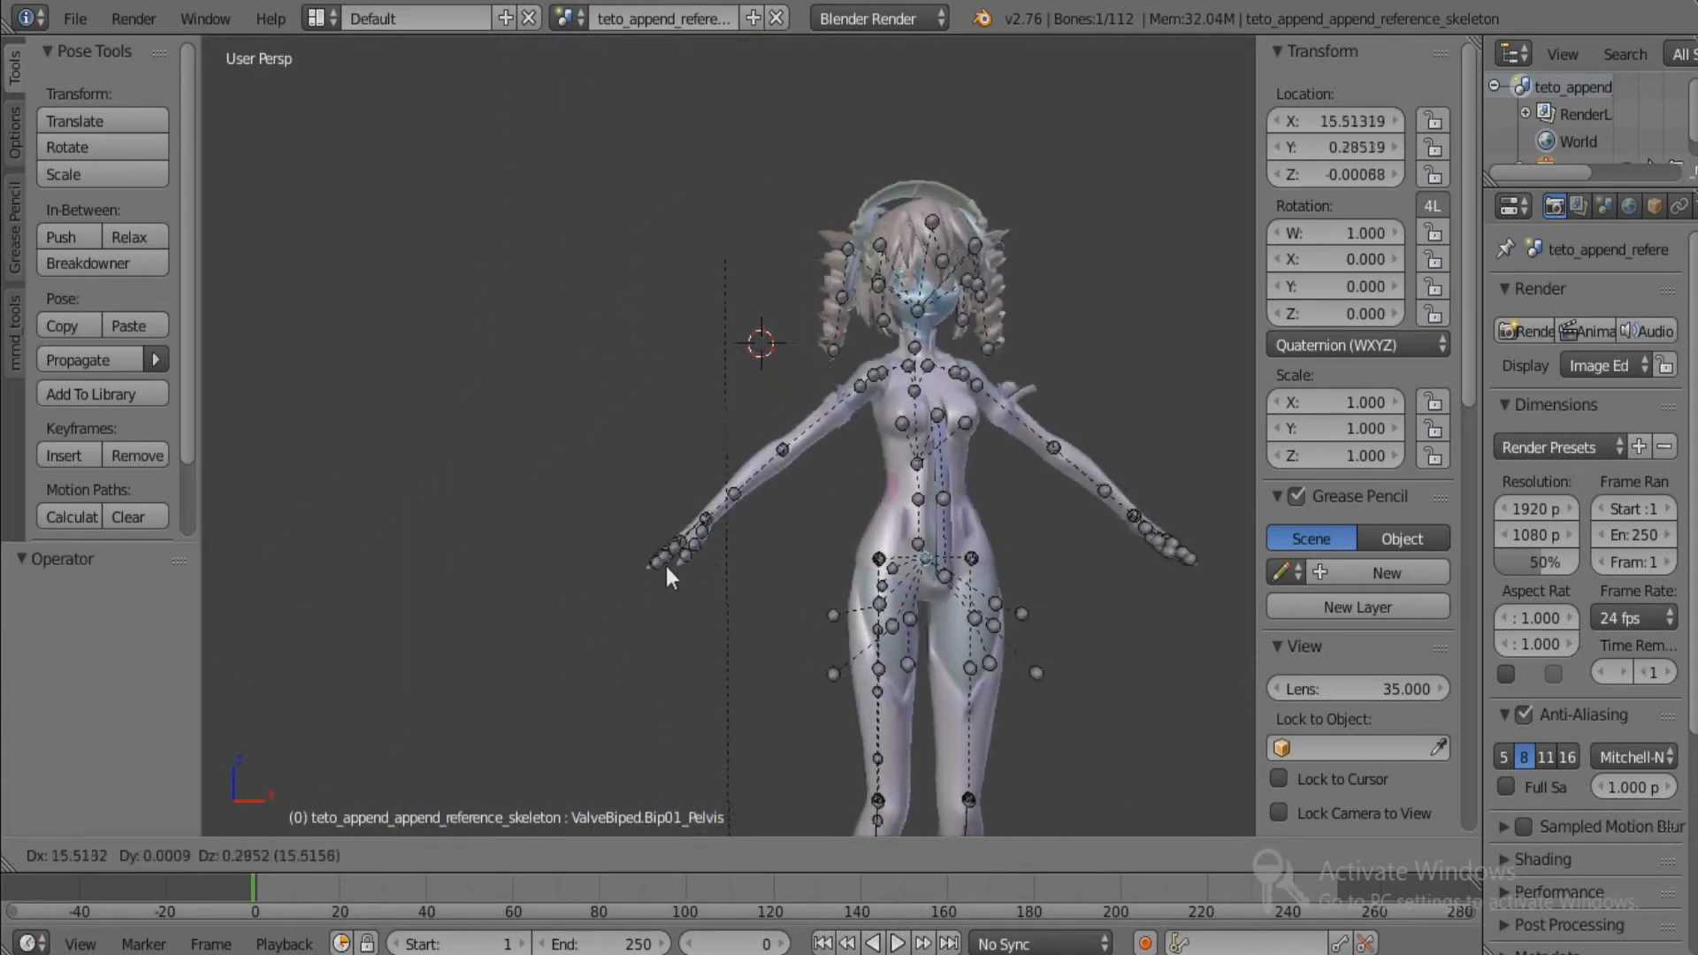
pyautogui.press('Escape')
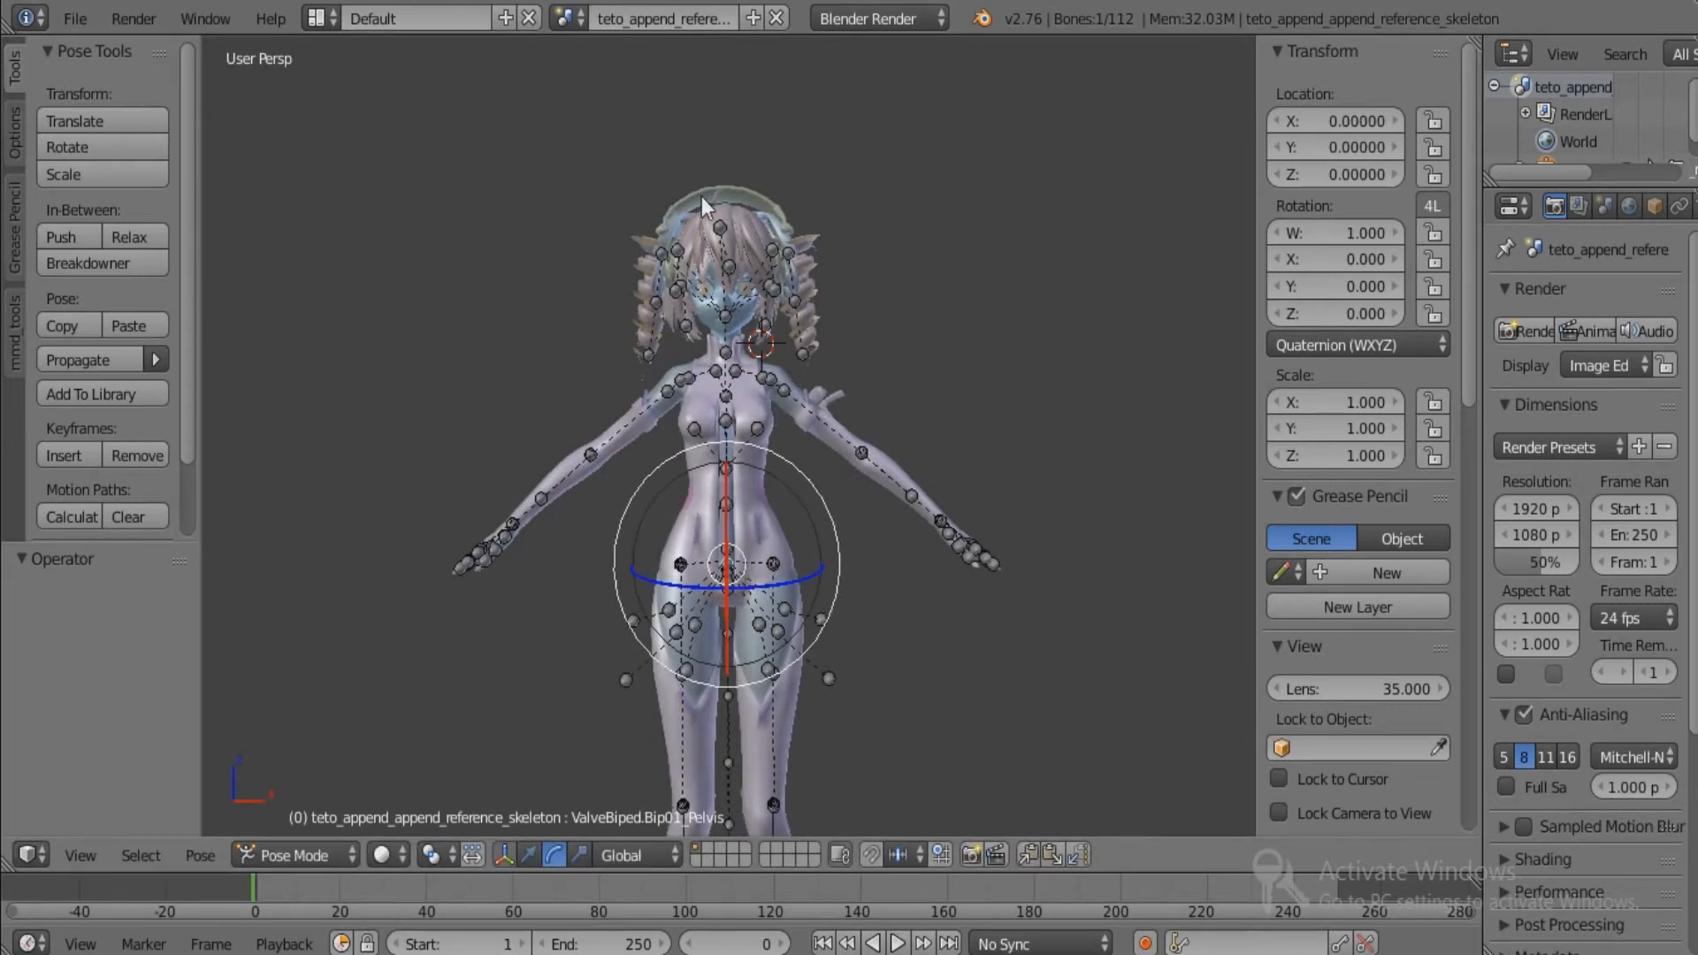
# Return to Object Mode, select Teto's body mesh and open it in Edit Mode with the view at her feet.
pyautogui.rightClick(719, 233)
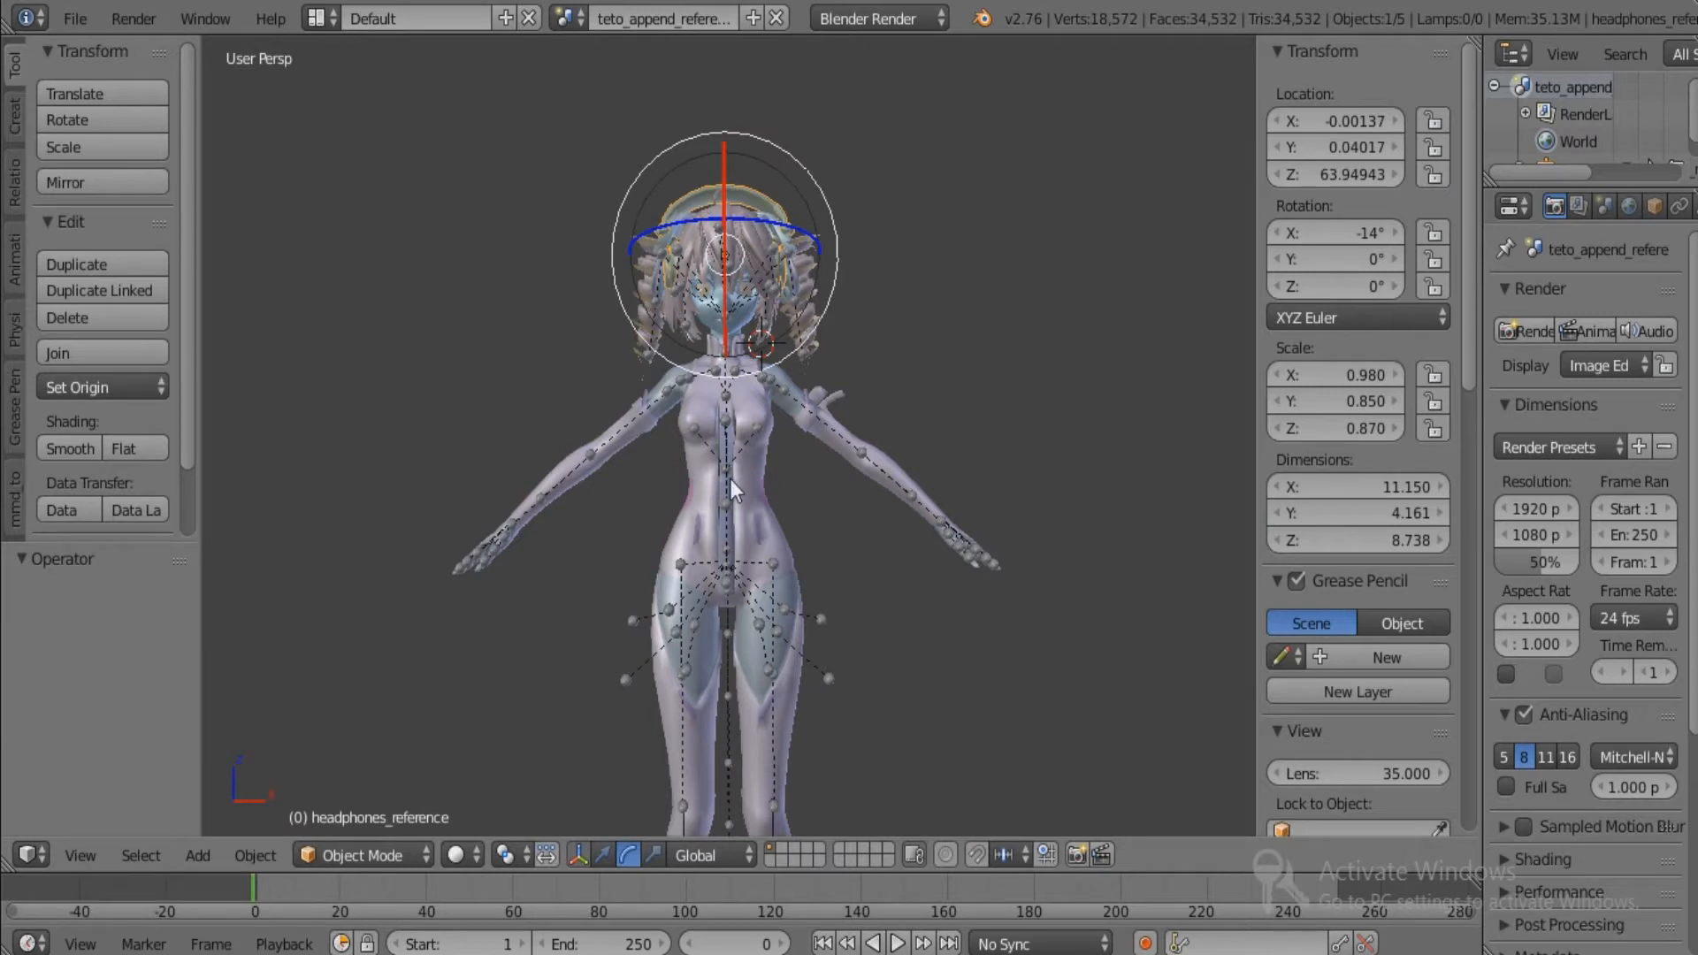
pyautogui.rightClick(704, 481)
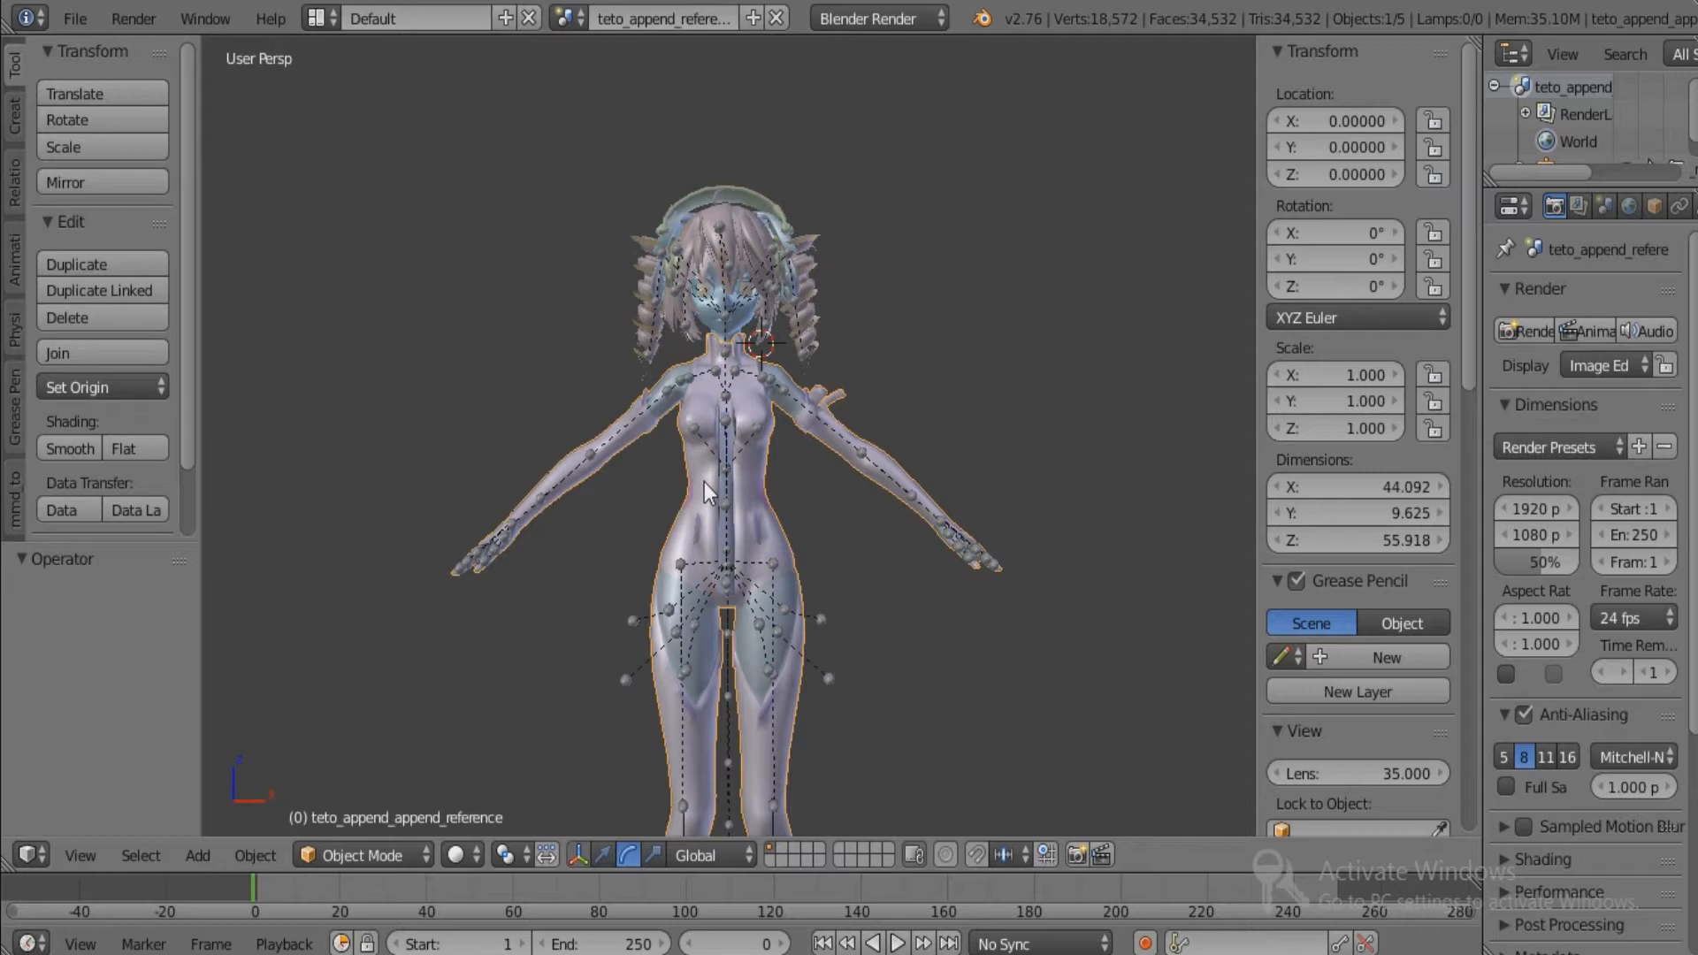
pyautogui.moveTo(704, 485); pyautogui.dragTo(803, 464, button='middle')
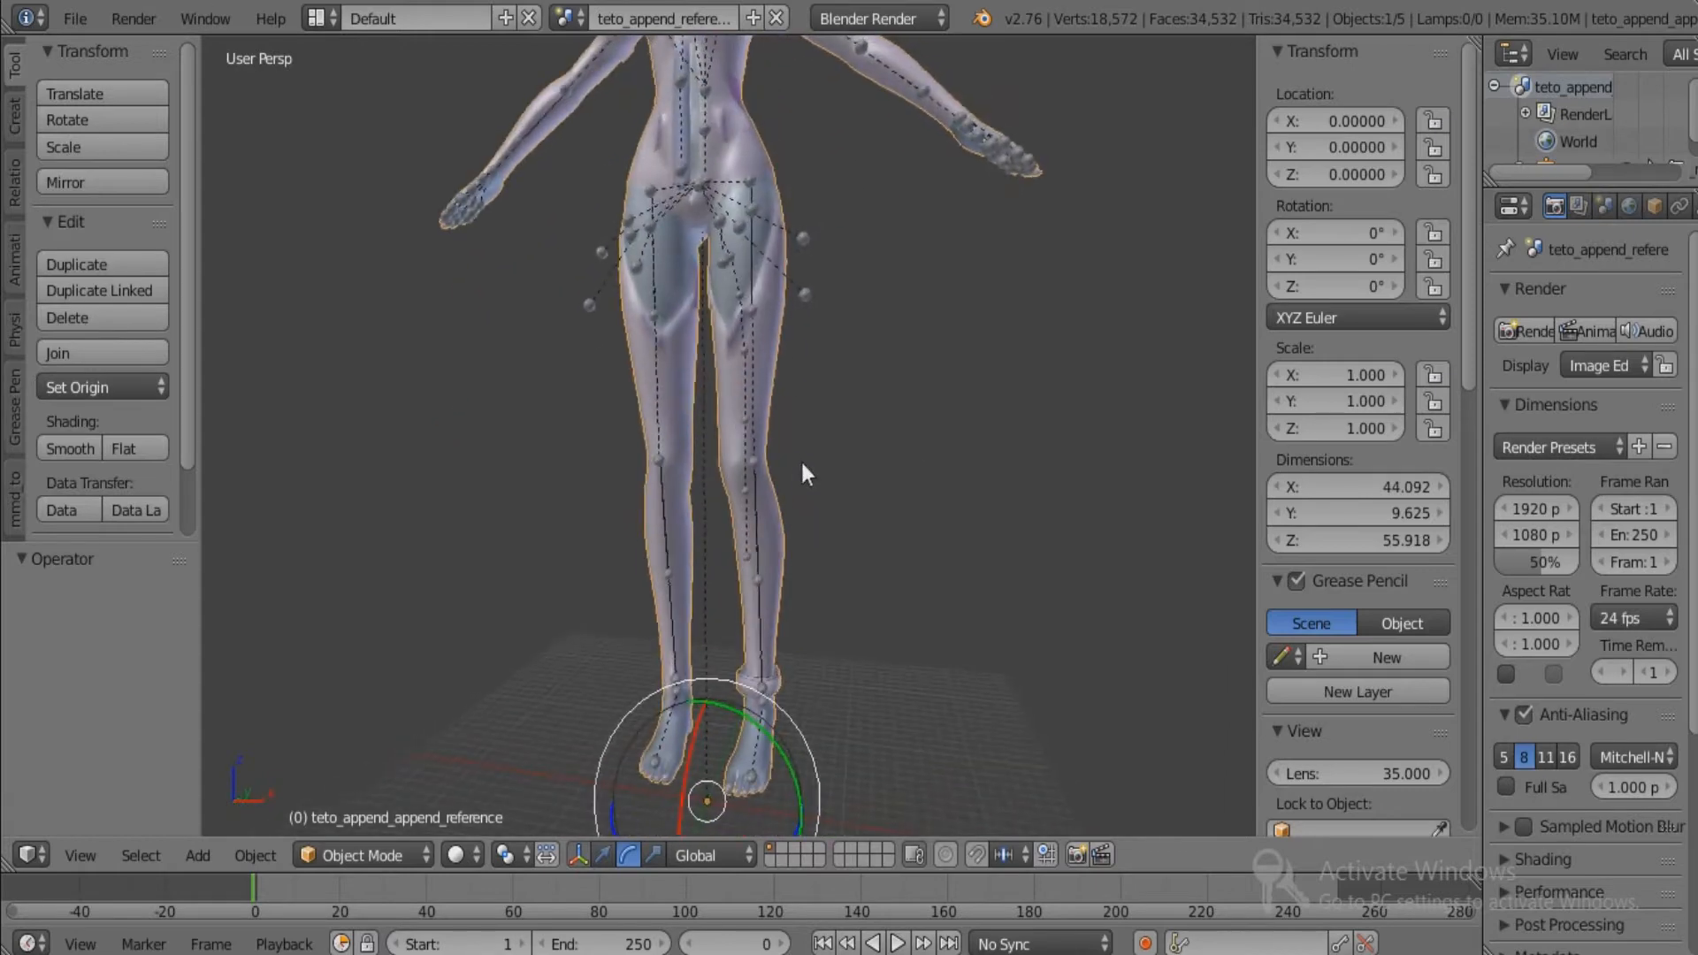
pyautogui.keyDown('shift'); pyautogui.moveTo(756, 659); pyautogui.dragTo(780, 430, button='middle'); pyautogui.keyUp('shift')
pyautogui.scroll(10, 779, 434)
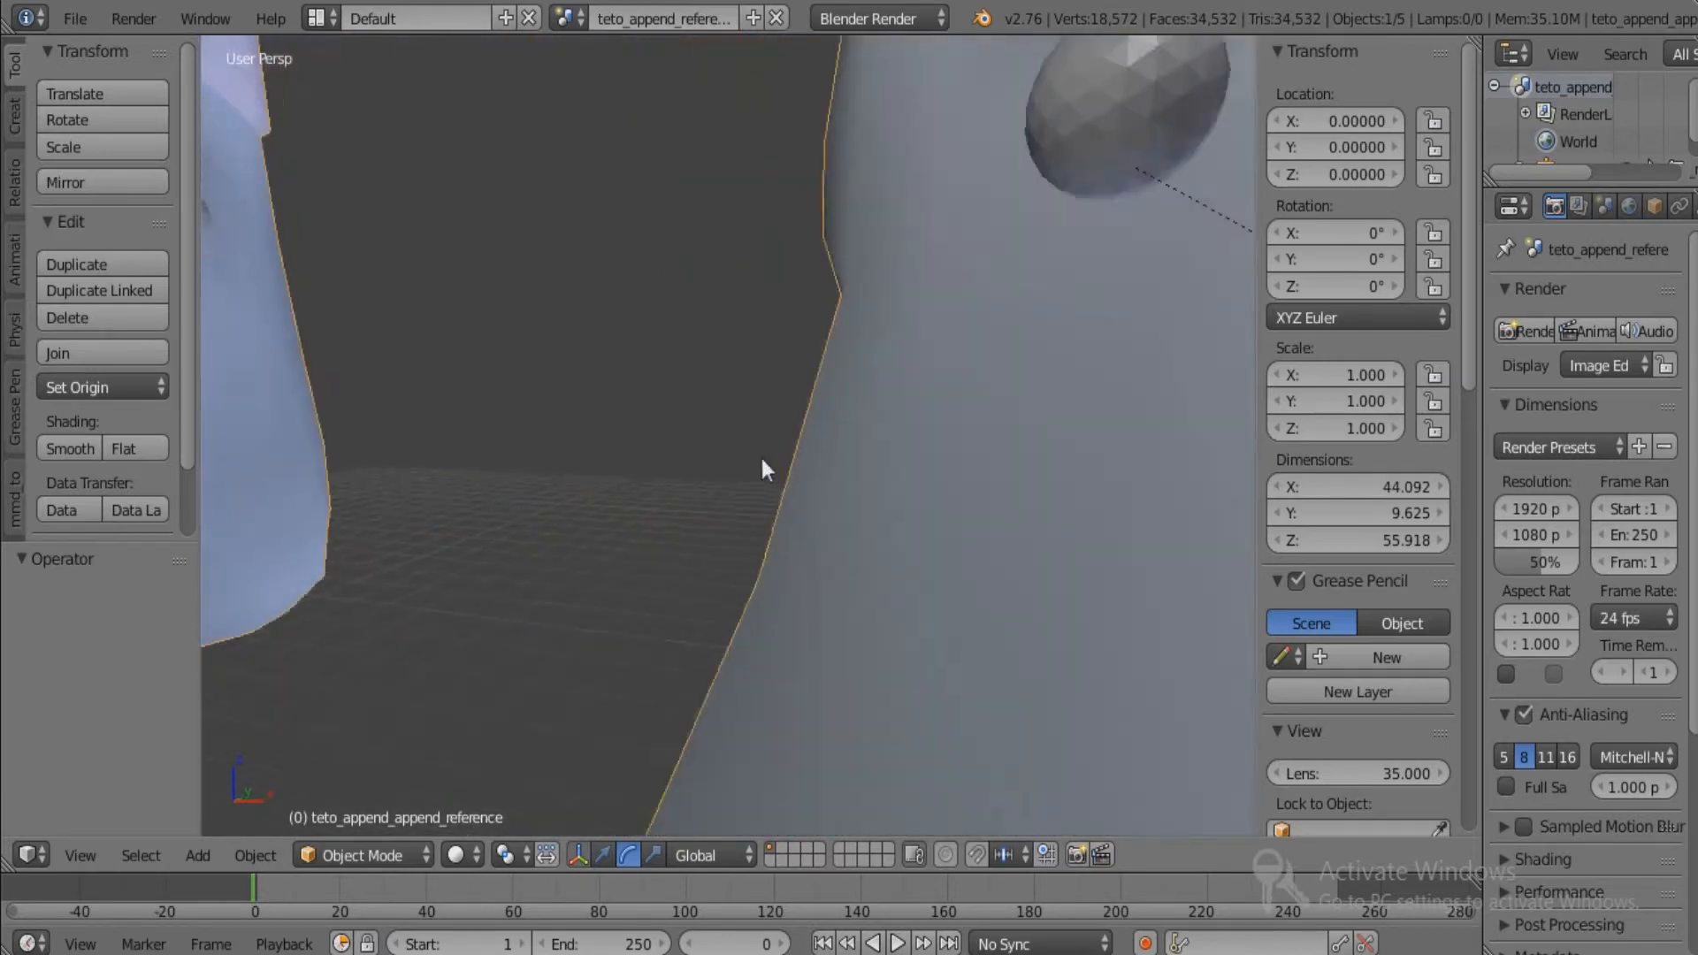
pyautogui.scroll(-10, 746, 517)
pyautogui.moveTo(746, 517); pyautogui.dragTo(659, 373, button='middle')
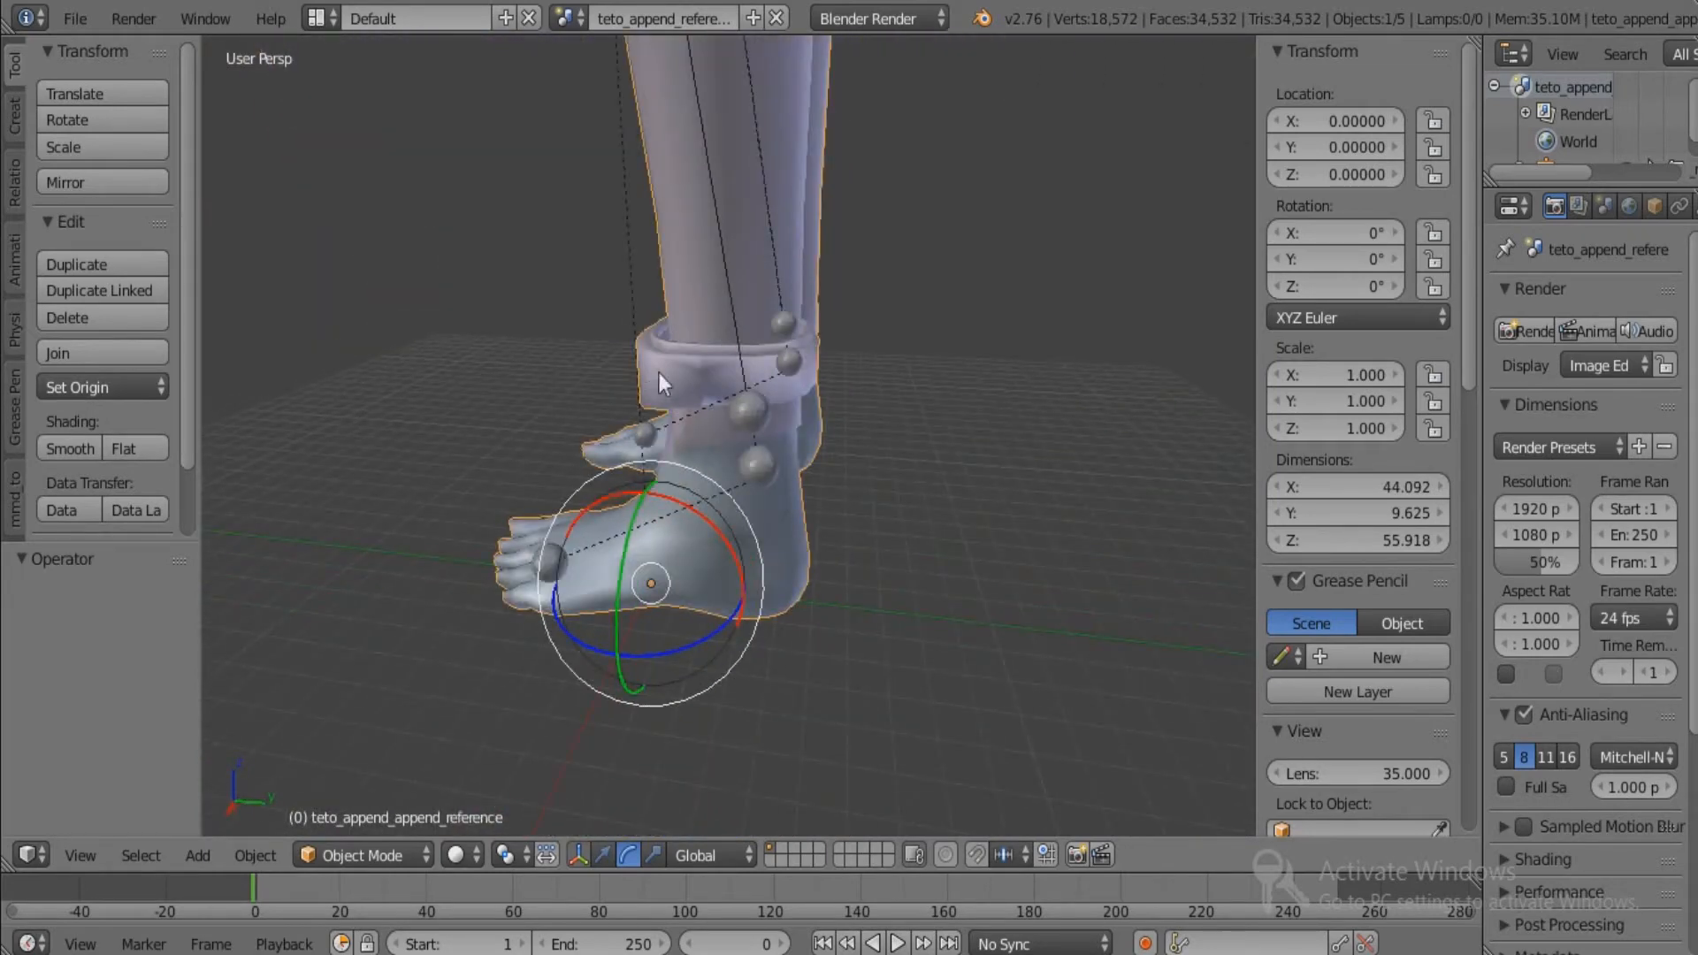
pyautogui.click(356, 851)
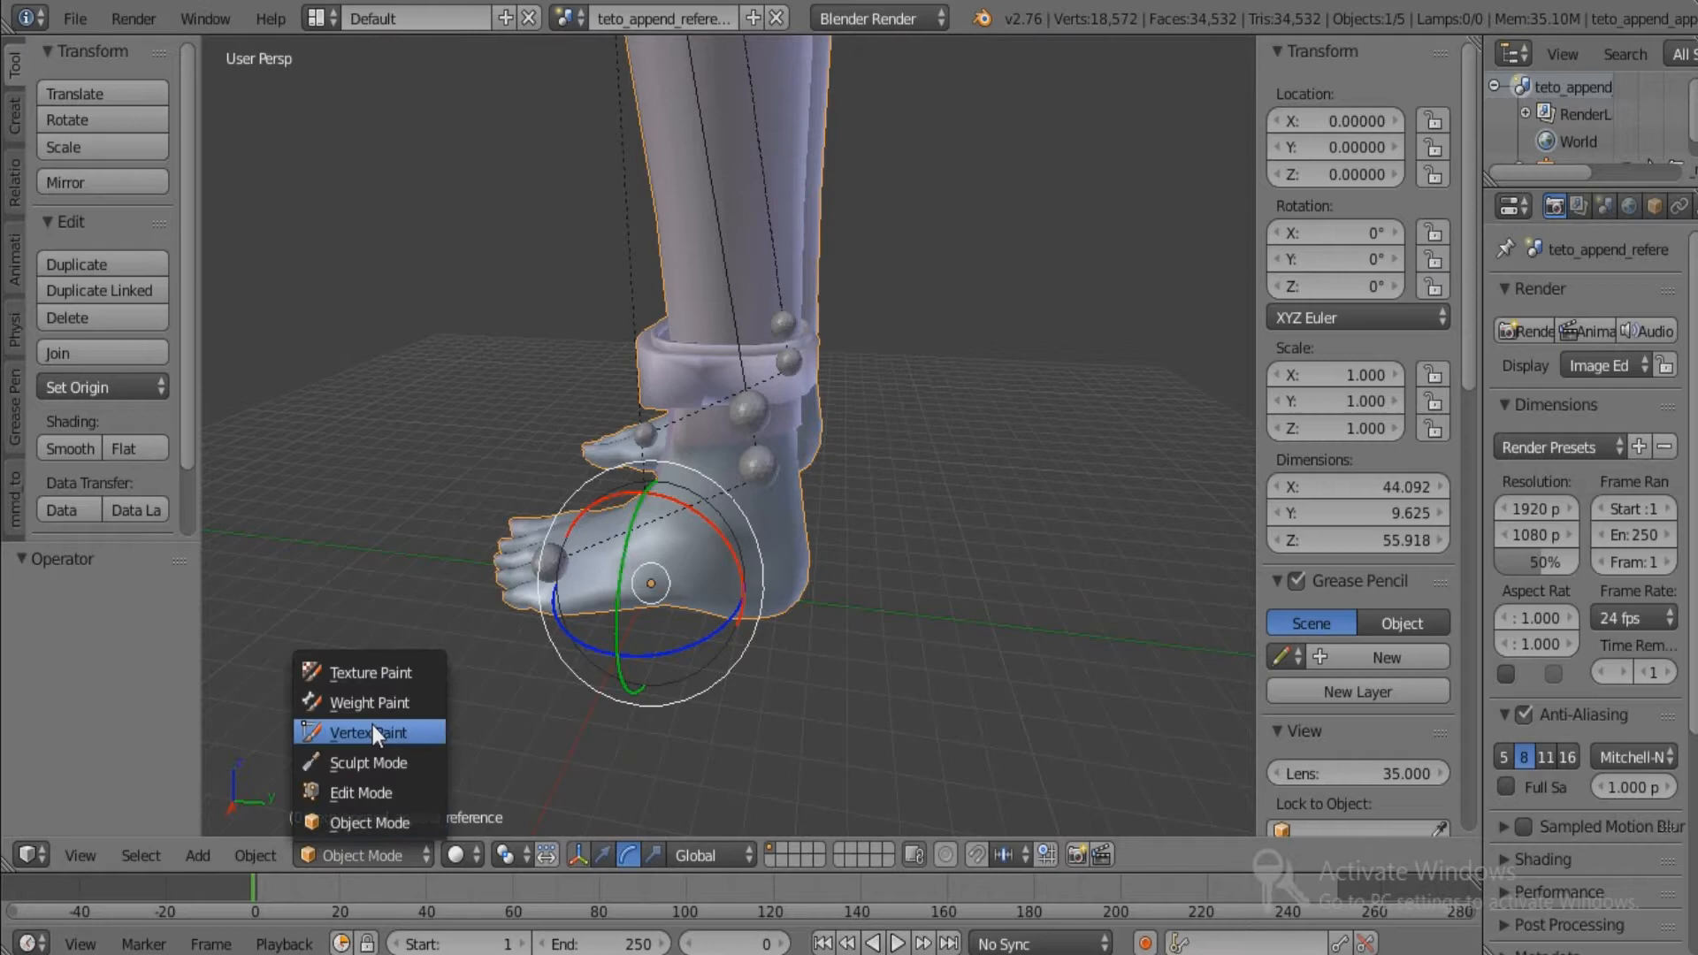
pyautogui.click(381, 793)
pyautogui.moveTo(646, 495)
pyautogui.mouseDown(button='middle')
pyautogui.moveTo(501, 443)
pyautogui.moveTo(660, 583)
pyautogui.mouseUp(button='middle')
pyautogui.press('z')
pyautogui.press('z')
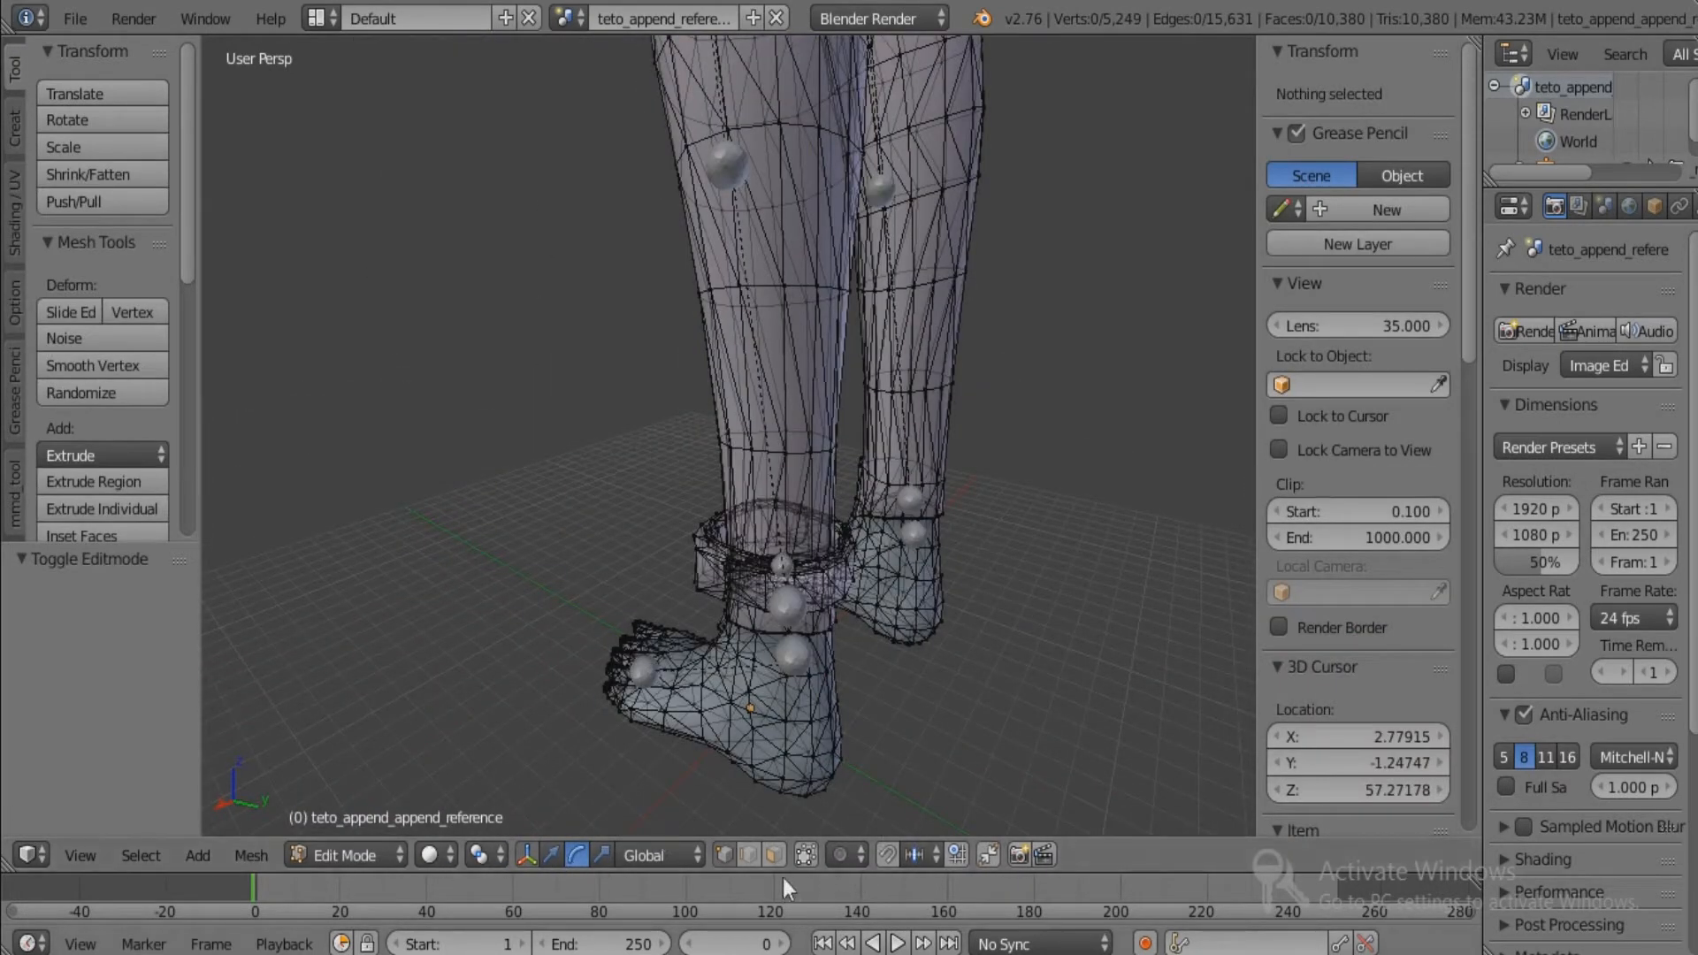
# Select the vertices along the outer side of the ankle band on Teto's left leg, starting with a wireframe box selection.
pyautogui.moveTo(796, 822); pyautogui.dragTo(546, 561, button='middle')
pyautogui.scroll(6, 546, 562)
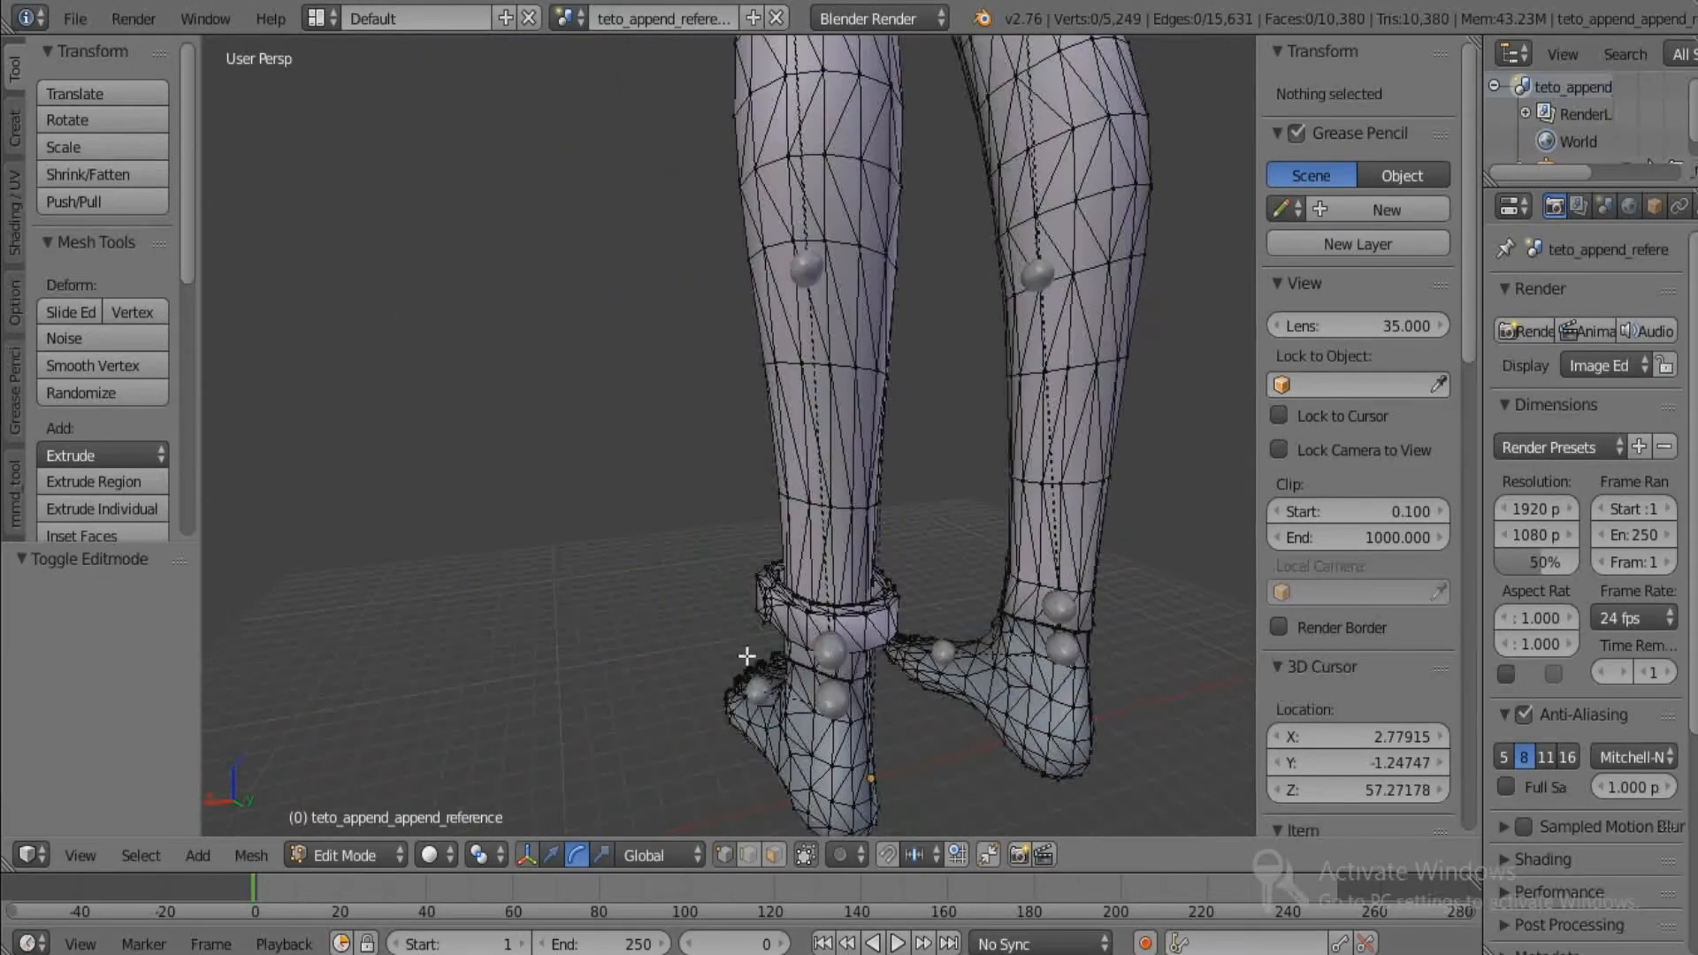
pyautogui.moveTo(678, 633); pyautogui.dragTo(678, 623, button='middle')
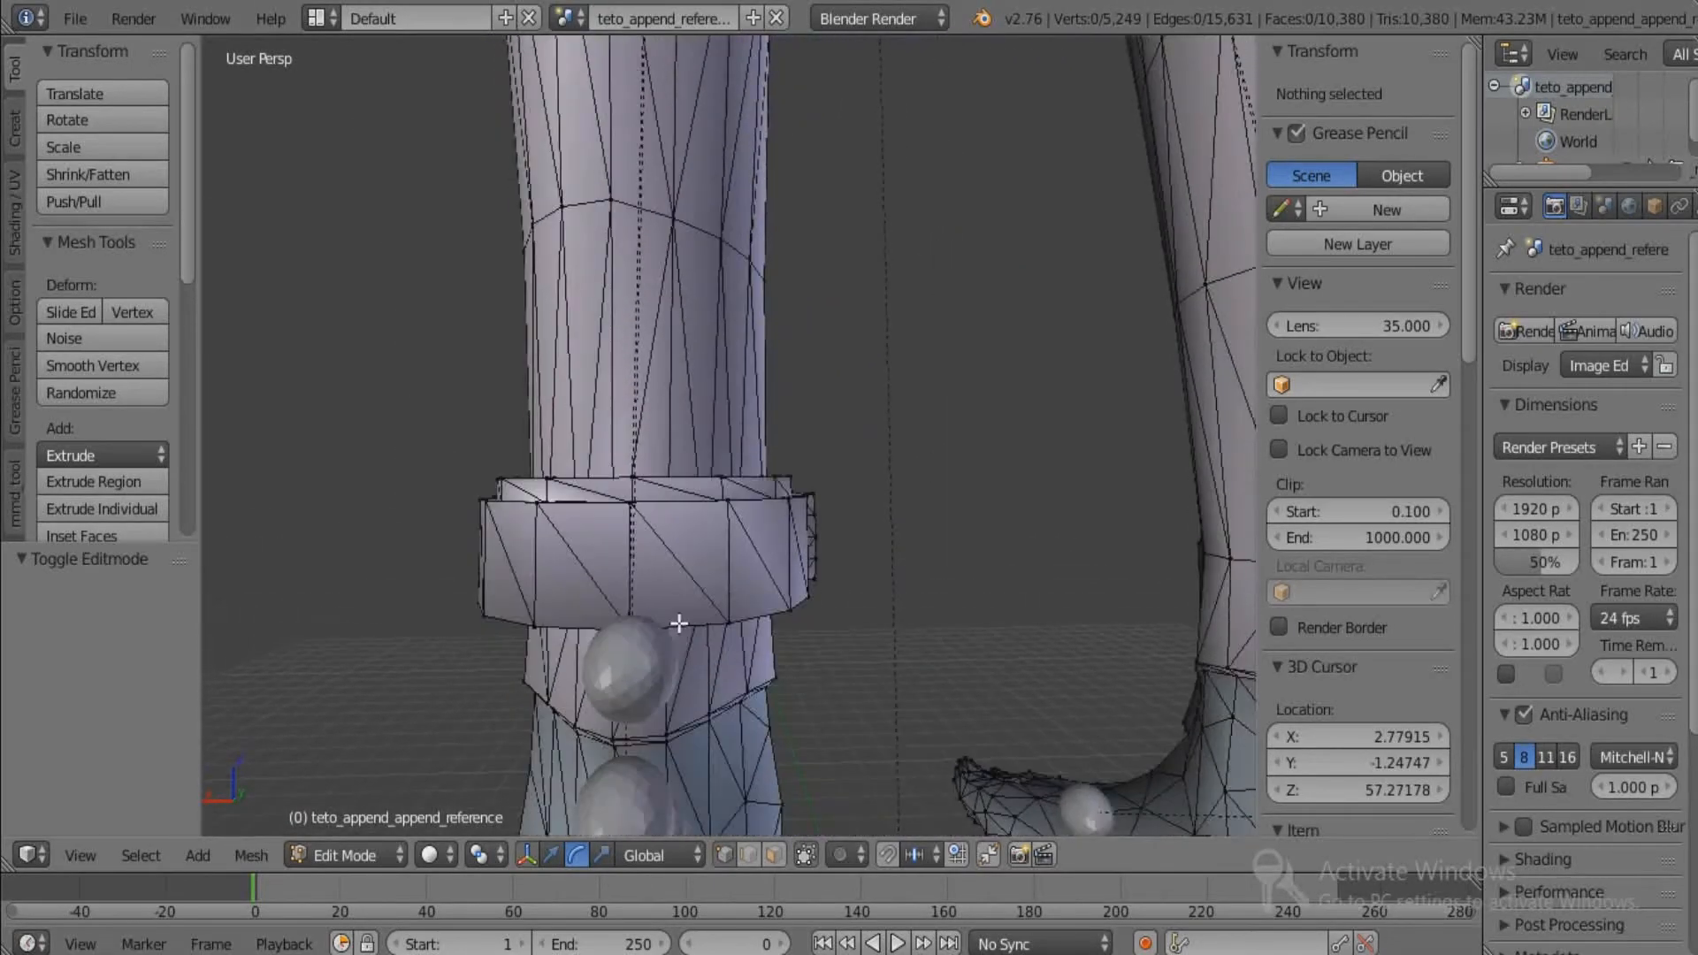
pyautogui.press('z')
pyautogui.press('b')
pyautogui.moveTo(512, 662); pyautogui.dragTo(459, 380)
pyautogui.press('z')
pyautogui.press('z')
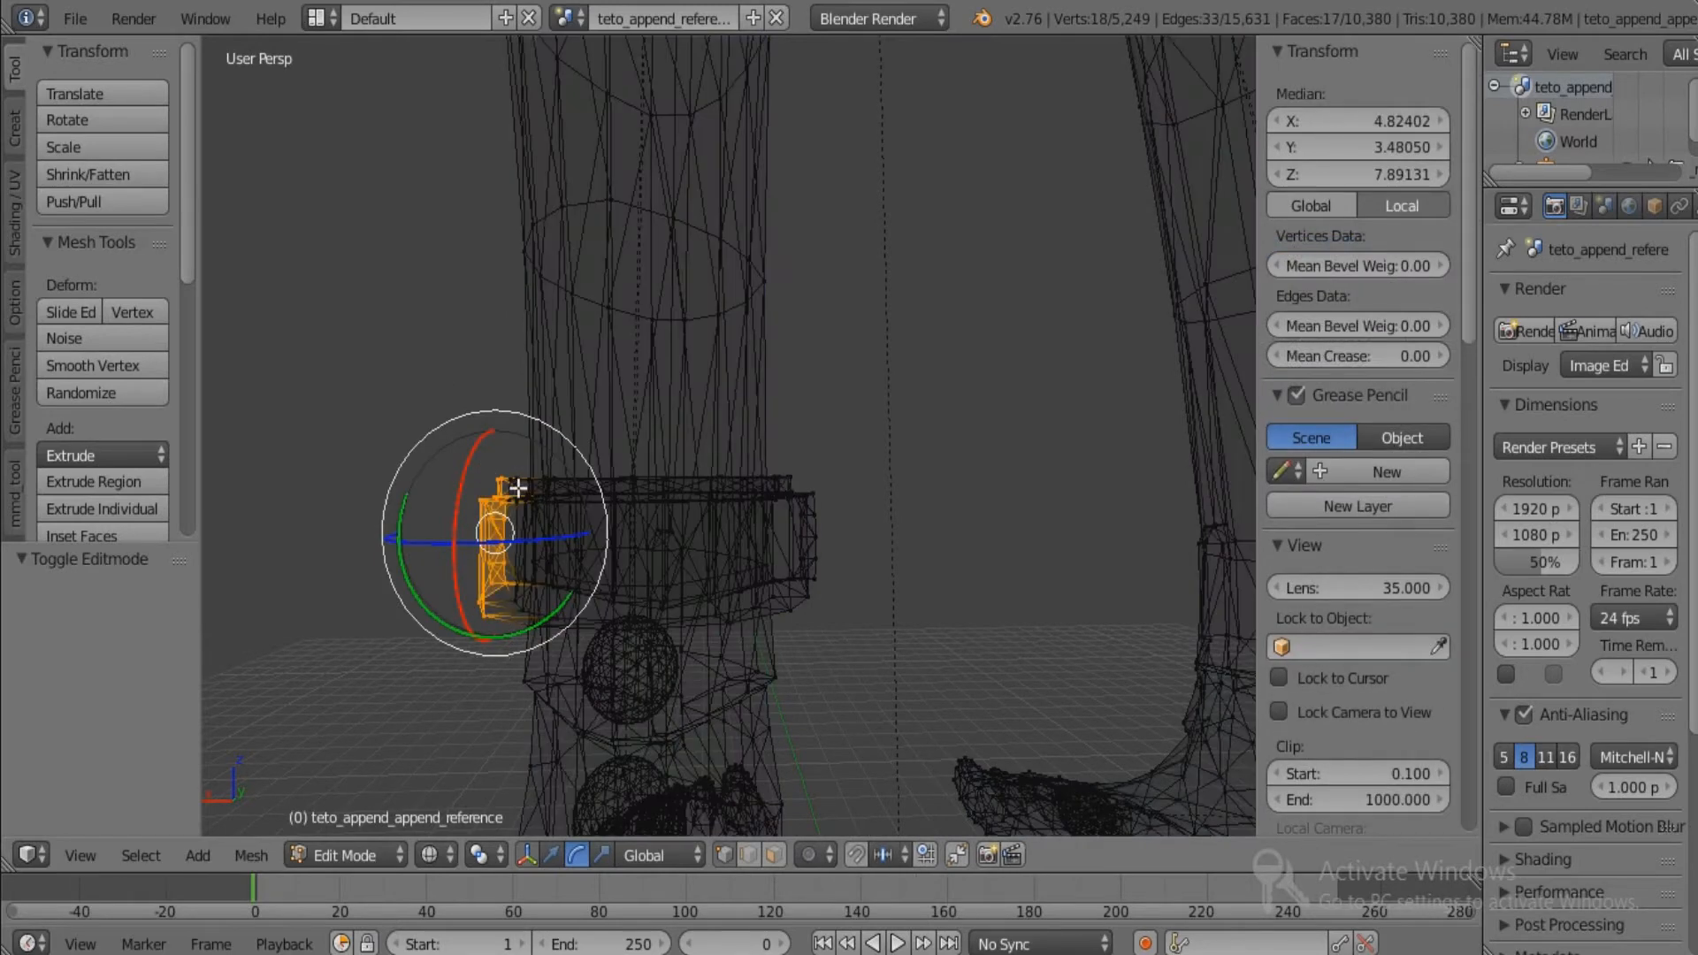
pyautogui.press('z')
pyautogui.keyDown('shift'); pyautogui.click(548, 491); pyautogui.keyUp('shift')
pyautogui.keyDown('shift'); pyautogui.rightClick(552, 483); pyautogui.keyUp('shift')
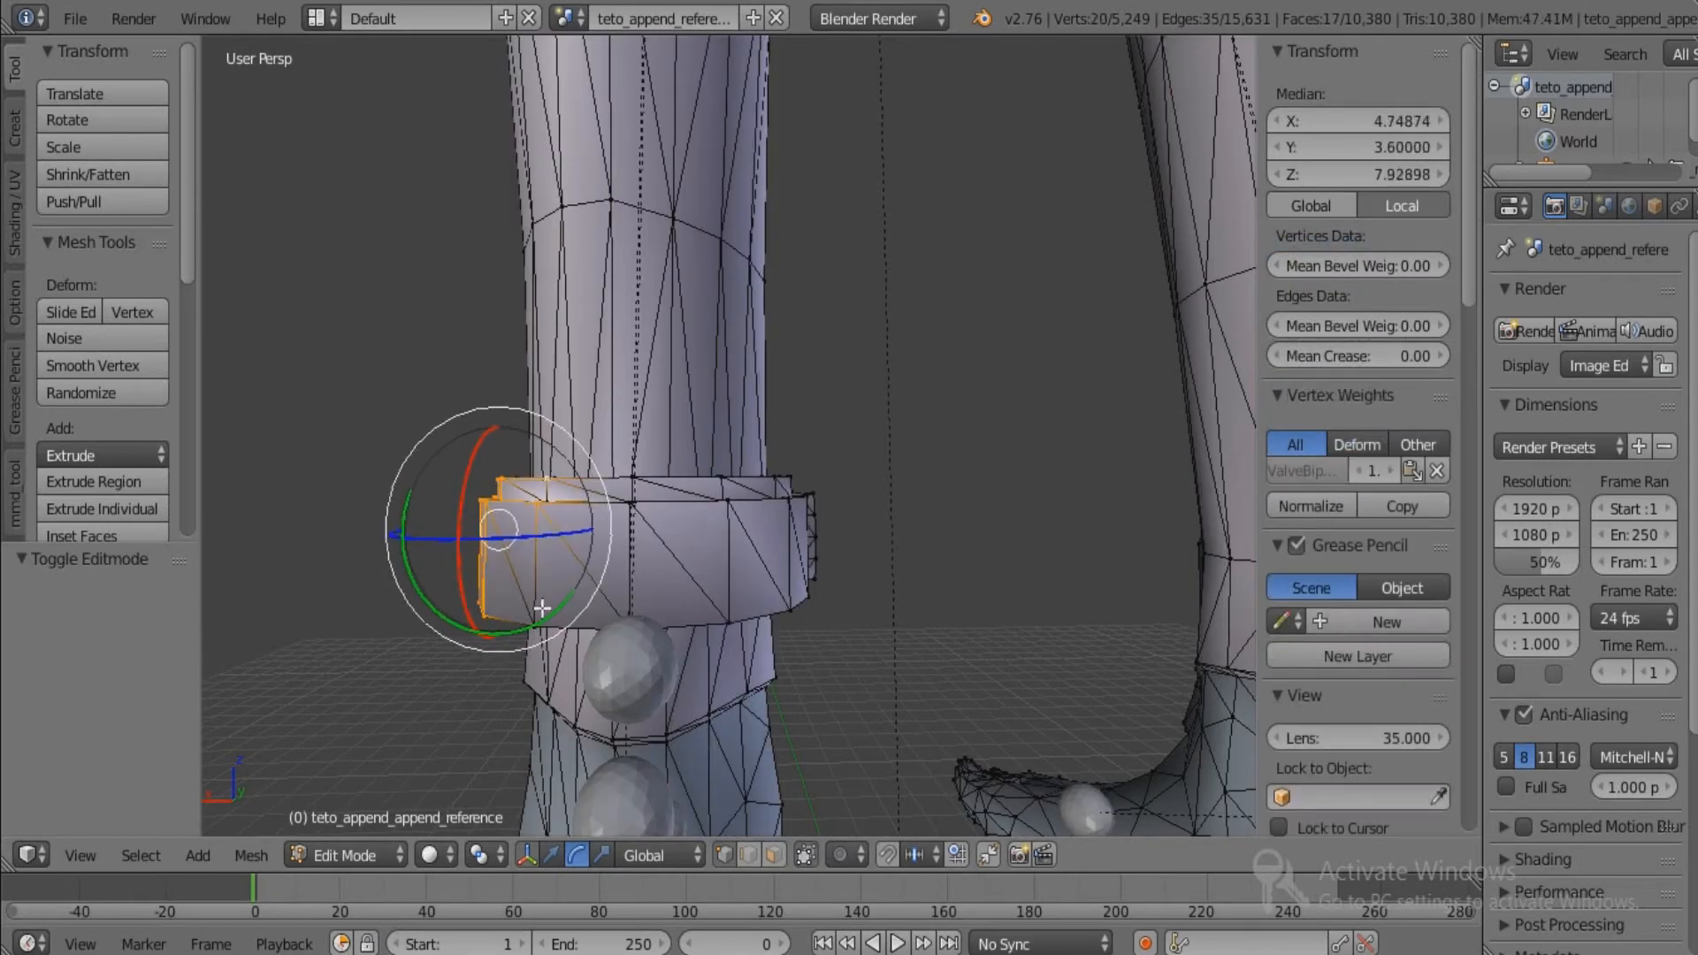
pyautogui.keyDown('shift'); pyautogui.rightClick(500, 611); pyautogui.keyUp('shift')
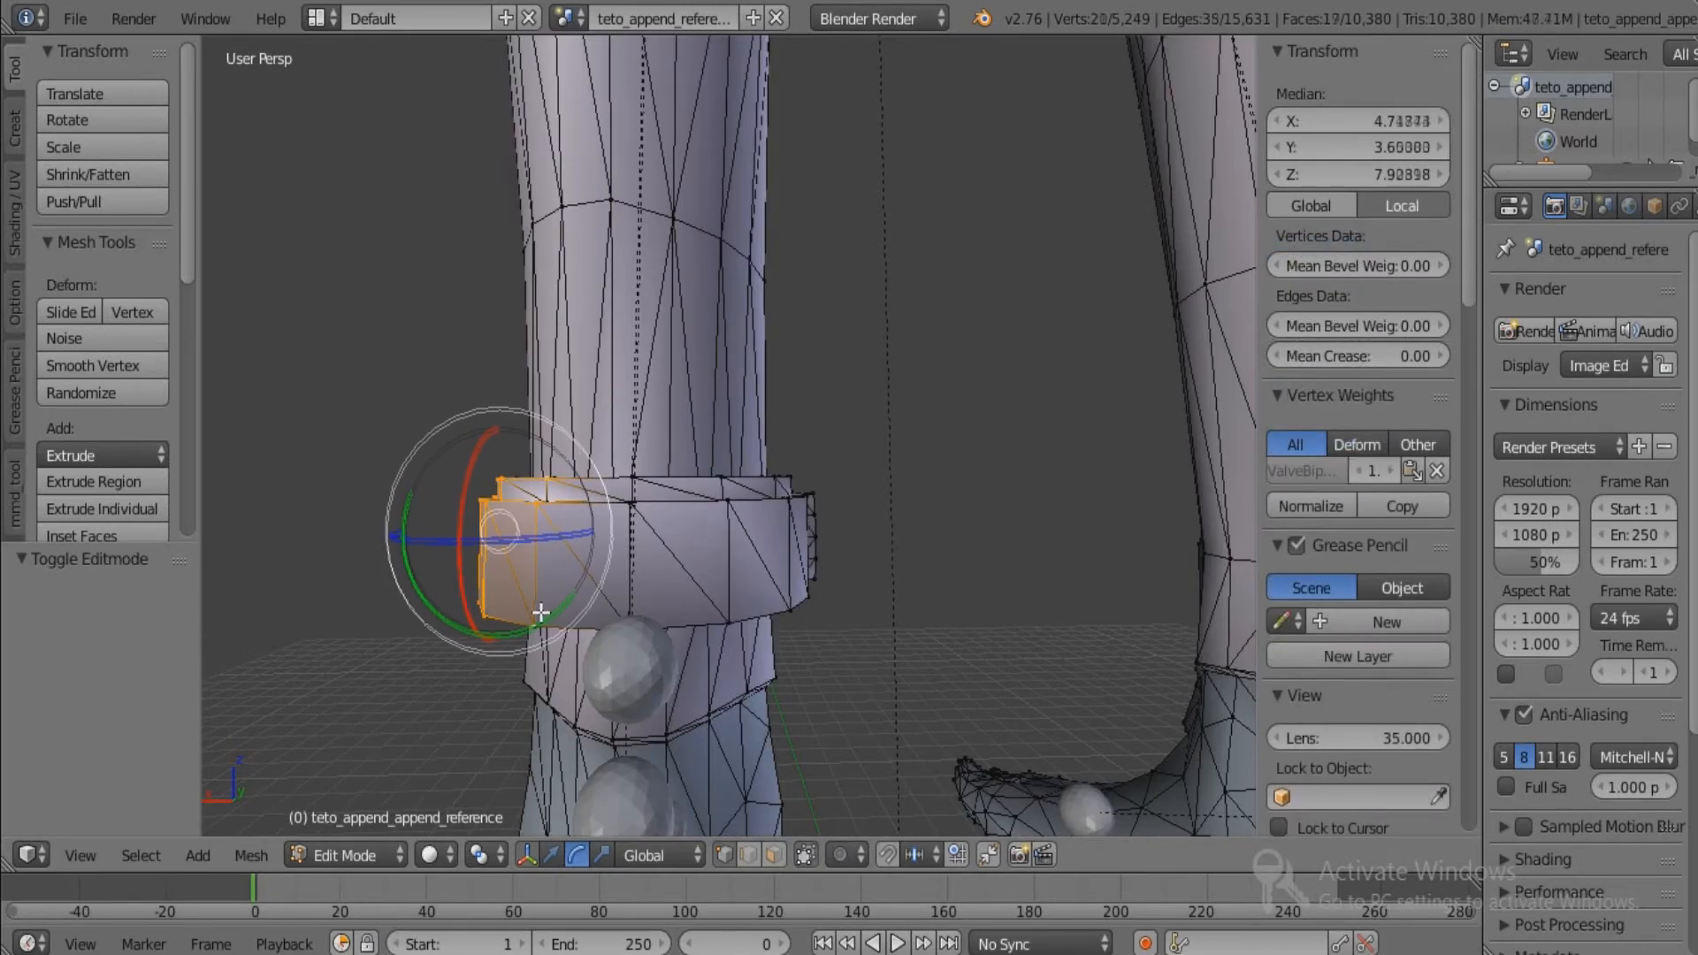
pyautogui.rightClick(628, 501)
pyautogui.hotkey('ctrl', 'z')
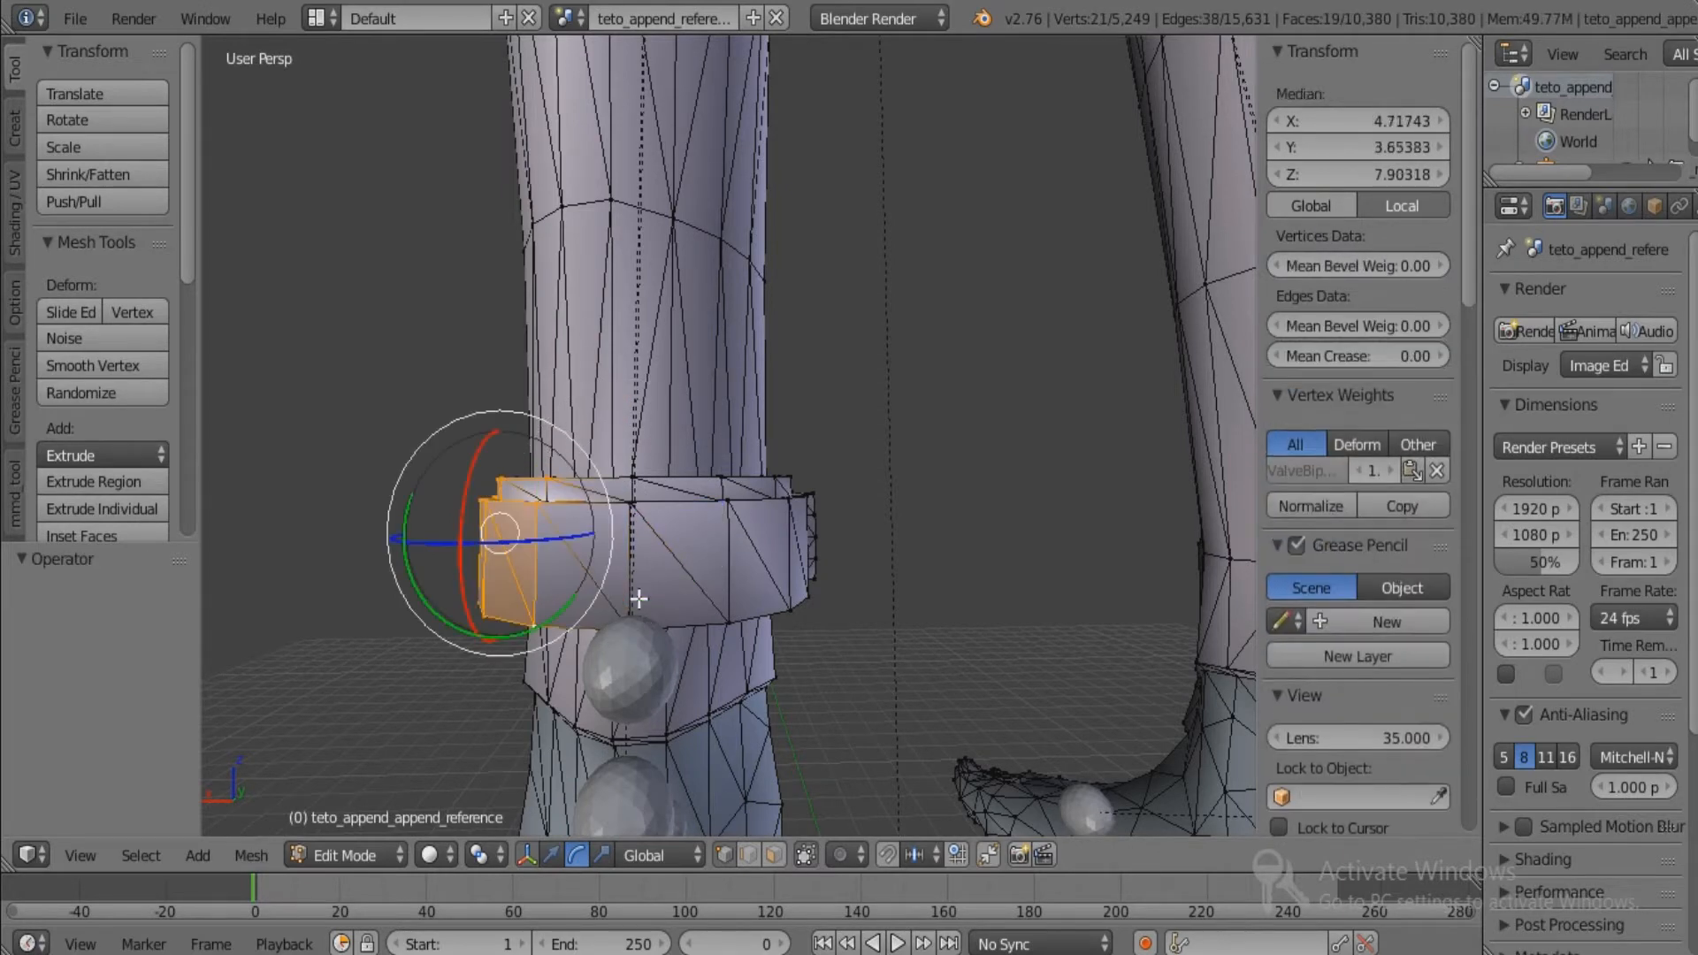
# Extend the ankle band selection with further vertices on its front and rim in wireframe display.
pyautogui.moveTo(639, 595); pyautogui.dragTo(640, 607, button='middle')
pyautogui.keyDown('shift'); pyautogui.rightClick(563, 581); pyautogui.keyUp('shift')
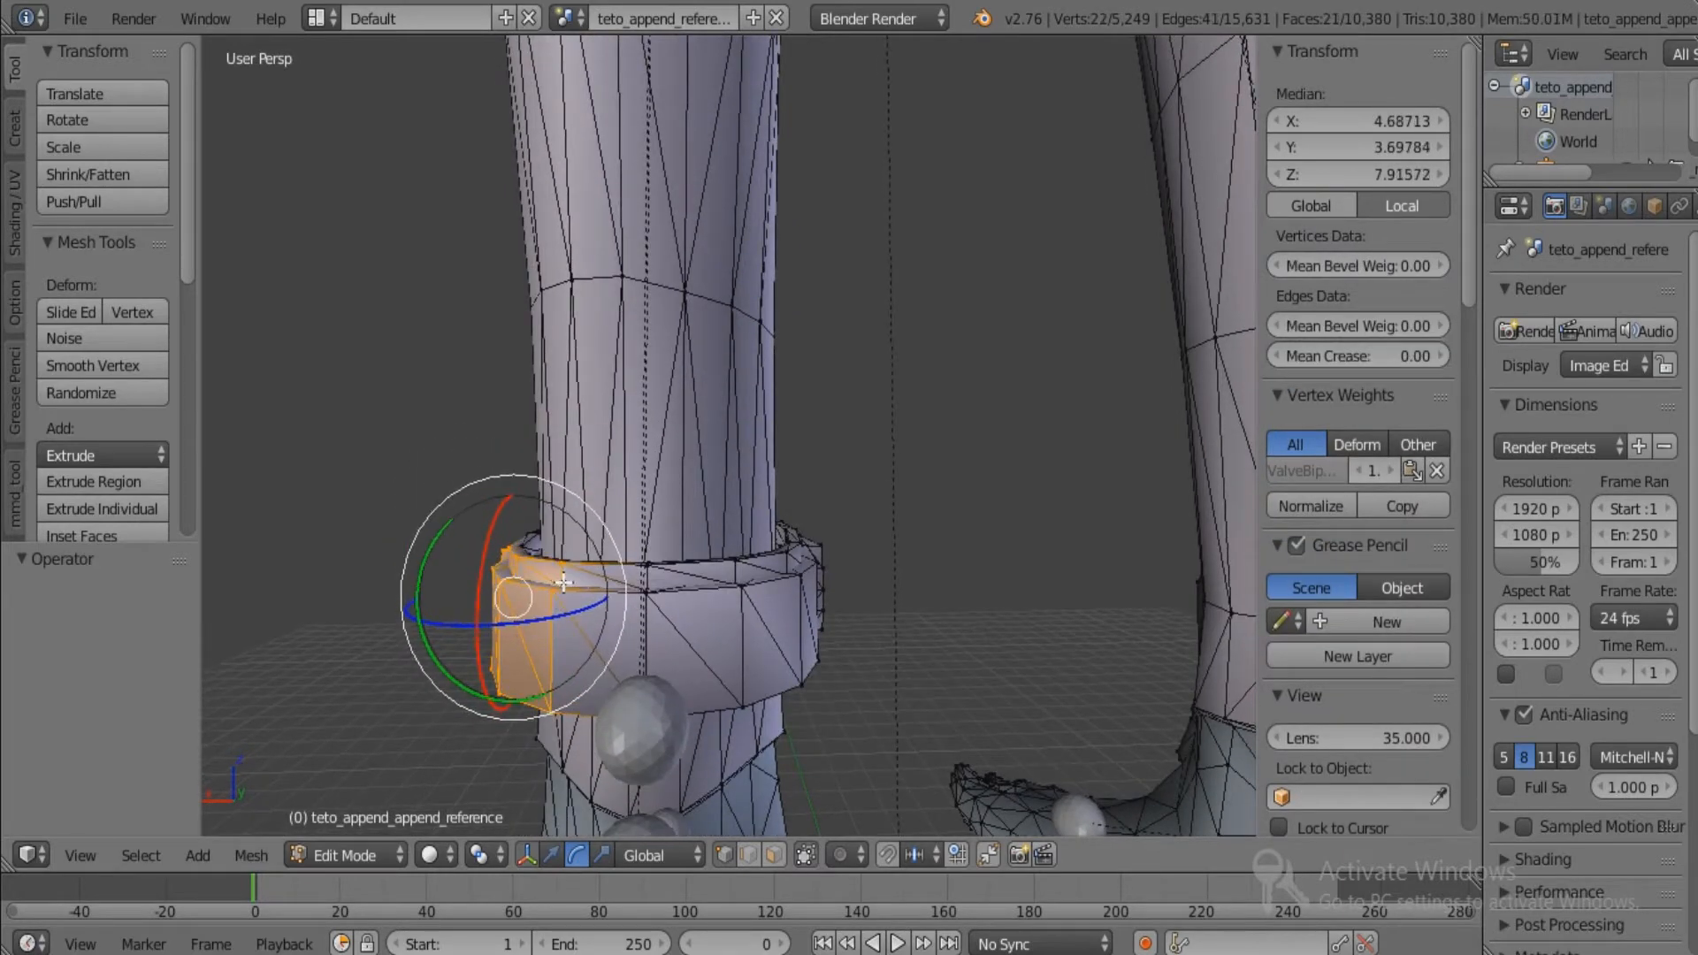
pyautogui.press('z')
pyautogui.press('b')
pyautogui.moveTo(520, 605); pyautogui.dragTo(497, 441)
pyautogui.moveTo(827, 599); pyautogui.dragTo(710, 440, button='middle')
pyautogui.press('z')
pyautogui.press('z')
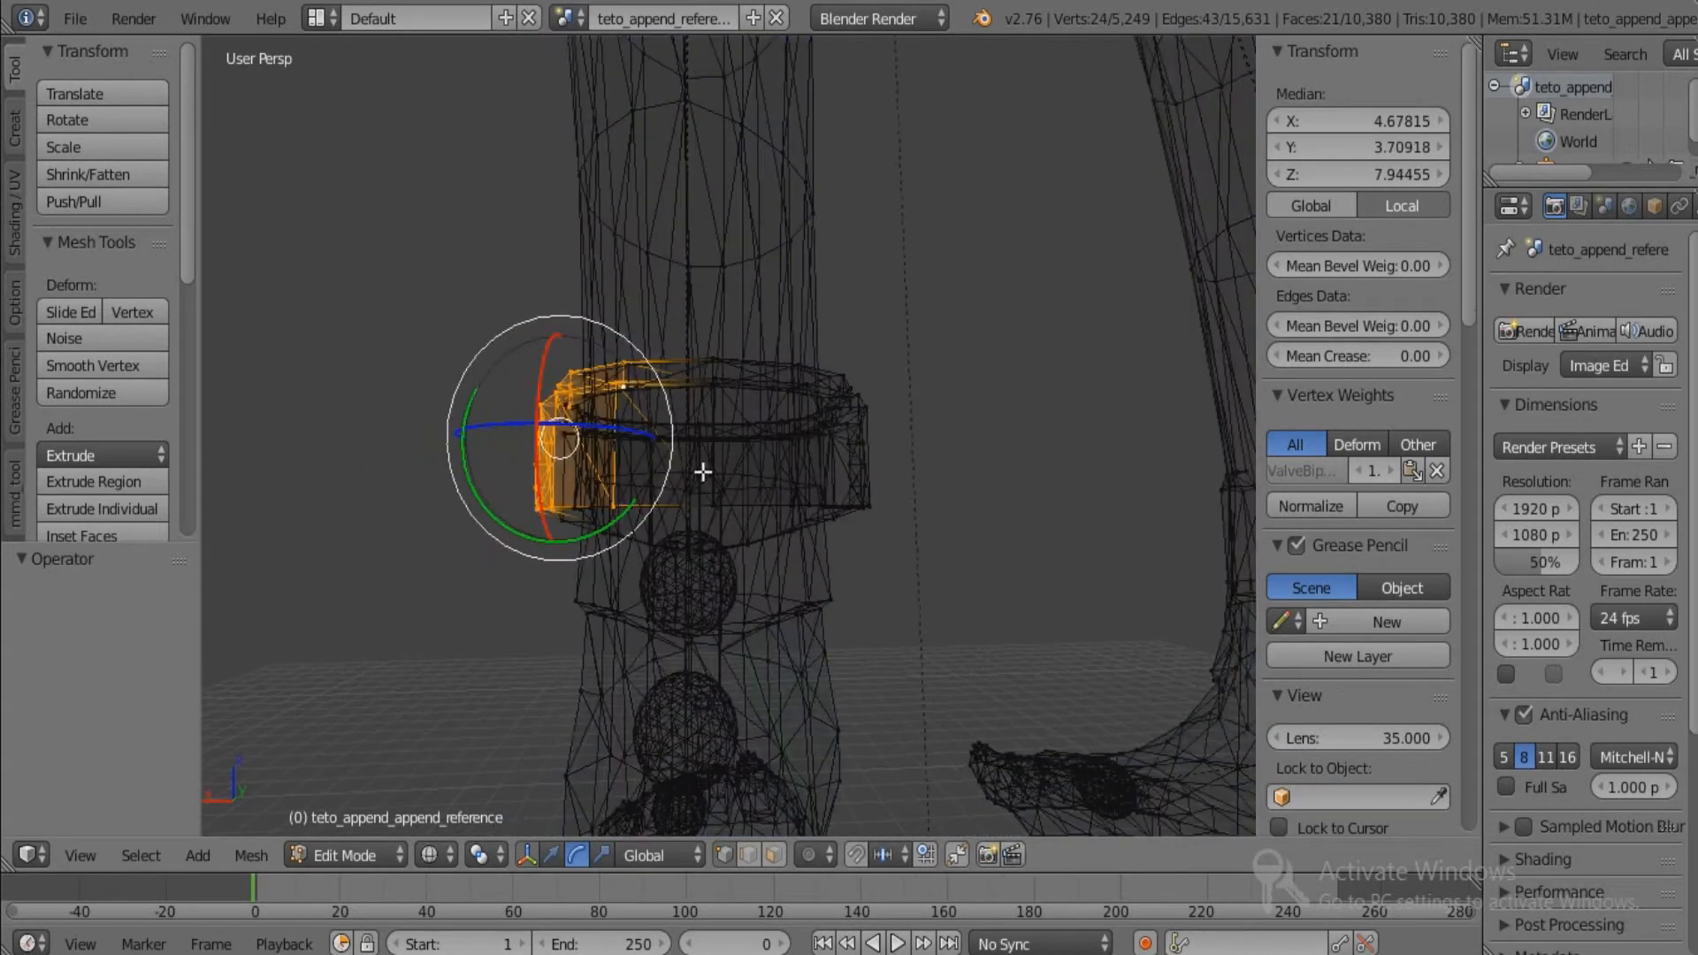
# Box-select the whole ankle band together with the enclosed leg section in wireframe, and return to solid display.
pyautogui.press('b')
pyautogui.moveTo(971, 557); pyautogui.dragTo(401, 290)
pyautogui.moveTo(694, 433)
pyautogui.mouseDown(button='middle')
pyautogui.moveTo(451, 539)
pyautogui.moveTo(747, 569)
pyautogui.moveTo(709, 497)
pyautogui.moveTo(463, 557)
pyautogui.moveTo(668, 570)
pyautogui.mouseUp(button='middle')
pyautogui.press('z')
# Deselect the leg vertices around the small notch enclosed by the ankle band.
pyautogui.scroll(3, 668, 570)
pyautogui.moveTo(692, 597); pyautogui.dragTo(746, 580, button='middle')
pyautogui.scroll(-6, 747, 528)
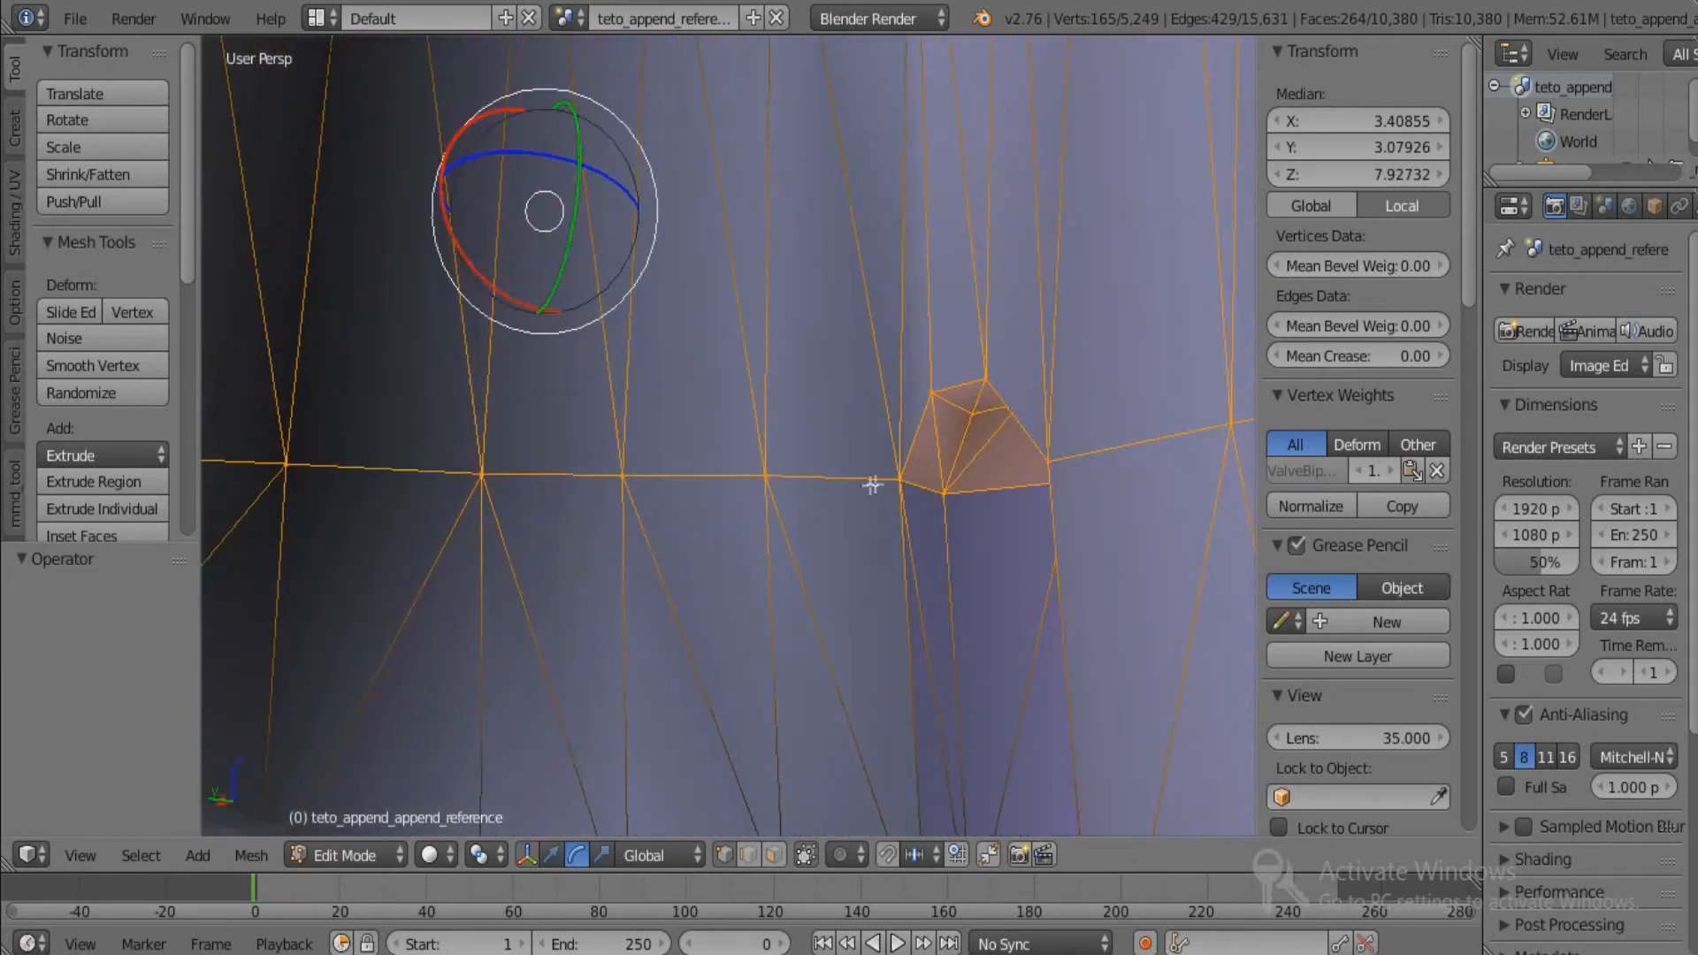
pyautogui.keyDown('shift'); pyautogui.rightClick(899, 481); pyautogui.keyUp('shift')
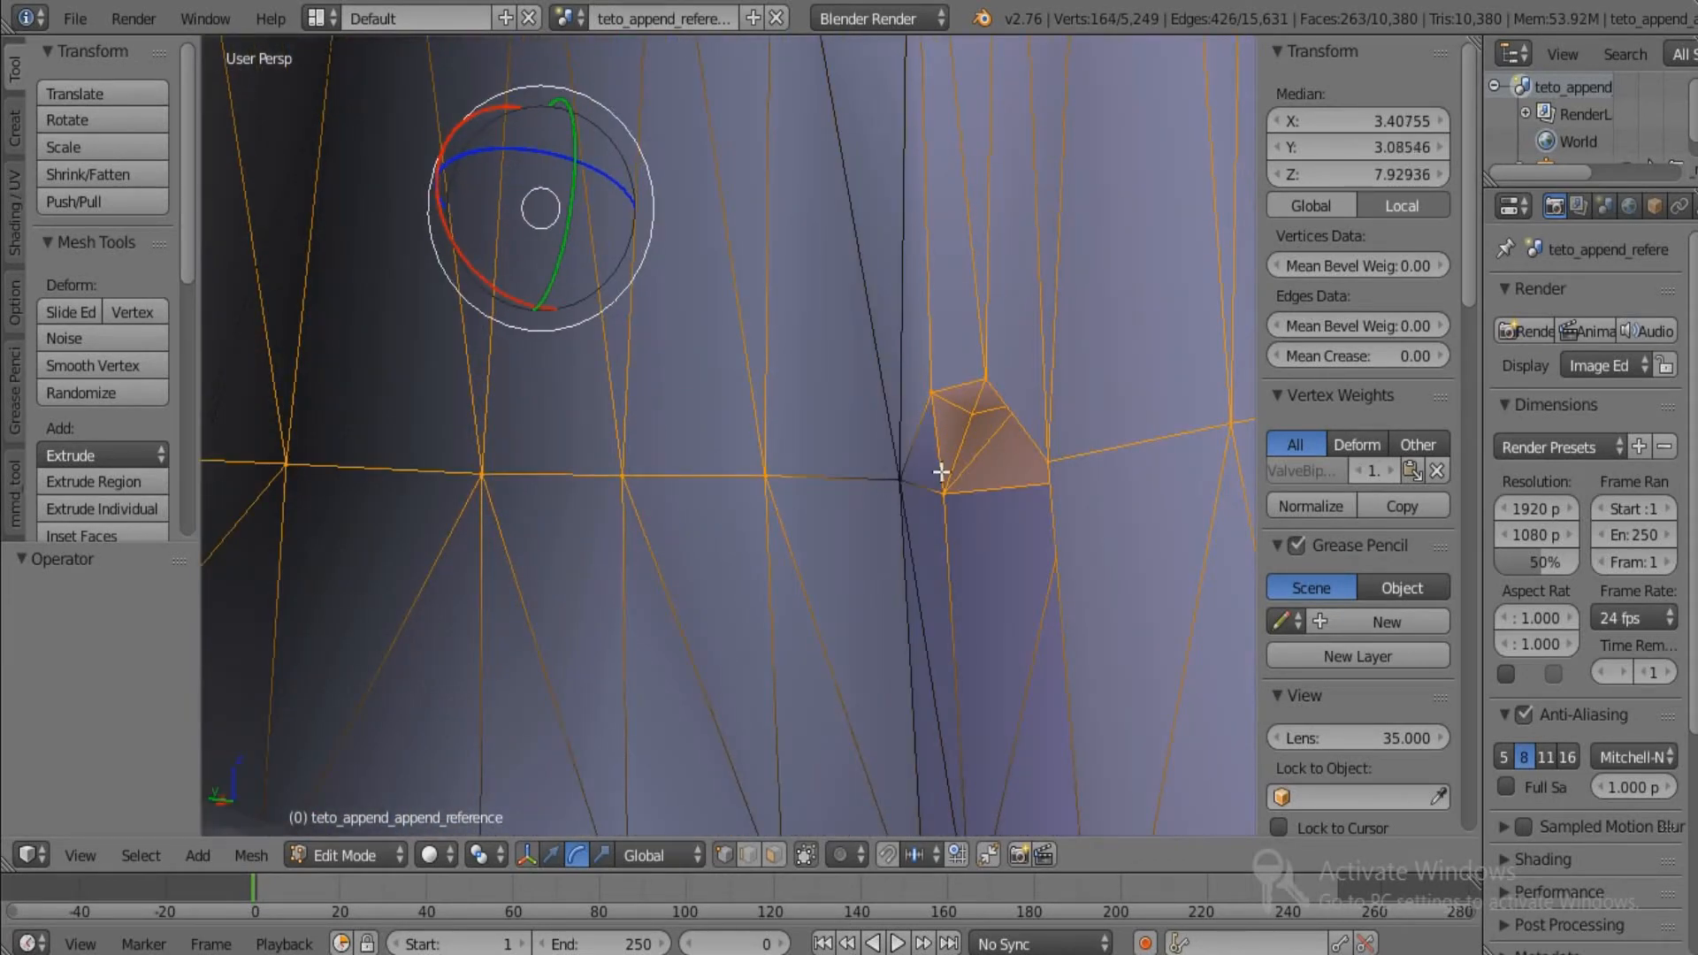
pyautogui.keyDown('shift'); pyautogui.rightClick(943, 489); pyautogui.keyUp('shift')
pyautogui.keyDown('shift'); pyautogui.rightClick(936, 398); pyautogui.keyUp('shift')
pyautogui.keyDown('shift'); pyautogui.rightClick(989, 386); pyautogui.keyUp('shift')
pyautogui.keyDown('shift'); pyautogui.rightClick(1012, 436); pyautogui.keyUp('shift')
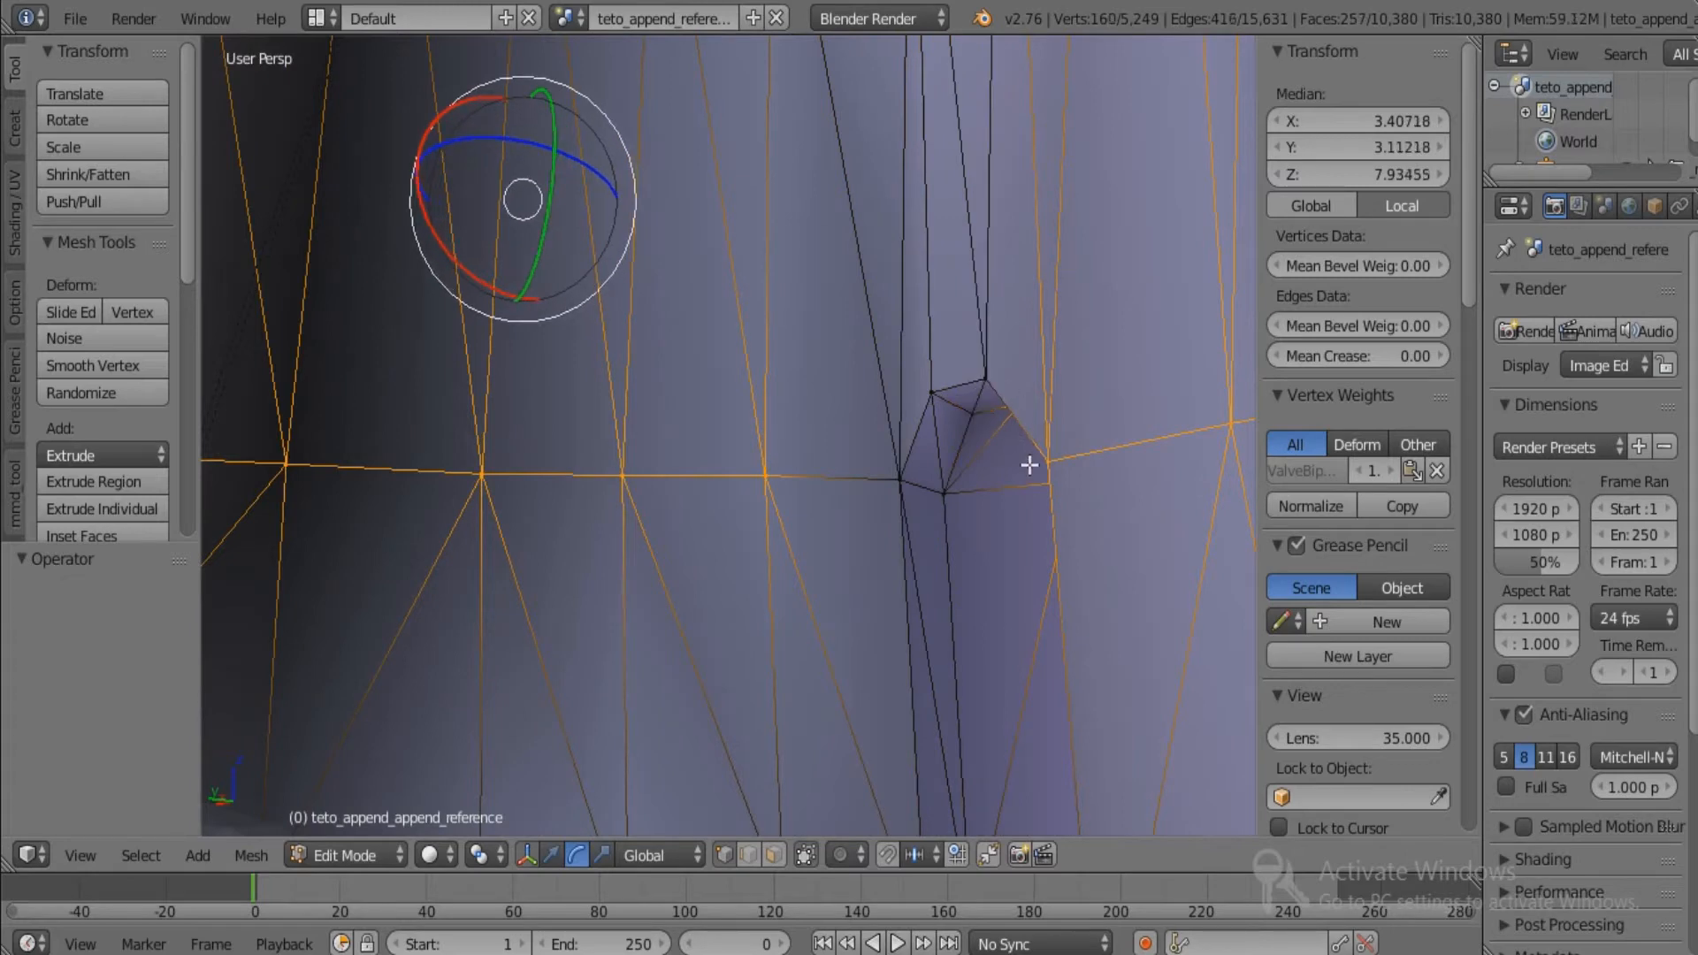
pyautogui.keyDown('shift'); pyautogui.rightClick(1047, 487); pyautogui.keyUp('shift')
# Deselect the four leg vertices running along the horizontal edge loop beside the notch, away from the lit side.
pyautogui.moveTo(1048, 479); pyautogui.dragTo(1227, 526, button='middle')
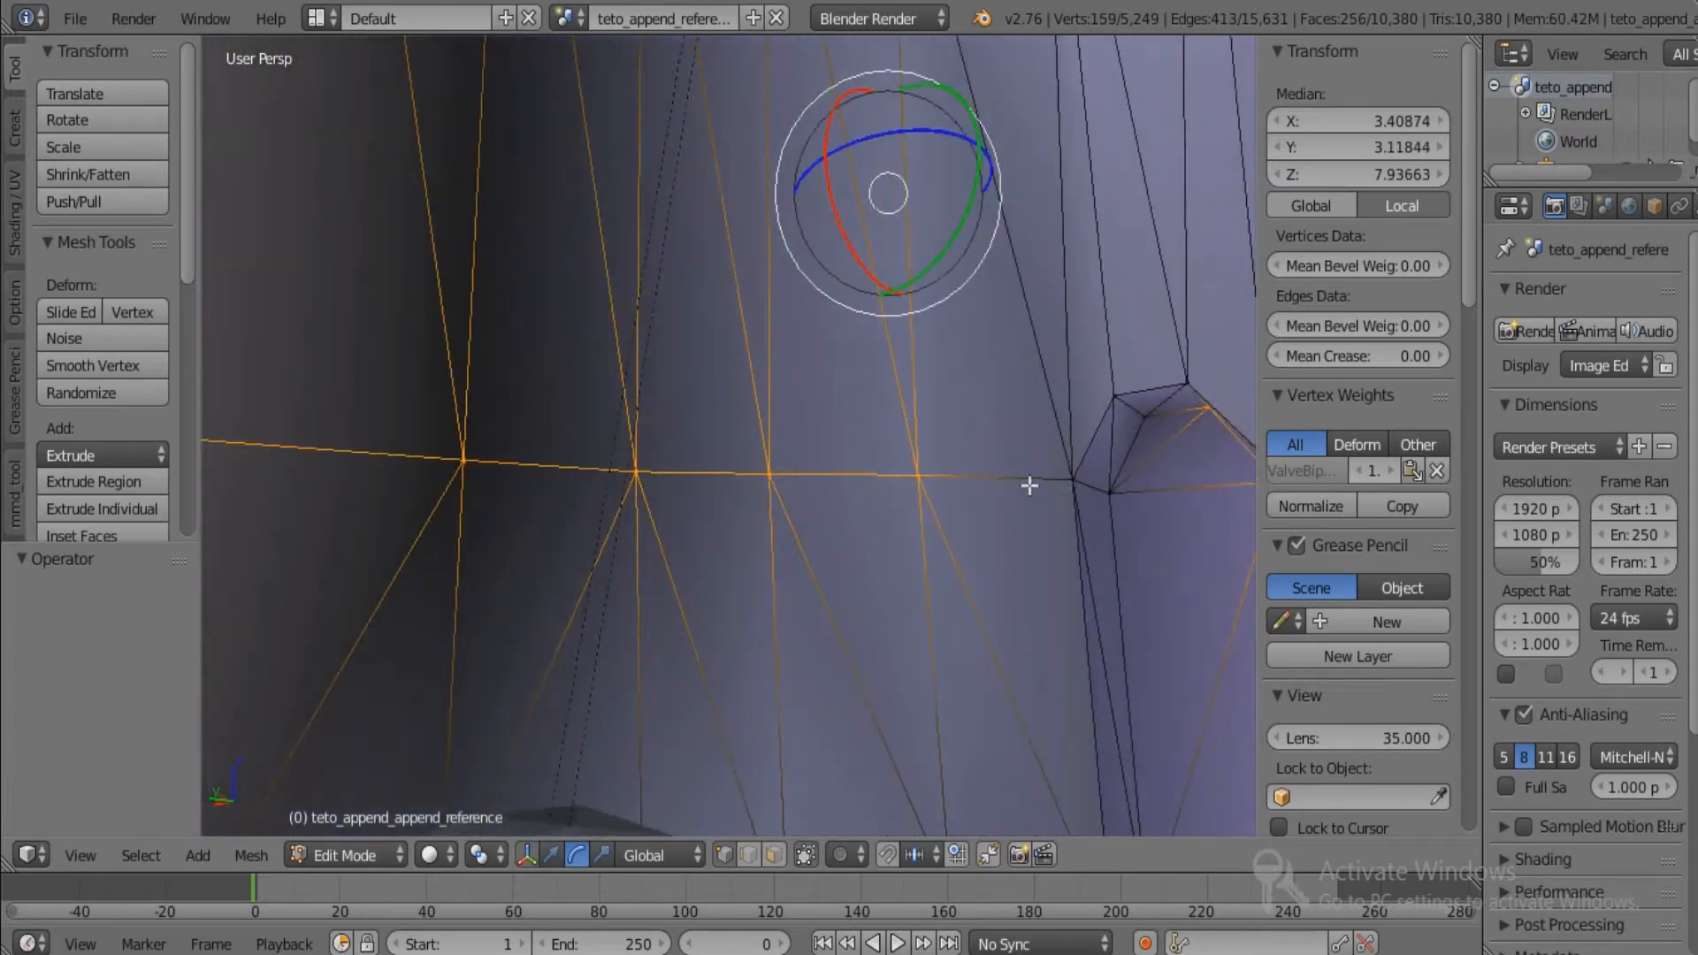
pyautogui.keyDown('shift'); pyautogui.rightClick(891, 465); pyautogui.keyUp('shift')
pyautogui.keyDown('shift'); pyautogui.rightClick(638, 469); pyautogui.keyUp('shift')
pyautogui.keyDown('shift'); pyautogui.rightClick(766, 477); pyautogui.keyUp('shift')
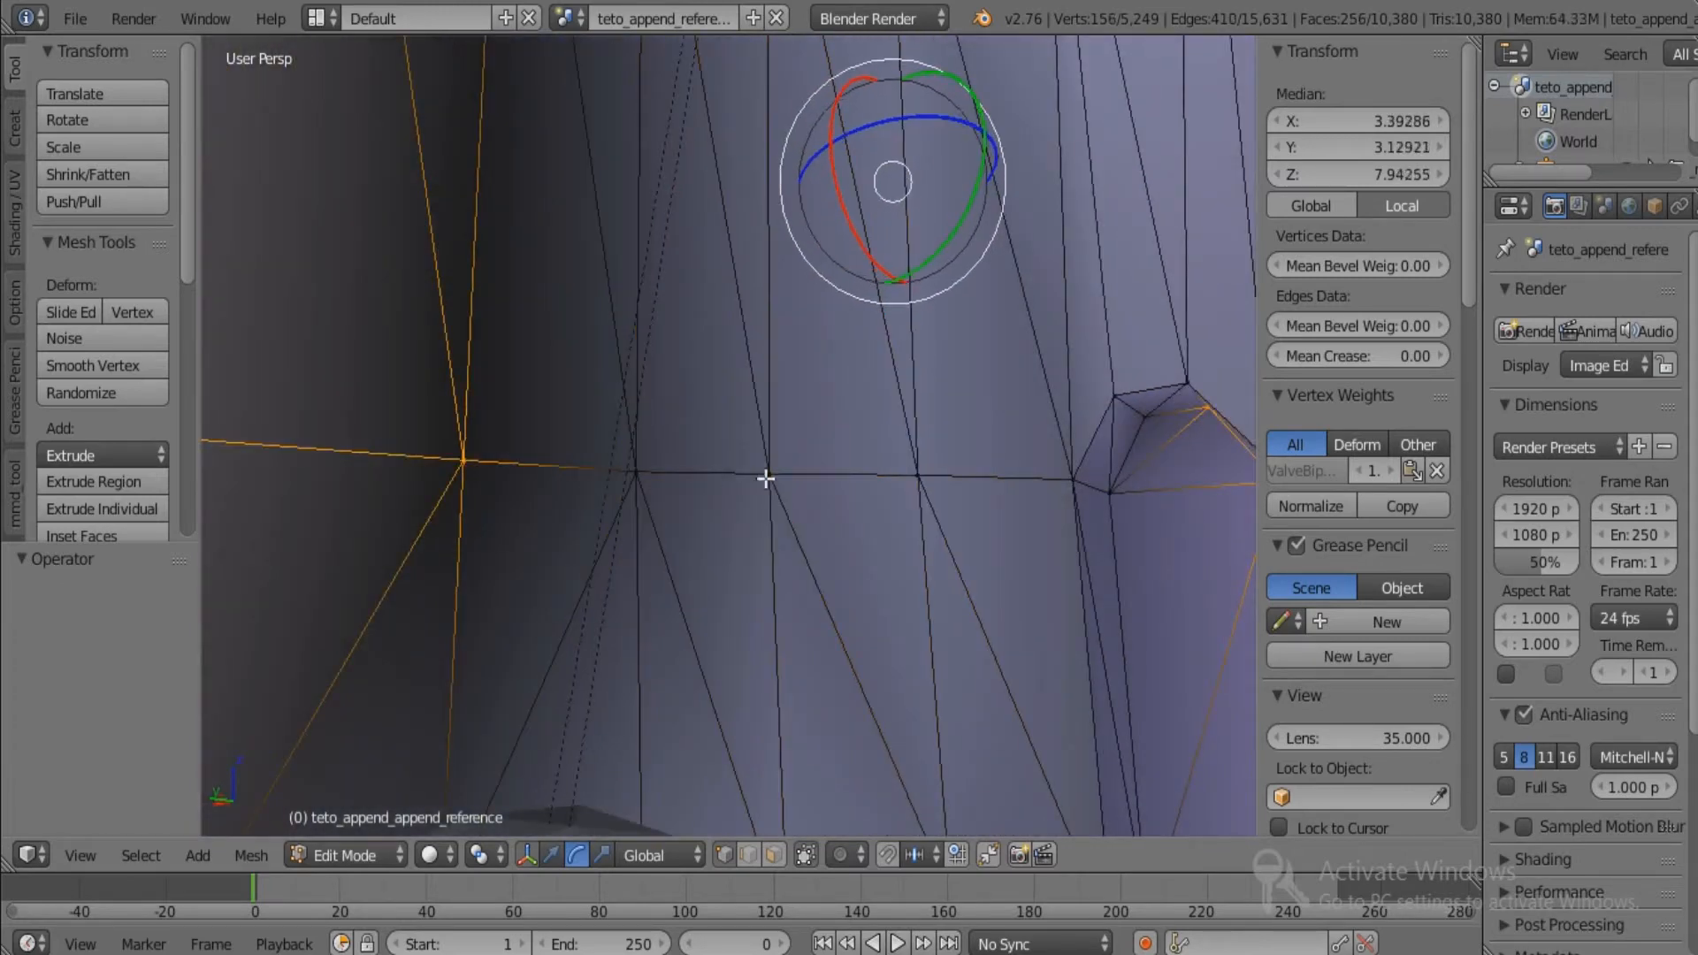
pyautogui.keyDown('shift'); pyautogui.rightClick(504, 461); pyautogui.keyUp('shift')
# Deselect the vertices on the other side of the notch, continuing along the leg's horizontal edge loop inside the band.
pyautogui.moveTo(595, 519); pyautogui.dragTo(1033, 518, button='middle')
pyautogui.scroll(4, 1038, 507)
pyautogui.scroll(-3, 1000, 536)
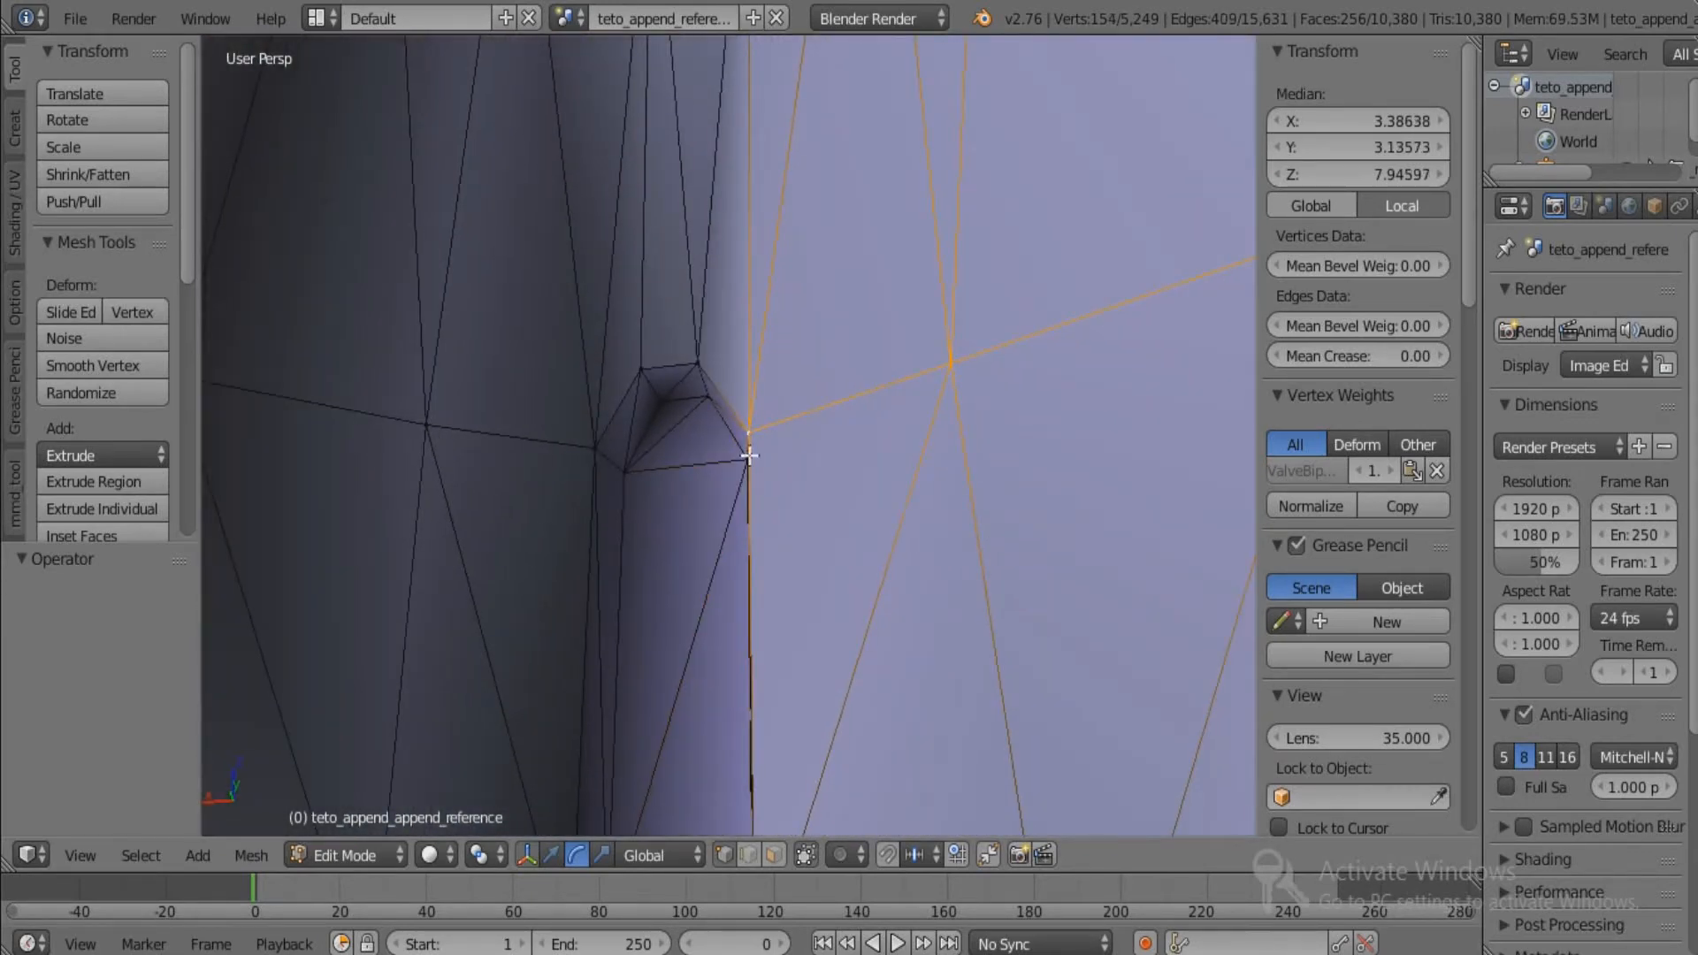
pyautogui.scroll(3, 785, 557)
pyautogui.moveTo(783, 561); pyautogui.dragTo(788, 552, button='middle')
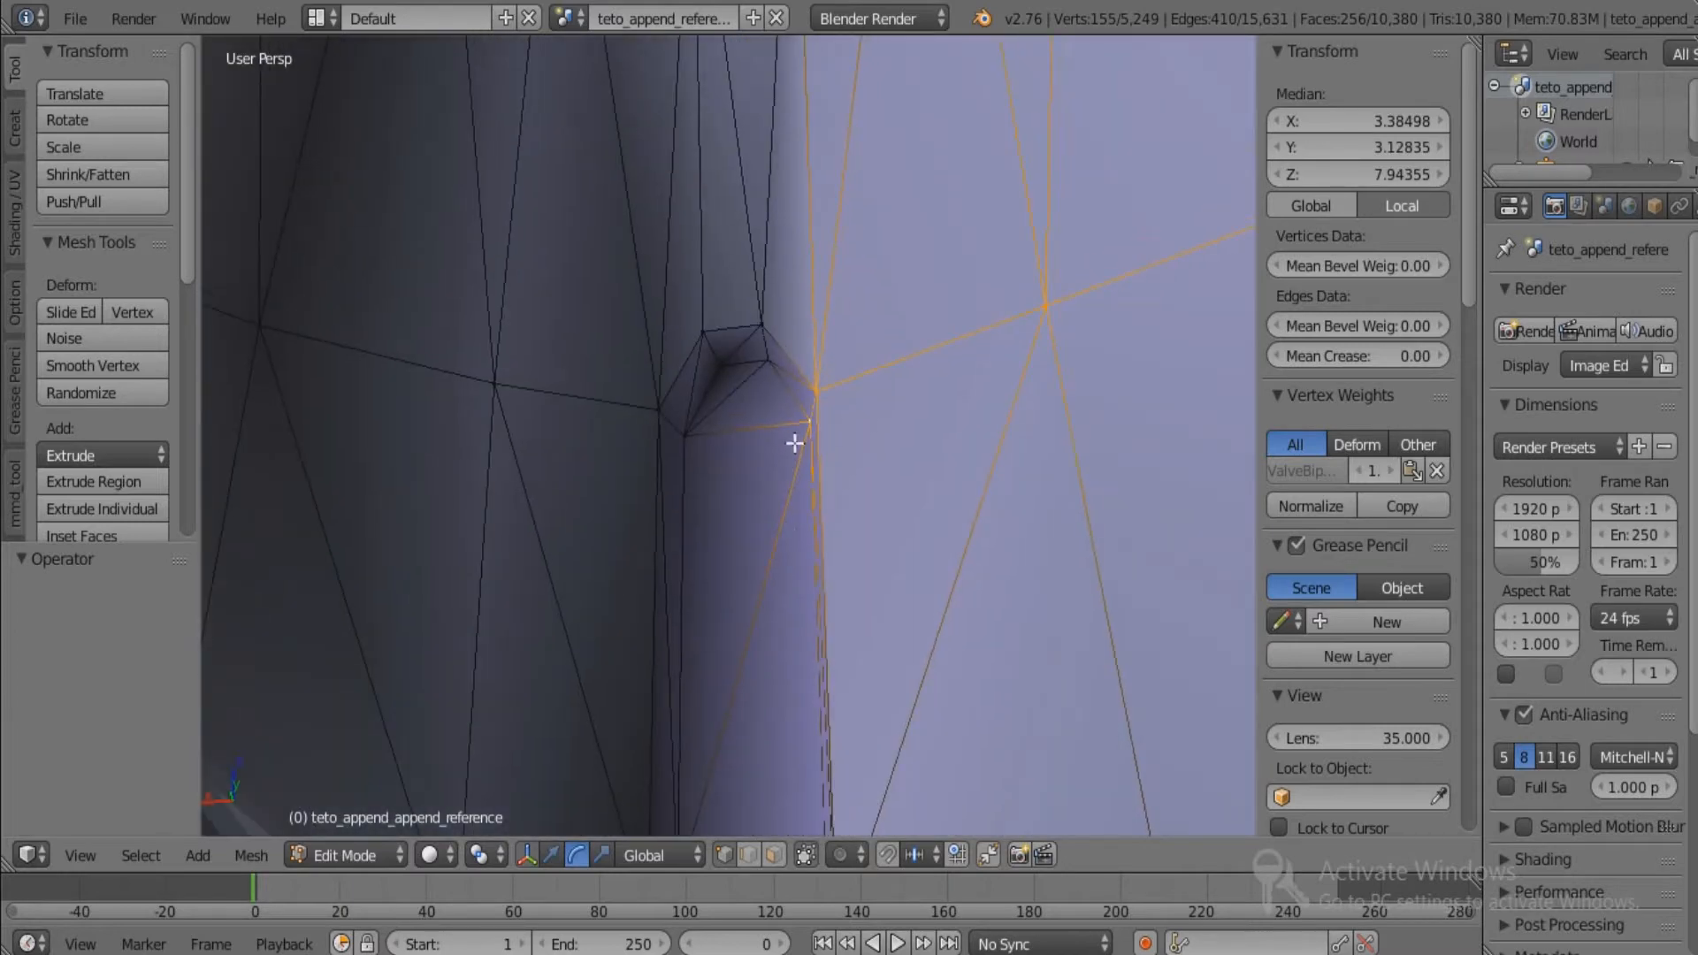
pyautogui.keyDown('shift'); pyautogui.rightClick(811, 420); pyautogui.keyUp('shift')
pyautogui.keyDown('shift'); pyautogui.rightClick(816, 392); pyautogui.keyUp('shift')
pyautogui.keyDown('shift'); pyautogui.rightClick(1049, 303); pyautogui.keyUp('shift')
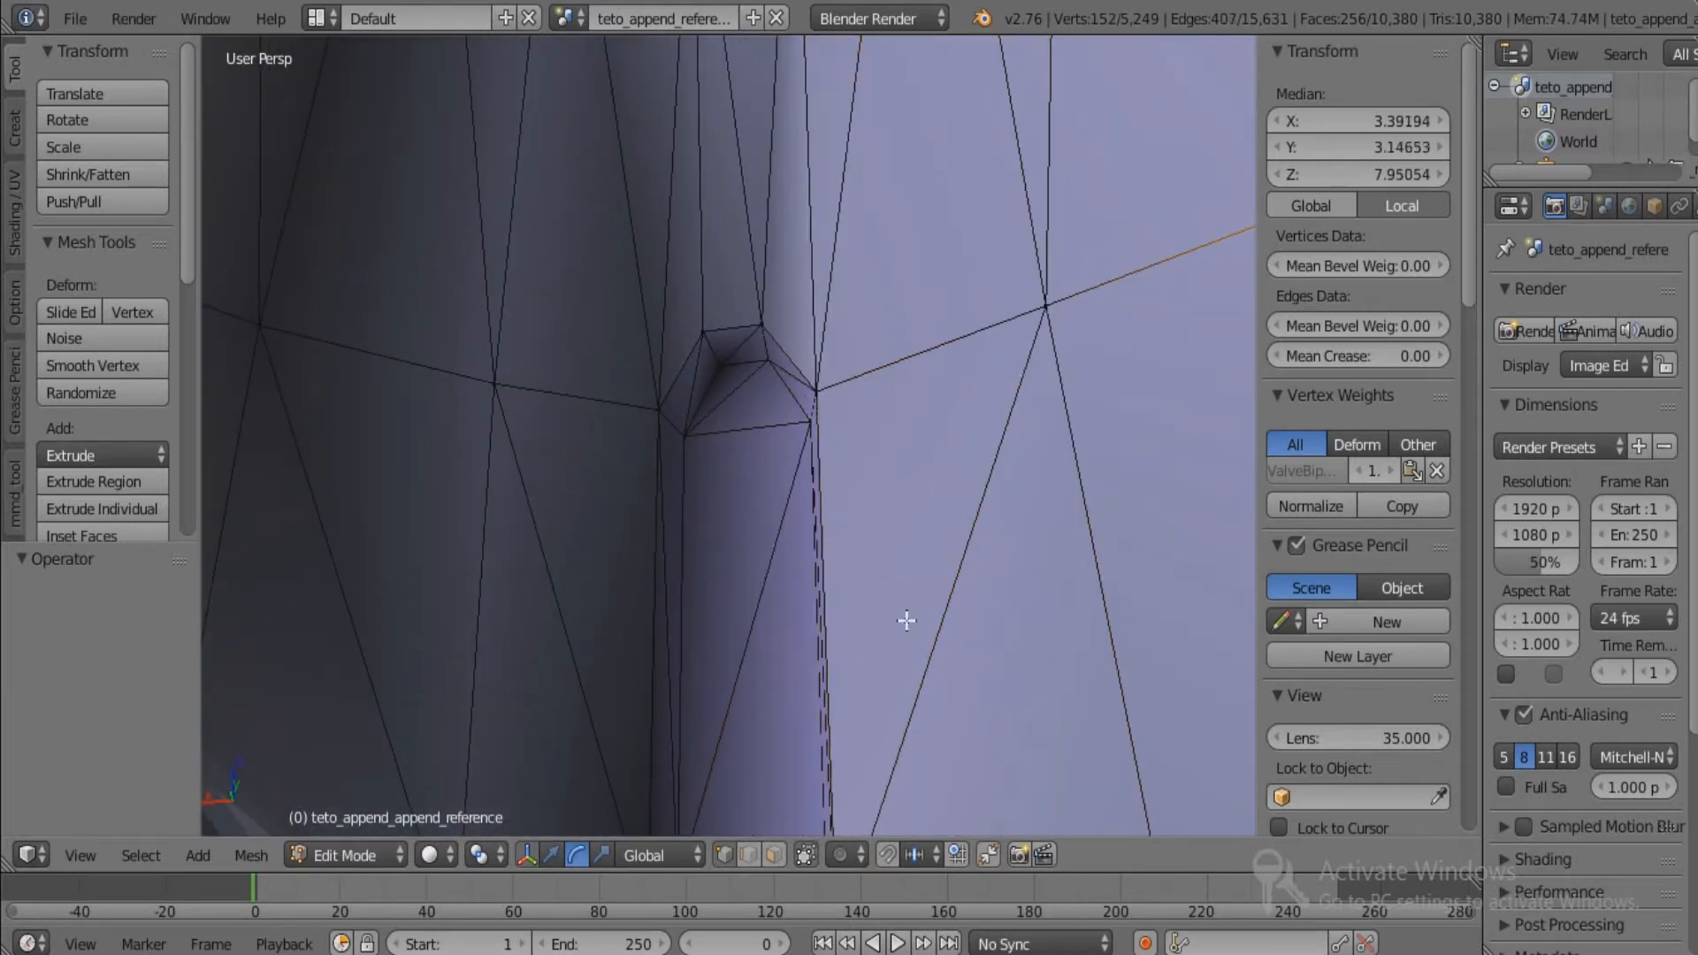
pyautogui.moveTo(908, 621); pyautogui.dragTo(878, 594, button='middle')
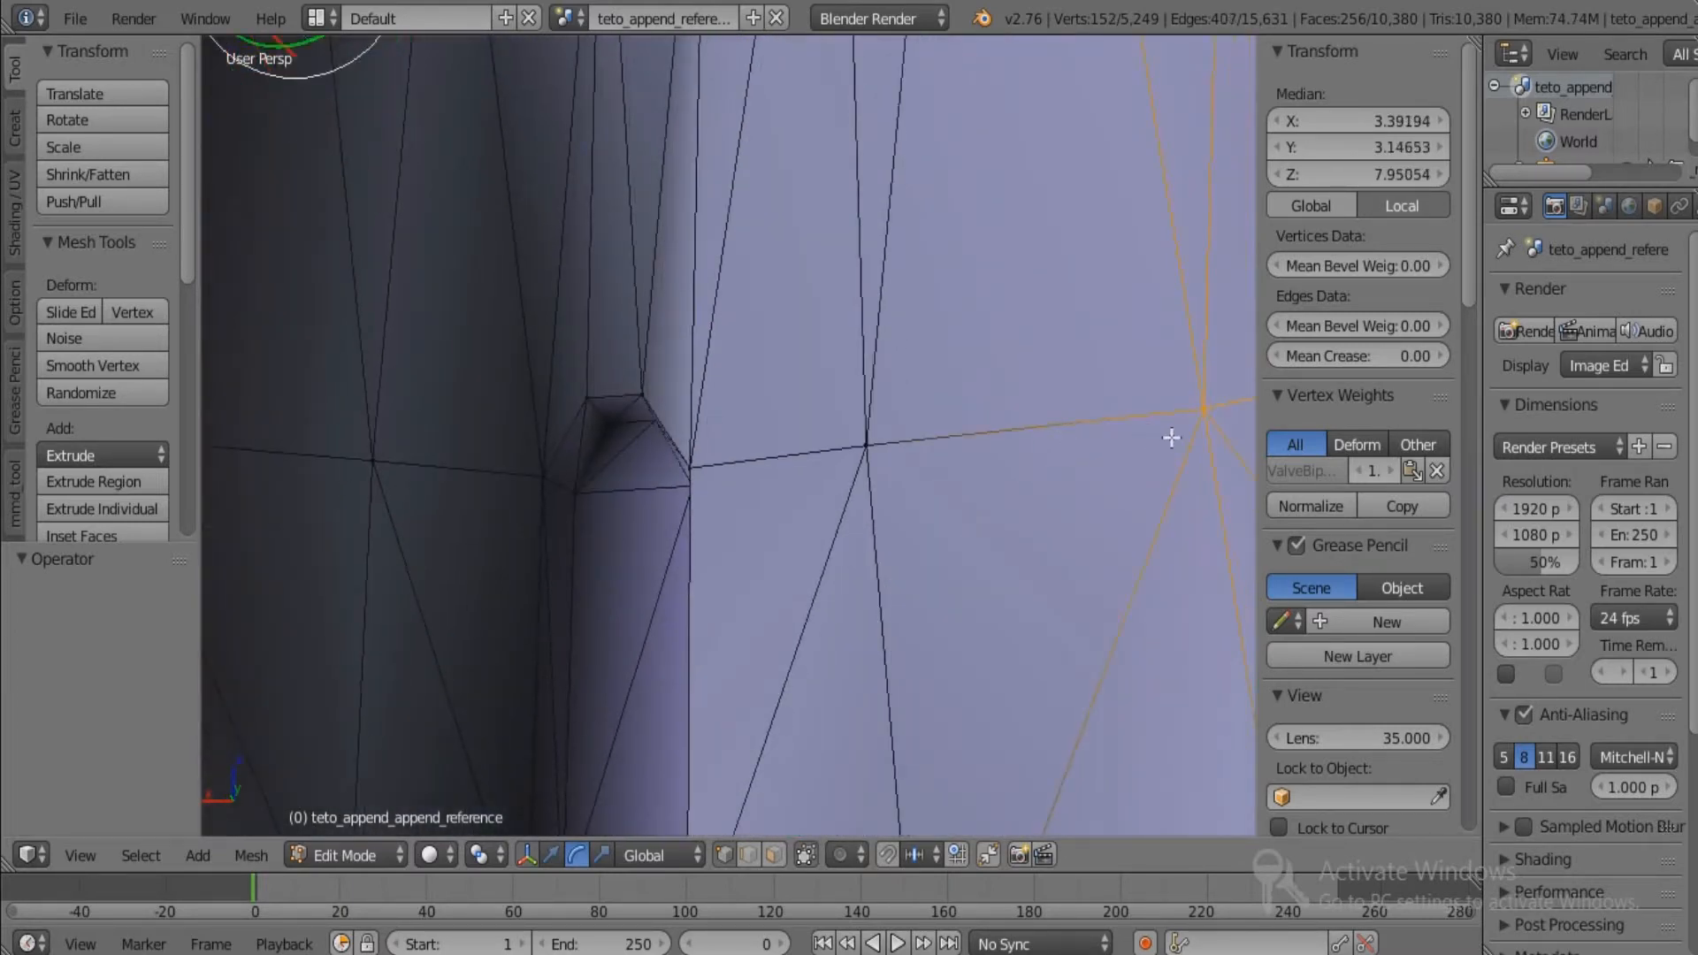
pyautogui.keyDown('shift'); pyautogui.rightClick(1210, 433); pyautogui.keyUp('shift')
# Deselect the remaining vertices of the leg's edge loop inside the band, leaving only the ankle band selected.
pyautogui.moveTo(831, 538); pyautogui.dragTo(663, 618, button='middle')
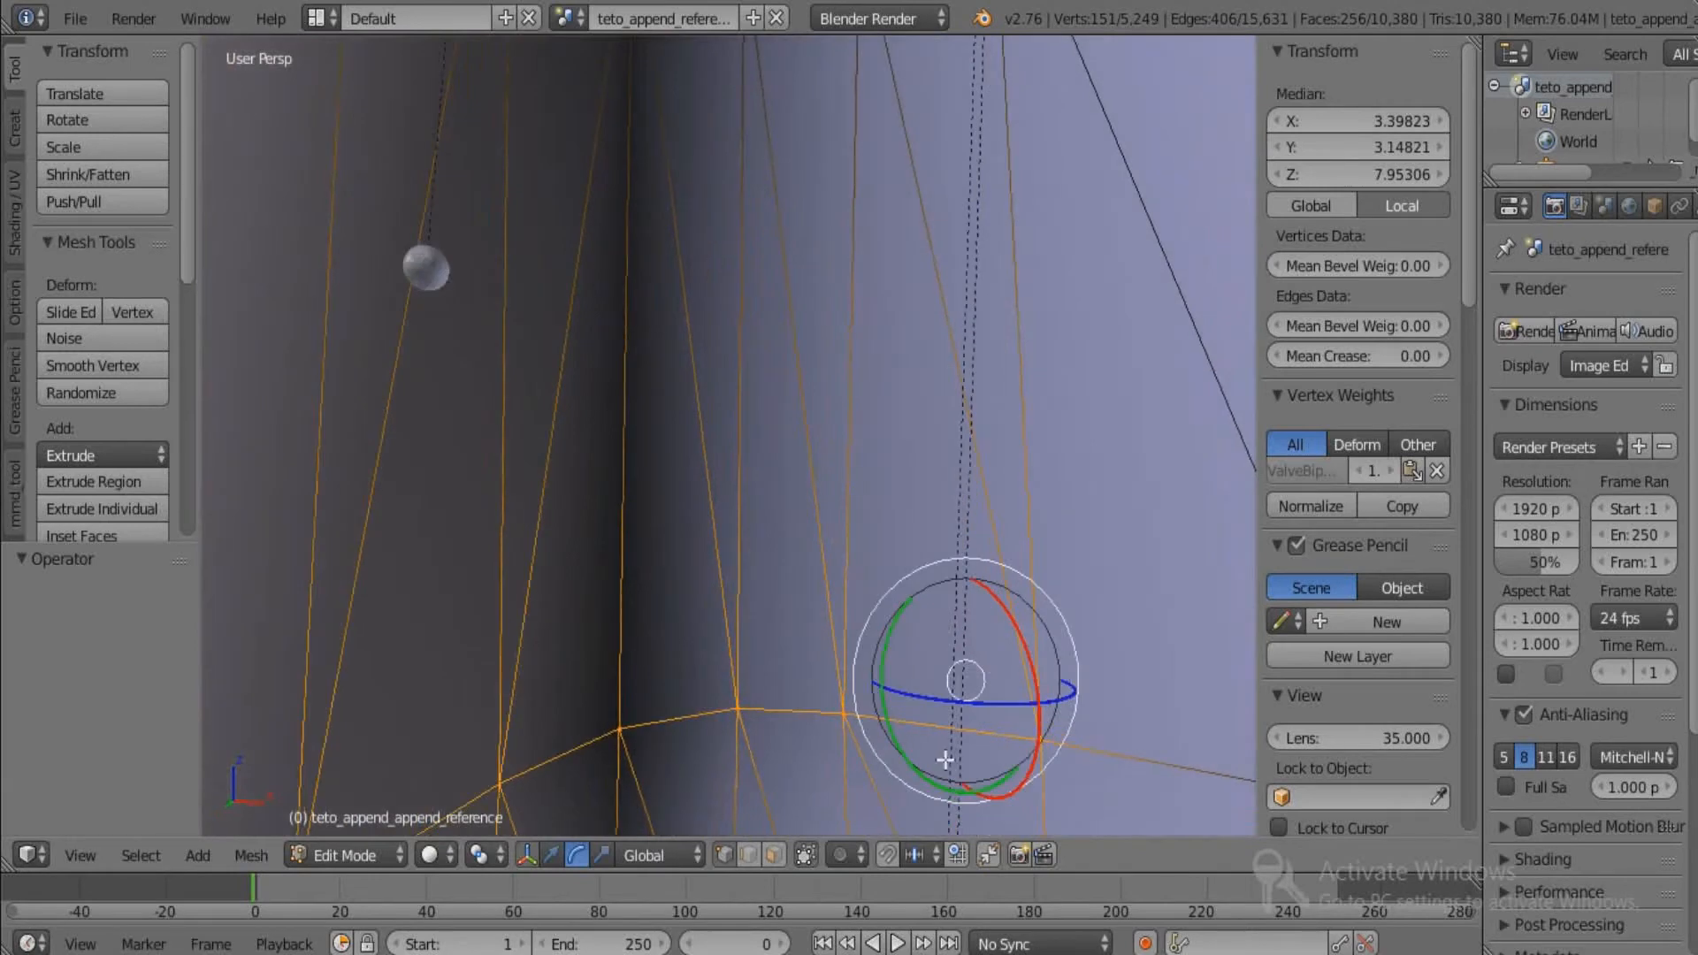
pyautogui.moveTo(946, 760); pyautogui.dragTo(844, 573, button='middle')
pyautogui.keyDown('shift'); pyautogui.click(894, 462); pyautogui.keyUp('shift')
pyautogui.keyDown('shift'); pyautogui.click(721, 482); pyautogui.keyUp('shift')
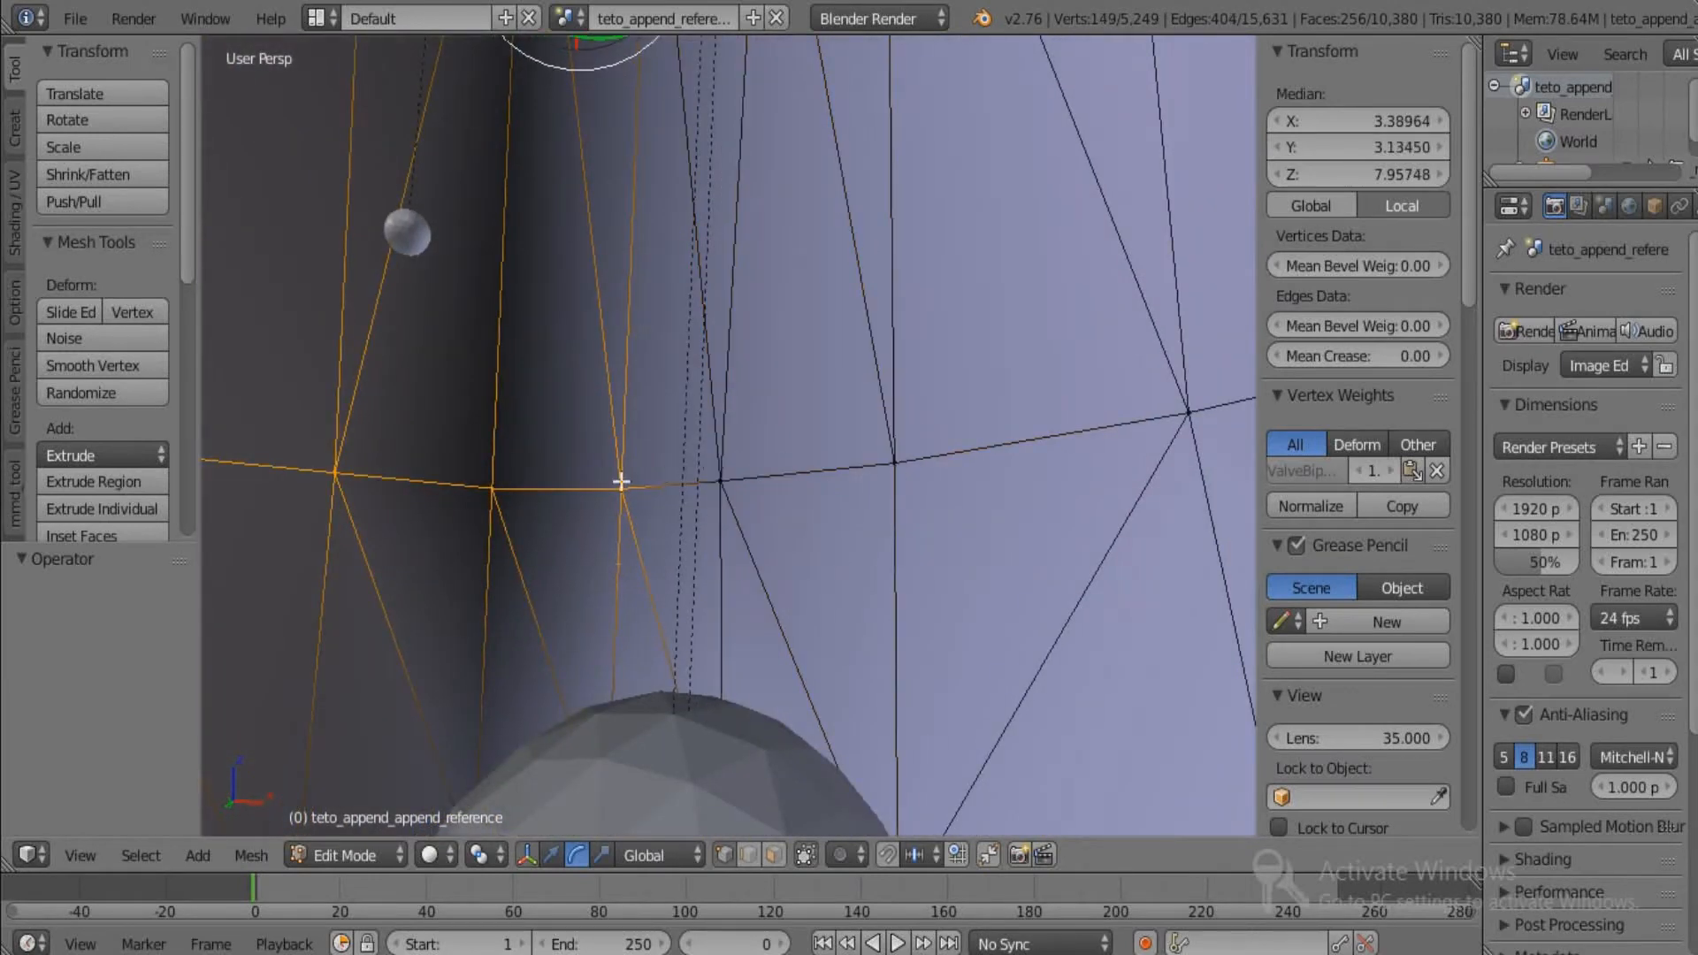
pyautogui.keyDown('shift'); pyautogui.click(622, 487); pyautogui.keyUp('shift')
pyautogui.keyDown('shift'); pyautogui.click(492, 488); pyautogui.keyUp('shift')
pyautogui.keyDown('shift'); pyautogui.rightClick(351, 487); pyautogui.keyUp('shift')
pyautogui.moveTo(352, 489); pyautogui.dragTo(776, 561, button='middle')
pyautogui.keyDown('shift'); pyautogui.rightClick(666, 577); pyautogui.keyUp('shift')
pyautogui.keyDown('shift'); pyautogui.rightClick(520, 611); pyautogui.keyUp('shift')
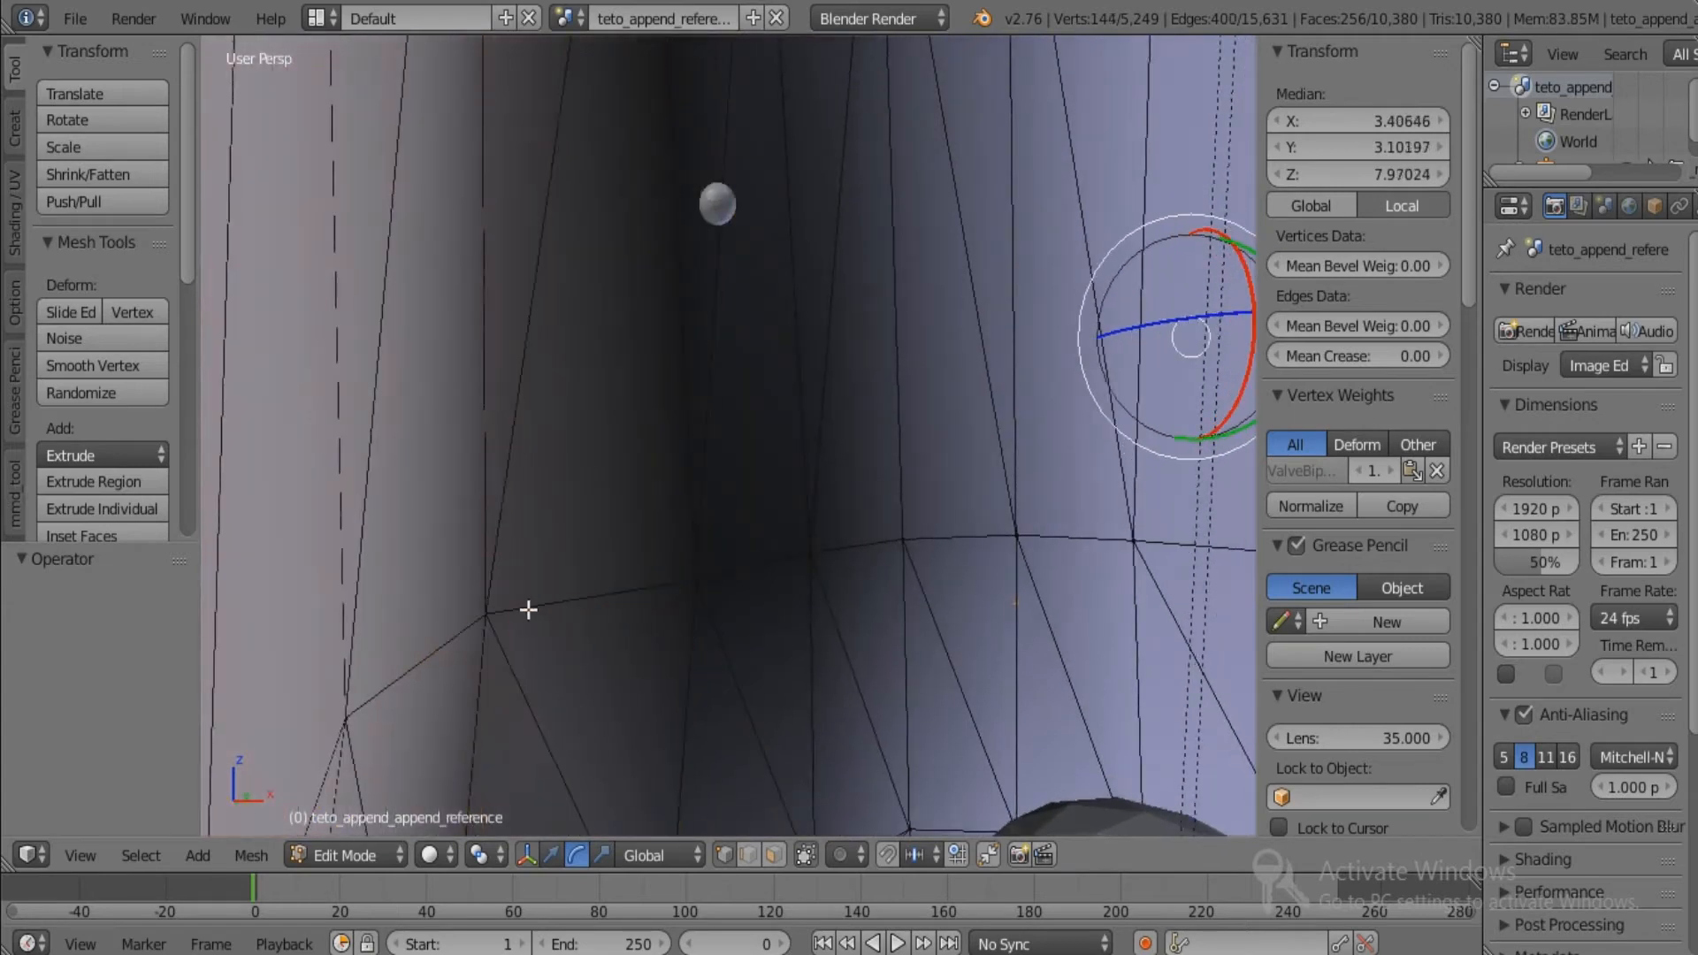
# Delete the selected vertices of the ankle band from Teto's left leg.
pyautogui.scroll(-11, 611, 603)
pyautogui.press('x')
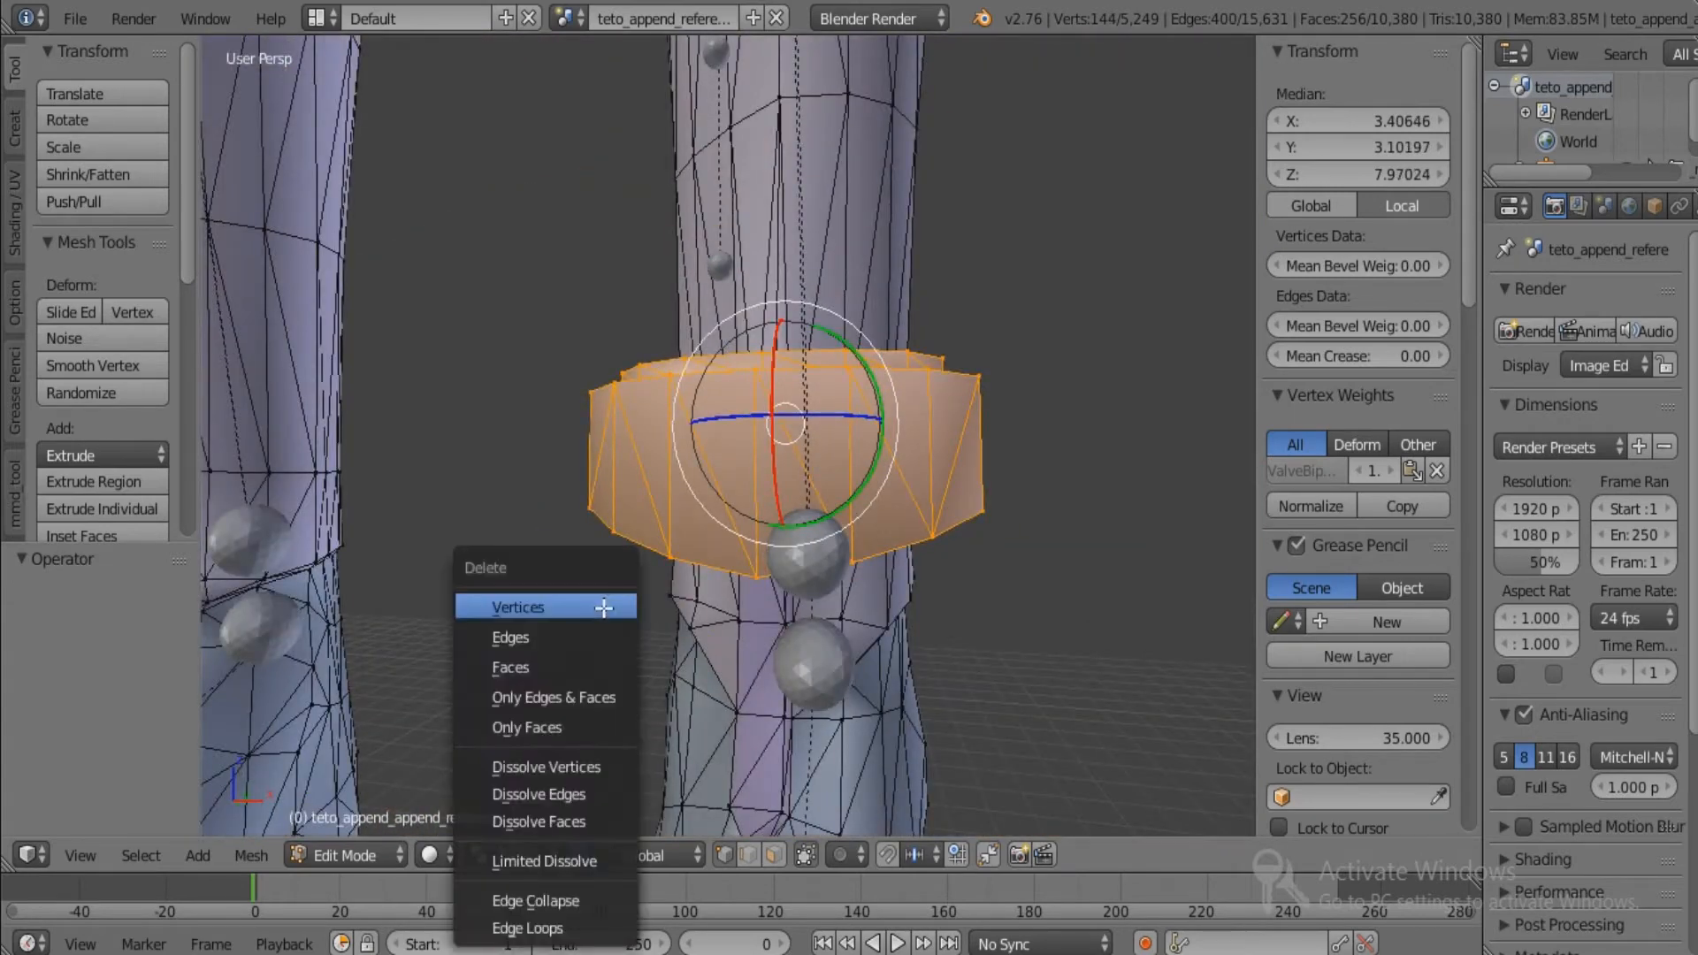
pyautogui.click(599, 708)
# Delete the single leg vertex at the back of Teto's left ankle, just above the foot.
pyautogui.moveTo(874, 590); pyautogui.dragTo(386, 591, button='middle')
pyautogui.moveTo(629, 490); pyautogui.dragTo(659, 515, button='middle')
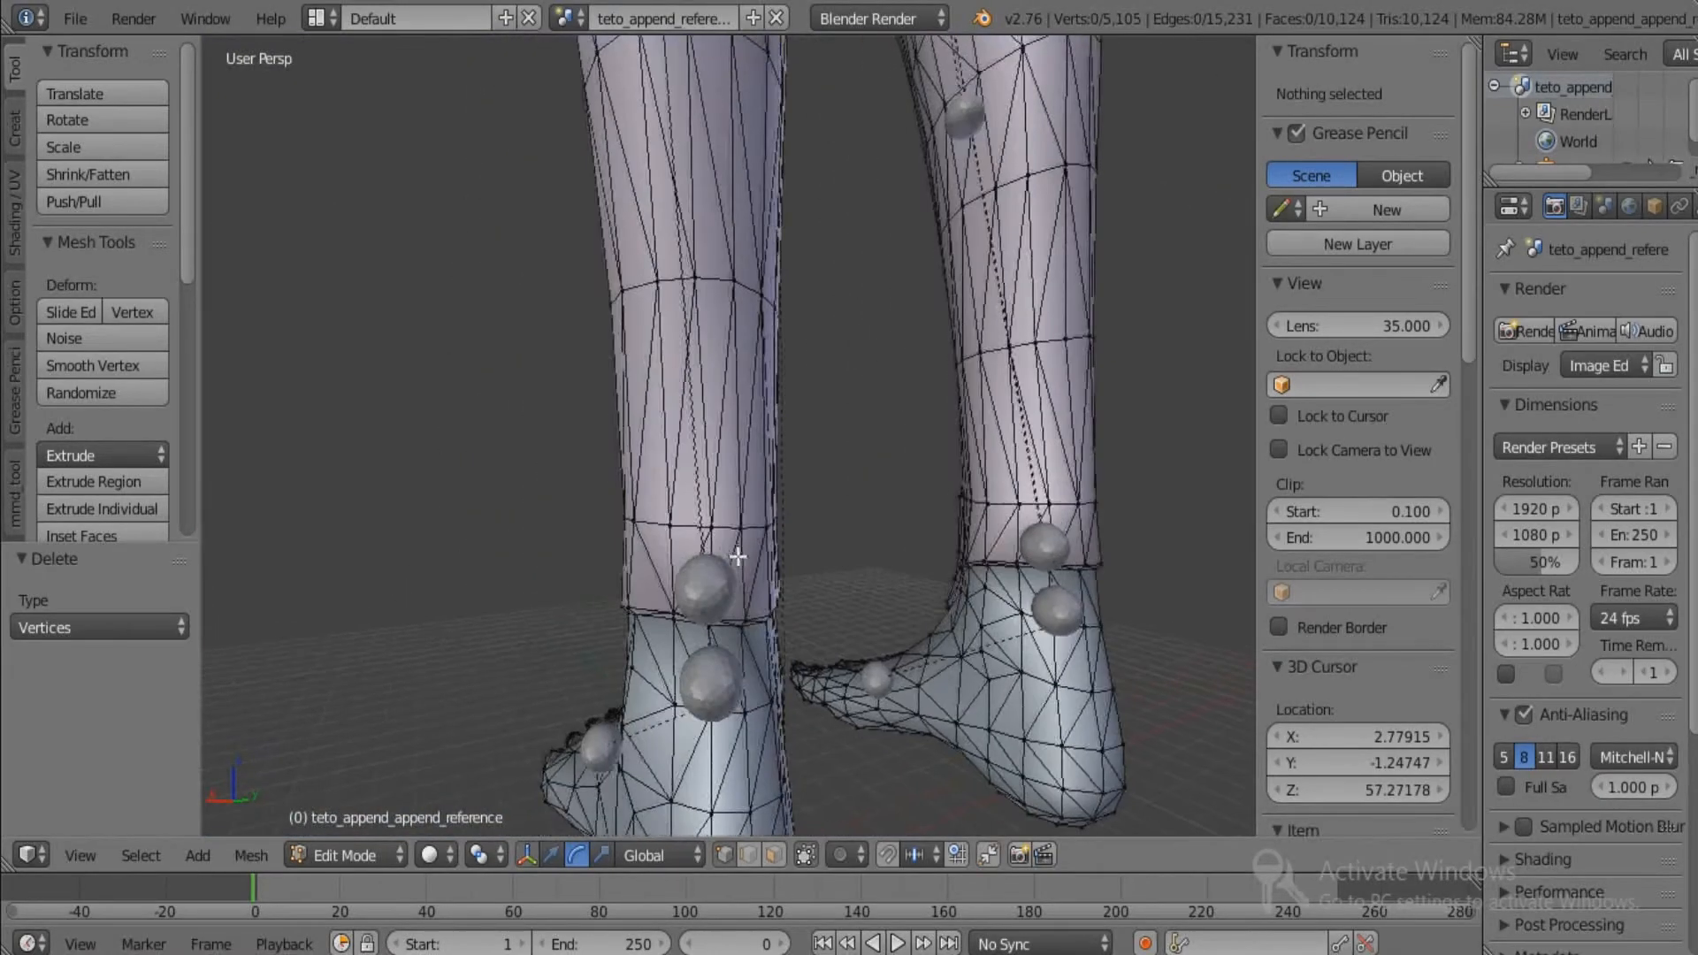
pyautogui.scroll(2, 681, 531)
pyautogui.rightClick(747, 574)
pyautogui.press('x')
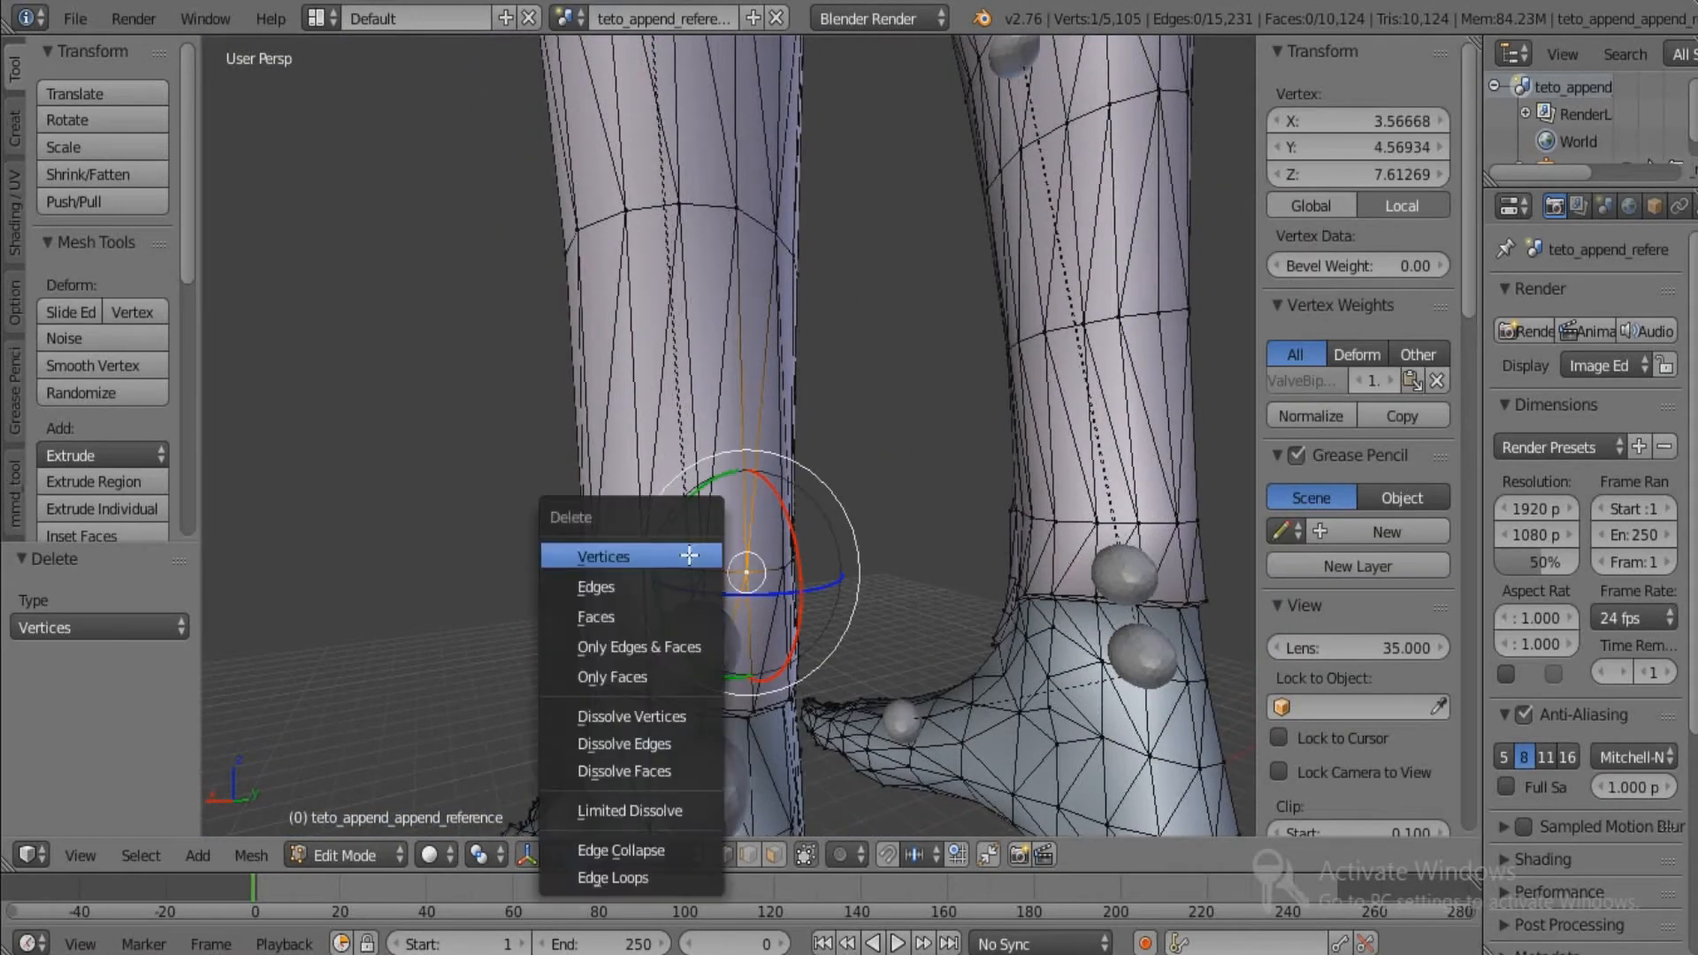
pyautogui.click(690, 556)
# Merge the two vertices on either side of the gap at the back of Teto's left ankle at their center.
pyautogui.moveTo(690, 556); pyautogui.dragTo(632, 520, button='middle')
pyautogui.scroll(2, 729, 619)
pyautogui.moveTo(729, 619); pyautogui.dragTo(744, 521, button='middle')
pyautogui.rightClick(588, 494)
pyautogui.keyDown('shift'); pyautogui.rightClick(769, 522); pyautogui.keyUp('shift')
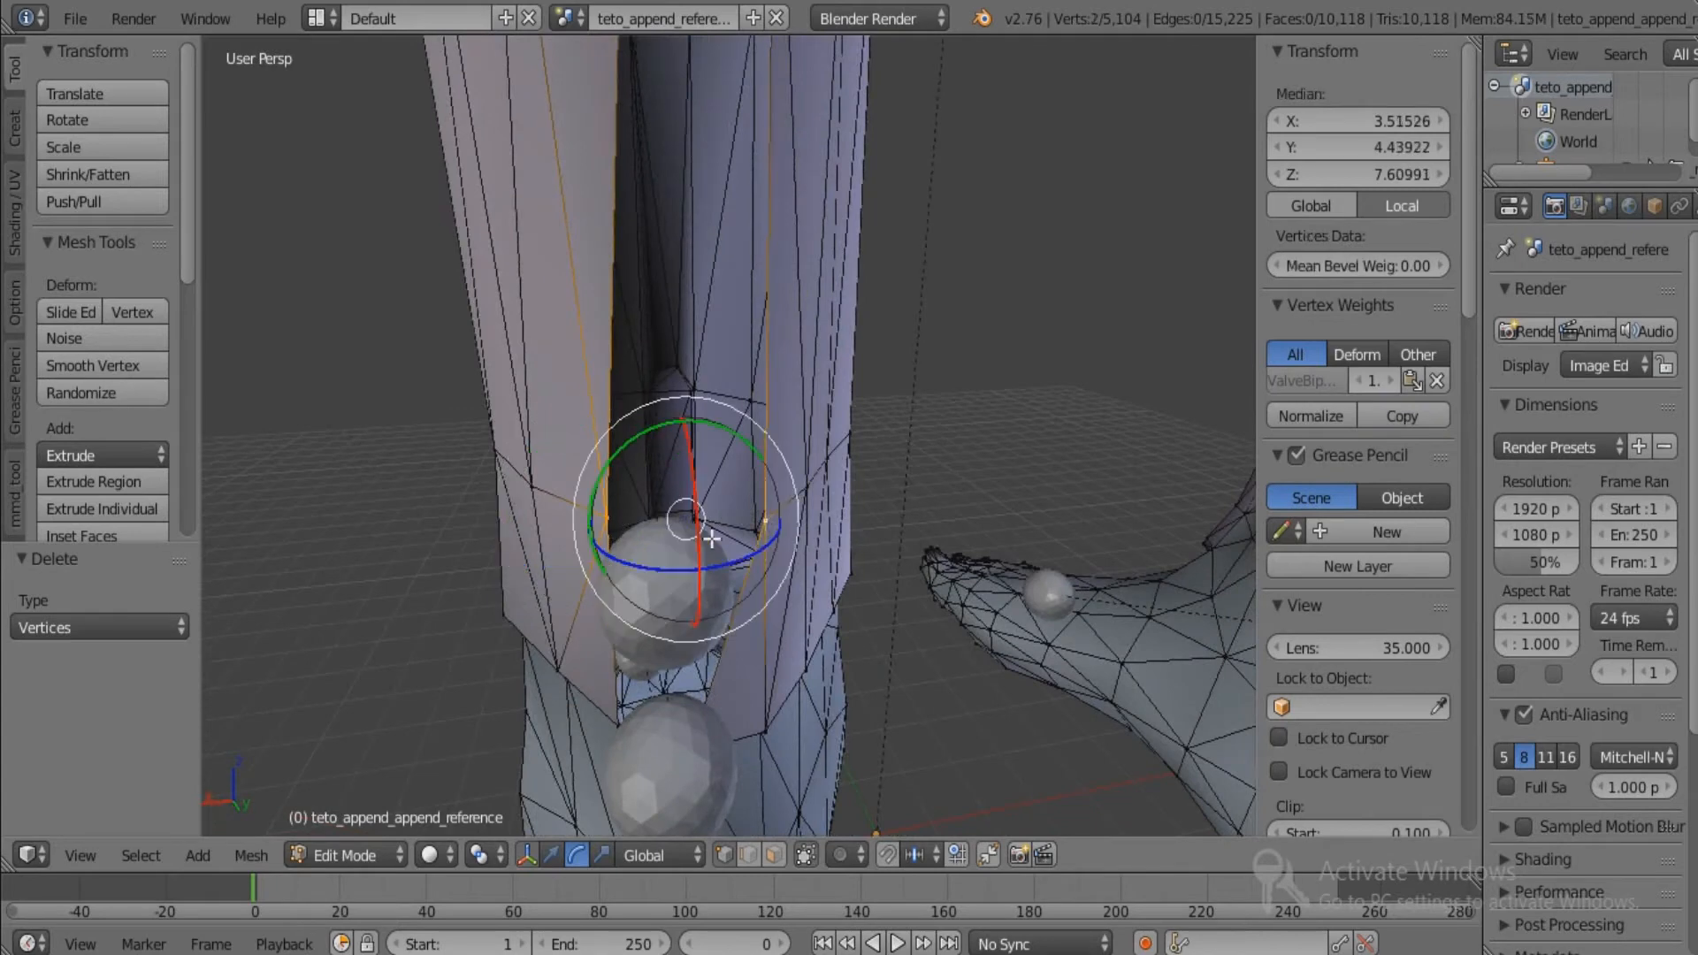
pyautogui.hotkey('ctrl', 'm')
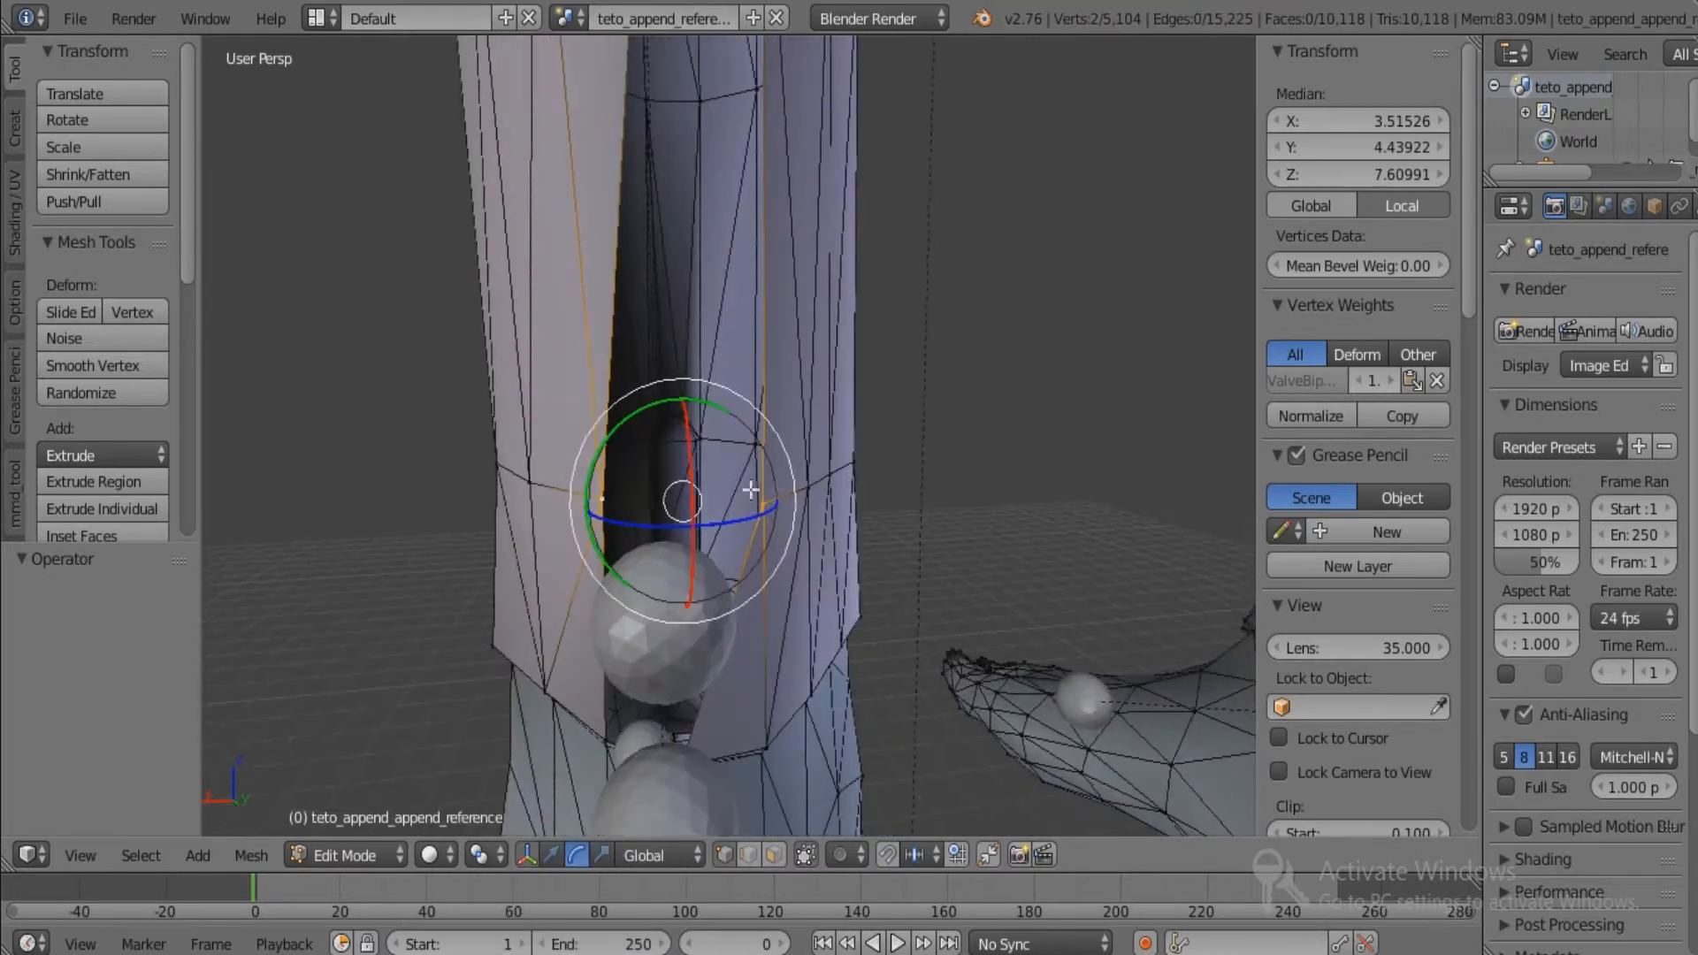
pyautogui.hotkey('ctrl', 'v')
pyautogui.click(629, 369)
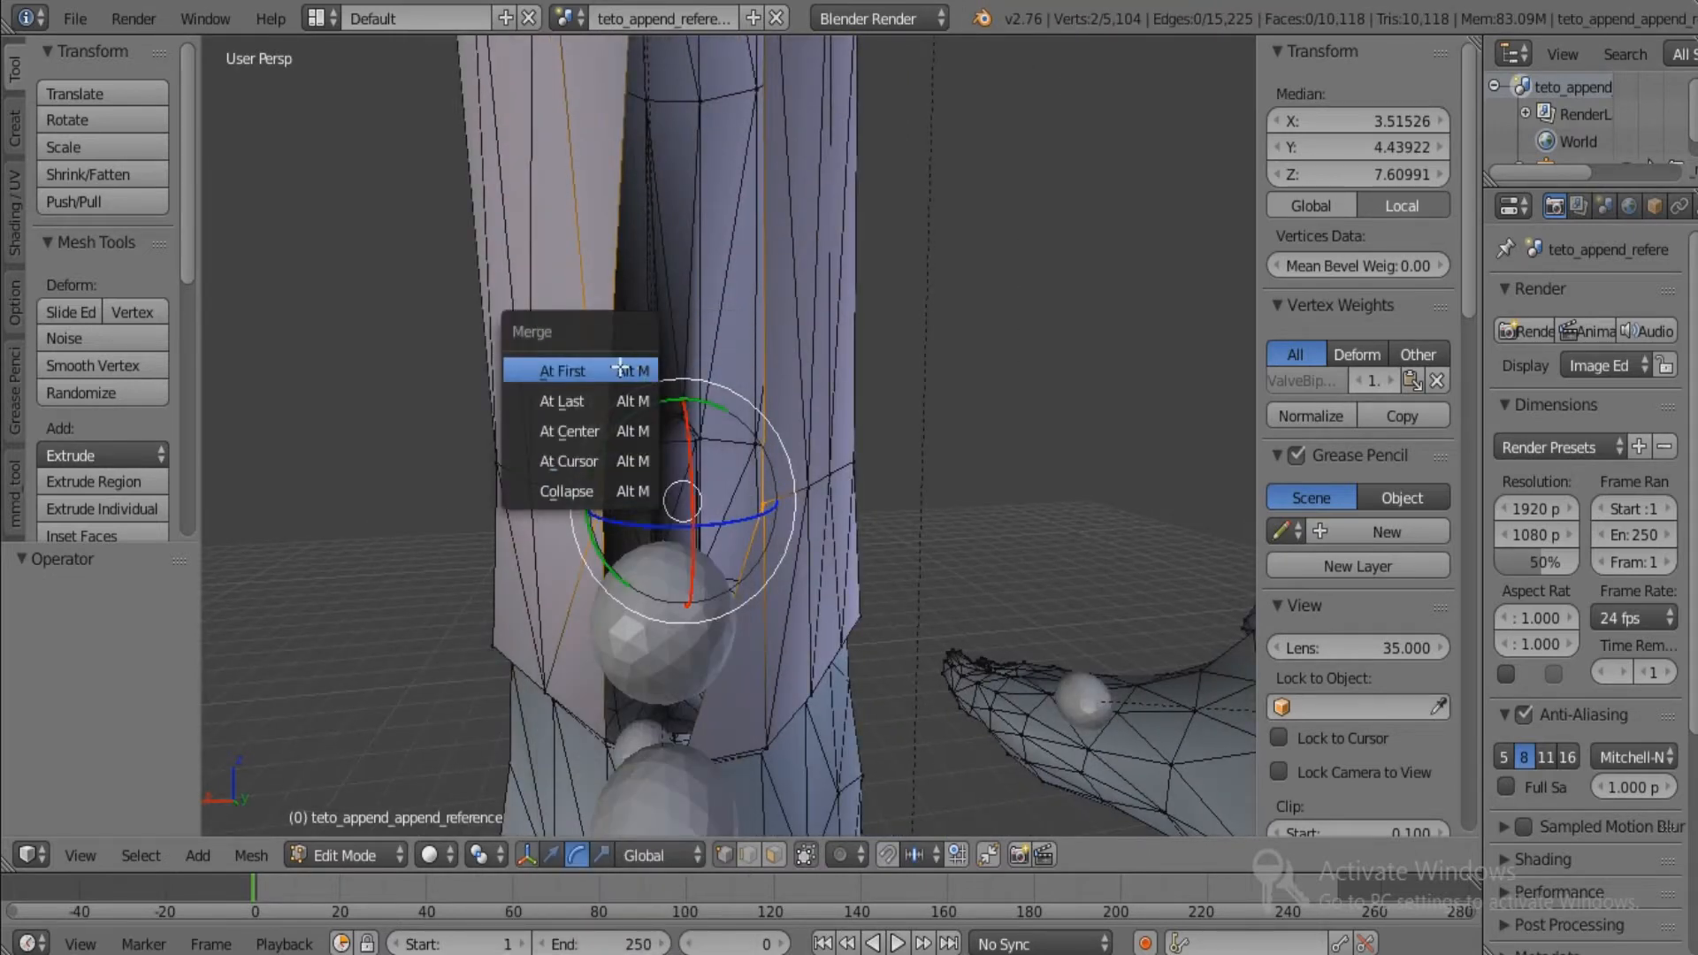
pyautogui.click(580, 431)
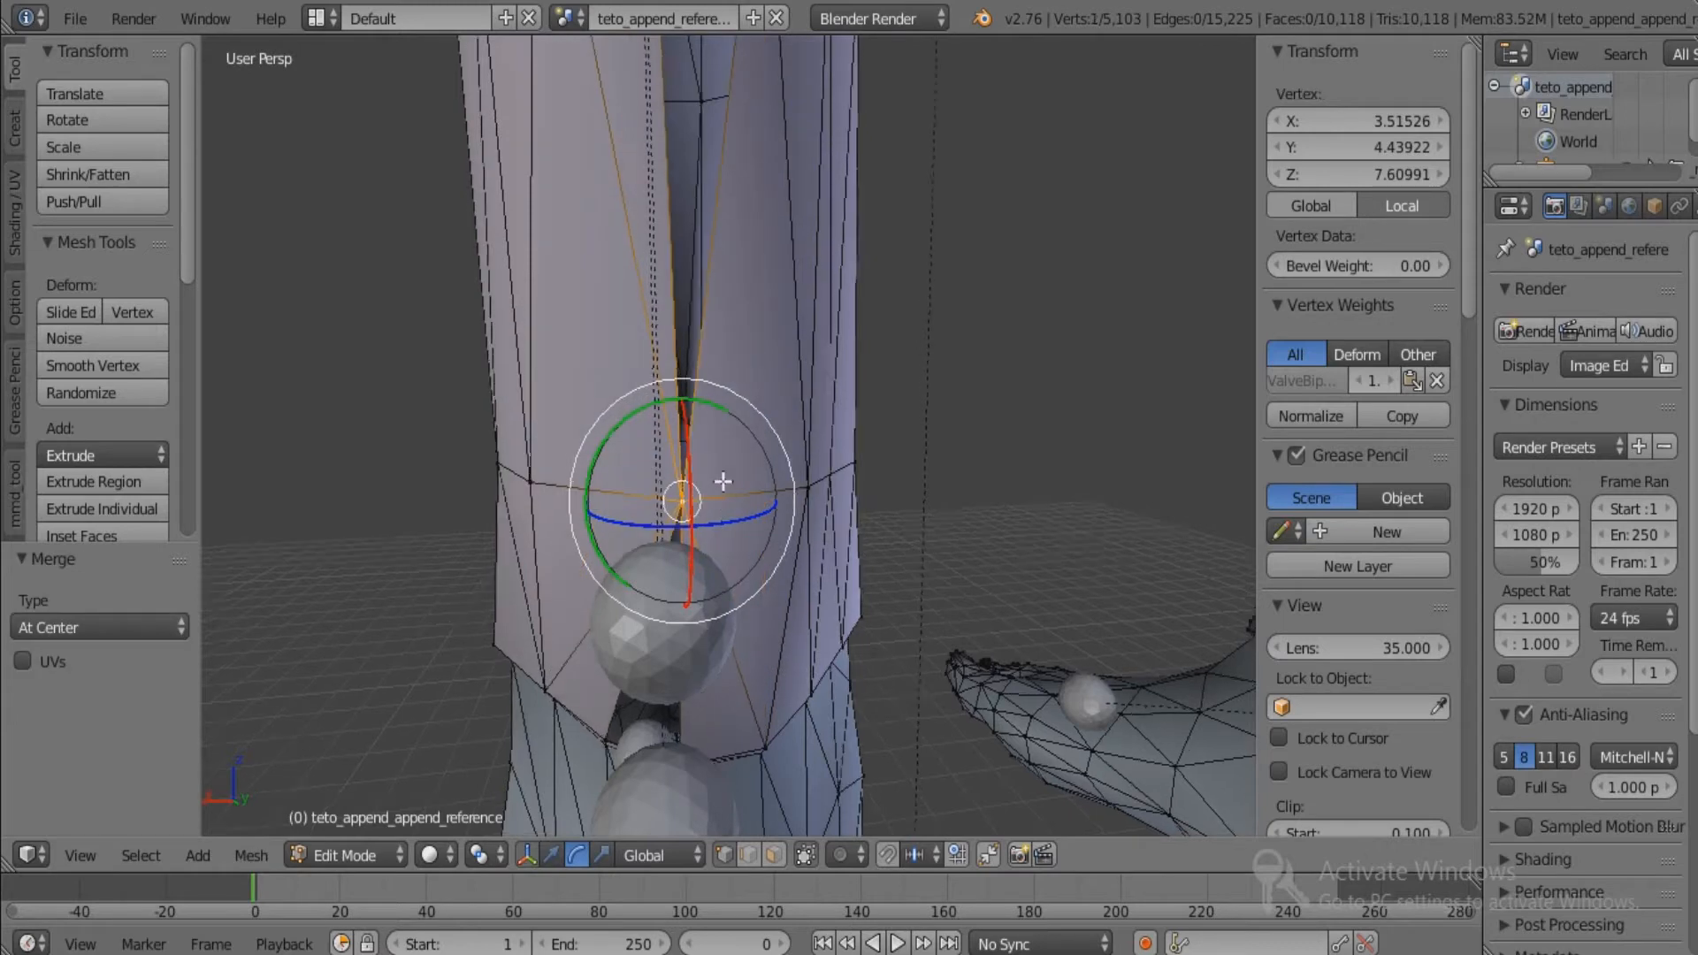
# Try dissolving the merged vertex at the back of the ankle, and undo both the dissolve and the merge.
pyautogui.moveTo(619, 434); pyautogui.dragTo(727, 361, button='middle')
pyautogui.keyDown('shift'); pyautogui.moveTo(691, 252); pyautogui.dragTo(681, 524, button='middle'); pyautogui.keyUp('shift')
pyautogui.moveTo(668, 324); pyautogui.dragTo(665, 289, button='middle')
pyautogui.keyDown('shift'); pyautogui.moveTo(722, 608); pyautogui.dragTo(672, 437, button='middle'); pyautogui.keyUp('shift')
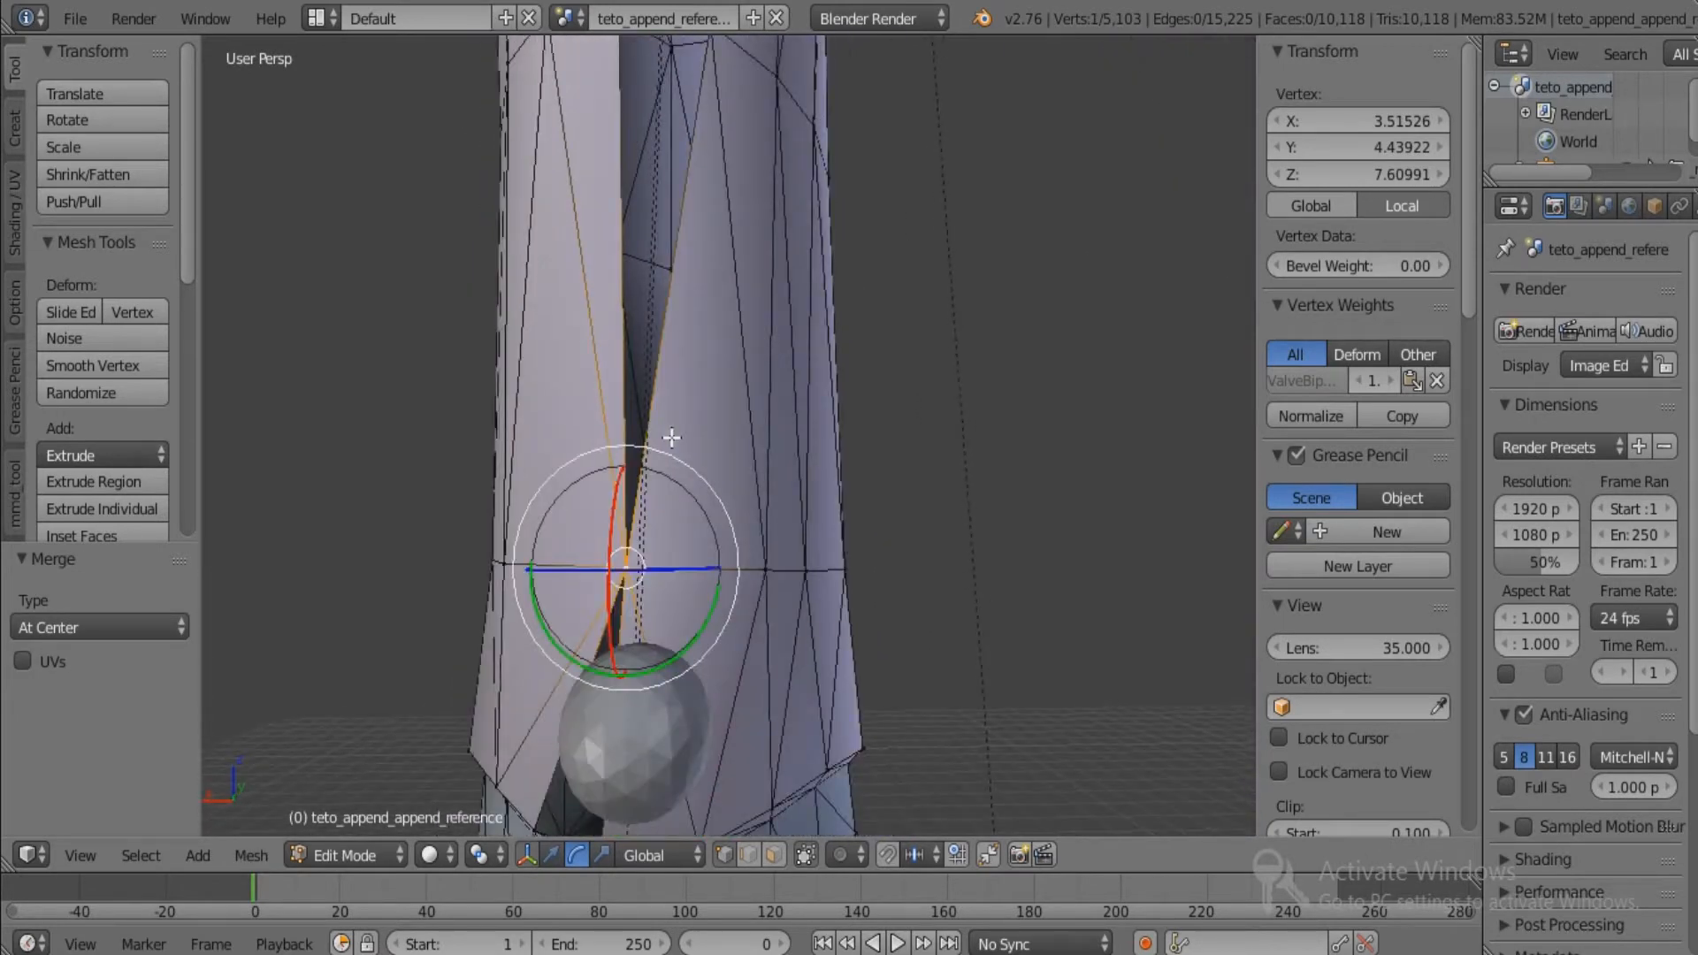
pyautogui.hotkey('ctrl', 'x')
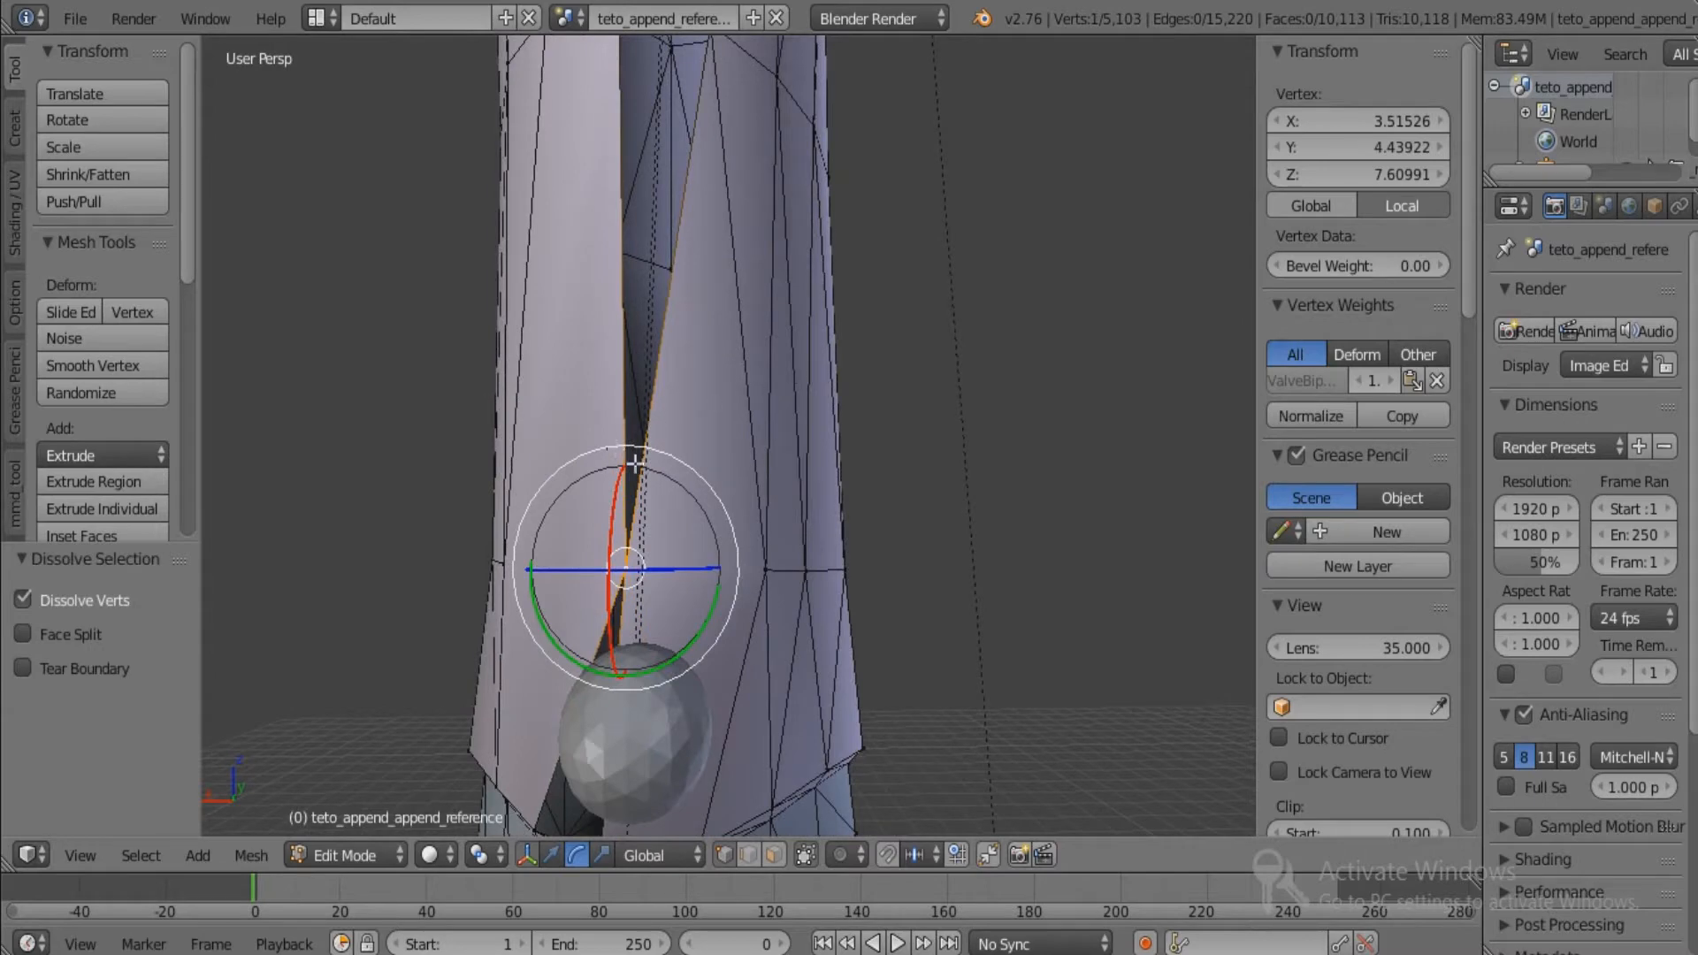
pyautogui.moveTo(633, 461); pyautogui.dragTo(737, 519, button='middle')
pyautogui.hotkey('ctrl', 'z')
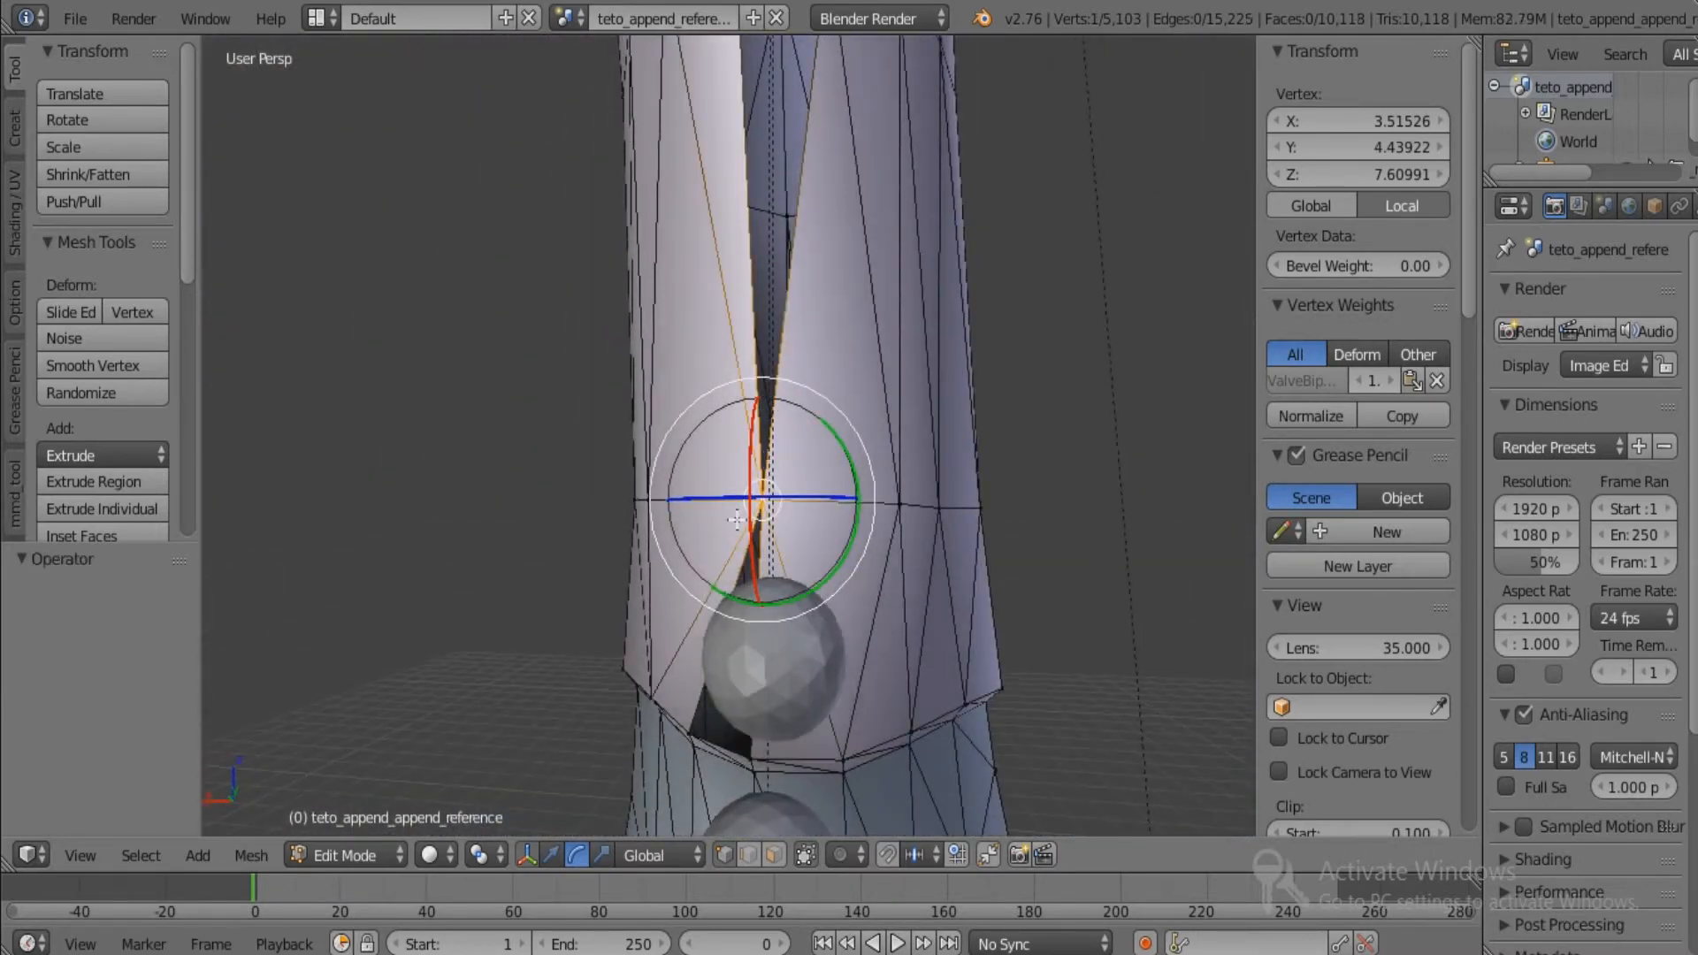
pyautogui.hotkey('ctrl', 'z')
# Add the gap's two lower and two upper corner vertices to the selection and merge all six at center.
pyautogui.keyDown('shift'); pyautogui.rightClick(686, 734); pyautogui.keyUp('shift')
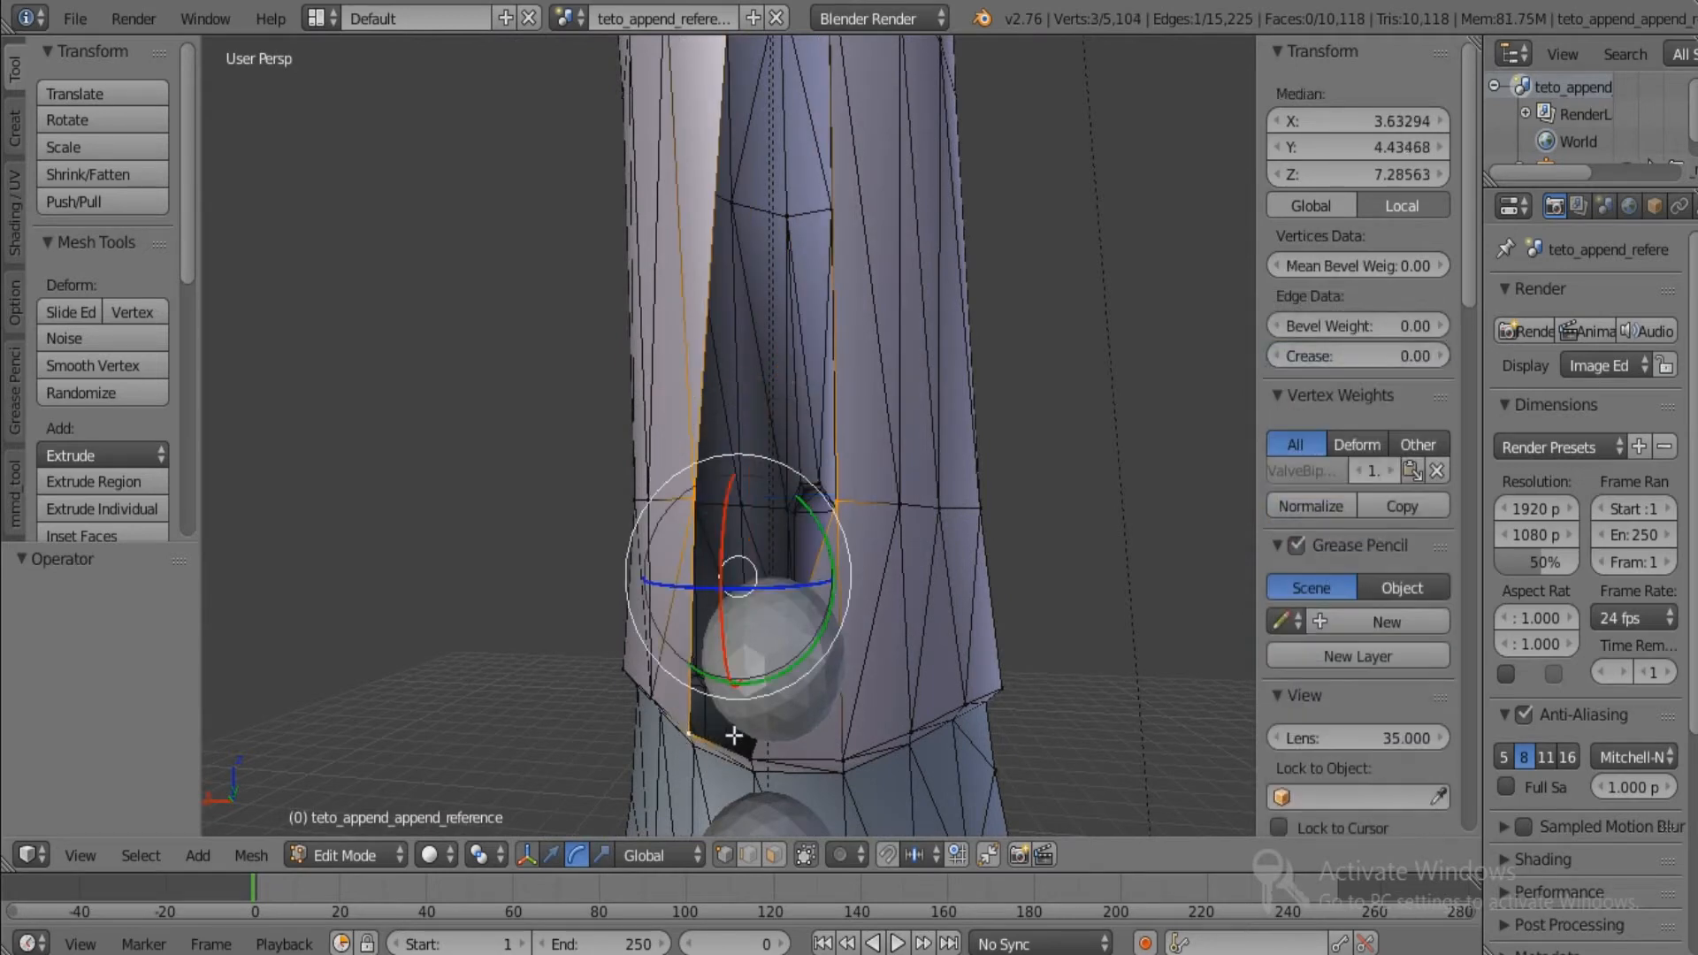
pyautogui.keyDown('shift'); pyautogui.rightClick(749, 751); pyautogui.keyUp('shift')
pyautogui.keyDown('shift'); pyautogui.moveTo(808, 181); pyautogui.dragTo(809, 336, button='middle'); pyautogui.keyUp('shift')
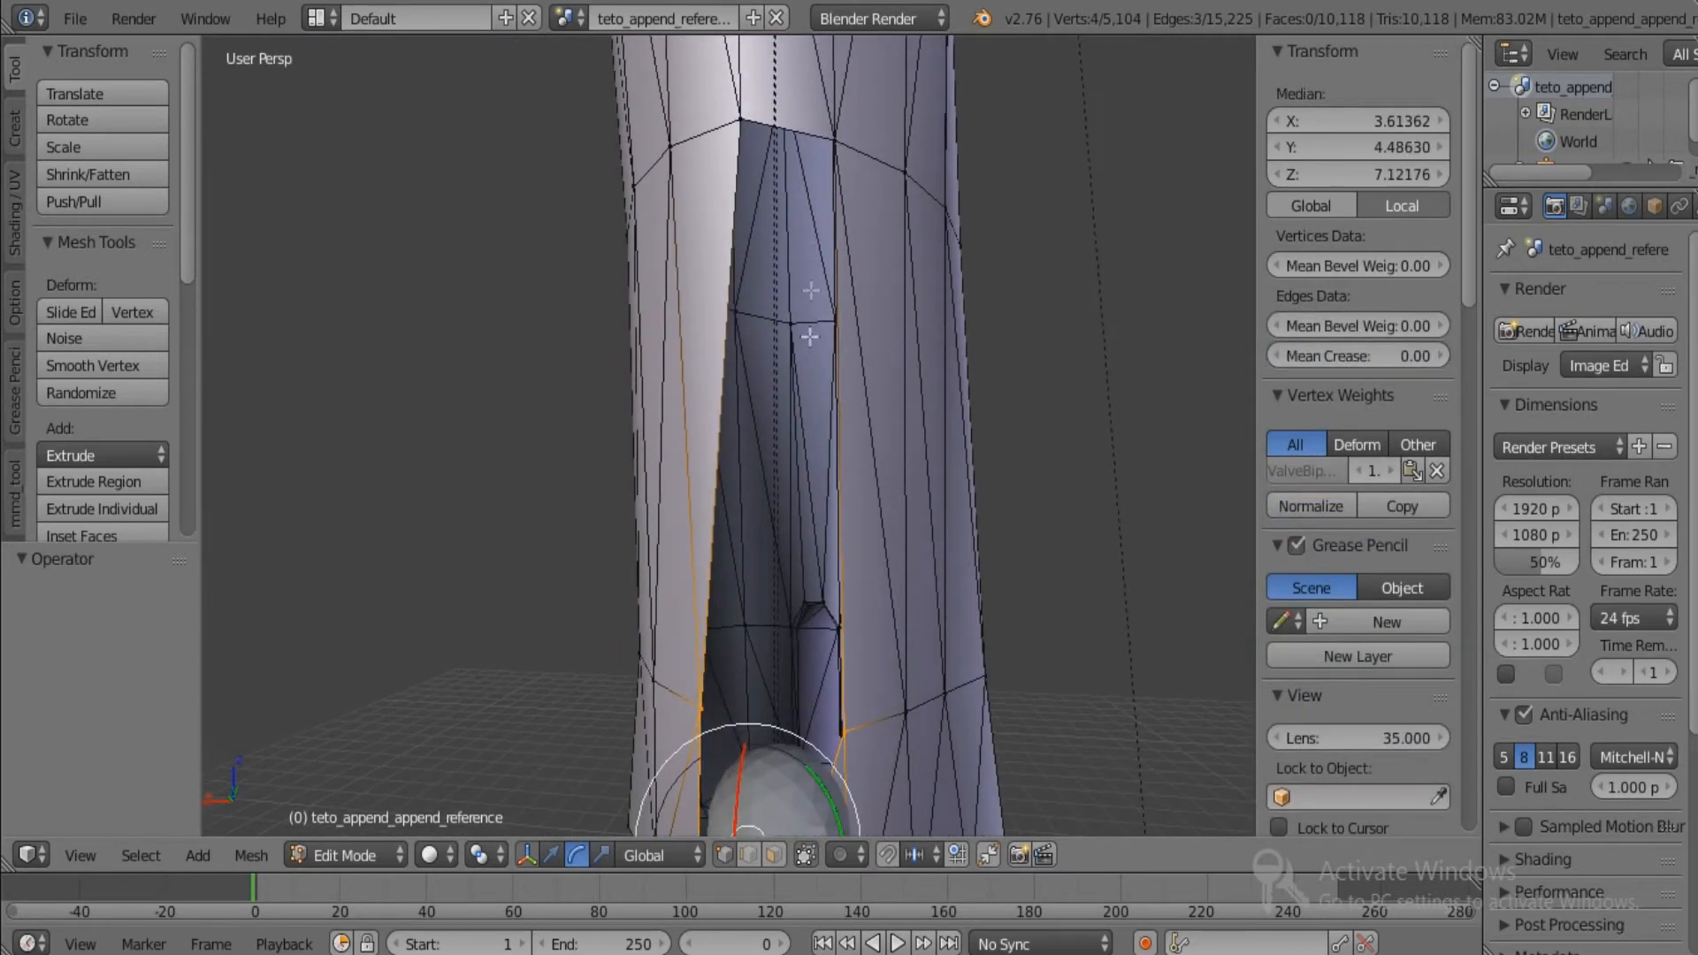
pyautogui.keyDown('shift'); pyautogui.rightClick(847, 147); pyautogui.keyUp('shift')
pyautogui.keyDown('shift'); pyautogui.rightClick(744, 118); pyautogui.keyUp('shift')
pyautogui.keyDown('shift'); pyautogui.moveTo(793, 273); pyautogui.dragTo(793, 181, button='middle'); pyautogui.keyUp('shift')
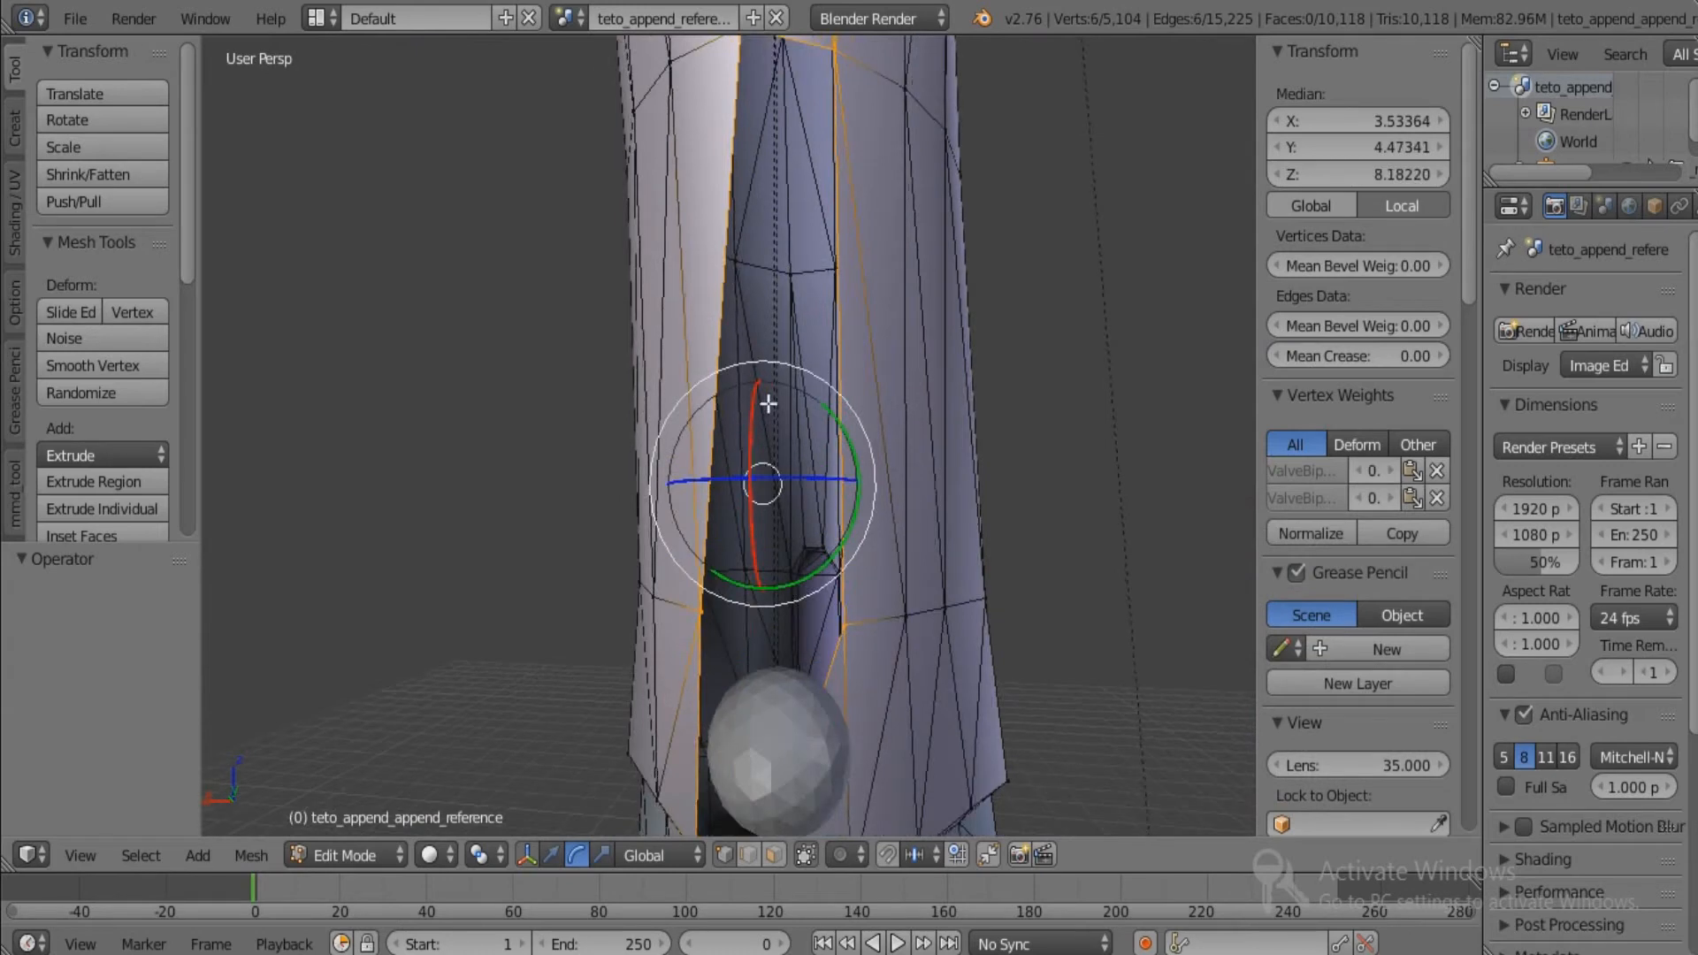
pyautogui.hotkey('ctrl', 'v')
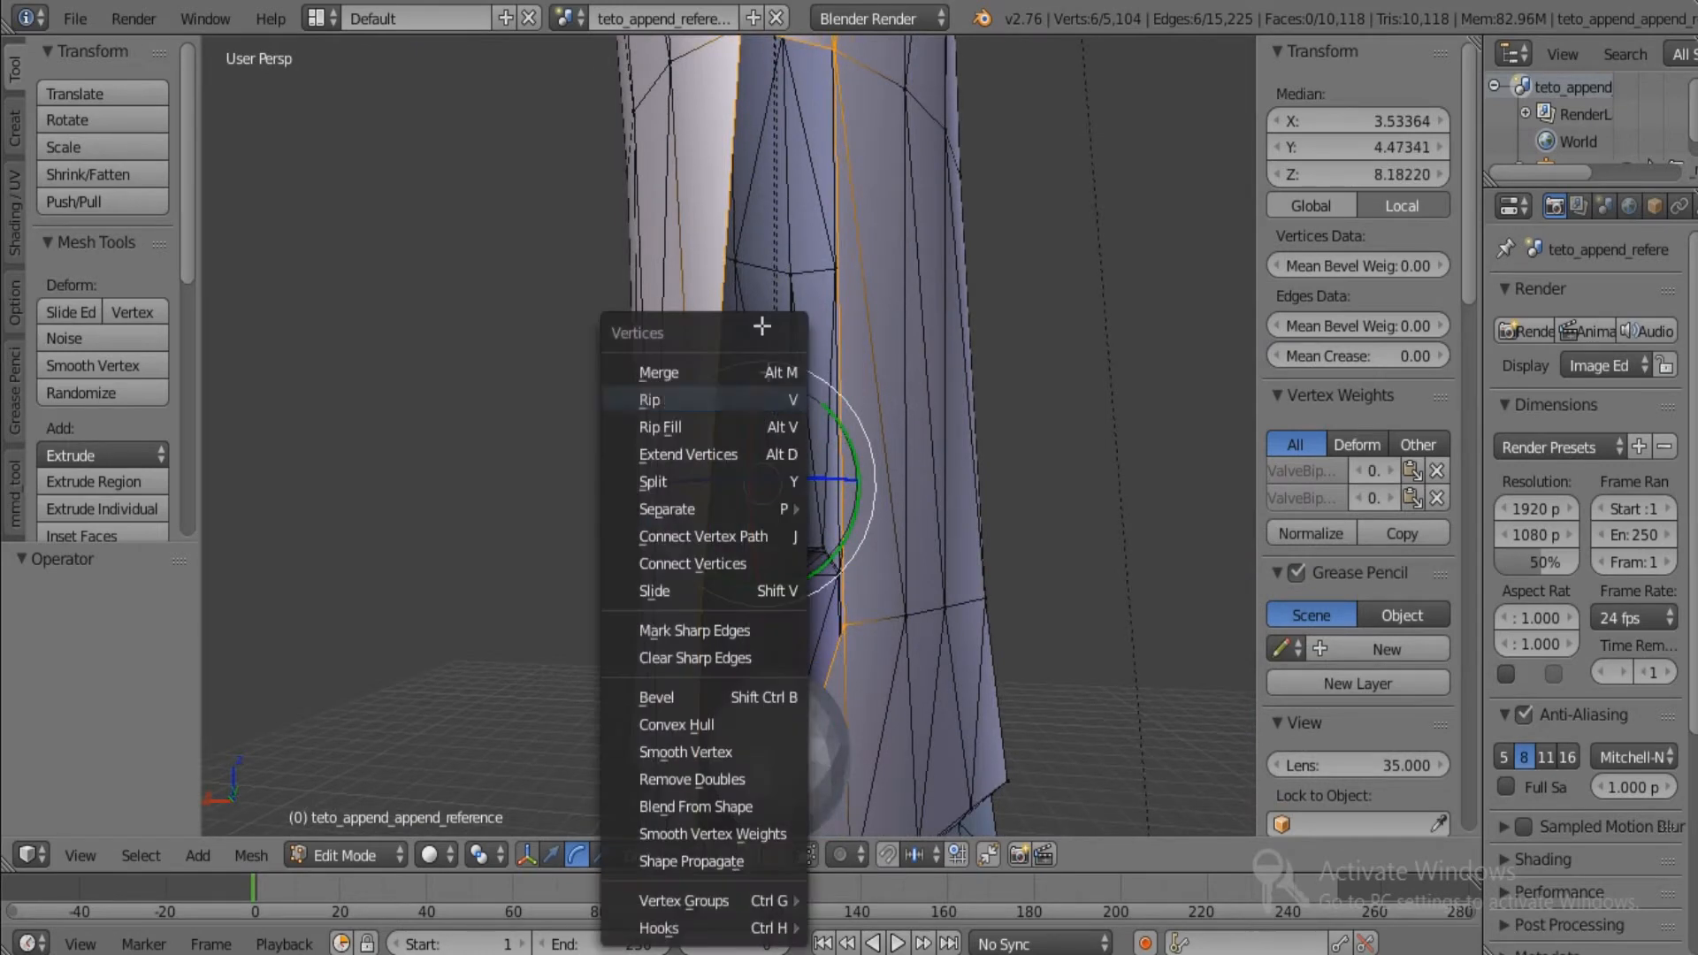
pyautogui.click(765, 368)
pyautogui.click(712, 368)
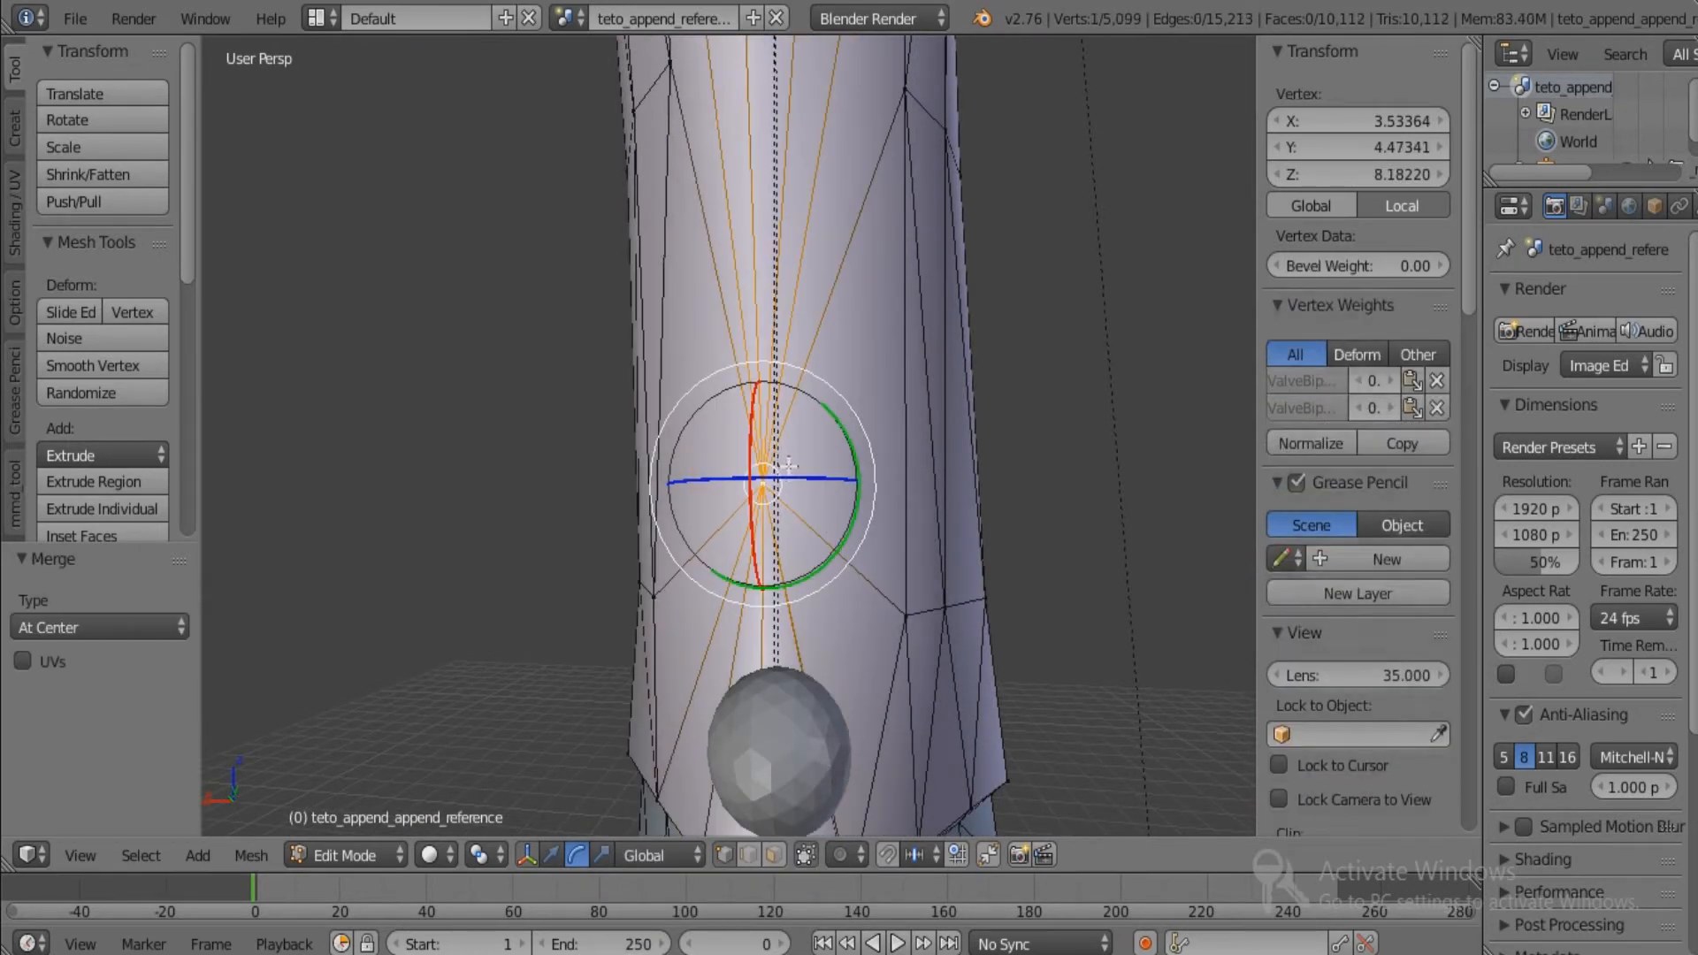
# Undo the six-vertex merge, the vertex selections and the earlier deletion of the single vertex at the back of the left ankle.
pyautogui.scroll(3, 609, 532)
pyautogui.moveTo(609, 532); pyautogui.dragTo(724, 469, button='middle')
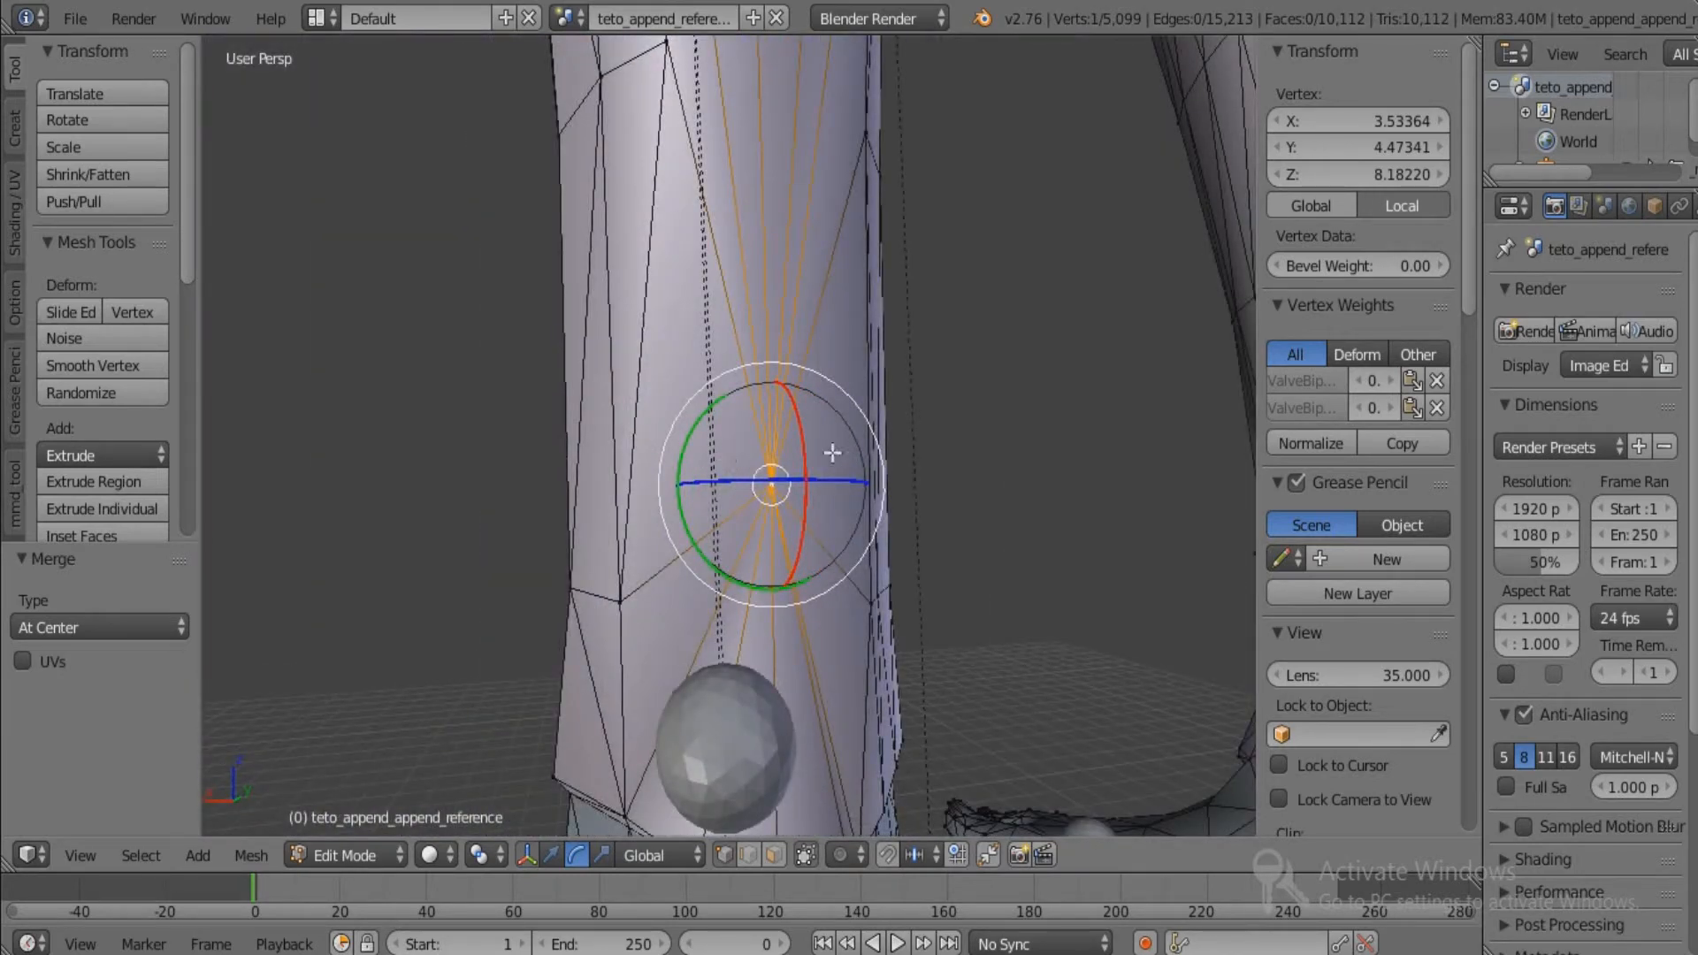
pyautogui.moveTo(783, 355); pyautogui.dragTo(732, 351, button='middle')
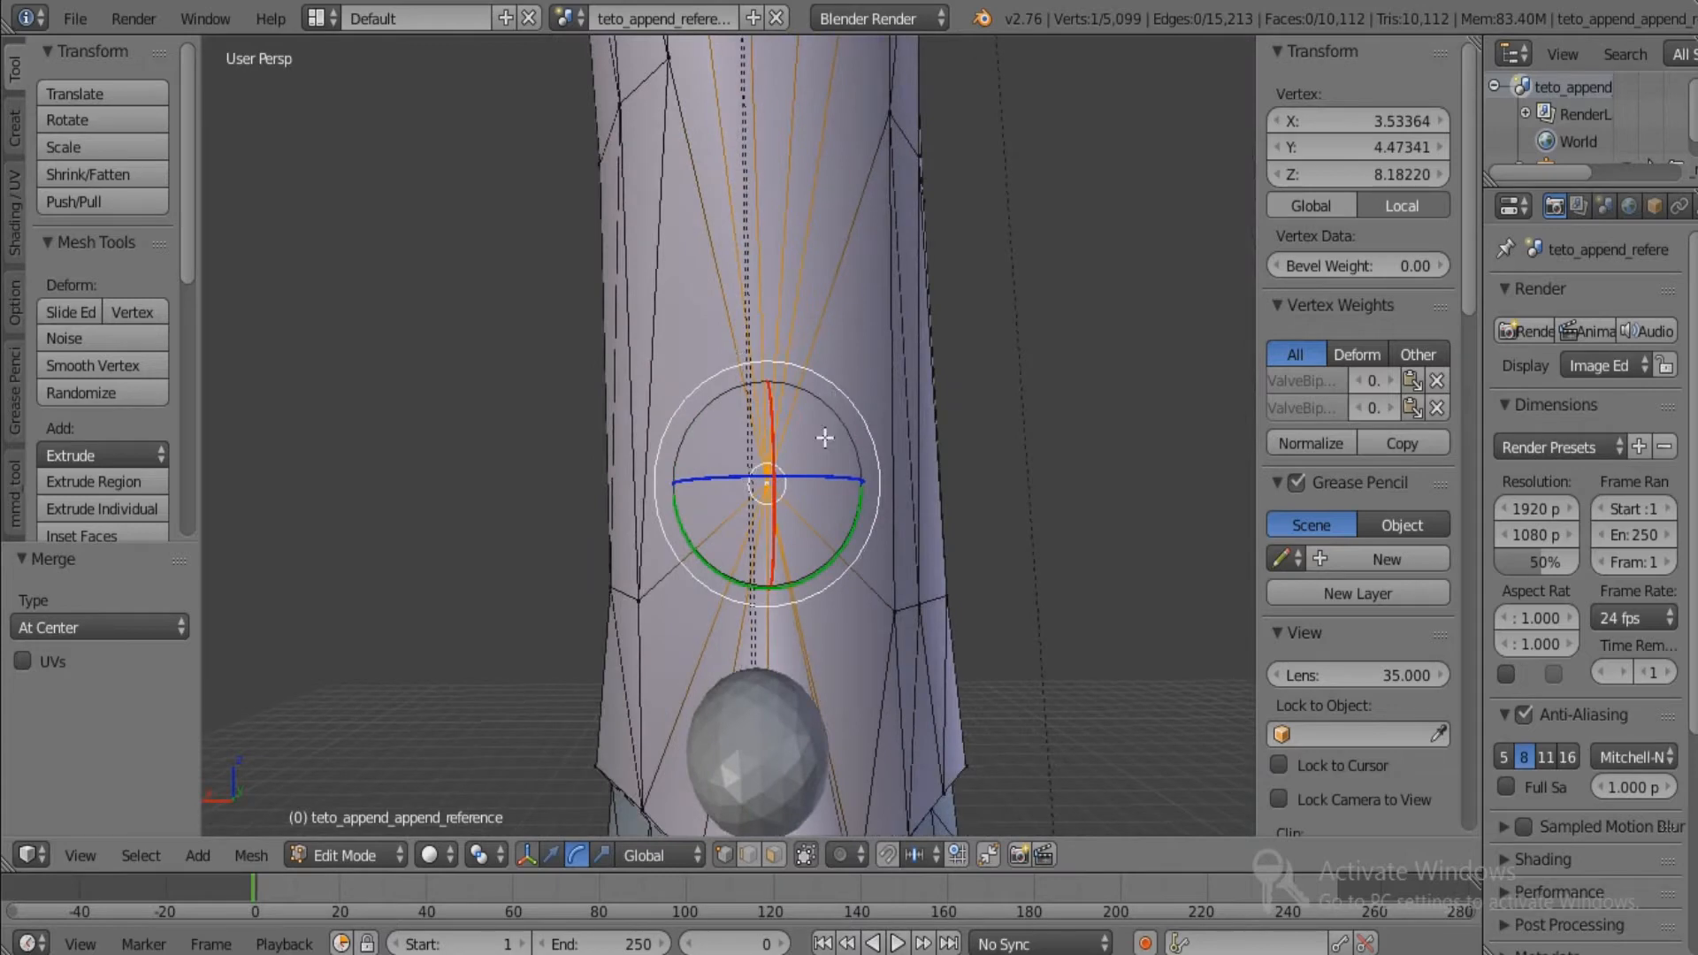
pyautogui.hotkey('ctrl', 'z')
pyautogui.hotkey('ctrl', 'z')
pyautogui.hotkey('ctrl', 'z')
pyautogui.hotkey('ctrl', 'z')
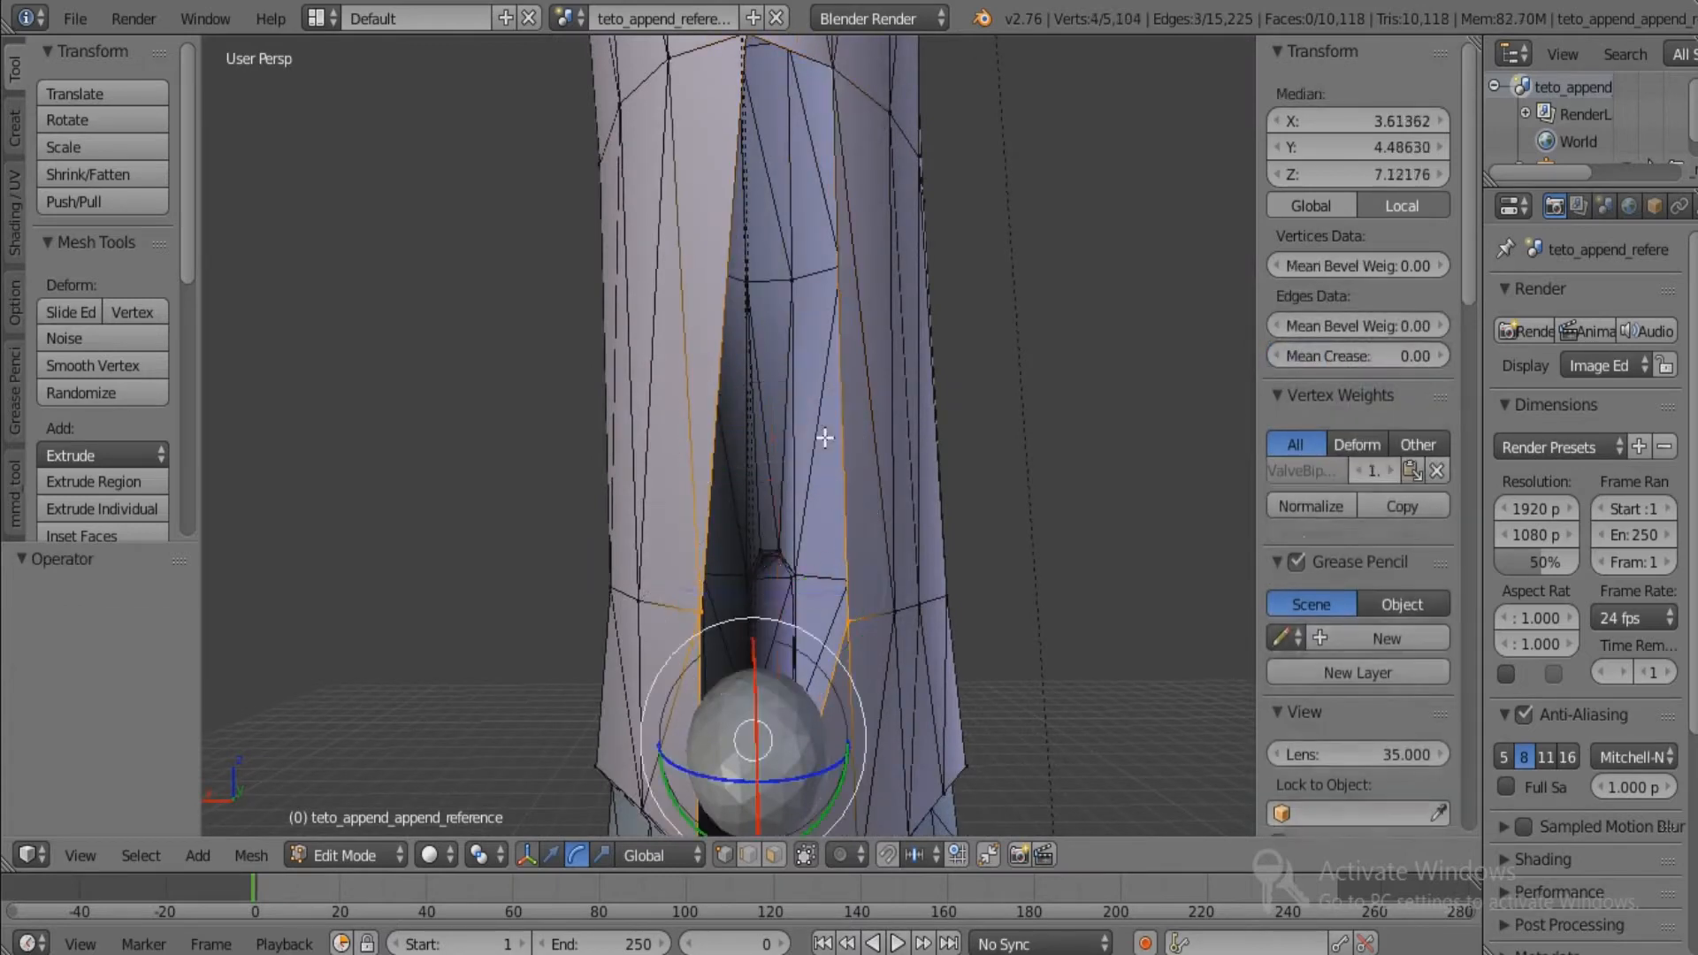
pyautogui.hotkey('ctrl', 'z')
pyautogui.hotkey('ctrl', 'z')
pyautogui.hotkey('ctrl', 'z')
pyautogui.hotkey('ctrl', 'z')
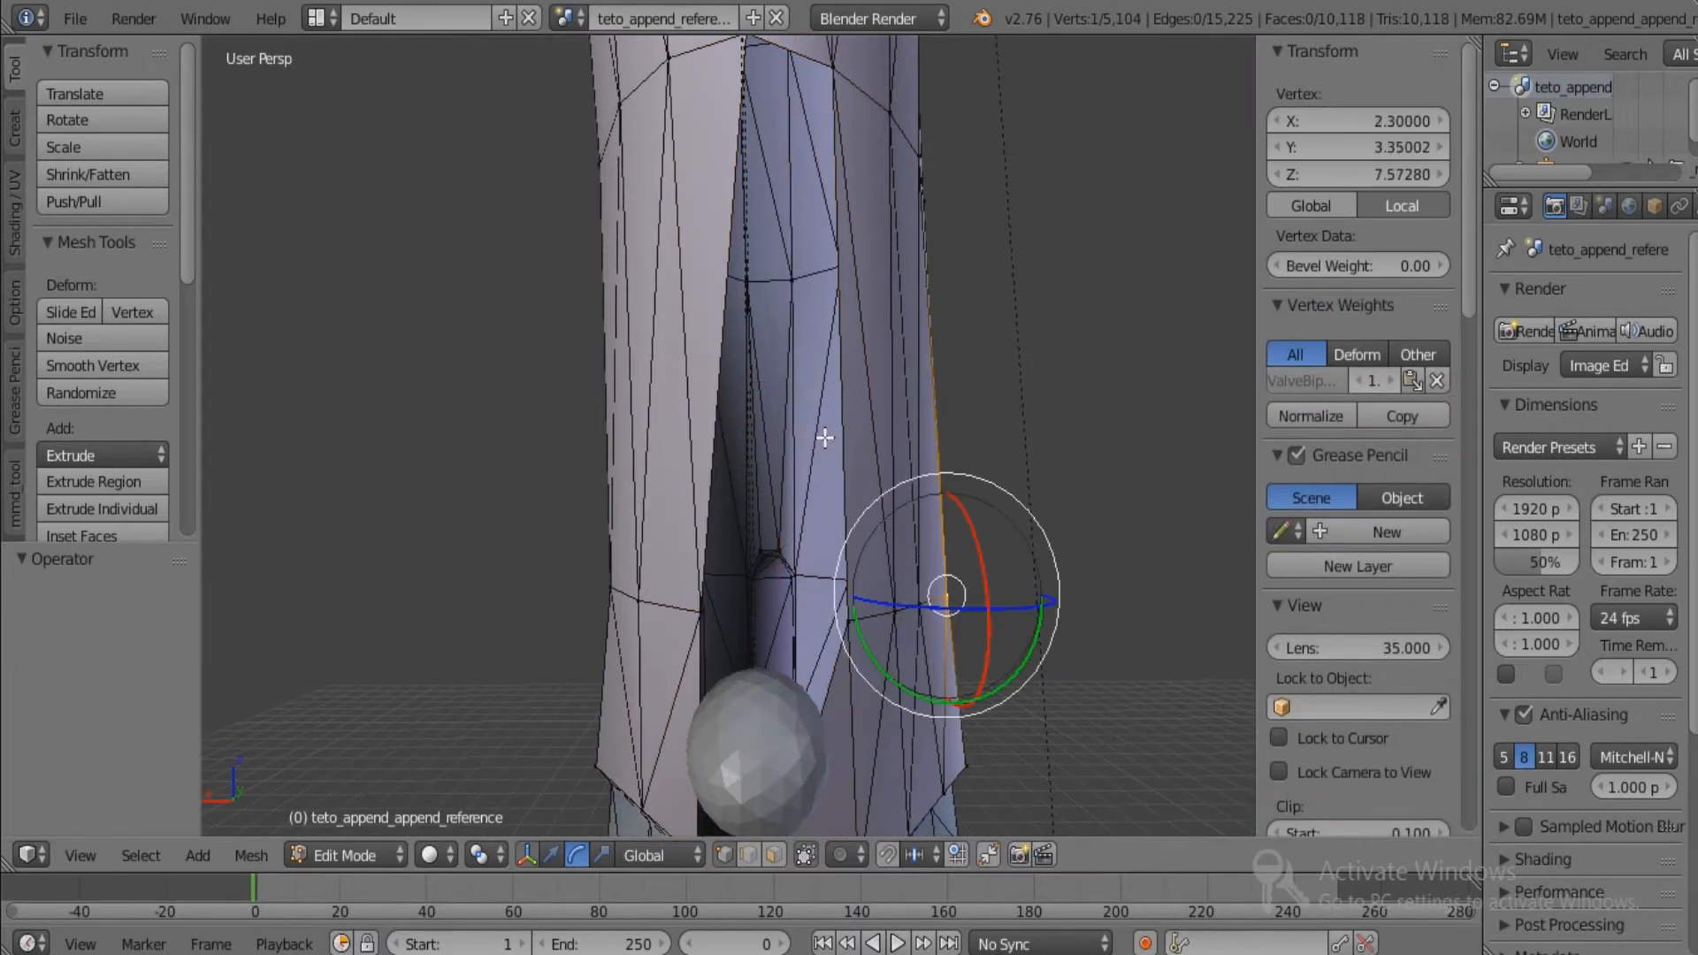
pyautogui.hotkey('ctrl', 'z')
pyautogui.hotkey('ctrl', 'z')
pyautogui.hotkey('ctrl', 'z')
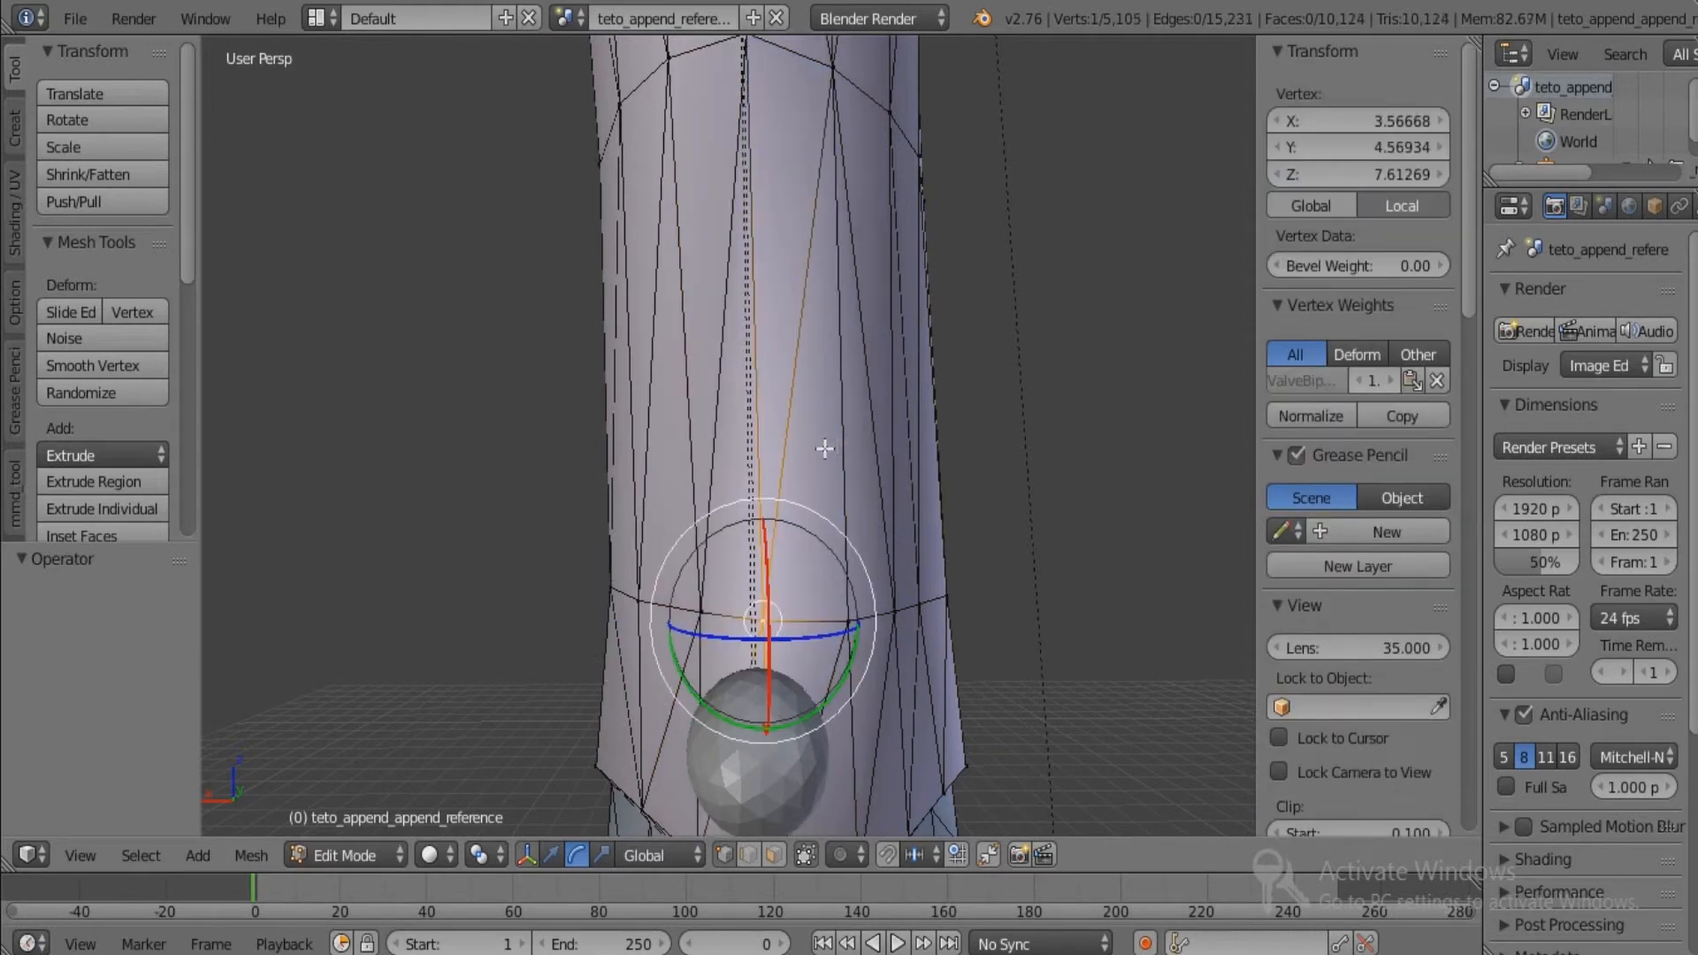
# Examine the mesh around Teto's left ankle and the whole body from the front.
pyautogui.moveTo(827, 452); pyautogui.dragTo(682, 478, button='middle')
pyautogui.rightClick(805, 644)
pyautogui.moveTo(841, 639); pyautogui.dragTo(605, 561, button='middle')
pyautogui.scroll(-6, 683, 559)
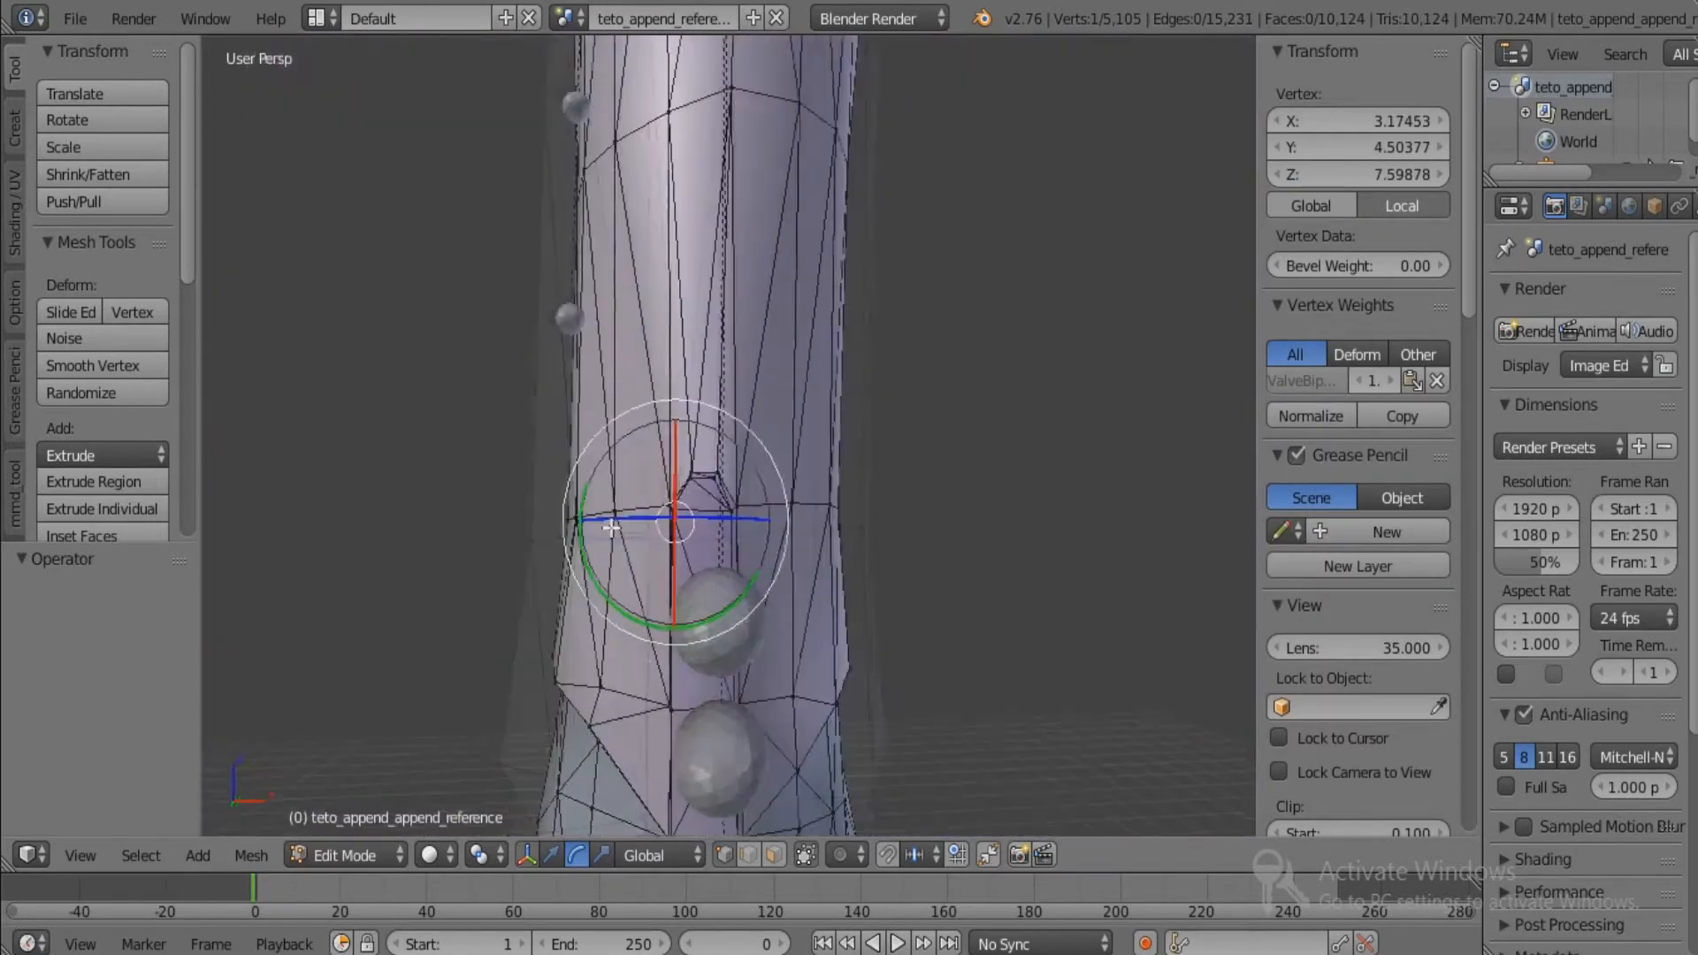
pyautogui.scroll(-3, 677, 493)
pyautogui.moveTo(677, 493); pyautogui.dragTo(675, 535, button='middle')
pyautogui.scroll(-3, 707, 483)
pyautogui.moveTo(689, 420); pyautogui.dragTo(693, 591, button='middle')
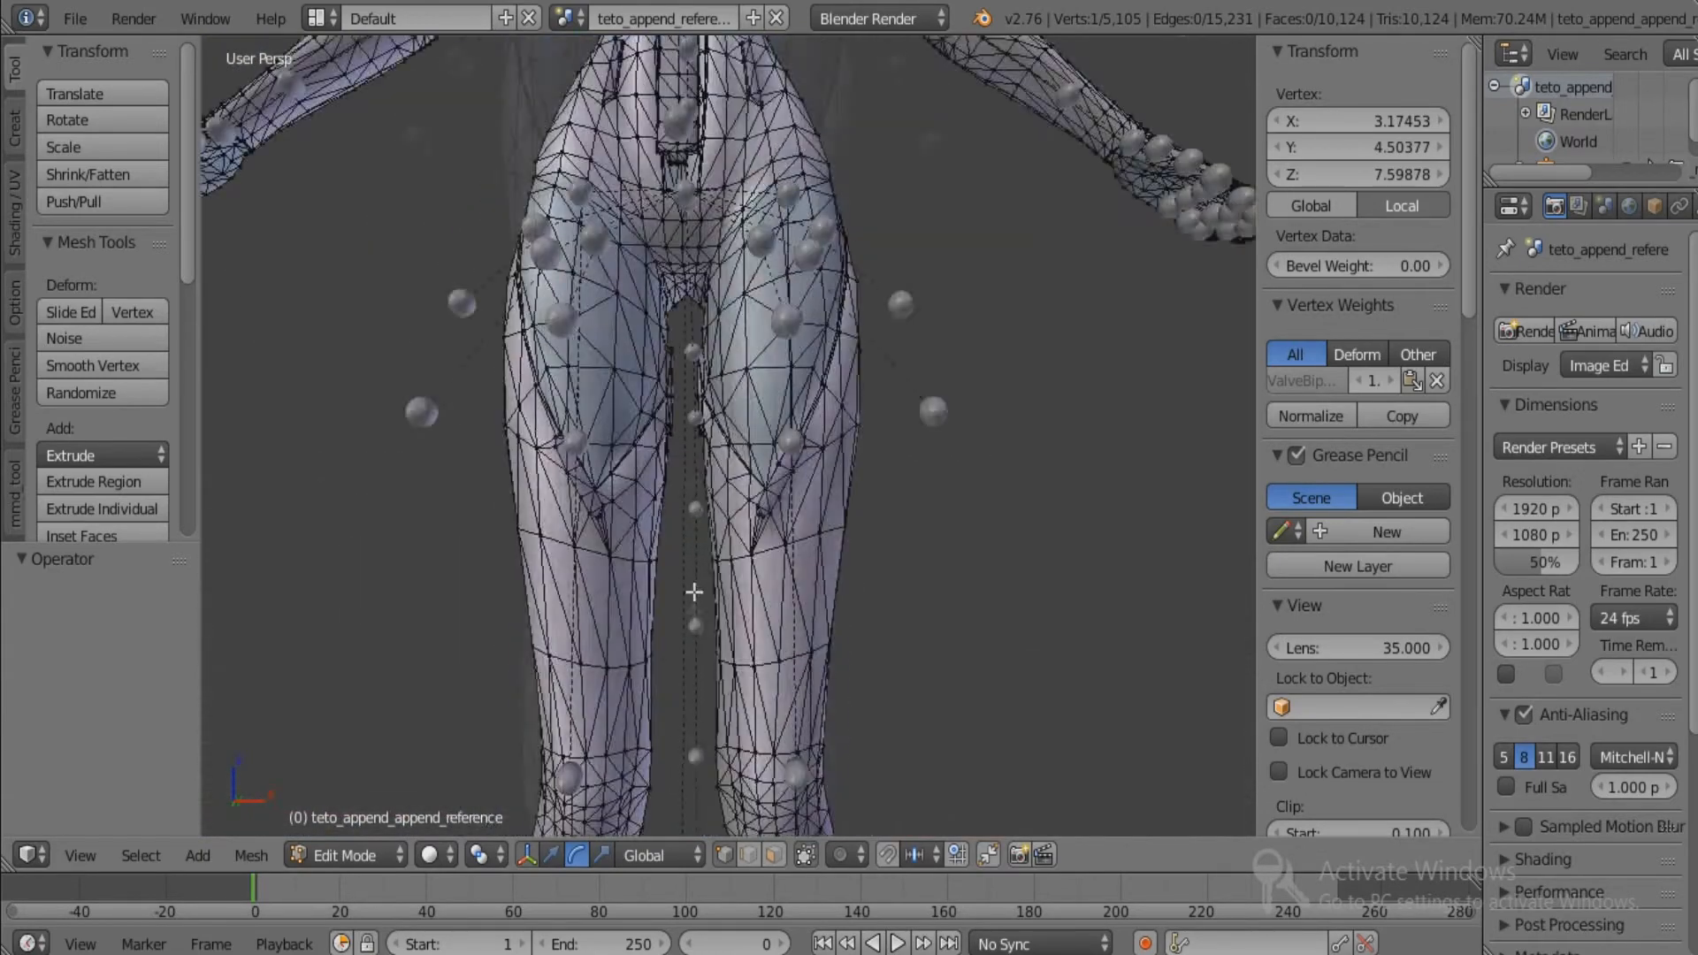
pyautogui.keyDown('shift'); pyautogui.moveTo(690, 371); pyautogui.dragTo(684, 531, button='middle'); pyautogui.keyUp('shift')
pyautogui.scroll(-6, 684, 449)
pyautogui.moveTo(684, 449)
pyautogui.mouseDown(button='middle')
pyautogui.moveTo(664, 438)
pyautogui.moveTo(681, 418)
pyautogui.mouseUp(button='middle')
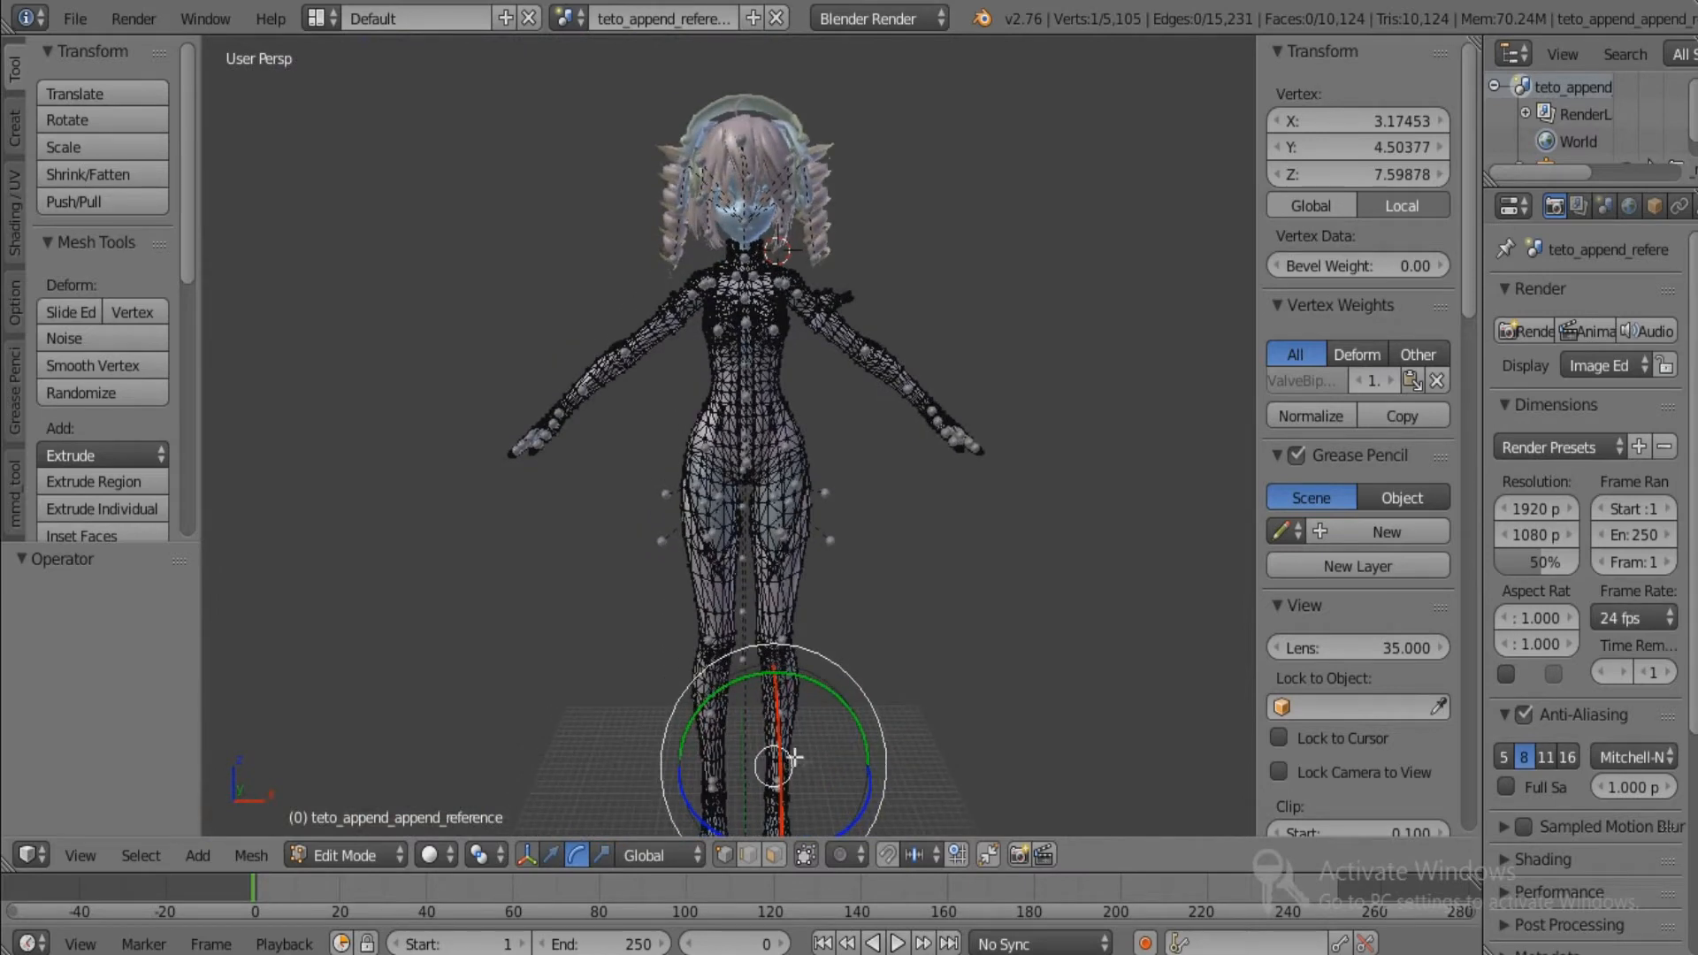
# Return to Object Mode and delete Teto's hair object.
pyautogui.scroll(8, 688, 367)
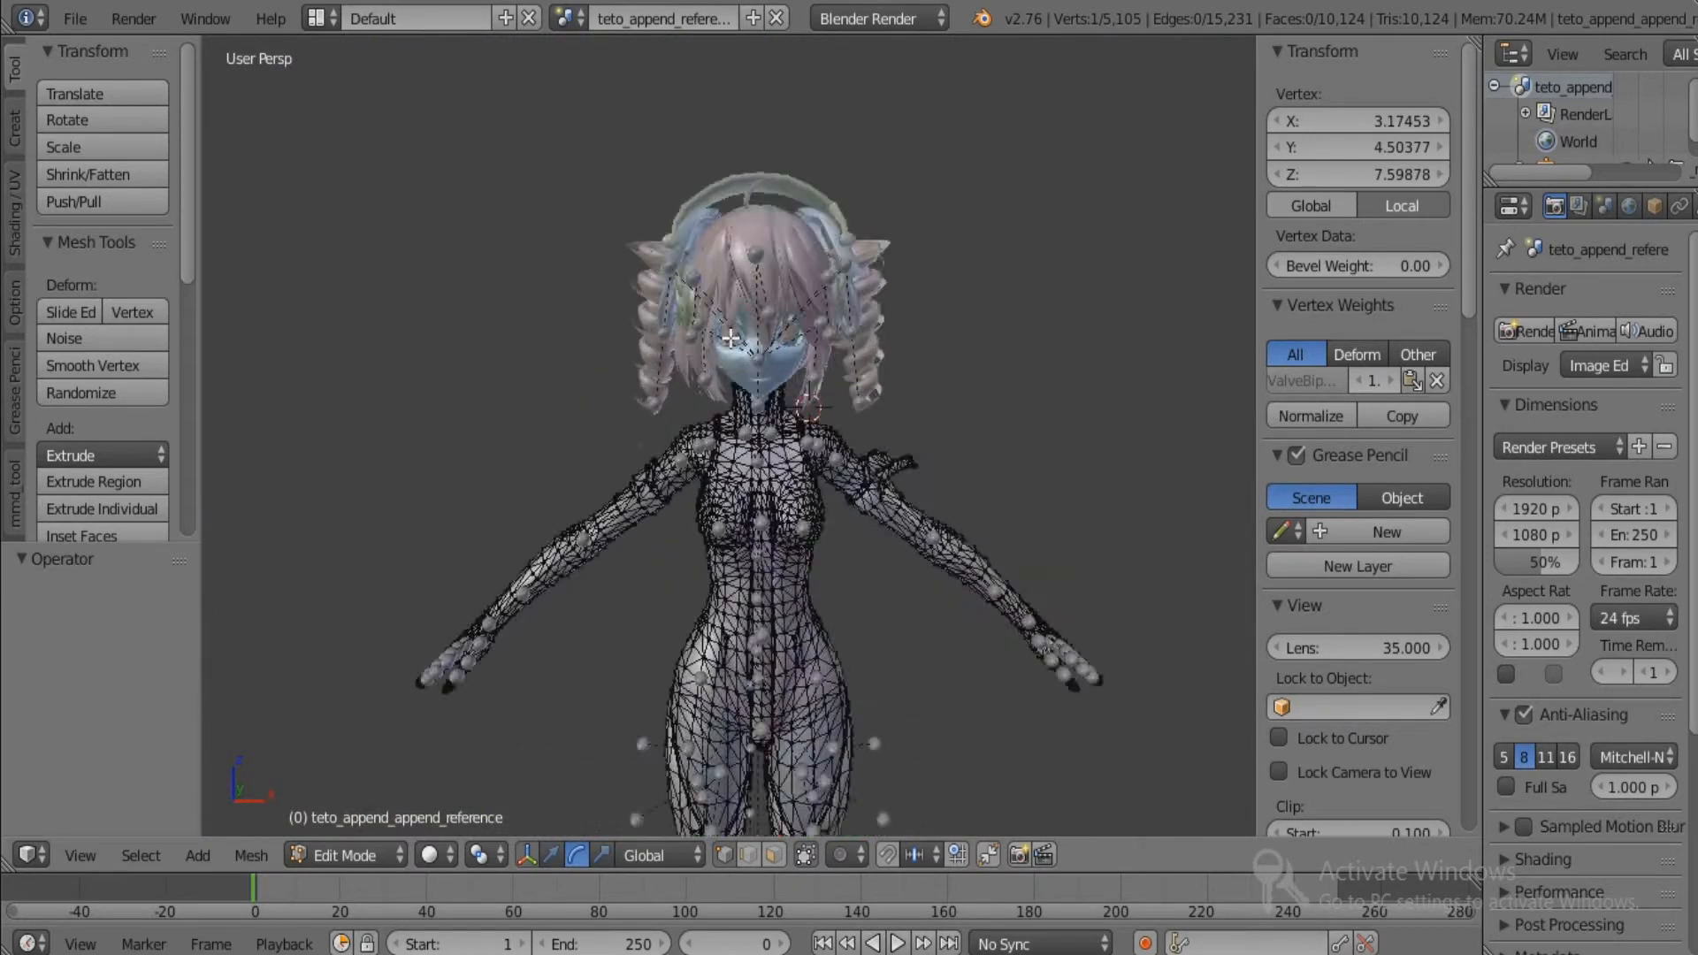
pyautogui.click(374, 846)
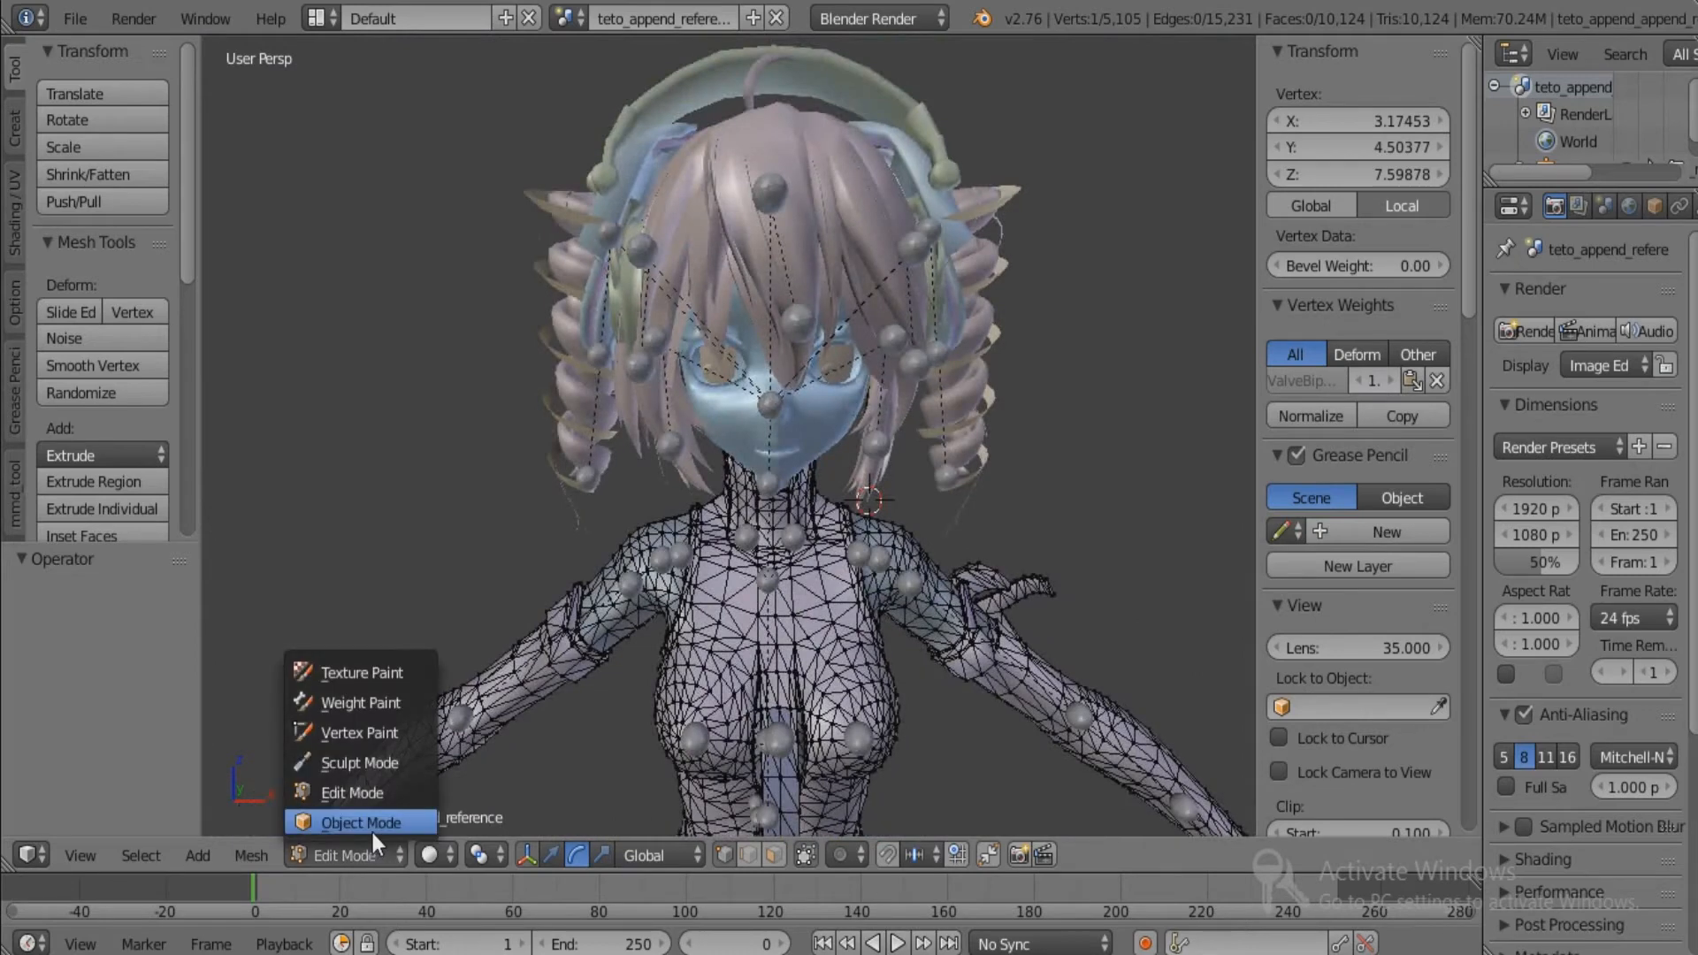
pyautogui.click(370, 830)
pyautogui.rightClick(733, 442)
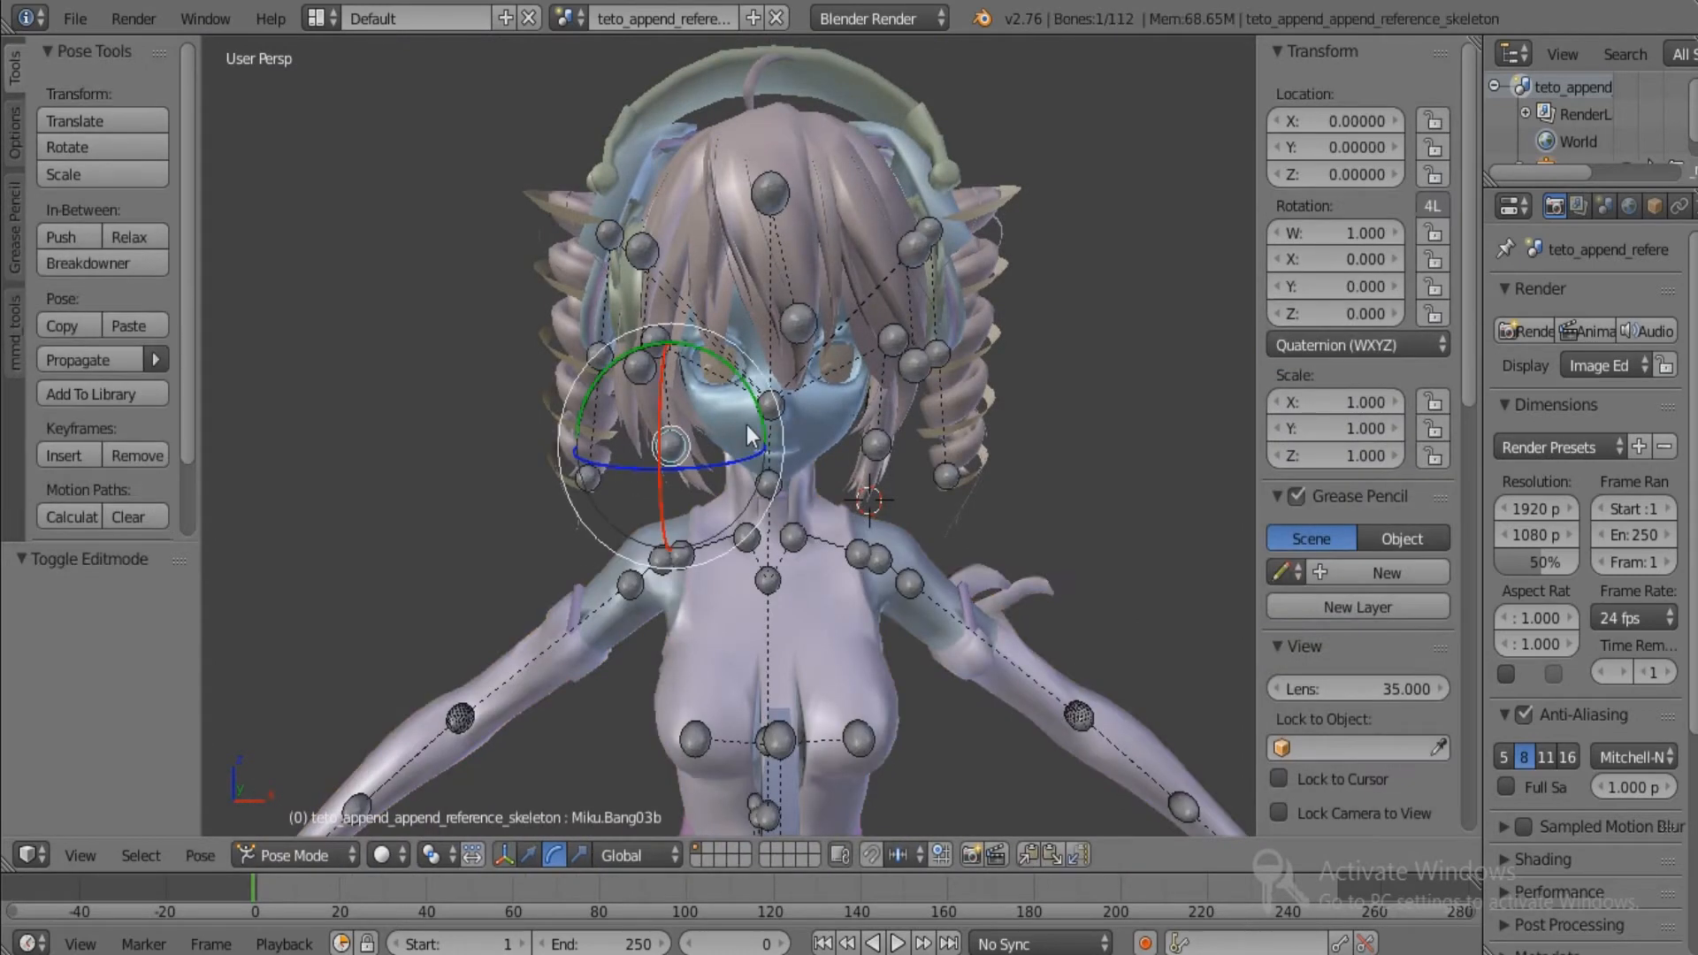
pyautogui.rightClick(753, 429)
pyautogui.rightClick(731, 236)
pyautogui.press('x')
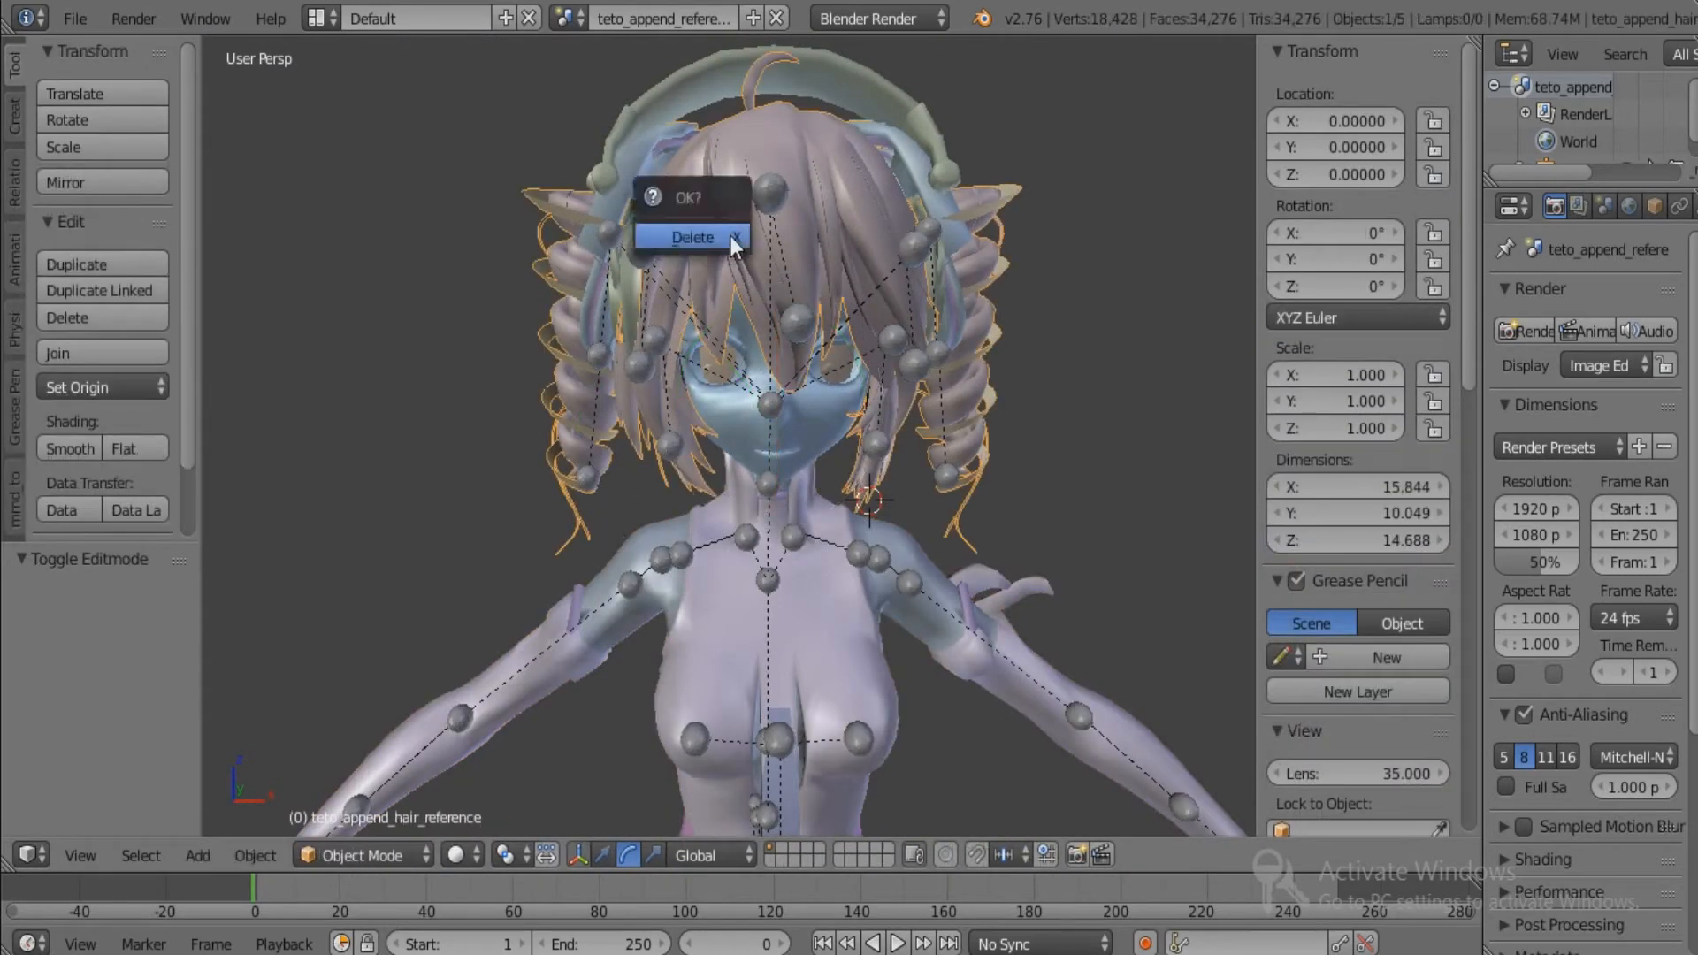
pyautogui.click(731, 239)
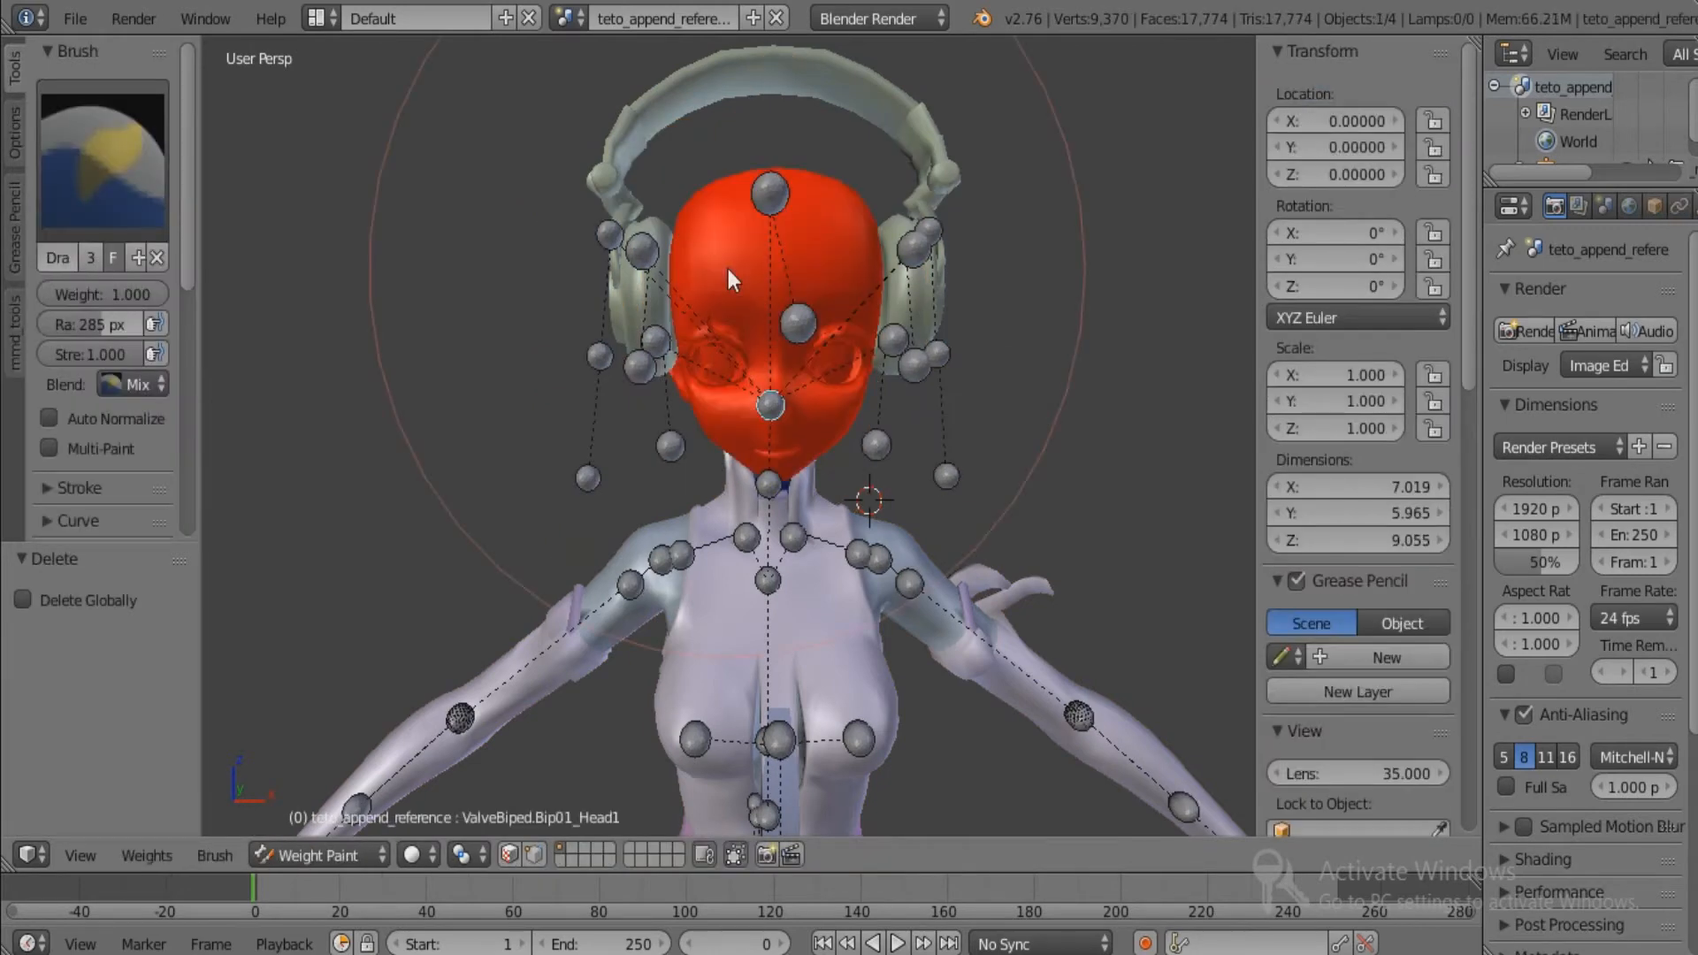
# Switch from Weight Paint to Object Mode and delete Teto's head mesh.
pyautogui.click(323, 854)
pyautogui.click(347, 823)
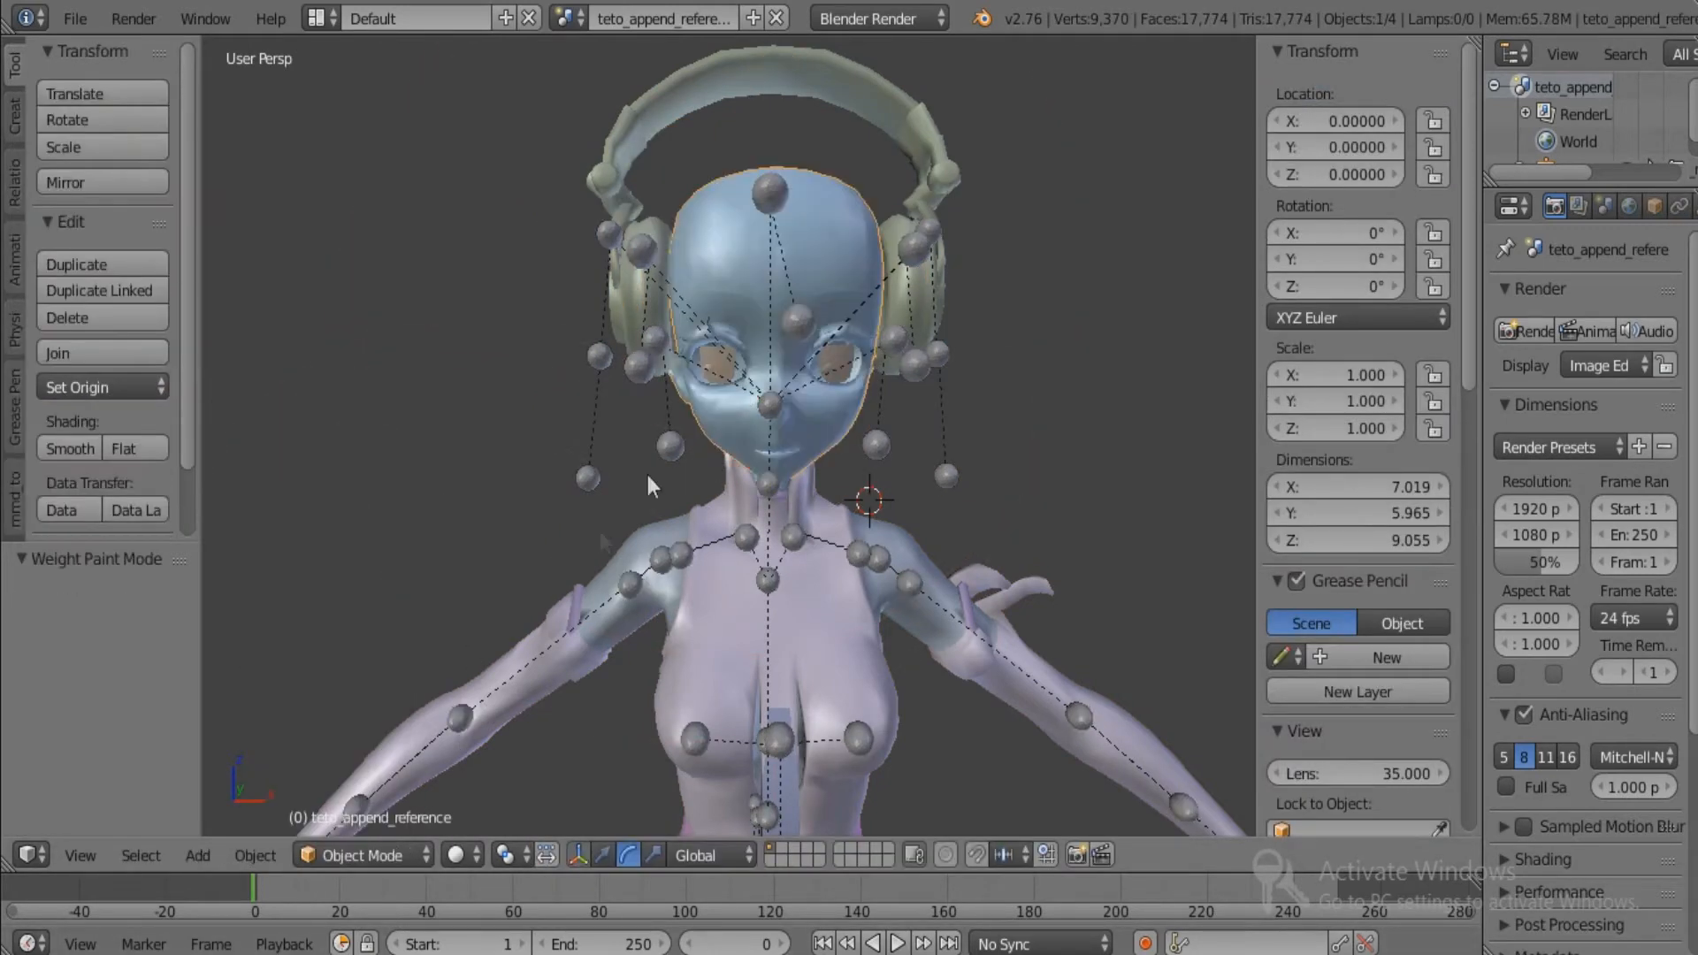
pyautogui.press('x')
pyautogui.click(718, 266)
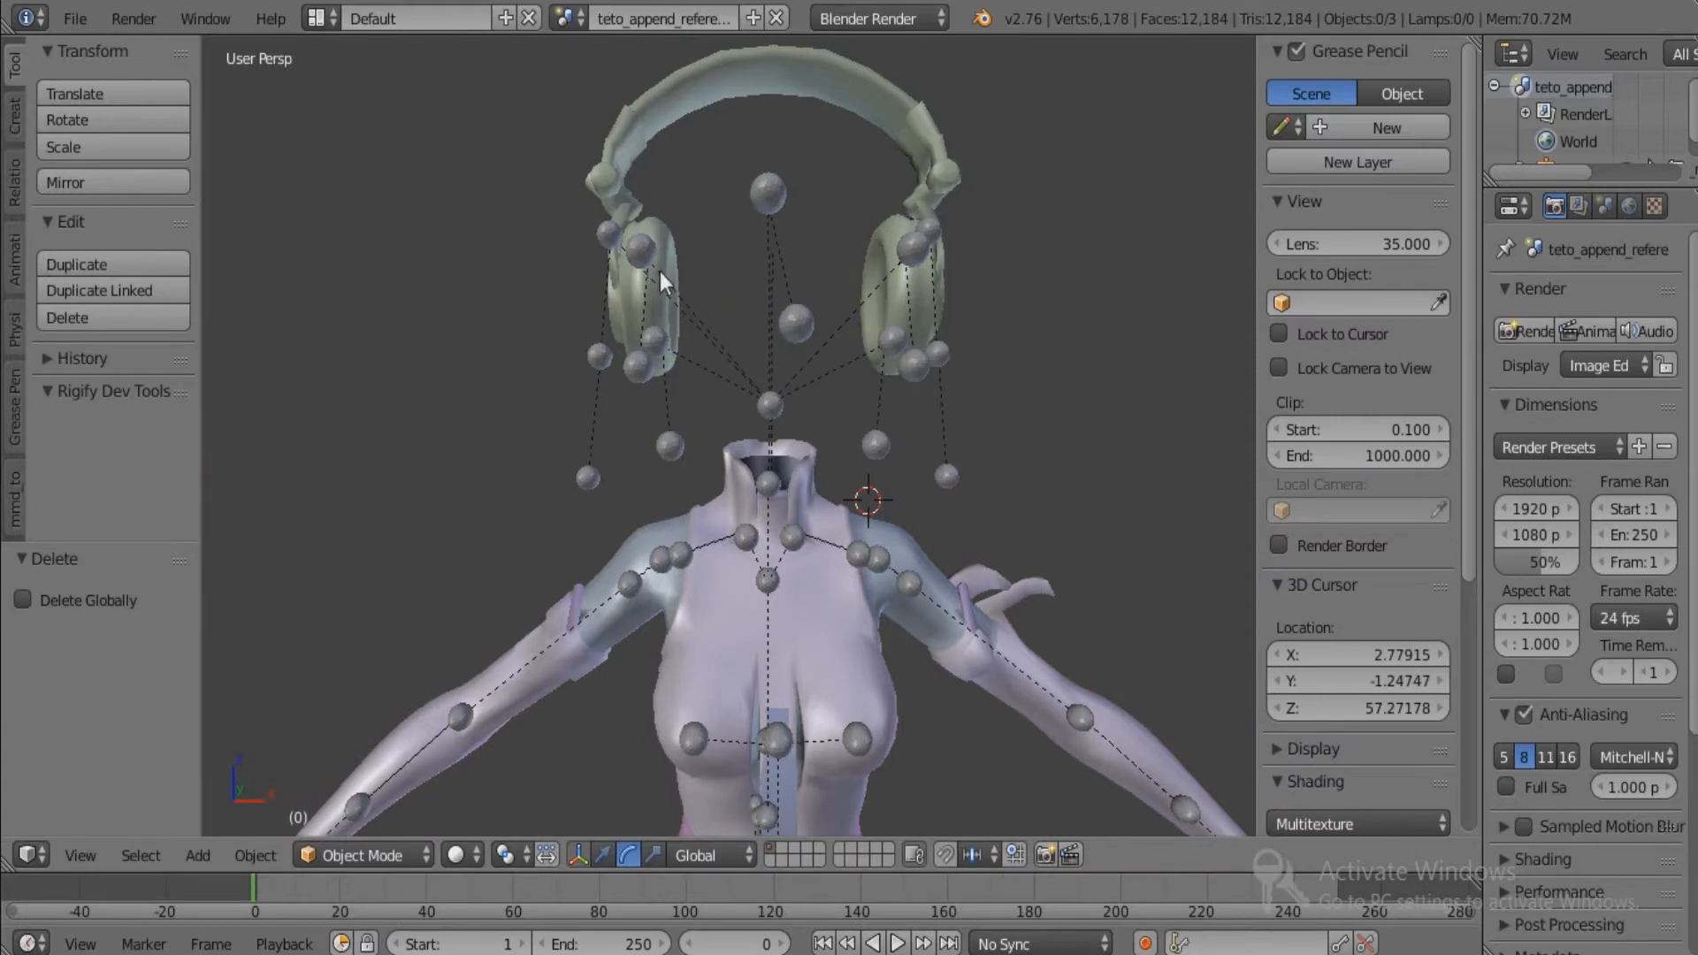
# Select the headphones together with Teto's body mesh, making the body the active object.
pyautogui.rightClick(645, 240)
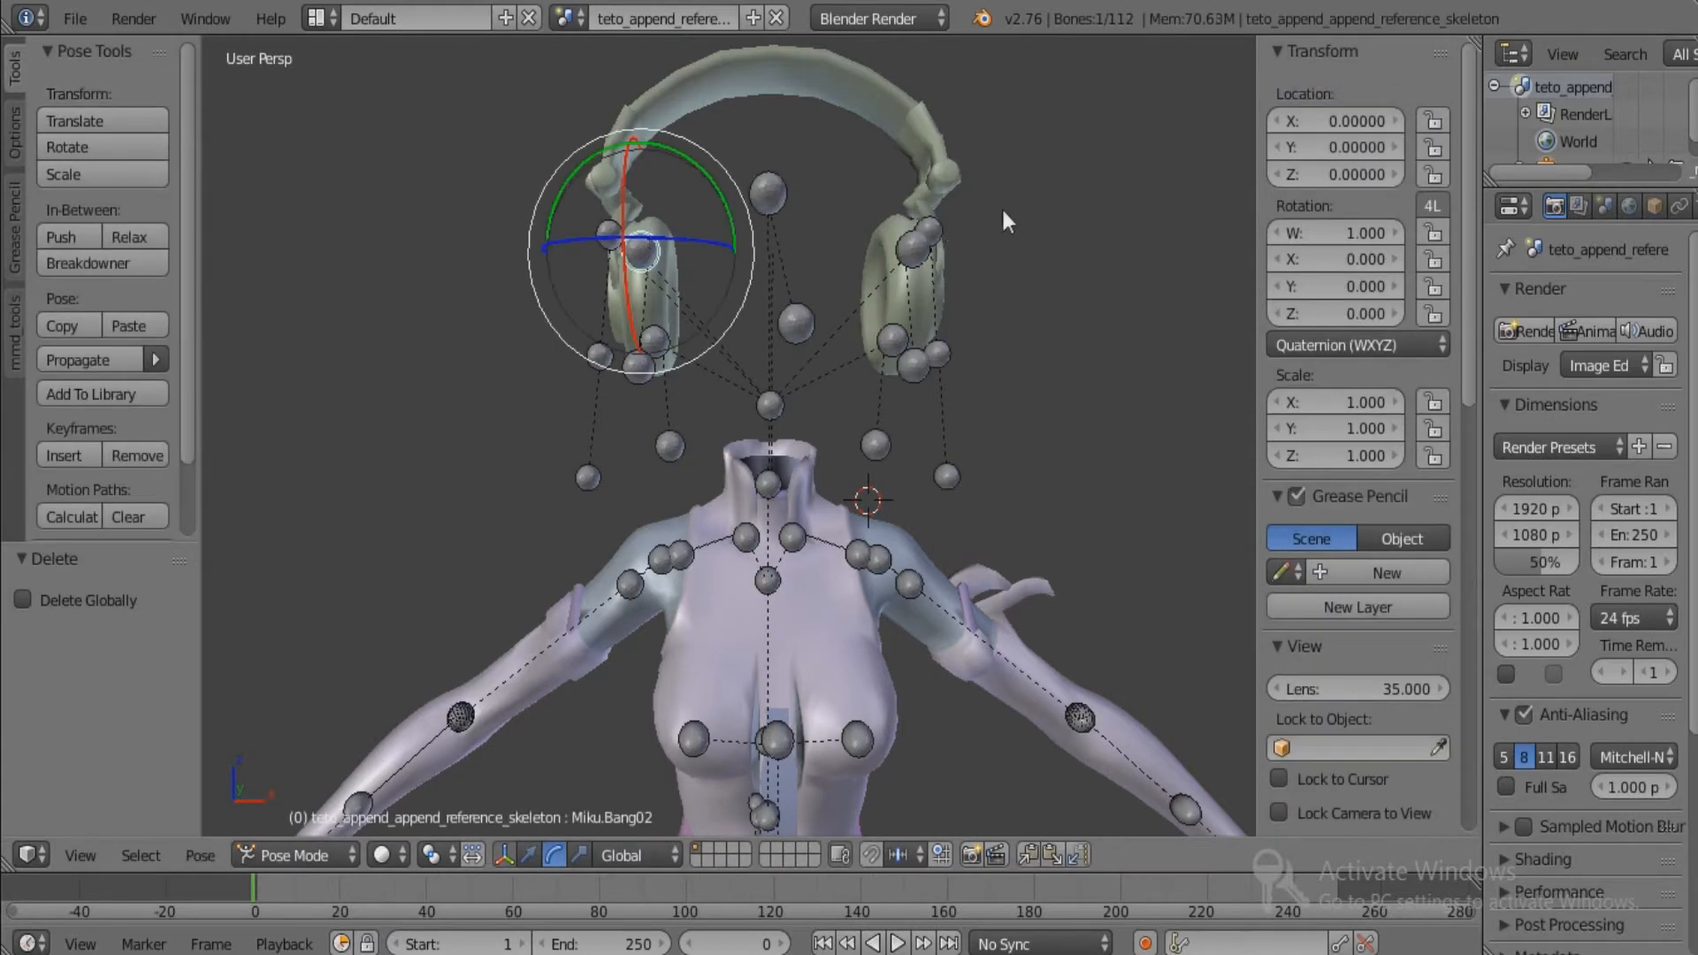
pyautogui.rightClick(934, 188)
pyautogui.keyDown('shift'); pyautogui.rightClick(815, 628); pyautogui.keyUp('shift')
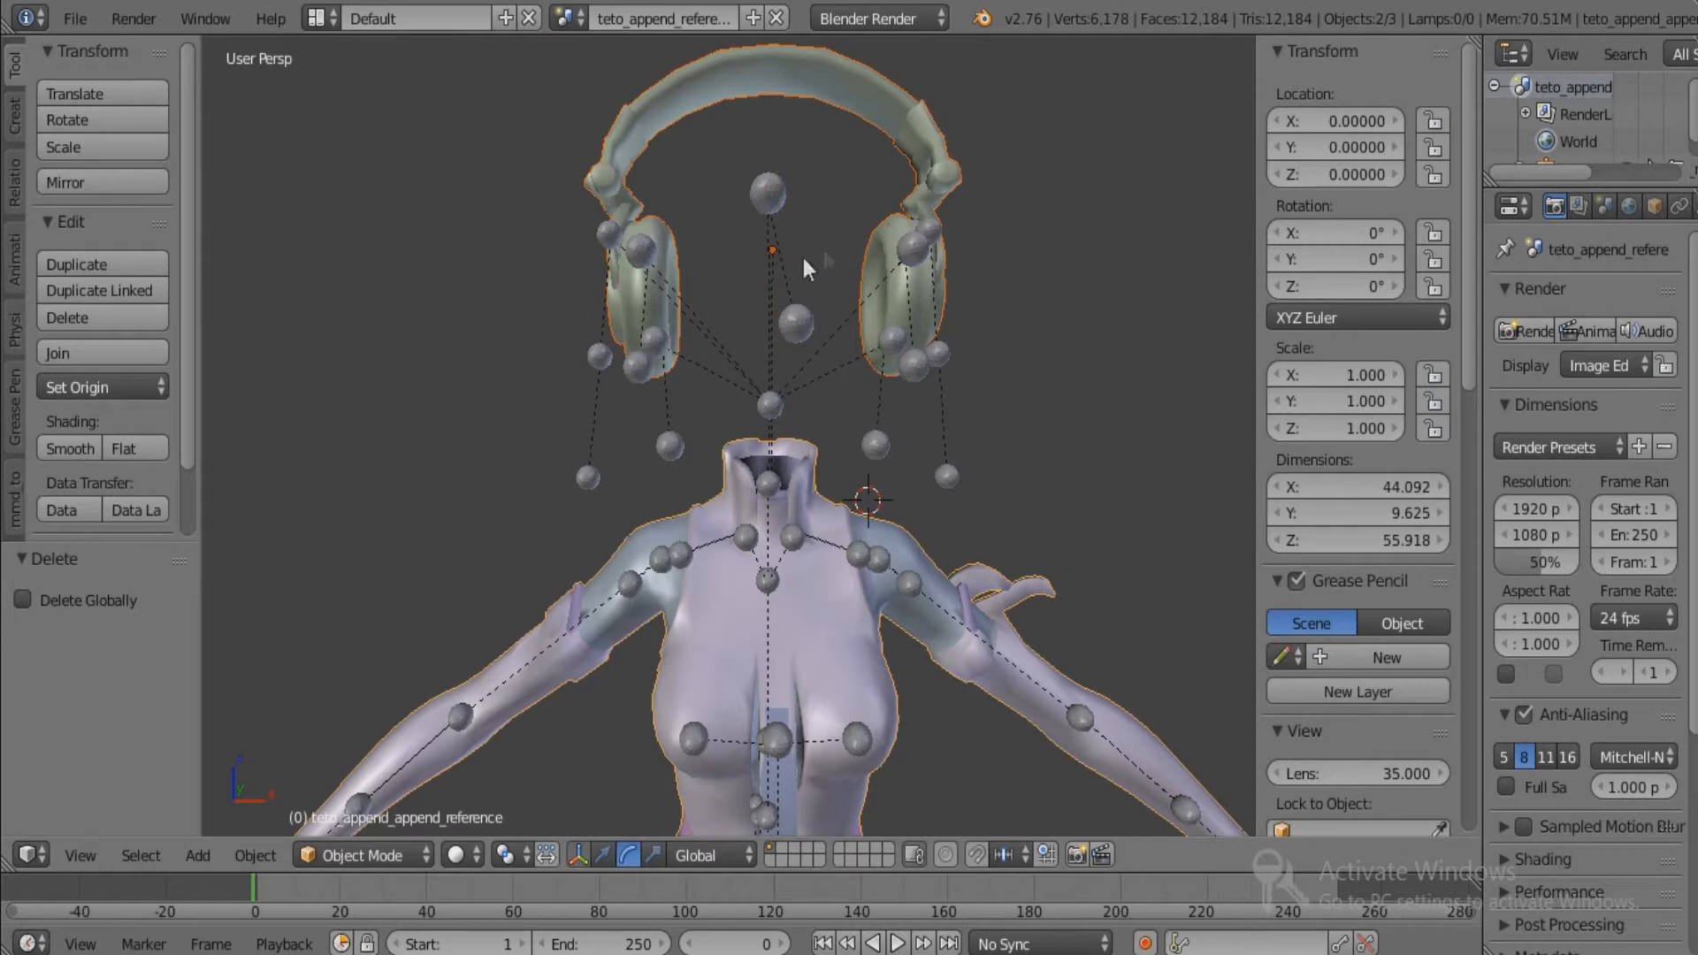
# Add the character's skeleton to the selected meshes and return it from Pose Mode to Object Mode.
pyautogui.rightClick(758, 407)
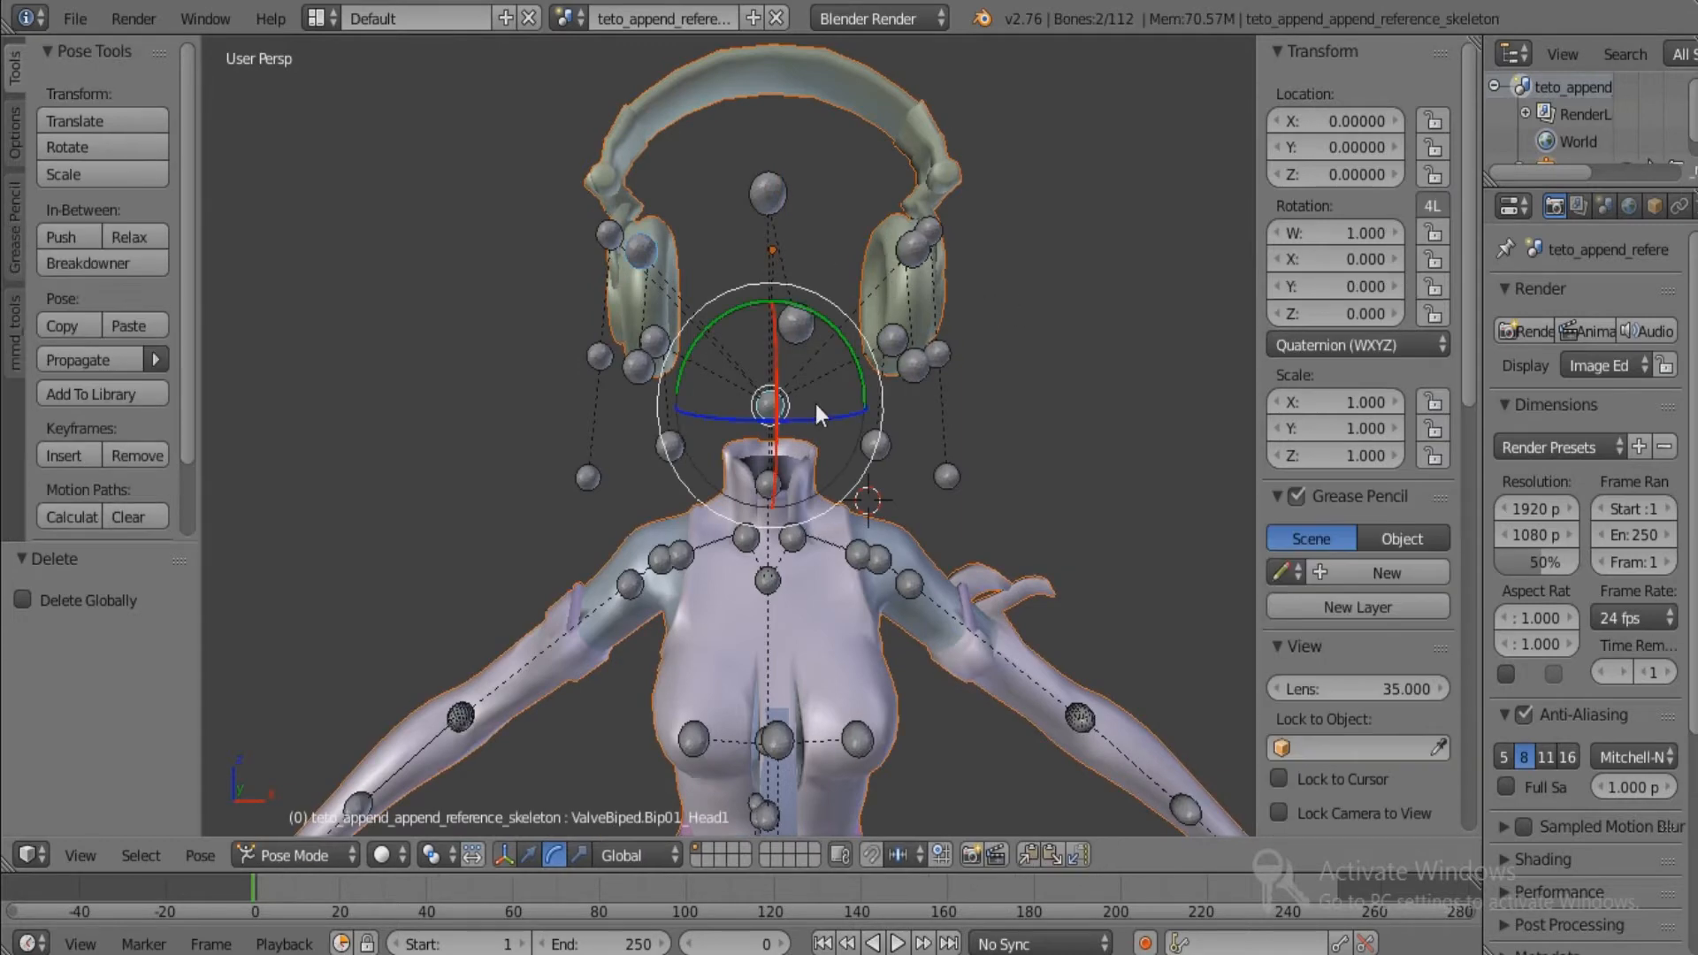
pyautogui.click(279, 857)
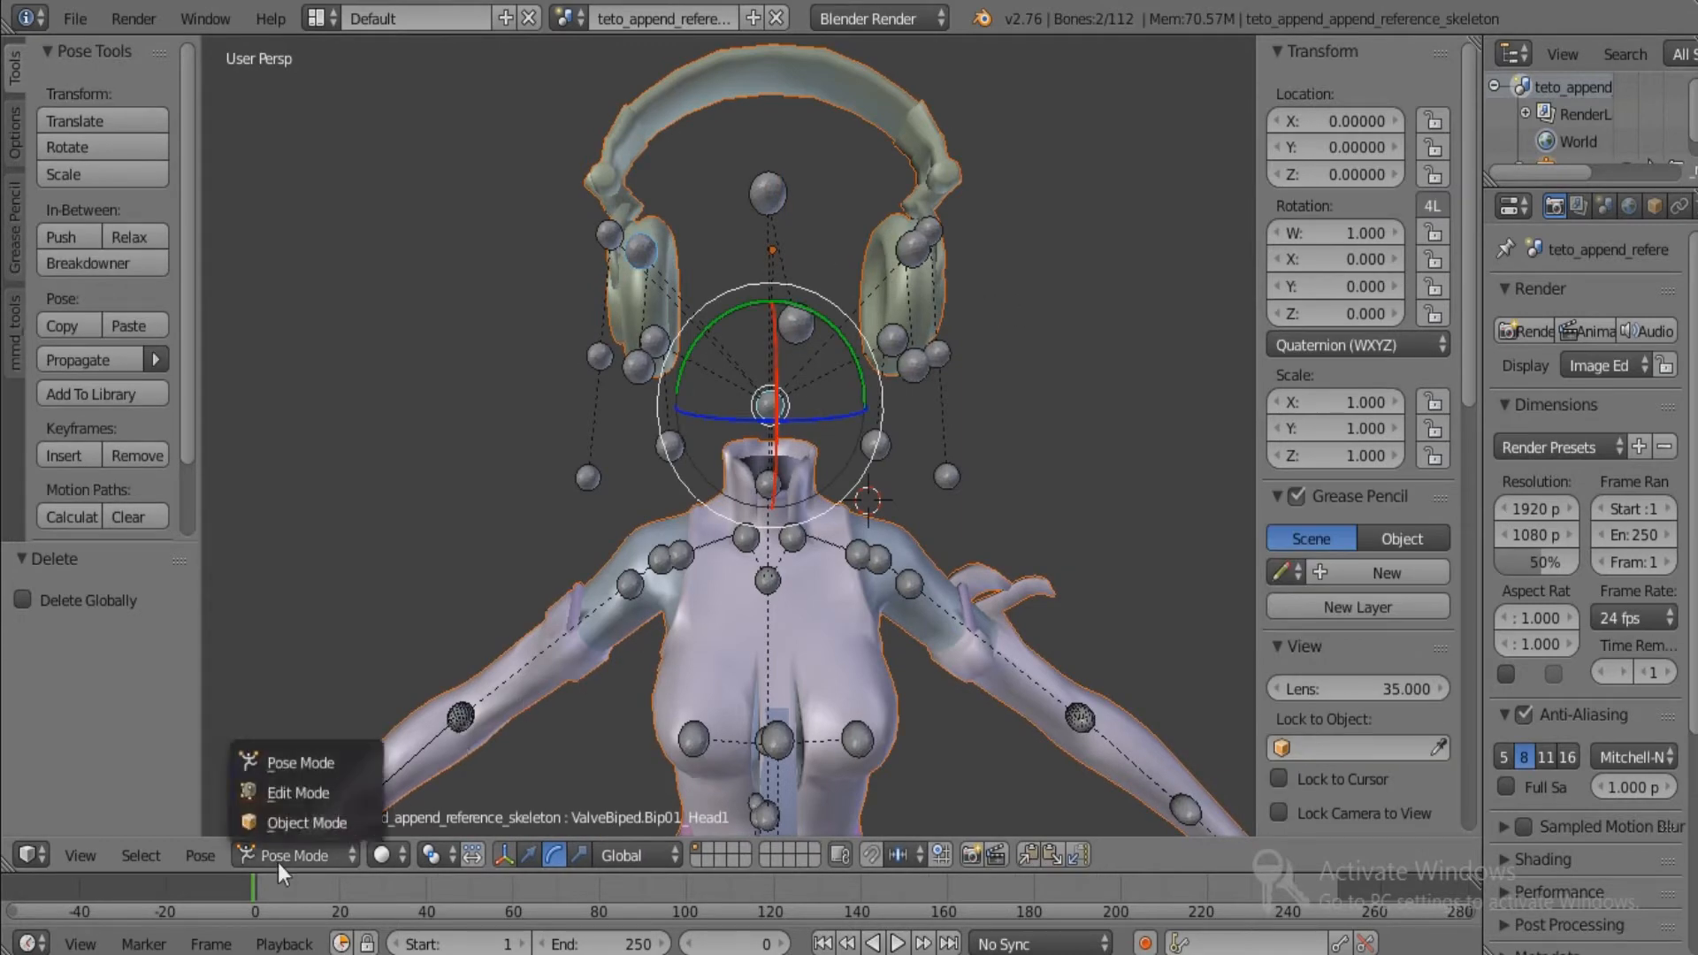
pyautogui.click(301, 822)
pyautogui.scroll(-4, 624, 508)
pyautogui.scroll(-3, 624, 508)
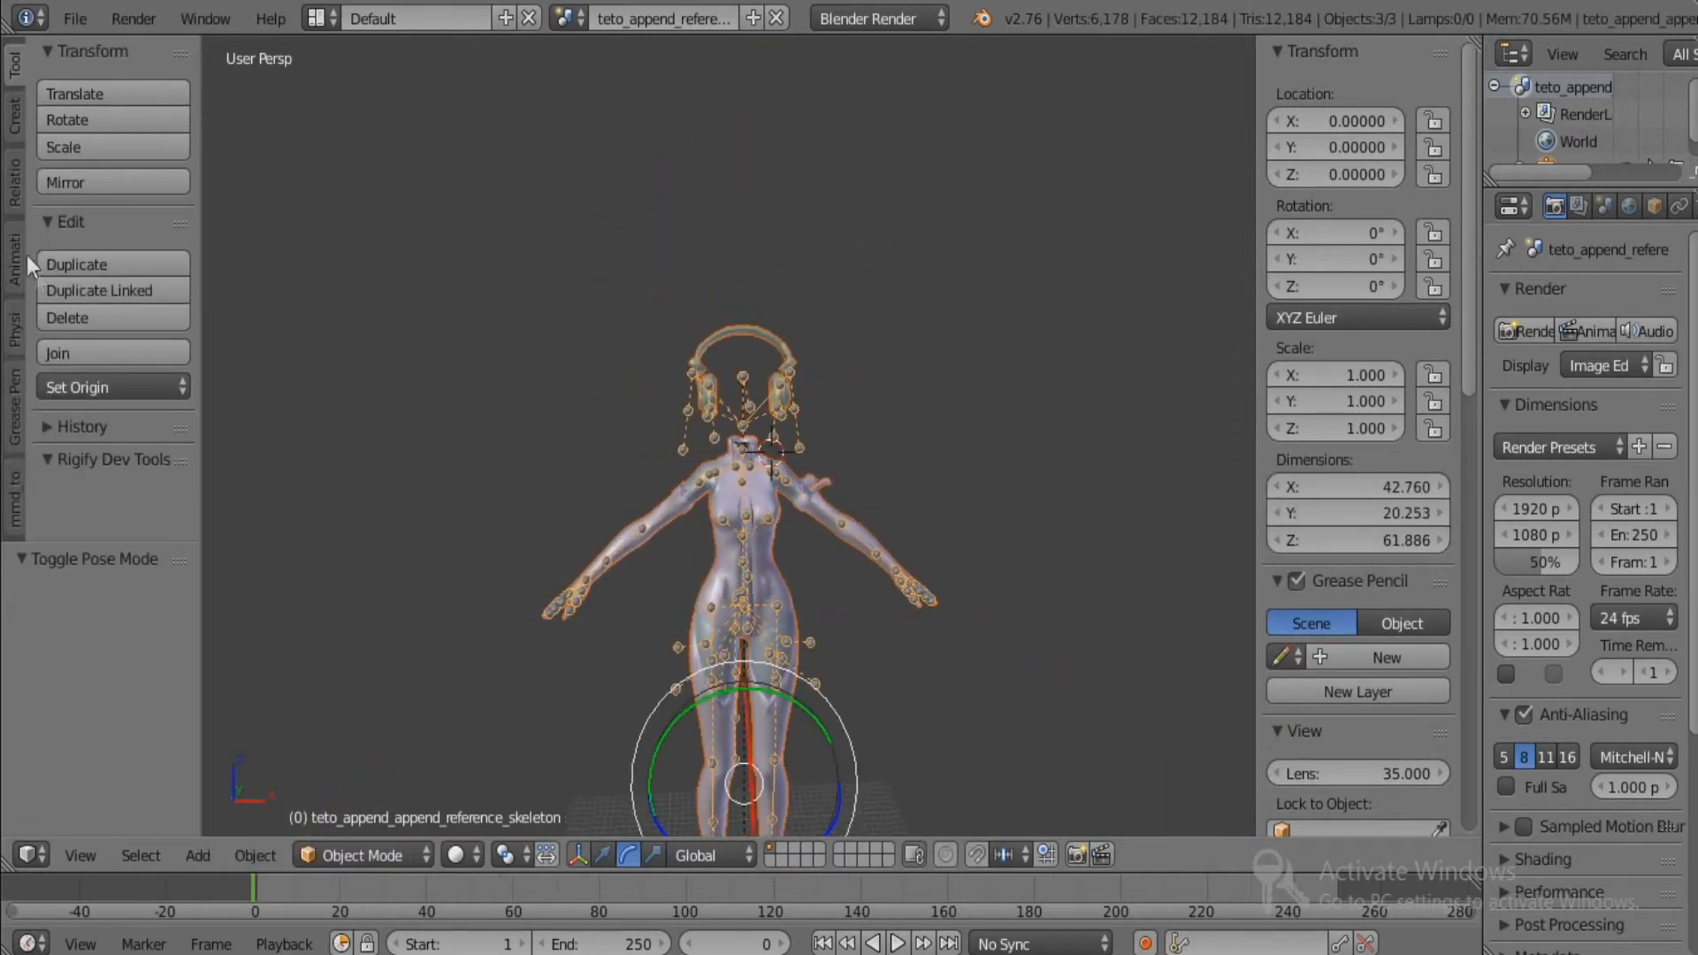
# Try to export the selected objects in Source Engine format.
pyautogui.click(72, 23)
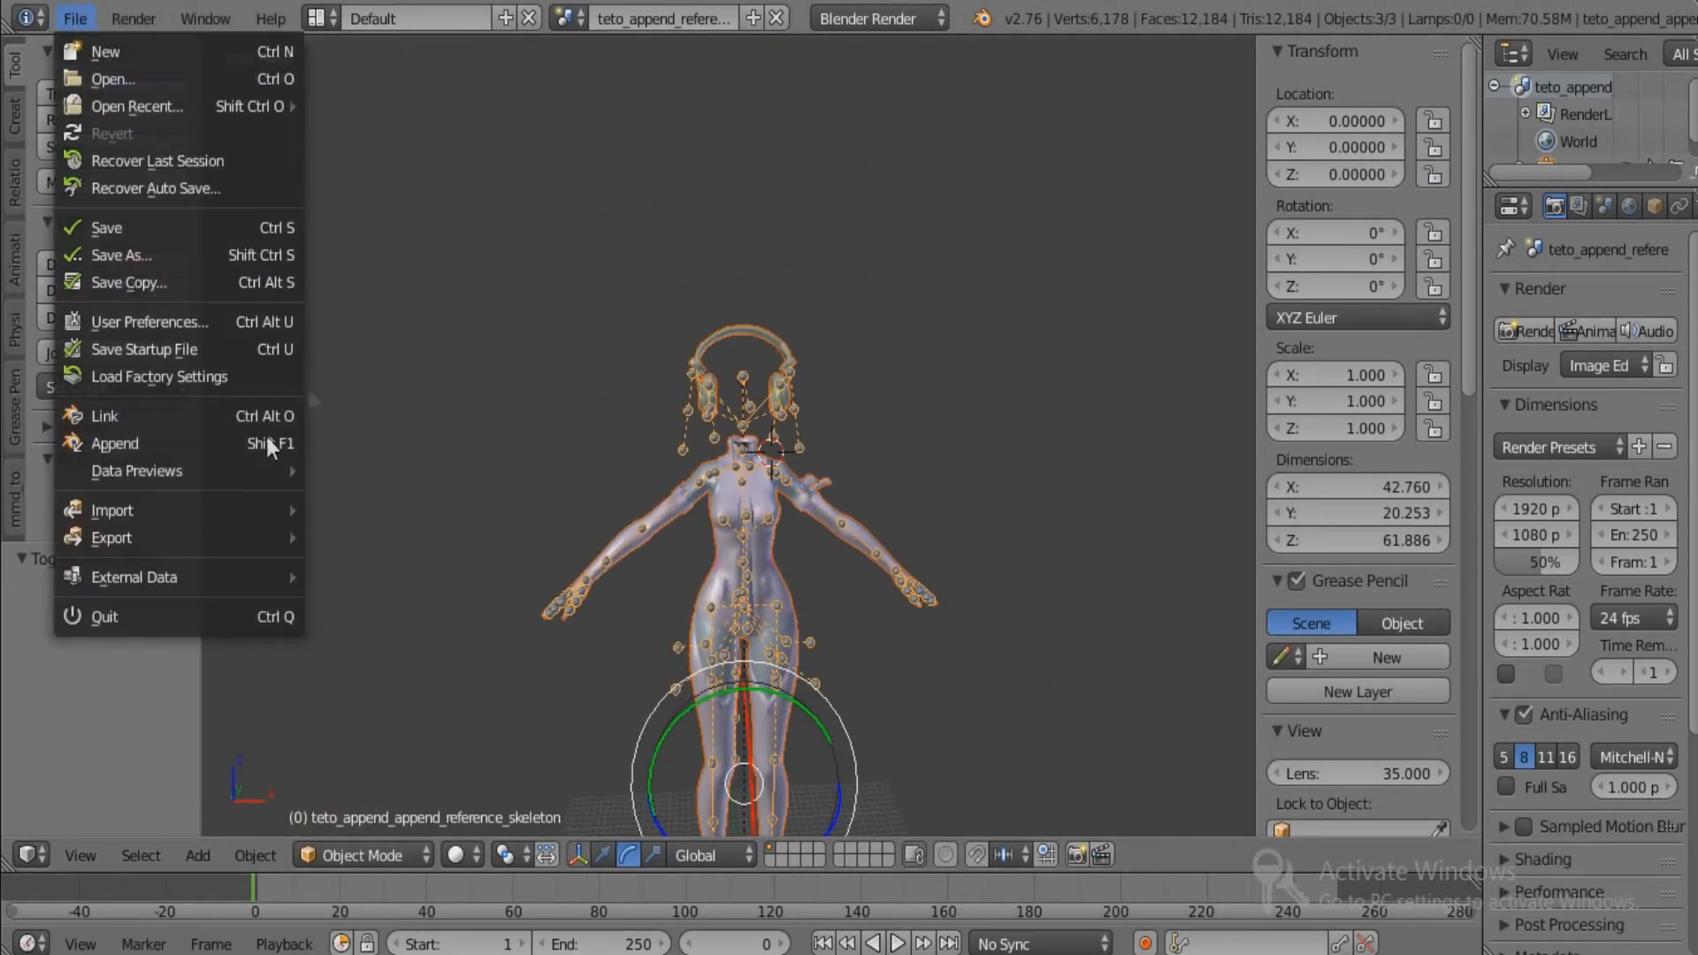
pyautogui.moveTo(234, 519)
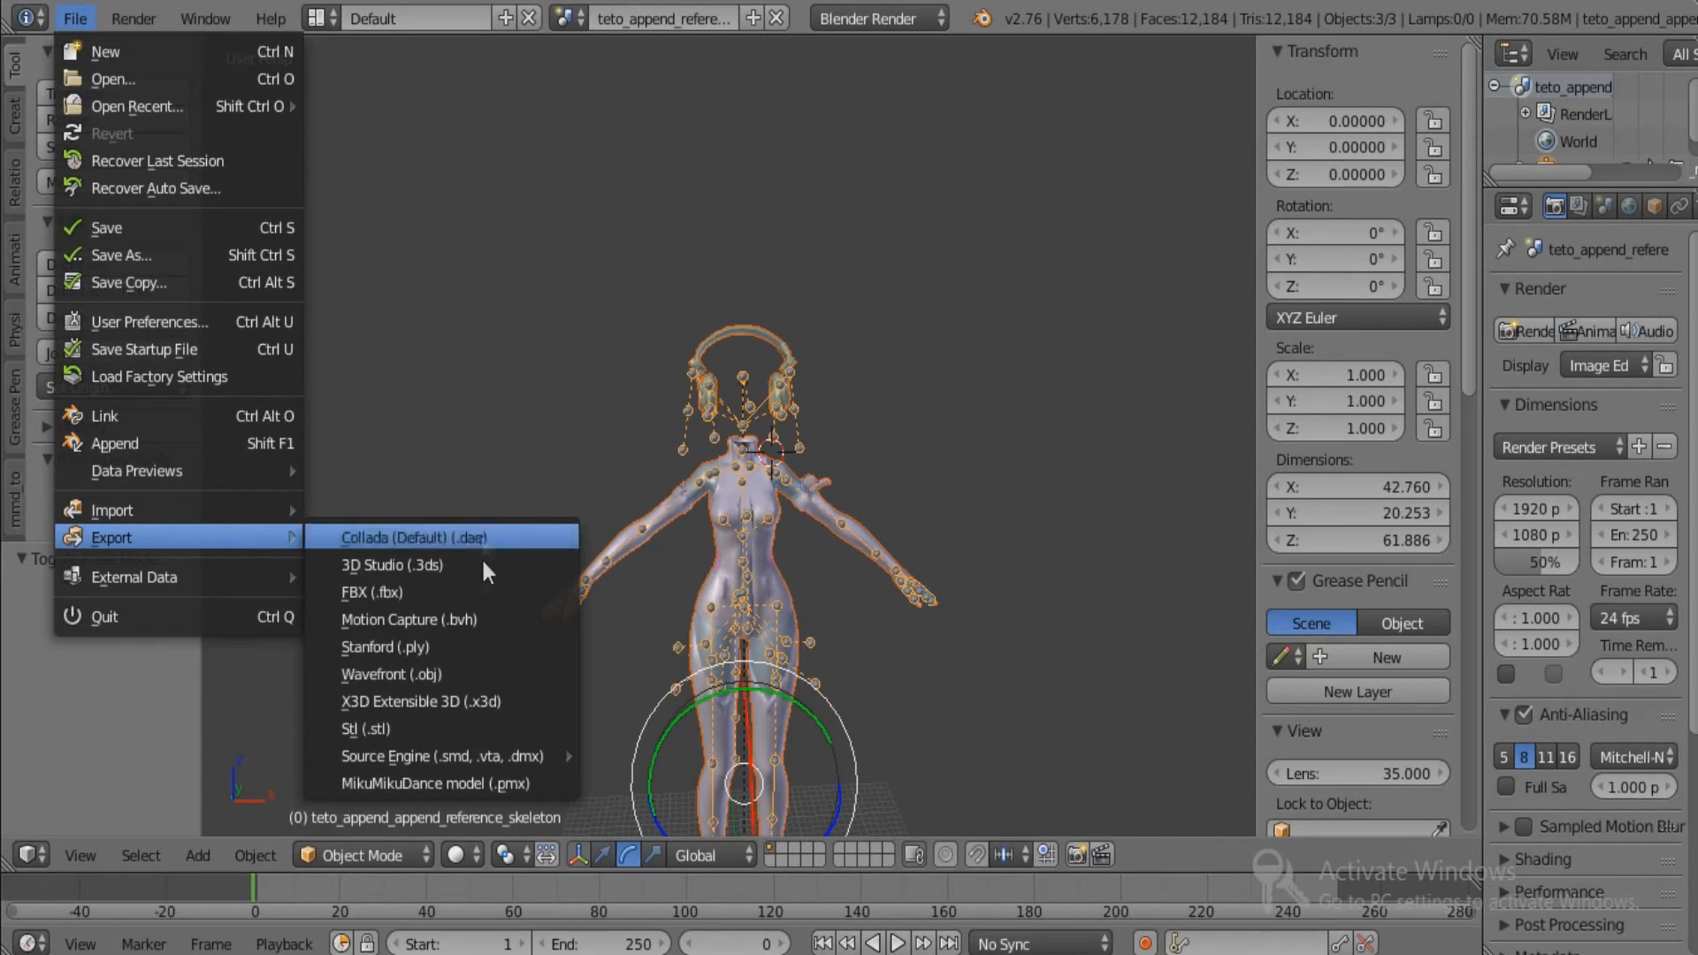
pyautogui.moveTo(513, 752)
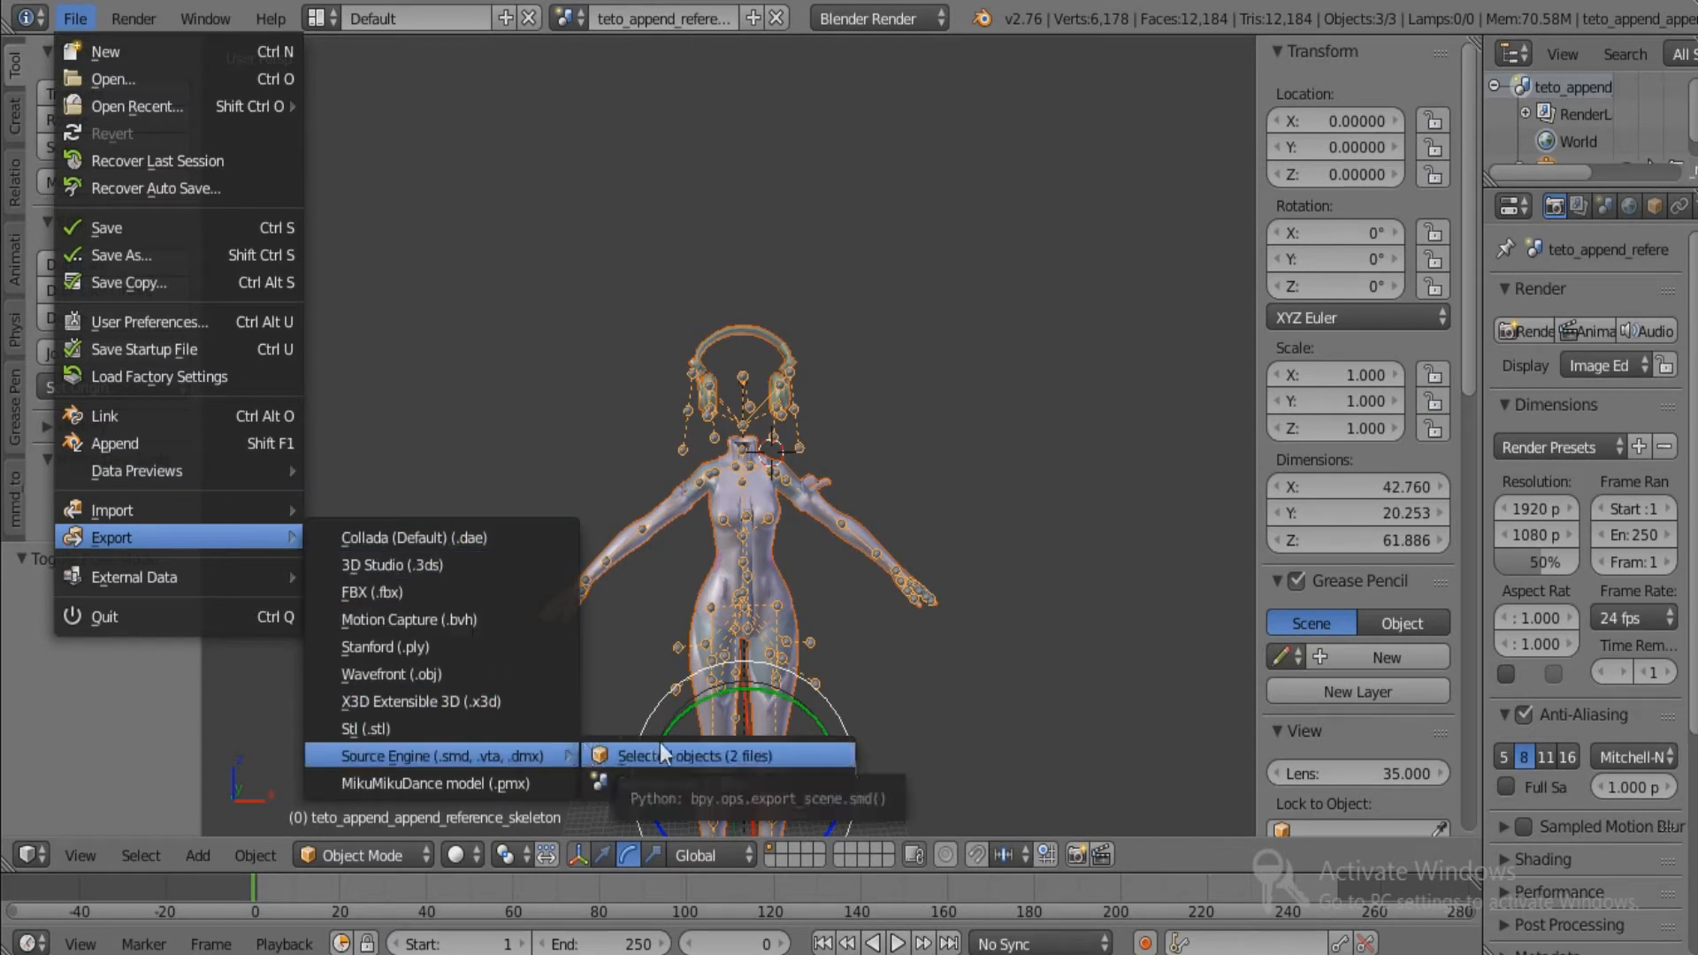
pyautogui.click(687, 755)
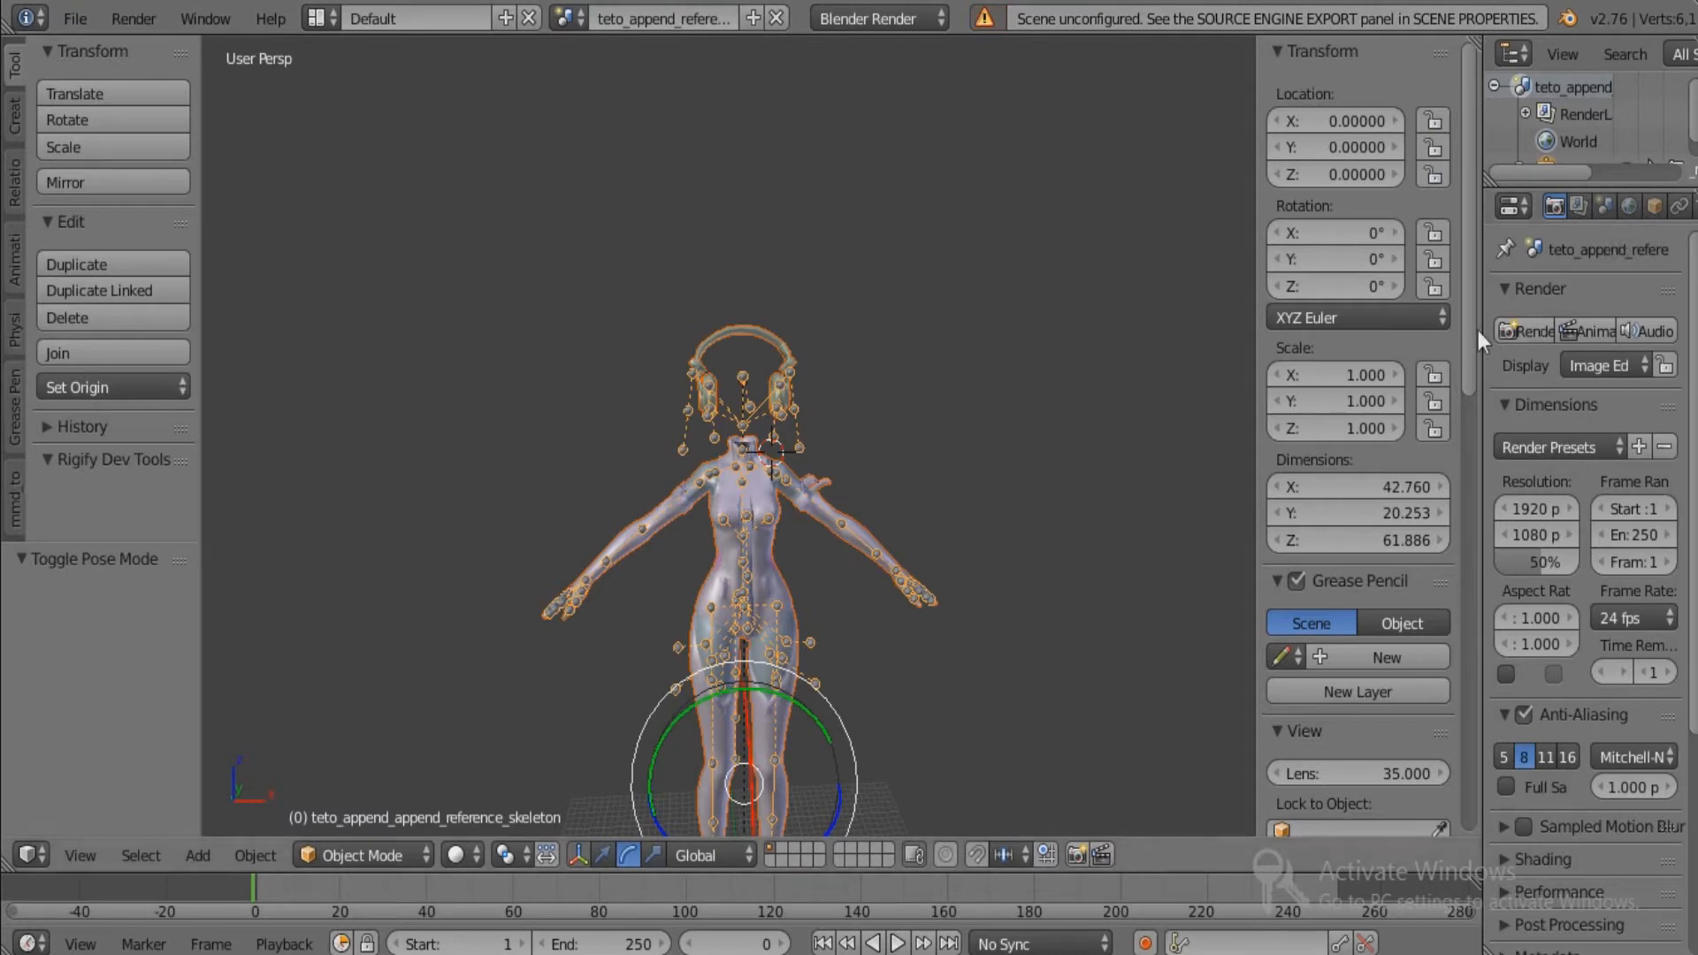
# Widen the properties editor and set the scene's Source Engine export format to SMD.
pyautogui.moveTo(1484, 338); pyautogui.dragTo(1380, 312)
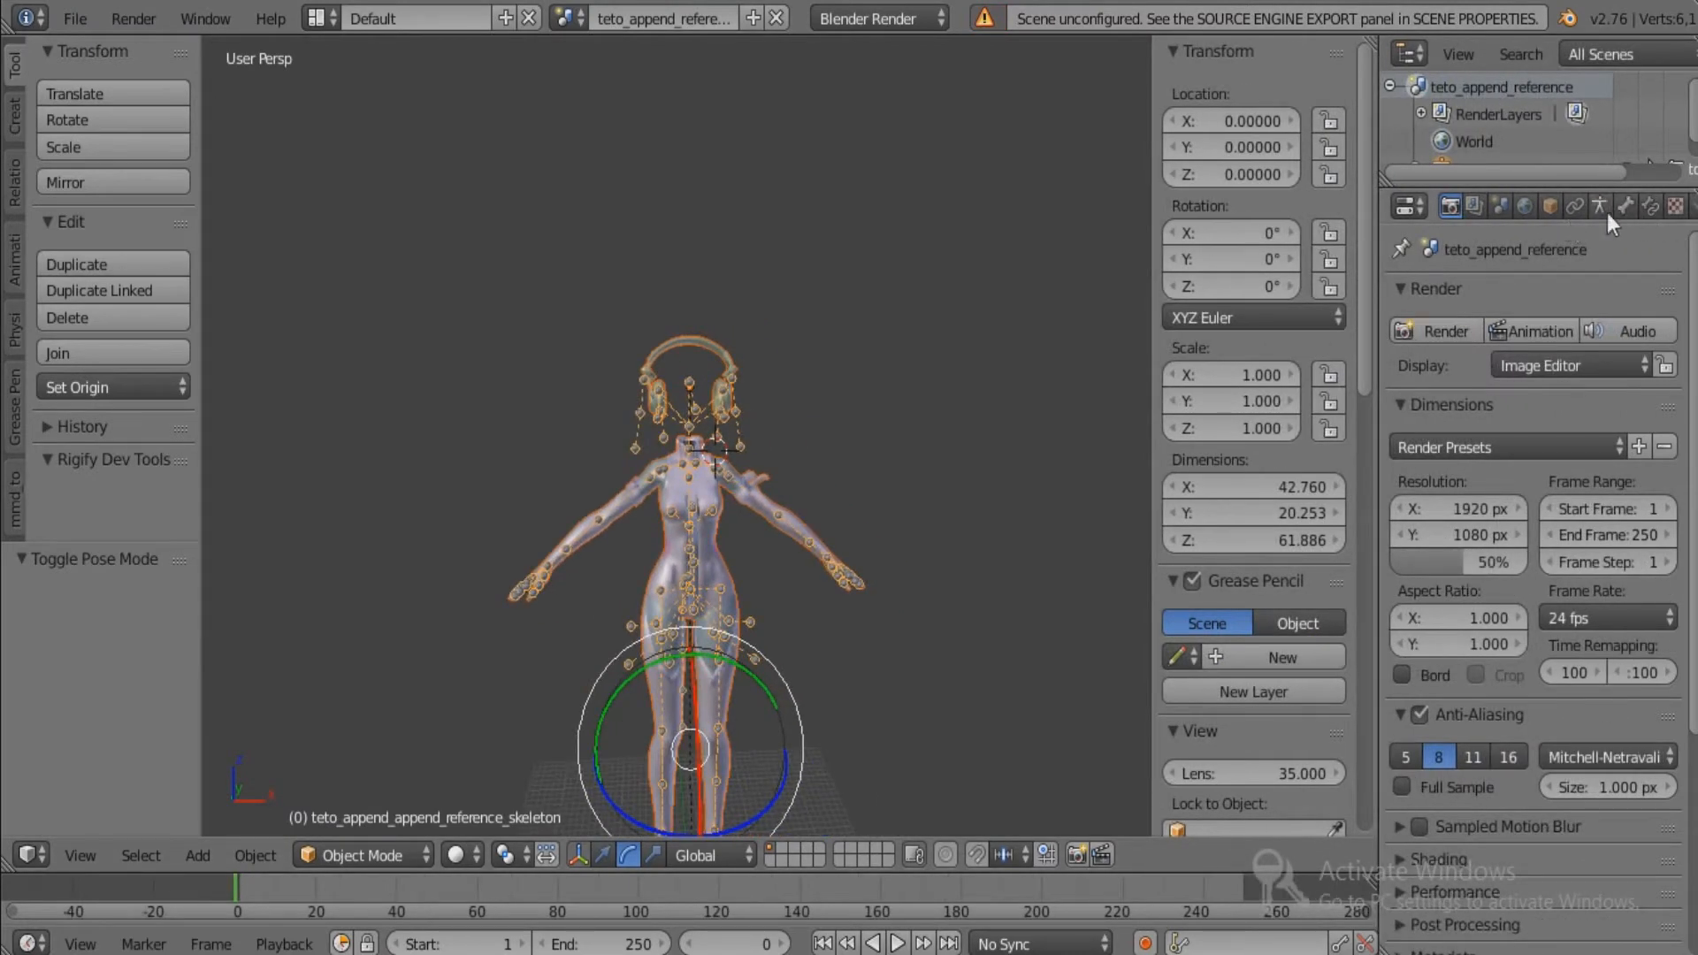
pyautogui.click(1497, 207)
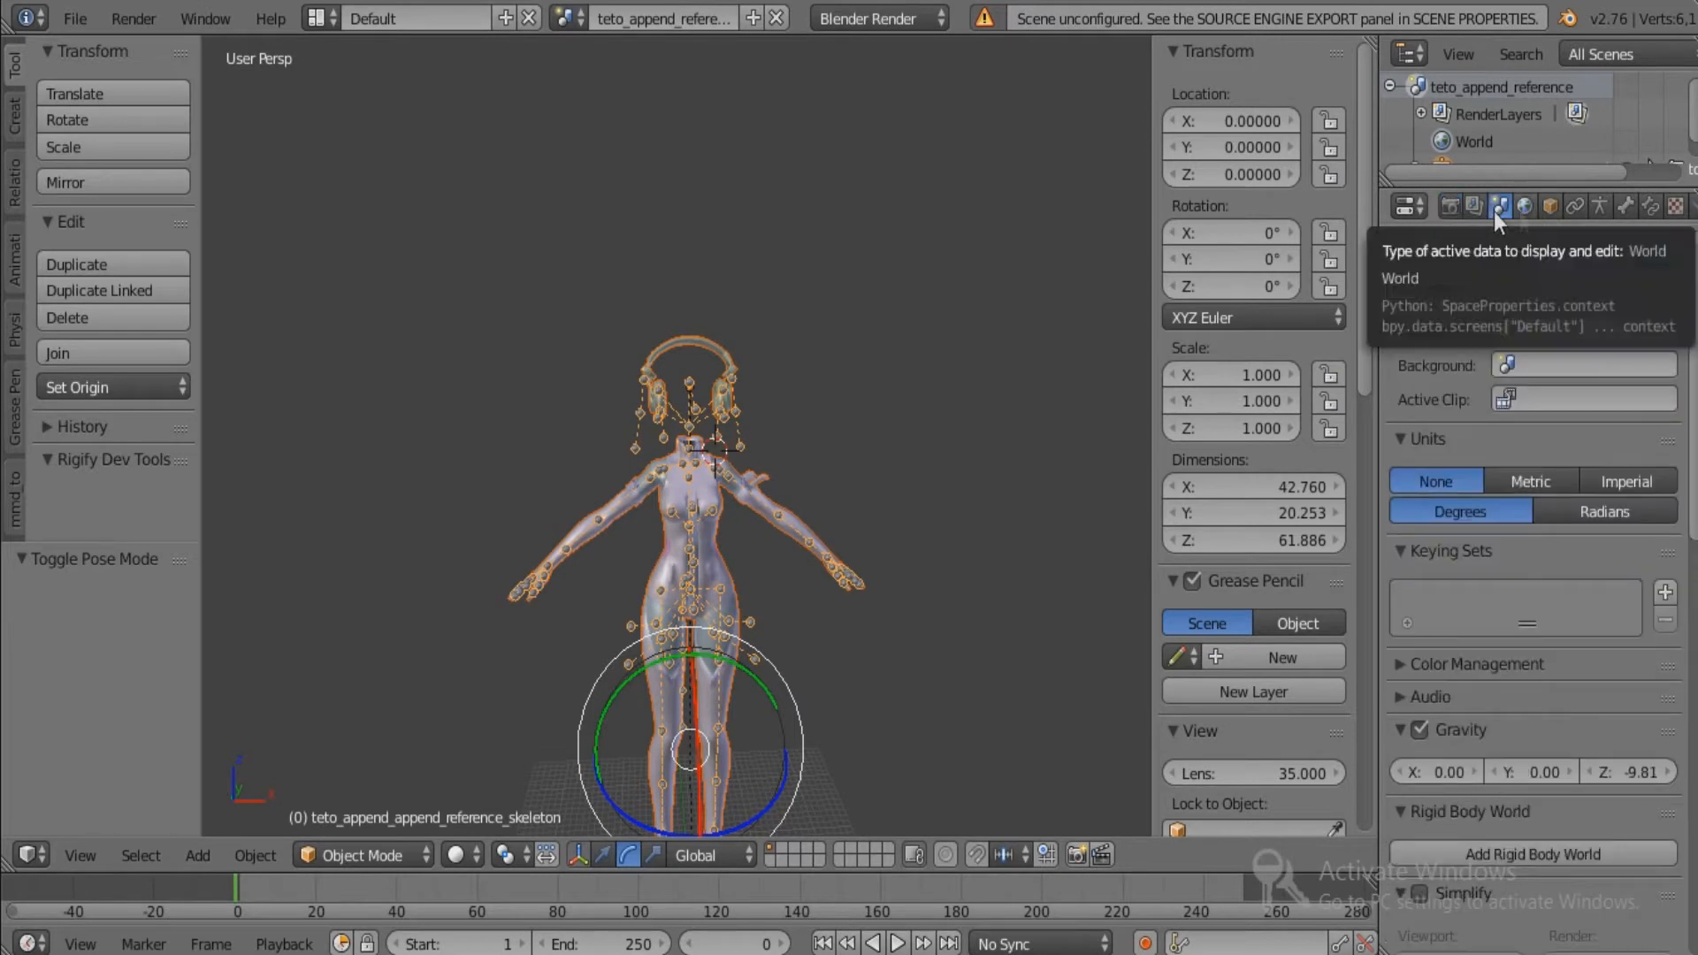
pyautogui.scroll(-10, 1488, 370)
pyautogui.click(1570, 750)
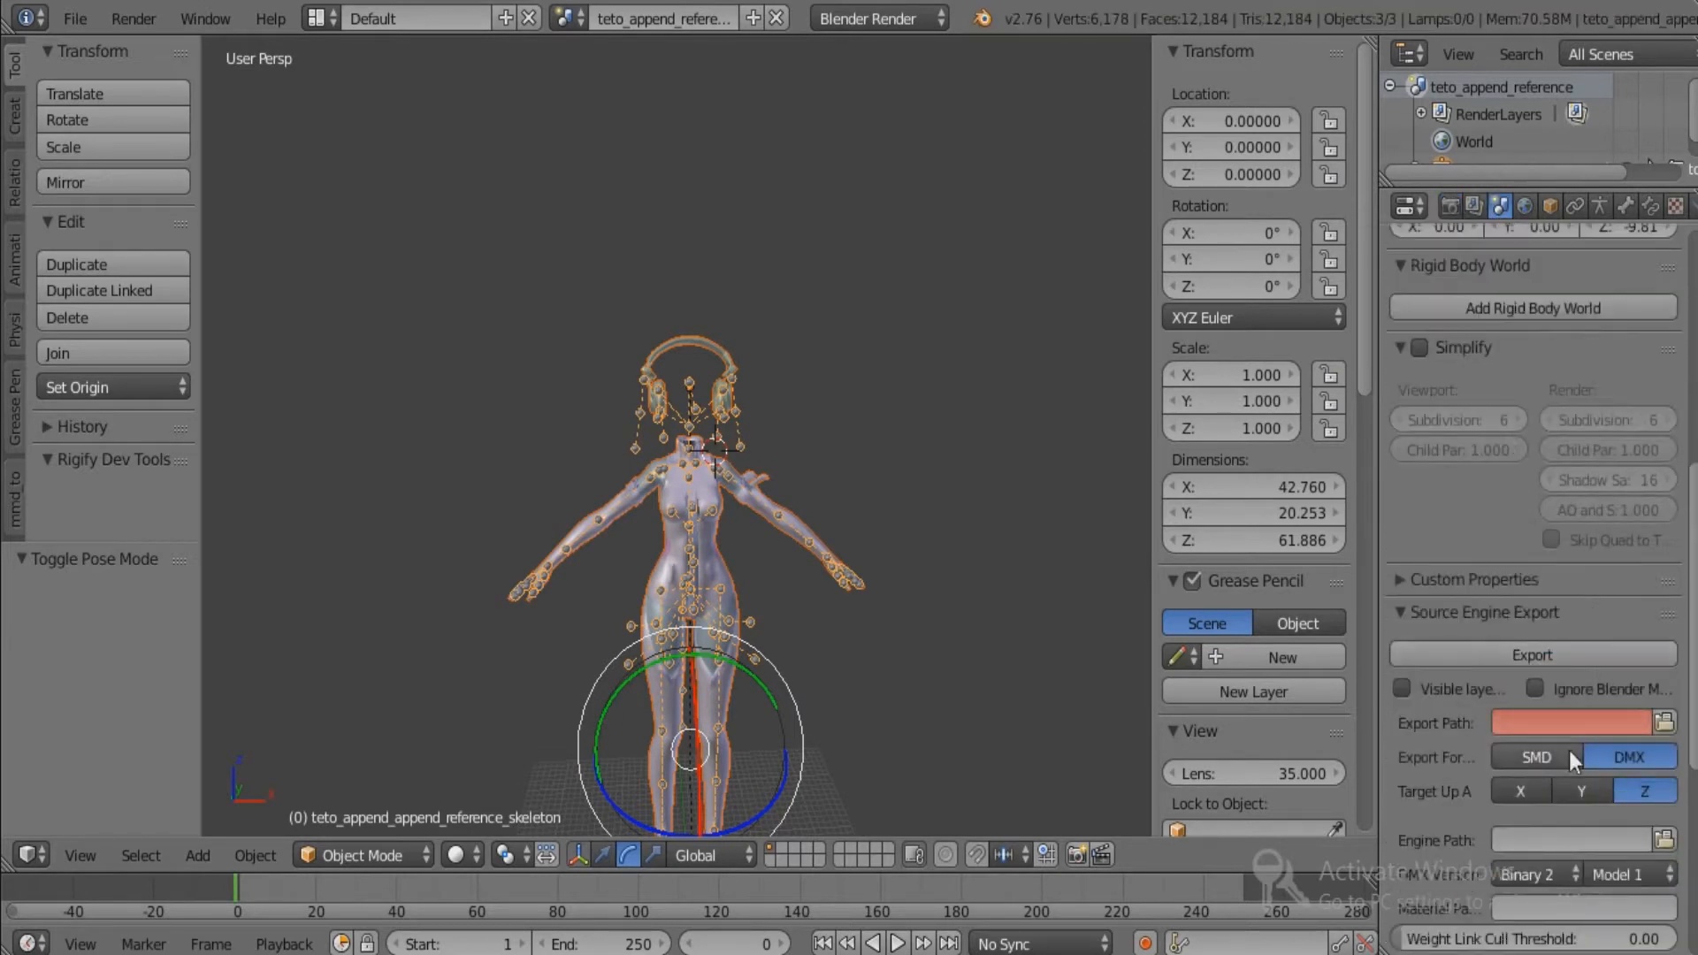
pyautogui.scroll(-5, 1570, 734)
pyautogui.scroll(-2, 1469, 784)
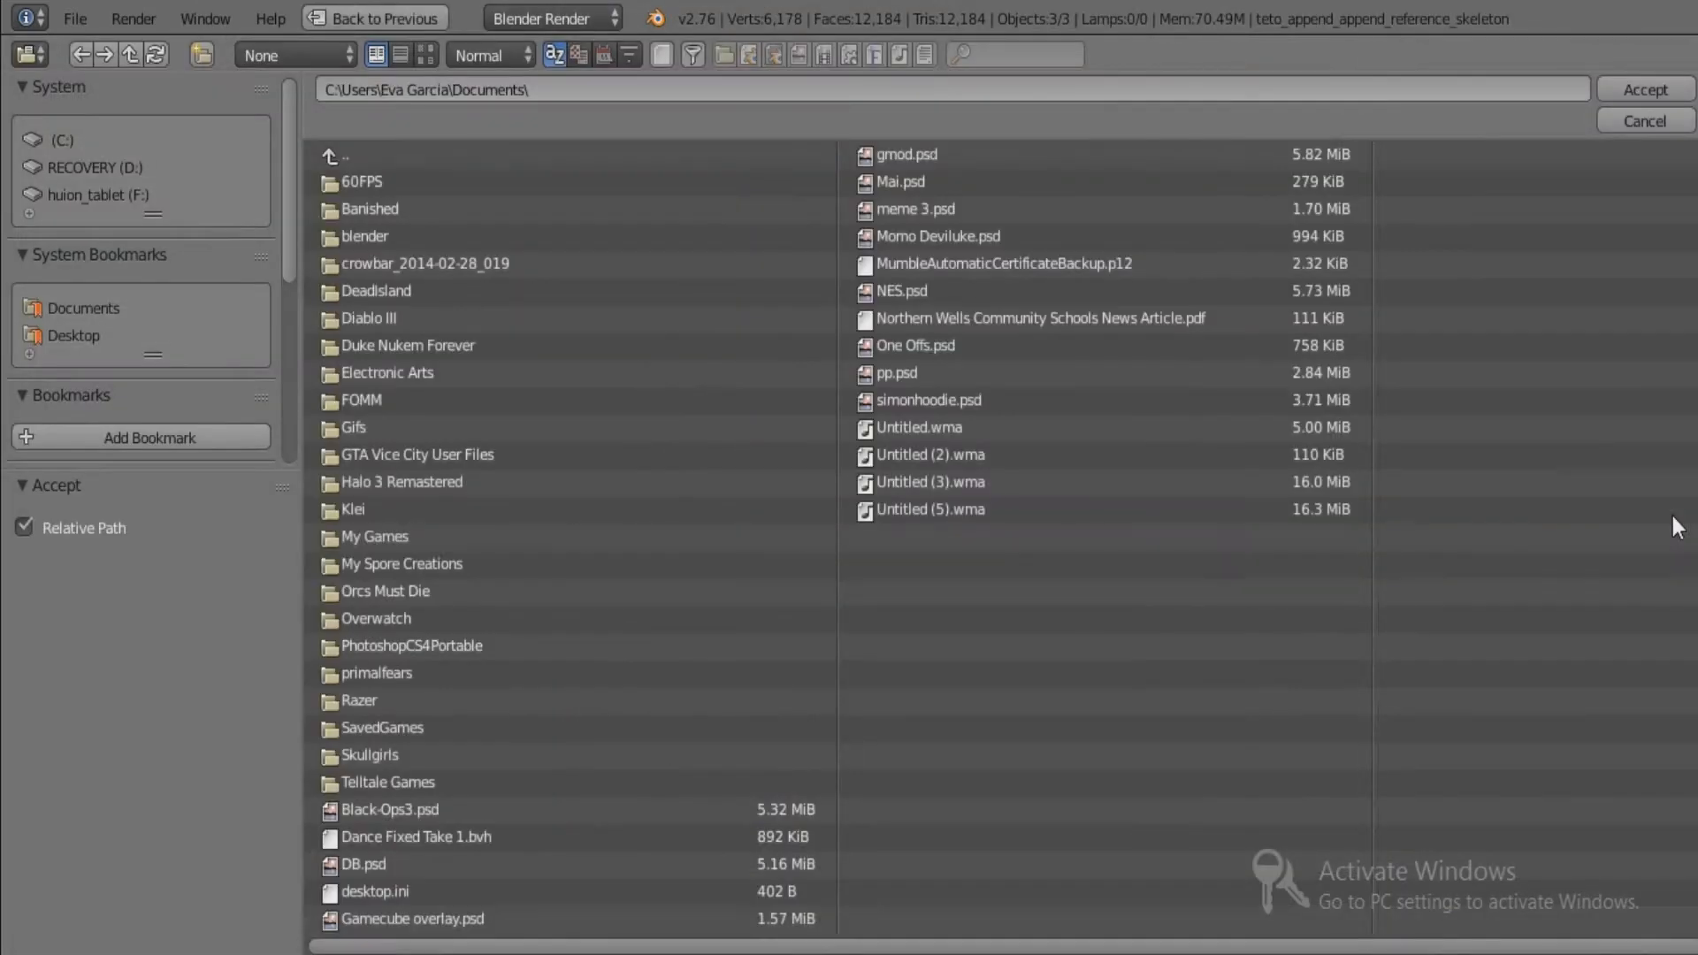
# Set the Source Engine export path to the Desktop folder.
pyautogui.click(1664, 503)
pyautogui.click(359, 147)
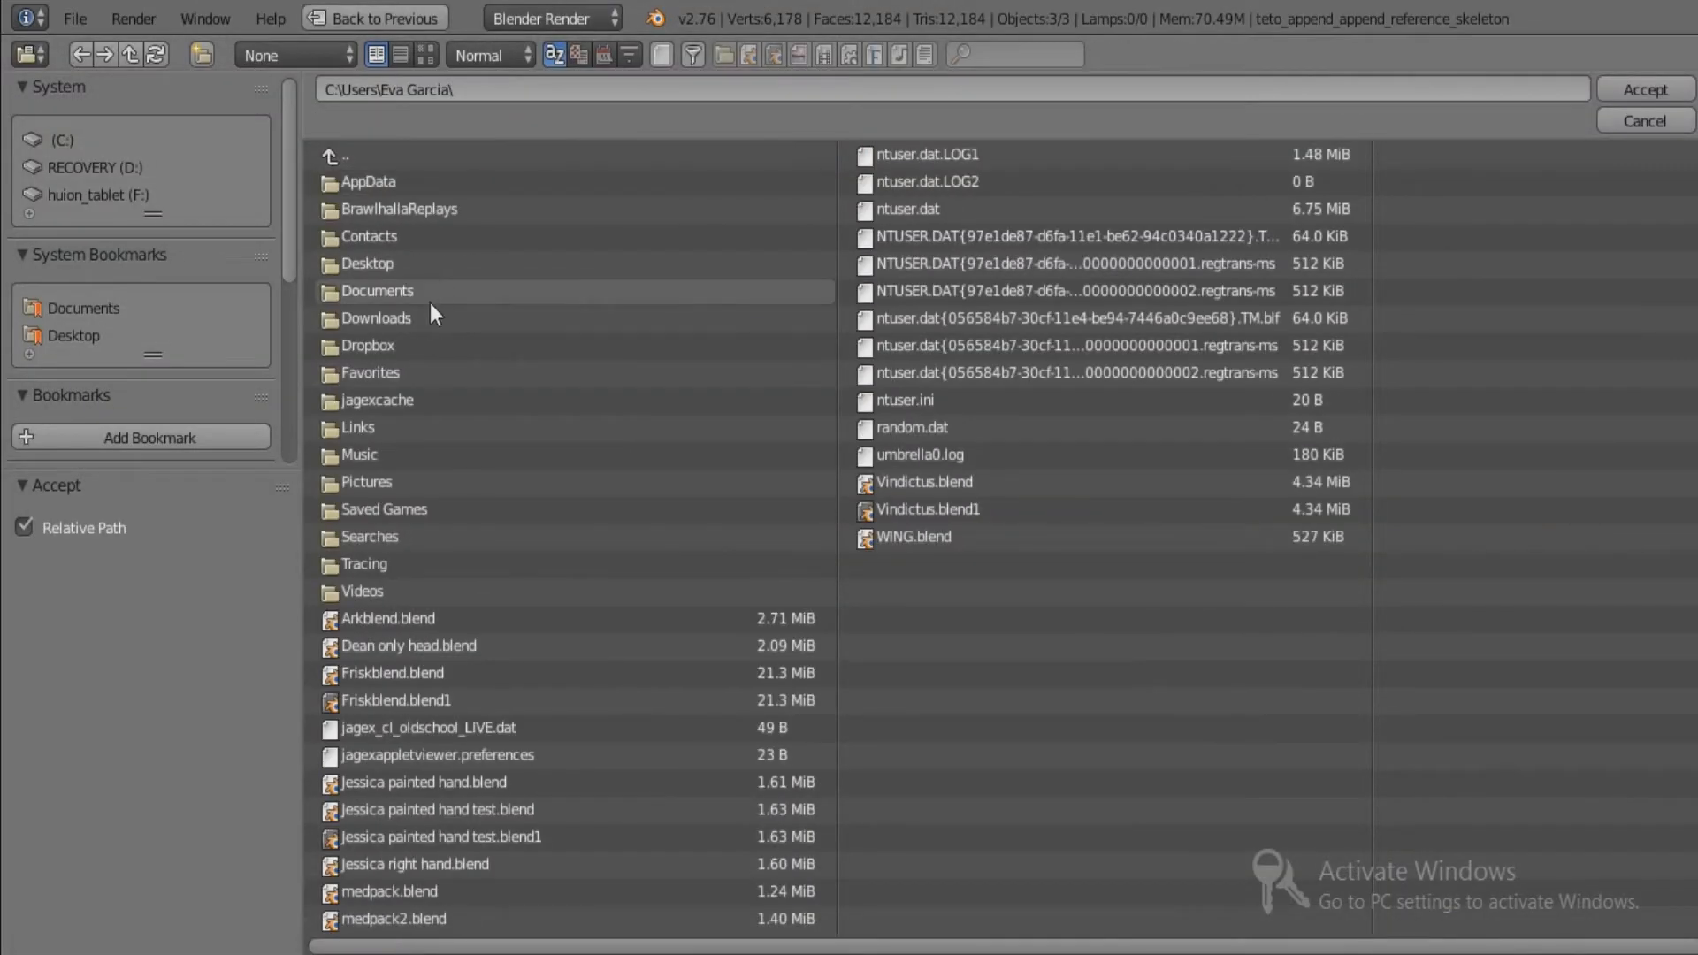
pyautogui.click(412, 265)
pyautogui.click(1637, 89)
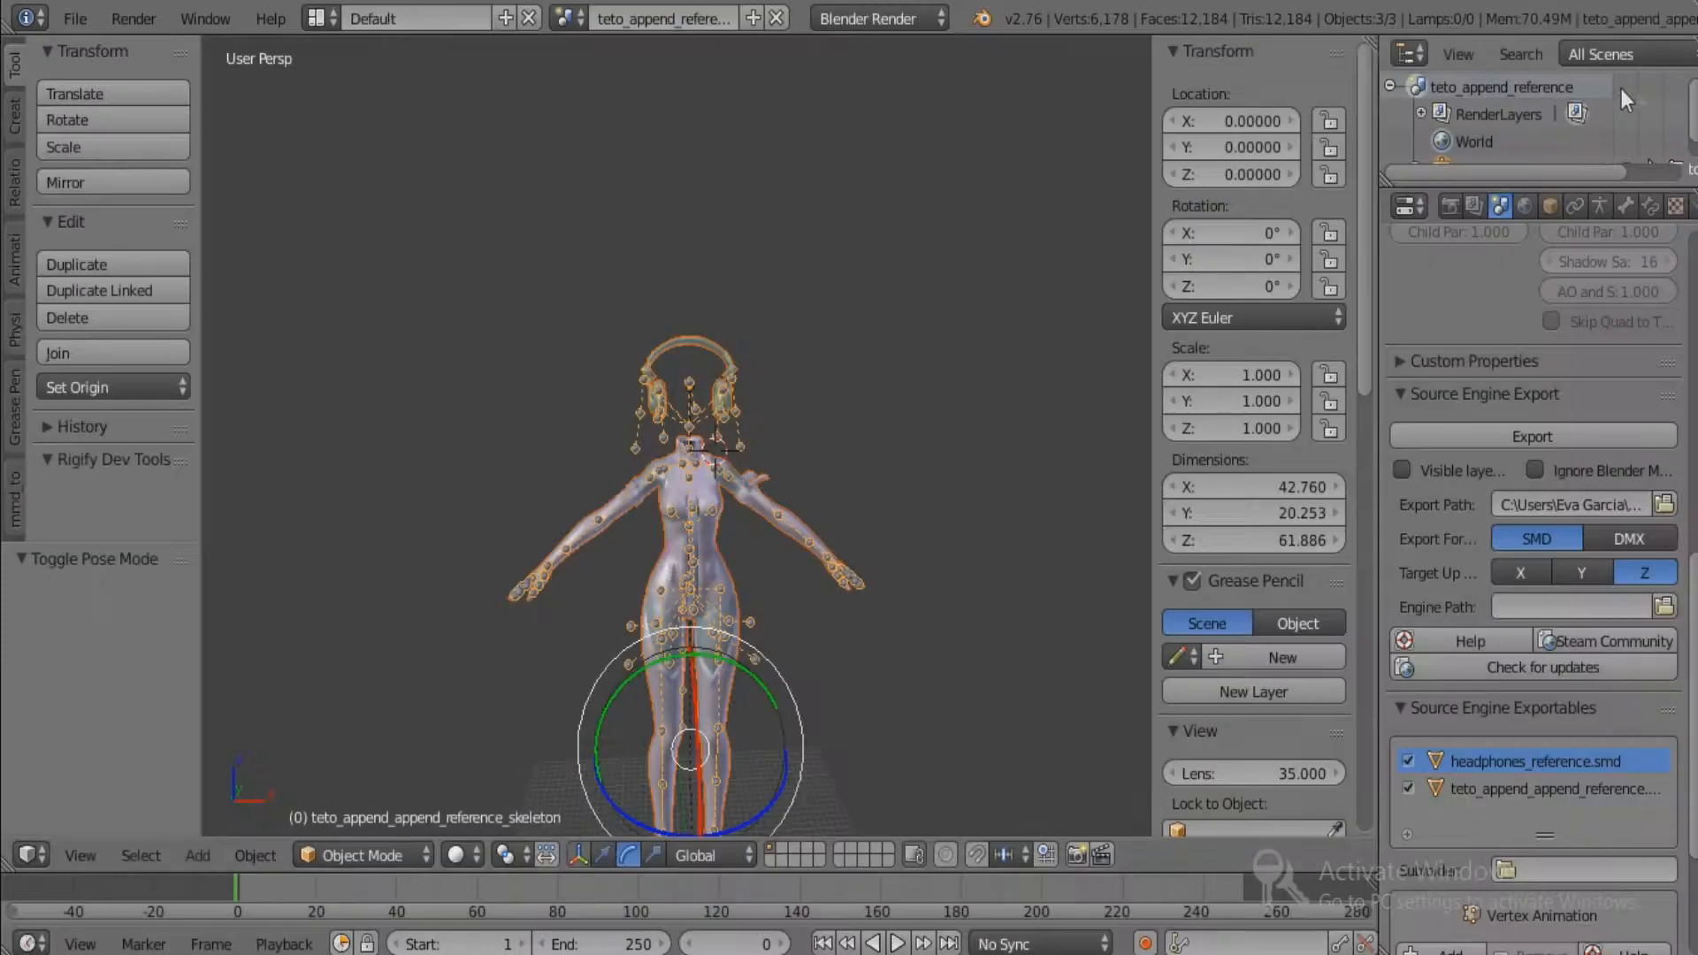
# Export the headphones and body meshes of the scene as Source Engine files.
pyautogui.click(78, 20)
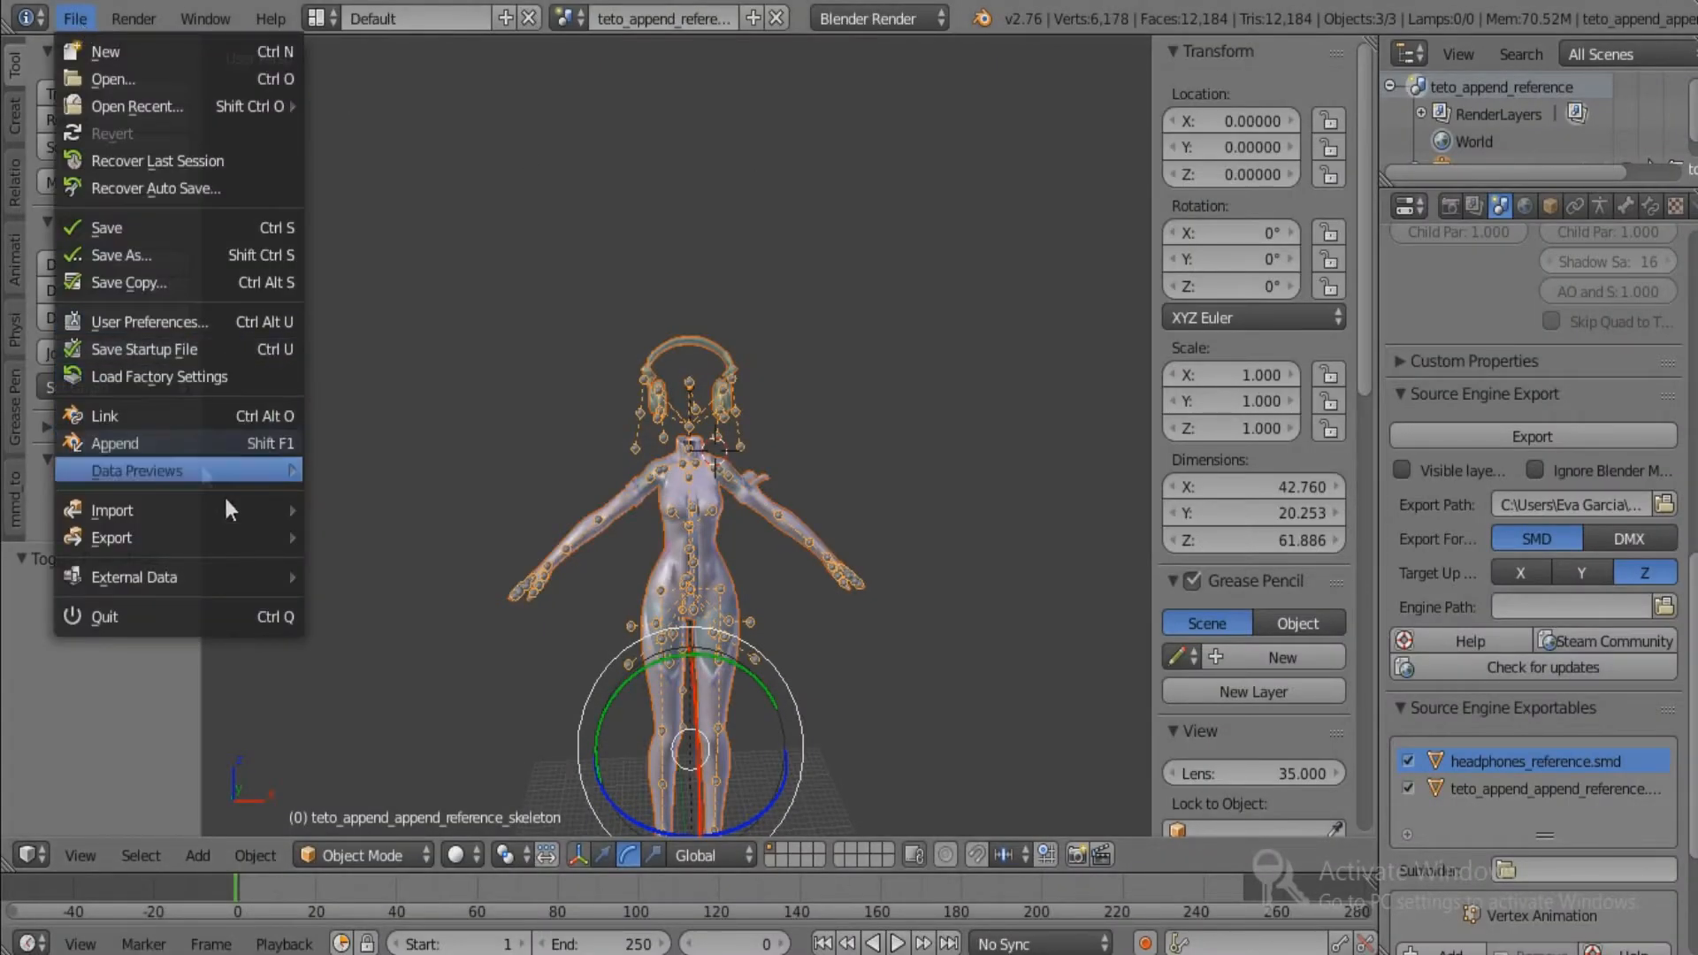
pyautogui.moveTo(241, 534)
pyautogui.moveTo(533, 758)
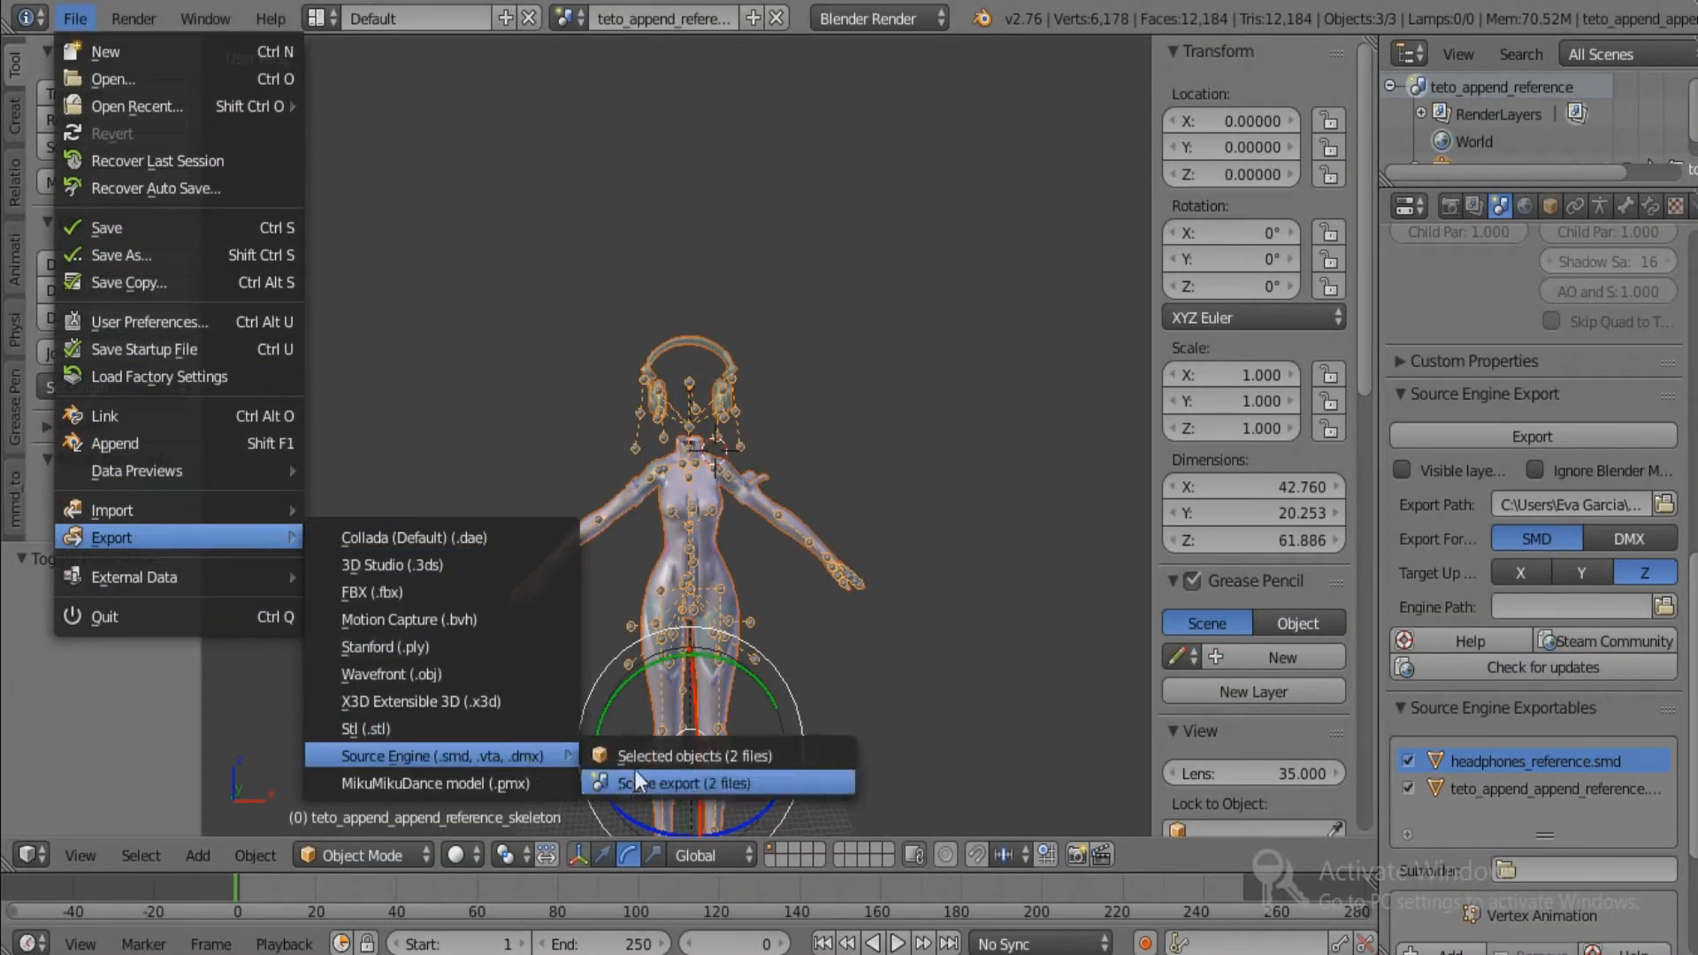
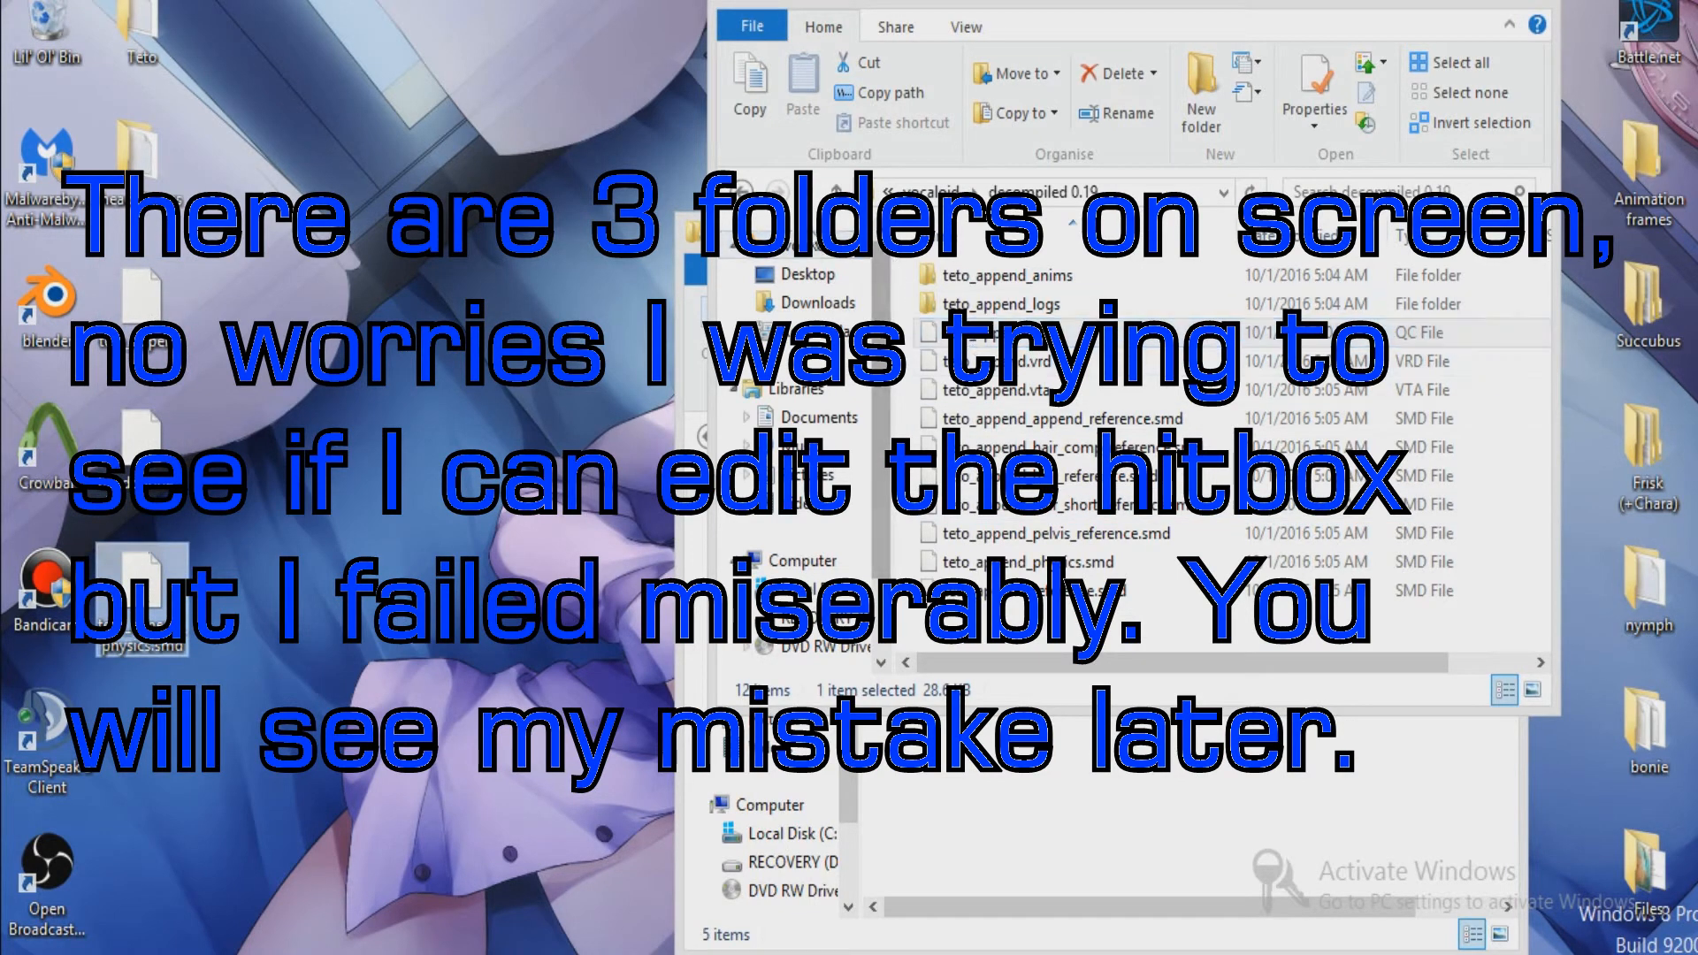
# Create a new folder named Teo V5 on the desktop.
pyautogui.rightClick(257, 118)
pyautogui.moveTo(496, 390)
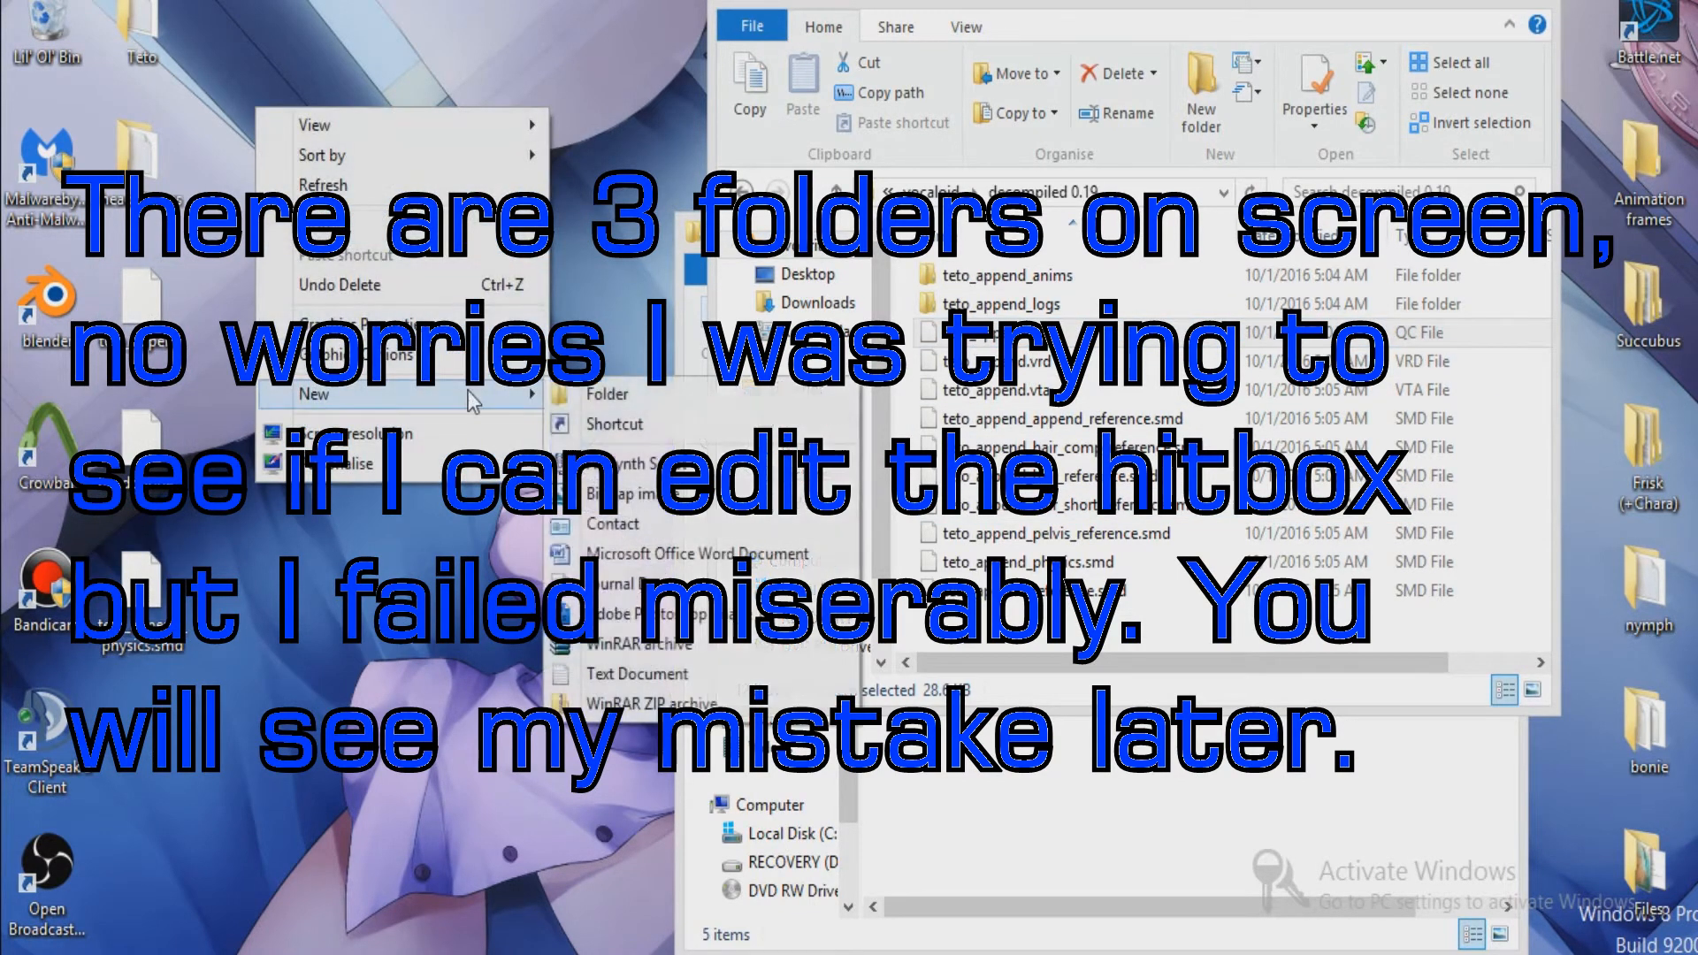
pyautogui.click(635, 390)
pyautogui.write('Teo V5')
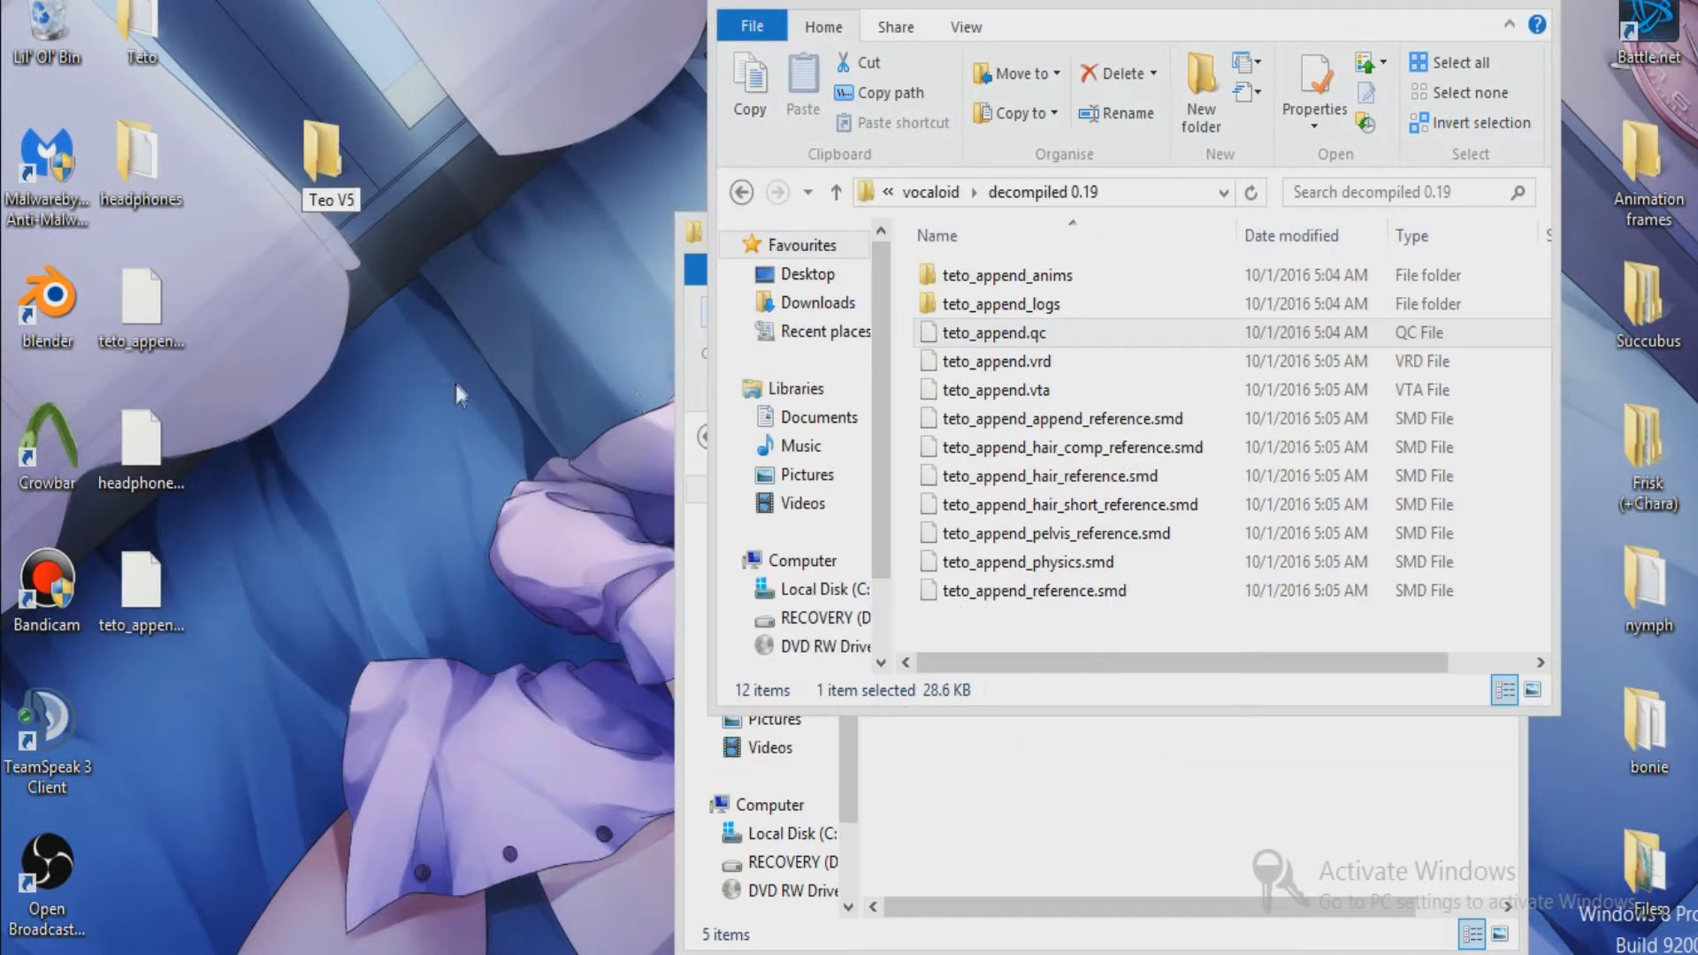
pyautogui.press('Return')
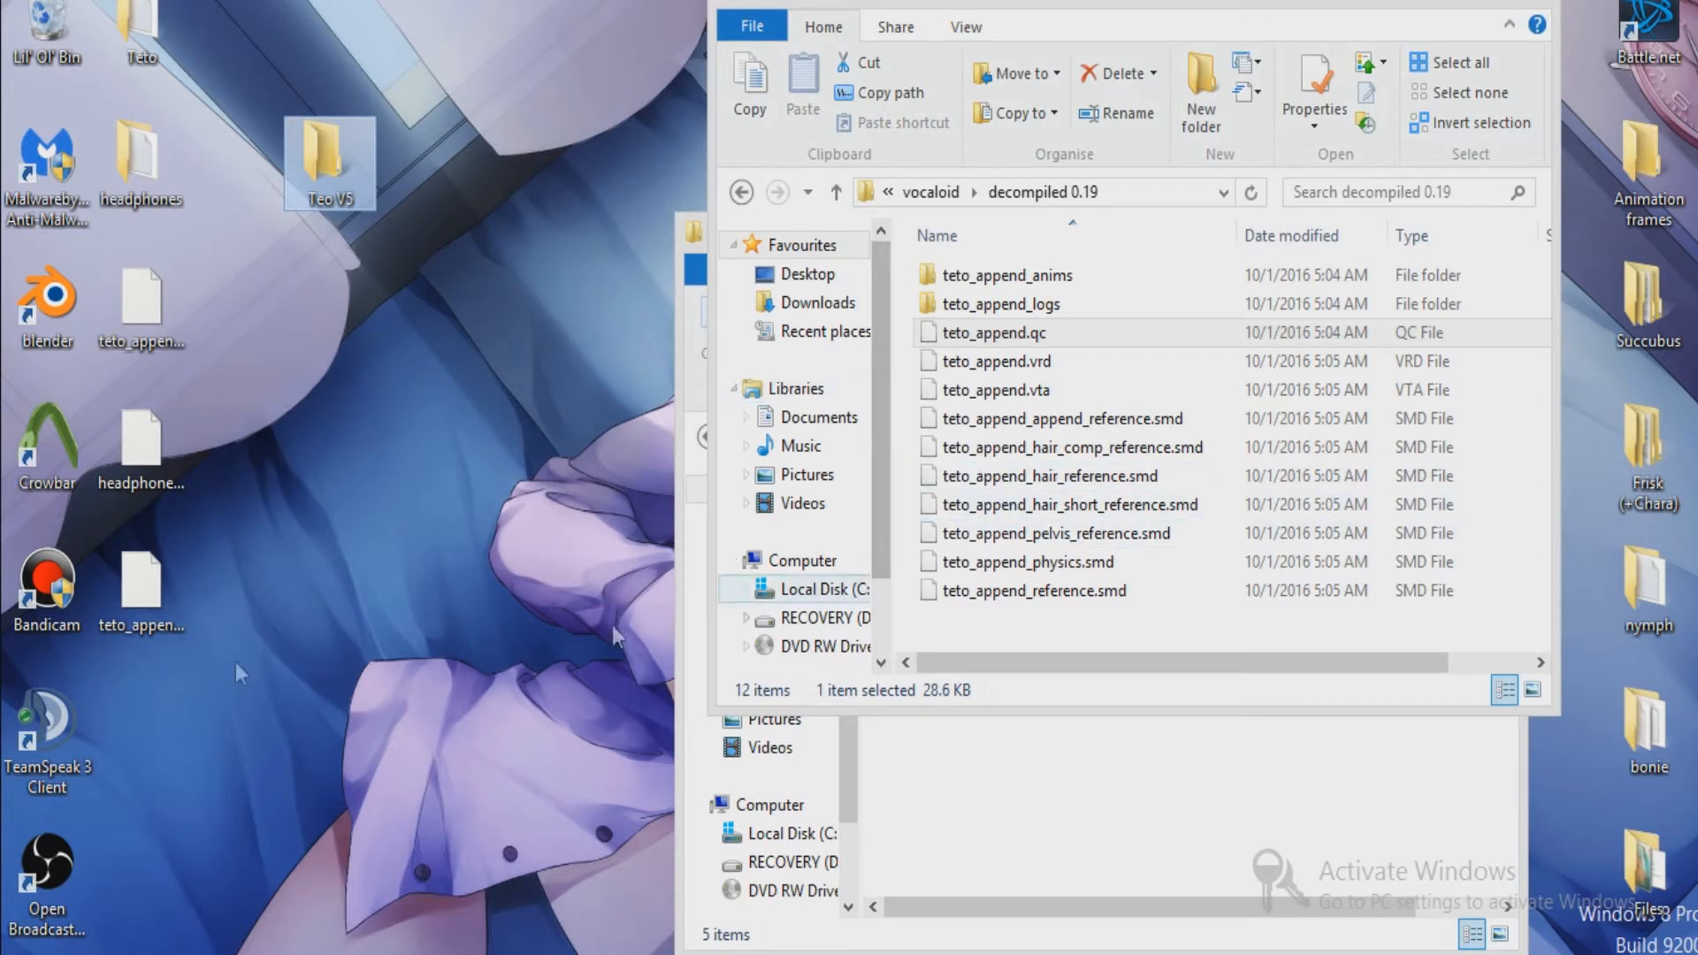
# Move teto_append_append_reference.smd from the desktop into the Teo V5 folder, then open that folder and place its window beside the desktop files.
pyautogui.click(150, 387)
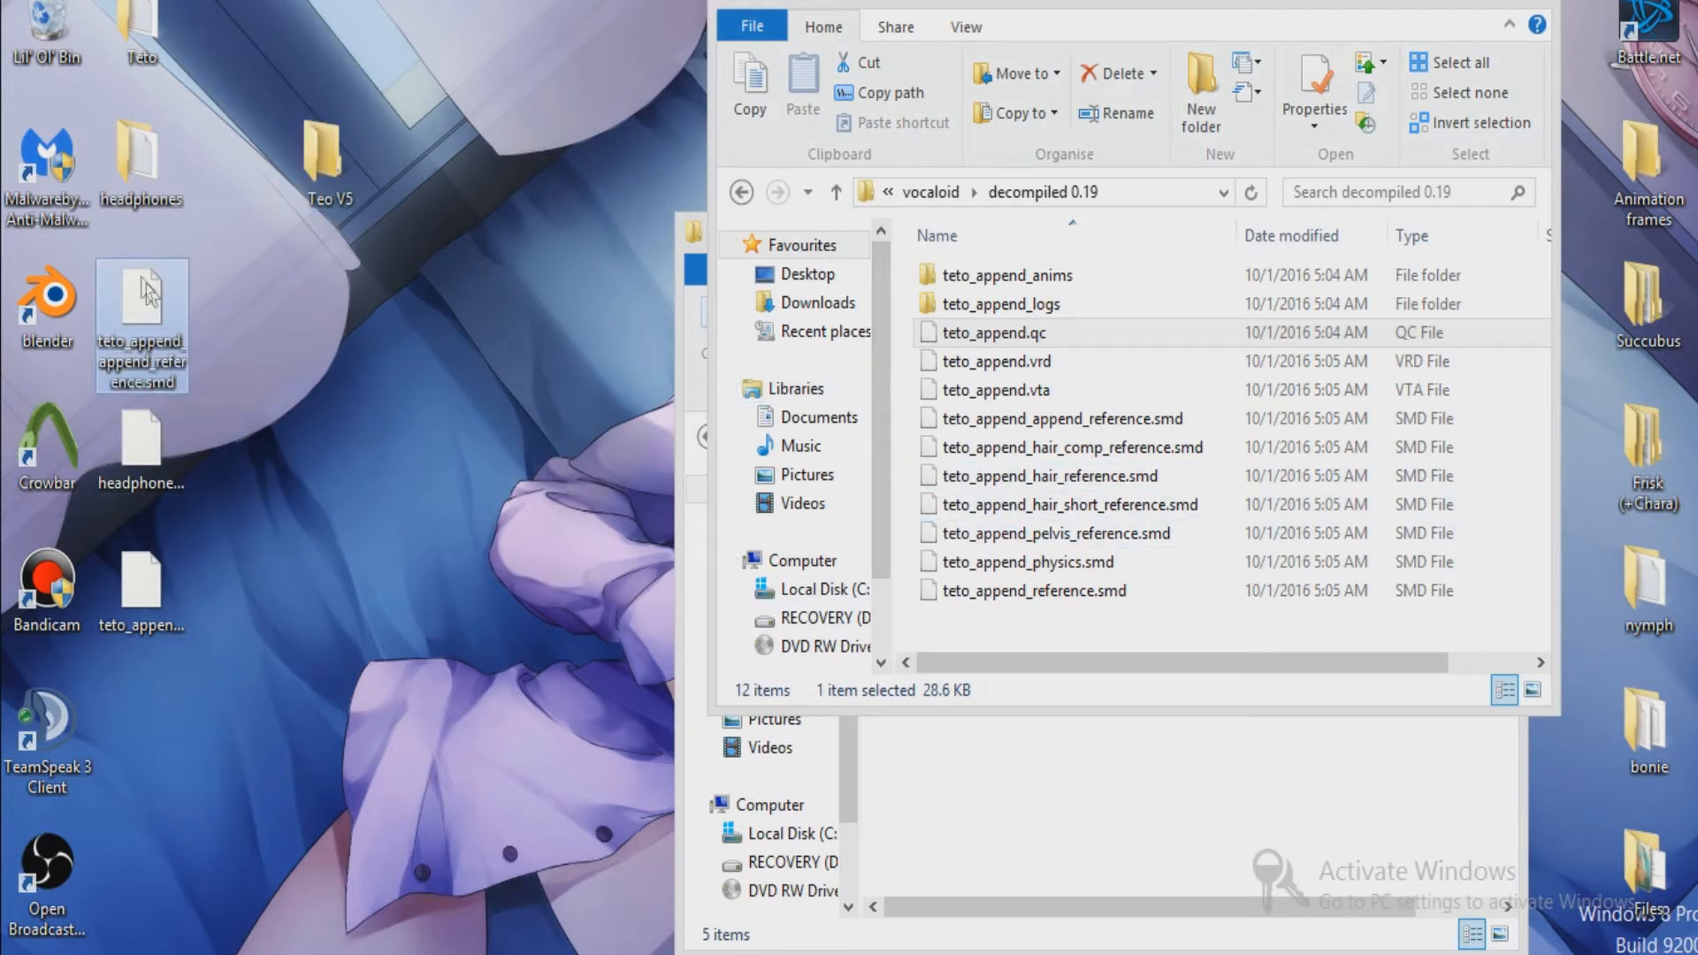
pyautogui.moveTo(146, 292); pyautogui.dragTo(334, 164)
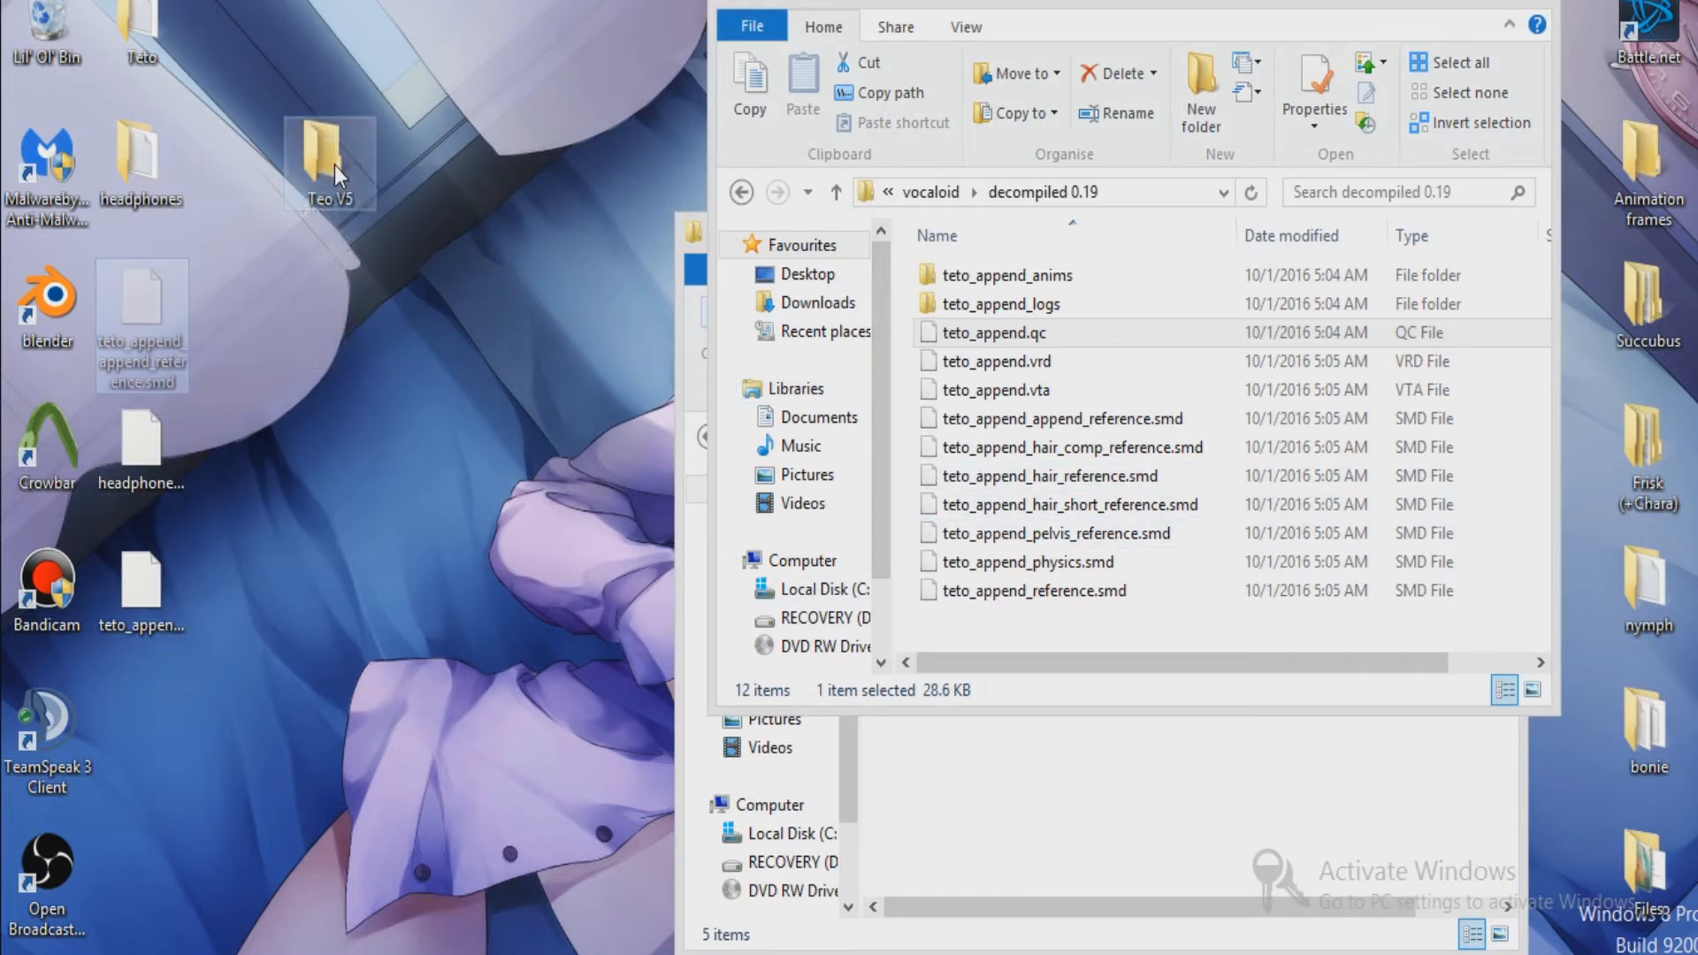
pyautogui.doubleClick(335, 164)
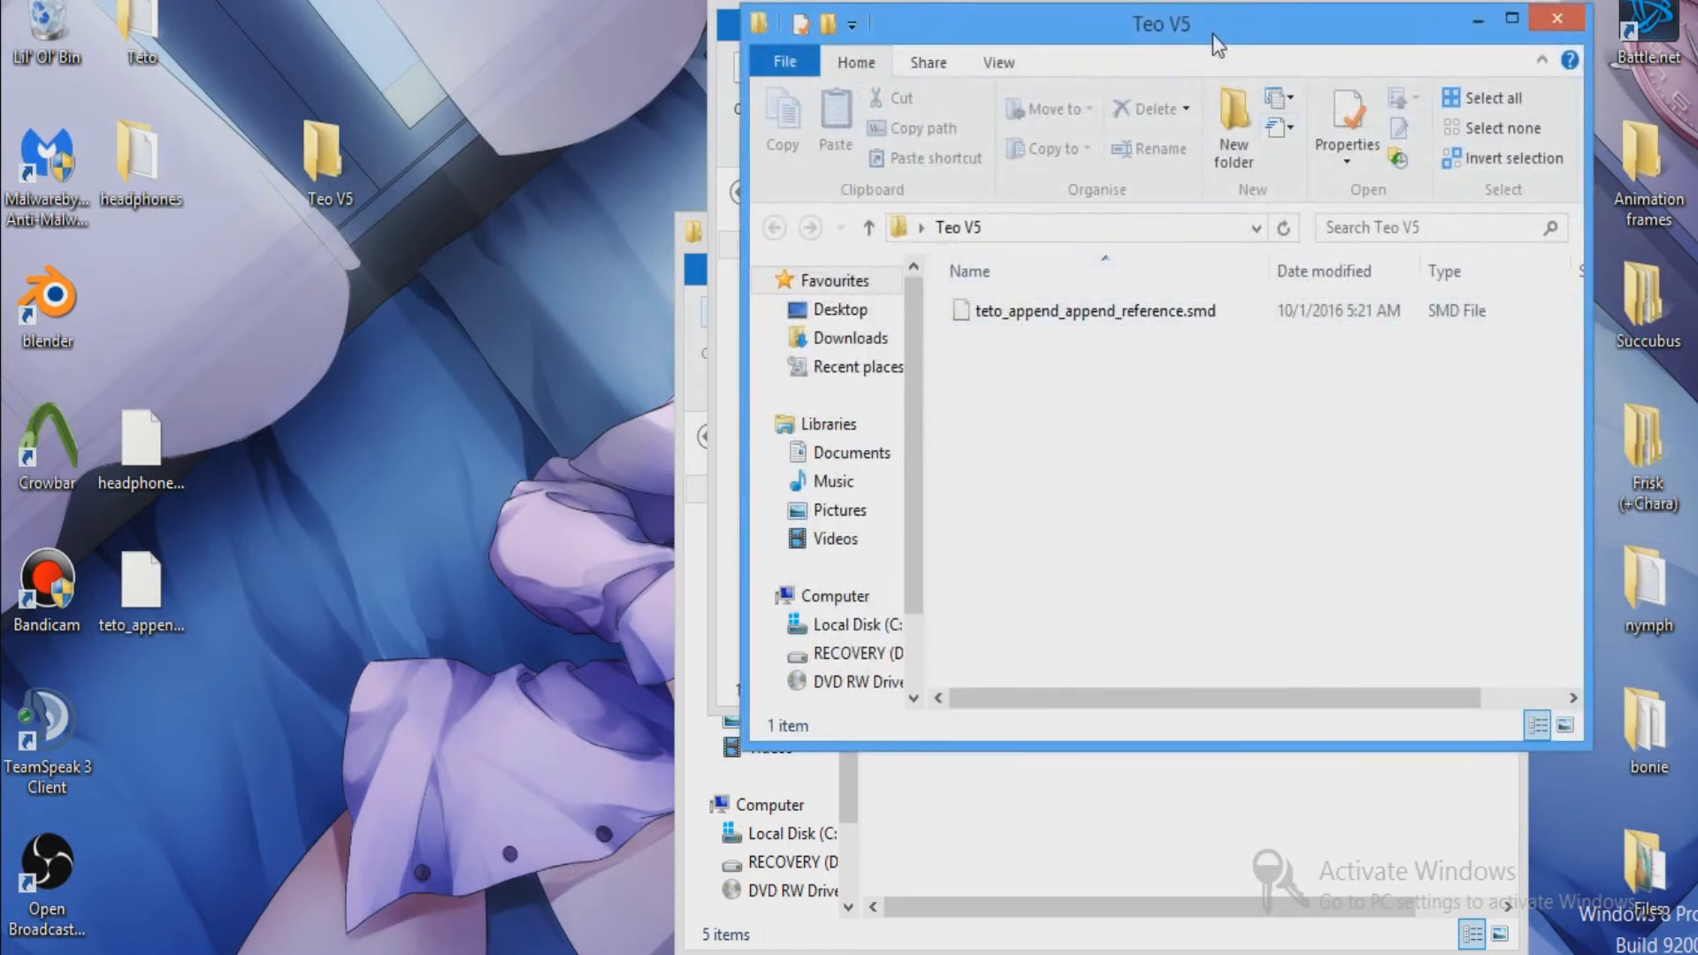
pyautogui.moveTo(1212, 33); pyautogui.dragTo(796, 86)
# Rename teto_append_append_reference.smd in the Teo V5 folder as teto5_append_append_reference.smd.
pyautogui.doubleClick(582, 363)
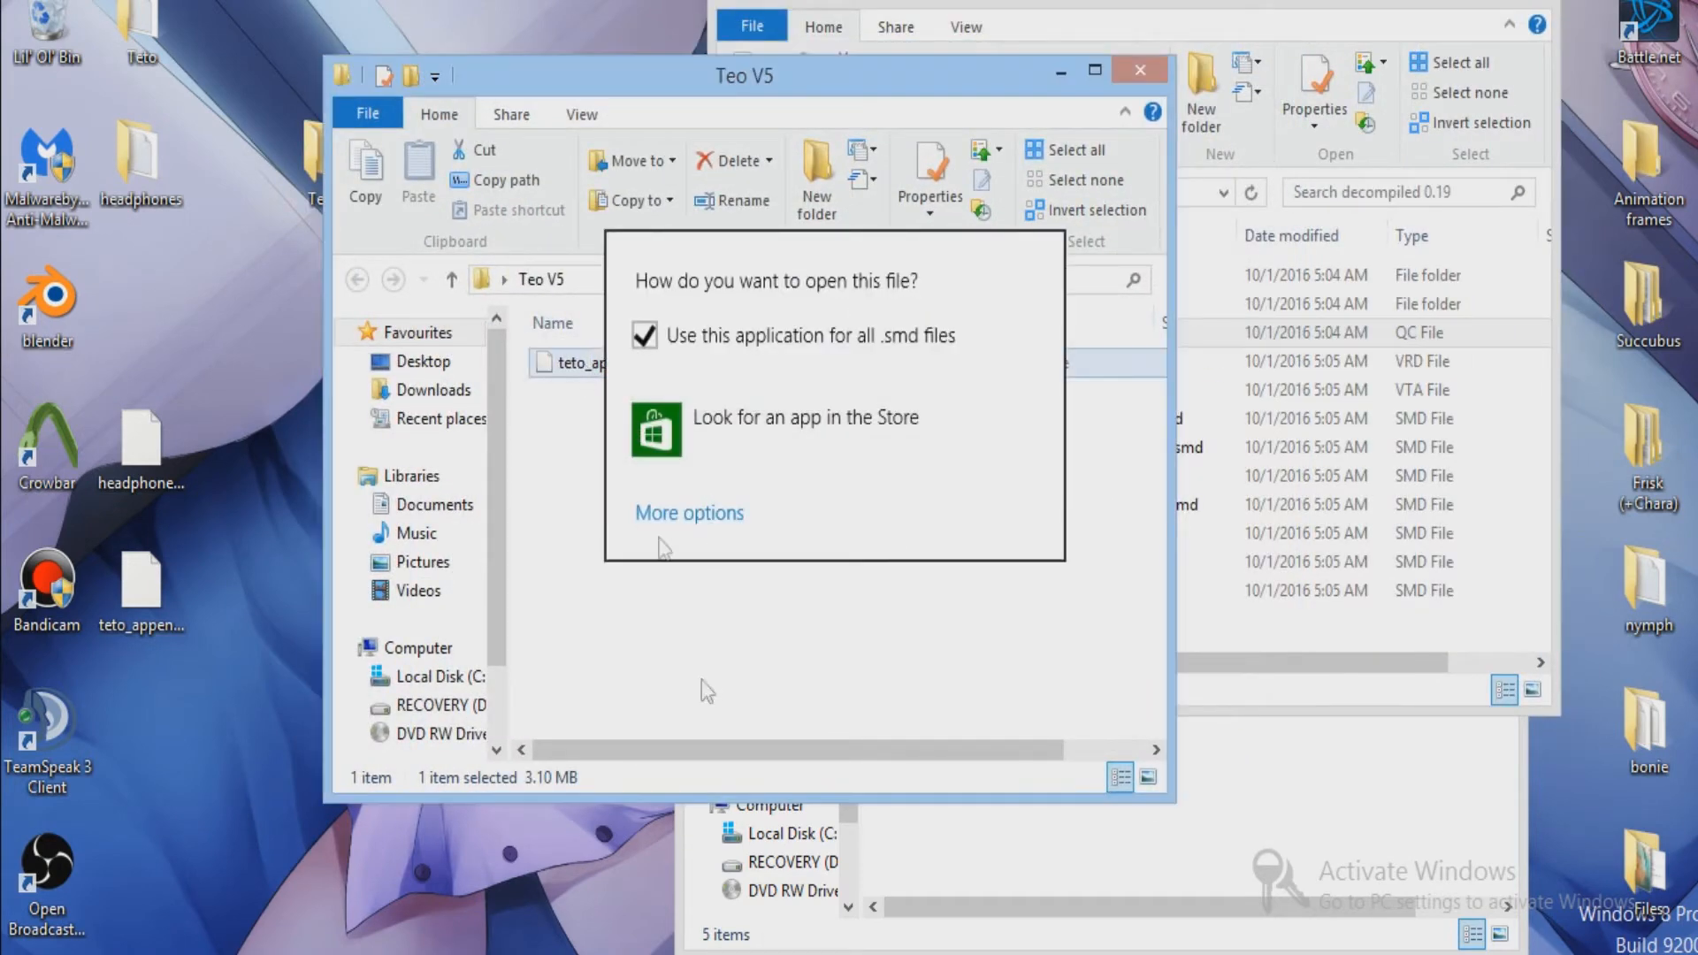
pyautogui.click(576, 366)
pyautogui.click(584, 363)
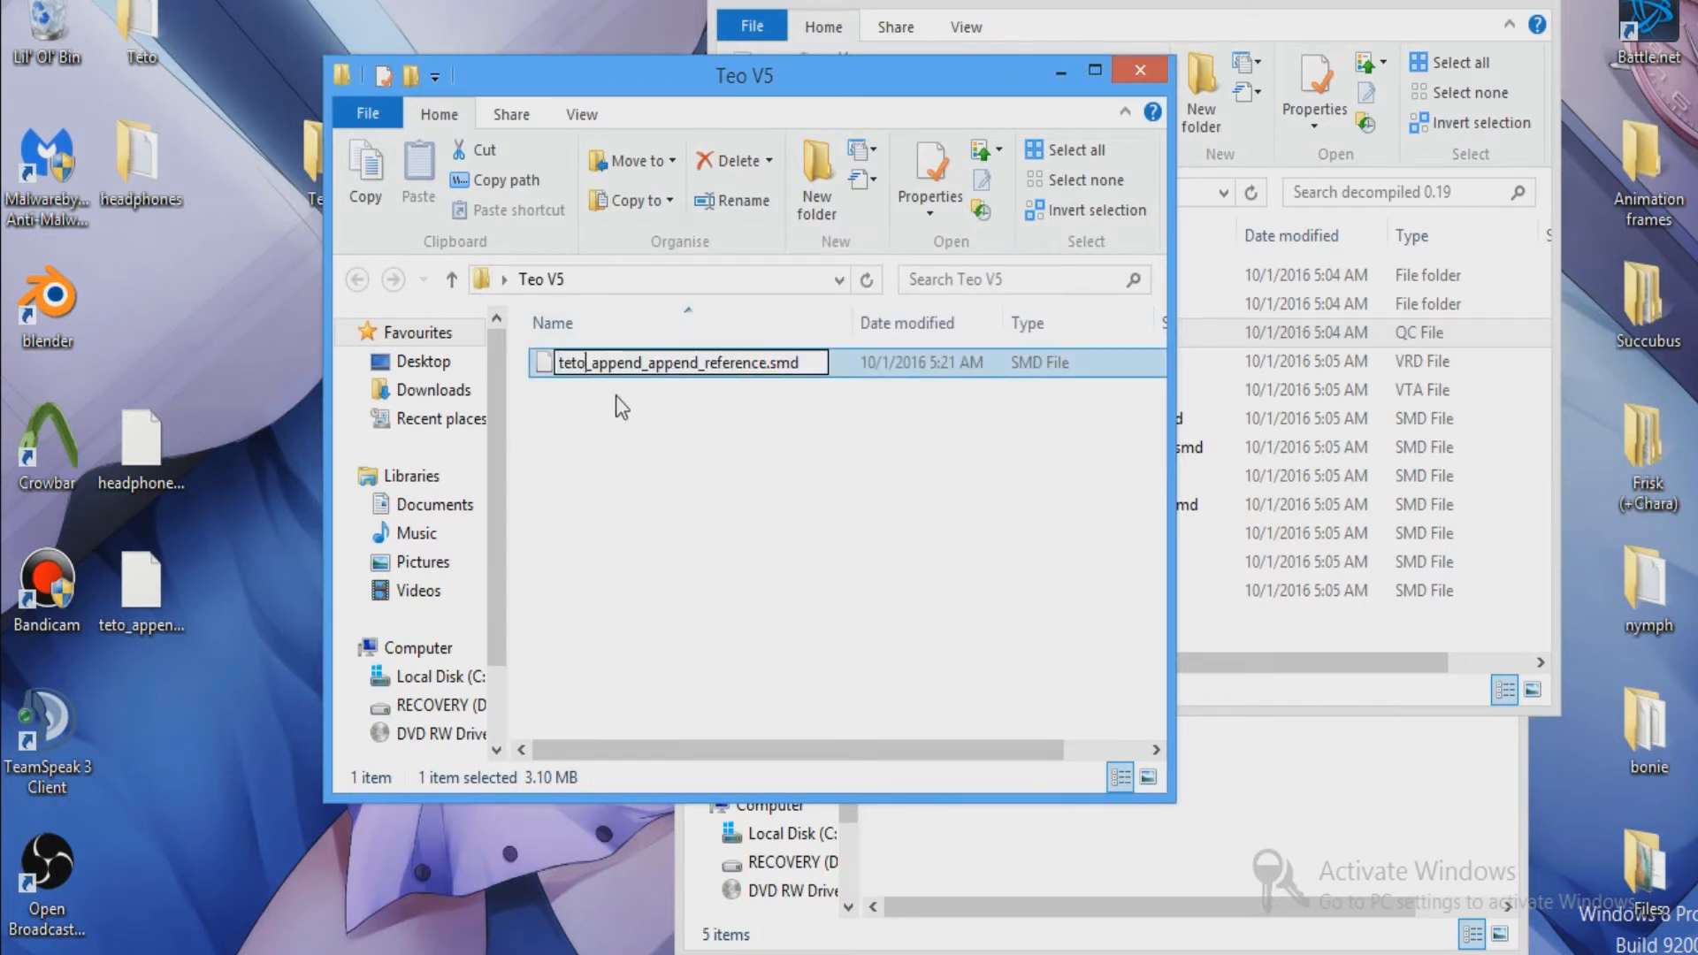
pyautogui.write('5')
# Move headphones_reference.smd from the desktop into Teo V5 and rename it as headphones5_reference.smd.
pyautogui.moveTo(158, 483); pyautogui.dragTo(546, 493)
pyautogui.click(626, 394)
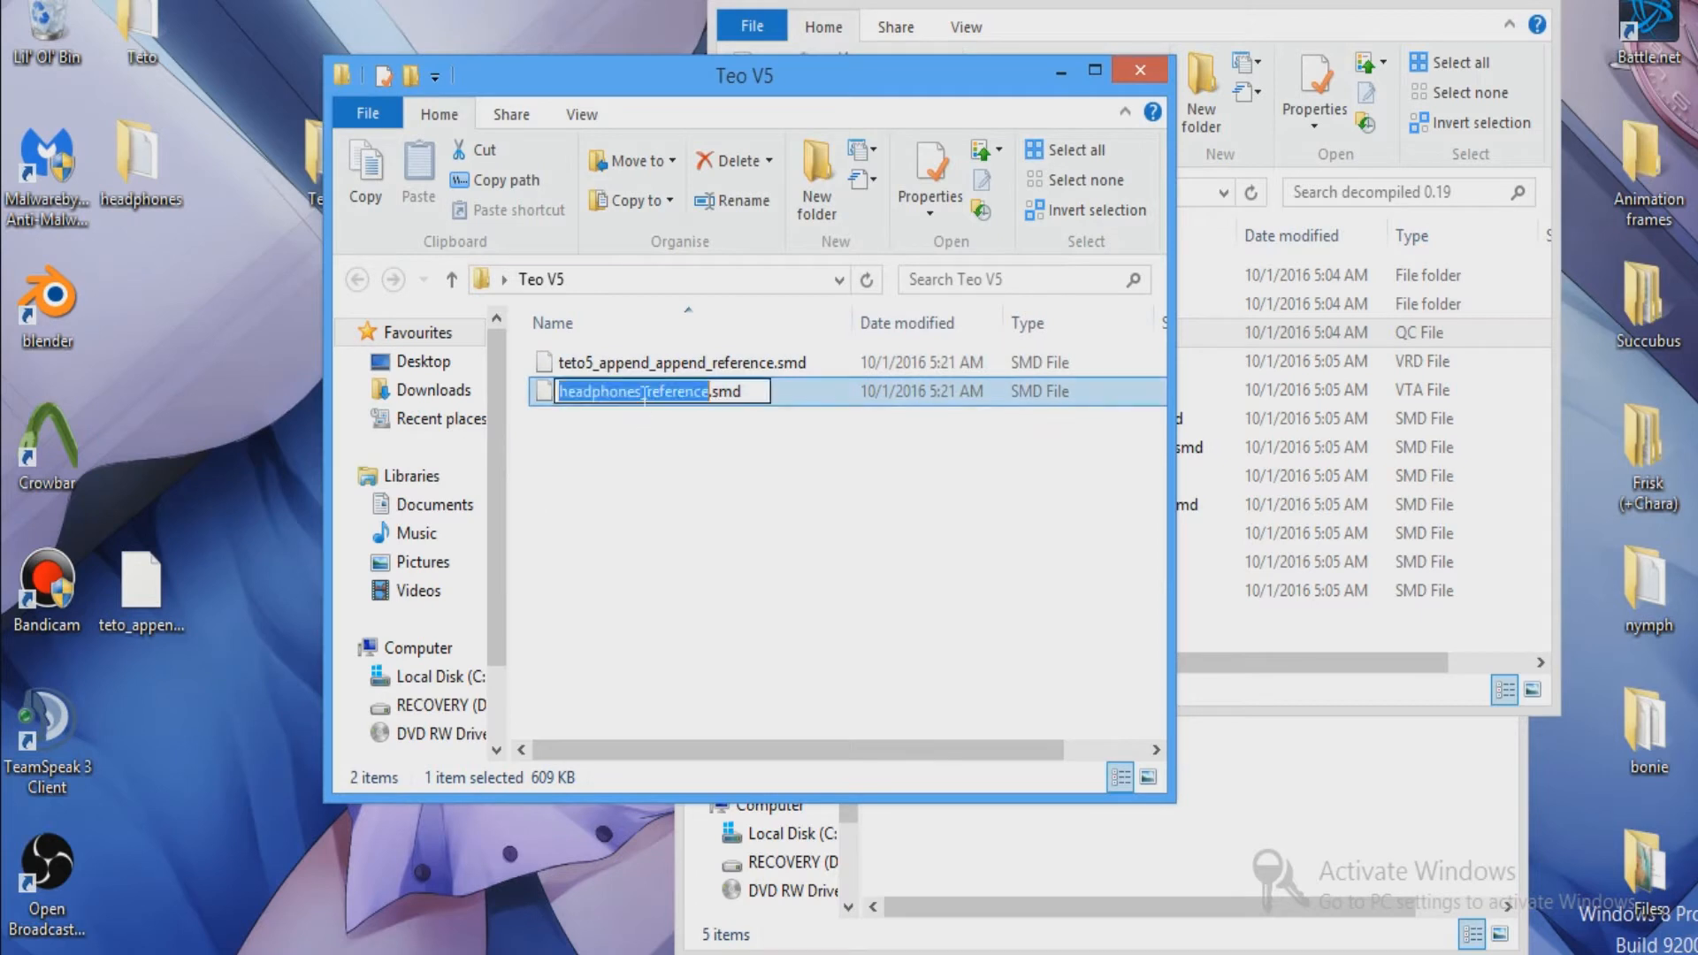
pyautogui.click(640, 393)
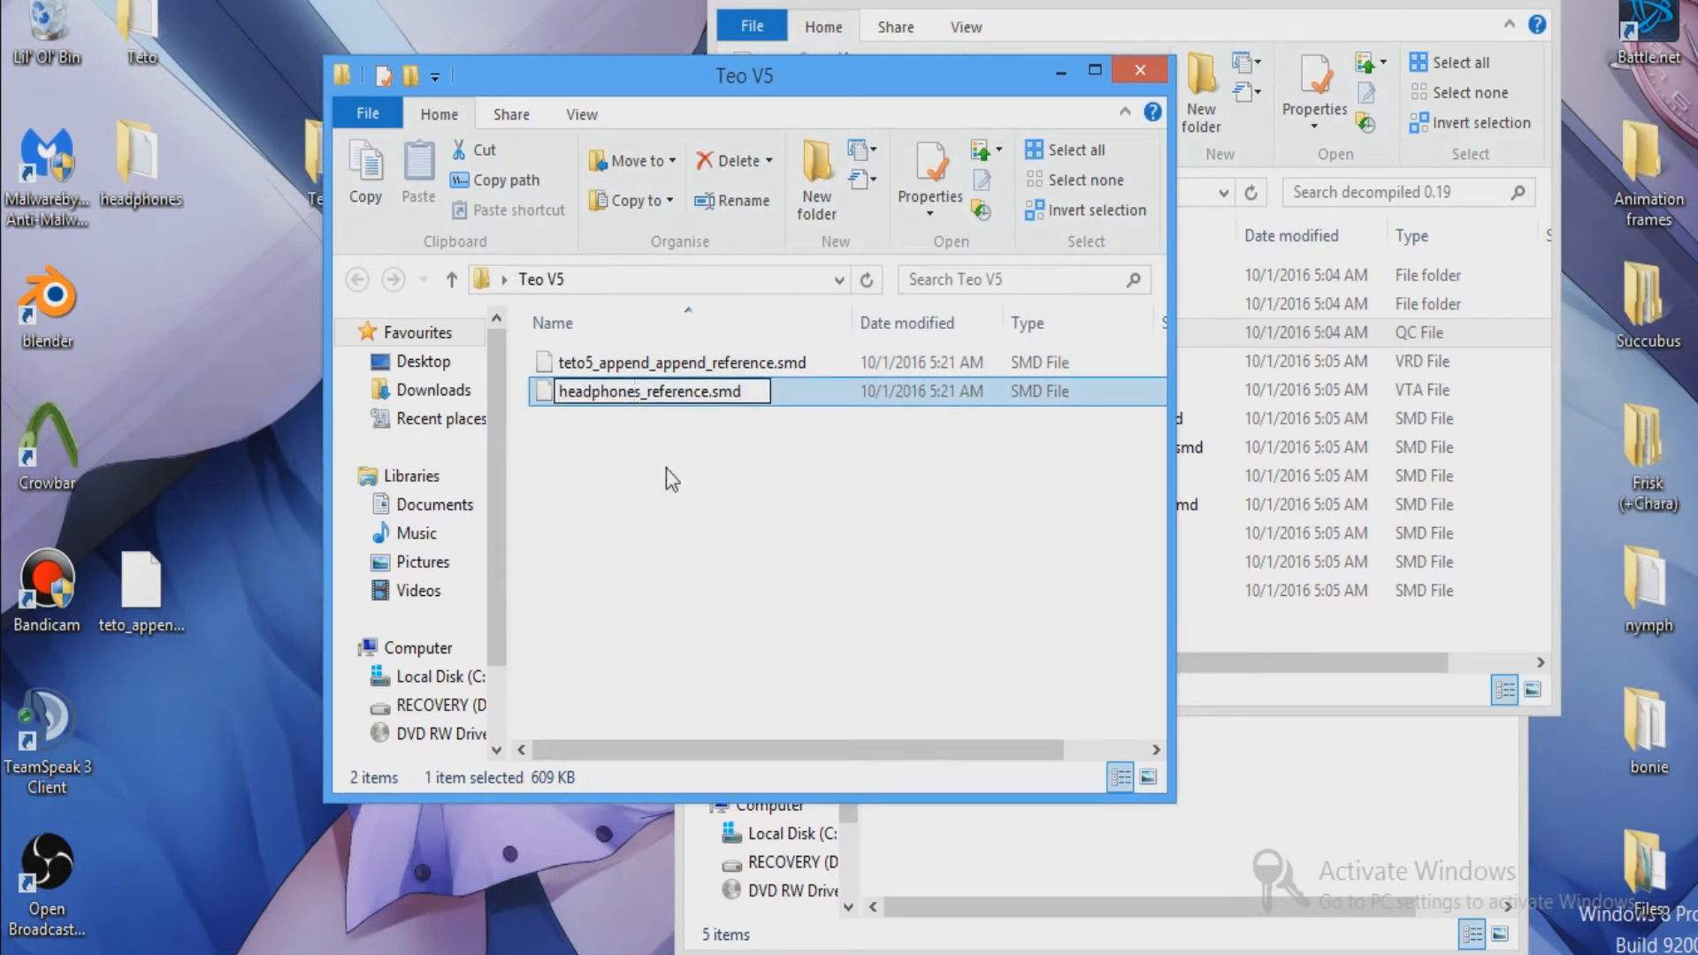
pyautogui.write('5')
# Move teto_append_physics.smd from the desktop into Teo V5 and rename it as teto5_append_physics.smd.
pyautogui.moveTo(129, 608); pyautogui.dragTo(577, 531)
pyautogui.click(588, 421)
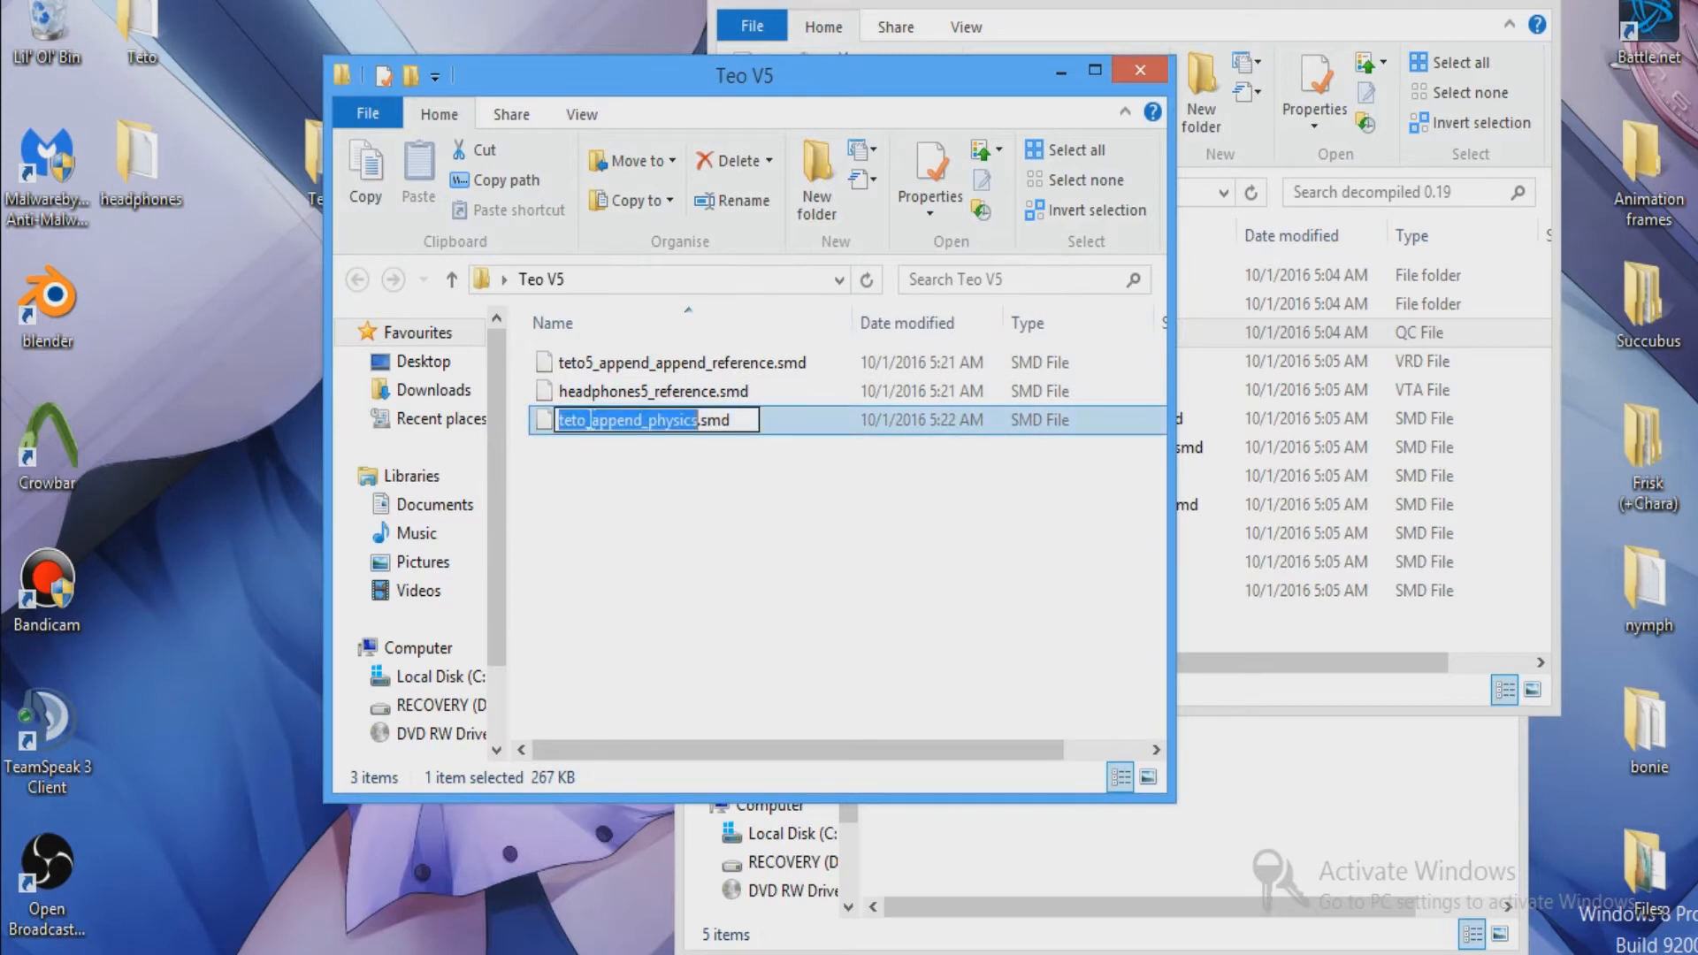
pyautogui.click(585, 421)
pyautogui.write('5')
pyautogui.press('Return')
# Move teto_append.qc, .vrd, .vta, teto_append_reference.smd and the three hair and one pelvis reference SMD files from decompiled 0.19 into Teo V5.
pyautogui.click(1339, 619)
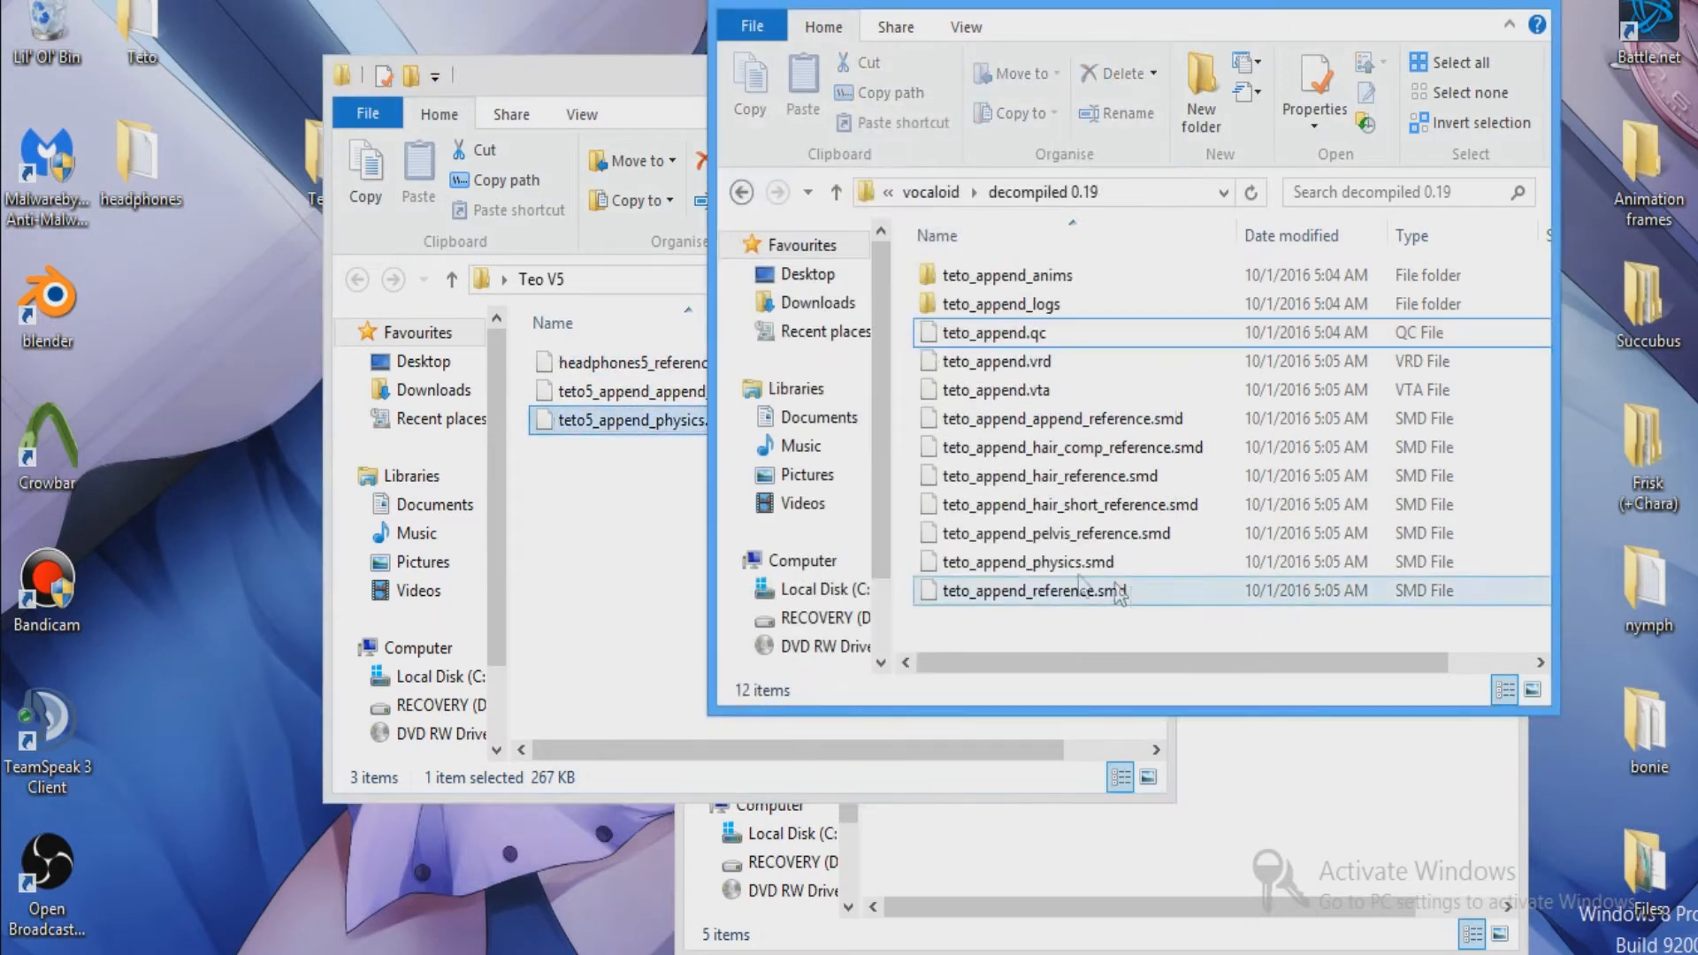
pyautogui.moveTo(916, 321); pyautogui.dragTo(602, 566)
pyautogui.click(1112, 582)
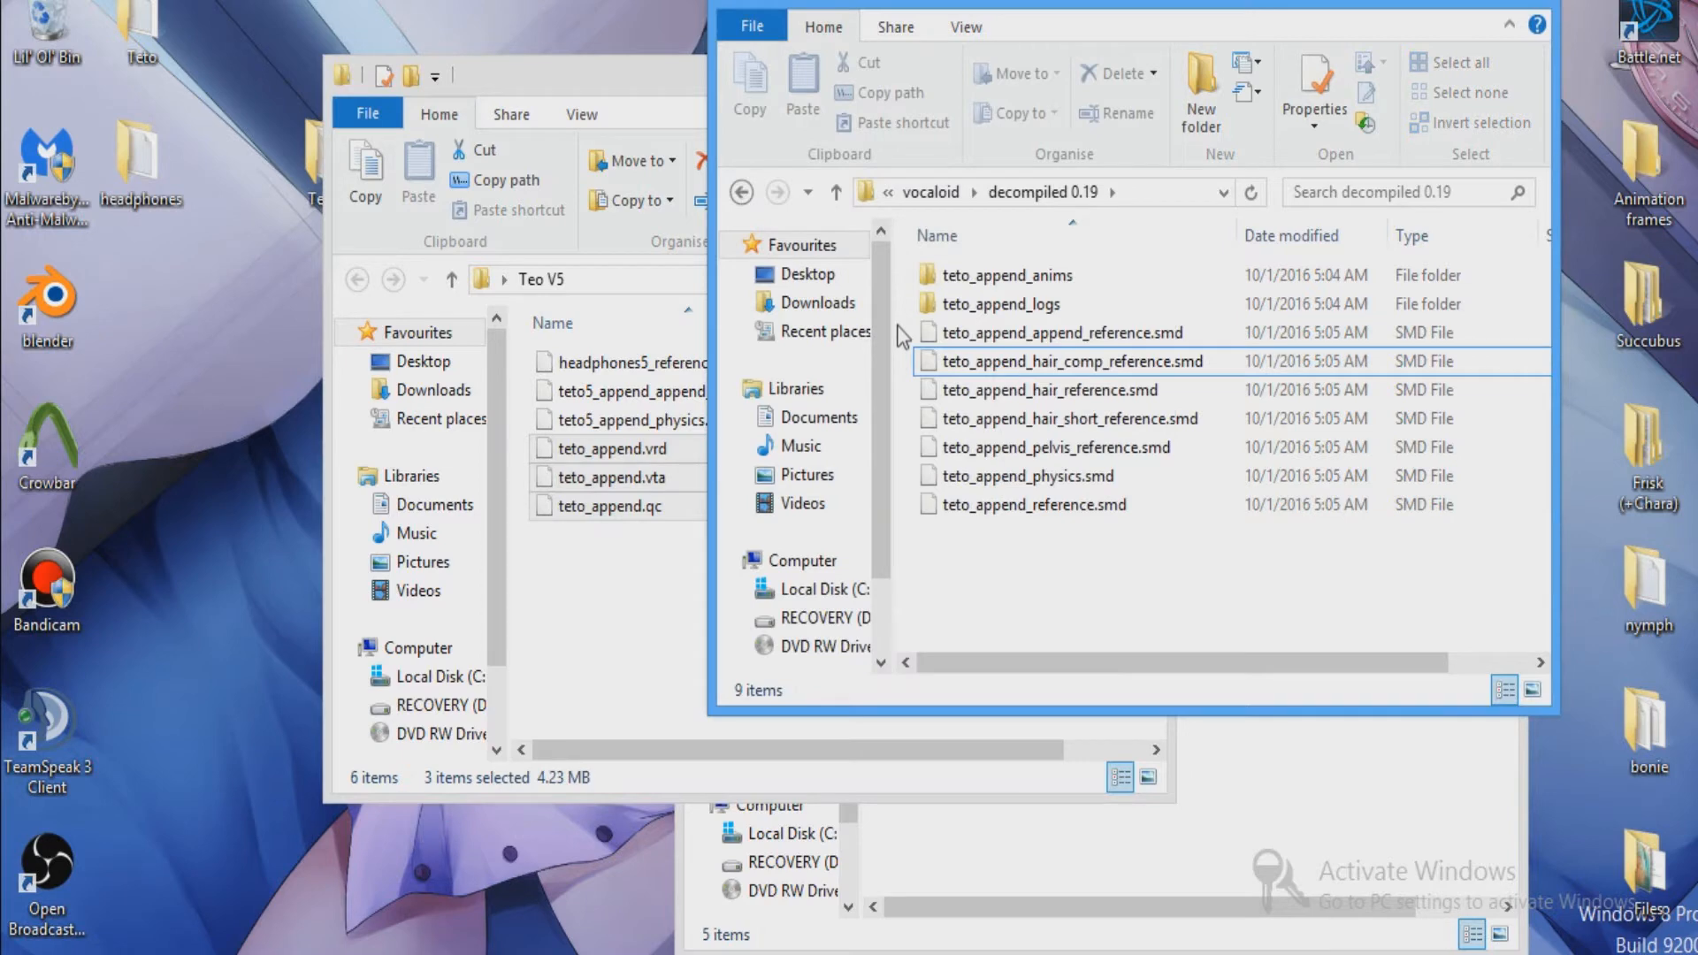
pyautogui.moveTo(1035, 553); pyautogui.dragTo(698, 601)
pyautogui.click(1282, 584)
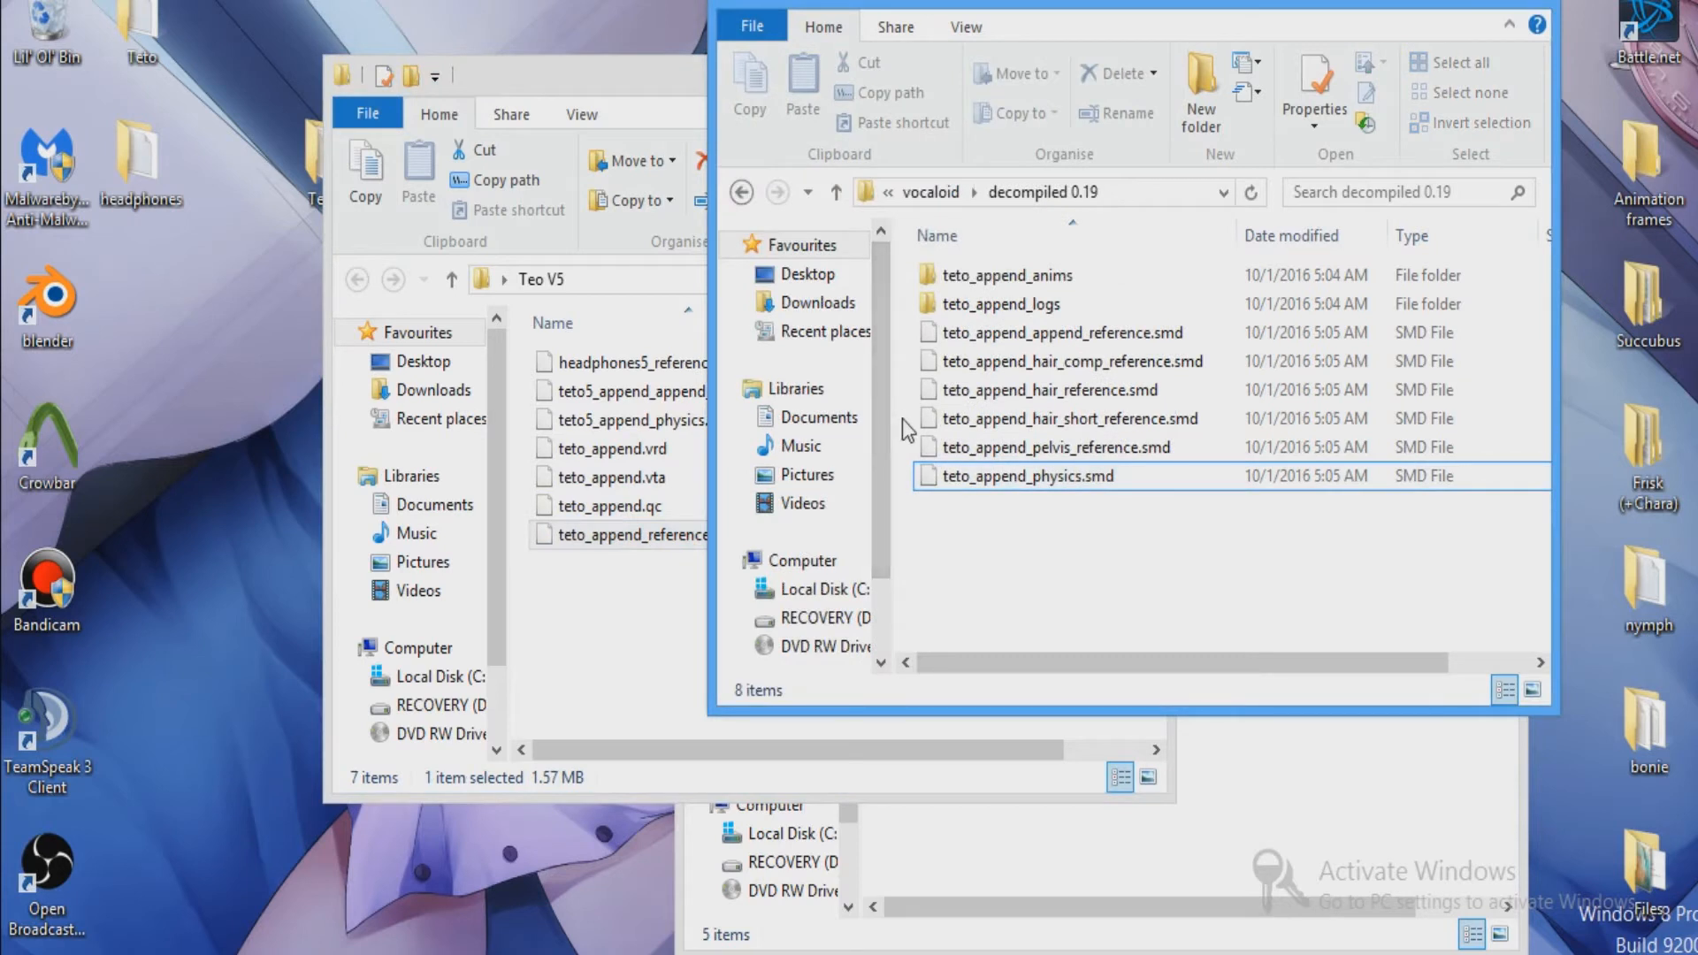
pyautogui.moveTo(914, 444); pyautogui.dragTo(586, 534)
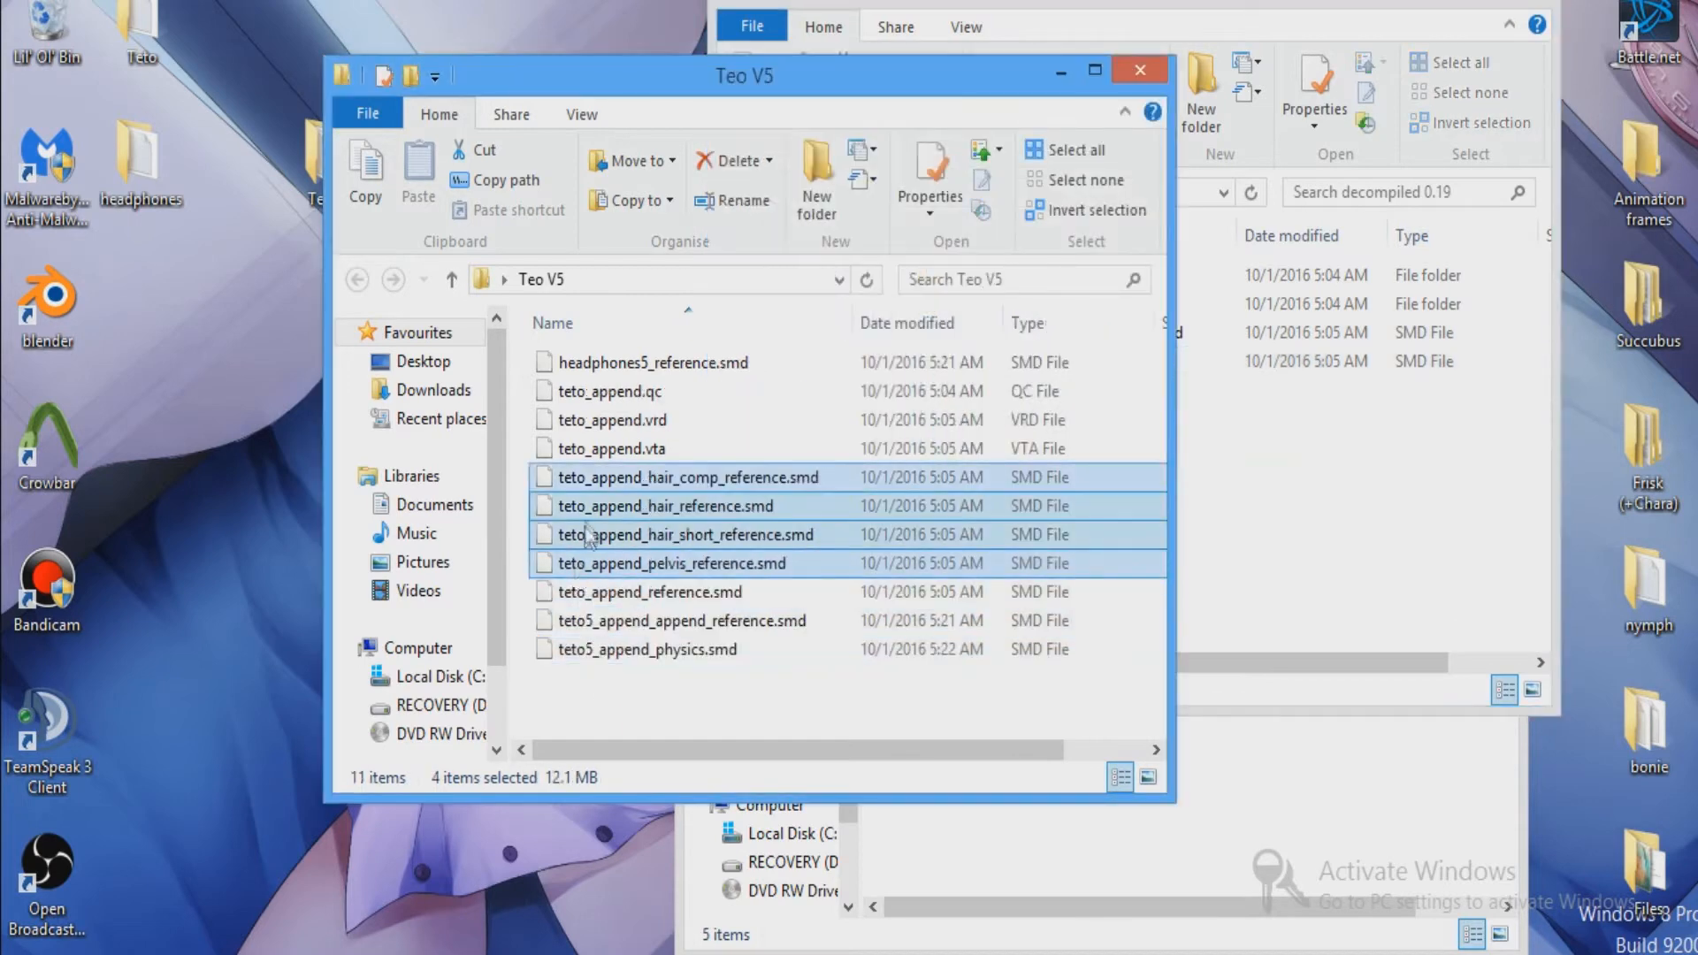
# Rename teto_append.qc in the Teo V5 folder as teto5_append.qc.
pyautogui.click(583, 395)
pyautogui.click(584, 395)
pyautogui.click(590, 391)
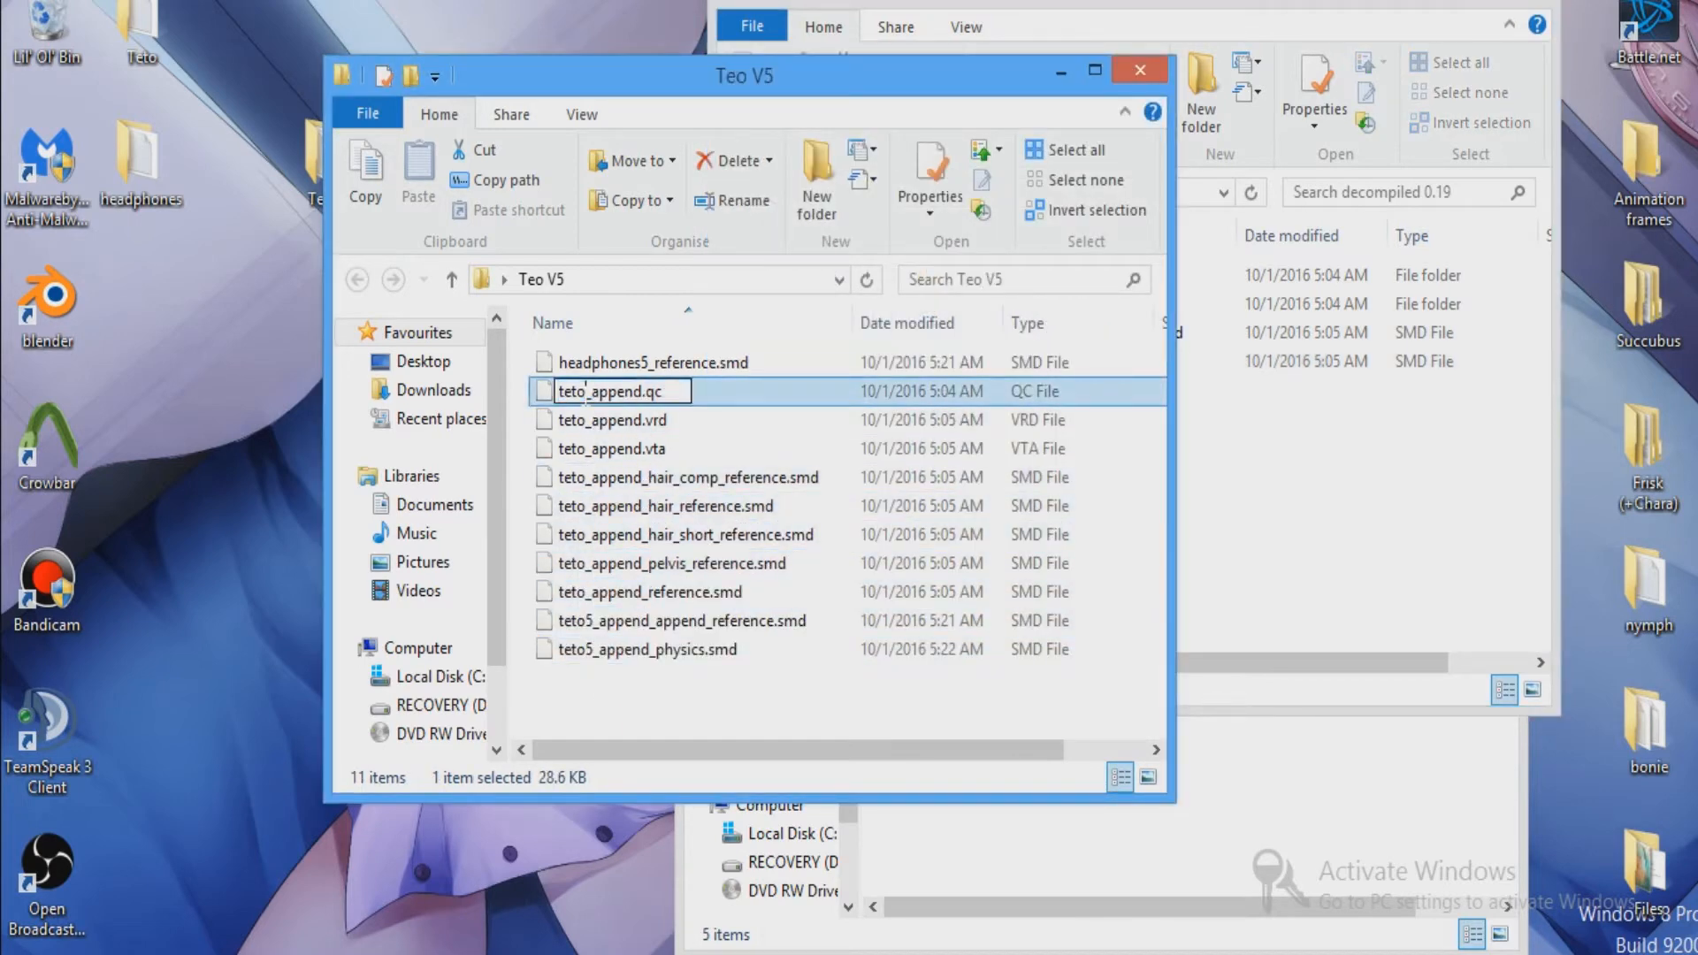
pyautogui.write('5')
# Rename teto_append.vta in the Teo V5 folder as teto5_append.vta.
pyautogui.click(586, 425)
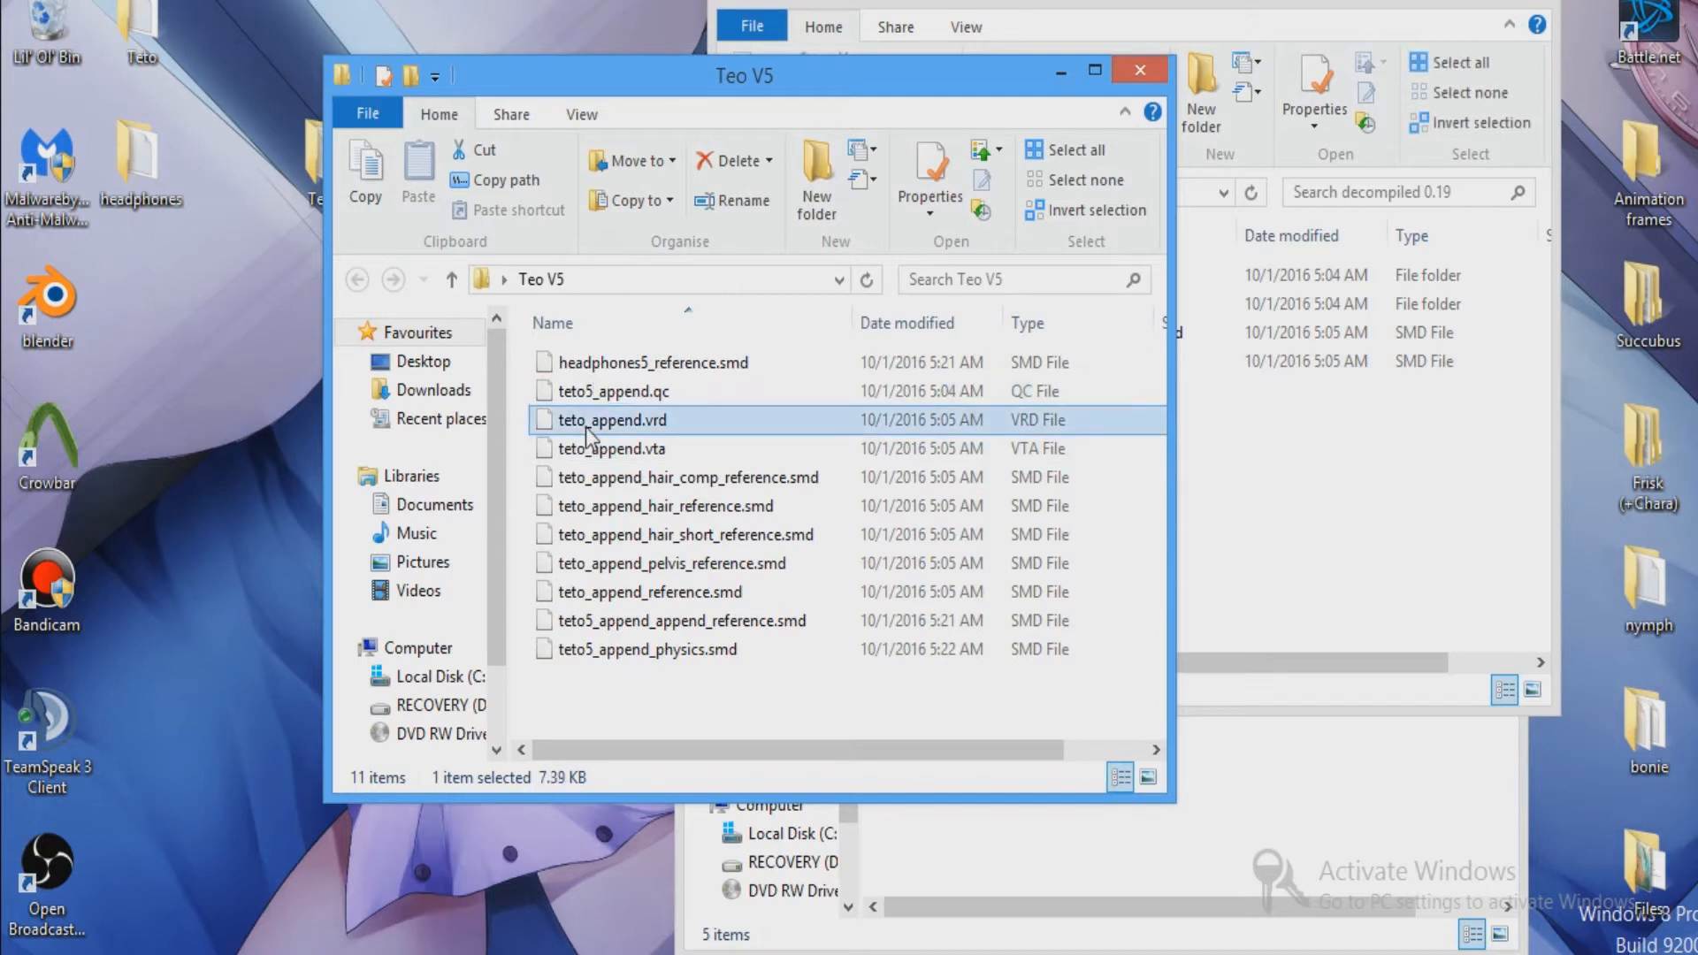
pyautogui.click(586, 420)
pyautogui.click(586, 421)
pyautogui.write('5')
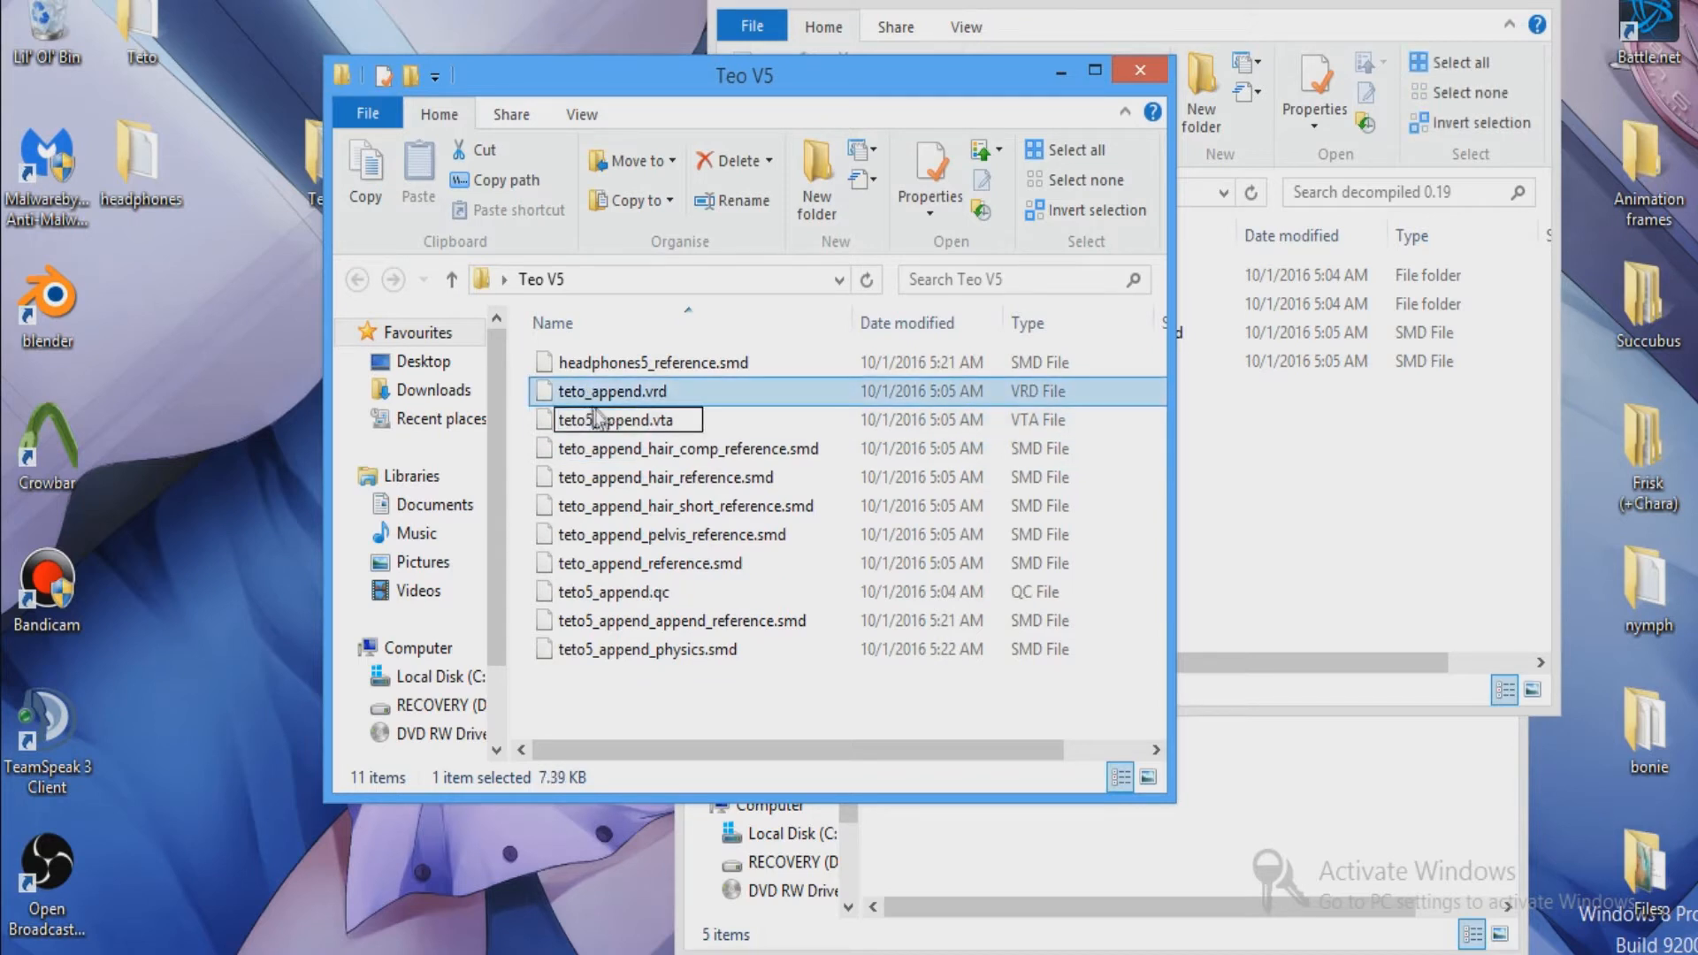
pyautogui.press('Return')
# Rename teto_append.vrd in the Teo V5 folder as teto5_append.vrd.
pyautogui.click(585, 397)
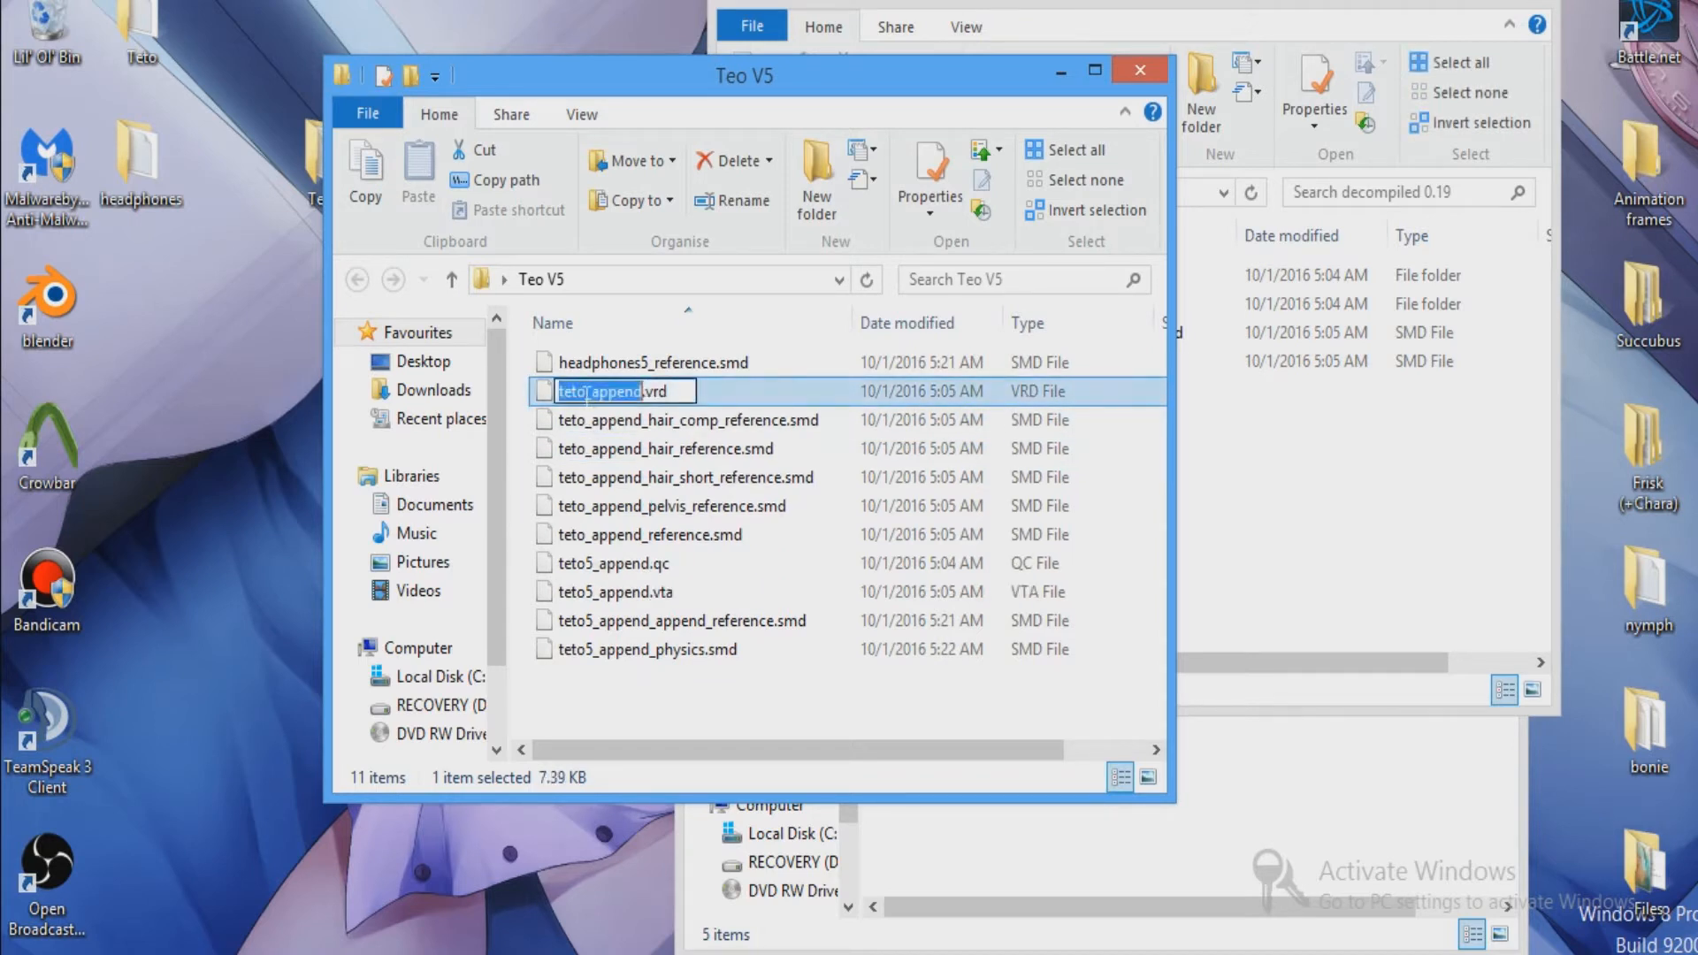
pyautogui.click(589, 392)
pyautogui.write('5')
pyautogui.click(585, 432)
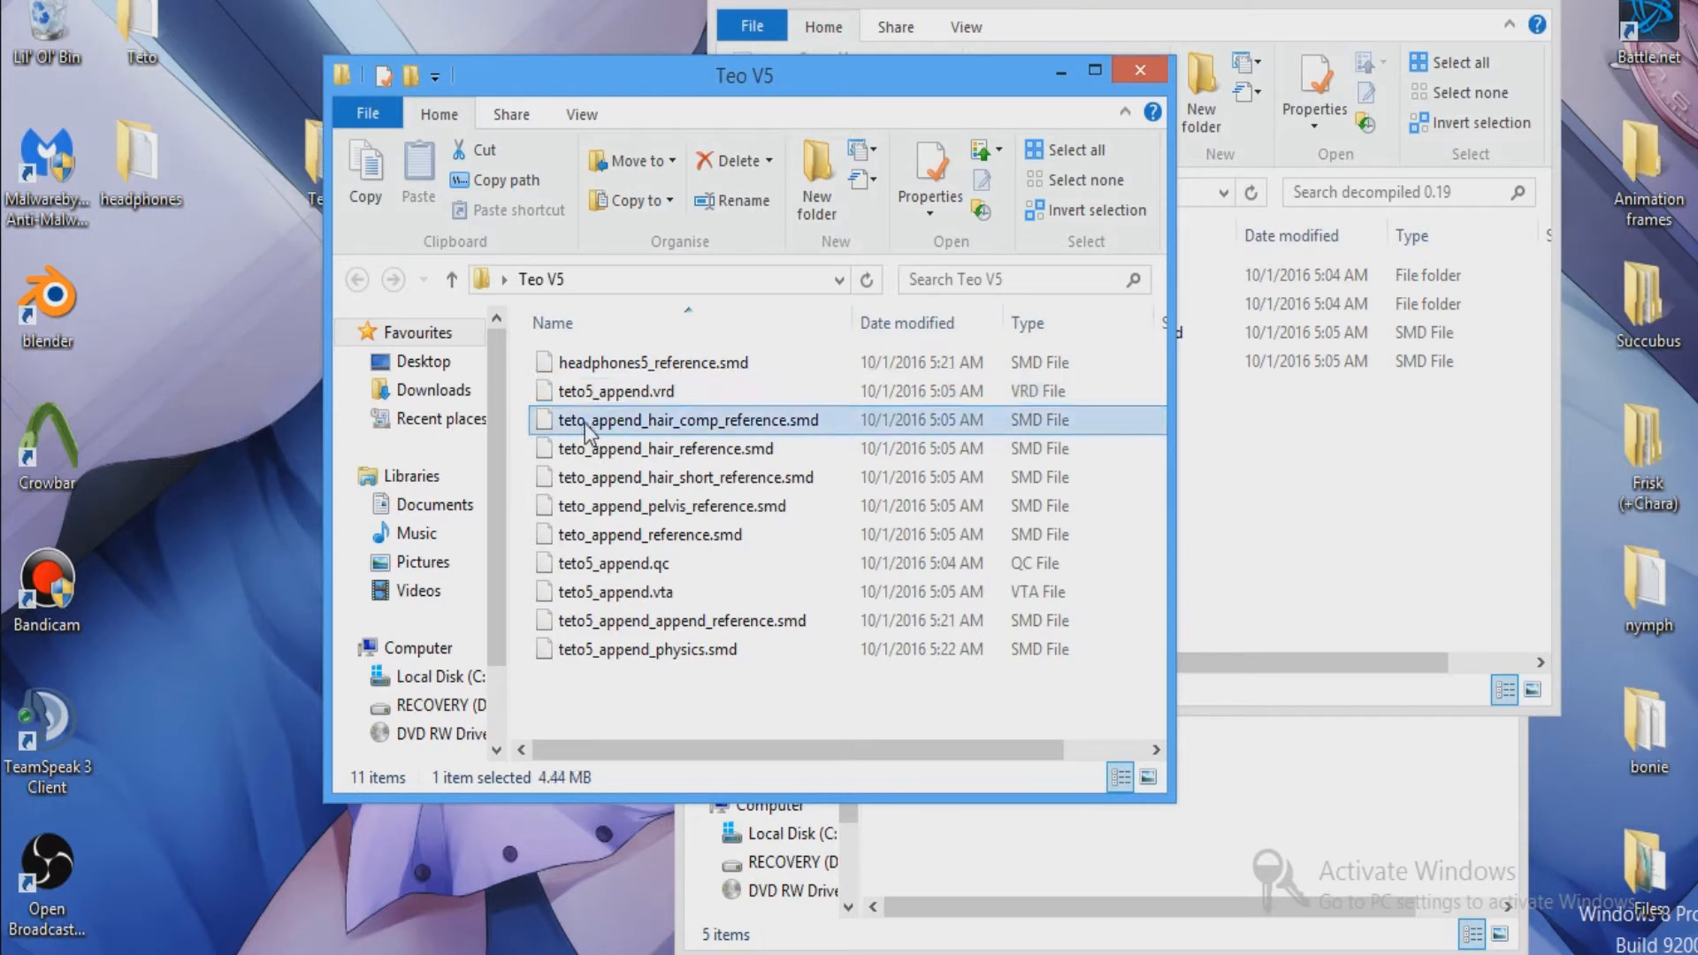
# Rename teto_append_hair_reference.smd in the Teo V5 folder as teto5_append_hair_reference.smd.
pyautogui.click(586, 425)
pyautogui.press('Escape')
pyautogui.click(587, 432)
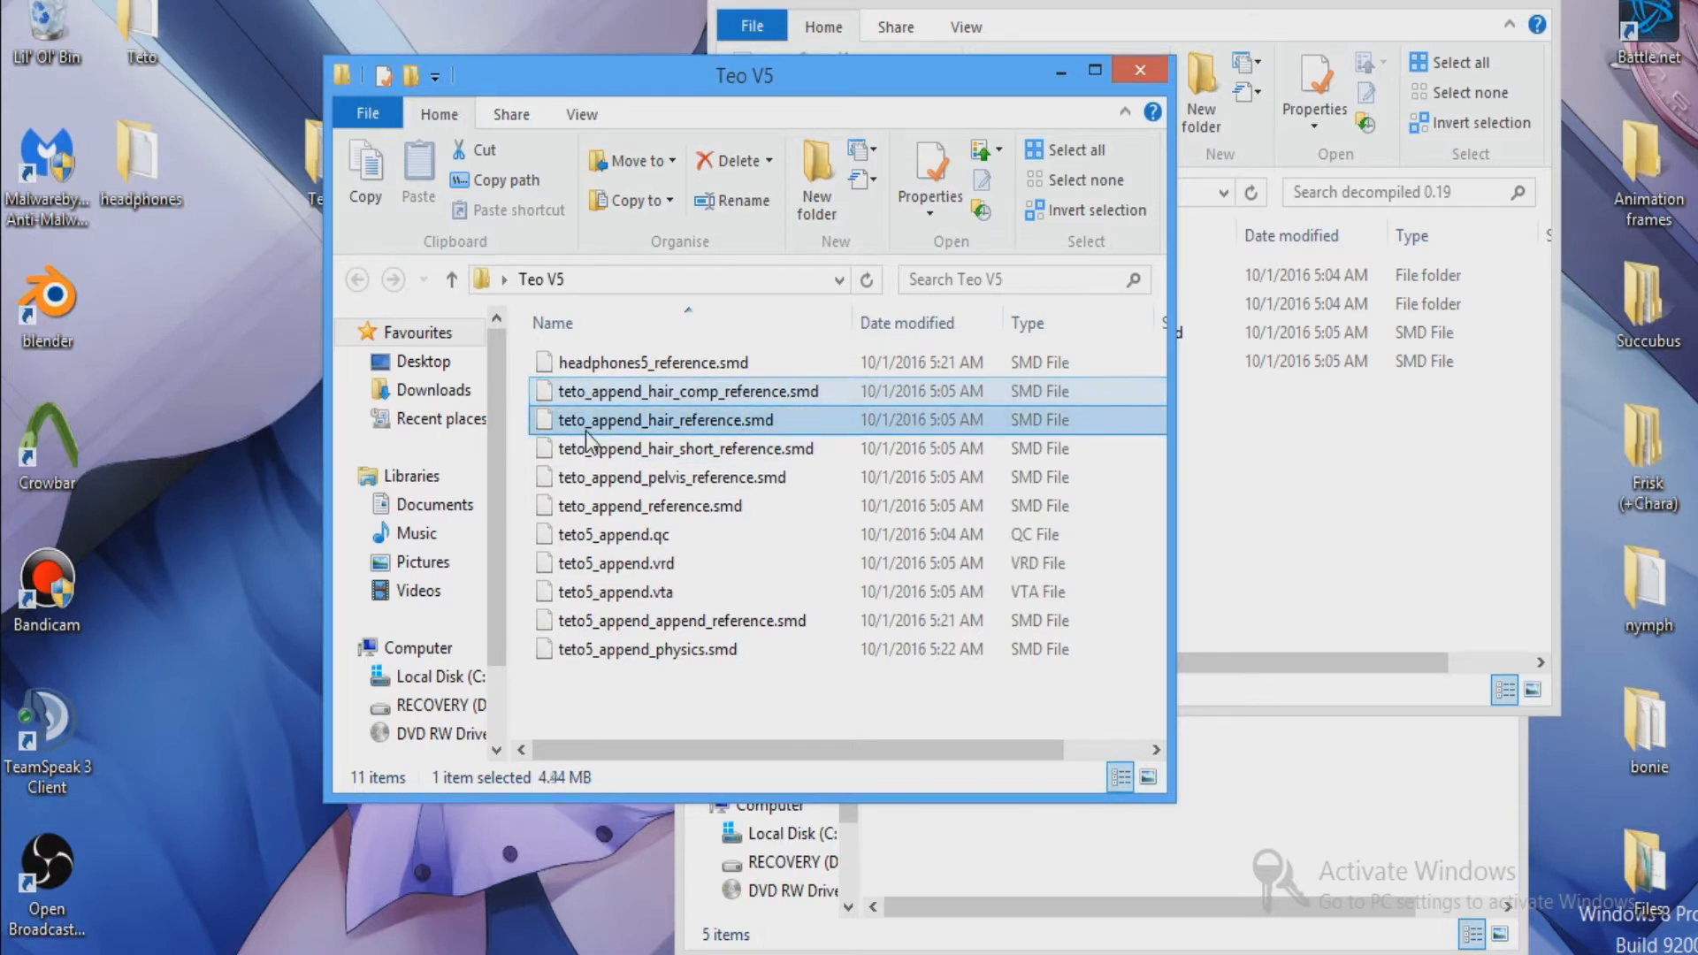
pyautogui.click(586, 421)
pyautogui.click(587, 420)
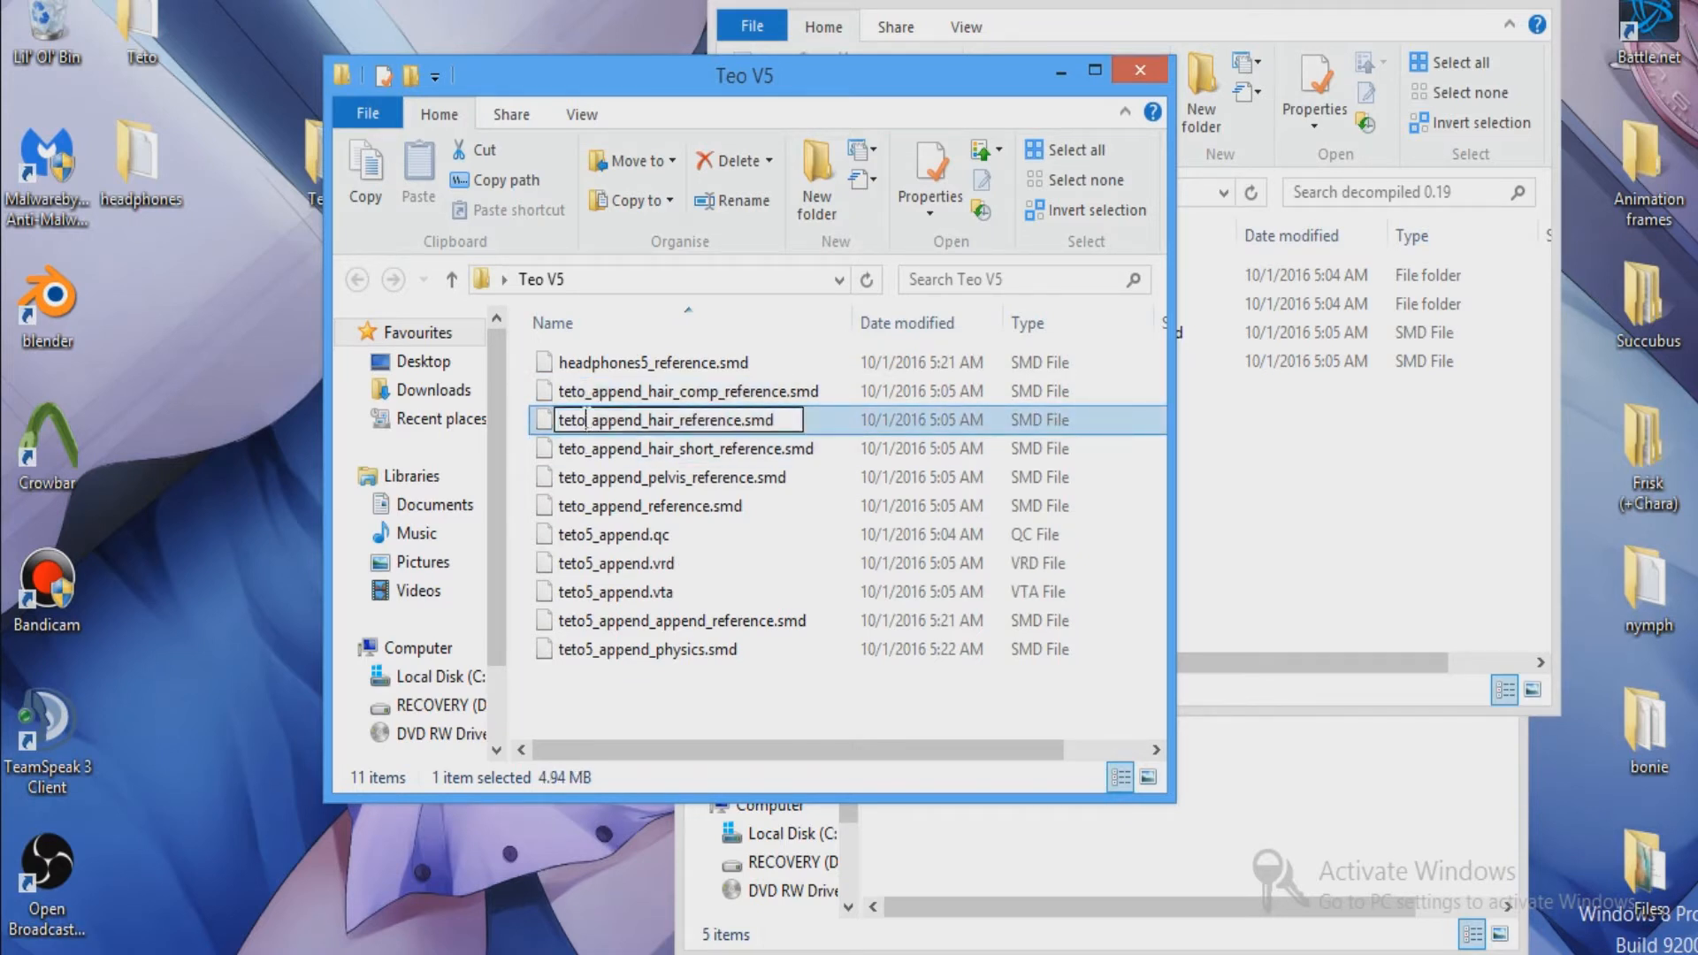
pyautogui.write('5')
# Rename teto_append_hair_comp_reference.smd in the Teo V5 folder as teto5_append_hair_comp_reference.smd.
pyautogui.click(585, 397)
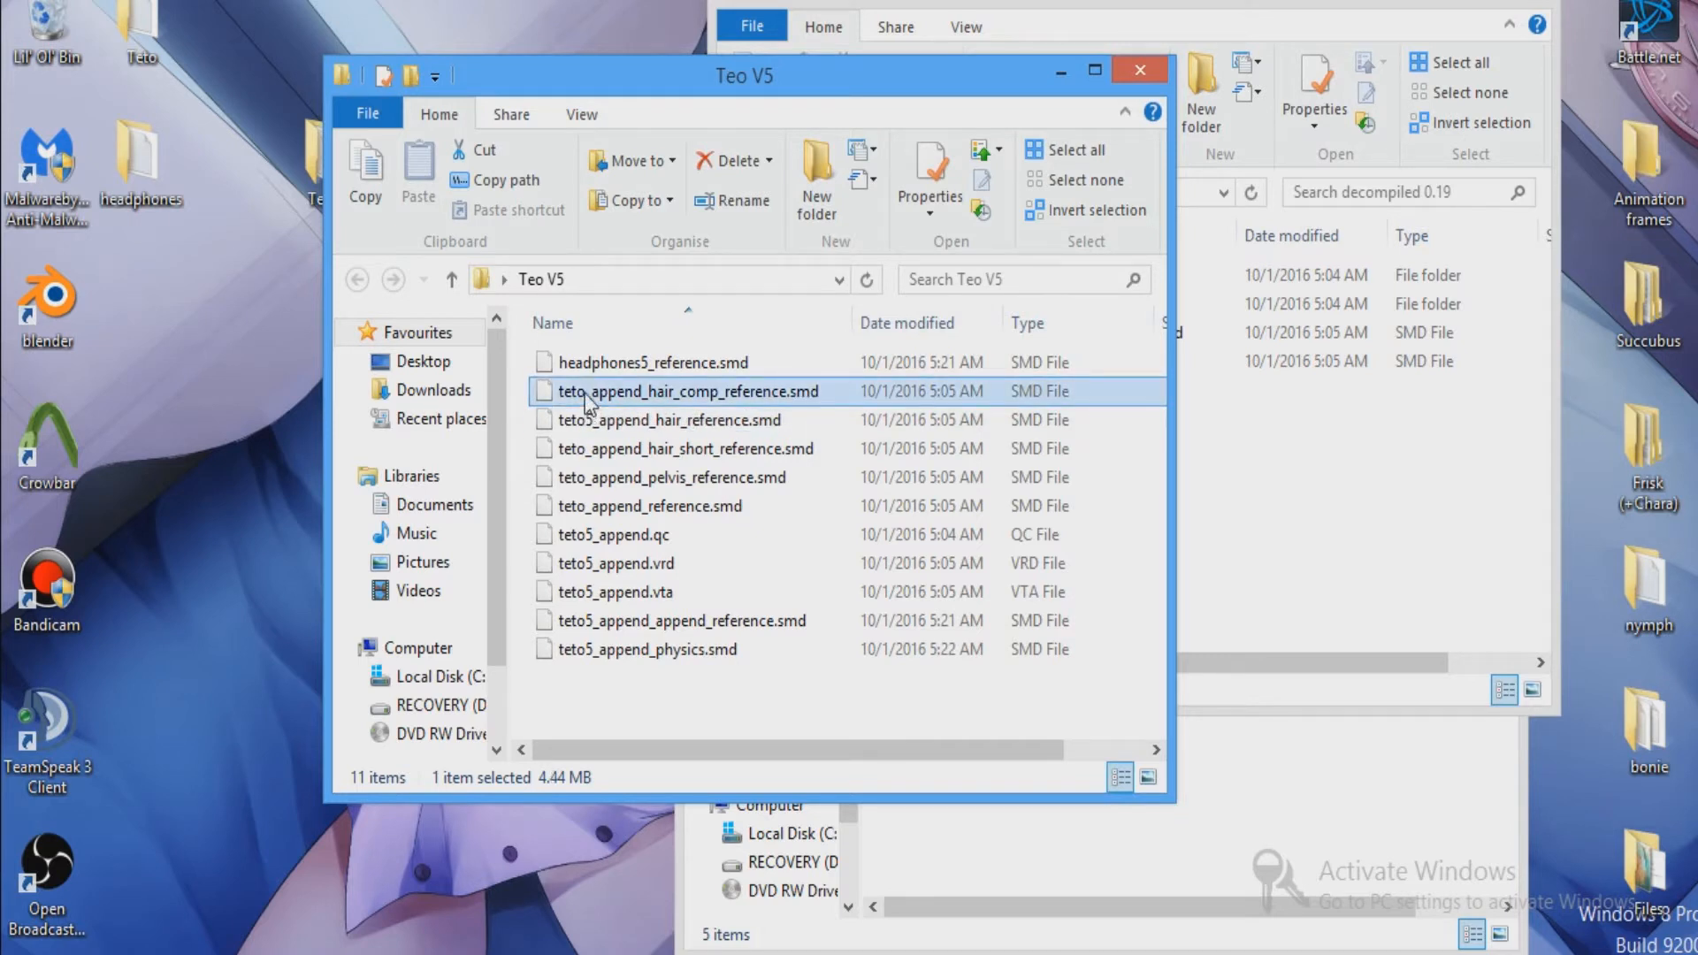
pyautogui.click(588, 395)
pyautogui.click(587, 394)
pyautogui.write('5')
# Rename teto_append_hair_short_reference.smd in the Teo V5 folder as teto5_append_hair_short_reference.smd.
pyautogui.click(598, 449)
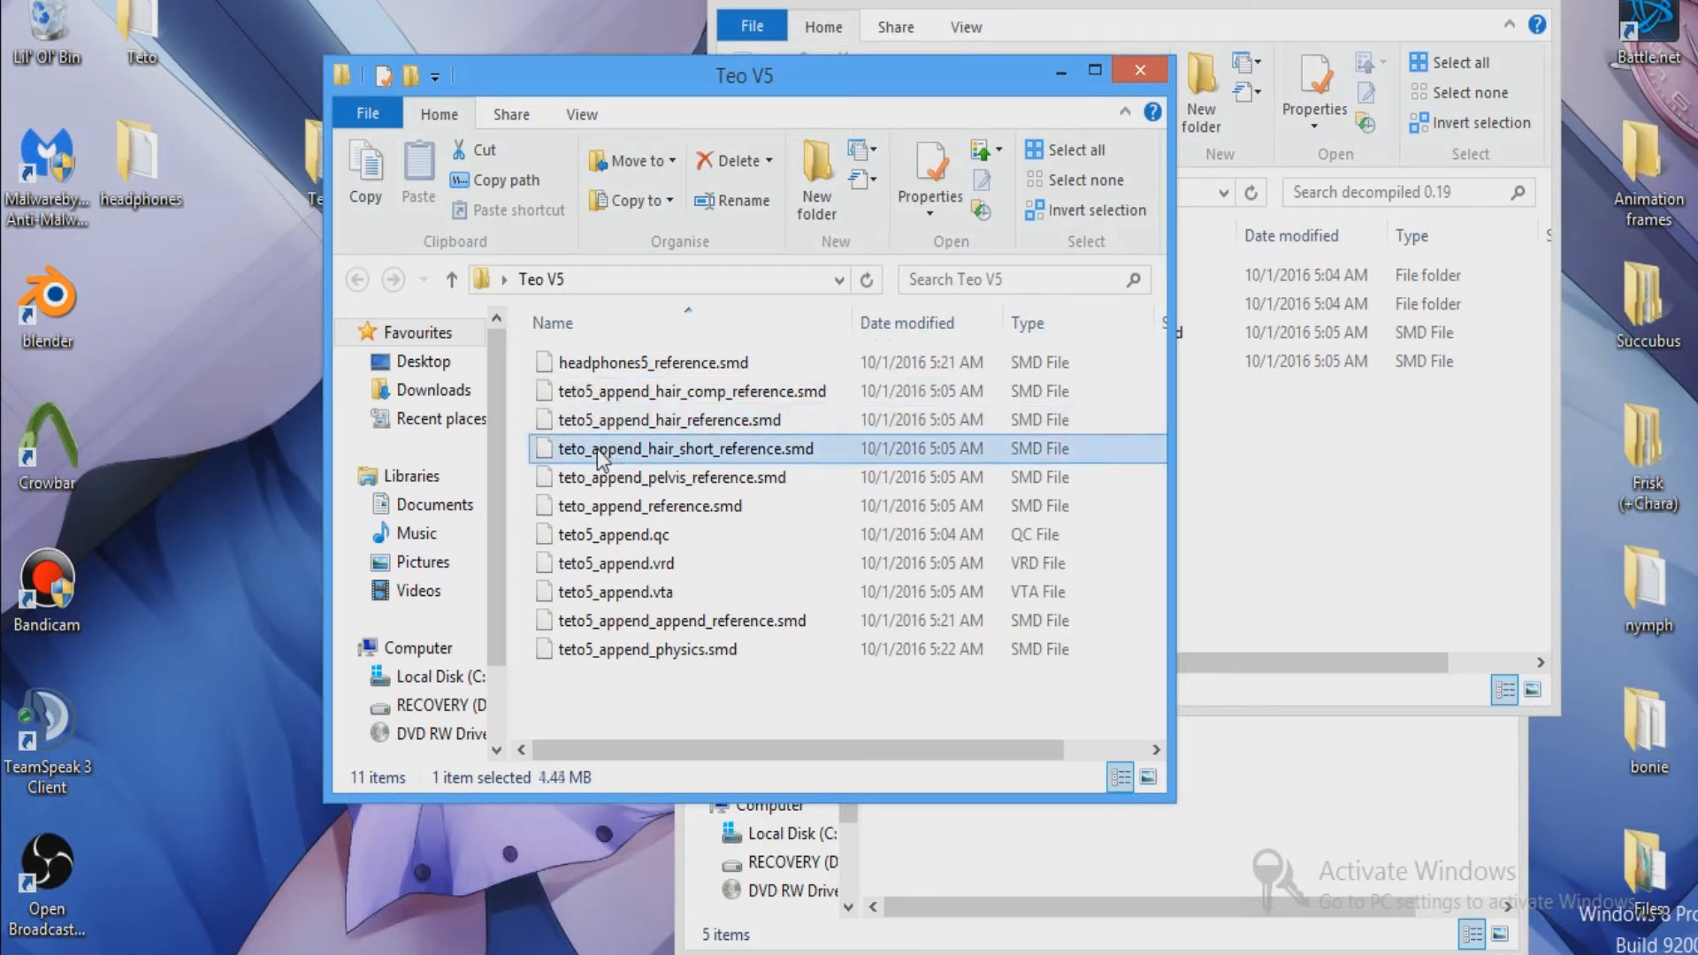
pyautogui.click(588, 449)
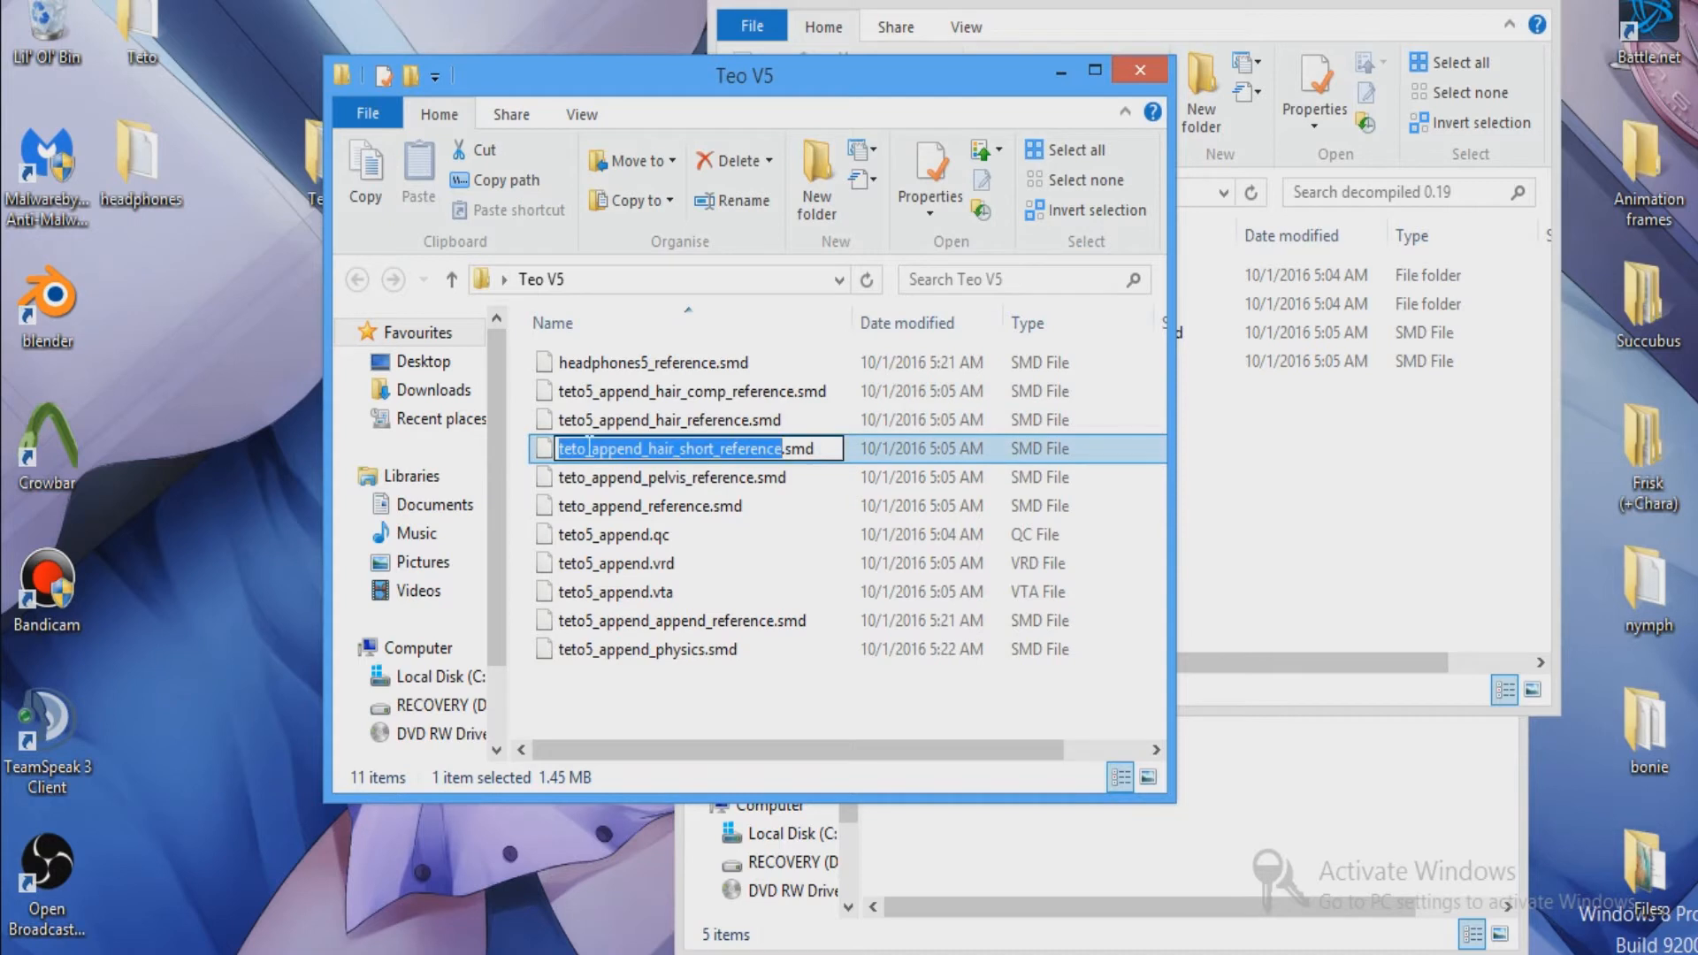
pyautogui.click(588, 448)
pyautogui.write('5')
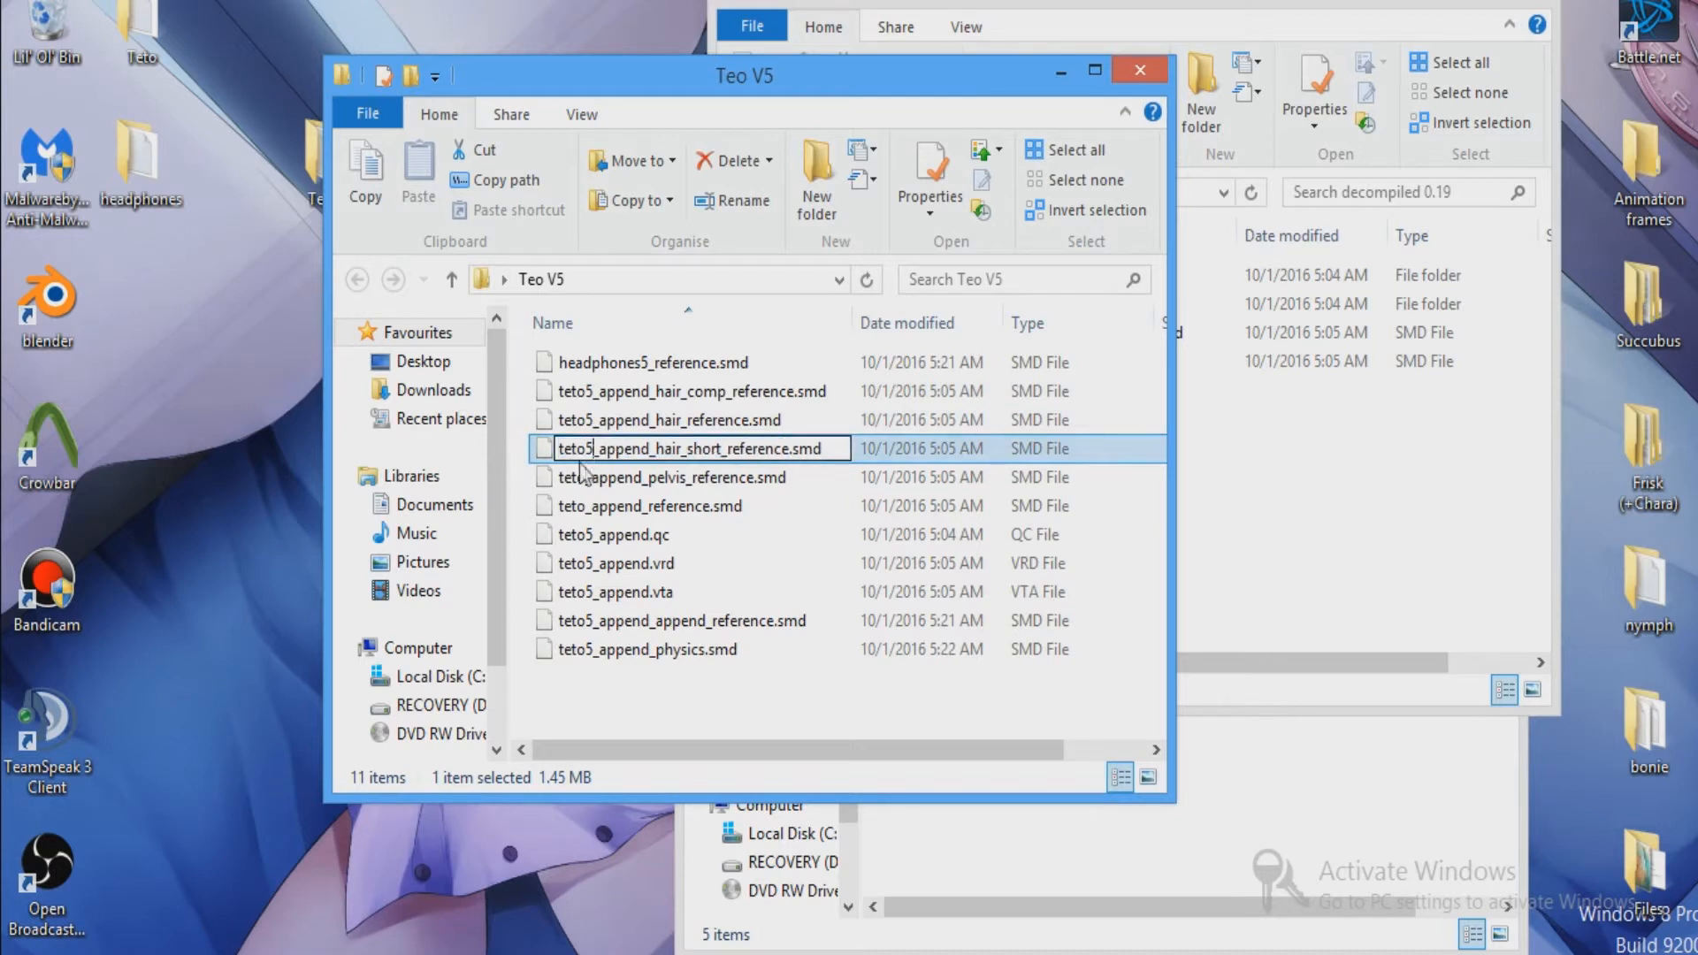
pyautogui.click(582, 478)
pyautogui.click(582, 478)
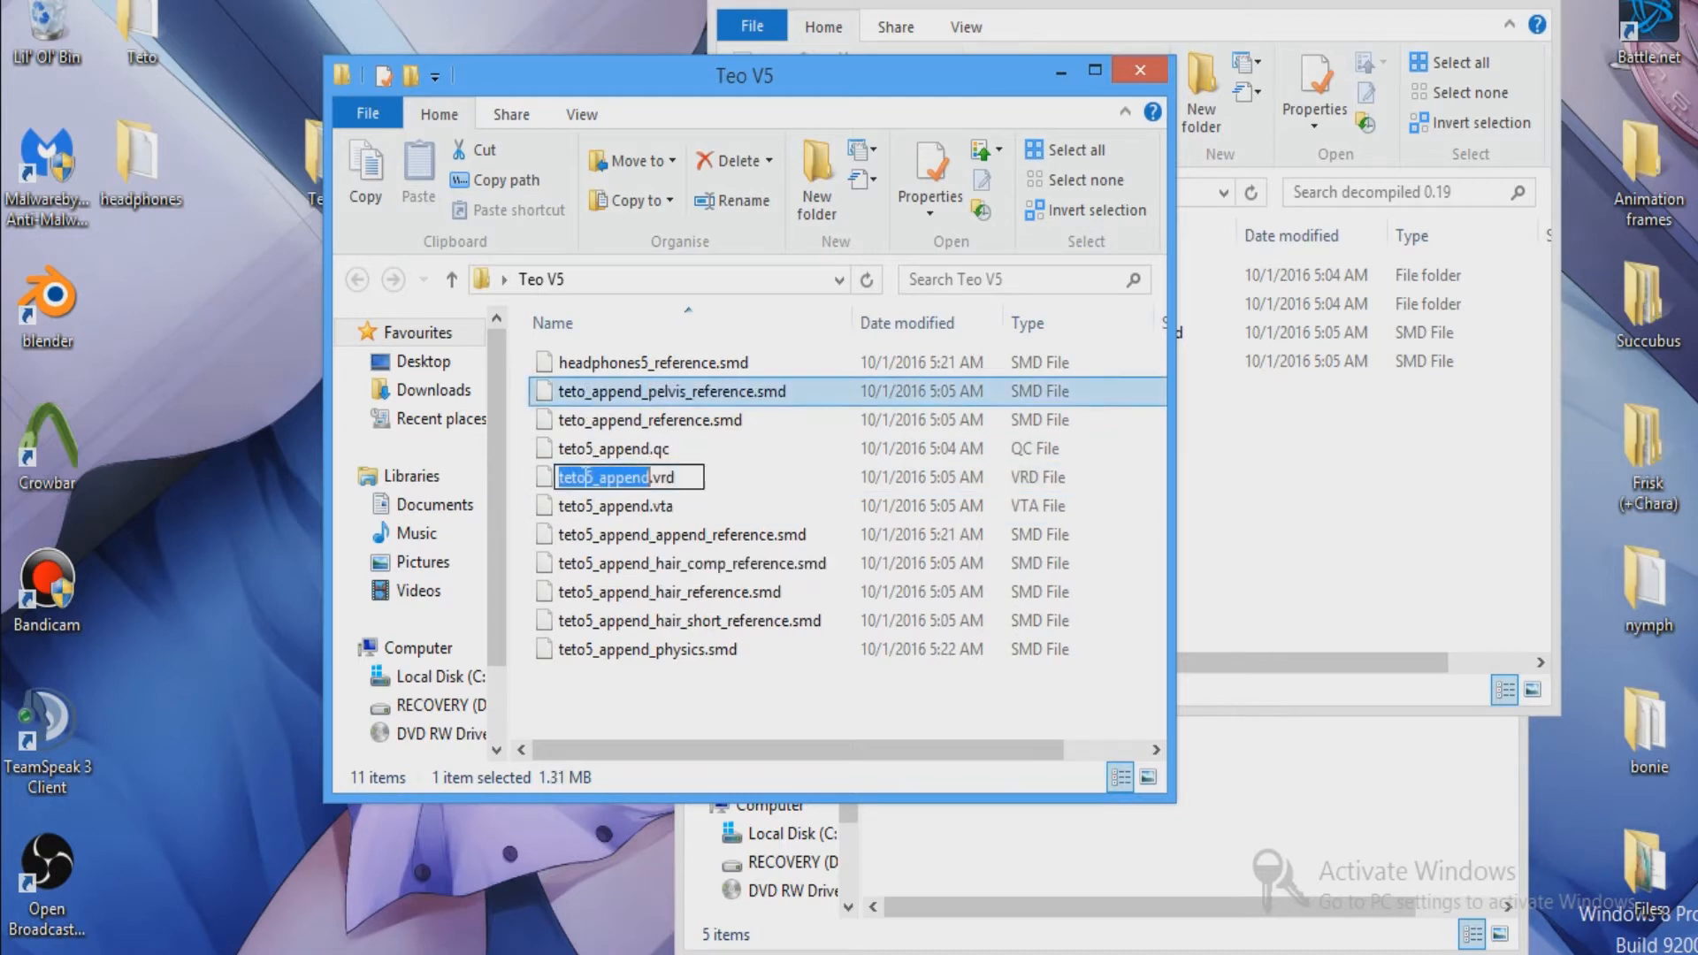
# Rename teto_append_reference.smd in the Teo V5 folder as teto5_append_reference.smd.
pyautogui.click(582, 419)
pyautogui.click(582, 421)
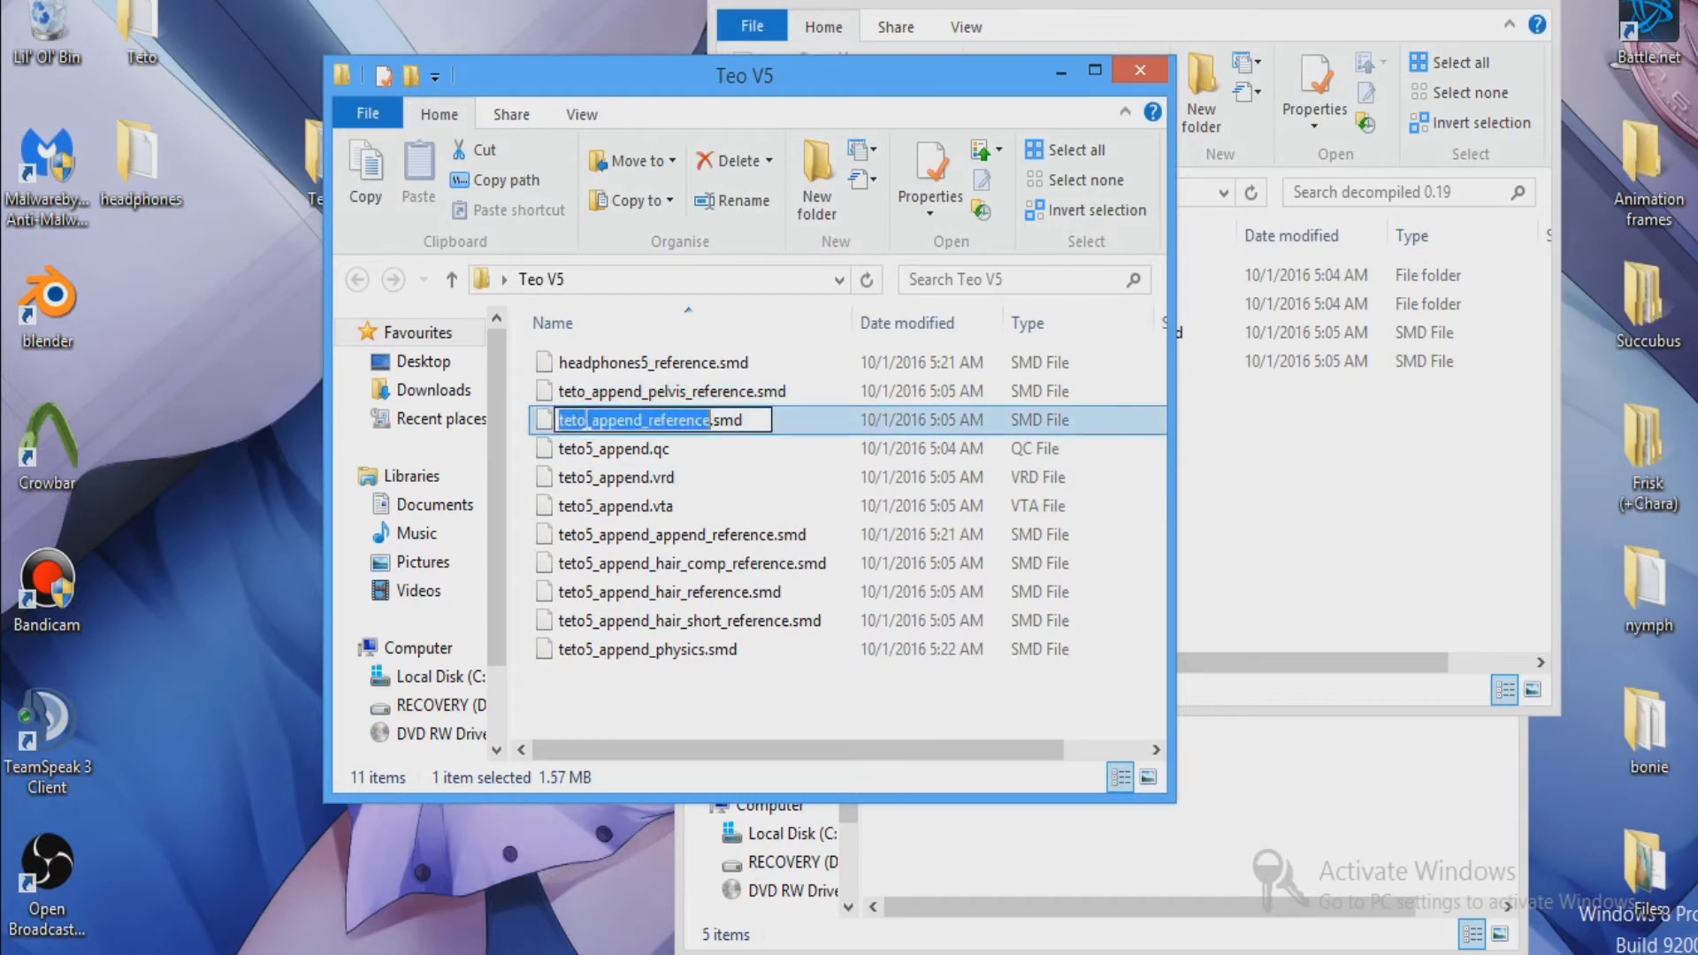
pyautogui.click(585, 421)
pyautogui.write('5')
# Rename teto_append_pelvis_reference.smd in the Teo V5 folder as teto5_append_pelvis_reference.smd.
pyautogui.click(591, 392)
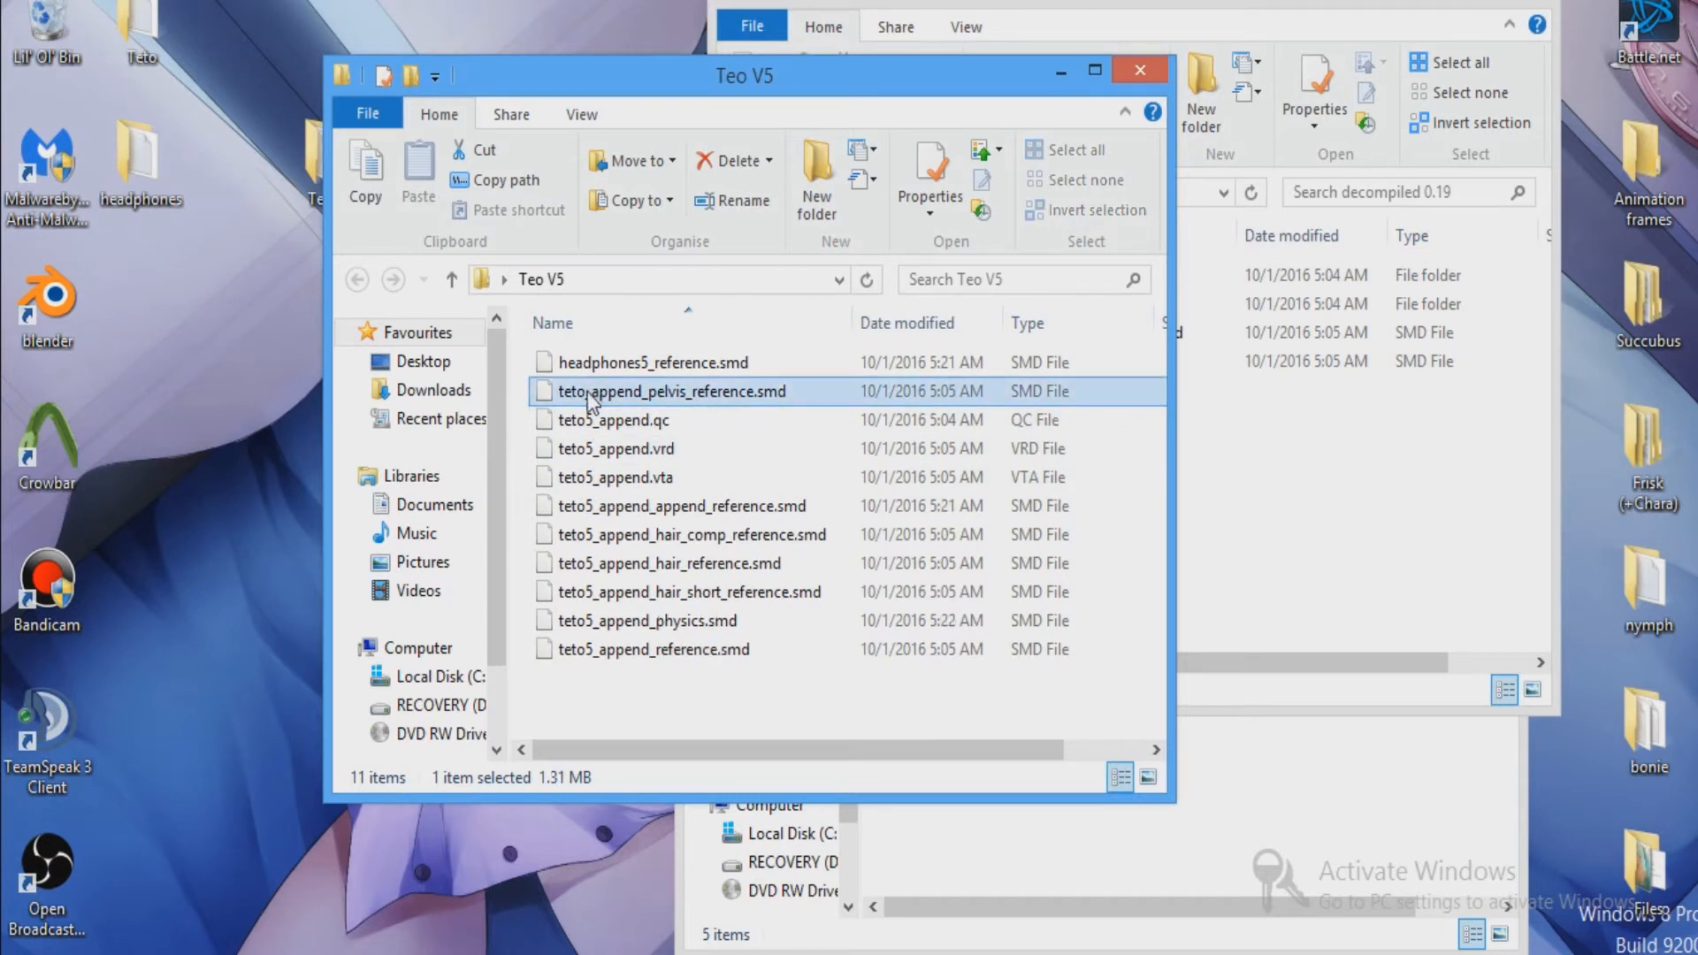
pyautogui.click(589, 396)
pyautogui.click(589, 391)
pyautogui.write('5')
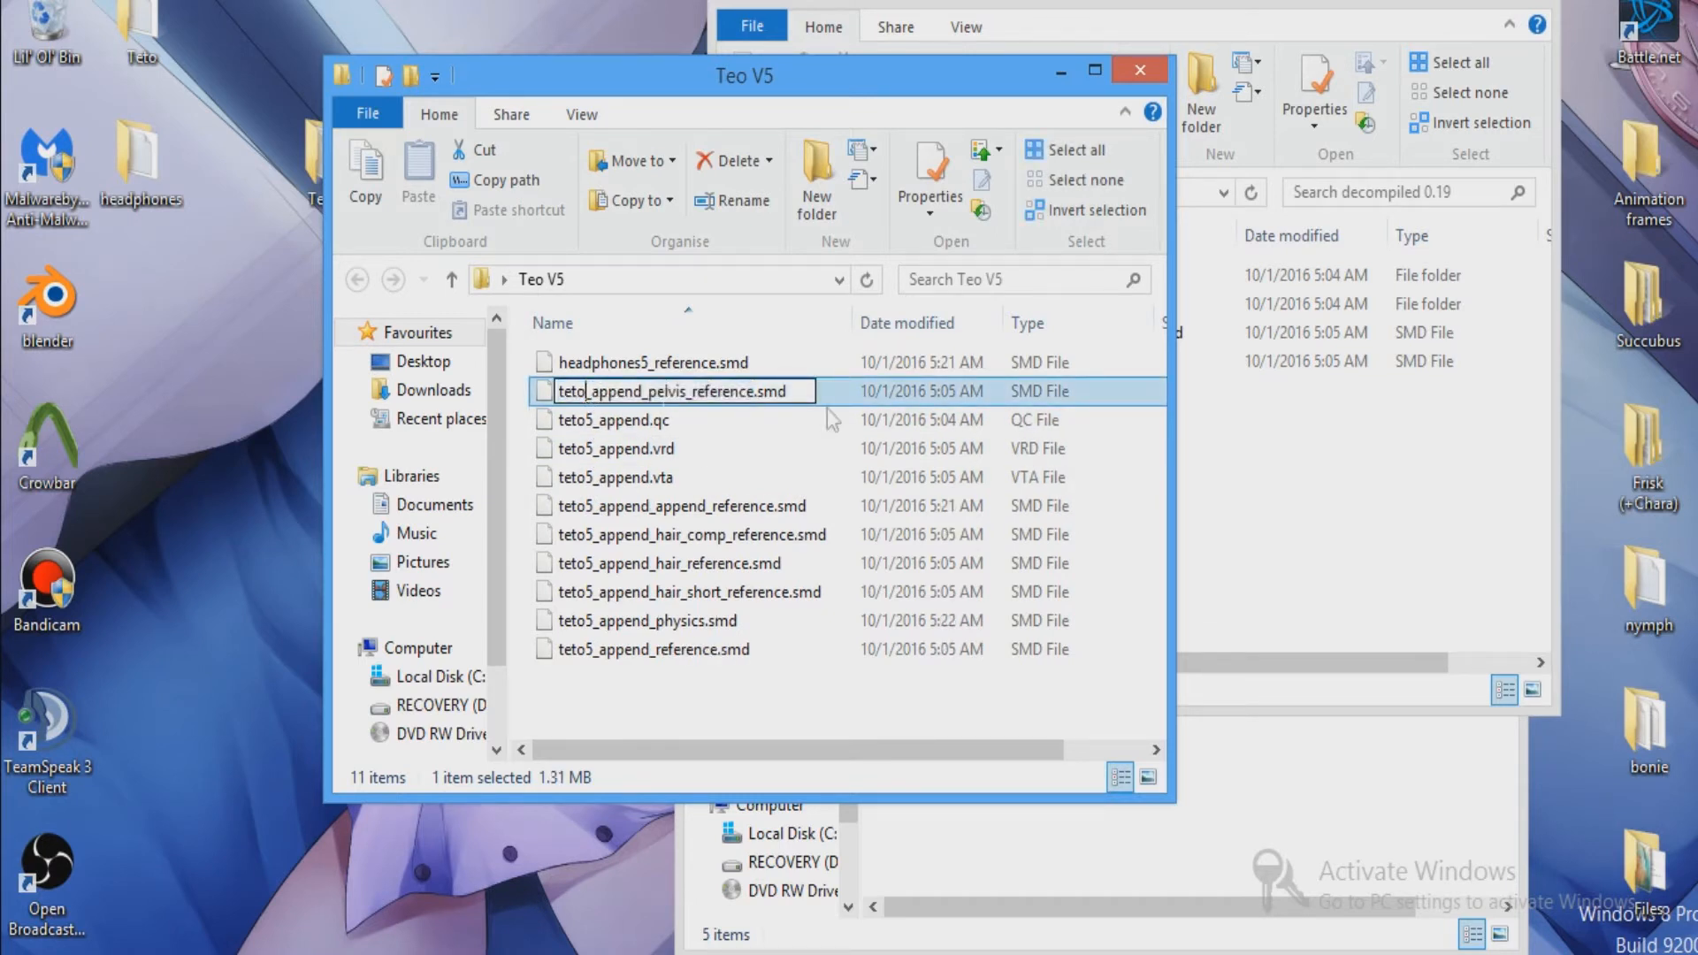
pyautogui.click(790, 689)
# Look at the original compiled model files in the vocaloid folder and its npc subfolder.
pyautogui.click(1063, 439)
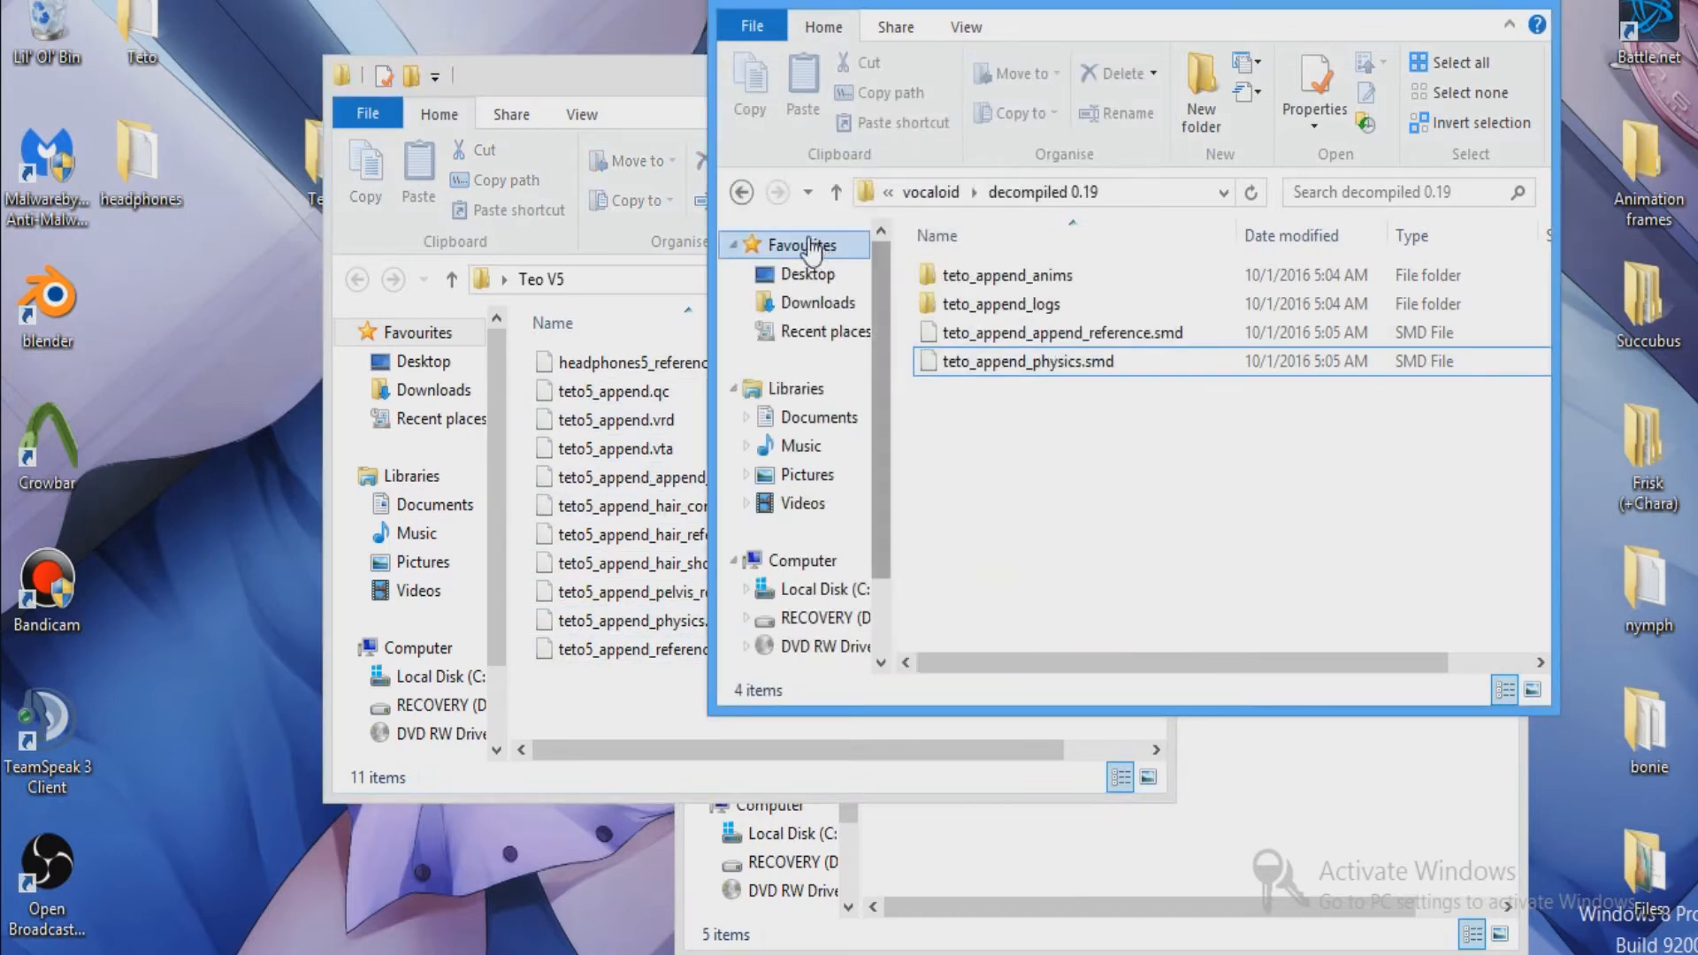
pyautogui.click(741, 192)
pyautogui.doubleClick(994, 336)
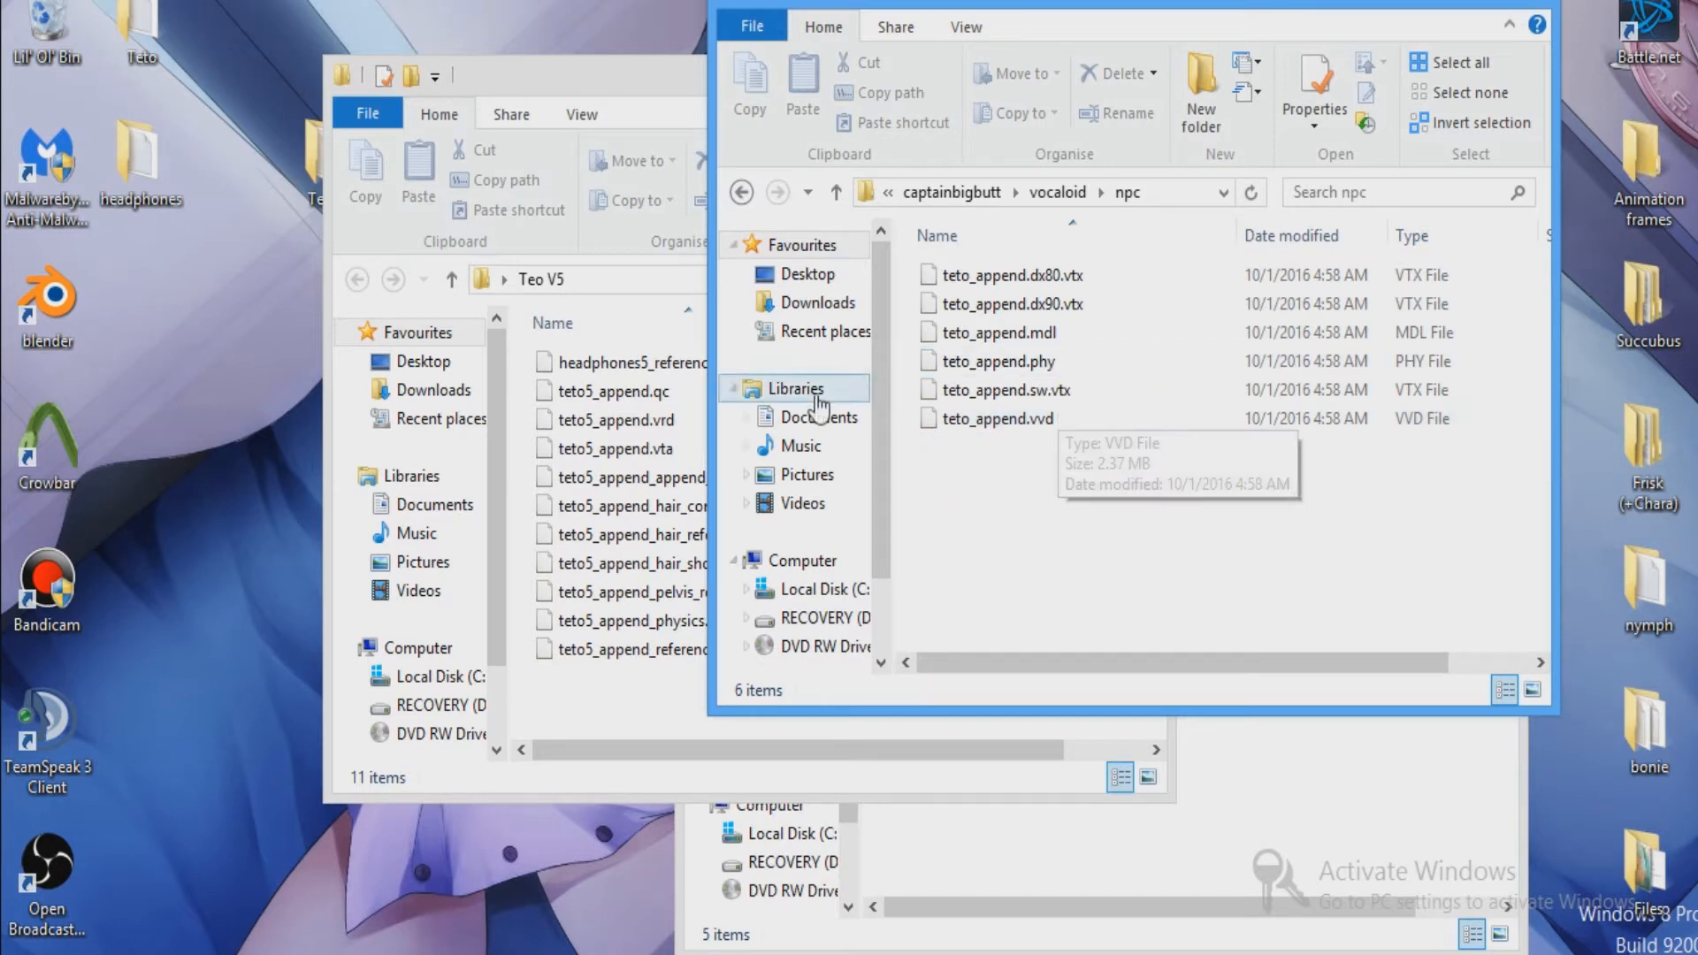
pyautogui.click(738, 197)
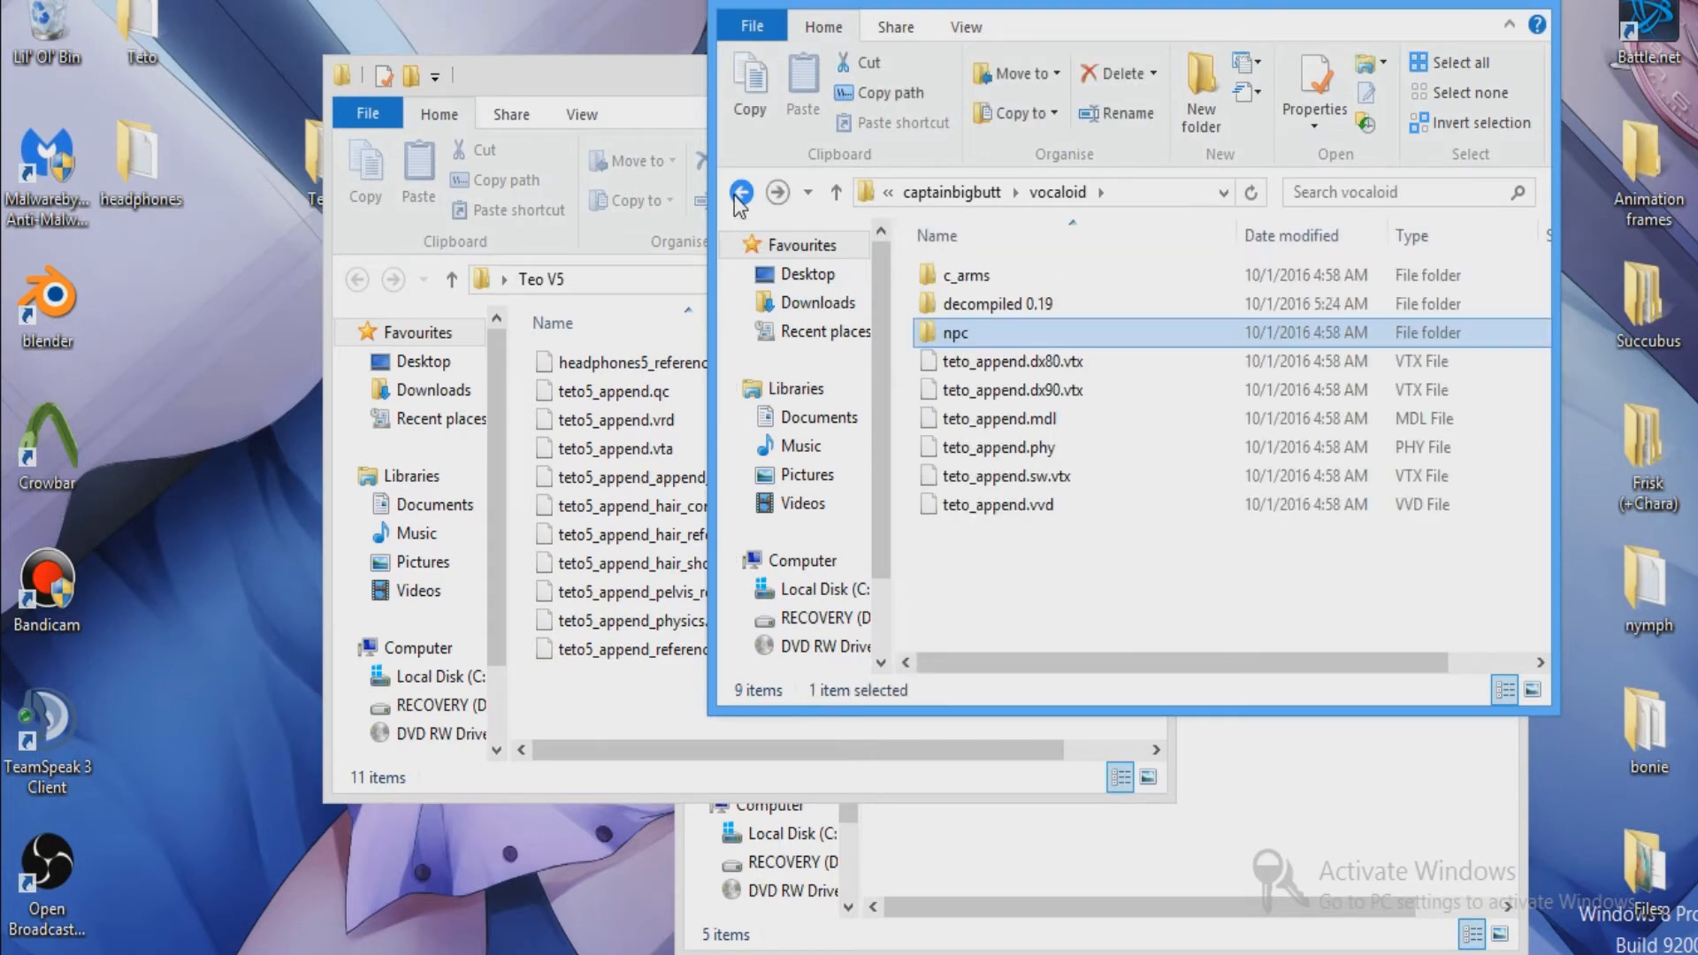
# Open teto5_append.qc from the Teo V5 folder in Notepad++ and place its window beside the folder's file list.
pyautogui.click(657, 78)
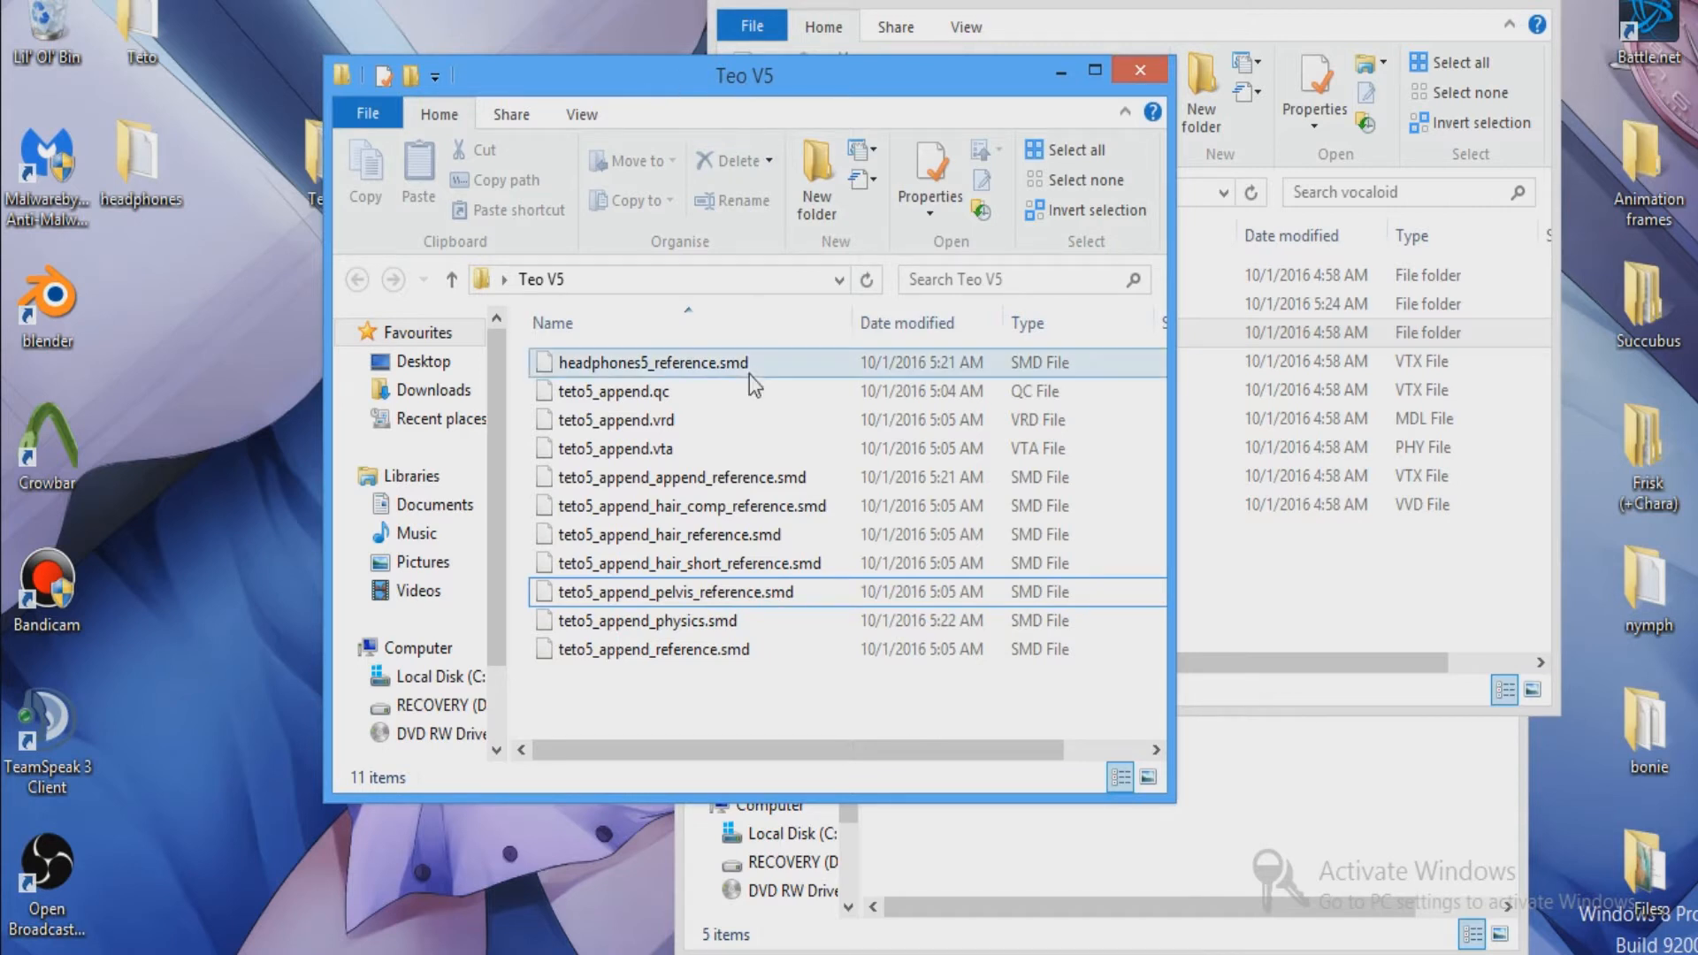
pyautogui.rightClick(675, 382)
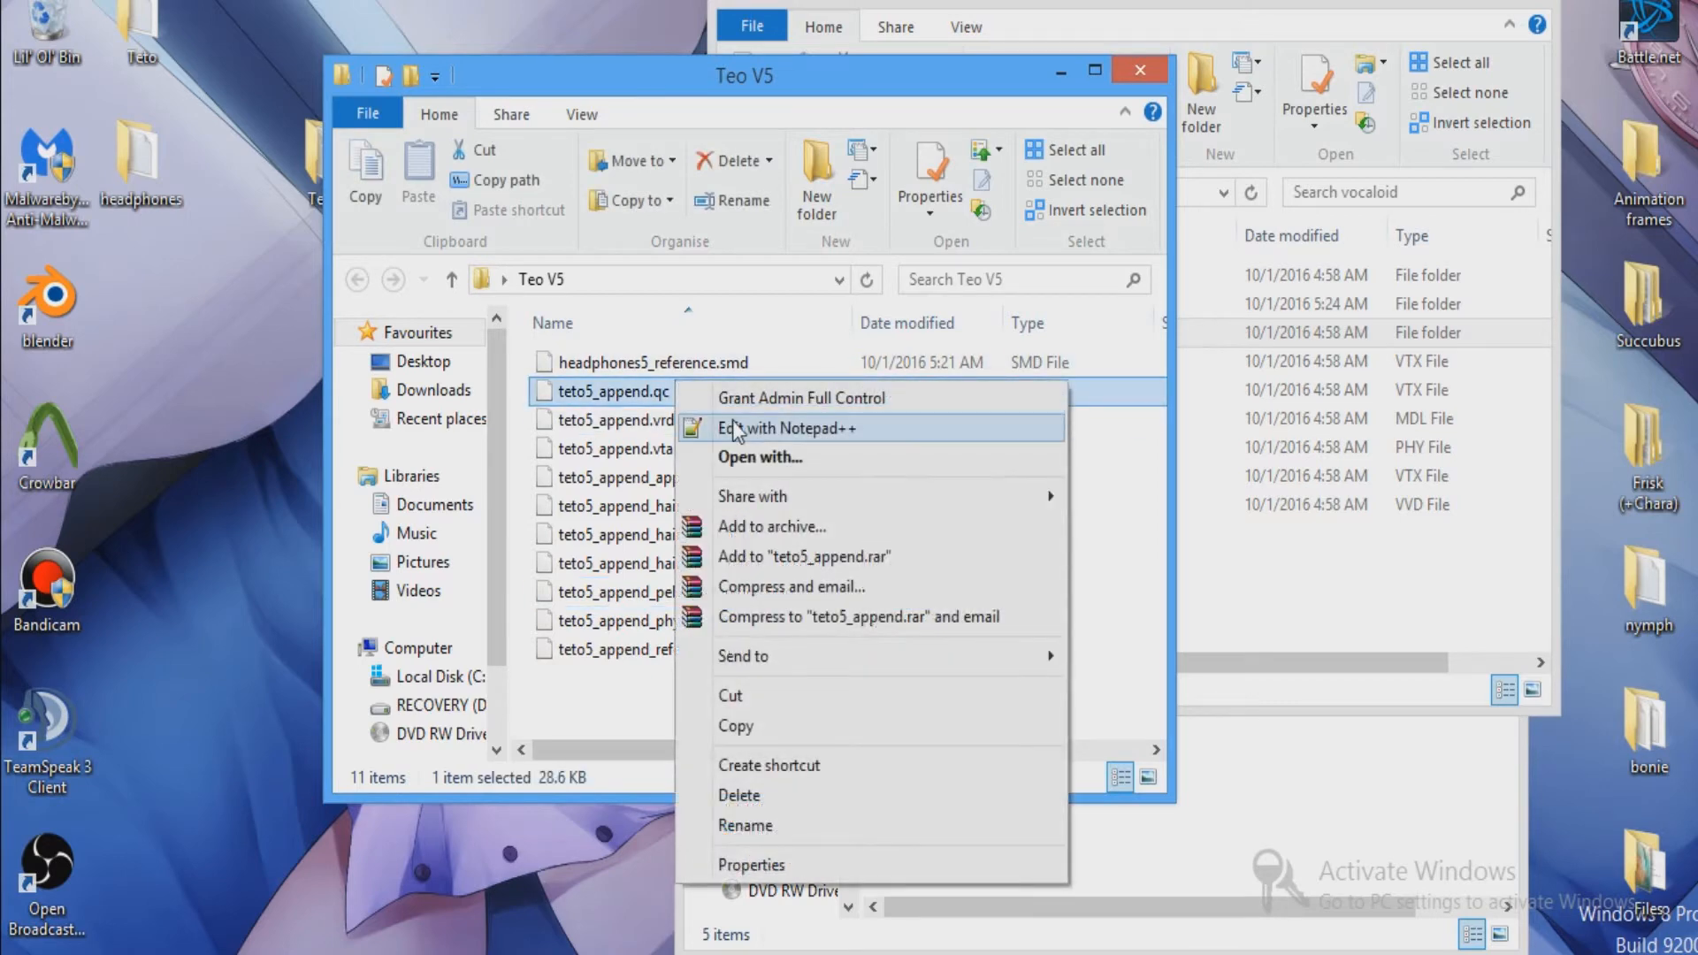
pyautogui.click(761, 428)
pyautogui.moveTo(771, 55); pyautogui.dragTo(1201, 108)
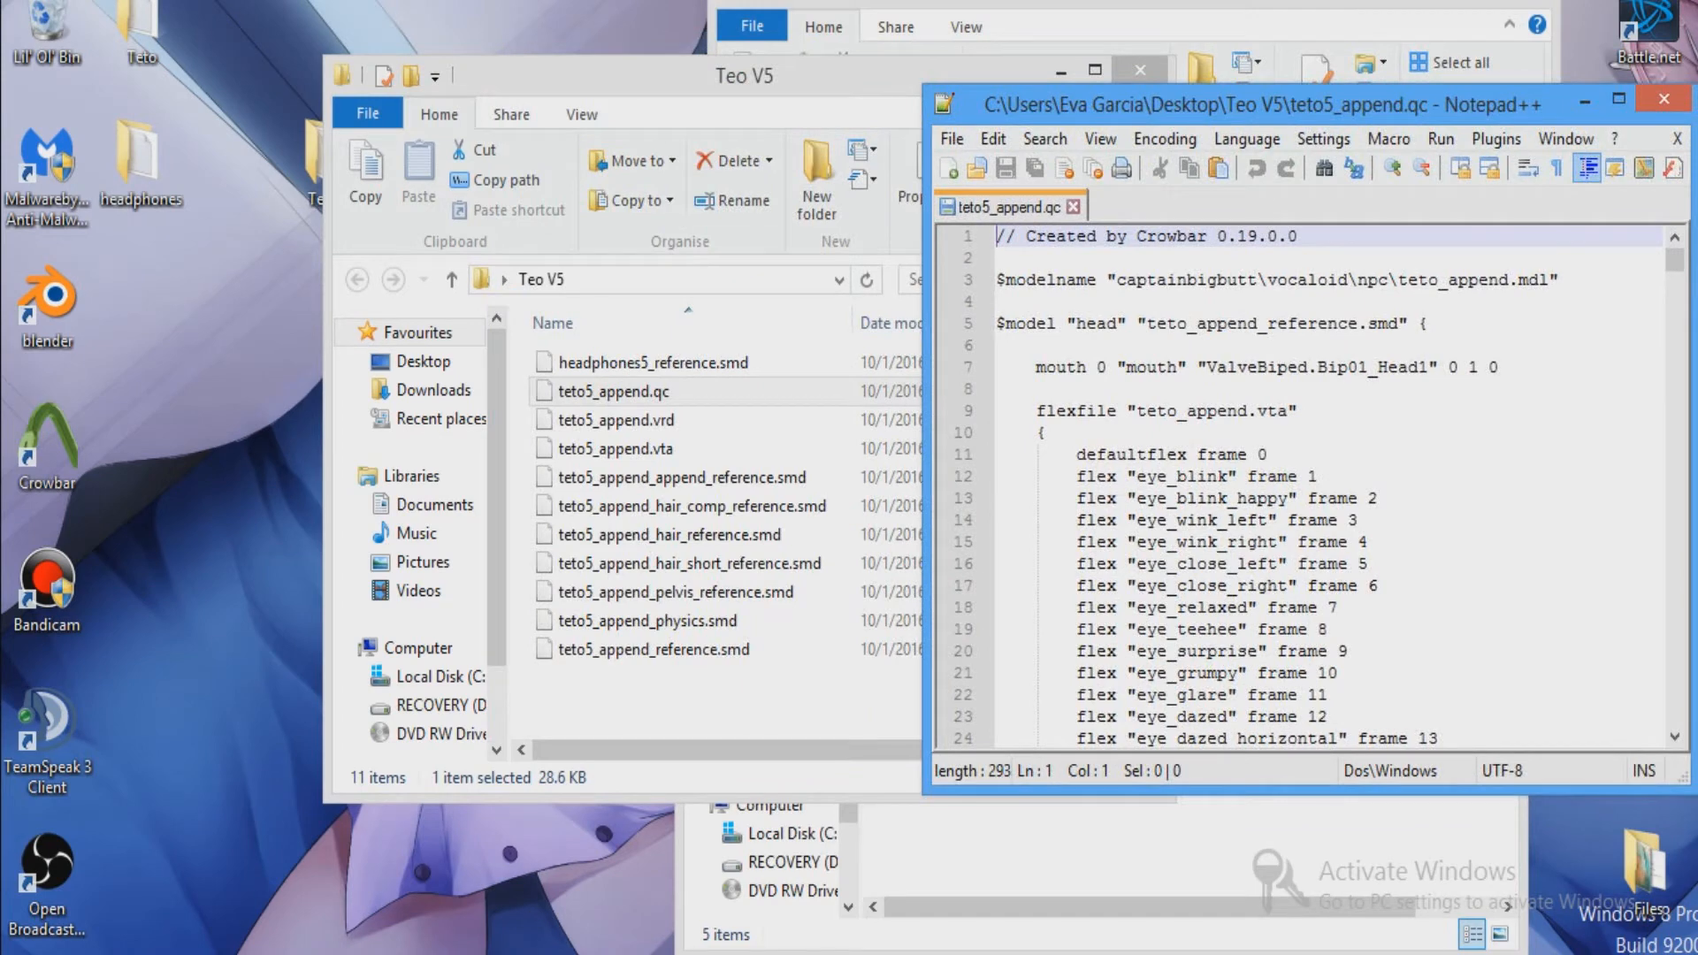
# Change the $modelname value to "teto5_append.mdl", removing the captainbigbutt\vocaloid\npc\ path.
pyautogui.click(1440, 279)
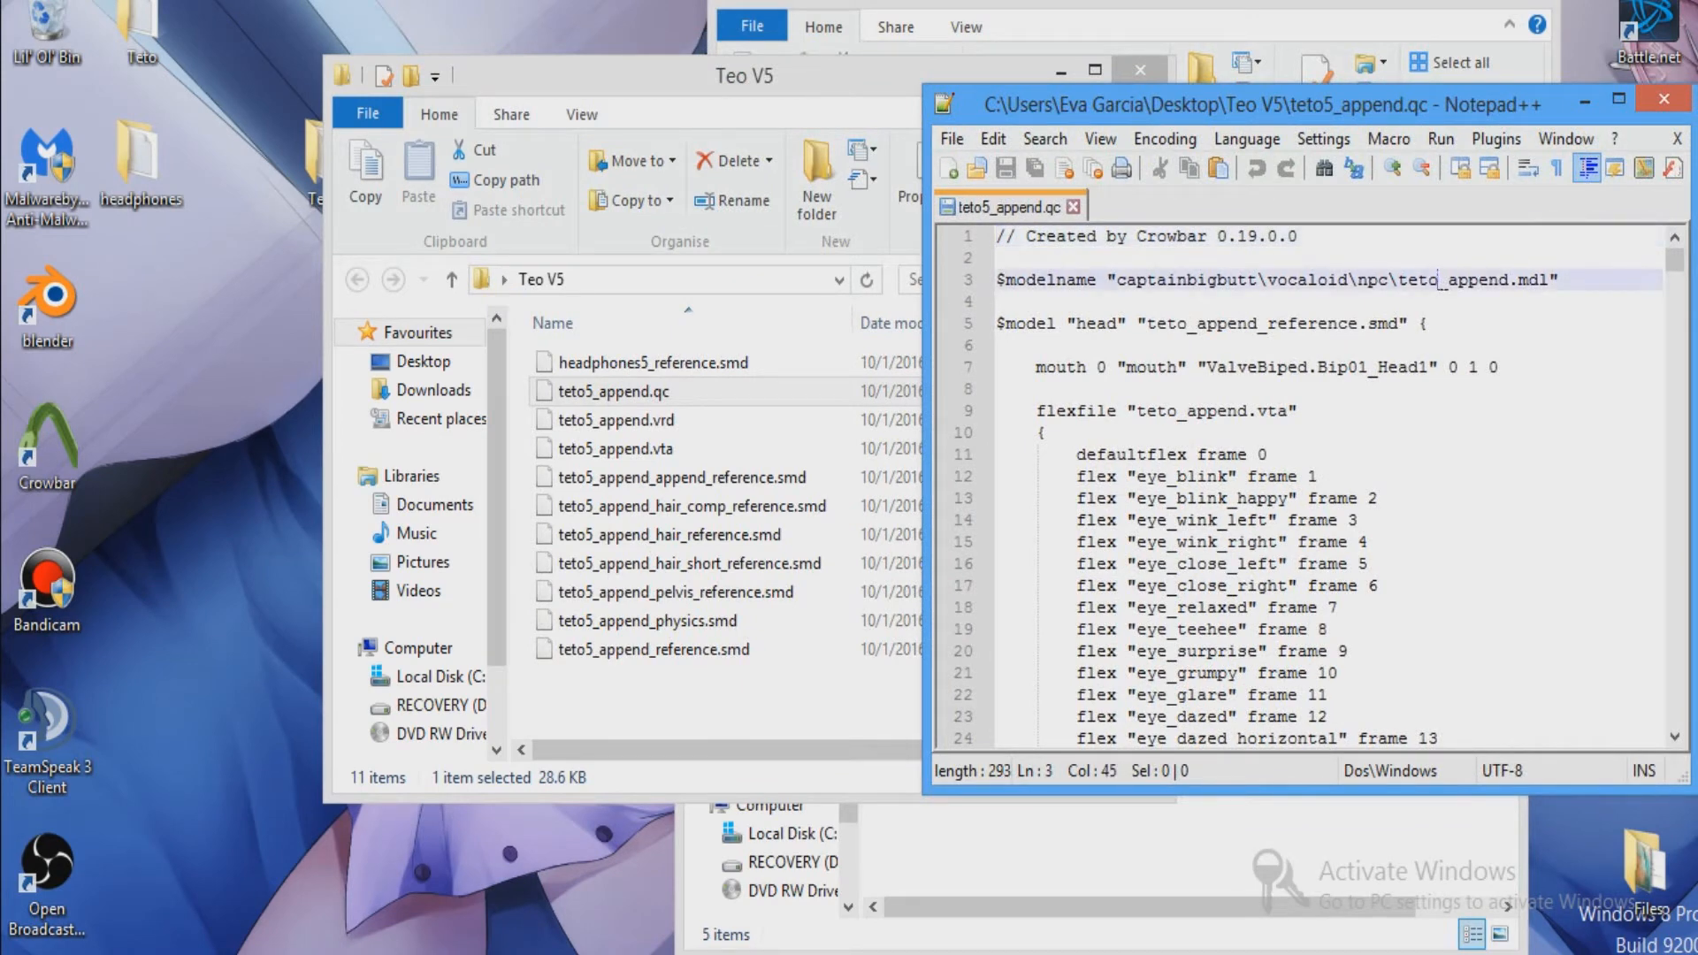
pyautogui.write('5')
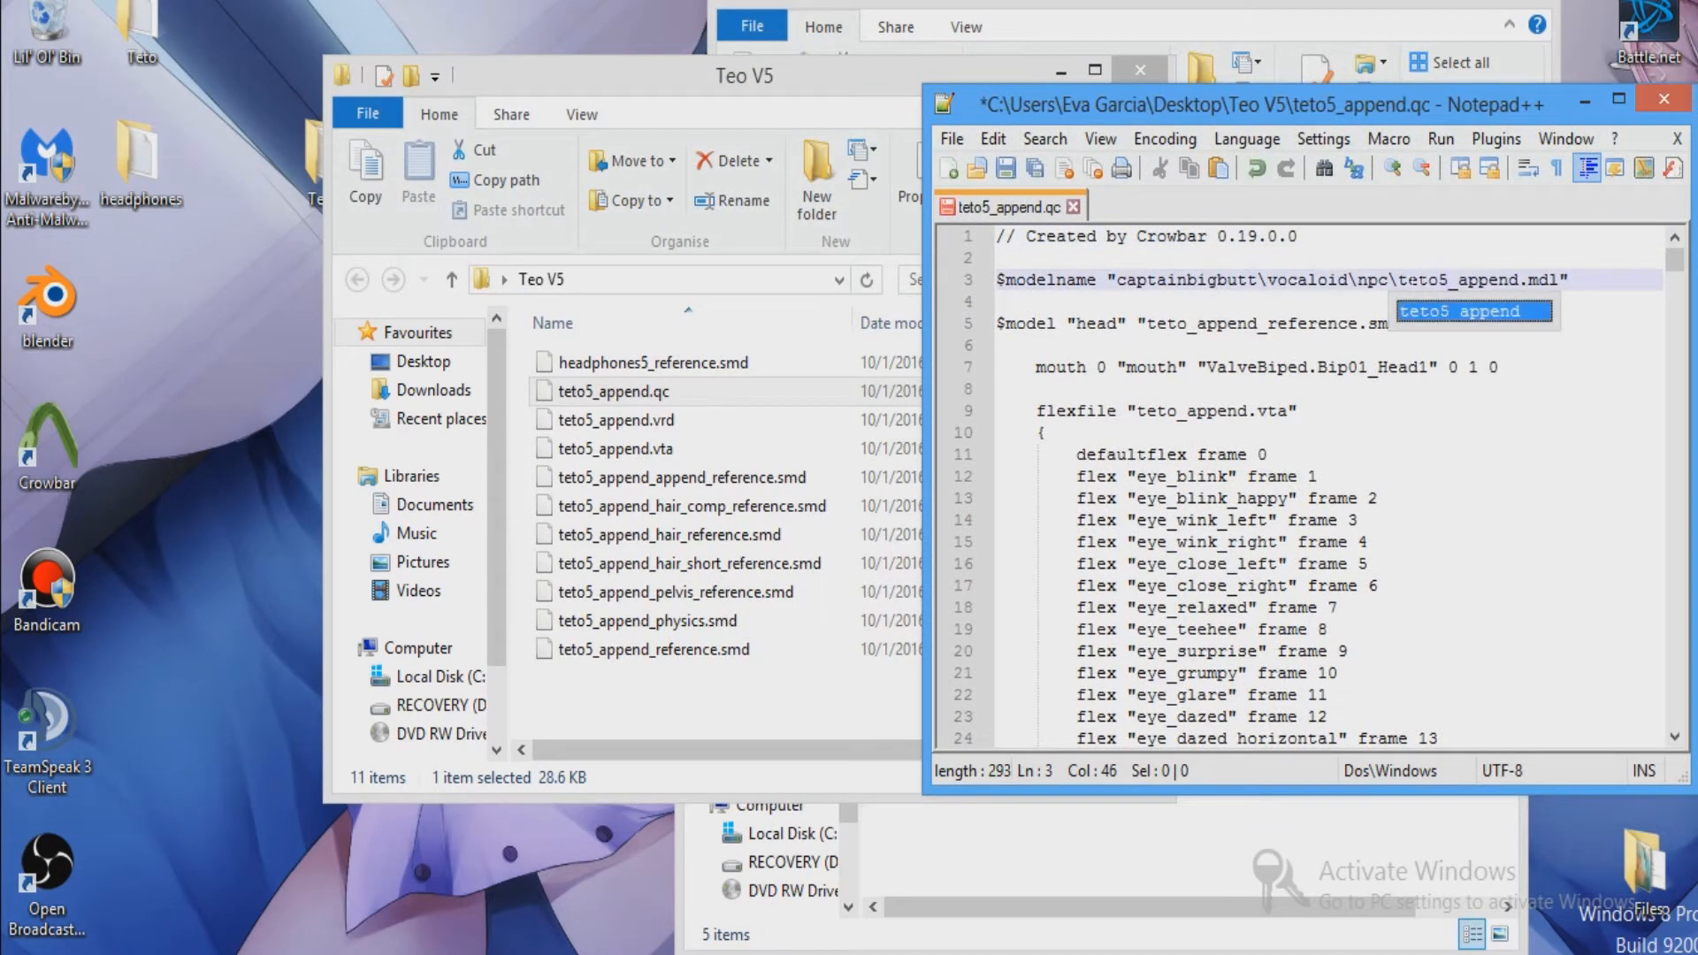
pyautogui.moveTo(1398, 280); pyautogui.dragTo(1117, 280)
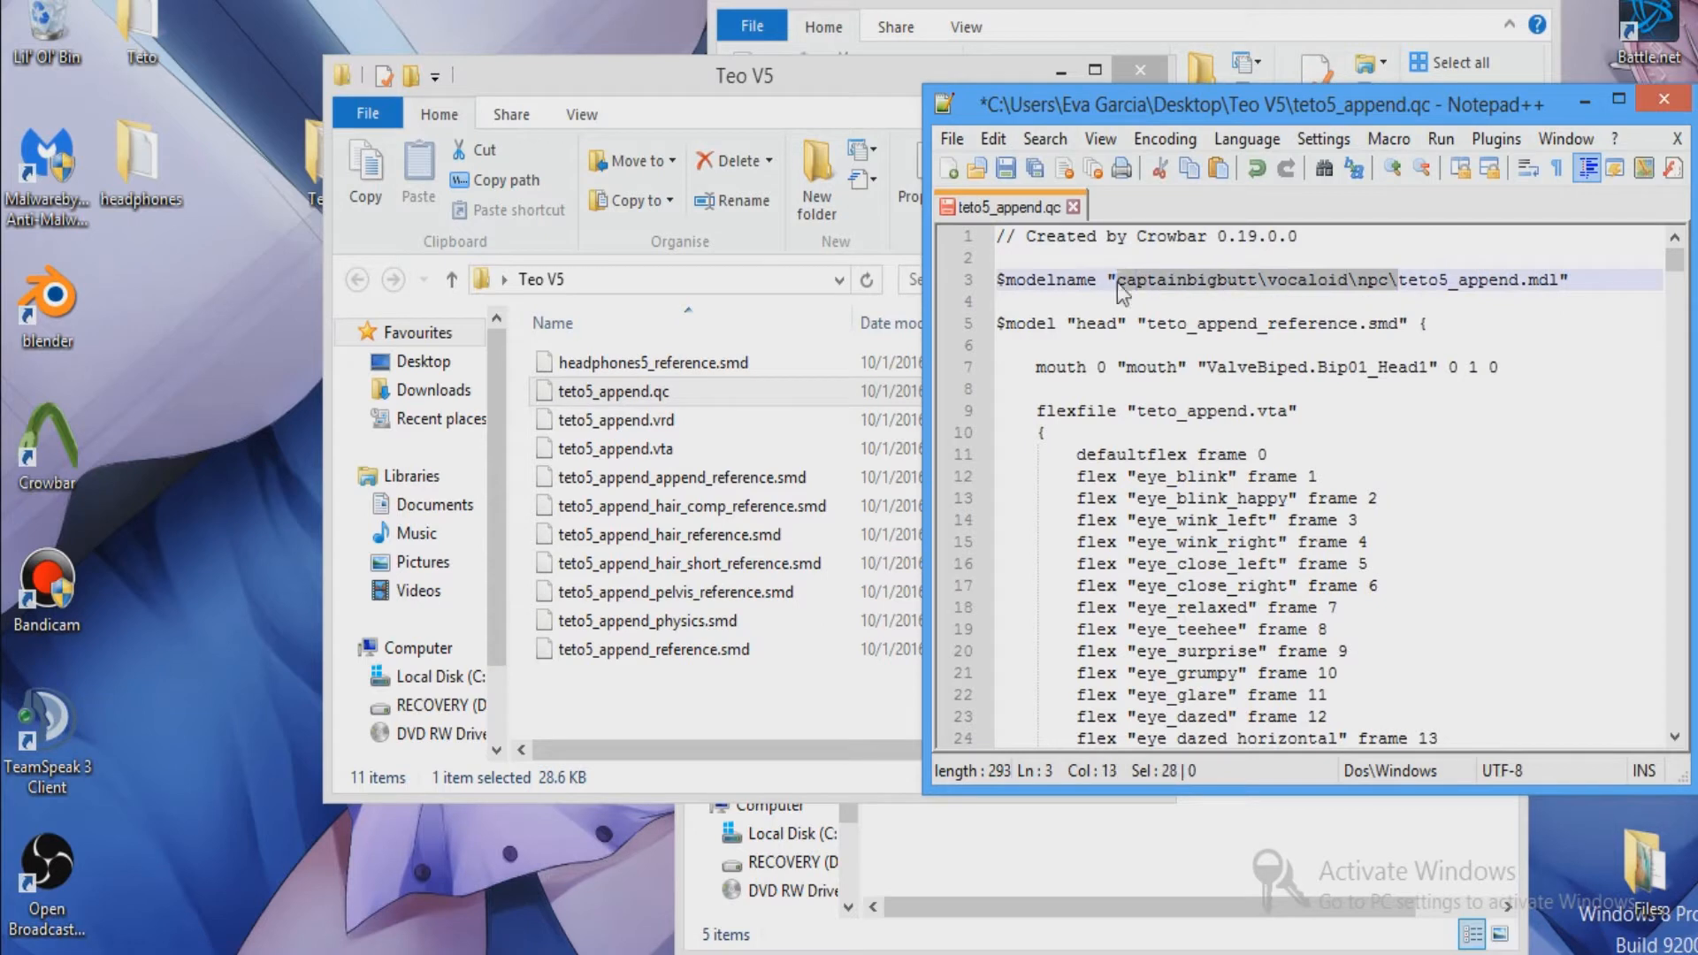
pyautogui.press('BackSpace')
# Change the head $model reference to "teto5_append_reference.smd".
pyautogui.click(1257, 322)
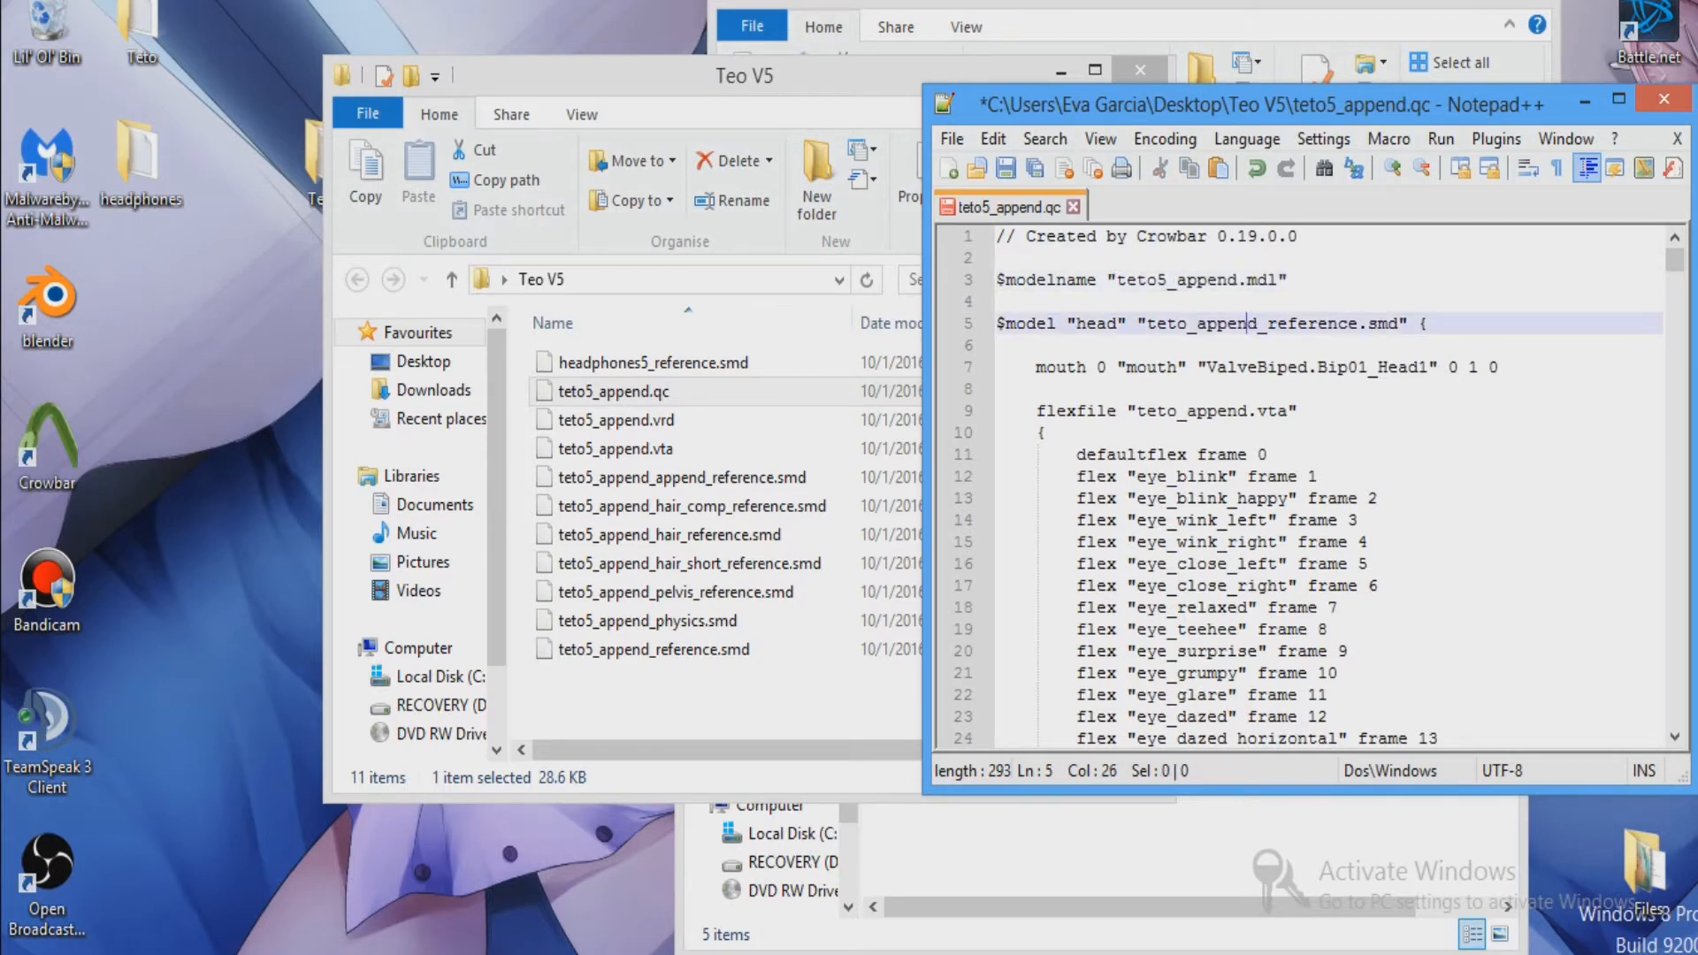
pyautogui.write('5')
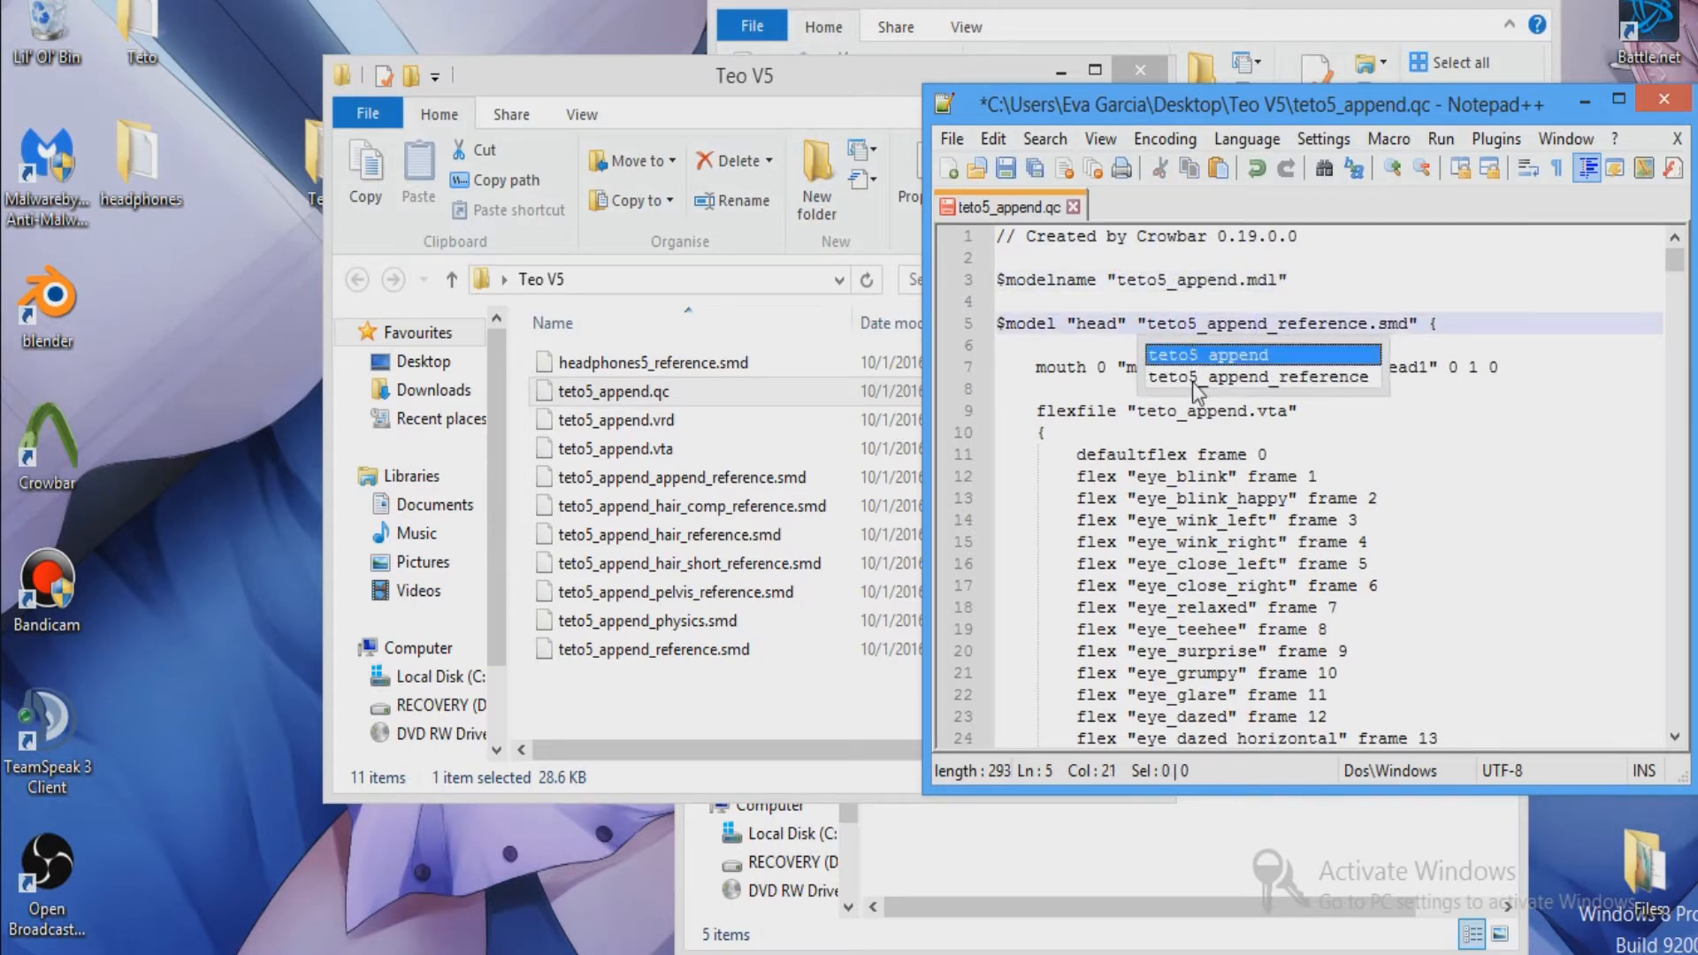
pyautogui.click(1141, 454)
# Change the studio file in the "body" bodygroup to "teto5_append_append_reference.smd".
pyautogui.scroll(-4, 1176, 531)
pyautogui.scroll(3, 1181, 565)
pyautogui.scroll(1, 1310, 487)
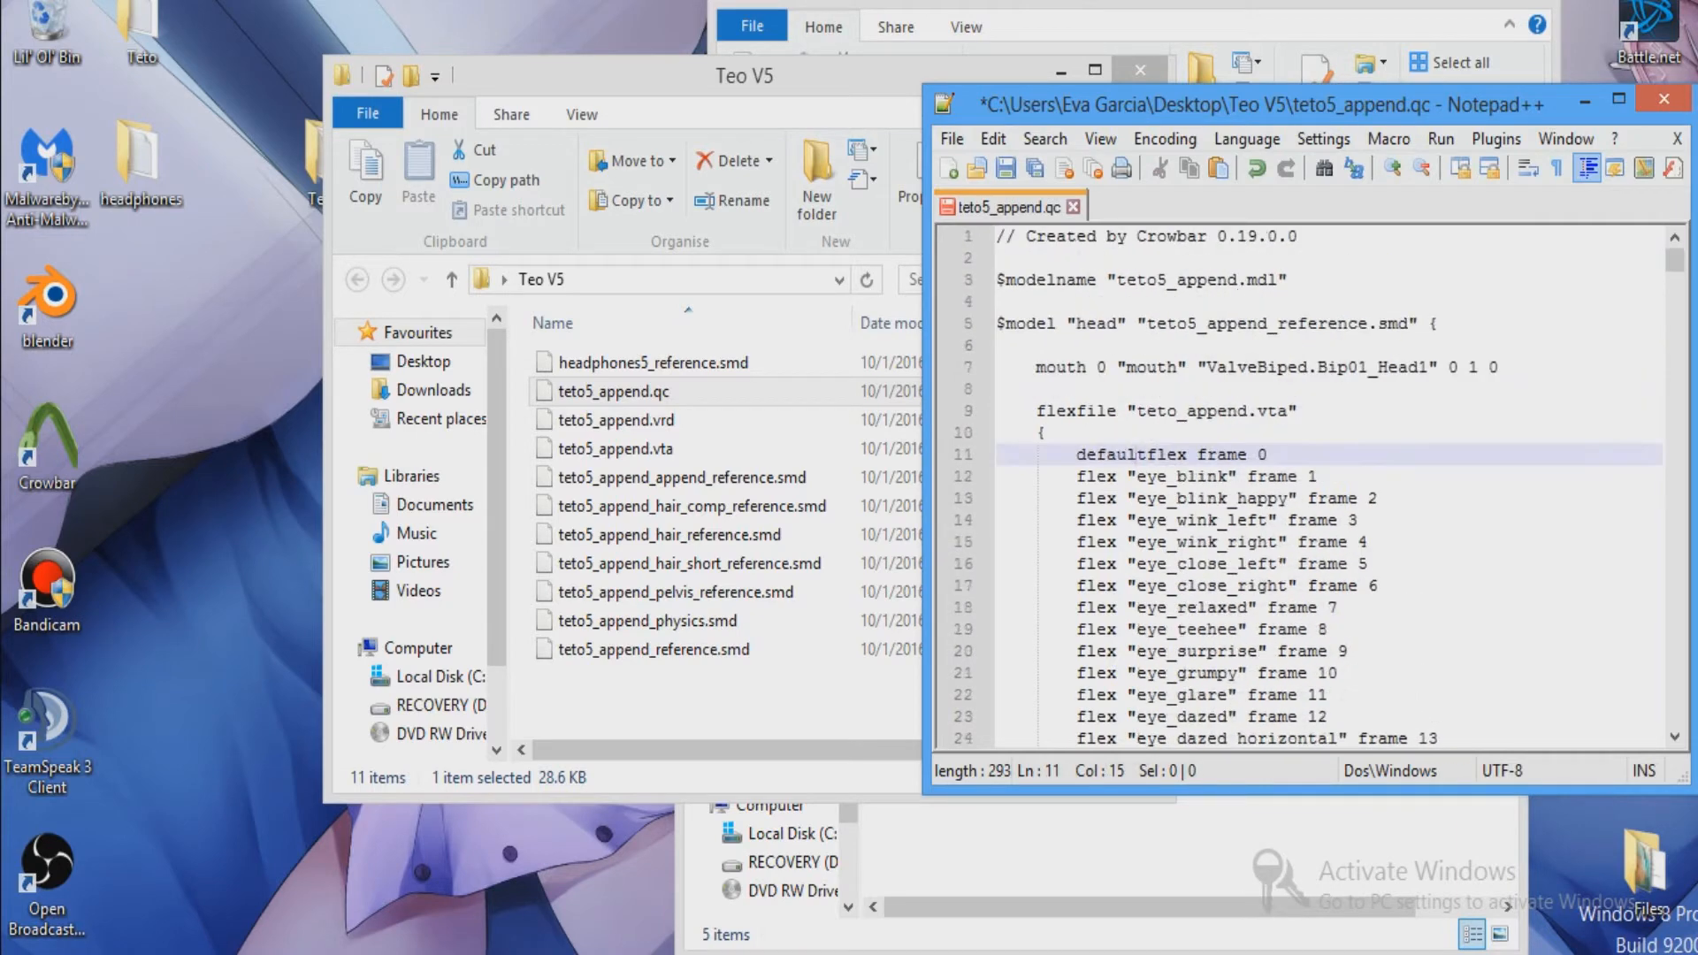
pyautogui.scroll(-20, 1309, 487)
pyautogui.scroll(2, 1310, 487)
pyautogui.scroll(2, 1309, 486)
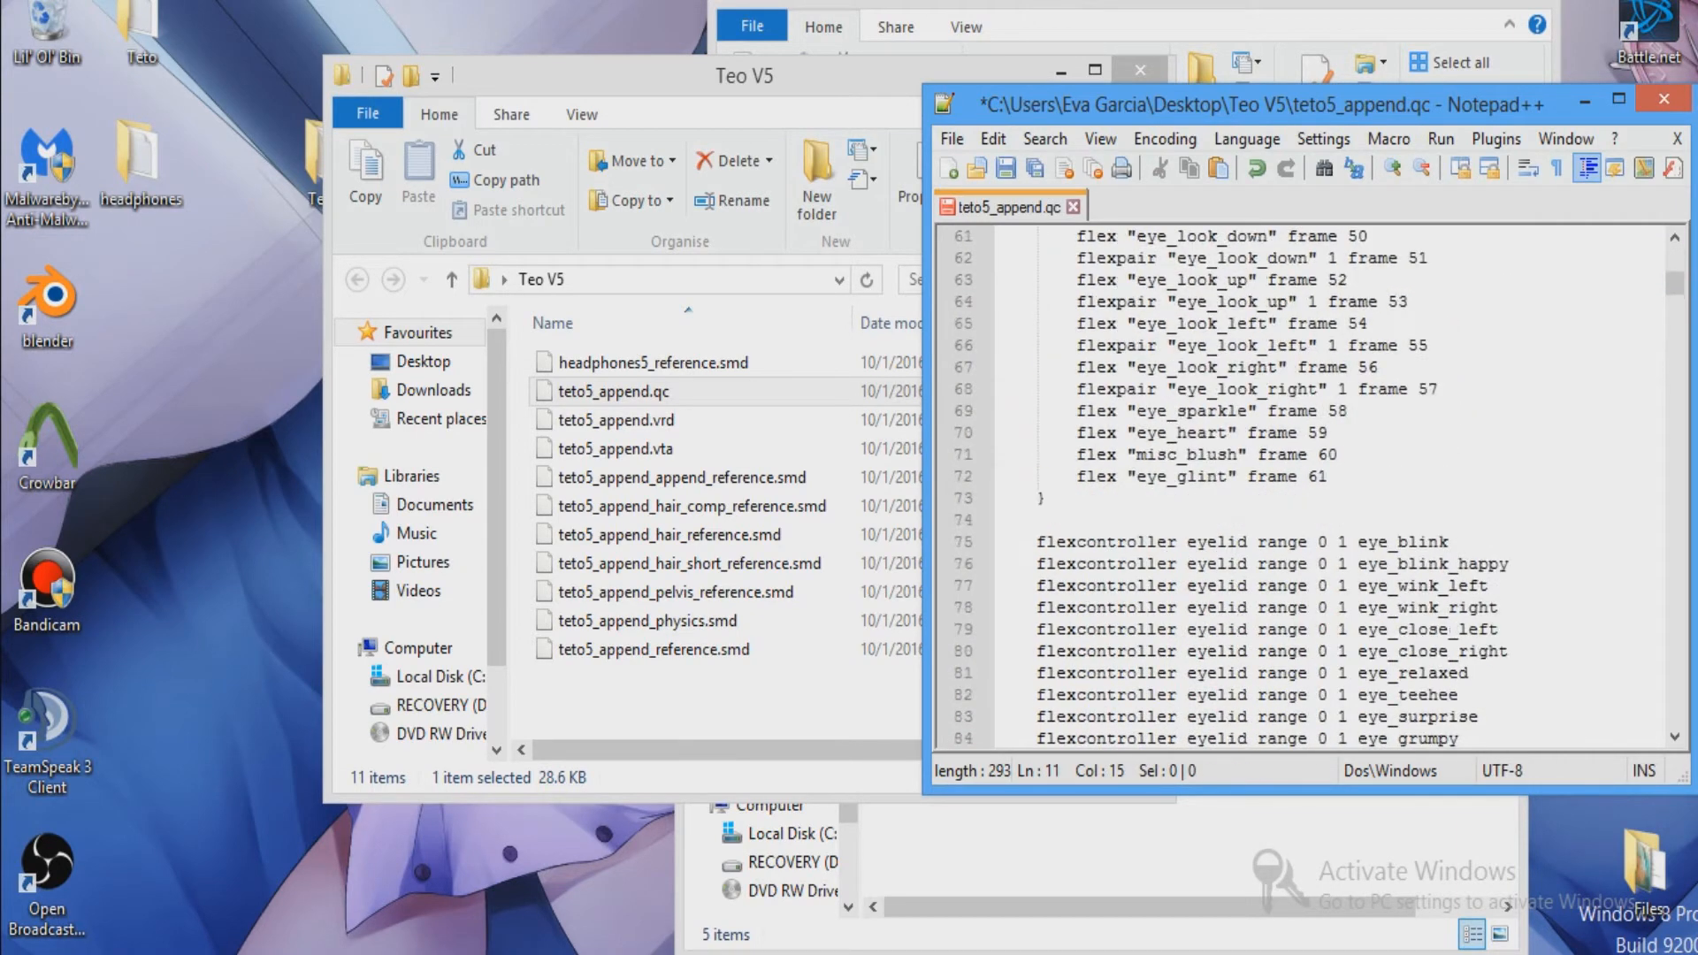
pyautogui.scroll(5, 1309, 487)
pyautogui.scroll(-16, 1309, 487)
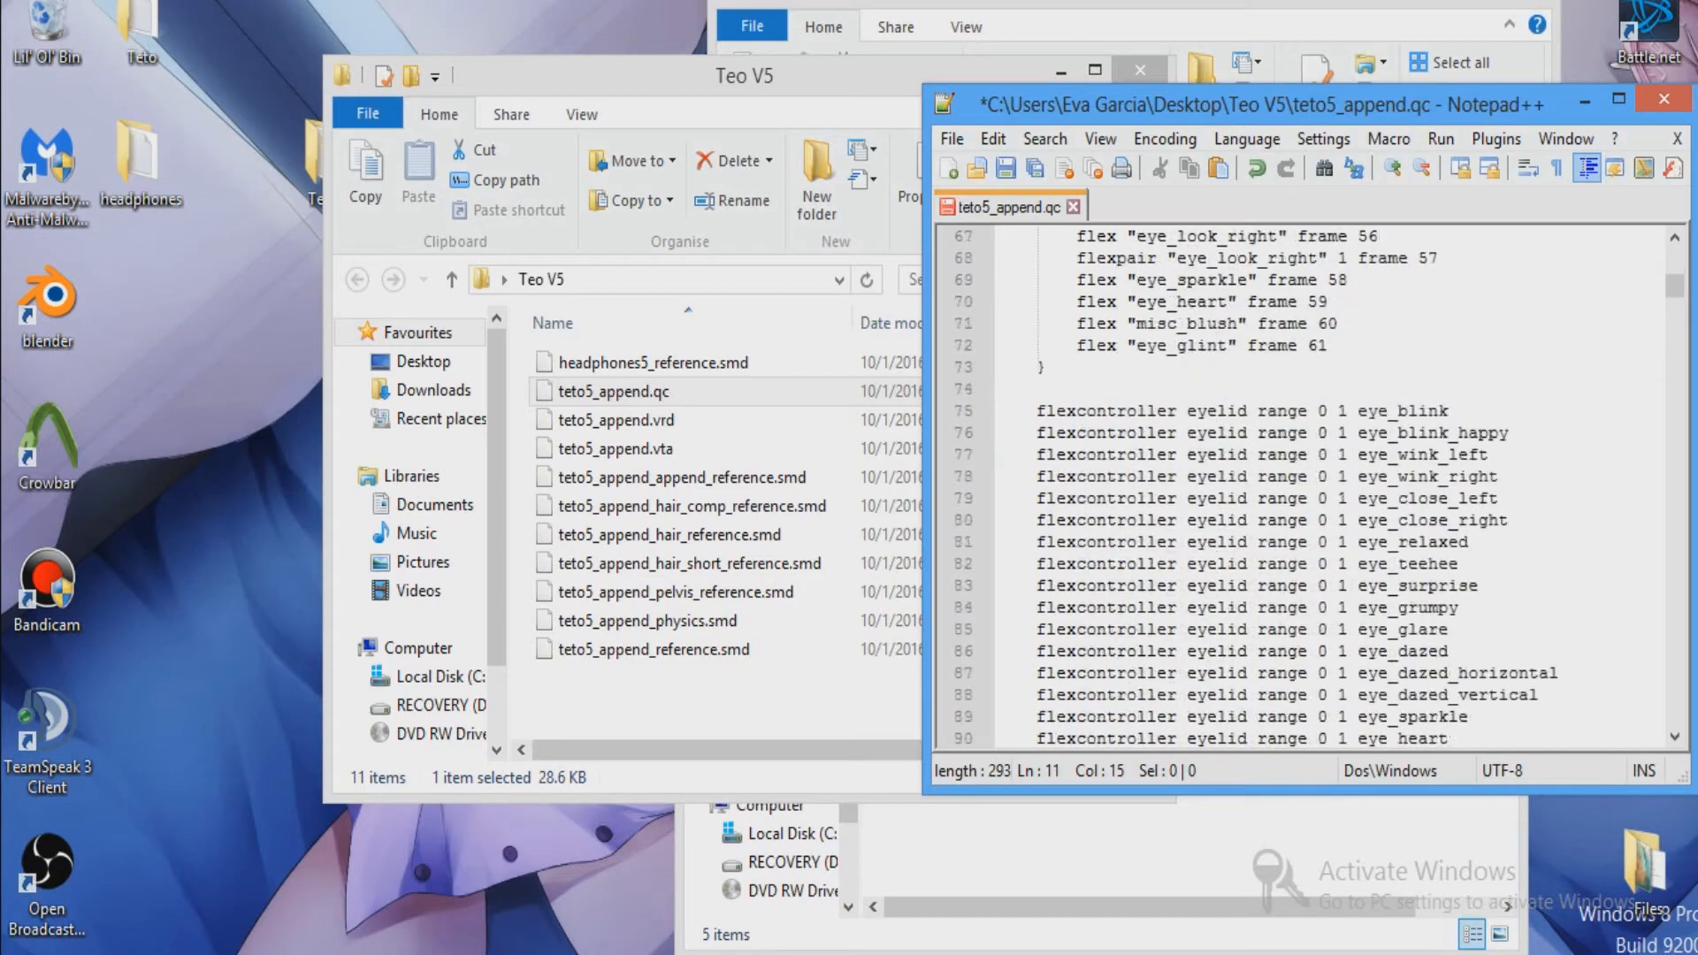
pyautogui.scroll(-20, 1310, 486)
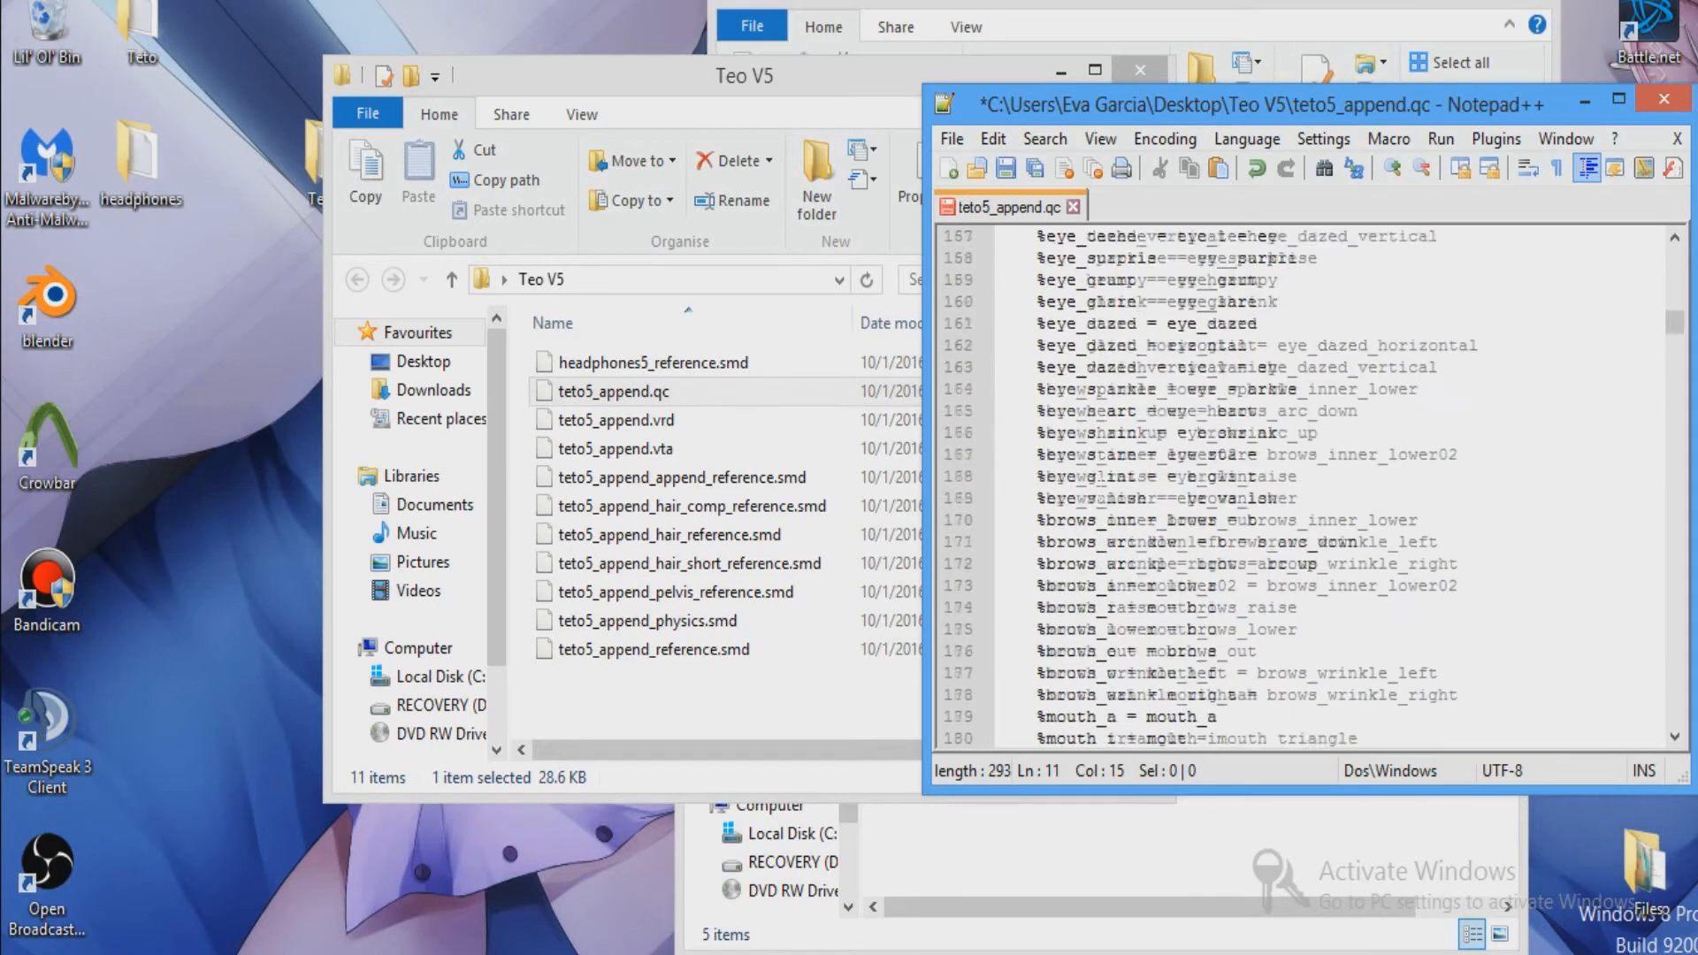
pyautogui.scroll(7, 1310, 486)
pyautogui.scroll(-20, 1309, 486)
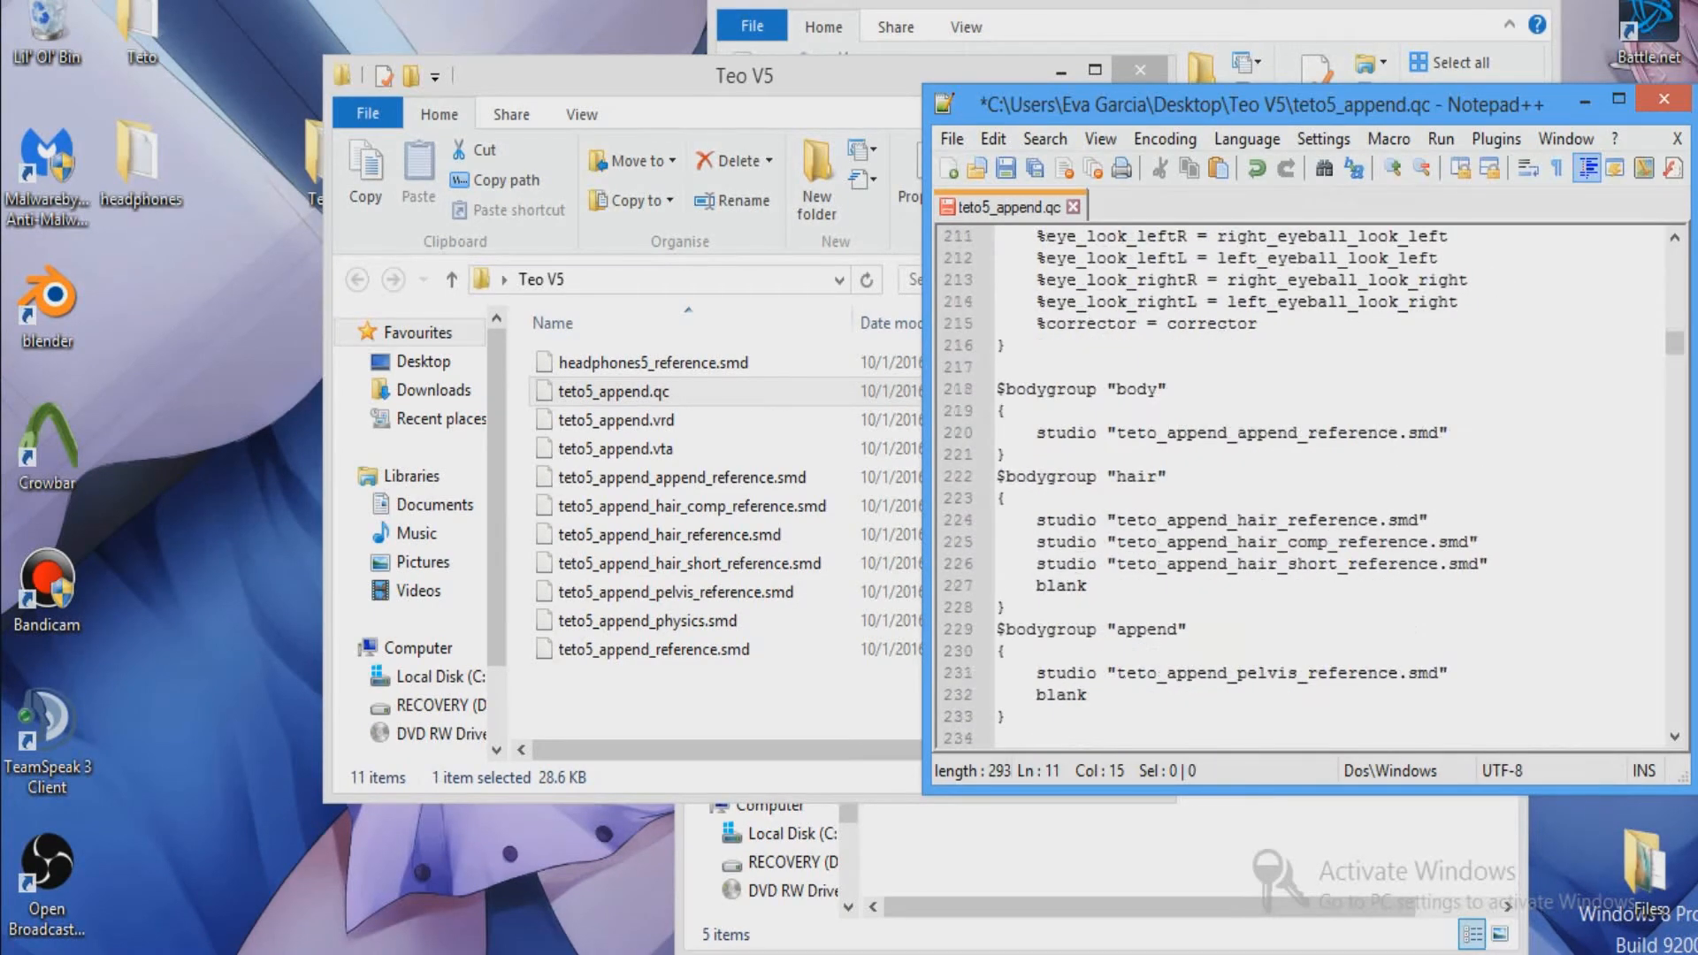
pyautogui.click(1156, 433)
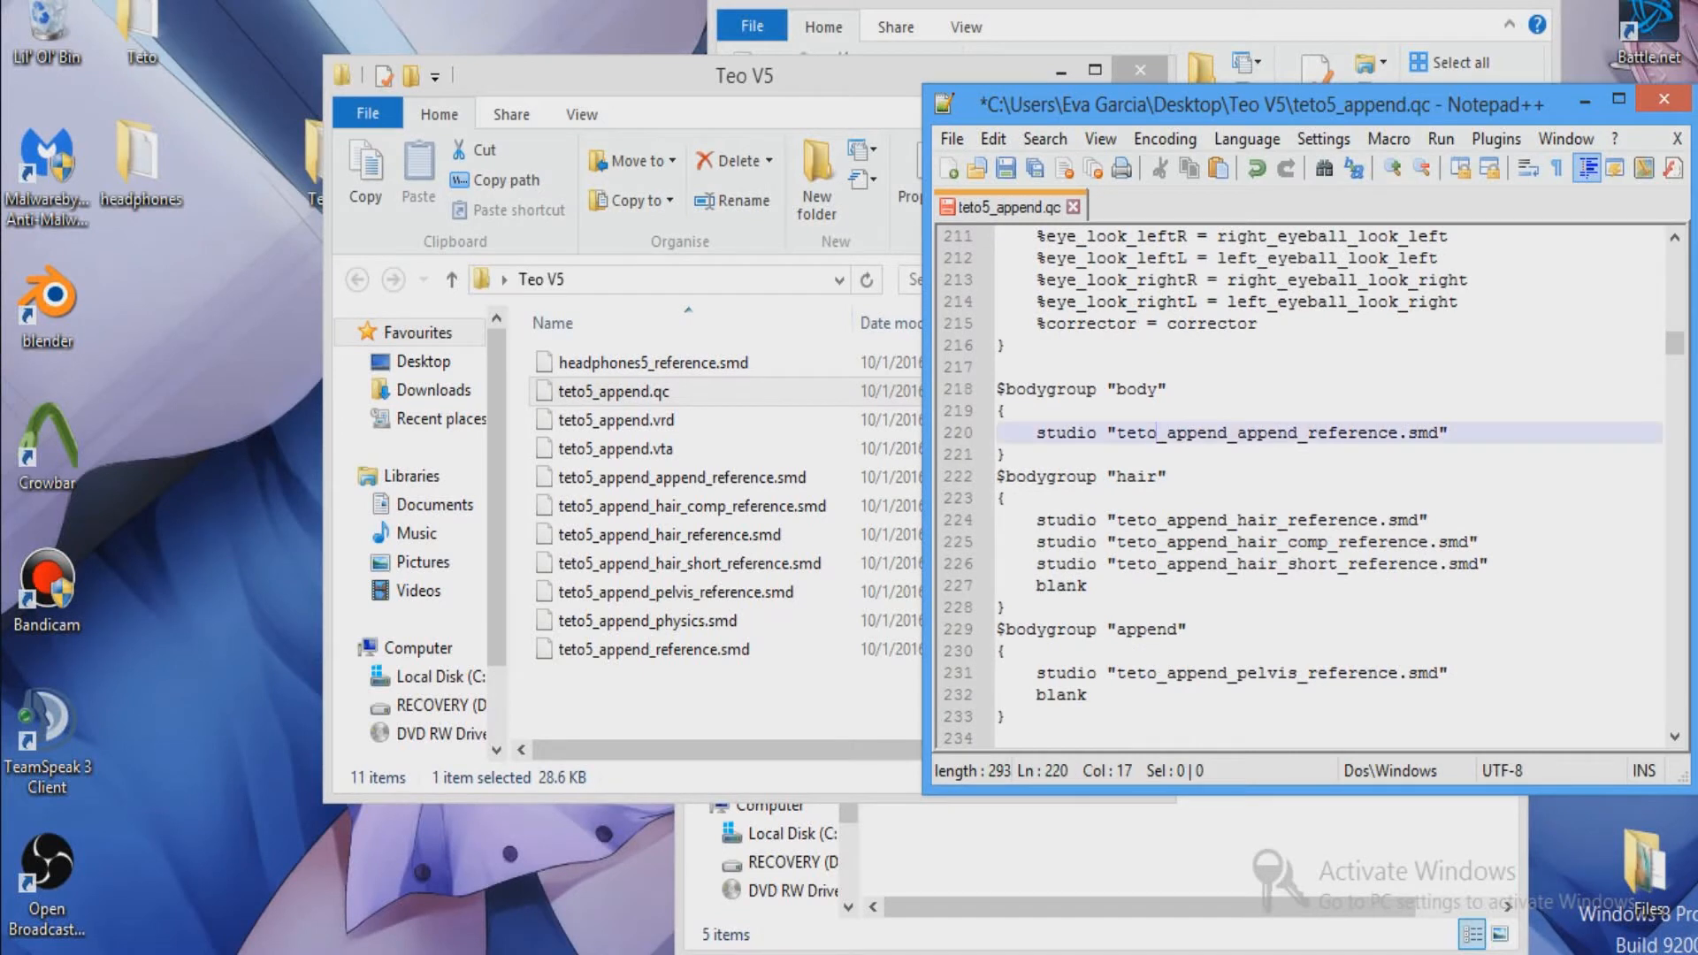
pyautogui.write('45')
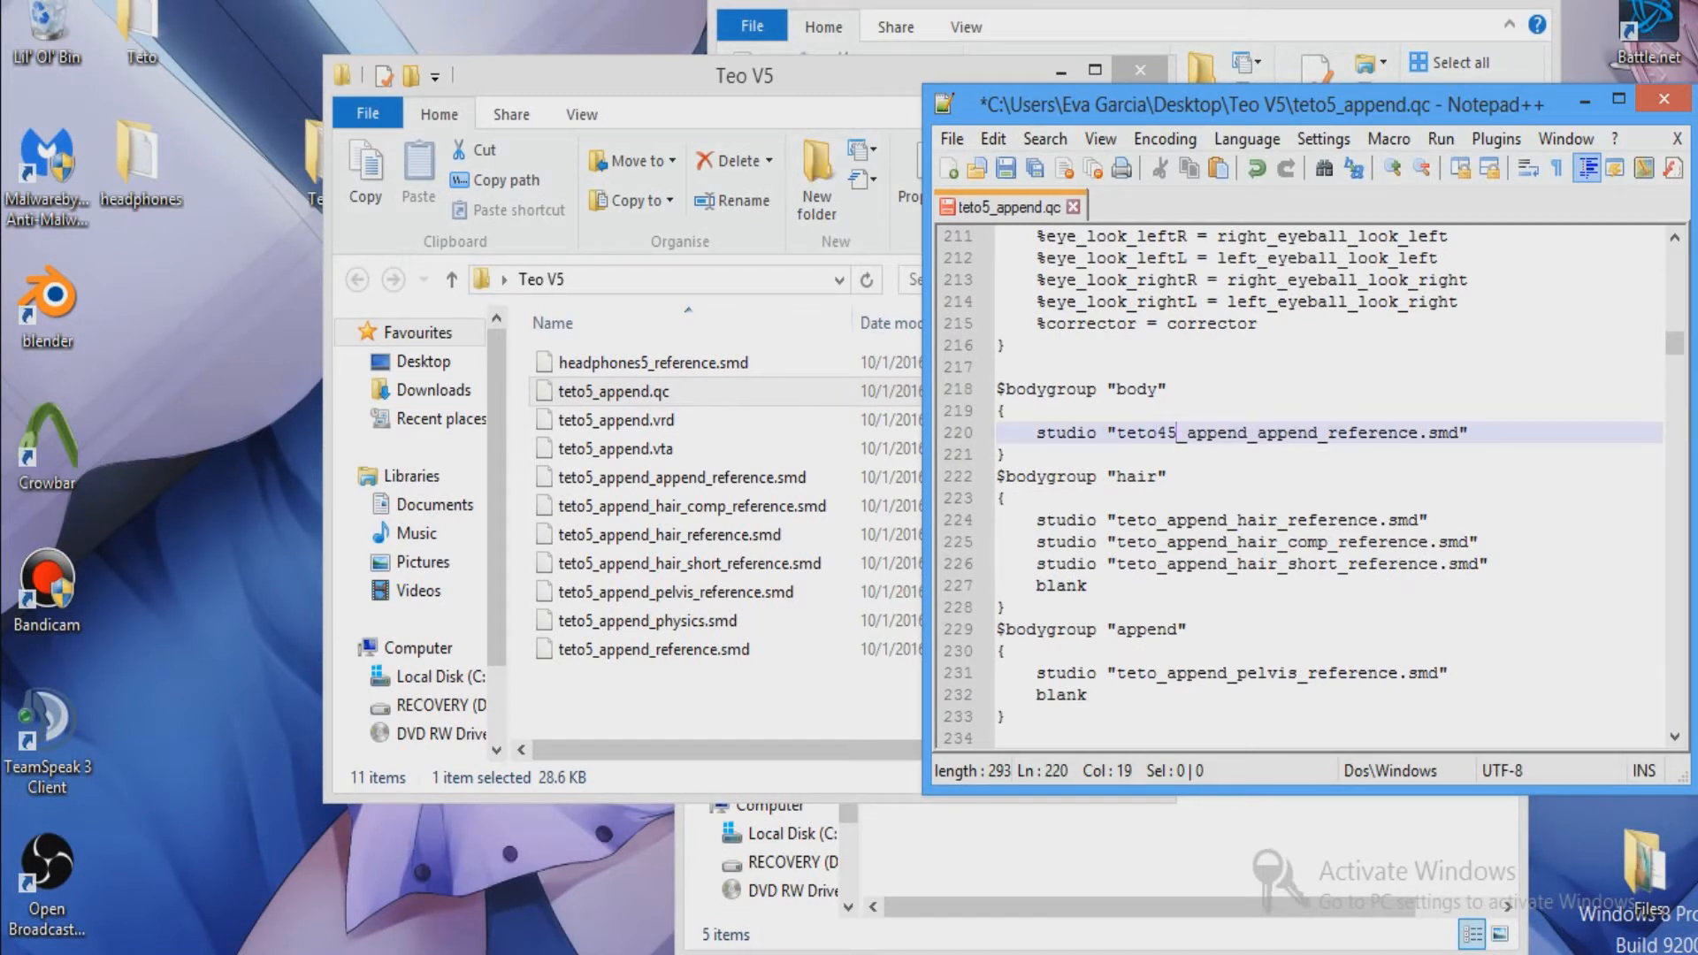
pyautogui.press('BackSpace')
pyautogui.press('BackSpace')
pyautogui.write('5')
pyautogui.click(1086, 476)
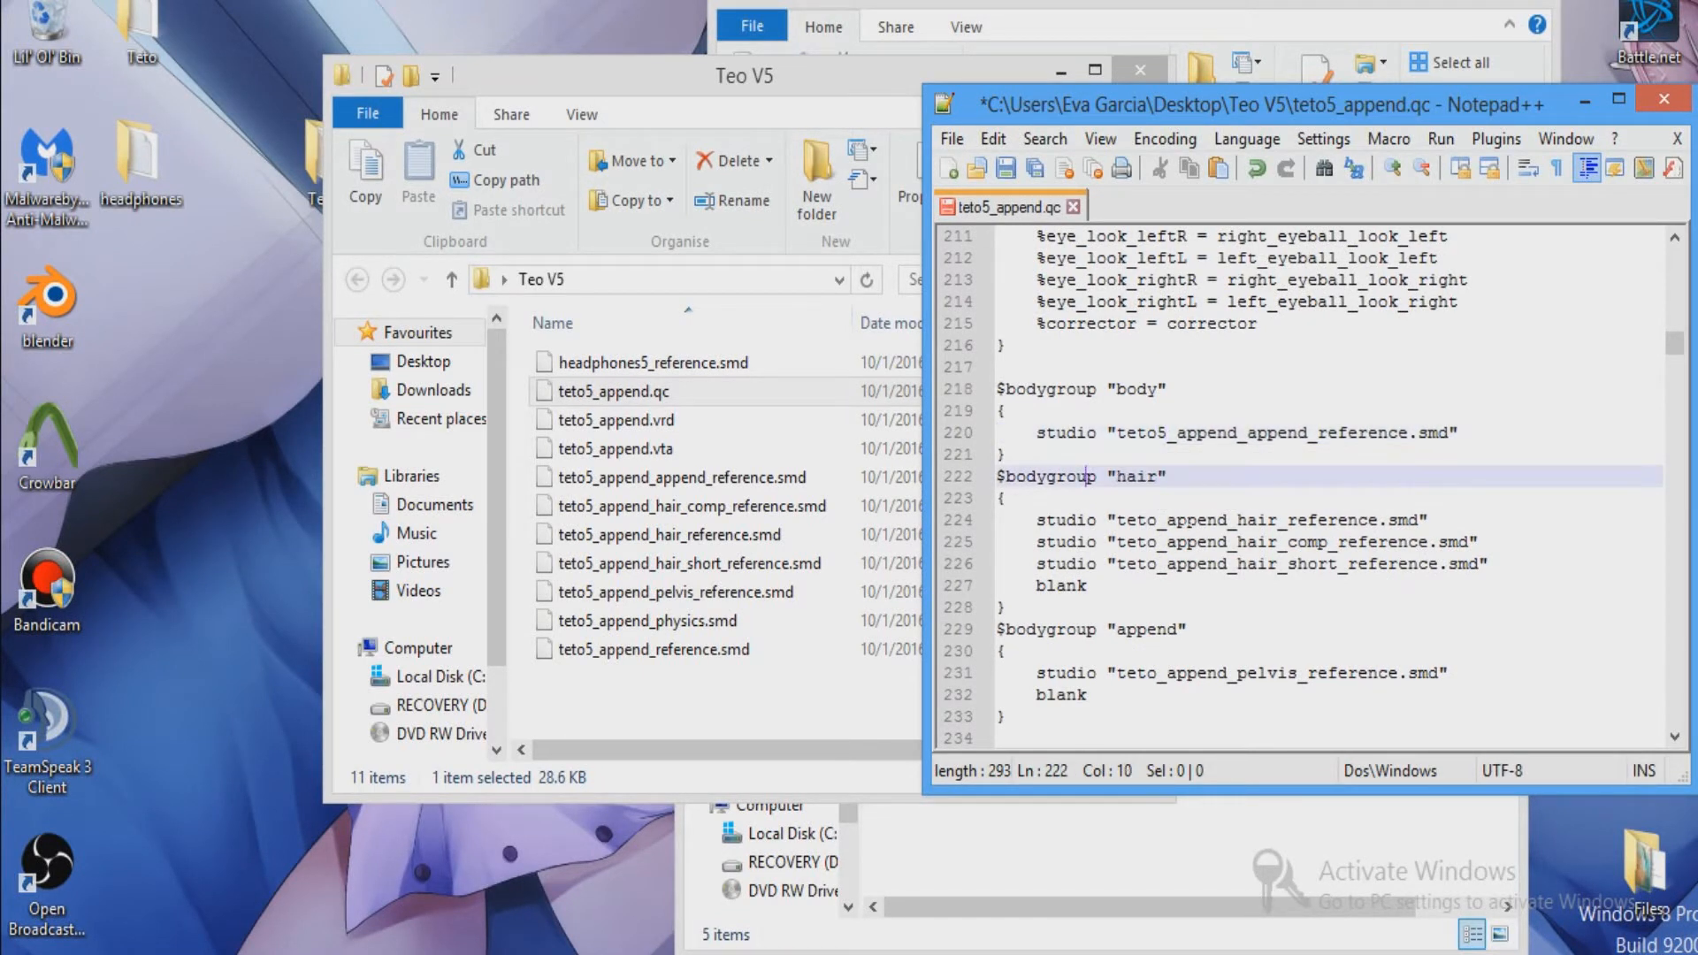
# Insert a 5 after teto in the three "hair" bodygroup file names: teto5_append_hair_reference.smd, teto5_append_hair_comp_reference.smd and teto5_append_hair_short_reference.smd.
pyautogui.click(1147, 520)
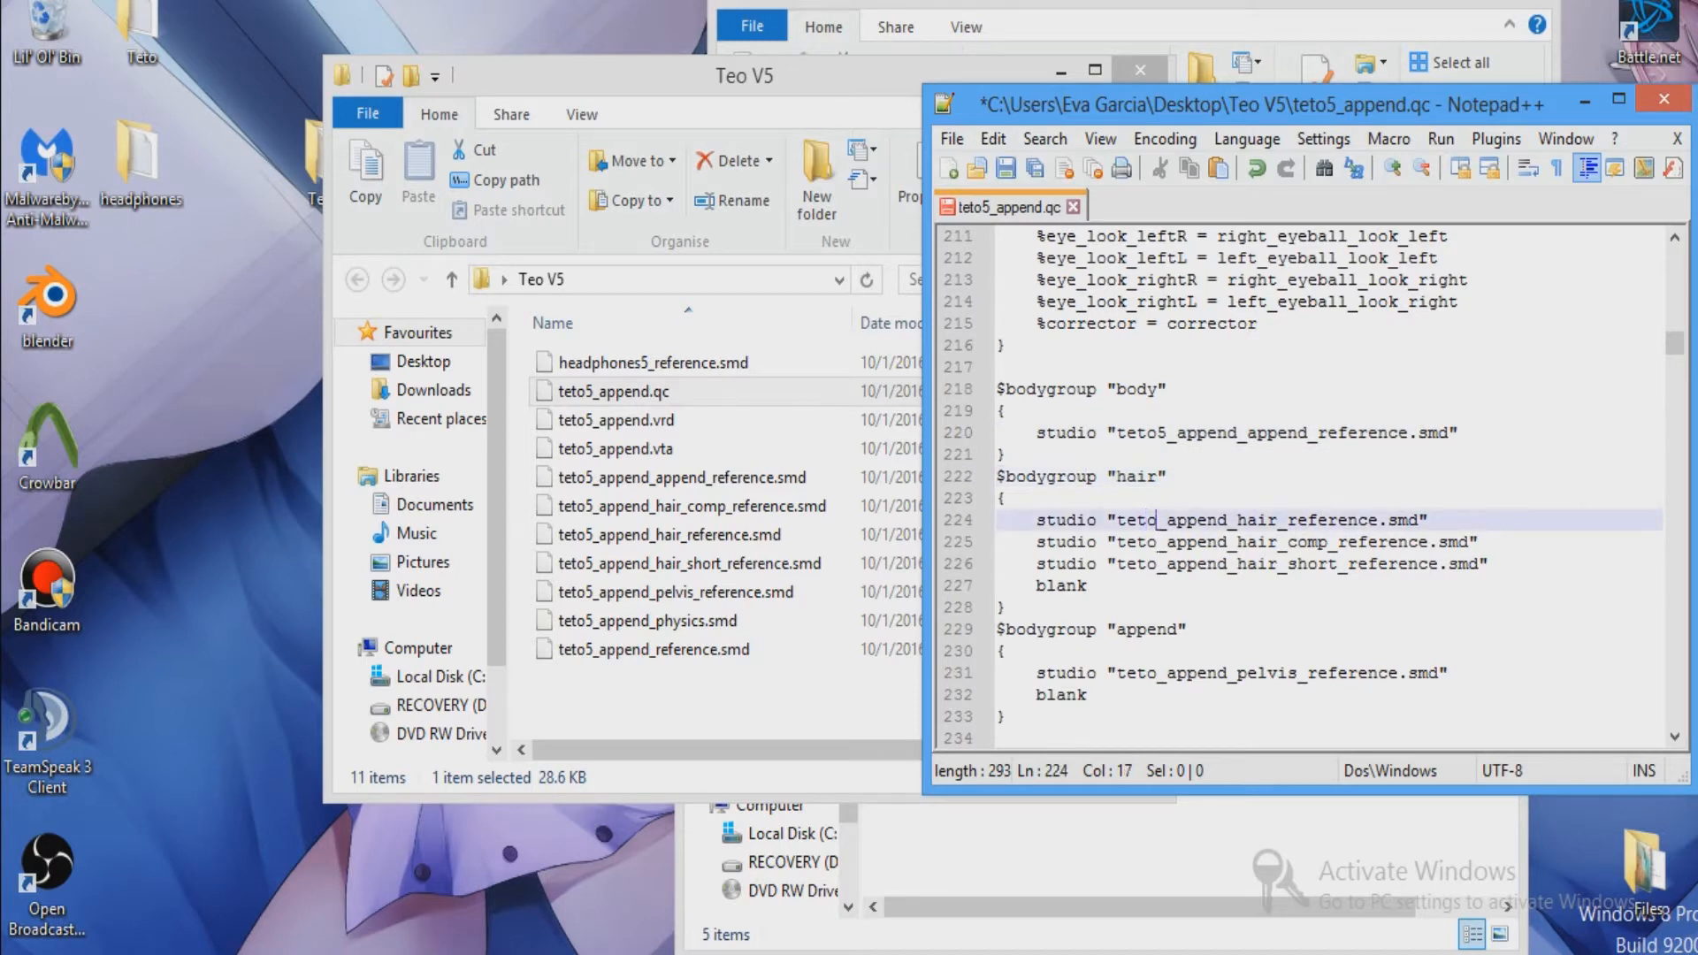
pyautogui.write('5')
pyautogui.click(1166, 500)
pyautogui.click(1156, 542)
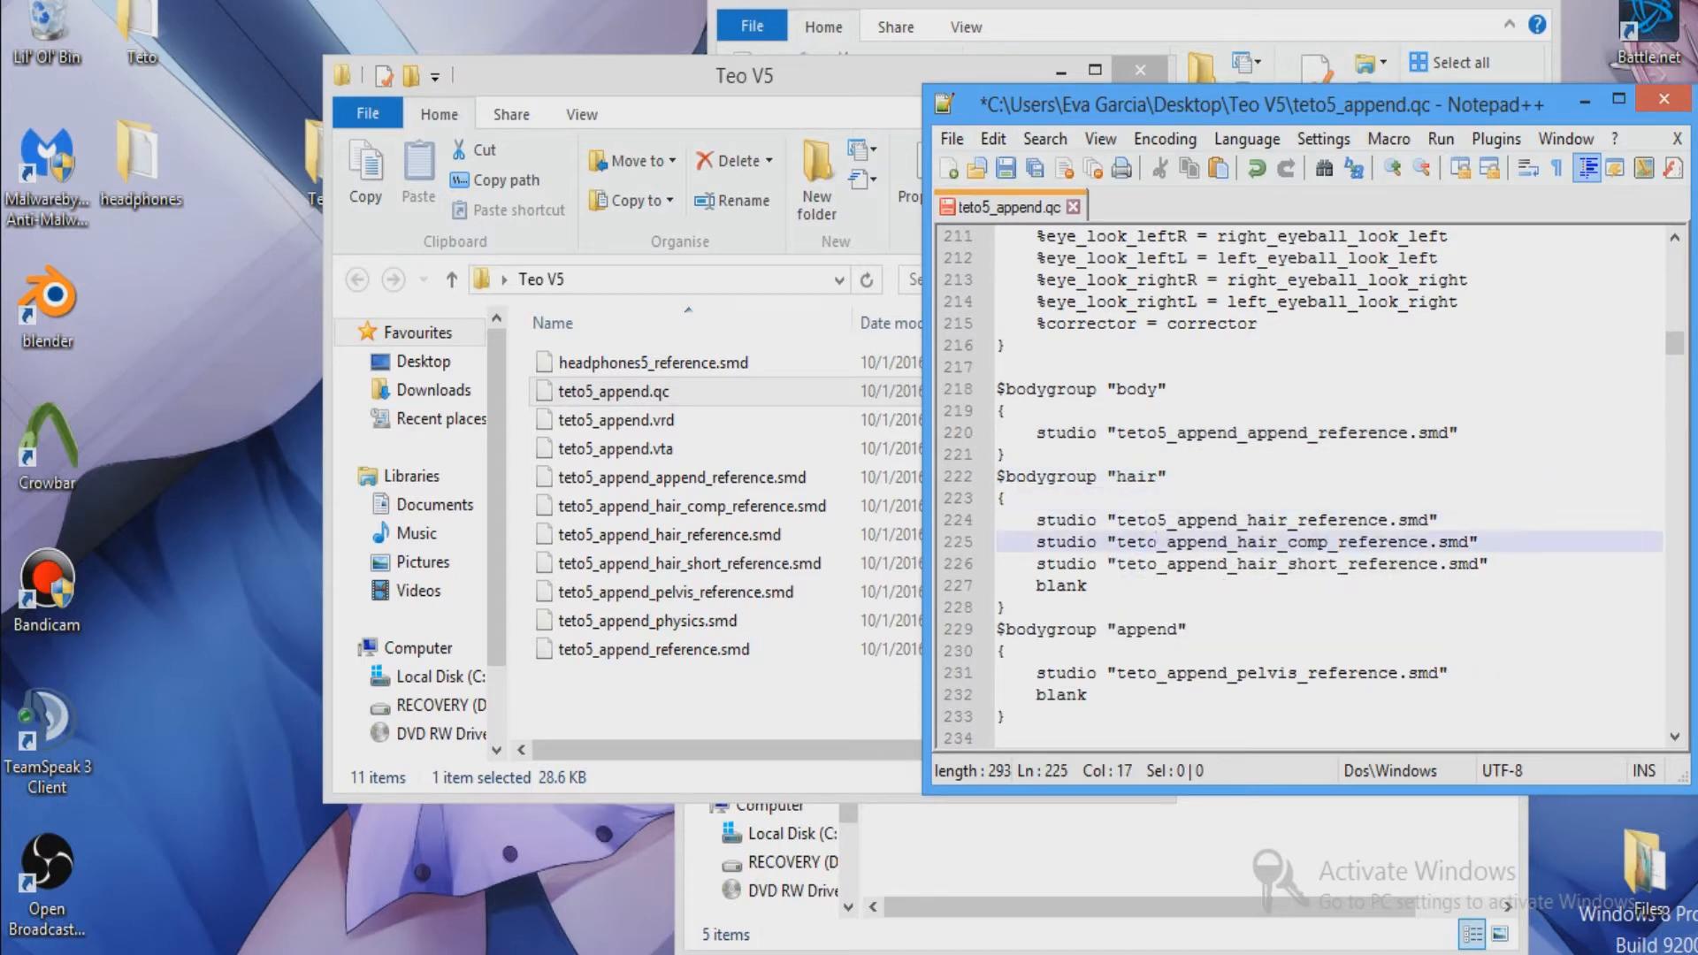
pyautogui.write('5')
pyautogui.click(1166, 522)
pyautogui.click(1157, 565)
pyautogui.write('5')
pyautogui.click(1158, 475)
# Change the studio file in the "append" bodygroup to "teto5_append_pelvis_reference.smd".
pyautogui.scroll(-2, 1159, 476)
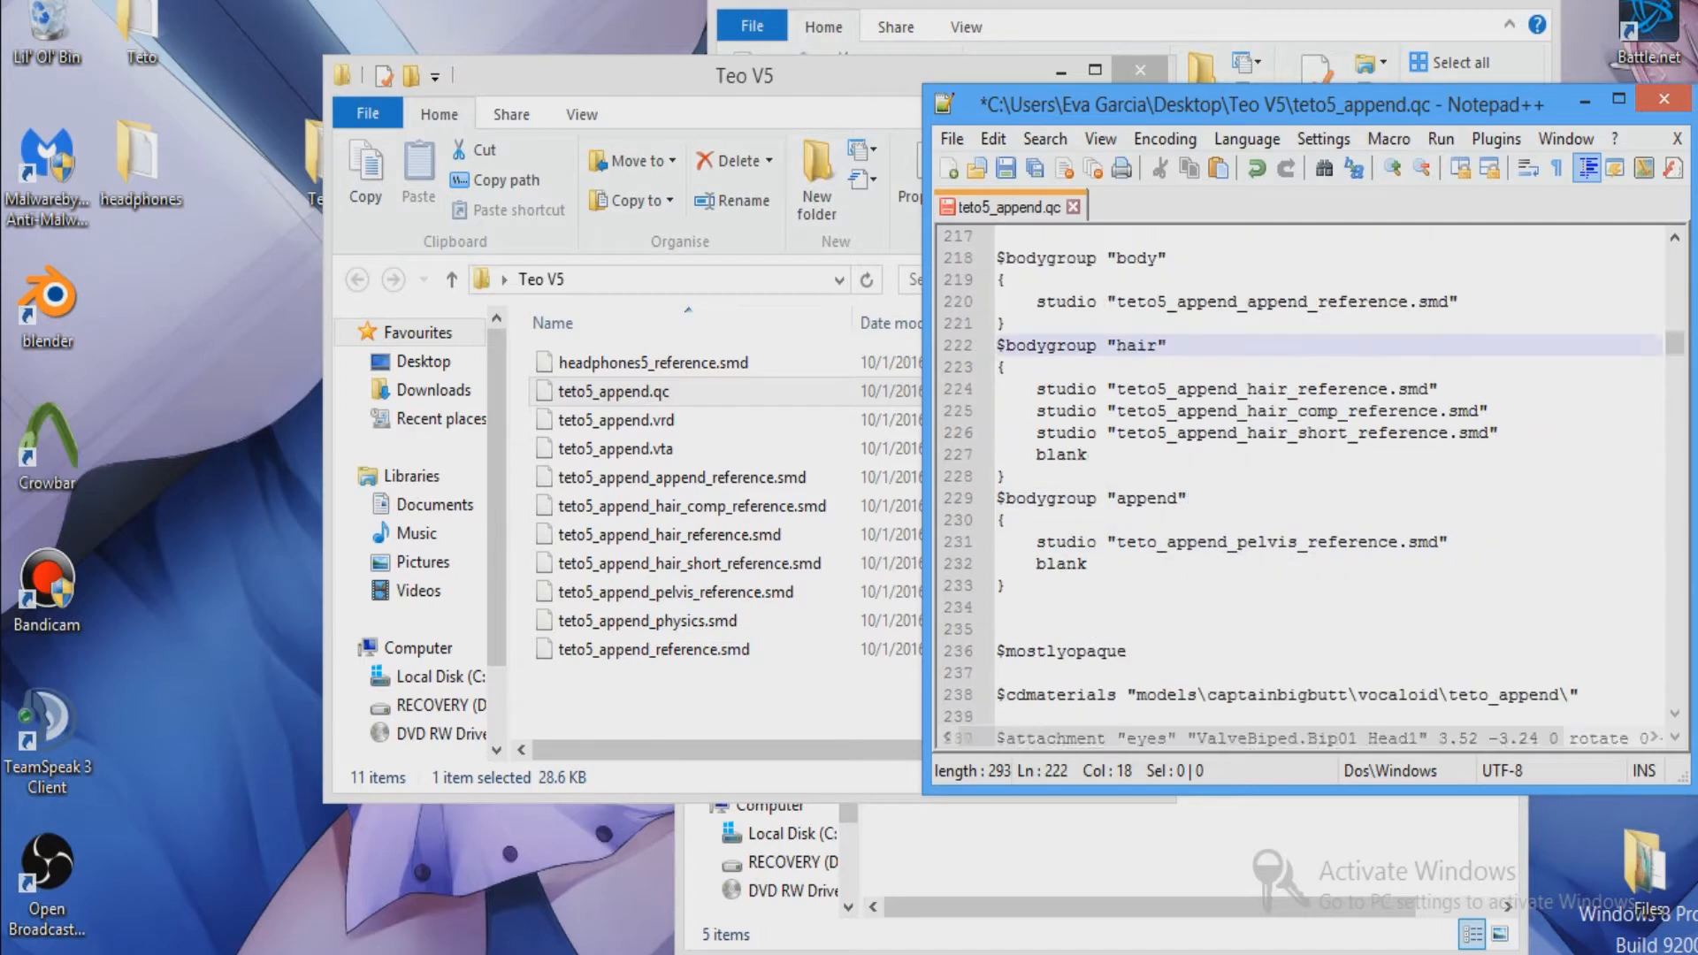
pyautogui.click(1156, 542)
pyautogui.write('5')
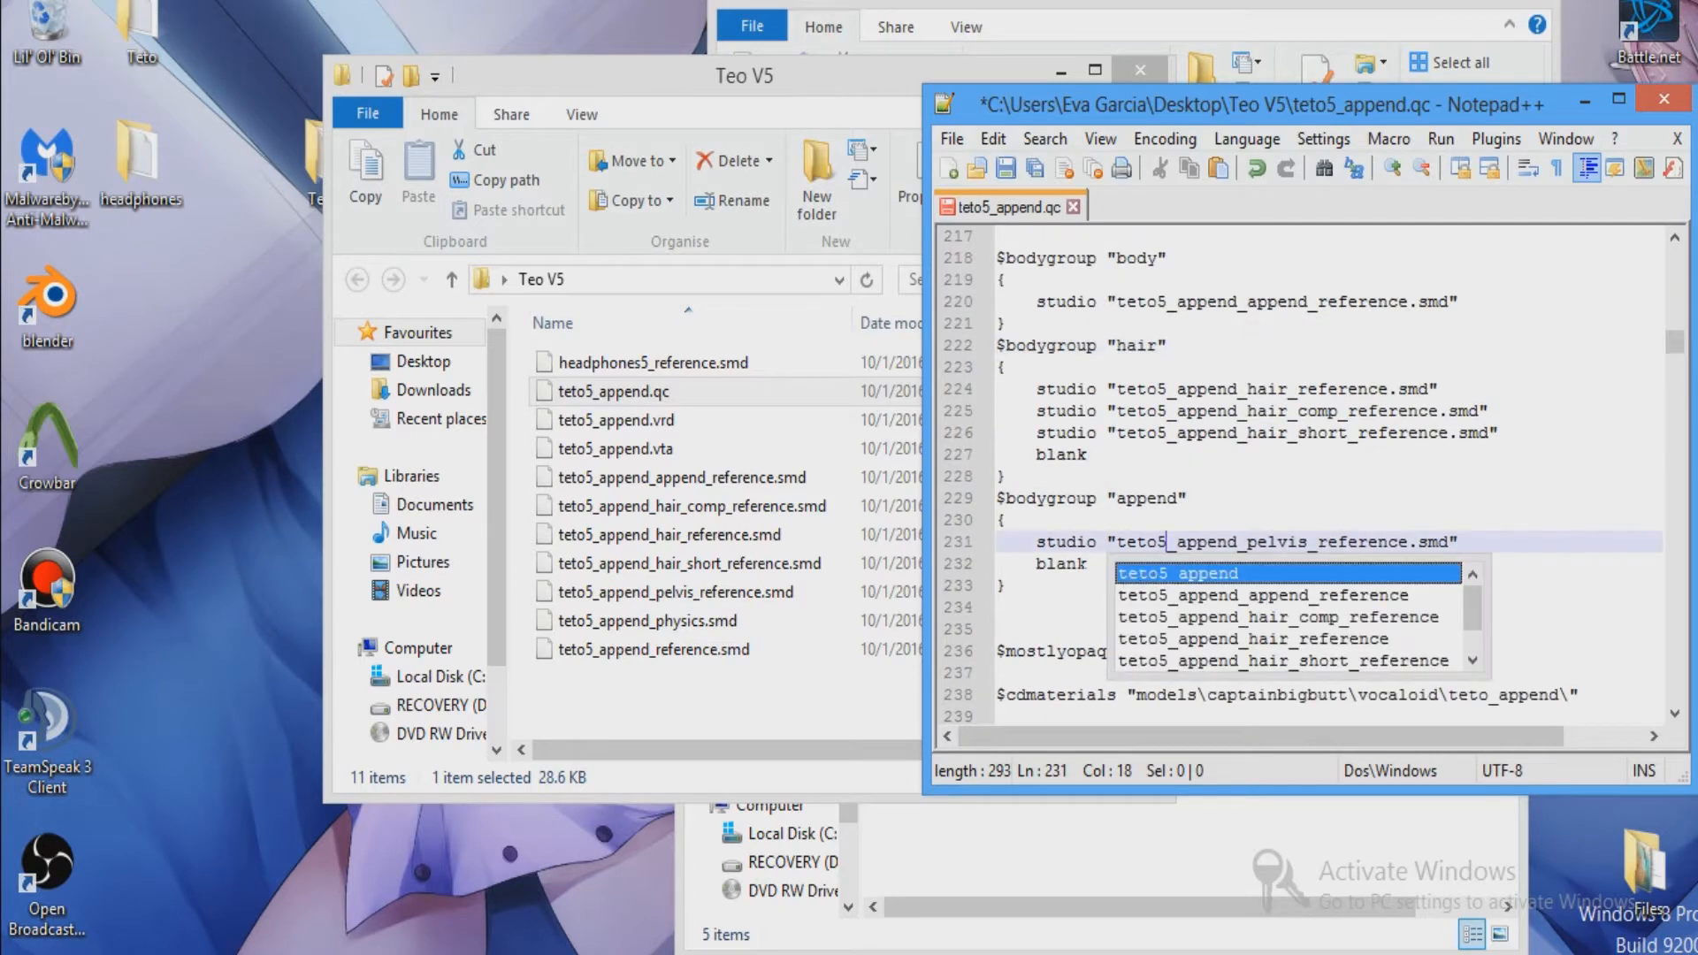
# Duplicate the whole "append" bodygroup block directly below the original.
pyautogui.click(1099, 565)
pyautogui.scroll(-1, 1099, 564)
pyautogui.moveTo(1009, 520); pyautogui.dragTo(1001, 436)
pyautogui.hotkey('ctrl', 'c')
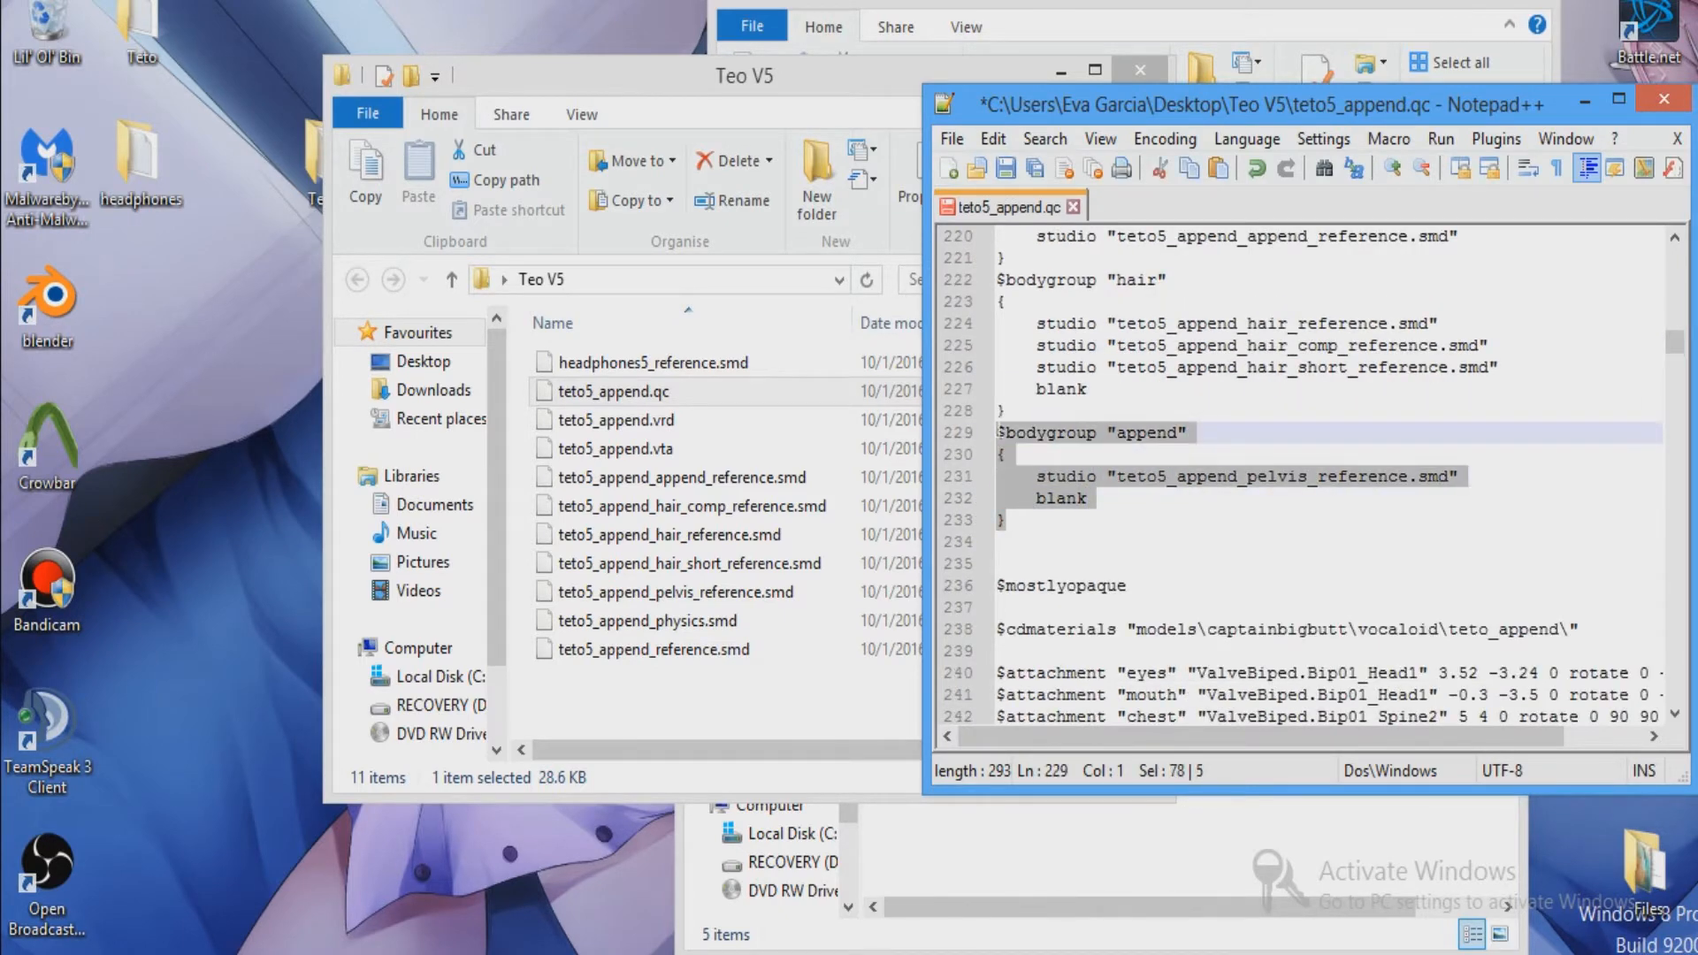
pyautogui.click(1019, 542)
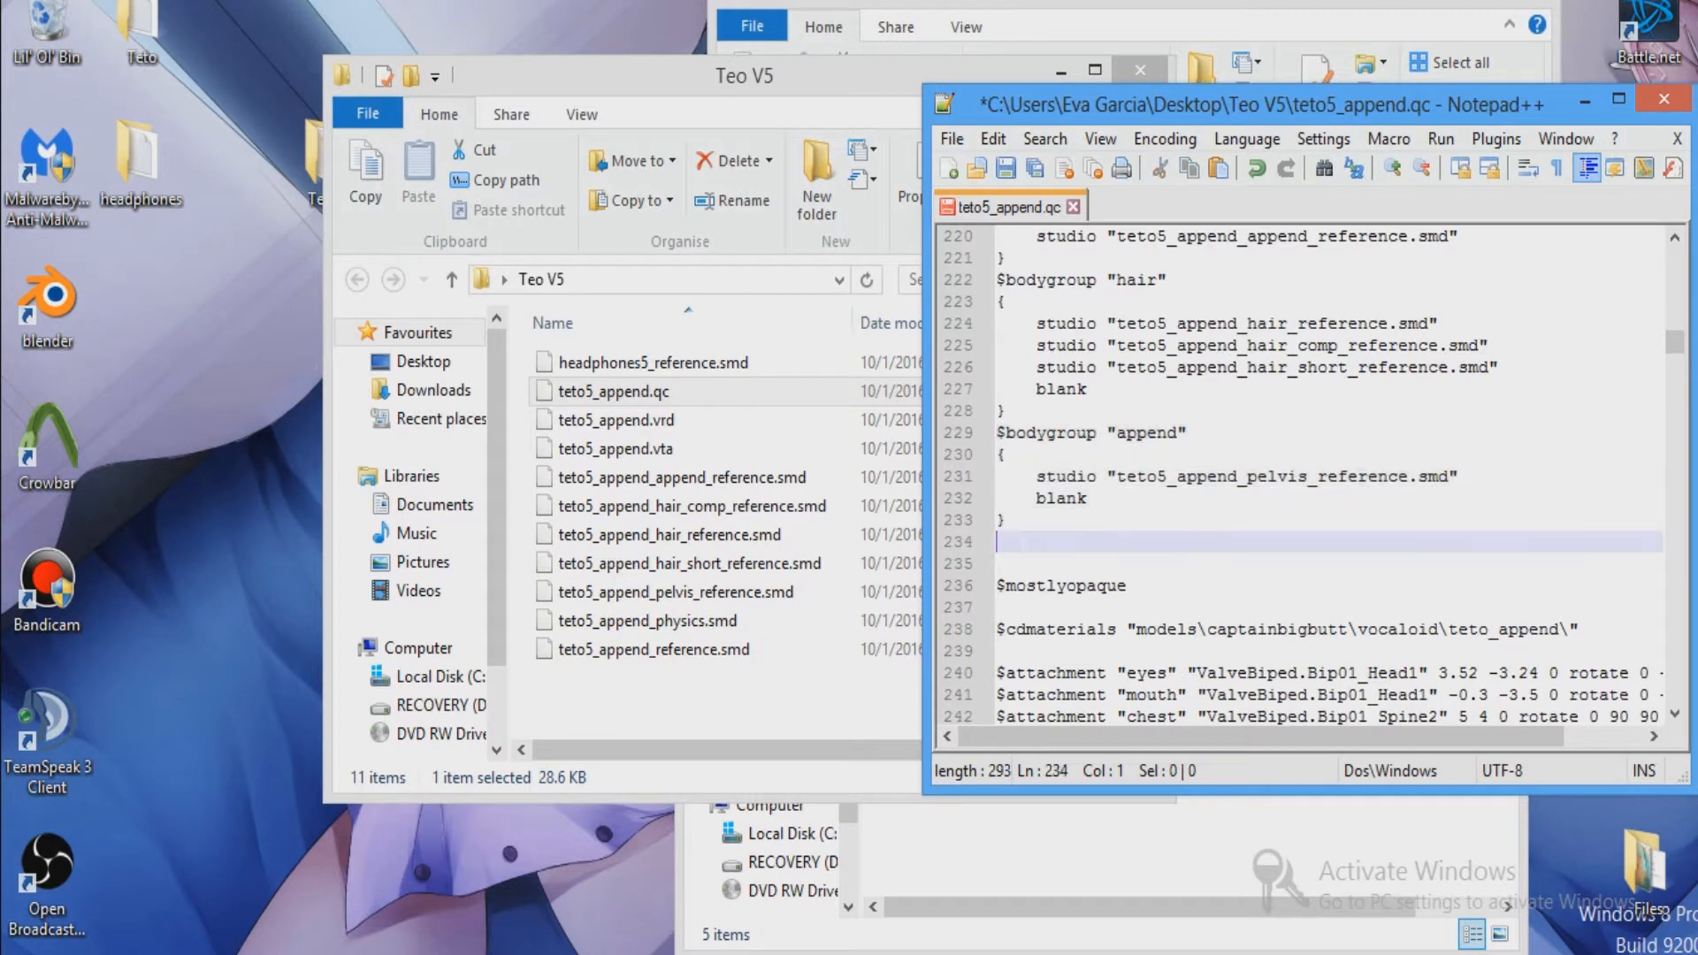
pyautogui.hotkey('ctrl', 'v')
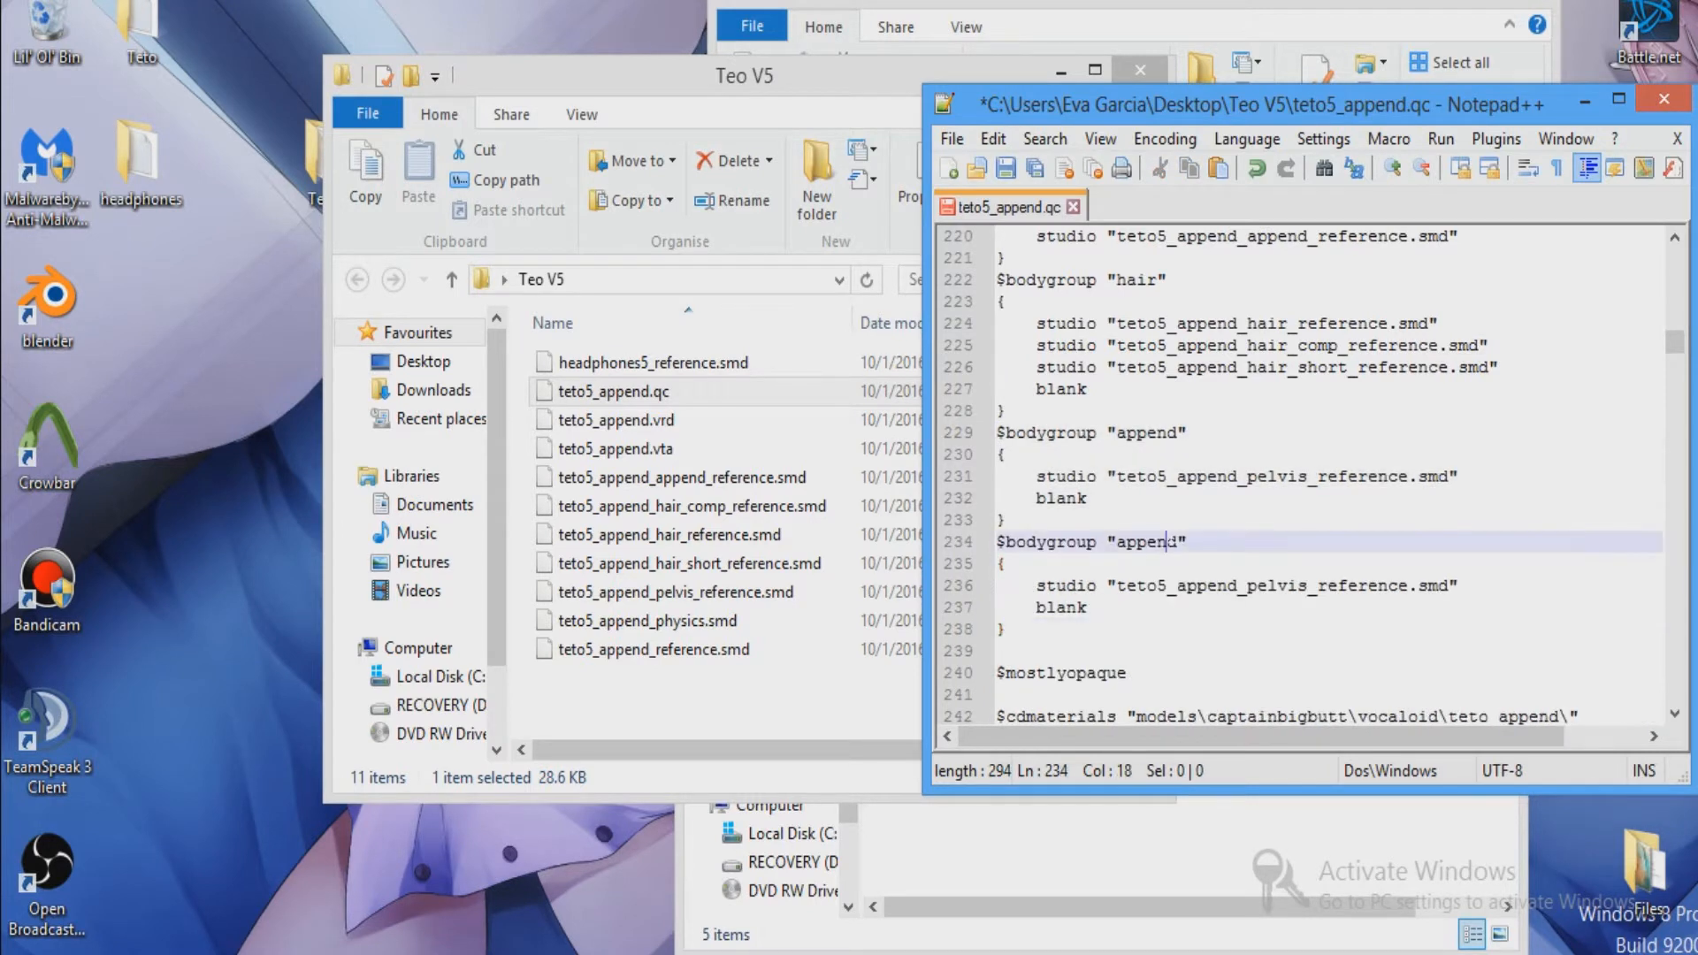
# Rename the duplicated bodygroup to "headphones".
pyautogui.doubleClick(1171, 542)
pyautogui.write('headphone')
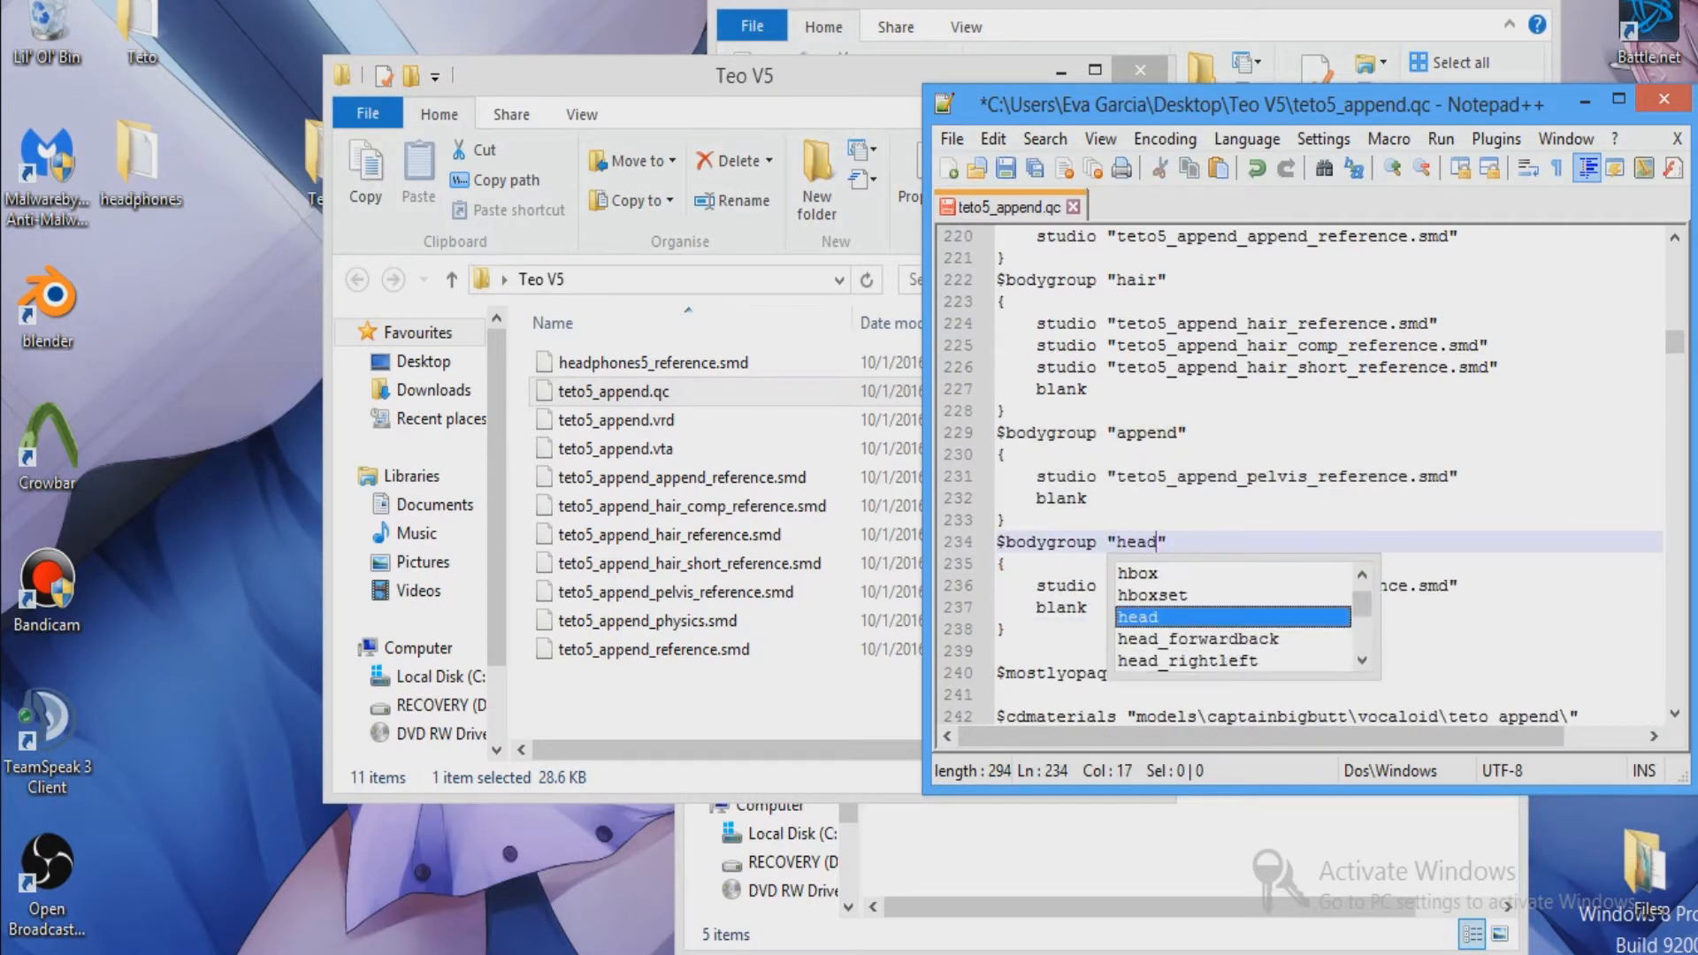
pyautogui.write('s')
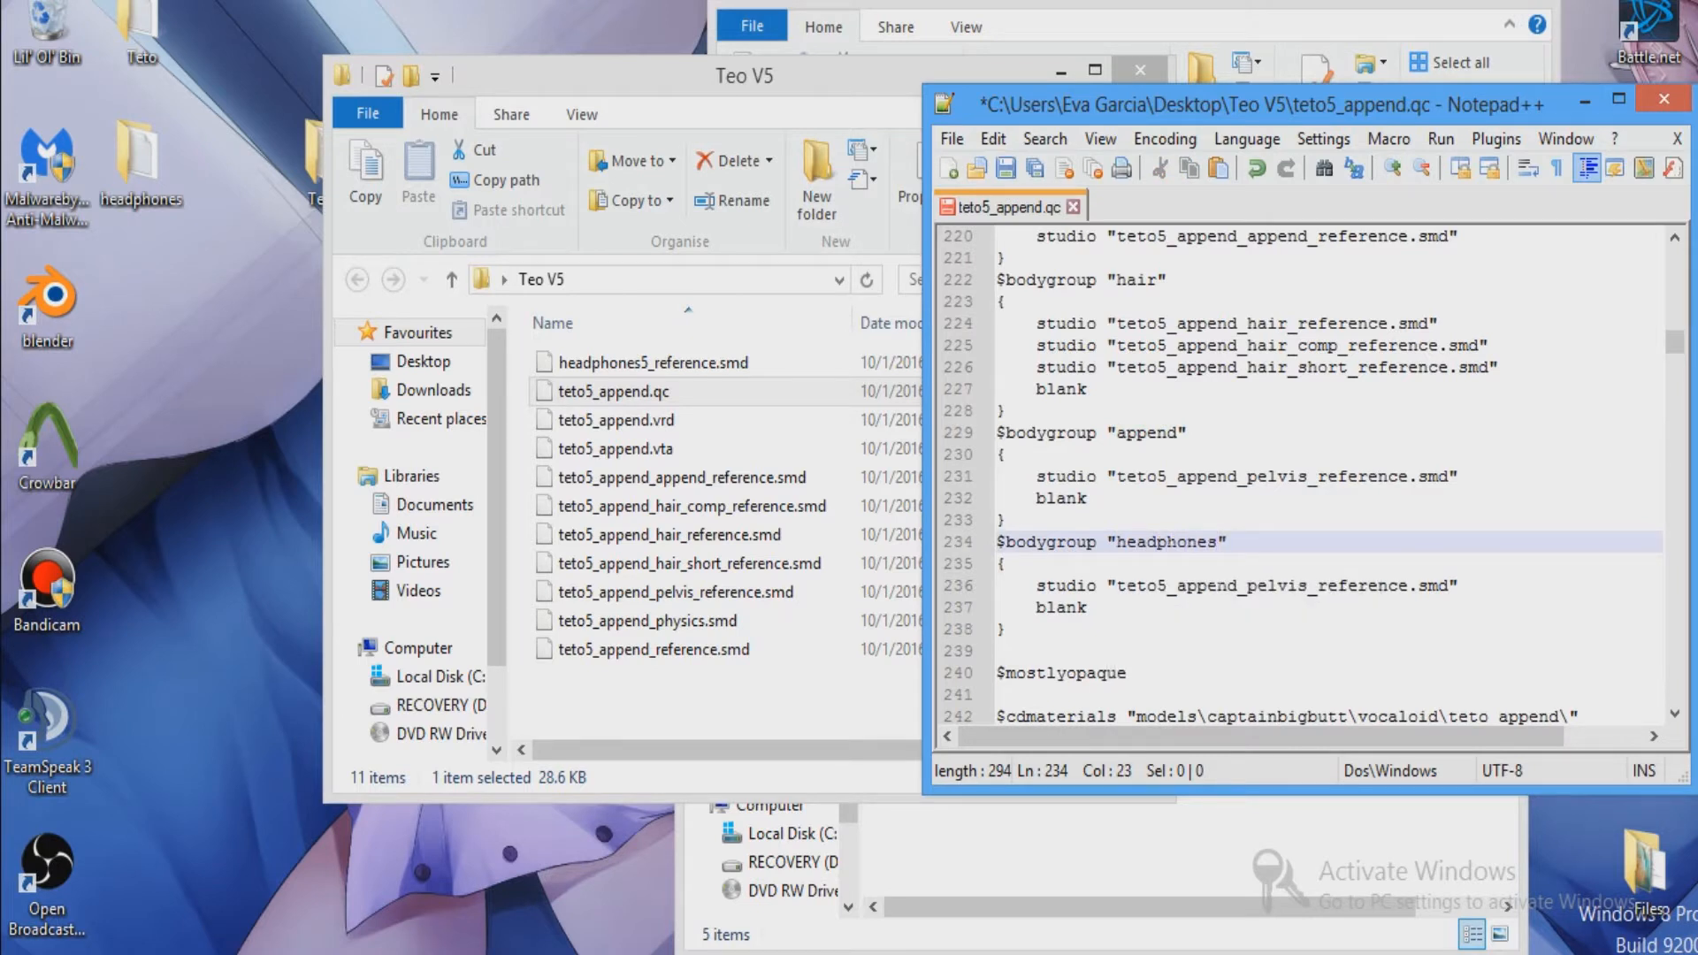
# In the "headphones" bodygroup, put the blank entry above the studio line and remove the leftover empty line.
pyautogui.press('Down')
pyautogui.press('Down')
pyautogui.press('Down')
pyautogui.hotkey('shift', 'Home')
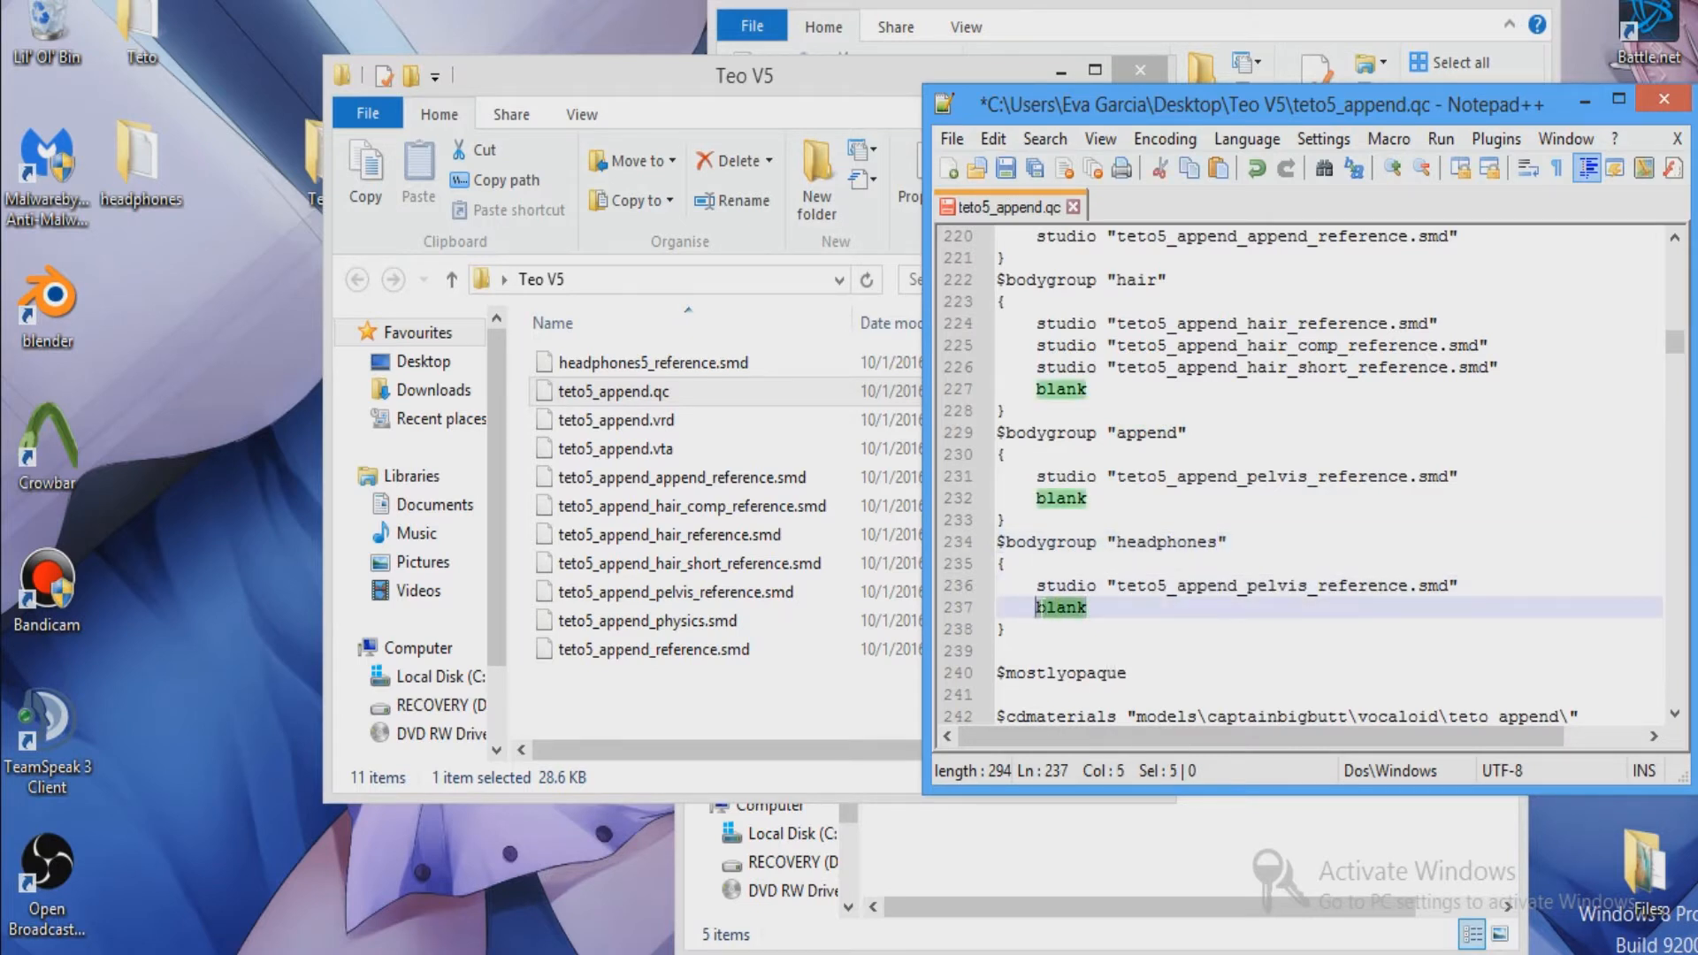
pyautogui.press('BackSpace')
pyautogui.press('Up')
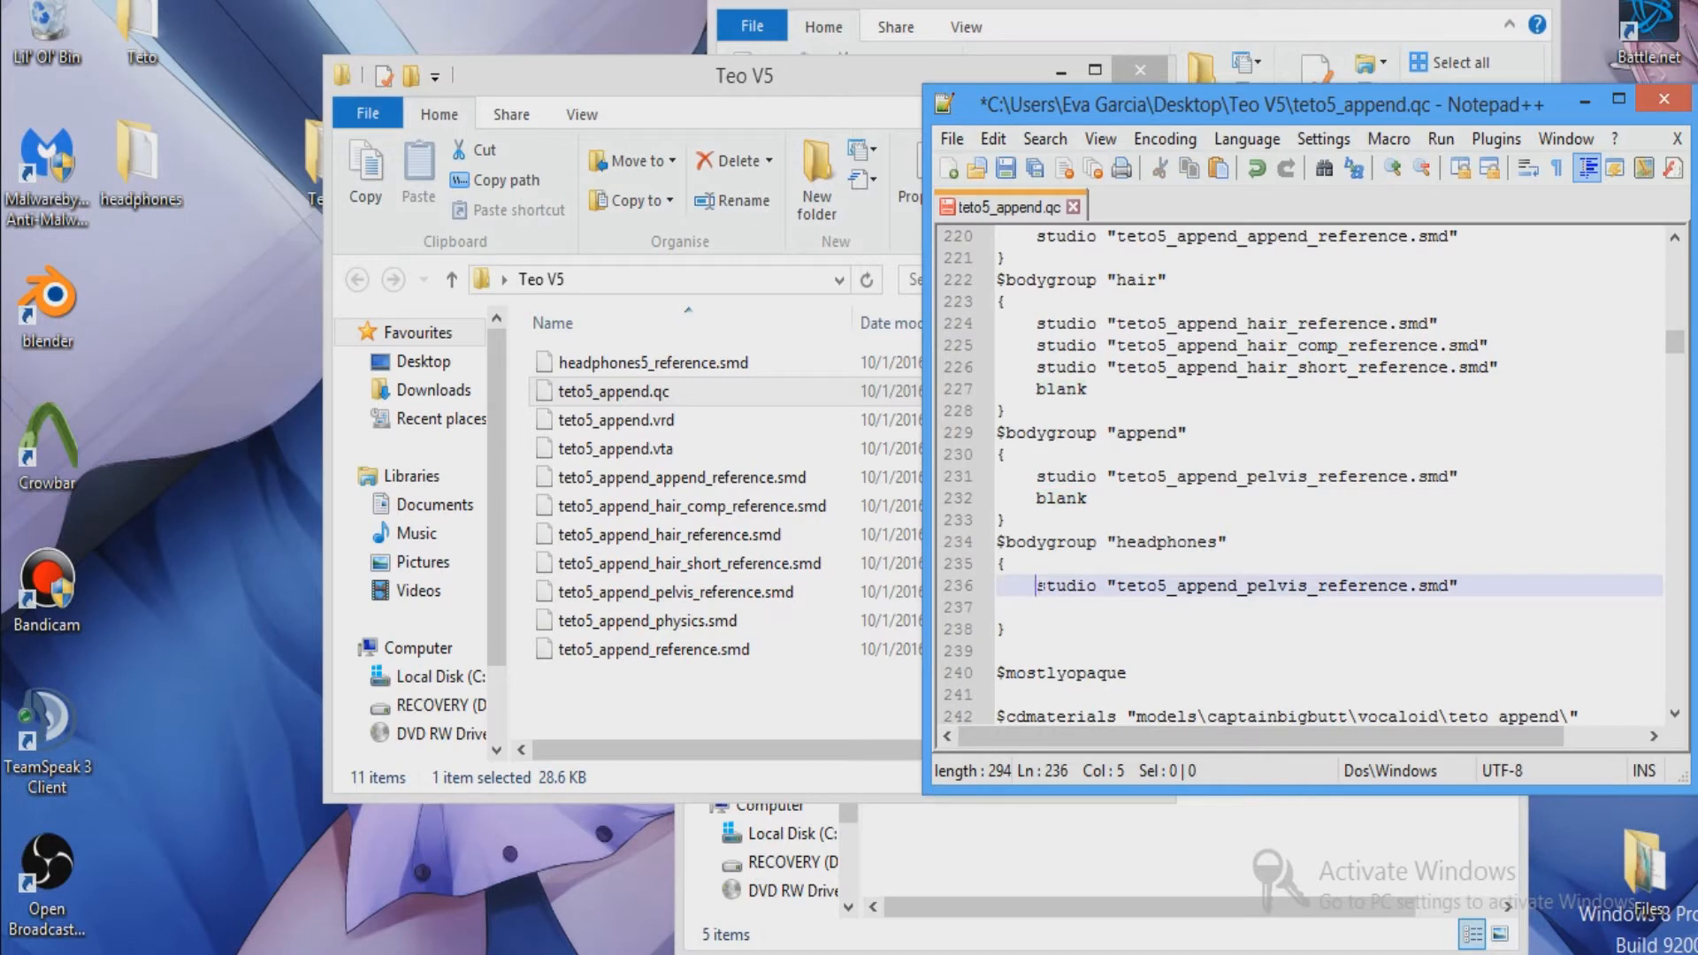
pyautogui.press('Return')
pyautogui.press('Up')
pyautogui.write('blank')
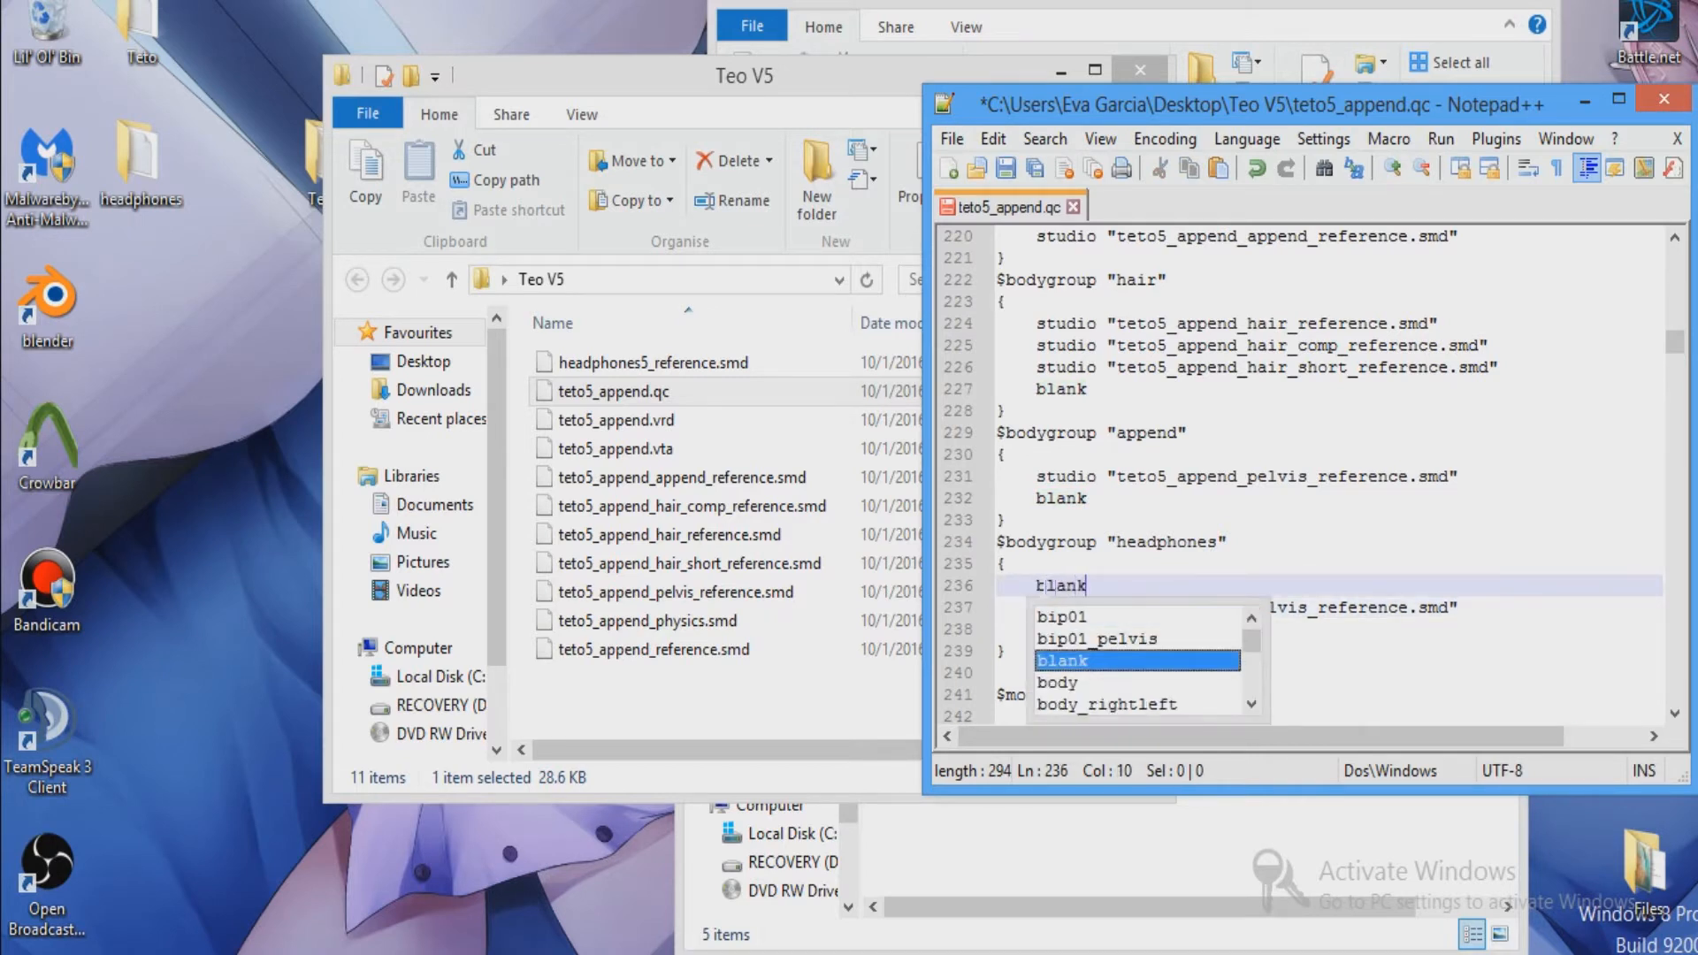
pyautogui.click(1007, 652)
pyautogui.click(1036, 607)
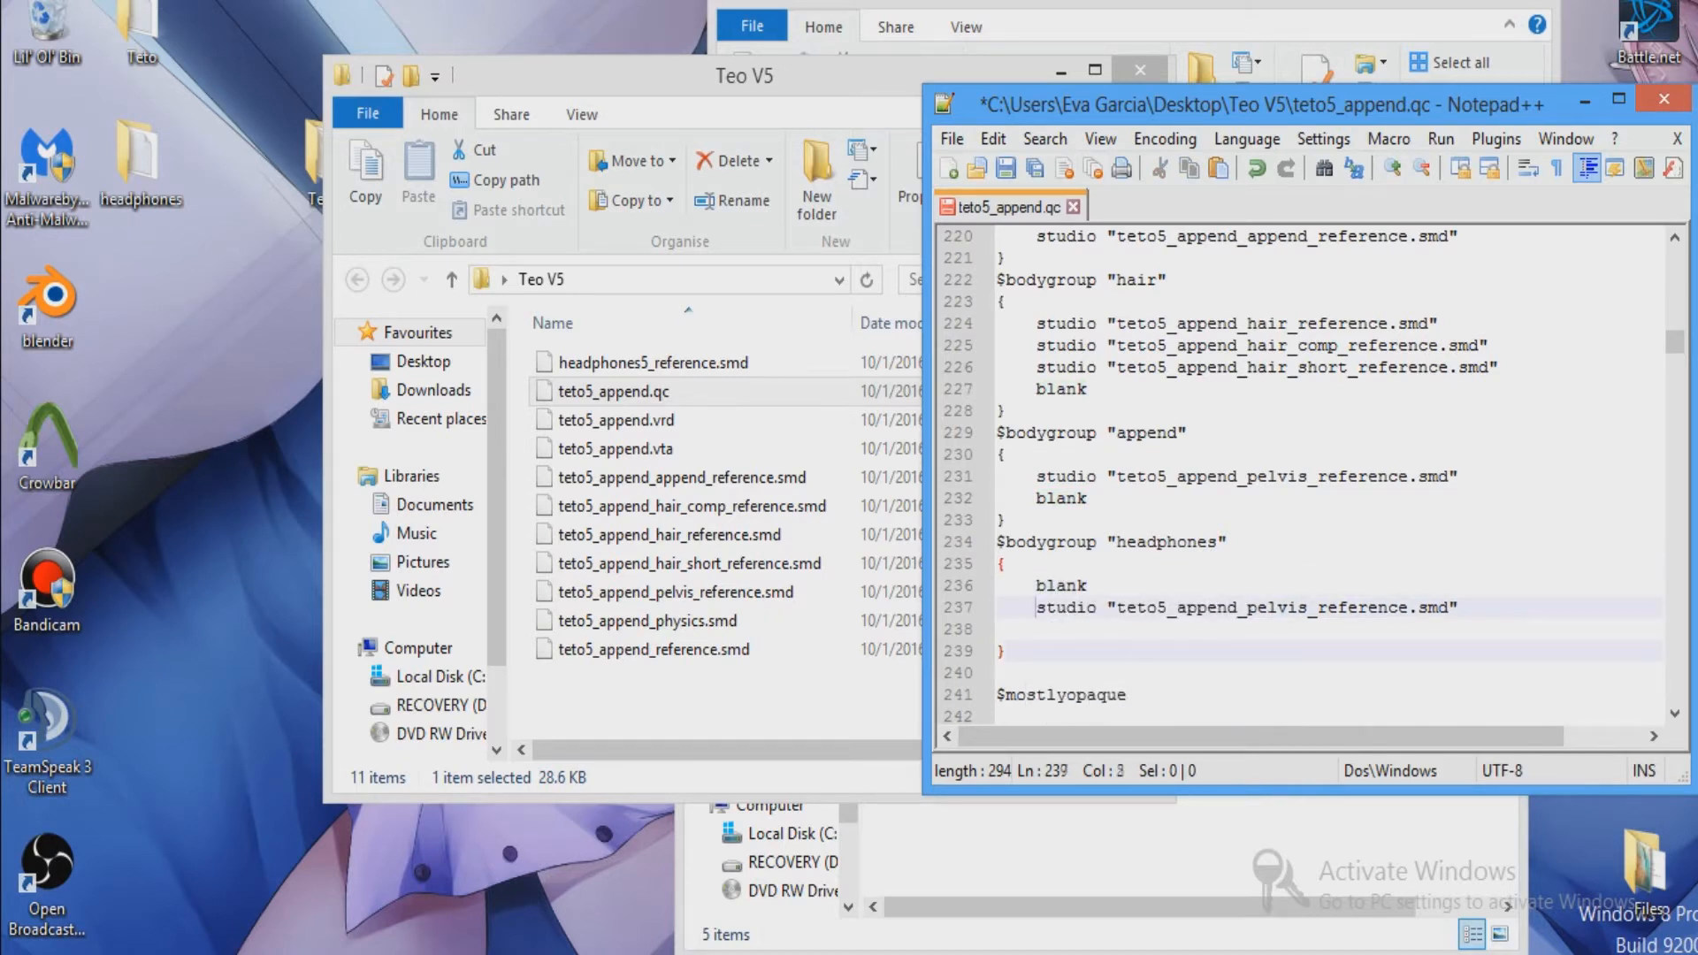
pyautogui.click(1006, 652)
pyautogui.click(1007, 629)
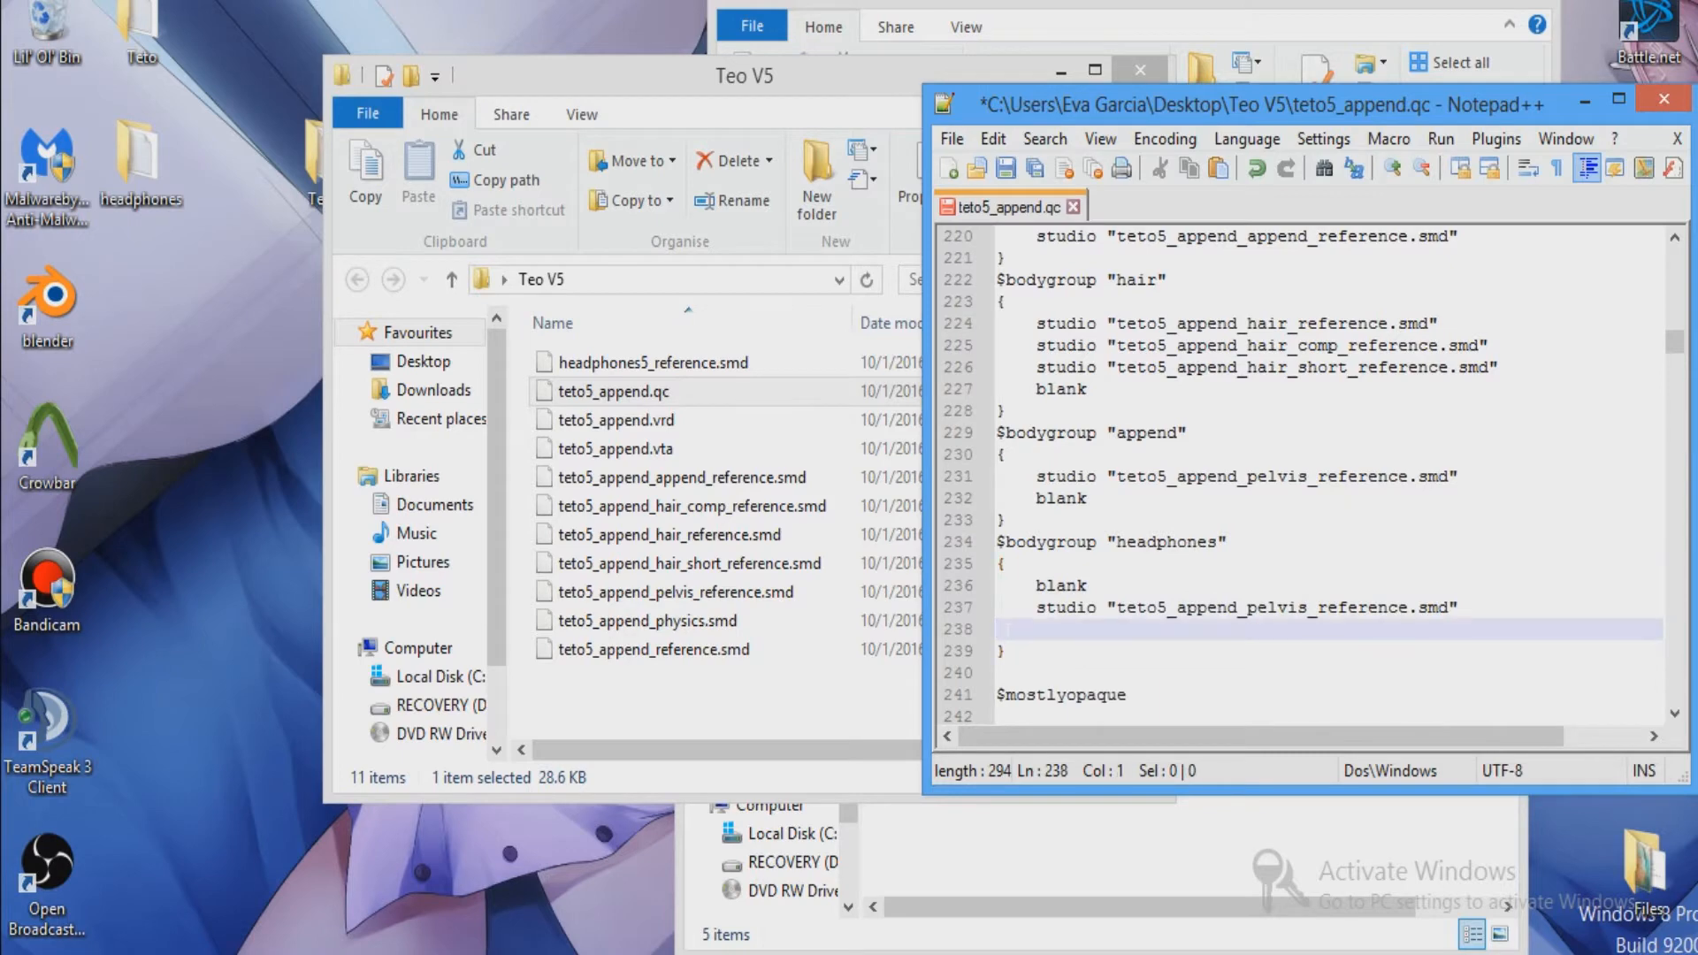
pyautogui.press('BackSpace')
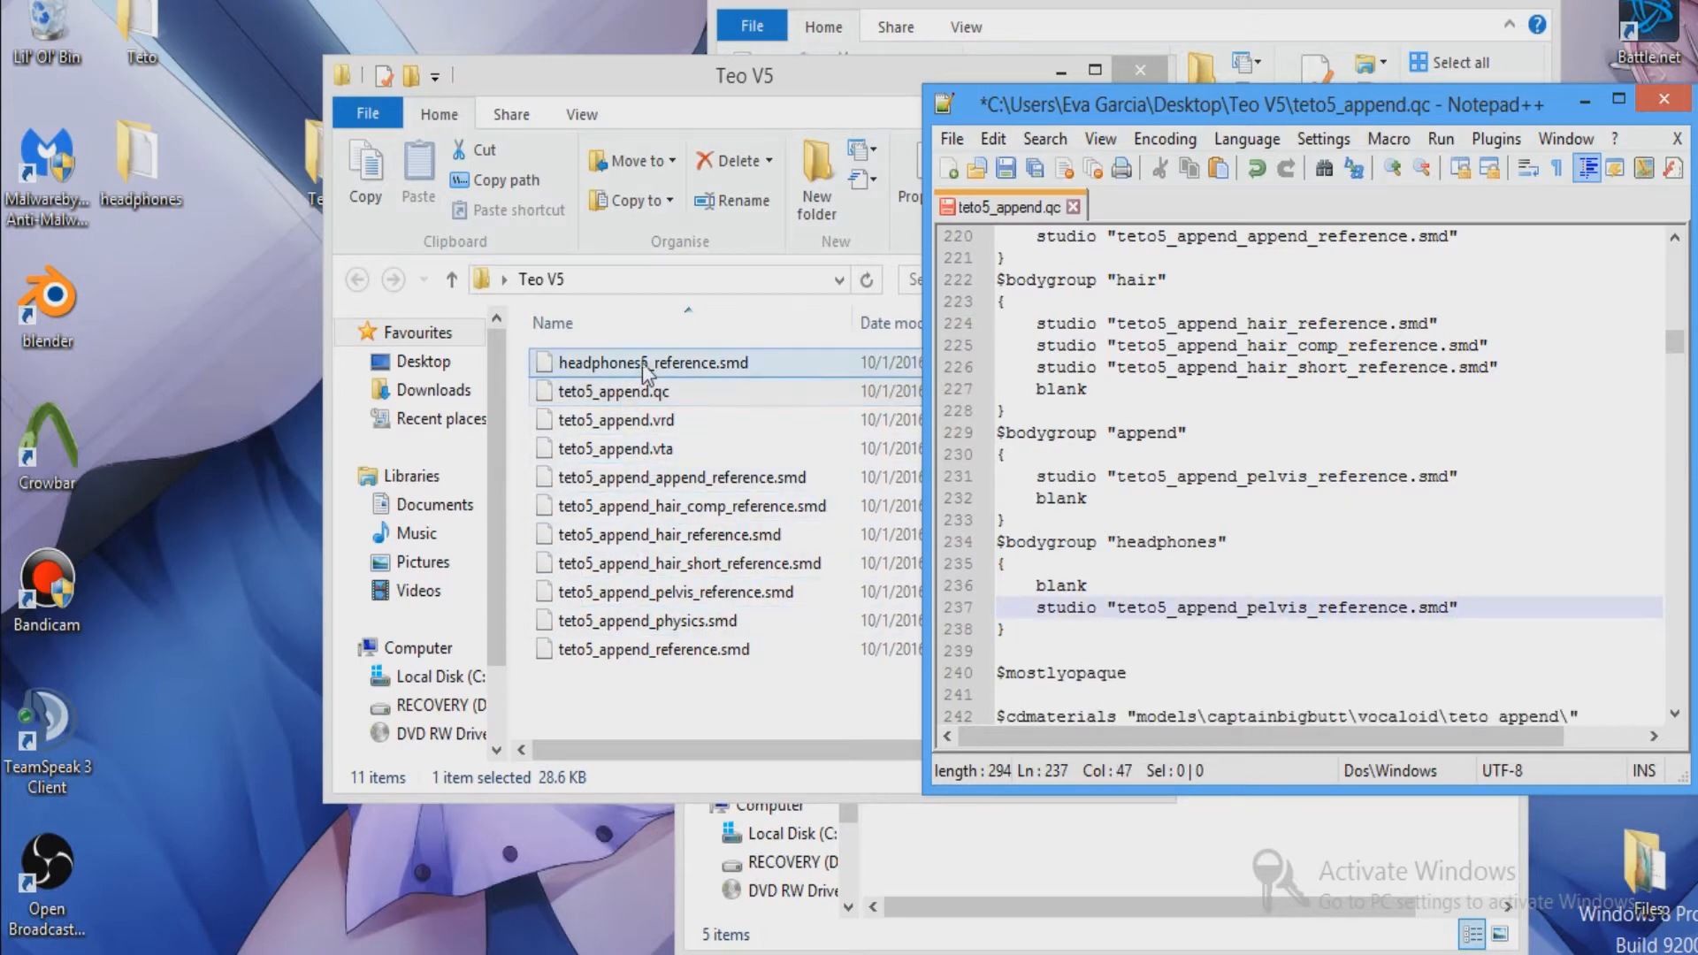
# Copy the headphones file name from the Teo V5 folder and set the "headphones" bodygroup's studio file to "headphones5_reference.smd".
pyautogui.click(669, 359)
pyautogui.click(668, 359)
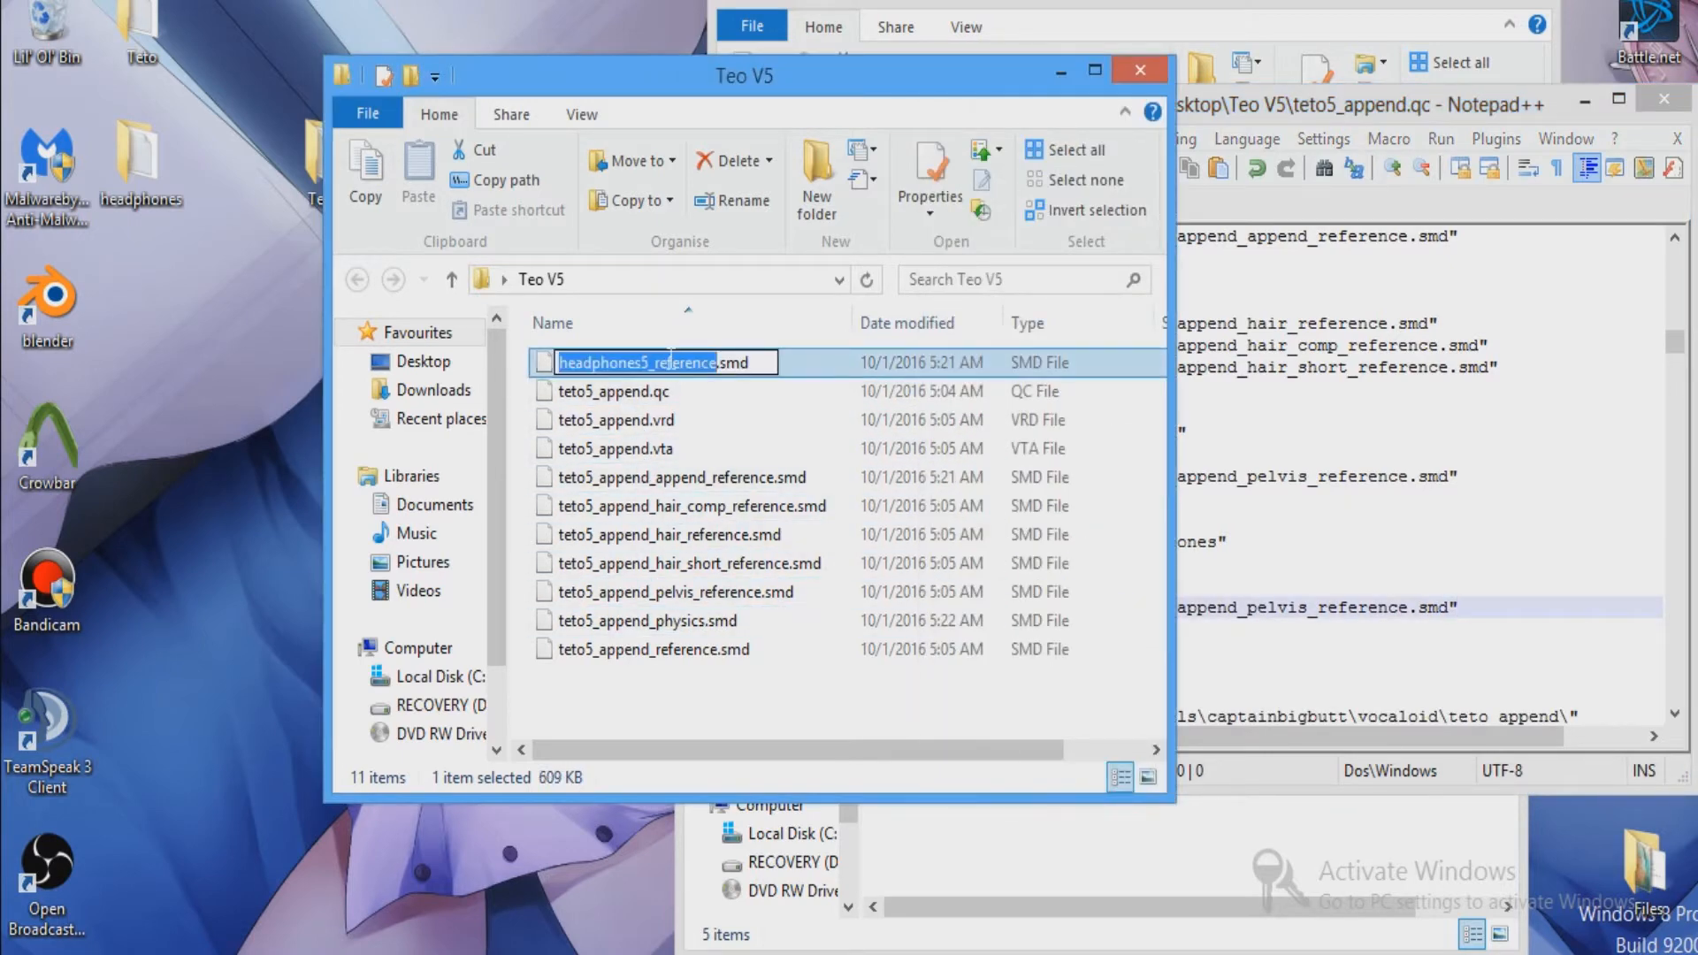
pyautogui.hotkey('ctrl', 'c')
pyautogui.click(1228, 607)
pyautogui.doubleClick(1228, 607)
pyautogui.hotkey('ctrl', 'v')
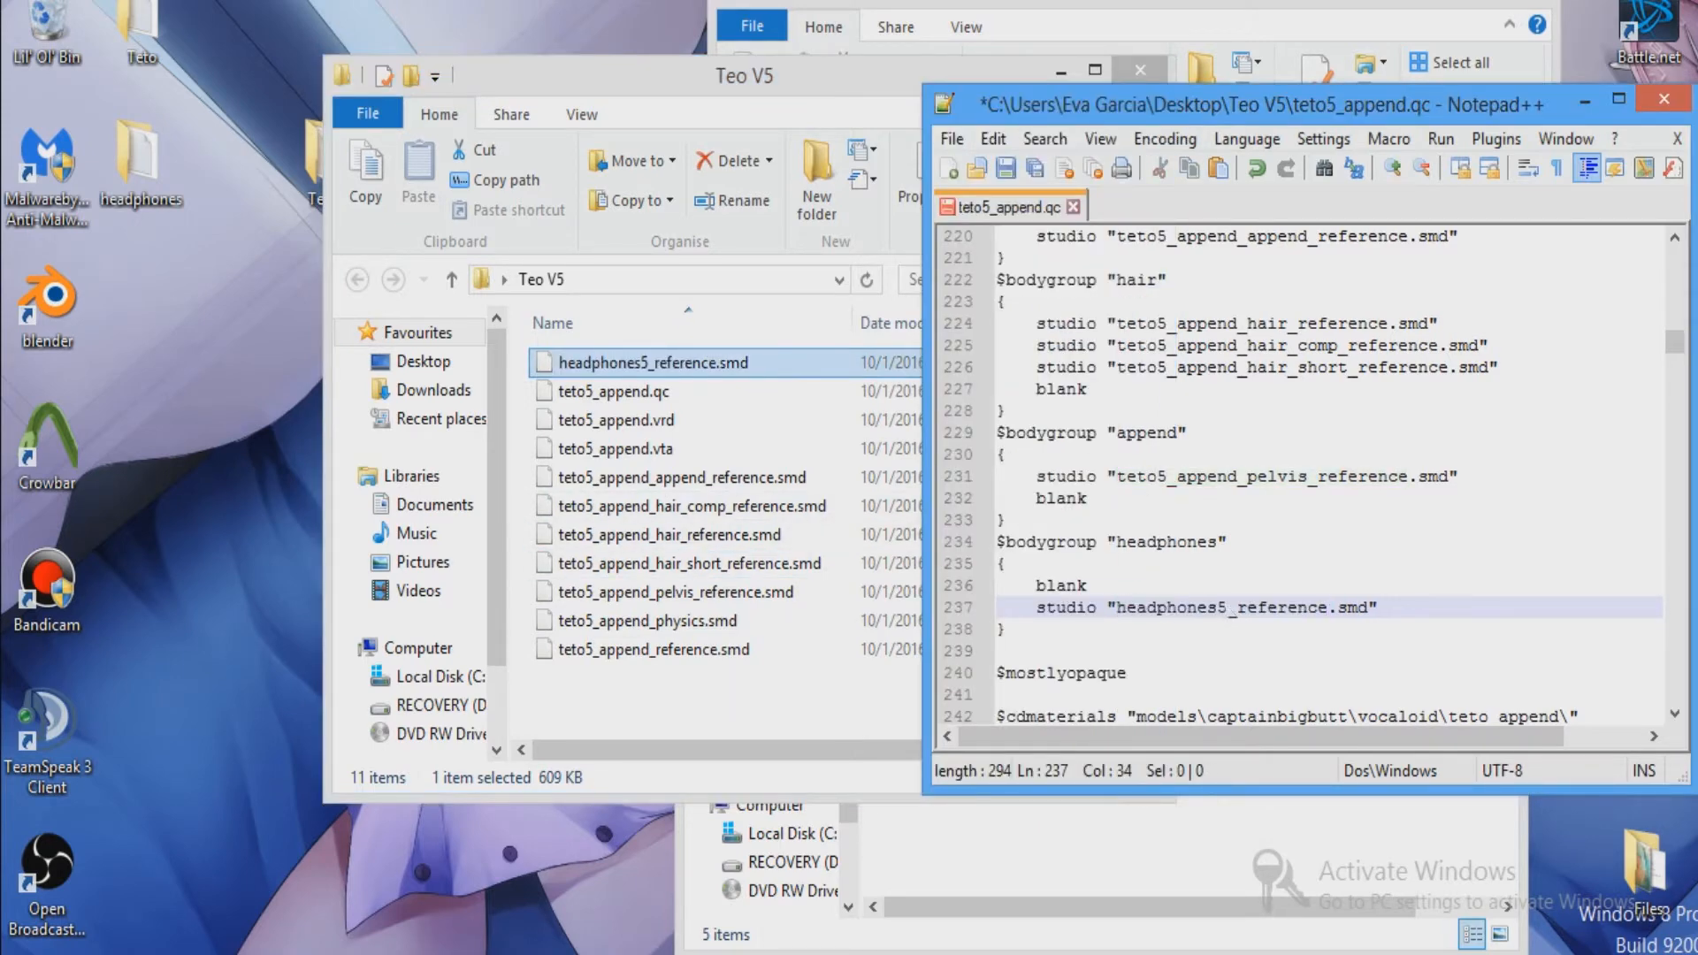
pyautogui.press('Down')
pyautogui.scroll(-3, 1228, 607)
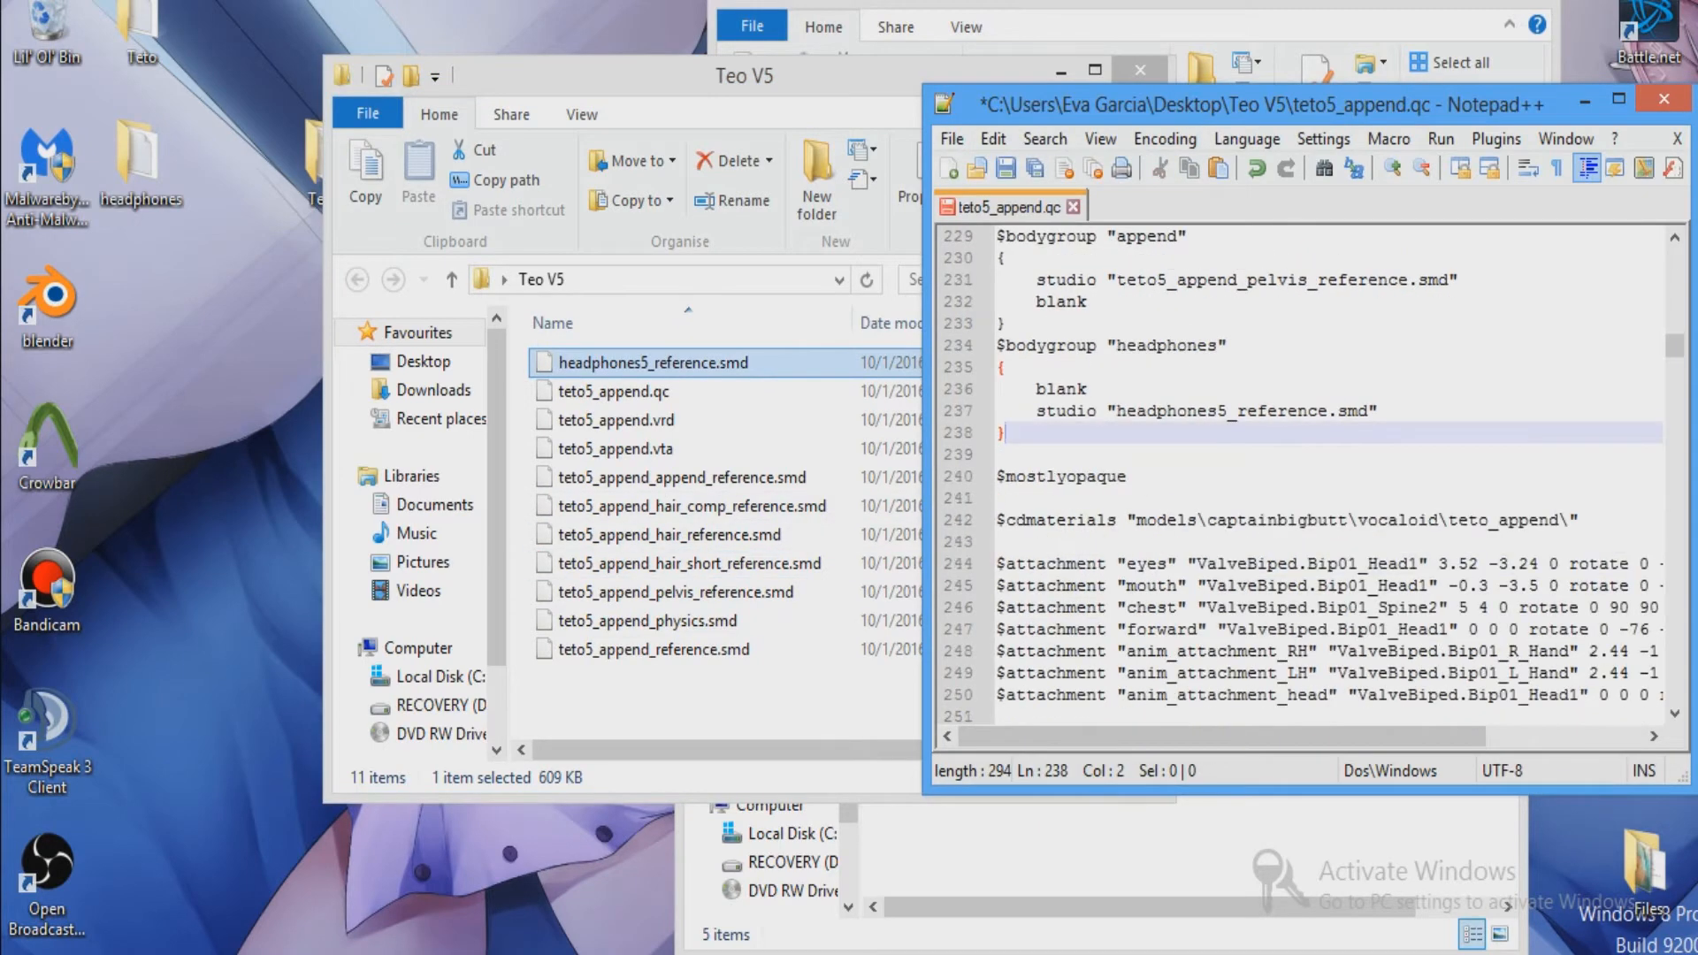
pyautogui.rightClick(174, 391)
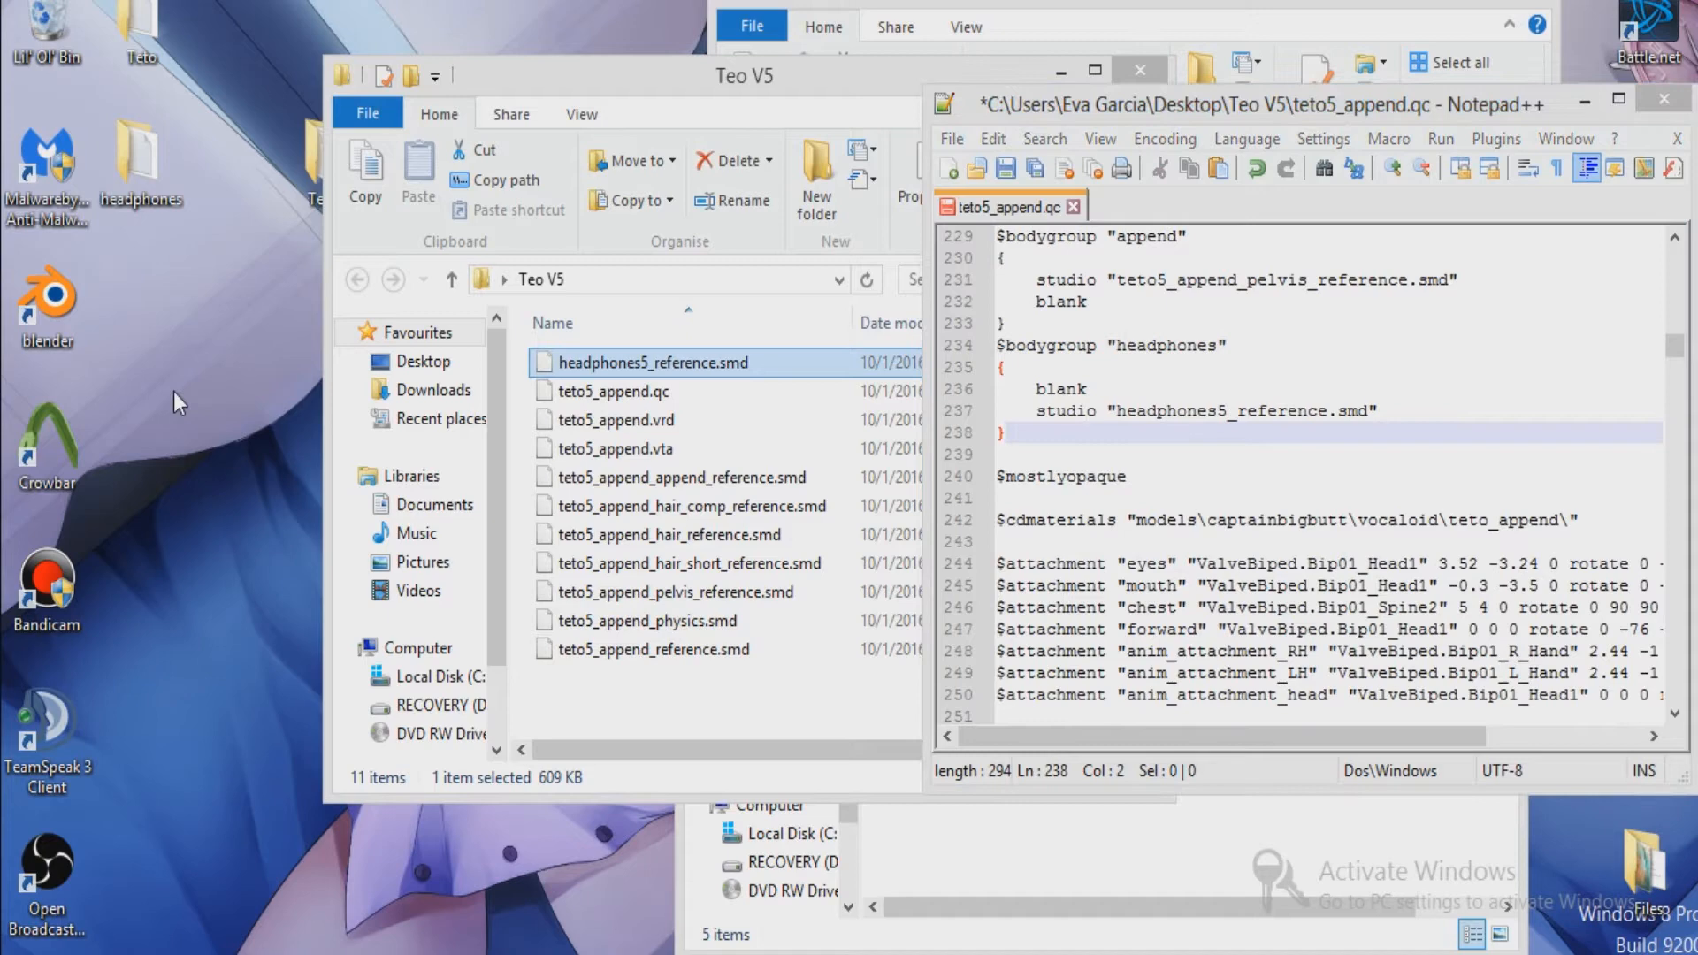
pyautogui.click(287, 141)
pyautogui.doubleClick(294, 145)
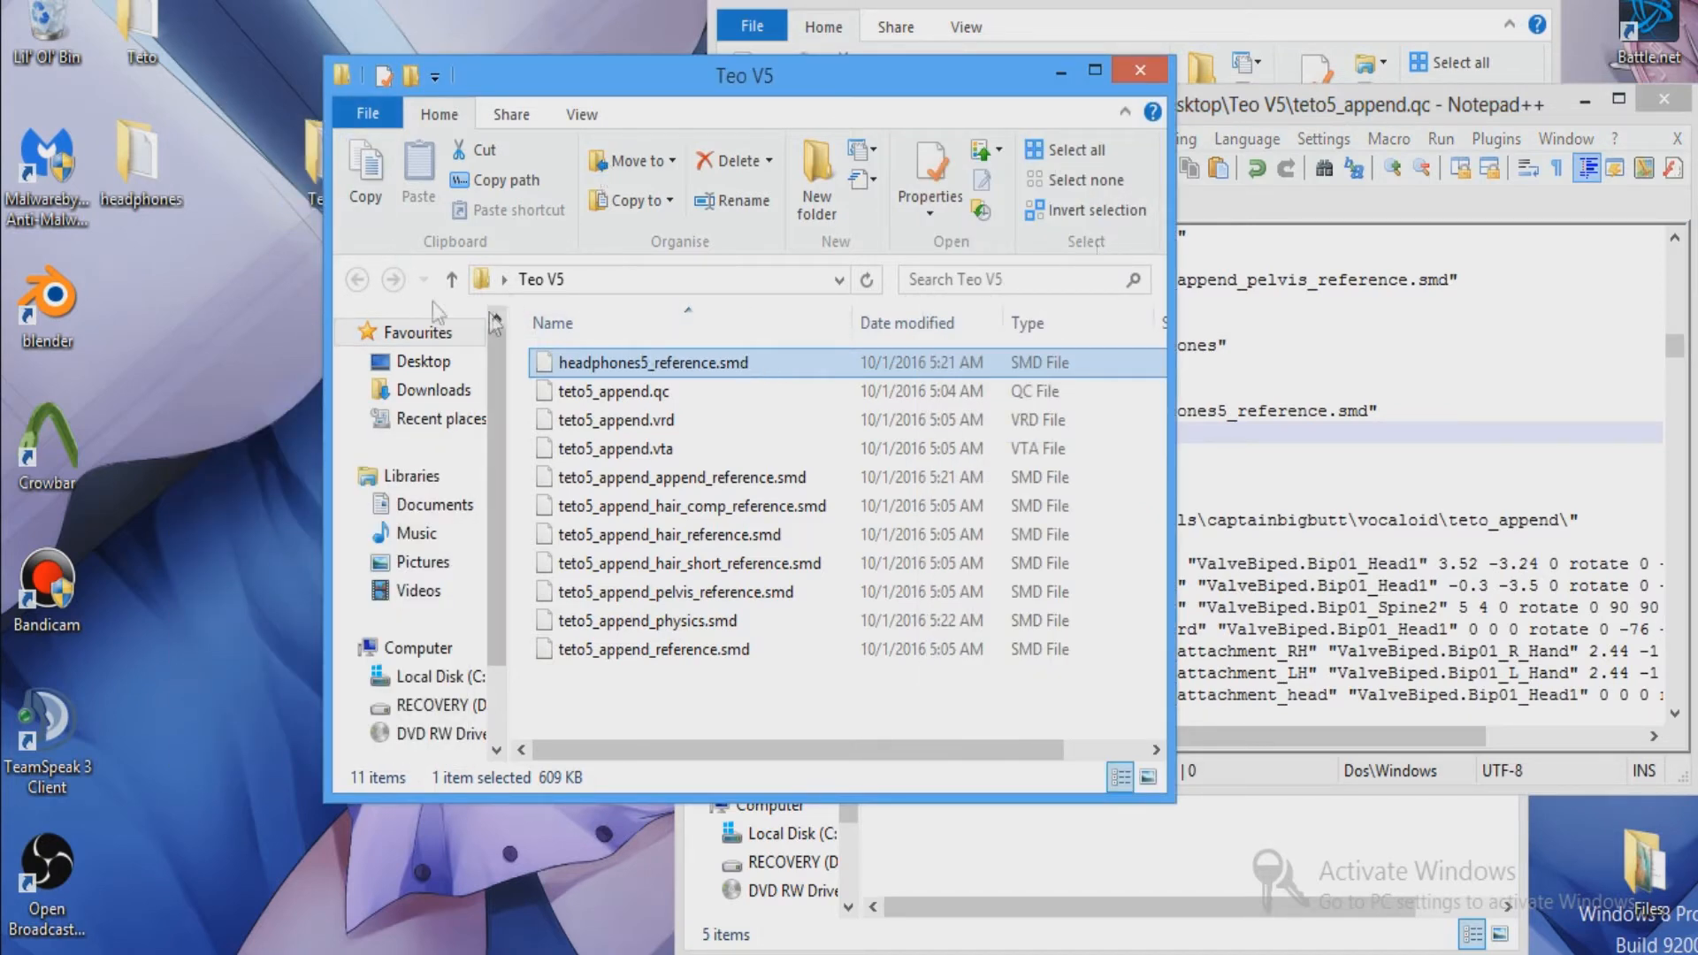
# Create a new folder named "materials" on the desktop.
pyautogui.rightClick(199, 580)
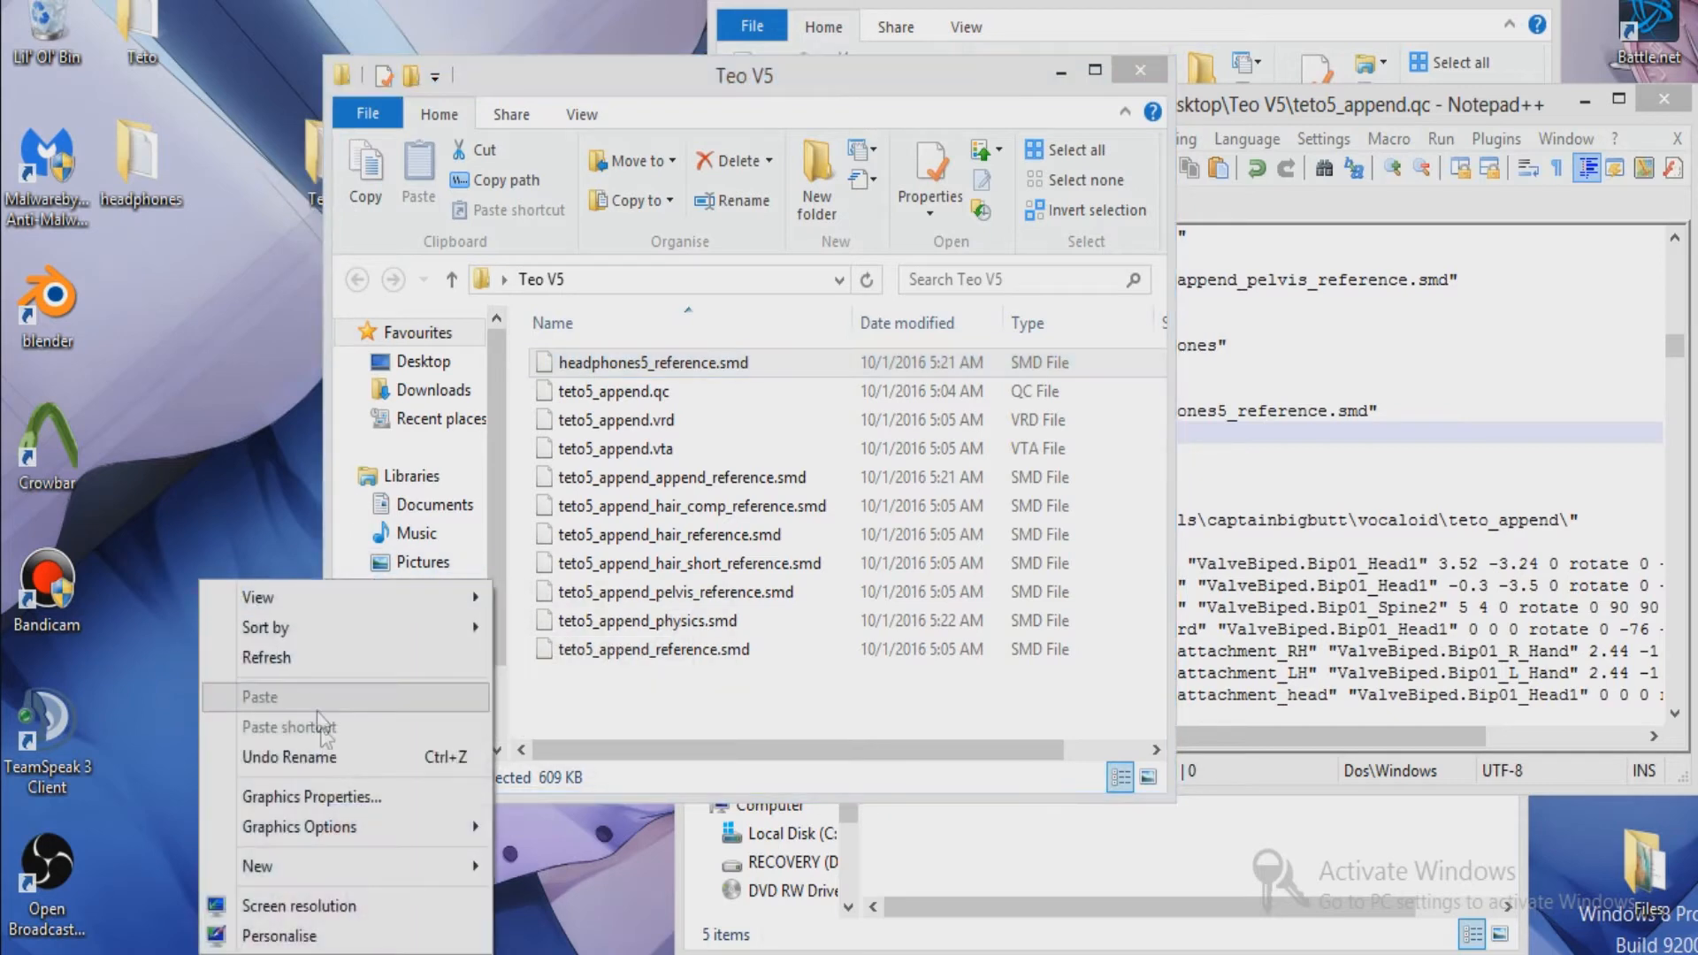
pyautogui.moveTo(354, 882)
pyautogui.click(540, 557)
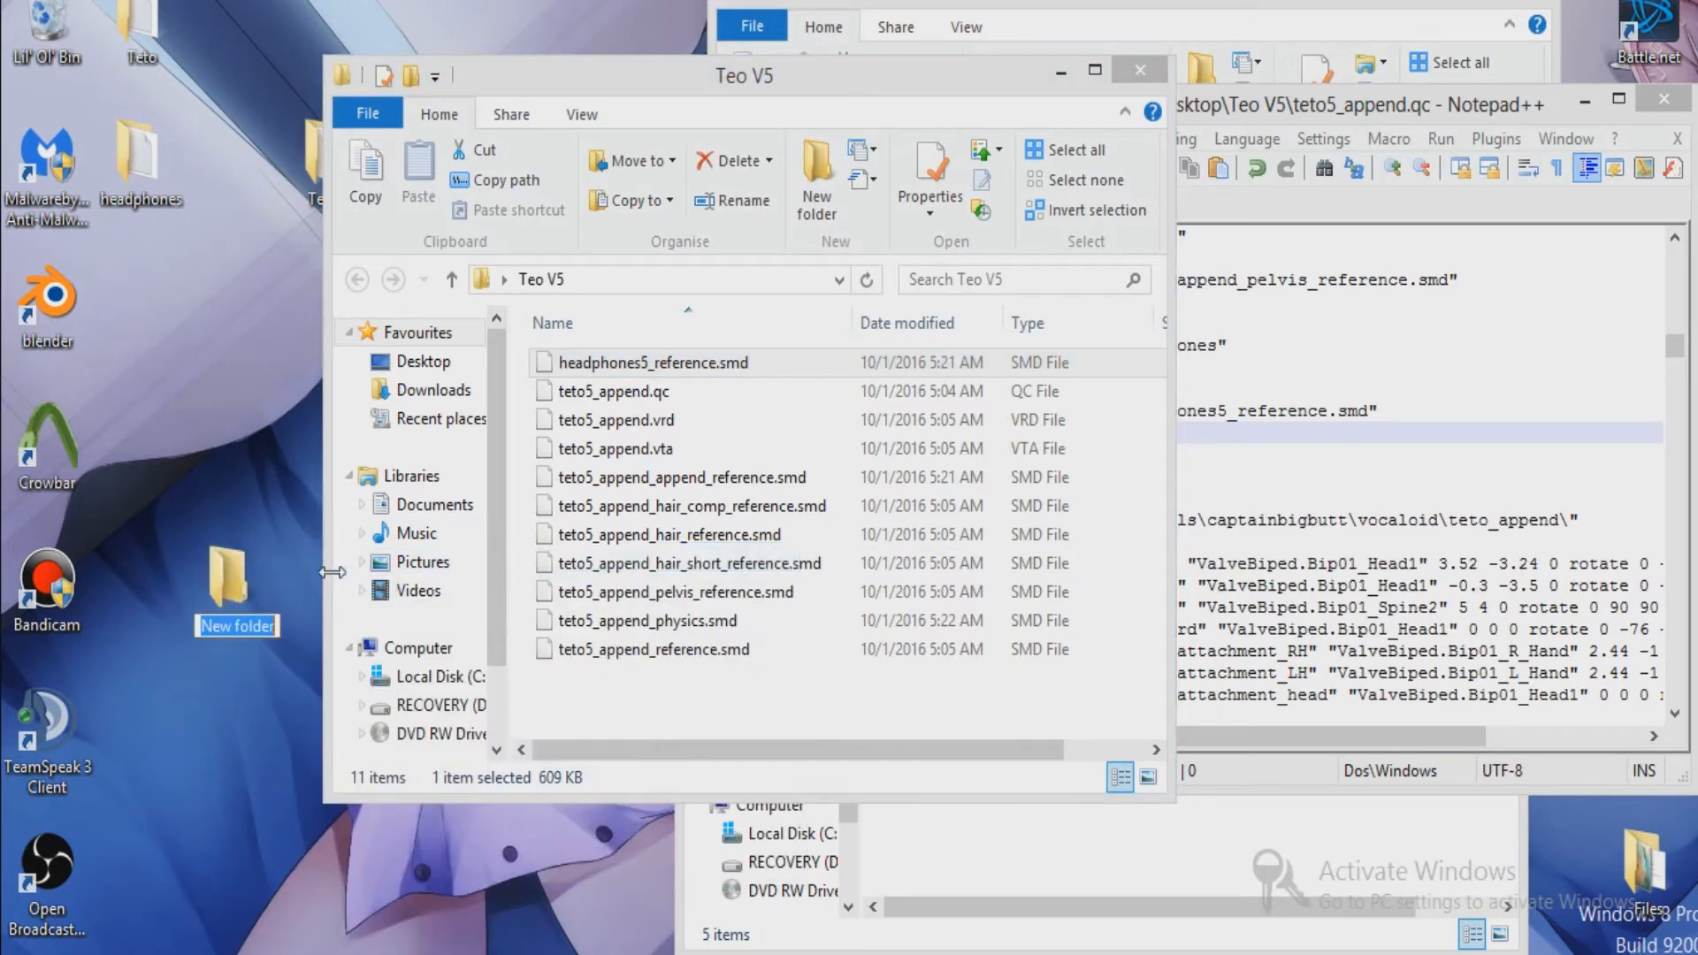
pyautogui.write('met')
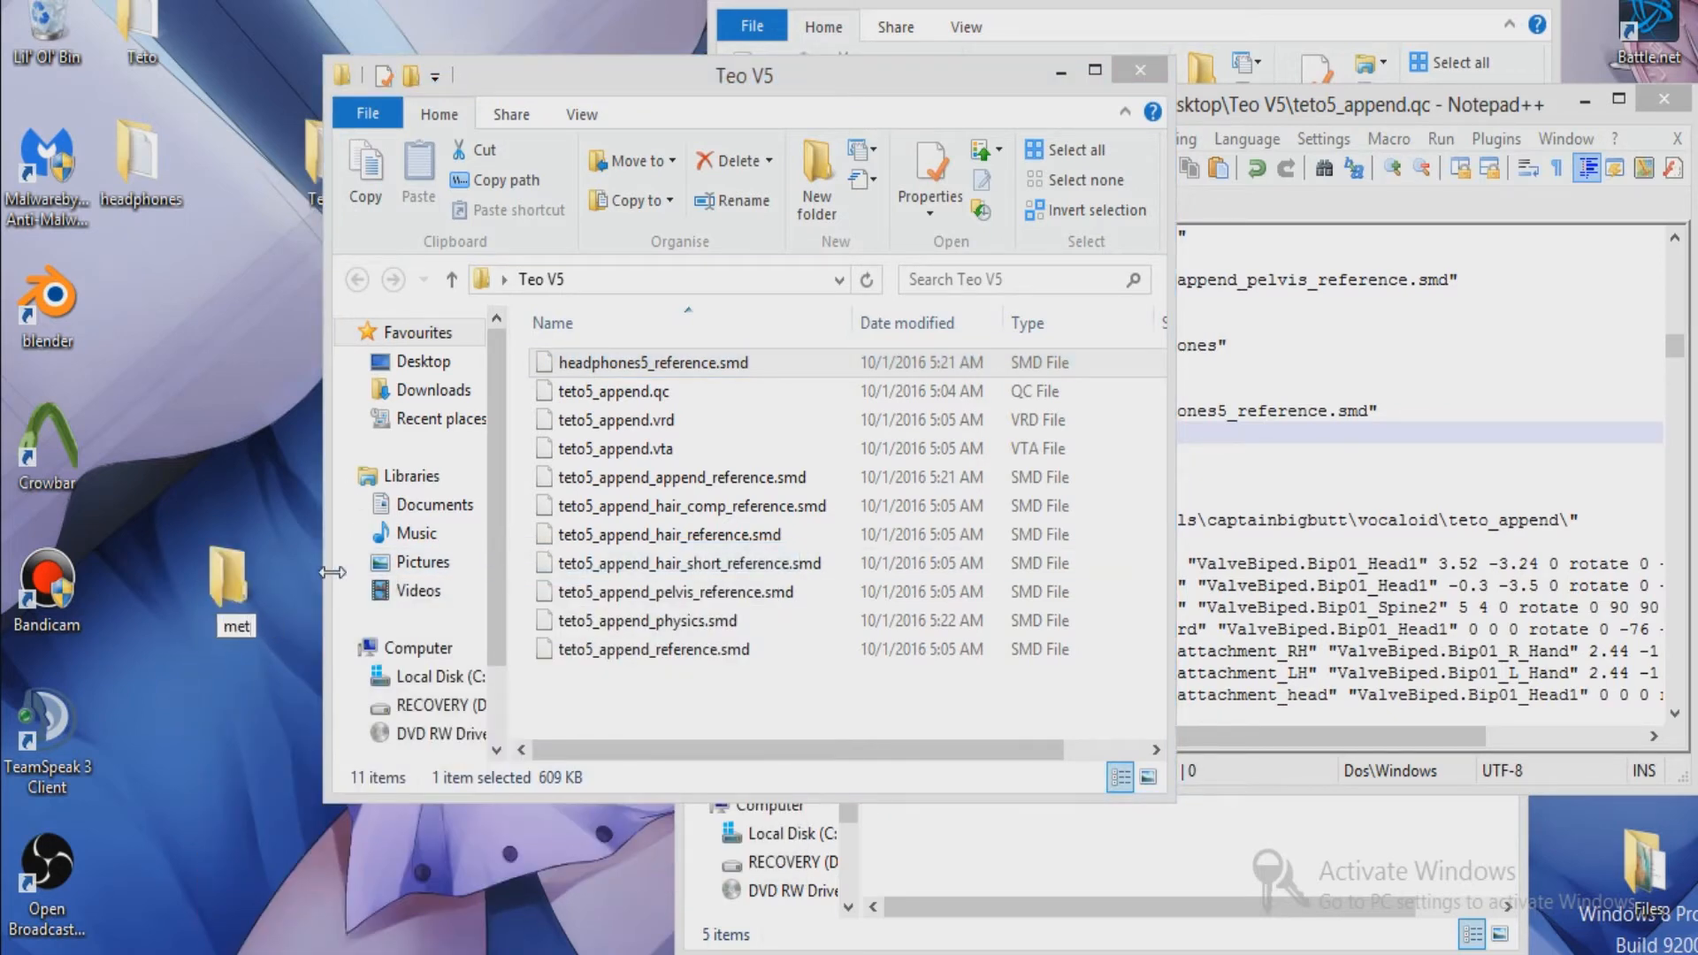
pyautogui.press('BackSpace')
pyautogui.press('BackSpace')
pyautogui.write('aterials')
pyautogui.press('Return')
# Create a desktop folder named "models" and move it into the materials folder.
pyautogui.rightClick(180, 711)
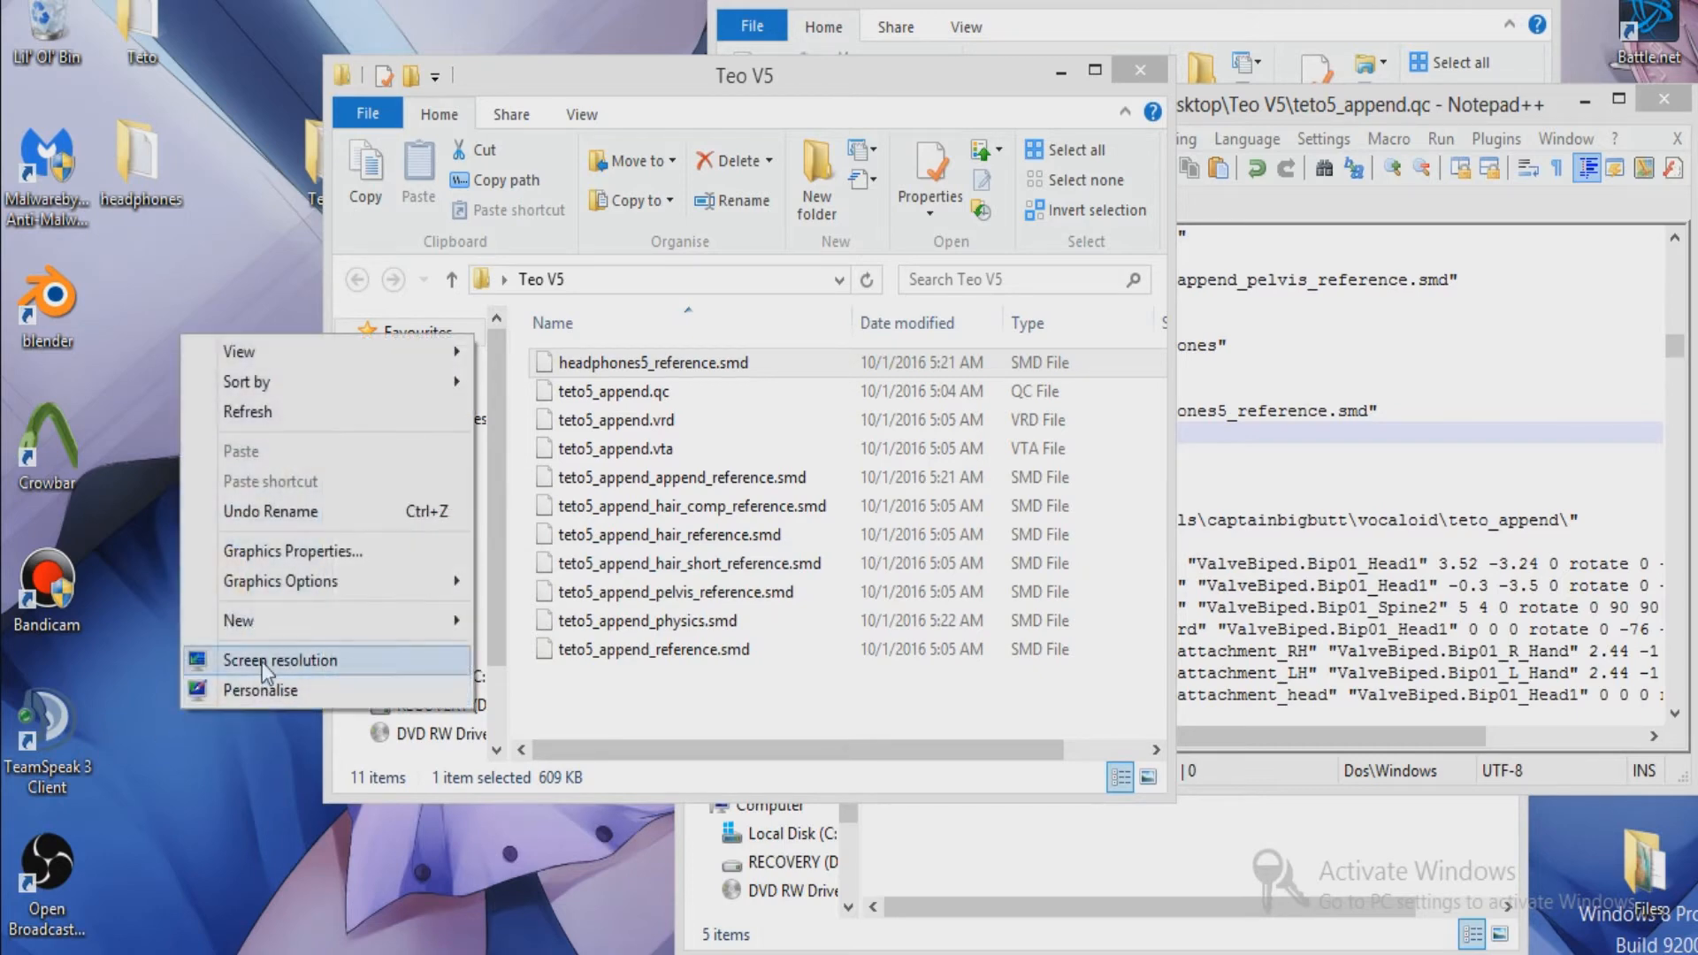
pyautogui.moveTo(424, 620)
pyautogui.click(531, 622)
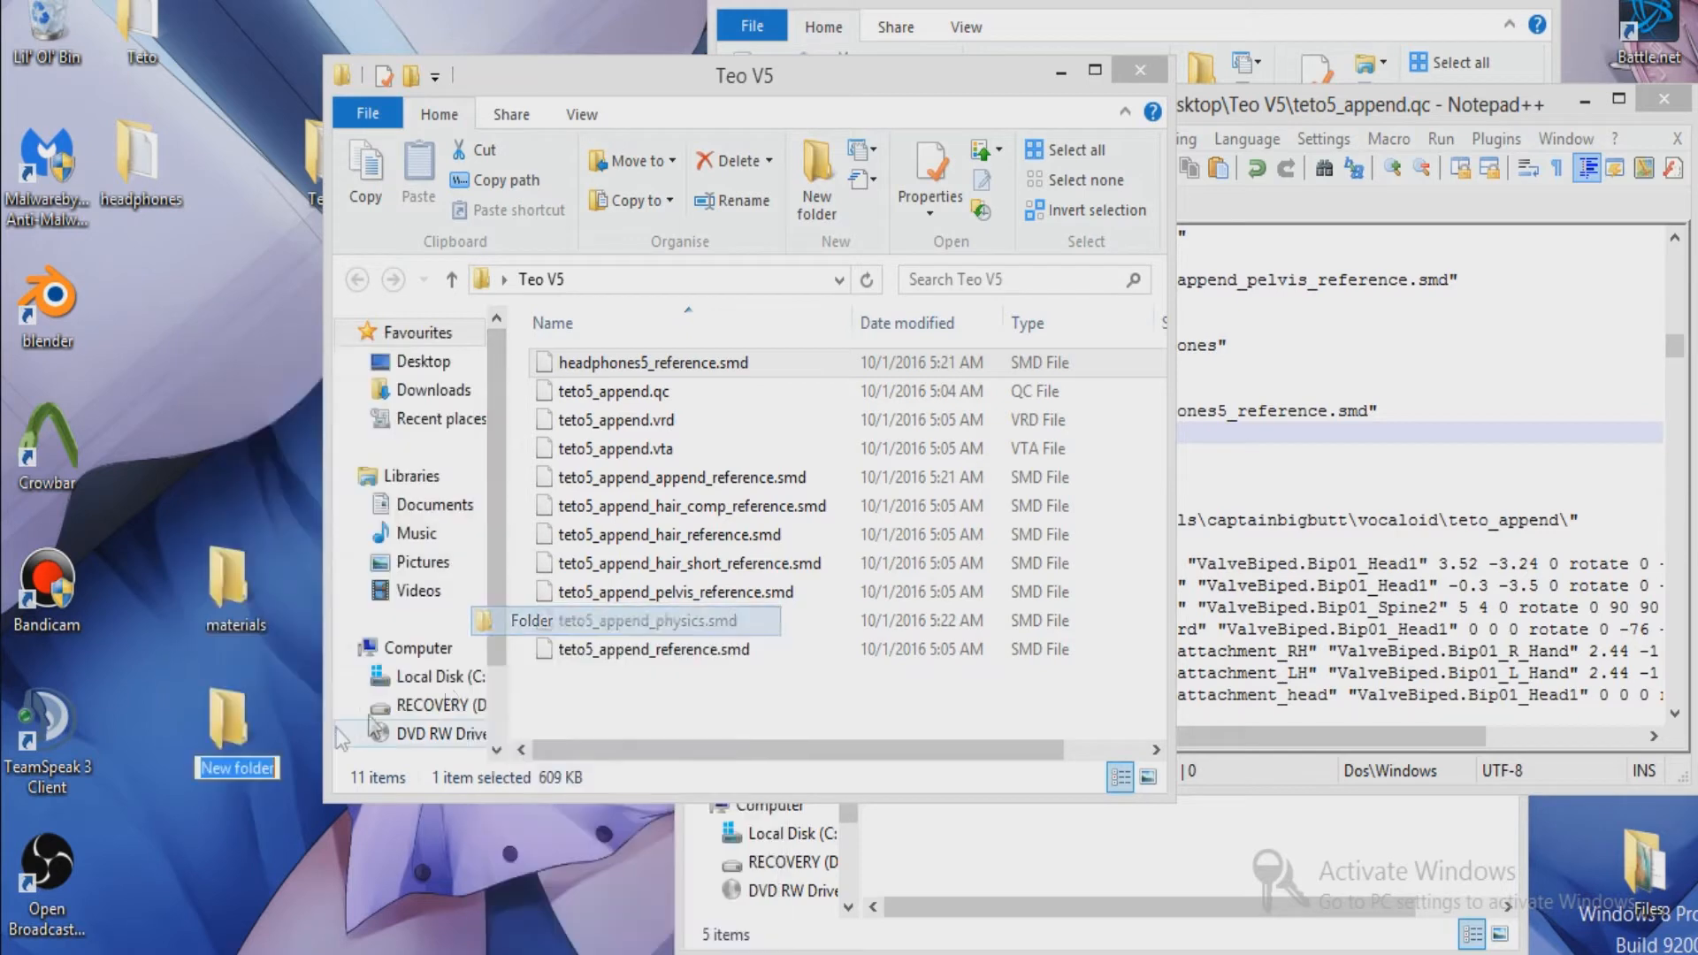
pyautogui.write('models')
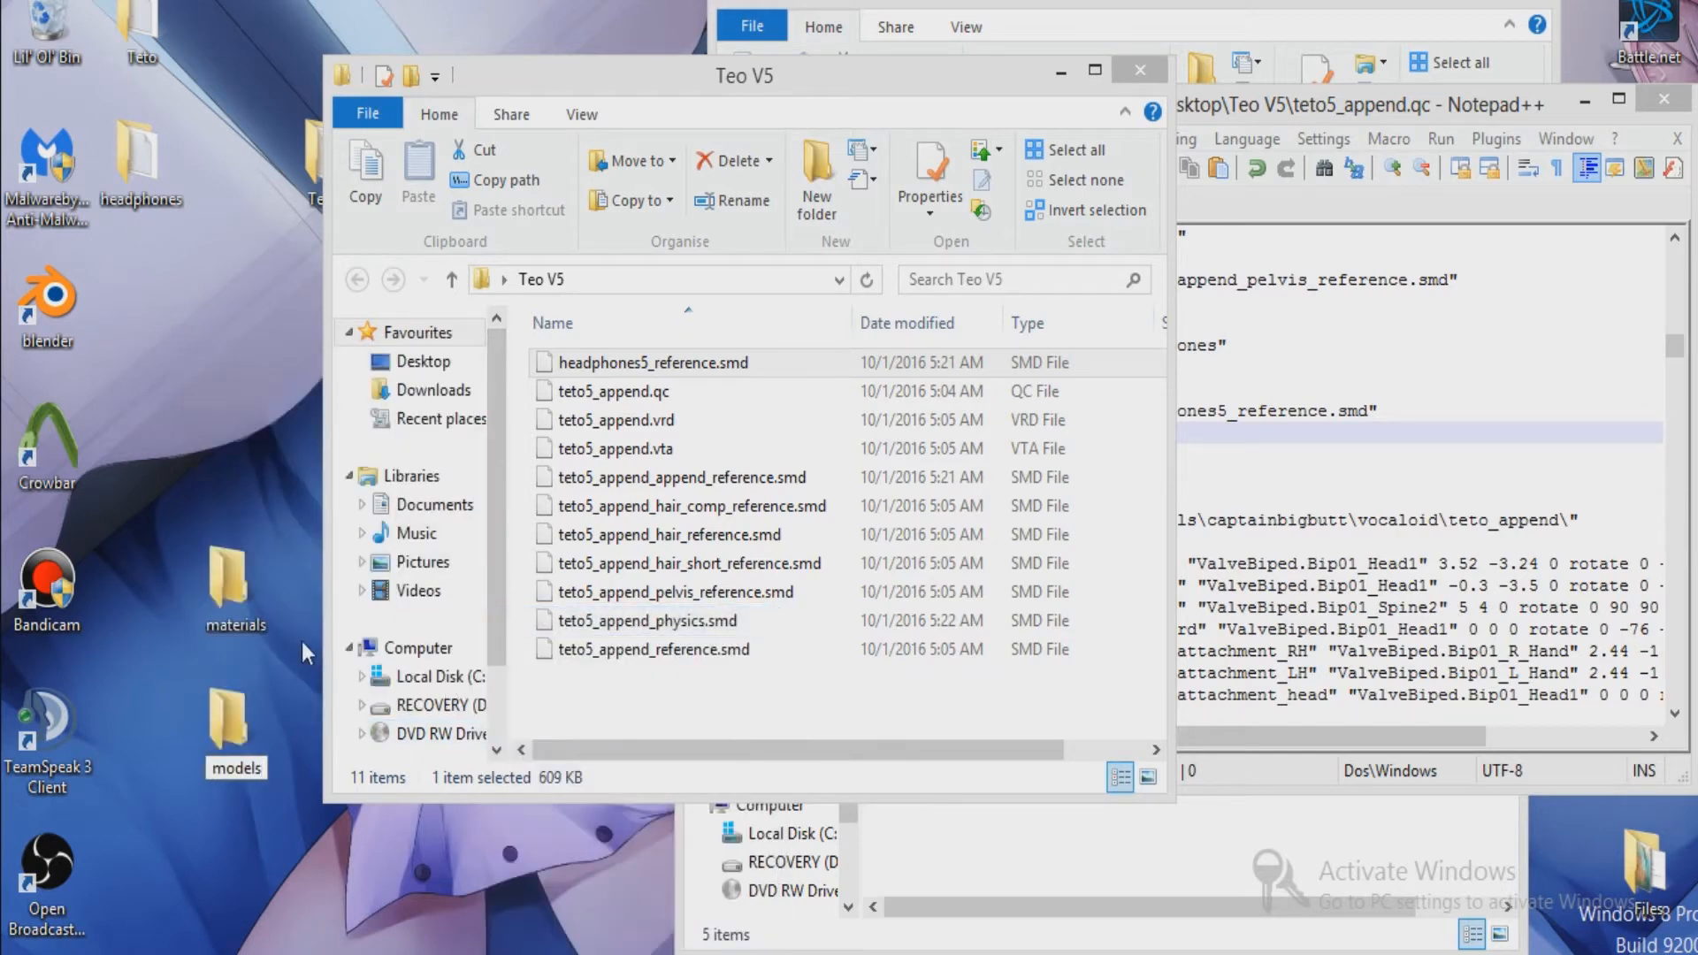
pyautogui.press('Return')
pyautogui.moveTo(262, 687); pyautogui.dragTo(237, 603)
# Create a new folder named "teo5" on the desktop.
pyautogui.rightClick(213, 709)
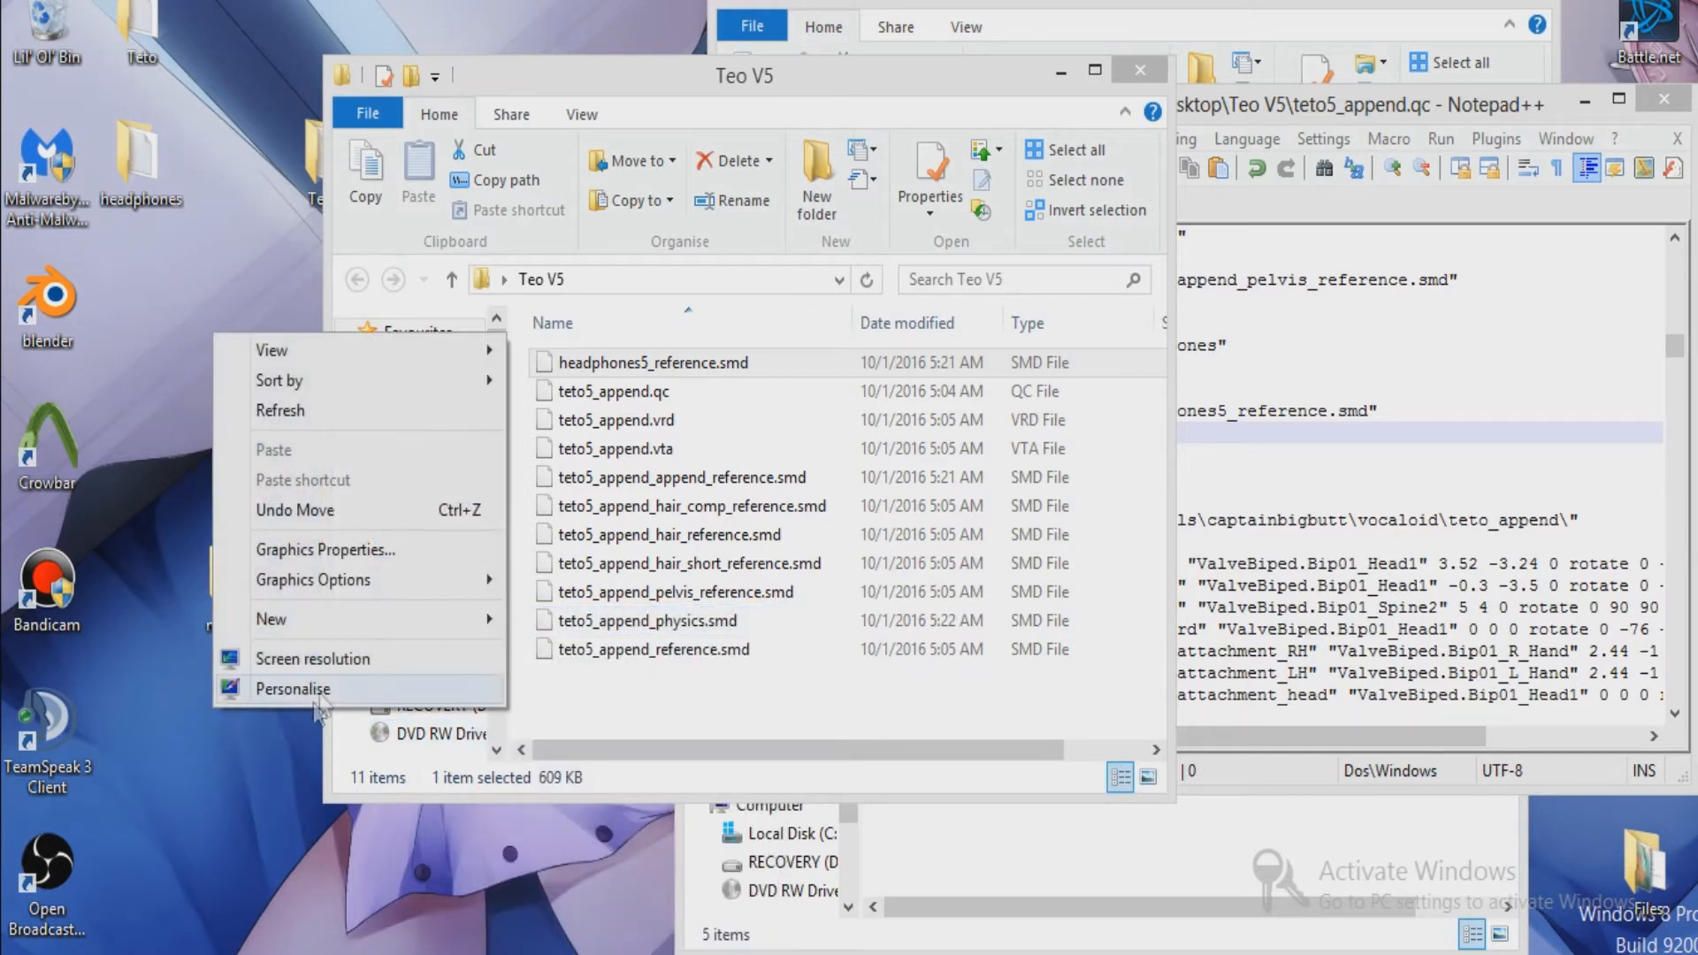
pyautogui.moveTo(398, 619)
pyautogui.click(521, 630)
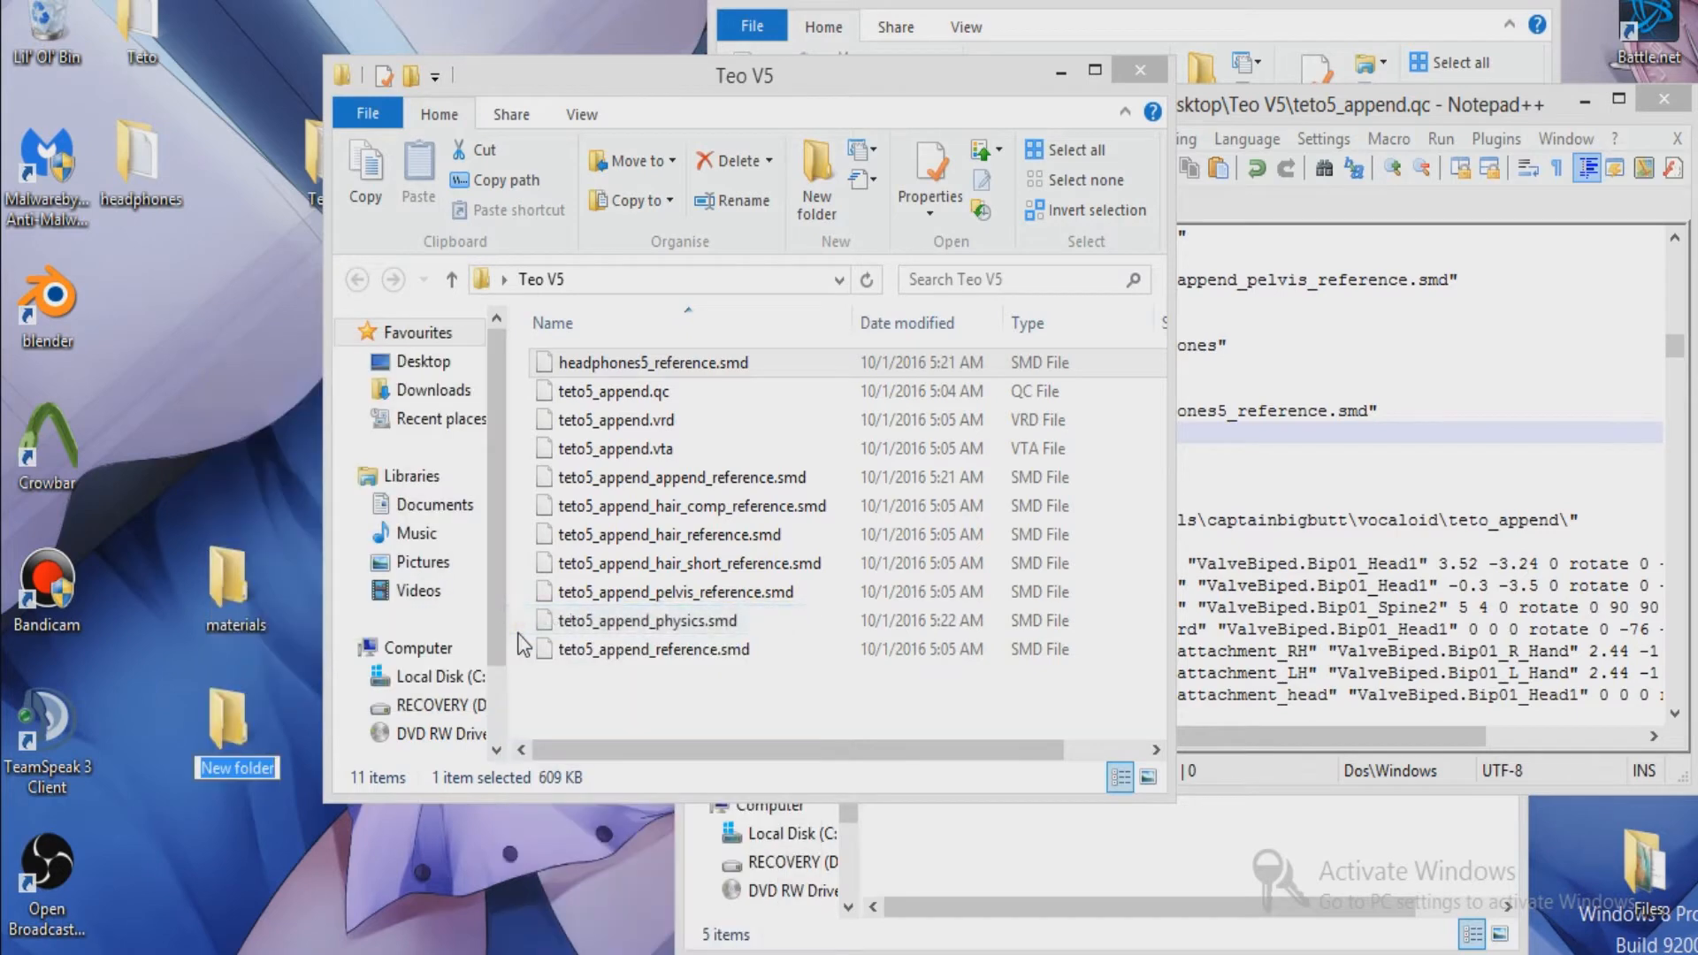
pyautogui.write('teo5')
pyautogui.press('Return')
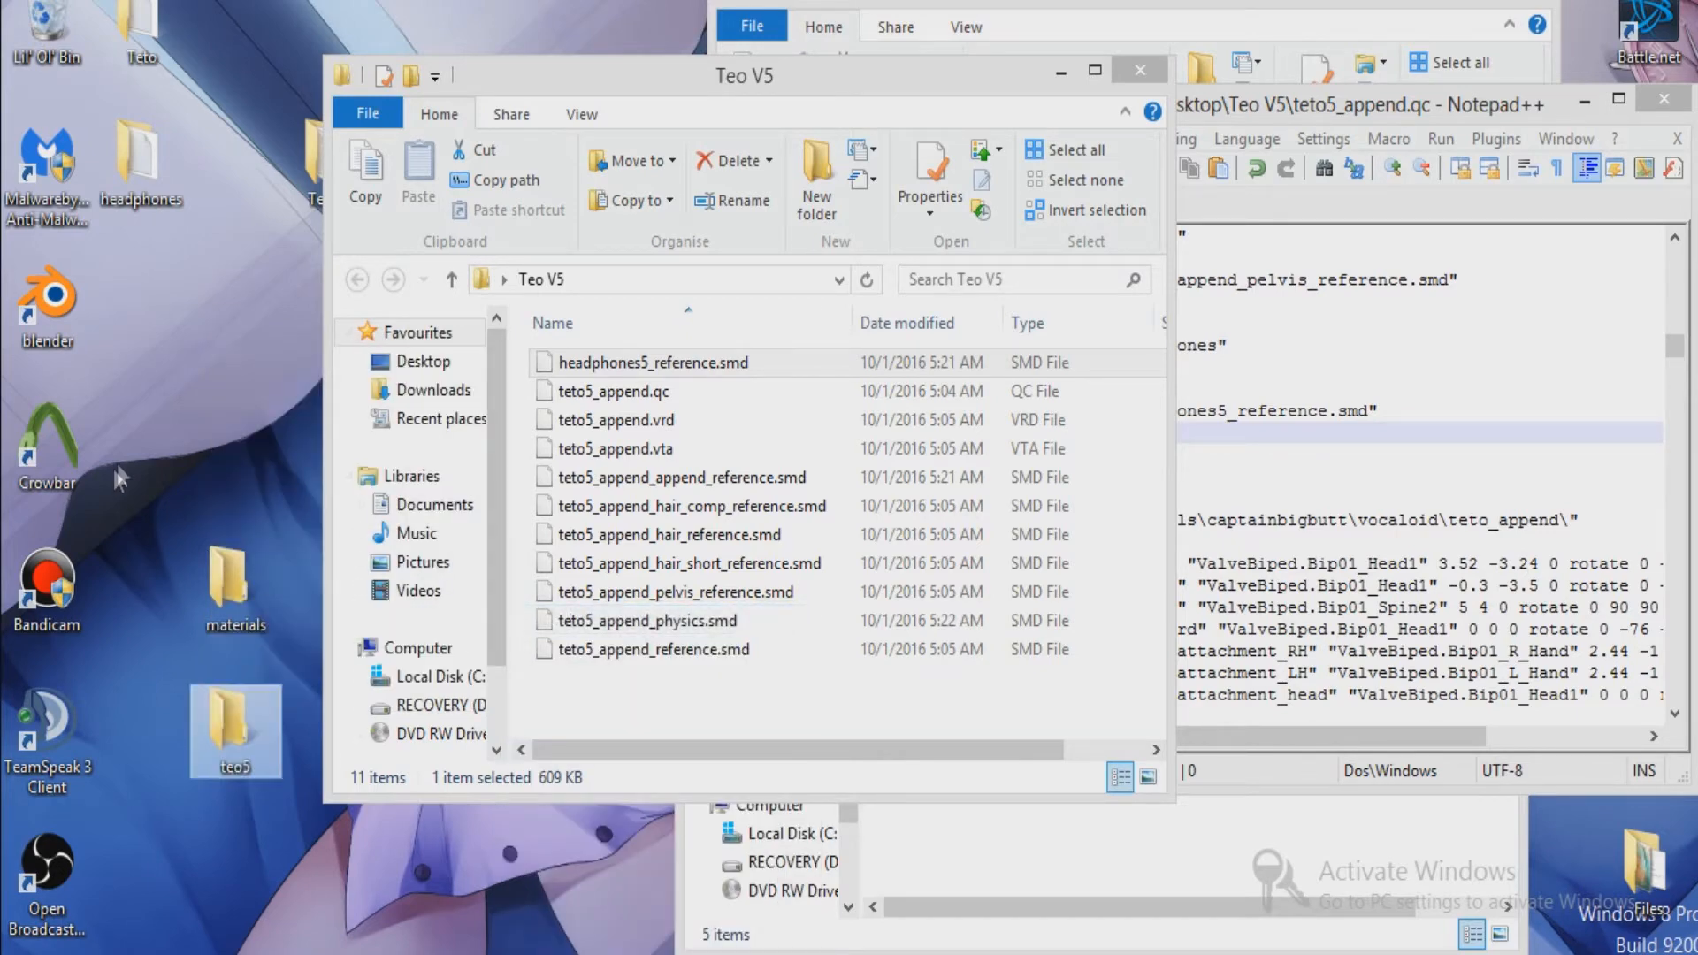
# Move the teo5 folder into materials and place it inside the models folder there.
pyautogui.moveTo(217, 713); pyautogui.dragTo(224, 589)
pyautogui.doubleClick(225, 589)
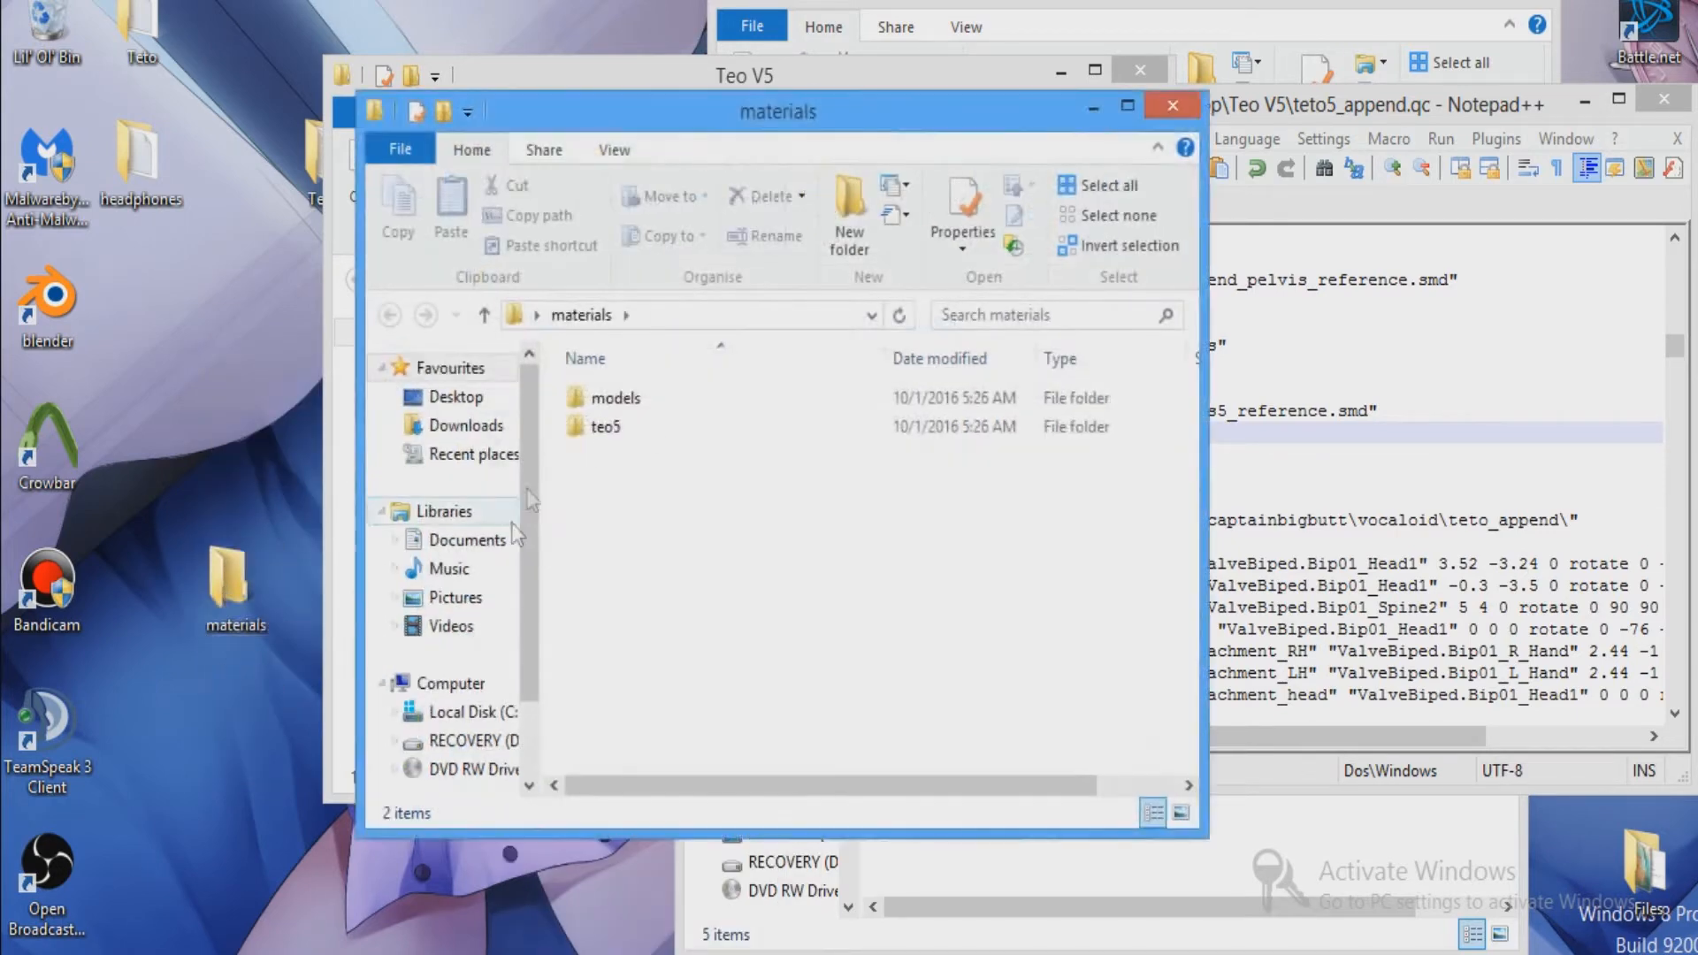
pyautogui.moveTo(628, 422); pyautogui.dragTo(660, 401)
# Set the $cdmaterials path in teto5_append.qc to "models\teo5\".
pyautogui.click(1622, 579)
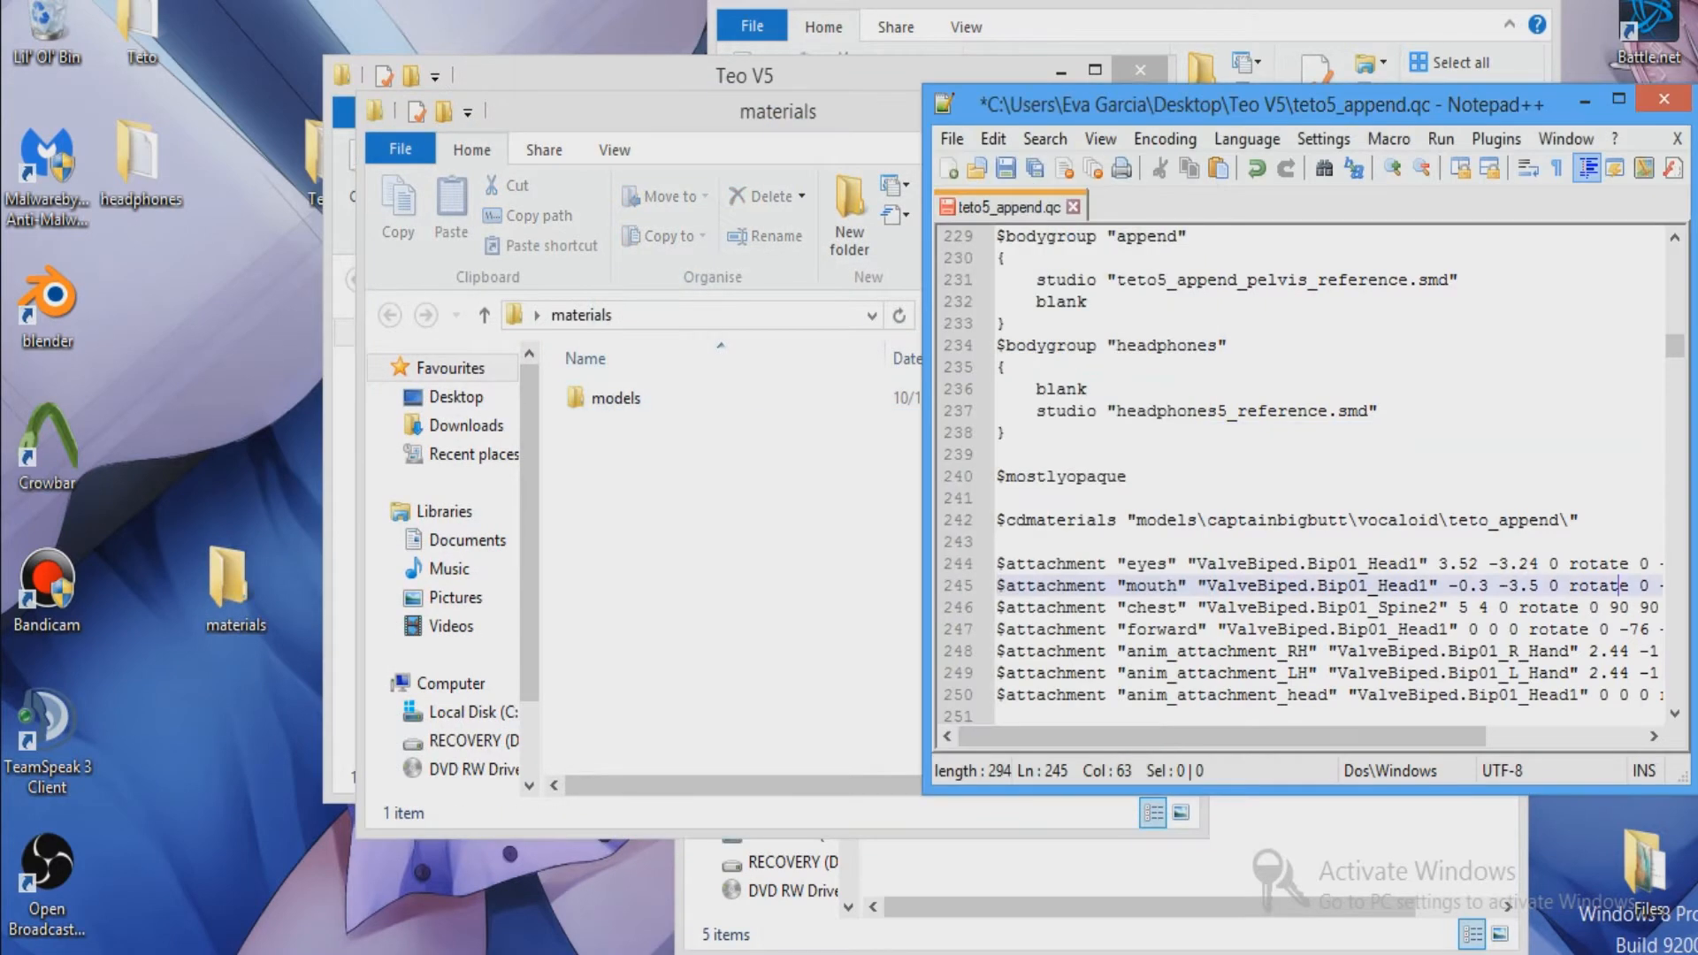
pyautogui.doubleClick(1241, 522)
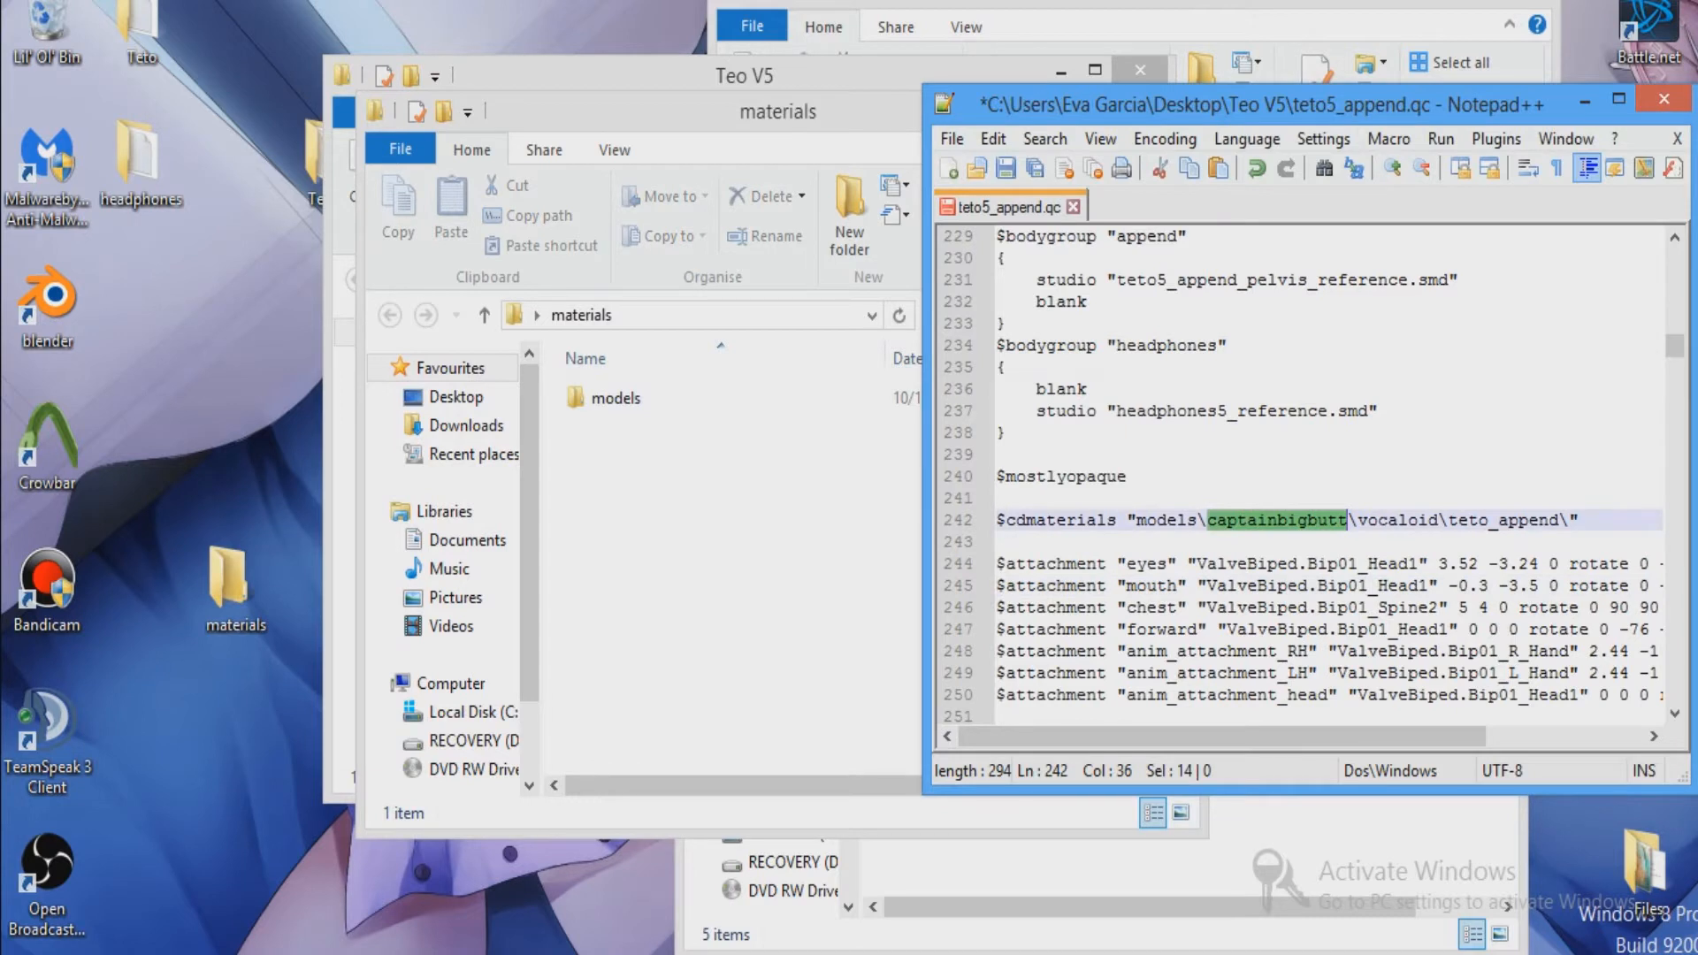
pyautogui.moveTo(1558, 520); pyautogui.dragTo(1298, 520)
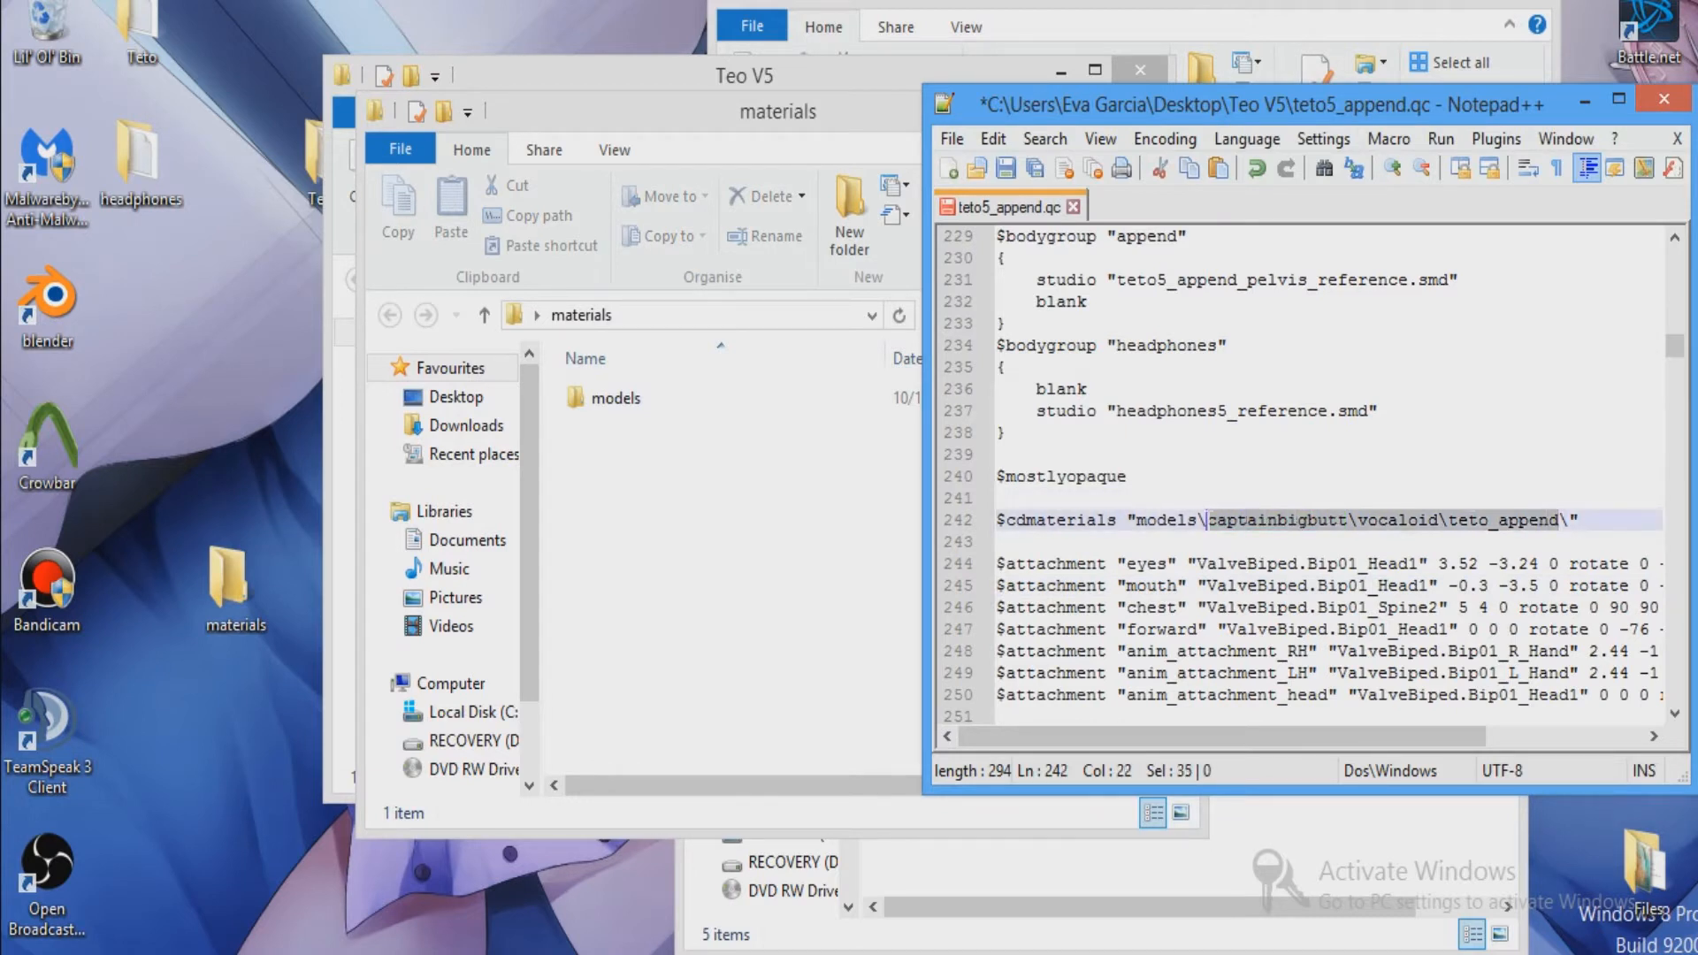
pyautogui.press('BackSpace')
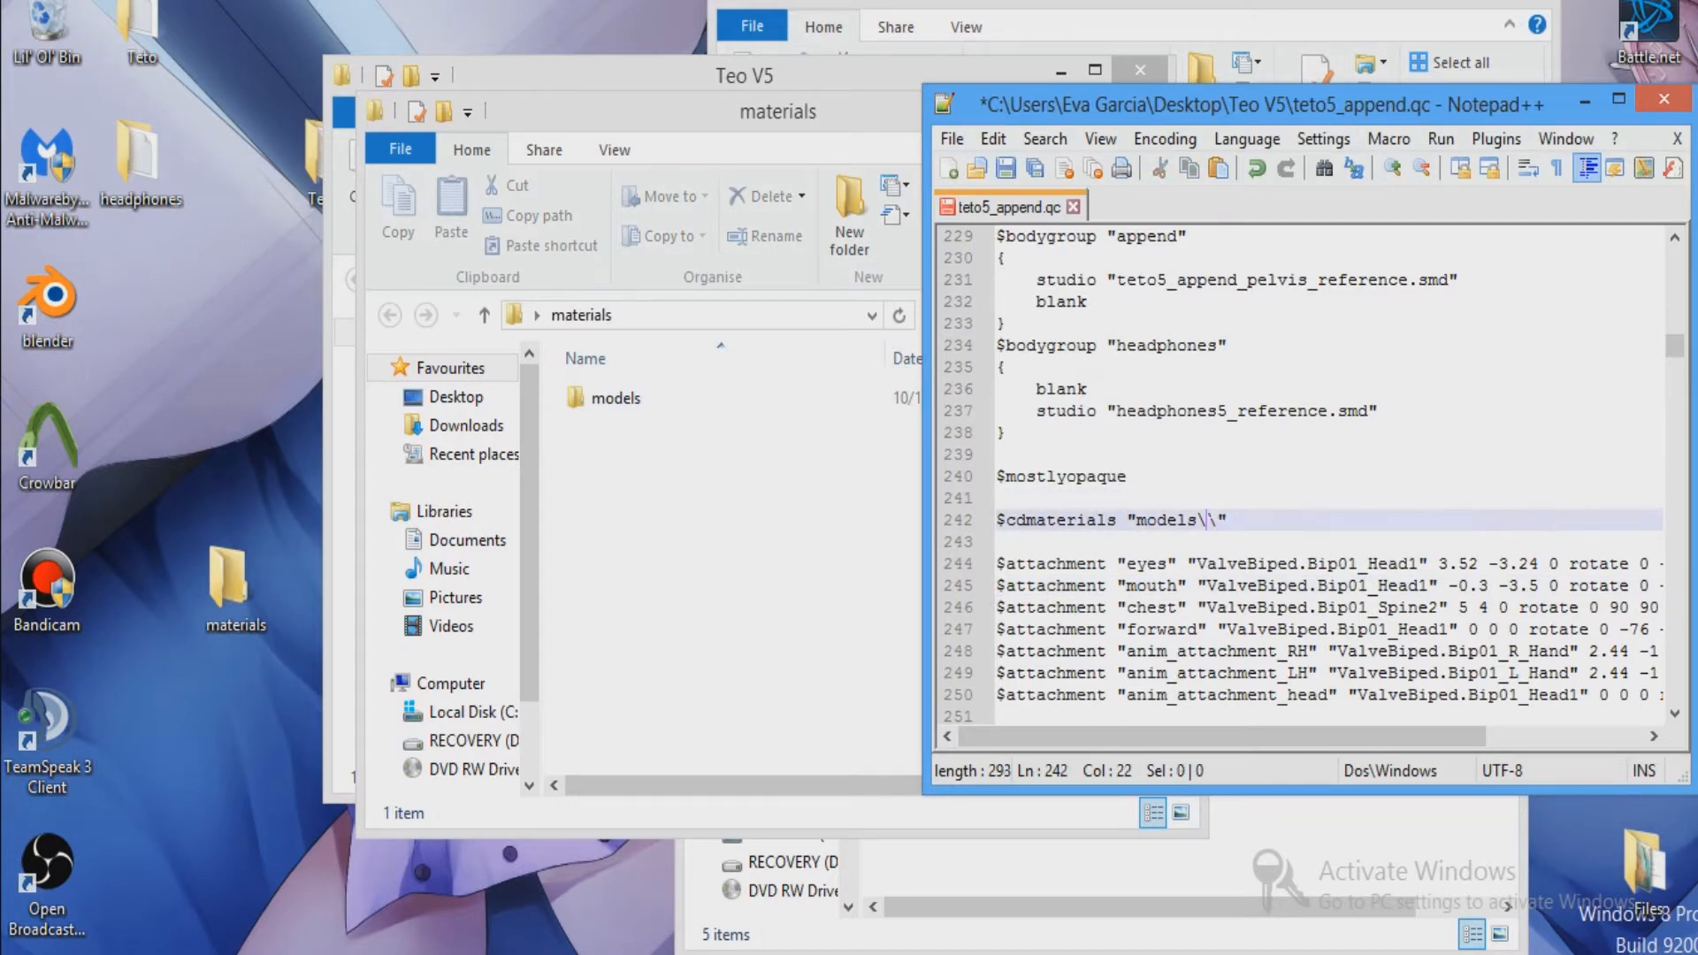
pyautogui.write('teo5')
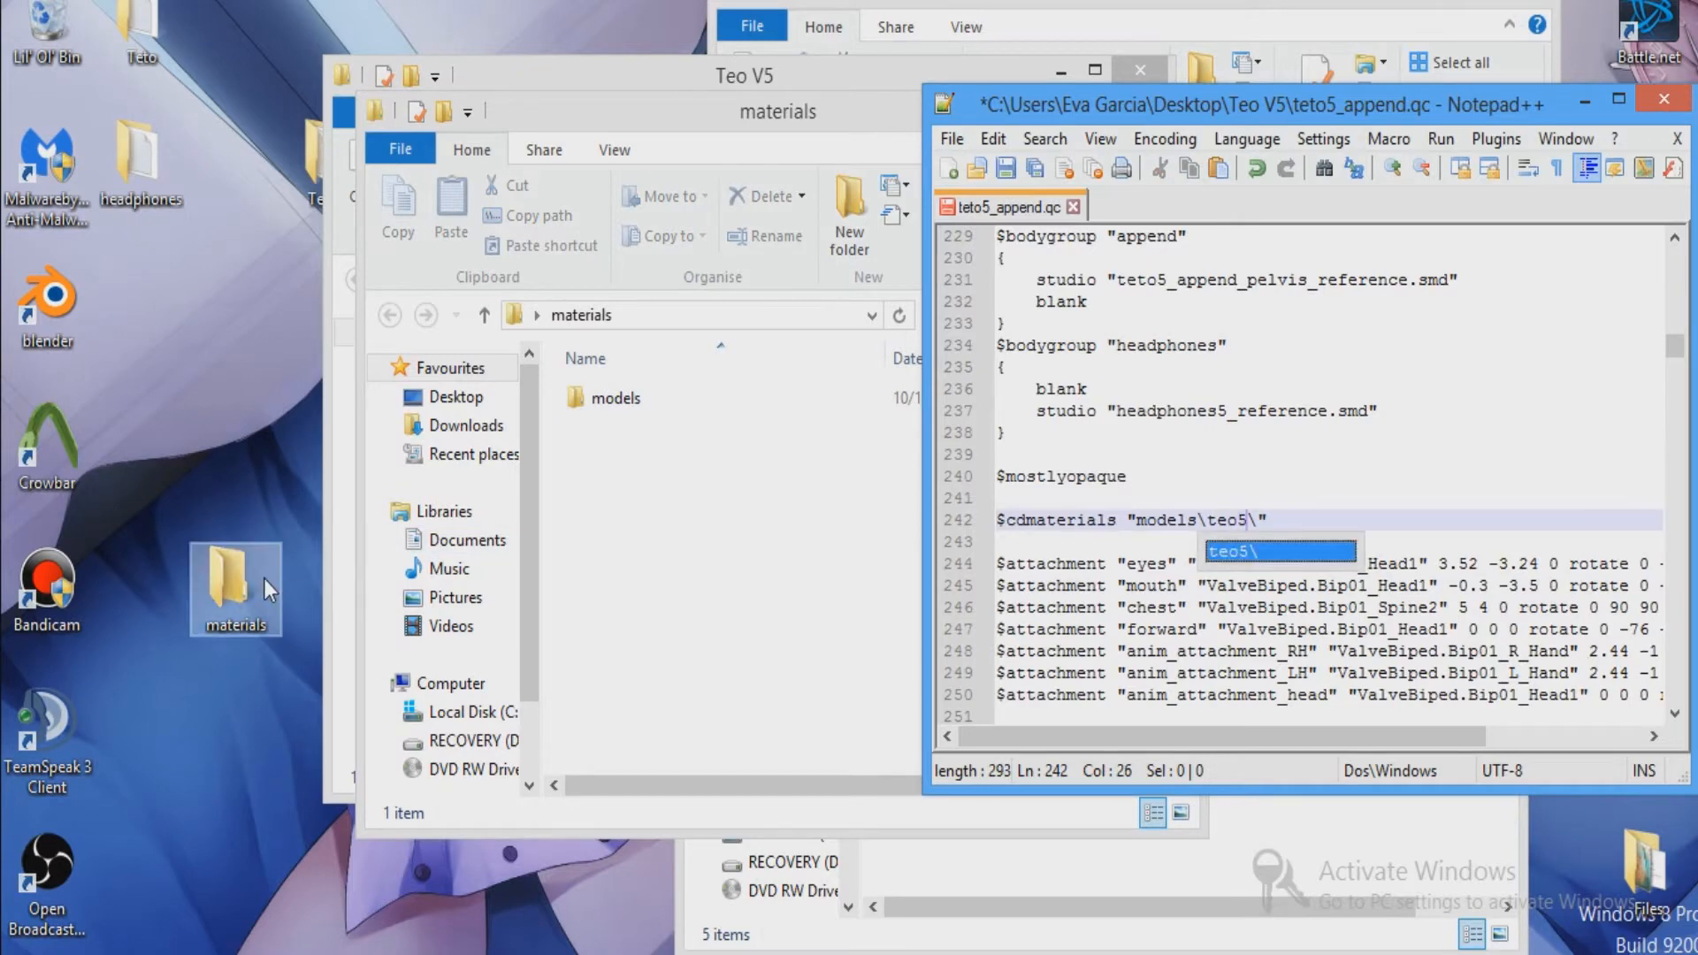
# Check the folder path materials\models\teo5 against the $cdmaterials line, and look further down the QC file.
pyautogui.doubleClick(603, 399)
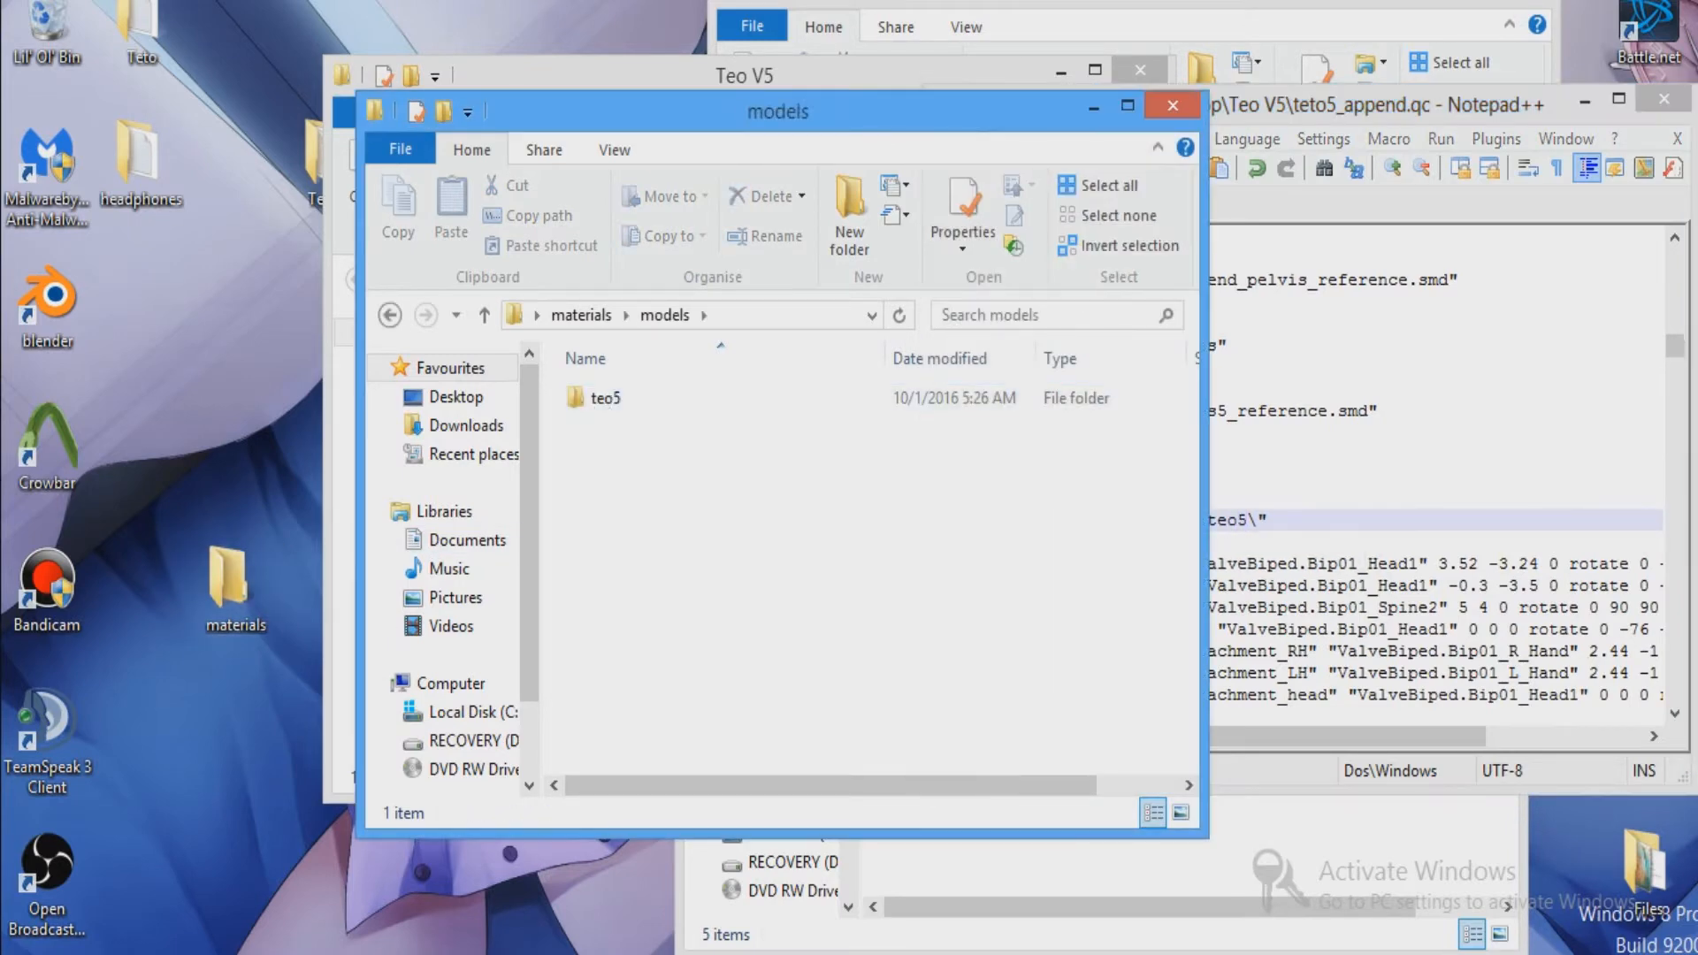
pyautogui.doubleClick(619, 403)
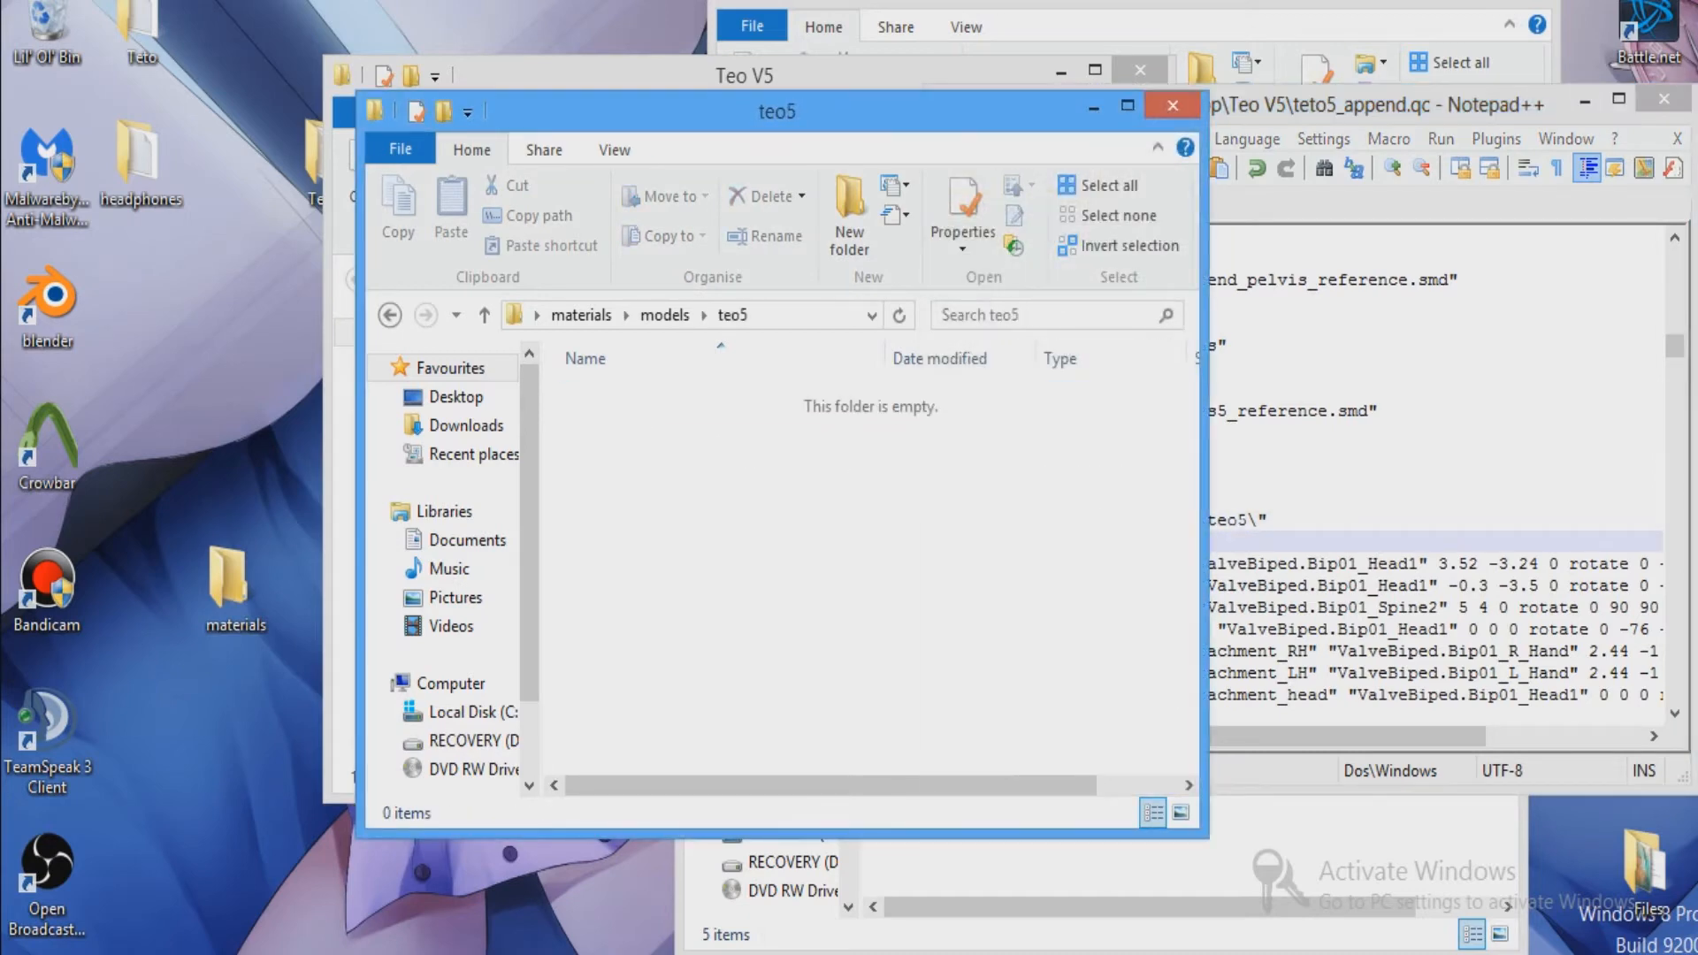
pyautogui.click(1248, 520)
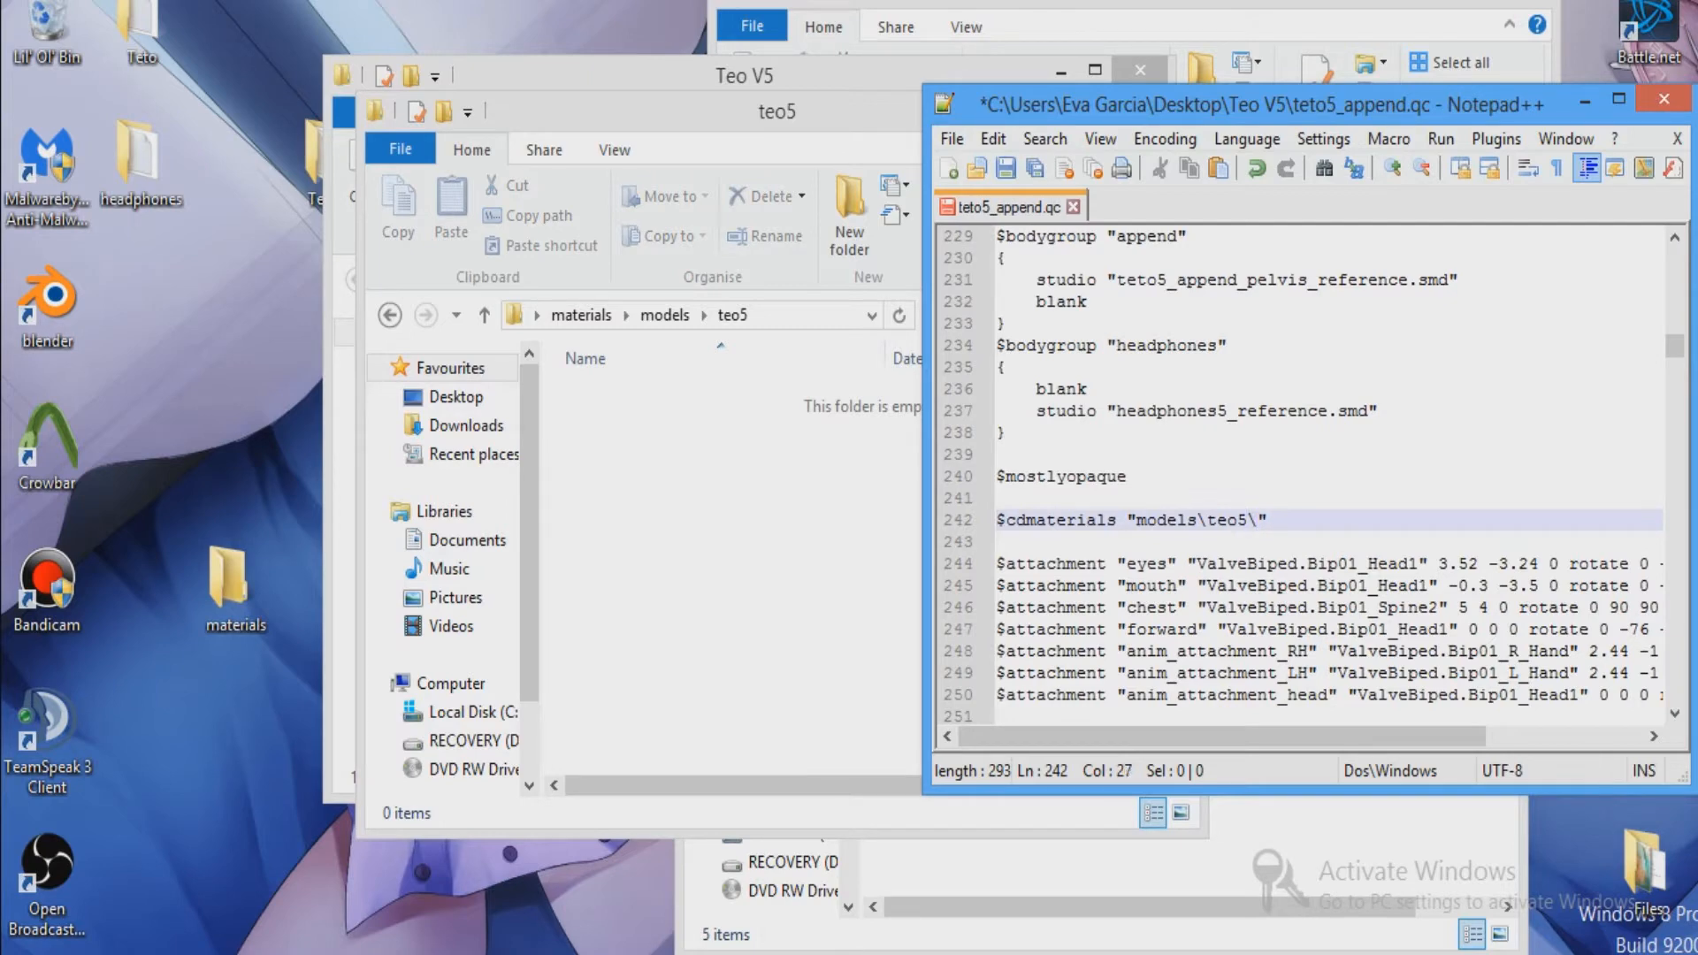
pyautogui.scroll(-14, 1248, 520)
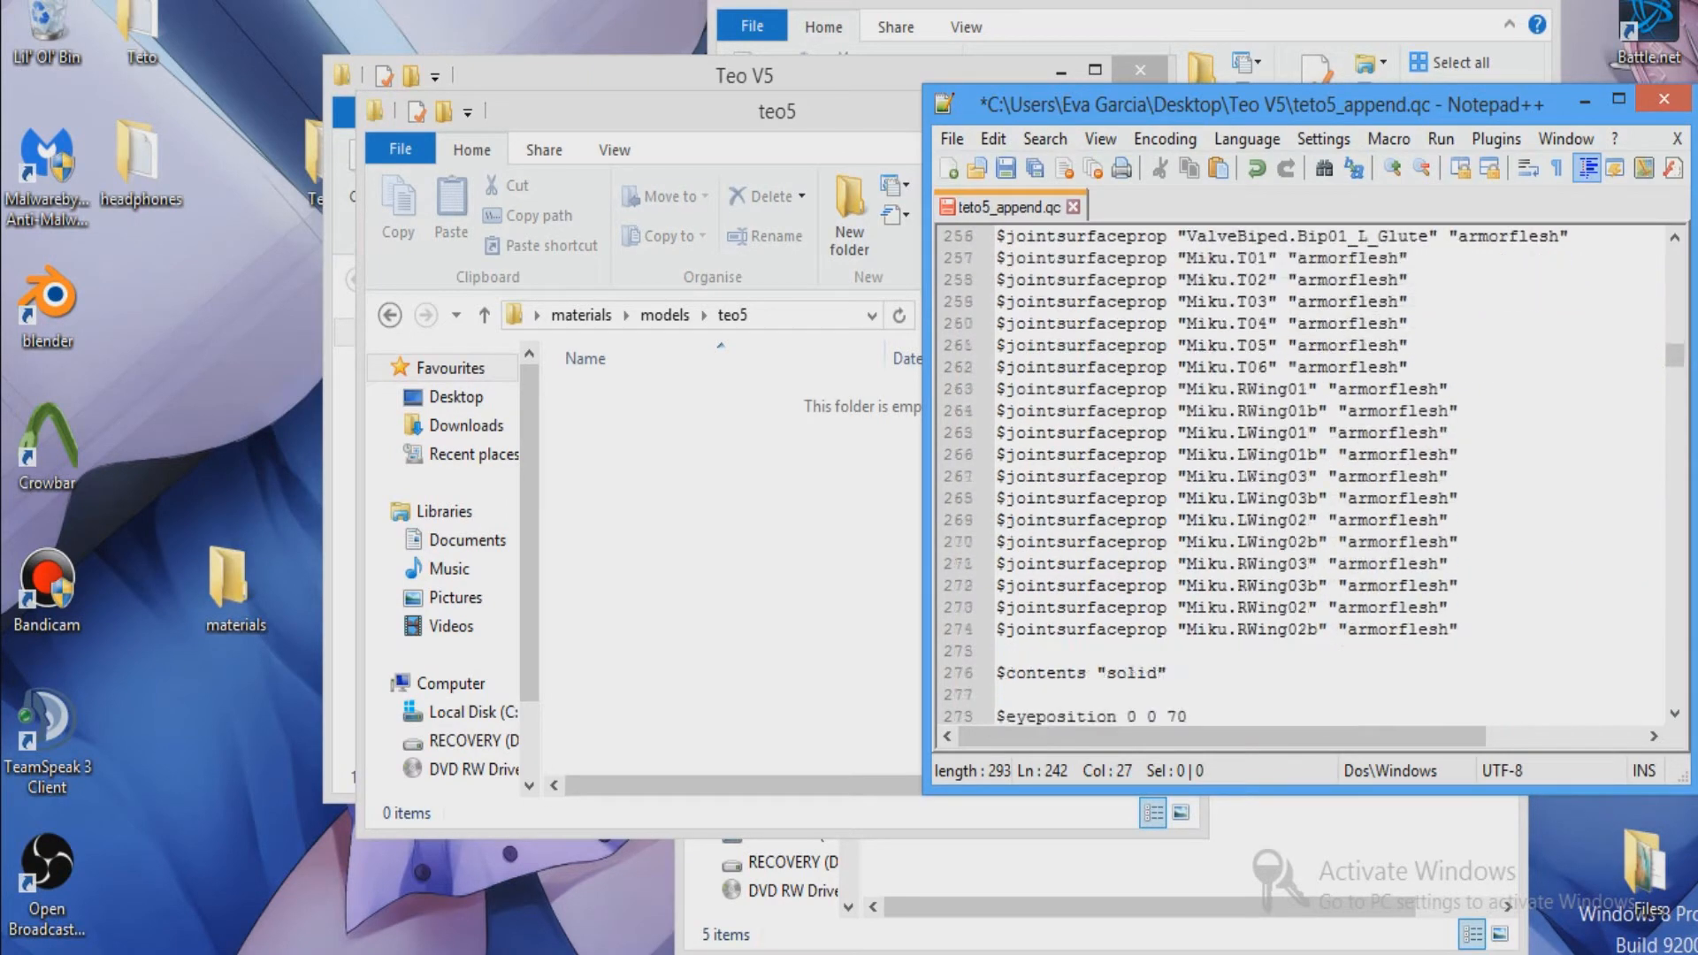
# Move the teto_append_anims folder from decompiled 0.19 into the Teo V5 folder and close the empty teo5 folder window.
pyautogui.scroll(5, 1248, 520)
pyautogui.scroll(-16, 1249, 520)
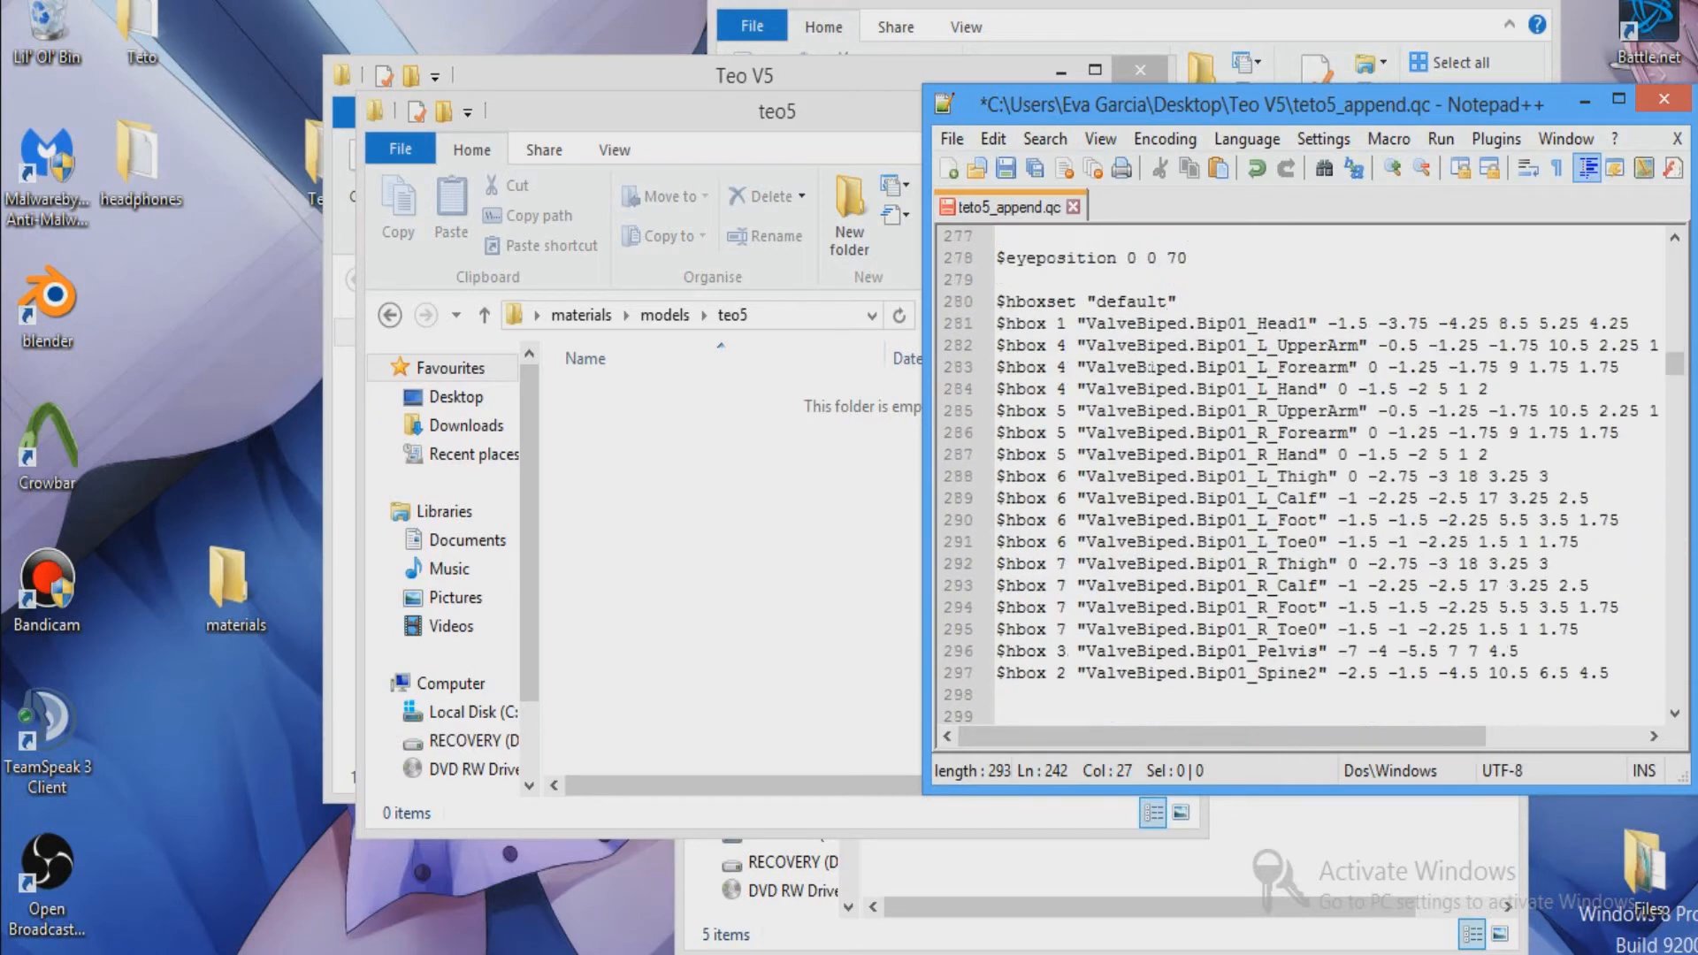
pyautogui.scroll(2, 1283, 477)
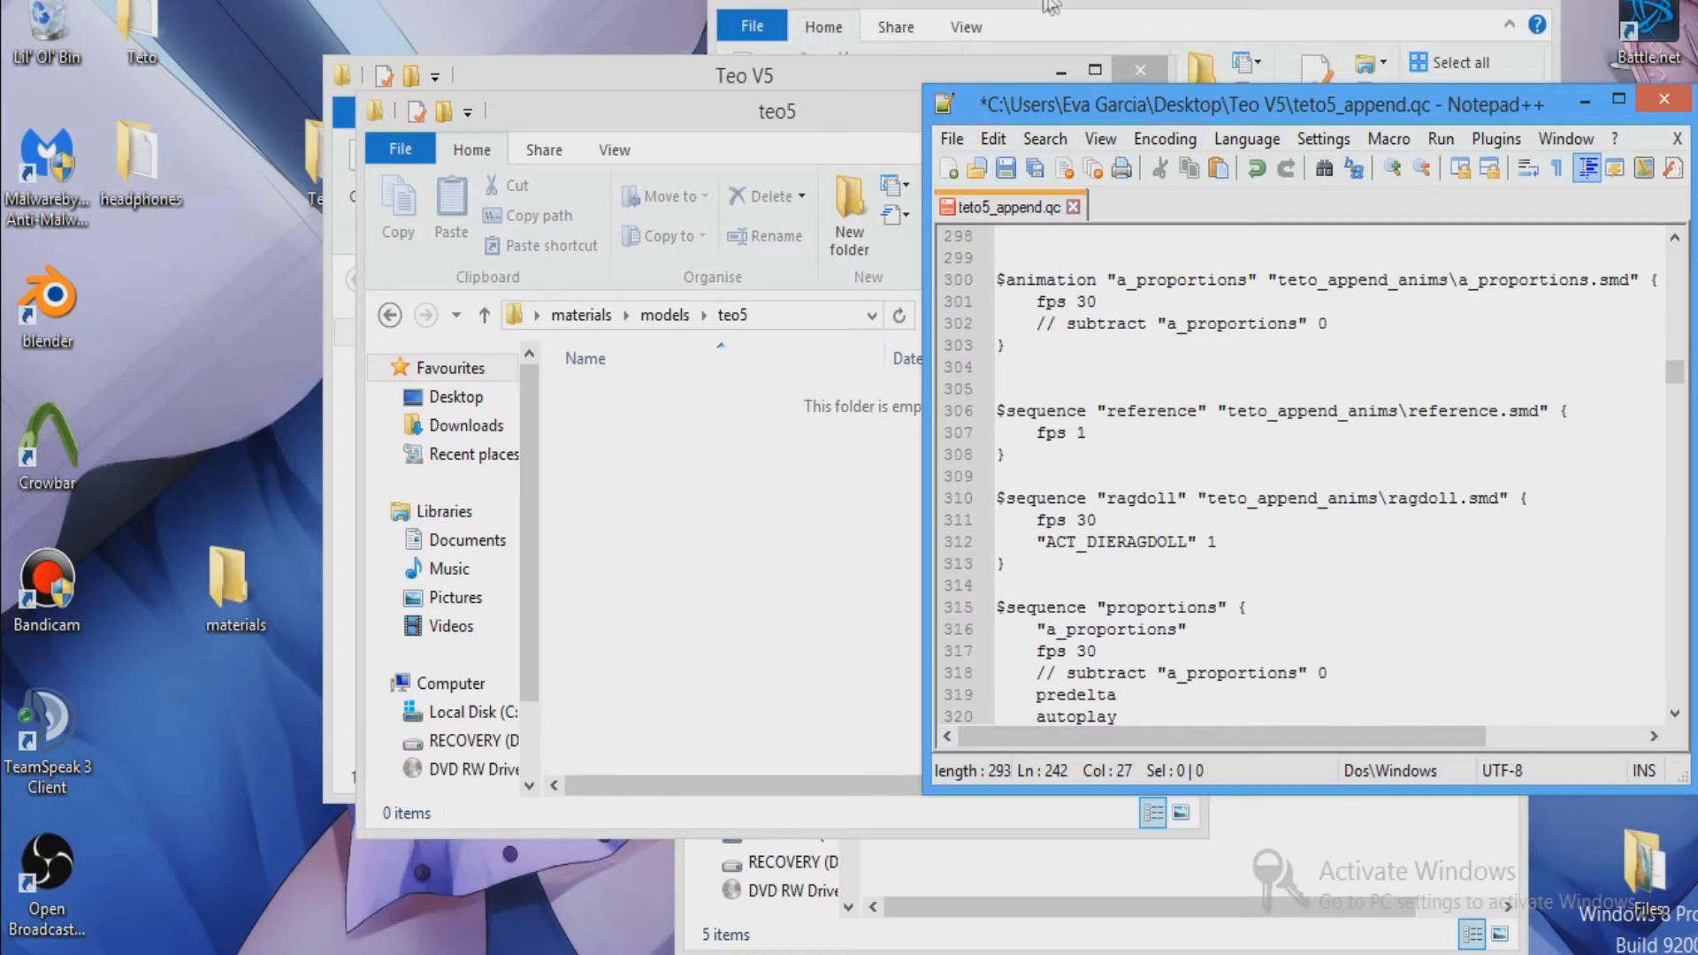
pyautogui.click(824, 99)
pyautogui.click(1186, 104)
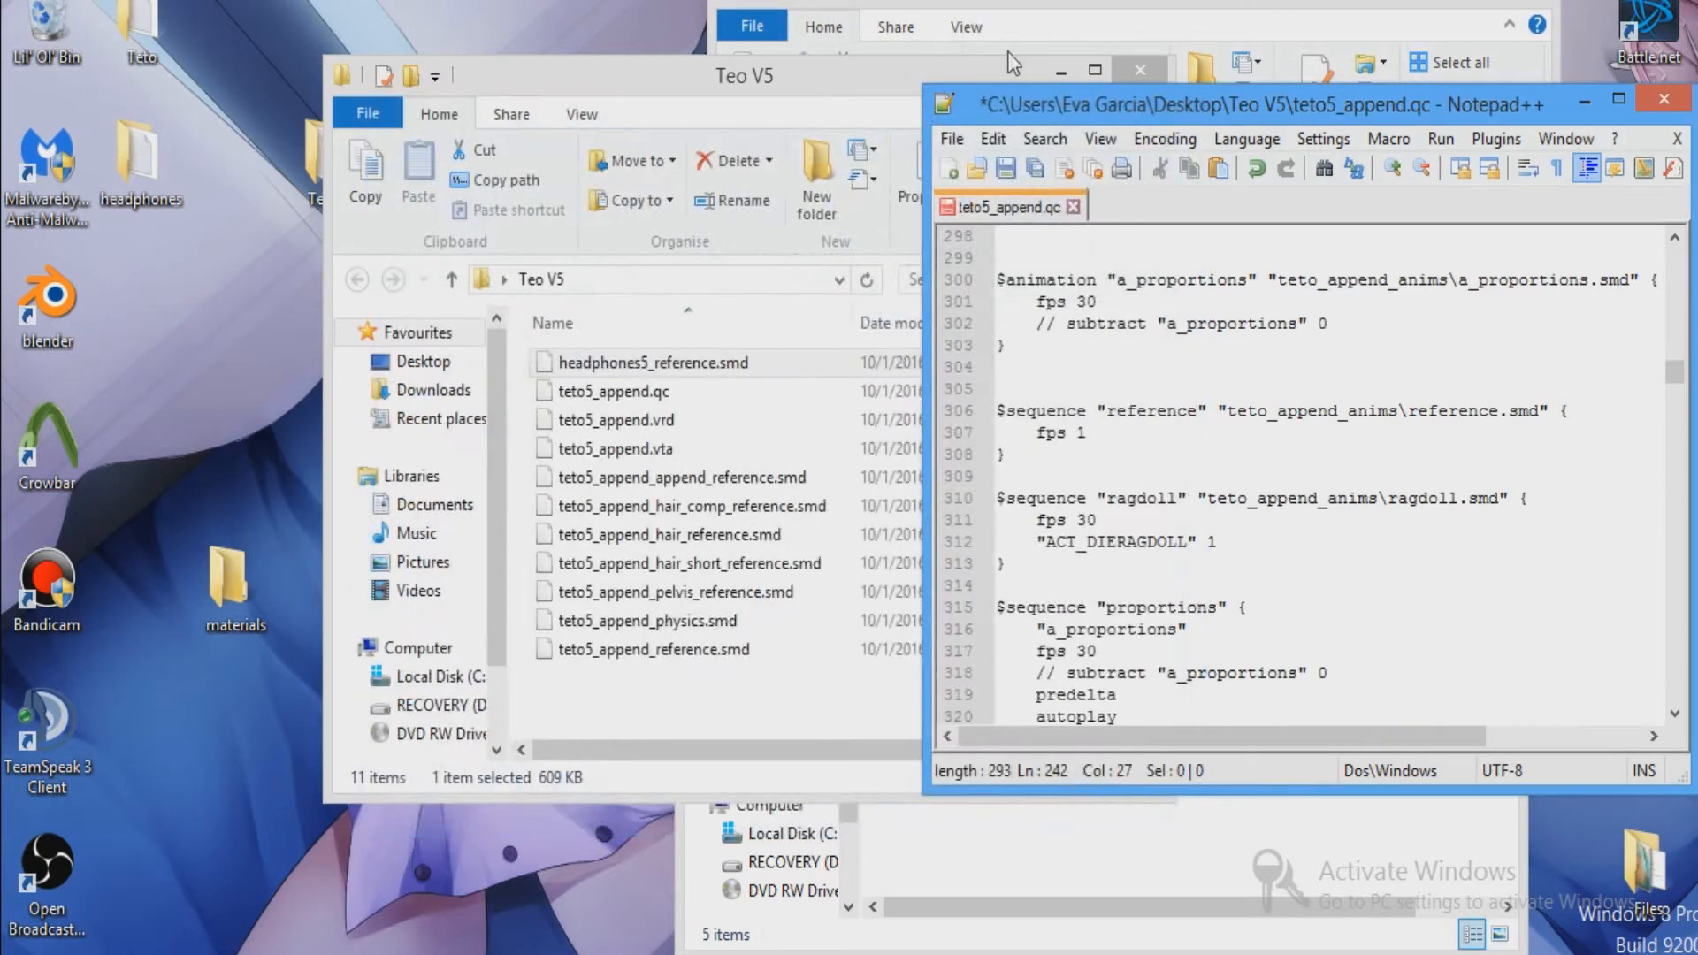
pyautogui.click(1006, 52)
pyautogui.doubleClick(964, 303)
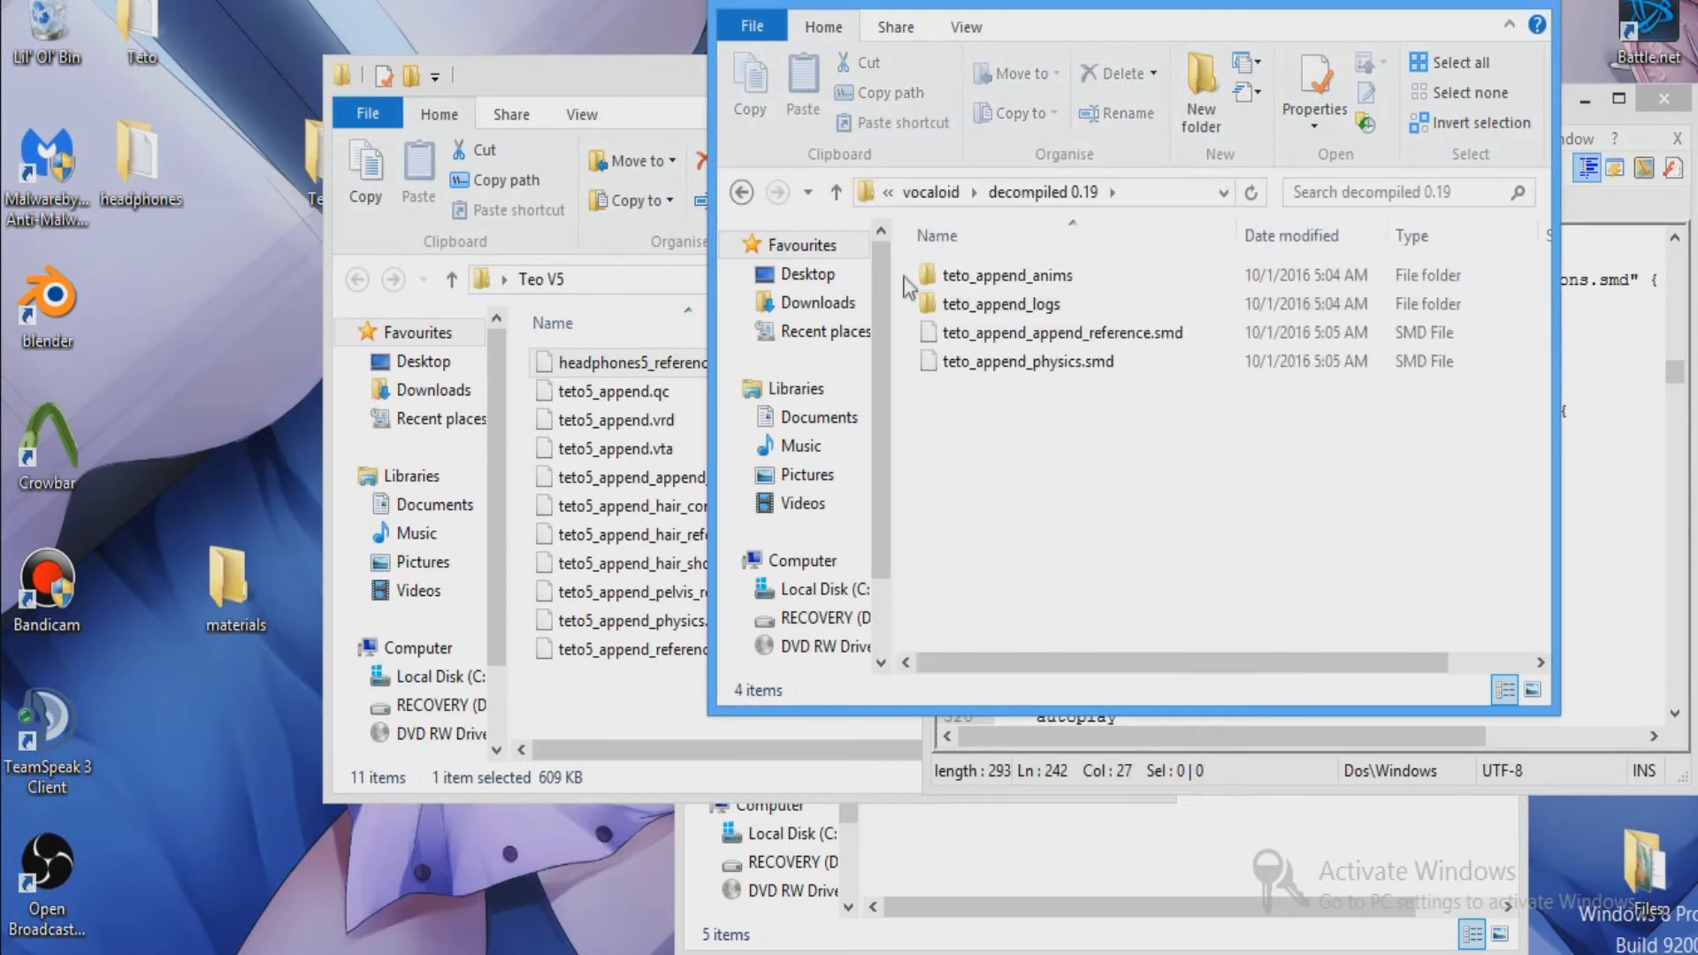
pyautogui.moveTo(904, 275); pyautogui.dragTo(941, 306)
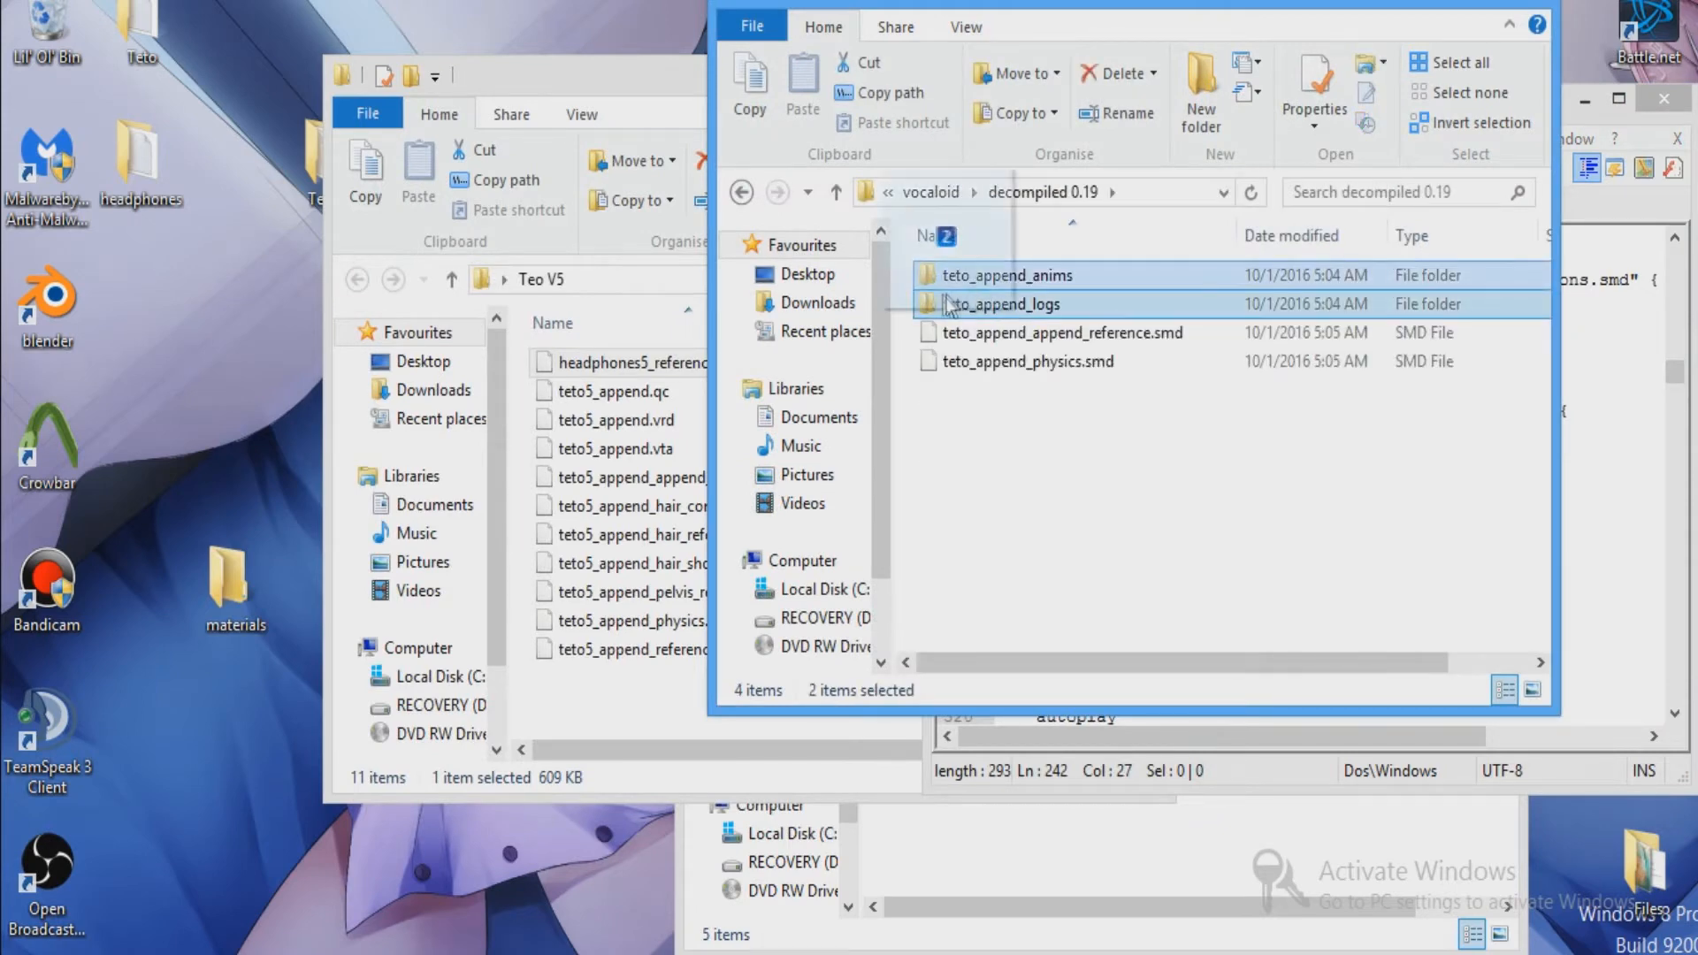
pyautogui.click(1042, 281)
pyautogui.moveTo(1042, 281); pyautogui.dragTo(619, 530)
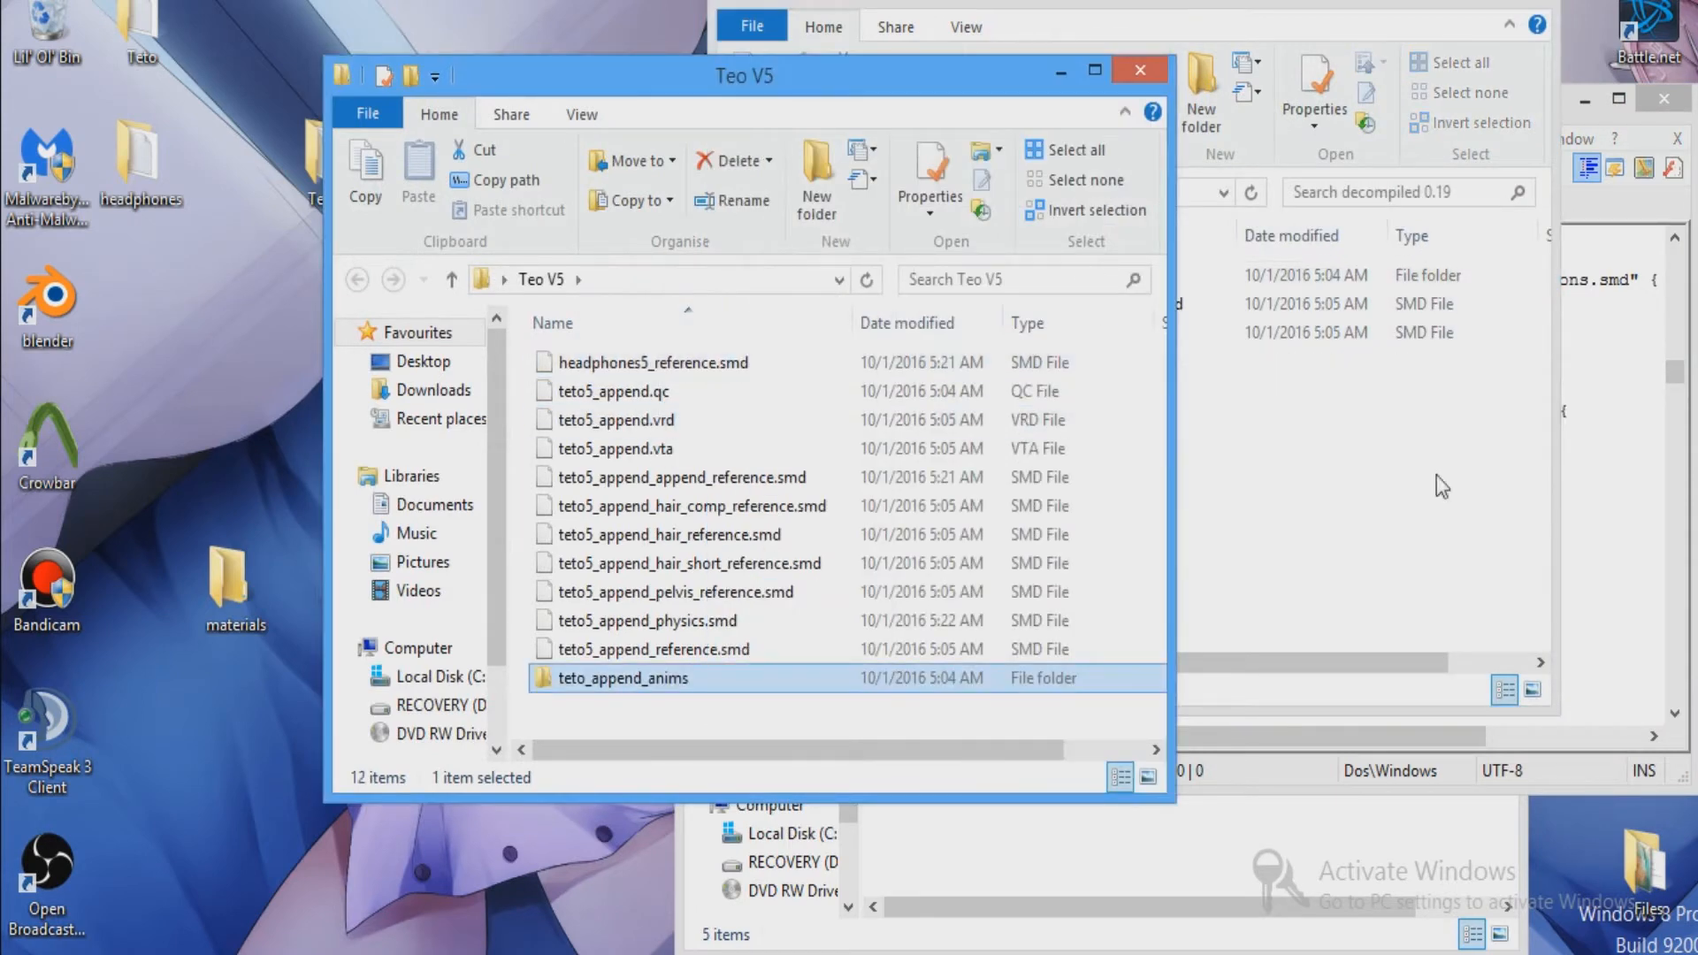
# Review the sequences, included models, IK chains and collision joints in teto5_append.qc, and close the text editor.
pyautogui.click(1606, 564)
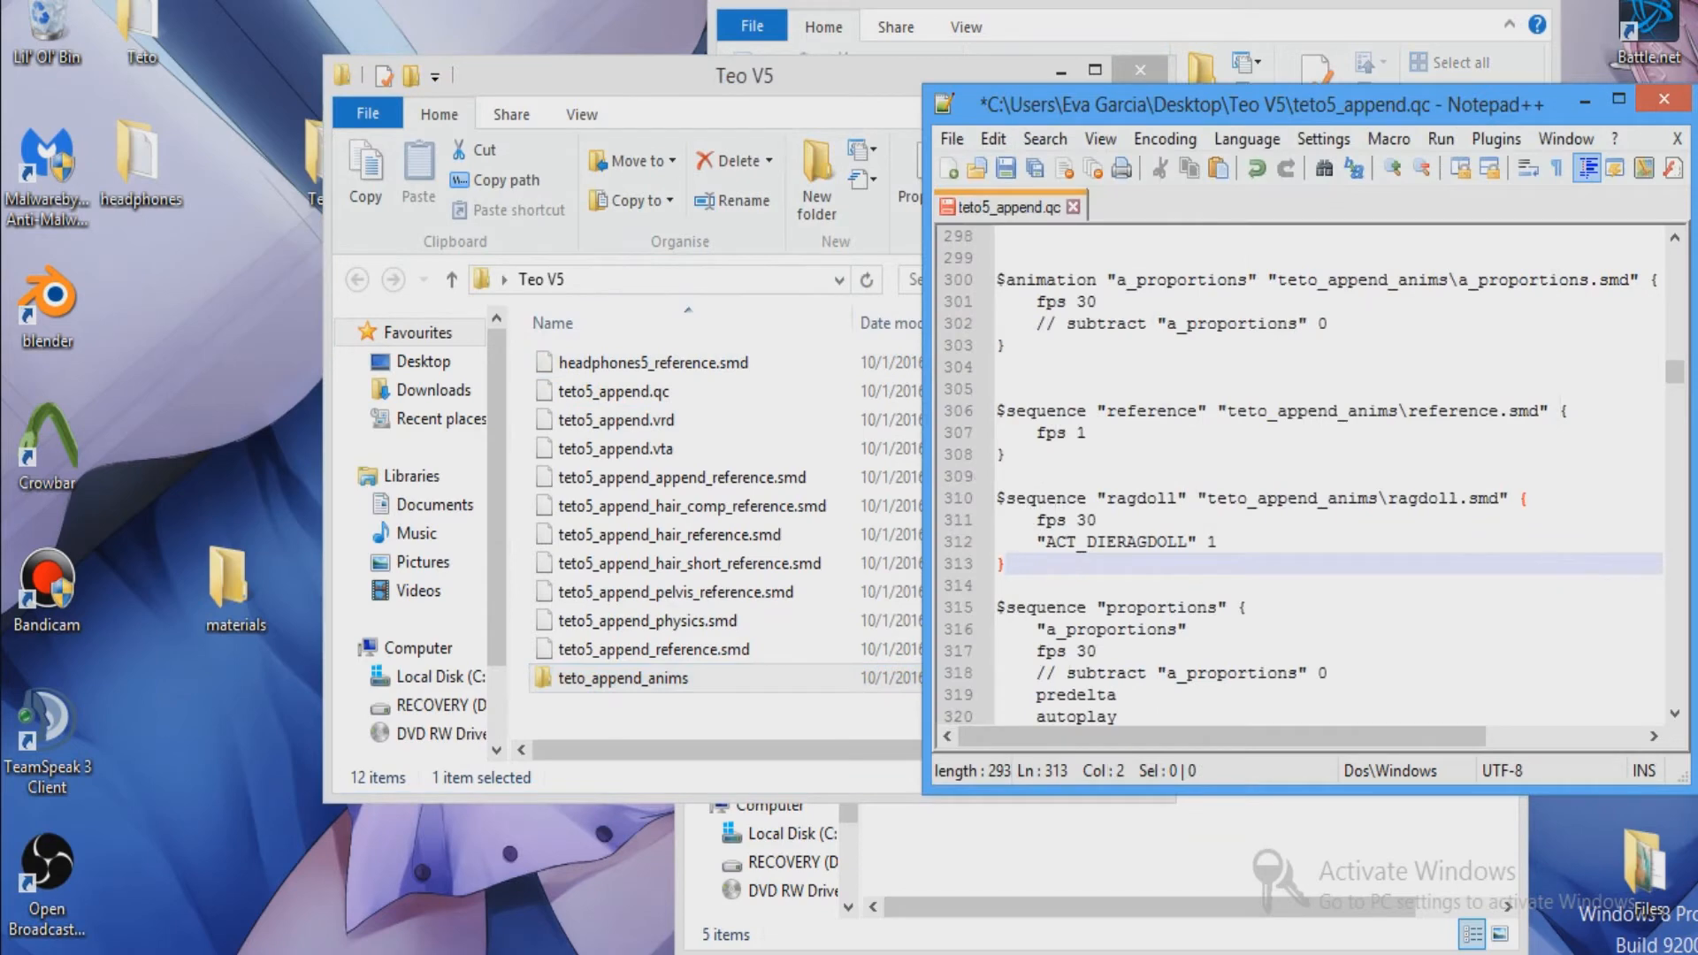
pyautogui.scroll(-5, 1309, 478)
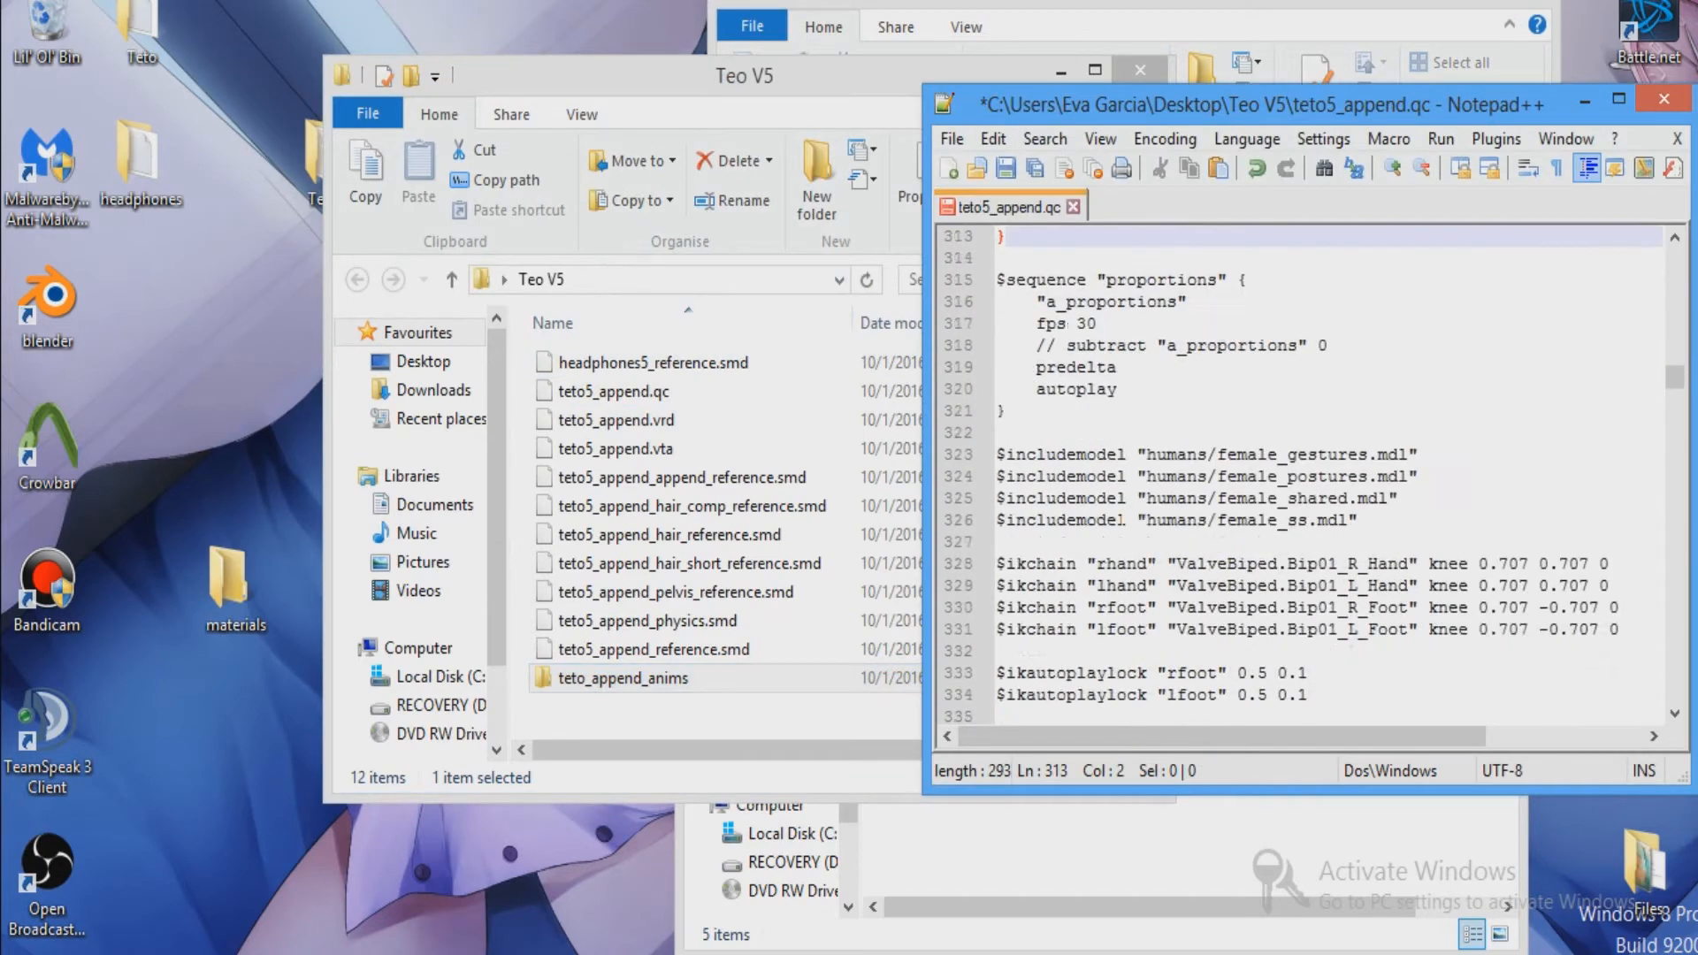
pyautogui.scroll(-1, 1309, 475)
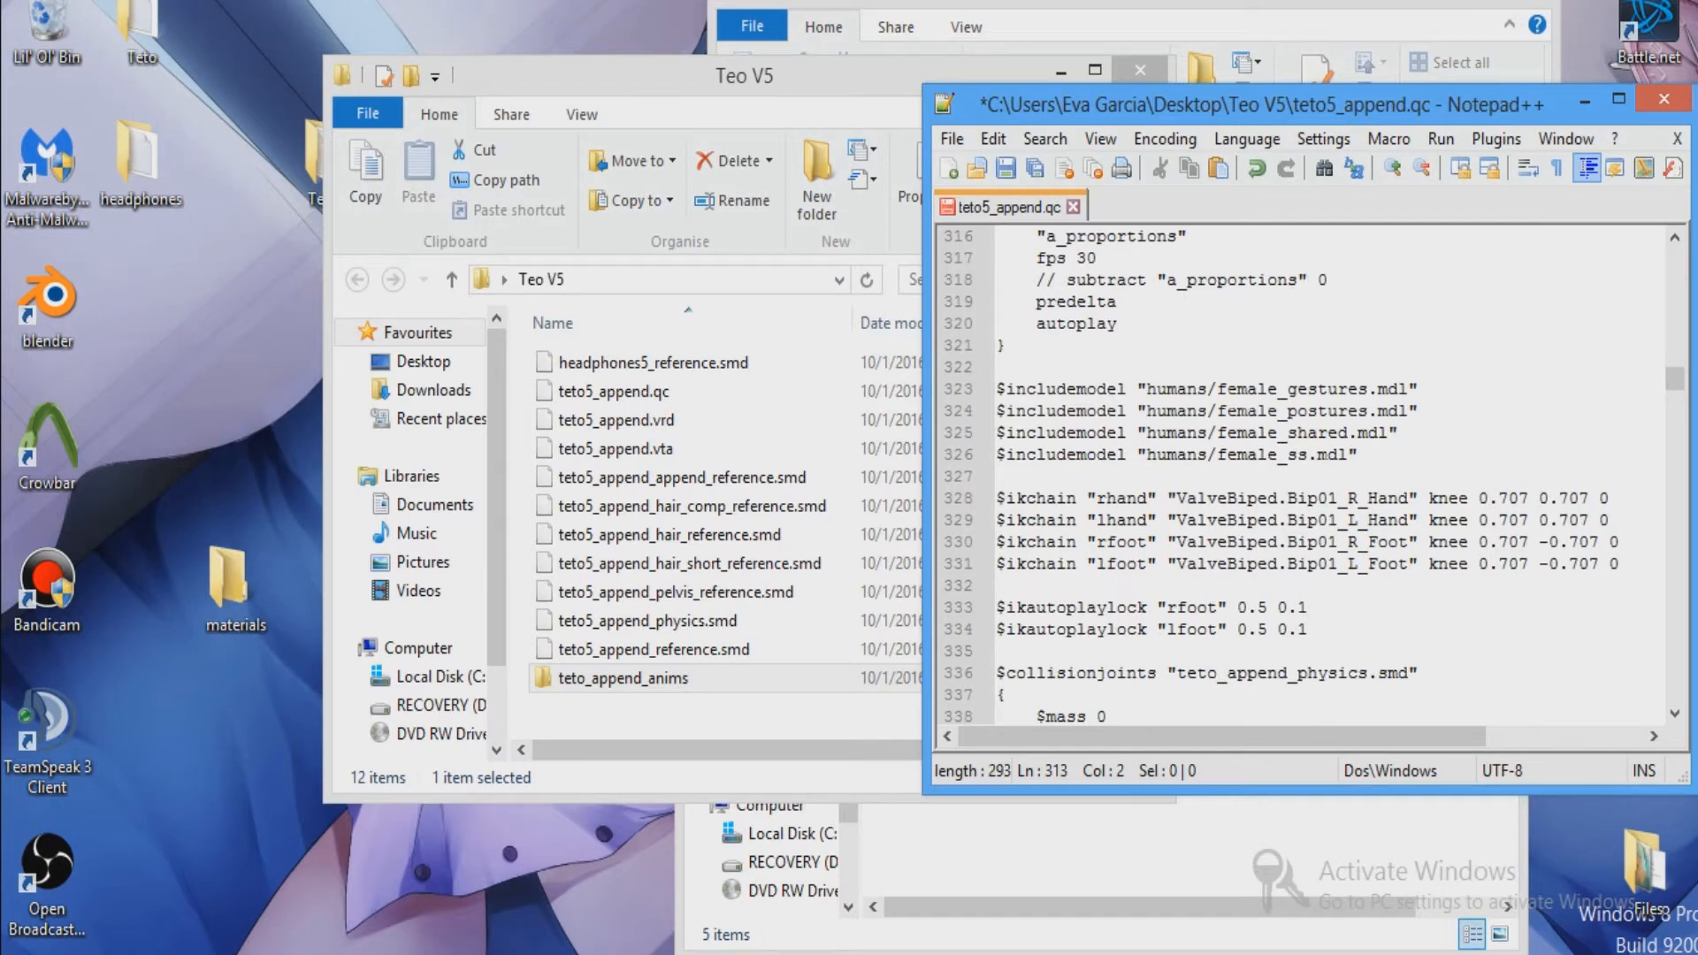
pyautogui.scroll(-5, 1365, 423)
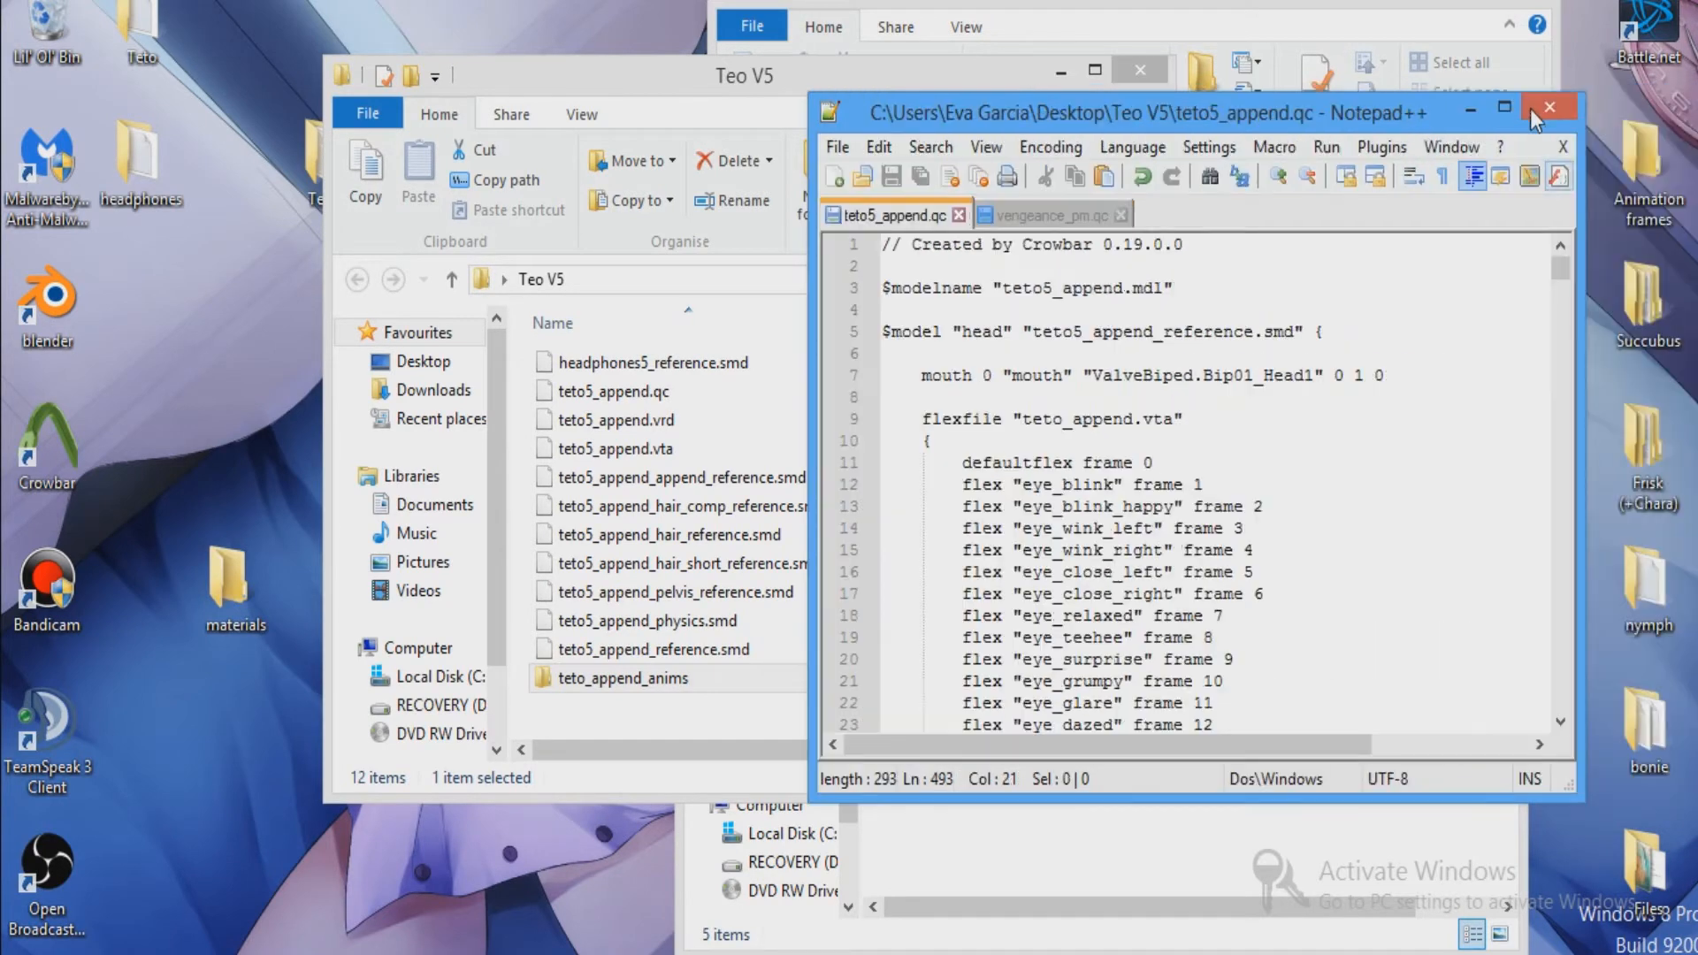
pyautogui.click(1539, 110)
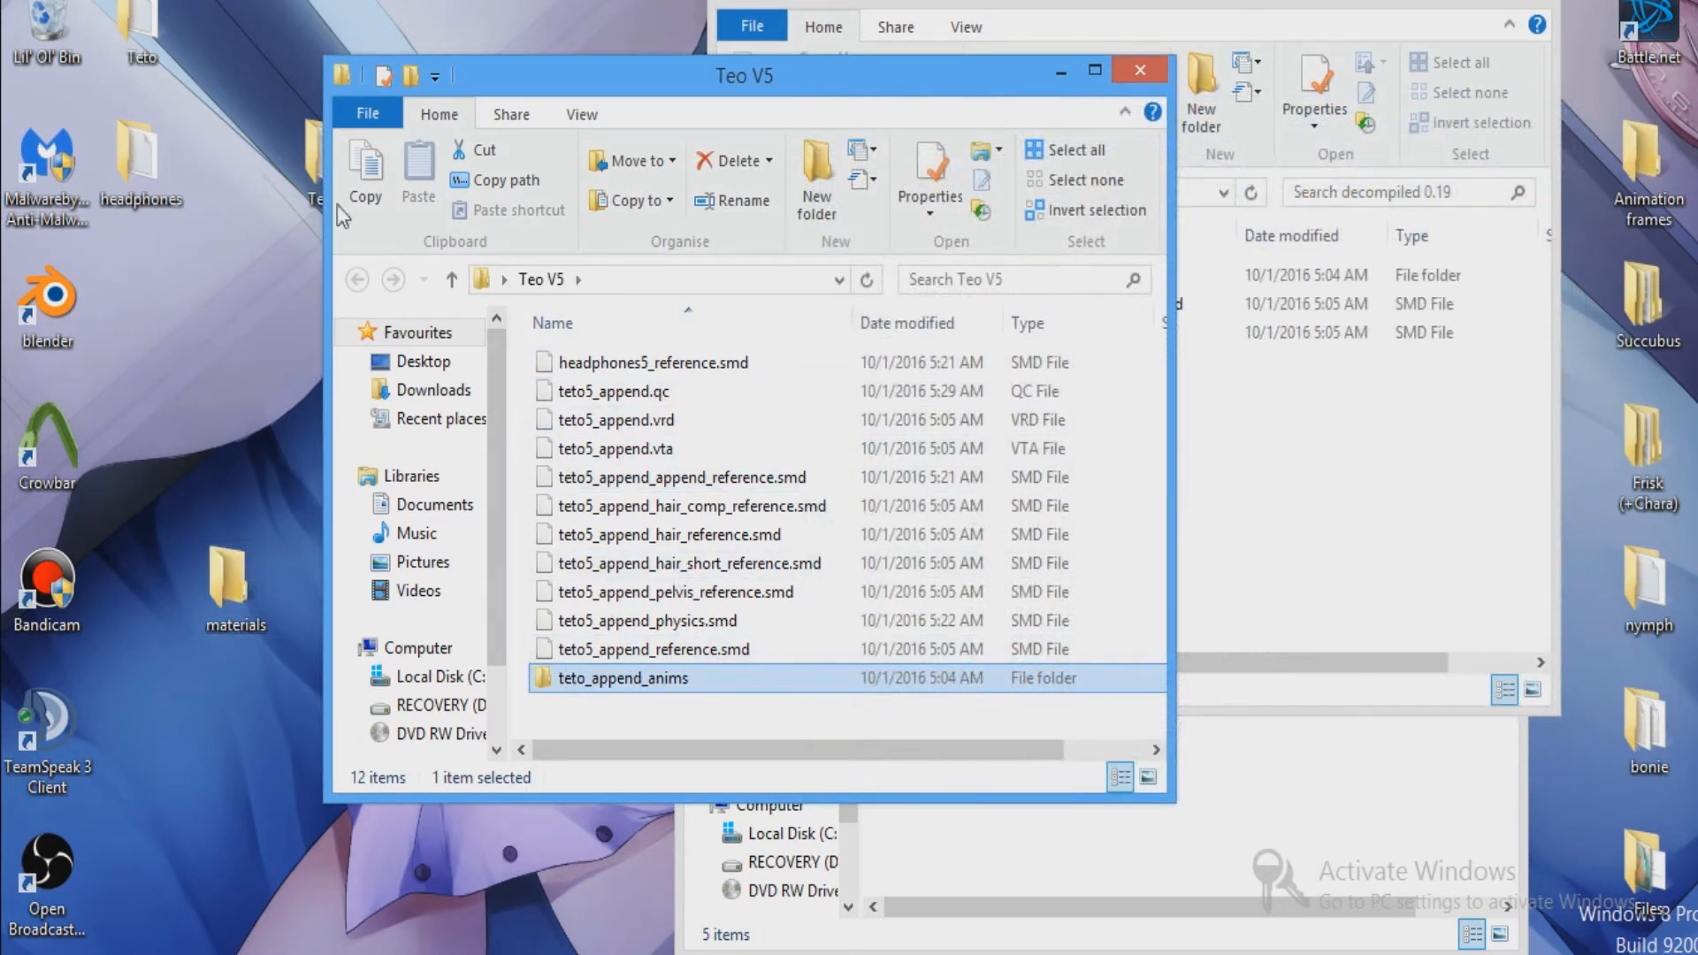
# Create a new folder named "models" inside the Teo V5 folder.
pyautogui.rightClick(573, 712)
pyautogui.moveTo(686, 662)
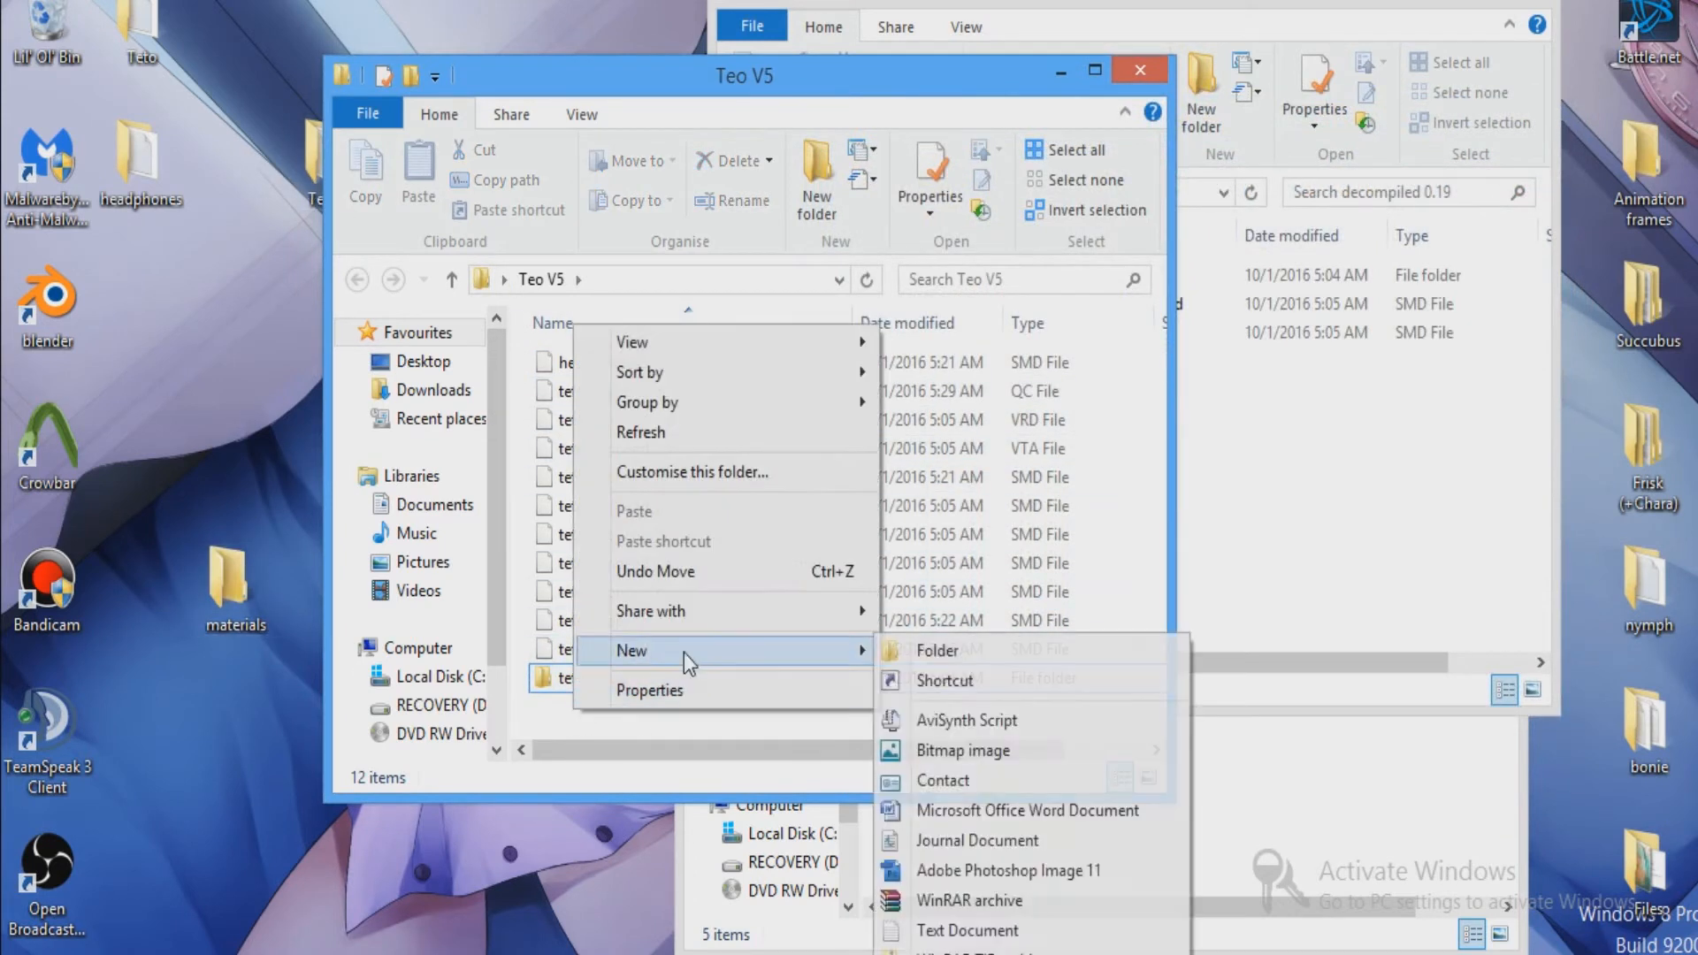
pyautogui.click(899, 661)
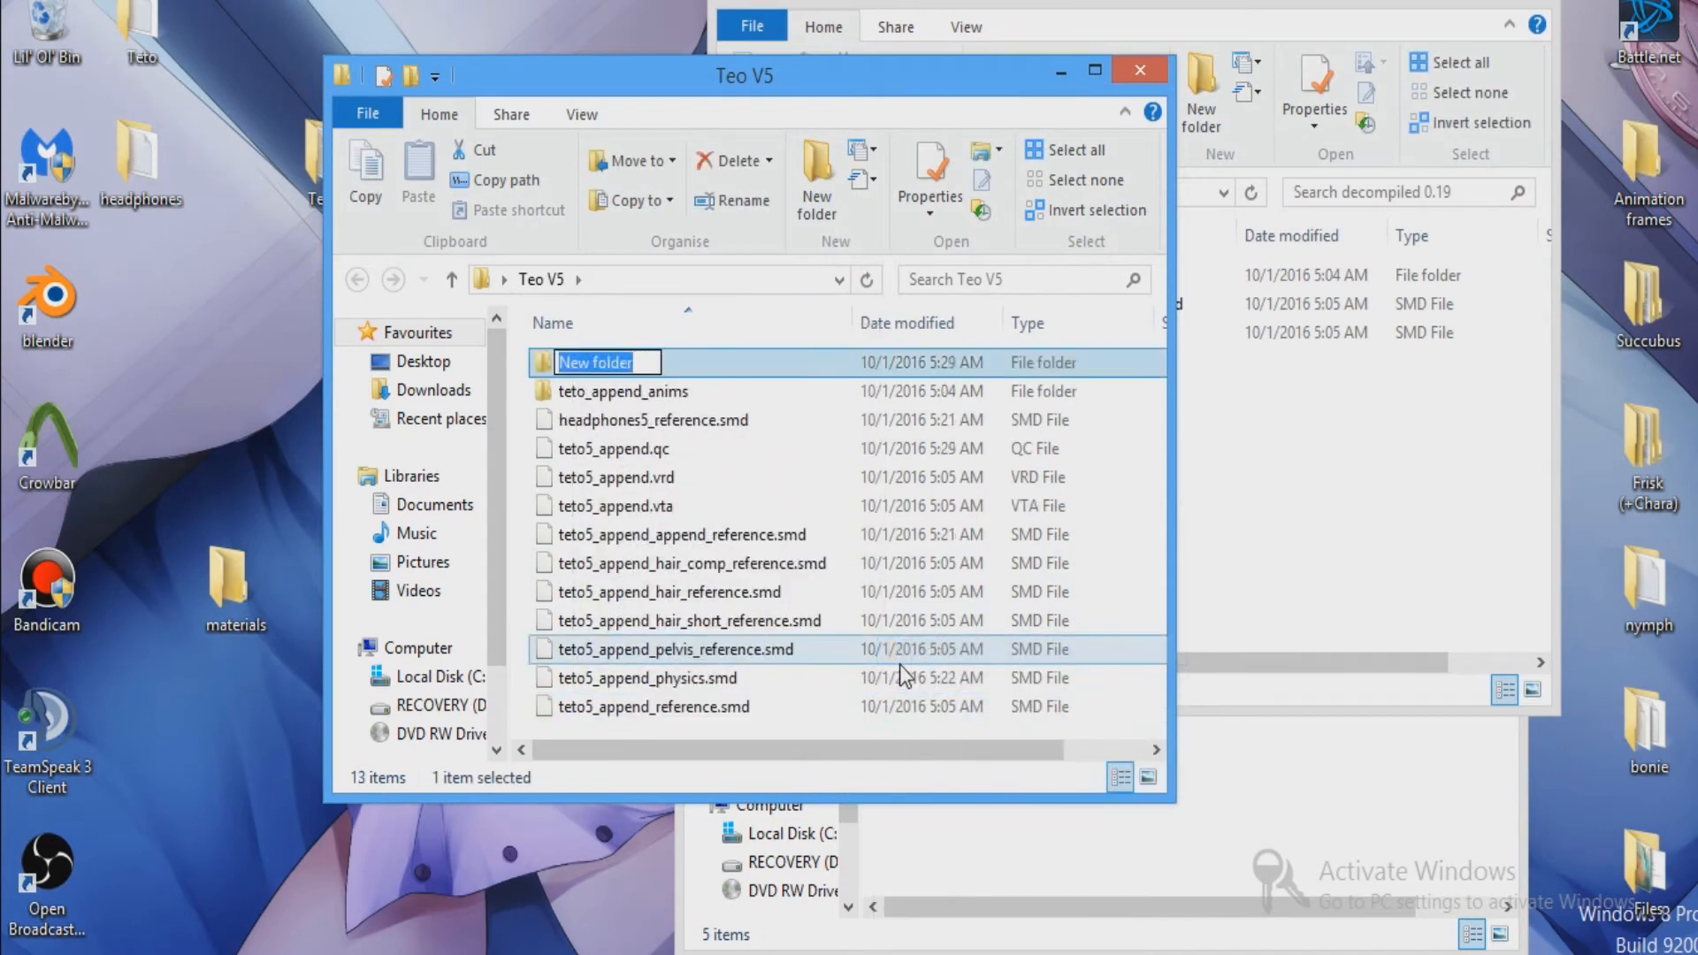
pyautogui.write('models')
pyautogui.press('Return')
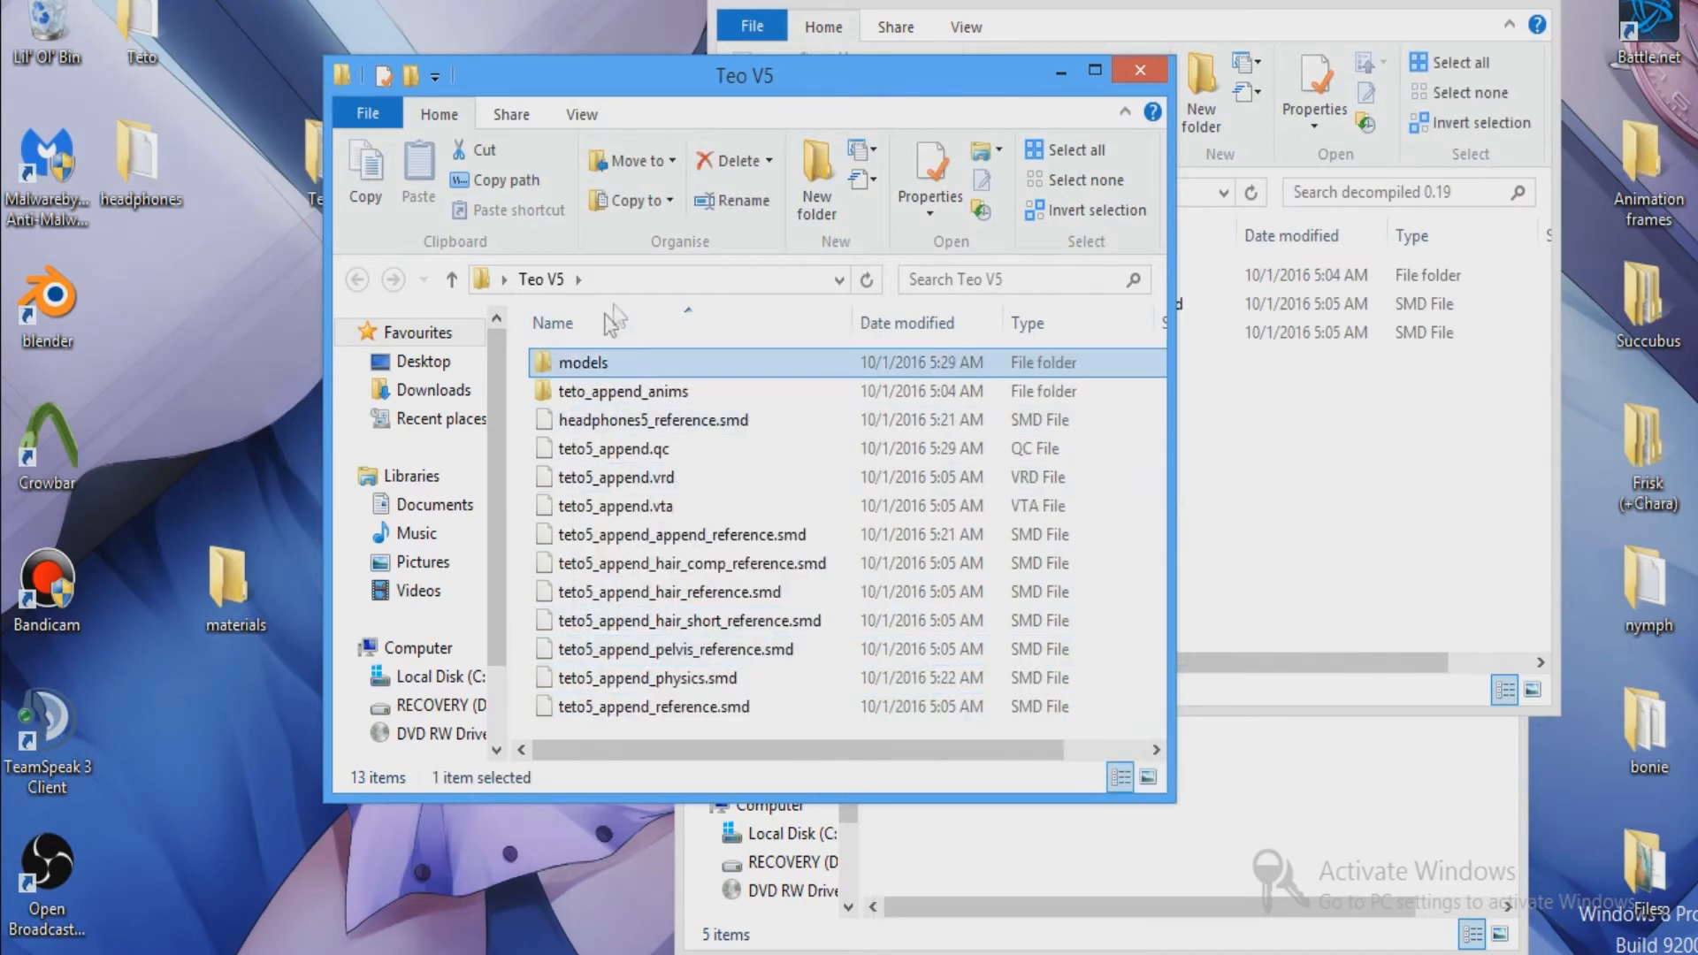
# Create a new folder named "player" inside Teo V5\models.
pyautogui.doubleClick(584, 363)
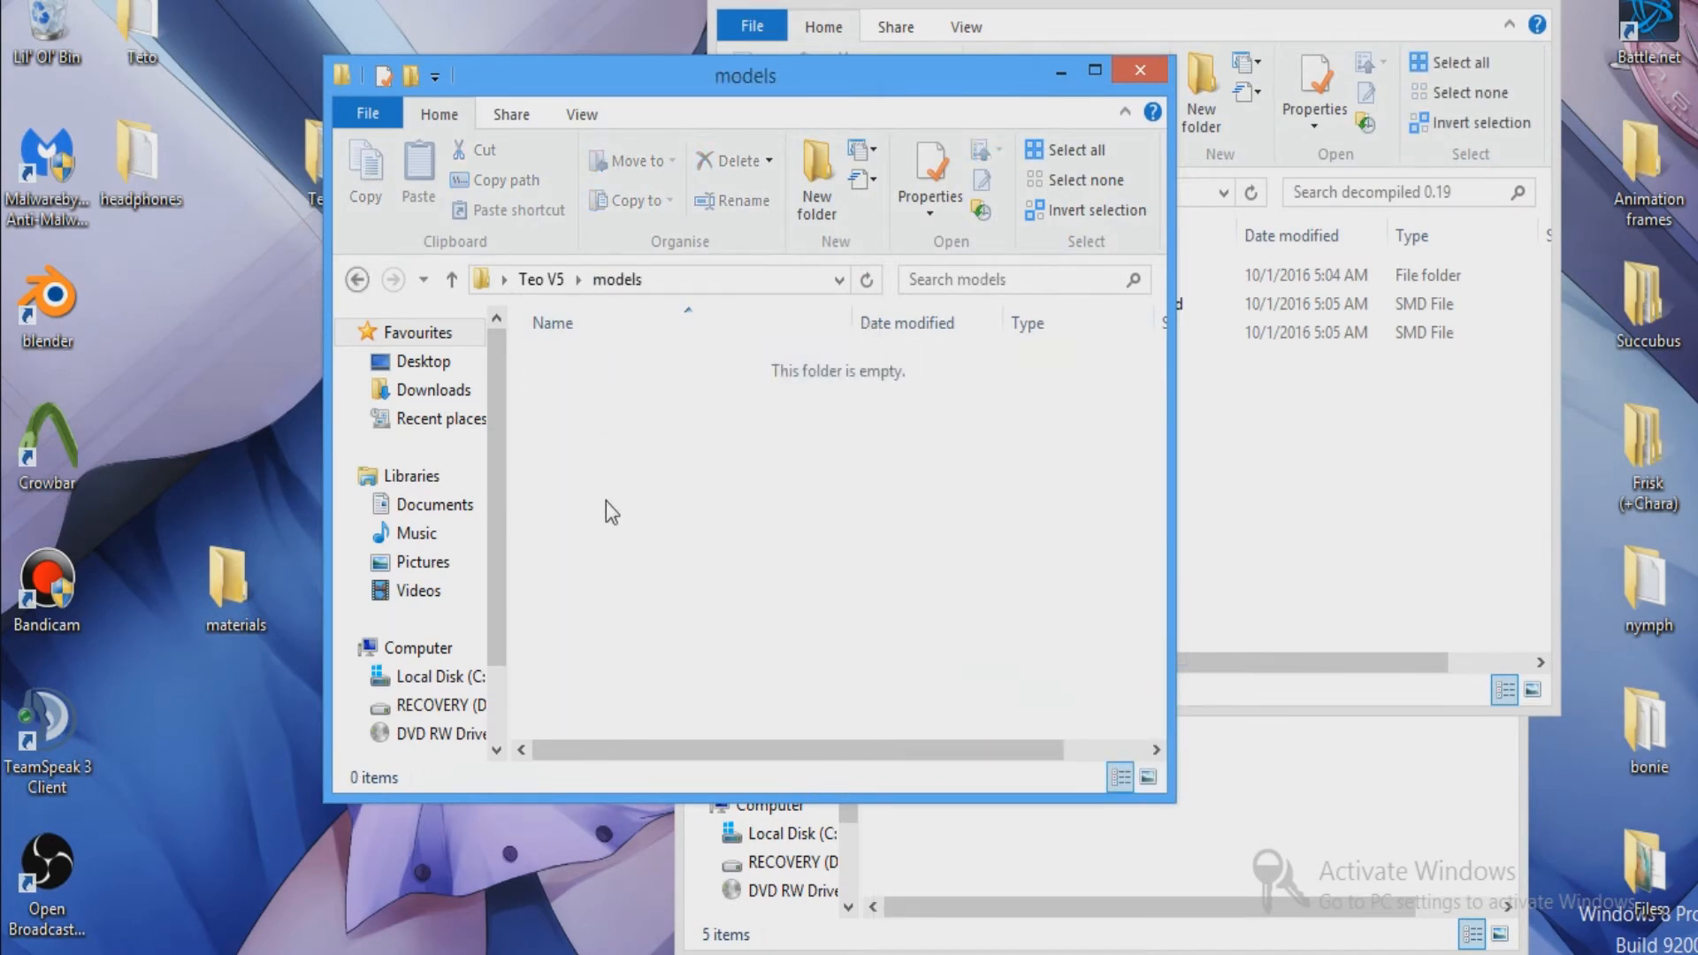
pyautogui.rightClick(607, 500)
pyautogui.moveTo(788, 828)
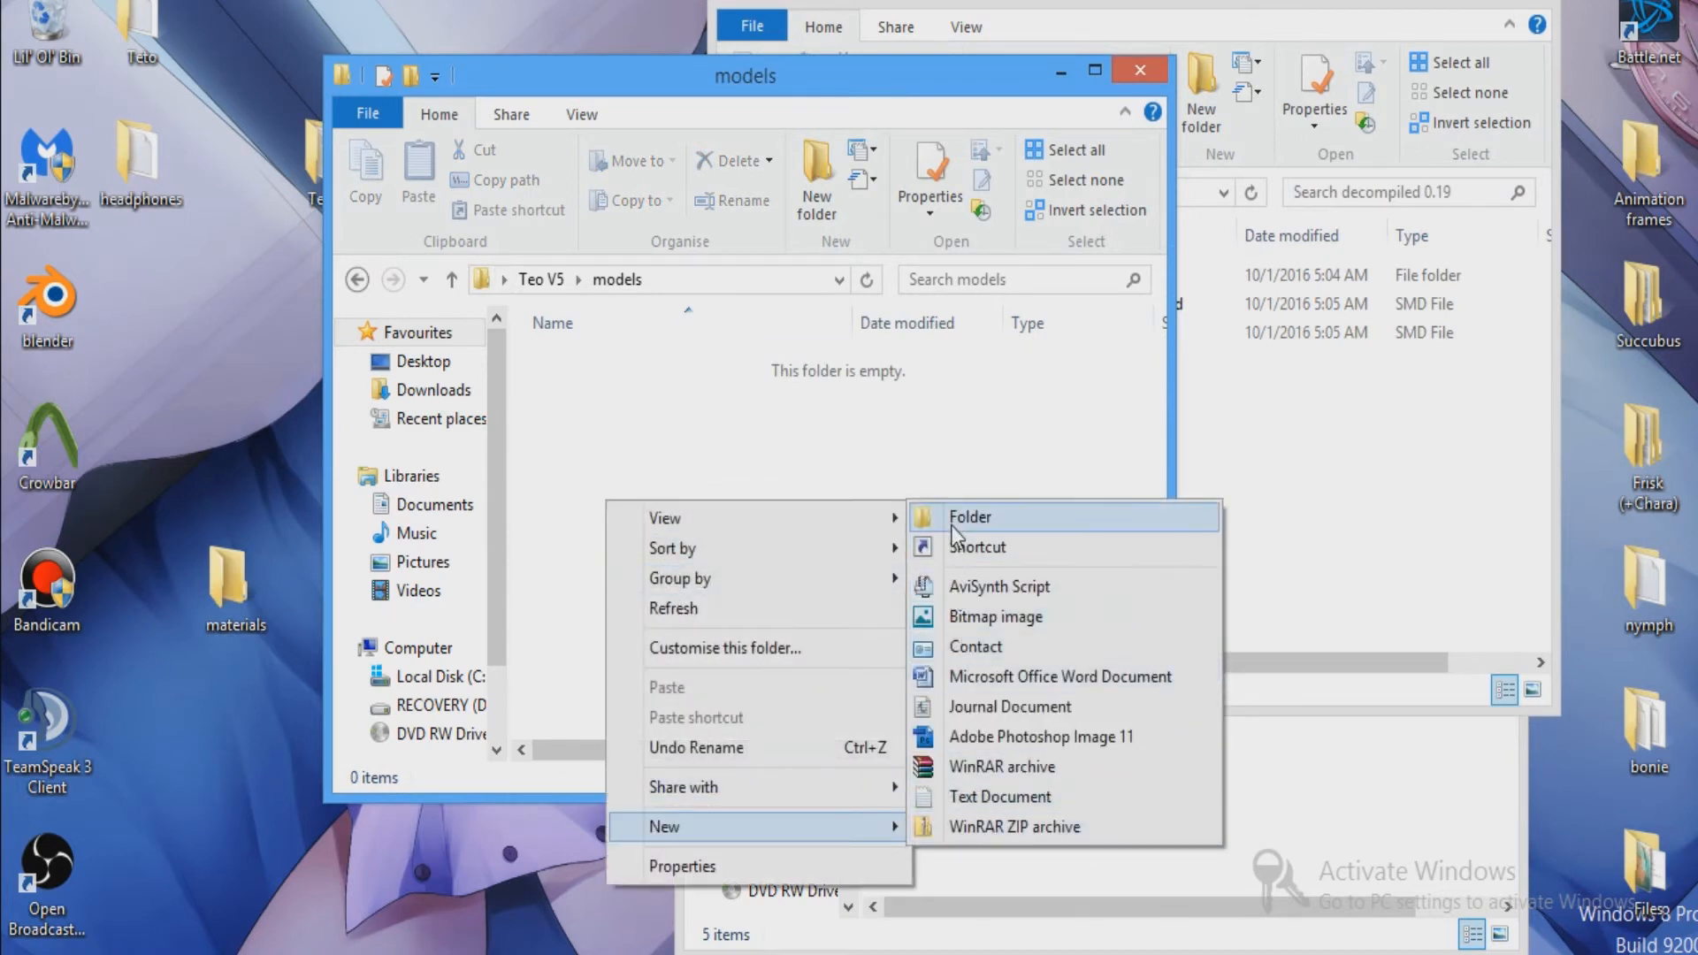
pyautogui.click(964, 518)
pyautogui.write('pla')
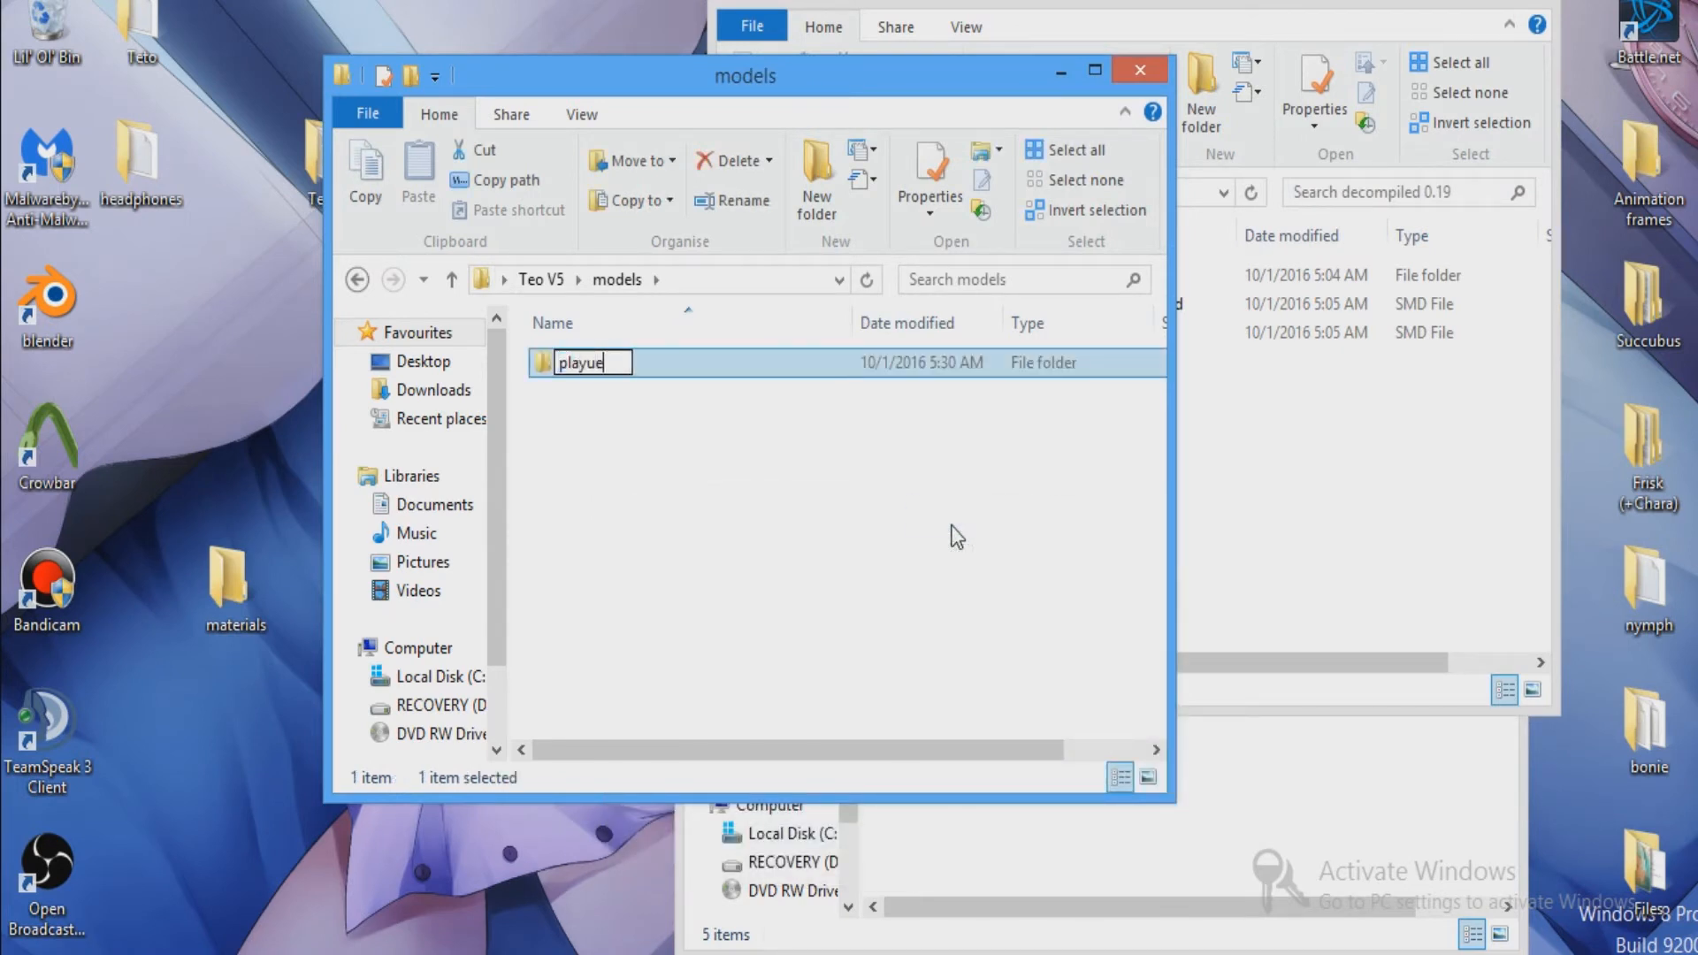
pyautogui.write('yer')
pyautogui.click(772, 443)
# Create a new folder named "vengeance" inside the player folder.
pyautogui.doubleClick(584, 362)
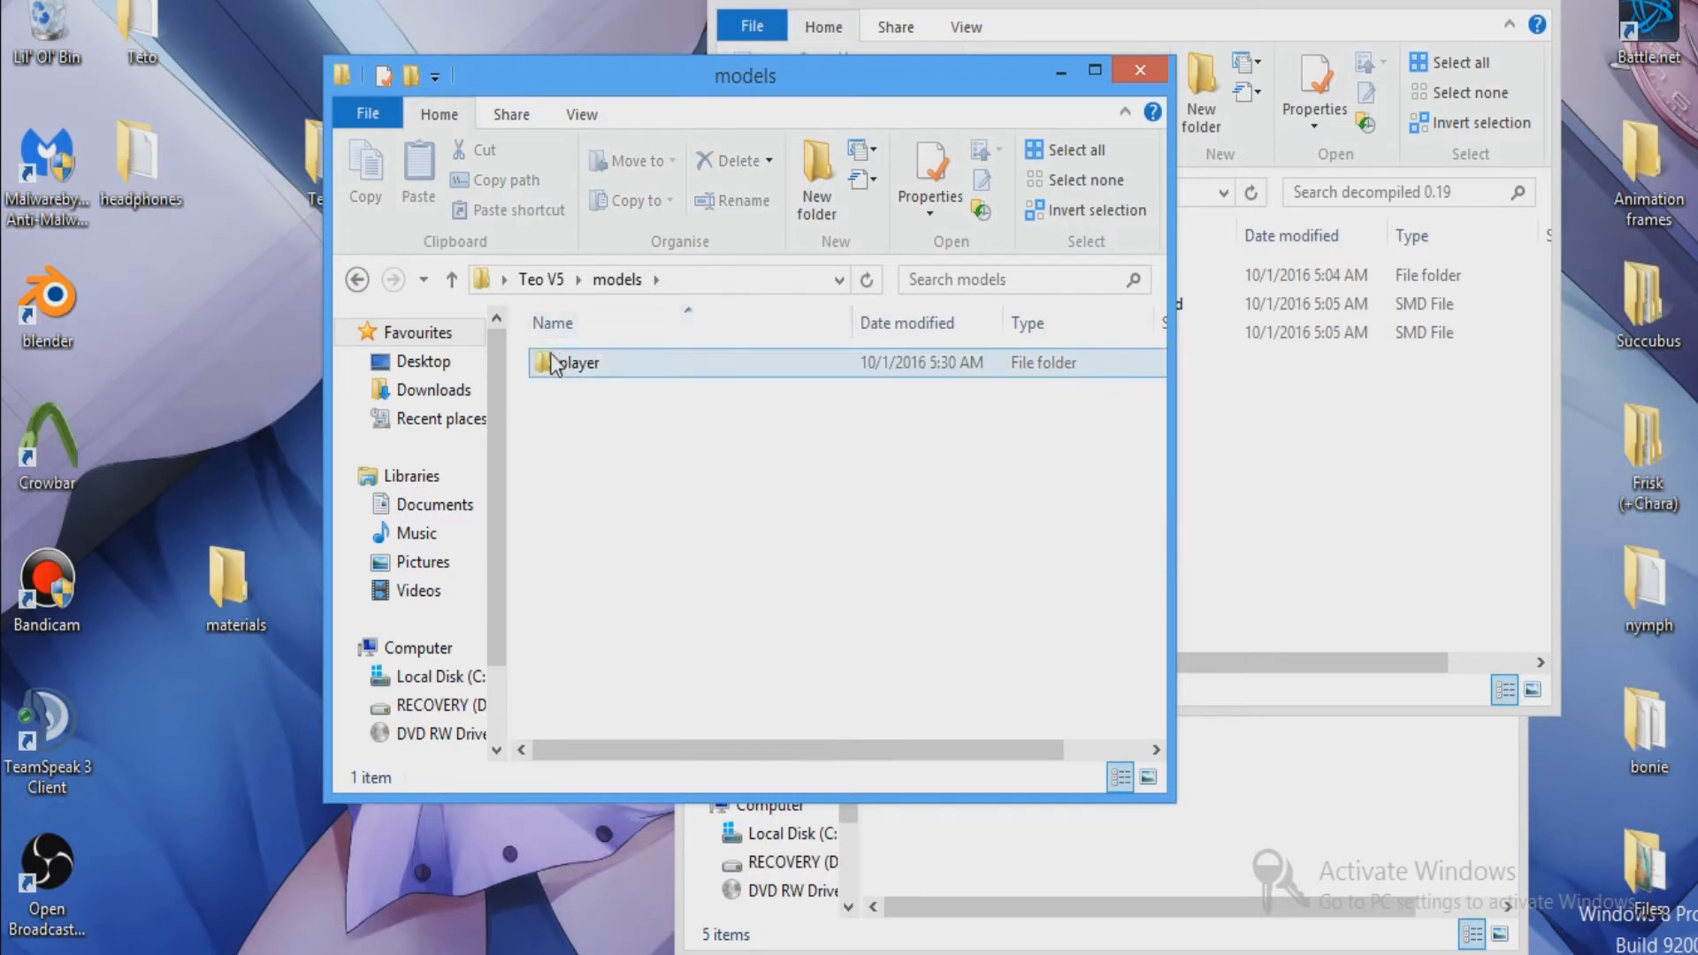
pyautogui.rightClick(669, 457)
pyautogui.moveTo(853, 781)
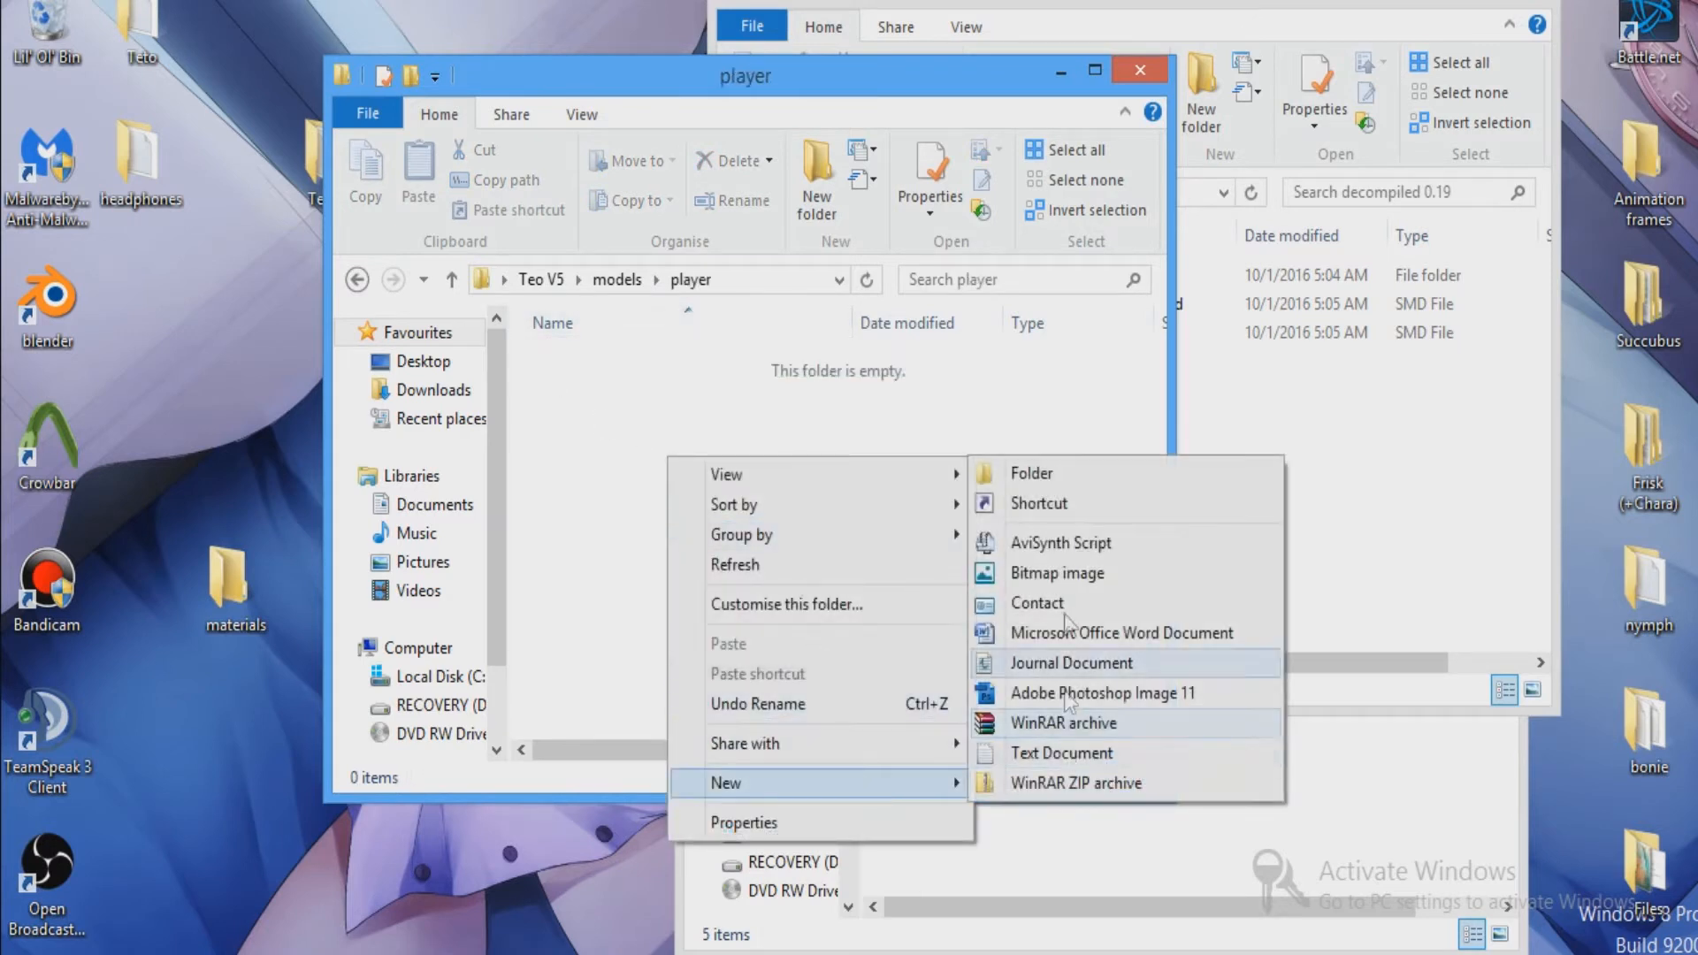
pyautogui.click(1044, 482)
pyautogui.write('vengeance')
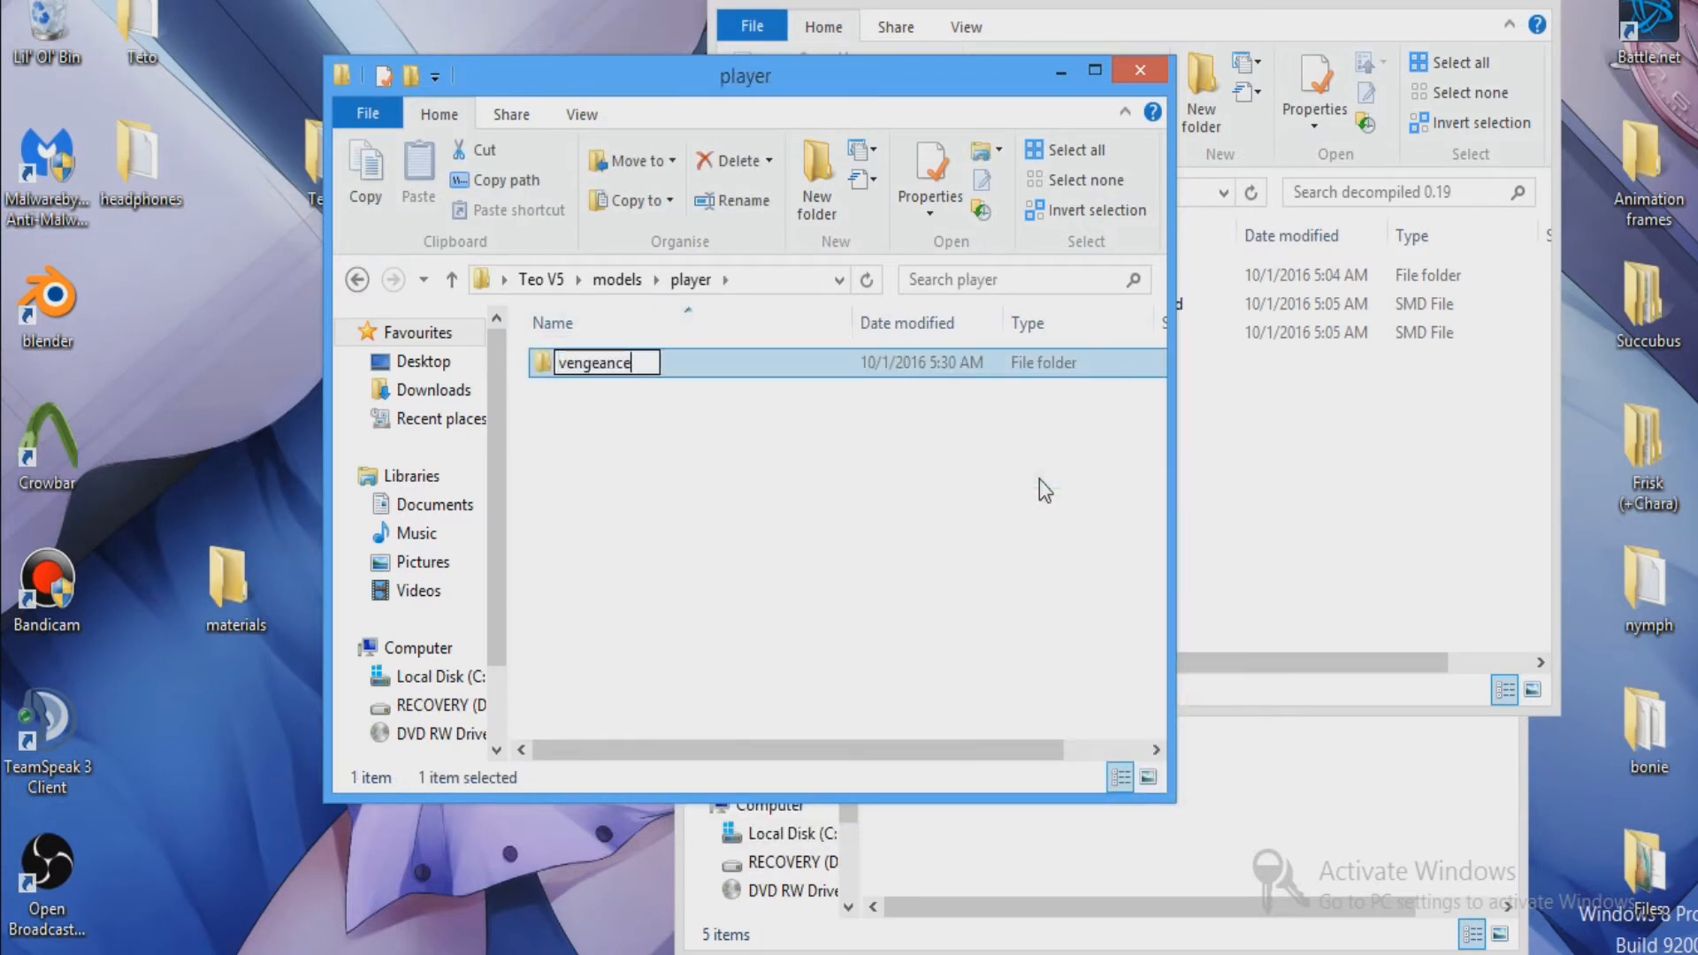
pyautogui.click(1040, 480)
# Create a new folder named "teo5" inside the vengeance folder.
pyautogui.doubleClick(652, 360)
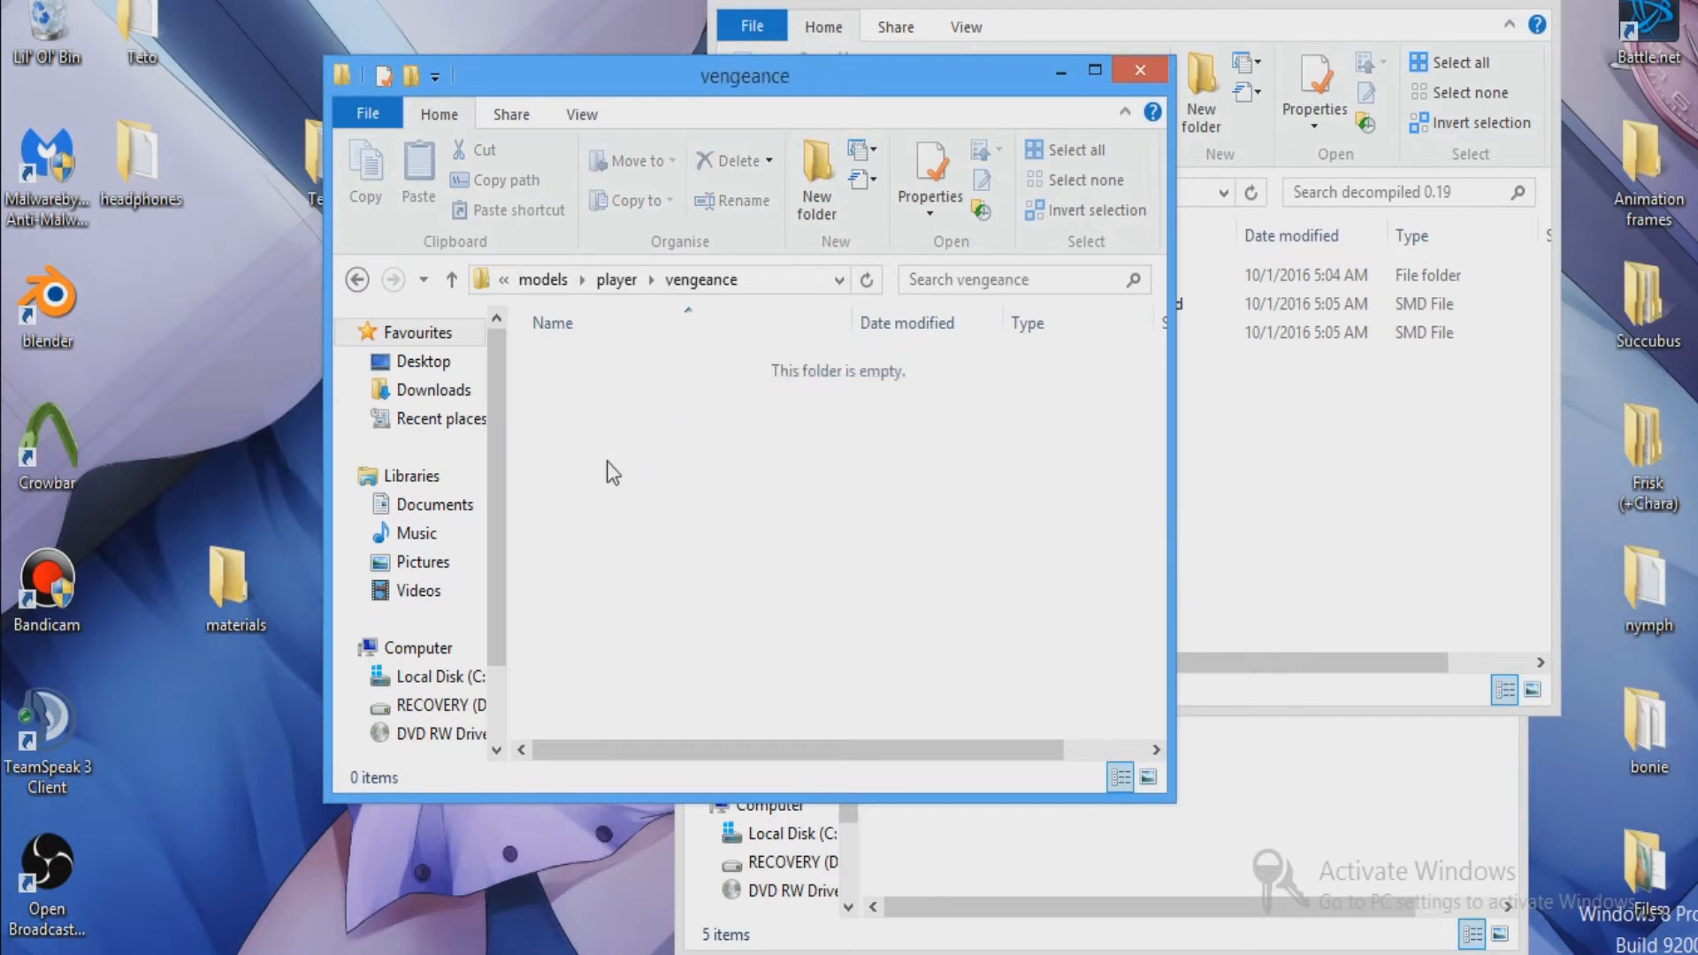
pyautogui.rightClick(607, 462)
pyautogui.moveTo(849, 784)
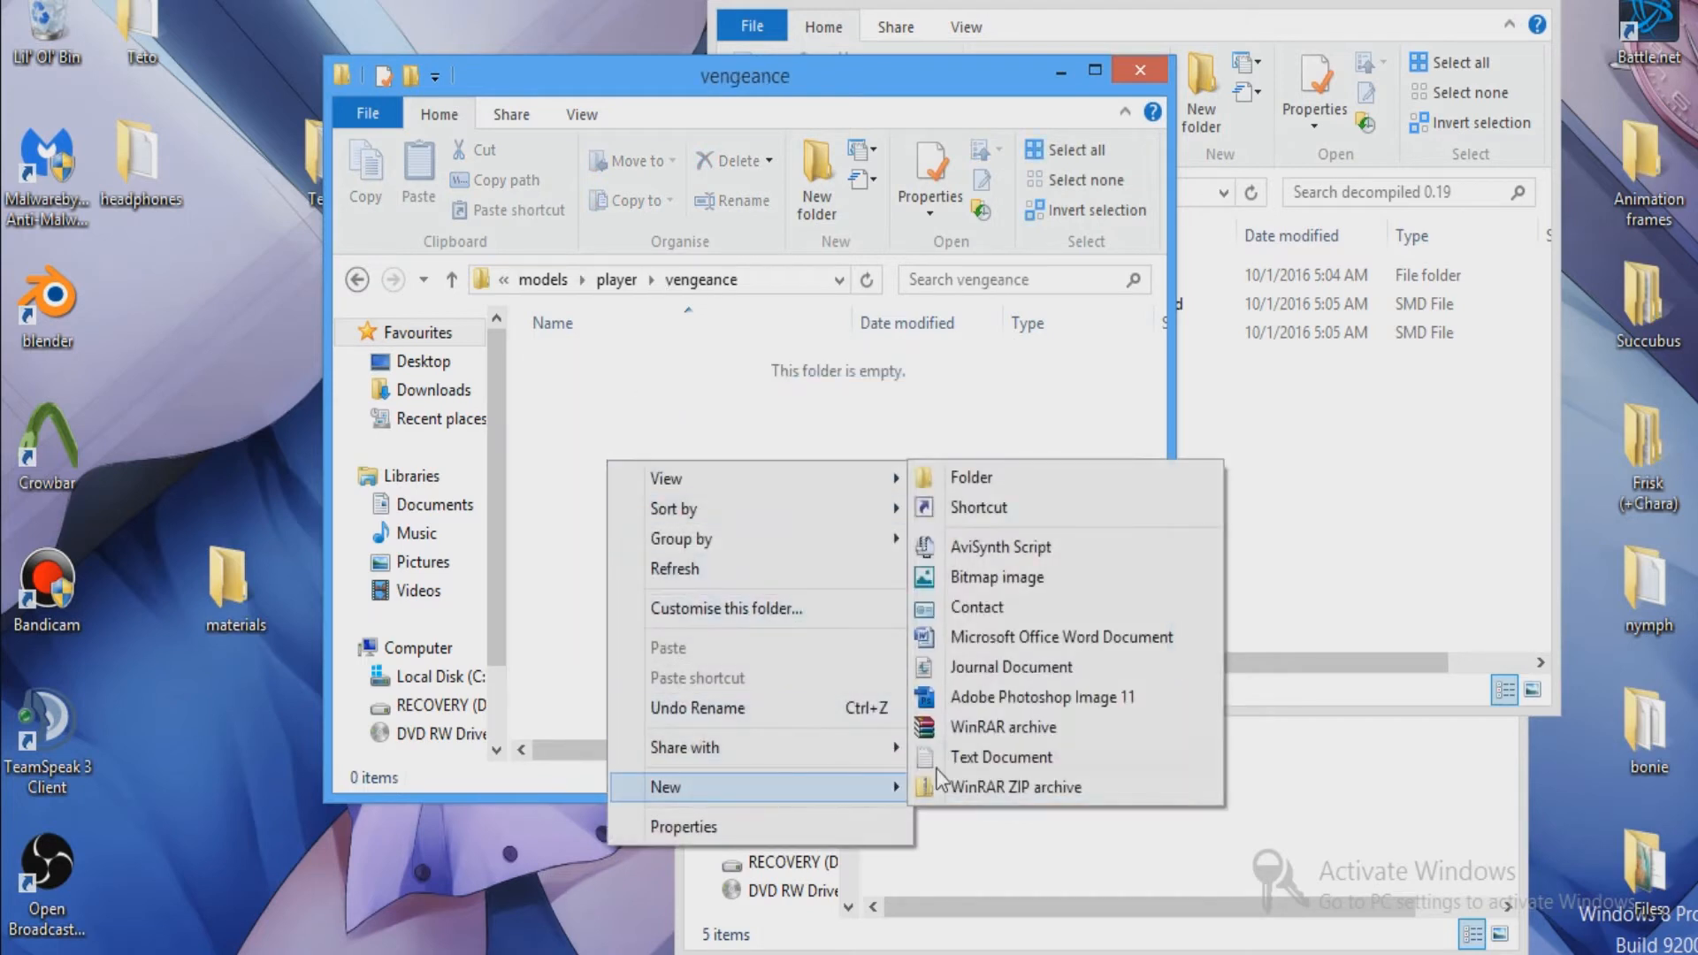
pyautogui.click(986, 482)
pyautogui.write('teo')
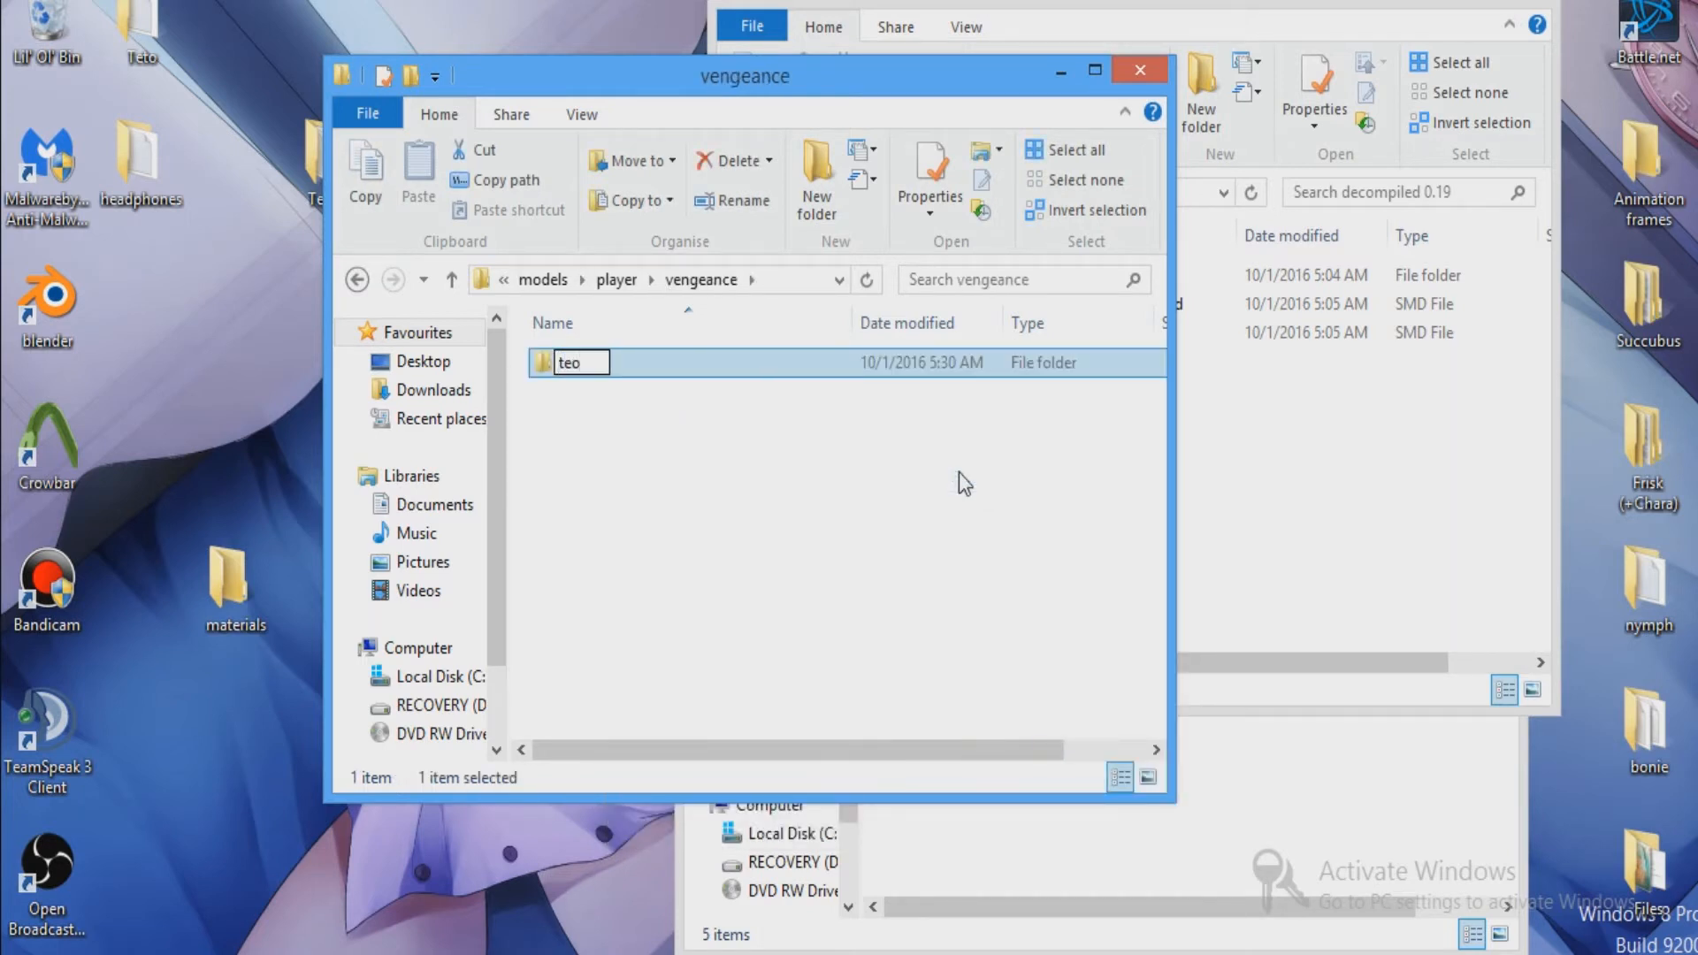
pyautogui.write('5')
pyautogui.press('Return')
# Return to Teo V5 and move the teto_append_anims folder and all model source files into the models folder.
pyautogui.doubleClick(639, 375)
pyautogui.click(356, 280)
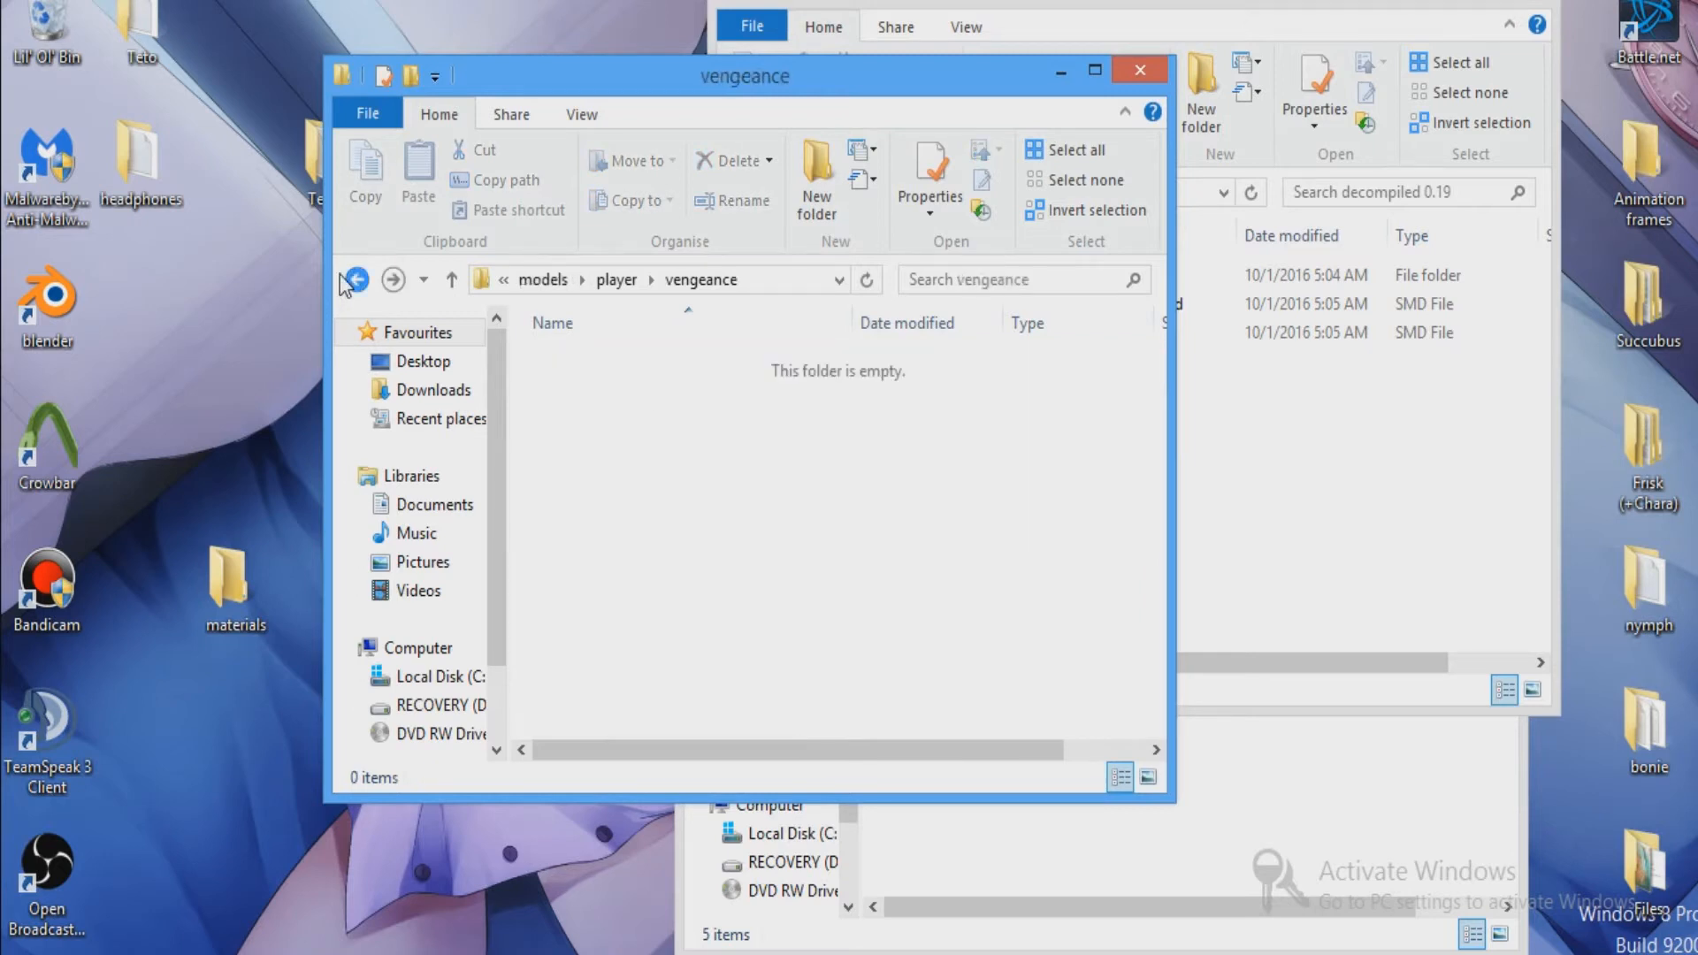
pyautogui.click(357, 280)
pyautogui.click(356, 280)
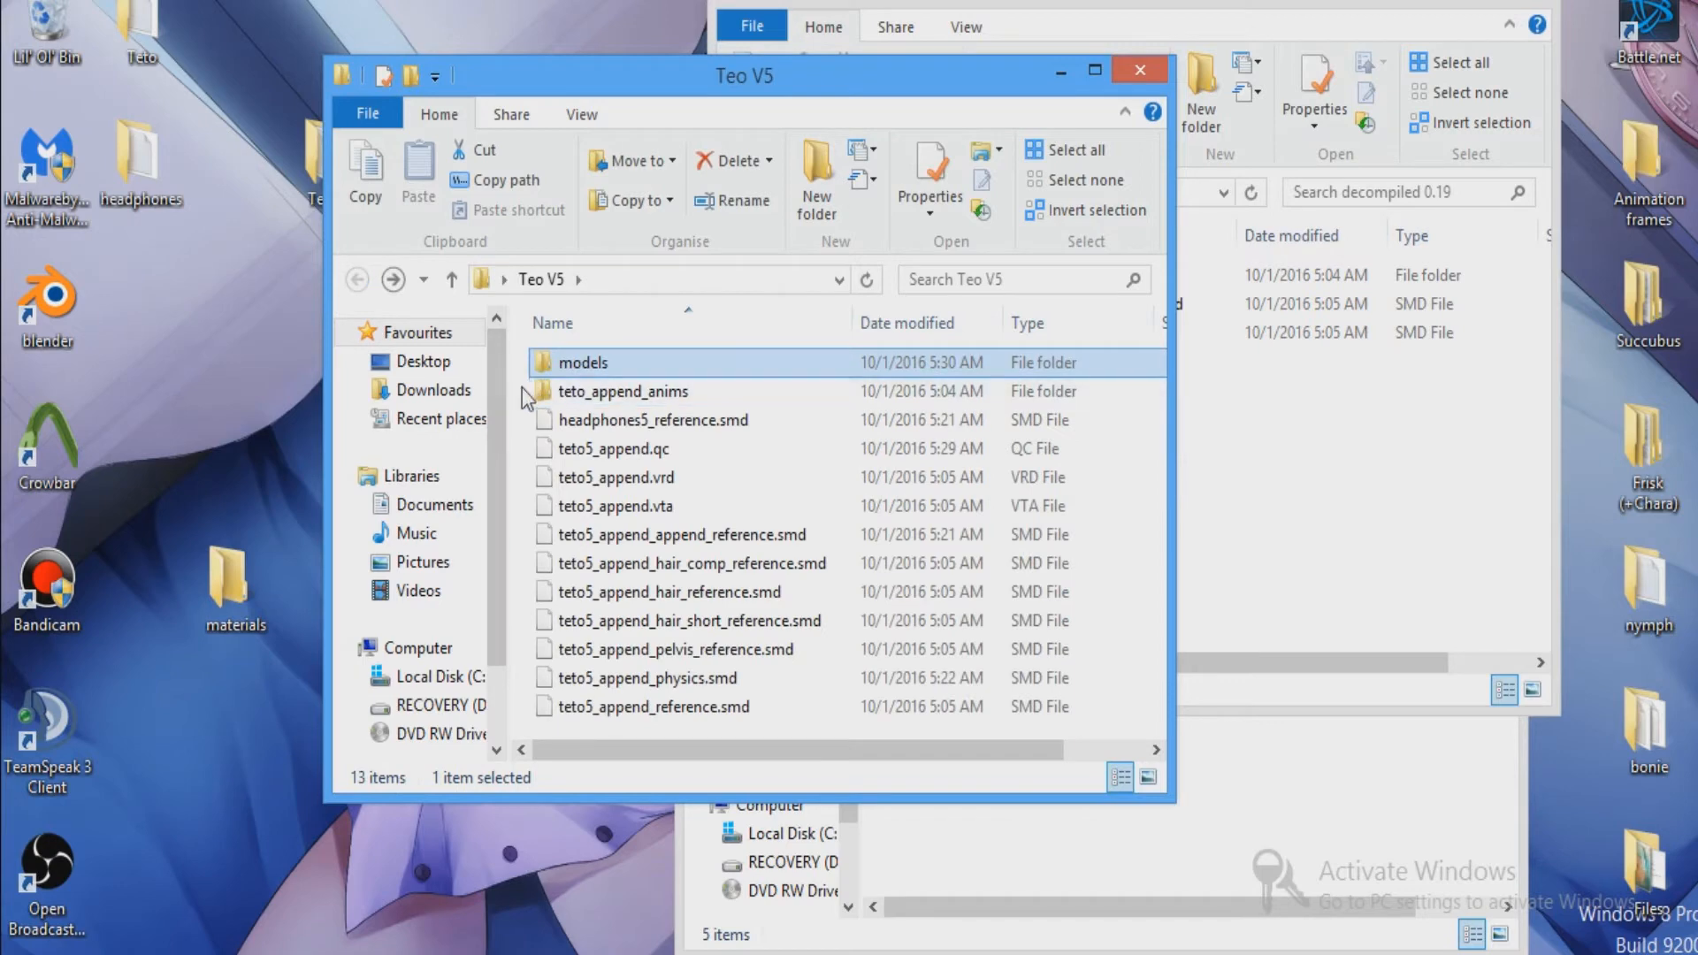
pyautogui.moveTo(524, 389); pyautogui.dragTo(761, 755)
pyautogui.moveTo(718, 606); pyautogui.dragTo(613, 363)
# Move the anims folder and all model source files from models into the player folder.
pyautogui.doubleClick(614, 363)
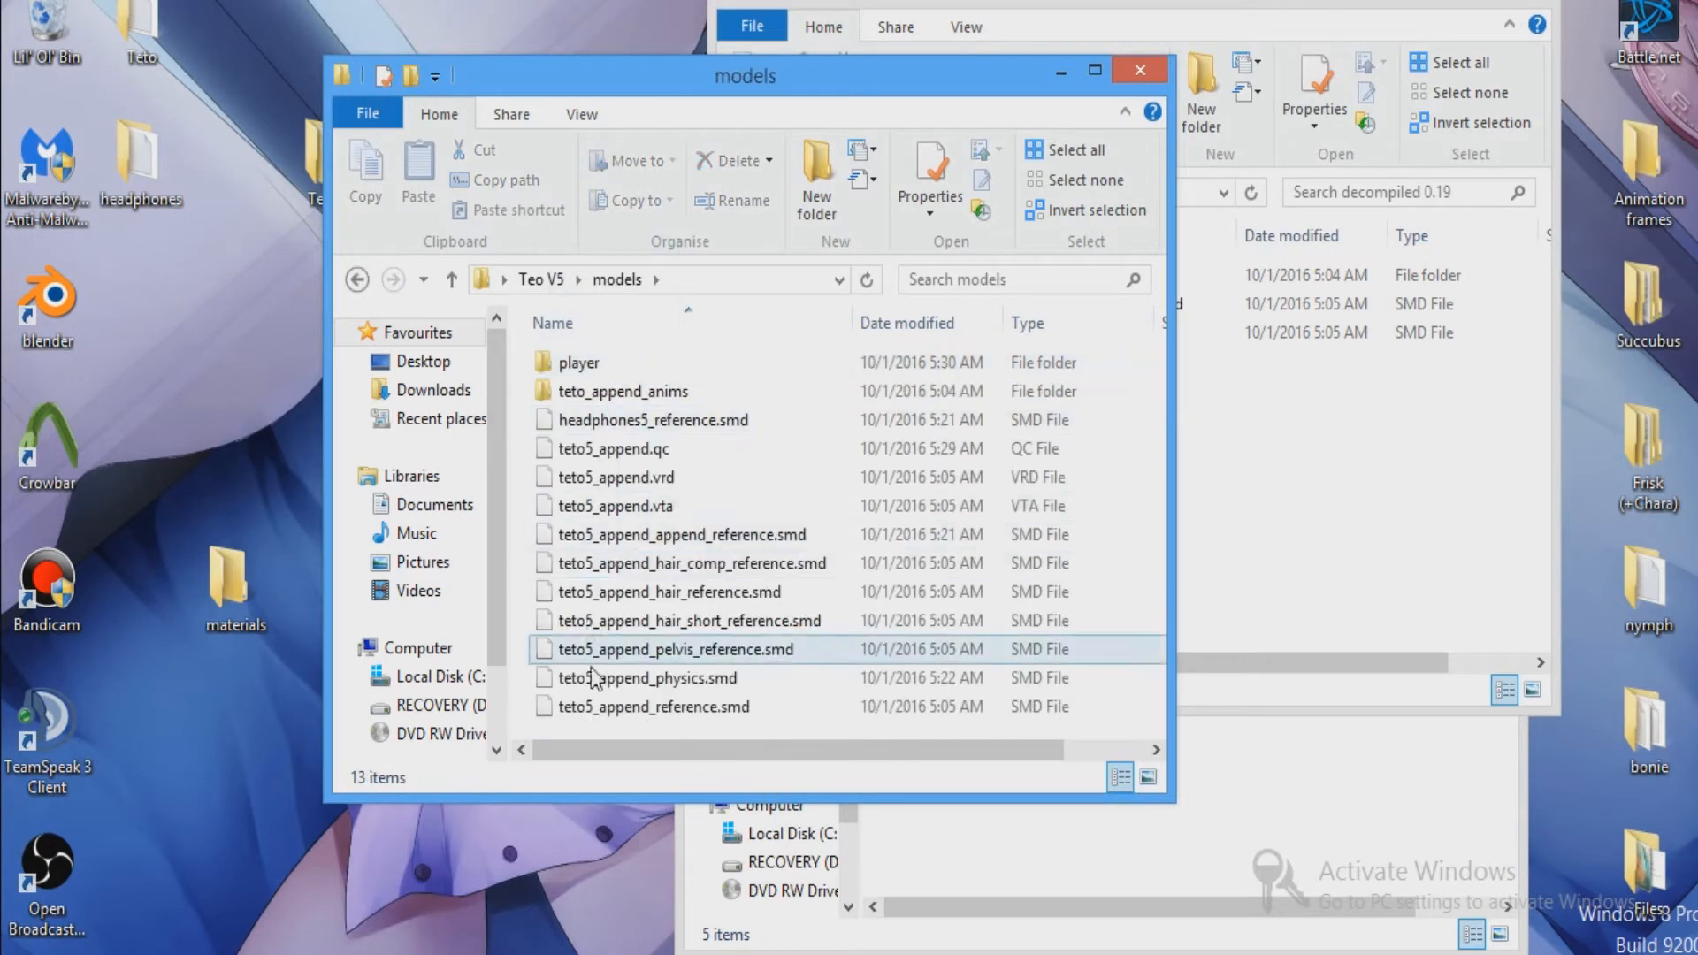
pyautogui.click(602, 707)
pyautogui.moveTo(601, 707); pyautogui.dragTo(588, 364)
# Move the teto_append_anims folder and all model source files from player into the vengeance folder.
pyautogui.doubleClick(587, 364)
pyautogui.moveTo(640, 731); pyautogui.dragTo(610, 453)
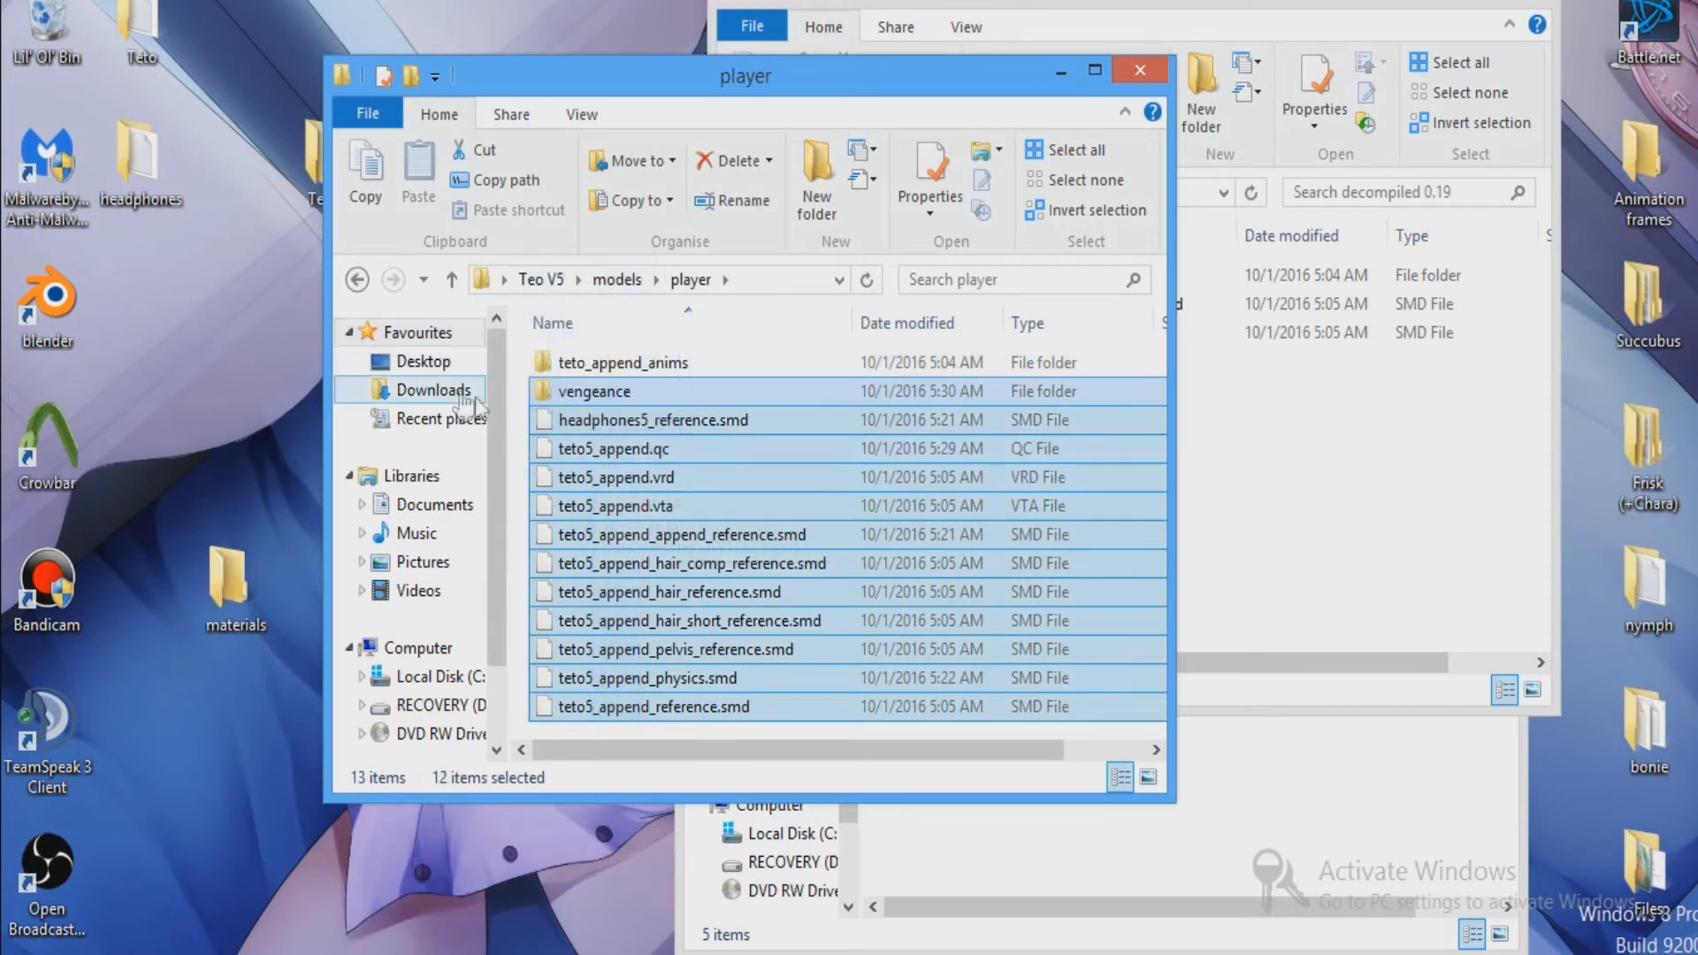
pyautogui.moveTo(566, 362); pyautogui.dragTo(566, 392)
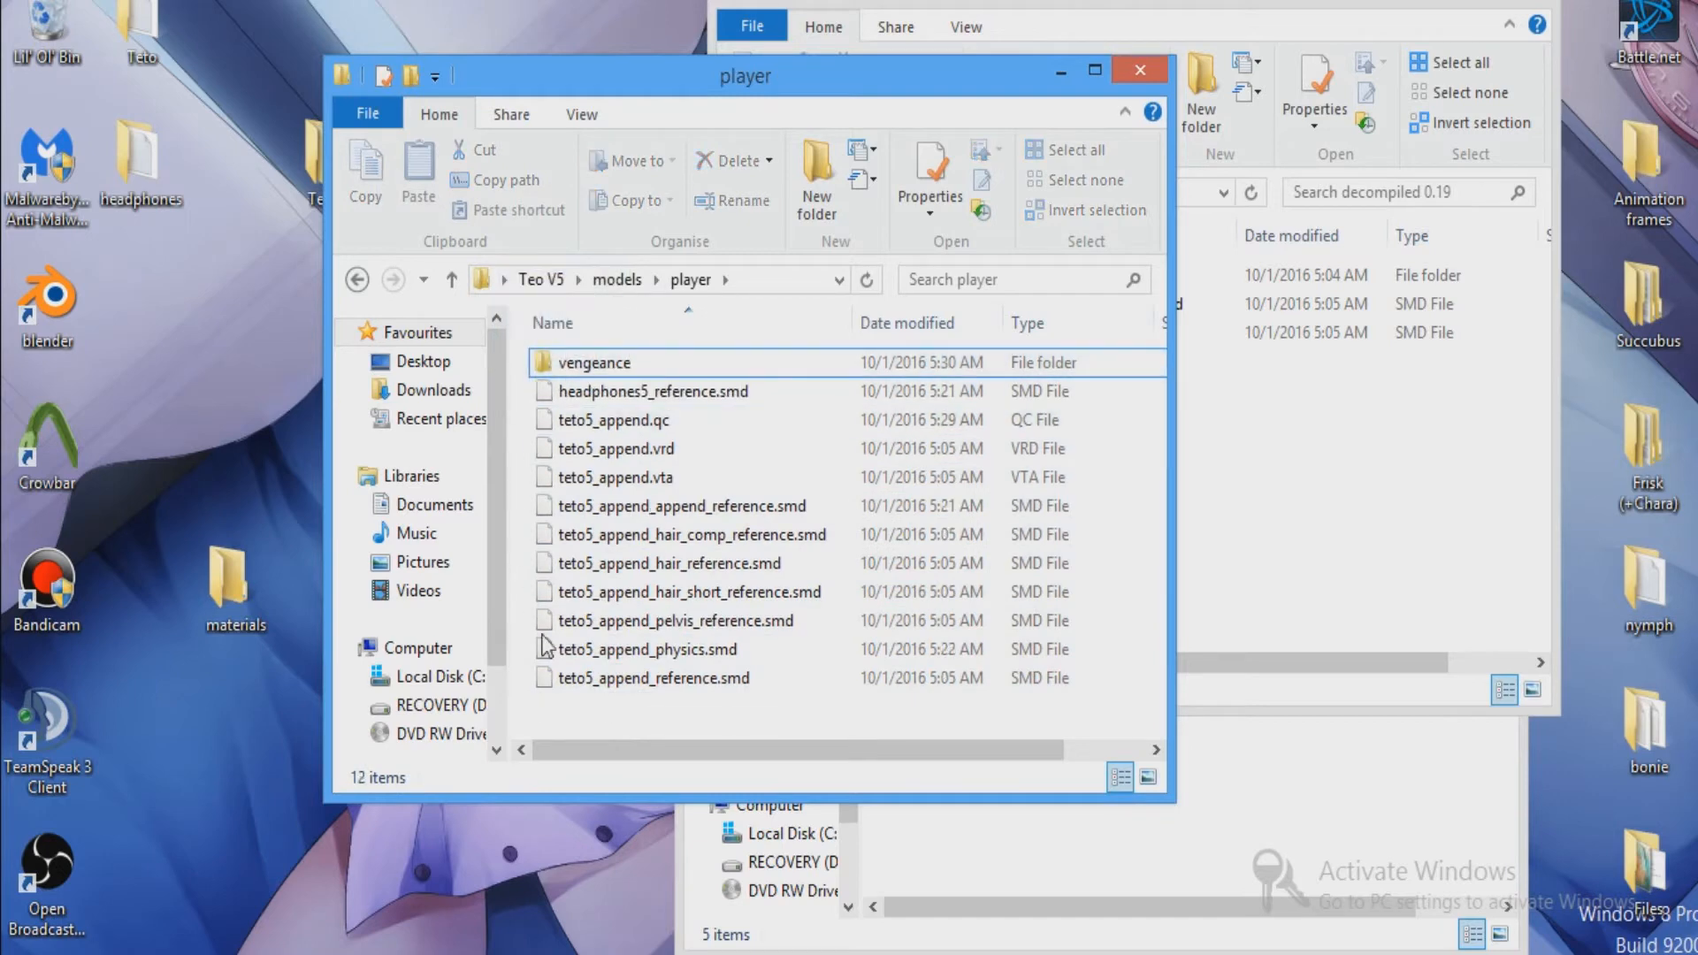
pyautogui.moveTo(606, 716); pyautogui.dragTo(616, 373)
# Move the anims folder and all model source files from vengeance into teo5, and open teo5.
pyautogui.doubleClick(614, 371)
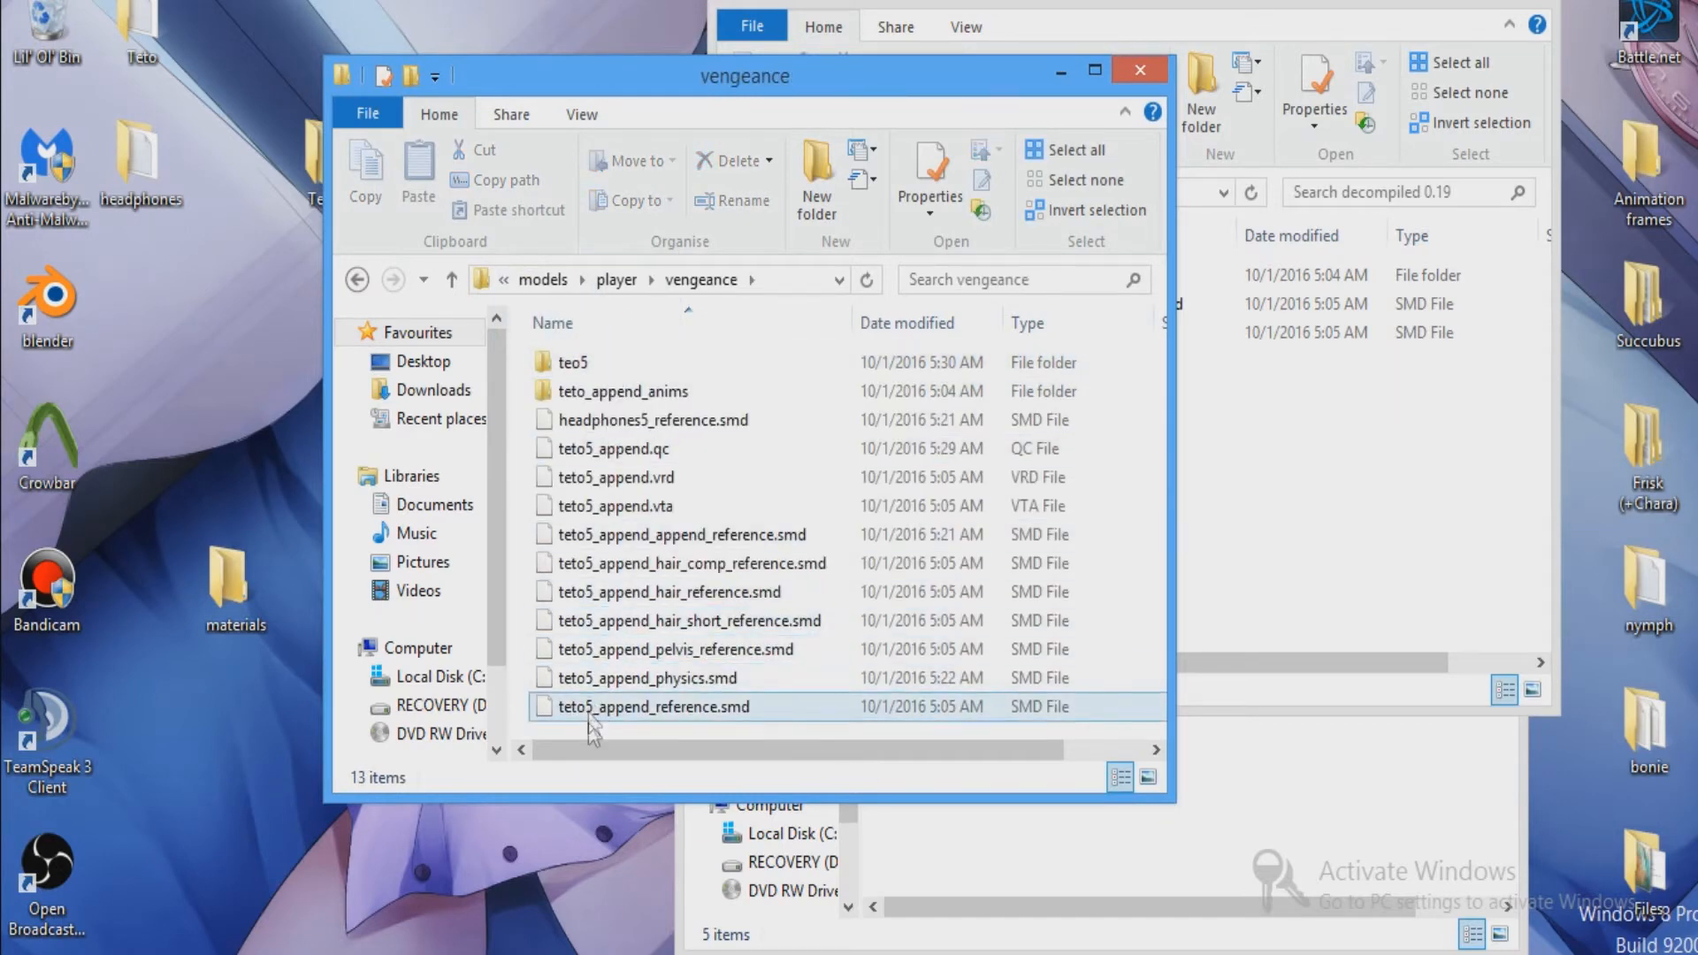
pyautogui.moveTo(589, 730); pyautogui.dragTo(592, 354)
pyautogui.doubleClick(595, 358)
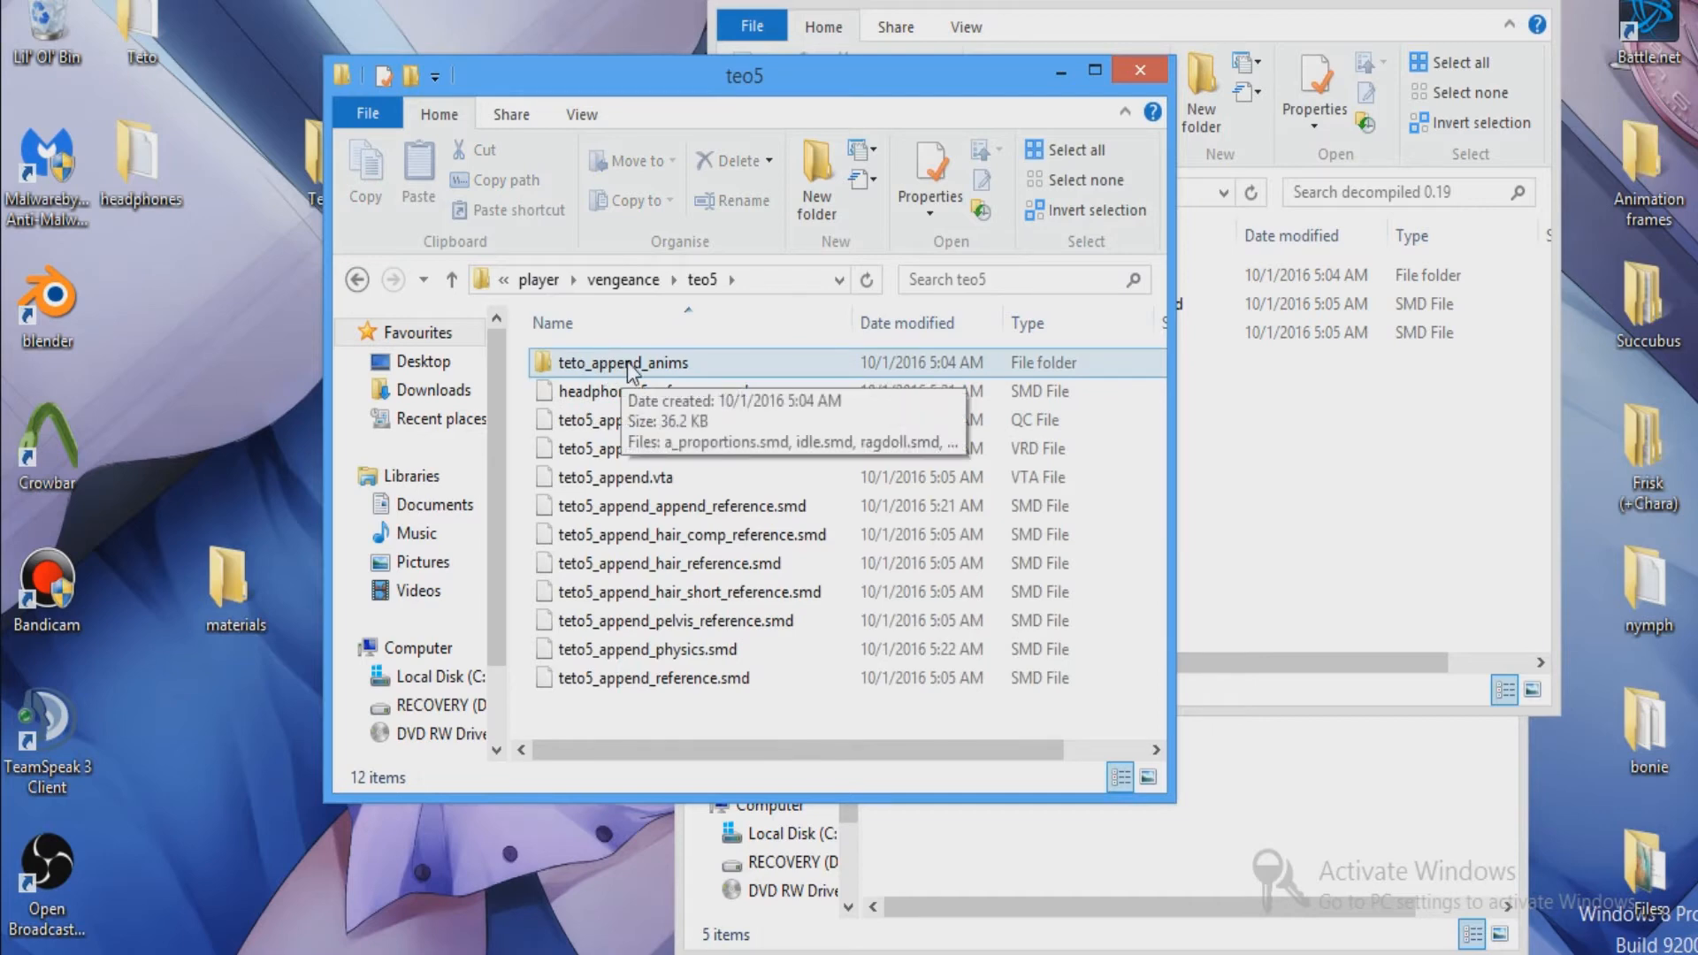
# Open teto5_append.qc from the teo5 folder in Notepad++ and examine its flex, collision joint and sequence sections.
pyautogui.rightClick(665, 416)
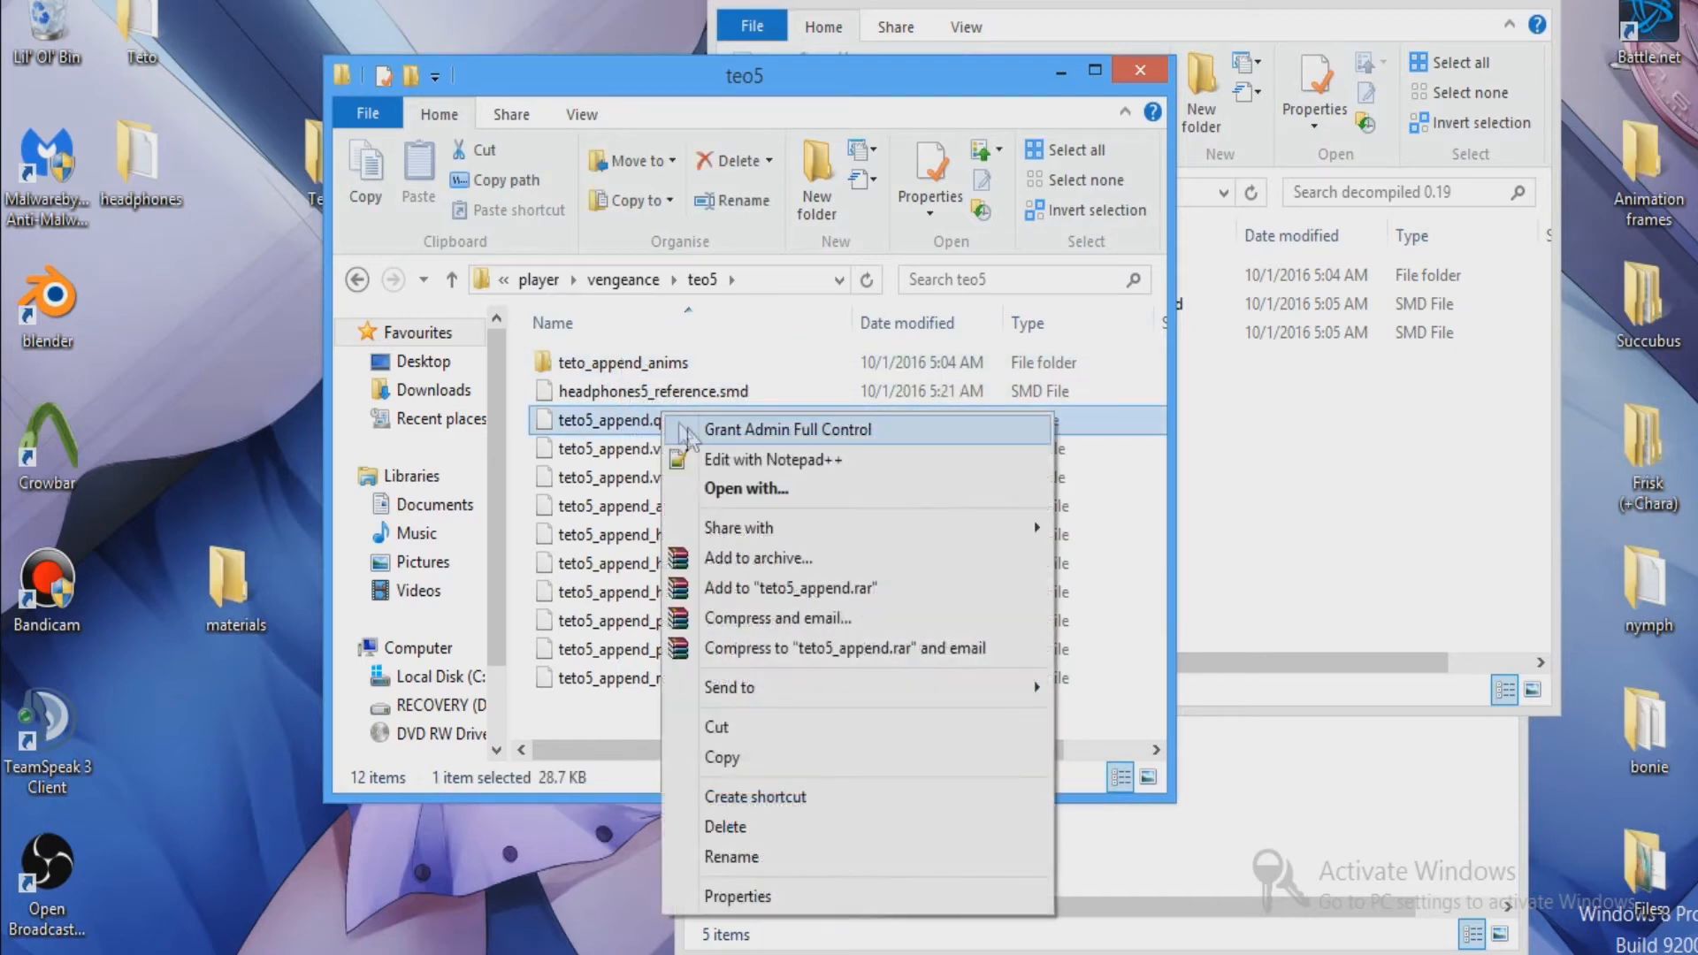
pyautogui.click(712, 459)
pyautogui.click(1150, 463)
pyautogui.scroll(-16, 1150, 464)
pyautogui.scroll(-2, 1150, 464)
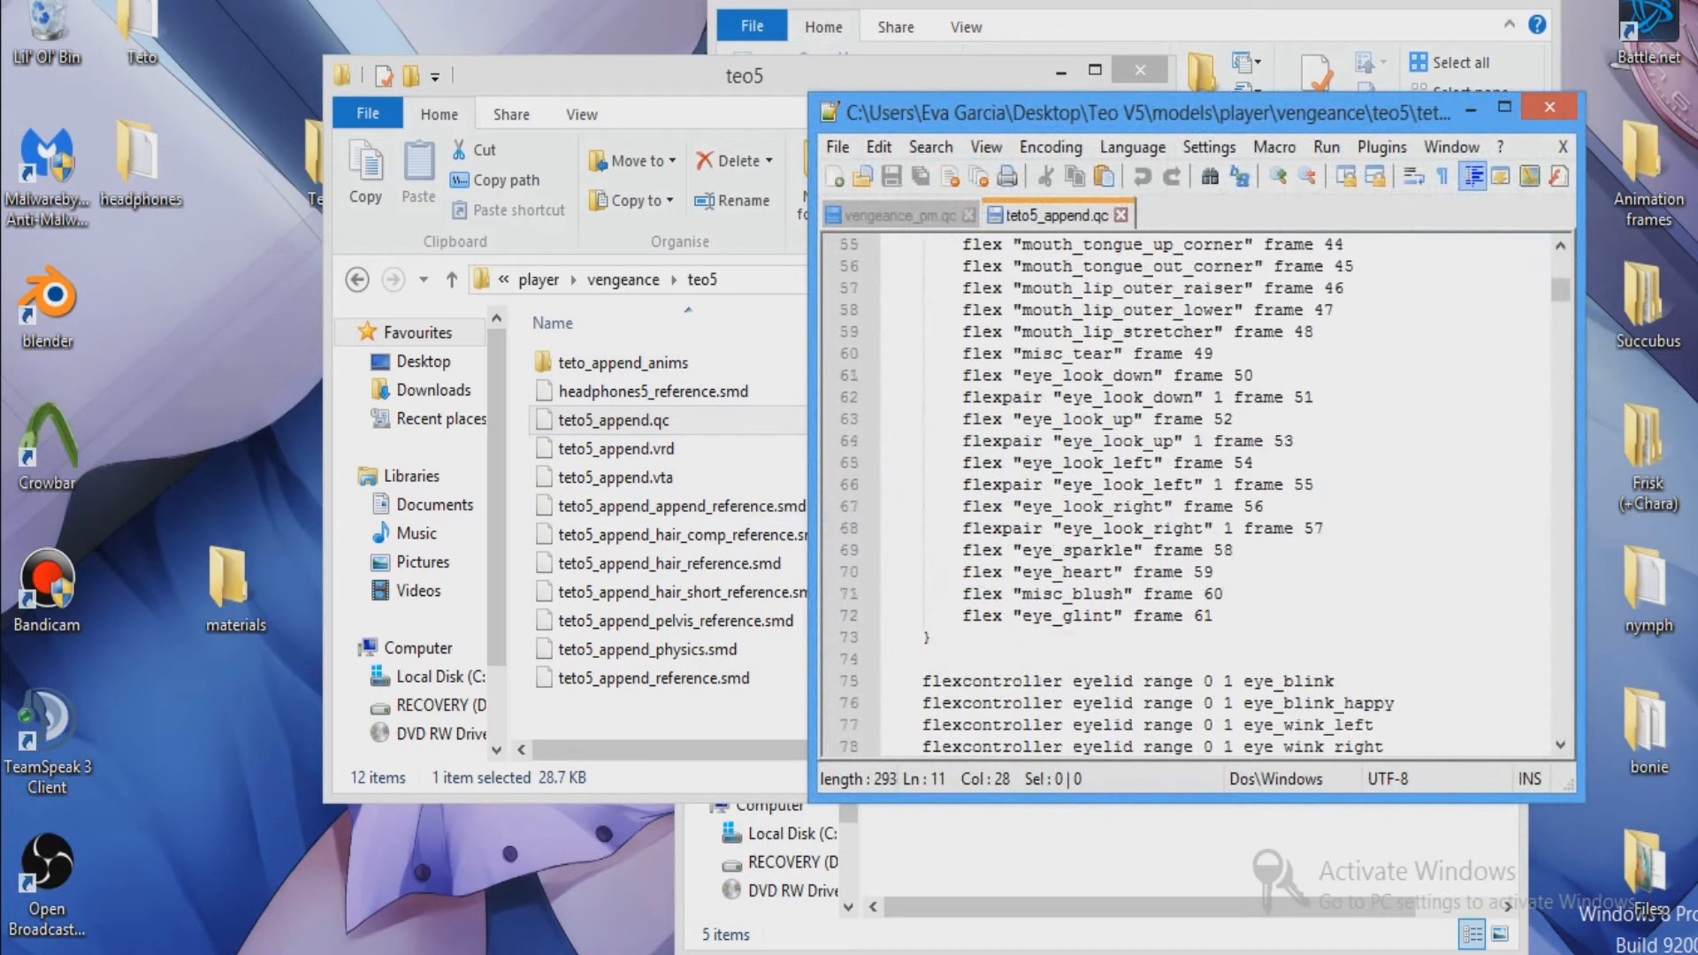
pyautogui.moveTo(1559, 302); pyautogui.dragTo(1557, 496)
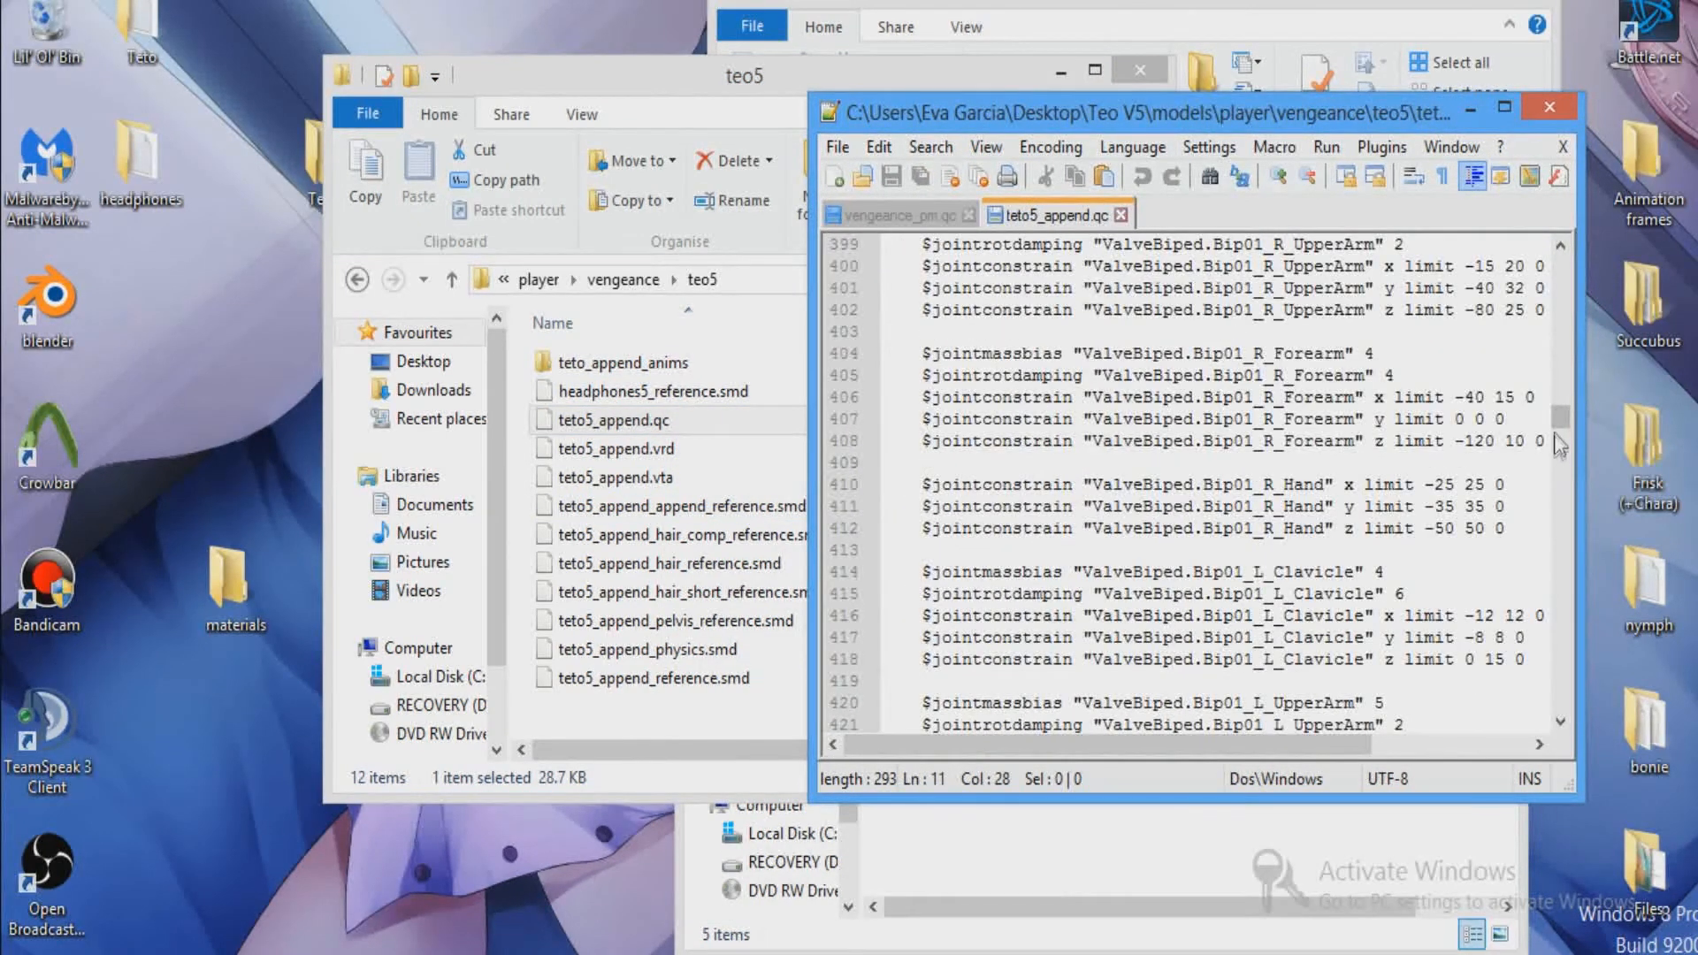
pyautogui.moveTo(1555, 433); pyautogui.dragTo(1559, 394)
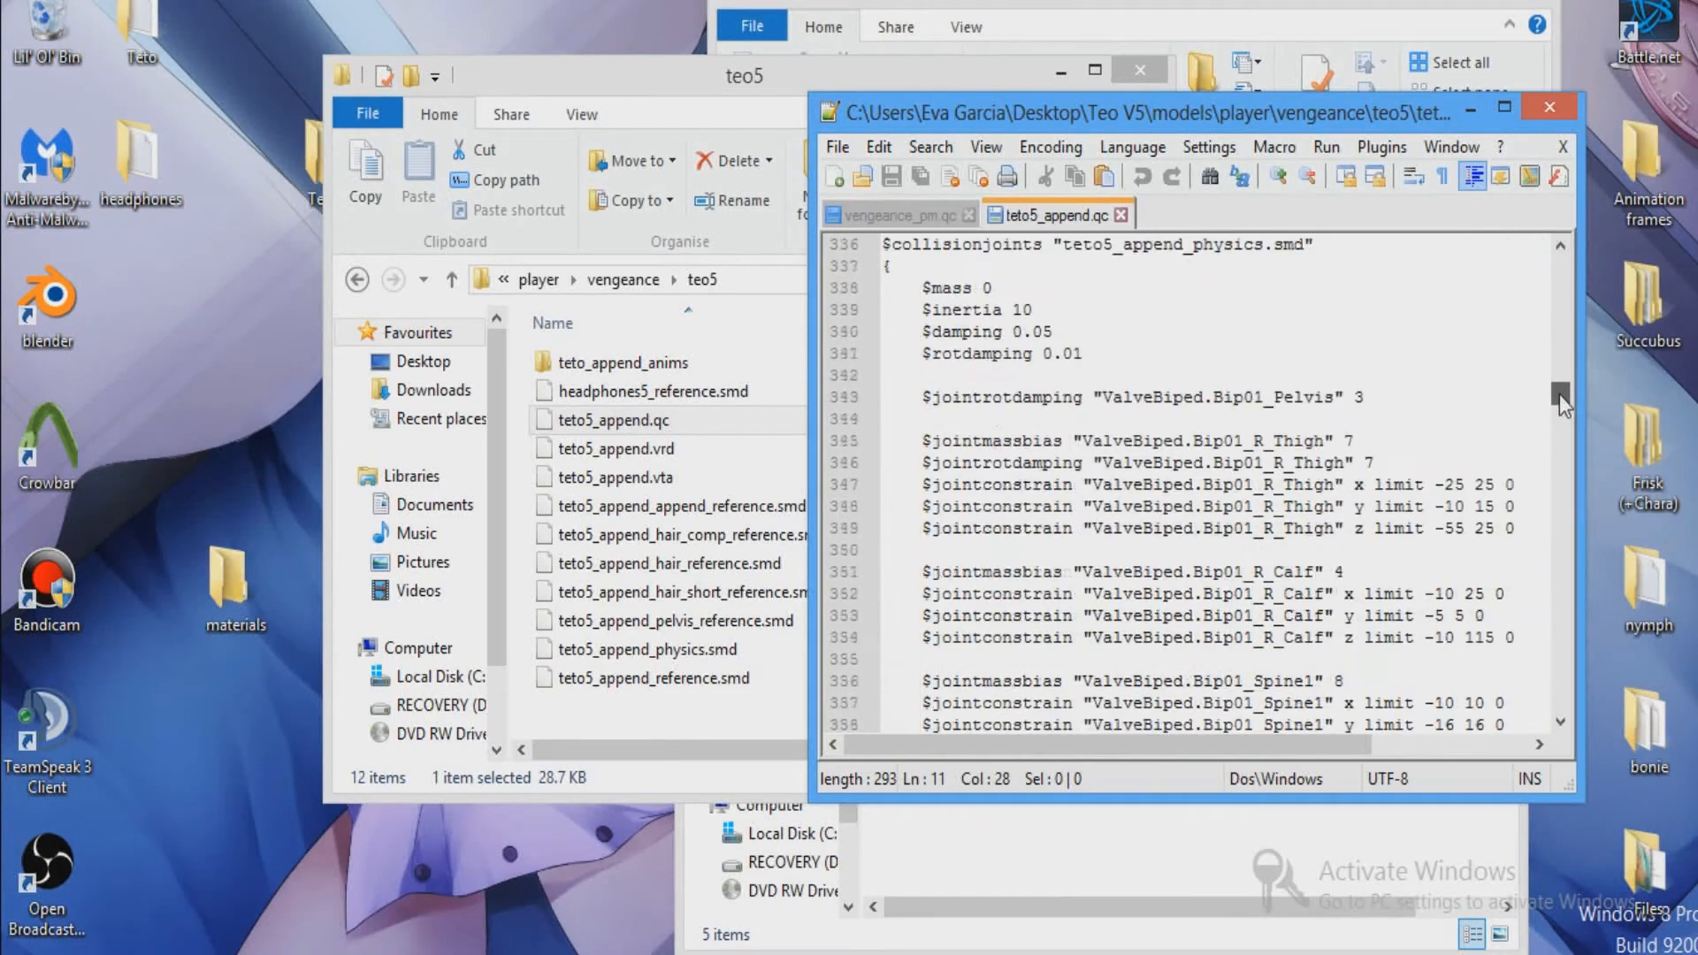
pyautogui.scroll(1, 1203, 484)
pyautogui.scroll(10, 1171, 483)
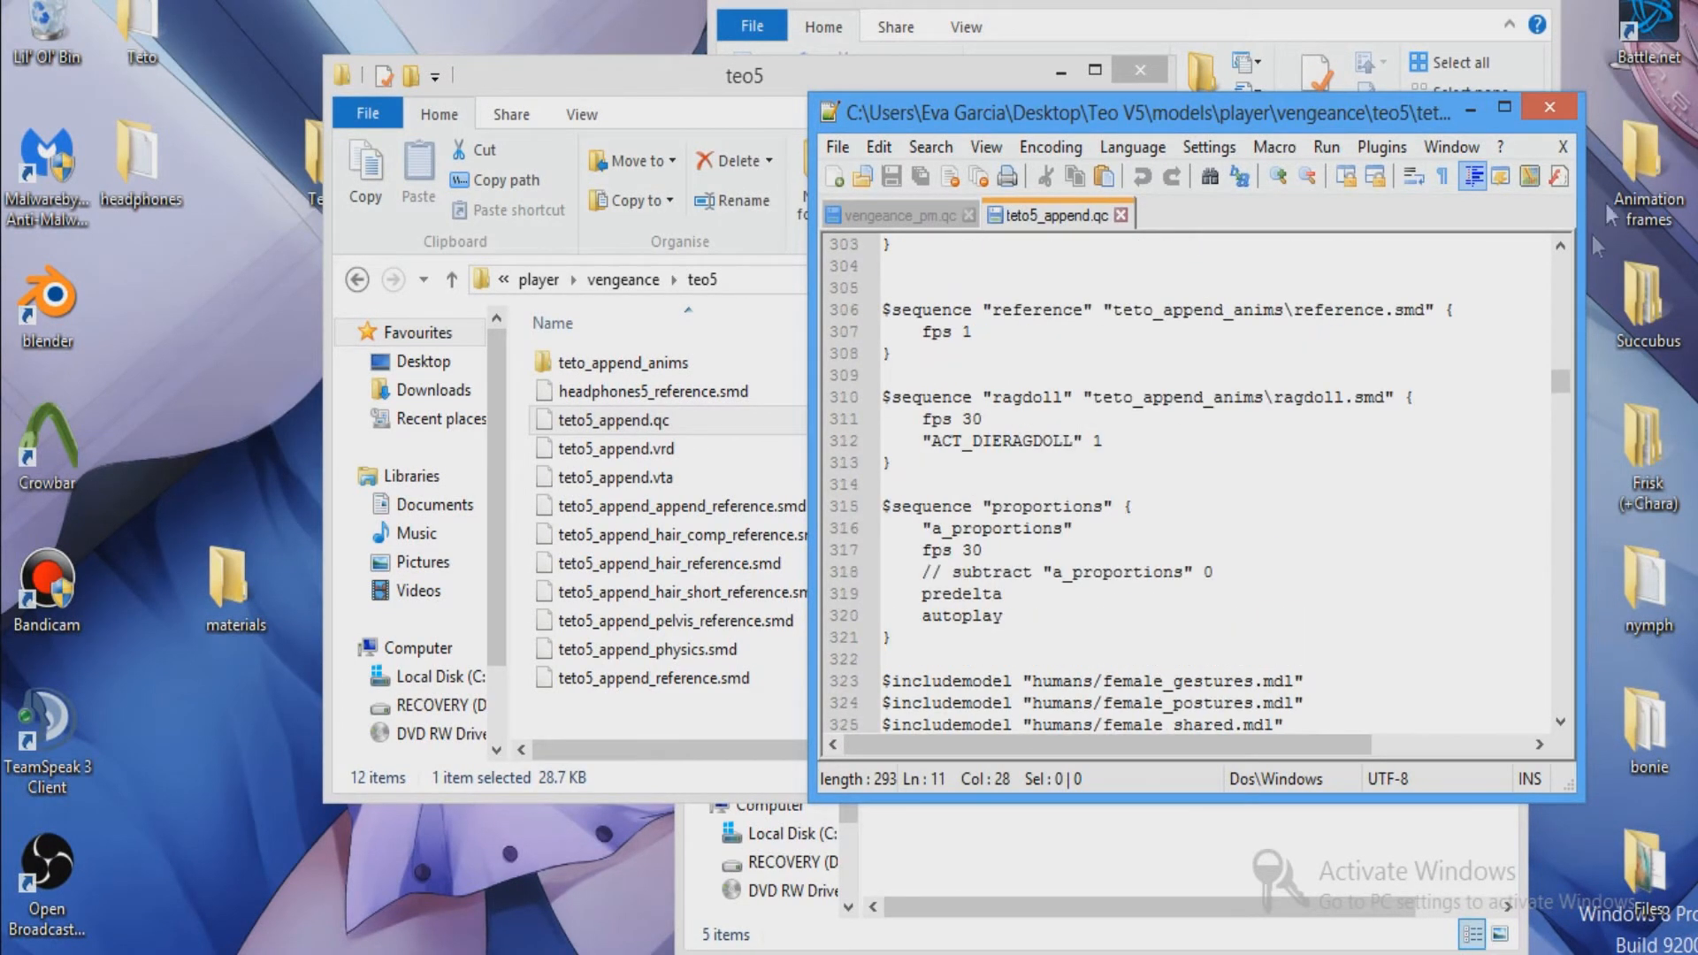
# Close teto5_append.qc and look through the c_arms and decompiled 0.19 folders inside the vocaloid folder.
pyautogui.click(1566, 108)
pyautogui.click(1334, 470)
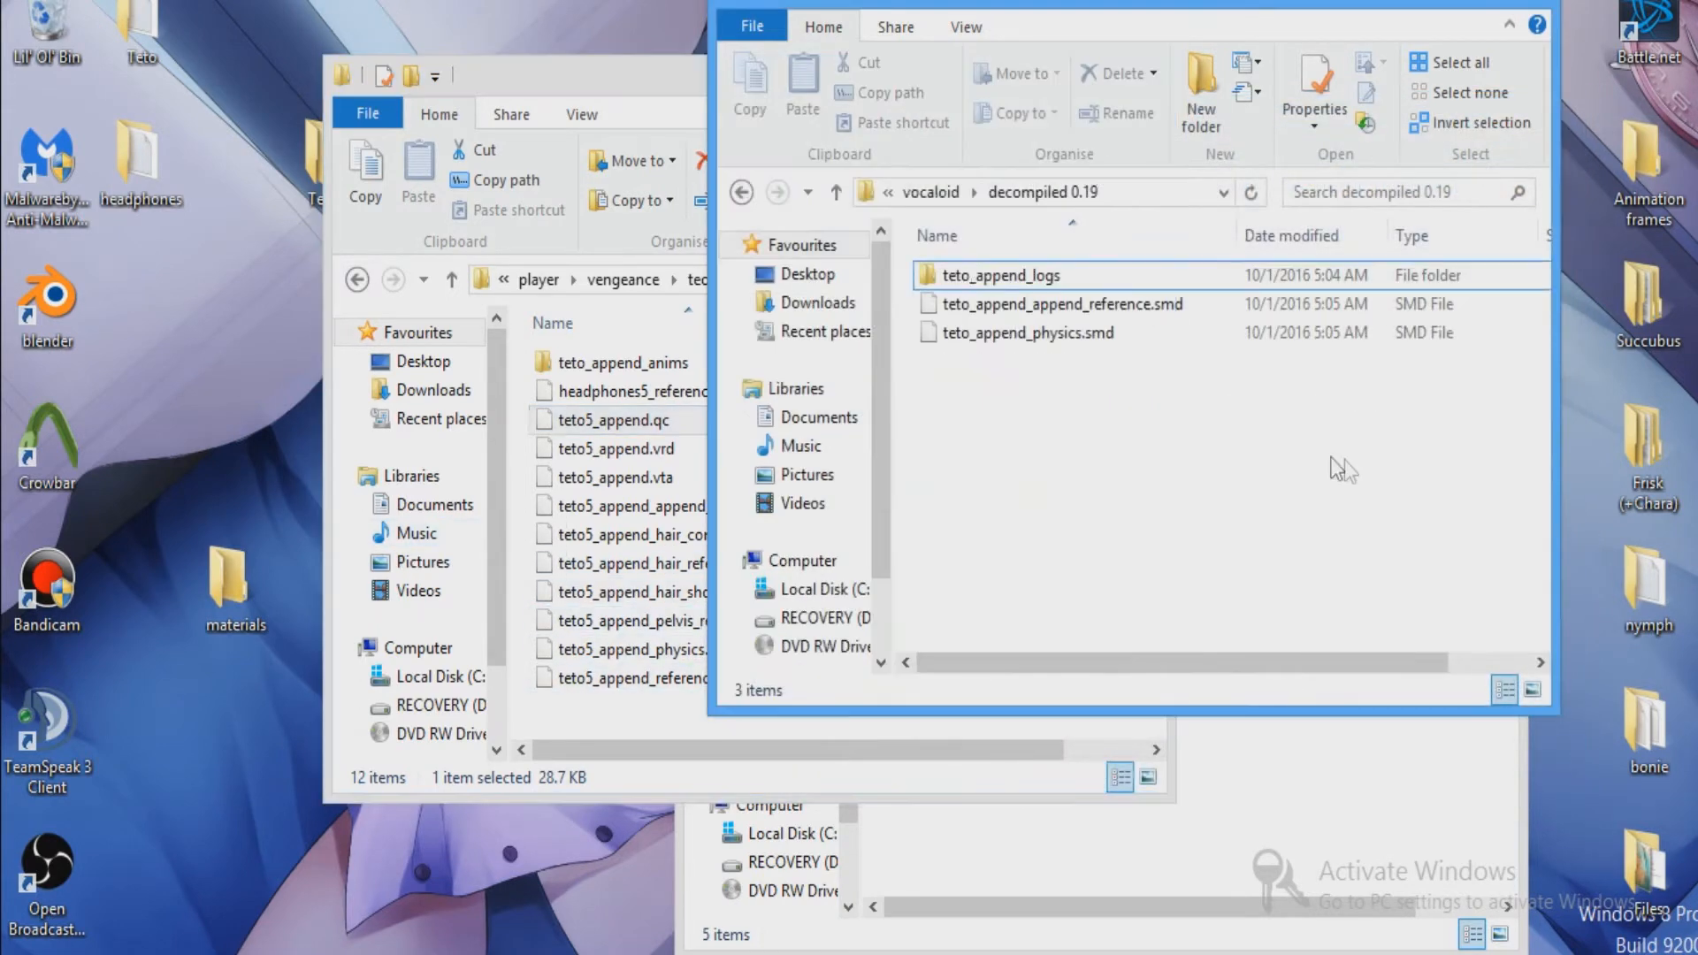
pyautogui.click(738, 192)
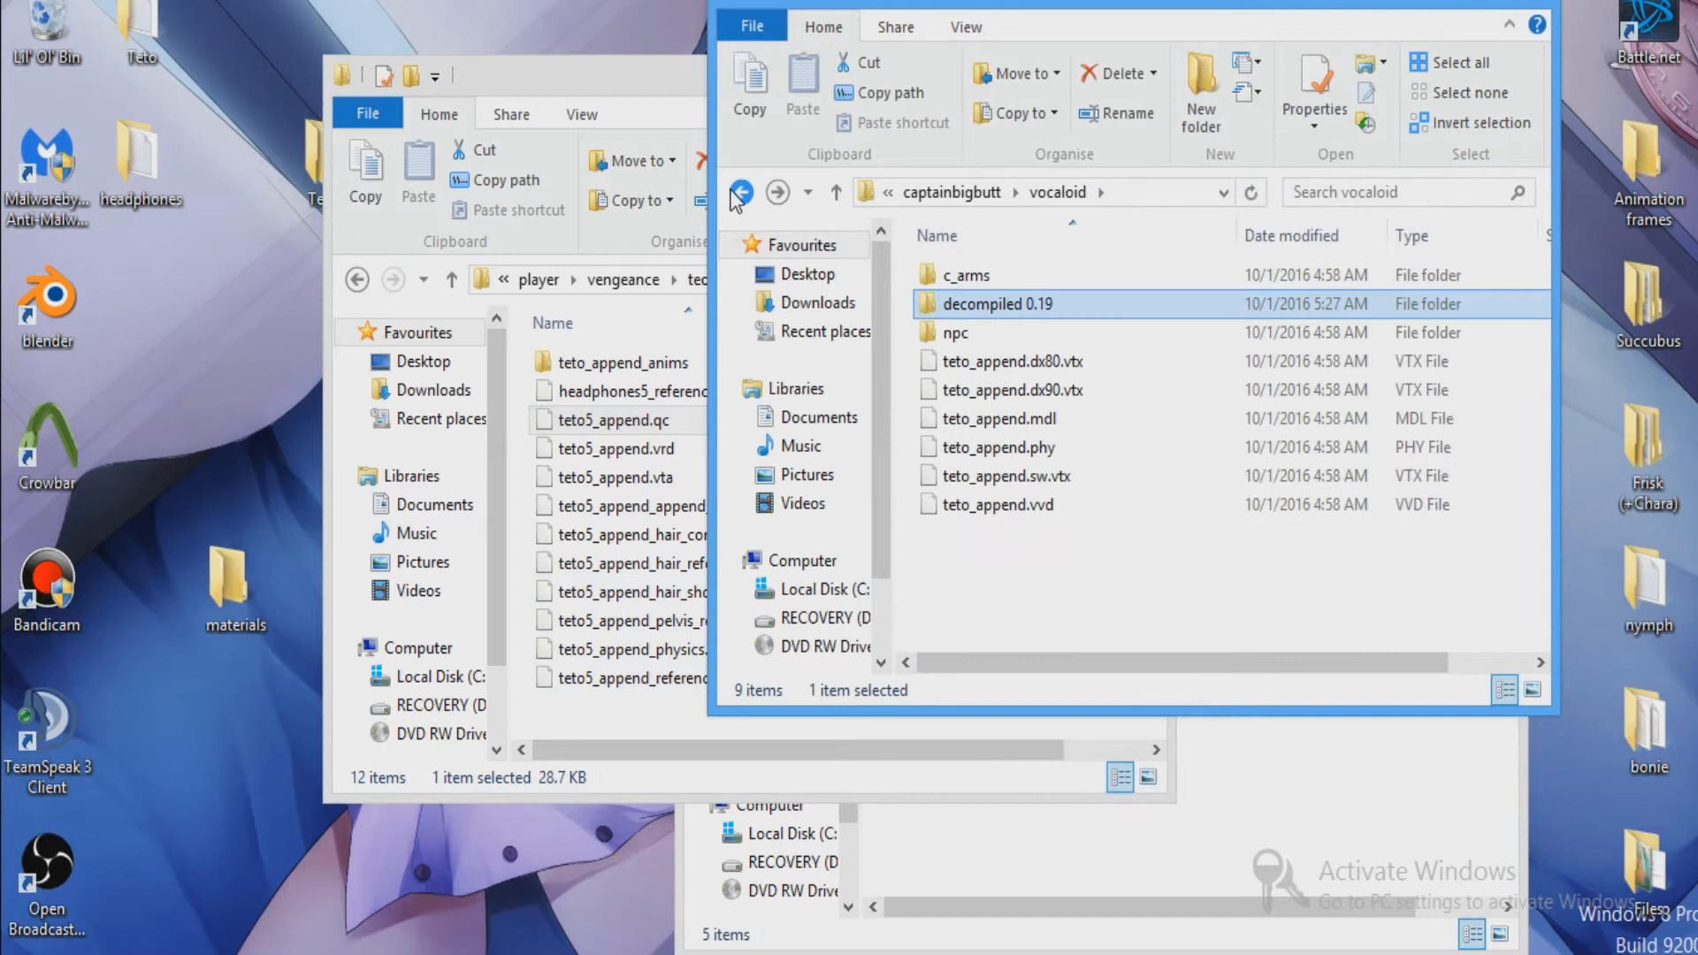
pyautogui.doubleClick(951, 276)
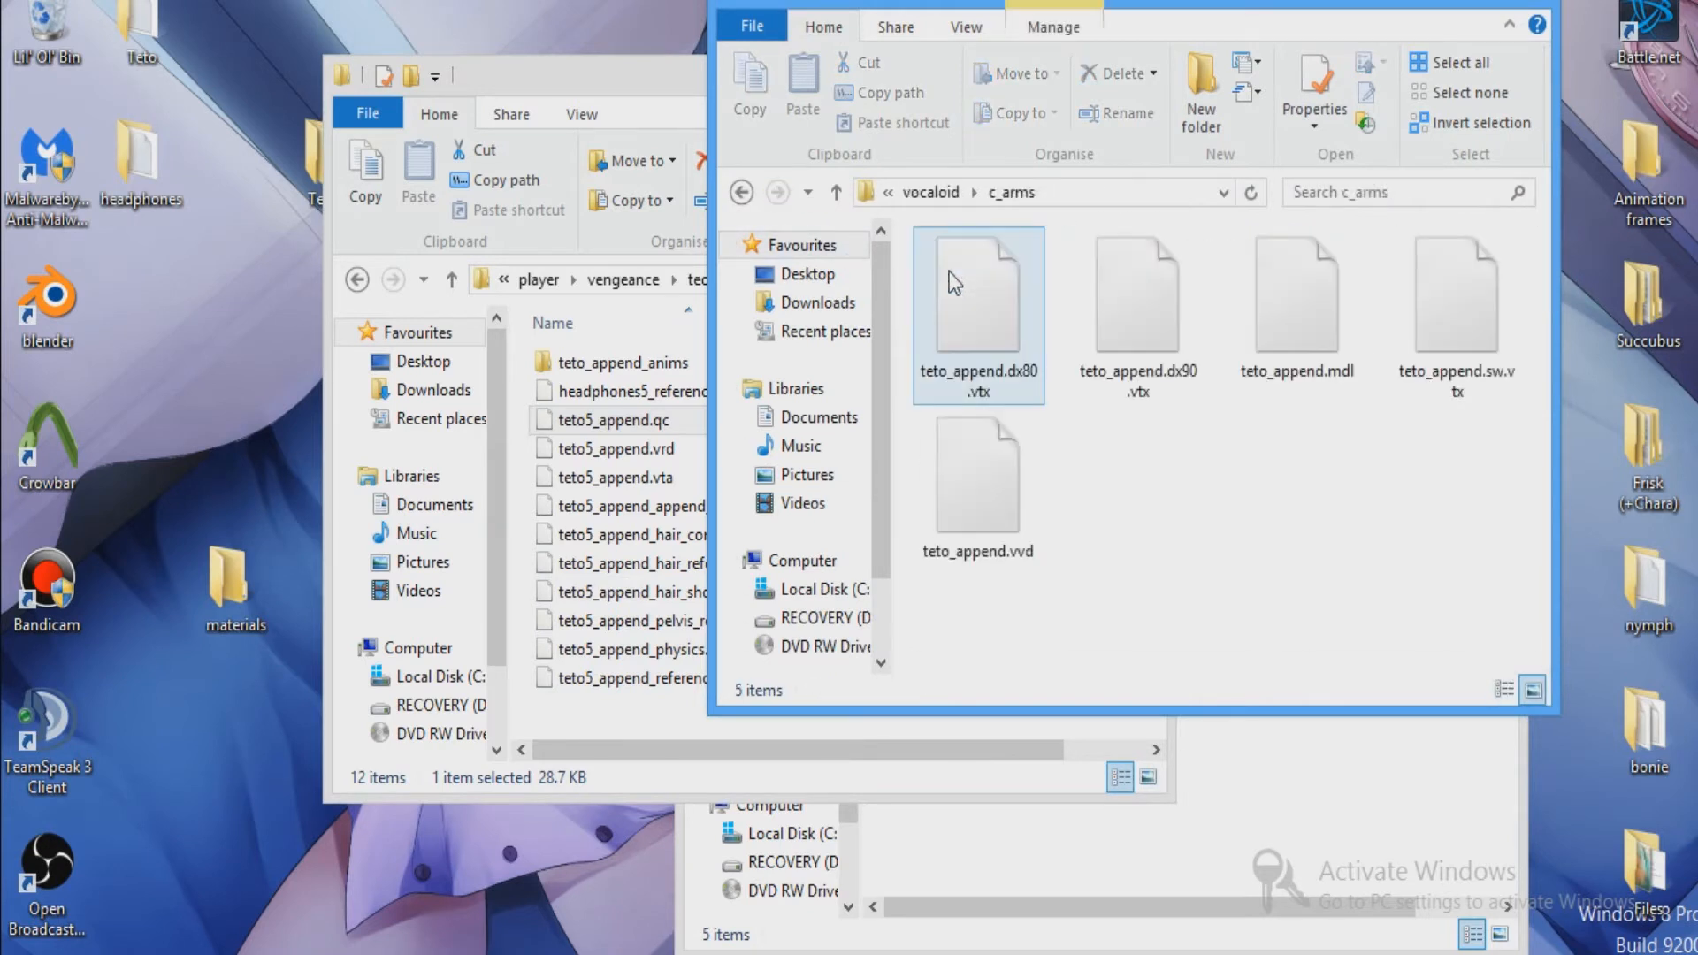
pyautogui.click(739, 193)
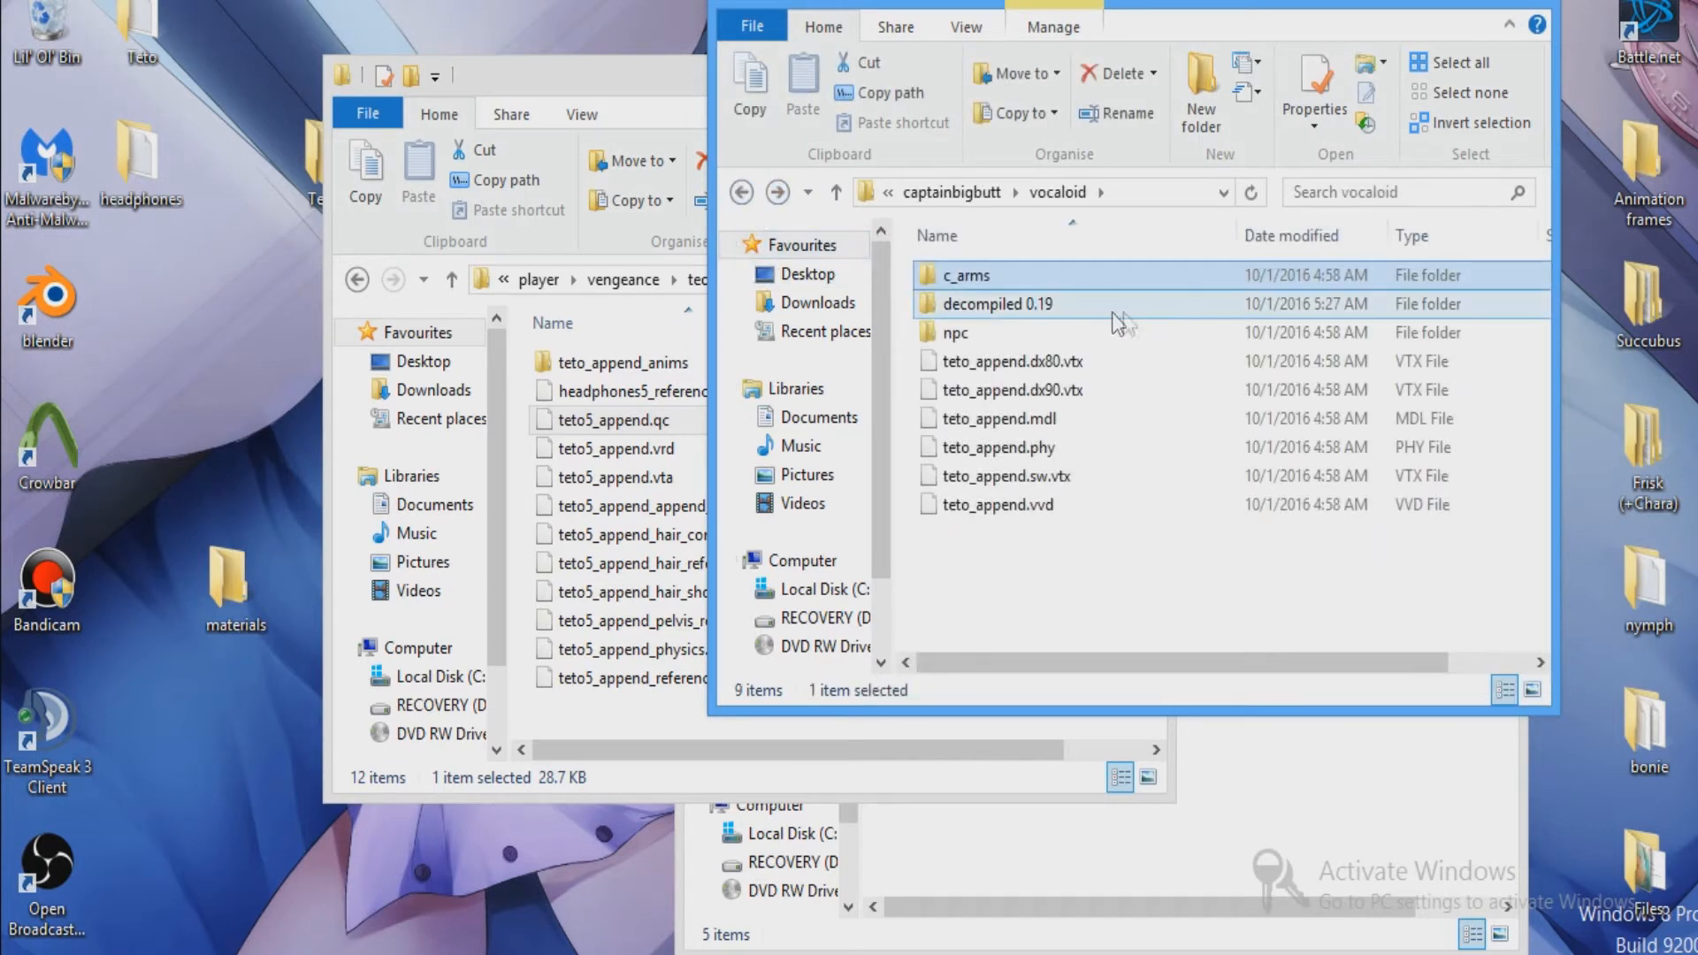
pyautogui.doubleClick(982, 278)
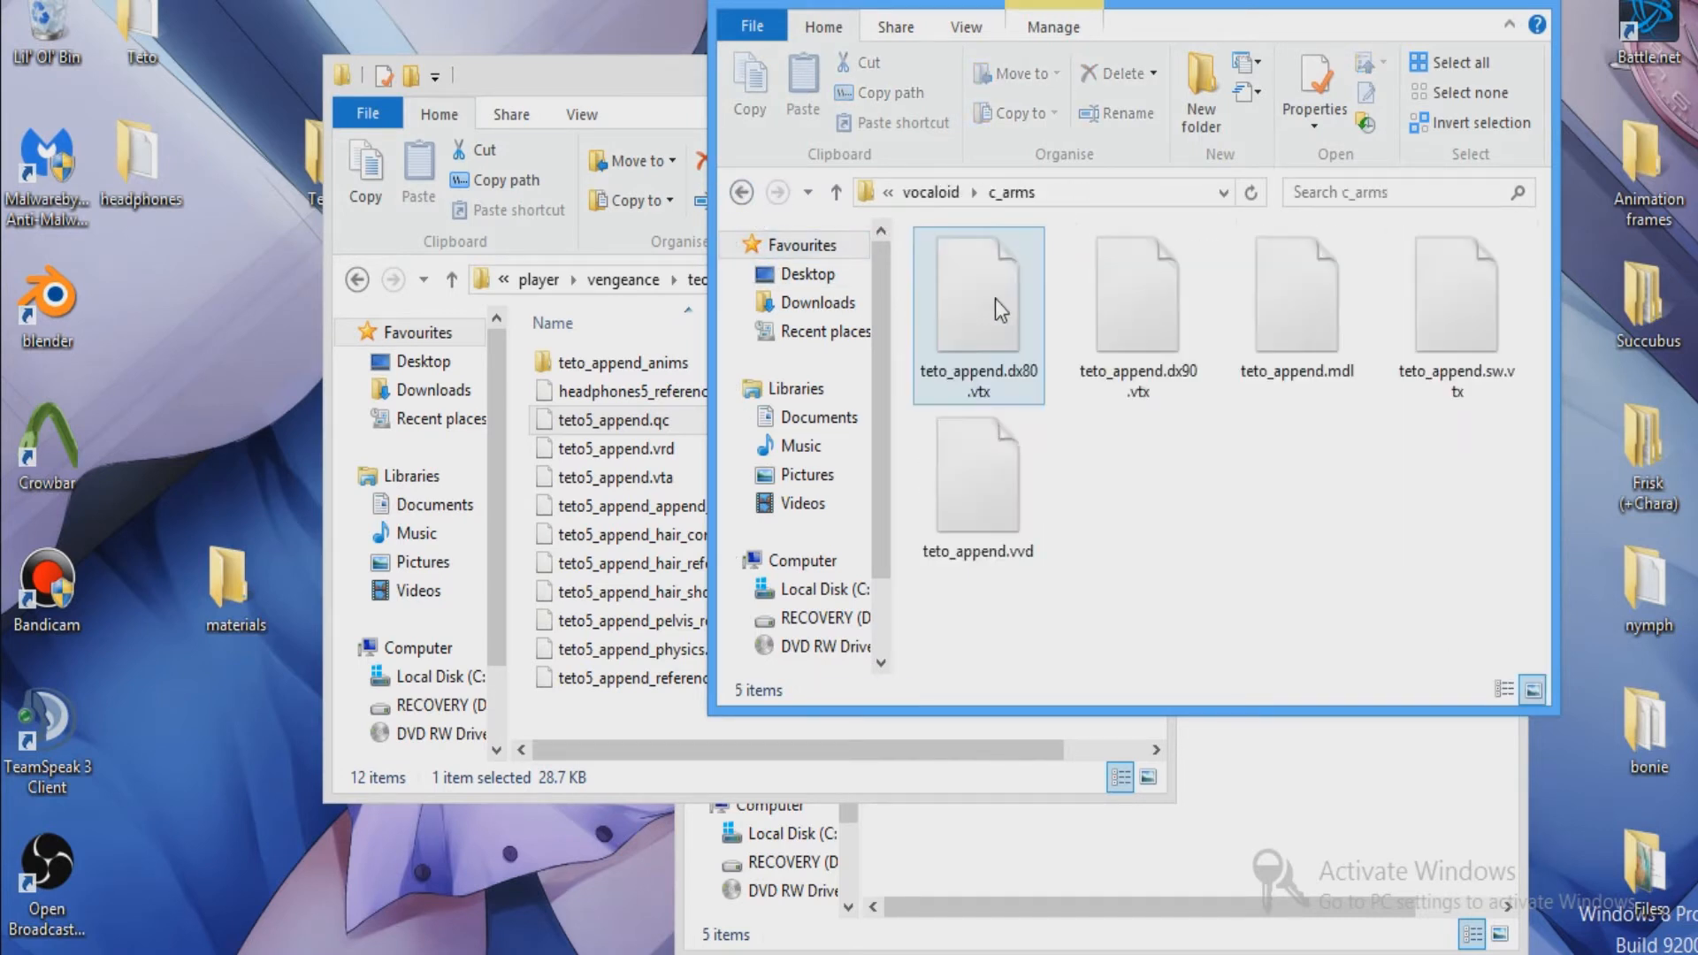
pyautogui.click(741, 192)
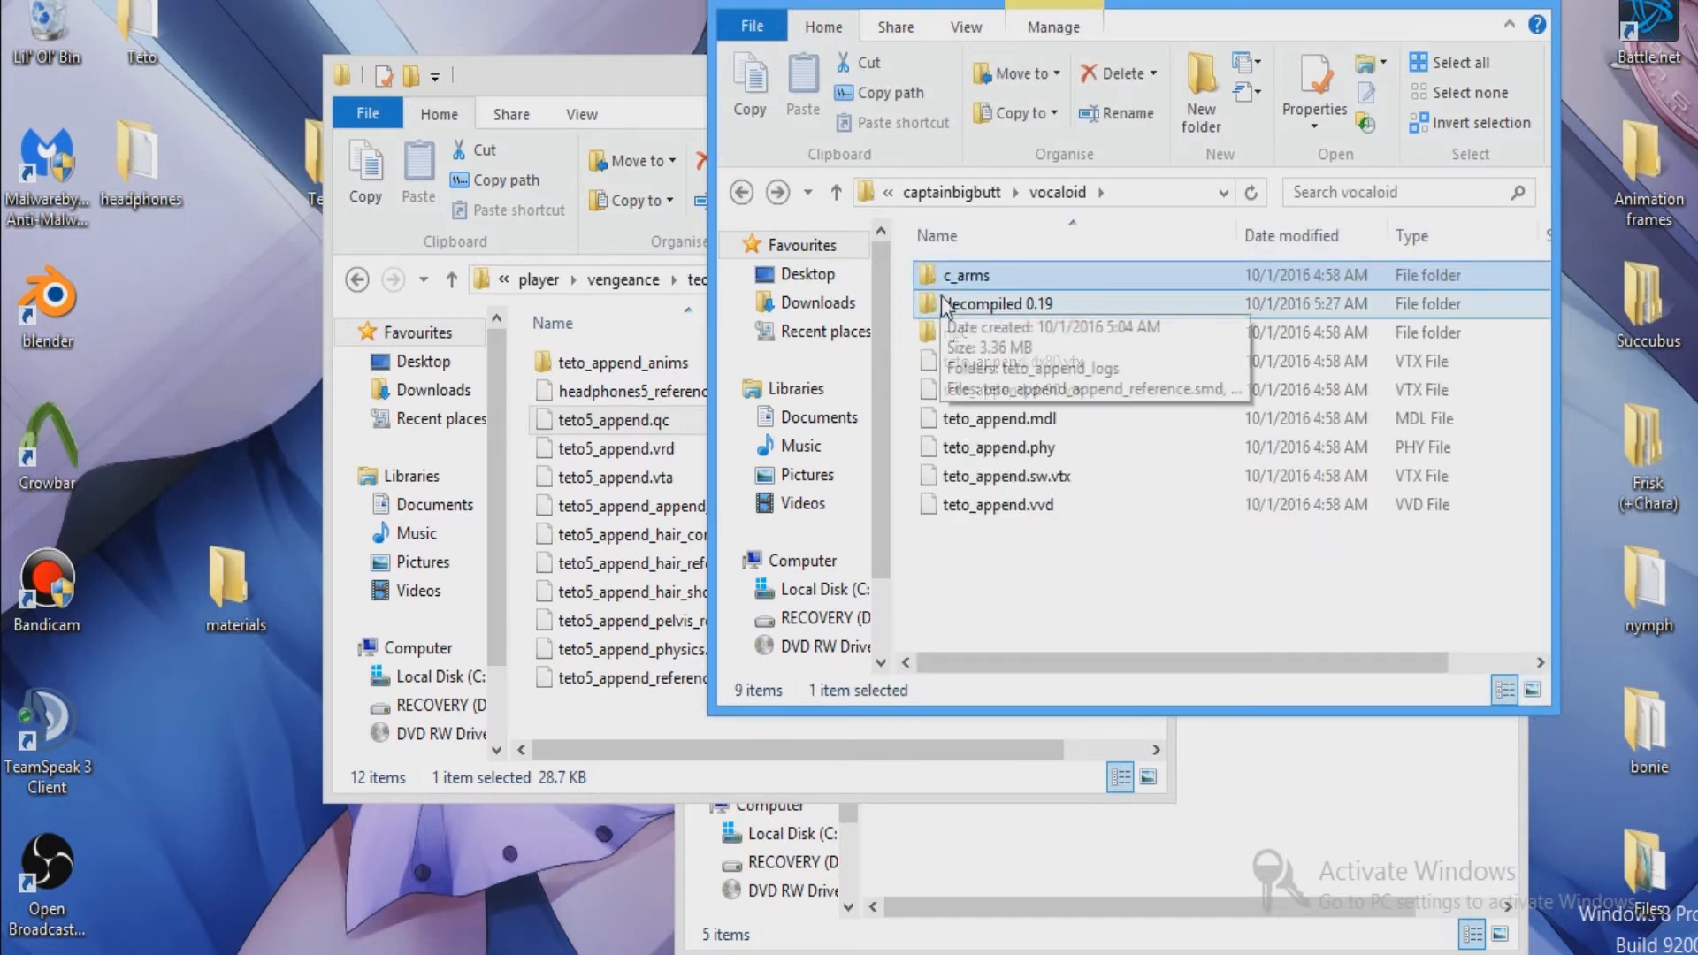
pyautogui.doubleClick(982, 300)
pyautogui.click(741, 192)
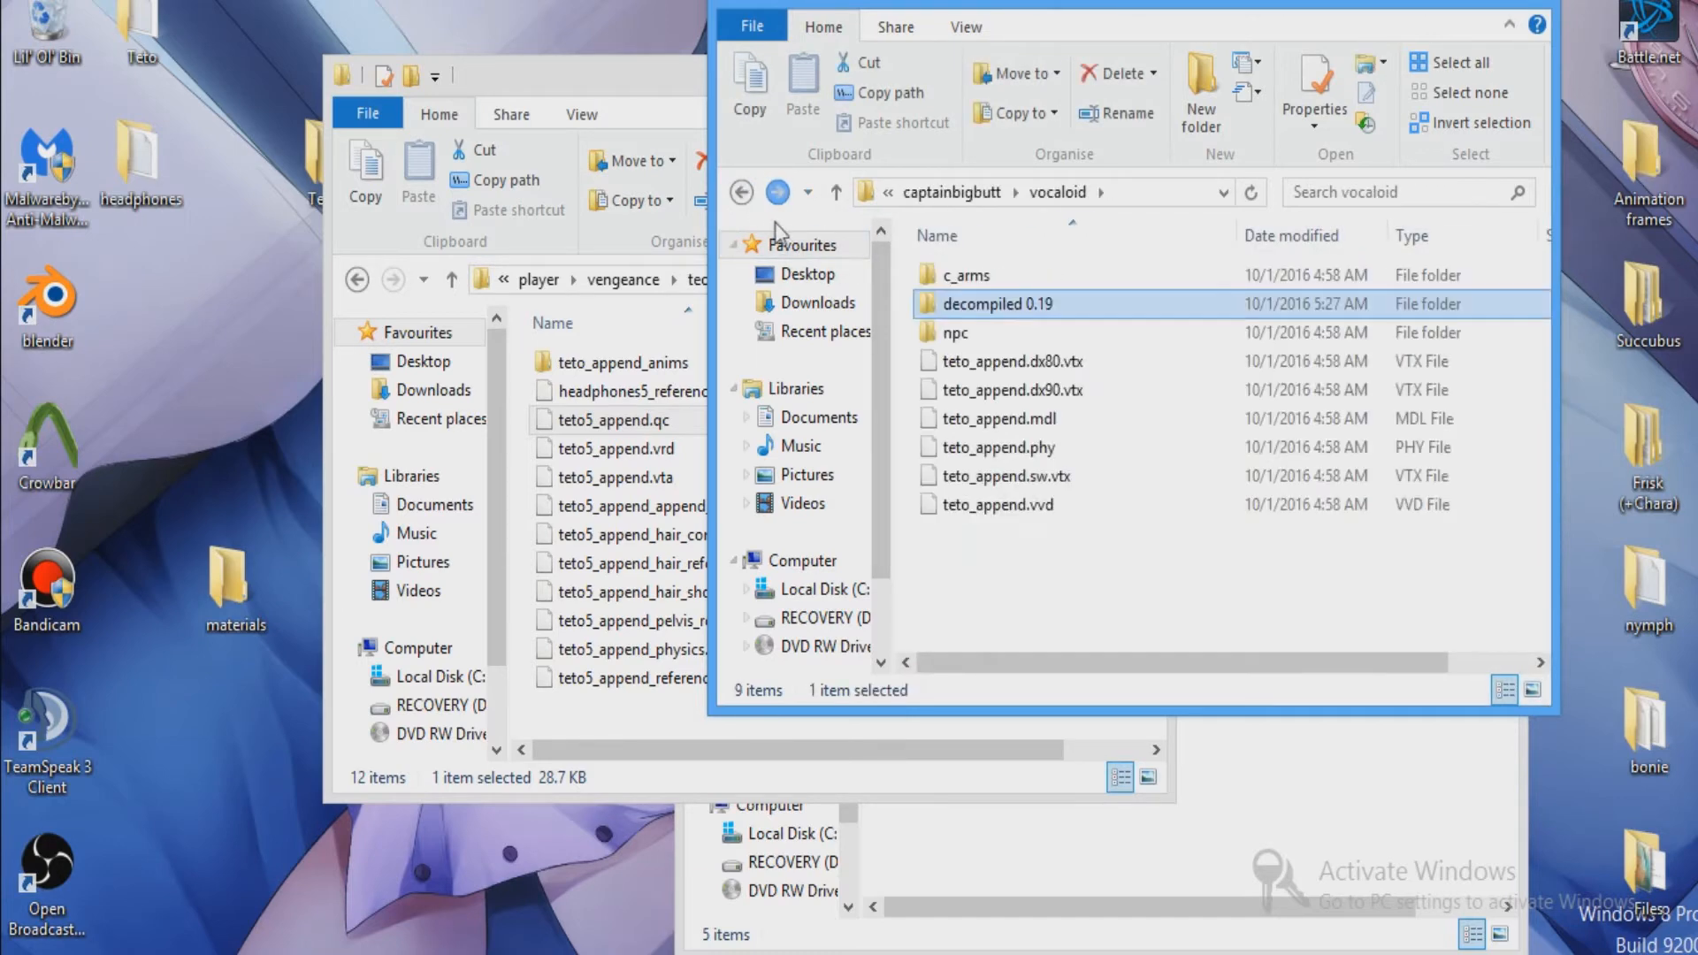
# Launch Crowbar and start choosing the MDL file for its decompiler.
pyautogui.click(69, 446)
pyautogui.doubleClick(69, 447)
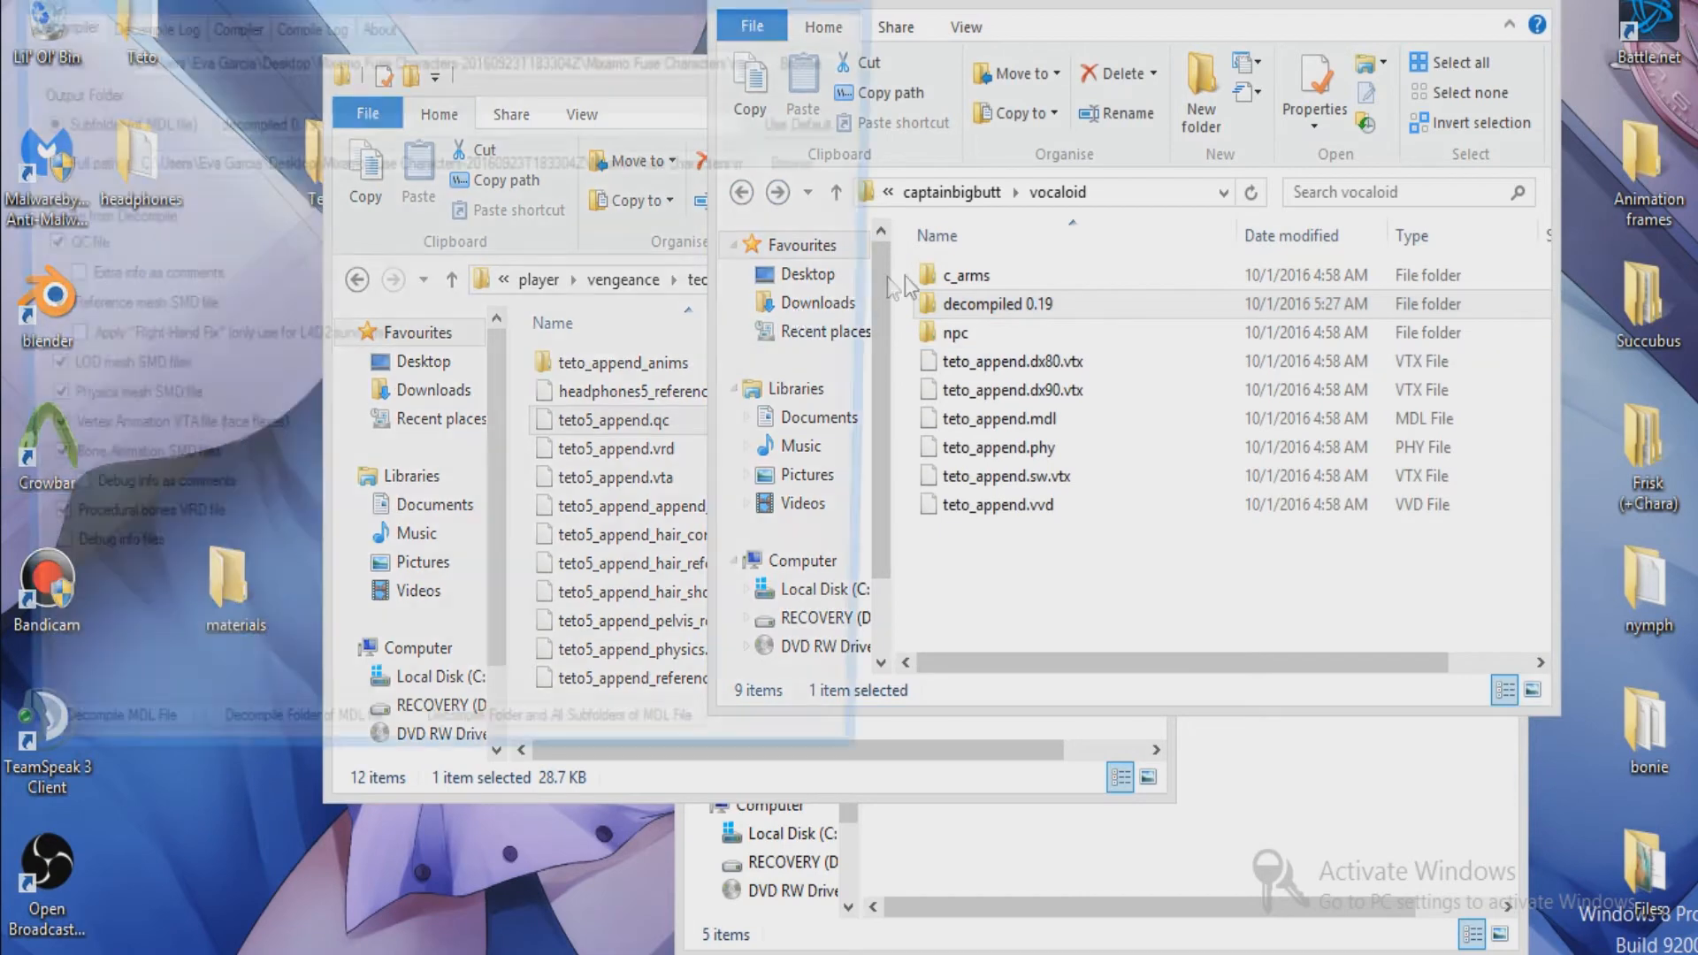
pyautogui.click(197, 35)
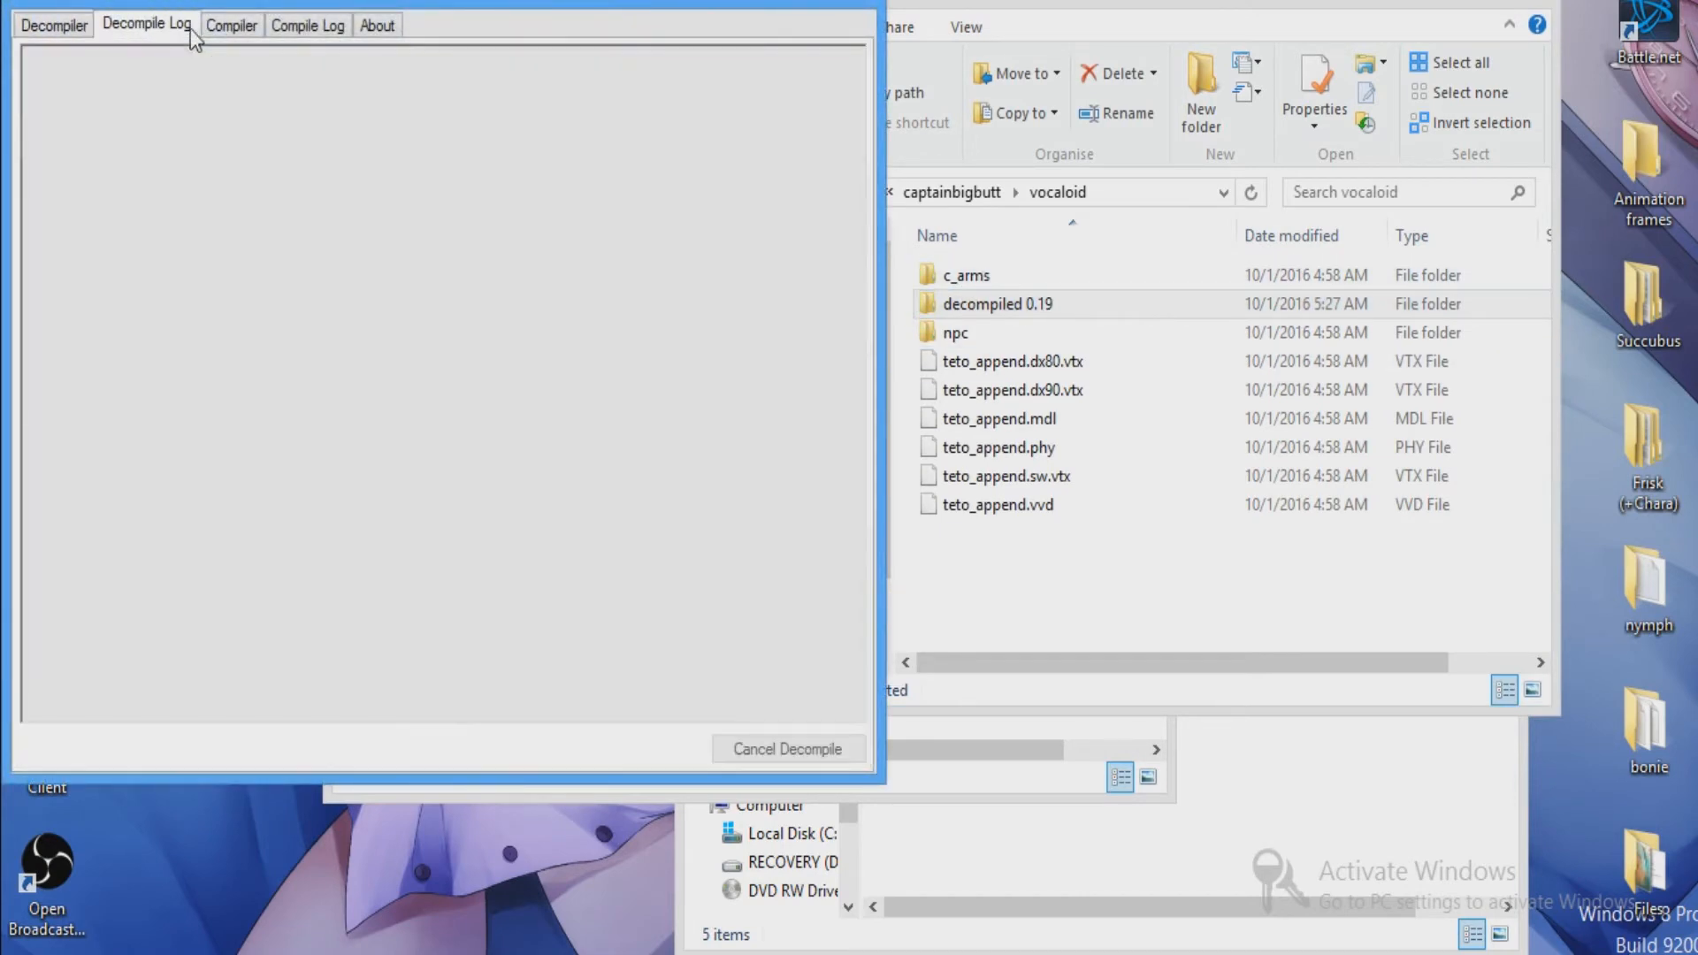
pyautogui.click(241, 33)
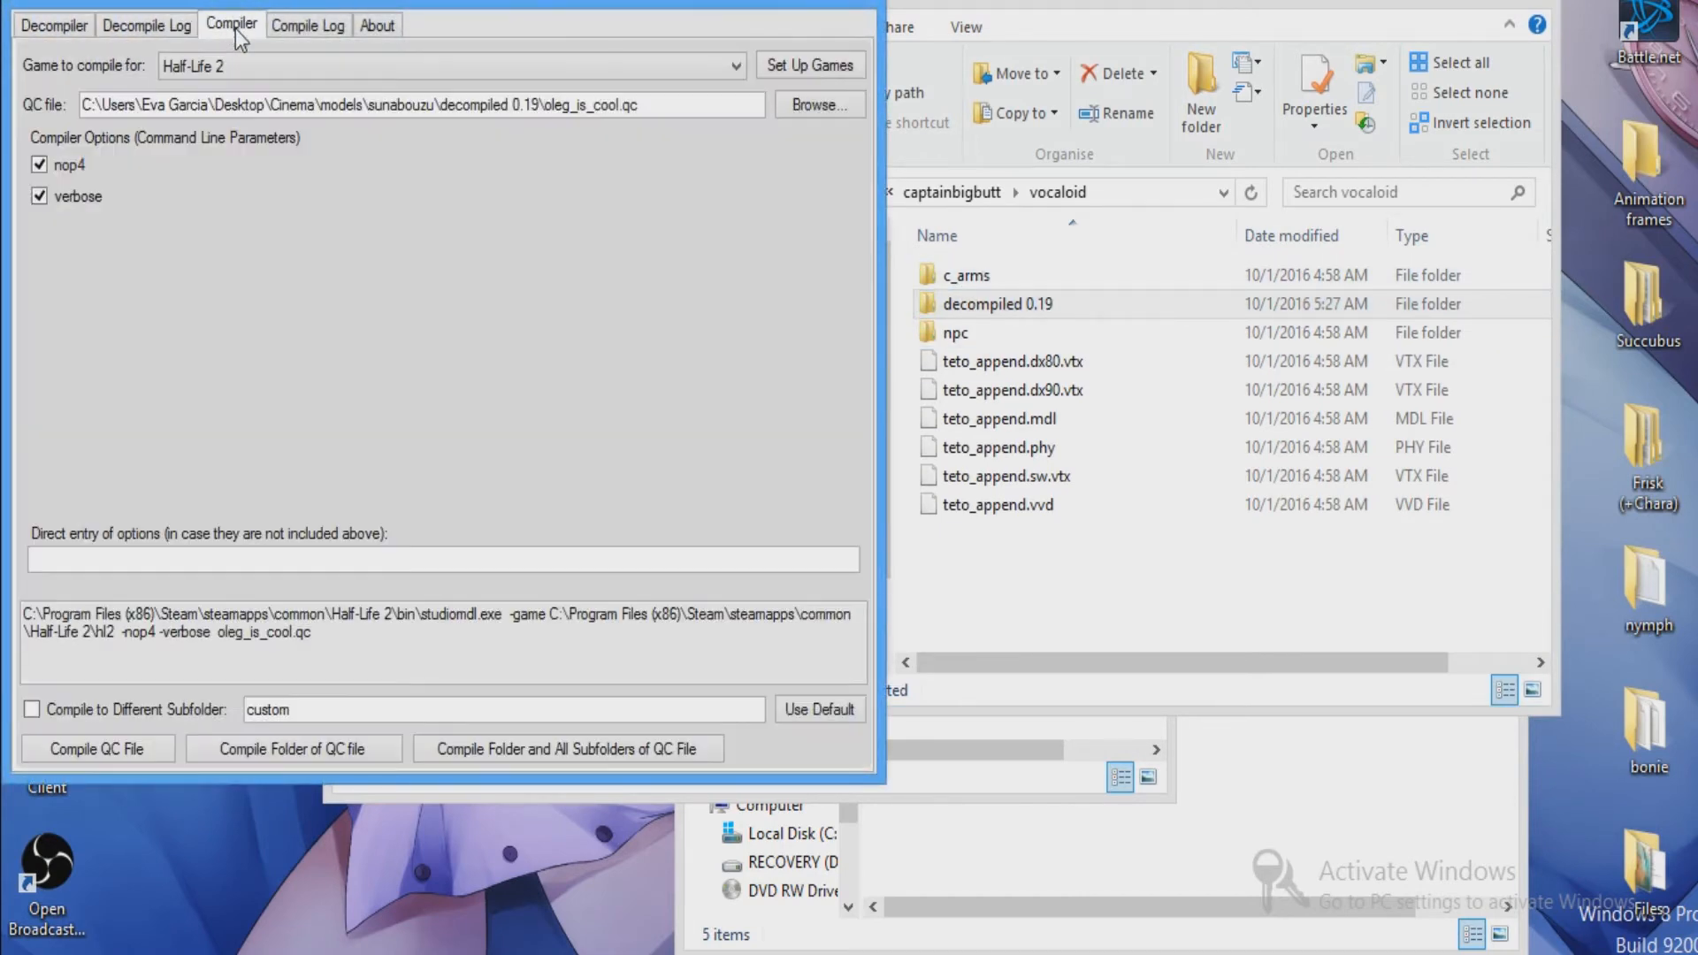
pyautogui.click(27, 34)
pyautogui.click(820, 58)
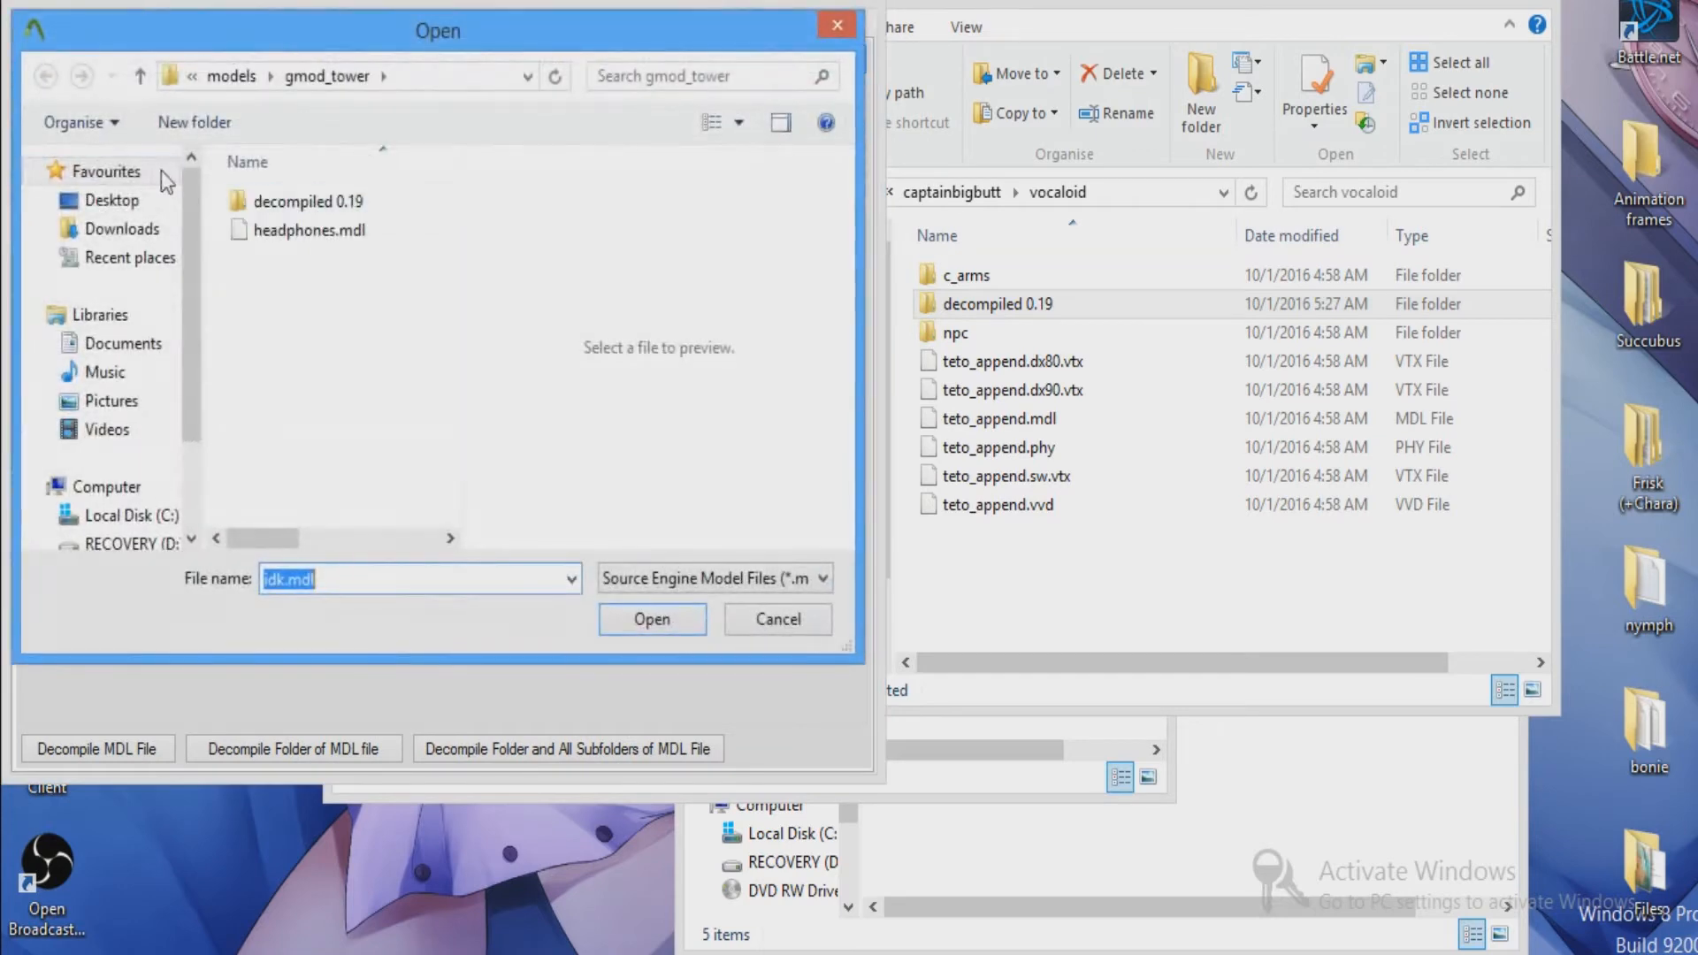
# Load teto_append.mdl from Teto\models\captainbigbutt\vocaloid\c_arms and decompile its folder including all subfolders.
pyautogui.click(121, 201)
pyautogui.moveTo(444, 331); pyautogui.dragTo(342, 458)
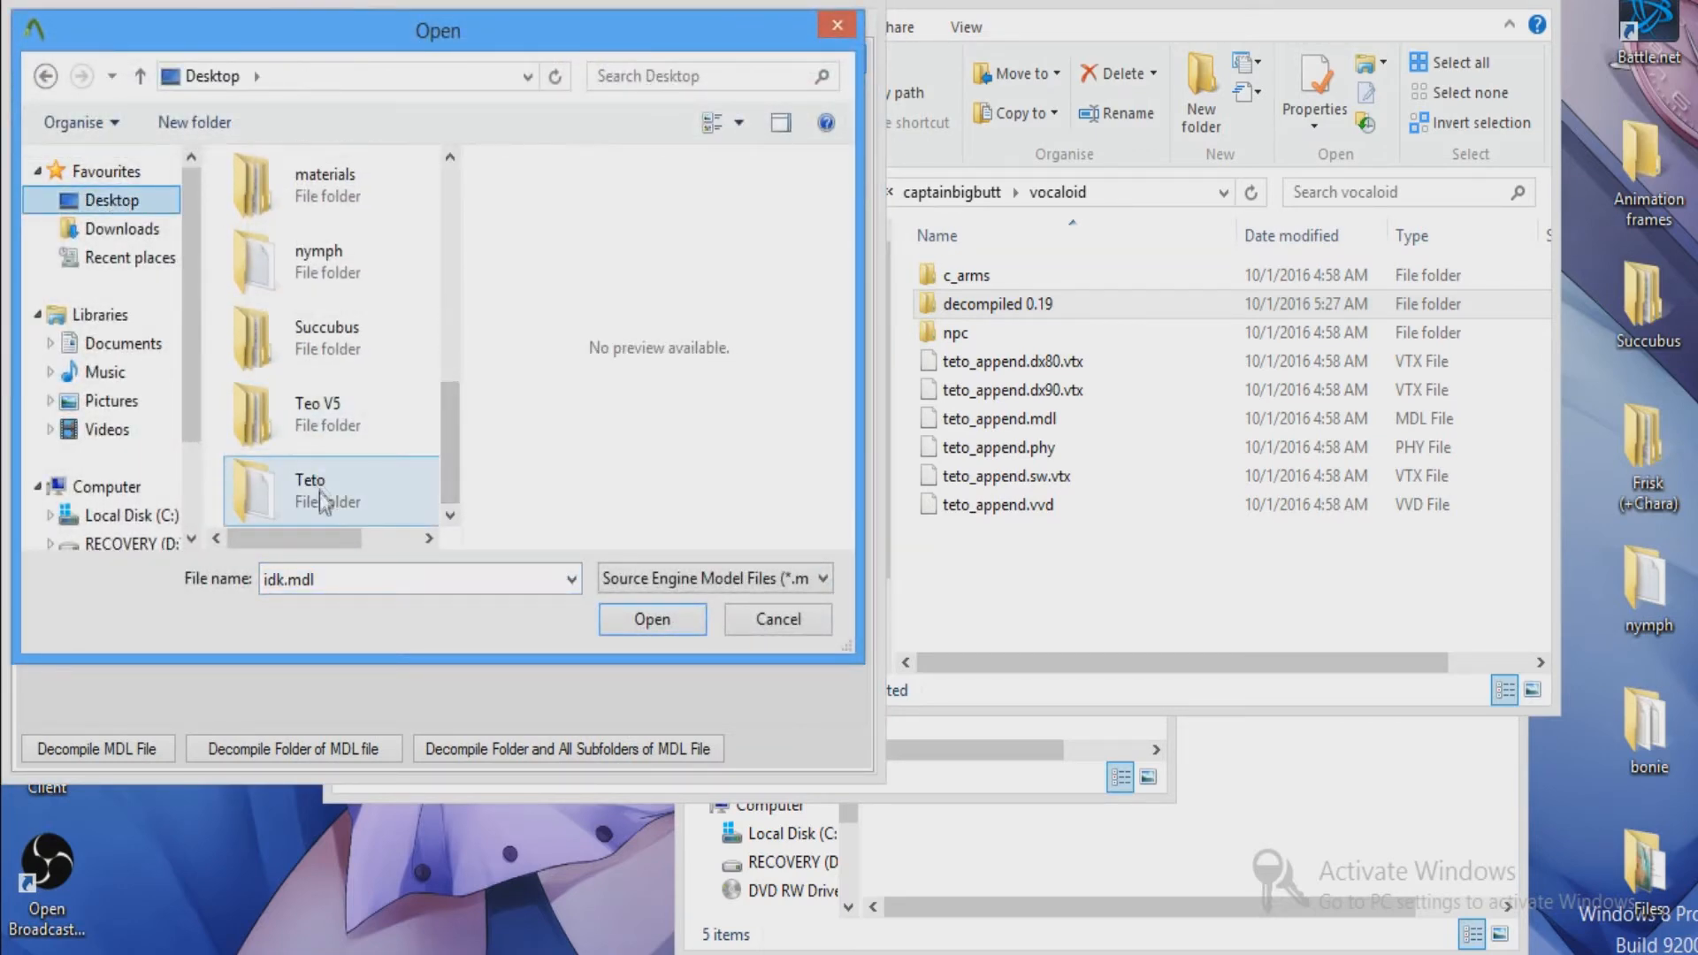
pyautogui.doubleClick(320, 492)
pyautogui.click(282, 237)
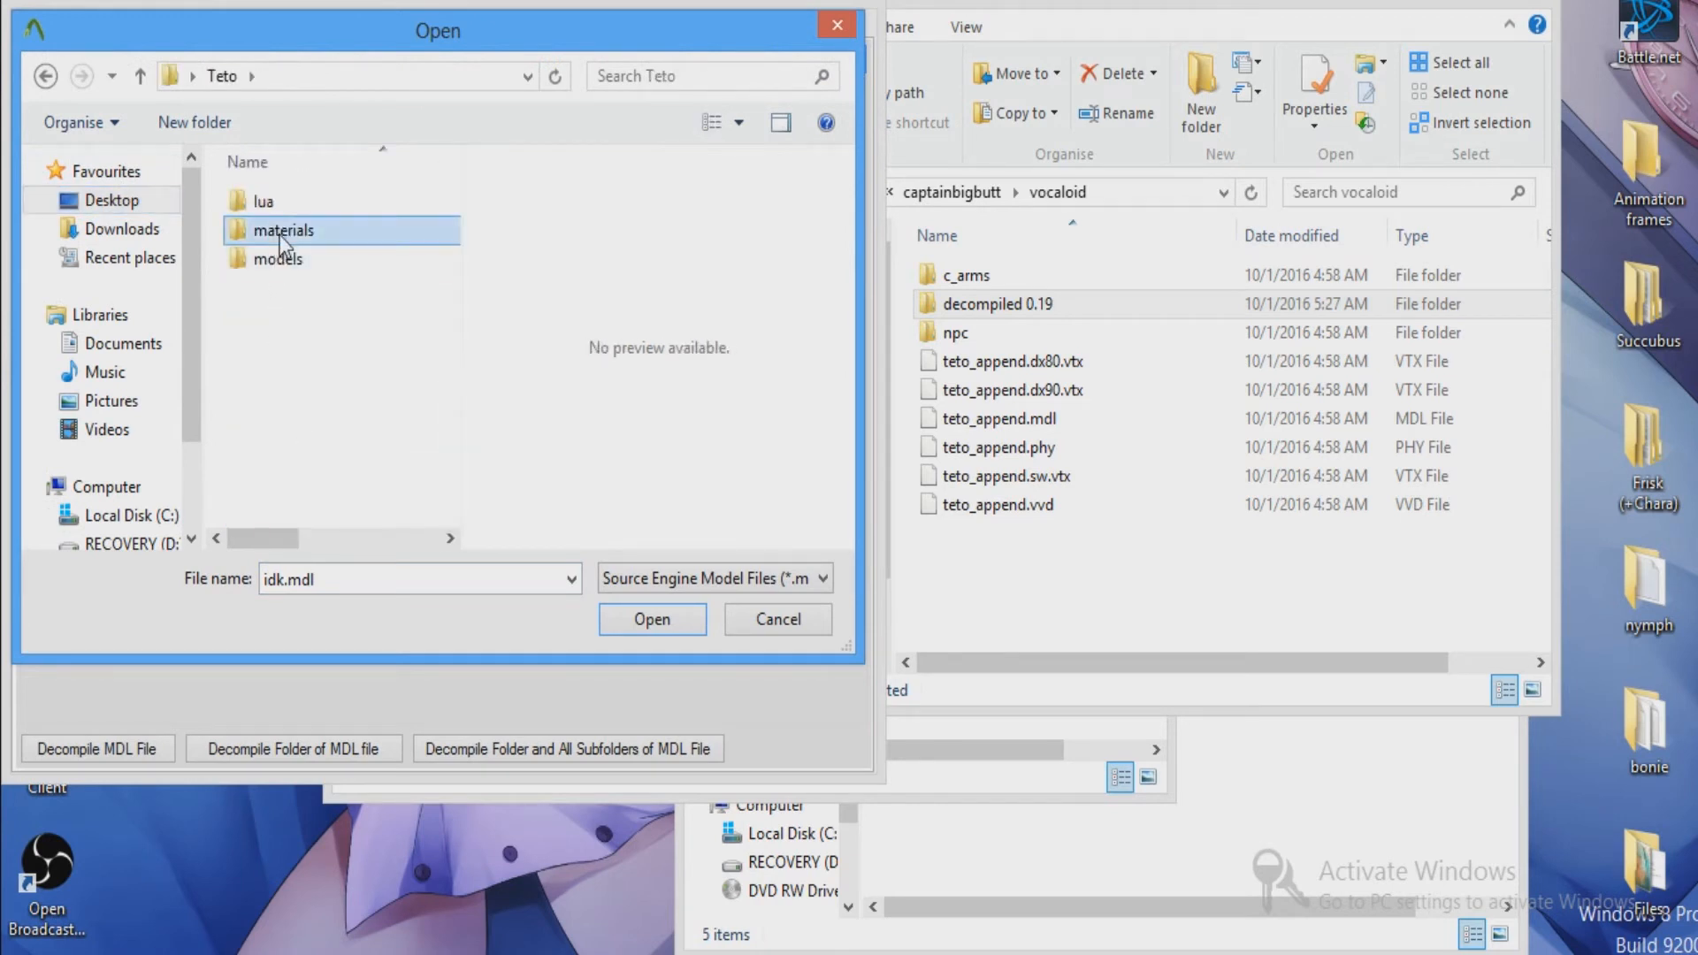
pyautogui.doubleClick(280, 258)
pyautogui.doubleClick(283, 203)
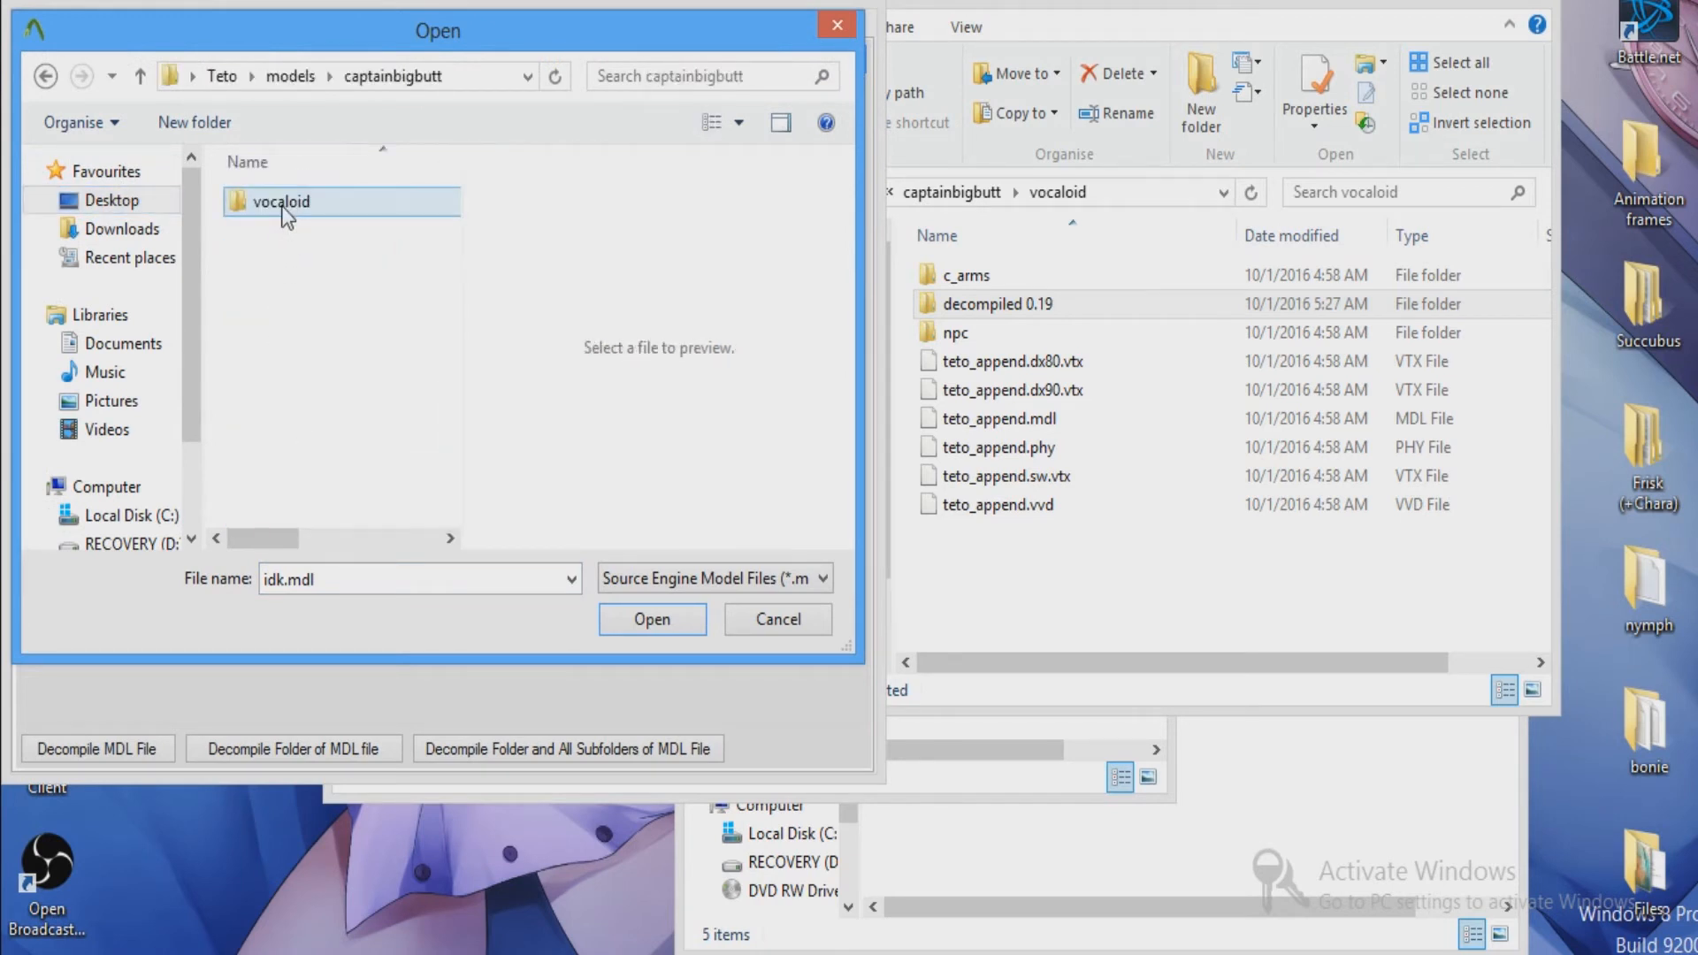
pyautogui.doubleClick(283, 204)
pyautogui.click(283, 204)
pyautogui.doubleClick(283, 204)
pyautogui.doubleClick(287, 235)
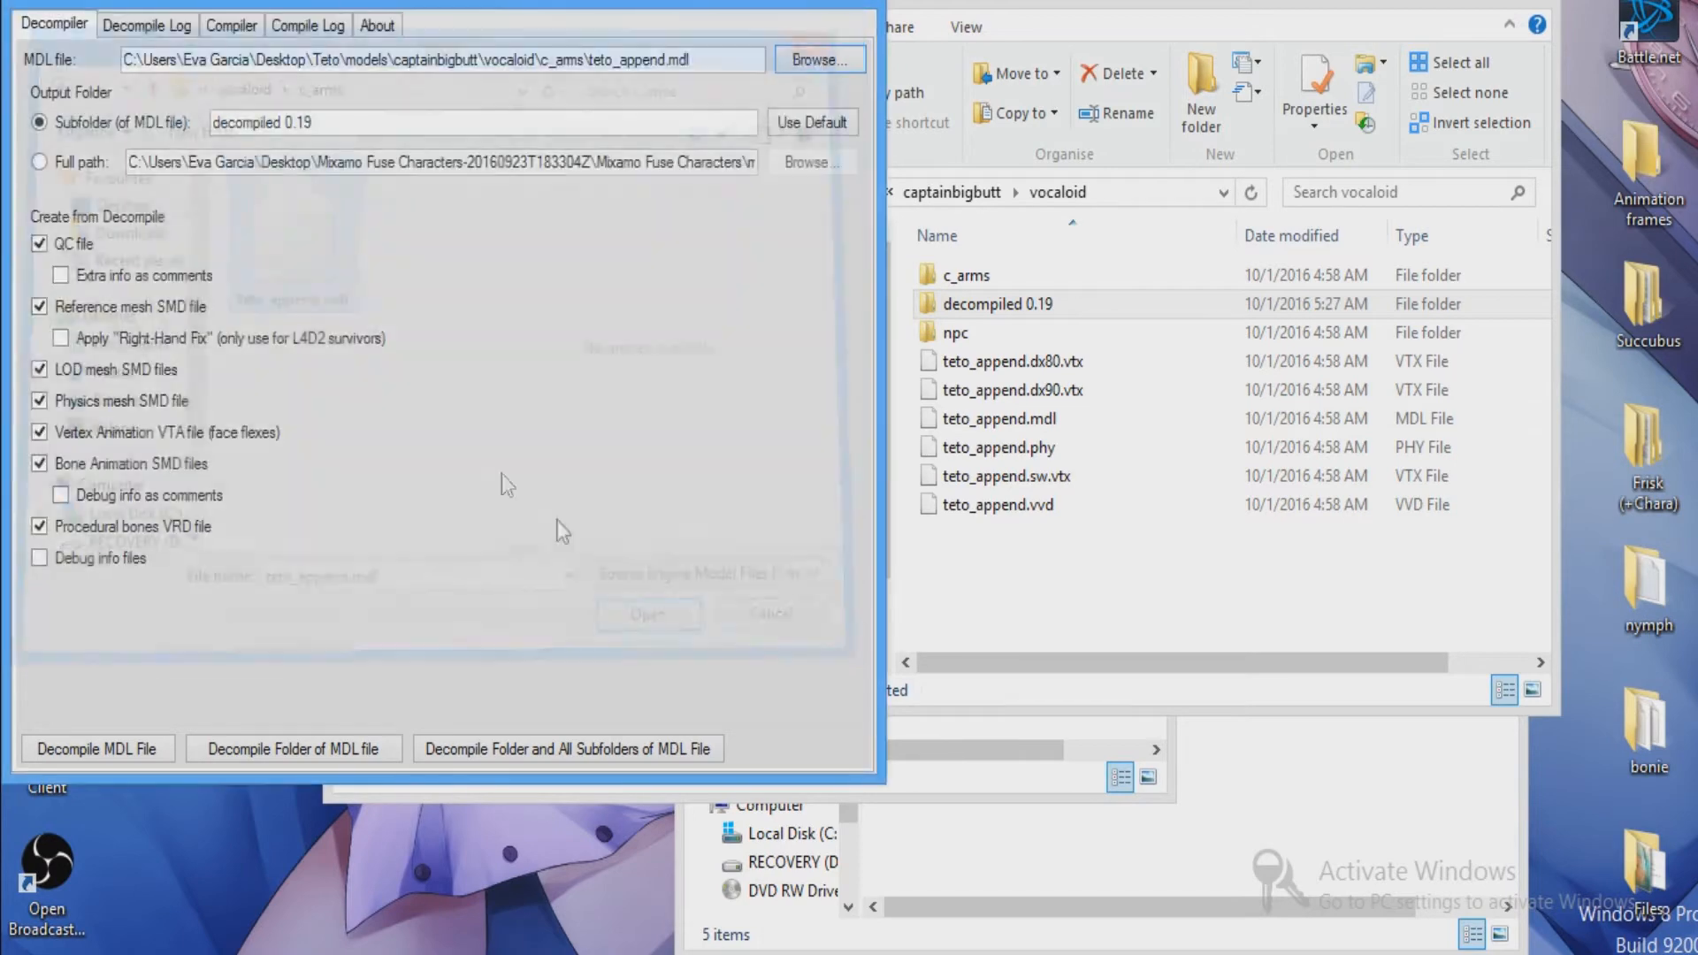
pyautogui.click(481, 745)
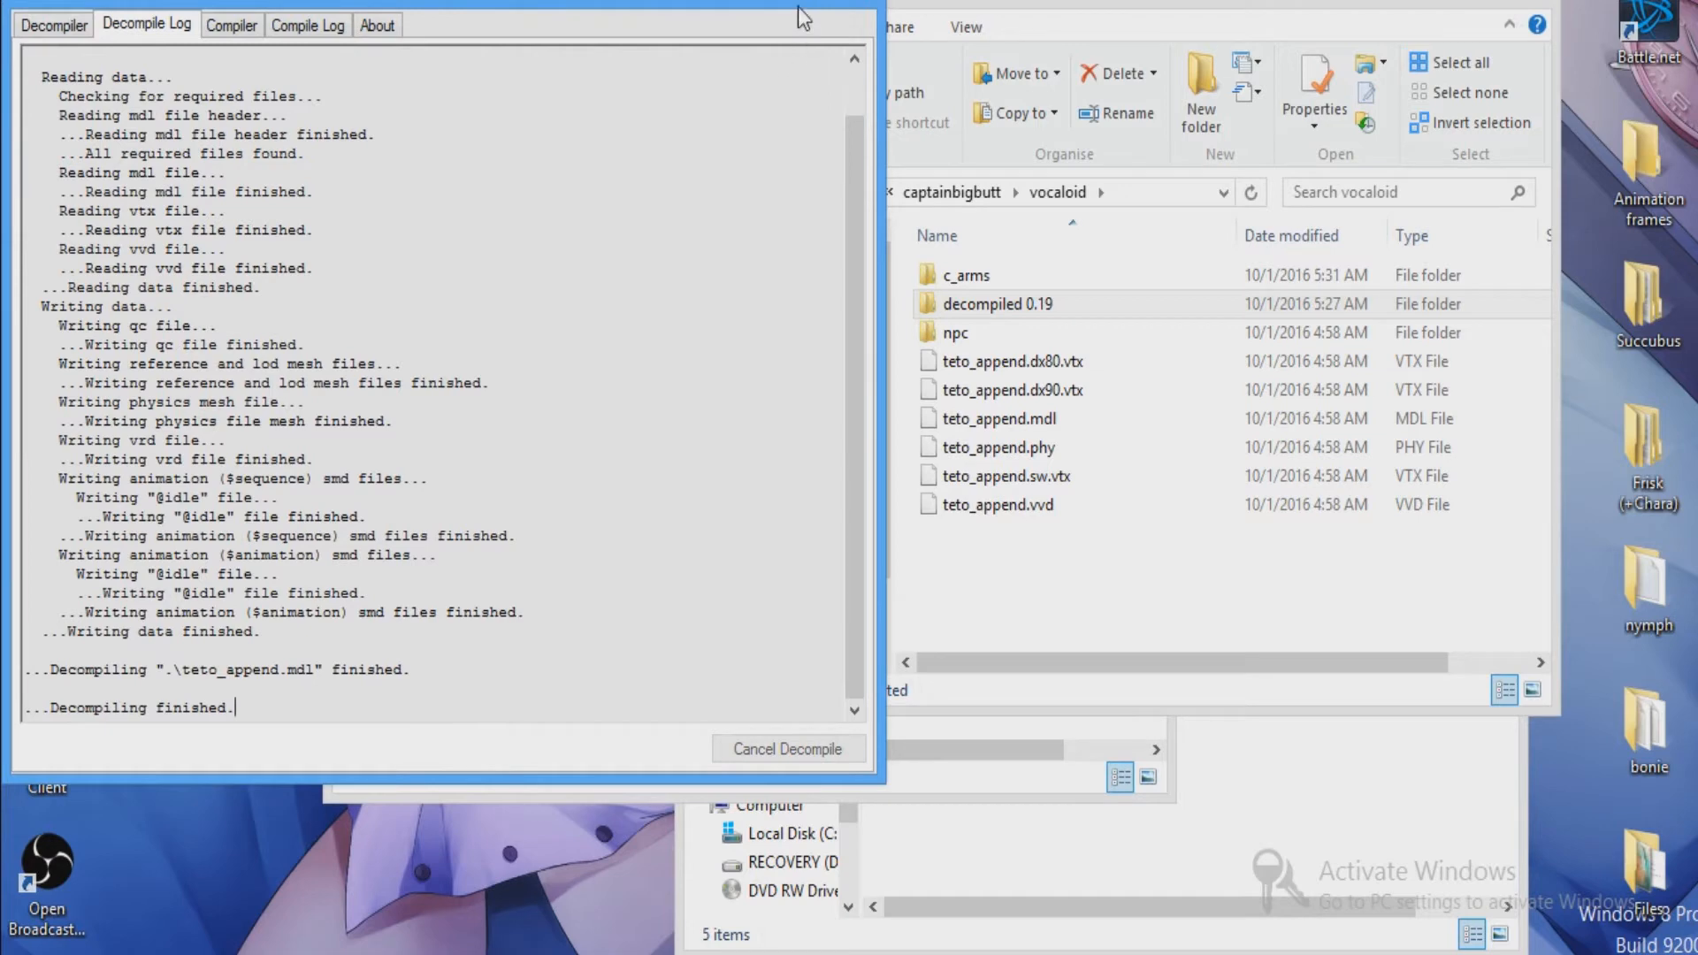
# Return to the vocaloid folder in File Explorer and open the decompiled 0.19 folder inside c_arms.
pyautogui.moveTo(798, 18); pyautogui.dragTo(782, 104)
pyautogui.click(781, 103)
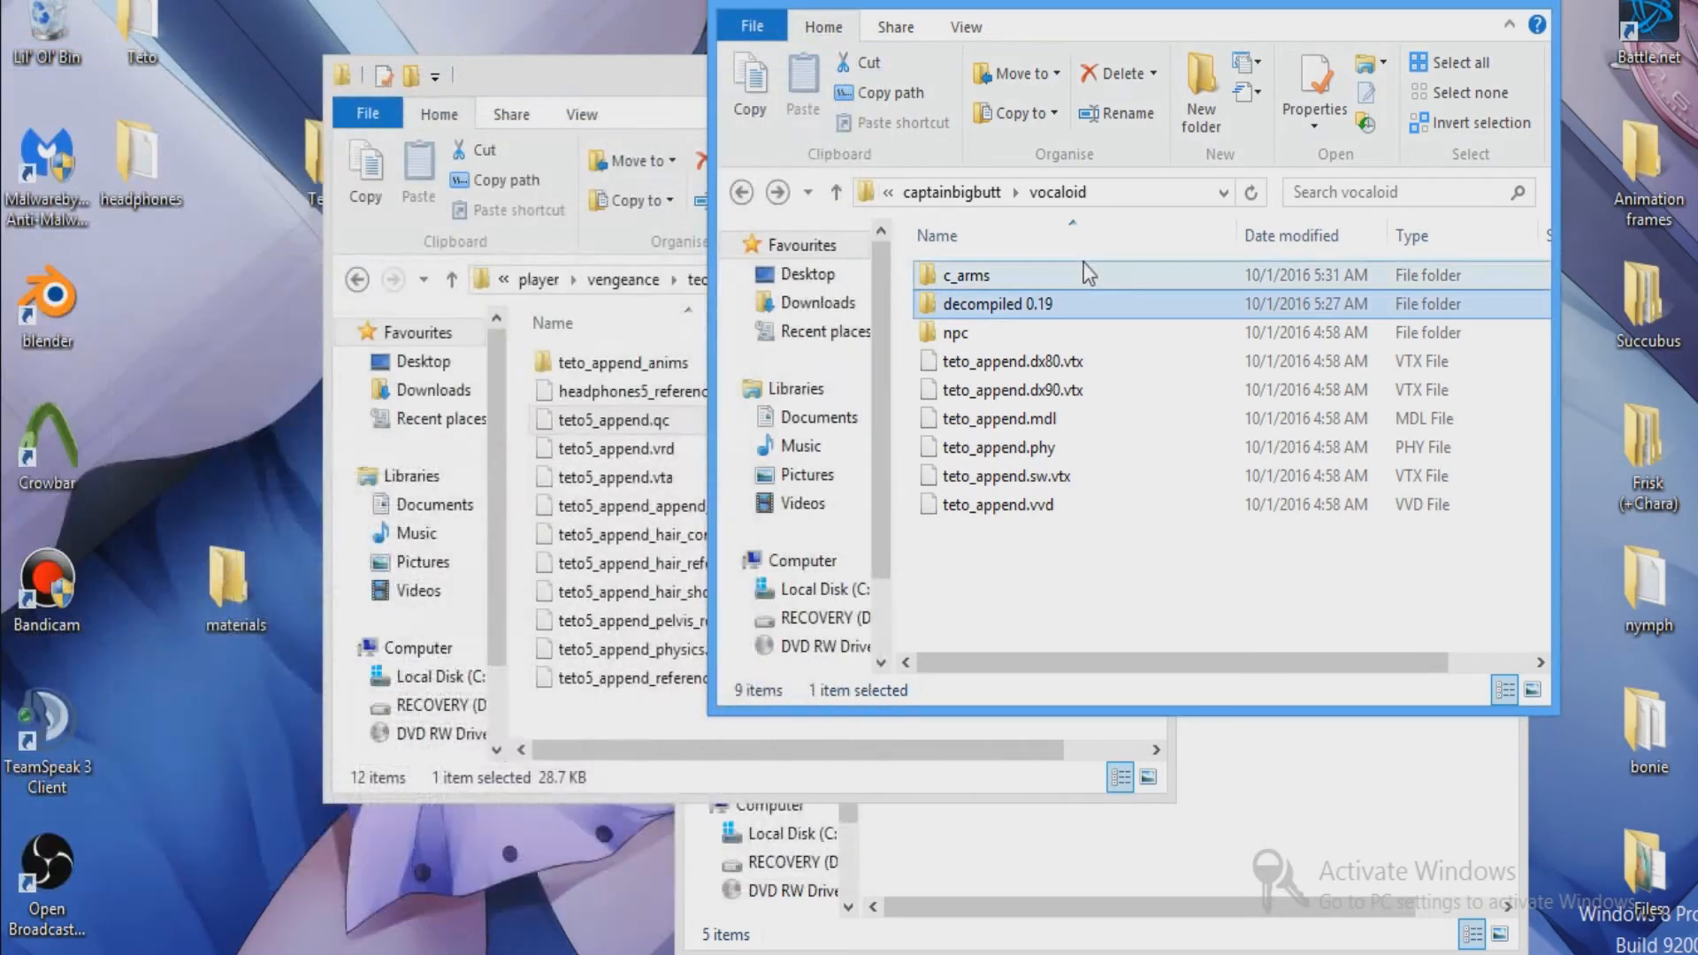
pyautogui.doubleClick(1084, 262)
pyautogui.doubleClick(1016, 299)
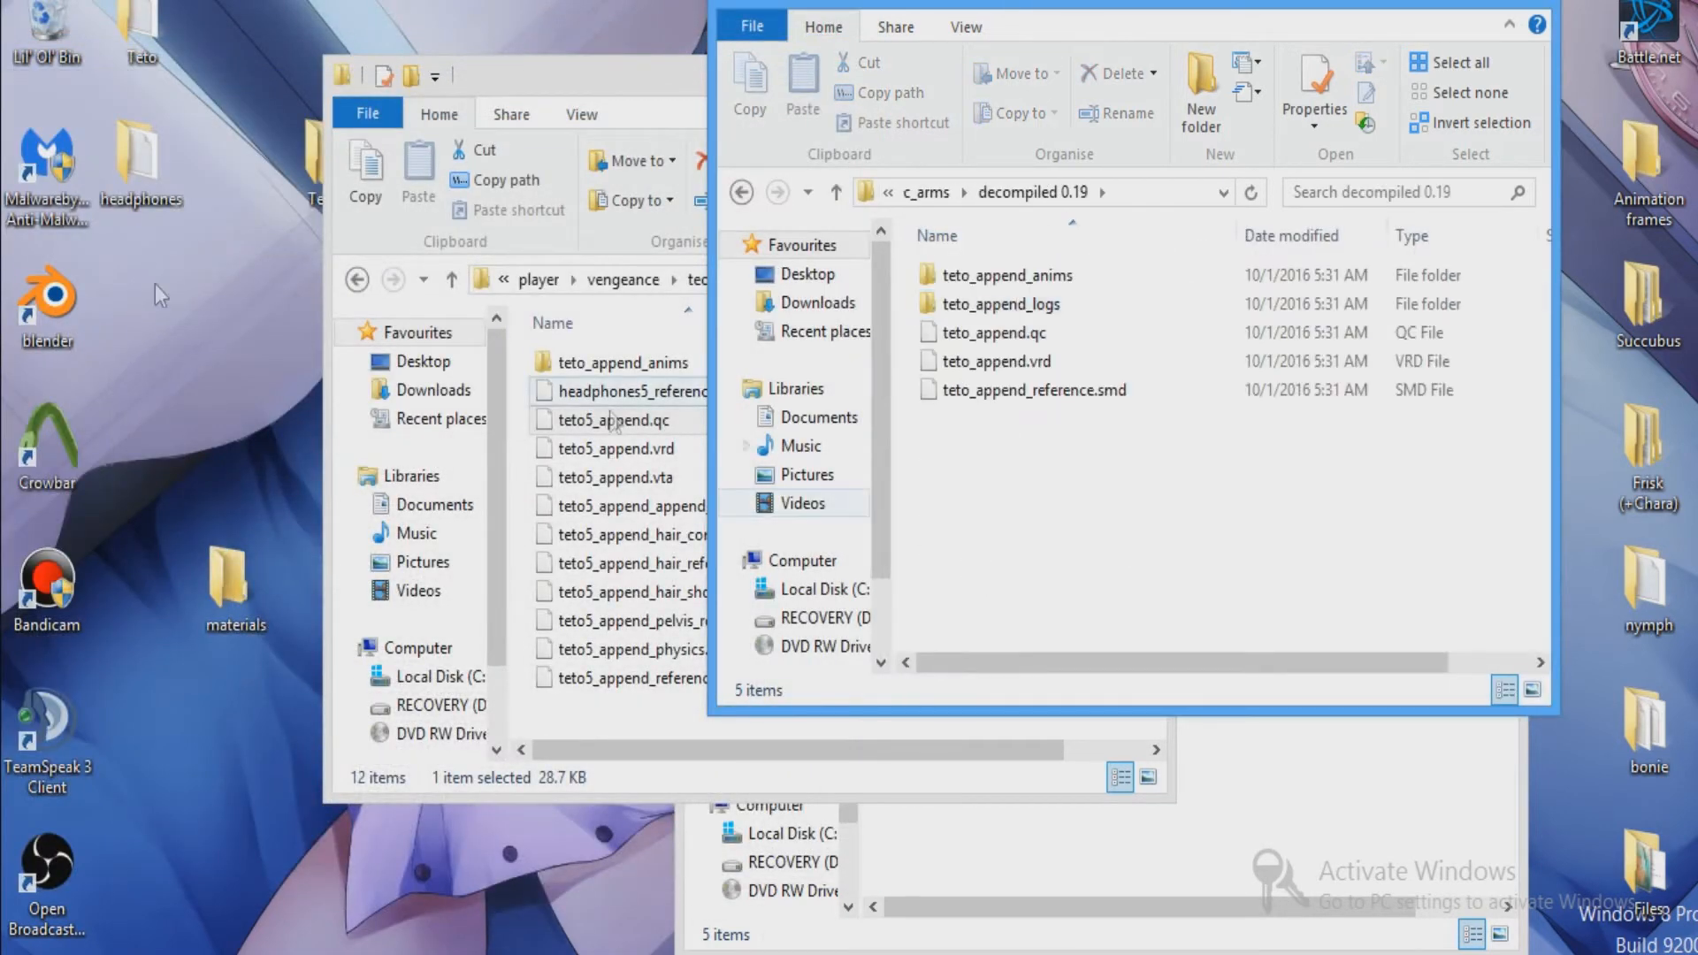
# Launch Blender and delete the default cube, camera and lamp from the scene.
pyautogui.click(44, 308)
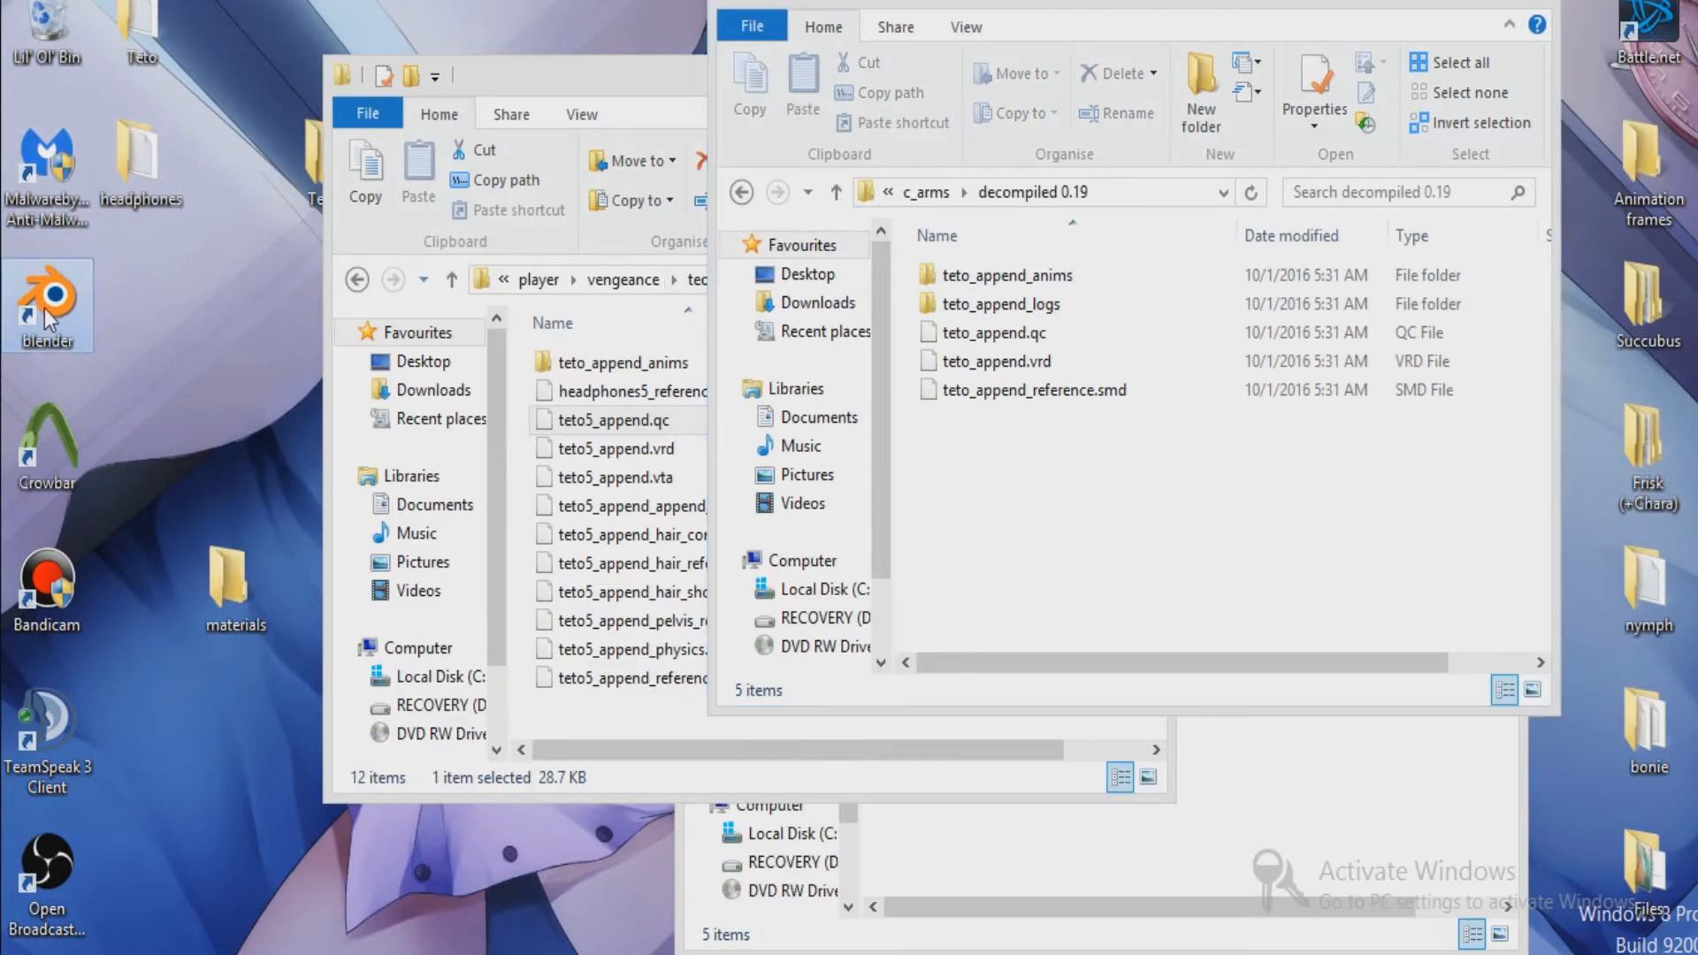
pyautogui.doubleClick(44, 307)
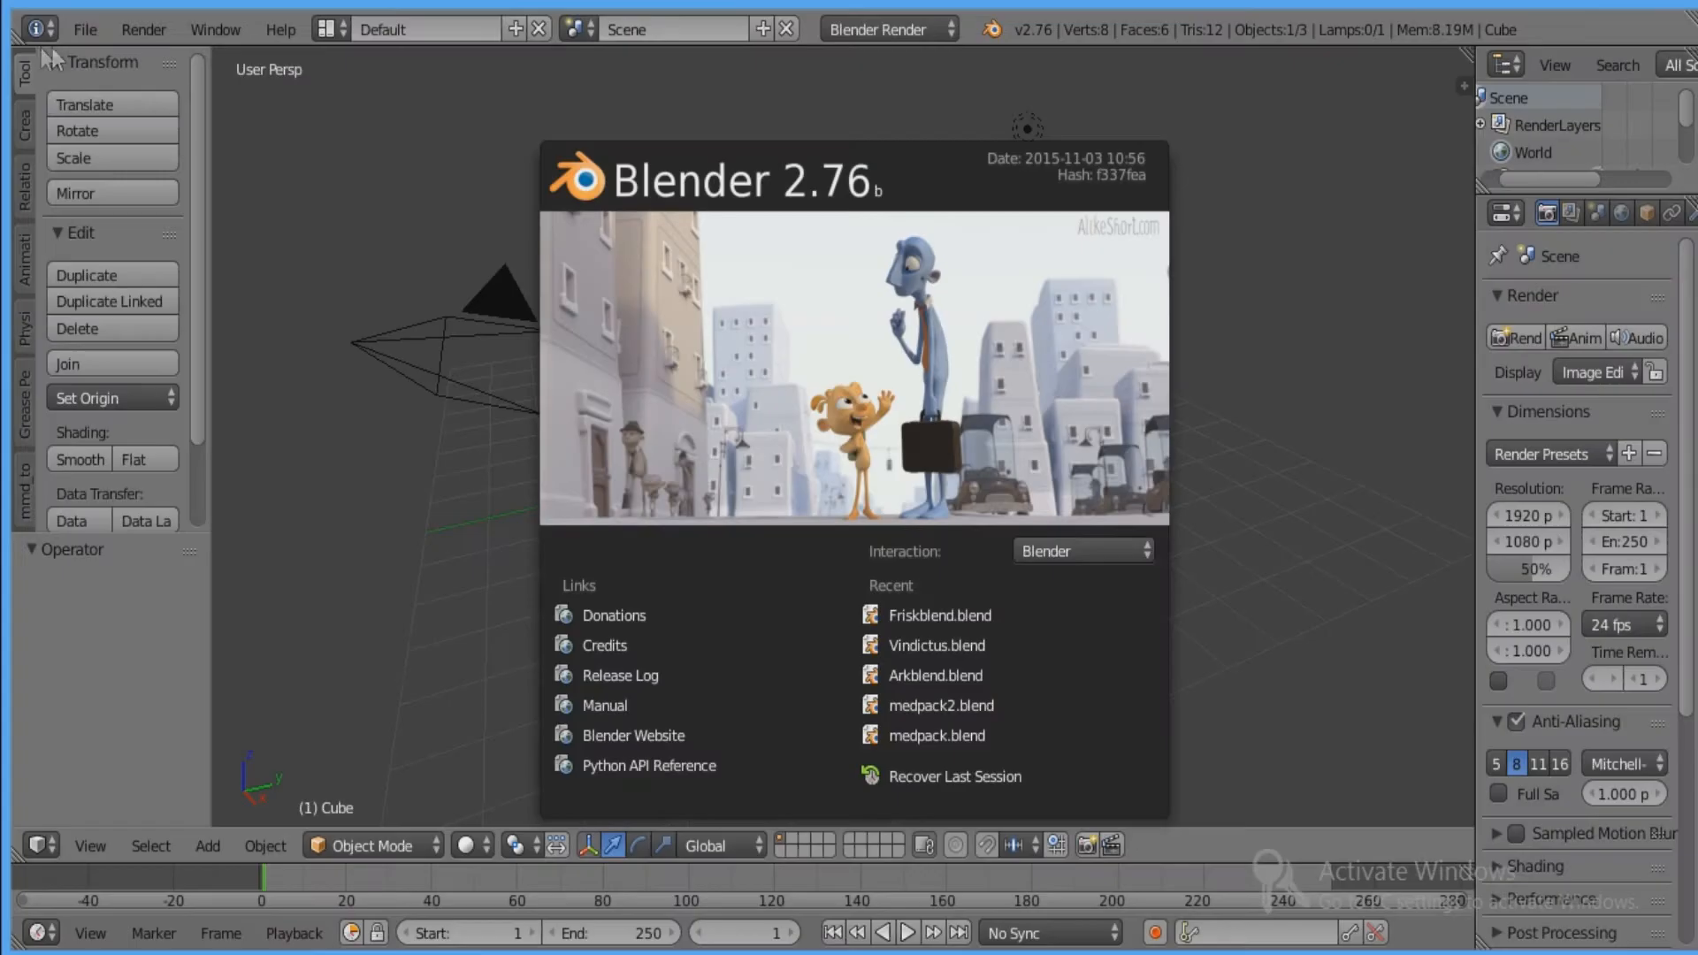
pyautogui.click(242, 118)
pyautogui.press('a')
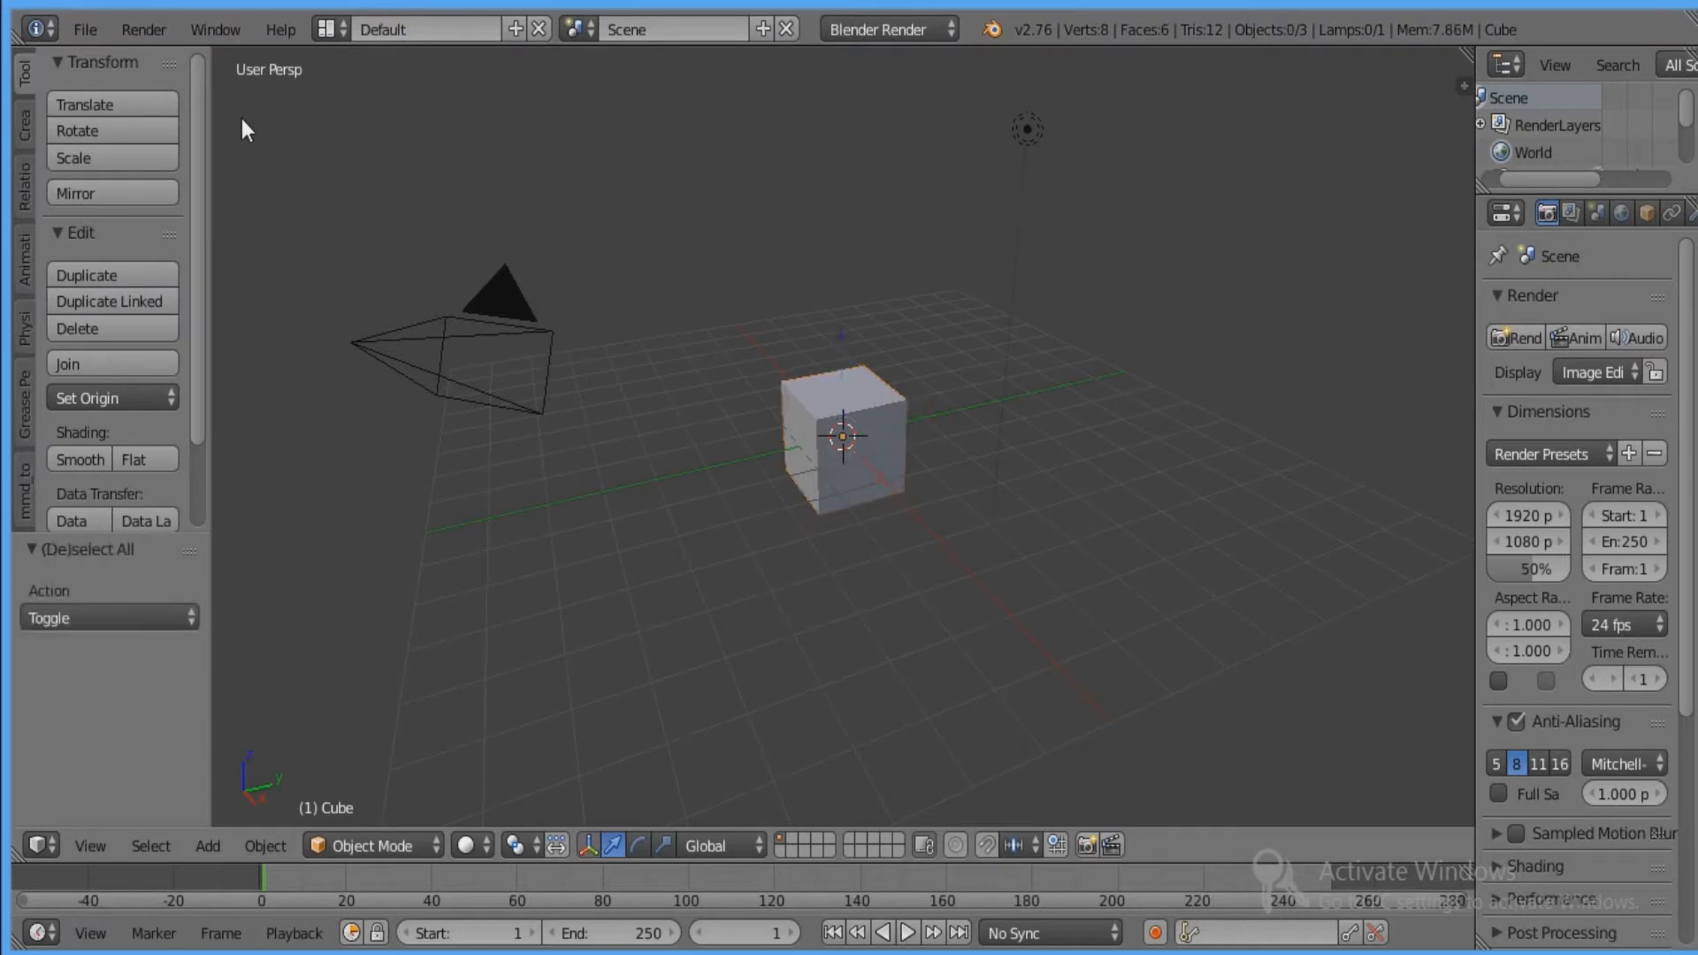
pyautogui.press('x')
pyautogui.click(391, 142)
pyautogui.press('a')
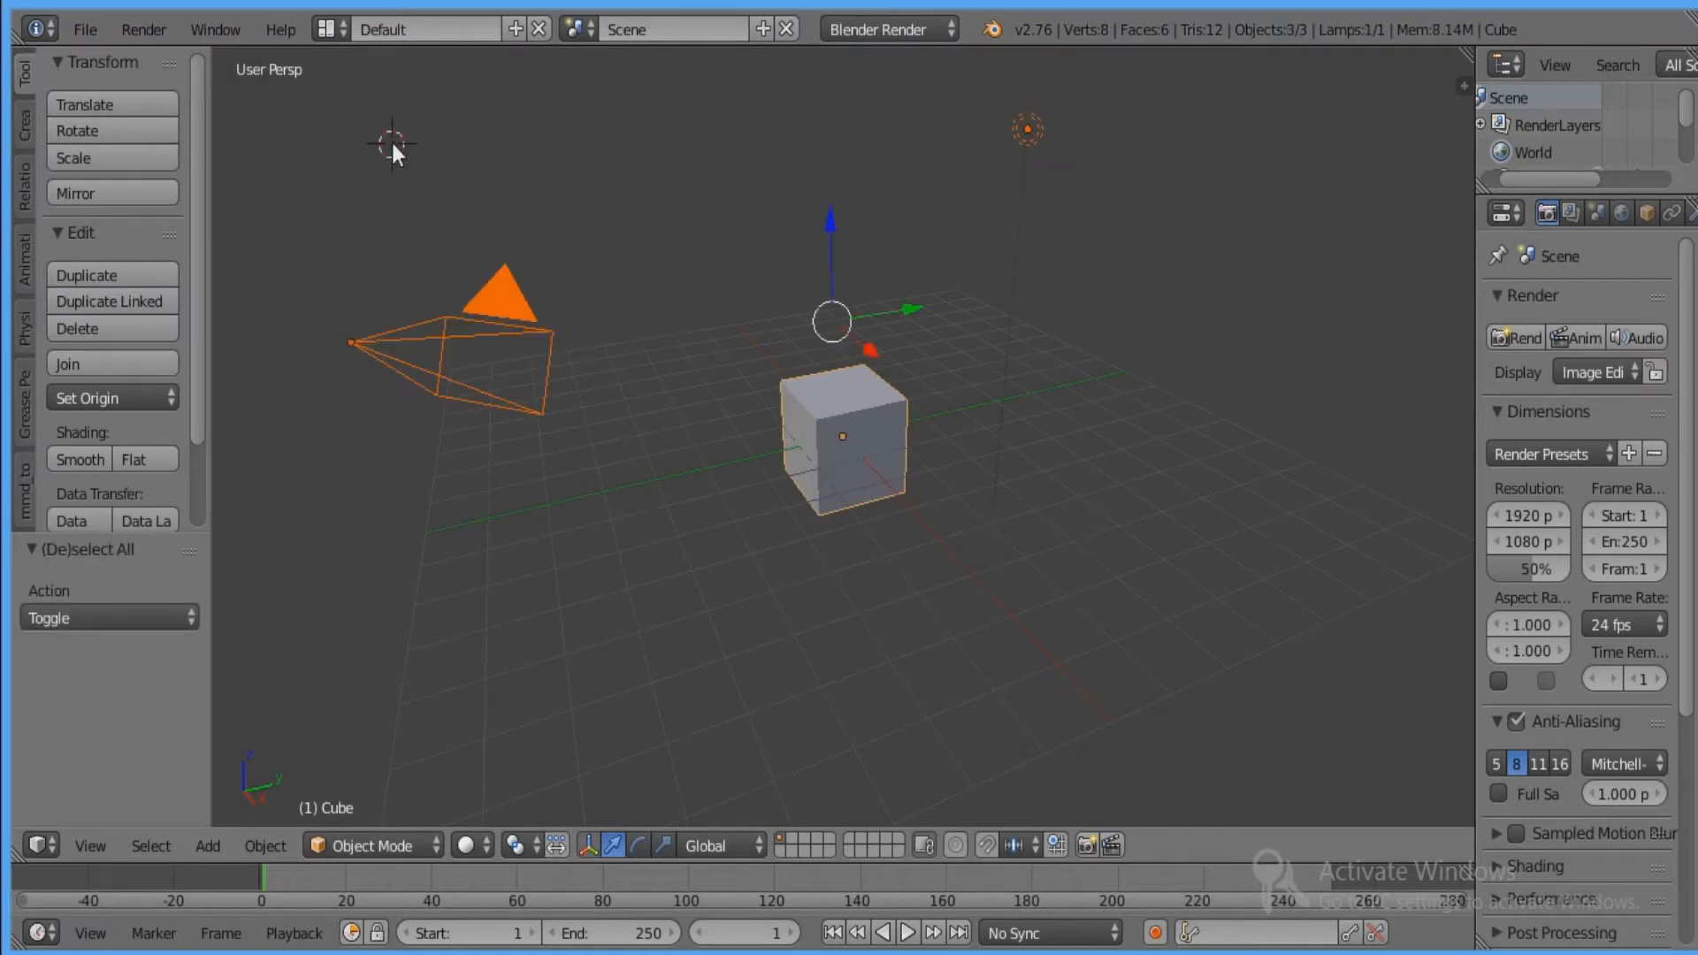
pyautogui.press('x')
pyautogui.click(391, 143)
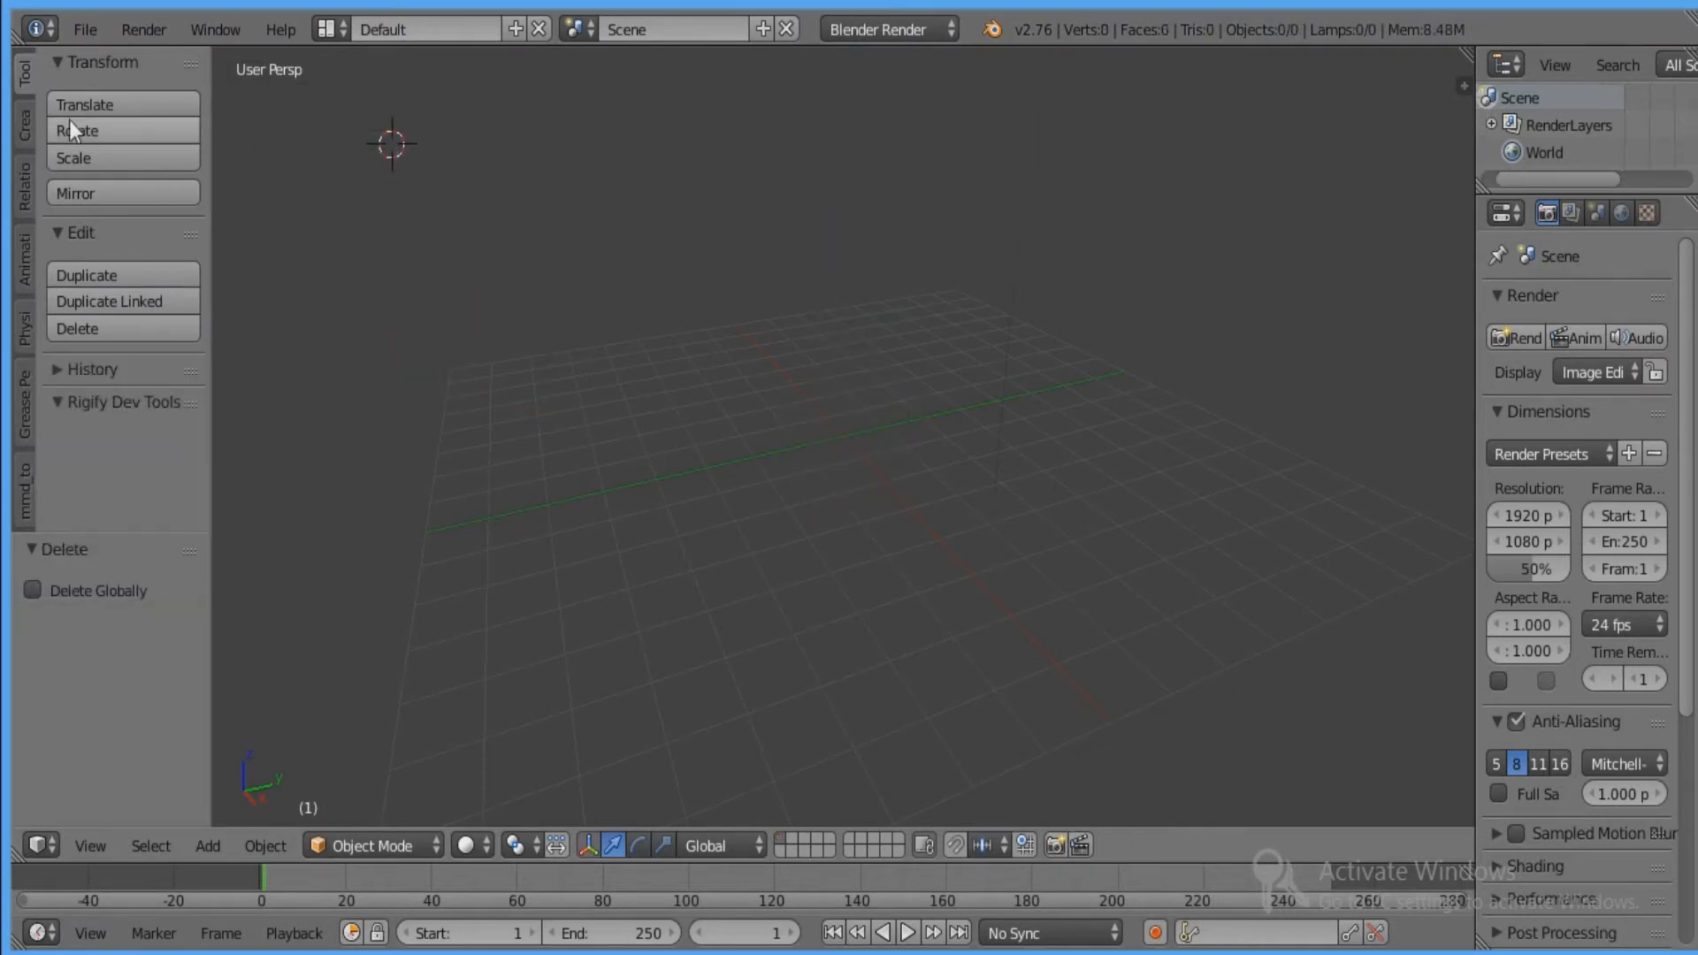
# Import teto_append_reference.smd from the c_arms decompiled 0.19 folder as a Source Engine file.
pyautogui.click(97, 28)
pyautogui.moveTo(305, 546)
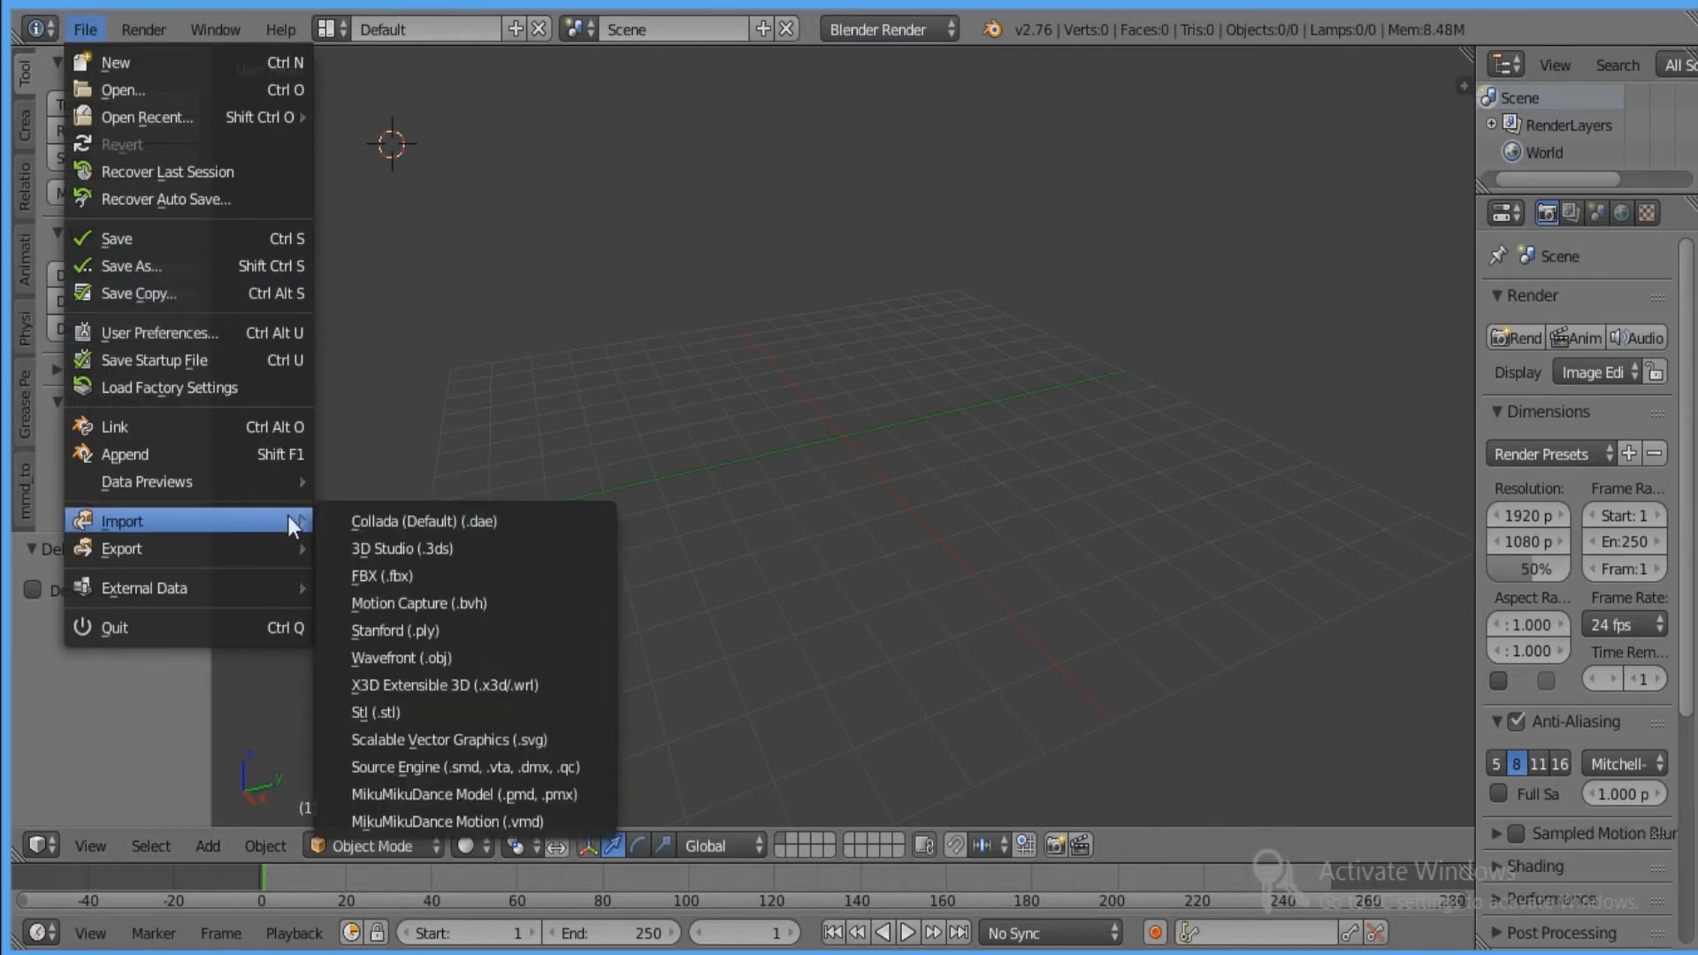
pyautogui.click(497, 768)
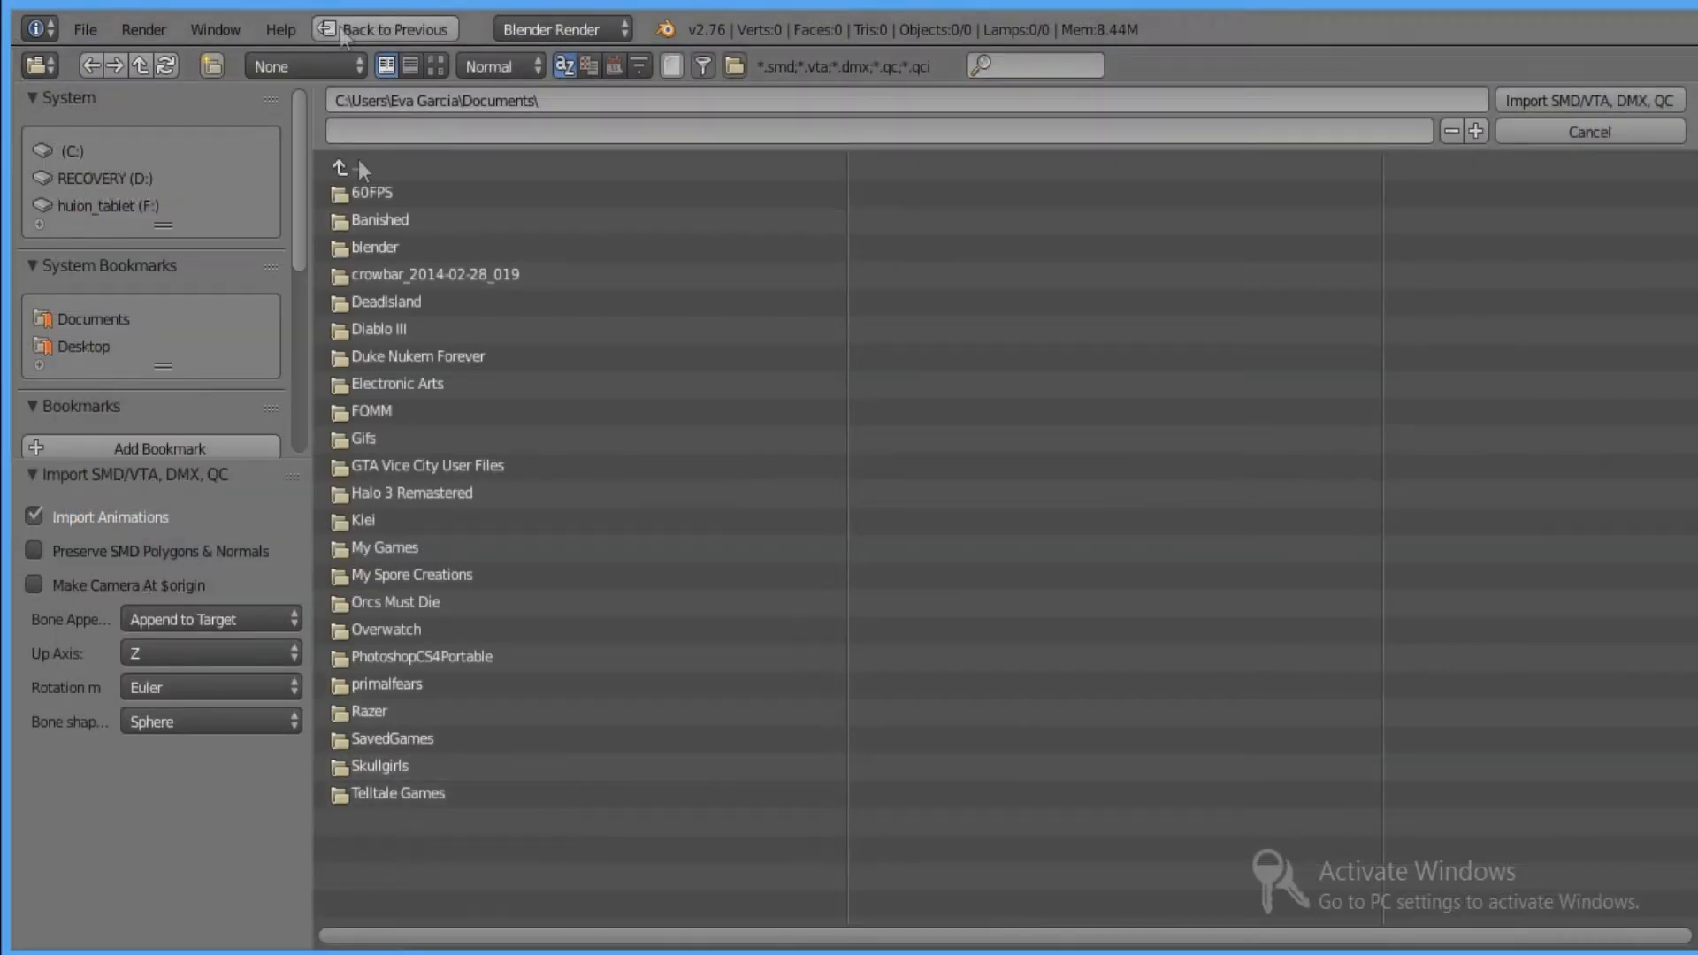
pyautogui.click(389, 168)
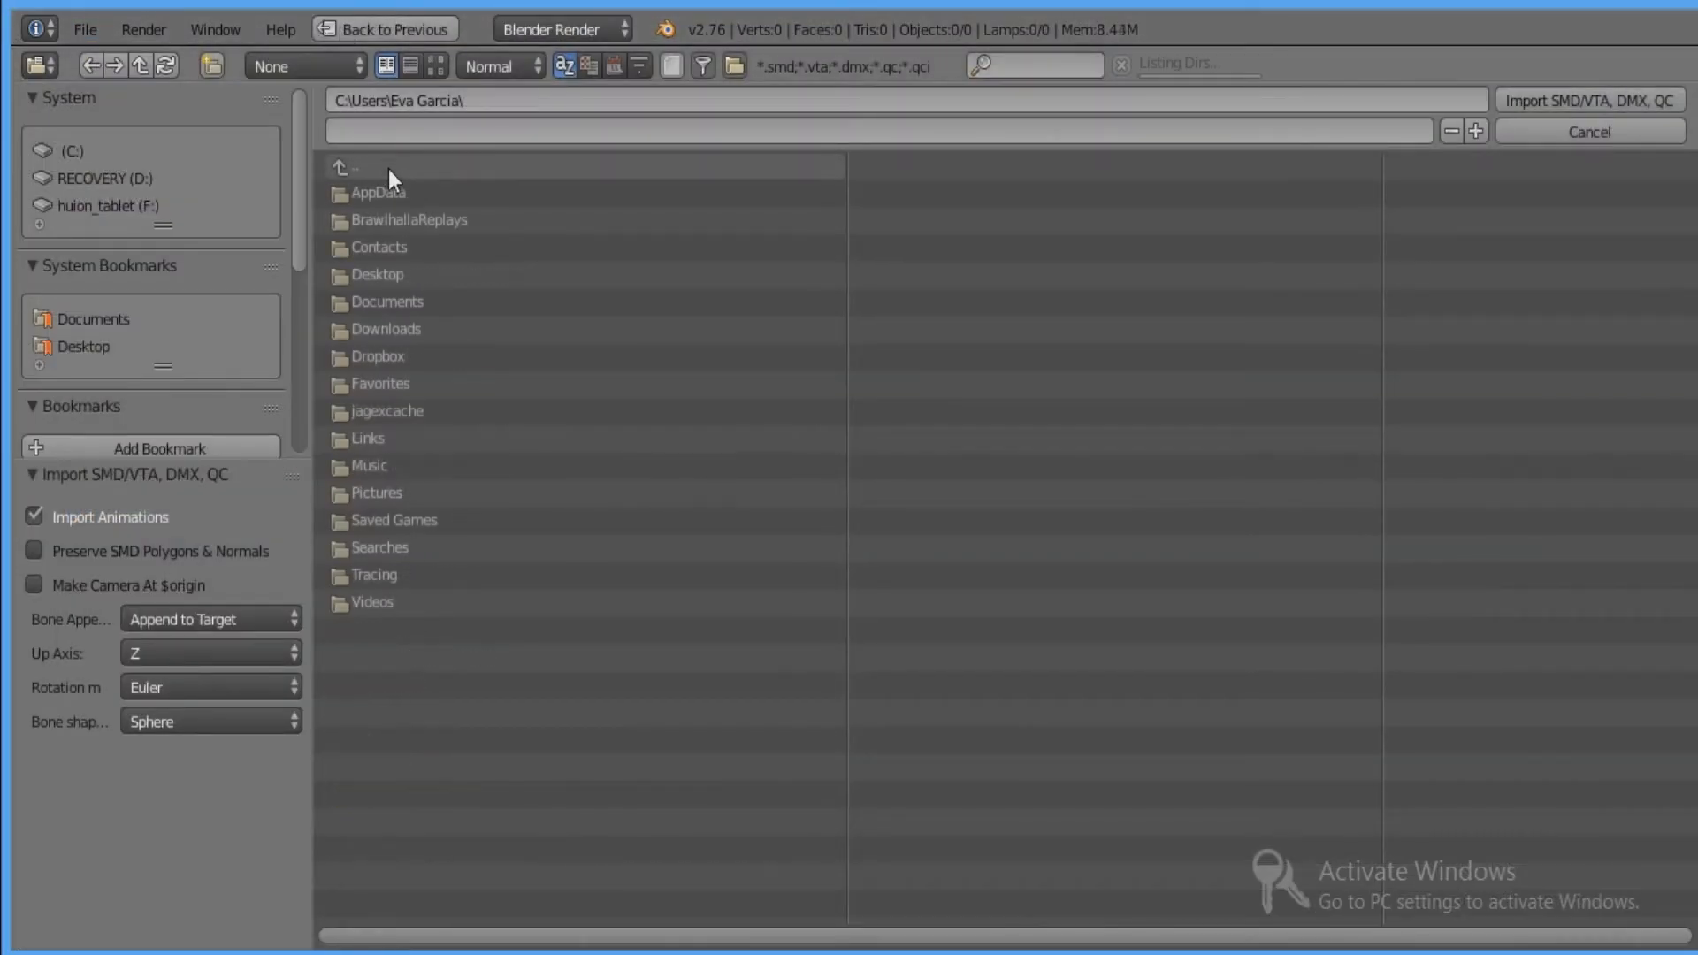
pyautogui.click(401, 276)
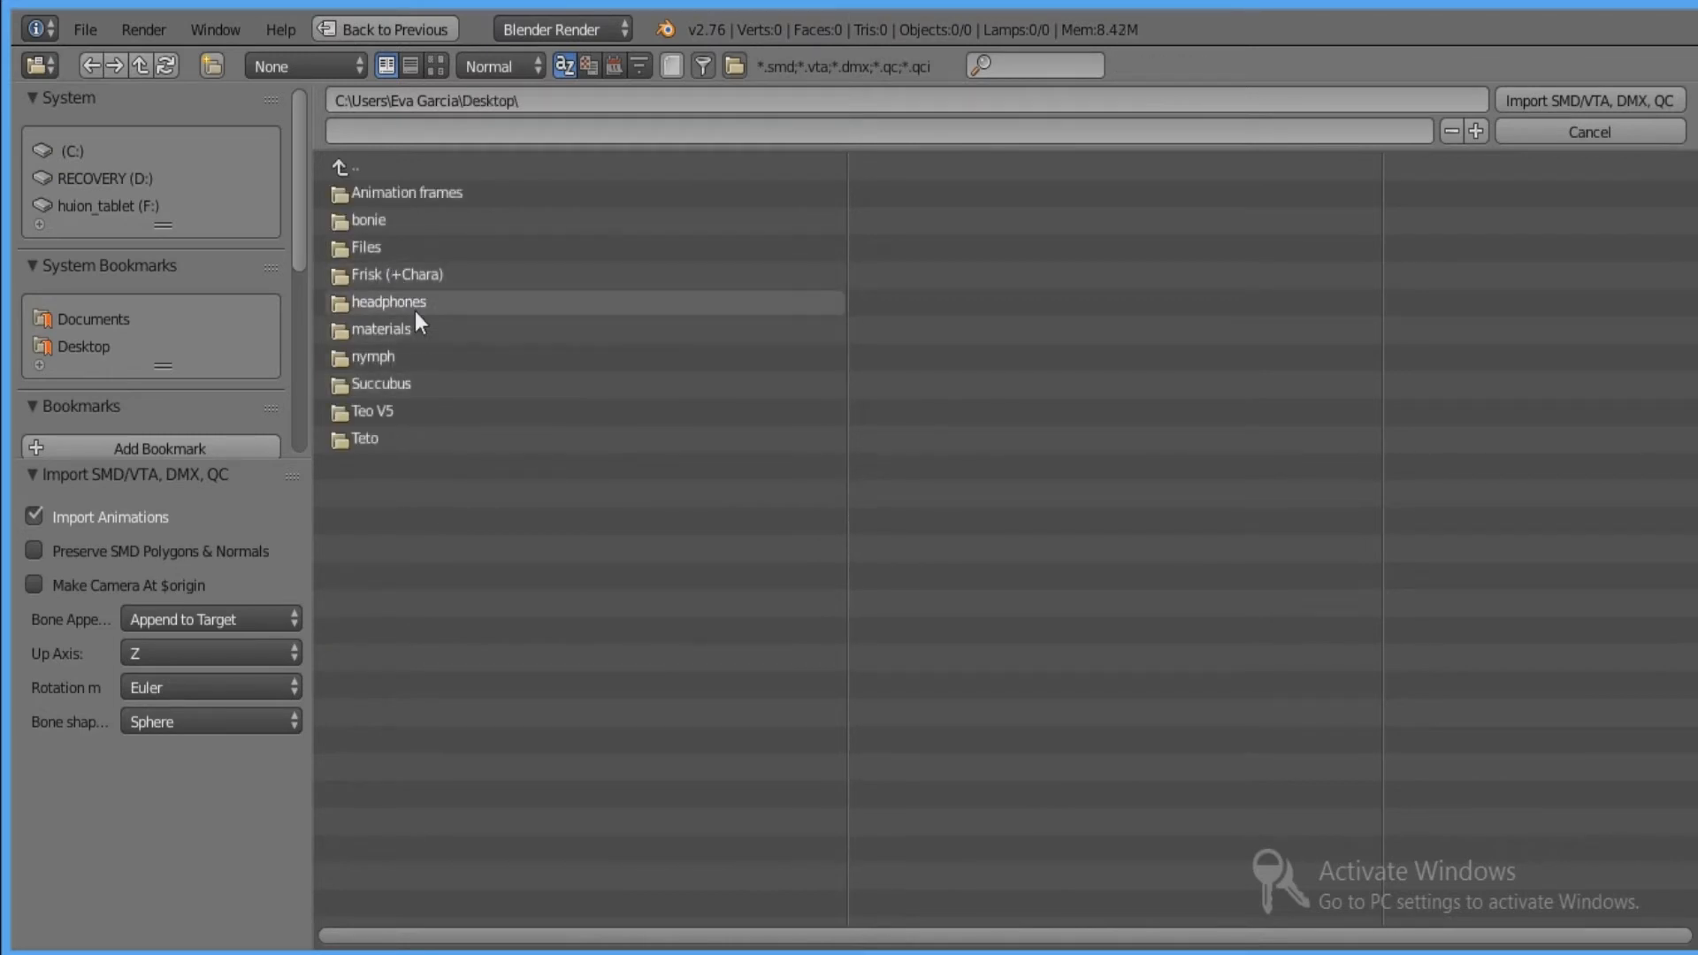
pyautogui.click(395, 436)
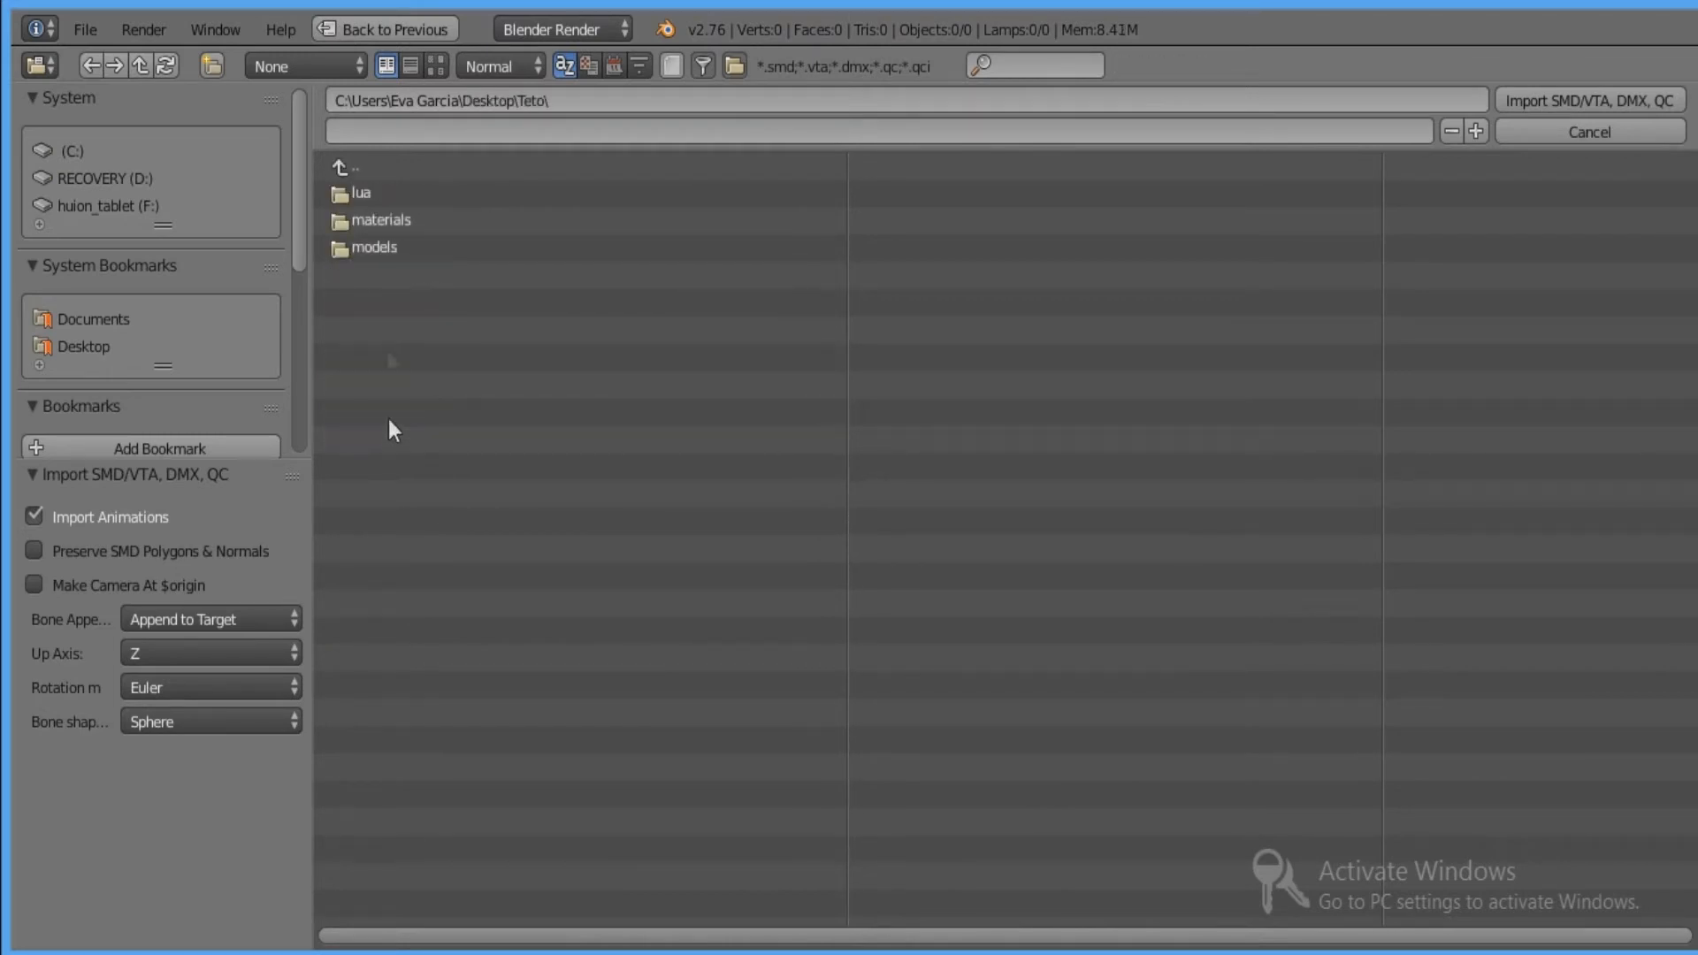
pyautogui.click(387, 244)
pyautogui.click(400, 200)
pyautogui.click(401, 200)
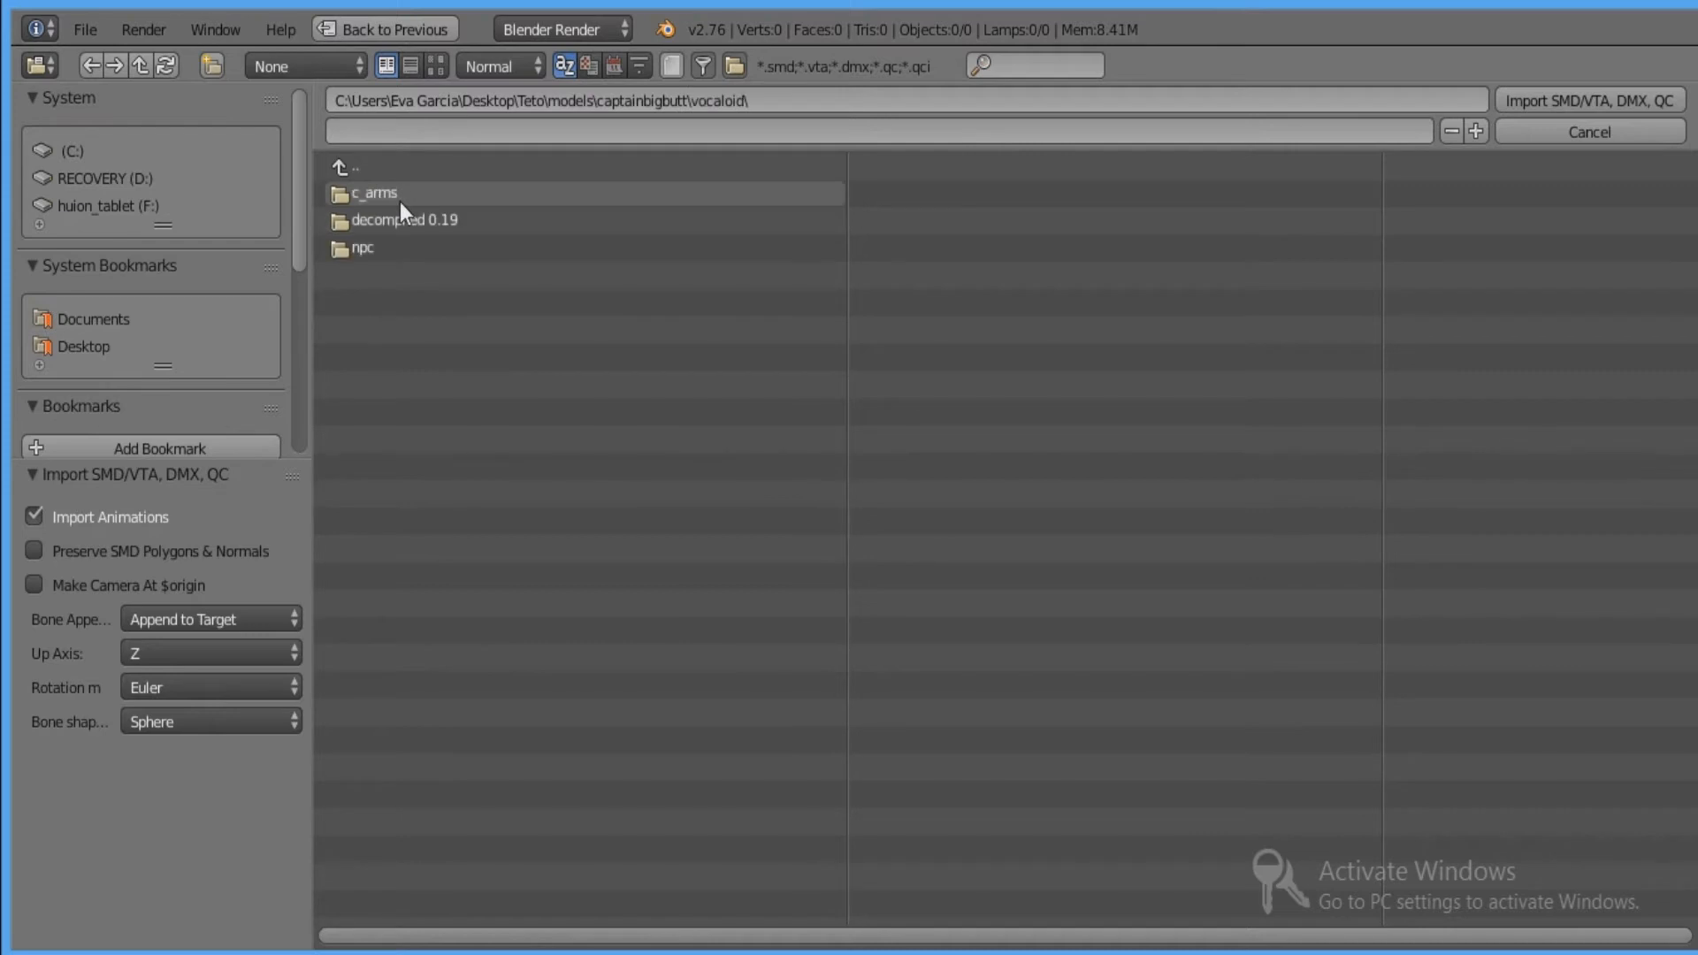
pyautogui.click(400, 200)
pyautogui.click(400, 200)
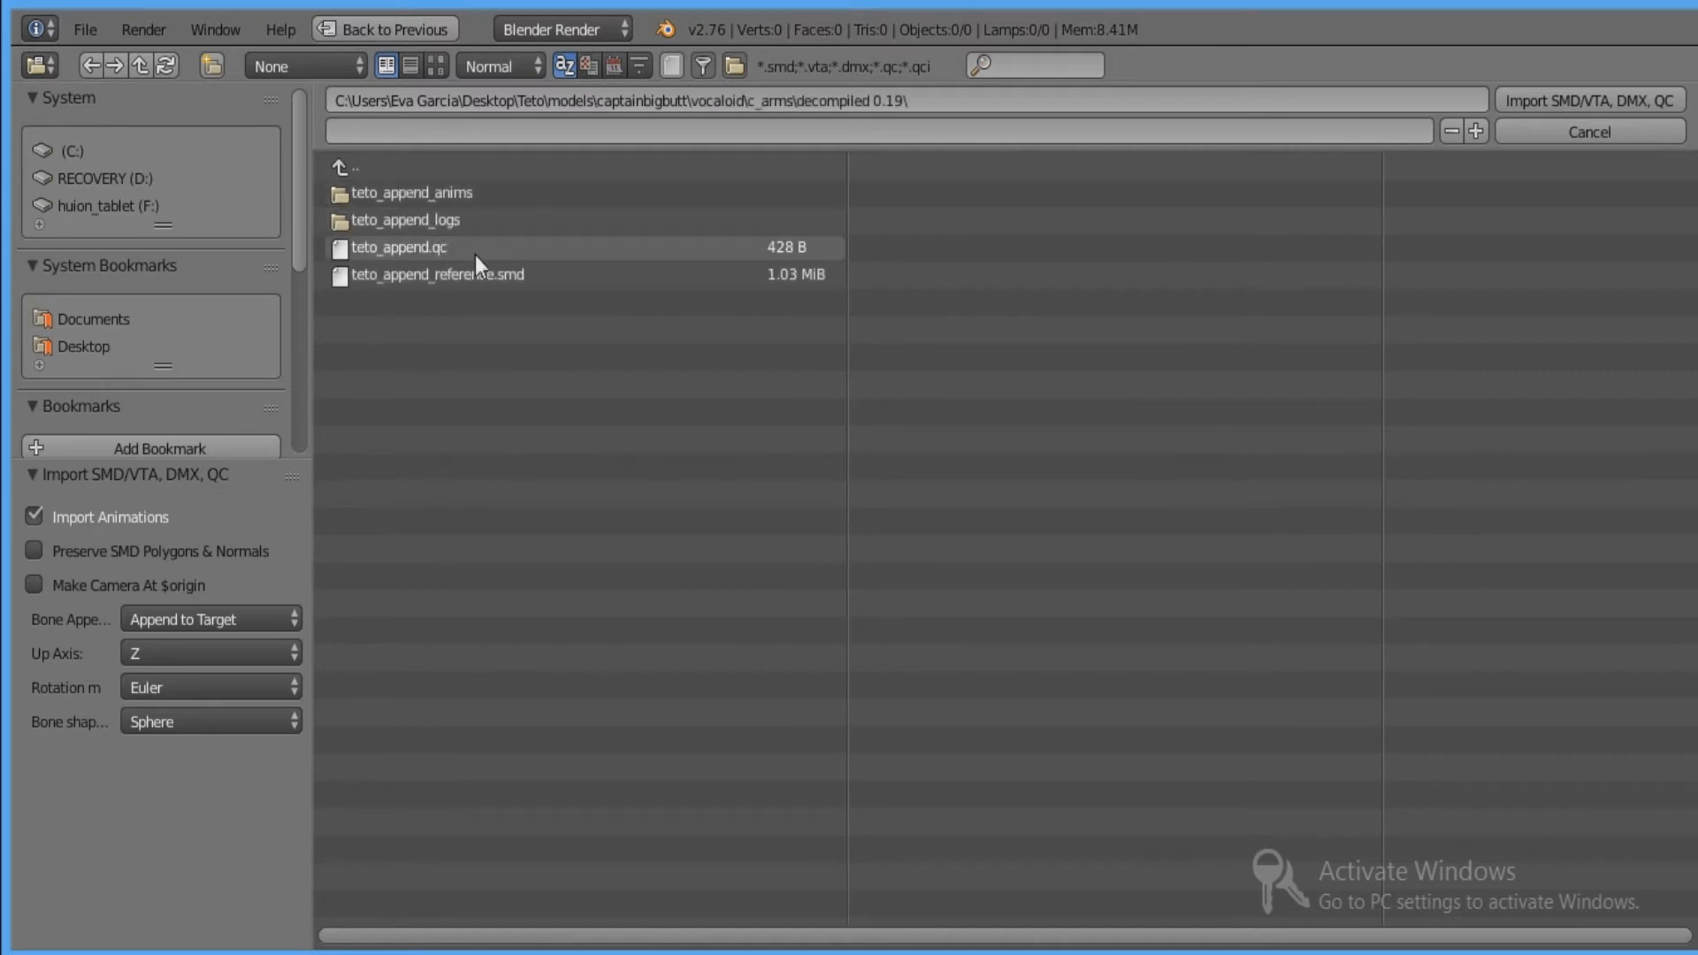
pyautogui.click(433, 276)
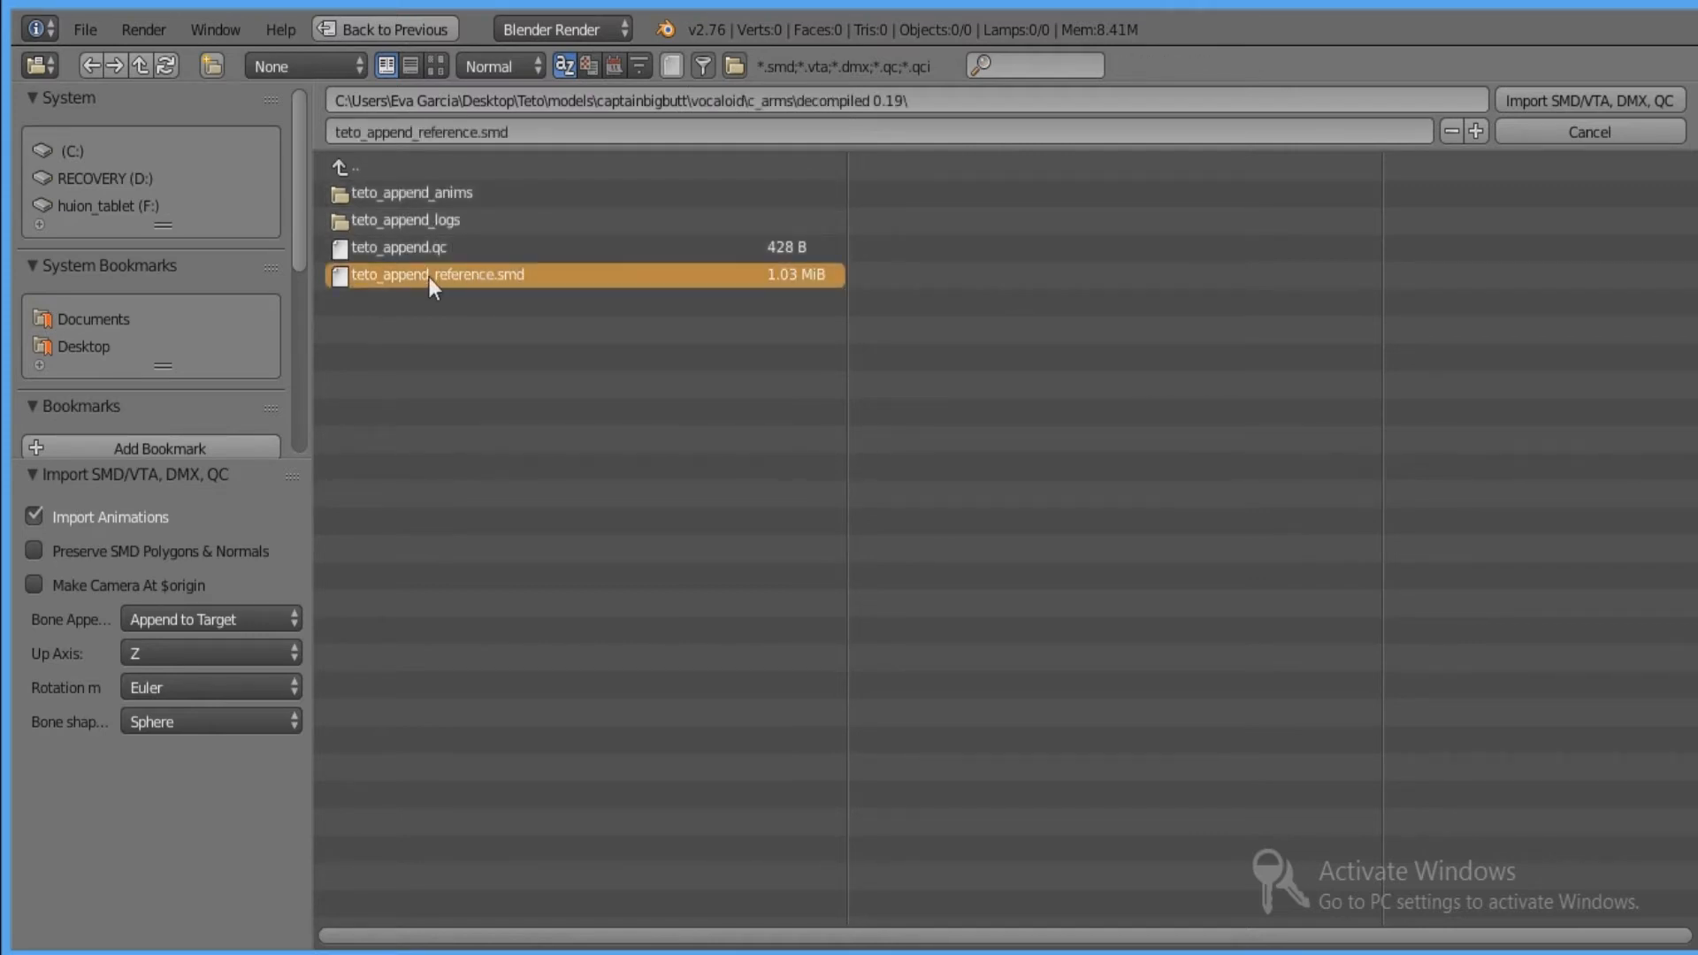
pyautogui.press('Return')
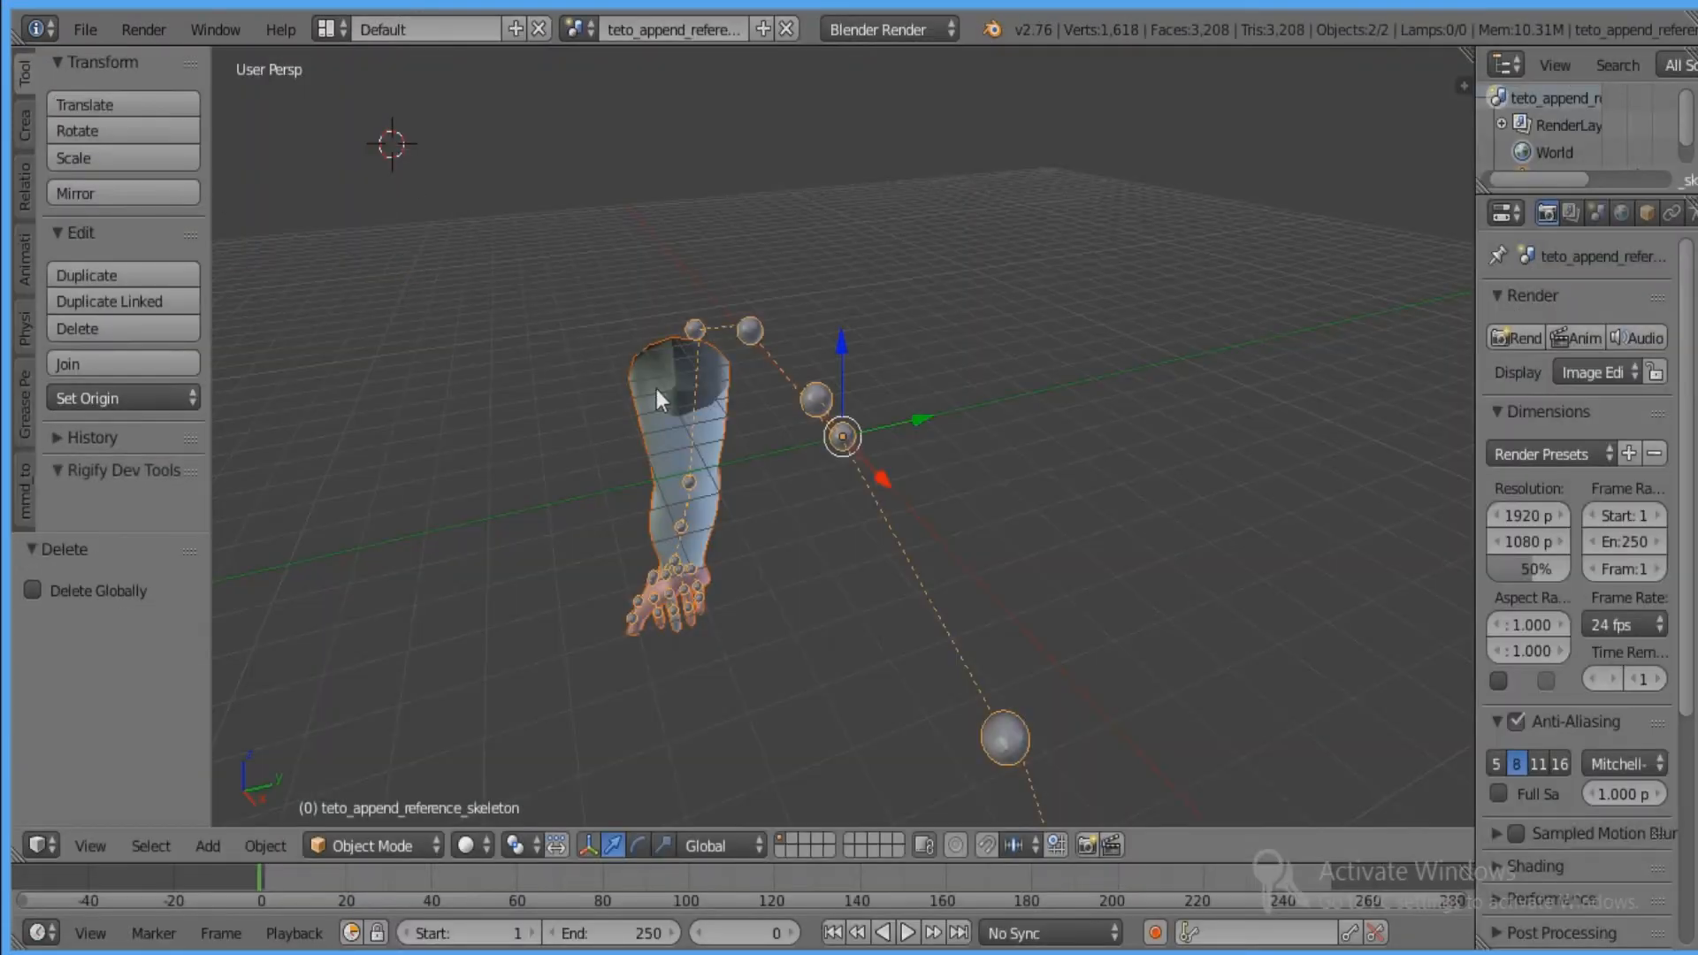
# Select the imported arms mesh and inspect the arms and their skeleton from several angles.
pyautogui.moveTo(656, 389); pyautogui.dragTo(964, 465, button='middle')
pyautogui.moveTo(949, 496); pyautogui.dragTo(867, 373, button='middle')
pyautogui.scroll(-7, 936, 455)
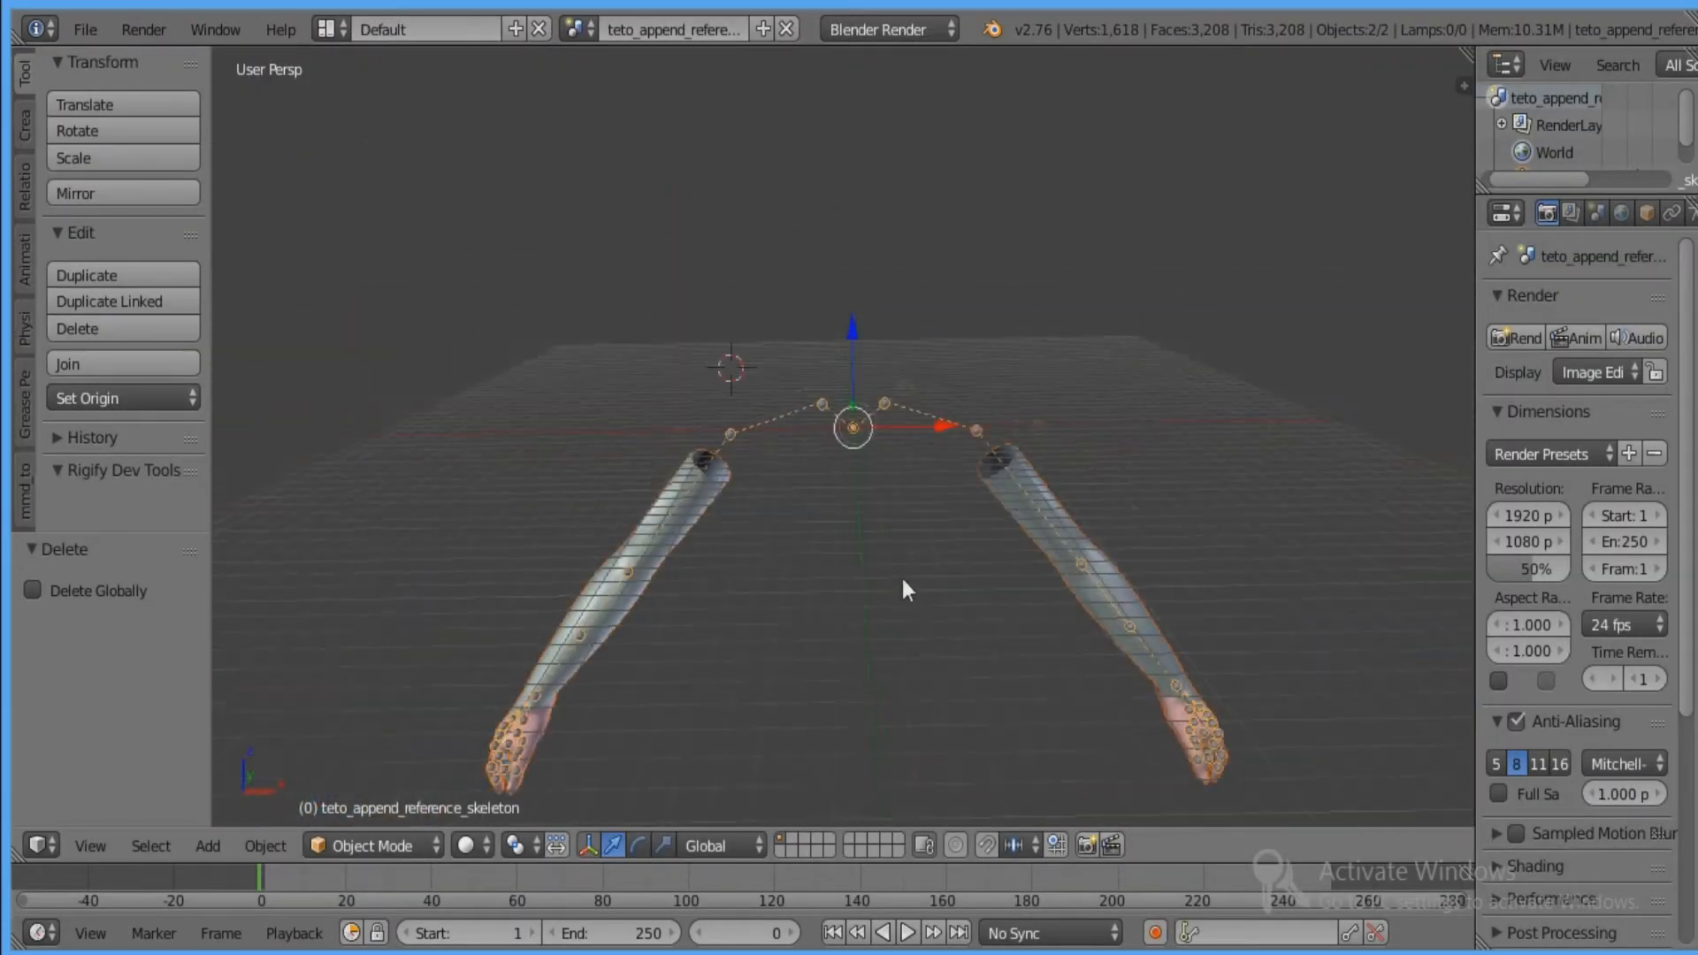
pyautogui.moveTo(920, 617); pyautogui.dragTo(929, 467, button='middle')
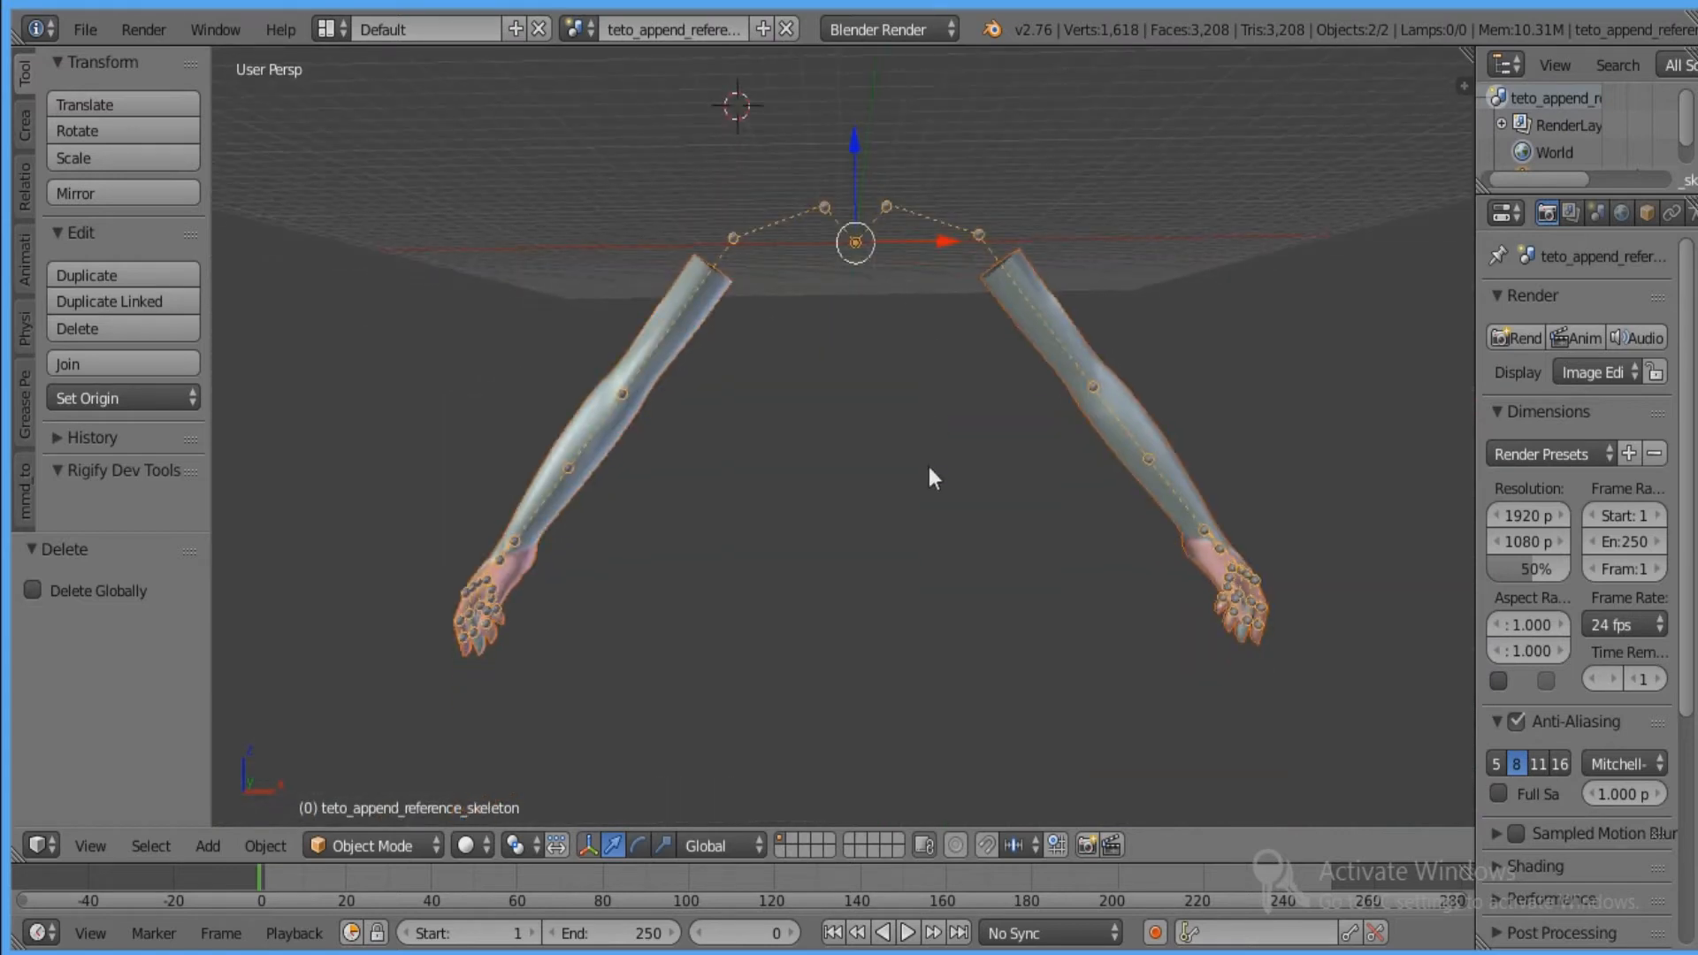
pyautogui.rightClick(635, 382)
pyautogui.moveTo(644, 387); pyautogui.dragTo(1066, 400, button='middle')
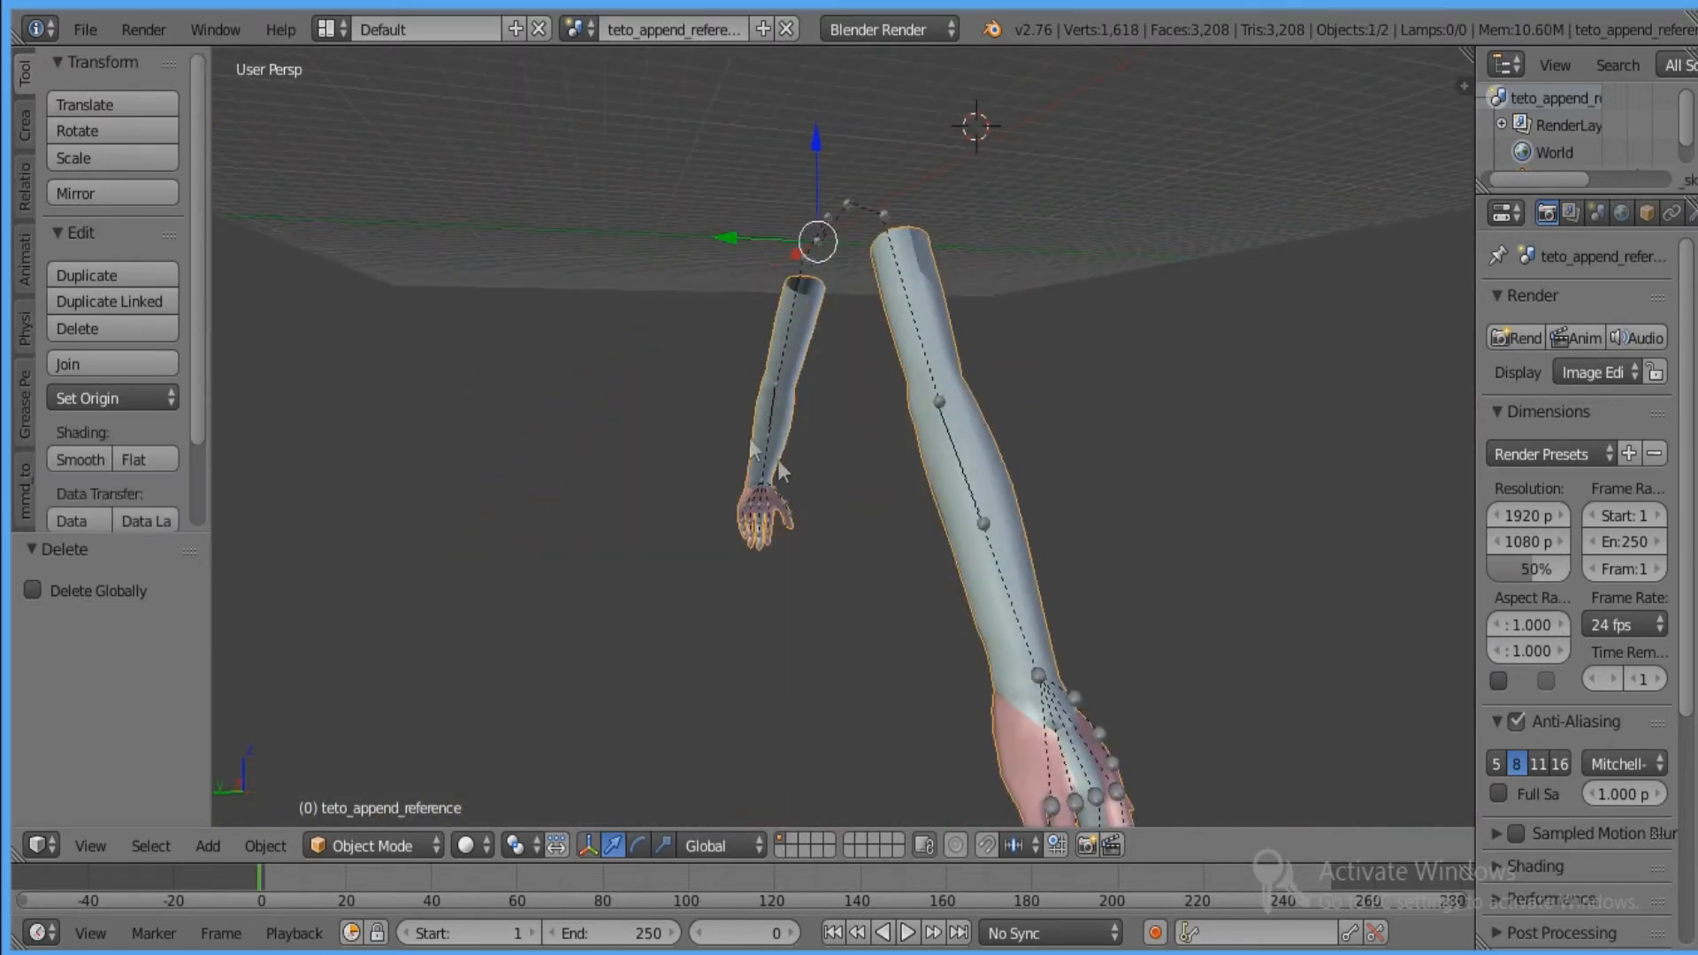
# Delete the imported arms mesh from the scene while keeping its skeleton.
pyautogui.moveTo(781, 472); pyautogui.dragTo(623, 555, button='middle')
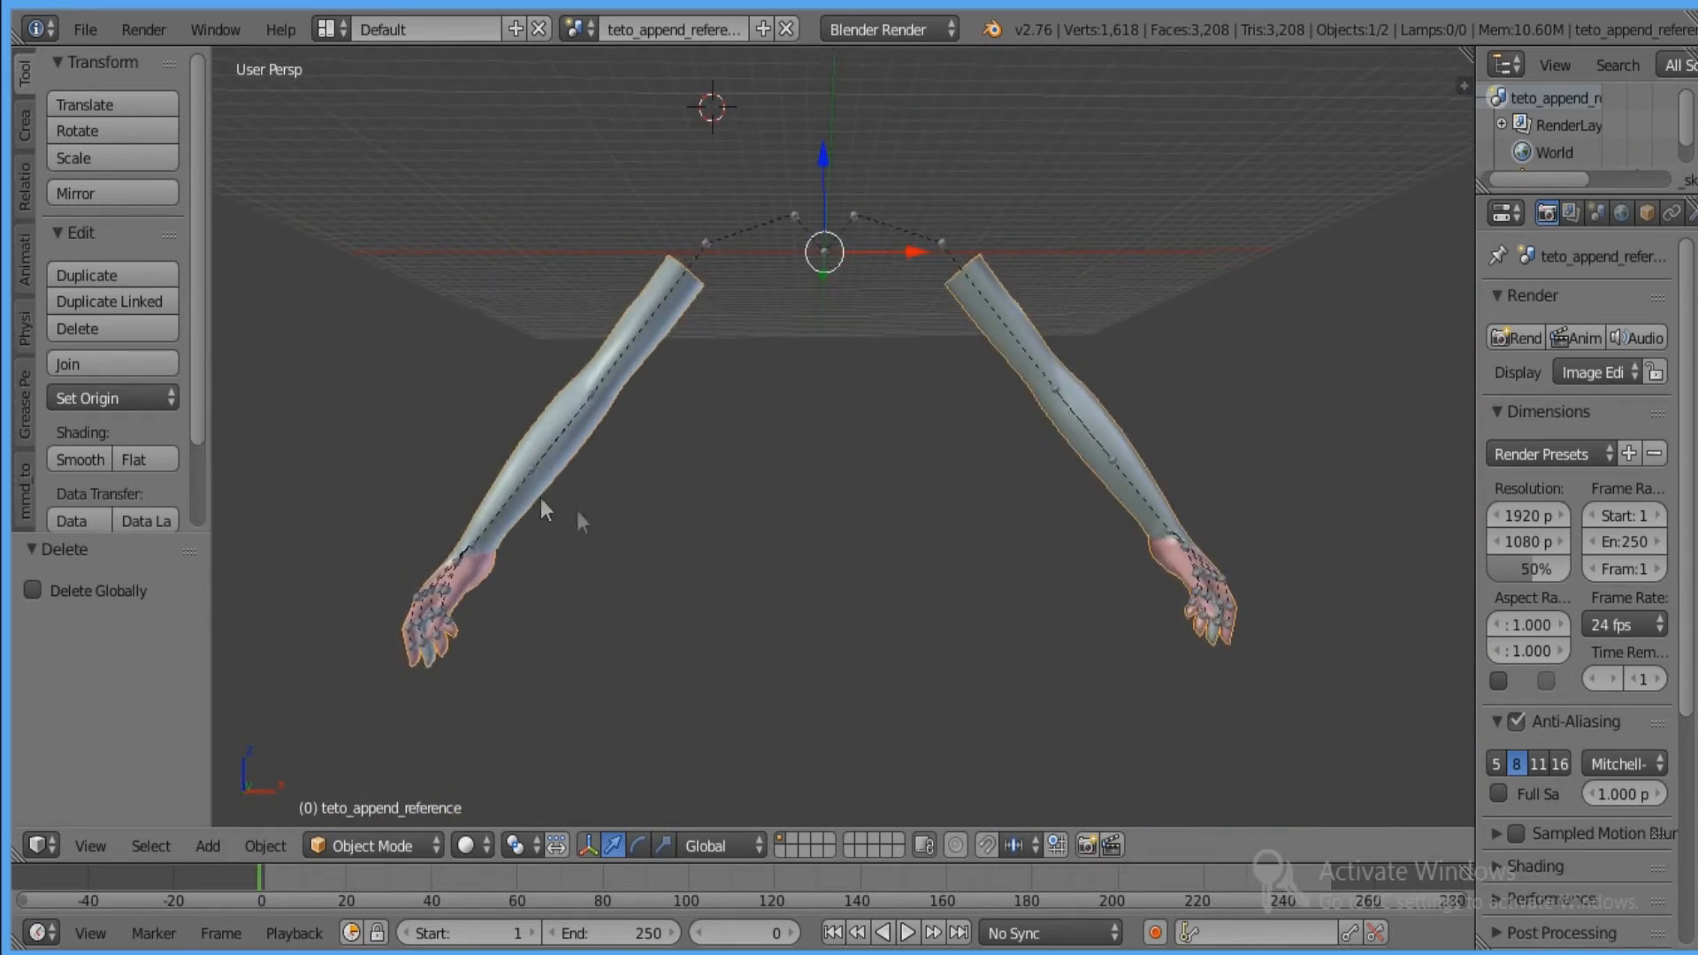
pyautogui.moveTo(645, 481); pyautogui.dragTo(836, 527, button='middle')
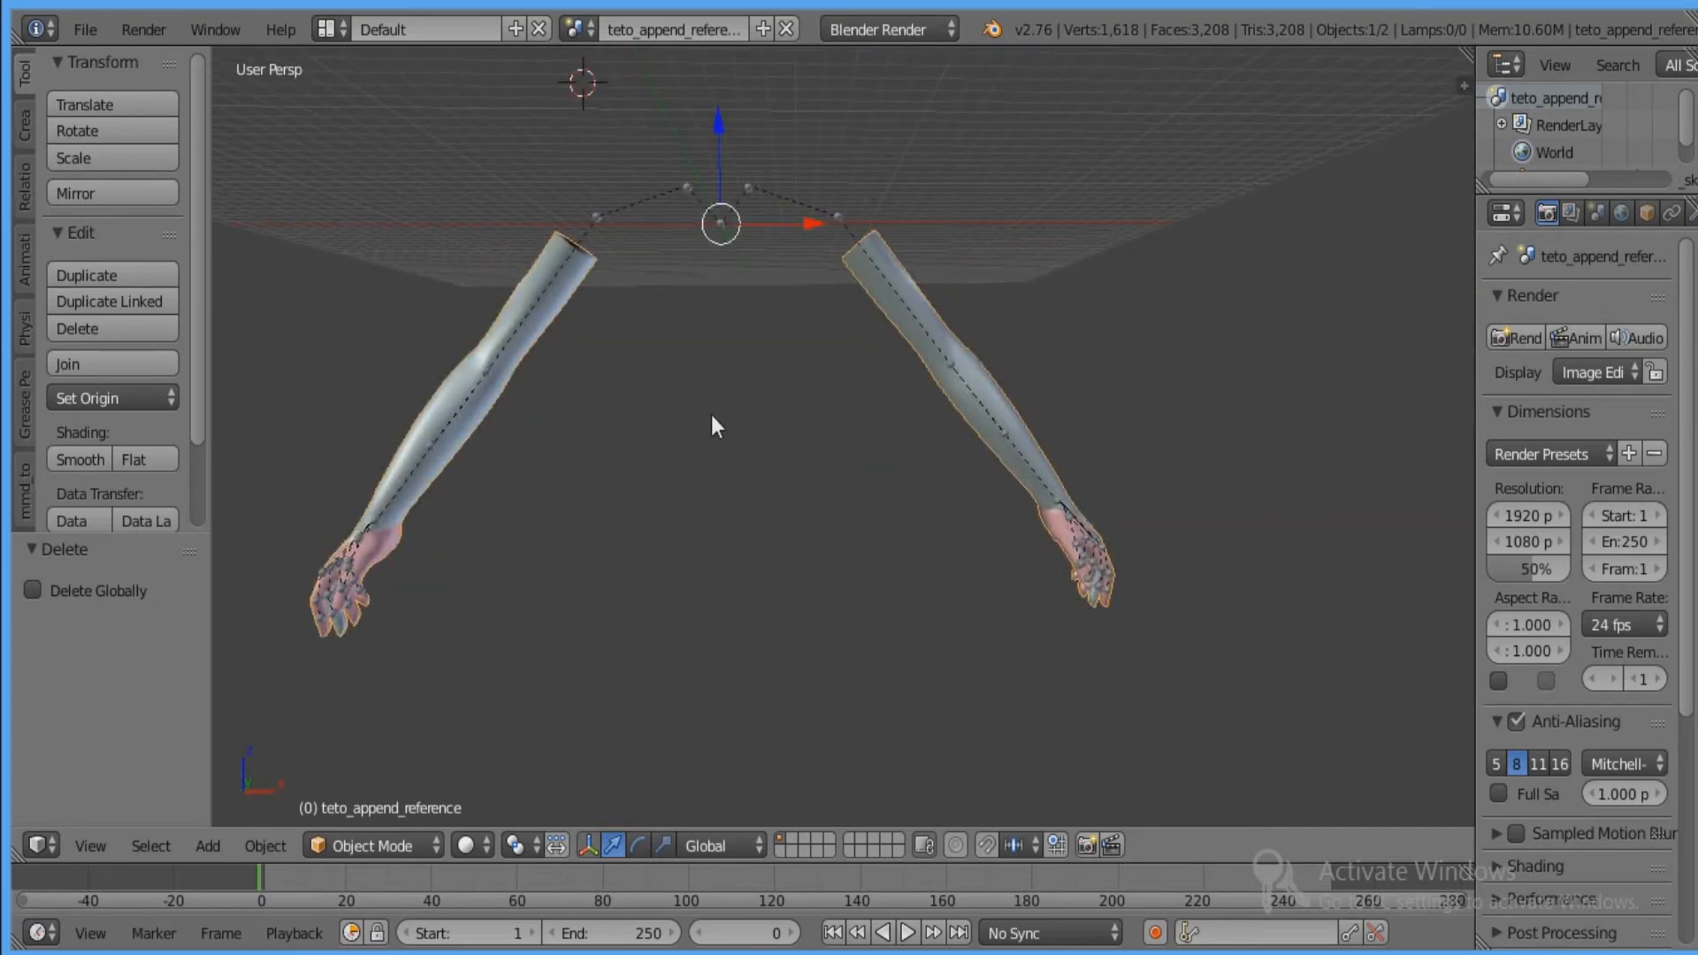
pyautogui.moveTo(667, 416); pyautogui.dragTo(706, 455, button='middle')
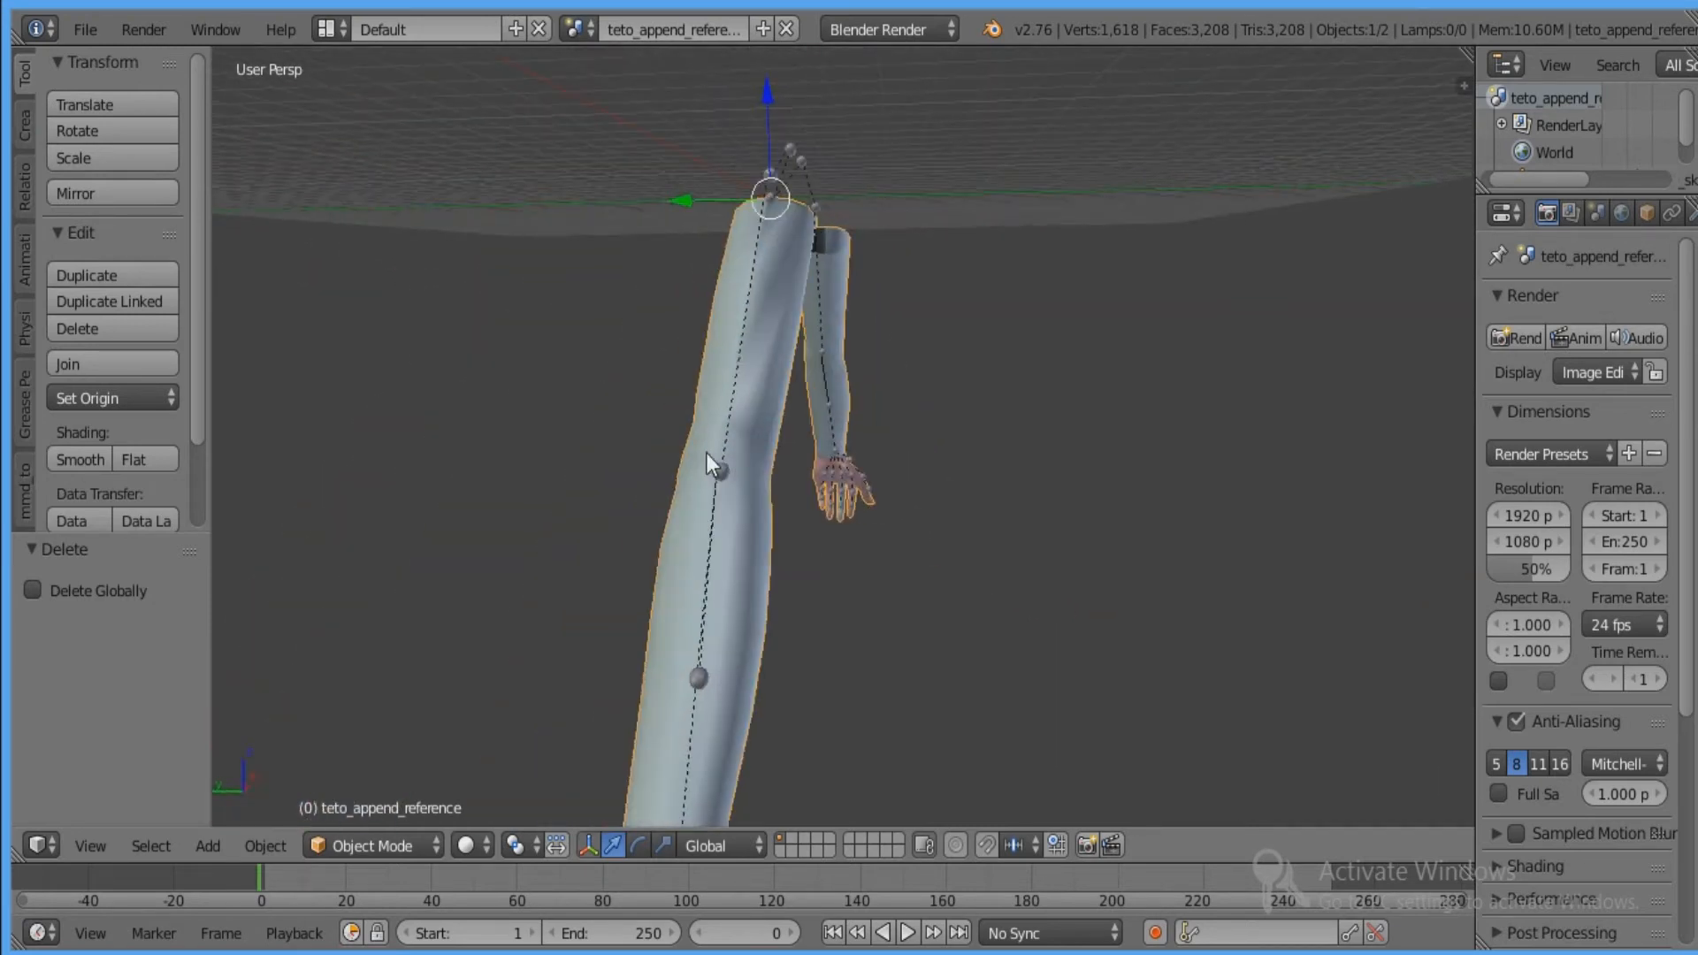
pyautogui.press('x')
pyautogui.click(702, 430)
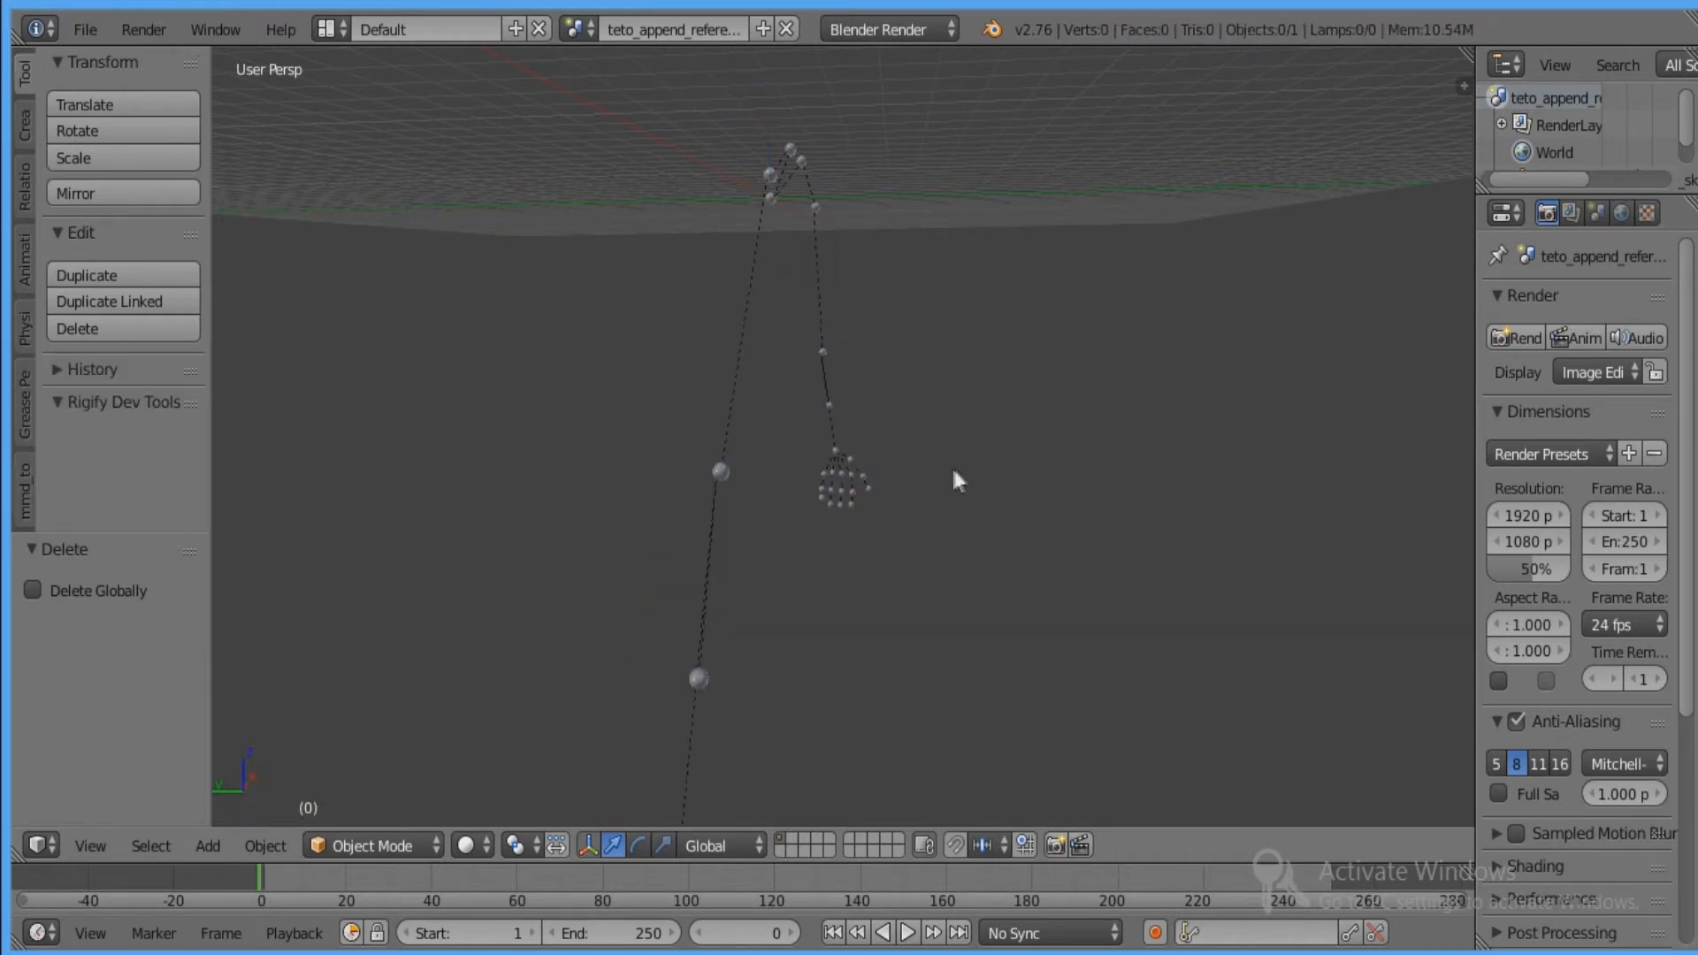
pyautogui.moveTo(955, 477); pyautogui.dragTo(733, 439, button='middle')
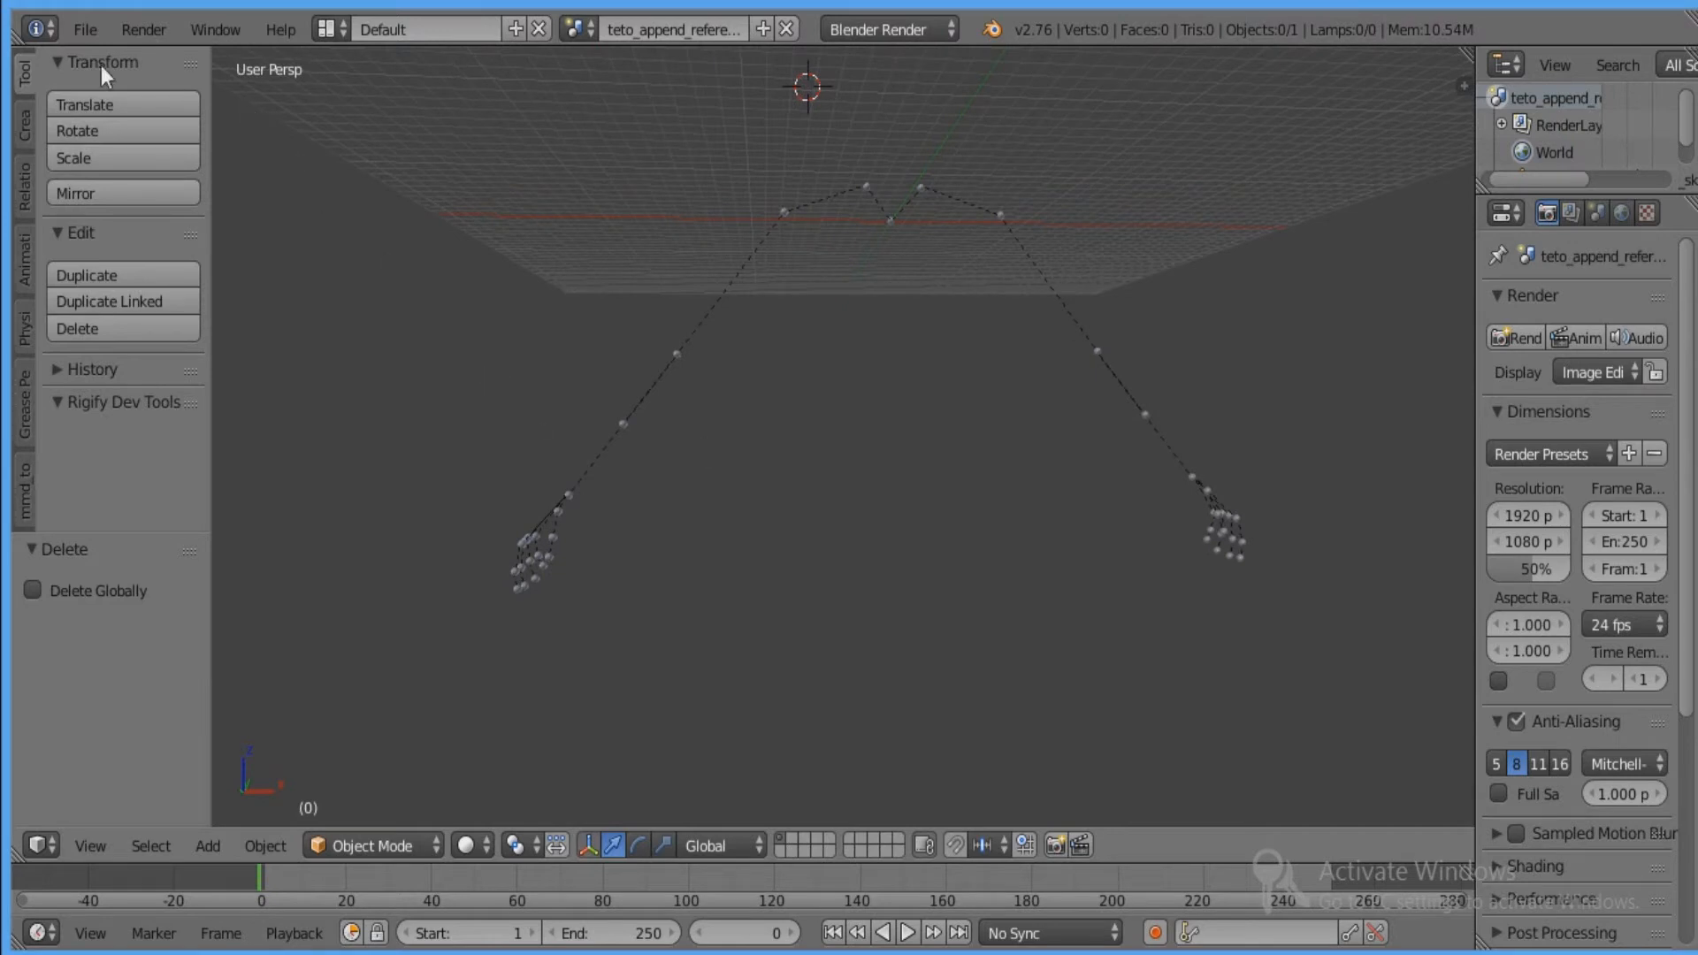
# Import teto_append_append_reference.smd from the vocaloid decompiled 0.19 folder as a Source Engine file.
pyautogui.click(84, 31)
pyautogui.moveTo(186, 522)
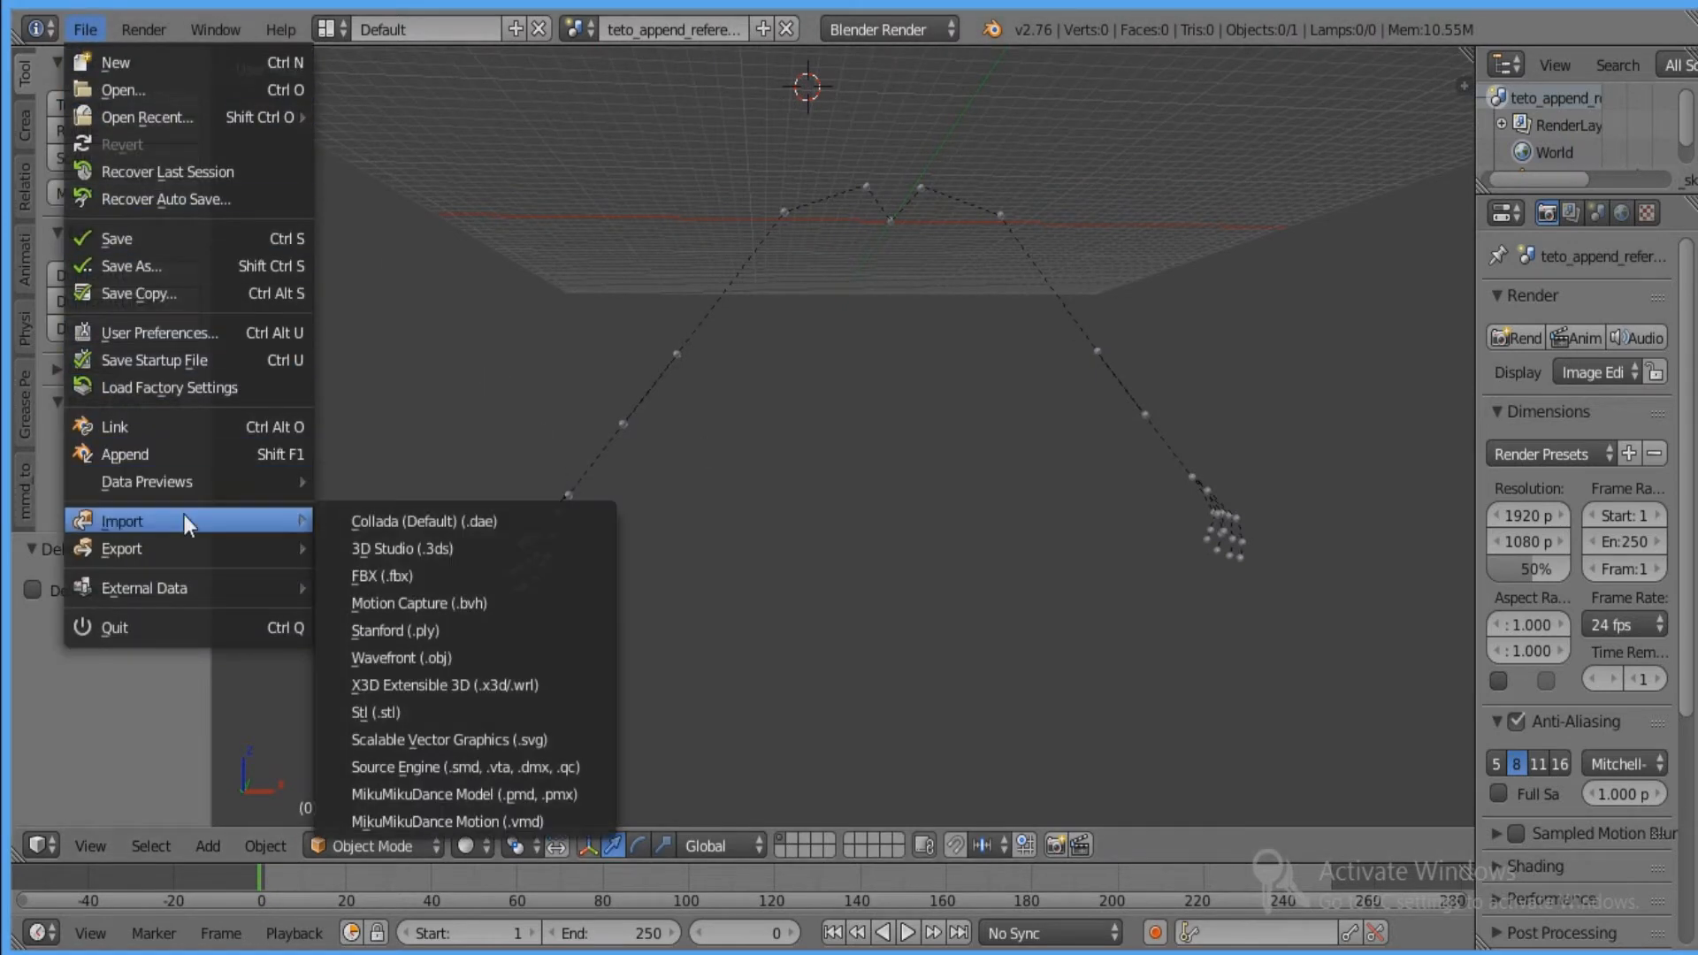
pyautogui.click(485, 761)
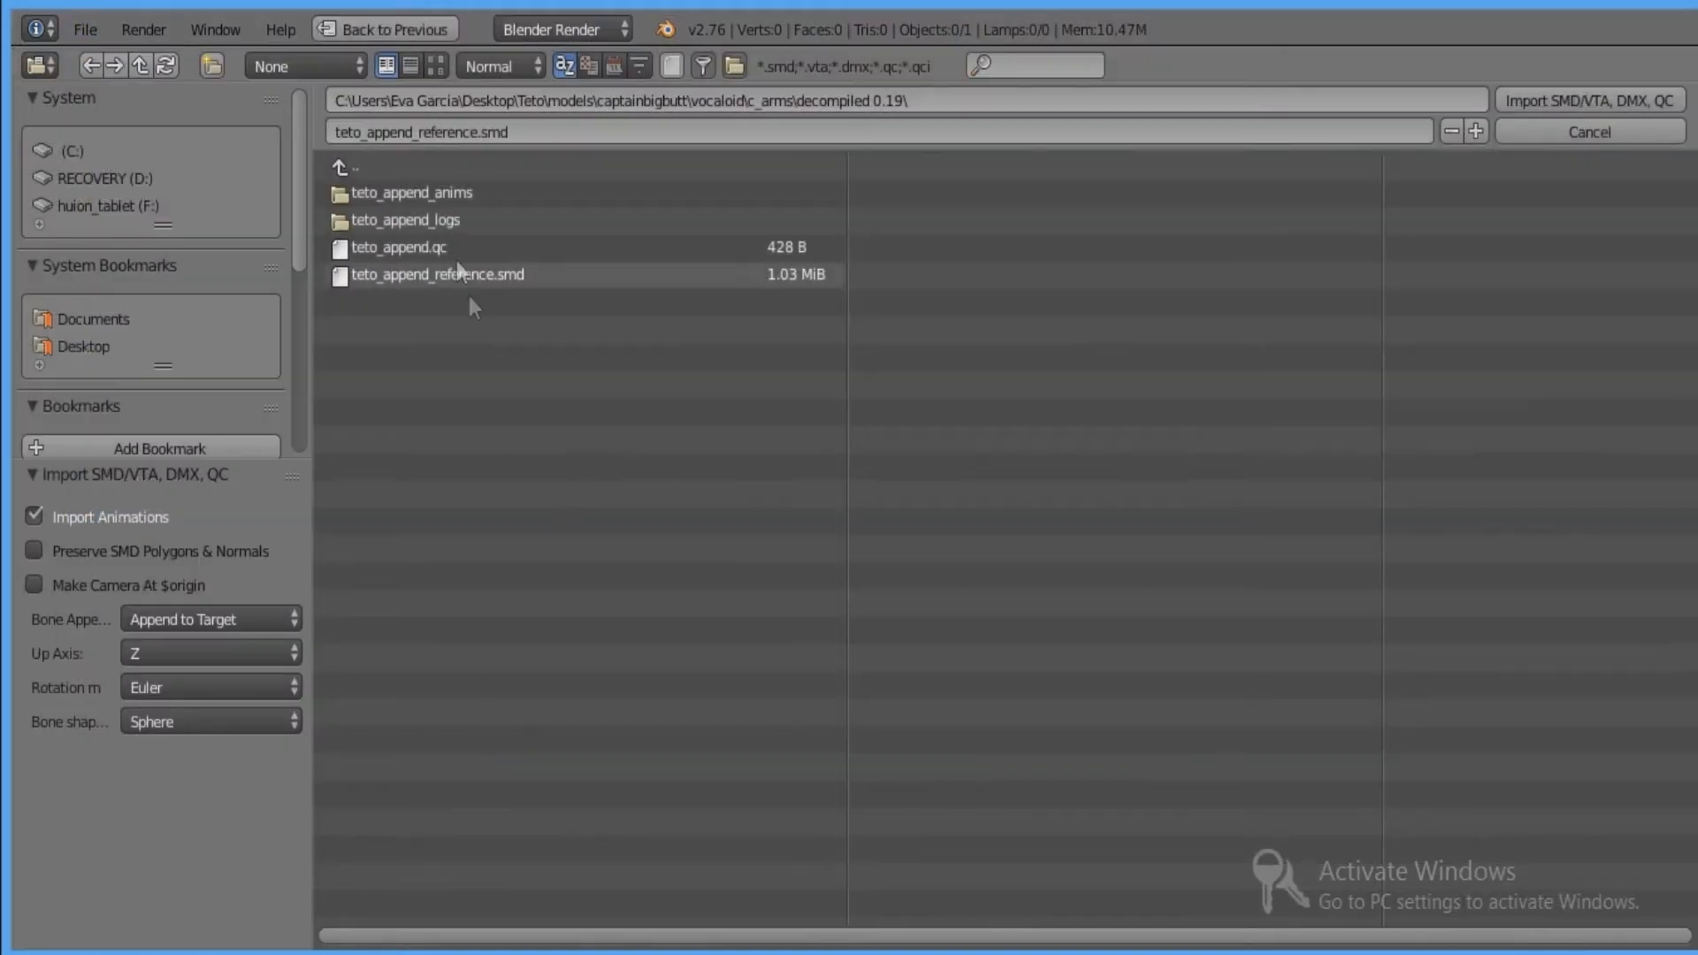
pyautogui.click(421, 164)
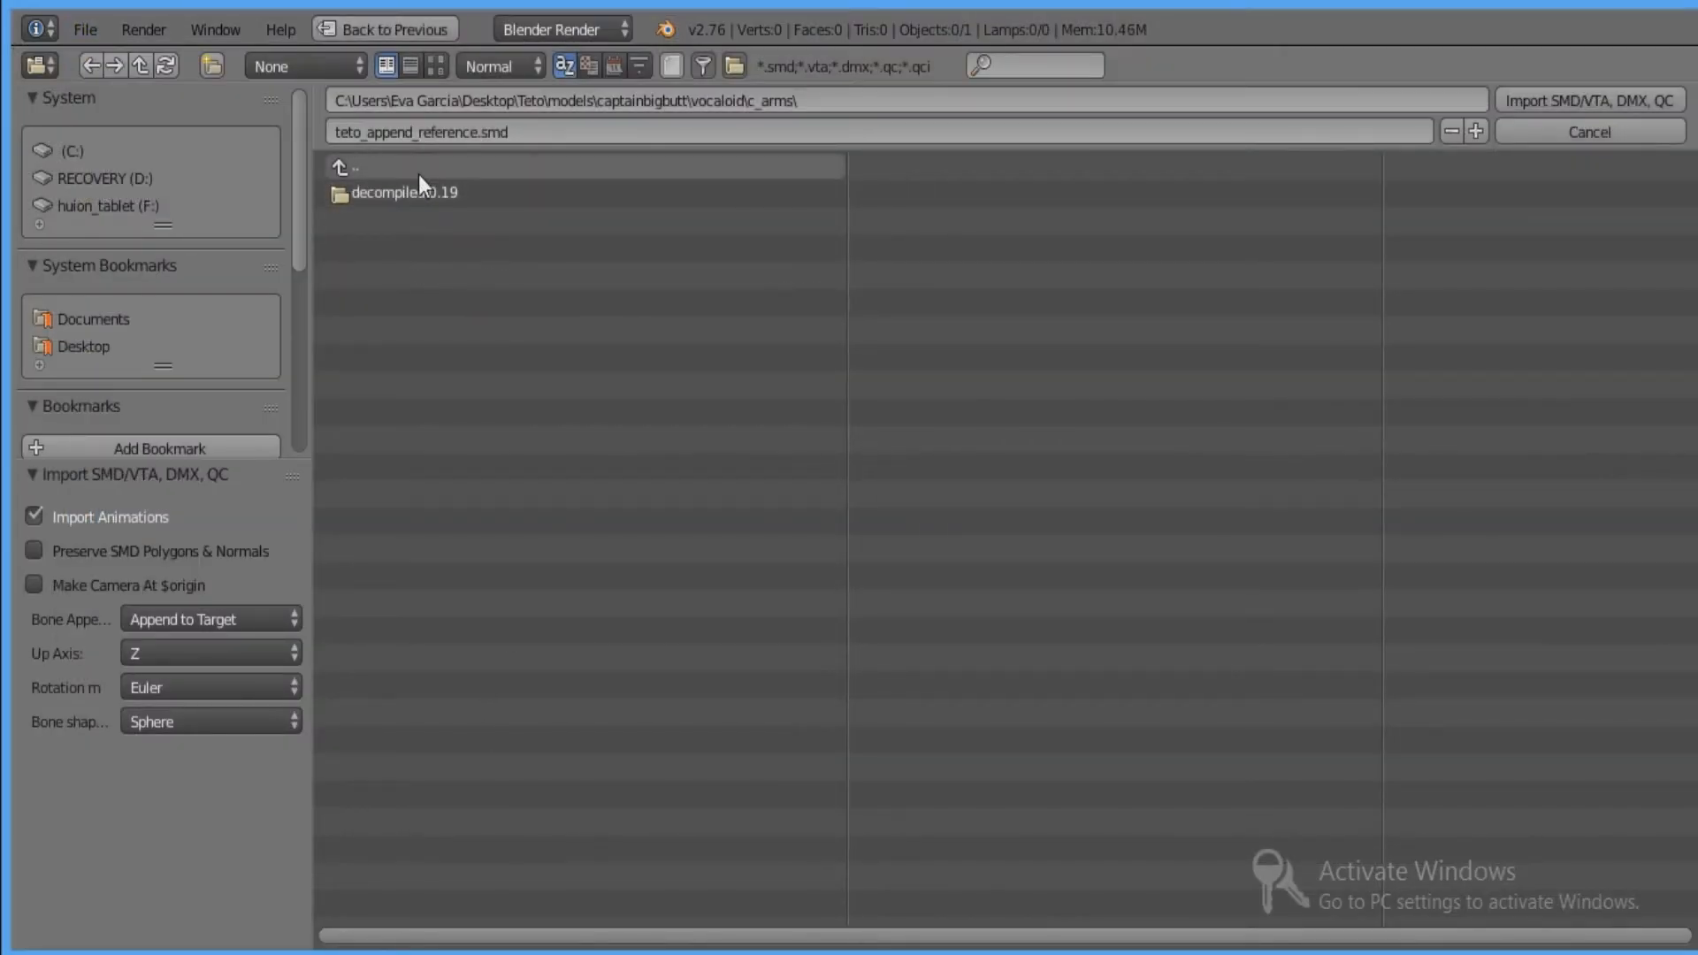
pyautogui.click(418, 172)
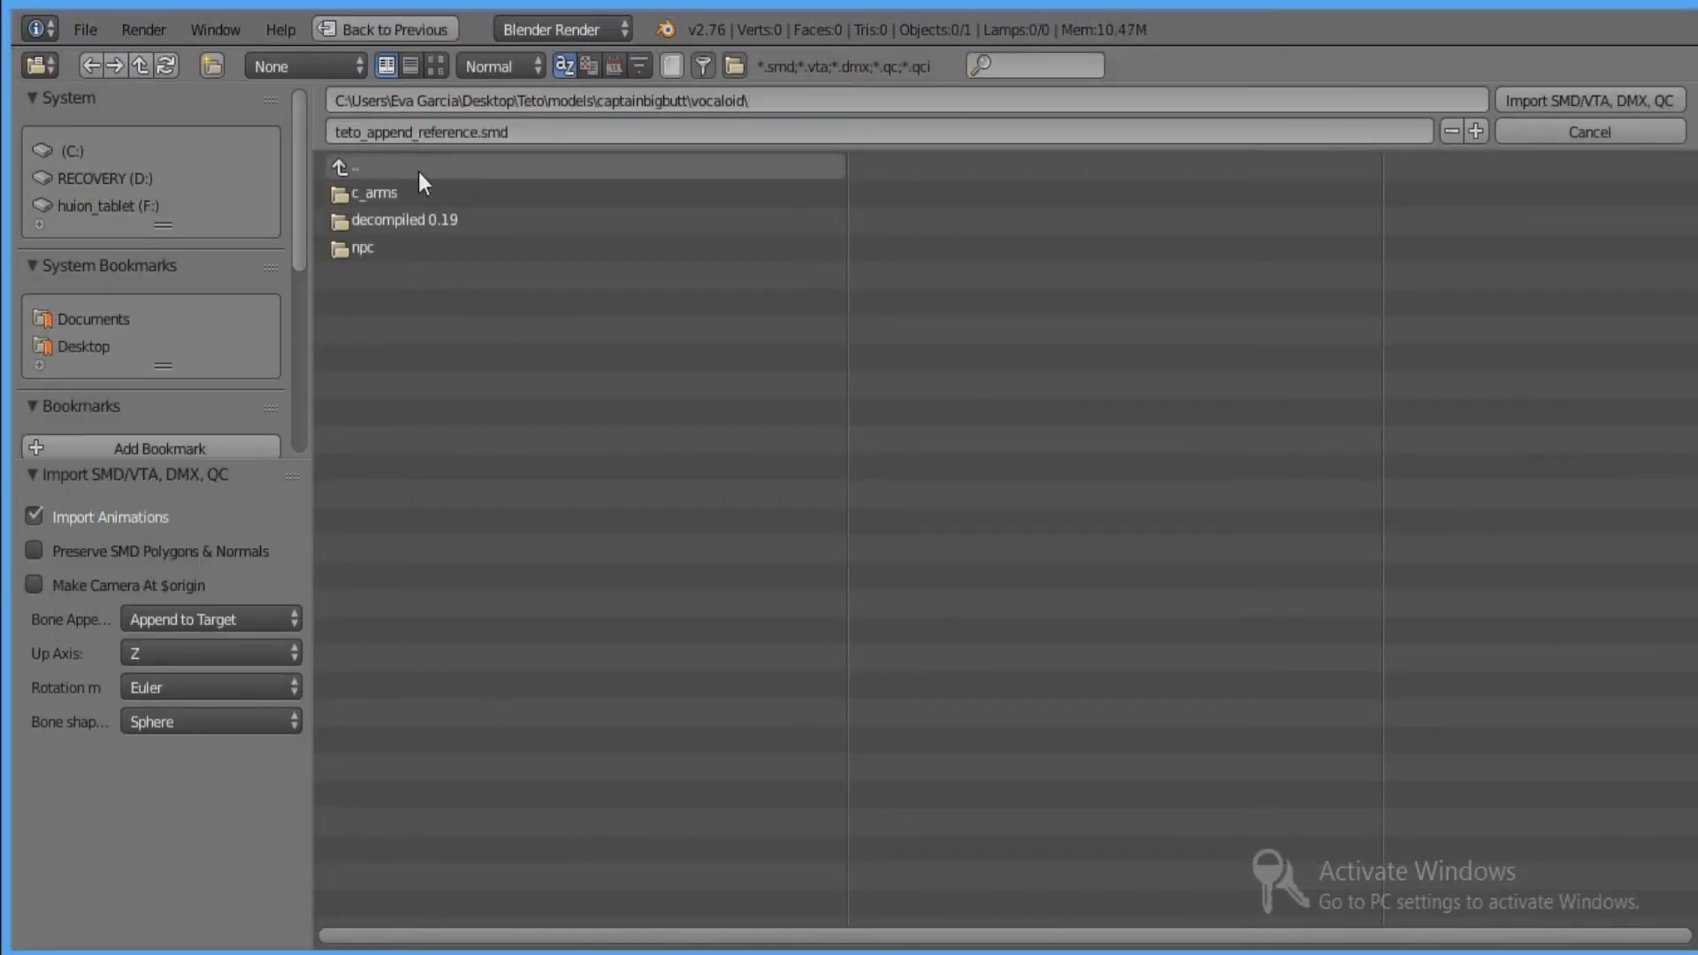
pyautogui.click(400, 225)
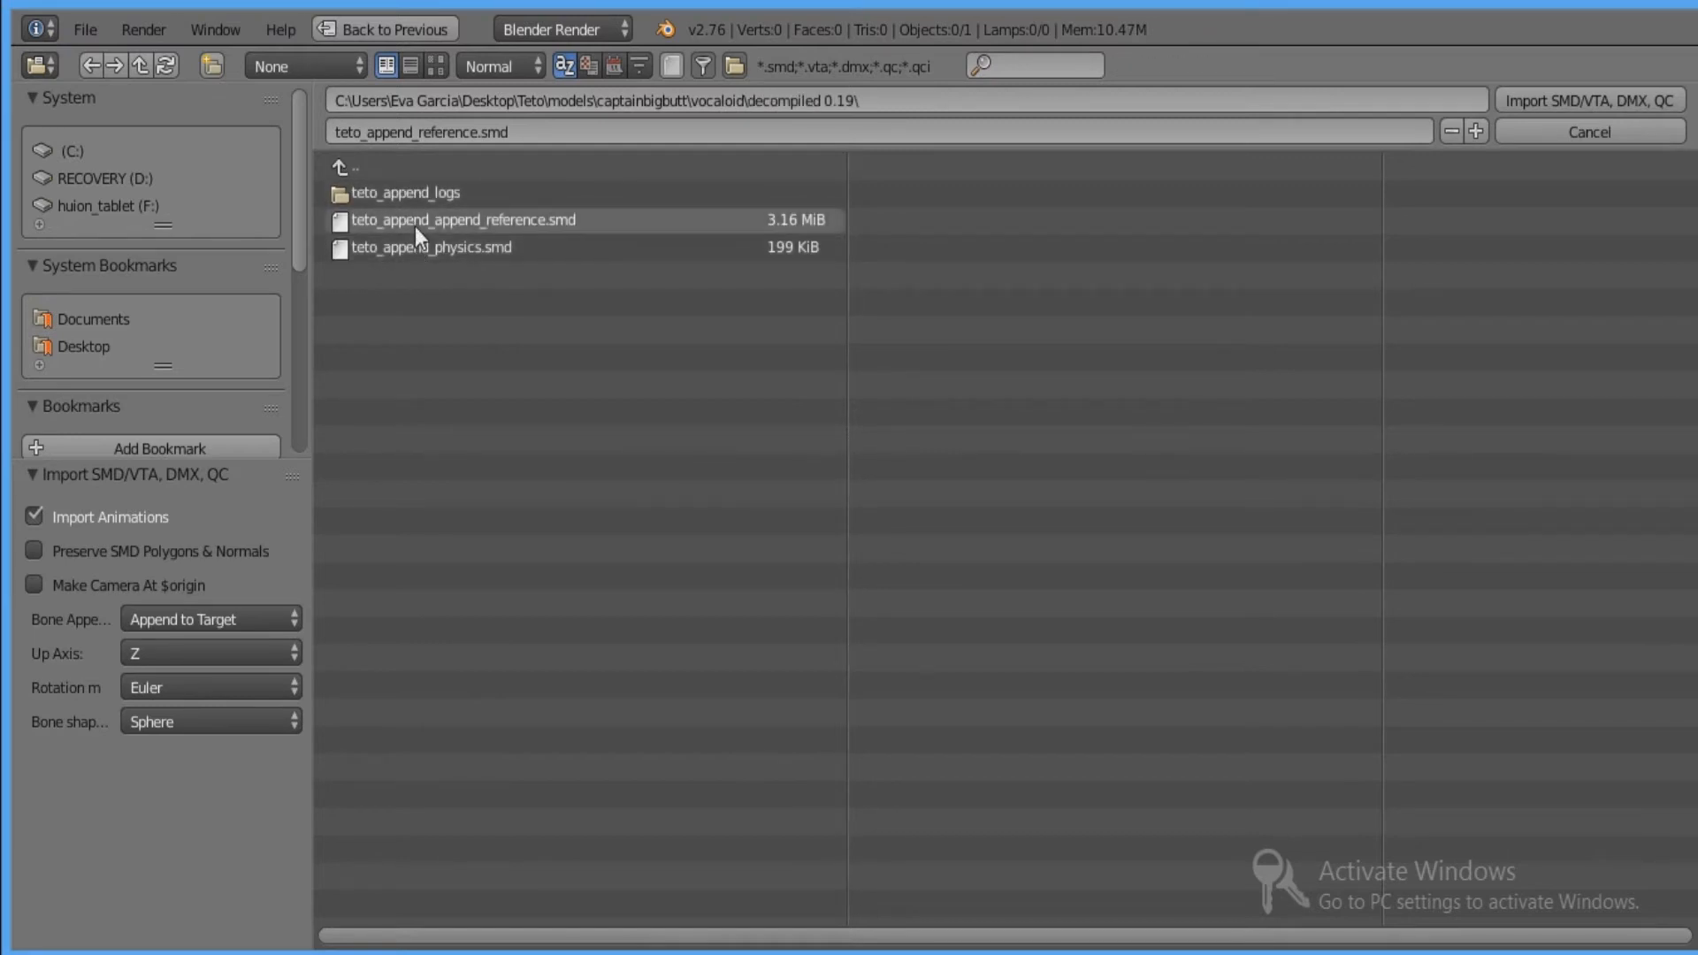
pyautogui.click(416, 227)
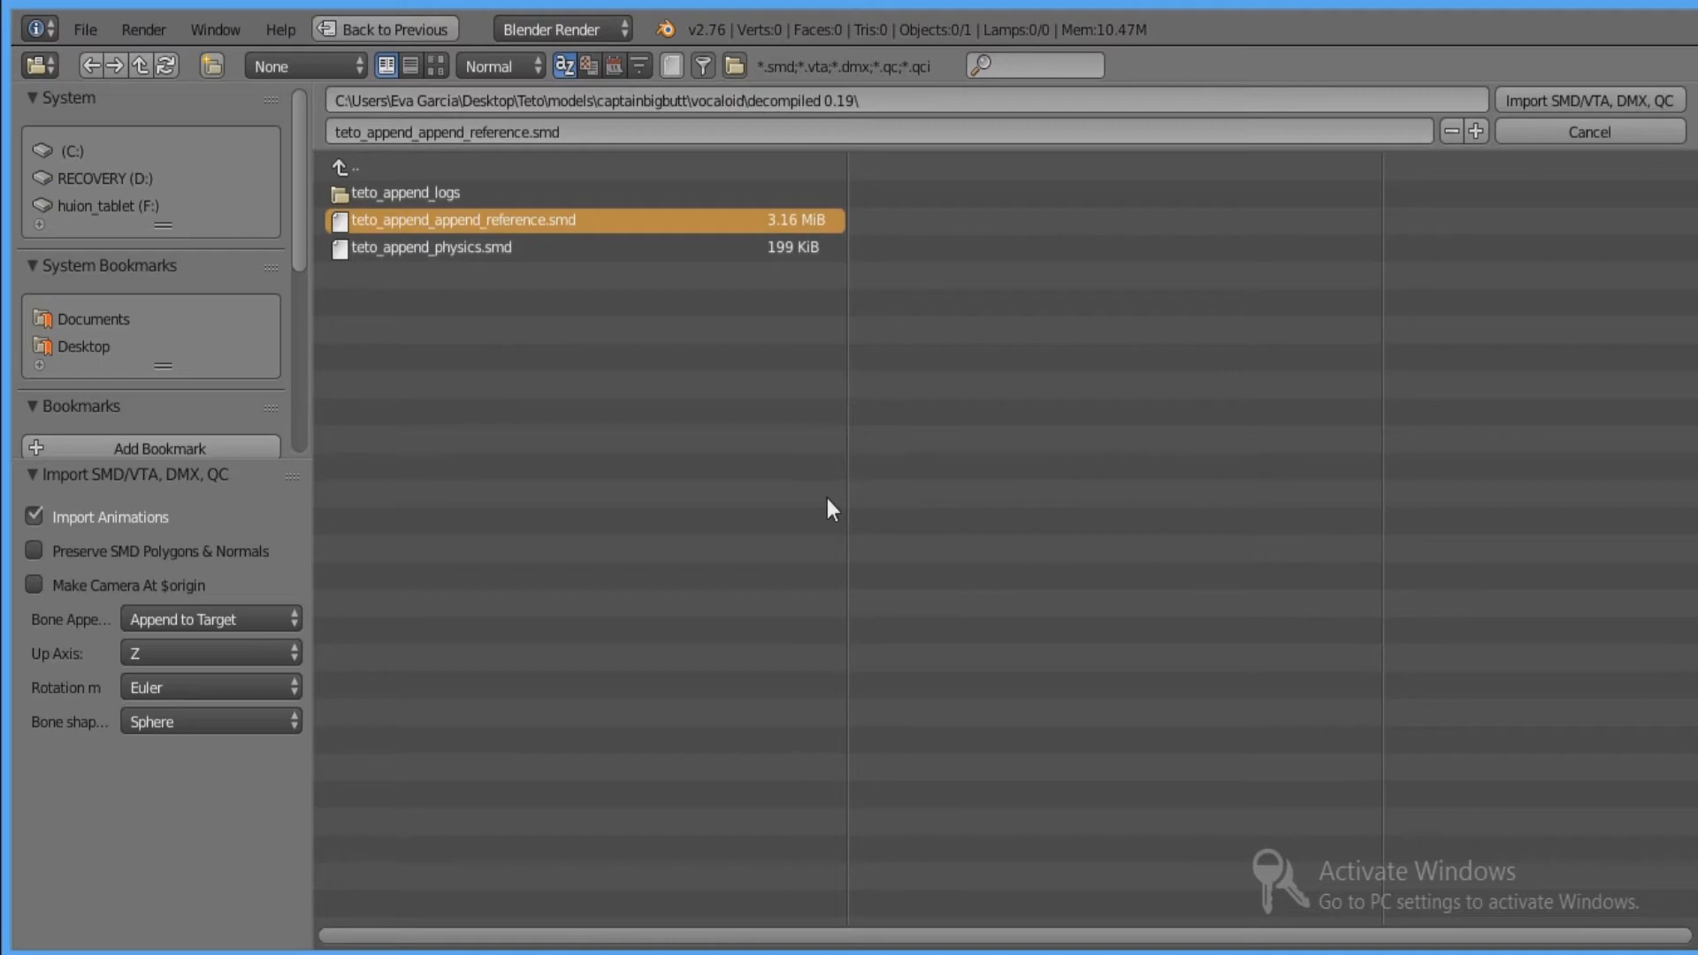
# Delete the skeleton and keep only the imported body mesh.
pyautogui.scroll(-8, 540, 372)
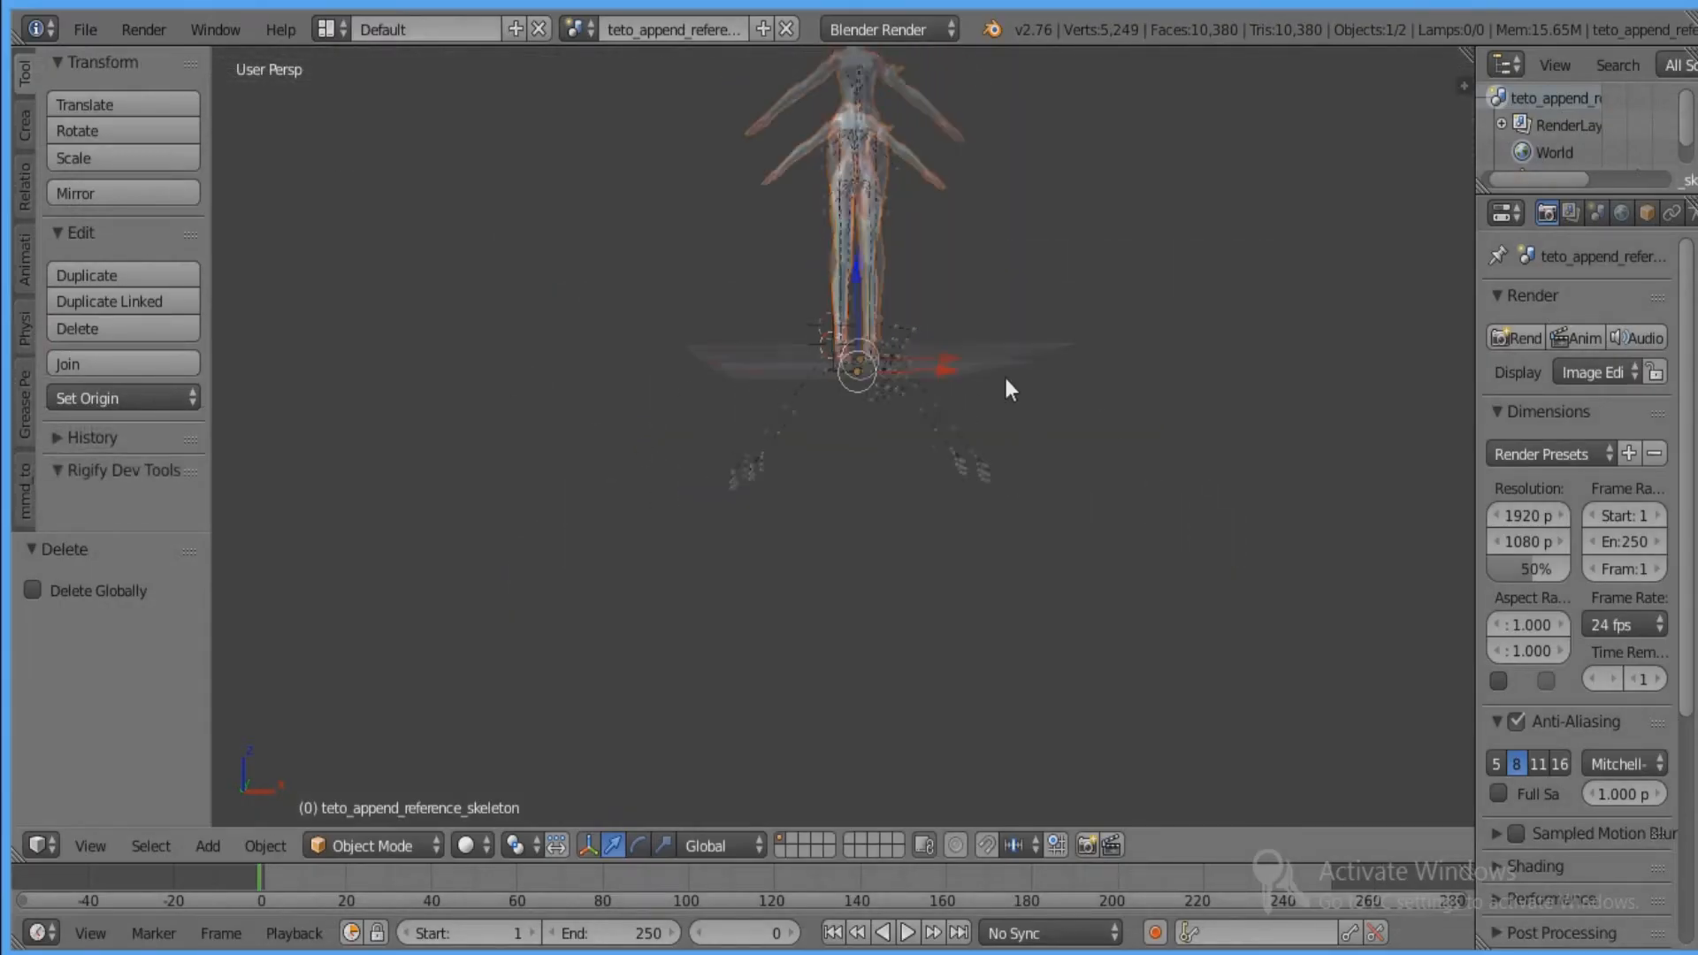
pyautogui.scroll(5, 828, 448)
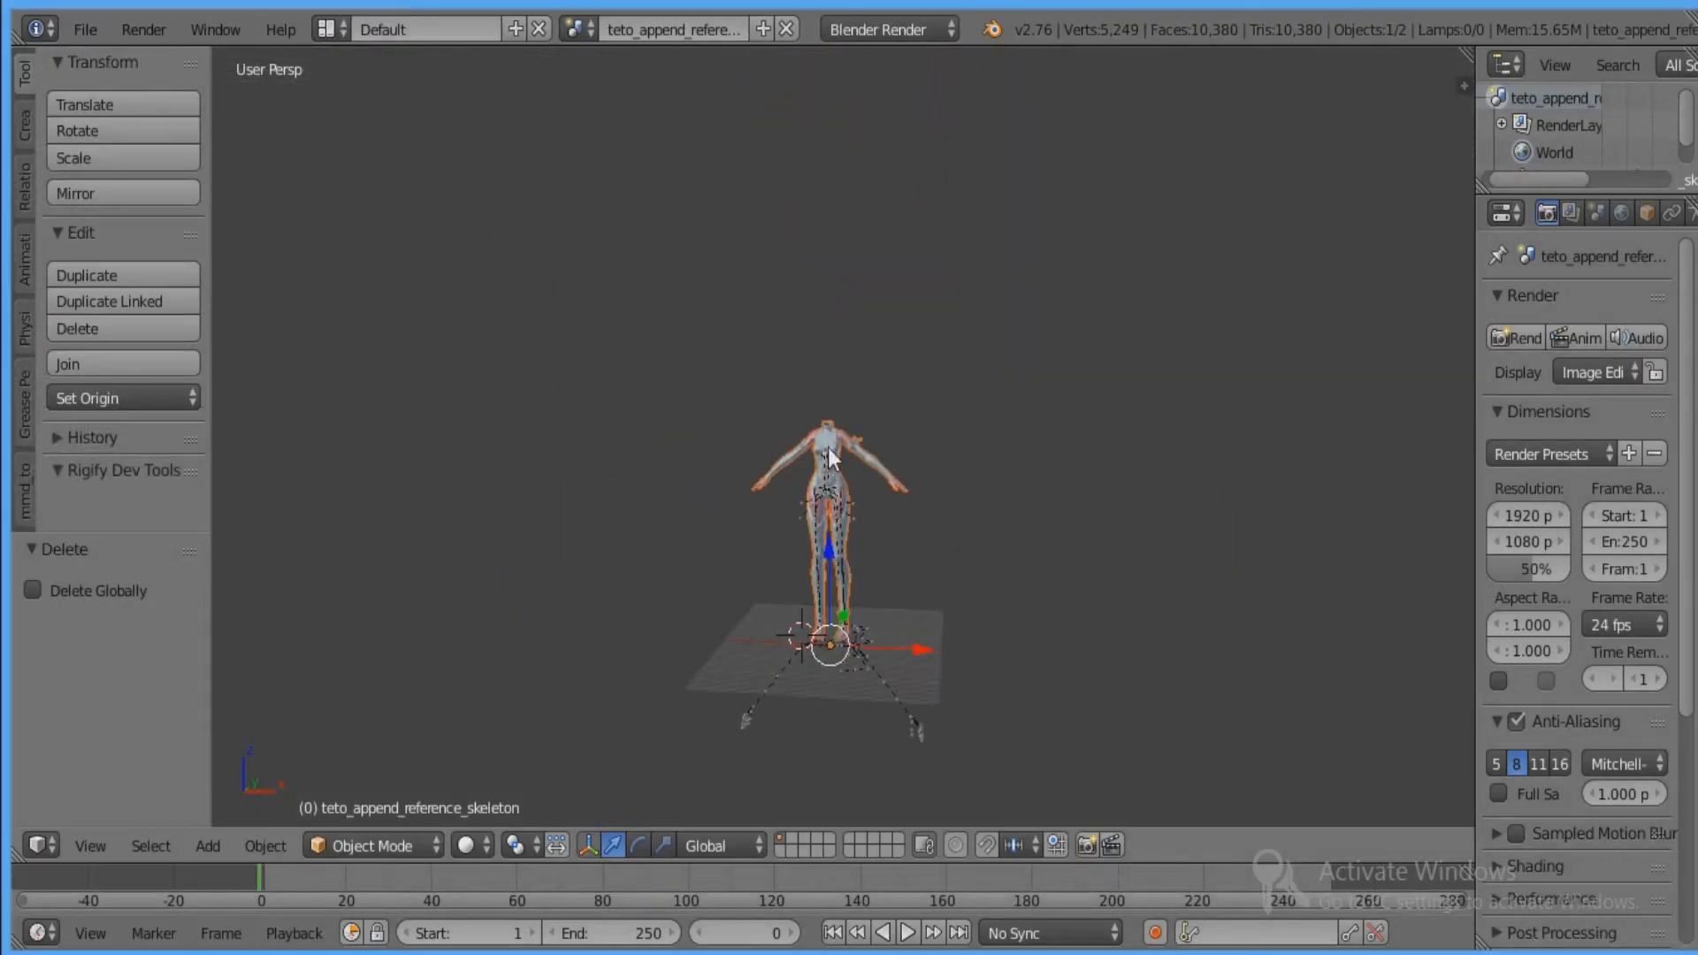
pyautogui.rightClick(817, 529)
pyautogui.keyDown('shift'); pyautogui.moveTo(837, 549); pyautogui.dragTo(815, 483, button='middle'); pyautogui.keyUp('shift')
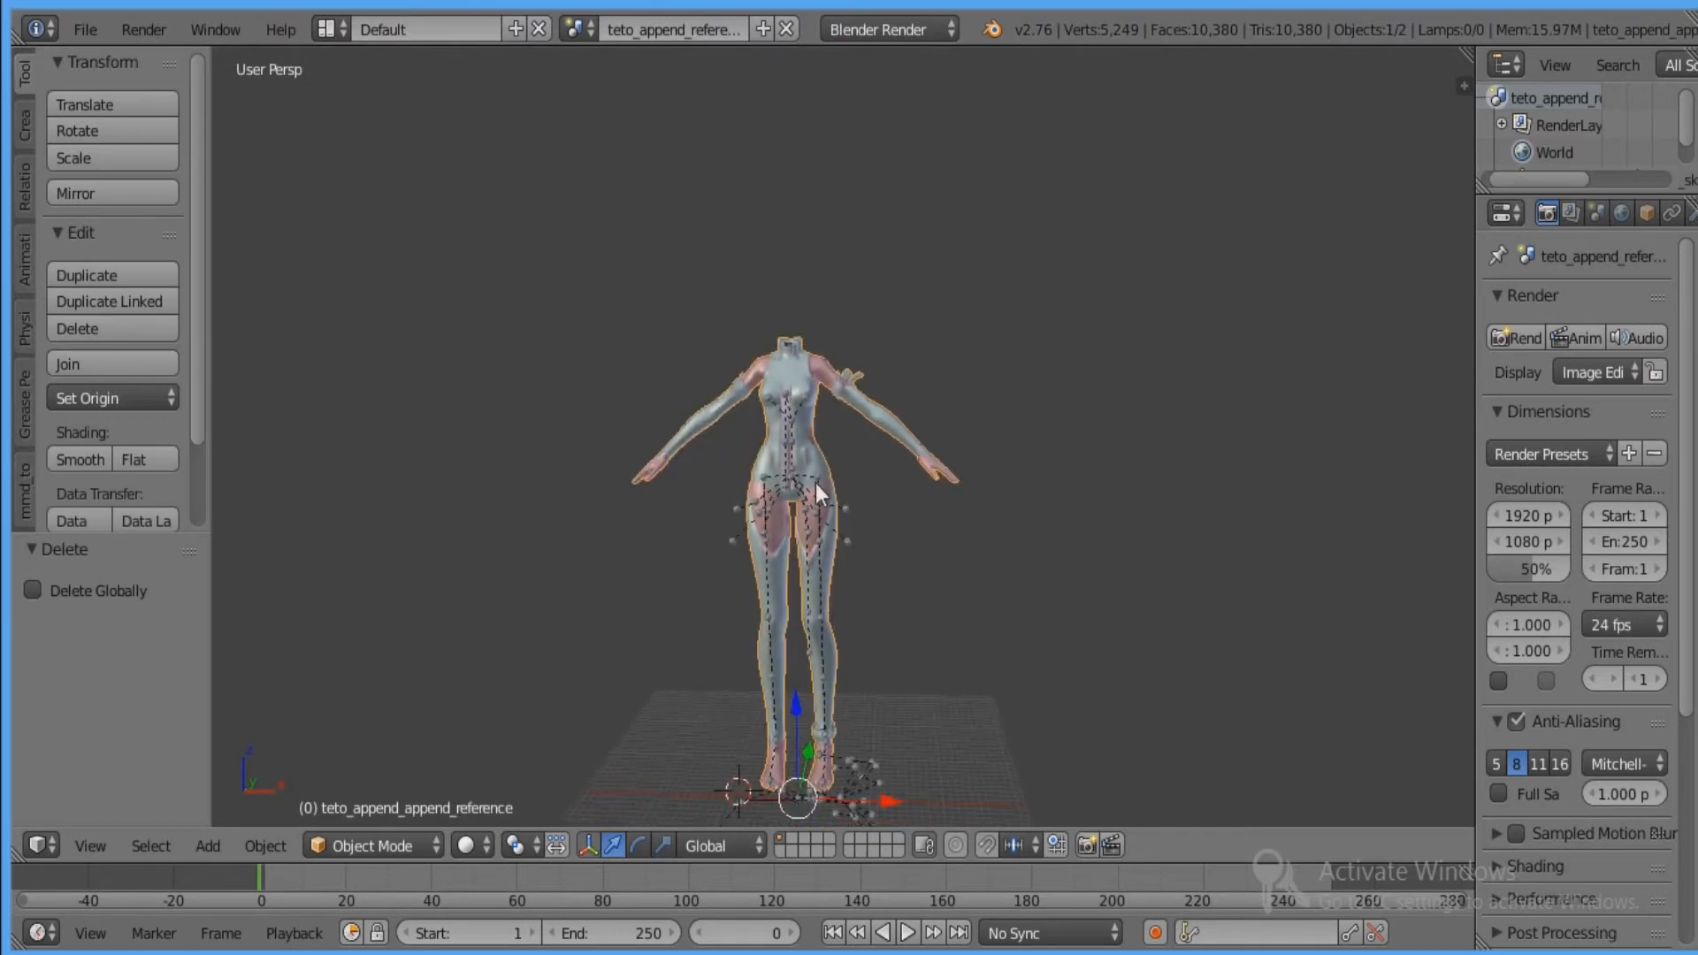
pyautogui.rightClick(816, 483)
pyautogui.press('x')
pyautogui.click(813, 483)
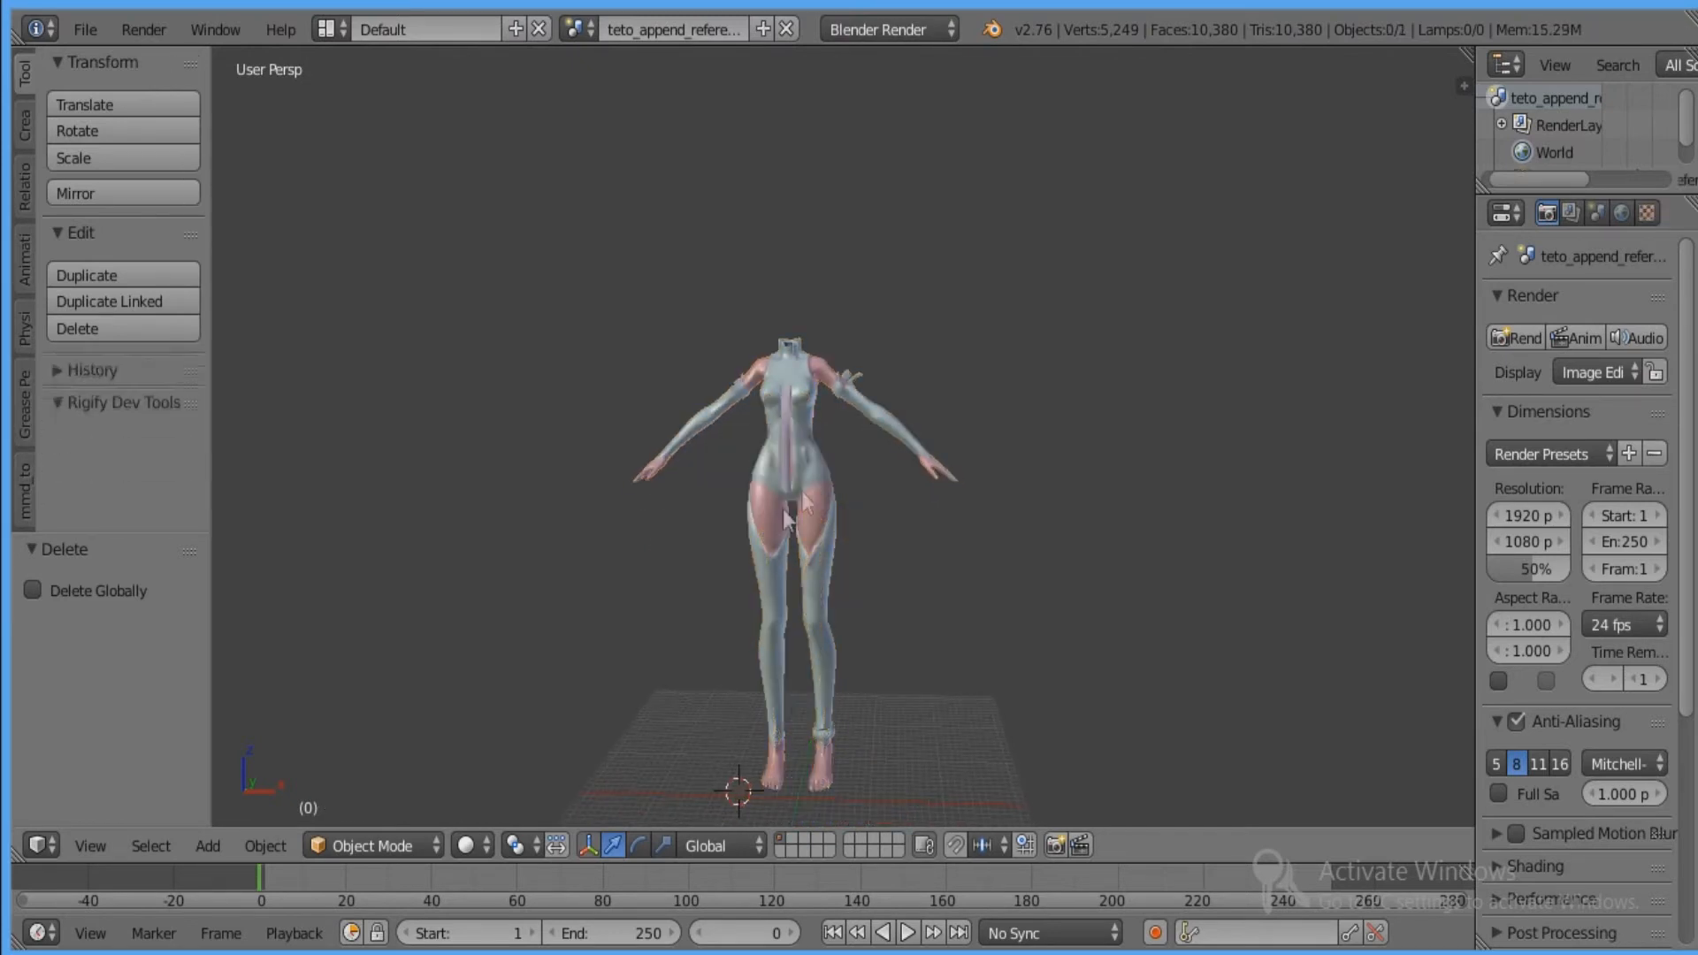
# Open the body mesh in Edit Mode and box-select its legs, hips and torso through a wireframe view.
pyautogui.rightClick(793, 462)
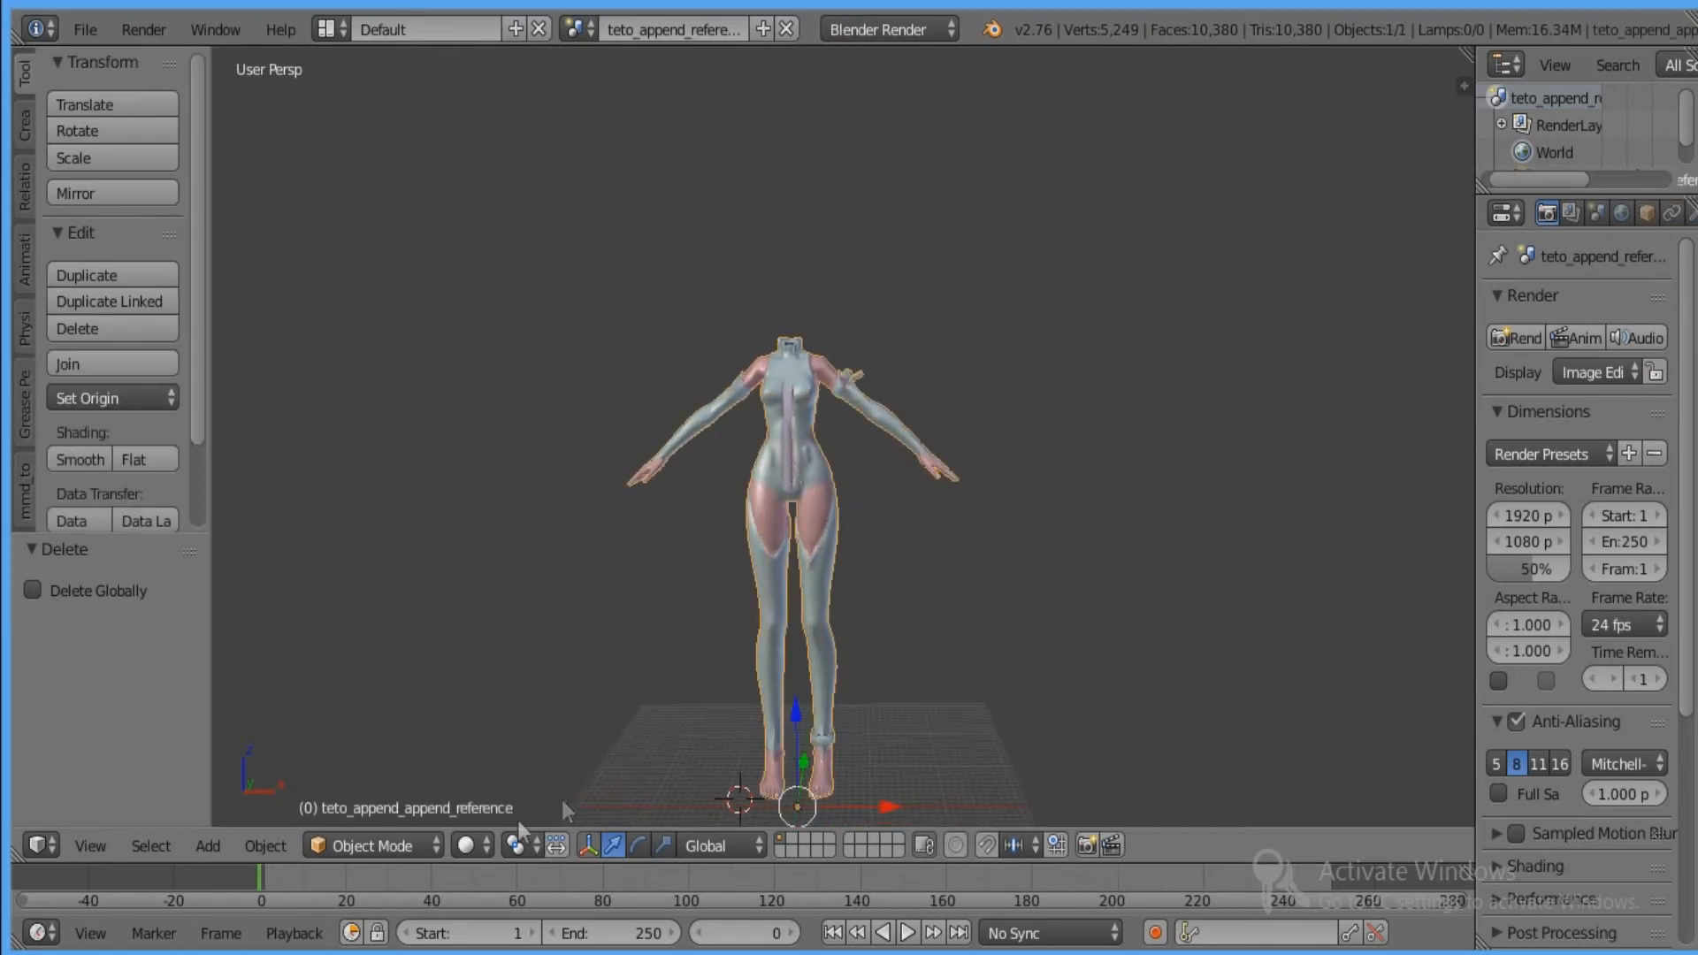
pyautogui.click(421, 849)
pyautogui.click(372, 783)
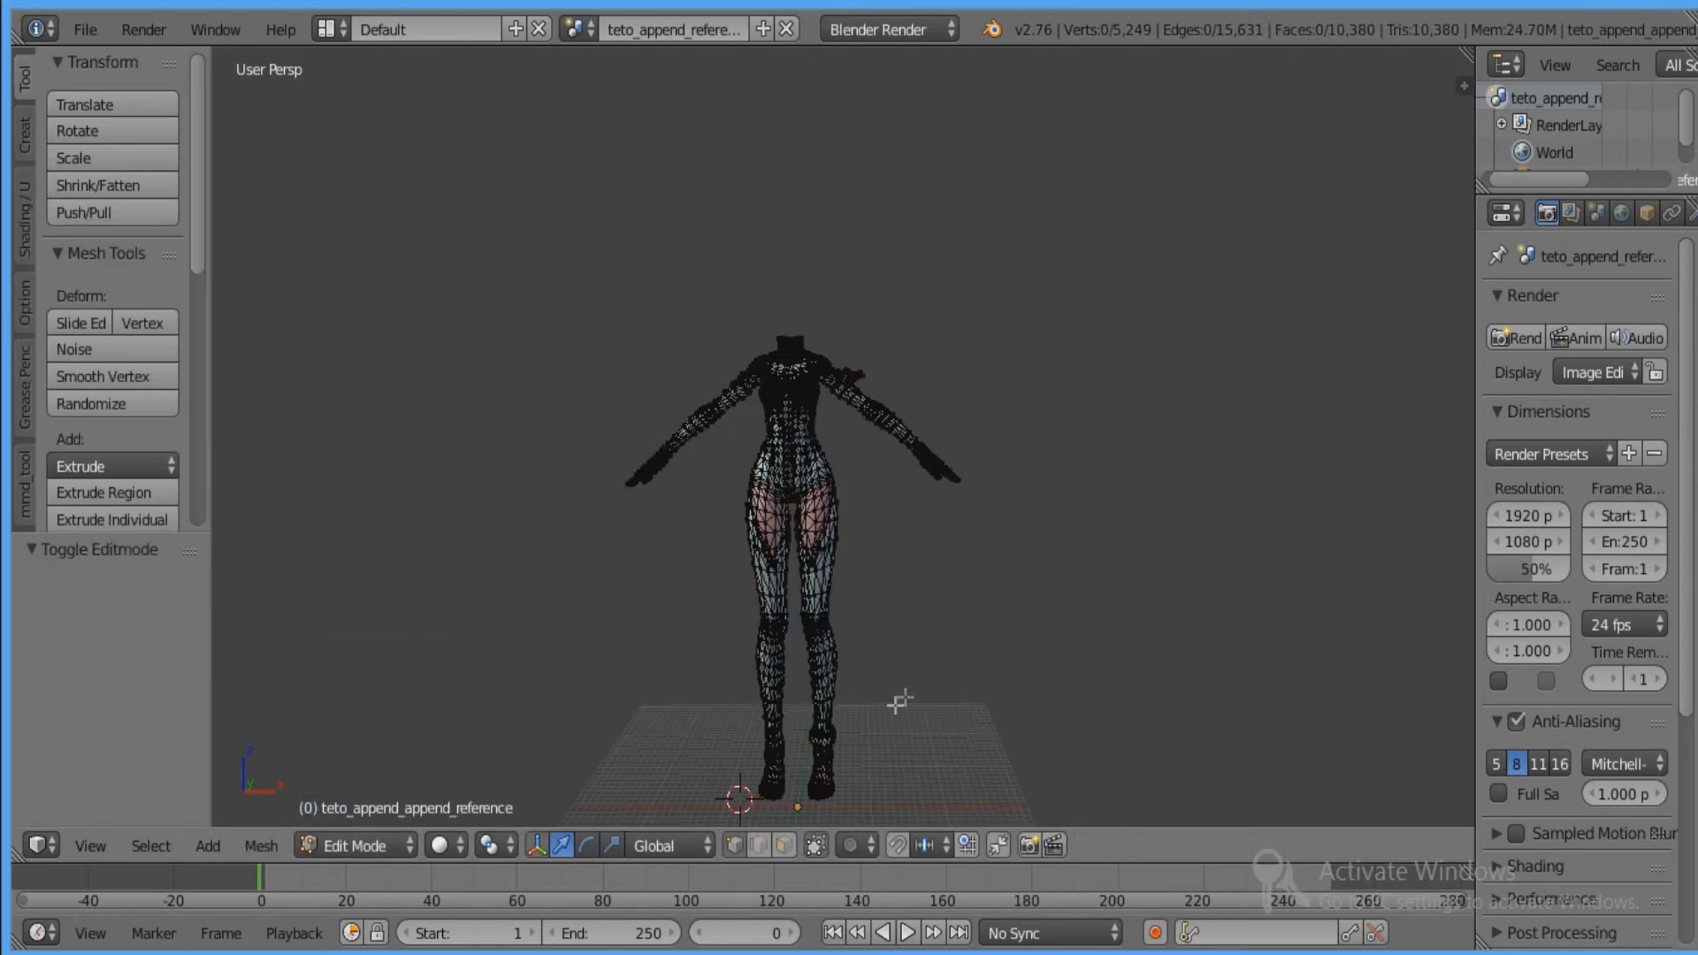
pyautogui.scroll(5, 884, 709)
pyautogui.press('z')
pyautogui.keyDown('shift'); pyautogui.moveTo(885, 709); pyautogui.dragTo(895, 497, button='middle'); pyautogui.keyUp('shift')
pyautogui.scroll(-3, 896, 497)
pyautogui.press('b')
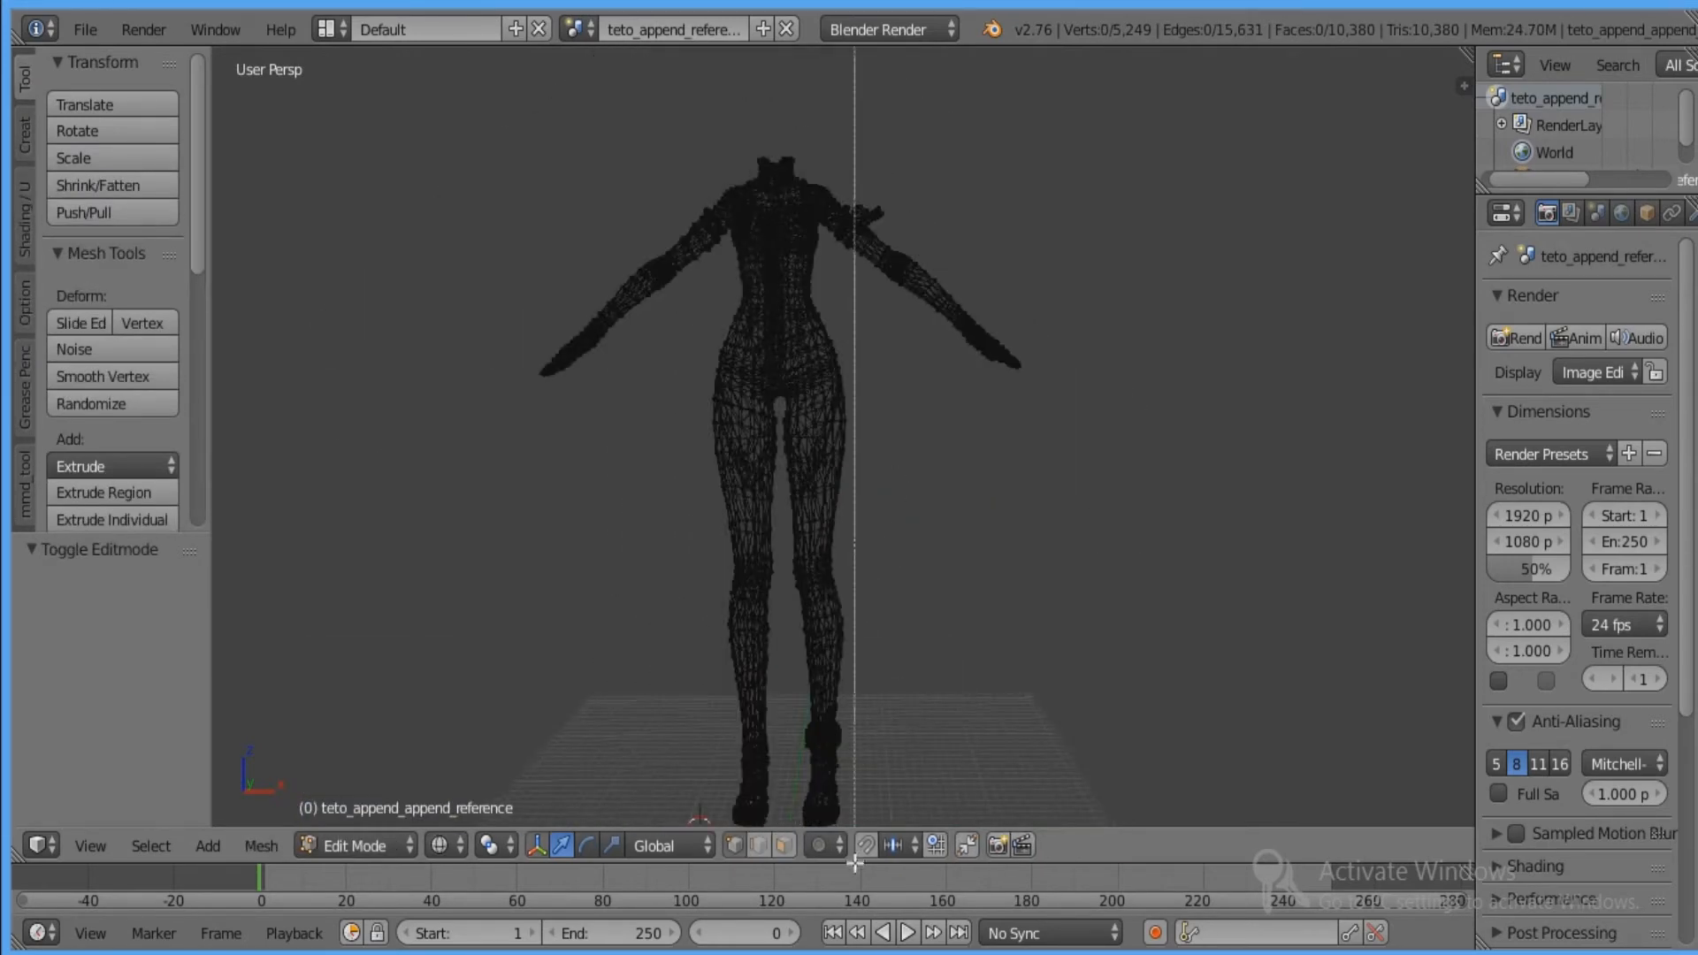
pyautogui.scroll(-2, 884, 788)
pyautogui.moveTo(885, 769); pyautogui.dragTo(754, 351)
pyautogui.scroll(3, 890, 504)
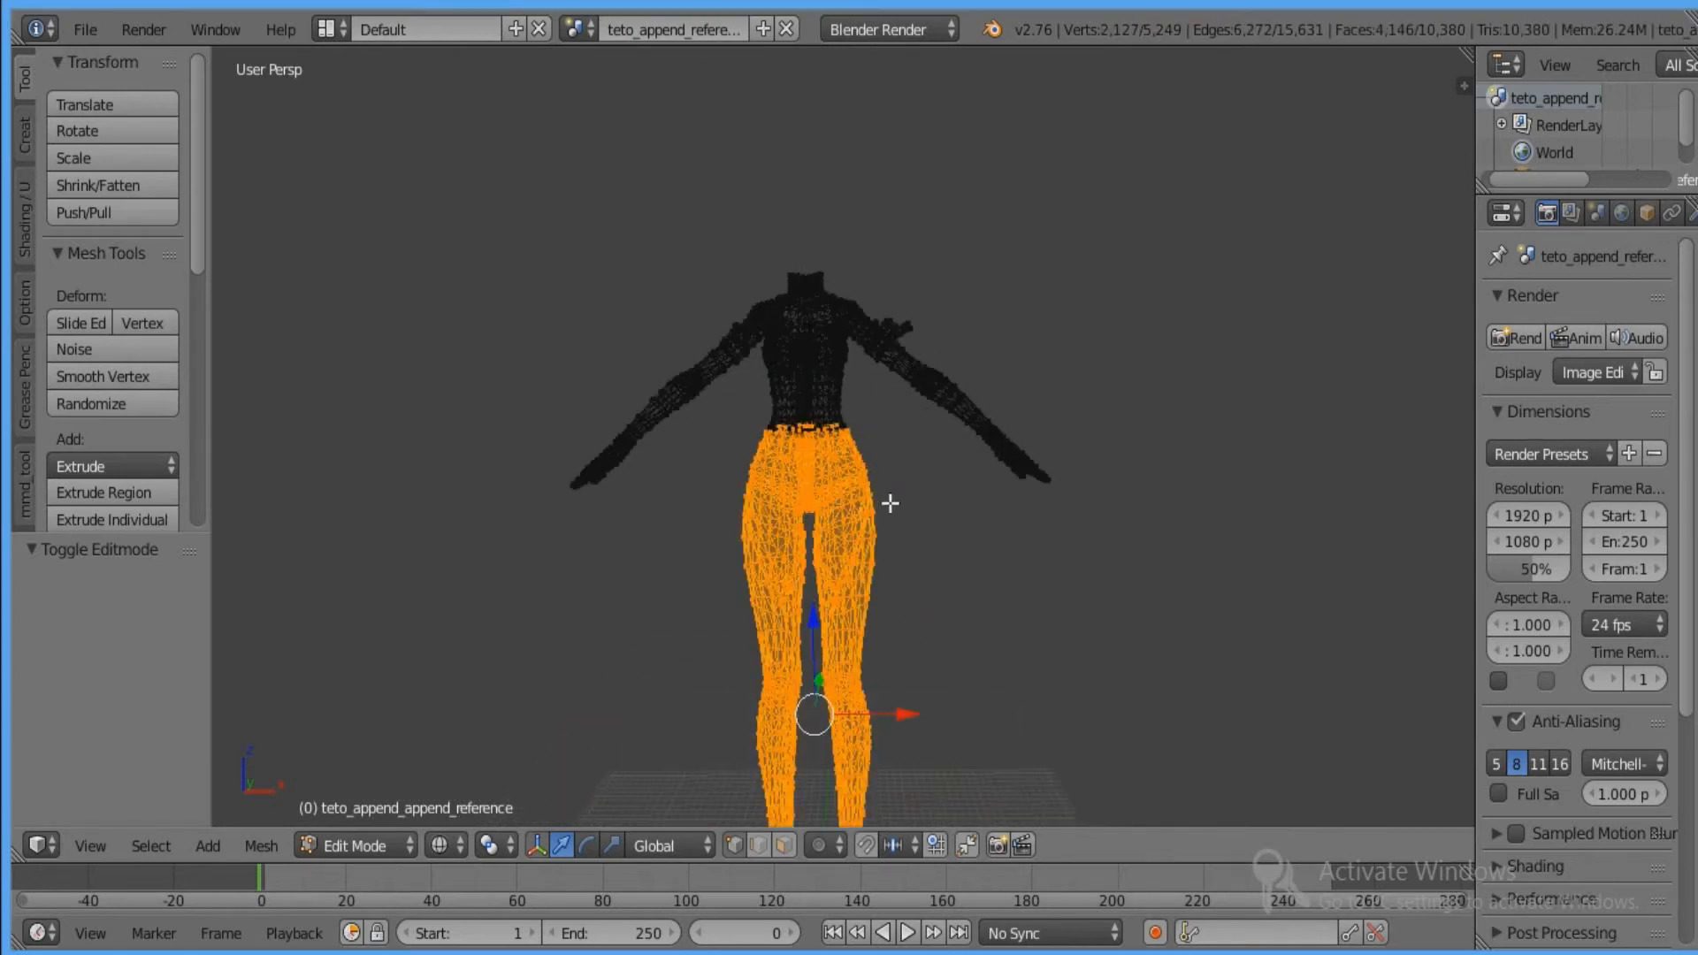
pyautogui.press('b')
pyautogui.moveTo(892, 519); pyautogui.dragTo(743, 246)
pyautogui.press('z')
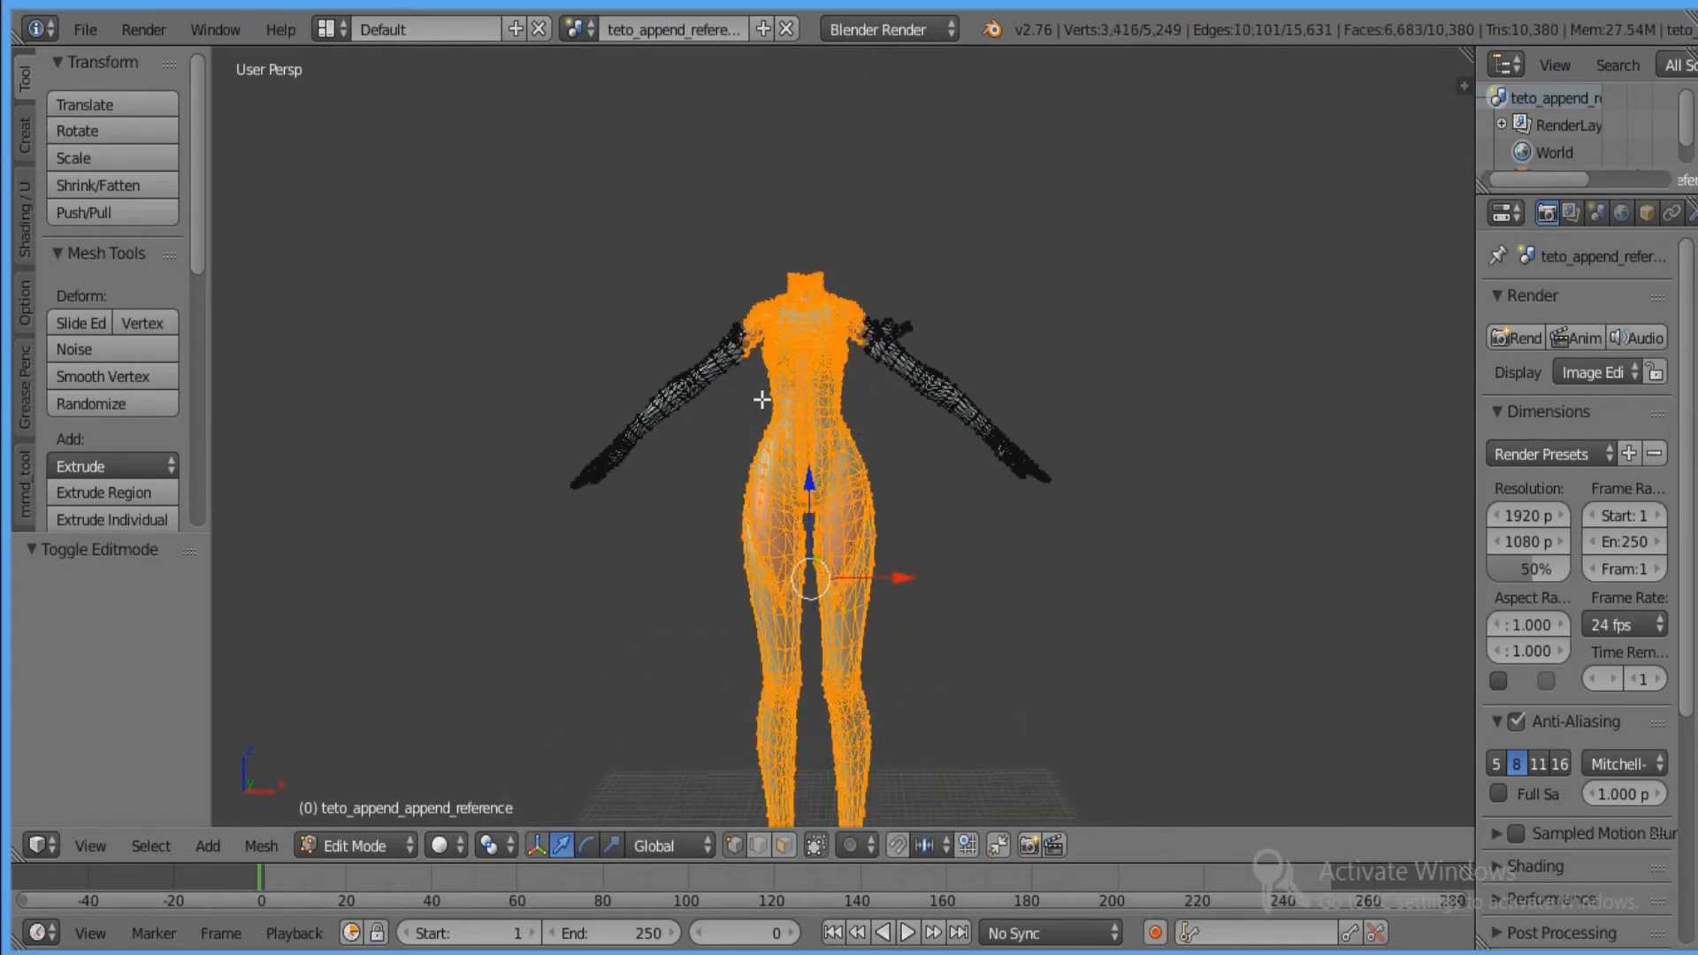
# Add both shoulder areas to the selection and delete the selected vertices so only the forearms and hands remain.
pyautogui.scroll(3, 762, 400)
pyautogui.press('b')
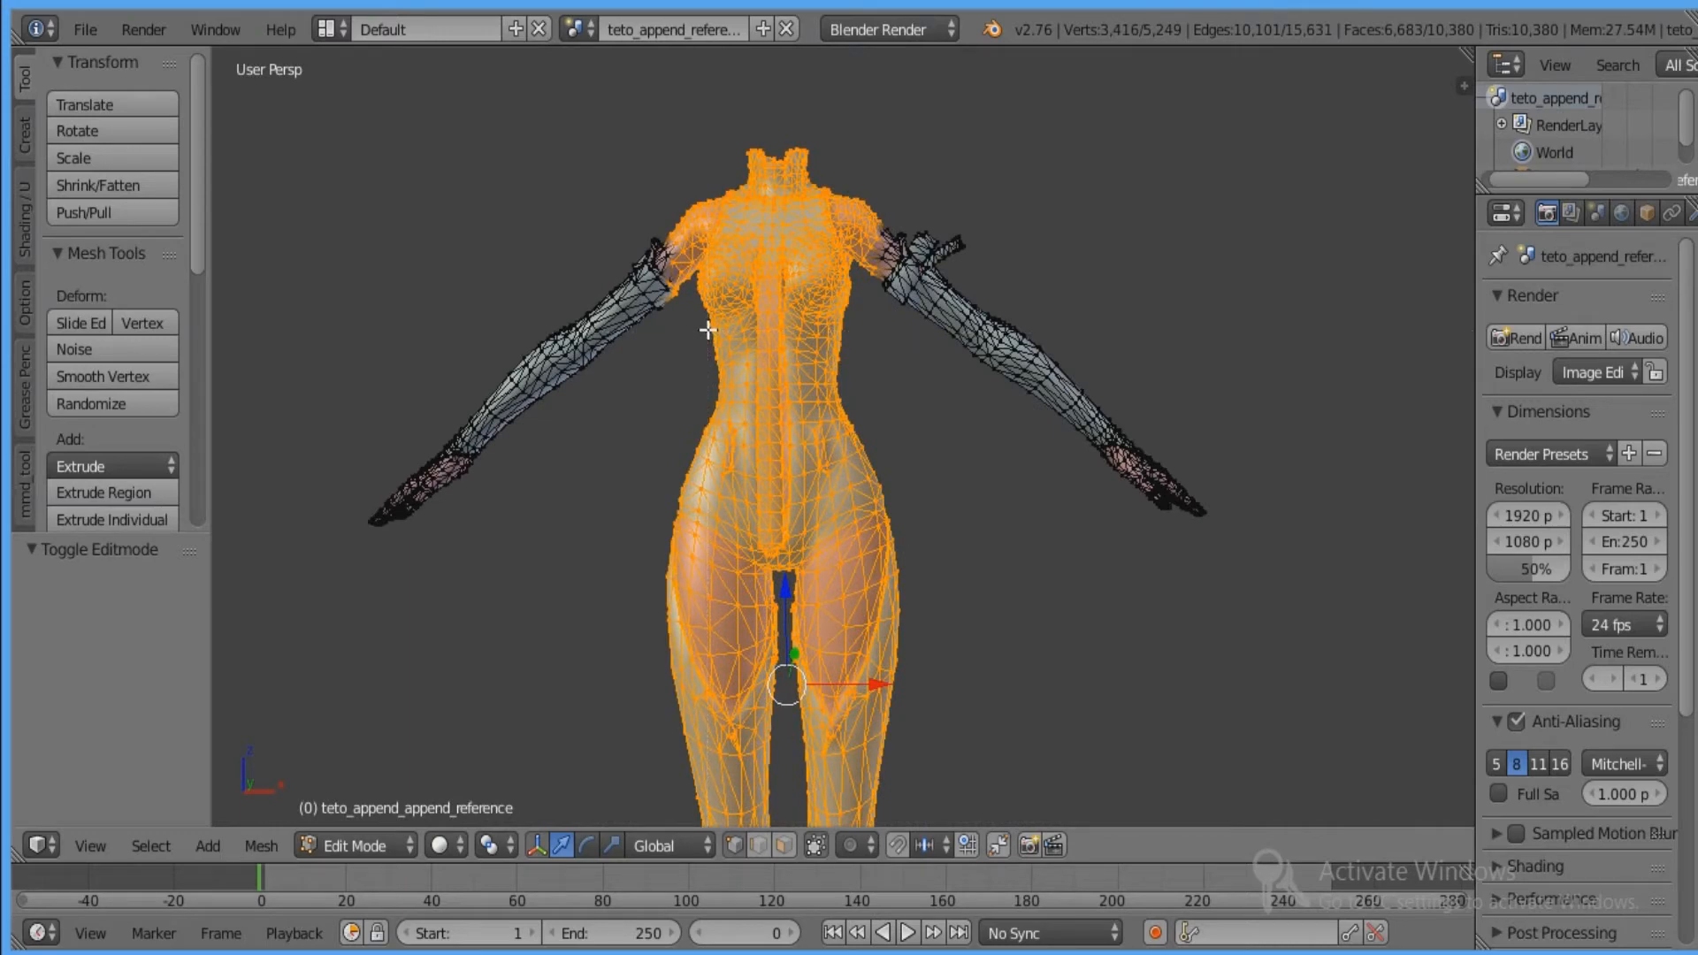
pyautogui.press('z')
pyautogui.moveTo(708, 323); pyautogui.dragTo(654, 208)
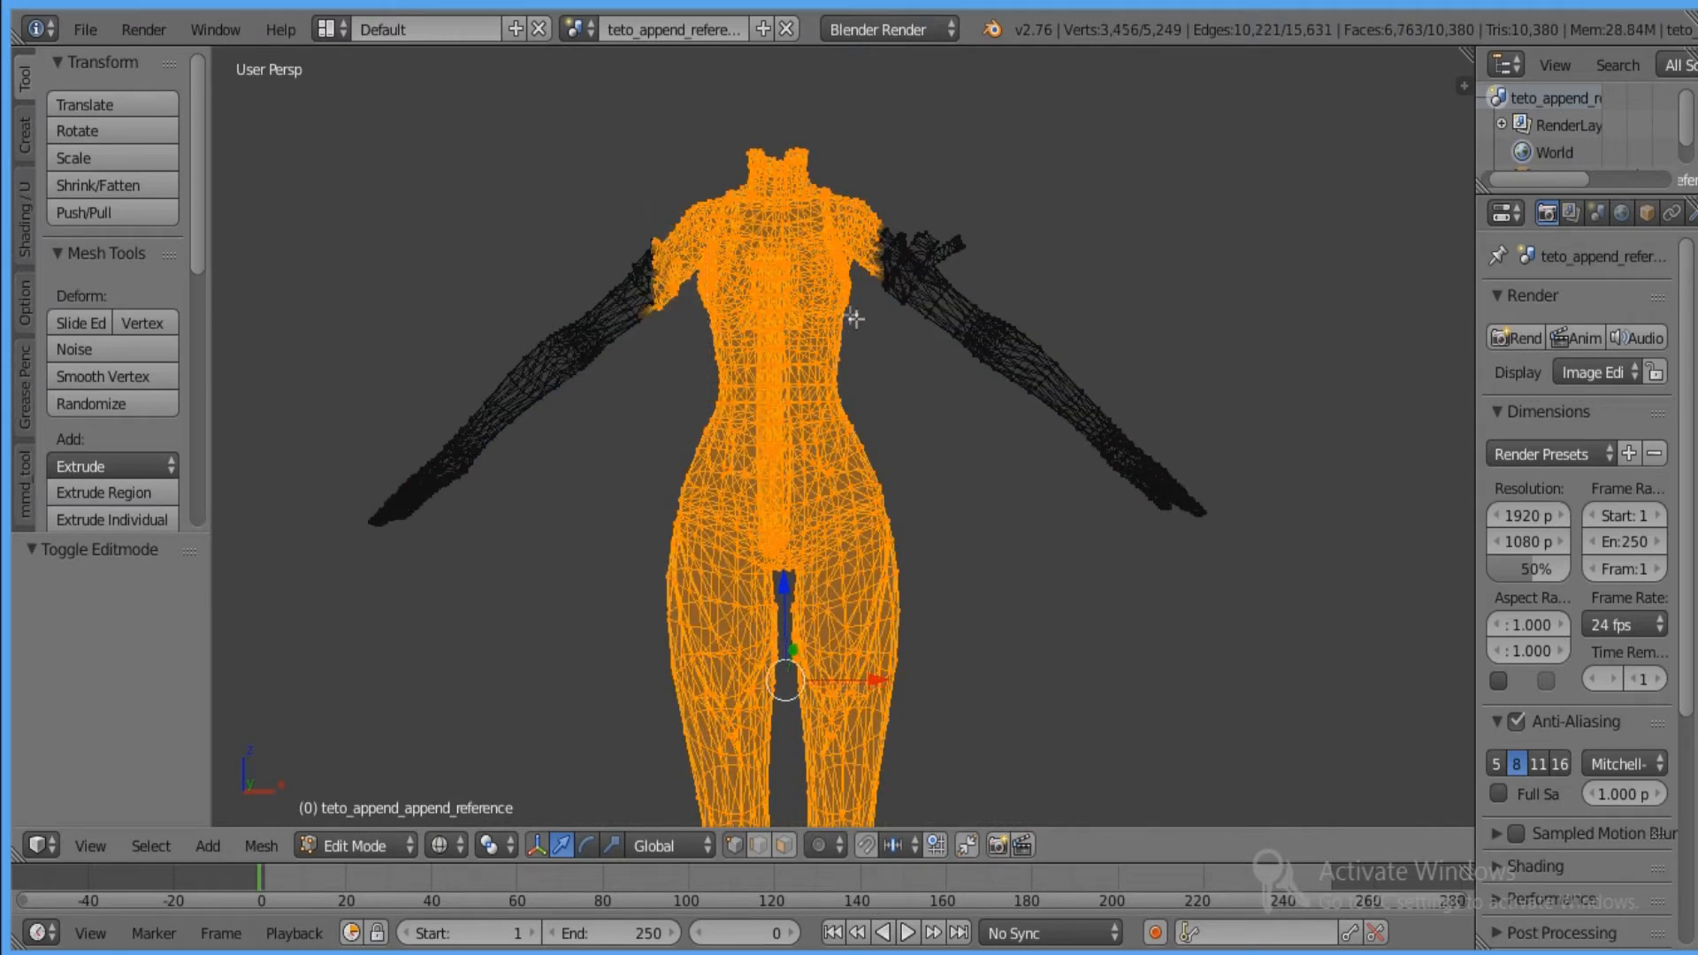
pyautogui.press('b')
pyautogui.moveTo(858, 345); pyautogui.dragTo(922, 203)
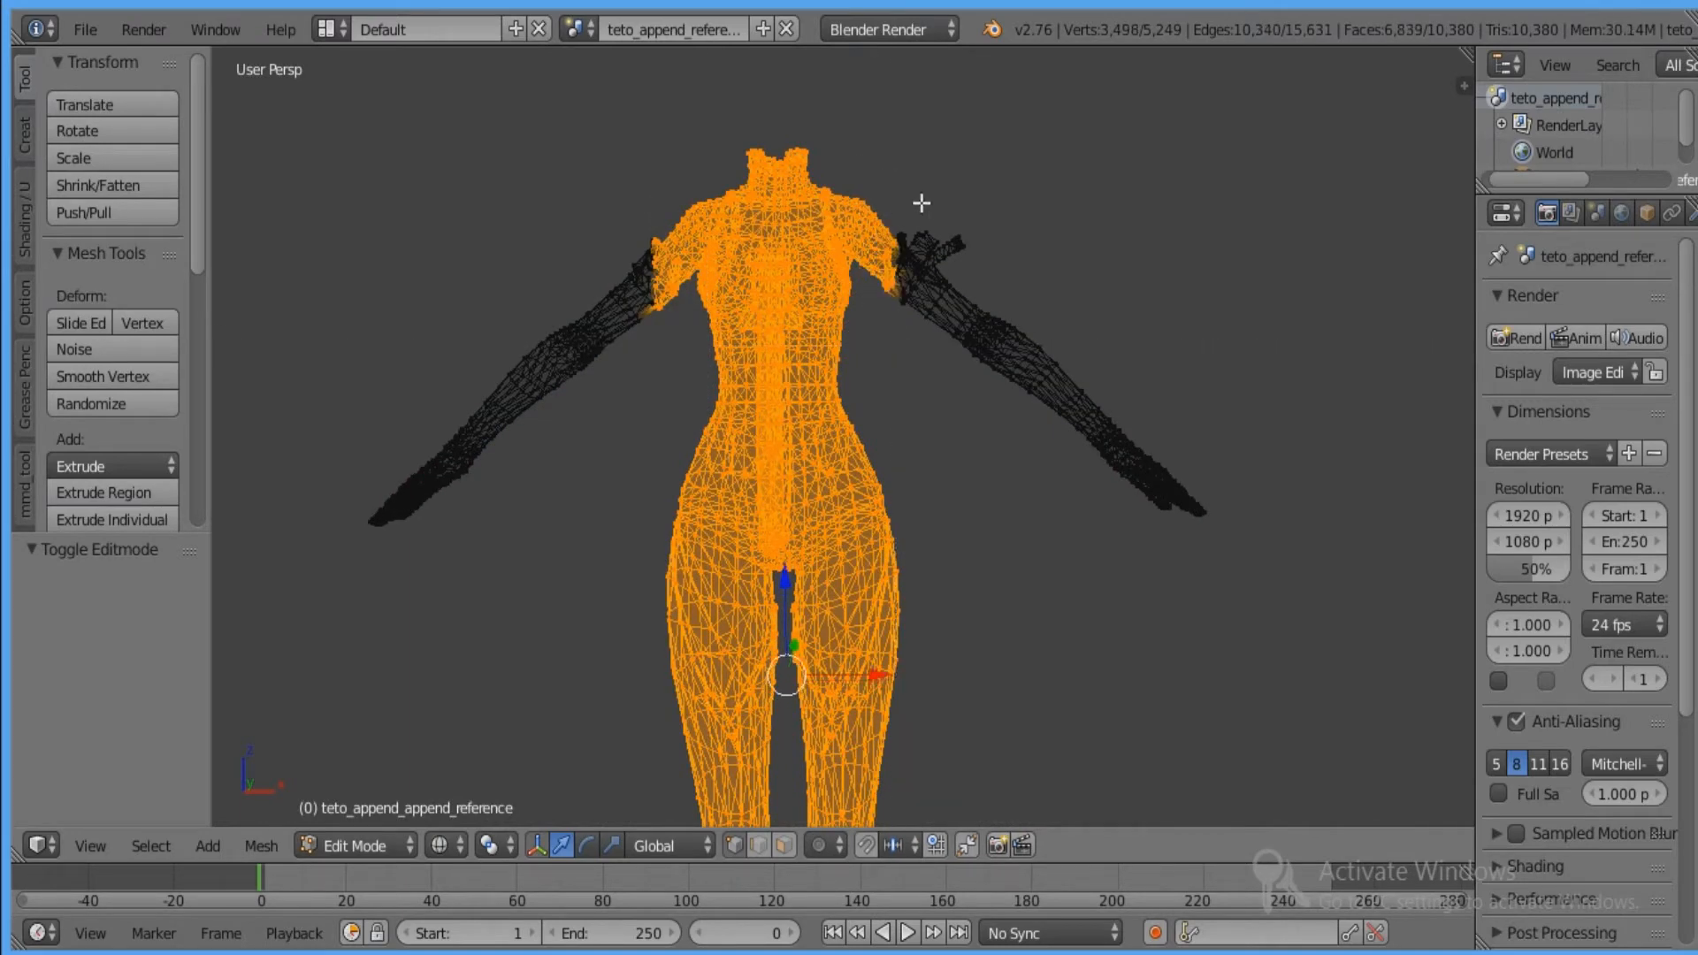
pyautogui.press('x')
pyautogui.click(902, 326)
pyautogui.press('z')
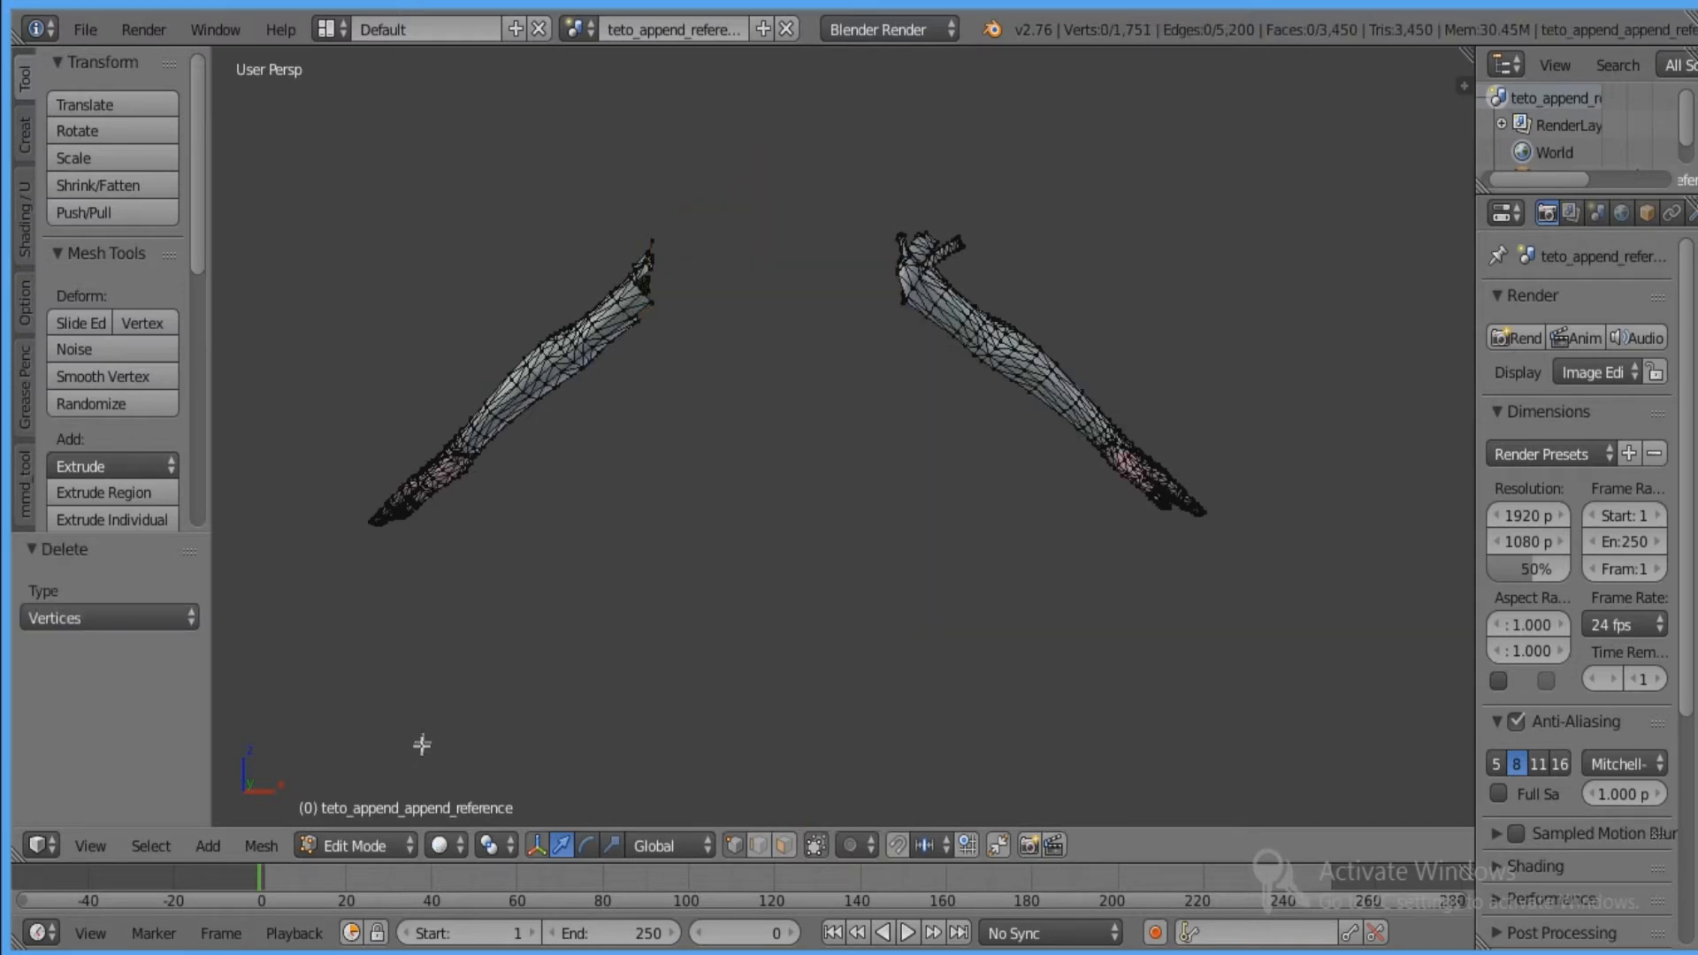
# Return to Object Mode and try moving the isolated arms.
pyautogui.click(387, 853)
pyautogui.click(378, 810)
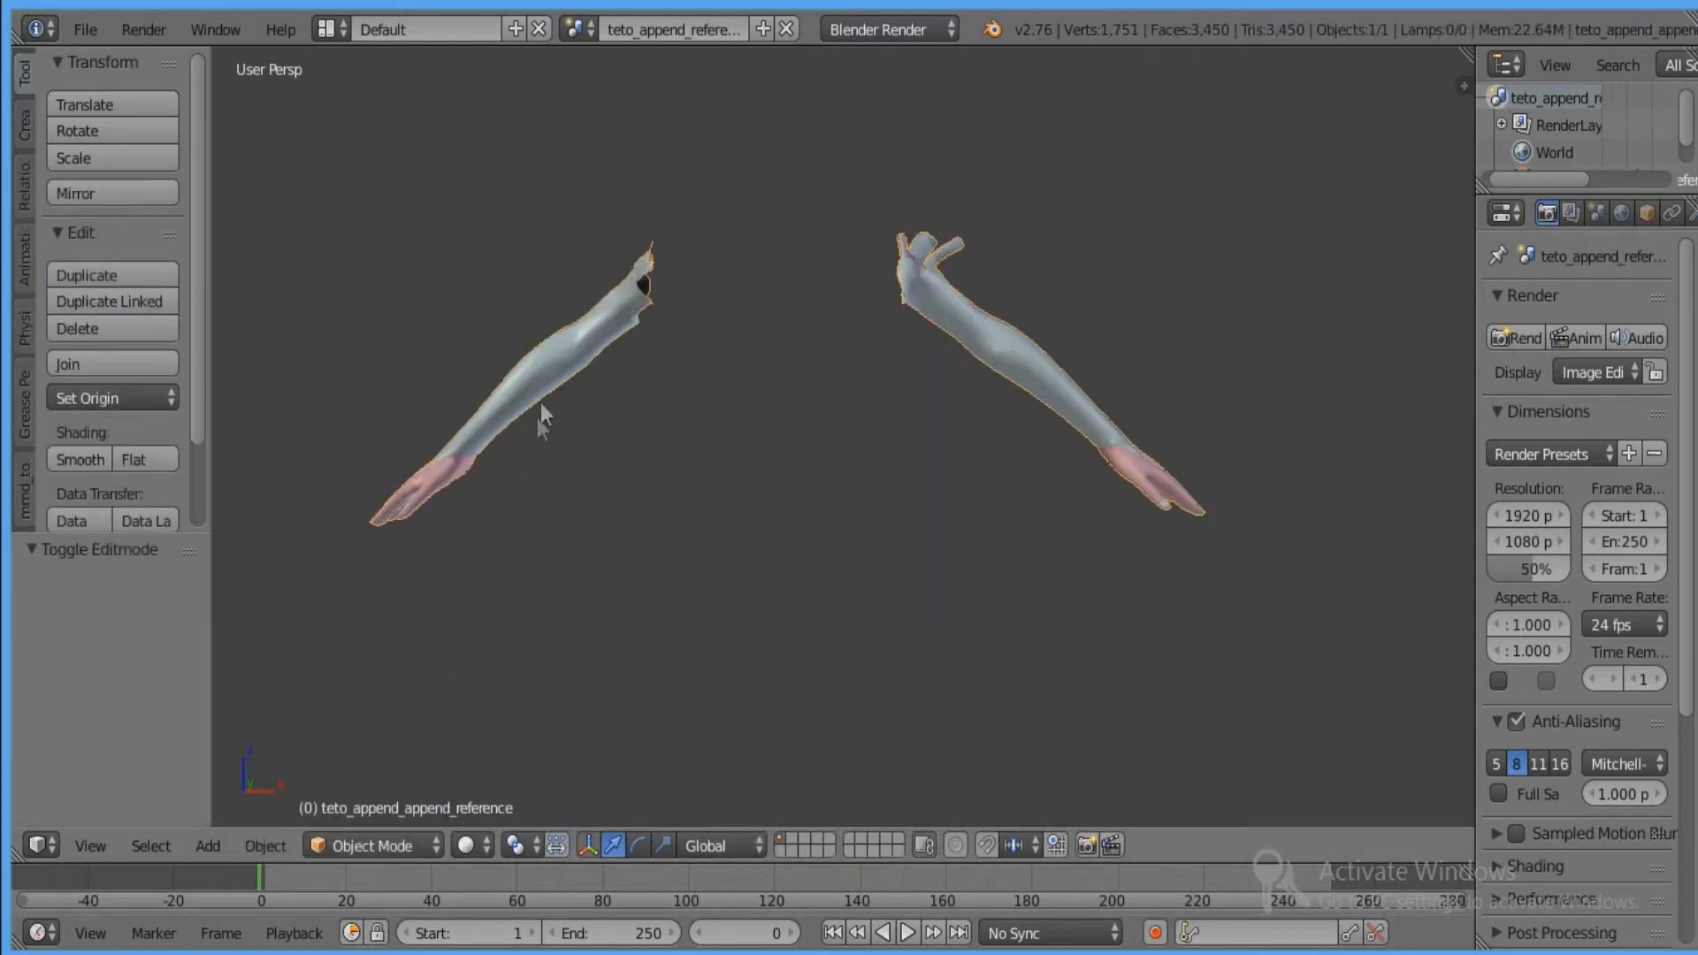
pyautogui.press('g')
pyautogui.click(651, 474)
pyautogui.scroll(-6, 651, 475)
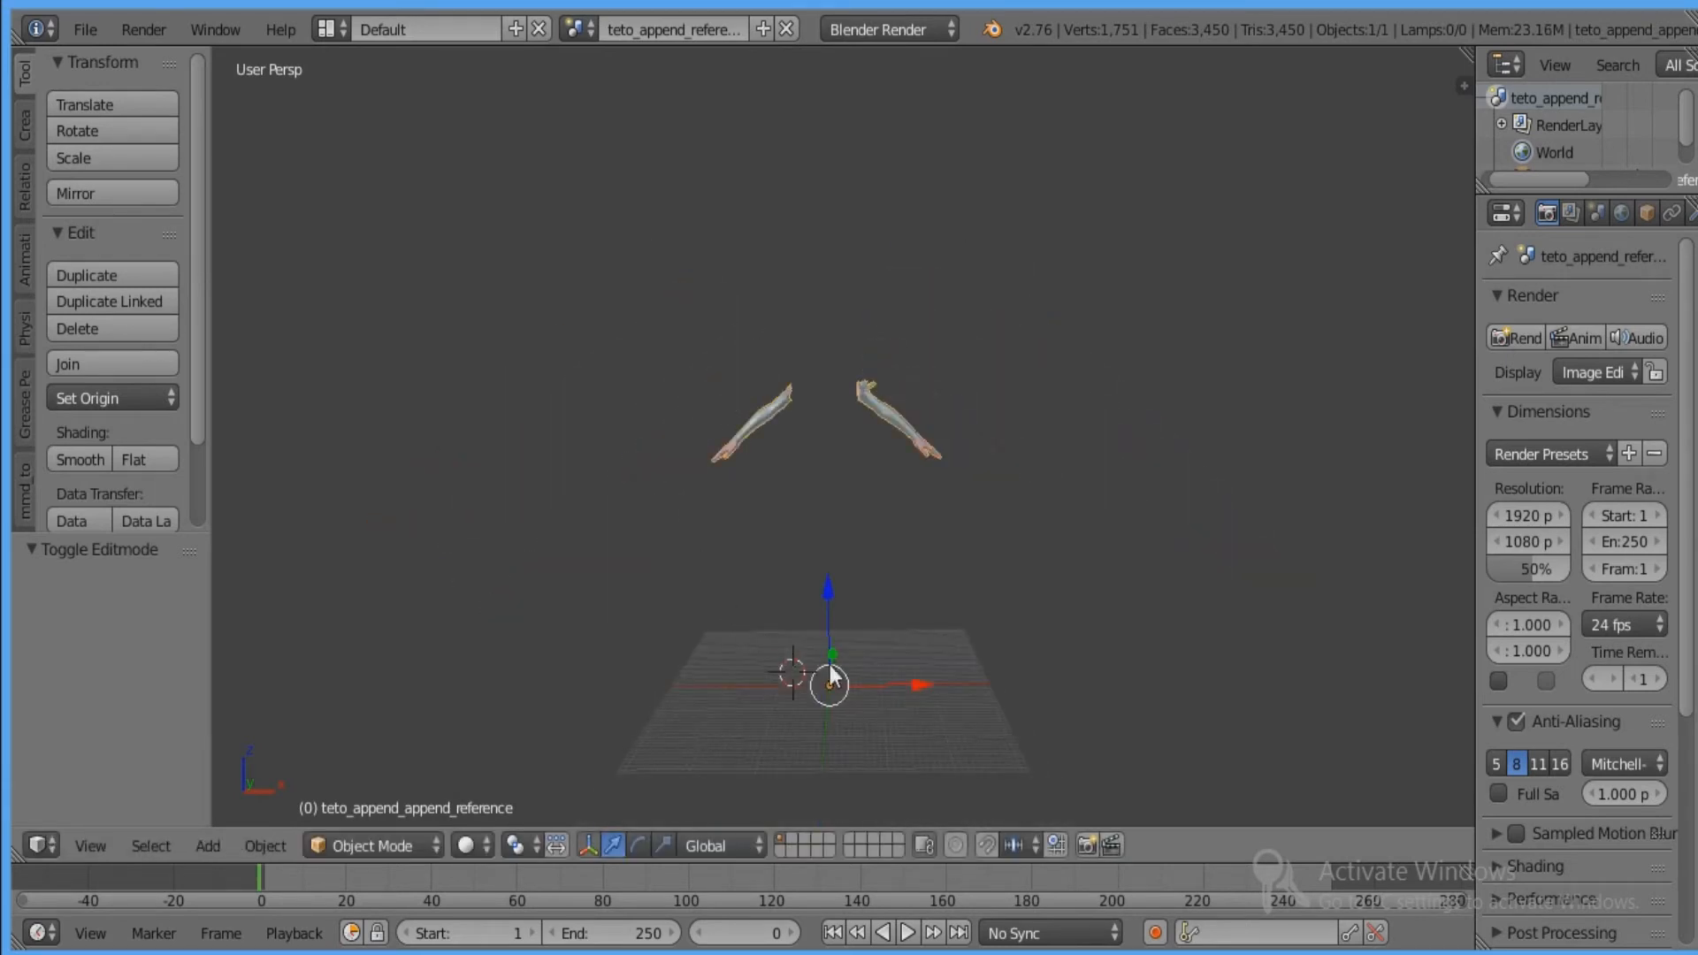
# Undo the body import and its edits to restore the original arms mesh and skeleton.
pyautogui.hotkey('ctrl', 'z')
pyautogui.hotkey('ctrl', 'z')
pyautogui.hotkey('ctrl', 'z')
pyautogui.hotkey('ctrl', 'z')
pyautogui.hotkey('ctrl', 'z')
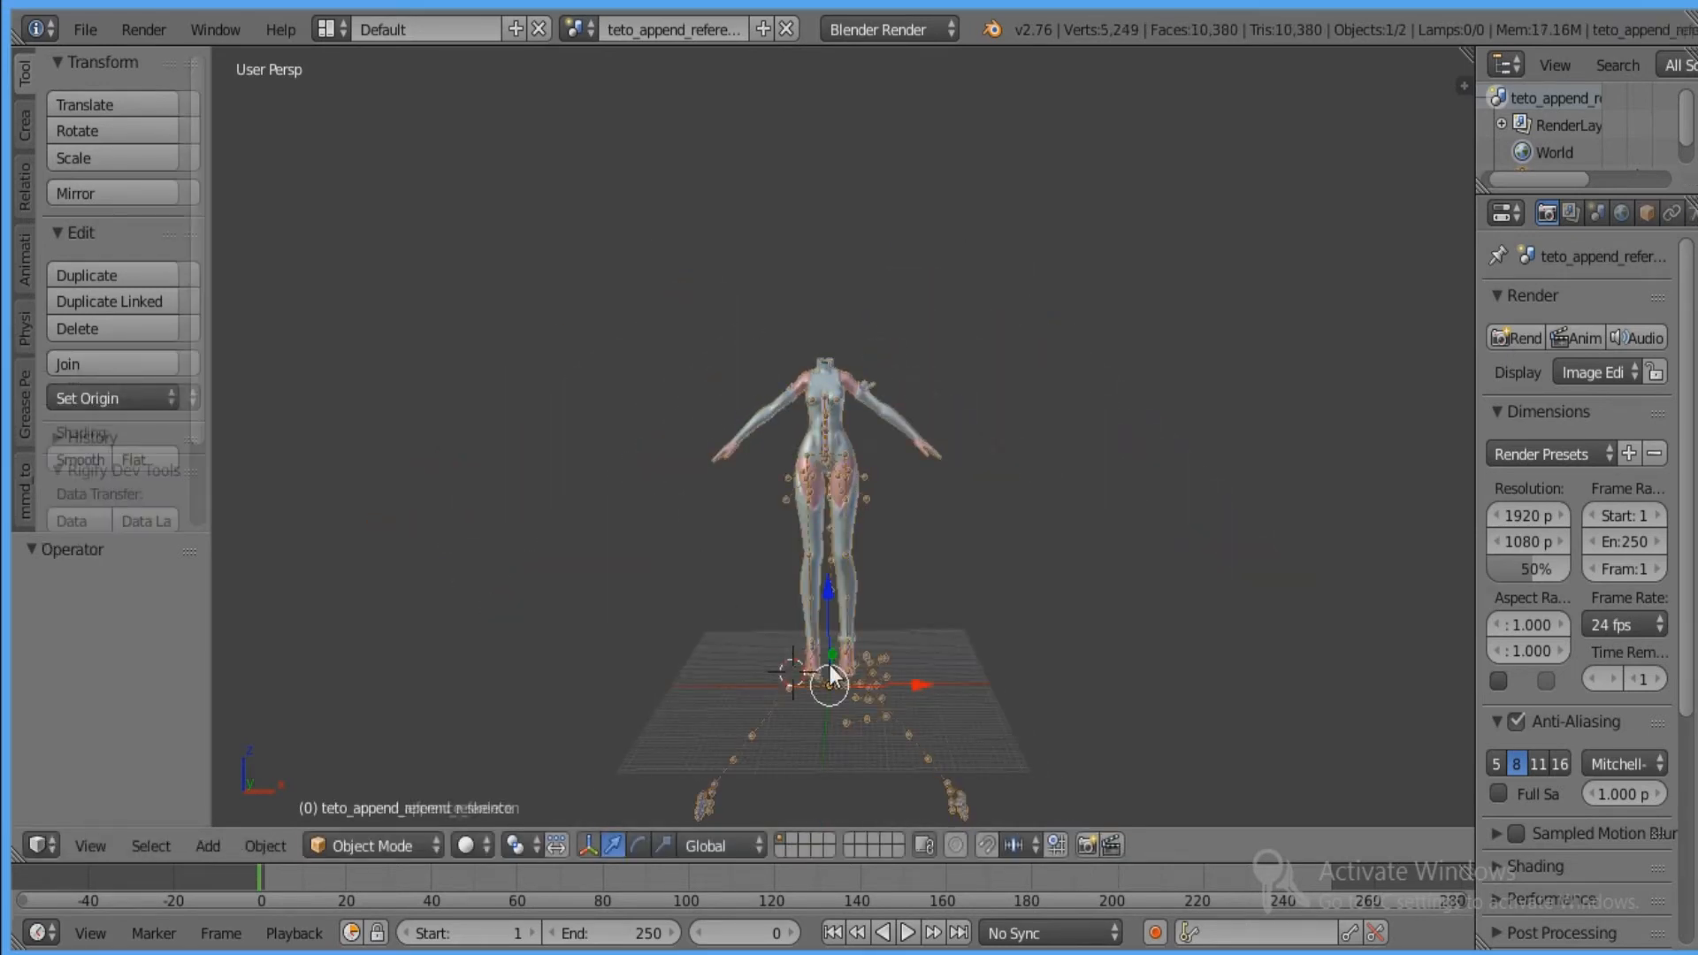
pyautogui.hotkey('ctrl', 'shift', 'z')
pyautogui.hotkey('ctrl', 'shift', 'z')
pyautogui.hotkey('ctrl', 'shift', 'z')
pyautogui.hotkey('ctrl', 'shift', 'z')
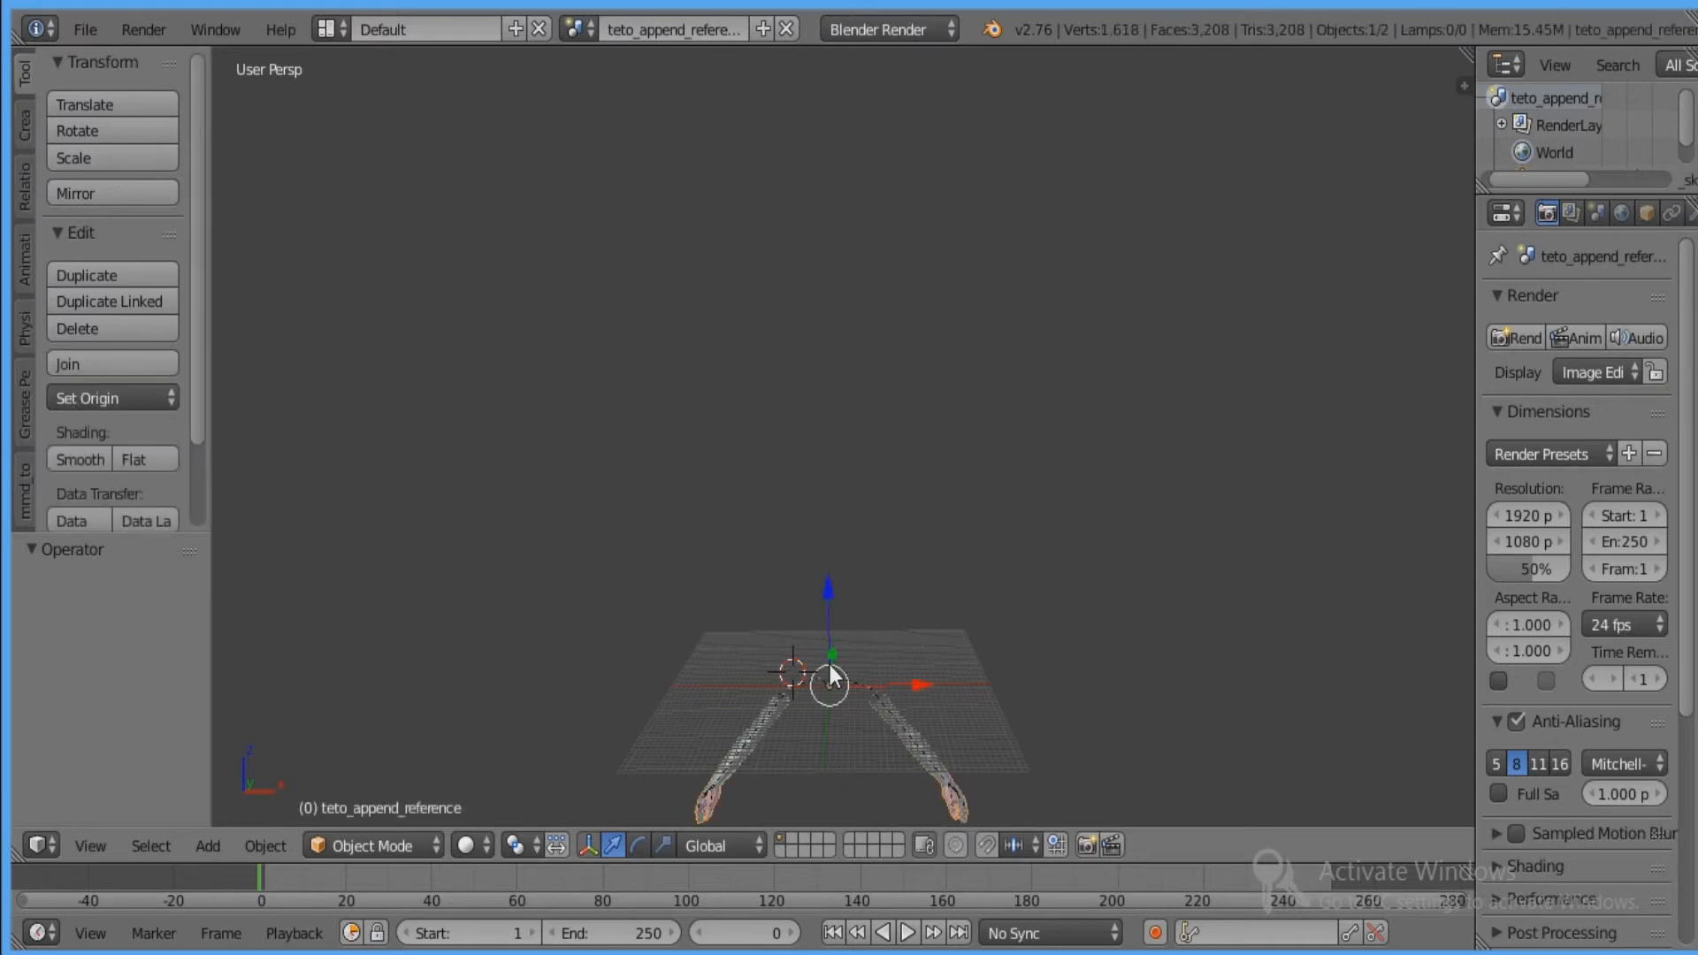
# Try rotating the arms mesh to -16.8° about the X axis, then undo the rotation.
pyautogui.keyDown('shift'); pyautogui.moveTo(829, 665); pyautogui.dragTo(846, 402, button='middle'); pyautogui.keyUp('shift')
pyautogui.scroll(5, 731, 580)
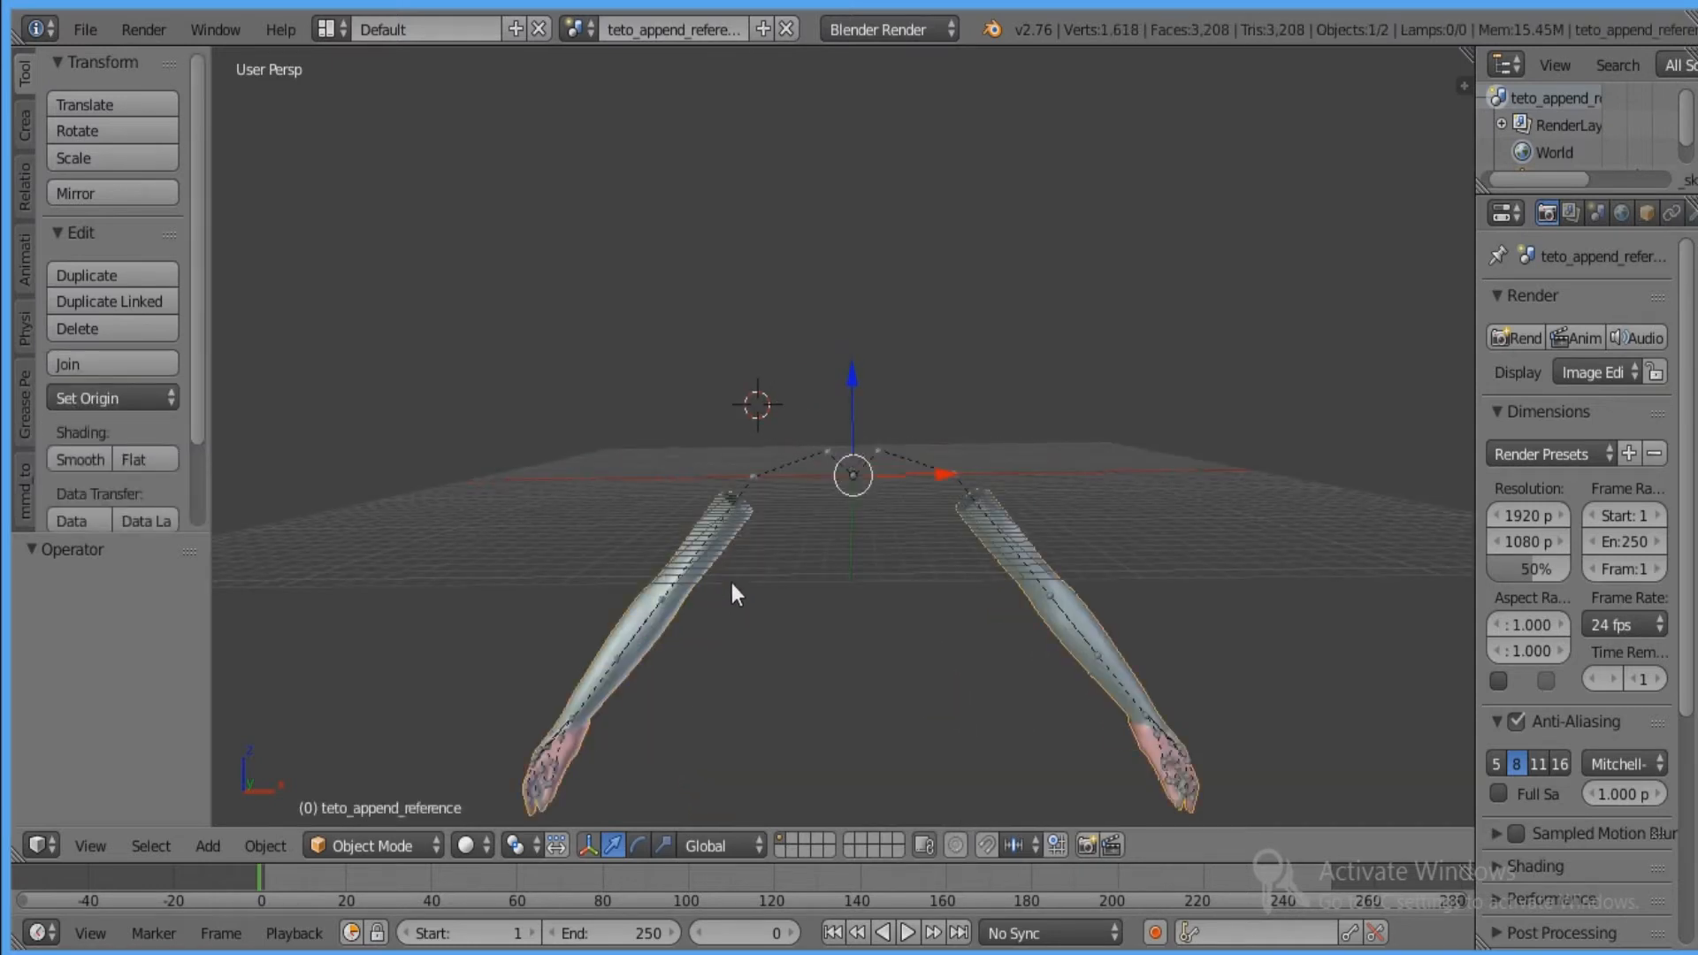
pyautogui.moveTo(730, 582); pyautogui.dragTo(768, 472, button='middle')
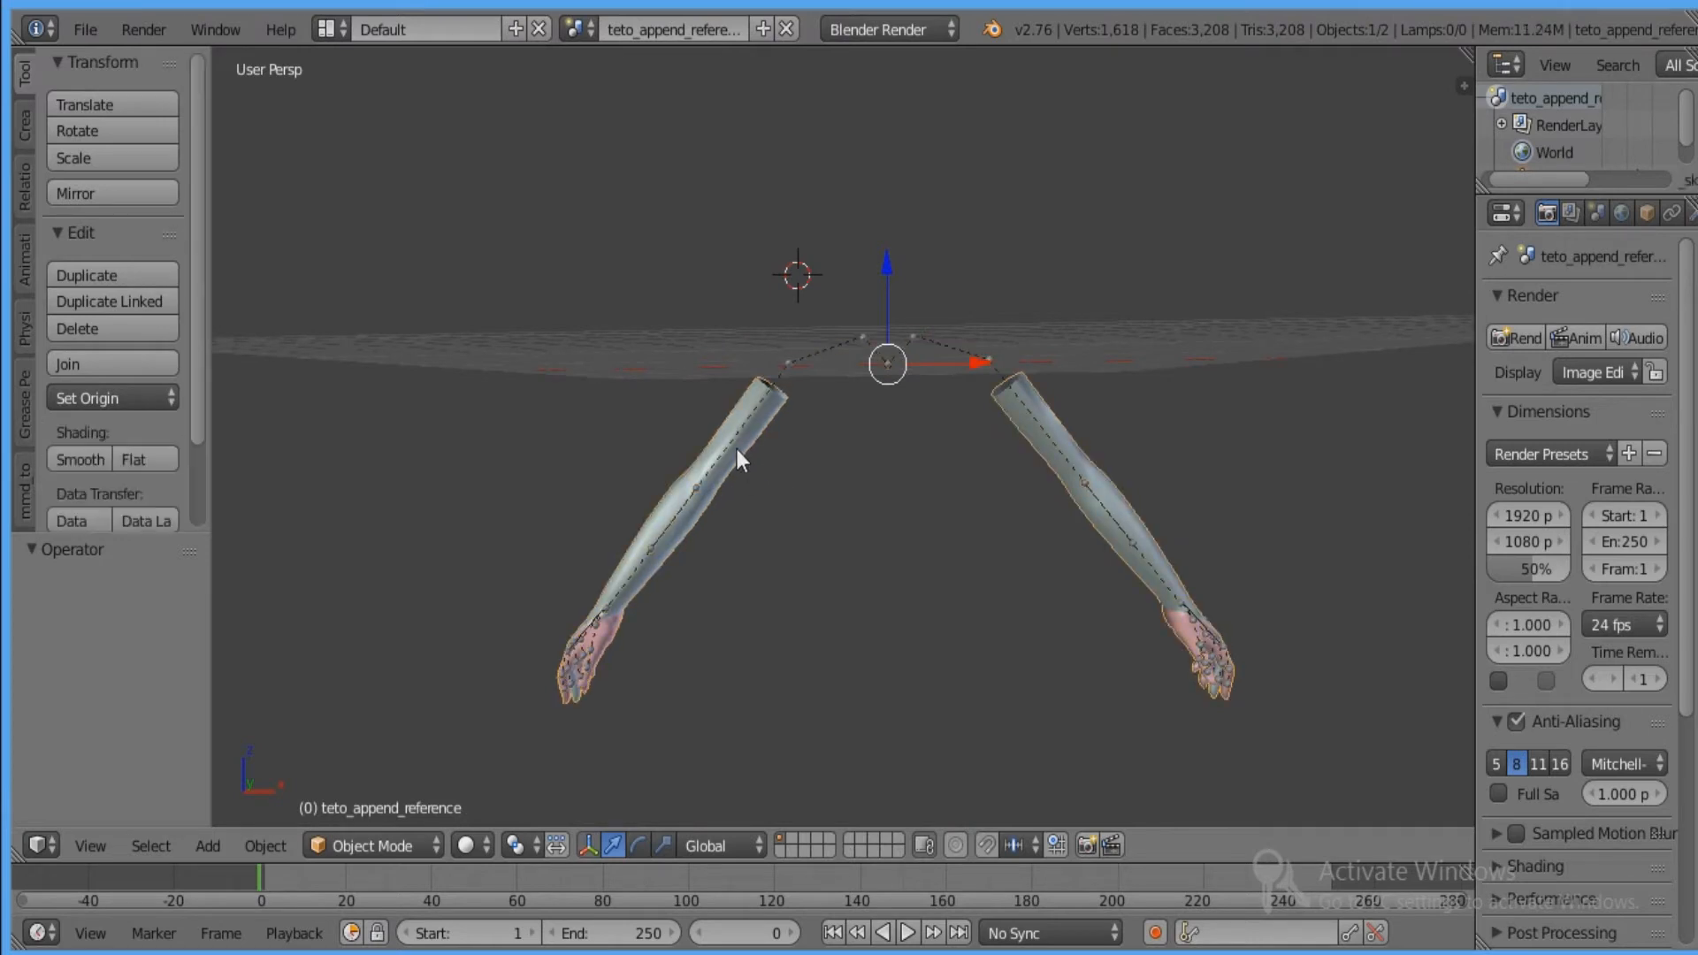
pyautogui.press('n')
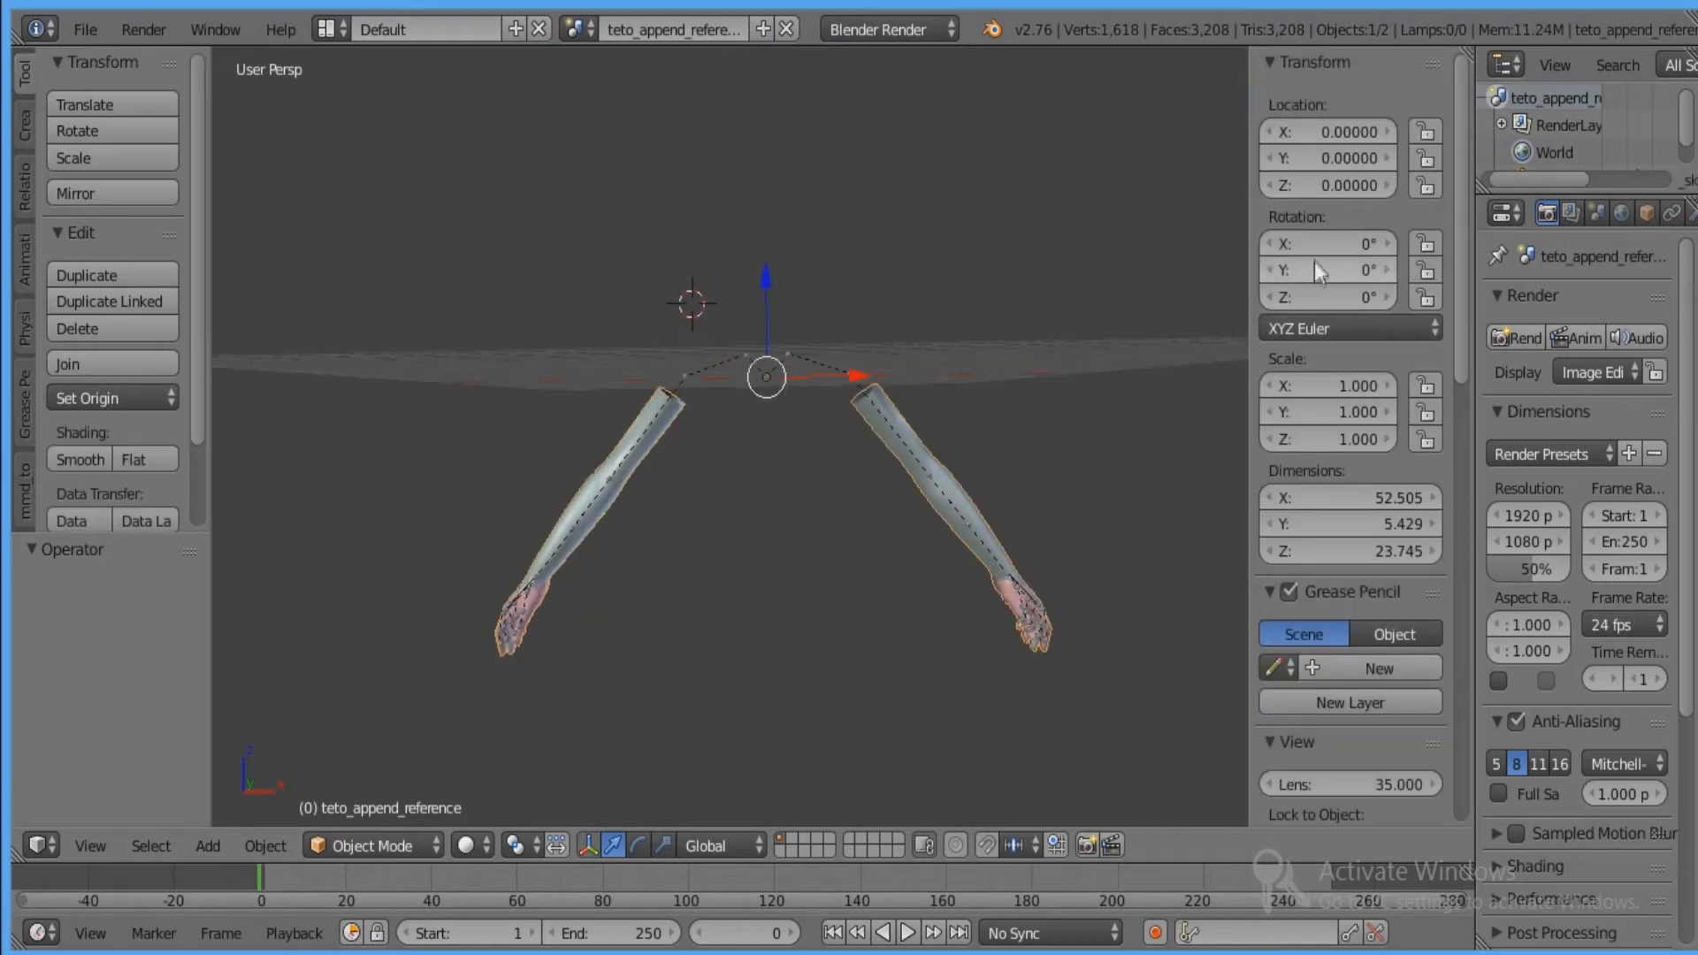
pyautogui.moveTo(1314, 253)
pyautogui.mouseDown()
pyautogui.moveTo(1283, 253)
pyautogui.moveTo(1315, 253)
pyautogui.mouseUp()
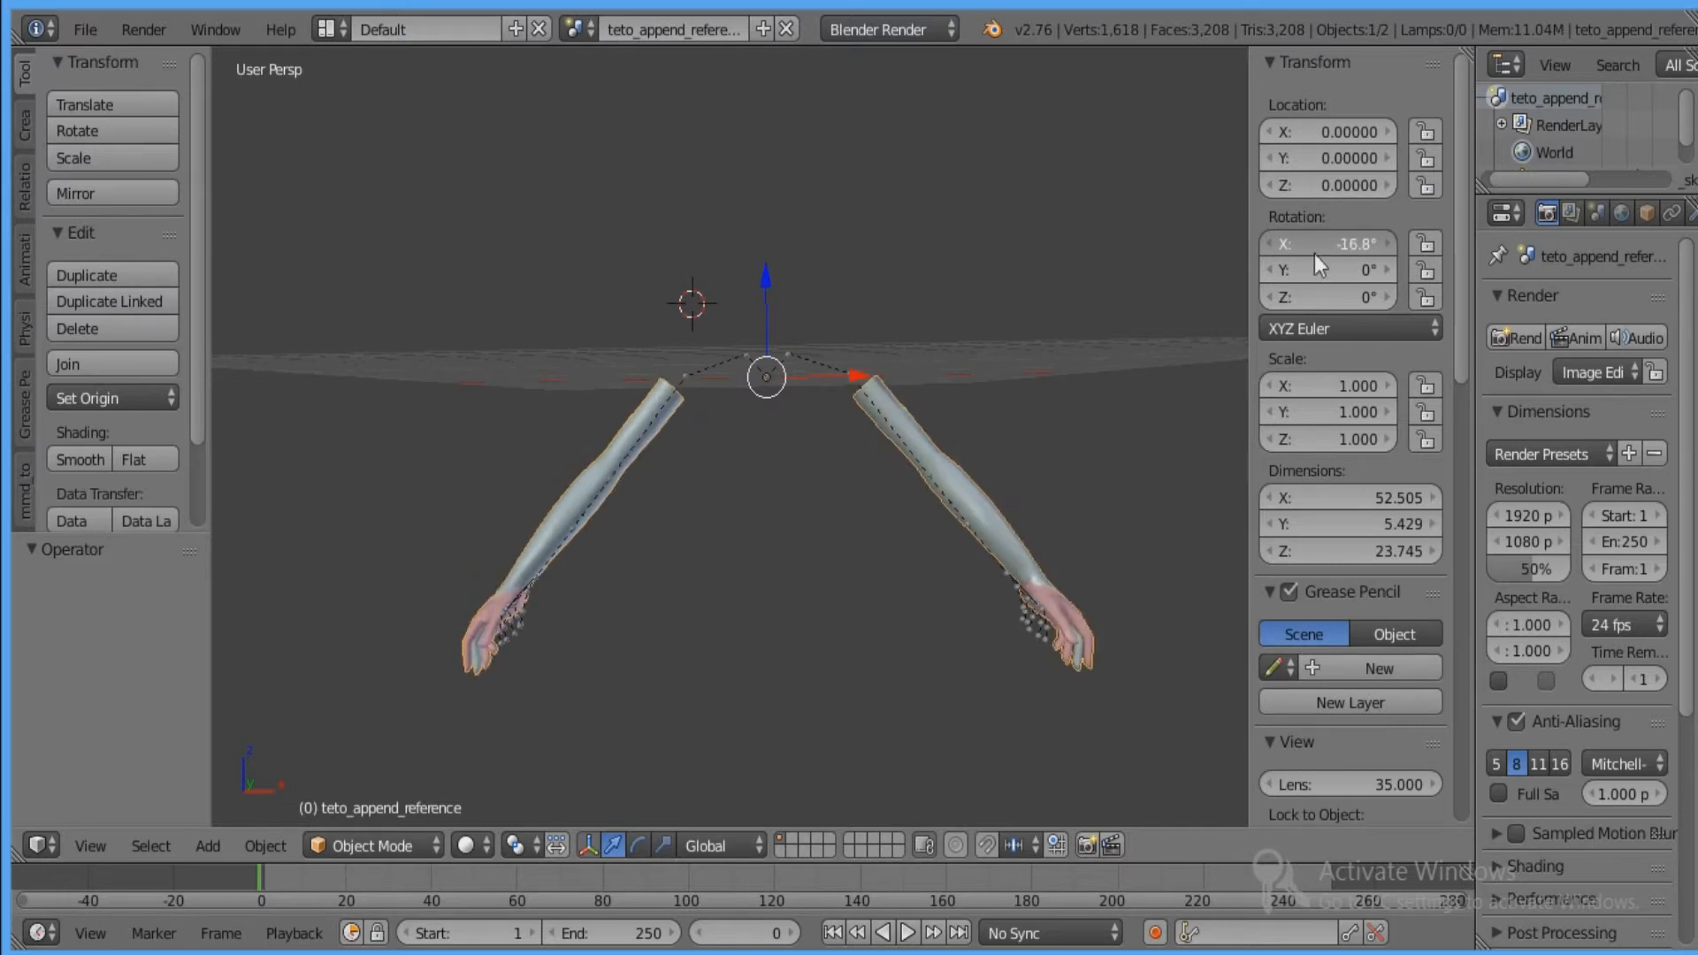
pyautogui.hotkey('ctrl', 'z')
pyautogui.keyDown('shift'); pyautogui.moveTo(819, 549); pyautogui.dragTo(906, 538, button='middle'); pyautogui.keyUp('shift')
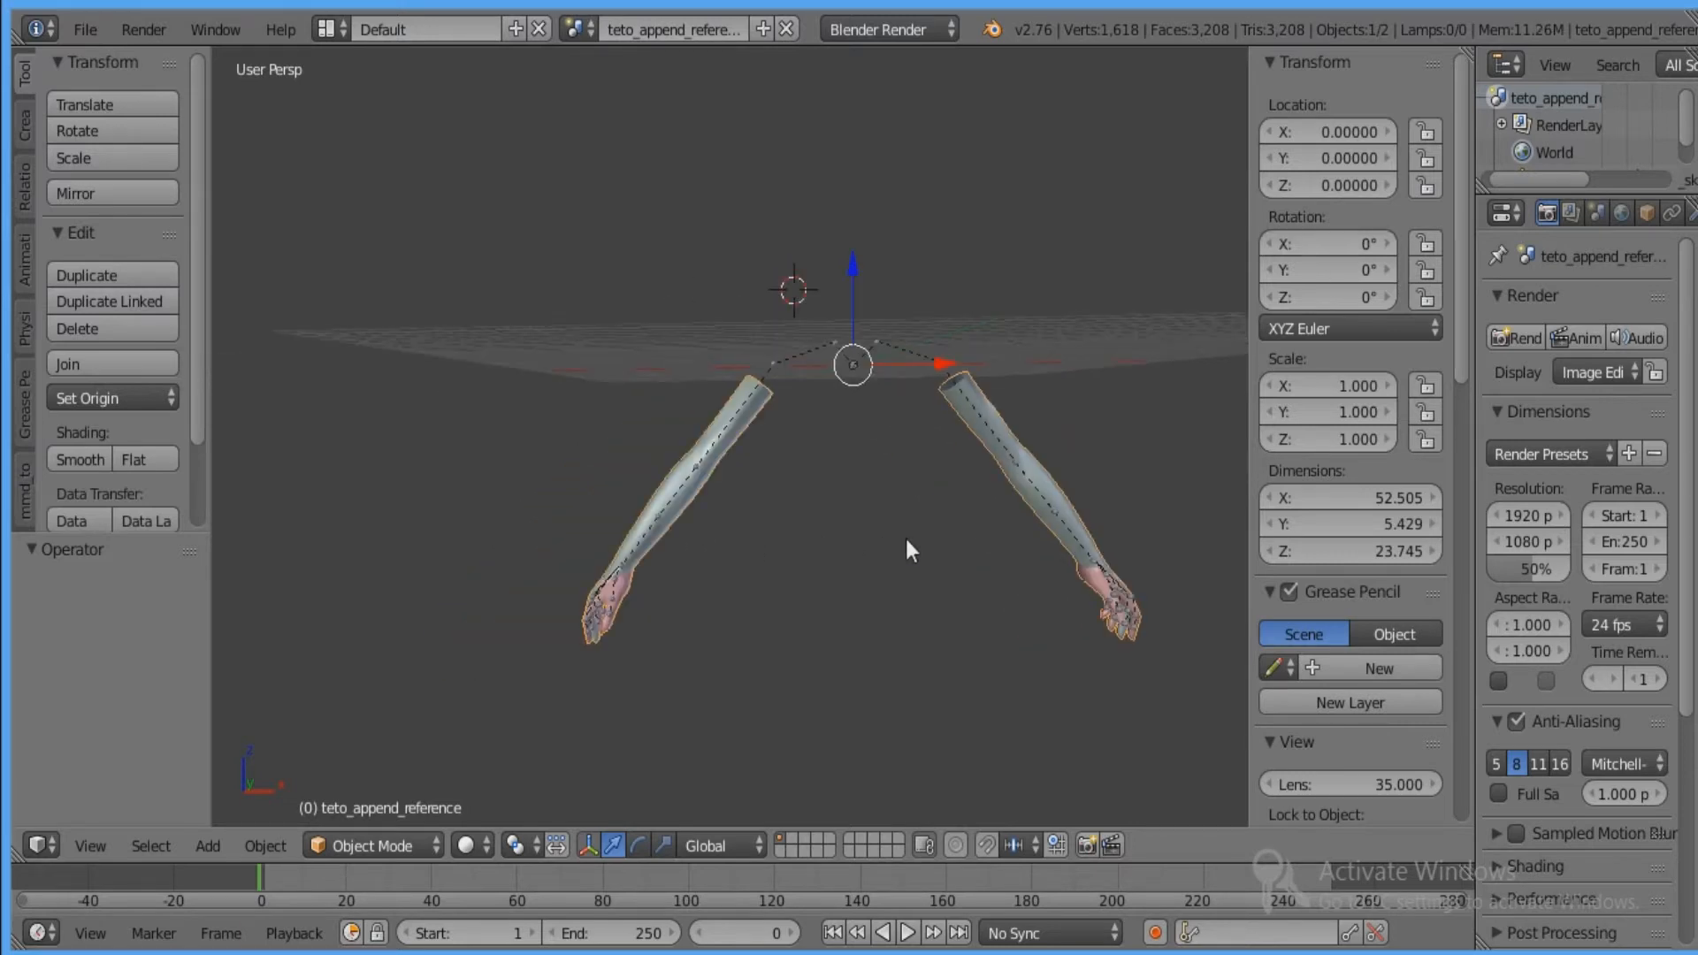
pyautogui.press('n')
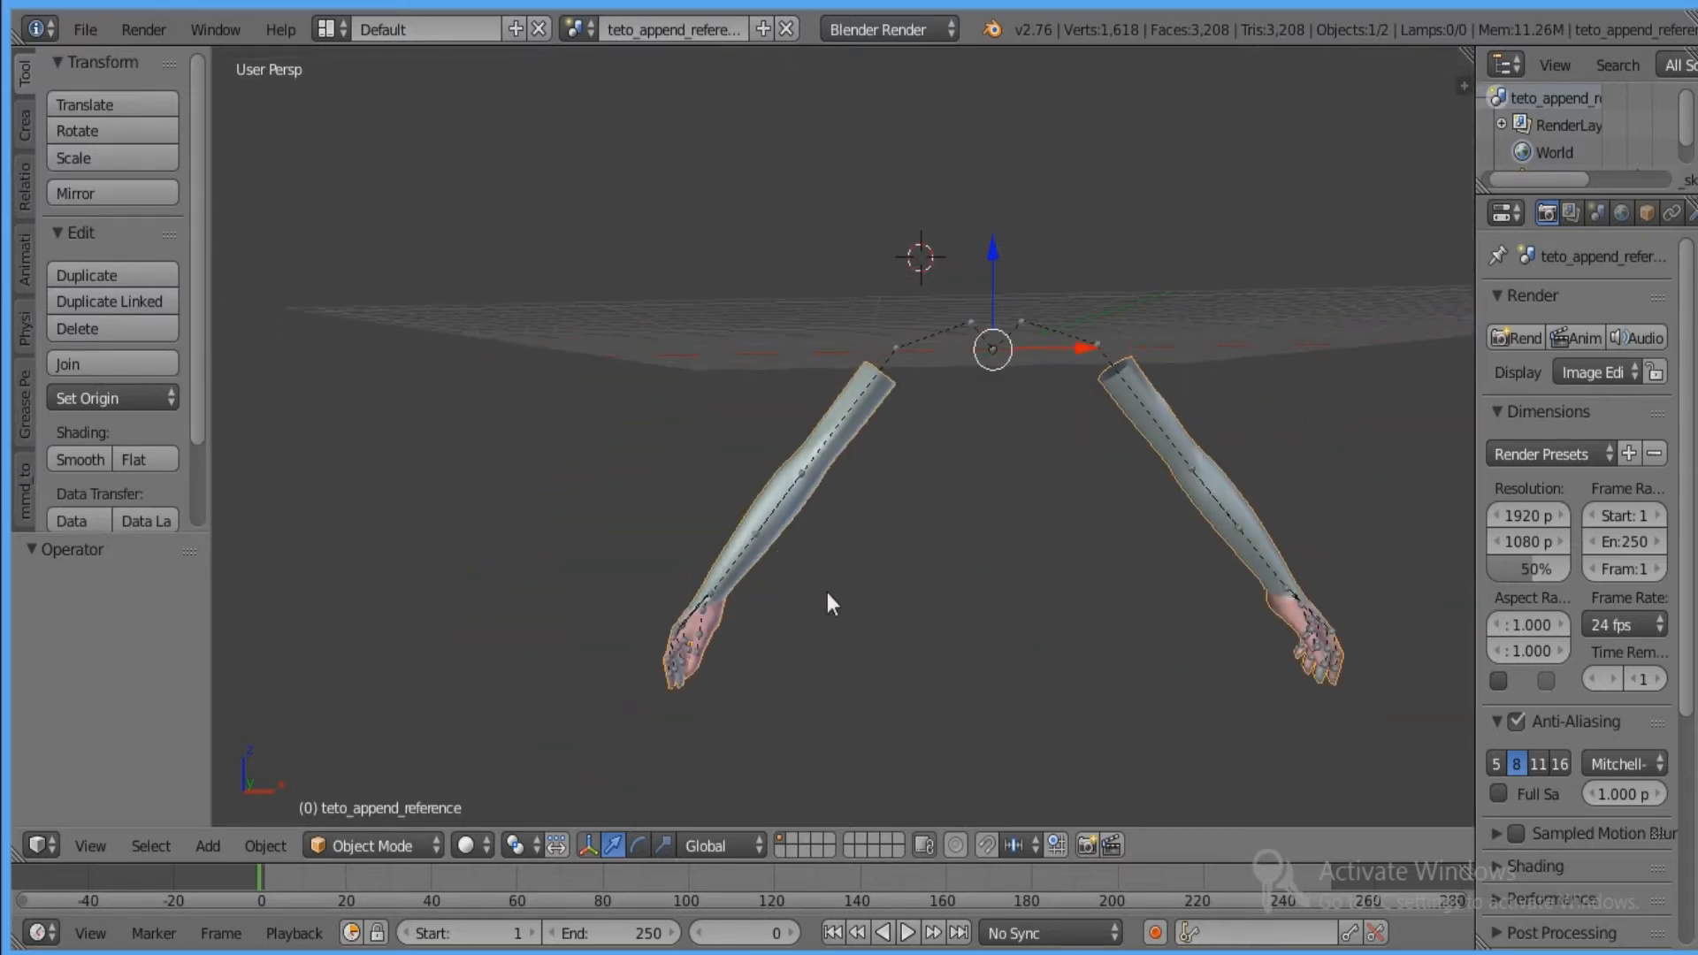
# Select the arms mesh and skeleton together and display them in wireframe.
pyautogui.press('a')
pyautogui.press('a')
pyautogui.press('z')
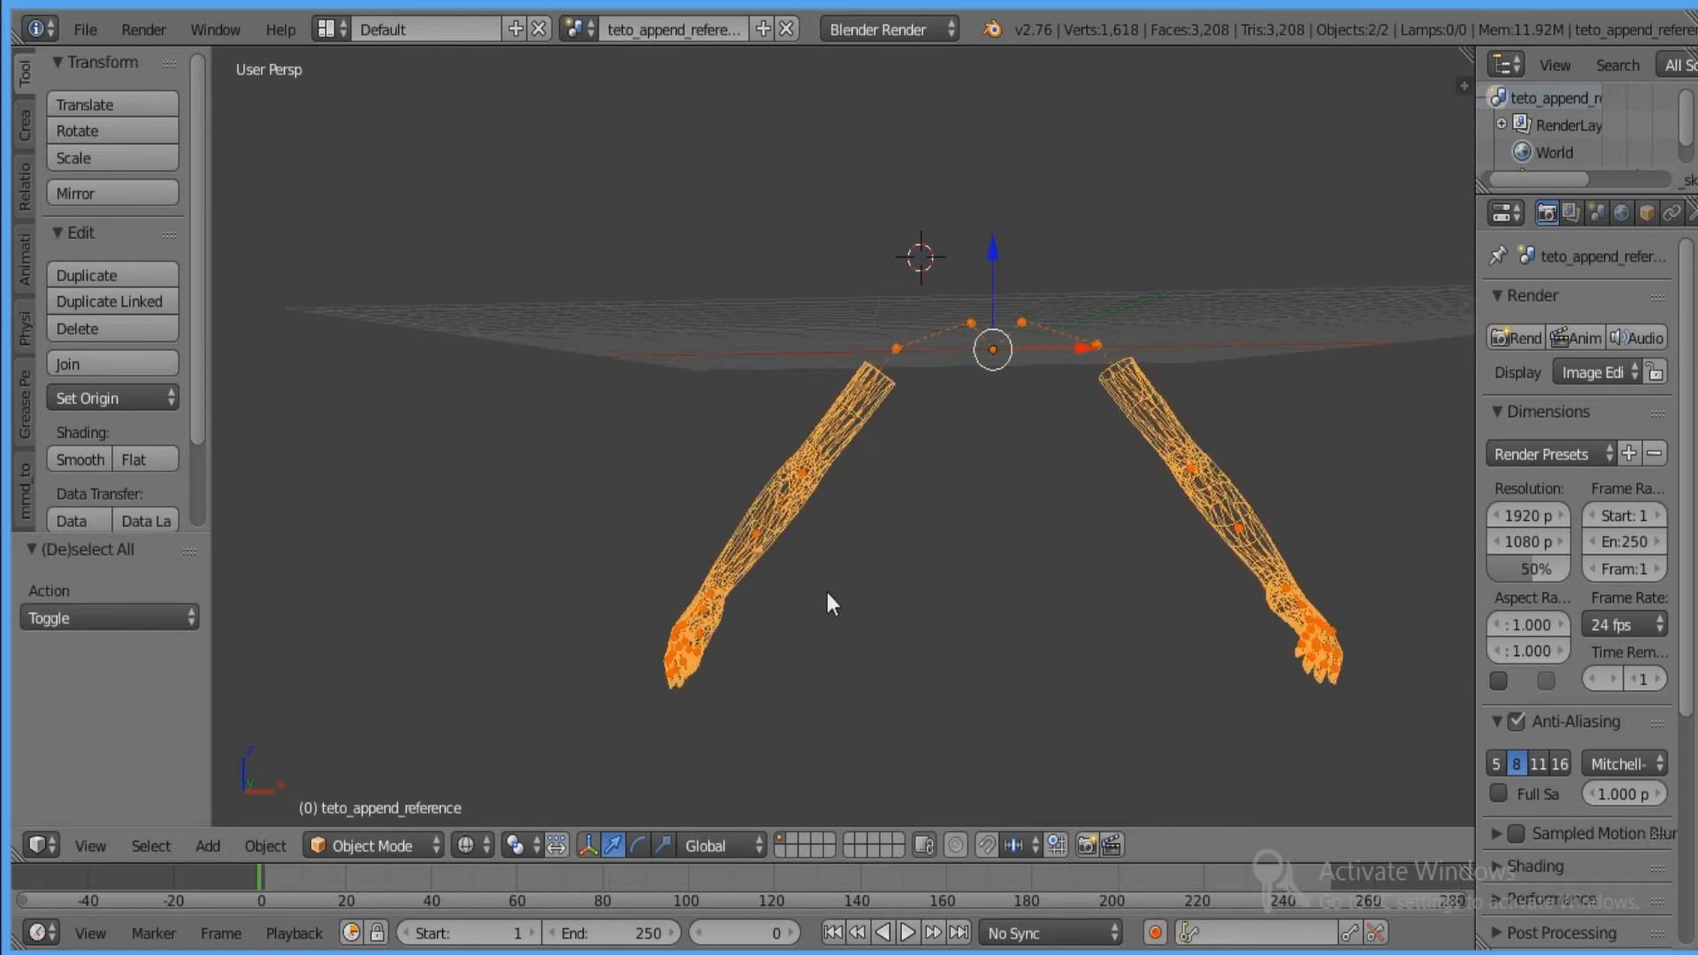
# Select only the arms mesh, try rotating it about the X axis away from its skeleton, and undo the rotation.
pyautogui.click(331, 847)
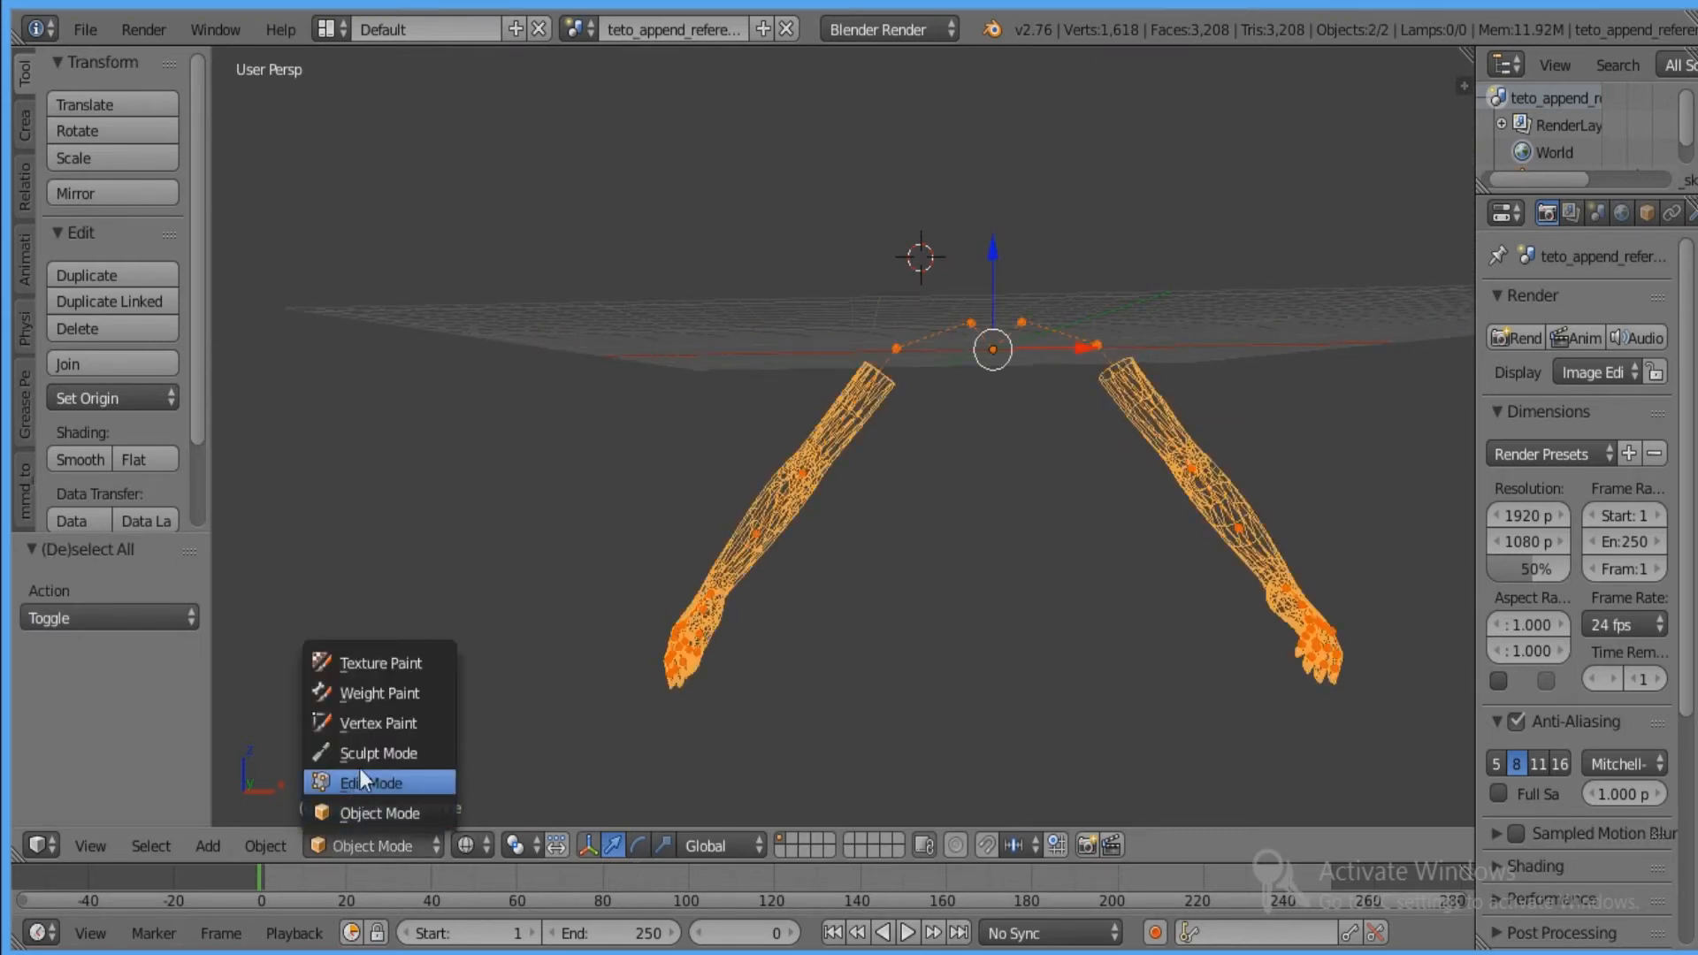
pyautogui.rightClick(761, 552)
pyautogui.click(398, 846)
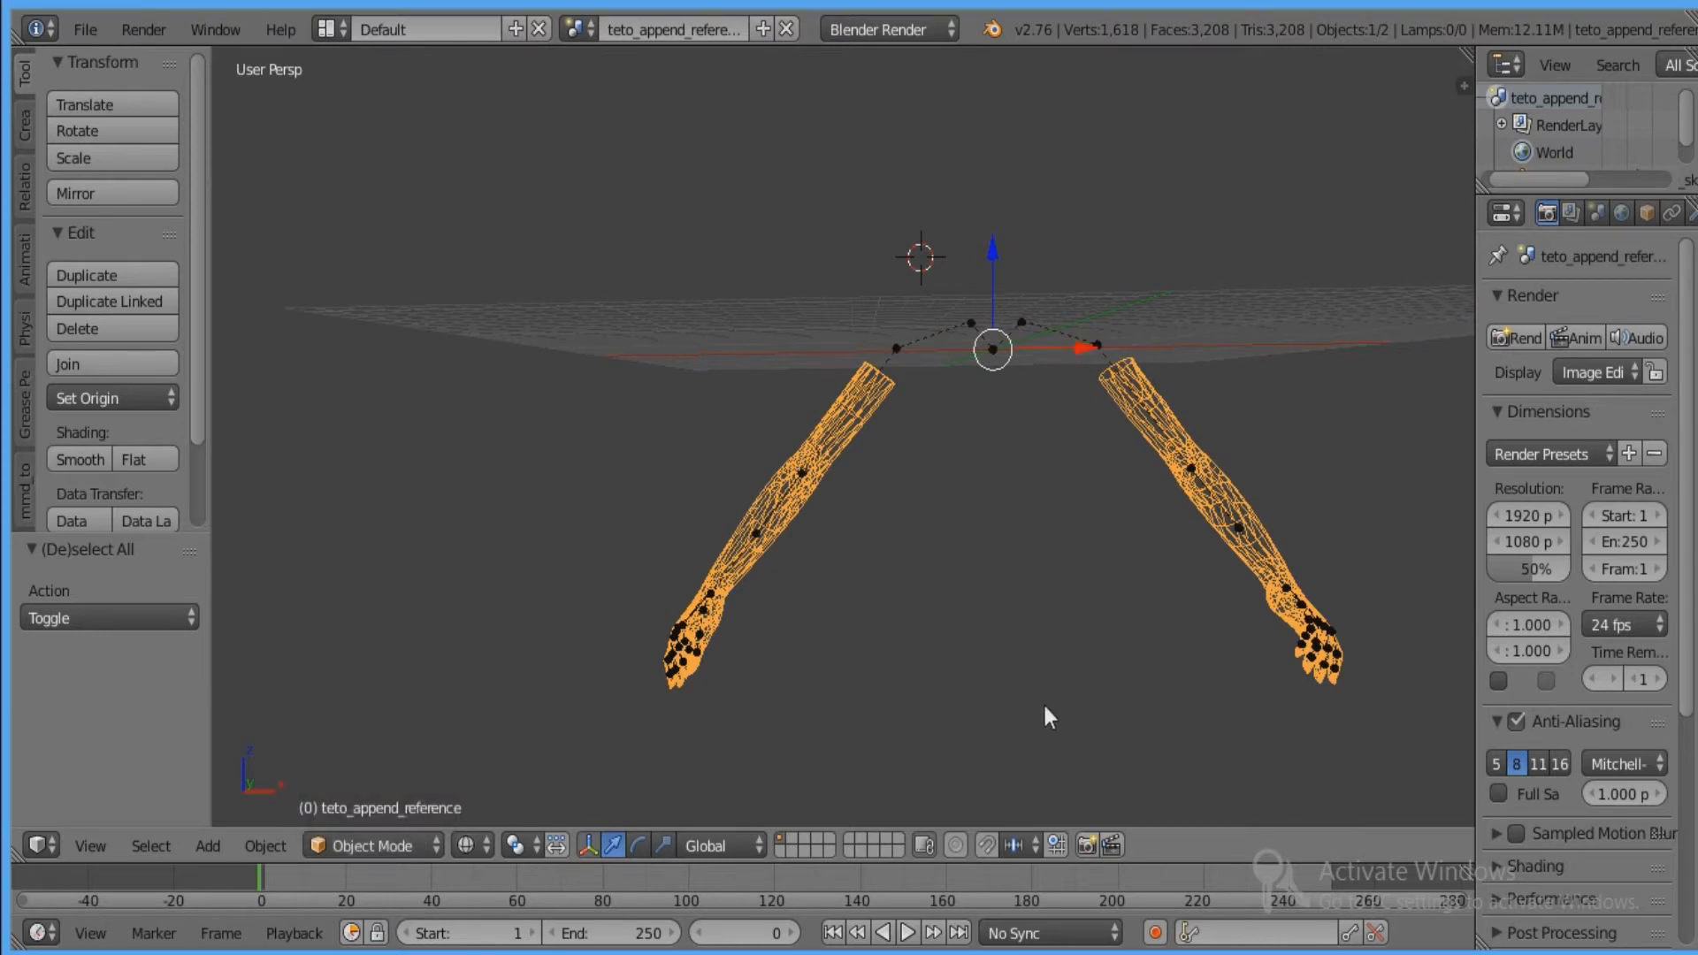
pyautogui.press('n')
pyautogui.moveTo(1331, 238)
pyautogui.mouseDown()
pyautogui.moveTo(1397, 240)
pyautogui.moveTo(1347, 241)
pyautogui.mouseUp()
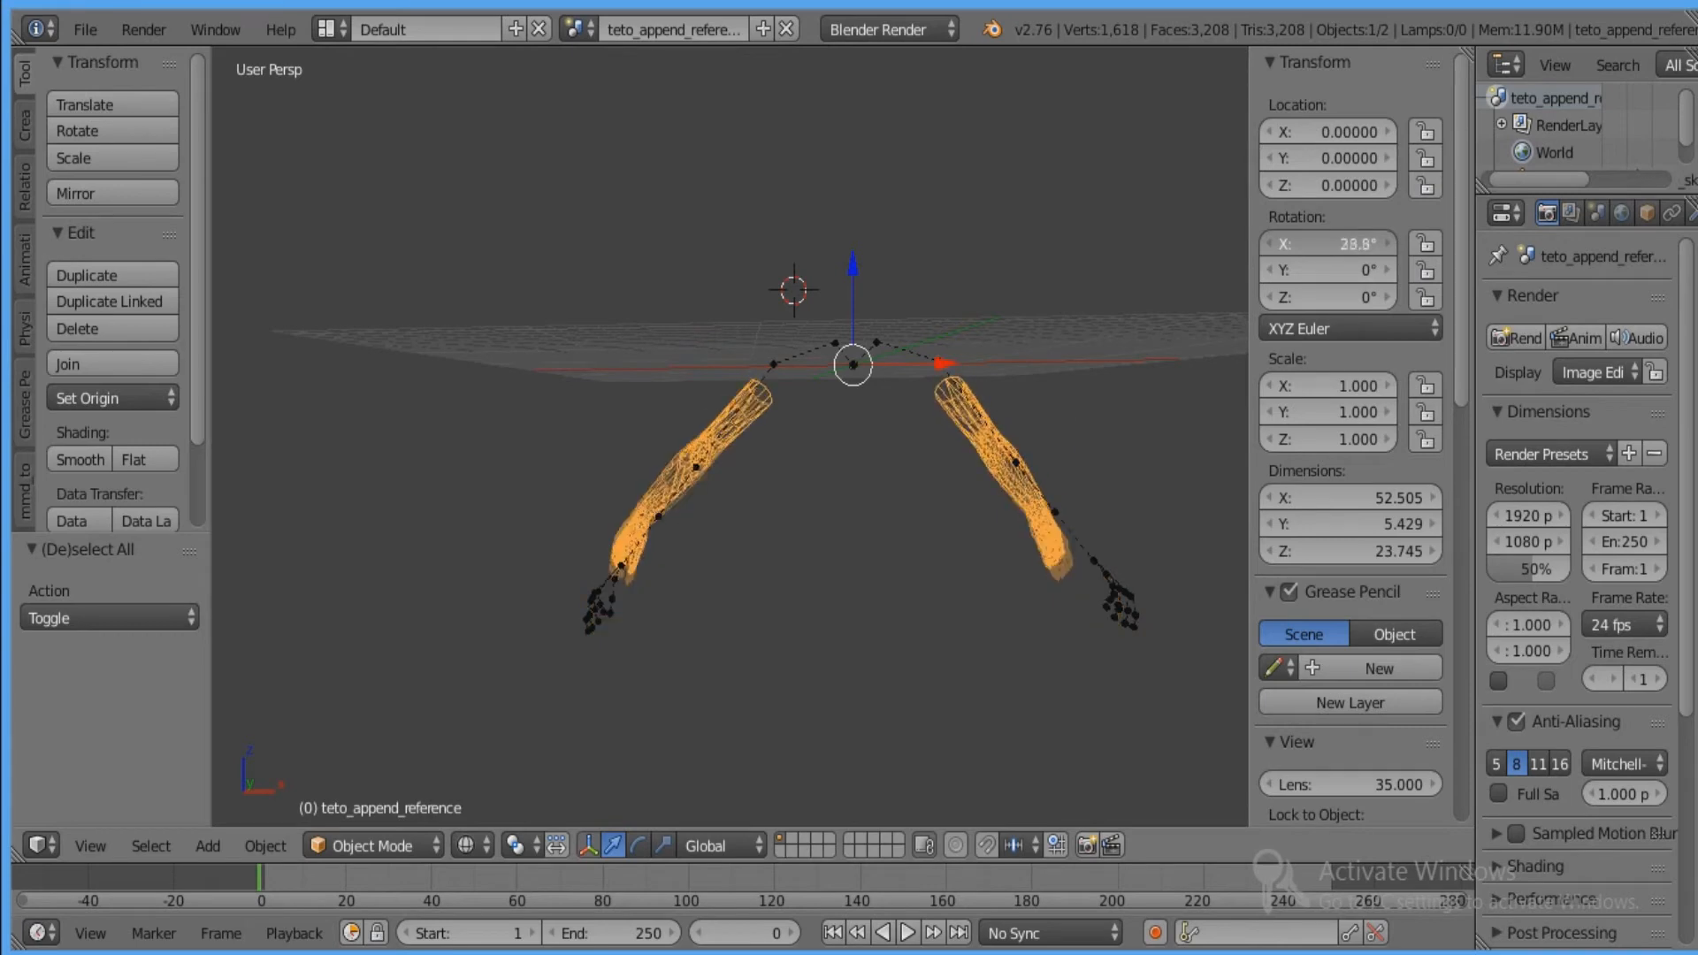
pyautogui.hotkey('ctrl', 'z')
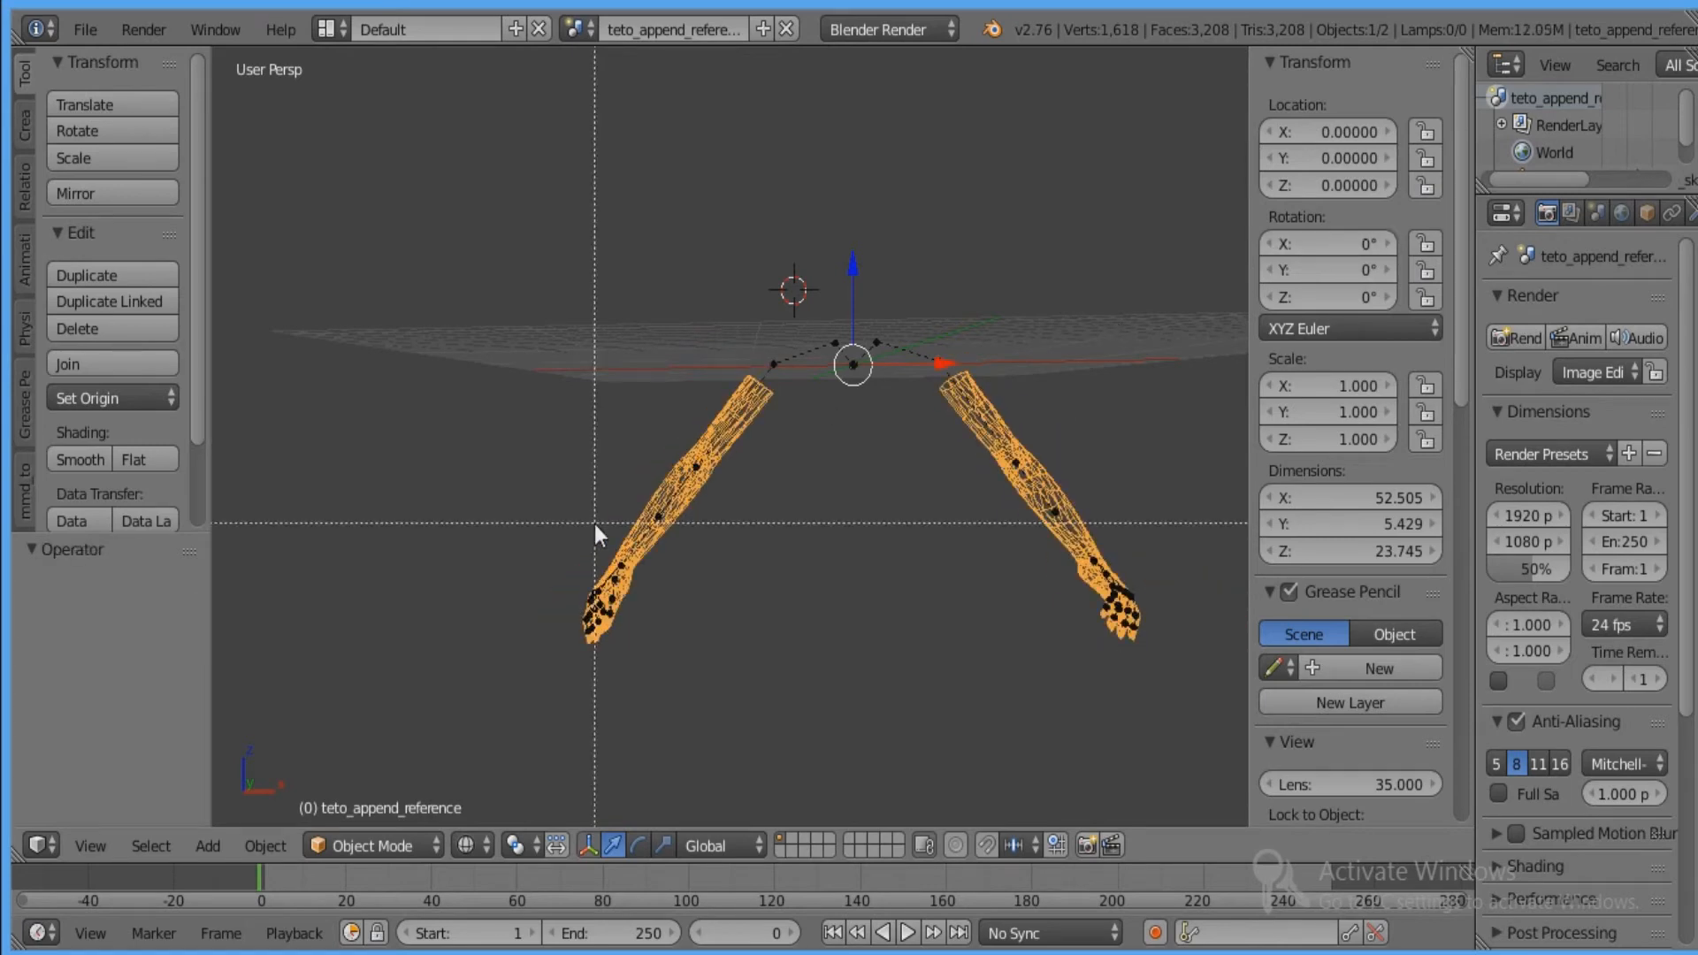
# In Edit Mode, separate the arm on the negative X side into its own object by selection, and return to Object Mode.
pyautogui.click(354, 847)
pyautogui.click(372, 783)
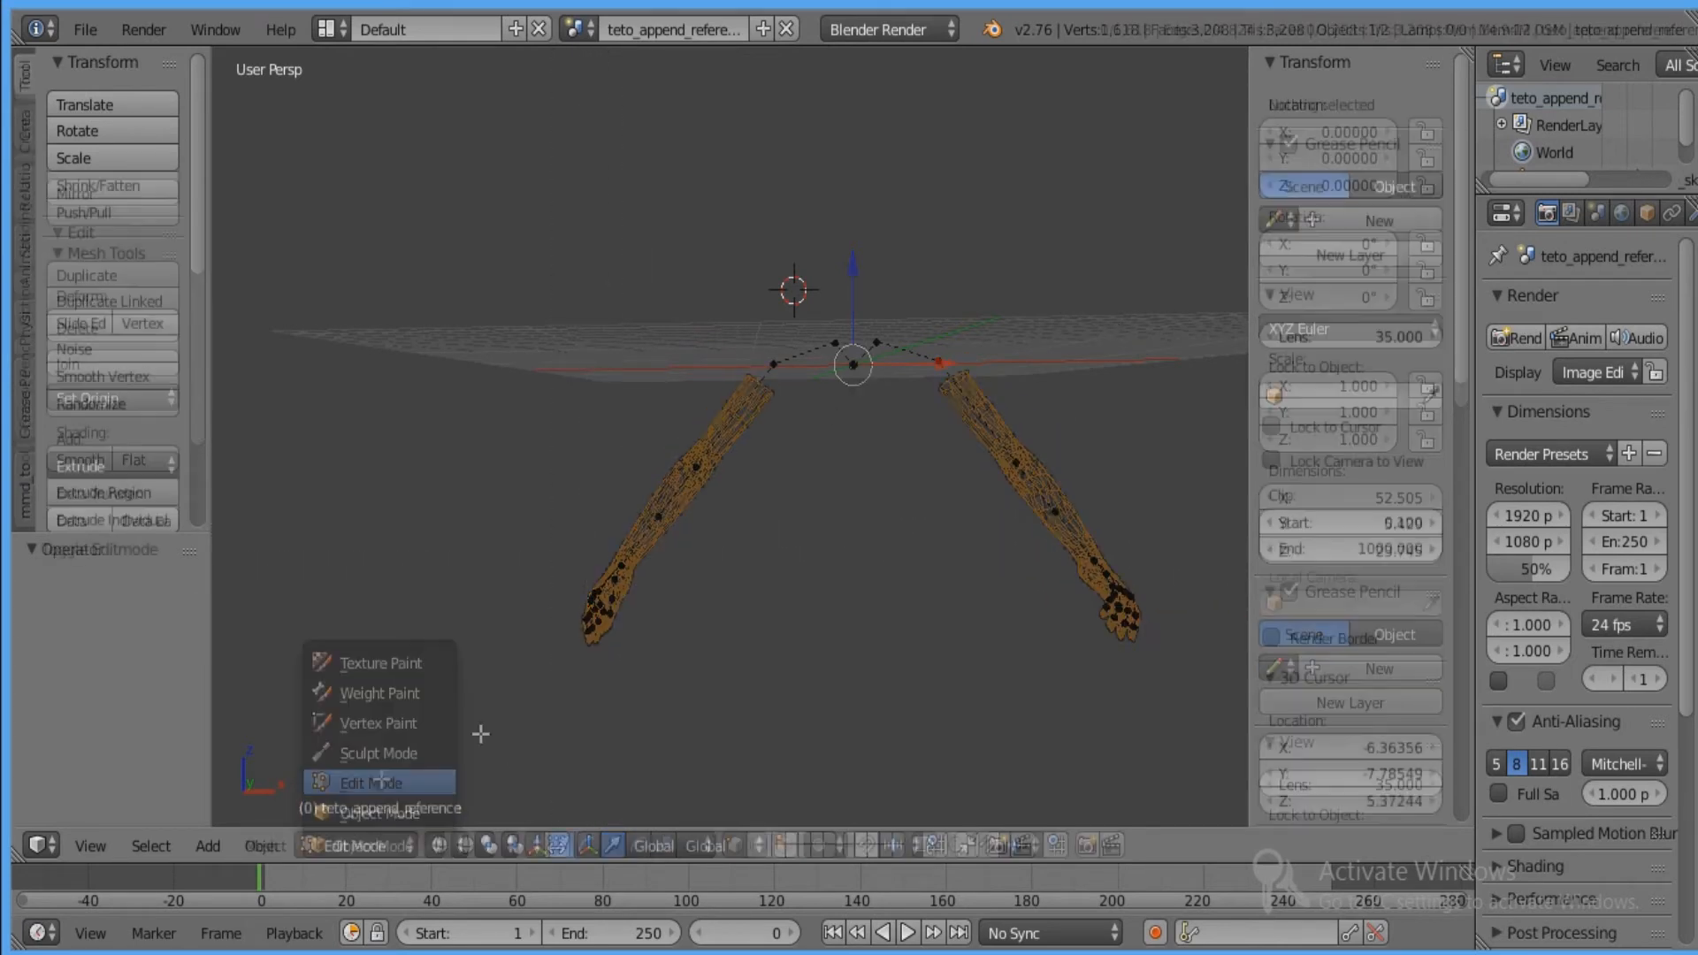
pyautogui.press('b')
pyautogui.moveTo(776, 615); pyautogui.dragTo(535, 302)
pyautogui.press('b')
pyautogui.moveTo(748, 661); pyautogui.dragTo(435, 444)
pyautogui.moveTo(1242, 339); pyautogui.dragTo(855, 451, button='middle')
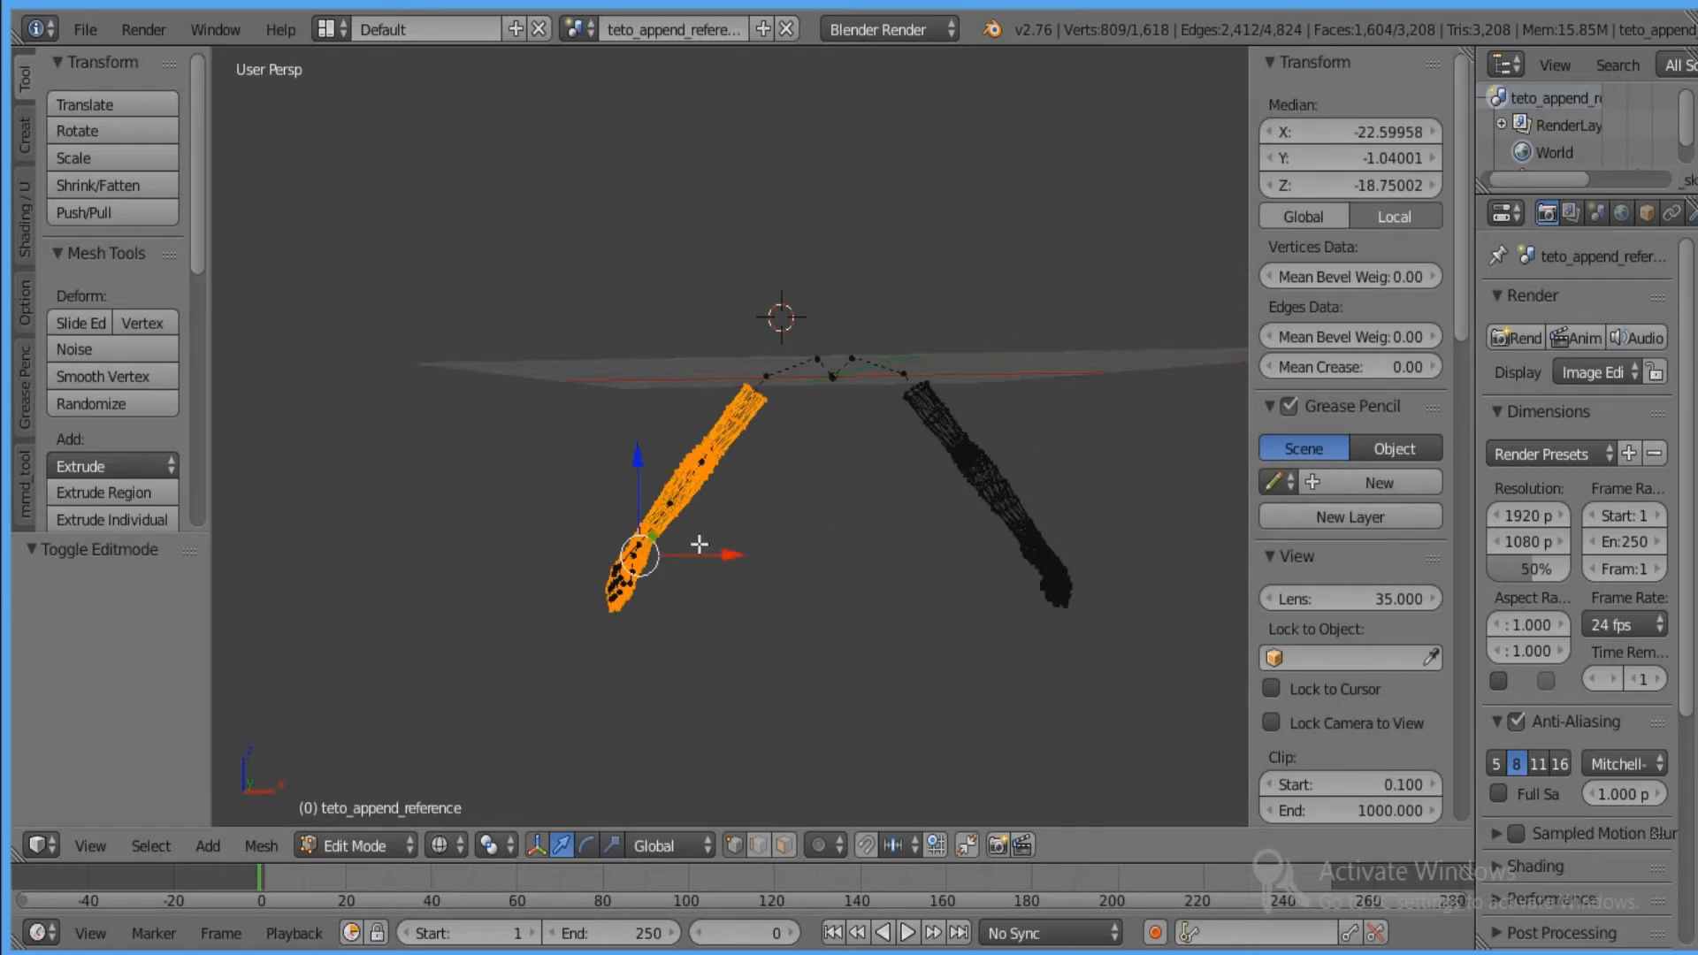
pyautogui.hotkey('ctrl', 'v')
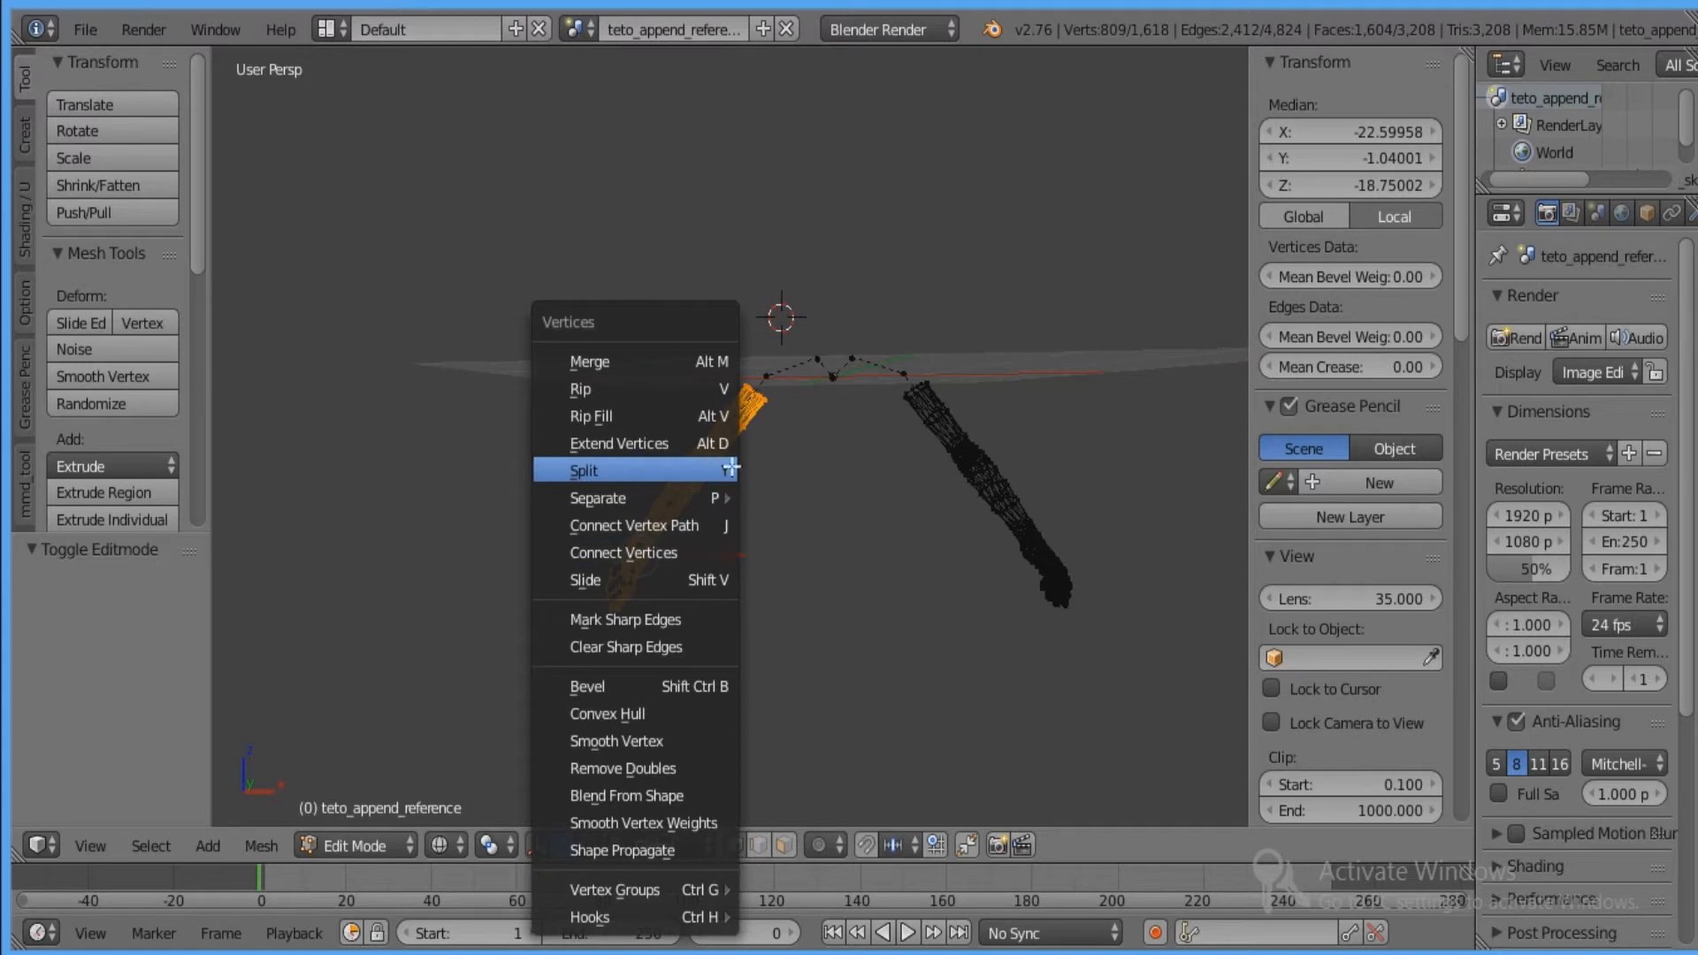
pyautogui.moveTo(725, 498)
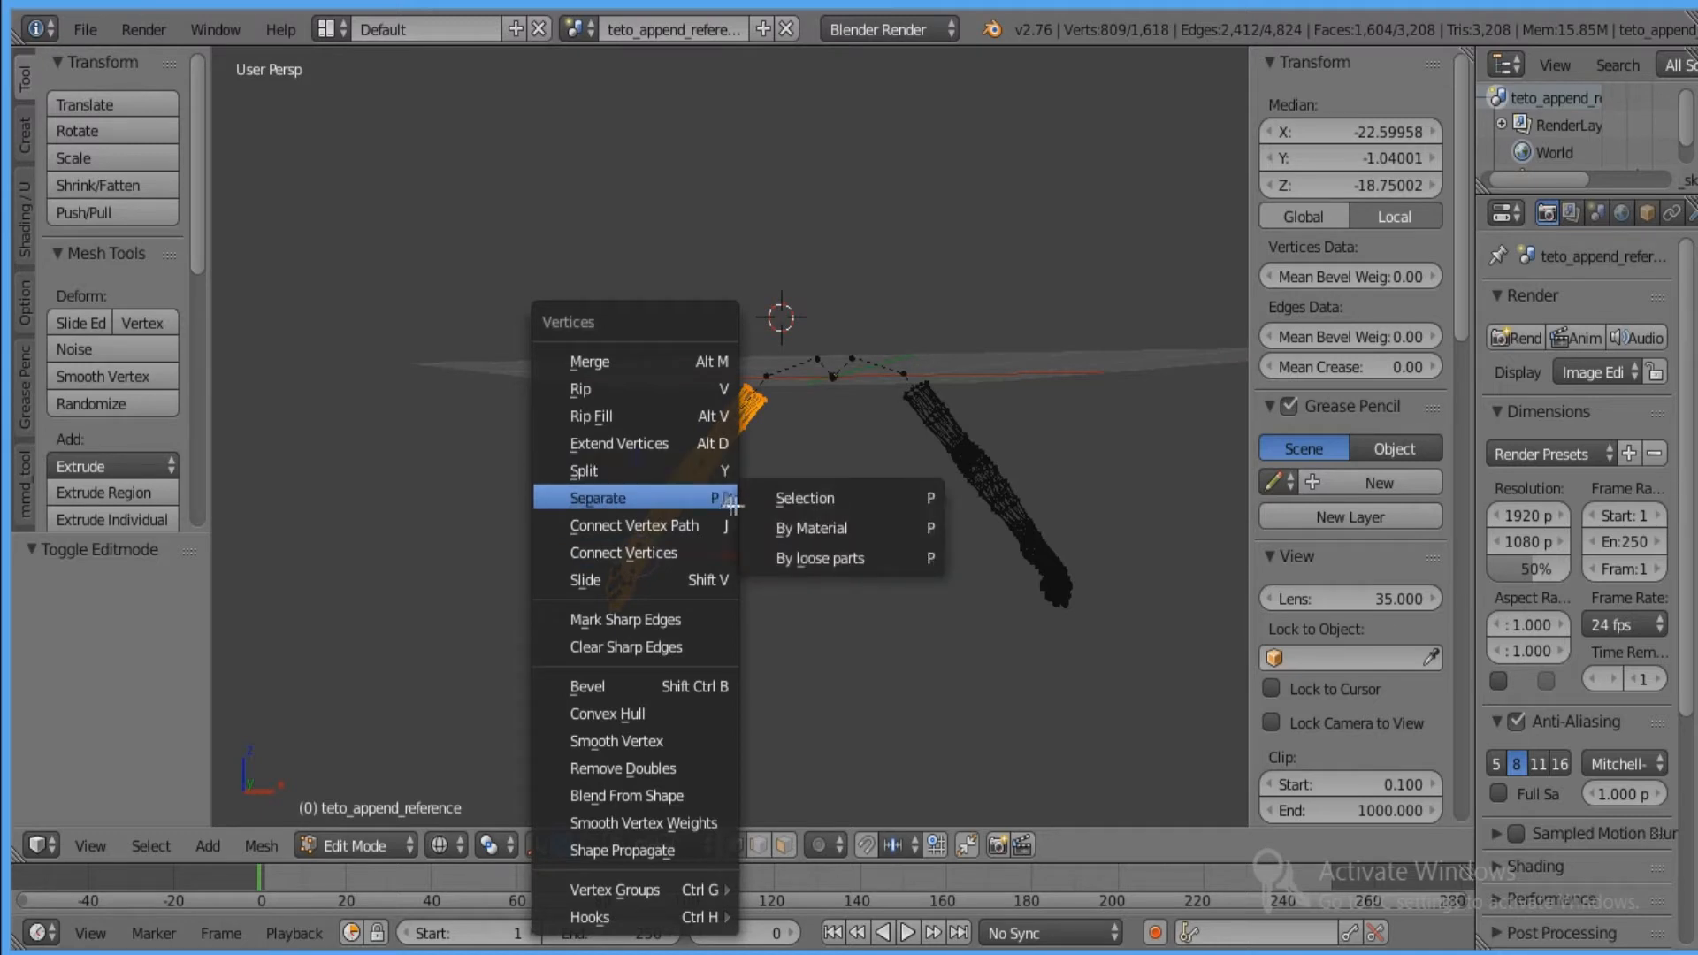
pyautogui.click(869, 506)
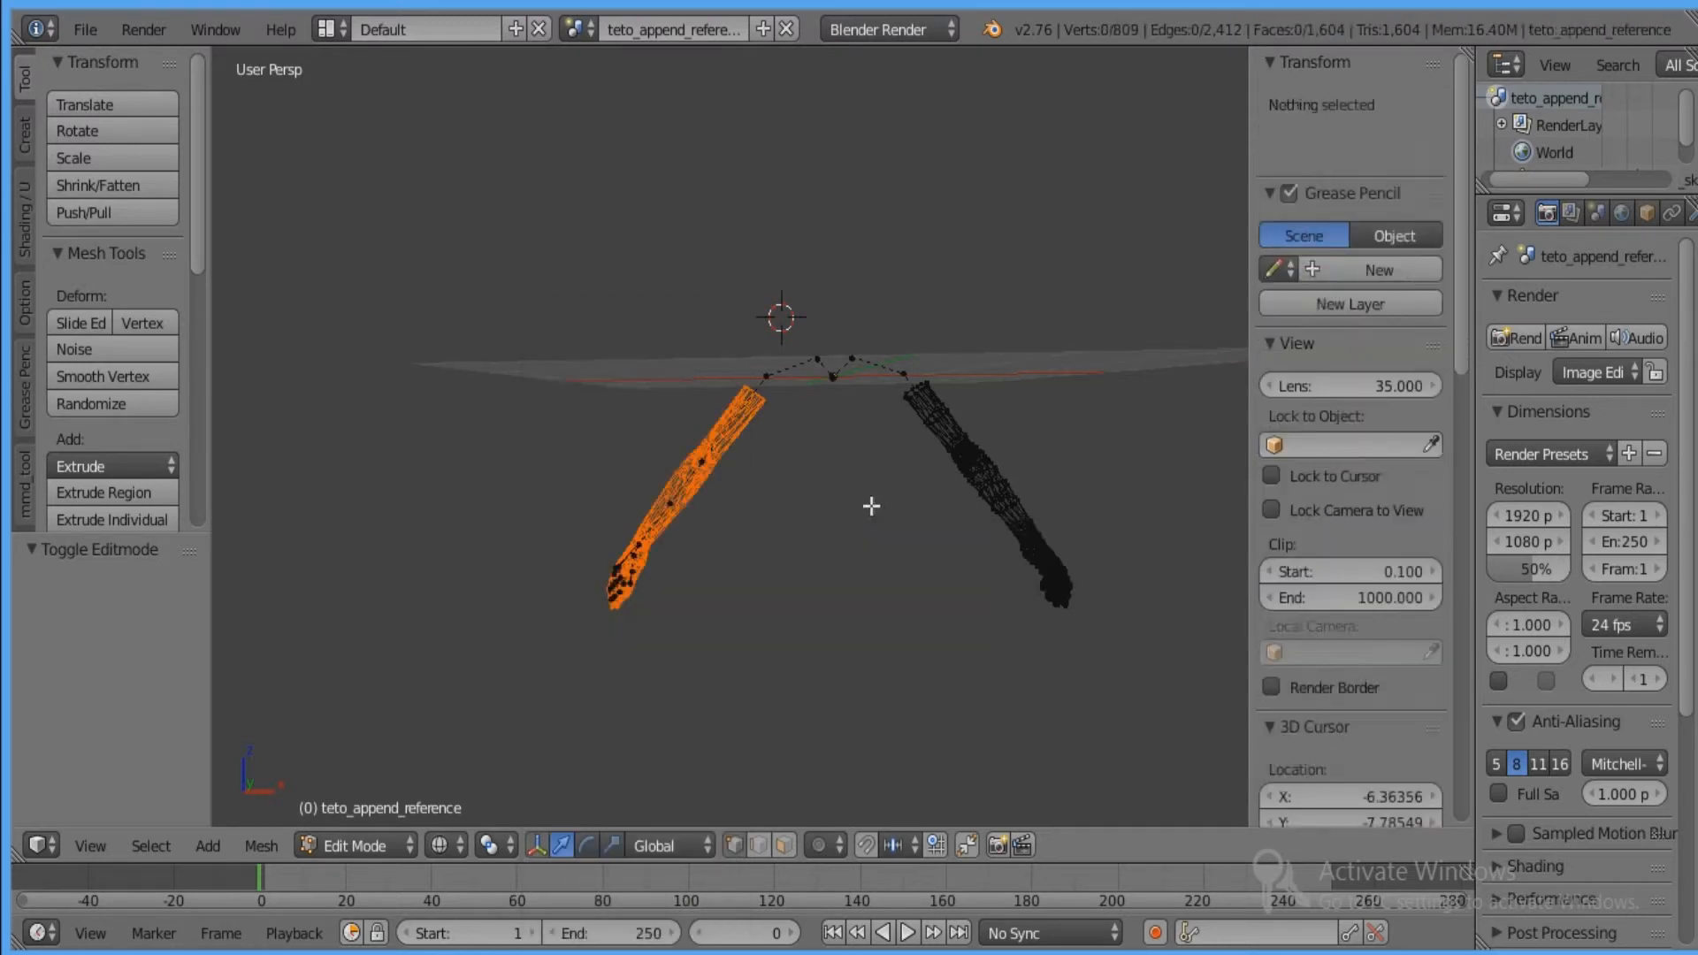
pyautogui.click(387, 841)
pyautogui.click(386, 816)
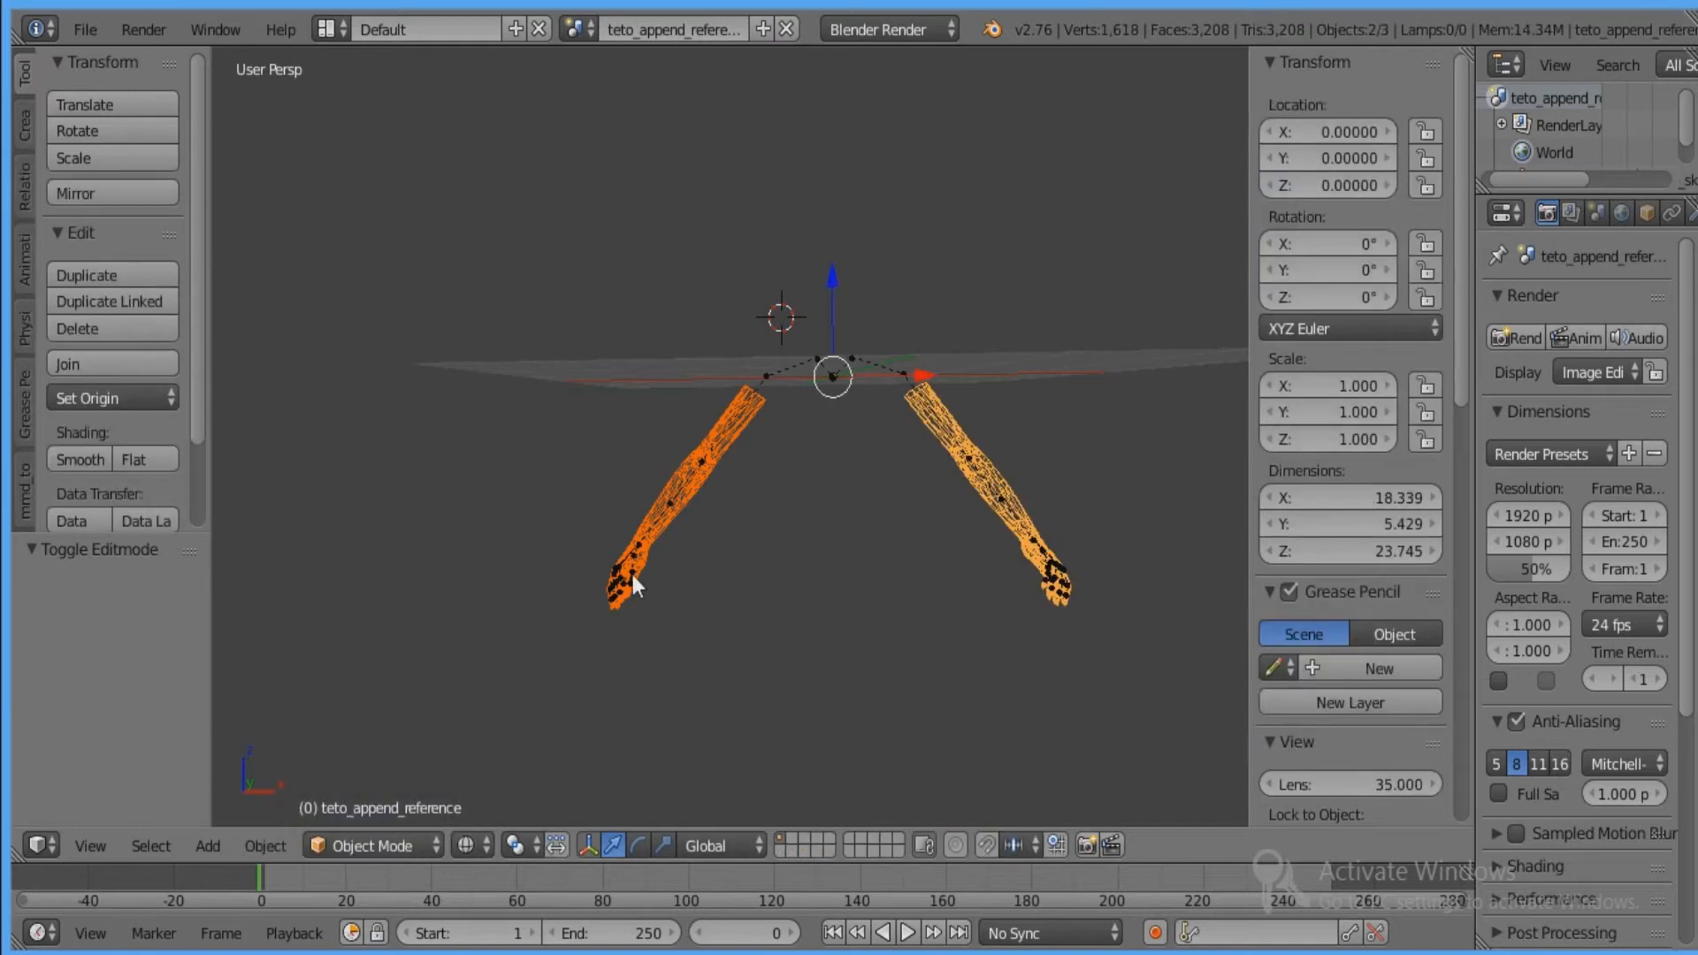
# Select the separated arm, try moving it, and rotate it to 32.3° about the X axis.
pyautogui.rightClick(670, 506)
pyautogui.press('g')
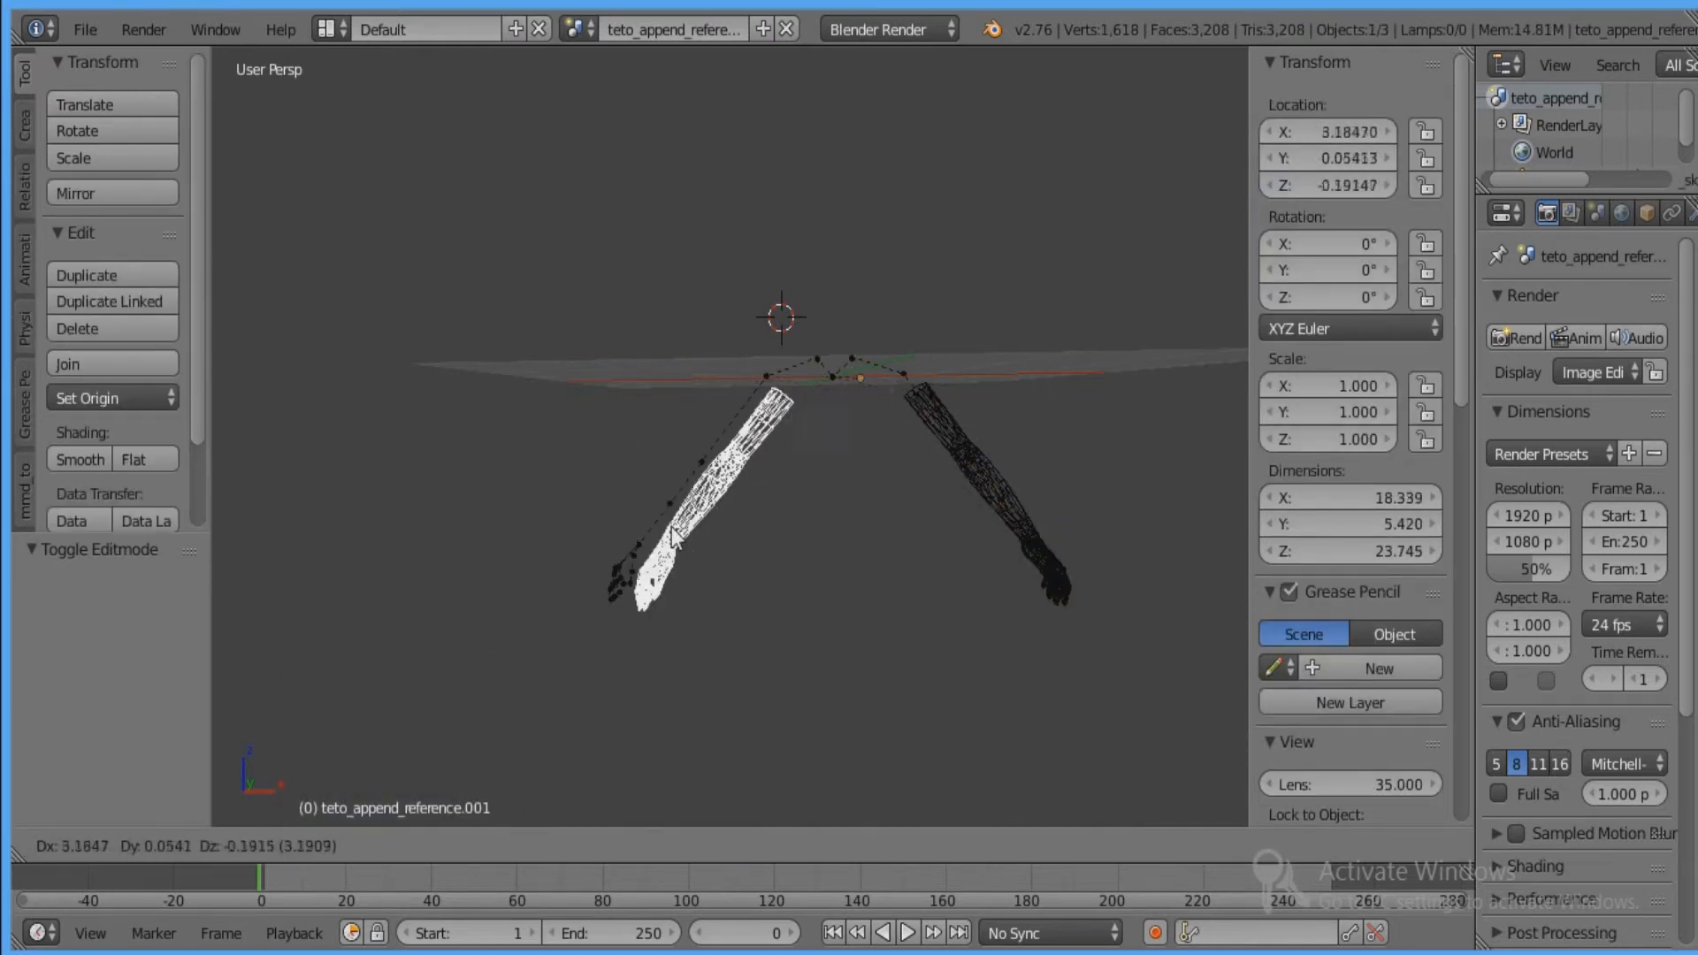
pyautogui.press('Escape')
pyautogui.moveTo(1320, 245); pyautogui.dragTo(1367, 246)
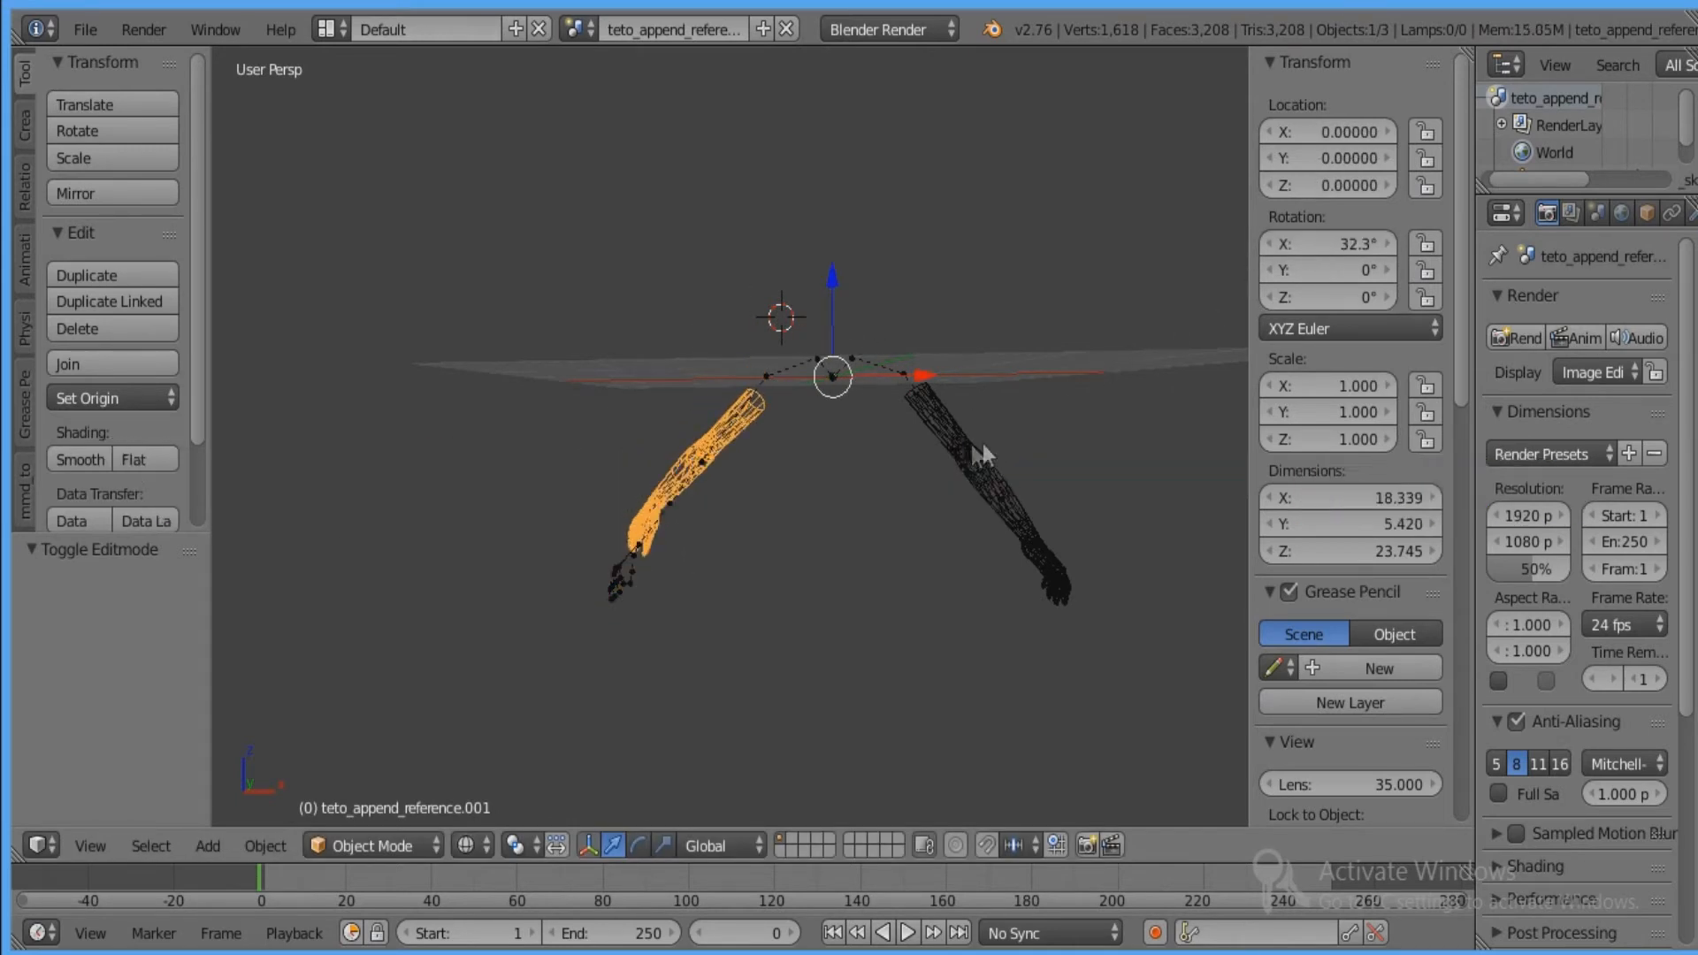
pyautogui.moveTo(973, 446)
pyautogui.mouseDown(button='right')
pyautogui.moveTo(1093, 439)
pyautogui.moveTo(970, 469)
pyautogui.mouseUp(button='right')
pyautogui.rightClick(969, 469)
# Undo the arm's rotation and separation so both arms are one mesh again.
pyautogui.hotkey('ctrl', 'z')
pyautogui.hotkey('ctrl', 'z')
pyautogui.hotkey('ctrl', 'z')
pyautogui.hotkey('ctrl', 'z')
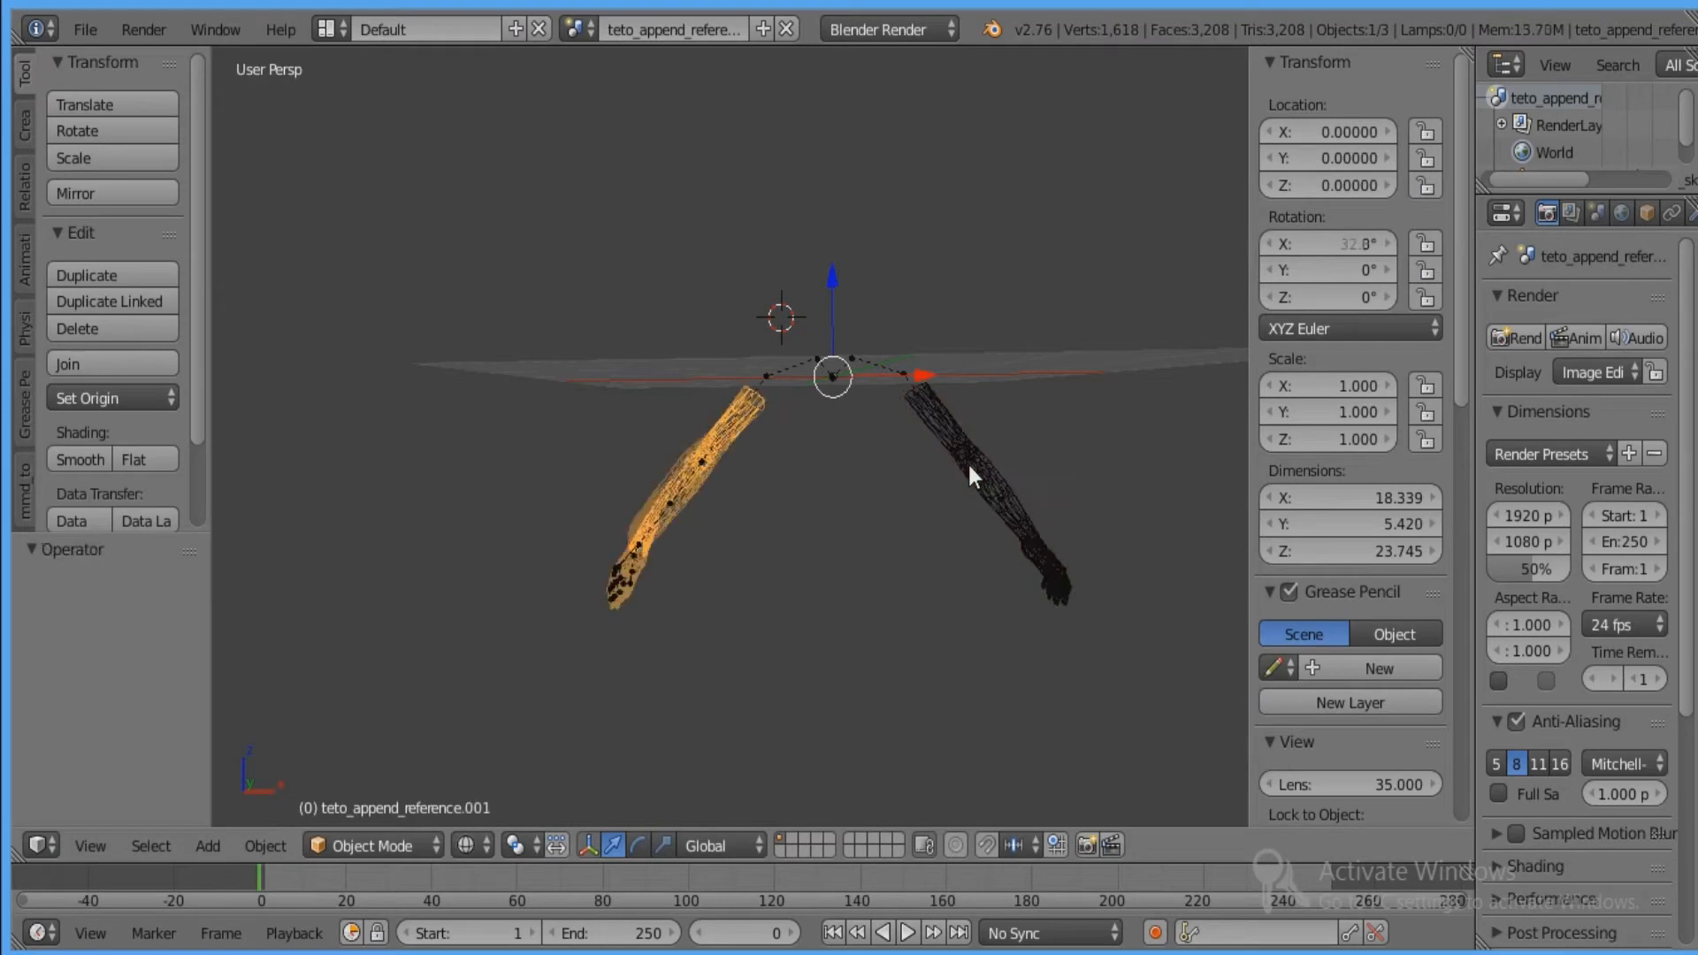
pyautogui.hotkey('ctrl', 'shift', 'z')
pyautogui.hotkey('ctrl', 'j')
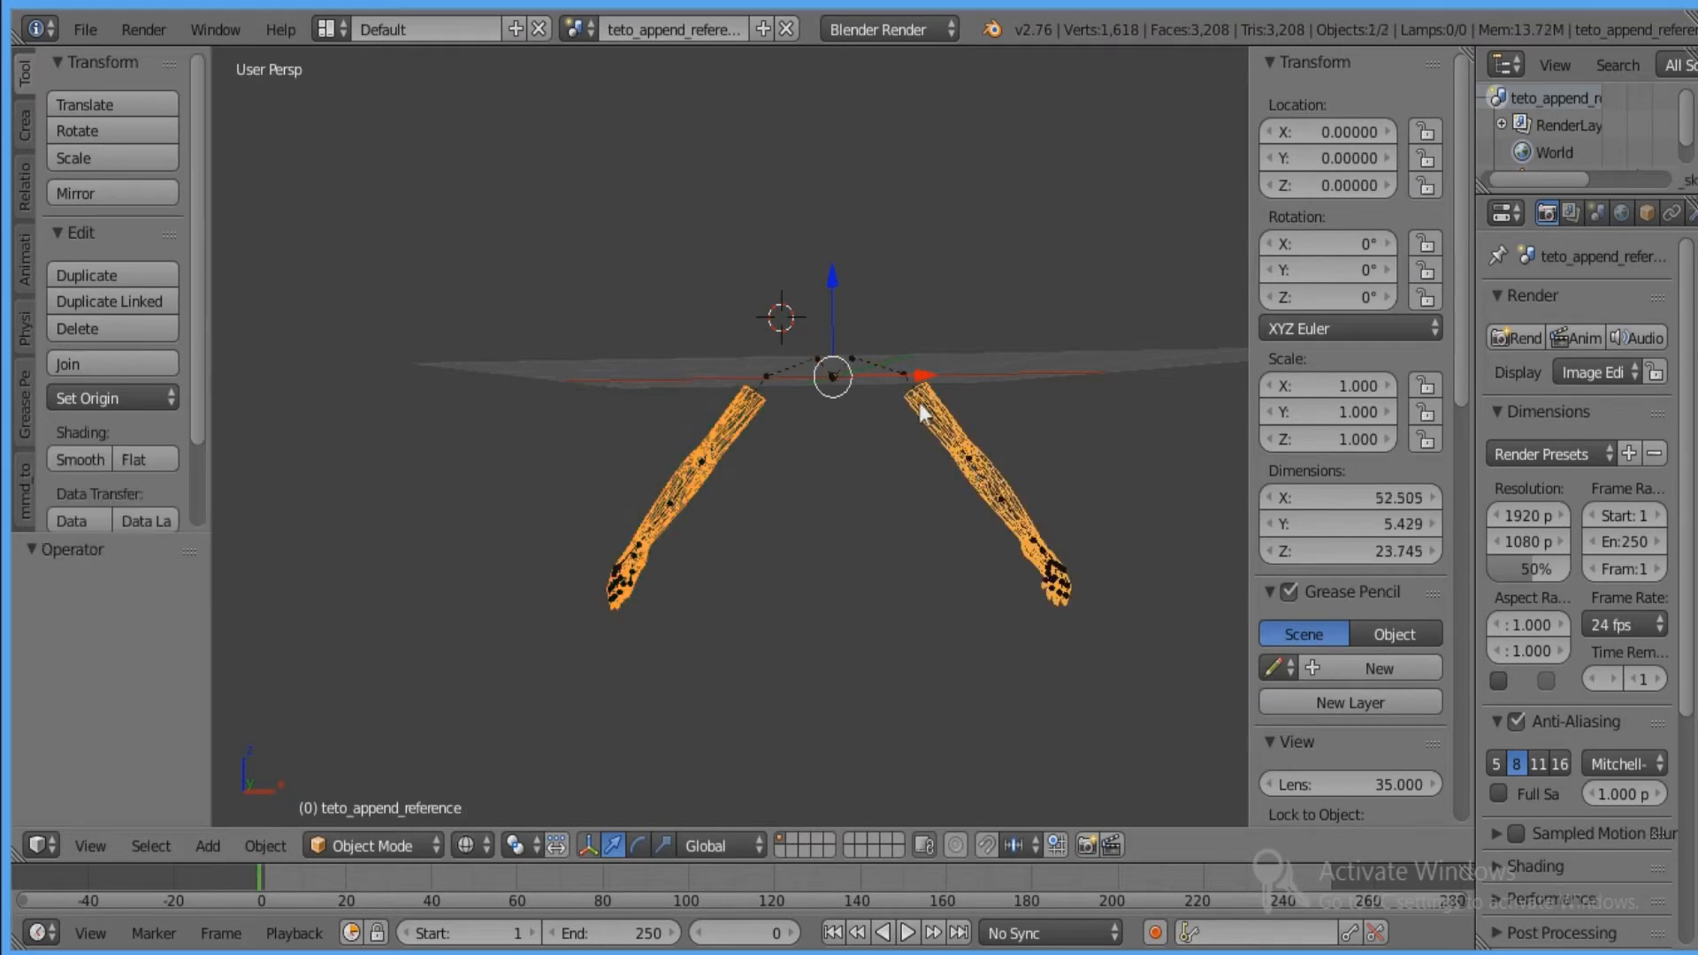
# Select the arms skeleton for a closer look, and quit Blender without saving the changes.
pyautogui.rightClick(726, 432)
pyautogui.scroll(5, 725, 432)
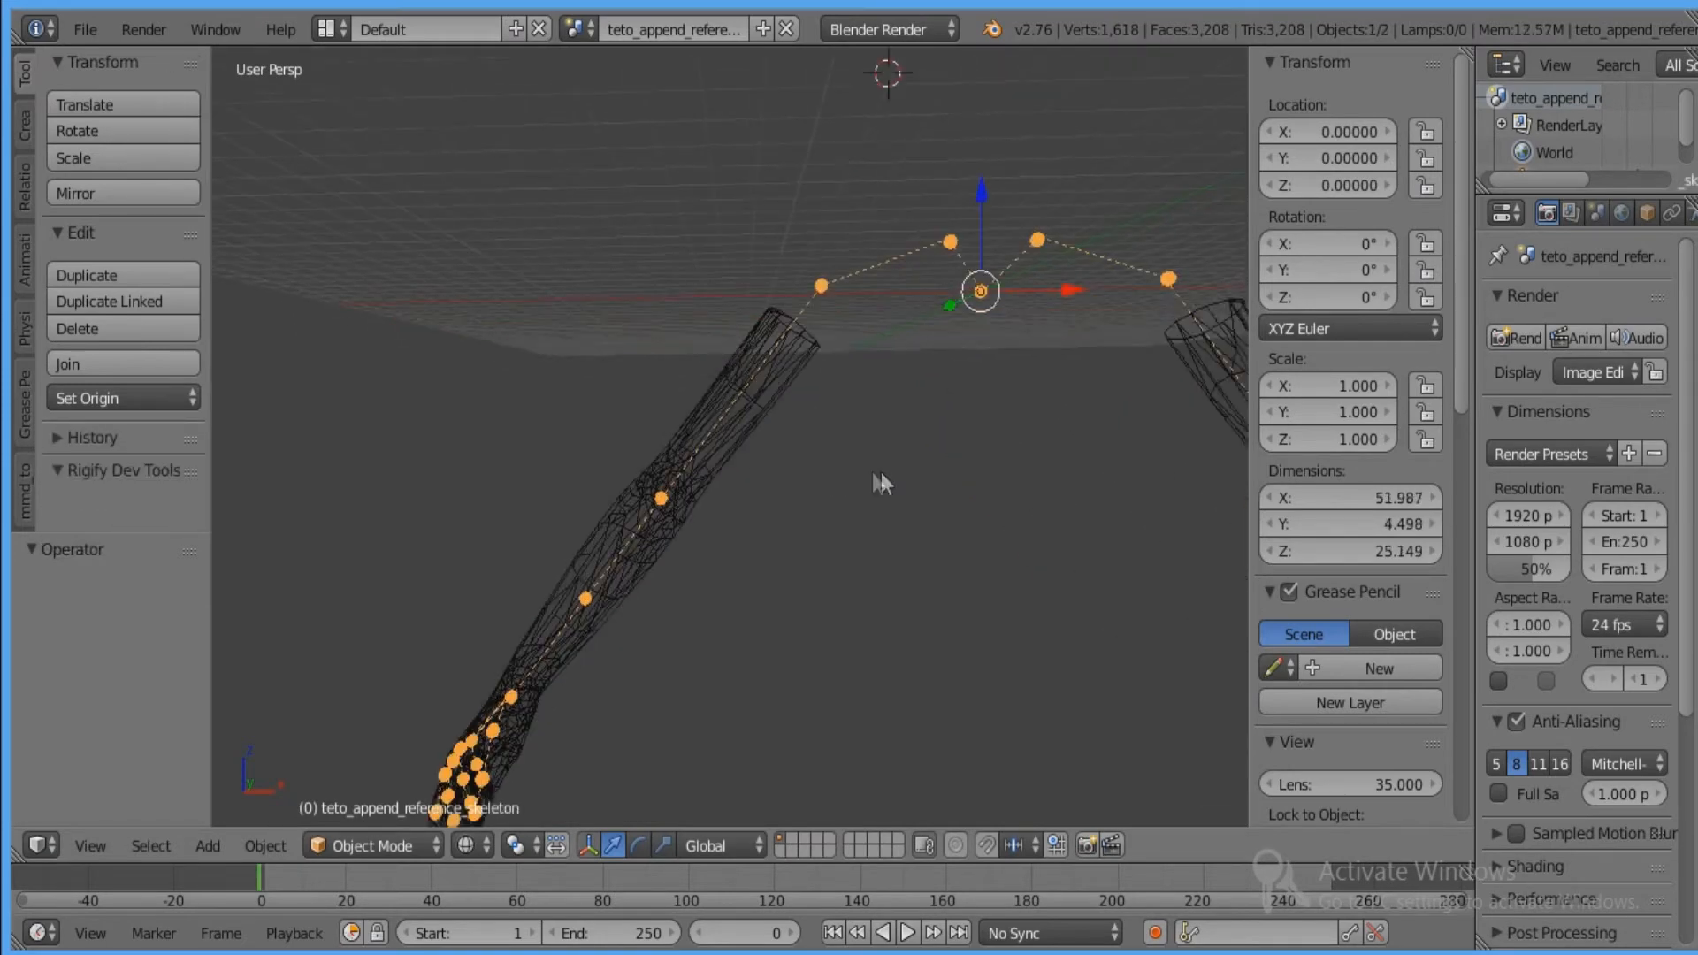
pyautogui.moveTo(881, 472); pyautogui.dragTo(655, 485, button='middle')
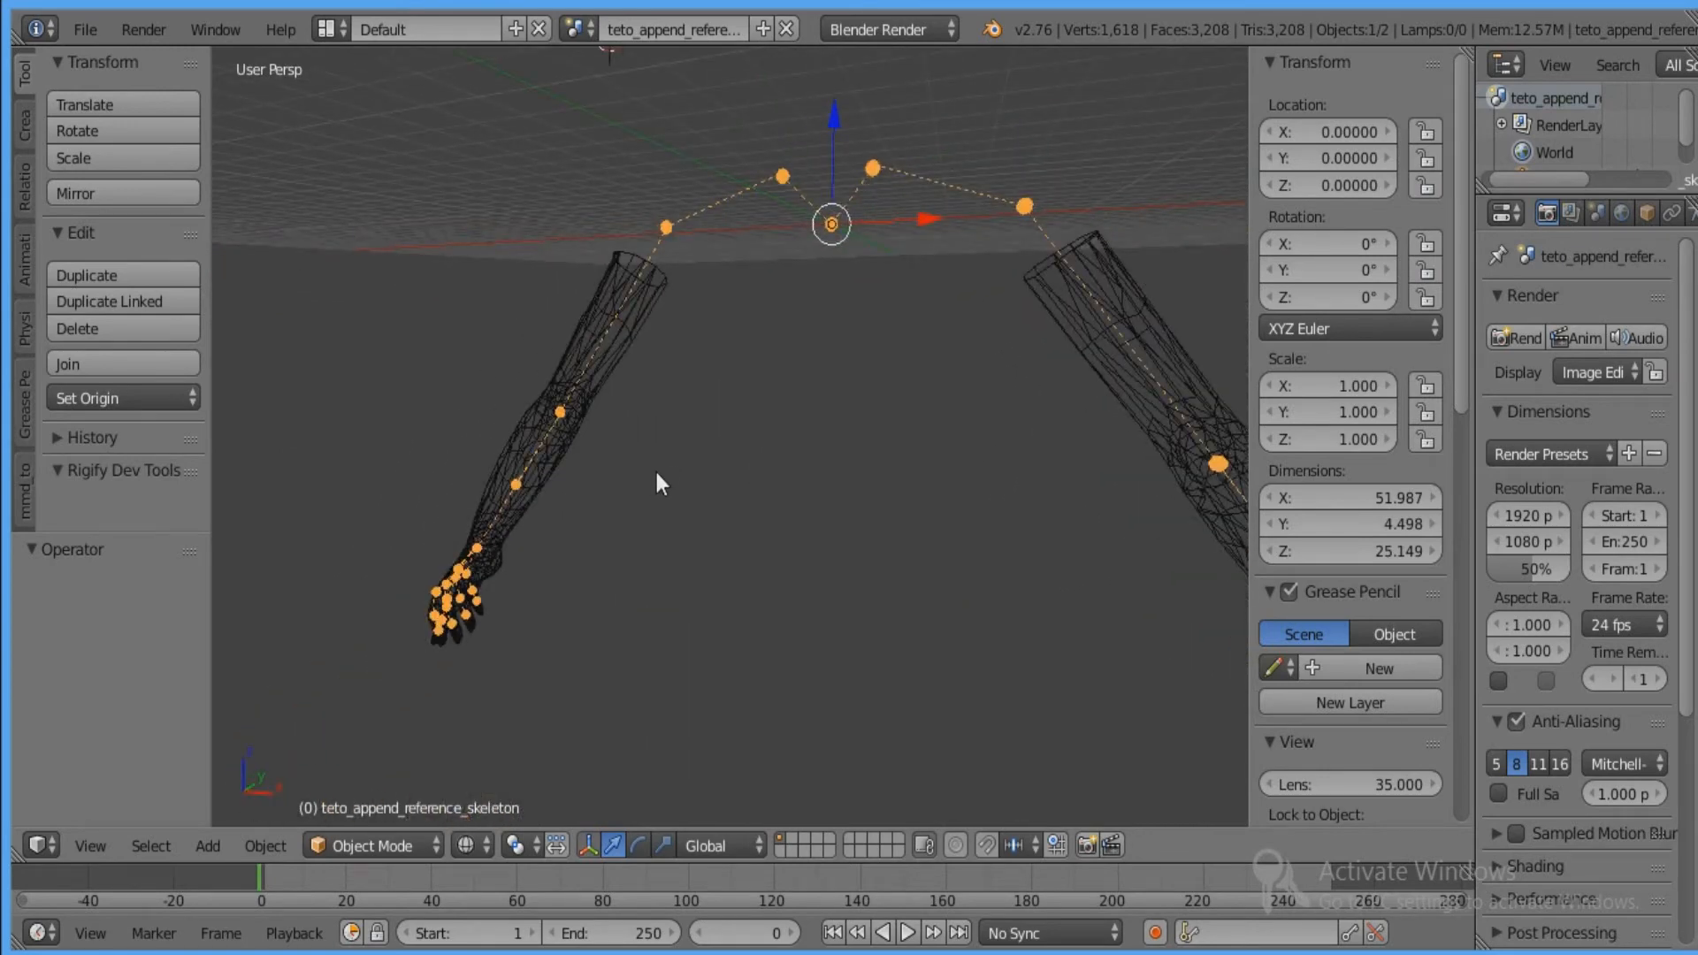
pyautogui.moveTo(1284, 5); pyautogui.dragTo(1240, 86)
pyautogui.click(1613, 75)
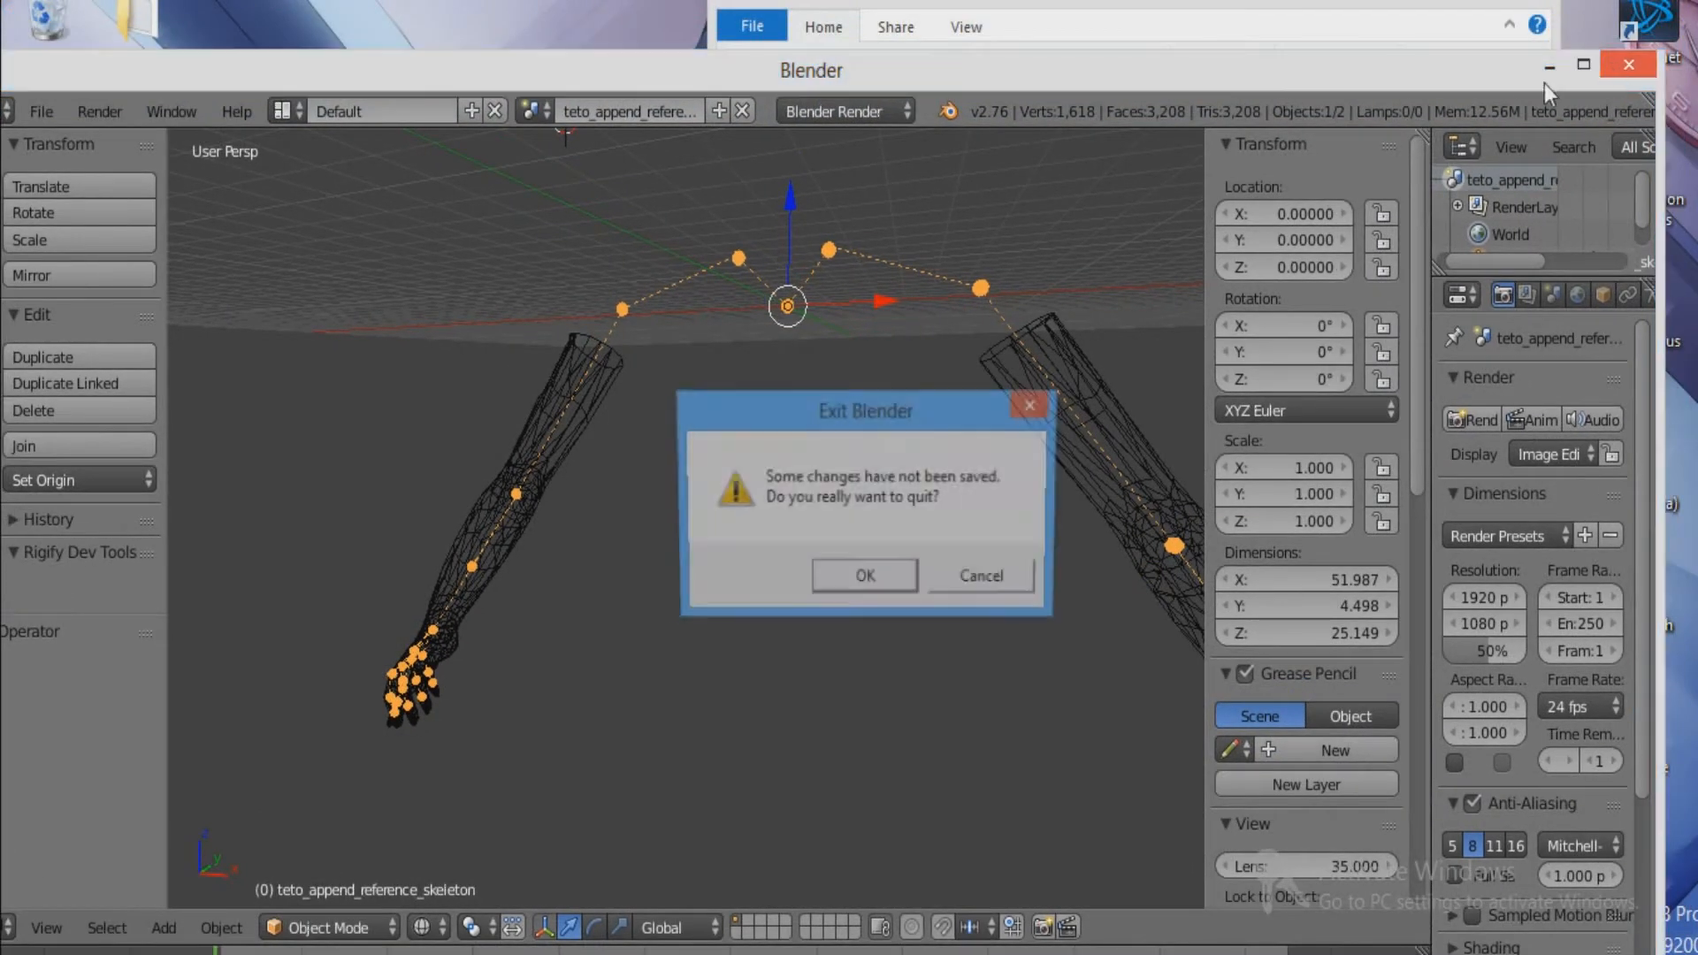
pyautogui.click(832, 577)
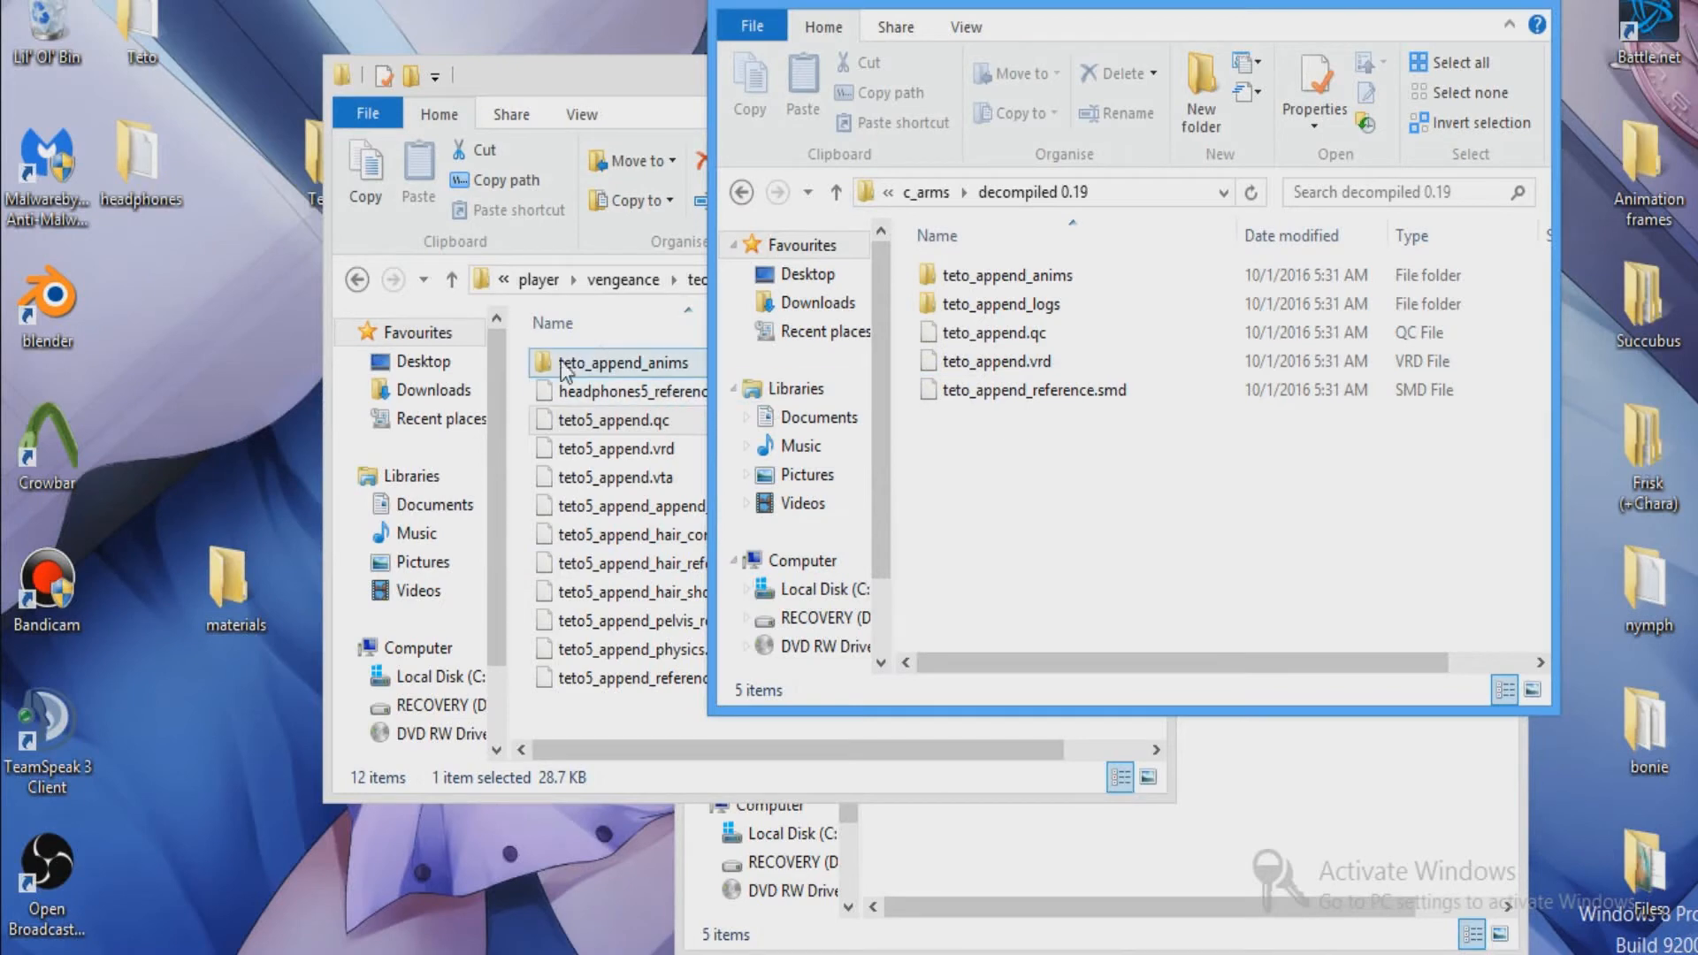
# Delete the decompiled 0.19 folder from the c_arms folder.
pyautogui.click(739, 193)
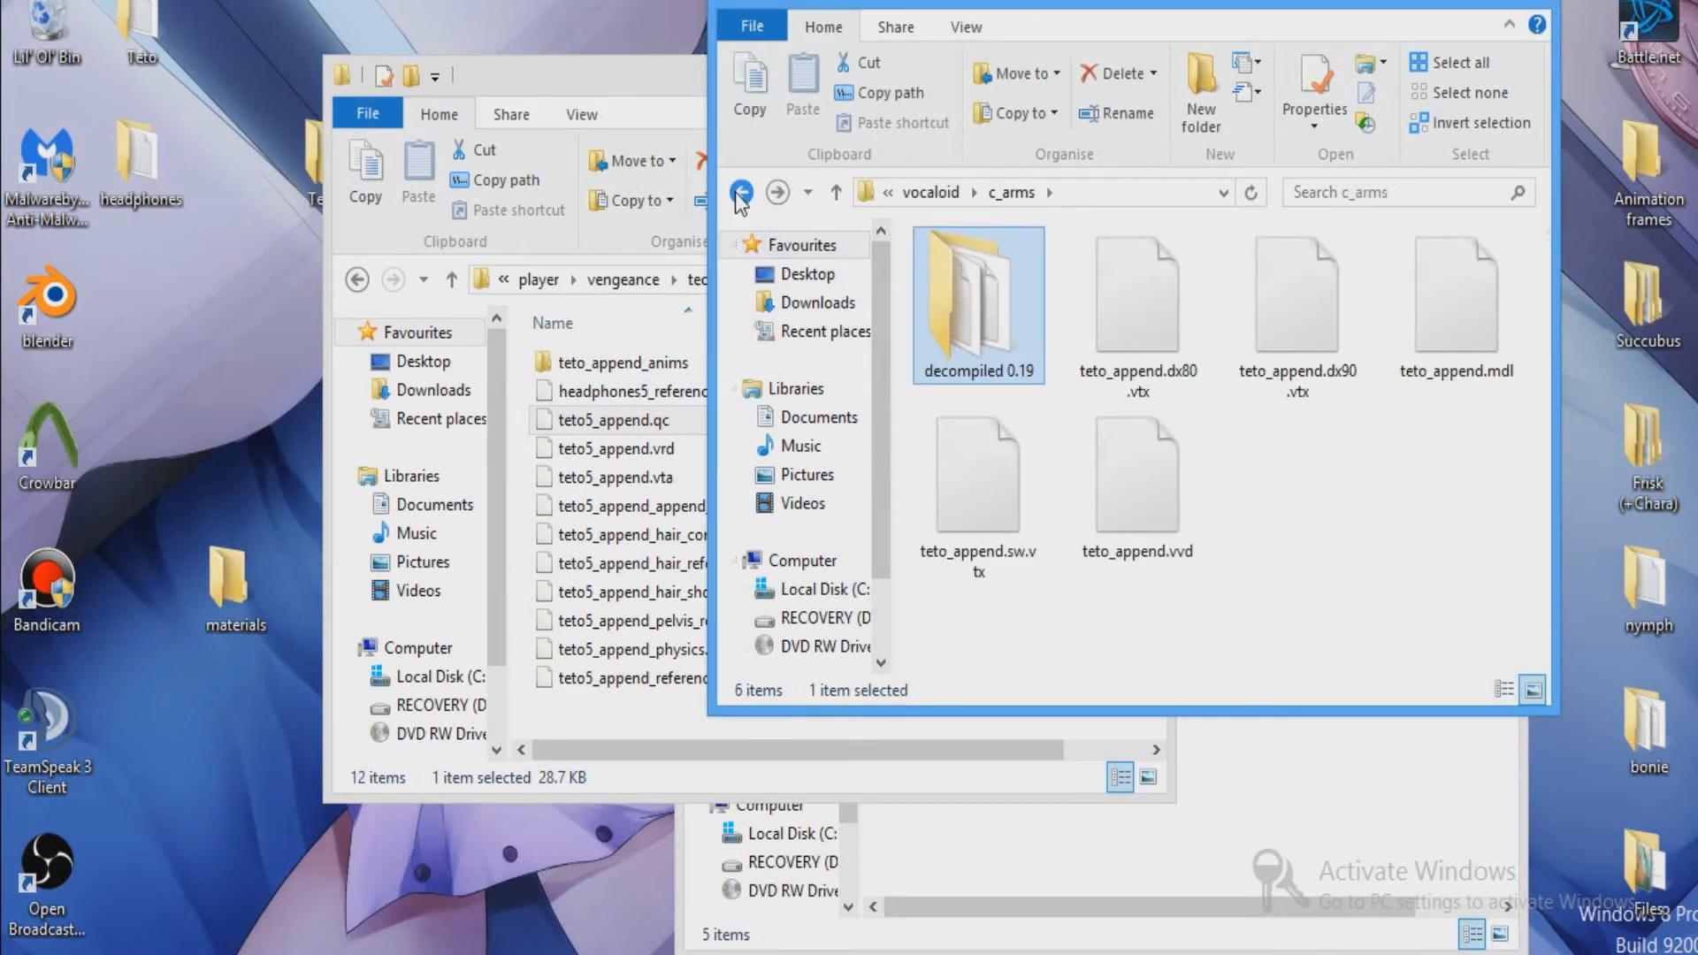
pyautogui.click(740, 193)
pyautogui.doubleClick(929, 277)
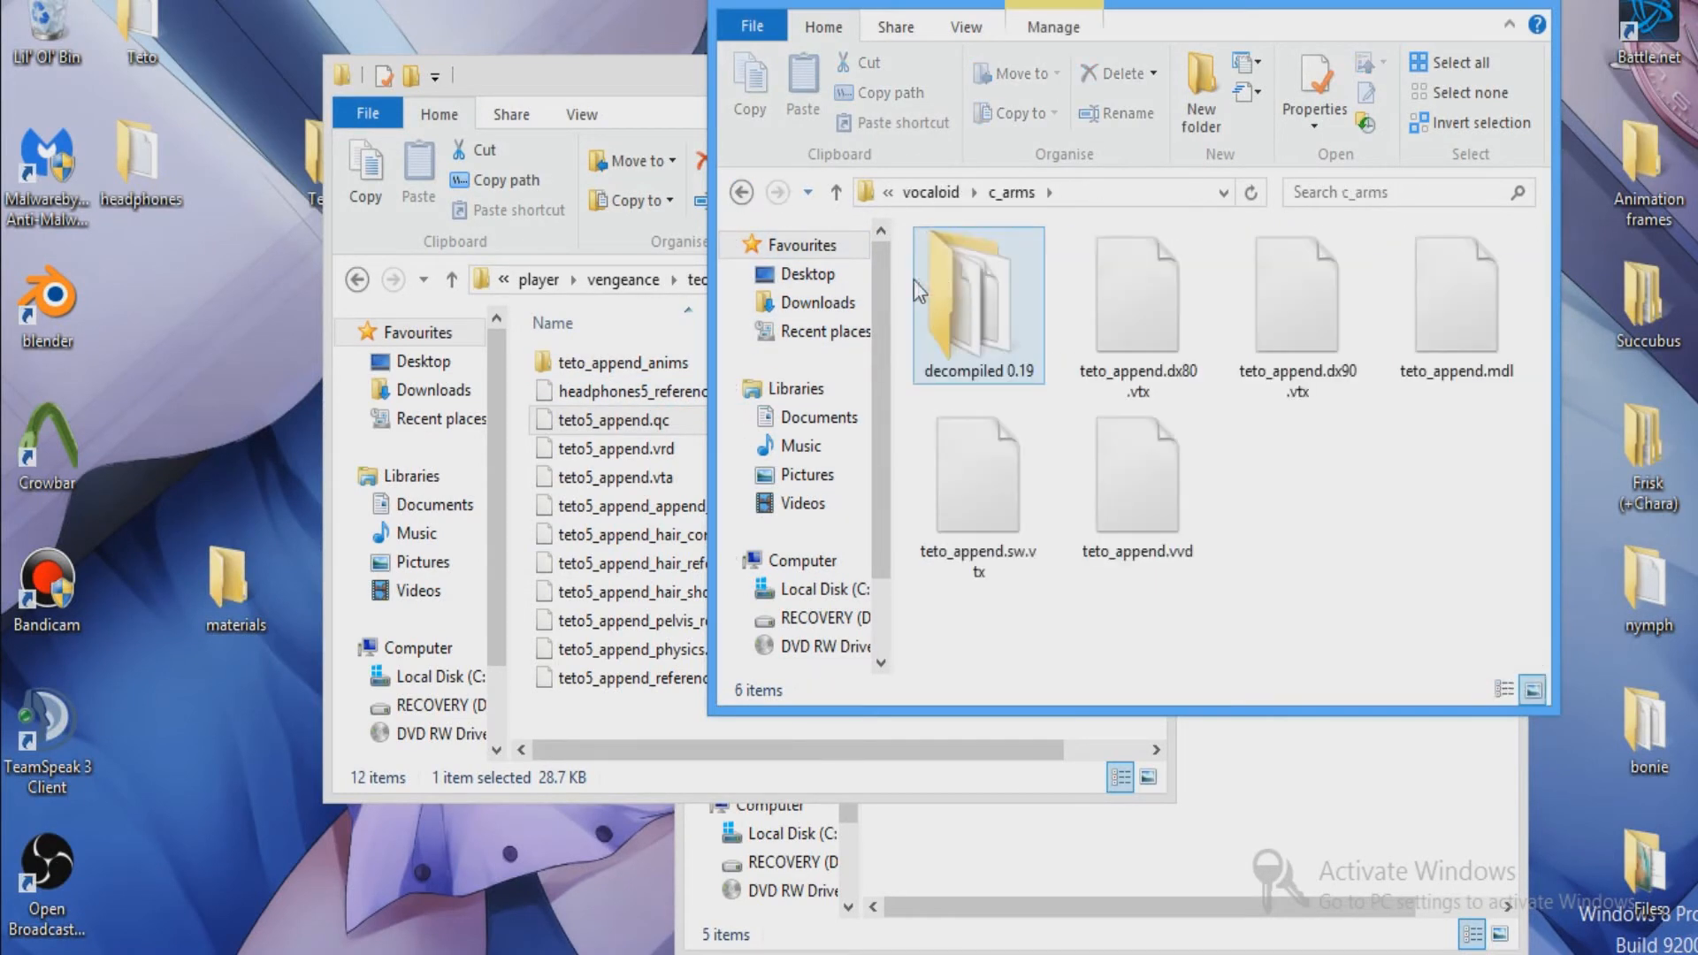
pyautogui.rightClick(975, 289)
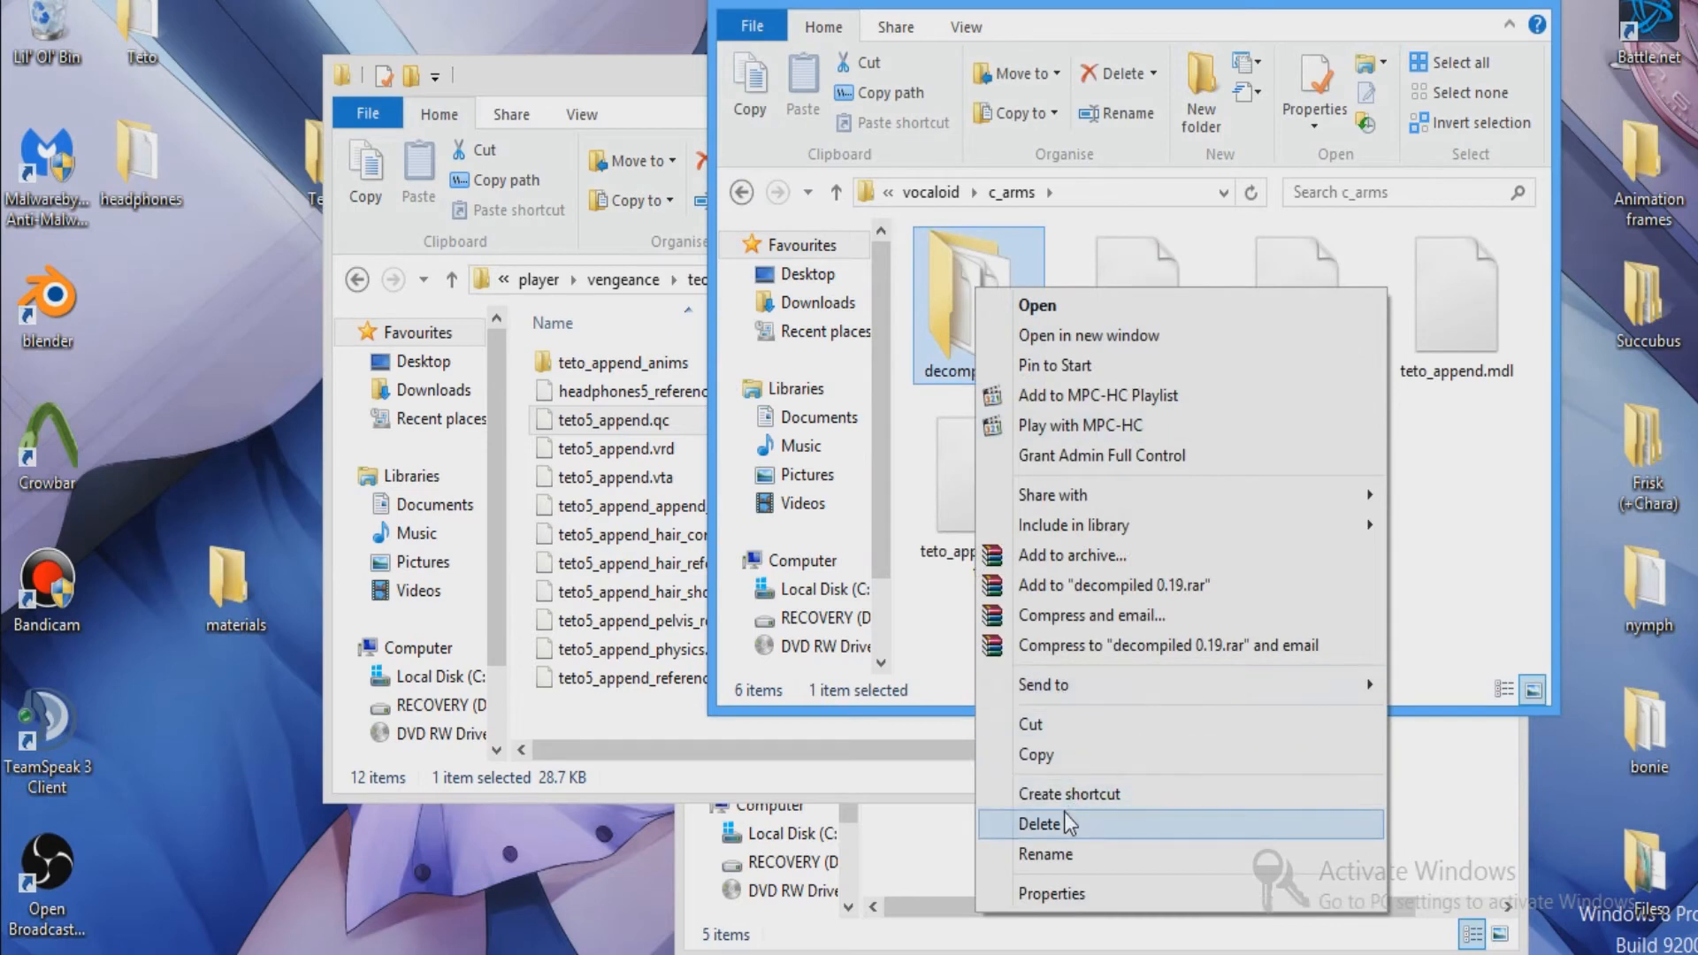
pyautogui.click(1044, 824)
# Move the c_arms folder from the vocaloid folder into the vengeance folder that holds teo5.
pyautogui.click(358, 280)
pyautogui.click(1297, 301)
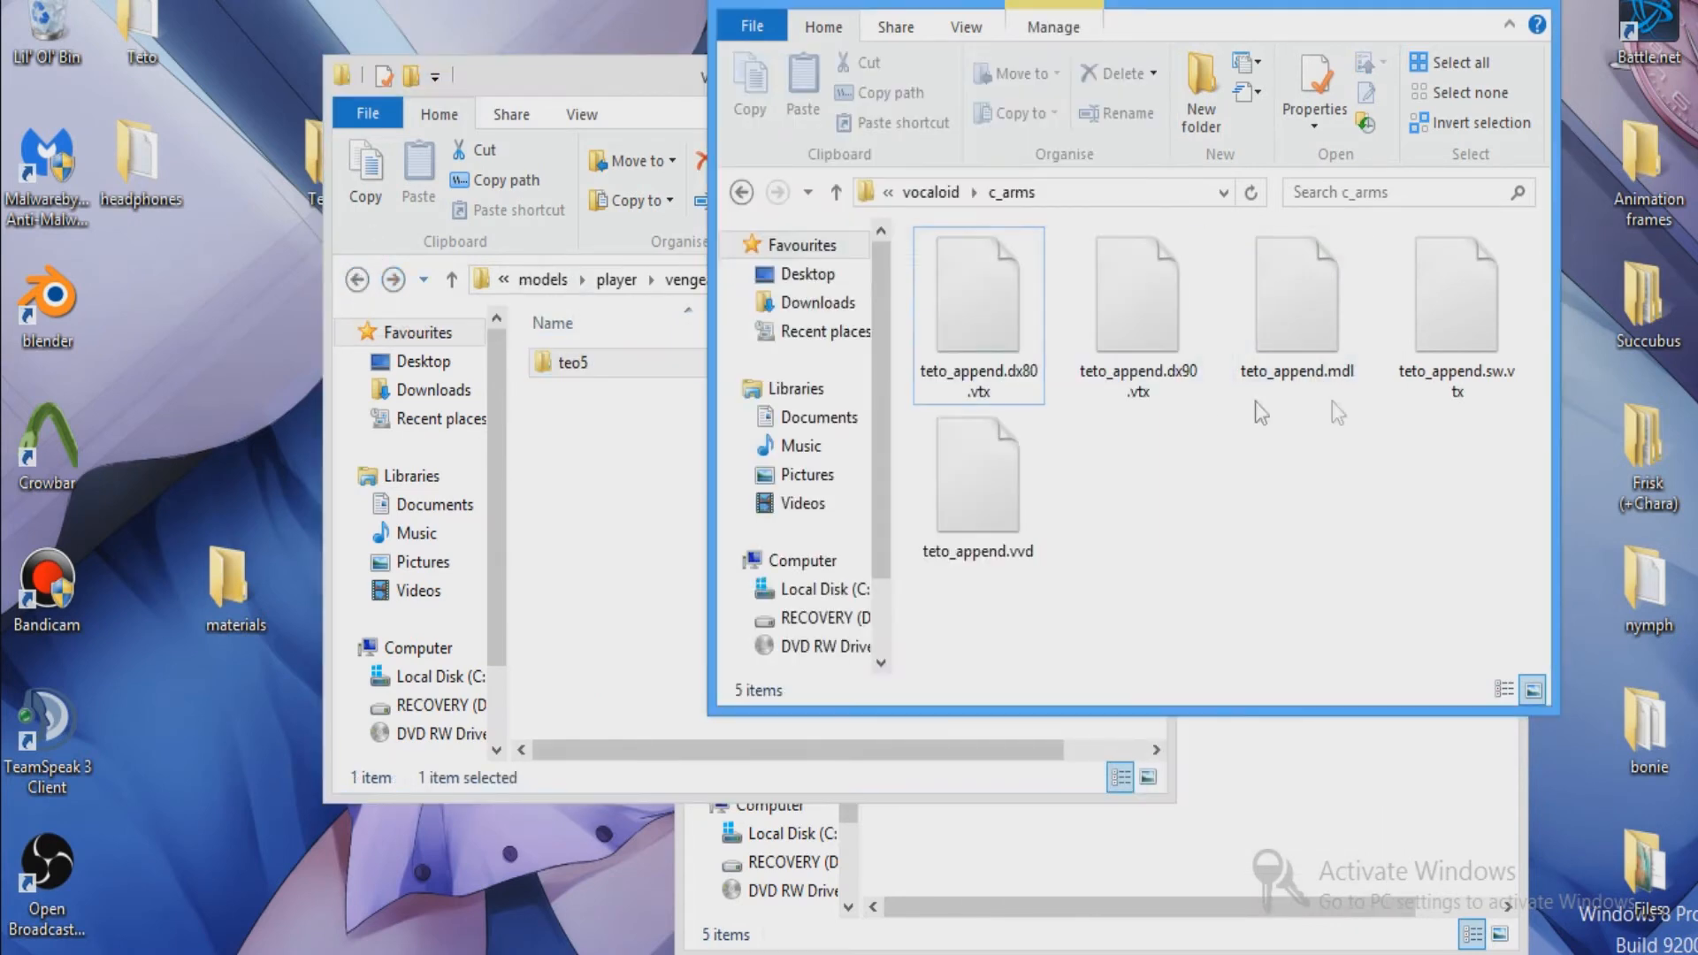
pyautogui.click(741, 192)
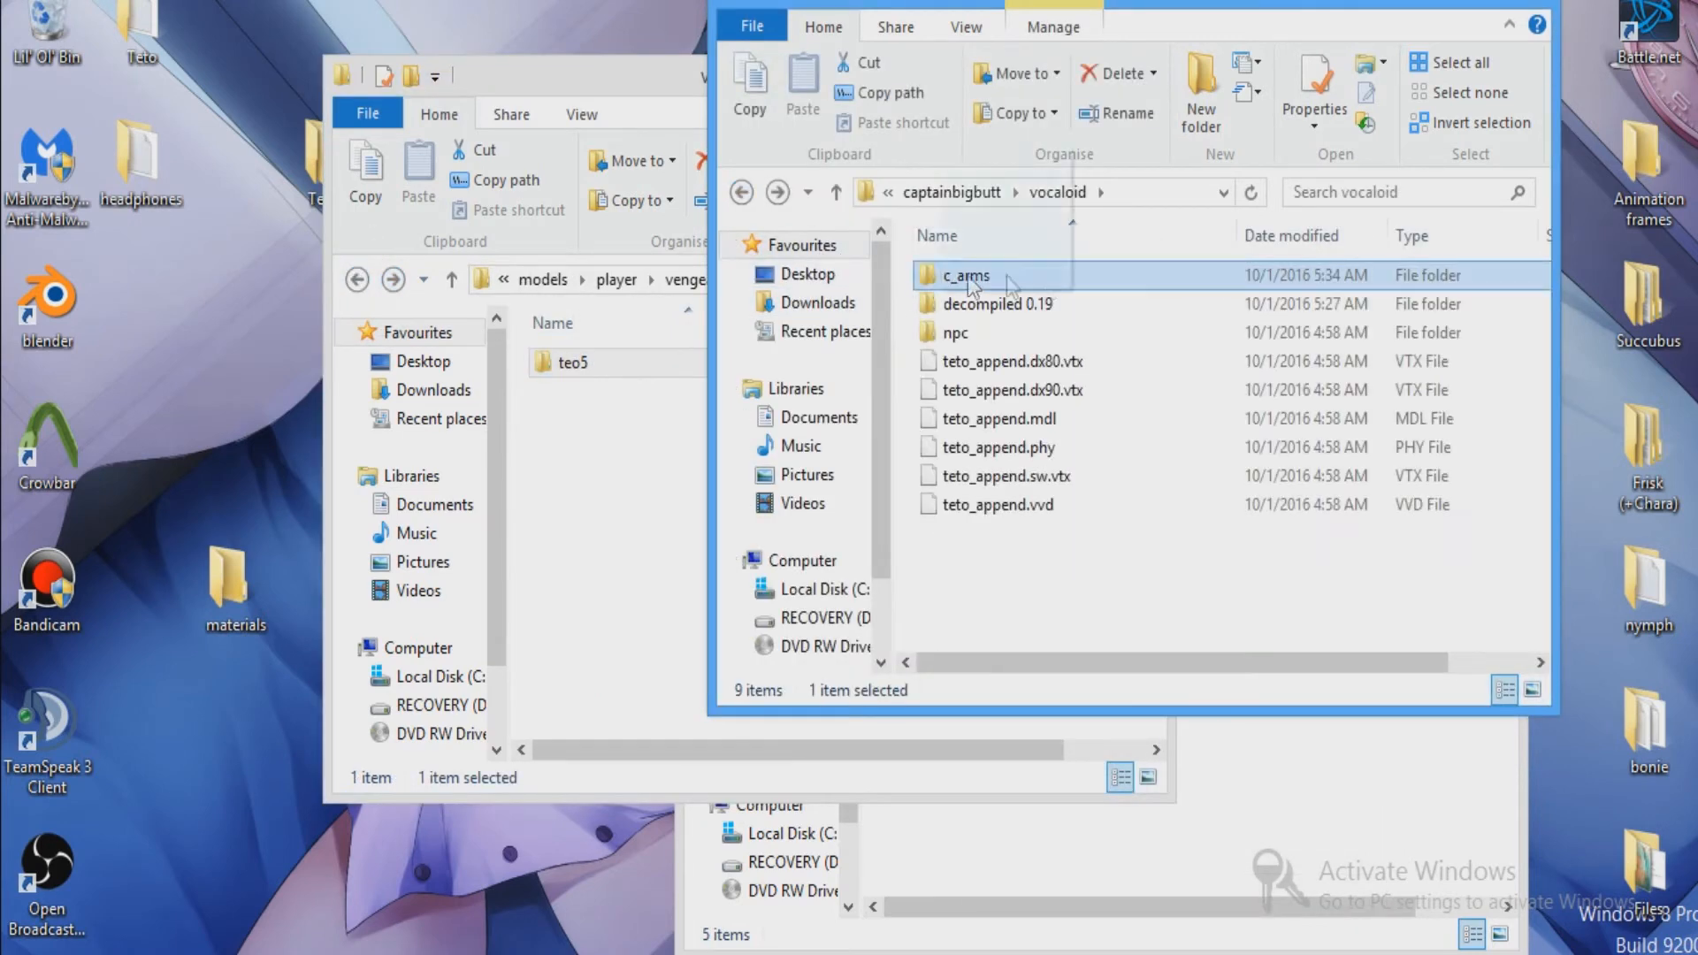
pyautogui.moveTo(970, 278); pyautogui.dragTo(571, 494)
# Go up to the Teo V5 root folder and move the materials folder from the desktop into it.
pyautogui.click(389, 280)
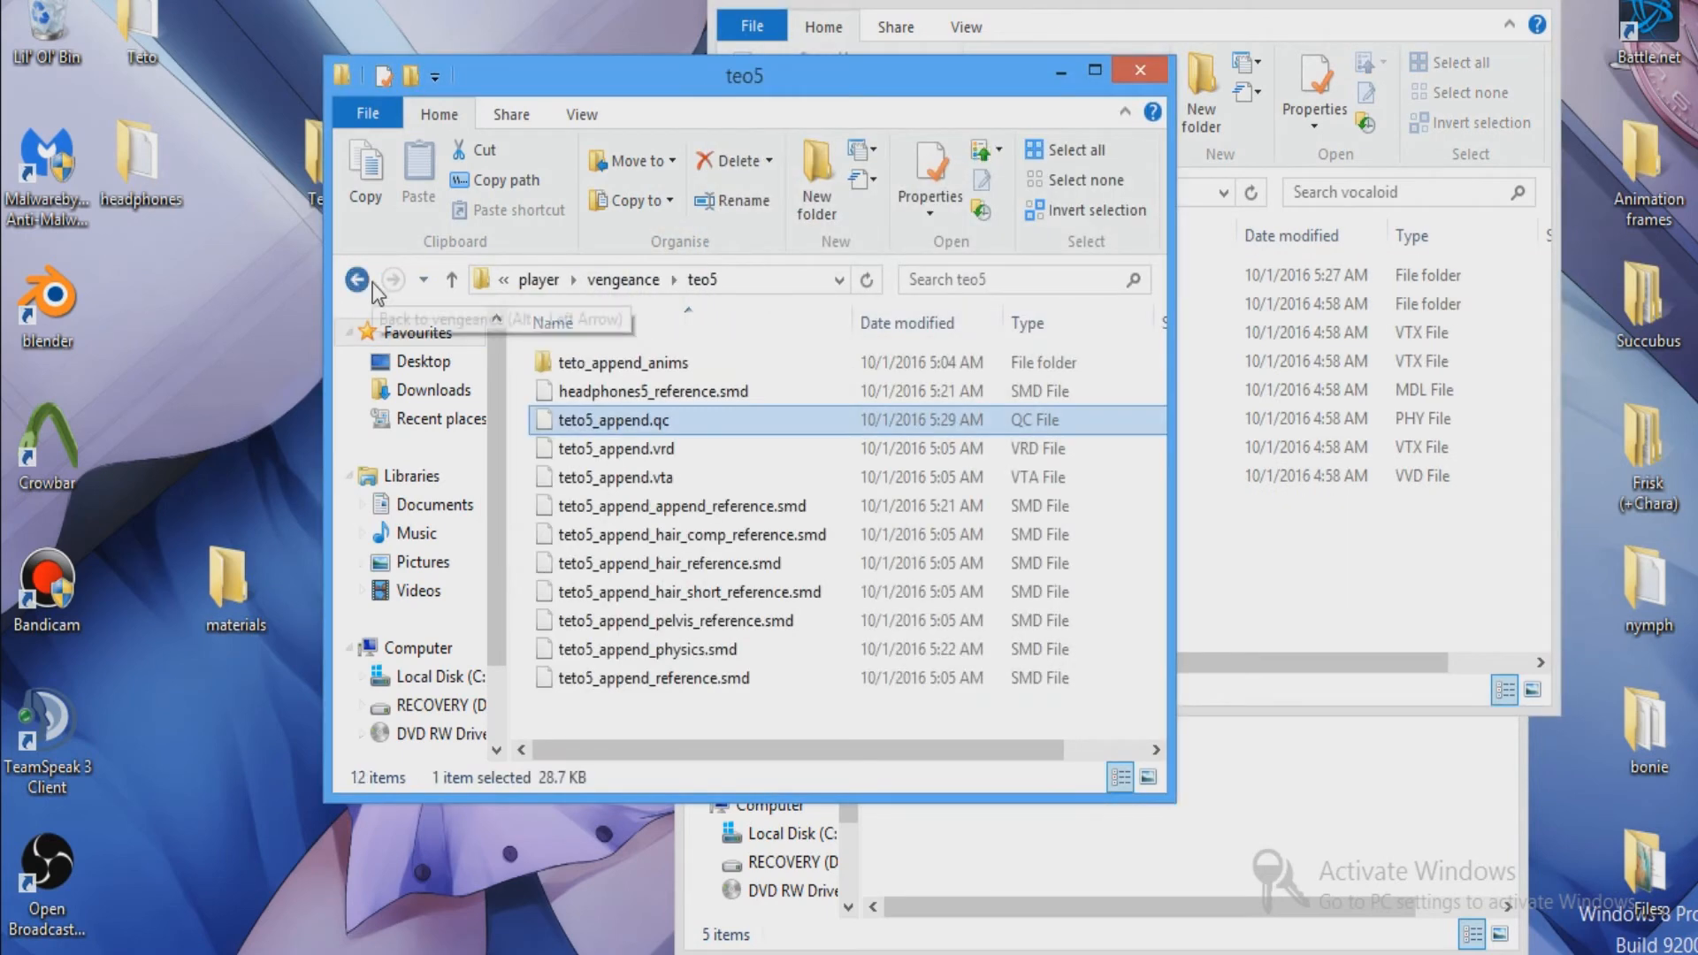
pyautogui.doubleClick(372, 283)
pyautogui.doubleClick(371, 287)
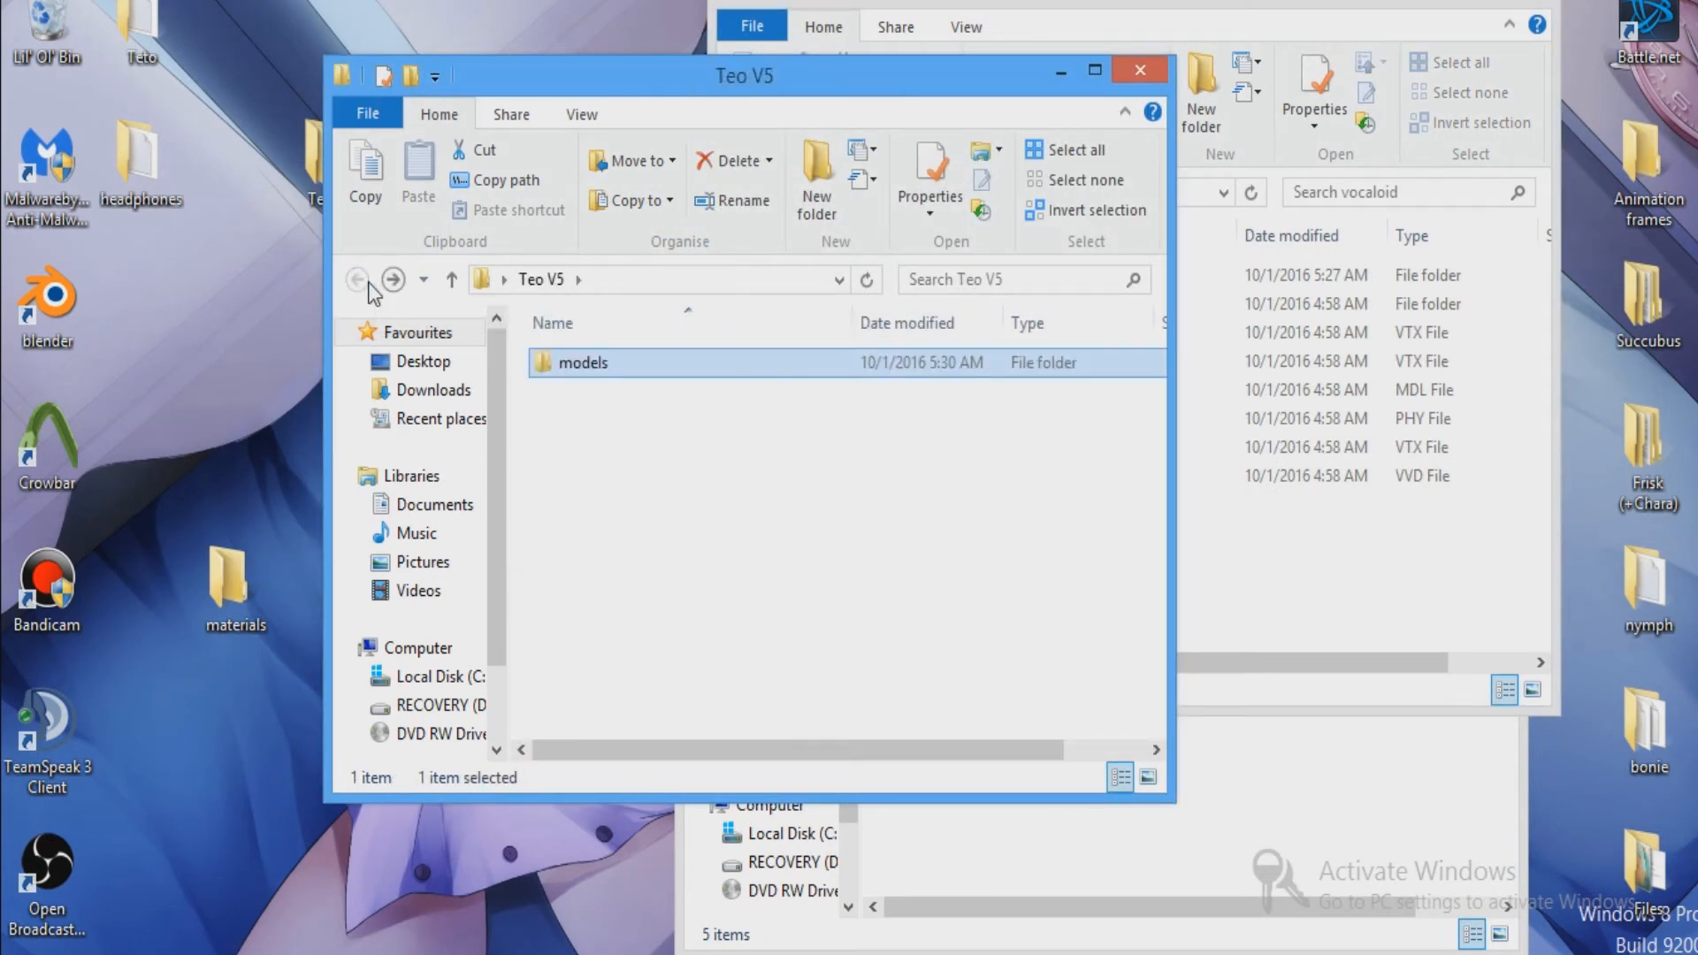
pyautogui.moveTo(227, 577); pyautogui.dragTo(739, 588)
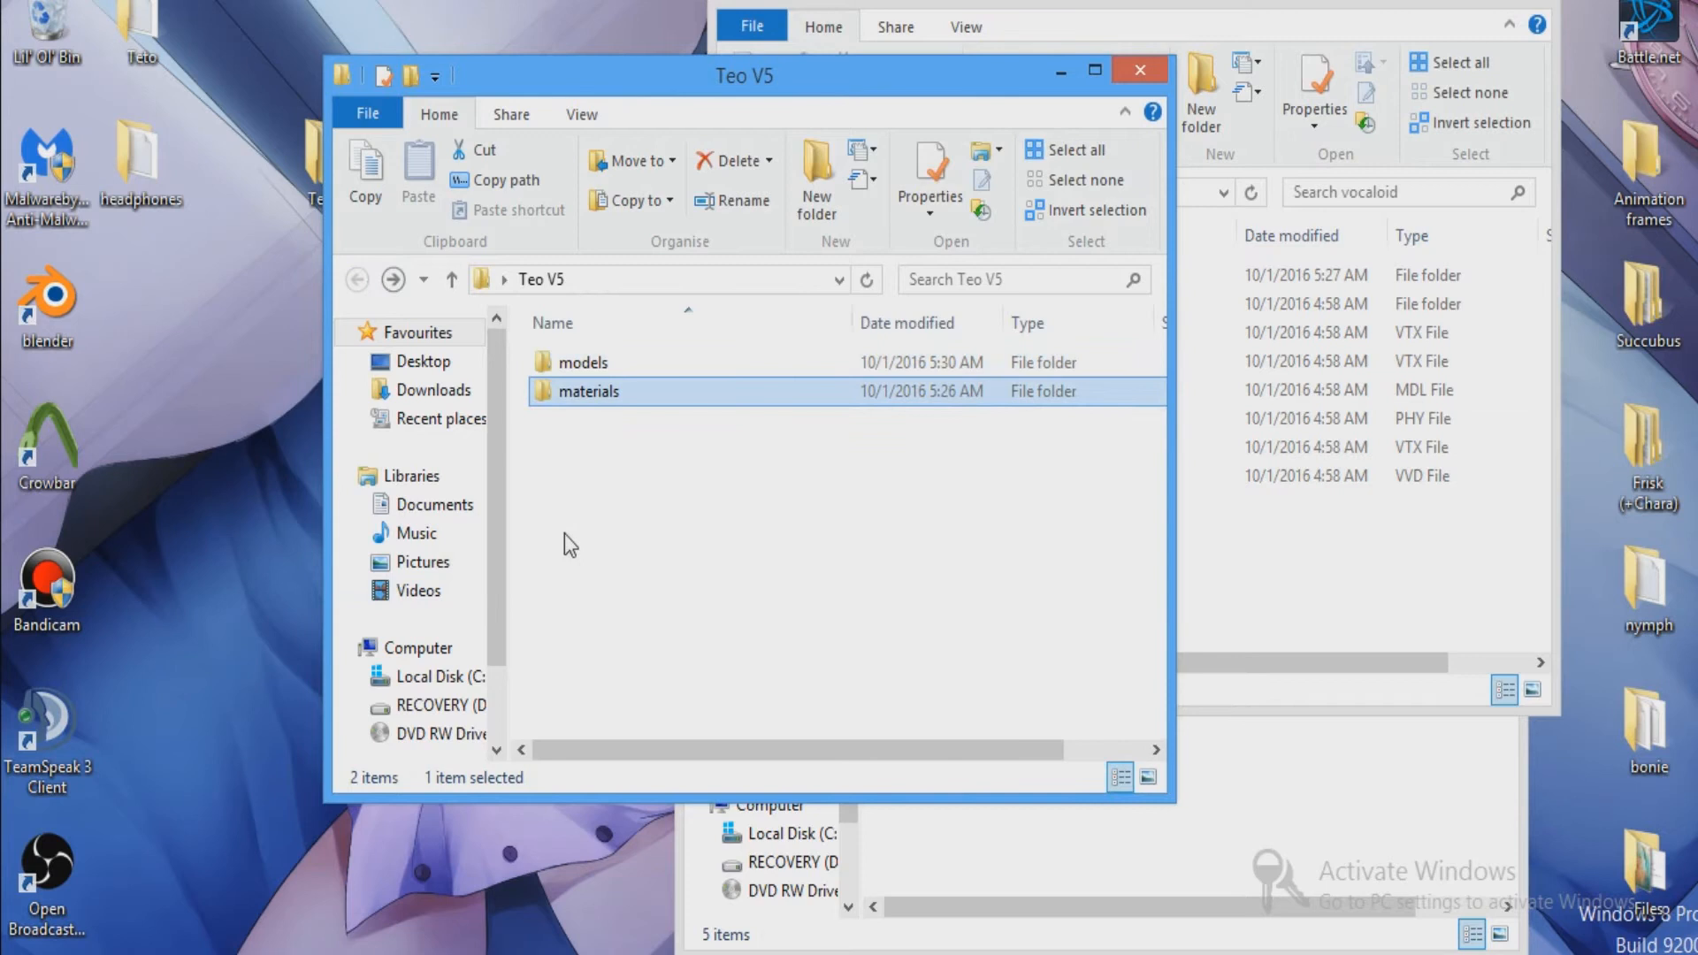
# Create a new folder named lua in the Teo V5 folder.
pyautogui.rightClick(620, 511)
pyautogui.moveTo(847, 830)
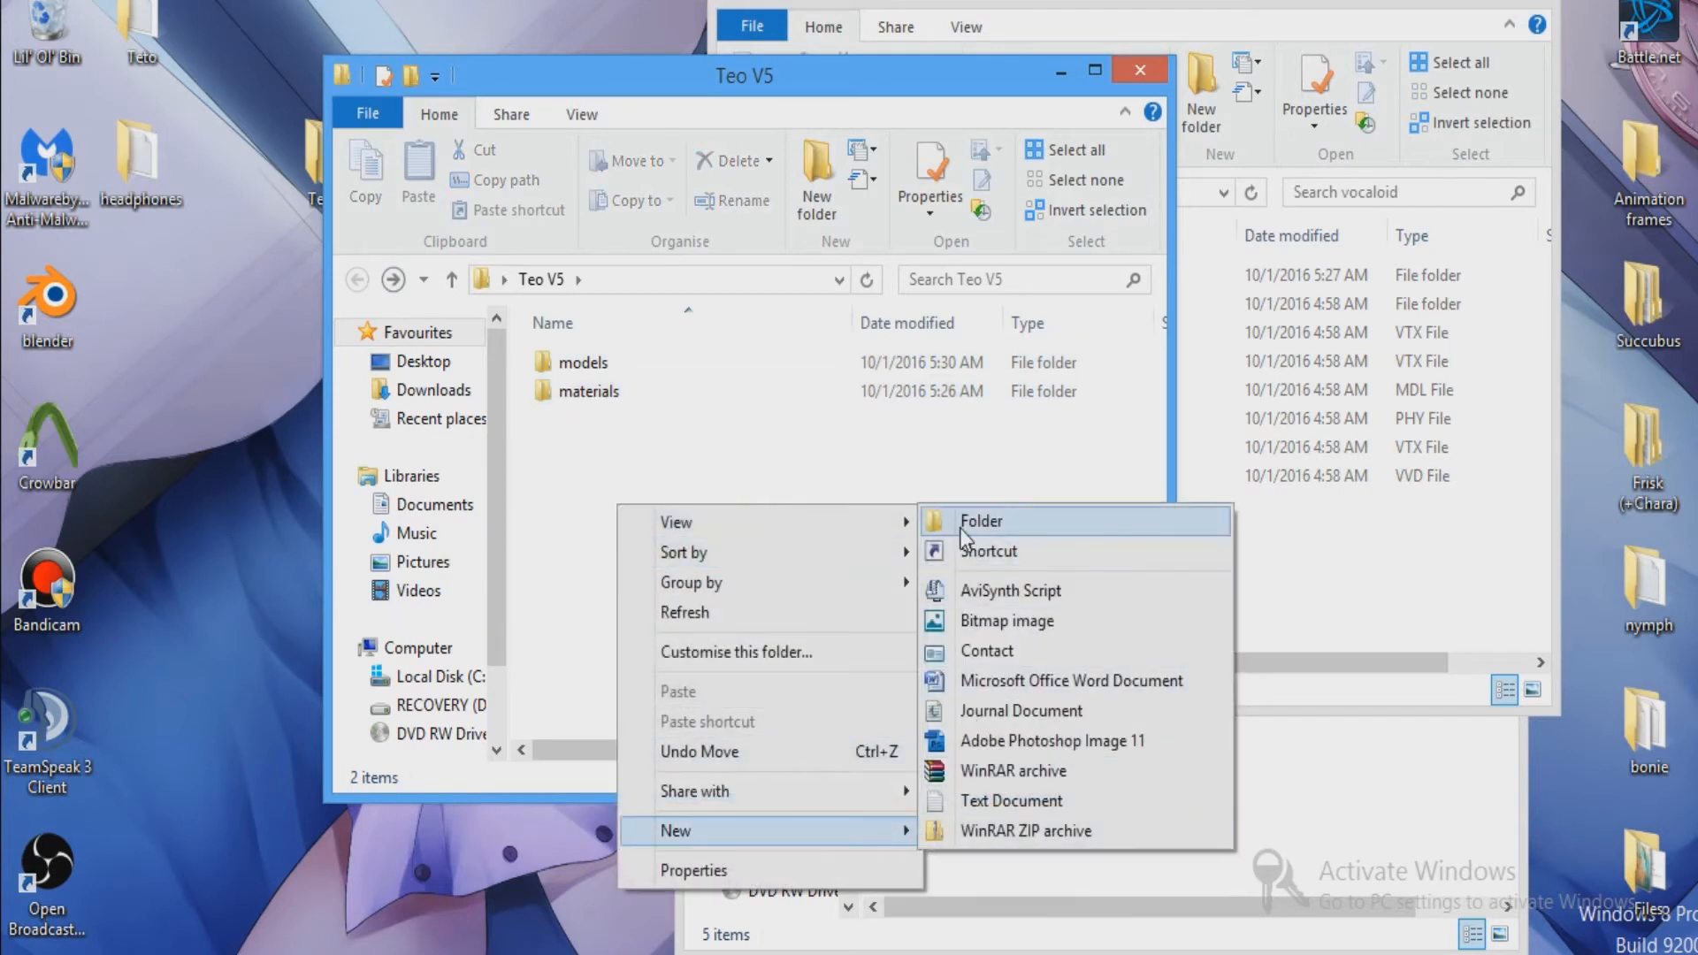
pyautogui.click(961, 530)
pyautogui.write(';')
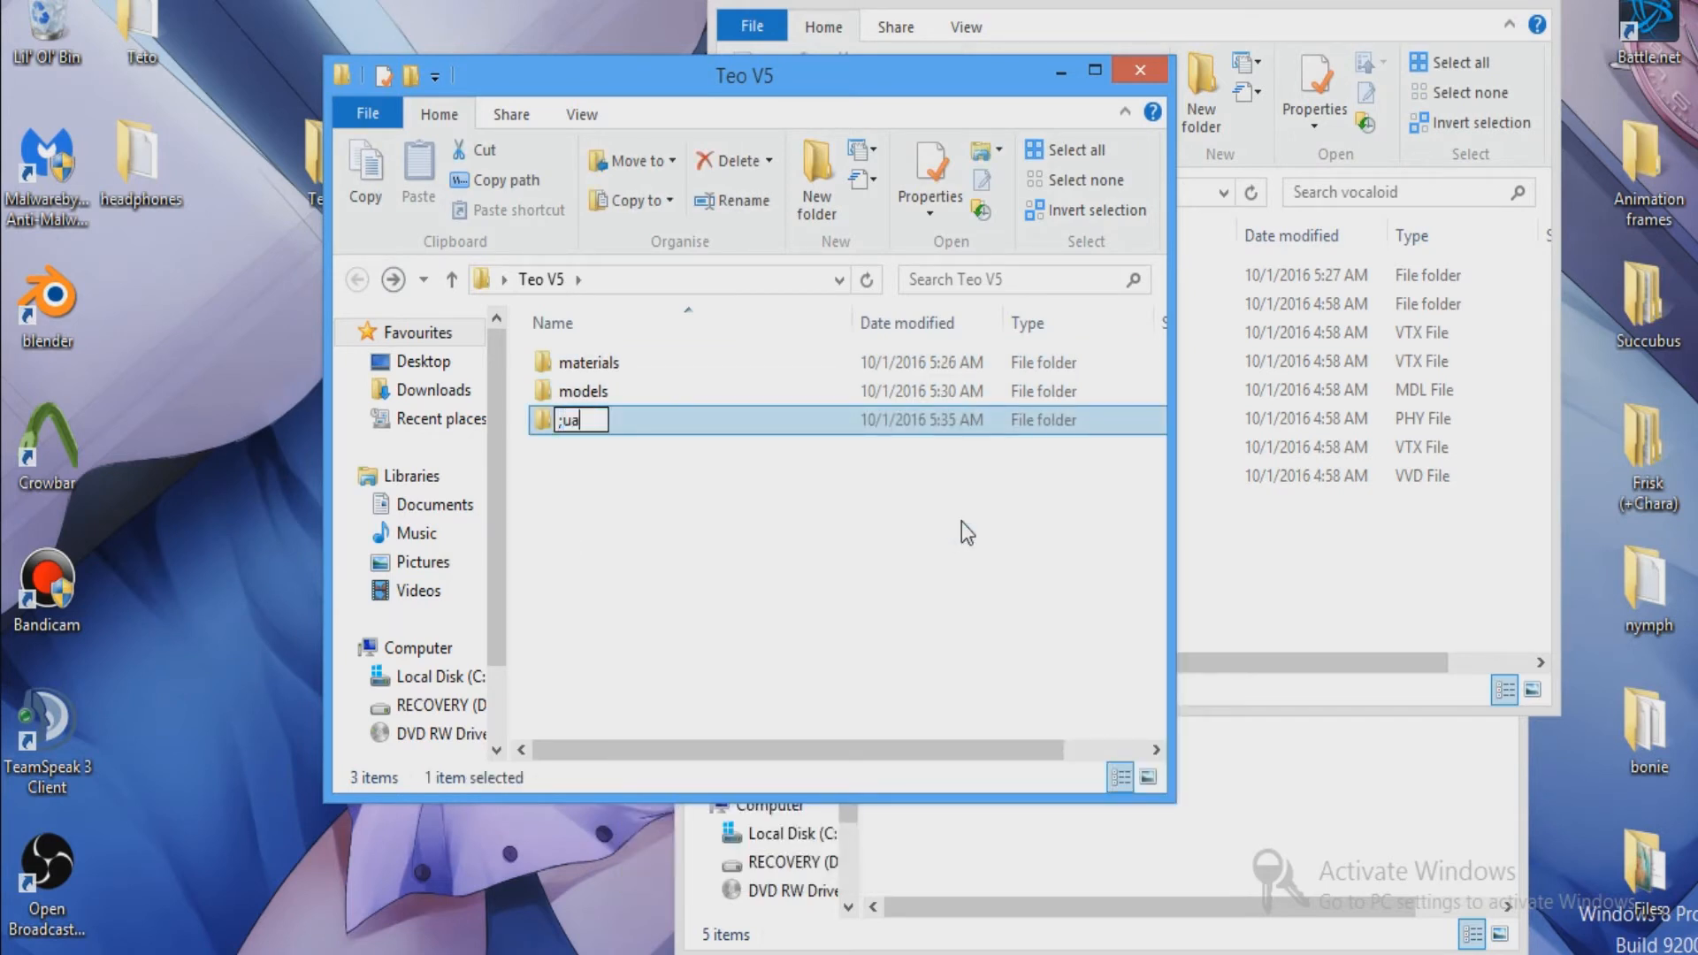
pyautogui.write('ua')
pyautogui.click(962, 522)
# Open the lua folder and create a subfolder named autorun in it.
pyautogui.doubleClick(655, 420)
pyautogui.rightClick(645, 460)
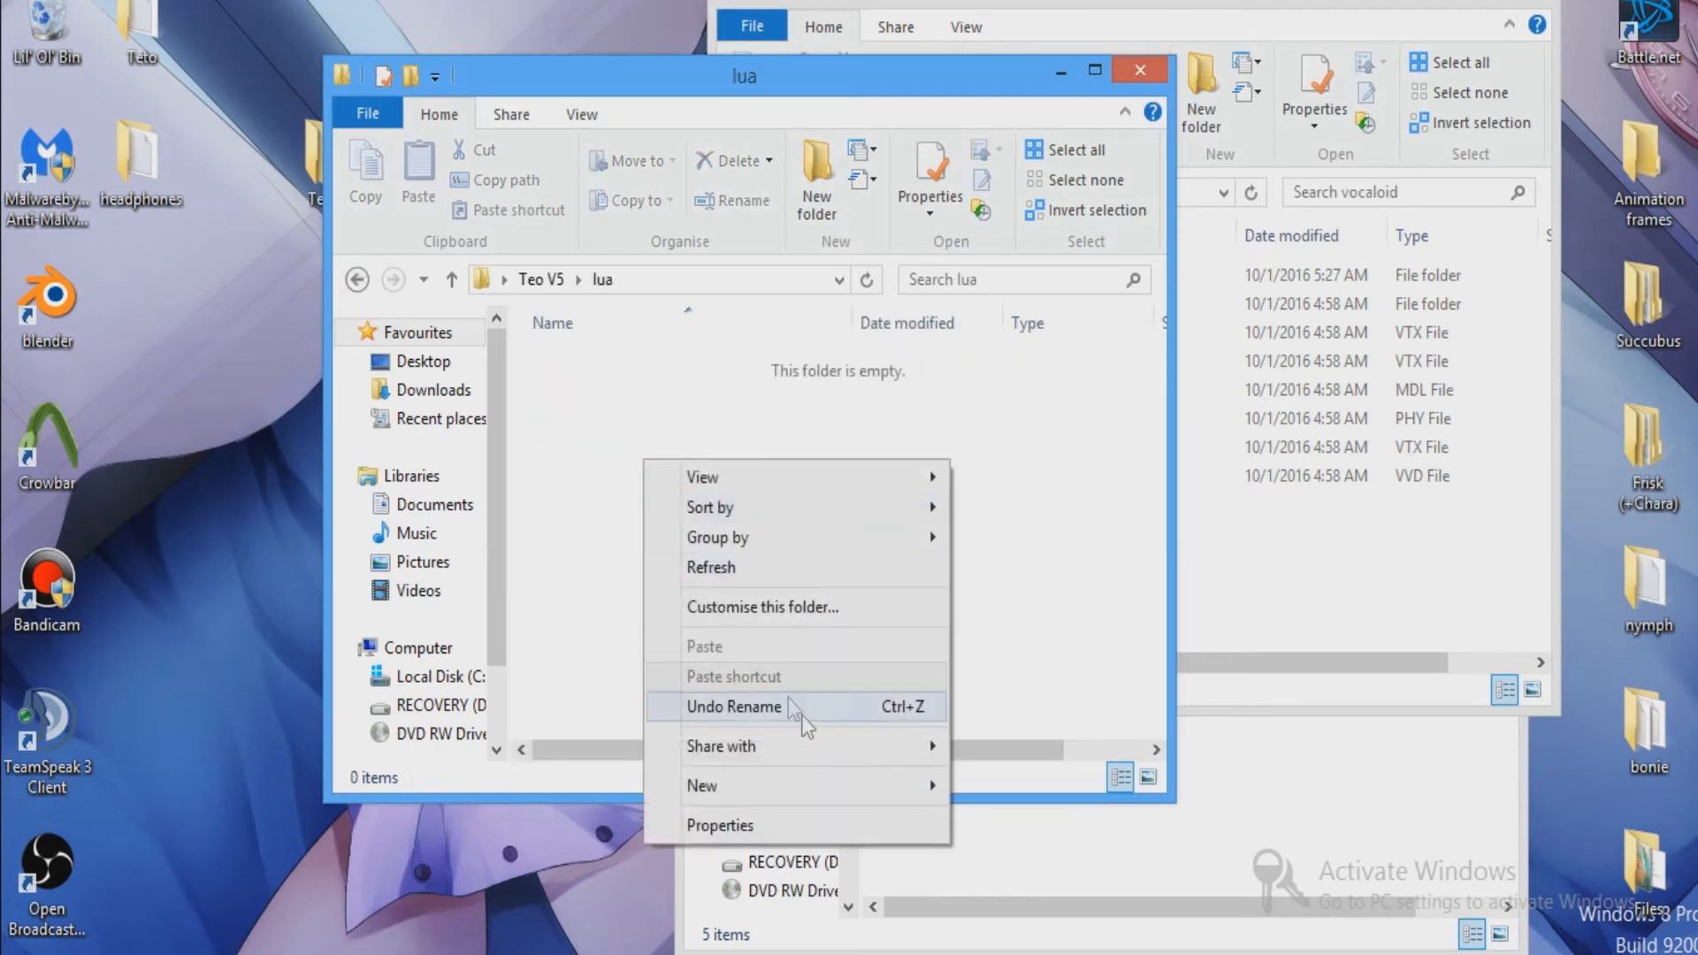
pyautogui.moveTo(838, 776)
pyautogui.click(1013, 478)
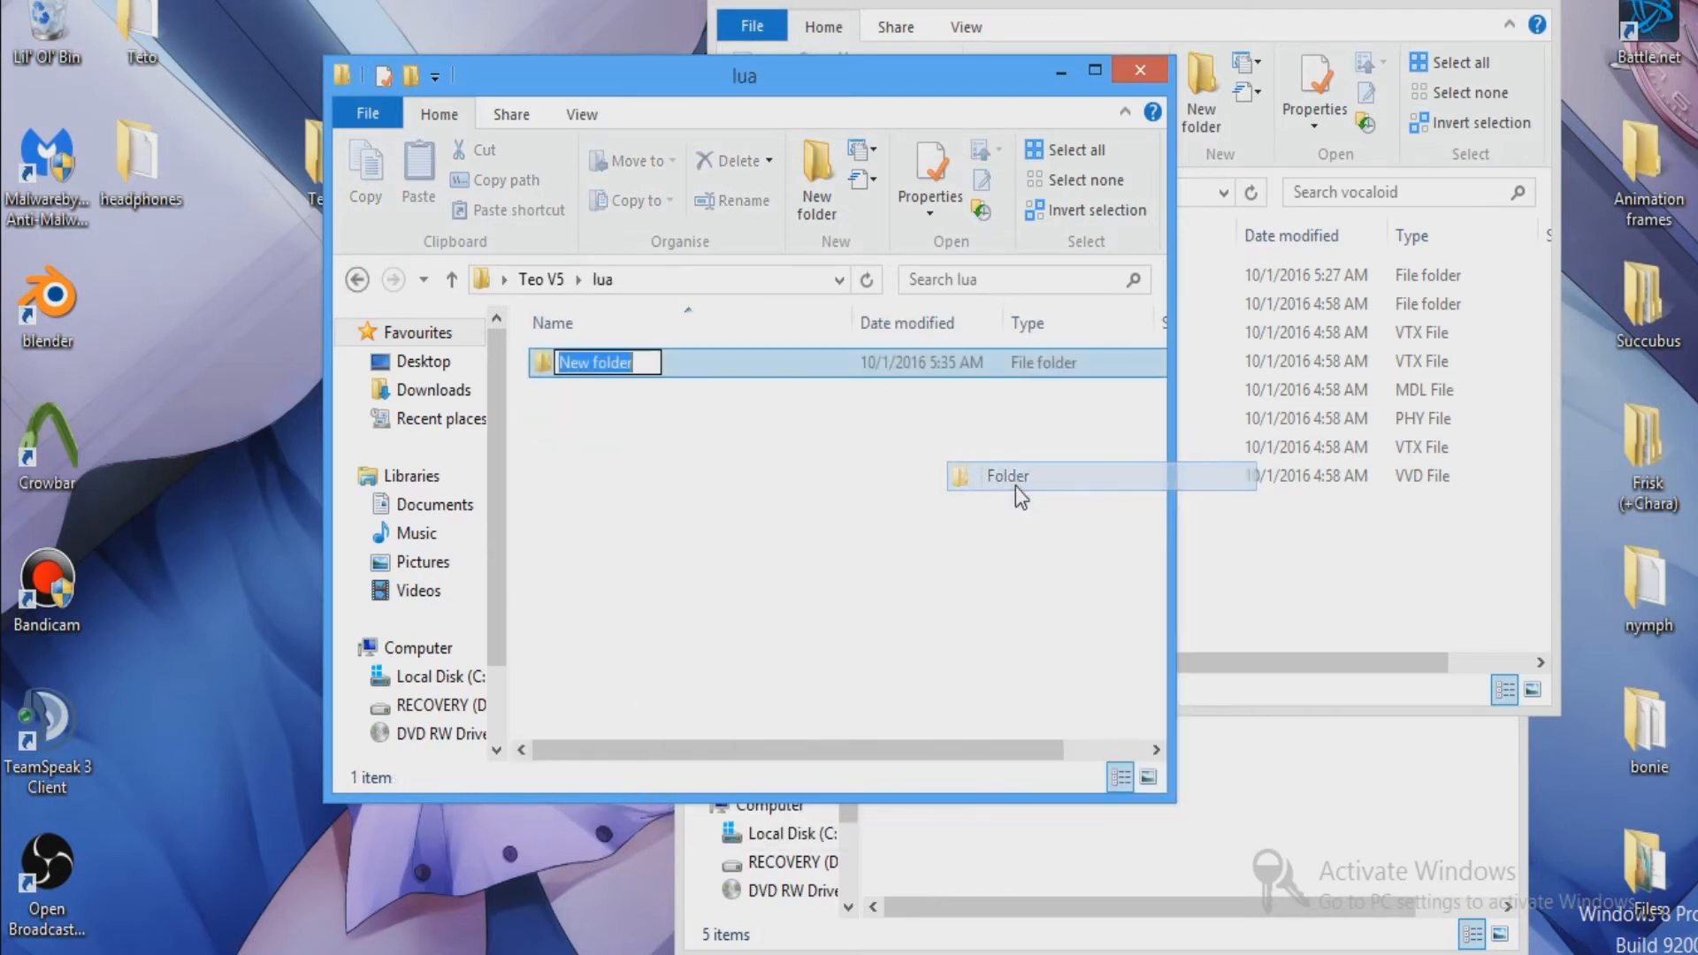
pyautogui.write('autorun')
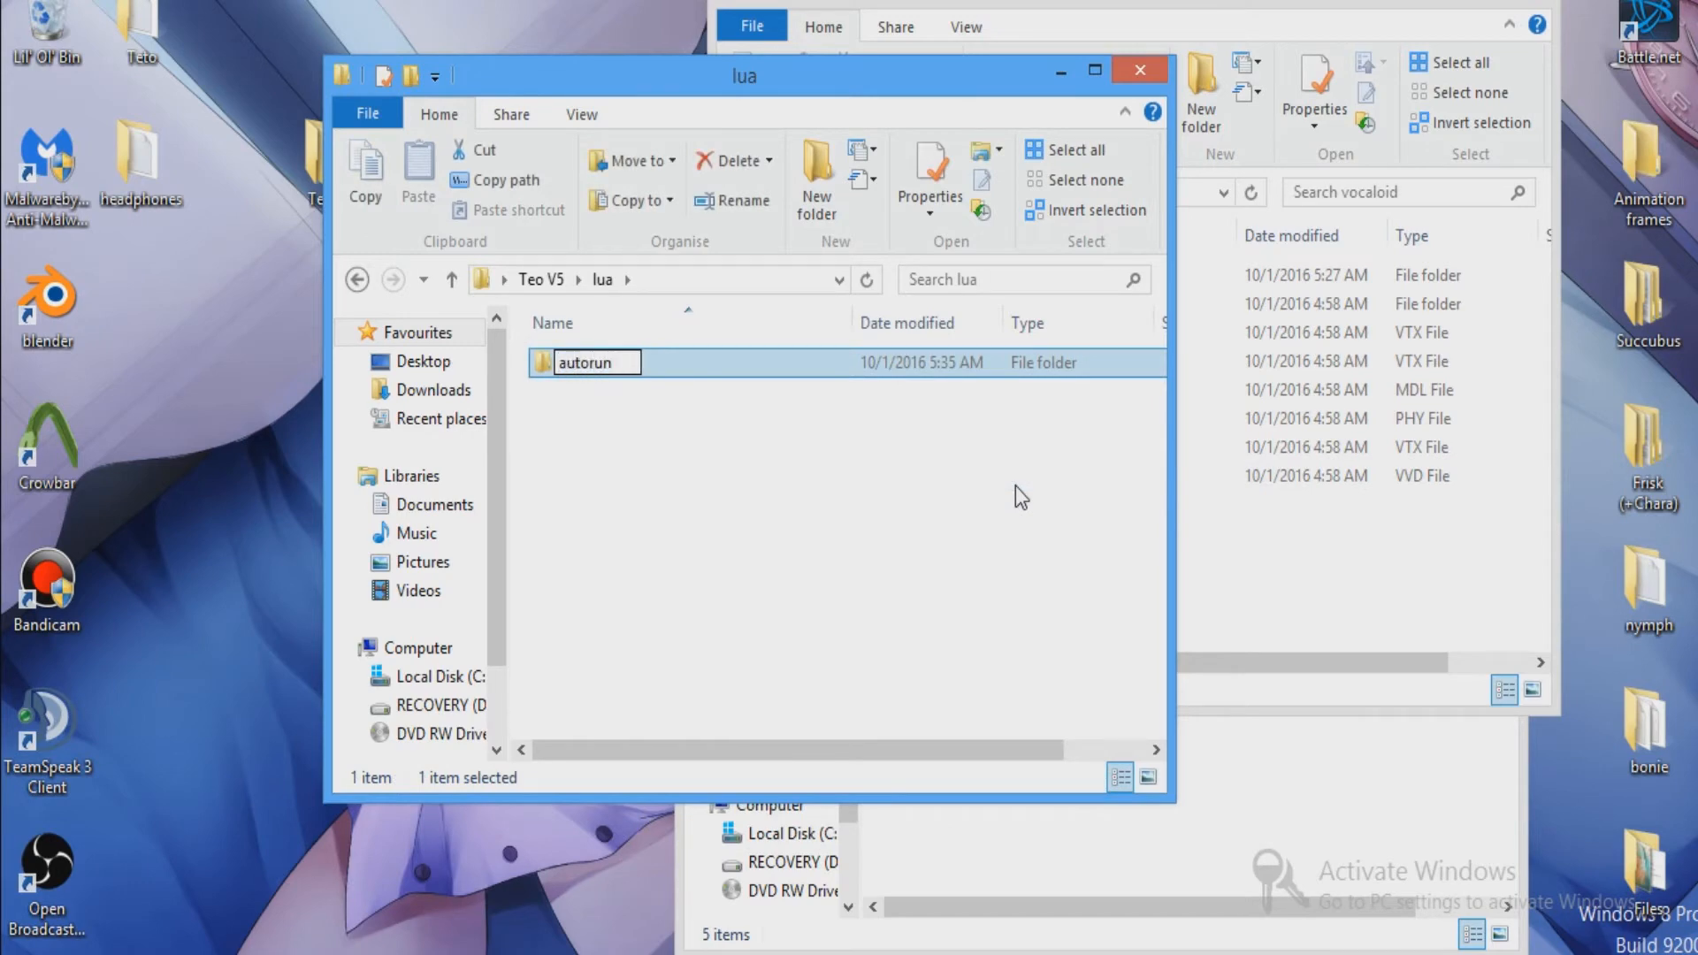
pyautogui.click(1016, 486)
# Copy vengeance.lua from the gmpu 2.2 folder's Vengeance\lua\autorun subfolder in Downloads.
pyautogui.click(1249, 776)
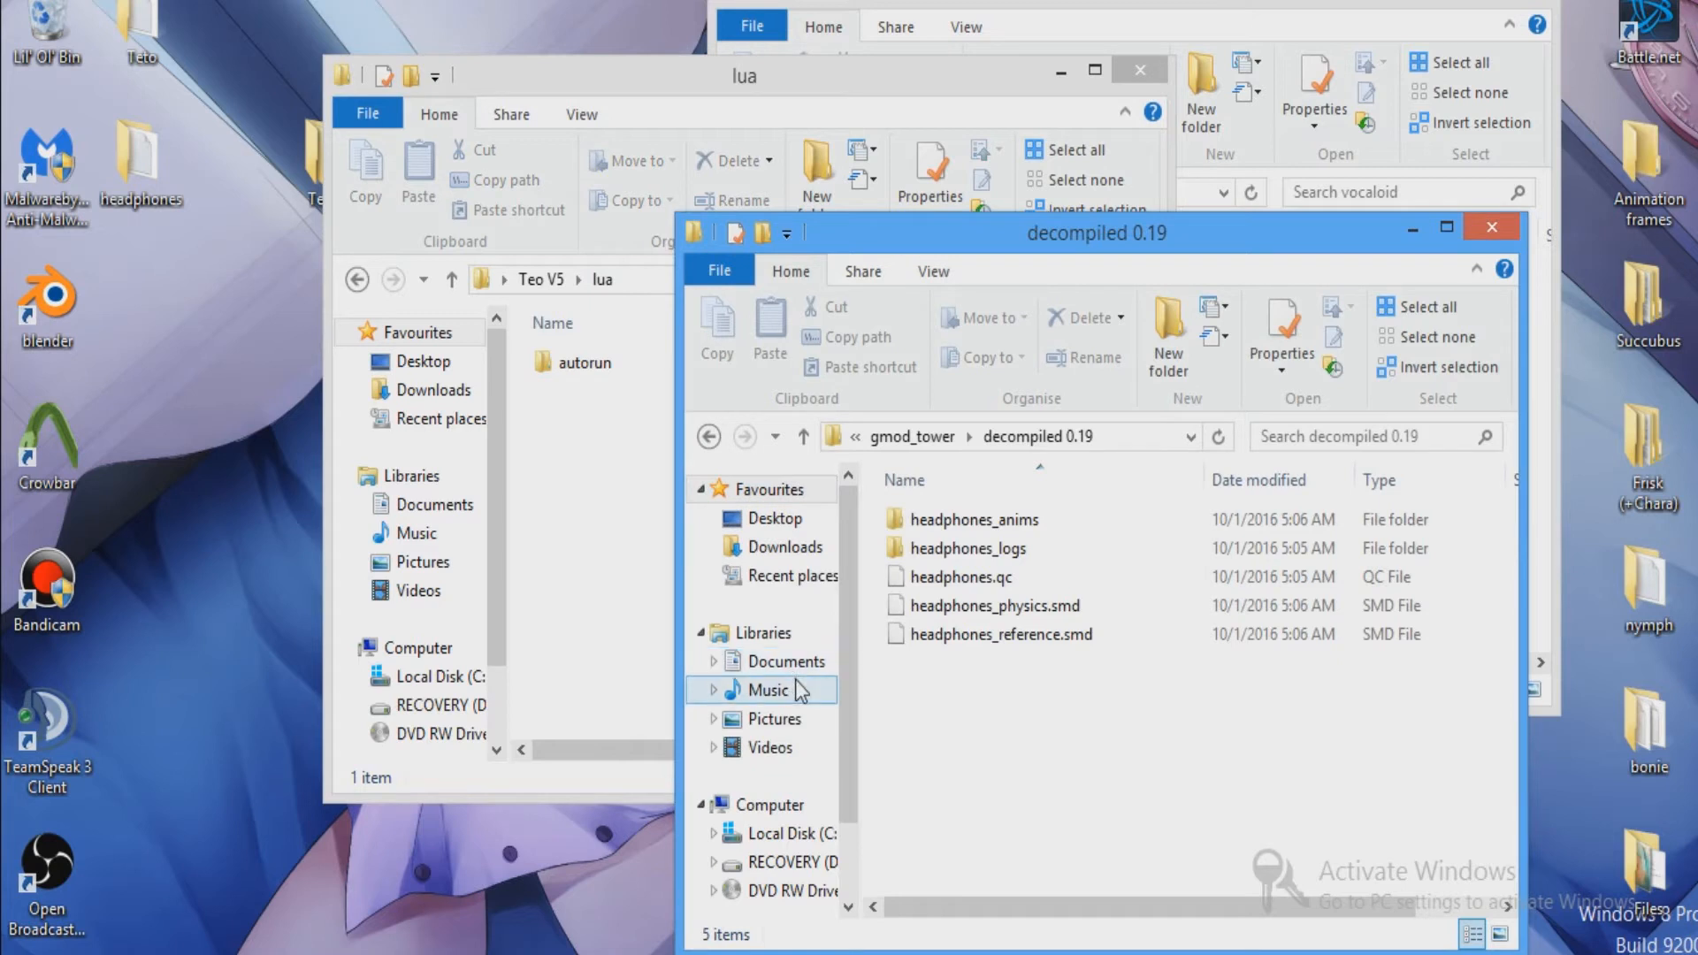
pyautogui.click(790, 547)
pyautogui.doubleClick(920, 548)
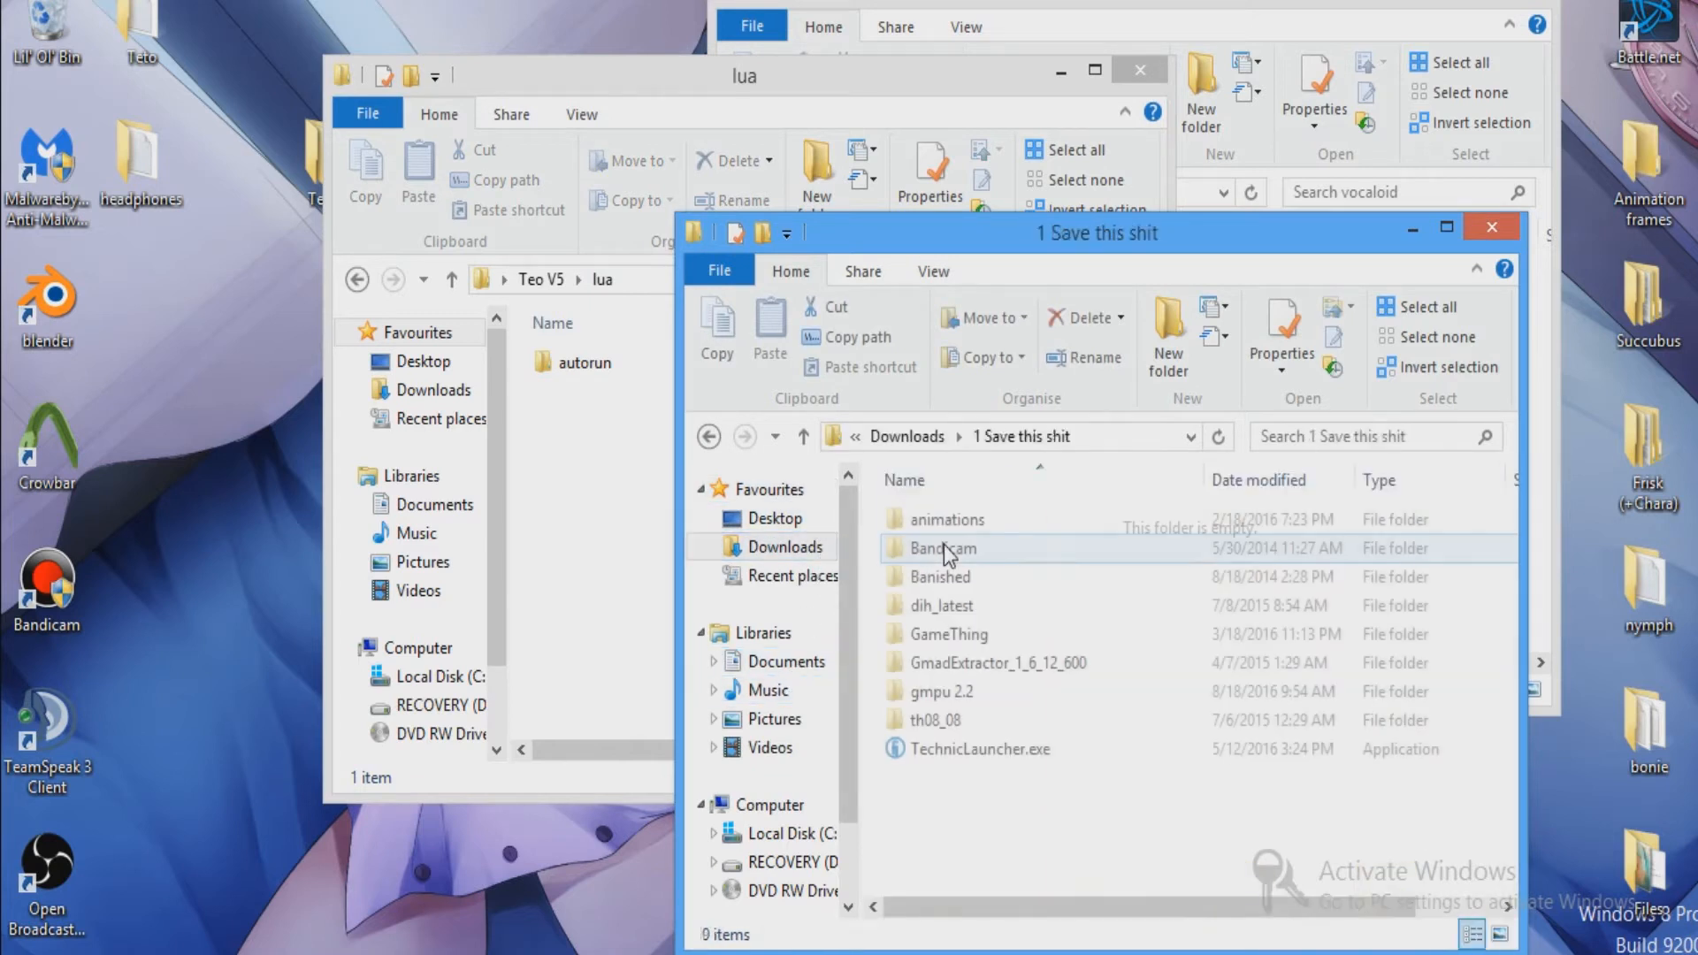
pyautogui.doubleClick(980, 663)
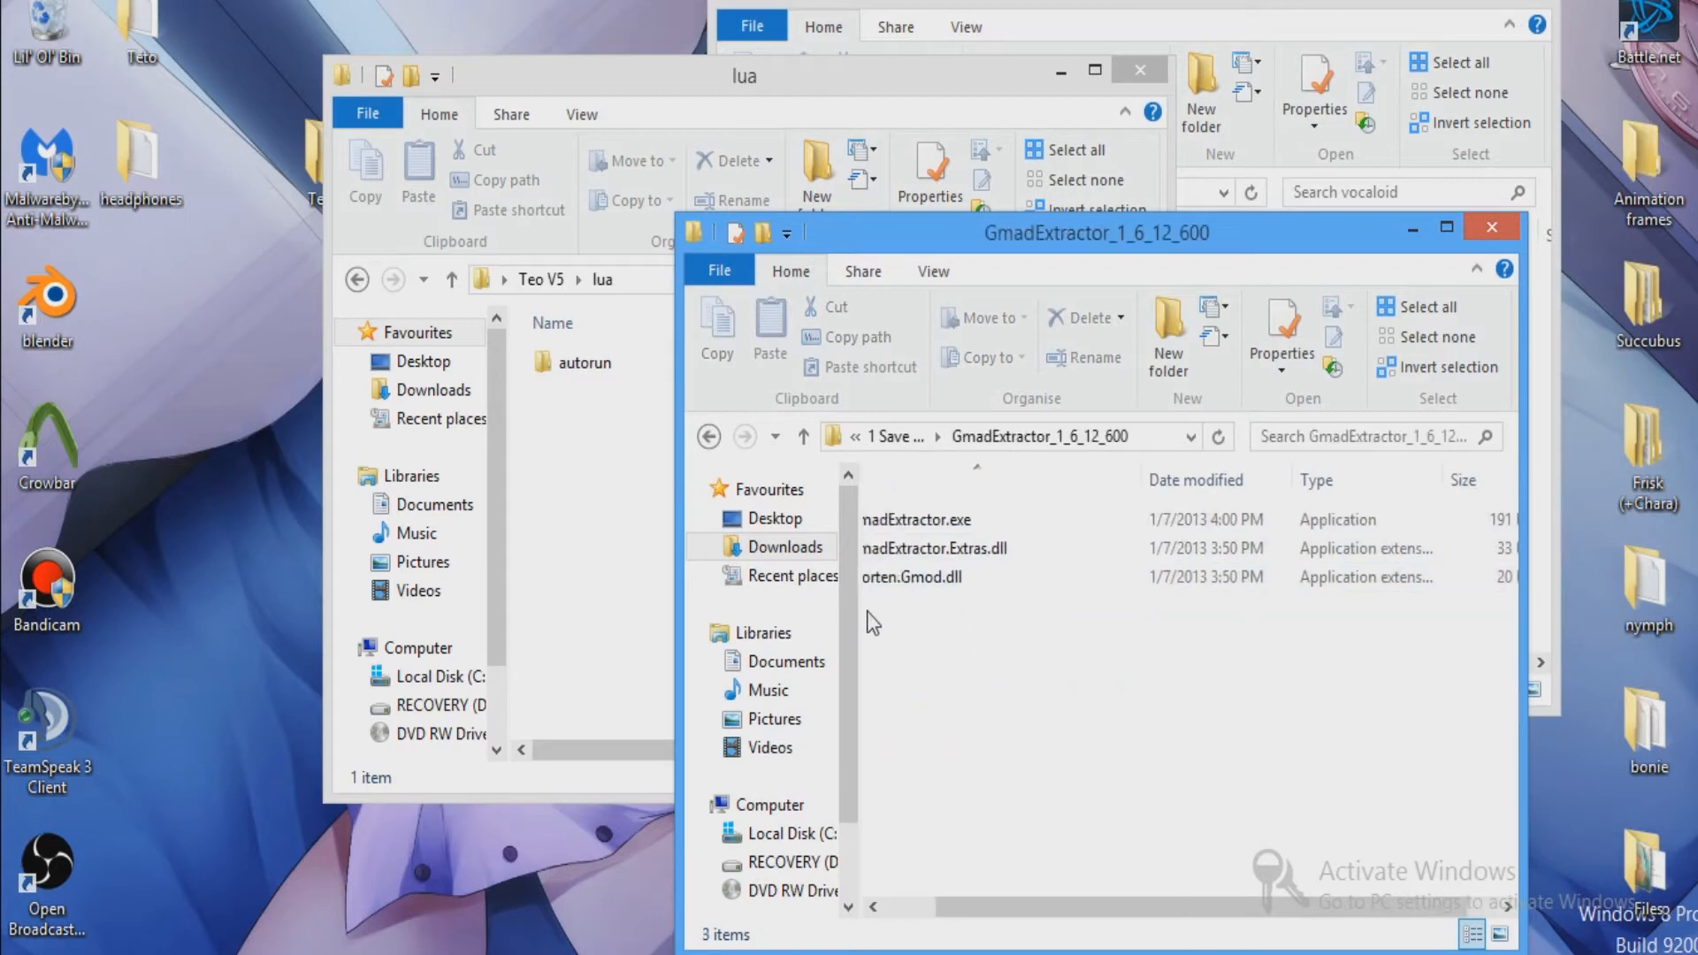
pyautogui.click(709, 436)
pyautogui.doubleClick(936, 695)
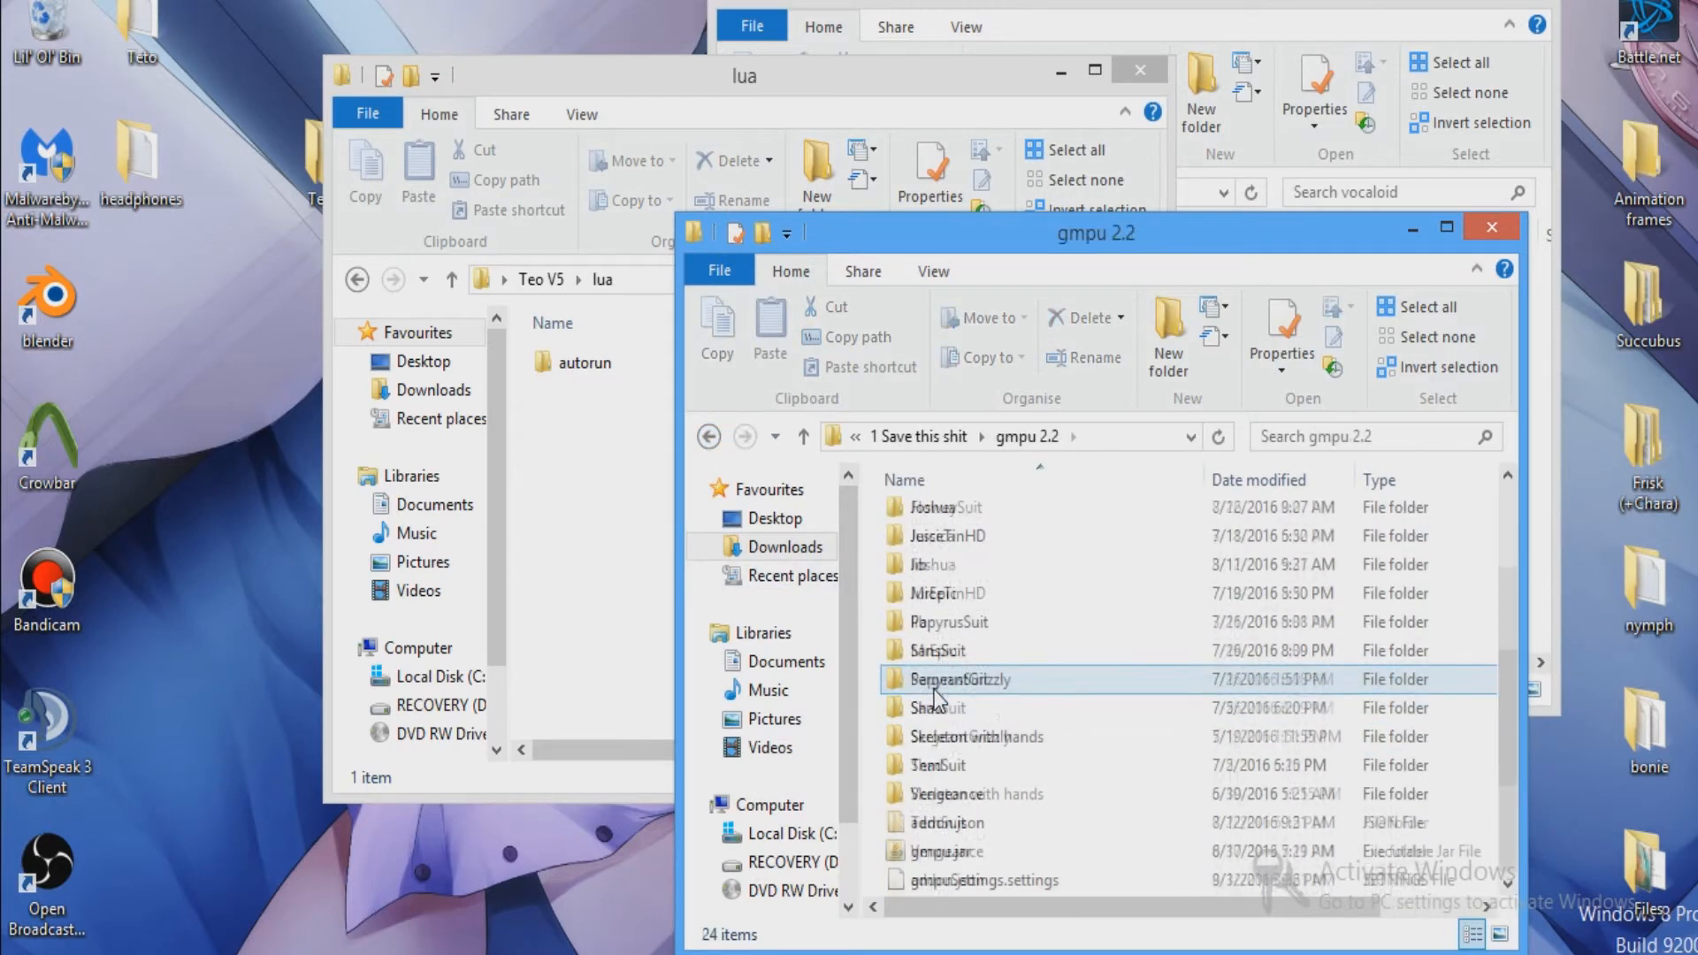
pyautogui.doubleClick(944, 793)
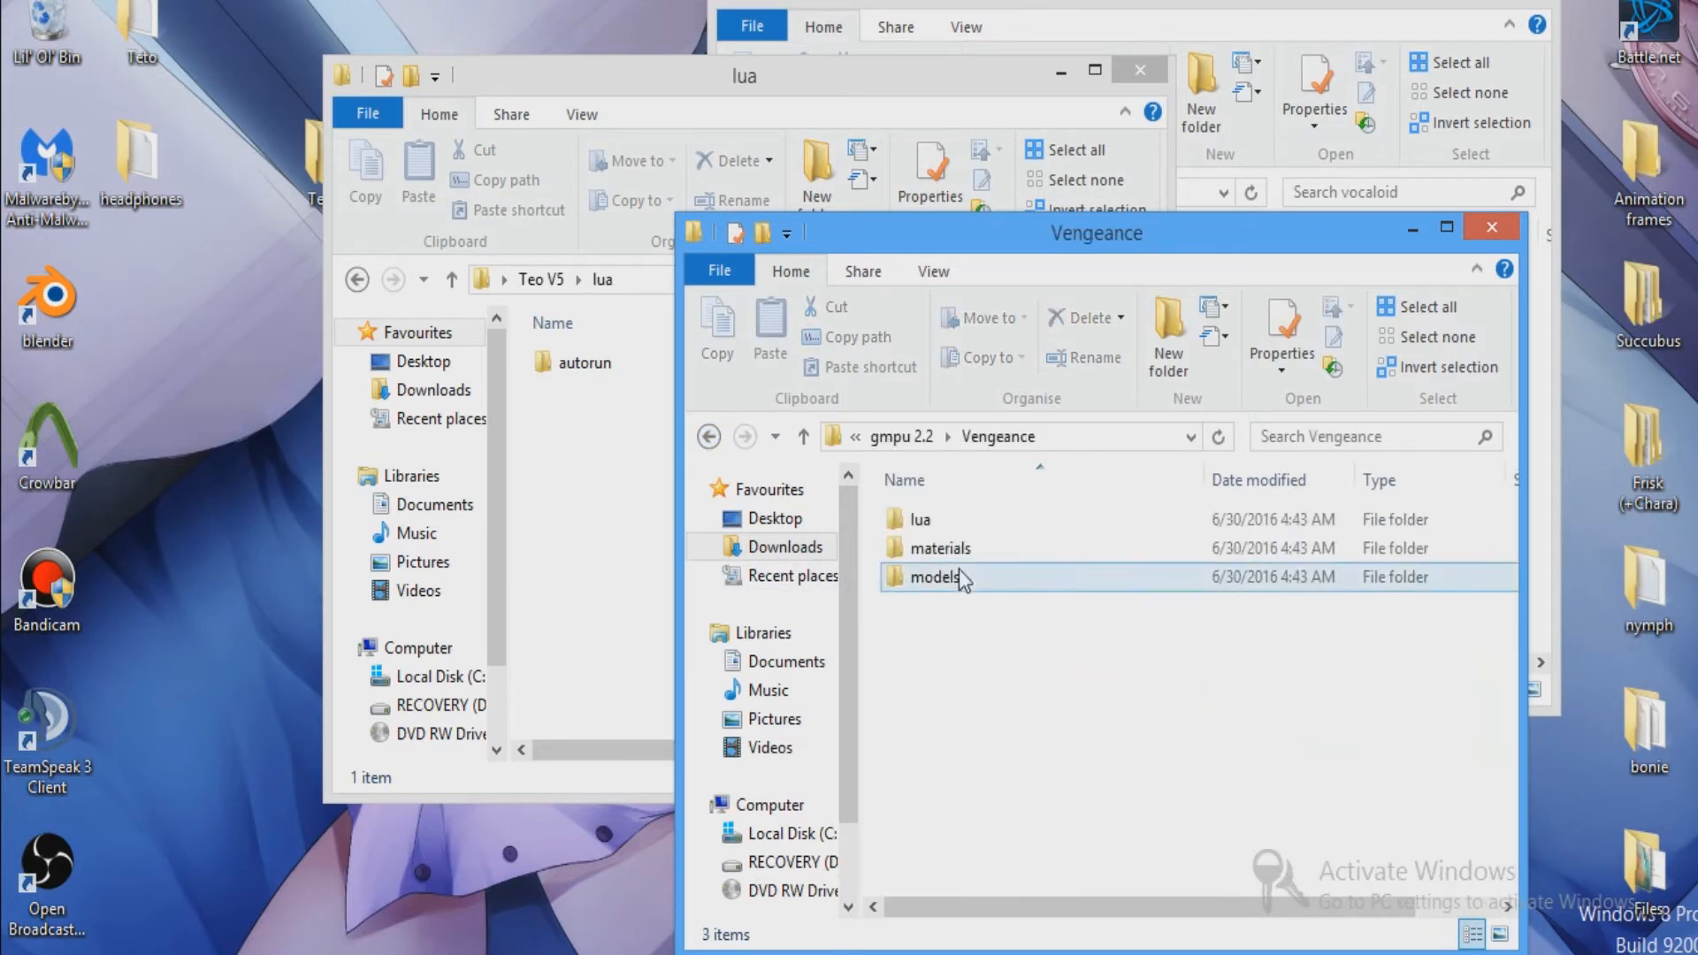
pyautogui.doubleClick(953, 522)
pyautogui.doubleClick(953, 523)
pyautogui.rightClick(952, 522)
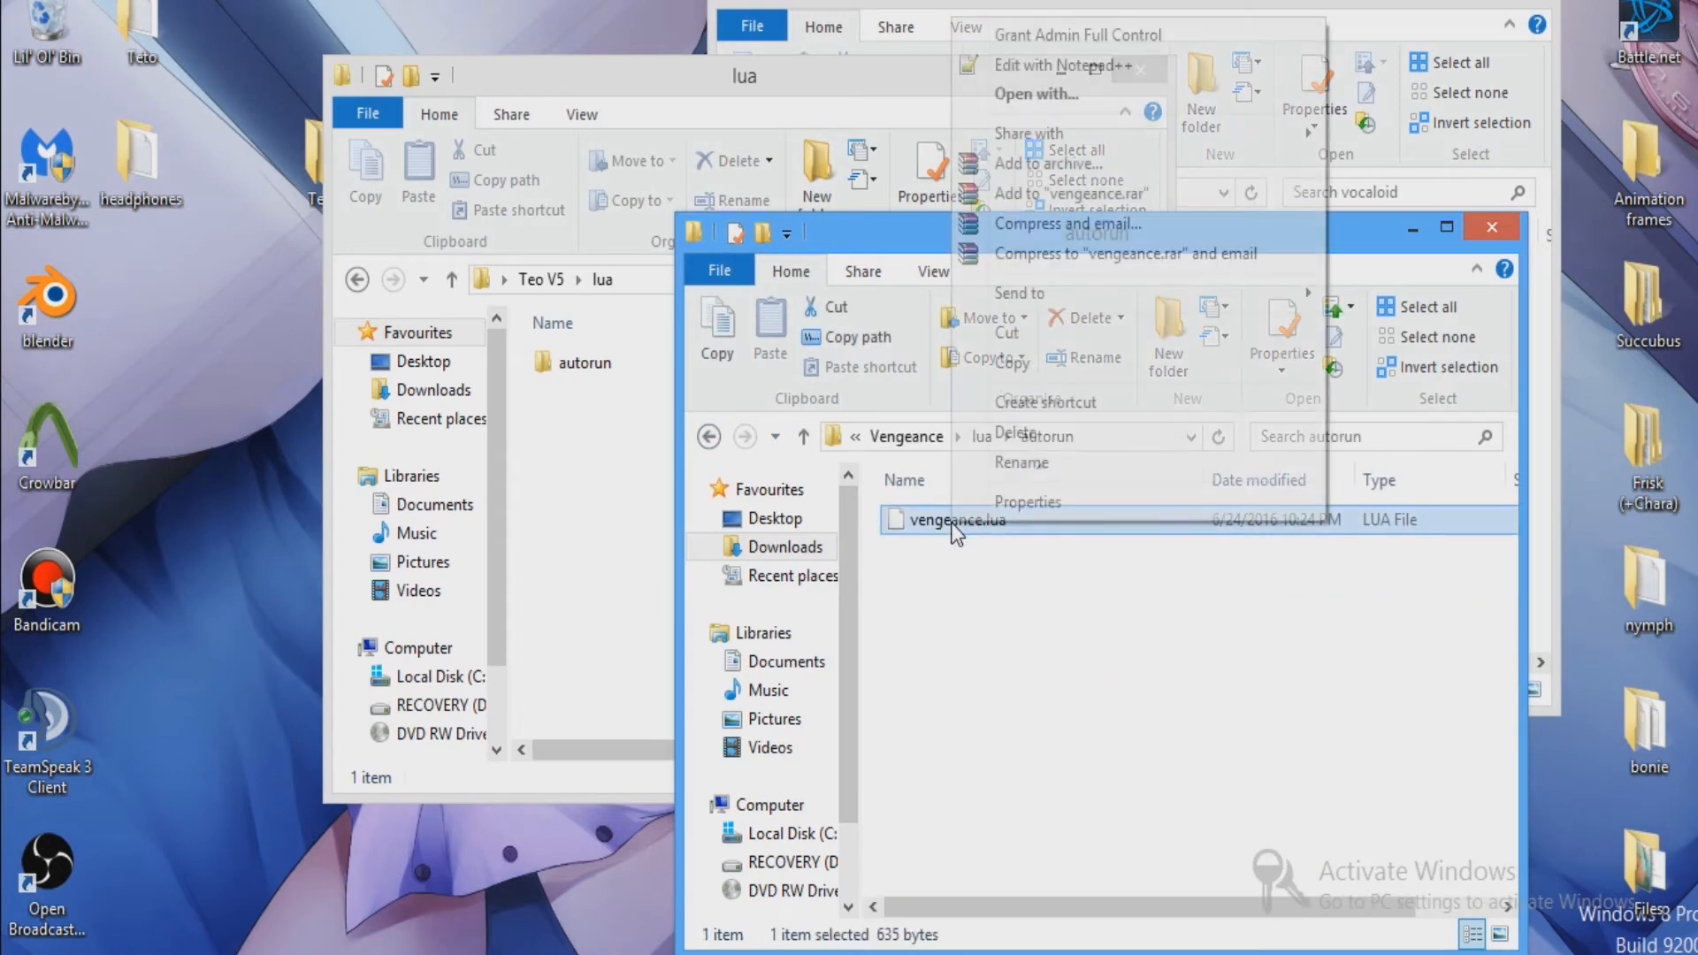
pyautogui.click(1017, 364)
# Paste vengeance.lua into the Teo V5 lua\autorun folder and close the source folder window.
pyautogui.doubleClick(603, 358)
pyautogui.rightClick(604, 488)
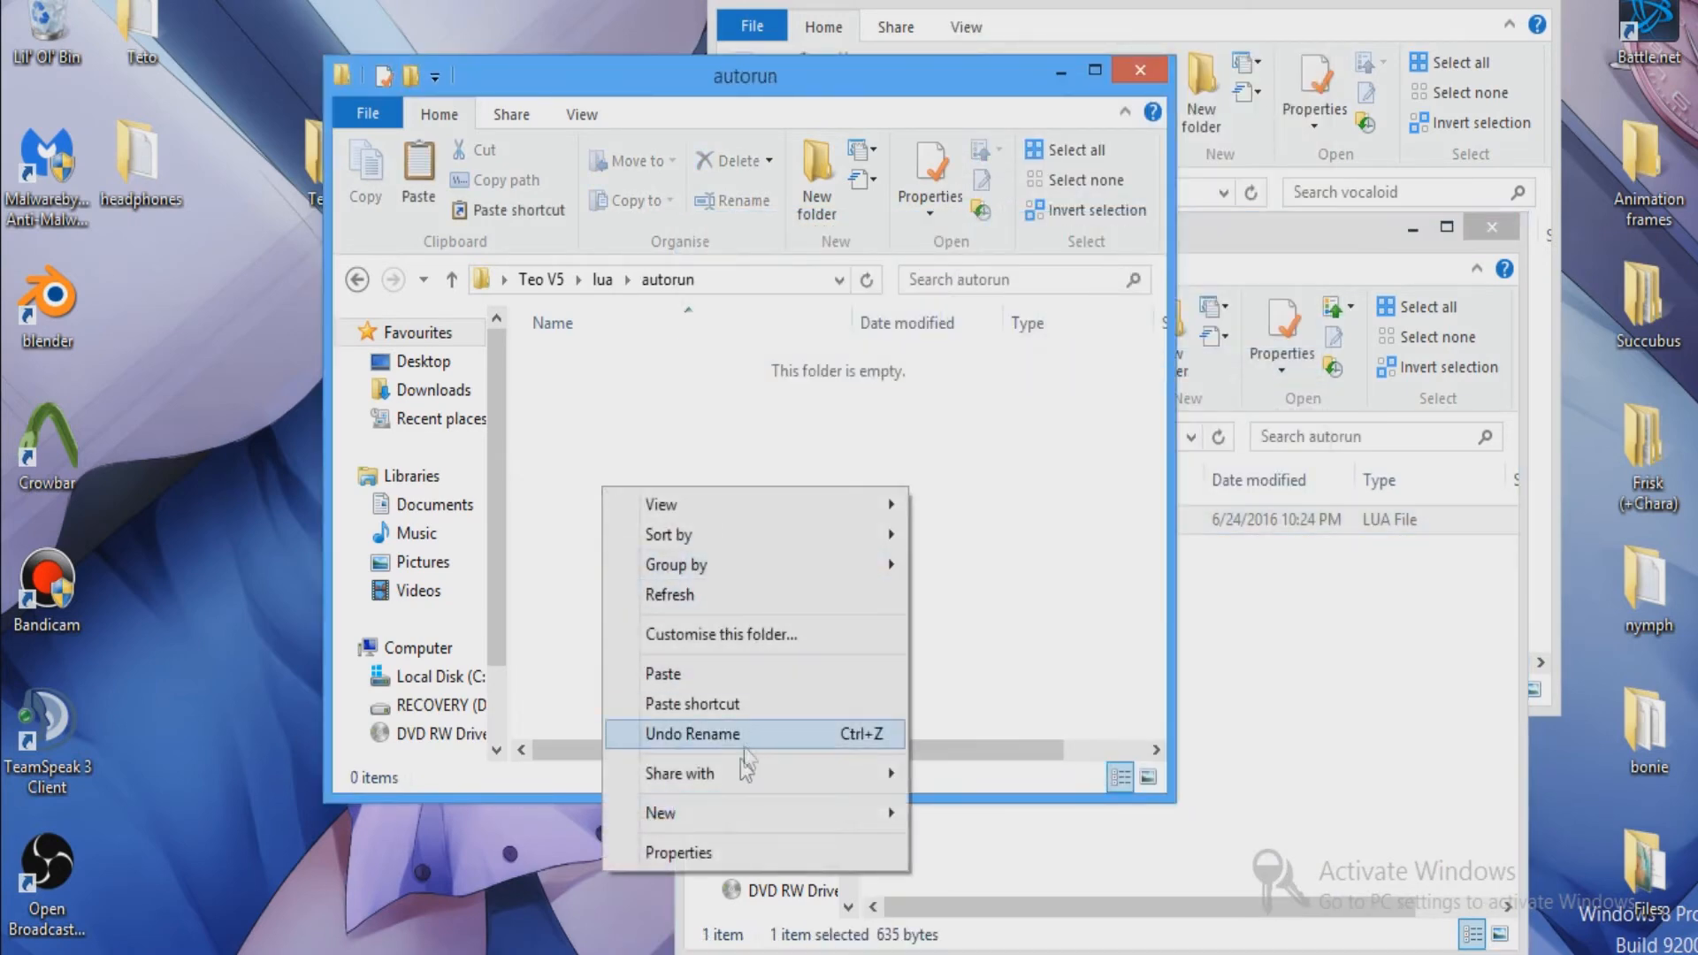
pyautogui.click(672, 674)
pyautogui.click(1485, 230)
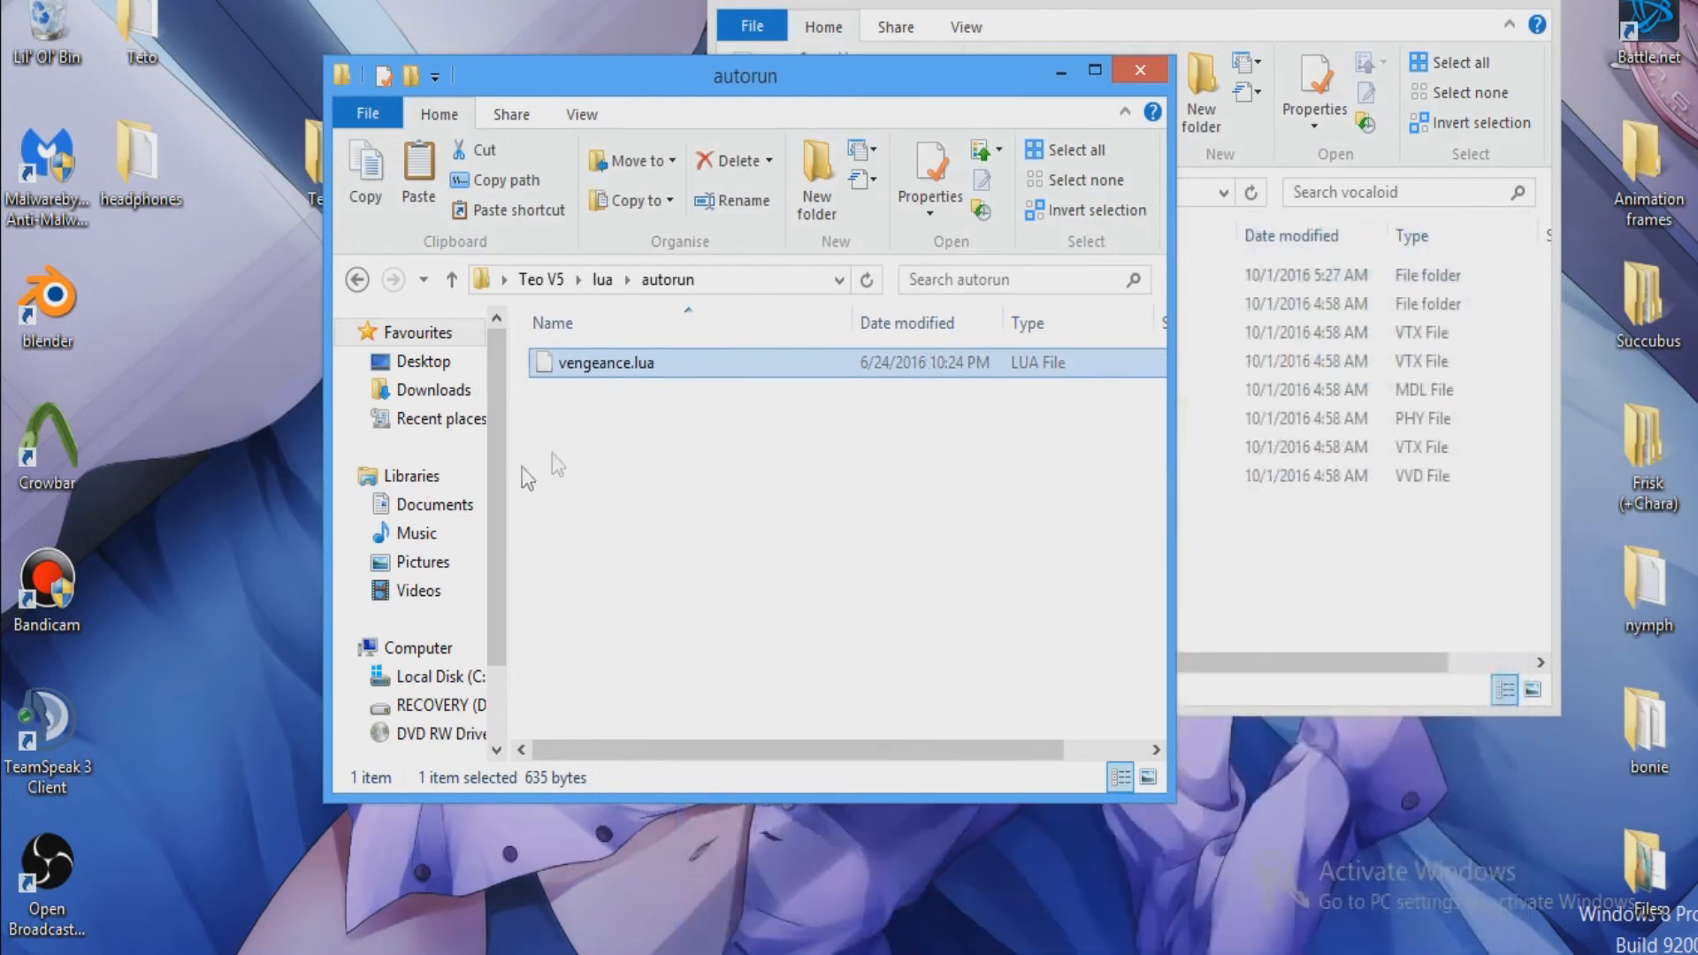
# Rename the pasted vengeance.lua file as teo5.lua.
pyautogui.click(577, 368)
pyautogui.write('t')
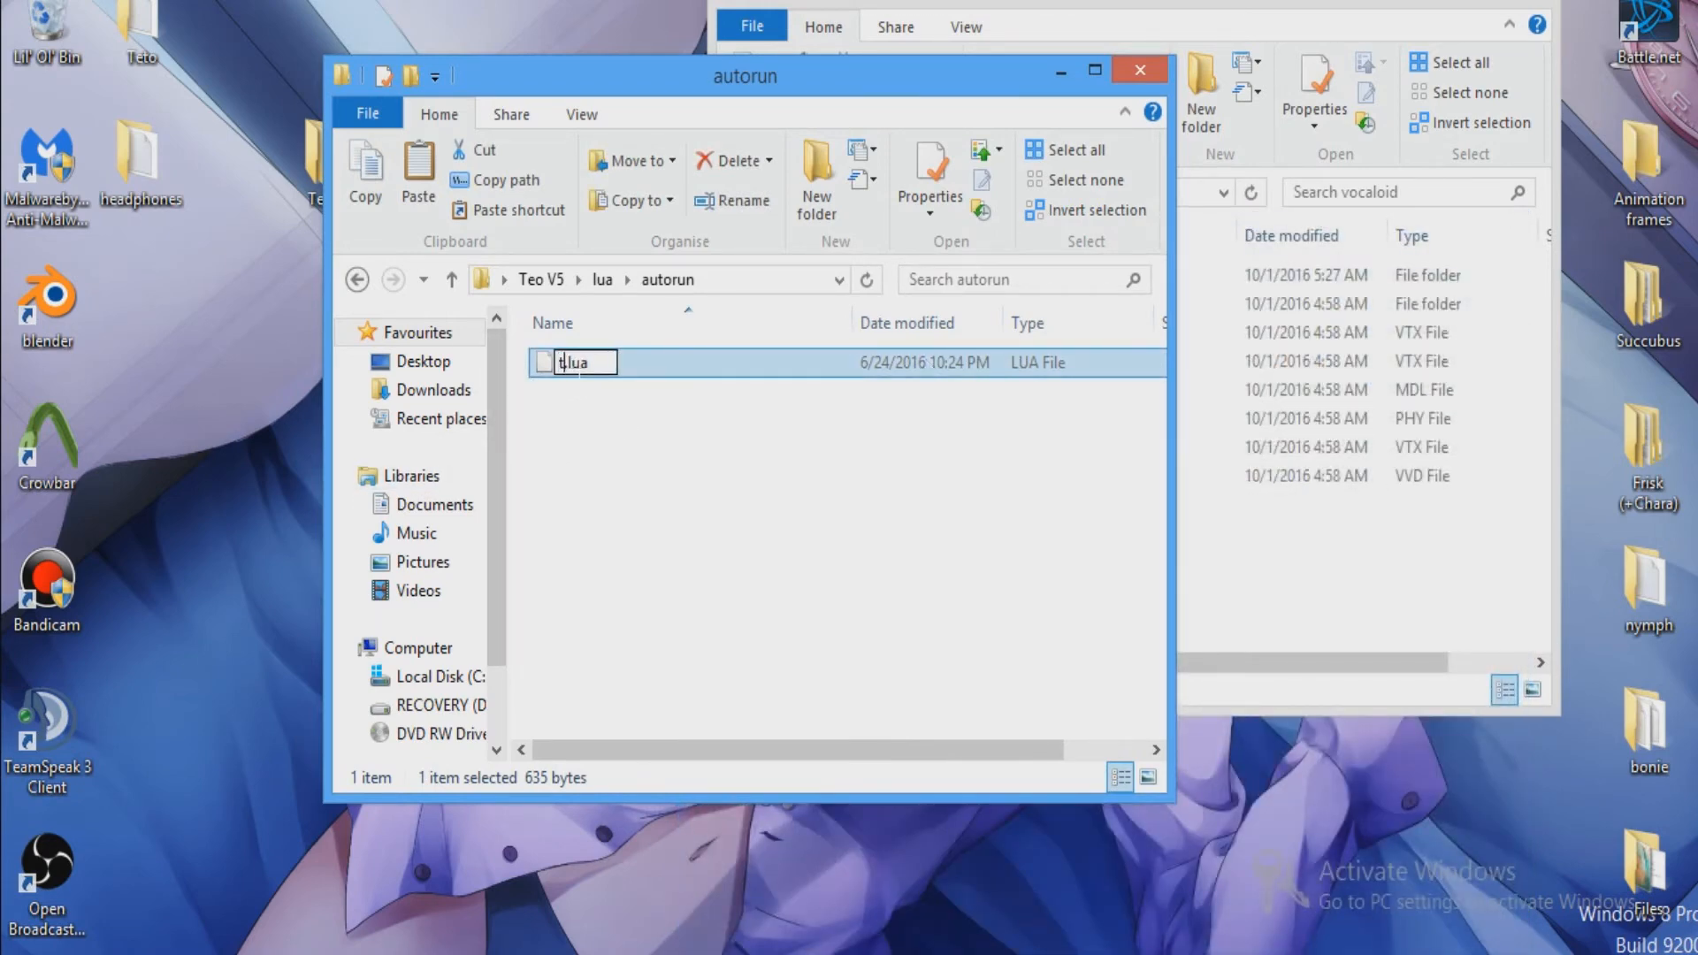
pyautogui.write('eo')
pyautogui.write('5')
pyautogui.press('Return')
# Open teo5.lua for editing in Notepad++.
pyautogui.rightClick(641, 368)
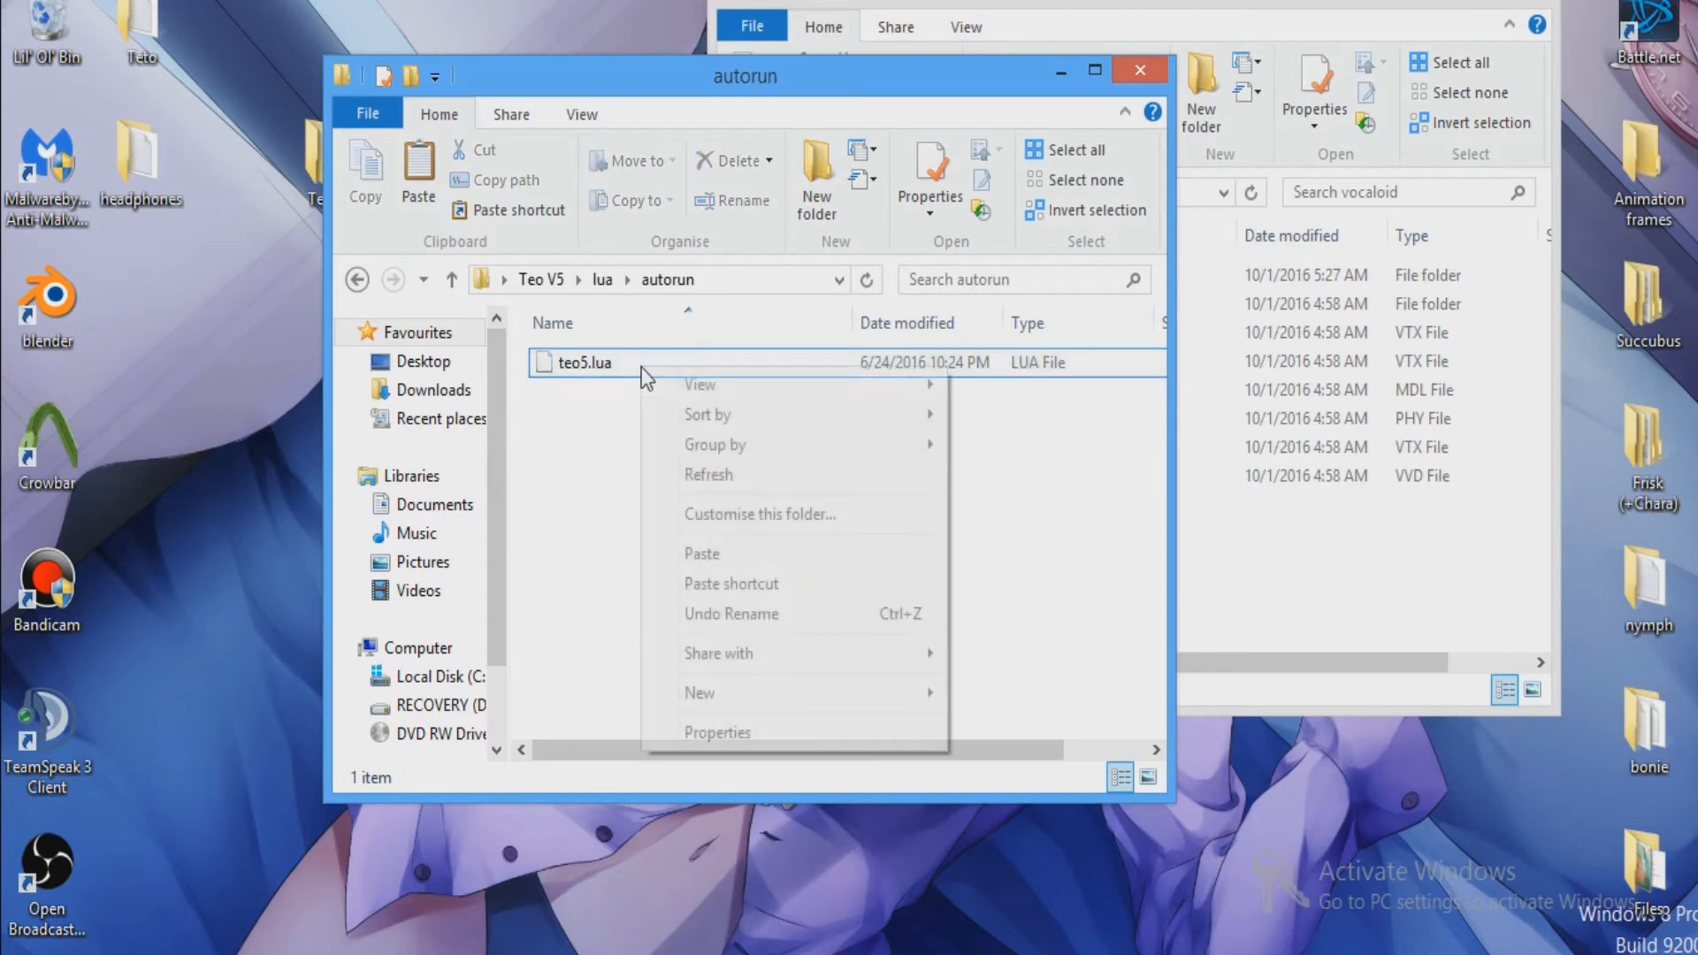
pyautogui.click(584, 376)
pyautogui.rightClick(584, 376)
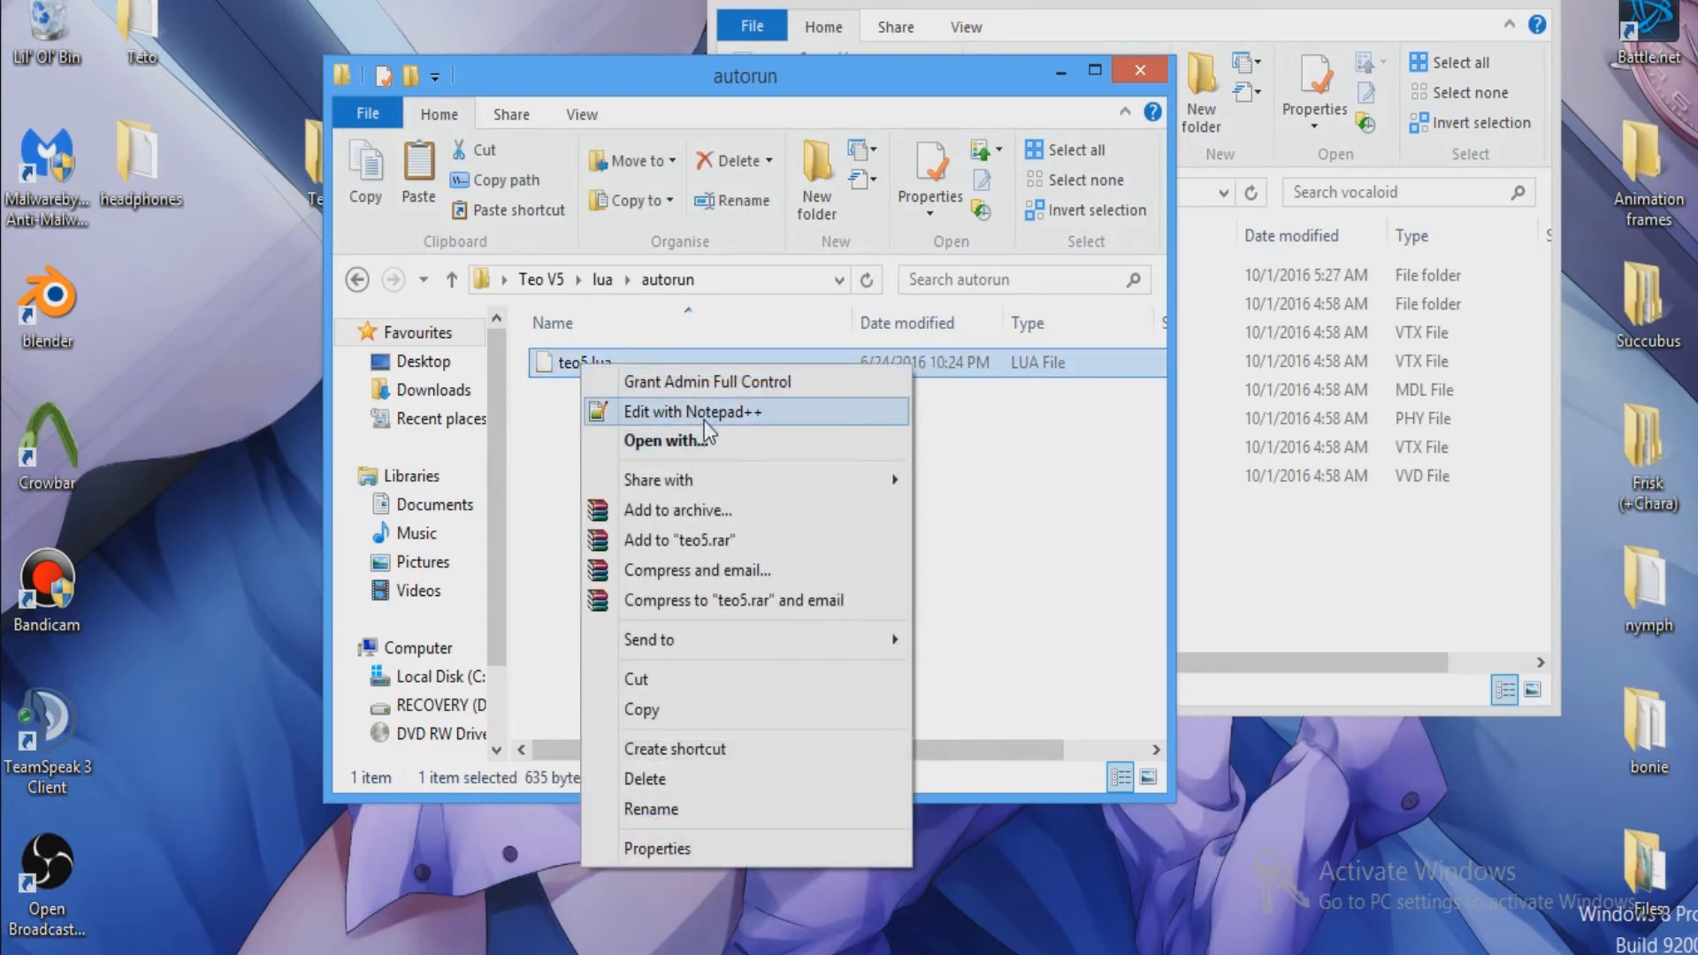
pyautogui.click(704, 419)
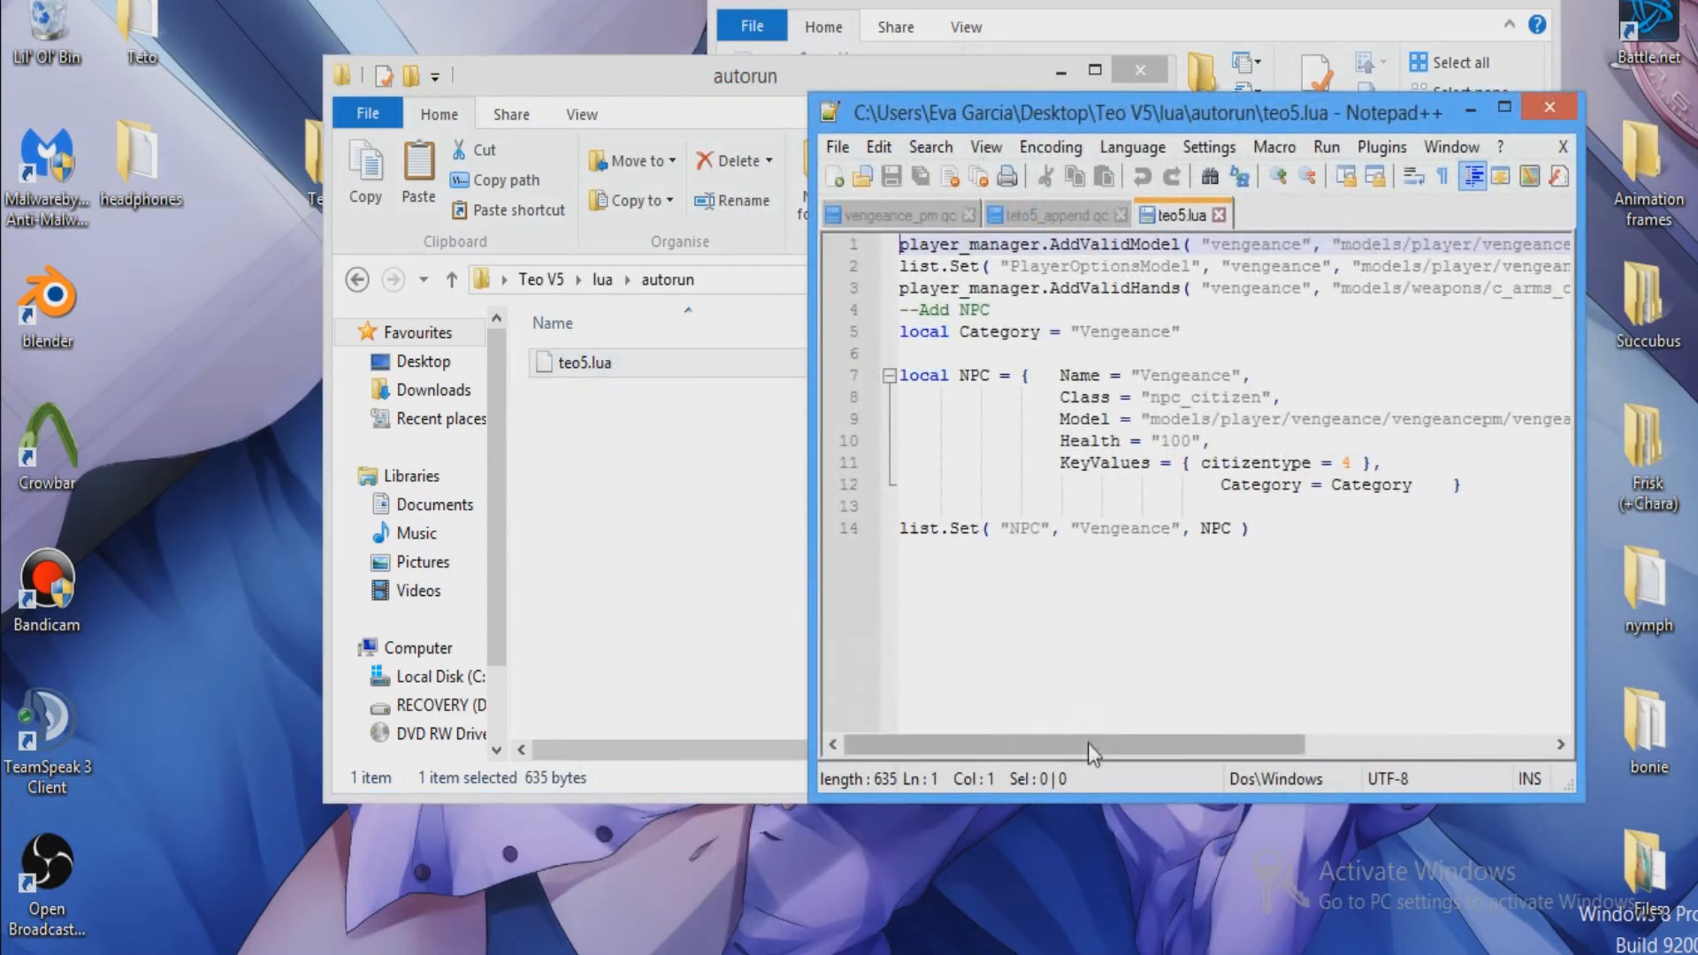
# Change the NPC's Name value in teo5.lua to "Teo", leaving the Category line as it is.
pyautogui.click(1110, 332)
pyautogui.doubleClick(1122, 332)
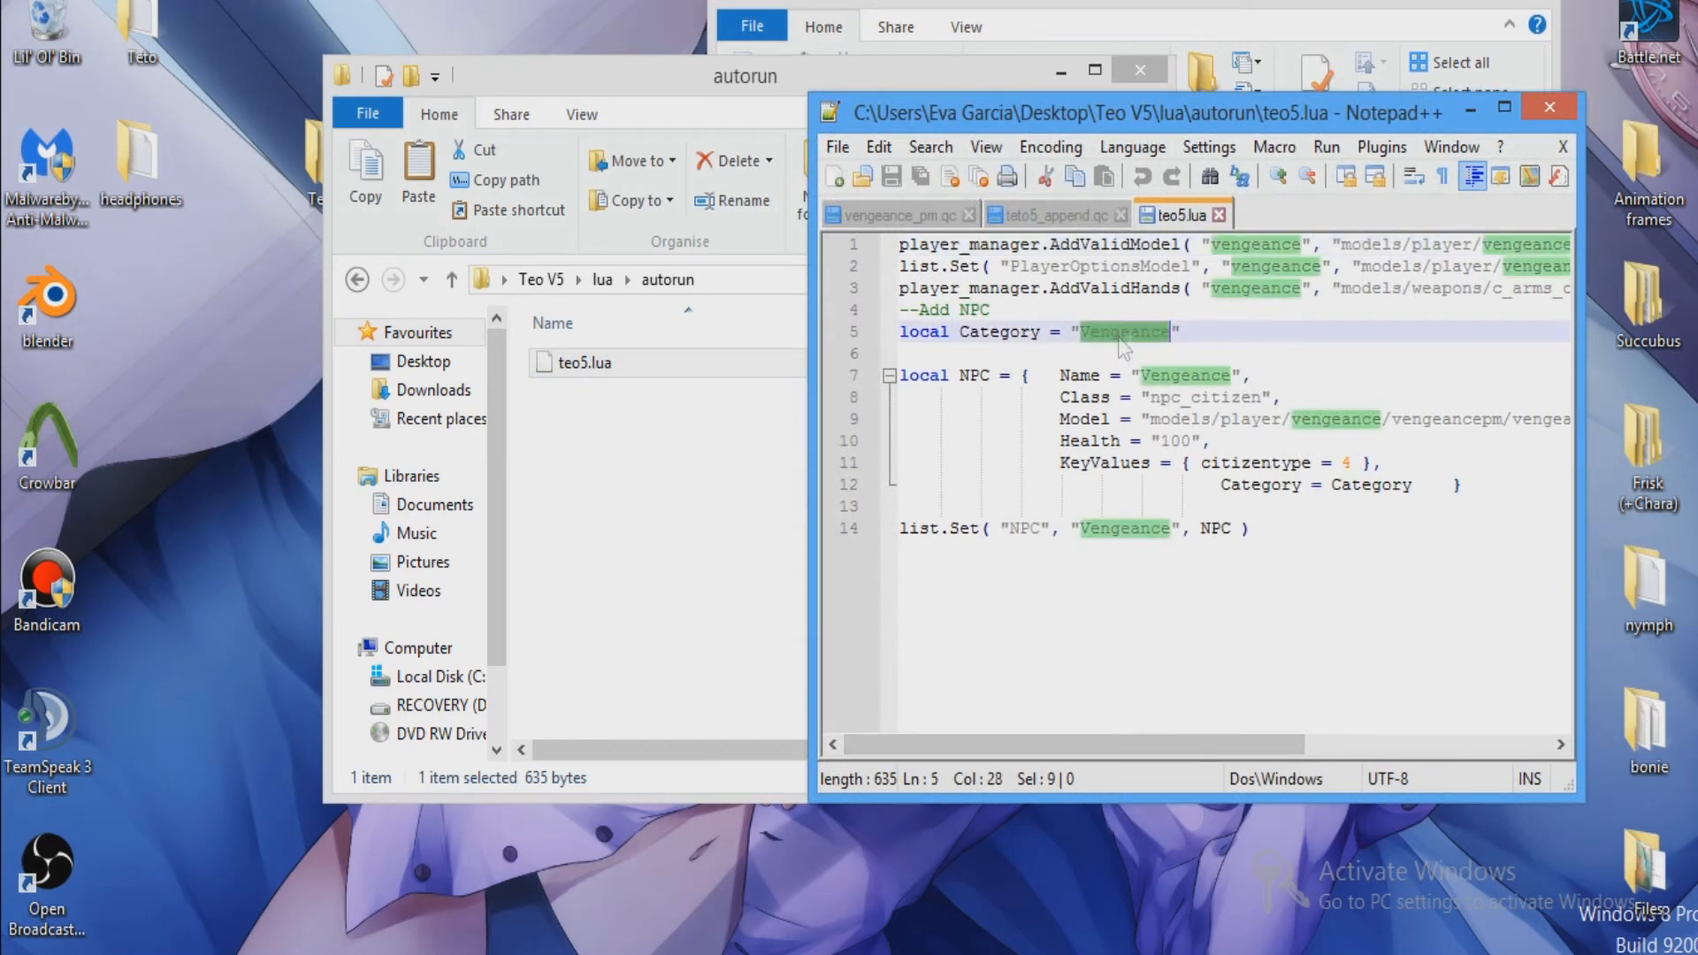
pyautogui.doubleClick(1157, 378)
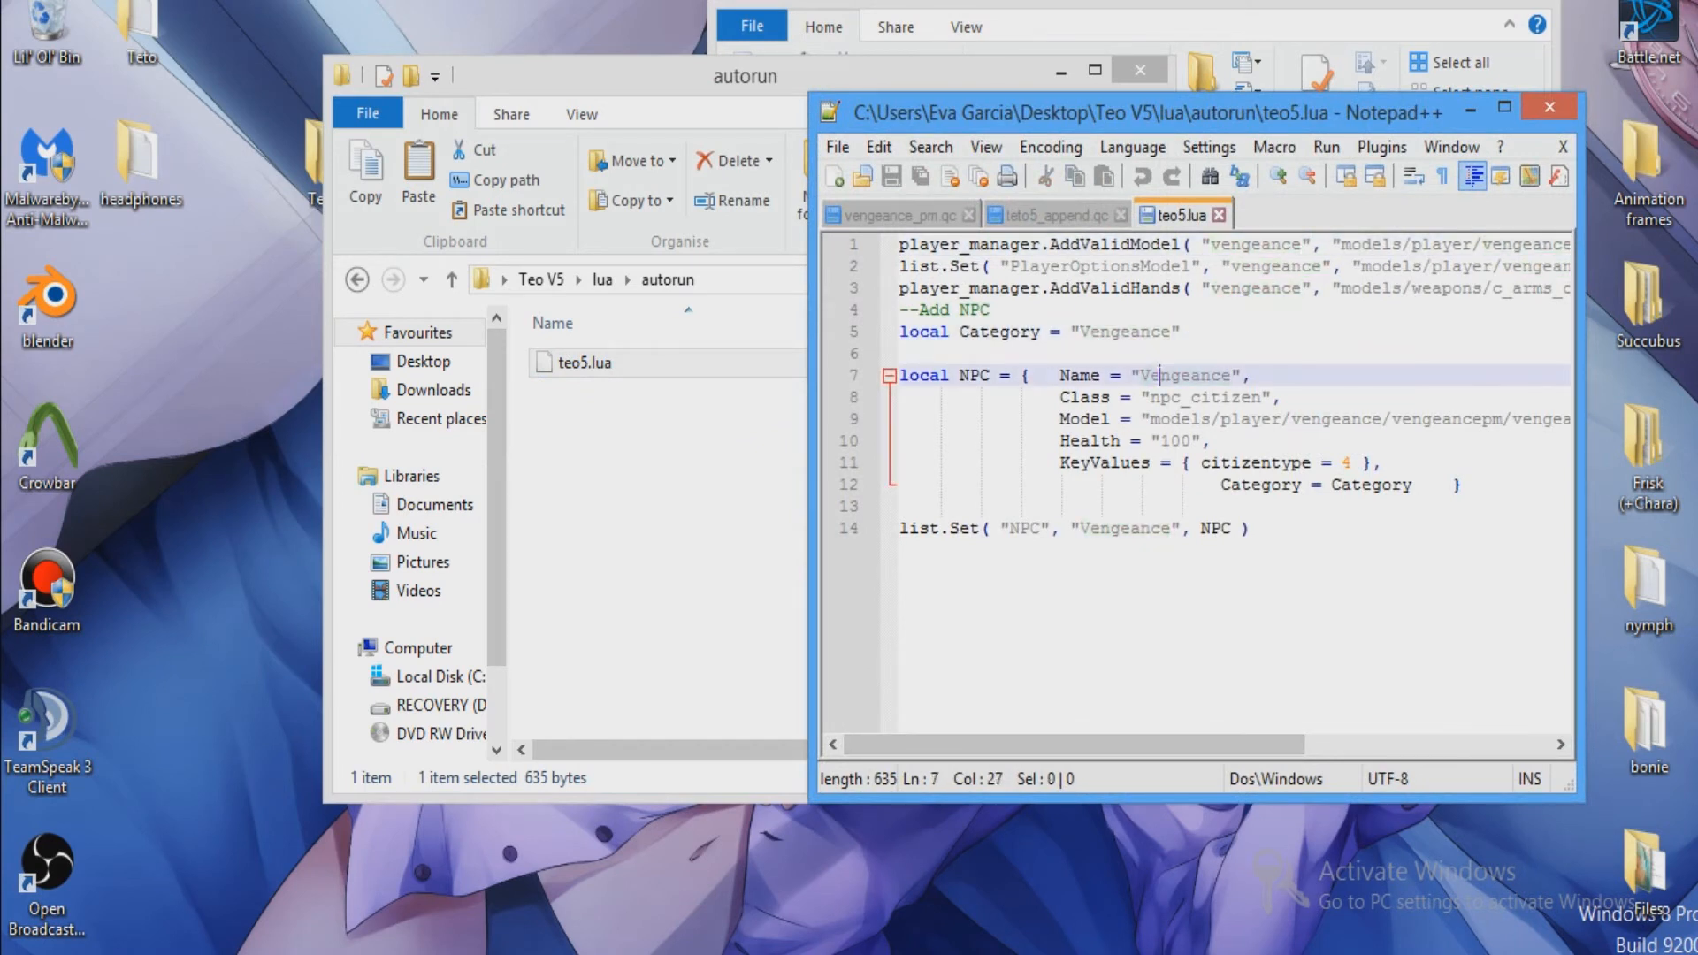
pyautogui.write('Teo')
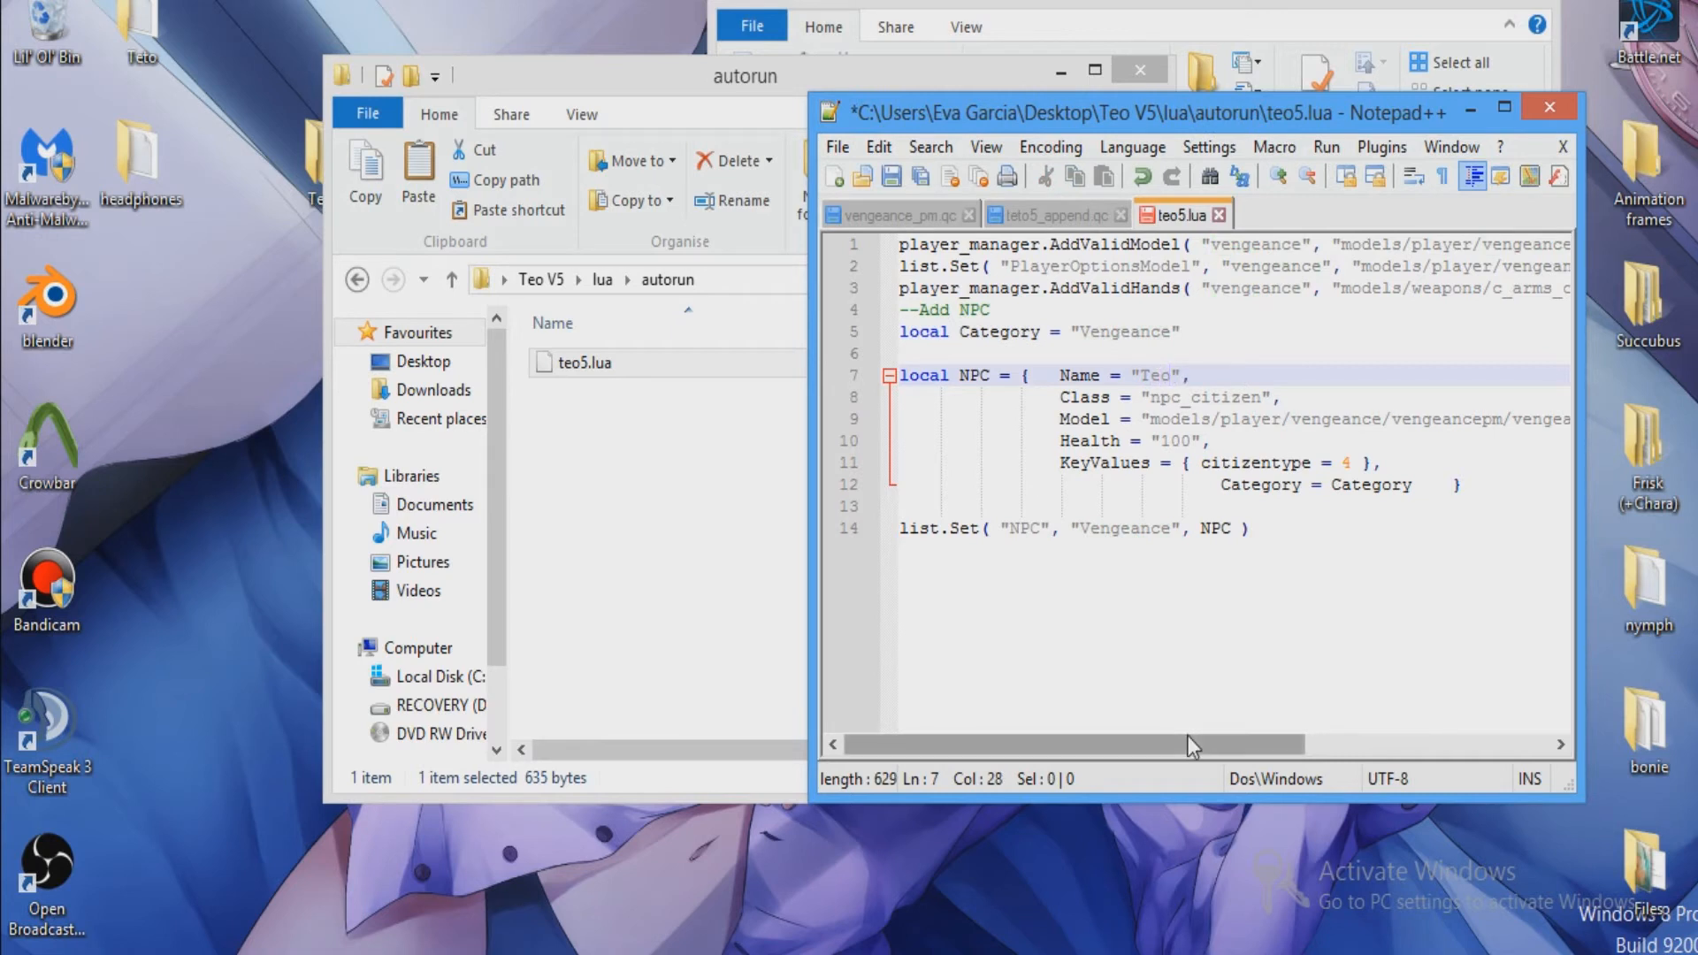
# Look up the subfolder in Teo V5's models\player\vengeance and set the folder after vengeance in the NPC Model path to teo5.
pyautogui.moveTo(1194, 746); pyautogui.dragTo(1215, 746)
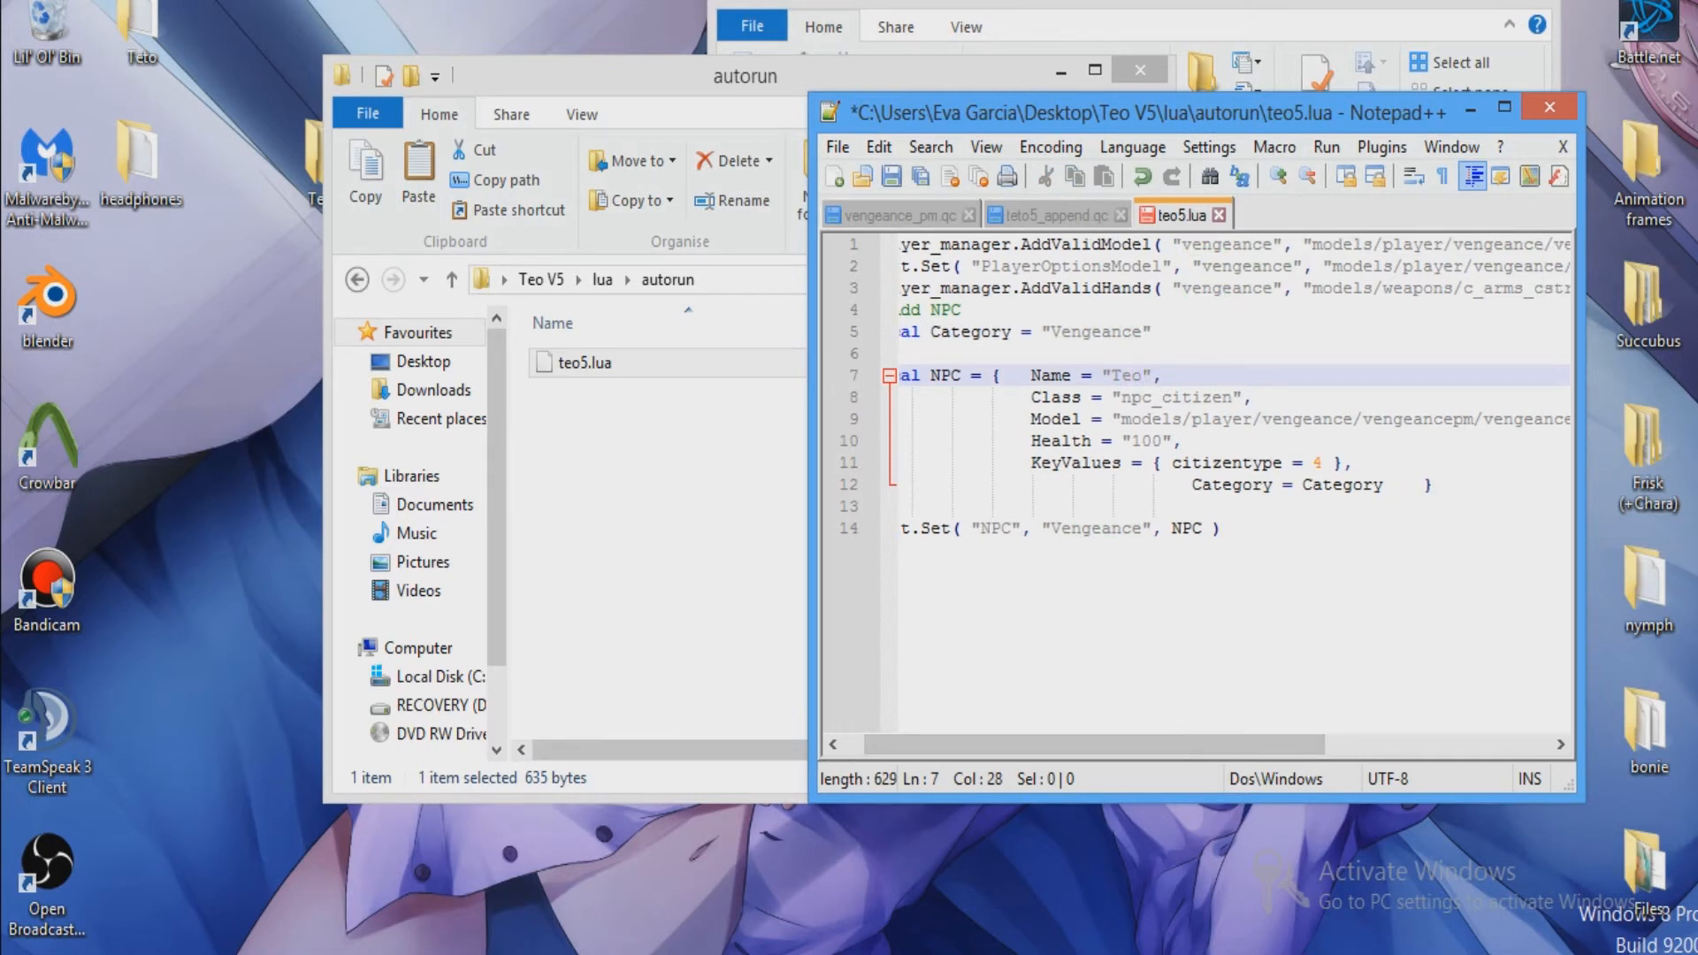
pyautogui.click(357, 280)
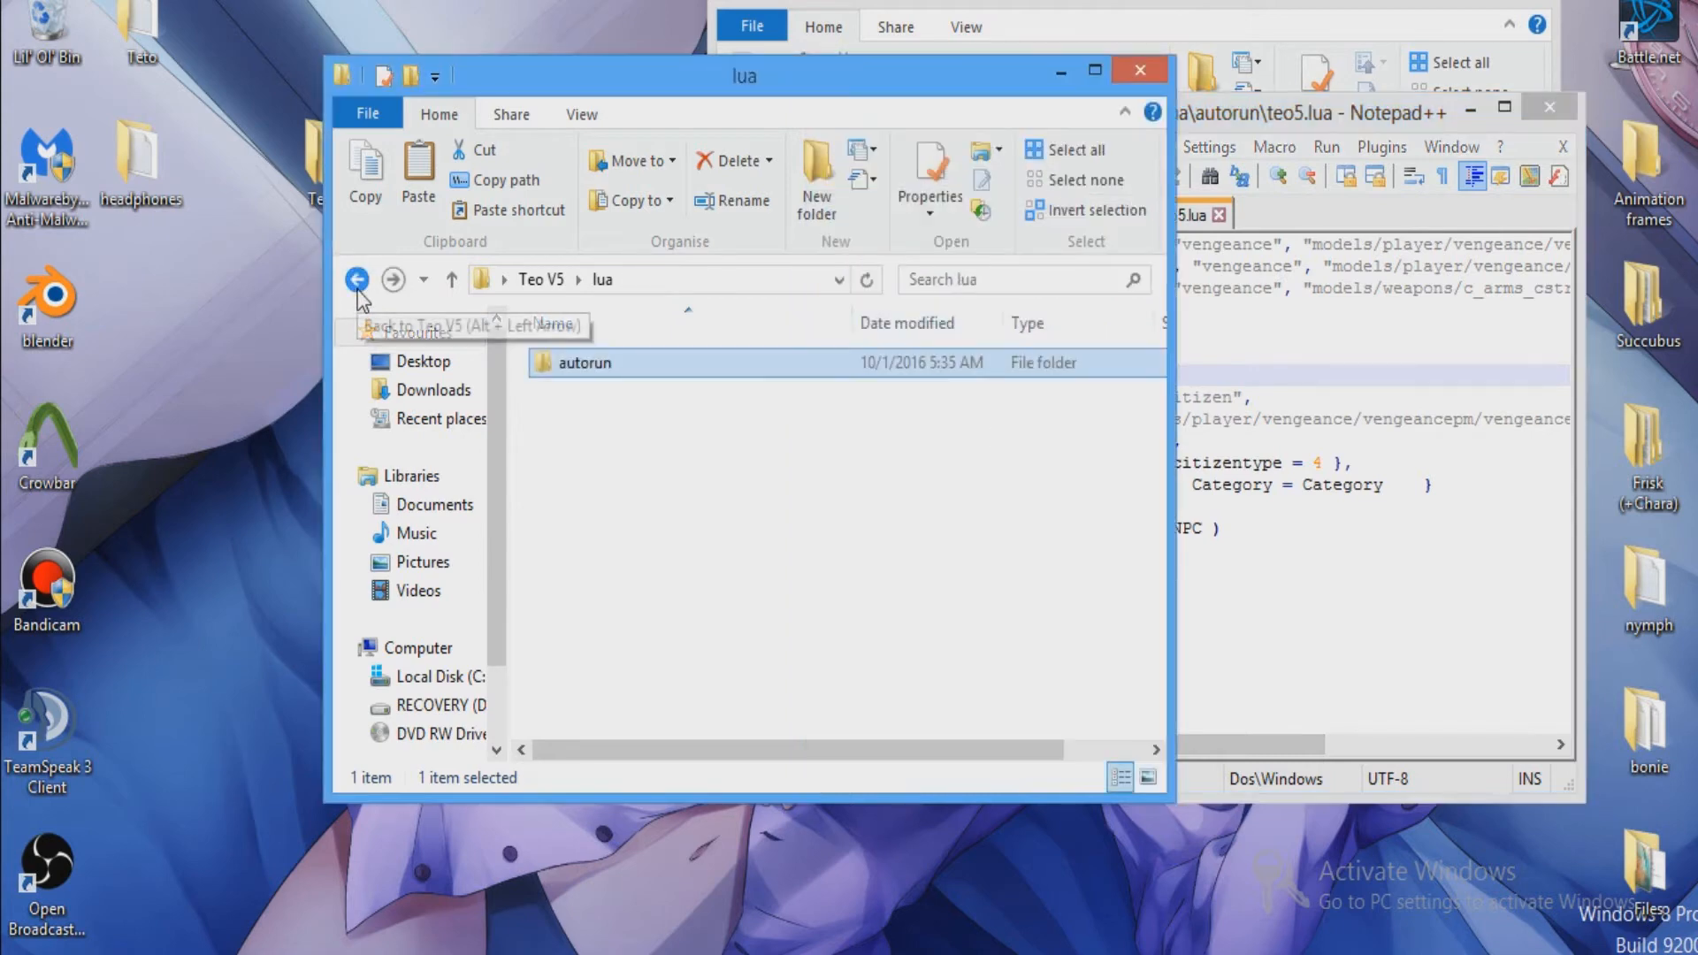
pyautogui.click(357, 279)
pyautogui.hotkey('alt', 'Tab')
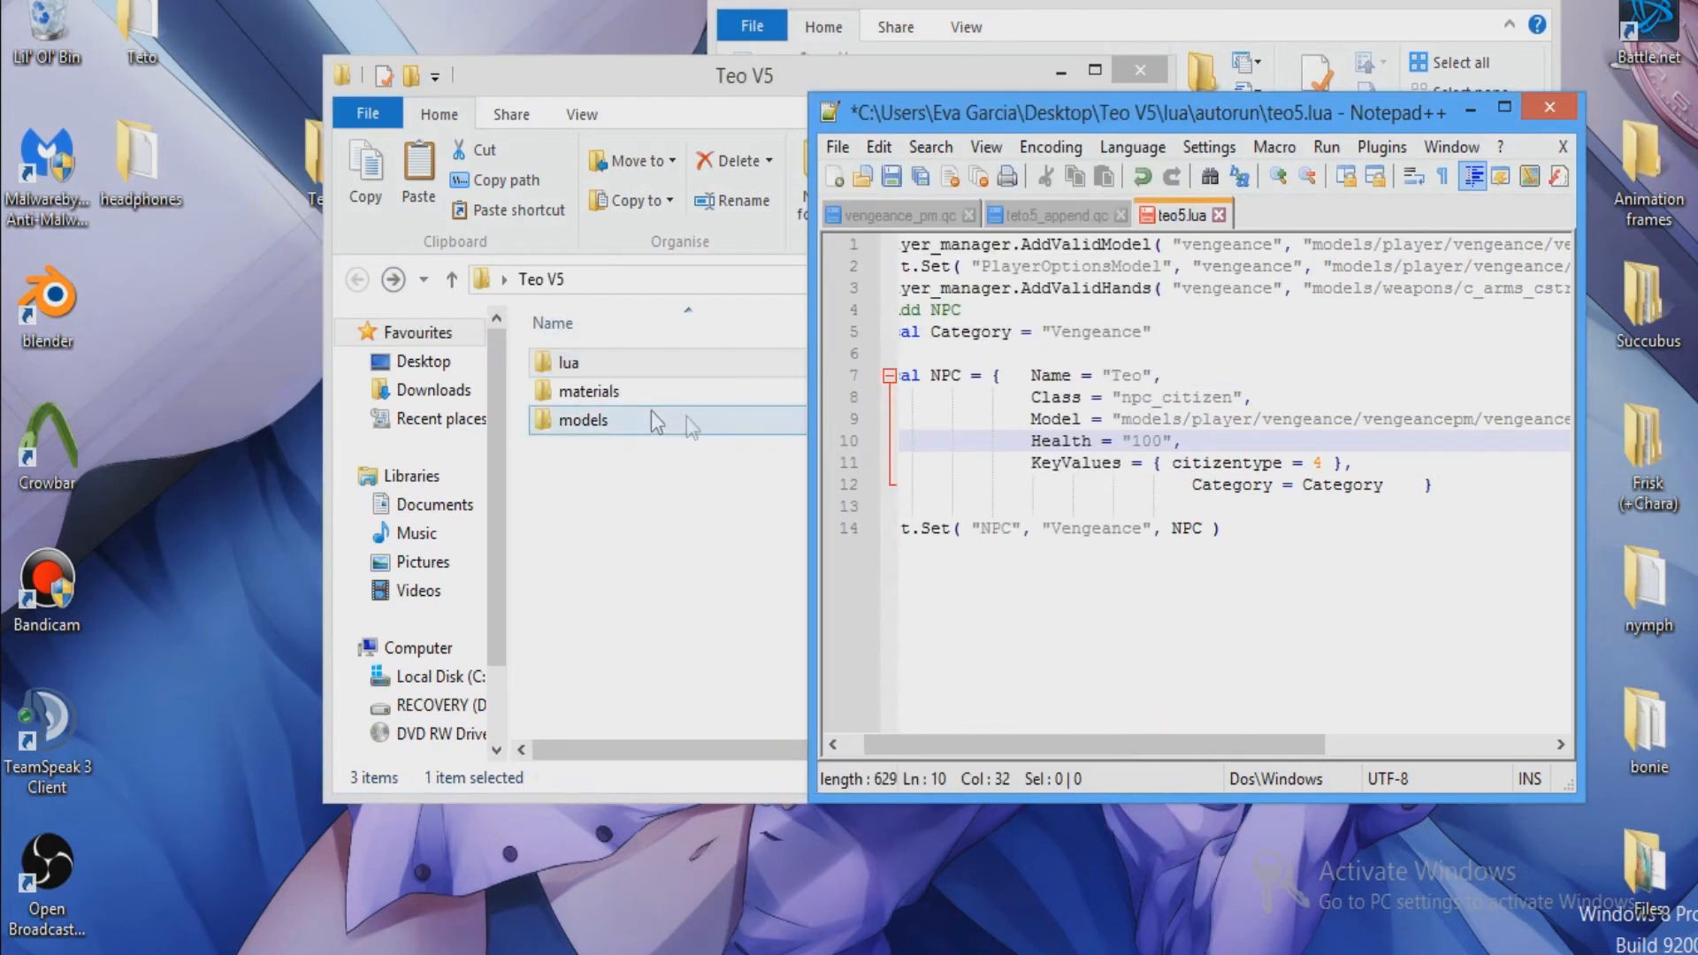
pyautogui.doubleClick(645, 416)
pyautogui.doubleClick(635, 366)
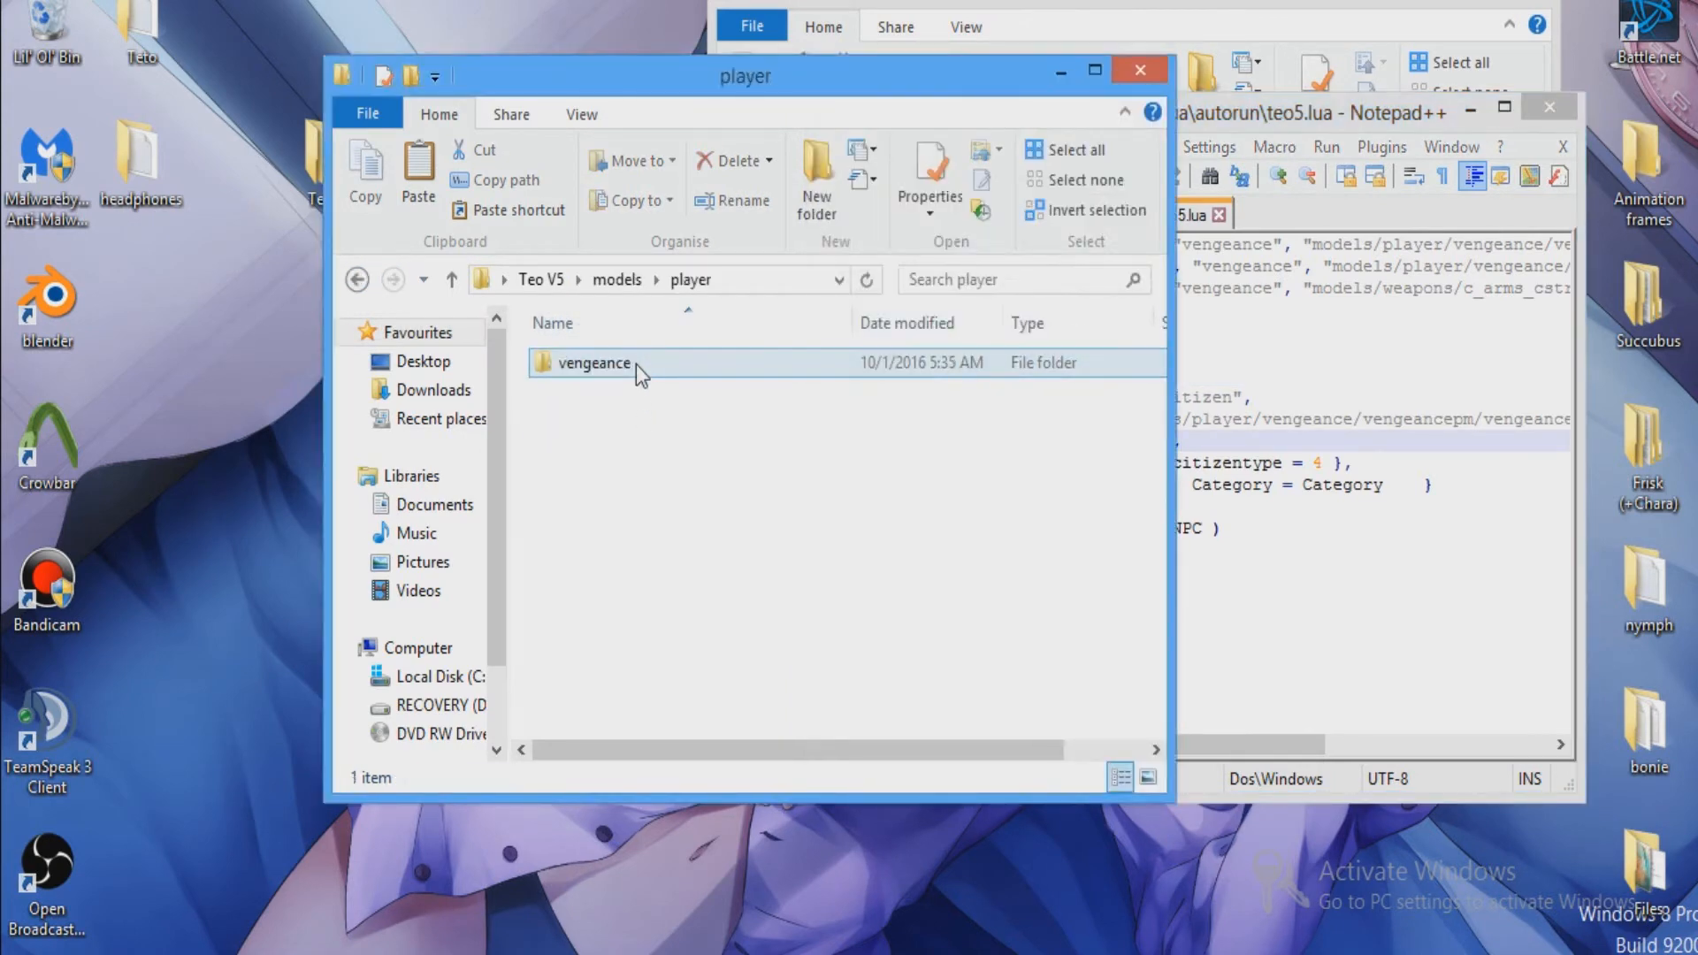
pyautogui.doubleClick(635, 364)
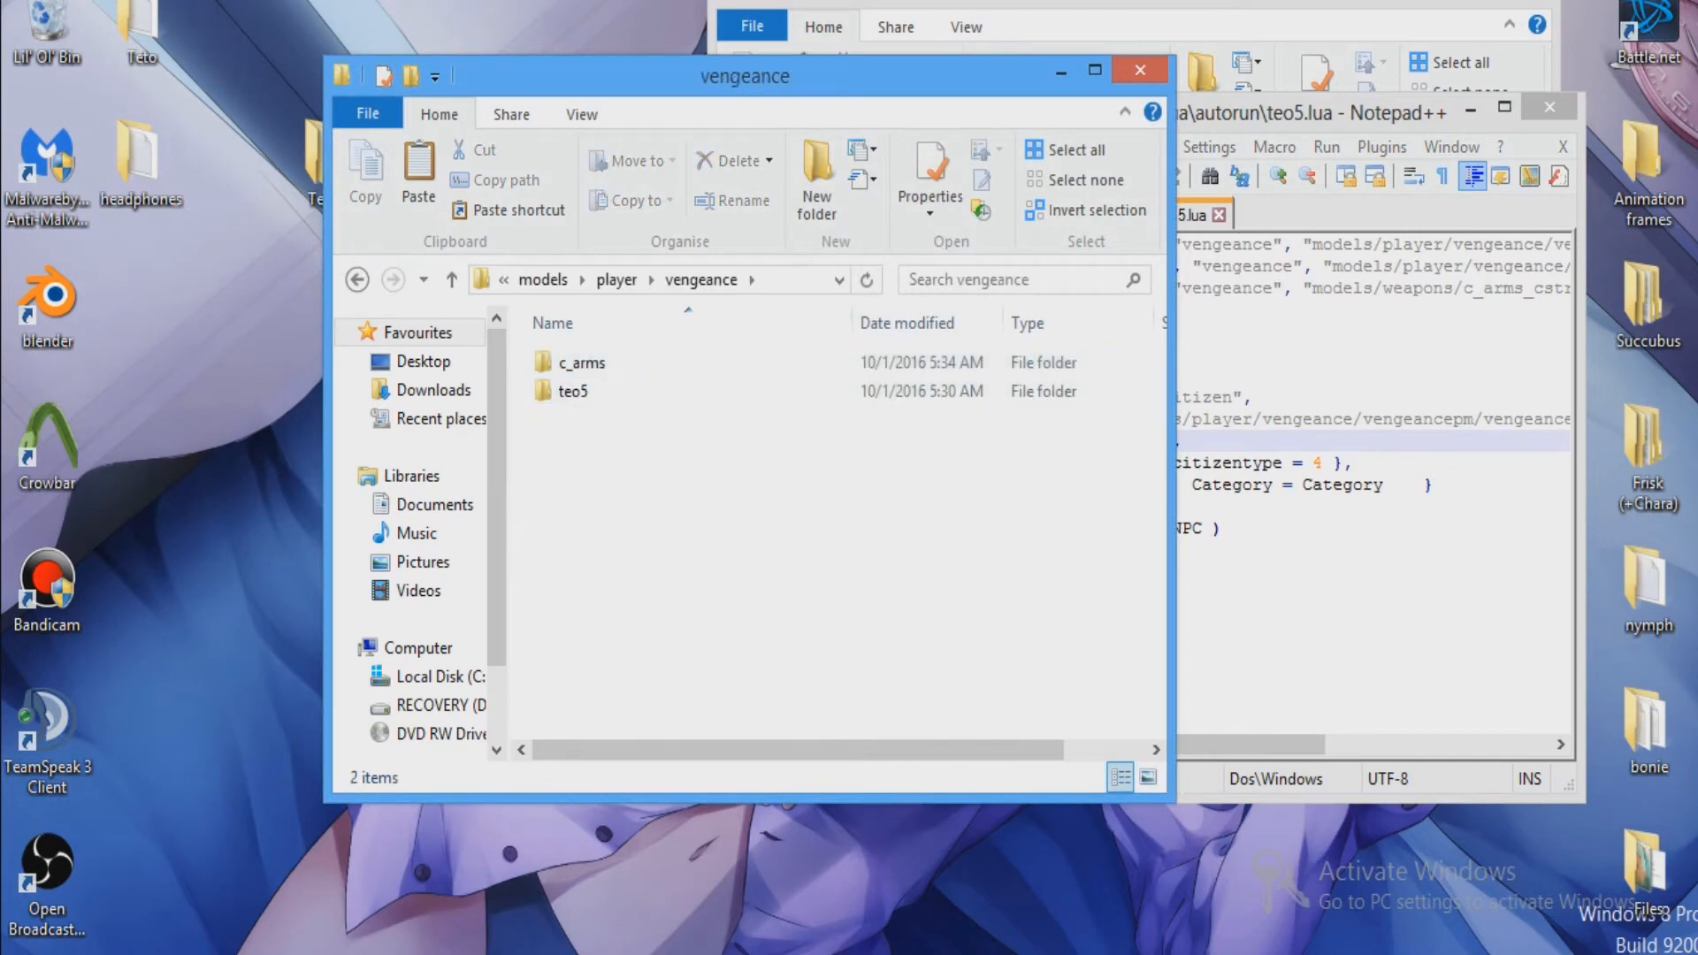
pyautogui.hotkey('alt', 'Tab')
pyautogui.doubleClick(1416, 418)
pyautogui.write('teo')
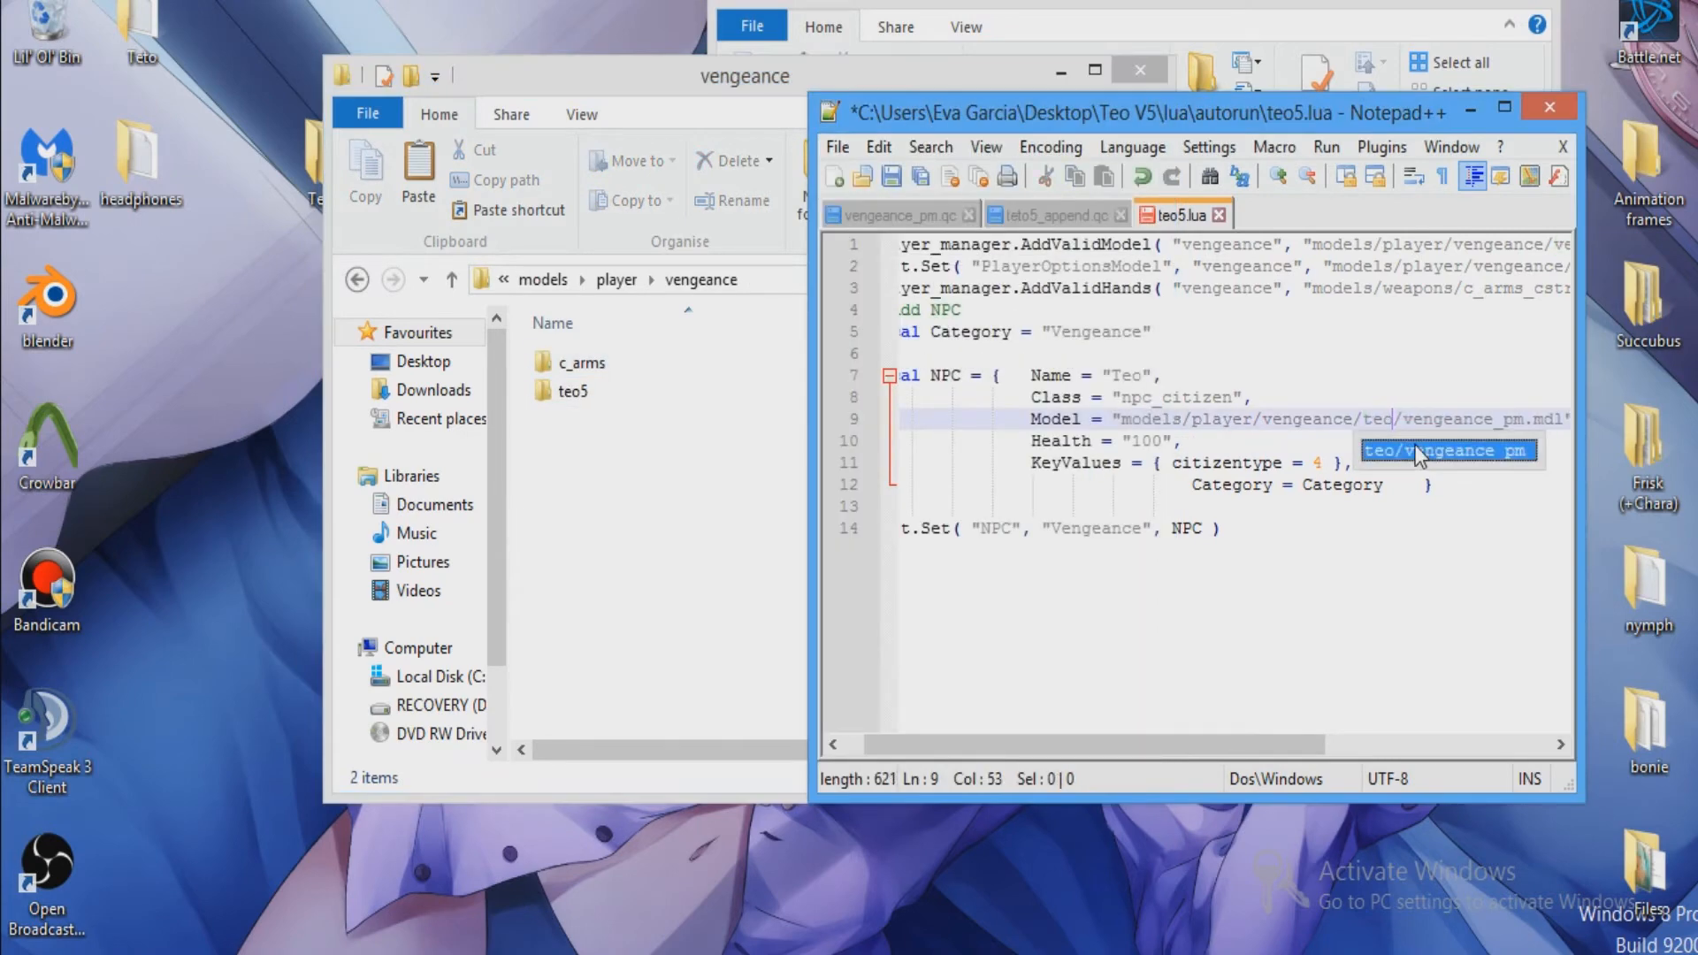
pyautogui.press('BackSpace')
pyautogui.write('o5')
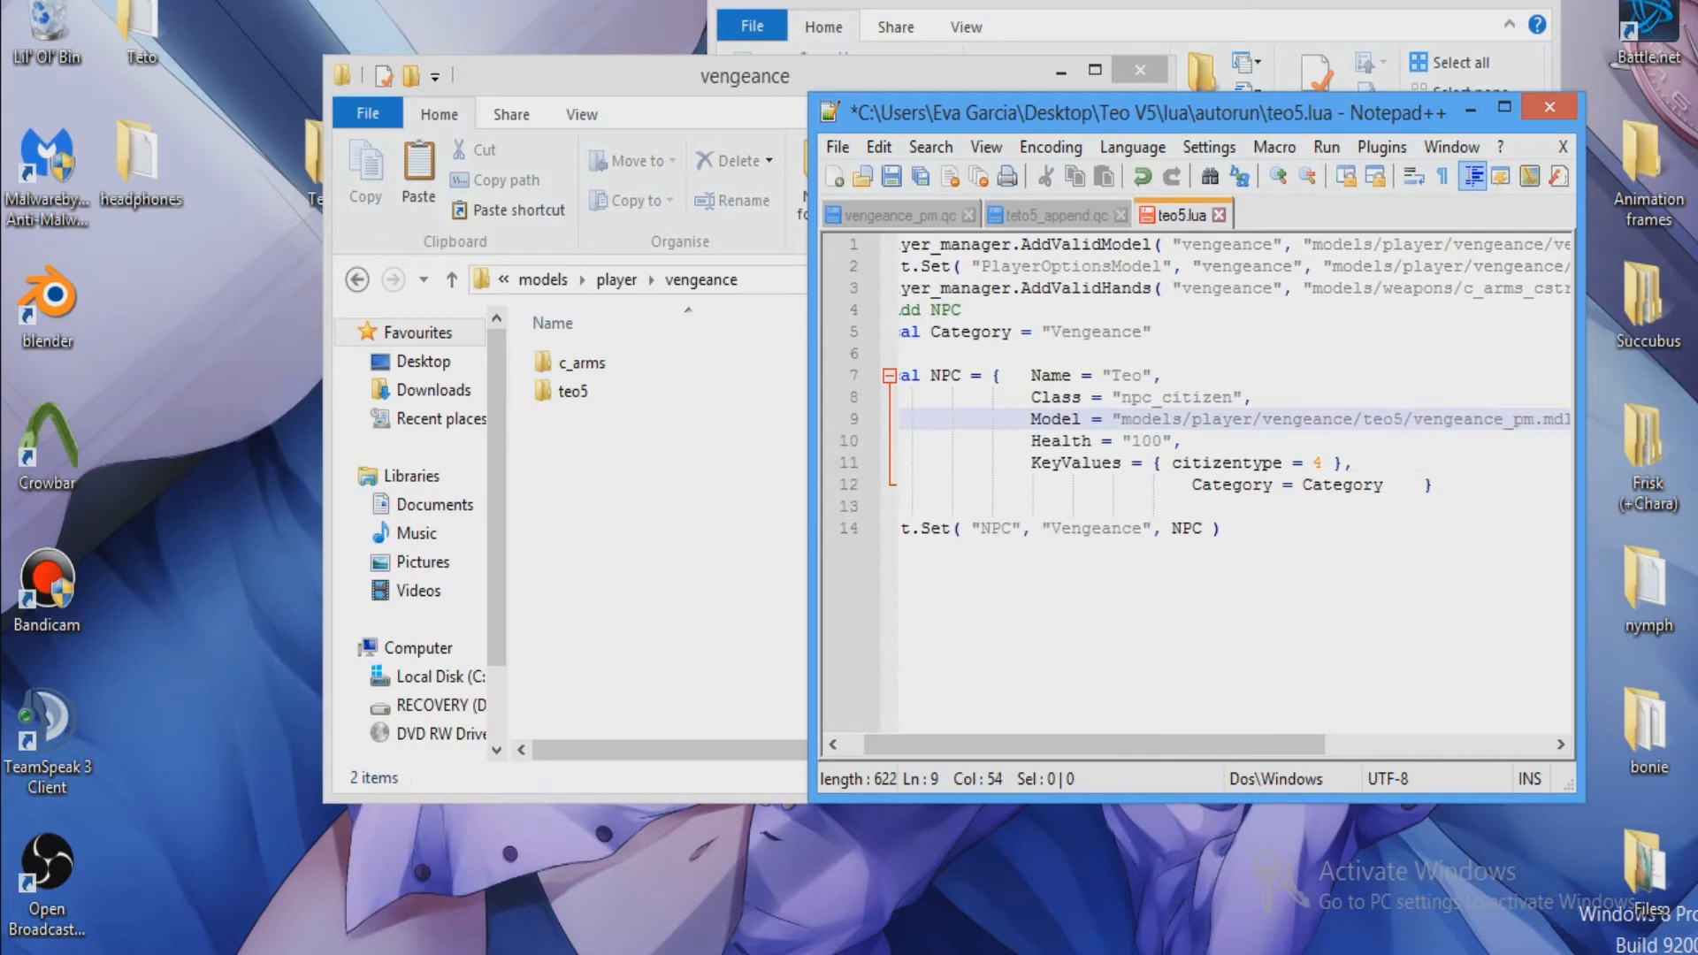
# Check the teo5 folder's files for the model file name used in the NPC Model path.
pyautogui.click(1521, 418)
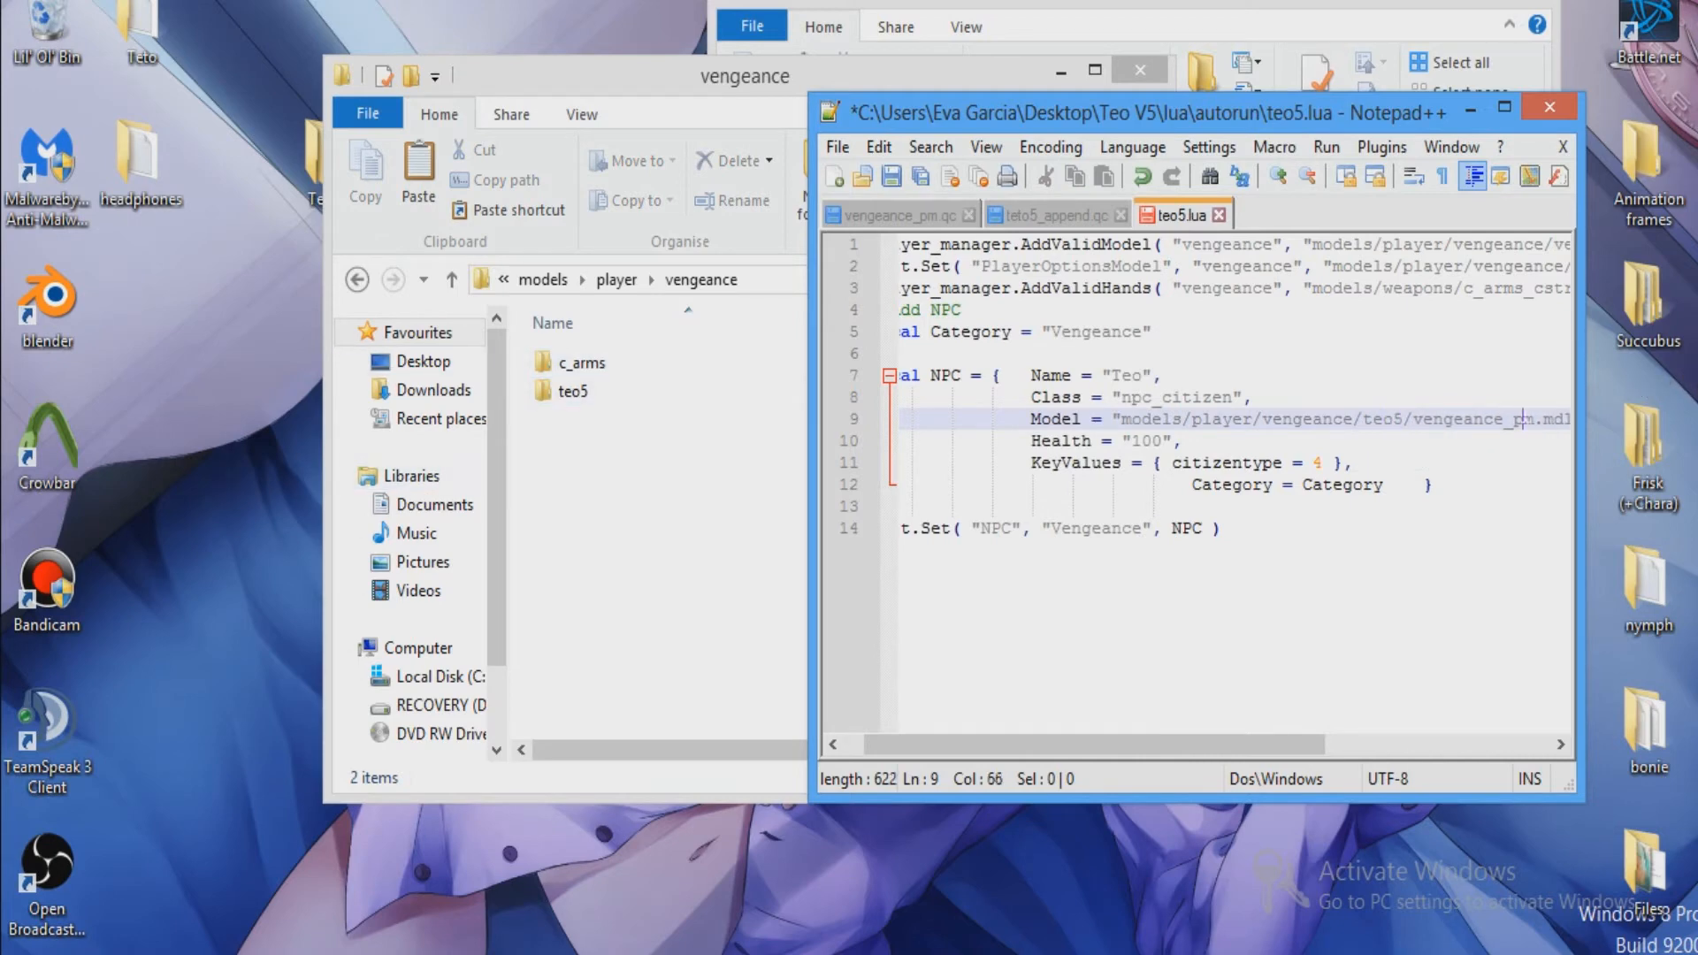
pyautogui.doubleClick(630, 389)
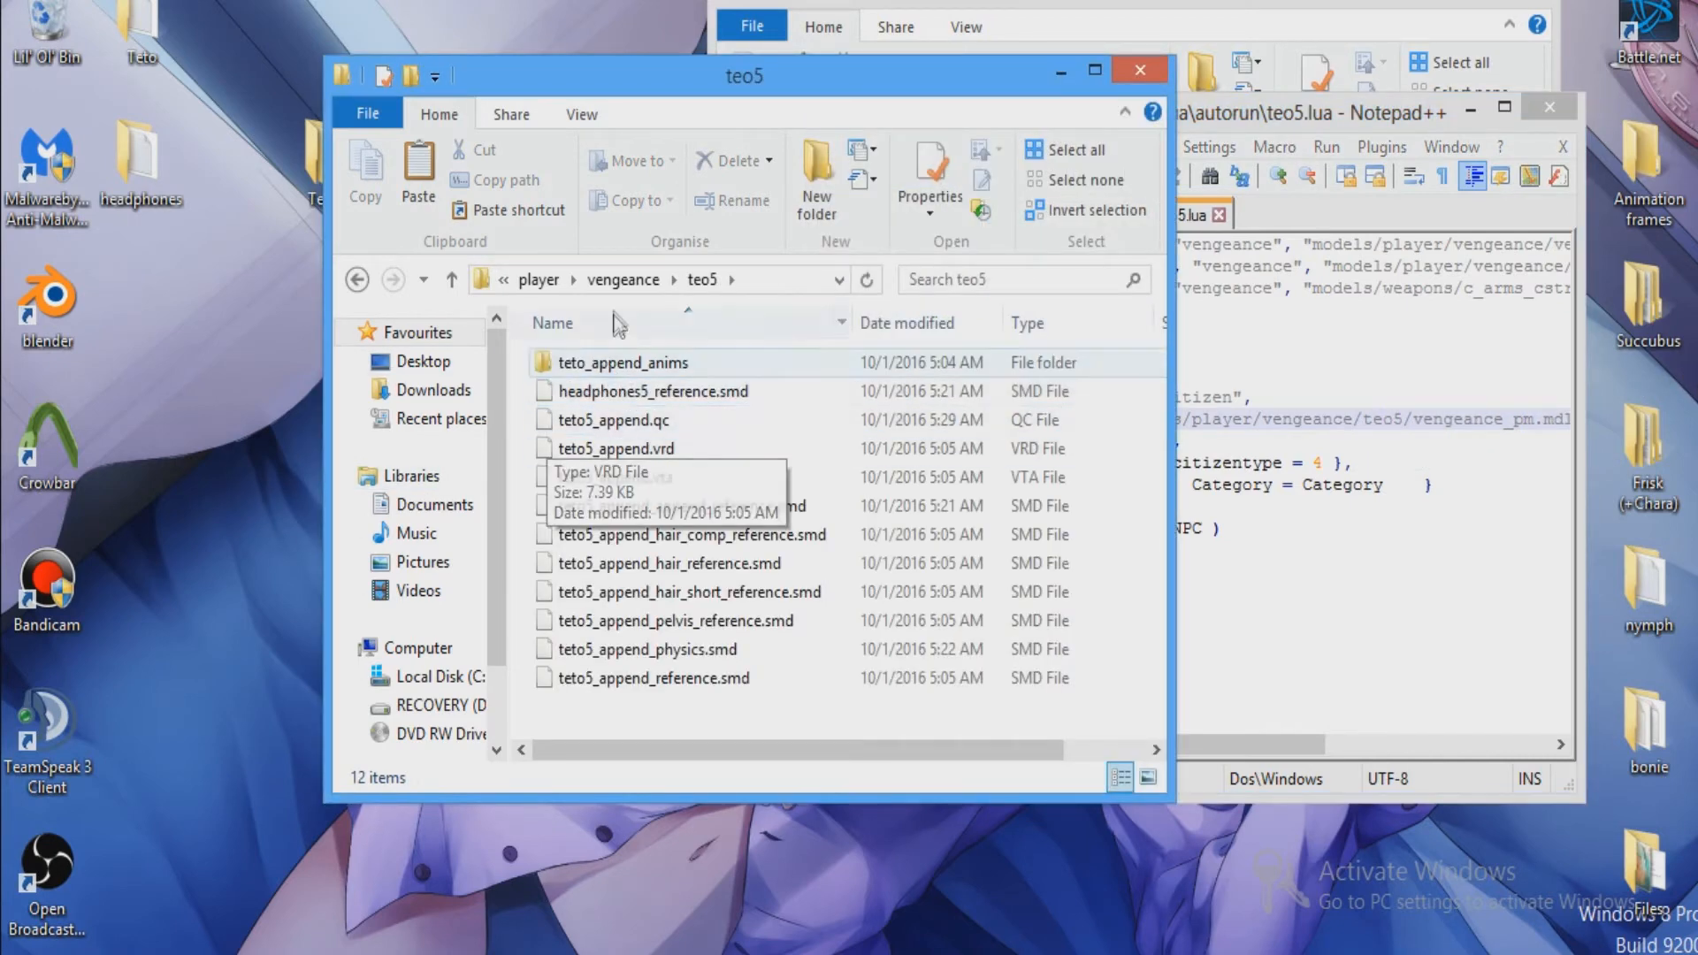
pyautogui.click(356, 280)
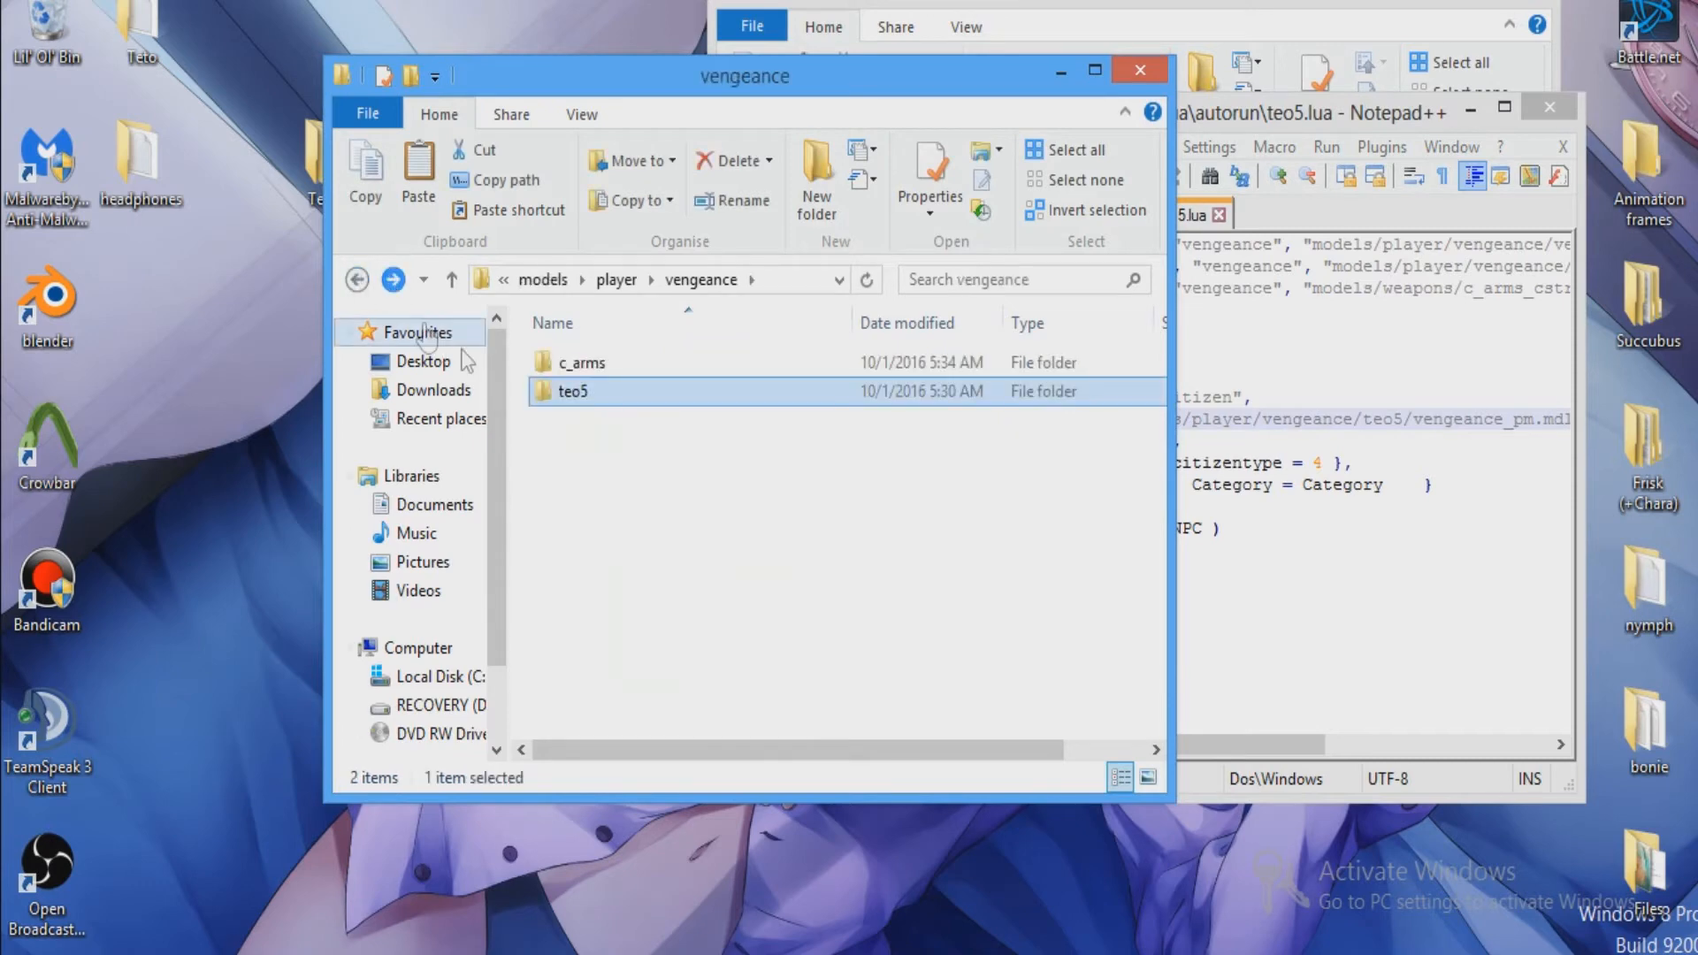
# Create a new folder named ttt on the desktop.
pyautogui.rightClick(116, 310)
pyautogui.moveTo(335, 596)
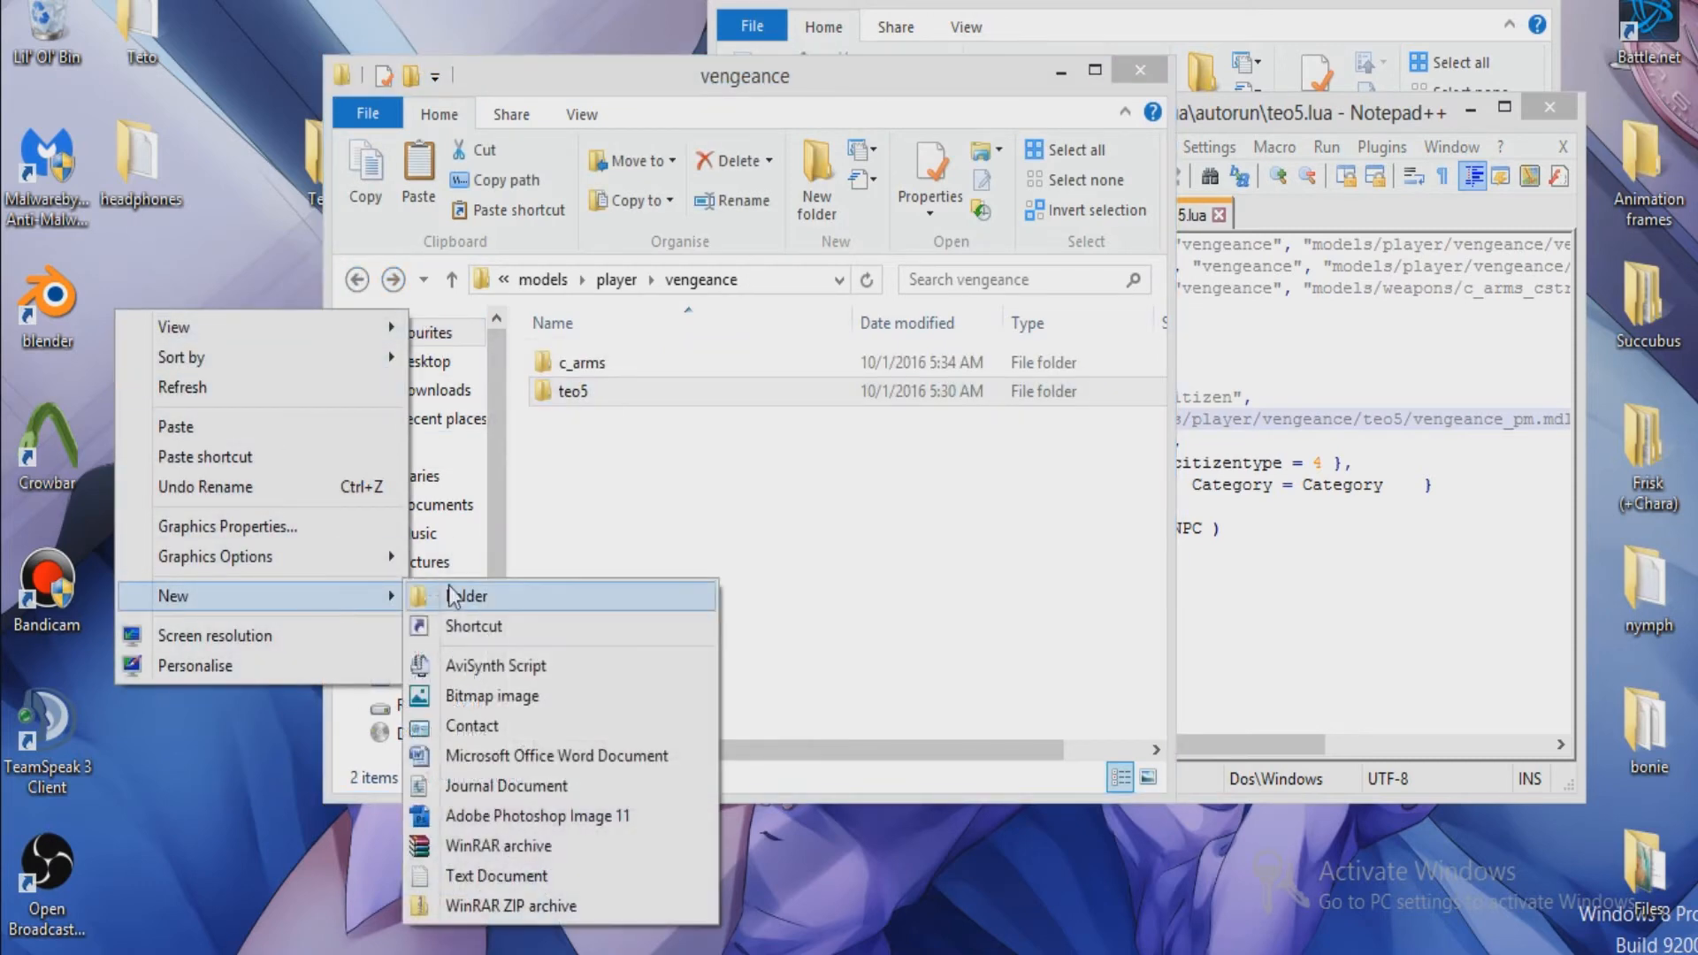
pyautogui.click(466, 595)
pyautogui.write('ttt')
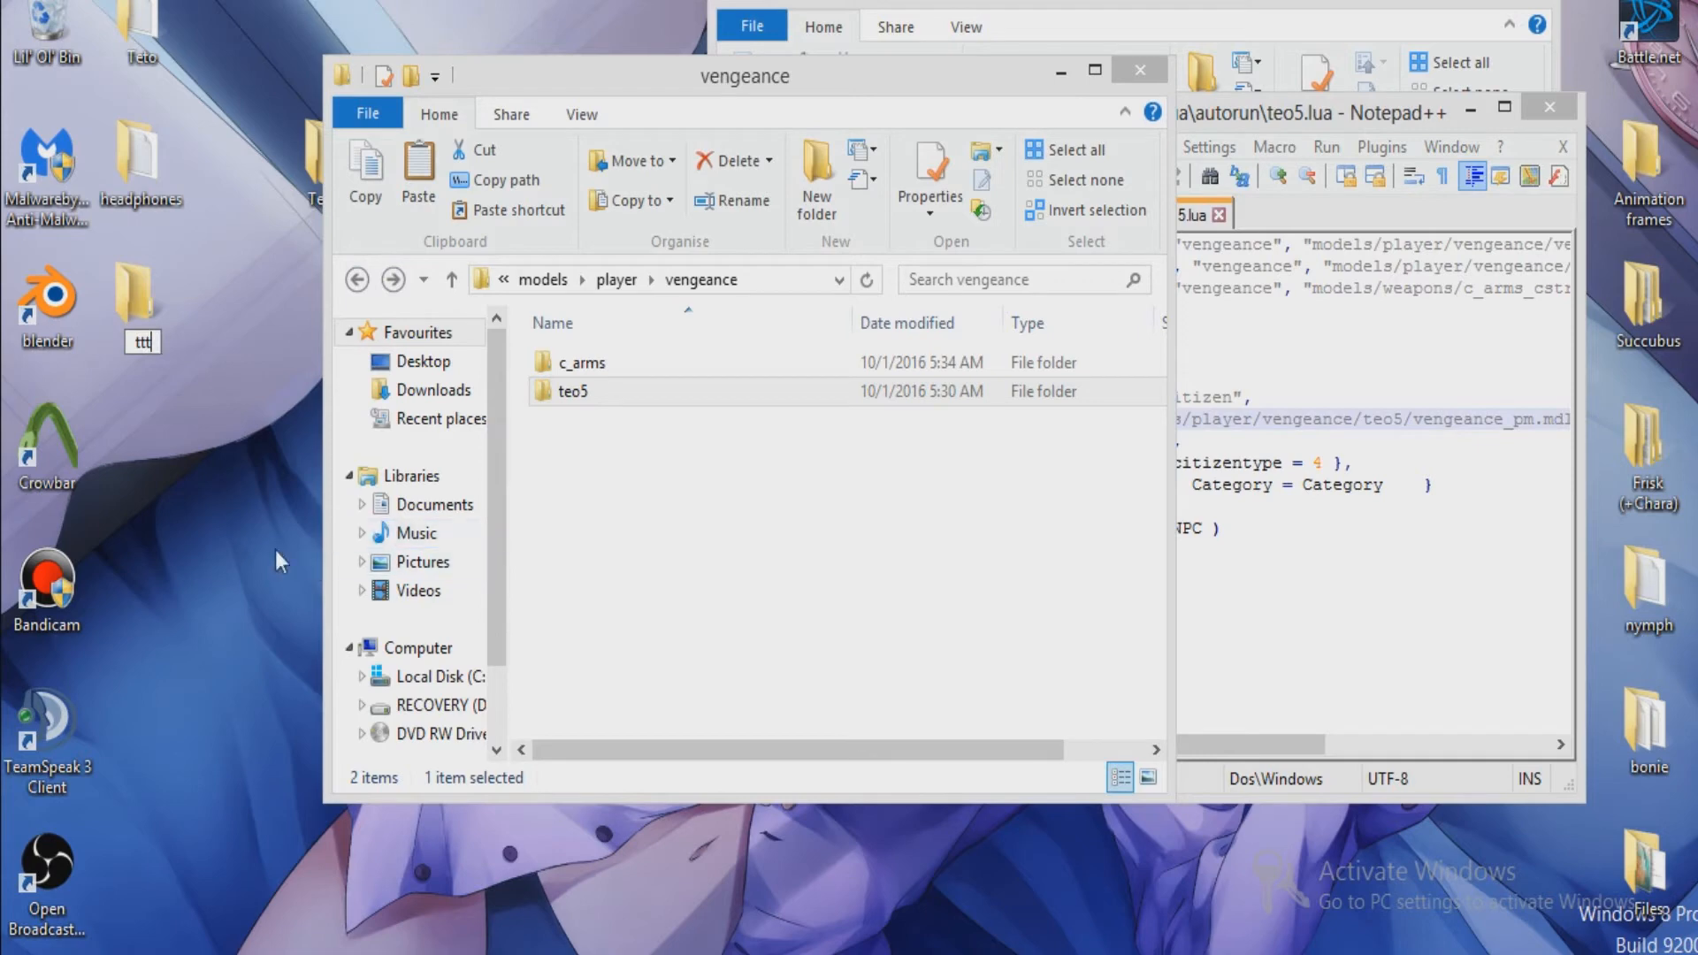
pyautogui.press('Return')
# Move everything in the teo5 folder into the ttt folder on the desktop.
pyautogui.click(686, 387)
pyautogui.doubleClick(684, 391)
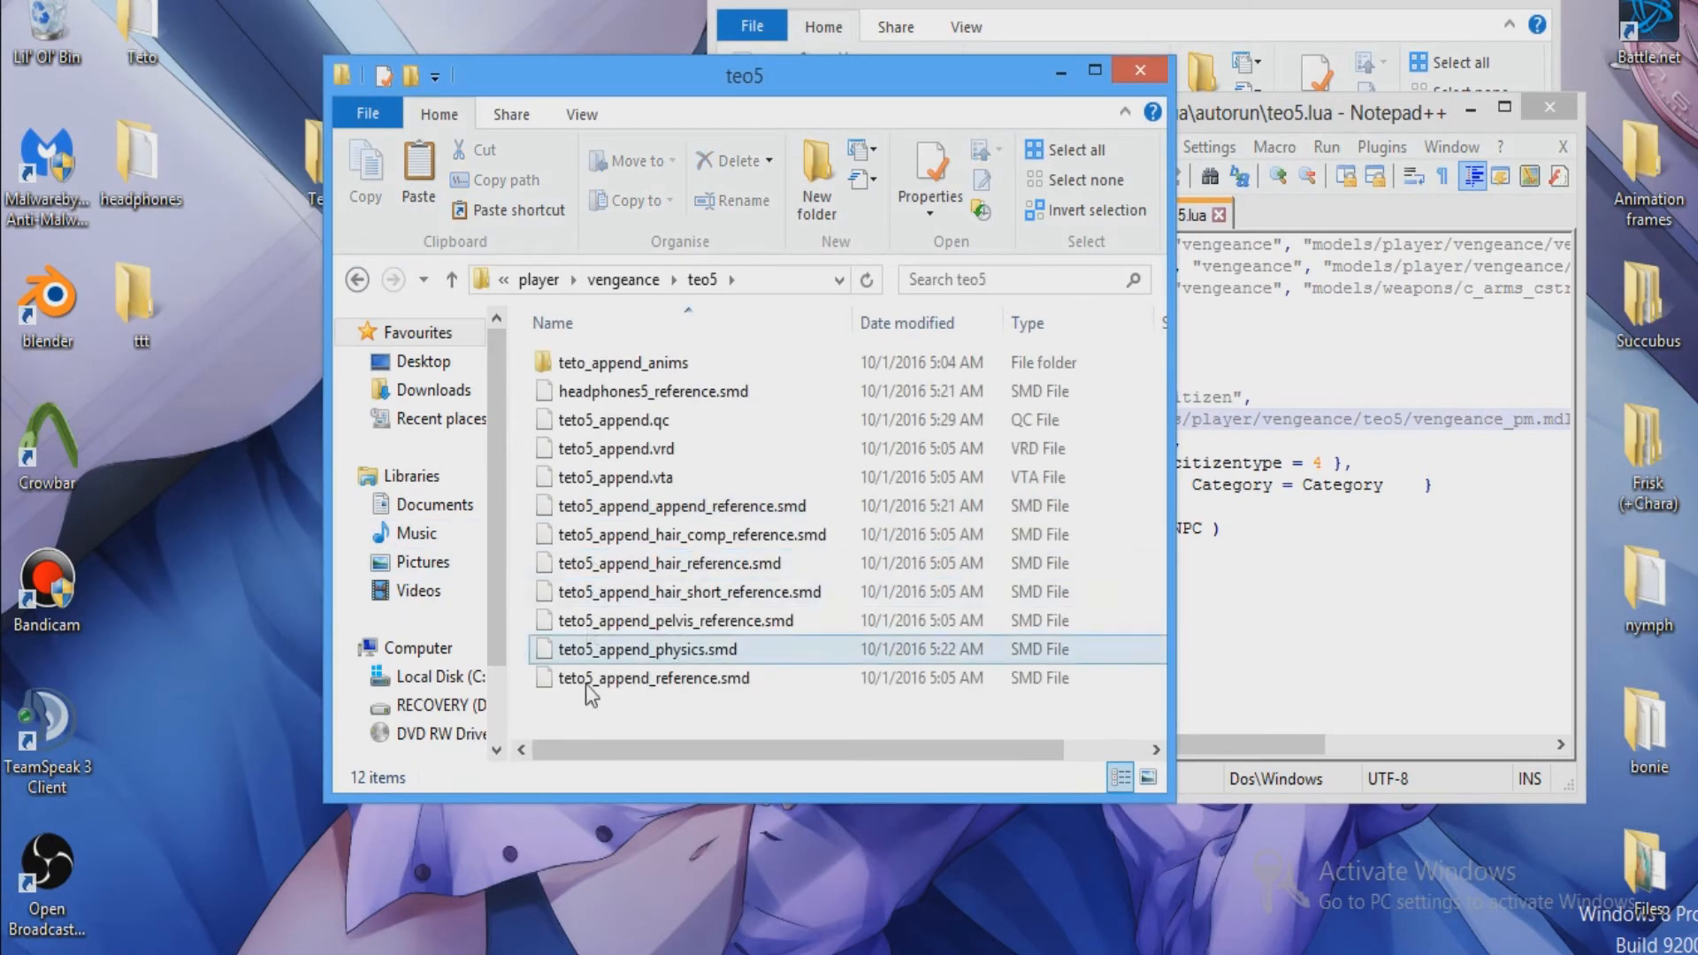
pyautogui.moveTo(603, 719); pyautogui.dragTo(129, 308)
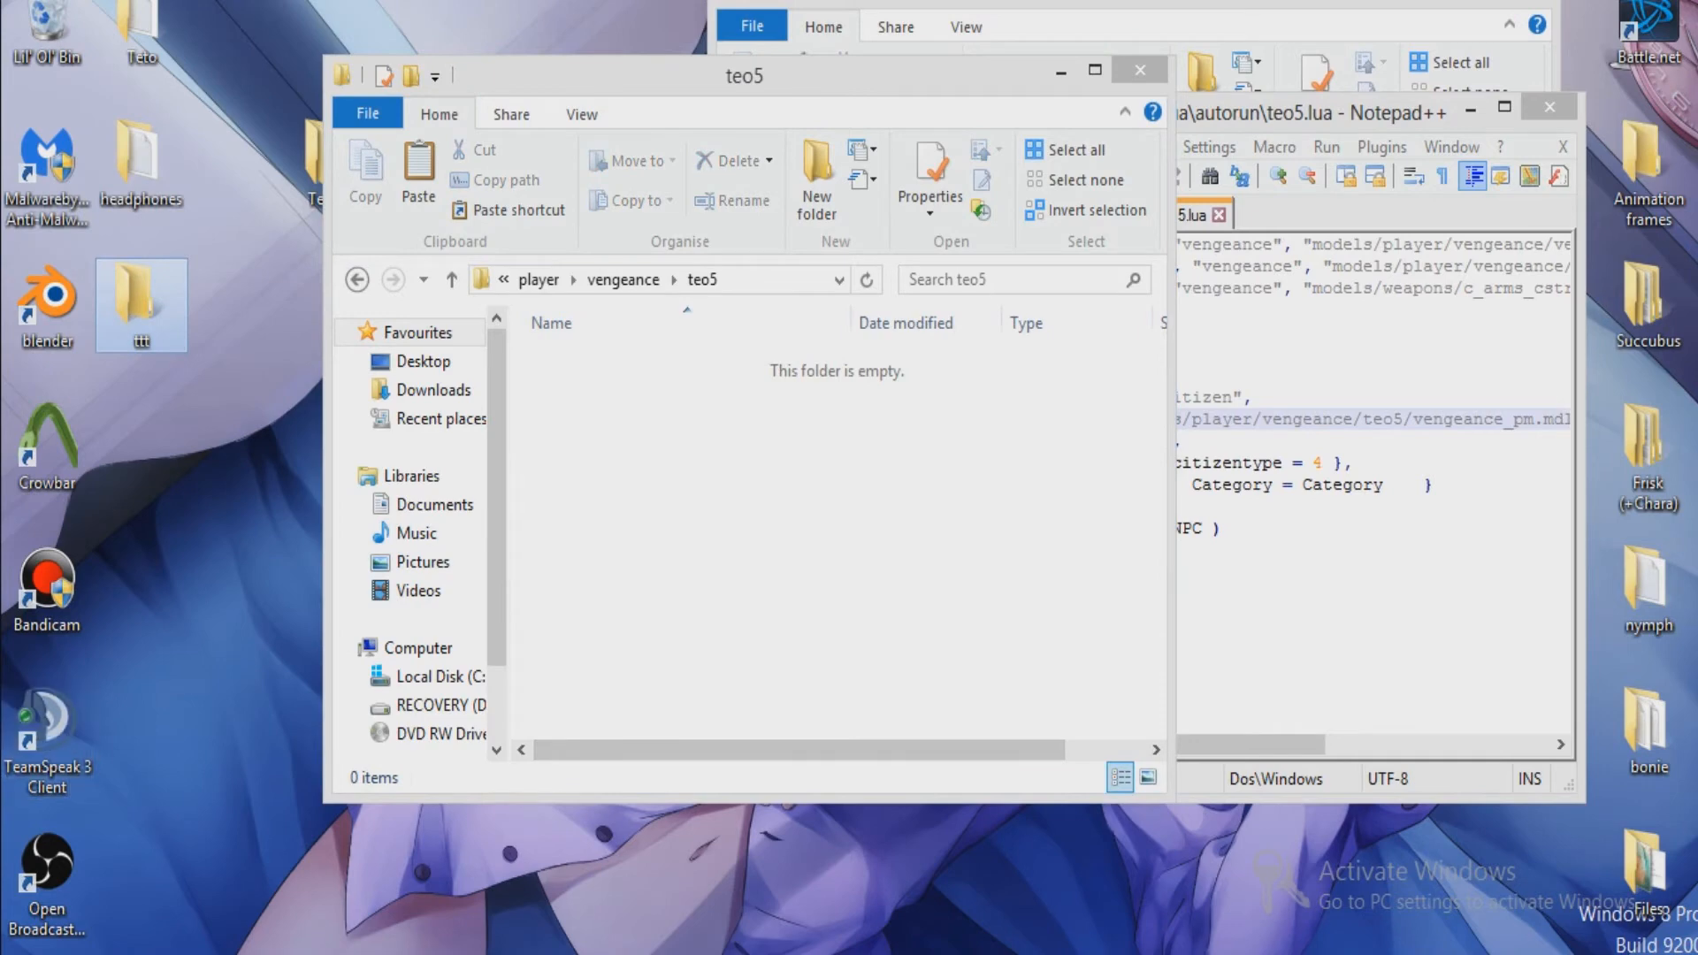
# Switch to Crowbar and bring up its compiler settings.
pyautogui.click(604, 954)
pyautogui.moveTo(718, 827)
pyautogui.click(607, 835)
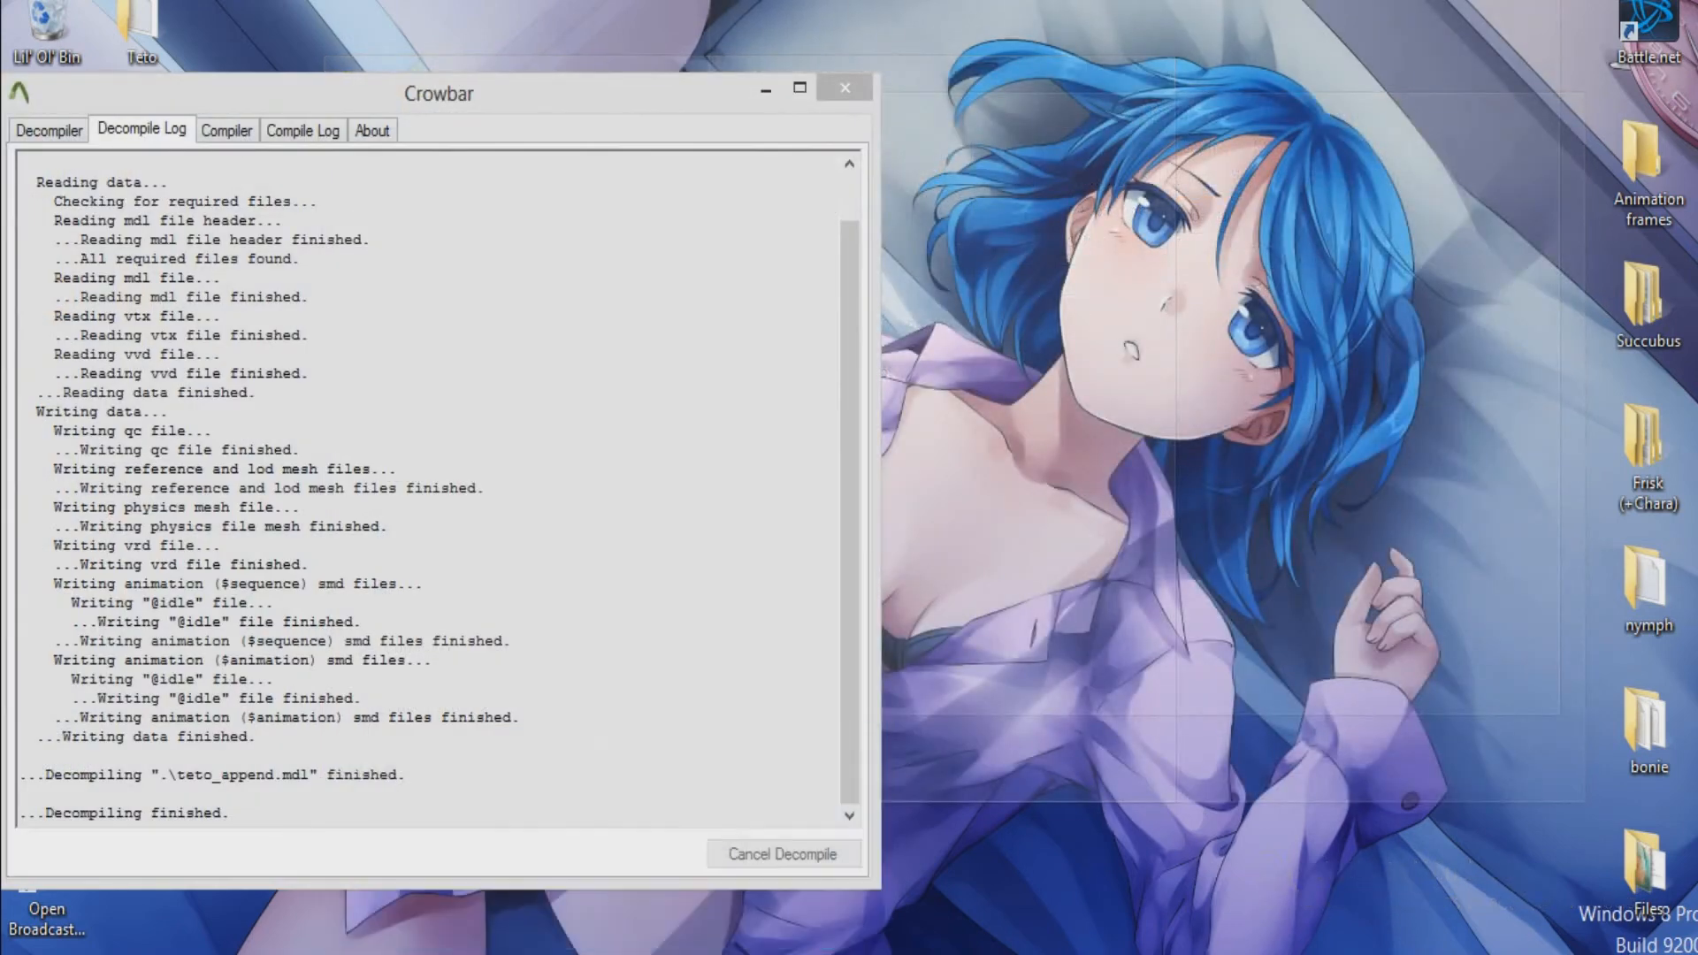
pyautogui.click(204, 131)
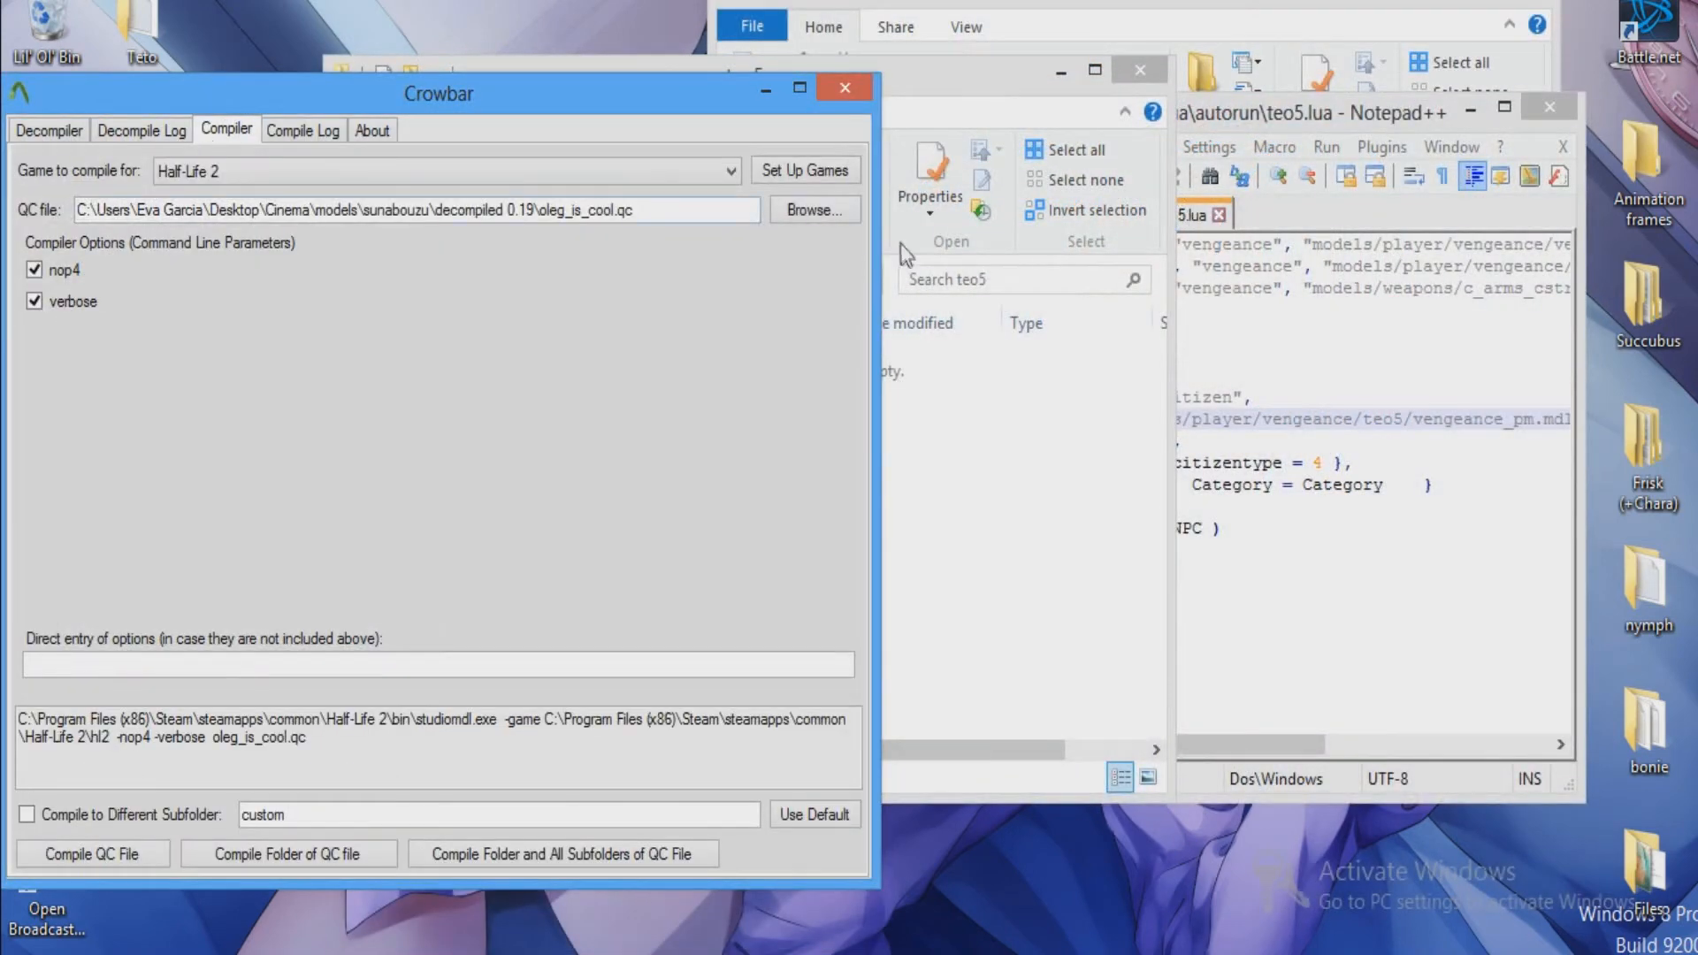
# Discard the missing teto5_append.qc from the text editor and minimize the empty teo5 folder window.
pyautogui.click(780, 206)
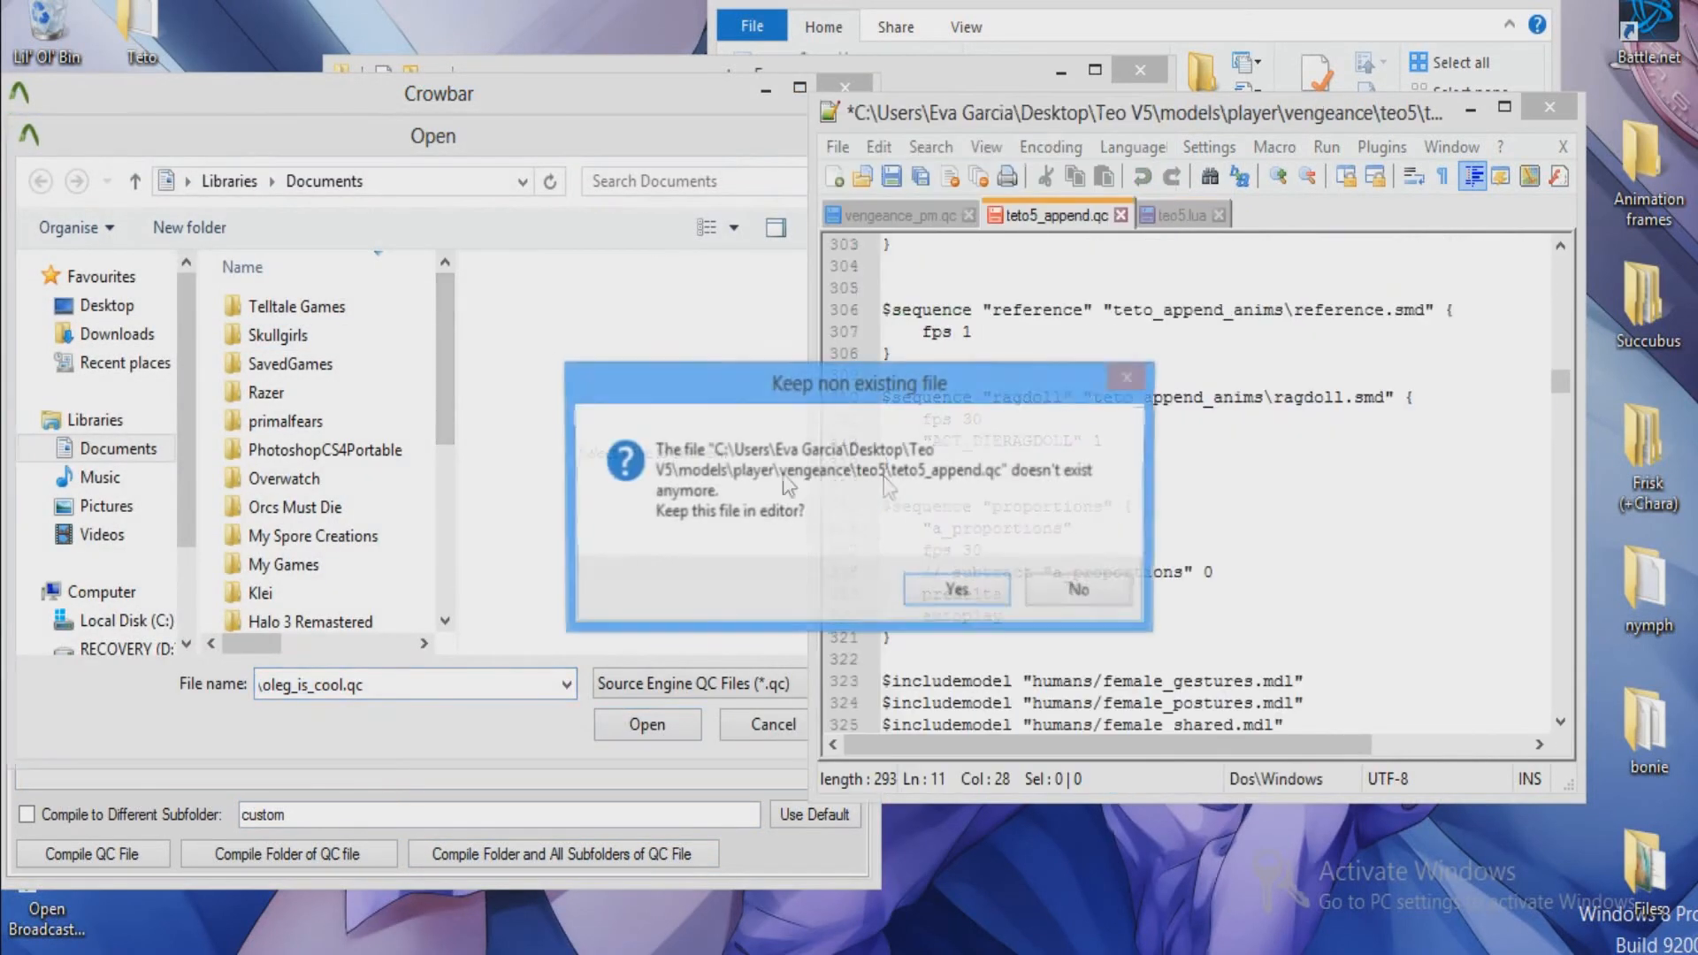
pyautogui.click(1054, 593)
pyautogui.click(920, 89)
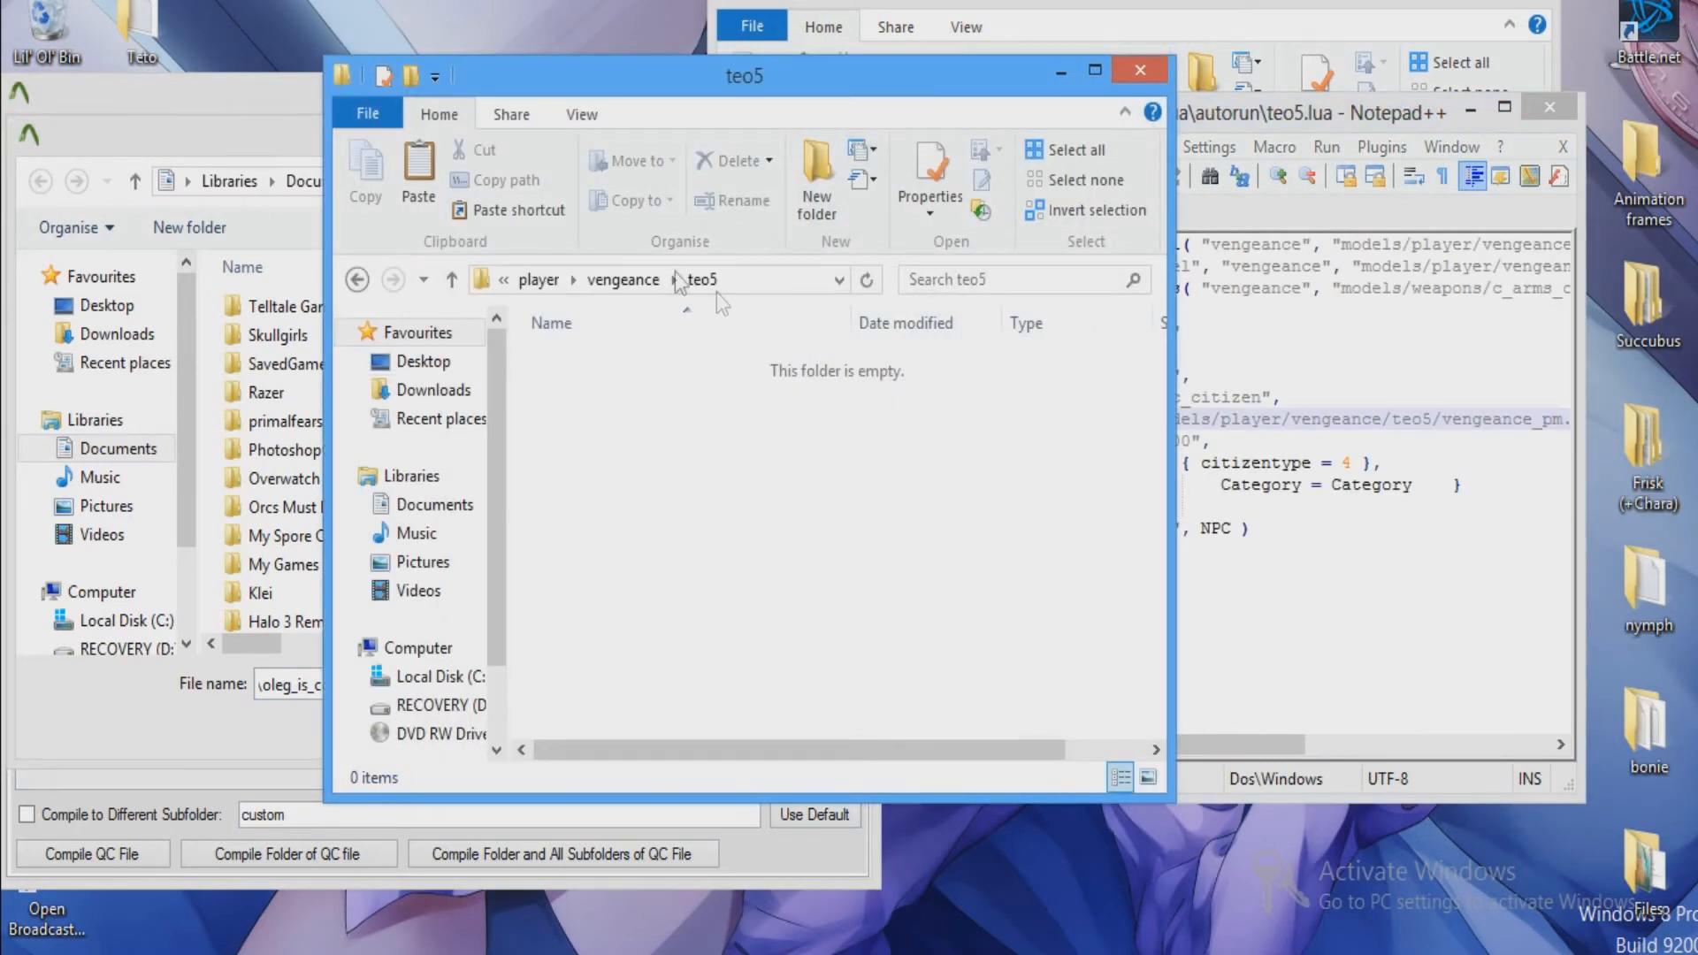
pyautogui.click(1058, 70)
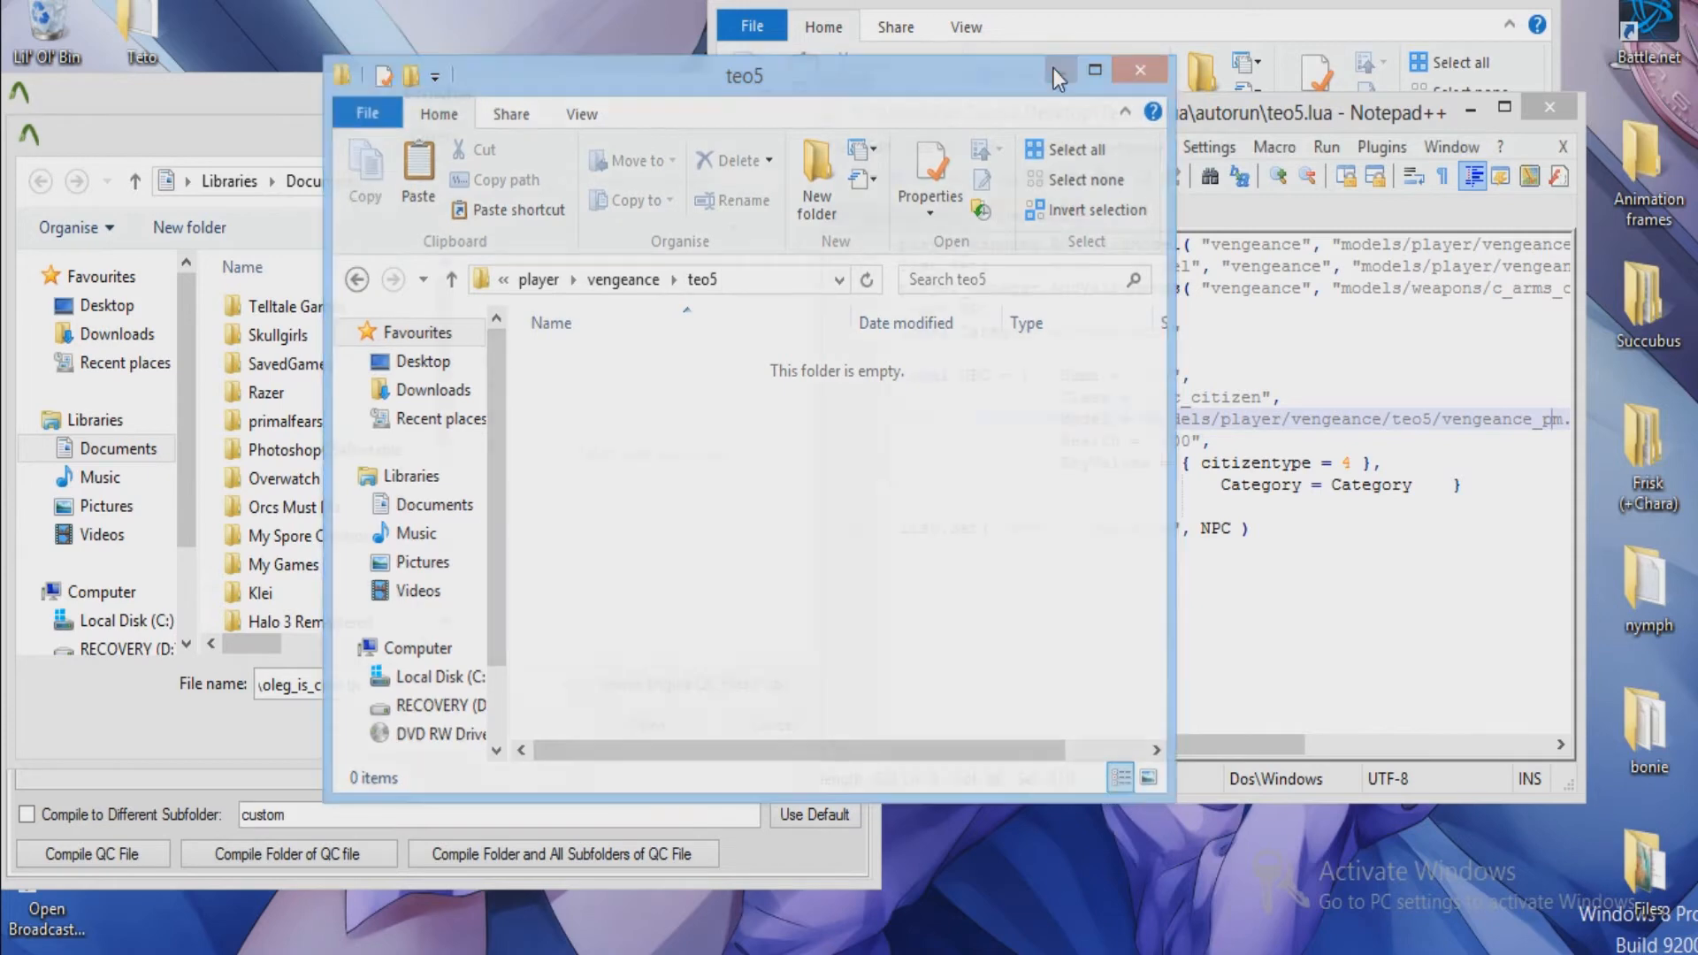
# Load teto5_append.qc from the desktop's ttt folder as the QC file and compile its folder with all subfolders.
pyautogui.moveTo(451, 384); pyautogui.dragTo(466, 588)
pyautogui.click(107, 305)
pyautogui.doubleClick(320, 593)
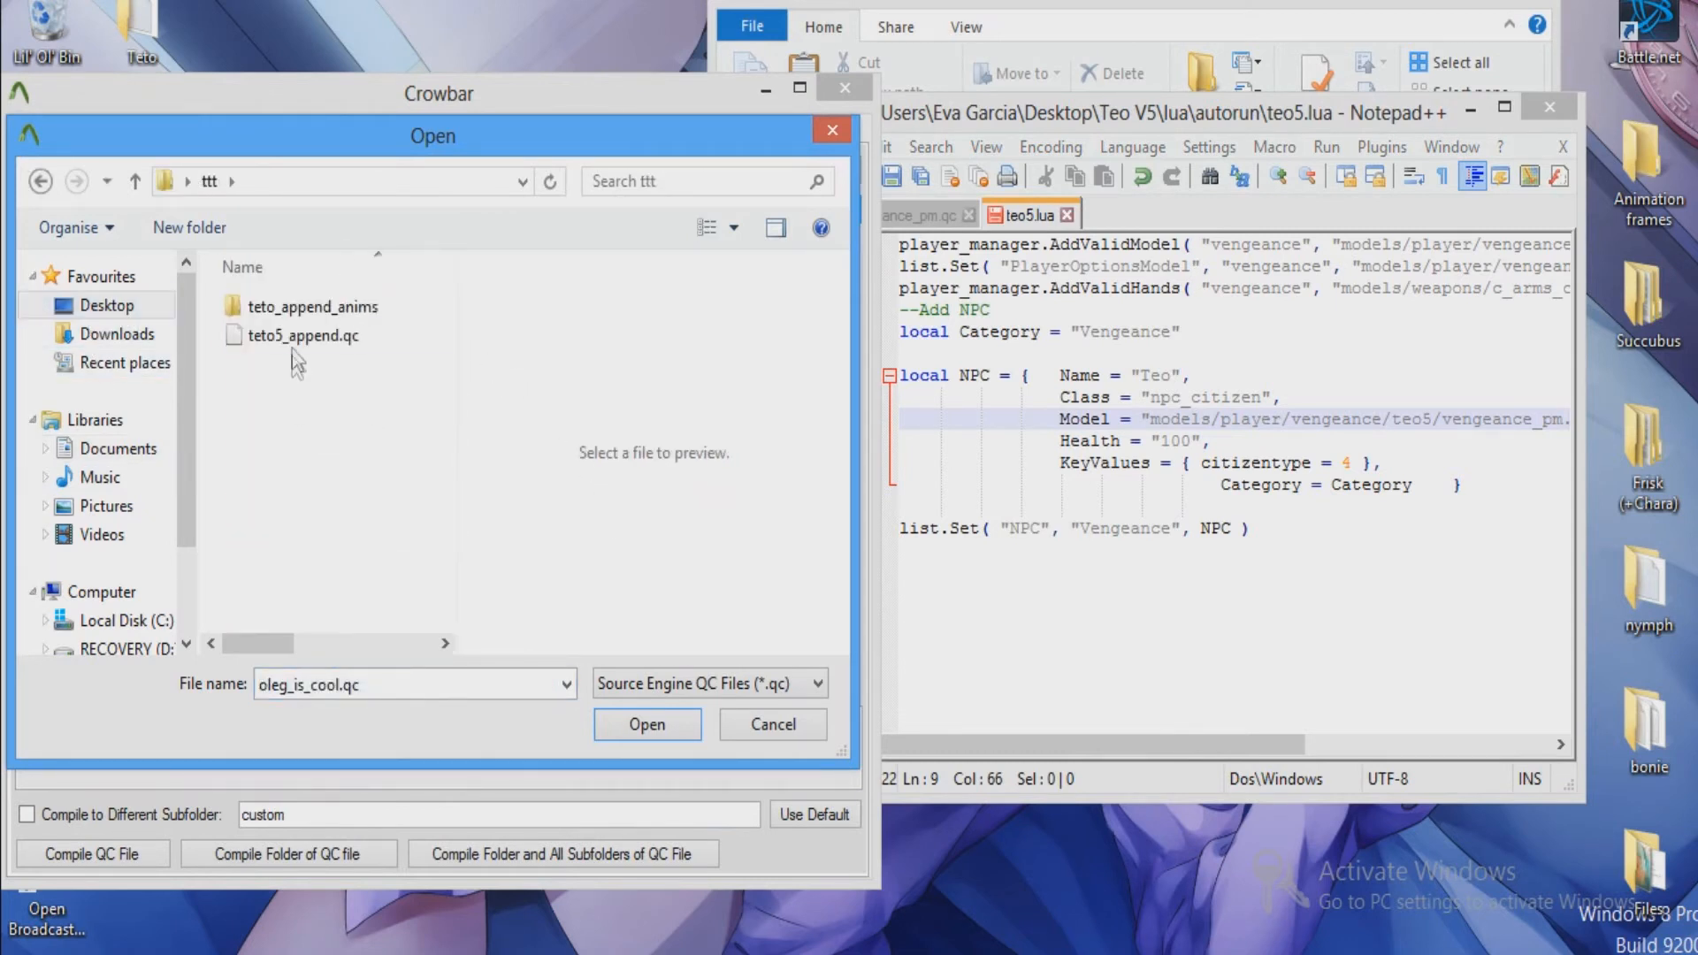
pyautogui.click(292, 341)
pyautogui.doubleClick(292, 343)
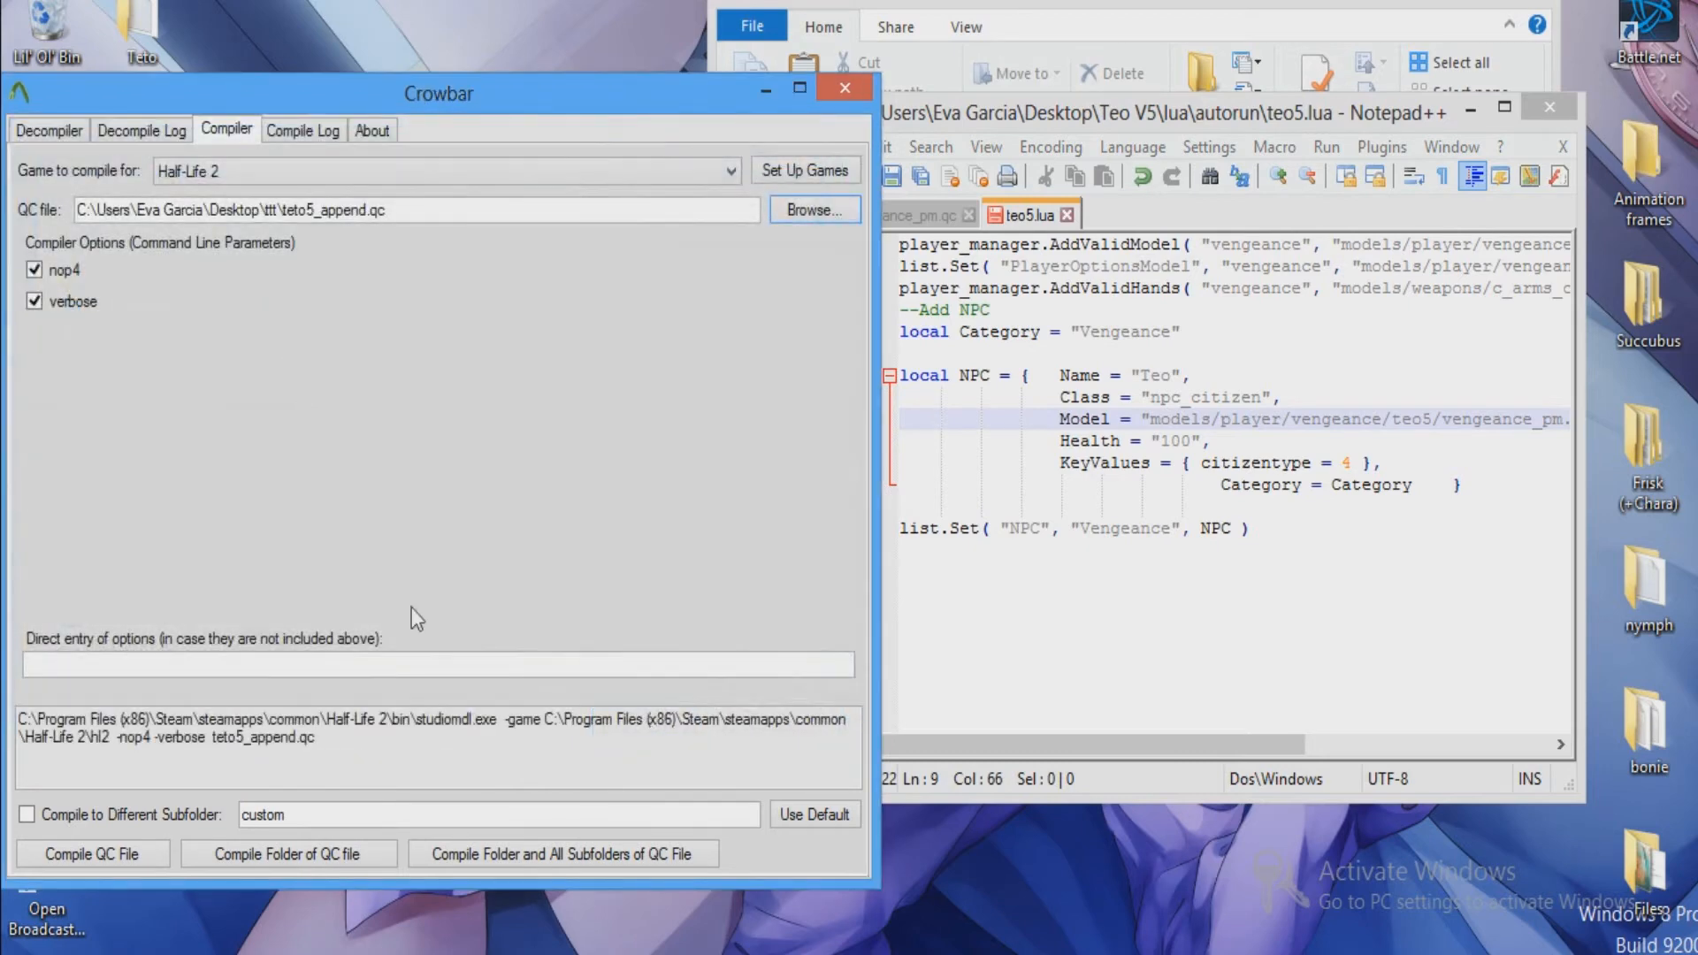
pyautogui.click(547, 851)
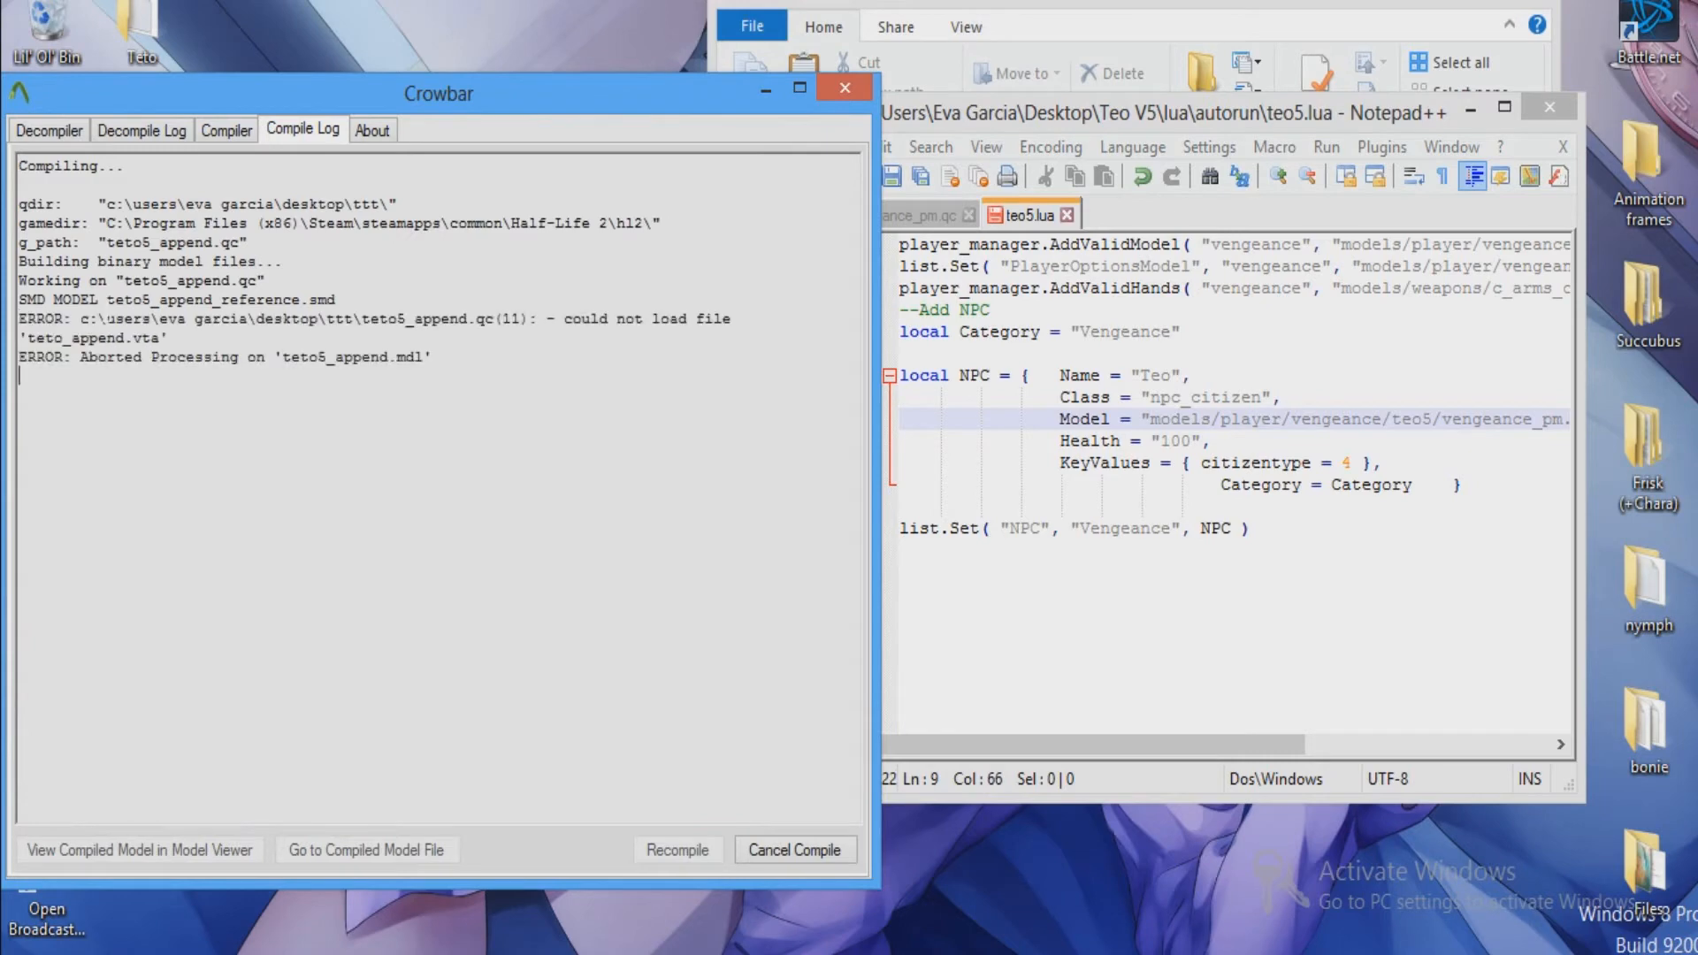
pyautogui.moveTo(482, 89); pyautogui.dragTo(900, 91)
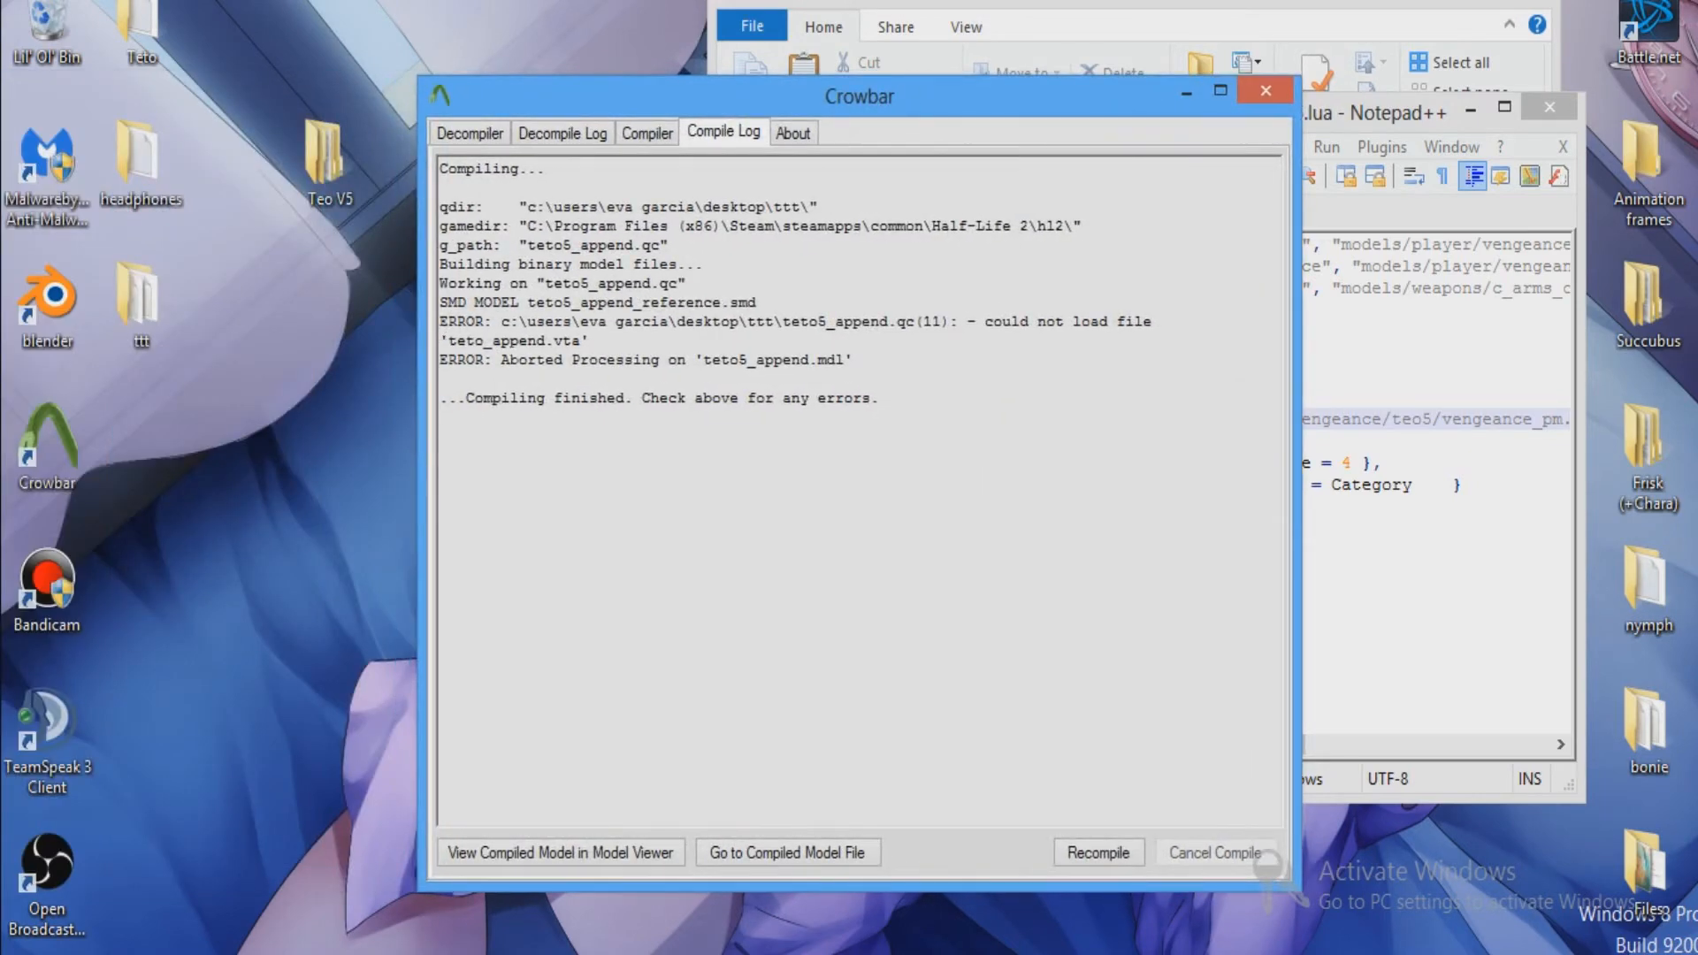
# Open teto5_append.qc from the desktop's ttt folder in Notepad++.
pyautogui.doubleClick(142, 305)
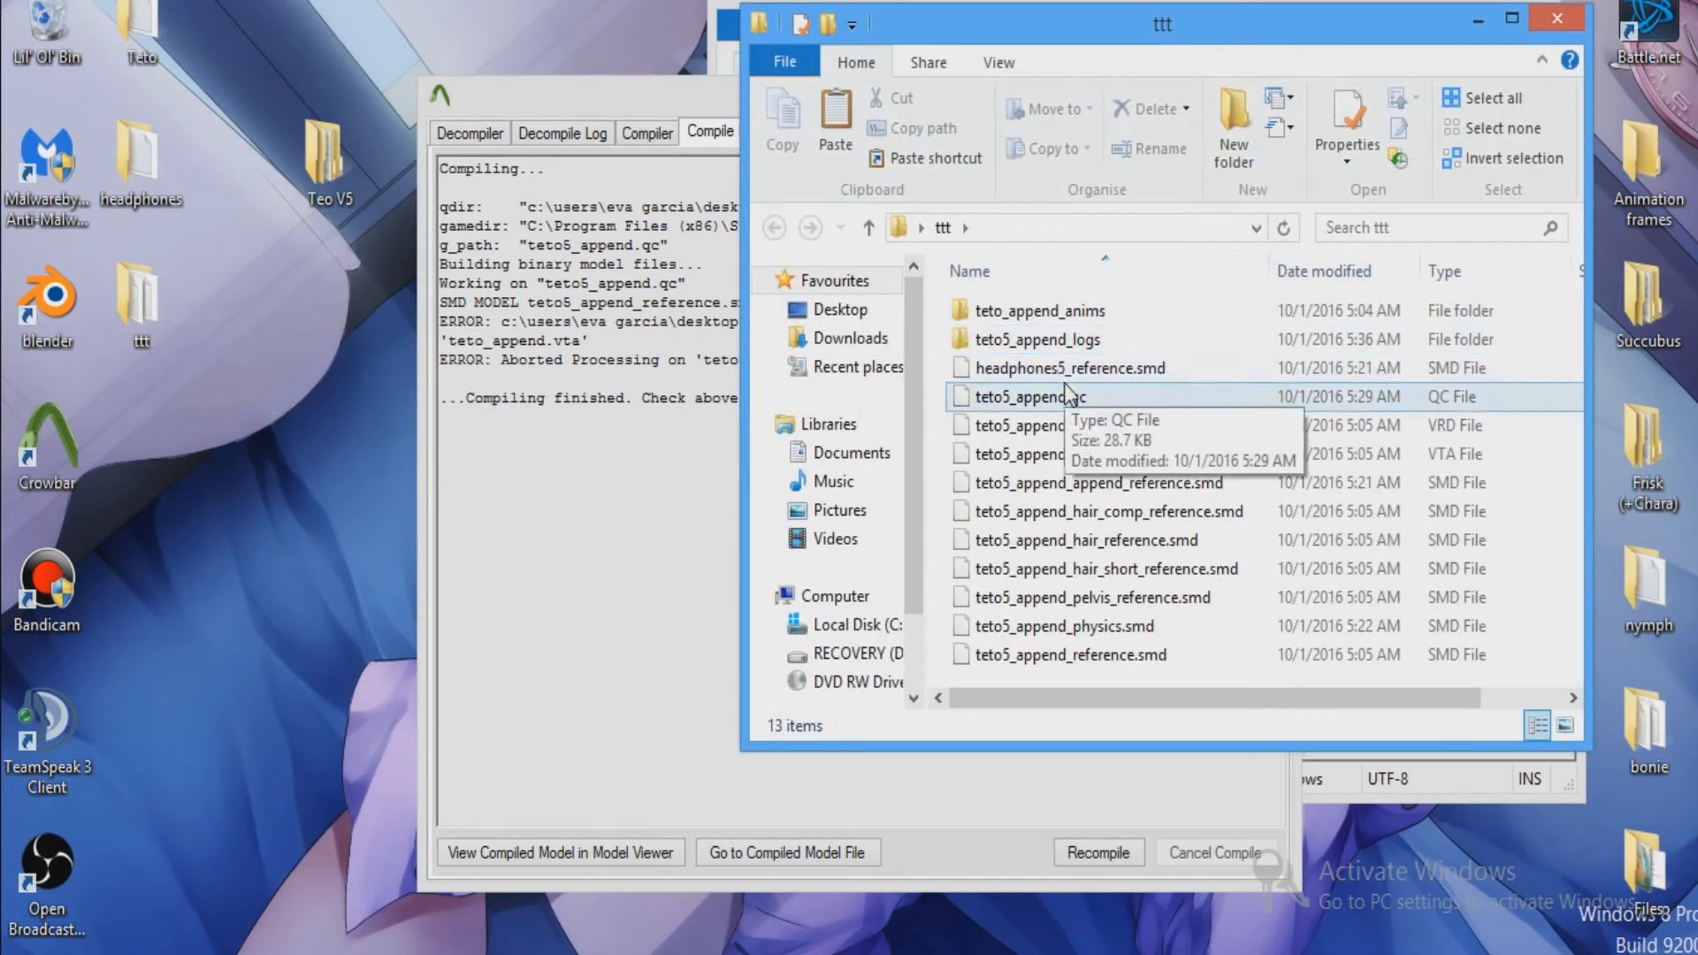
pyautogui.rightClick(1088, 410)
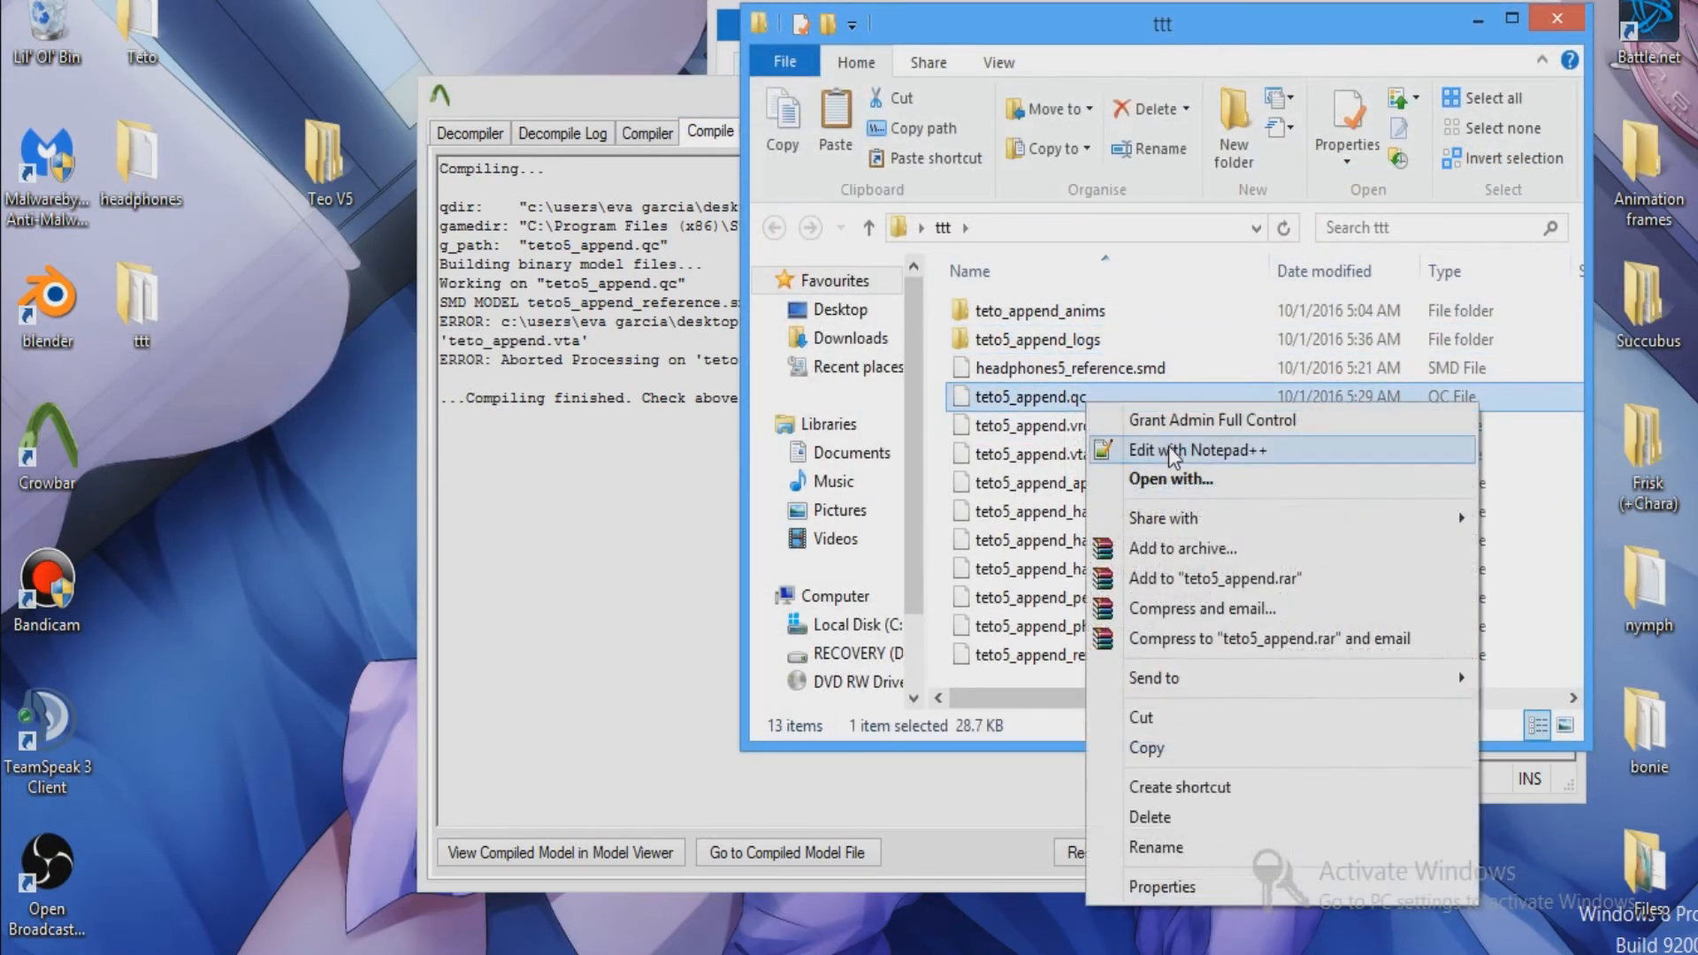
pyautogui.click(1141, 449)
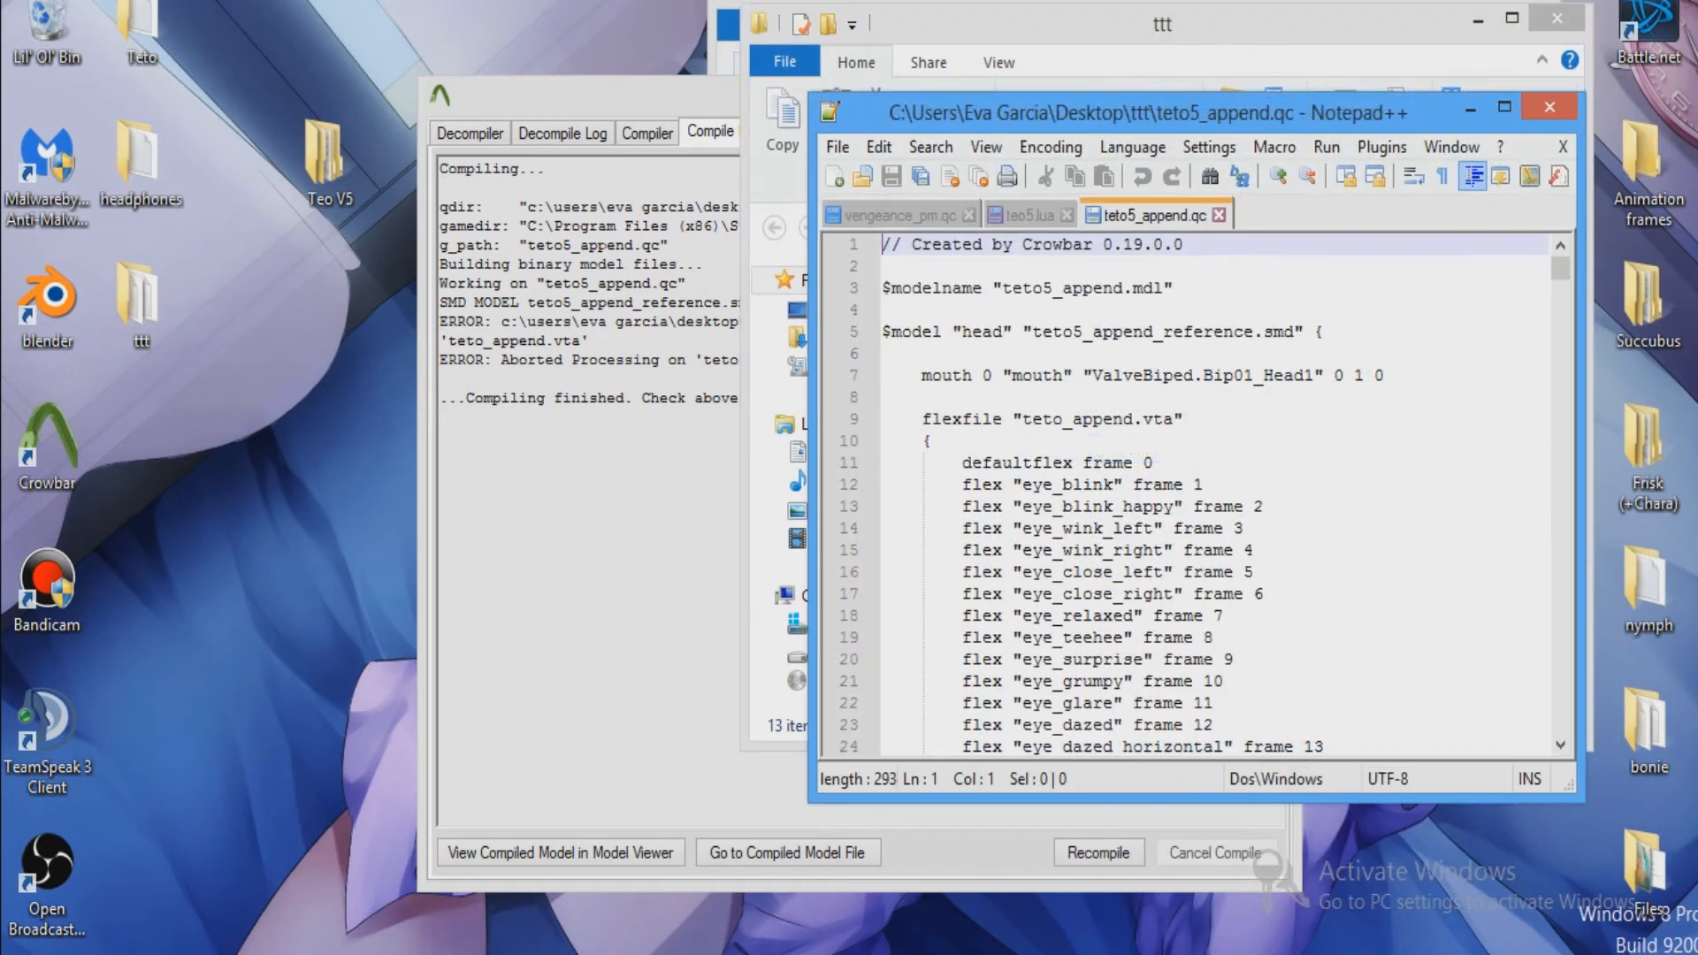
pyautogui.click(654, 496)
pyautogui.click(1354, 311)
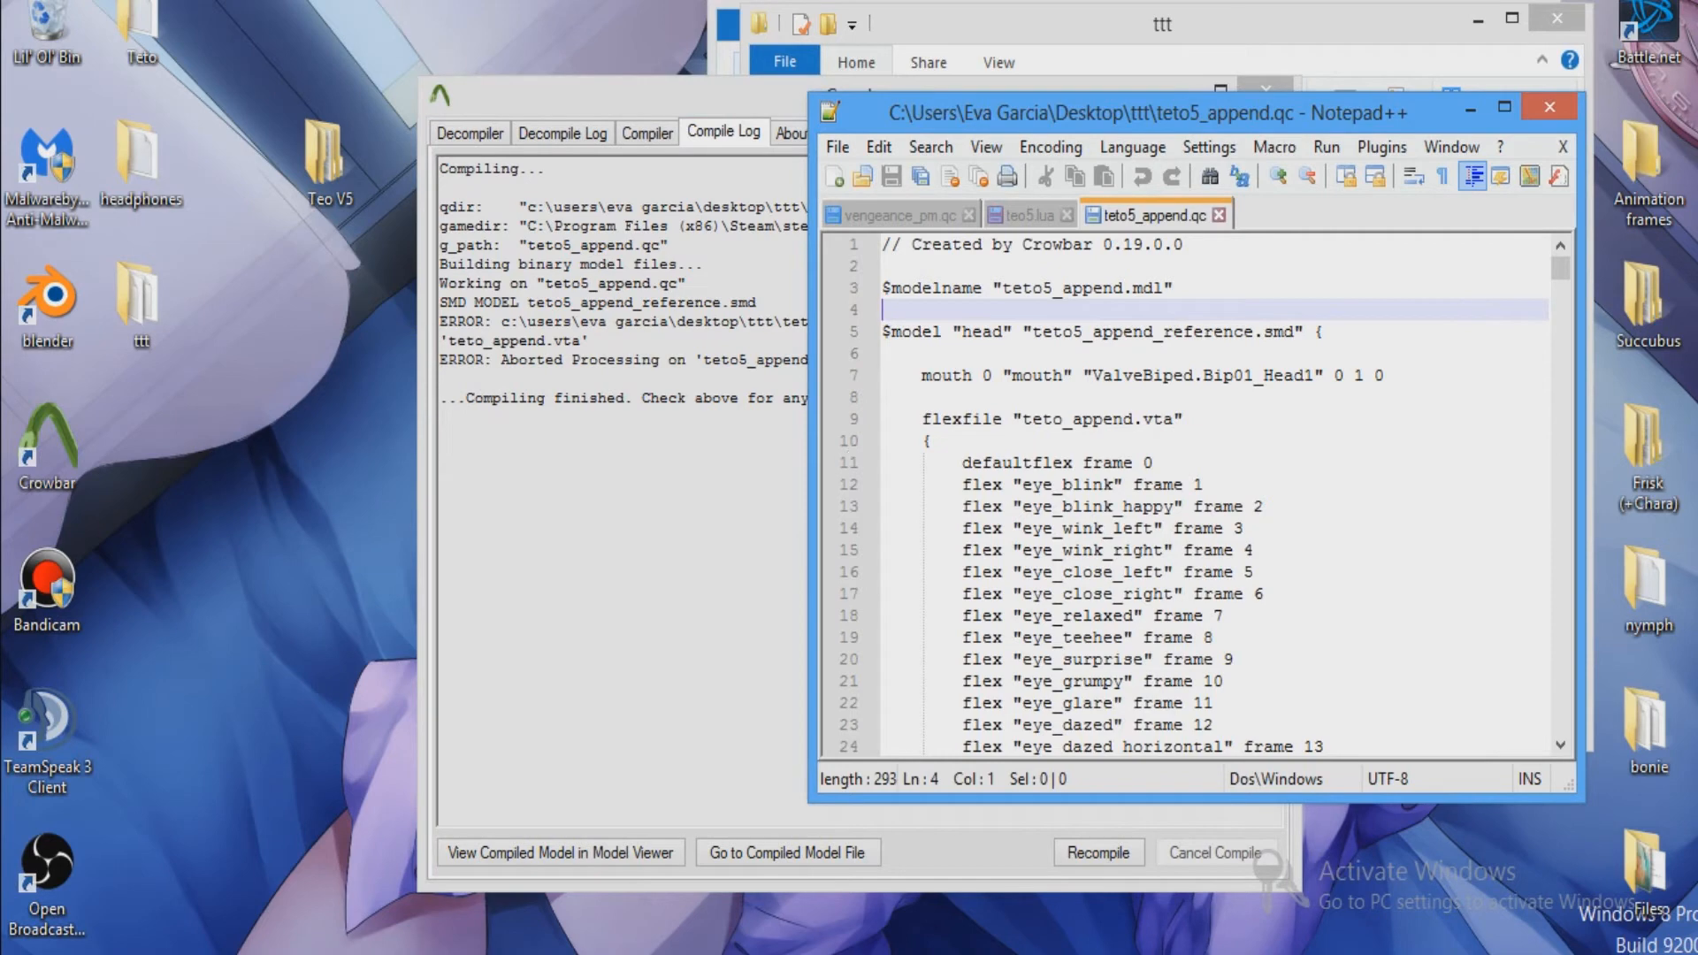
# Change the flexfile name to "teto5_append.vta" in the QC file, save it and recompile in Crowbar.
pyautogui.click(1060, 421)
pyautogui.write('5')
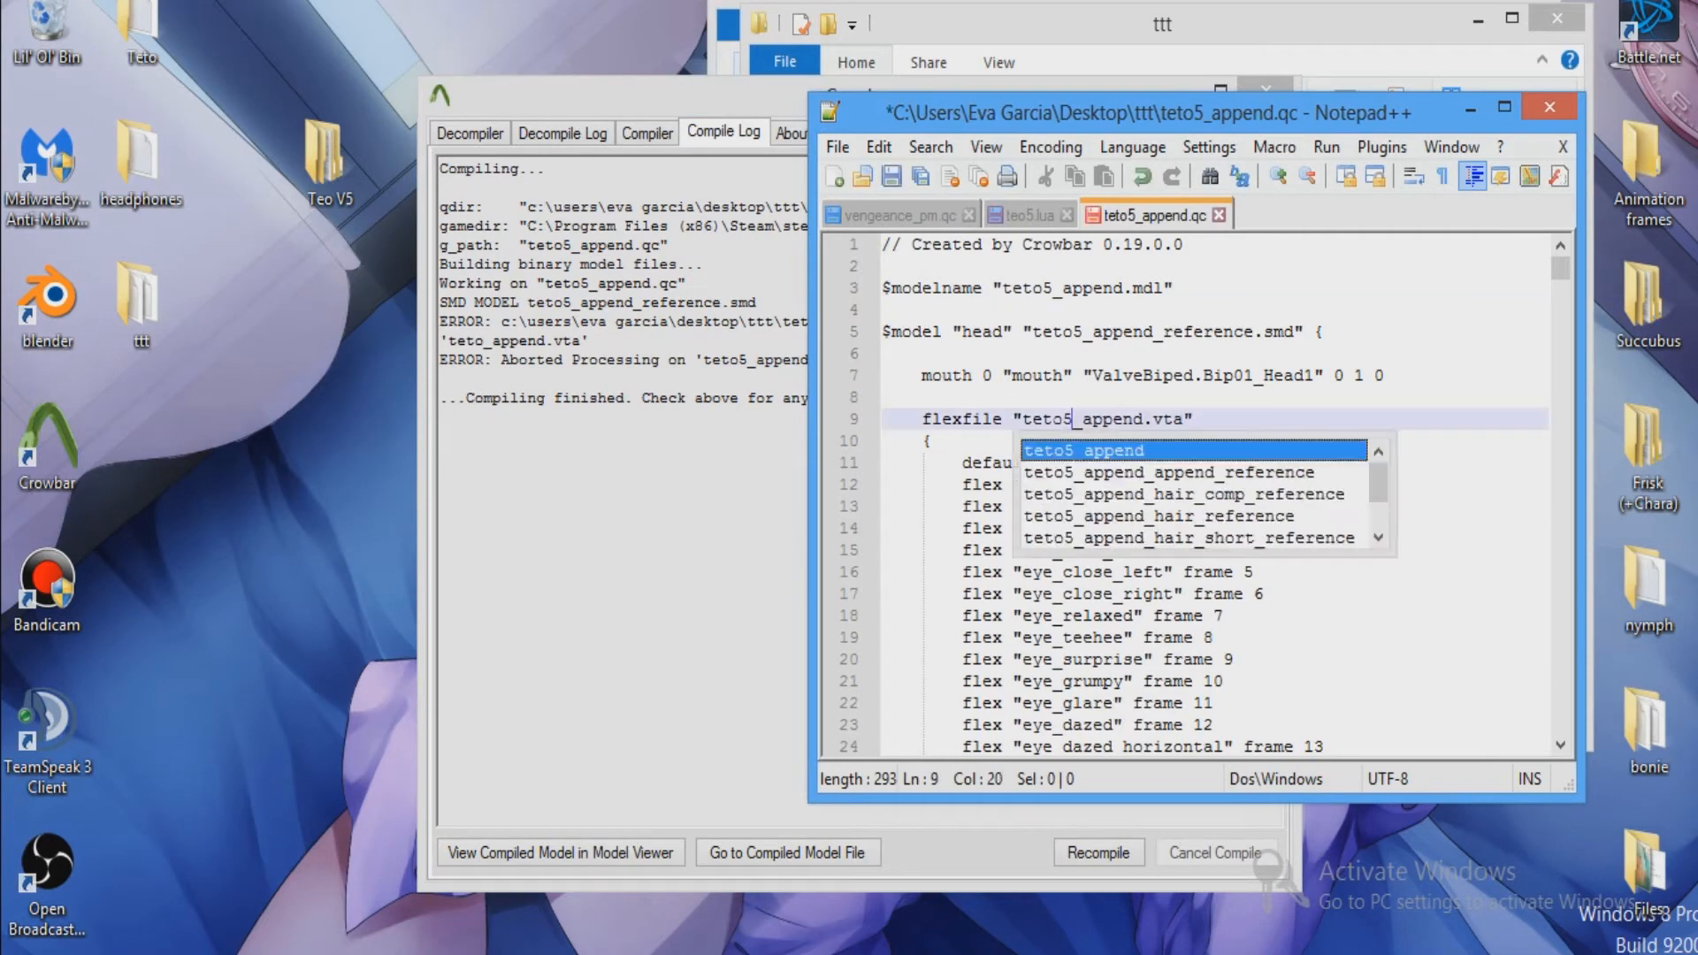
pyautogui.click(837, 147)
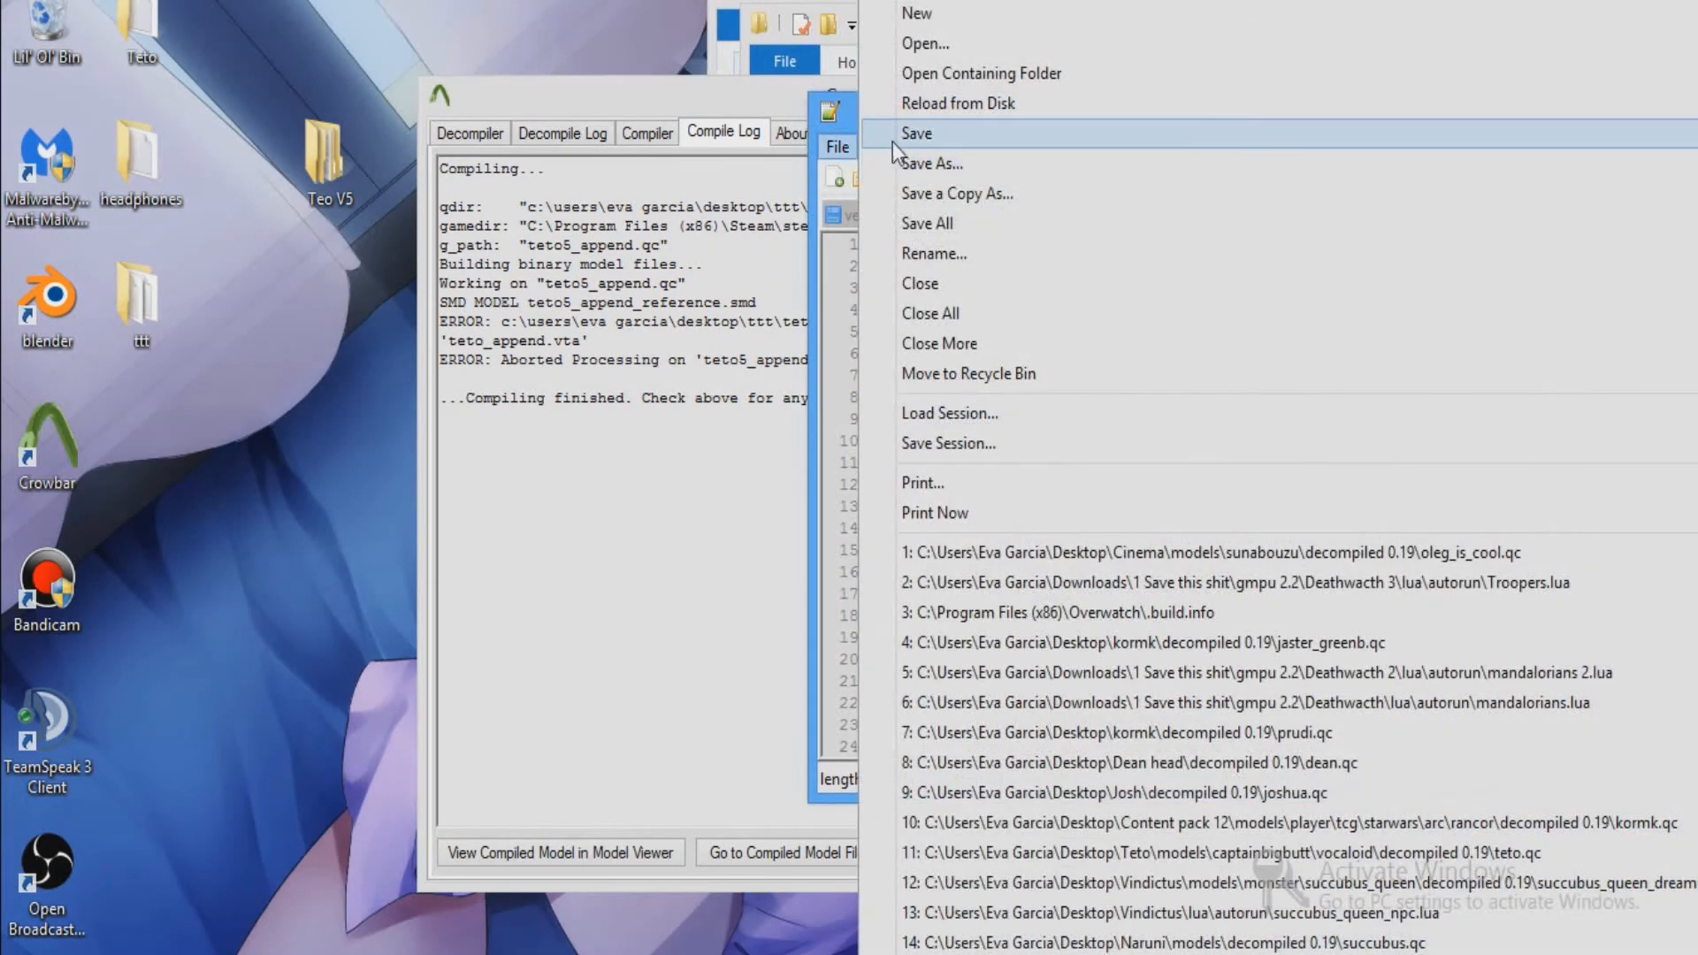
pyautogui.click(893, 135)
pyautogui.click(841, 863)
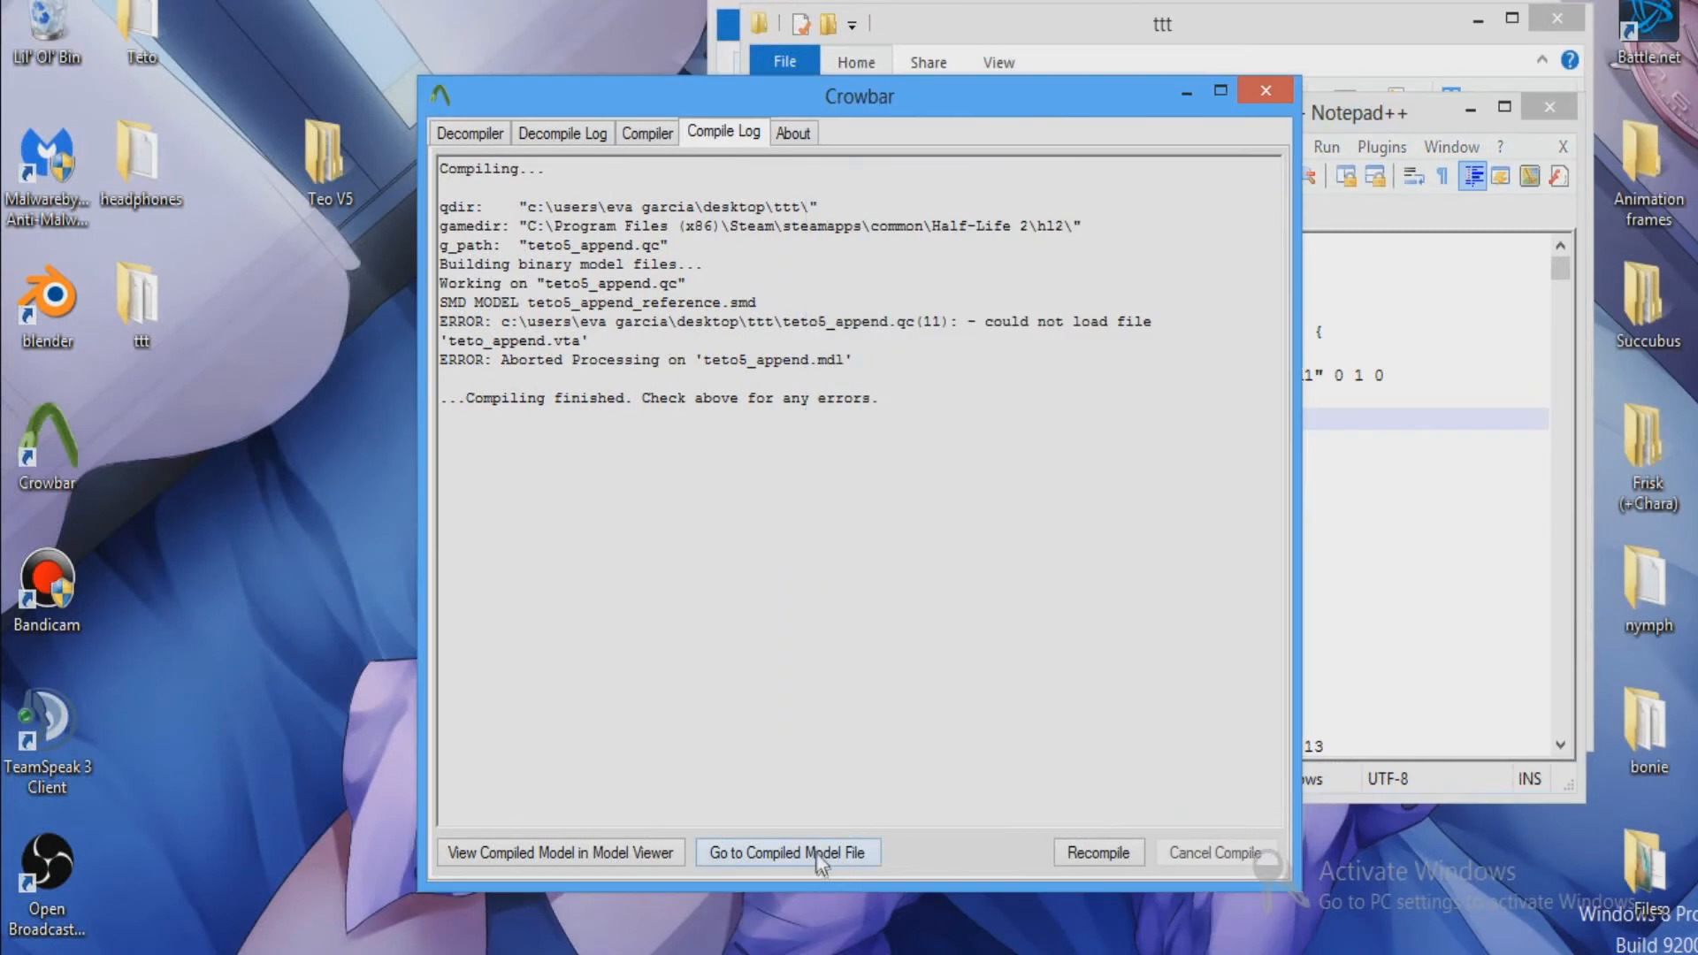
pyautogui.click(1097, 853)
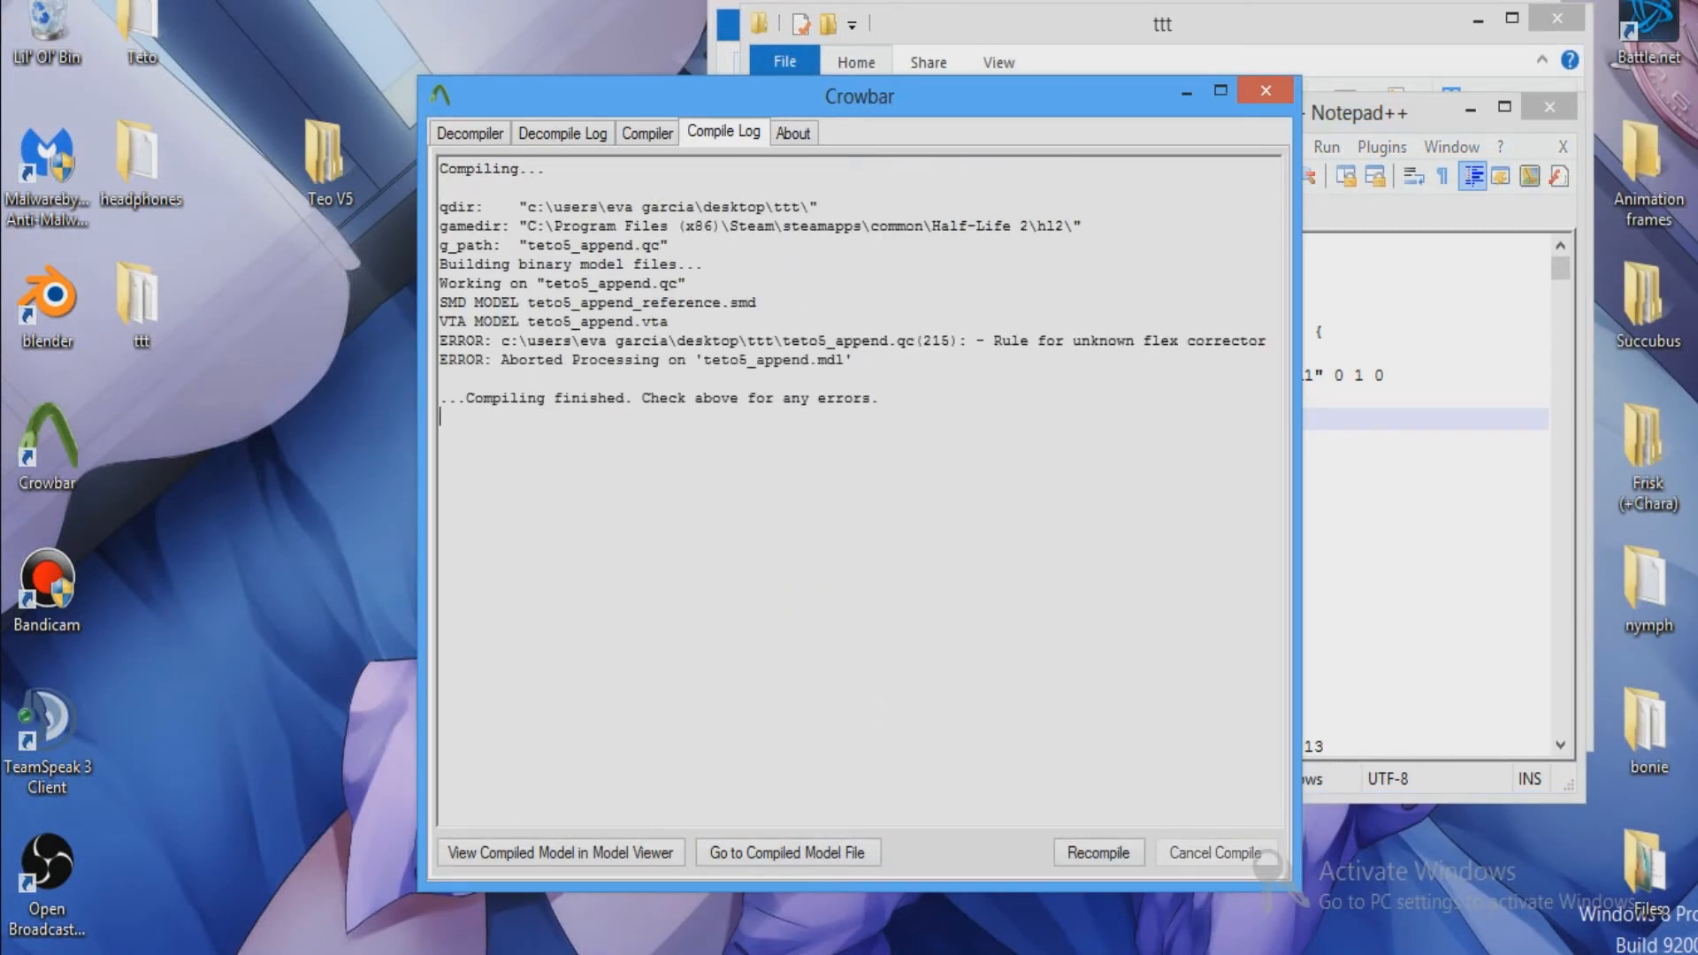
# Delete the line "%corrector = corrector" from teto5_append.qc and save the file.
pyautogui.click(1424, 354)
pyautogui.scroll(-20, 1425, 354)
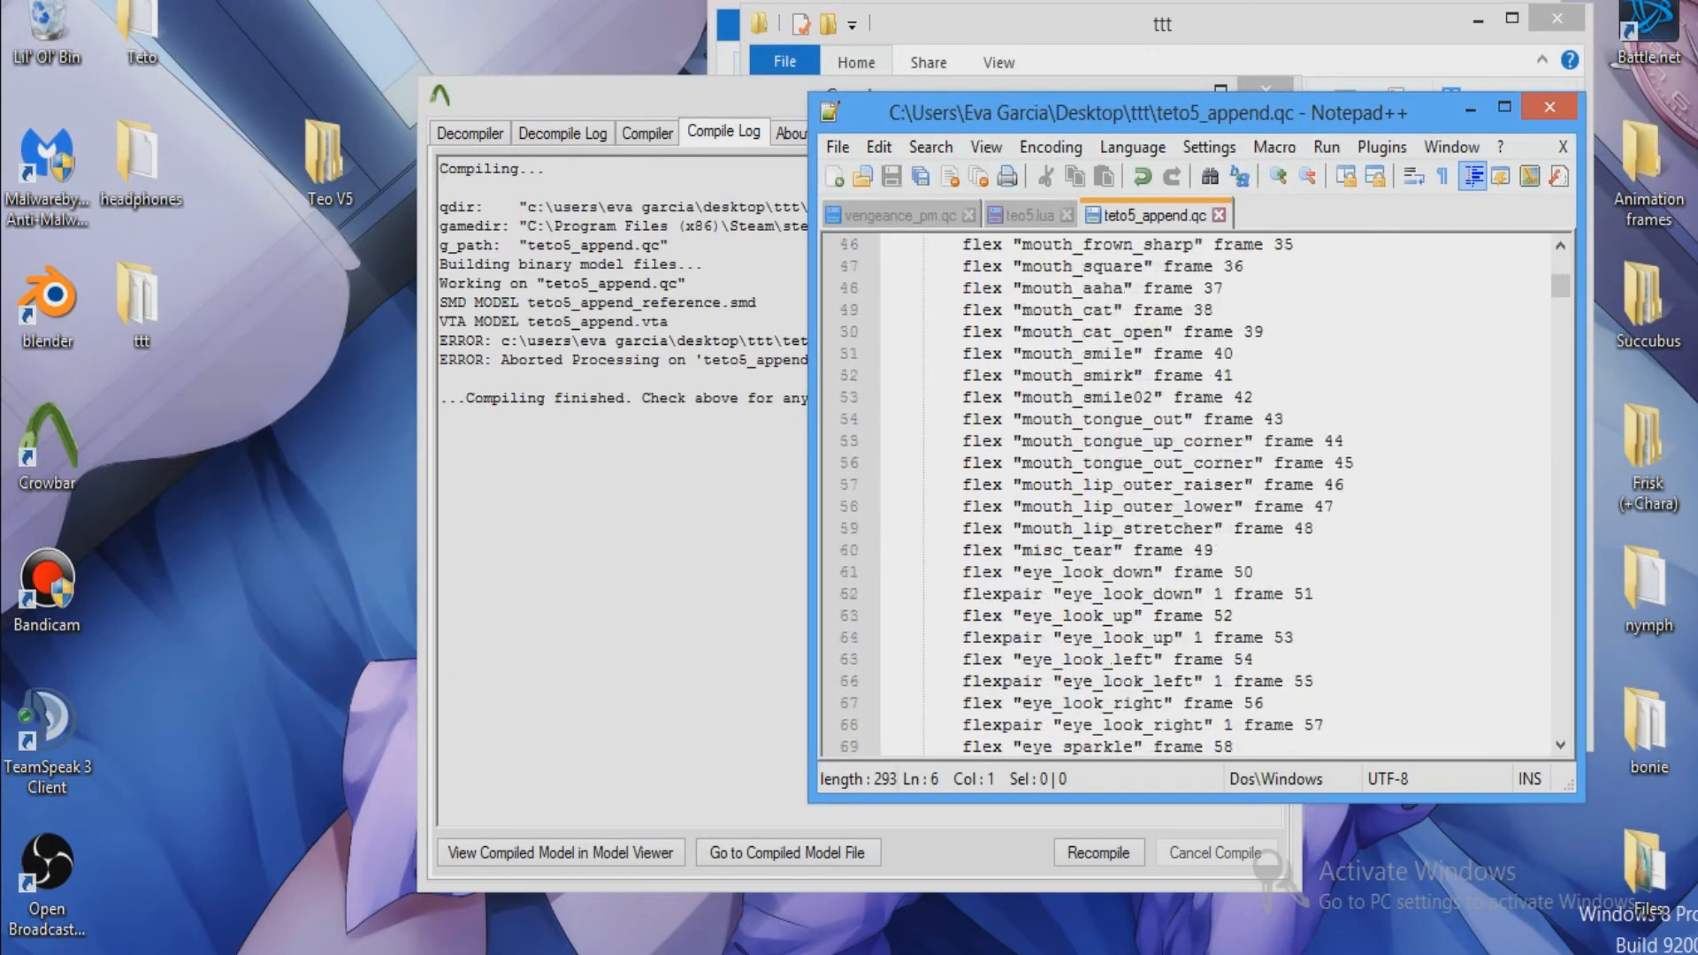
pyautogui.scroll(-20, 1424, 354)
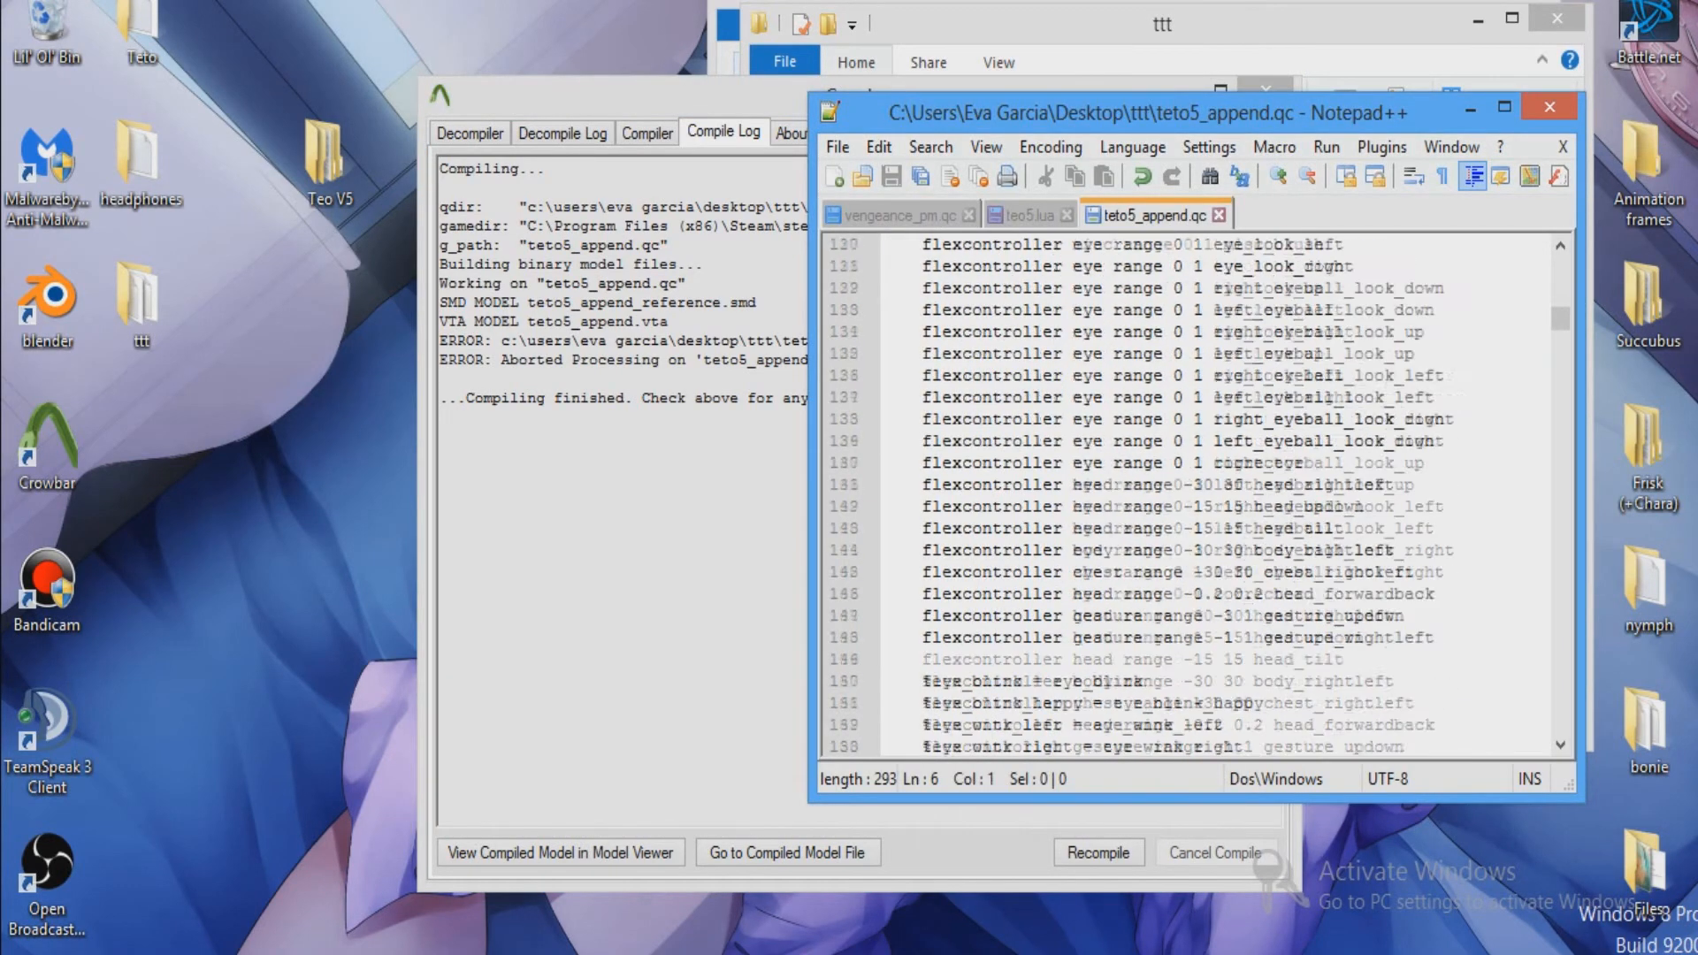
pyautogui.scroll(-19, 1194, 495)
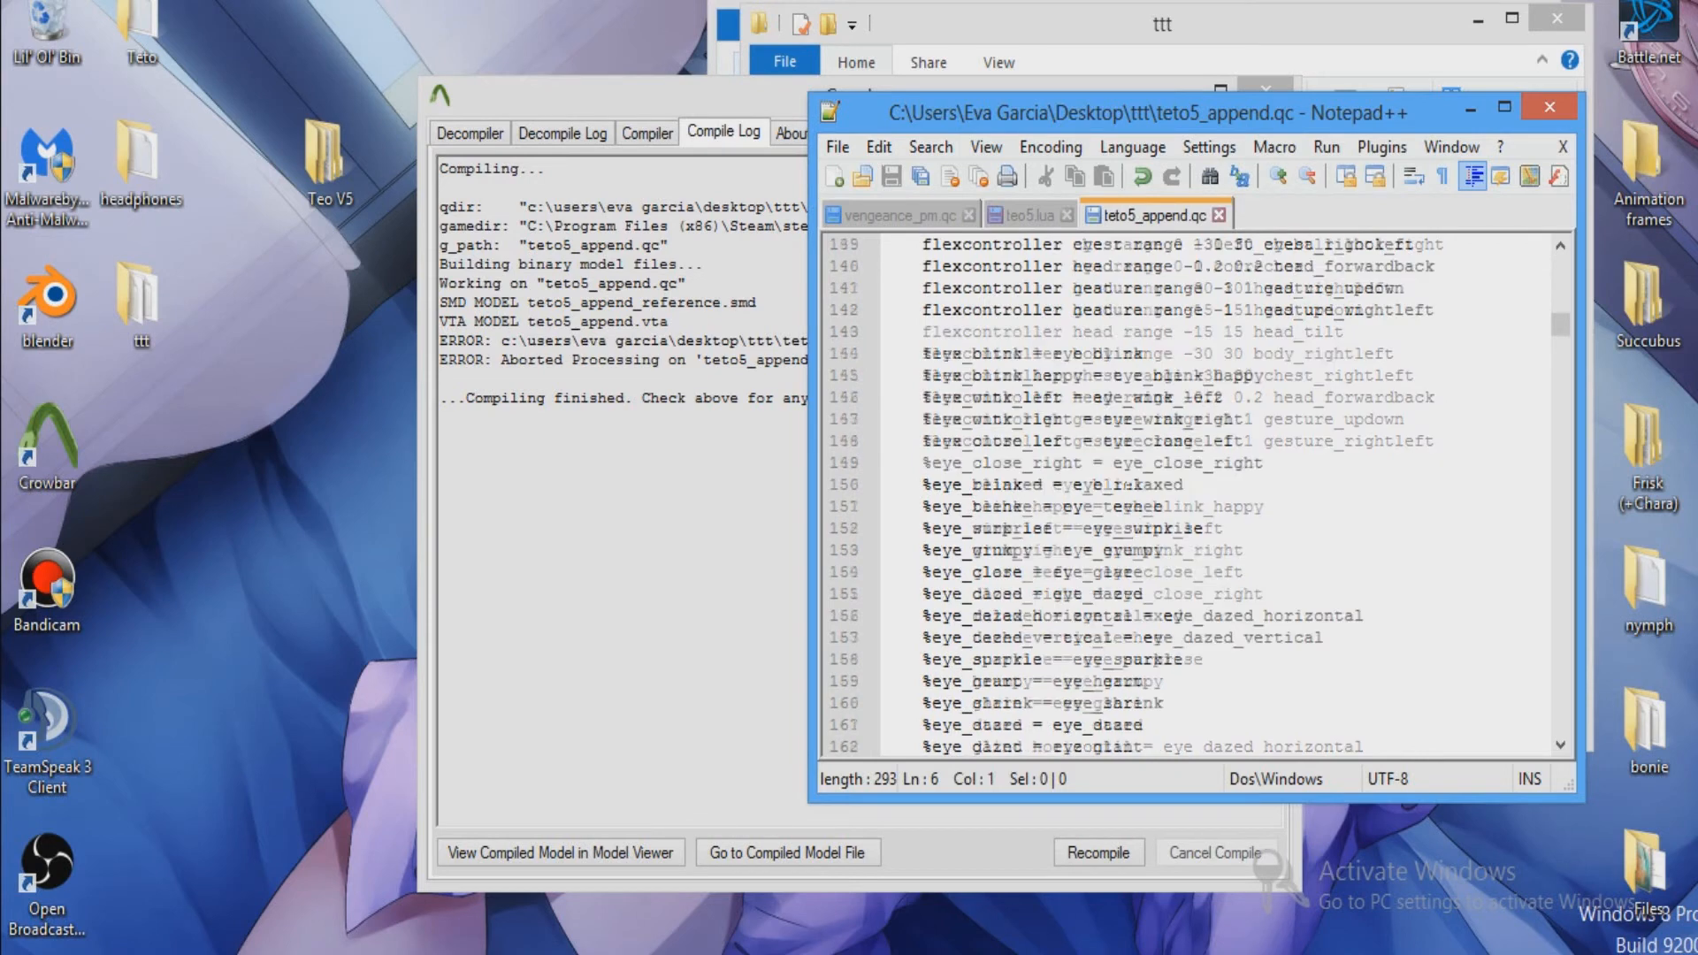
pyautogui.scroll(-1, 1128, 486)
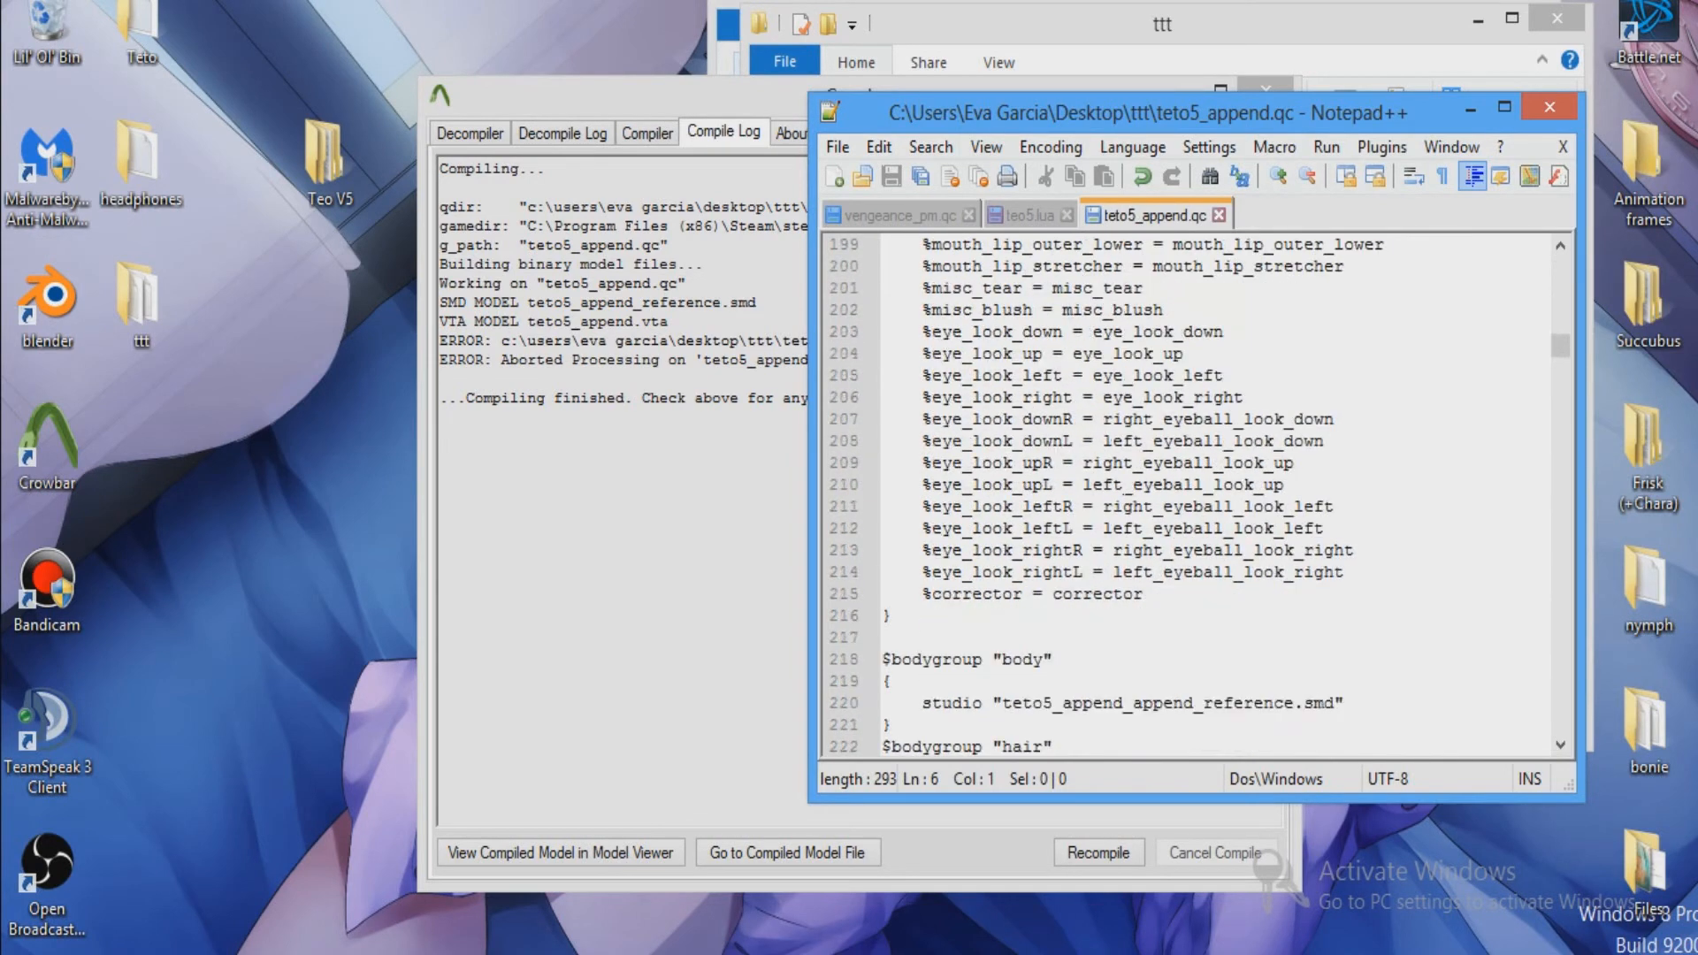
pyautogui.click(751, 496)
pyautogui.click(1305, 507)
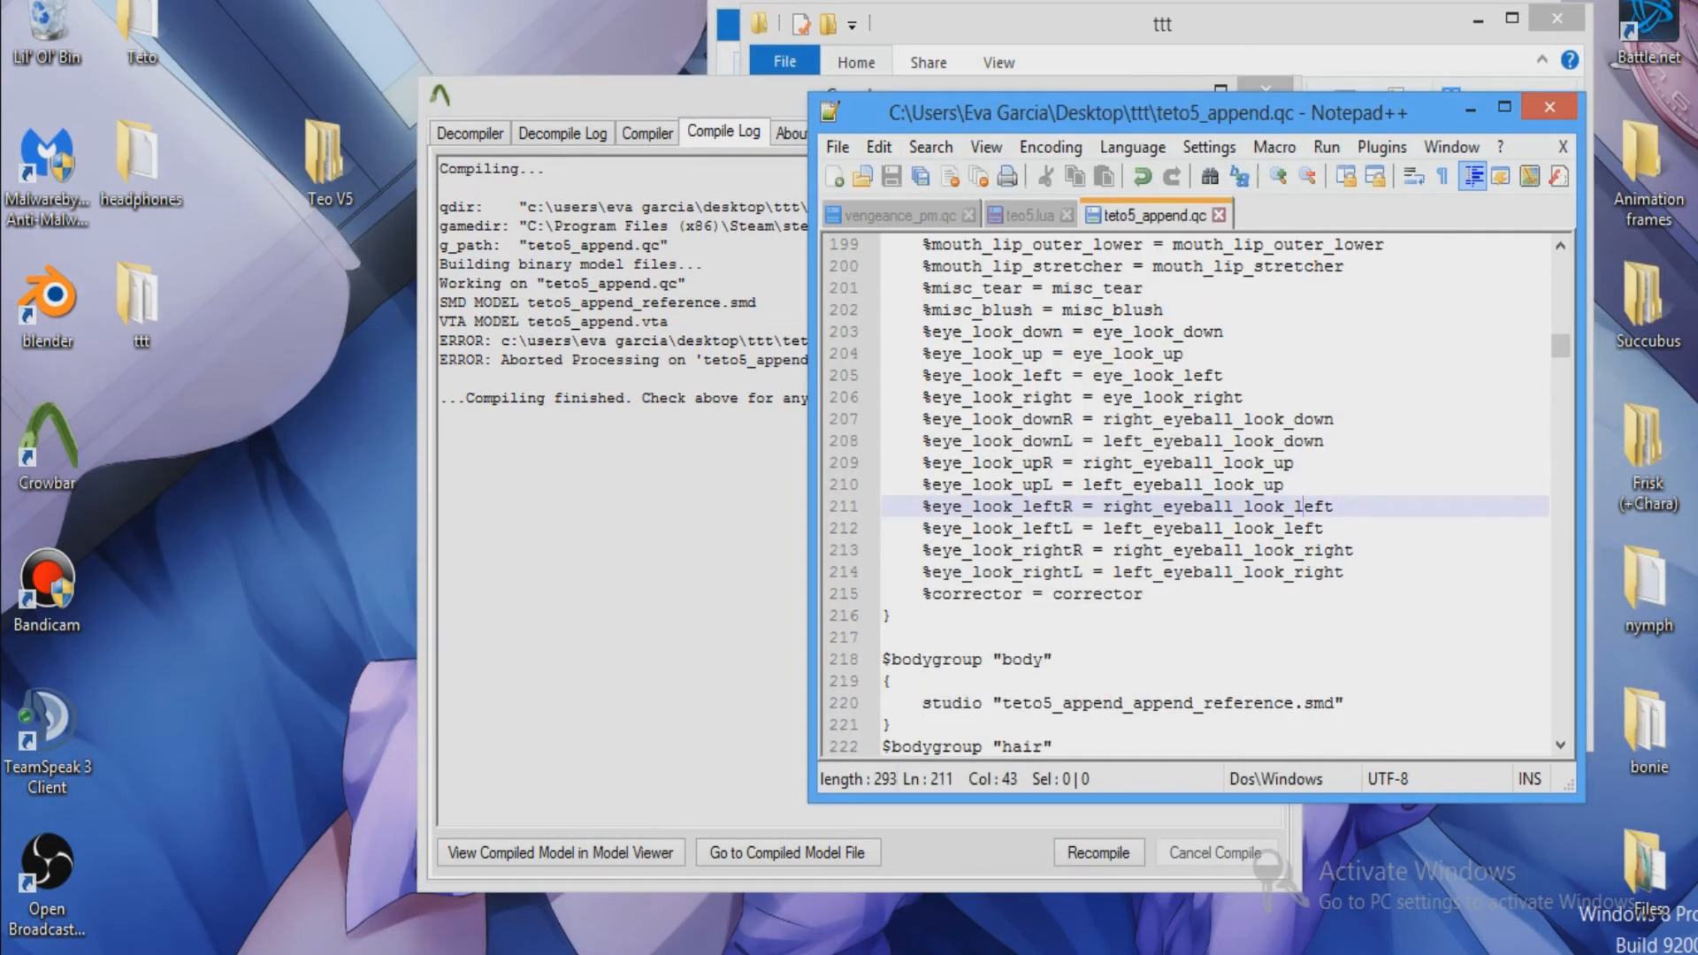
pyautogui.moveTo(1143, 593); pyautogui.dragTo(923, 594)
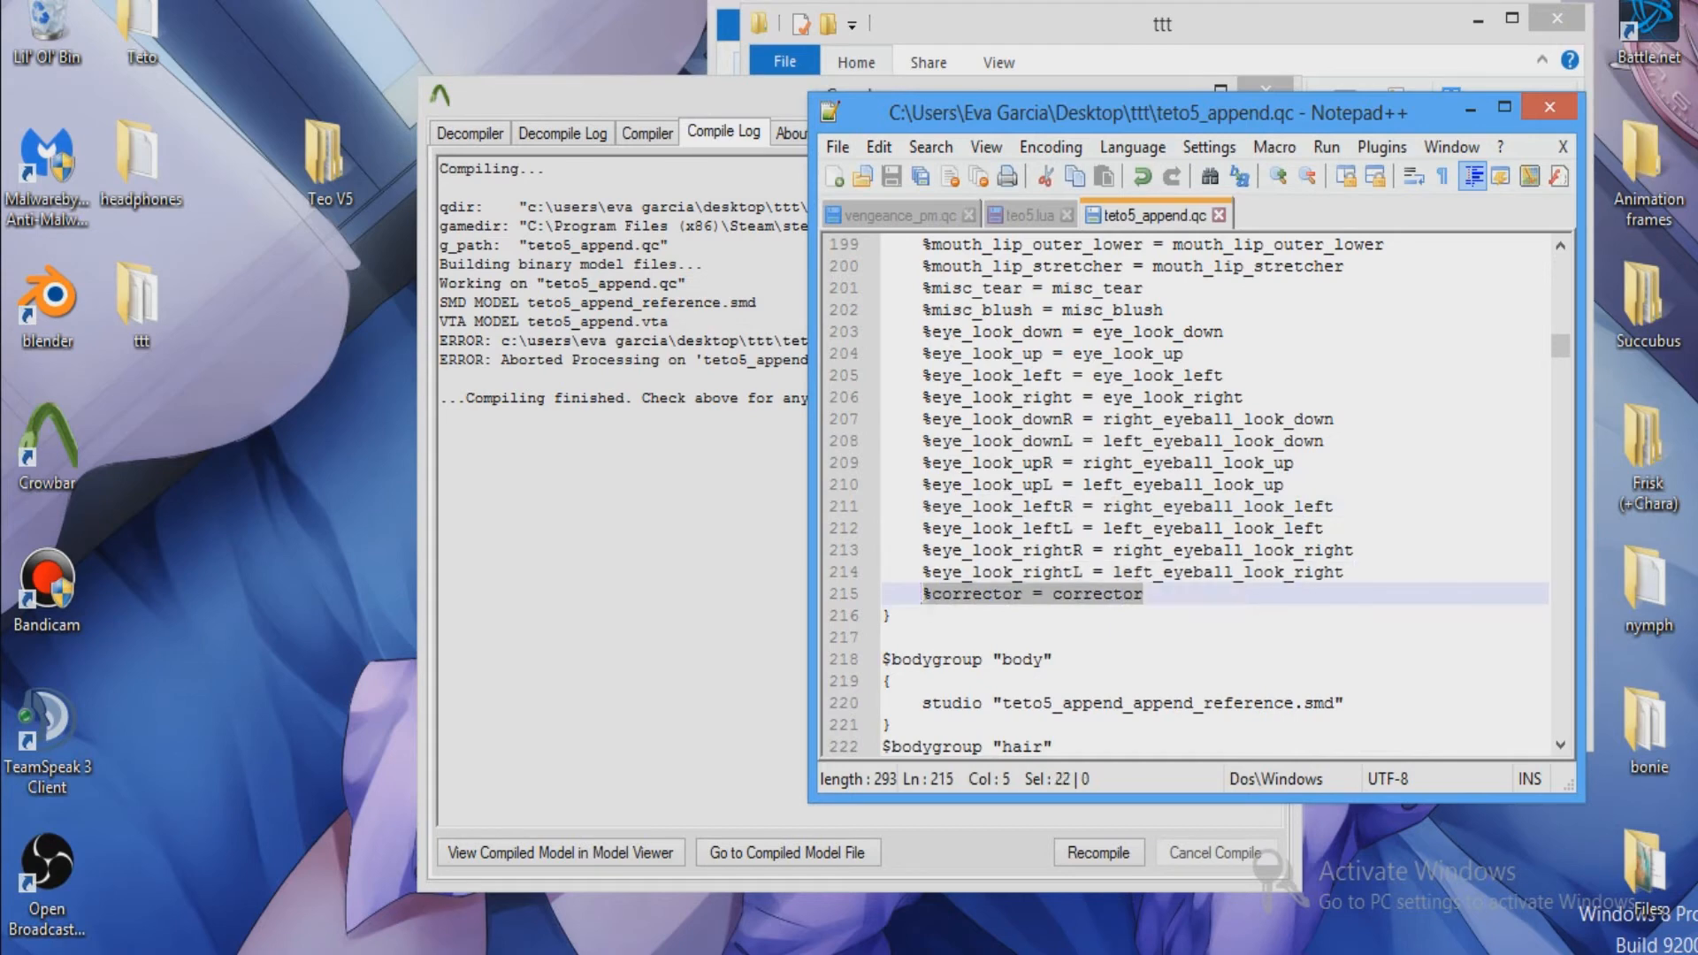
pyautogui.press('Delete')
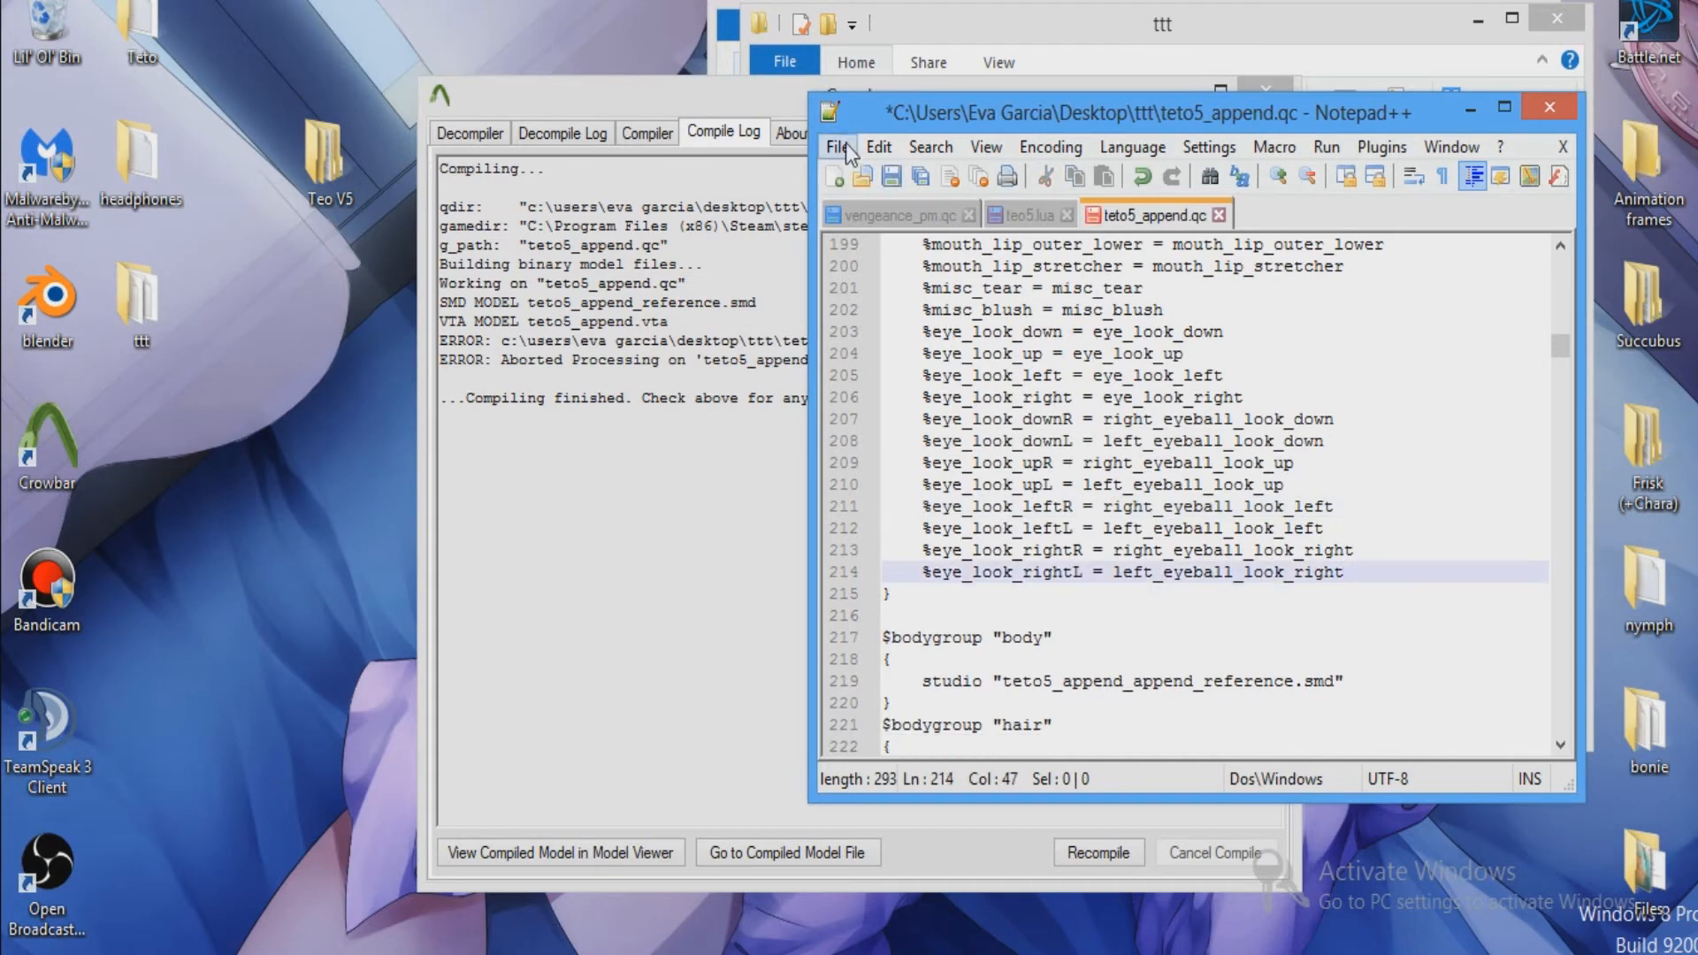
pyautogui.click(838, 146)
pyautogui.click(892, 138)
# Recompile the model in Crowbar and follow the compile log.
pyautogui.click(1000, 887)
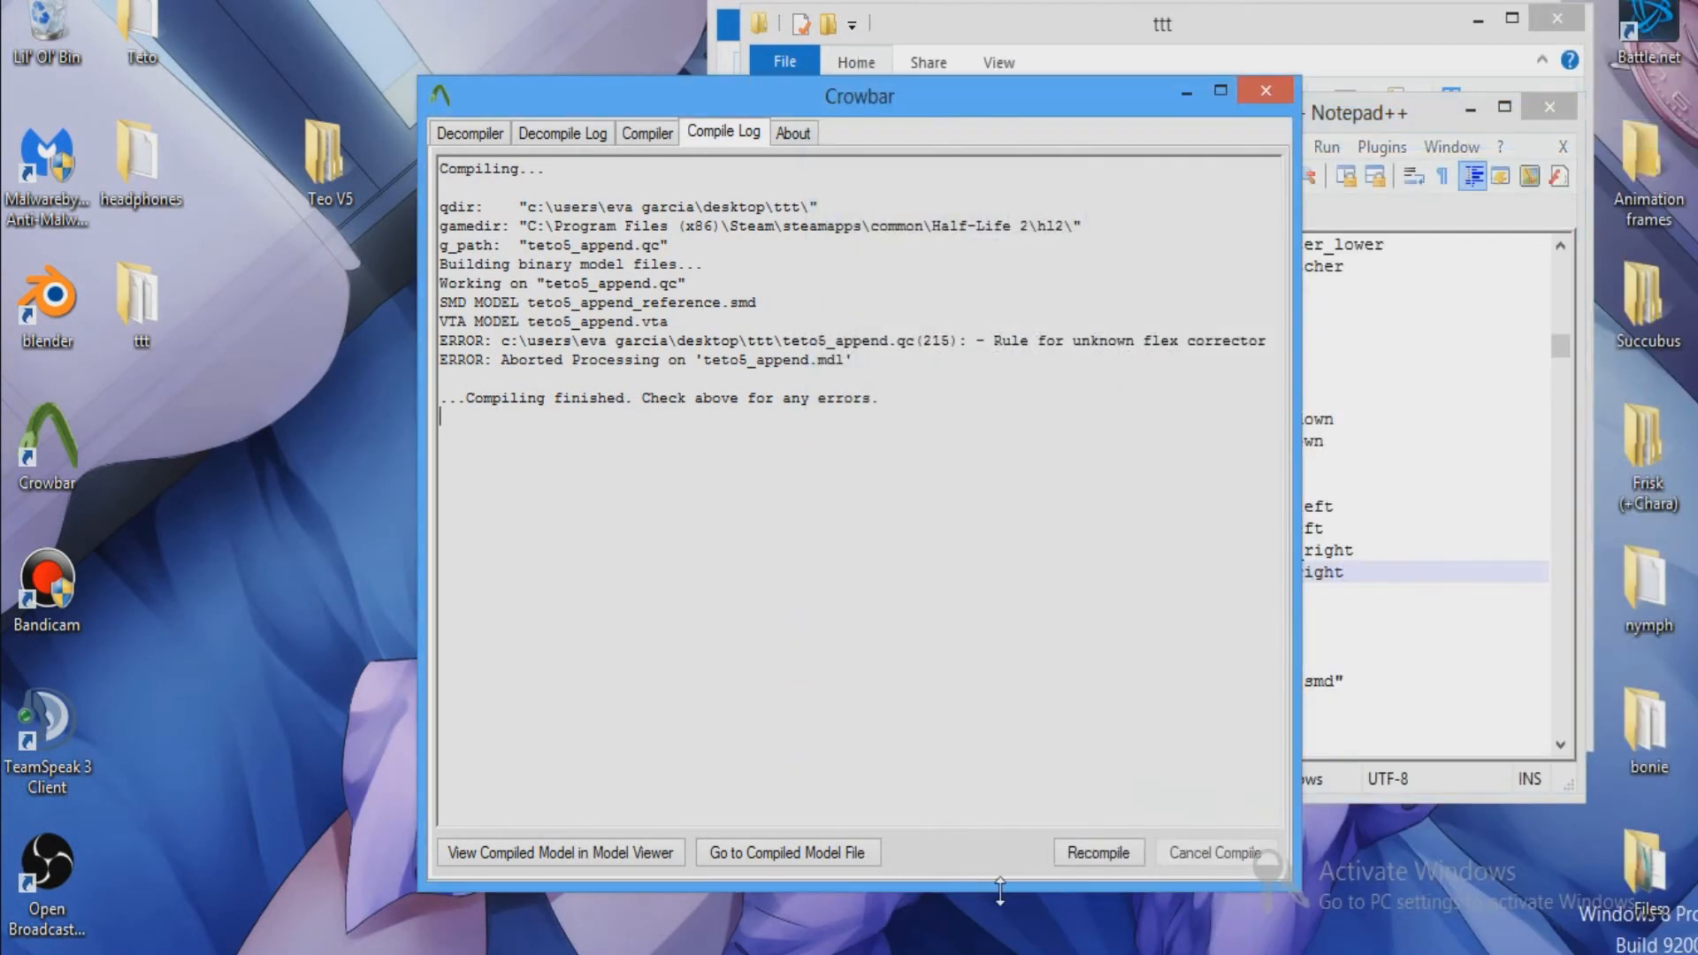
pyautogui.click(1110, 856)
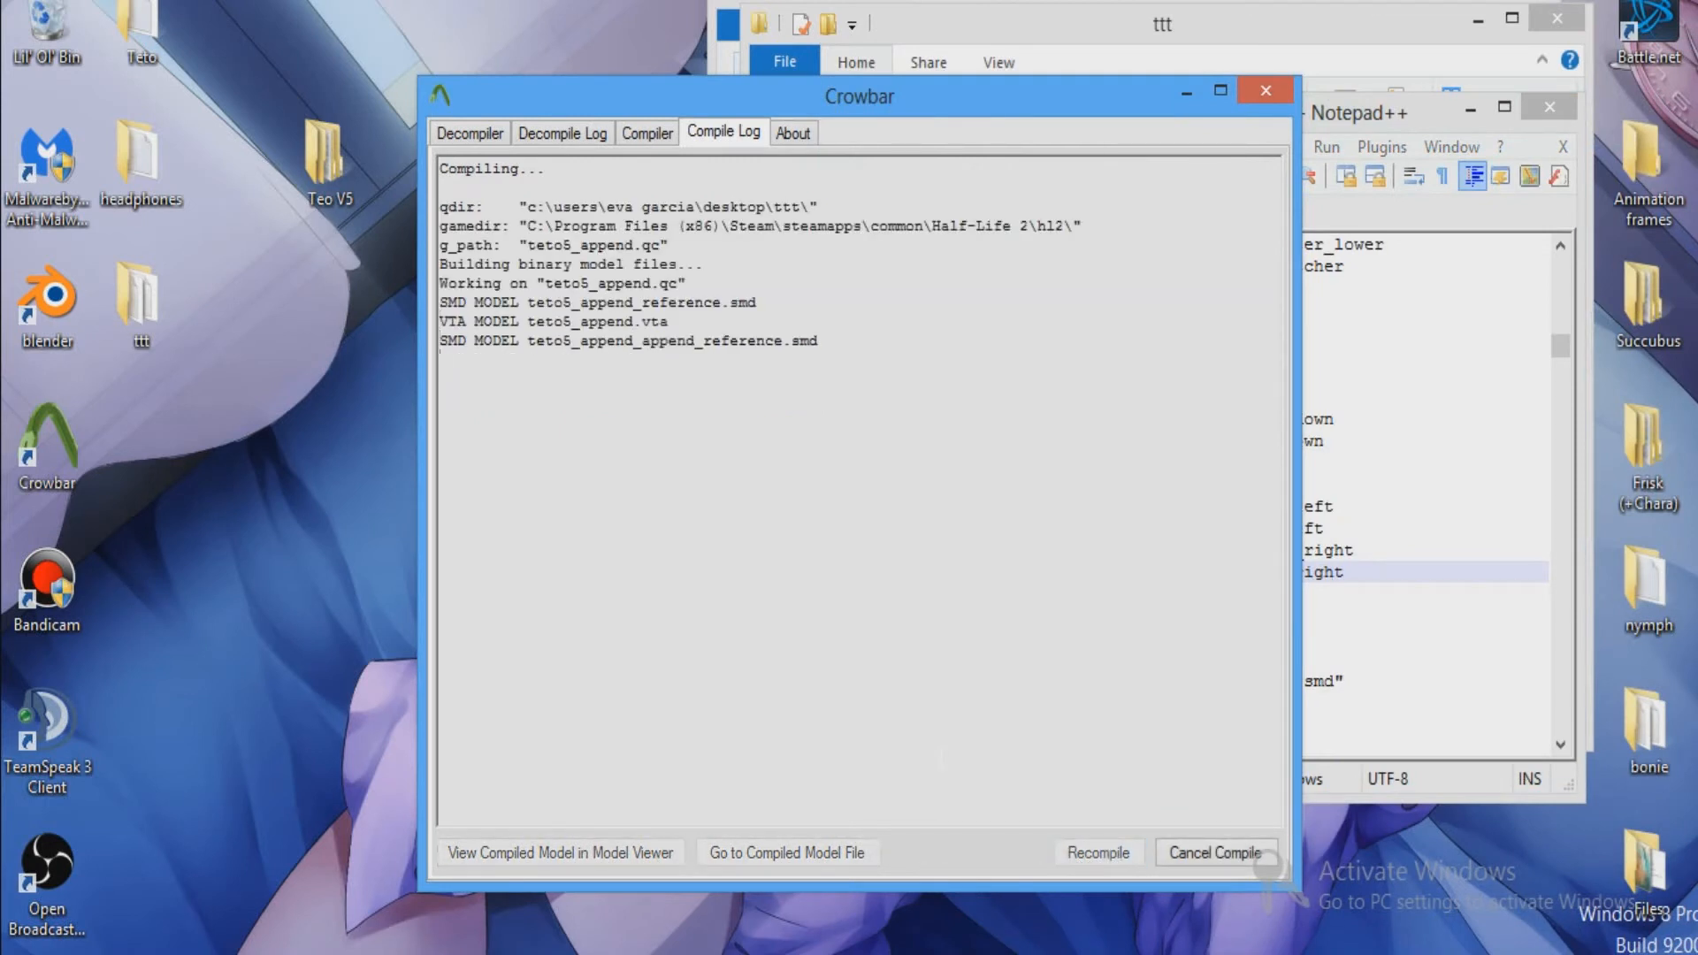
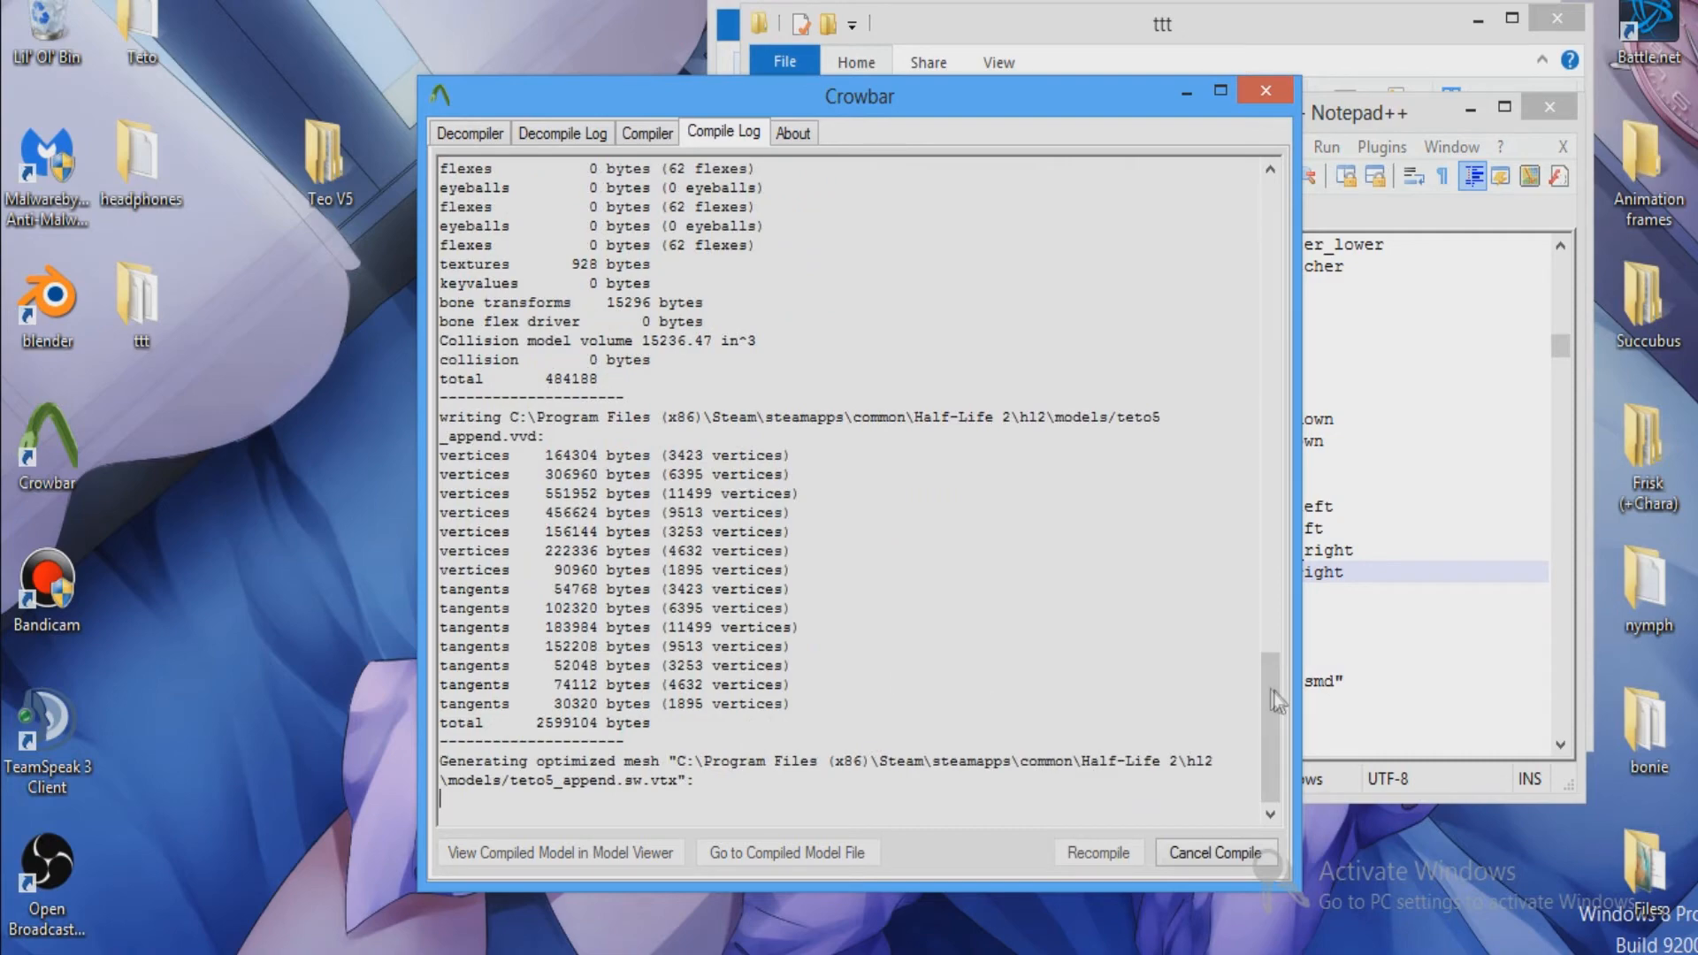
pyautogui.moveTo(1276, 697)
pyautogui.mouseDown()
pyautogui.moveTo(1249, 427)
pyautogui.moveTo(1255, 242)
pyautogui.moveTo(1256, 715)
pyautogui.mouseUp()
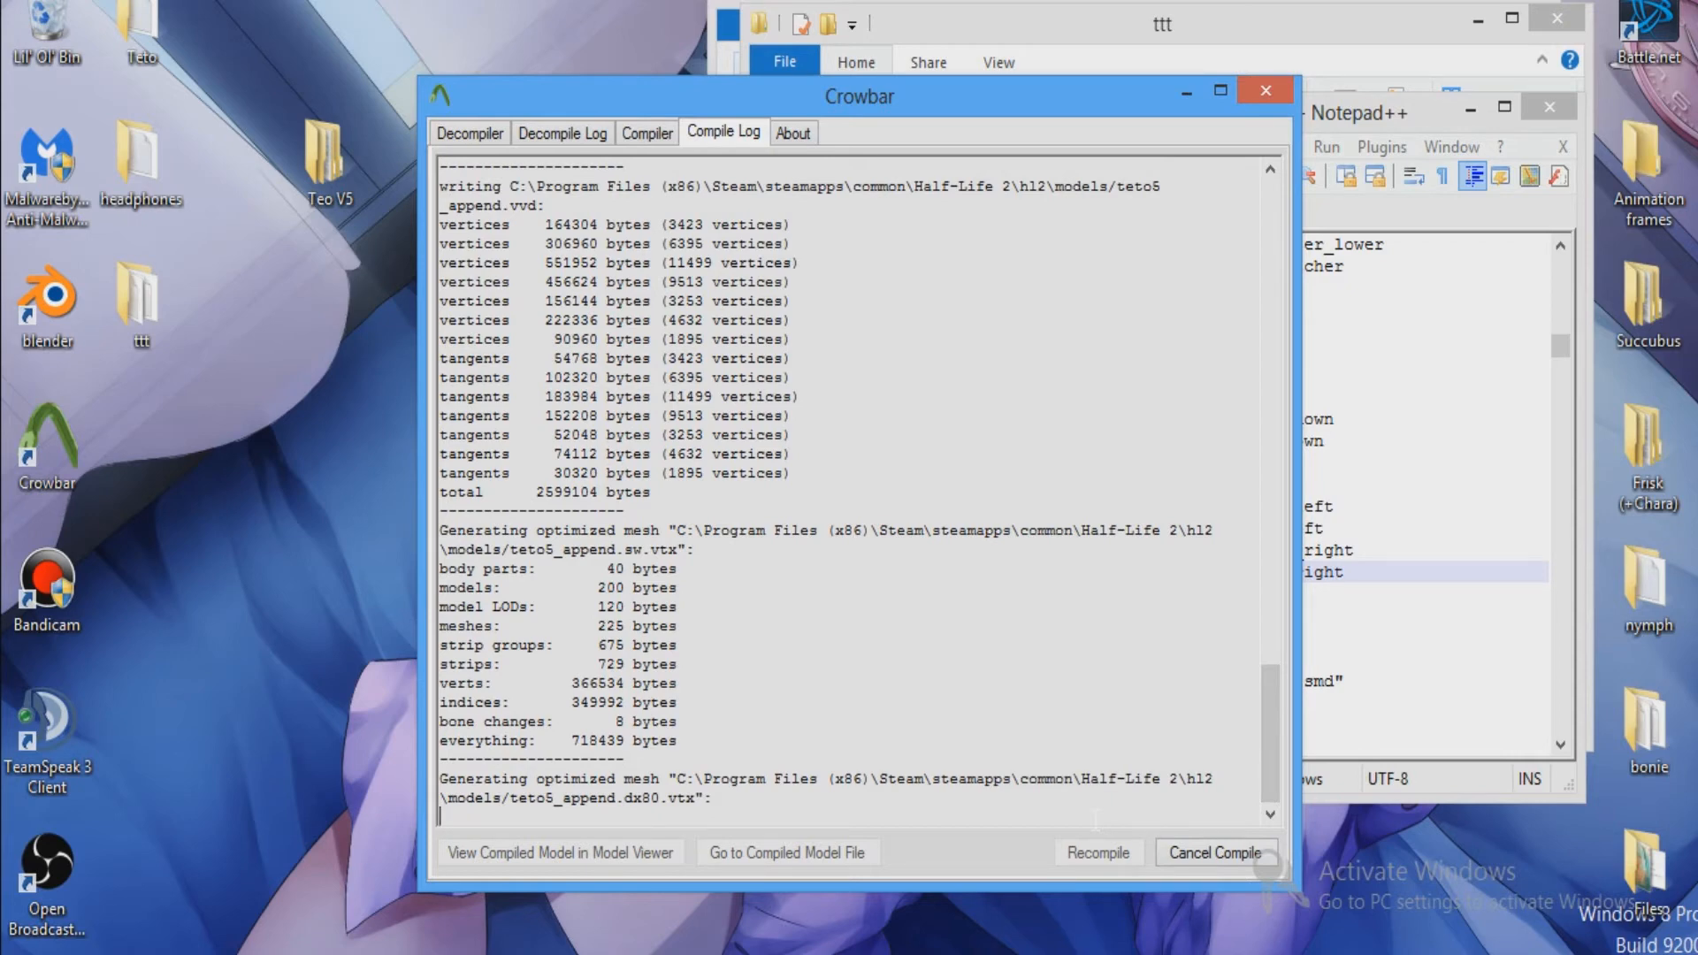
# Look over the flex rules and bodygroups in teto5_append.qc, and close that file in Notepad++.
pyautogui.click(1415, 550)
pyautogui.scroll(13, 1416, 550)
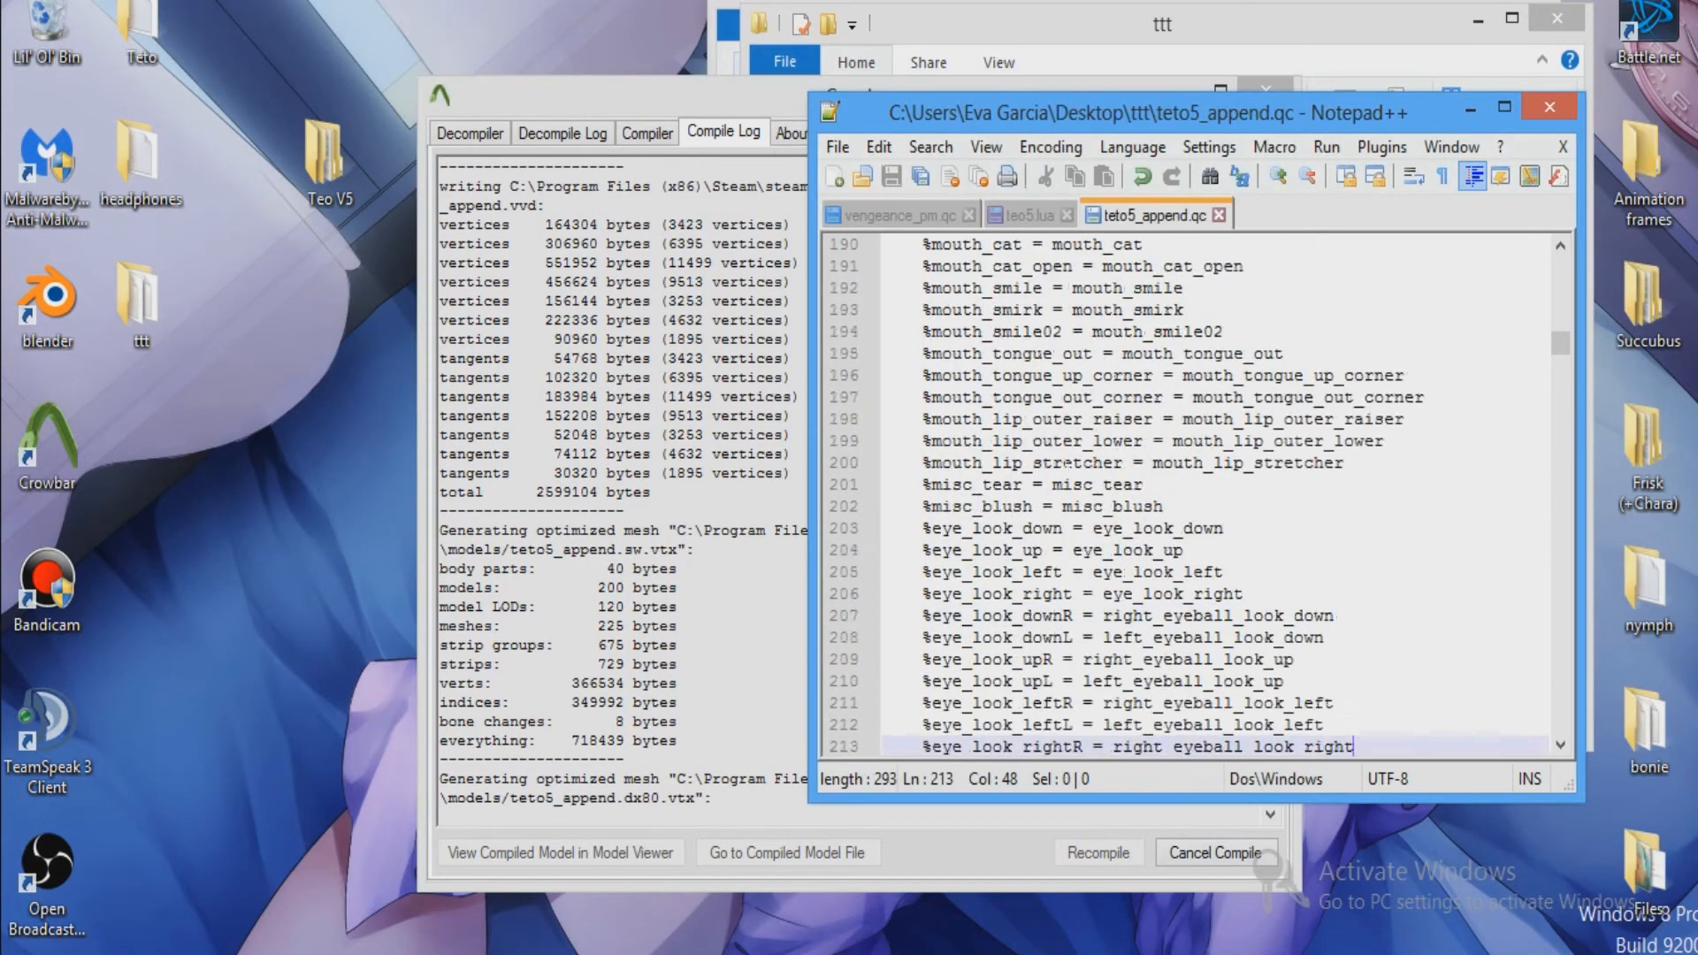
pyautogui.scroll(-10, 1415, 550)
pyautogui.scroll(-6, 1194, 495)
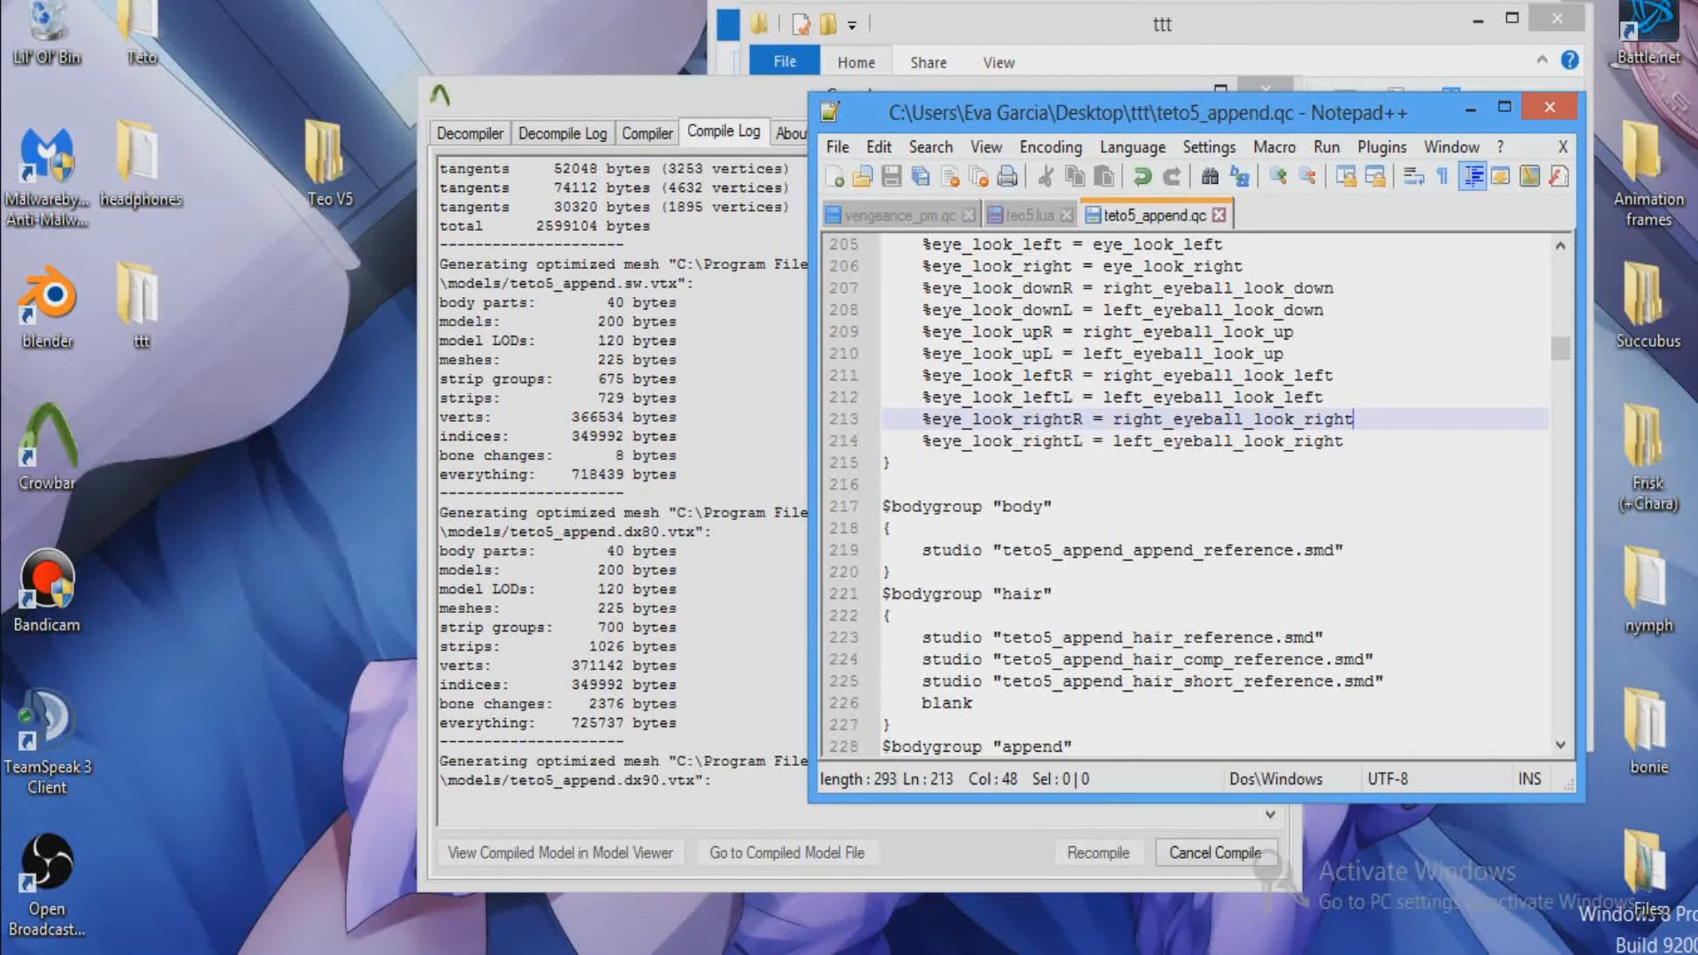
pyautogui.click(768, 464)
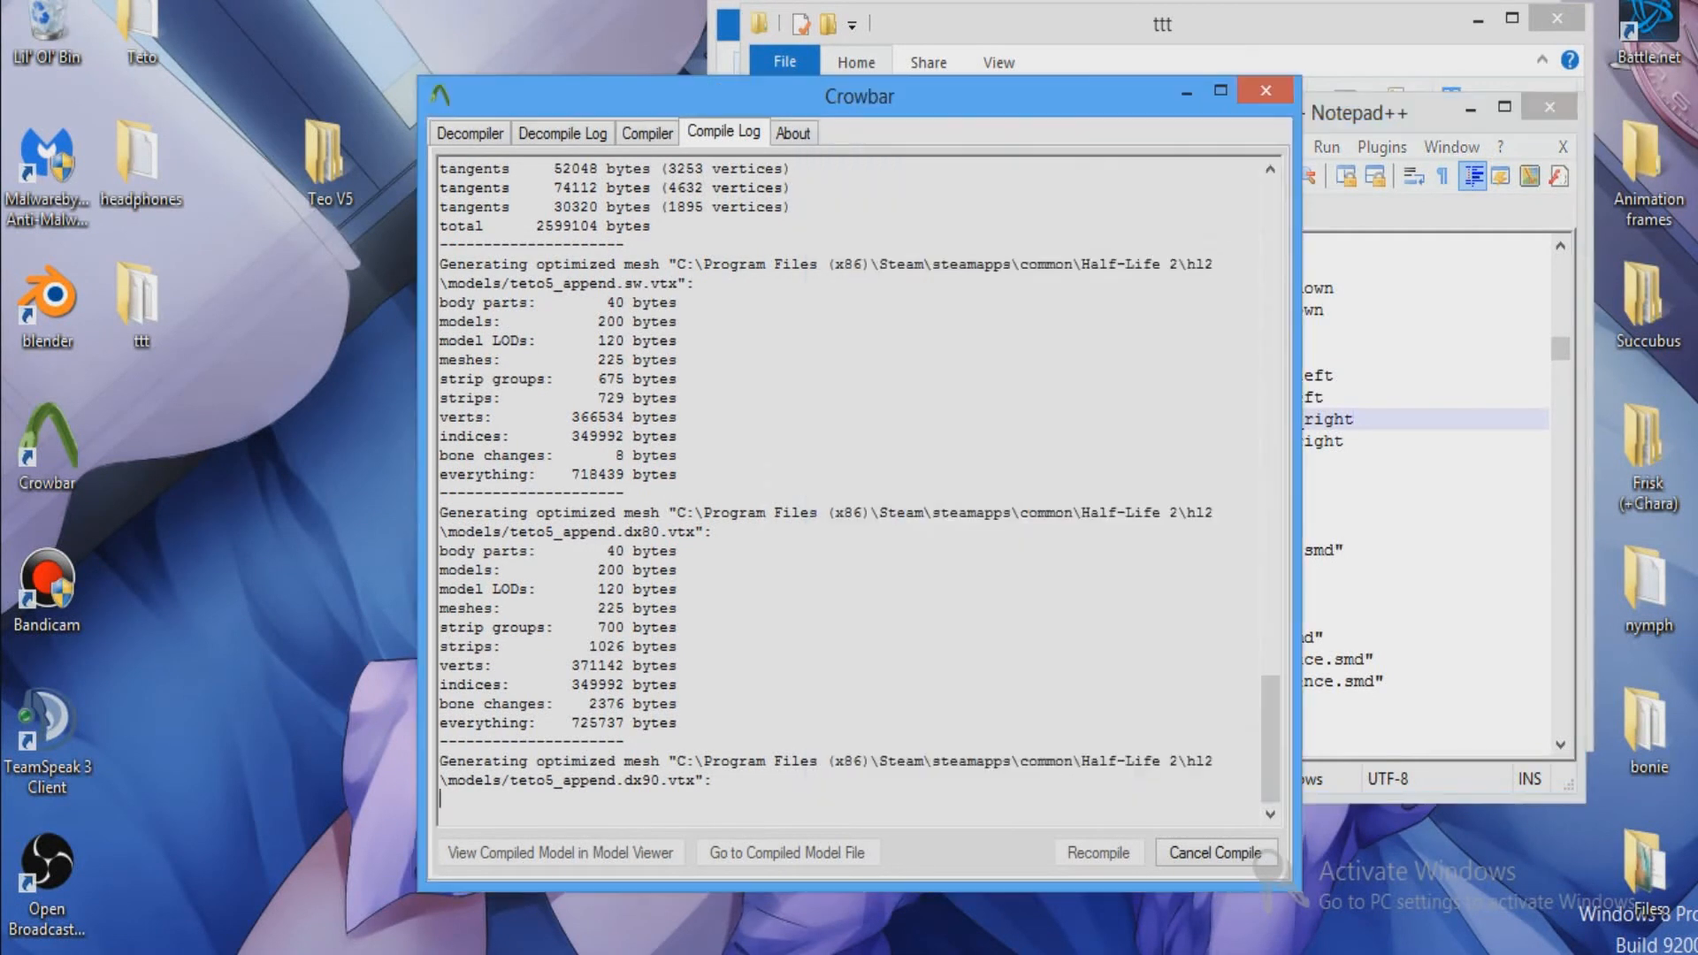
pyautogui.click(1389, 398)
pyautogui.click(1218, 217)
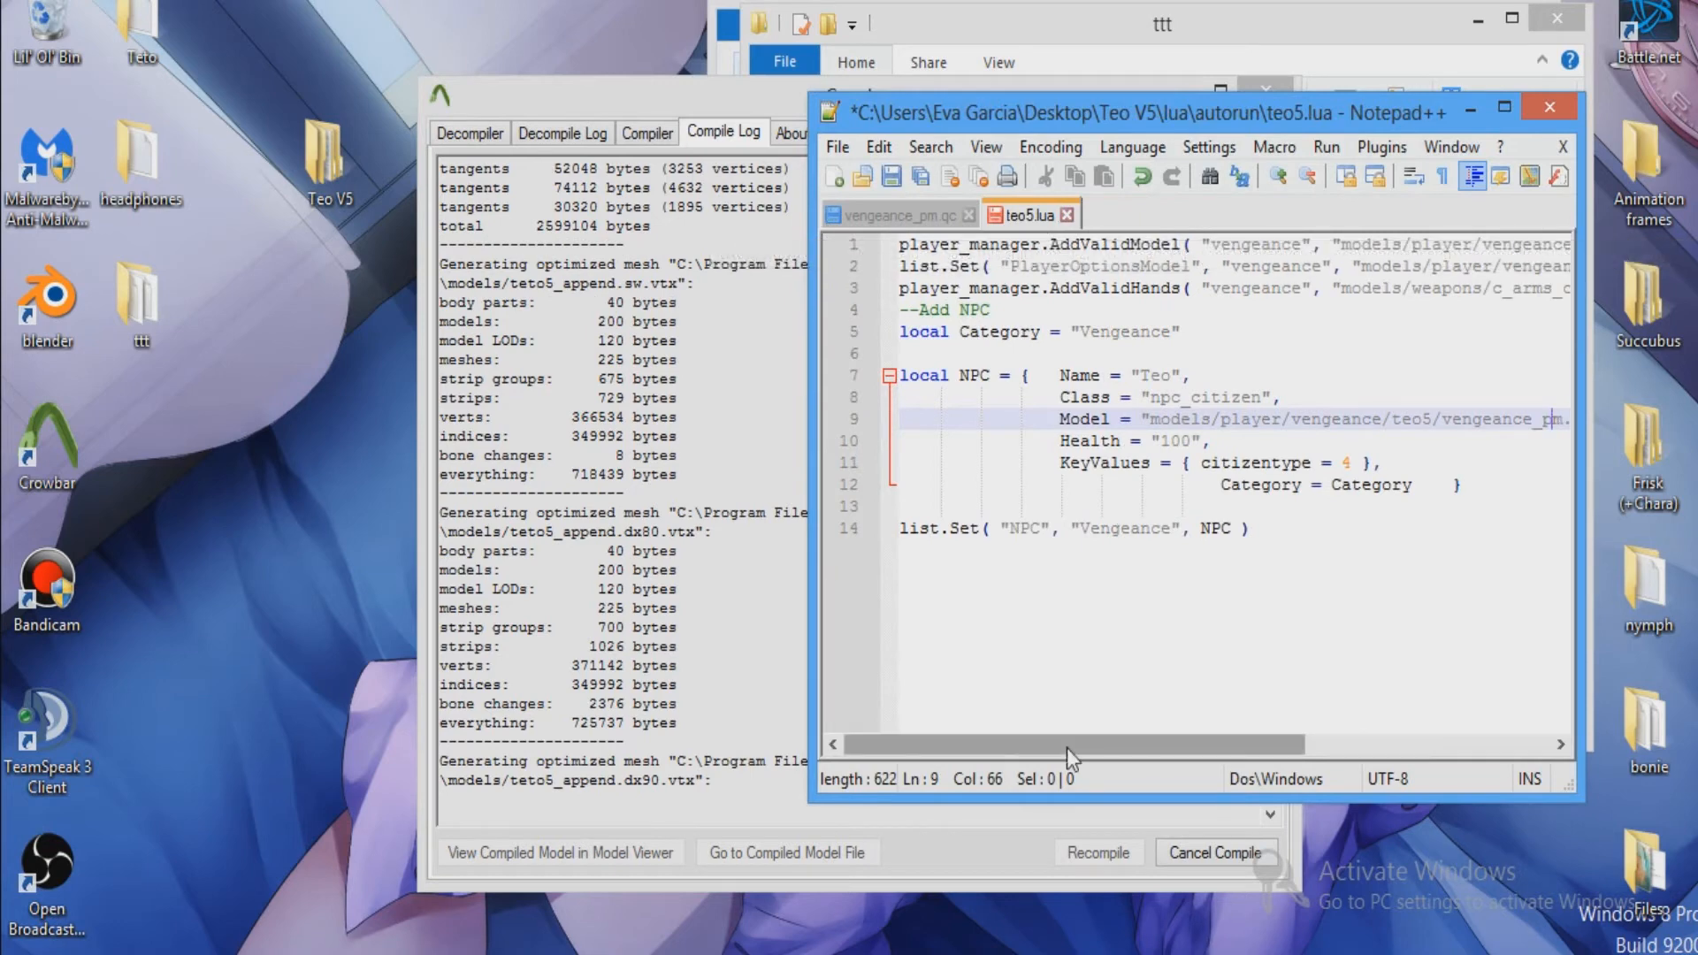
# Examine the full model paths in the player model and NPC lines of teo5.lua.
pyautogui.moveTo(1067, 746); pyautogui.dragTo(1308, 713)
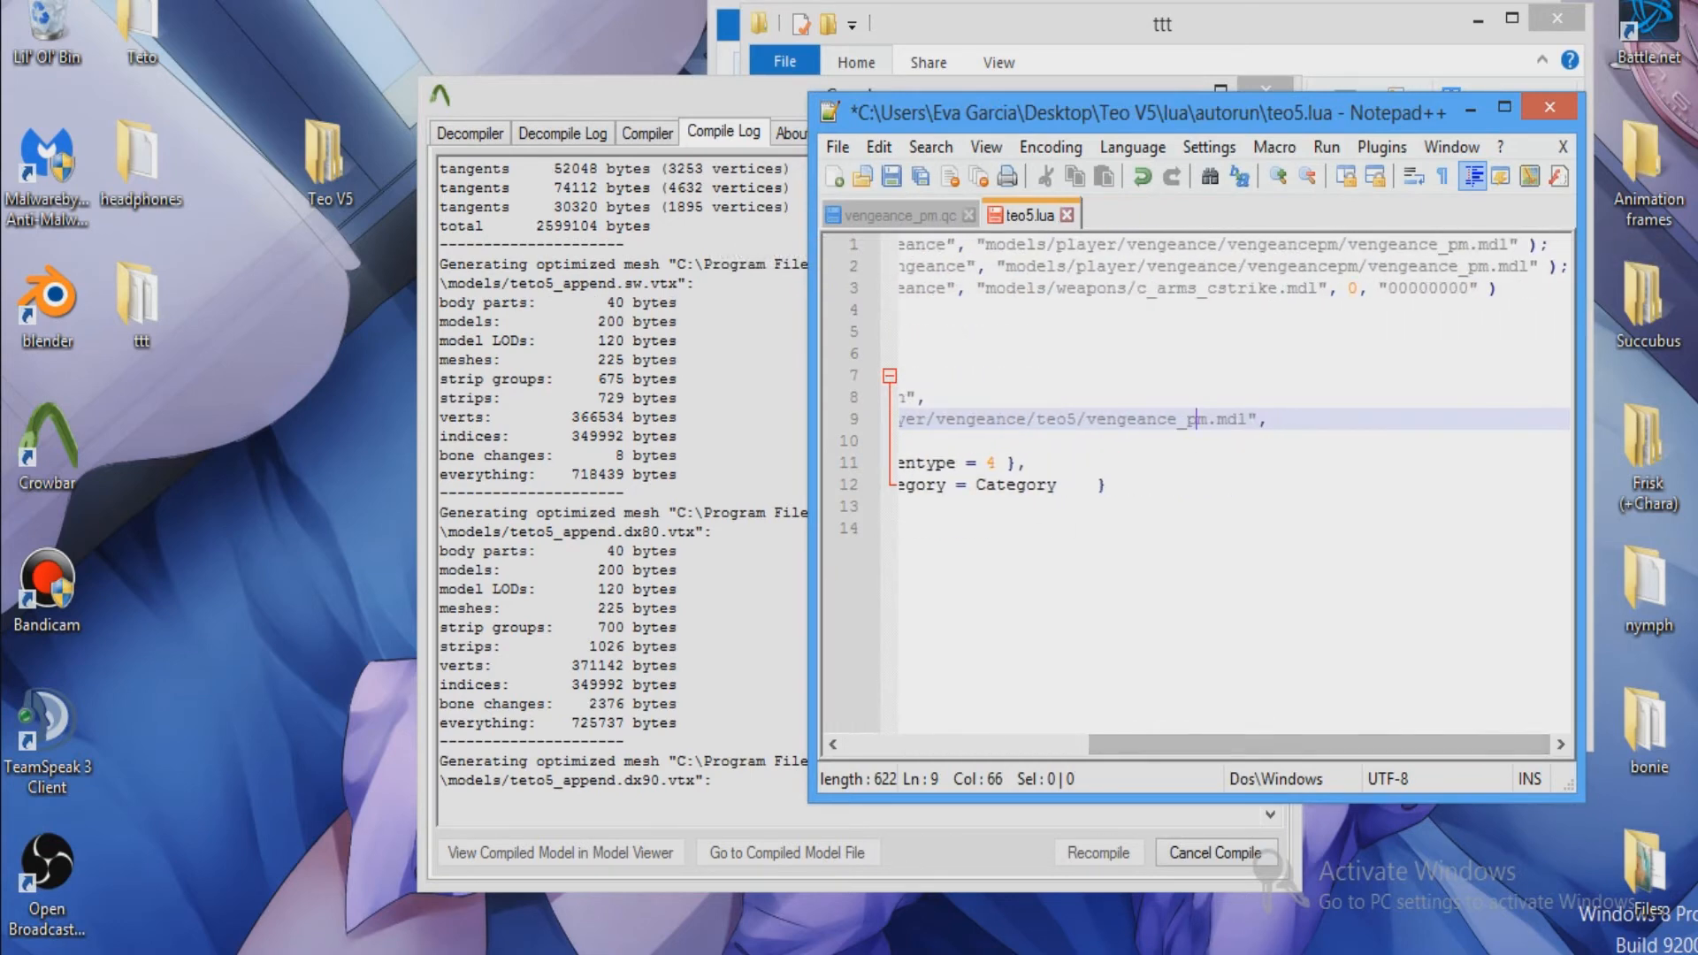
pyautogui.moveTo(1176, 745); pyautogui.dragTo(974, 676)
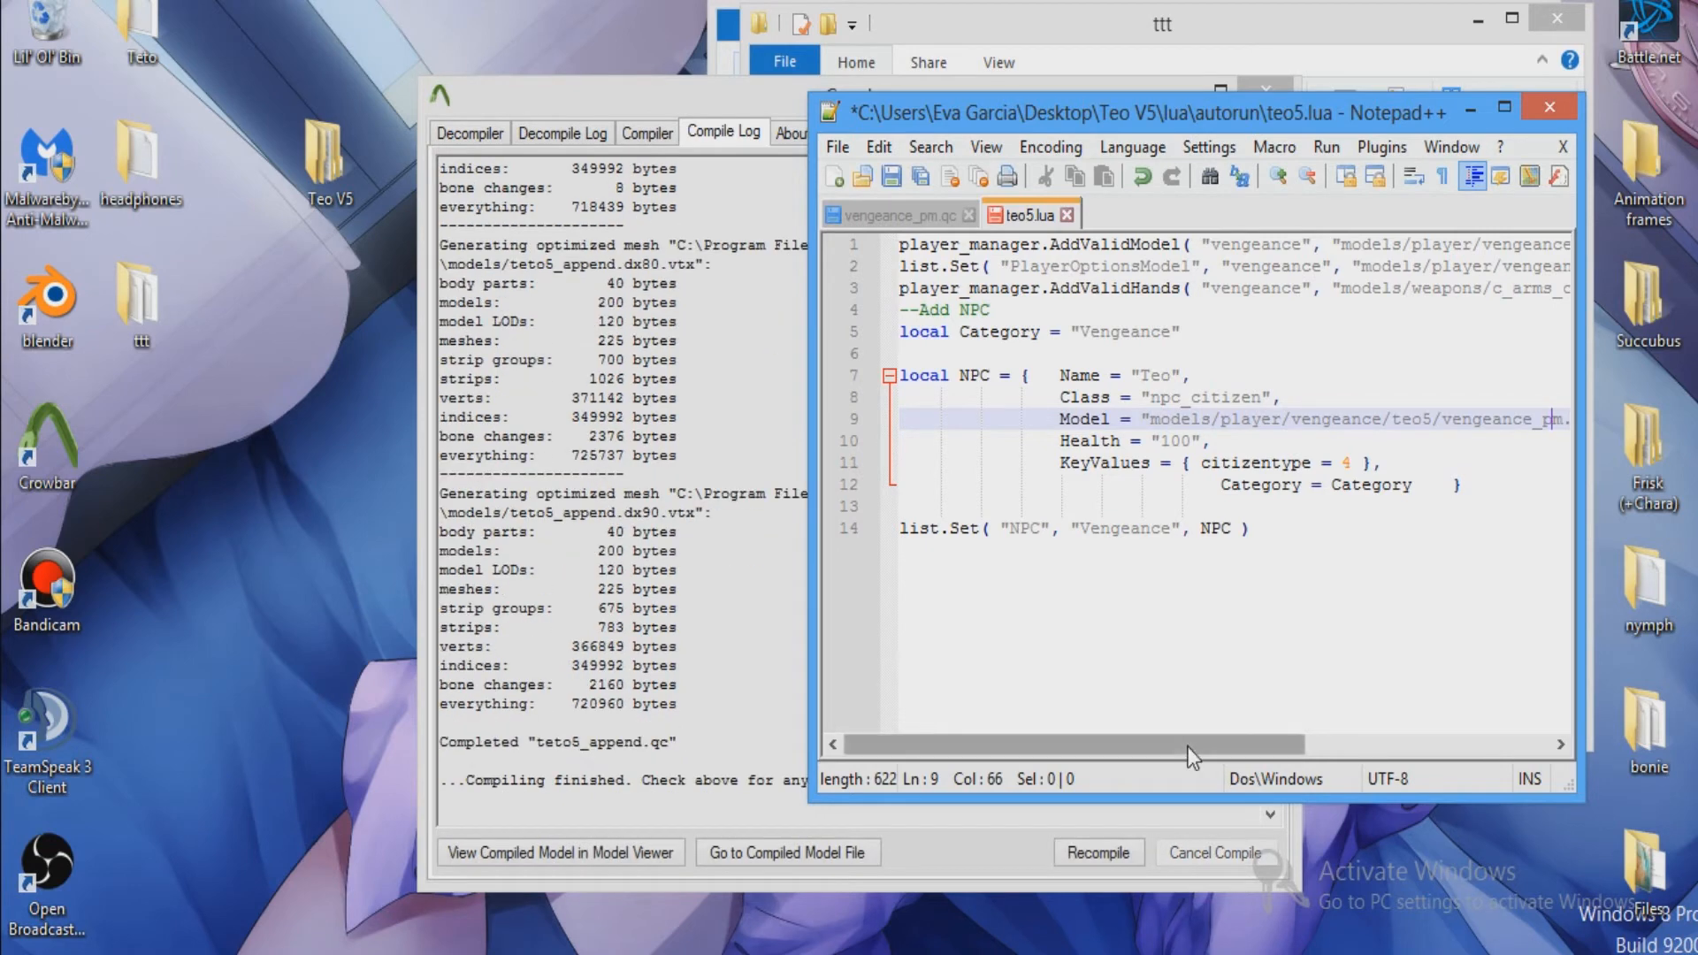
pyautogui.moveTo(1175, 745); pyautogui.dragTo(1550, 750)
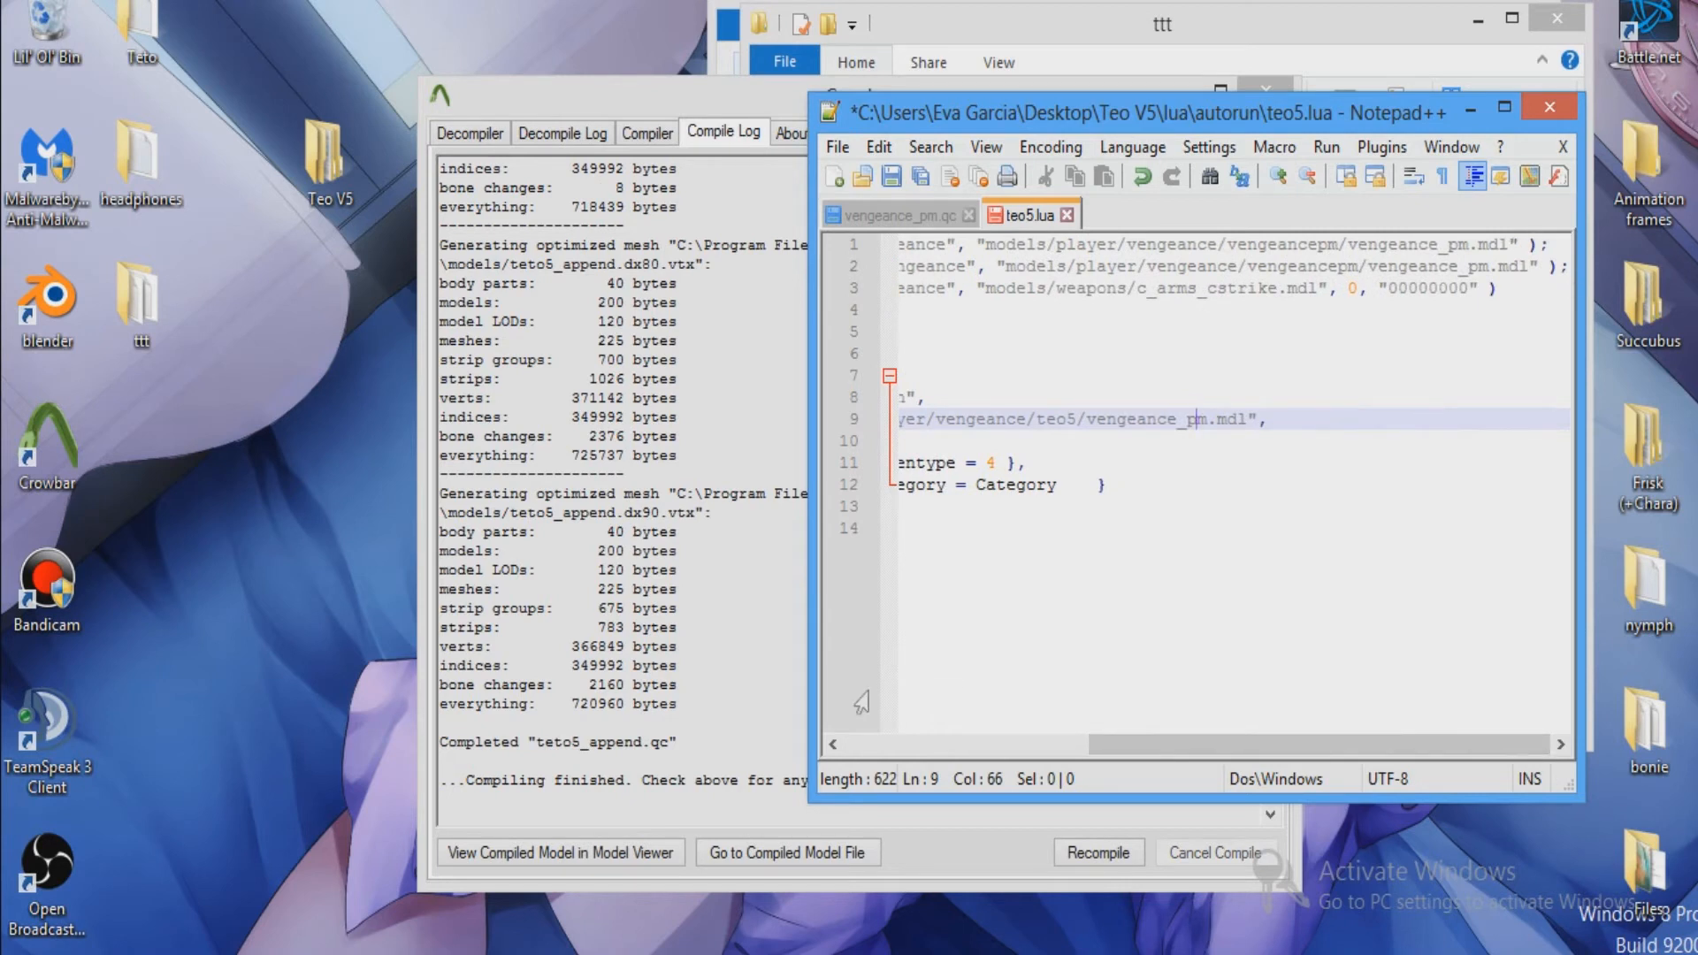
# Open the compiled model in the model viewer and inspect it from different angles.
pyautogui.click(588, 952)
pyautogui.click(587, 863)
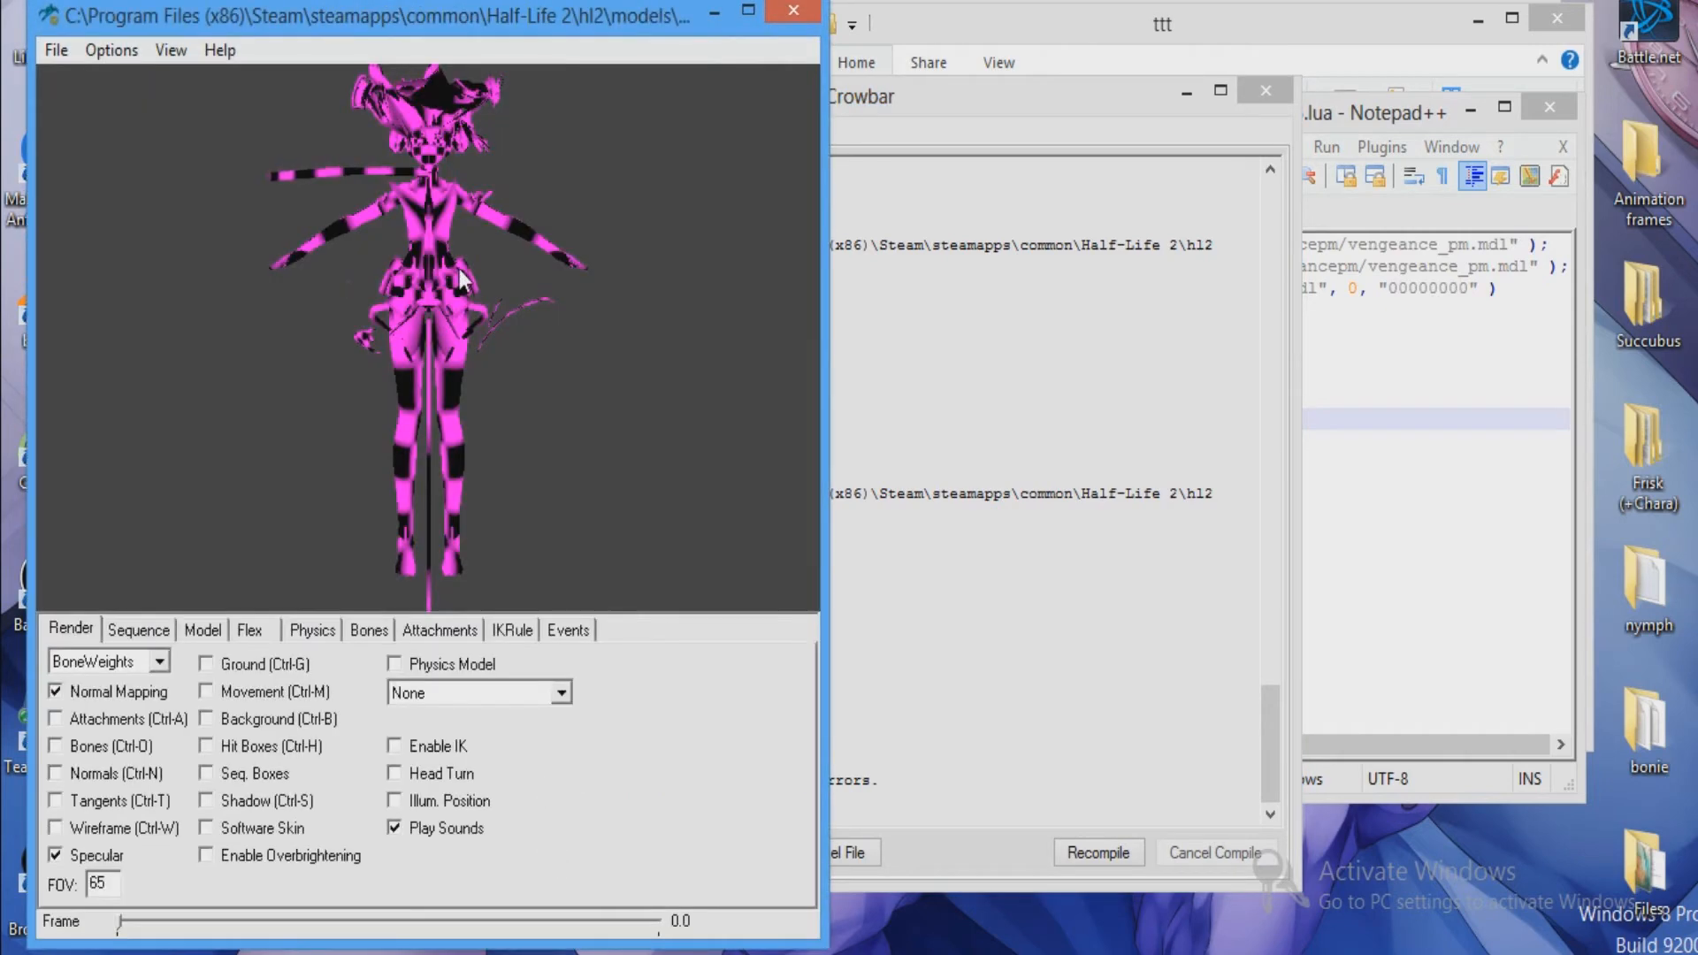
pyautogui.moveTo(348, 286)
pyautogui.mouseDown()
pyautogui.moveTo(517, 343)
pyautogui.moveTo(400, 283)
pyautogui.mouseUp()
pyautogui.moveTo(427, 315); pyautogui.dragTo(363, 511)
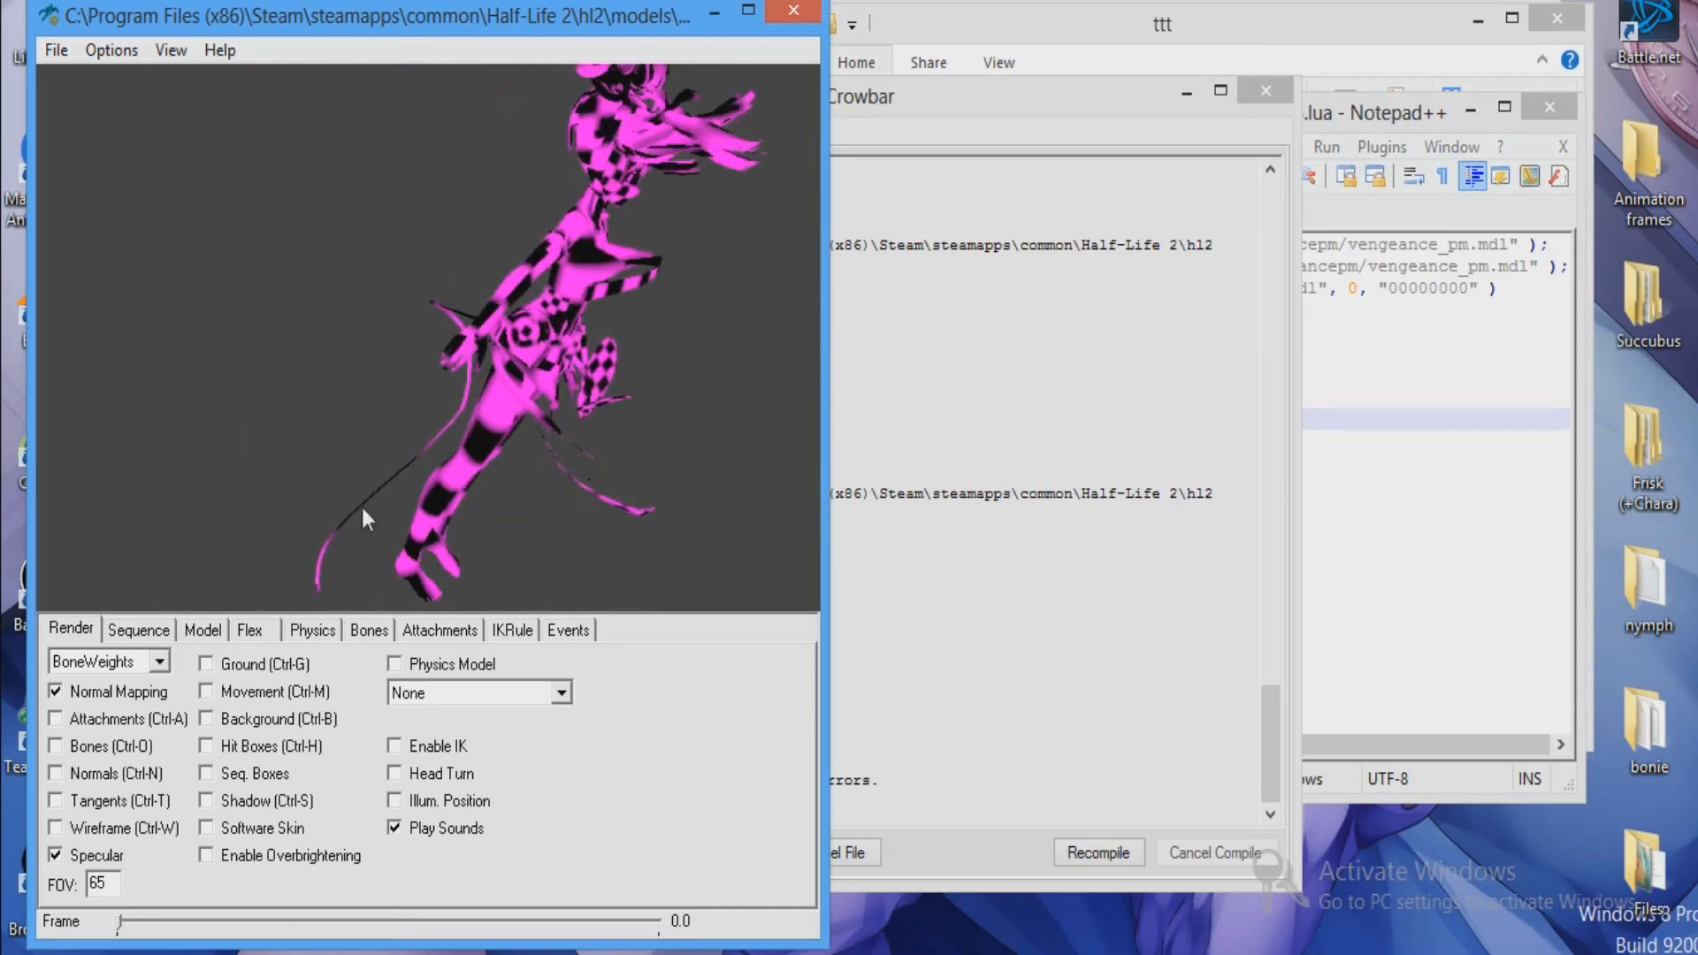
# Inspect the compiled model from a few more angles and close the model viewer.
pyautogui.moveTo(395, 573); pyautogui.dragTo(281, 327)
pyautogui.moveTo(511, 581); pyautogui.dragTo(492, 354)
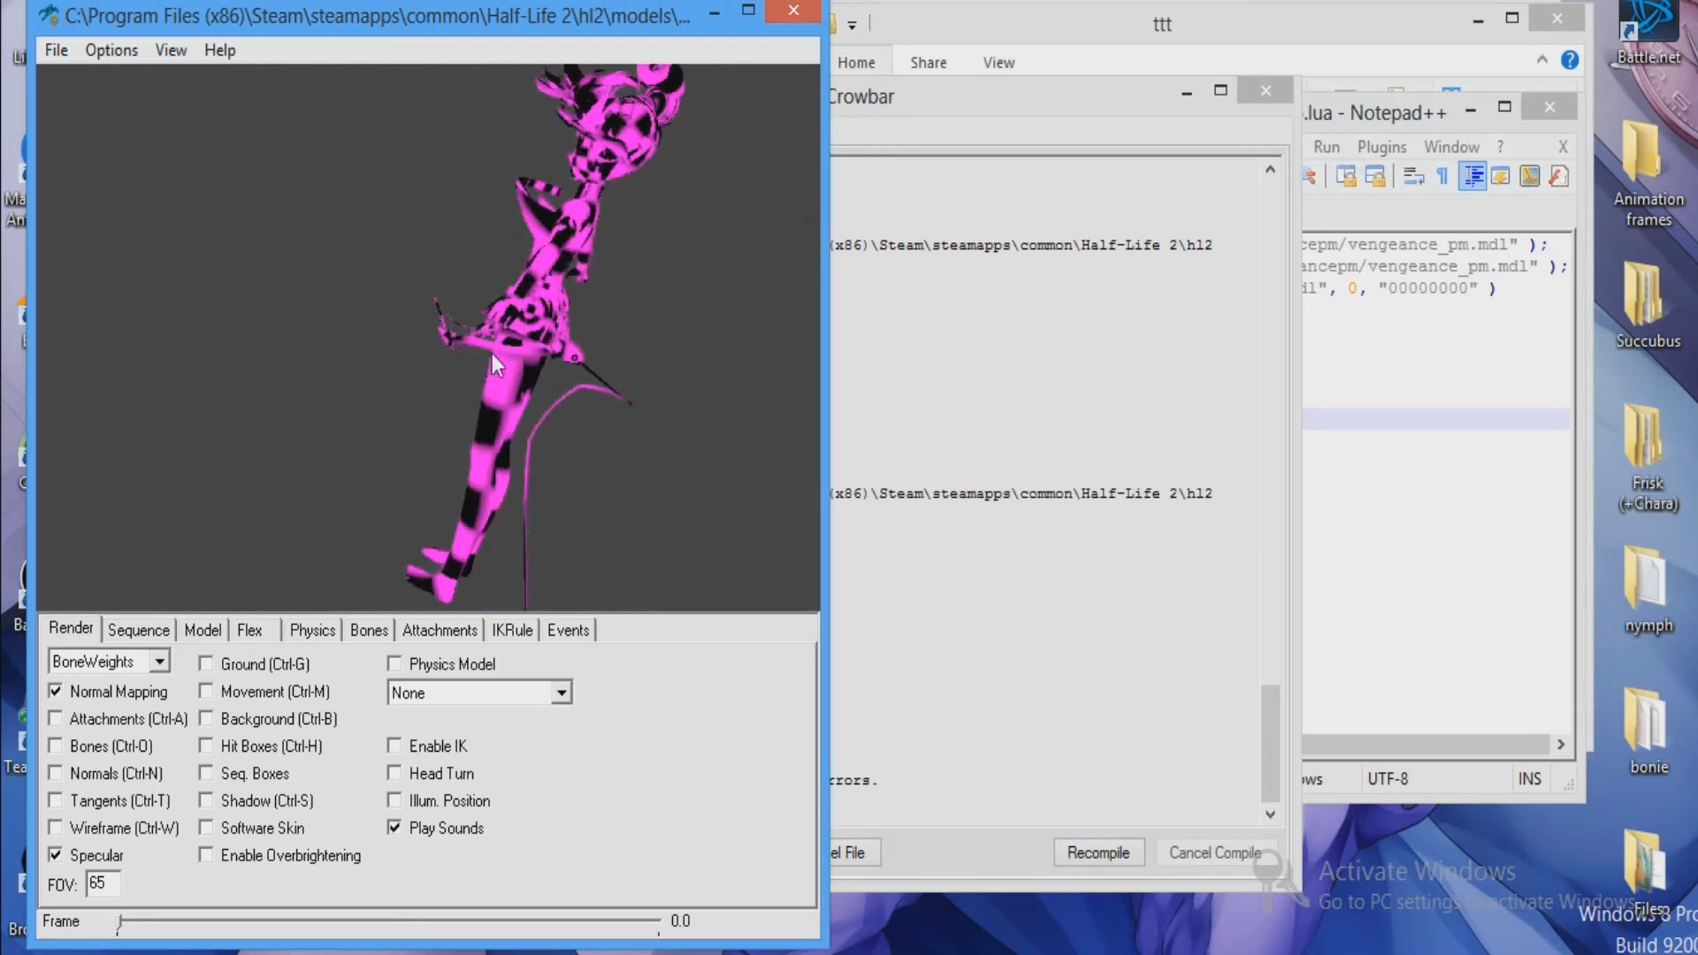
pyautogui.click(793, 24)
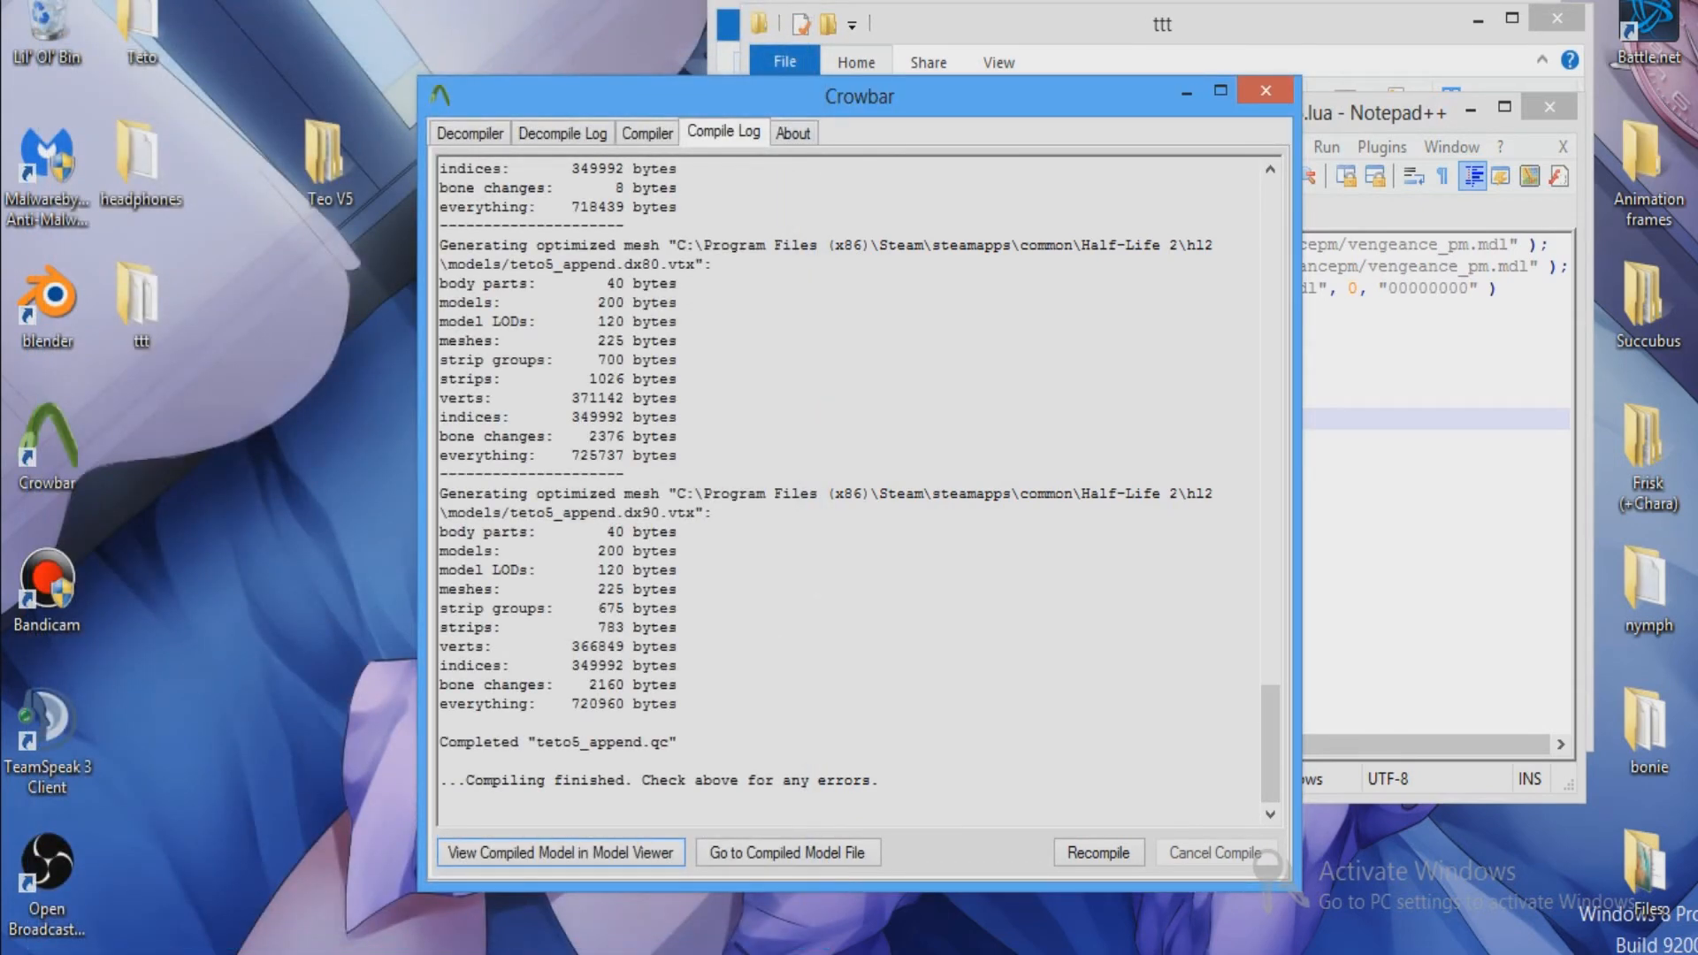
# Open the folder holding the compiled teto5_append model, and close Crowbar and the ttt and vocaloid folder windows.
pyautogui.click(754, 855)
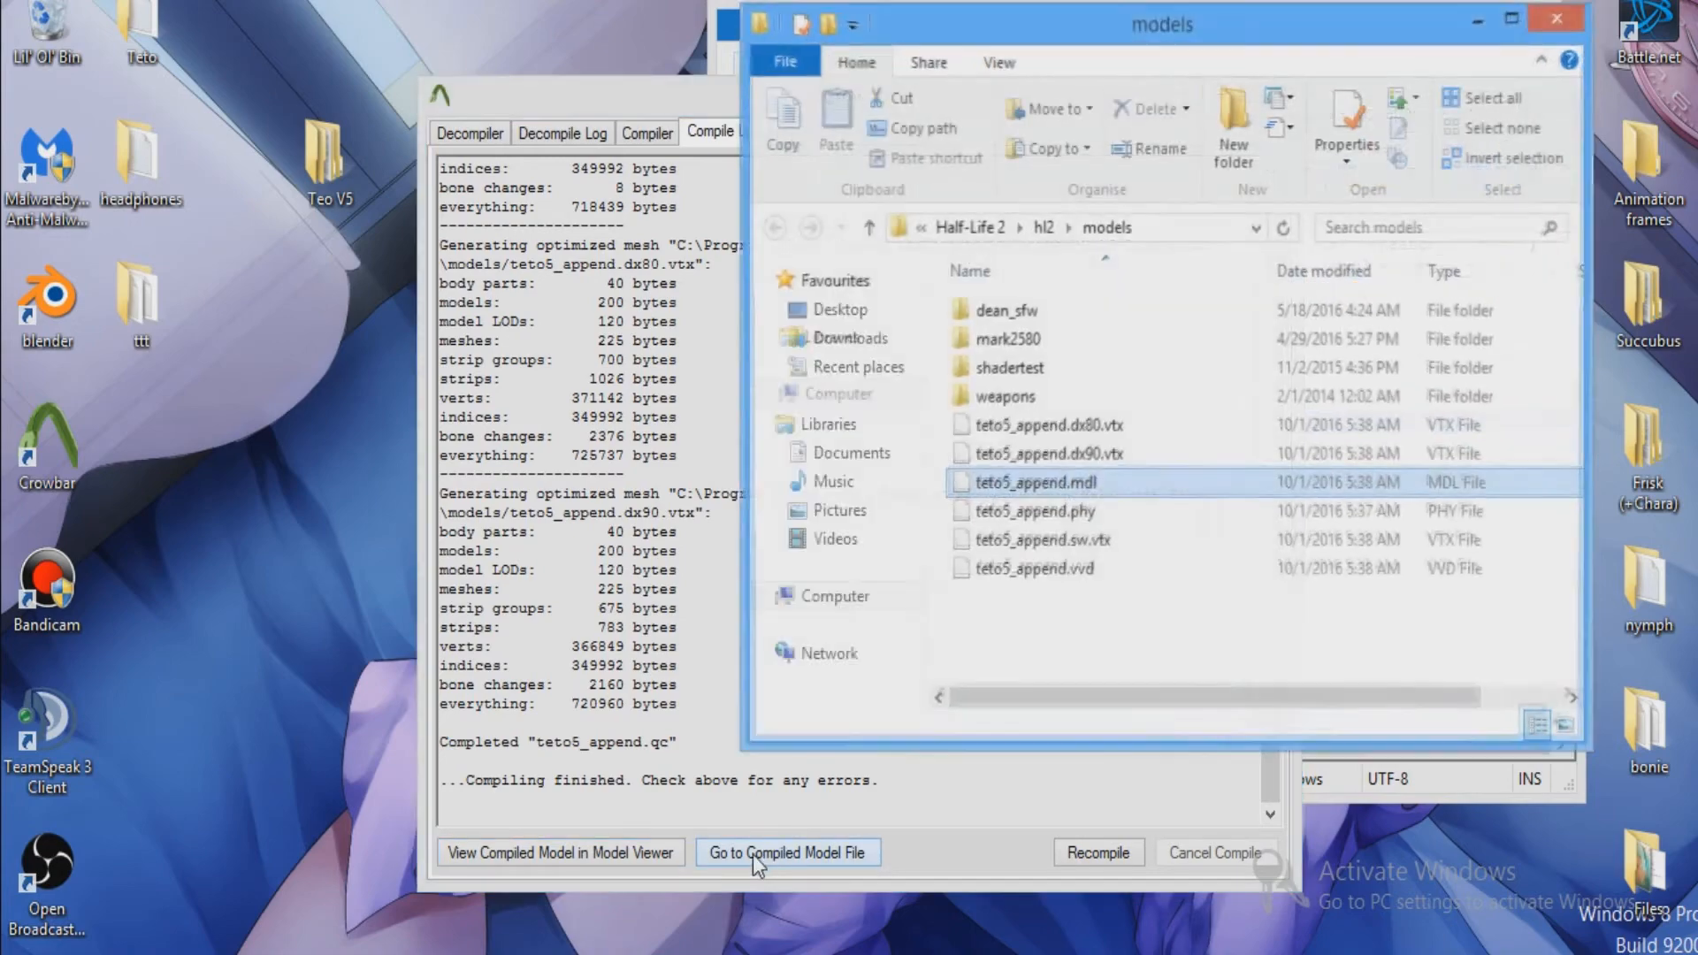
pyautogui.click(1287, 90)
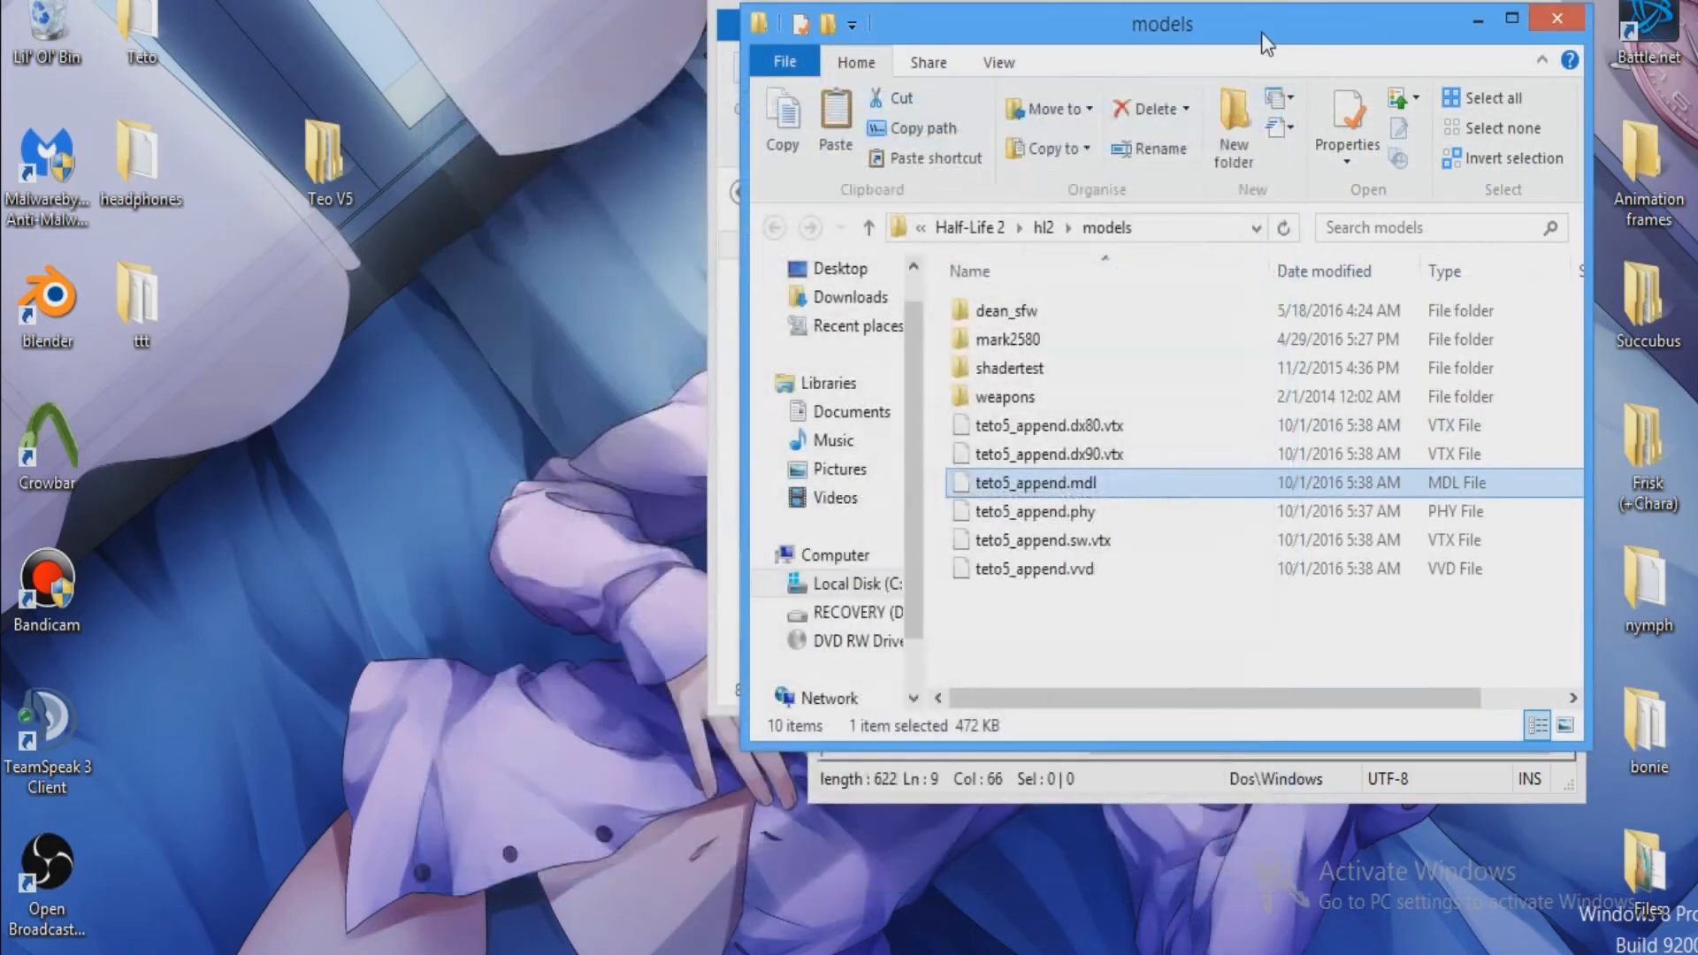
pyautogui.moveTo(1262, 32); pyautogui.dragTo(406, 86)
pyautogui.click(1101, 9)
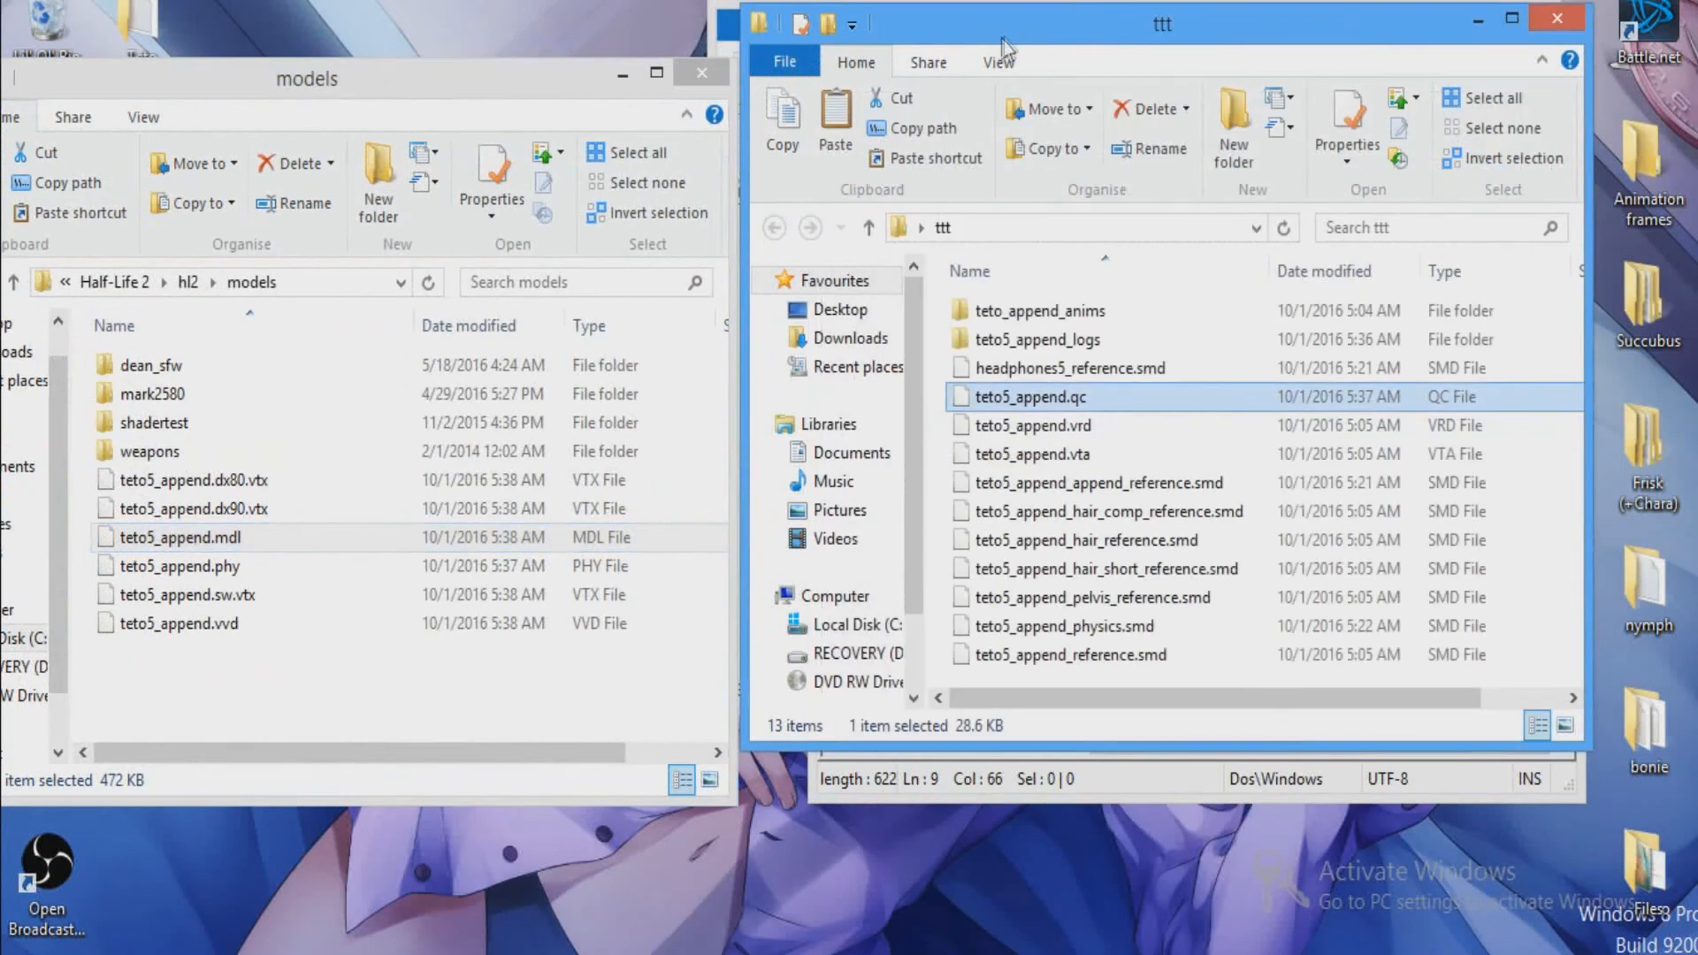
pyautogui.click(1575, 28)
pyautogui.click(872, 29)
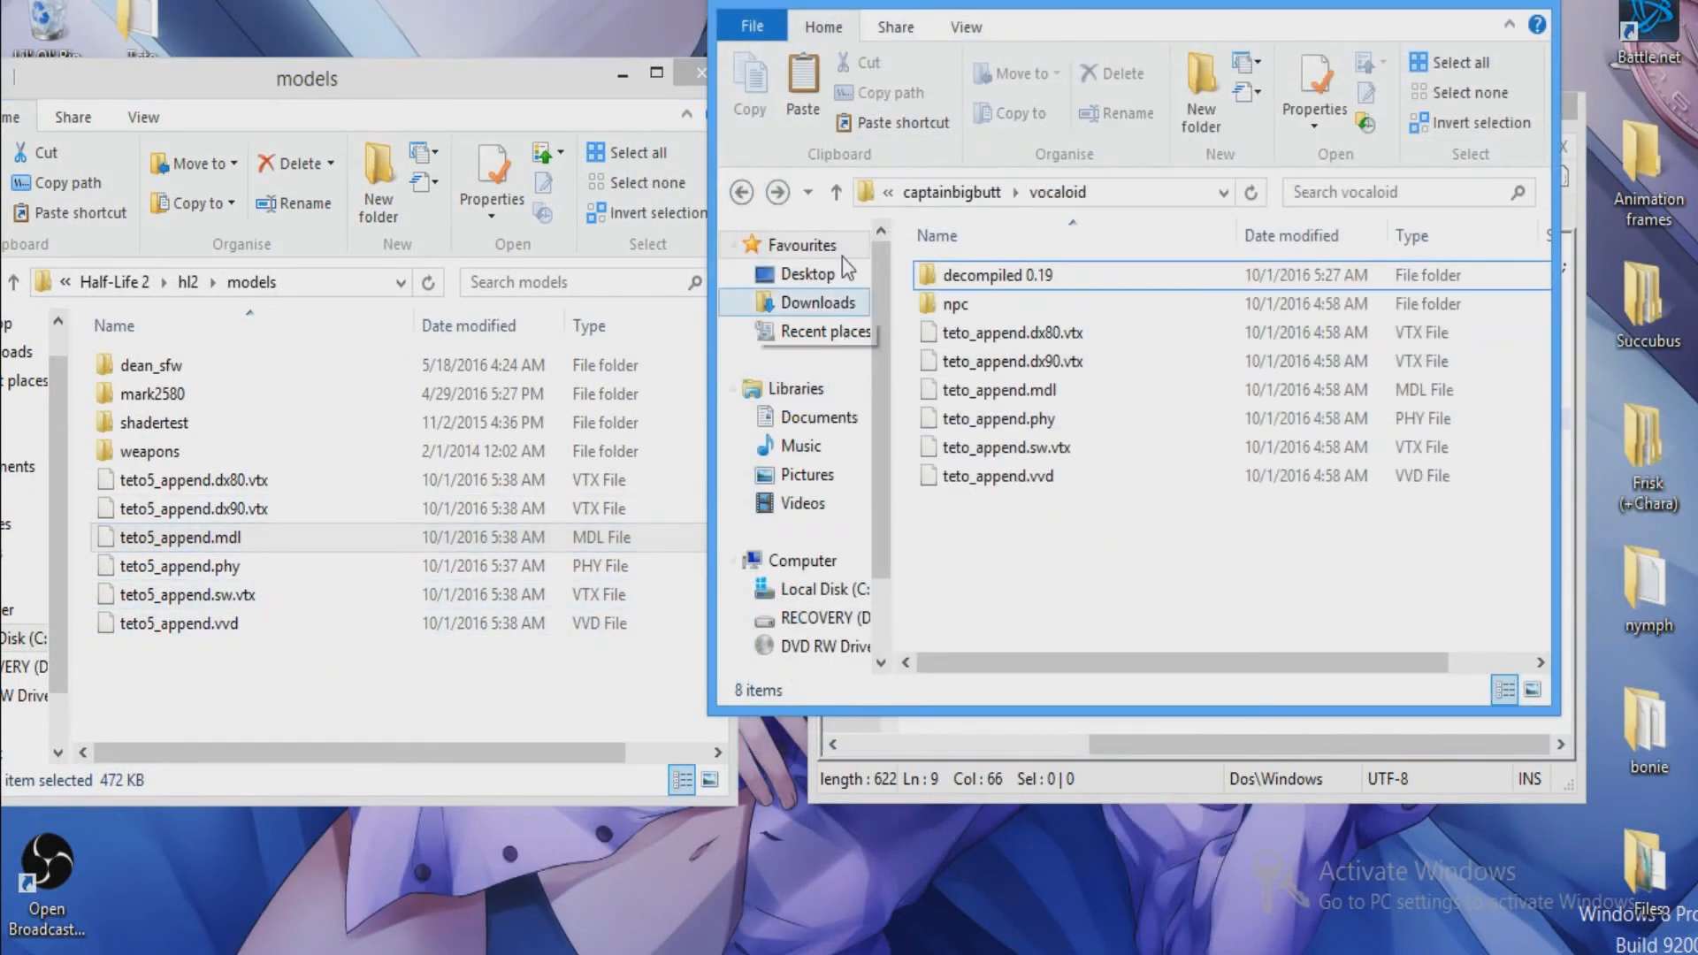
pyautogui.click(1522, 2)
pyautogui.moveTo(497, 89); pyautogui.dragTo(1367, 78)
# Move the compiled teto5_append files from the hl2 models folder into models/player/vengeance/teo5 inside the Teo V5 folder.
pyautogui.click(311, 174)
pyautogui.doubleClick(311, 173)
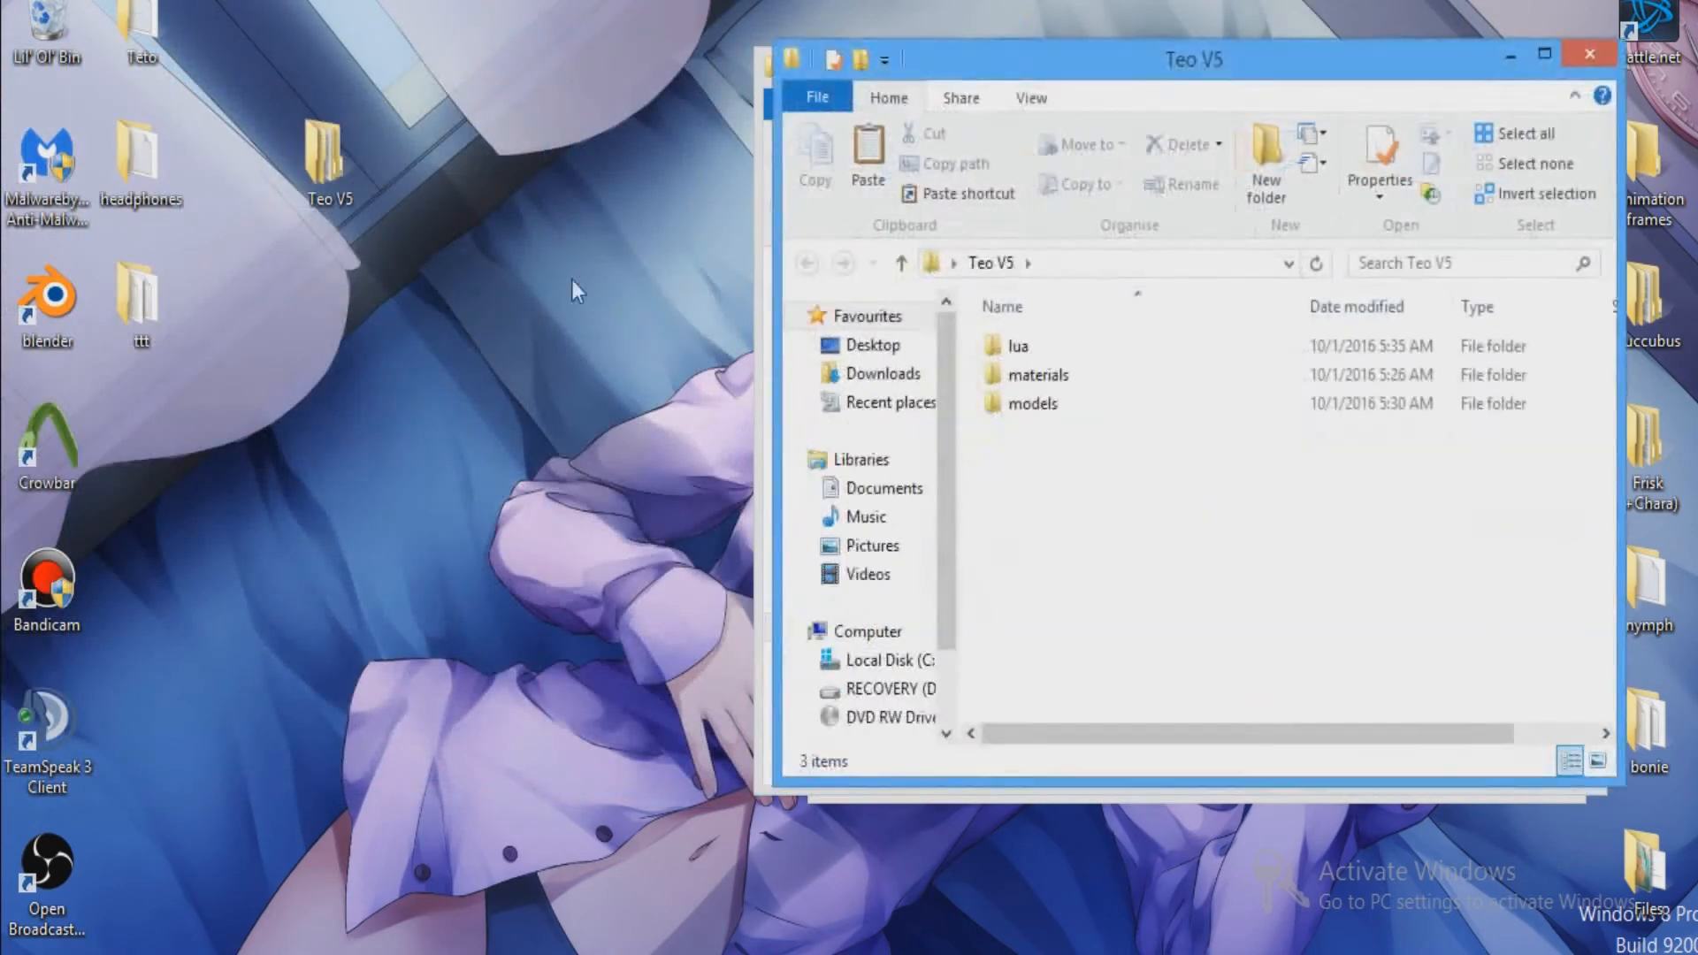
pyautogui.doubleClick(1016, 397)
pyautogui.click(1031, 345)
pyautogui.doubleClick(1032, 345)
pyautogui.doubleClick(1032, 345)
pyautogui.doubleClick(1032, 345)
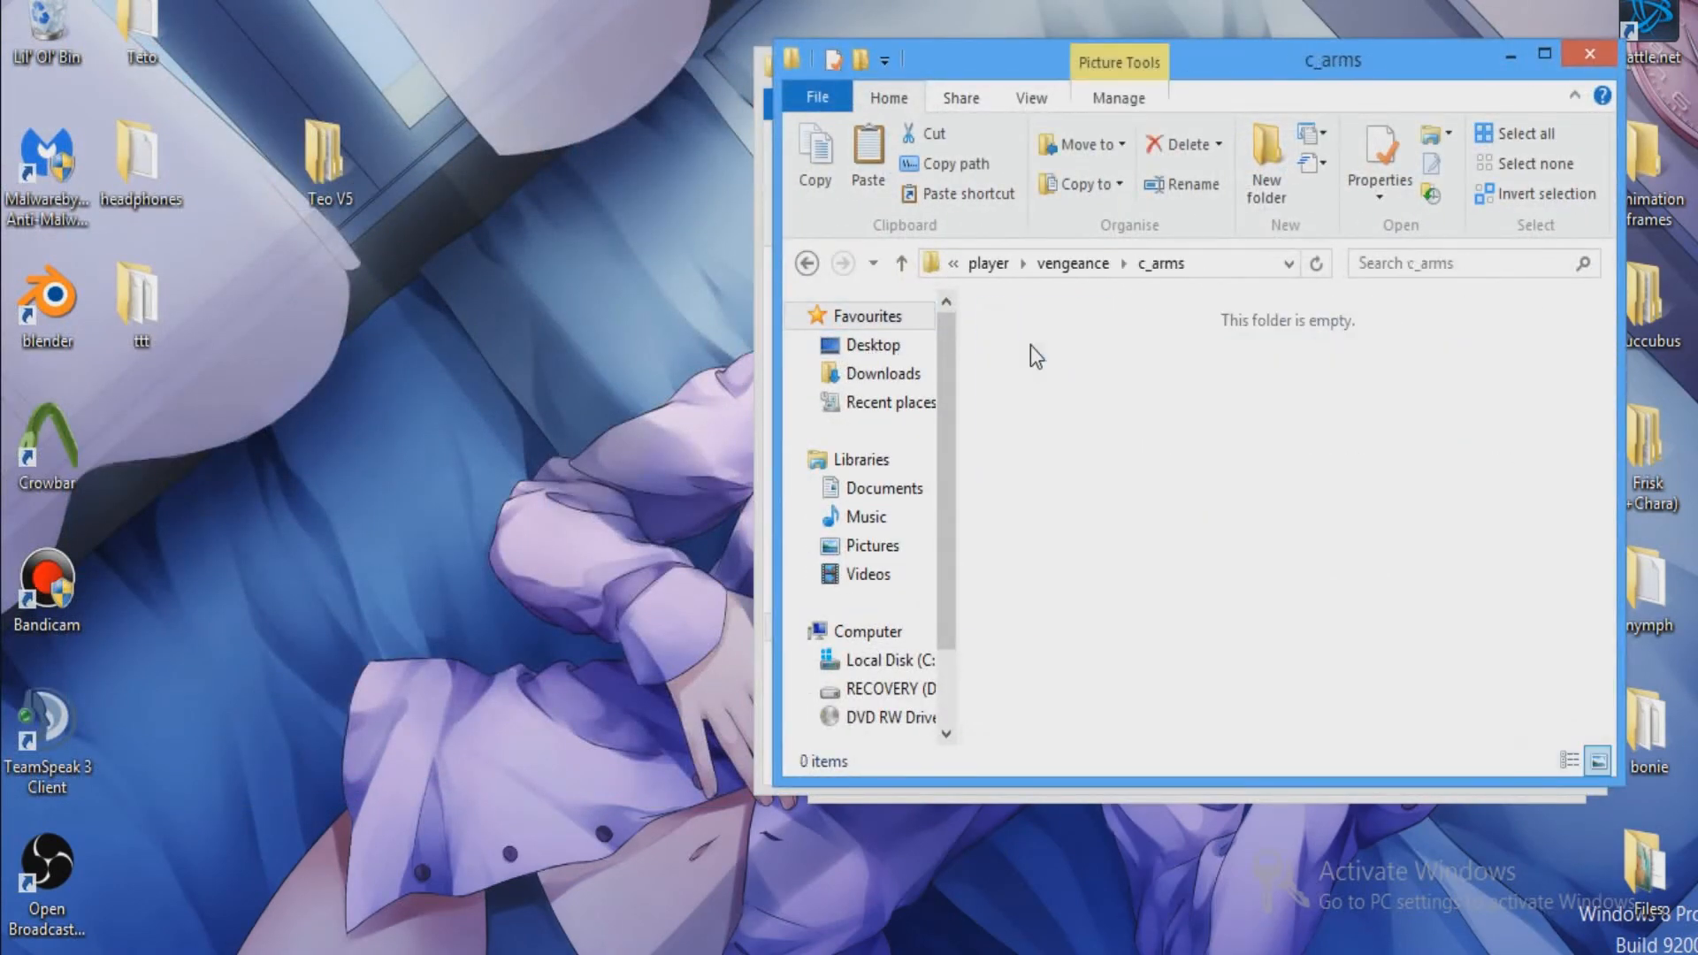
pyautogui.press('BackSpace')
pyautogui.doubleClick(1019, 375)
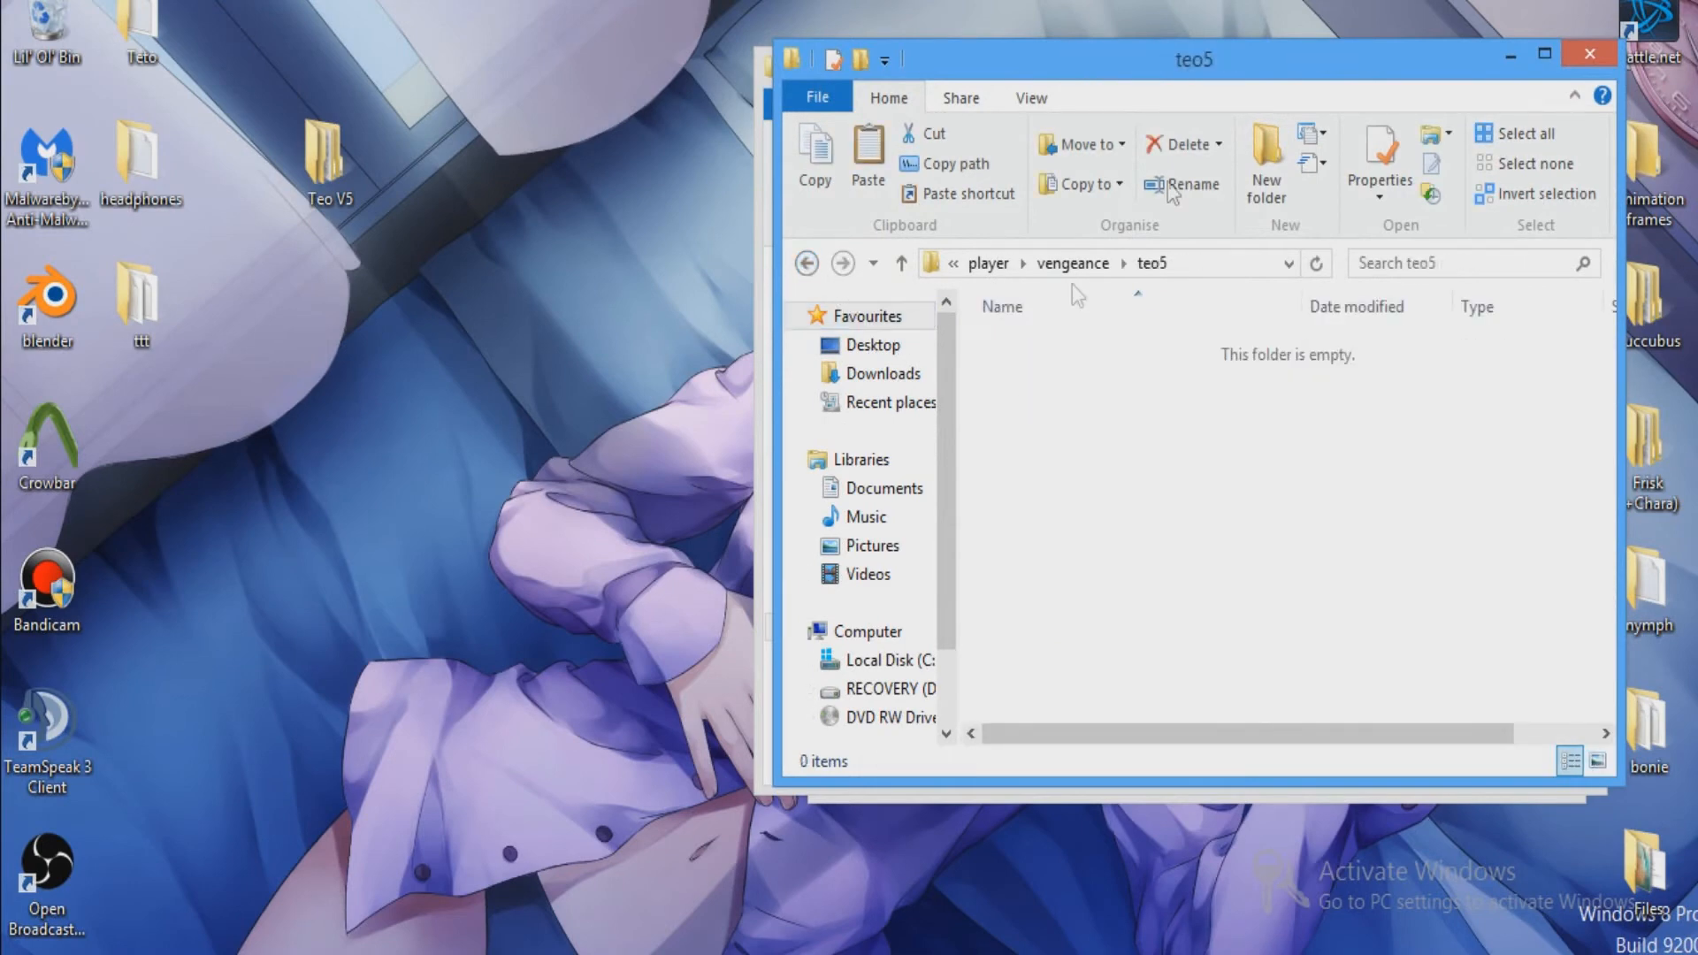
pyautogui.moveTo(1208, 65); pyautogui.dragTo(506, 76)
pyautogui.moveTo(1107, 699); pyautogui.dragTo(363, 469)
# Copy the compiled model's base name and replace vengeance_pm with teto5_append in the three model paths of teo5.lua.
pyautogui.click(356, 413)
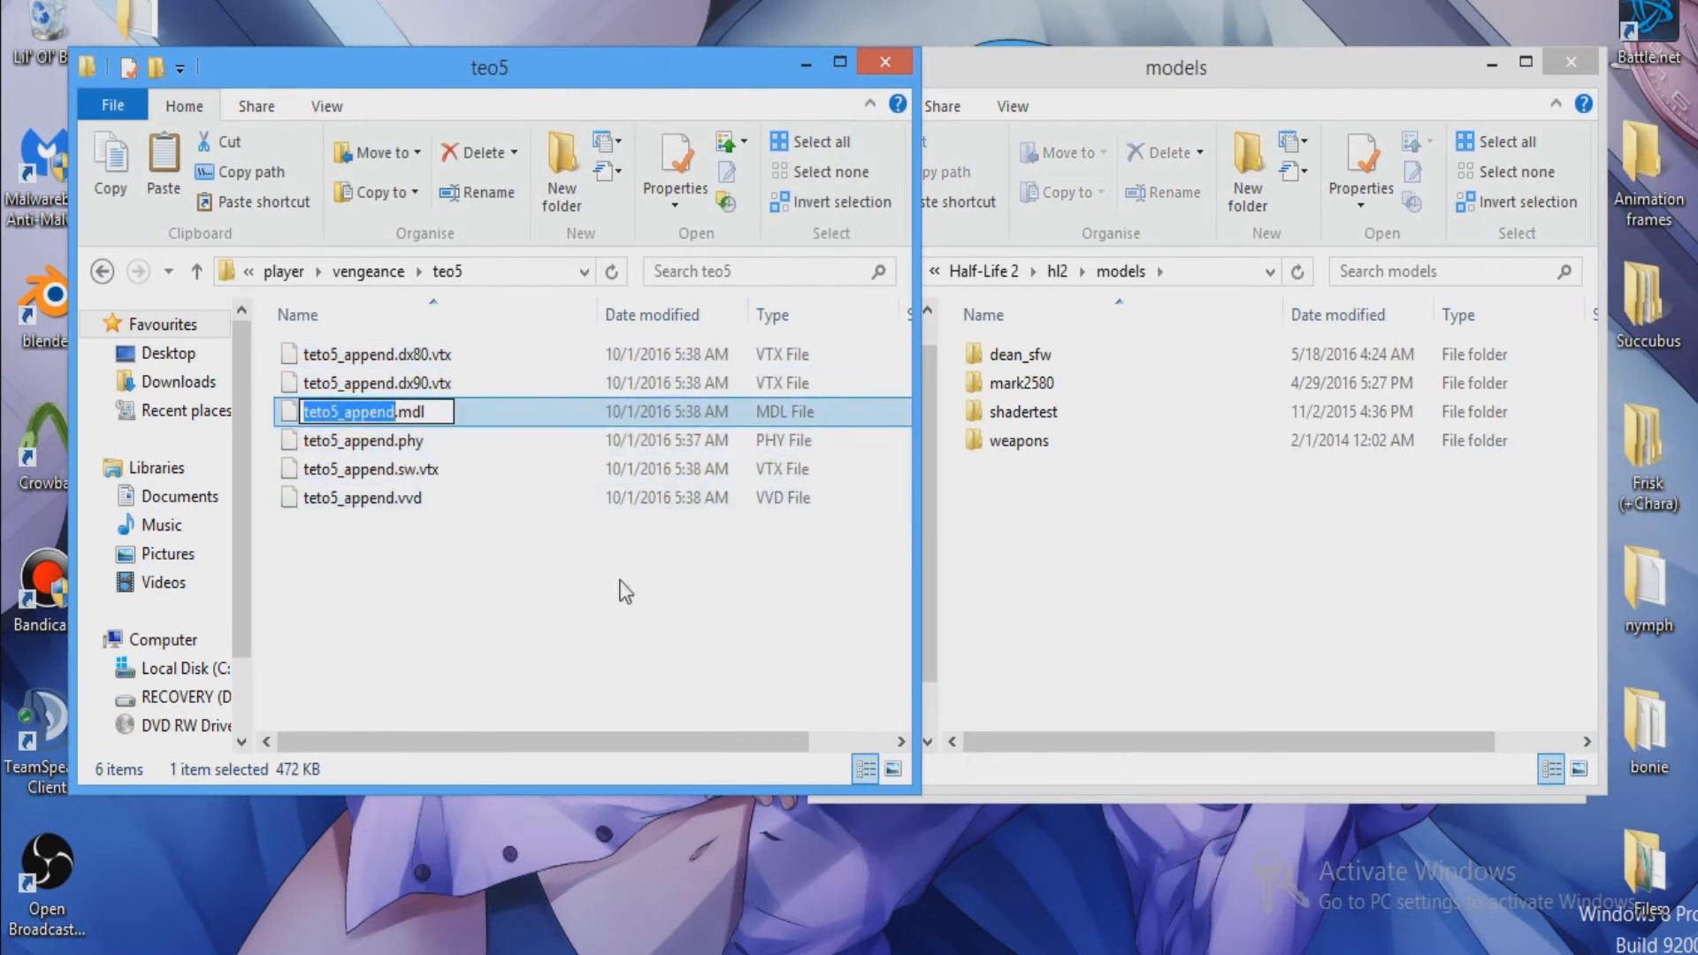
pyautogui.click(652, 637)
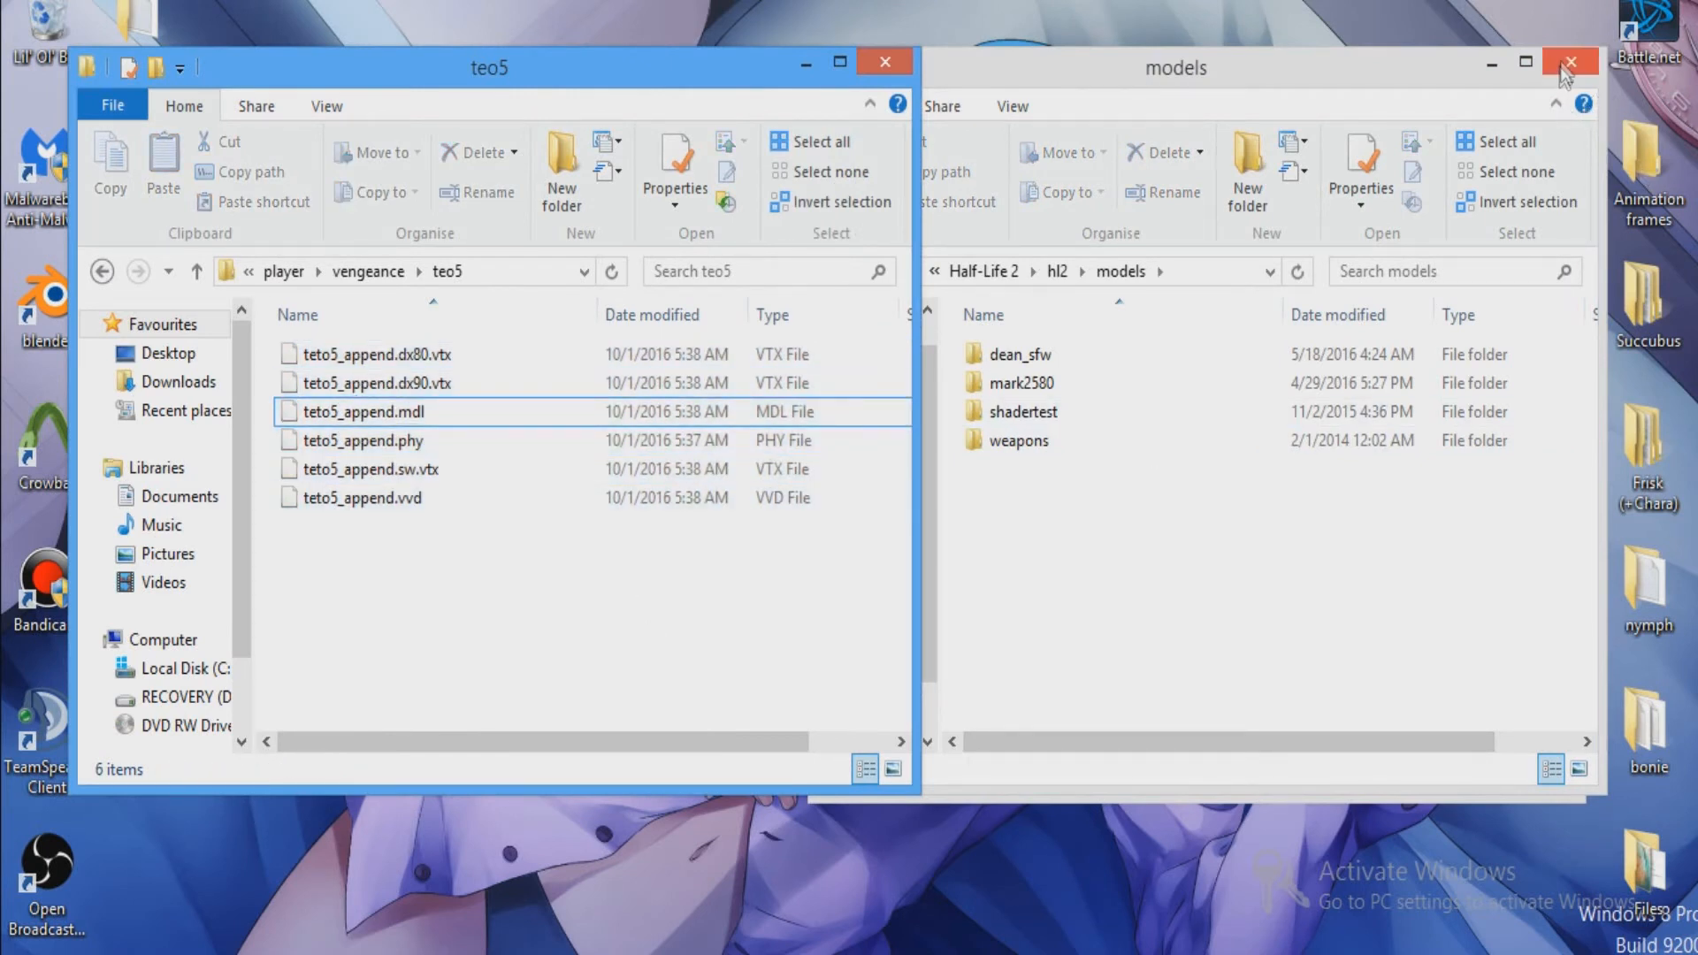
pyautogui.click(1570, 62)
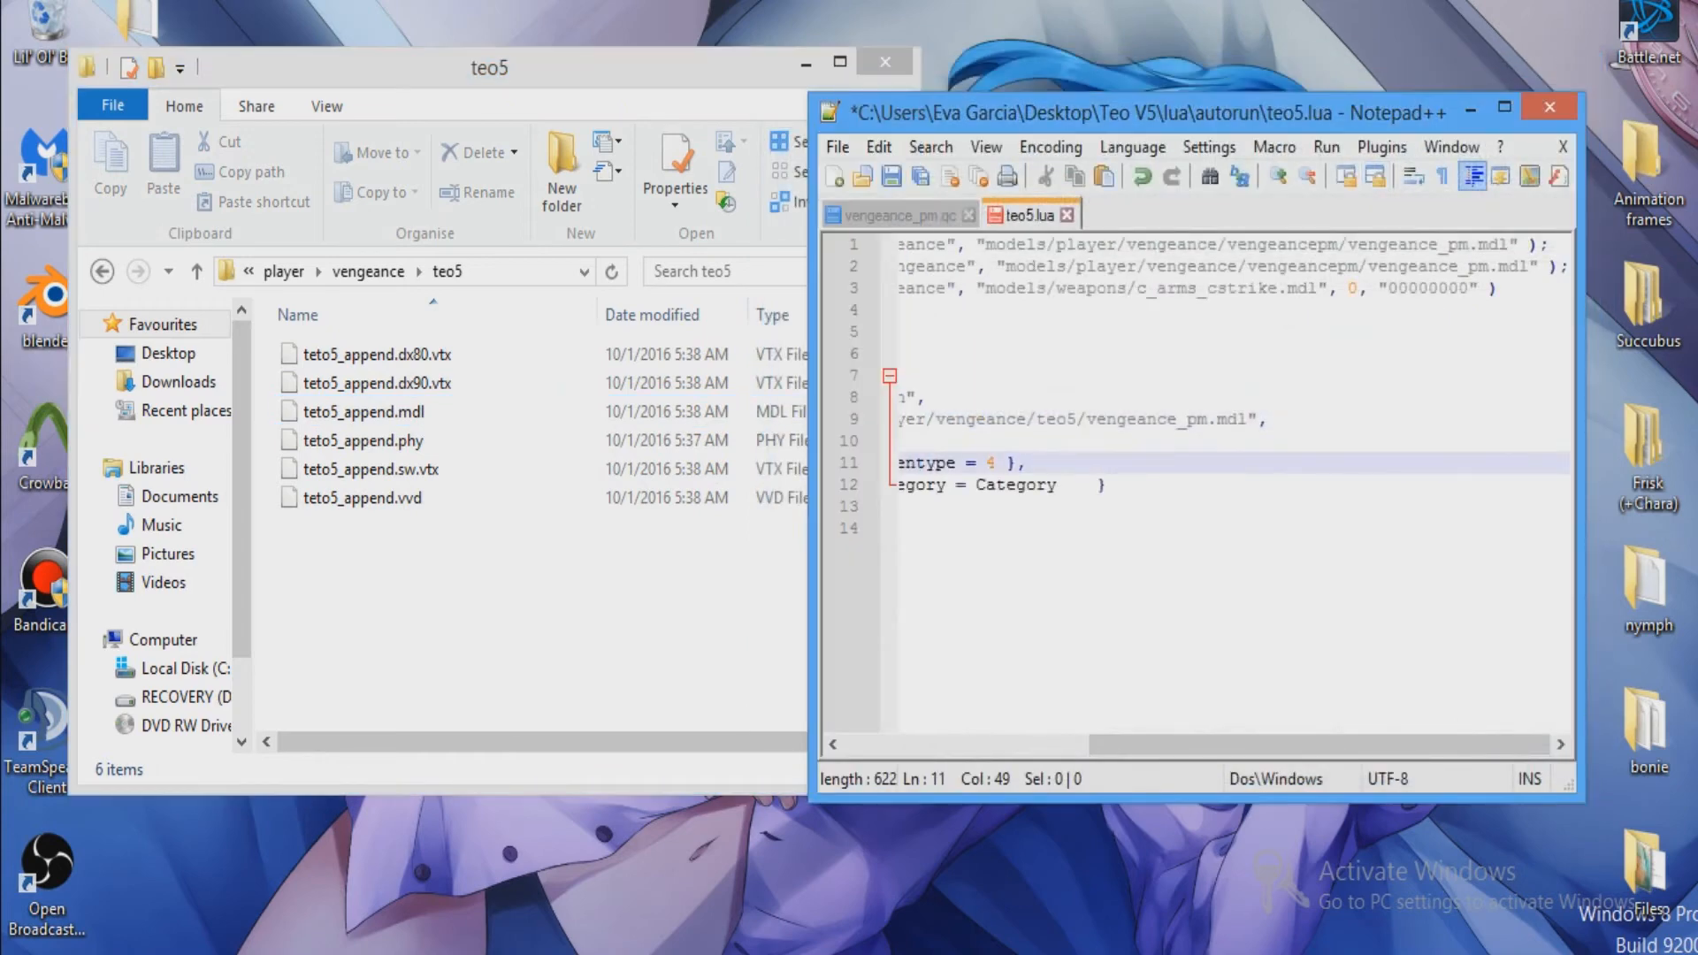
pyautogui.doubleClick(1123, 421)
pyautogui.write('teto5_append')
pyautogui.doubleClick(1420, 269)
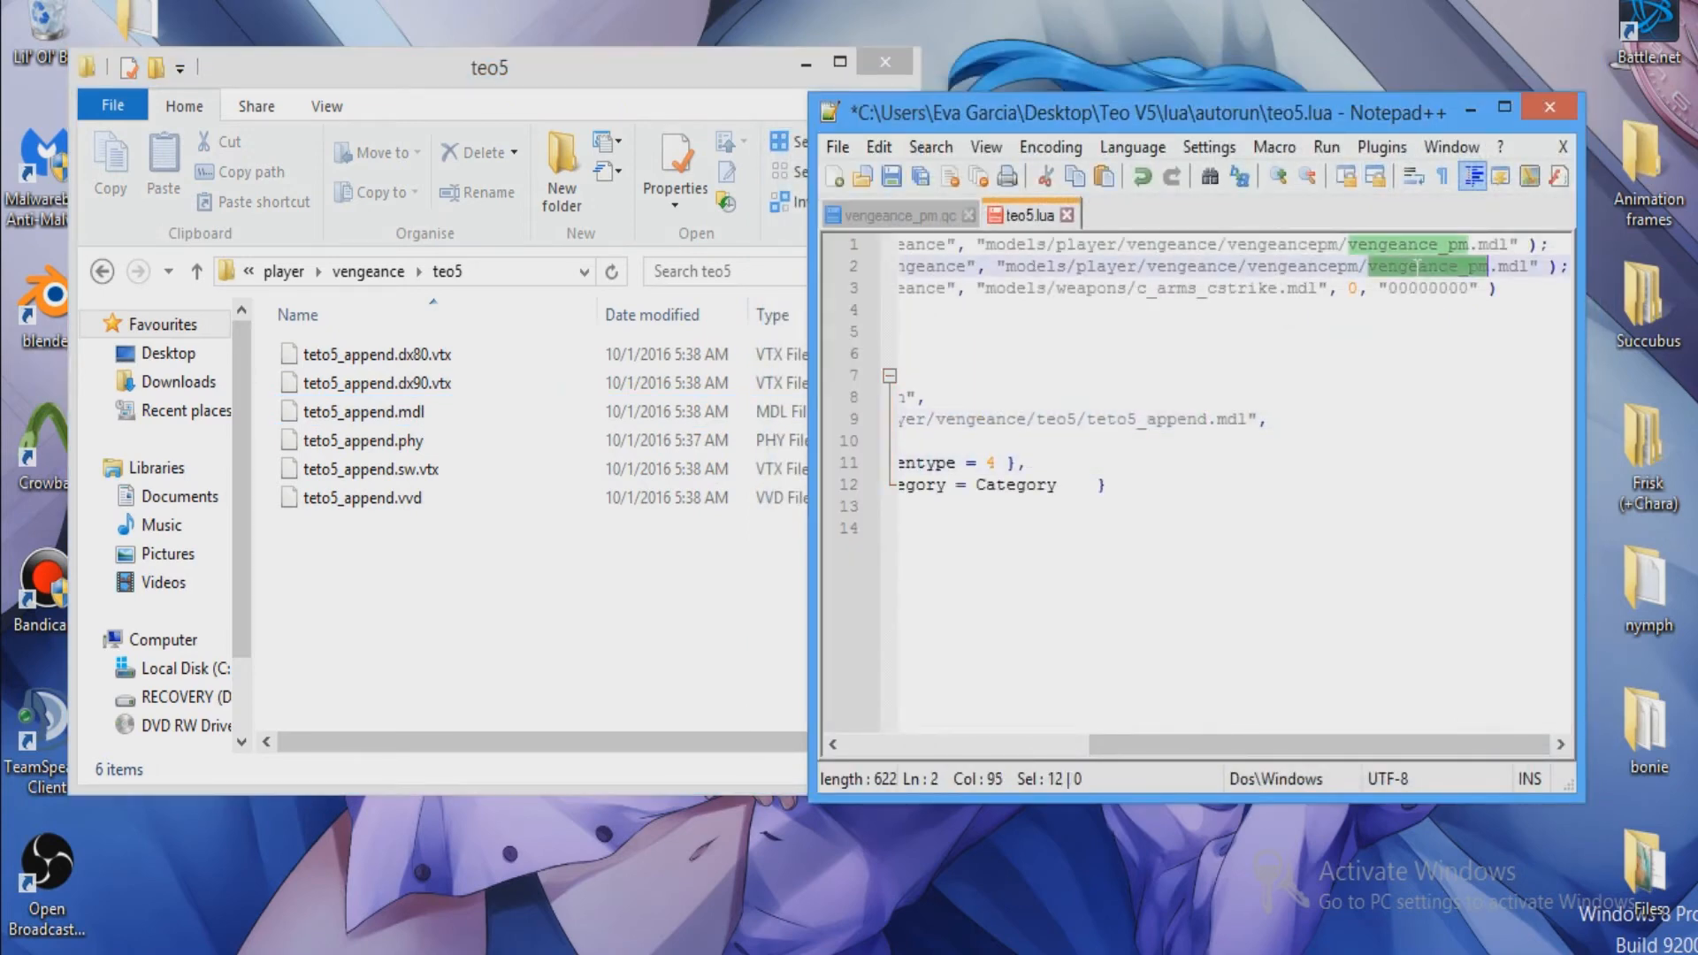
pyautogui.write('teto5_append')
pyautogui.doubleClick(1450, 245)
pyautogui.write('teto5_append')
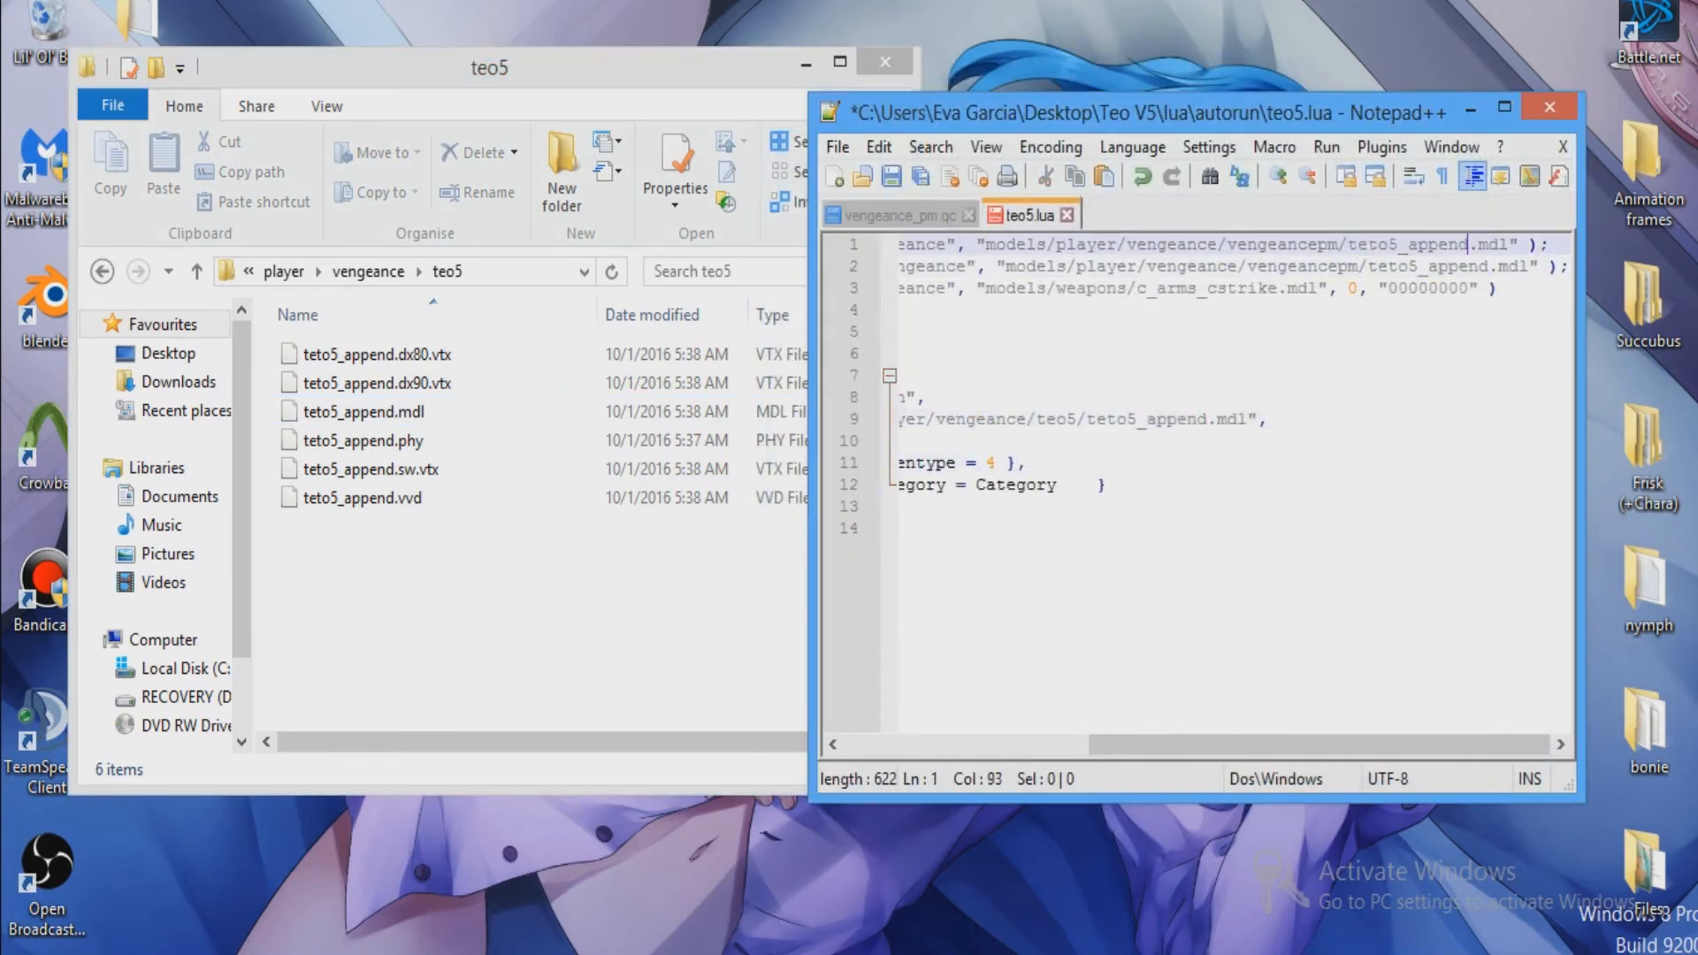
pyautogui.click(1067, 420)
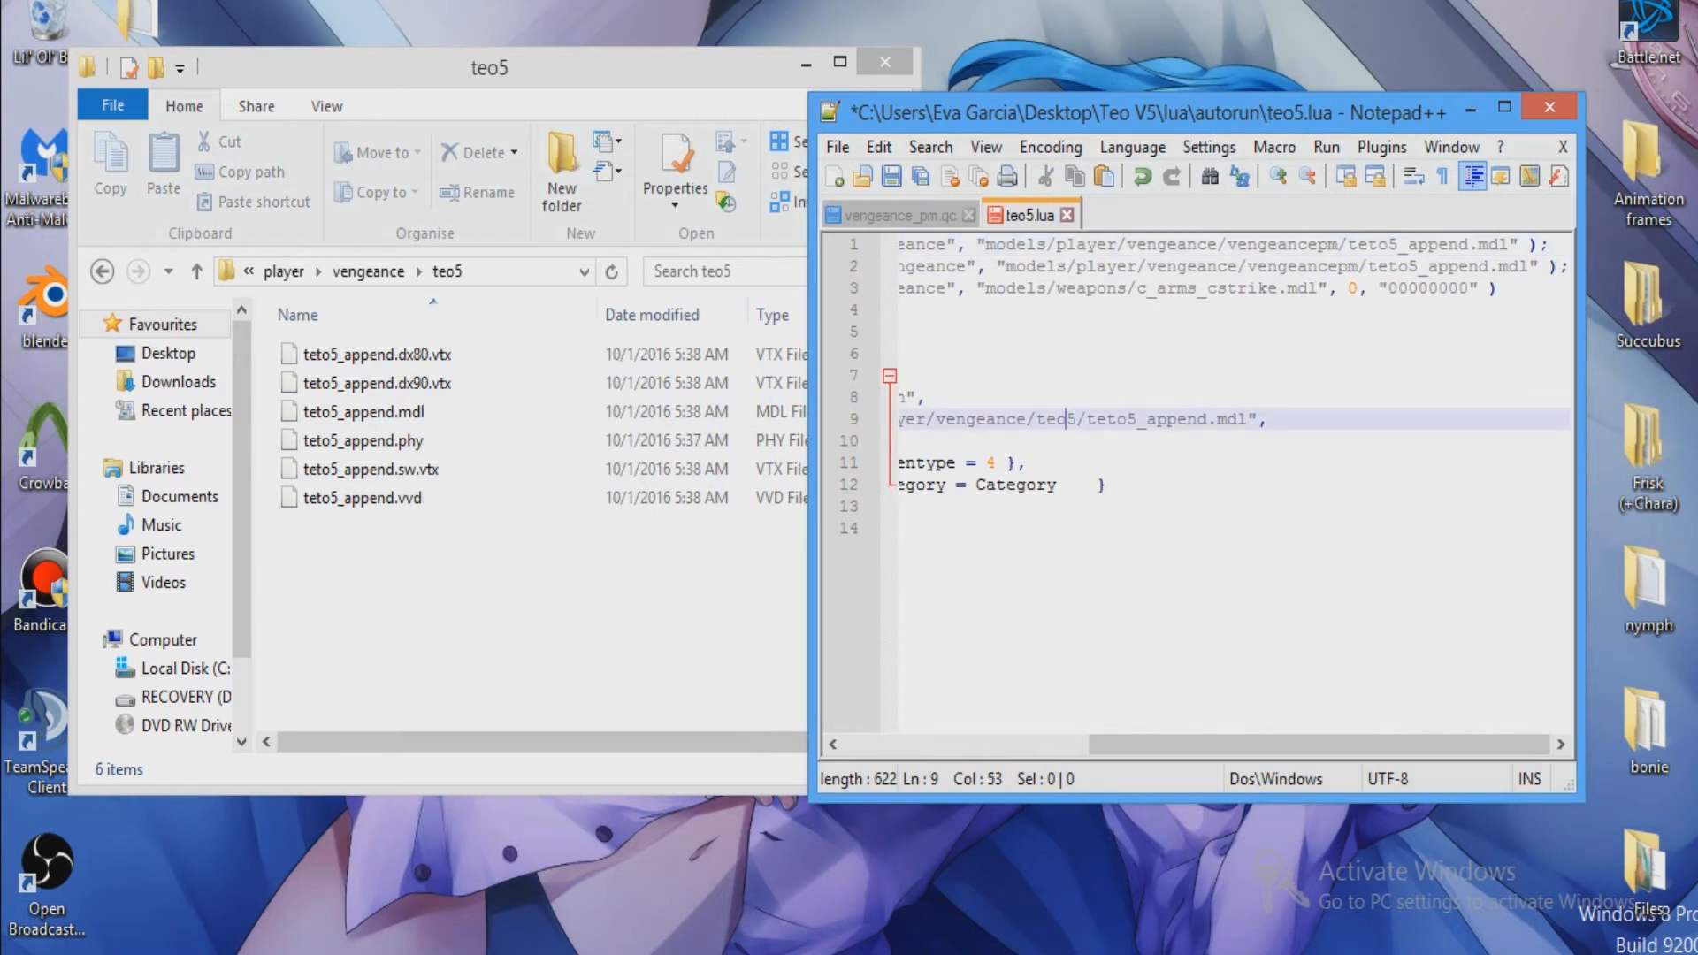
pyautogui.write('teto5_append')
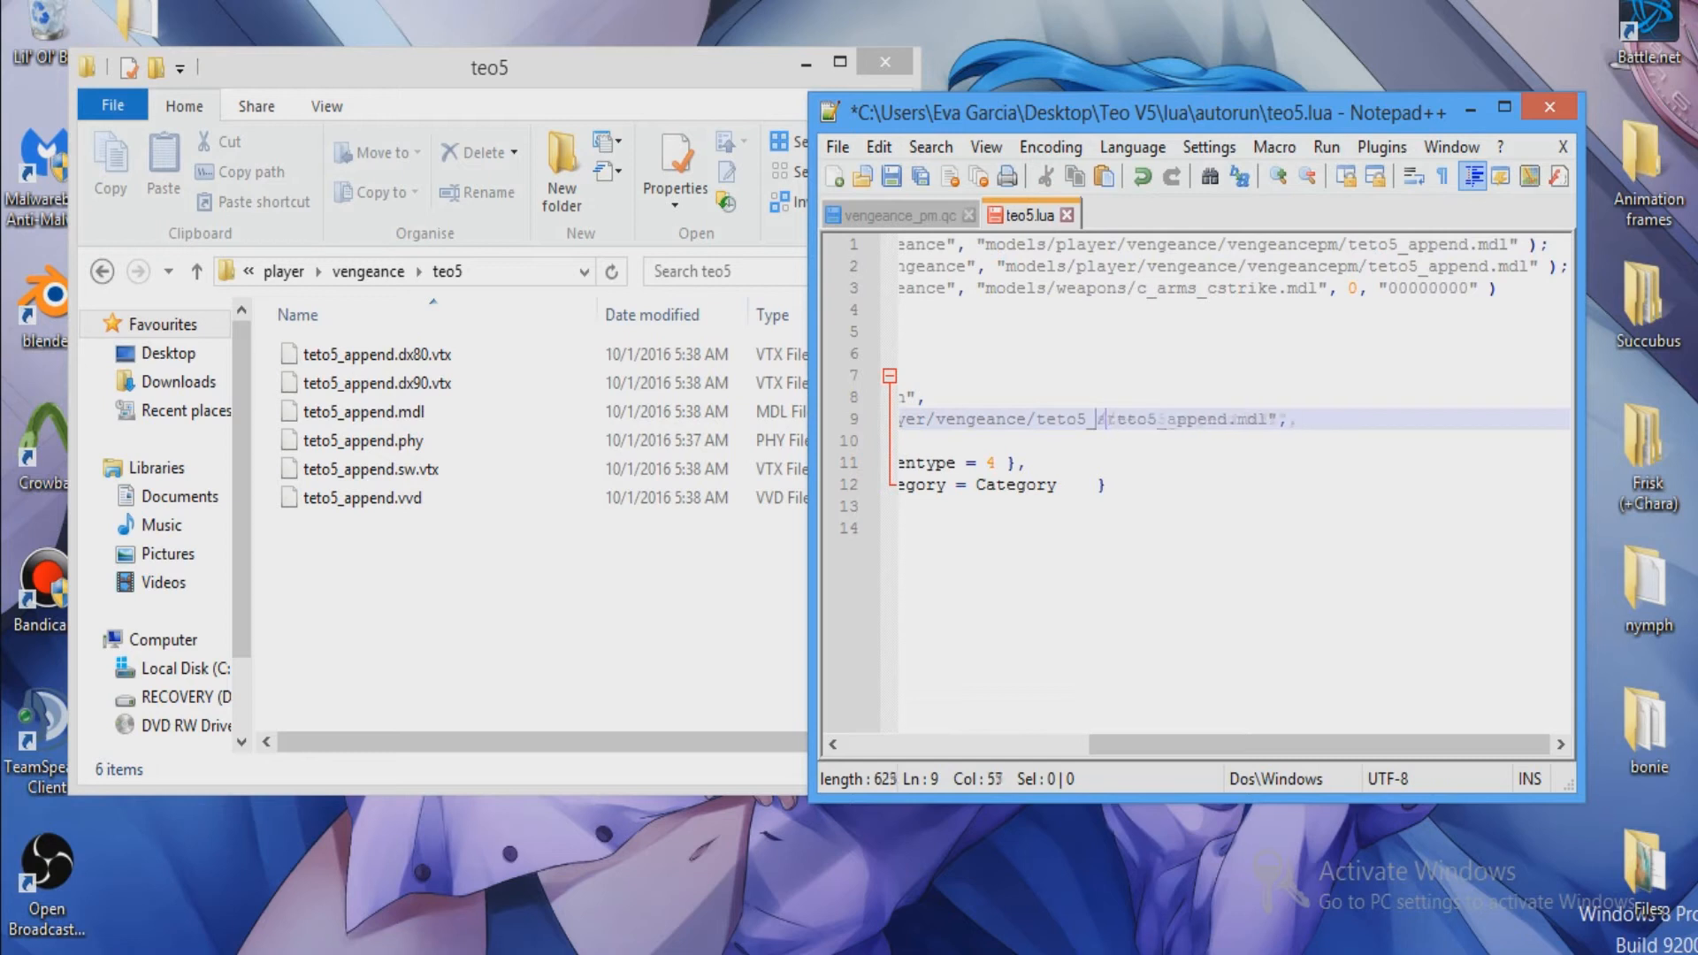
pyautogui.write('o5')
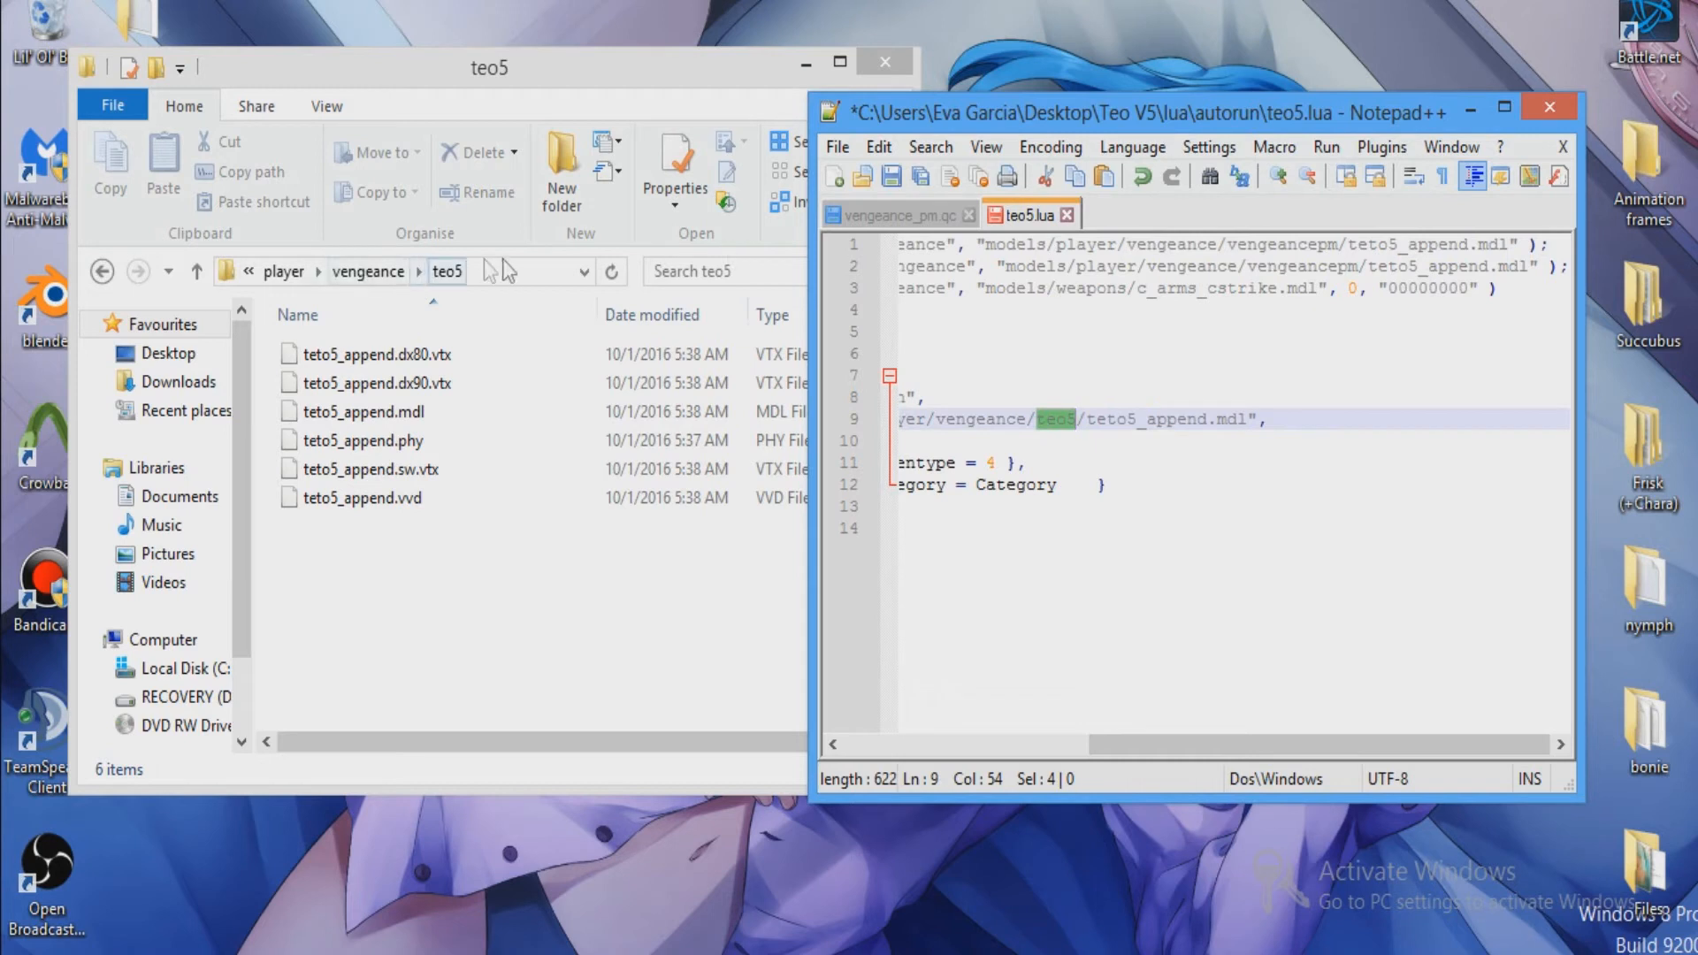
# Replace the vengeancepm folder with teo5 in the AddValidModel and PlayerOptionsModel paths of teo5.lua.
pyautogui.doubleClick(1315, 266)
pyautogui.write('teo5')
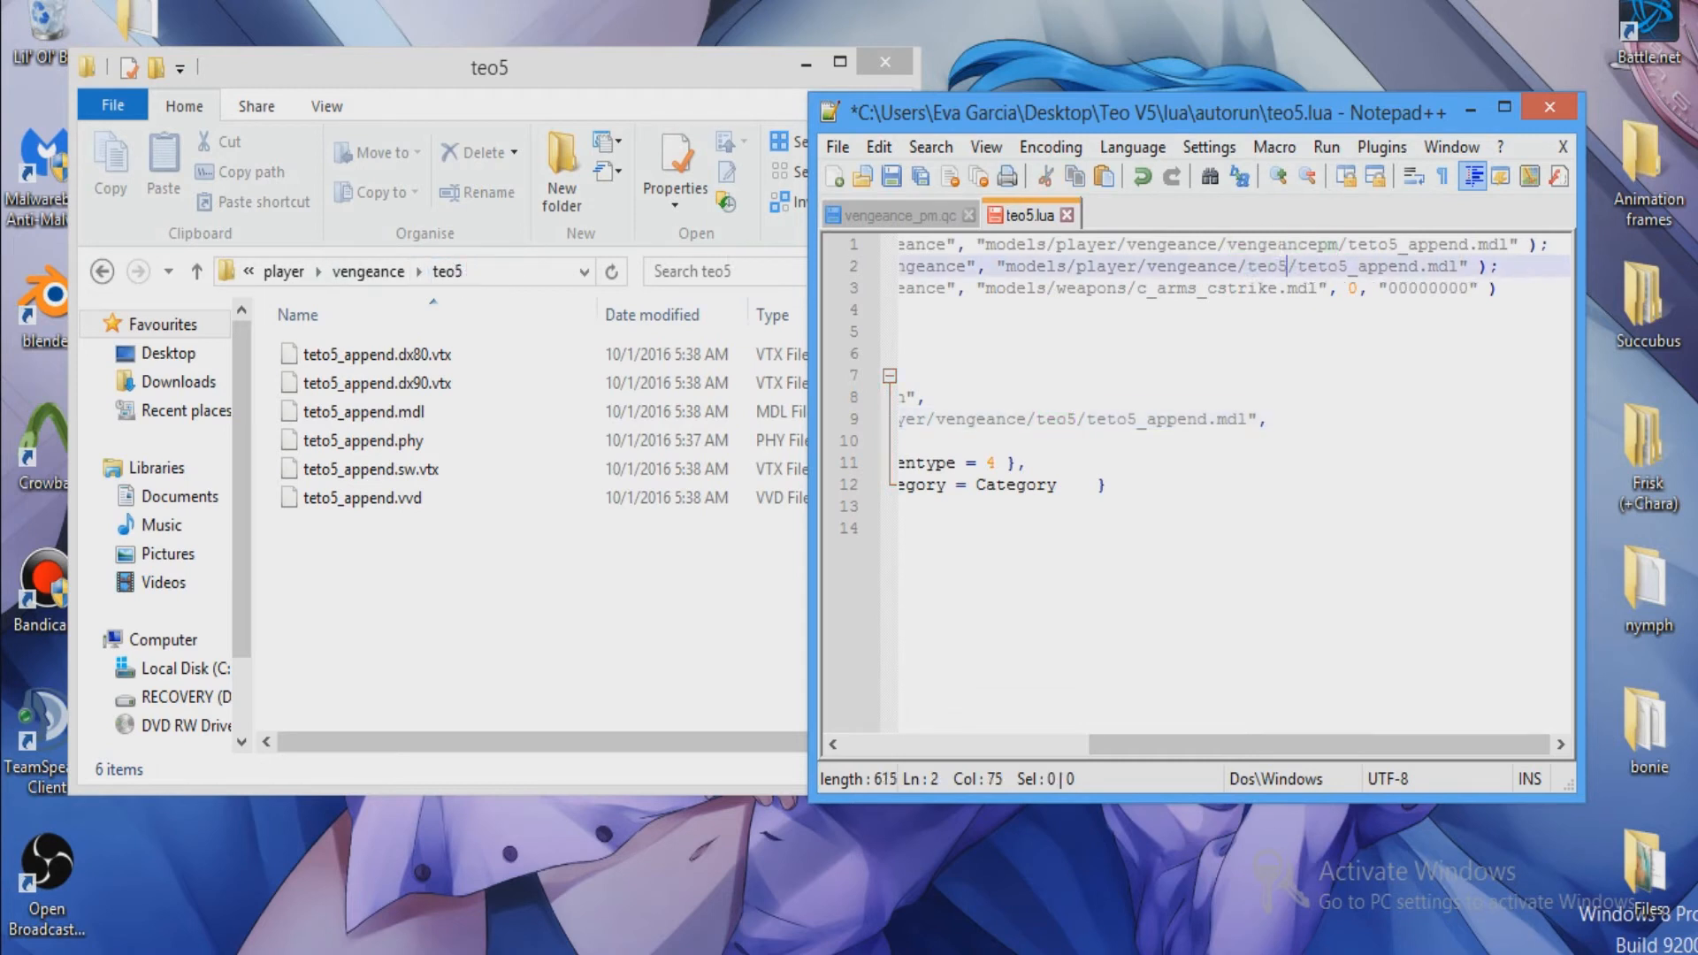
pyautogui.tripleClick(1280, 245)
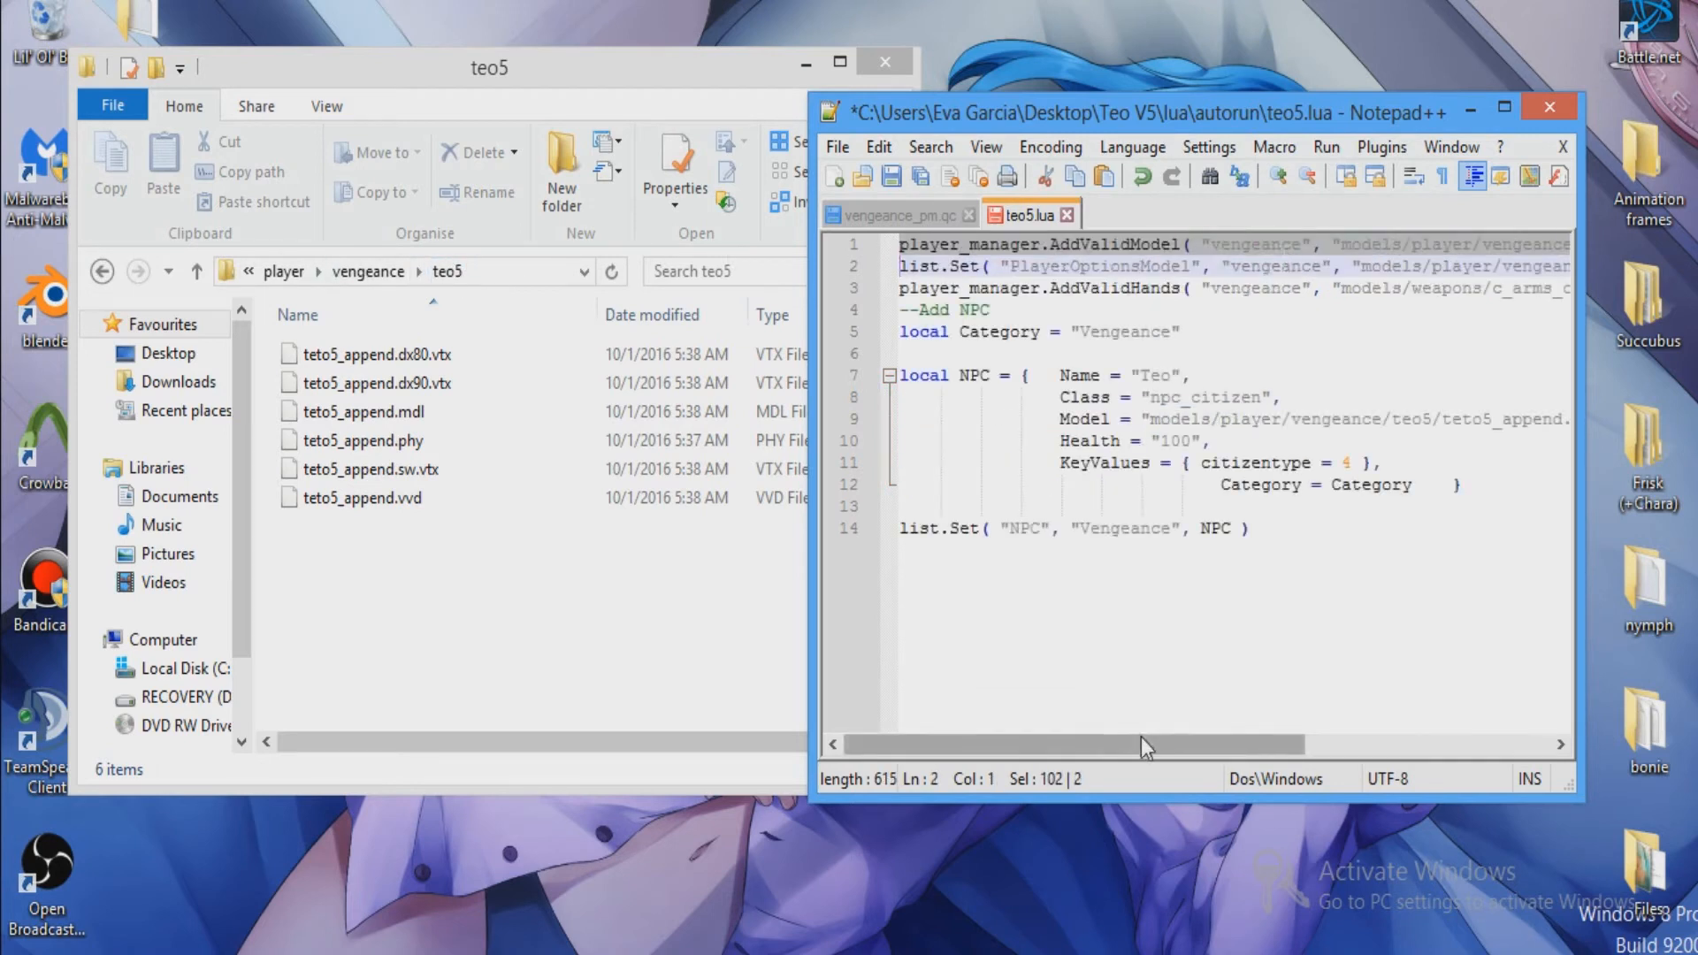
pyautogui.moveTo(1130, 753); pyautogui.dragTo(1374, 750)
pyautogui.click(1326, 267)
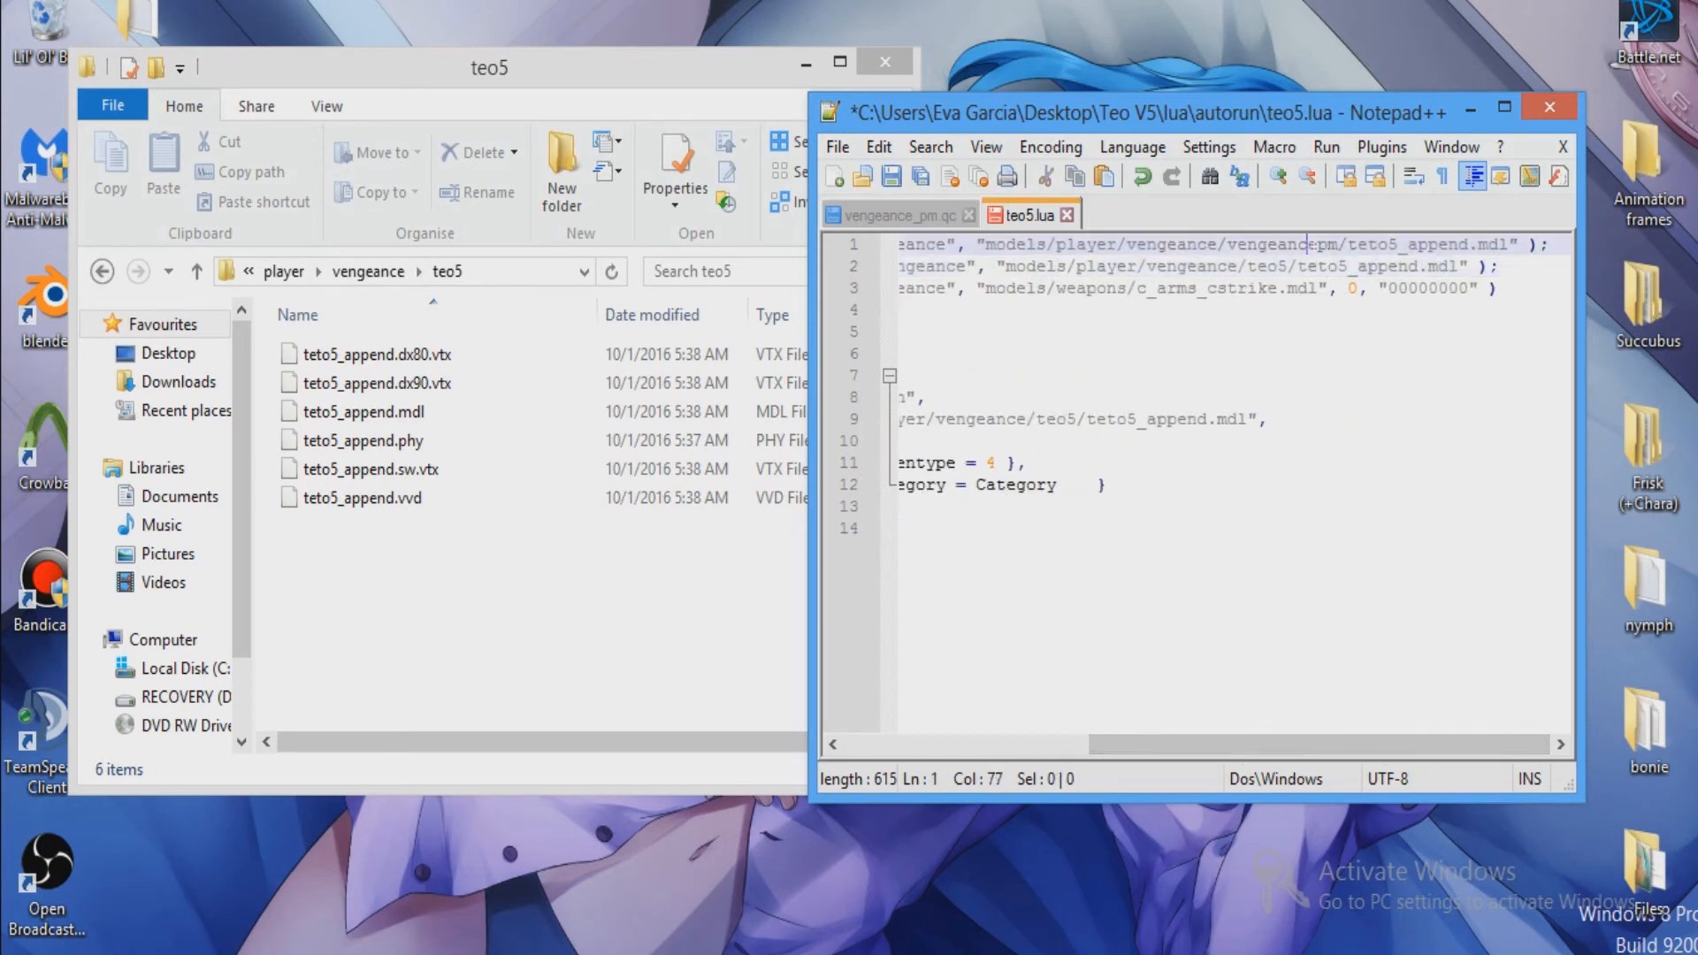
pyautogui.doubleClick(1282, 245)
pyautogui.write('teo5')
# Change the NPC entry name in the final list.Set line from Vengeance to teo5.
pyautogui.moveTo(1212, 750); pyautogui.dragTo(969, 750)
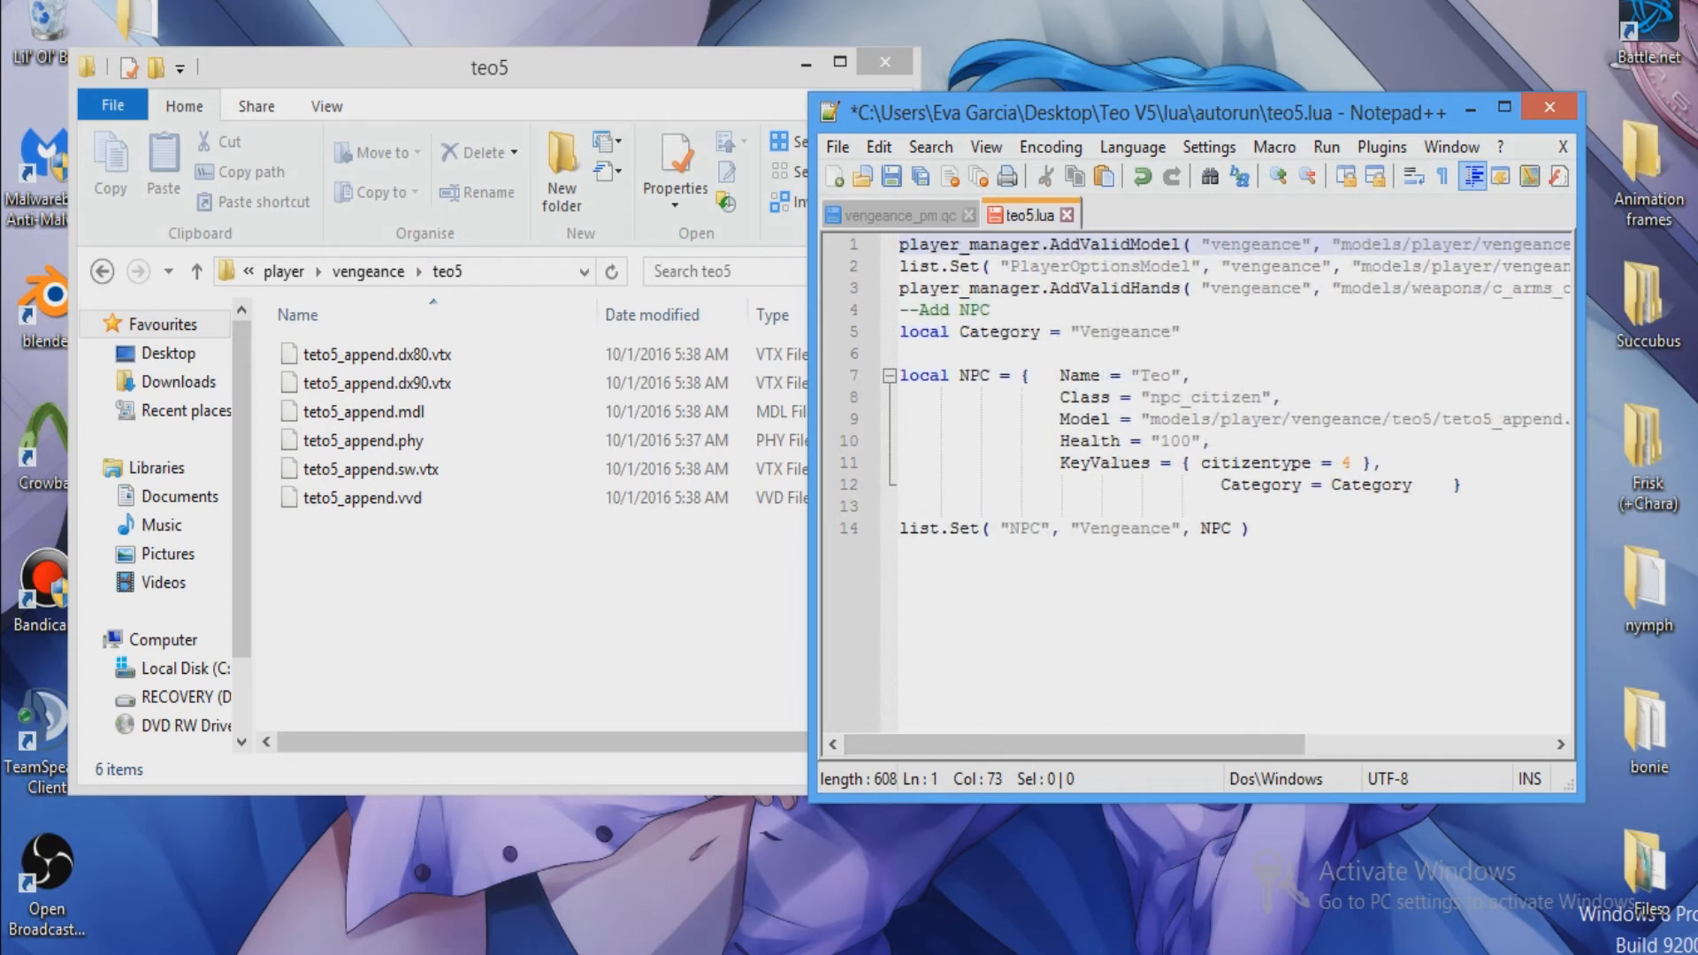
pyautogui.doubleClick(1124, 529)
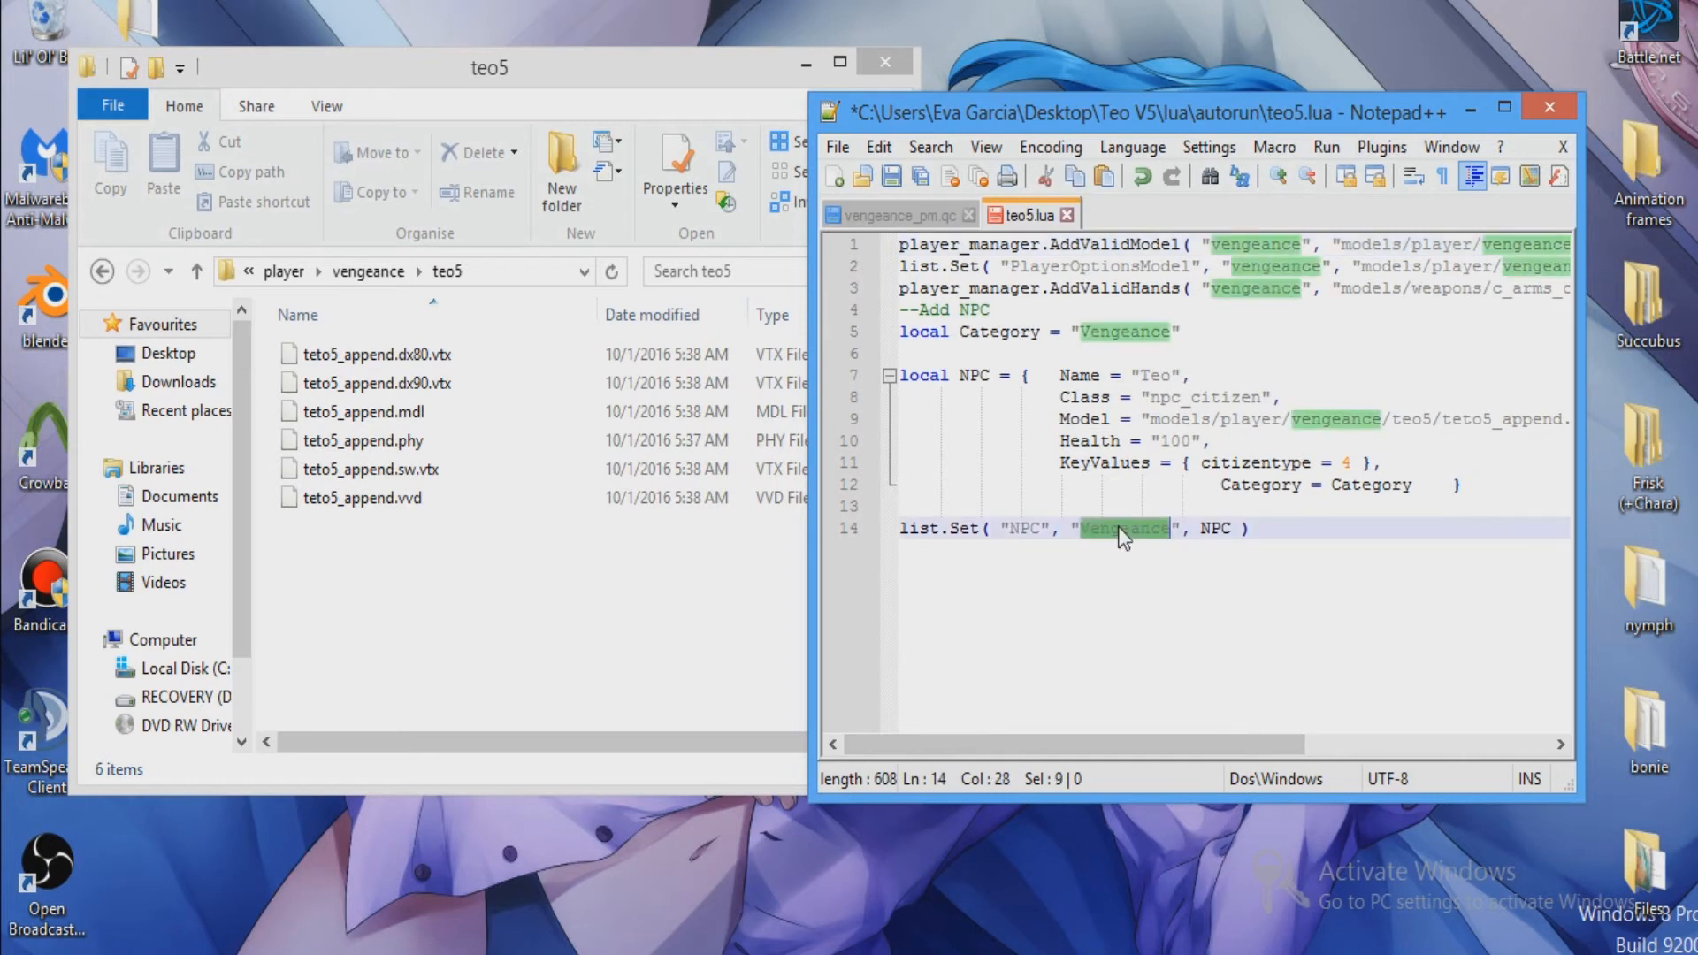
pyautogui.write('teo5')
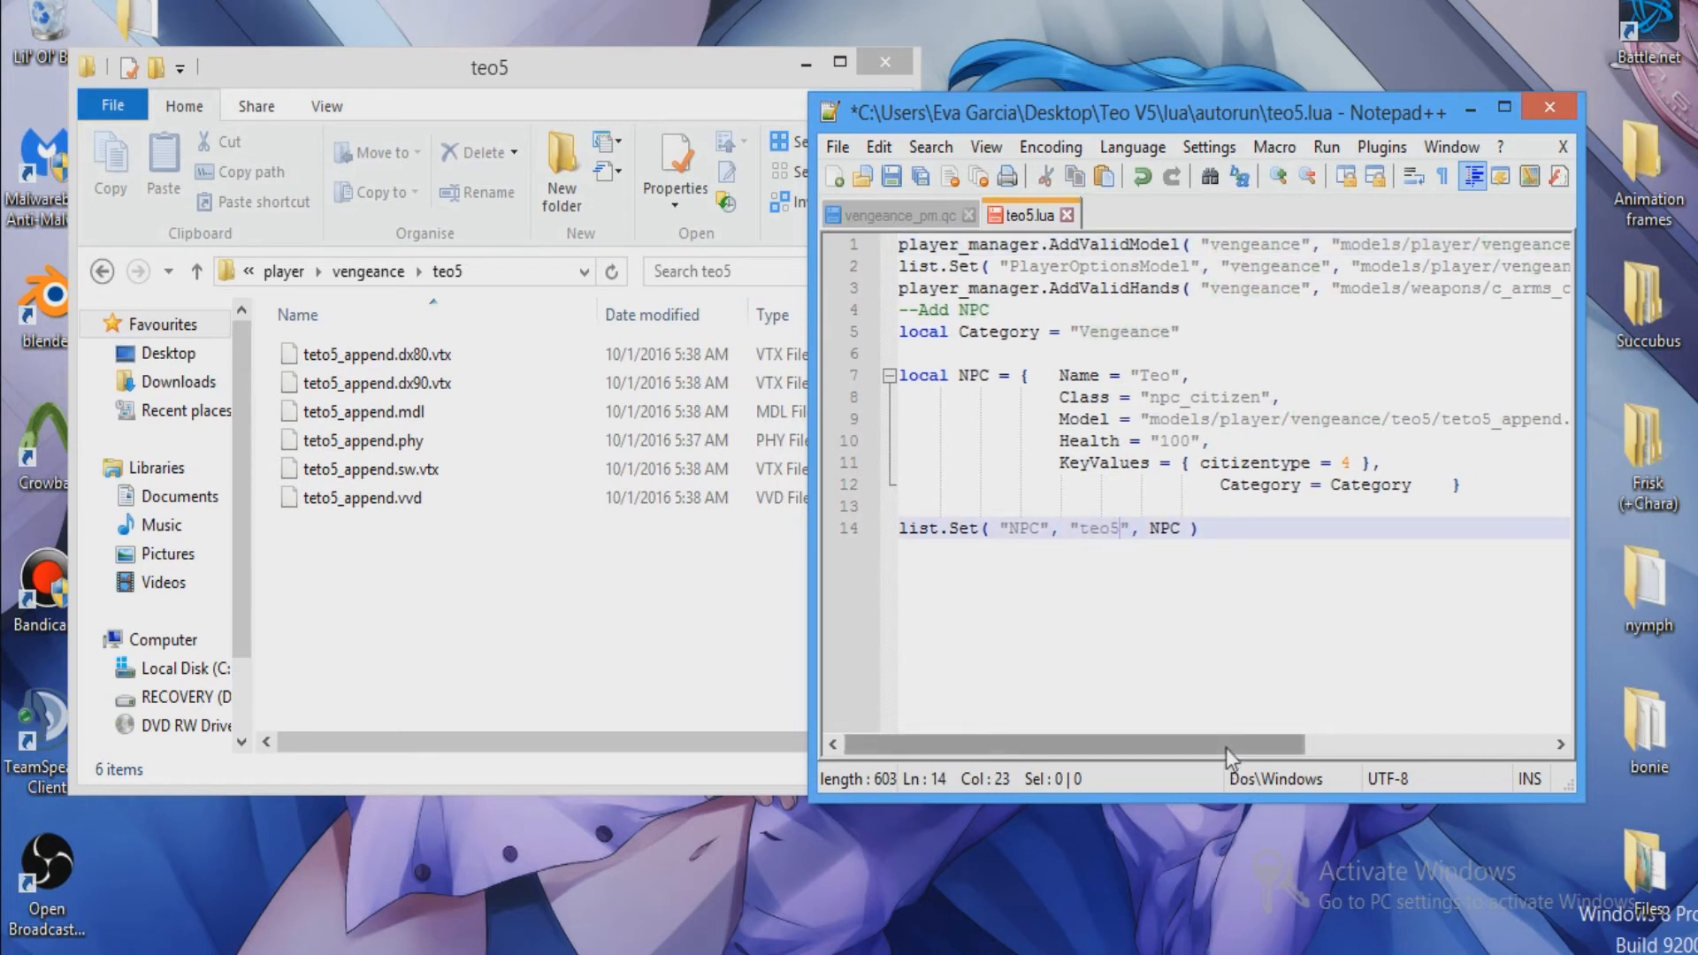
# Change the folder in the AddValidHands path to models/player/vengeance/c_arms, matching the addon's folder structure.
pyautogui.moveTo(1232, 746); pyautogui.dragTo(1424, 743)
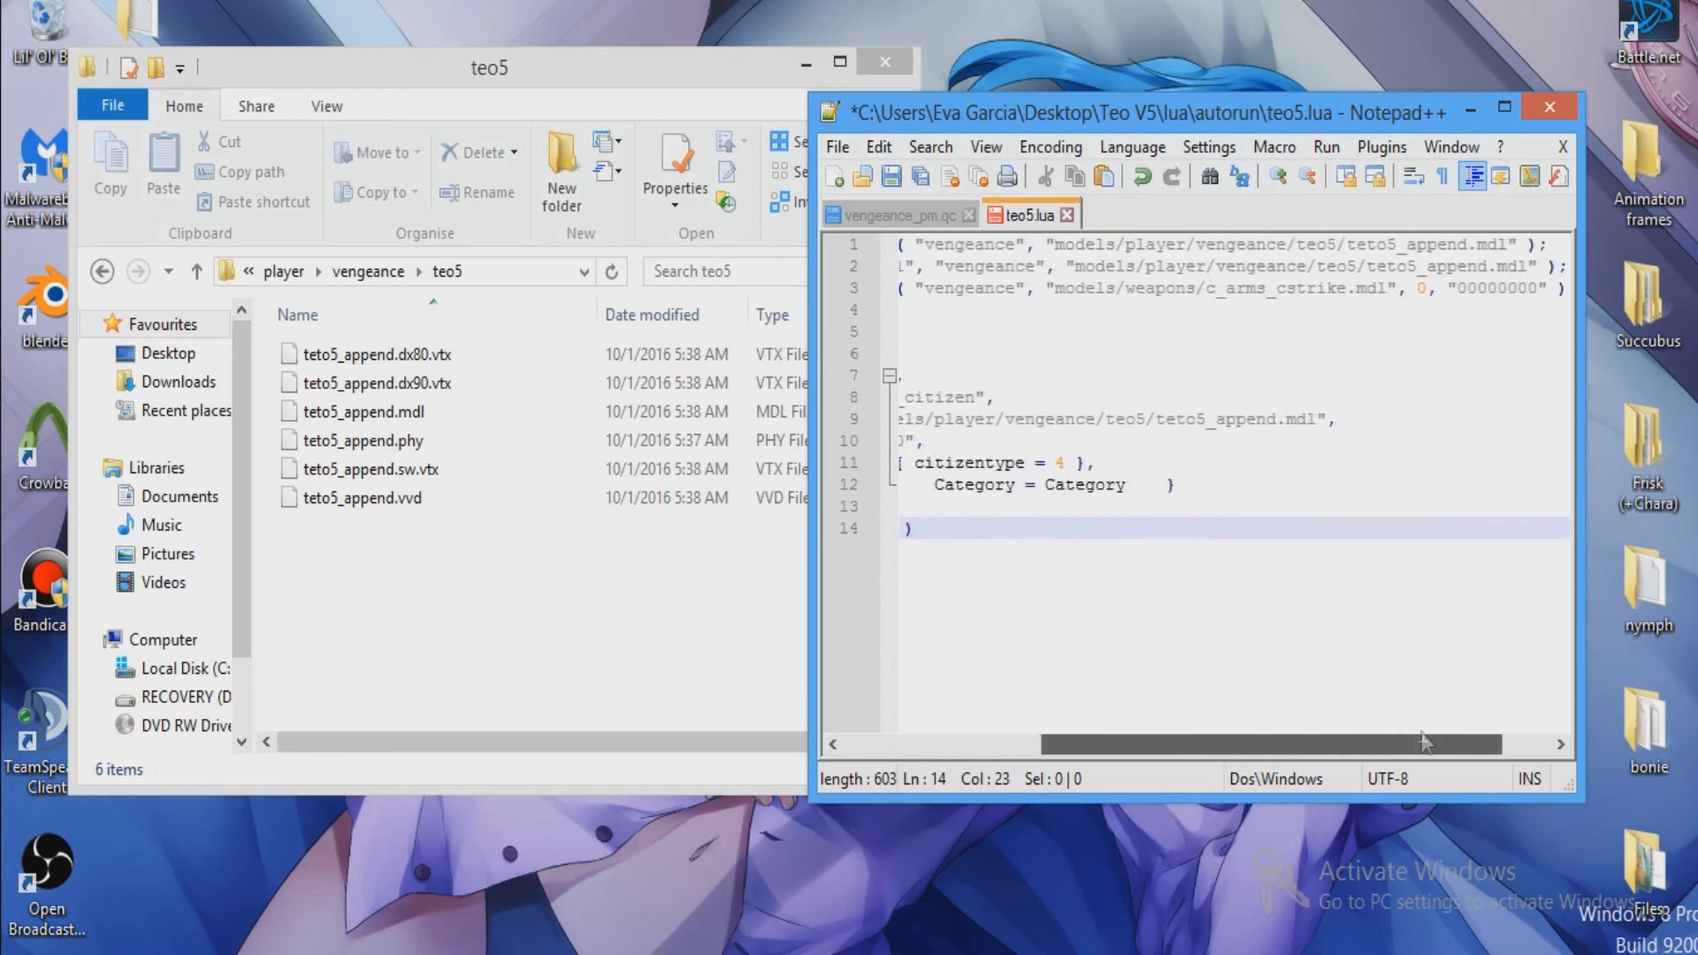
pyautogui.click(103, 272)
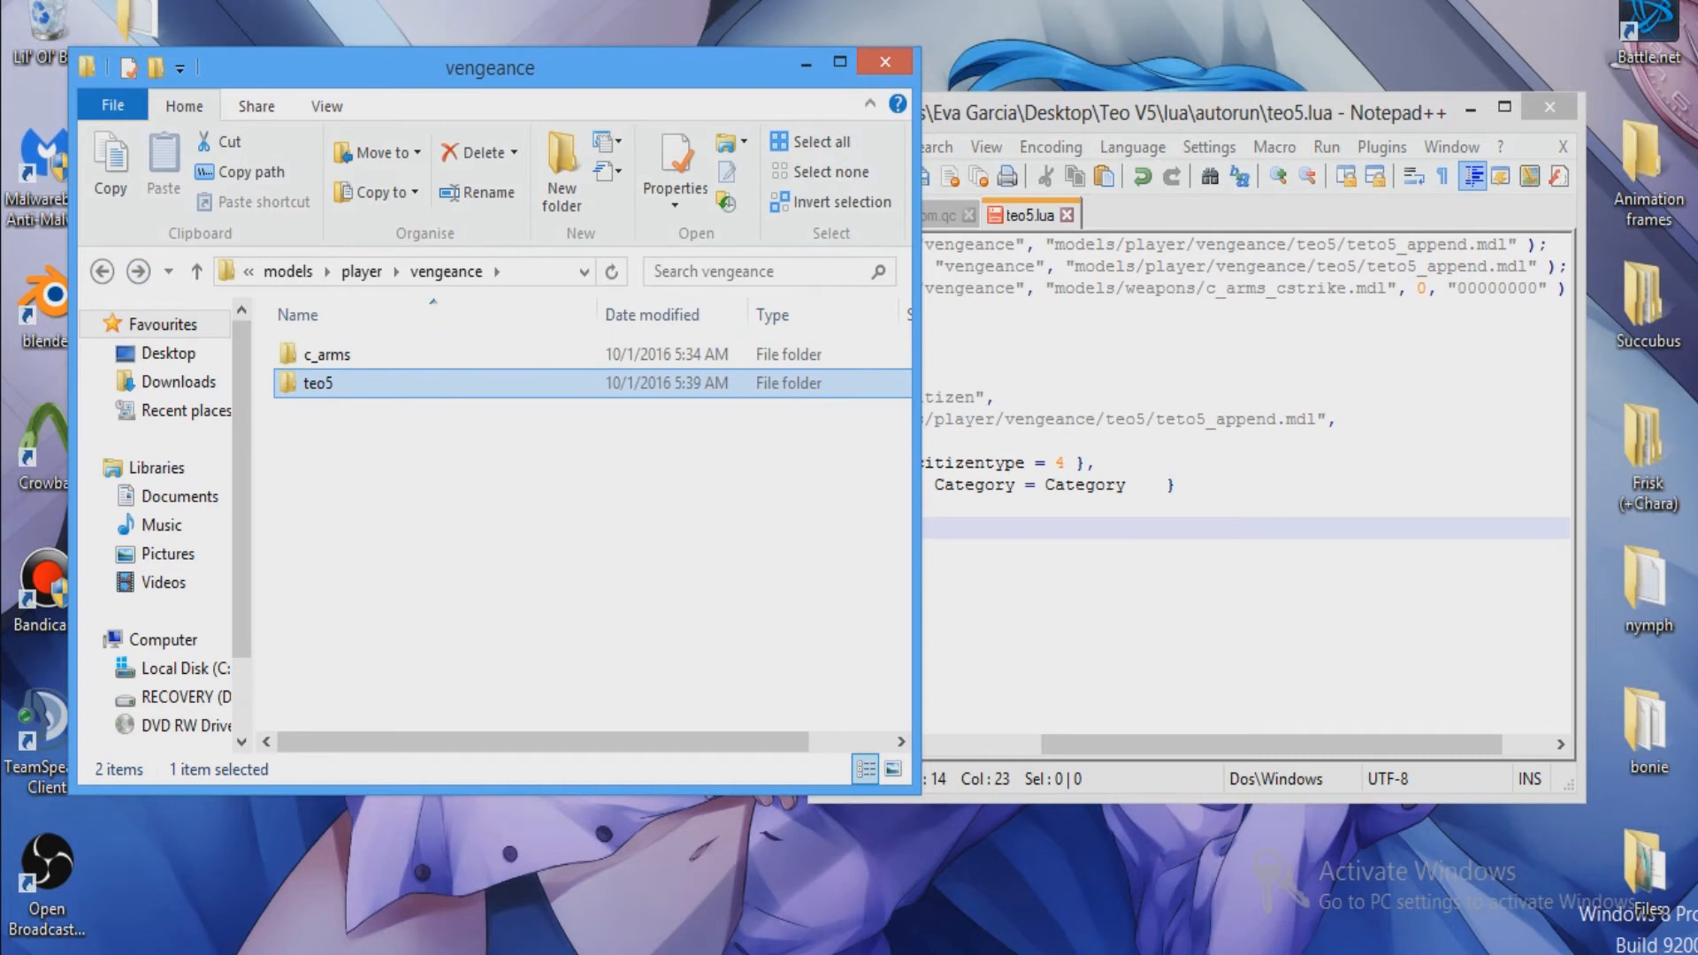
pyautogui.click(1125, 288)
pyautogui.write('player.')
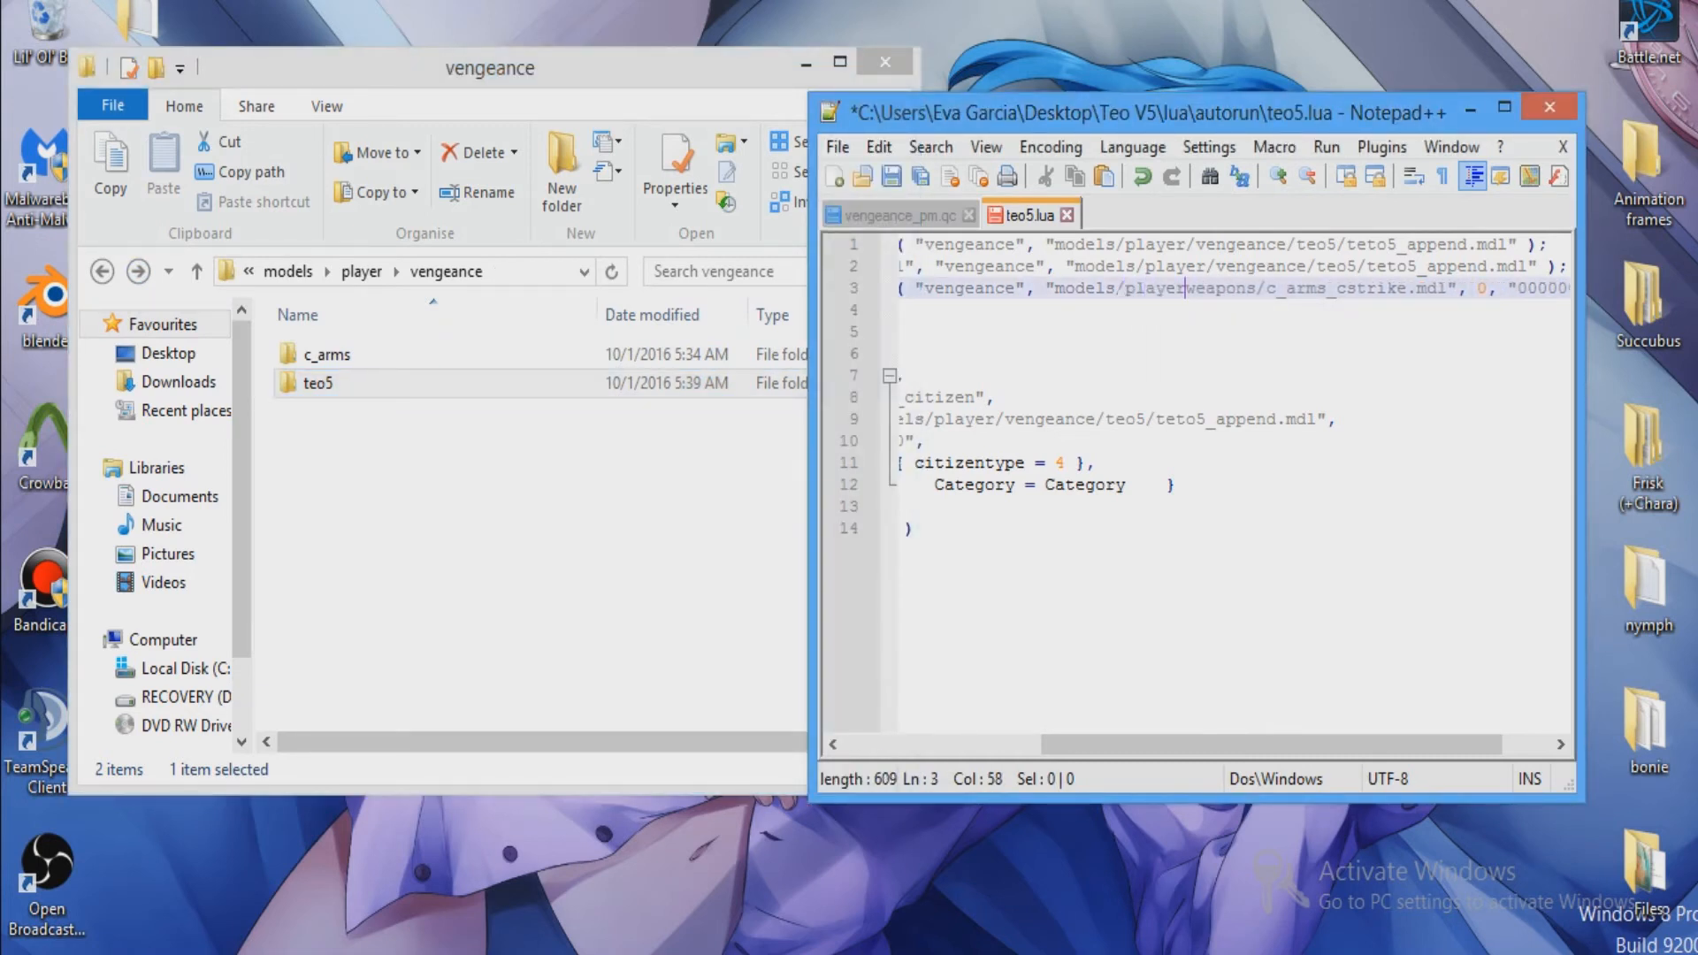
pyautogui.write('/vengeance')
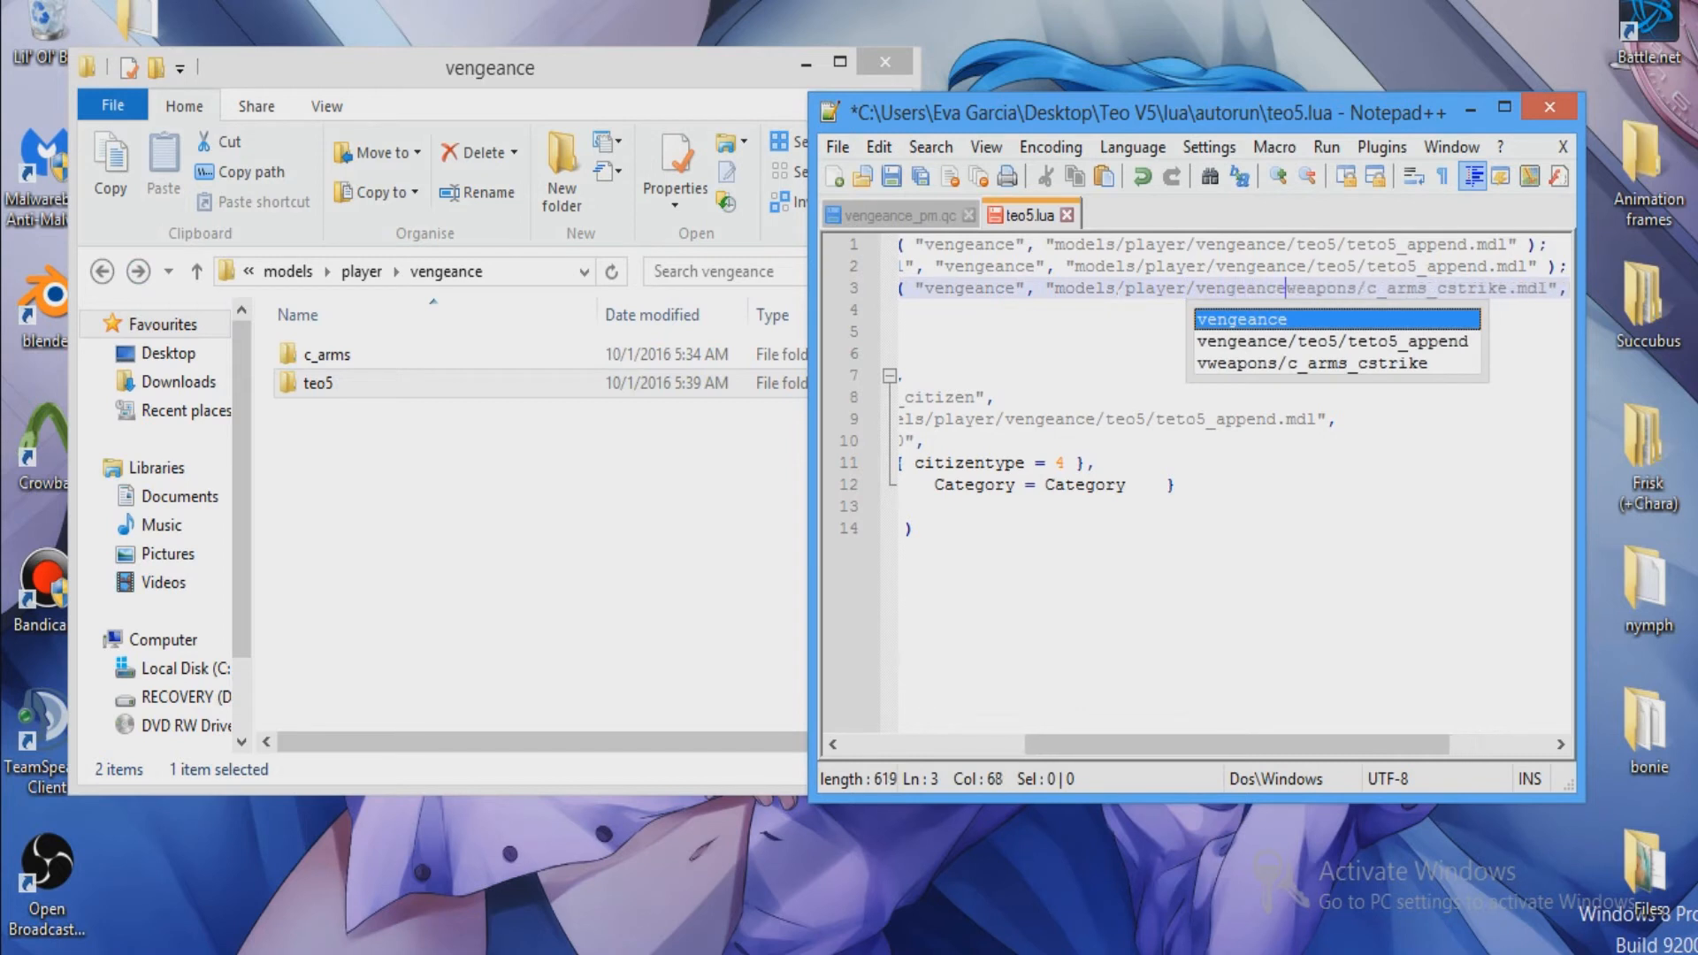
pyautogui.write('/')
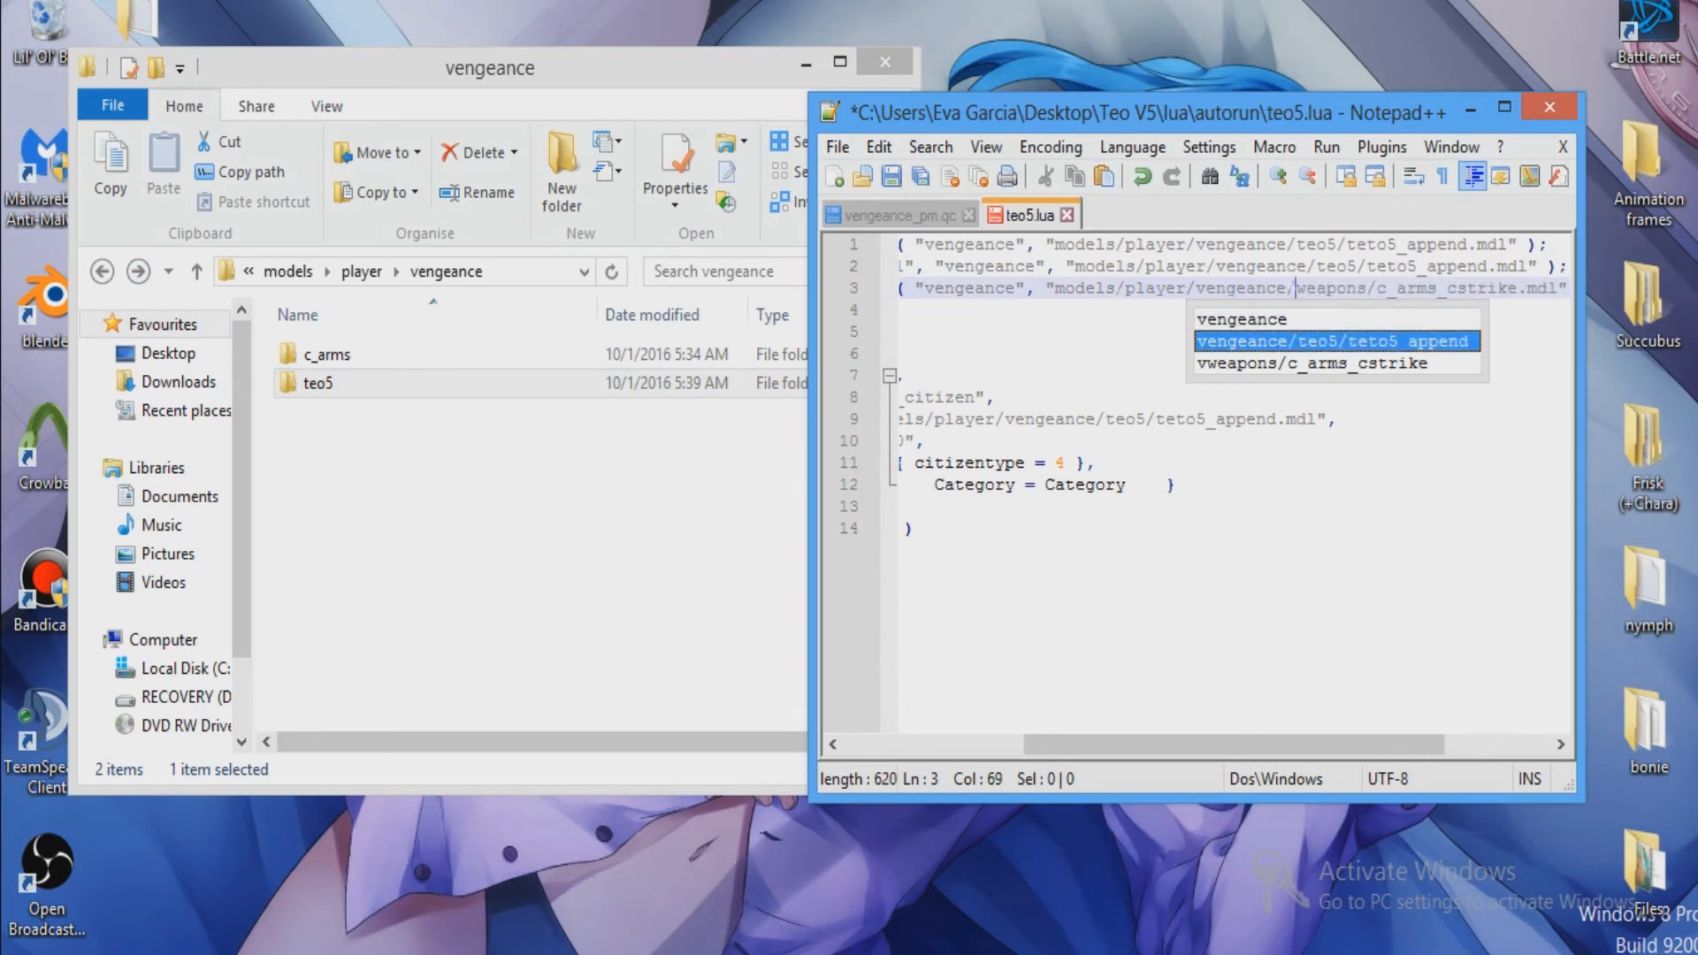
pyautogui.doubleClick(1330, 291)
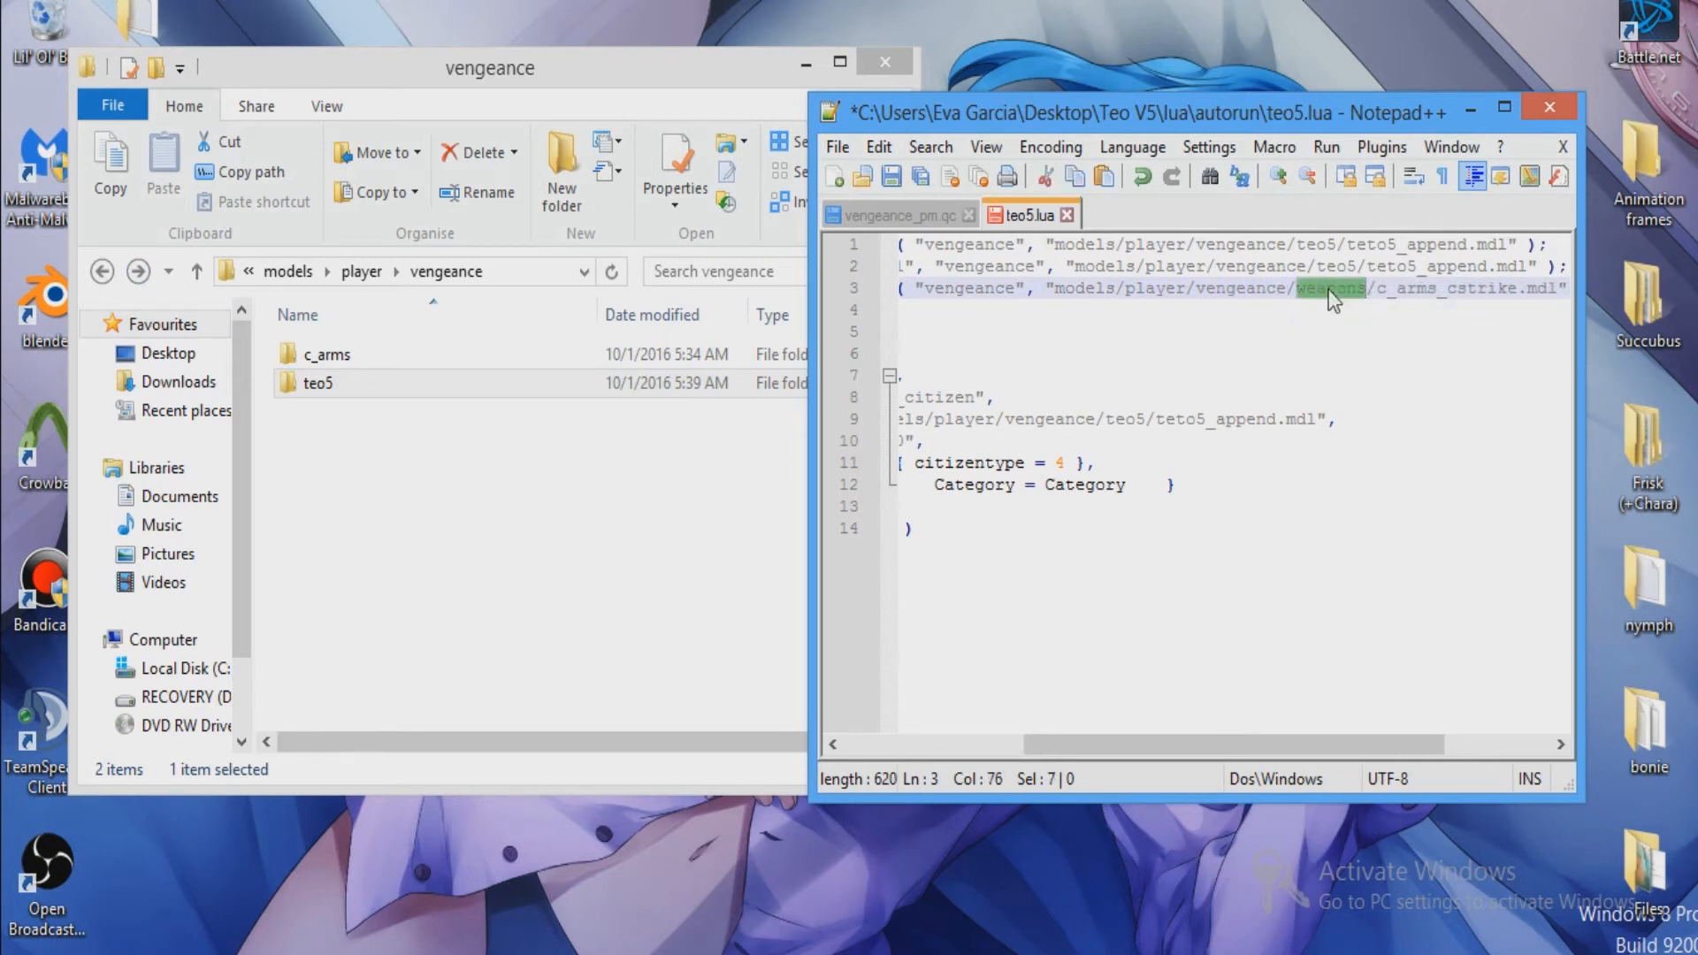
pyautogui.write('c_arms')
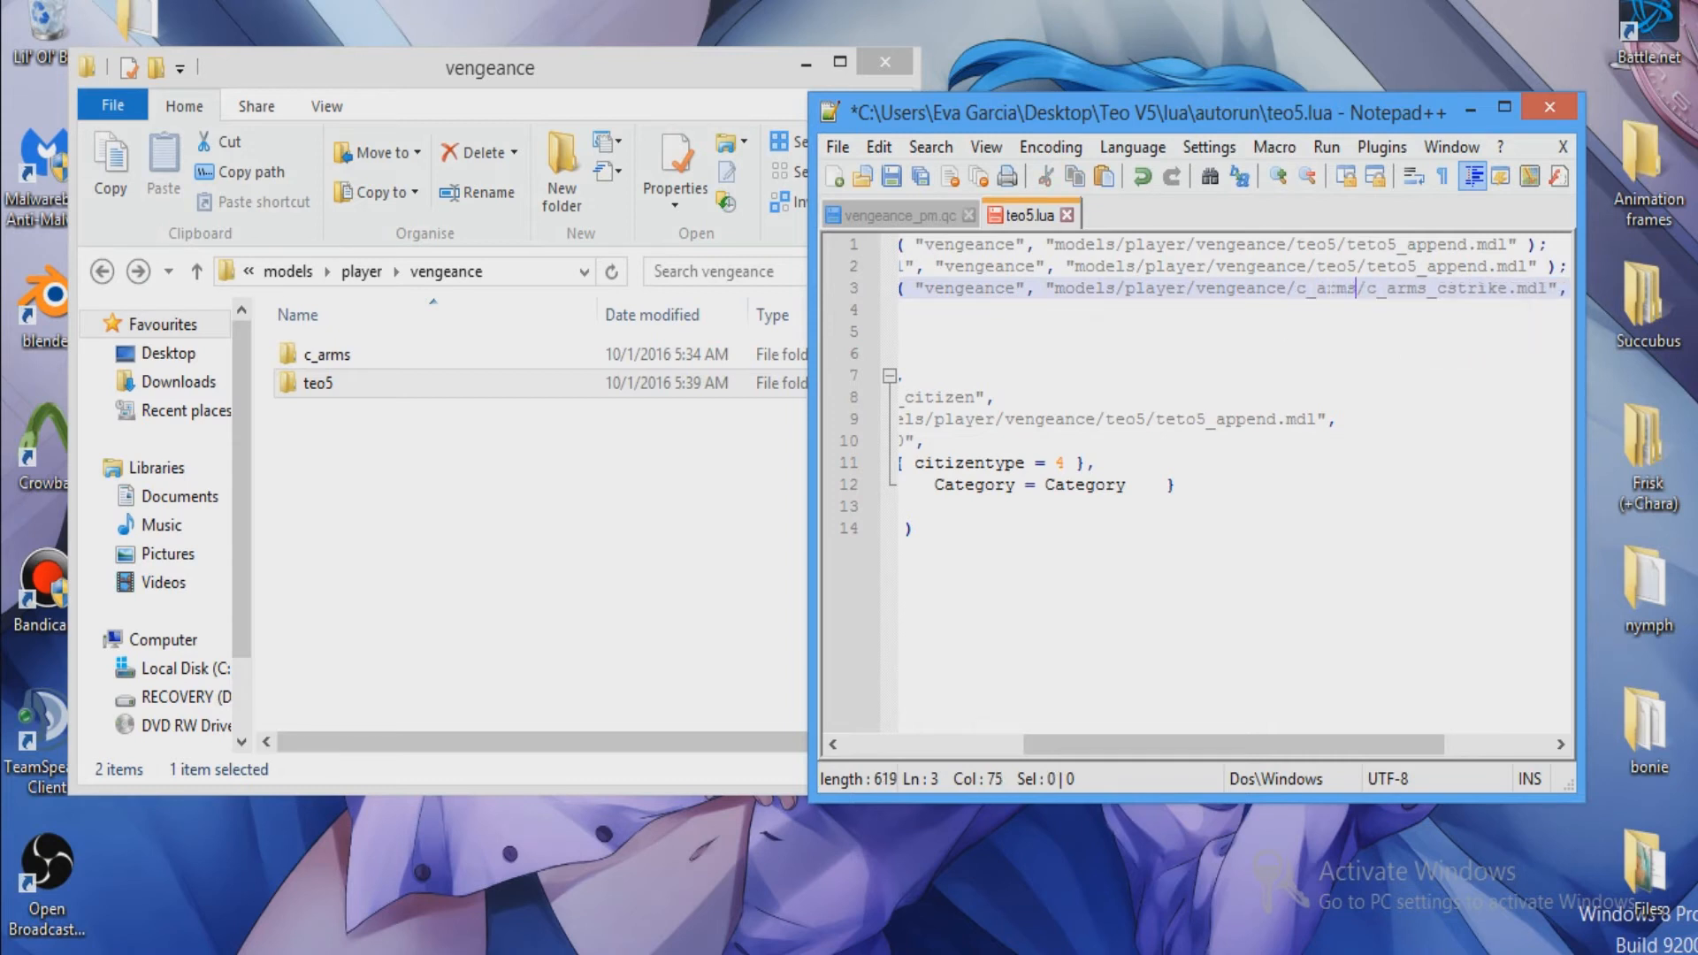
# Copy the base name of the .mdl file in the c_arms folder and replace c_arms_cstrike with teto_append in the AddValidHands path.
pyautogui.doubleClick(301, 353)
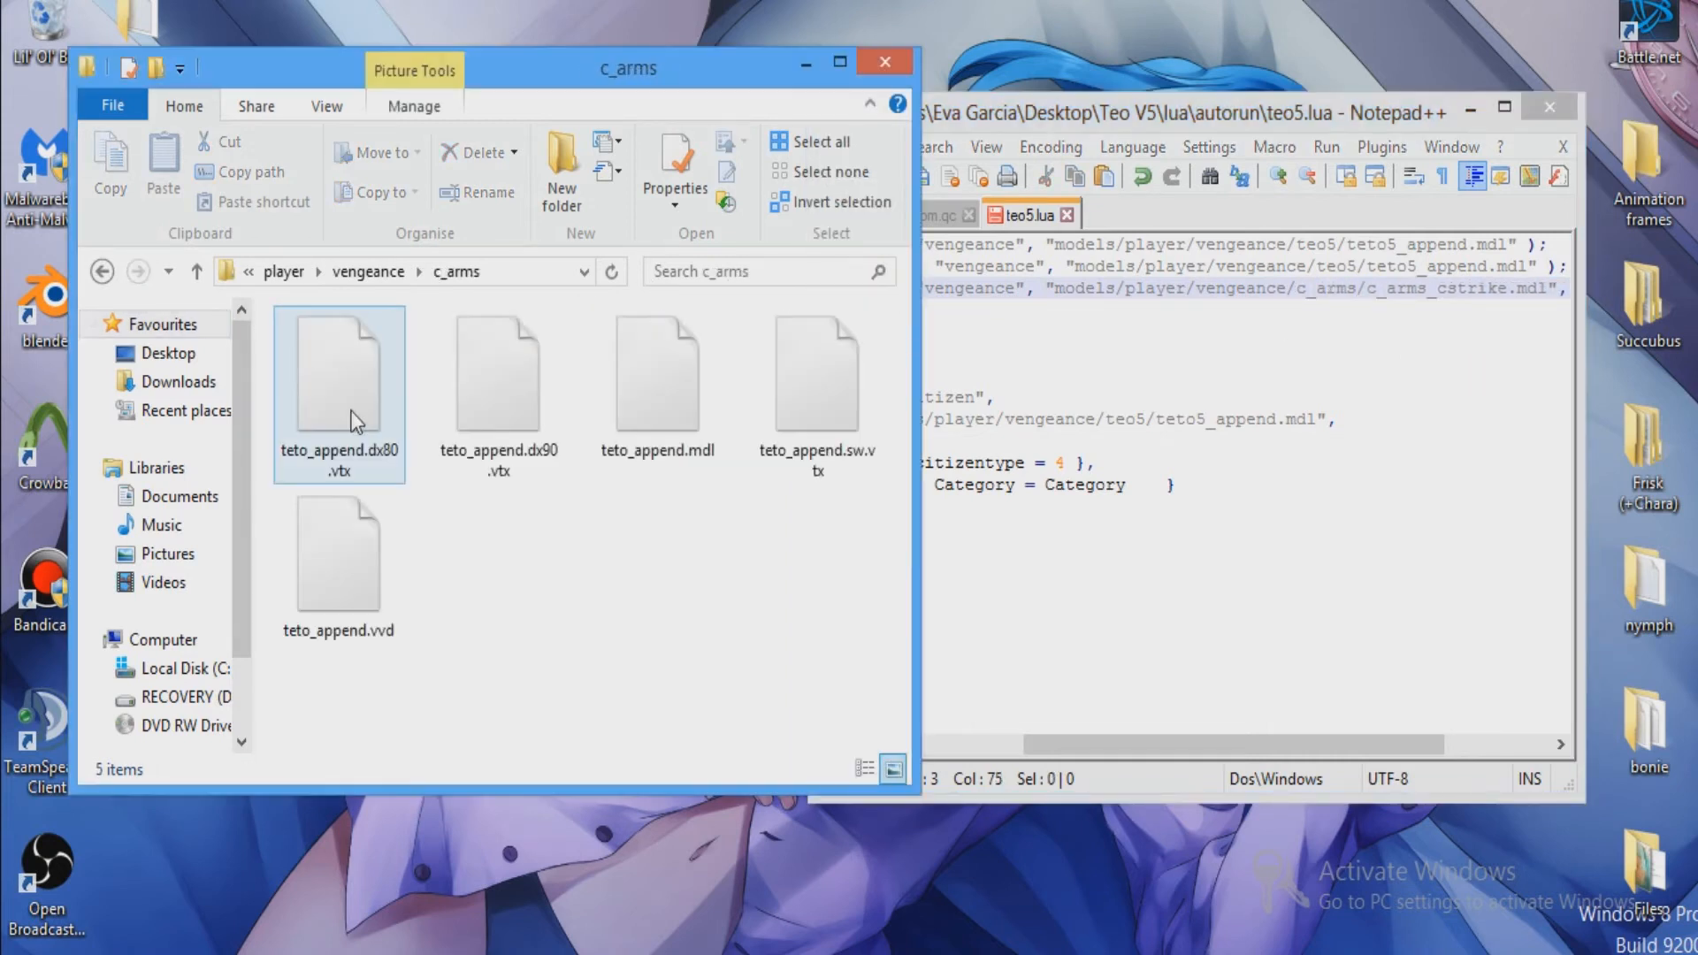
pyautogui.click(630, 461)
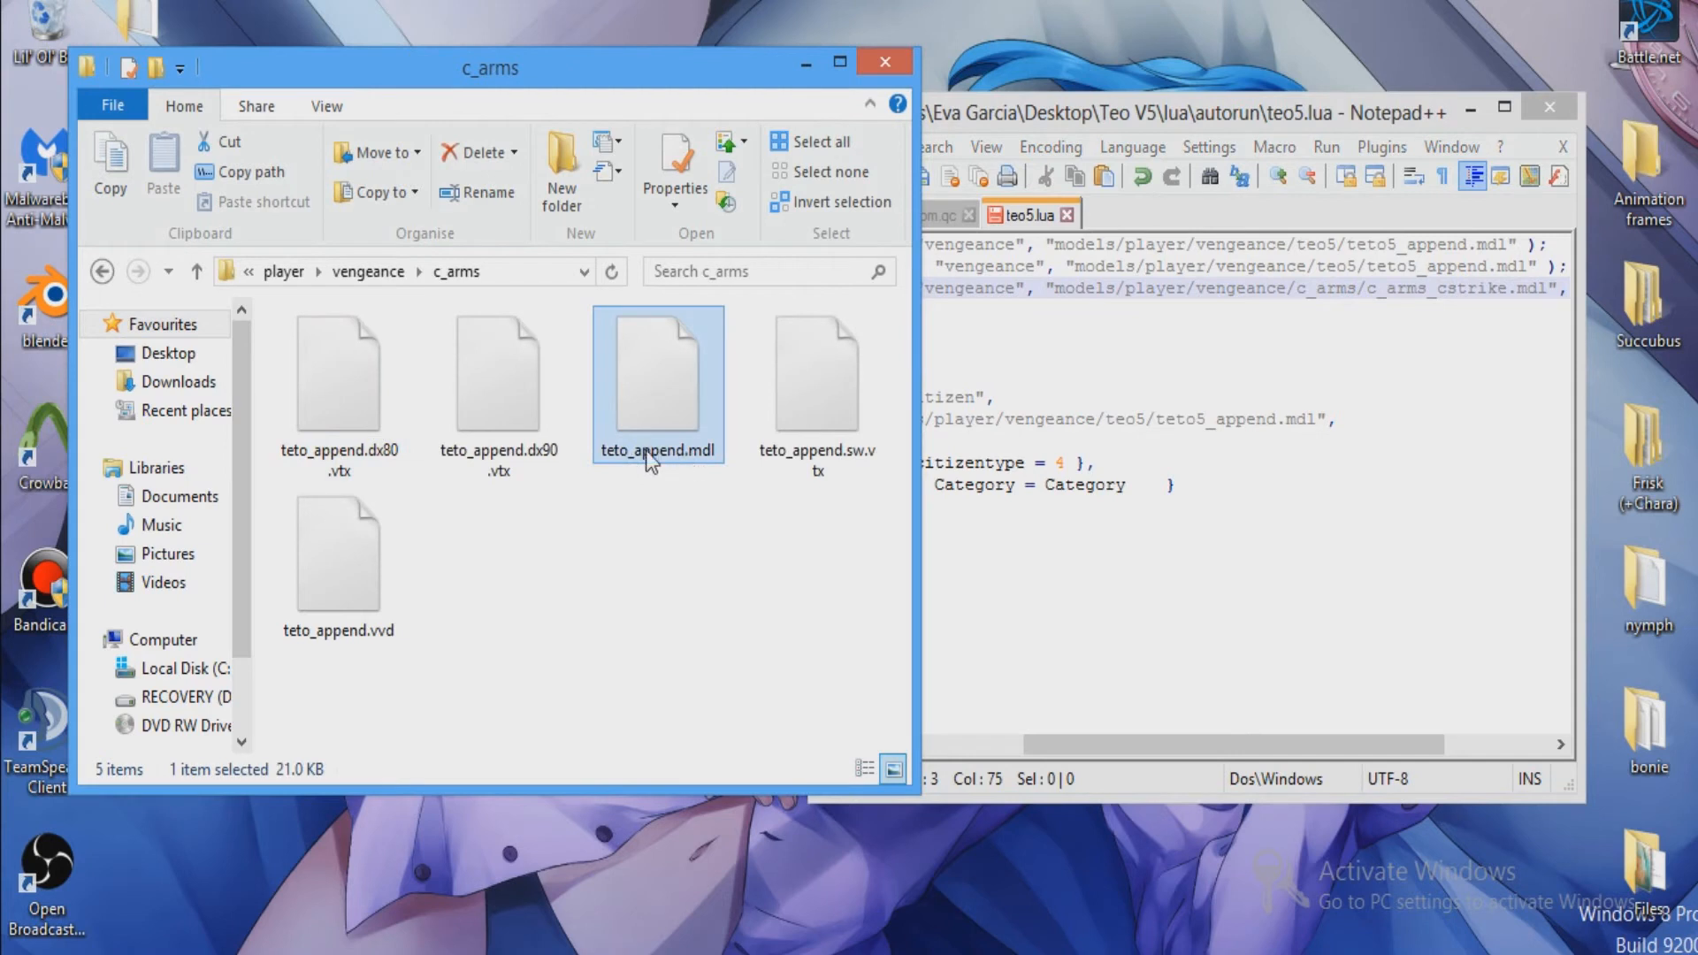
pyautogui.click(646, 449)
pyautogui.hotkey('ctrl', 'c')
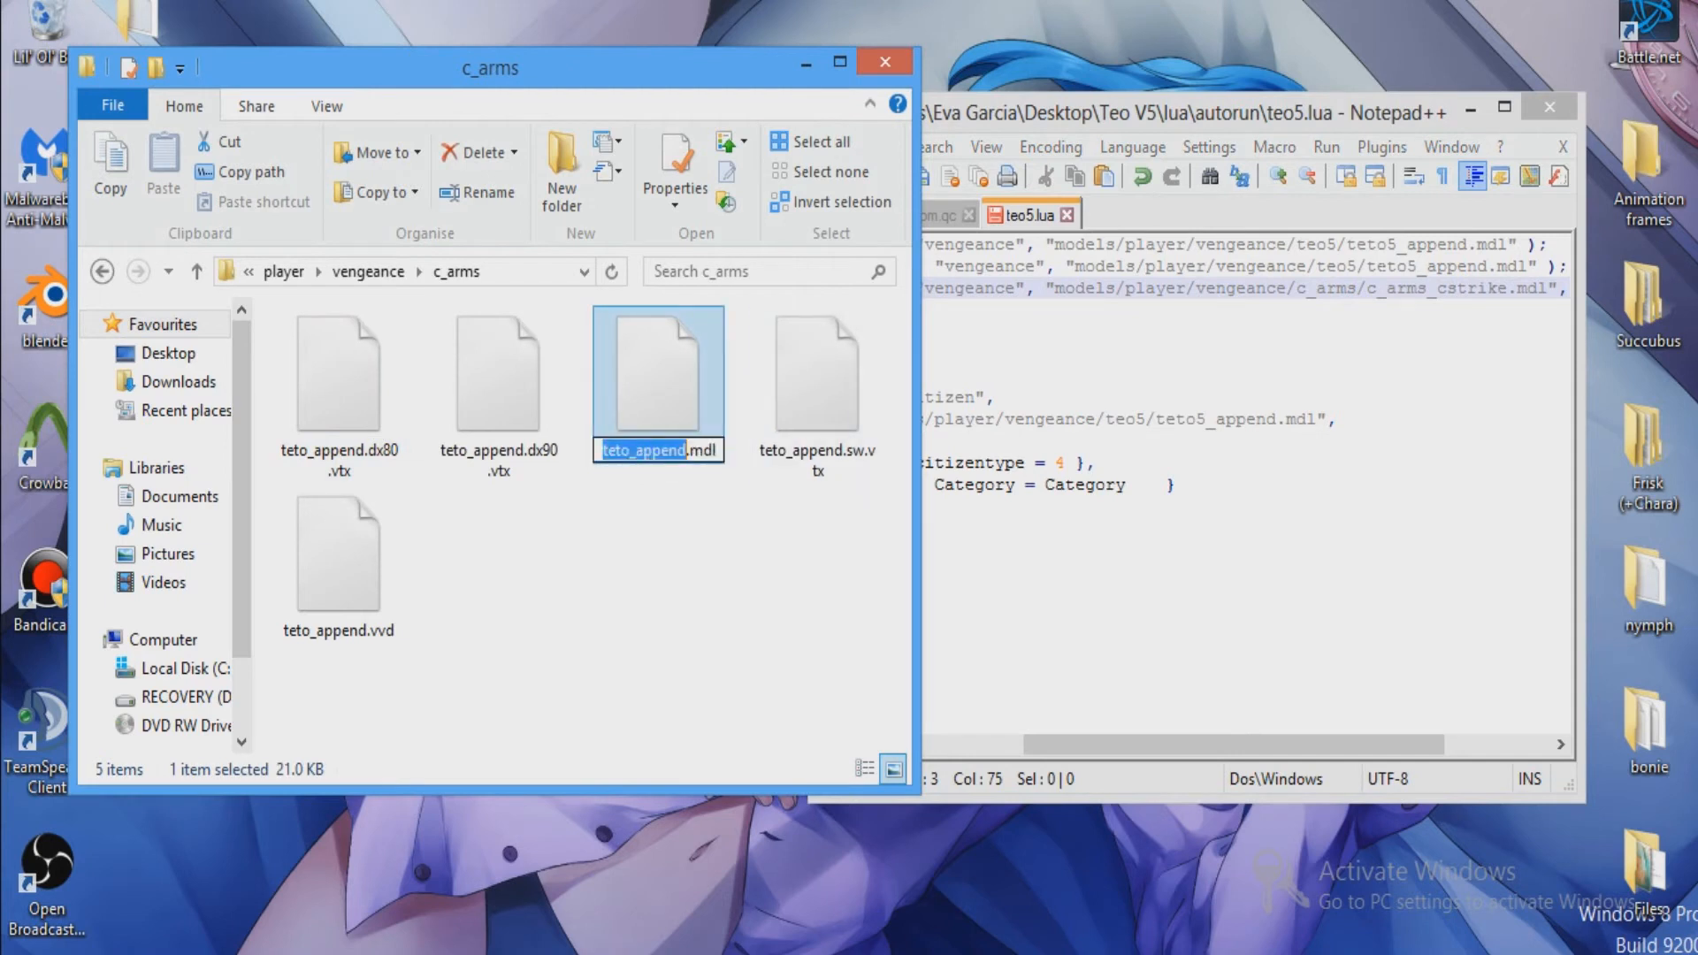
pyautogui.doubleClick(1413, 293)
pyautogui.hotkey('ctrl', 'v')
pyautogui.click(1380, 397)
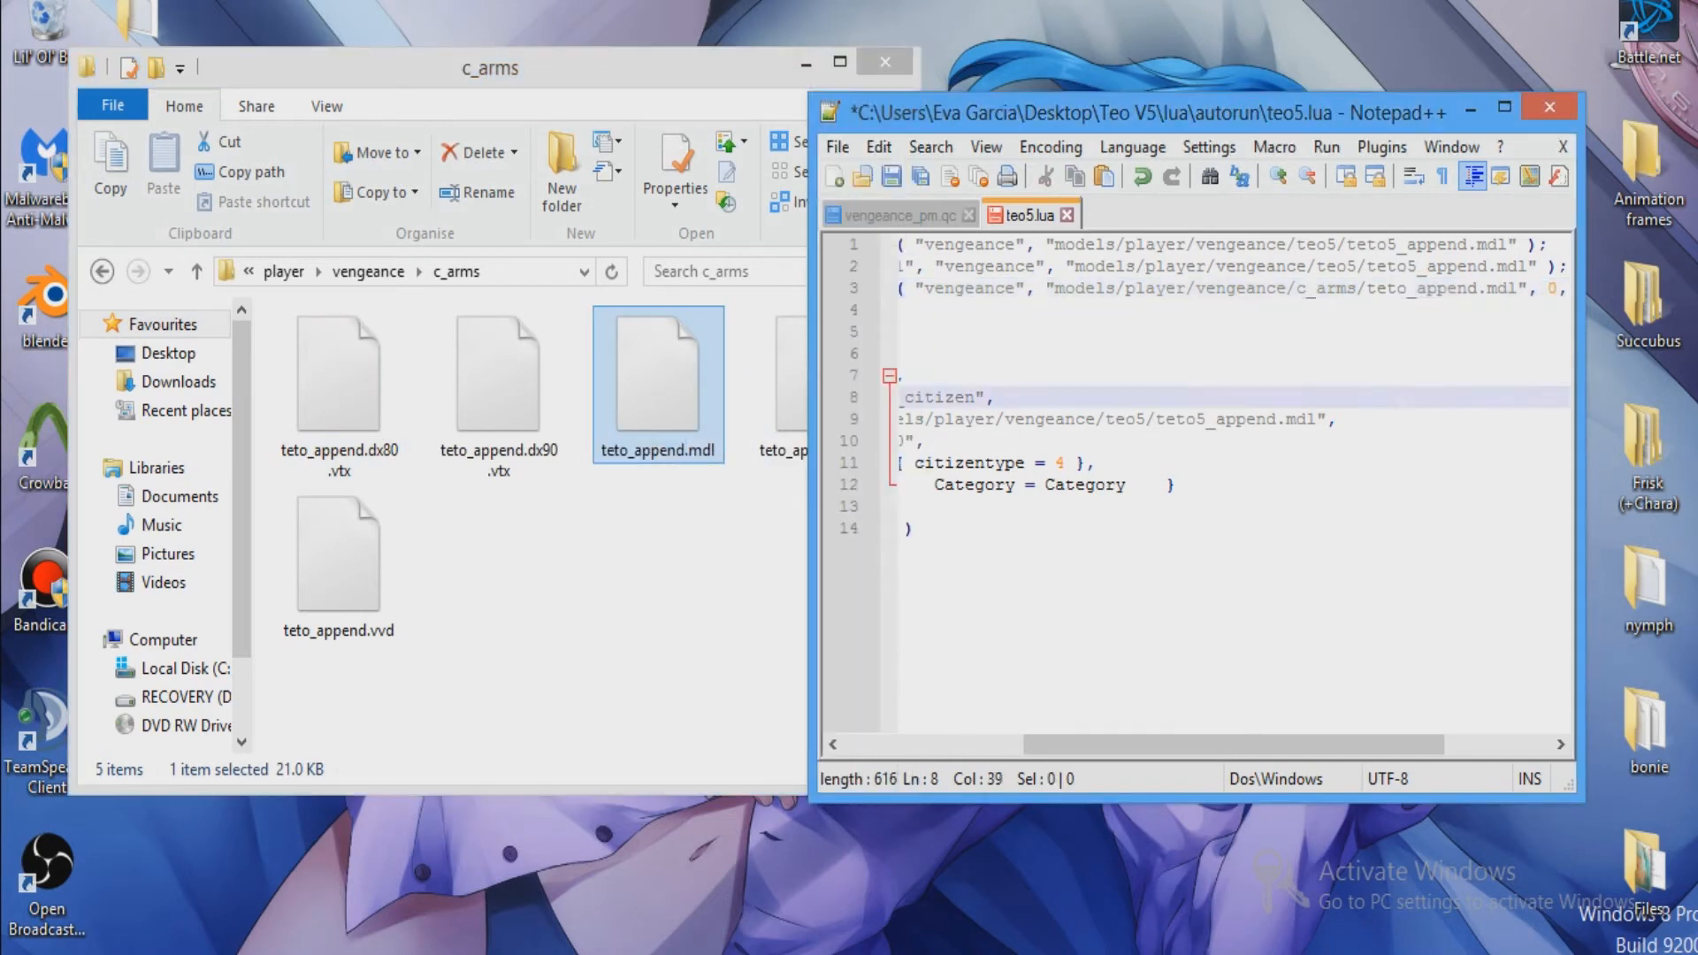
pyautogui.moveTo(1212, 741); pyautogui.dragTo(962, 705)
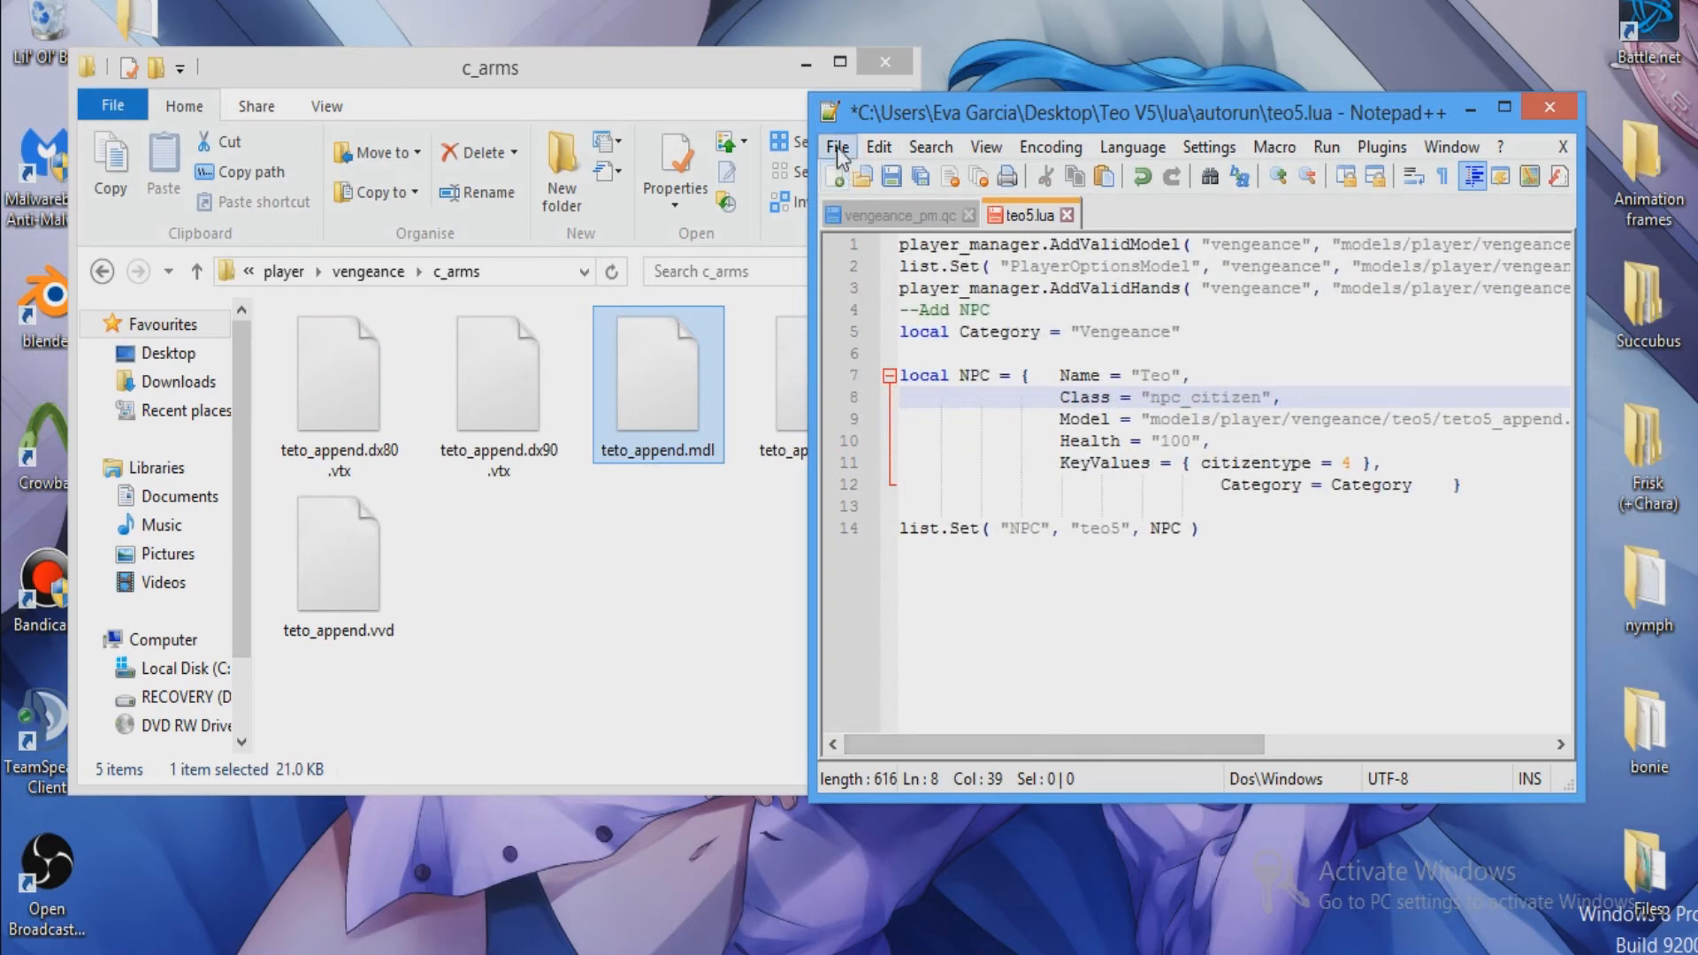
# Replace the vengeance model name with teo5 in the AddValidHands, PlayerOptionsModel and AddValidModel lines, leaving the paths alone.
pyautogui.moveTo(1069, 747)
pyautogui.mouseDown()
pyautogui.moveTo(1086, 748)
pyautogui.moveTo(1062, 747)
pyautogui.mouseUp()
pyautogui.doubleClick(1243, 306)
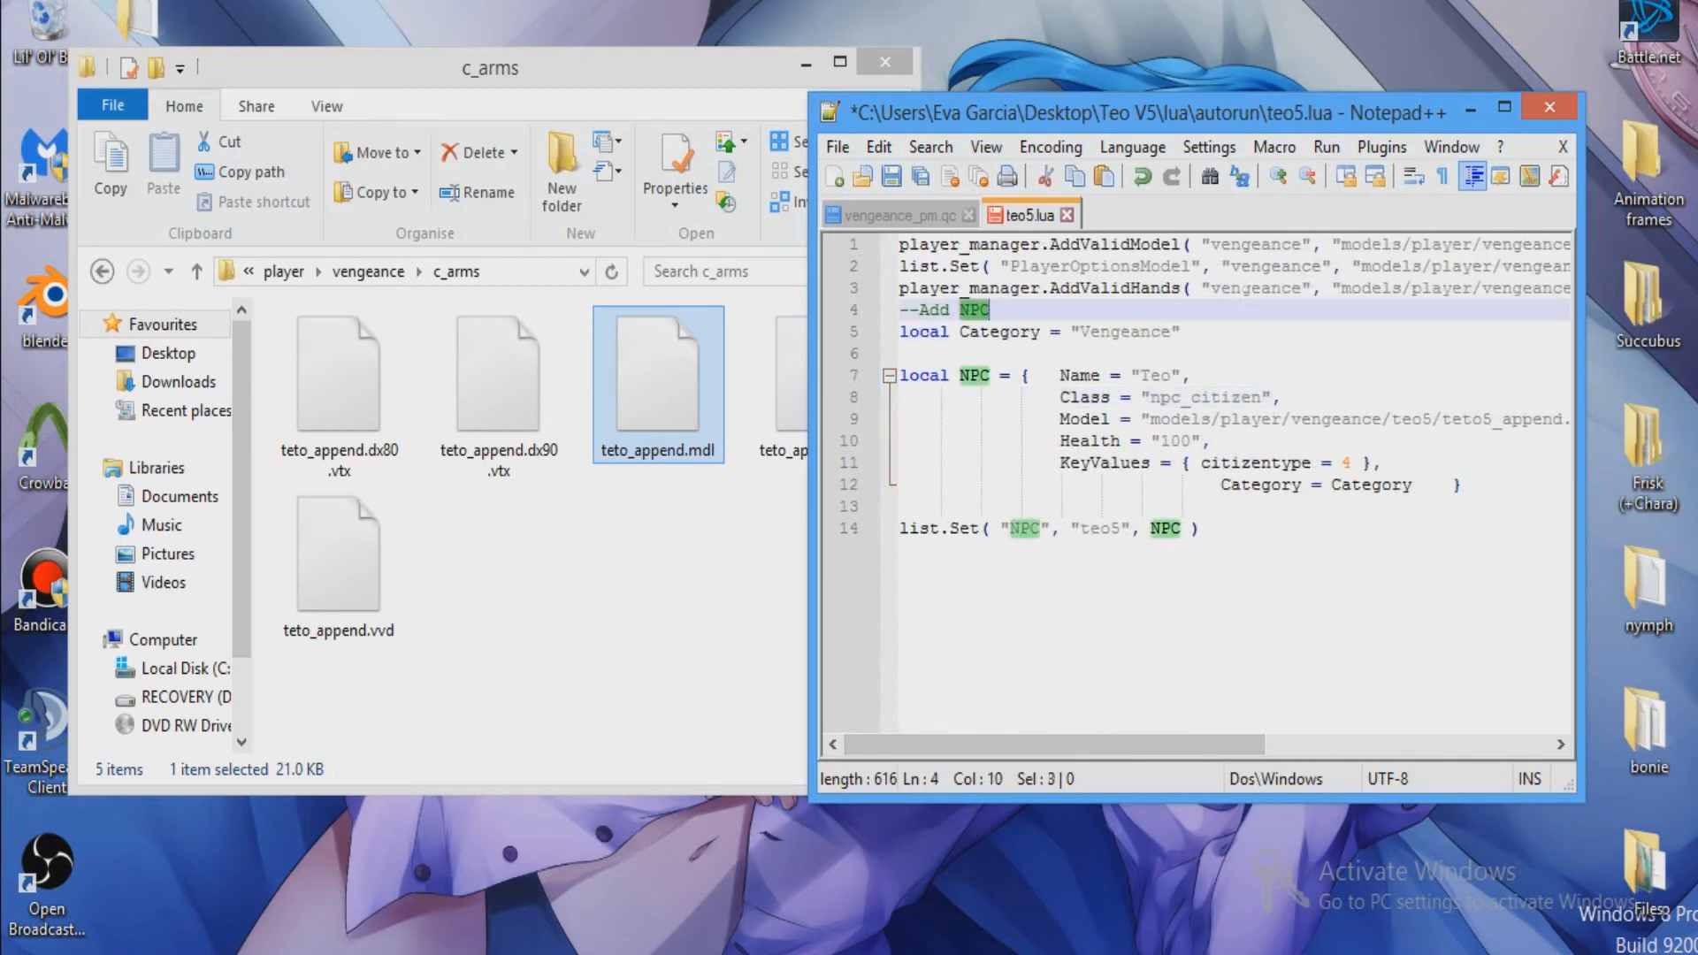
pyautogui.doubleClick(1242, 295)
pyautogui.write('teo')
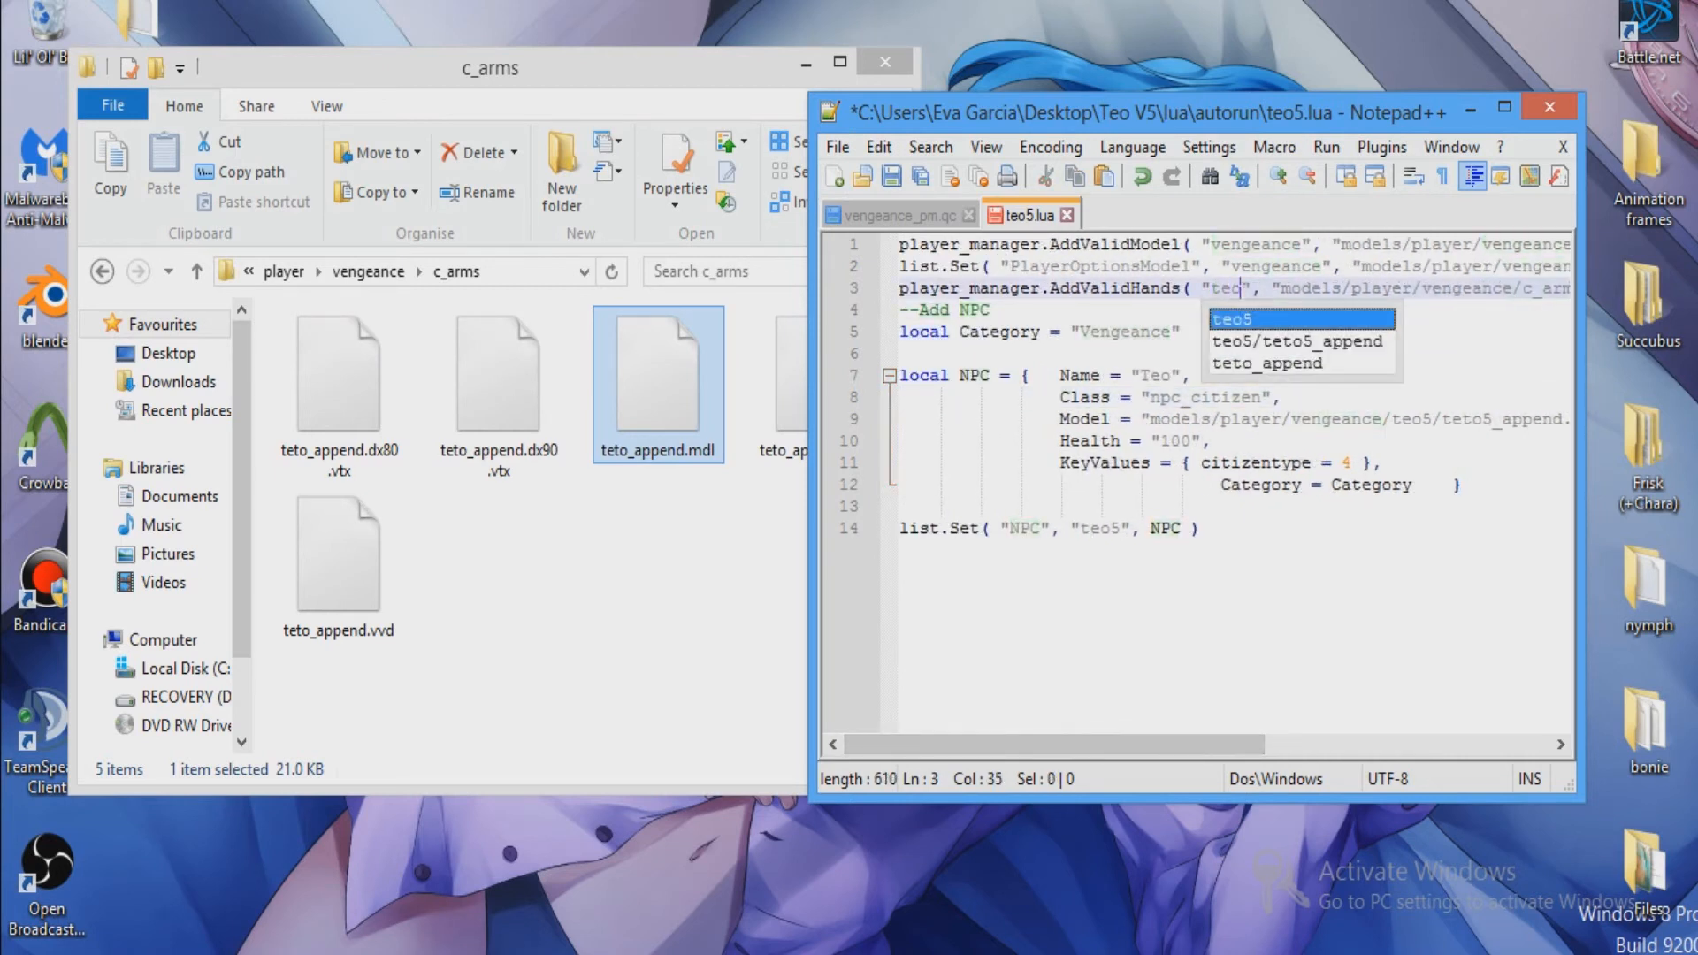
pyautogui.write('5')
pyautogui.doubleClick(1251, 268)
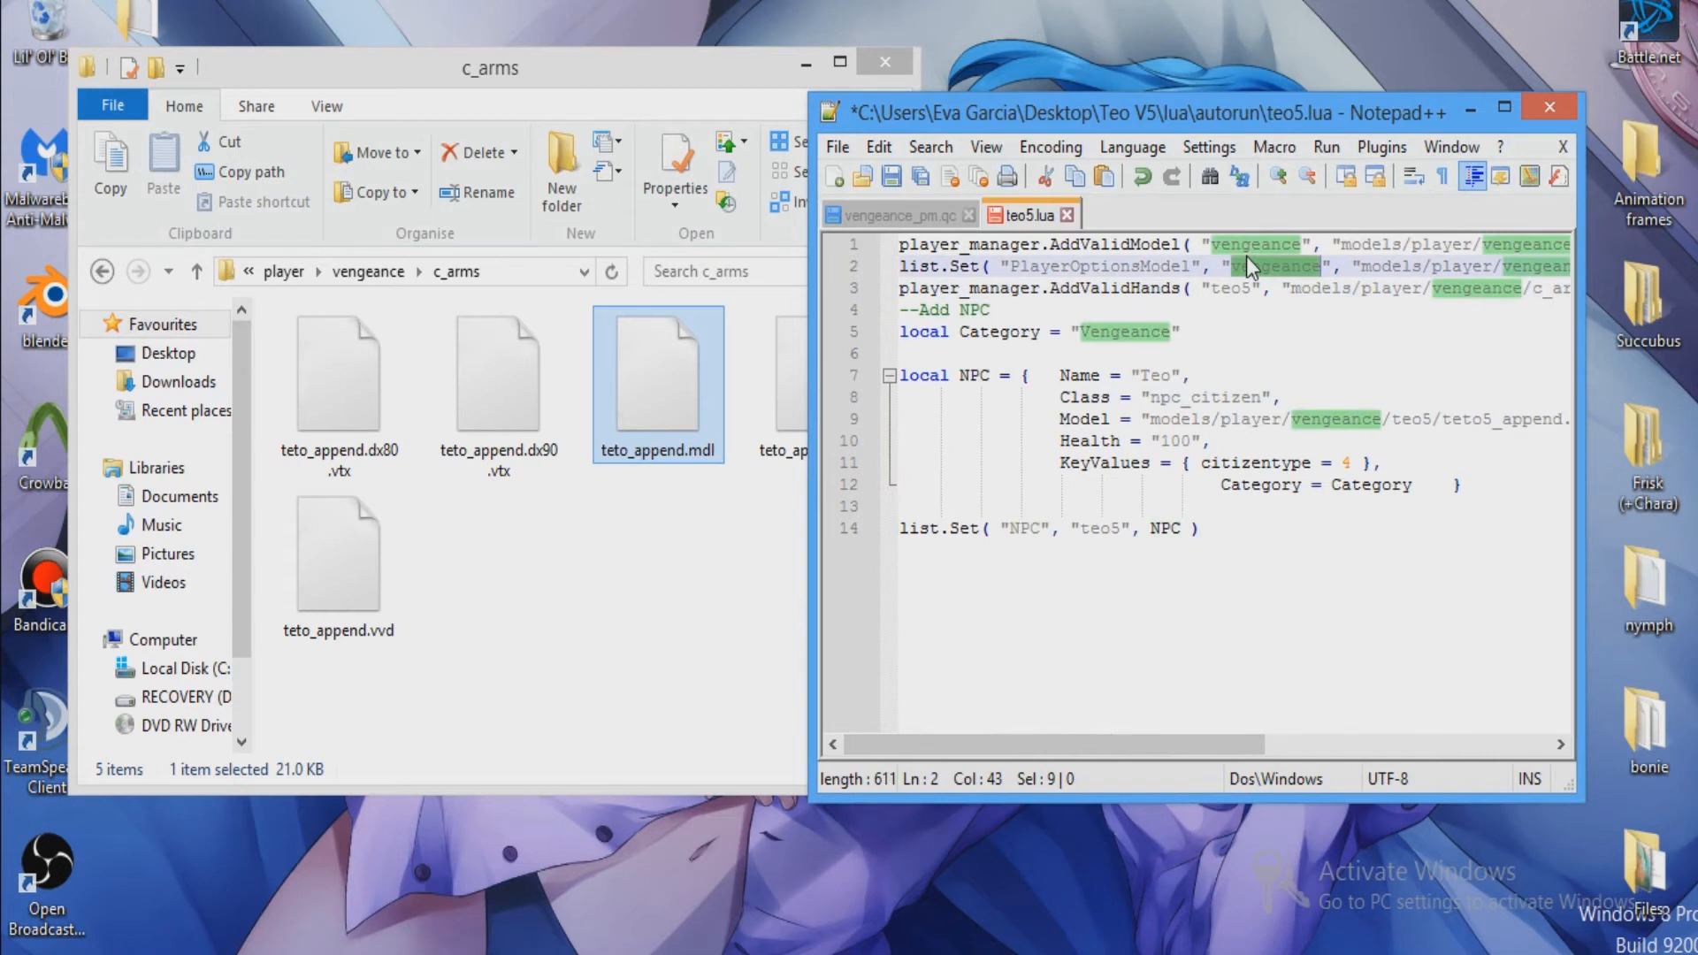
pyautogui.write('teo5')
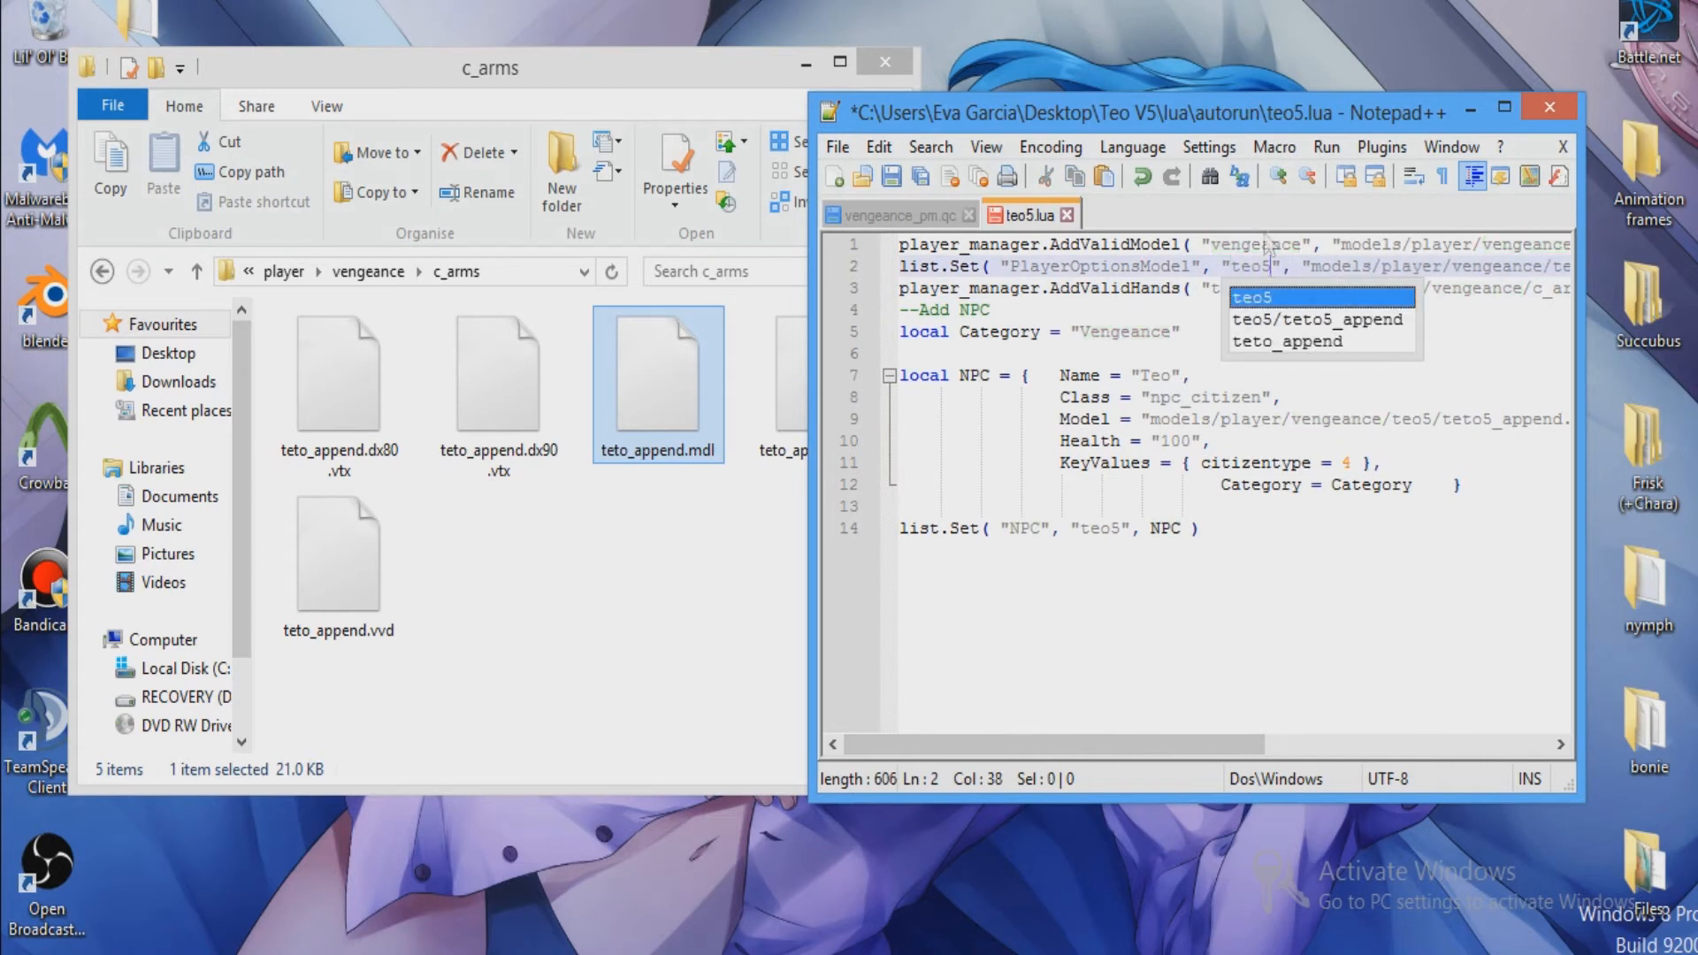
pyautogui.doubleClick(1266, 245)
pyautogui.write('teo5')
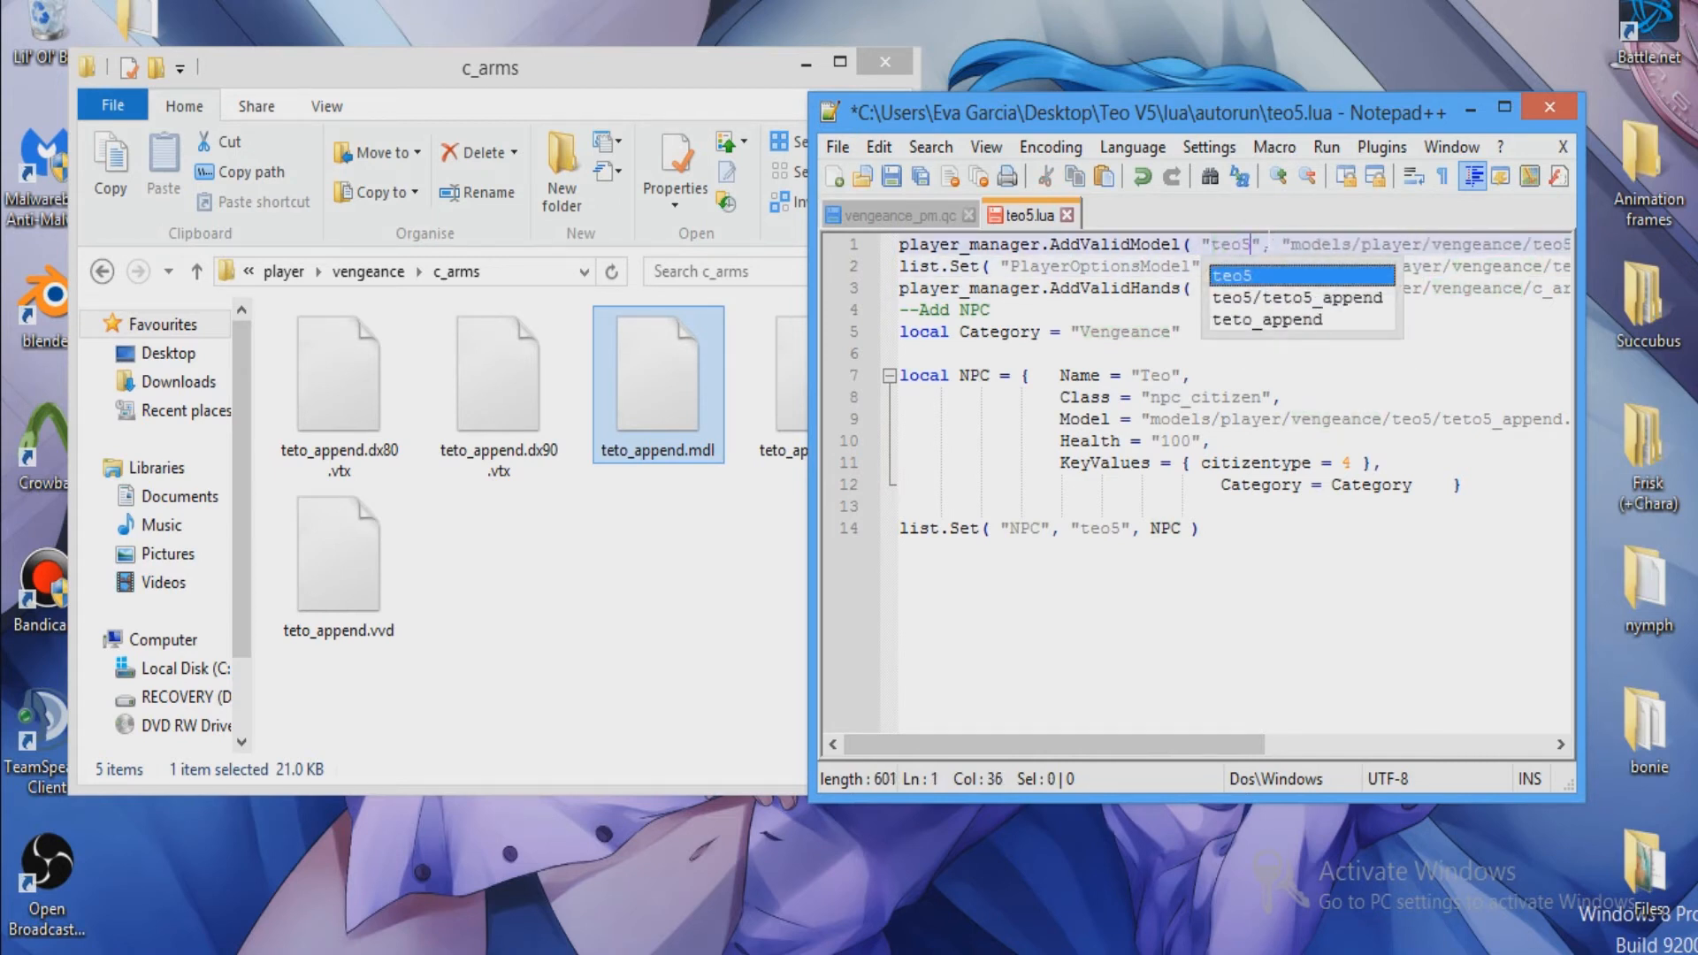
pyautogui.click(1272, 485)
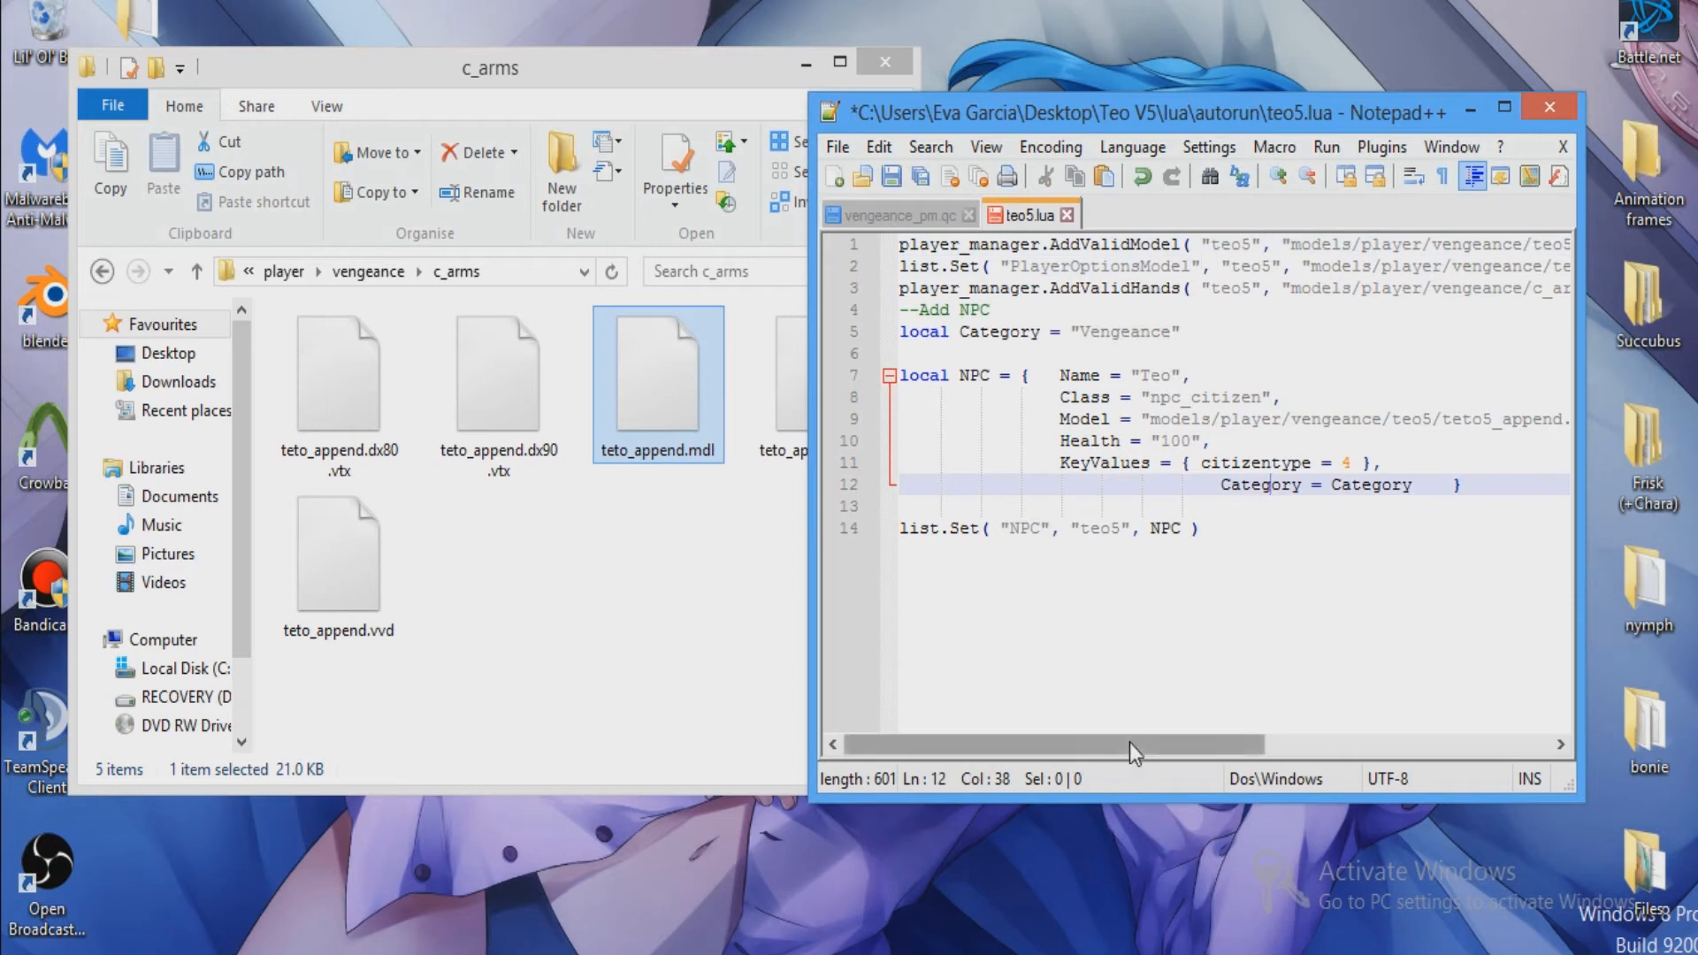
# Save teo5.lua and close the text editor.
pyautogui.moveTo(1233, 744); pyautogui.dragTo(1123, 739)
pyautogui.click(832, 147)
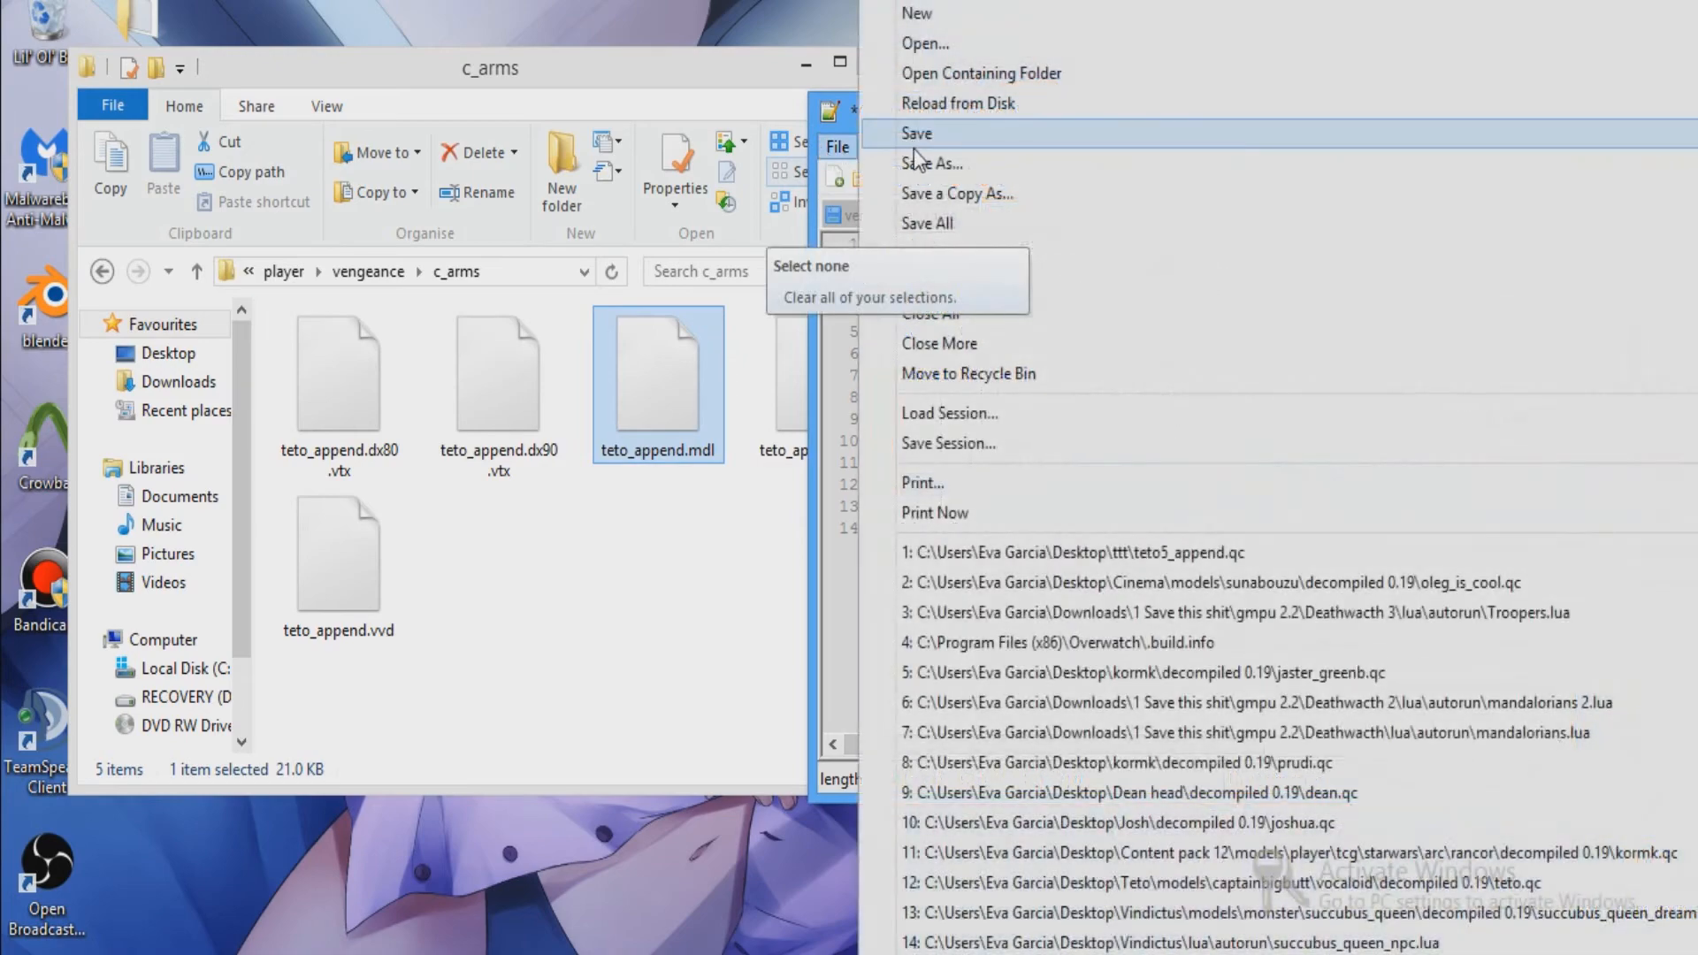
pyautogui.click(920, 133)
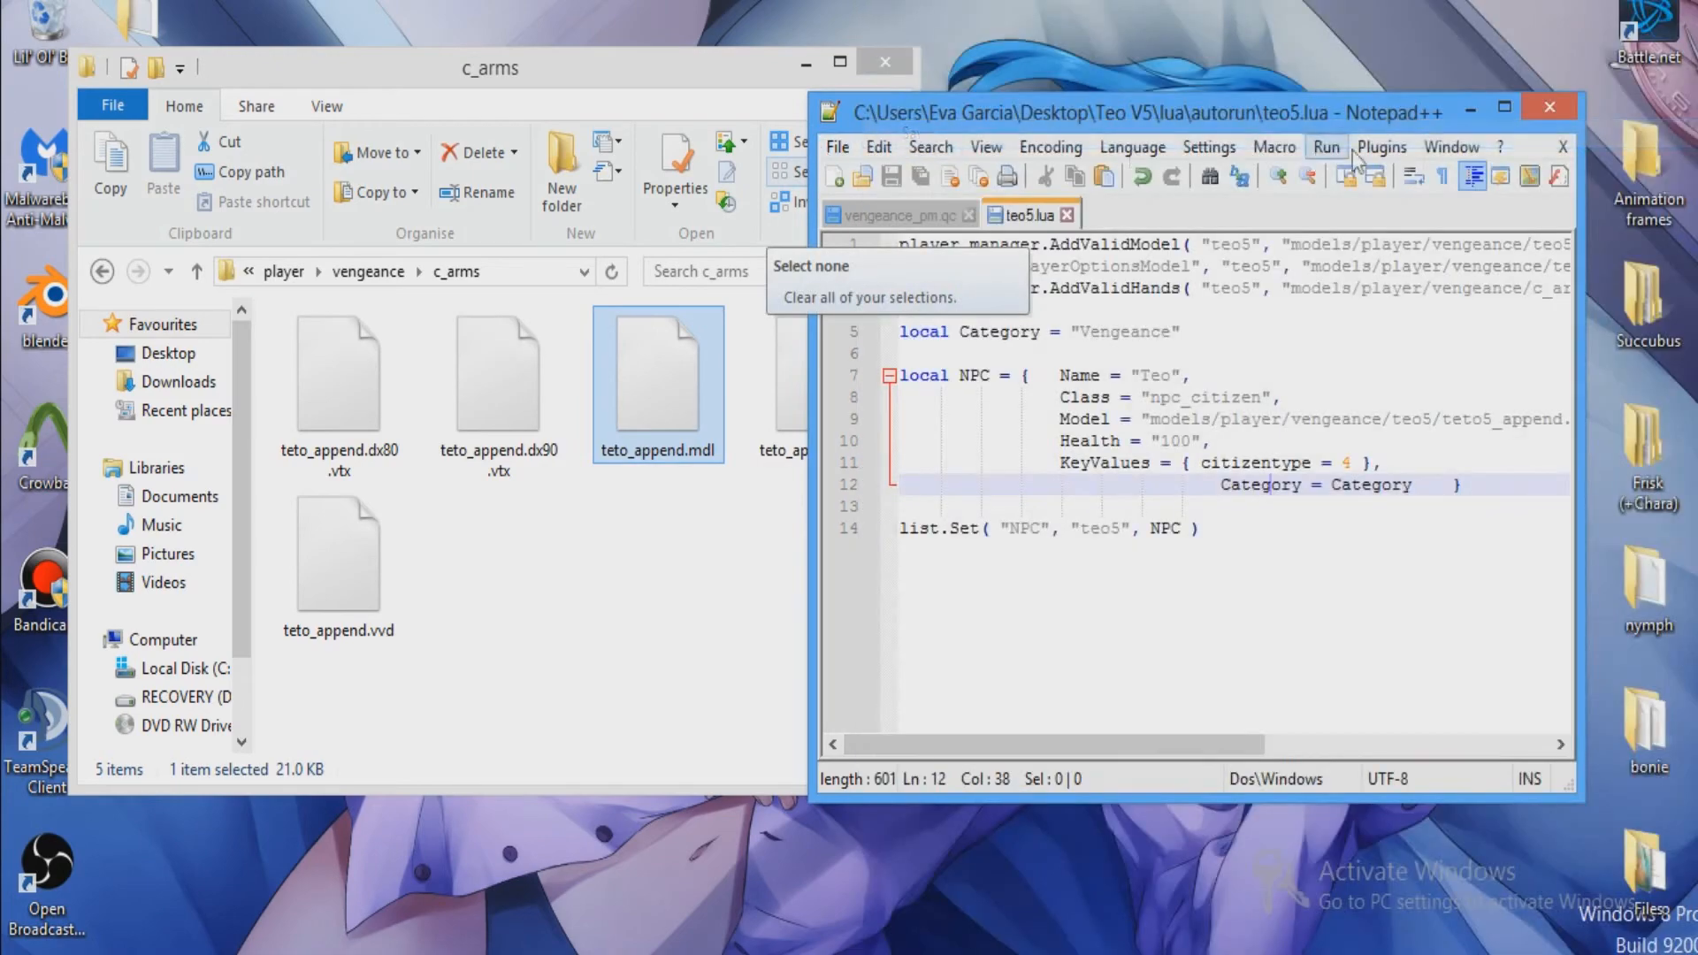
pyautogui.click(1550, 107)
# Go back from c_arms to the Teo V5 root and open its materials/models/teo5 folder.
pyautogui.moveTo(341, 67); pyautogui.dragTo(861, 115)
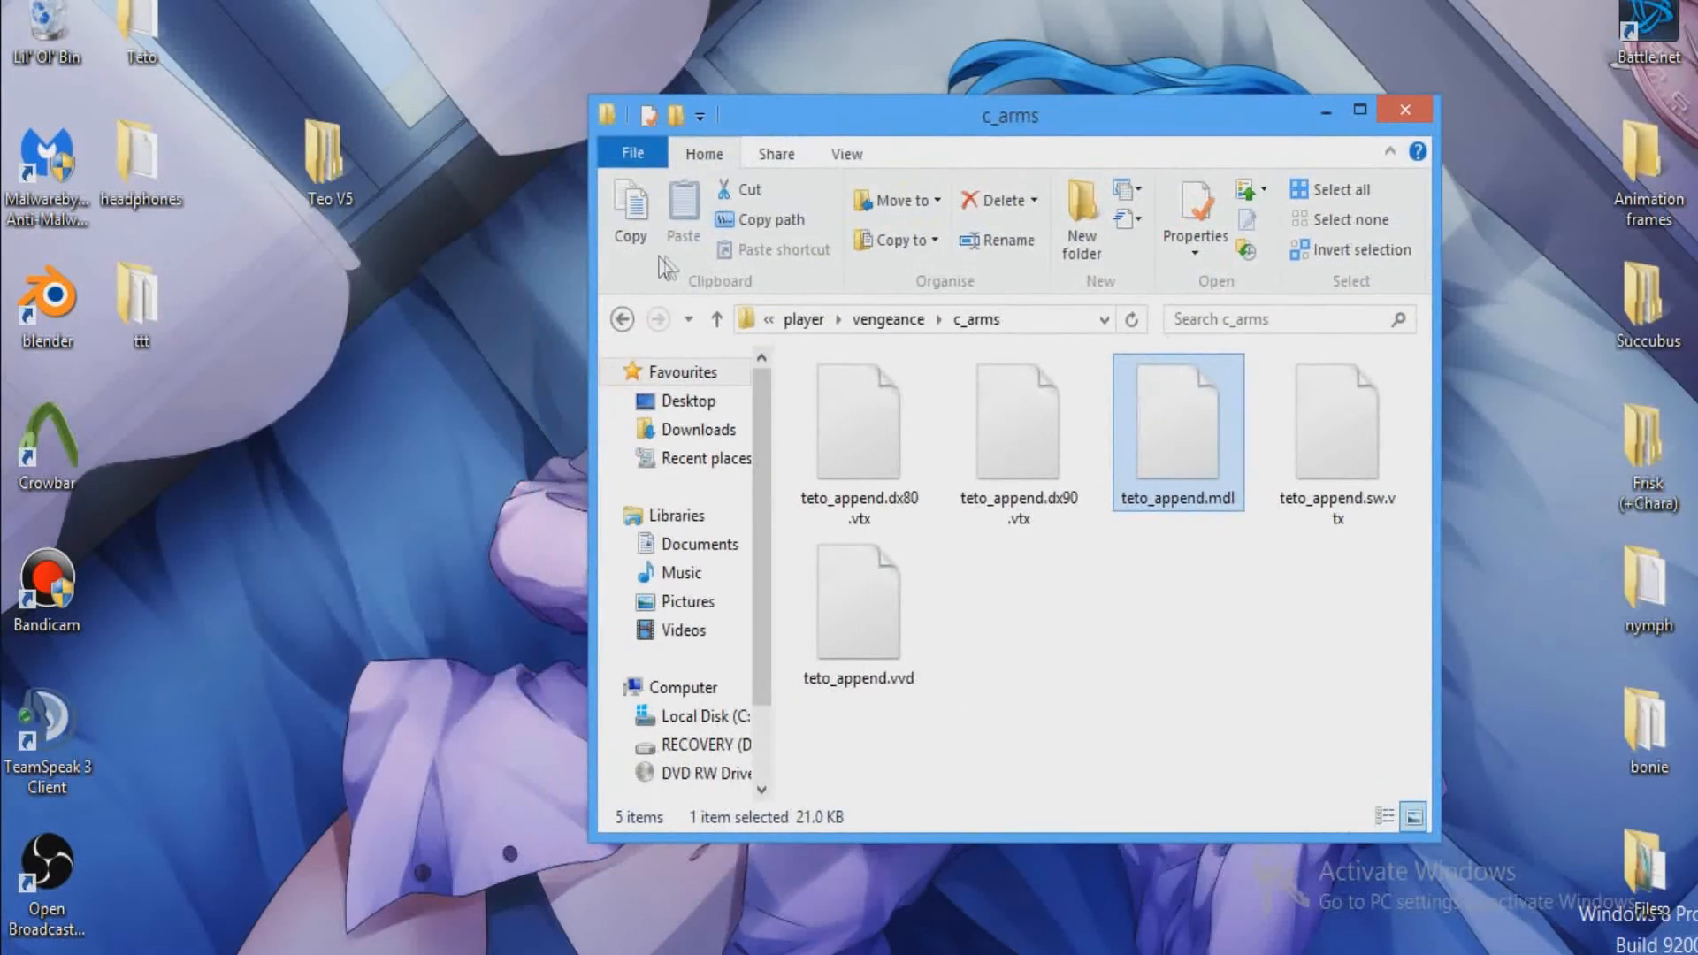
pyautogui.click(623, 326)
pyautogui.click(619, 325)
pyautogui.click(619, 325)
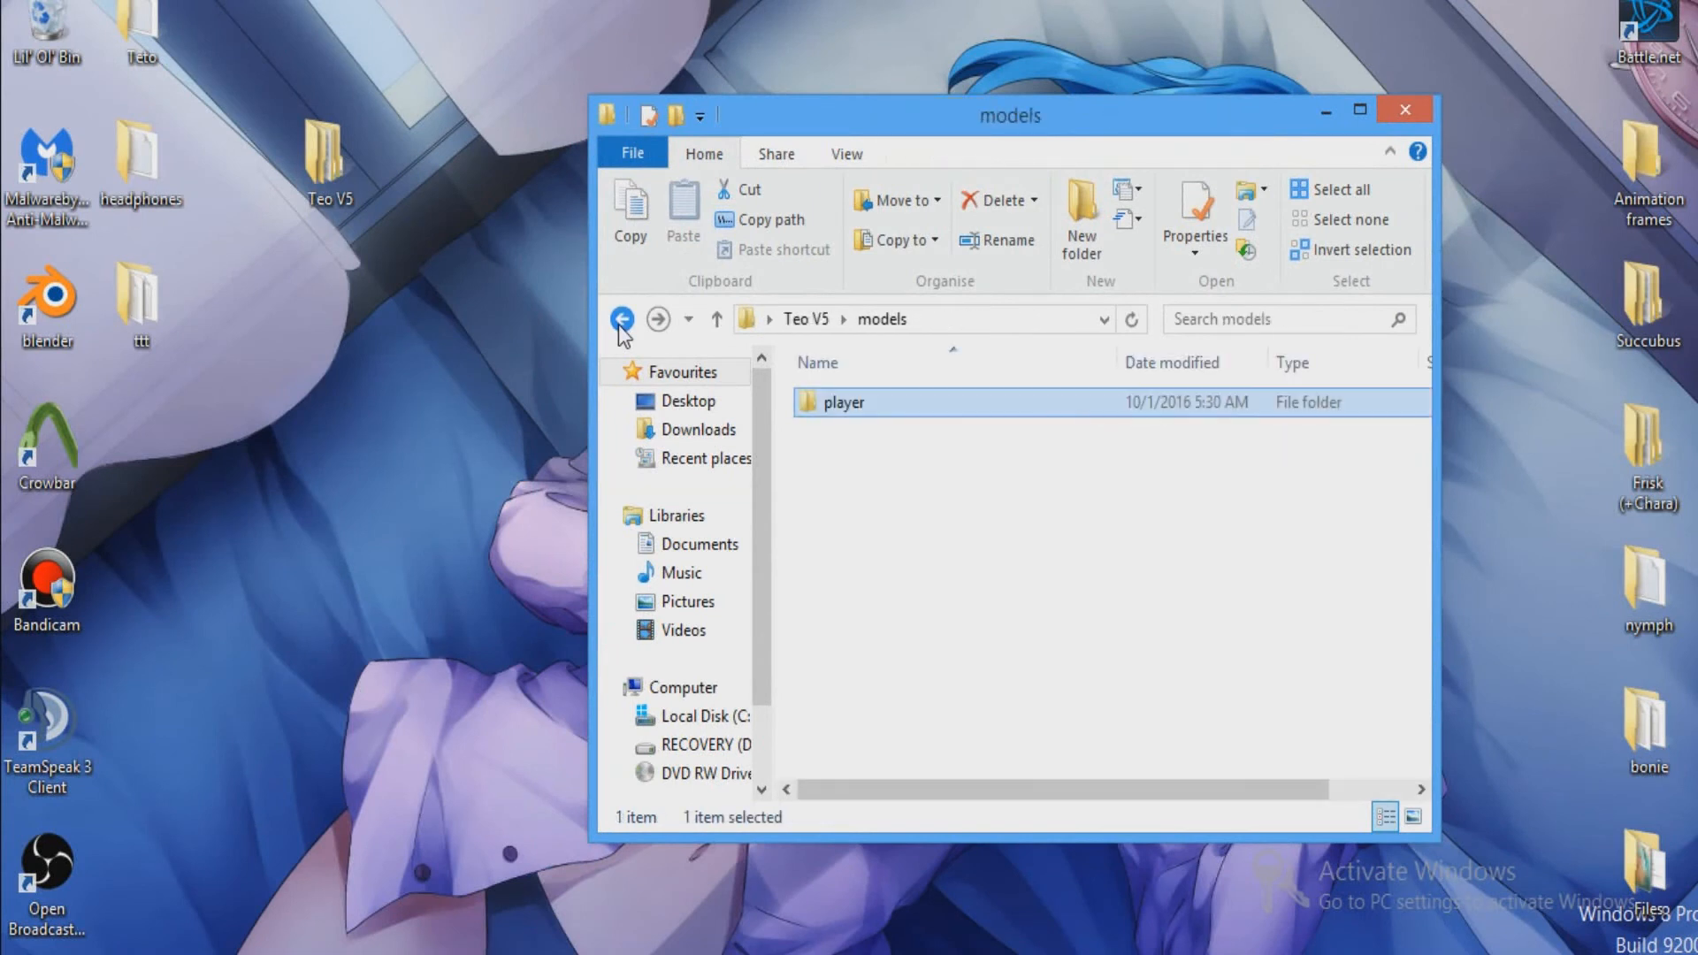
pyautogui.click(618, 326)
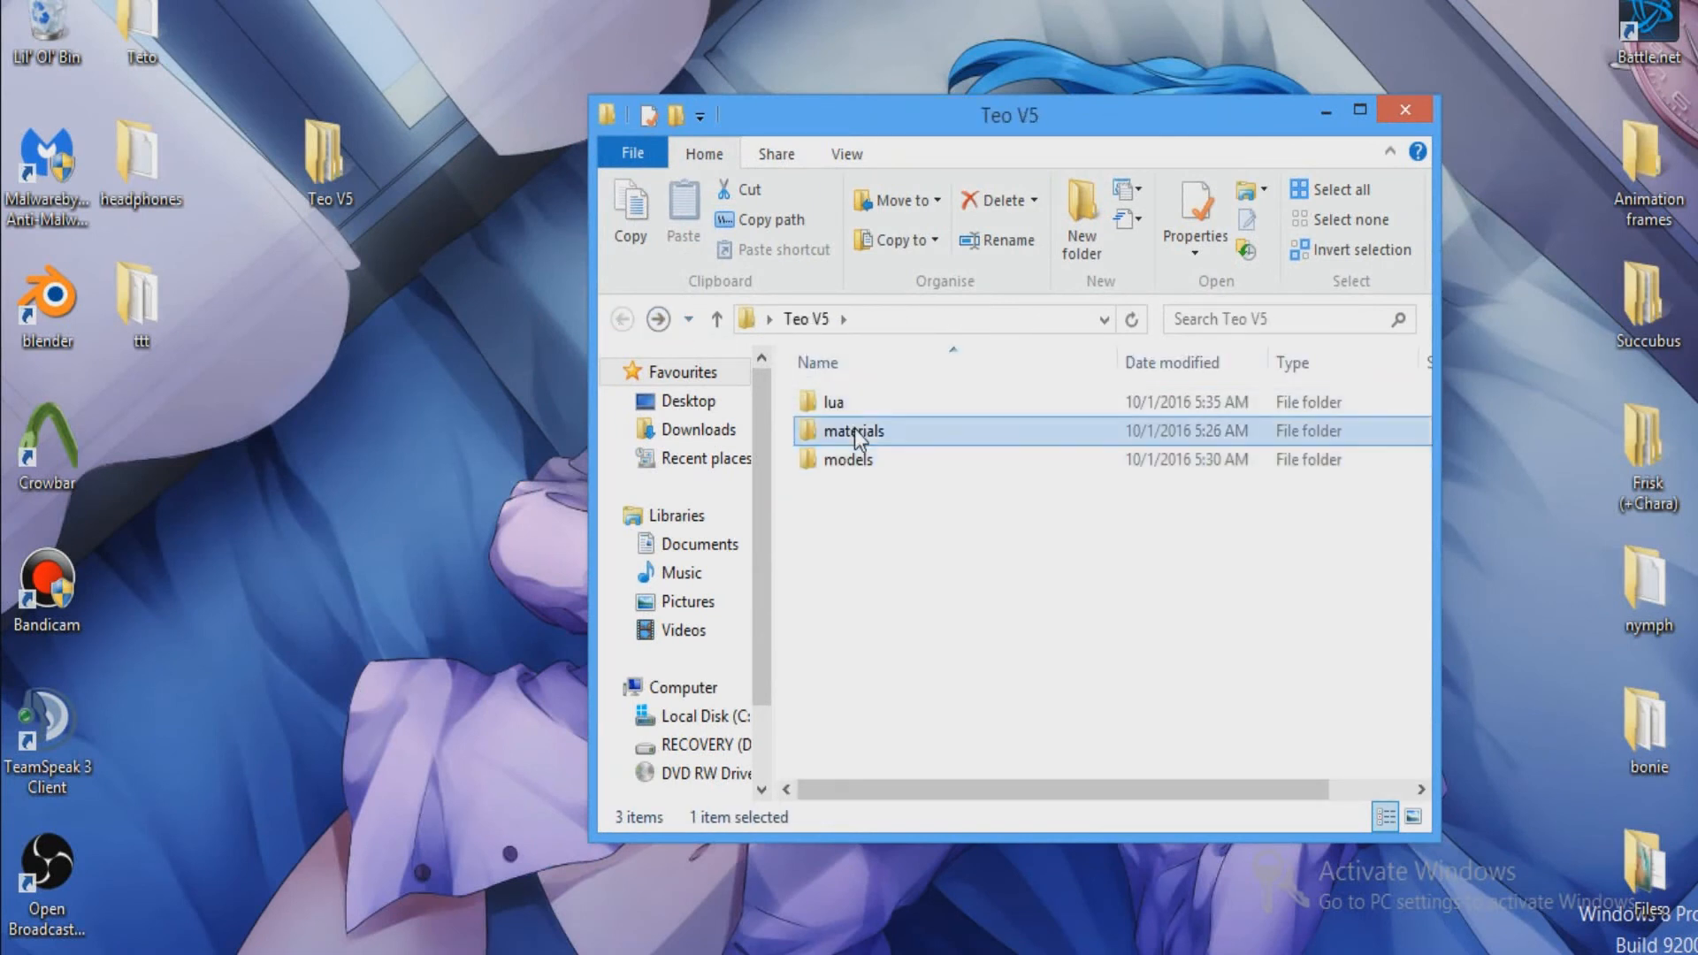
pyautogui.doubleClick(854, 428)
pyautogui.doubleClick(861, 410)
pyautogui.doubleClick(861, 408)
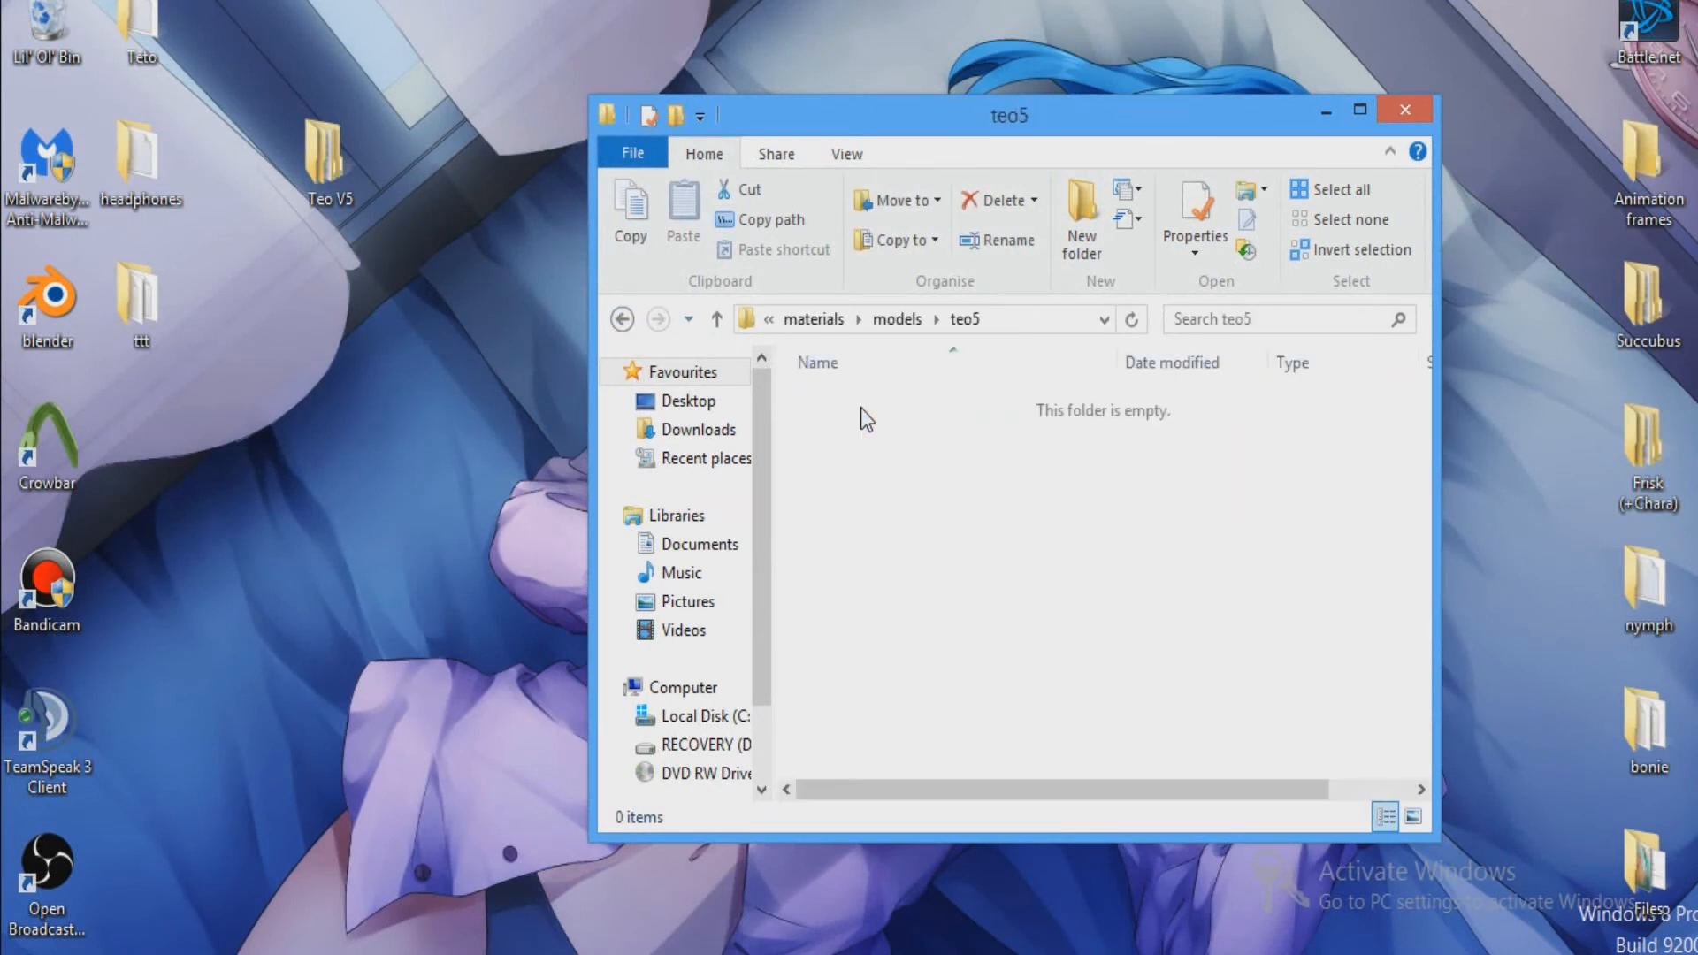
# Open the Teto addon's materials/models/captainbigbutt/vocaloid/teto_append folder in a second window beside the teo5 folder.
pyautogui.doubleClick(135, 40)
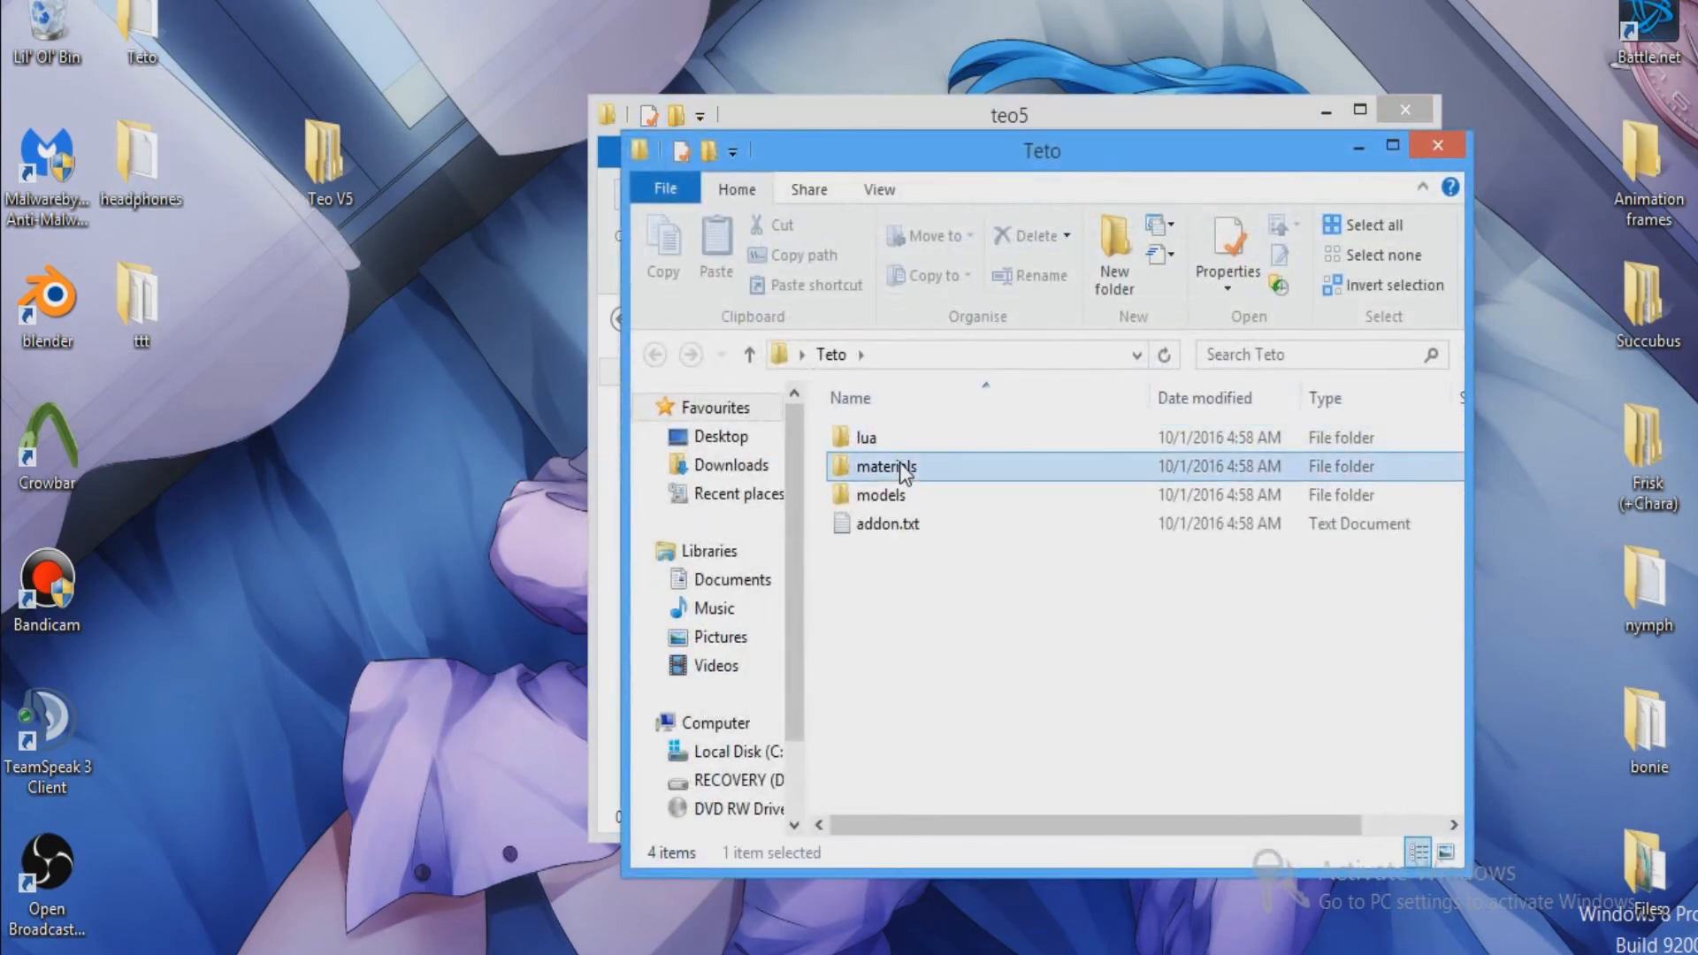
pyautogui.doubleClick(906, 465)
pyautogui.doubleClick(876, 438)
pyautogui.moveTo(920, 159); pyautogui.dragTo(1279, 124)
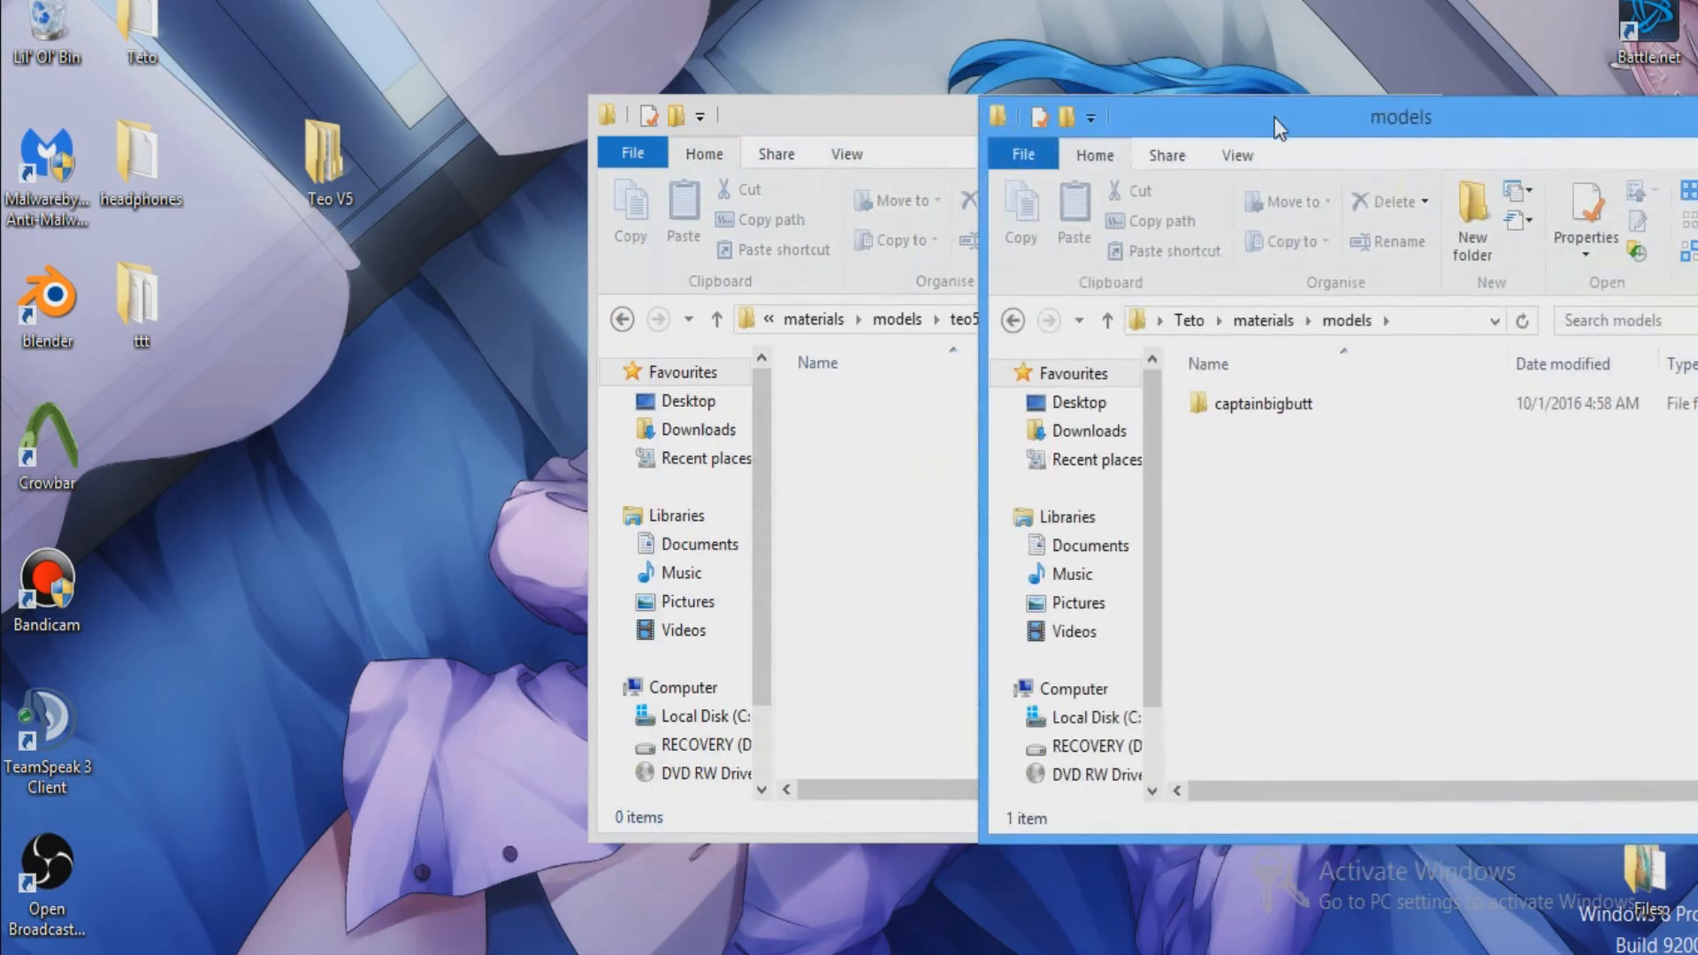
pyautogui.doubleClick(1262, 394)
pyautogui.doubleClick(1194, 403)
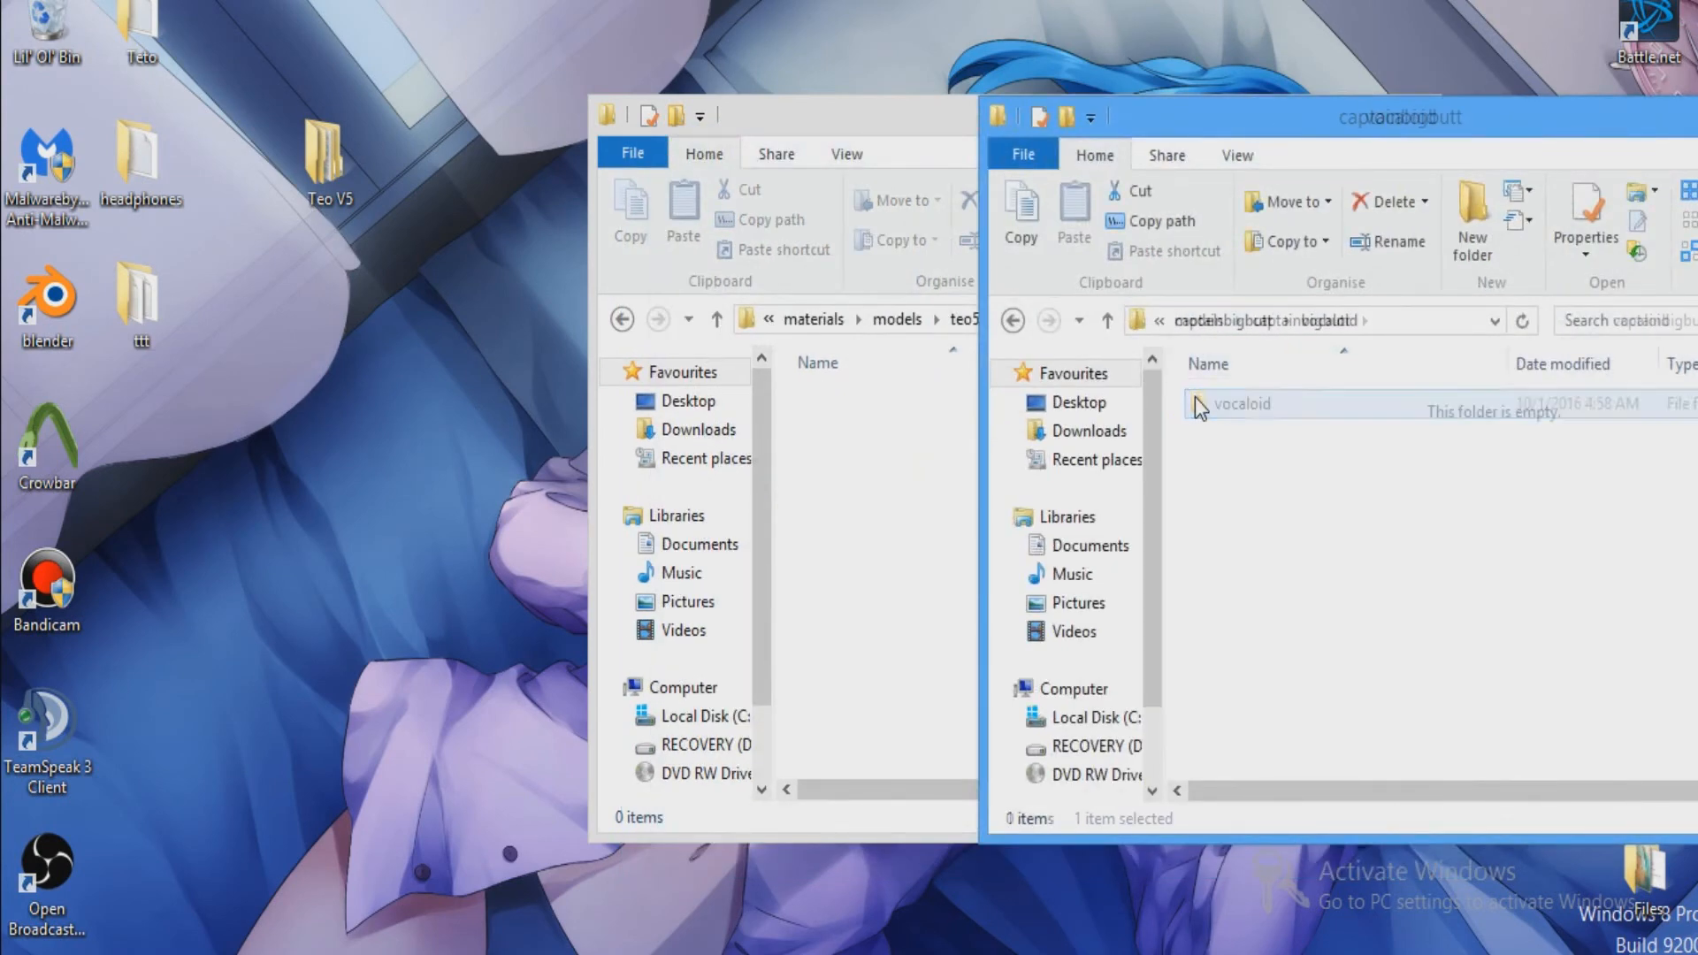
pyautogui.doubleClick(1190, 402)
# Move all material and texture files from teto_append into the teo5 materials folder and close the emptied source folder.
pyautogui.moveTo(1181, 390); pyautogui.dragTo(1358, 920)
pyautogui.moveTo(1409, 650); pyautogui.dragTo(858, 608)
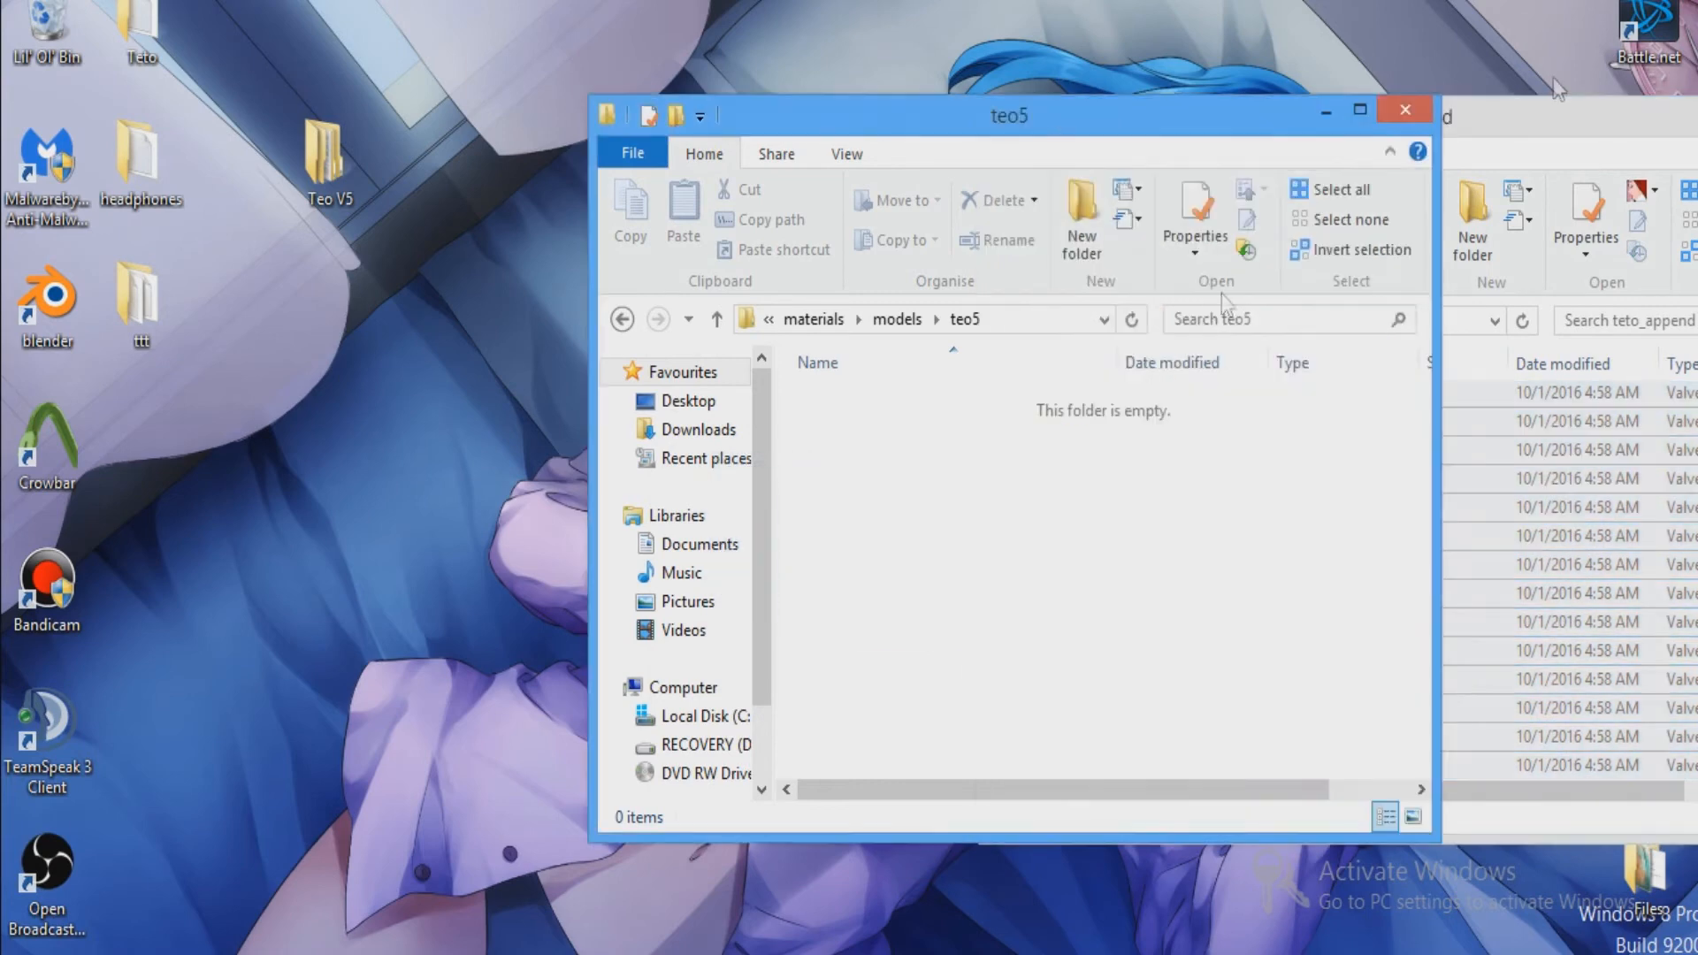
pyautogui.moveTo(1576, 115); pyautogui.dragTo(1091, 118)
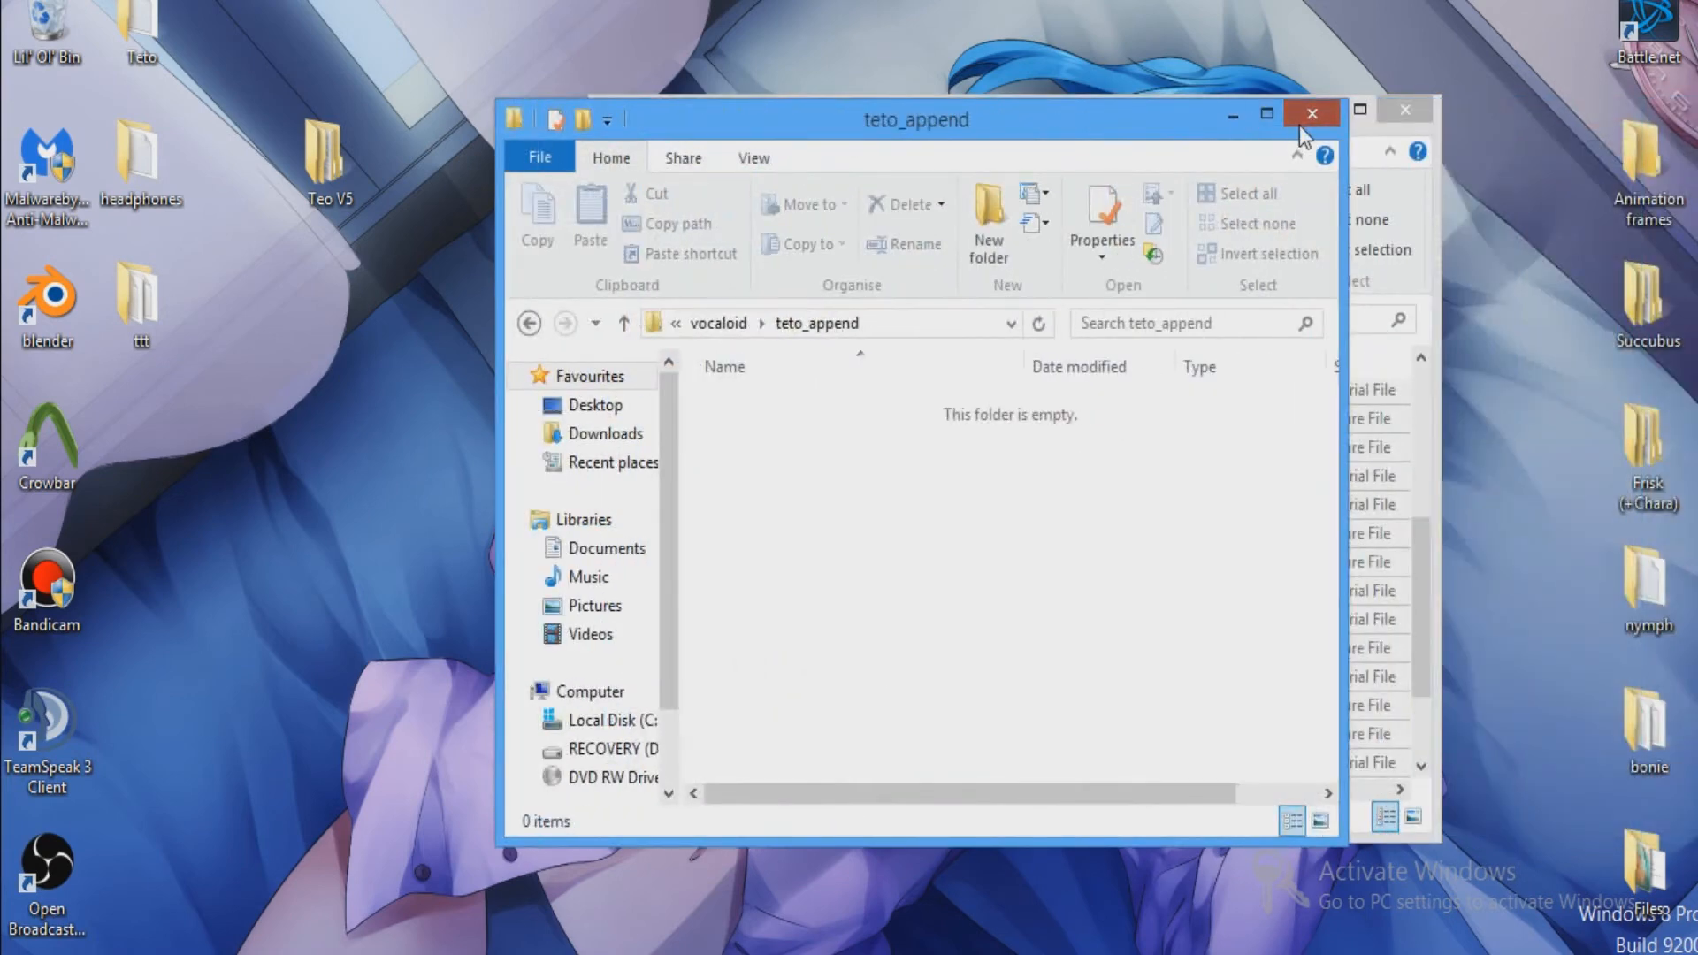
pyautogui.click(1309, 115)
# Open the materials/models/gmod_tower folder inside the headphones folder on the desktop.
pyautogui.click(154, 296)
pyautogui.doubleClick(140, 190)
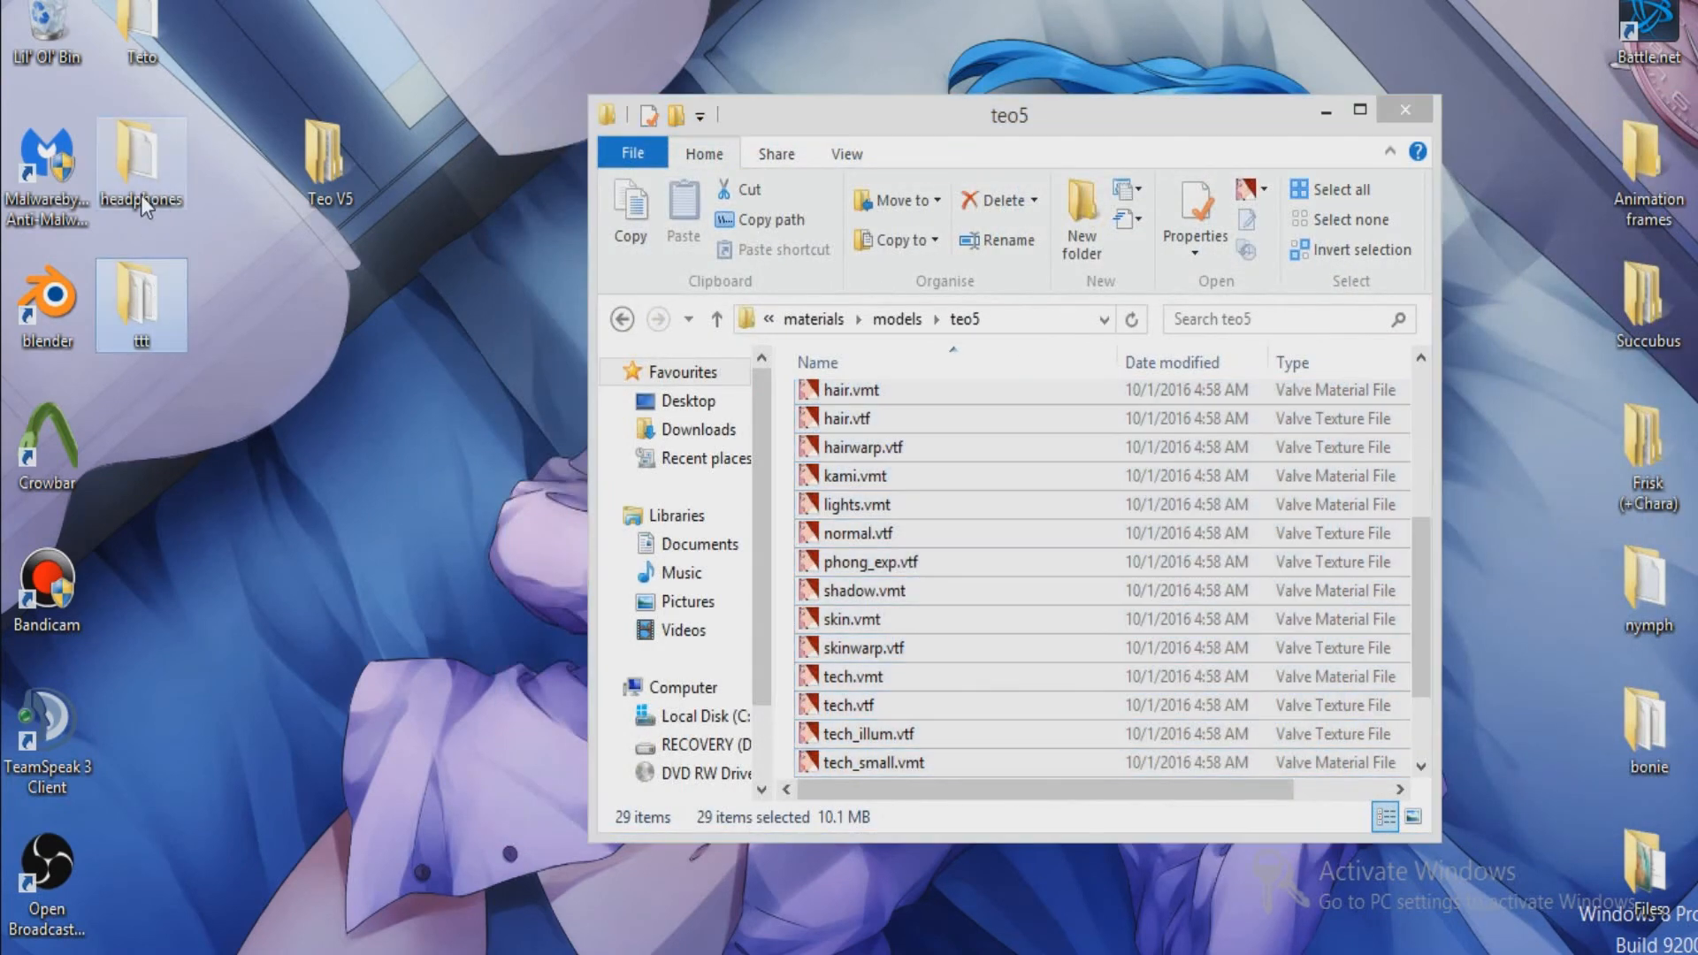
pyautogui.click(731, 407)
pyautogui.doubleClick(731, 407)
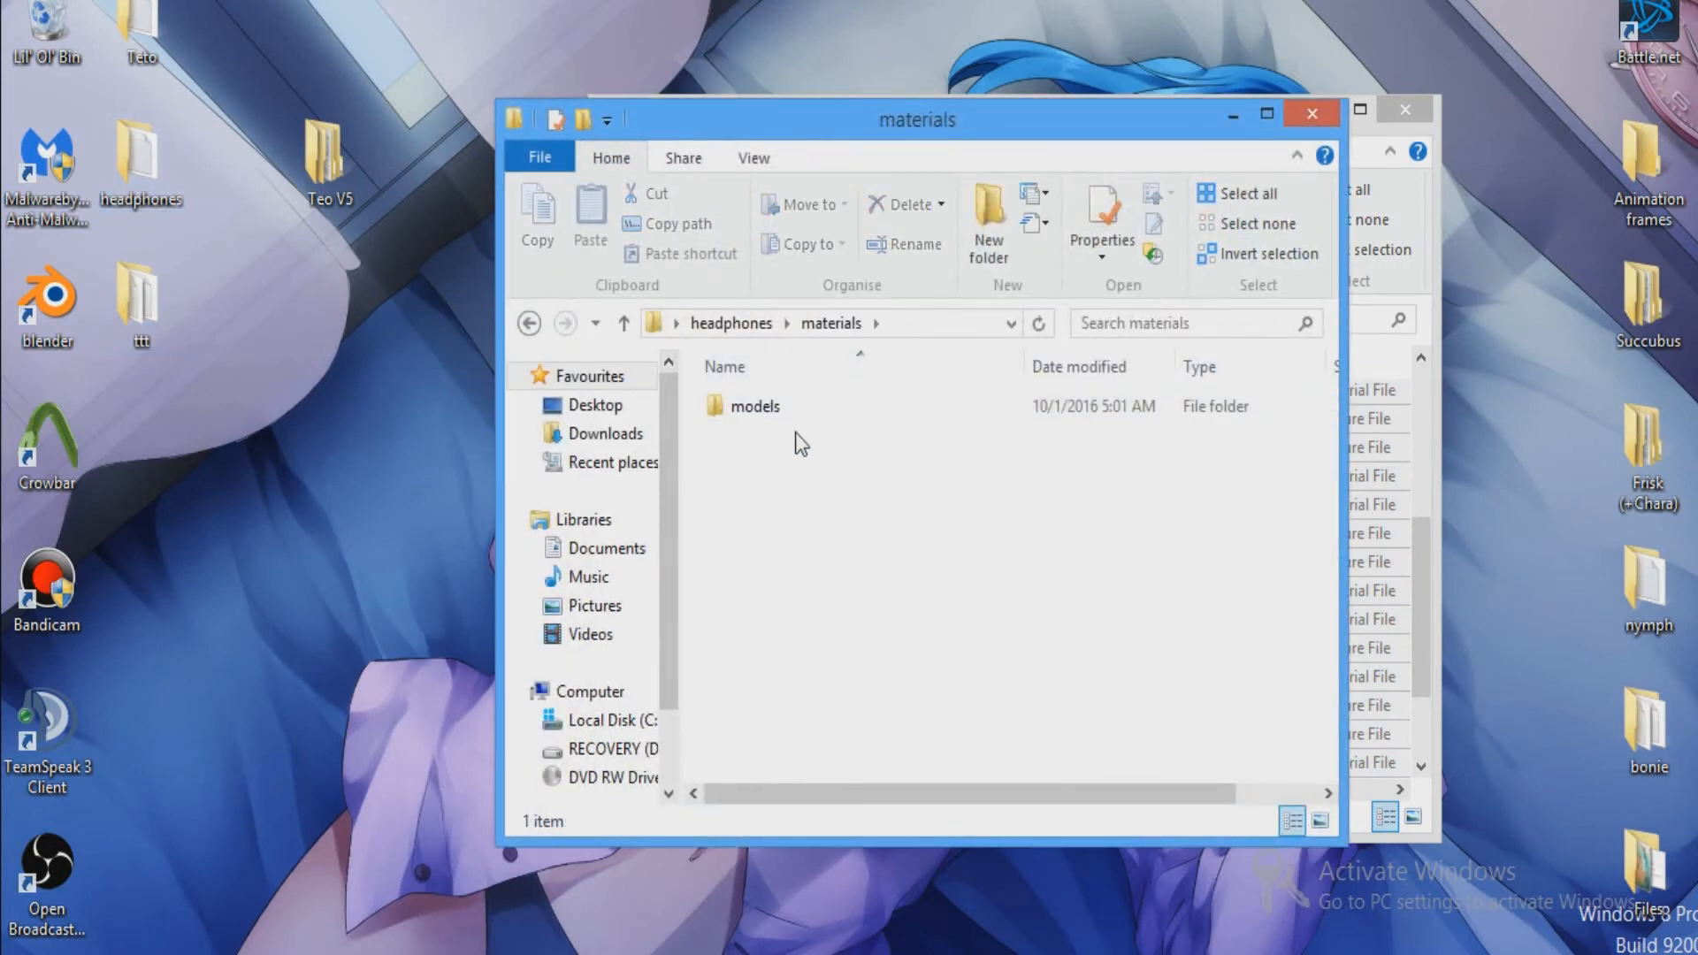
pyautogui.doubleClick(787, 409)
pyautogui.doubleClick(796, 434)
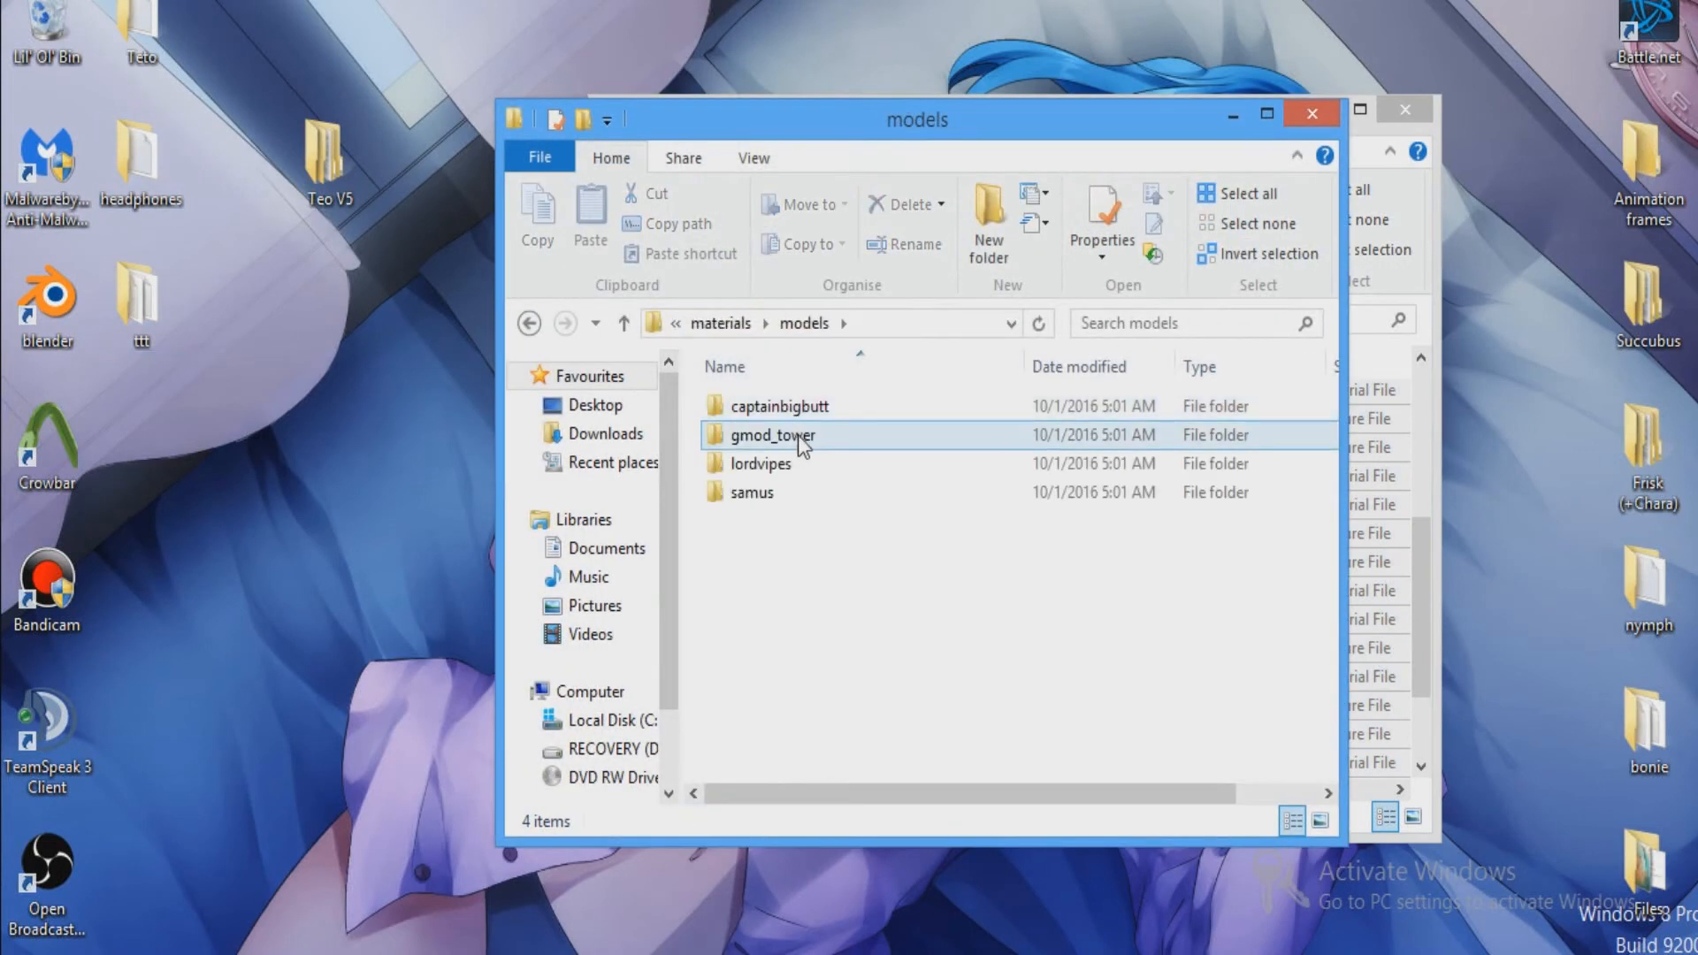
# Move headphones.vmt, headphones.vtf and headphones_normal.vtf from gmod_tower into the teo5 materials folder, then close gmod_tower.
pyautogui.scroll(-15, 914, 543)
pyautogui.scroll(3, 916, 540)
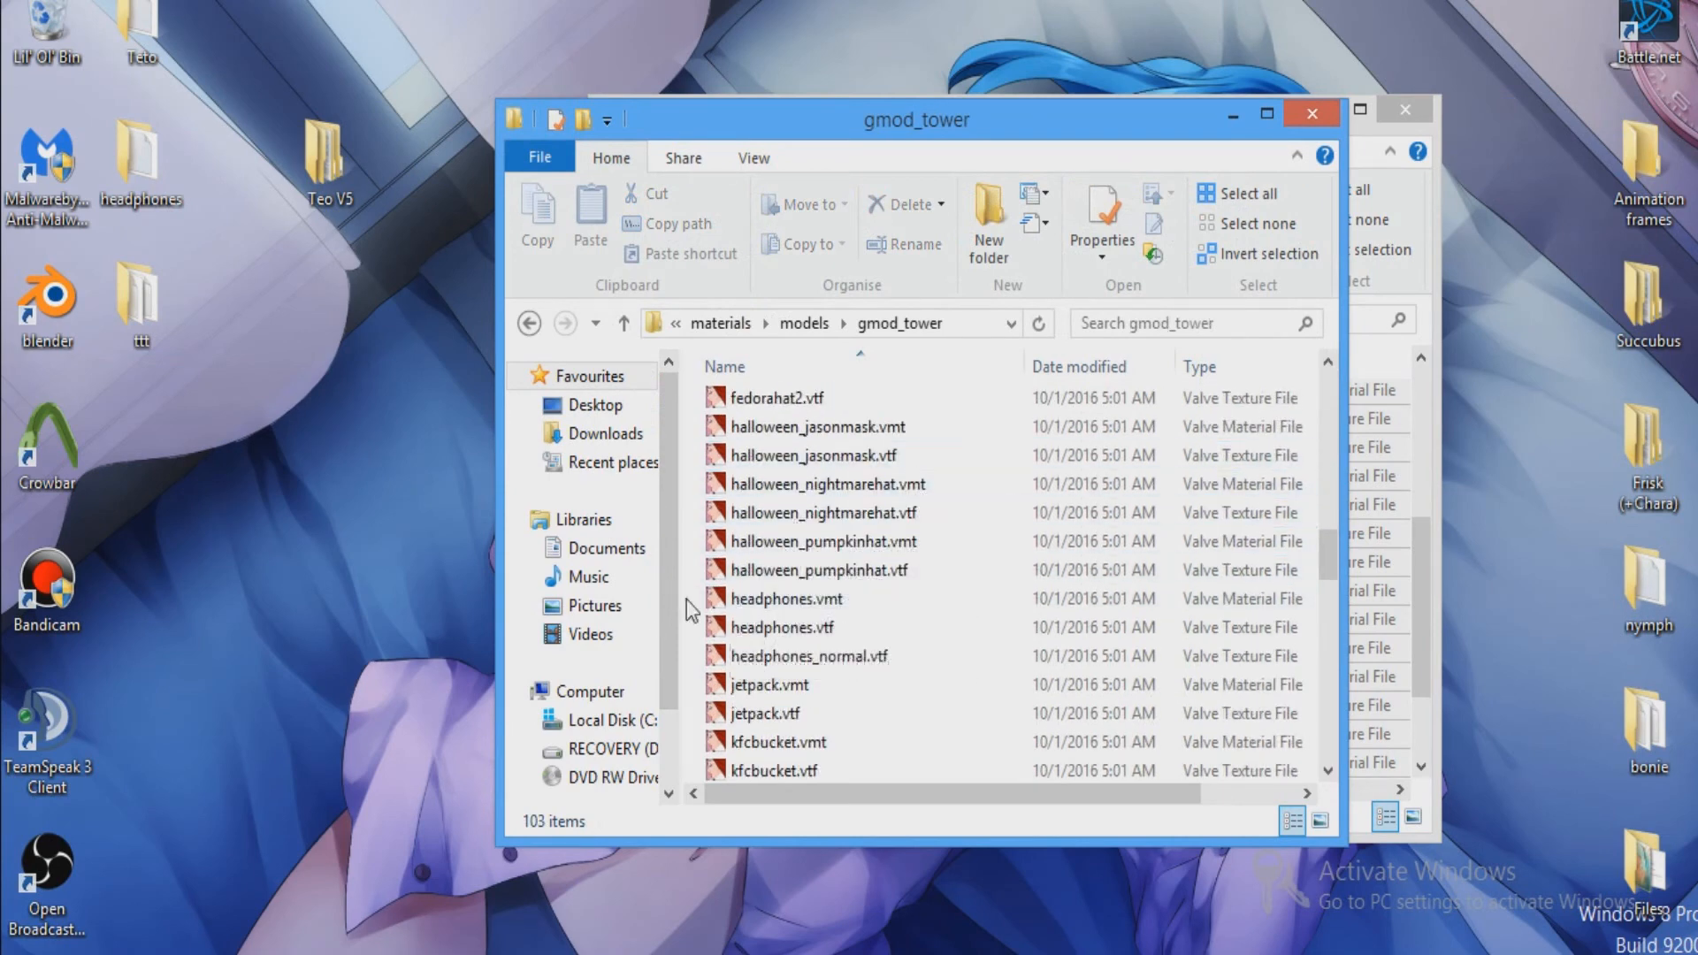
pyautogui.moveTo(695, 595); pyautogui.dragTo(1362, 557)
pyautogui.click(517, 205)
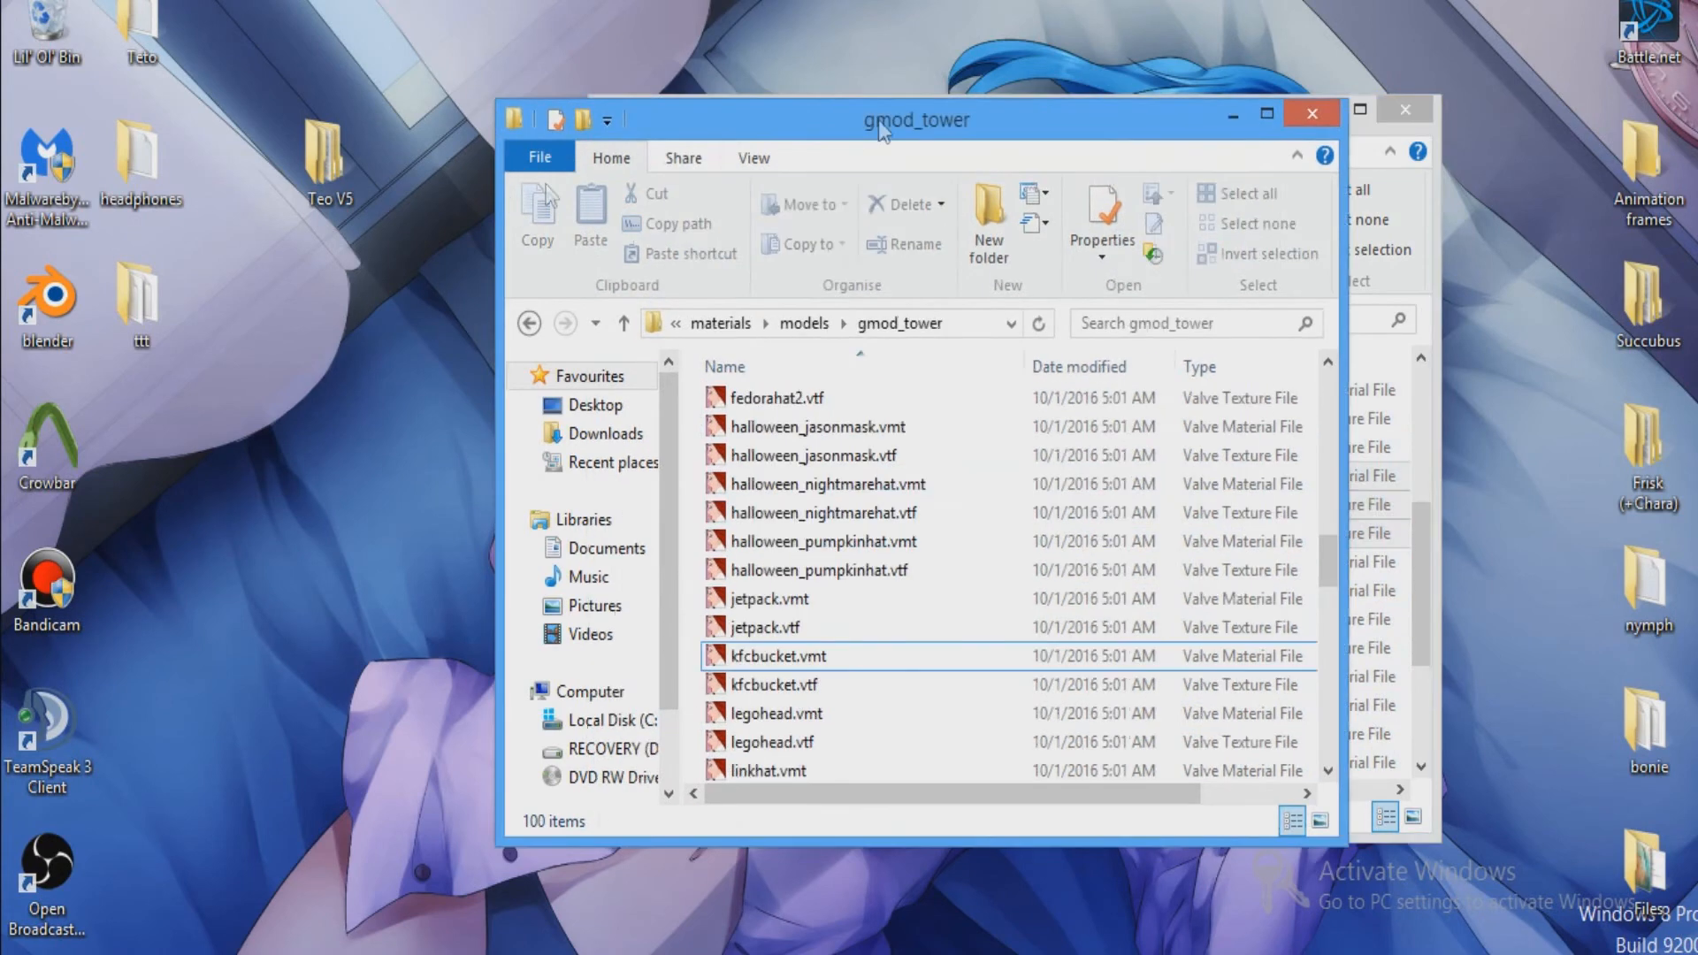
pyautogui.click(1310, 114)
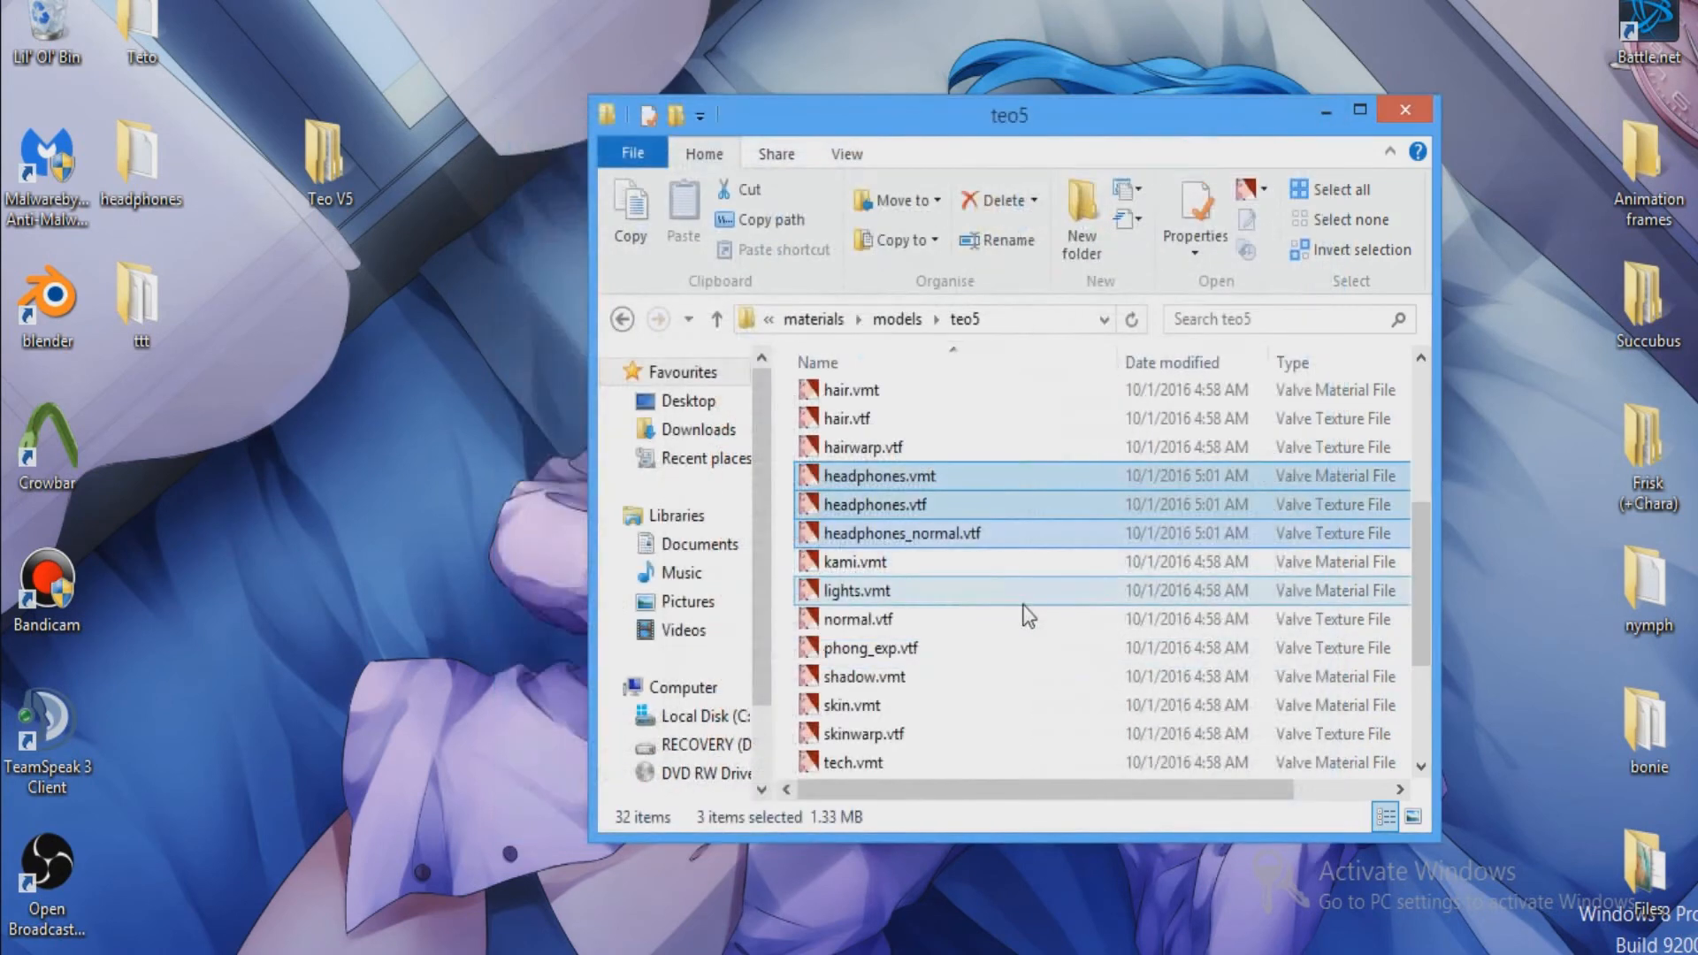
# Open headphones.vmt in VTFEdit and replace gmod_tower with teo5 in its $basetexture path.
pyautogui.click(865, 483)
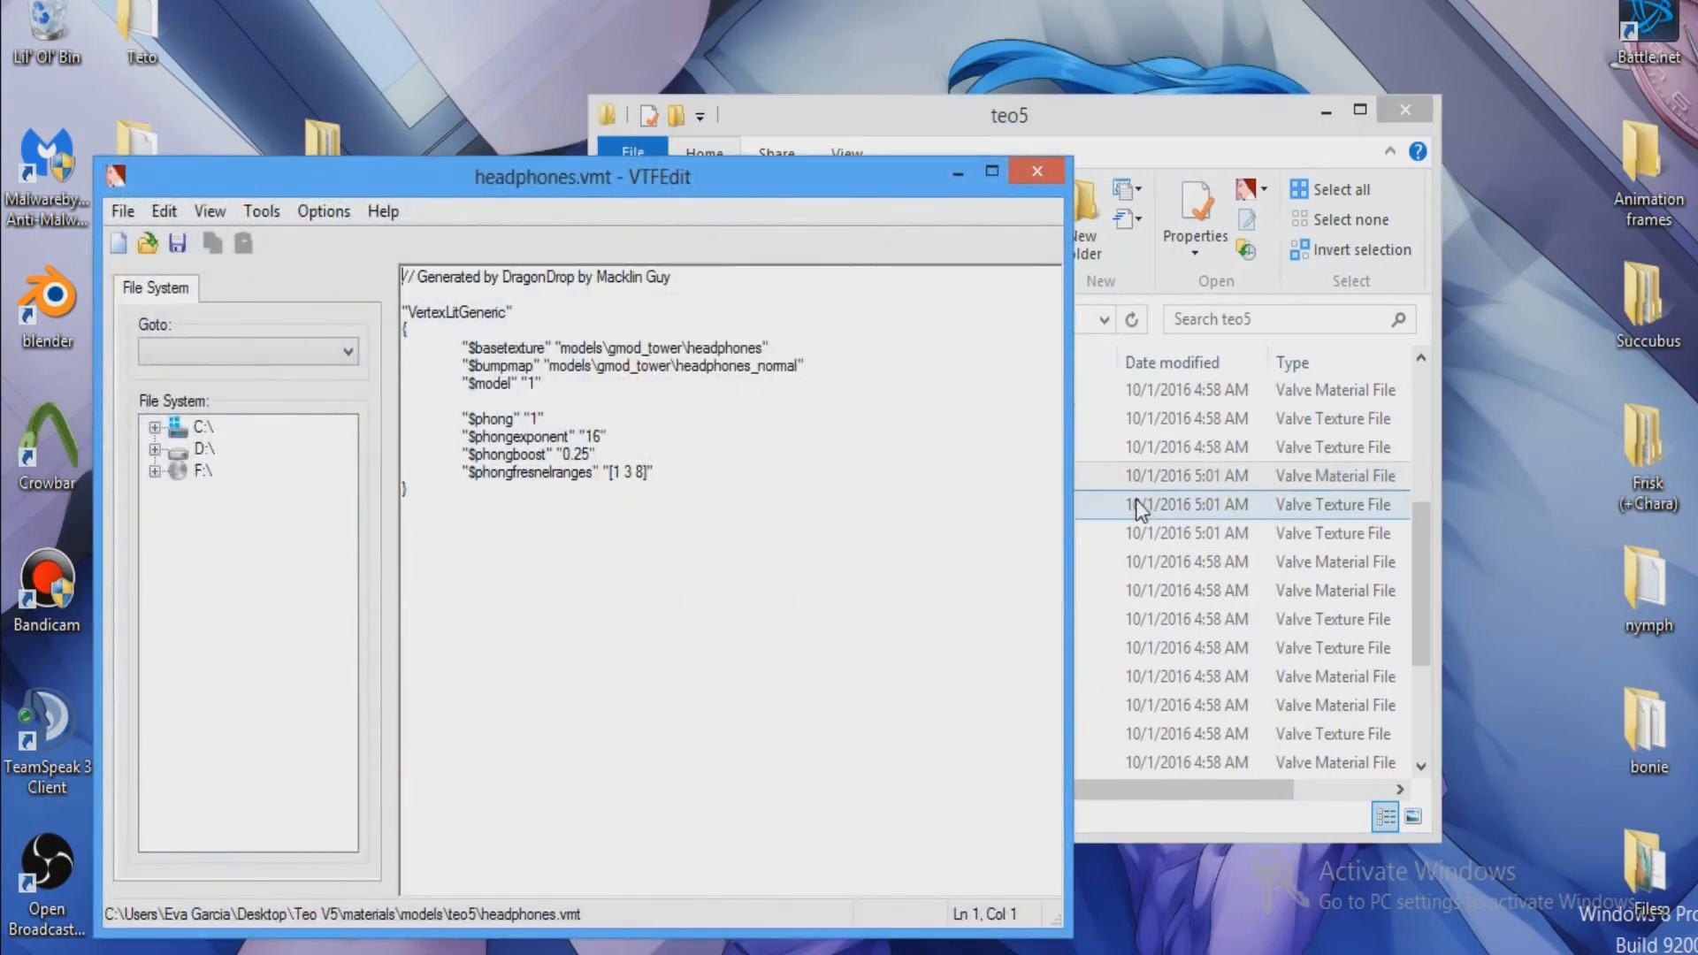
pyautogui.moveTo(796, 181); pyautogui.dragTo(660, 198)
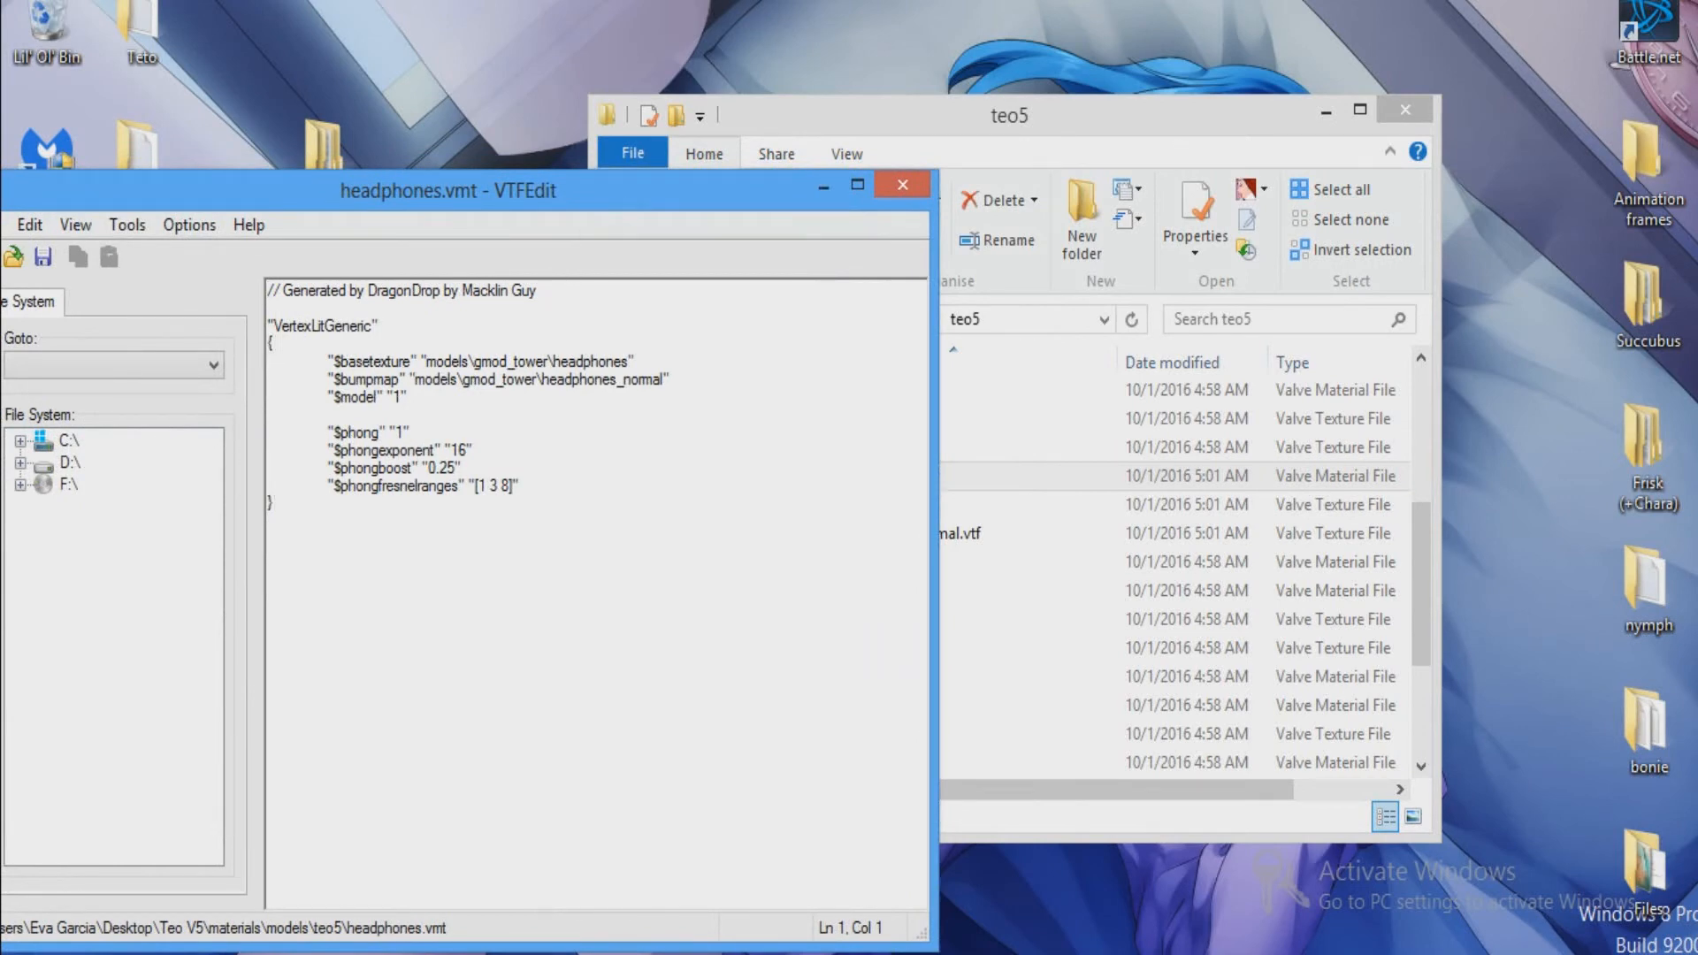
pyautogui.click(1059, 97)
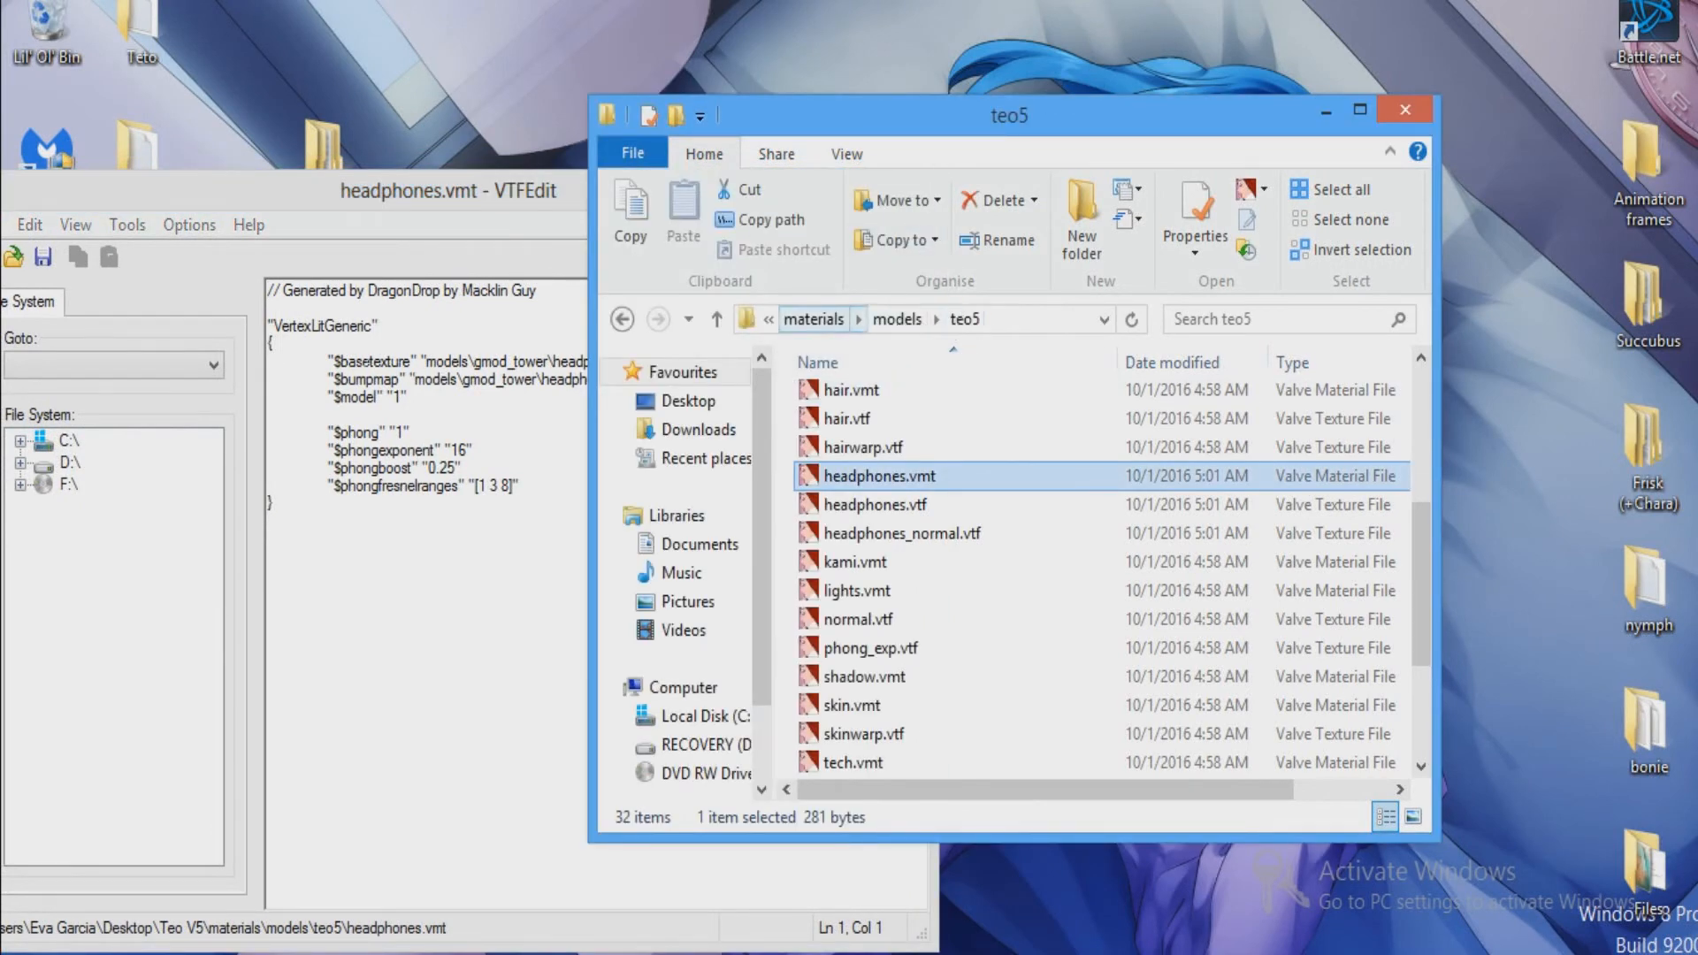
pyautogui.tripleClick(516, 361)
pyautogui.click(516, 361)
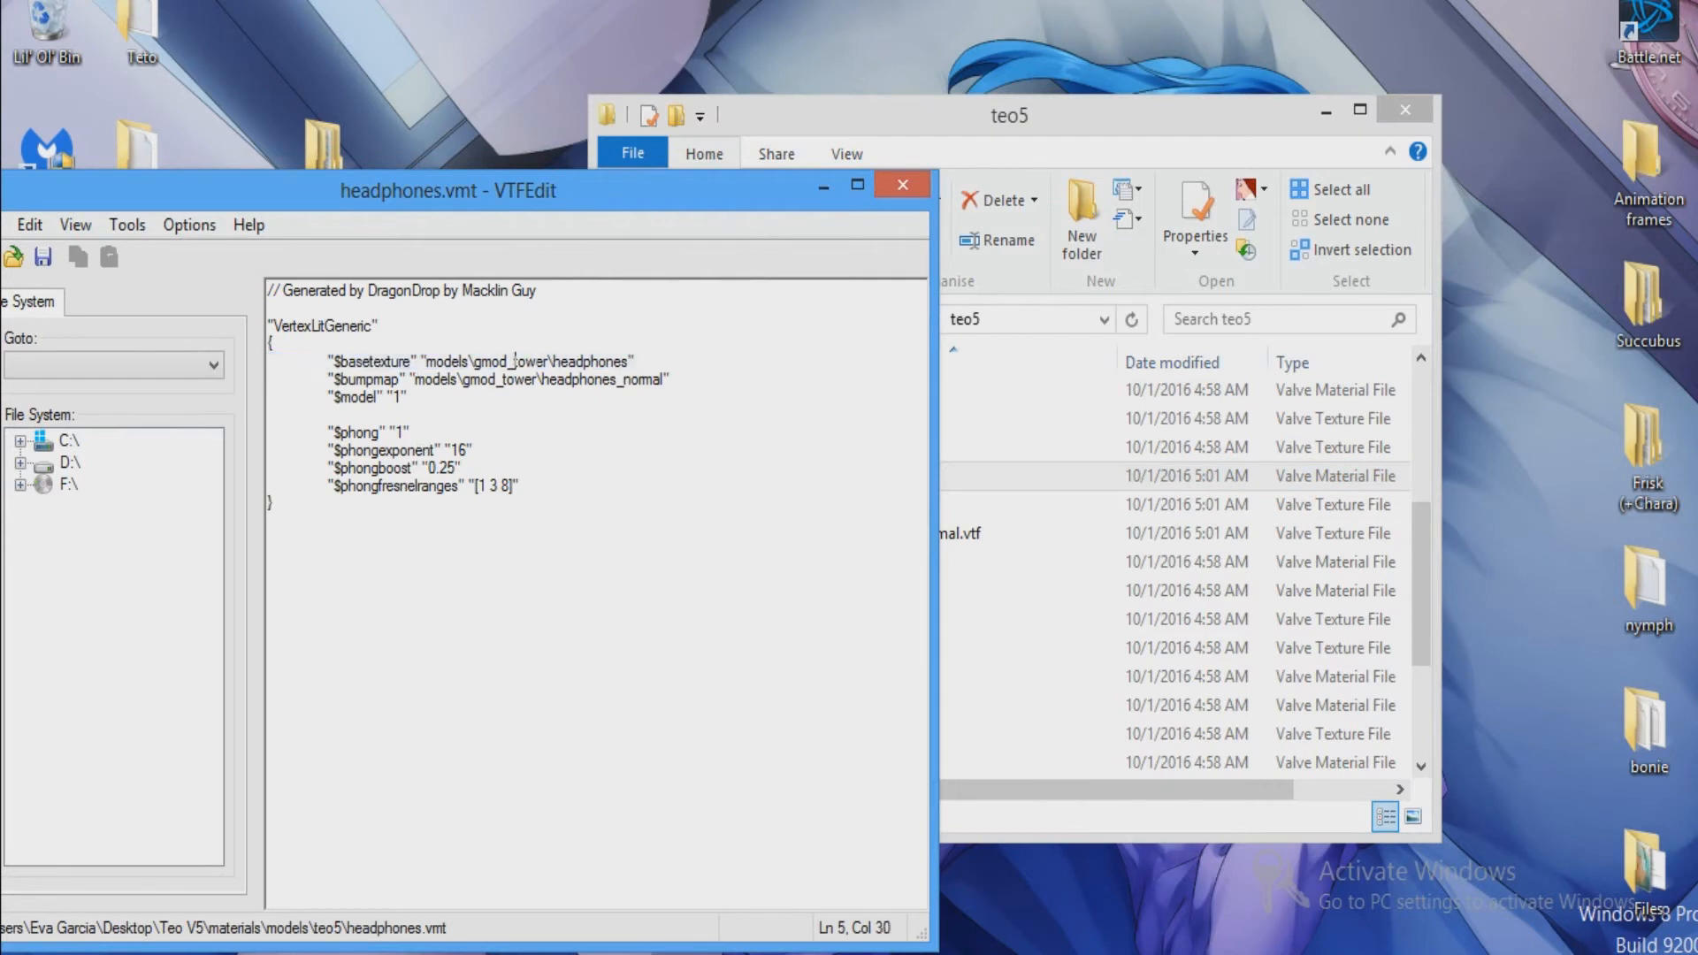
pyautogui.write('teo5')
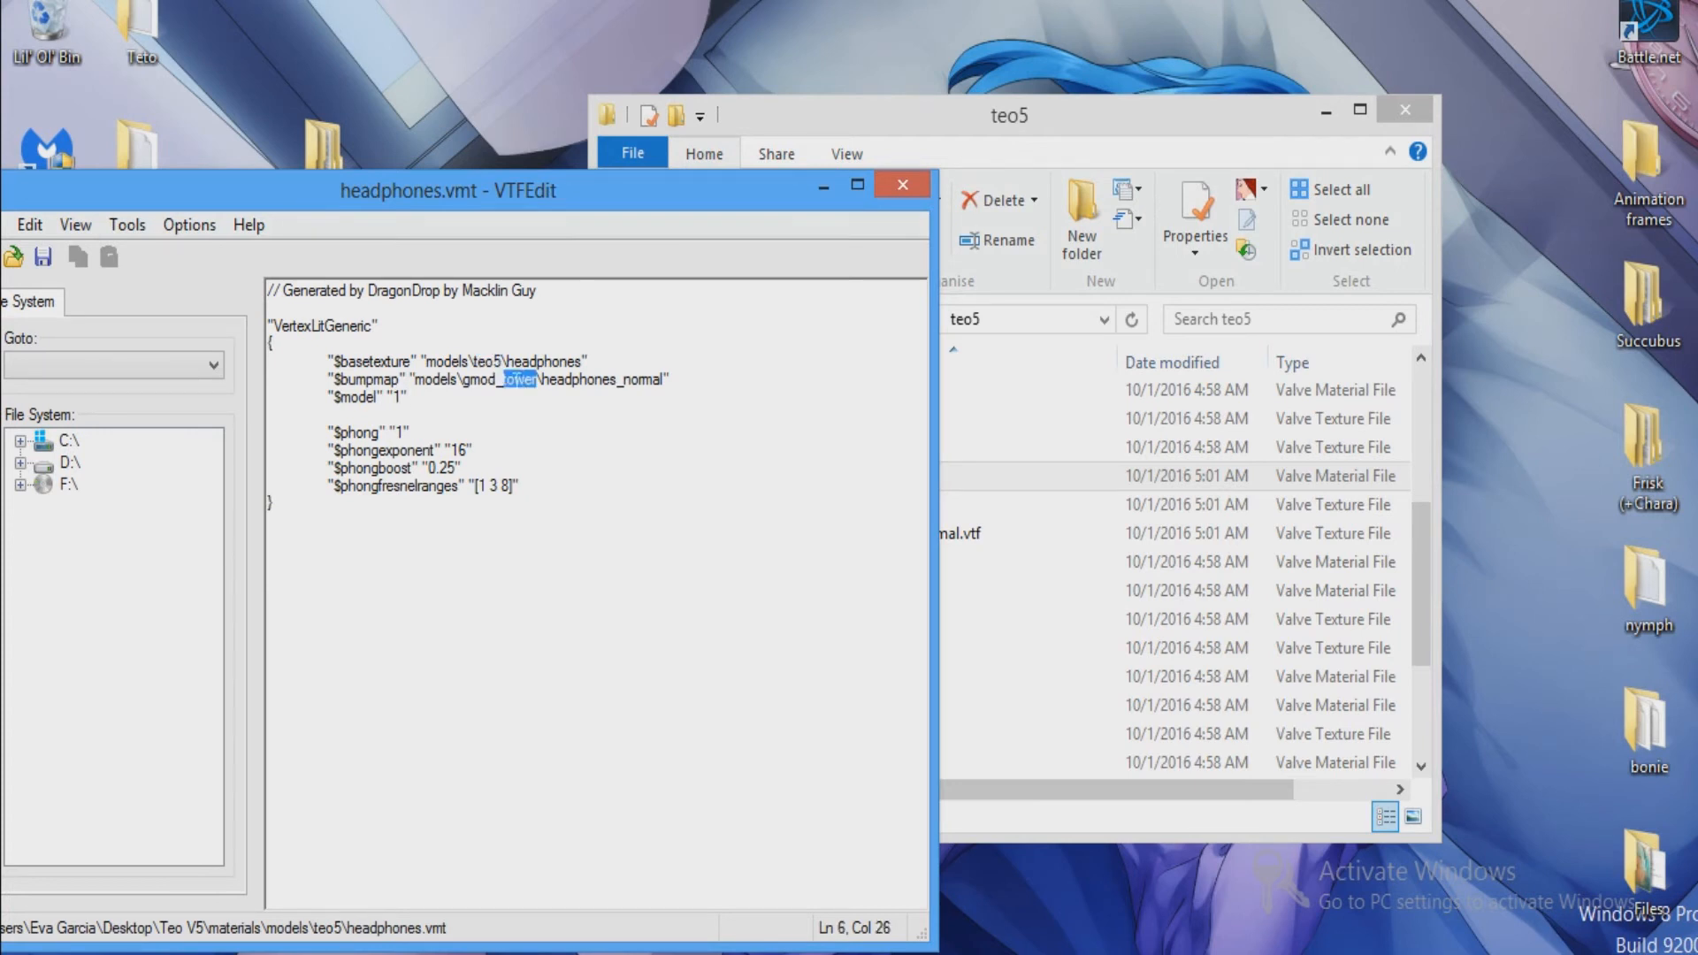
# Replace gmod_tower with teo5 in the $bumpmap path of headphones.vmt.
pyautogui.press('BackSpace')
pyautogui.press('BackSpace')
pyautogui.press('BackSpace')
pyautogui.write('teo5')
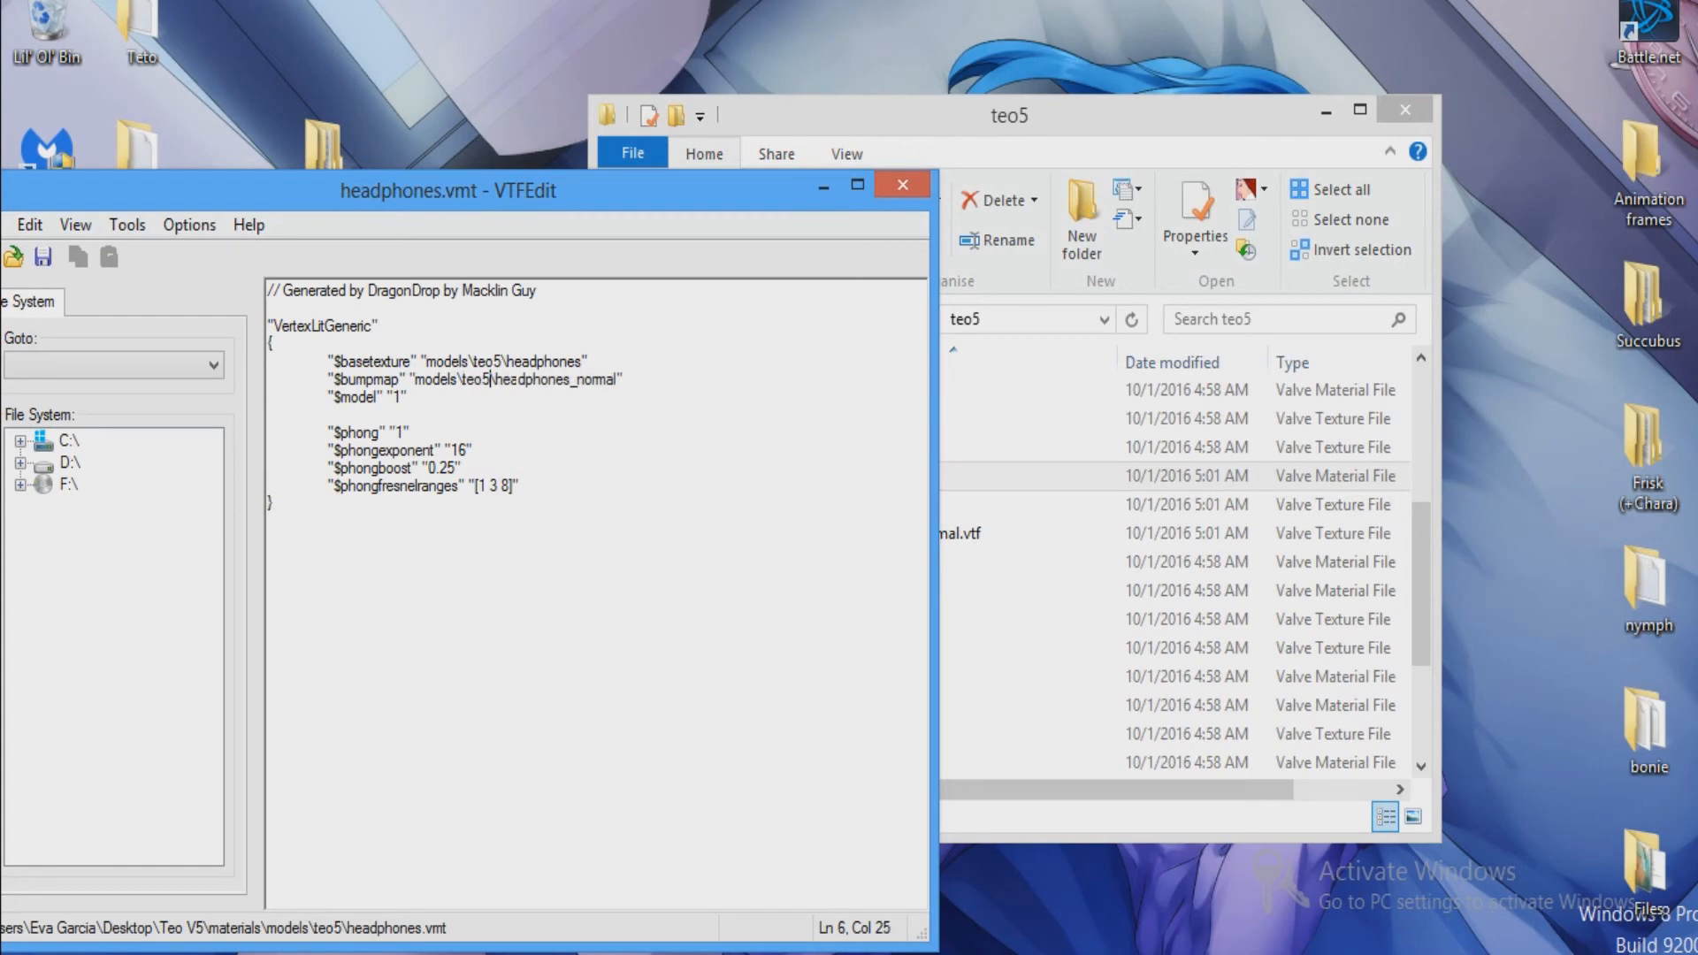
# Save headphones.vmt and close VTFEdit.
pyautogui.click(1091, 129)
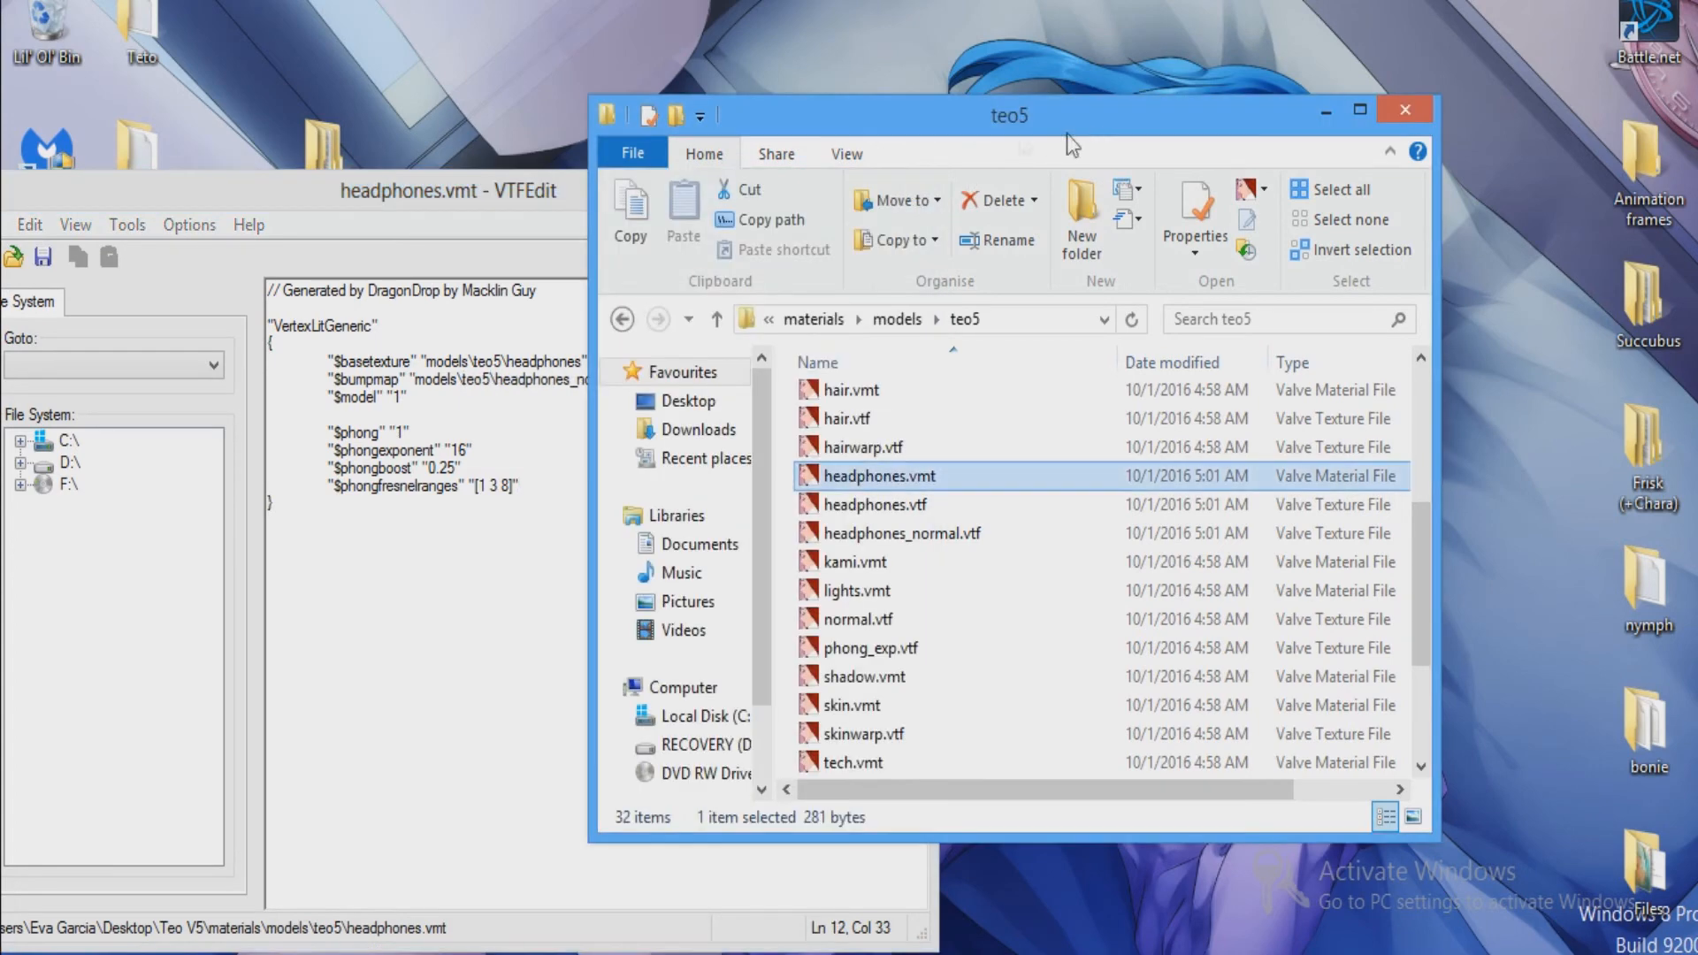
pyautogui.click(483, 188)
pyautogui.moveTo(483, 186); pyautogui.dragTo(678, 188)
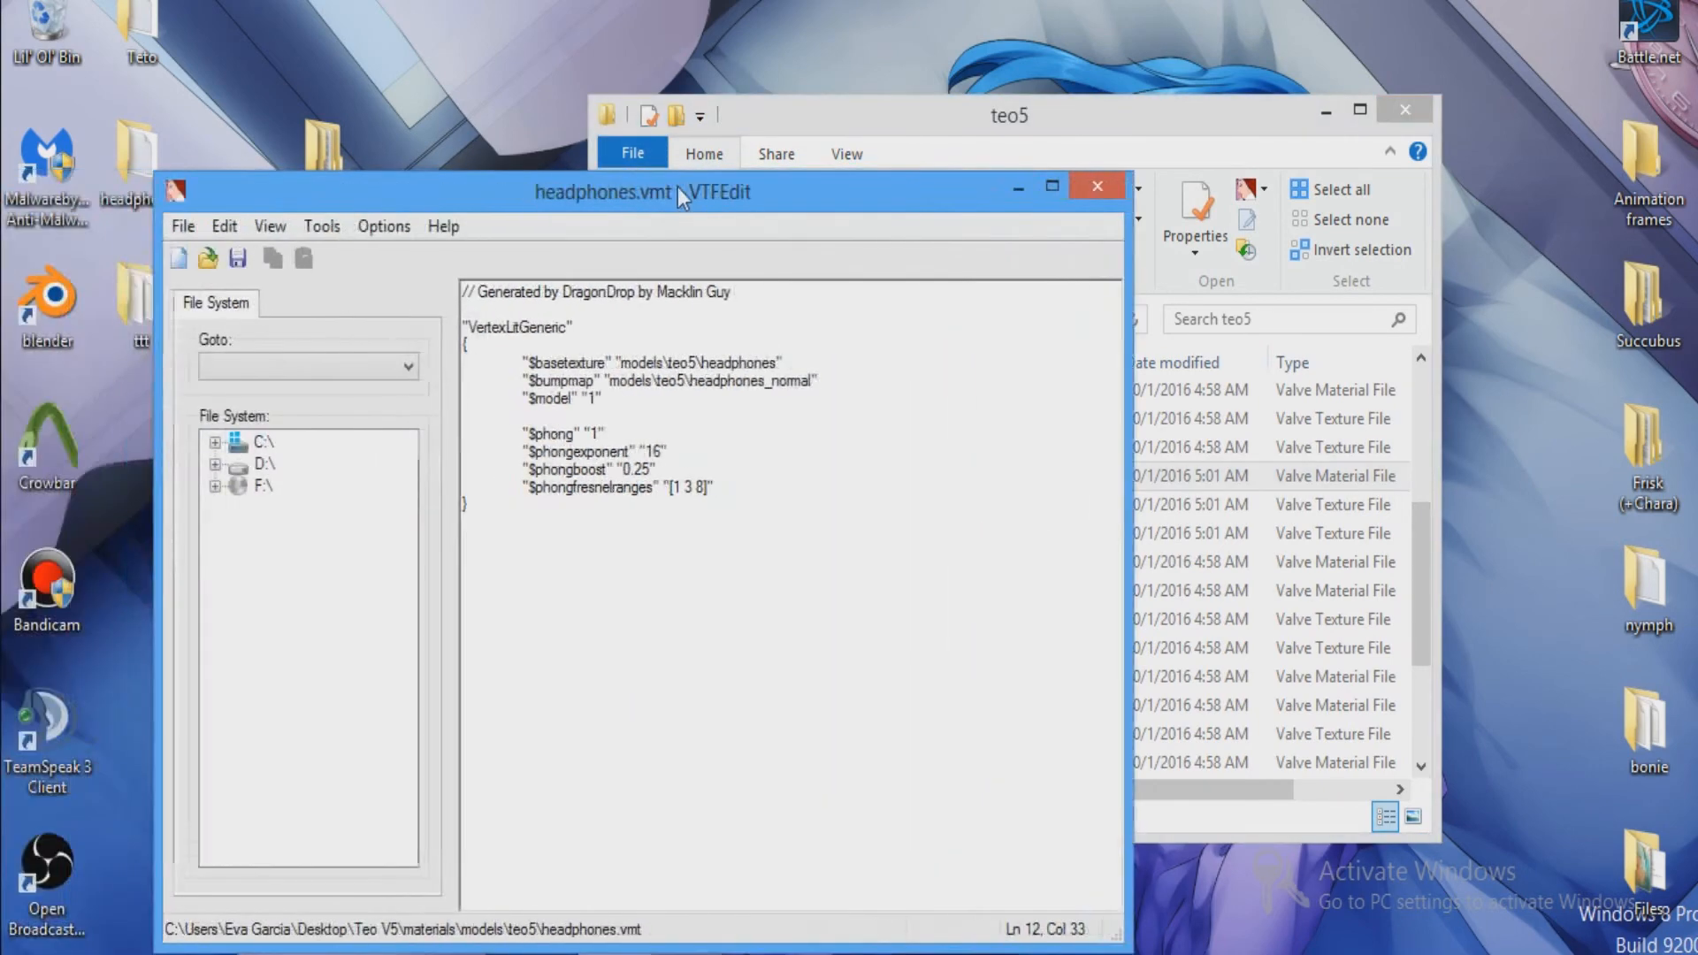
pyautogui.click(177, 228)
pyautogui.click(222, 329)
pyautogui.click(1097, 187)
# Open wing.vmt, replace captainbigbutt\vocaloid with teo5 in its $basetexture path, and save and close the file.
pyautogui.scroll(-2, 909, 581)
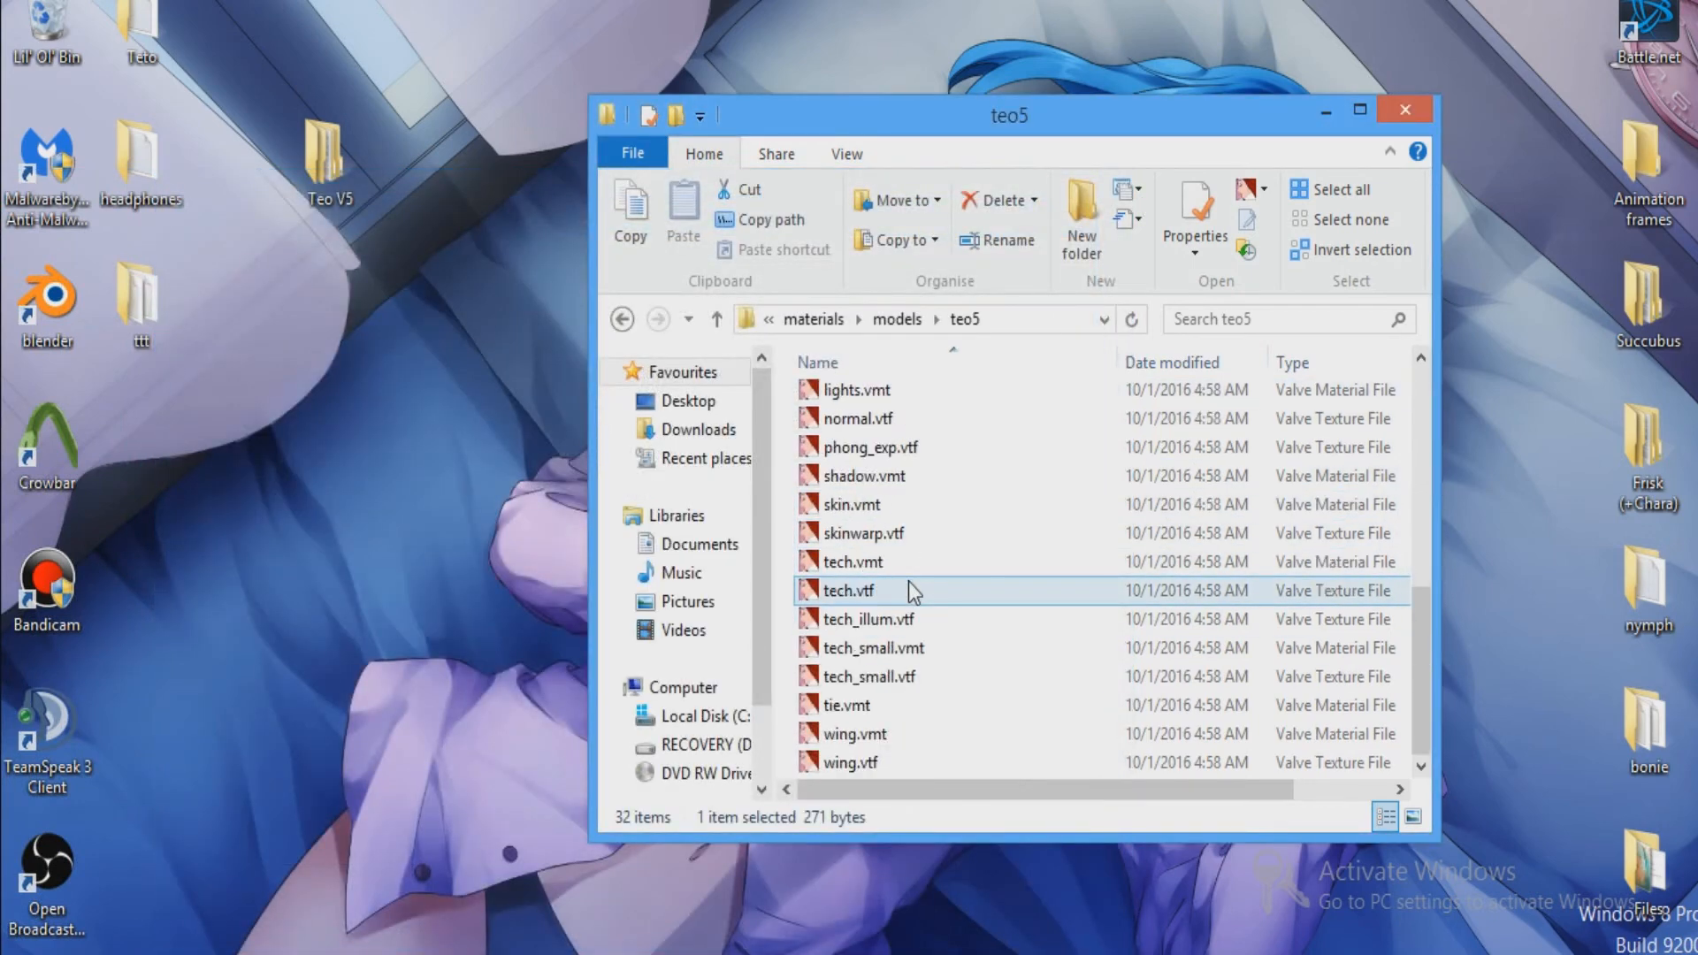
pyautogui.doubleClick(890, 731)
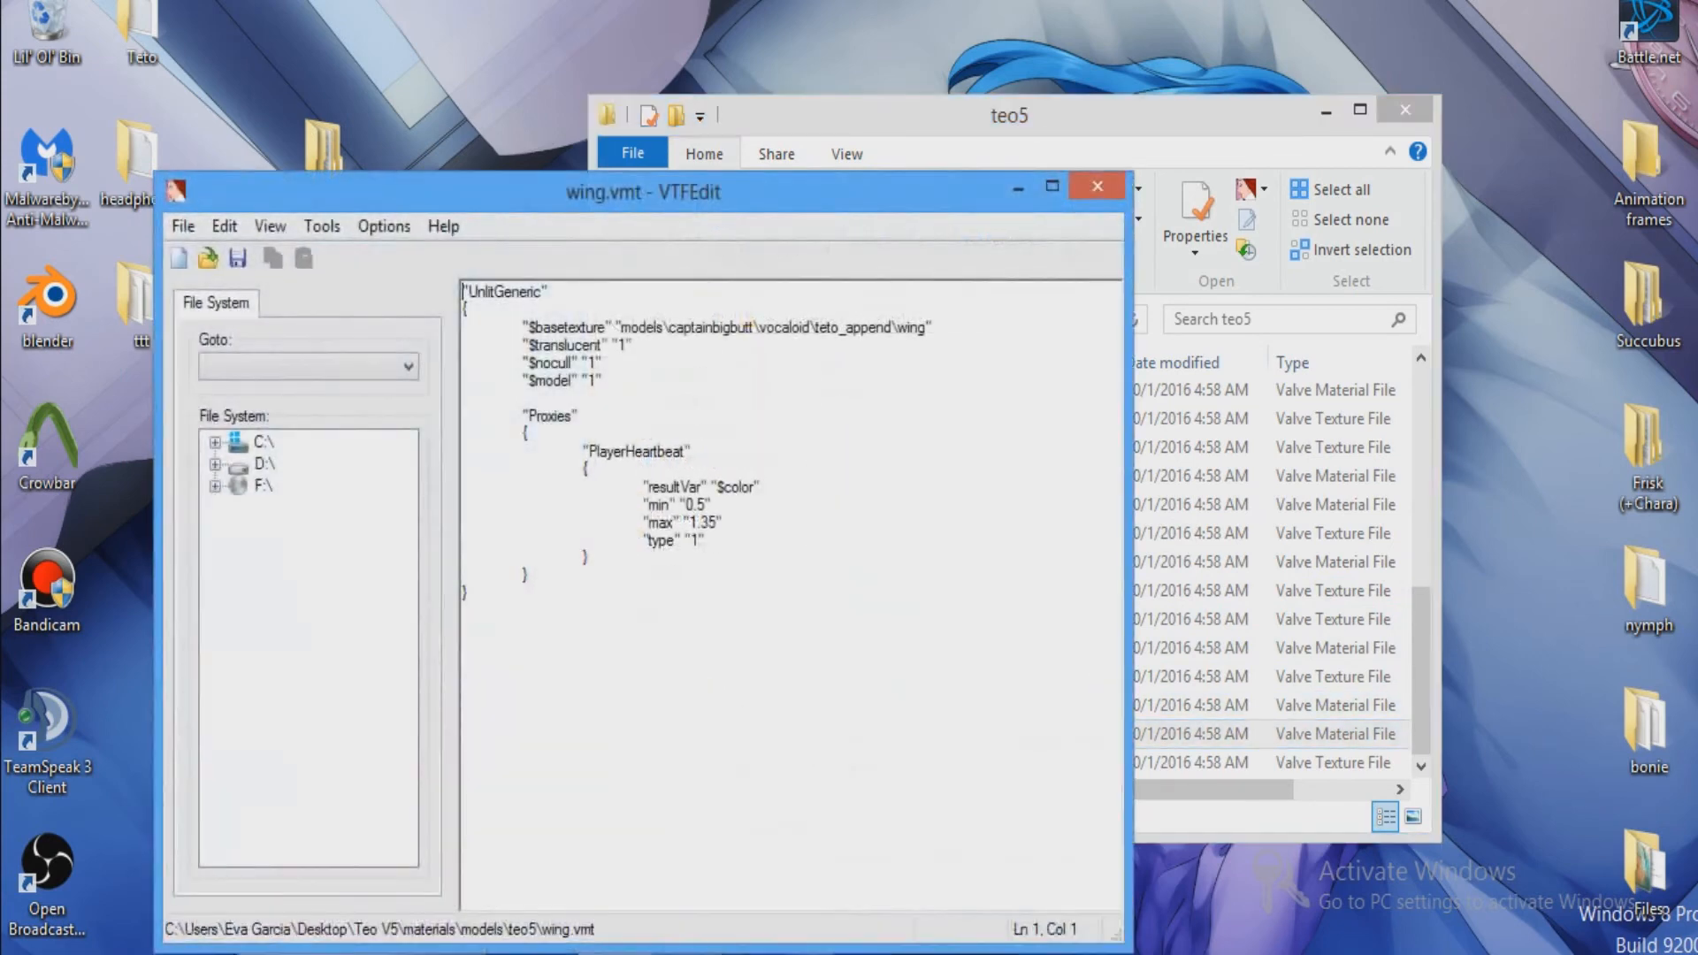
pyautogui.moveTo(809, 328); pyautogui.dragTo(670, 328)
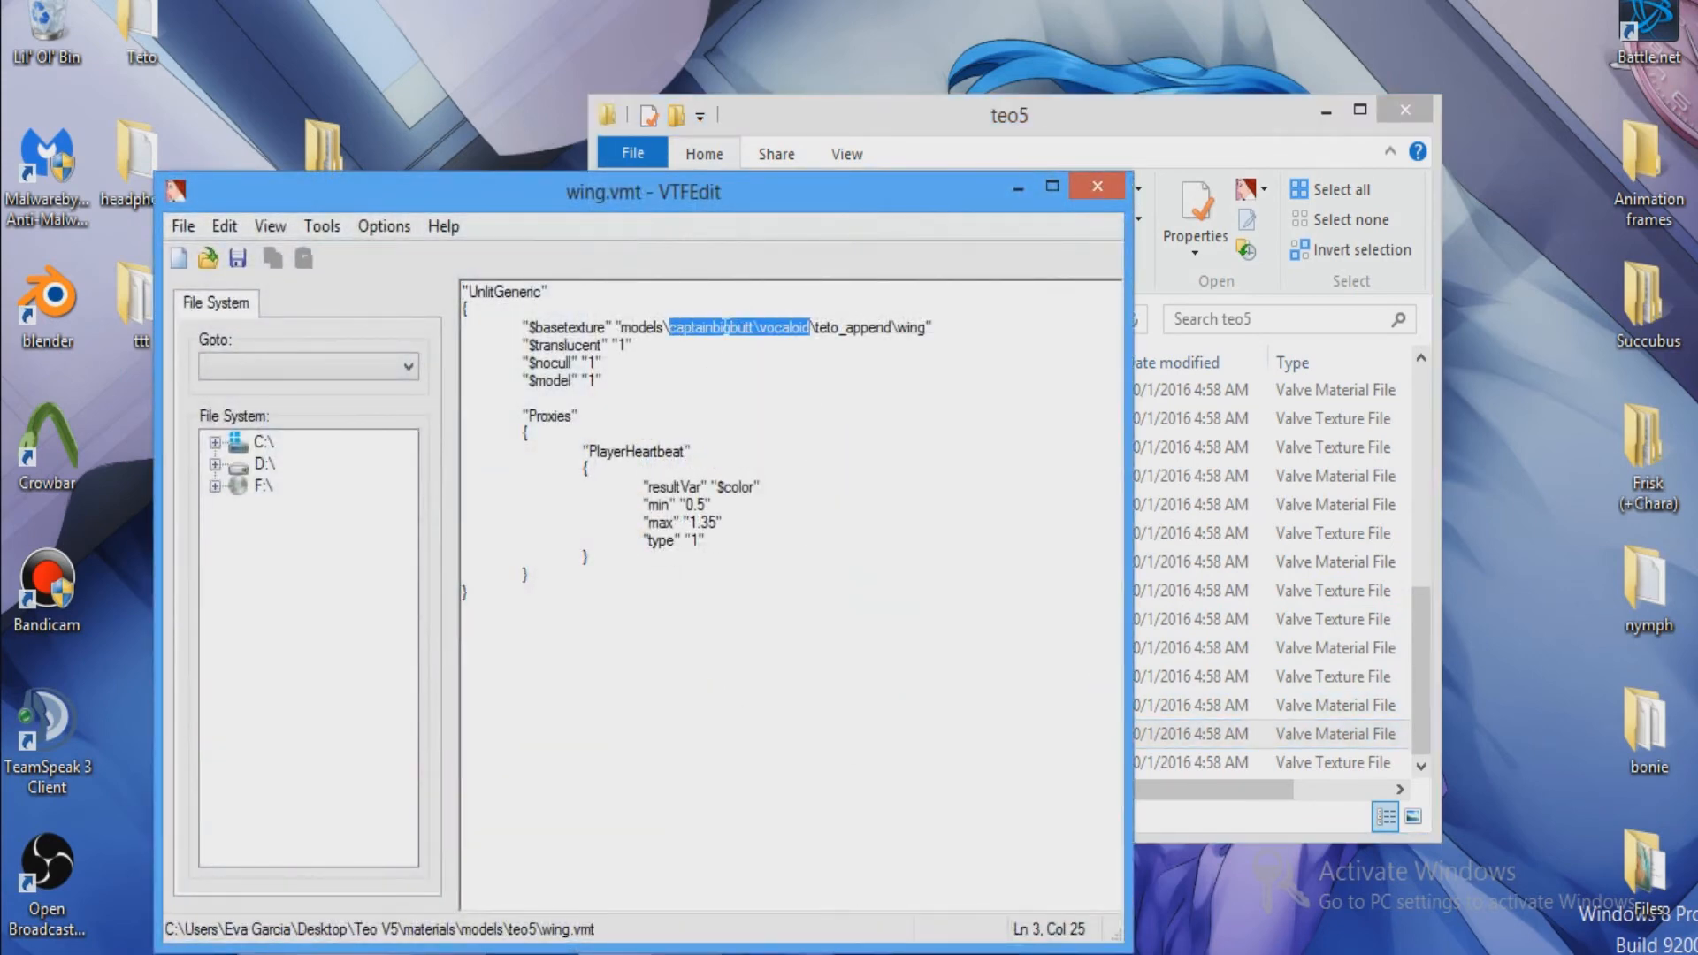
pyautogui.write('teo5')
pyautogui.click(184, 226)
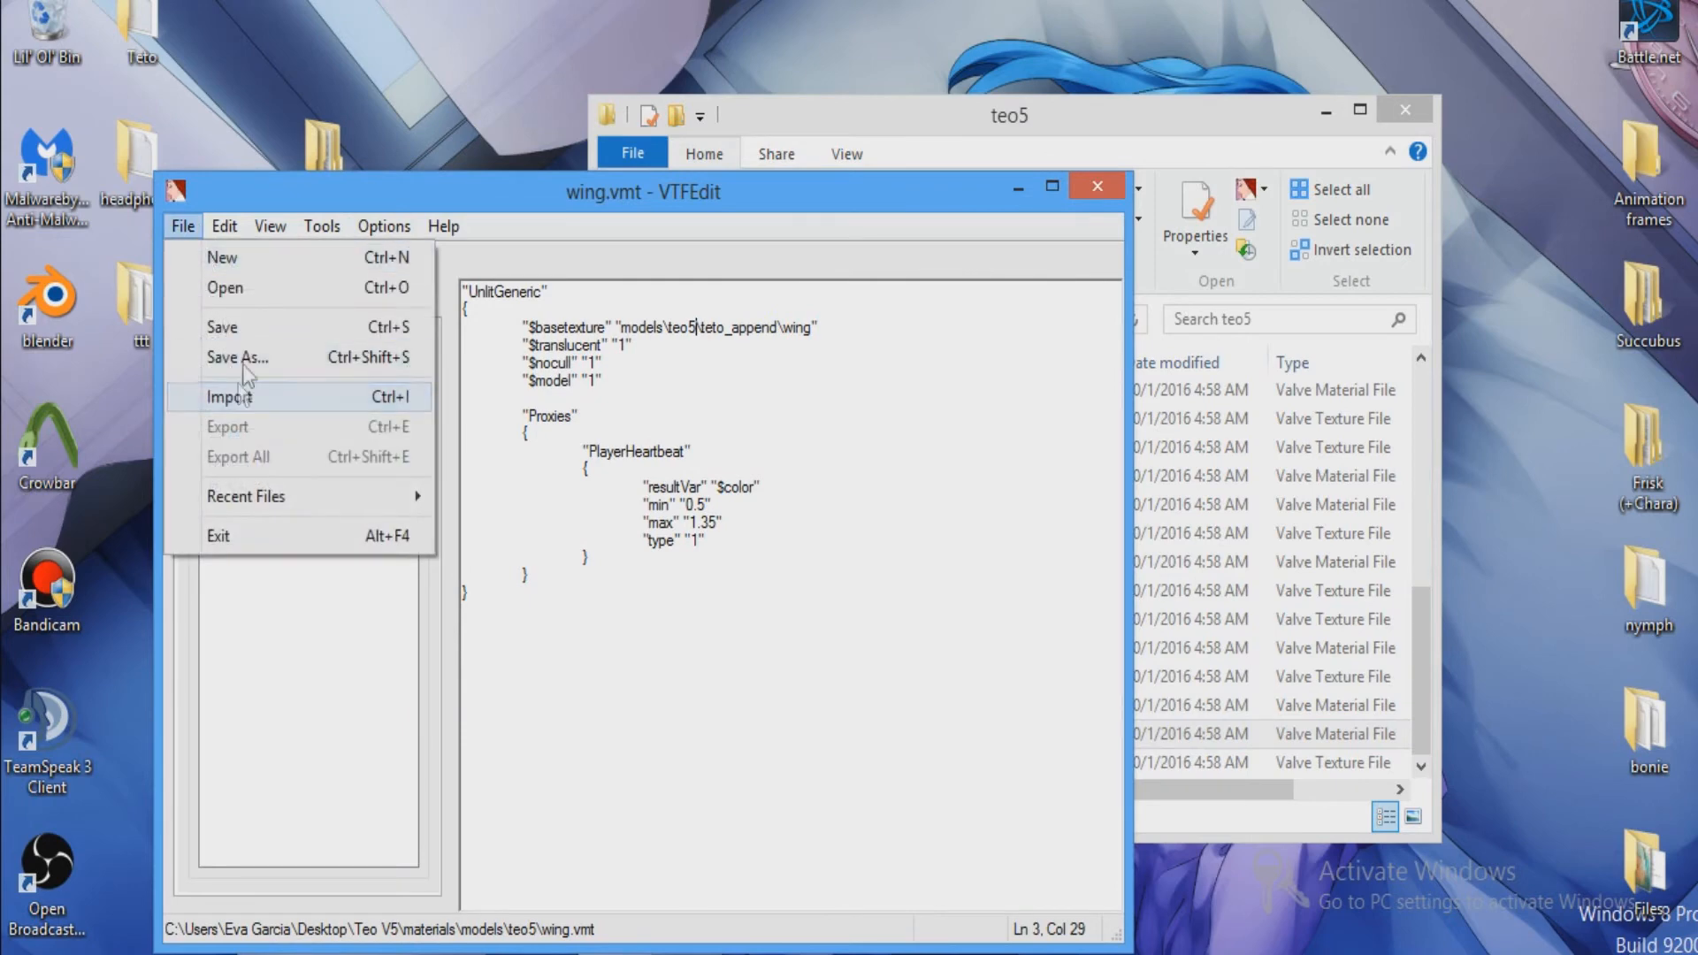
pyautogui.click(242, 322)
pyautogui.click(1098, 196)
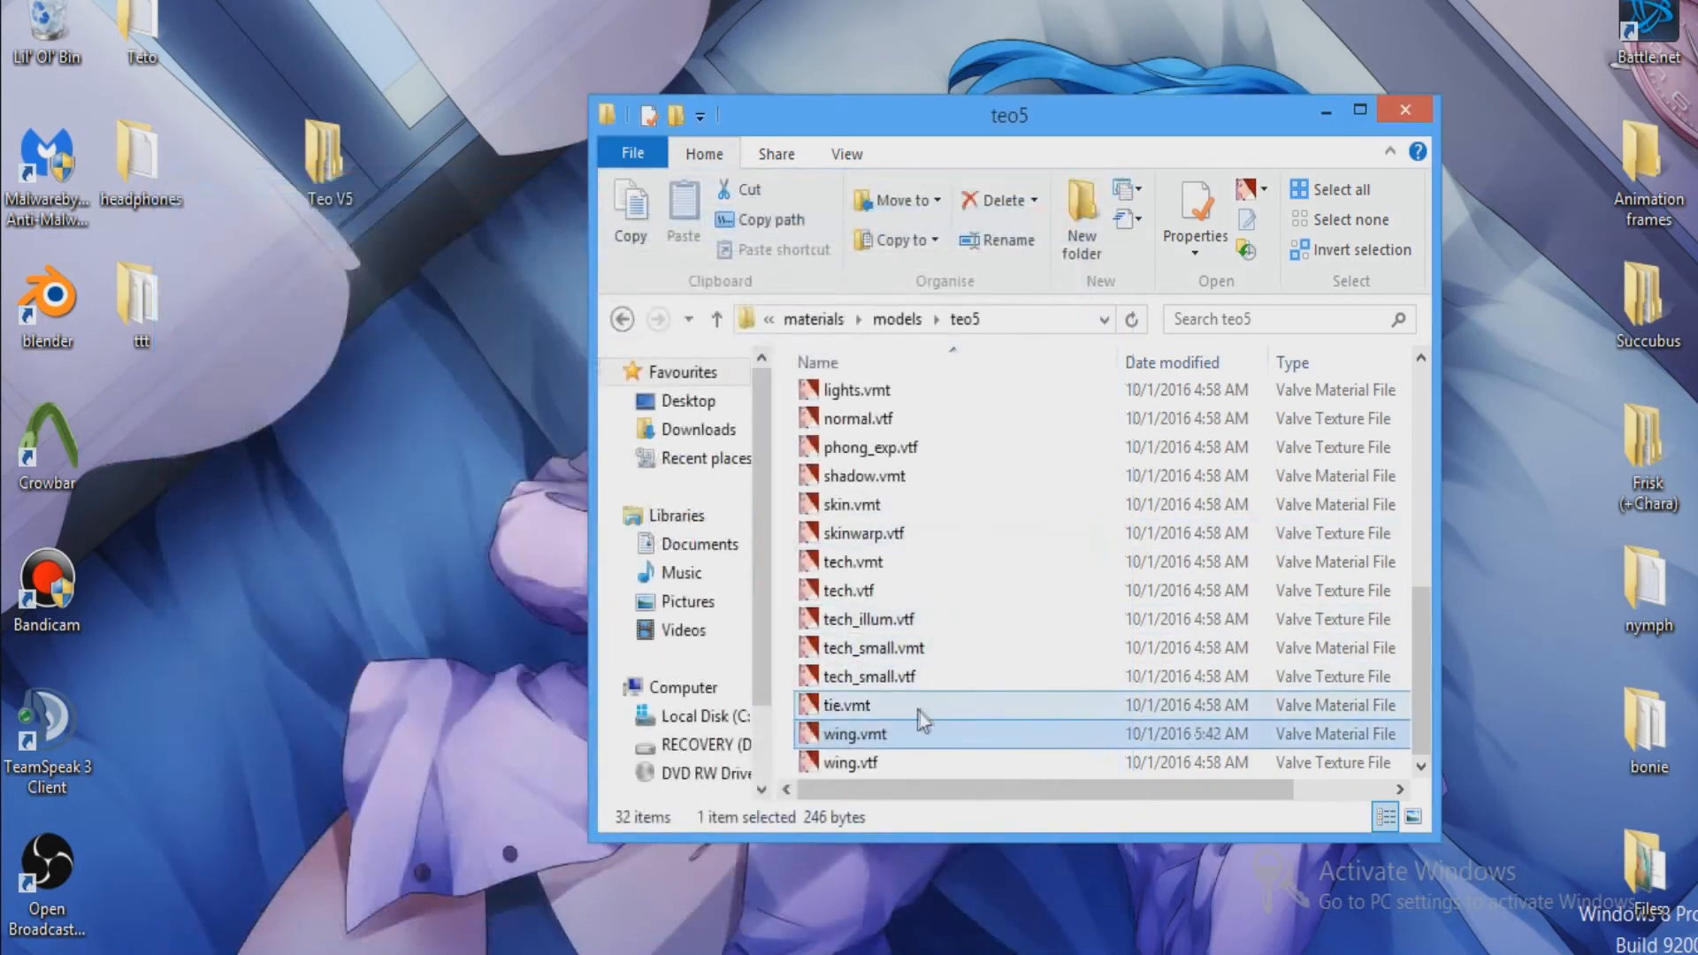
# Open tie.vmt, change its $basetexture path to models\teo5\body_misc, and save and close the file.
pyautogui.doubleClick(914, 706)
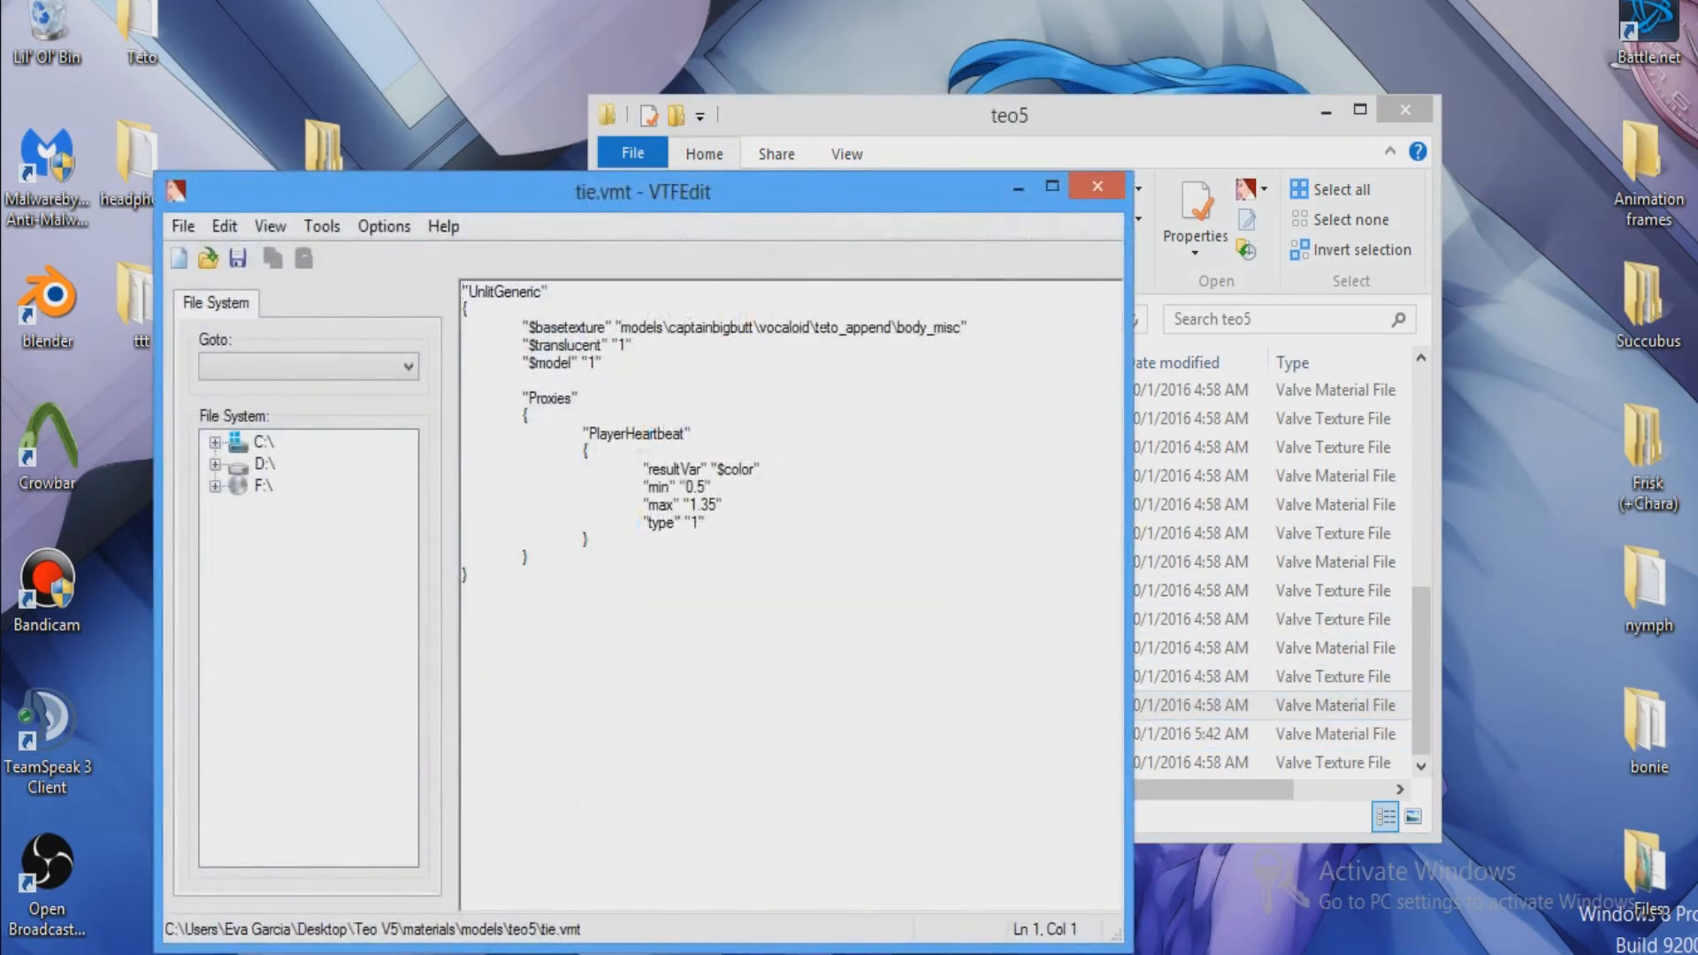
pyautogui.moveTo(891, 327); pyautogui.dragTo(670, 327)
pyautogui.write('teo5')
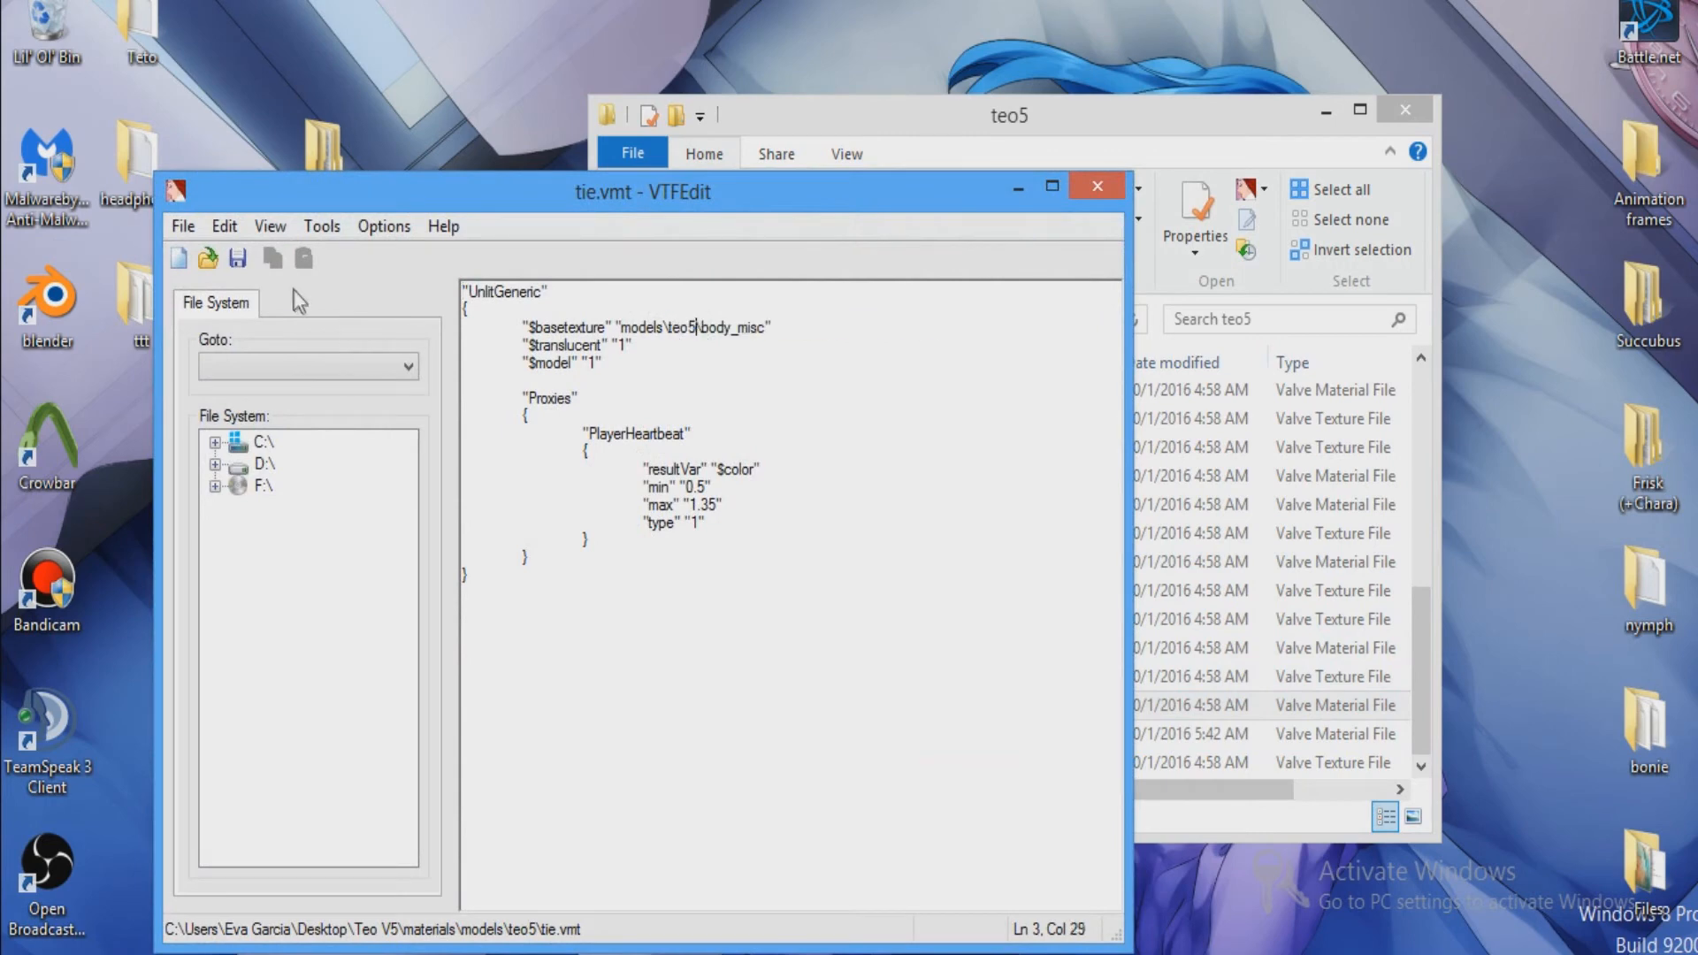
pyautogui.click(183, 226)
pyautogui.click(223, 328)
pyautogui.click(1088, 187)
# Open tech_small.vmt and replace captainbigbutt\vocaloid\teto_append with teo5 in its $basetexture path.
pyautogui.doubleClick(881, 649)
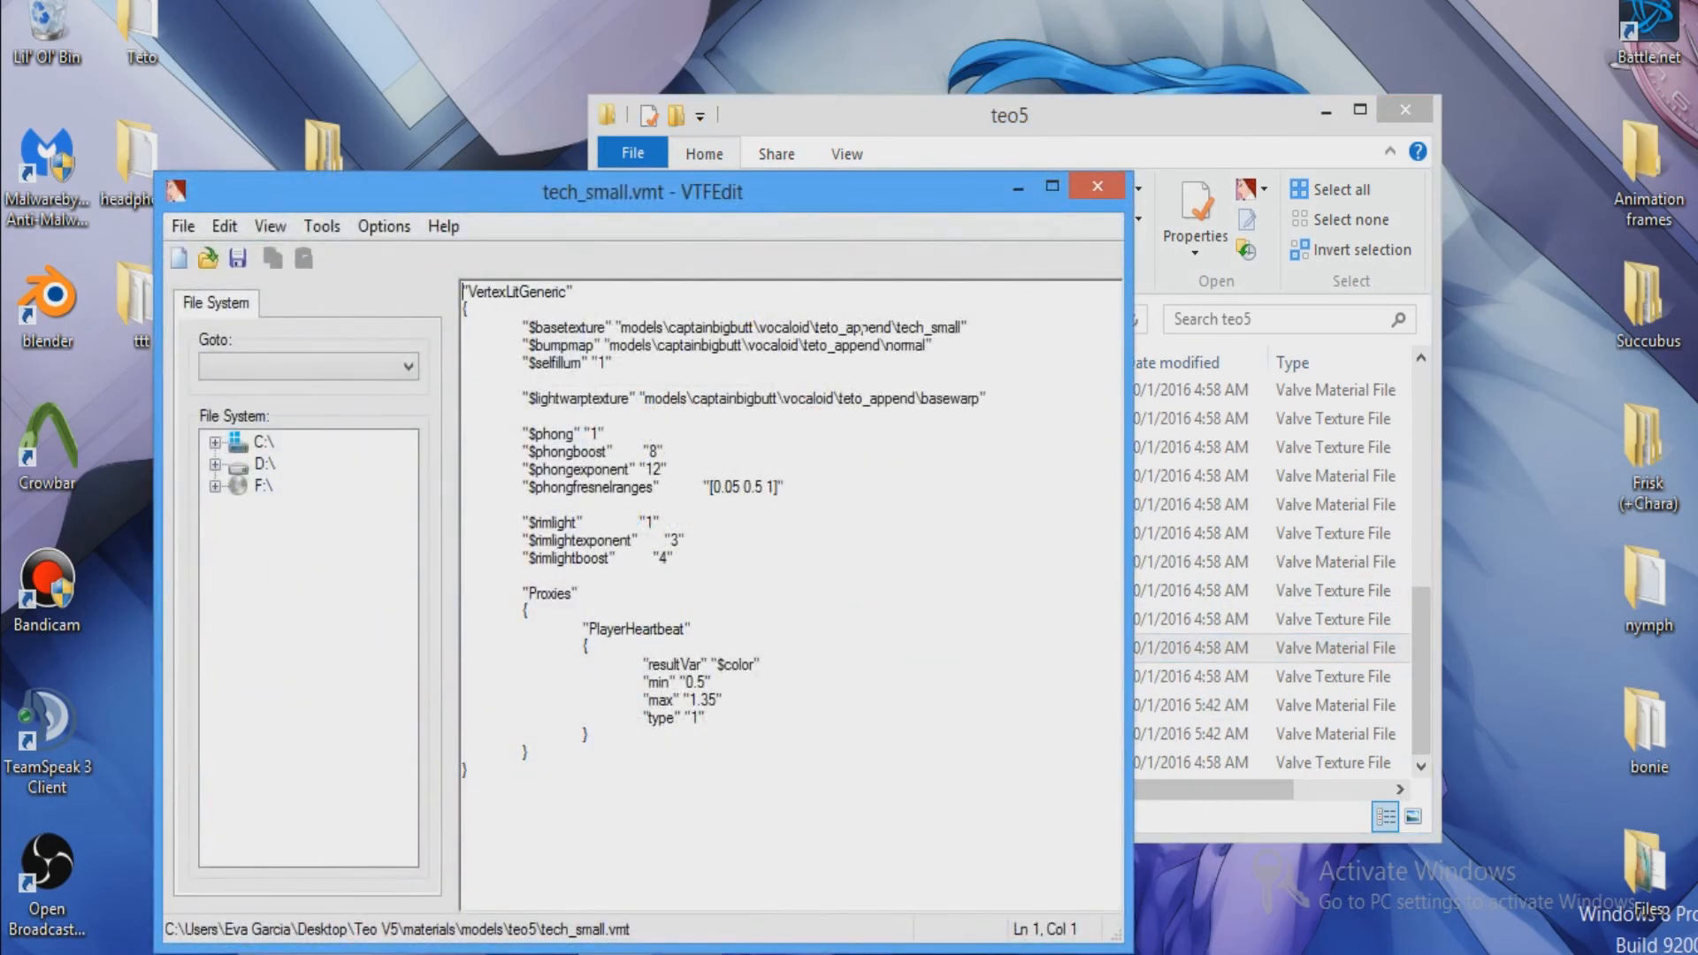
pyautogui.moveTo(894, 327); pyautogui.dragTo(668, 328)
pyautogui.write('teo5')
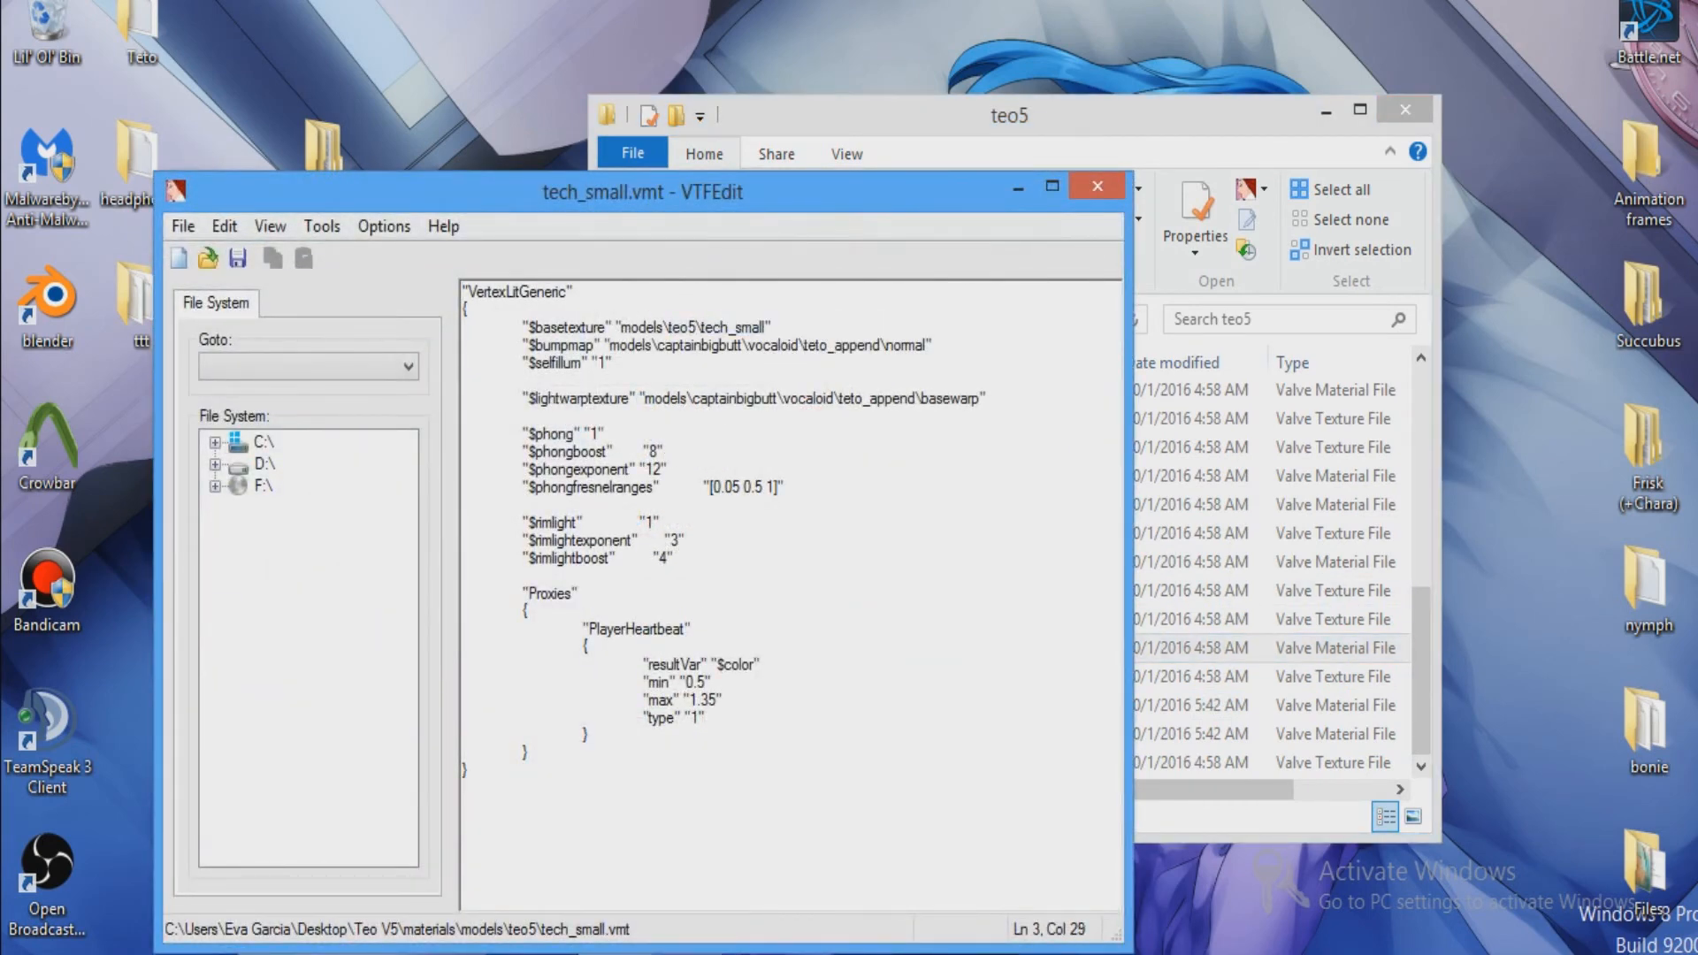
# Change the $bumpmap path of tech_small.vmt to models\teo5\normal, and save and close the file.
pyautogui.moveTo(835, 345); pyautogui.dragTo(733, 342)
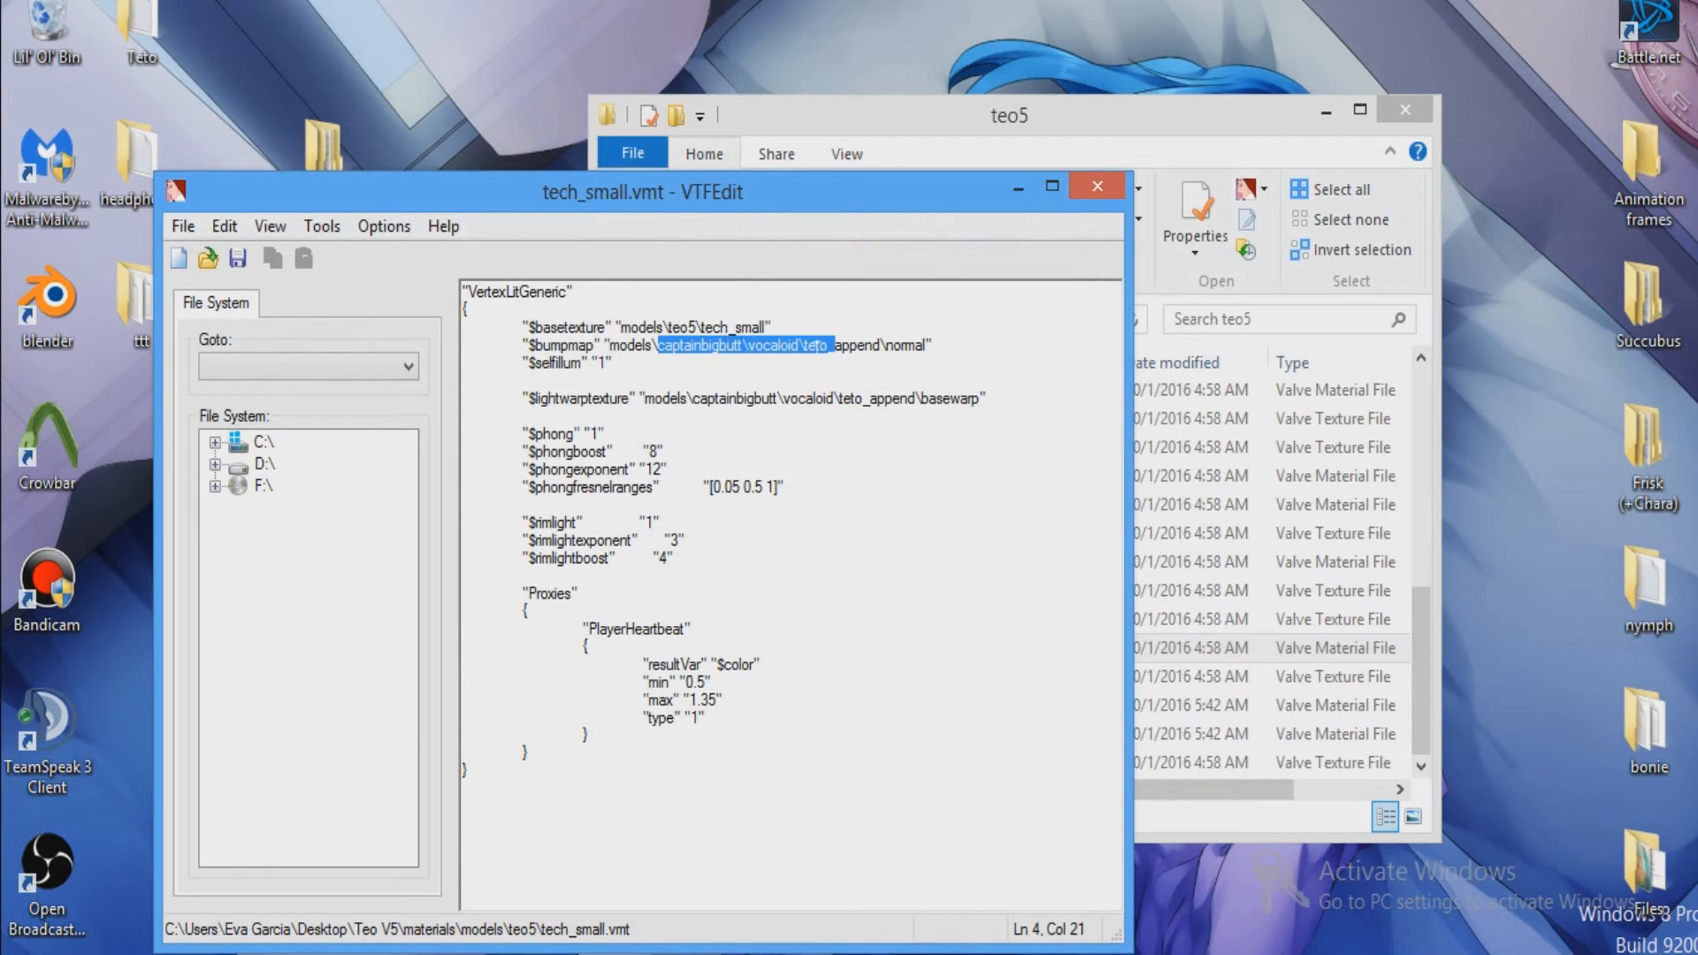
pyautogui.write('teo5')
pyautogui.moveTo(731, 345); pyautogui.dragTo(659, 345)
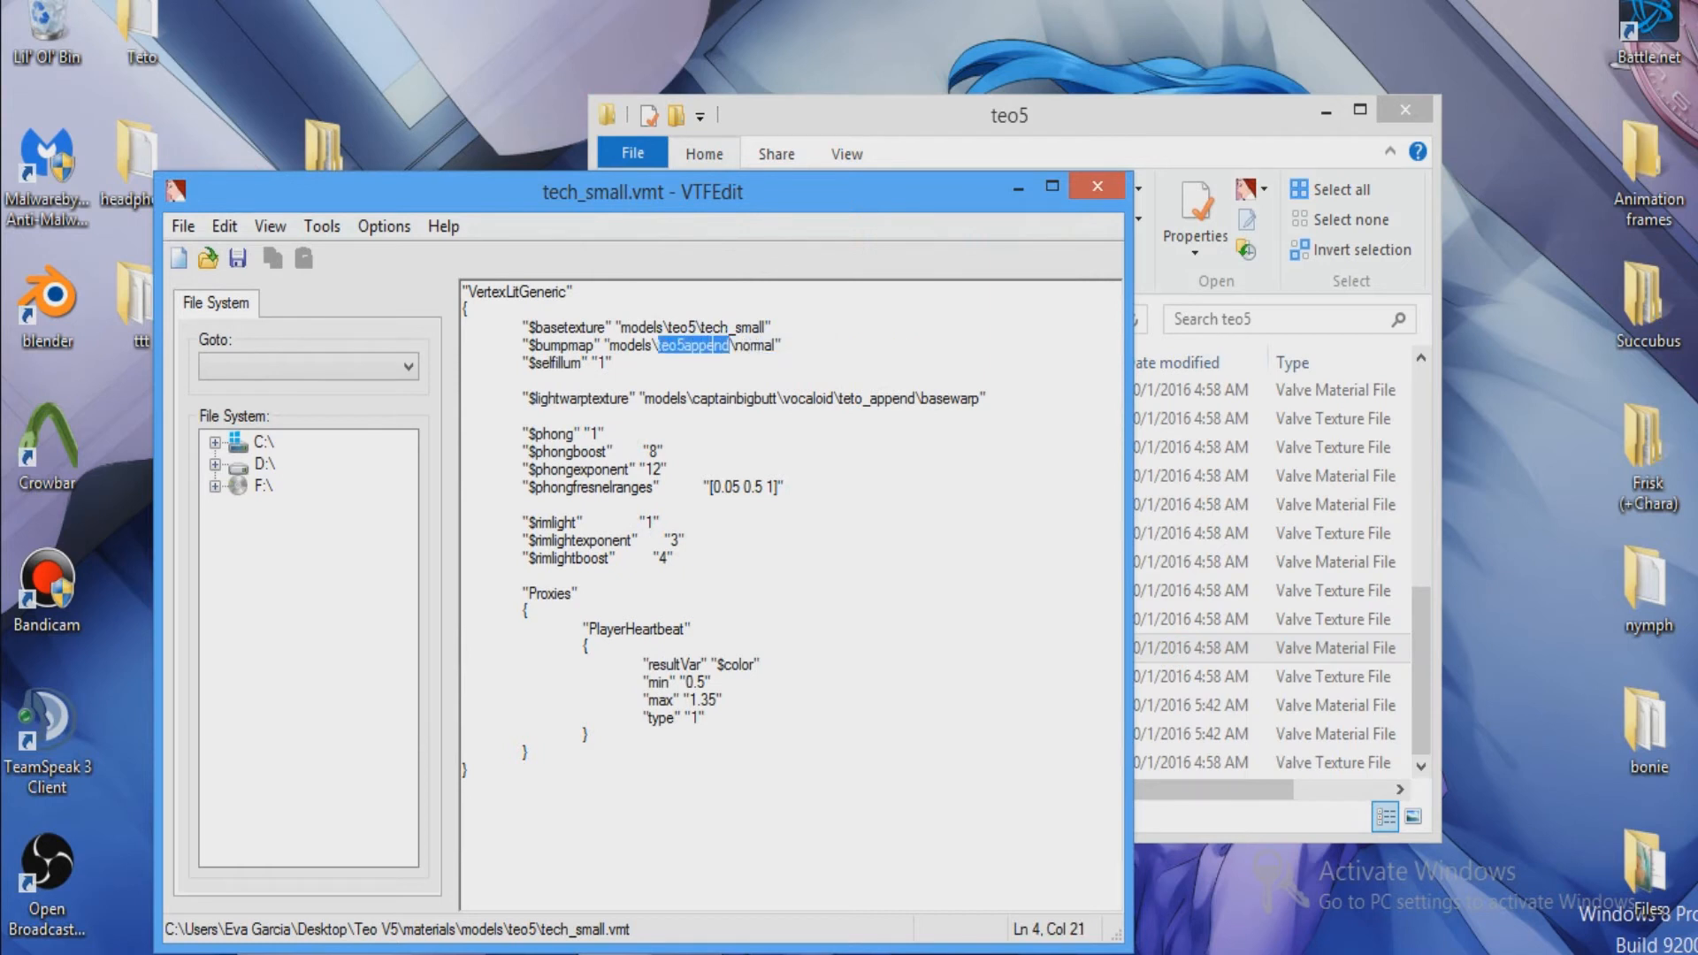
pyautogui.press('BackSpace')
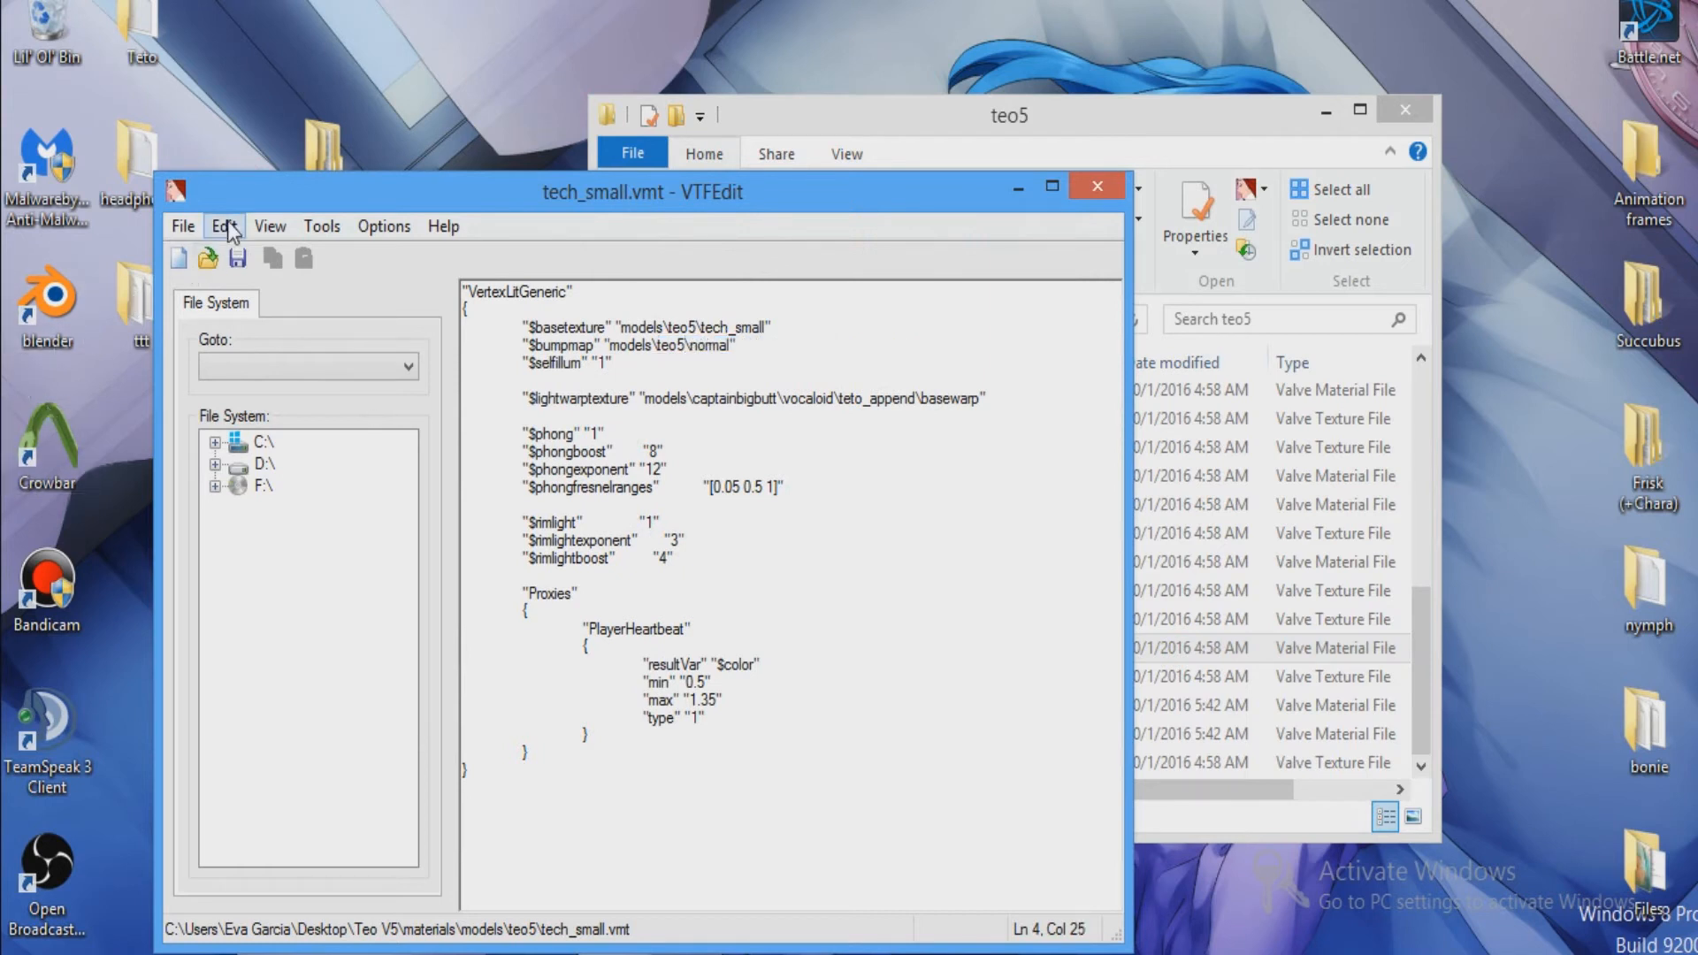
pyautogui.click(186, 225)
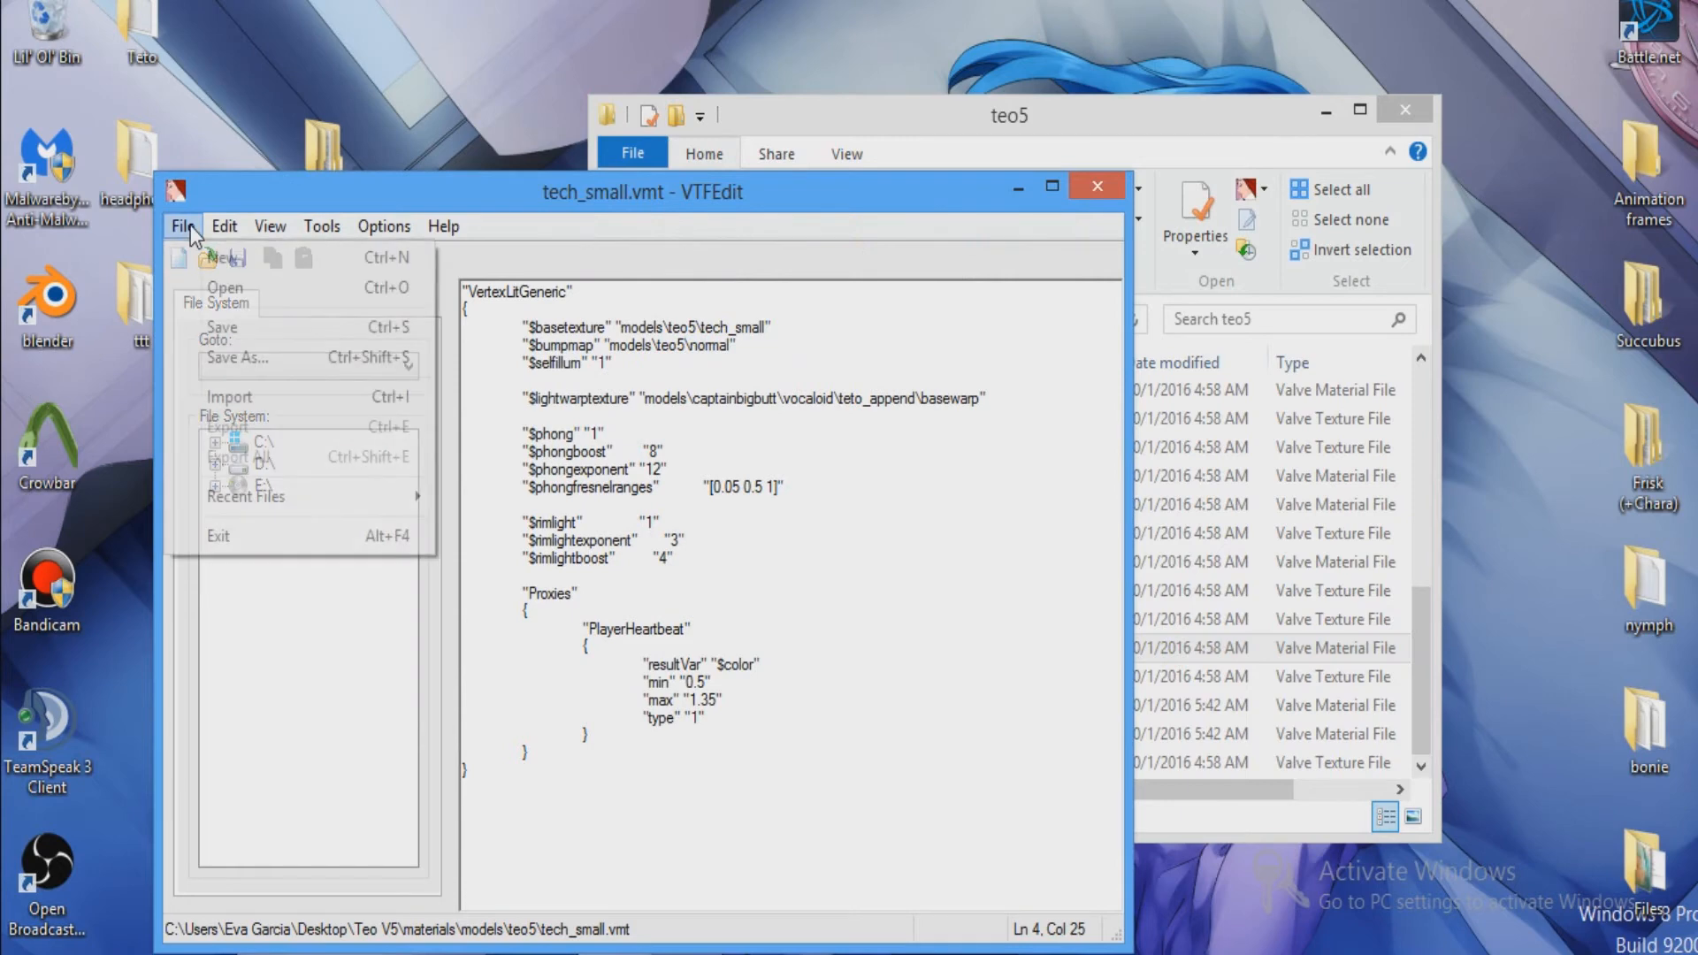
pyautogui.click(232, 327)
pyautogui.click(1086, 189)
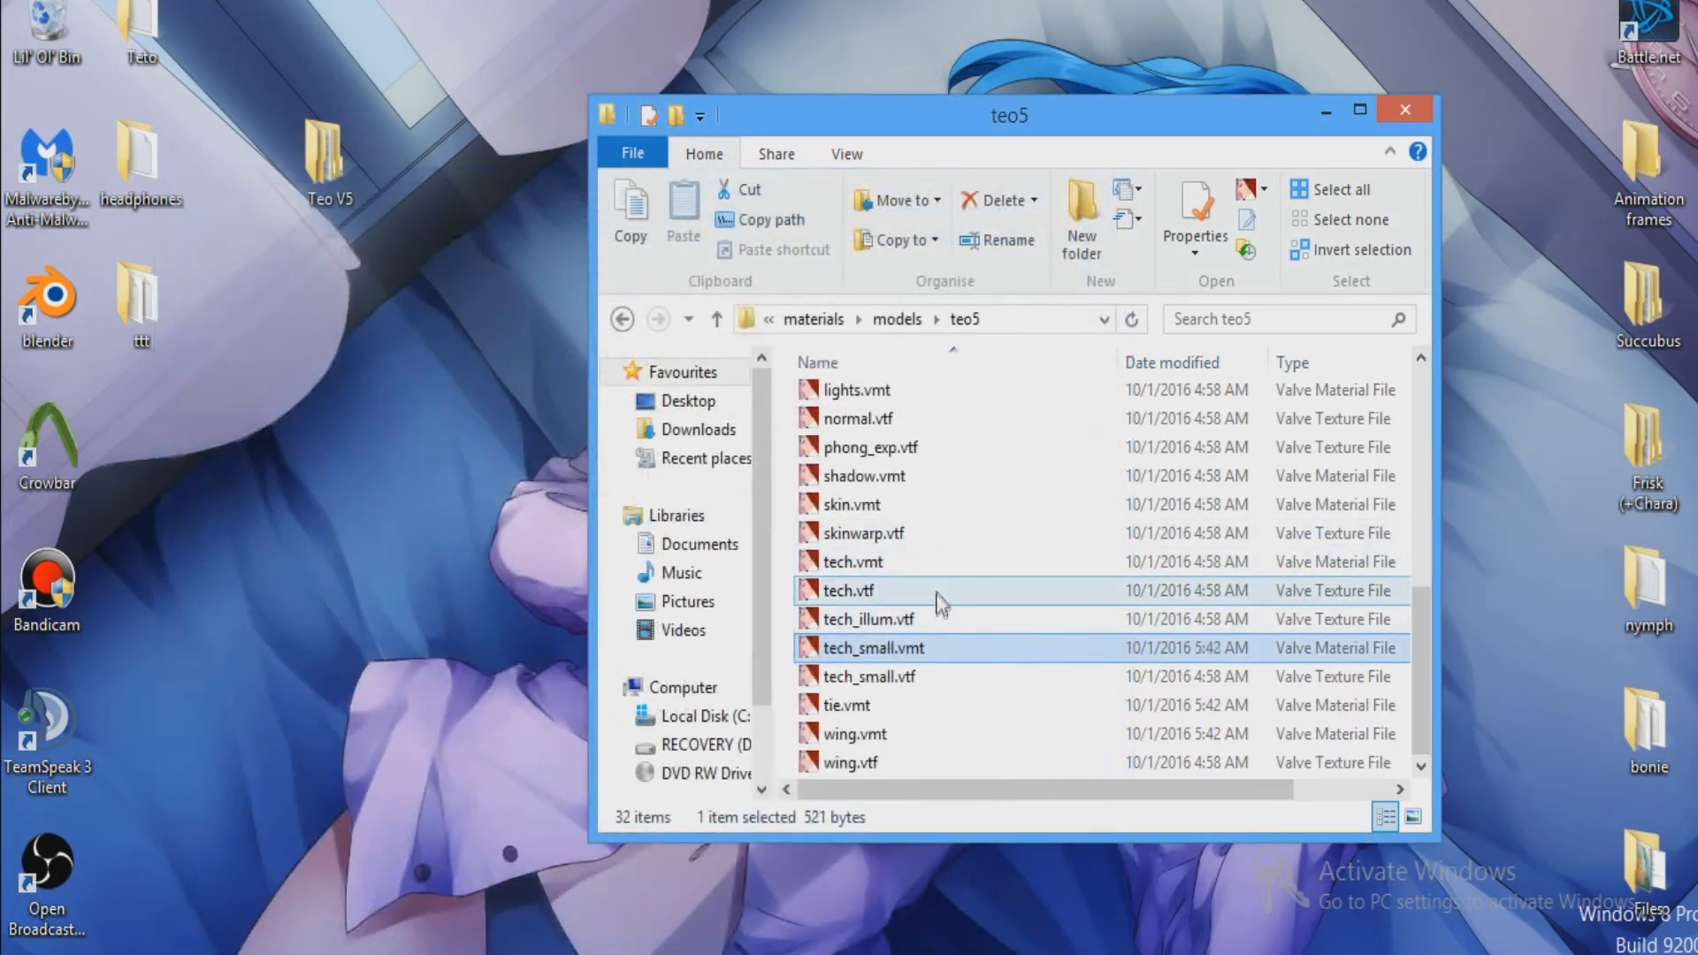
# Open tech.vtf in VTFEdit, look over the whole texture image and close it.
pyautogui.doubleClick(935, 581)
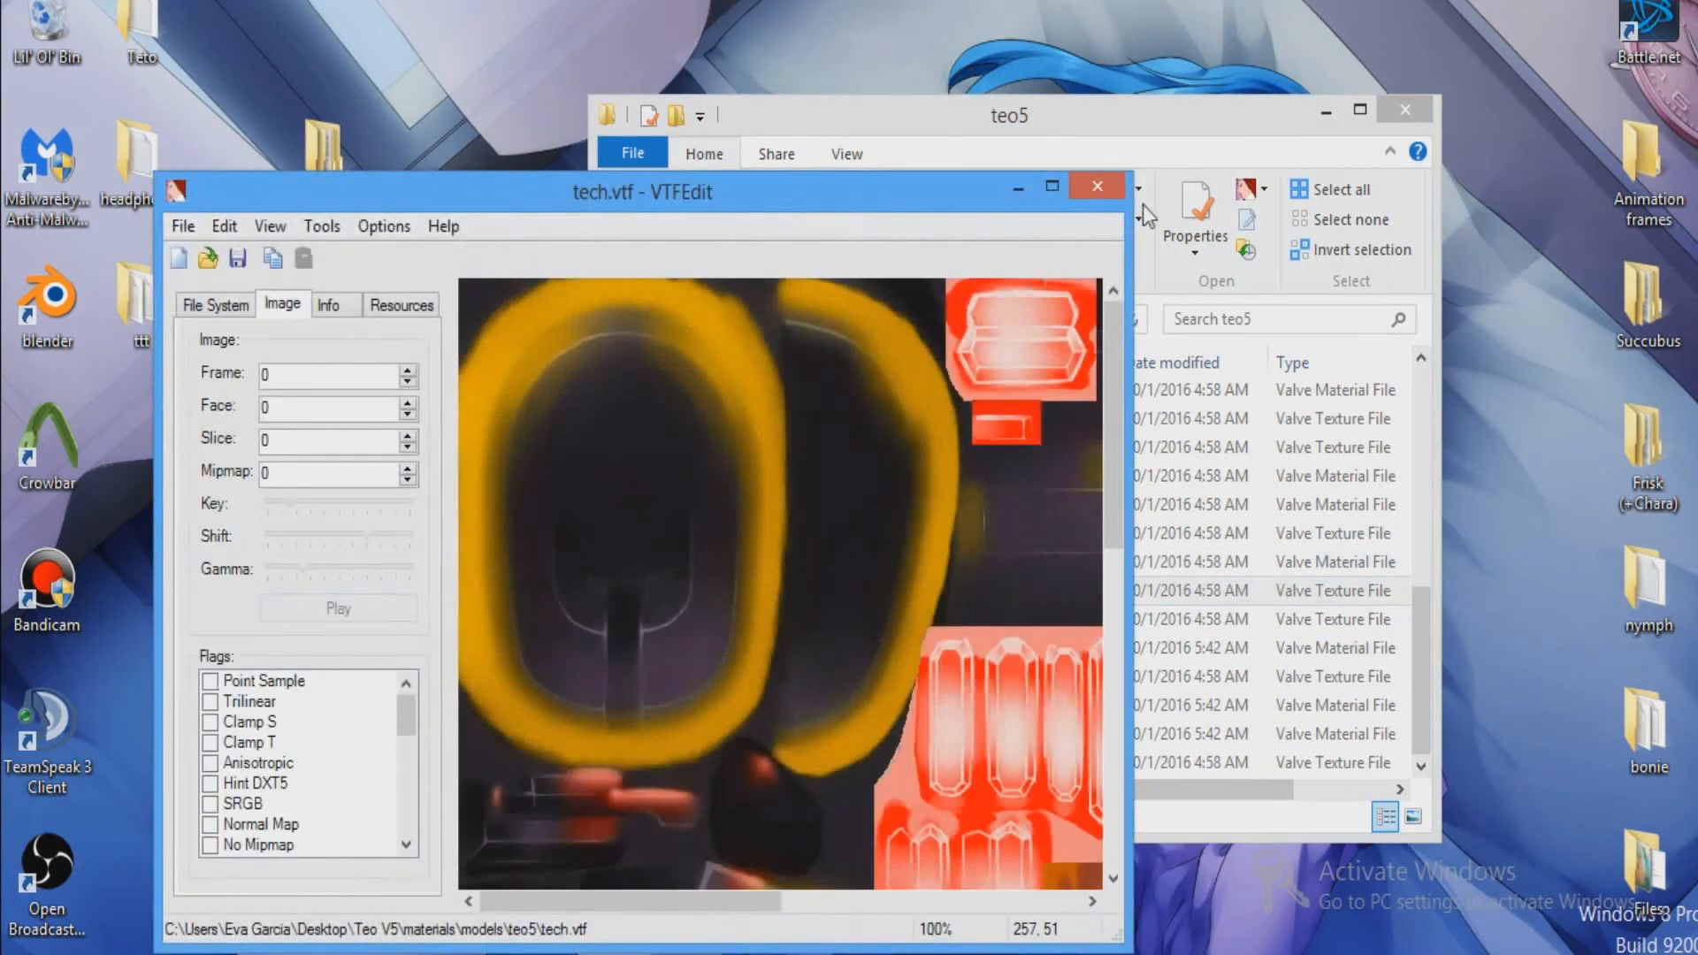
pyautogui.moveTo(1106, 411); pyautogui.dragTo(1107, 487)
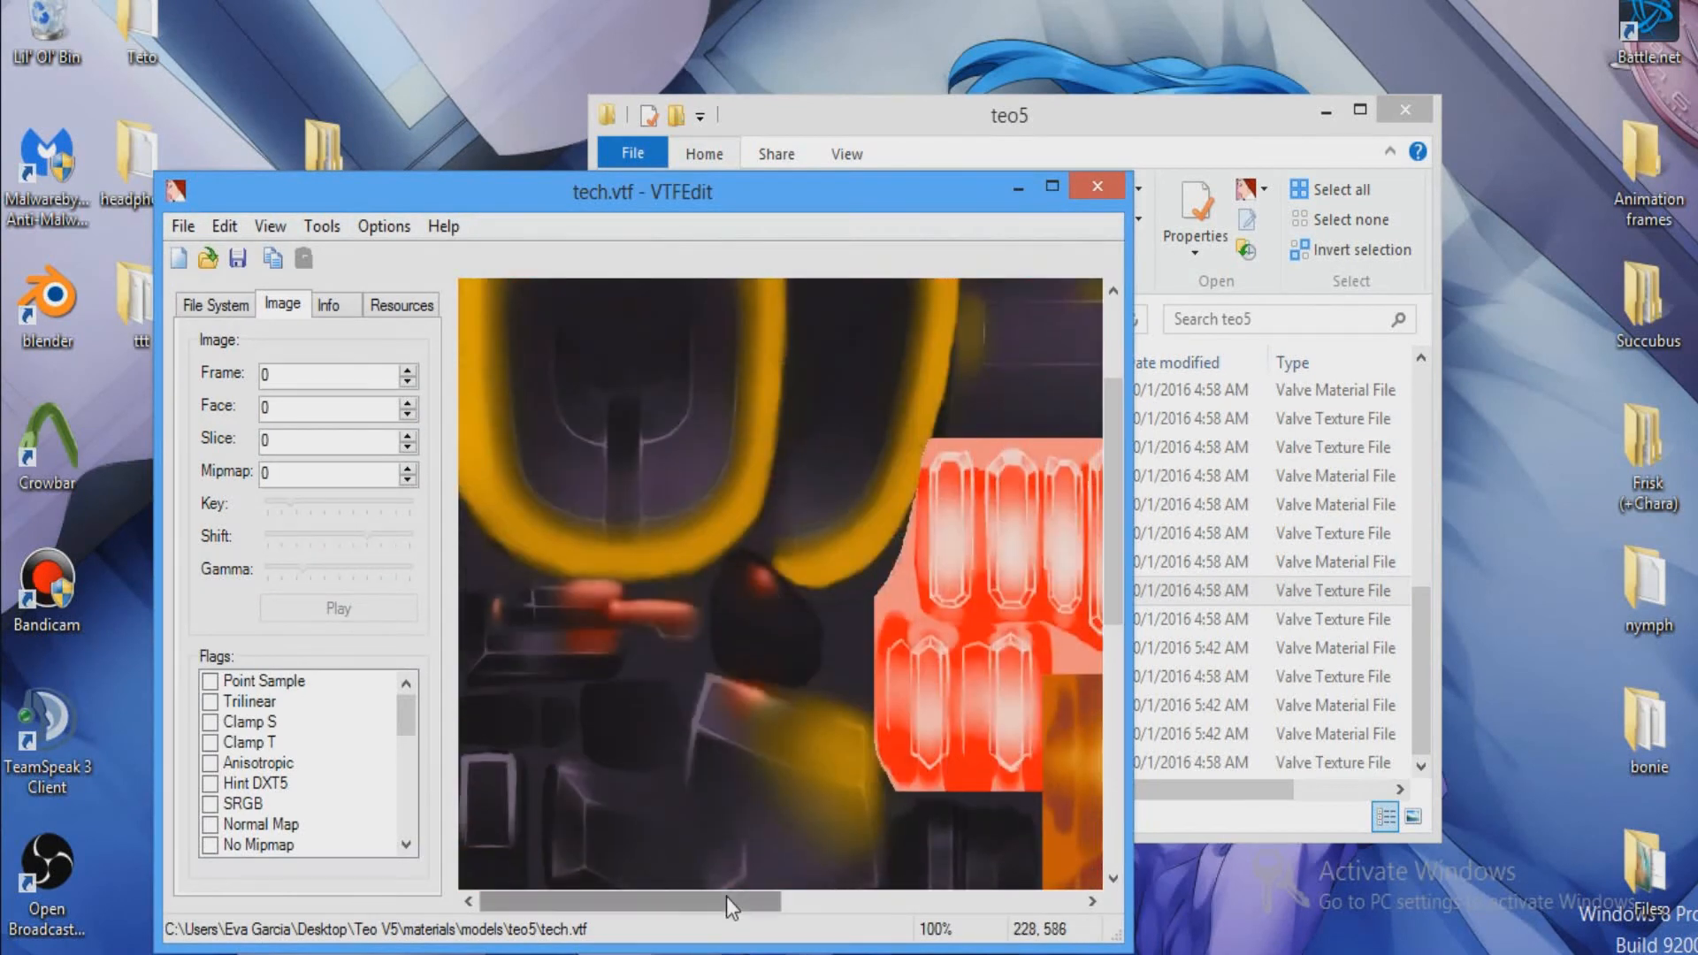
pyautogui.moveTo(725, 895); pyautogui.dragTo(925, 893)
pyautogui.click(1095, 186)
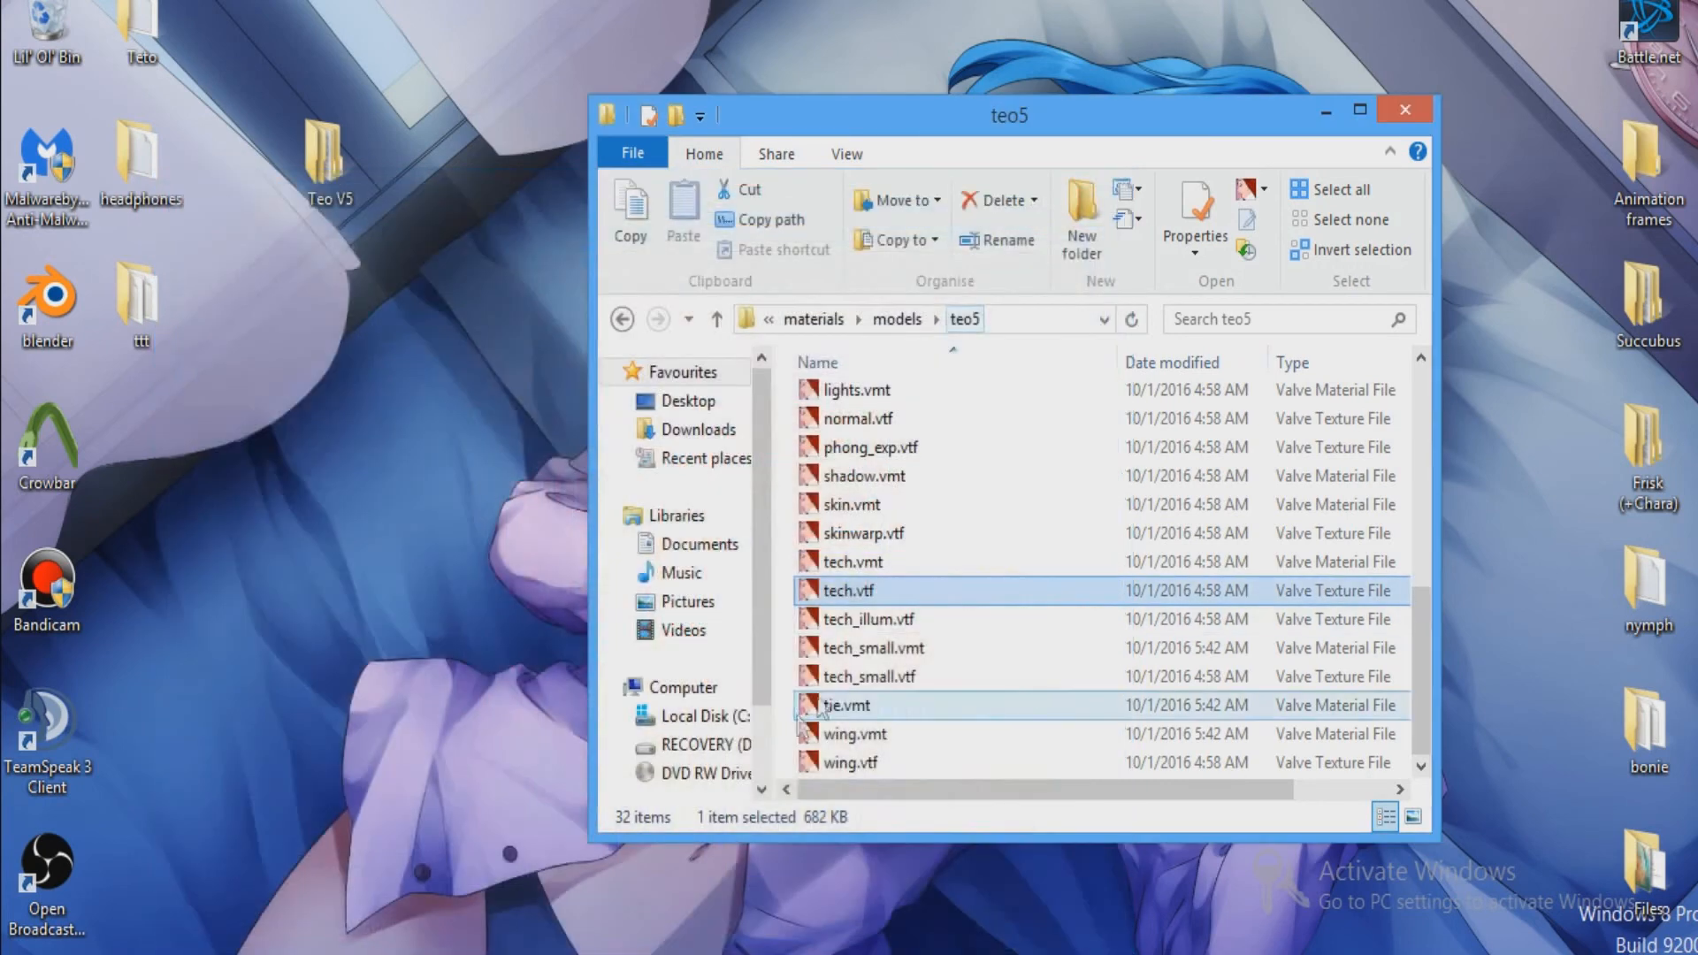
# Open tech.vmt and replace captainbigbutt\vocaloid with teo5 in its $basetexture path.
pyautogui.doubleClick(842, 561)
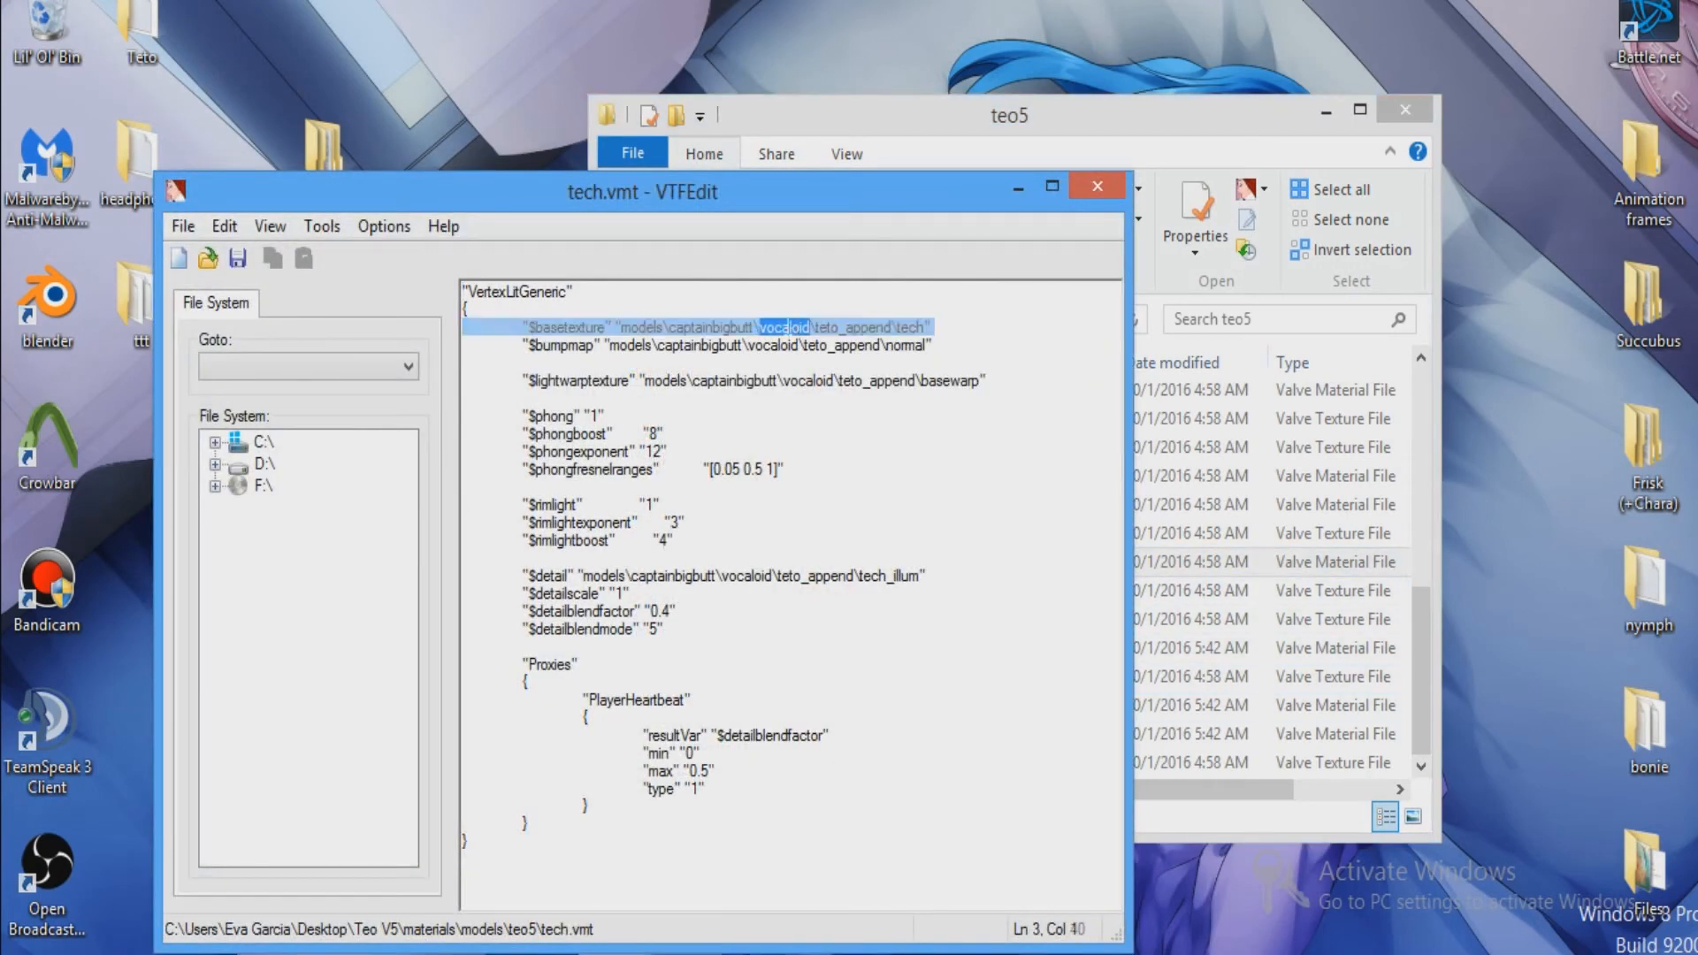
pyautogui.press('BackSpace')
pyautogui.press('BackSpace')
pyautogui.press('BackSpace')
pyautogui.press('BackSpace')
pyautogui.press('BackSpace')
pyautogui.press('BackSpace')
pyautogui.press('BackSpace')
pyautogui.press('BackSpace')
pyautogui.press('BackSpace')
pyautogui.press('BackSpace')
pyautogui.press('BackSpace')
pyautogui.press('BackSpace')
pyautogui.press('BackSpace')
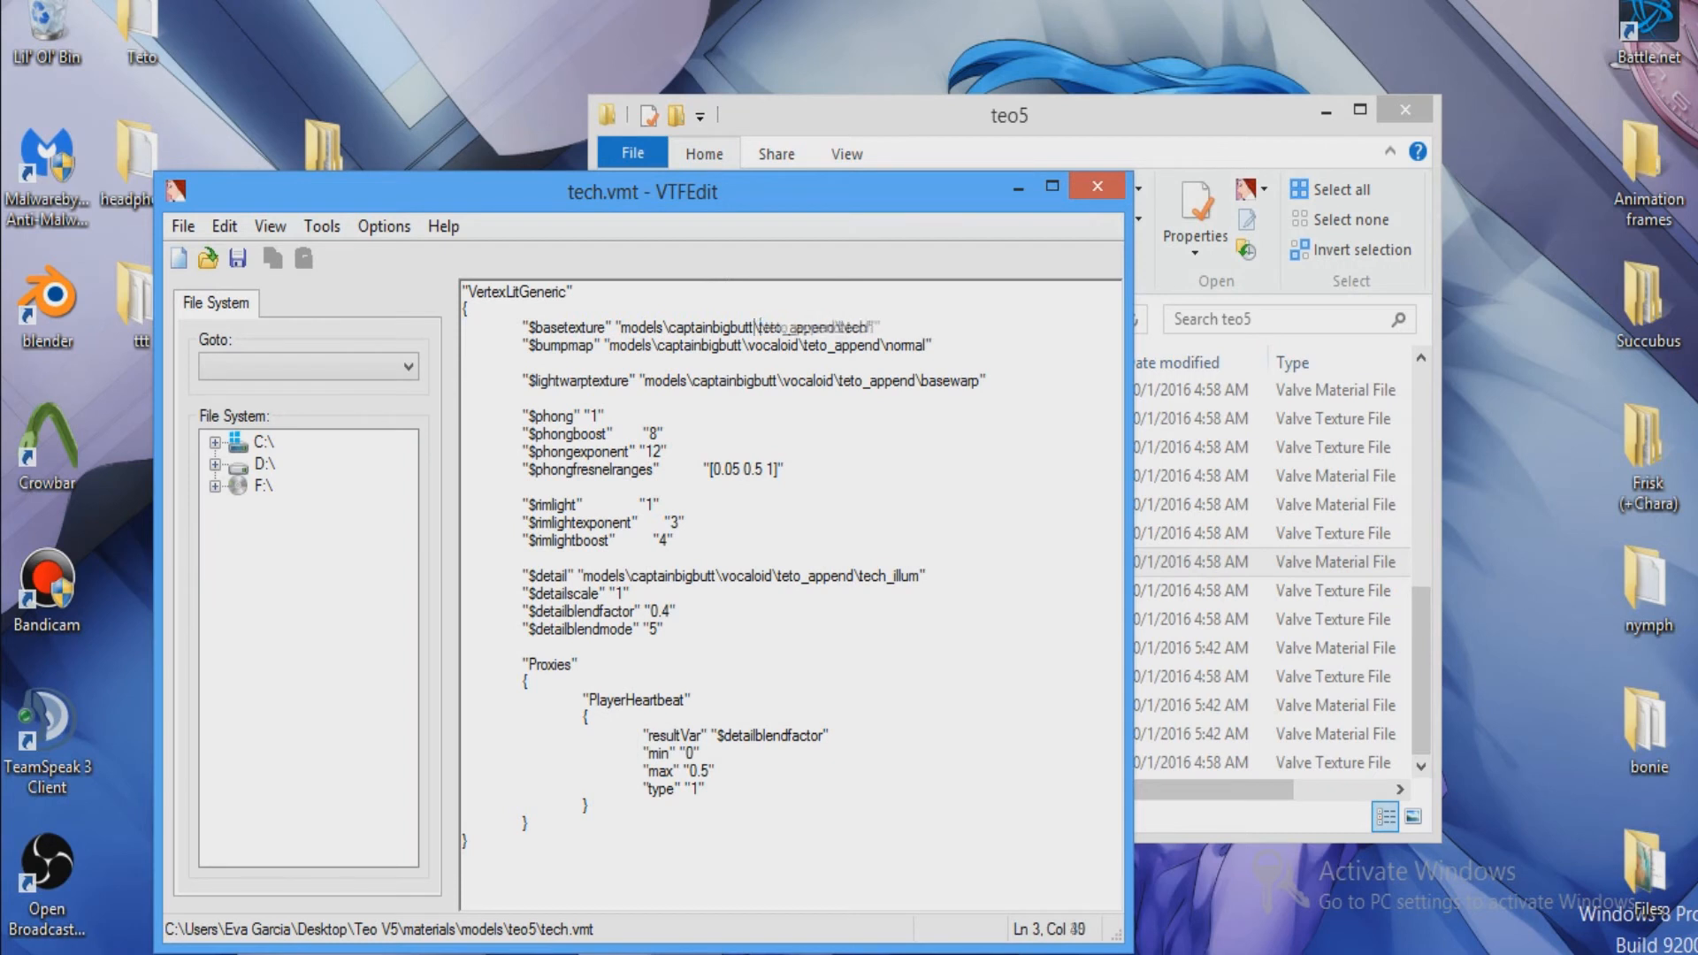
pyautogui.press('BackSpace')
pyautogui.press('BackSpace')
pyautogui.press('BackSpace')
pyautogui.write('teo5')
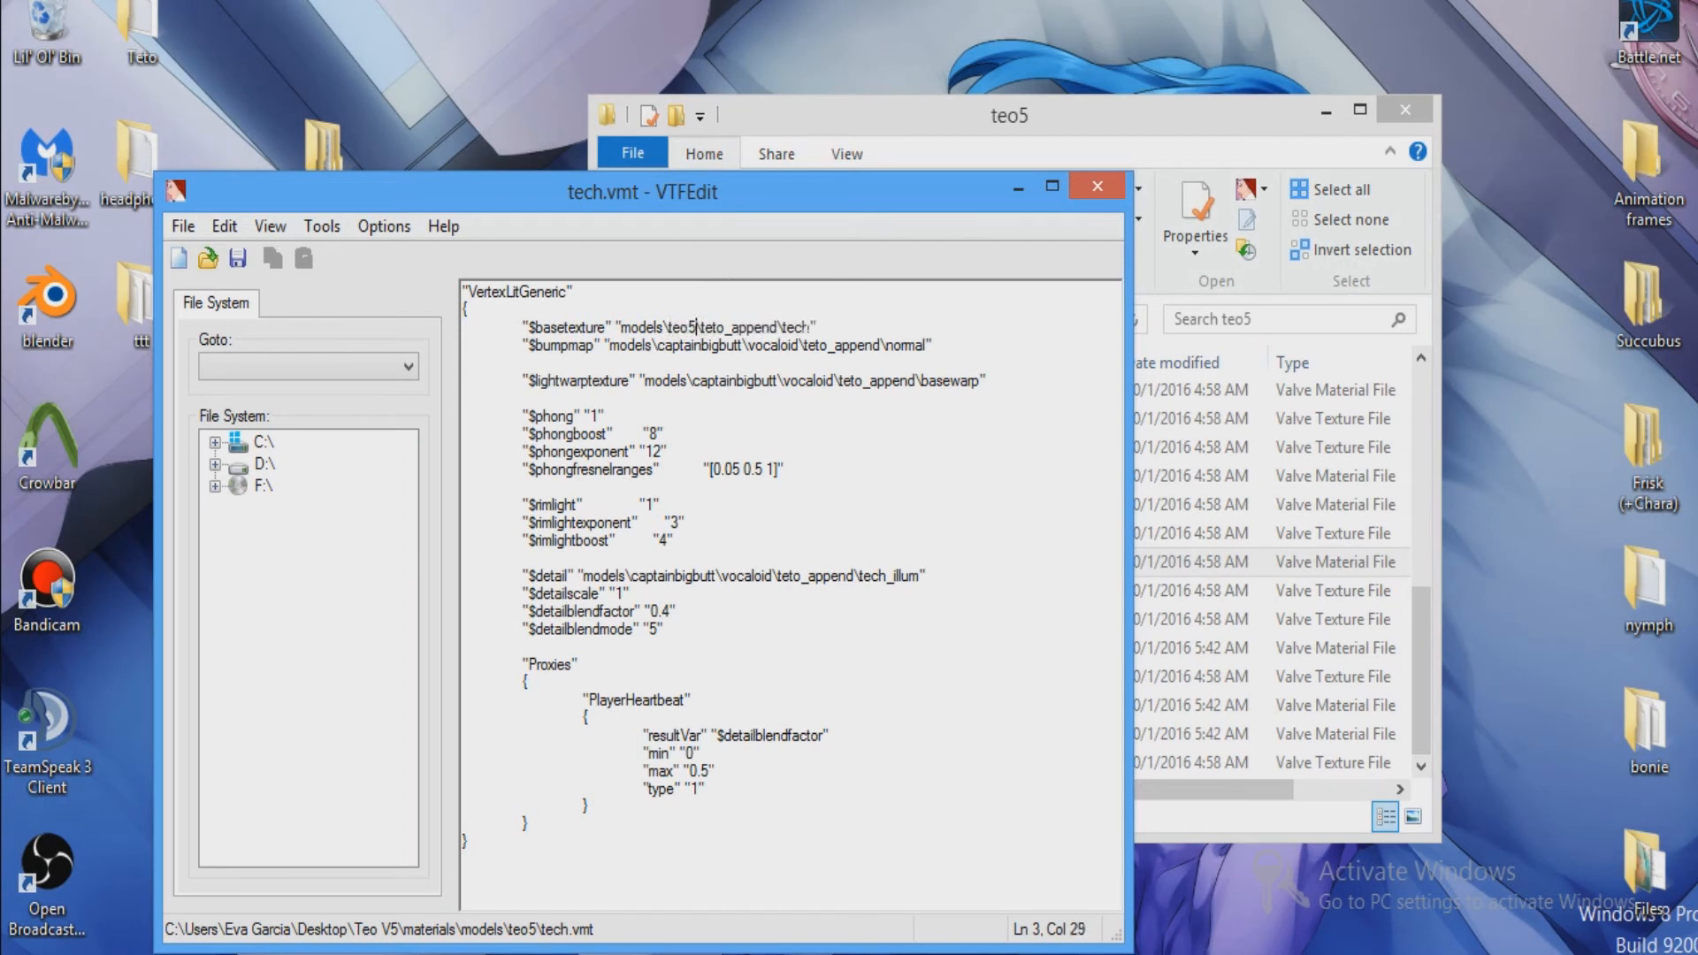
# Set the $bumpmap path of tech.vmt to models\teo5\normal and remove teto_append from its $basetexture path.
pyautogui.doubleClick(796, 345)
pyautogui.click(789, 345)
pyautogui.moveTo(882, 345); pyautogui.dragTo(705, 345)
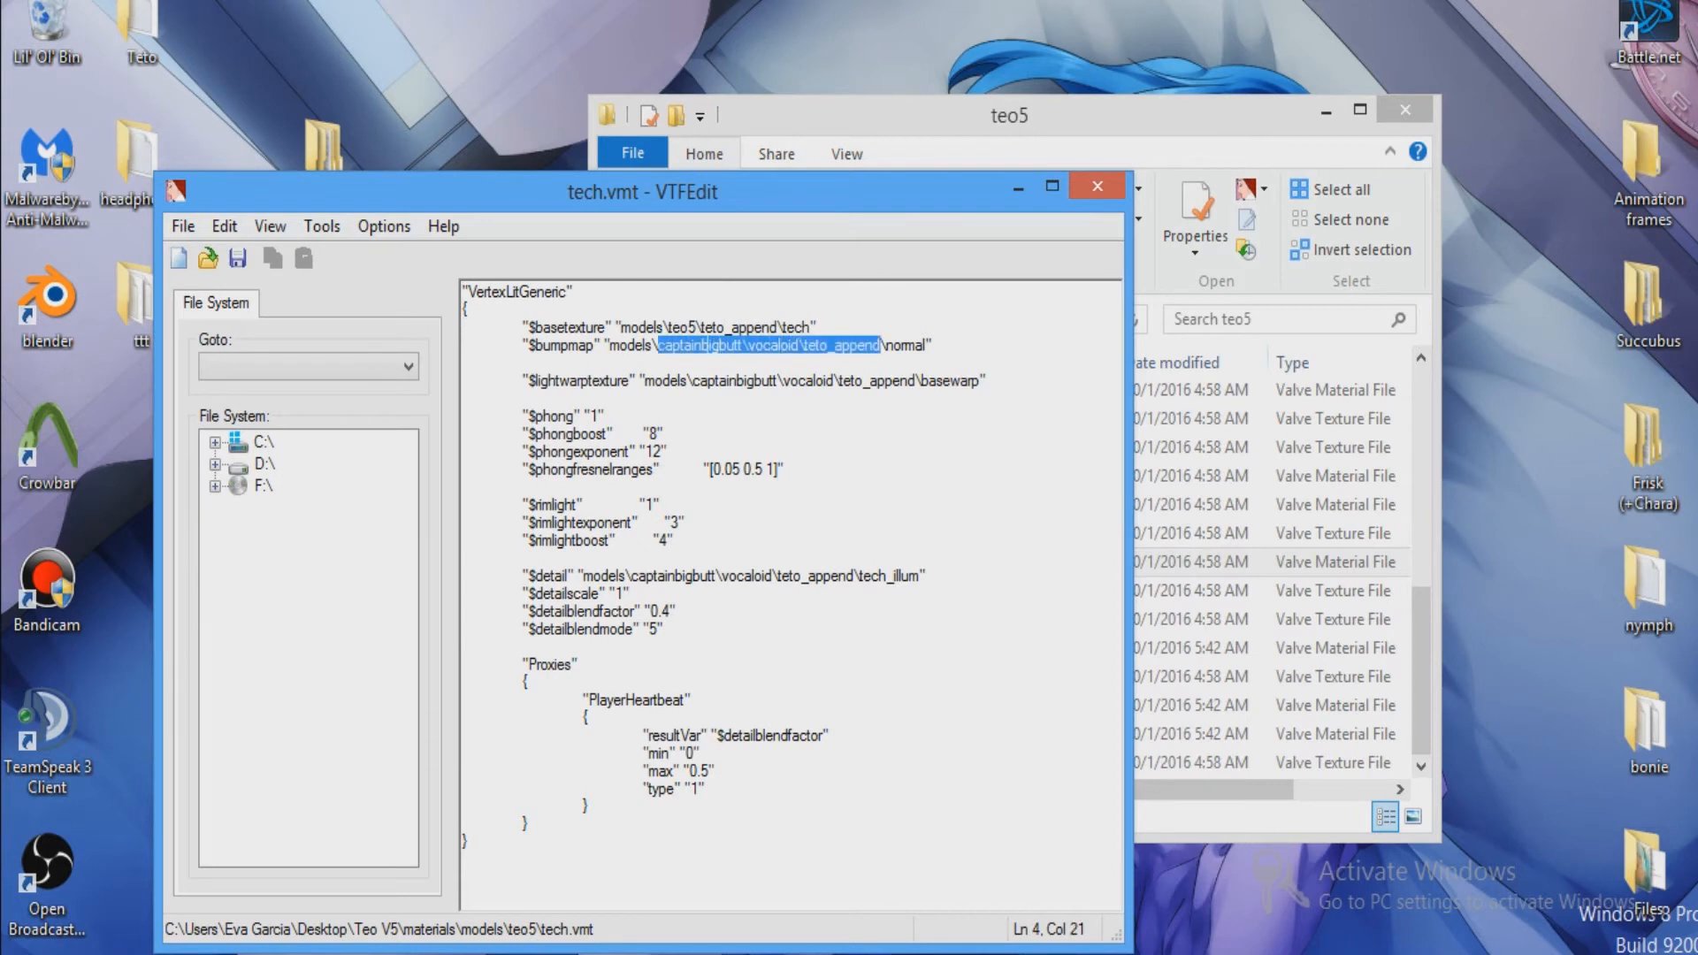
pyautogui.write('teo5')
pyautogui.click(739, 326)
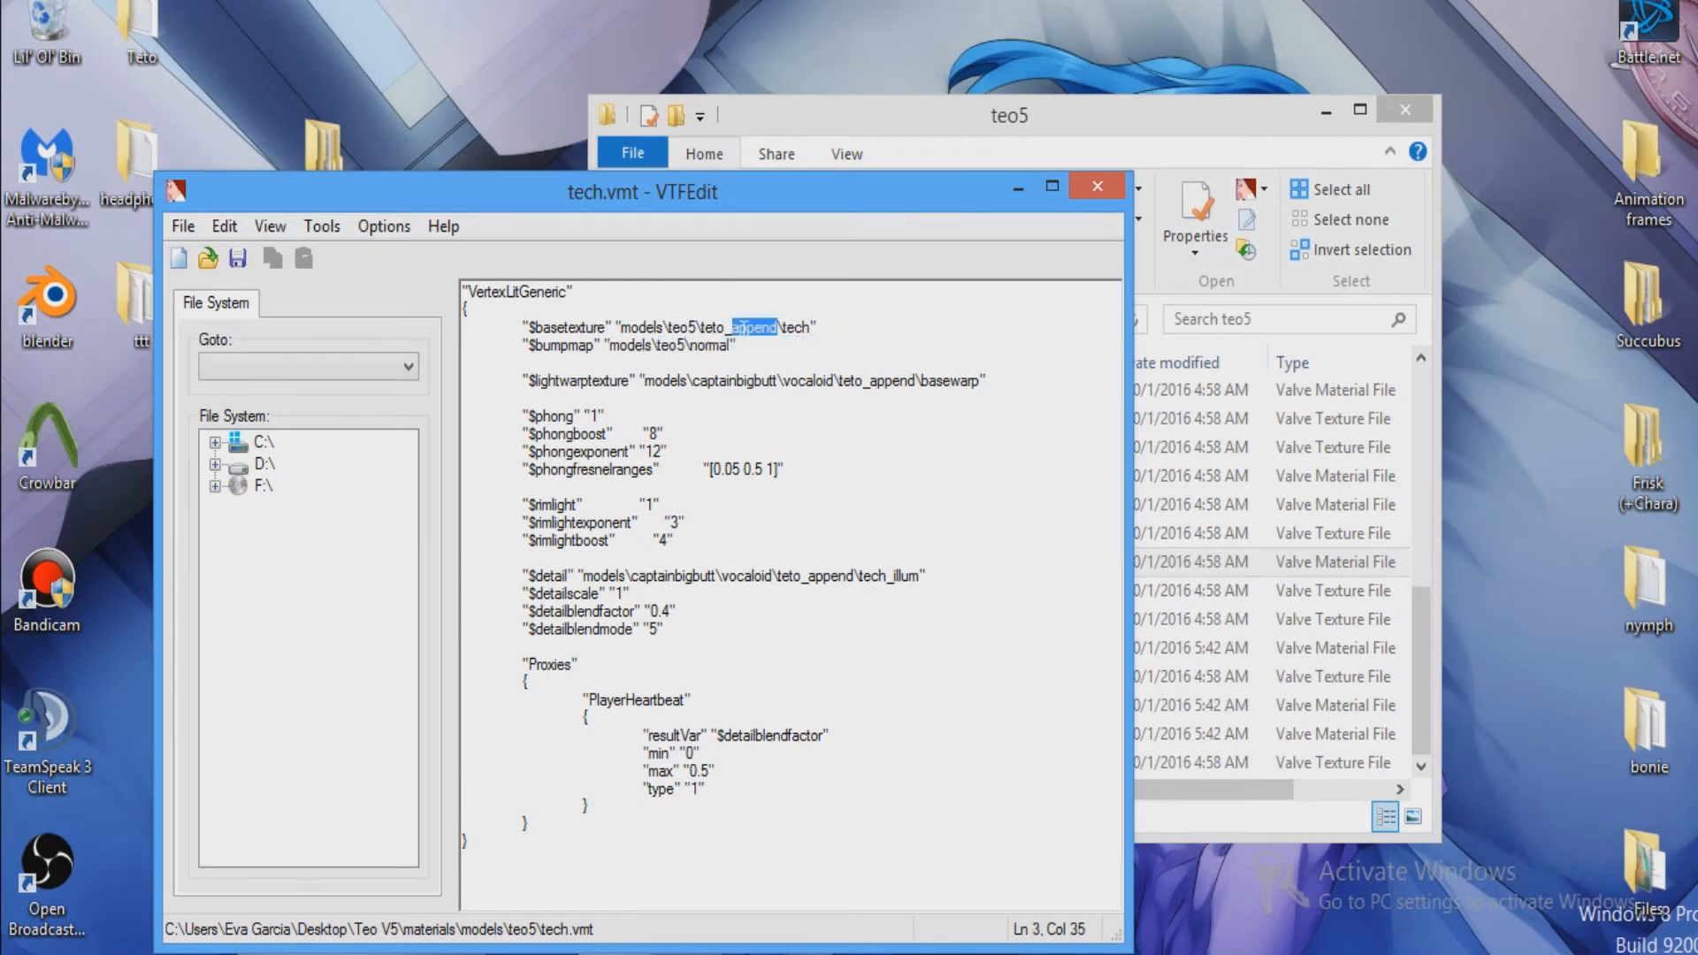
pyautogui.press('BackSpace')
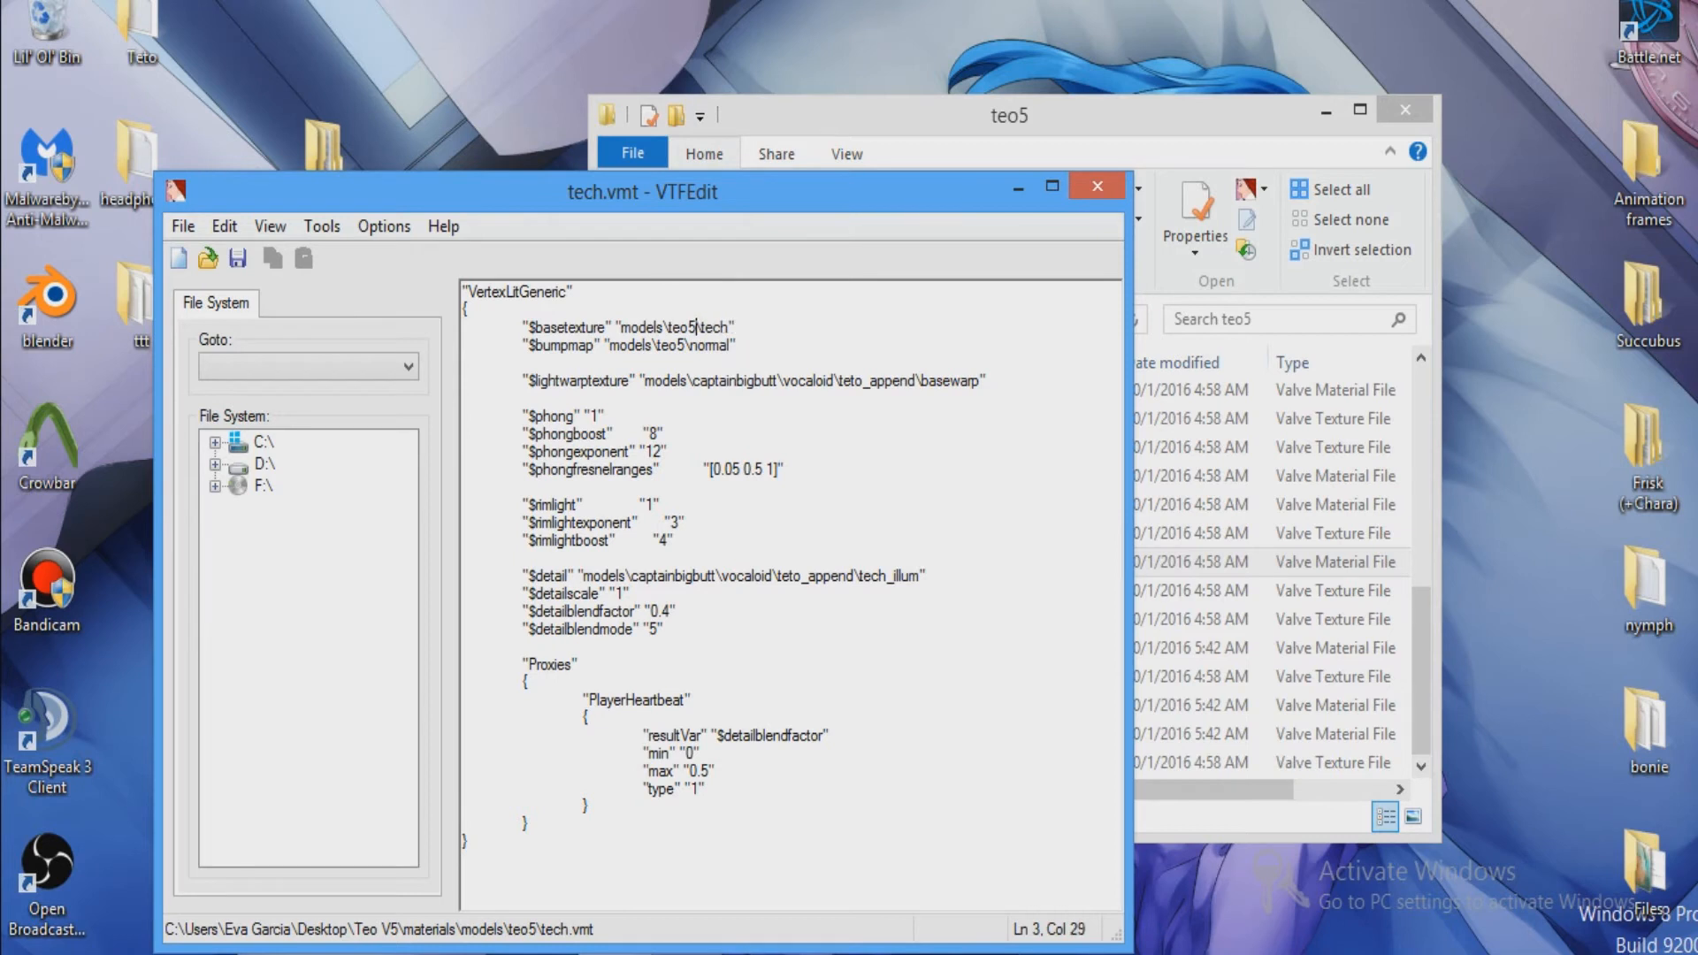
# Replace captainbigbutt\vocaloid\teto_append with teo5 in the $lightwarptexture and $detail paths of tech.vmt, and save and close it.
pyautogui.moveTo(918, 381); pyautogui.dragTo(693, 380)
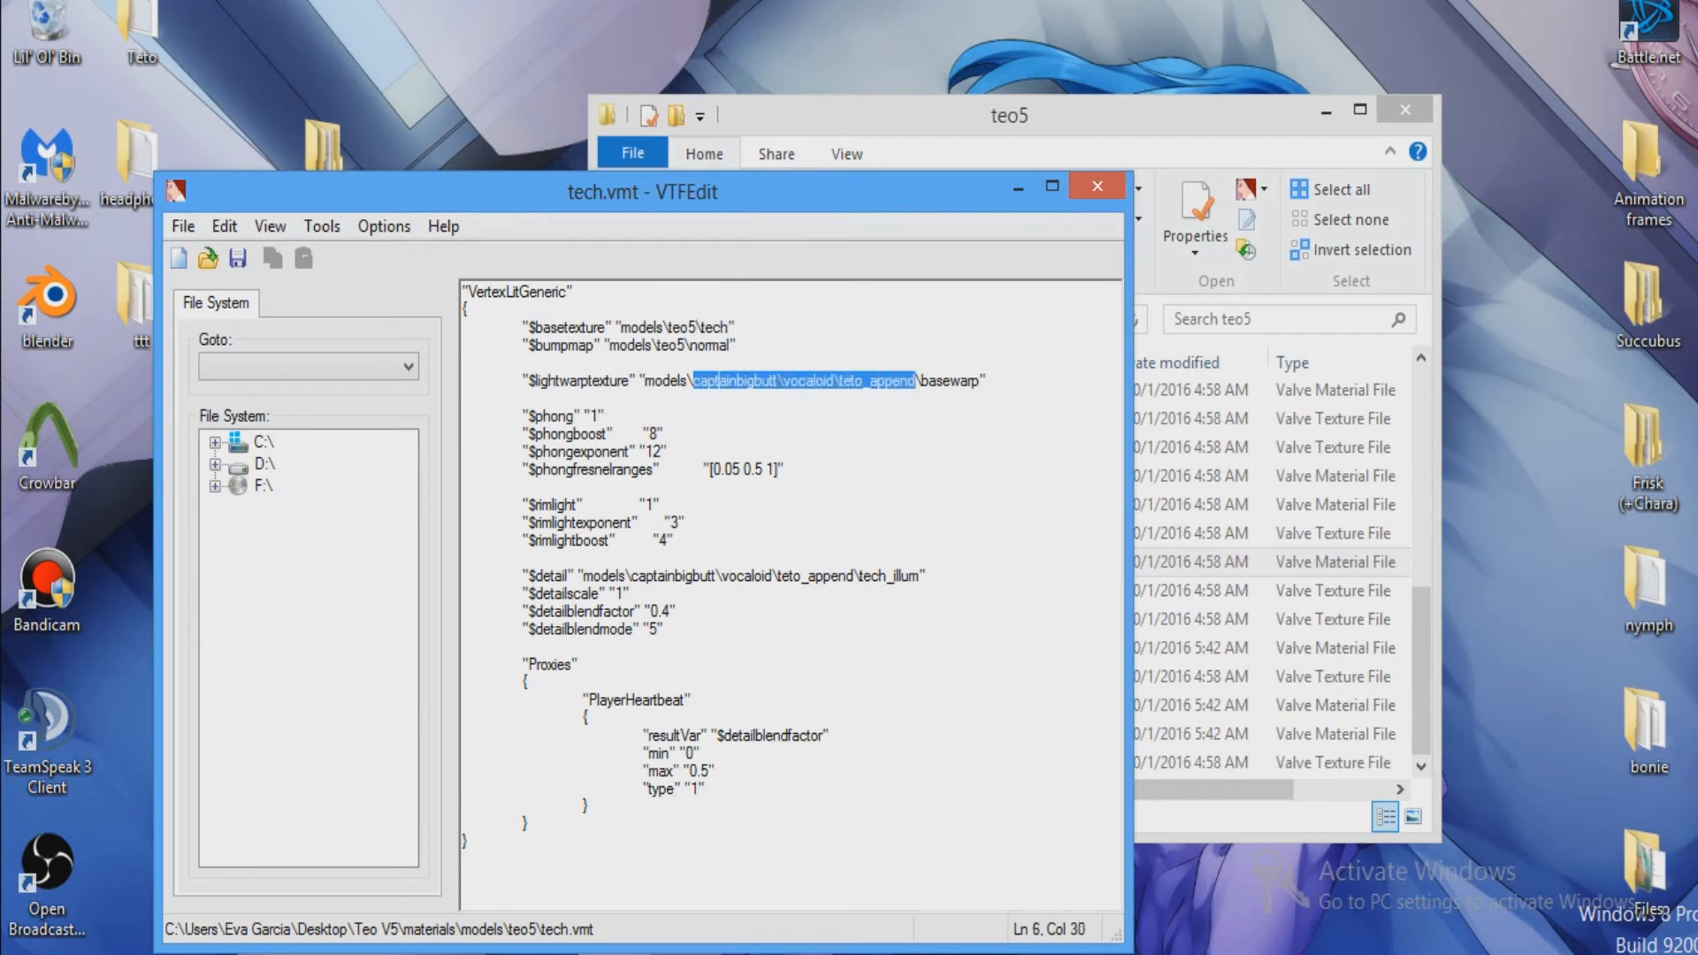
pyautogui.write('teo5')
pyautogui.moveTo(854, 576); pyautogui.dragTo(630, 576)
pyautogui.write('teo5')
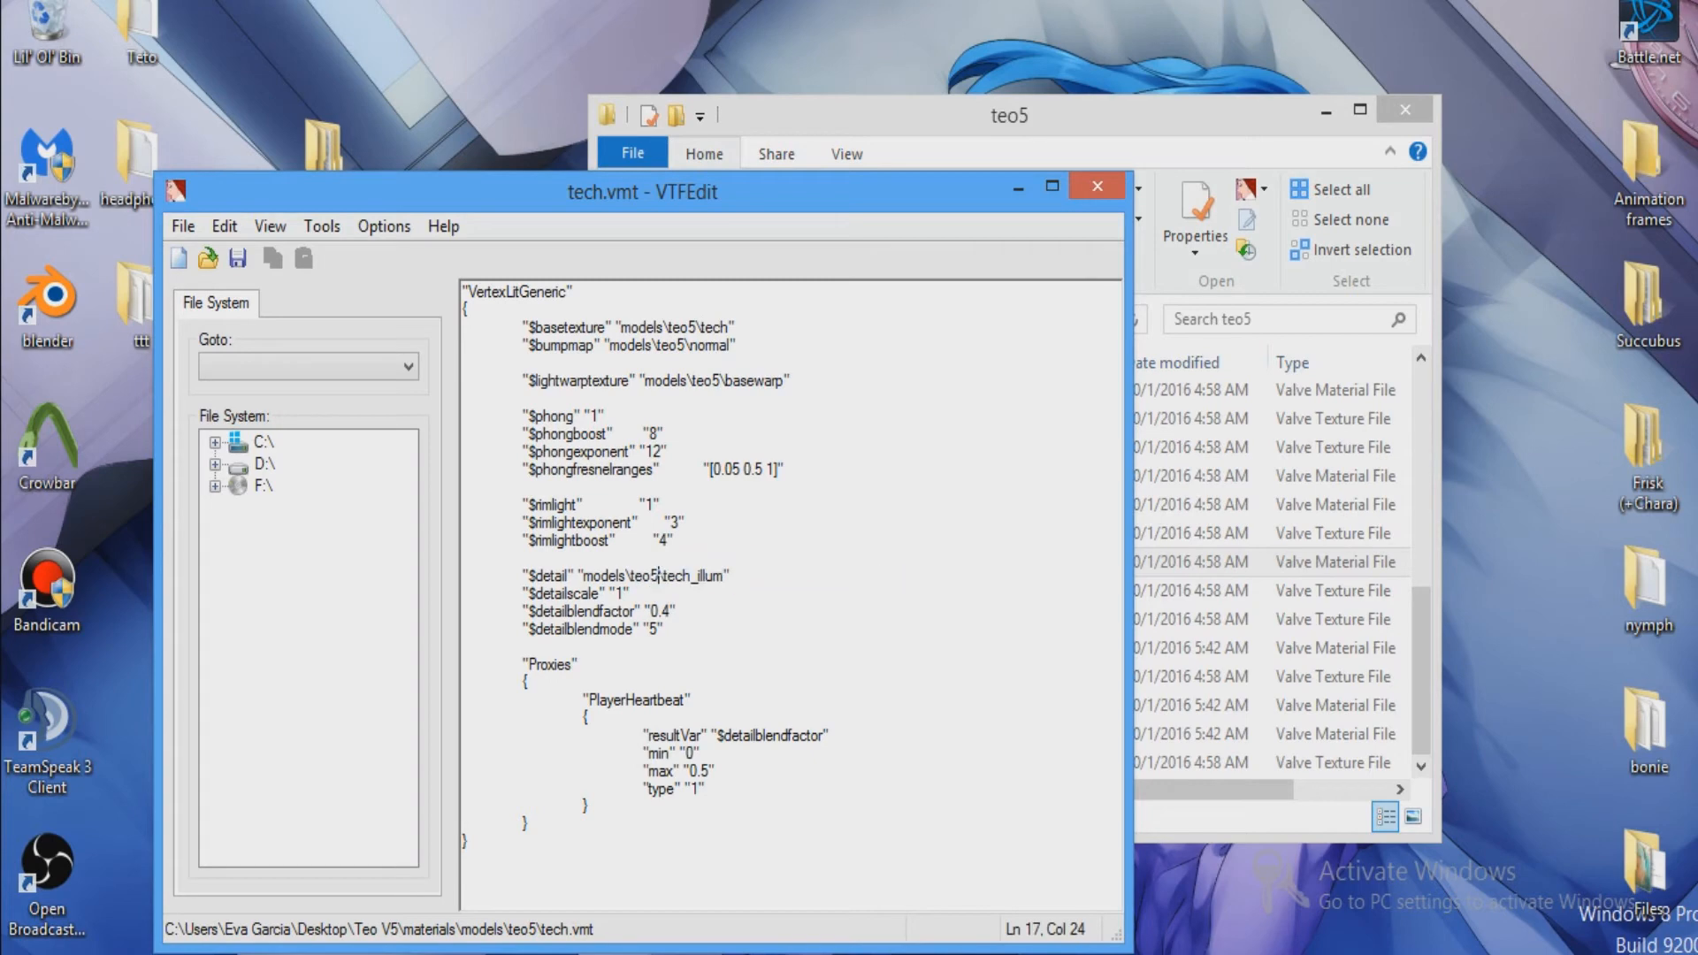
pyautogui.click(183, 225)
pyautogui.click(241, 332)
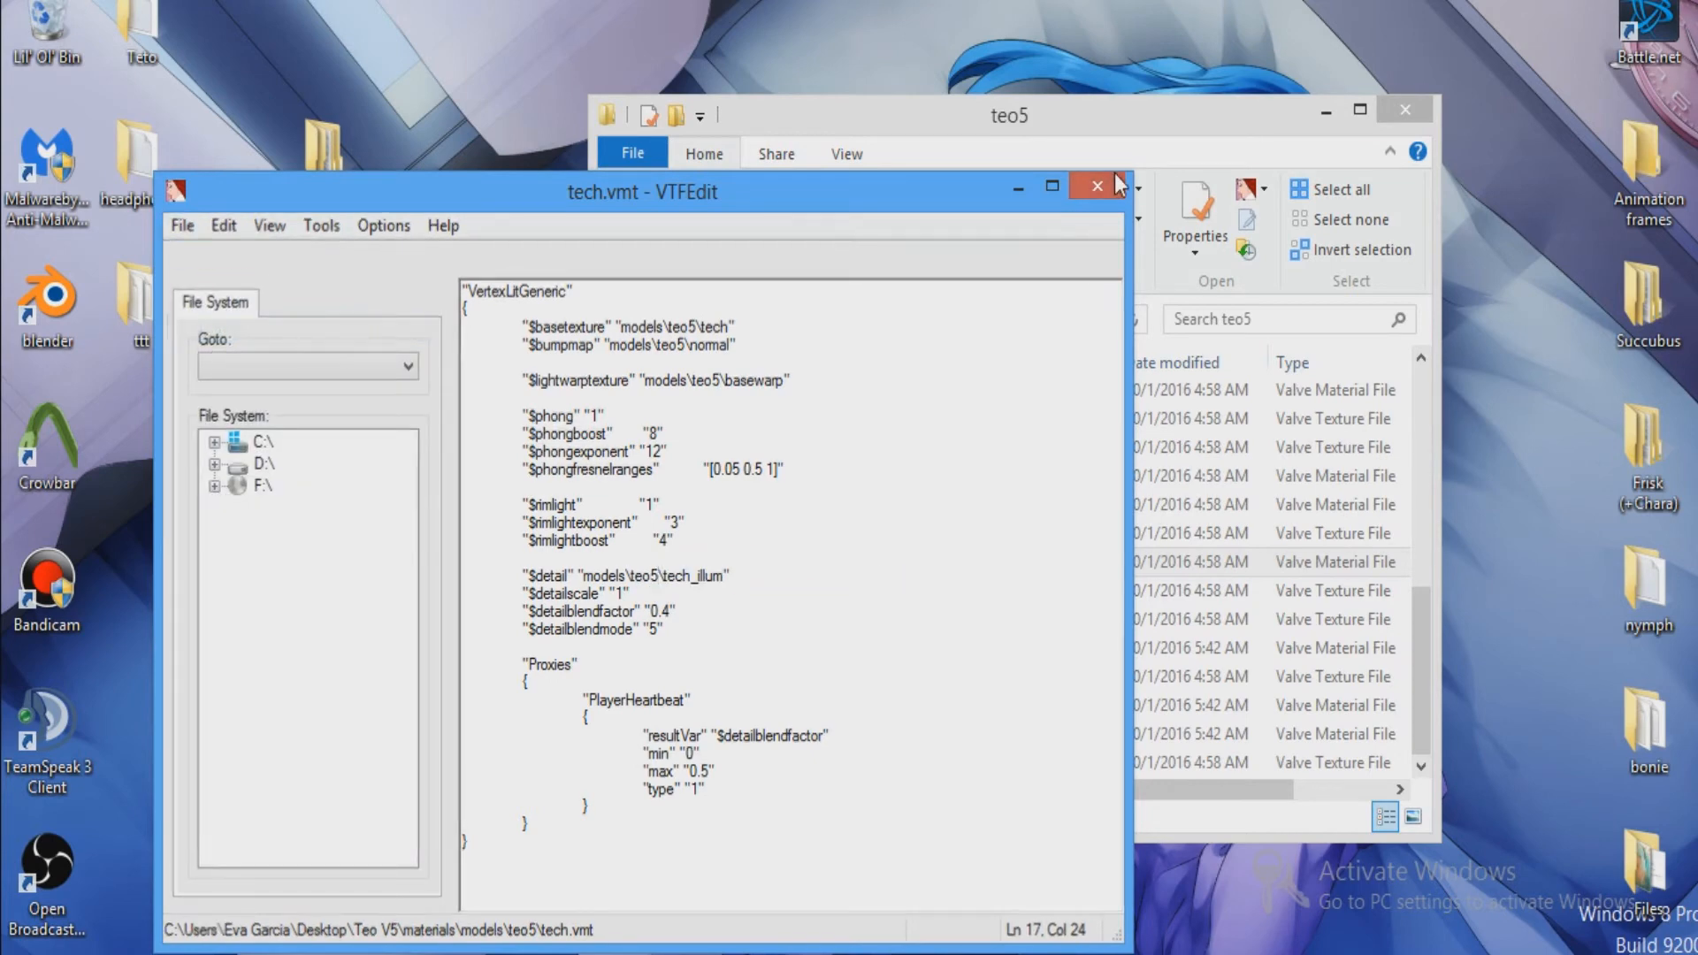
pyautogui.click(1117, 184)
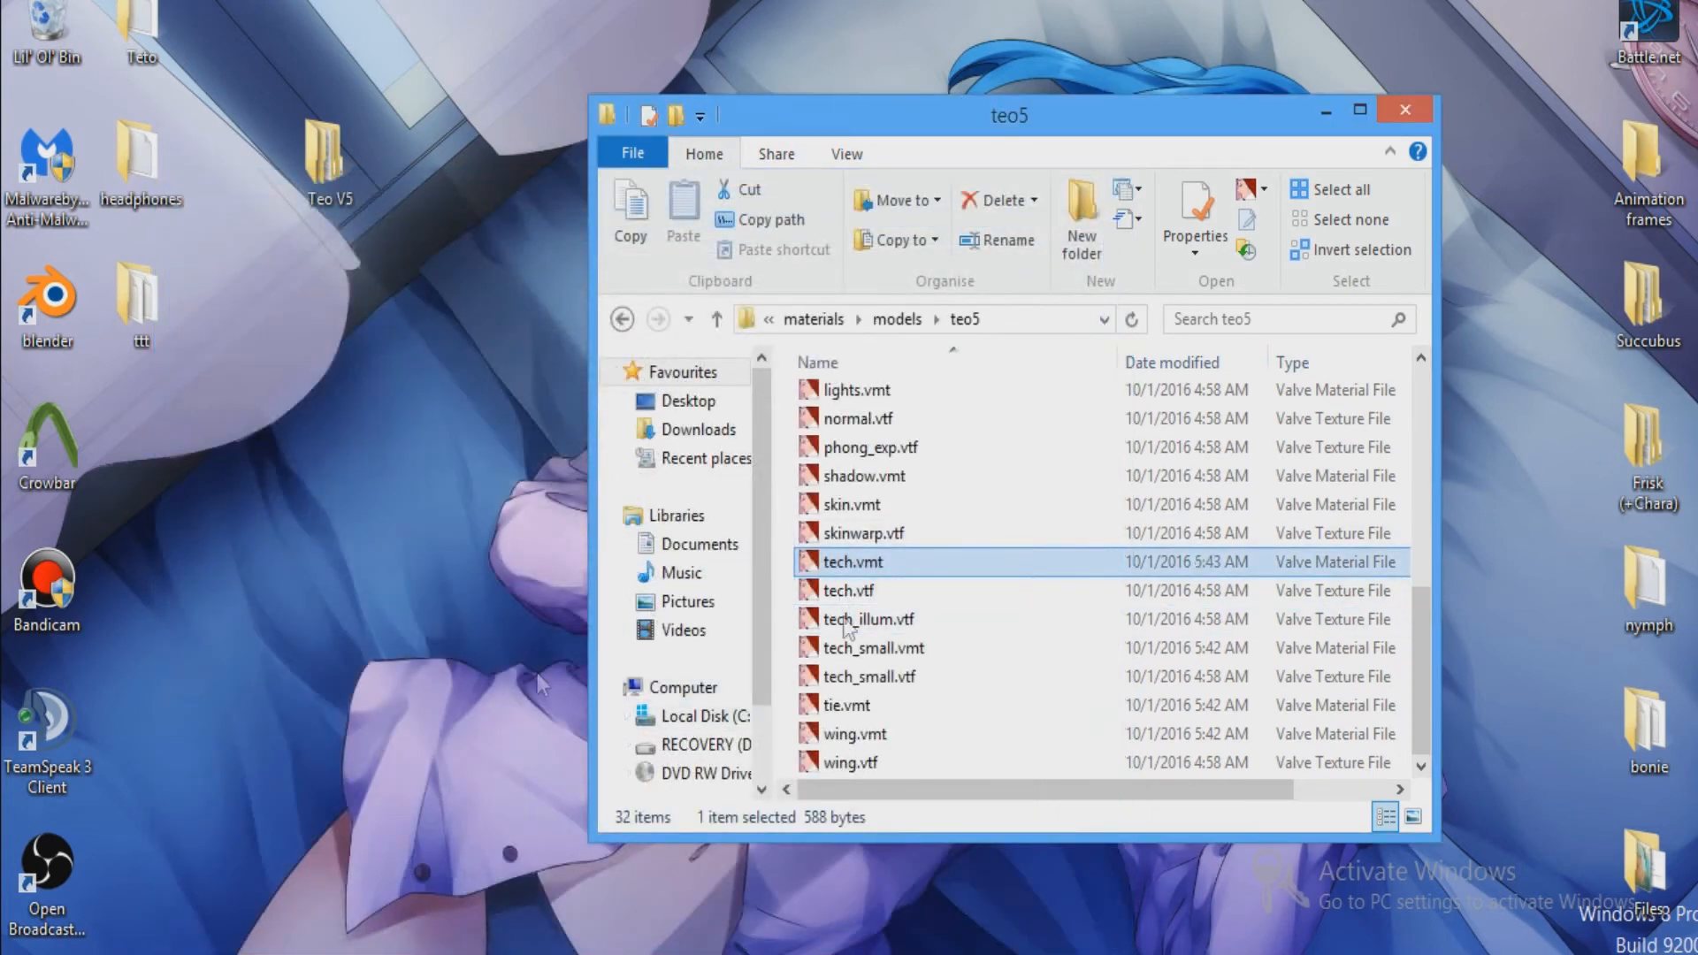
# Preview tech.vtf in VTFEdit, close it and move the file from the teo5 folder to the desktop.
pyautogui.click(898, 587)
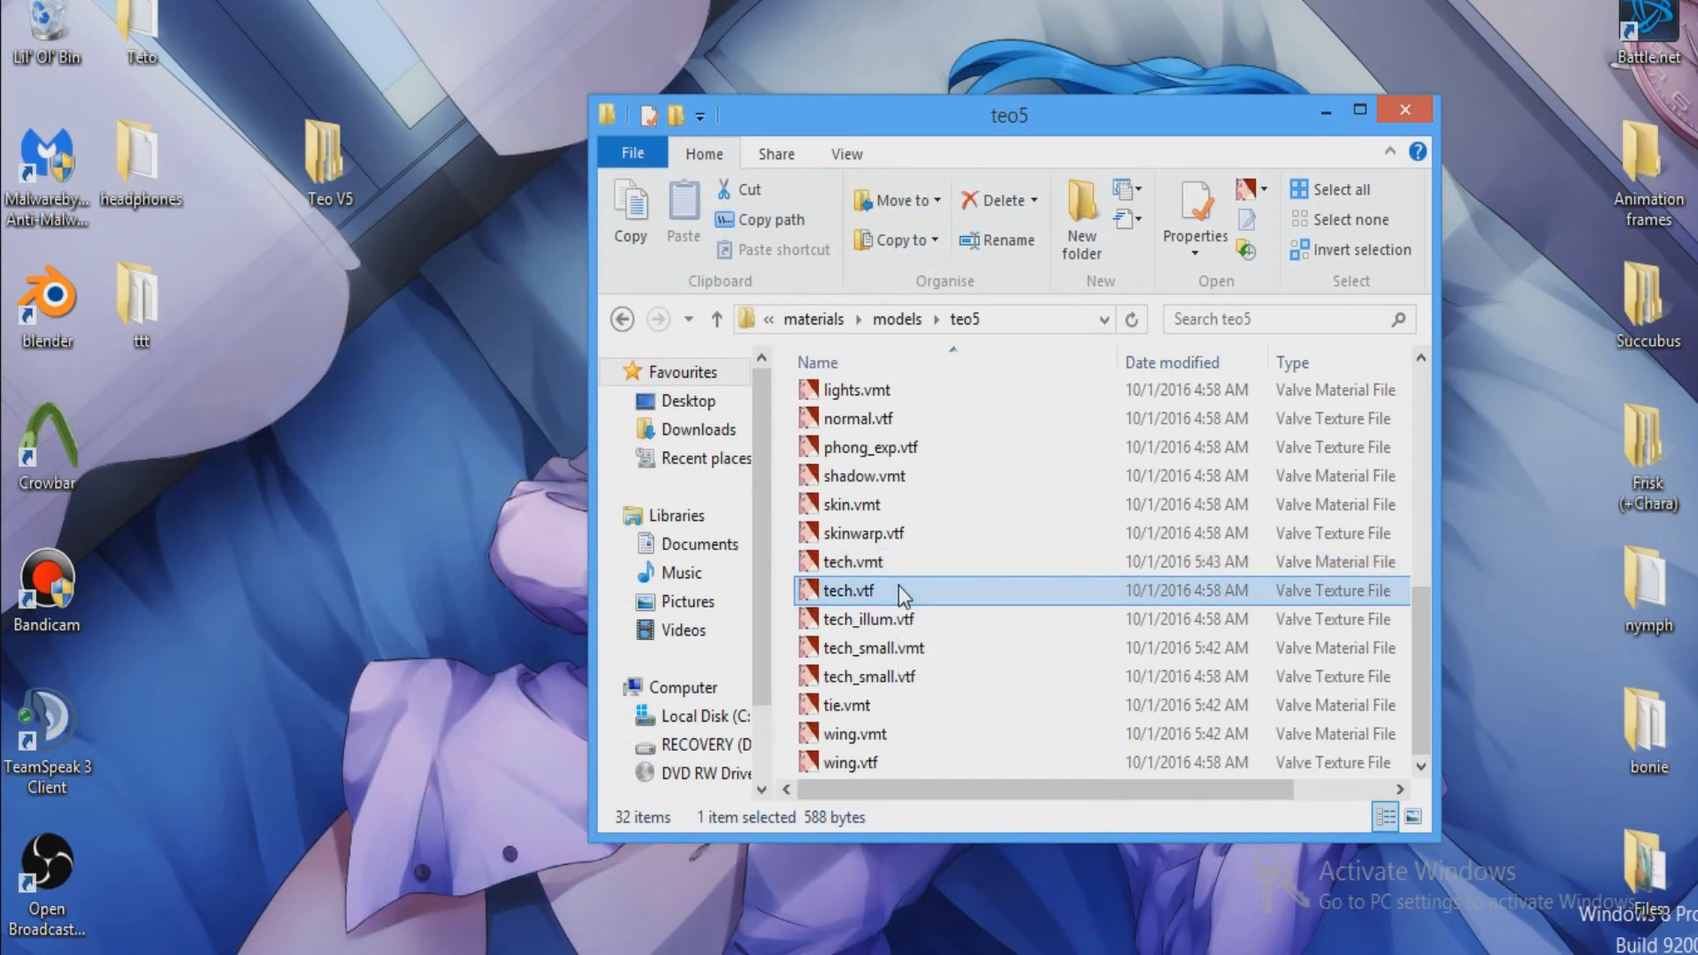
pyautogui.doubleClick(910, 586)
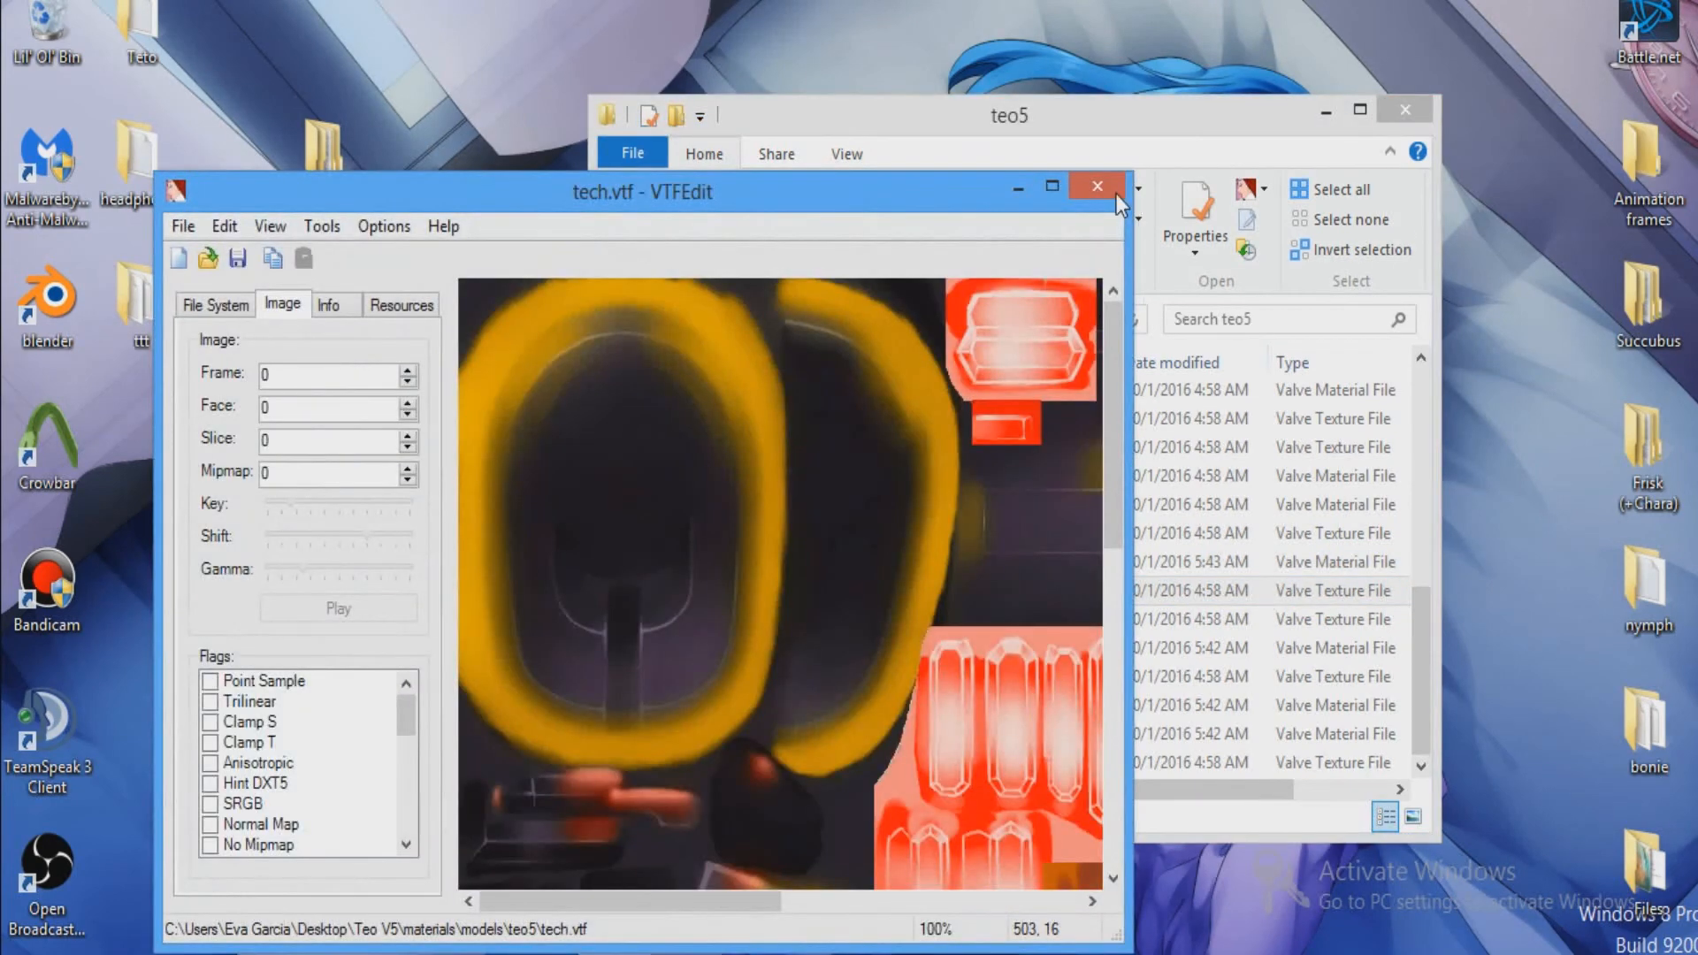
pyautogui.click(1098, 186)
pyautogui.moveTo(858, 589); pyautogui.dragTo(238, 496)
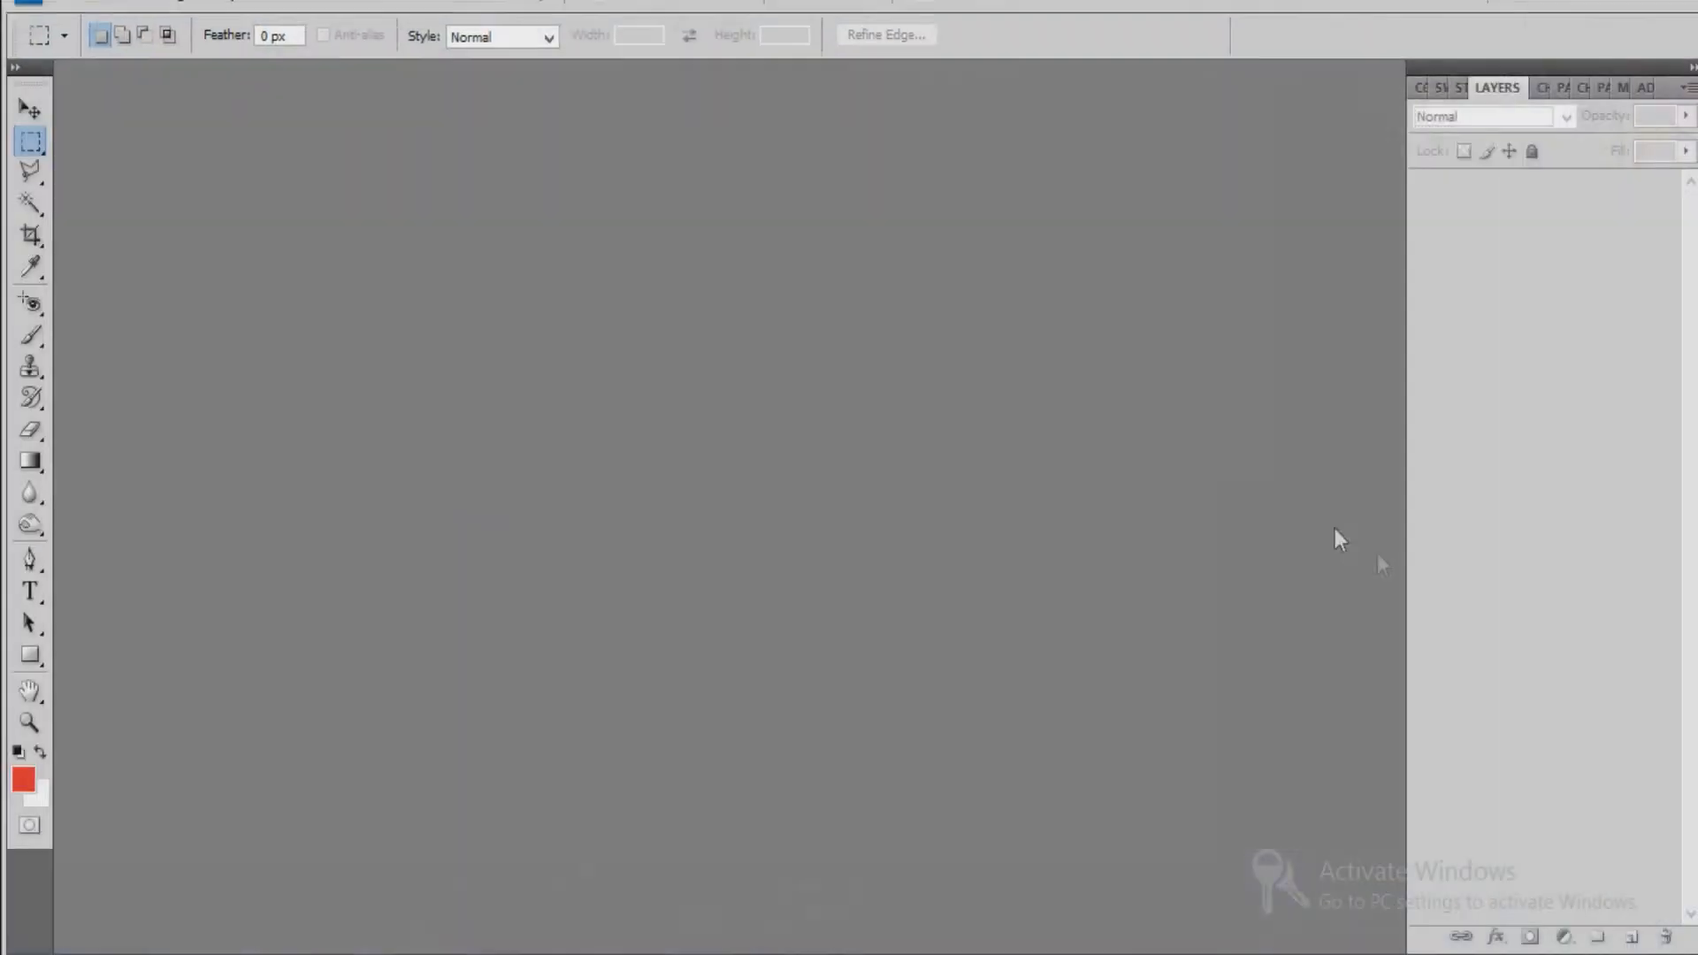
# Switch to Photoshop and open tech.vtf from the desktop.
pyautogui.click(76, 4)
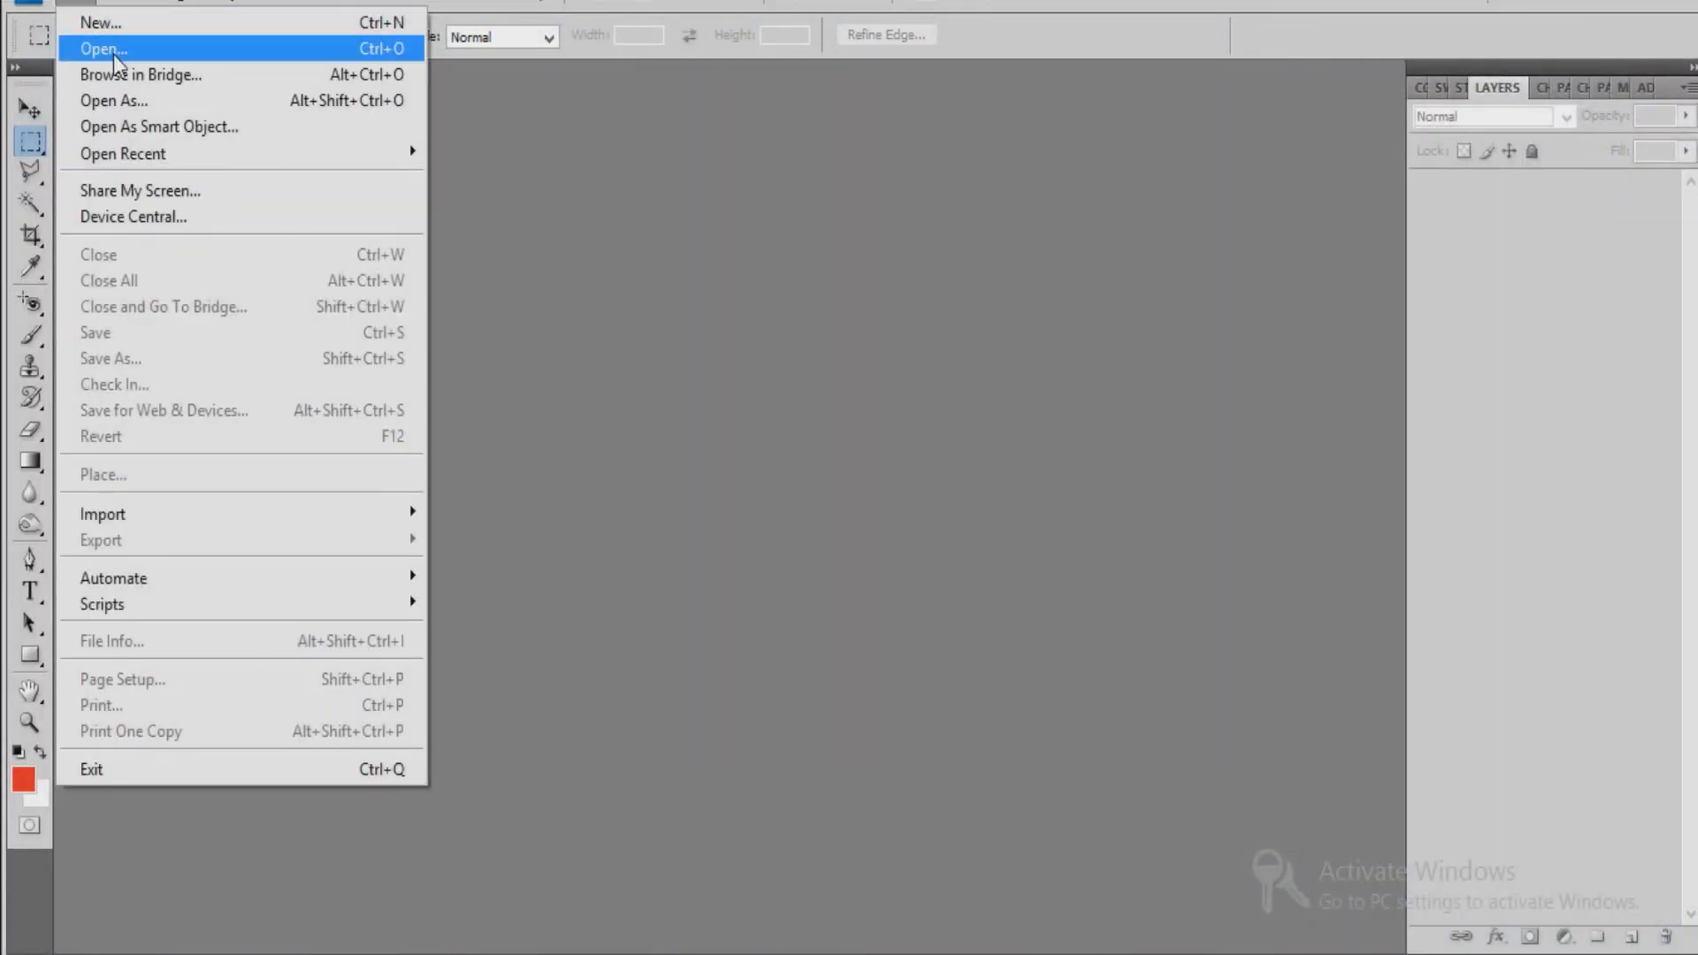
pyautogui.click(104, 50)
pyautogui.moveTo(872, 288); pyautogui.dragTo(872, 462)
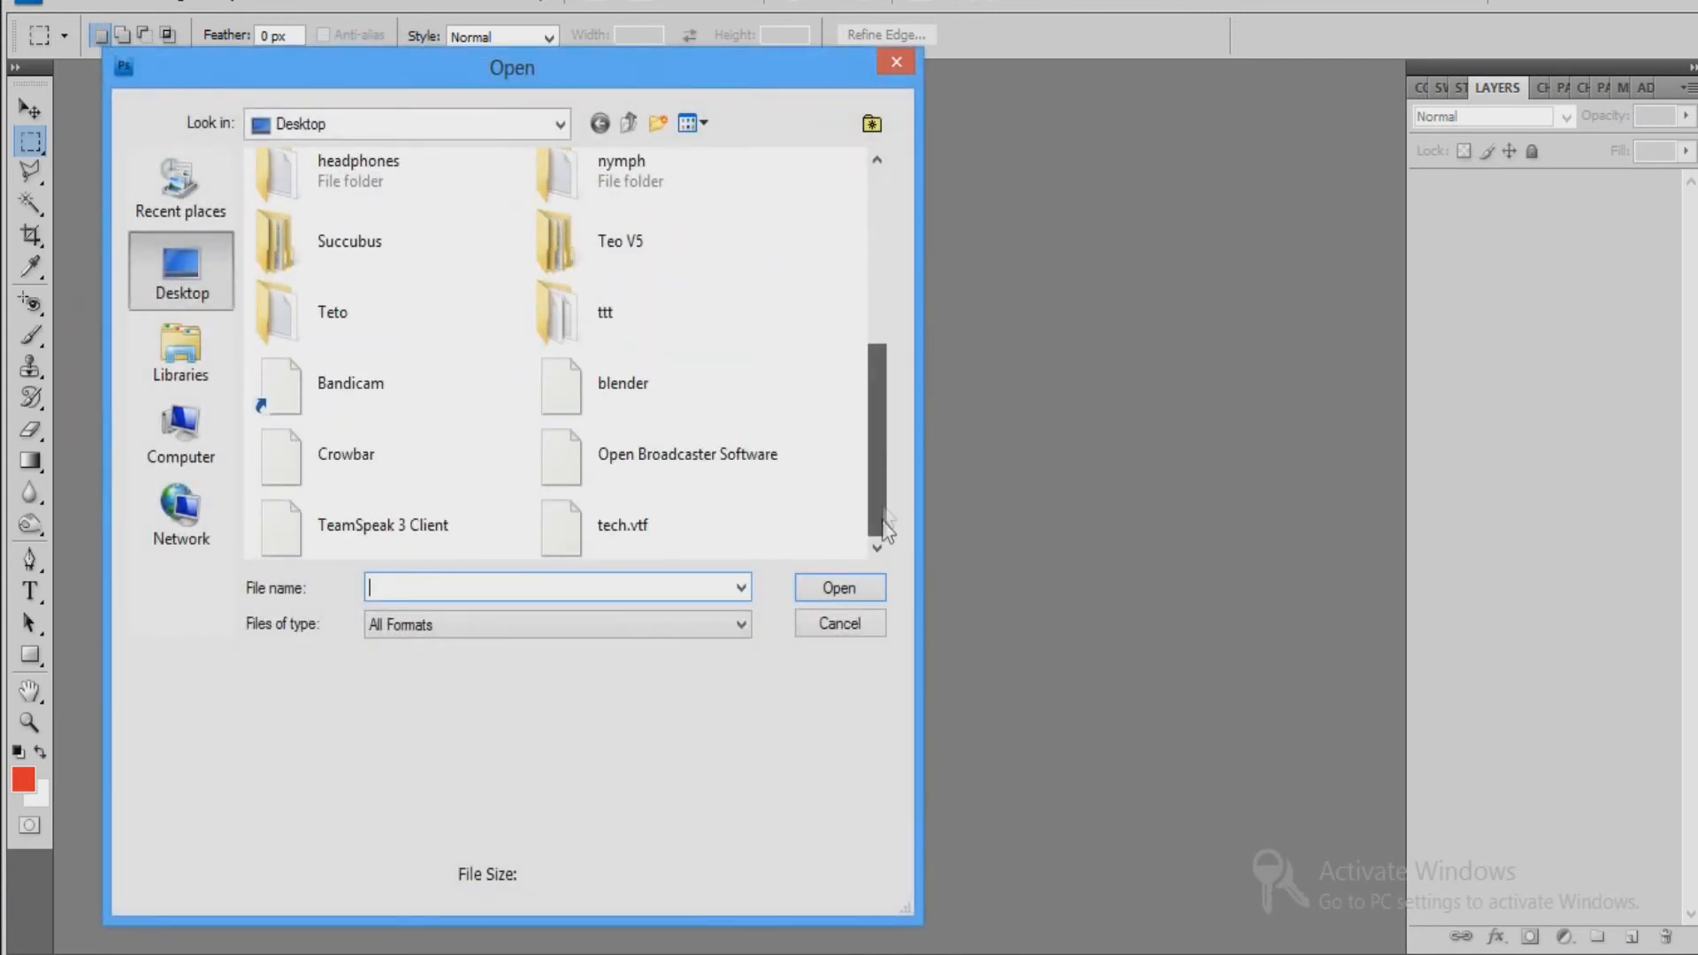
pyautogui.doubleClick(567, 518)
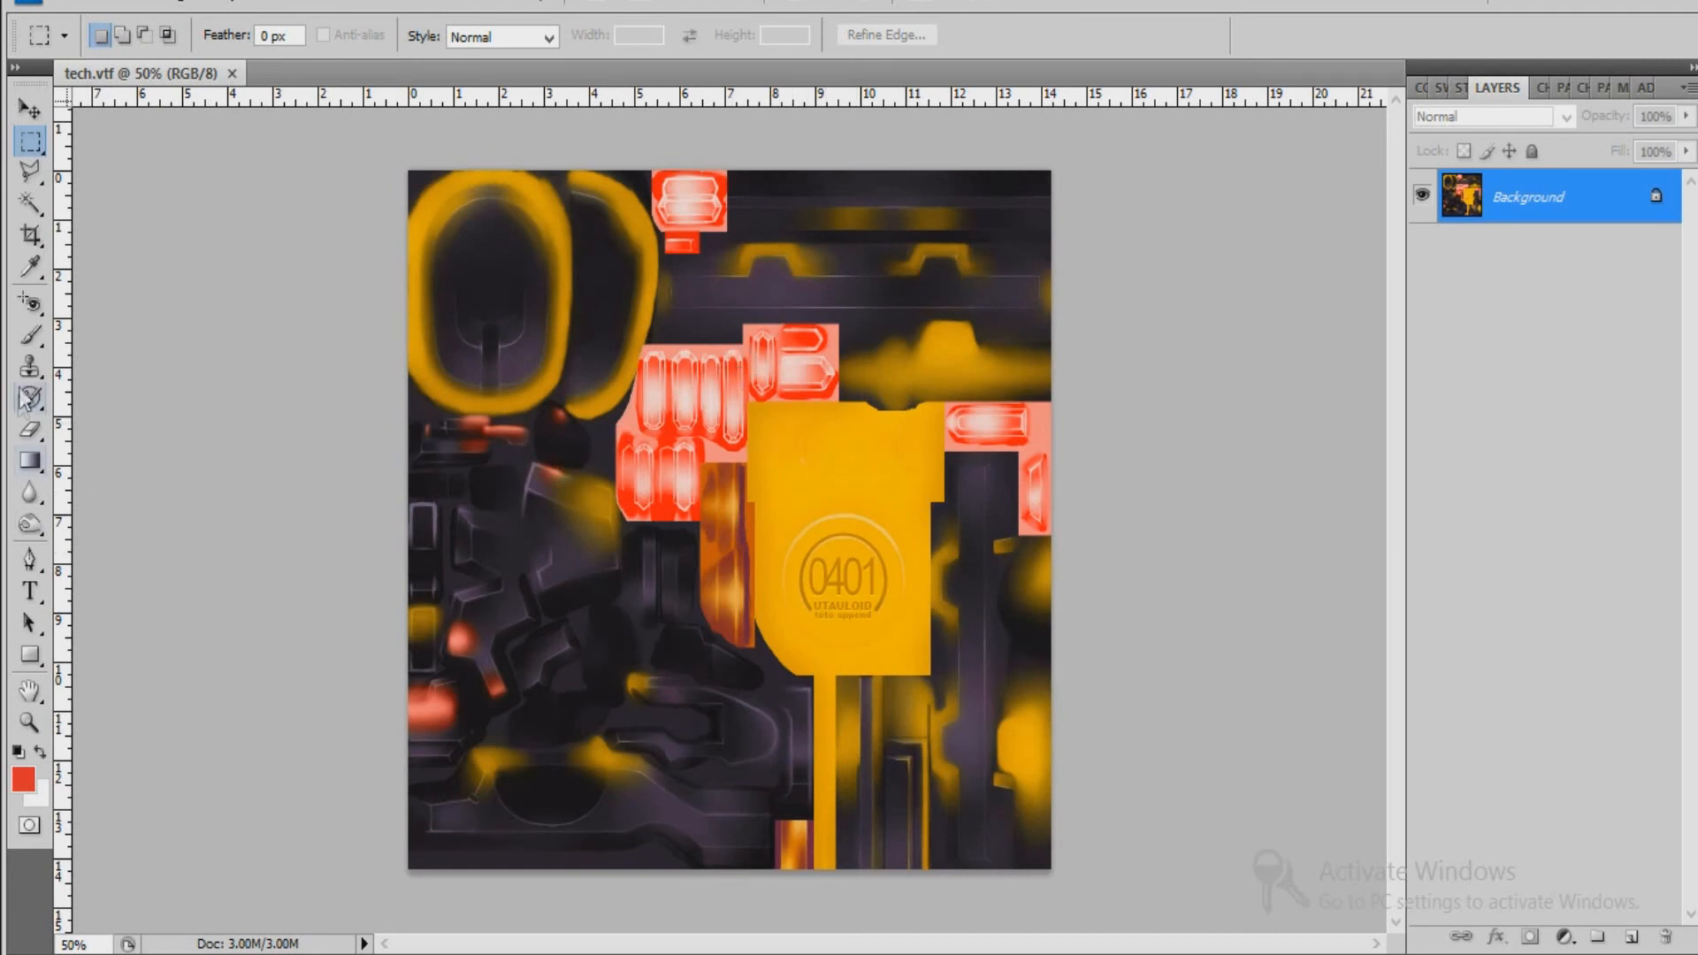
# Choose the Brush tool and add a new layer above the Background of tech.vtf.
pyautogui.click(30, 336)
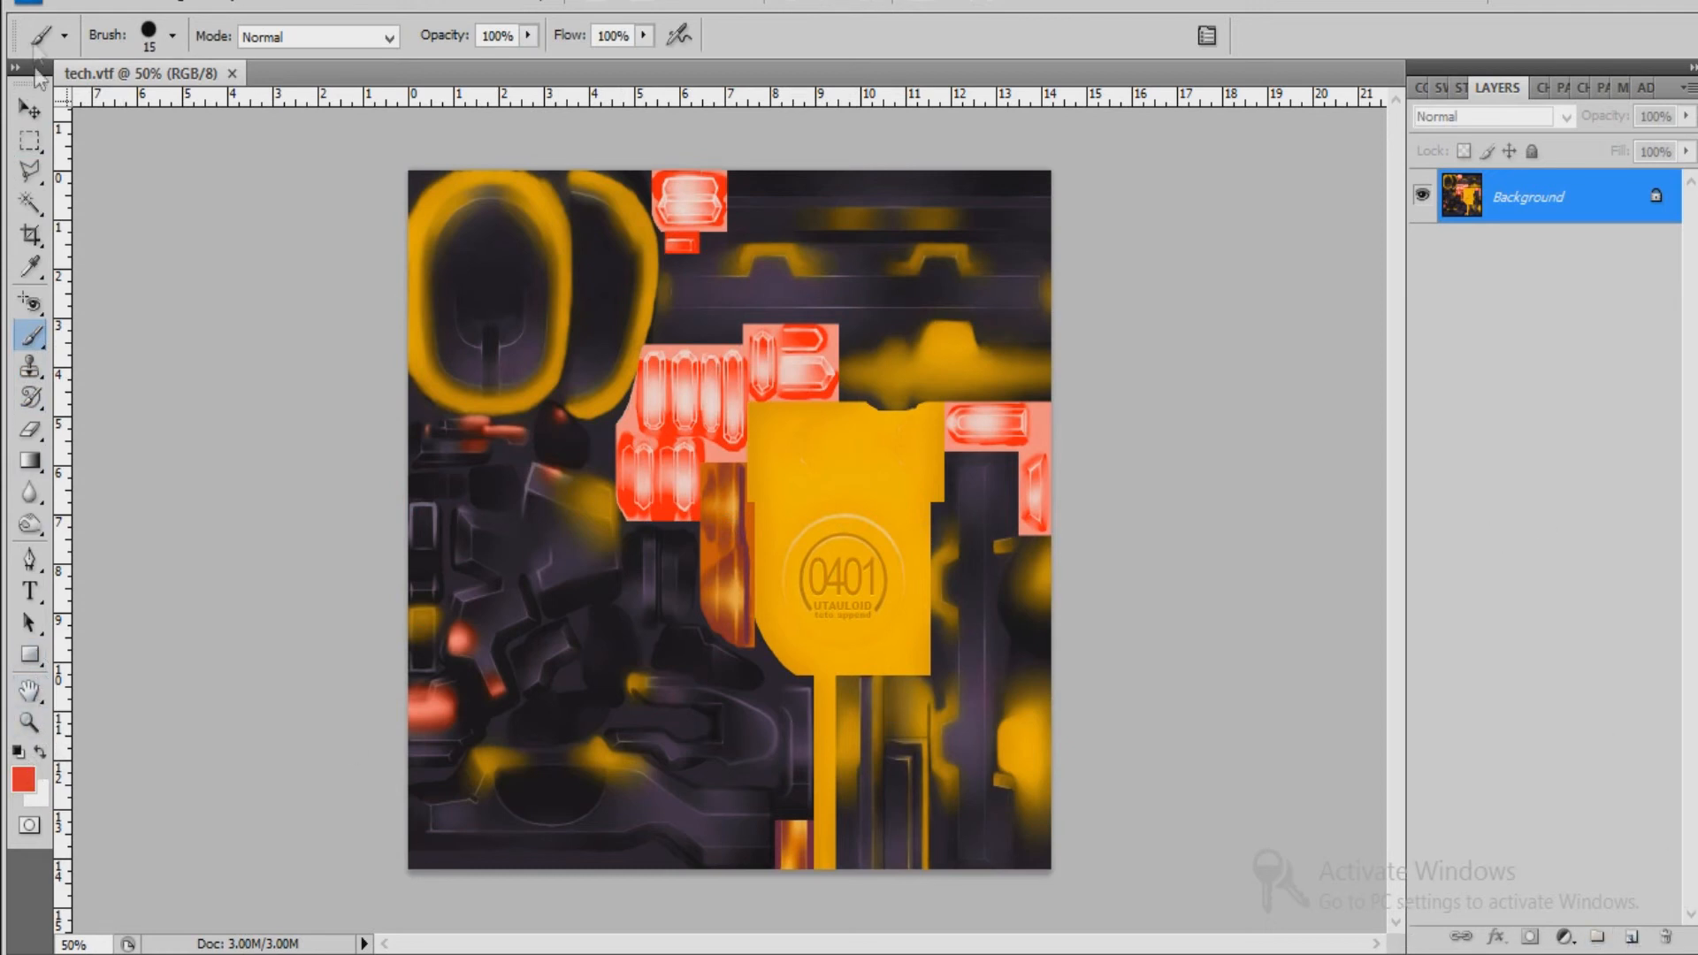
pyautogui.click(1630, 937)
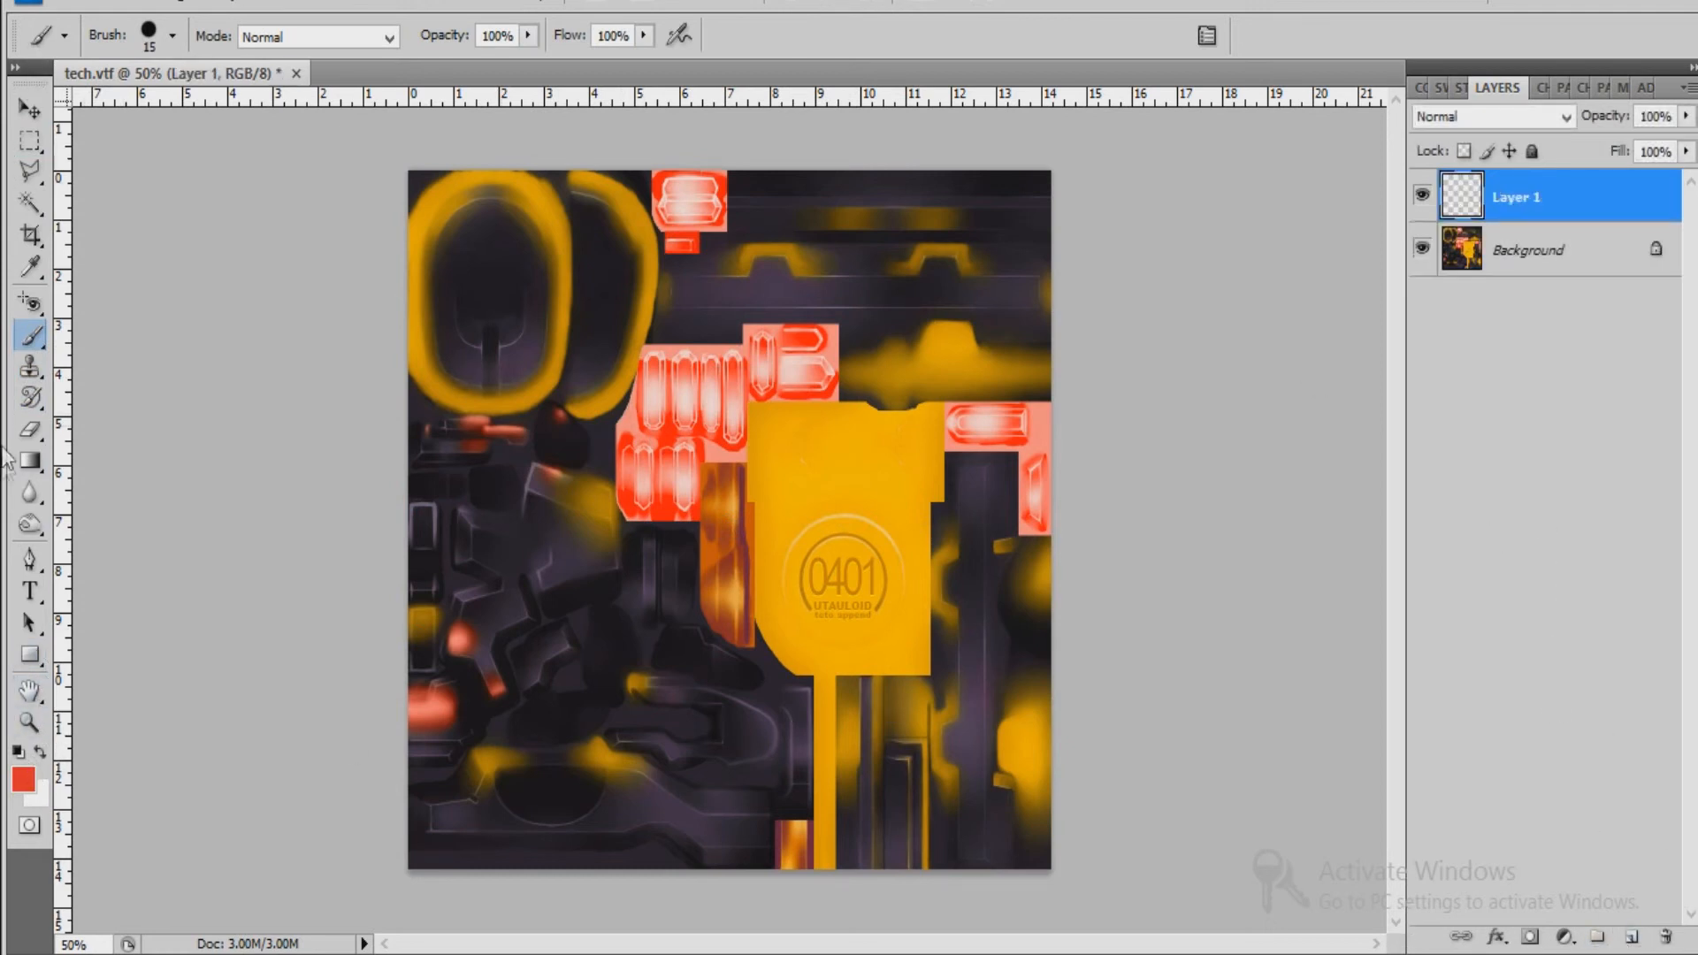
# Select part of the red panels on the Background layer and add a Hue/Saturation adjustment layer with Hue +126.
pyautogui.press('m')
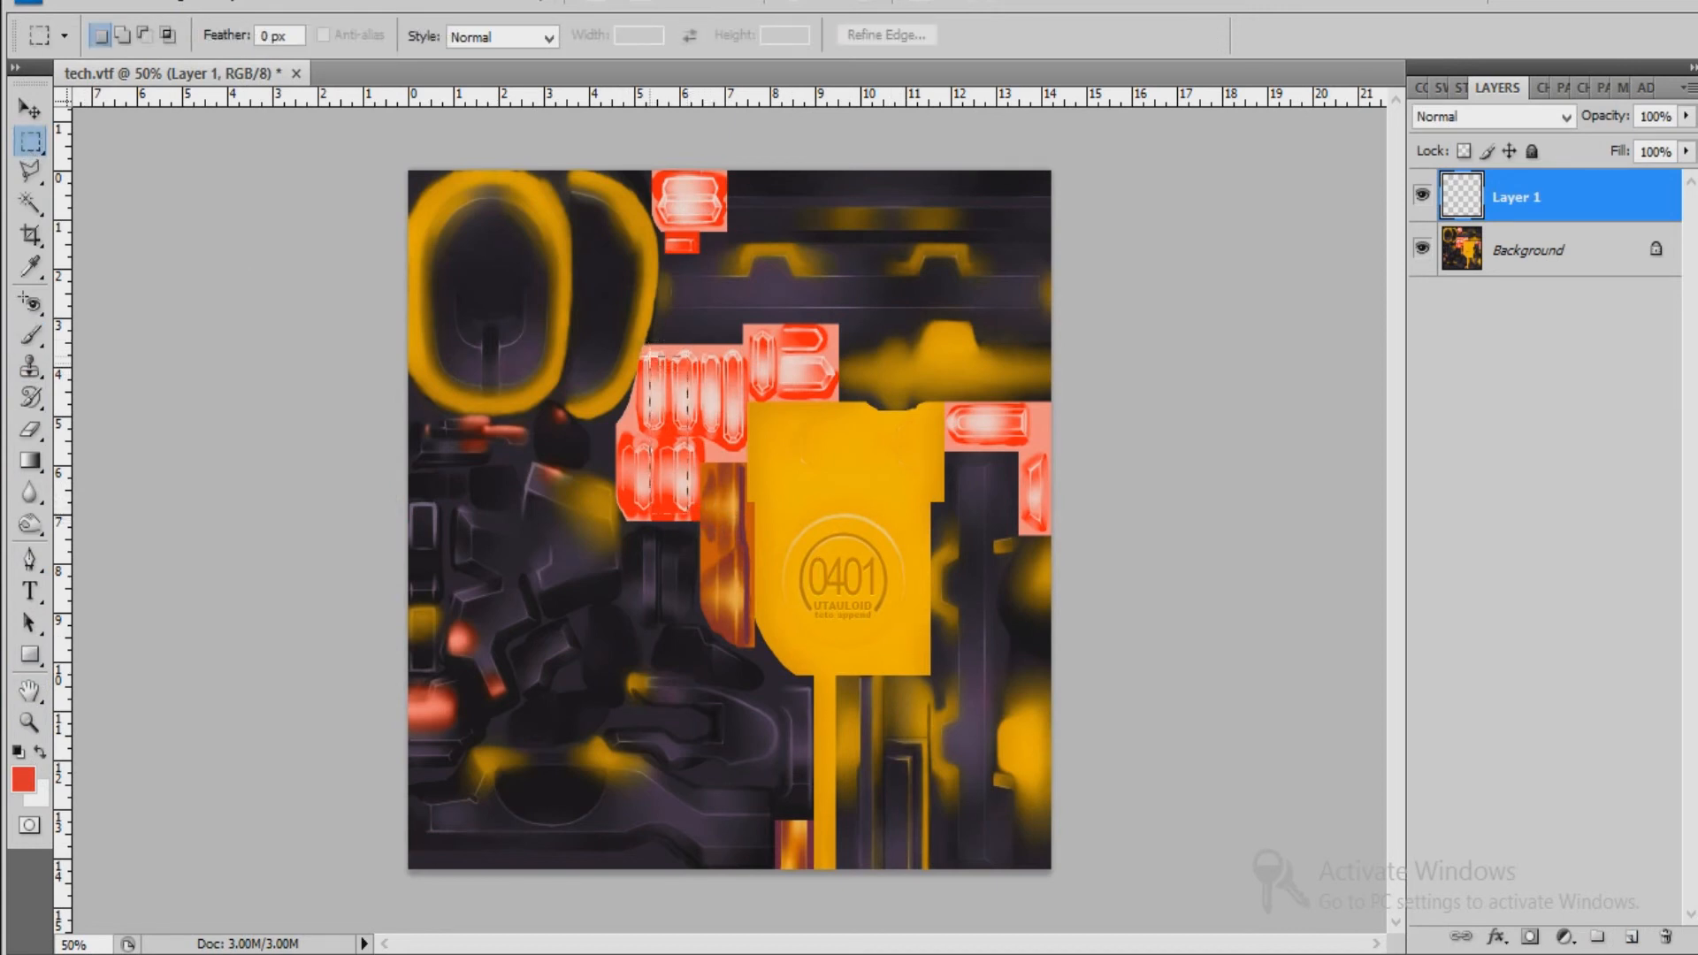
pyautogui.click(1544, 247)
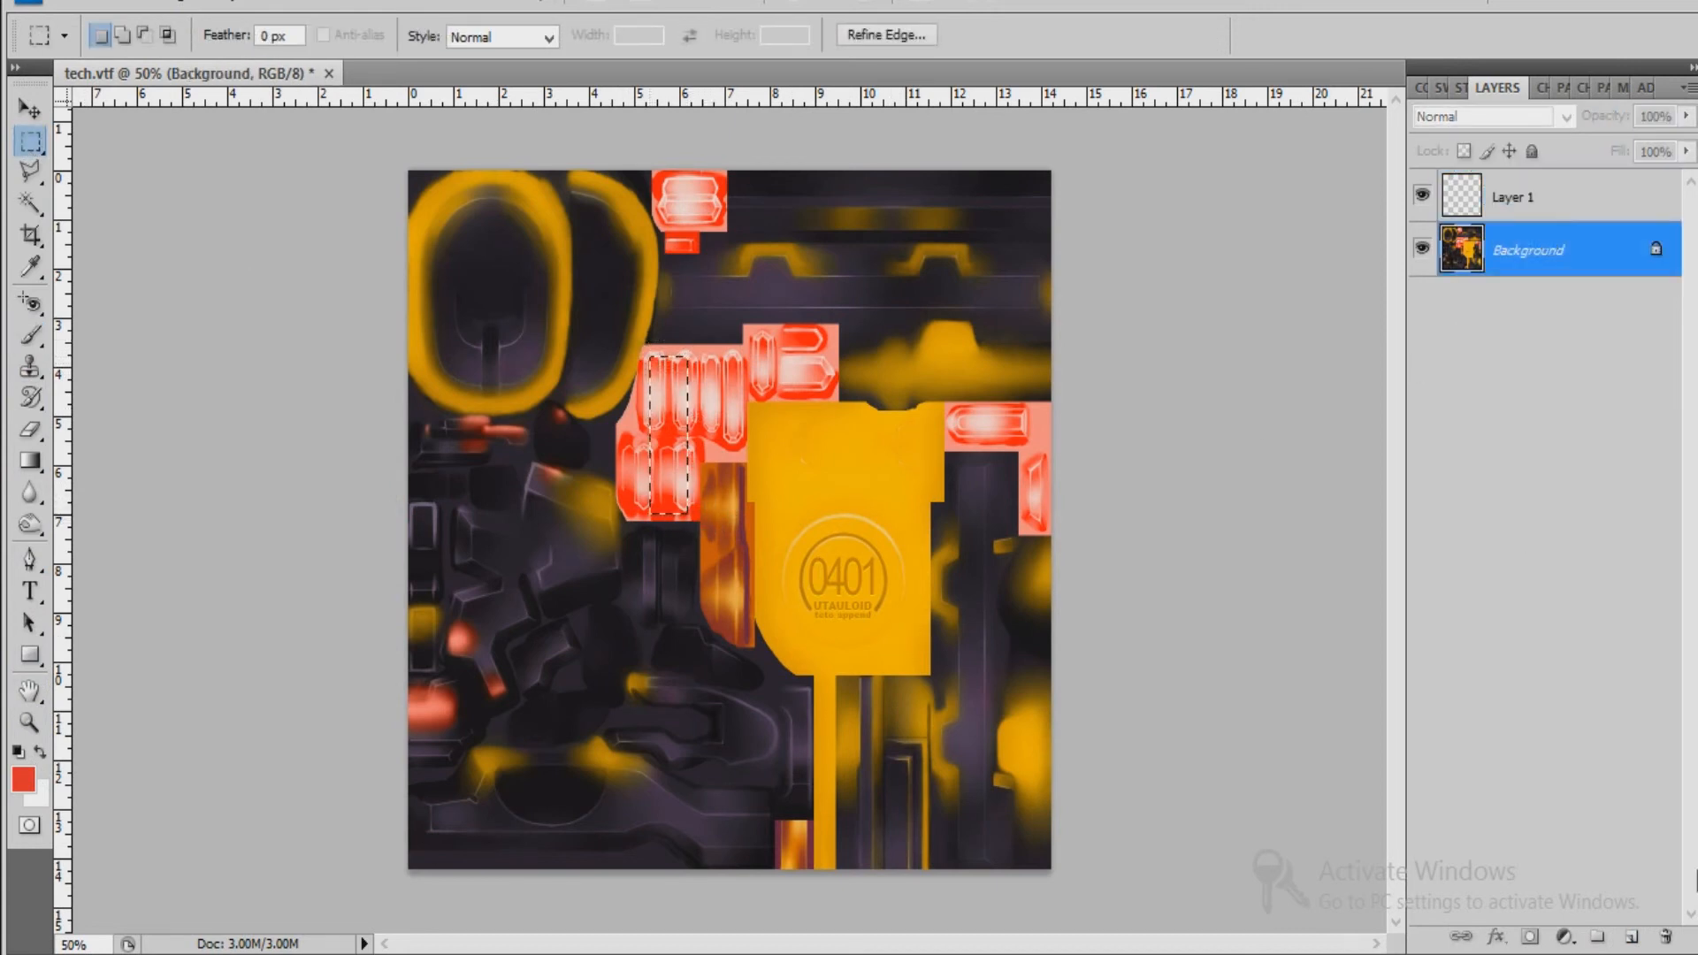
pyautogui.click(1564, 937)
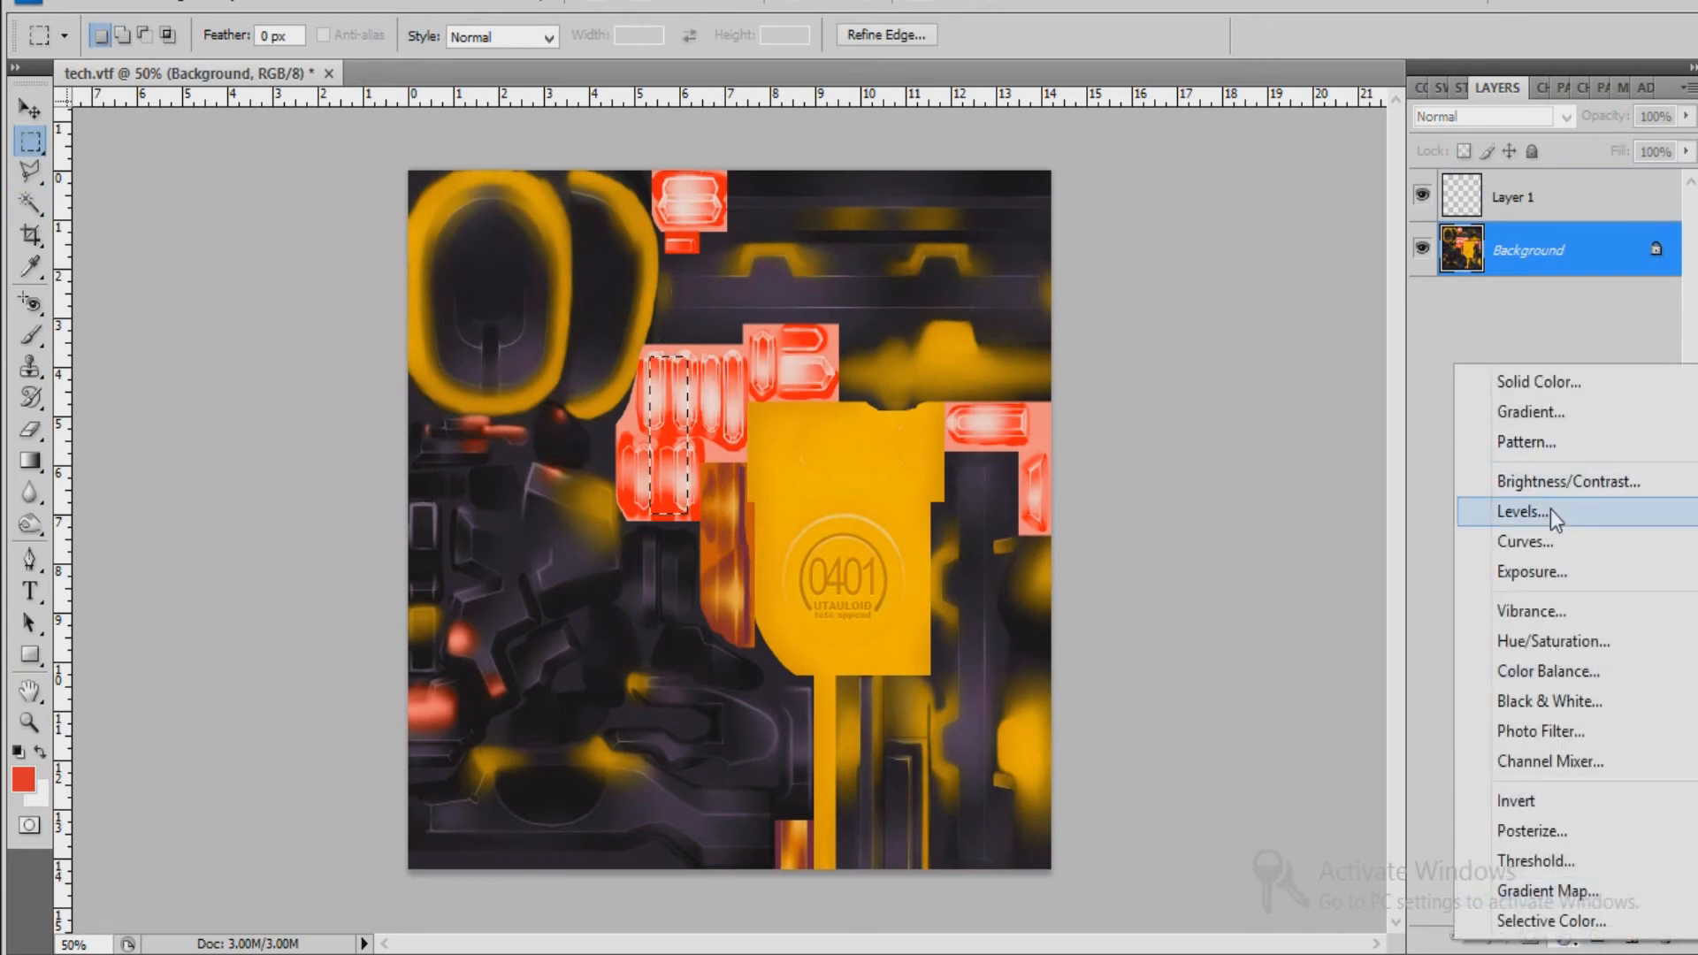
pyautogui.click(1559, 642)
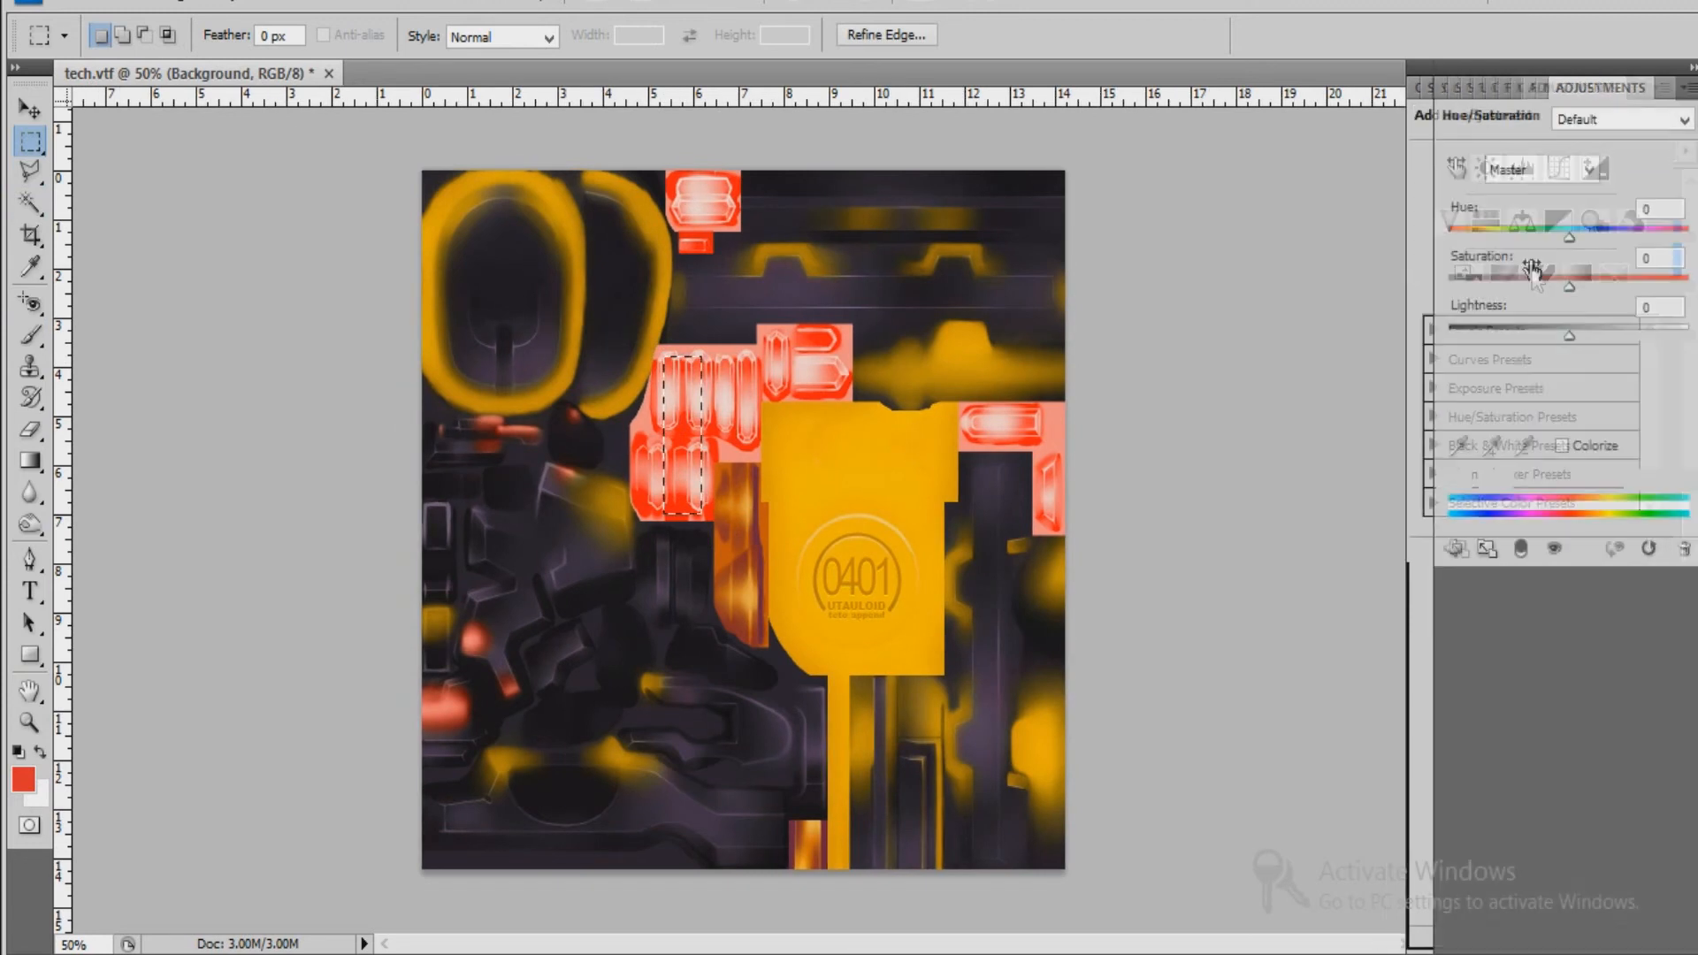
pyautogui.moveTo(1568, 237); pyautogui.dragTo(1665, 270)
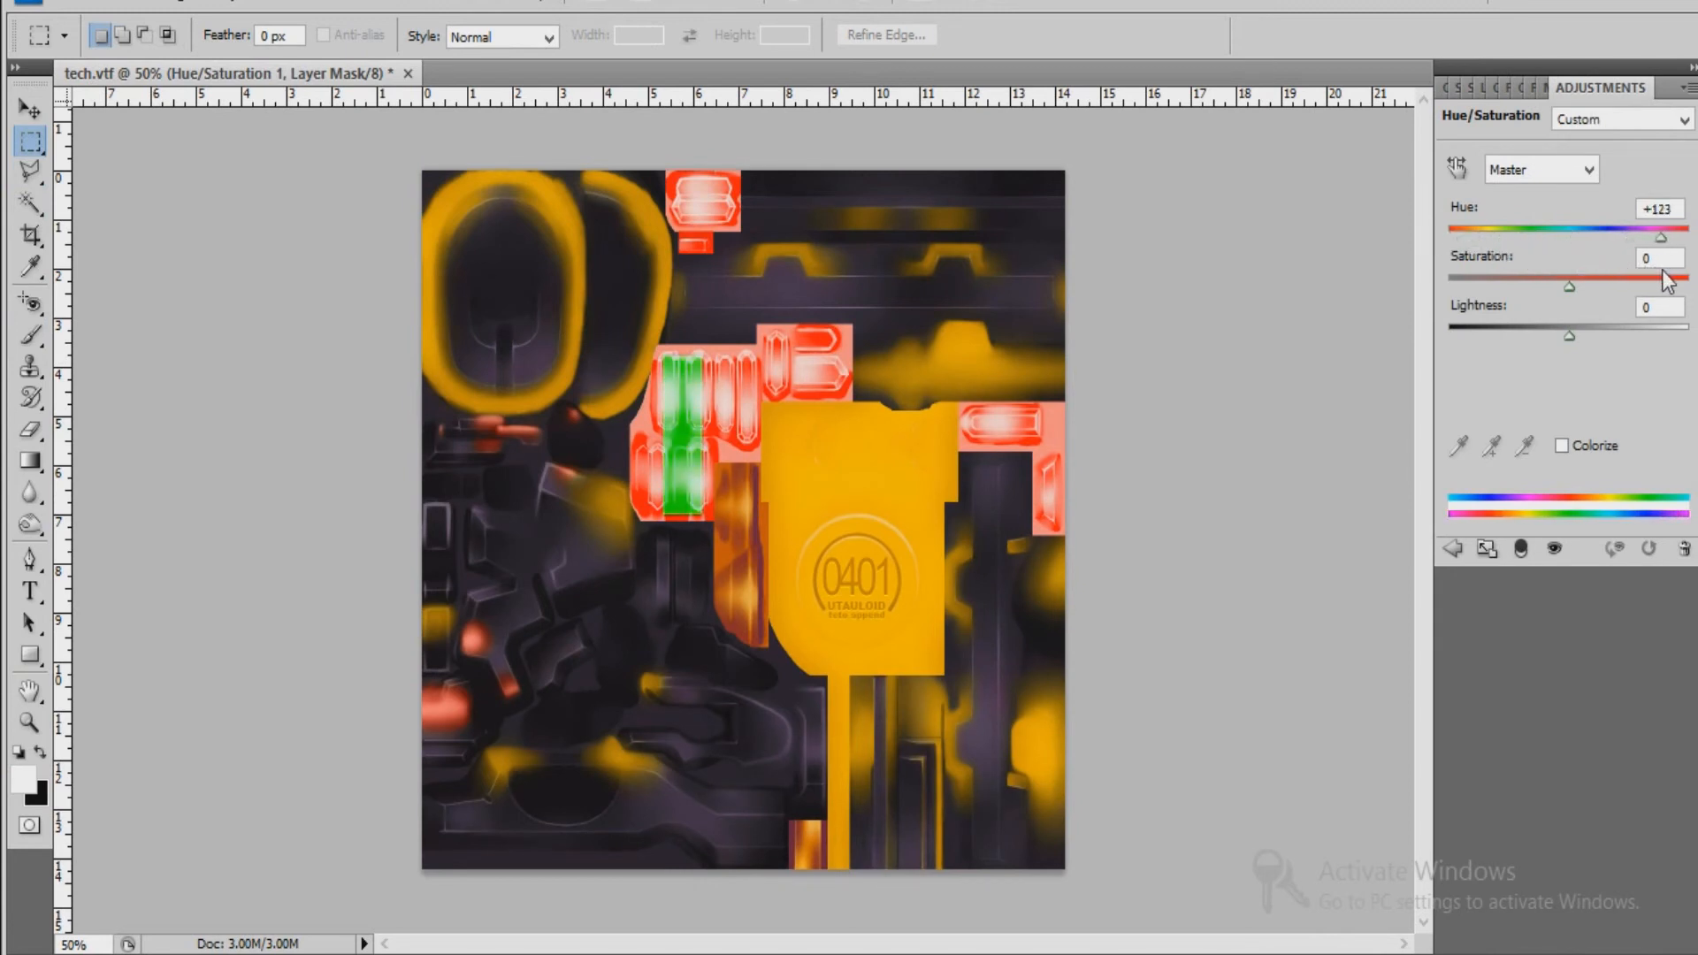
# Paint white on the Hue/Saturation mask with an enlarged brush over the red panels left of and above the yellow area.
pyautogui.click(29, 724)
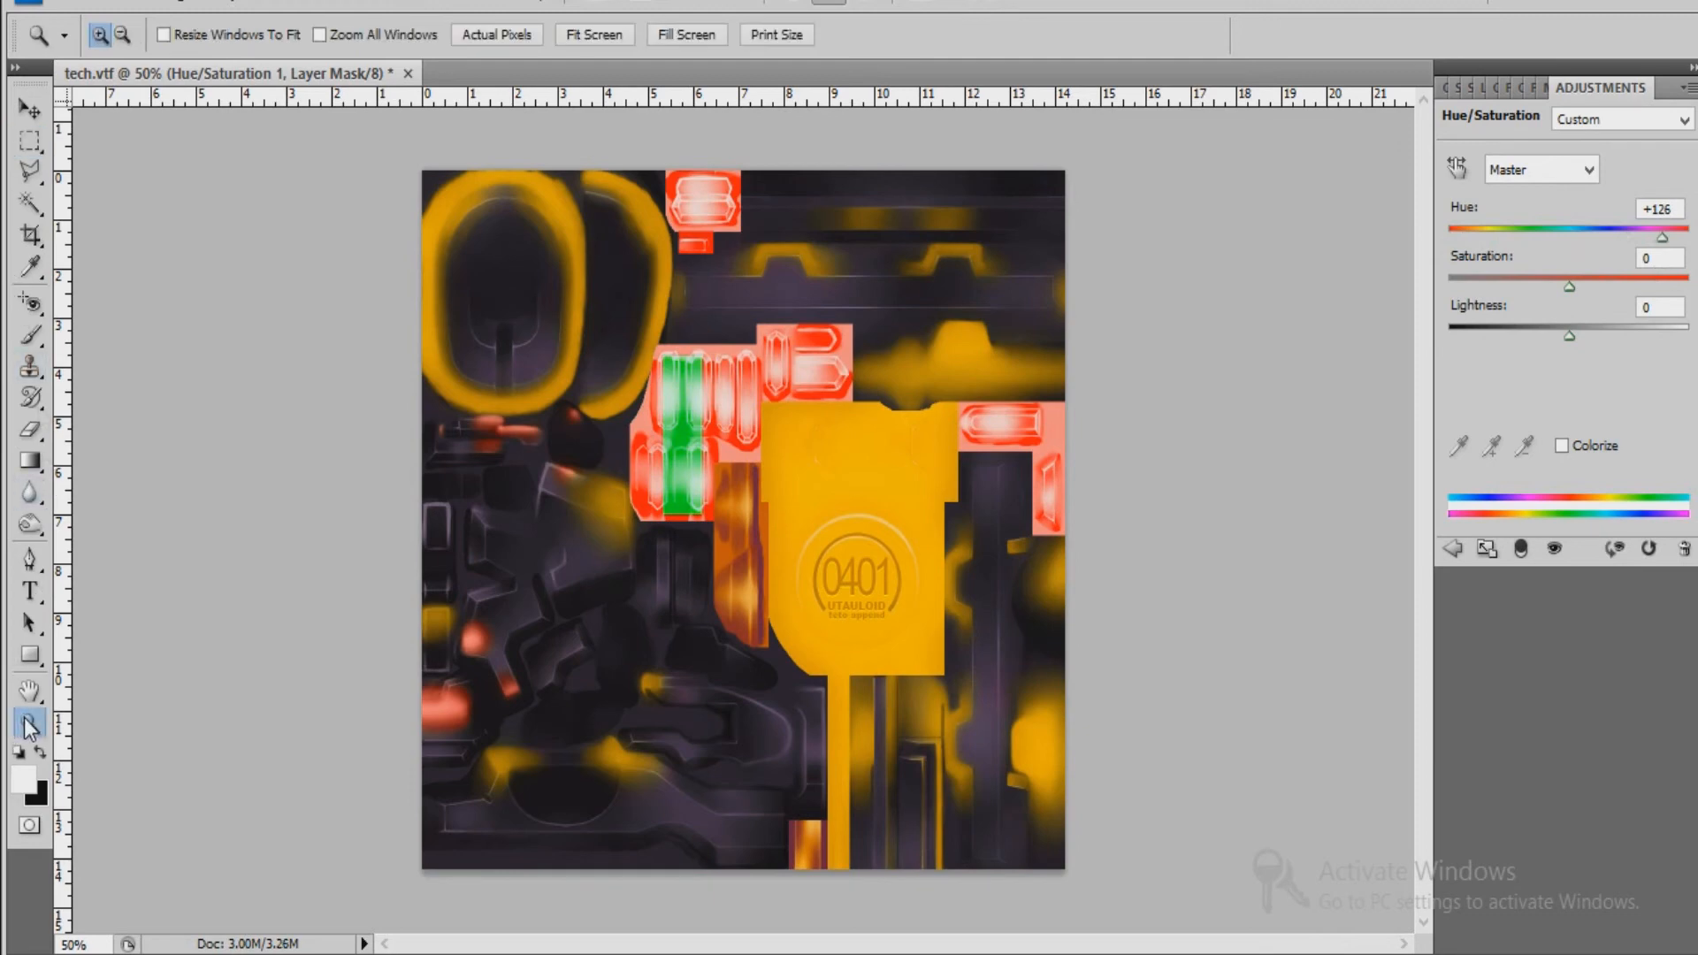
pyautogui.moveTo(539, 198); pyautogui.dragTo(534, 197)
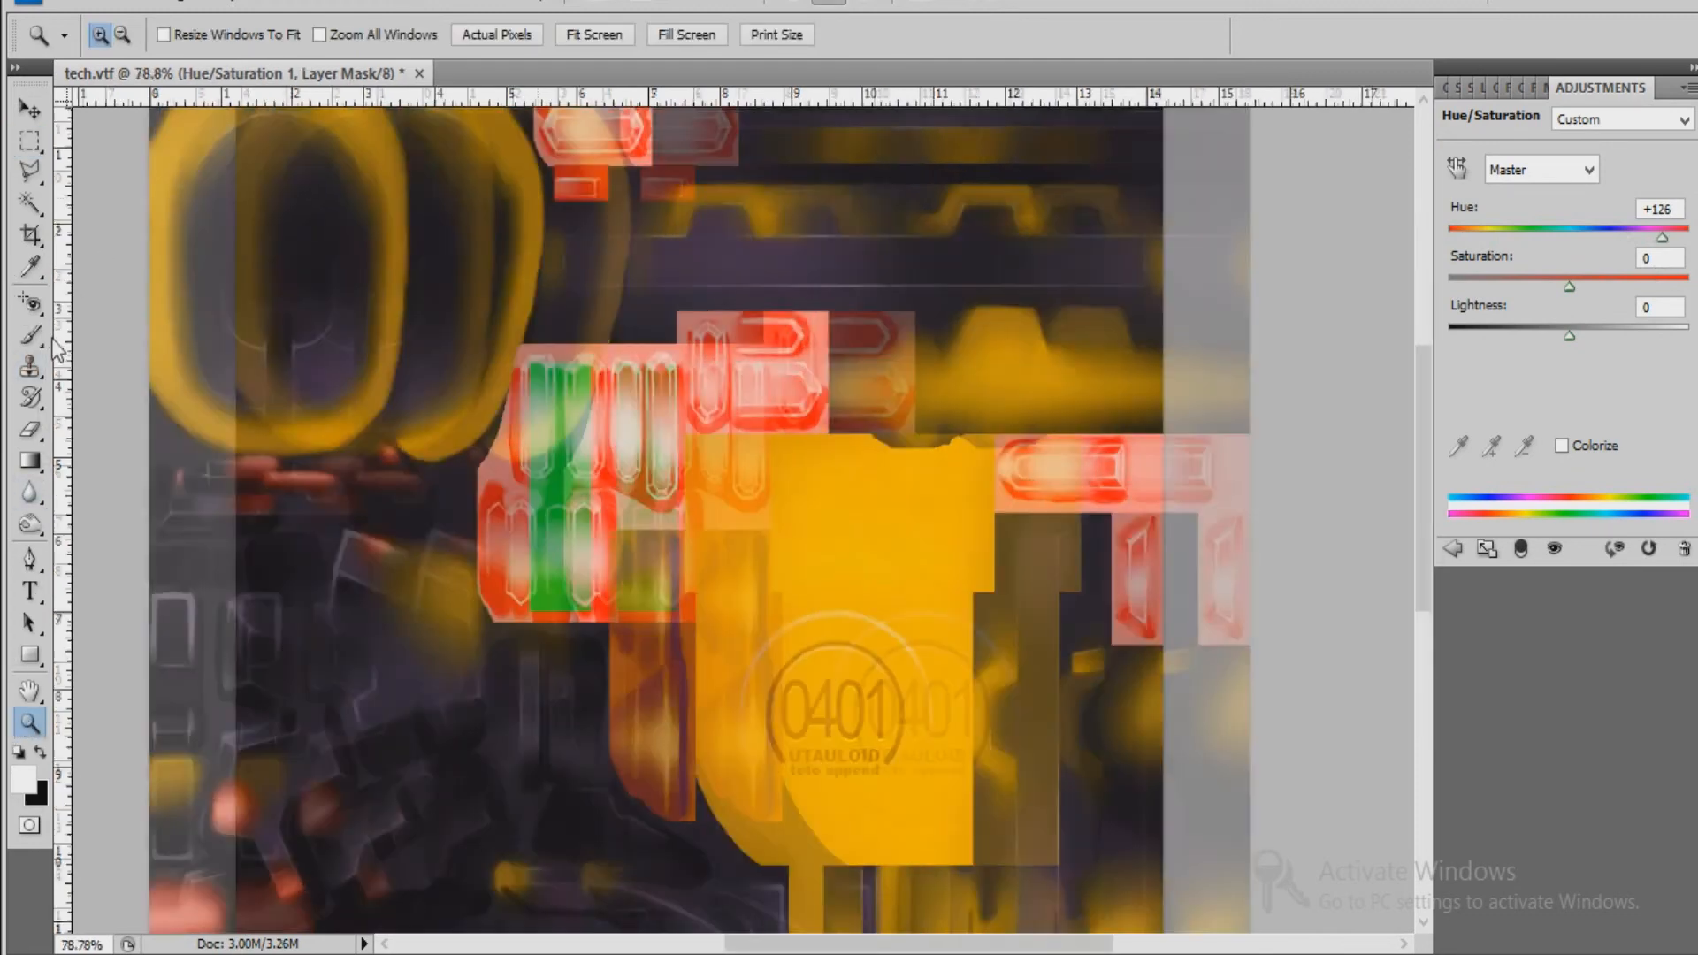
pyautogui.click(31, 336)
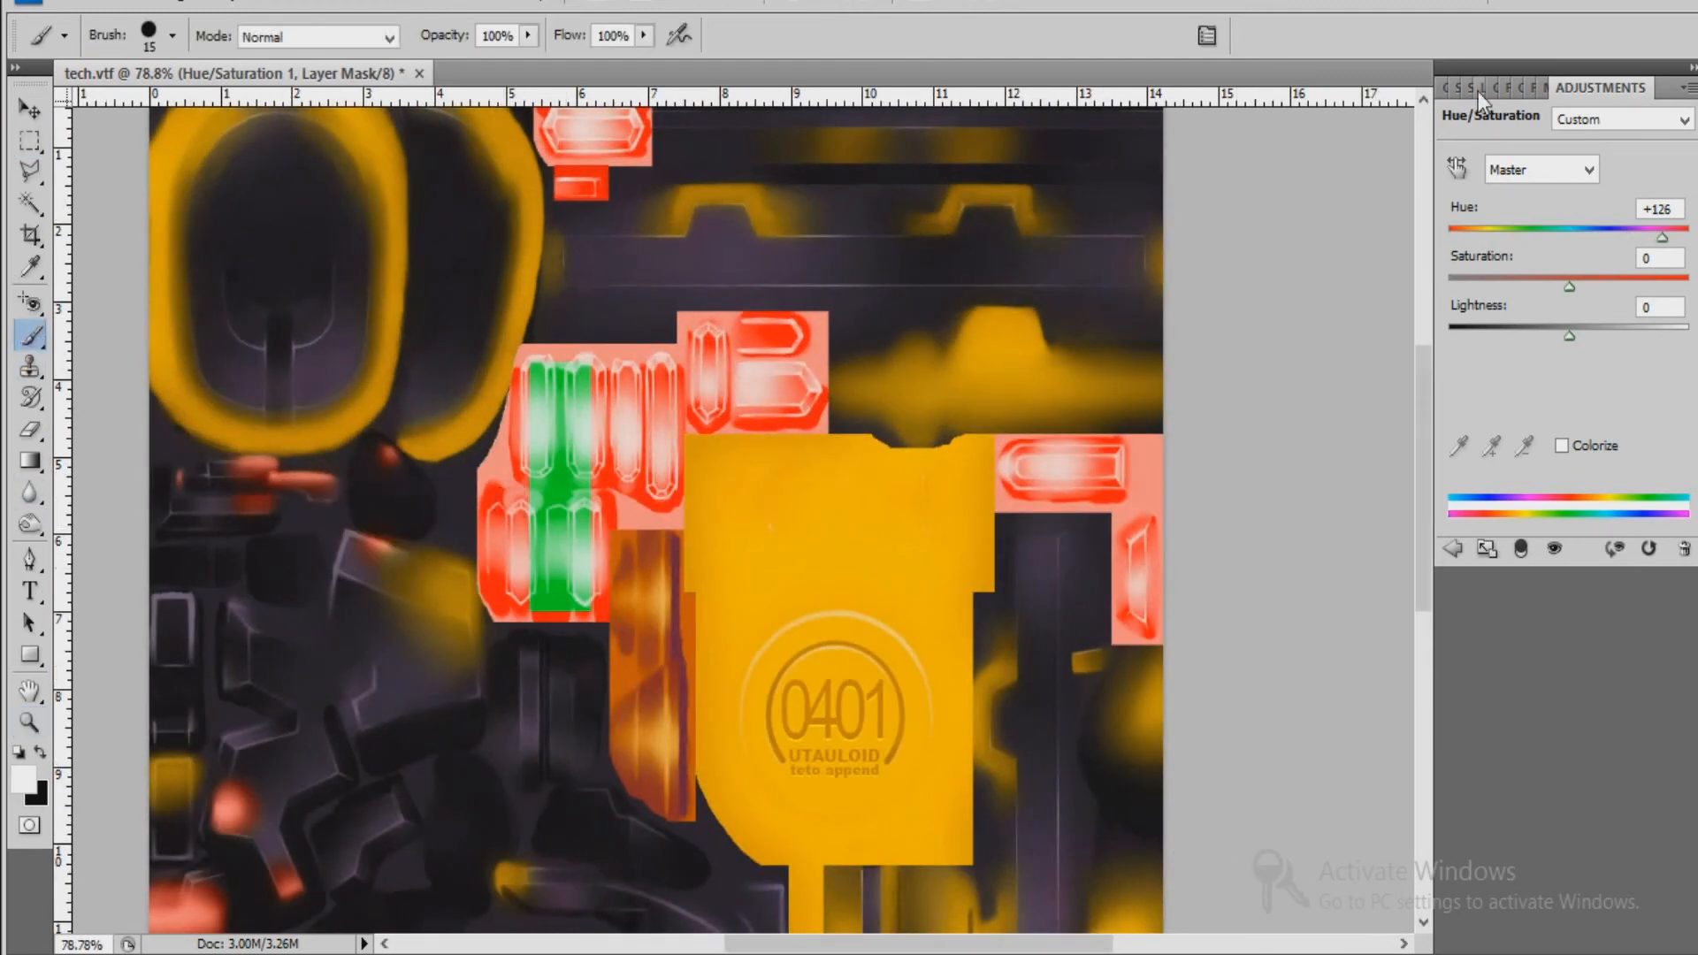
pyautogui.click(1478, 89)
pyautogui.press(']')
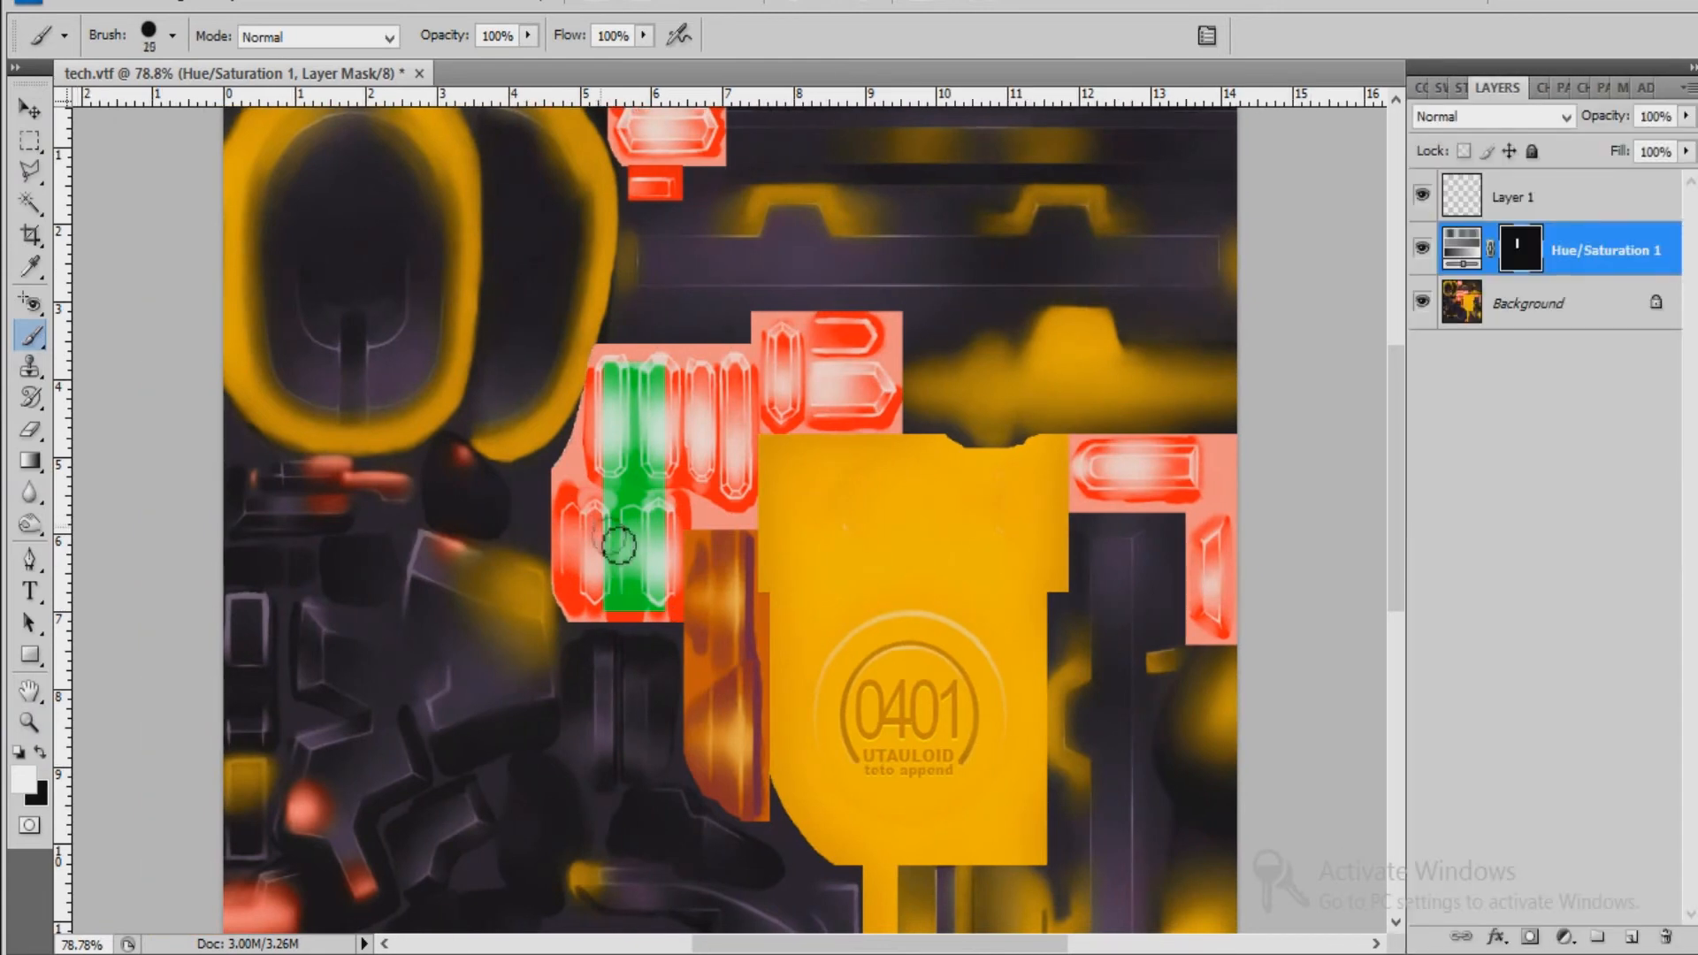
pyautogui.press(']')
pyautogui.moveTo(586, 602)
pyautogui.mouseDown()
pyautogui.moveTo(565, 560)
pyautogui.moveTo(596, 376)
pyautogui.moveTo(819, 322)
pyautogui.moveTo(925, 378)
pyautogui.mouseUp()
# Paint a small letter E on the Hue/Saturation mask above the 0401 logo with a thin brush and remove its overlong bottom stroke.
pyautogui.press('[')
pyautogui.press('[')
pyautogui.press('[')
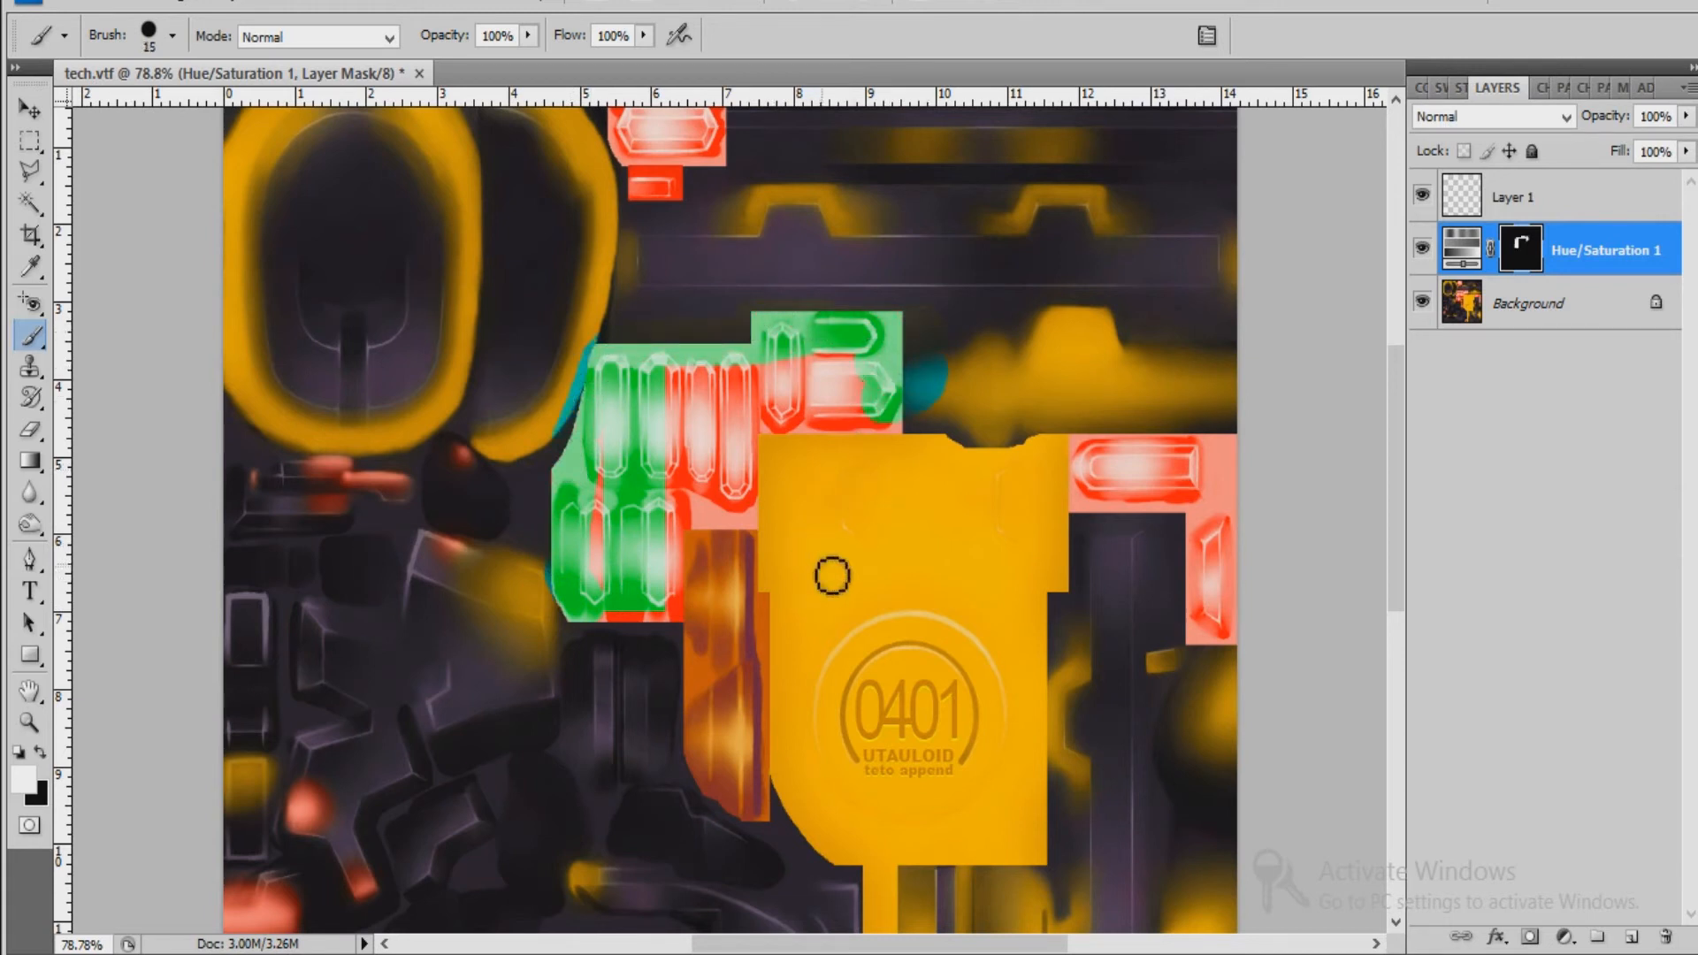
pyautogui.press('[')
pyautogui.press('[')
pyautogui.press('[')
pyautogui.press('[')
pyautogui.press('[')
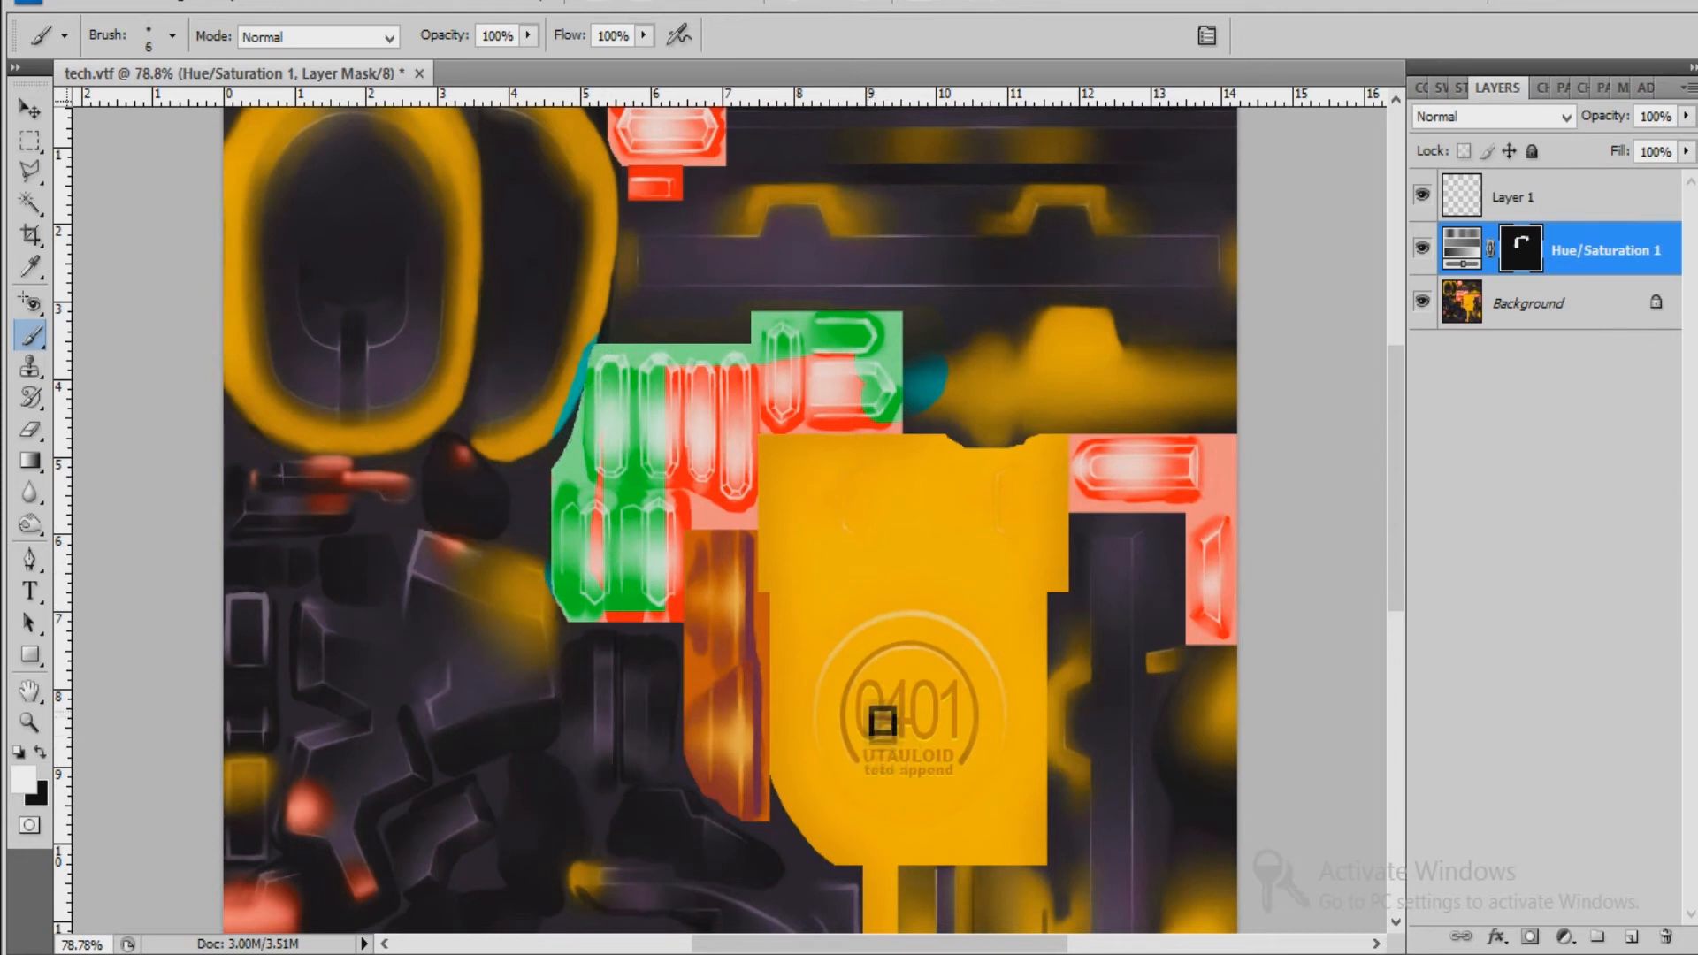
pyautogui.click(895, 671)
pyautogui.moveTo(896, 669)
pyautogui.mouseDown()
pyautogui.moveTo(922, 646)
pyautogui.moveTo(897, 687)
pyautogui.moveTo(968, 684)
pyautogui.mouseUp()
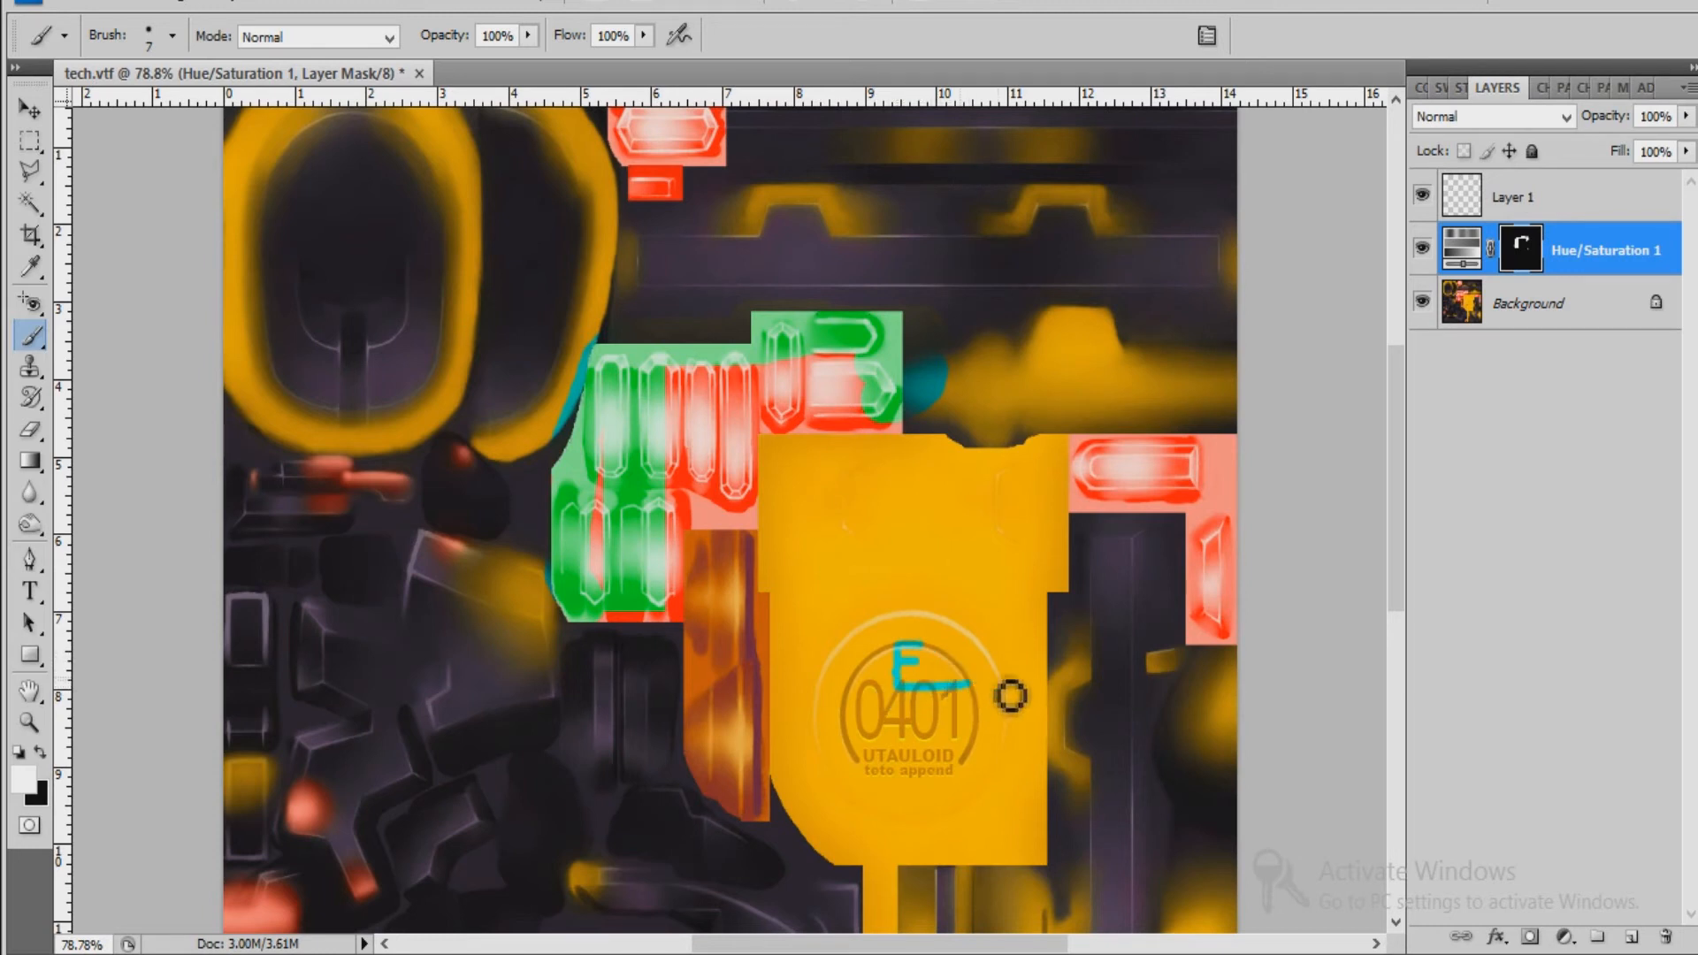
pyautogui.press('e')
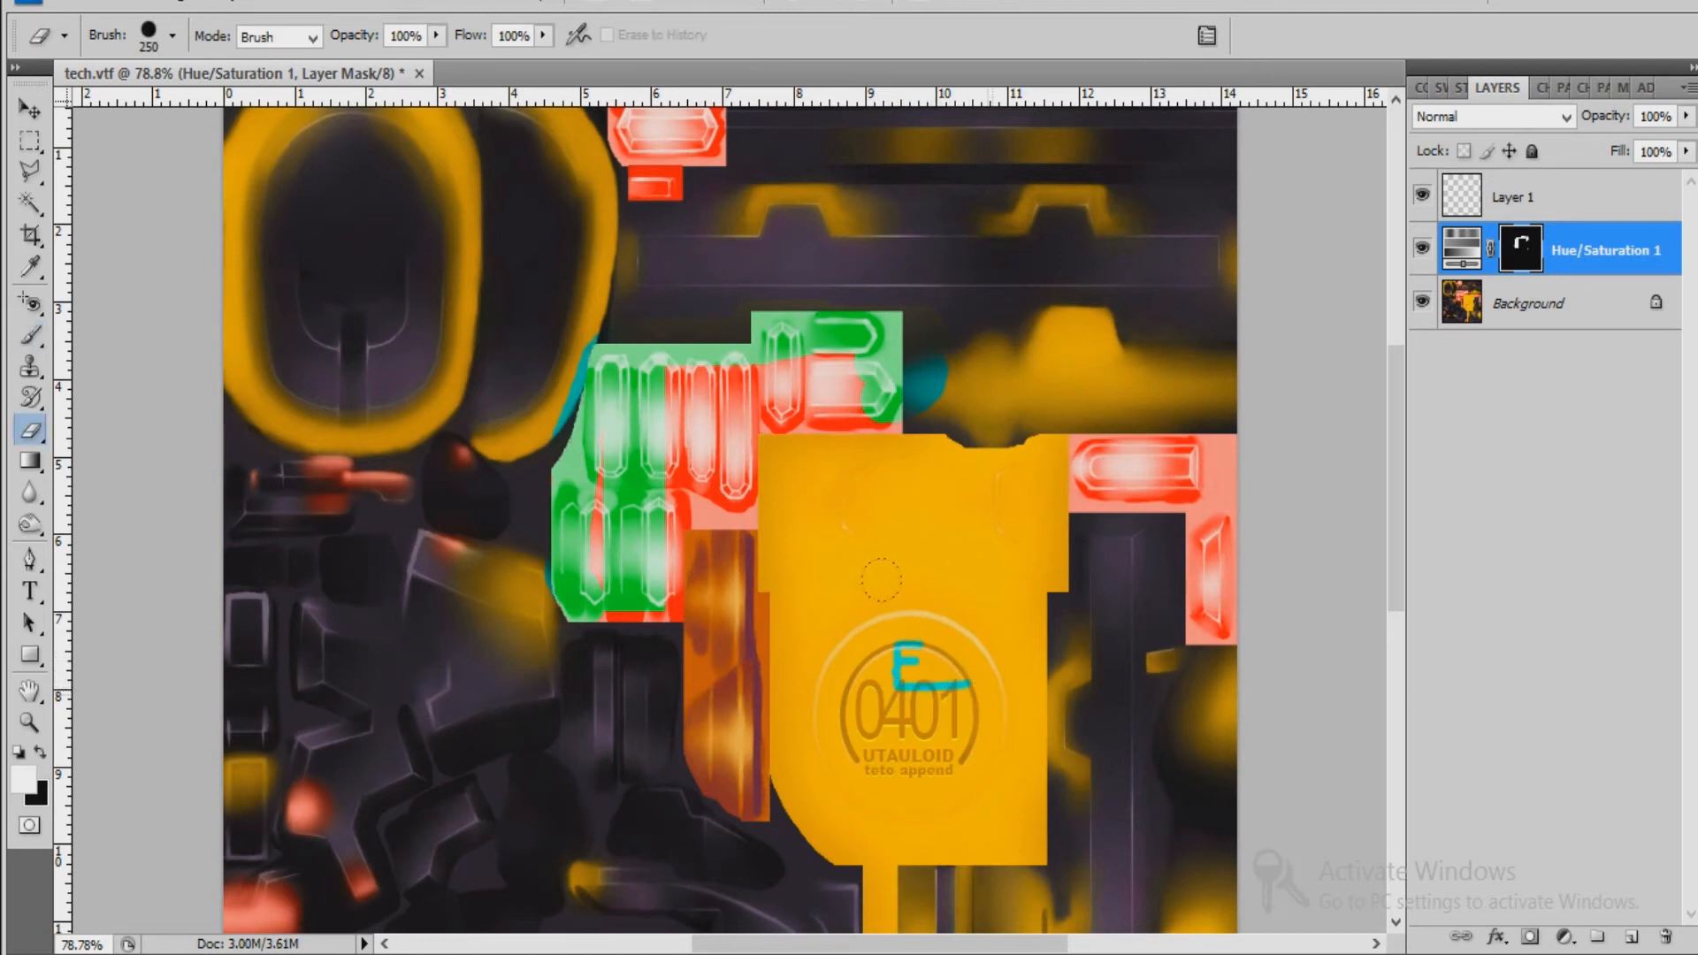
pyautogui.click(944, 593)
# Paint the Hue/Saturation mask over the red panels at the texture's right edge, enlarging the brush to 80.
pyautogui.press('b')
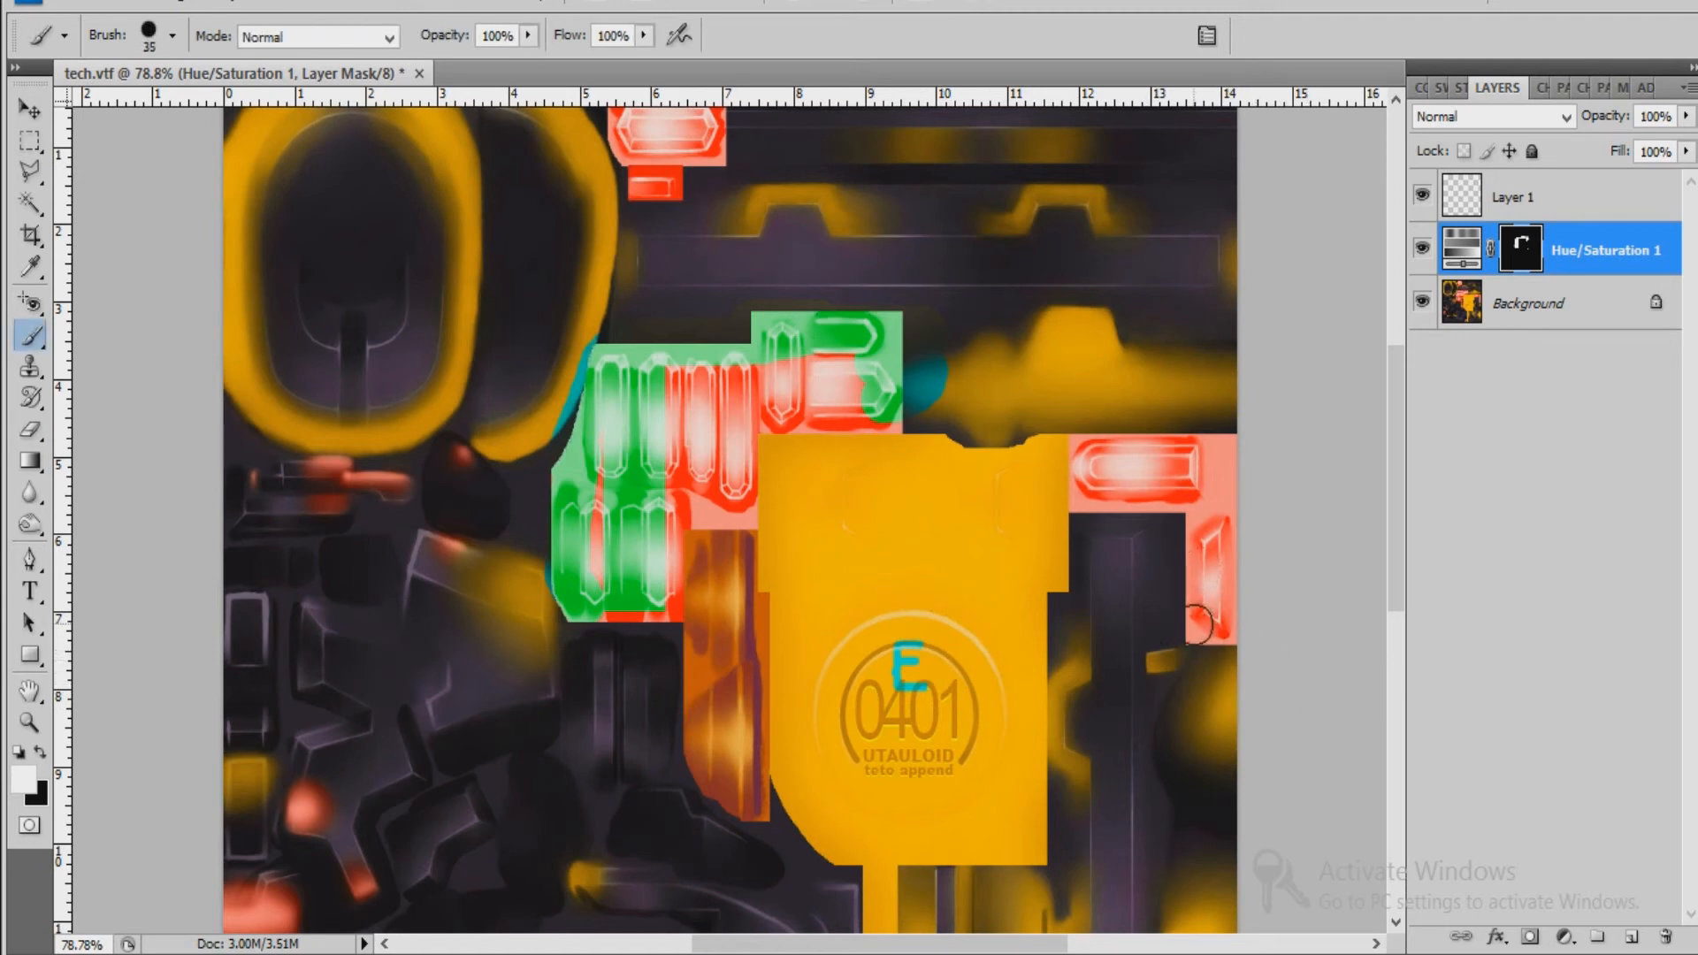
pyautogui.moveTo(1199, 625)
pyautogui.mouseDown()
pyautogui.moveTo(1228, 630)
pyautogui.moveTo(1214, 538)
pyautogui.mouseUp()
pyautogui.press(']')
pyautogui.press(']')
pyautogui.press(']')
pyautogui.press(']')
pyautogui.press(']')
pyautogui.press(']')
pyautogui.moveTo(1199, 455)
pyautogui.mouseDown()
pyautogui.moveTo(1083, 441)
pyautogui.moveTo(1066, 491)
pyautogui.mouseUp()
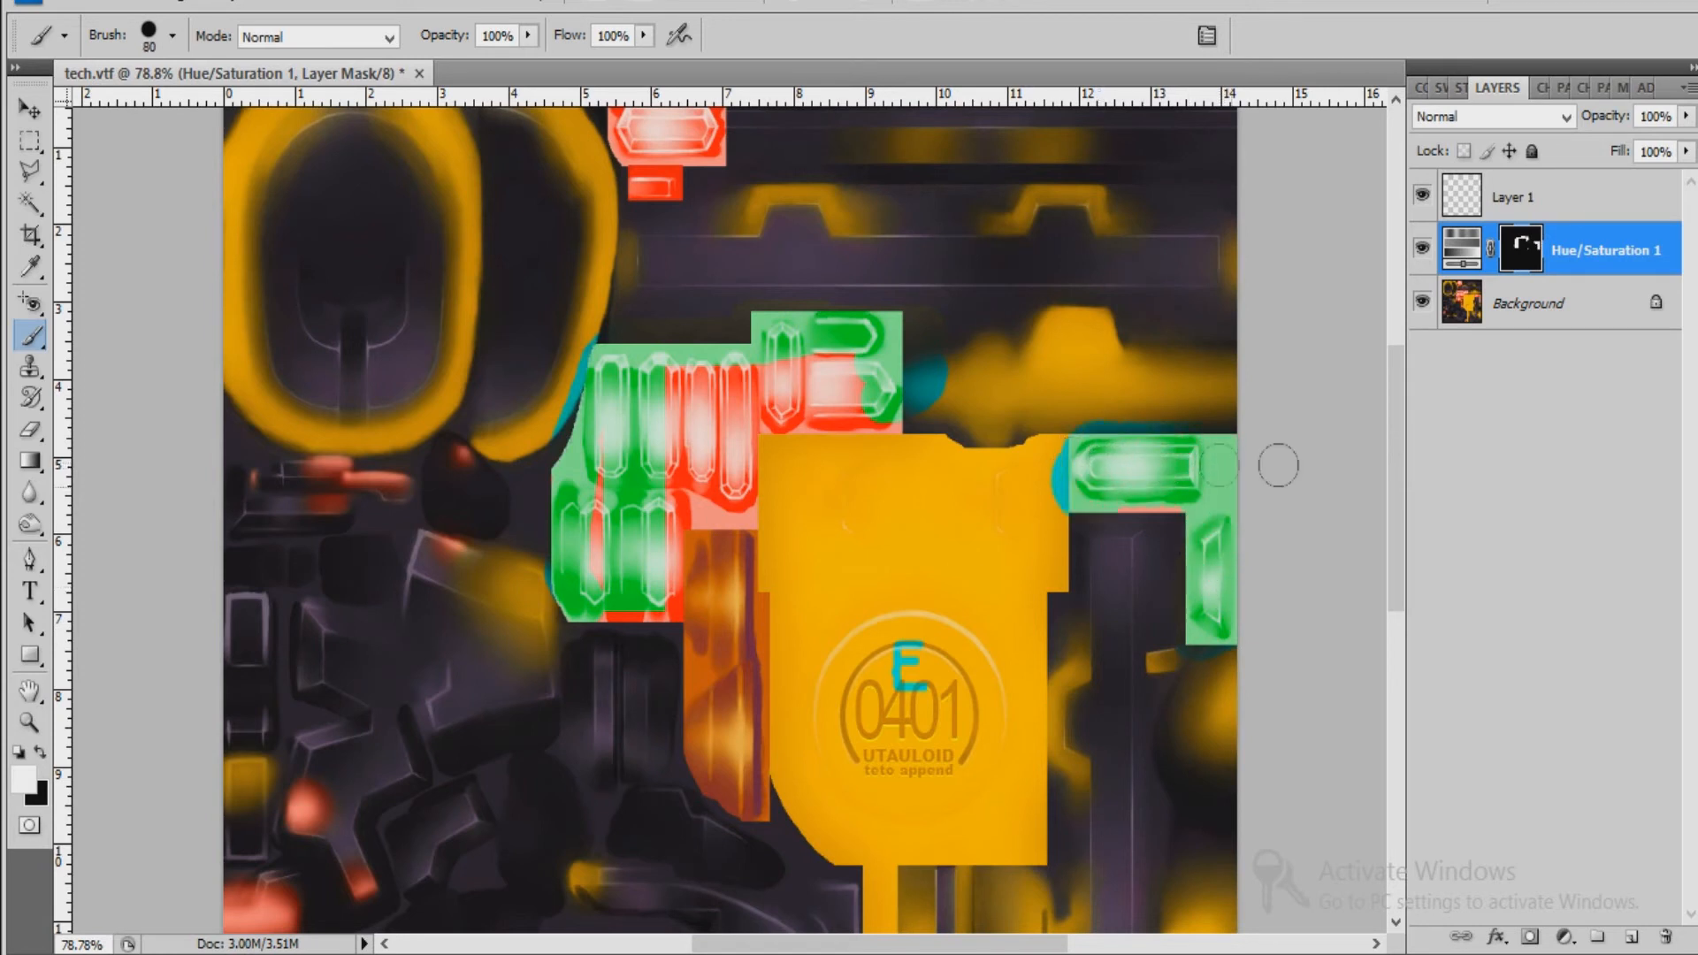
# Paint the mask over the remaining red spots in the central panel cluster and over the small red panels at the texture's upper edge.
pyautogui.moveTo(629, 523)
pyautogui.mouseDown()
pyautogui.moveTo(635, 599)
pyautogui.moveTo(586, 469)
pyautogui.moveTo(701, 464)
pyautogui.moveTo(708, 416)
pyautogui.moveTo(743, 389)
pyautogui.moveTo(677, 372)
pyautogui.moveTo(823, 354)
pyautogui.moveTo(871, 372)
pyautogui.moveTo(698, 363)
pyautogui.mouseUp()
pyautogui.moveTo(727, 506); pyautogui.dragTo(748, 703)
pyautogui.moveTo(650, 345)
pyautogui.mouseDown()
pyautogui.moveTo(710, 294)
pyautogui.moveTo(626, 227)
pyautogui.mouseUp()
pyautogui.moveTo(743, 467); pyautogui.dragTo(750, 271)
# Save a VTF copy over tech.vtf on the desktop, accepting the VTF options with DXT1 format and Box mipmap filter.
pyautogui.click(71, 7)
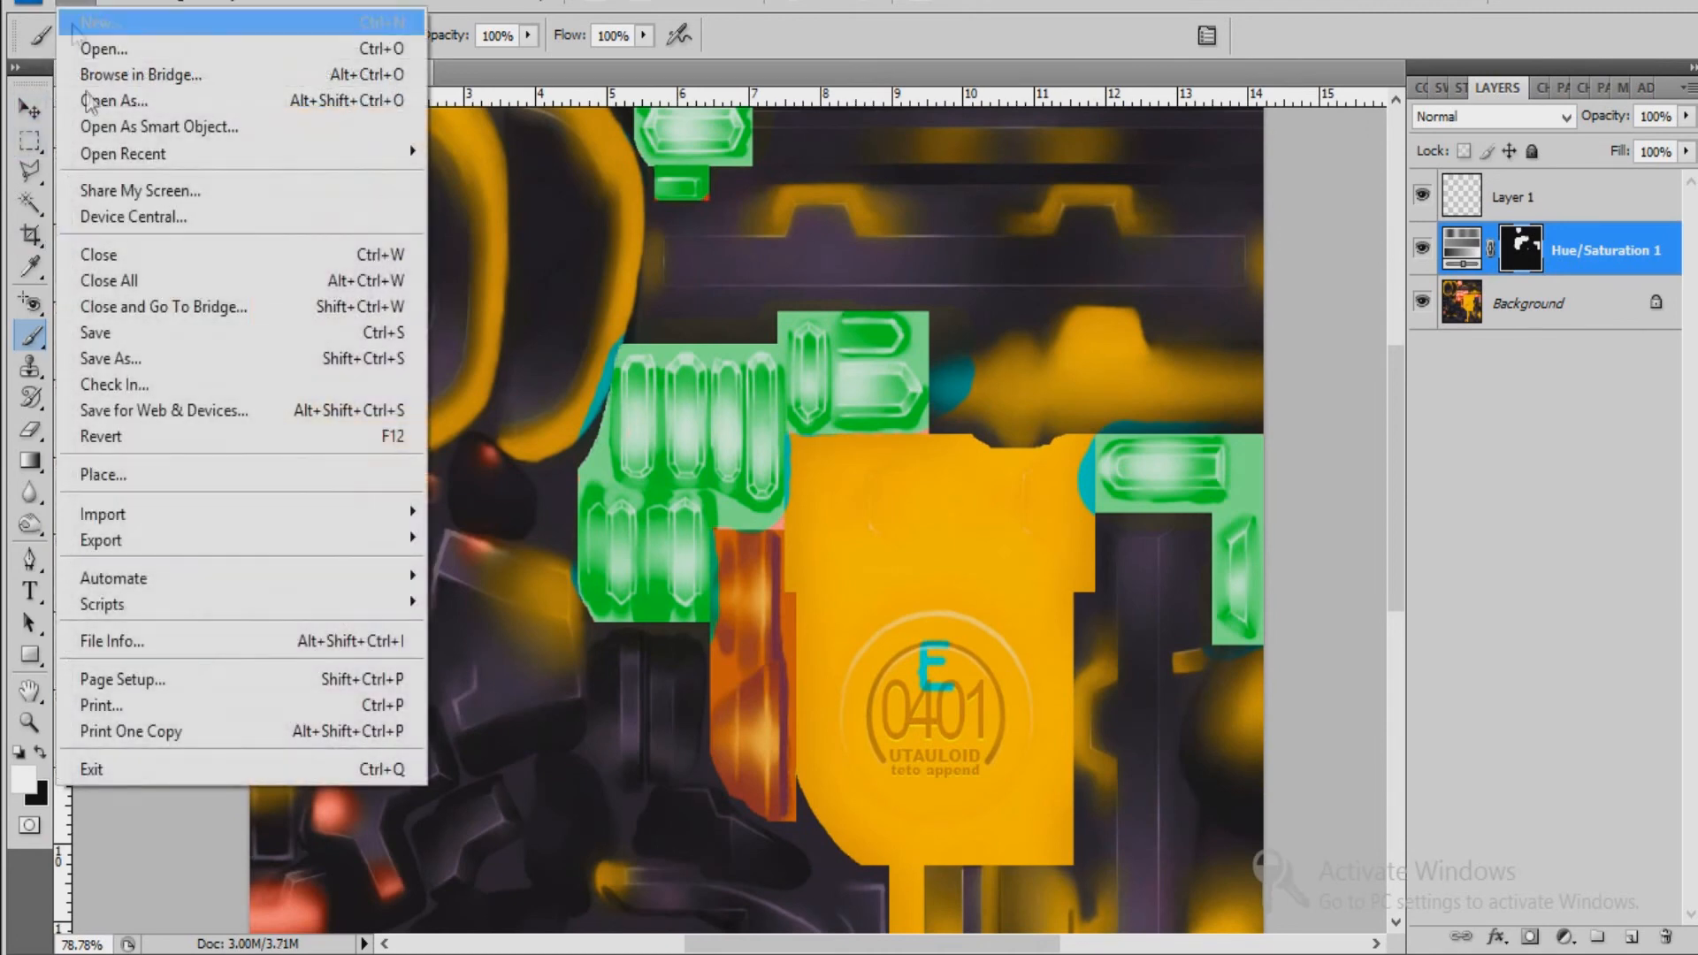
pyautogui.click(159, 358)
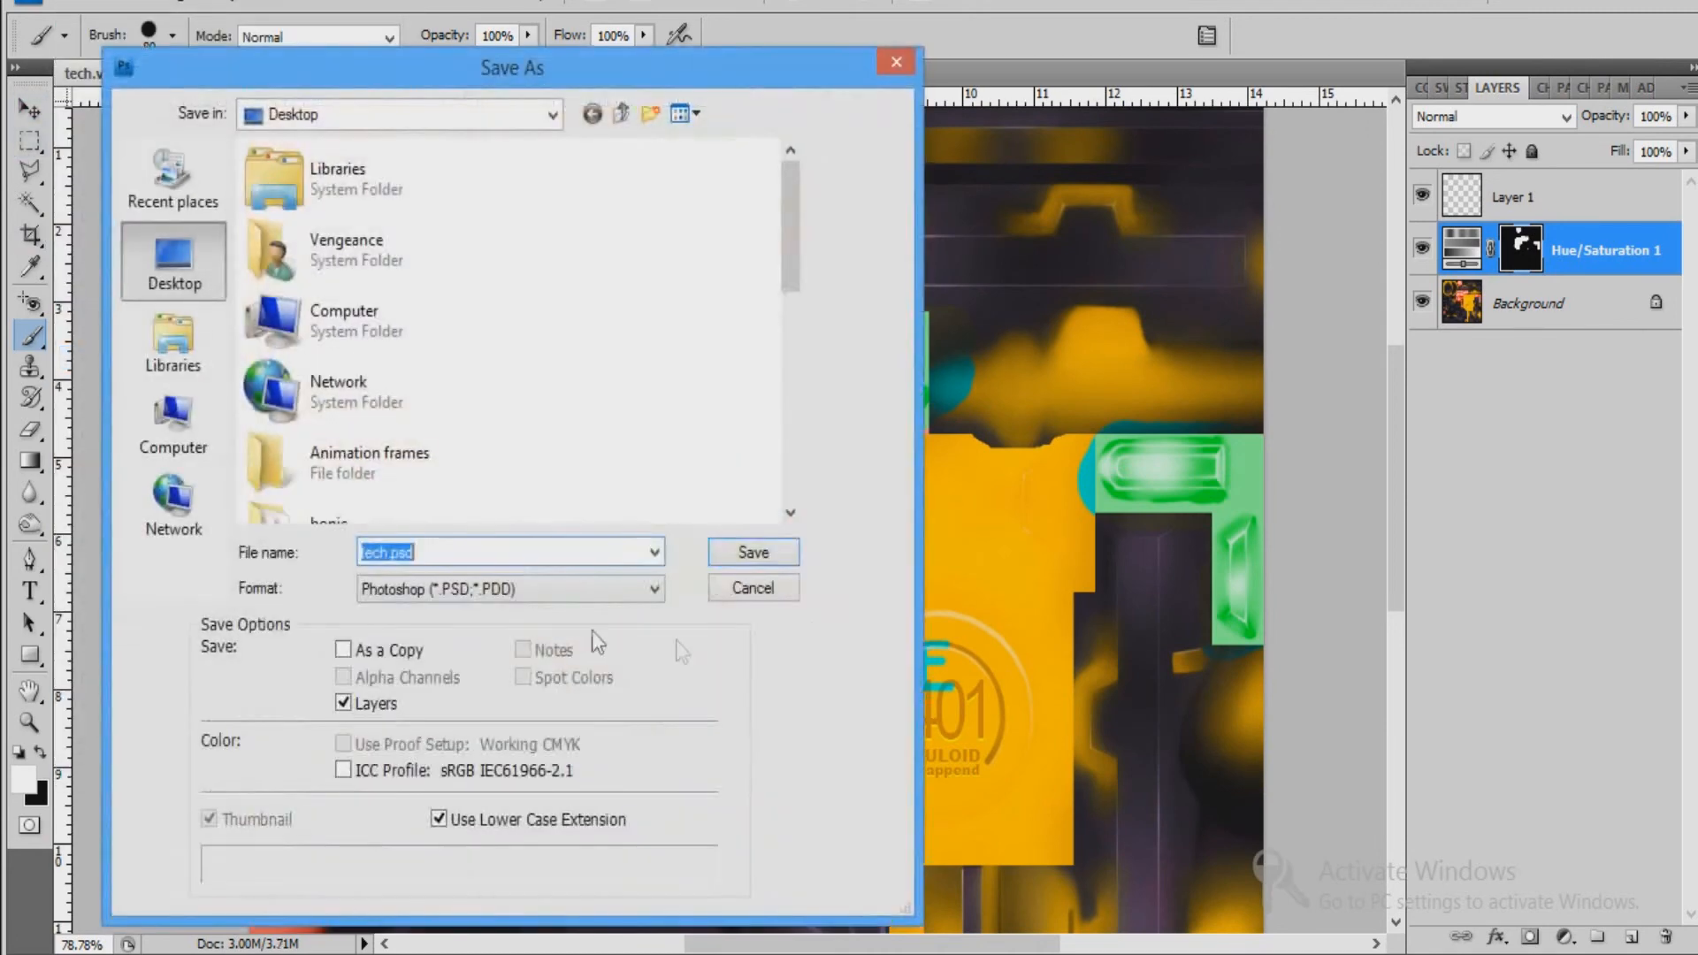
pyautogui.click(522, 588)
pyautogui.click(442, 954)
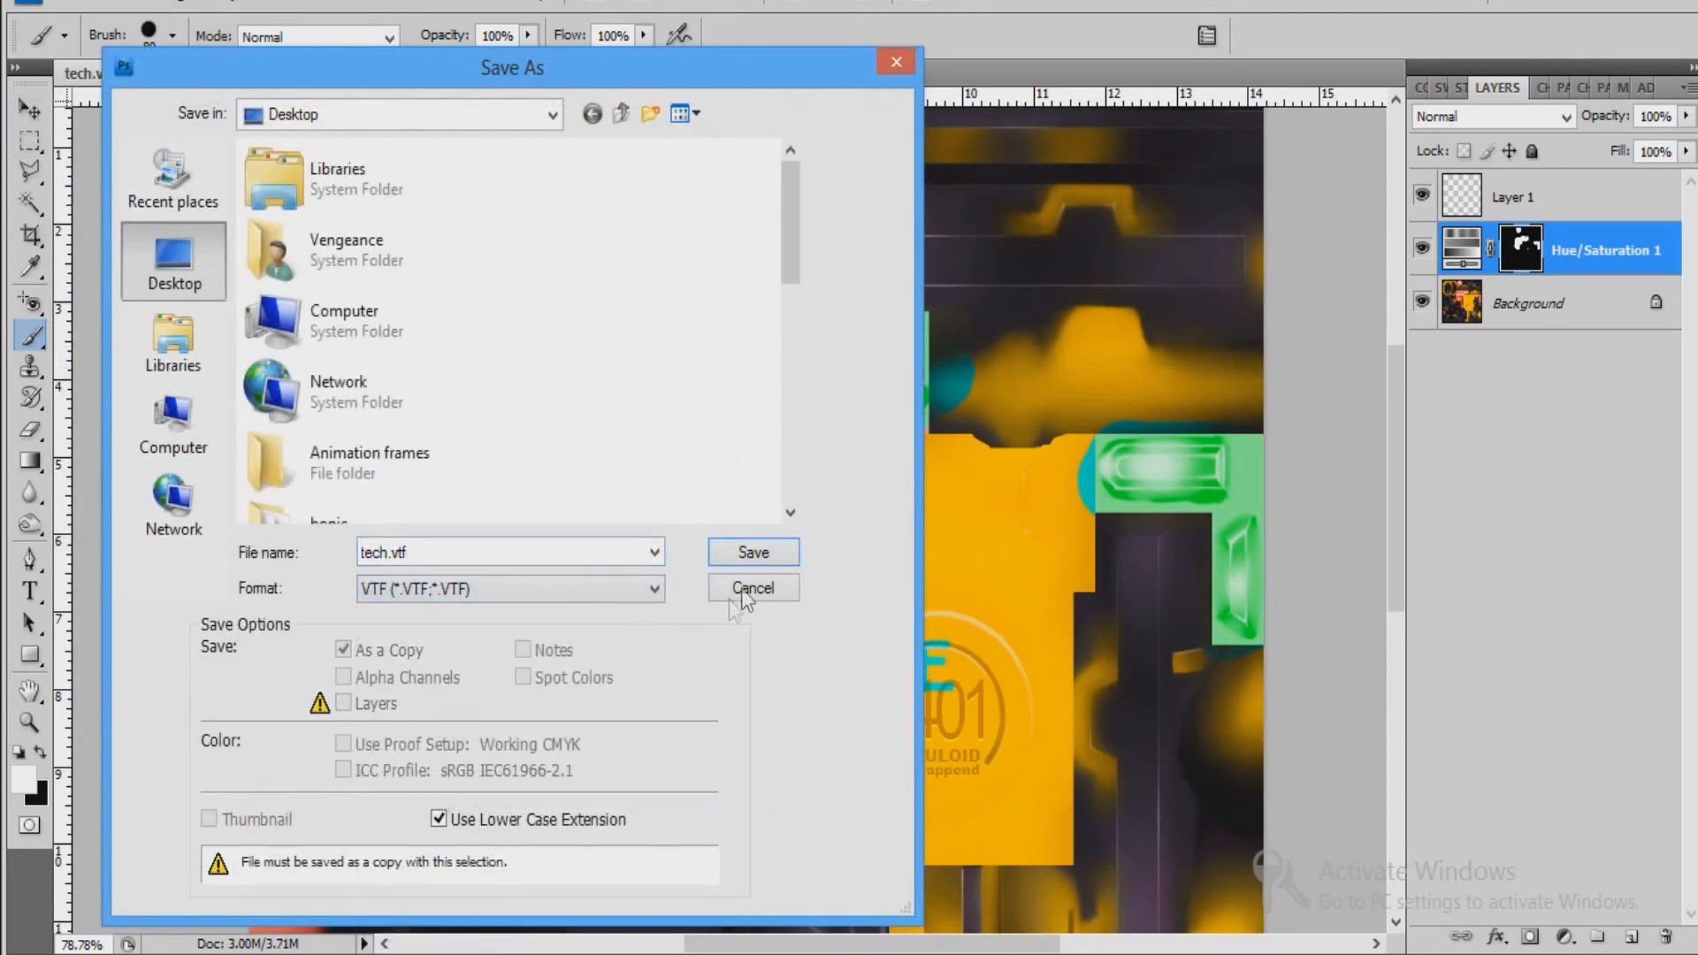
pyautogui.click(753, 558)
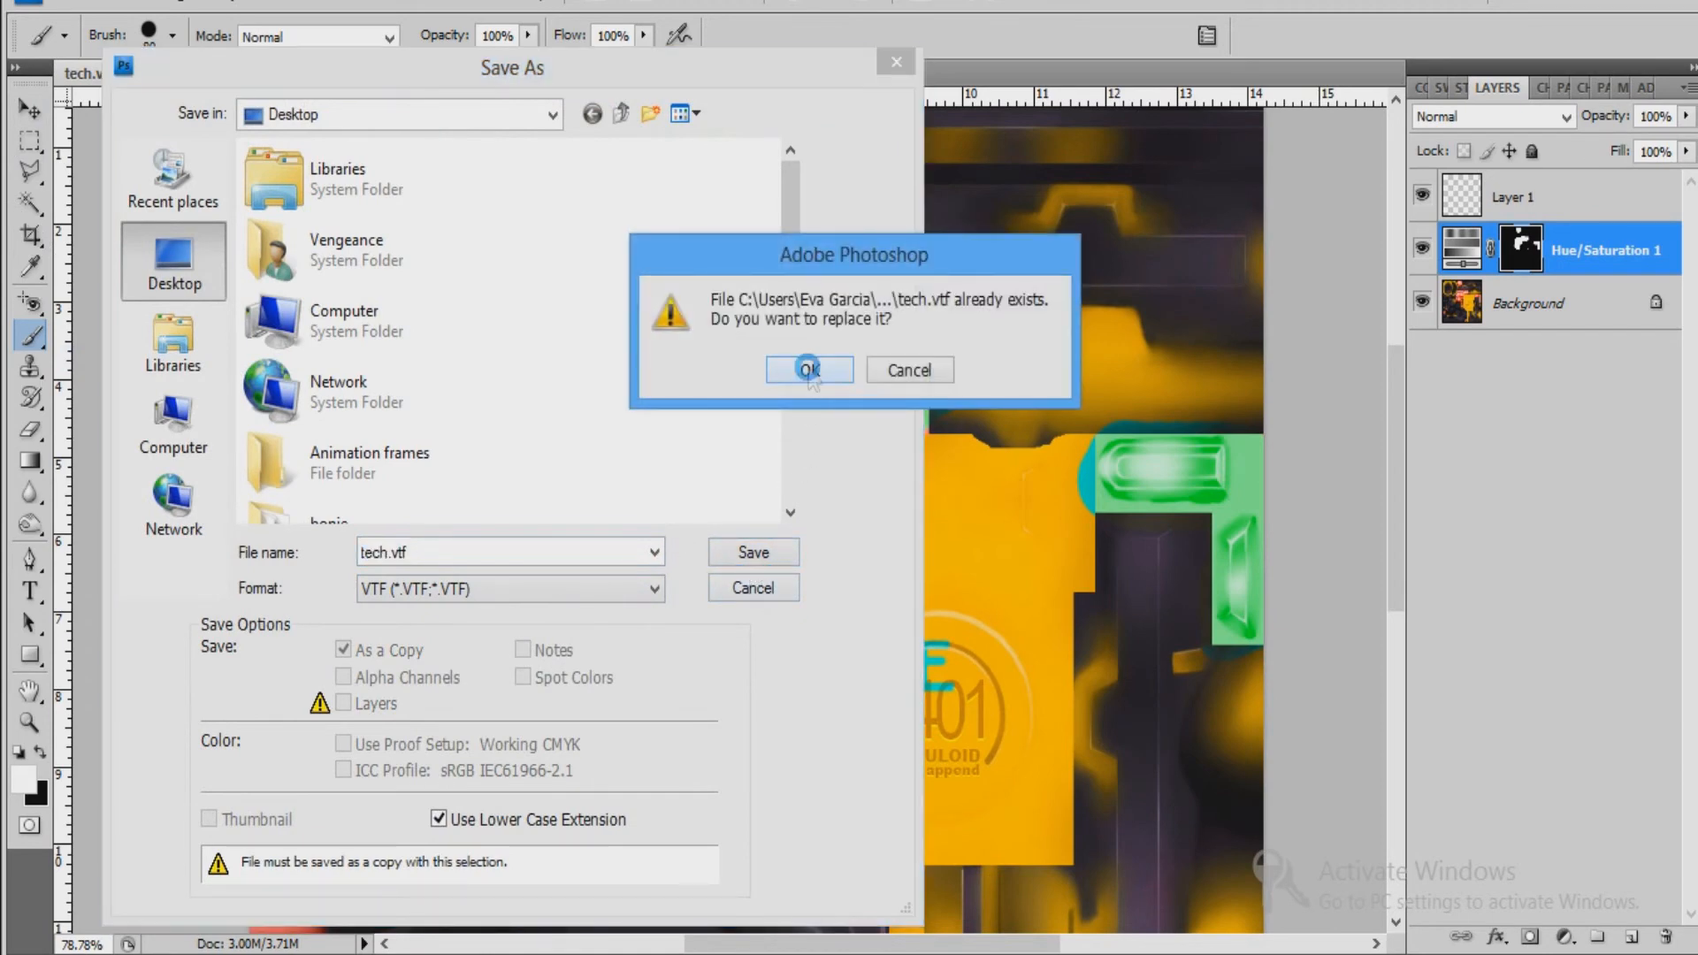
pyautogui.click(809, 370)
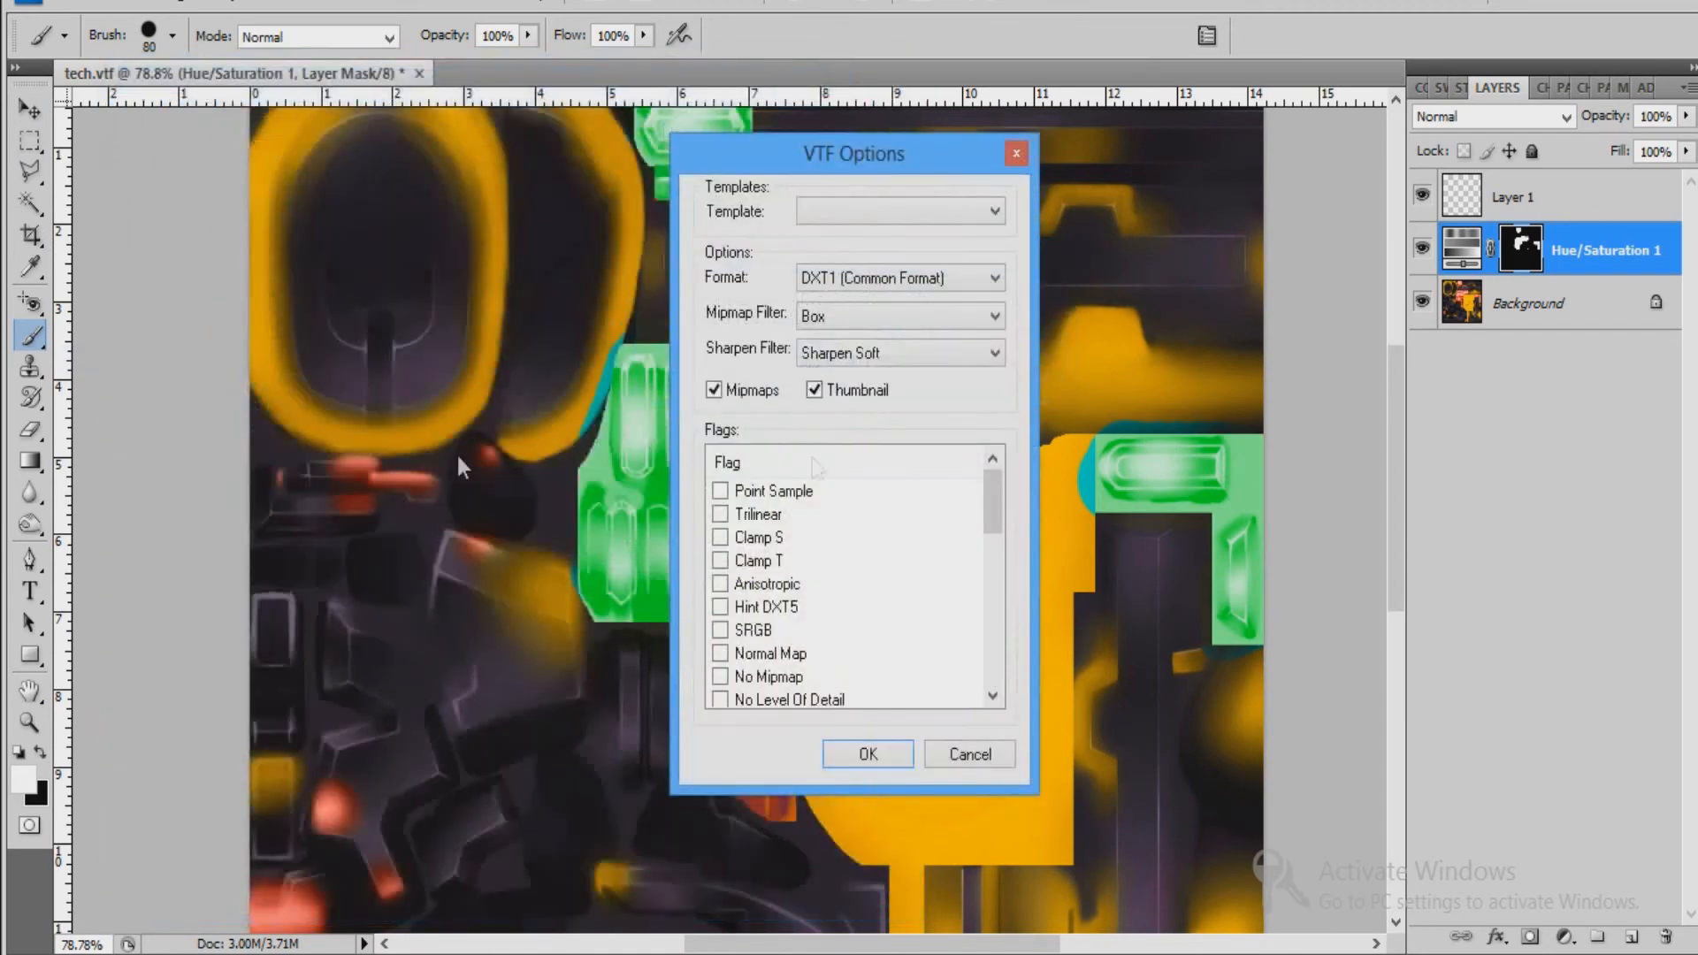
pyautogui.click(867, 755)
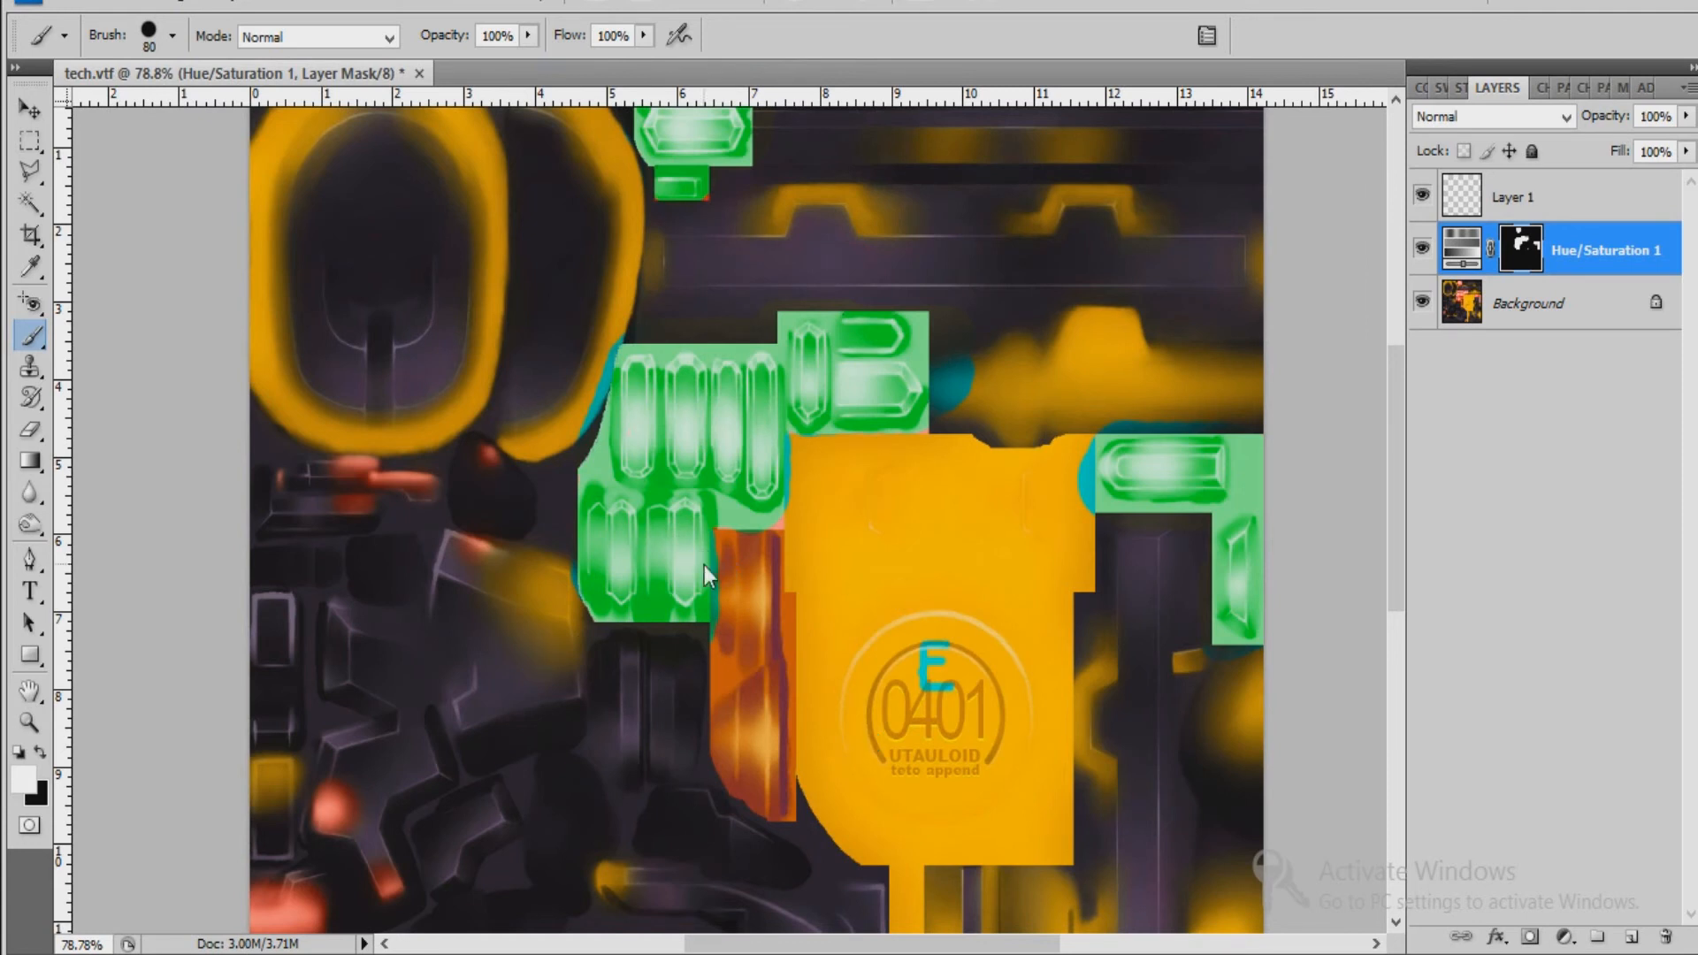
# Quit Photoshop without saving, move tech.vtf from the desktop back into the teo5 folder, and close tech.vmt after viewing it.
pyautogui.click(1681, 3)
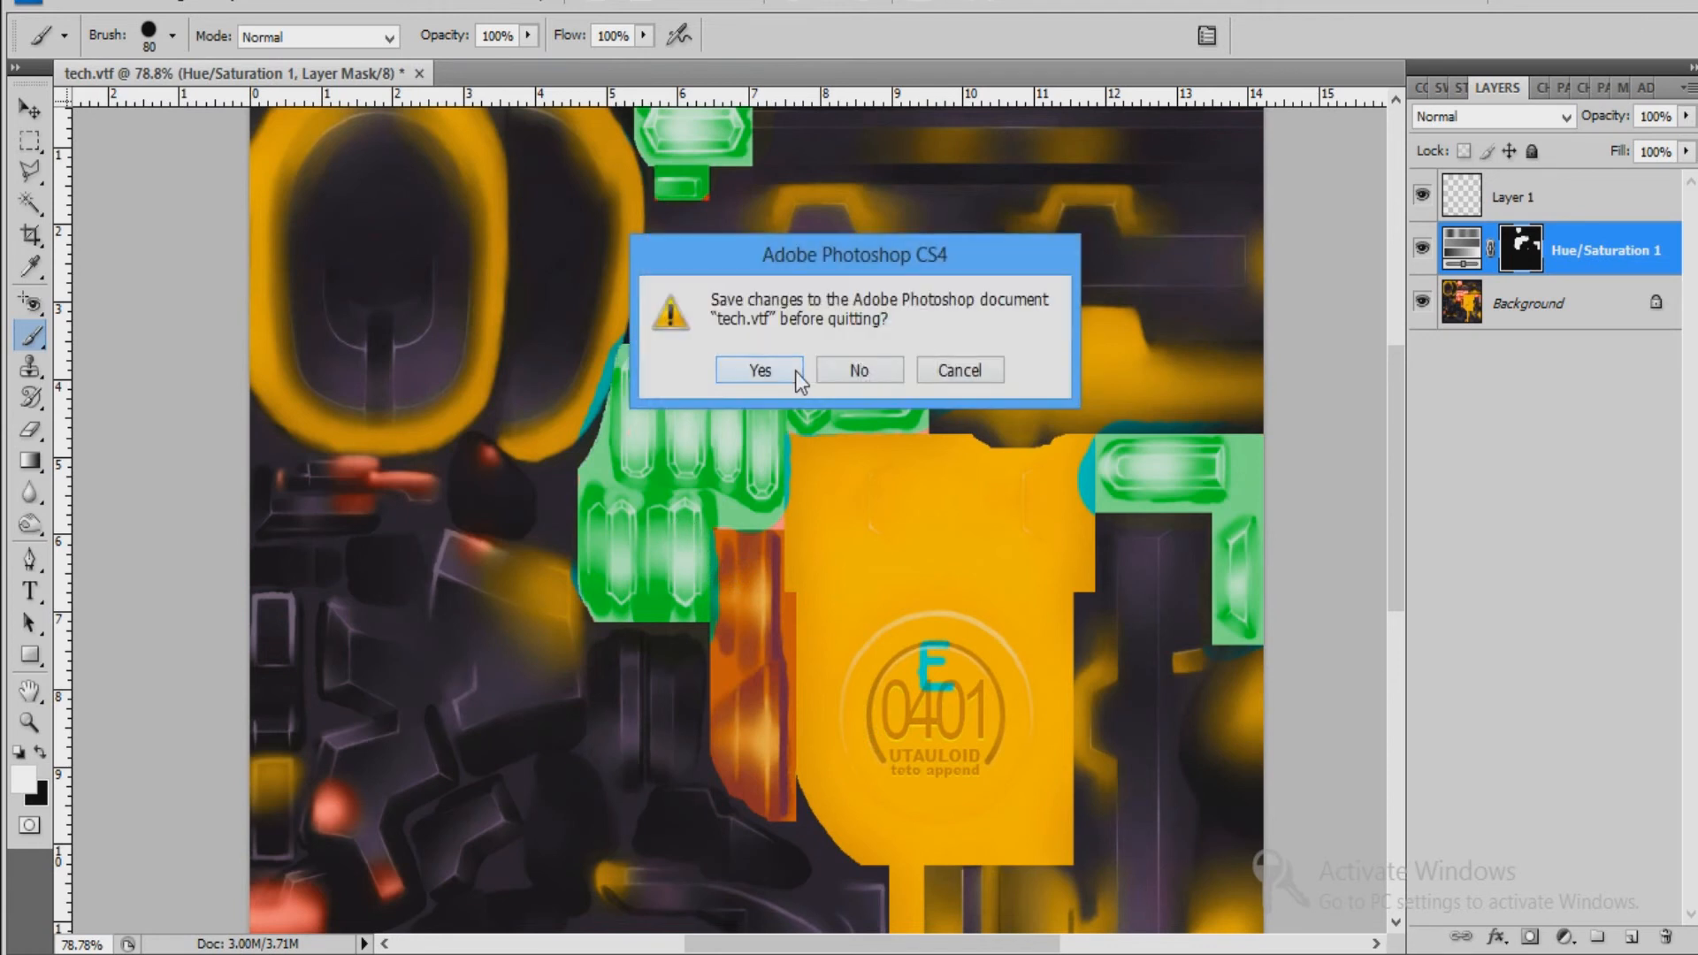
pyautogui.click(859, 369)
pyautogui.moveTo(319, 501); pyautogui.dragTo(952, 596)
pyautogui.doubleClick(869, 570)
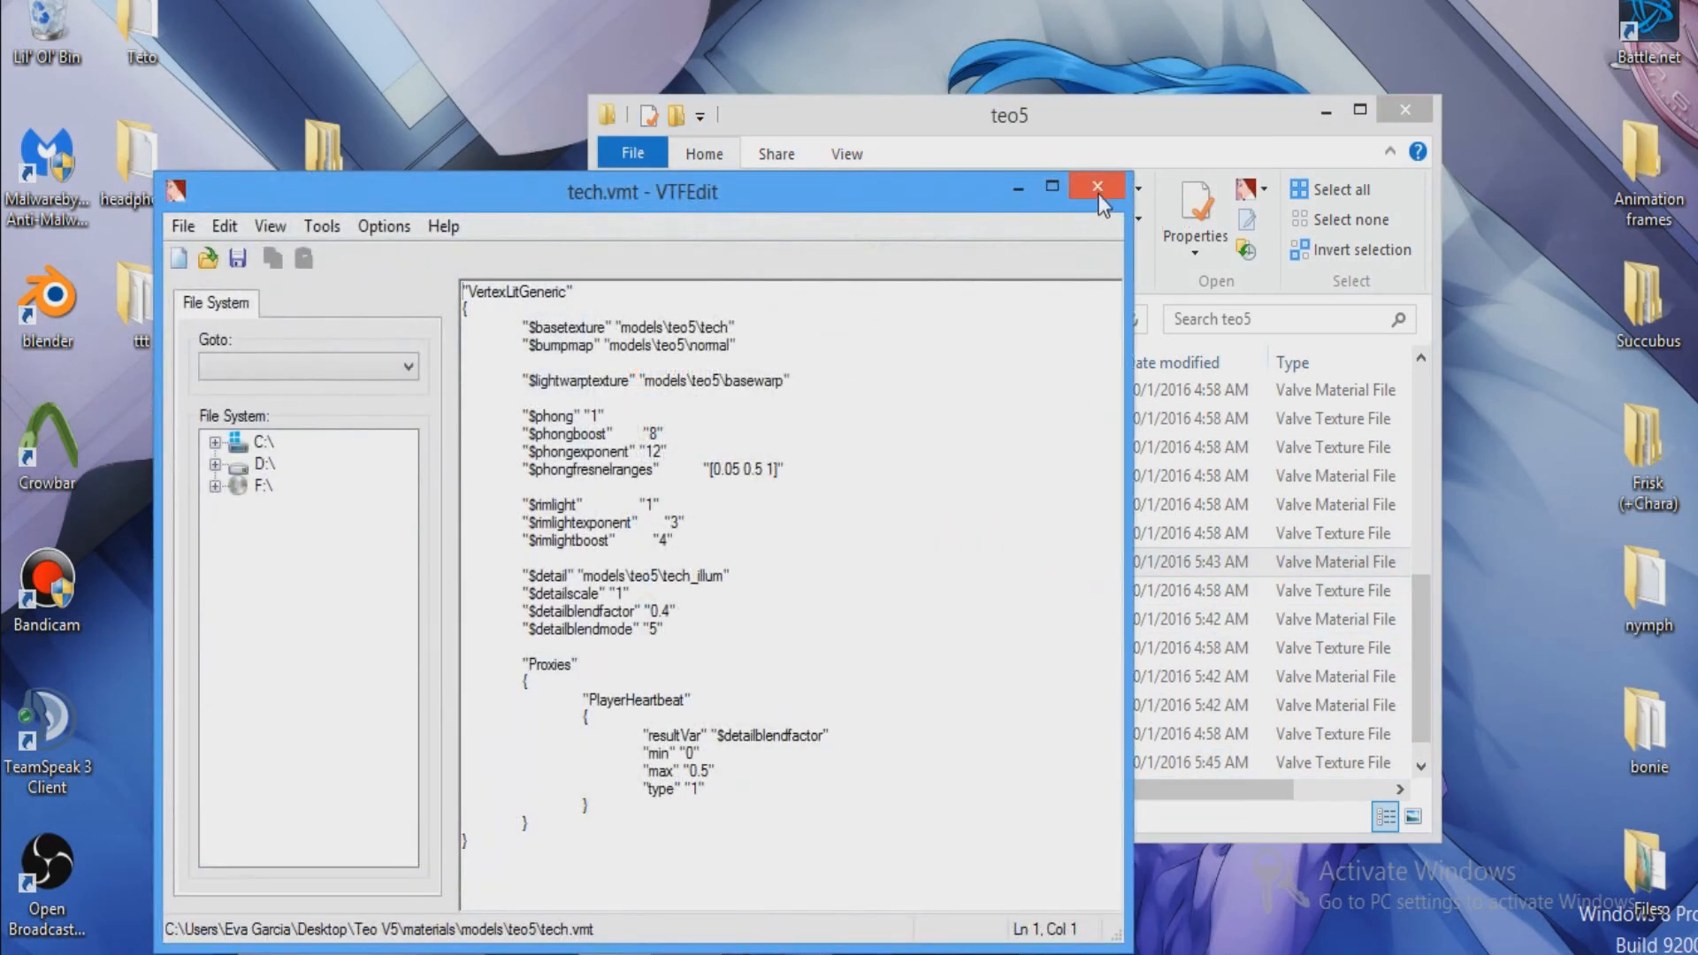
pyautogui.click(1097, 189)
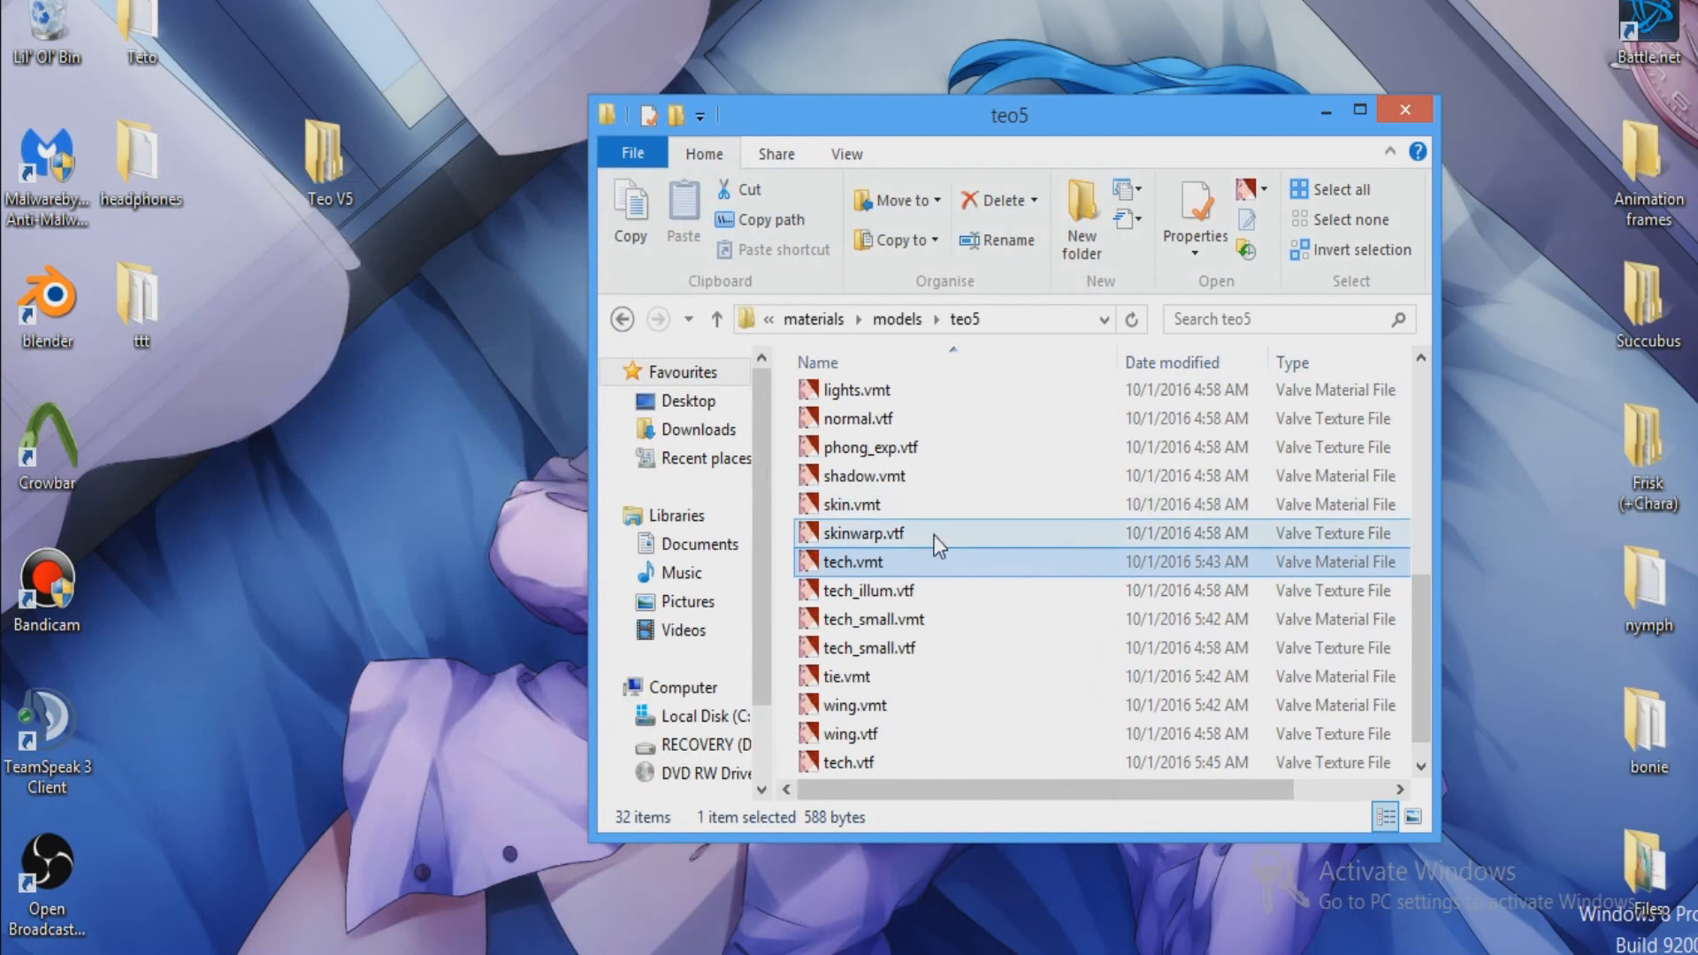
# Open skin.vmt and replace captainbigbutt\vocaloid\teto_append with teo5 in the $basetexture and $bumpmap paths.
pyautogui.doubleClick(922, 504)
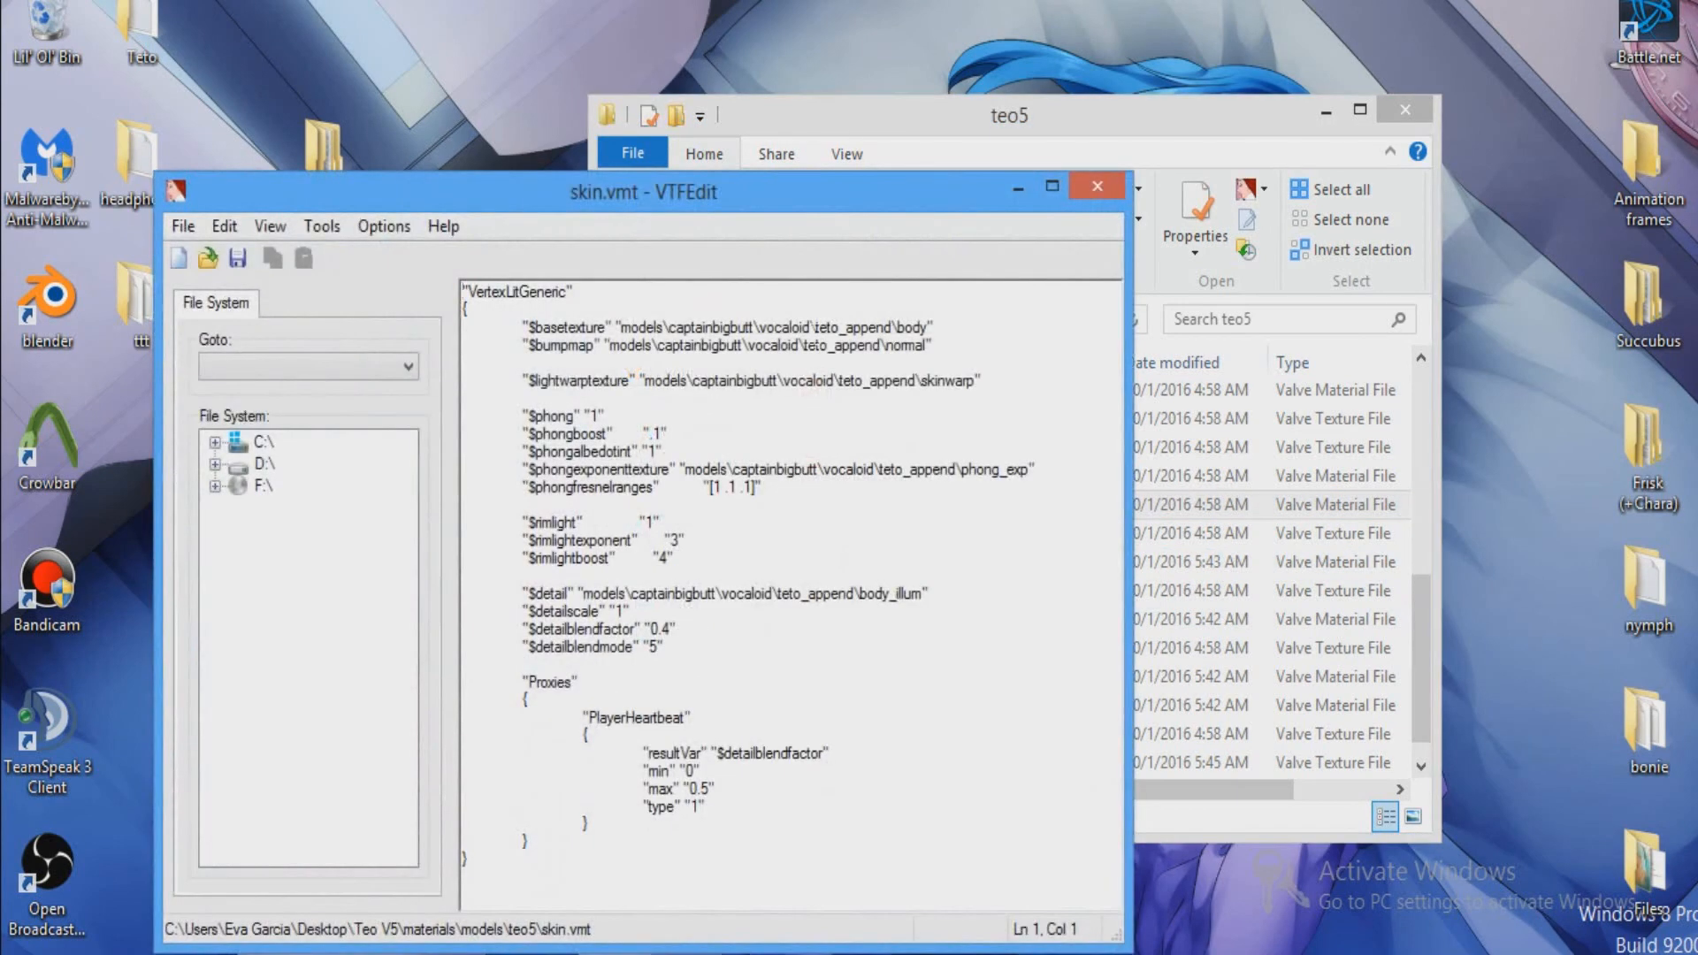
pyautogui.moveTo(891, 328); pyautogui.dragTo(670, 328)
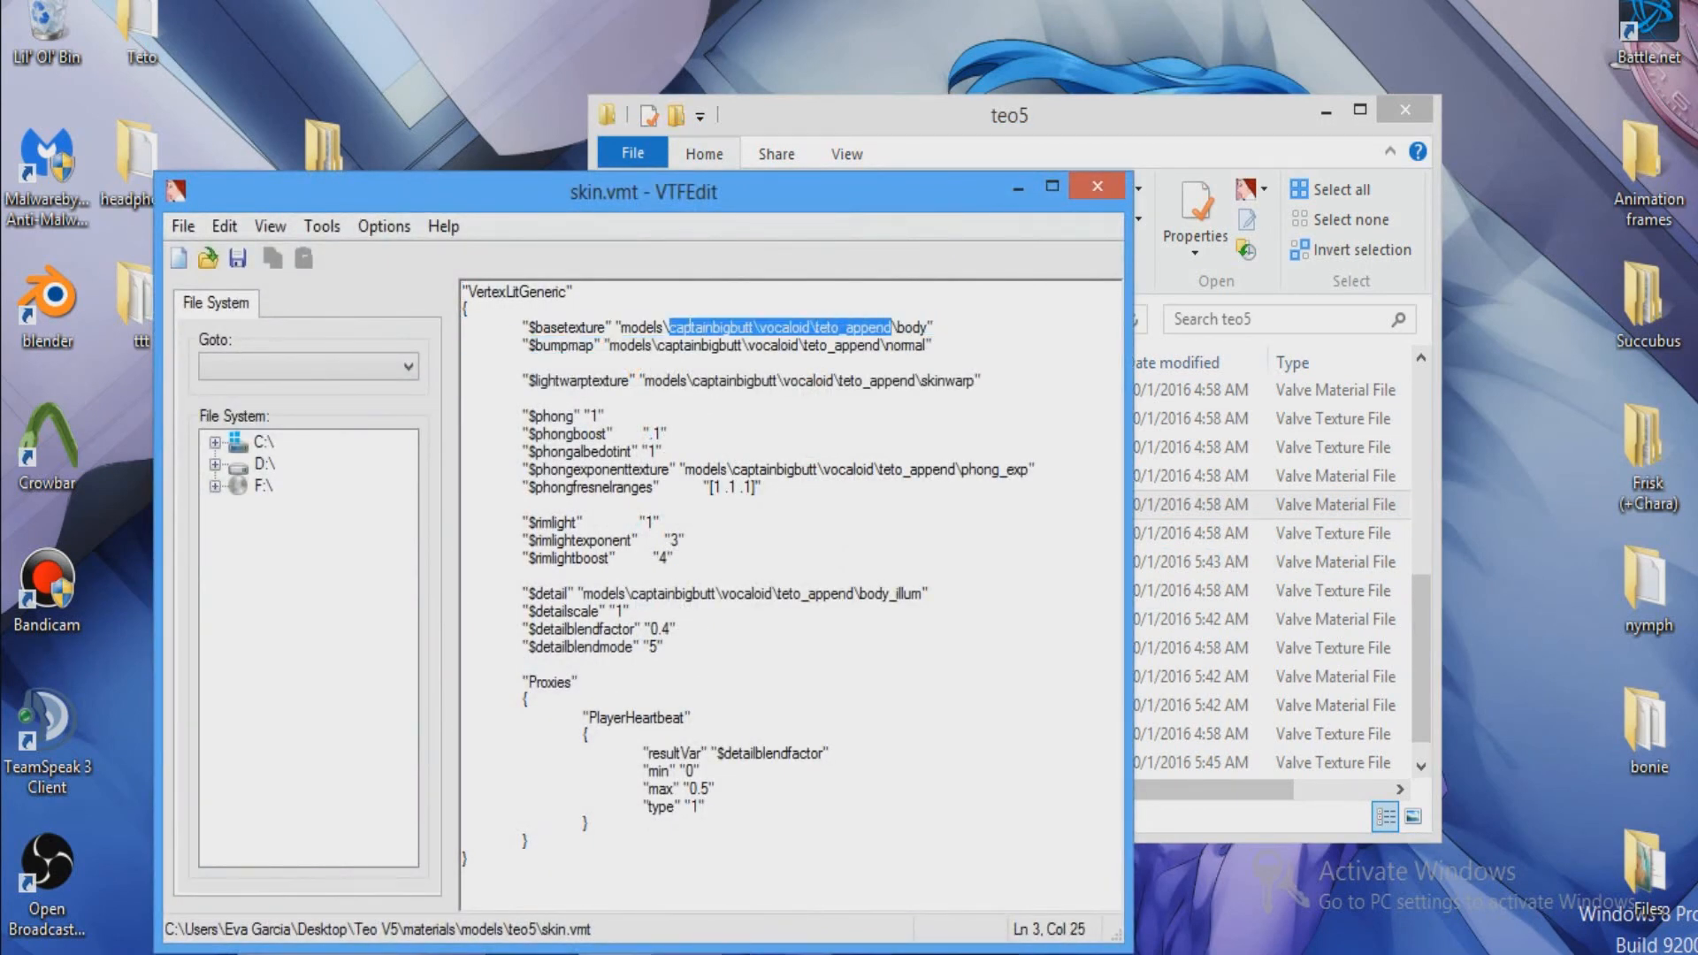
pyautogui.write('te')
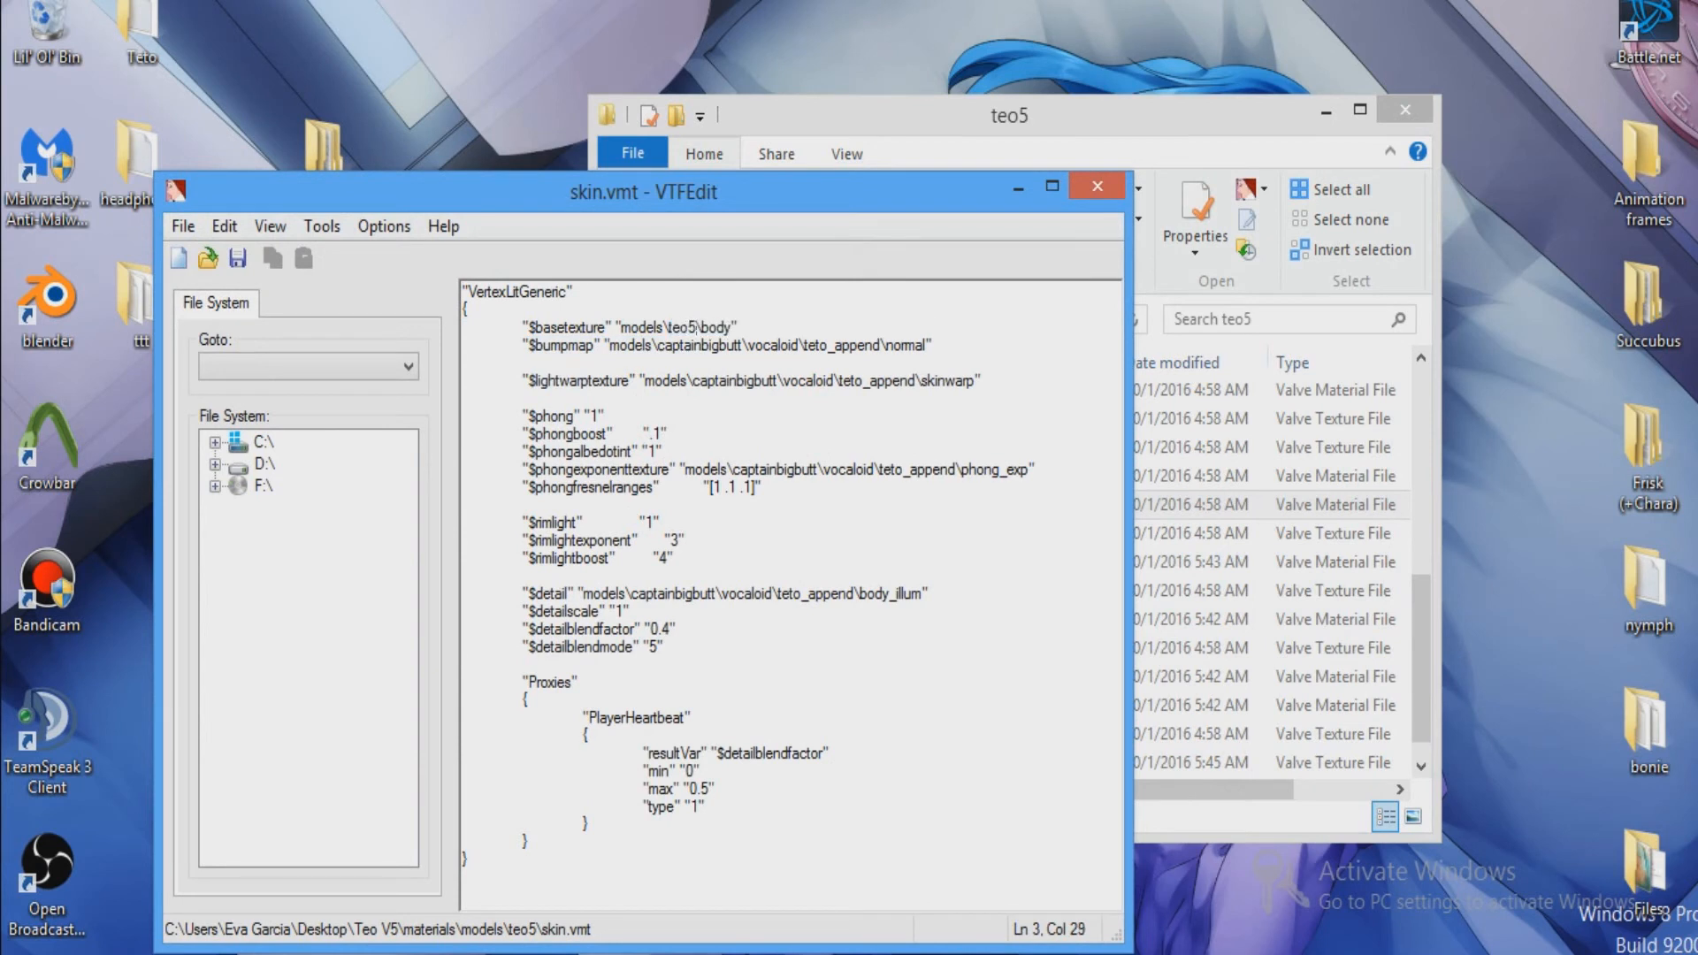
pyautogui.hotkey('shift', 'Left')
pyautogui.hotkey('shift', 'Left')
pyautogui.hotkey('shift', 'Left')
pyautogui.hotkey('shift', 'Left')
pyautogui.hotkey('ctrl', 'c')
pyautogui.moveTo(883, 346); pyautogui.dragTo(658, 345)
pyautogui.hotkey('ctrl', 'v')
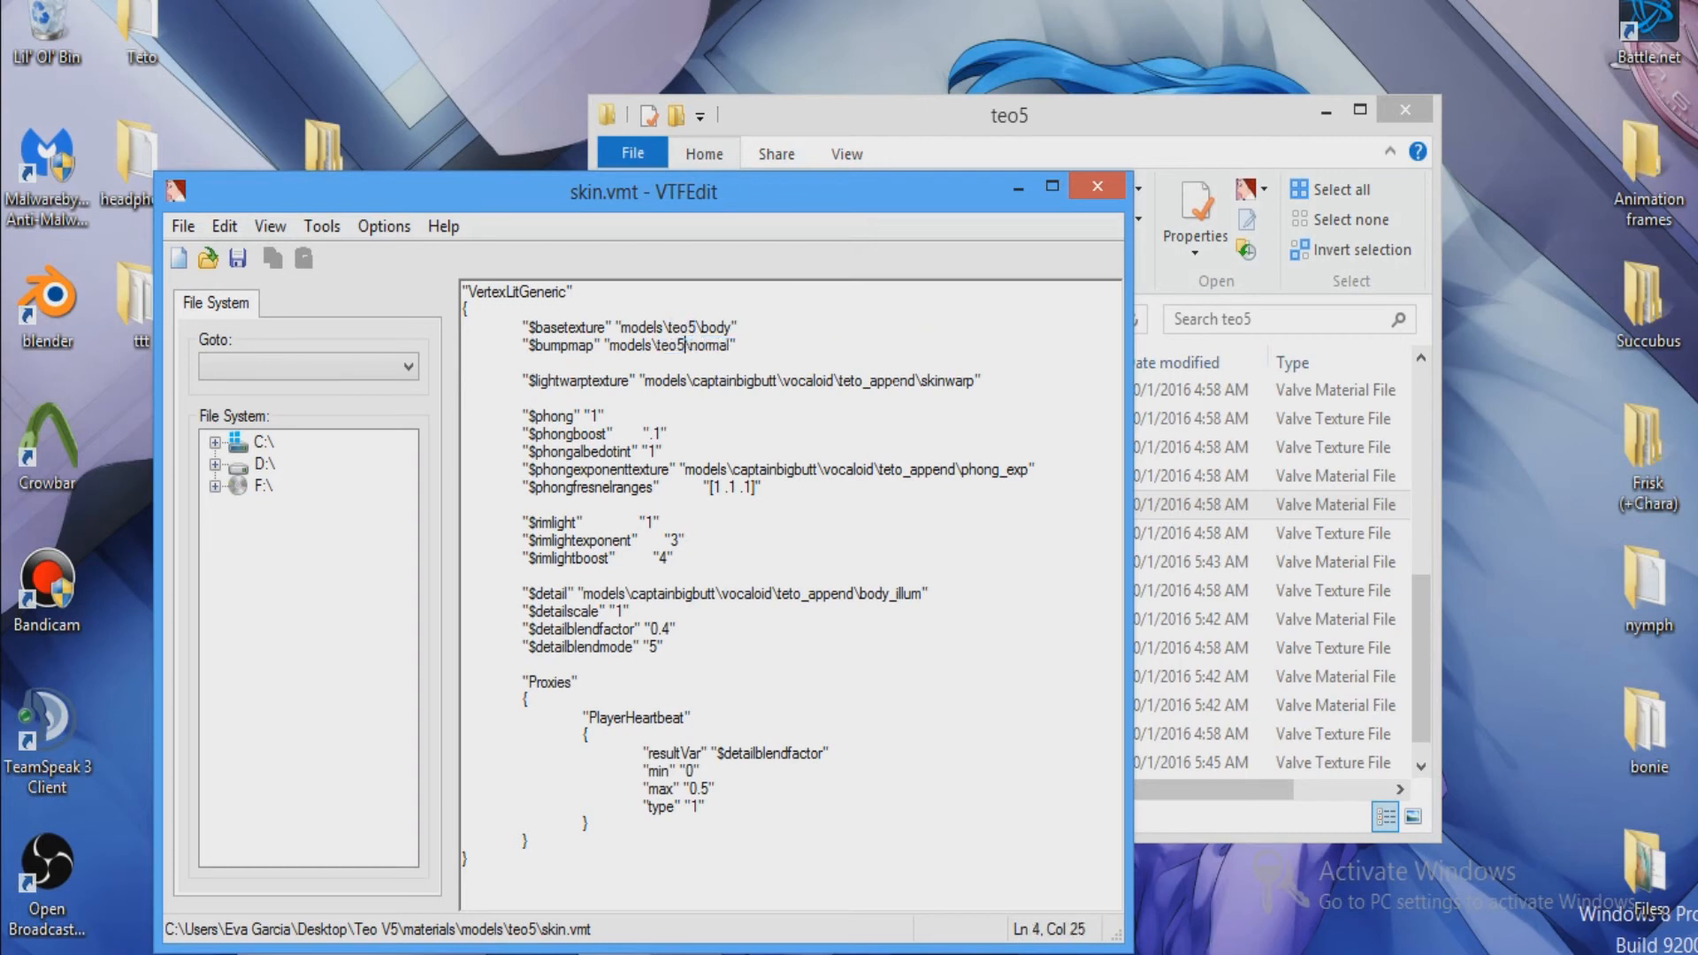
# Replace captainbigbutt\vocaloid\teto_append with teo5 in the $lightwarptexture, $phongexponenttexture and $detail paths of skin.vmt, and save and close it.
pyautogui.moveTo(919, 381); pyautogui.dragTo(692, 381)
pyautogui.hotkey('ctrl', 'v')
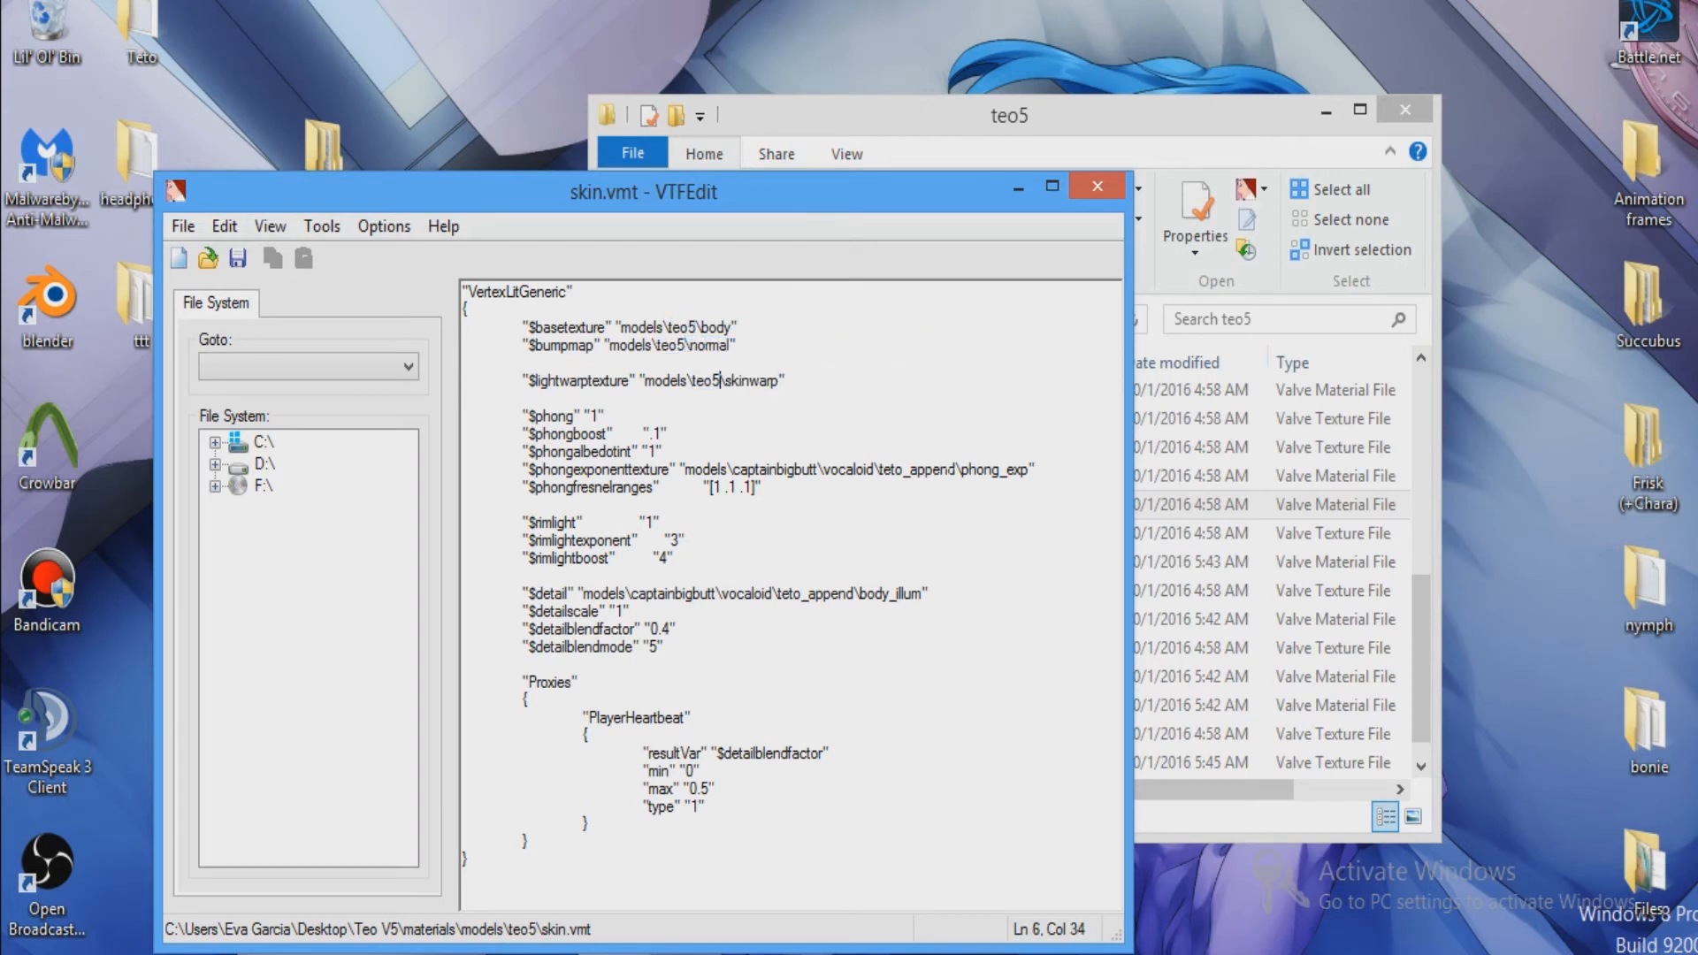
pyautogui.moveTo(955, 482); pyautogui.dragTo(732, 471)
pyautogui.click(664, 452)
pyautogui.moveTo(936, 470); pyautogui.dragTo(732, 470)
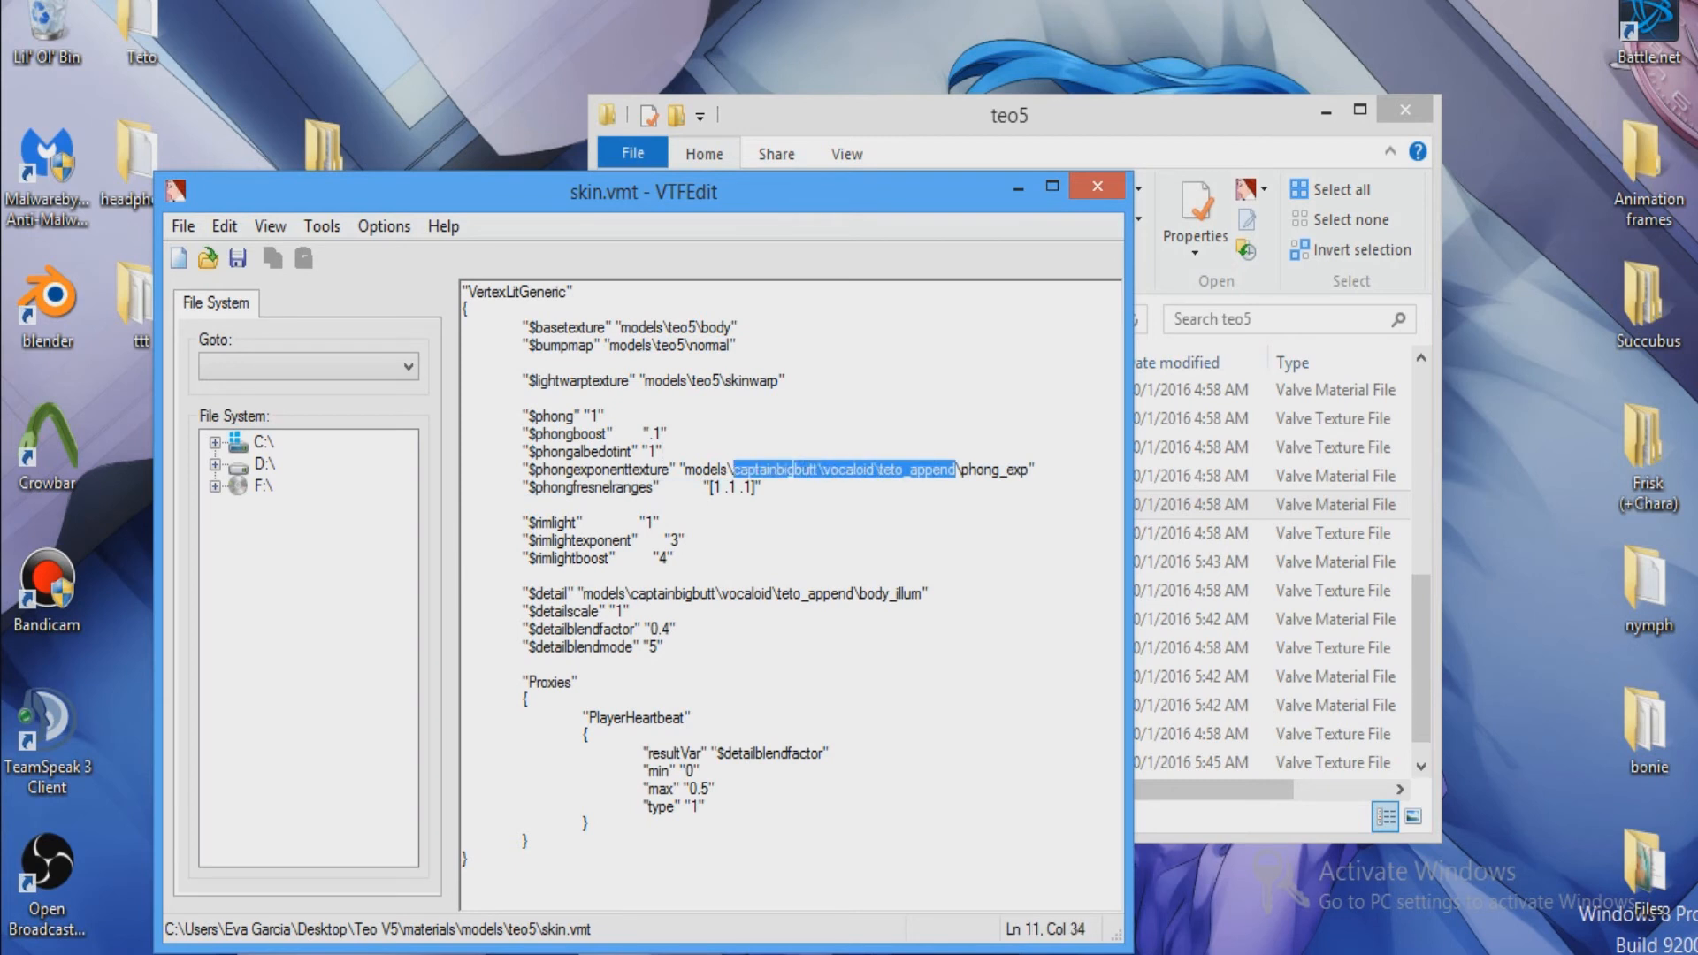
pyautogui.hotkey('ctrl', 'v')
pyautogui.moveTo(853, 593); pyautogui.dragTo(717, 591)
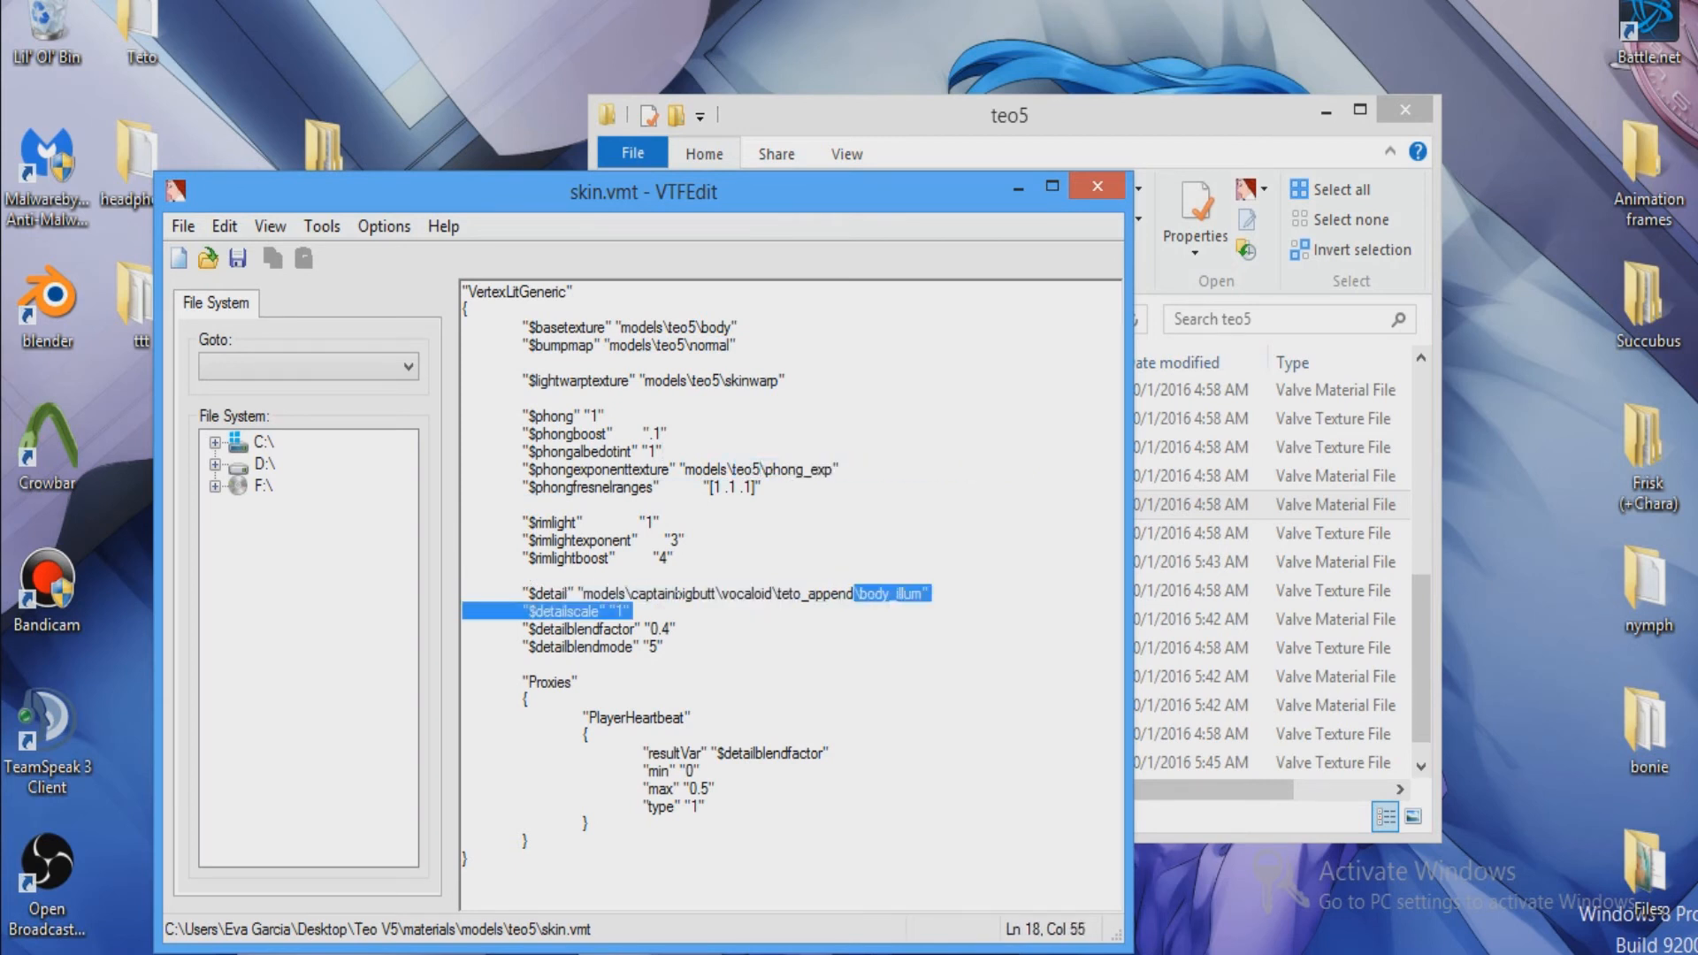
pyautogui.moveTo(853, 594); pyautogui.dragTo(629, 593)
pyautogui.hotkey('ctrl', 'v')
pyautogui.click(184, 227)
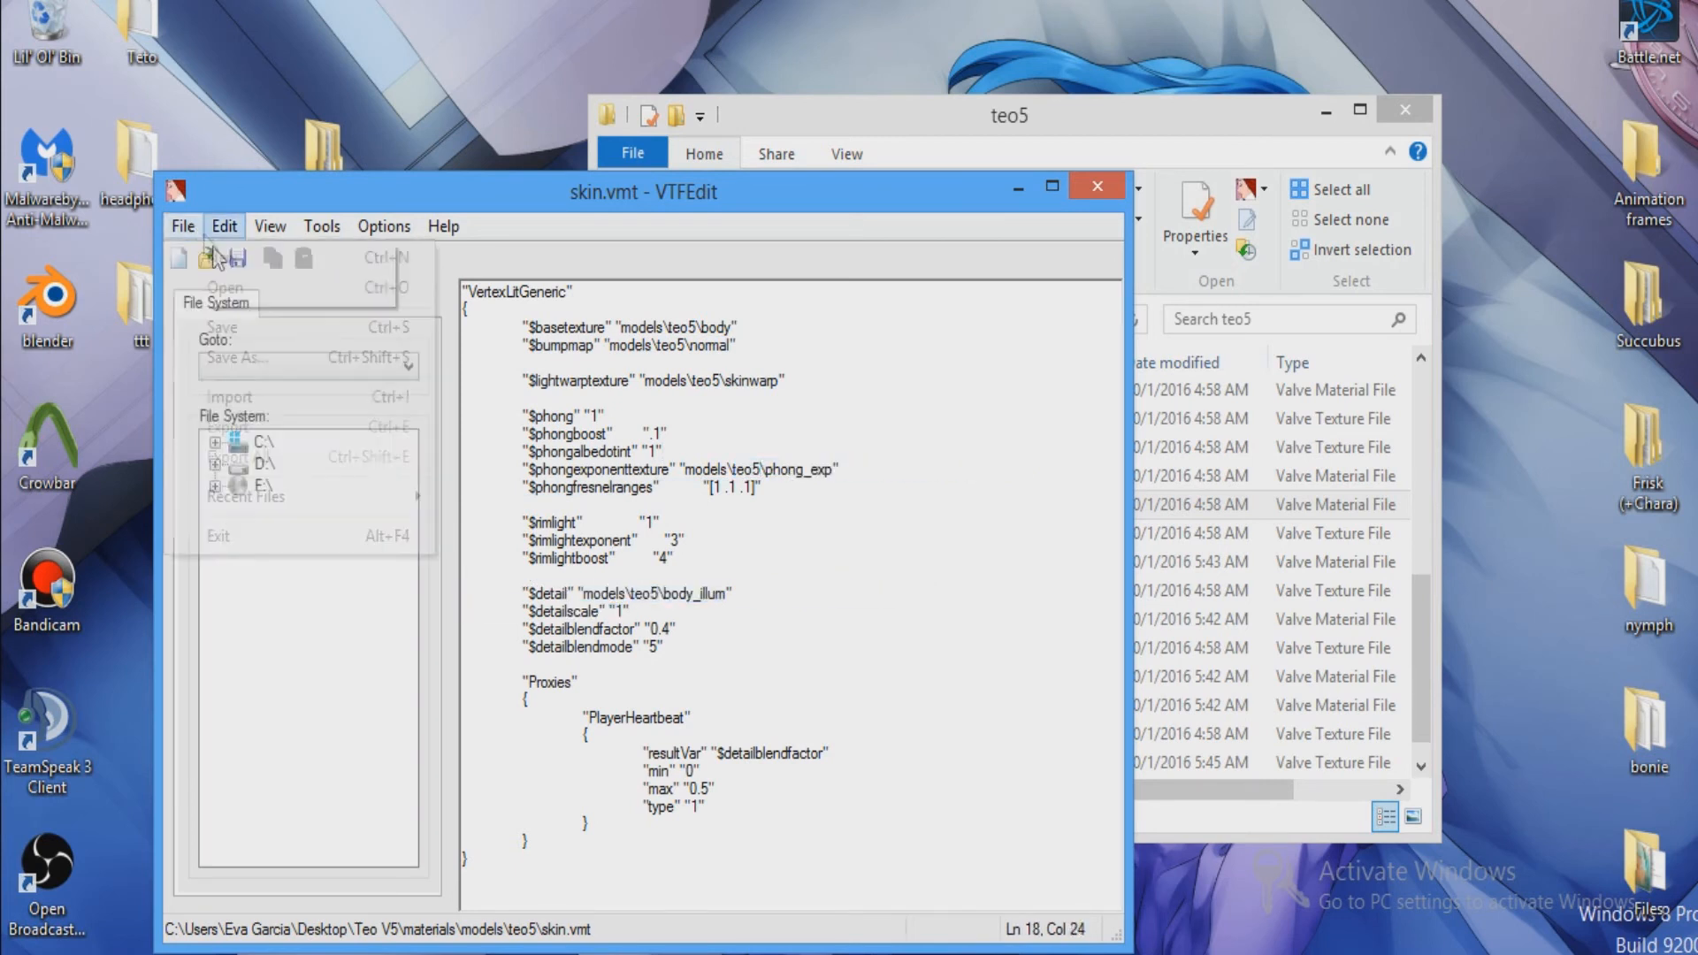
pyautogui.click(217, 329)
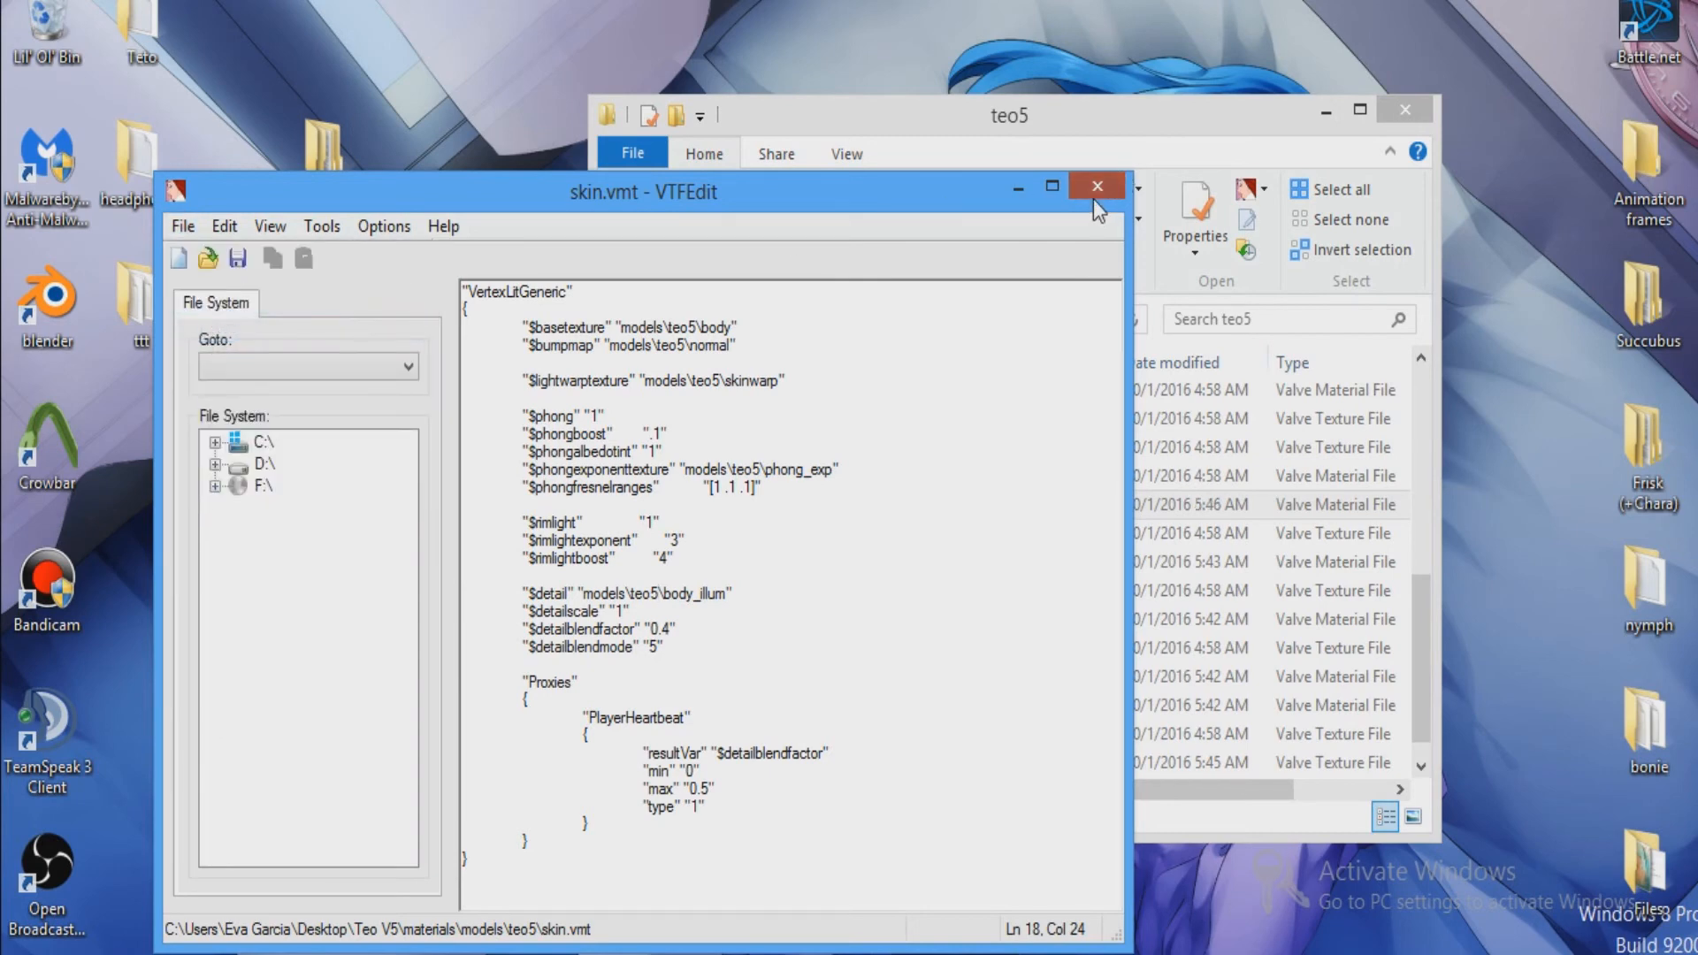
pyautogui.click(1095, 193)
# Open shadow.vmt from the teo5 folder for editing.
pyautogui.scroll(1, 952, 539)
pyautogui.doubleClick(950, 539)
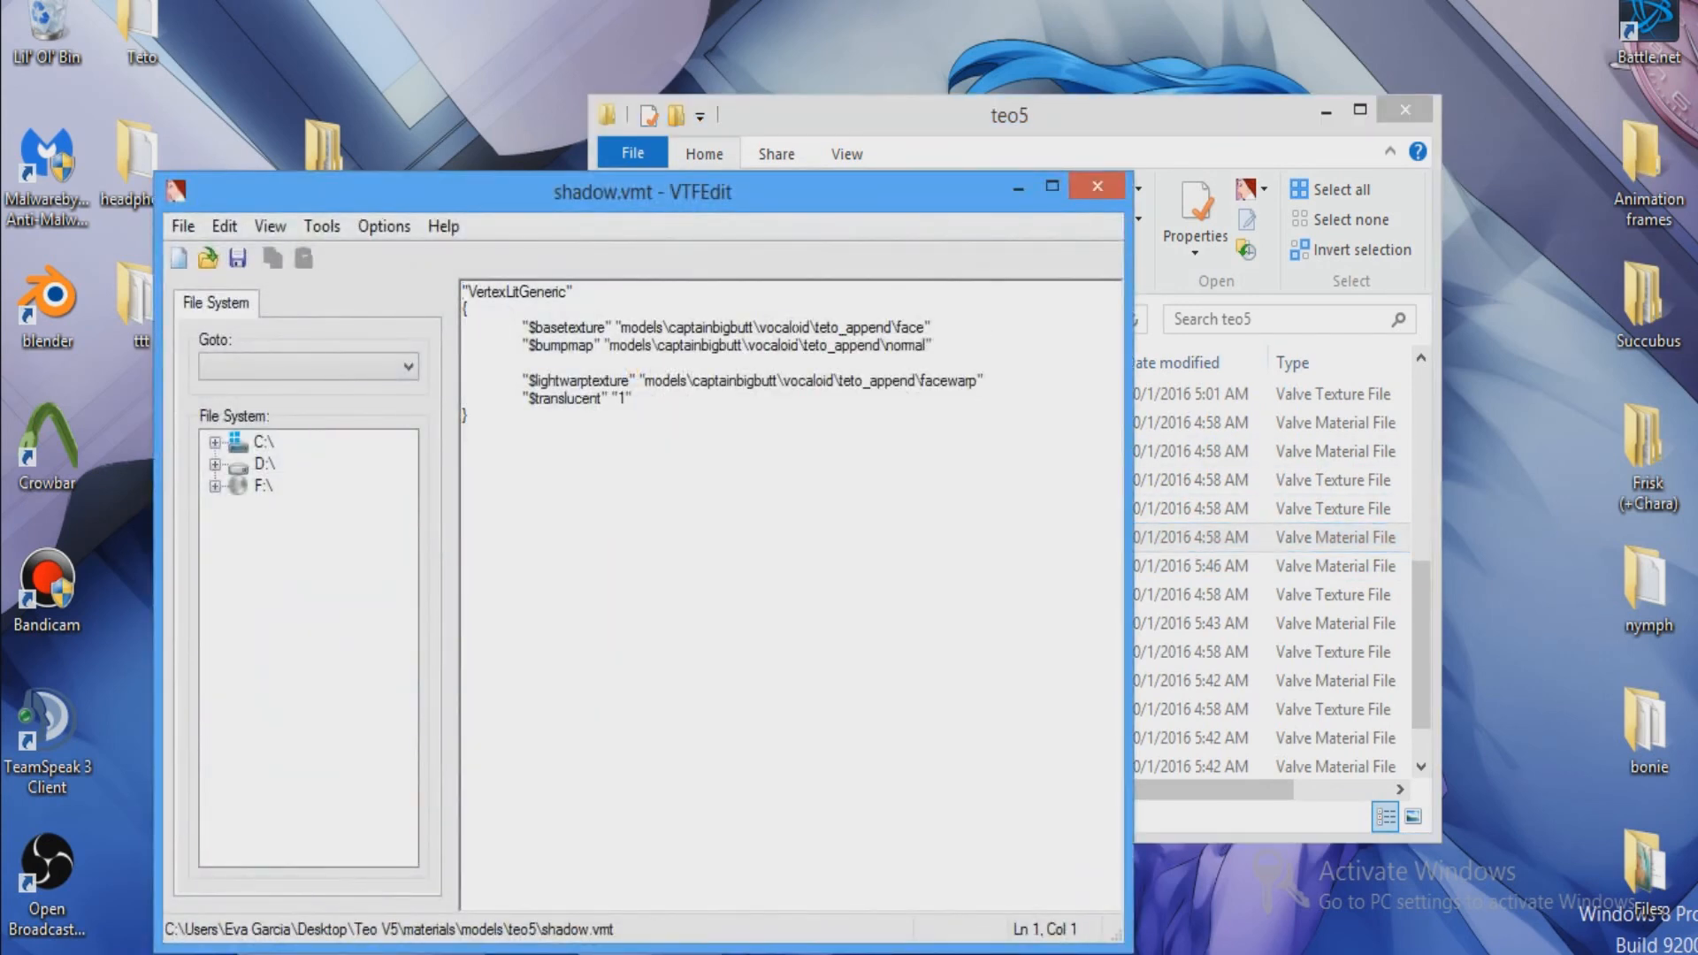
# Try to change the shadow.vmt paths to models\teo5\\face for $basetexture and models\teo5append\normal for $bumpmap.
pyautogui.moveTo(812, 327); pyautogui.dragTo(669, 328)
pyautogui.write('teo5')
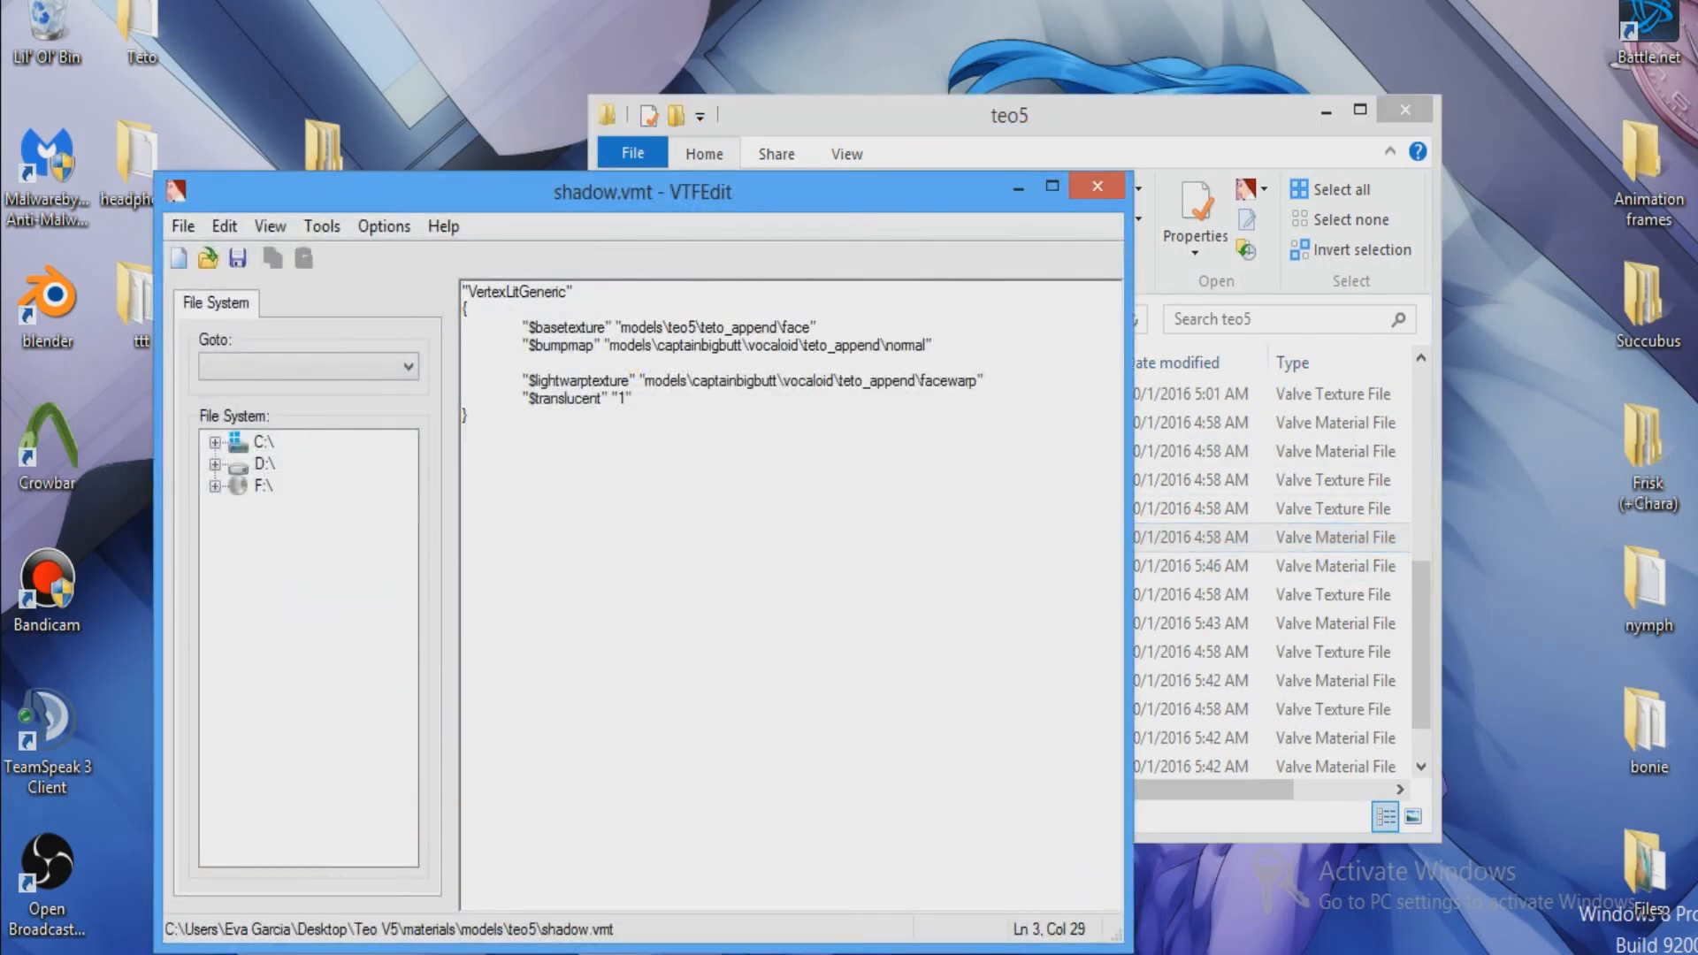
pyautogui.moveTo(834, 345); pyautogui.dragTo(658, 345)
pyautogui.write('teo5')
pyautogui.moveTo(777, 328); pyautogui.dragTo(703, 328)
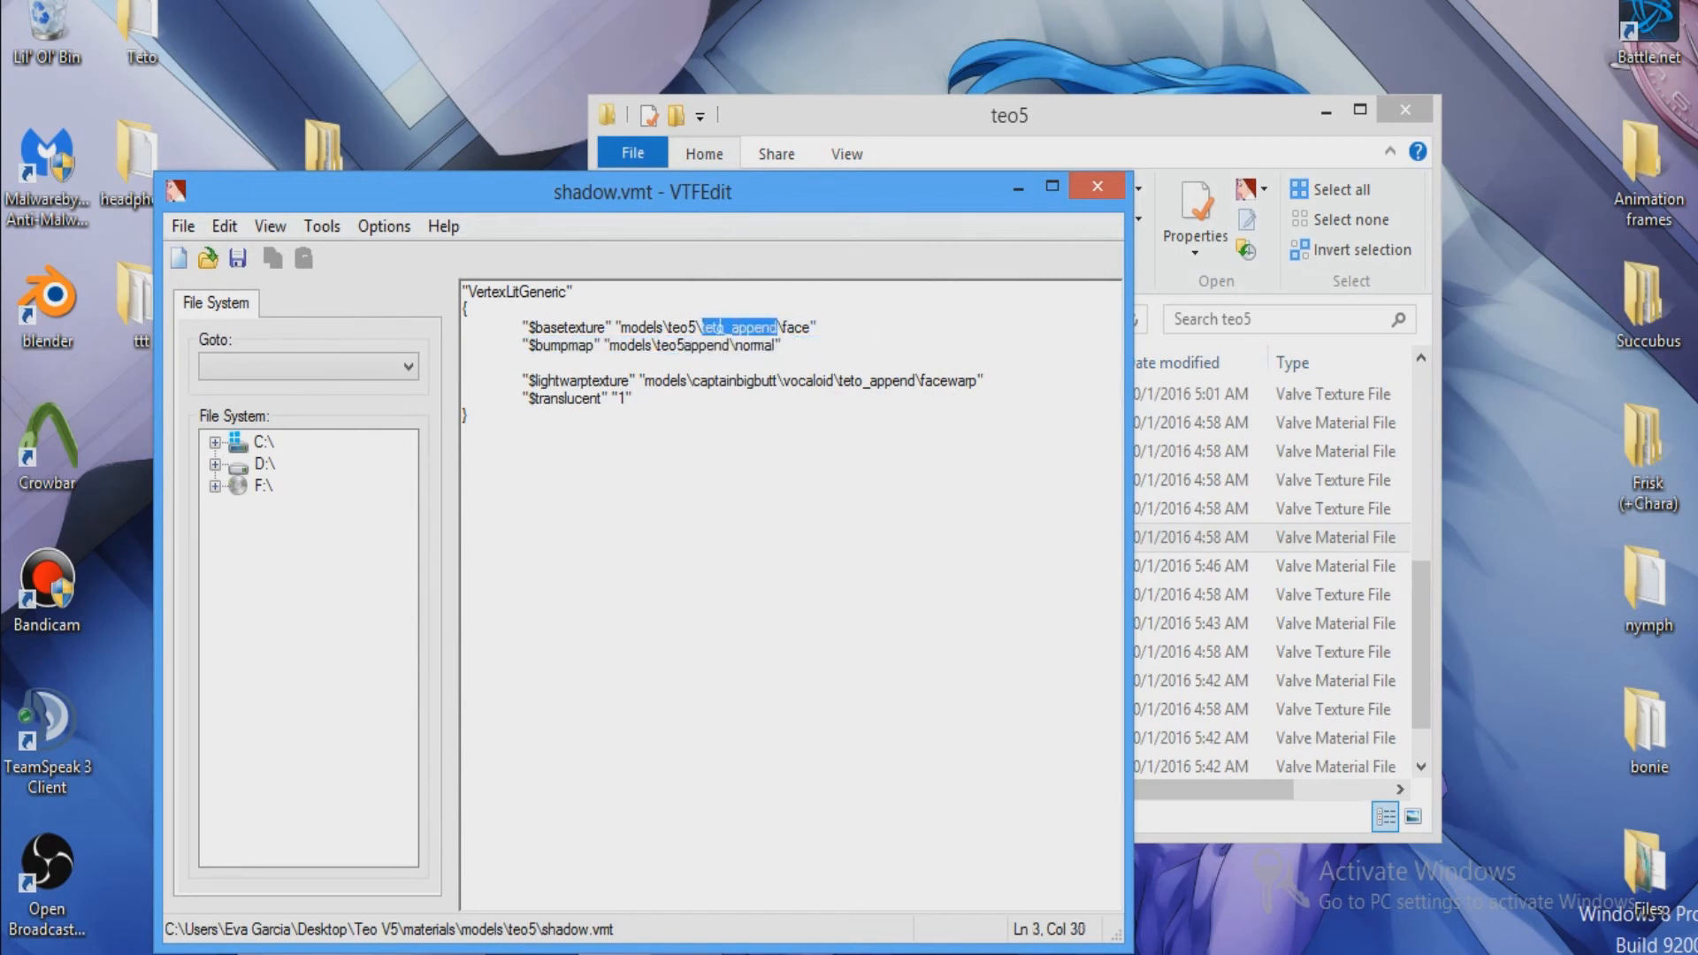
pyautogui.press('BackSpace')
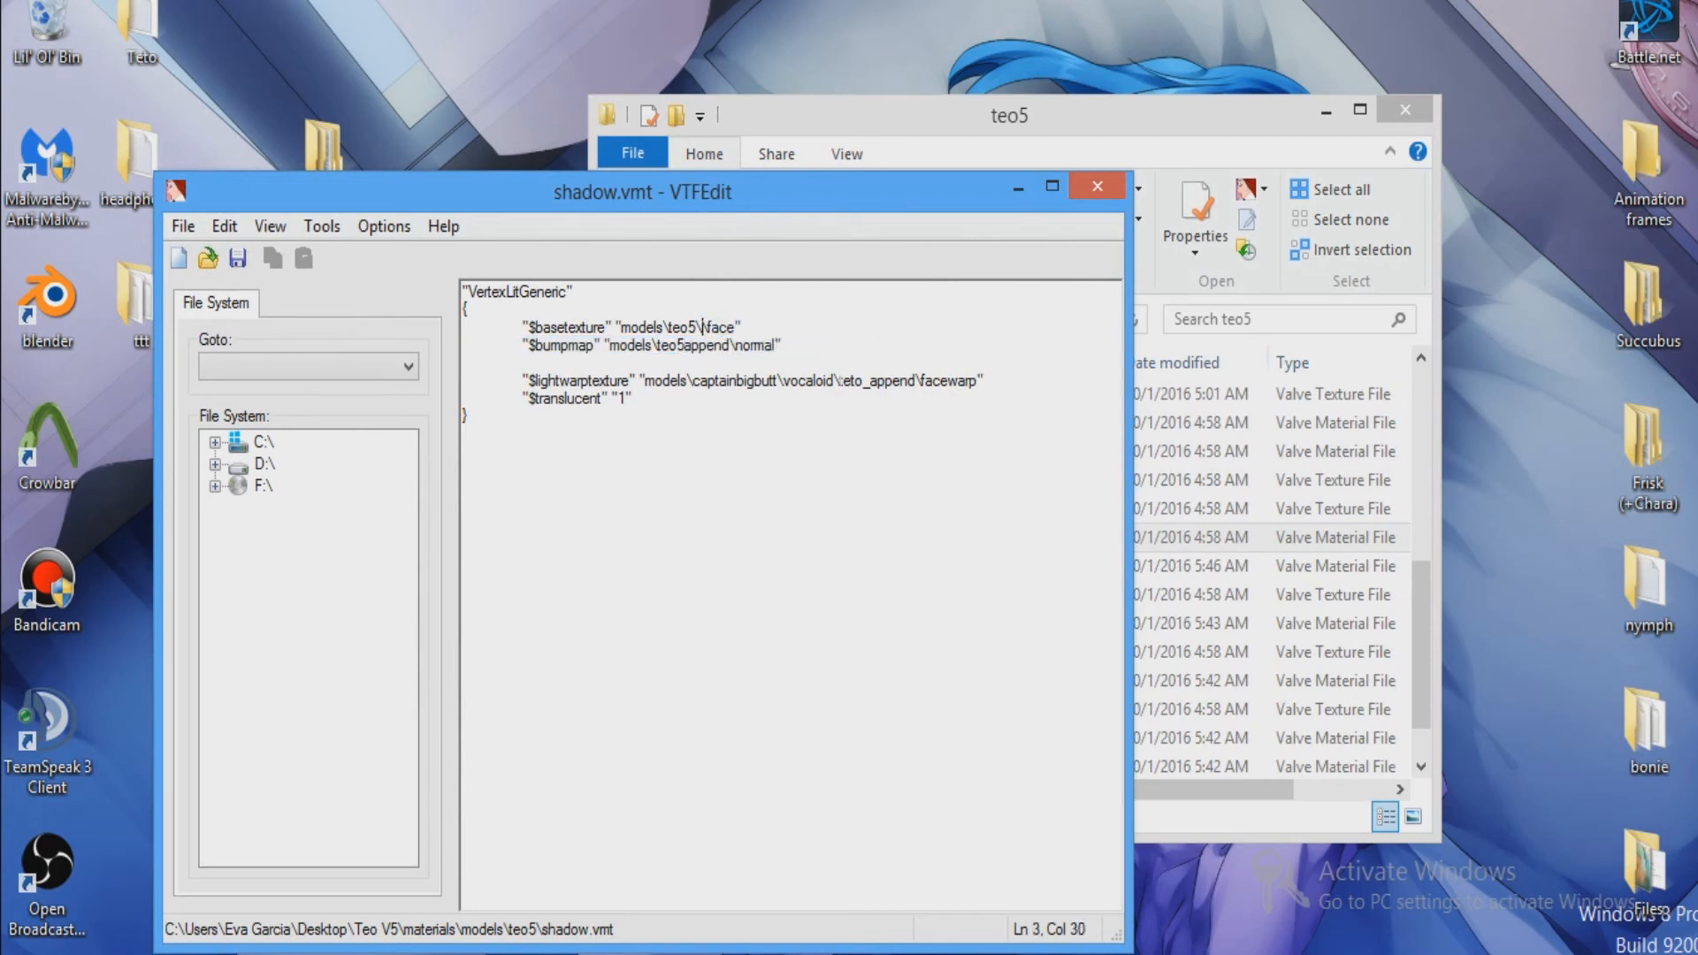
# Change the $lightwarptexture path of shadow.vmt to models\teo5\facewarp, and save and close this edited copy.
pyautogui.moveTo(862, 380); pyautogui.dragTo(693, 381)
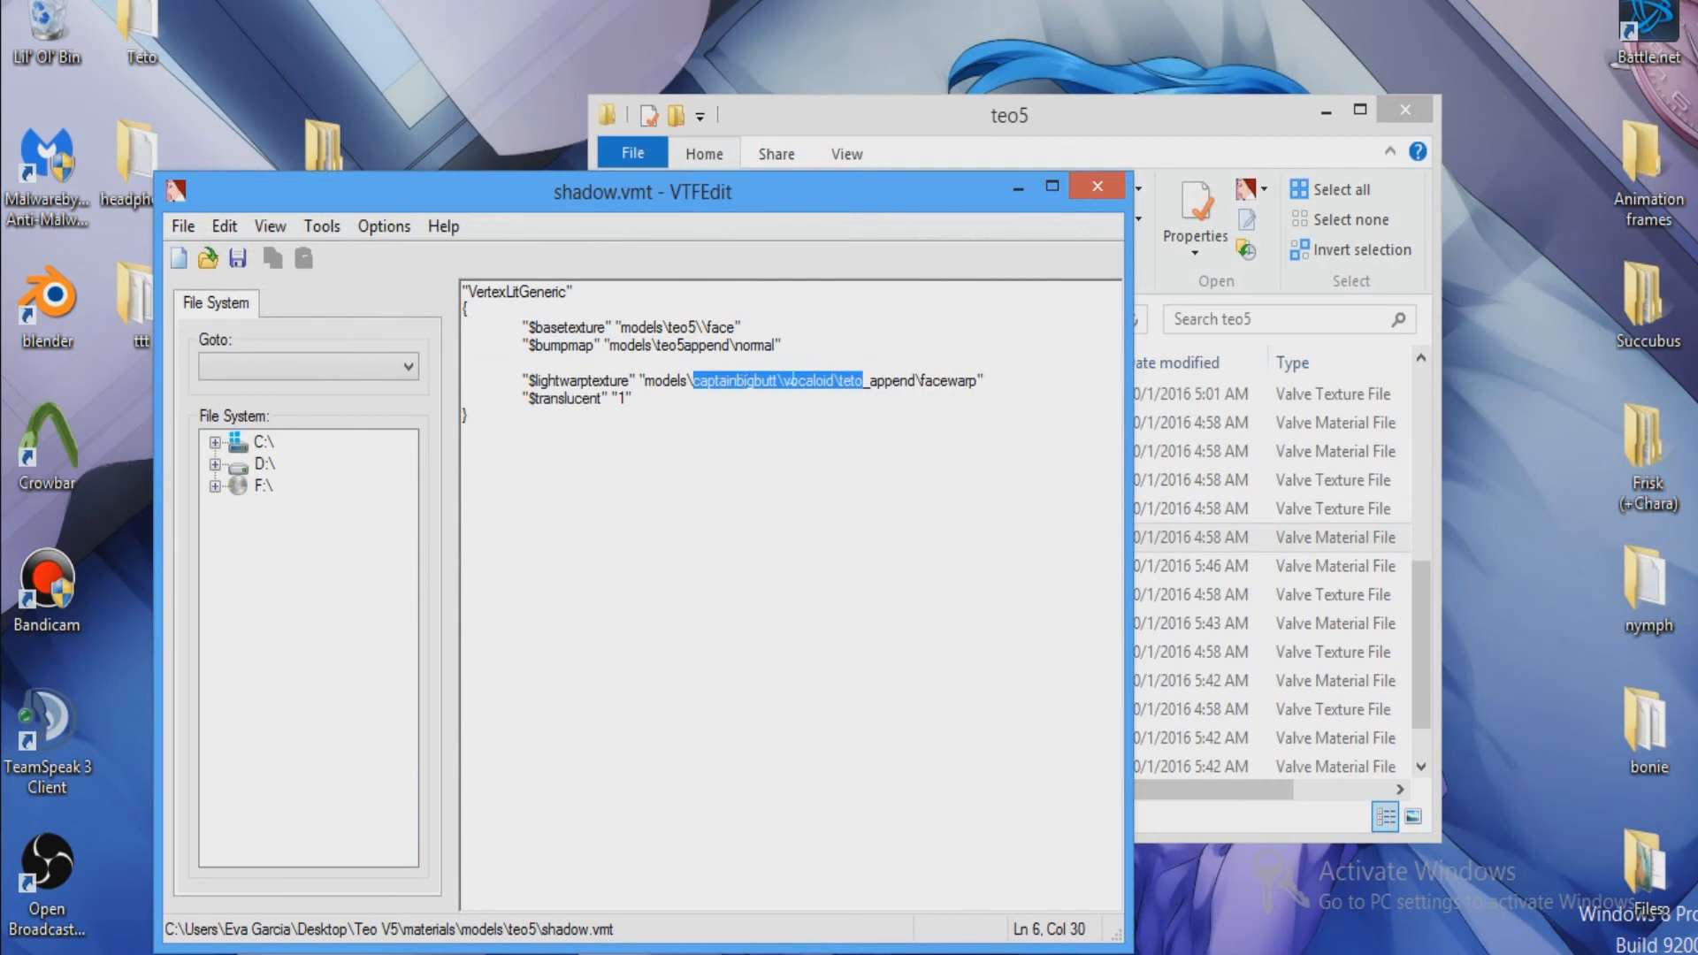
pyautogui.write('teo5')
pyautogui.doubleClick(751, 380)
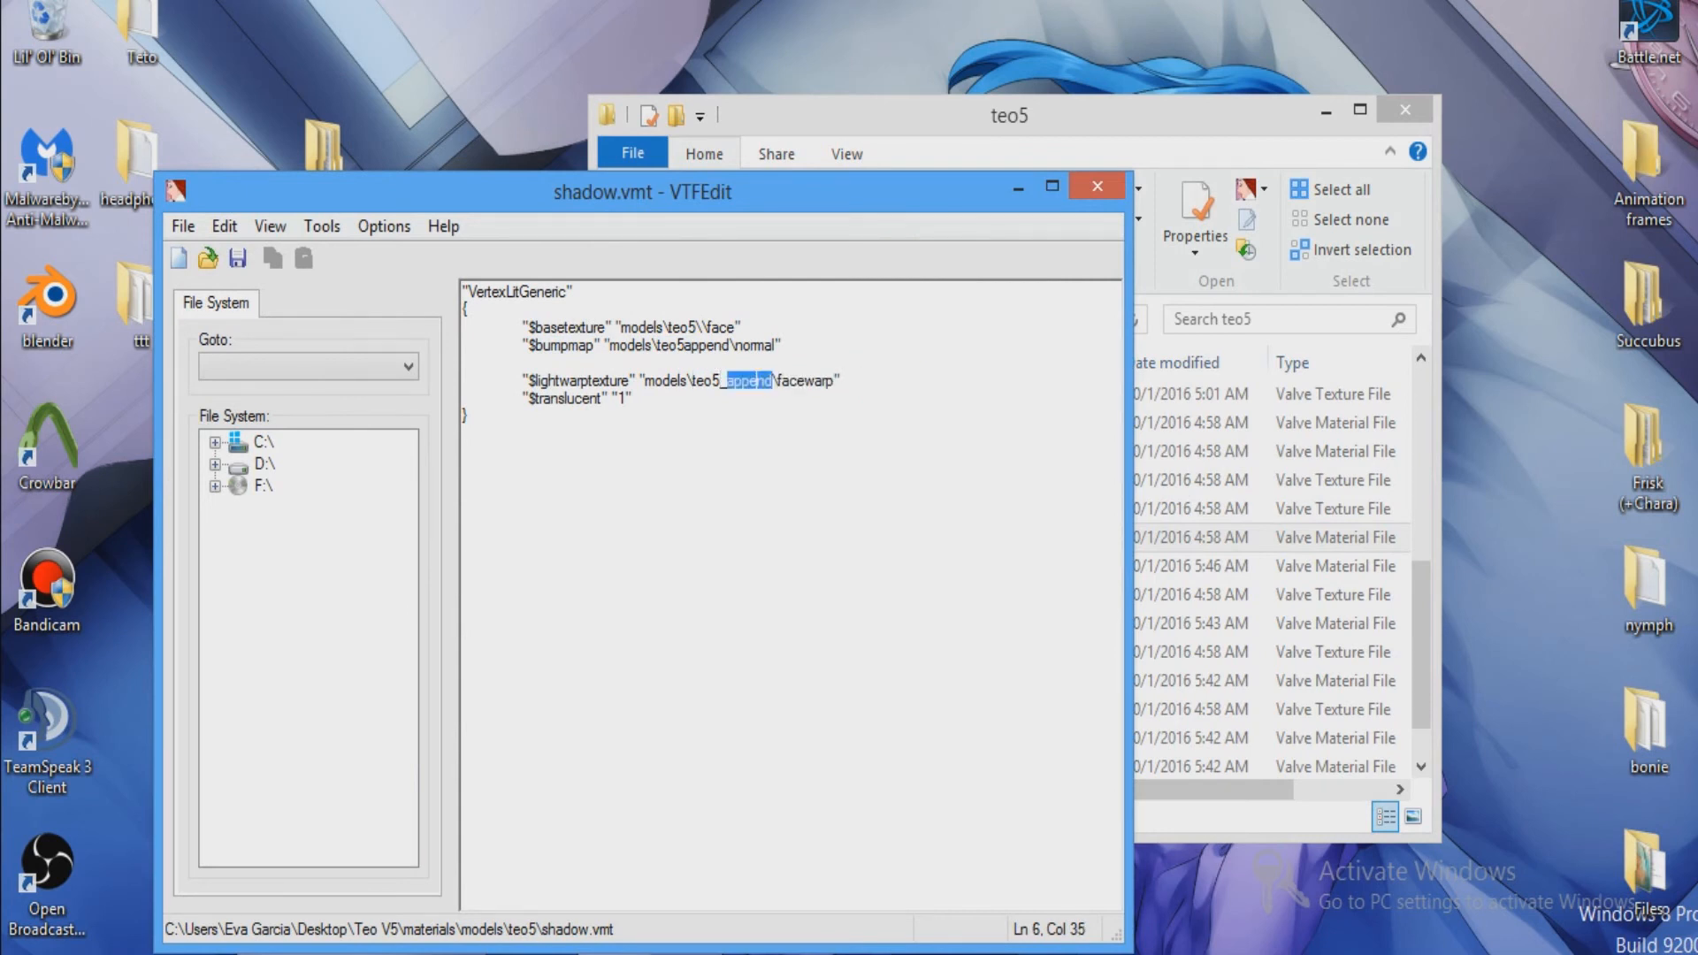
pyautogui.press('BackSpace')
pyautogui.press('BackSpace')
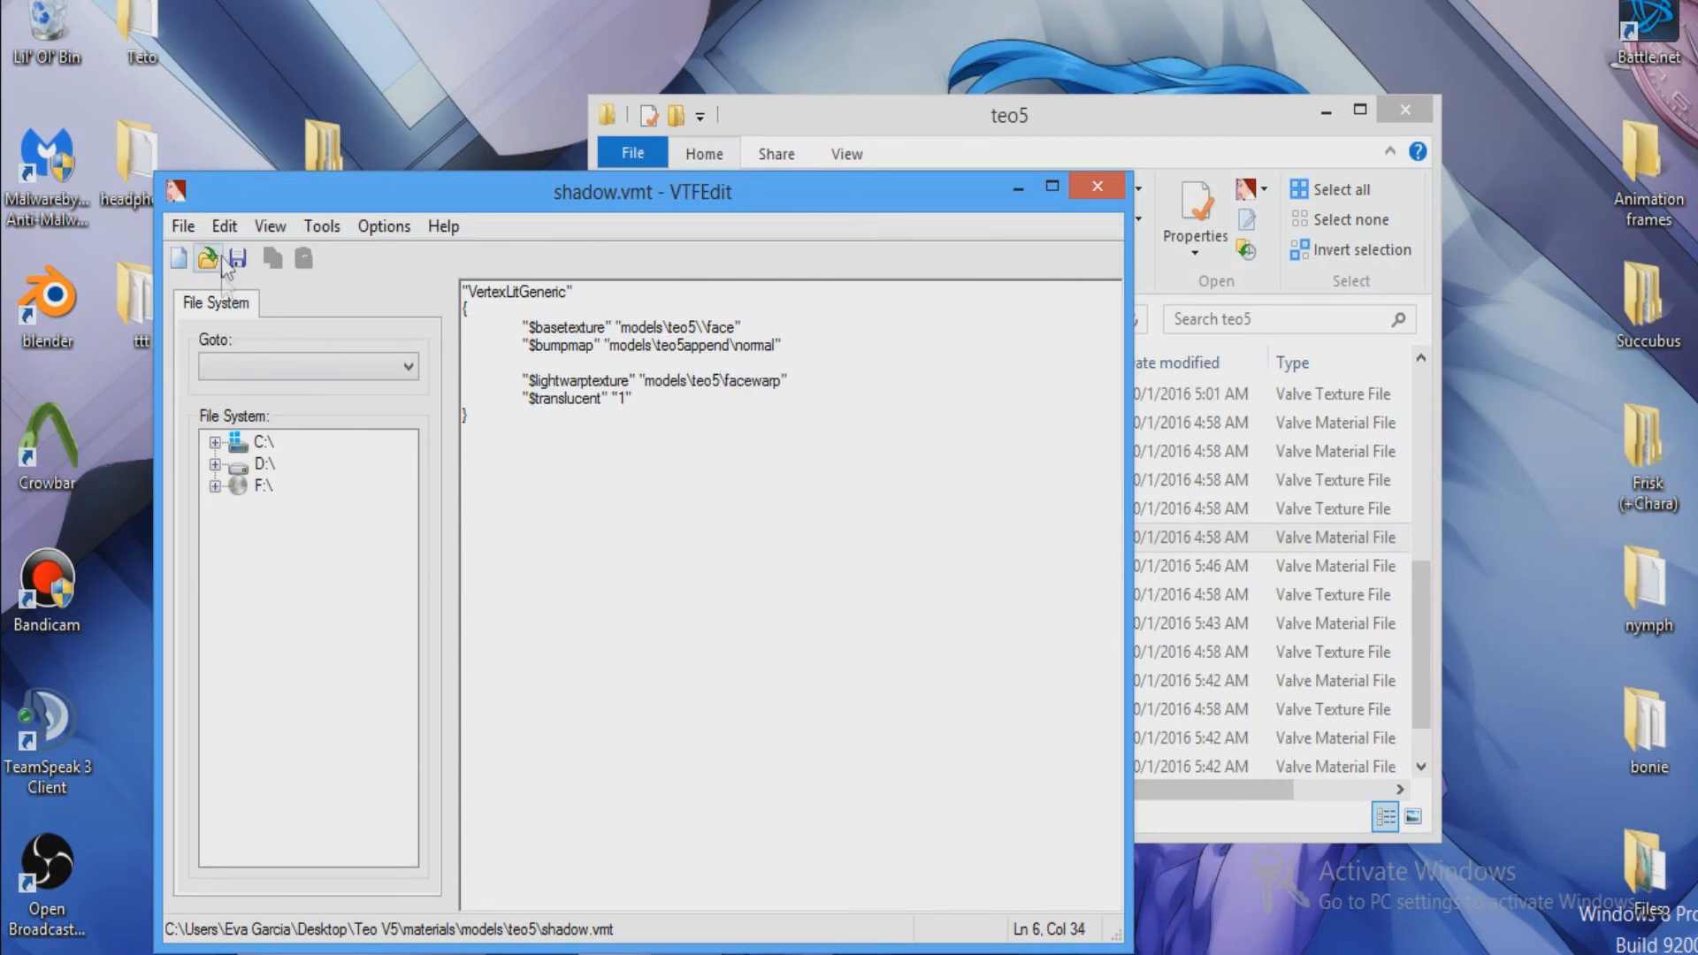
pyautogui.click(183, 227)
pyautogui.click(257, 329)
pyautogui.click(890, 607)
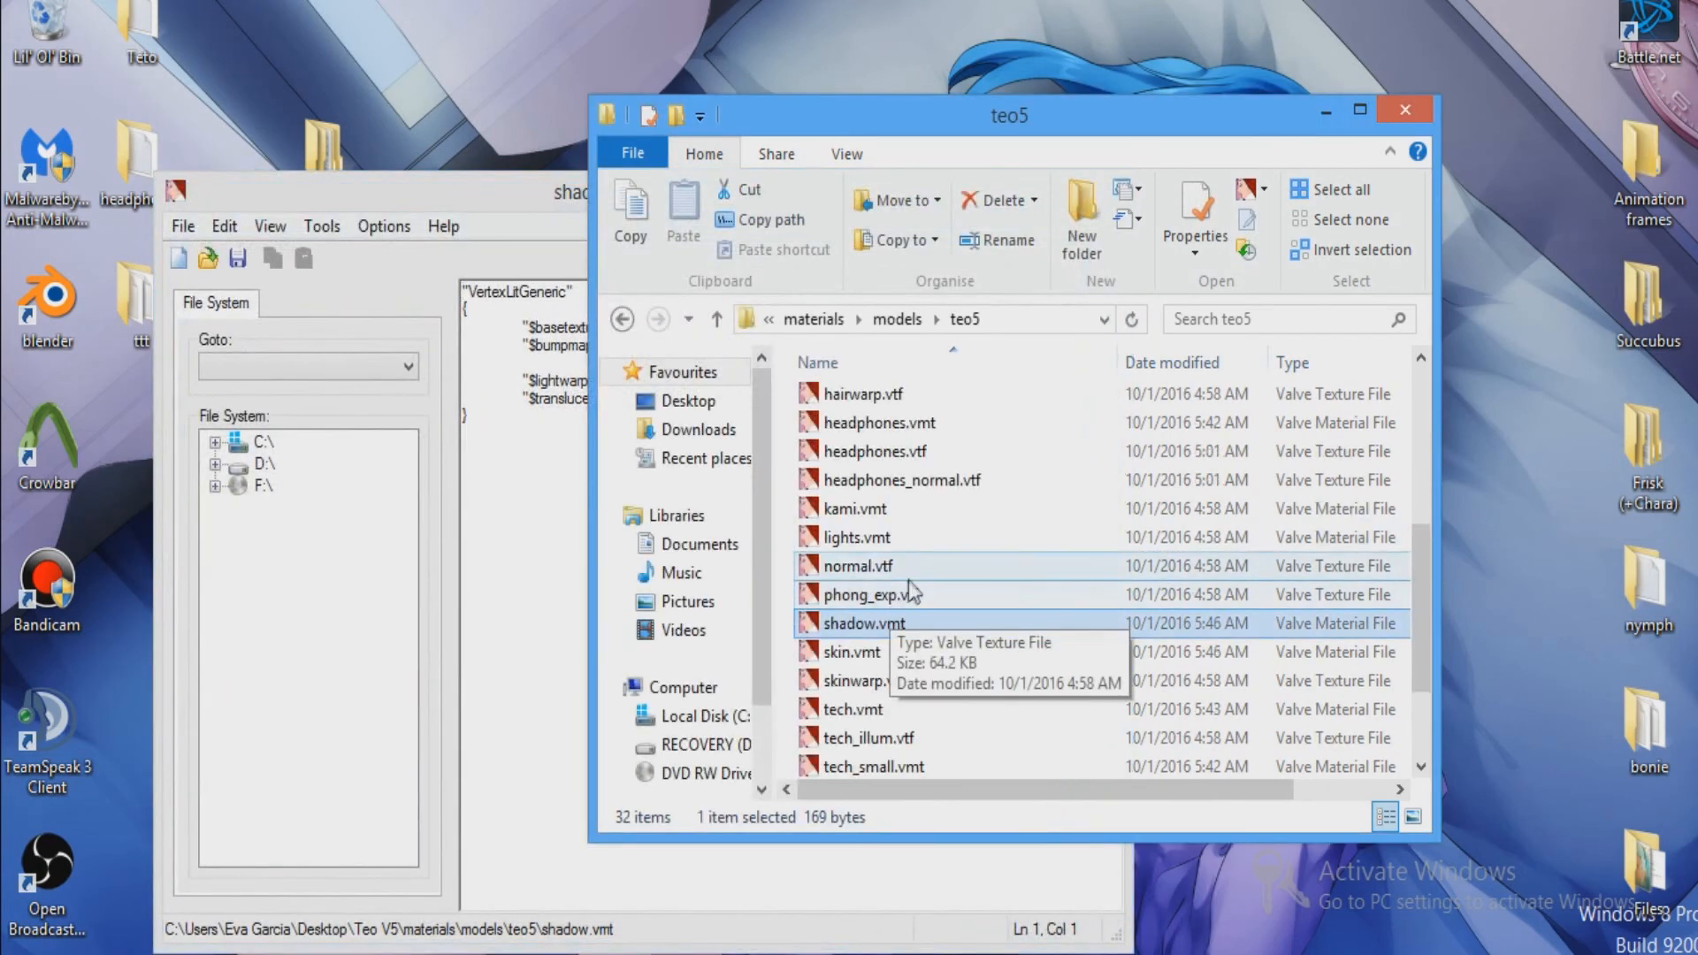
# Replace captainbigbutt\vocaloid\teto_append with teo5 in the $basetexture, $bumpmap and $lightwarptexture paths of the open shadow.vmt, and save and close it.
pyautogui.click(529, 517)
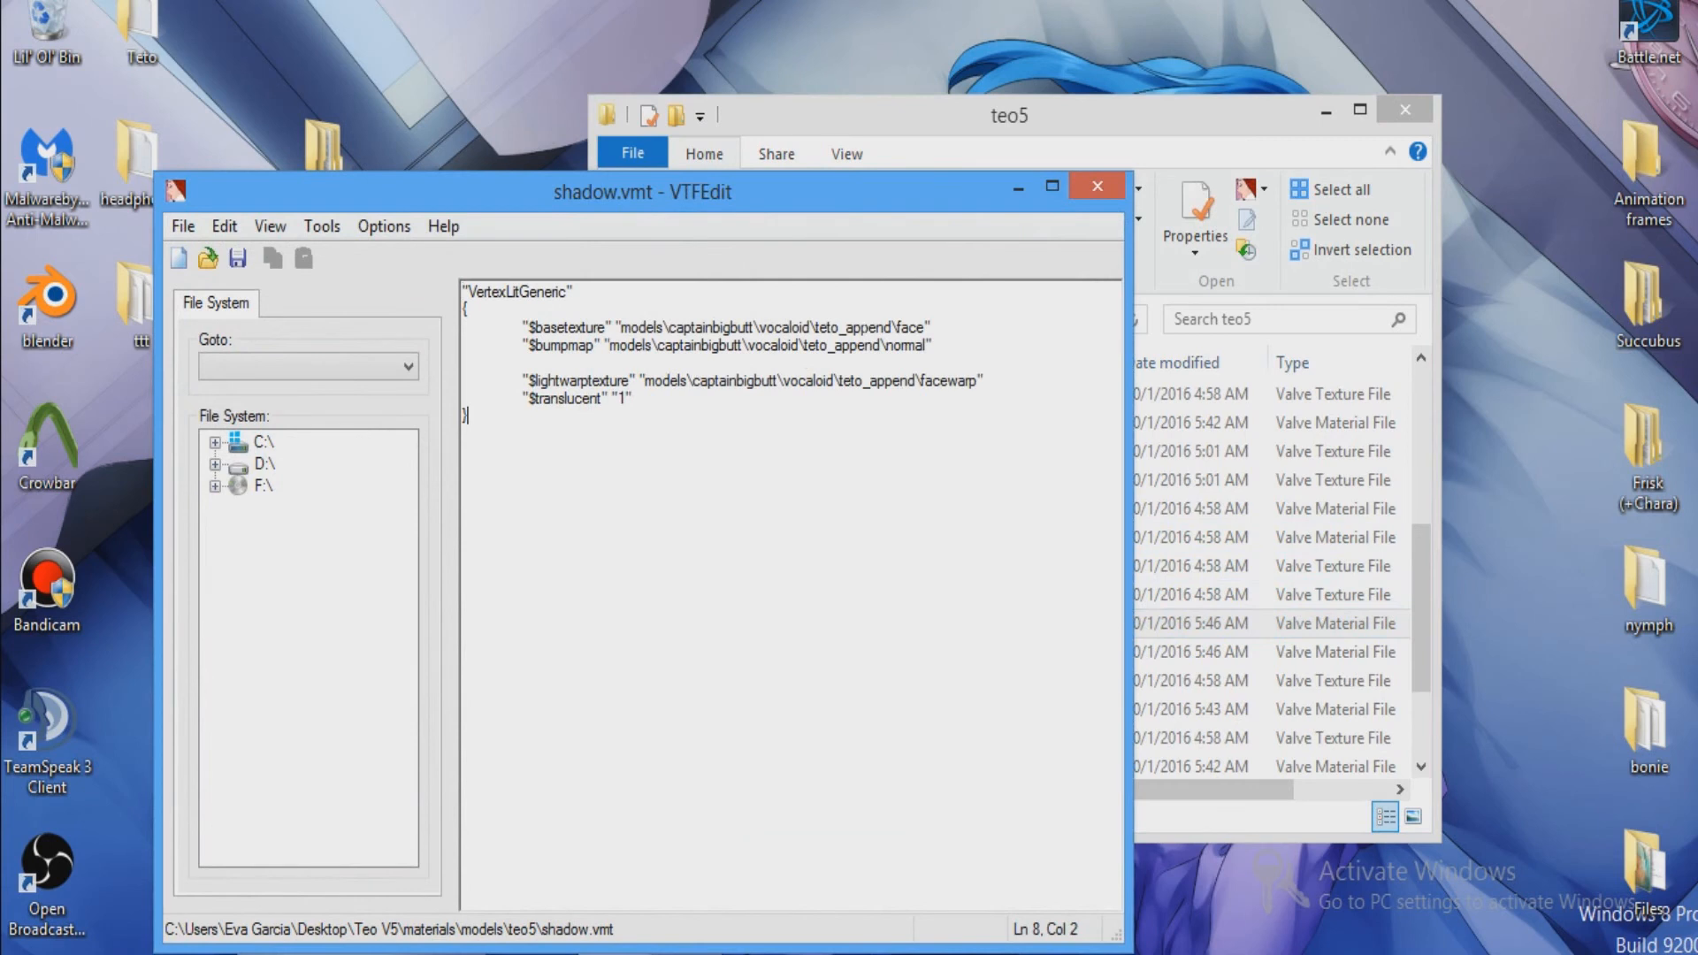
pyautogui.moveTo(872, 327); pyautogui.dragTo(746, 327)
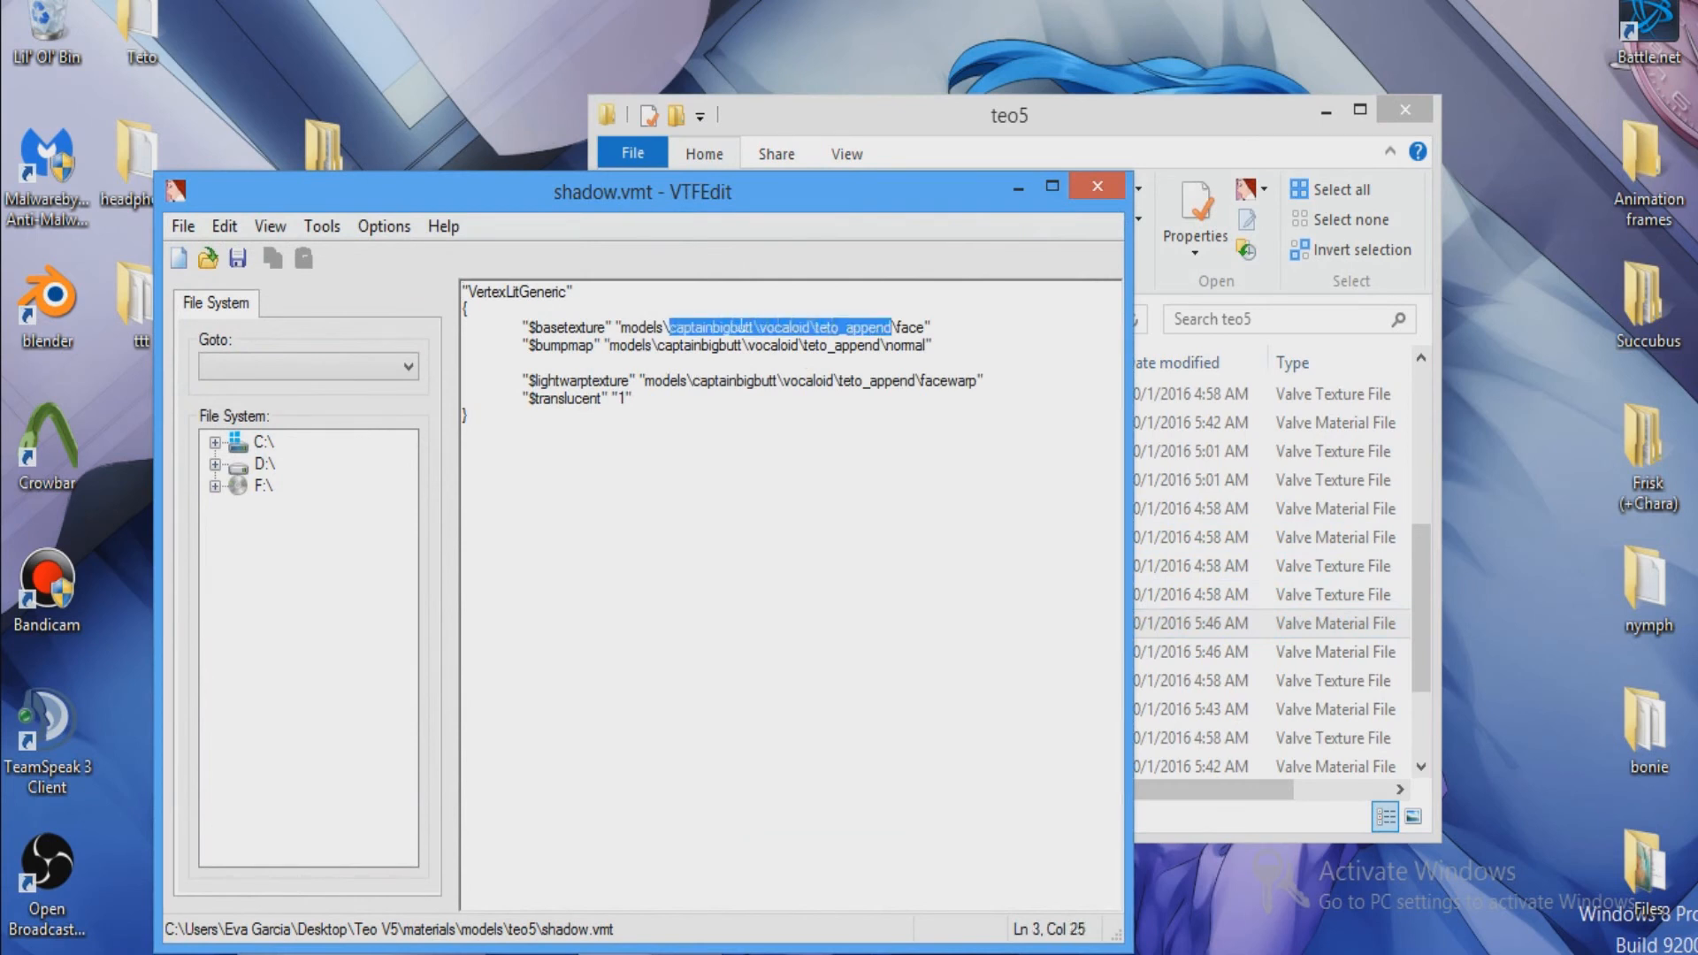
pyautogui.write('teo5')
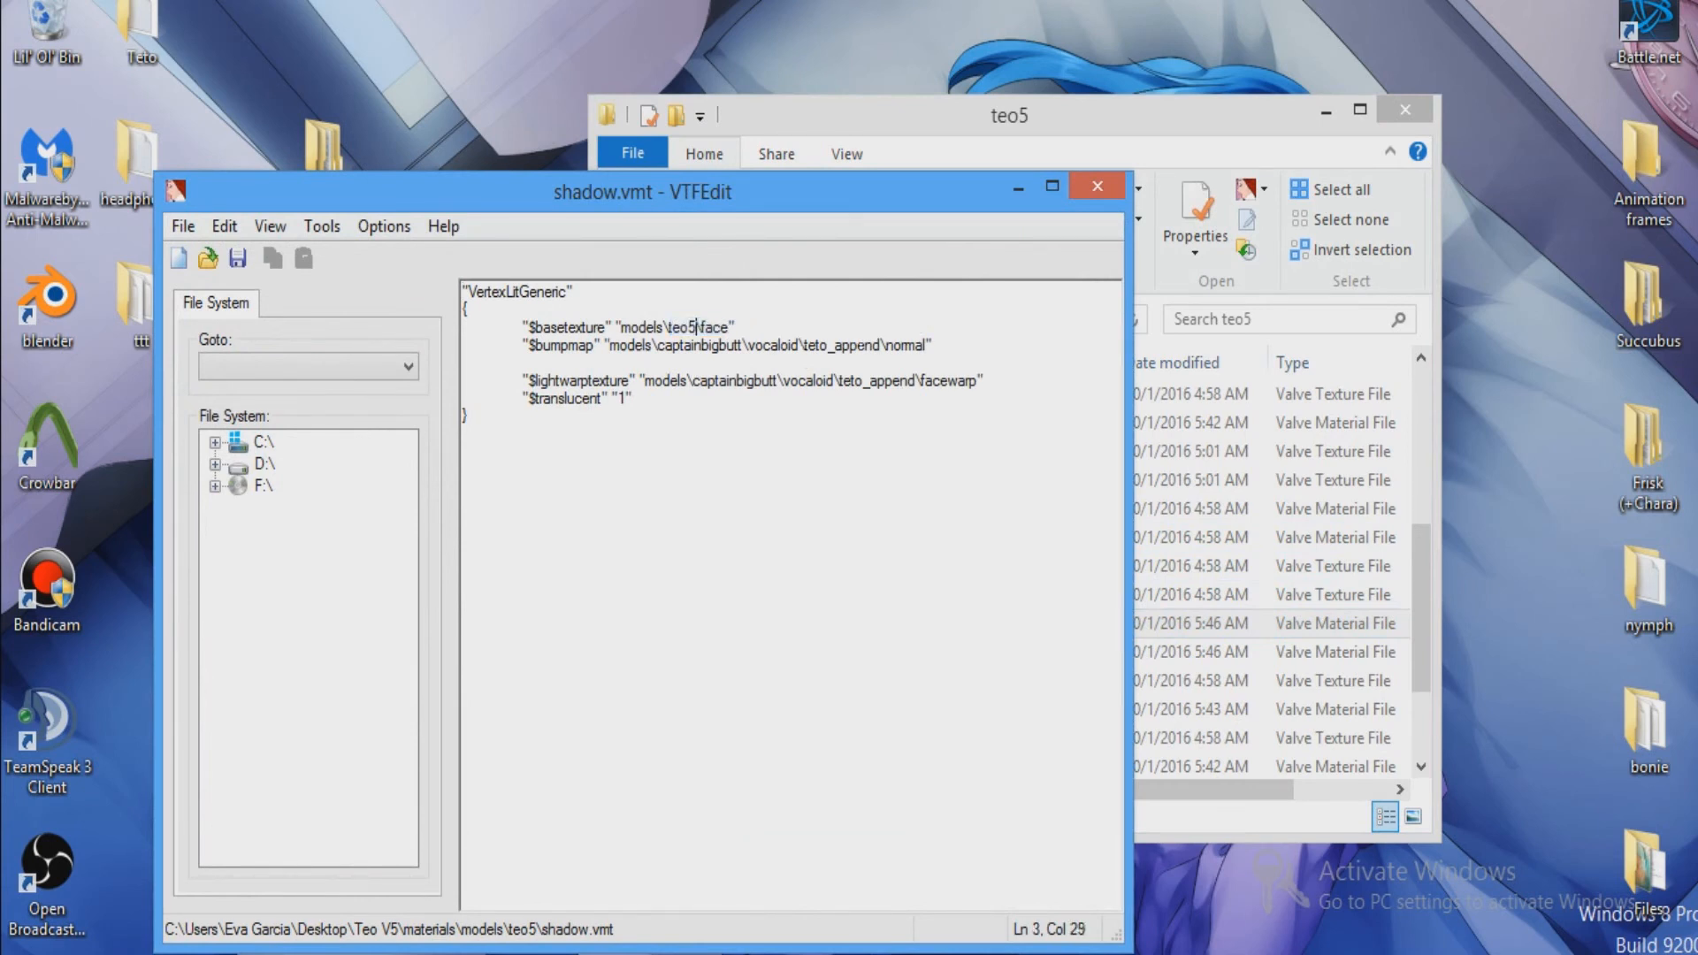
pyautogui.moveTo(881, 345); pyautogui.dragTo(682, 340)
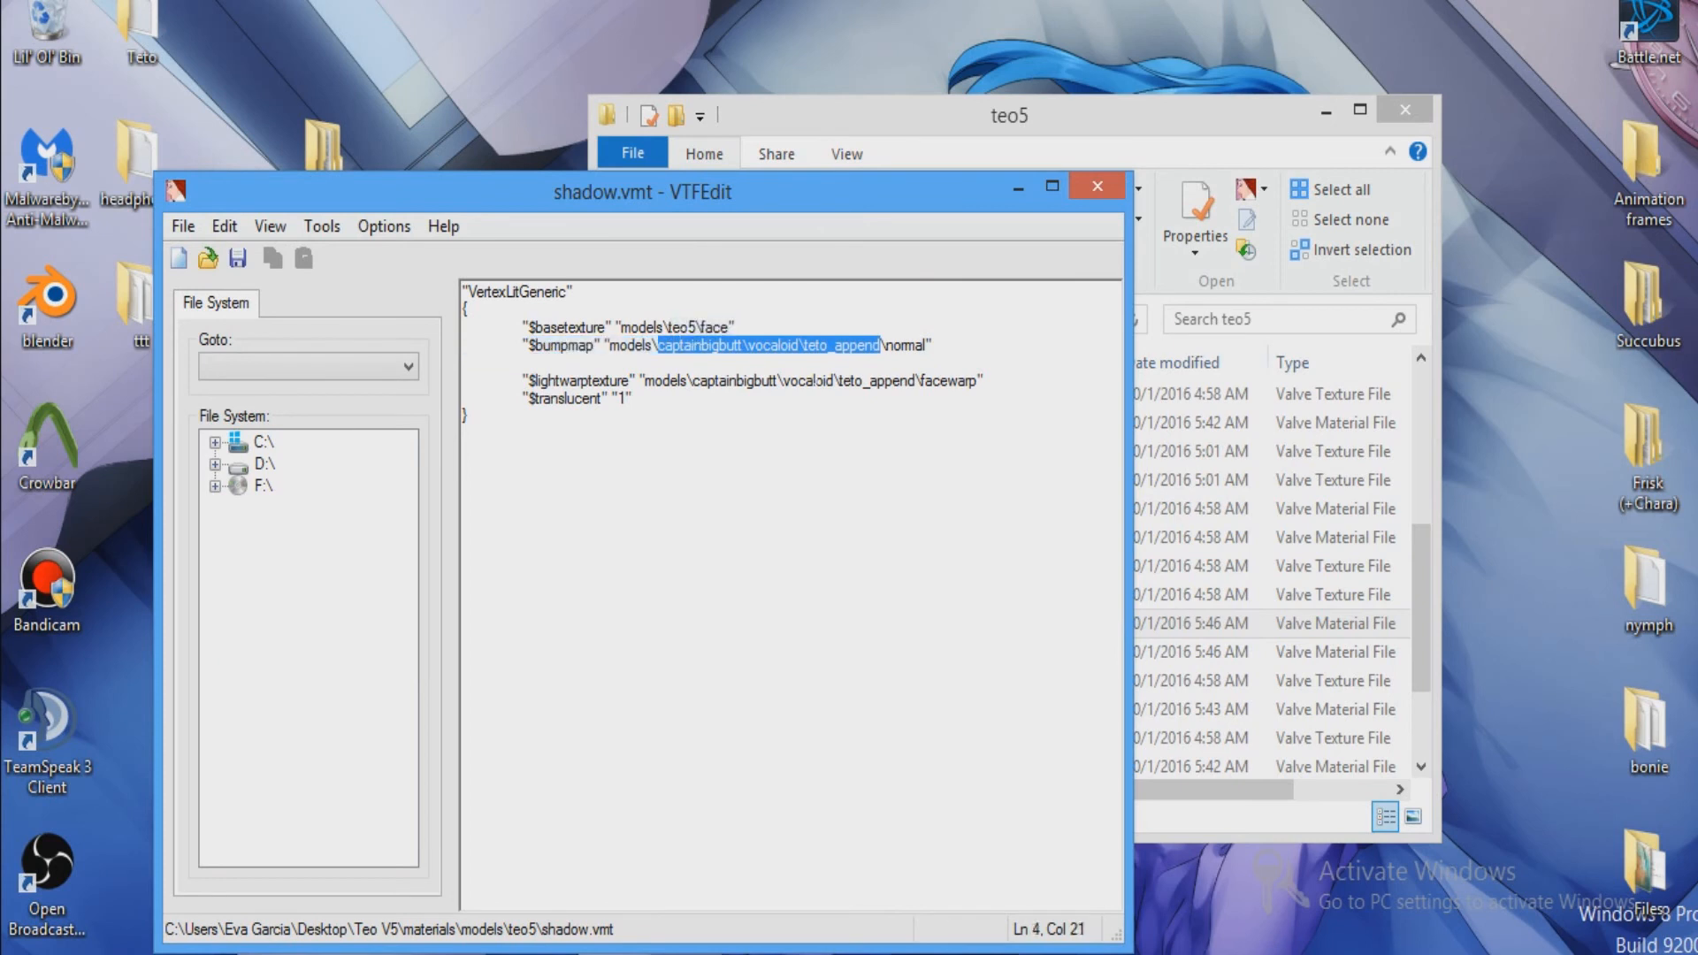
pyautogui.write('teo5')
pyautogui.moveTo(885, 380); pyautogui.dragTo(693, 380)
pyautogui.write('teo5')
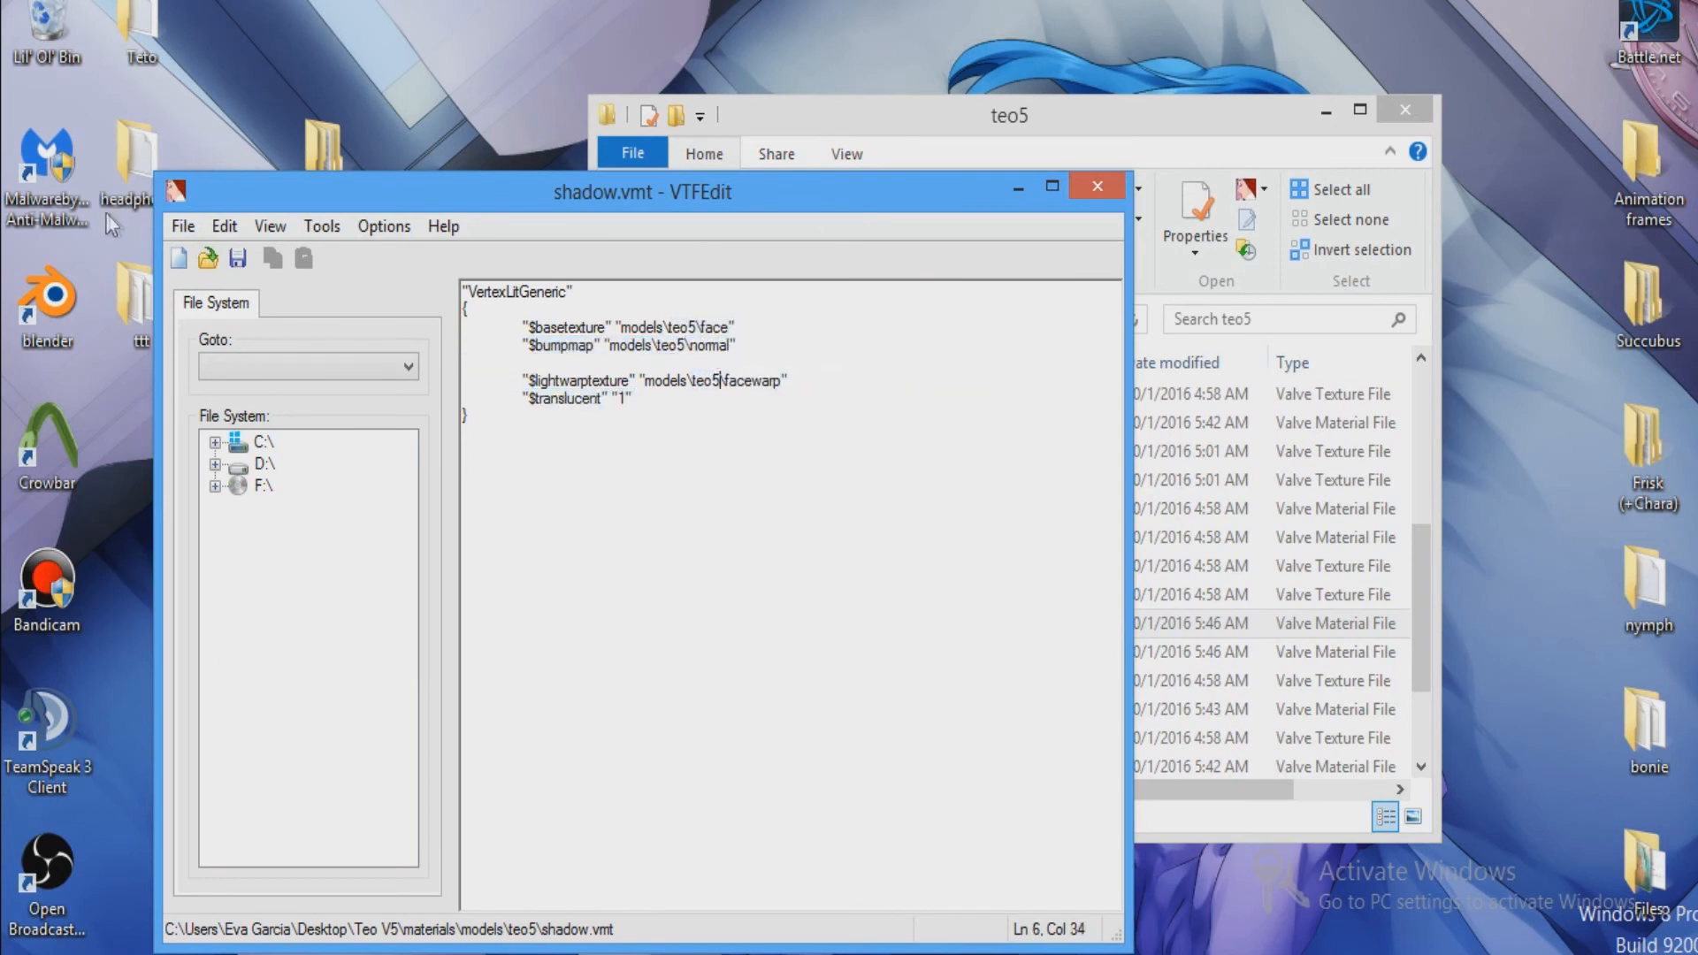
pyautogui.click(184, 226)
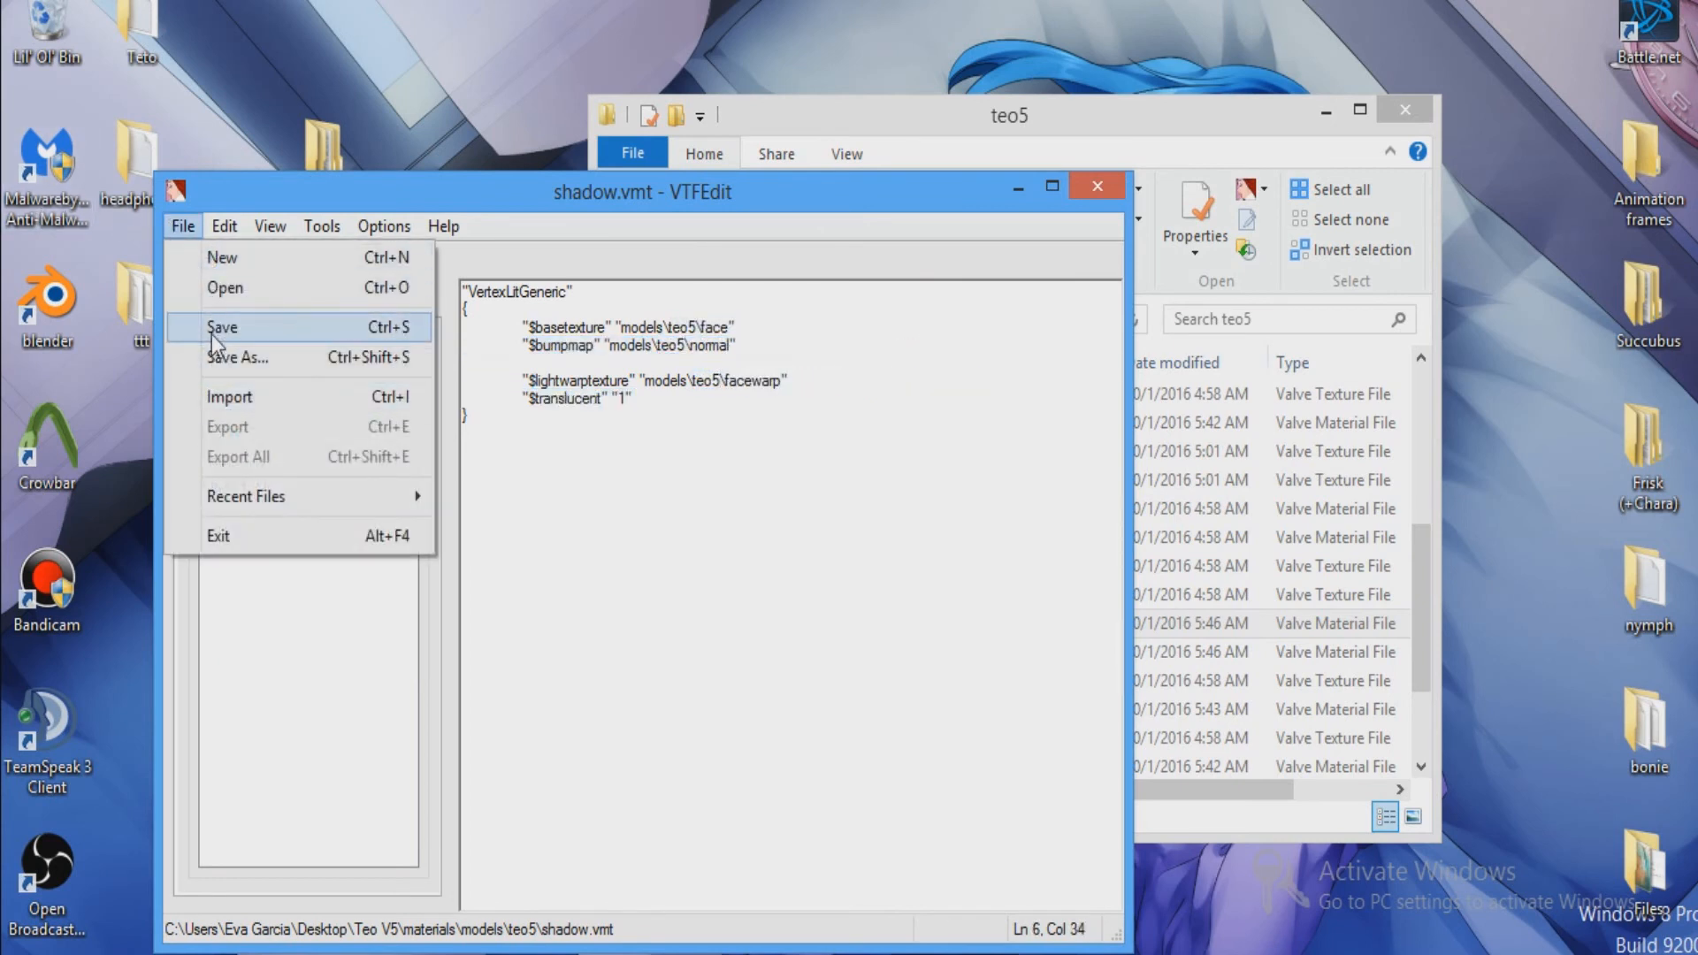
pyautogui.click(211, 335)
pyautogui.click(1100, 185)
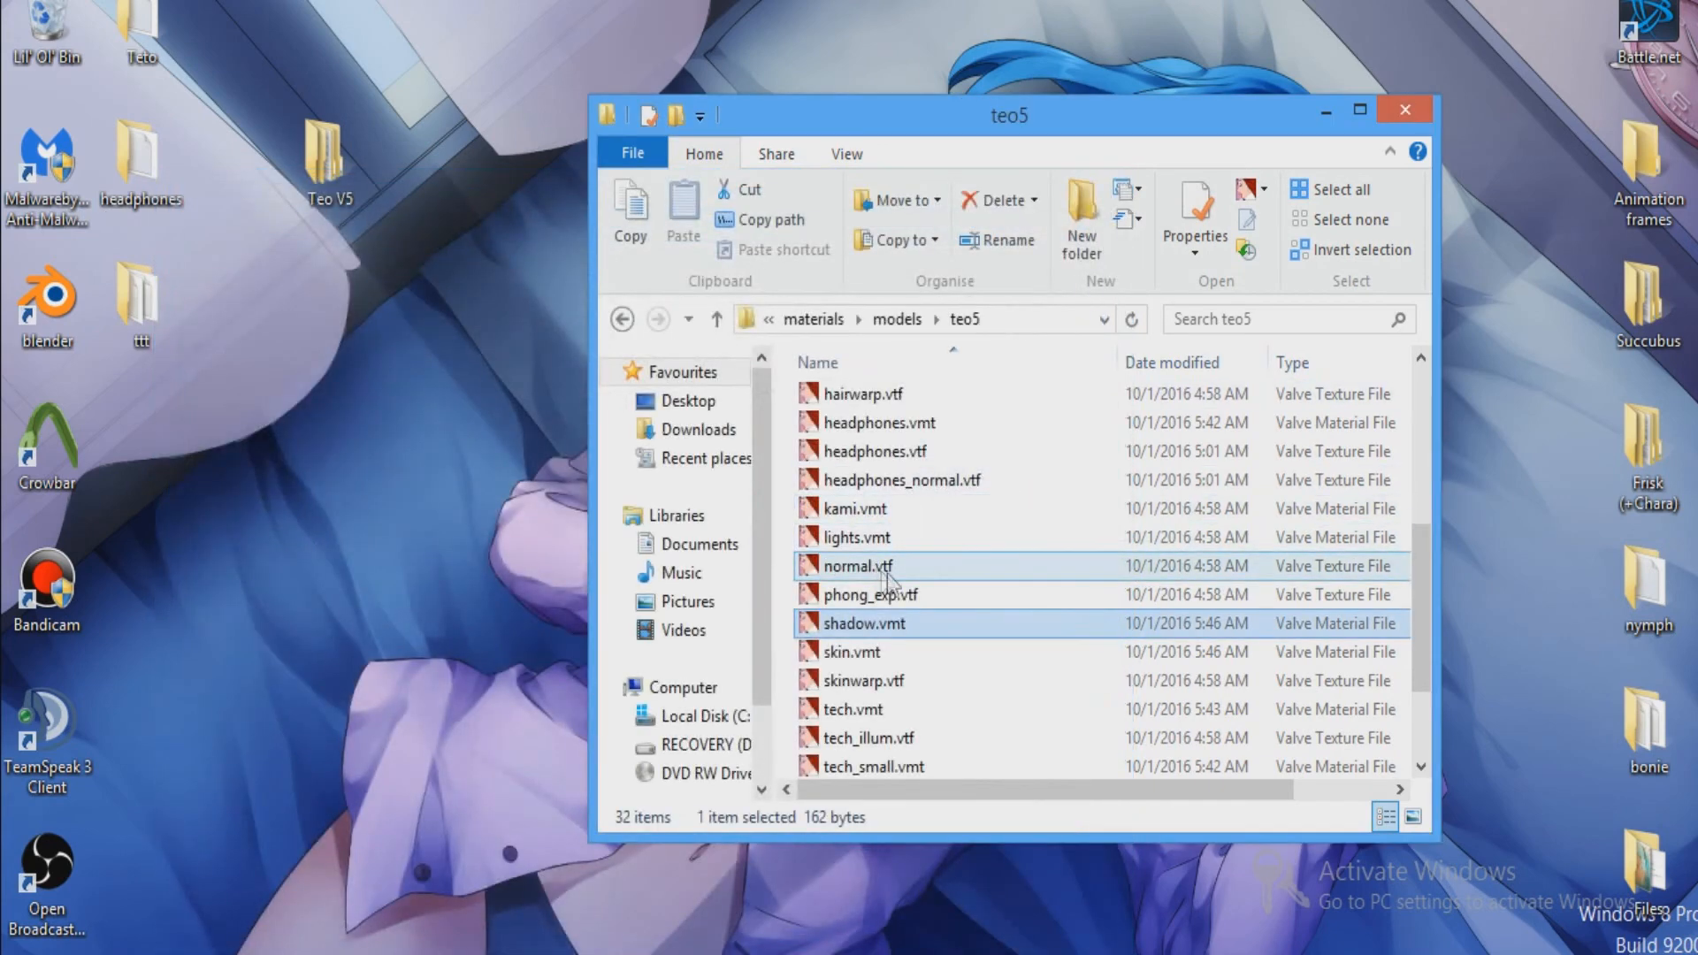
# Open lights.vmt, replace captainbigbutt\vocaloid\teto_append with teo5 in the $basetexture path, and save and close it.
pyautogui.doubleClick(911, 537)
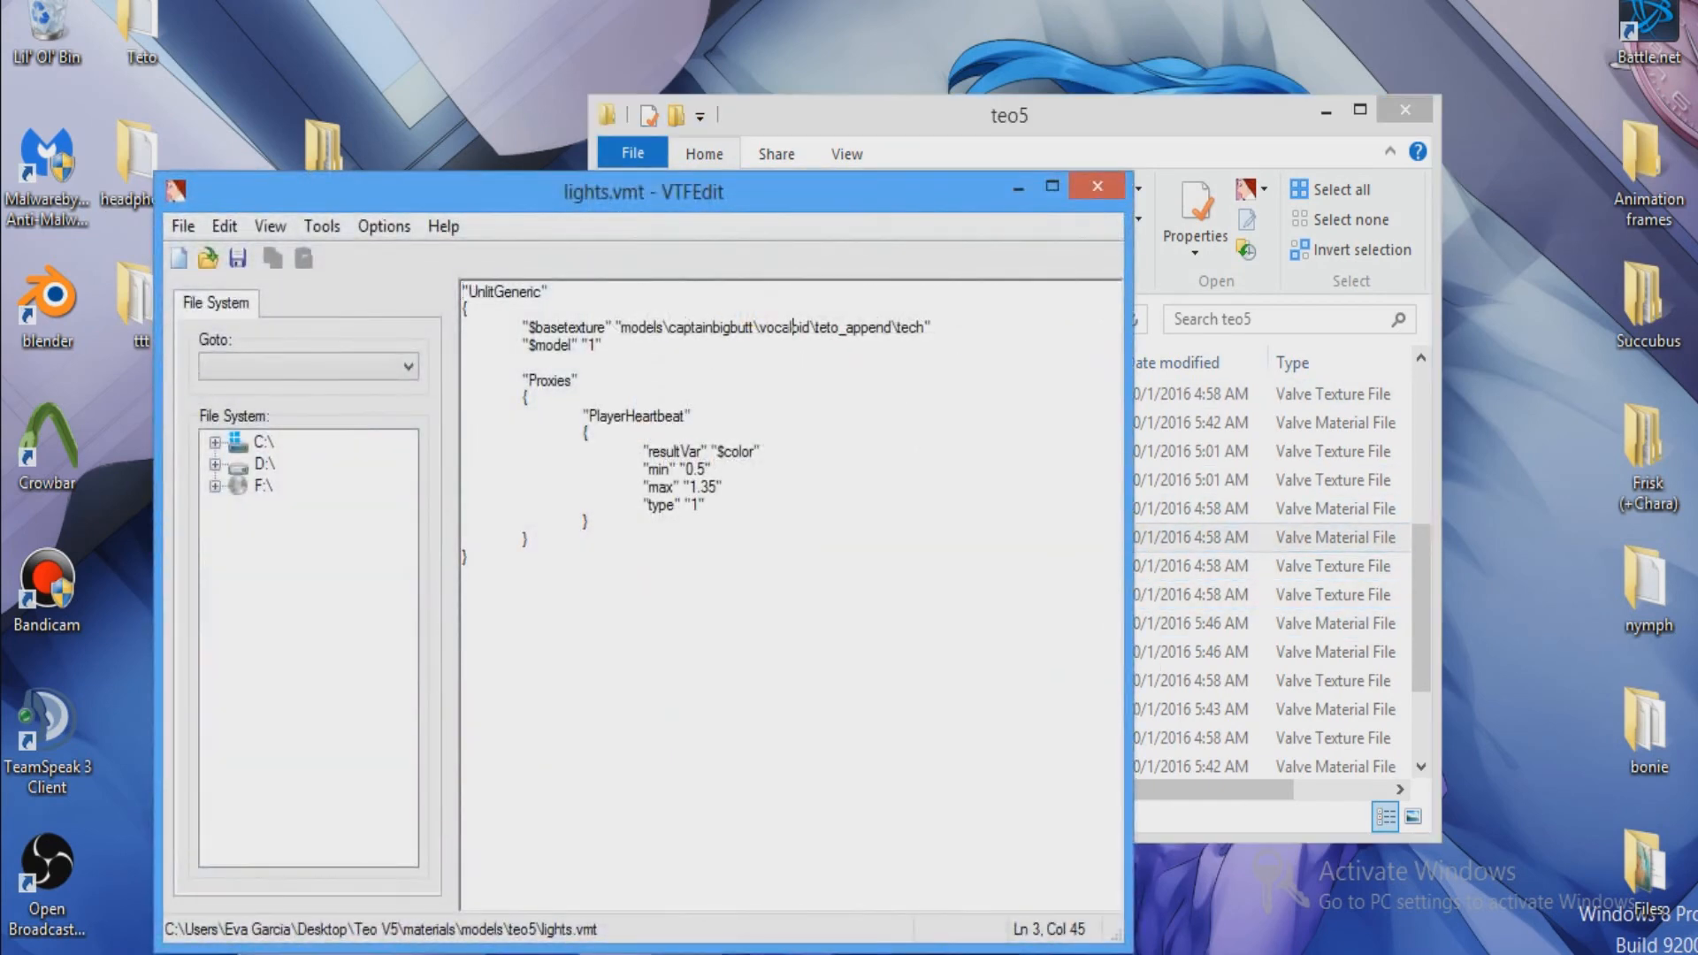
pyautogui.moveTo(794, 327); pyautogui.dragTo(733, 326)
pyautogui.write('teo5')
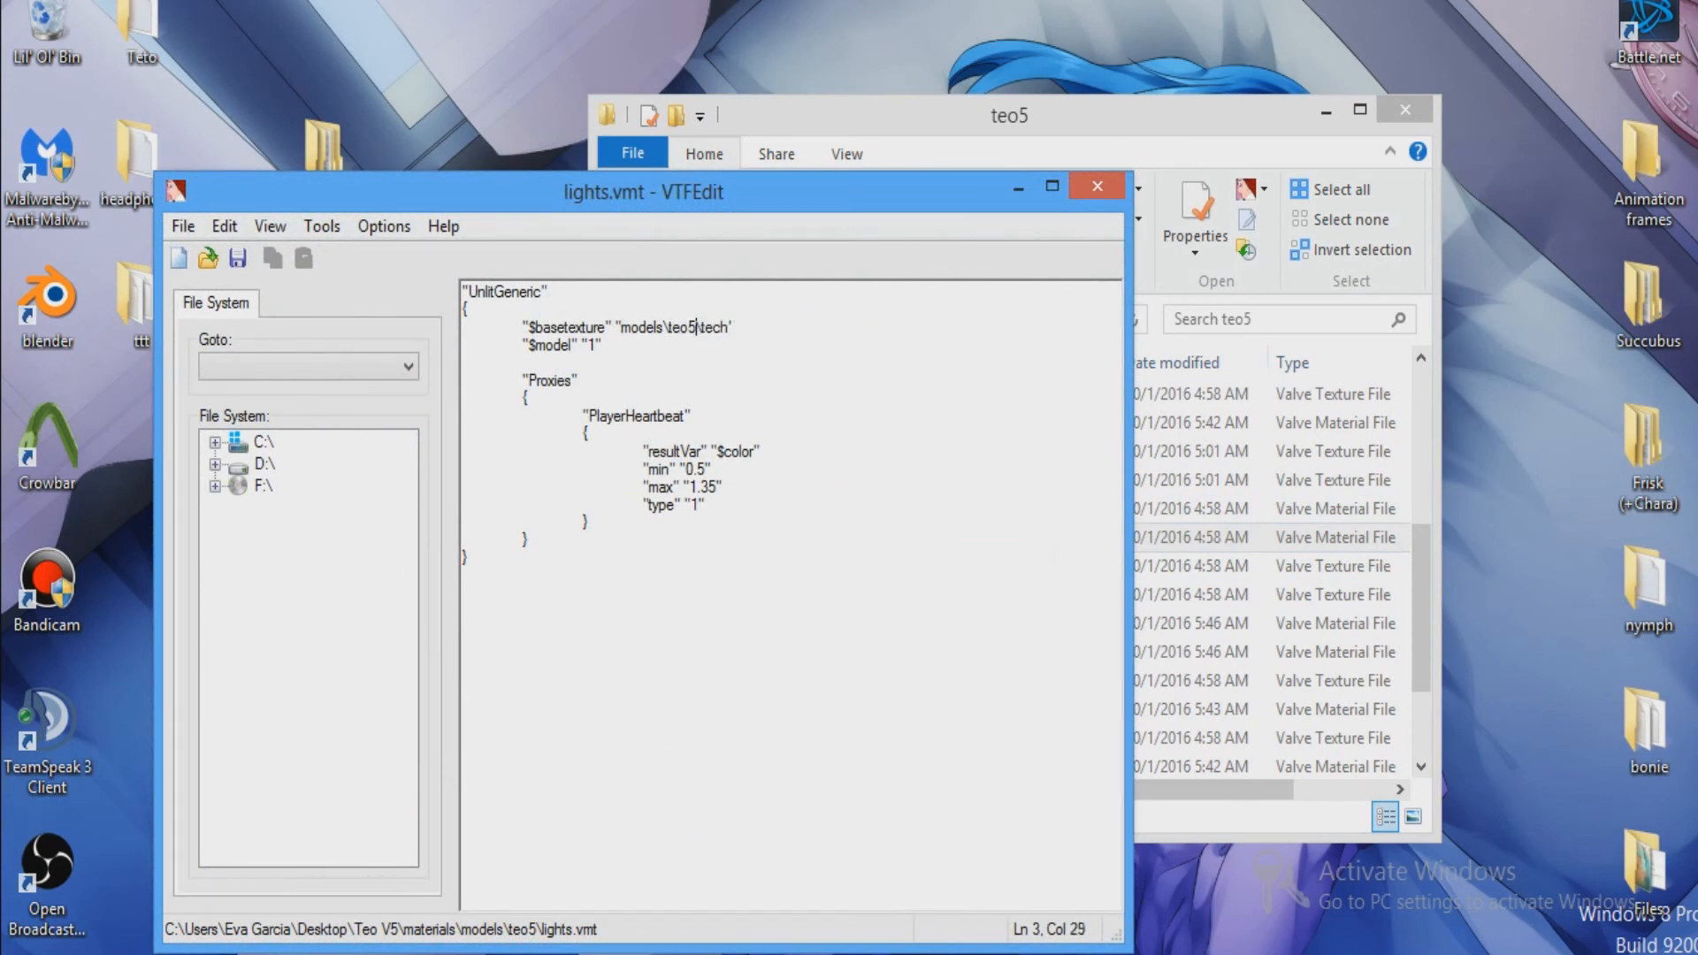
pyautogui.click(181, 226)
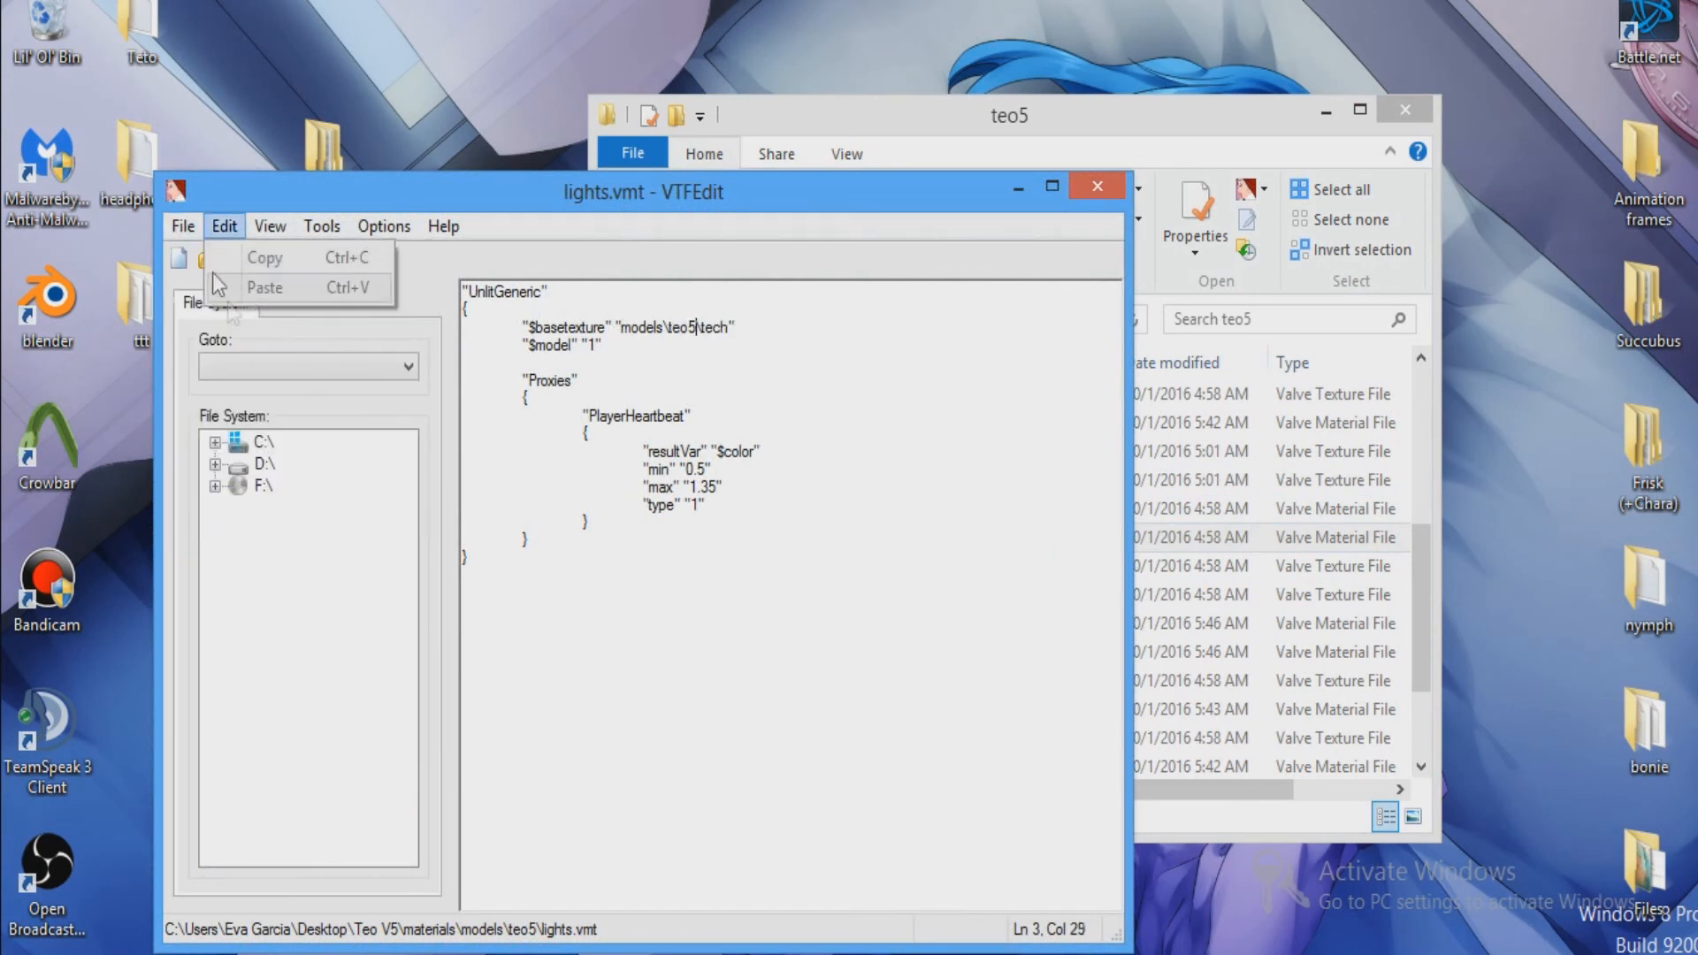
pyautogui.click(223, 327)
pyautogui.click(1120, 192)
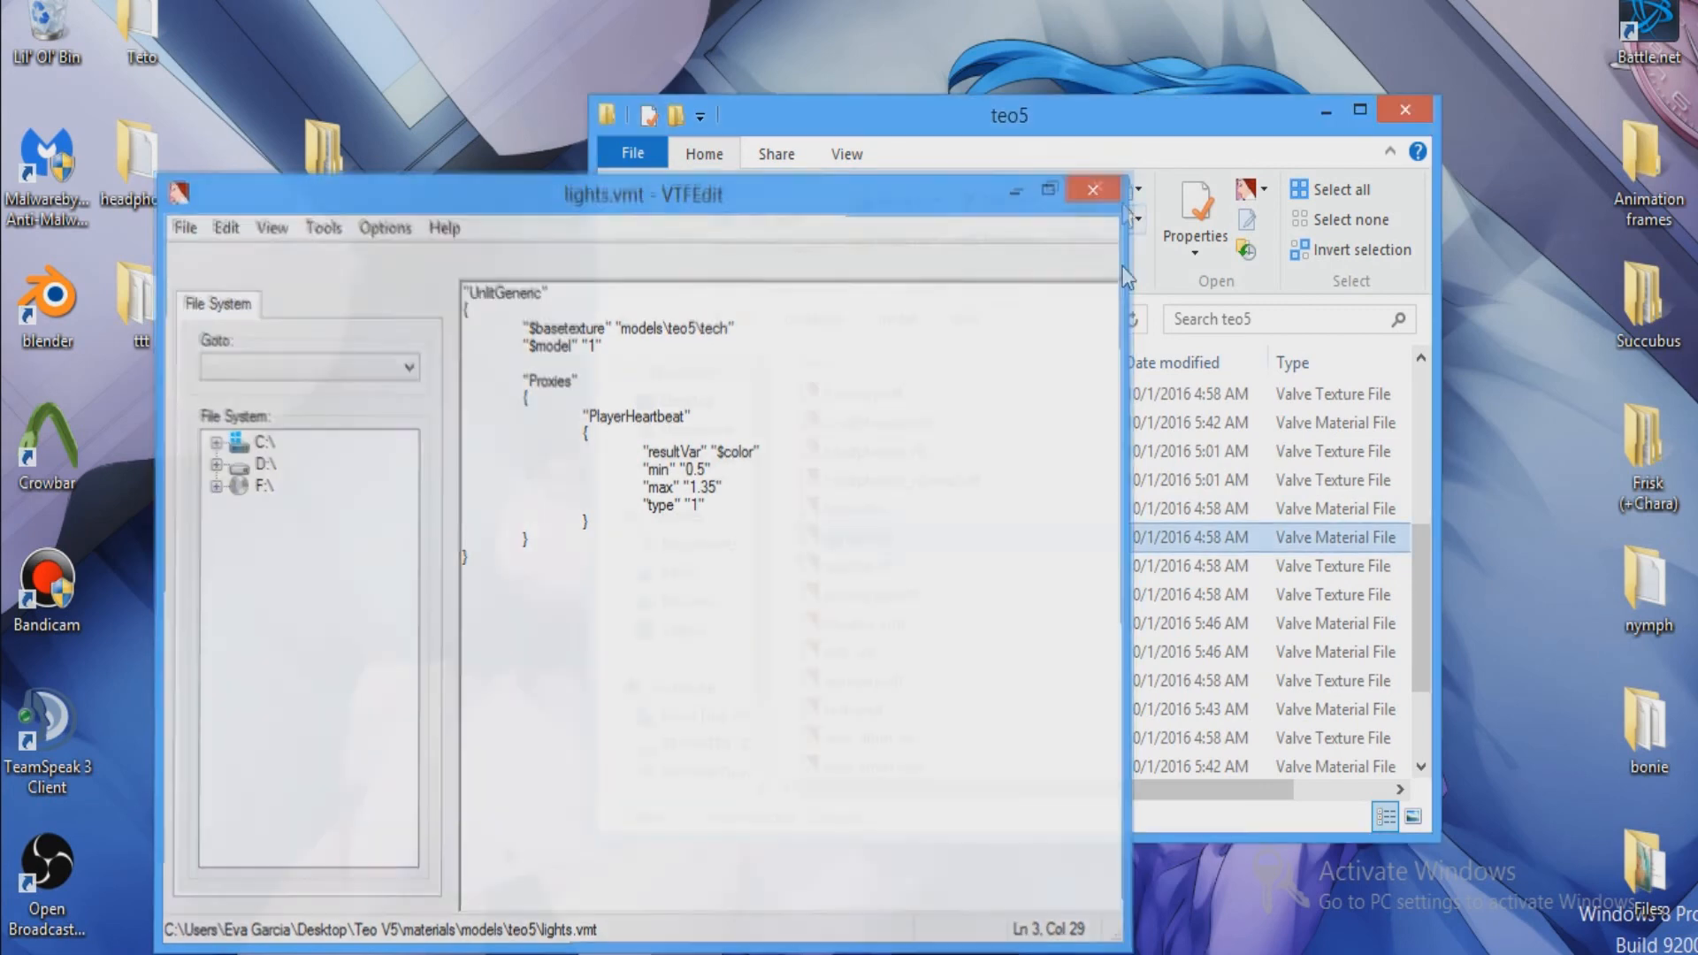
# Open kami.vmt and replace captainbigbutt\vocaloid\teto_append with teo5 in the $basetexture and $bumpmap paths.
pyautogui.doubleClick(885, 509)
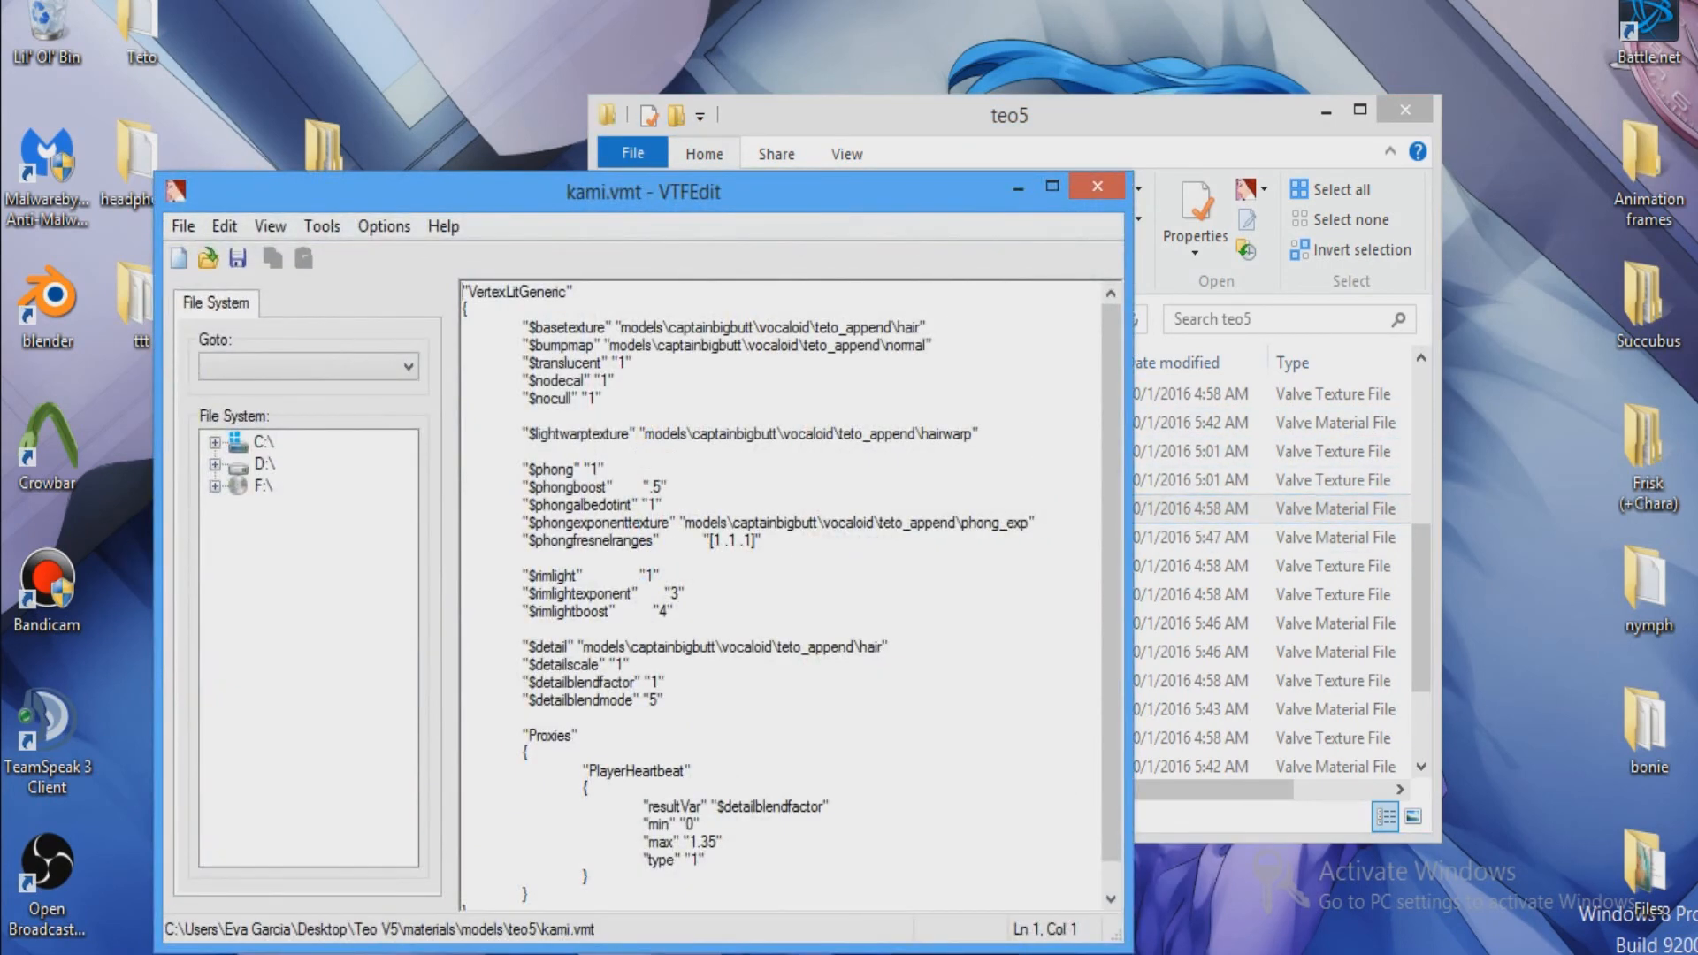
pyautogui.moveTo(895, 327); pyautogui.dragTo(669, 327)
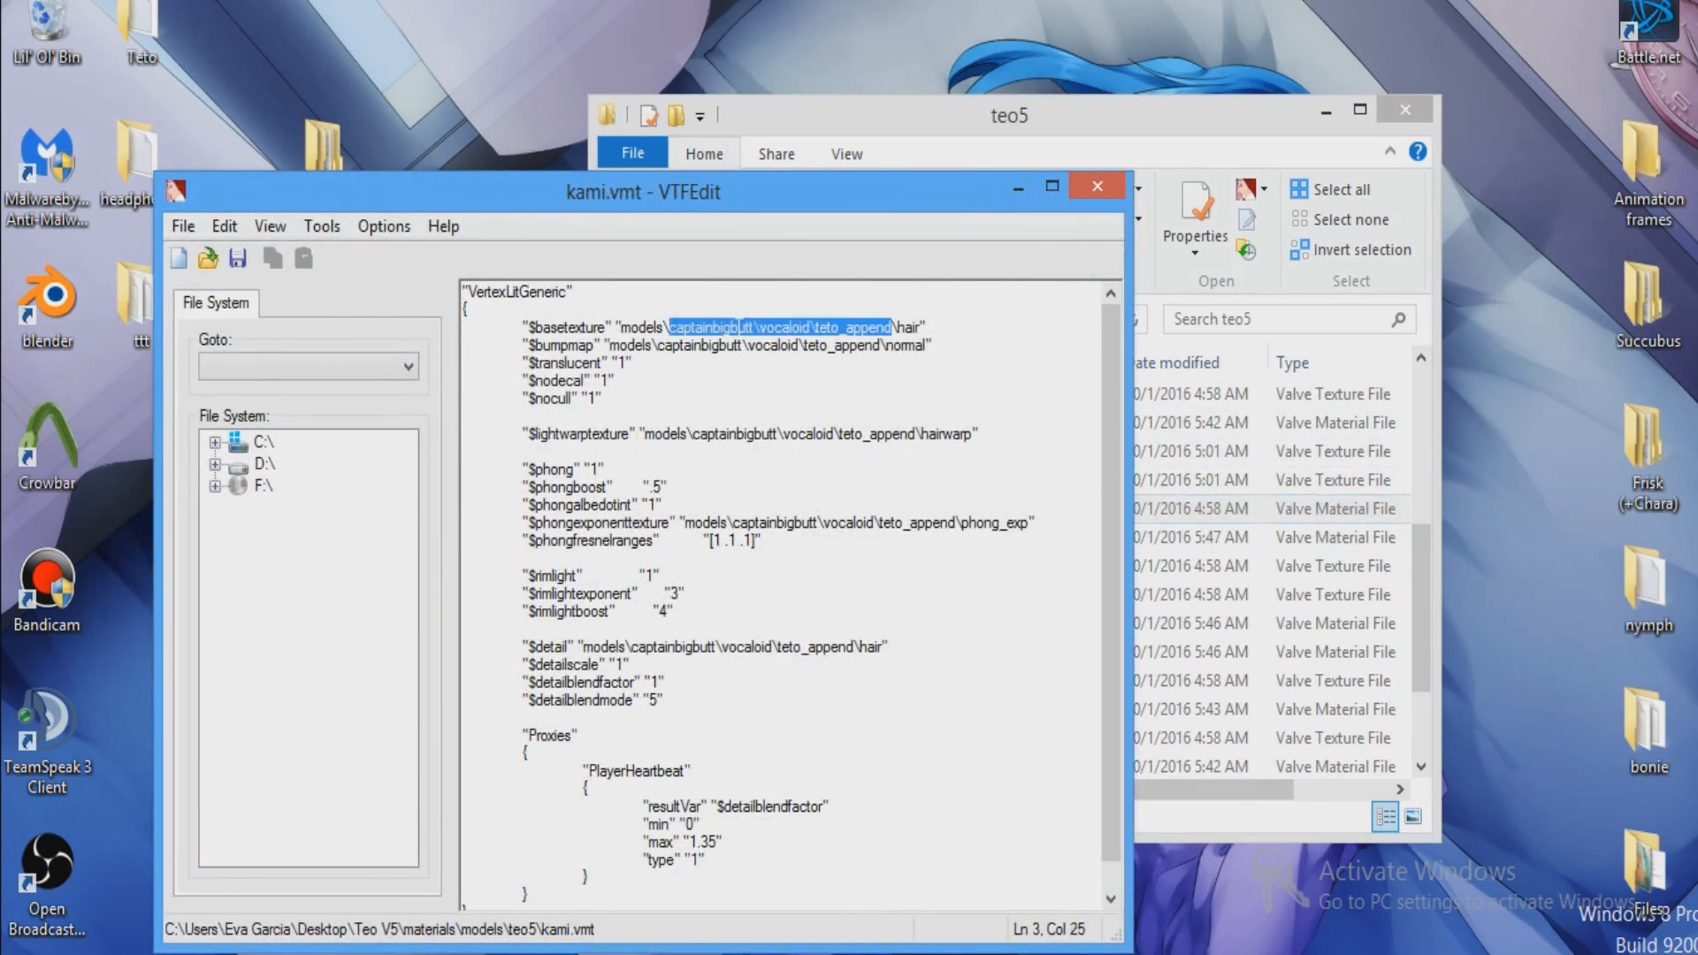
pyautogui.write('teo5')
pyautogui.moveTo(881, 345); pyautogui.dragTo(658, 345)
pyautogui.write('teo5')
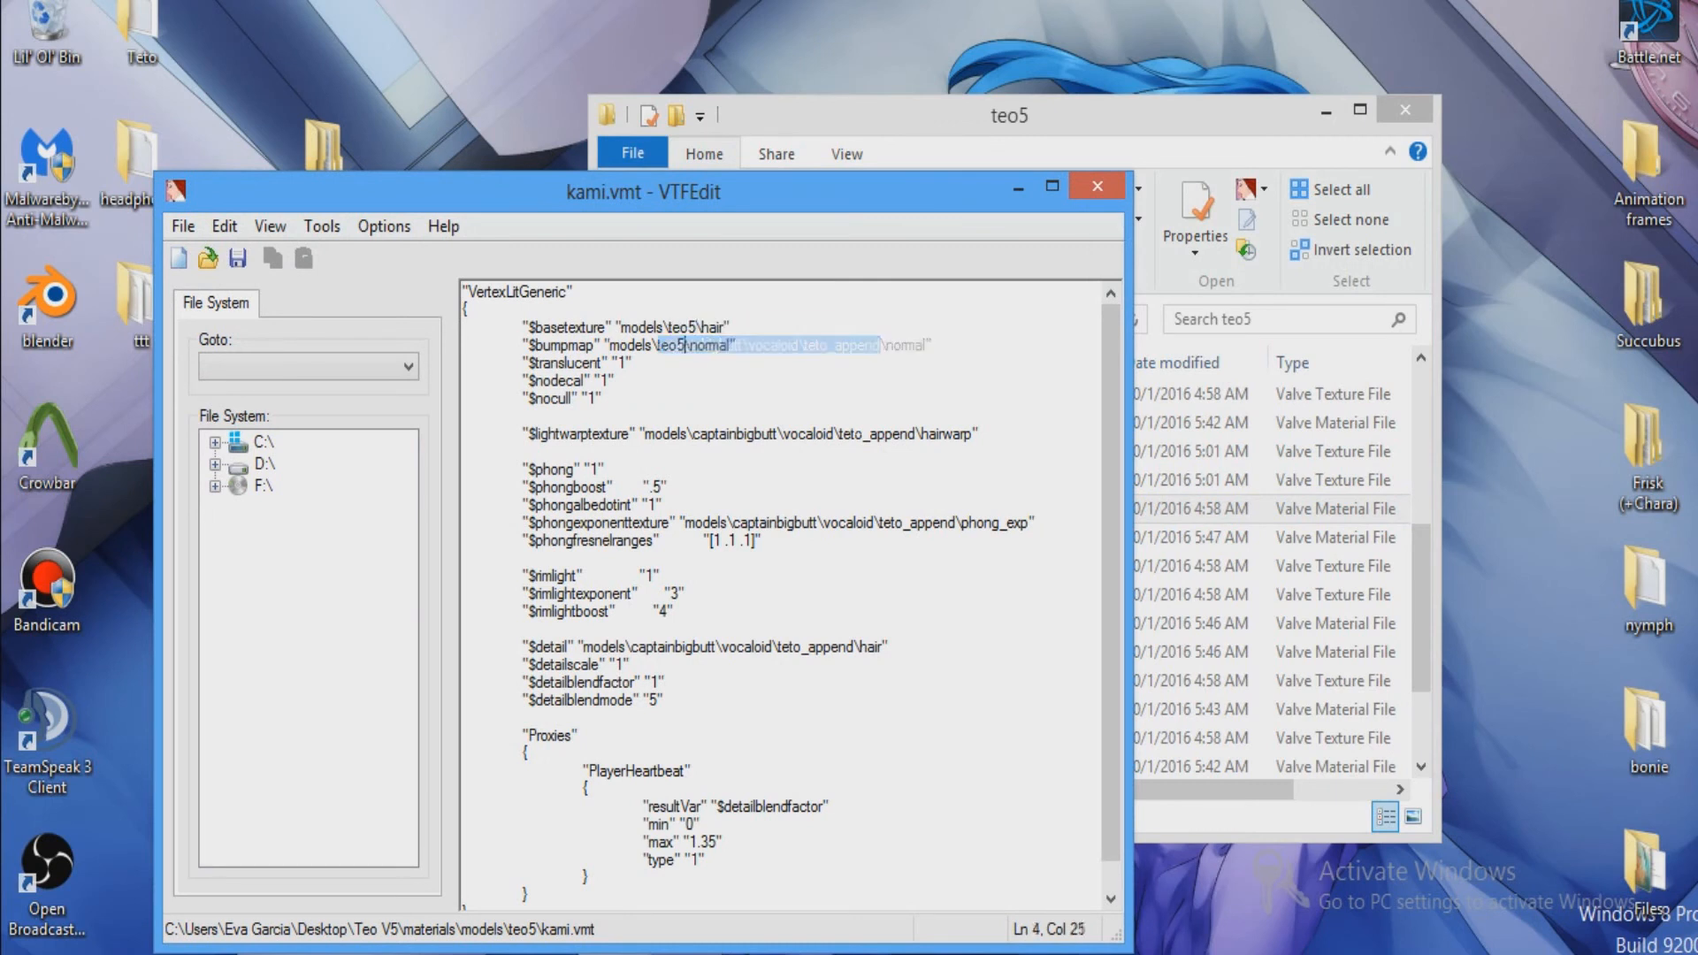
# Set kami.vmt's $lightwarptexture to models\teo5append\hairwarp, replace captainbigbutt\vocaloid\teto_append with teo5 in $phongexponenttexture and $detail, and save and close it.
pyautogui.moveTo(982, 434); pyautogui.dragTo(705, 434)
pyautogui.write('teo5')
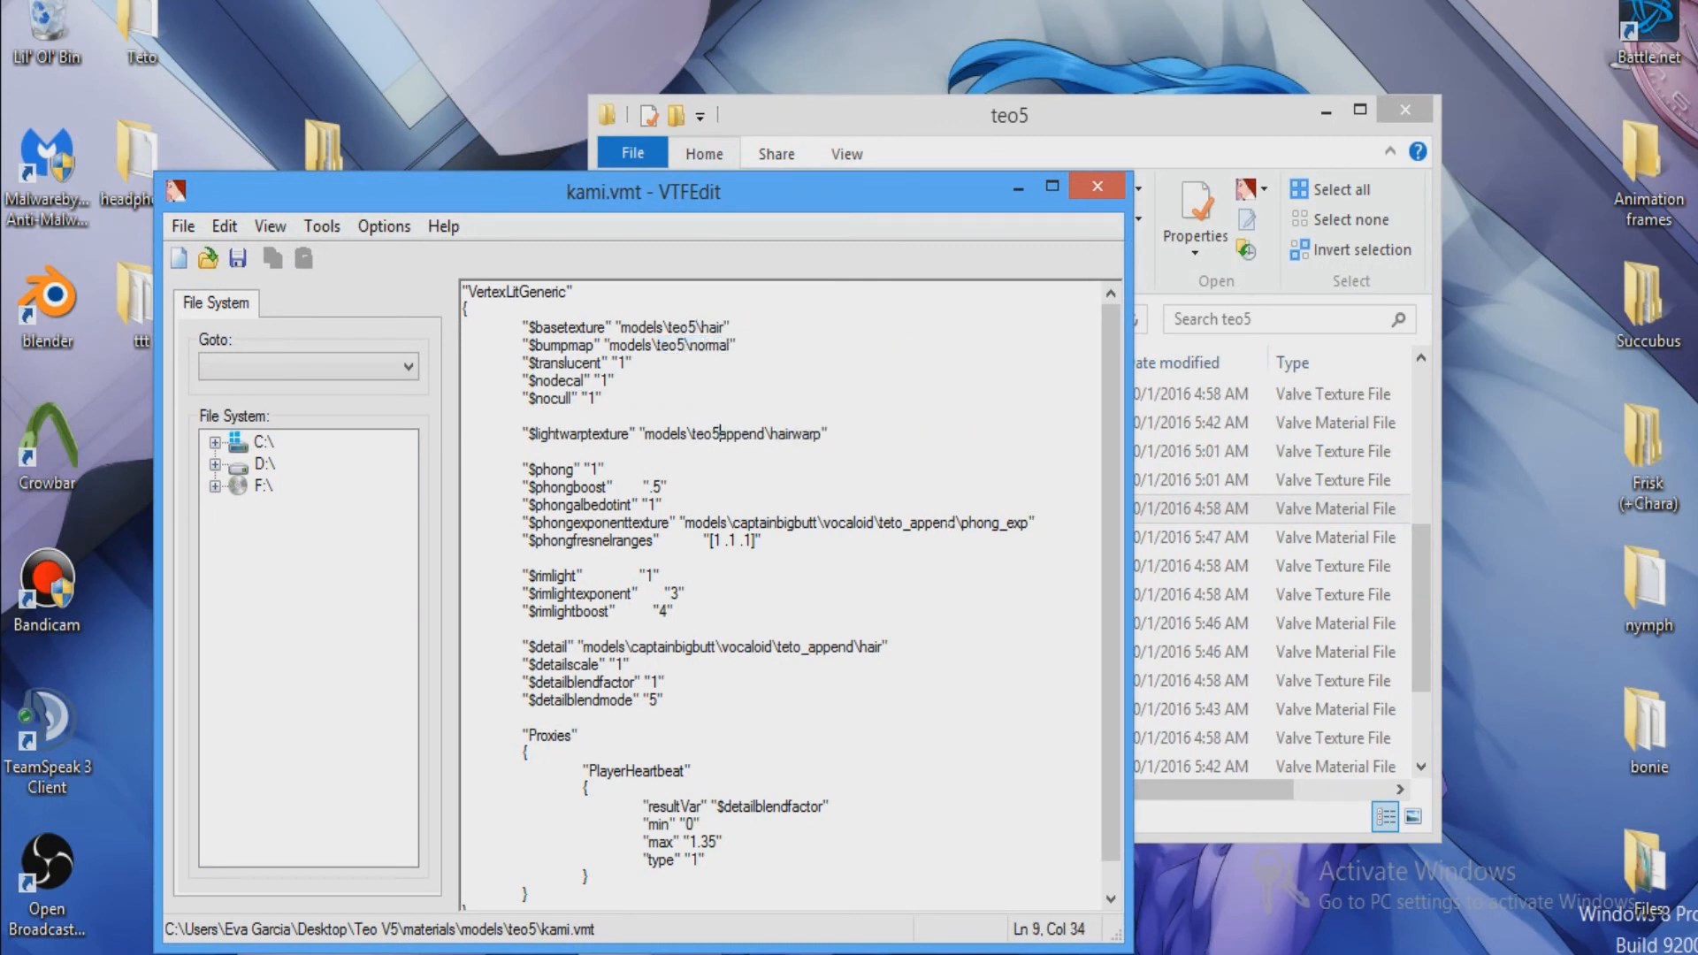
pyautogui.moveTo(956, 522); pyautogui.dragTo(733, 523)
pyautogui.write('teo5')
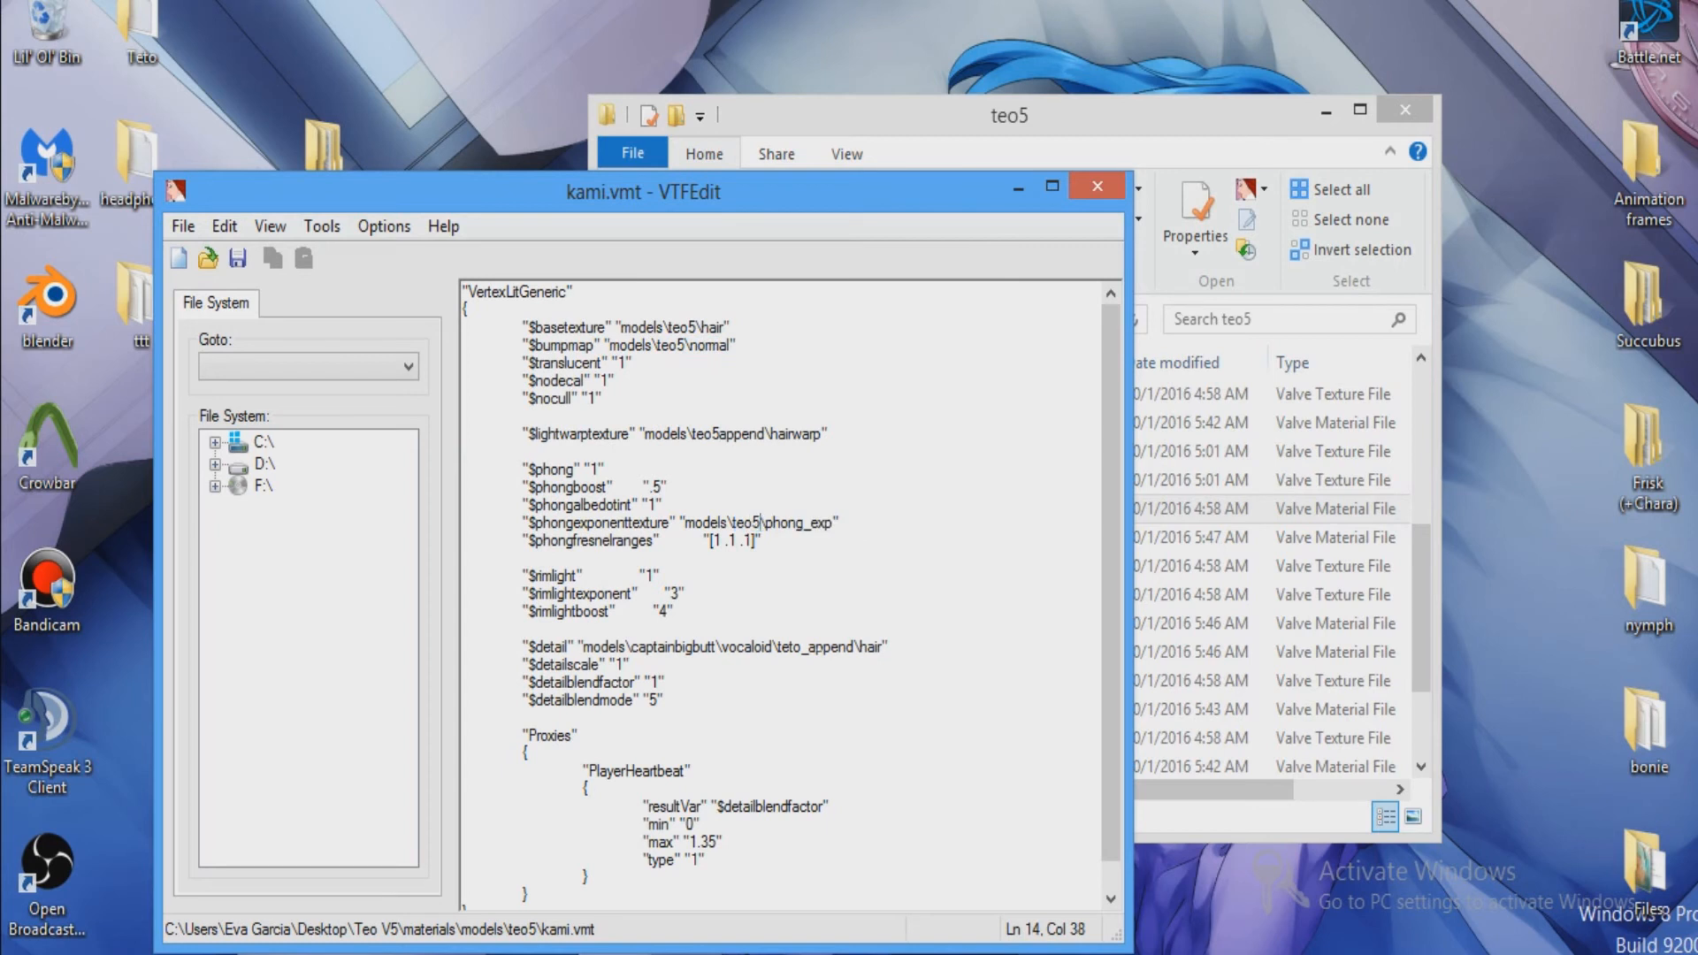
pyautogui.moveTo(855, 647); pyautogui.dragTo(631, 647)
pyautogui.write('teo5')
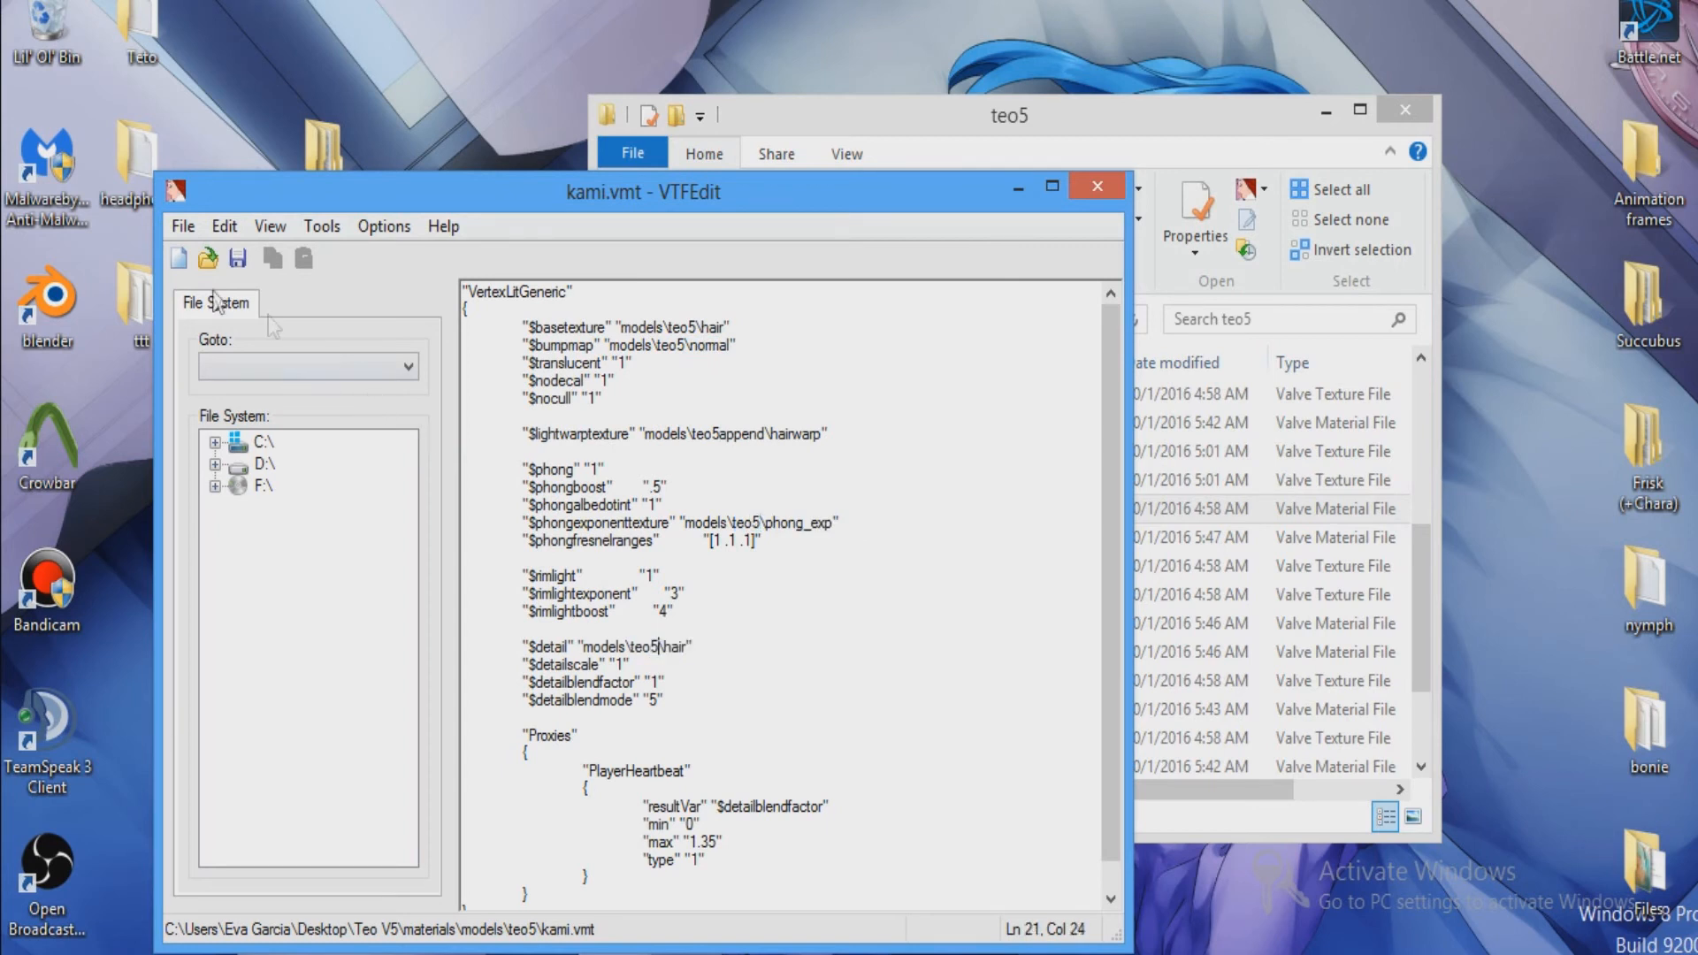
pyautogui.click(184, 227)
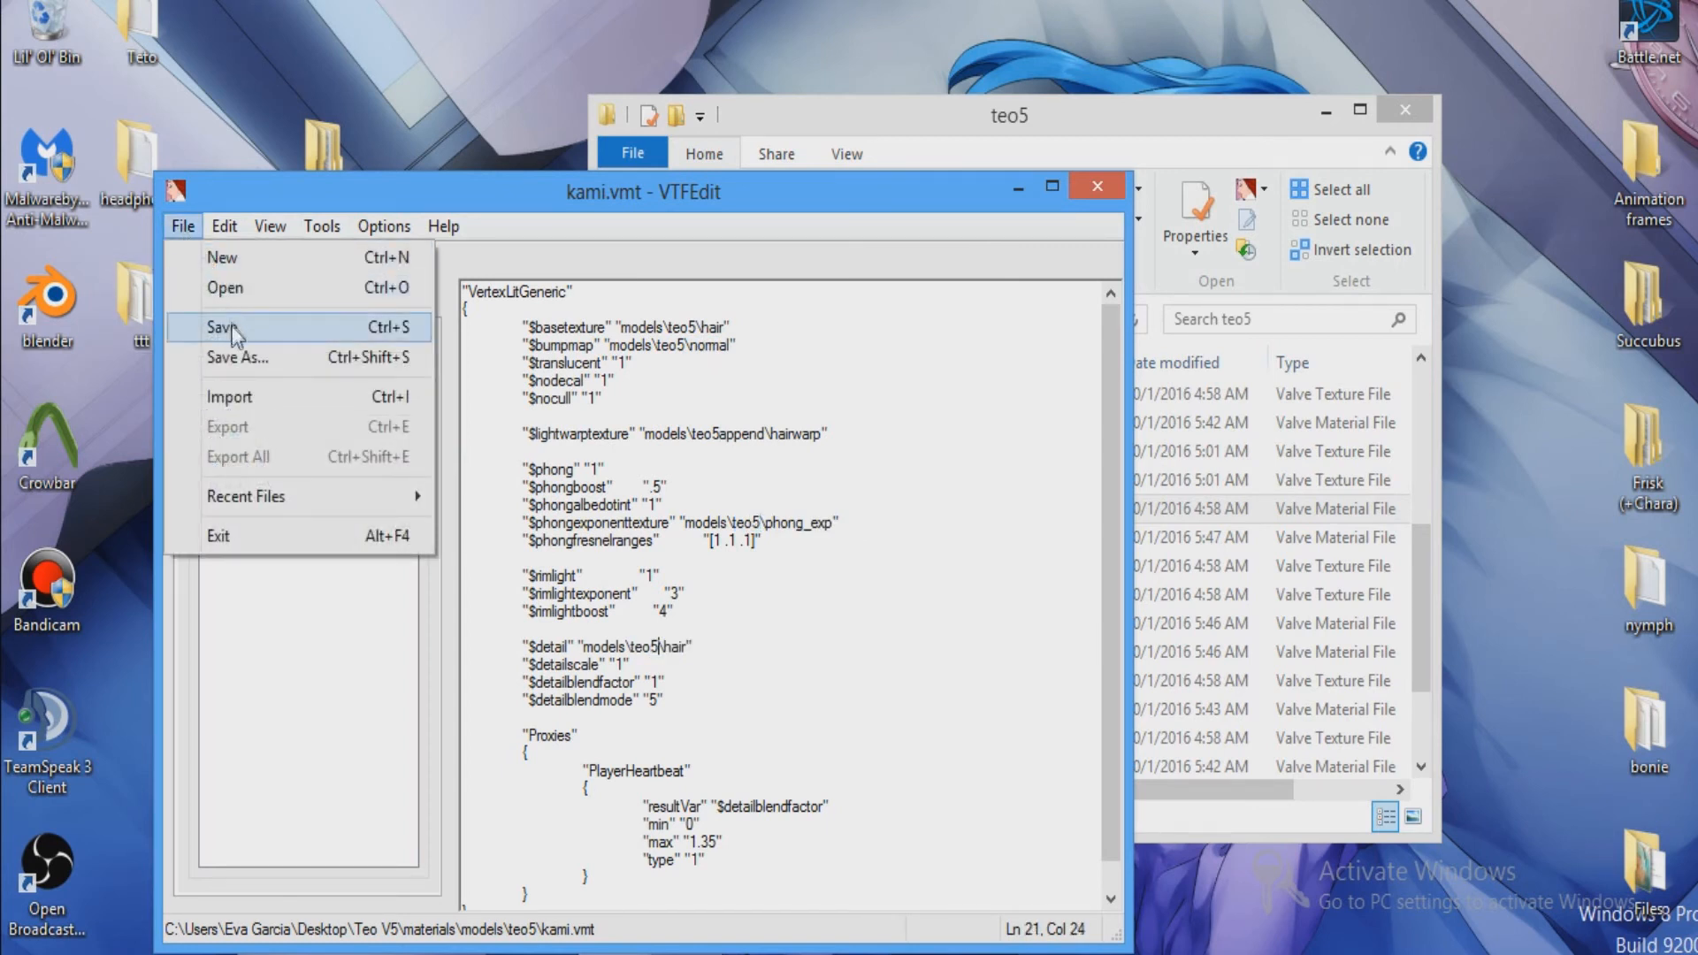
pyautogui.click(232, 326)
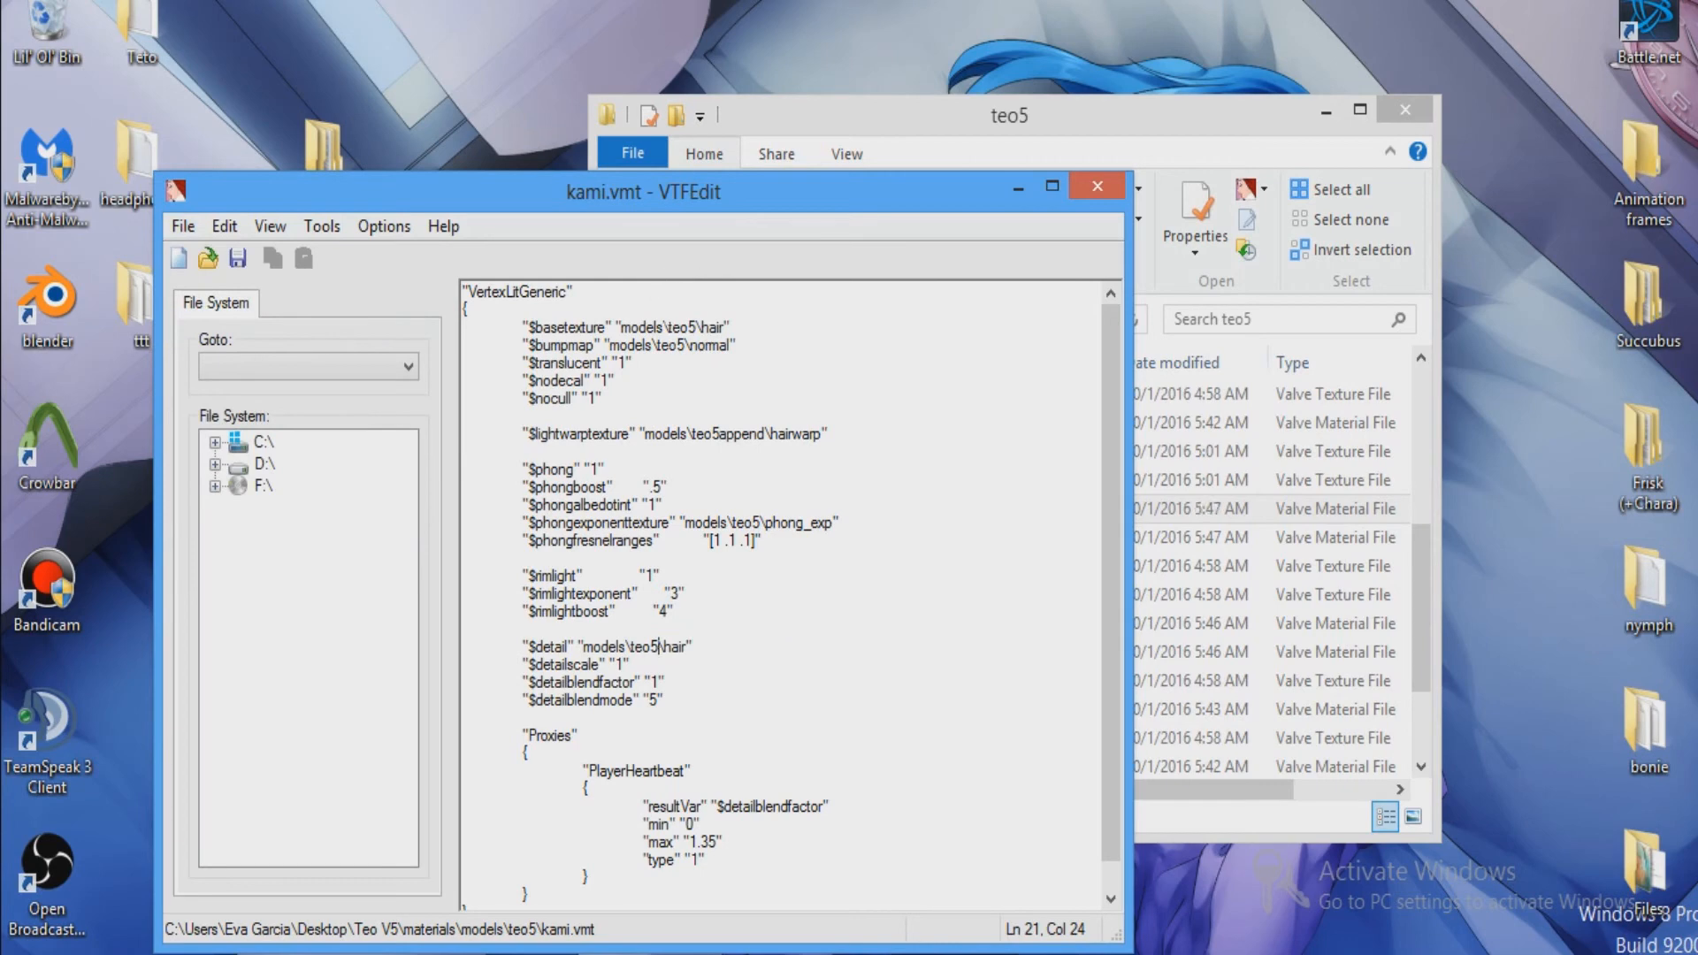
pyautogui.click(1077, 183)
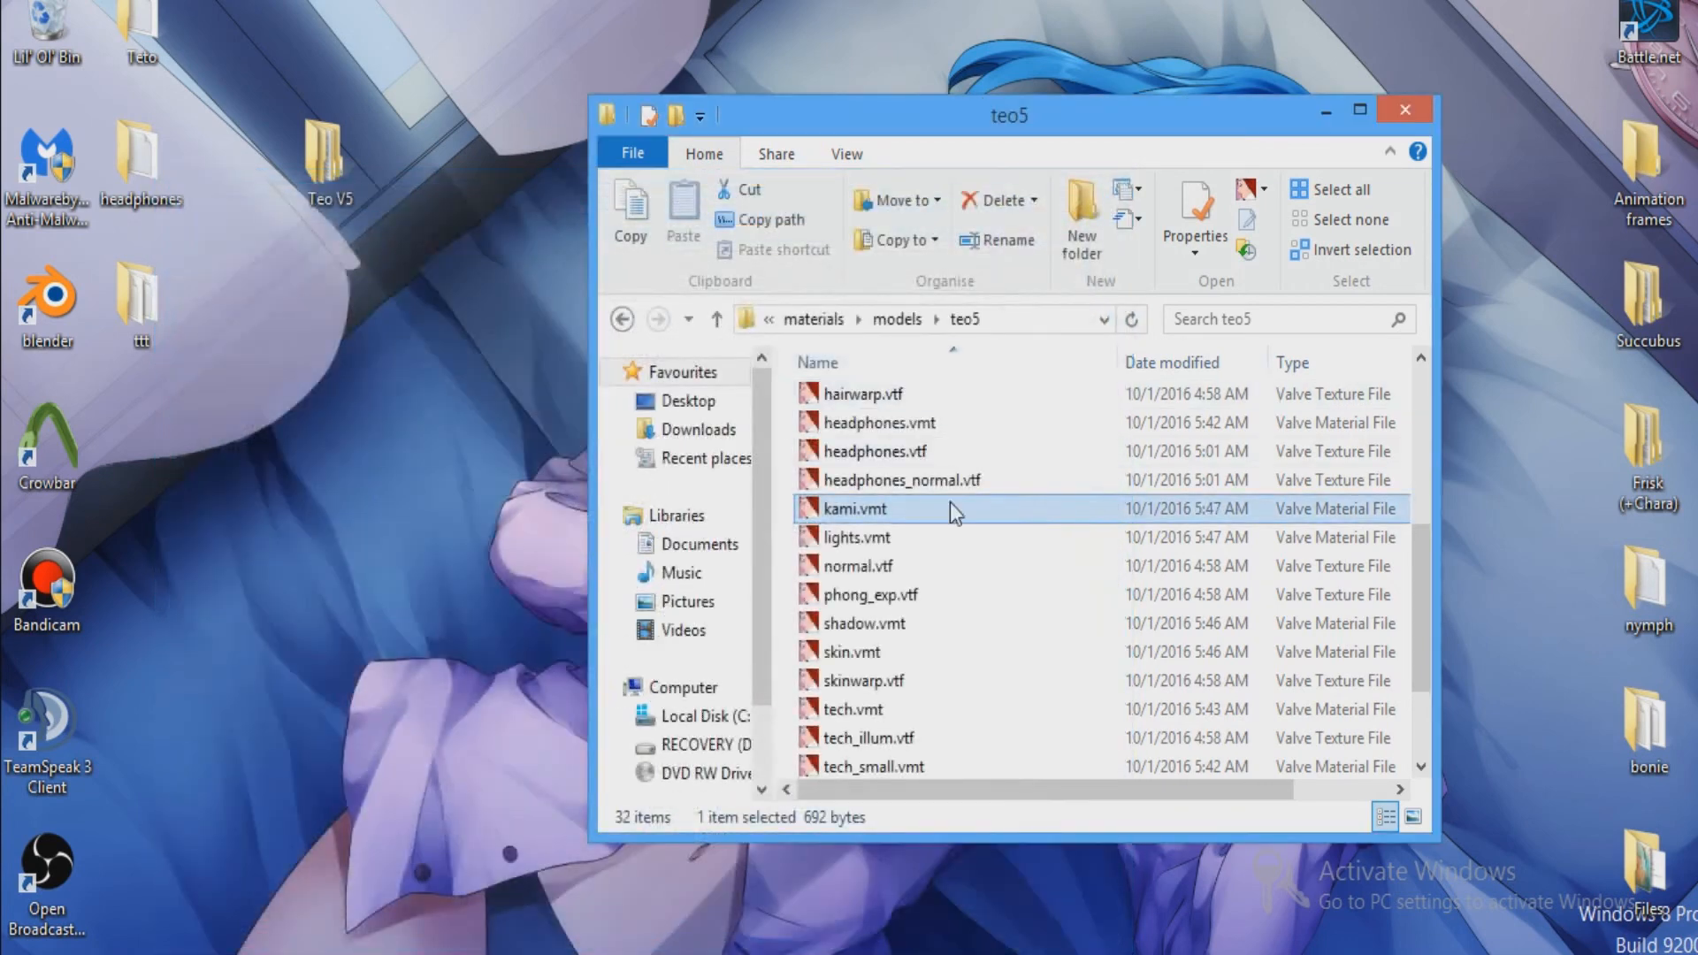
# Open headphones.vmt to check its texture paths, and close it without editing.
pyautogui.scroll(1, 951, 530)
pyautogui.doubleClick(951, 519)
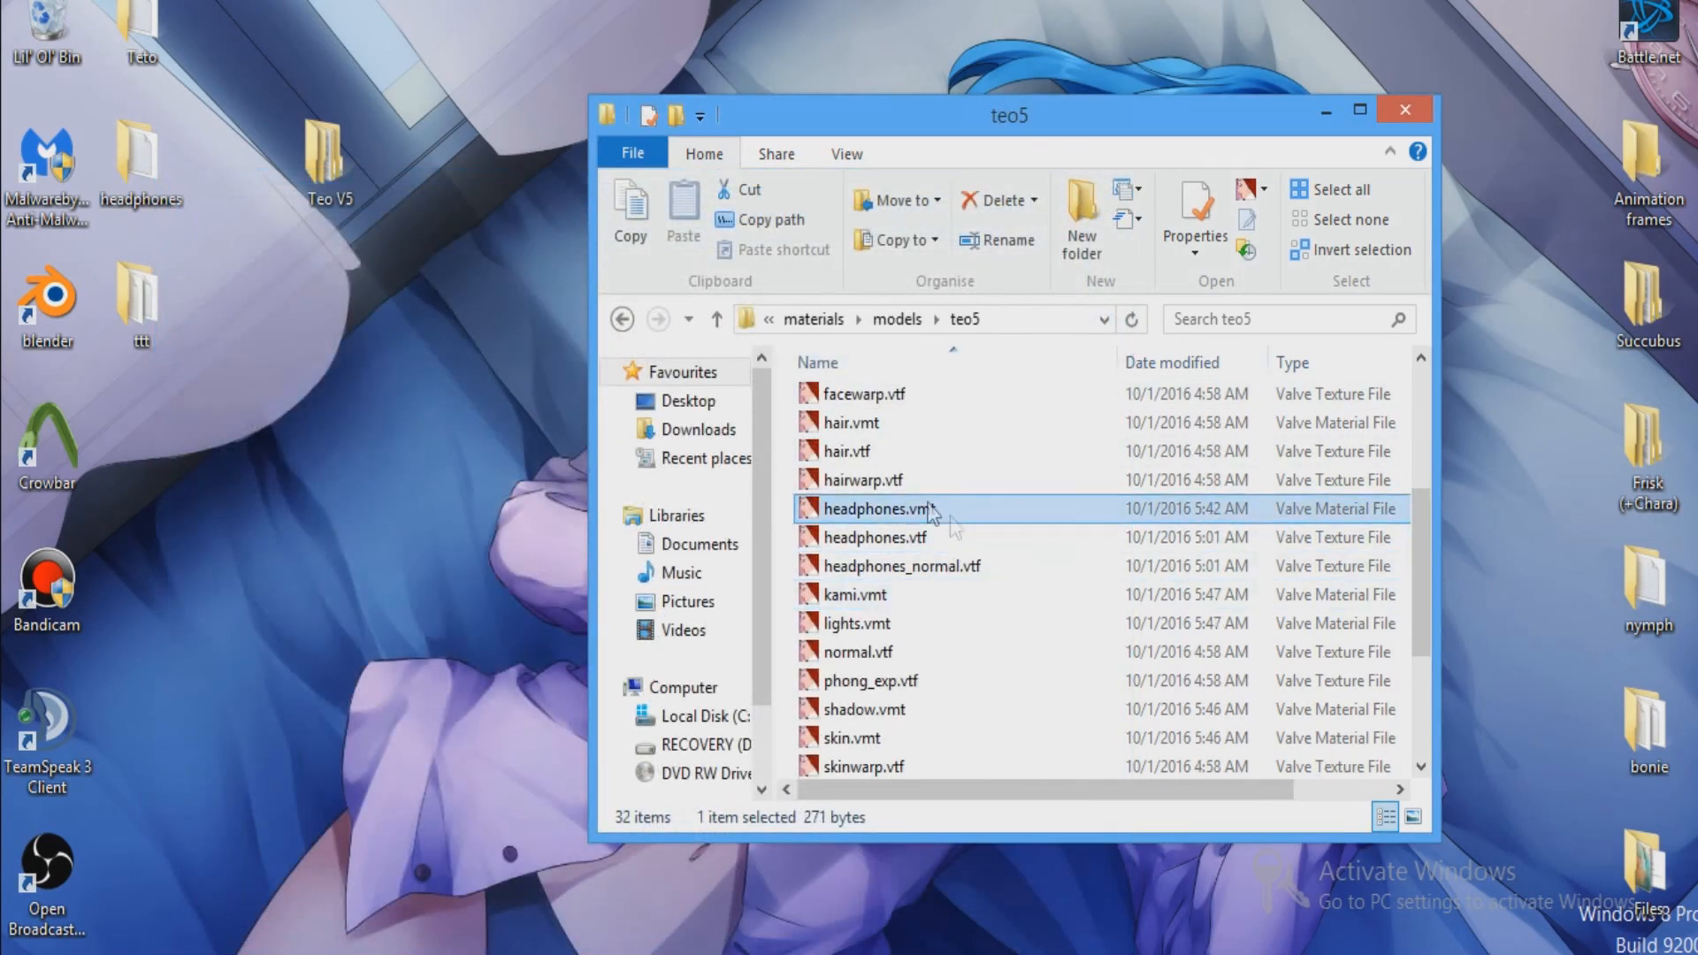
pyautogui.click(1073, 188)
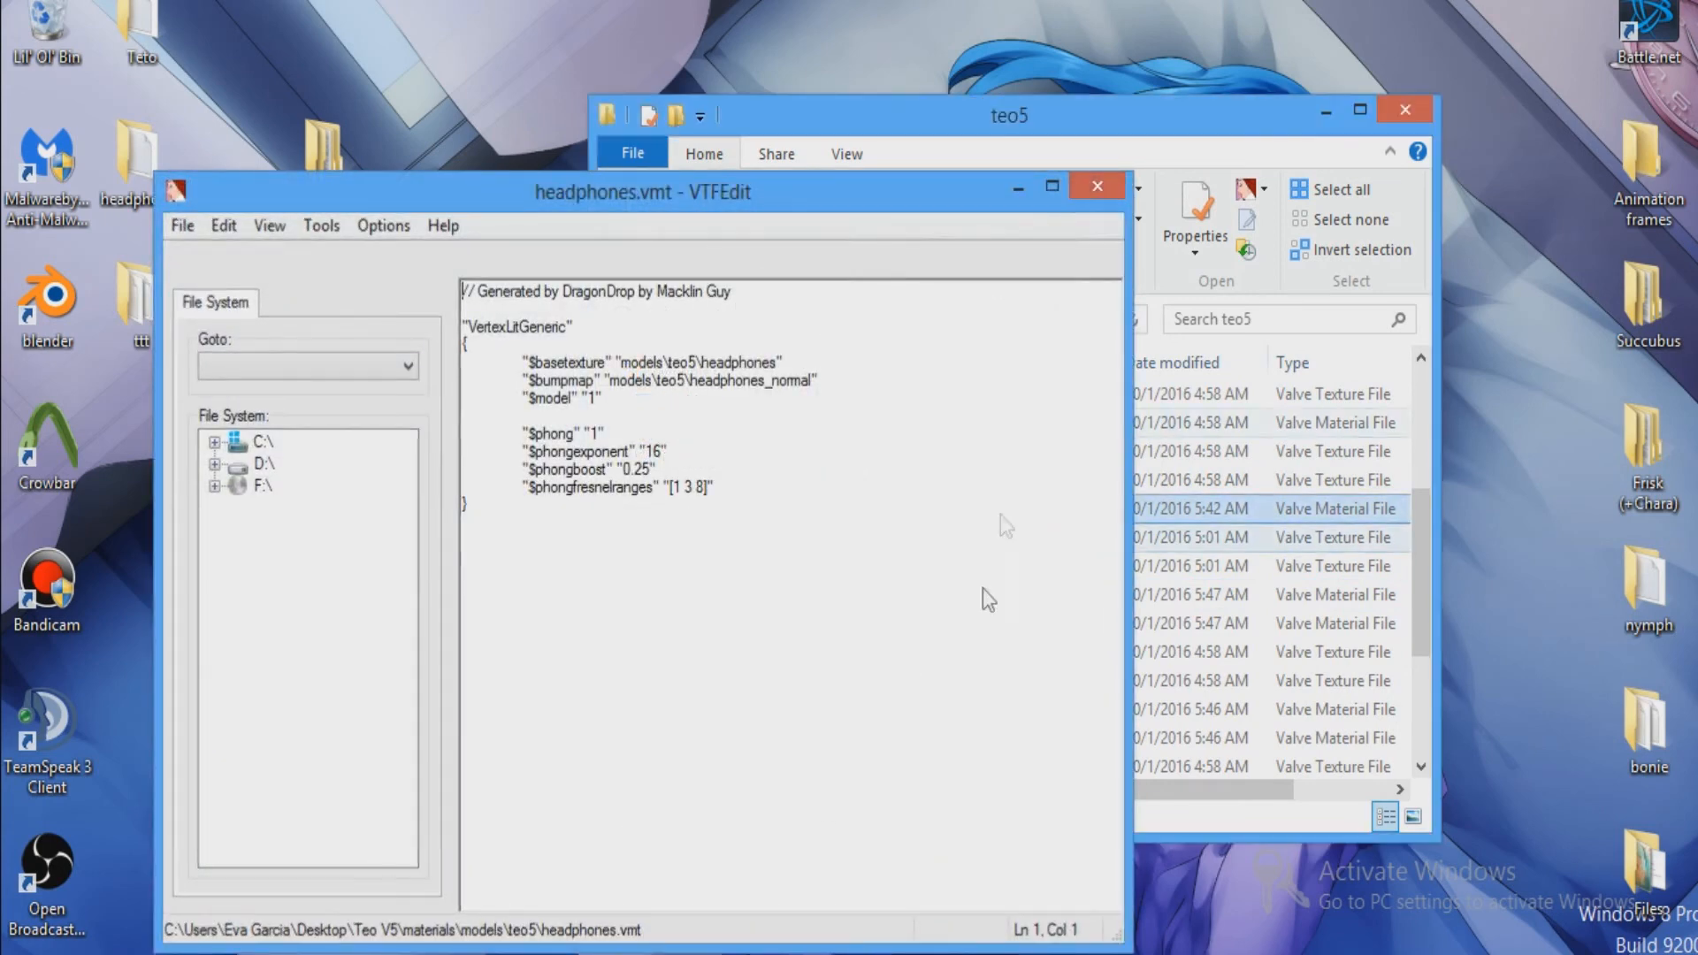
# Open hair.vmt and replace captainbigbutt\vocaloid\teto_append with teo5 in the $basetexture and $bumpmap paths.
pyautogui.scroll(2, 929, 531)
pyautogui.doubleClick(899, 598)
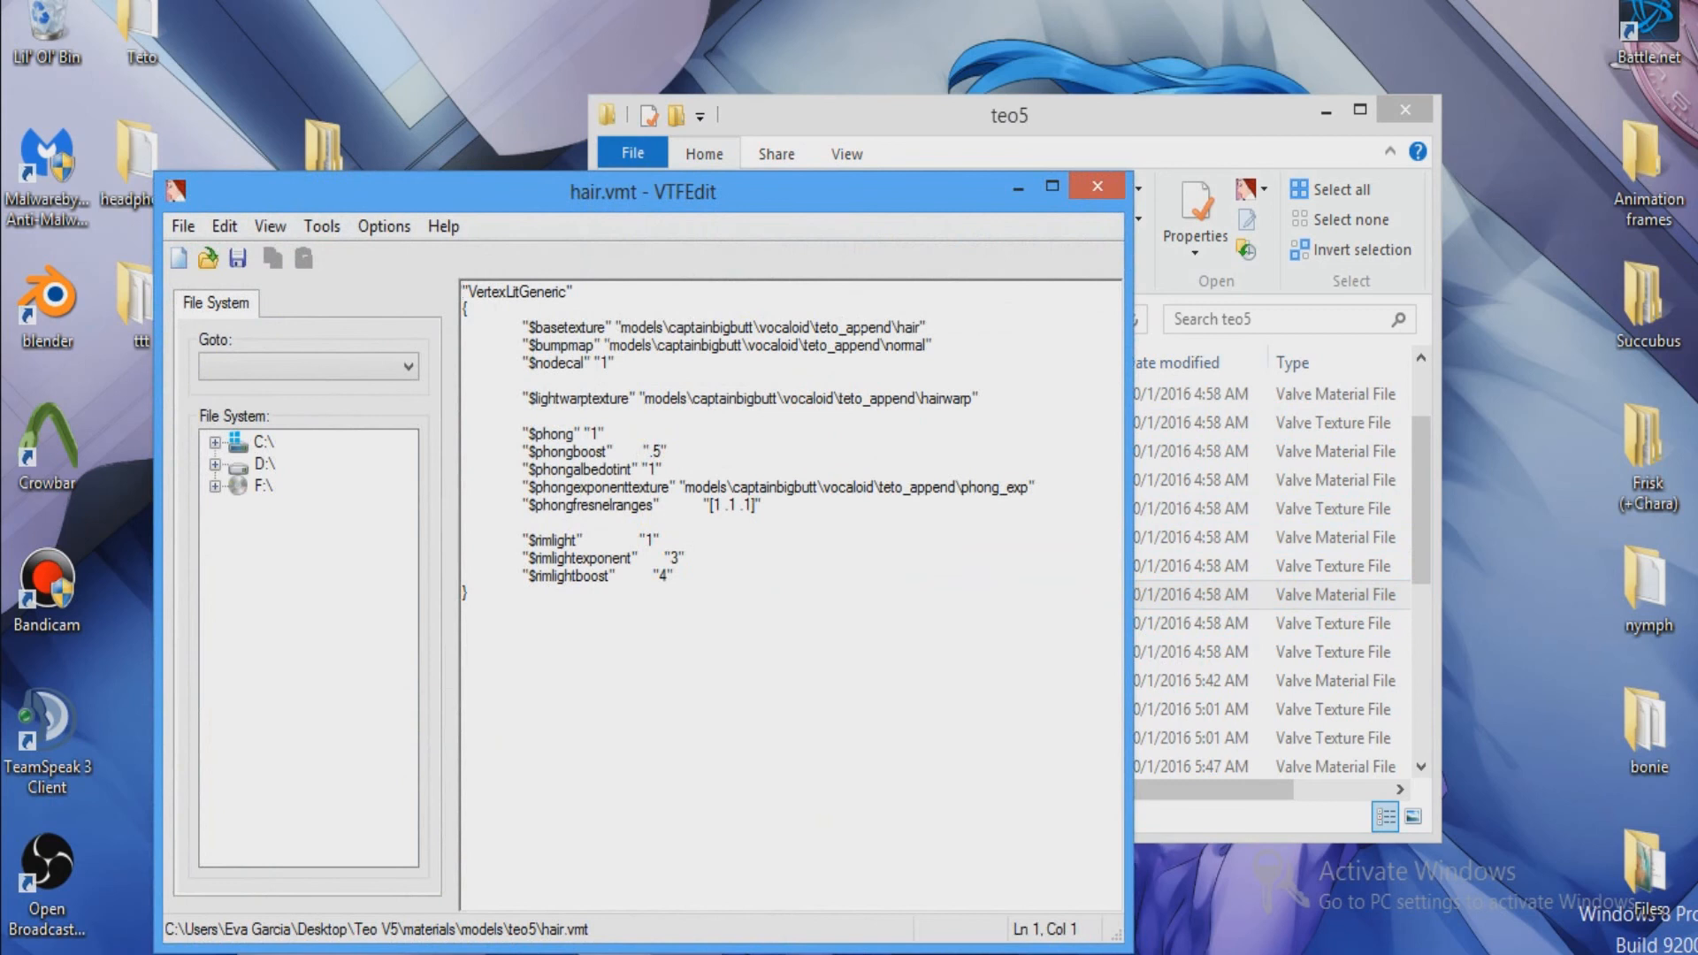
pyautogui.moveTo(892, 328); pyautogui.dragTo(670, 328)
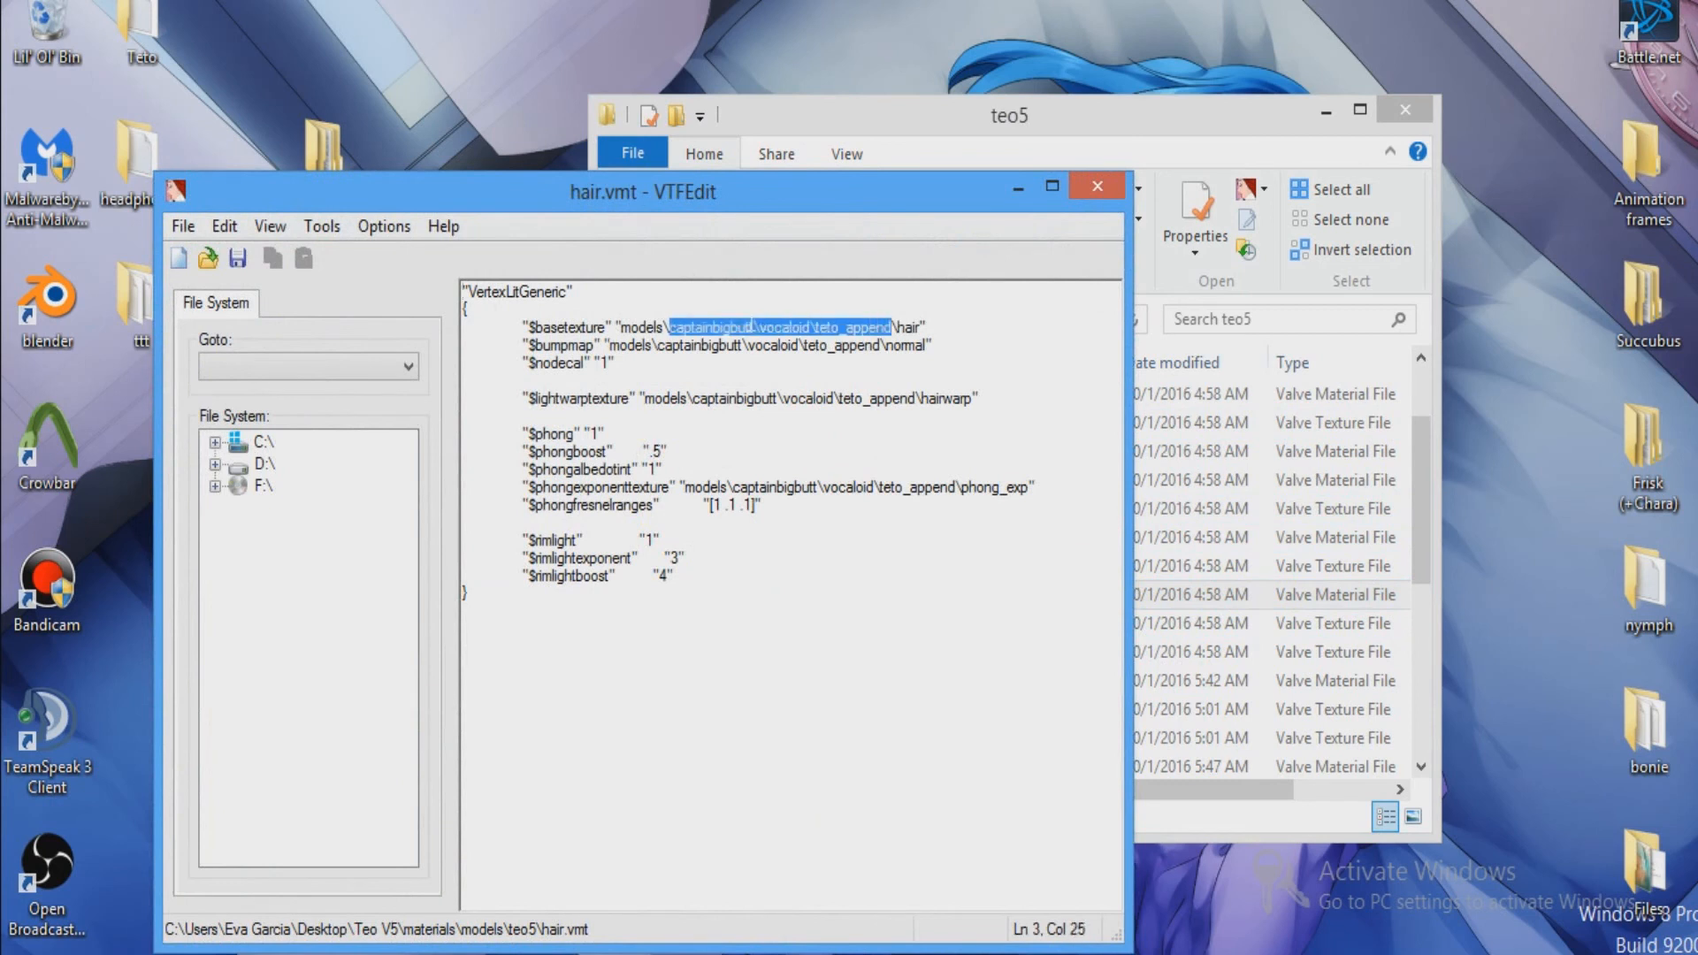
pyautogui.write('teo5')
pyautogui.moveTo(880, 346); pyautogui.dragTo(657, 346)
pyautogui.write('teo5')
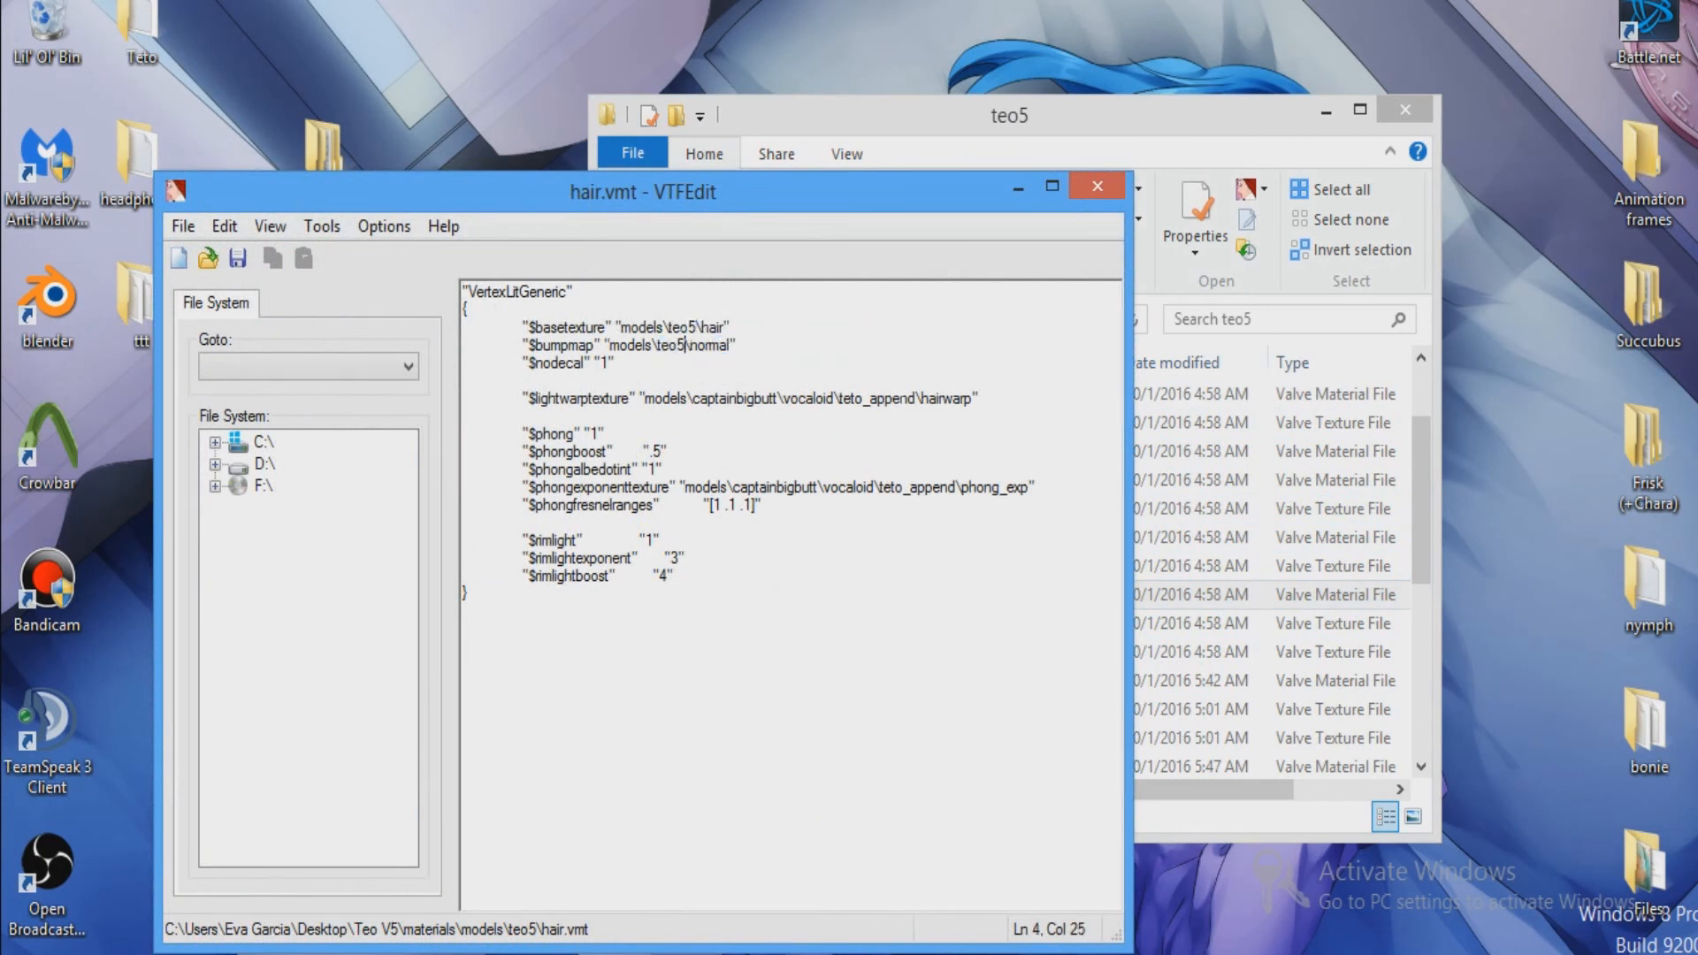
# Replace captainbigbutt\vocaloid\teto_append with teo5 in hair.vmt's $lightwarptexture and $phongexponenttexture paths, and save and close it.
pyautogui.moveTo(915, 398); pyautogui.dragTo(699, 399)
pyautogui.write('teo5')
pyautogui.click(763, 505)
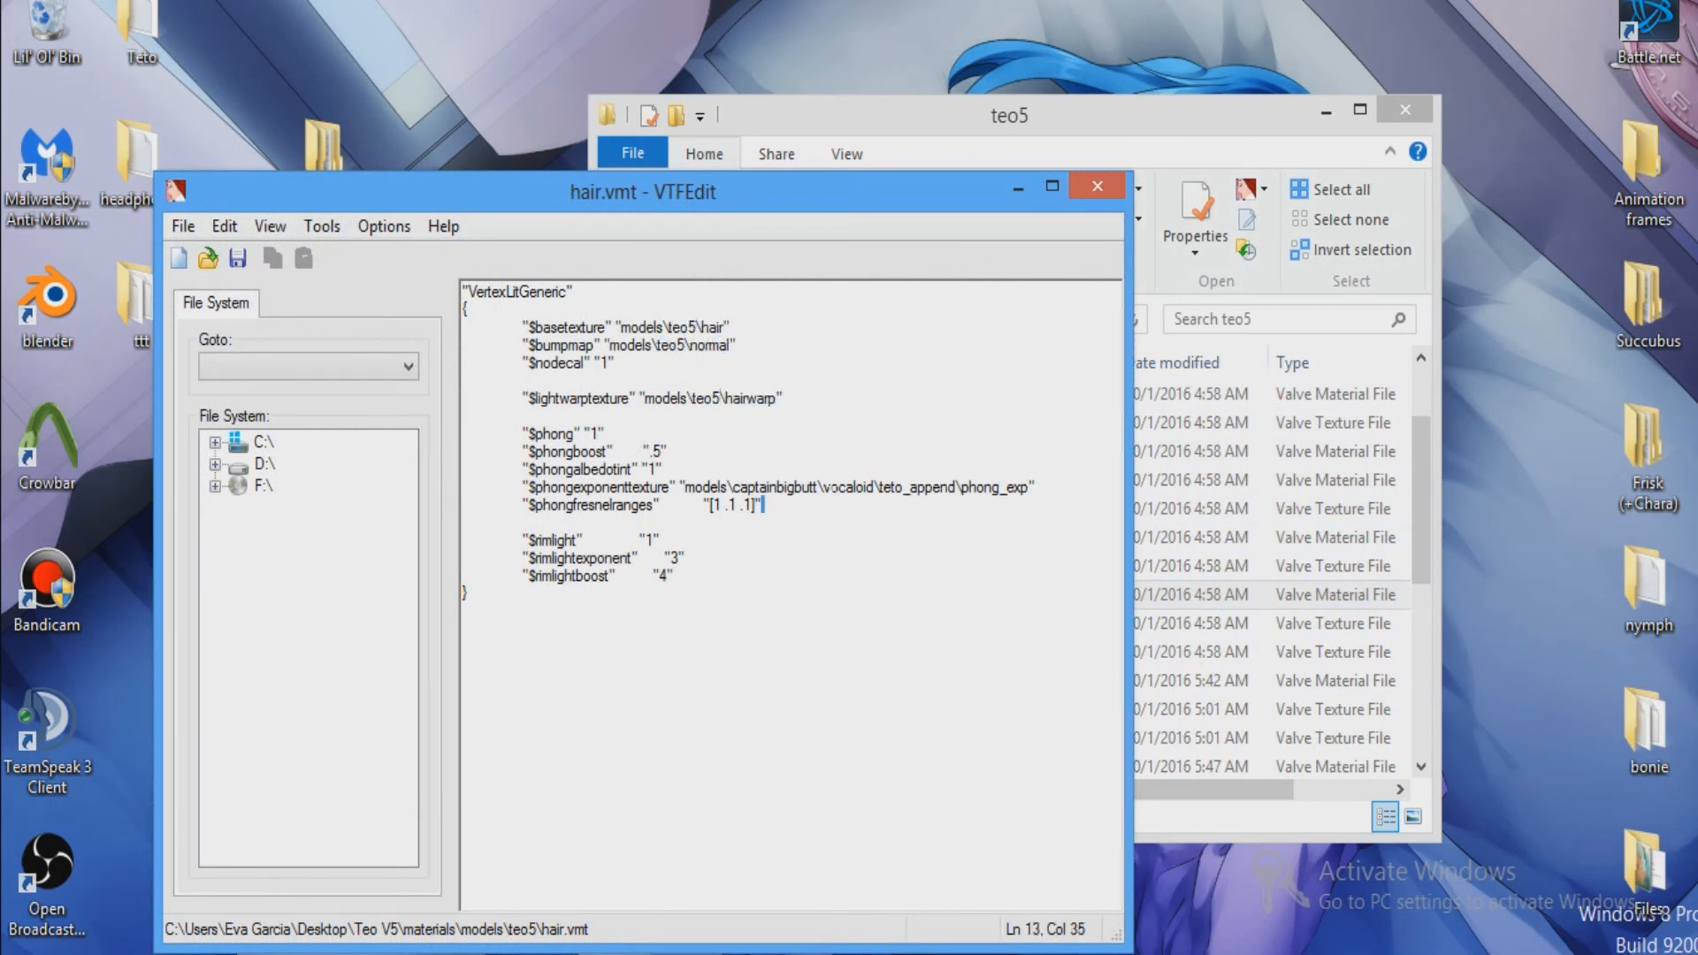
pyautogui.moveTo(957, 487); pyautogui.dragTo(733, 487)
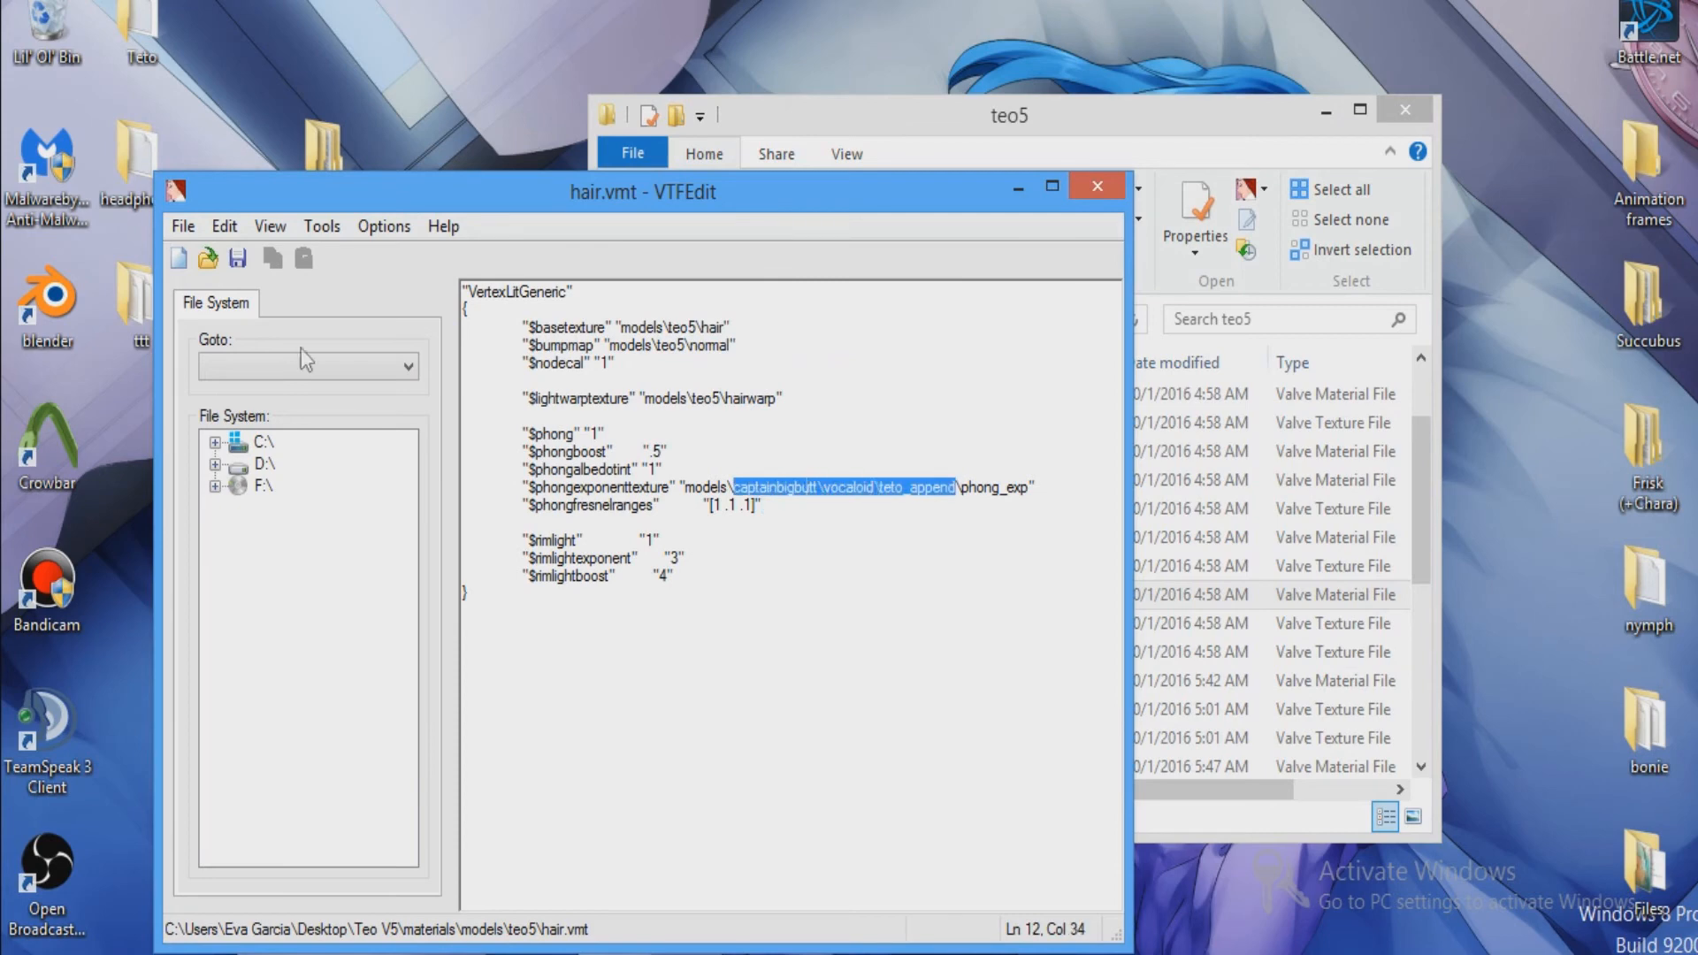
pyautogui.write('teo5')
pyautogui.click(182, 226)
pyautogui.click(238, 317)
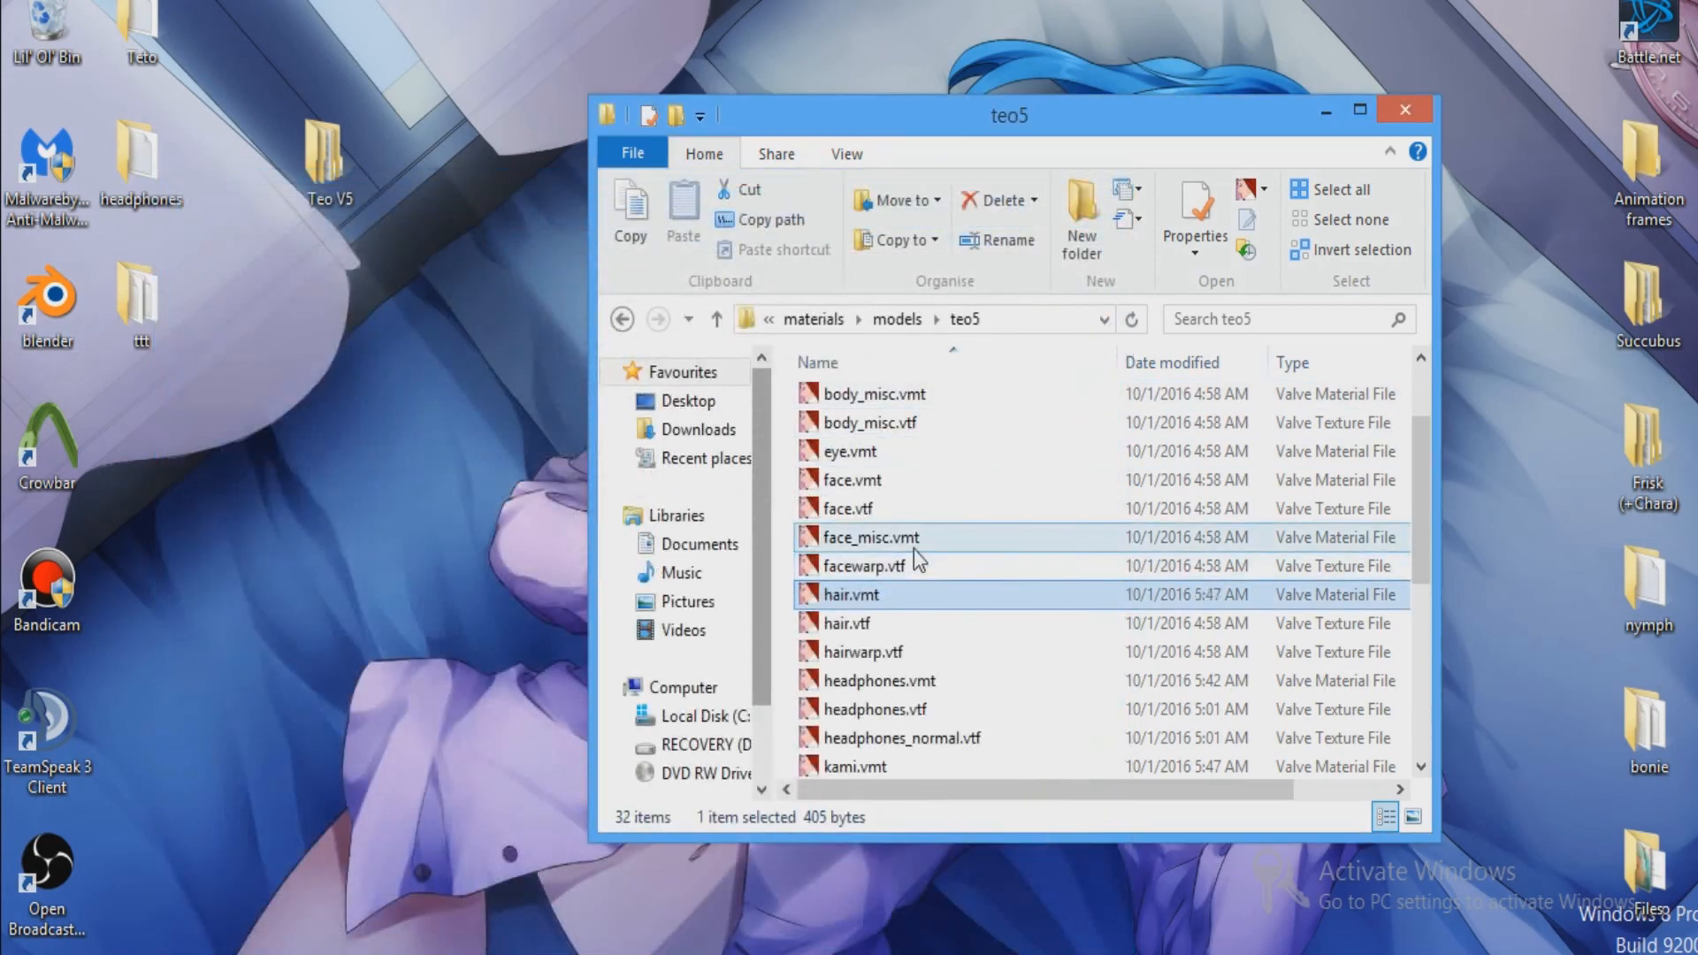
# Open face_misc.vmt, replace captainbigbutt\vocaloid\teto_append with teo5 in the $basetexture, $bumpmap and $lightwarptexture paths, and save and close it.
pyautogui.click(915, 544)
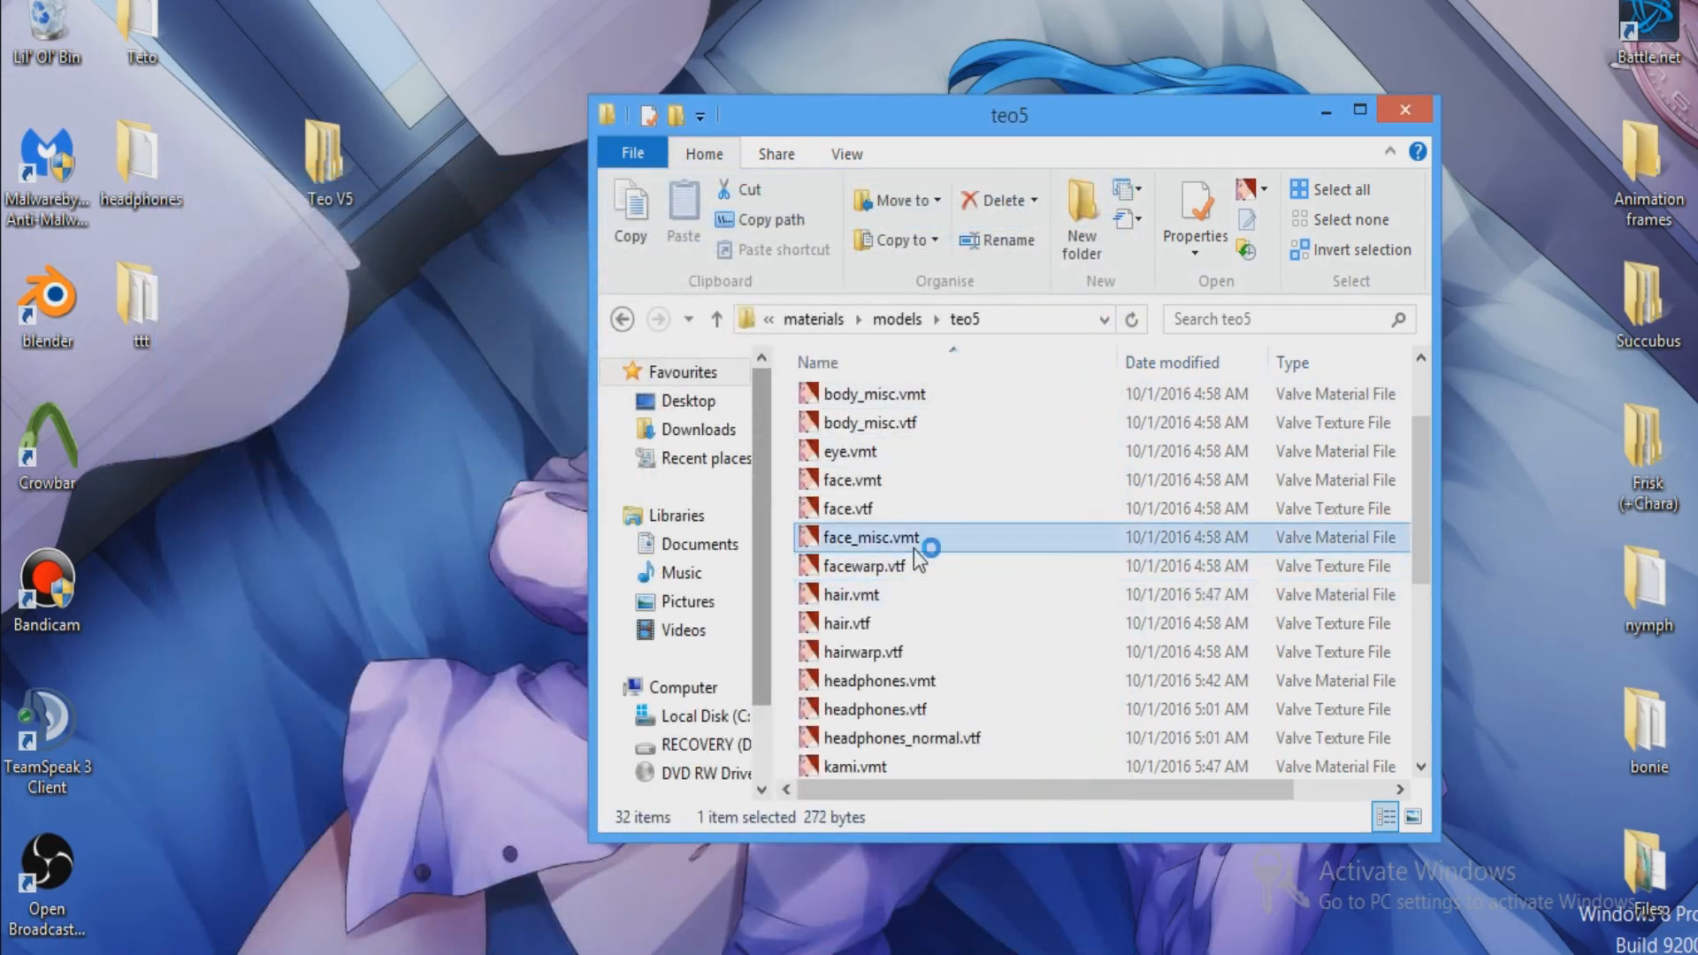
pyautogui.doubleClick(915, 538)
pyautogui.moveTo(892, 329); pyautogui.dragTo(667, 328)
pyautogui.write('teo5')
pyautogui.moveTo(884, 346); pyautogui.dragTo(658, 346)
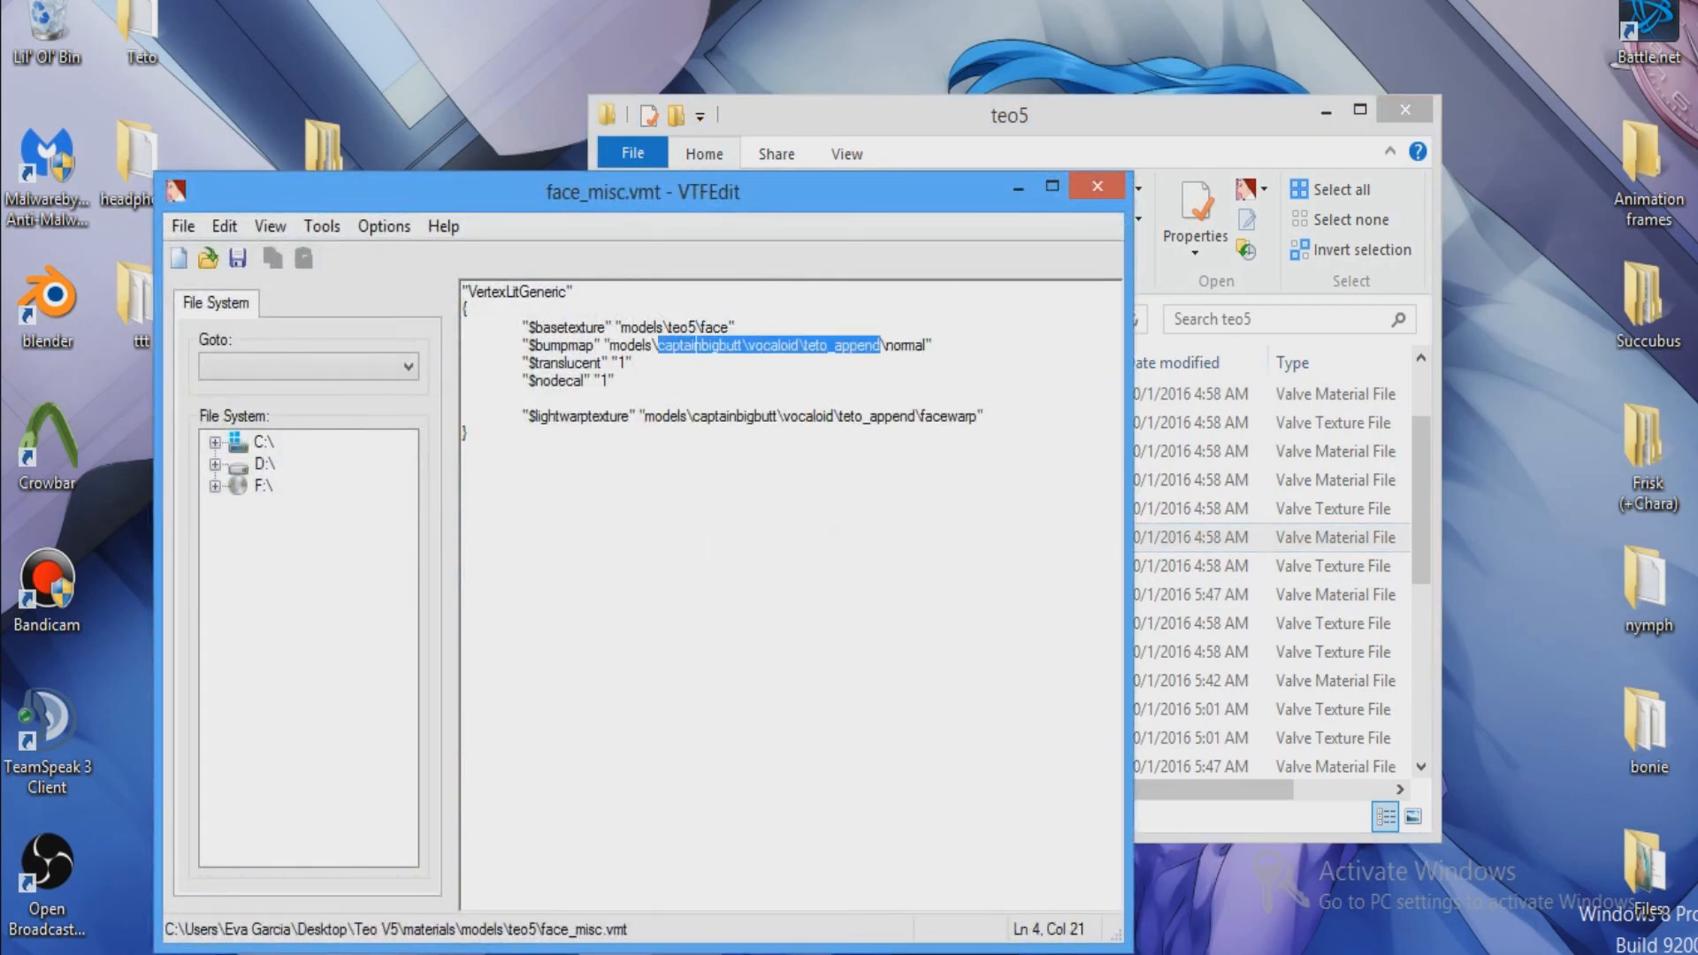
pyautogui.write('teo5')
pyautogui.moveTo(918, 416); pyautogui.dragTo(692, 417)
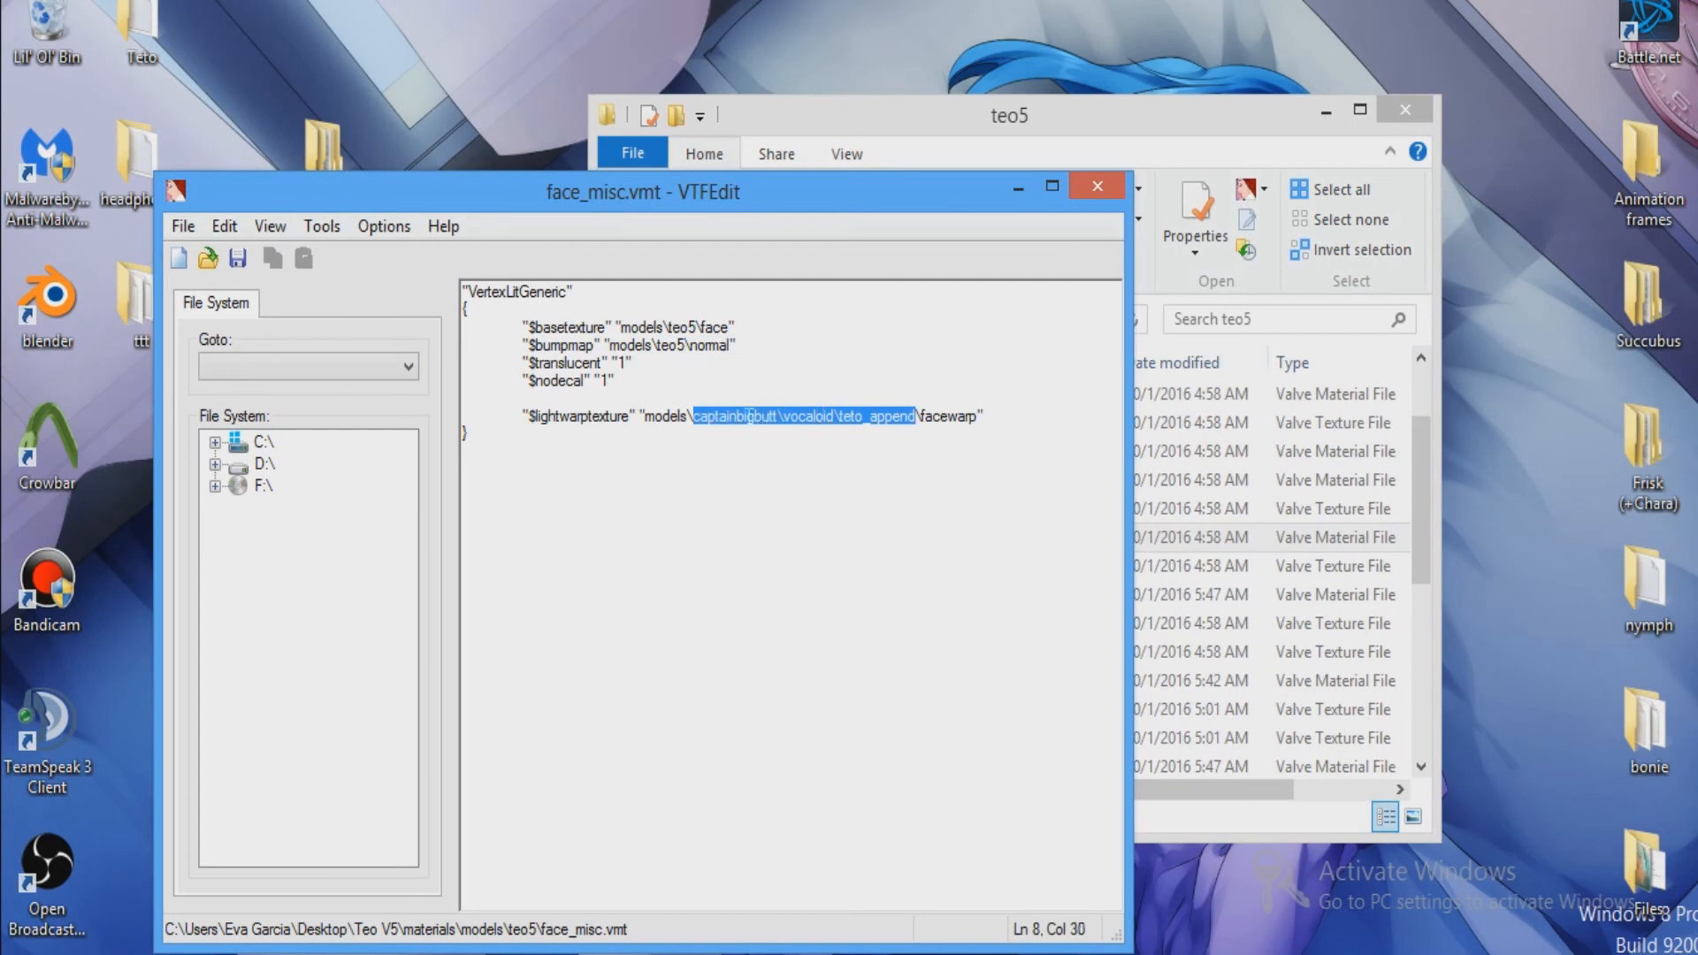
pyautogui.write('teo5')
pyautogui.click(181, 227)
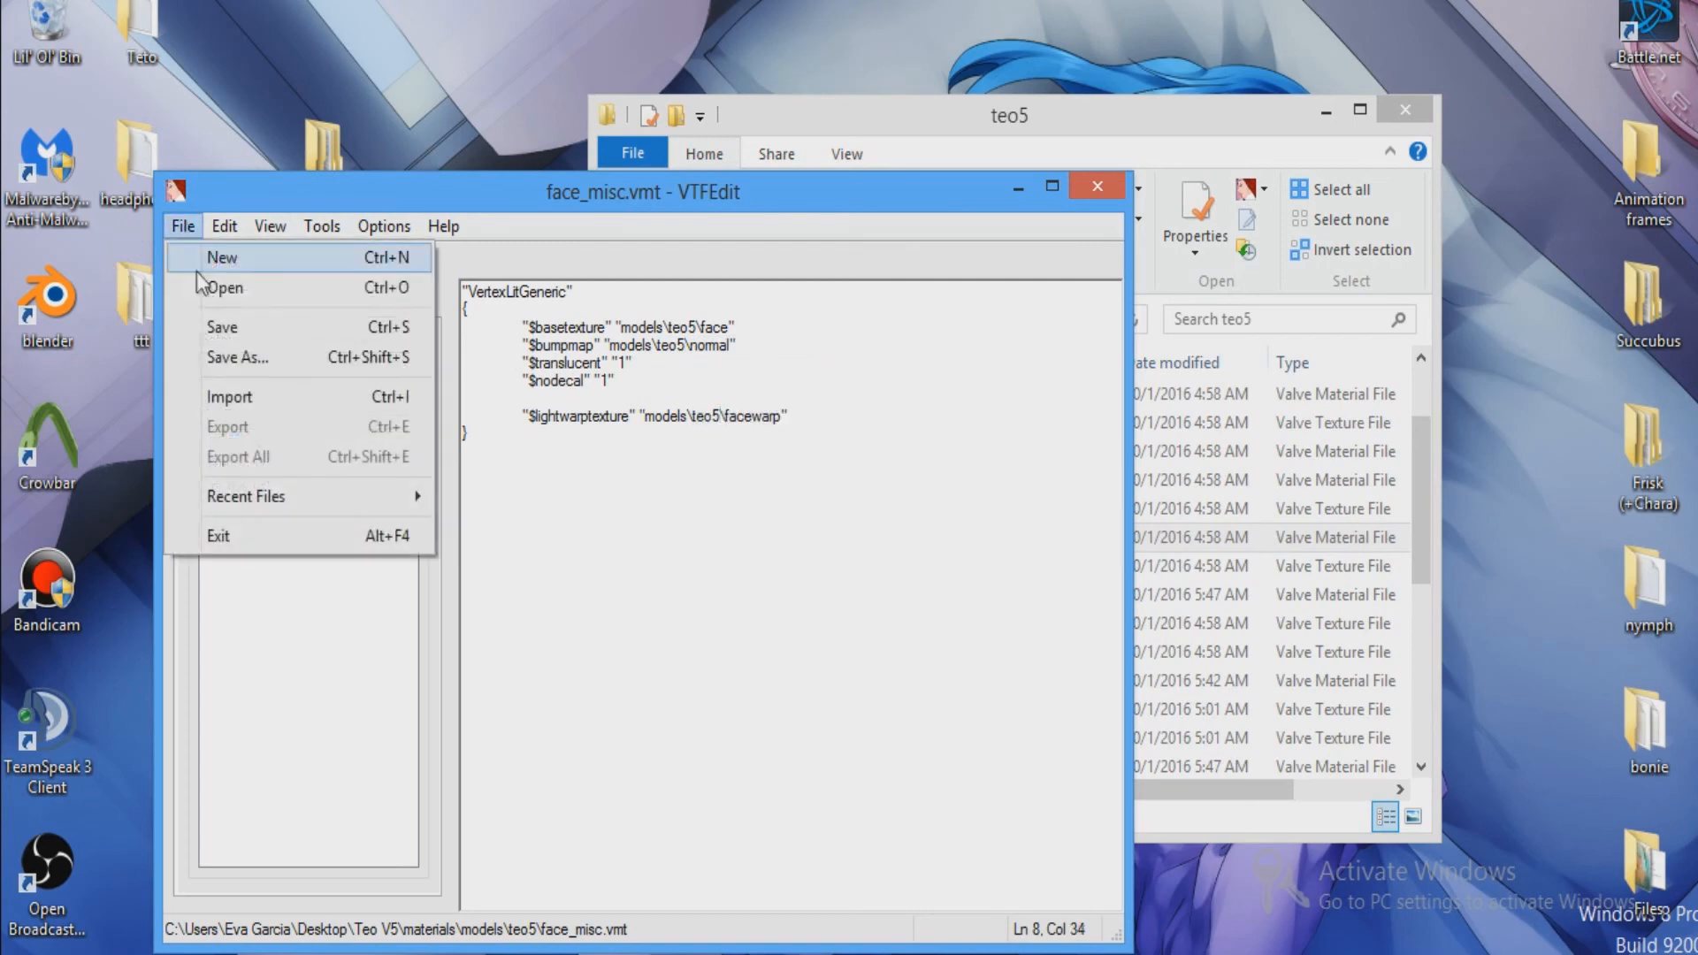
pyautogui.click(214, 323)
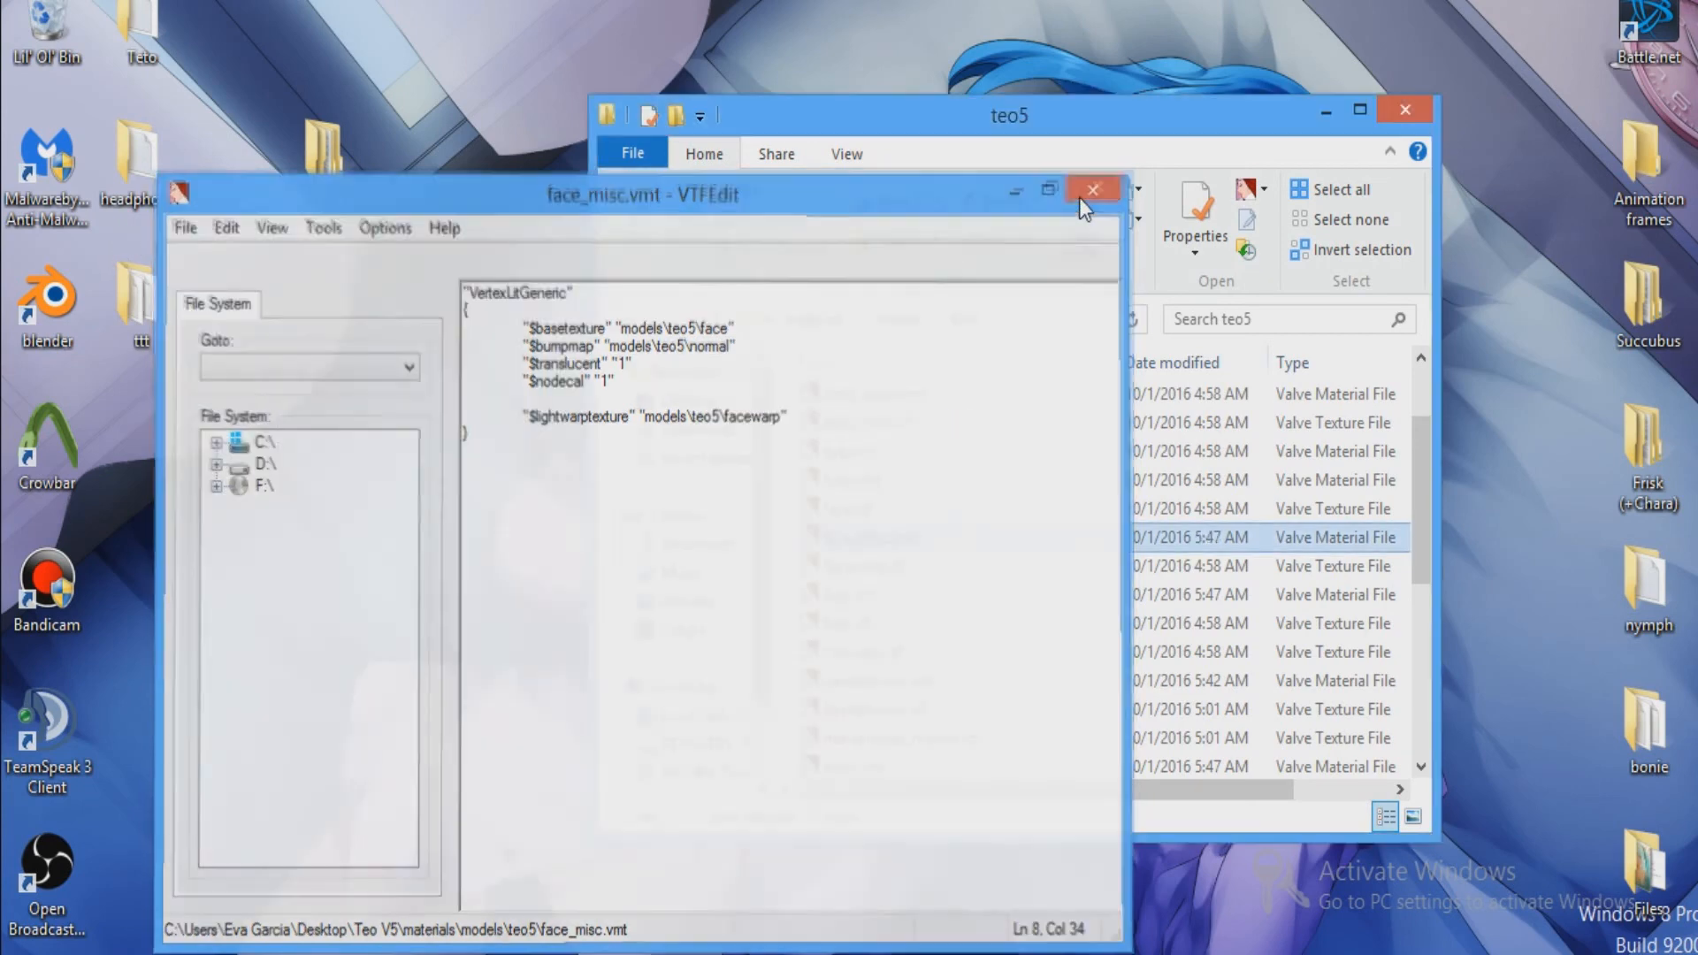
pyautogui.click(1081, 193)
# Open face.vmt and replace captainbigbutt\vocaloid\teto_append with teo5 in the $basetexture and $bumpmap paths.
pyautogui.doubleClick(889, 509)
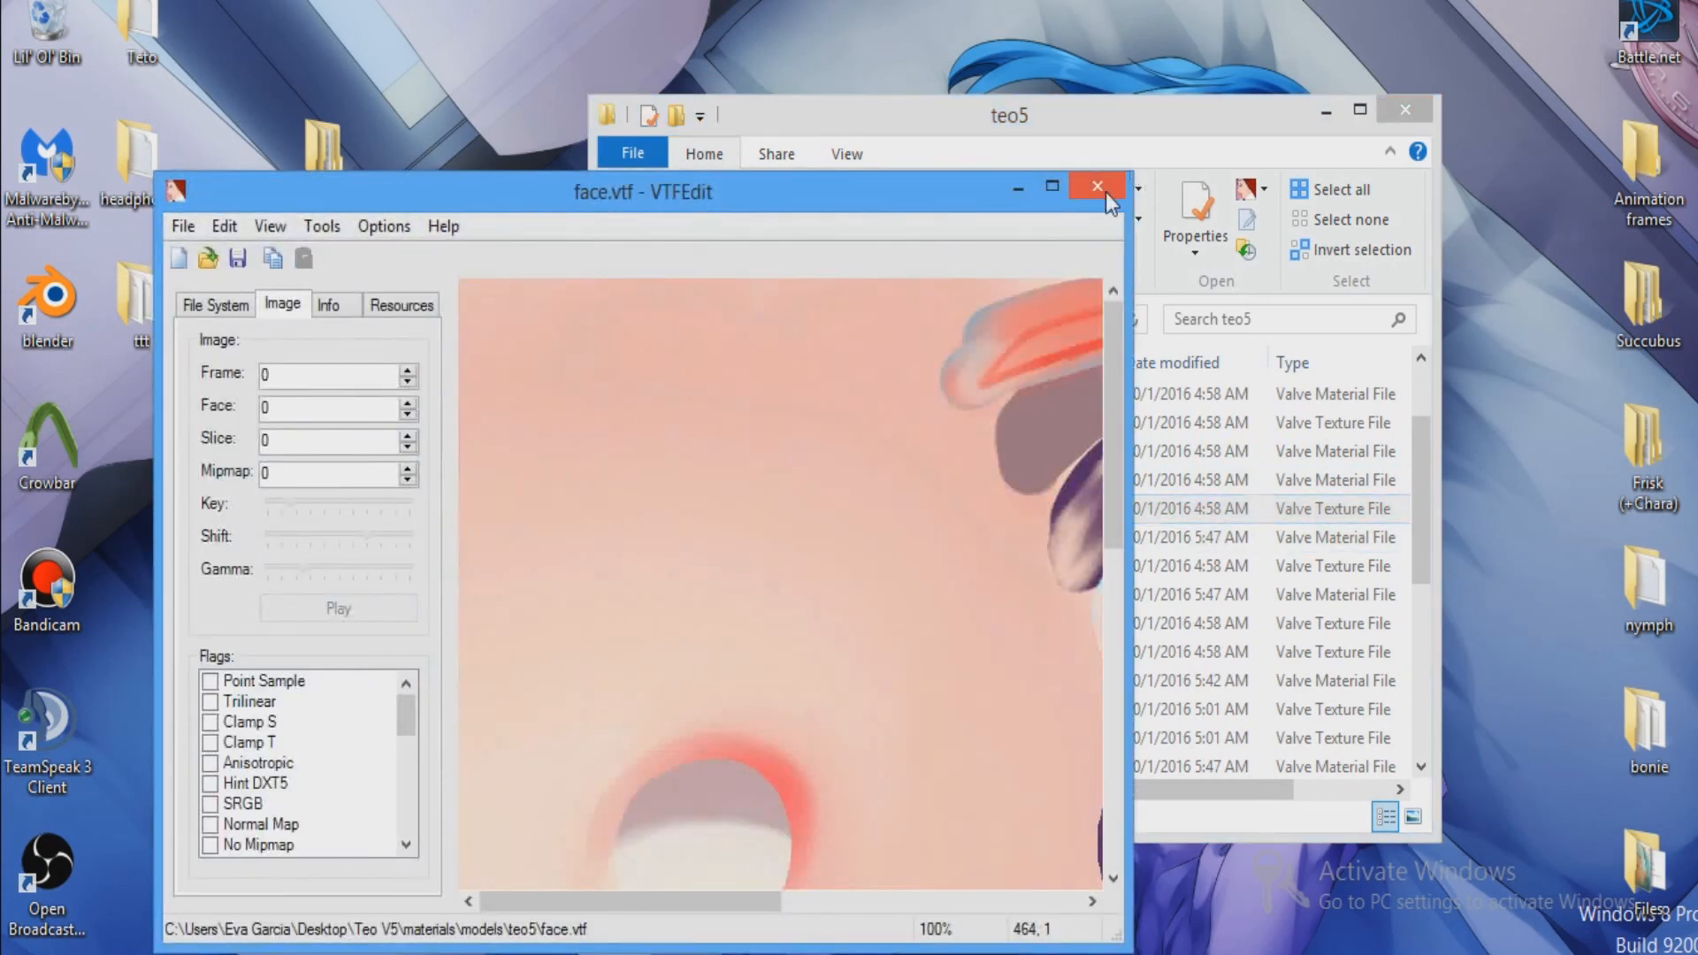
pyautogui.click(1098, 187)
pyautogui.doubleClick(837, 483)
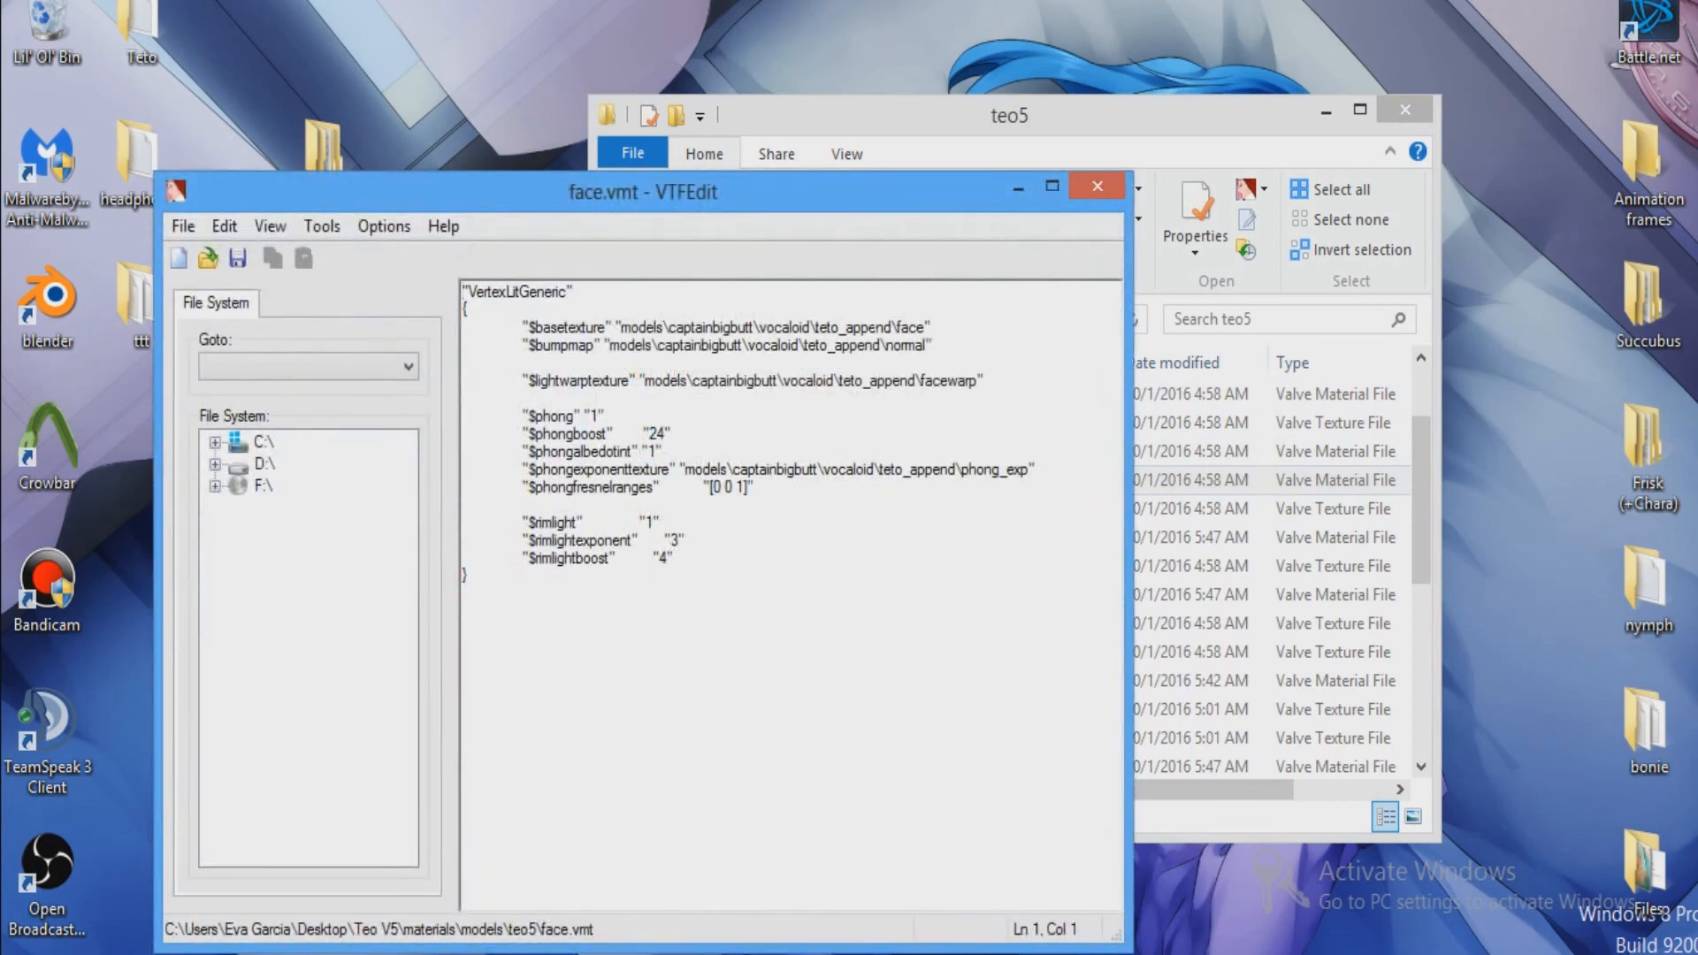
pyautogui.moveTo(464, 327); pyautogui.dragTo(670, 327)
pyautogui.write('teo5')
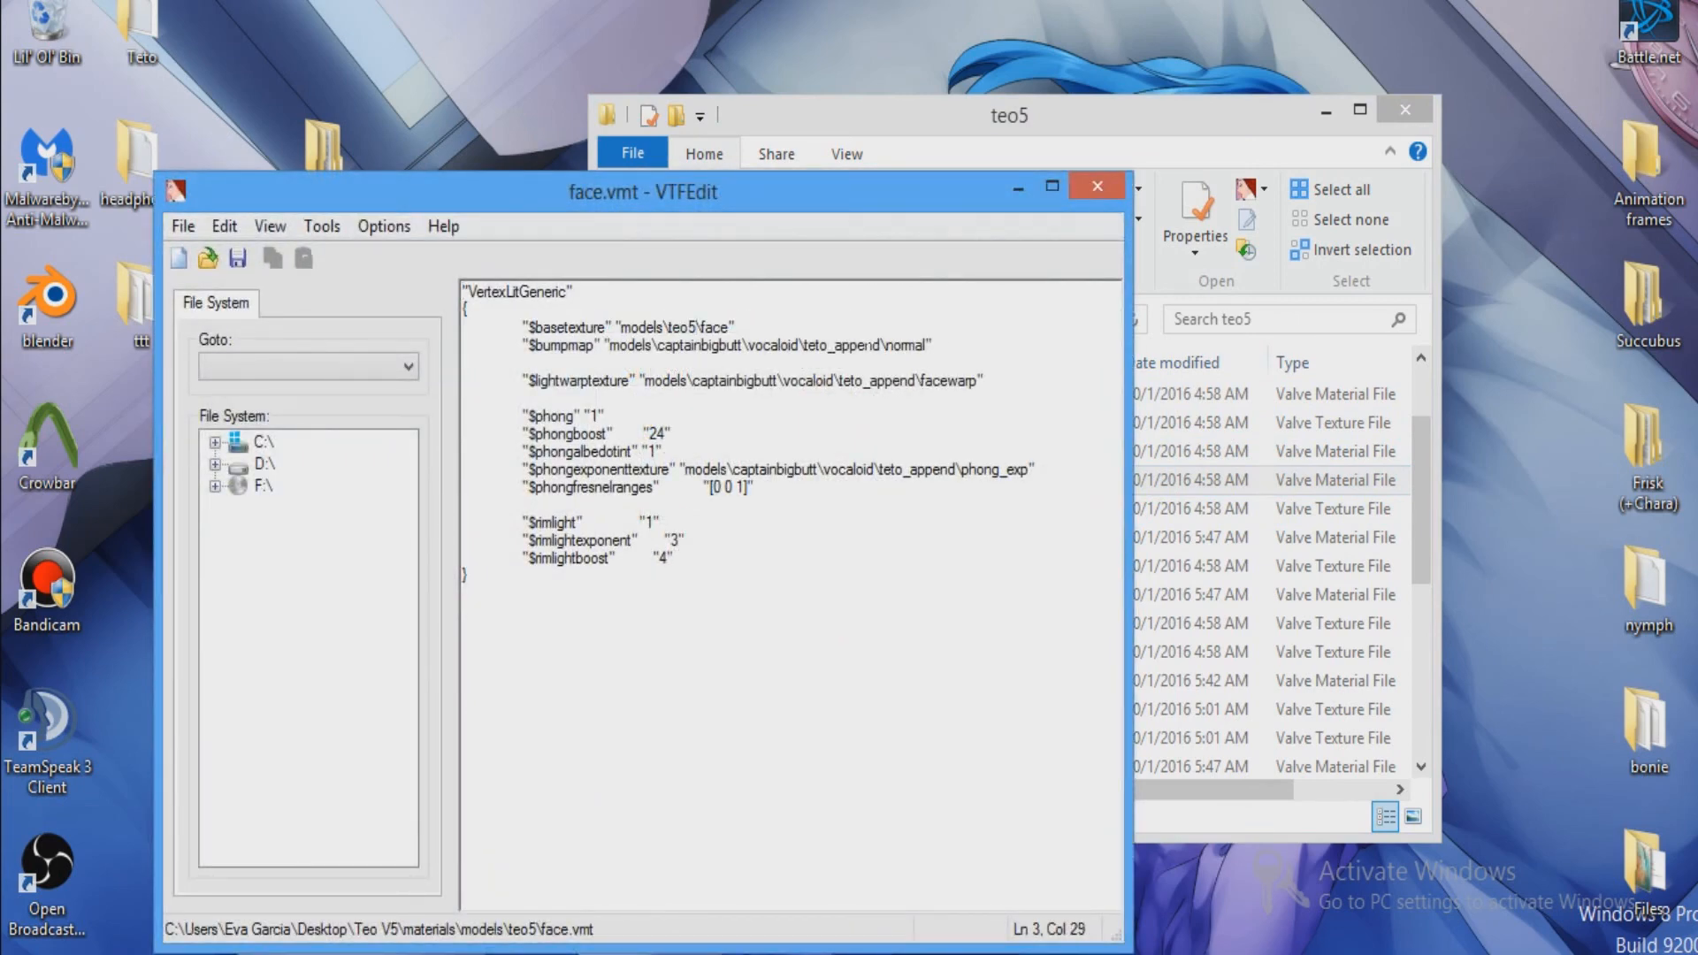
pyautogui.moveTo(891, 345); pyautogui.dragTo(670, 345)
pyautogui.write('teo5')
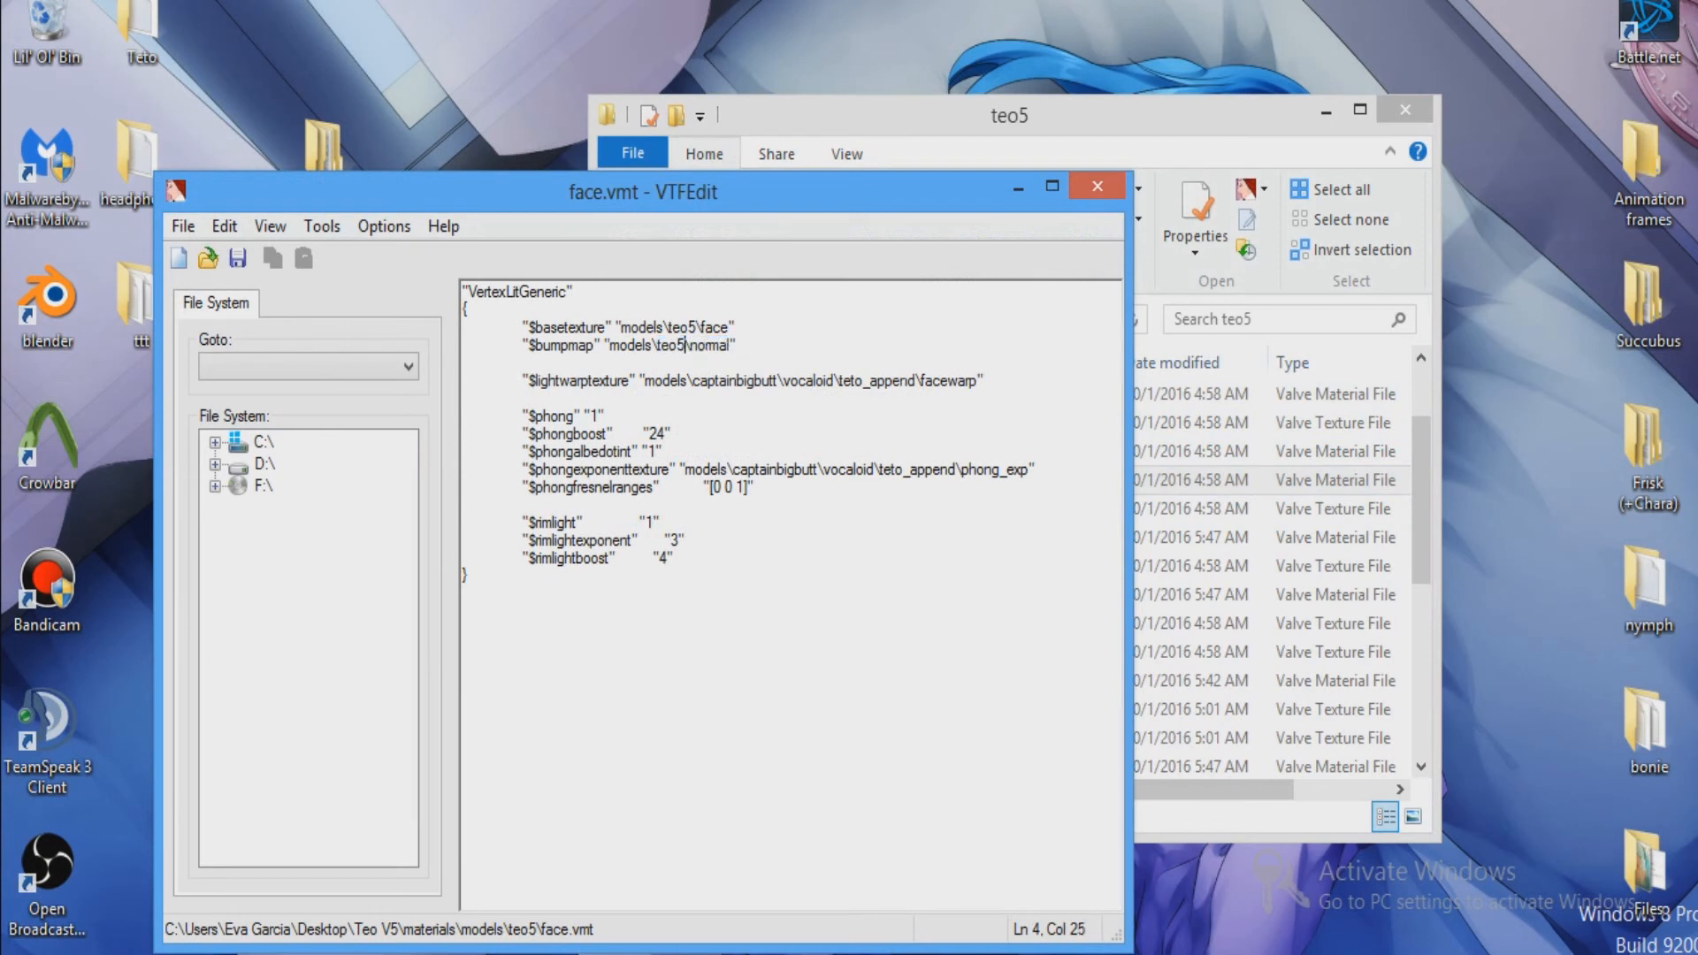
# Replace captainbigbutt\vocaloid\teto_append with teo5 in face.vmt's $lightwarptexture and $phongexponenttexture paths, and save and close it.
pyautogui.moveTo(916, 381); pyautogui.dragTo(693, 380)
pyautogui.write('teo5')
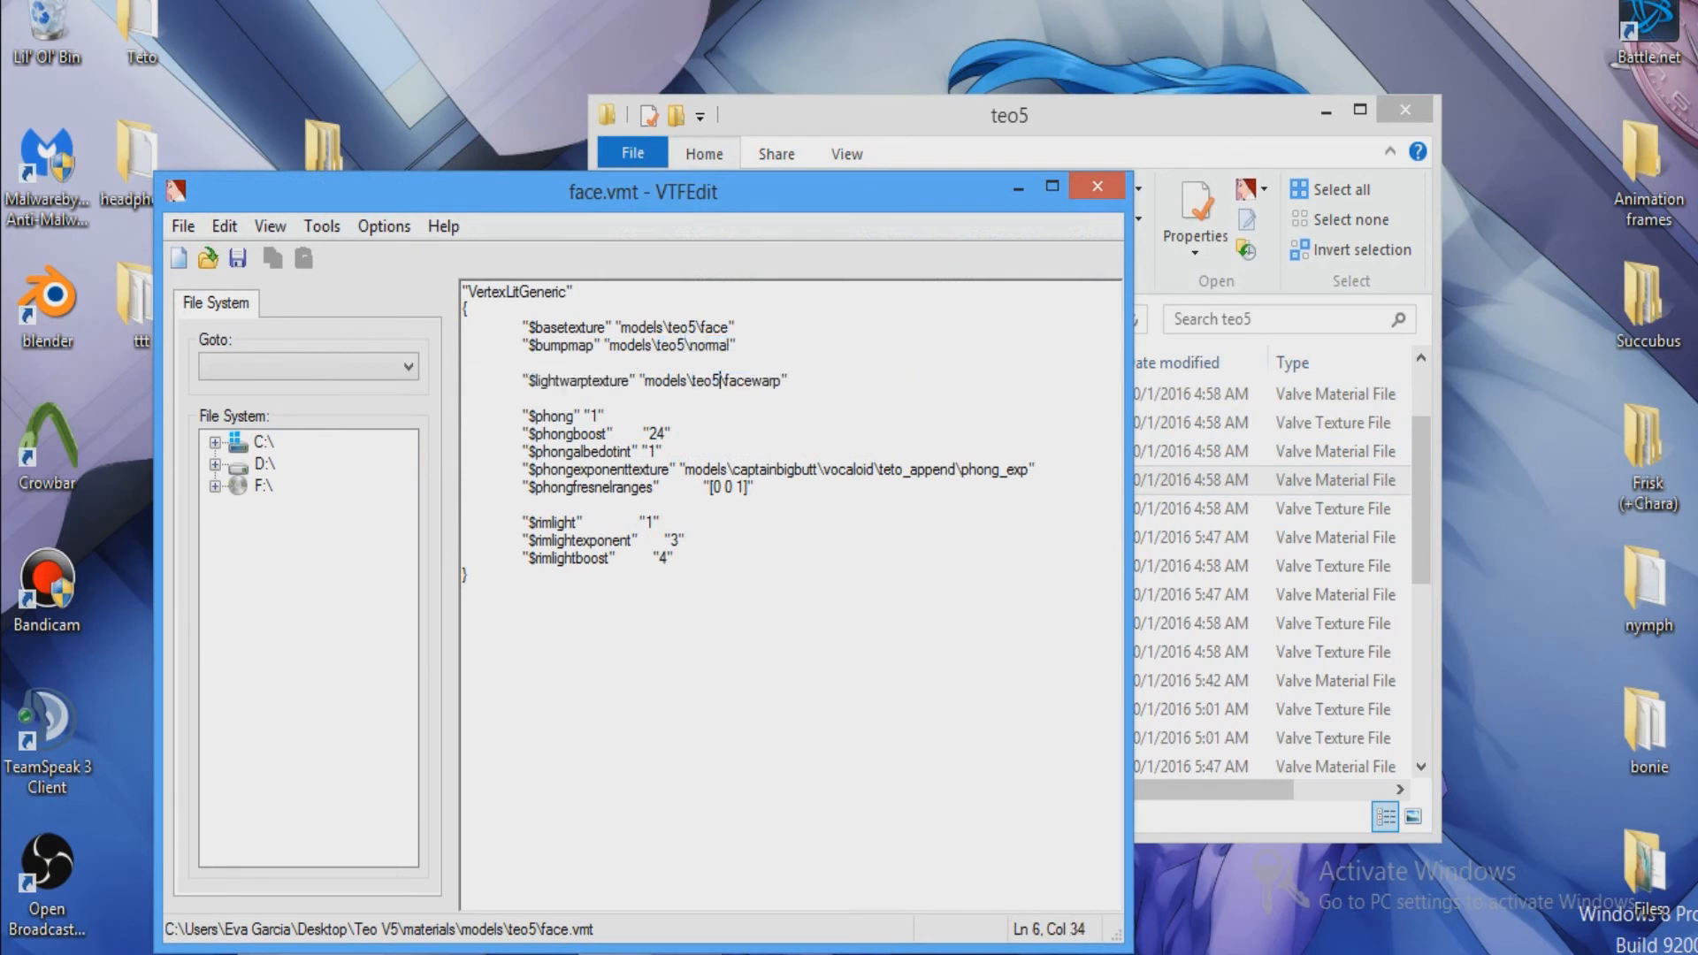
pyautogui.moveTo(956, 469); pyautogui.dragTo(807, 469)
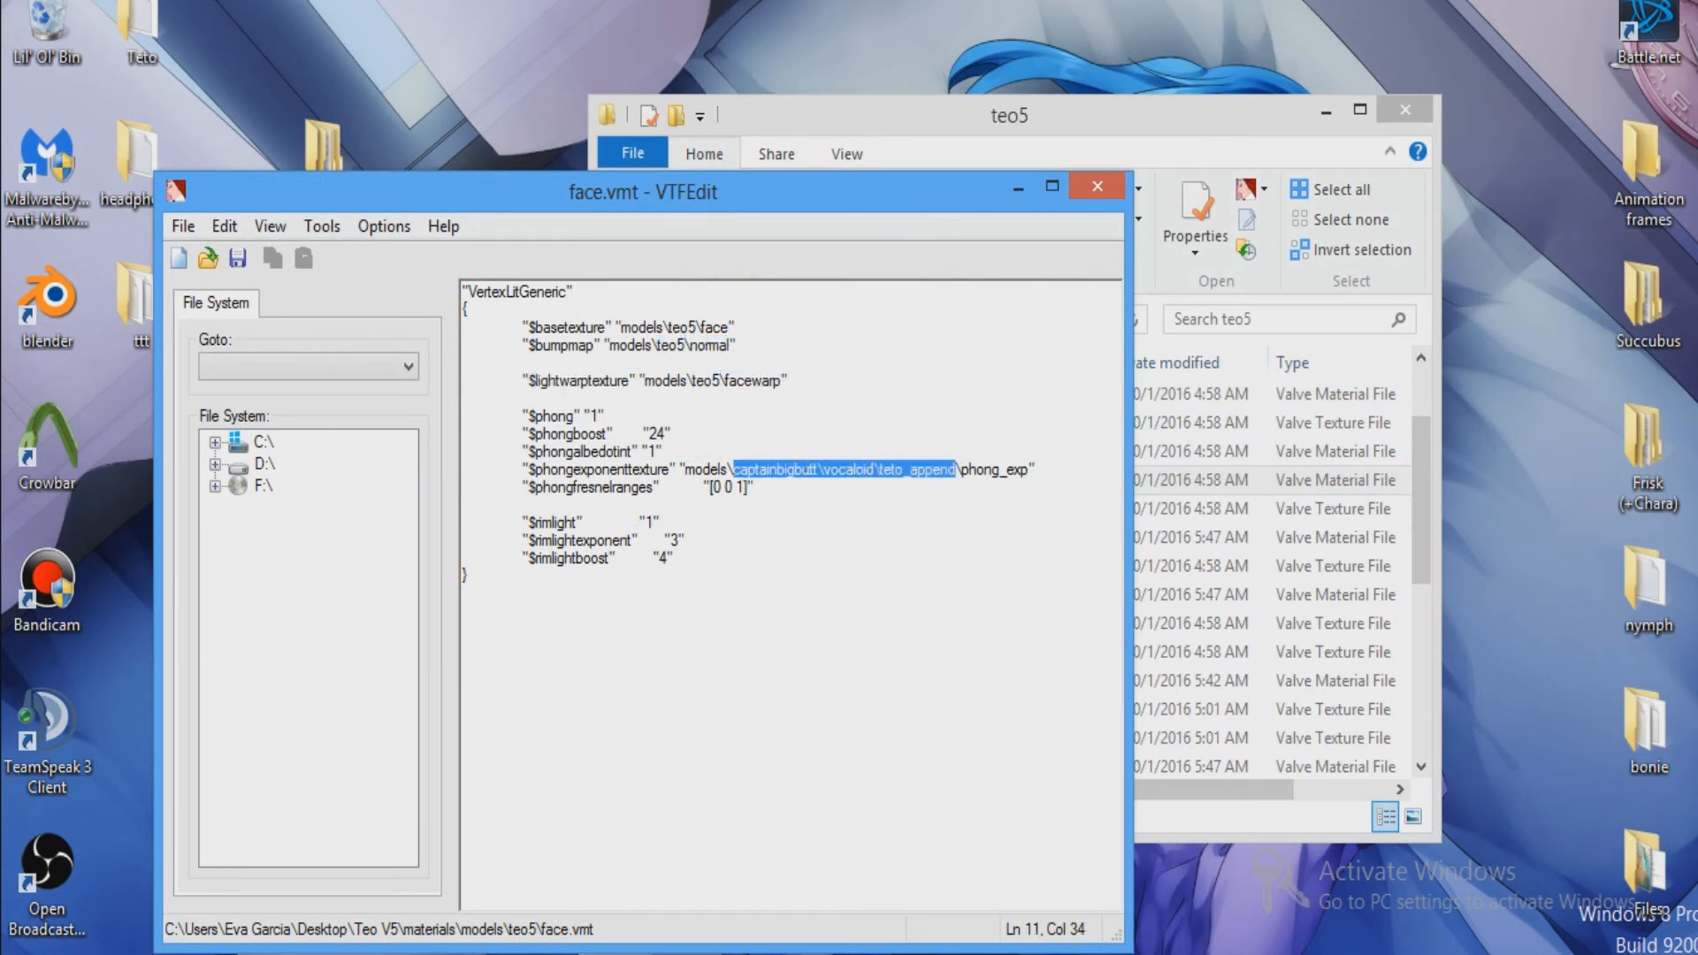
pyautogui.write('teo5')
pyautogui.click(223, 226)
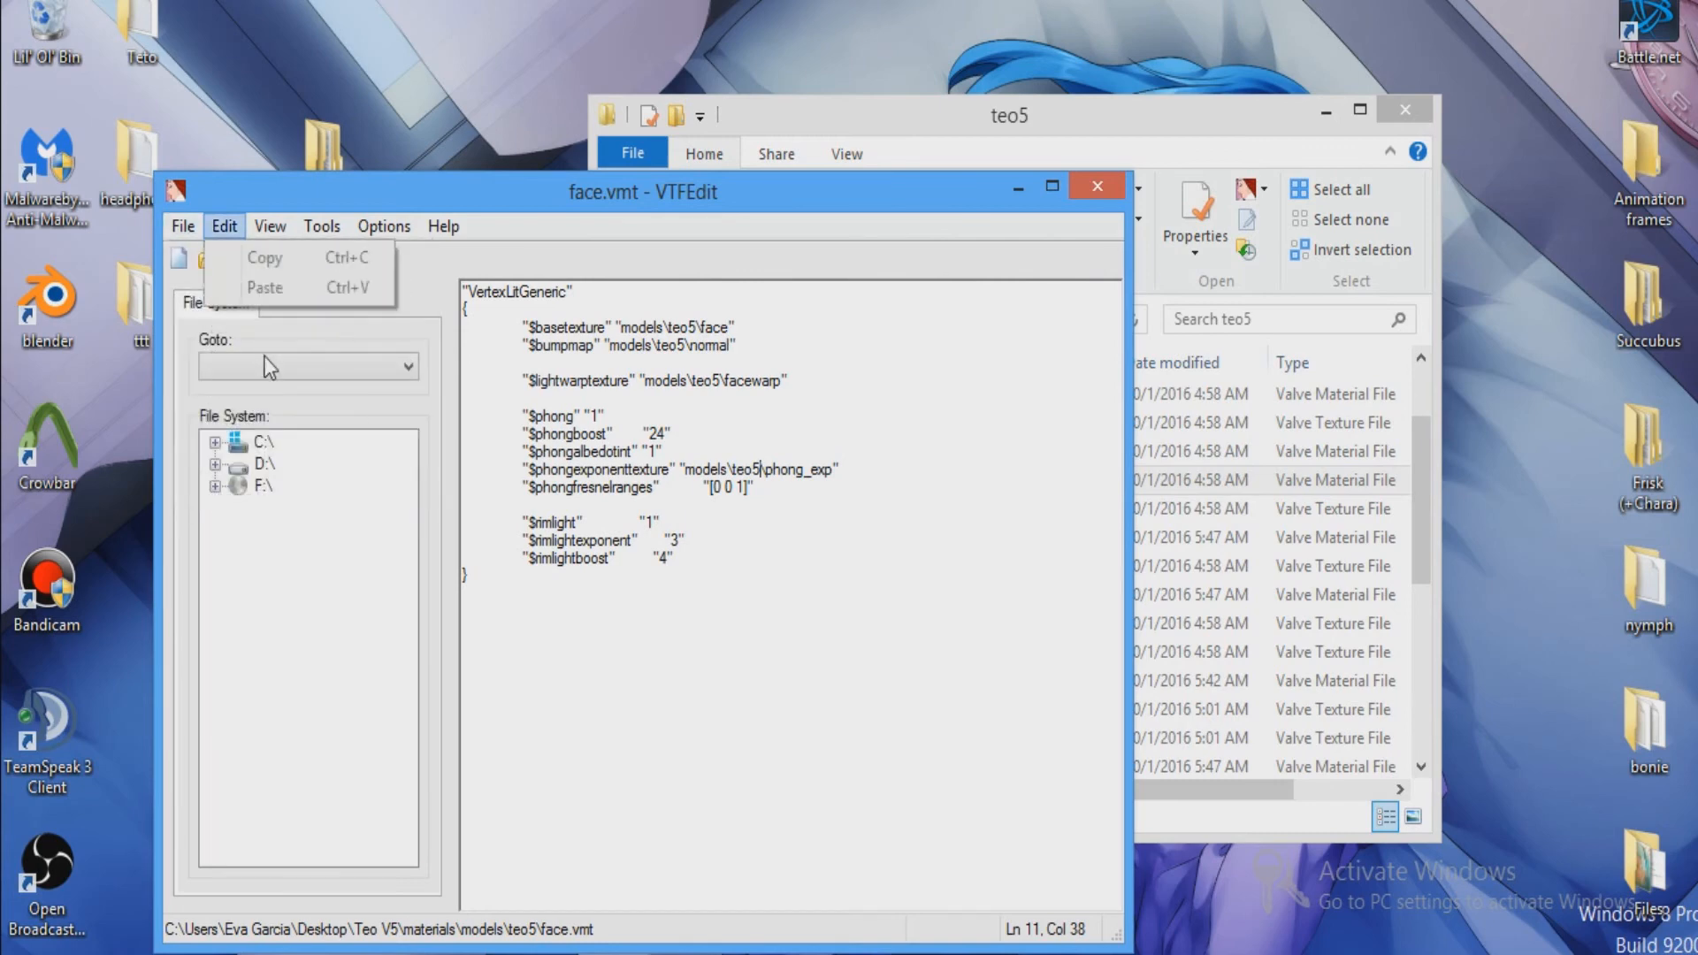
pyautogui.moveTo(183, 226)
pyautogui.click(226, 324)
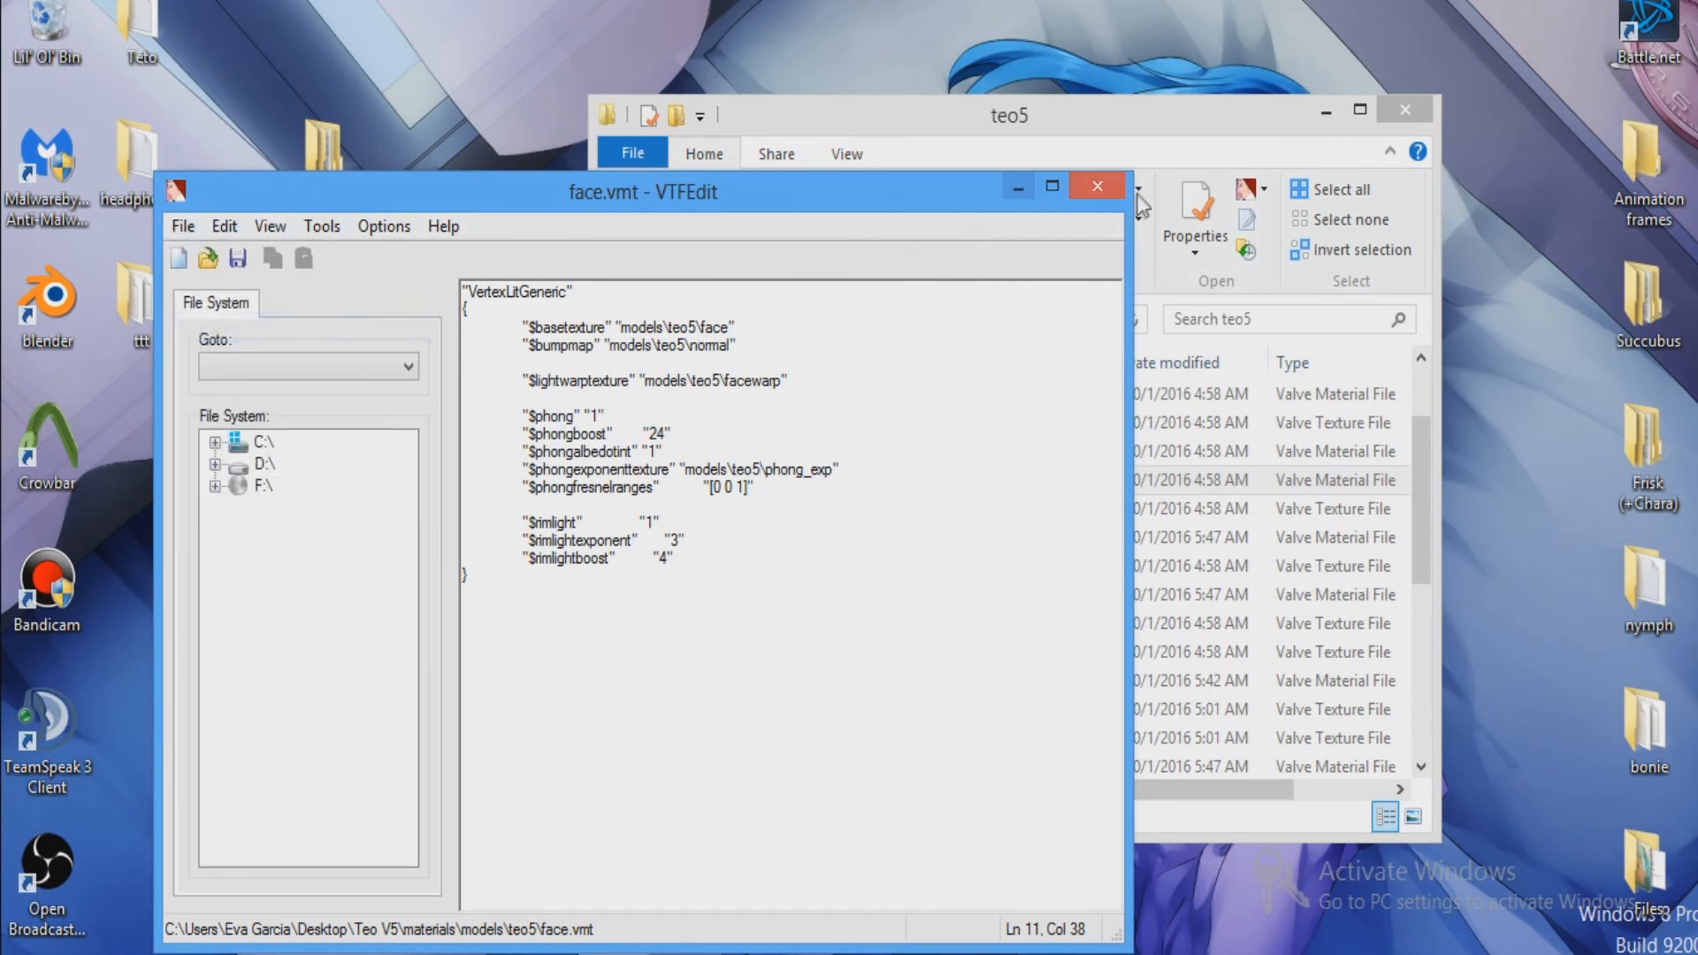
pyautogui.click(1019, 188)
# Open eye.vmt, set its $basetexture path to models\teo5\face, and save and close it.
pyautogui.click(894, 573)
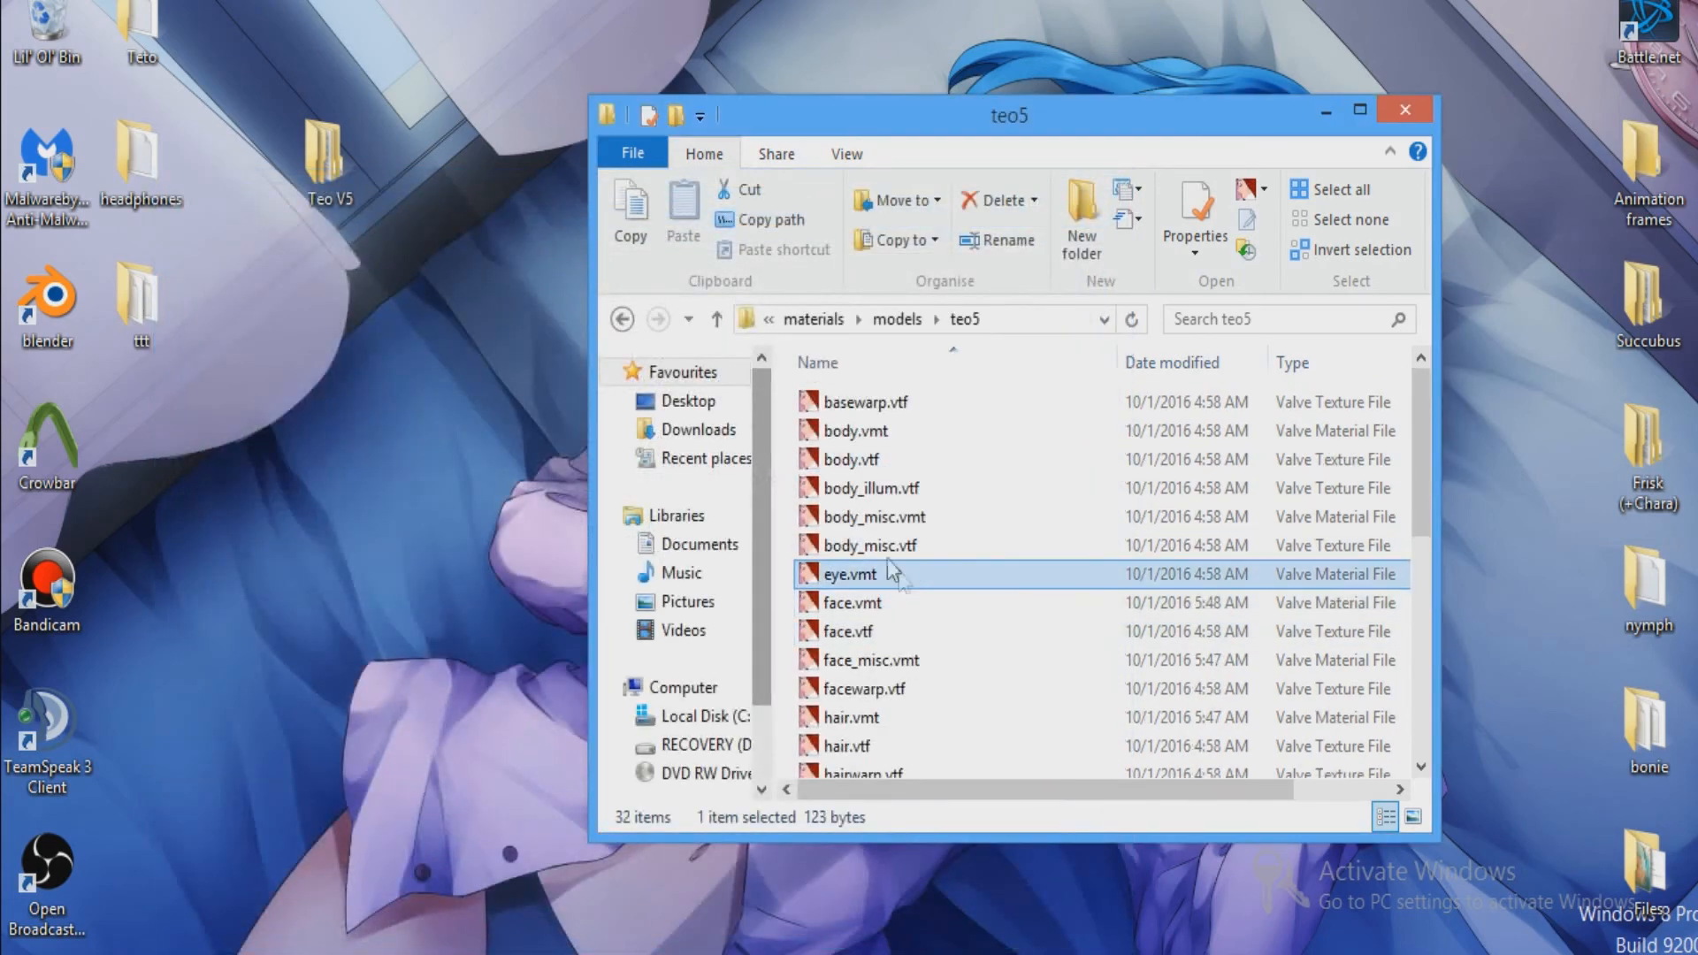
pyautogui.doubleClick(889, 571)
pyautogui.moveTo(892, 327); pyautogui.dragTo(753, 327)
pyautogui.write('teo5')
pyautogui.click(183, 226)
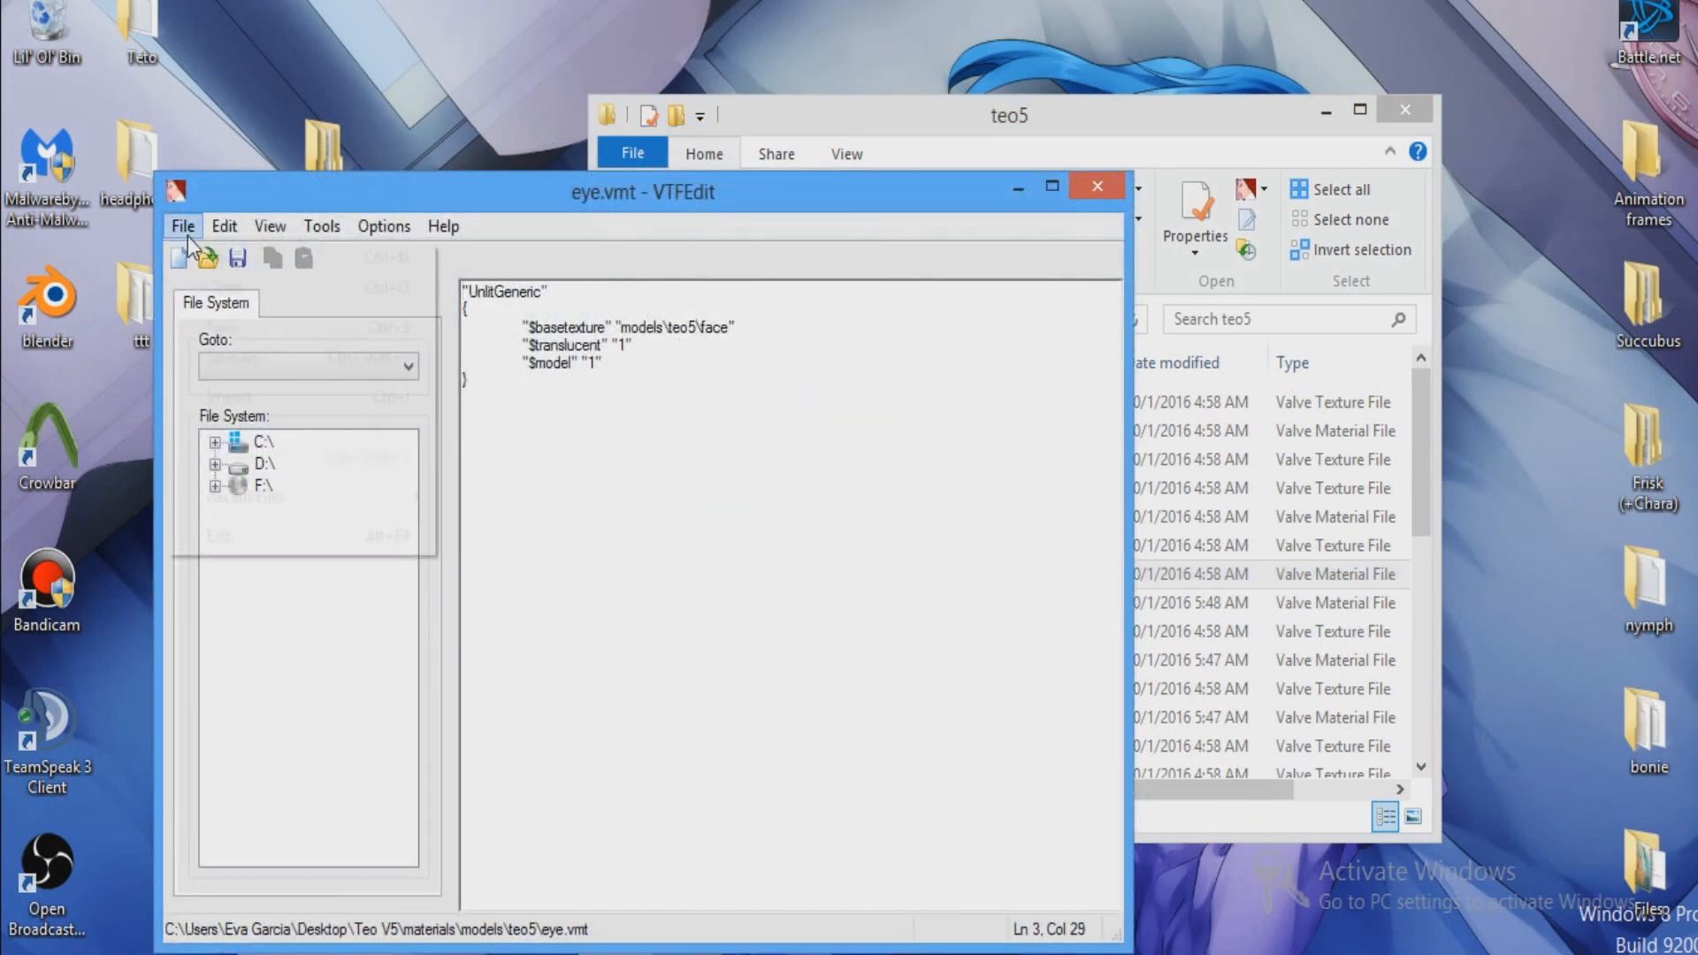
pyautogui.click(237, 325)
pyautogui.click(1104, 189)
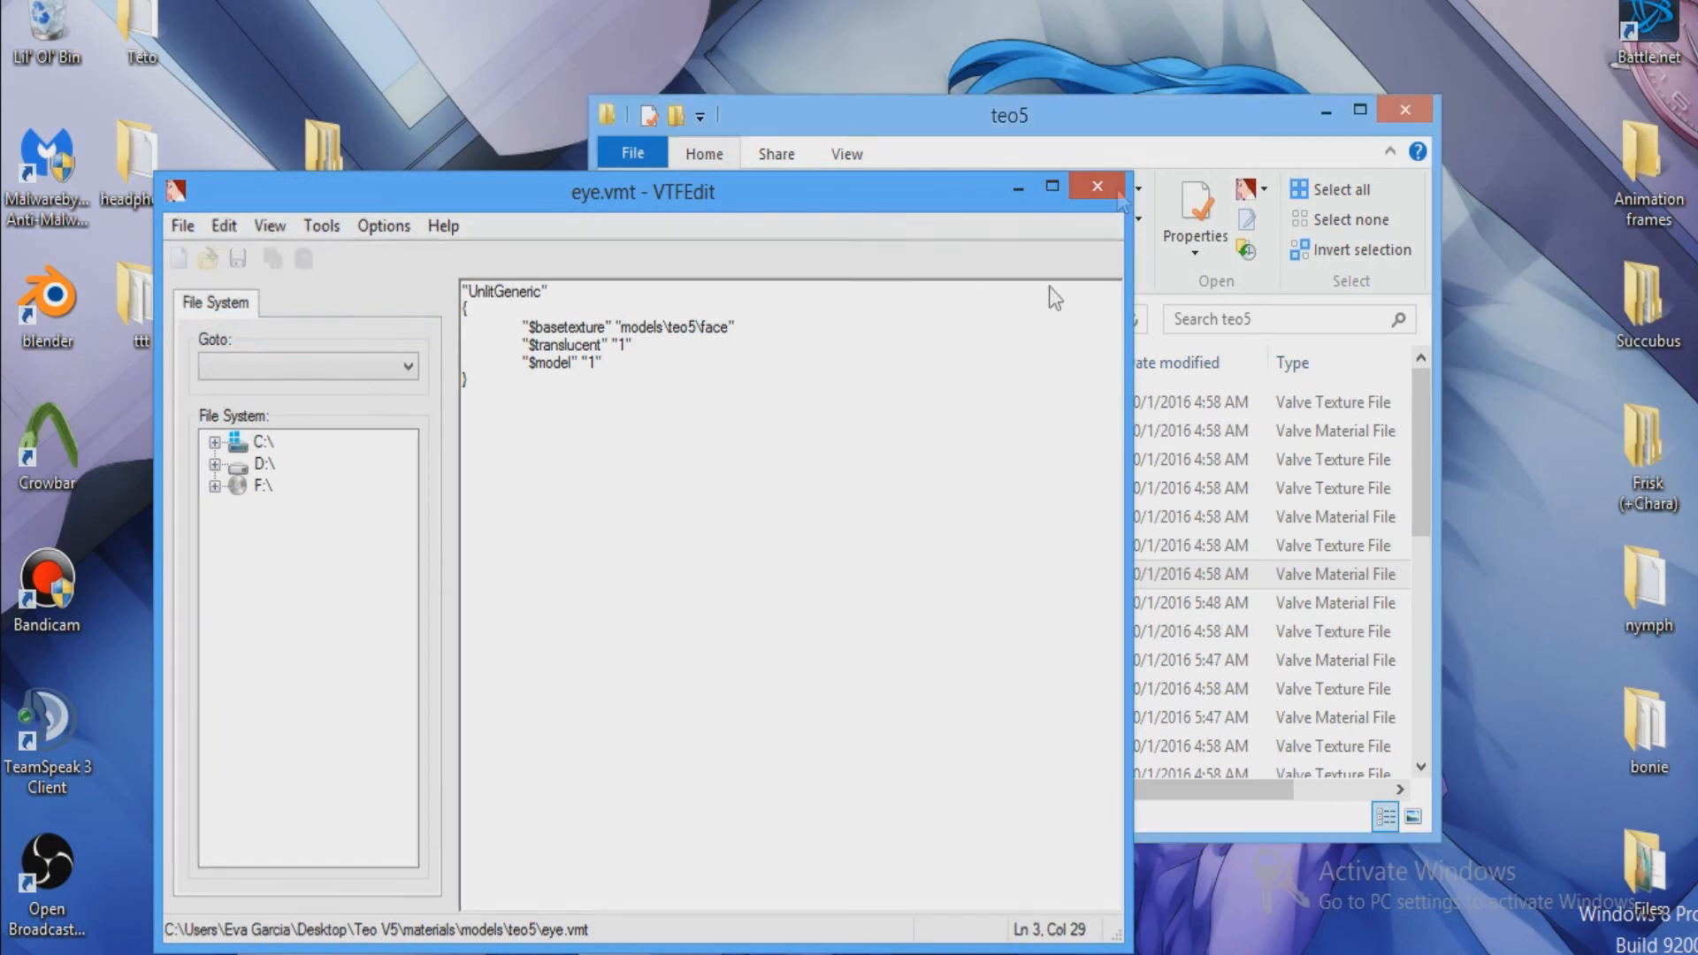
# Open body_misc.vmt and replace captainbigbutt\vocaloid\teto_append with teo5 in the $basetexture and $bumpmap paths.
pyautogui.doubleClick(929, 523)
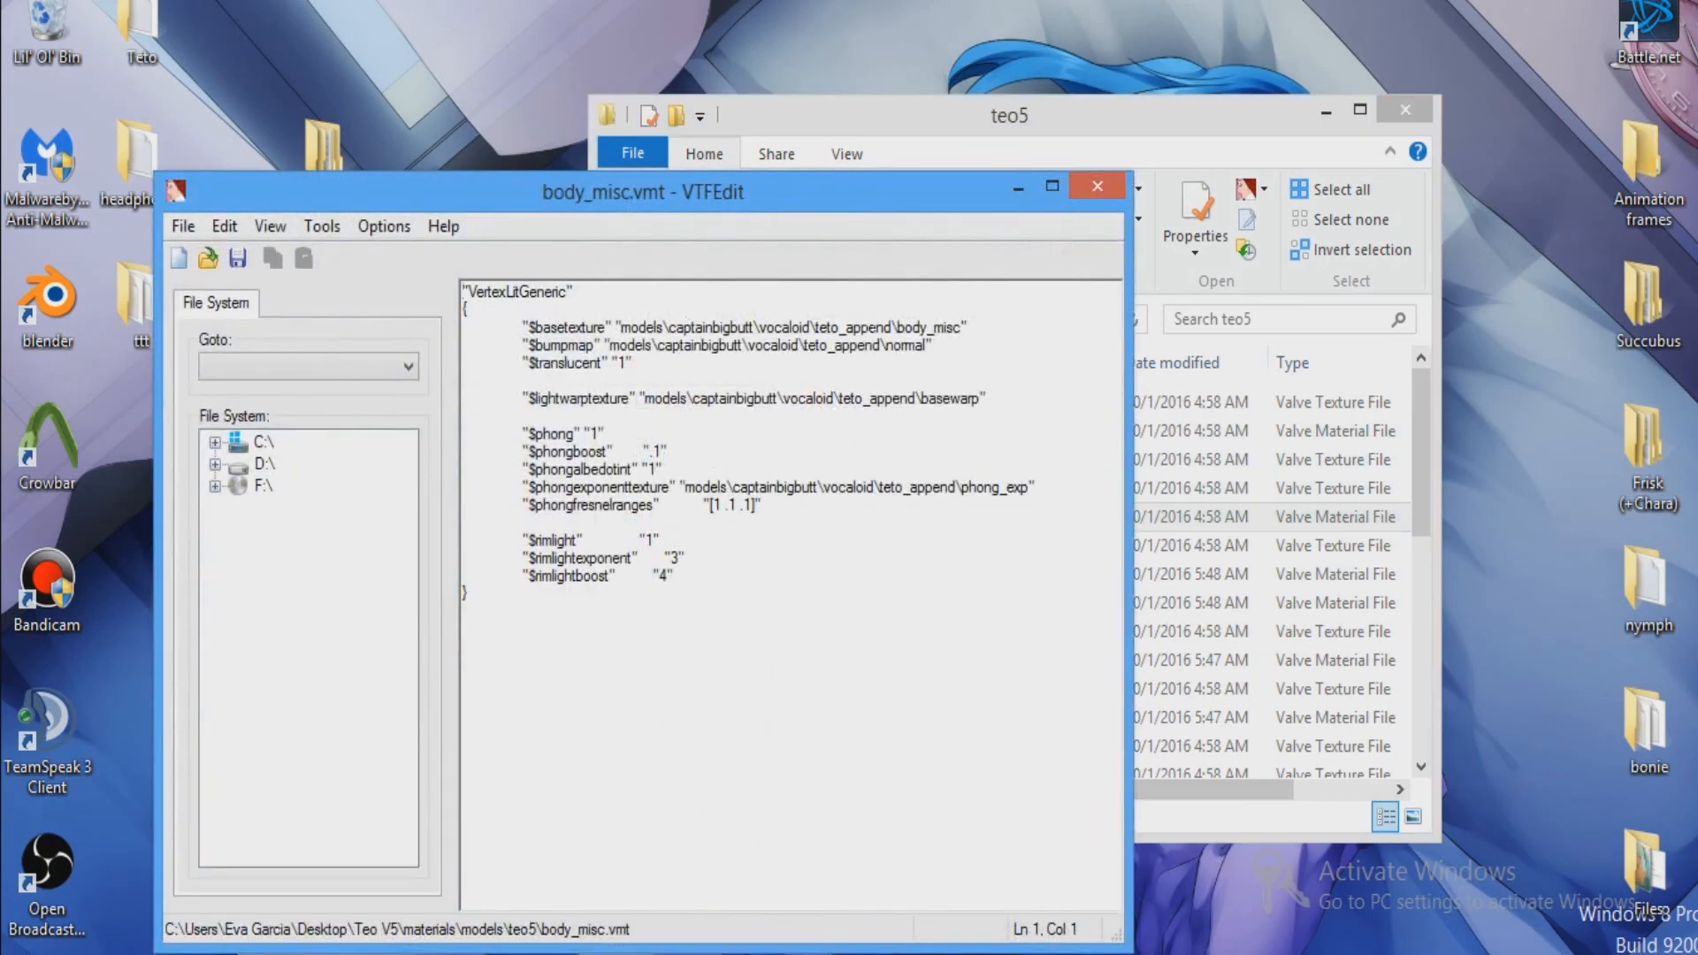
pyautogui.moveTo(896, 327); pyautogui.dragTo(670, 328)
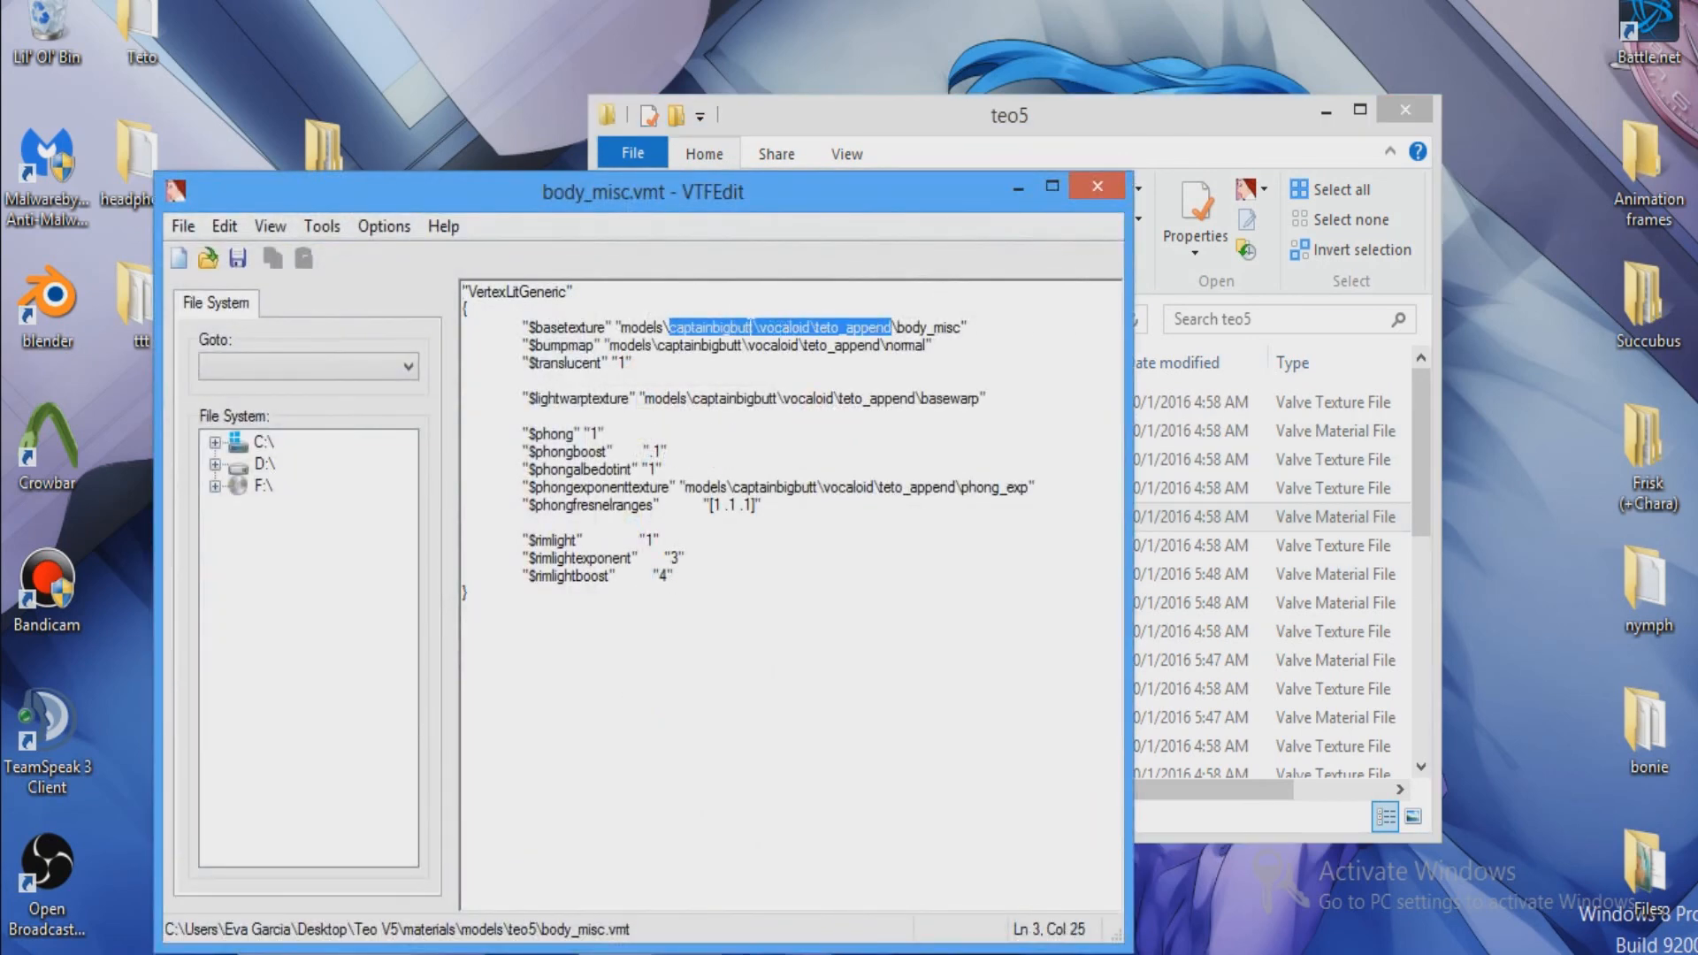
pyautogui.write('teo5')
pyautogui.moveTo(859, 345); pyautogui.dragTo(711, 345)
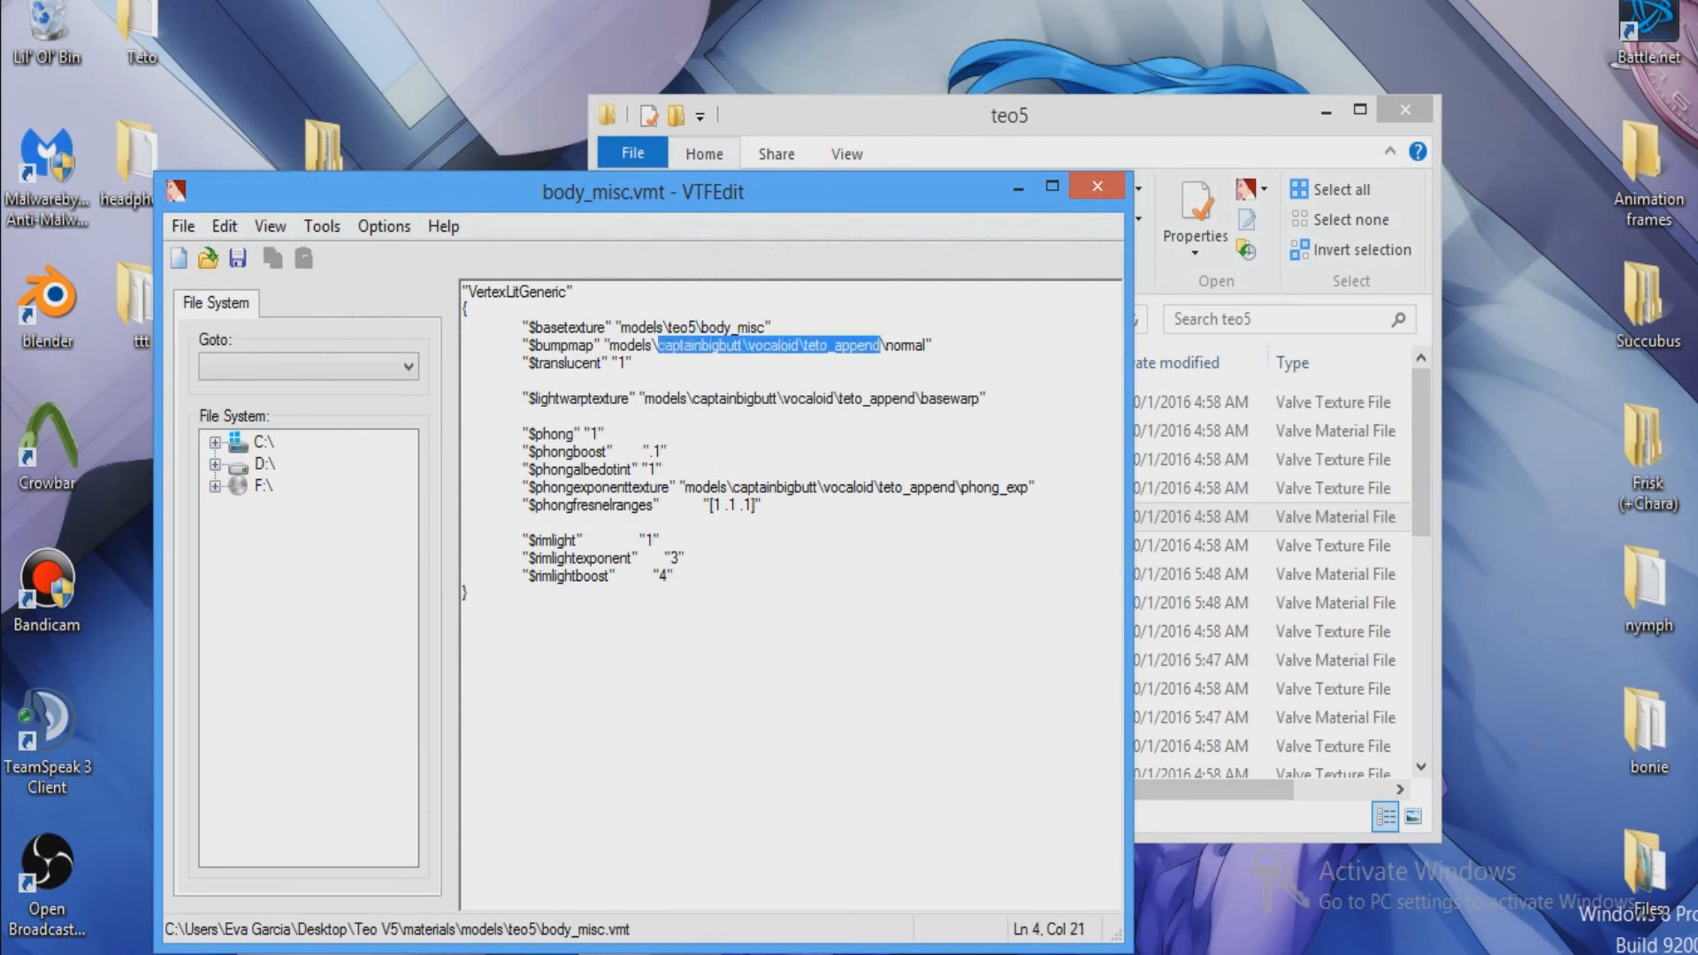
pyautogui.write('teo5')
# Set body_misc.vmt's $lightwarptexture to models\teo5\basewarp and $phongexponenttexture to models\teo5\phong_exp, and save it.
pyautogui.moveTo(995, 414); pyautogui.dragTo(719, 398)
pyautogui.click(902, 398)
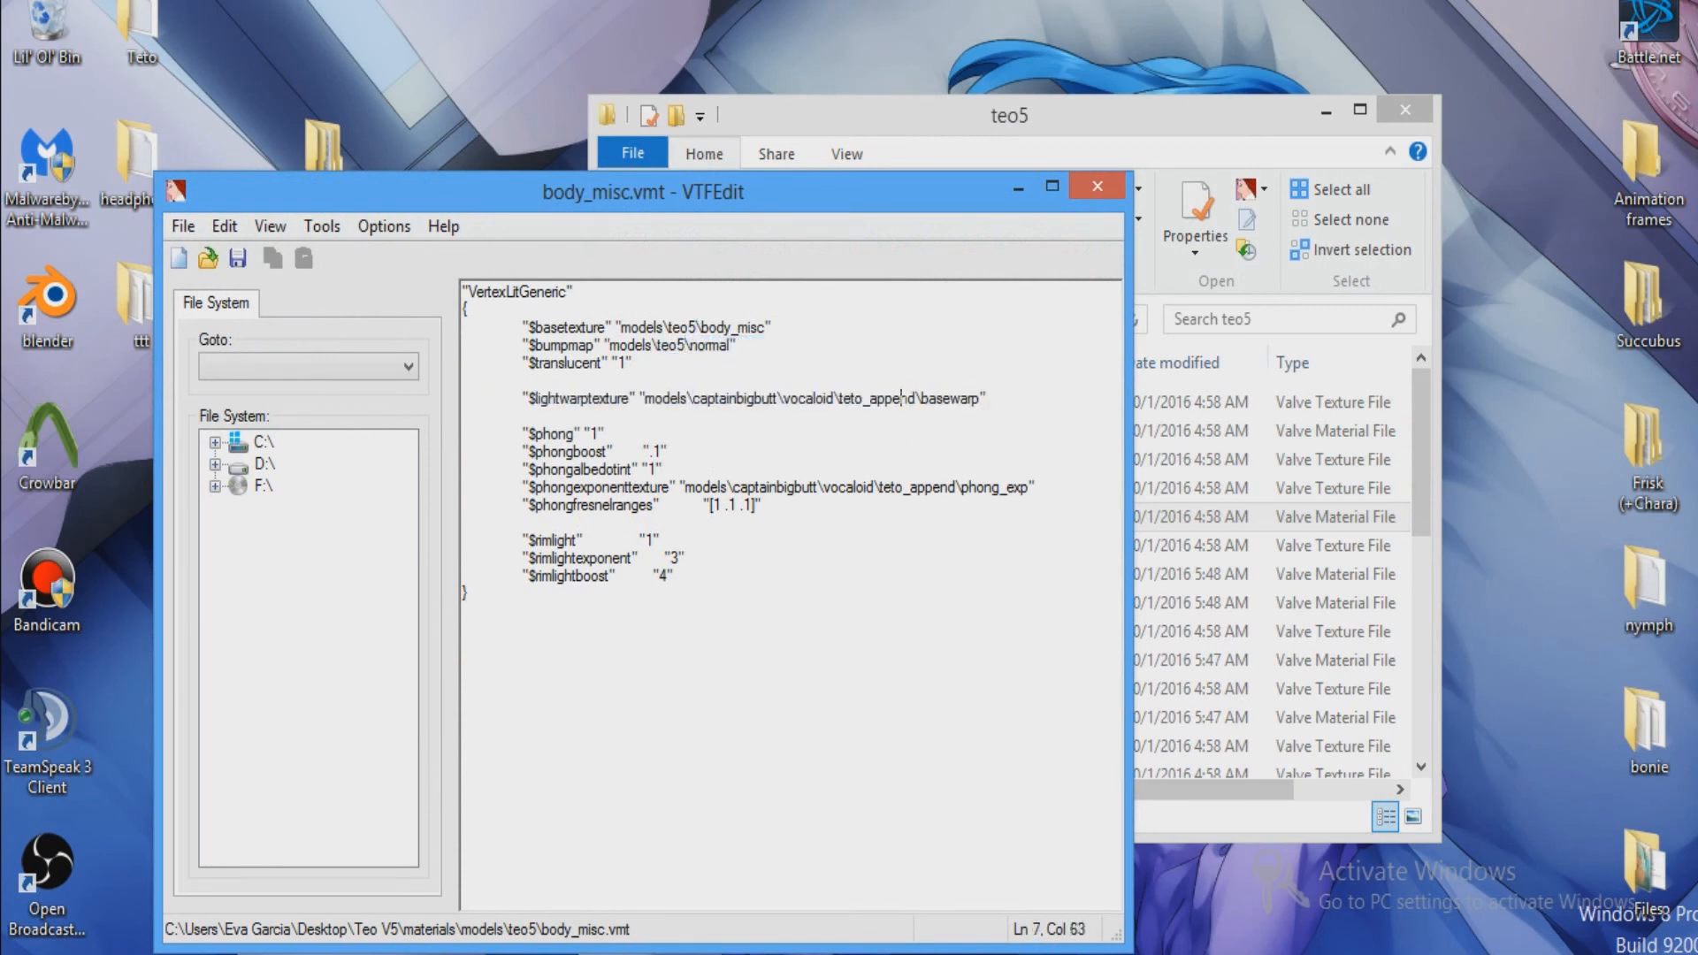
pyautogui.moveTo(909, 398); pyautogui.dragTo(723, 400)
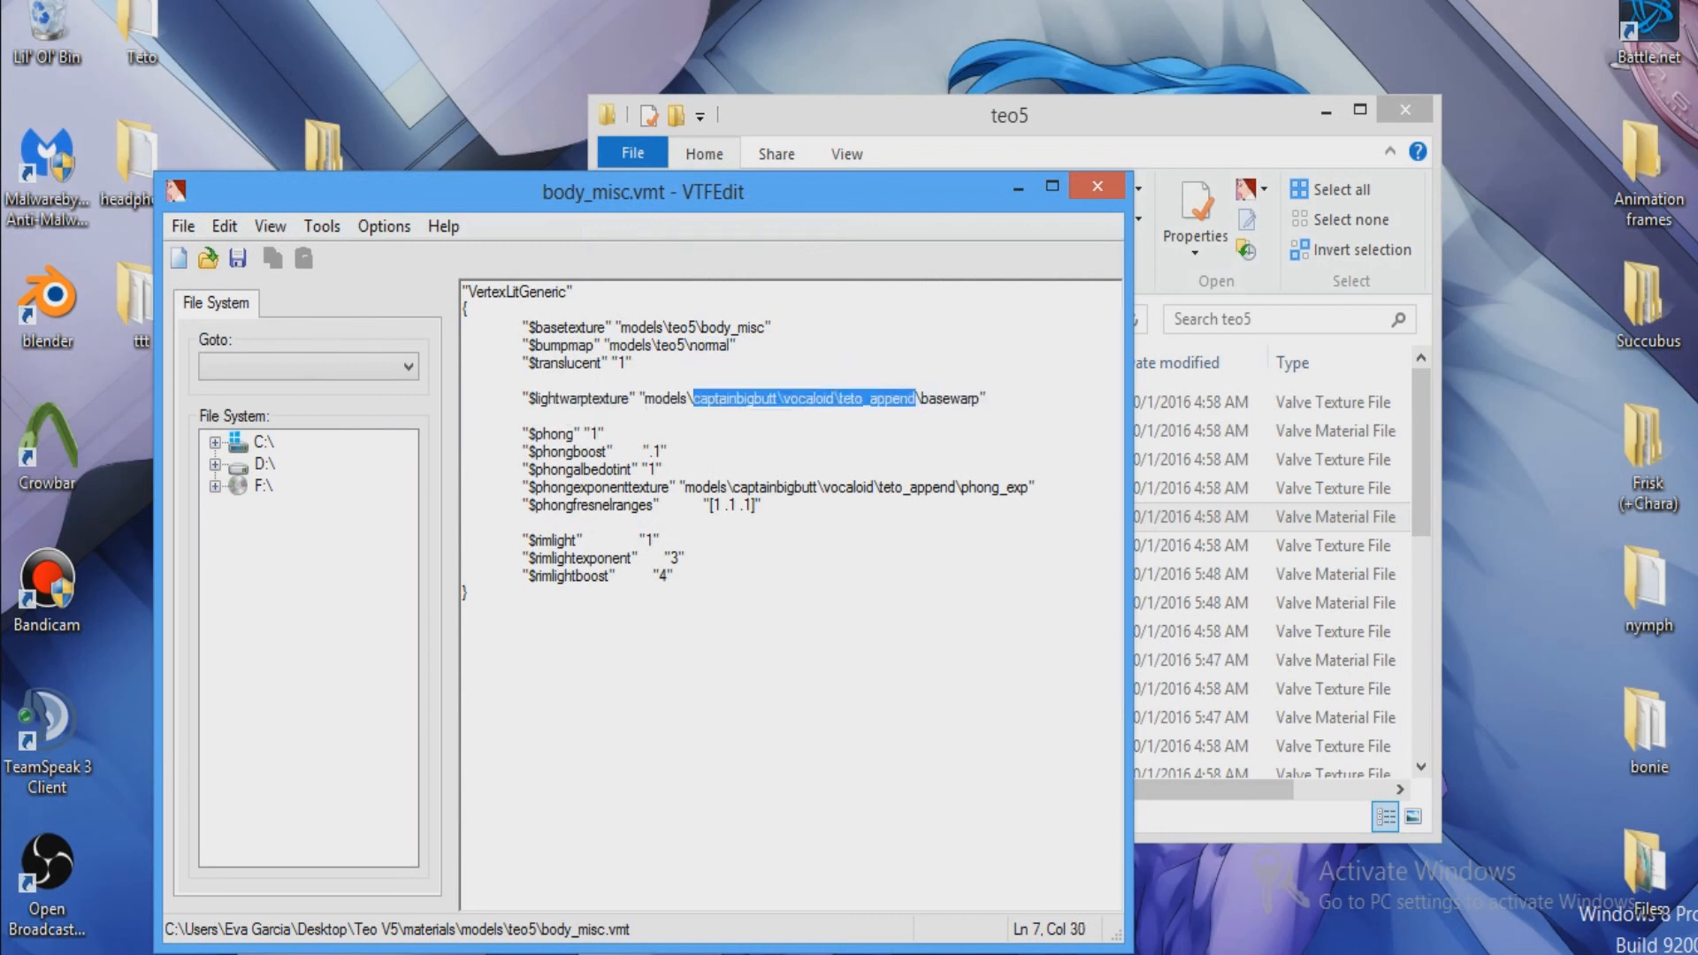
pyautogui.write('teo5')
pyautogui.moveTo(956, 488); pyautogui.dragTo(734, 487)
pyautogui.write('teo5')
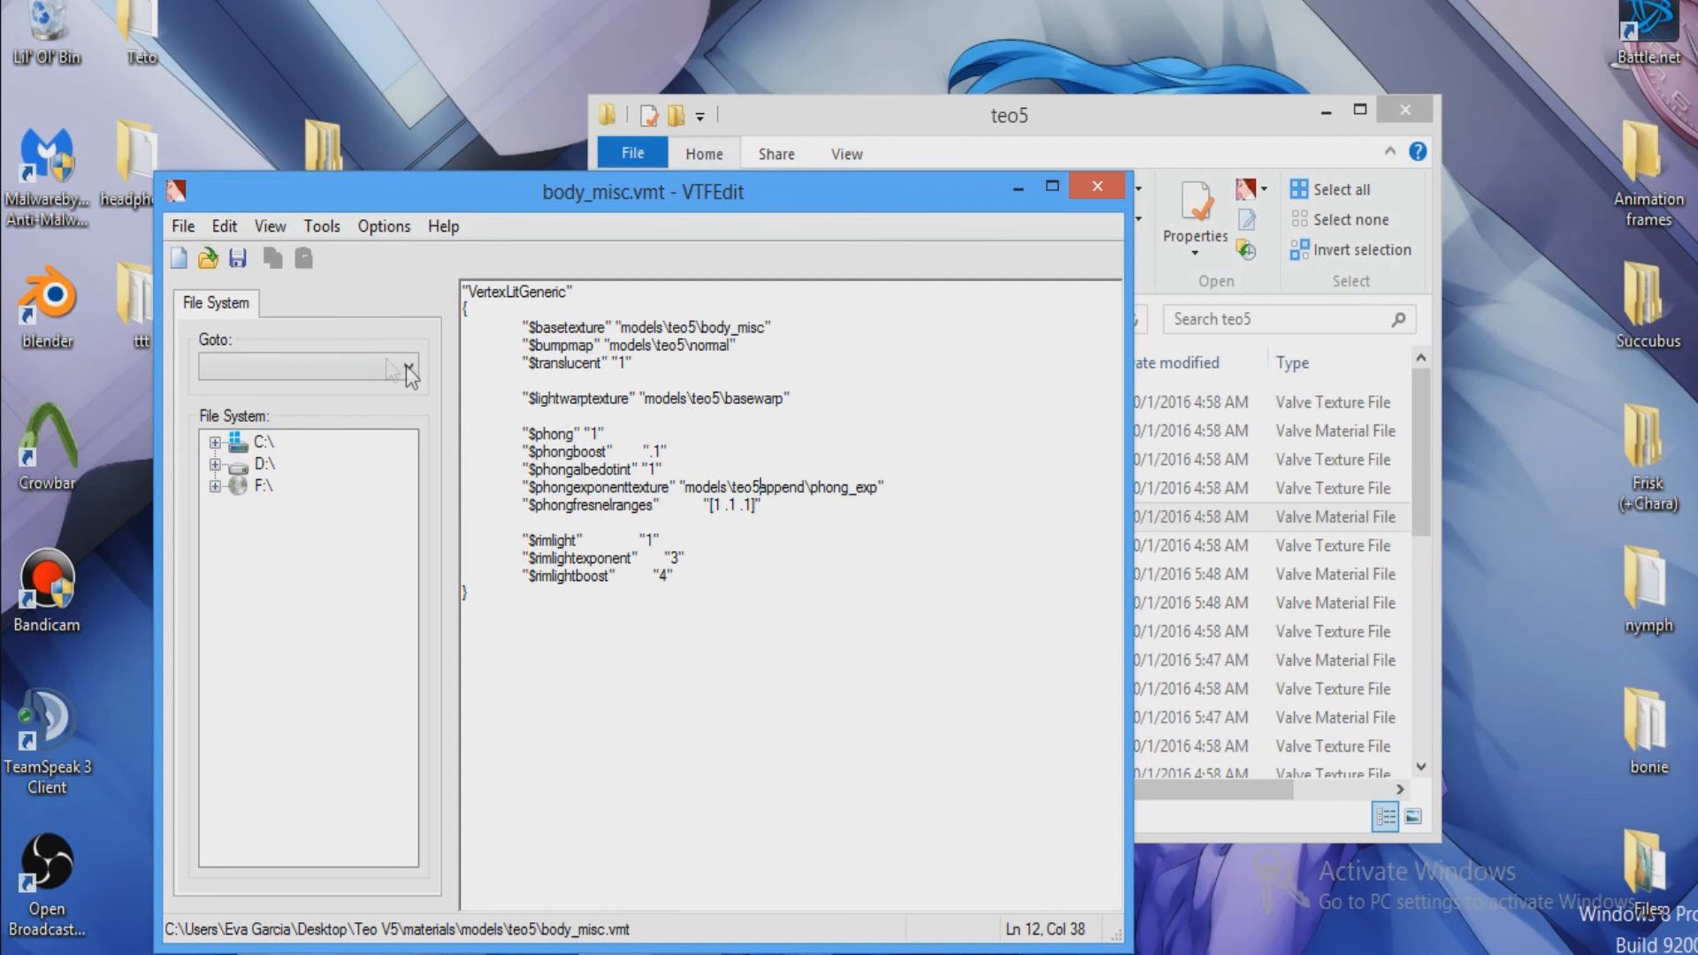
pyautogui.click(237, 259)
pyautogui.tripleClick(787, 487)
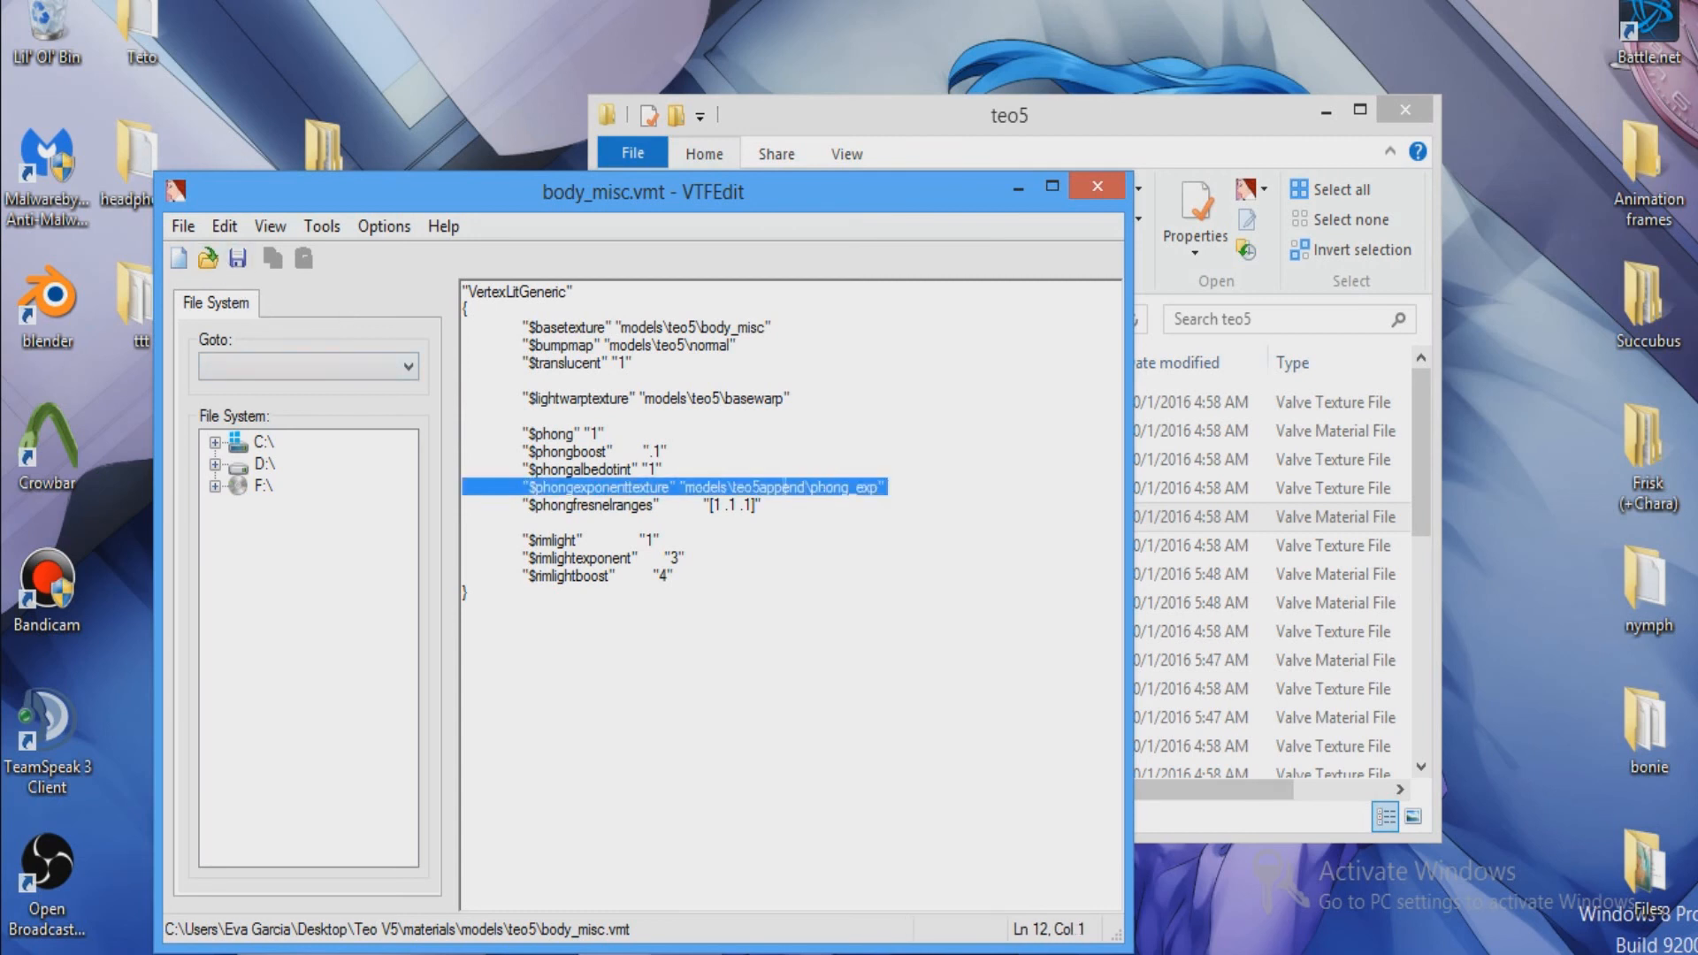
pyautogui.doubleClick(787, 487)
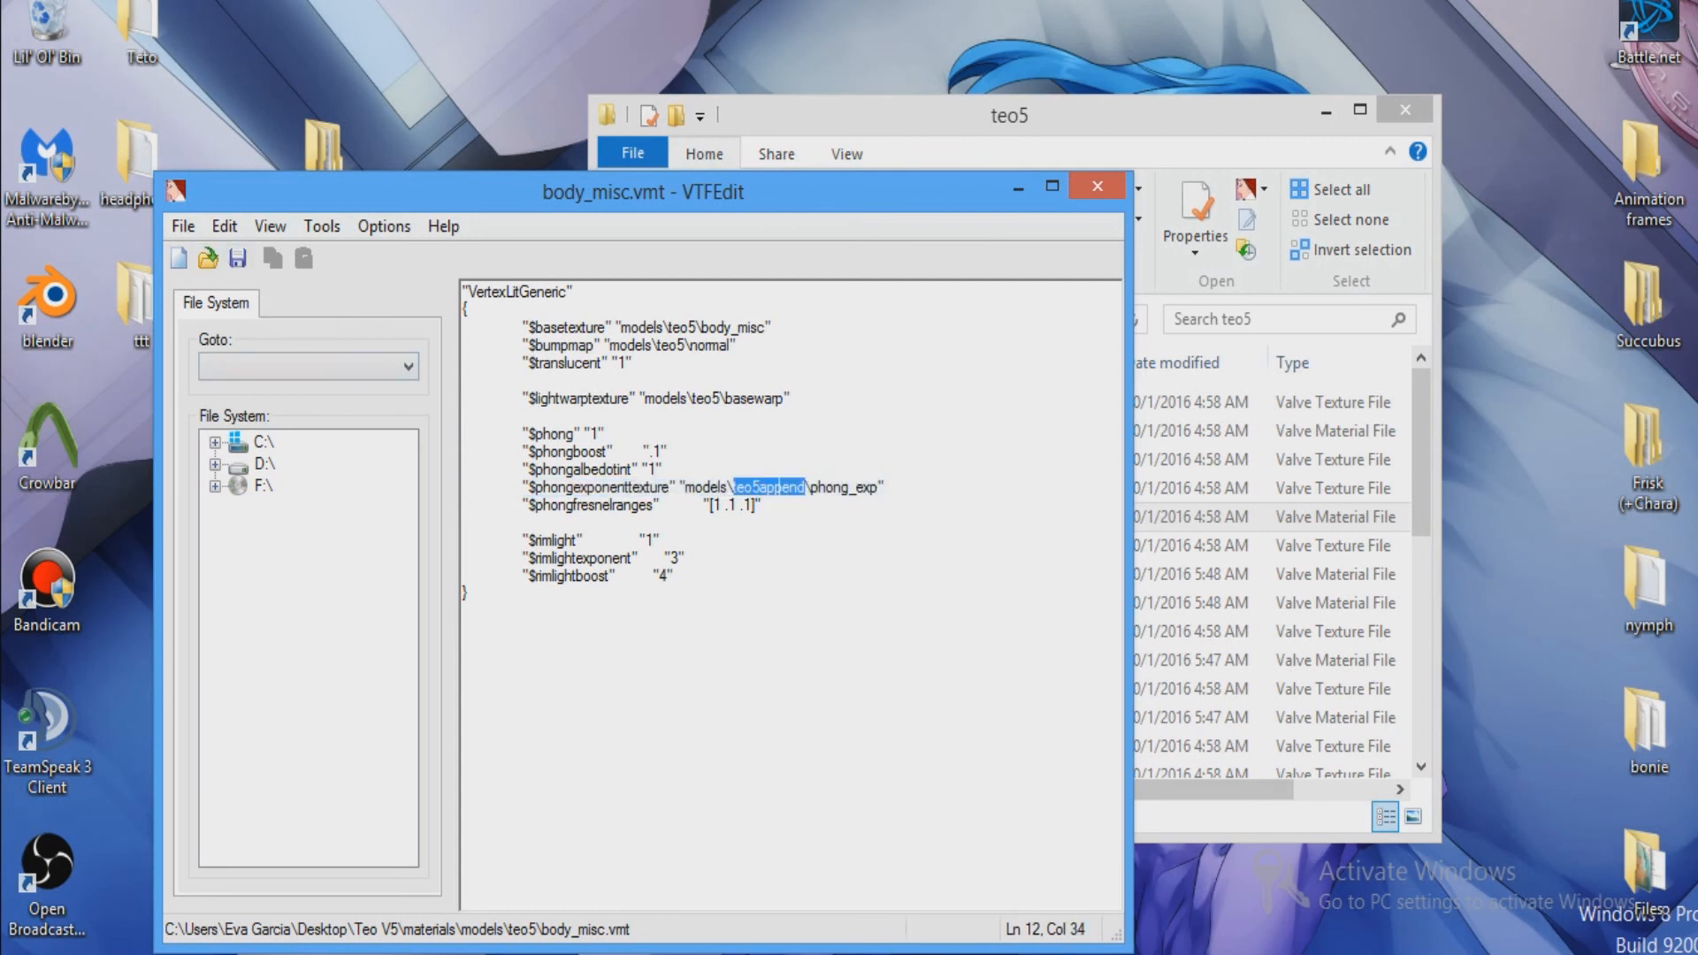
pyautogui.write('teo5')
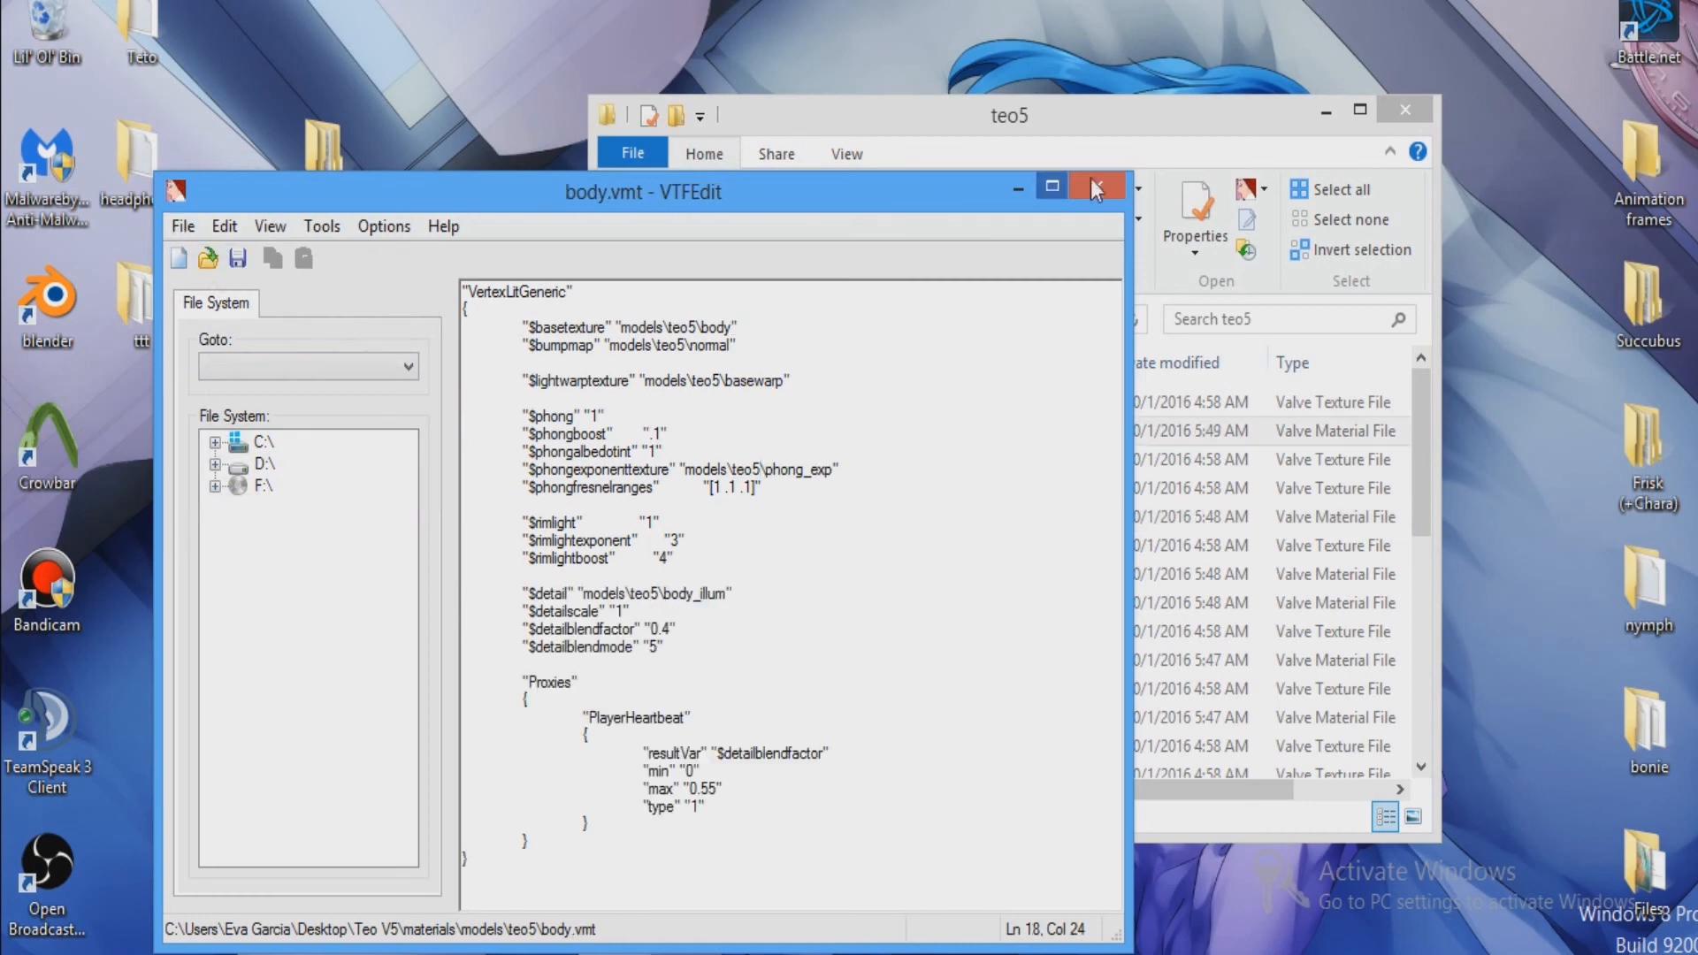
# Close body.vmt, check the contents of the Teo V5 addon's lua\autorun folder, and close the folder window.
pyautogui.click(1093, 182)
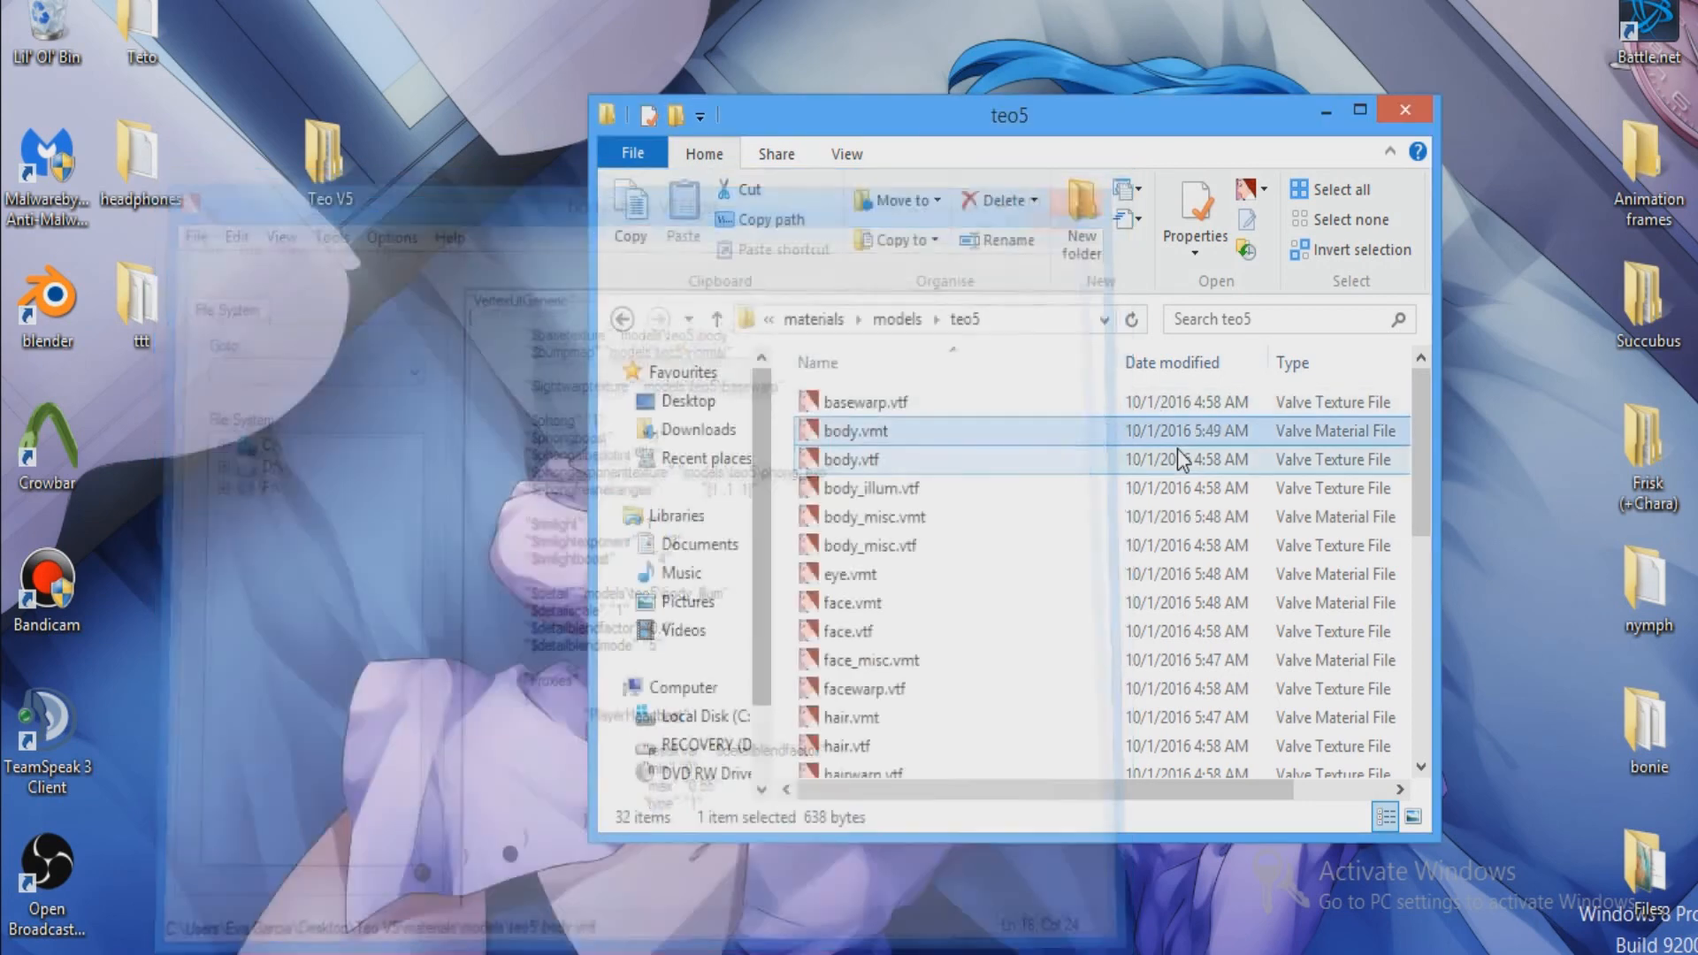
pyautogui.click(630, 320)
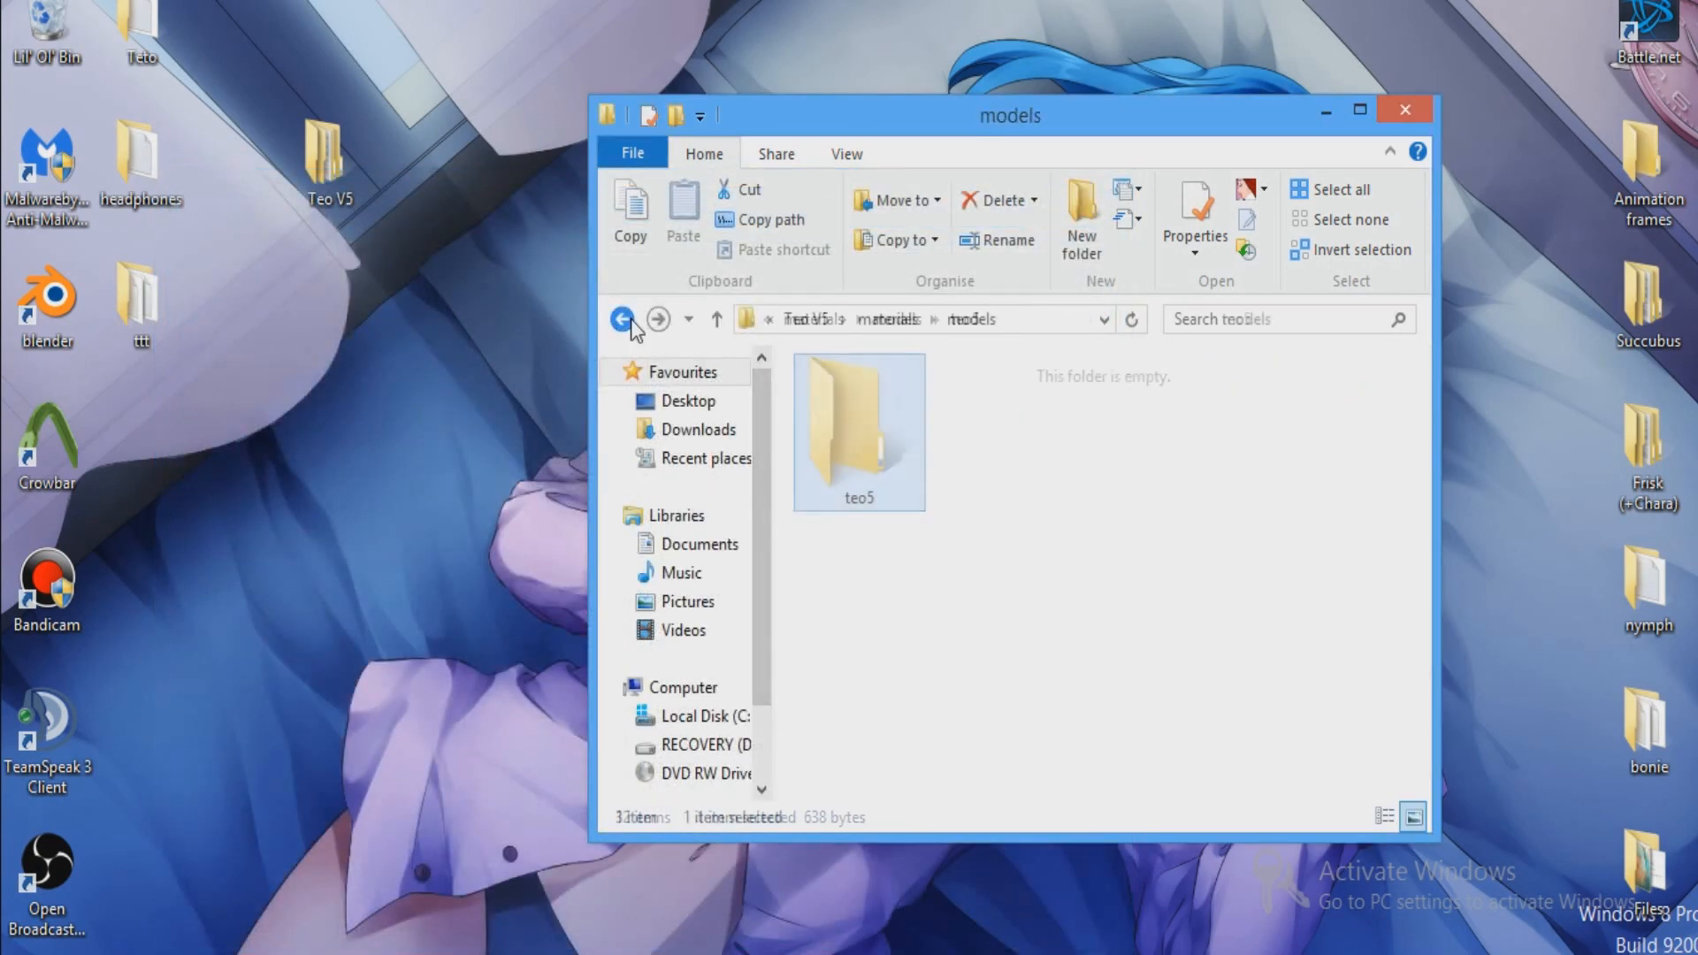
pyautogui.click(630, 320)
pyautogui.click(632, 320)
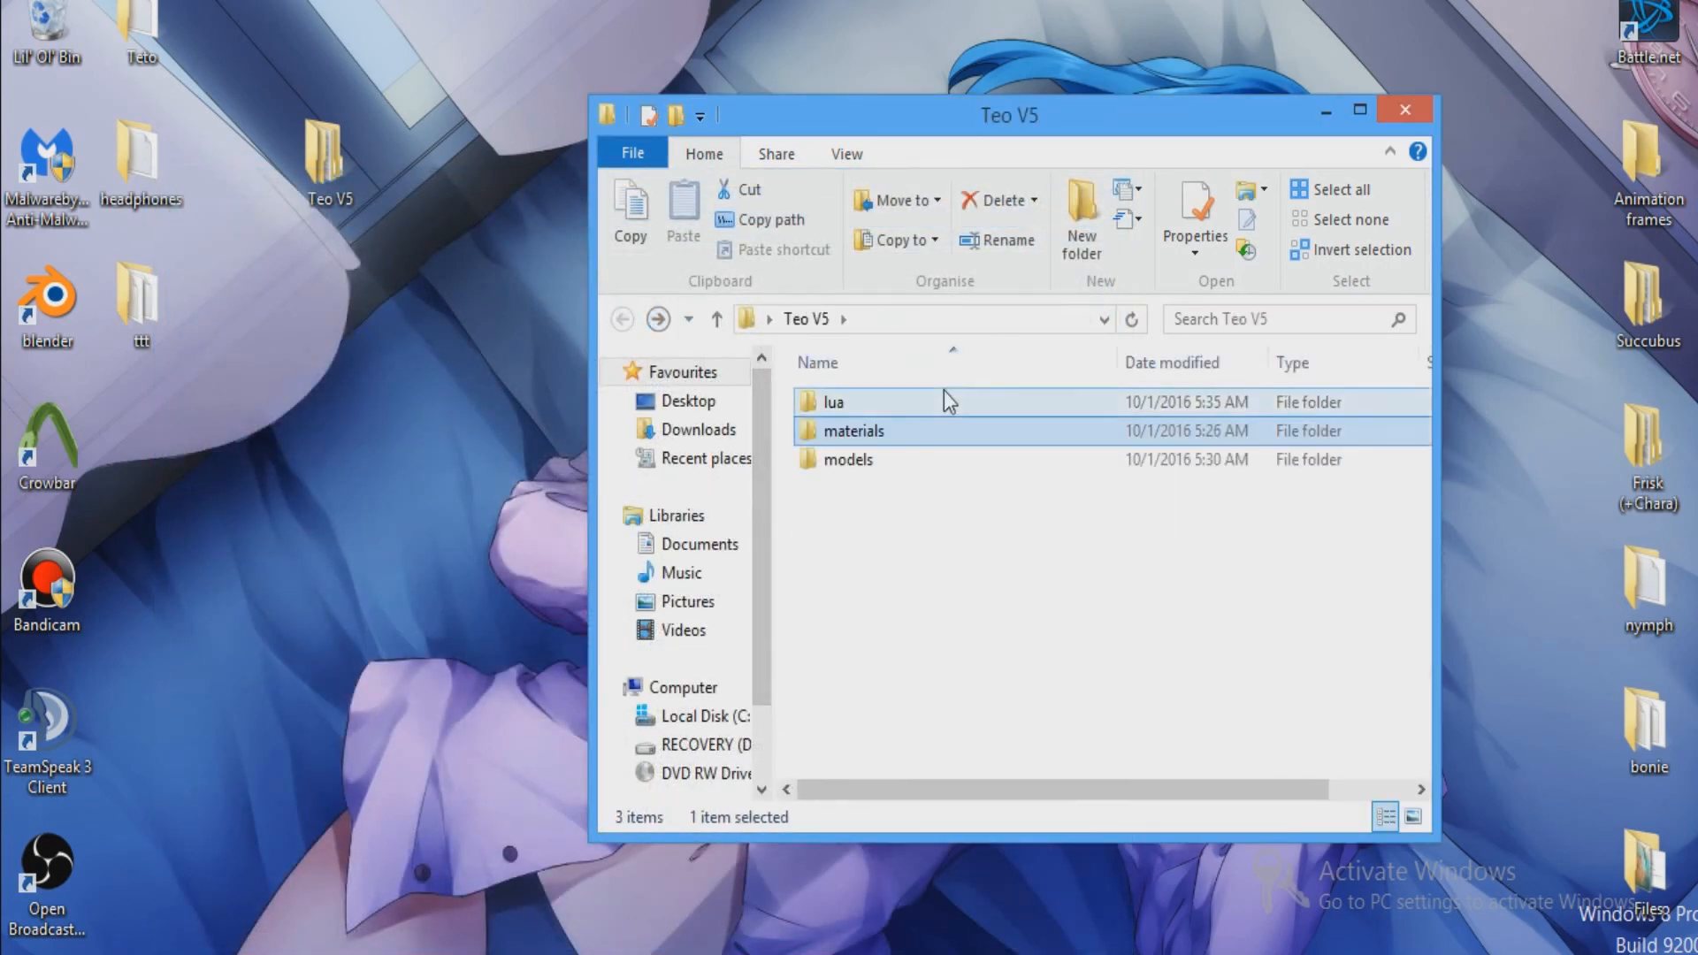
pyautogui.doubleClick(943, 393)
pyautogui.doubleClick(908, 393)
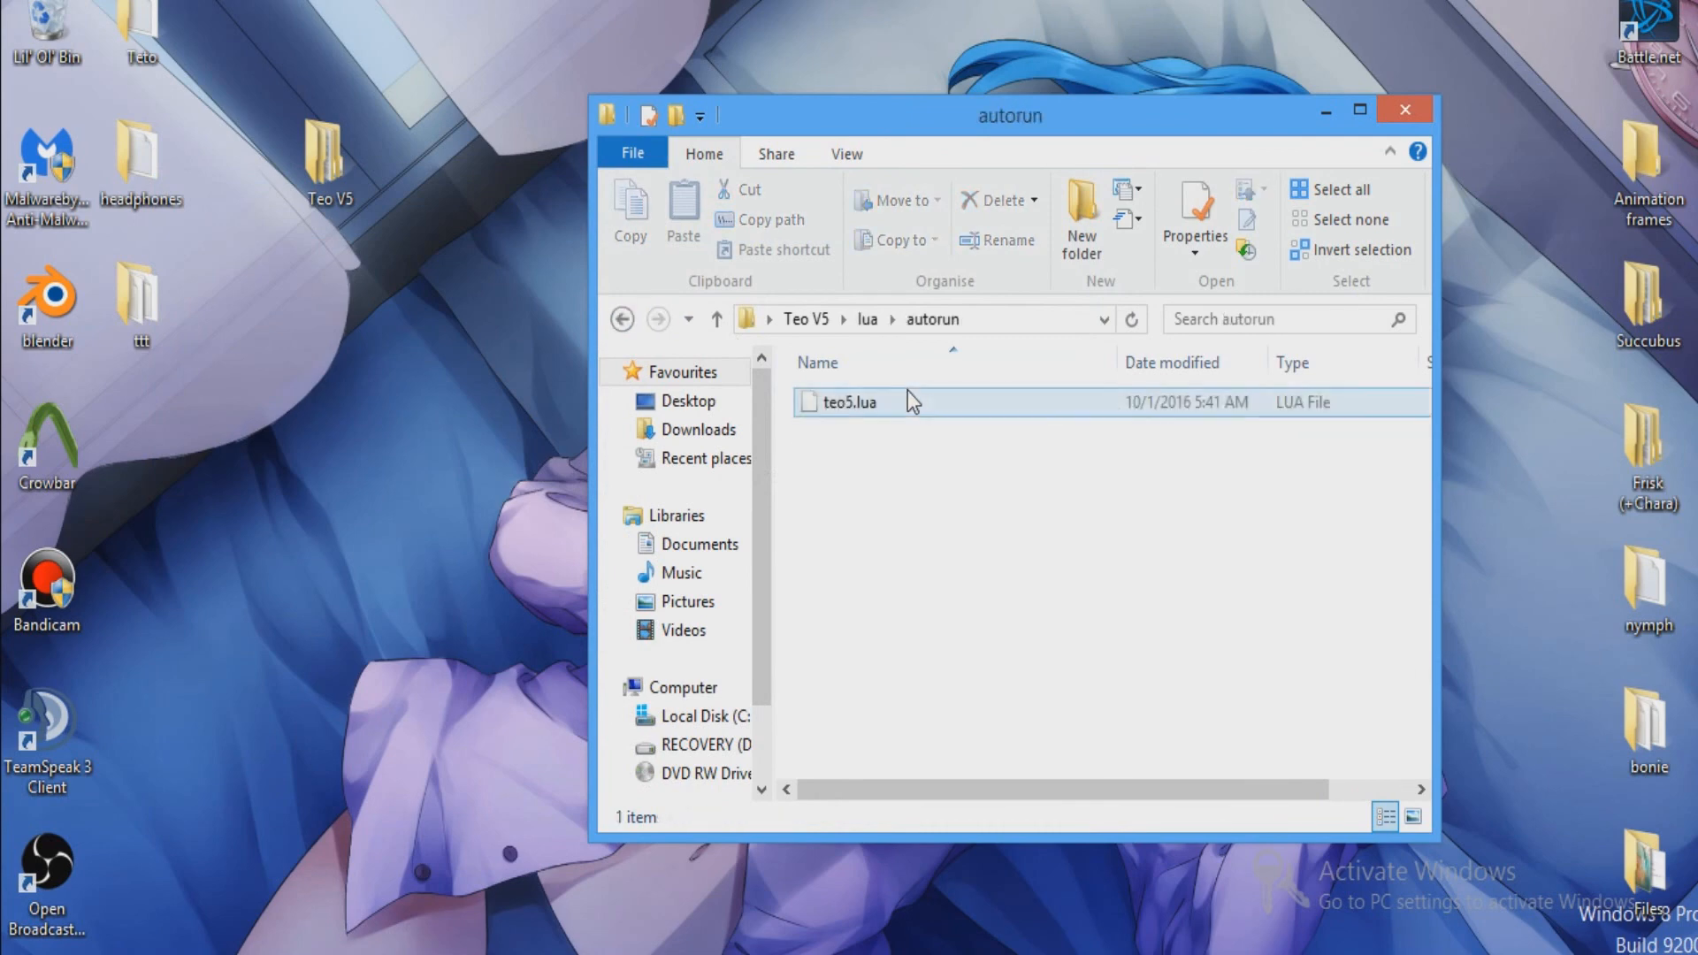
pyautogui.click(1406, 109)
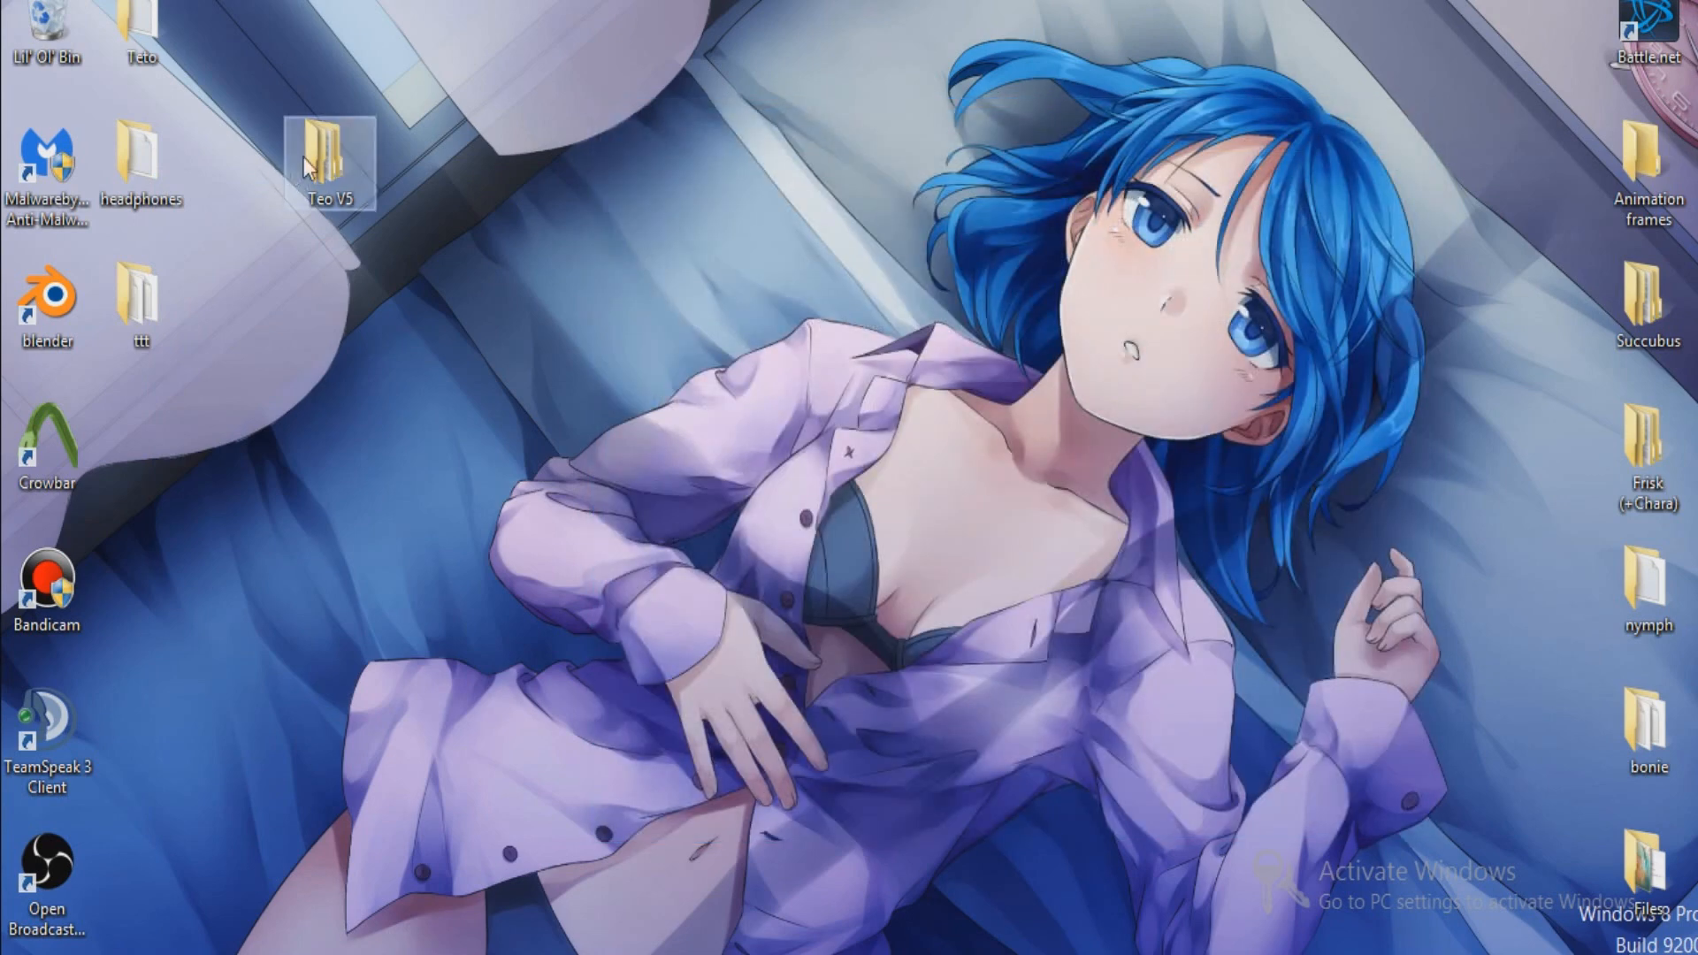
# Copy the Teo V5 folder from the desktop into the garrysmod addons folder and close the folder window.
pyautogui.rightClick(305, 157)
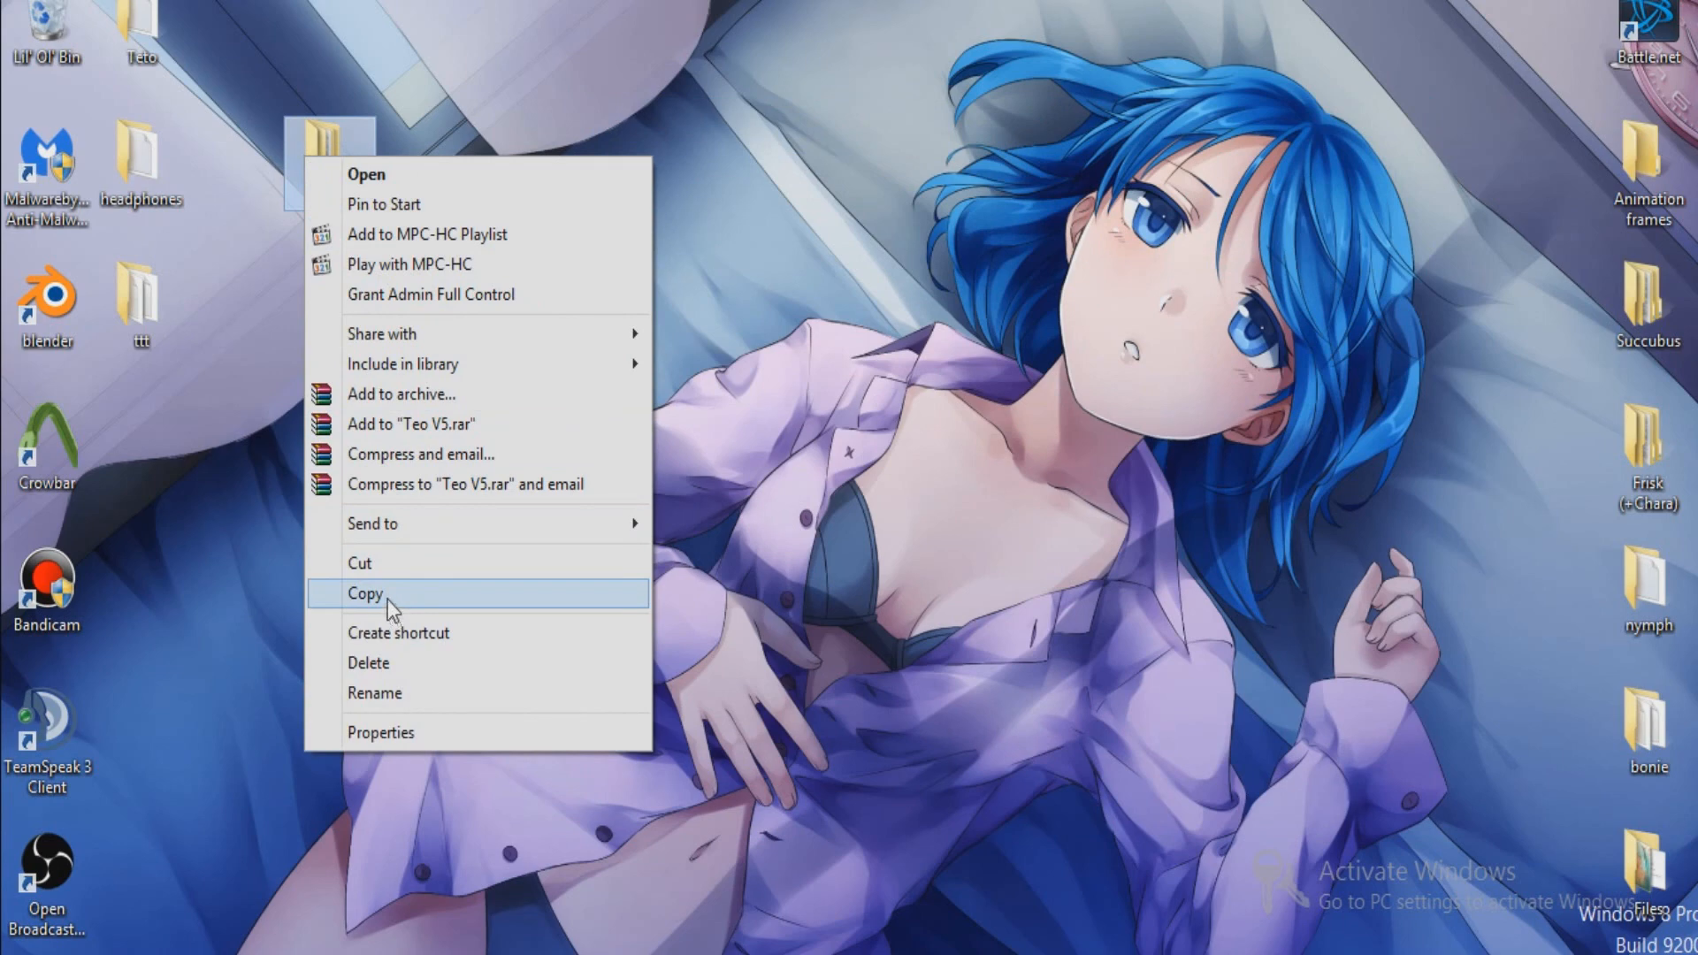
pyautogui.click(388, 594)
pyautogui.rightClick(177, 947)
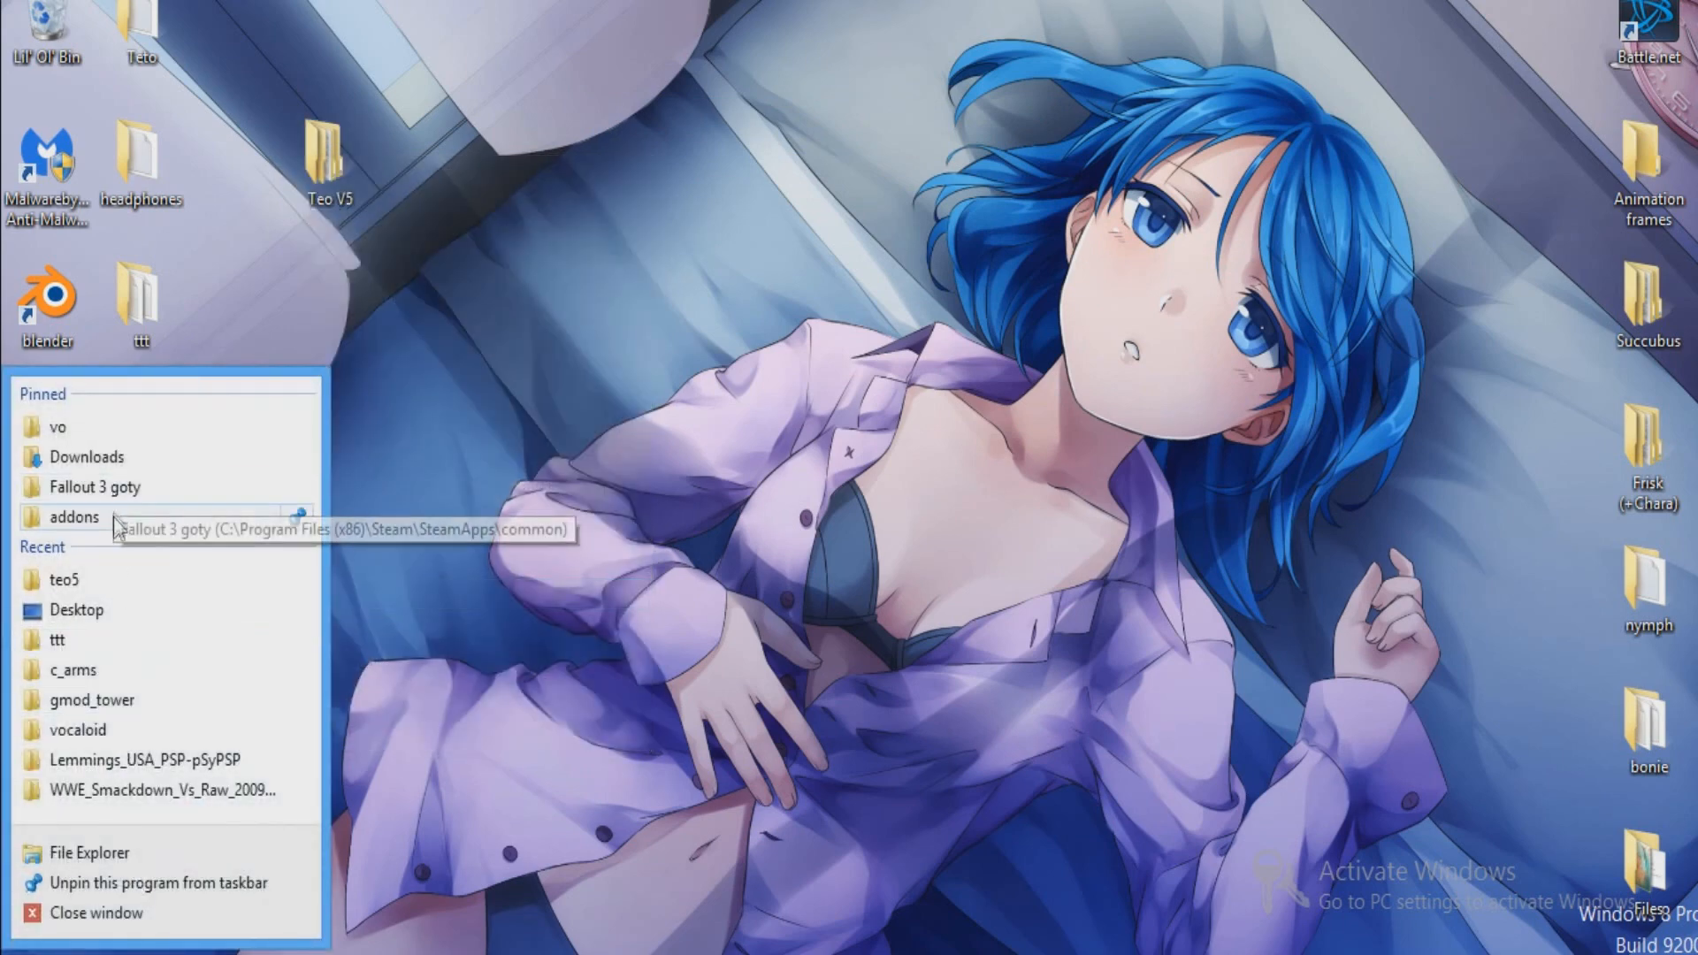
pyautogui.click(113, 517)
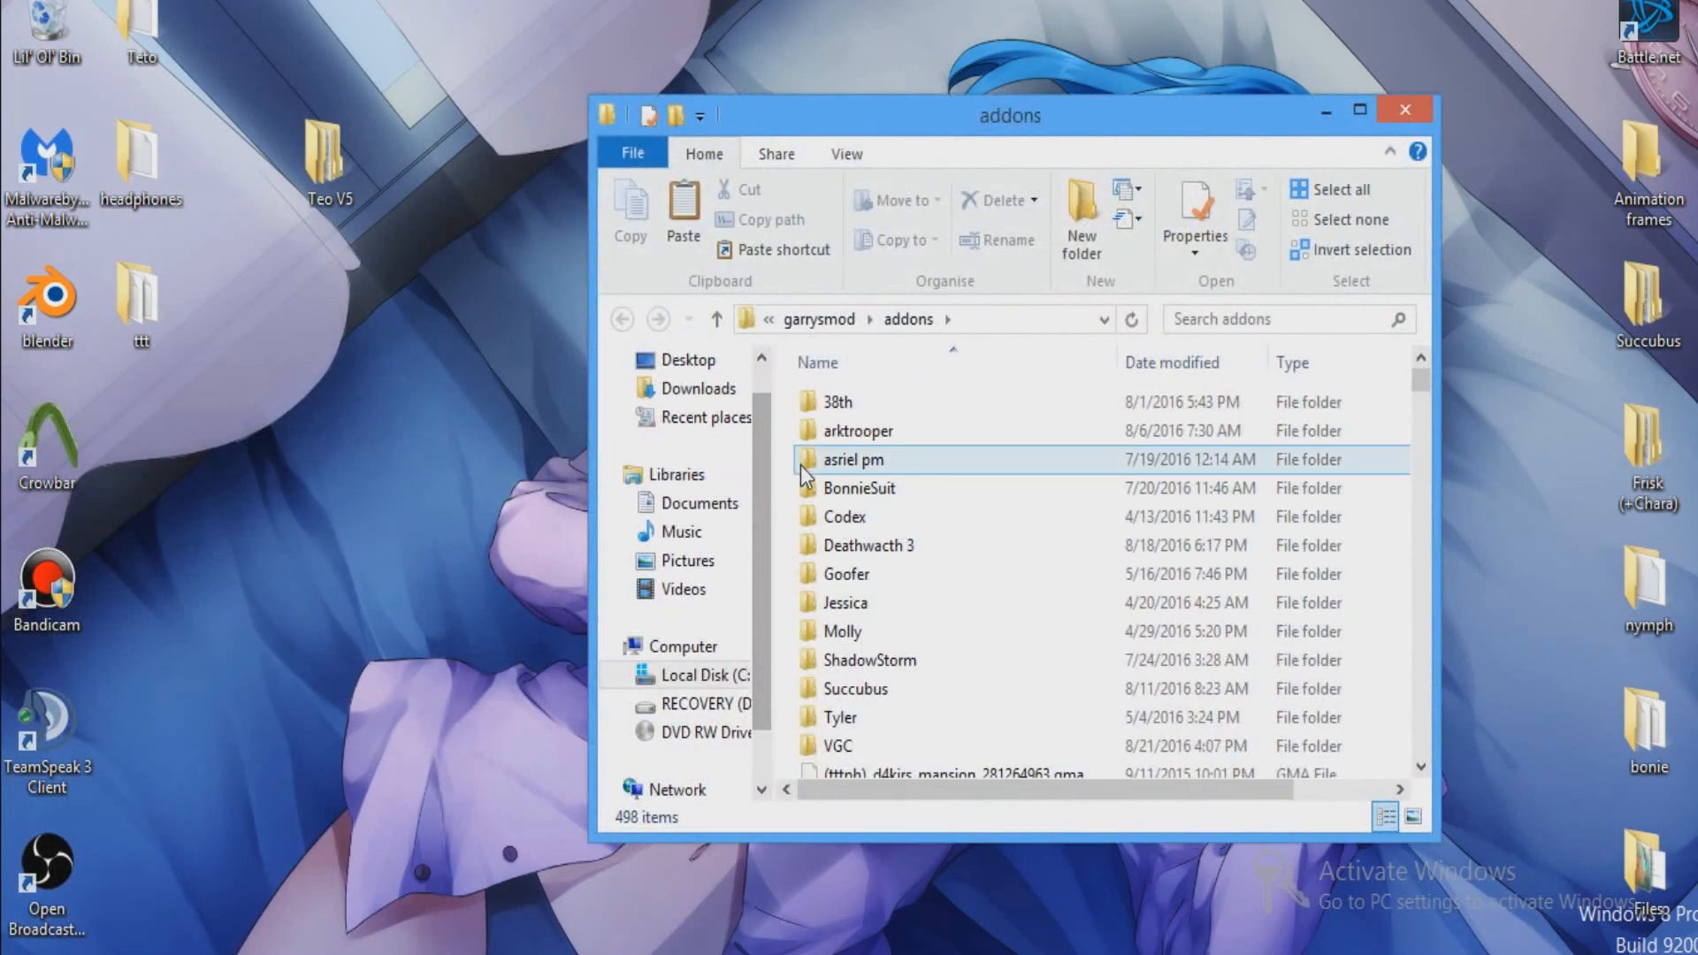
pyautogui.rightClick(782, 458)
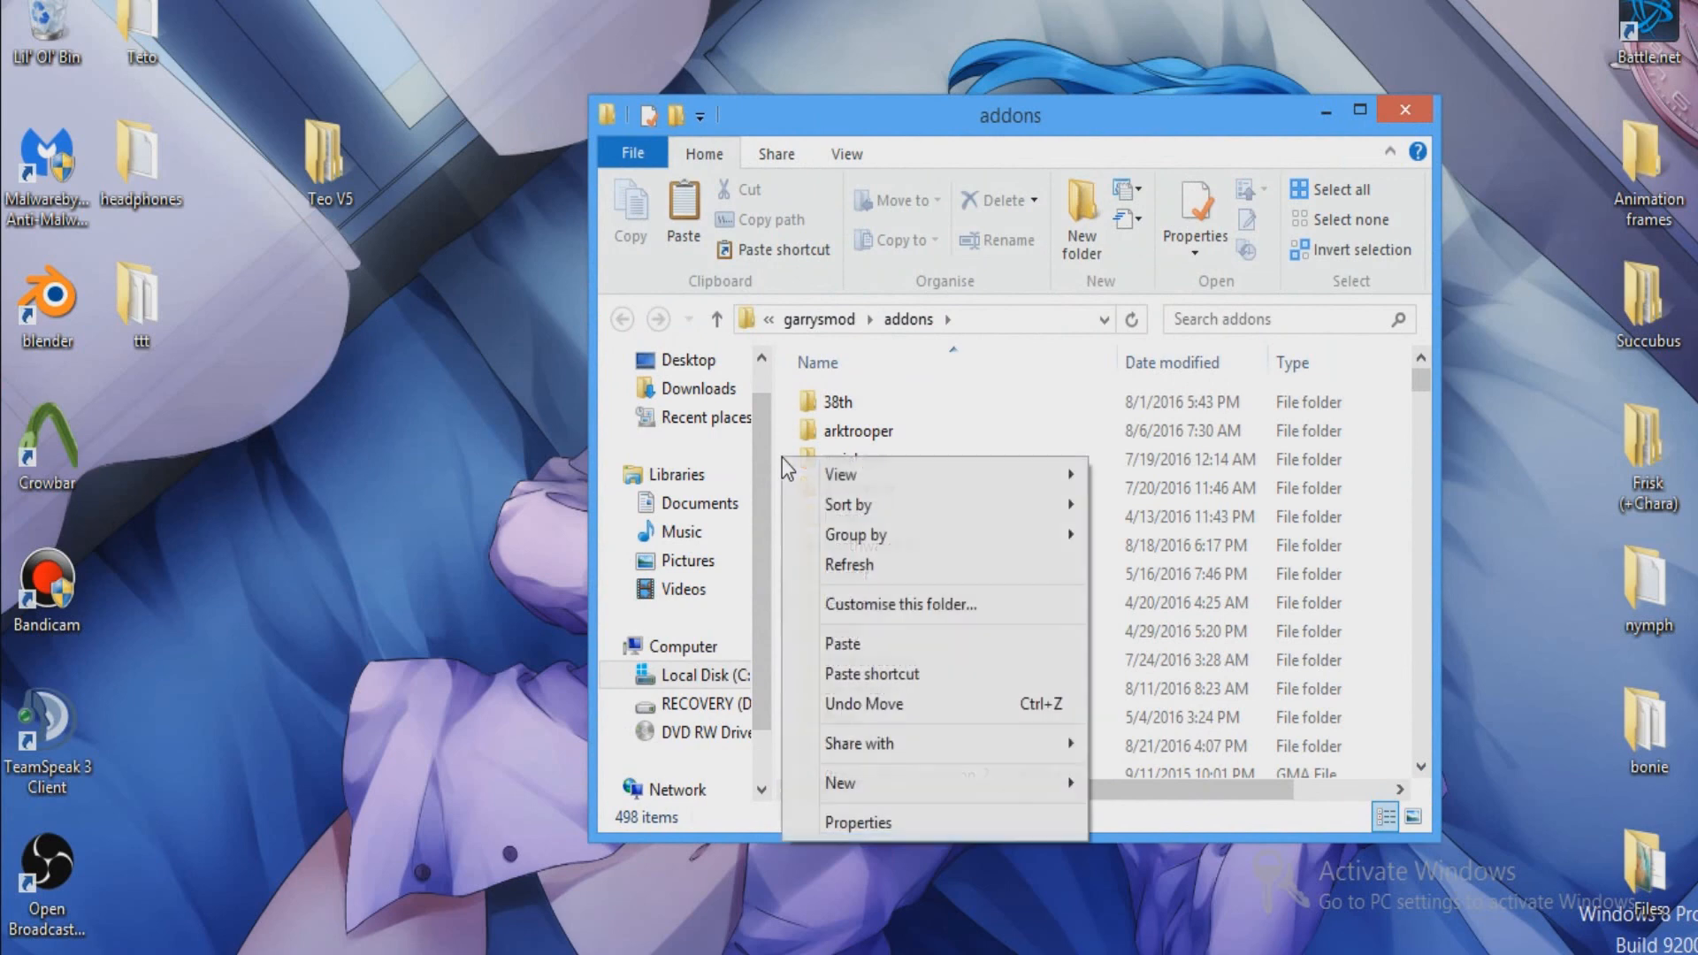
pyautogui.click(881, 653)
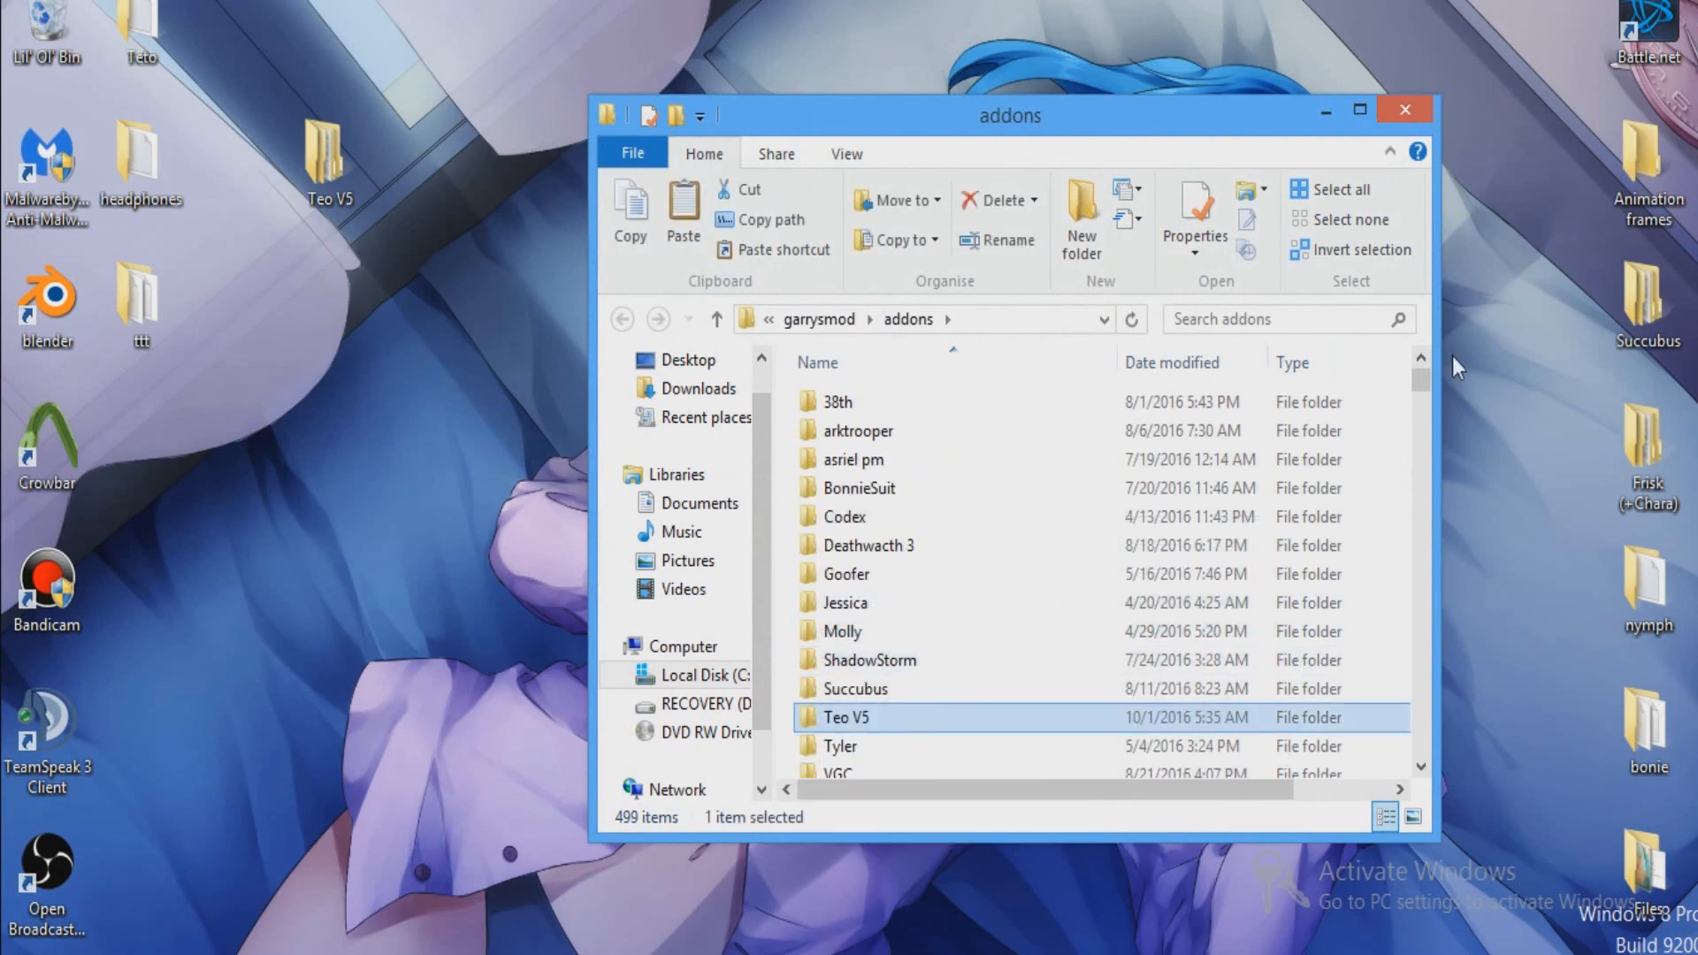
pyautogui.click(1424, 120)
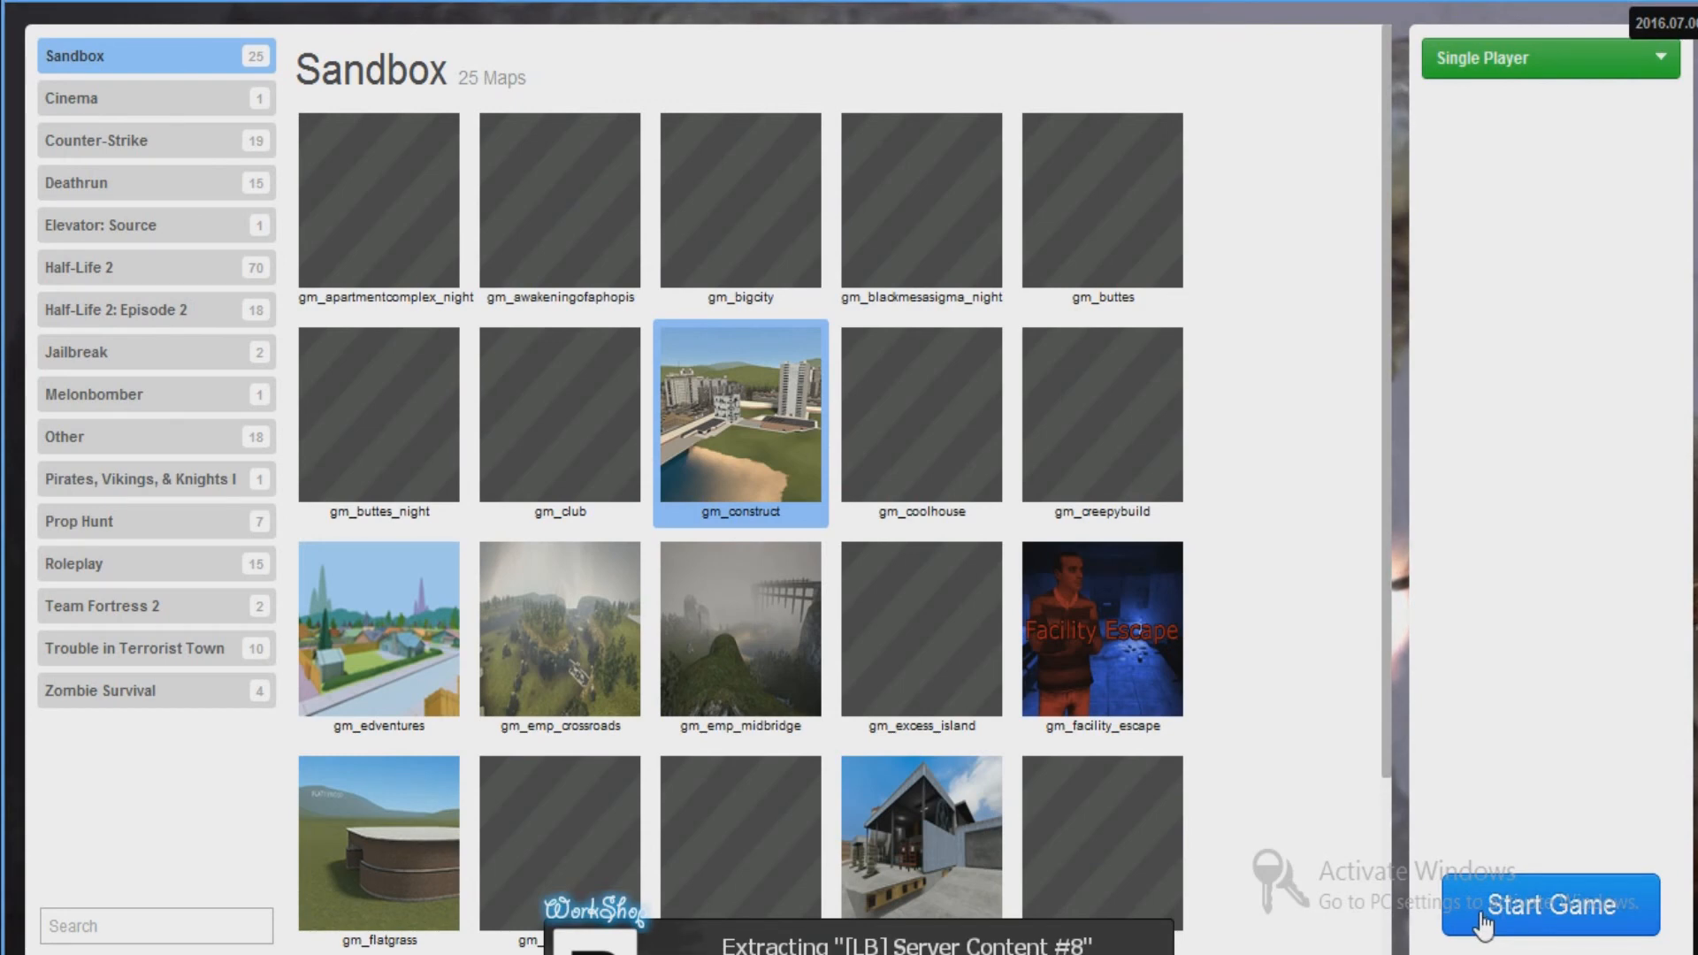
# Switch to Garry's Mod and walk around gm_construct, checking the first-person arms with the revolver and the SMG.
pyautogui.press('Escape')
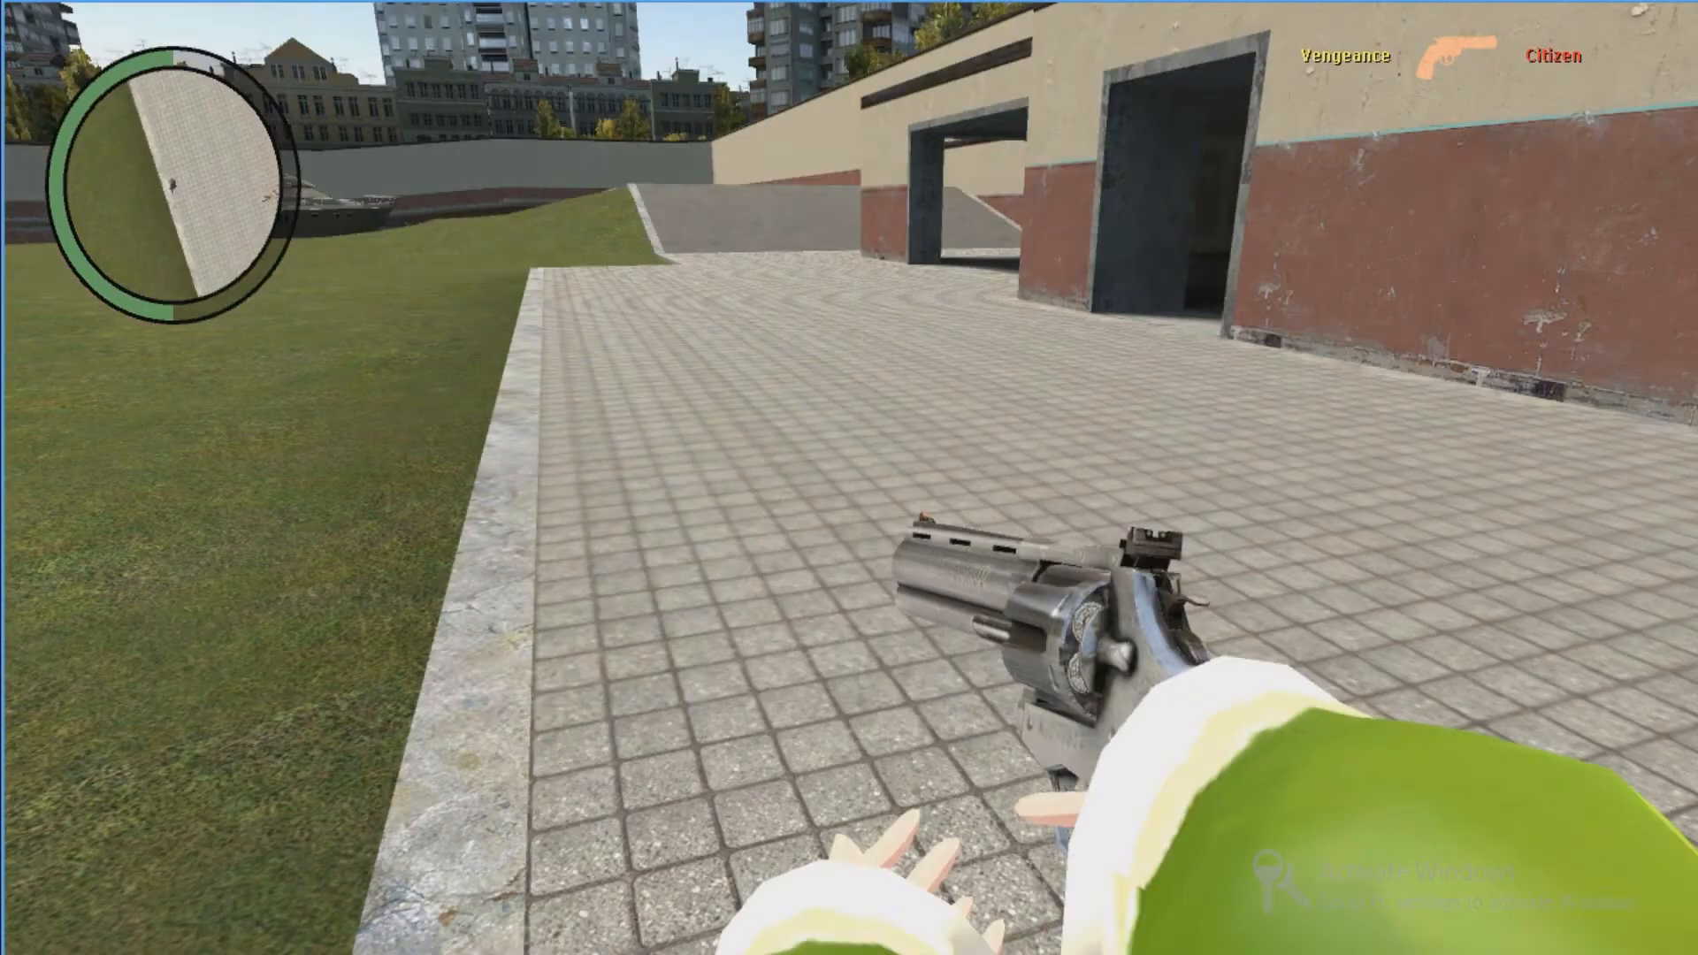
pyautogui.press('w')
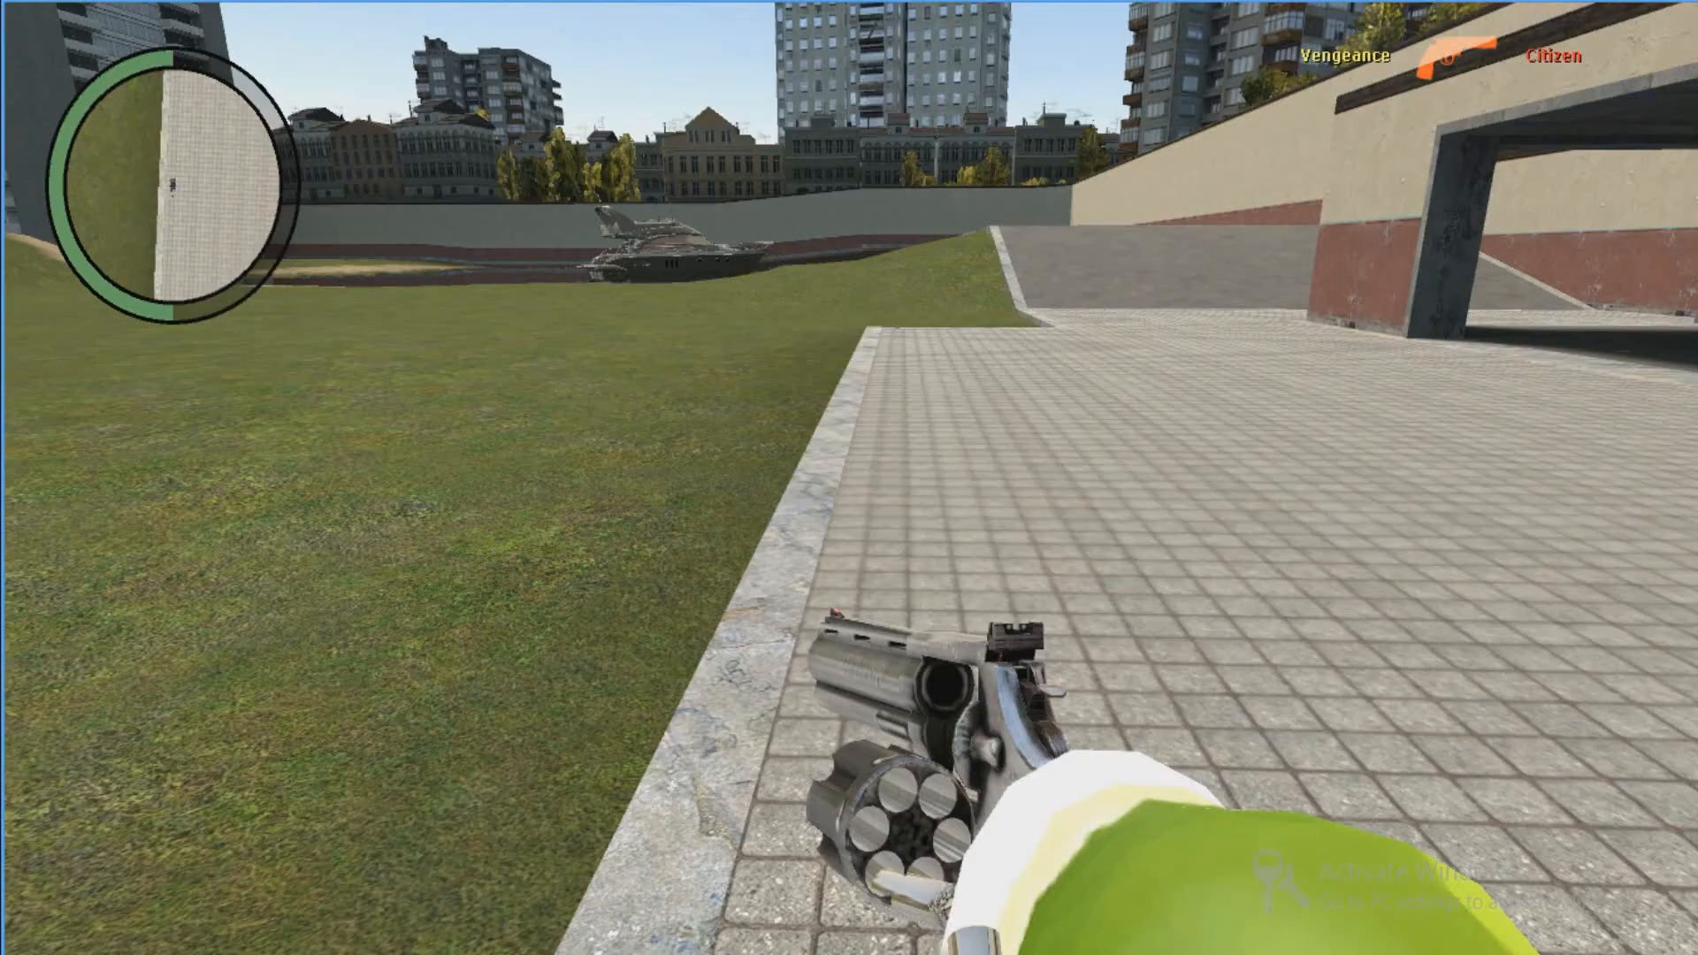
pyautogui.press('w')
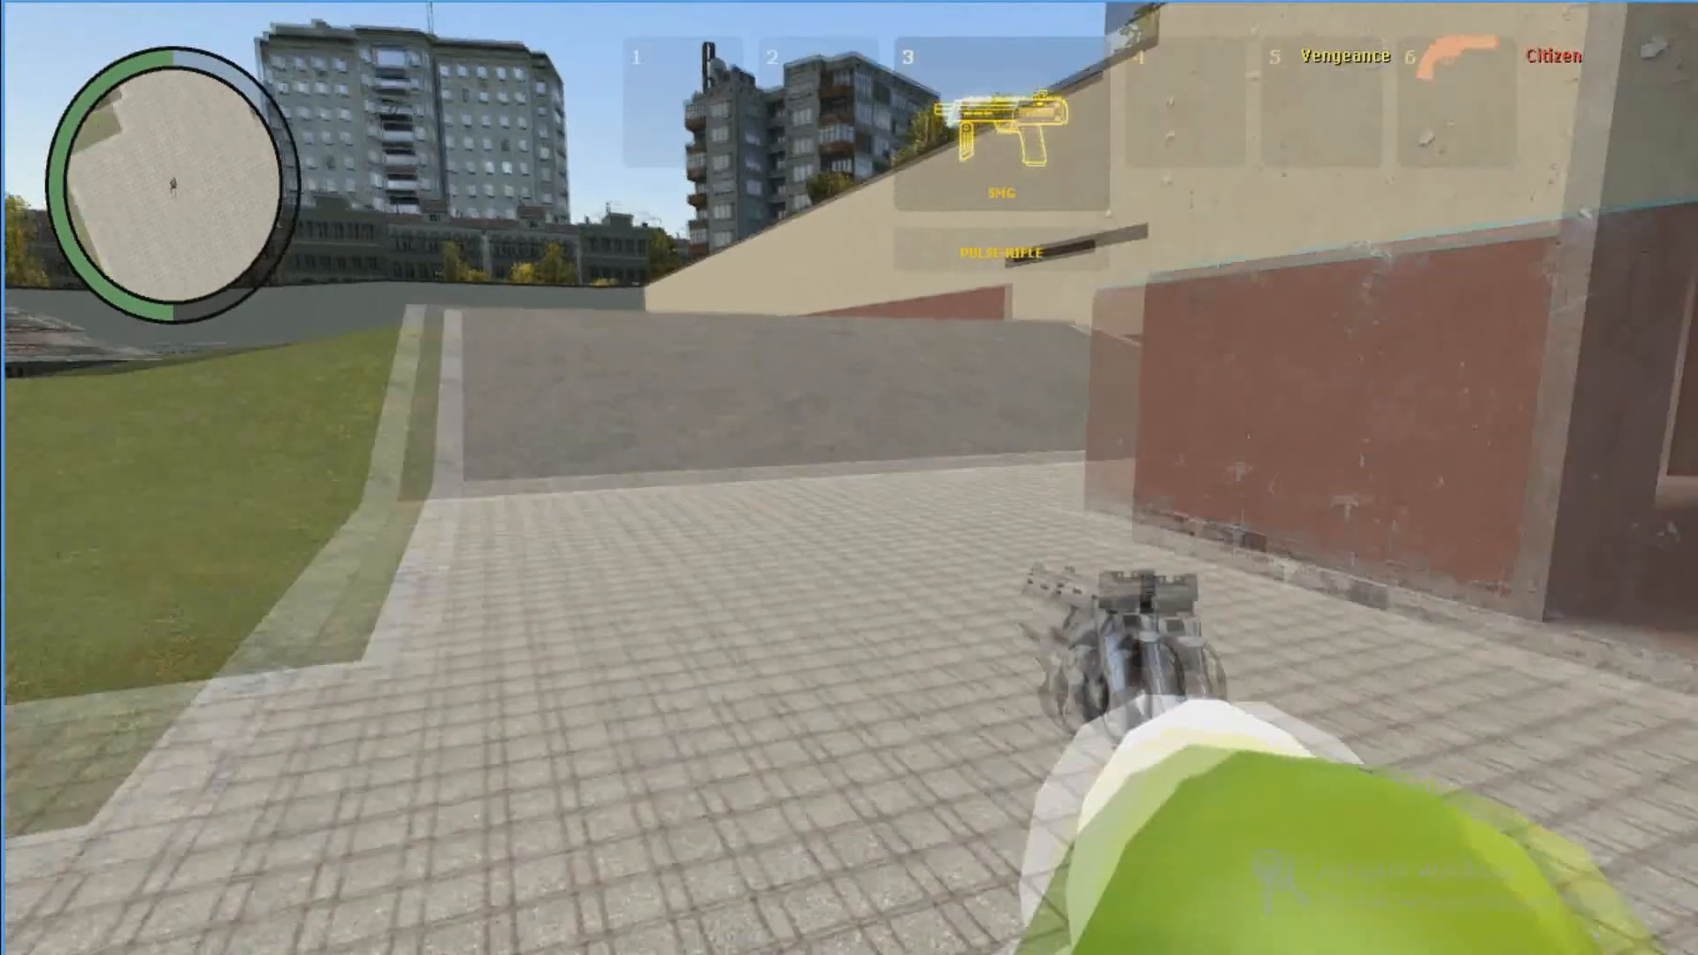
pyautogui.click(849, 477)
pyautogui.press('w')
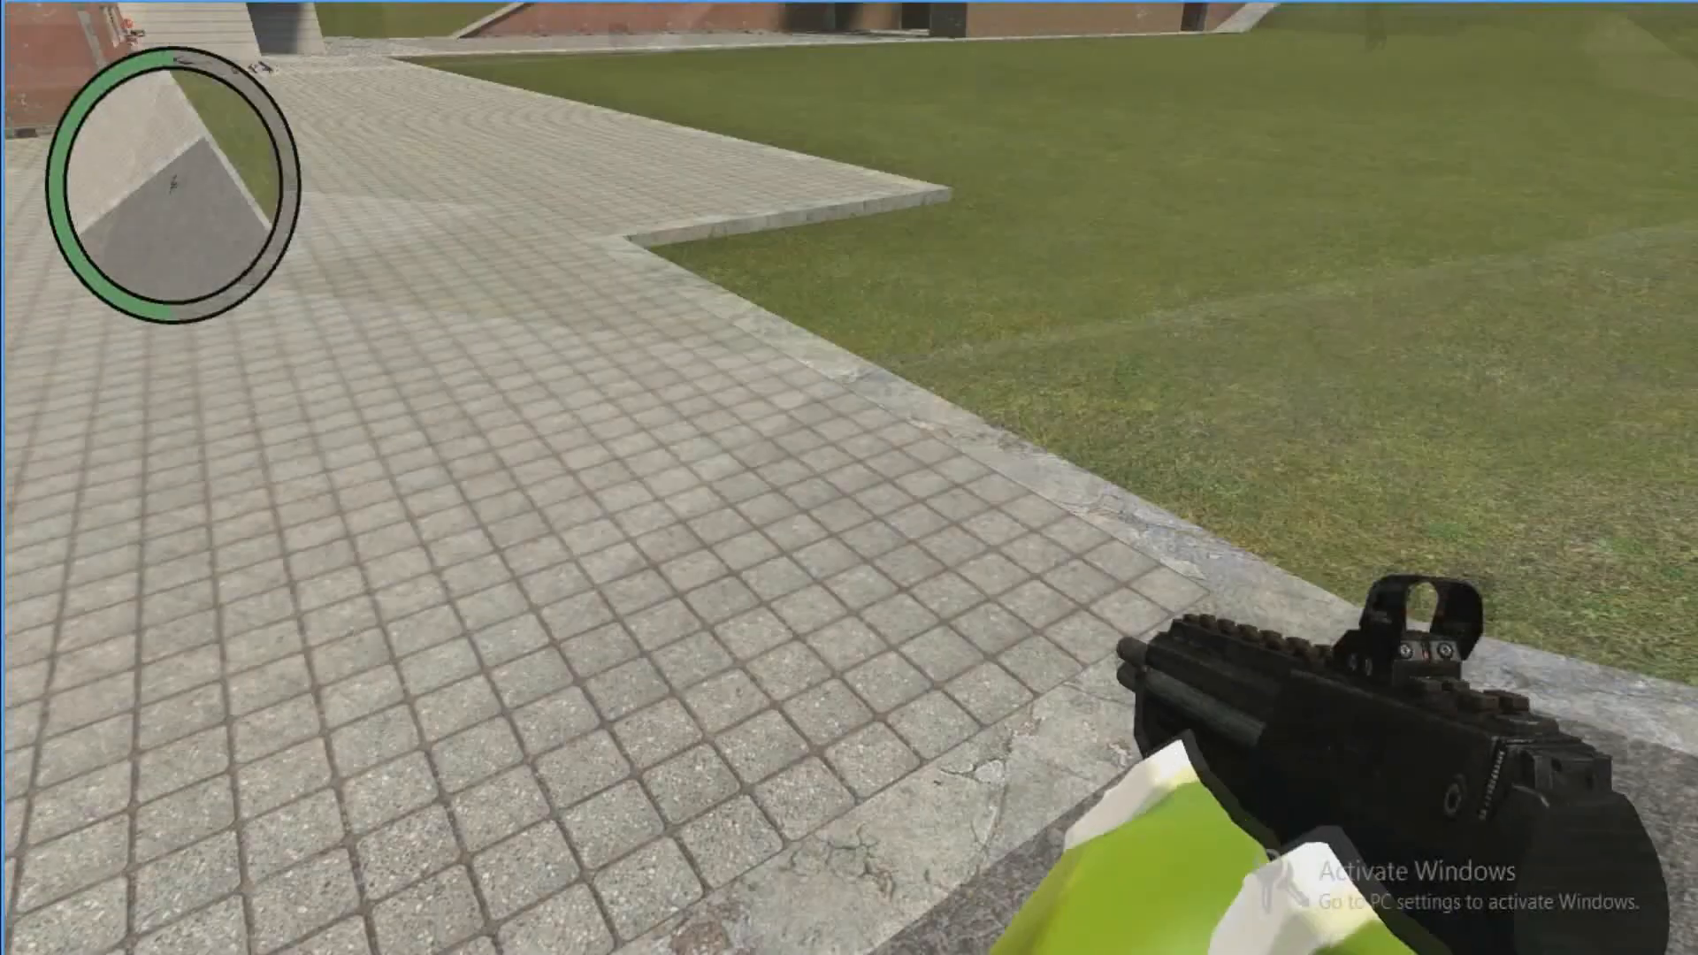
pyautogui.press('w')
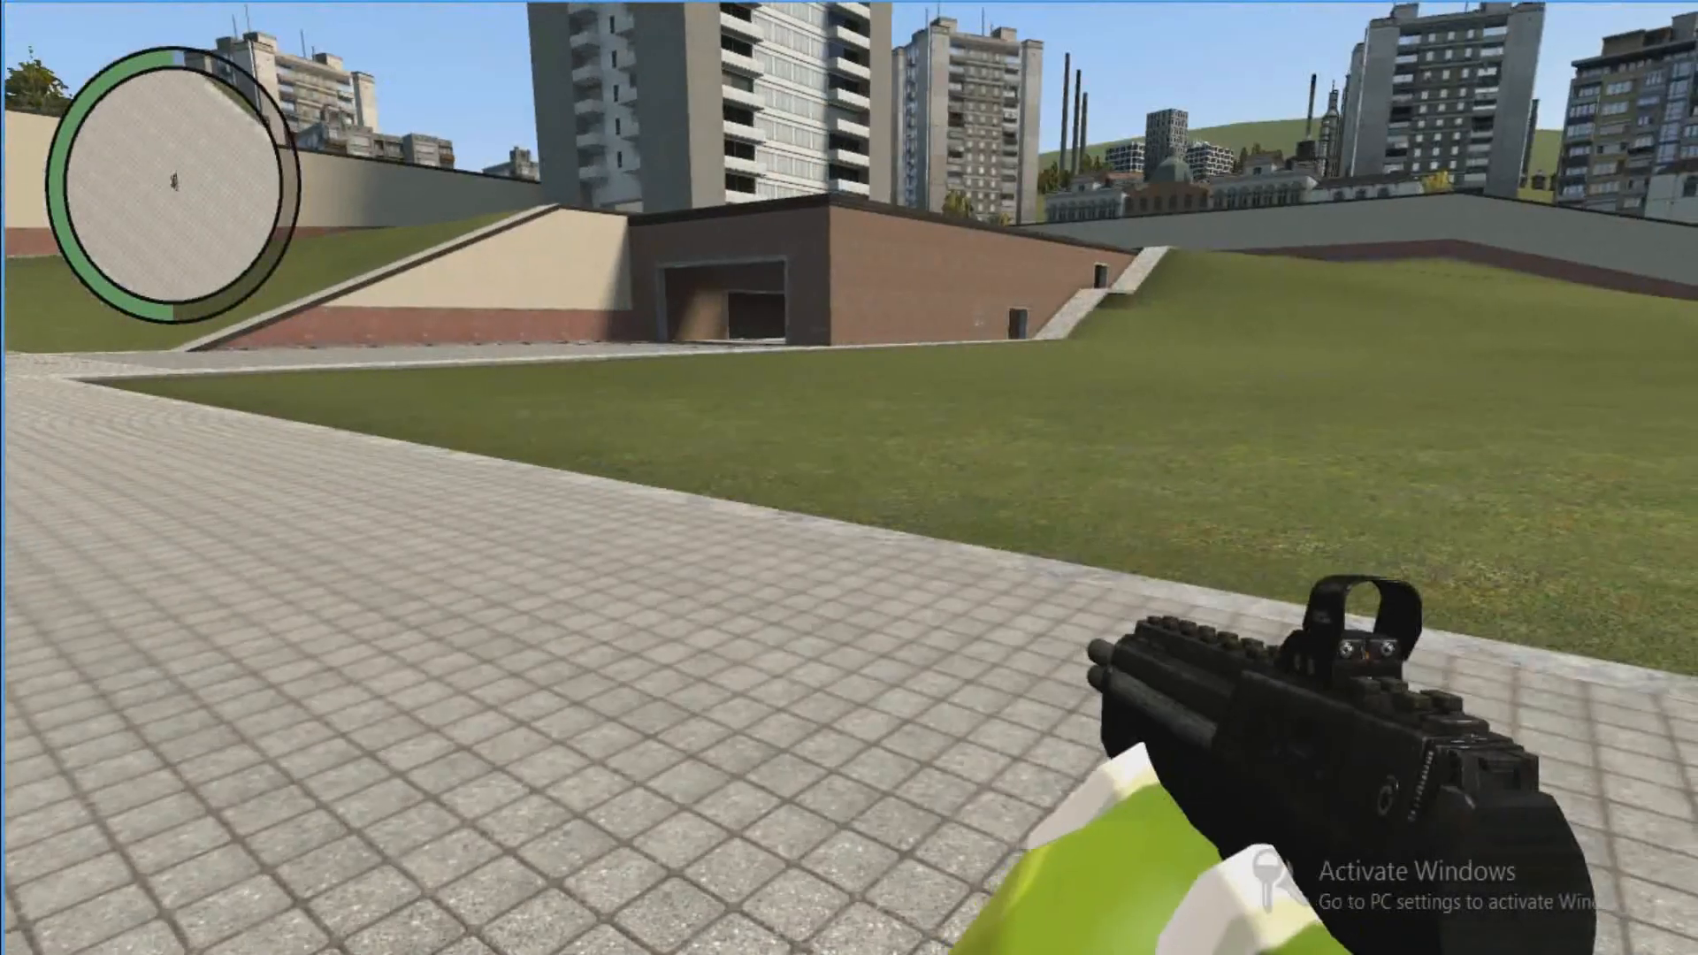
# Resume the game, walk to the fallen Teo V5 ragdolls beside the building wall, and equip the physics gun.
pyautogui.press('Escape')
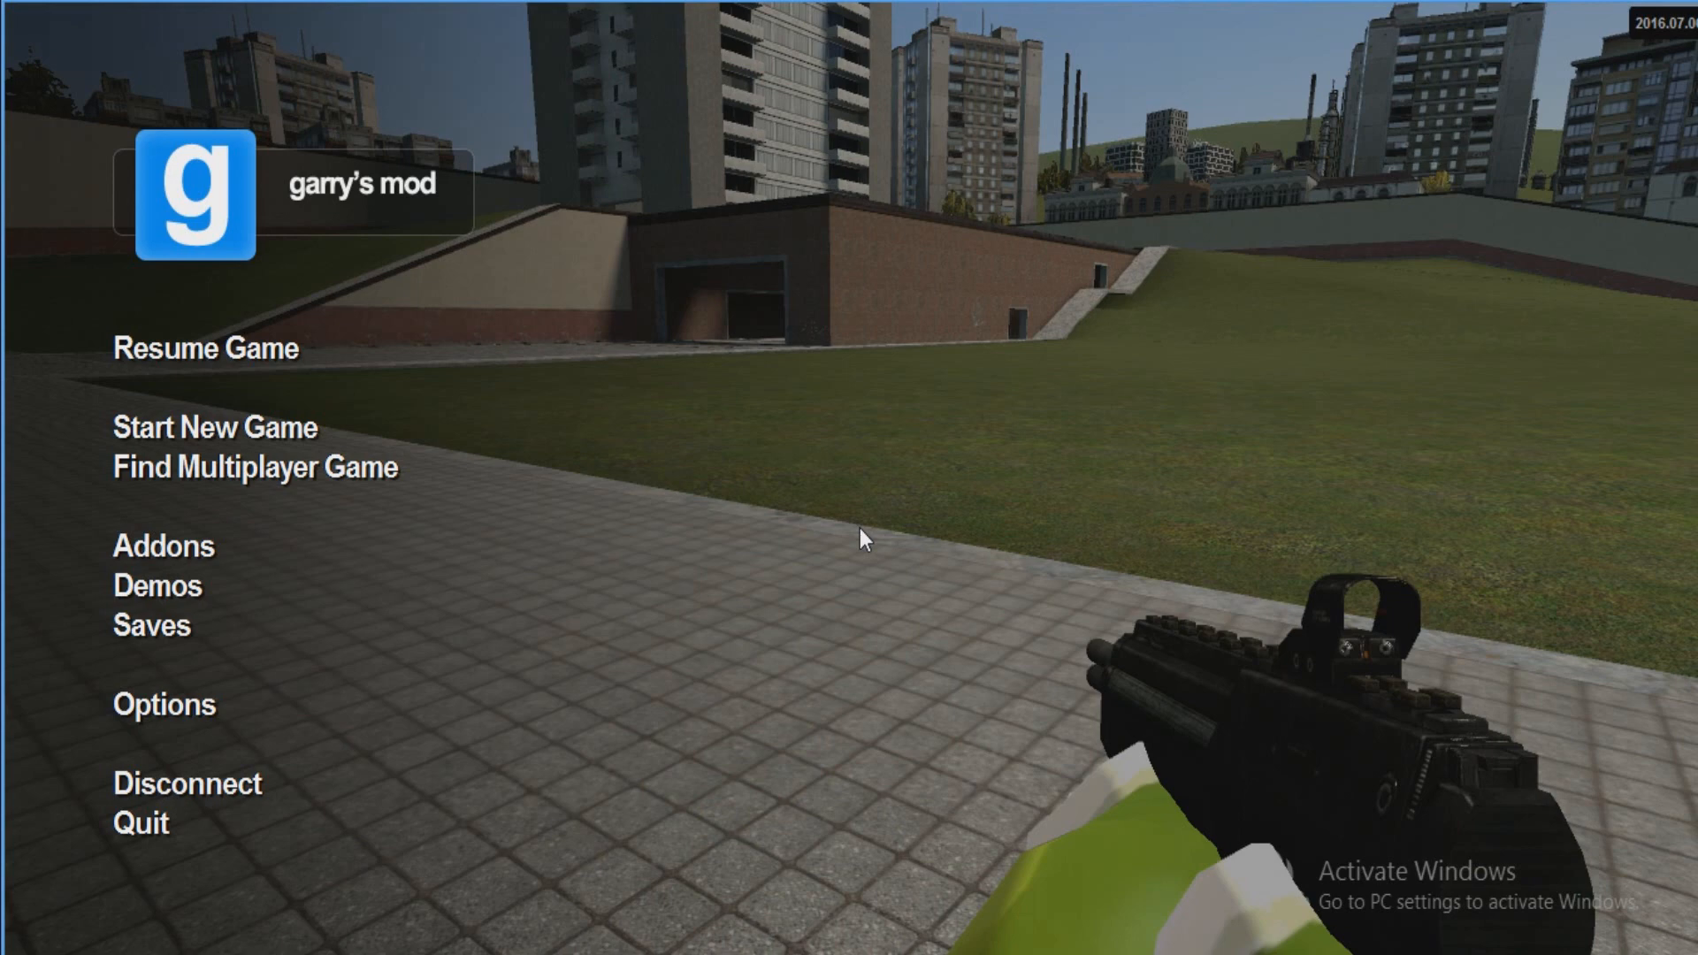
pyautogui.click(256, 348)
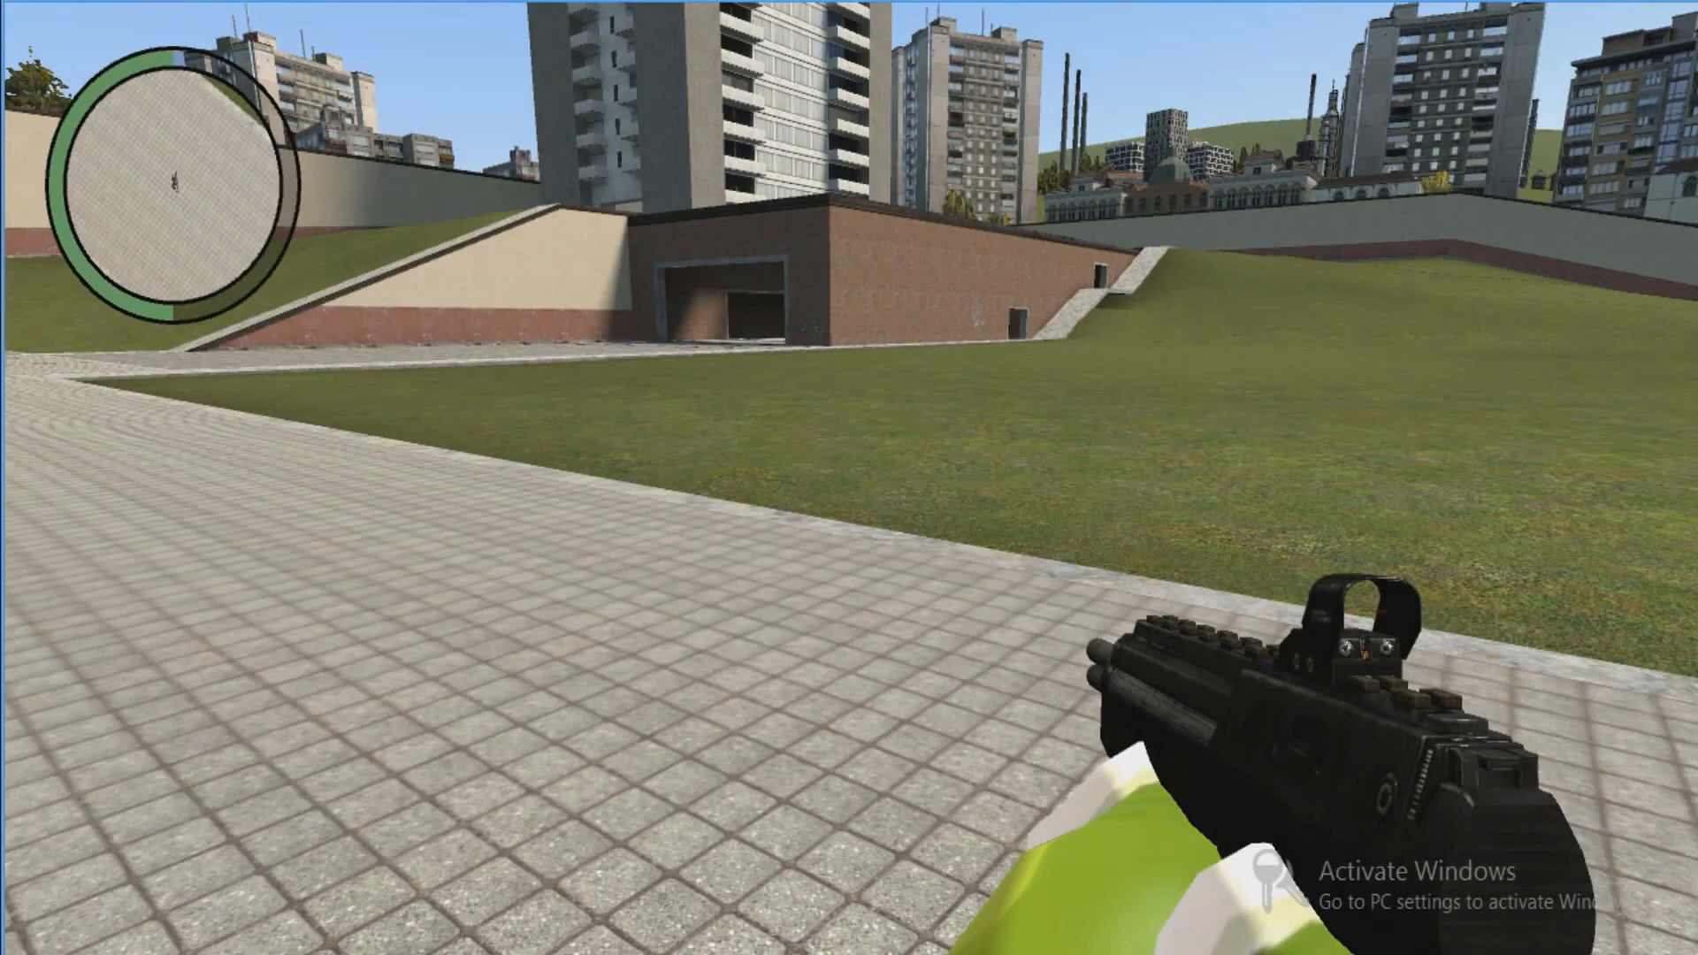
pyautogui.press('w')
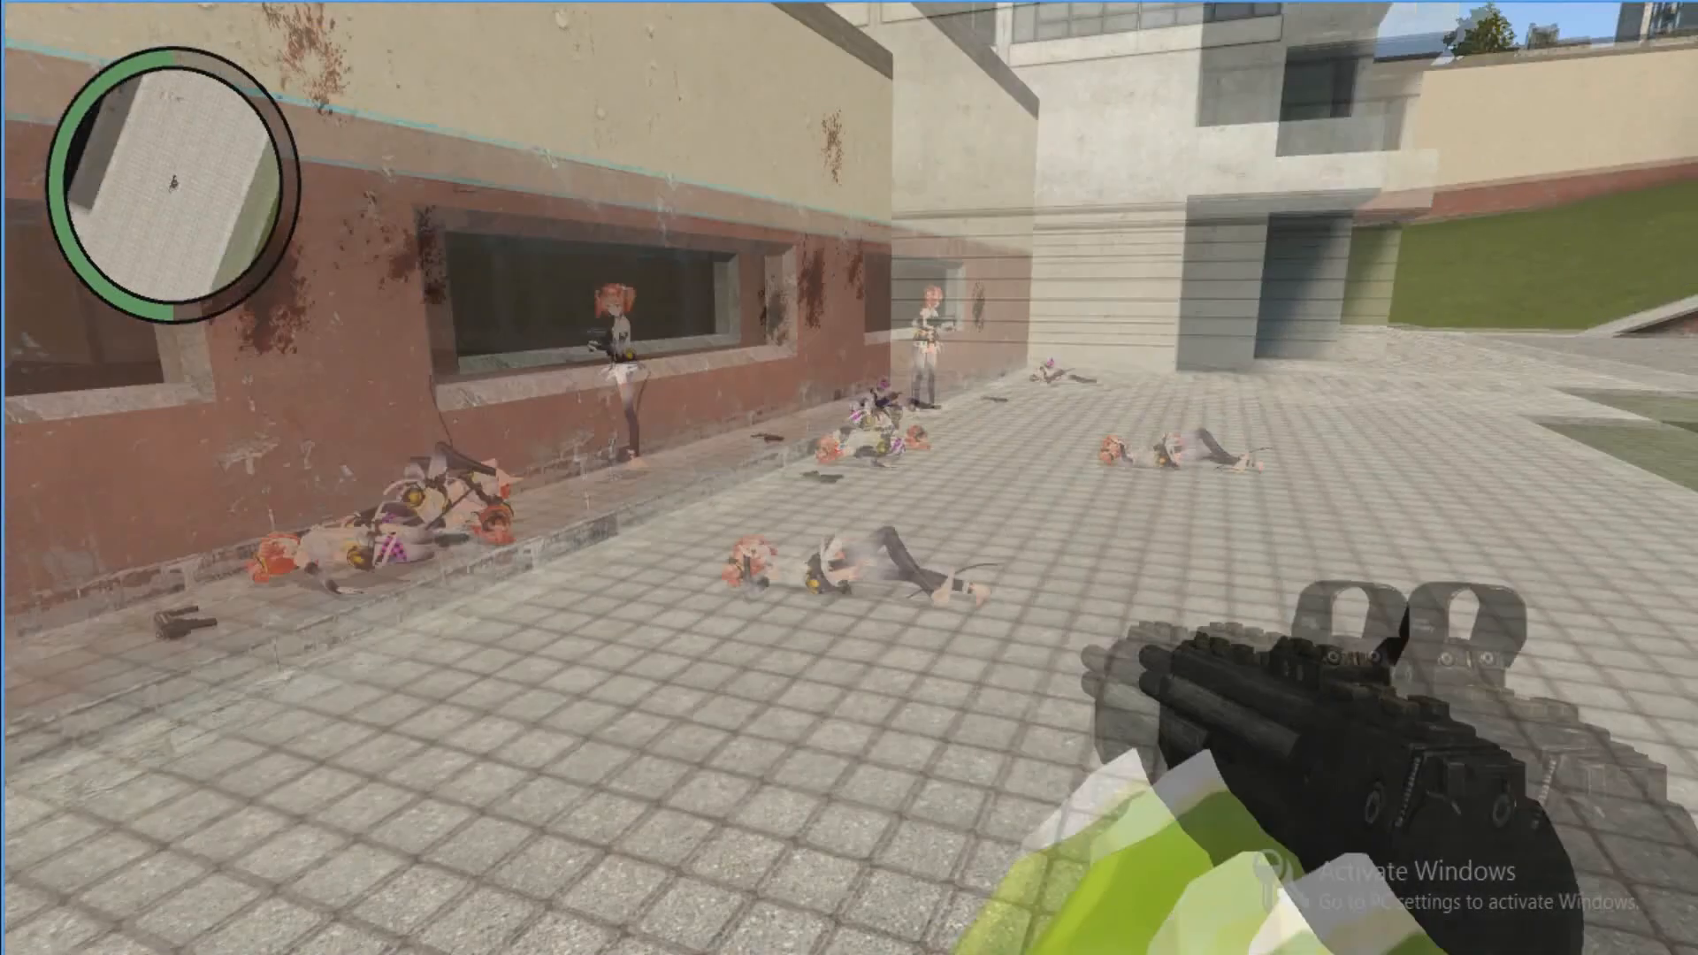
pyautogui.scroll(-1, 849, 477)
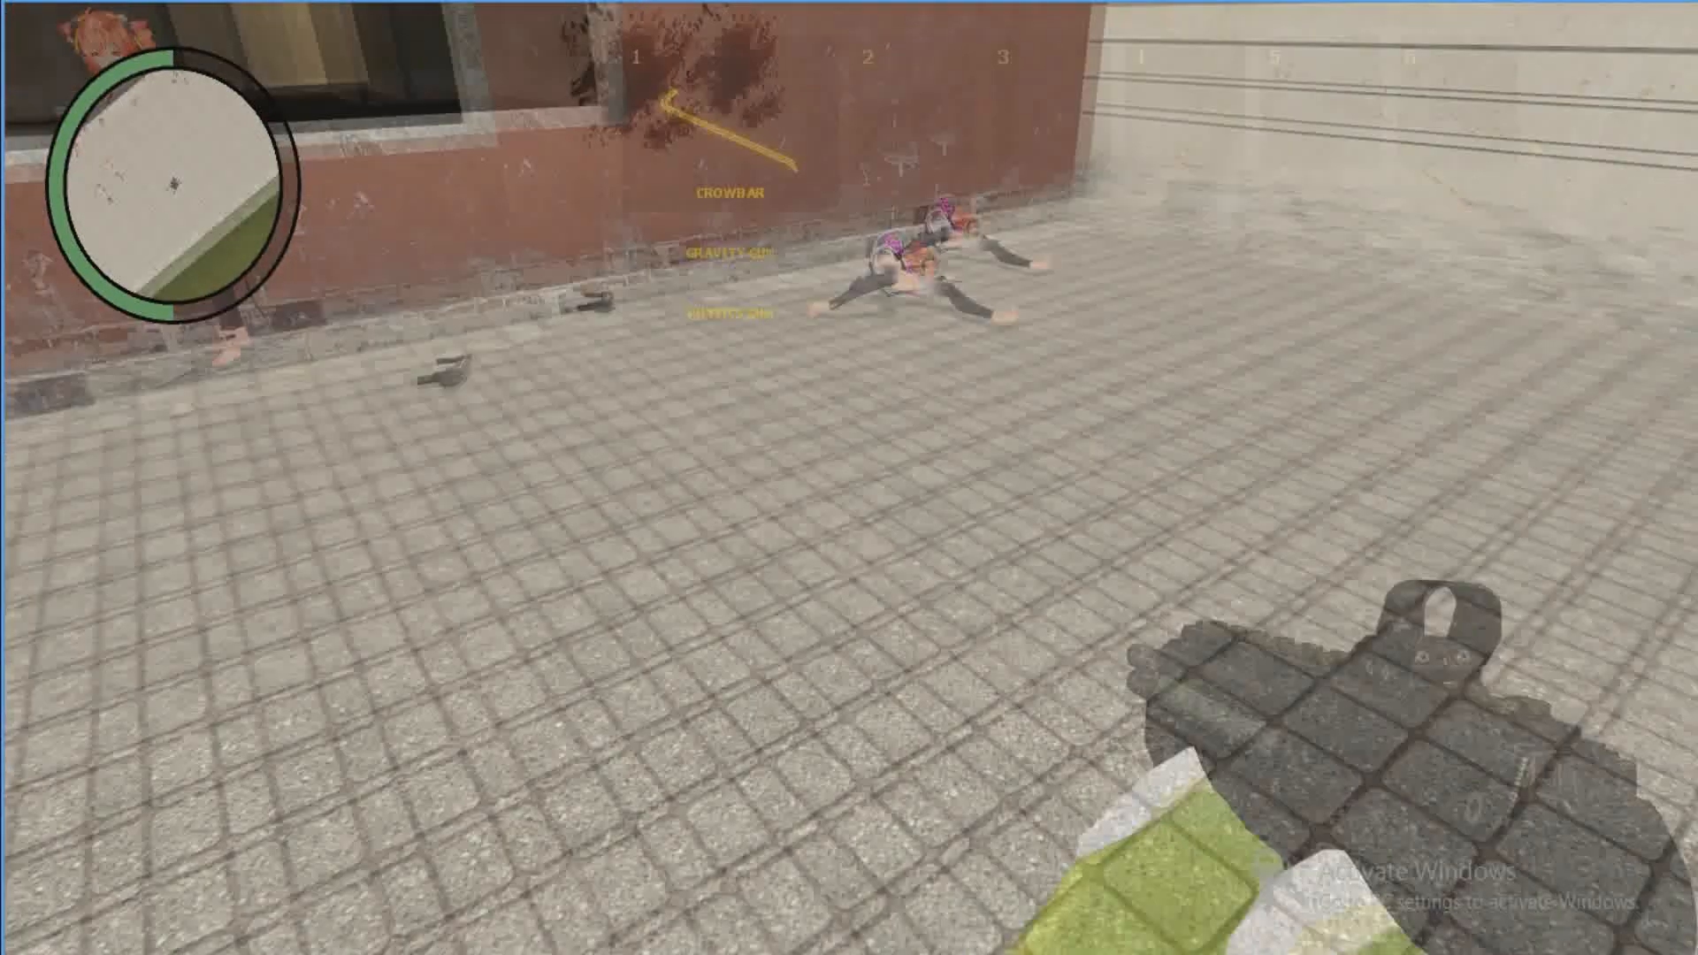
pyautogui.press('w')
pyautogui.scroll(-3, 849, 477)
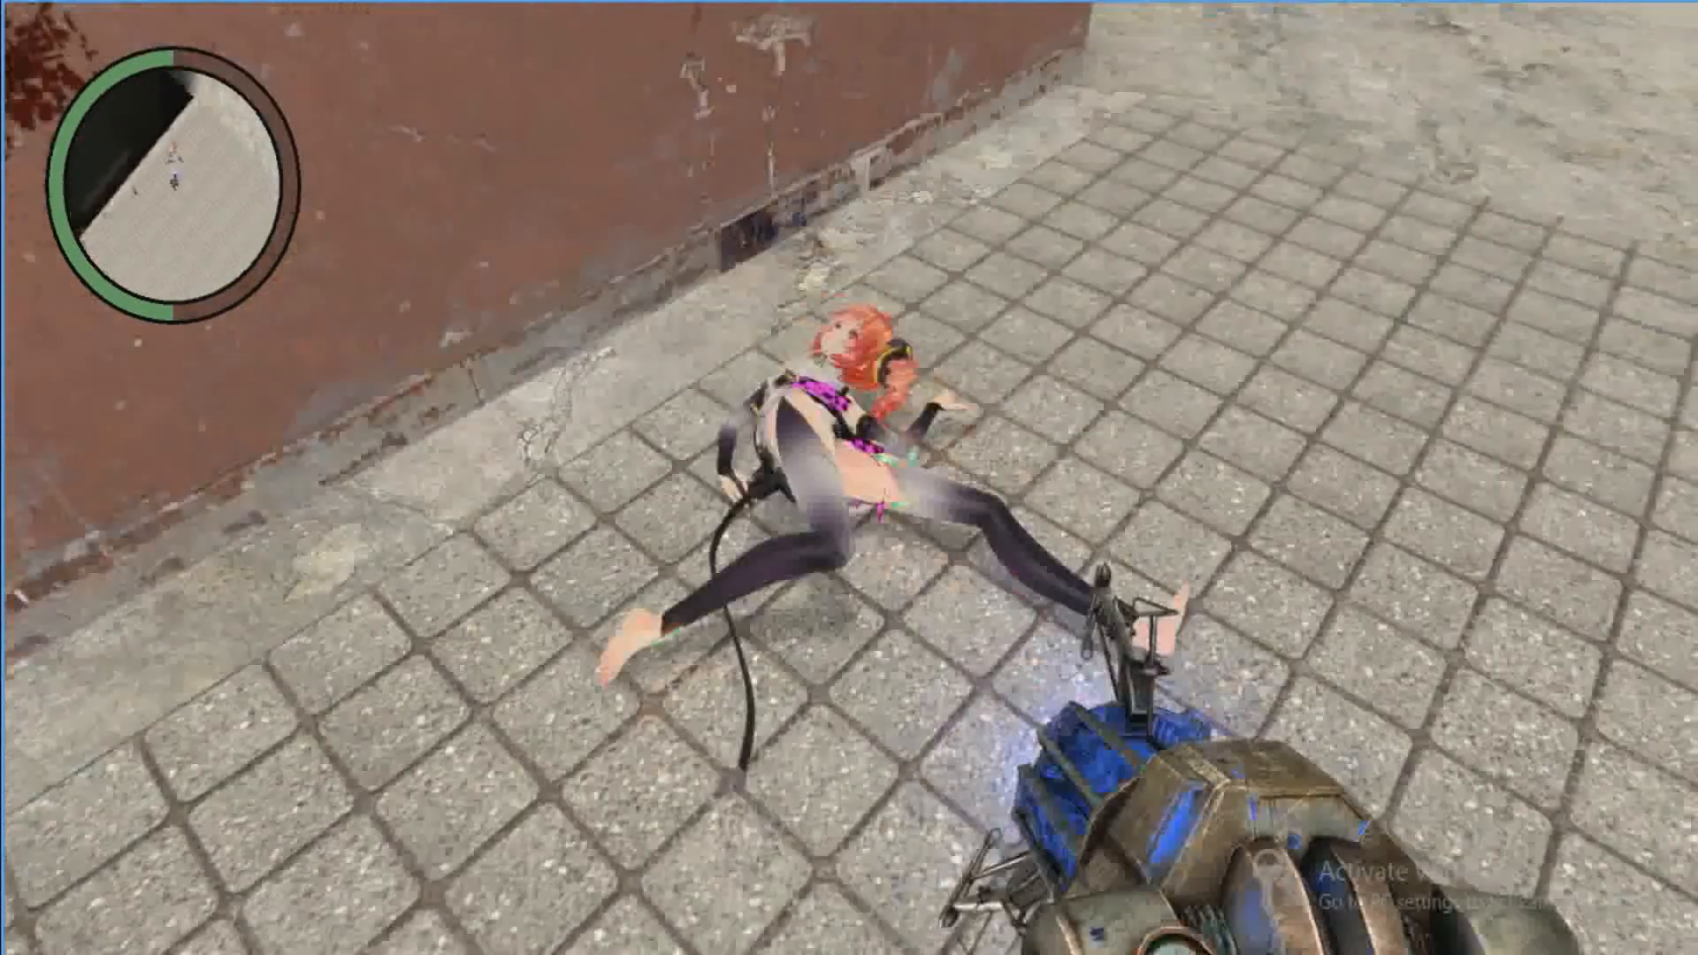
# Move around the ragdolls lying on the pavement and examine the model's textures and joints up close.
pyautogui.click(849, 477)
pyautogui.press('s')
pyautogui.press('w')
pyautogui.click(849, 478)
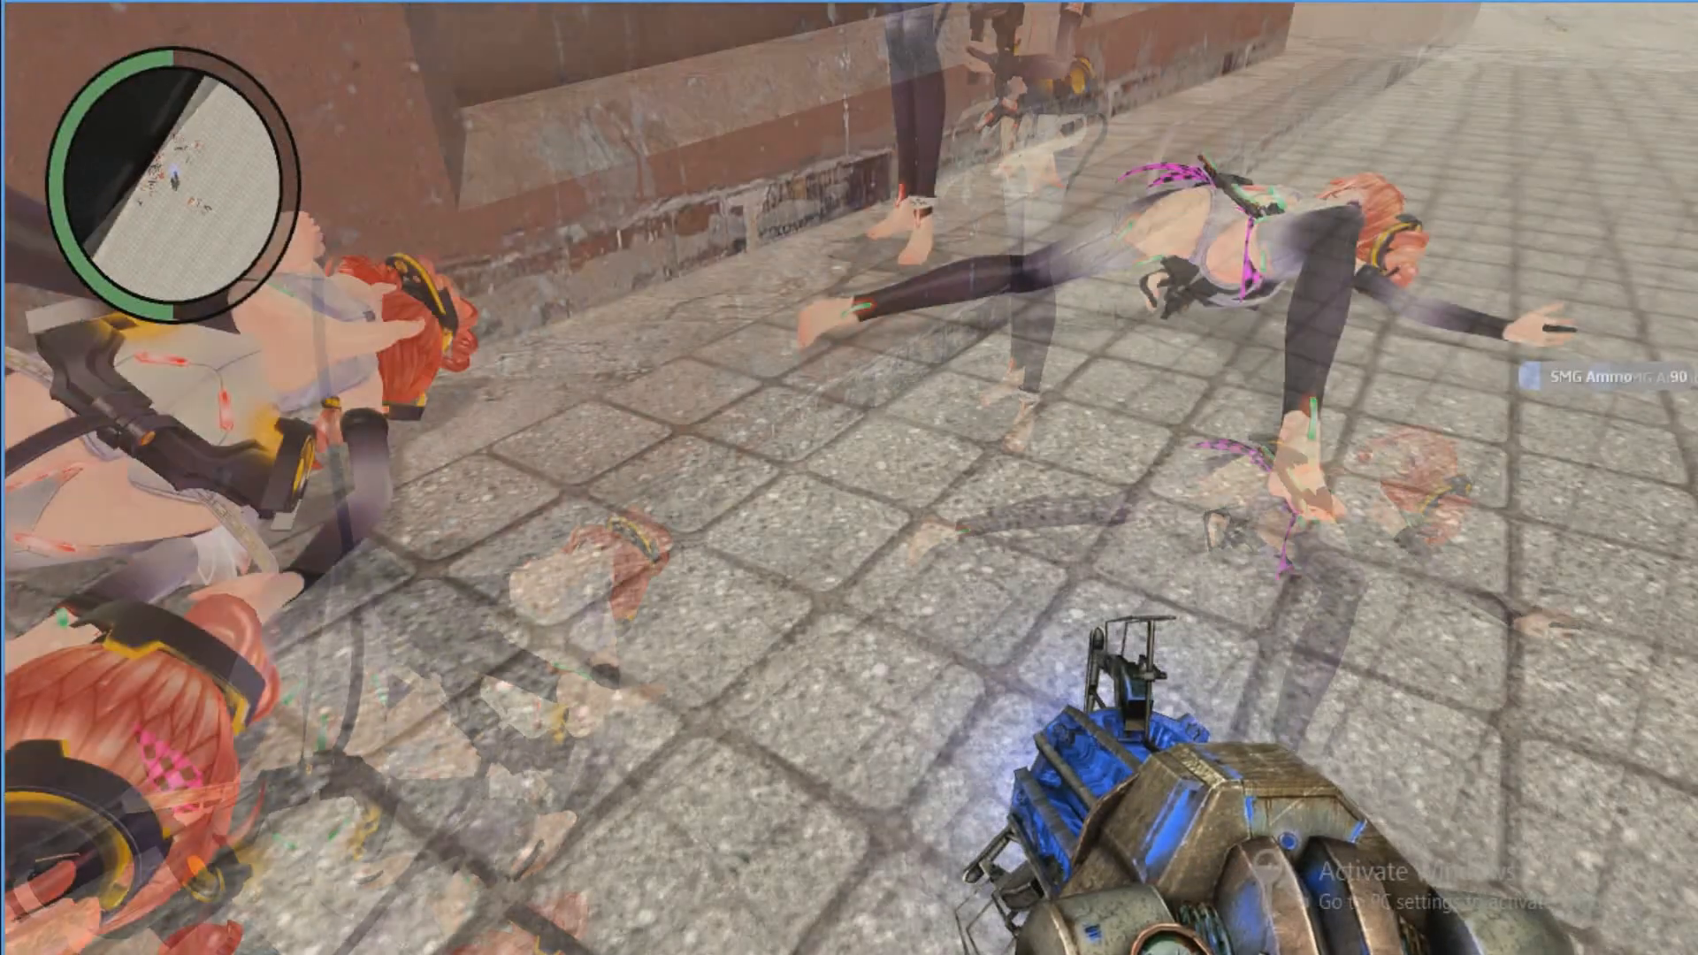
pyautogui.press('w')
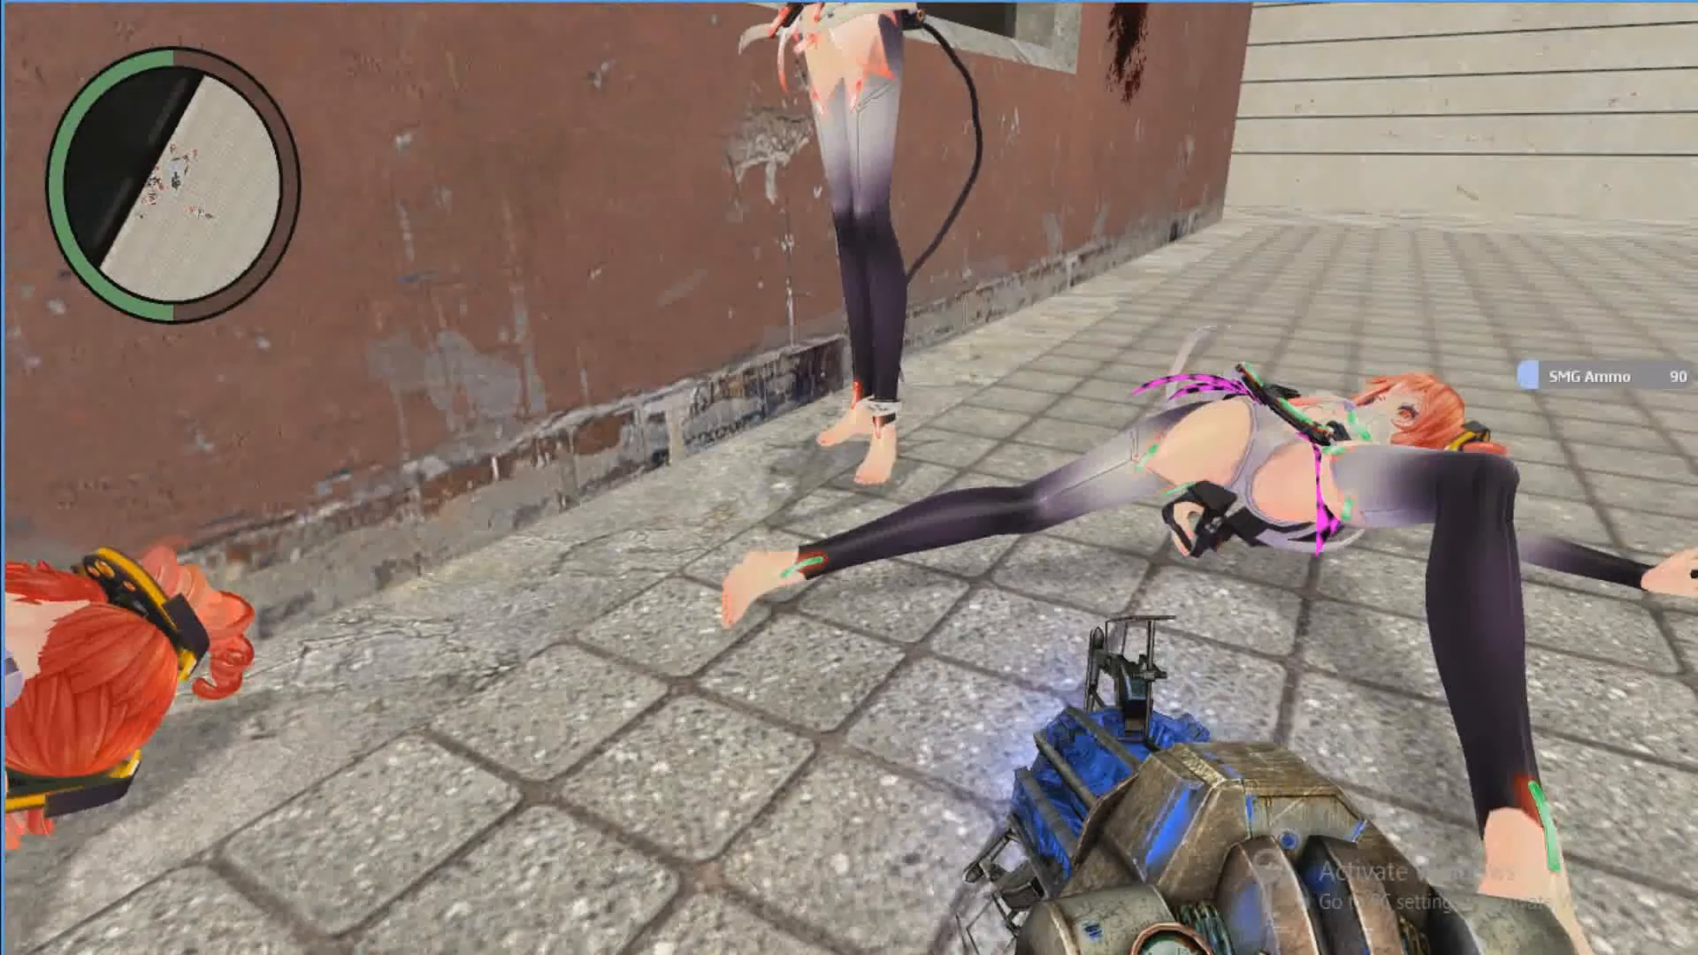
pyautogui.press('s')
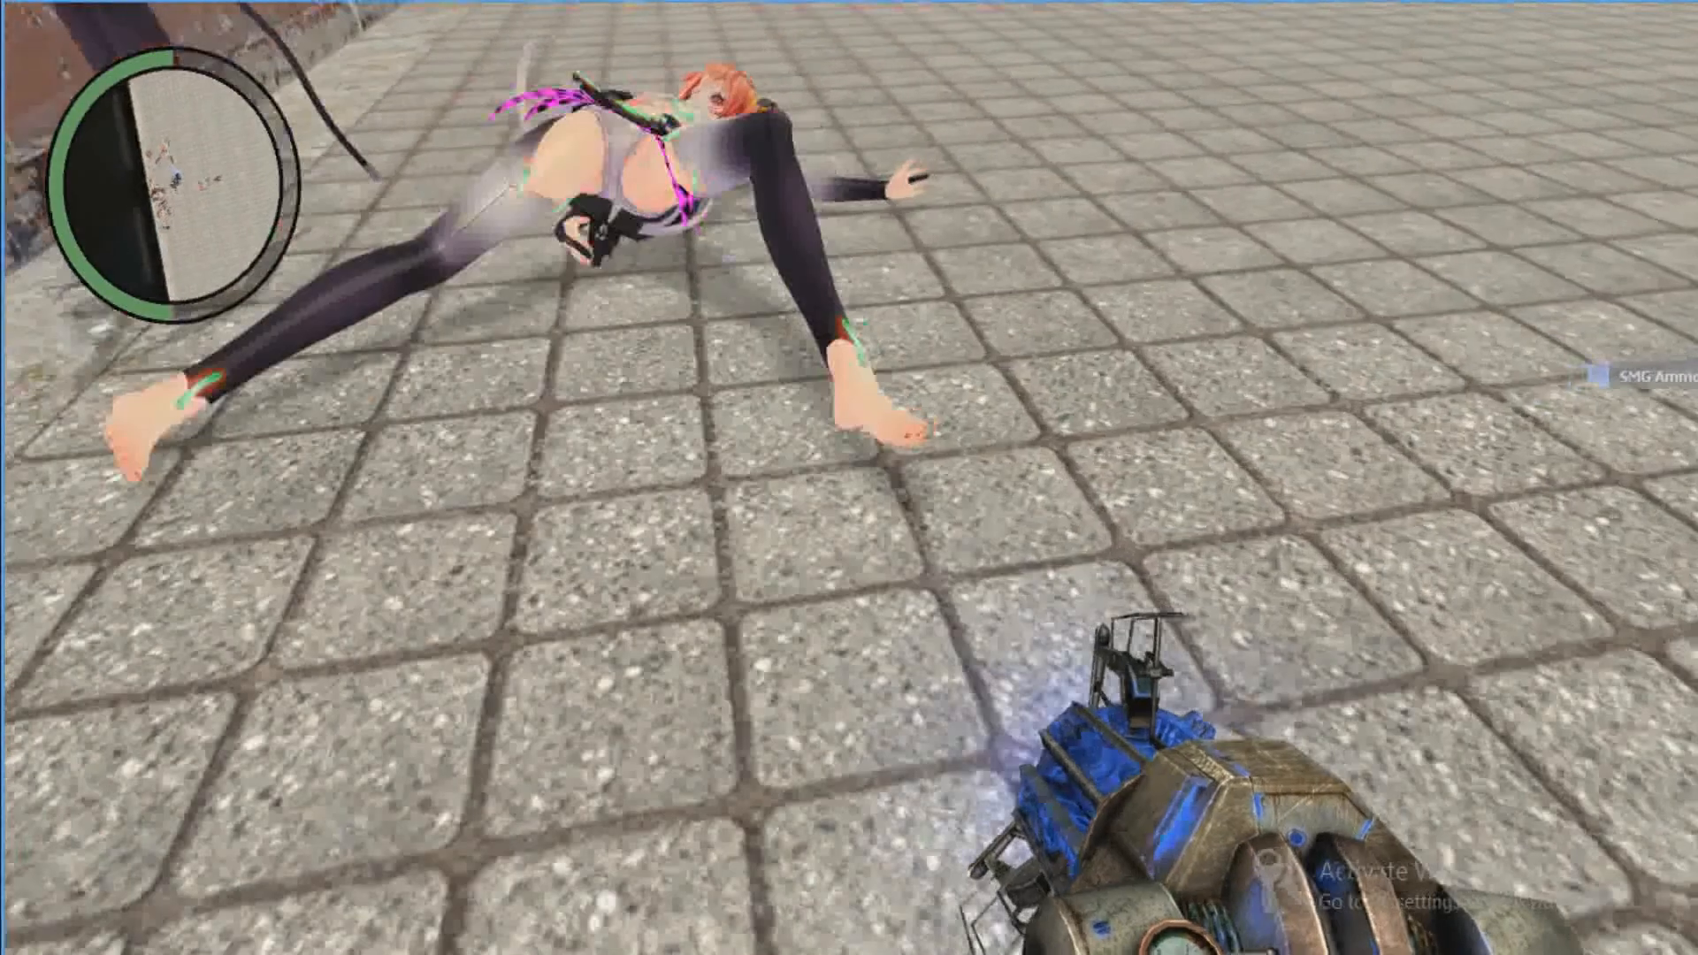
pyautogui.press('w')
# Equip the camera and check the body group options of the ragdoll lying on the pavement.
pyautogui.press('c')
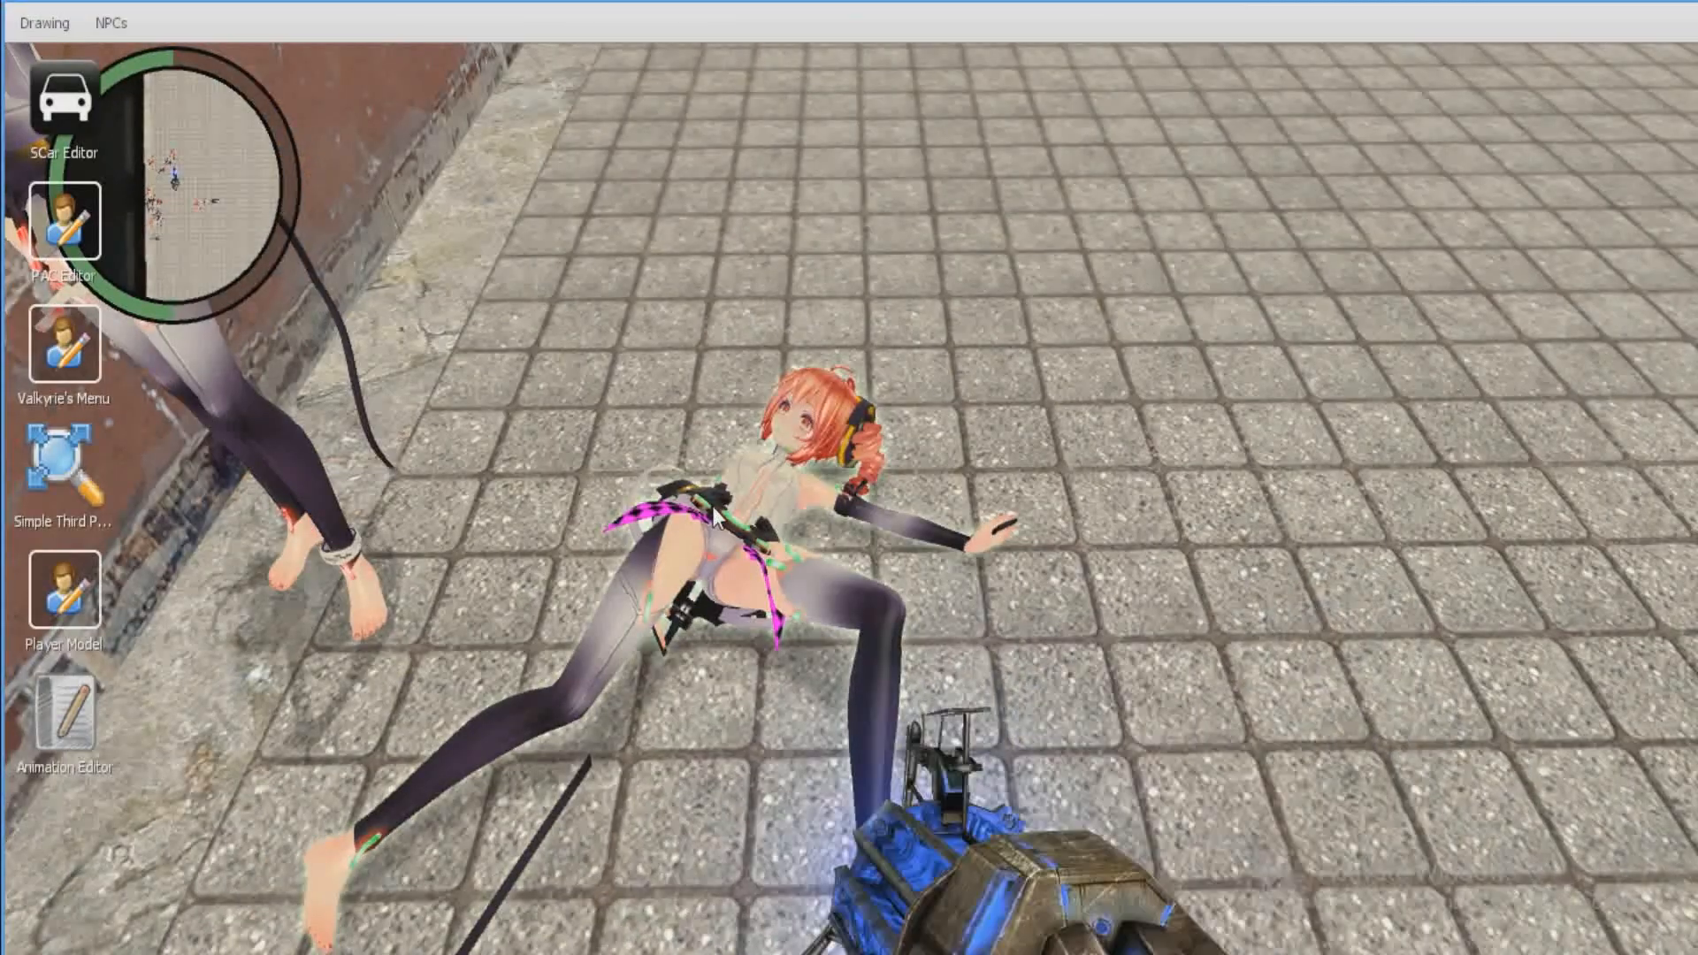
pyautogui.press('6')
pyautogui.press('6')
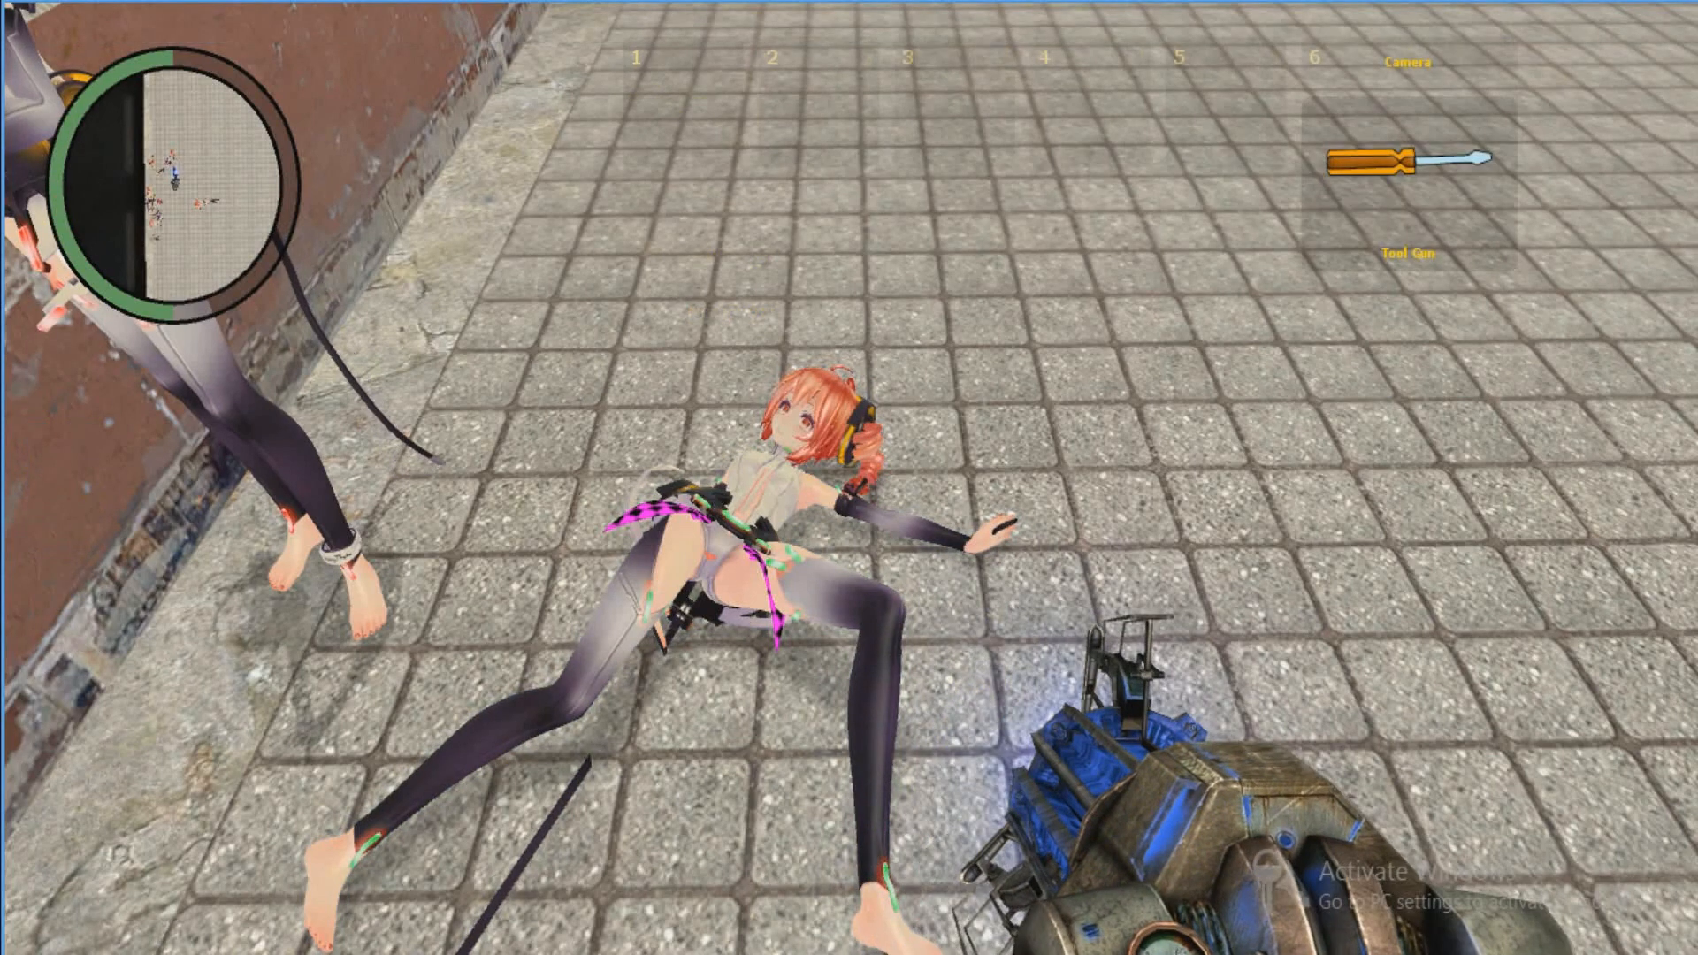
pyautogui.click(849, 478)
pyautogui.press('c')
pyautogui.rightClick(743, 510)
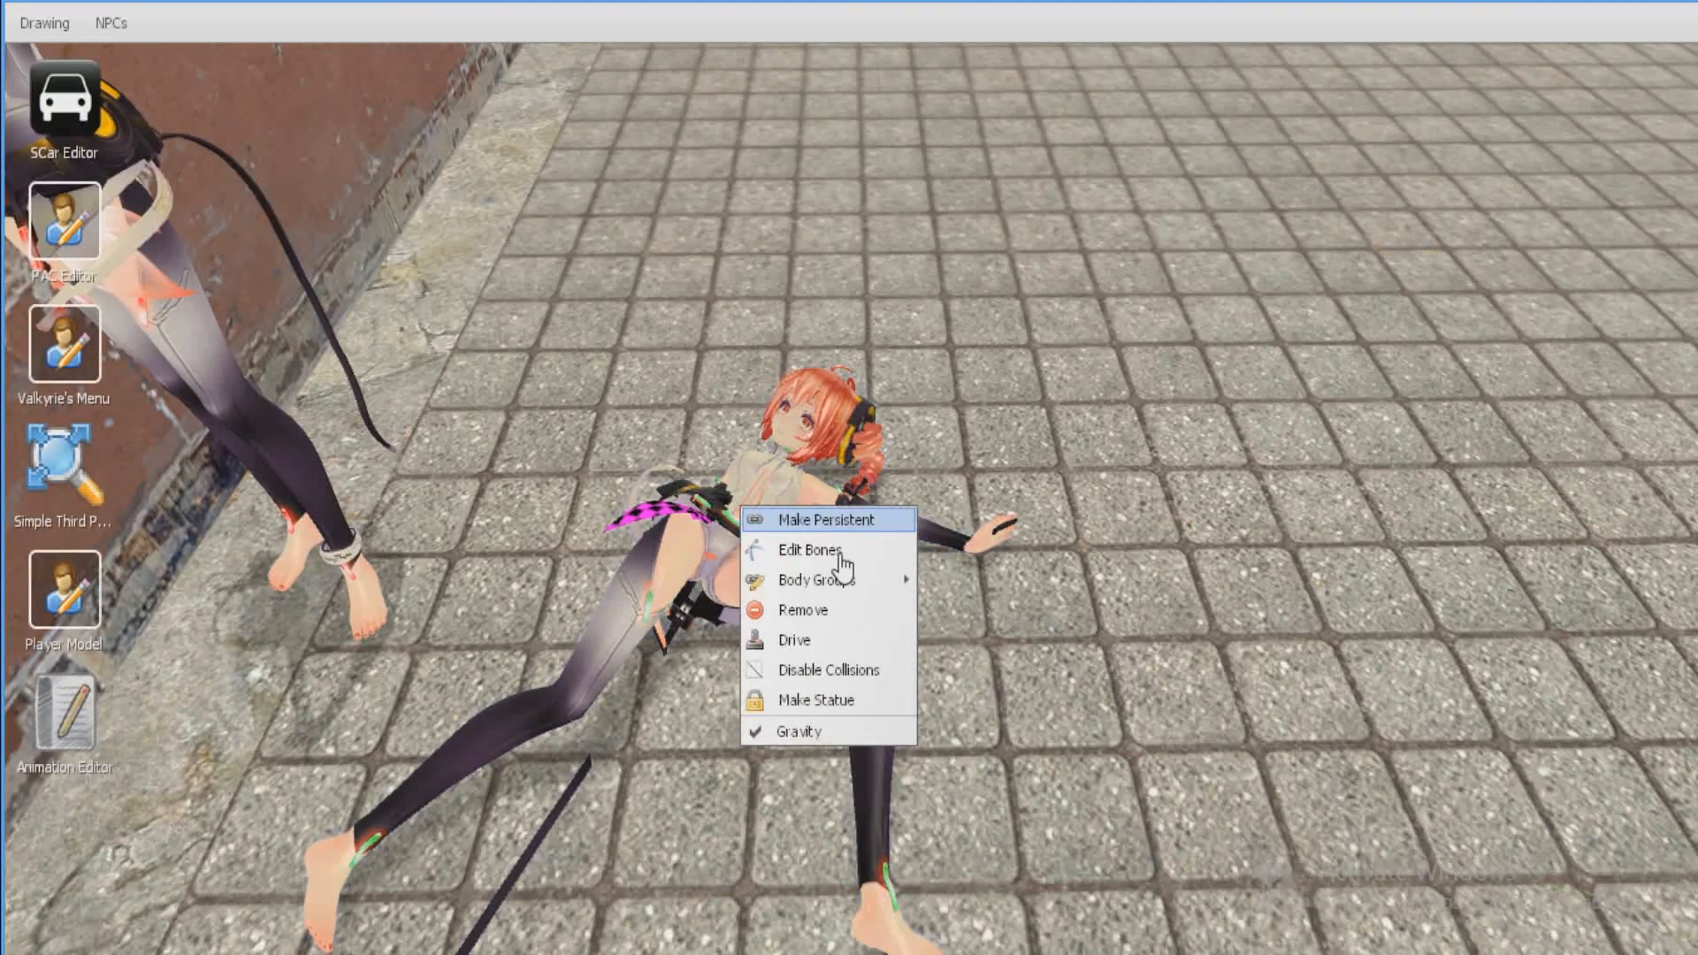
pyautogui.moveTo(908, 585)
pyautogui.click(966, 638)
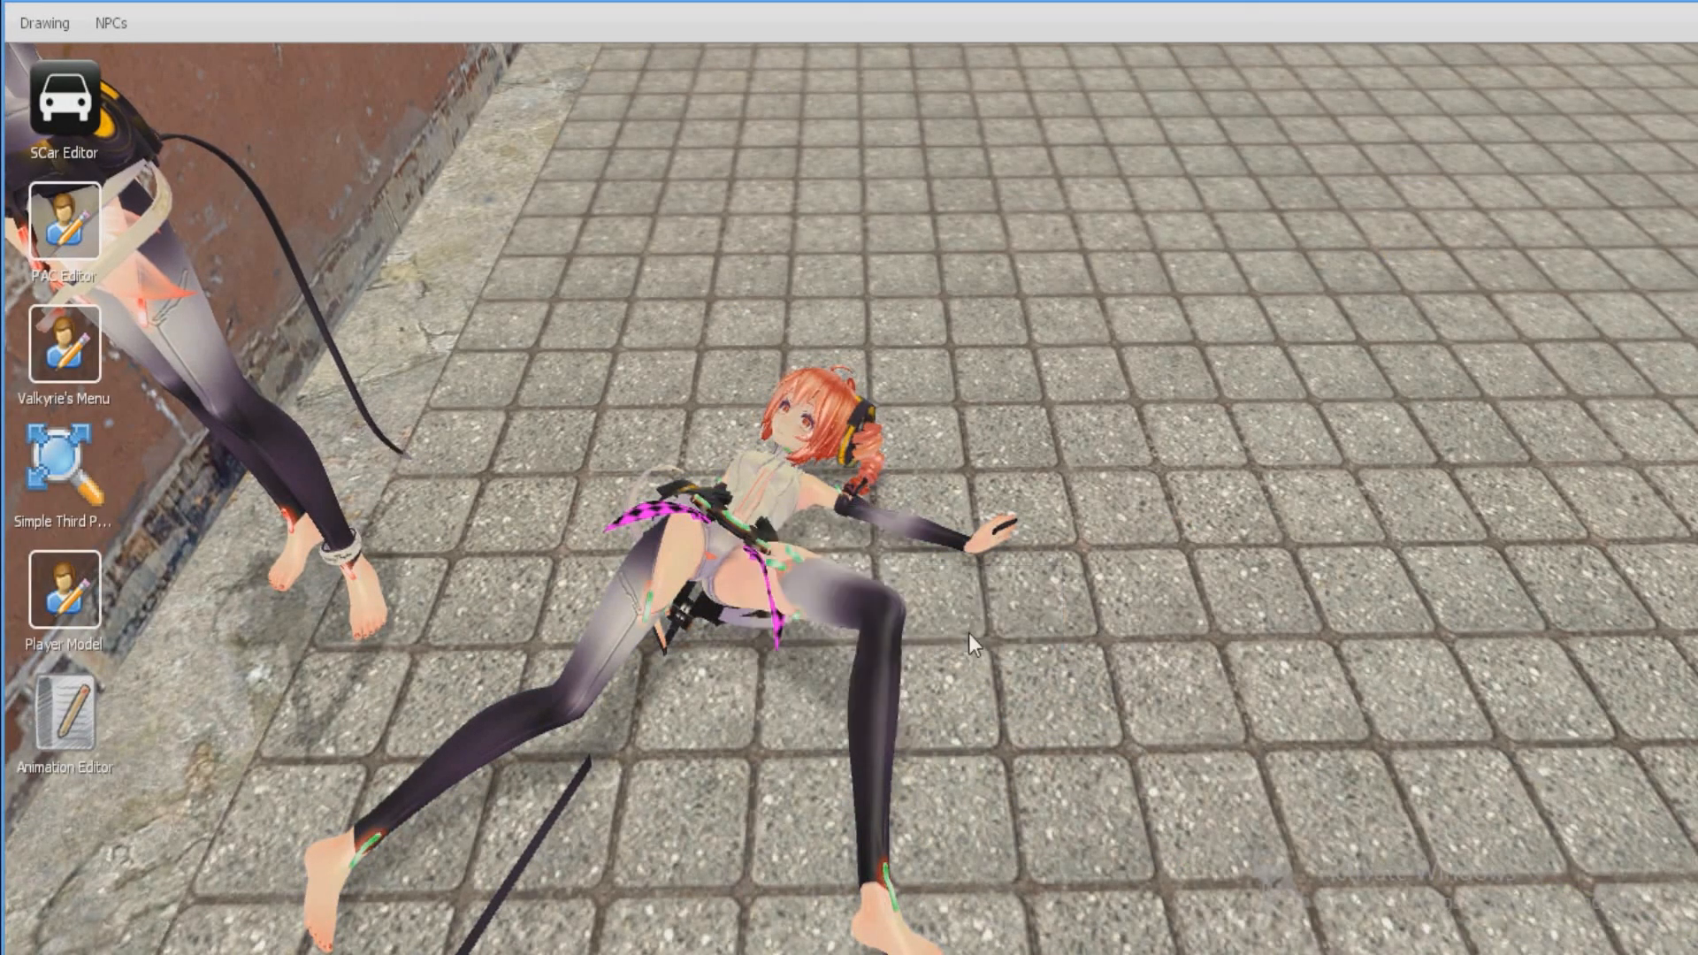
# Re-equip the physics gun, lift the lying ragdoll, and freeze it standing beside the wall.
pyautogui.scroll(10, 849, 478)
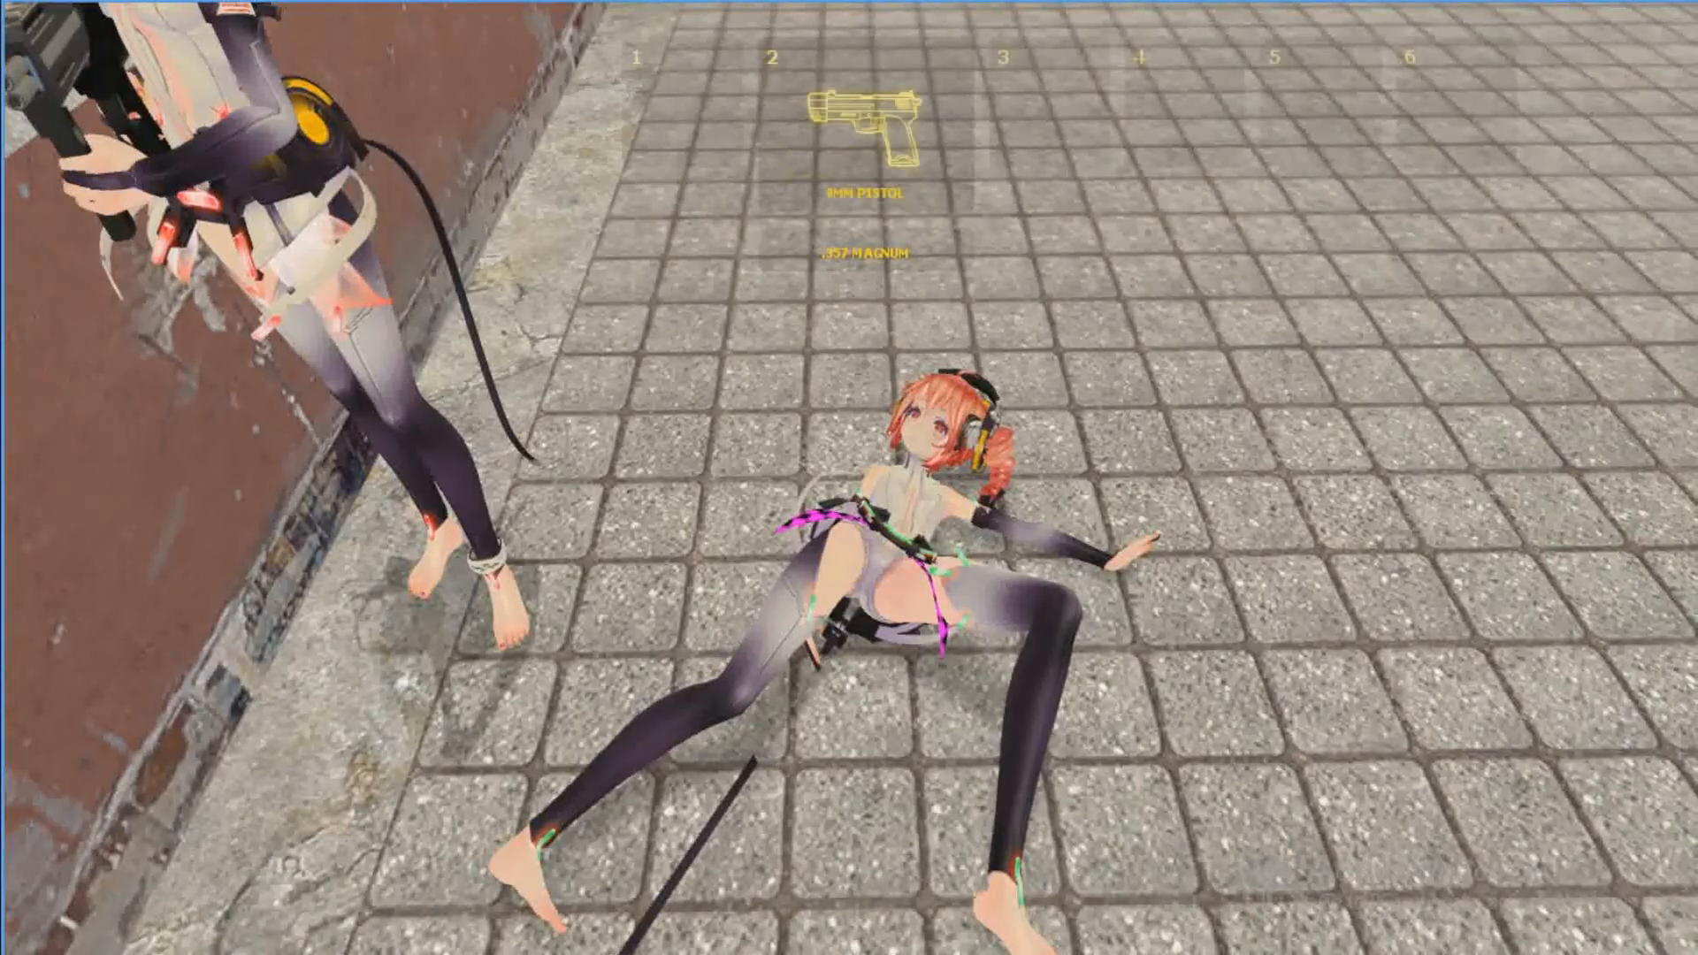
pyautogui.click(849, 477)
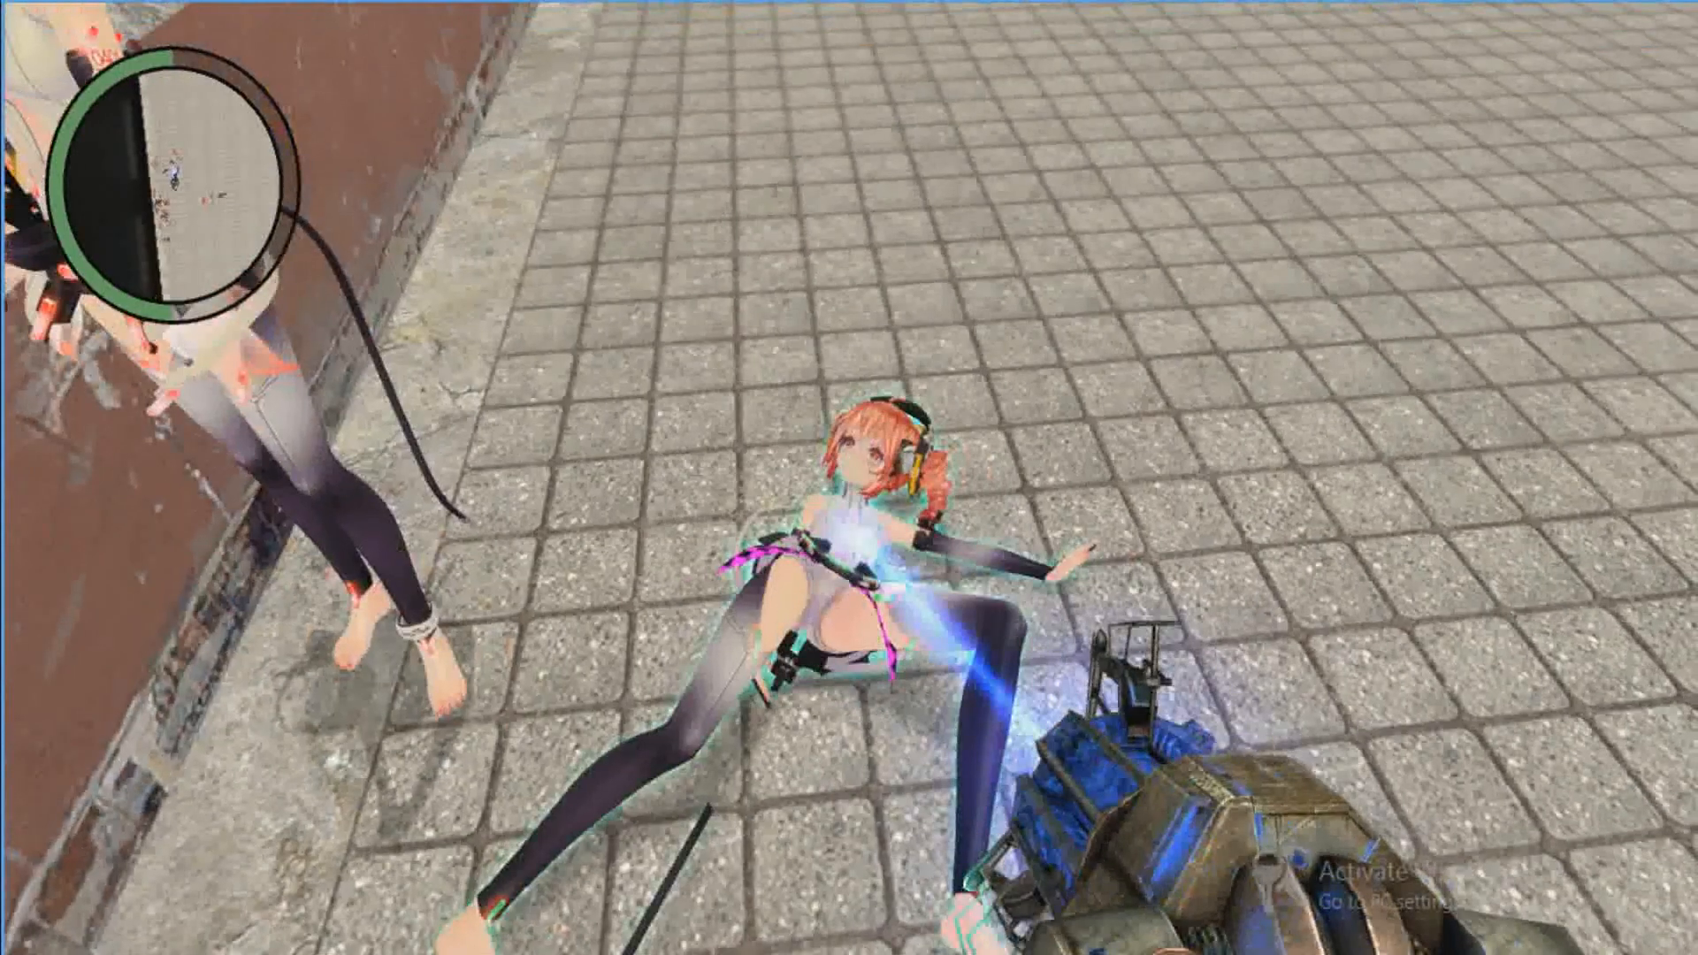
pyautogui.rightClick(849, 477)
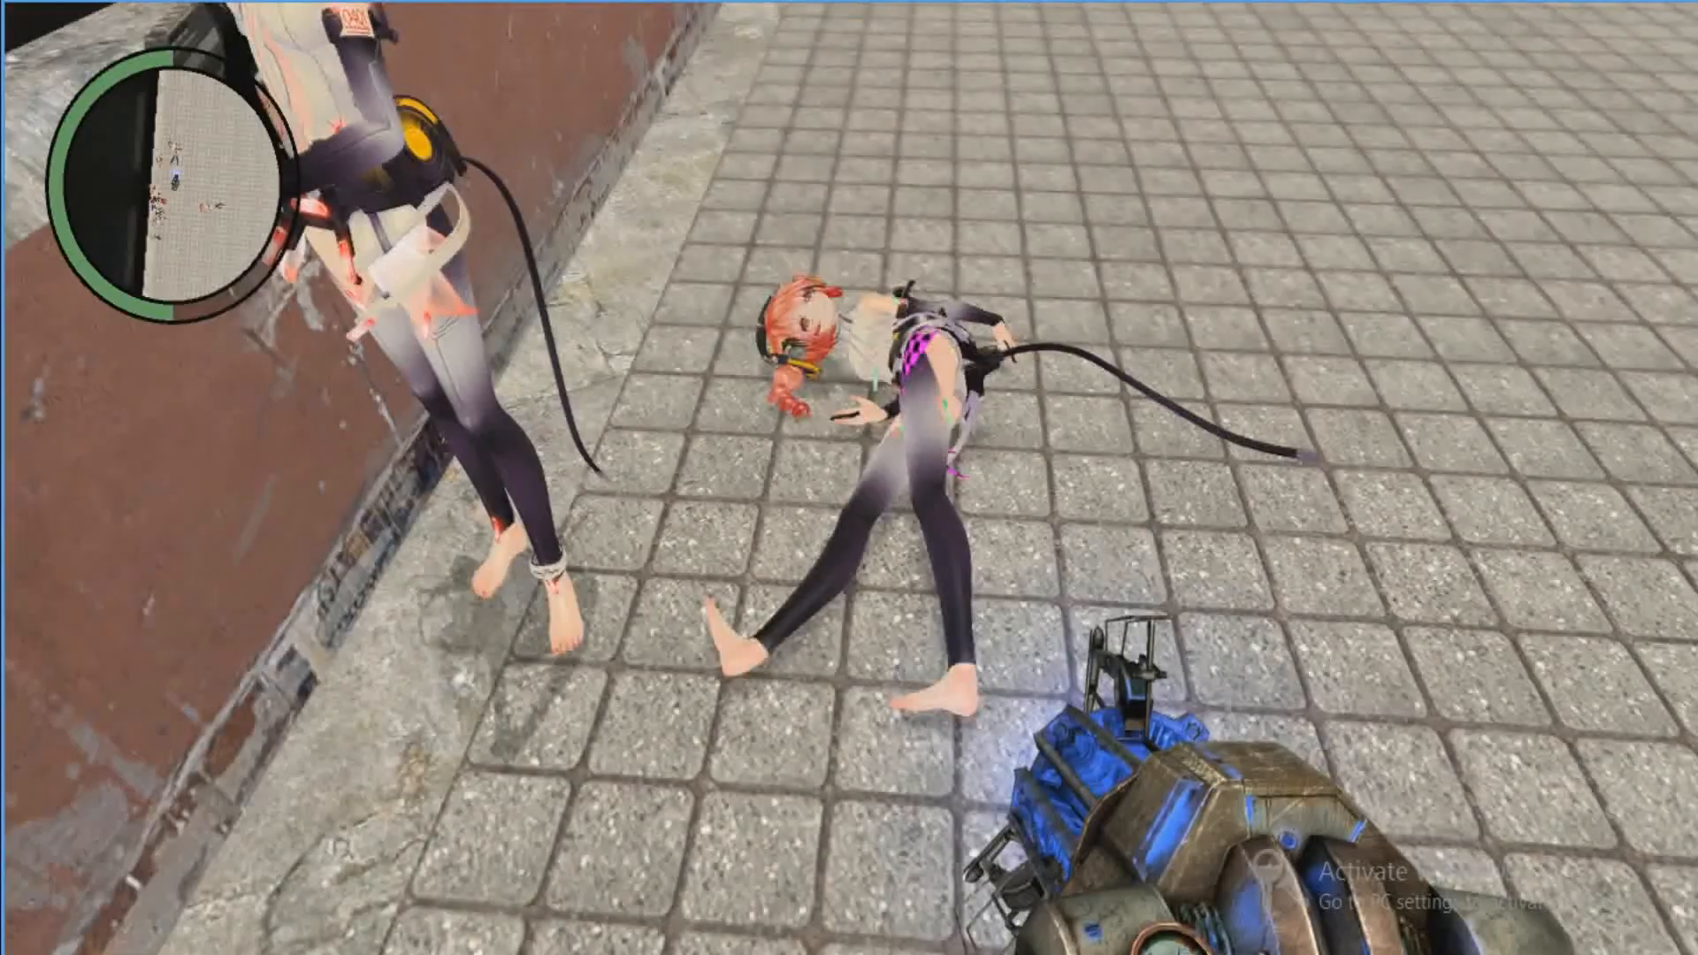
pyautogui.rightClick(849, 477)
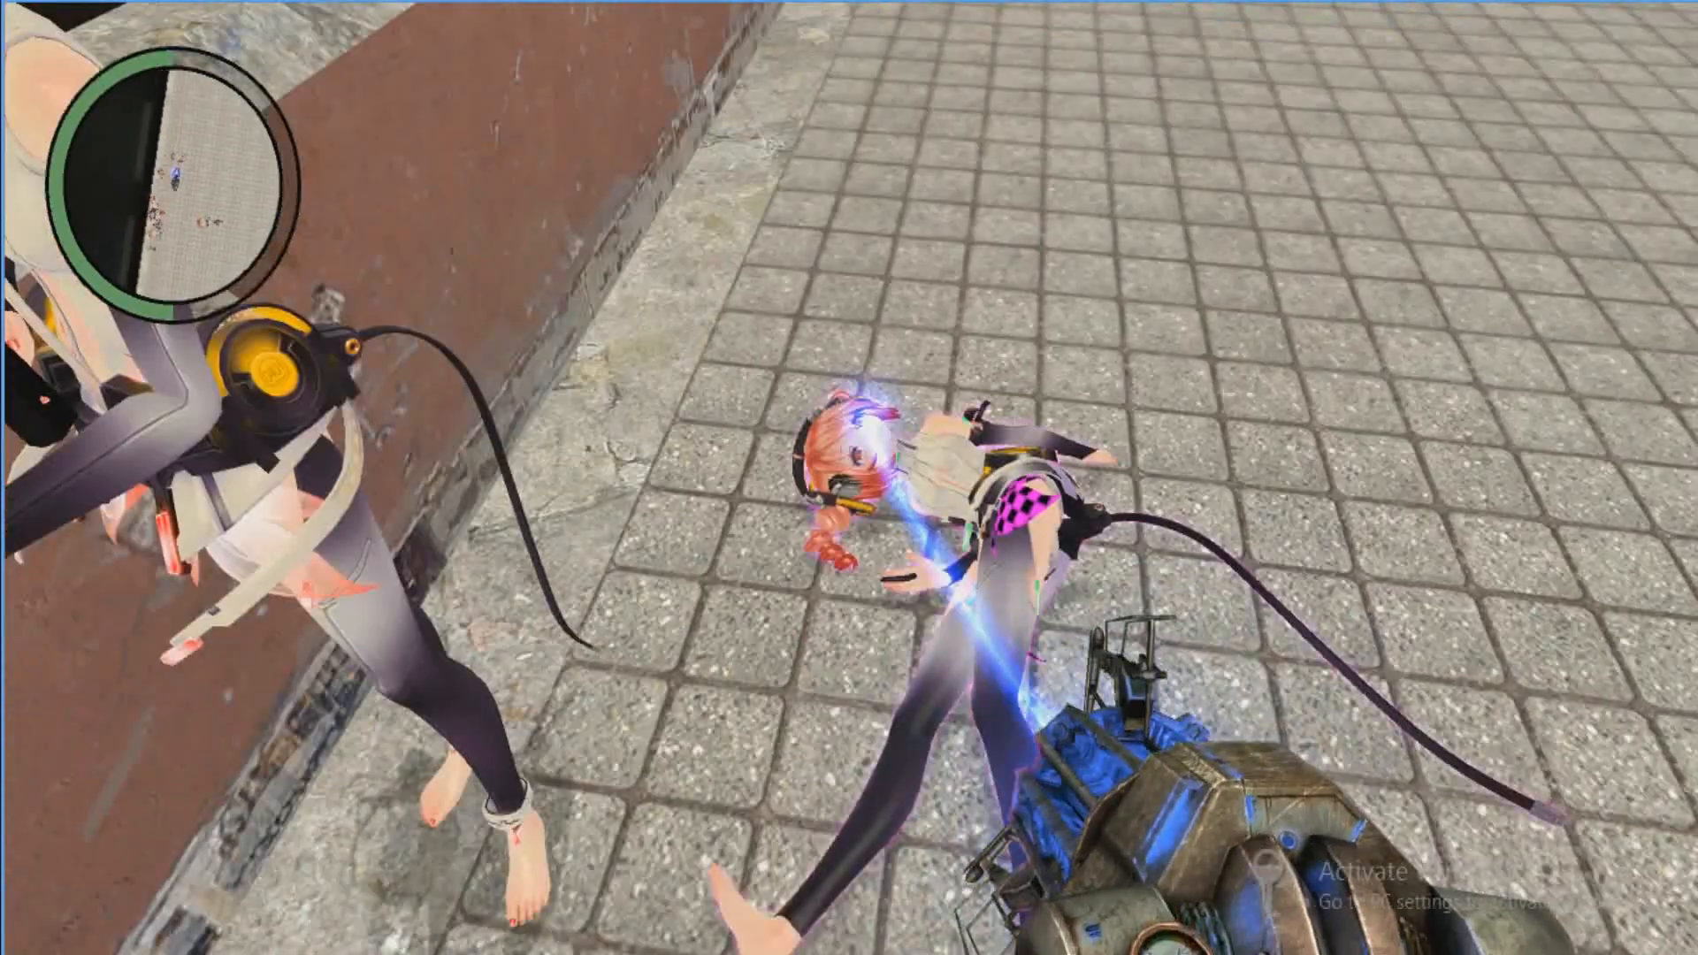
pyautogui.press('s')
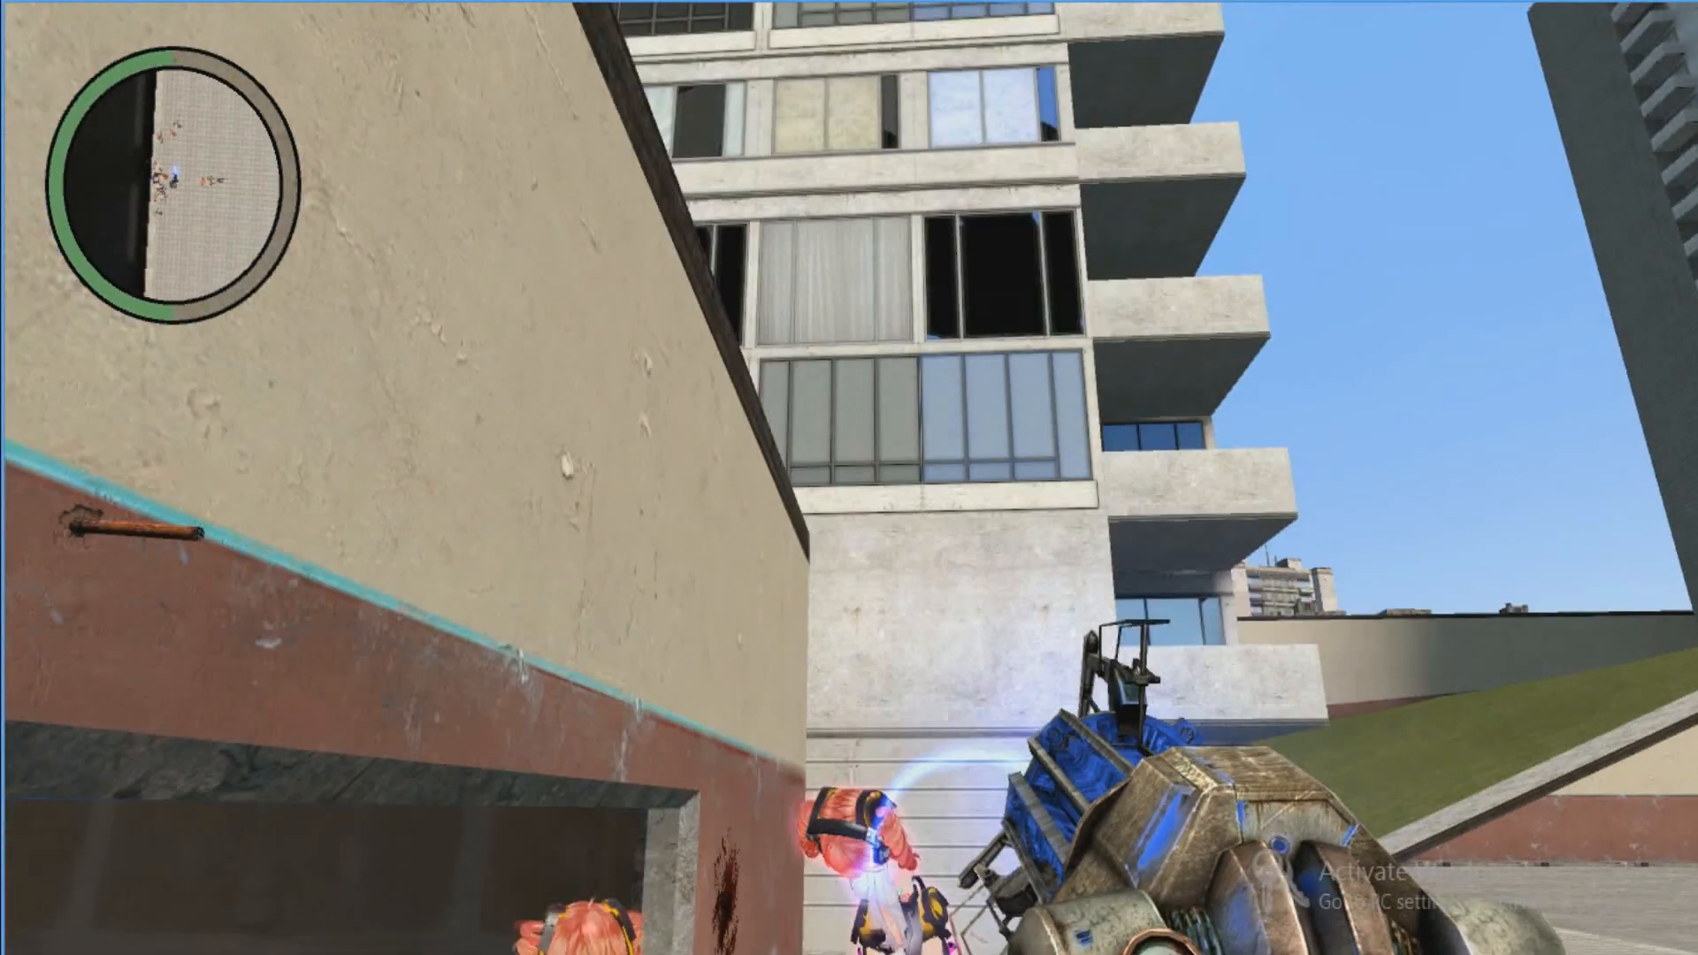
pyautogui.press('w')
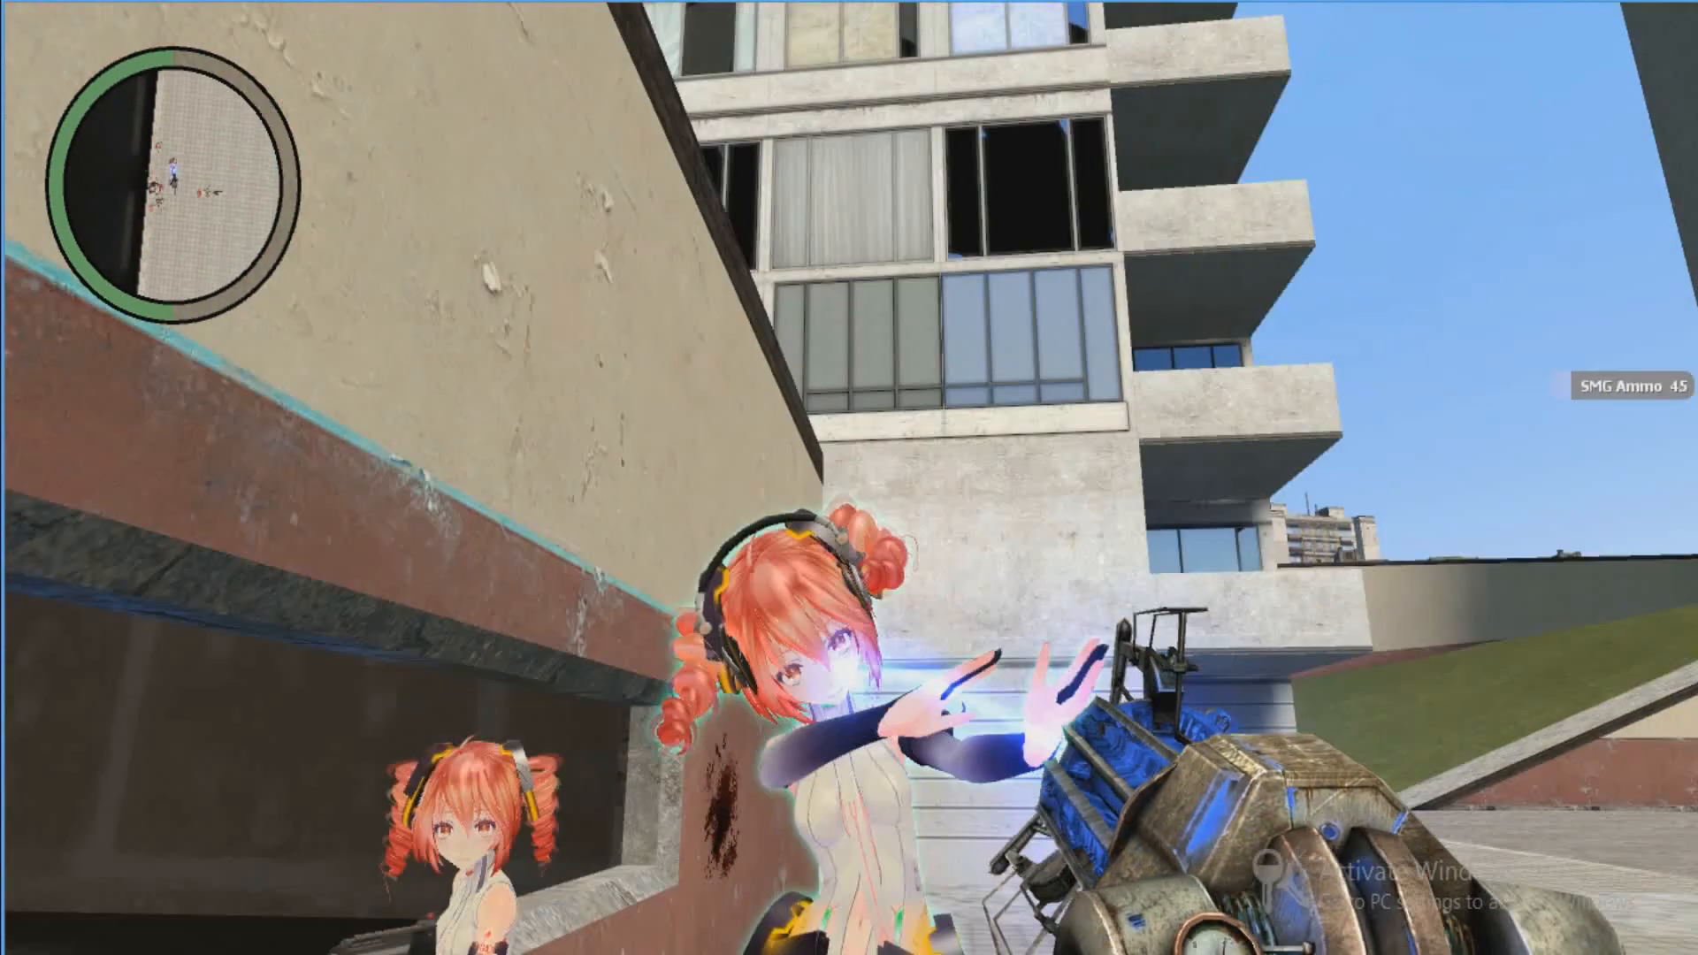
pyautogui.press('s')
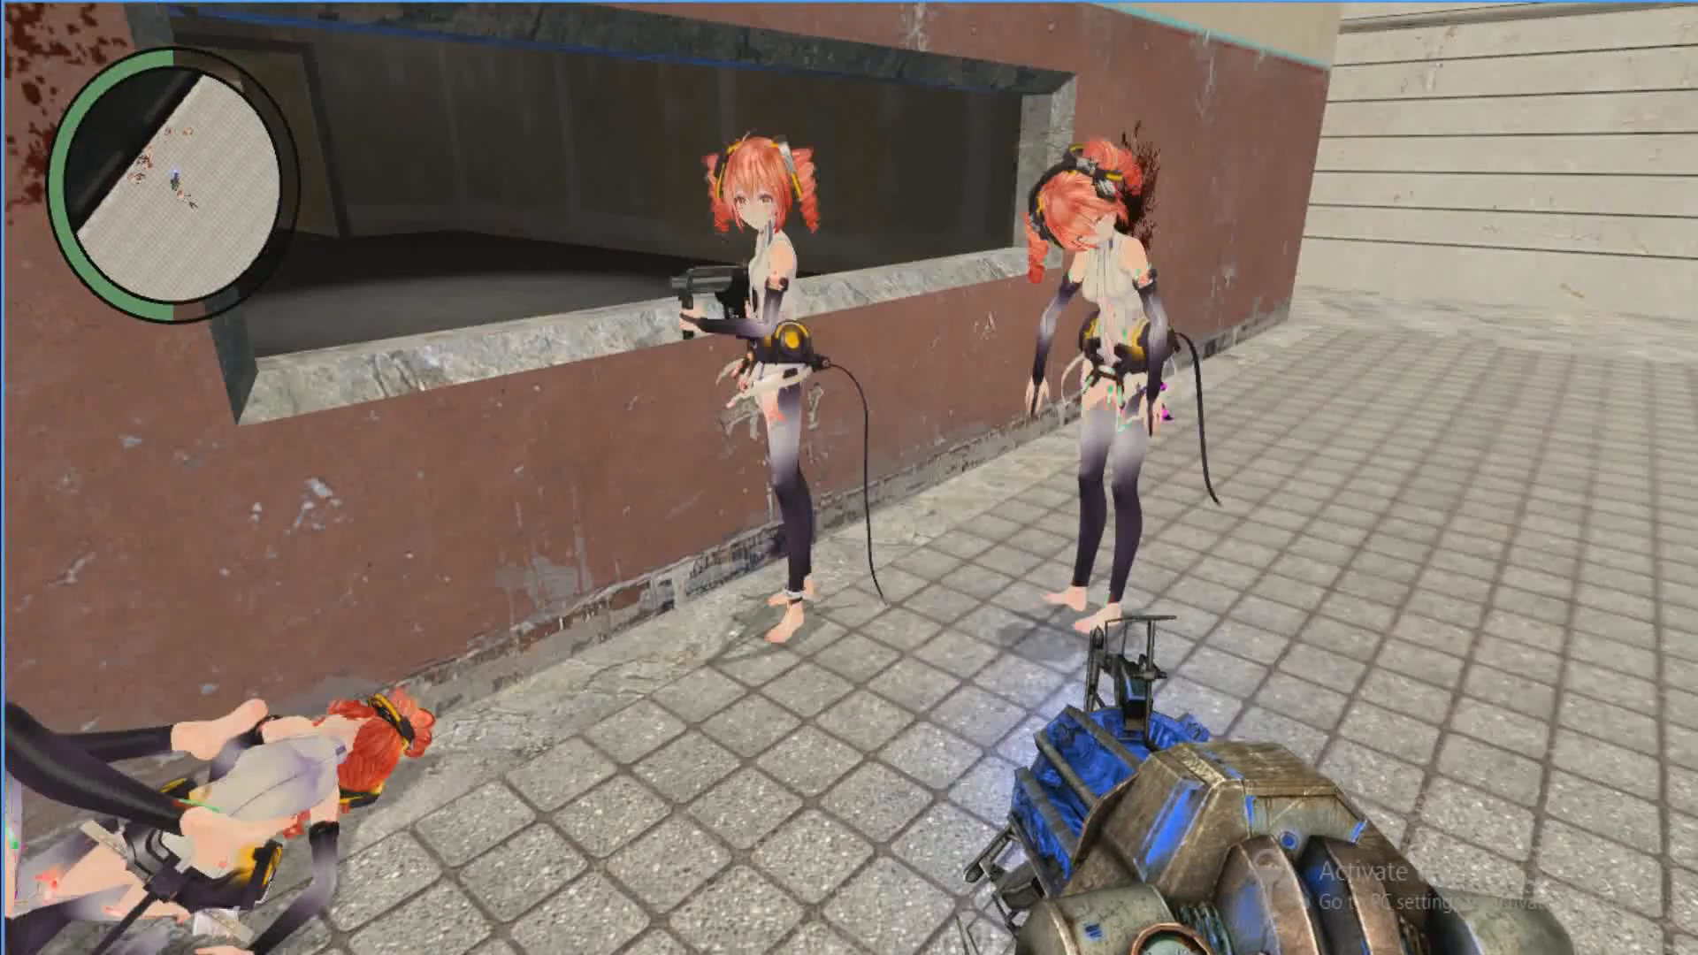
# Inspect the standing ragdoll from low and high angles, adjust and freeze its pose with the physics gun, and pause the game.
pyautogui.press('w')
pyautogui.press('ctrl')
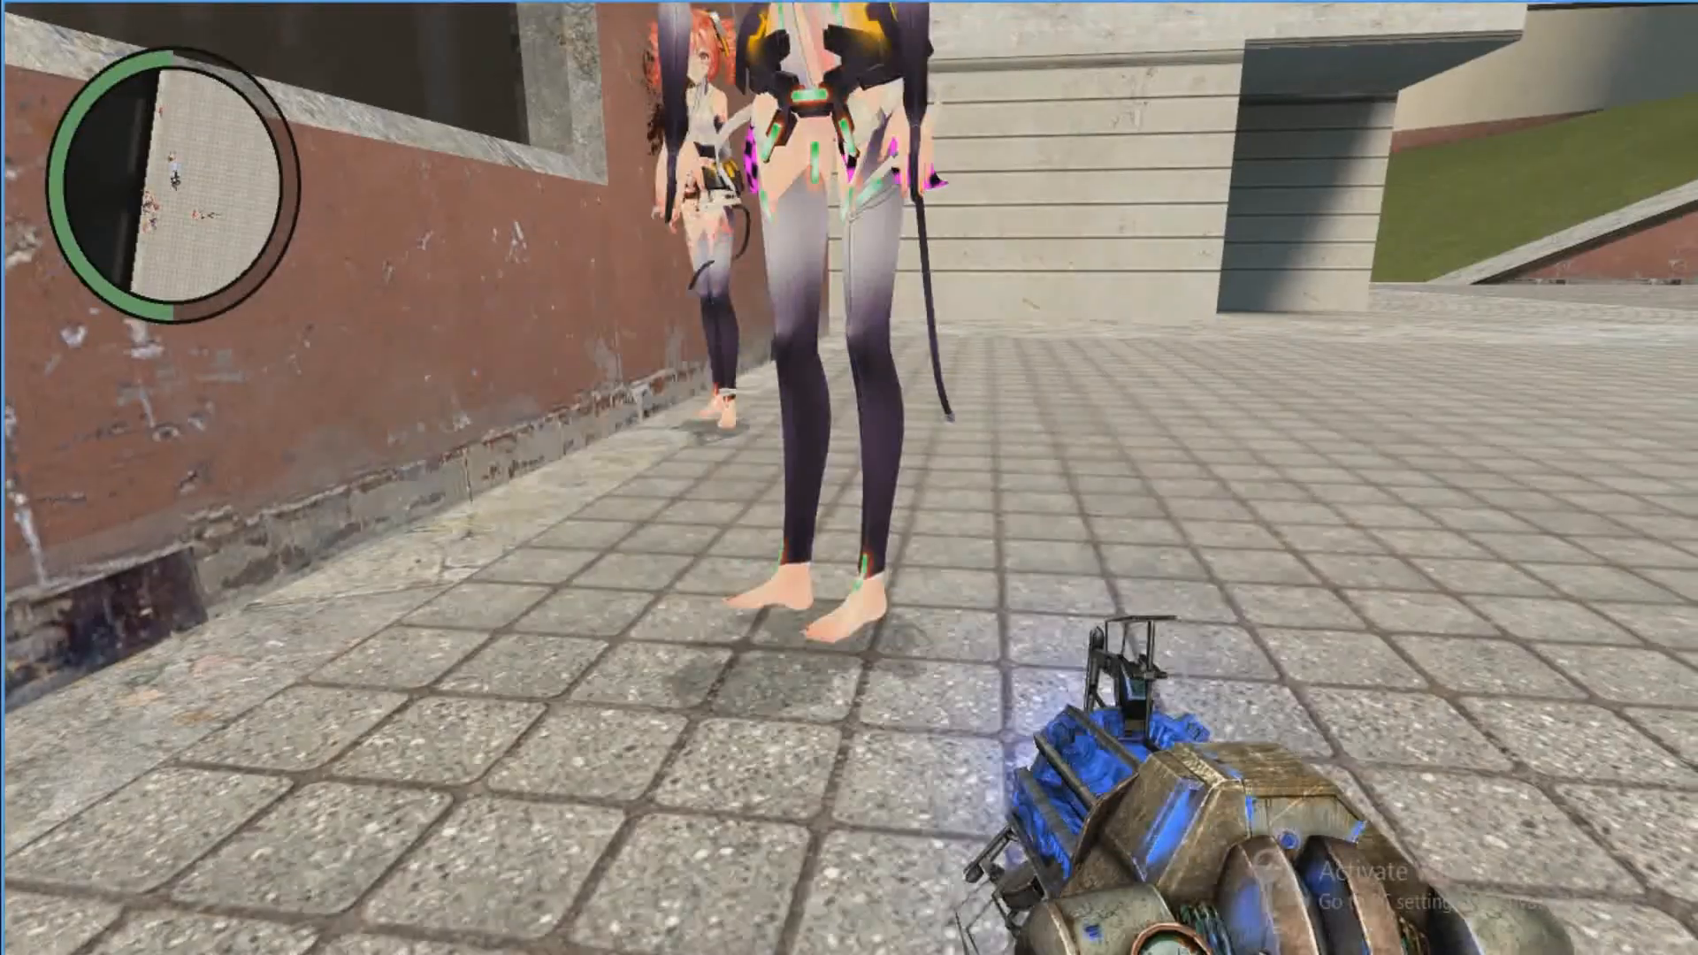
pyautogui.press('w')
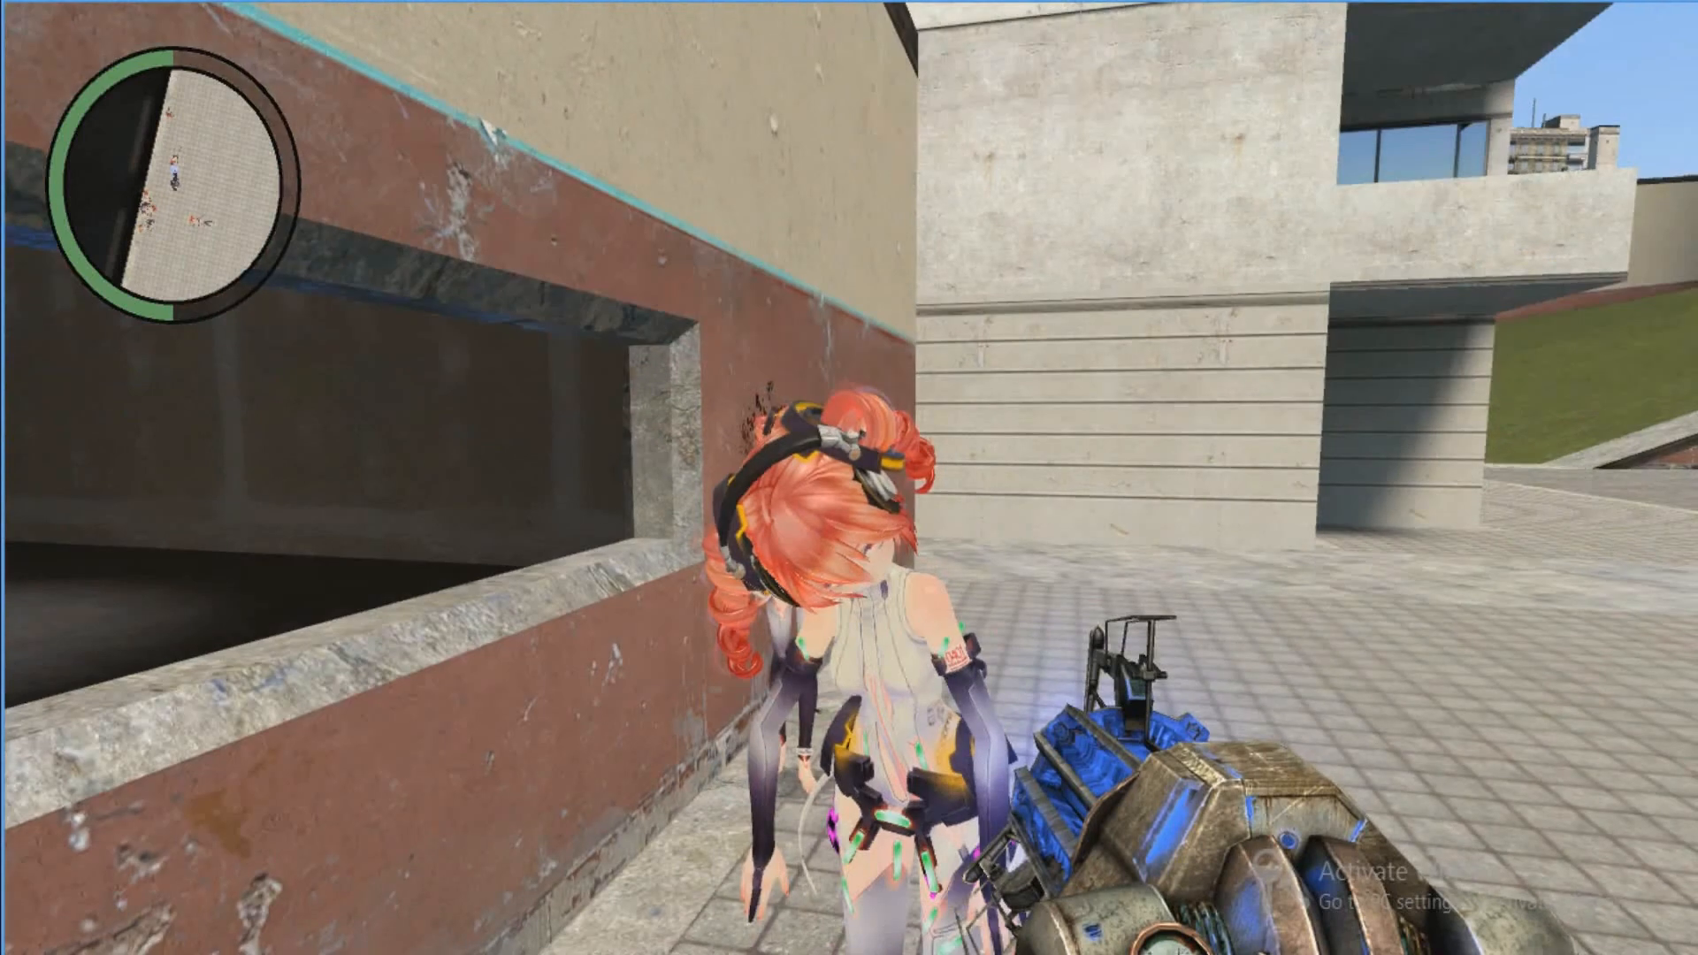
pyautogui.click(849, 478)
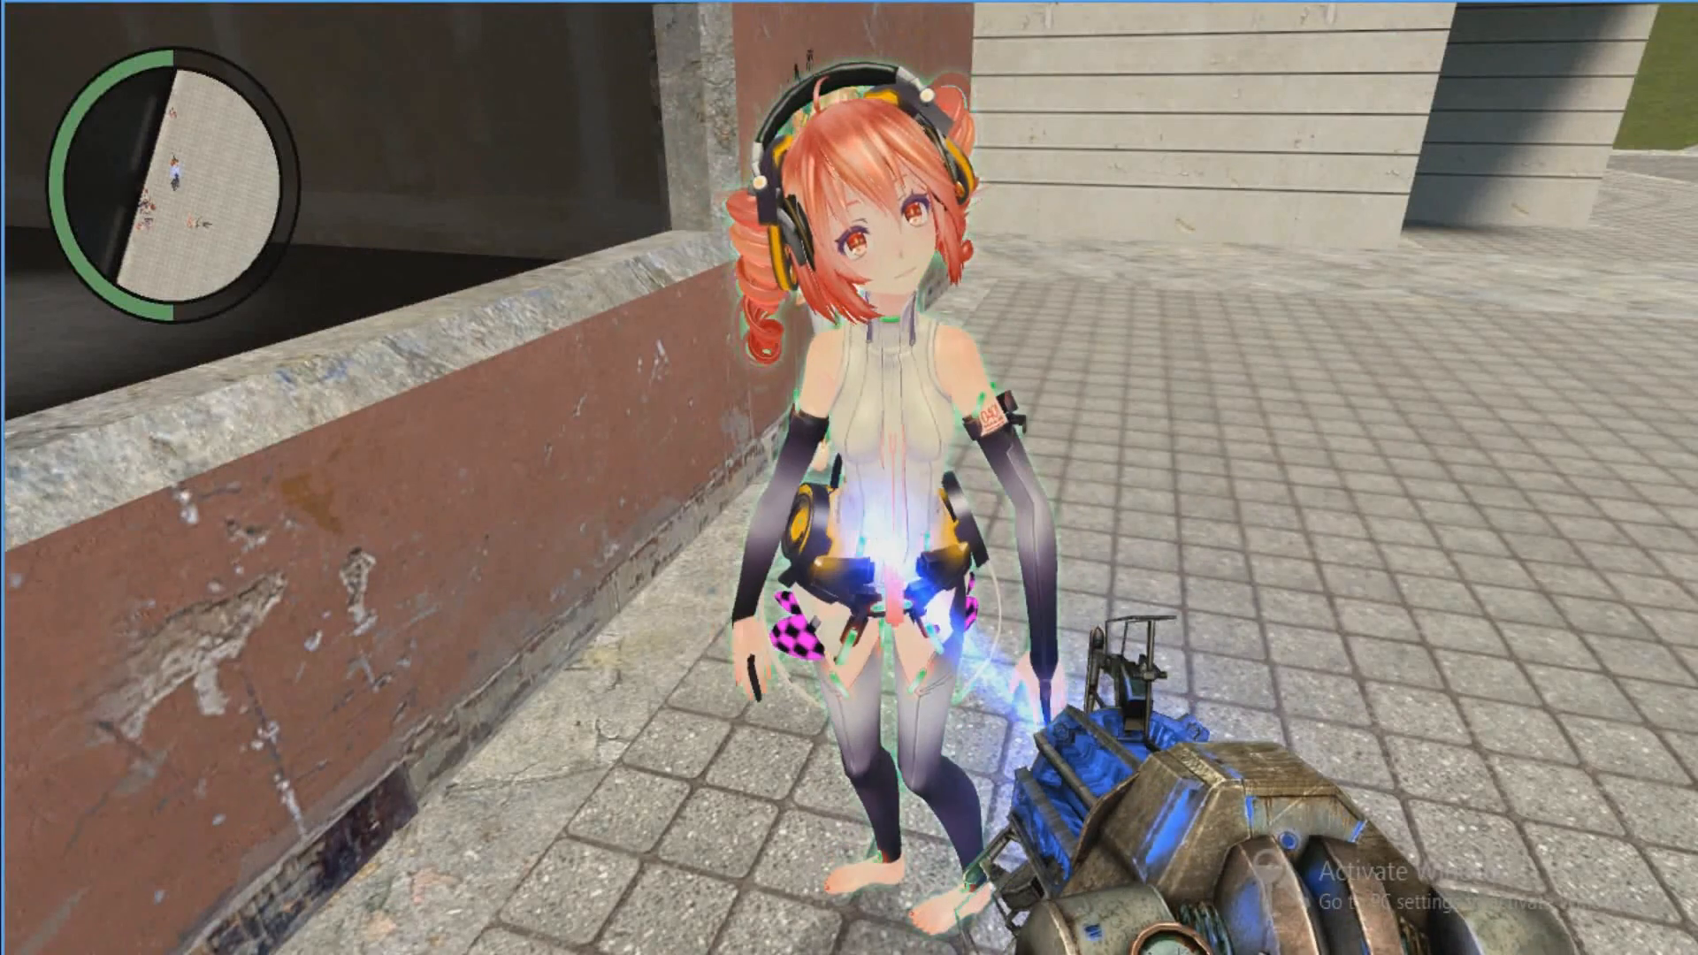
pyautogui.rightClick(849, 478)
pyautogui.press('d')
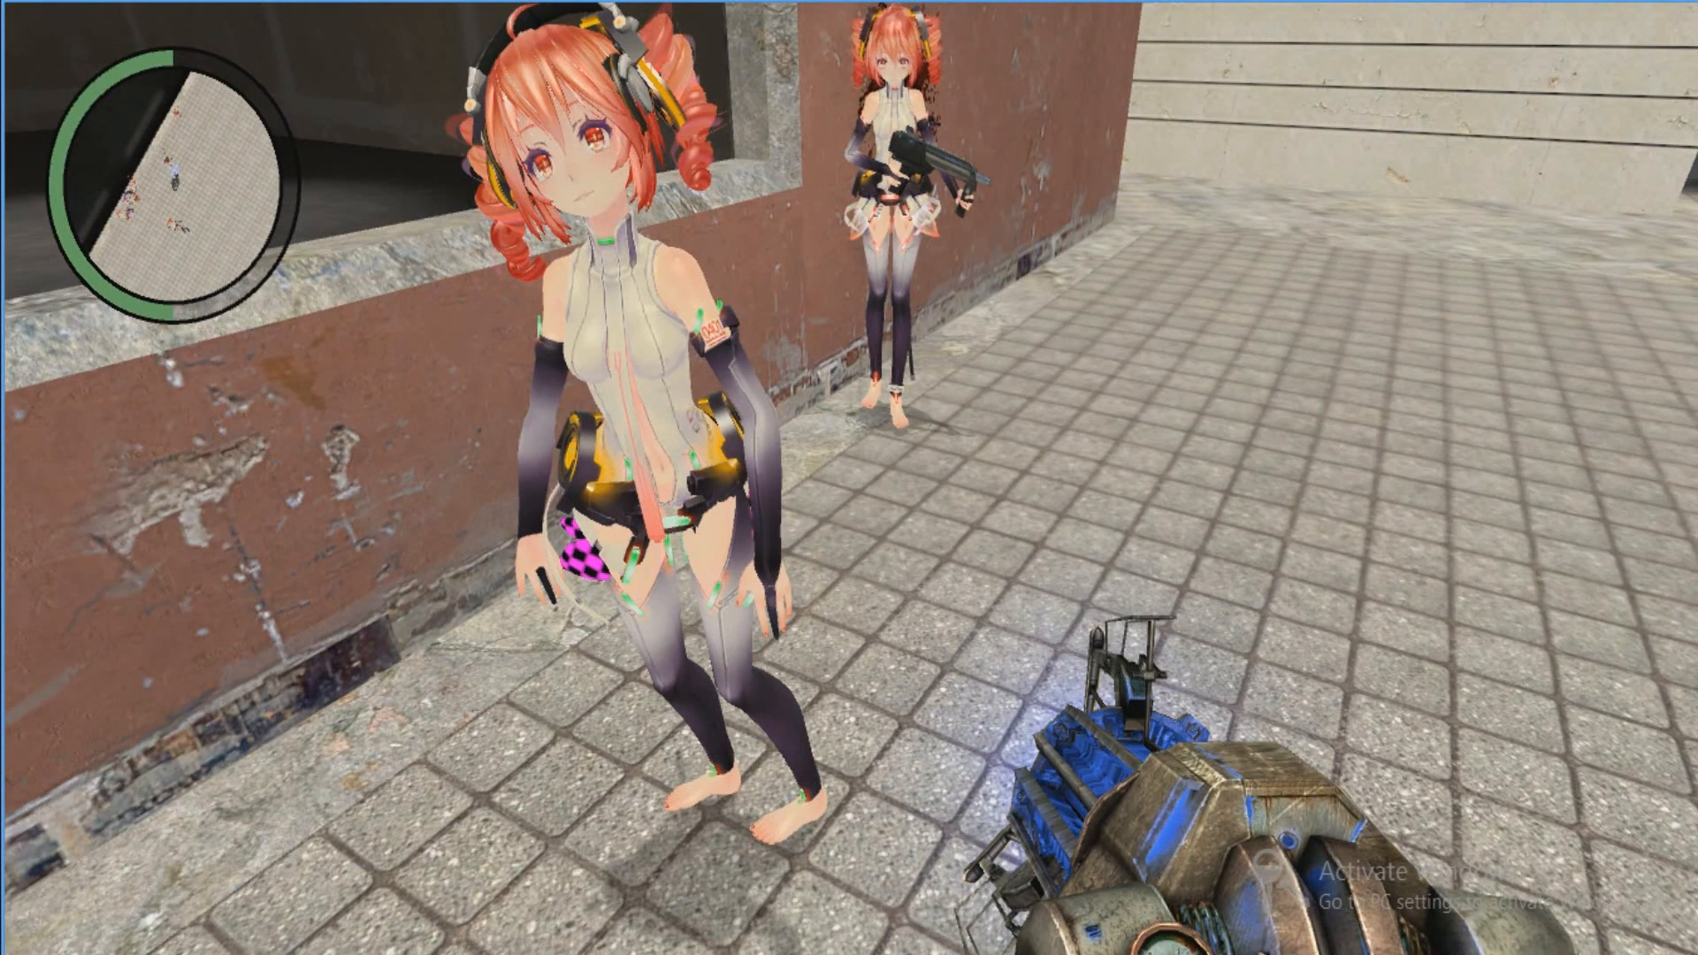
pyautogui.press('Escape')
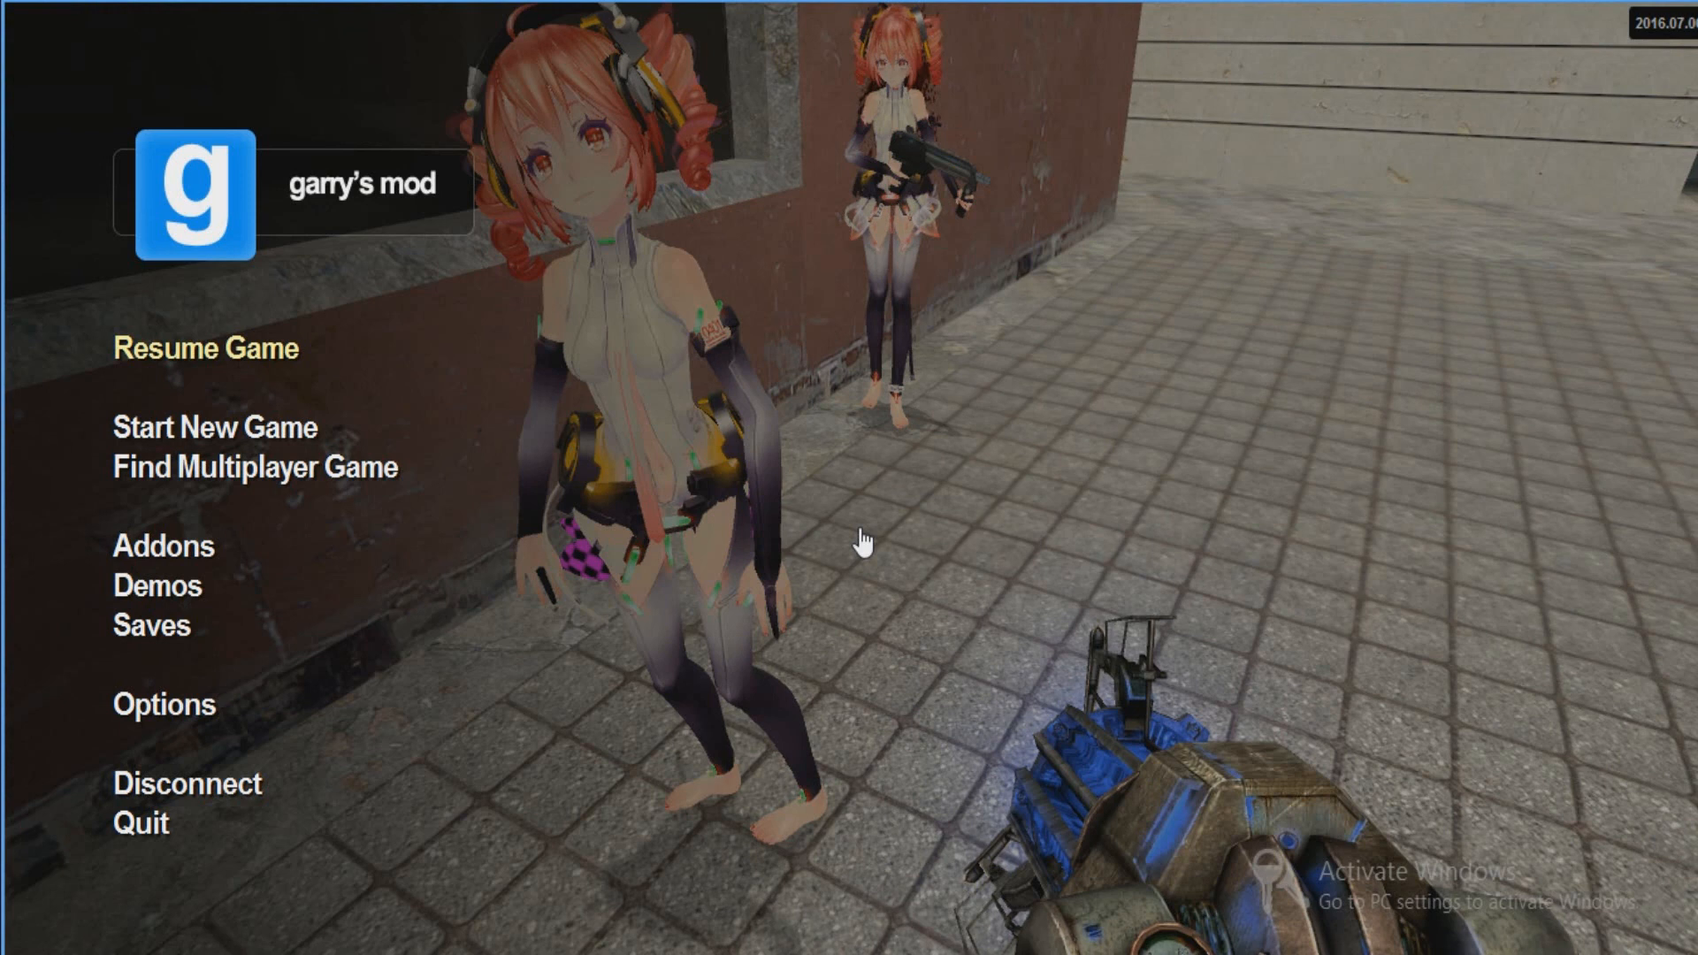